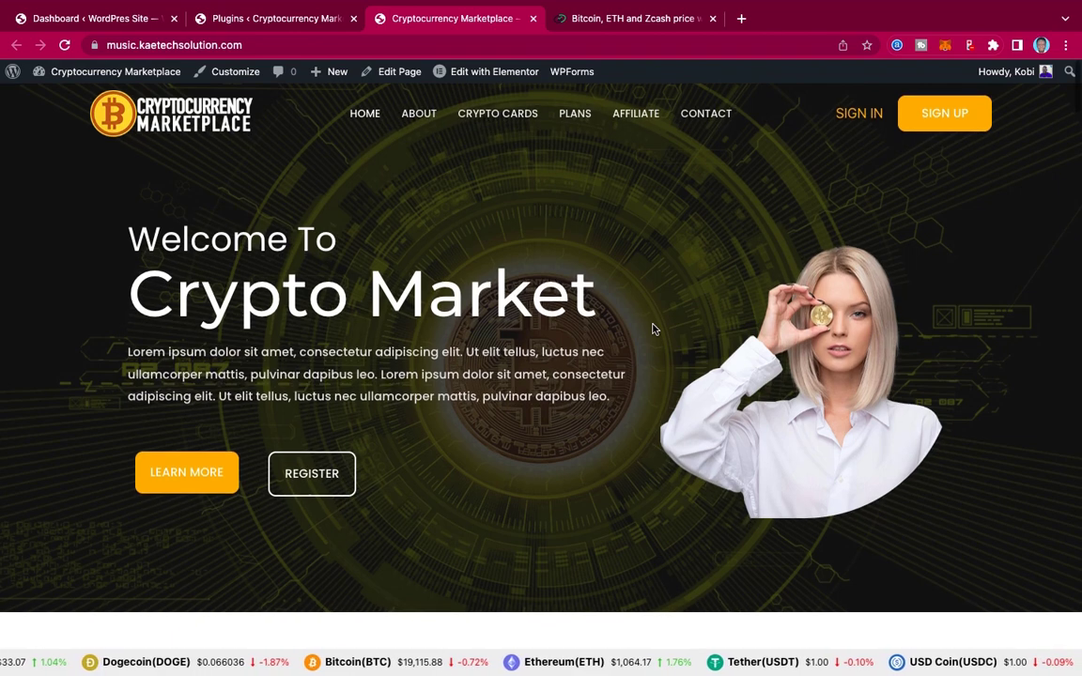
Step: Review the four active plugins, then bring up the 'Bitcoin, ETH and Zcash price' Widget Wizard
scroll(655, 328, "down", 5)
scroll(655, 329, "down", 20)
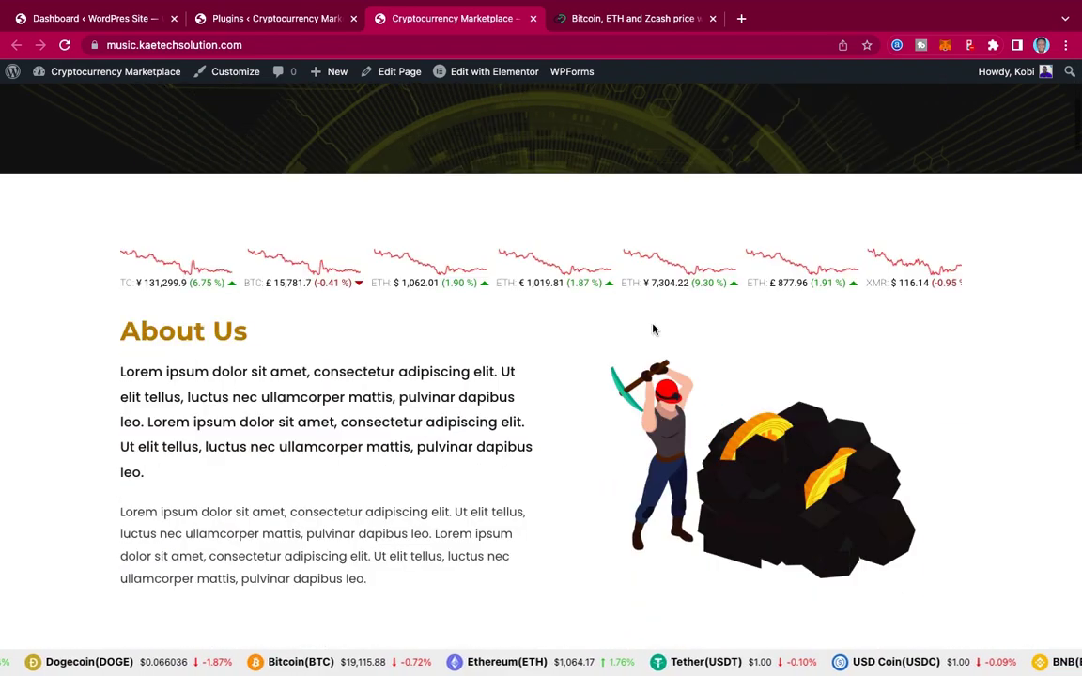
scroll(654, 329, "up", 20)
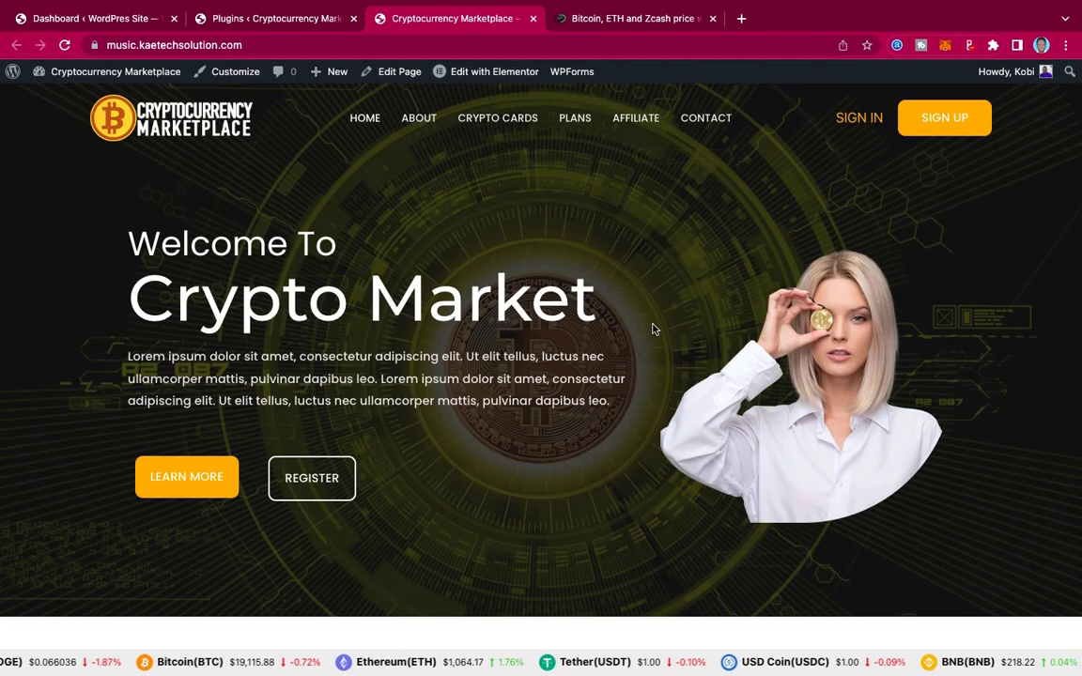
scroll(655, 328, "down", 10)
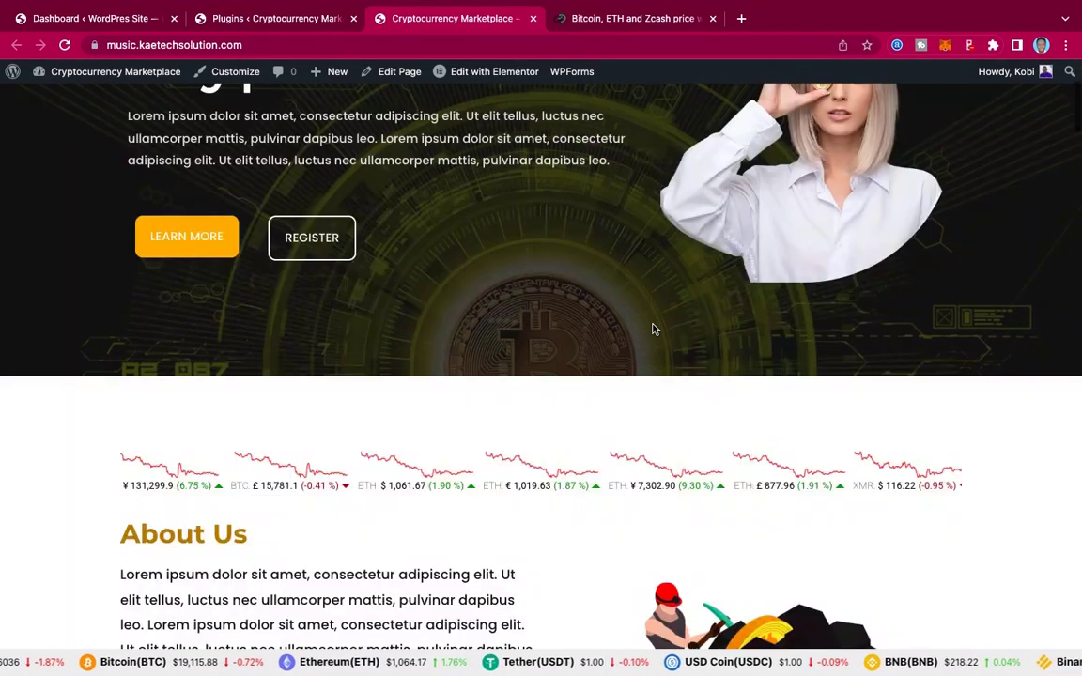
scroll(655, 329, "down", 3)
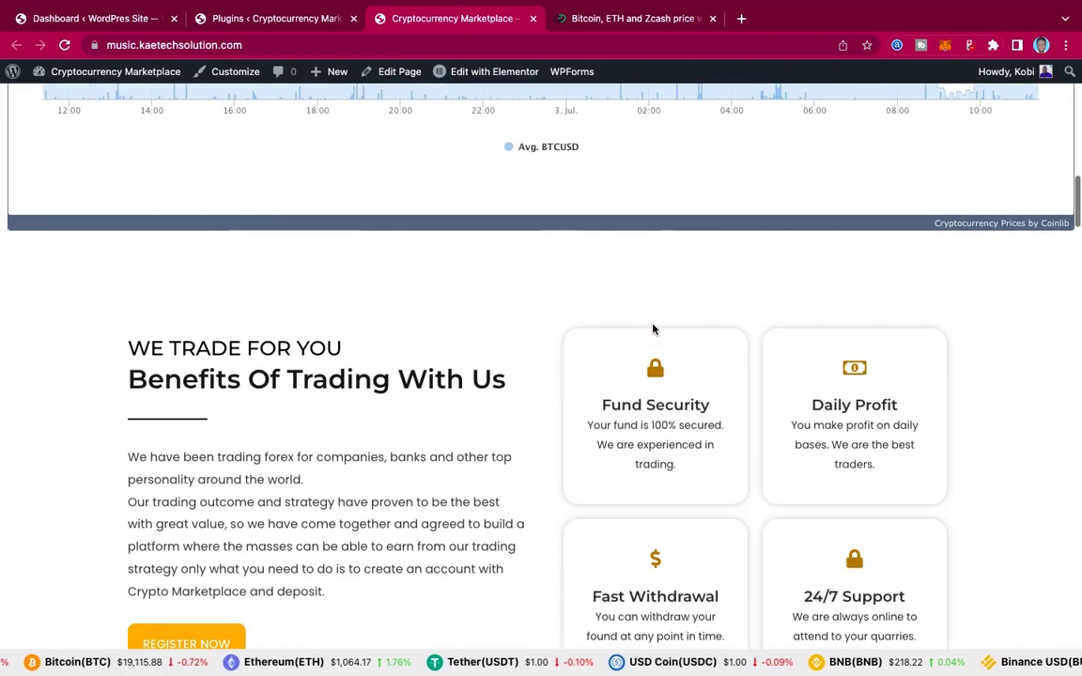
scroll(654, 328, "up", 3)
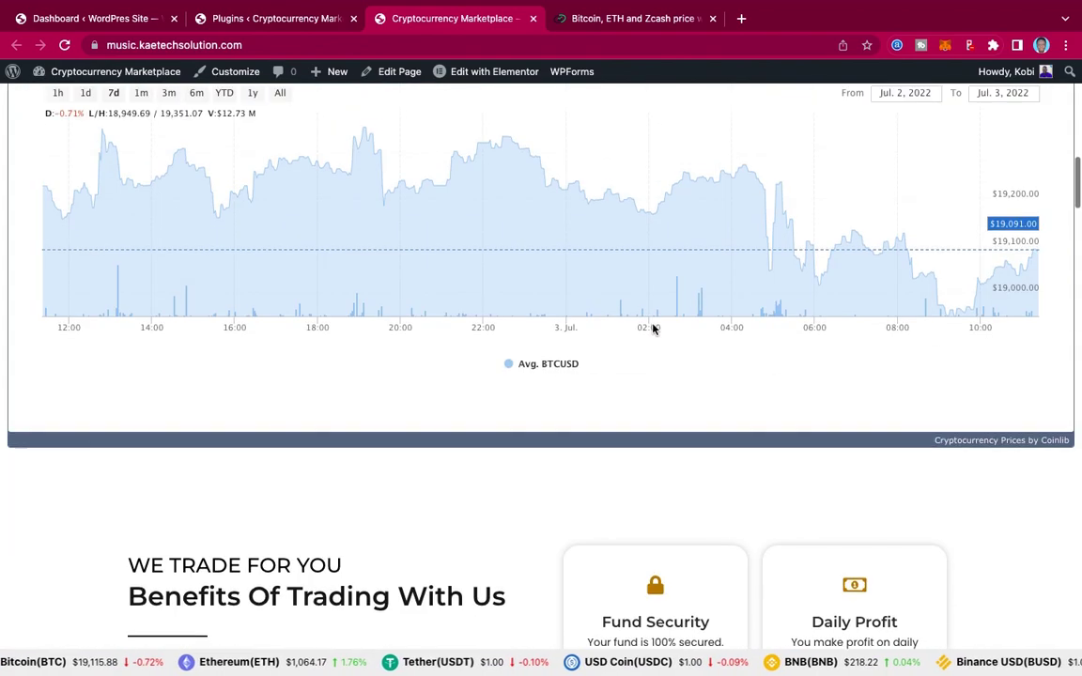
scroll(655, 328, "down", 5)
scroll(654, 329, "down", 6)
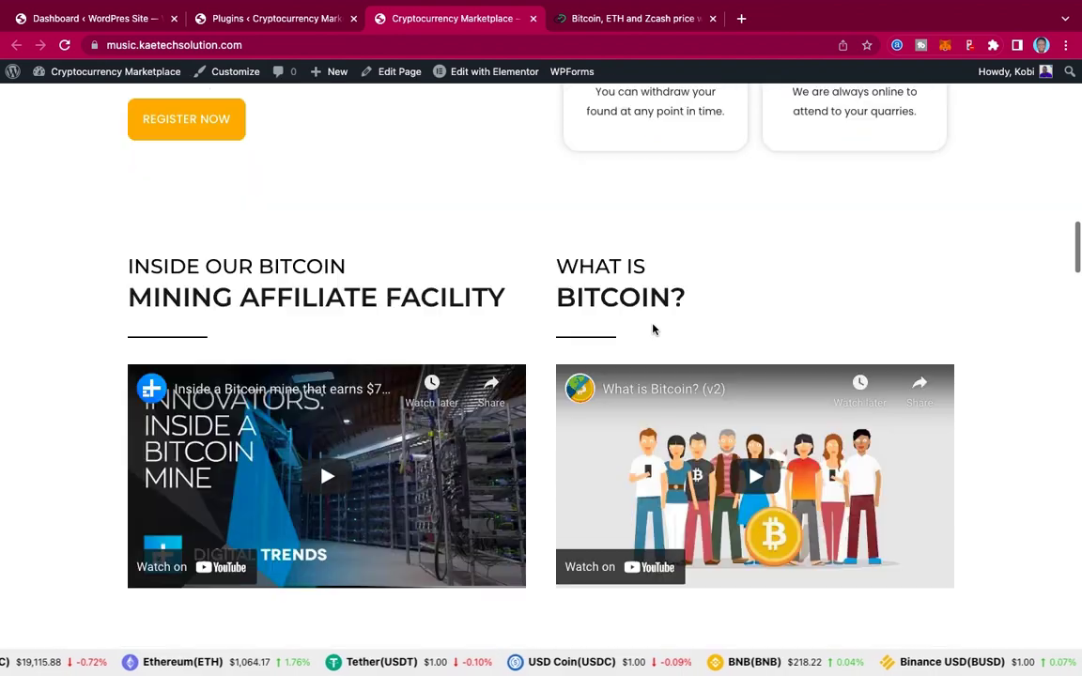
scroll(655, 329, "down", 7)
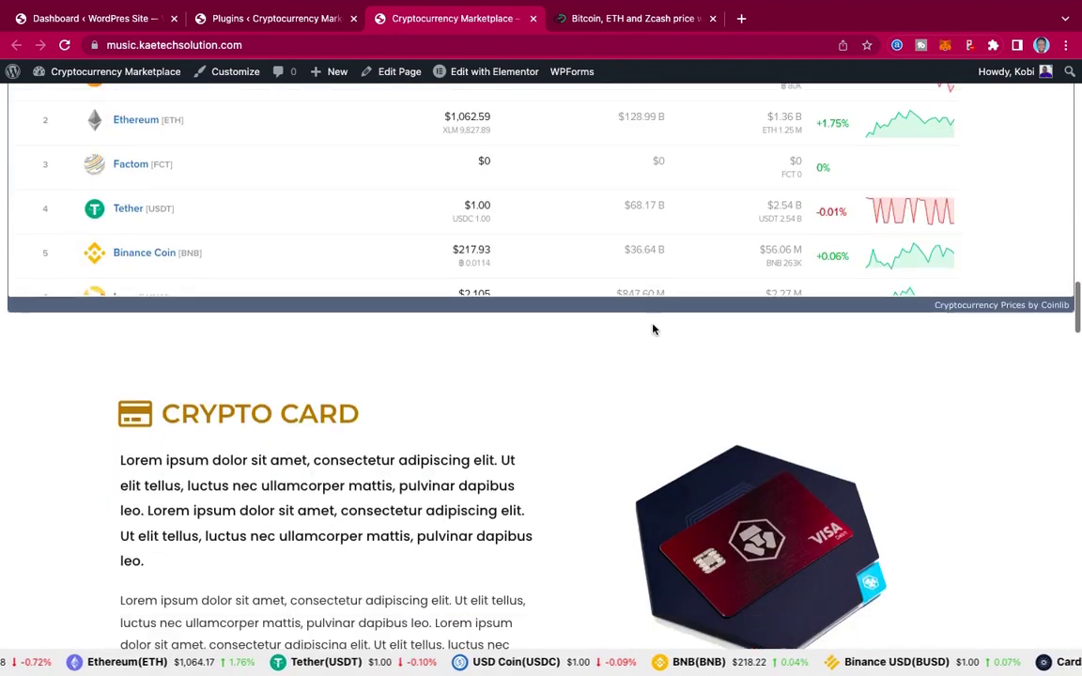
scroll(654, 329, "down", 6)
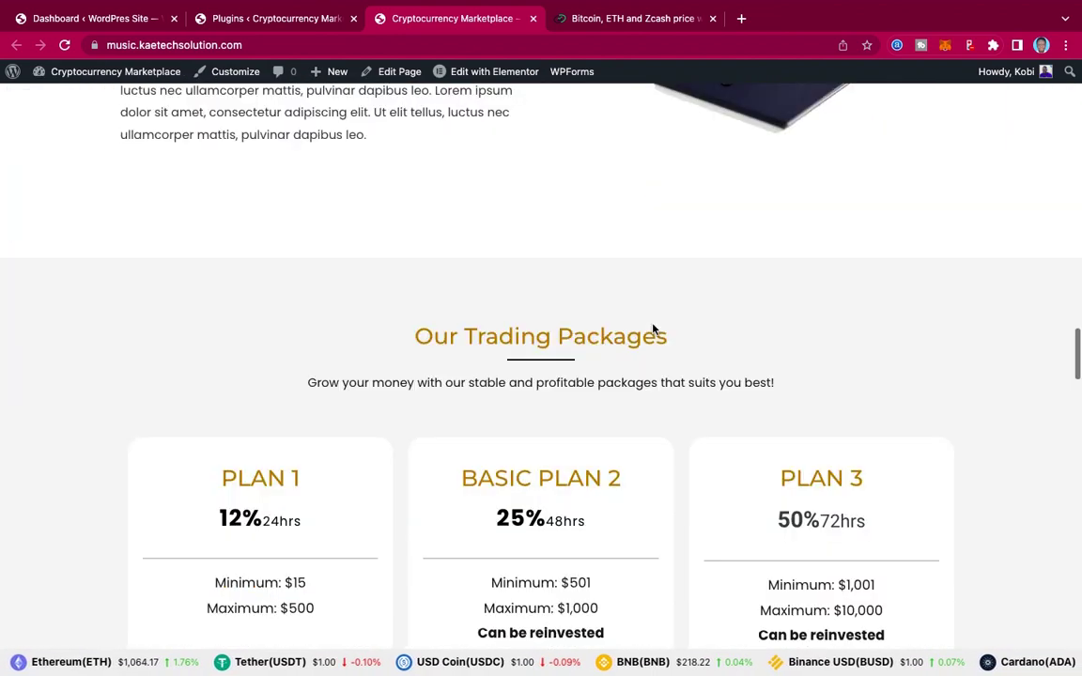
scroll(655, 329, "up", 15)
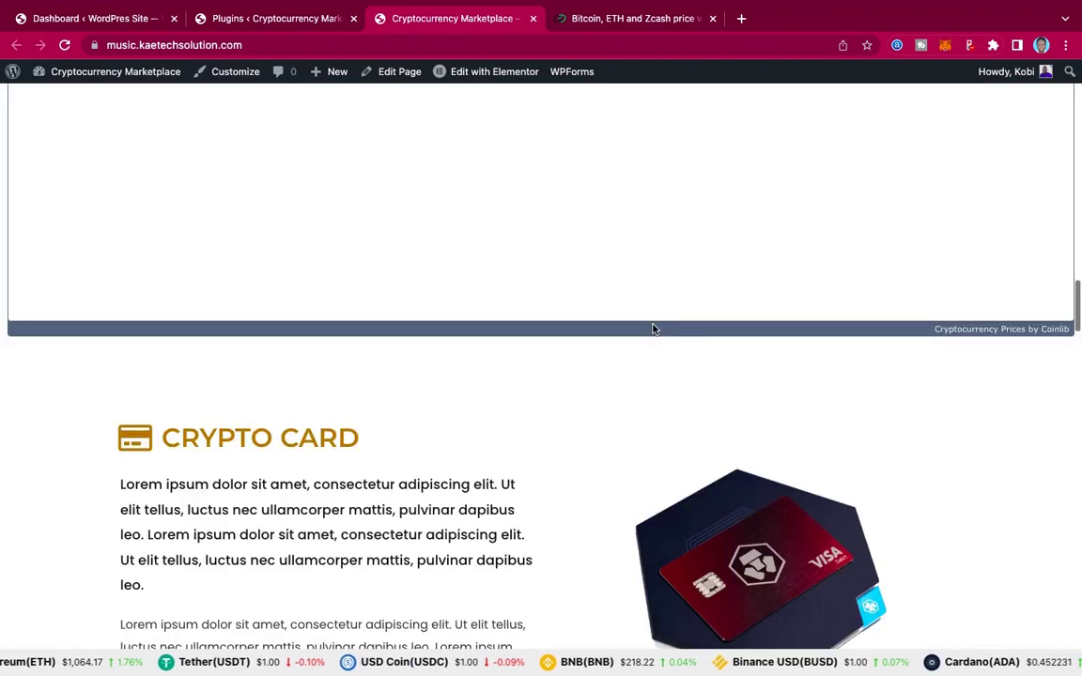
scroll(655, 329, "up", 10)
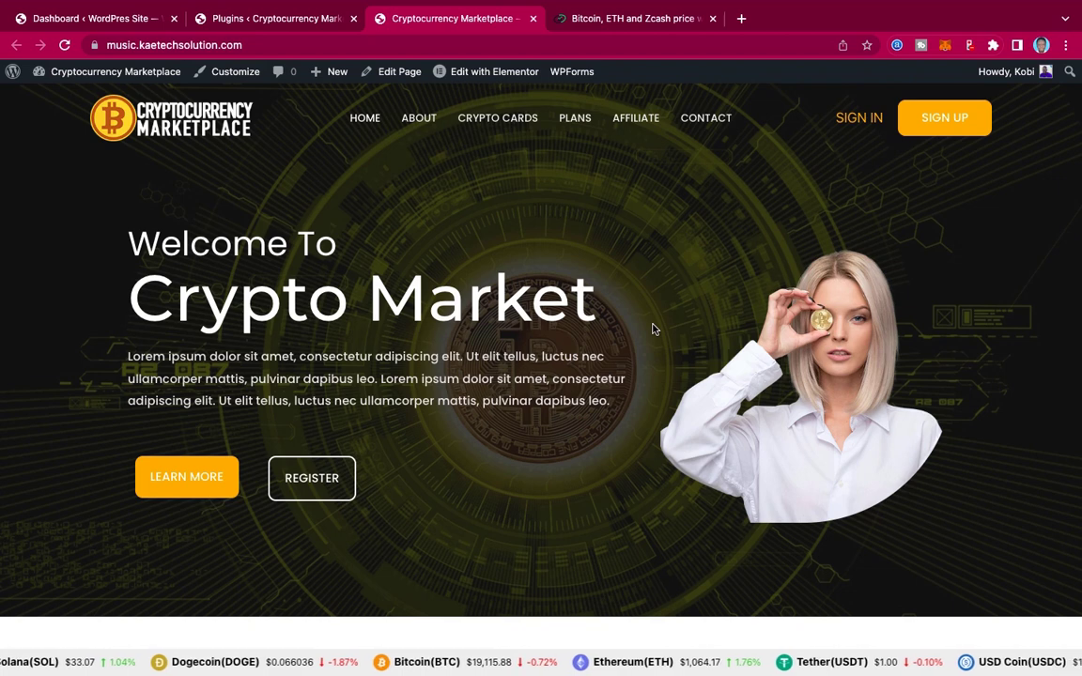
left_click(271, 18)
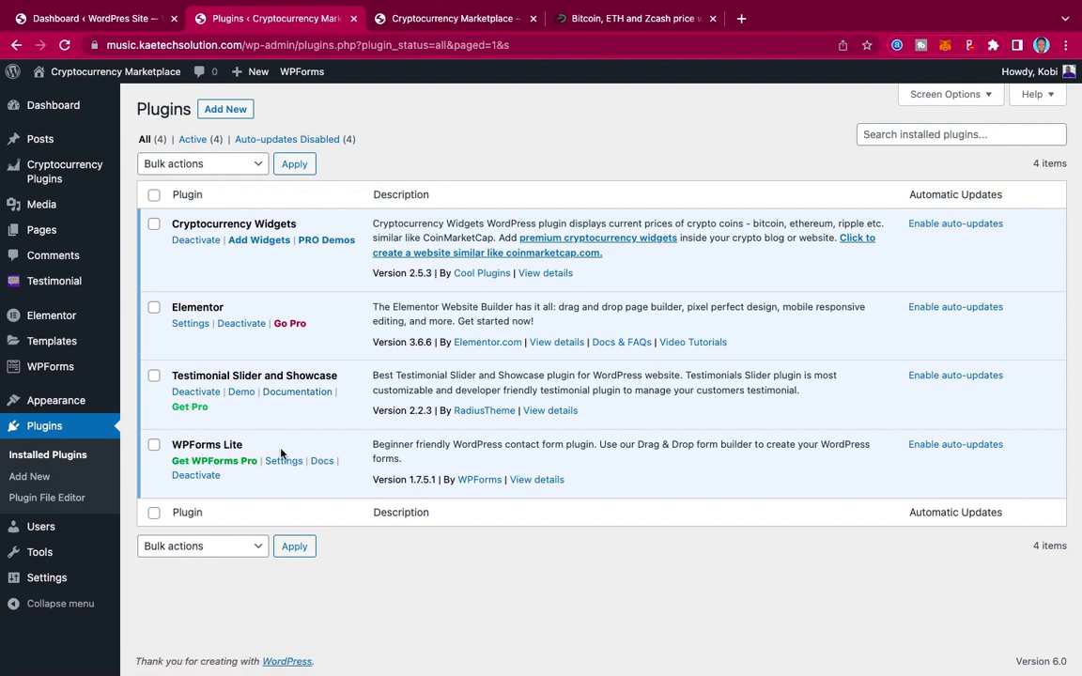
left_click(613, 21)
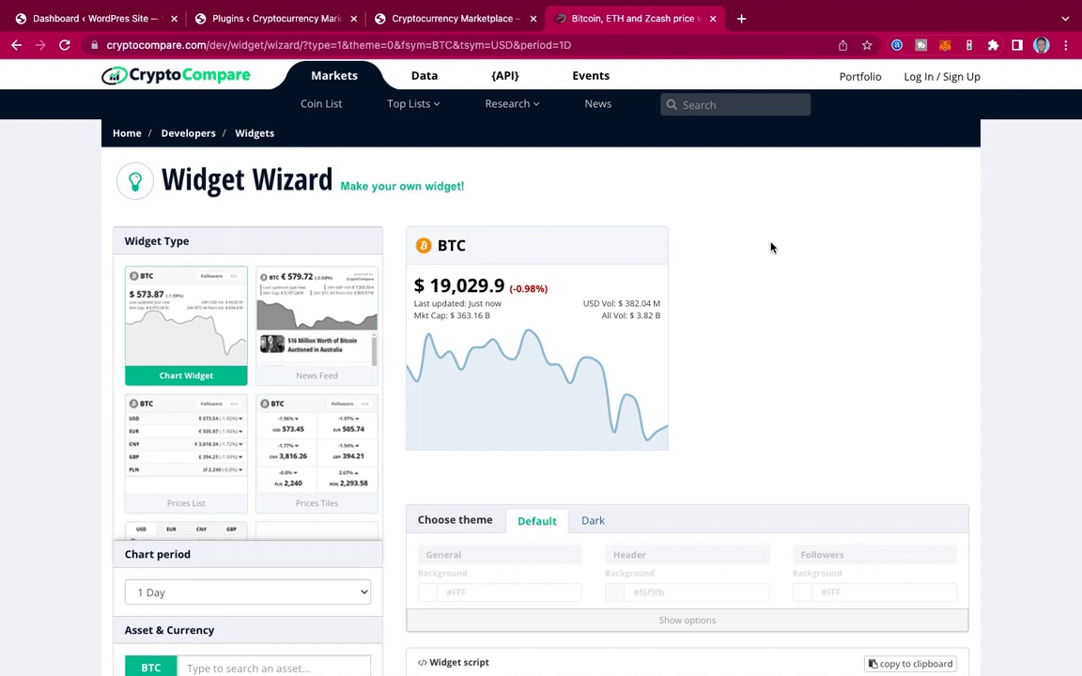
Step: Glance at the BTC chart script, then scroll the marketplace homepage to About Us and the Bitcoin chart
scroll(770, 247, "down", 3)
scroll(770, 247, "up", 3)
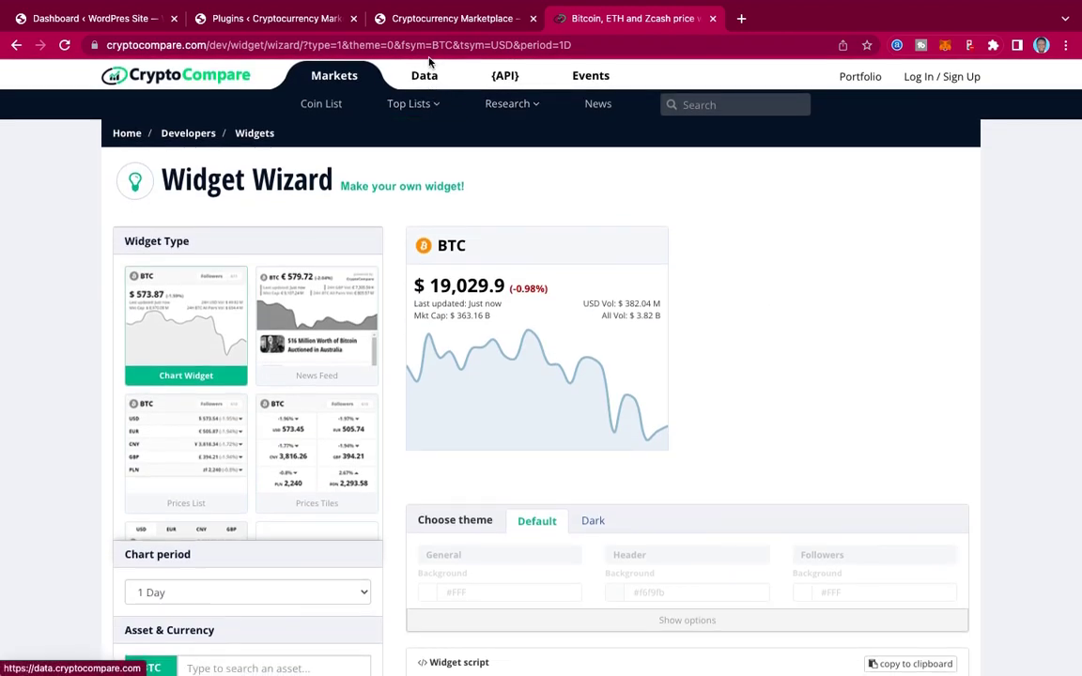
left_click(390, 20)
scroll(553, 257, "down", 7)
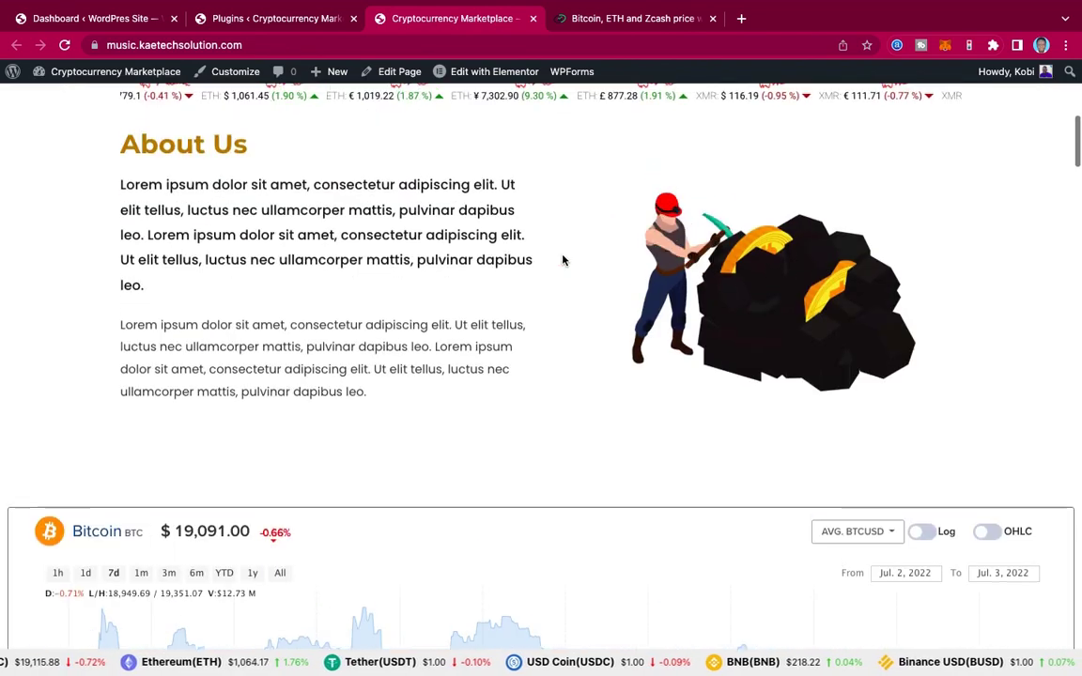
Step: Scroll past the live Bitcoin chart and price table, then return to the Widget Wizard's 1 Day BTC chart
scroll(563, 260, "up", 3)
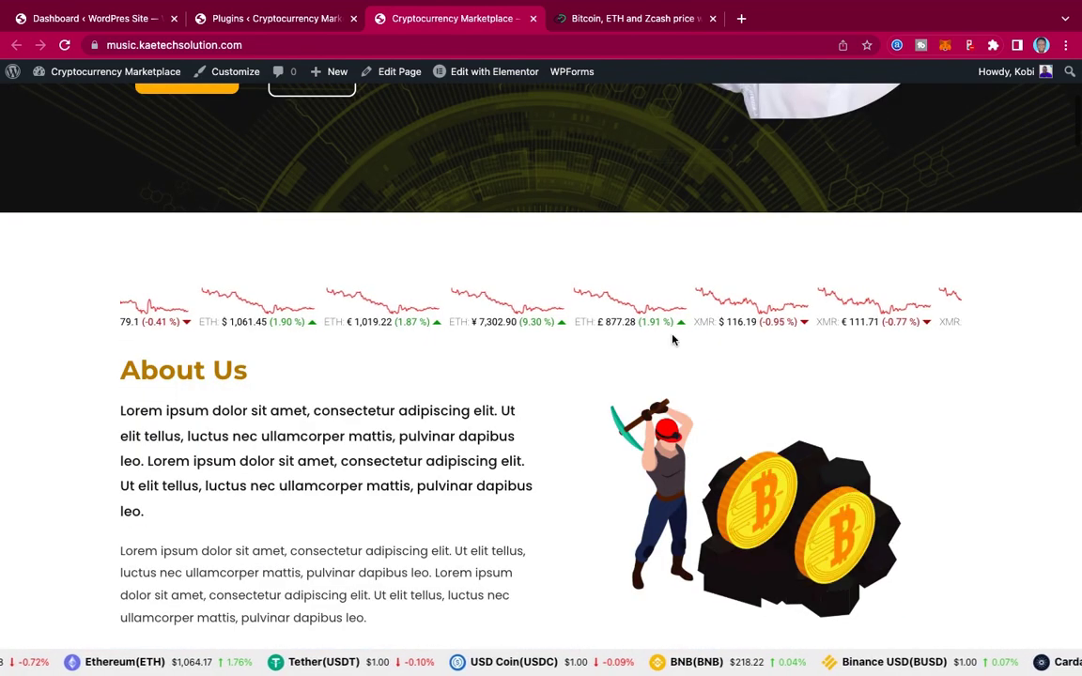
scroll(532, 362, "down", 5)
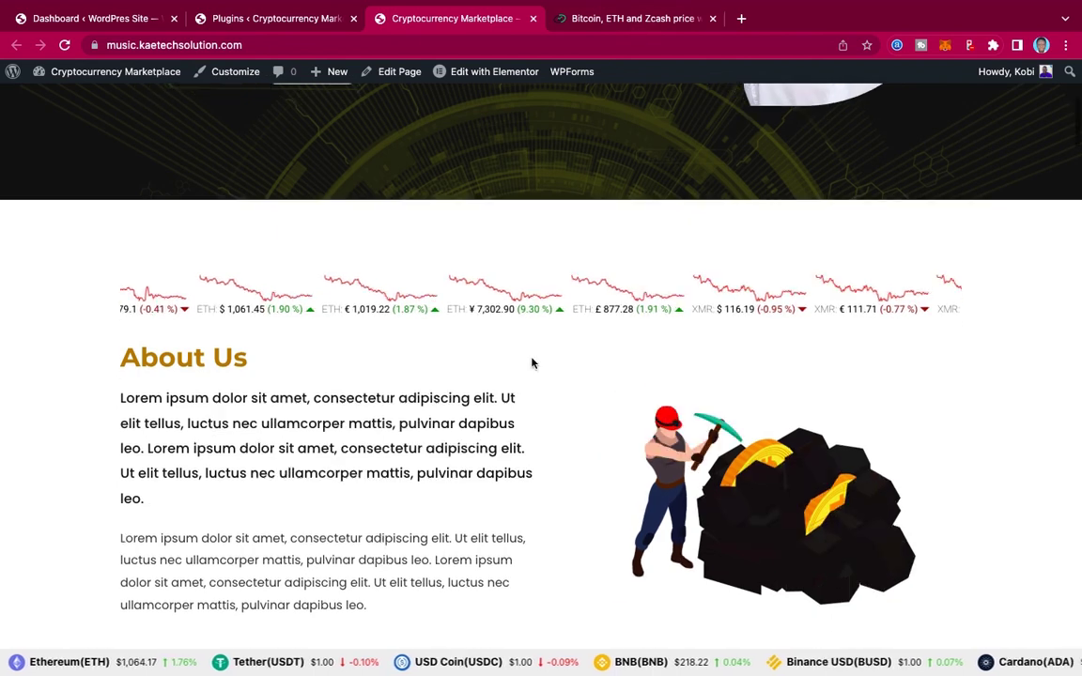
scroll(532, 363, "down", 2)
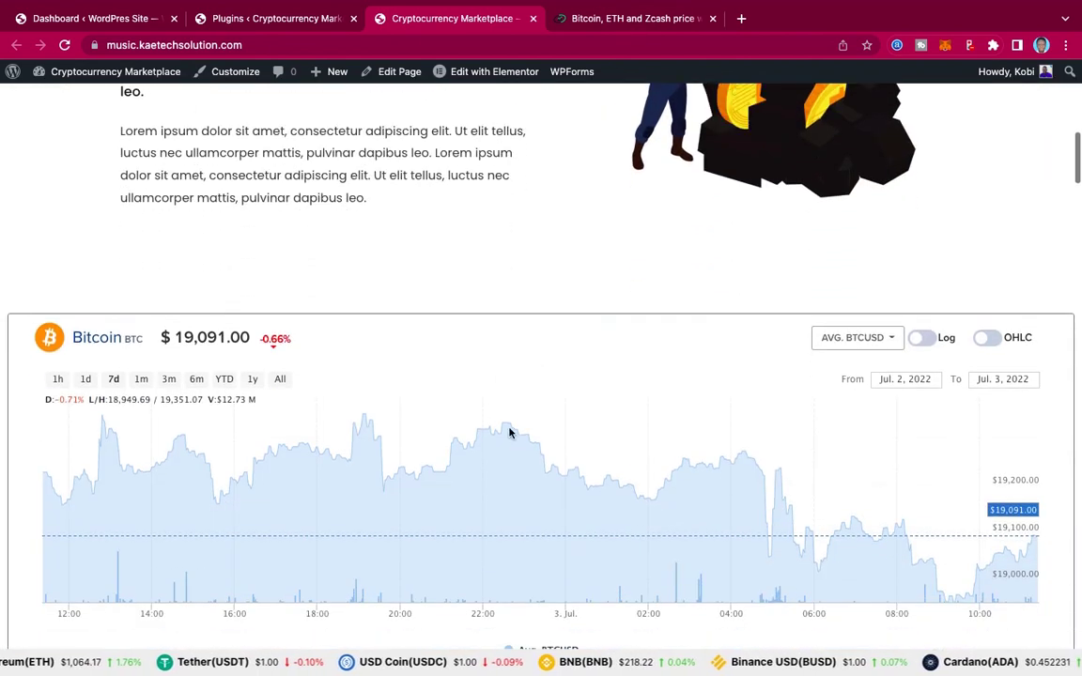
scroll(553, 260, "down", 13)
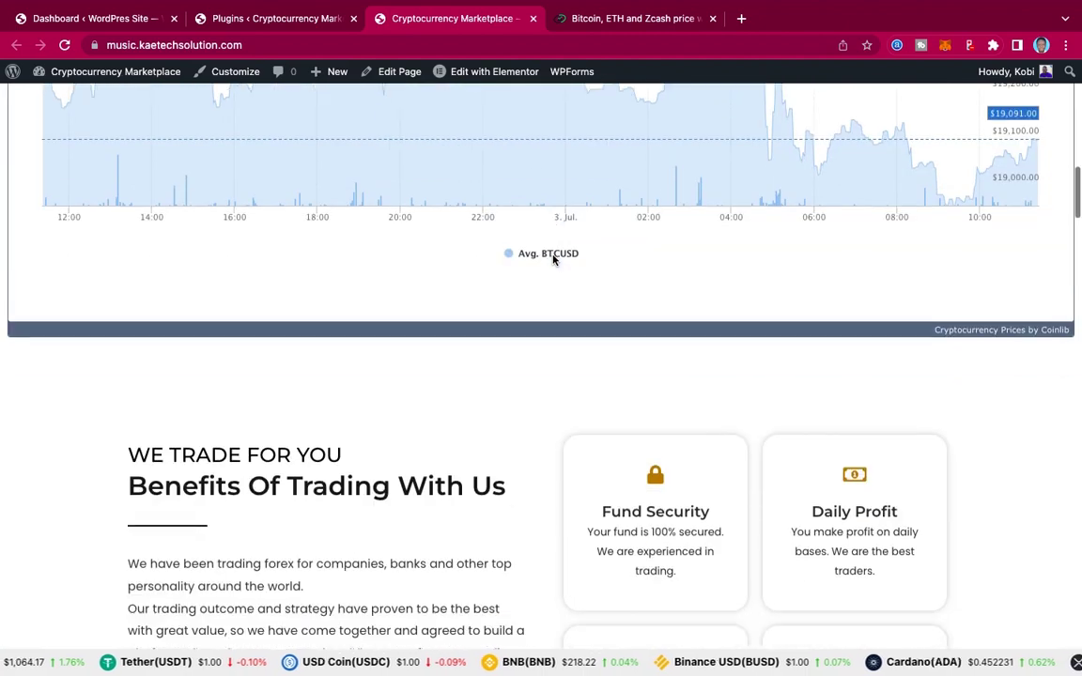
scroll(553, 260, "down", 12)
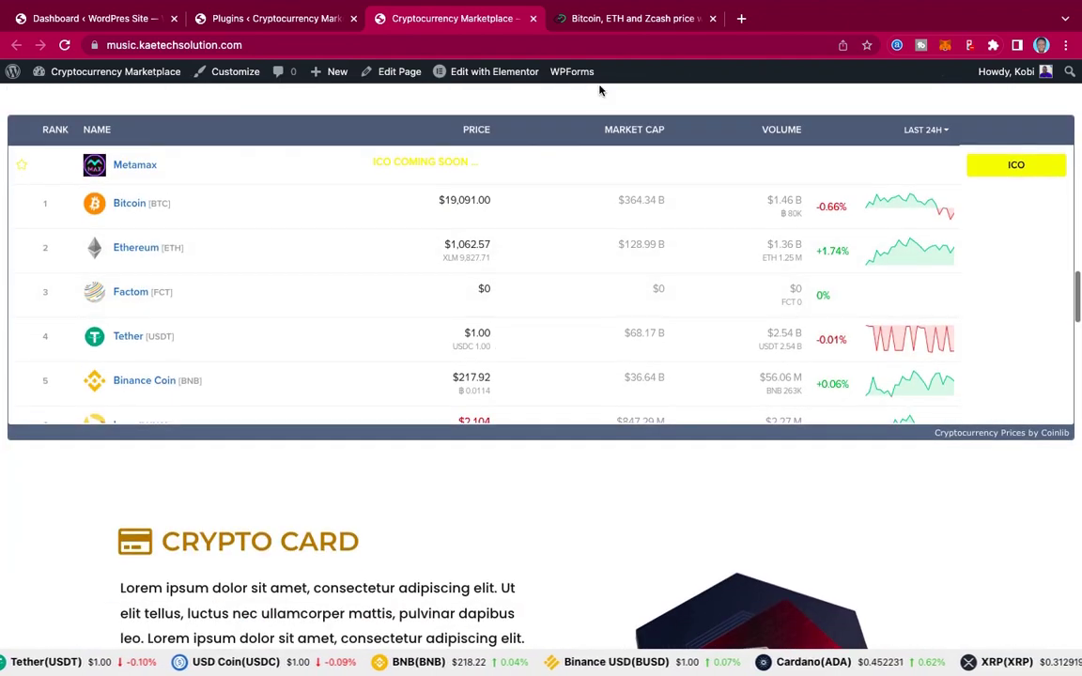
mouse_move(620, 3)
left_click(646, 59)
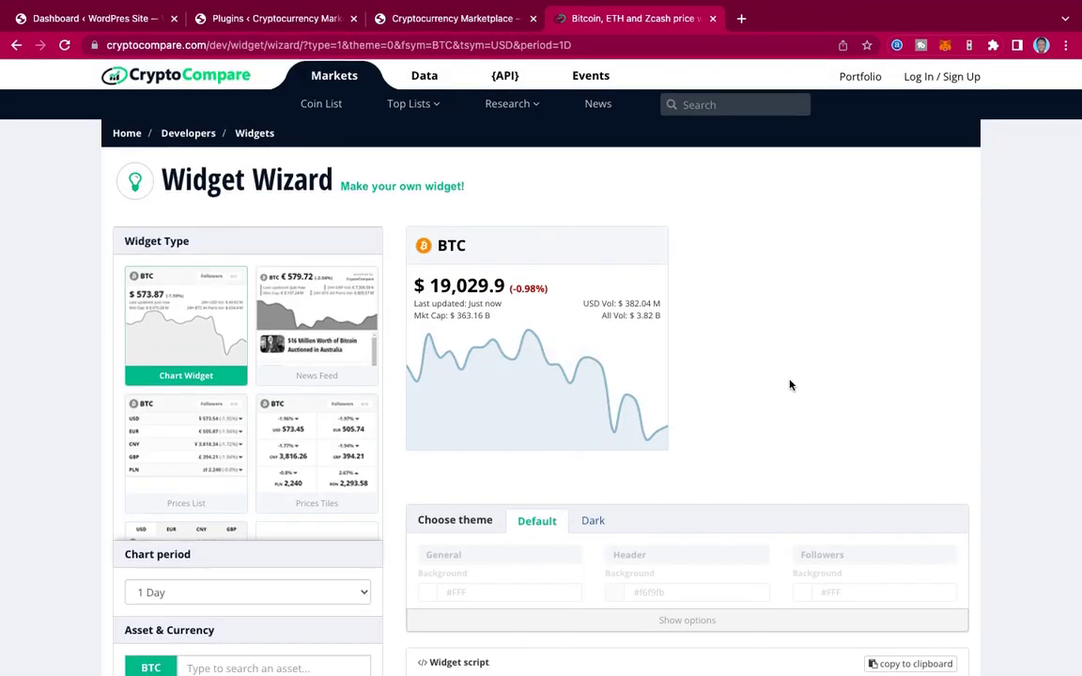
Step: Check the generated BTC-to-USD 1 Day chart embed script, then go back to the Plugins list
scroll(790, 386, "down", 5)
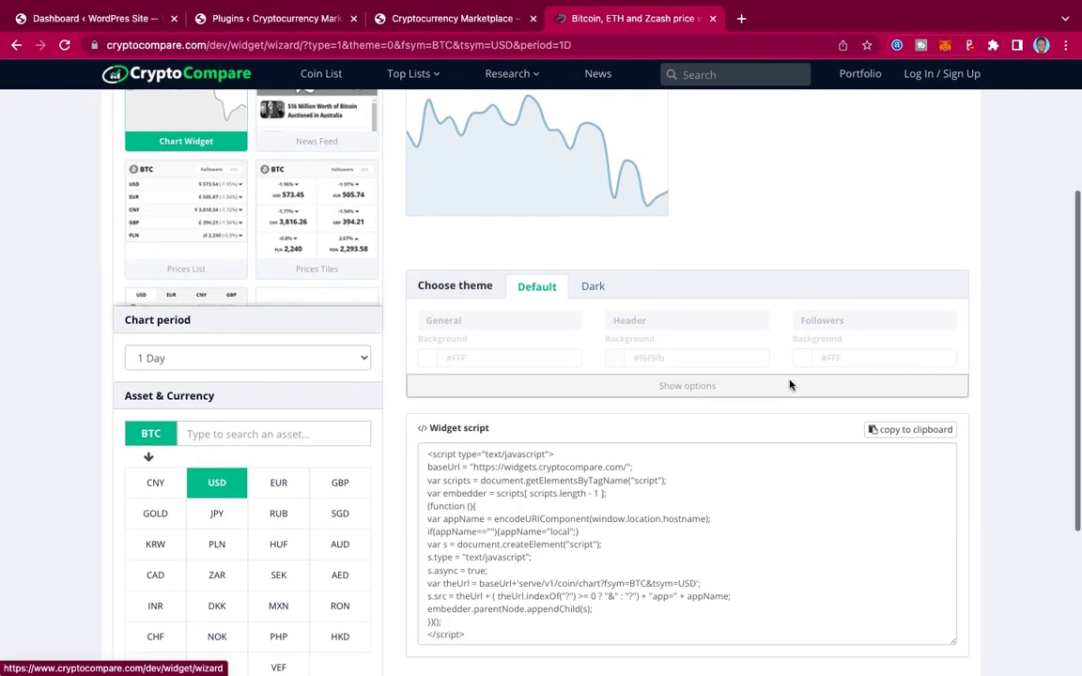
scroll(792, 386, "up", 3)
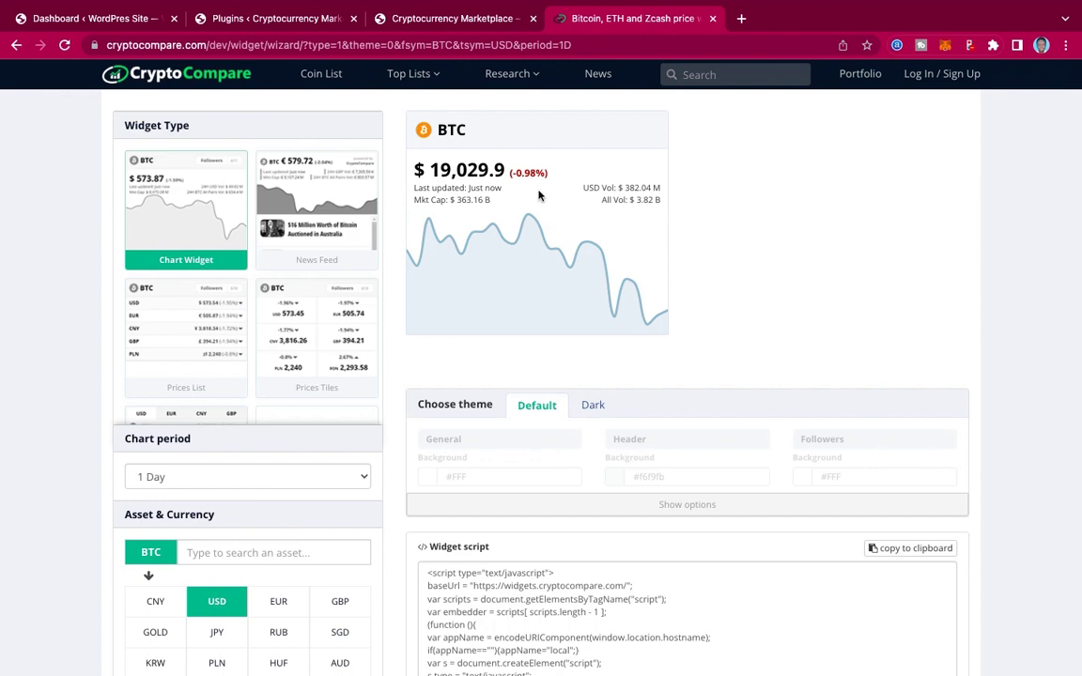
left_click(266, 18)
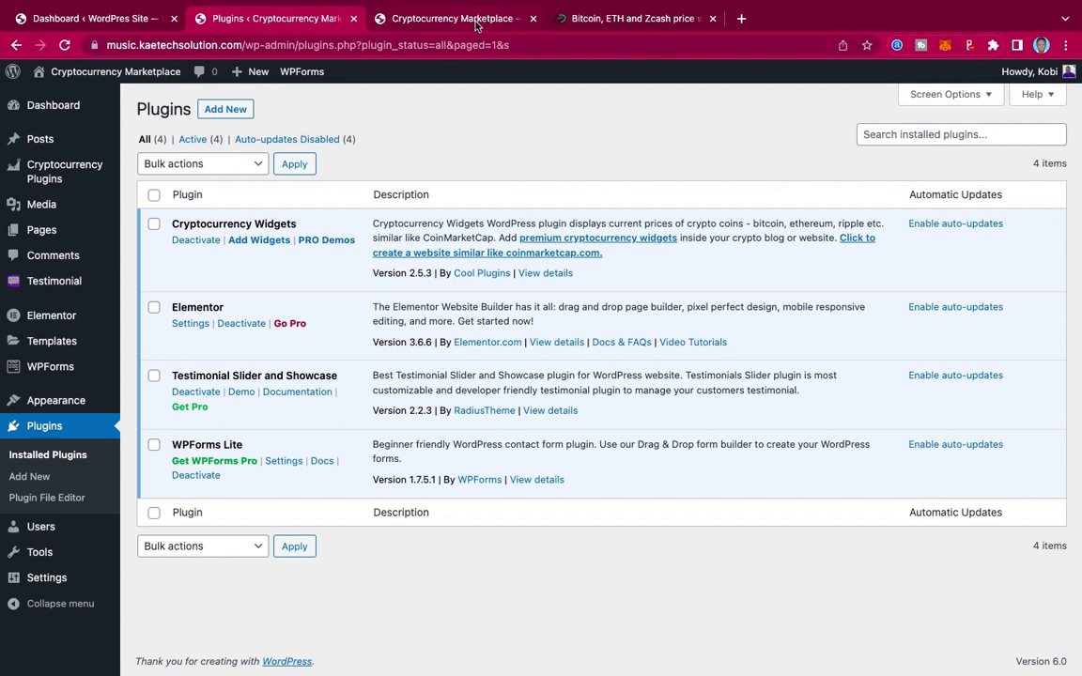
Step: Scroll the marketplace homepage to the BTC-to-USD Crypto Converter beside the VIP and Forex packages
left_click(430, 21)
scroll(522, 479, "down", 5)
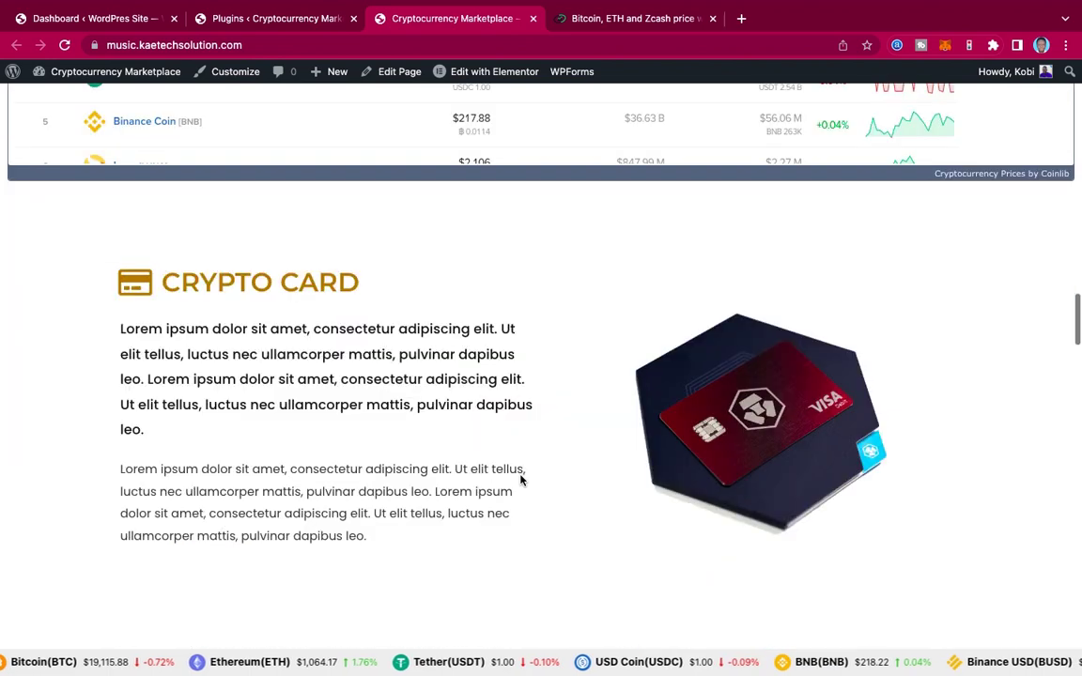
scroll(522, 481, "down", 8)
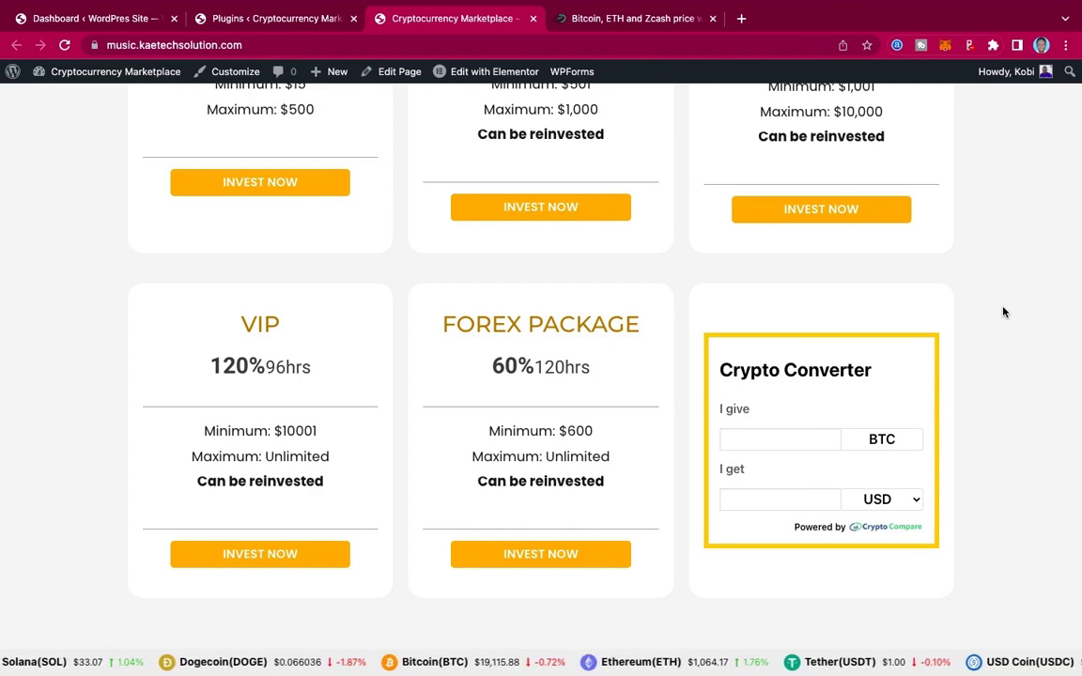
Step: Scroll back up to the homepage hero banner, then switch to the WordPress admin Dashboard
scroll(980, 244, "up", 8)
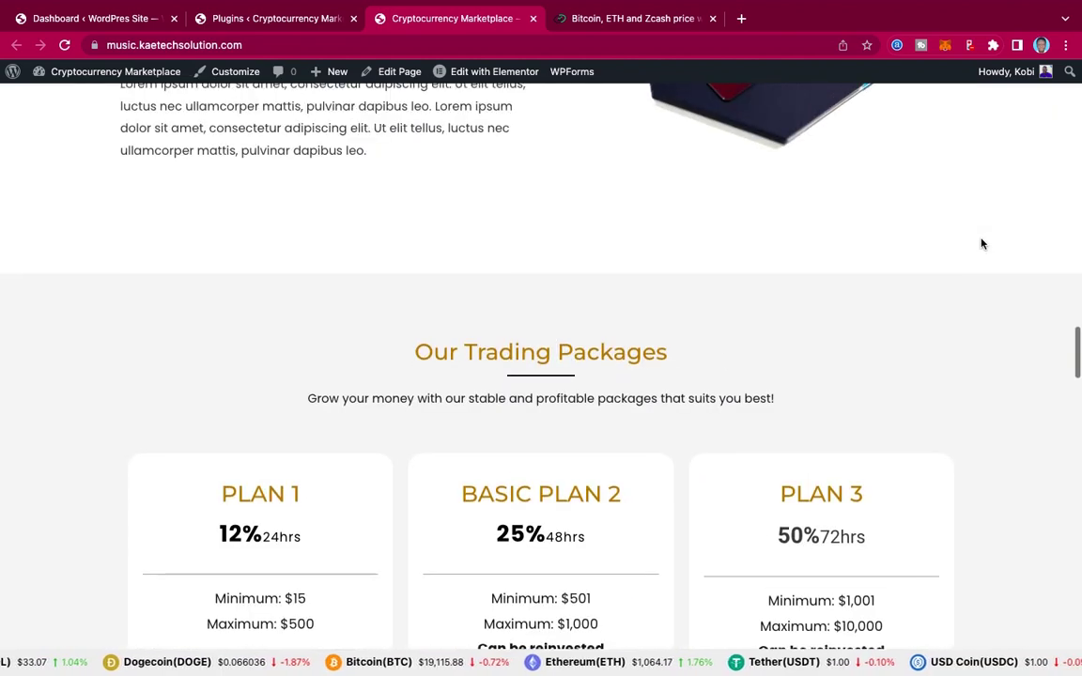
scroll(981, 244, "up", 20)
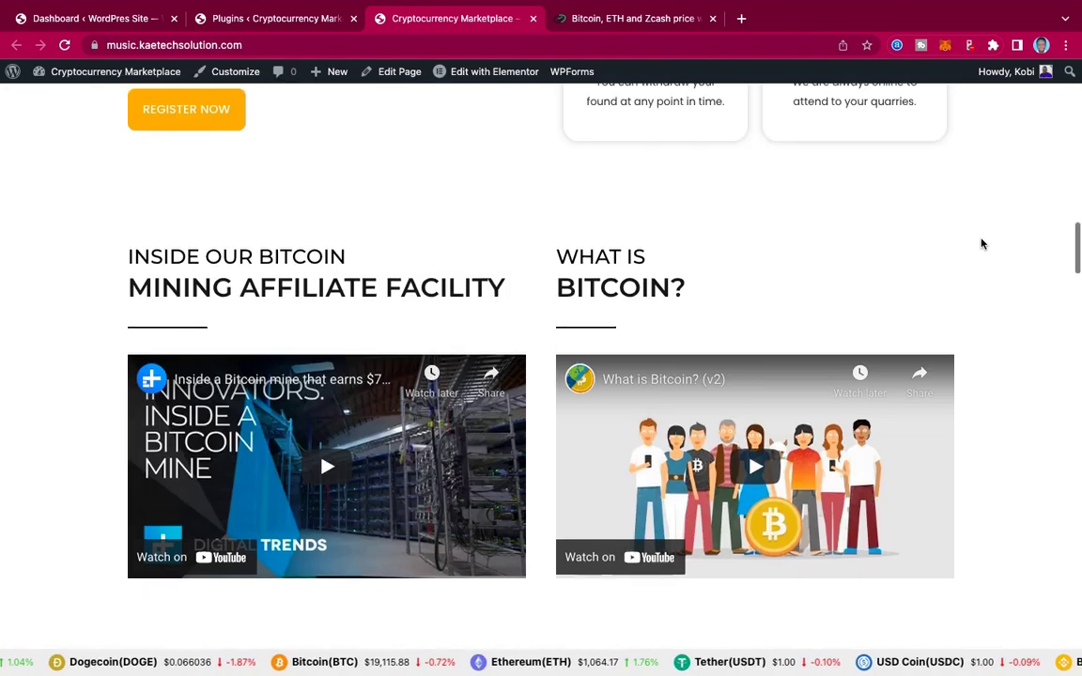
scroll(981, 244, "up", 10)
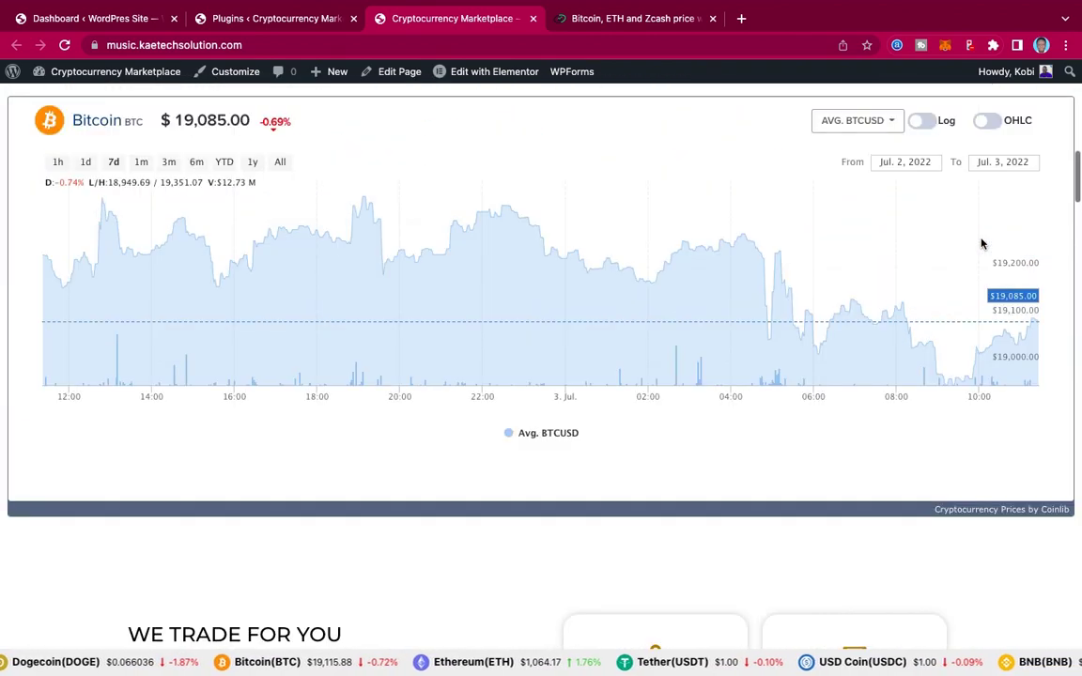
scroll(981, 244, "up", 10)
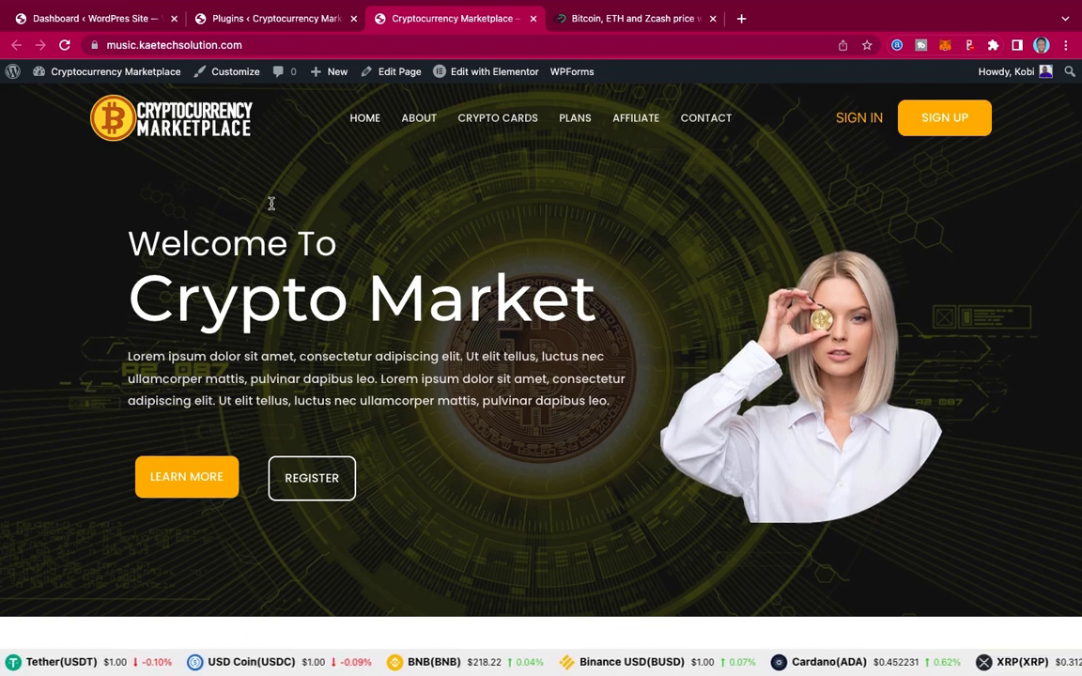
left_click(120, 18)
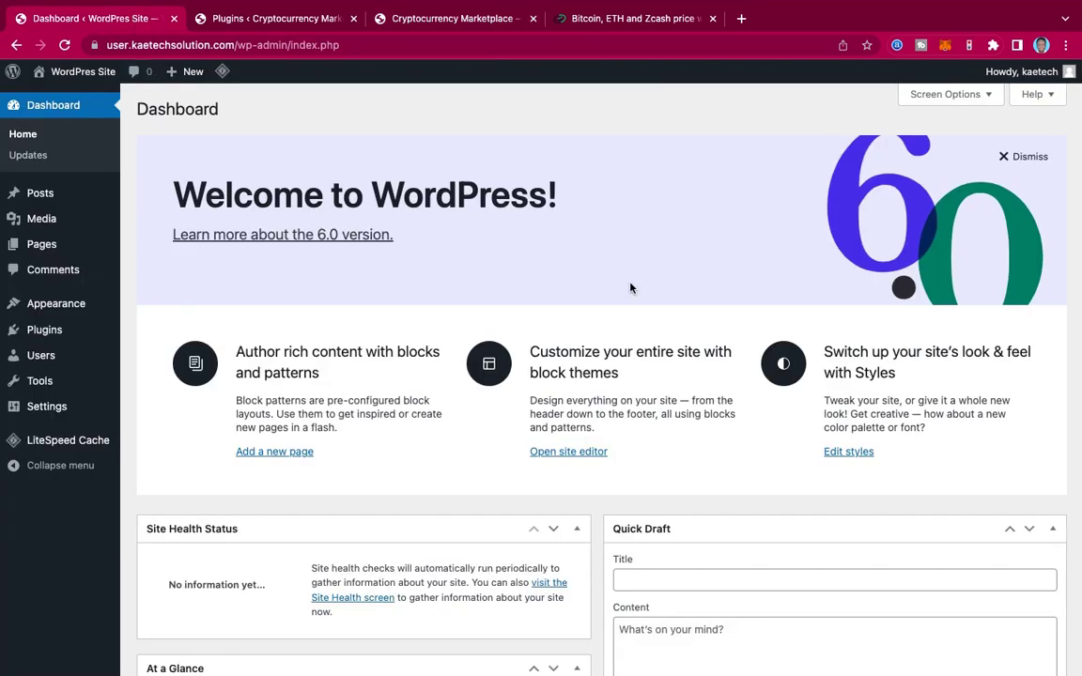
scroll(631, 288, "down", 3)
scroll(631, 288, "up", 3)
mouse_move(78, 74)
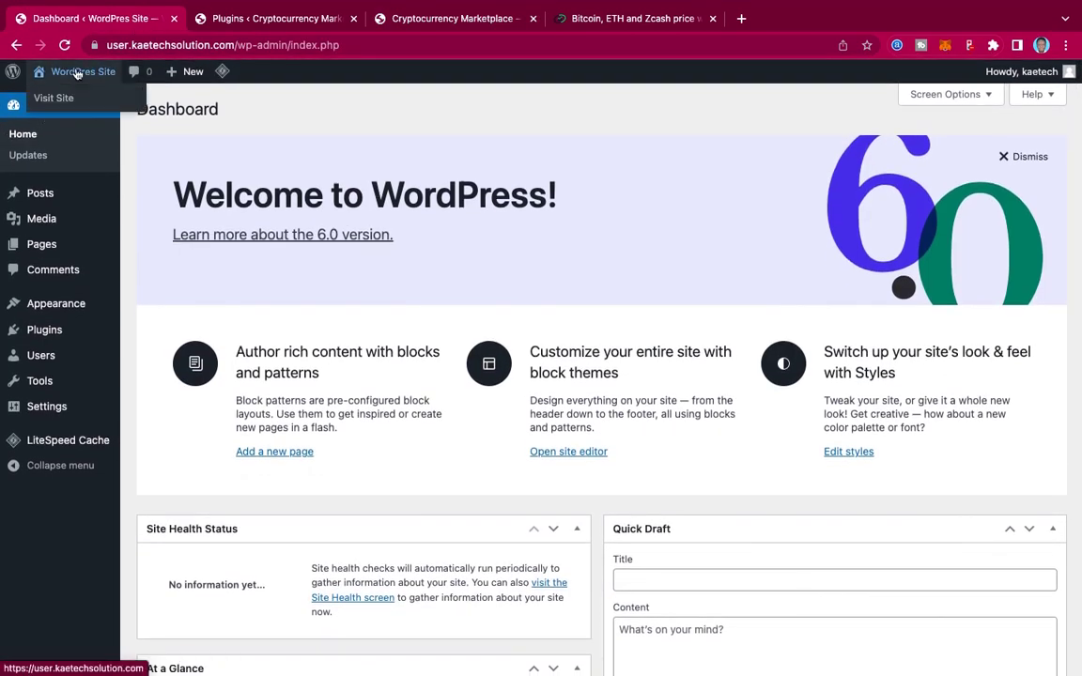
left_click(53, 98)
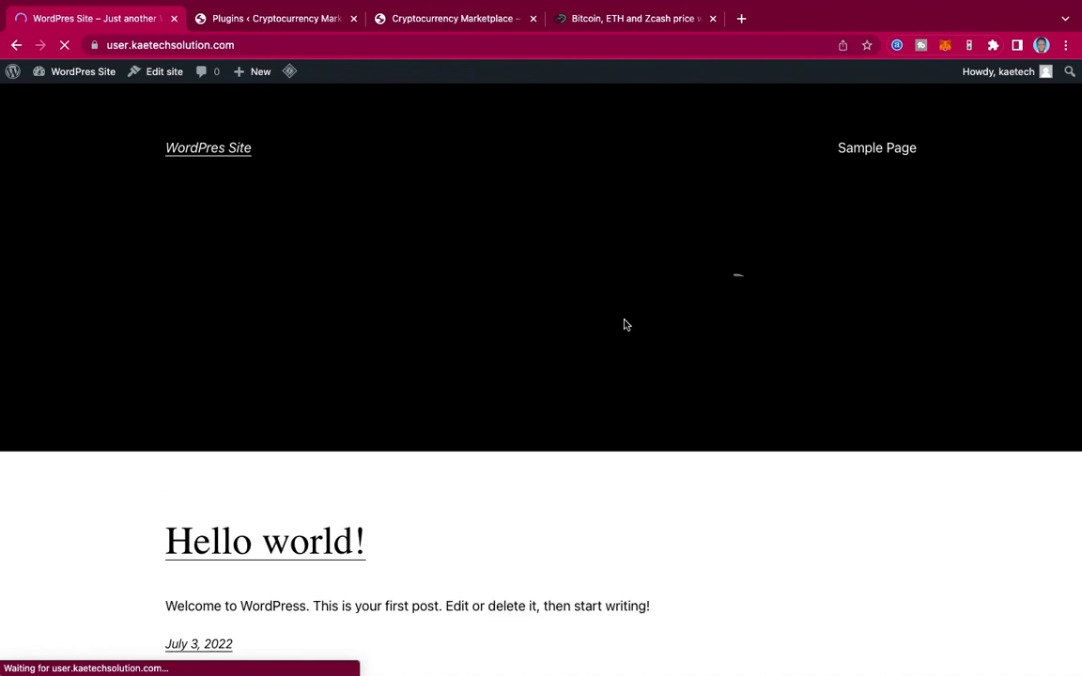
scroll(624, 325, "down", 4)
scroll(624, 325, "up", 4)
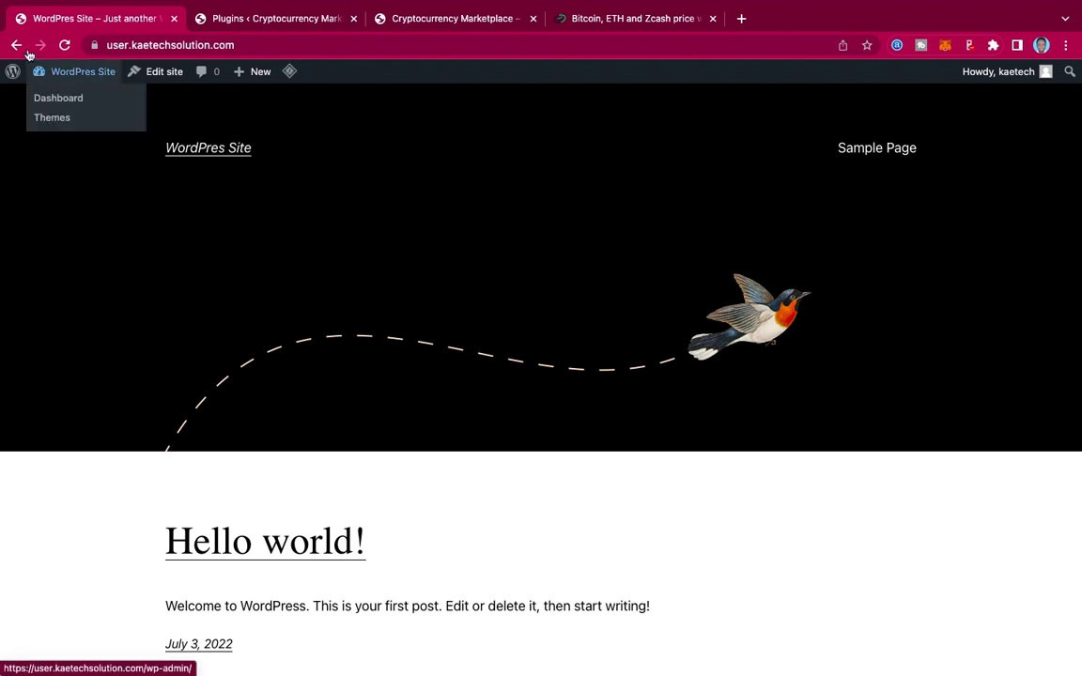
left_click(16, 46)
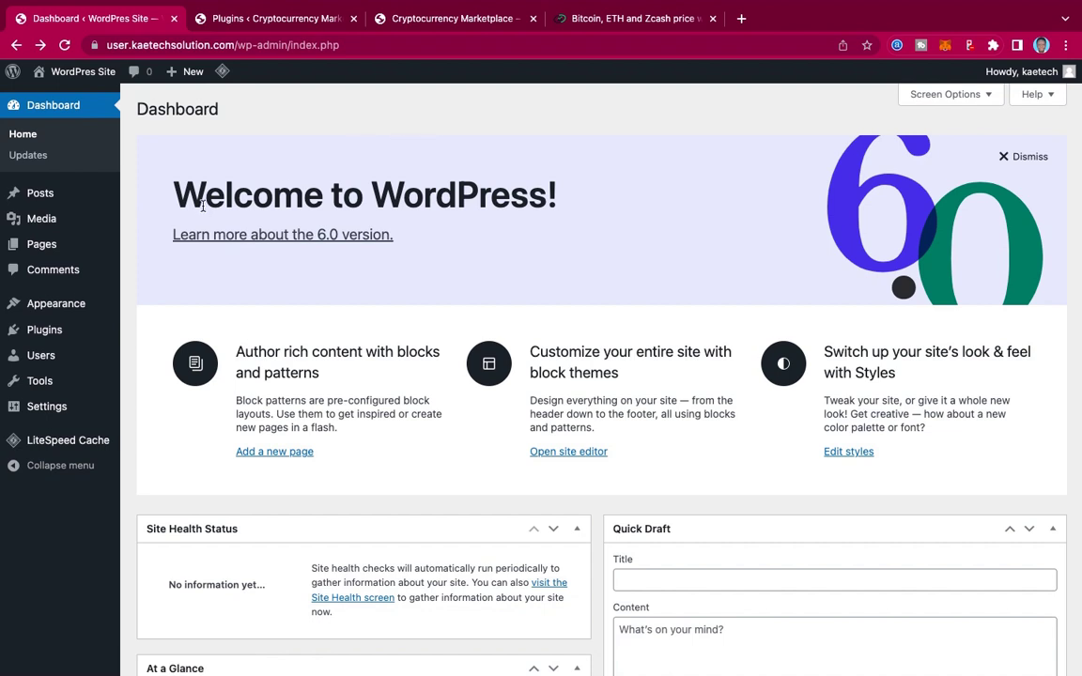
Step: Uncheck Welcome, Events and News, Quick Draft, Activity and At a Glance in Screen Options
mouse_move(47, 413)
left_click(983, 103)
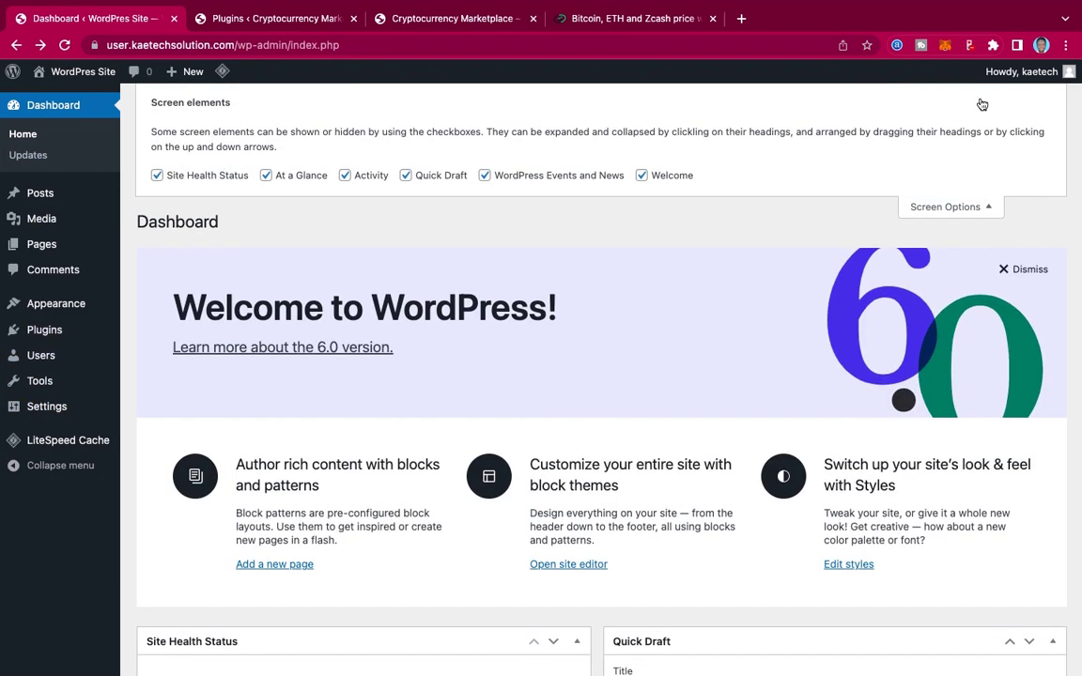
left_click(641, 176)
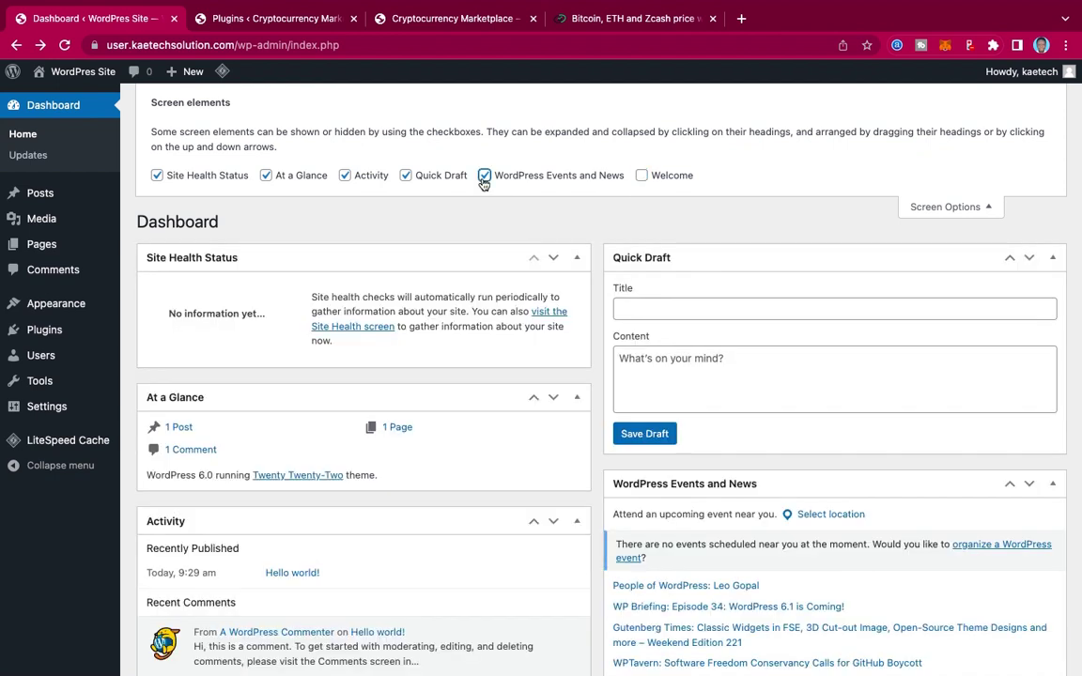
left_click(485, 176)
left_click(405, 176)
left_click(344, 175)
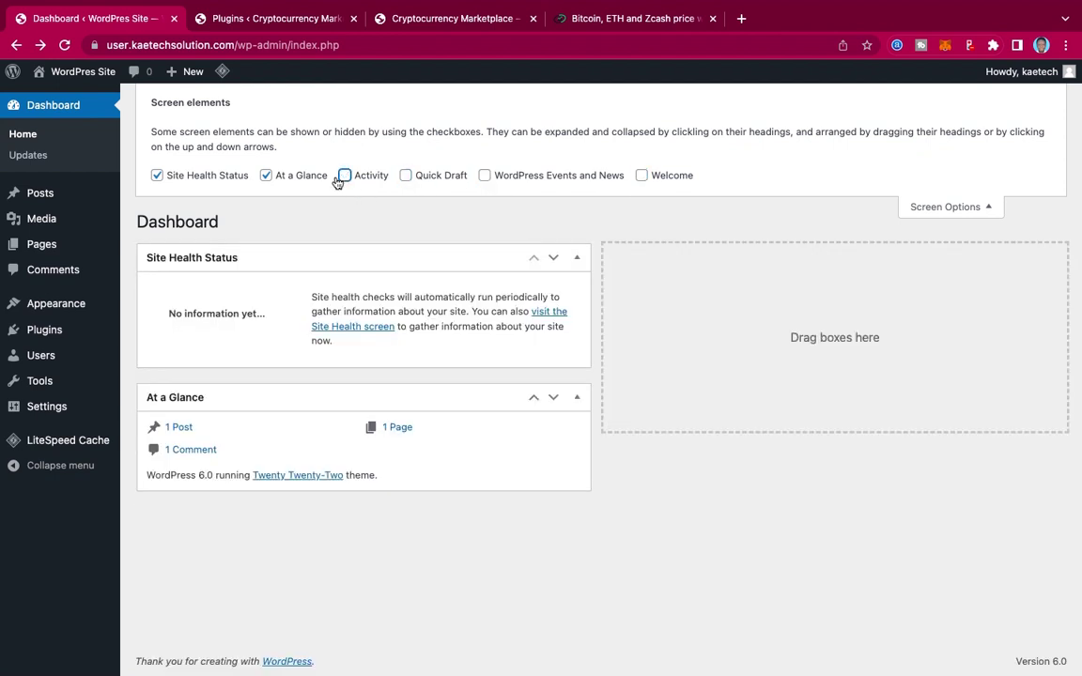
left_click(266, 176)
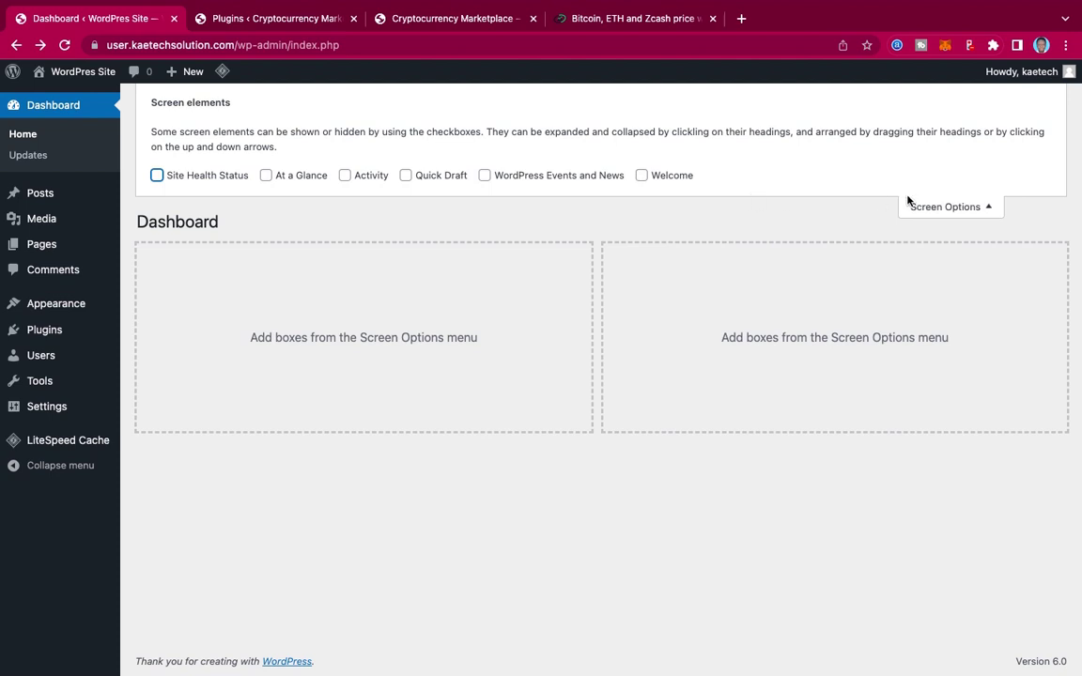
left_click(927, 208)
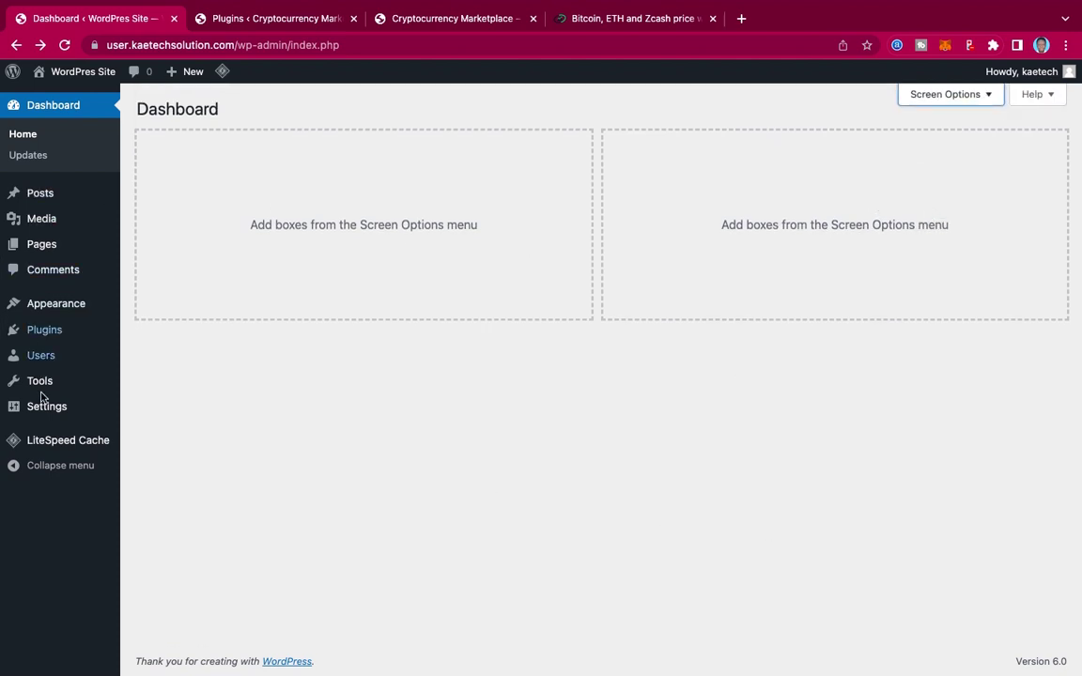
mouse_move(43, 405)
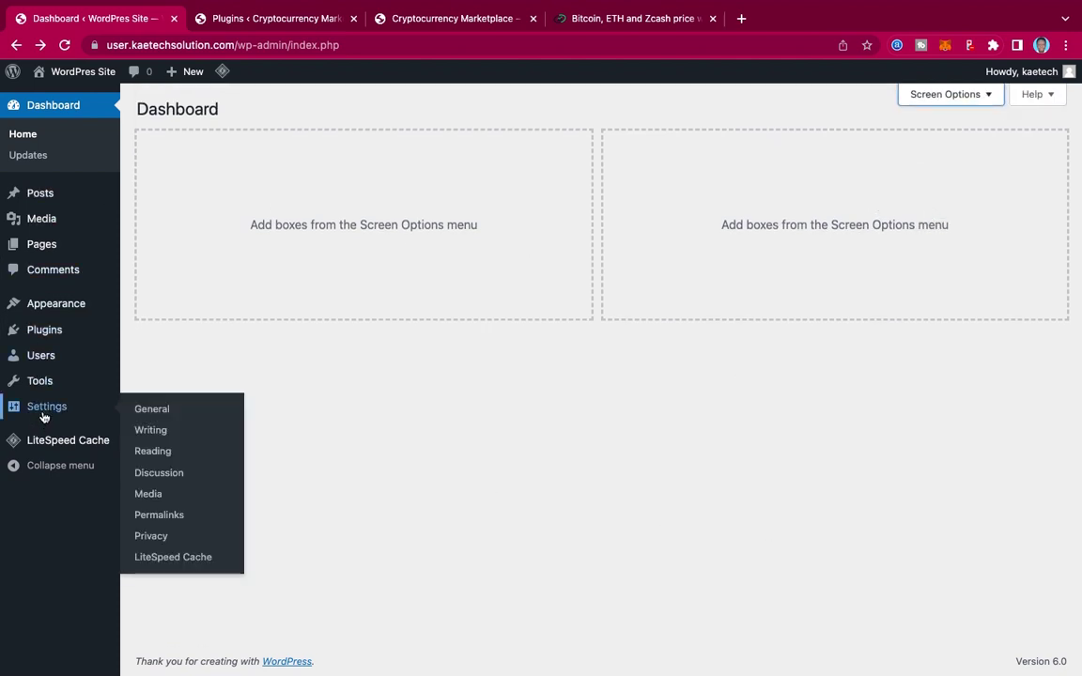
Step: In Settings > General, change the Site Title to 'Cryptocurrency Marketplace'
left_click(160, 410)
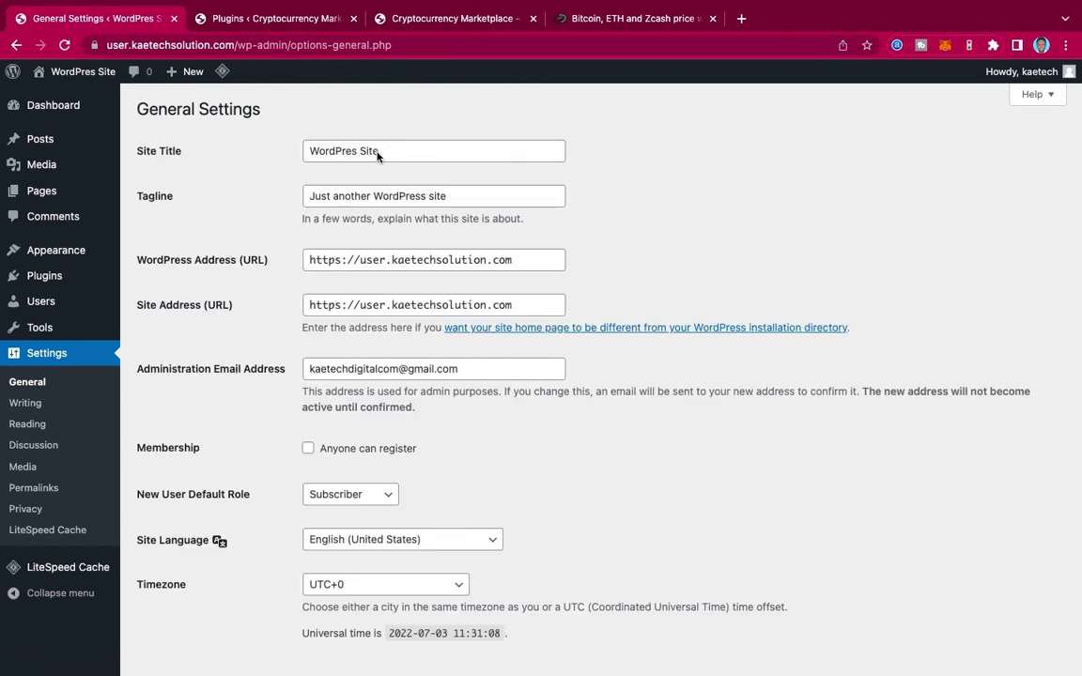
left_click(387, 151)
left_click_drag(387, 151, 248, 154)
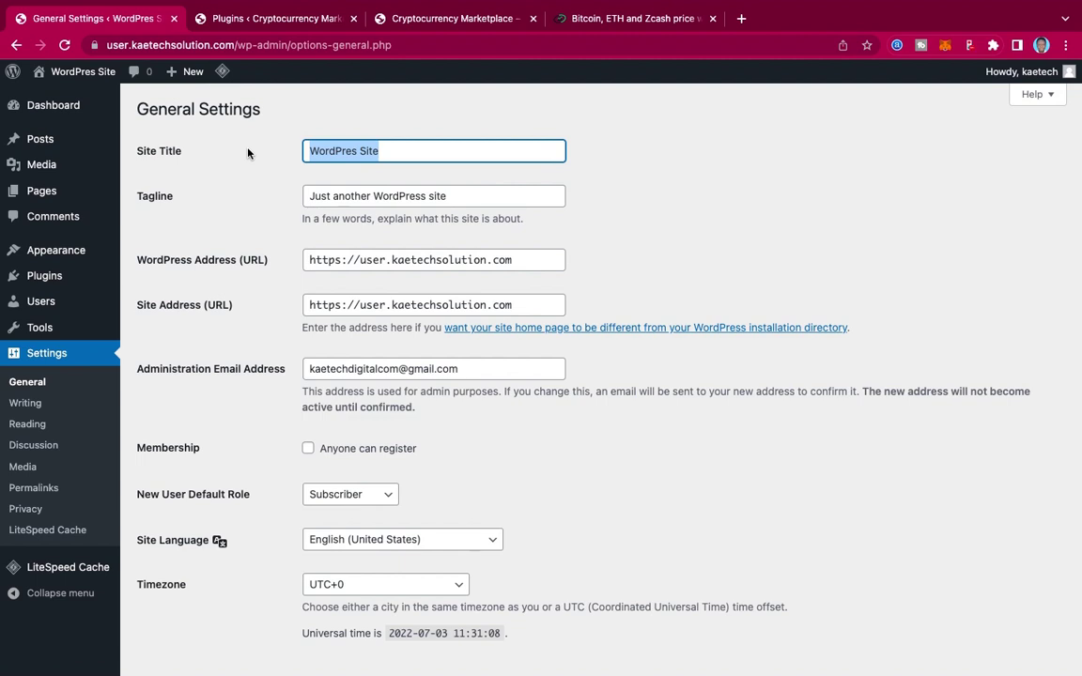
type("Cryptocu")
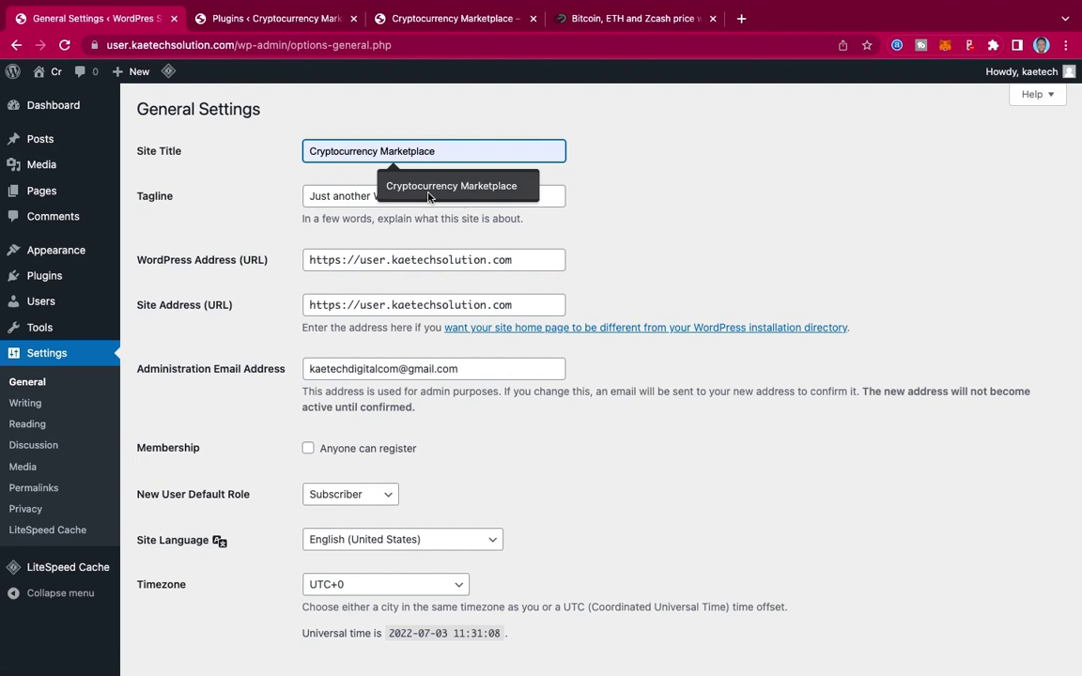
left_click(423, 188)
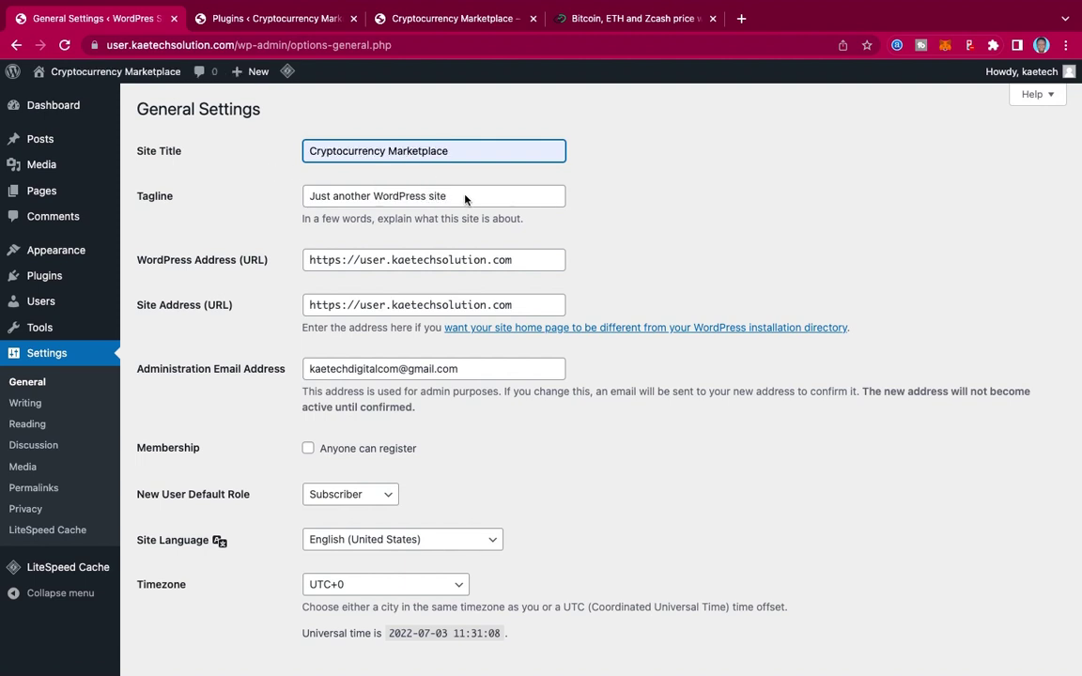
Step: Replace the default tagline with 'Buy, Sell & Invest in Cryptocurrency'
left_click_drag(464, 199, 254, 199)
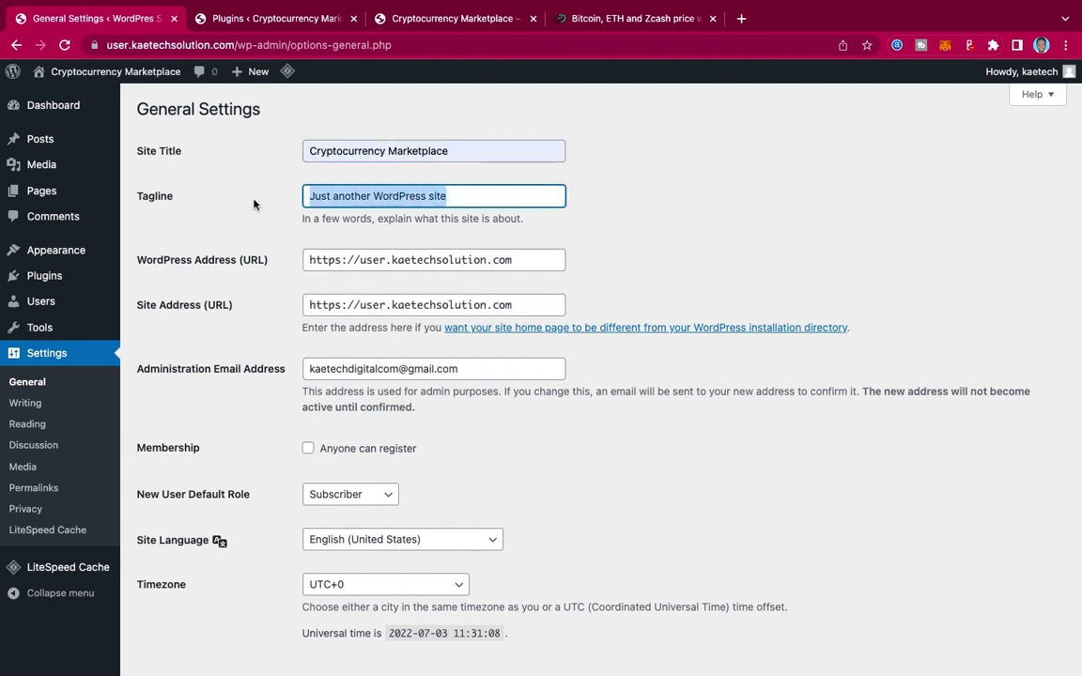
key("BackSpace")
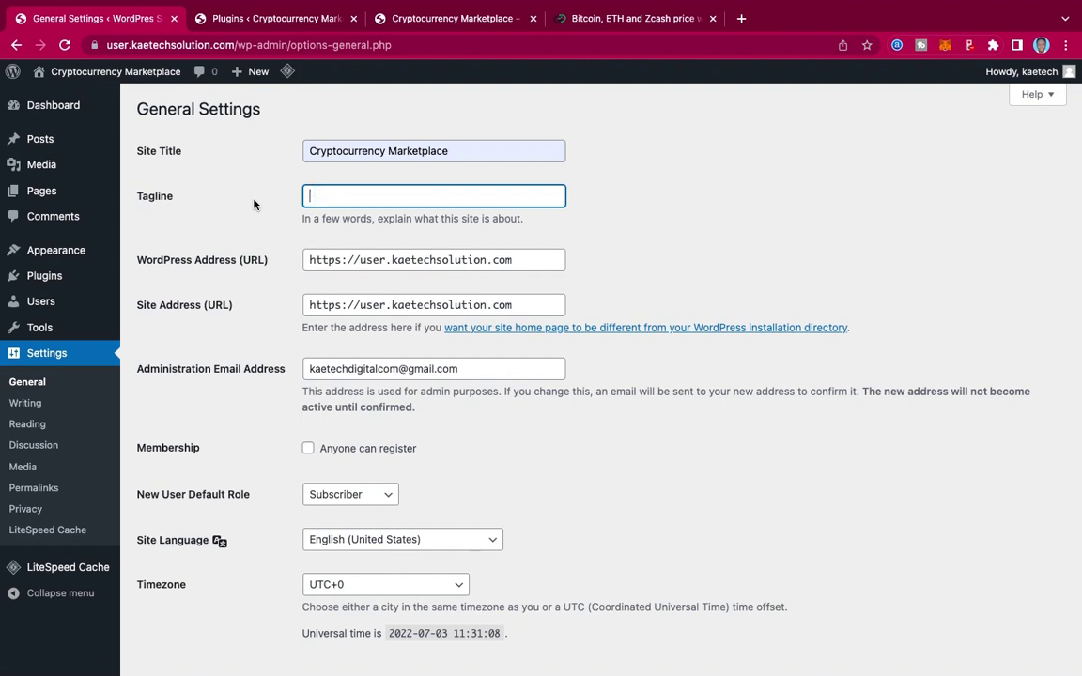
type("in")
key("BackSpace")
key("BackSpace")
type("Bu")
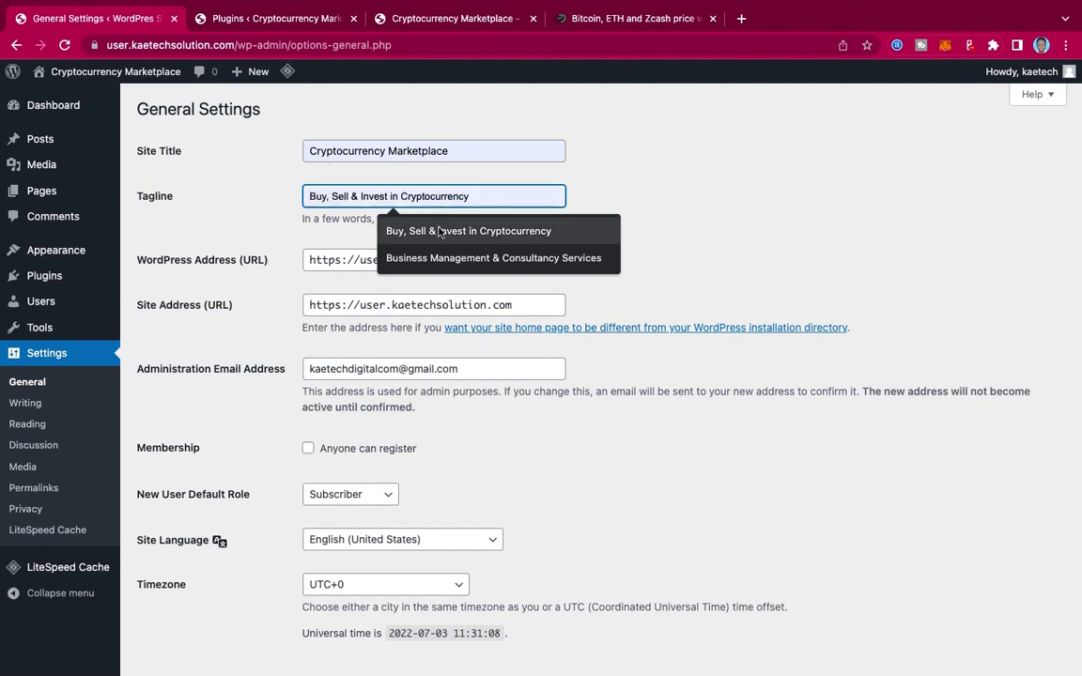
left_click(439, 232)
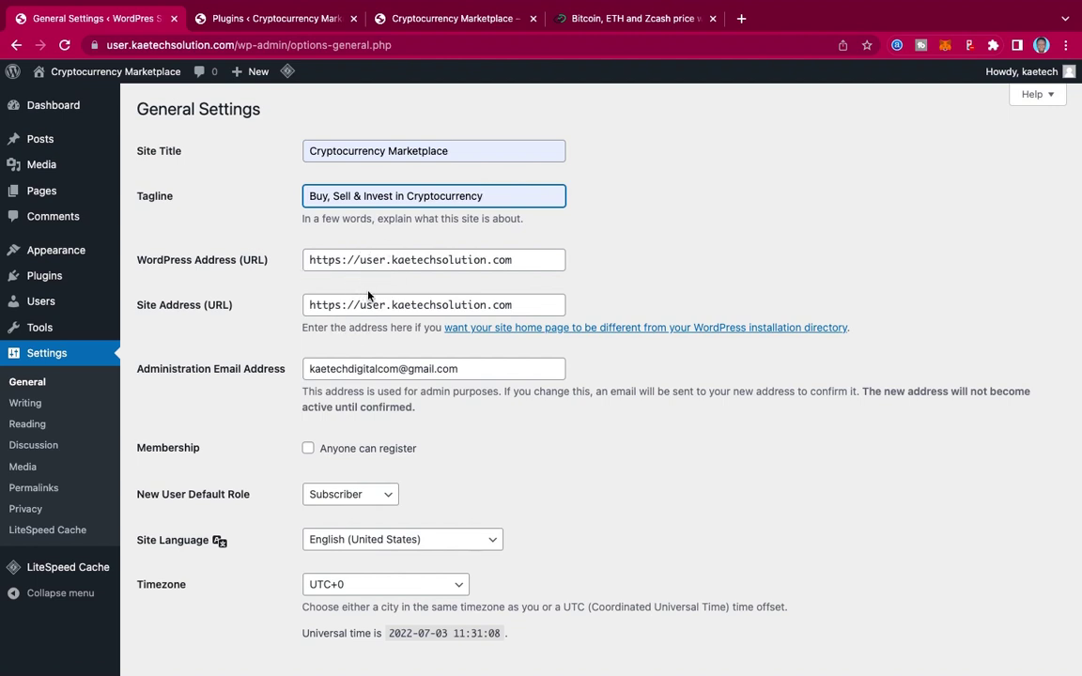
Step: Choose Accra as the Timezone and save the General Settings
scroll(359, 321, "down", 5)
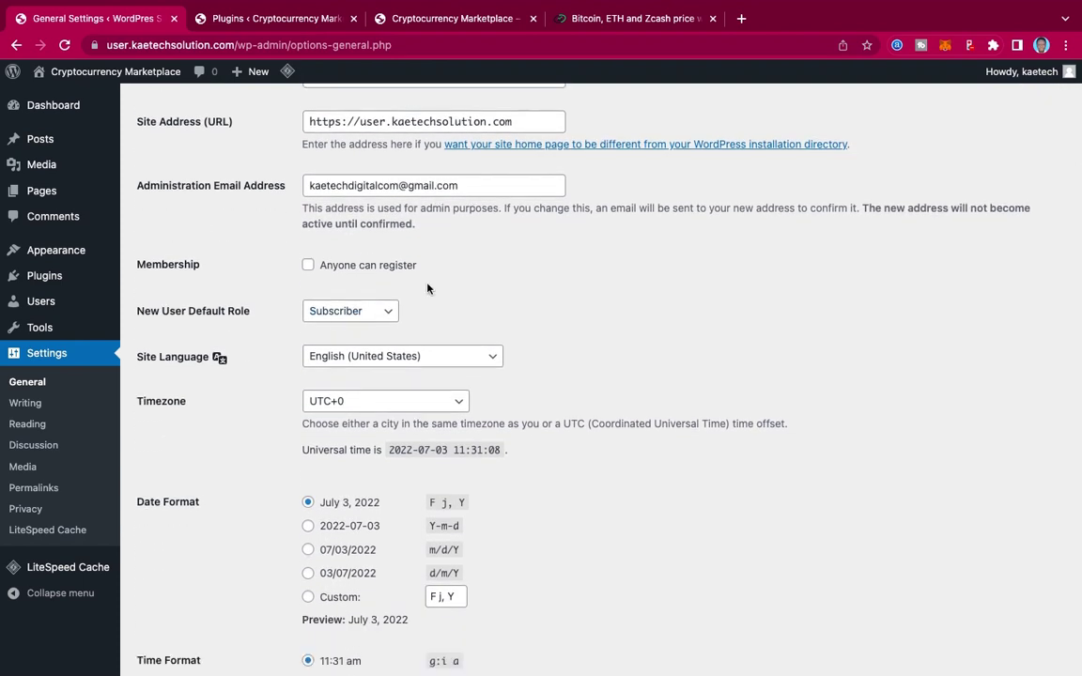
scroll(423, 301, "down", 4)
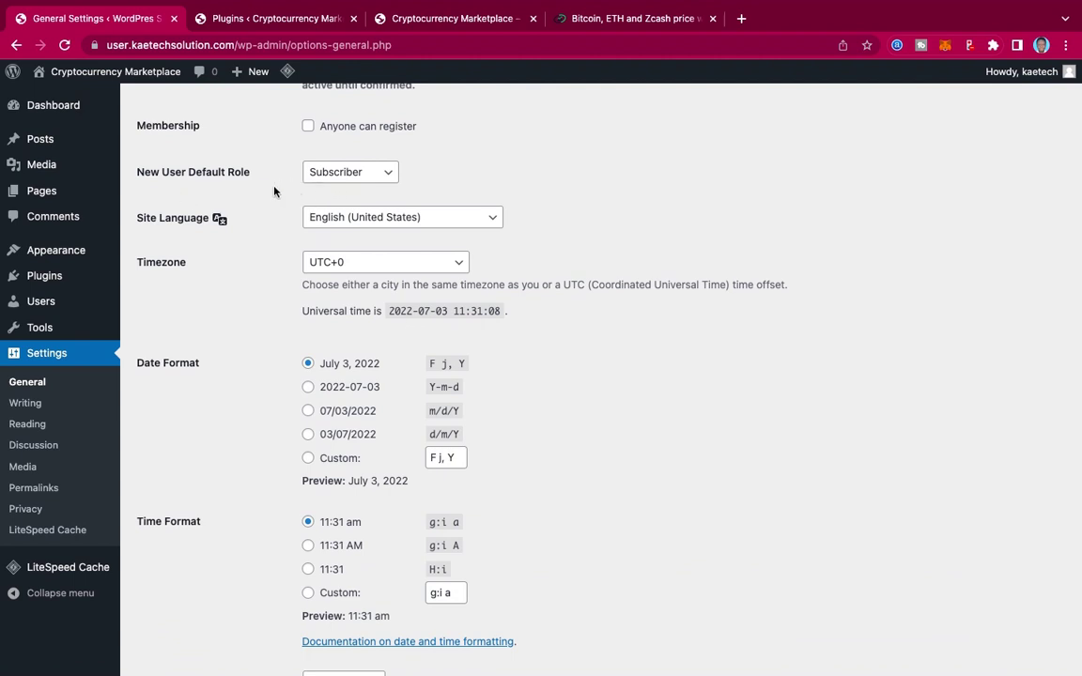
scroll(306, 350, "down", 1)
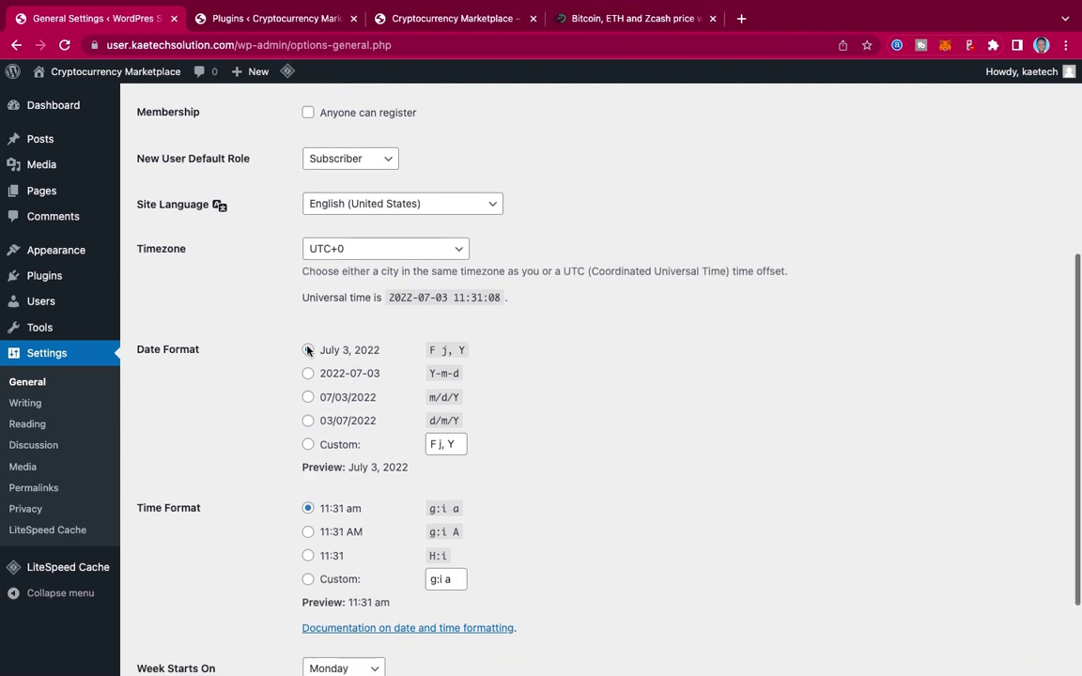
scroll(307, 351, "down", 1)
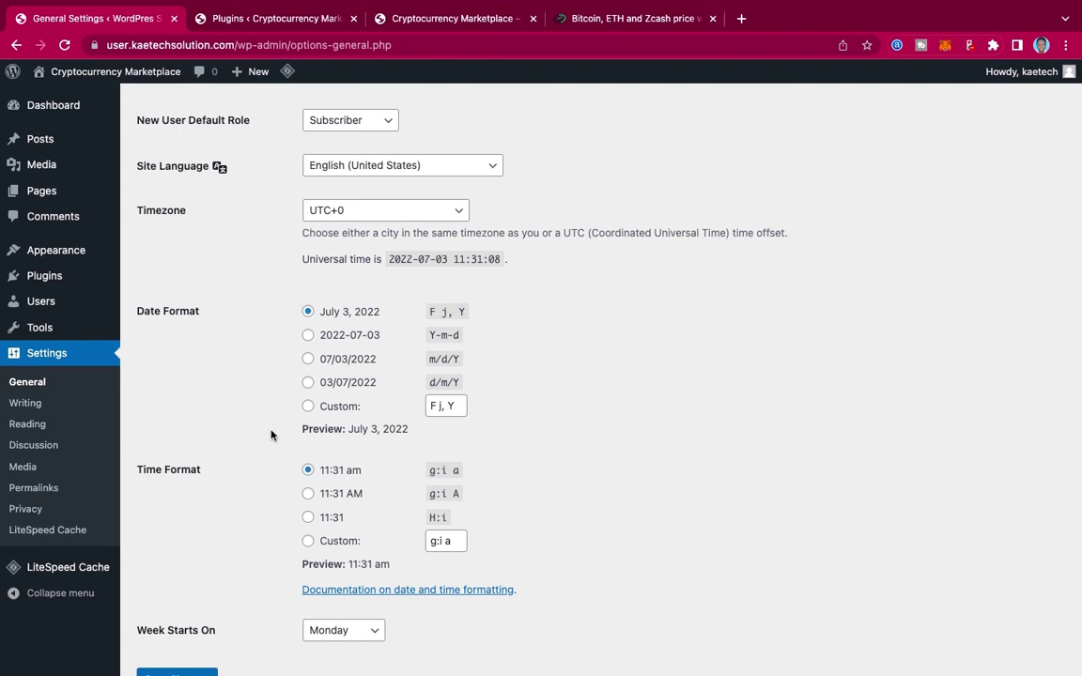
scroll(271, 434, "down", 2)
scroll(271, 435, "up", 2)
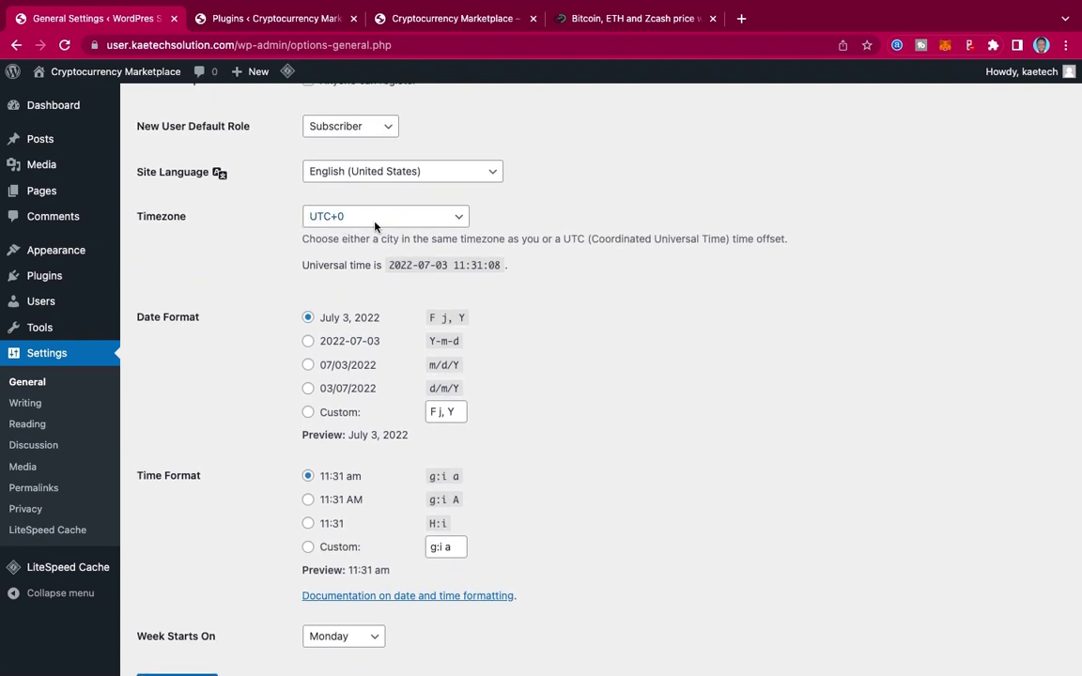
scroll(281, 382, "down", 1)
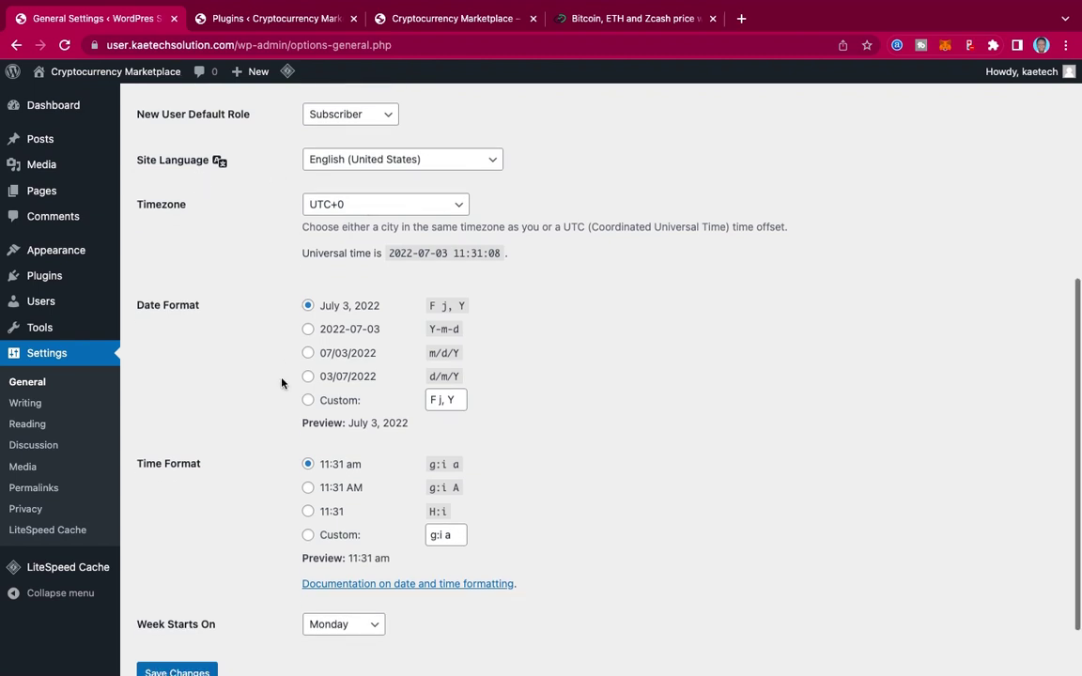
scroll(282, 381, "down", 2)
scroll(283, 377, "up", 4)
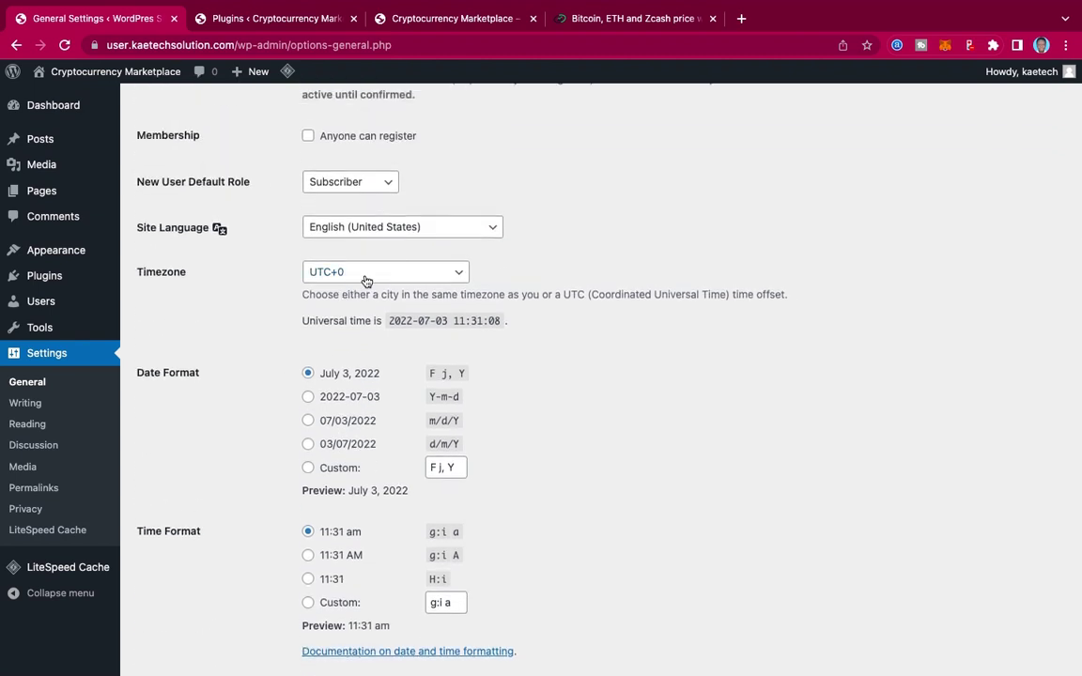
left_click(365, 273)
scroll(366, 278, "up", 20)
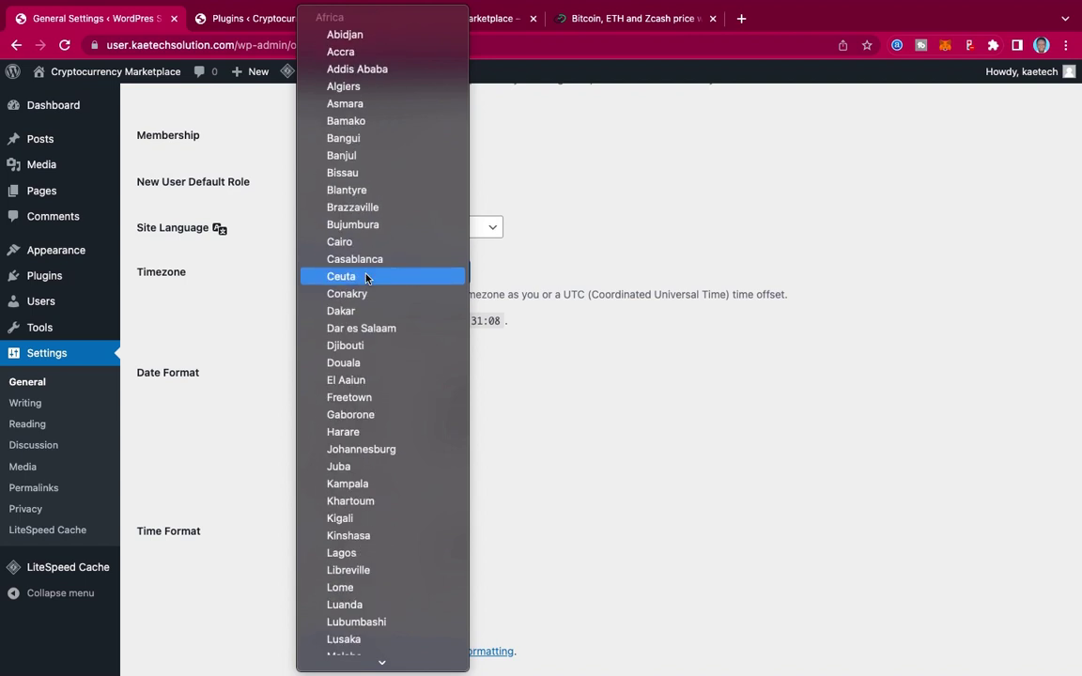
left_click(363, 51)
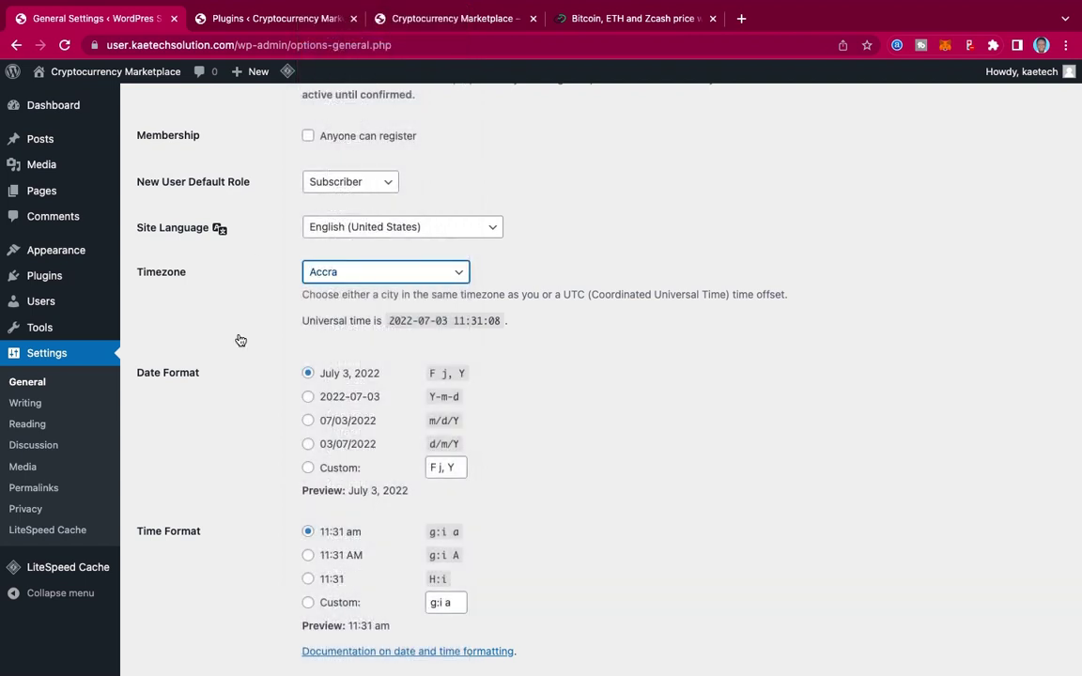
scroll(250, 452, "down", 3)
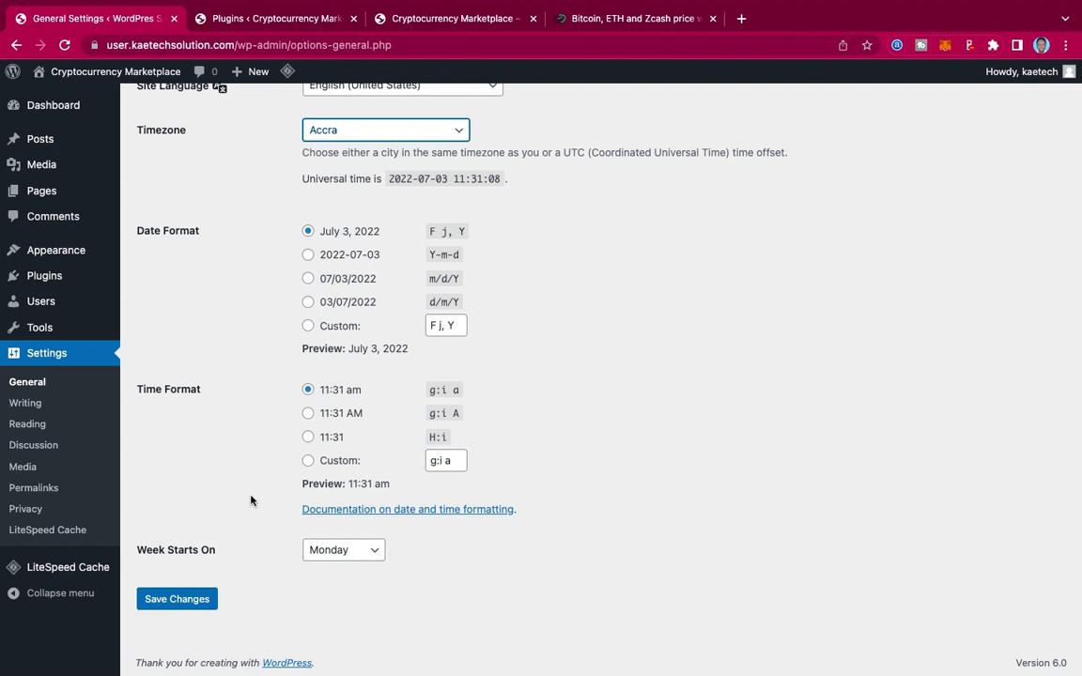
left_click(158, 609)
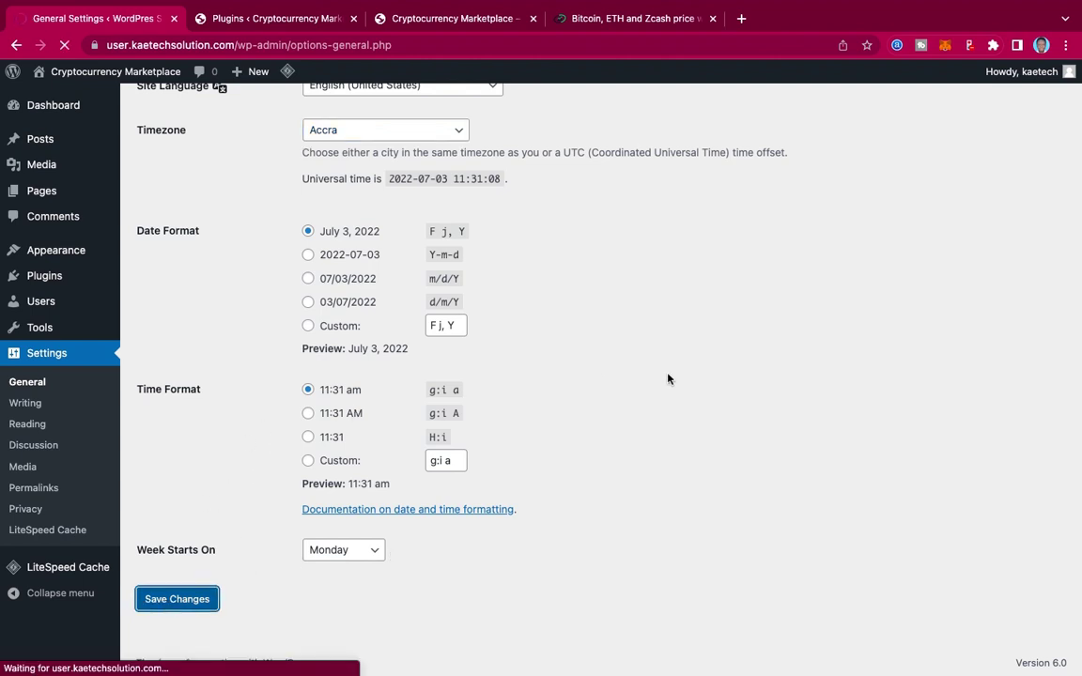
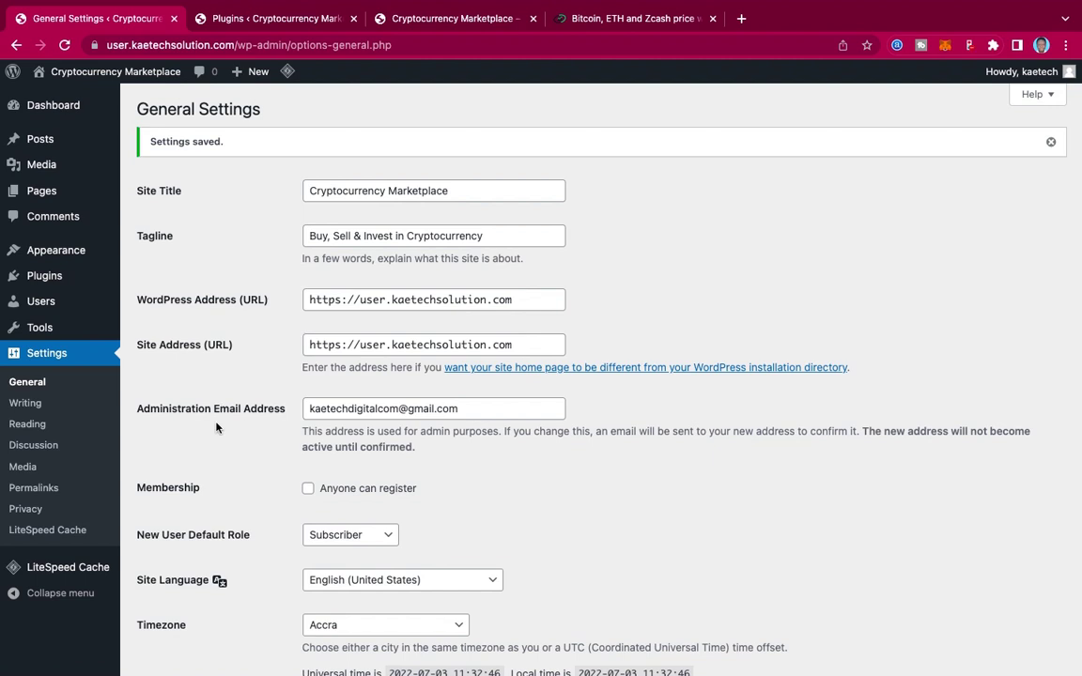
Step: Go to the Permalink Settings page
left_click(45, 493)
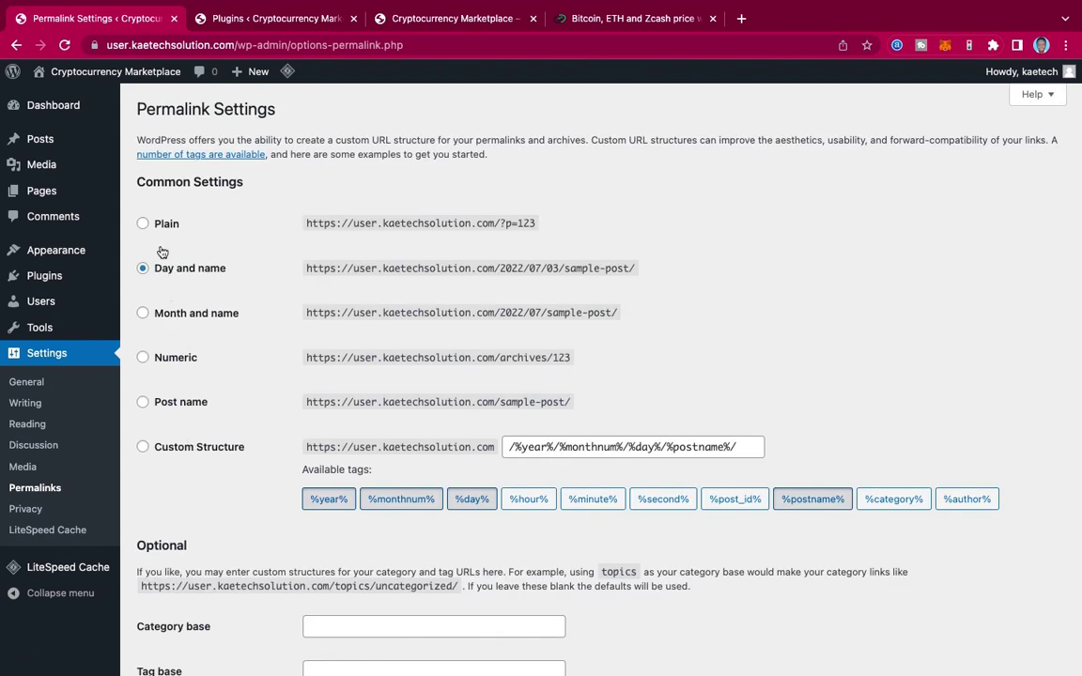
Step: Select the Post name permalink structure (/%postname%/) and save it
left_click(142, 403)
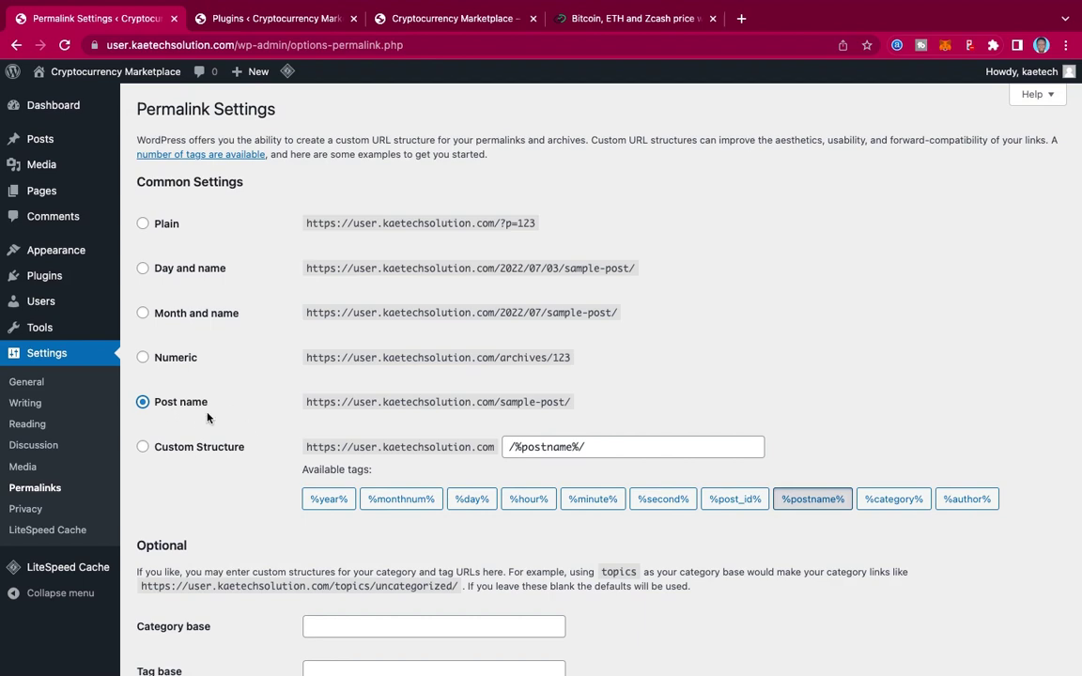
scroll(254, 435, "down", 2)
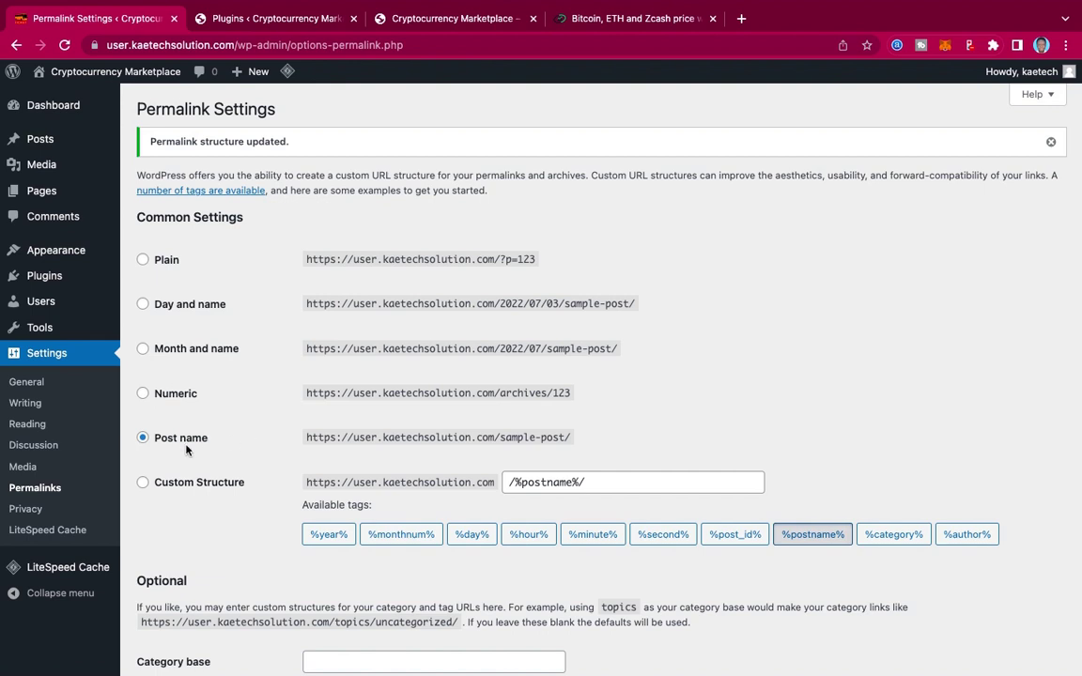
scroll(285, 449, "down", 3)
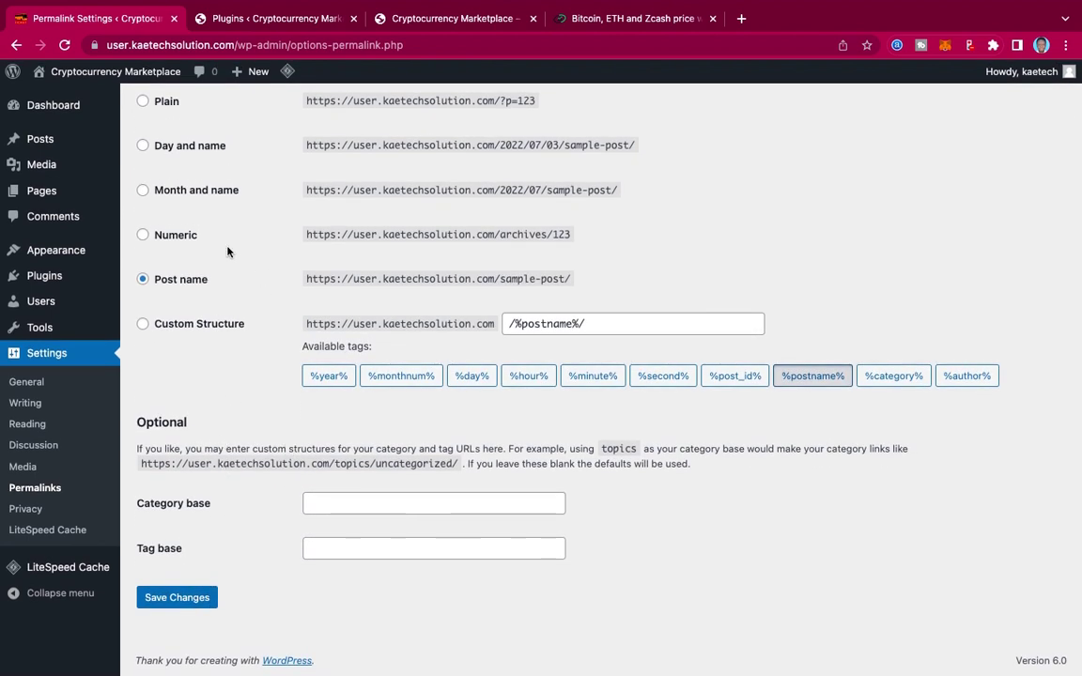
left_click(180, 597)
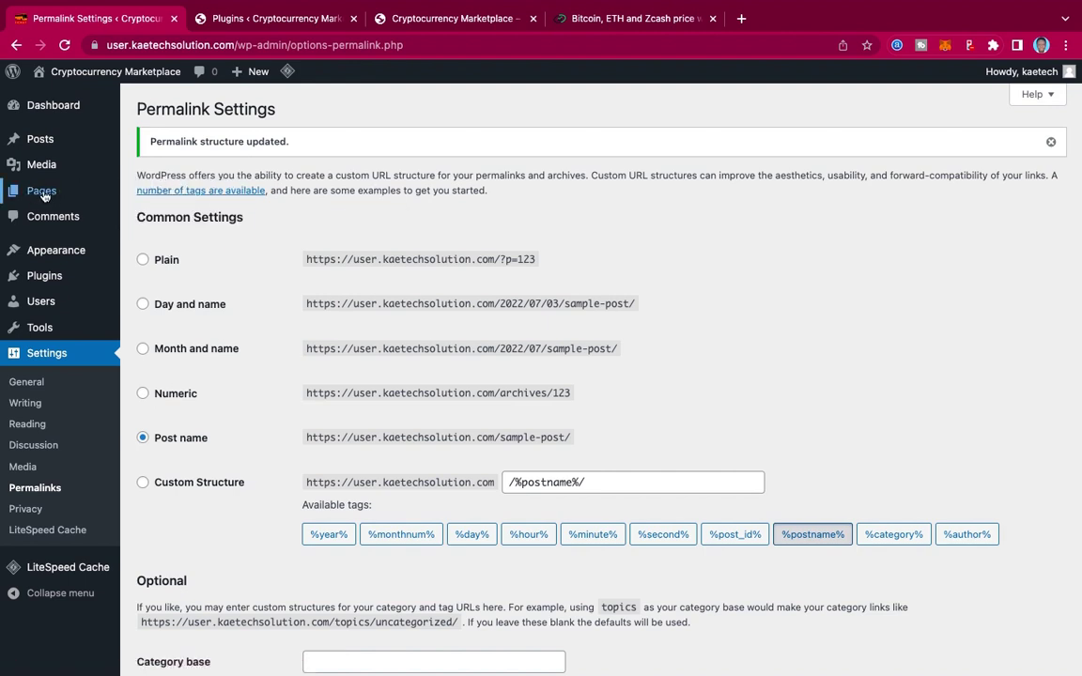
mouse_move(95, 195)
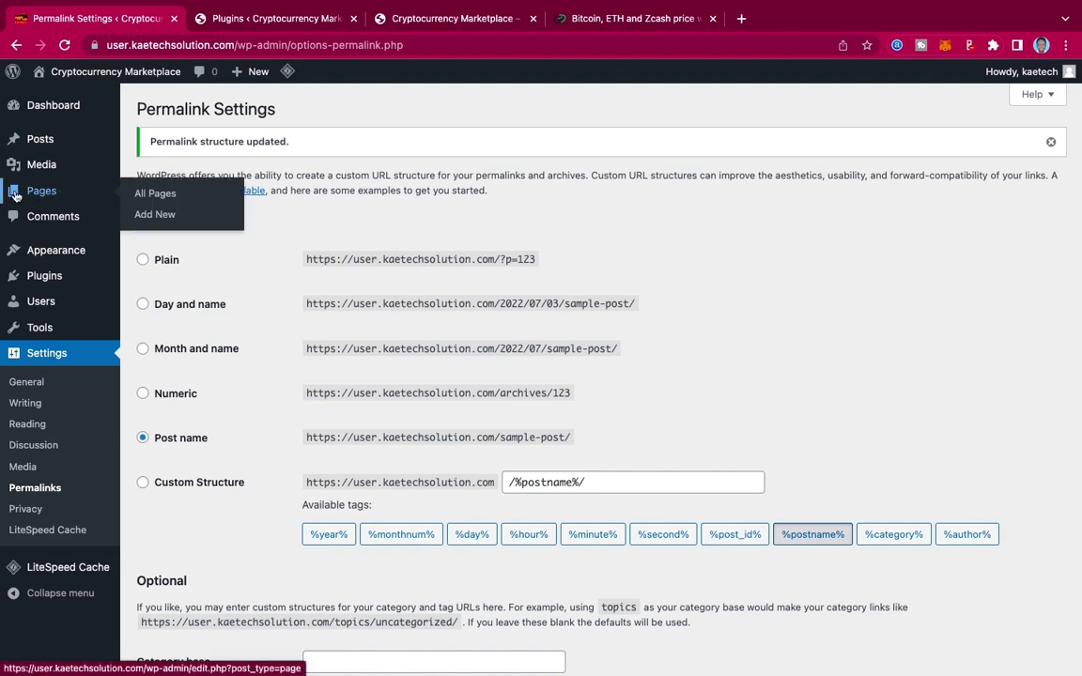
Step: Start a new page, check the live site's About Us section, then return to the editor
left_click(170, 217)
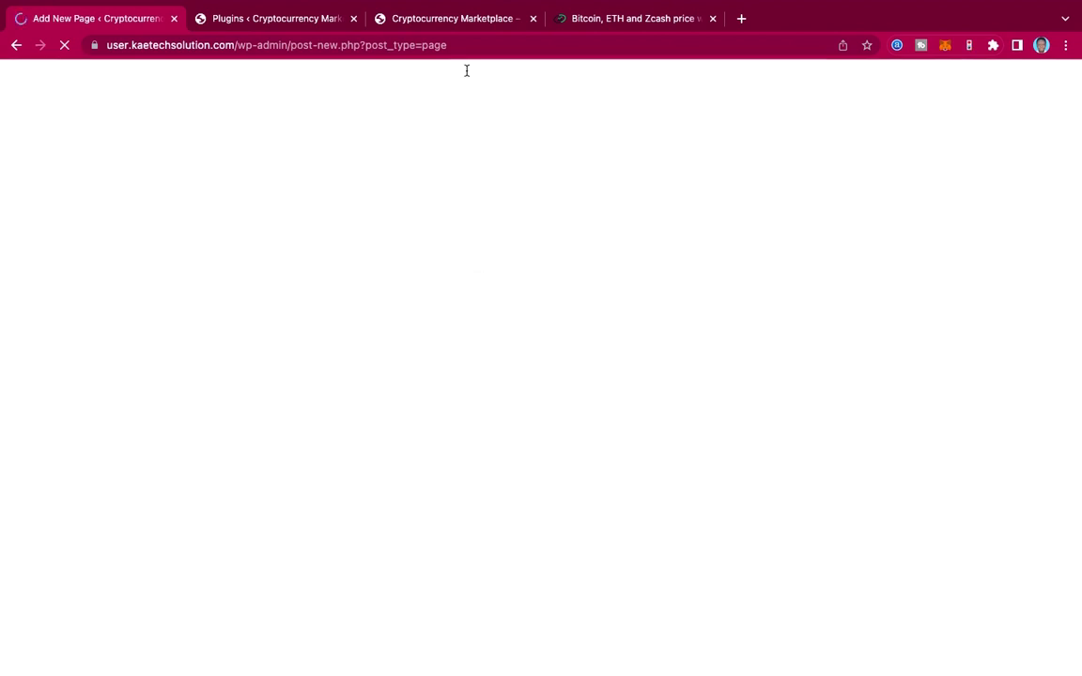
left_click(473, 19)
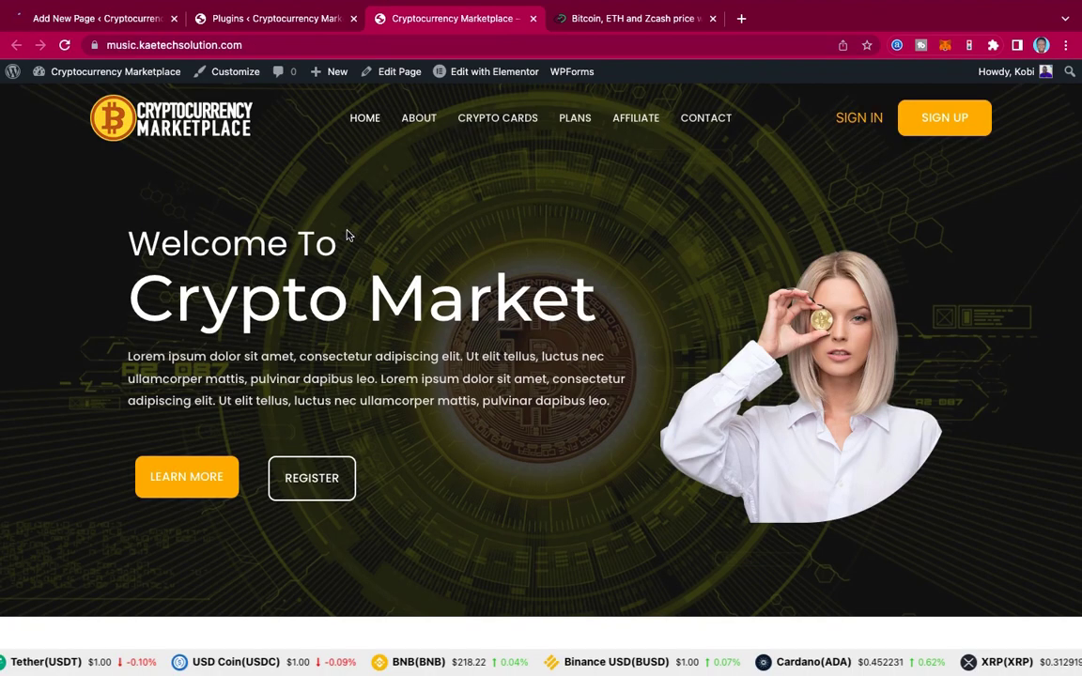
scroll(713, 339, "down", 20)
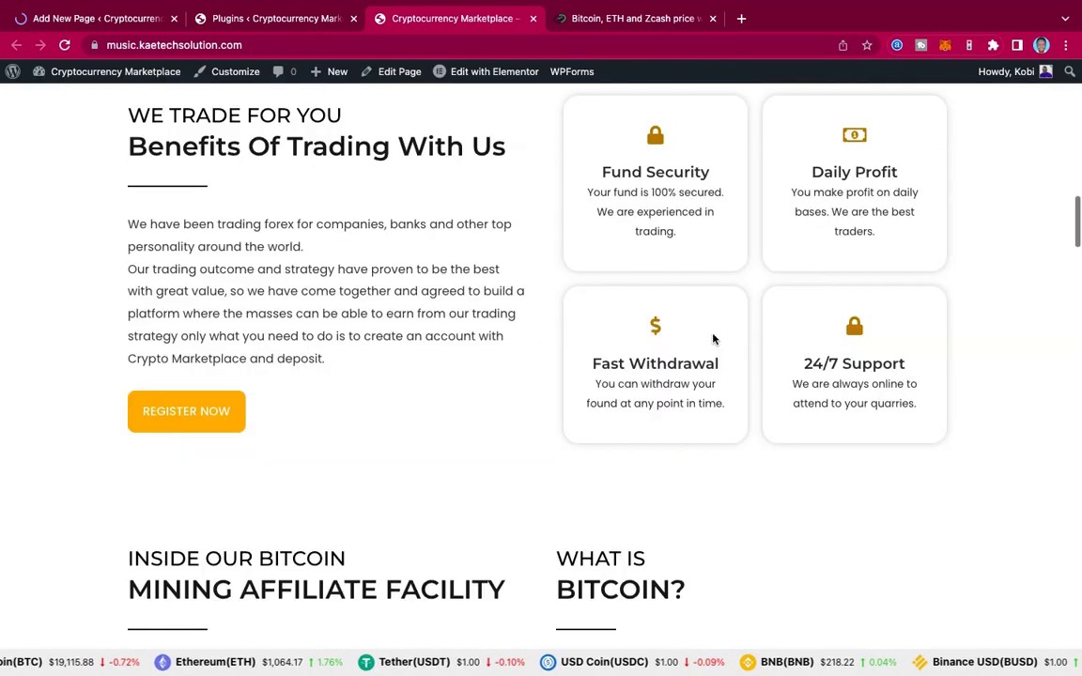
scroll(713, 339, "up", 20)
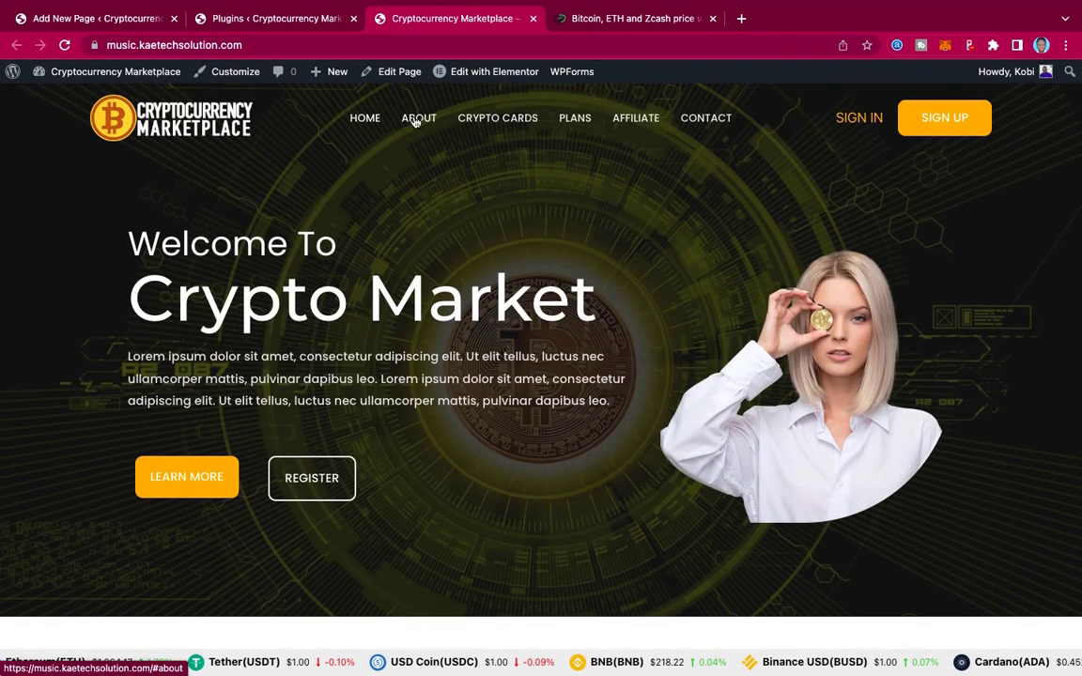
scroll(418, 124, "down", 1)
left_click(417, 123)
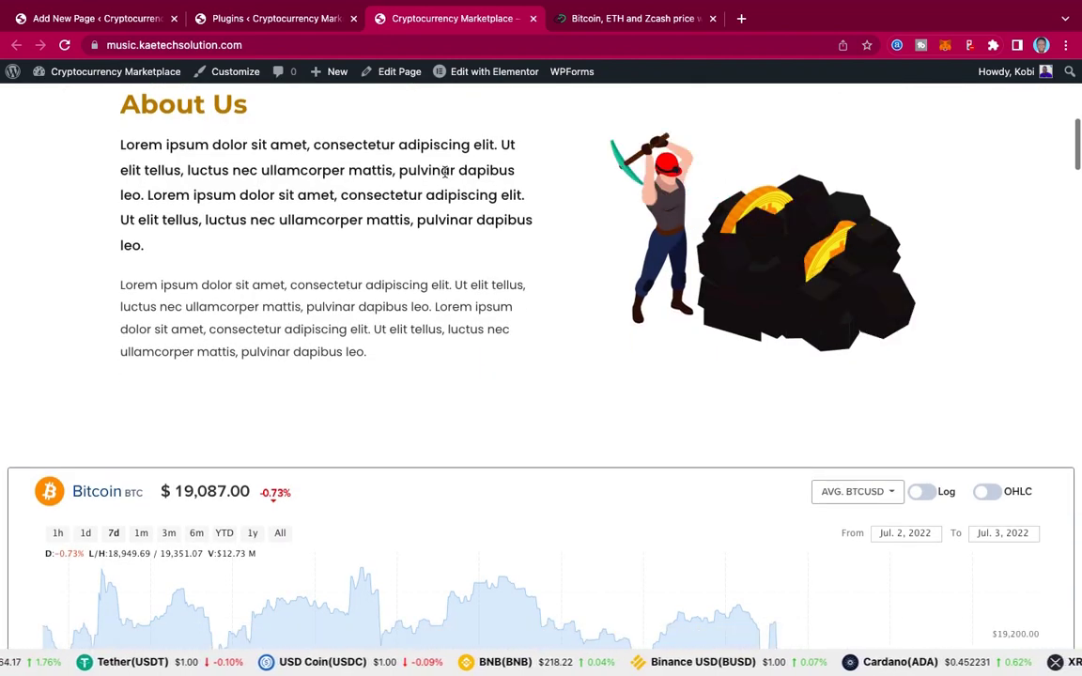
scroll(445, 176, "up", 10)
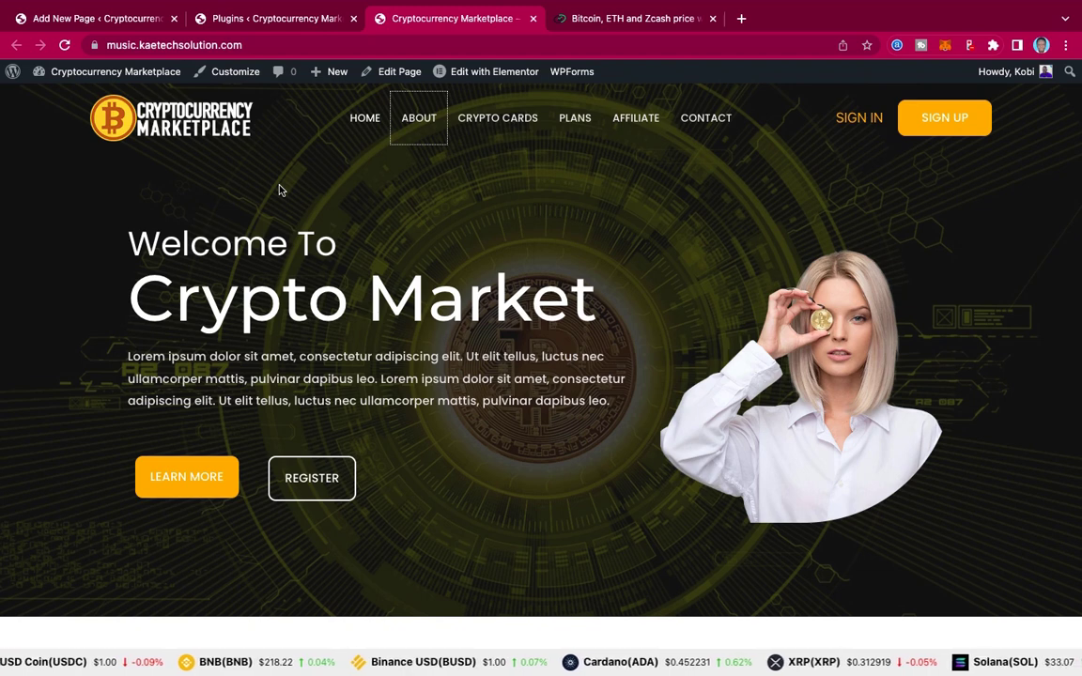
left_click(101, 21)
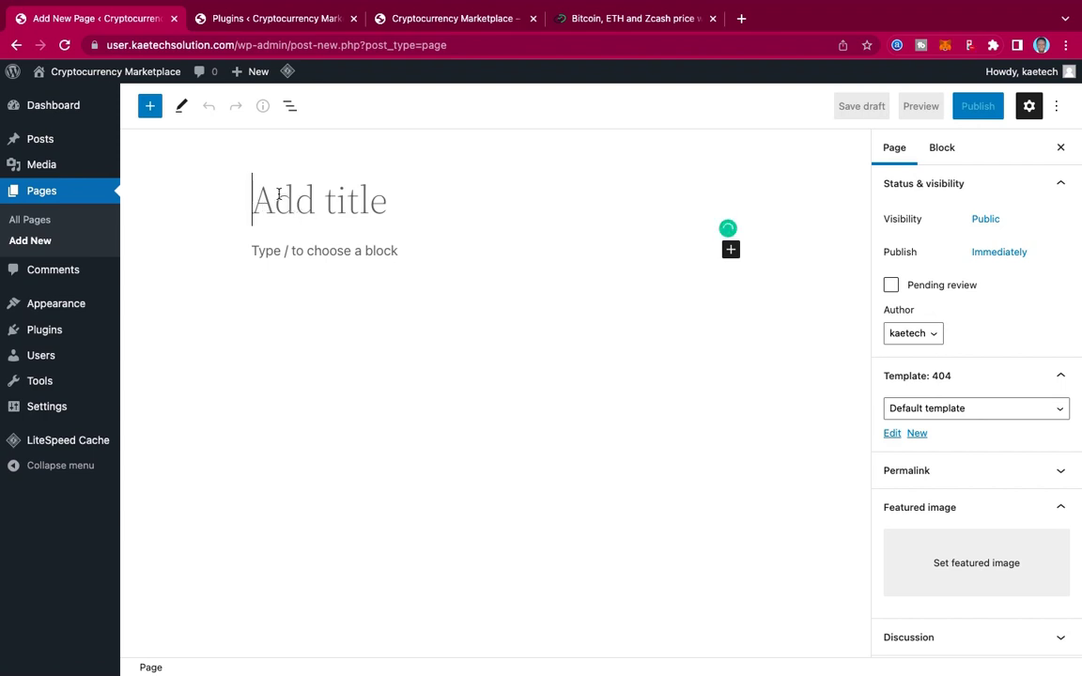
Step: Title the page 'Home' and publish it, confirming in the pre-publish panel
type("Home")
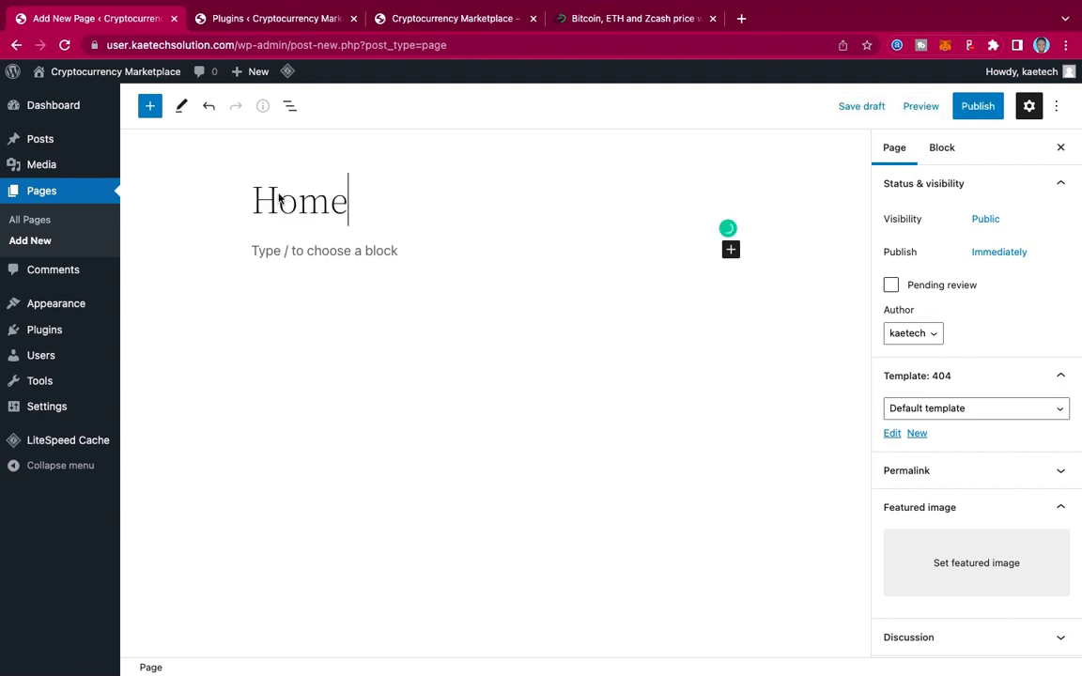
left_click(974, 113)
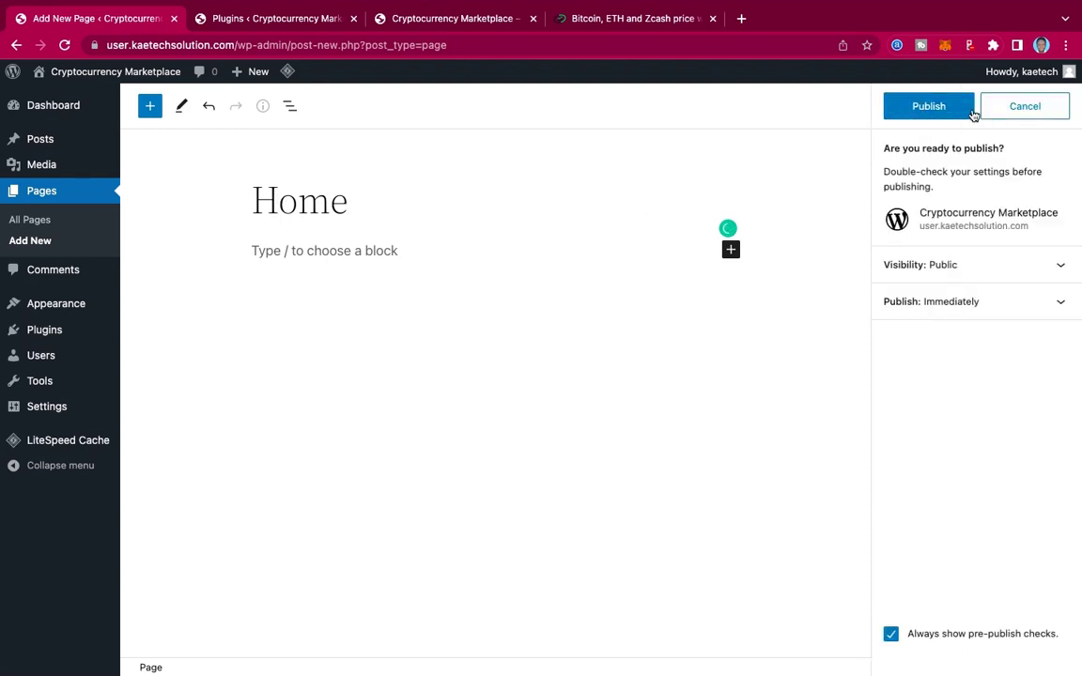
left_click(941, 111)
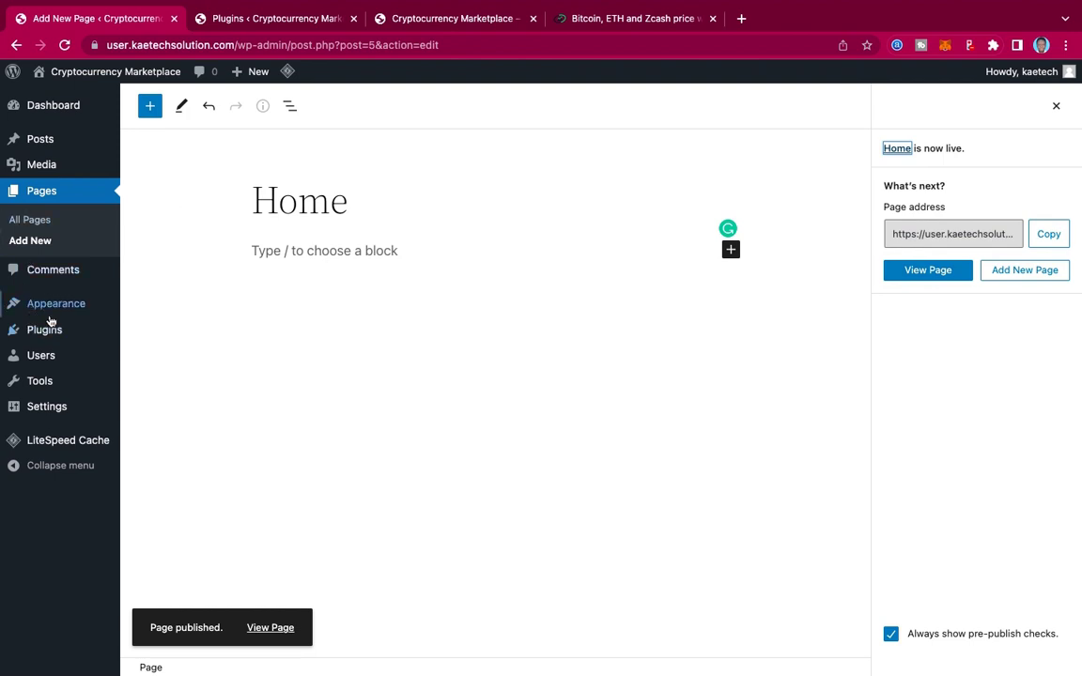
Step: View the Twenty Twenty-Two theme details, go to Add New themes, then view the live site
mouse_move(53, 310)
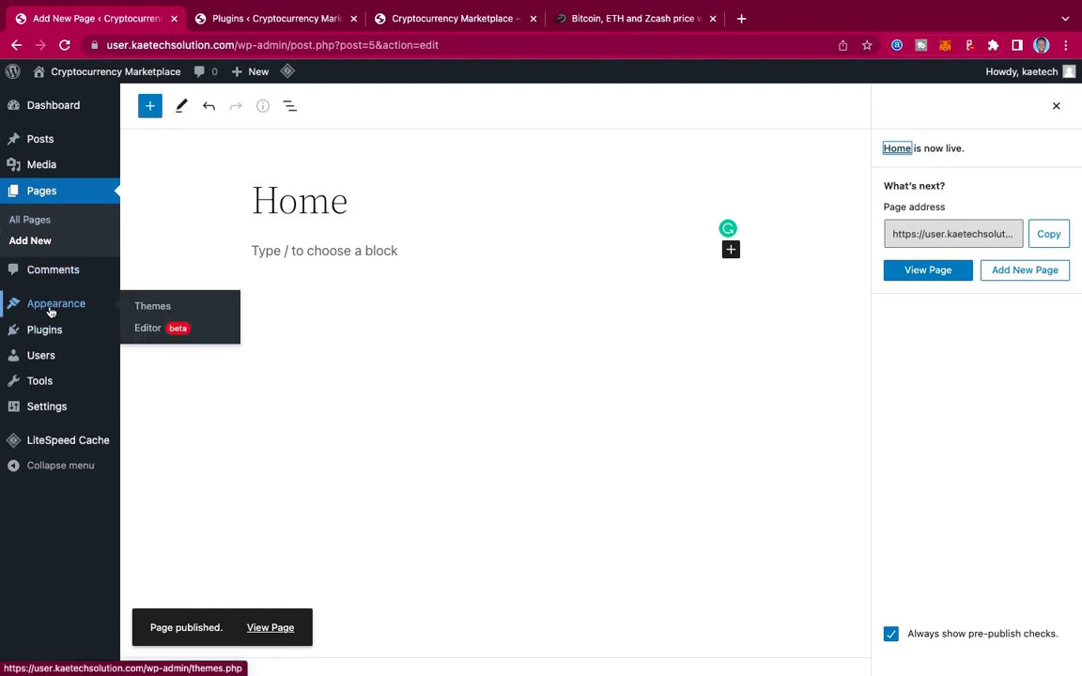
left_click(156, 309)
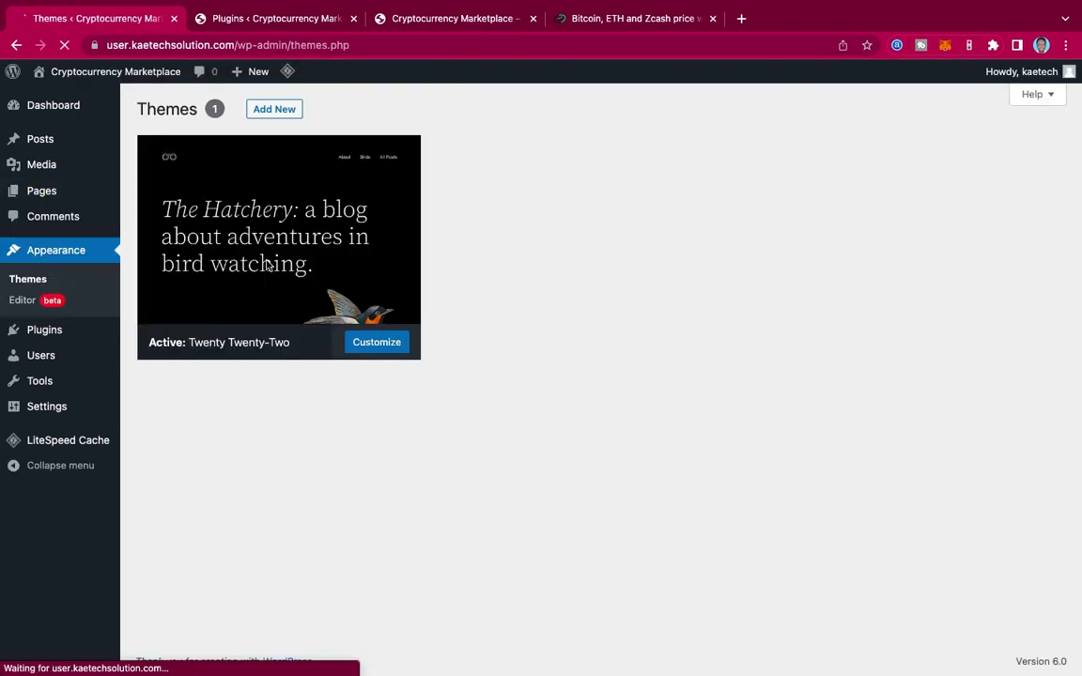
left_click(242, 237)
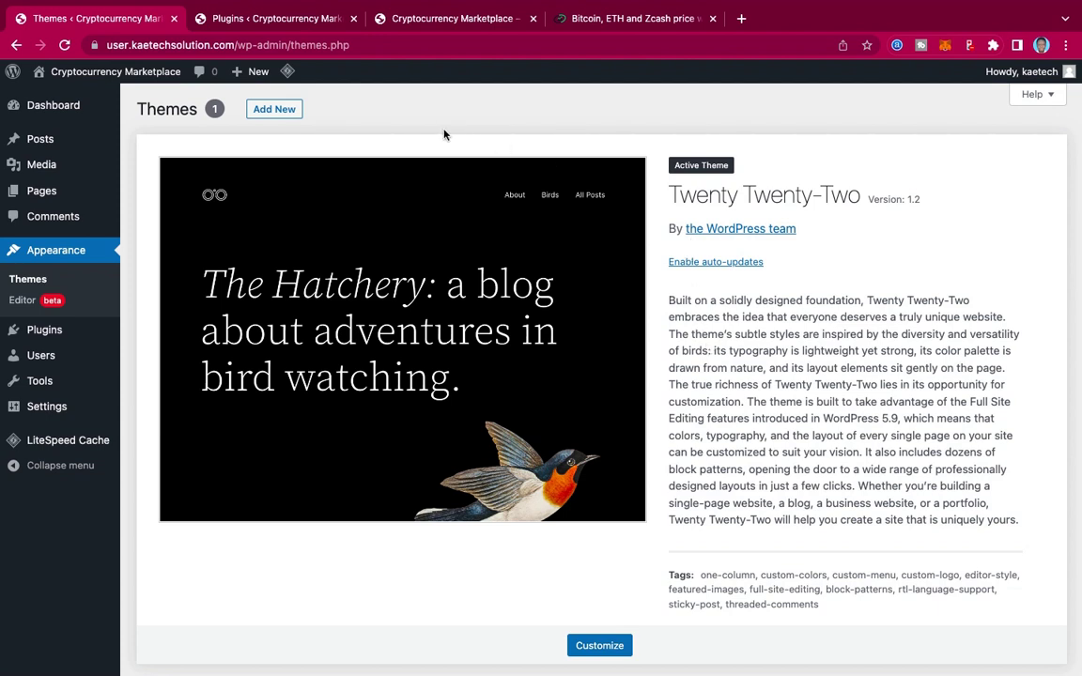
left_click(273, 109)
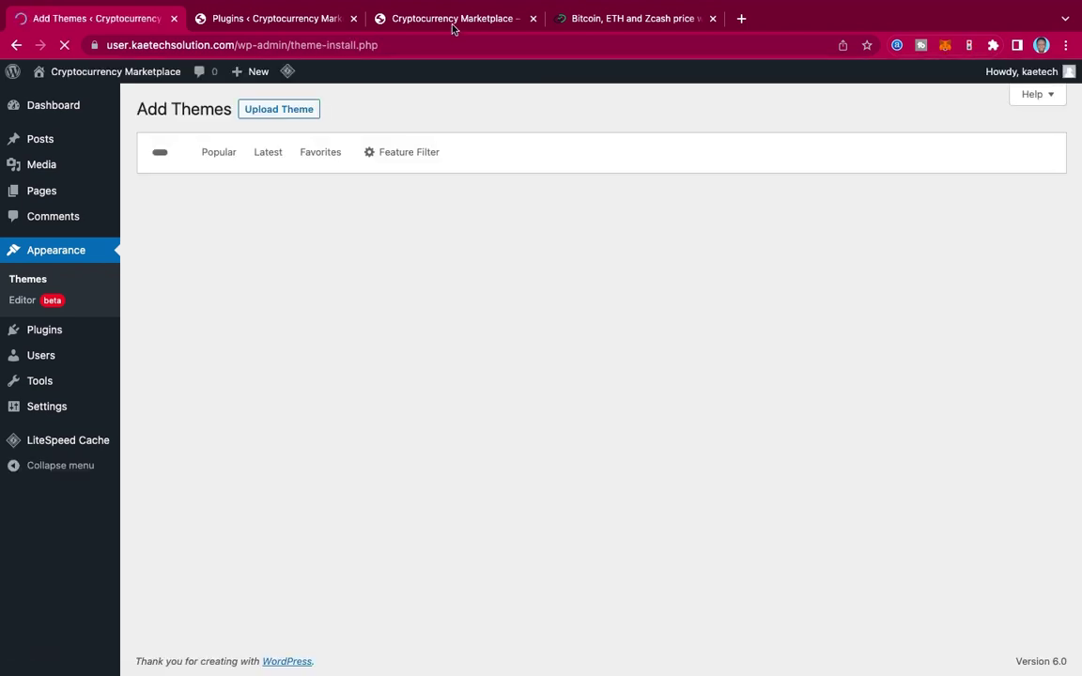
left_click(451, 26)
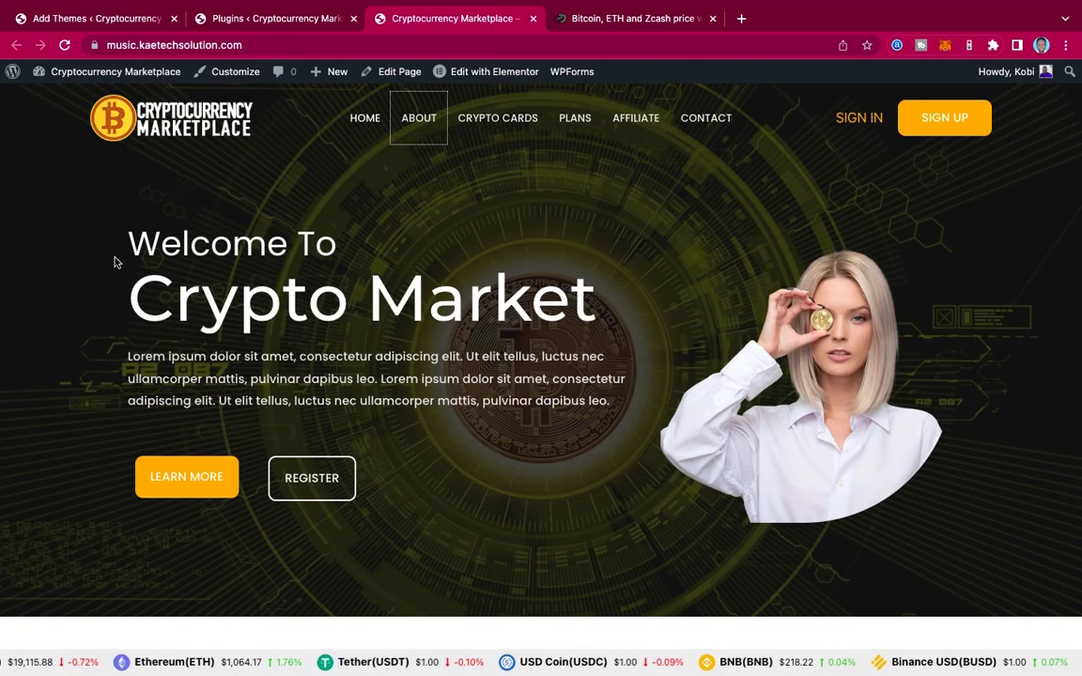
Step: Look over the live site, then return to the Popular themes catalogue
scroll(449, 333, "down", 1)
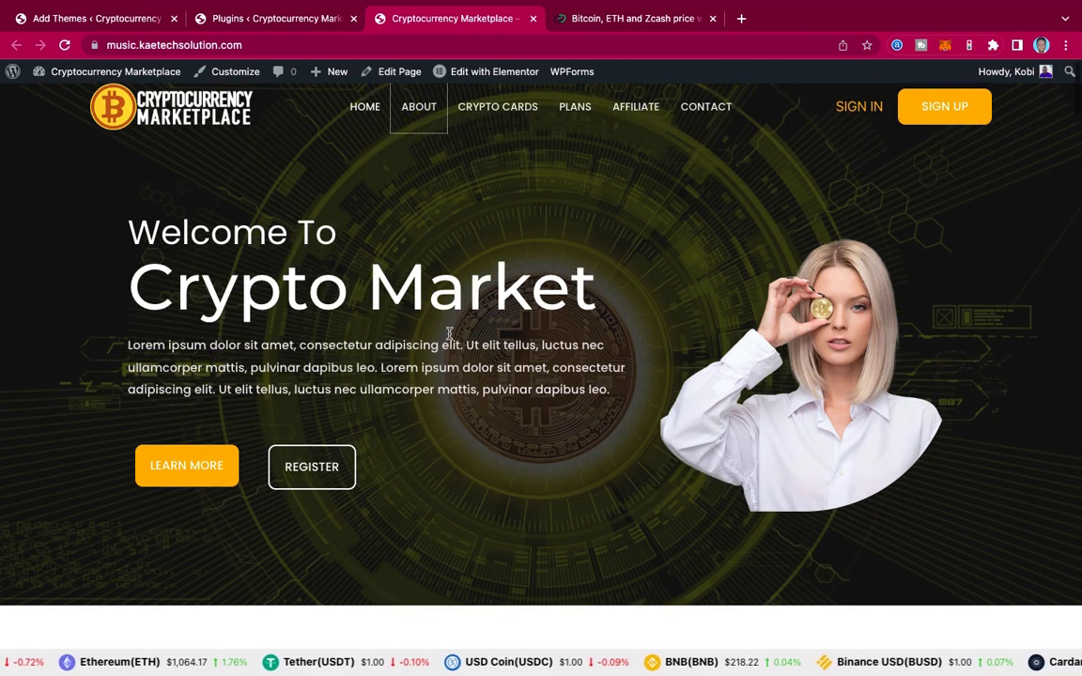
scroll(449, 333, "down", 10)
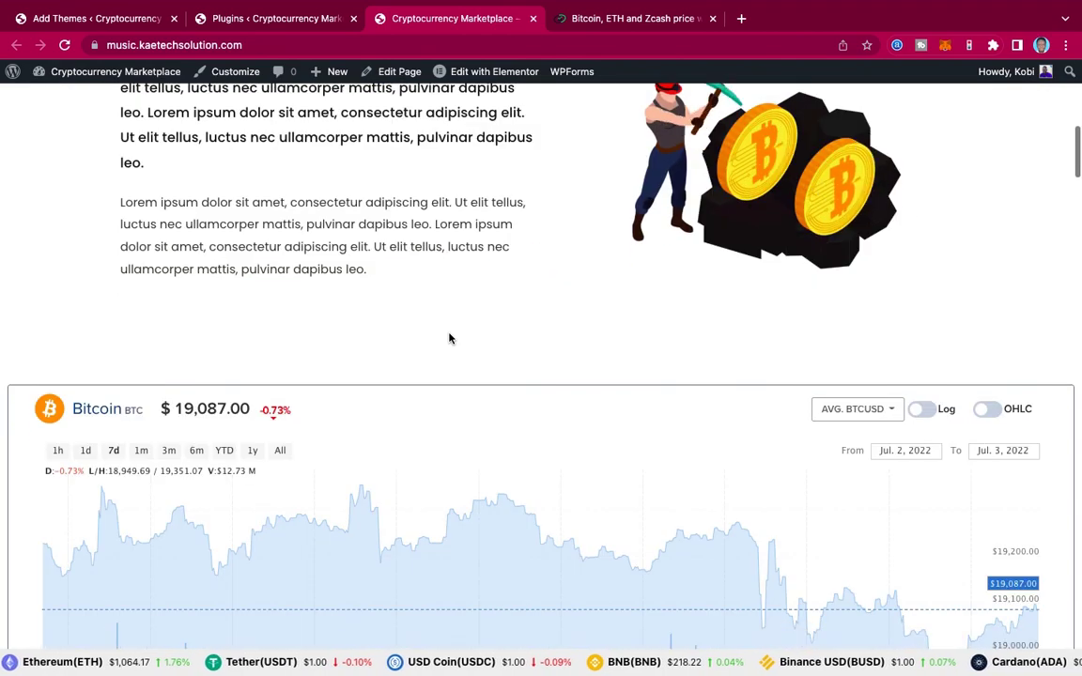
scroll(449, 334, "up", 10)
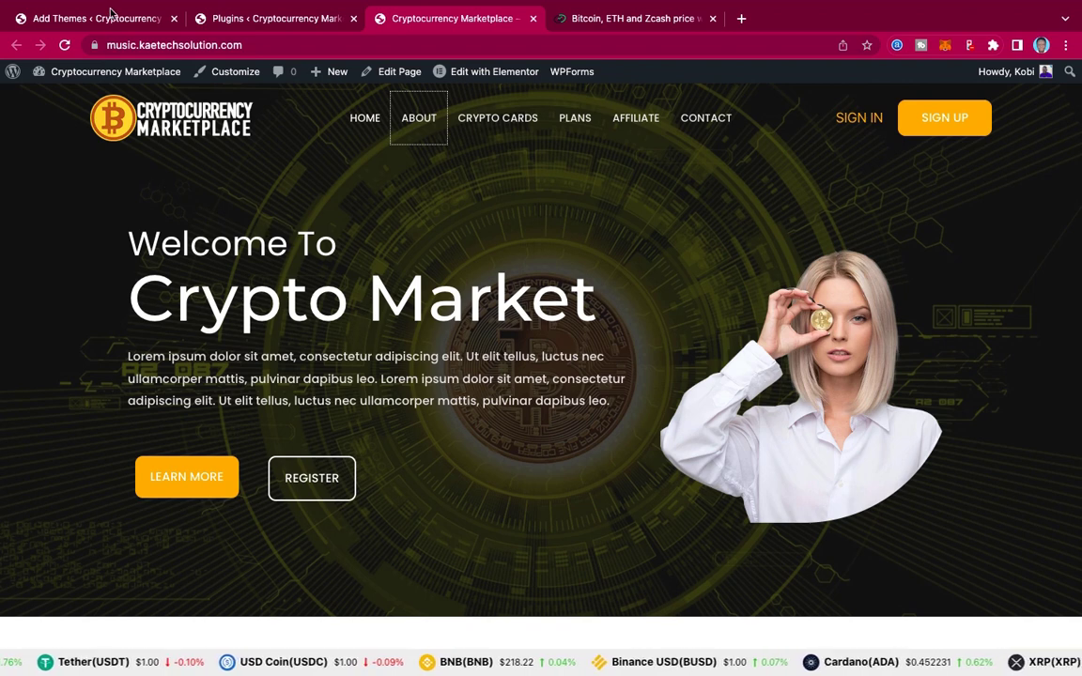
left_click(110, 20)
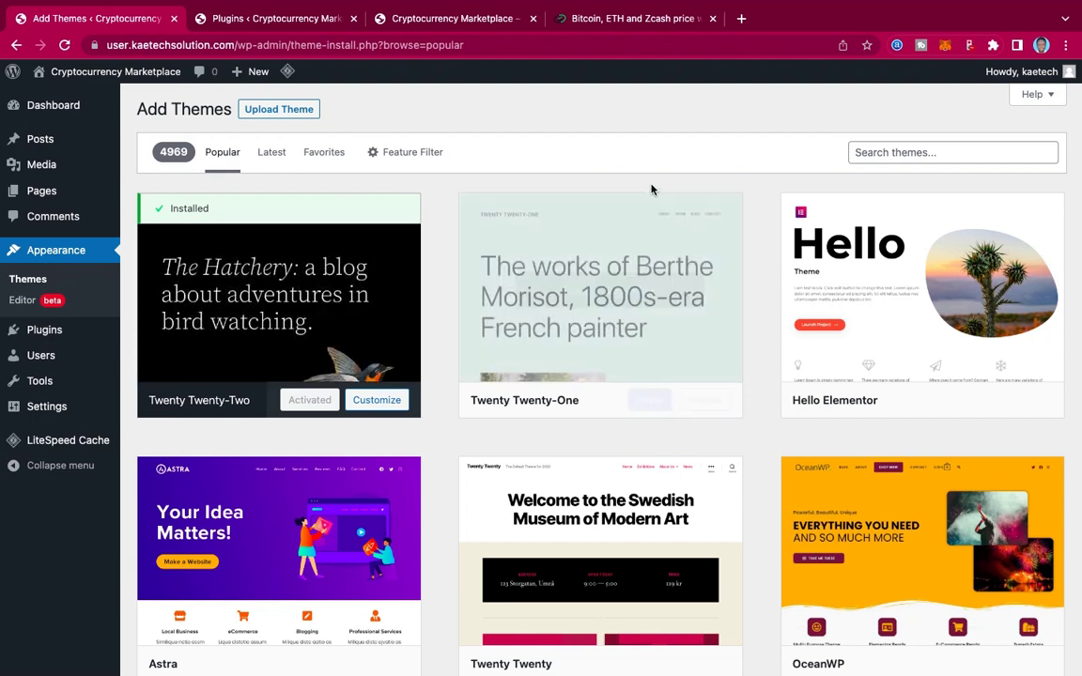
Step: Search the theme catalogue for 'astra', then install and activate the Astra theme
scroll(664, 345, "down", 5)
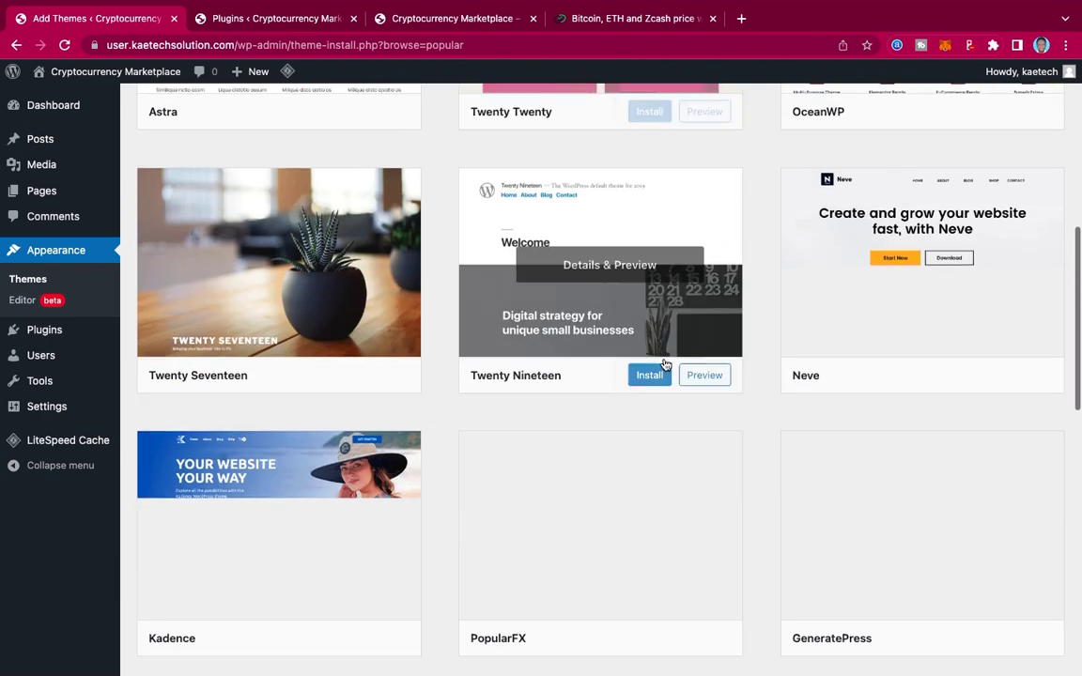
scroll(664, 364, "up", 4)
scroll(664, 364, "down", 1)
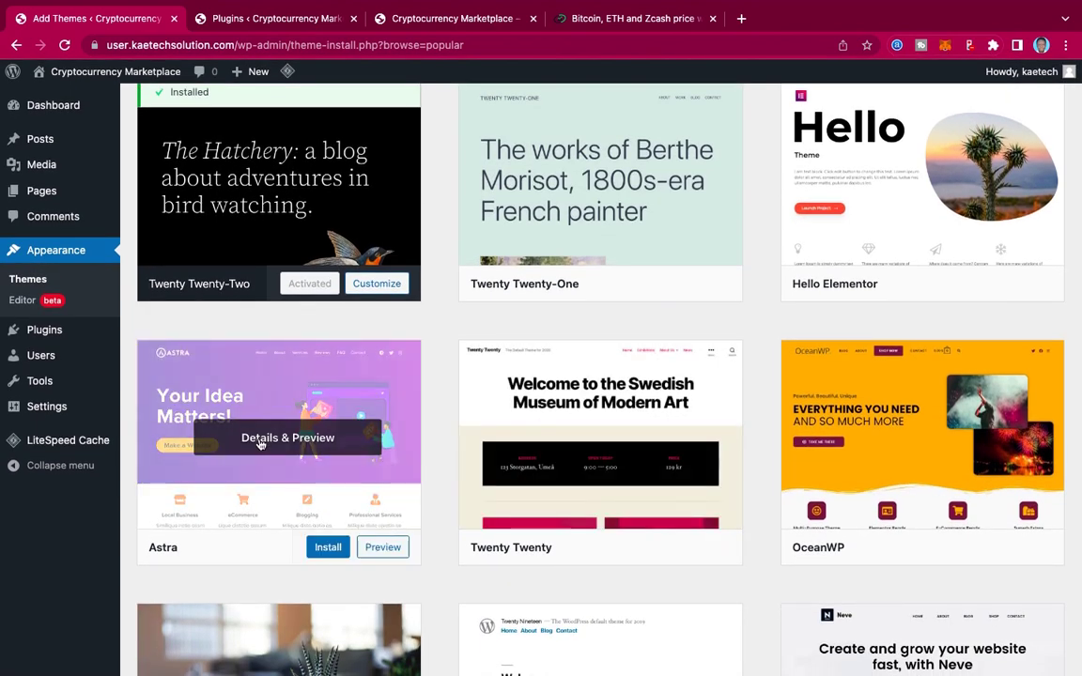
scroll(669, 330, "up", 2)
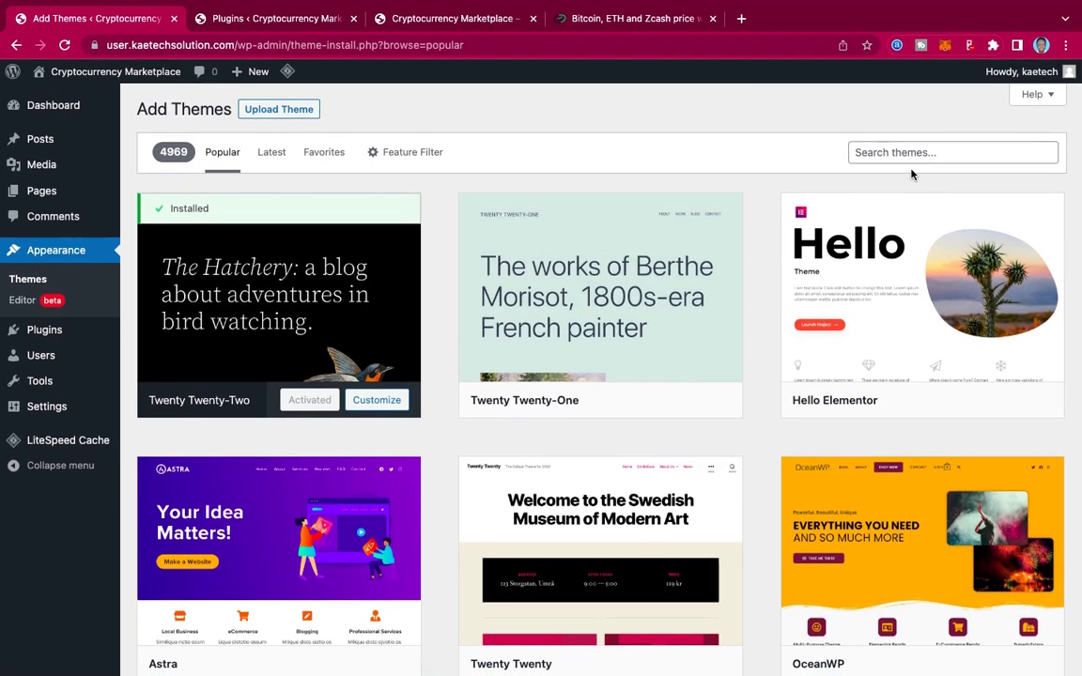
left_click(912, 153)
type("astra")
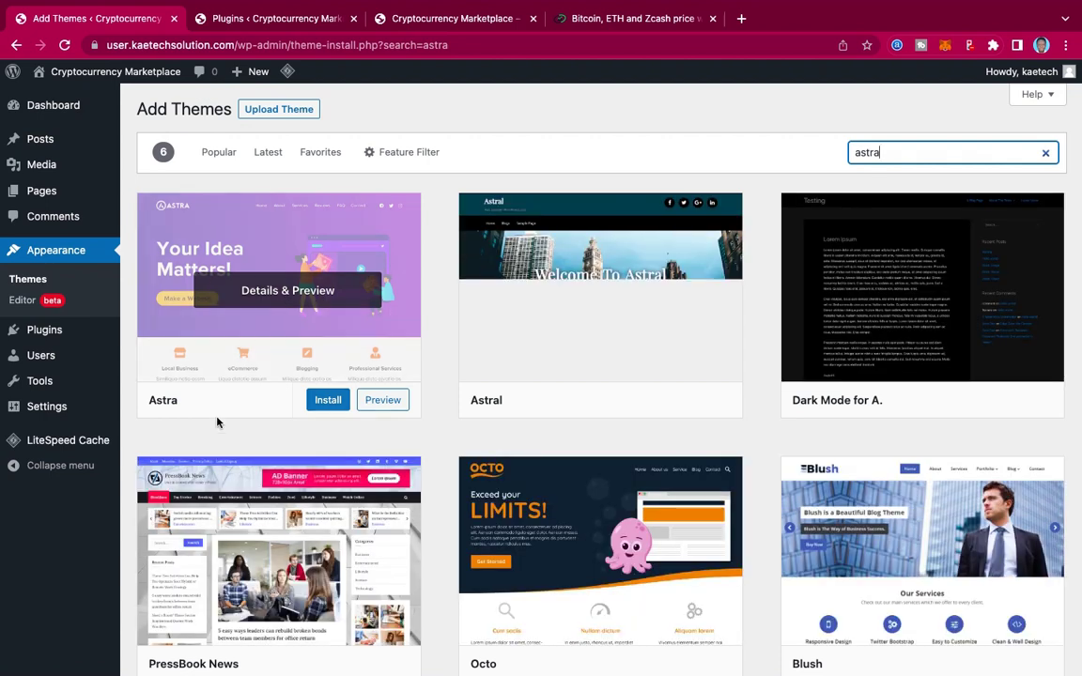
left_click(328, 401)
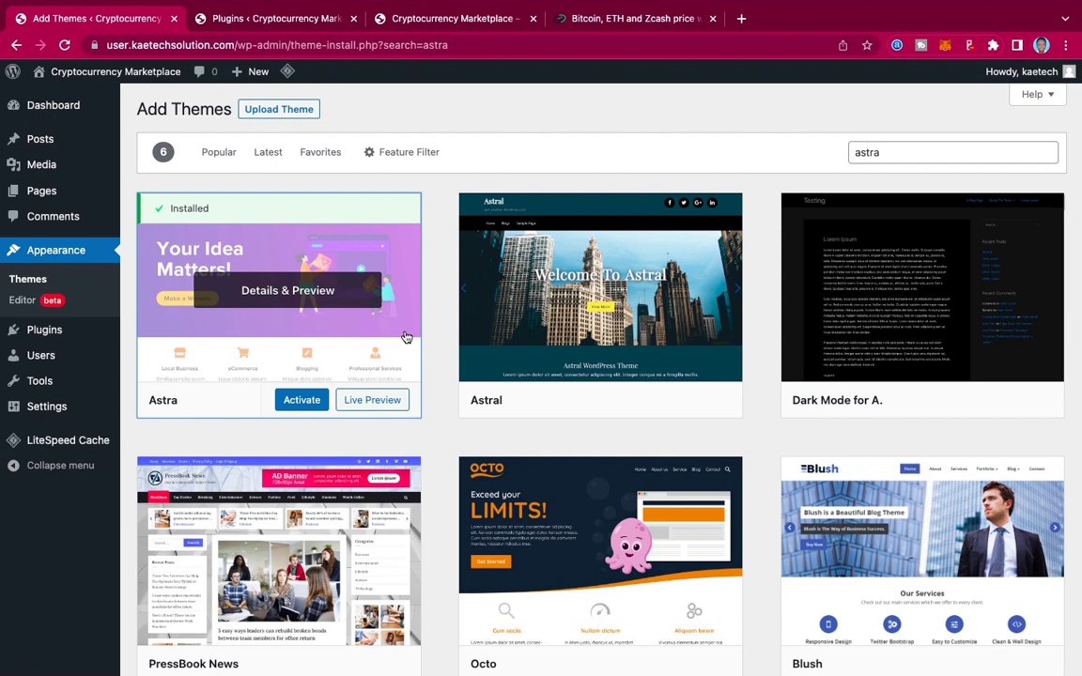
left_click(303, 404)
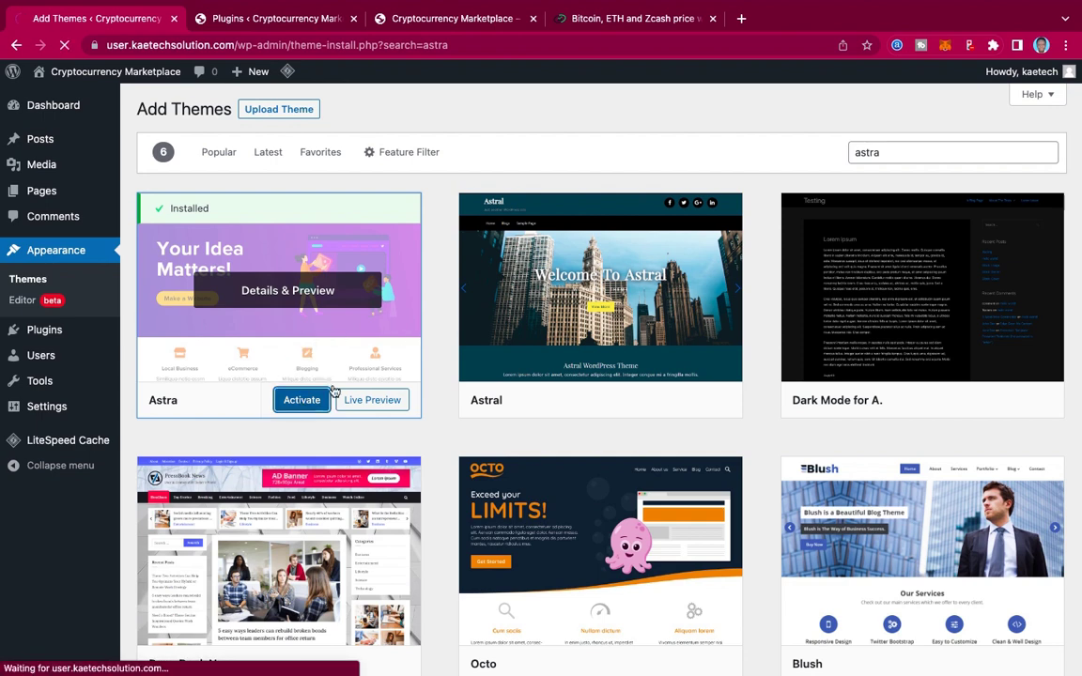
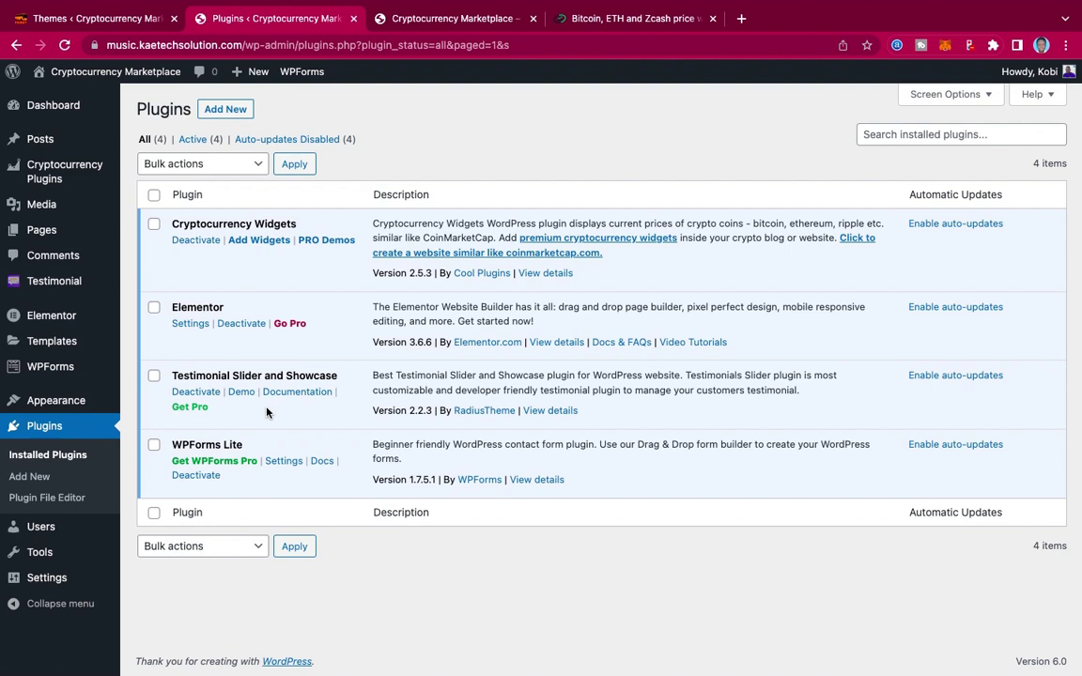
Step: Search the WordPress plugin directory for 'Elementor'
left_click(111, 21)
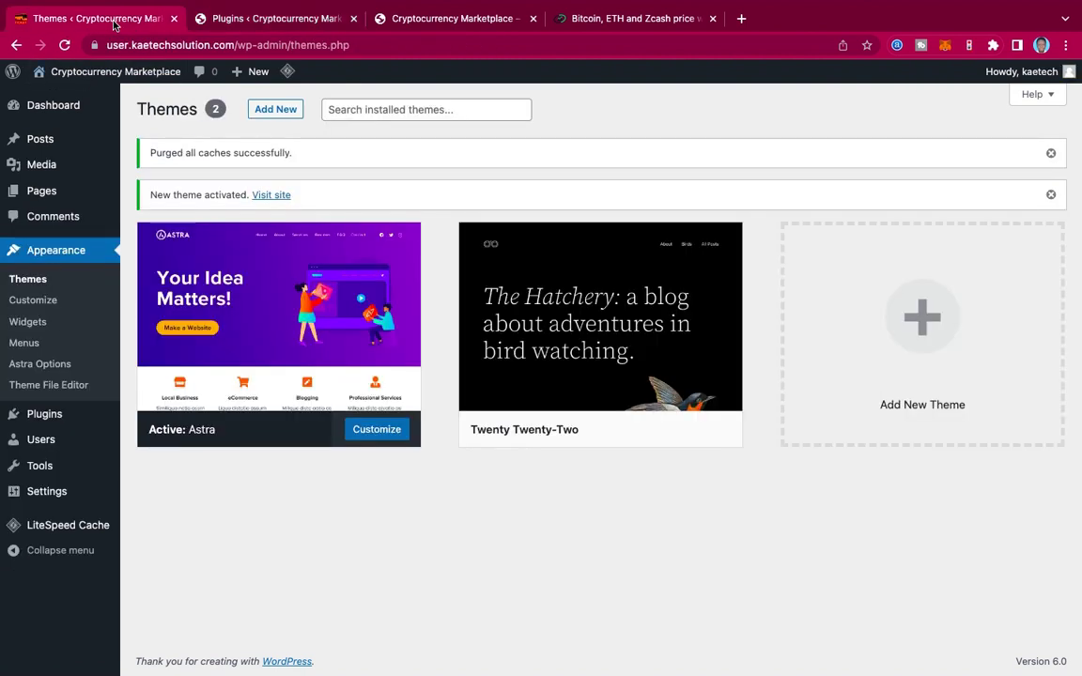
mouse_move(29, 413)
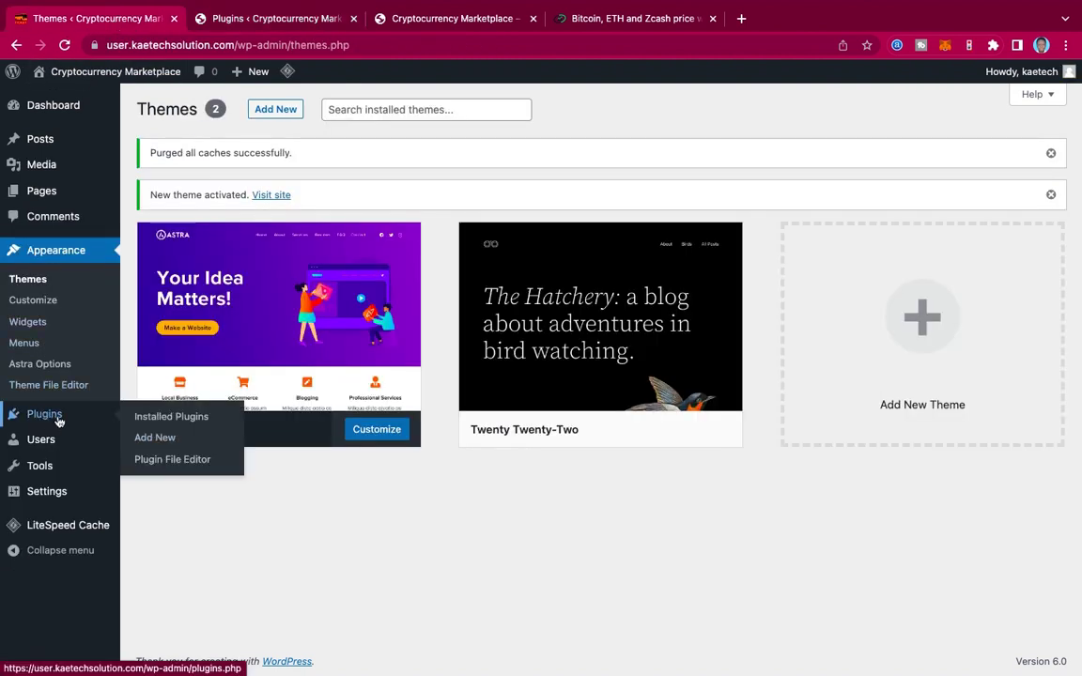
left_click(155, 439)
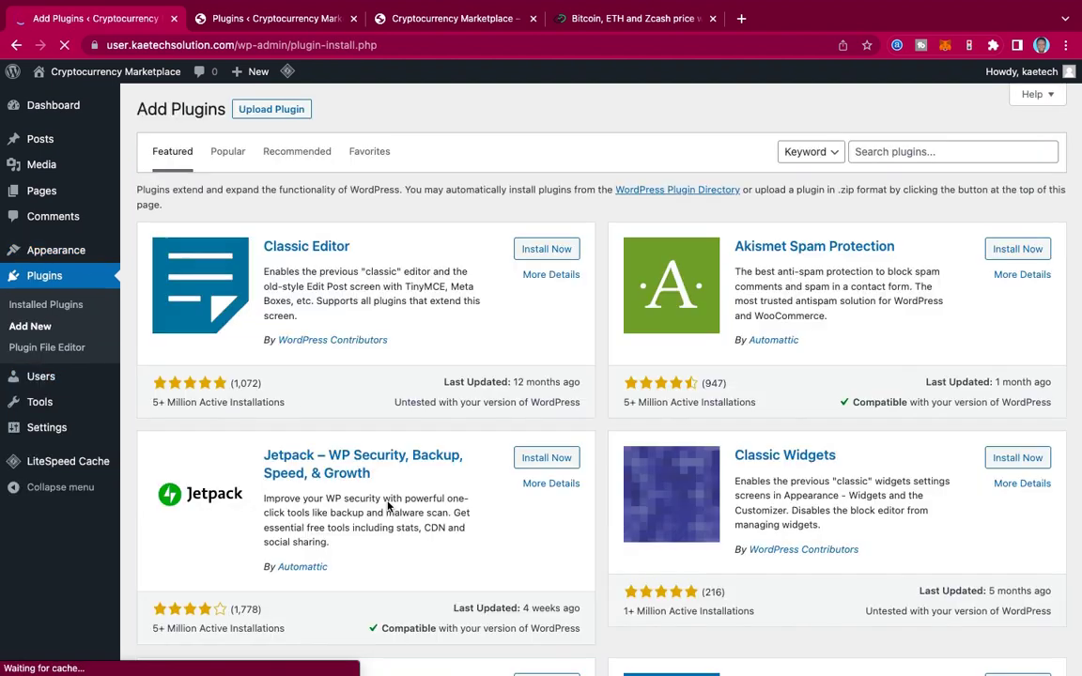
left_click(895, 152)
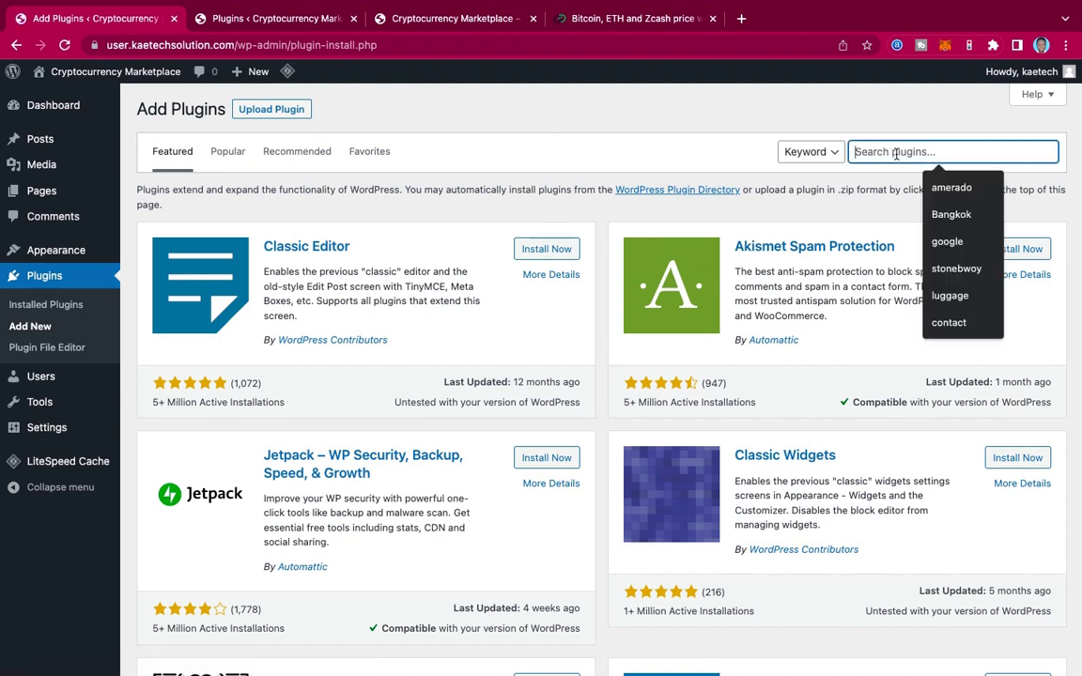
type("Elem")
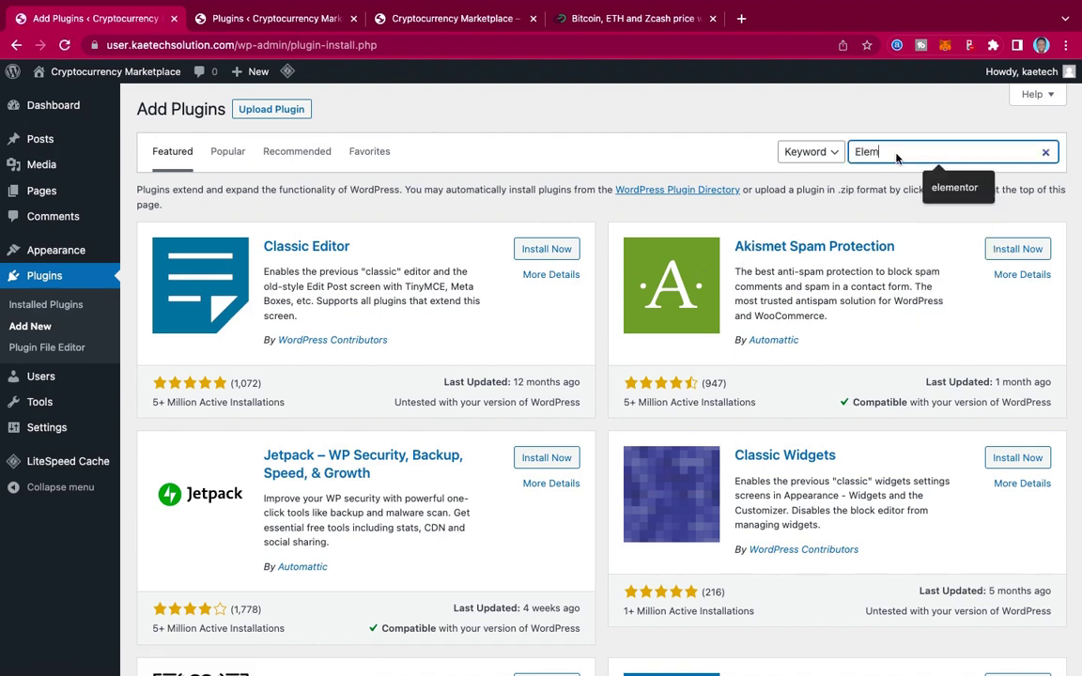
type("entor")
key("Return")
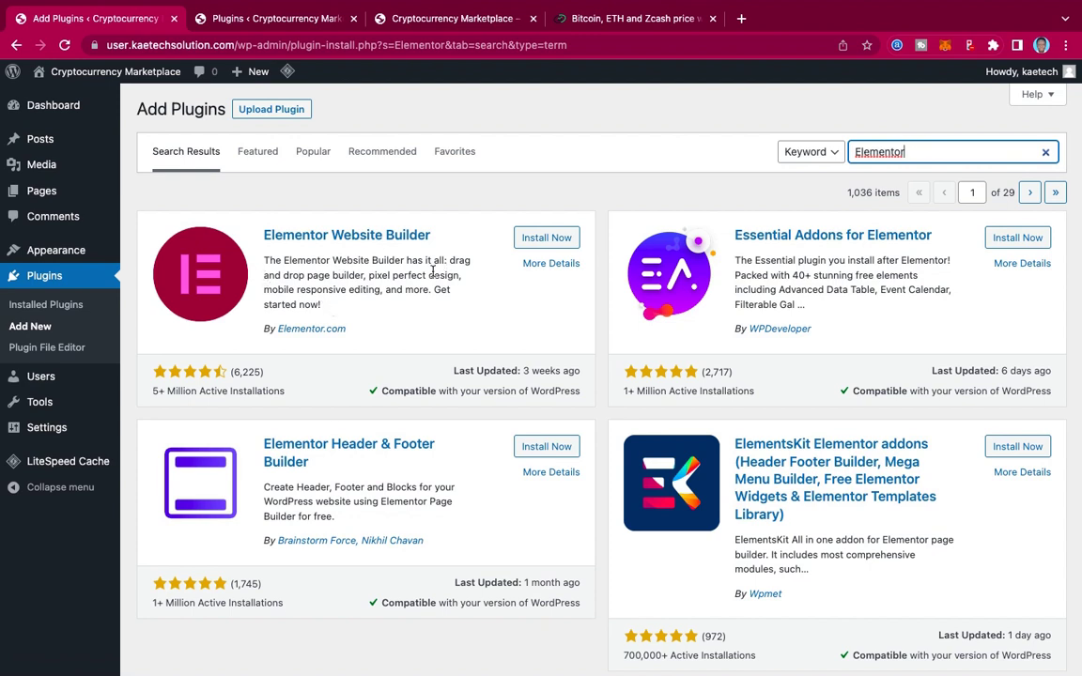
Step: Install and activate Elementor Website Builder, then dismiss its setup wizard
left_click(564, 239)
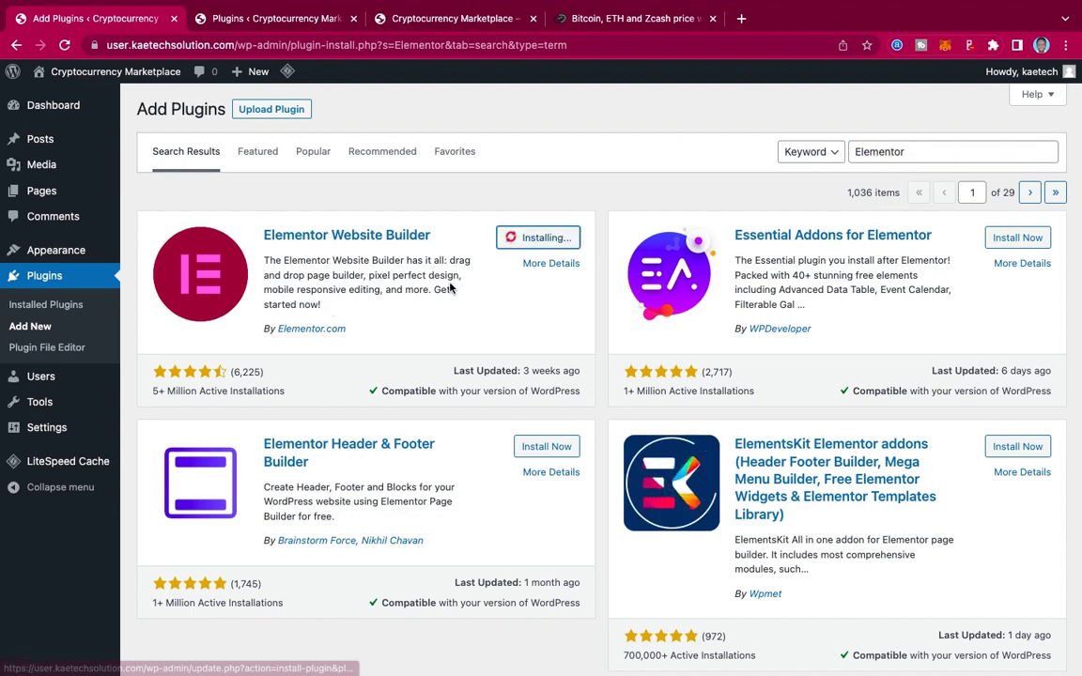
left_click(570, 238)
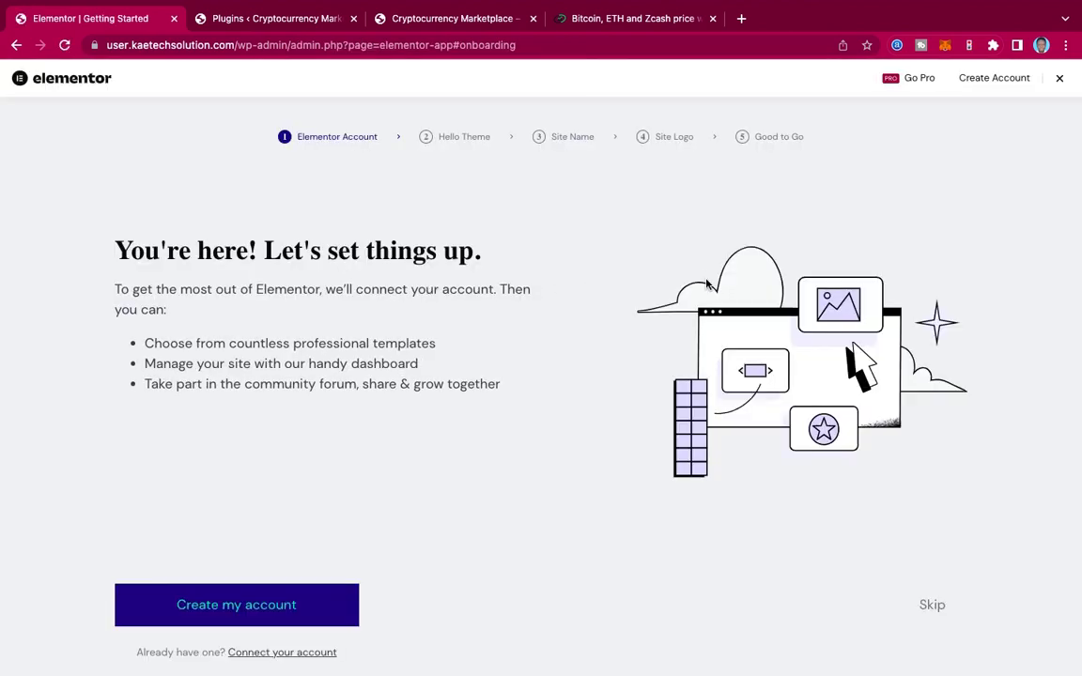
scroll(552, 385, "down", 3)
left_click(1059, 81)
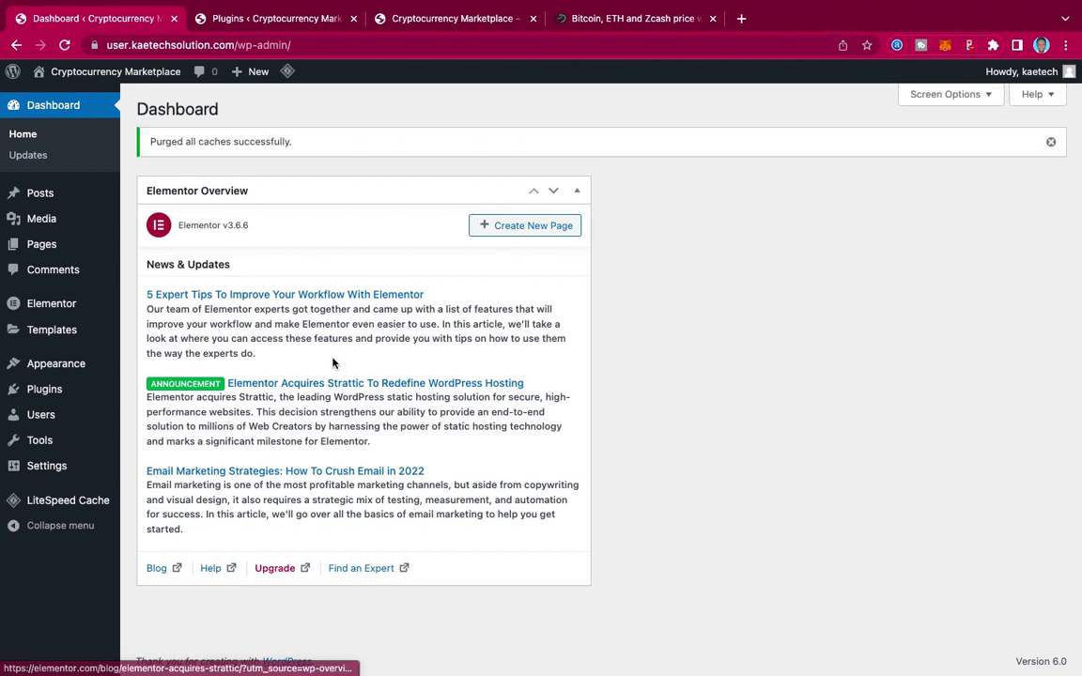
Step: Search plugins for 'wp form' and install Contact Form by WPForms
mouse_move(38, 391)
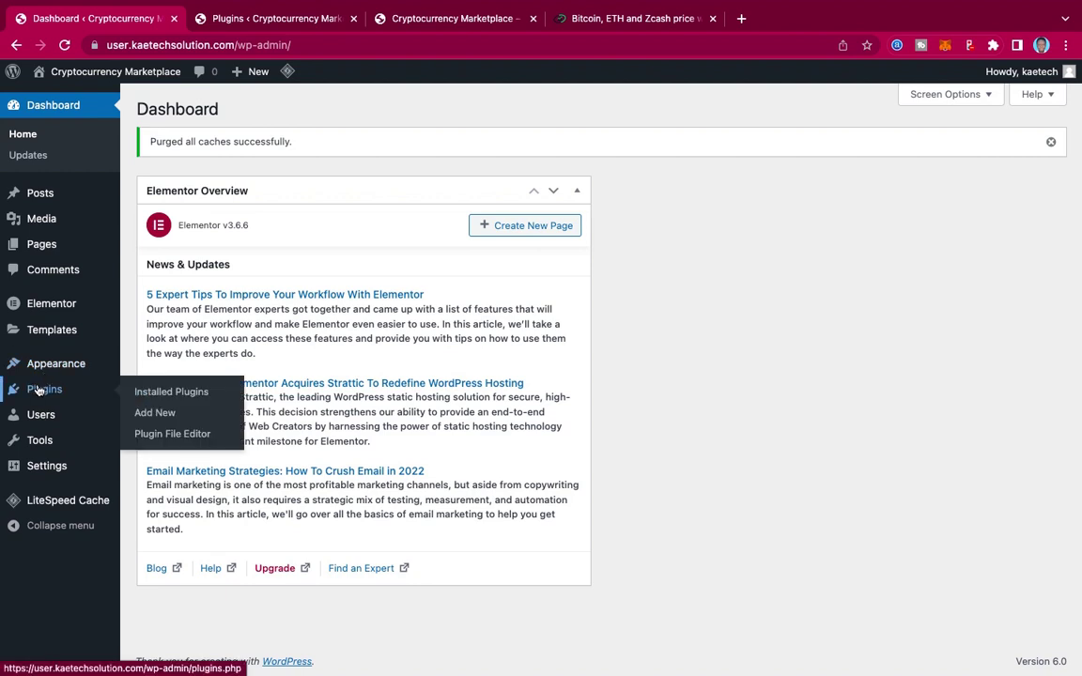
left_click(141, 413)
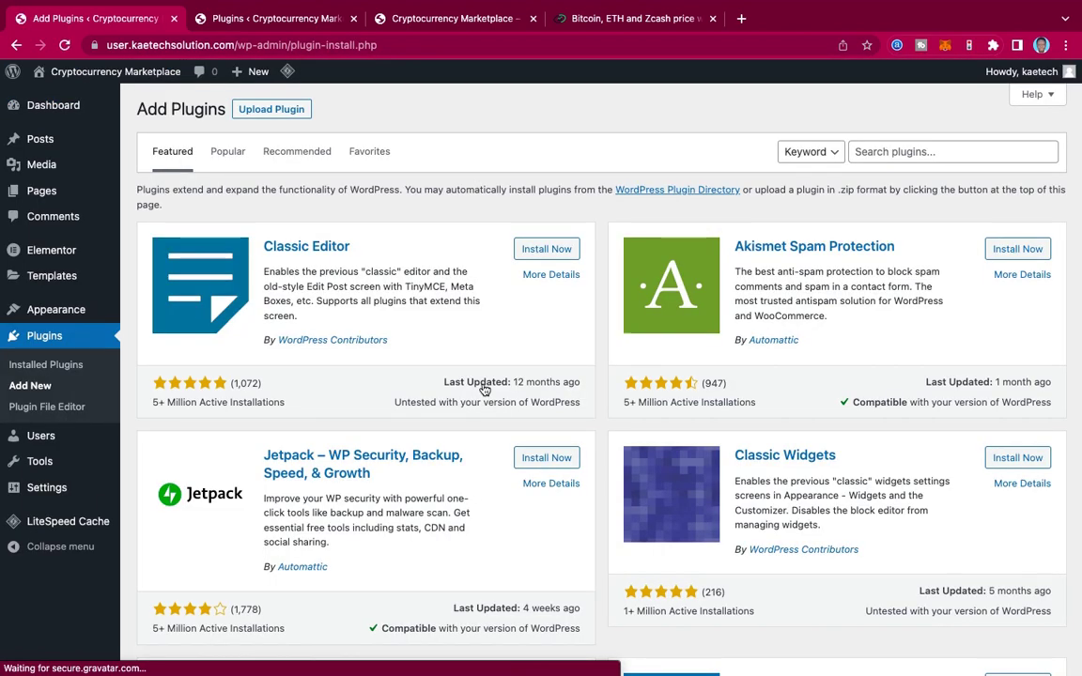
left_click(896, 154)
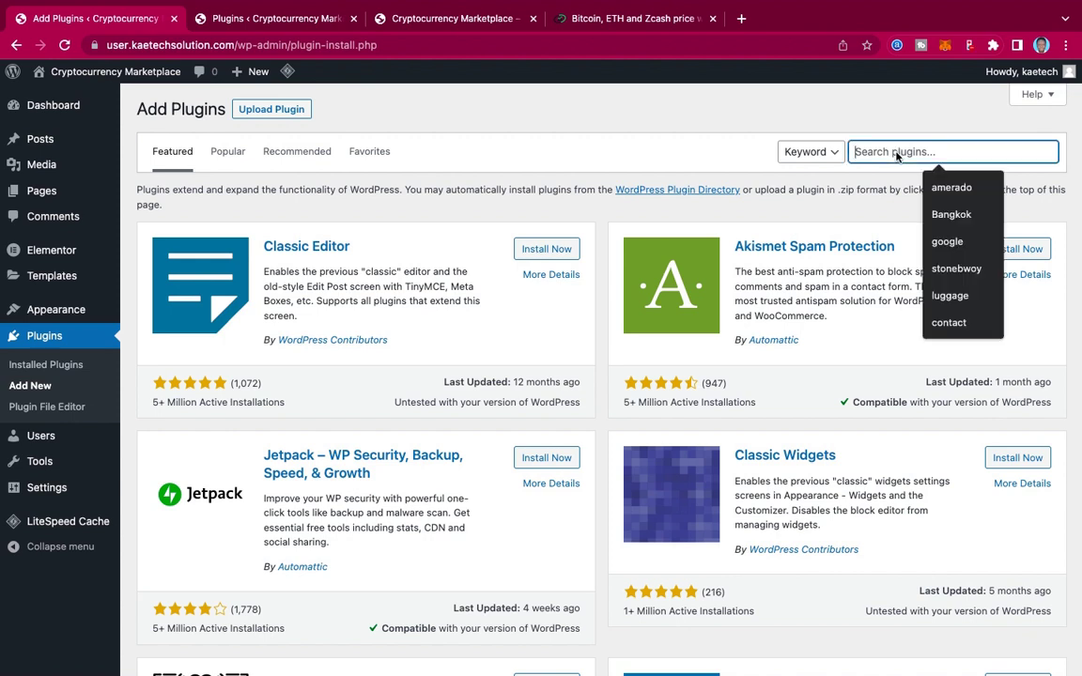
type("wp forms")
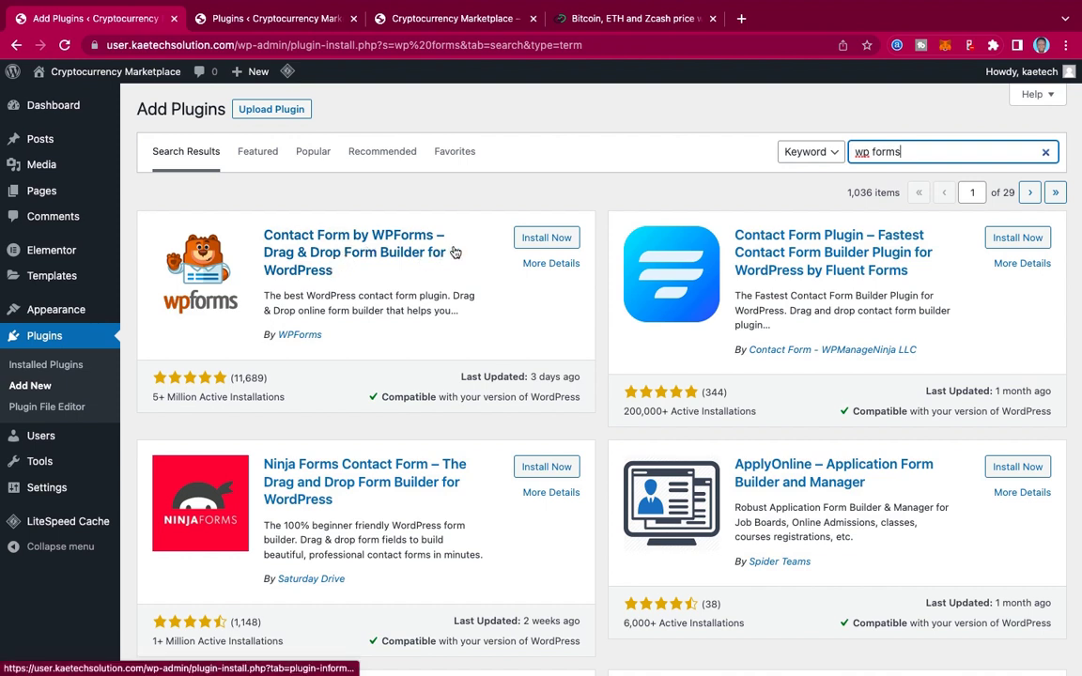
left_click(543, 240)
left_click(543, 240)
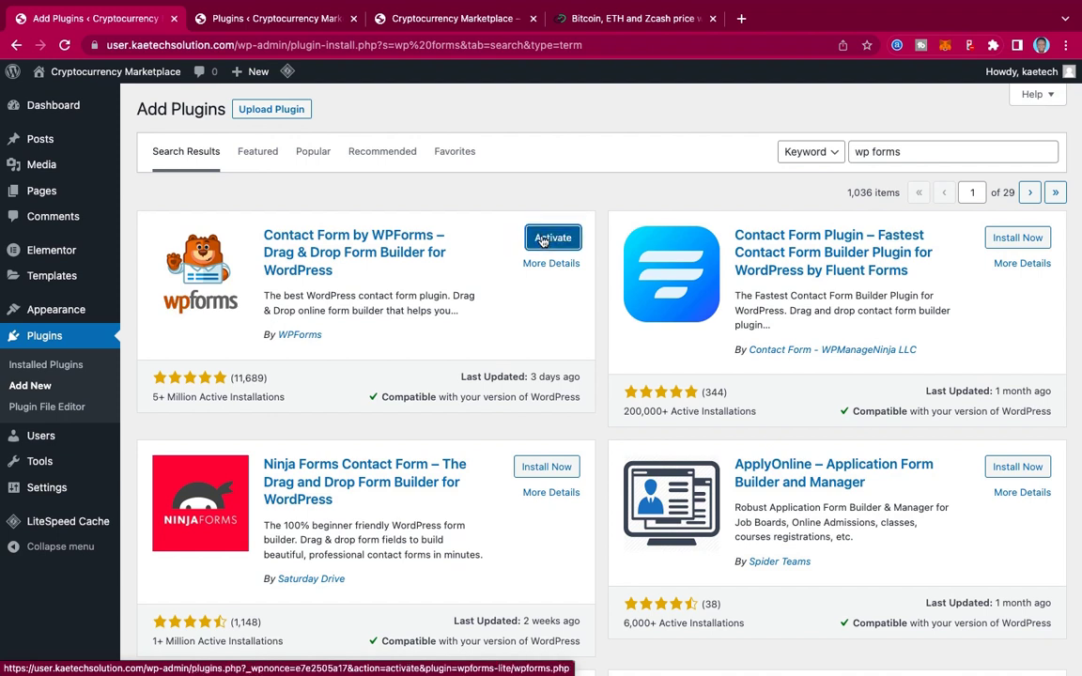
left_click_drag(908, 151, 799, 152)
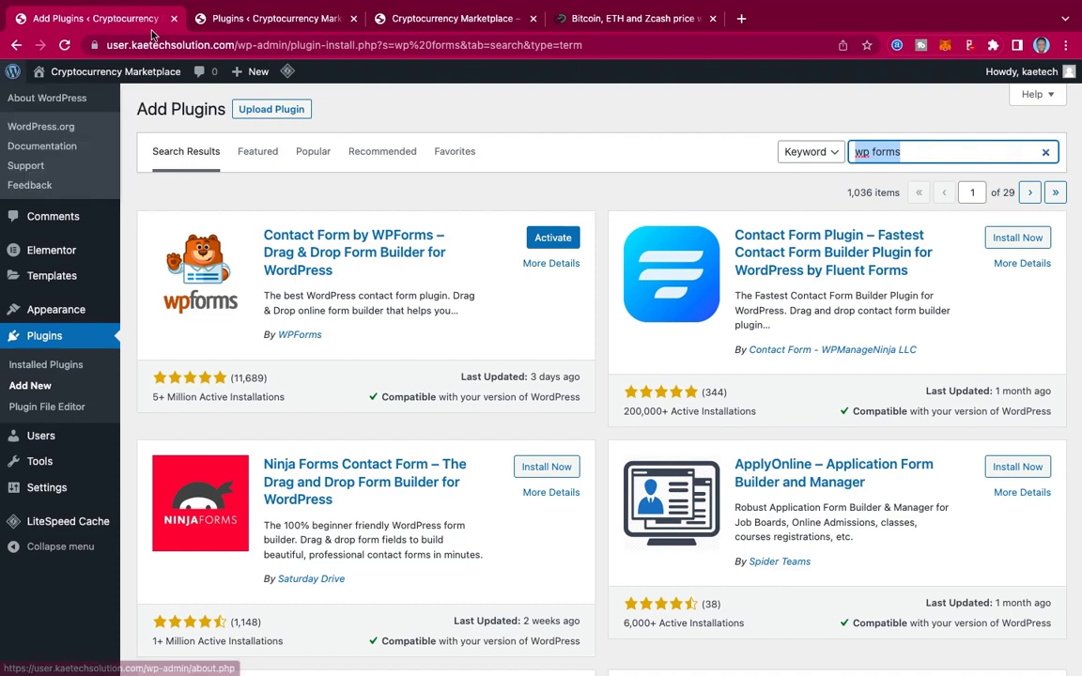
Step: Search the plugin directory for 'cryptocurrency widgets' after checking the reference site's plugins
left_click(231, 19)
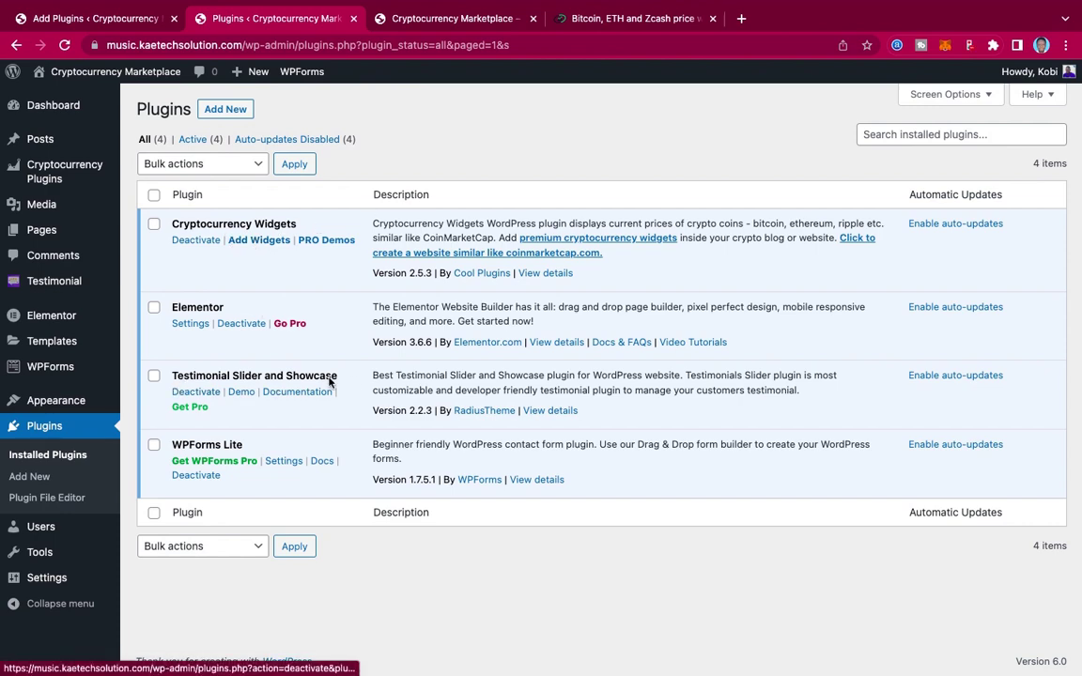
left_click(130, 20)
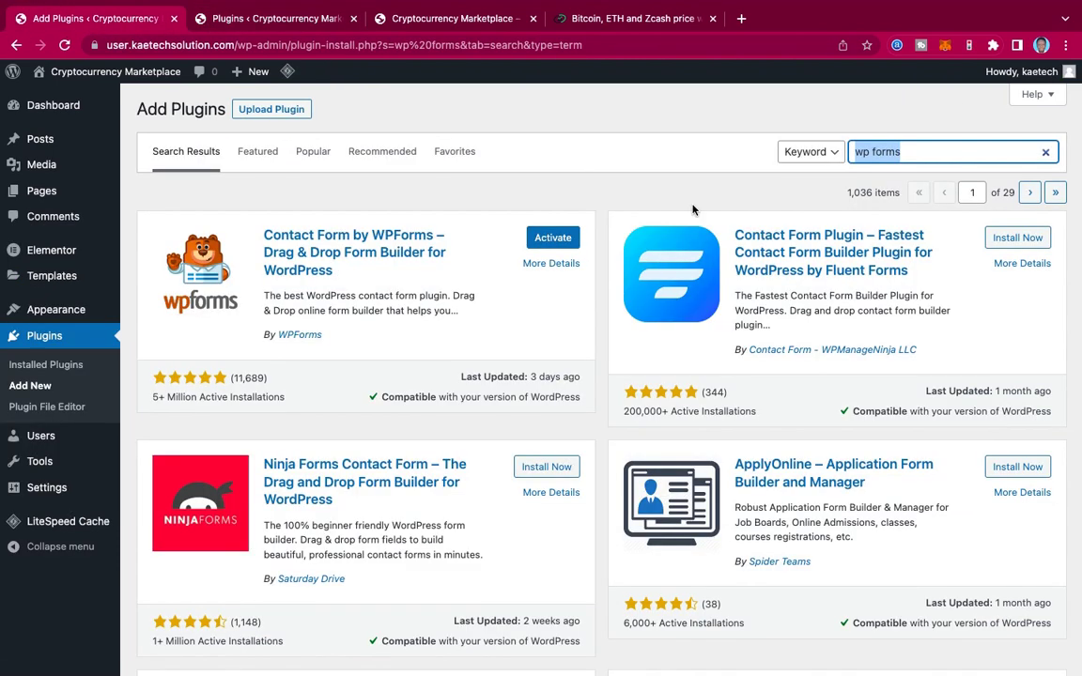
type("cry")
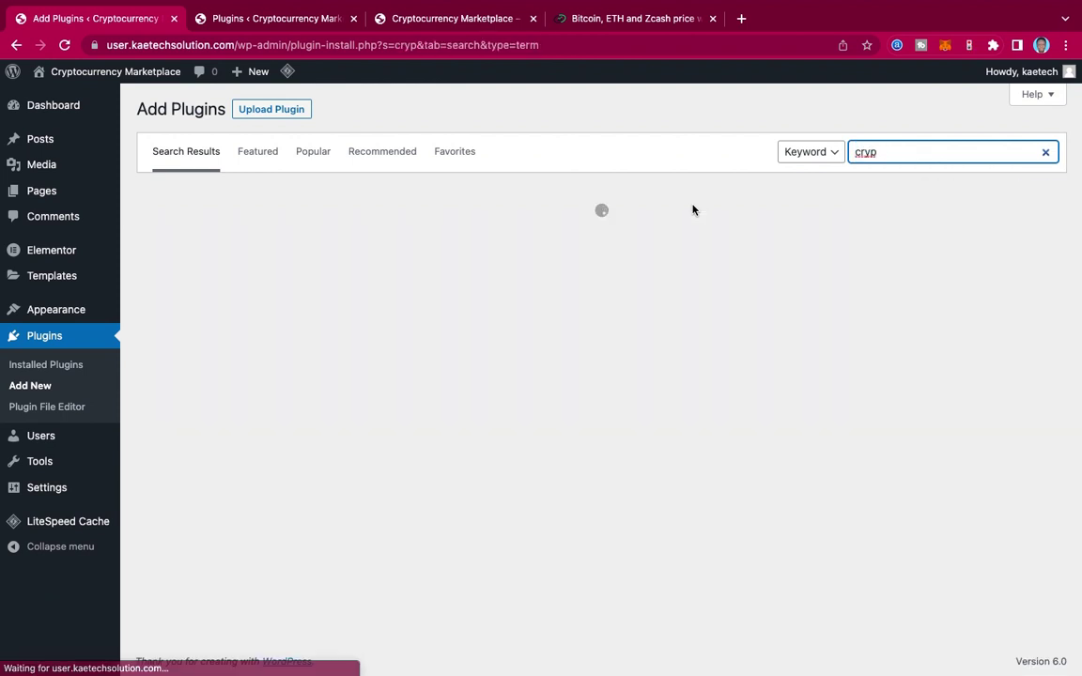
type("p")
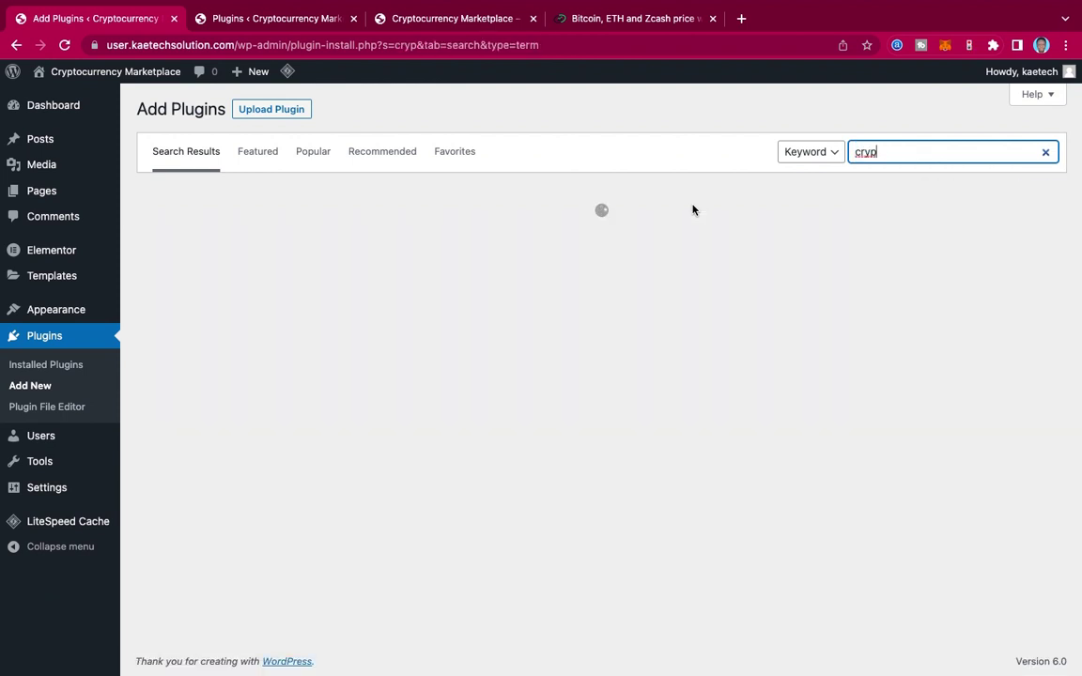
type("to currency")
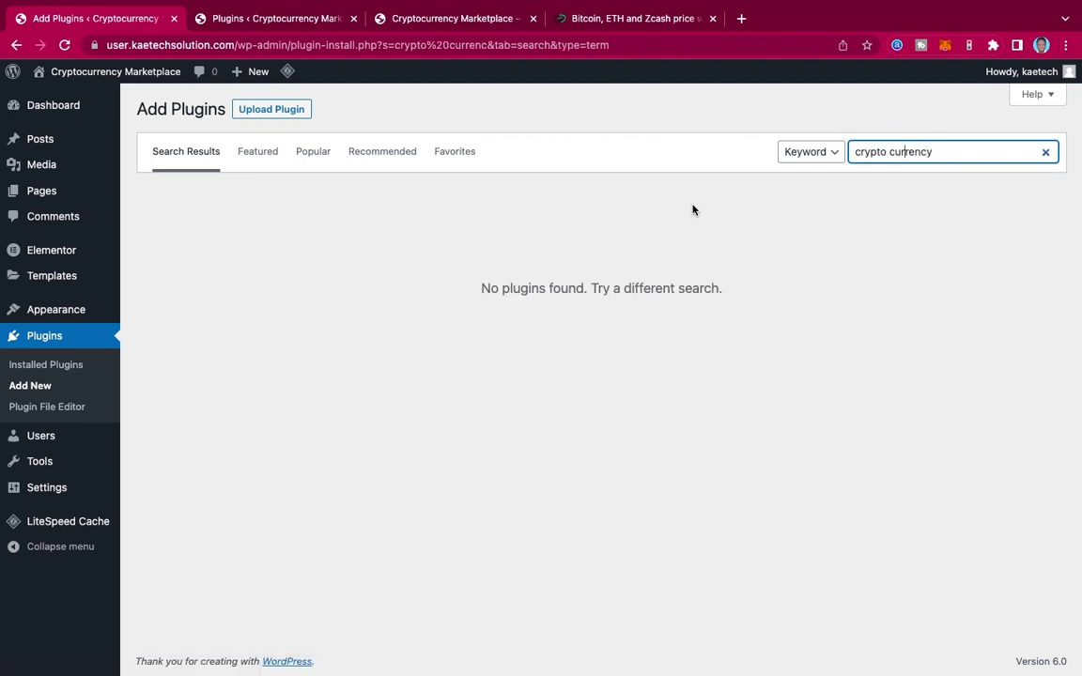
key("BackSpace")
key("Return")
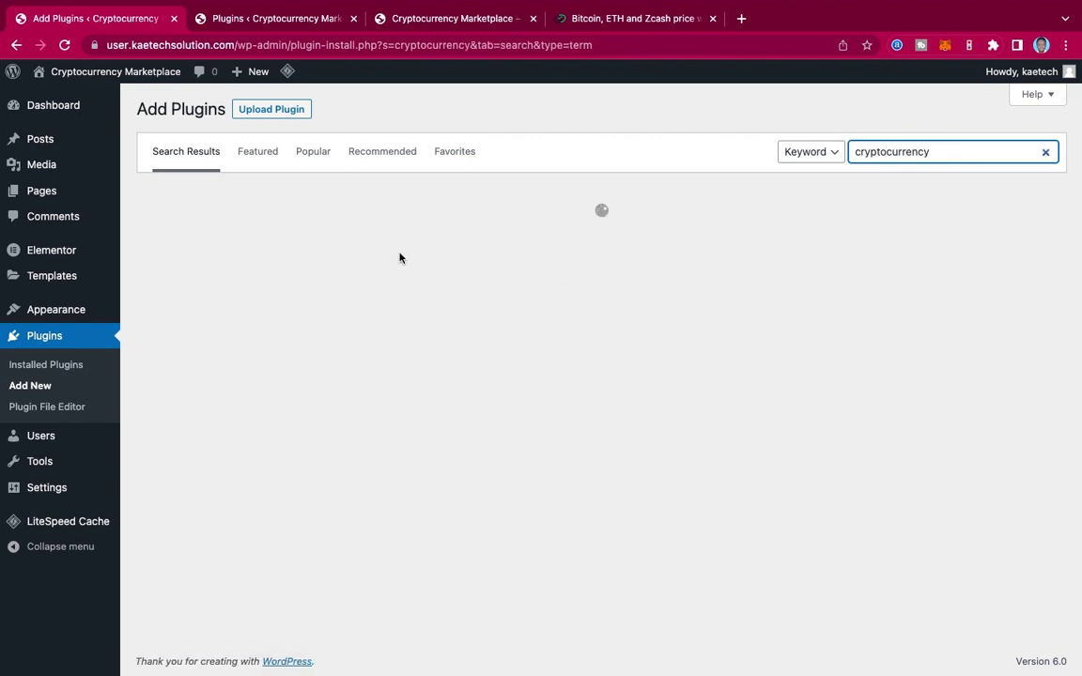
type("widgets")
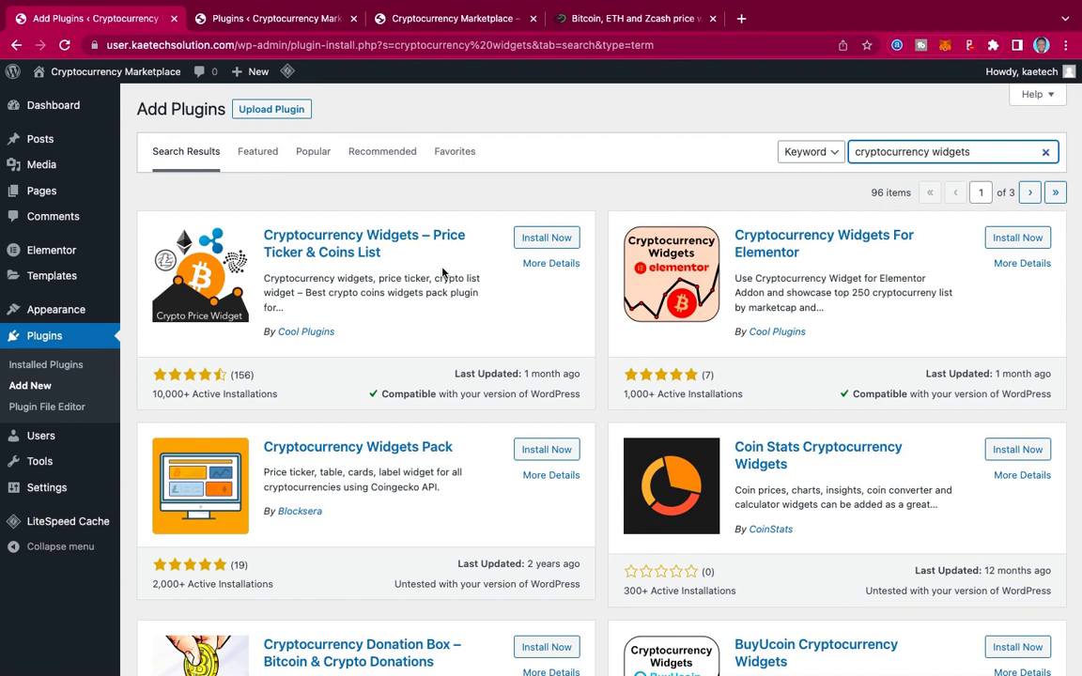
Step: Install Cryptocurrency Widgets – Price Ticker & Coins List from the results
scroll(444, 272, "down", 3)
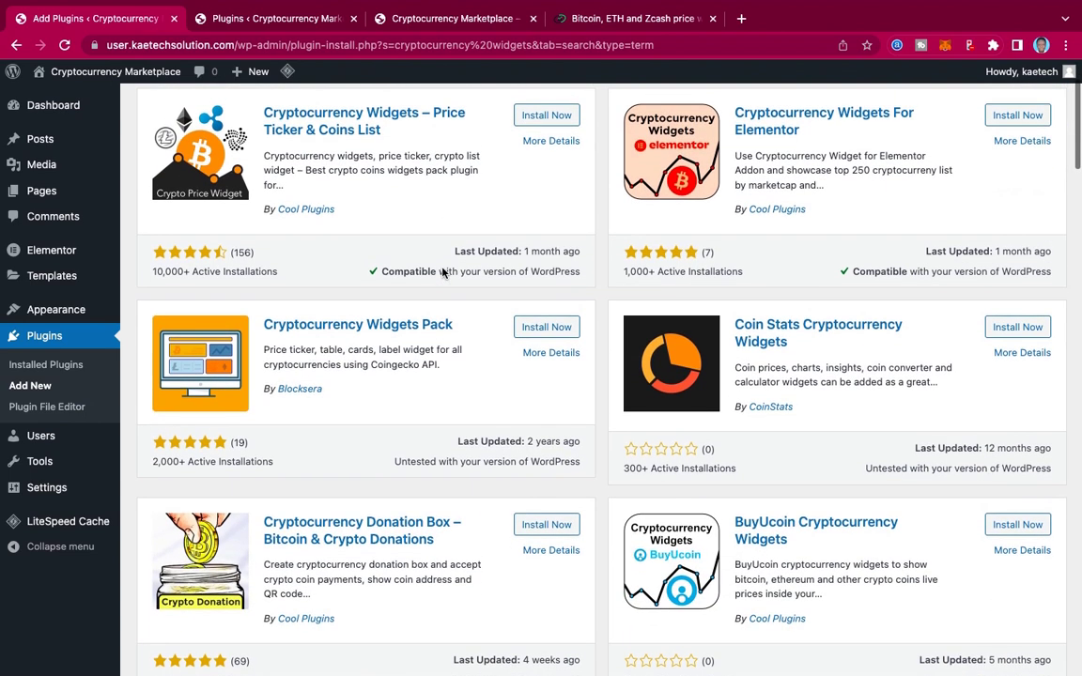
scroll(444, 272, "up", 2)
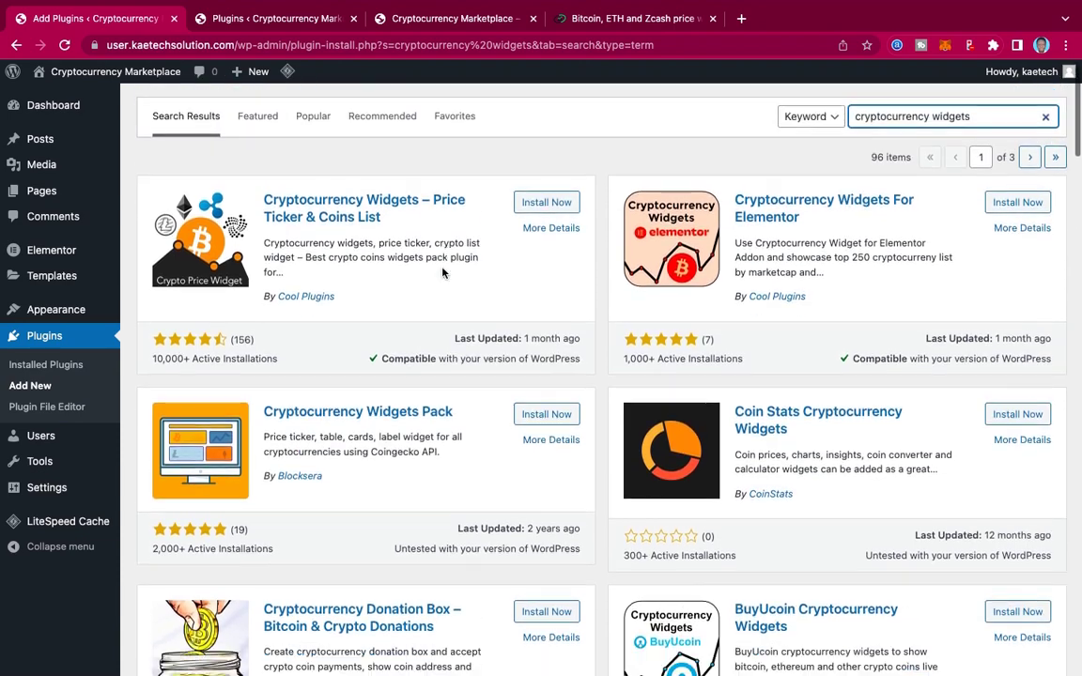
scroll(272, 402, "down", 5)
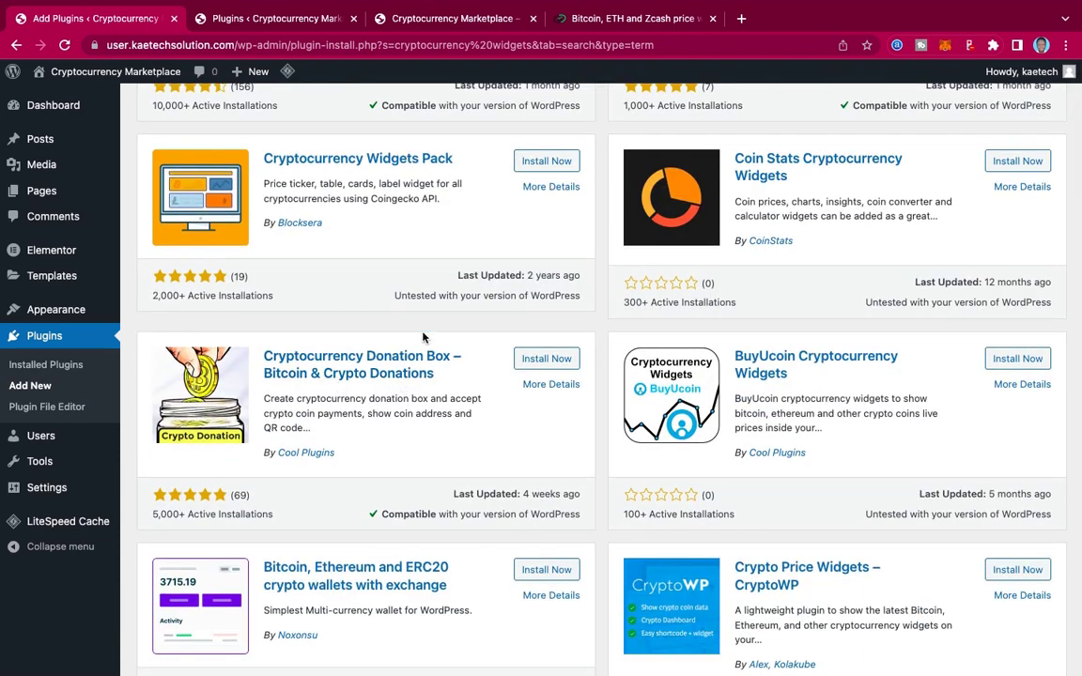
scroll(423, 338, "up", 4)
left_click(552, 238)
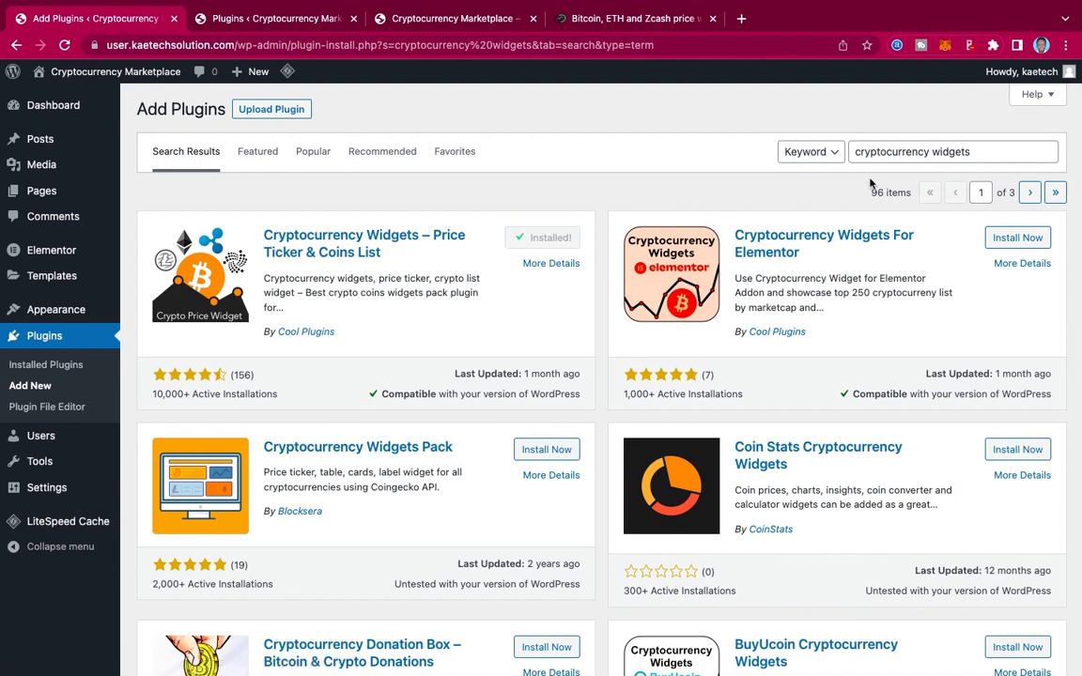
Step: Copy the 'Testimonial Slider and Showcase' name from the reference site and search for it
left_click(862, 150)
key("ctrl+a")
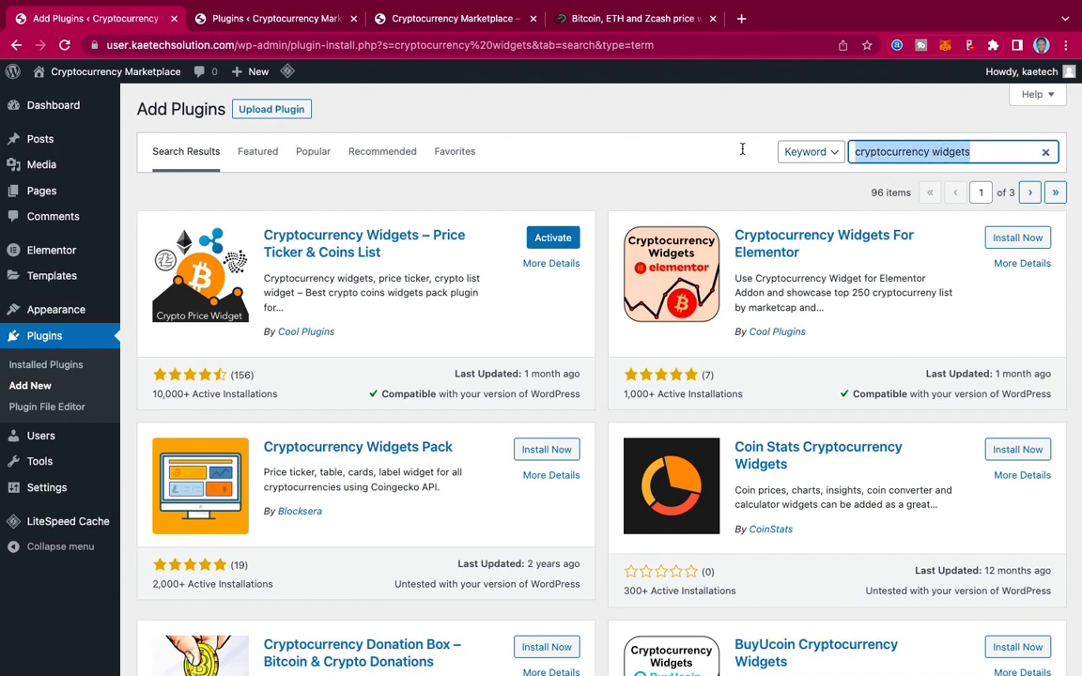
type("testimonial")
left_click(281, 21)
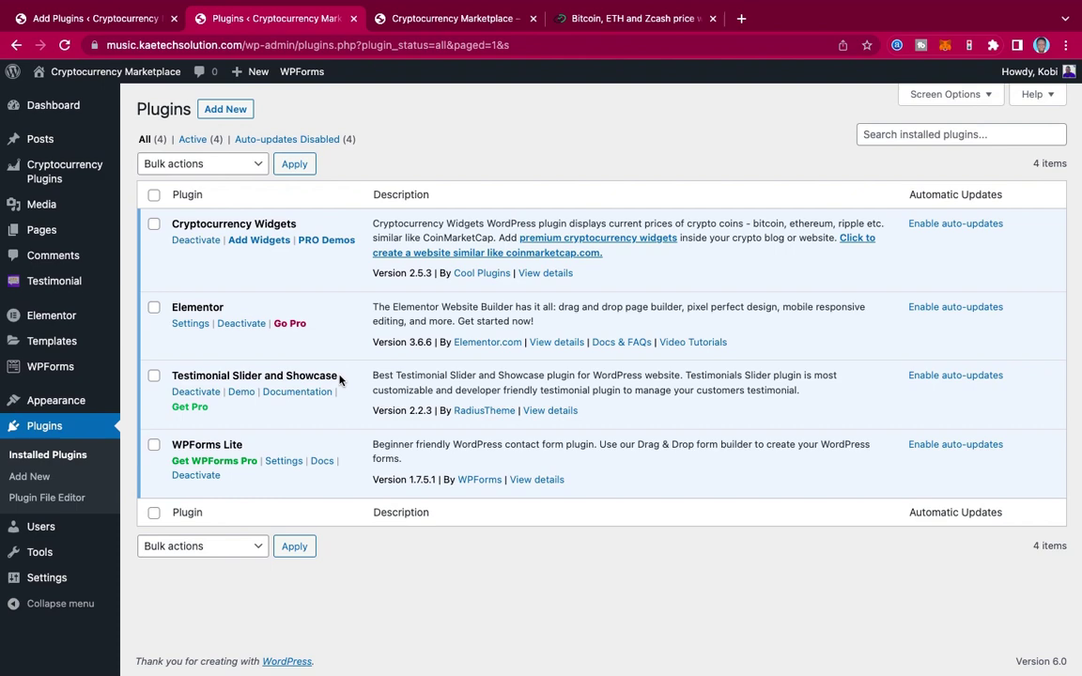
left_click_drag(339, 378, 174, 377)
key("ctrl+c")
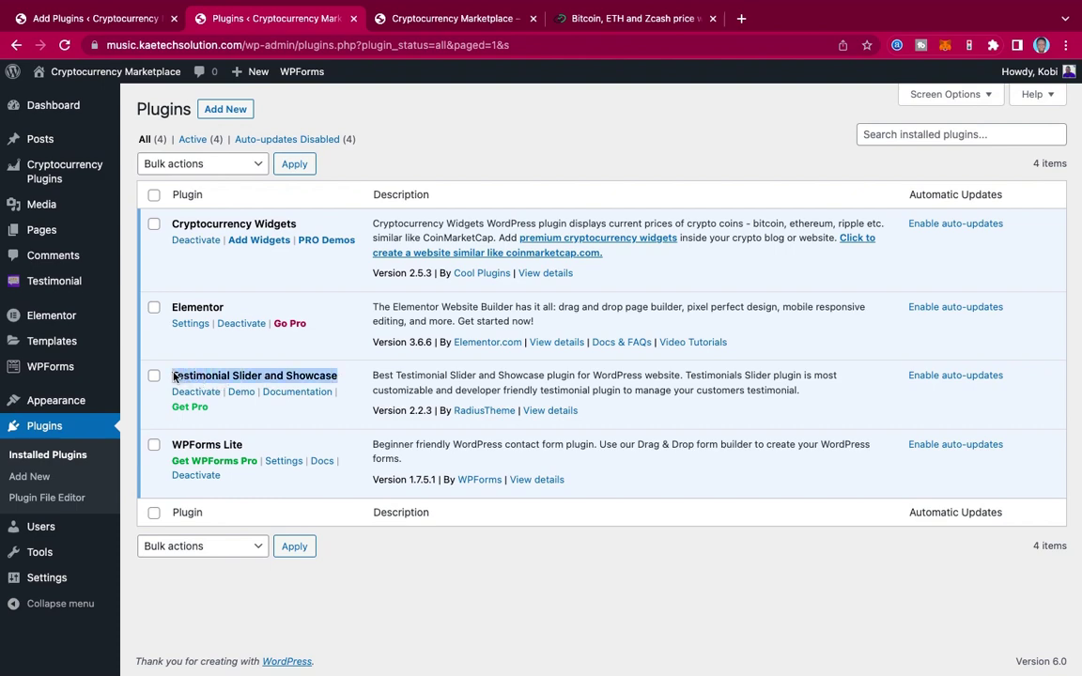
left_click(390, 18)
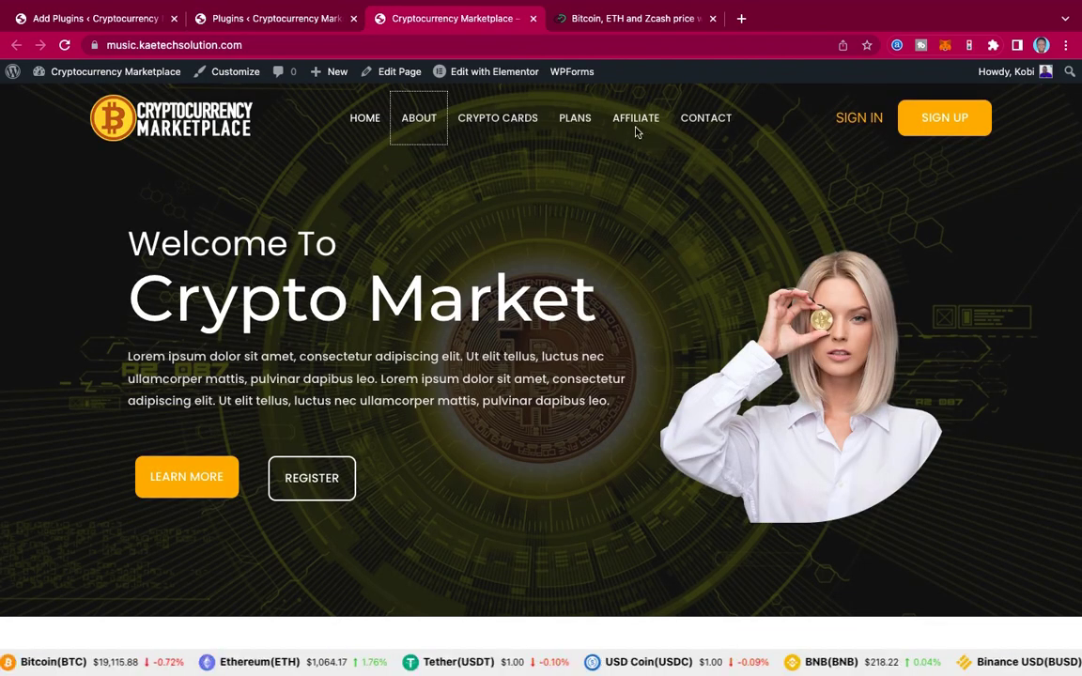
left_click(149, 18)
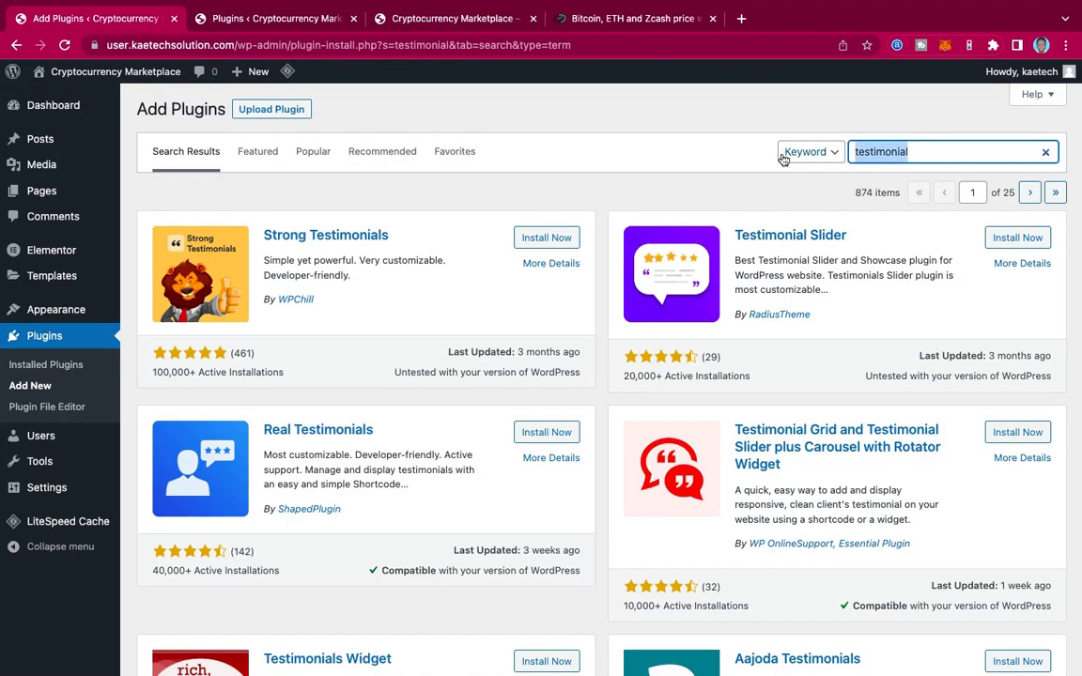
key("ctrl+v")
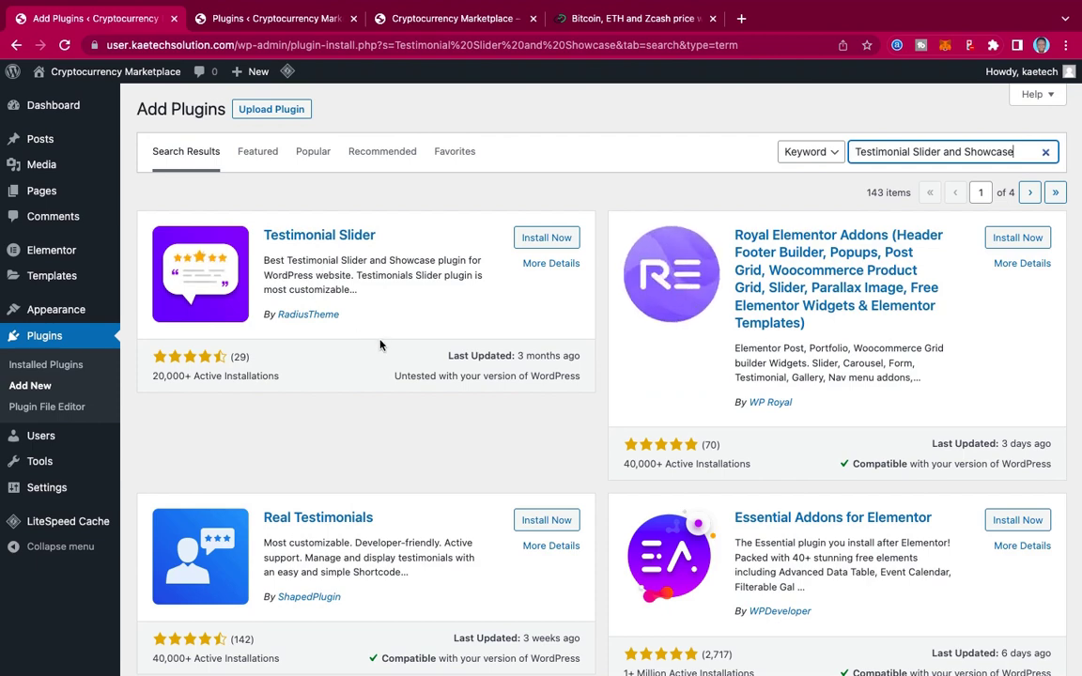
Step: Install Testimonial Slider and Showcase and go to the installed plugins list
scroll(379, 343, "down", 1)
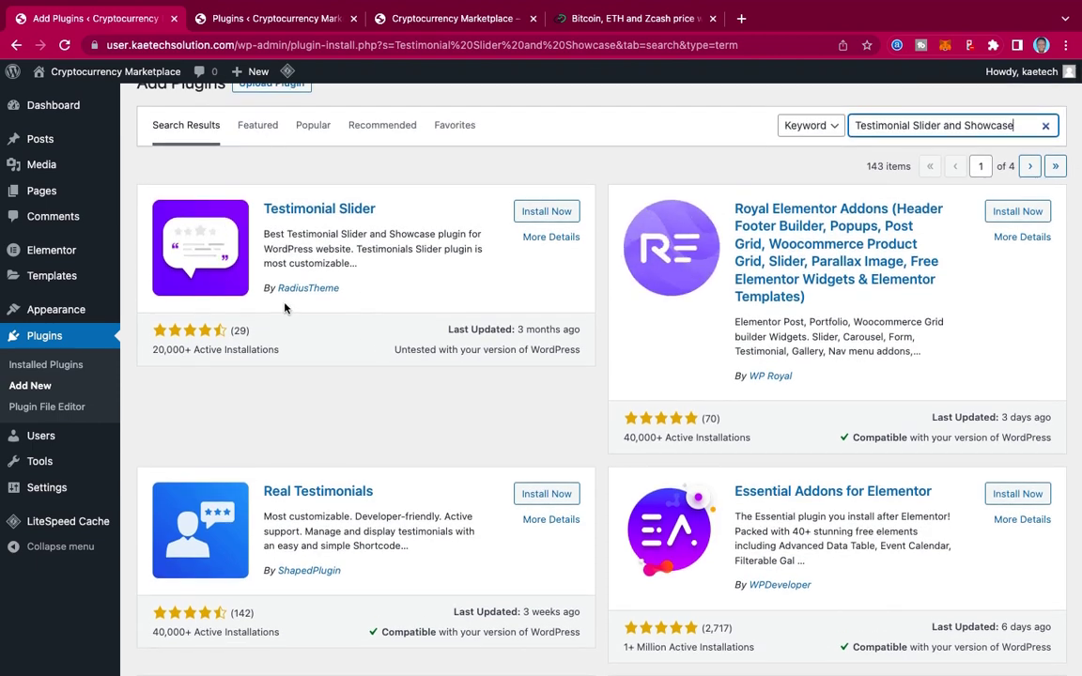
left_click(293, 26)
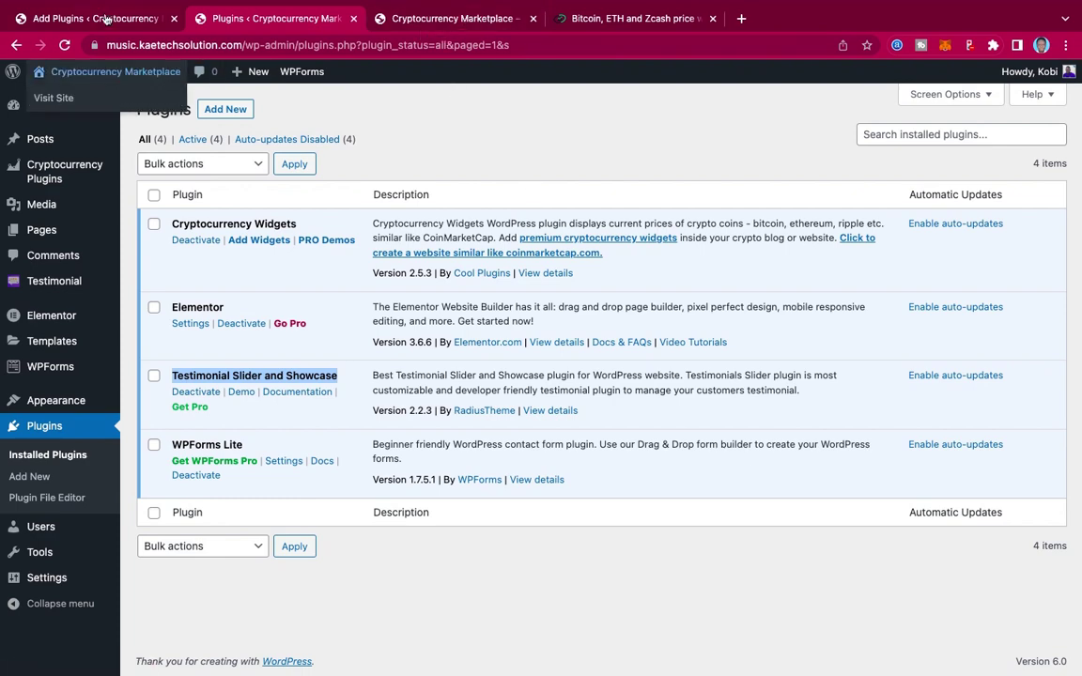
left_click(106, 19)
left_click(552, 212)
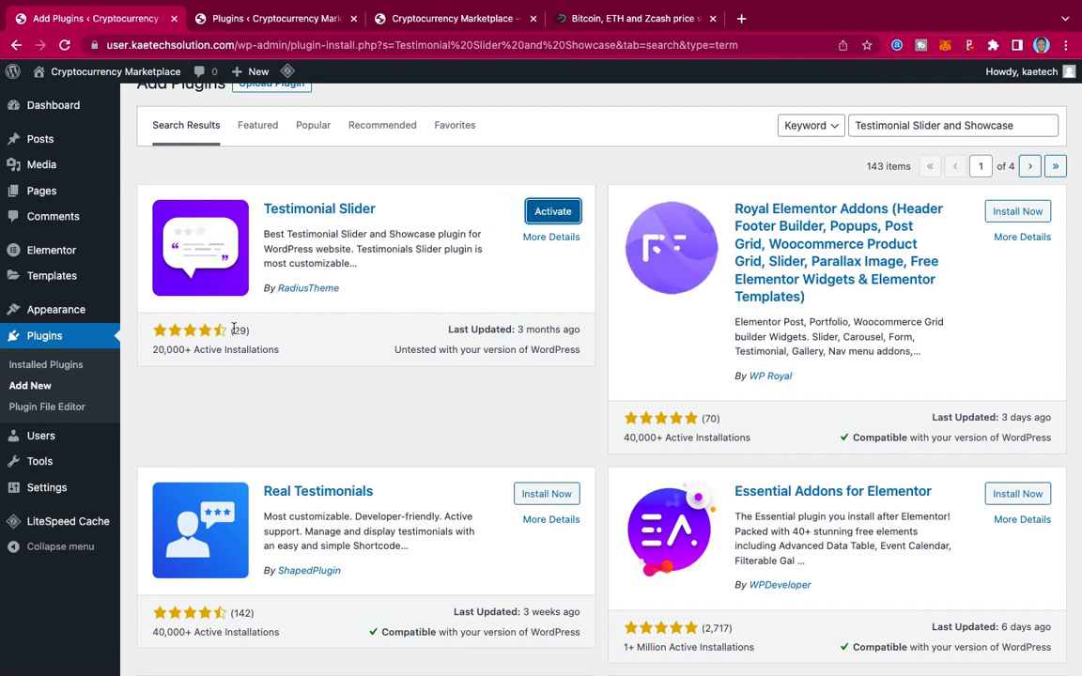
left_click(43, 366)
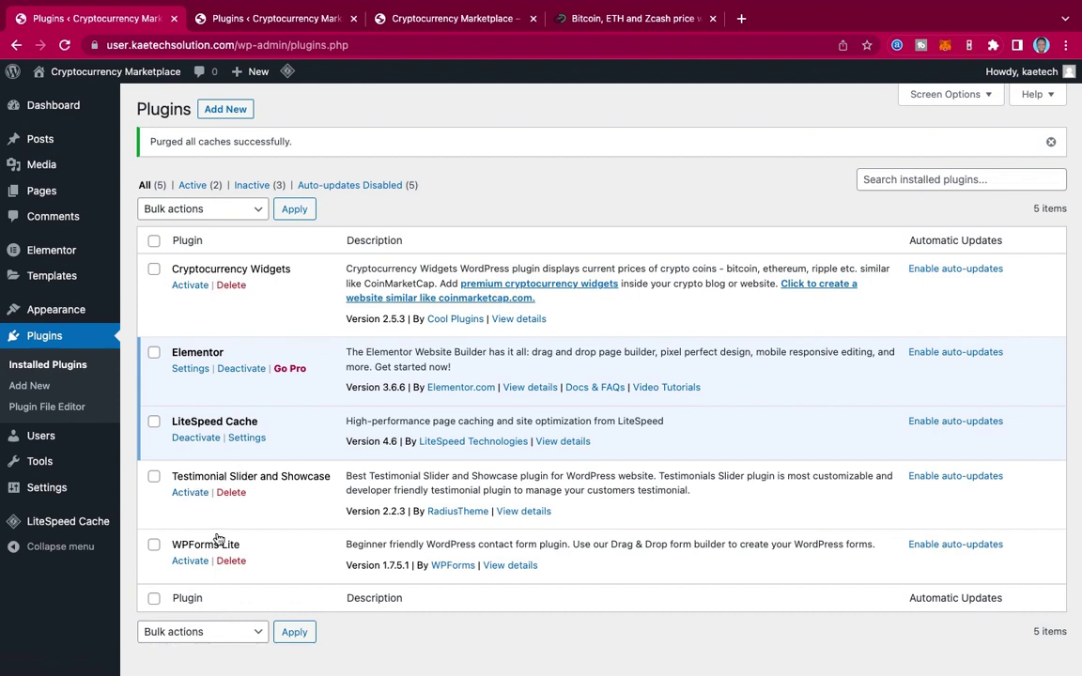
Step: Bulk-activate Cryptocurrency Widgets, Testimonial Slider and Showcase, and WPForms Lite
left_click(153, 270)
left_click(154, 478)
left_click(154, 547)
left_click(174, 209)
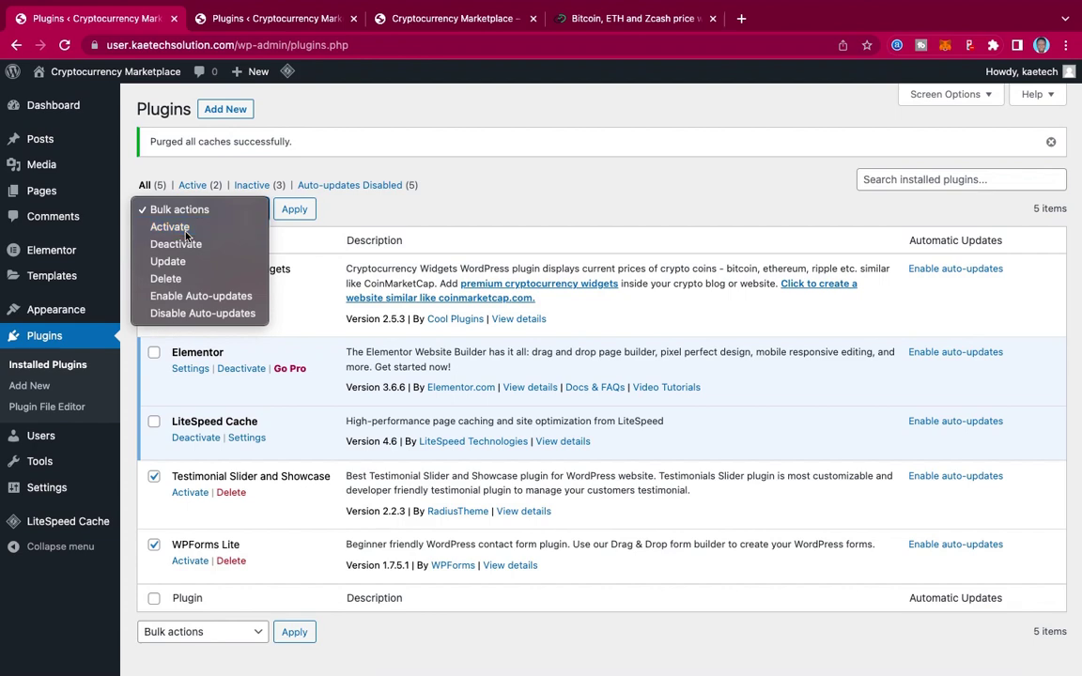
left_click(185, 230)
left_click(295, 211)
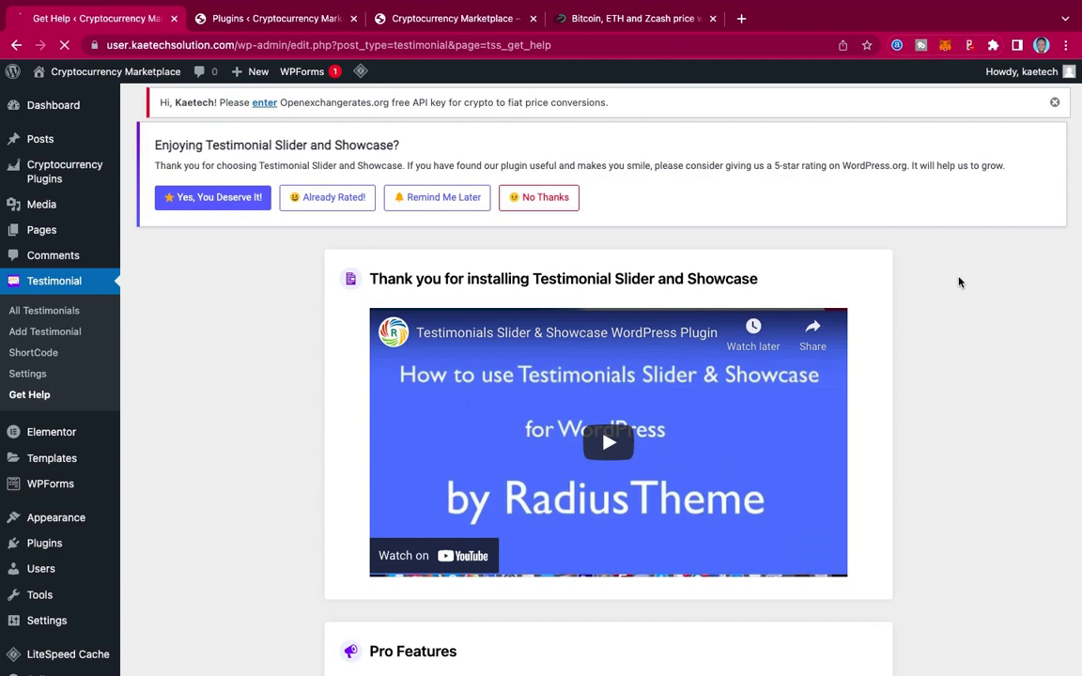
Step: Review the Installed Plugins list to confirm all five plugins are active
scroll(937, 349, "down", 10)
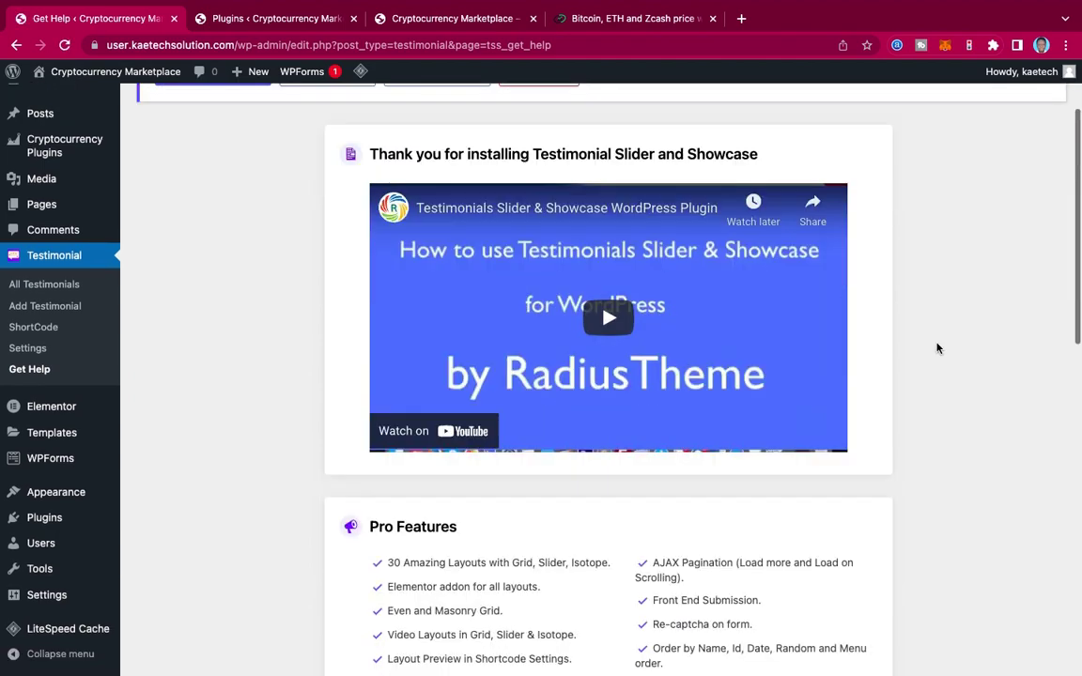
scroll(937, 348, "up", 5)
scroll(936, 348, "up", 5)
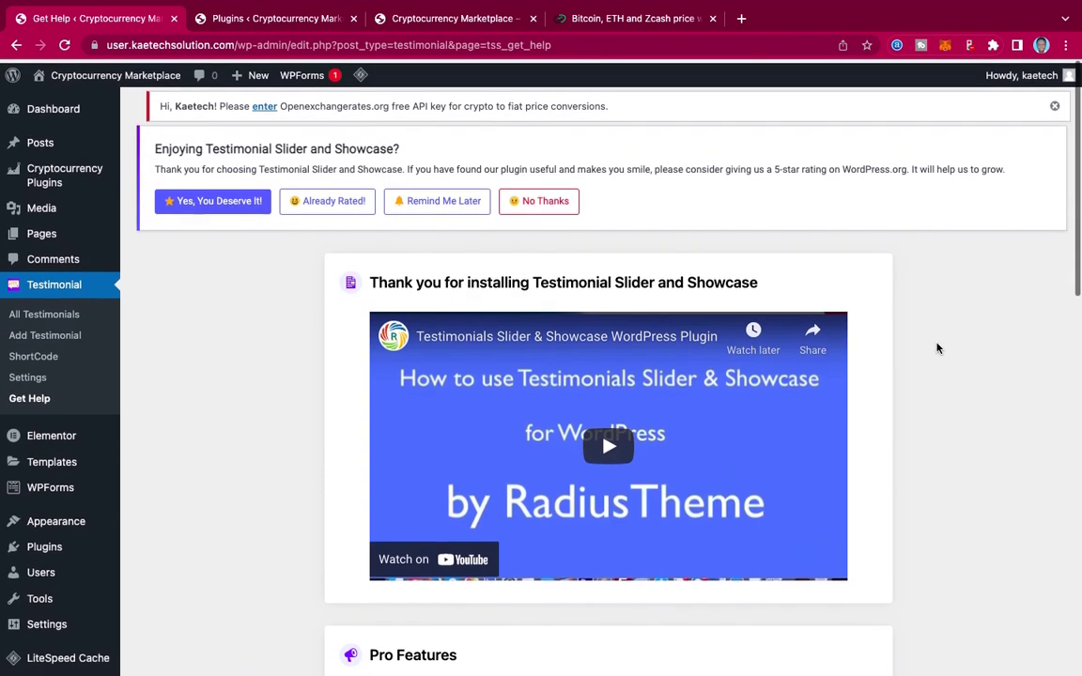
scroll(936, 349, "down", 10)
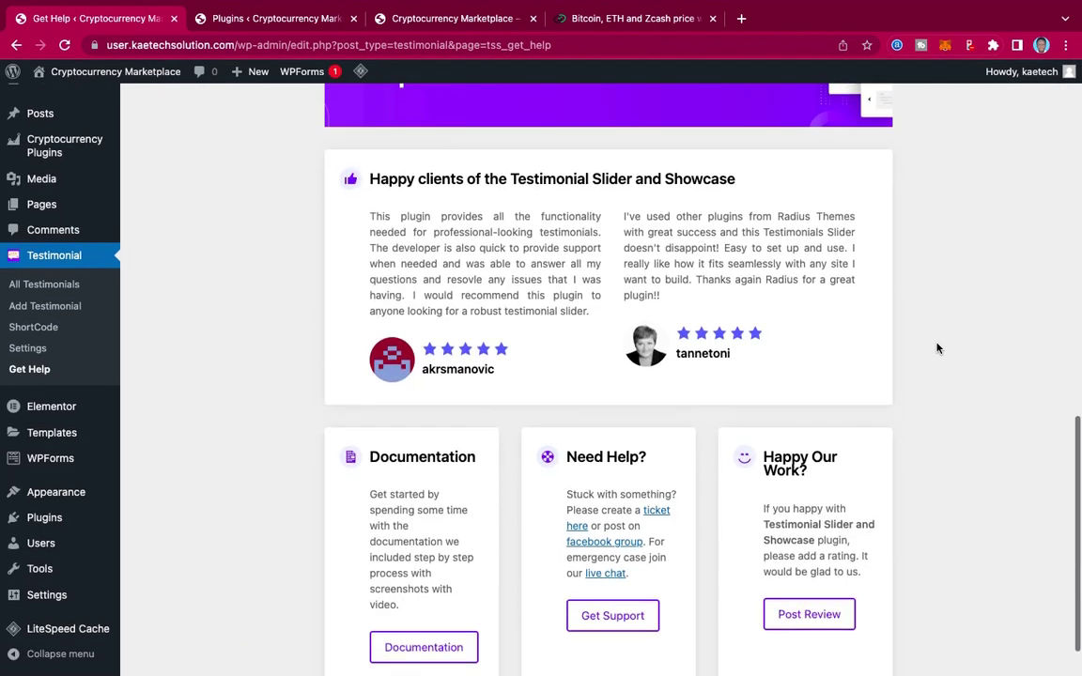
scroll(936, 348, "up", 5)
scroll(937, 348, "up", 5)
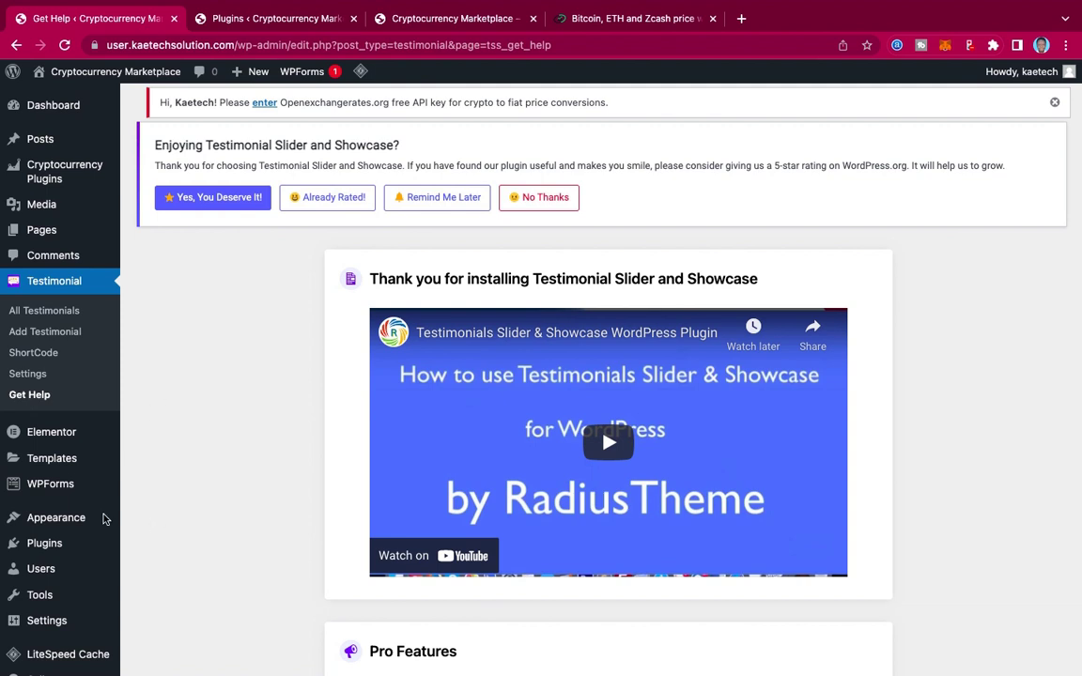
mouse_move(39, 543)
left_click(157, 547)
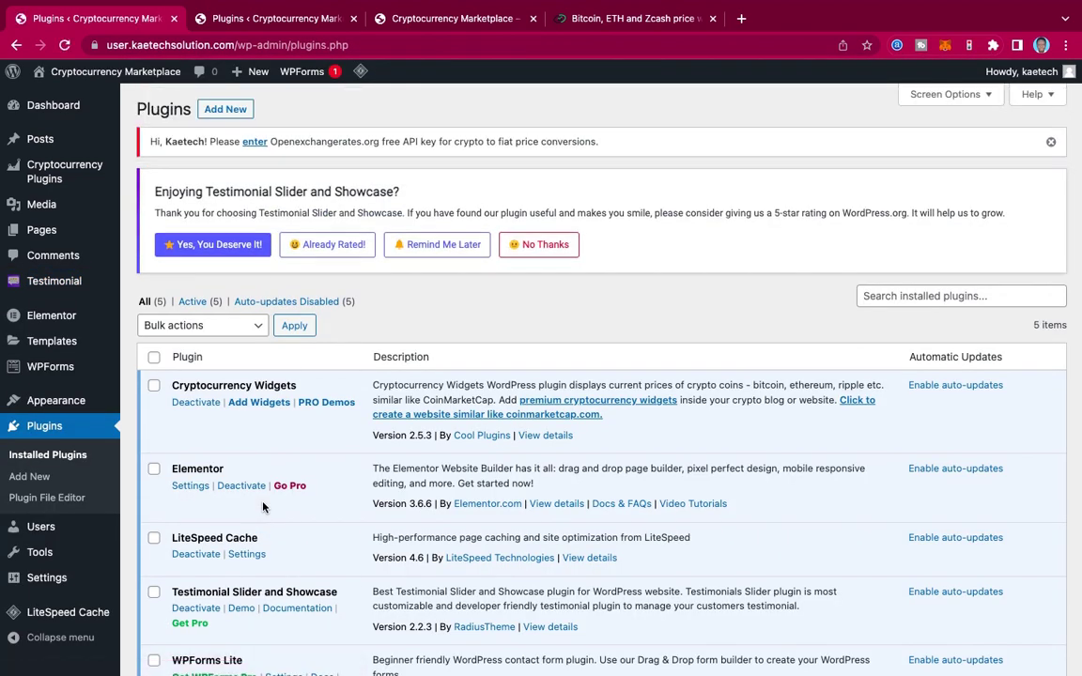
scroll(411, 502, "down", 4)
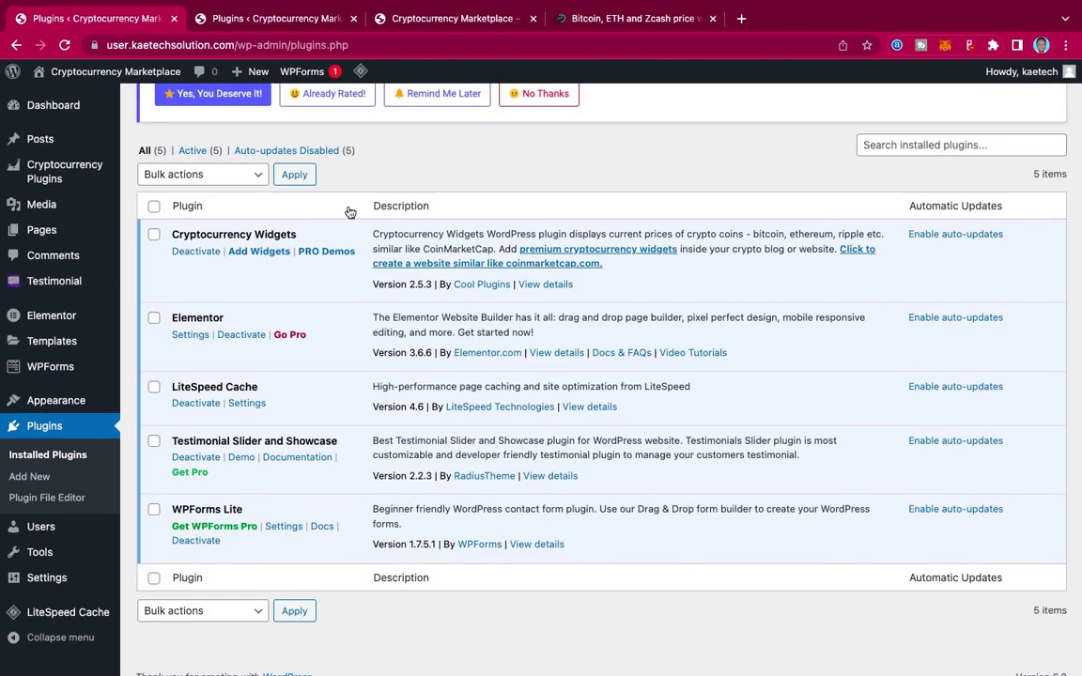
scroll(347, 404, "up", 4)
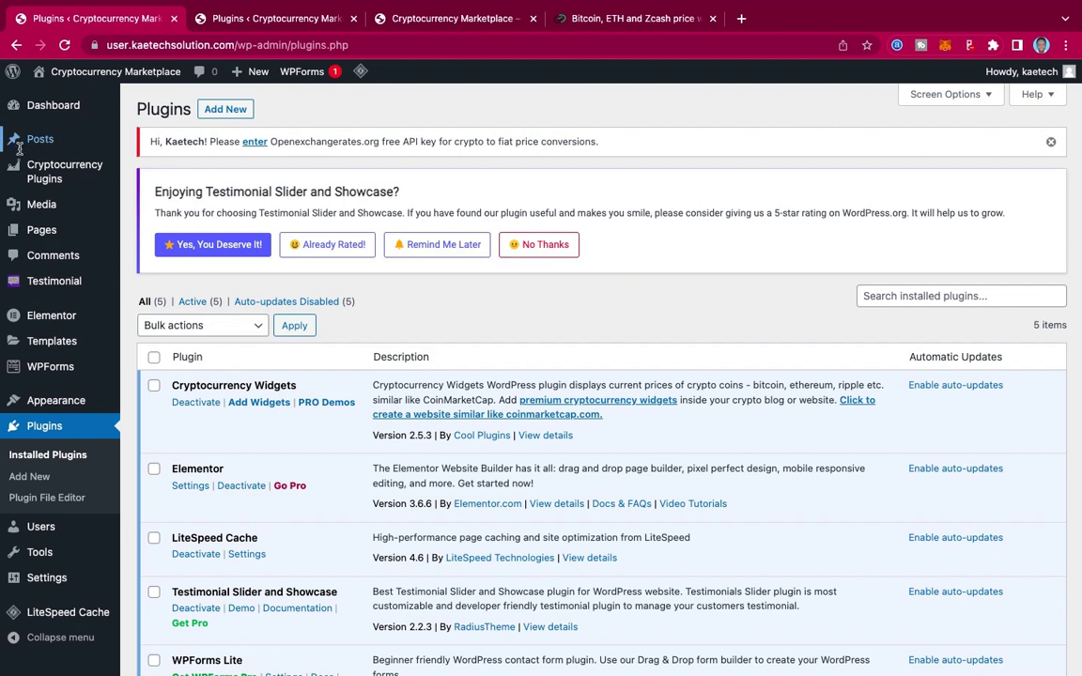
mouse_move(47, 176)
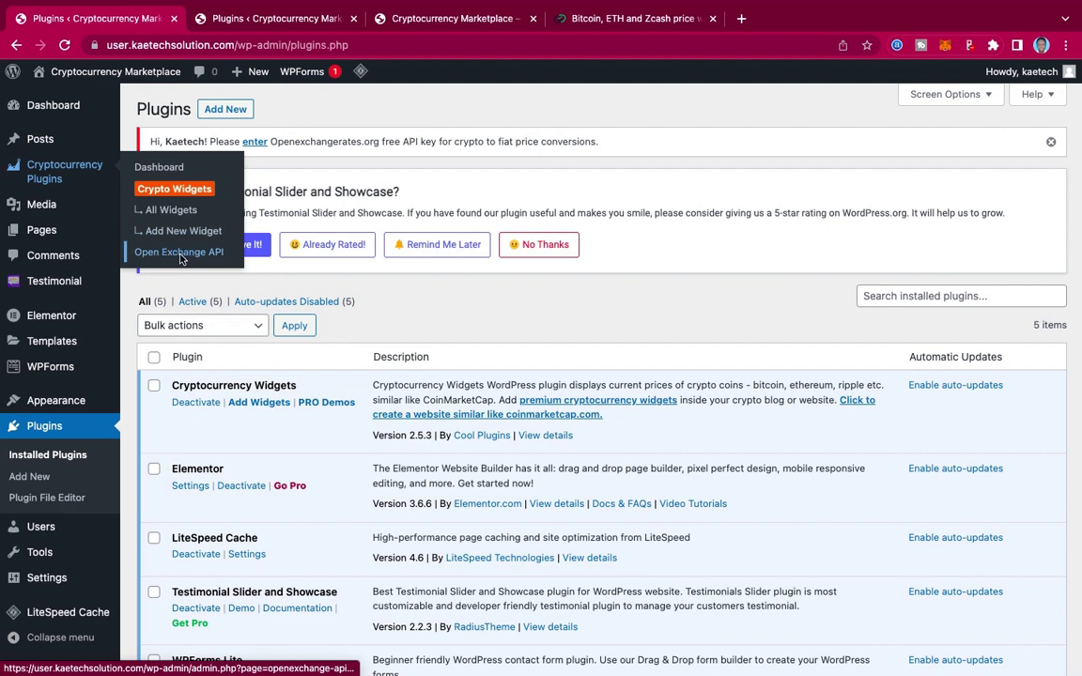
Step: Open the Open Exchange Rates API key settings and its free key signup link in a new tab
left_click(255, 142)
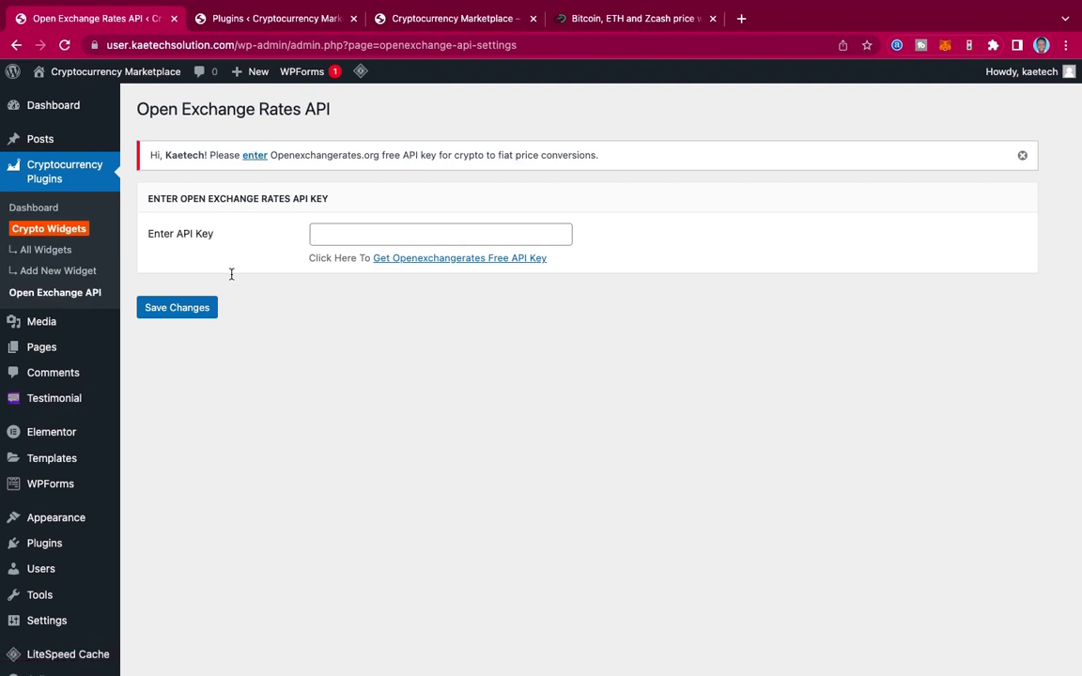
right_click(460, 261)
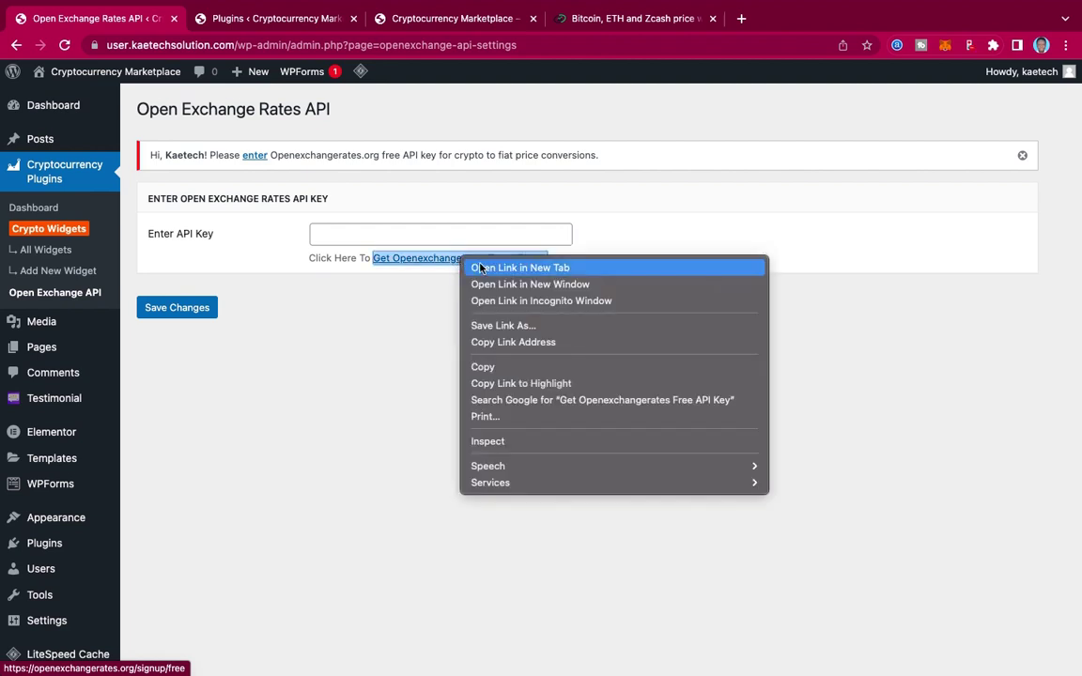
left_click(479, 269)
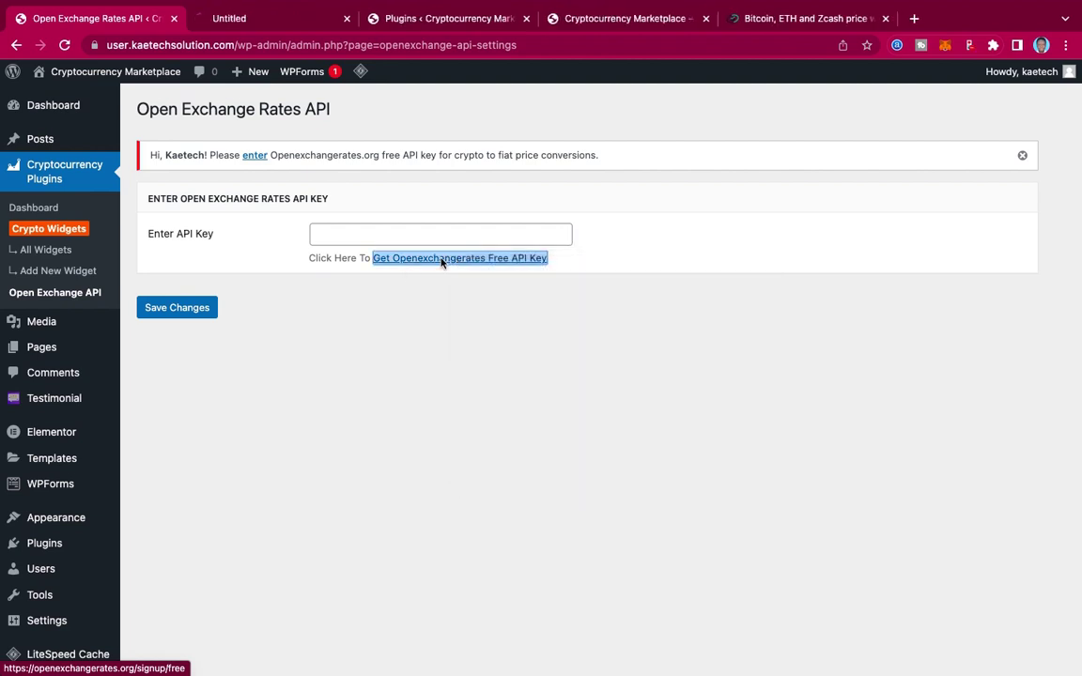
left_click(690, 268)
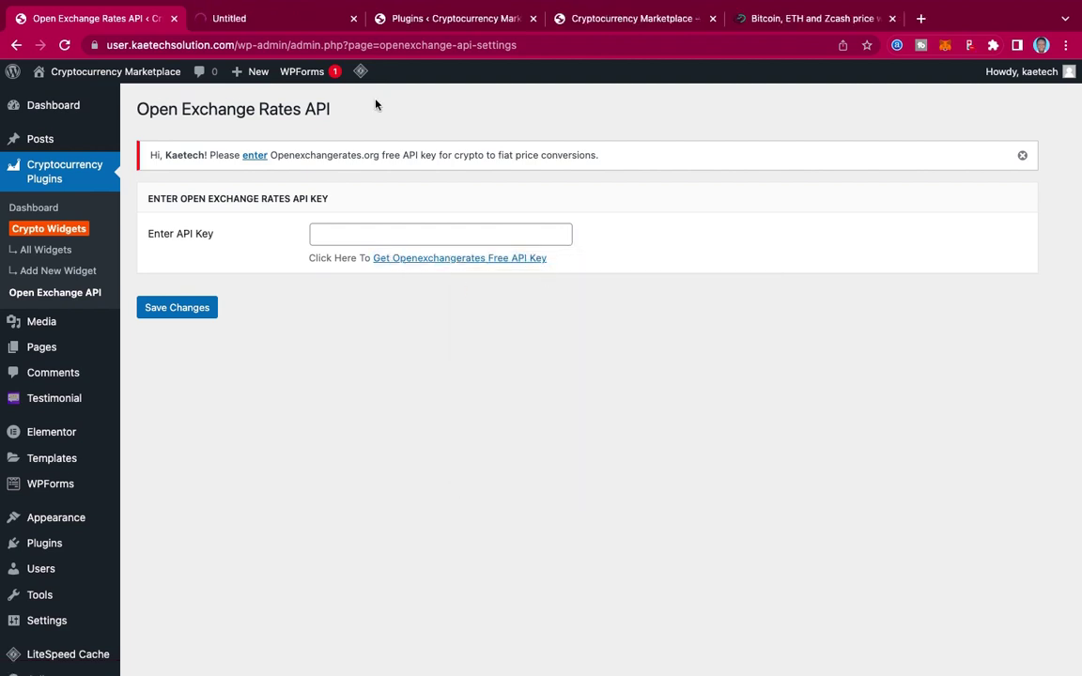
Step: Confirm on the Open Exchange Rates status page that all API systems are operational
left_click(289, 25)
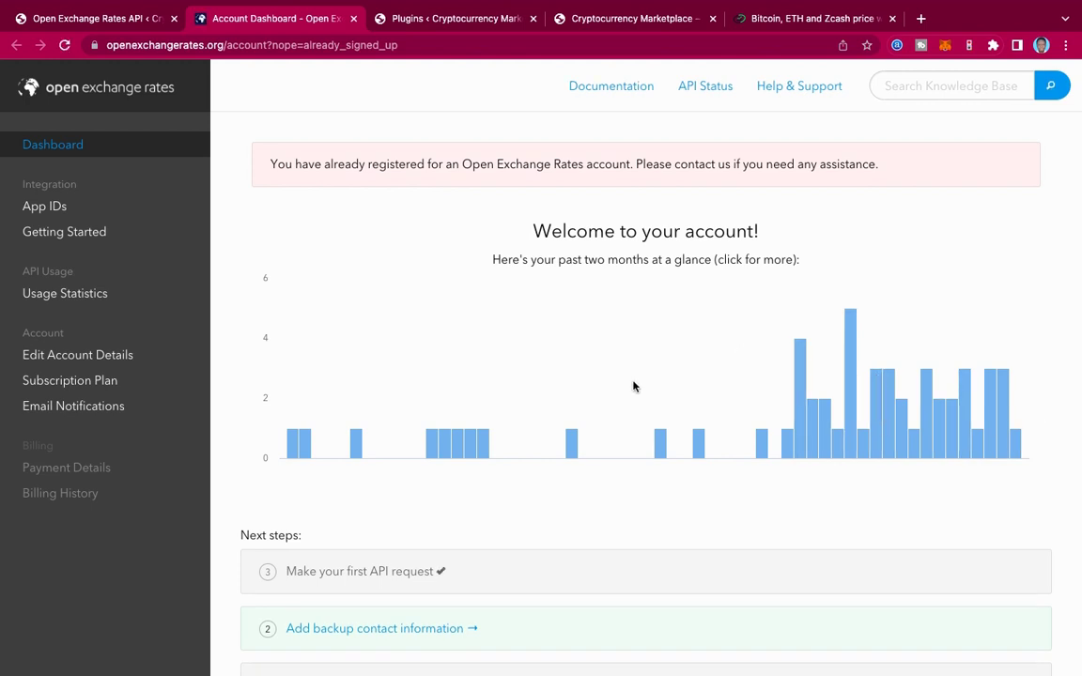
scroll(633, 385, "down", 3)
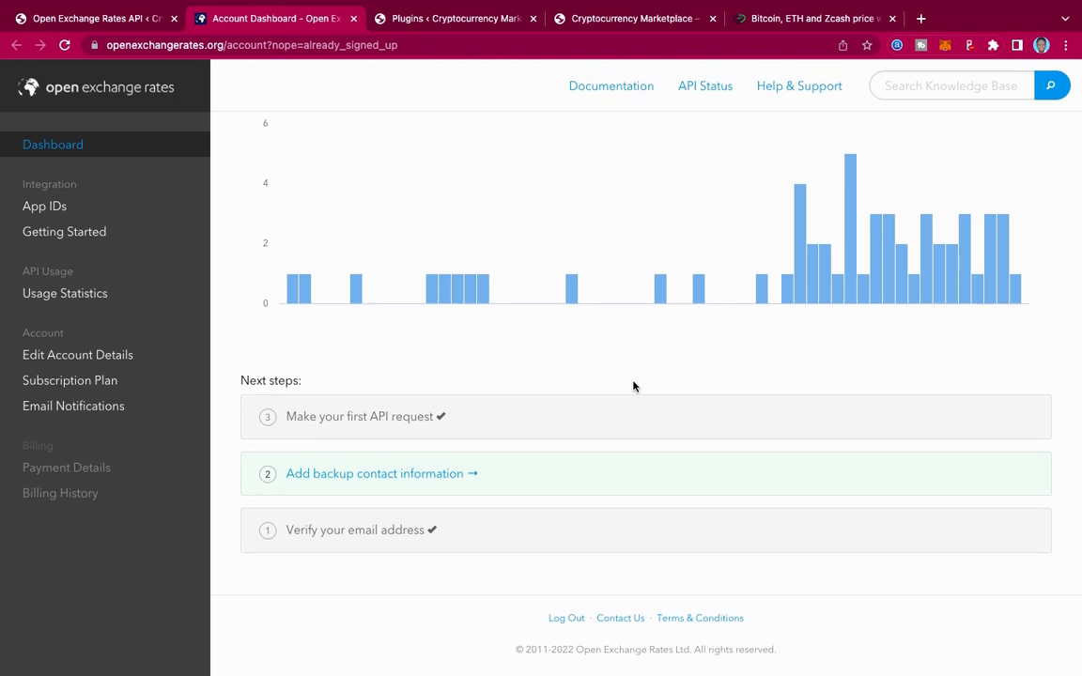
scroll(633, 385, "up", 3)
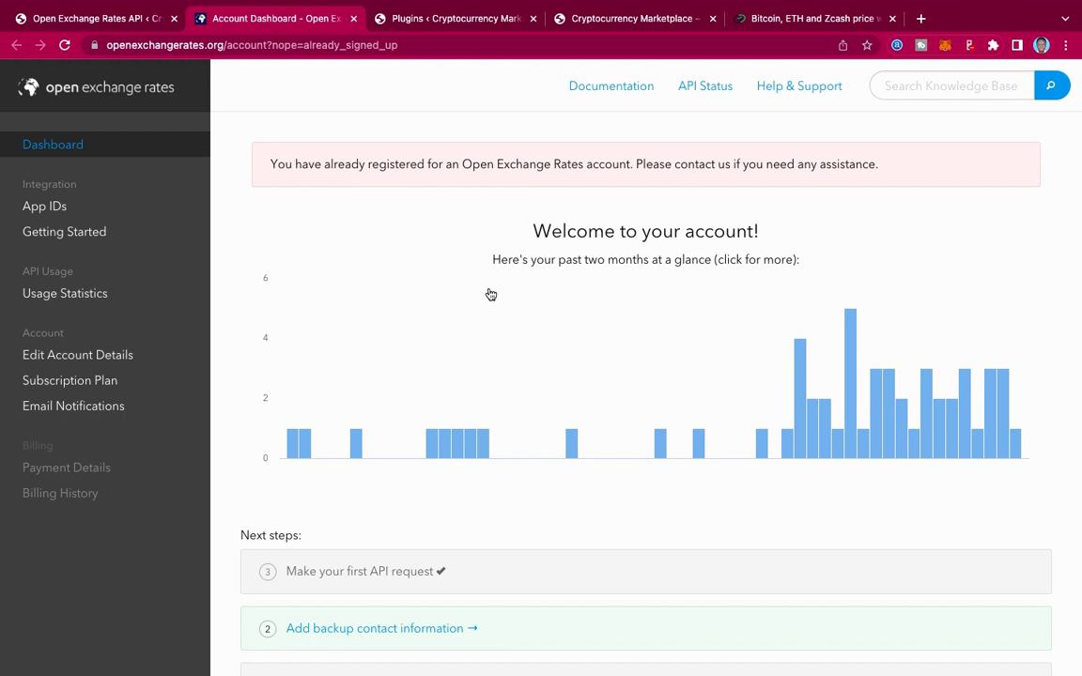
scroll(491, 295, "down", 3)
scroll(490, 292, "up", 3)
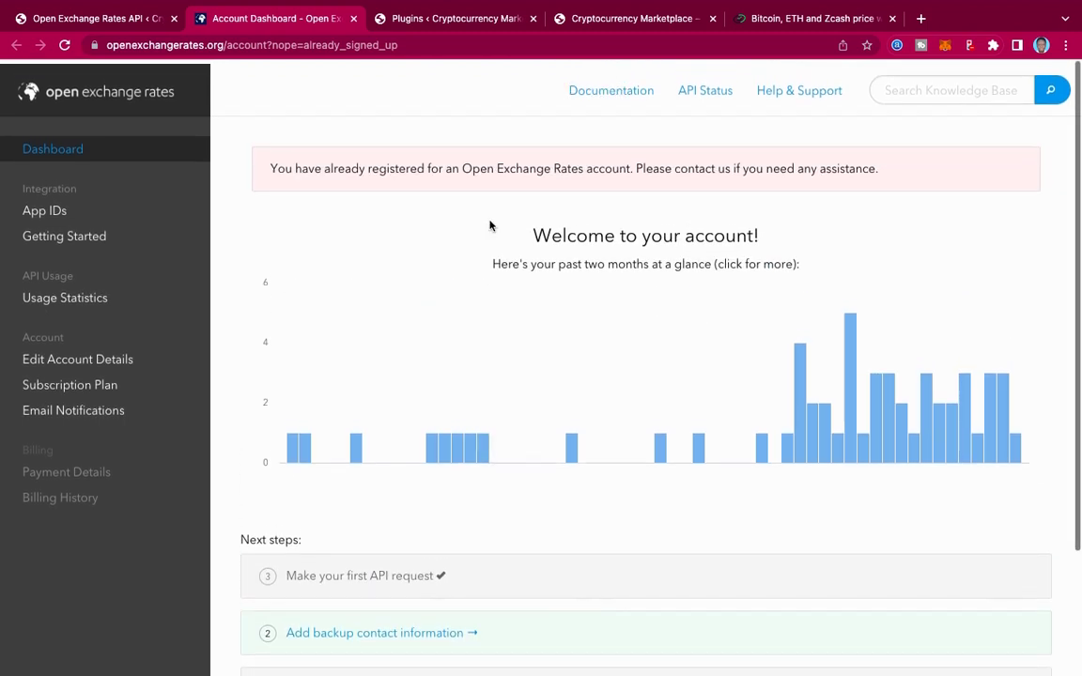
left_click(710, 88)
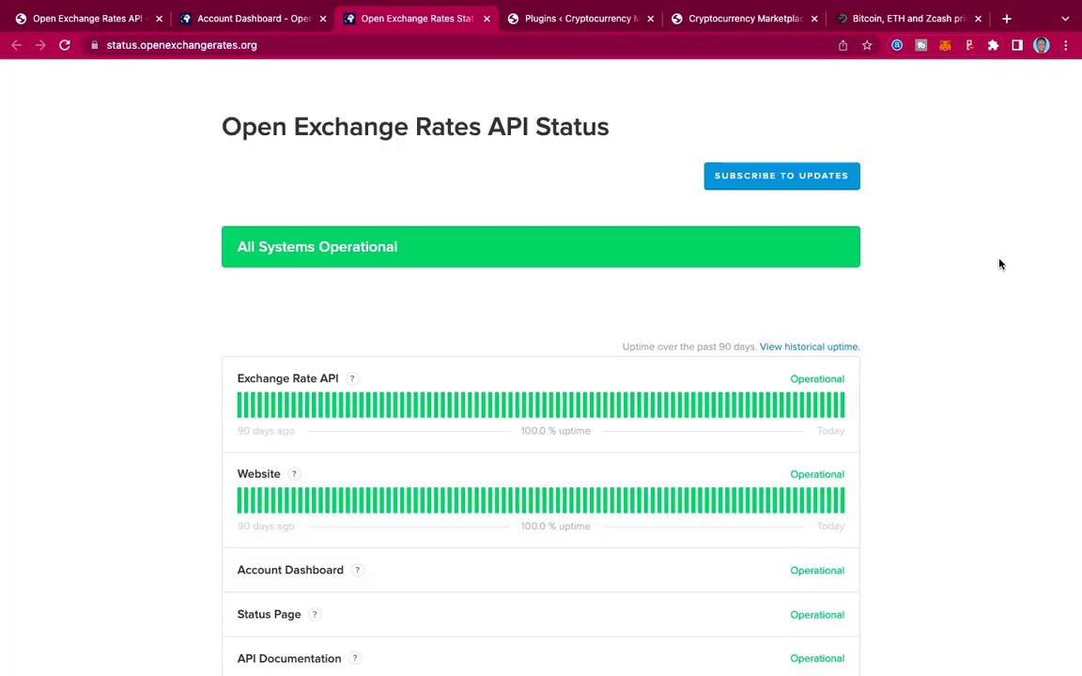
scroll(999, 264, "down", 10)
scroll(999, 264, "up", 15)
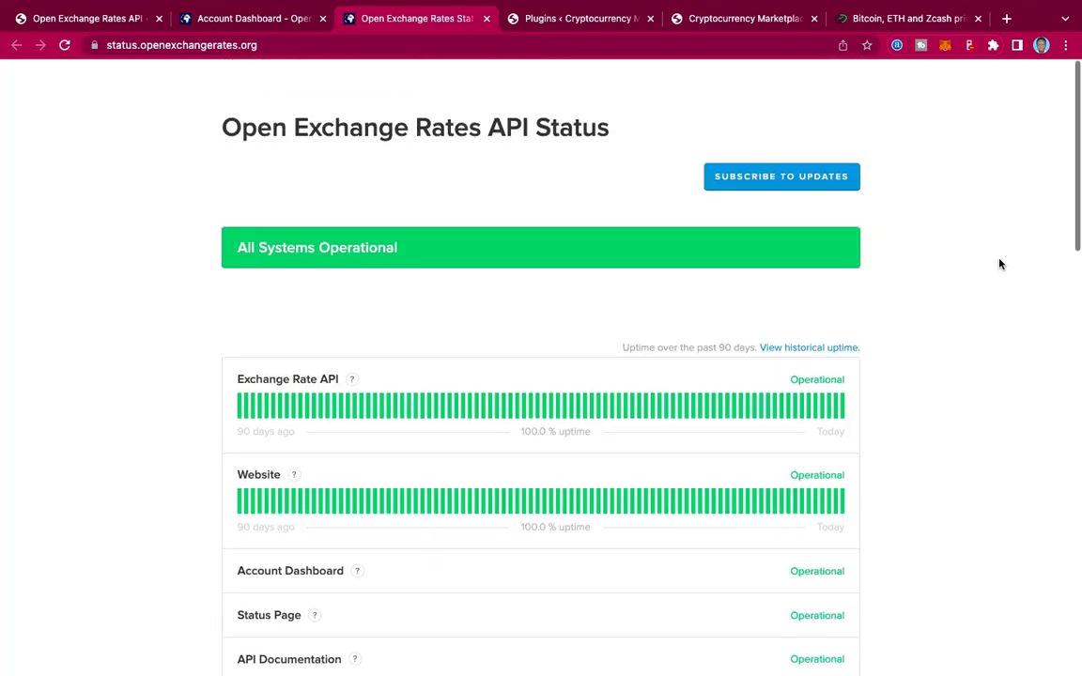
scroll(999, 263, "down", 2)
scroll(640, 299, "up", 2)
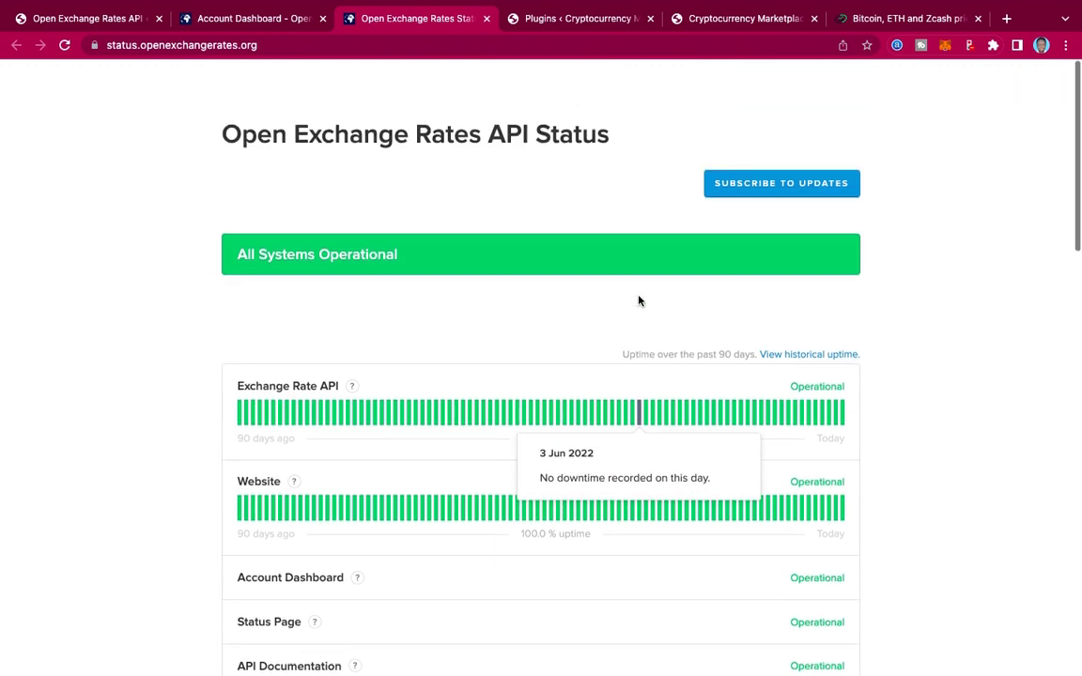
left_click(487, 18)
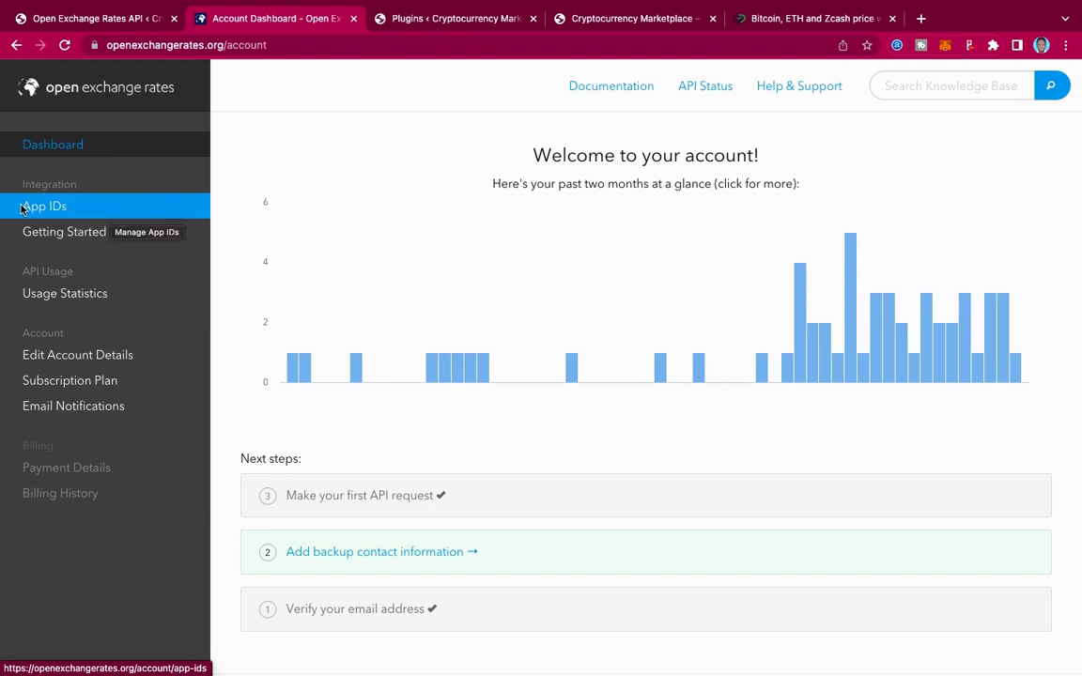
Step: Copy the crypto App ID from the App IDs list and return to the WordPress tab
left_click(85, 214)
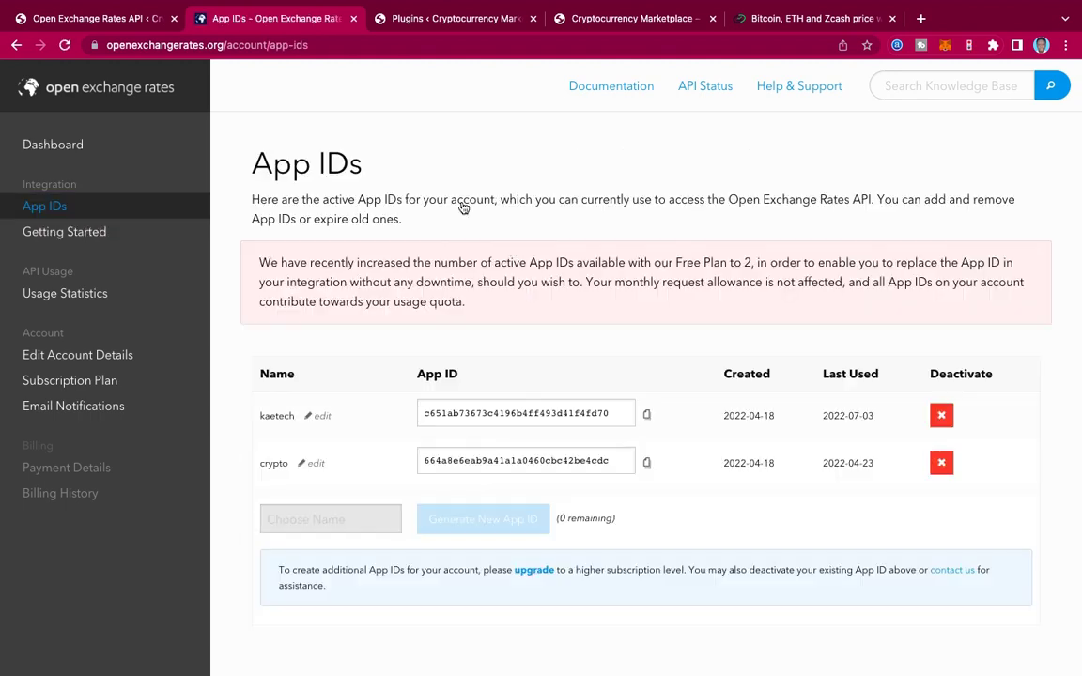
scroll(617, 311, "down", 2)
scroll(620, 311, "up", 2)
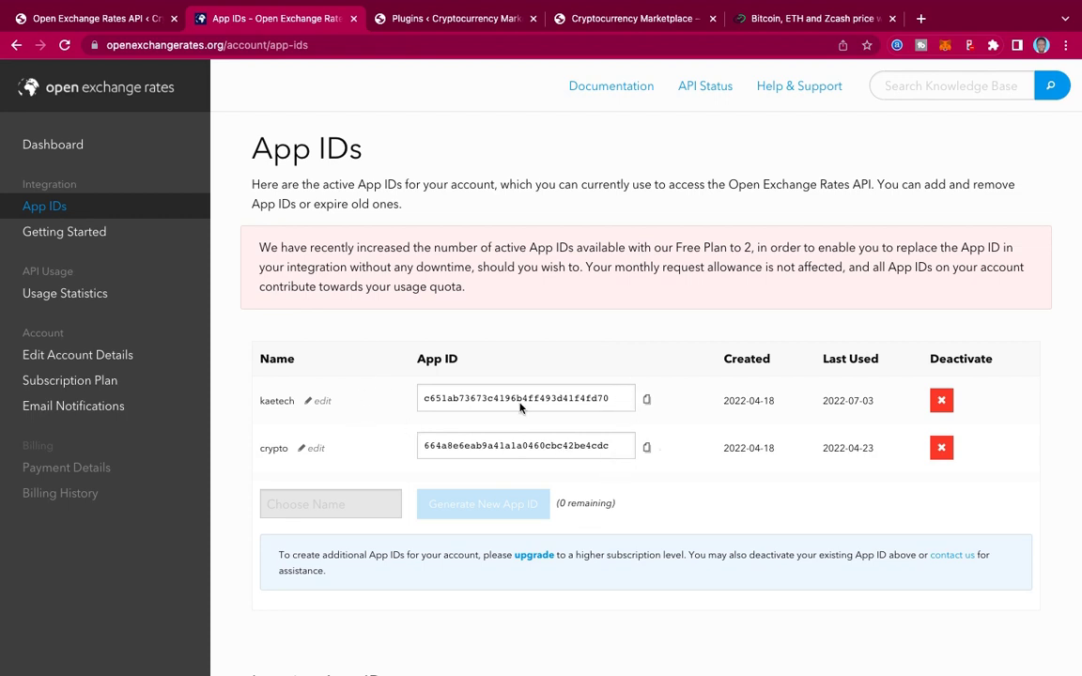
left_click(646, 449)
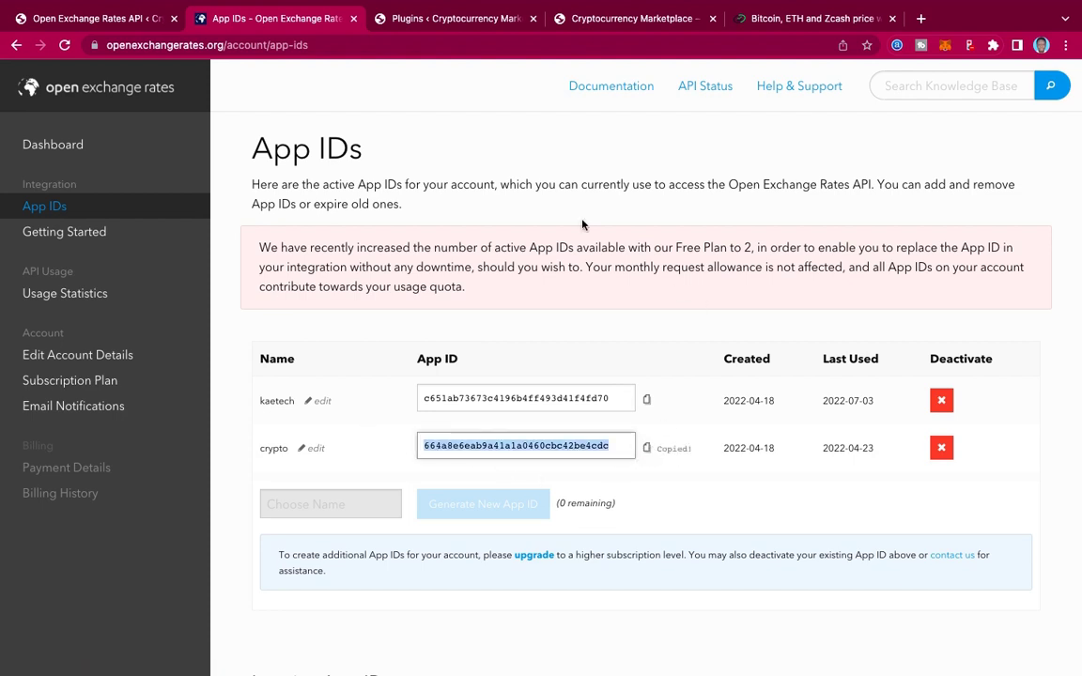
left_click(111, 18)
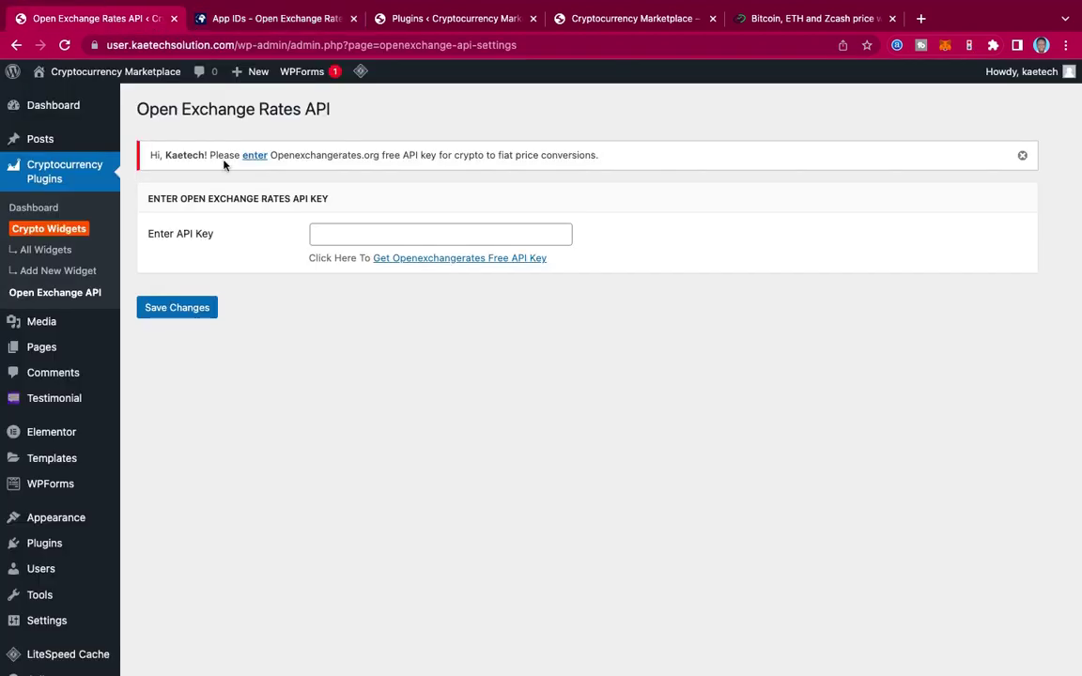
Step: Paste the copied App ID as the Open Exchange Rates API key, save, and preview the site
left_click(349, 232)
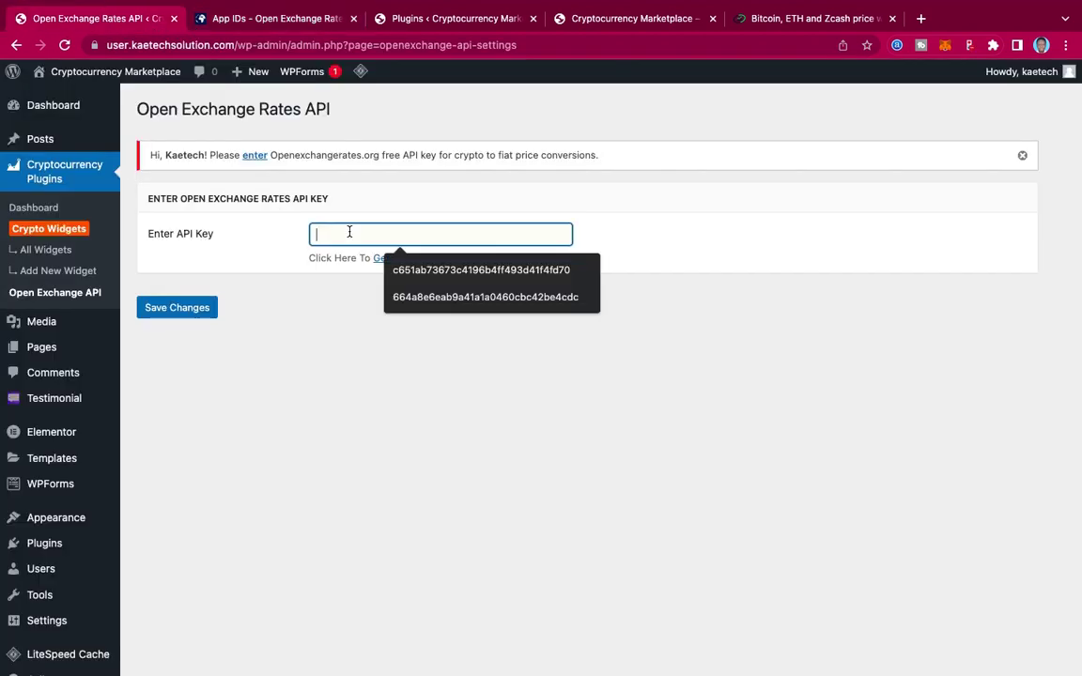
key("super+v")
left_click(185, 318)
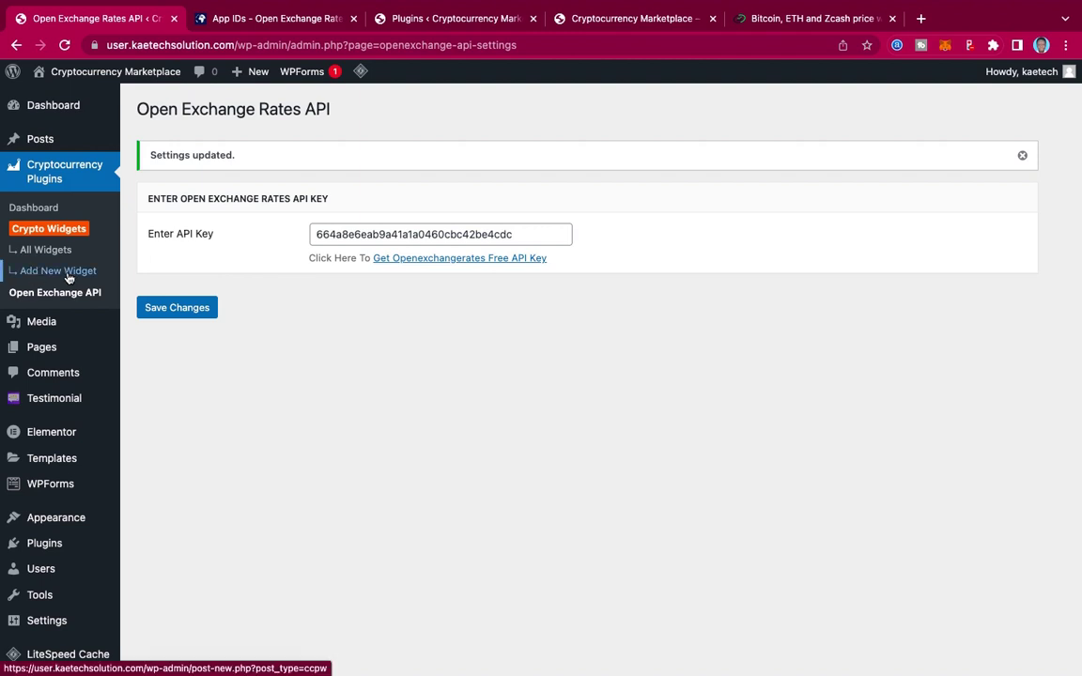
mouse_move(543, 31)
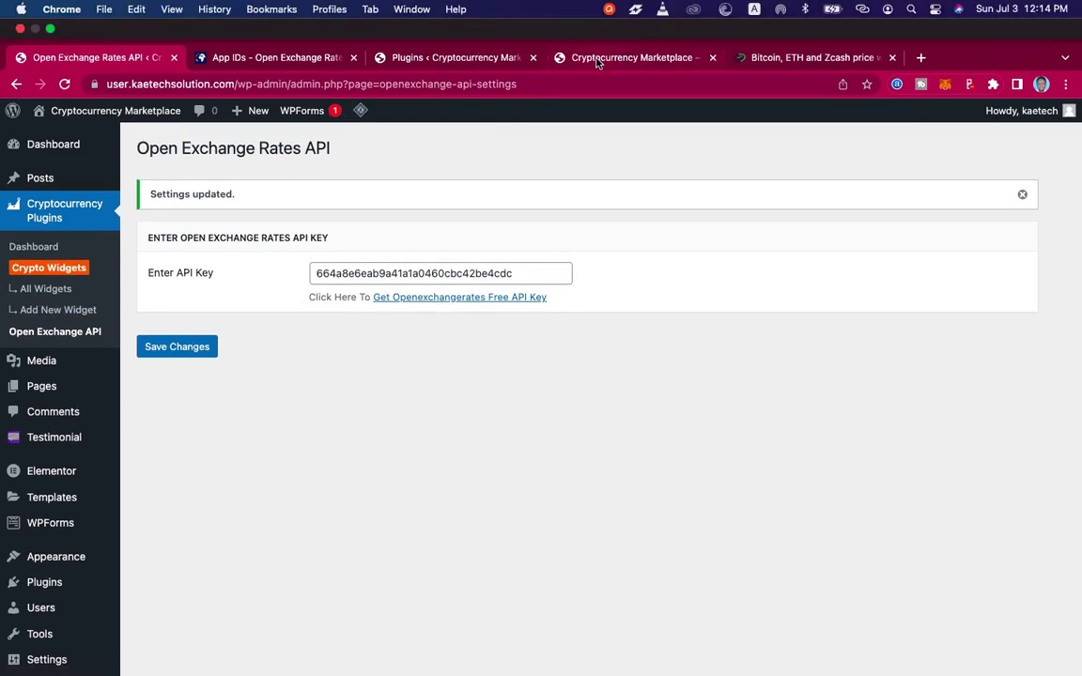
left_click(598, 59)
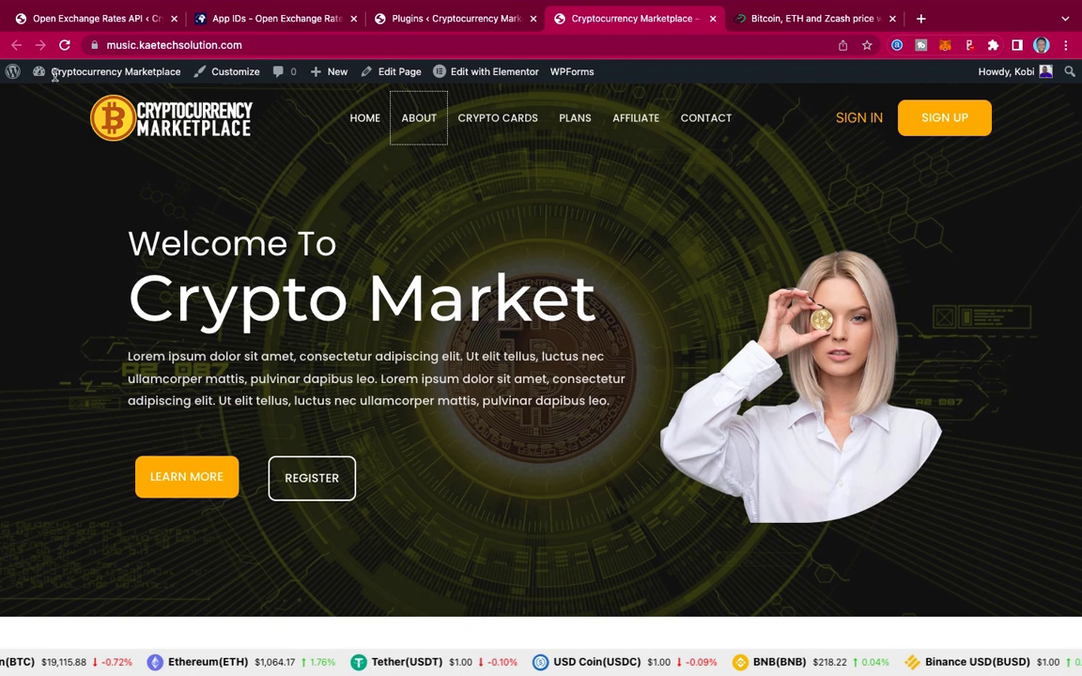
left_click(94, 18)
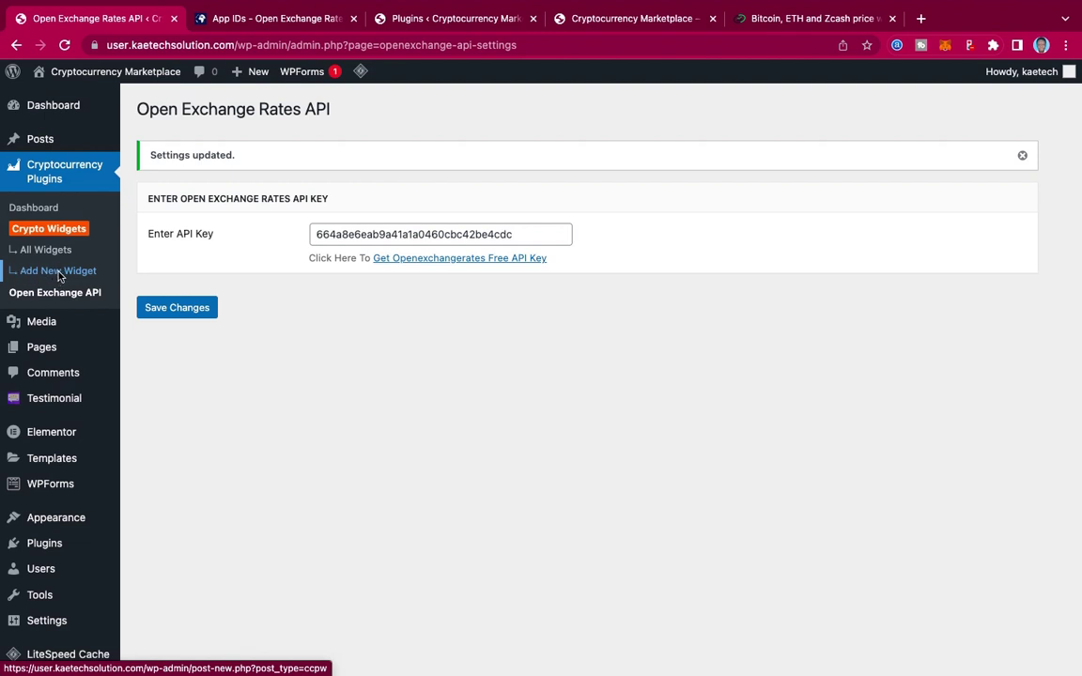
Step: Create a new crypto widget titled 'Ticker' as a Ticker / Marquee of the Top 10 coins
left_click(58, 272)
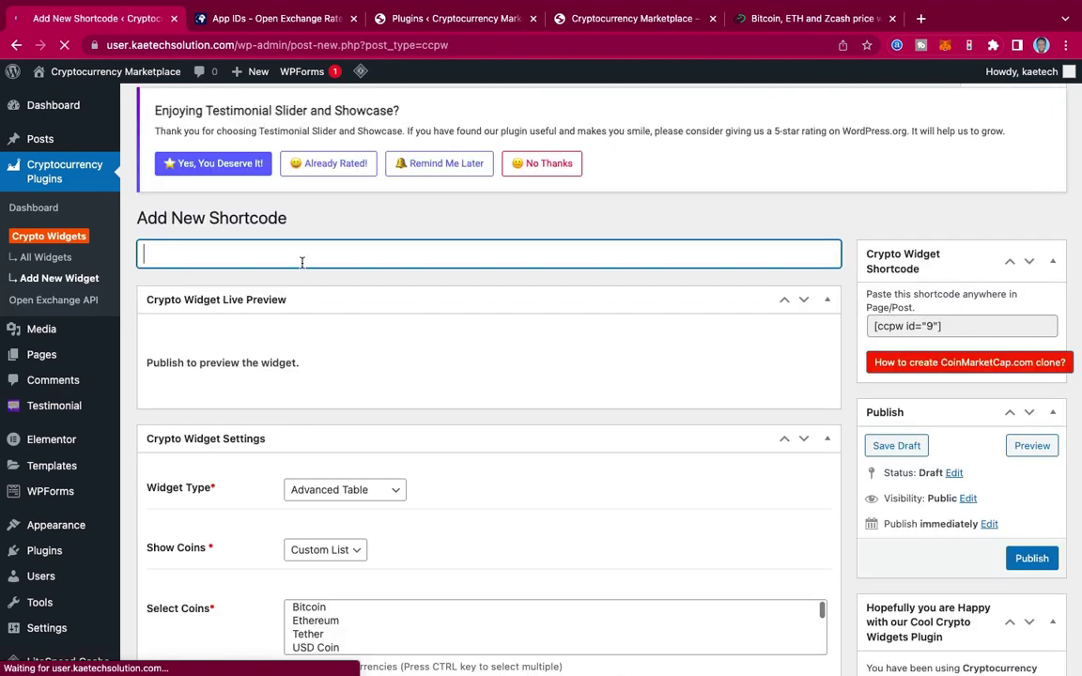
type("Ticker")
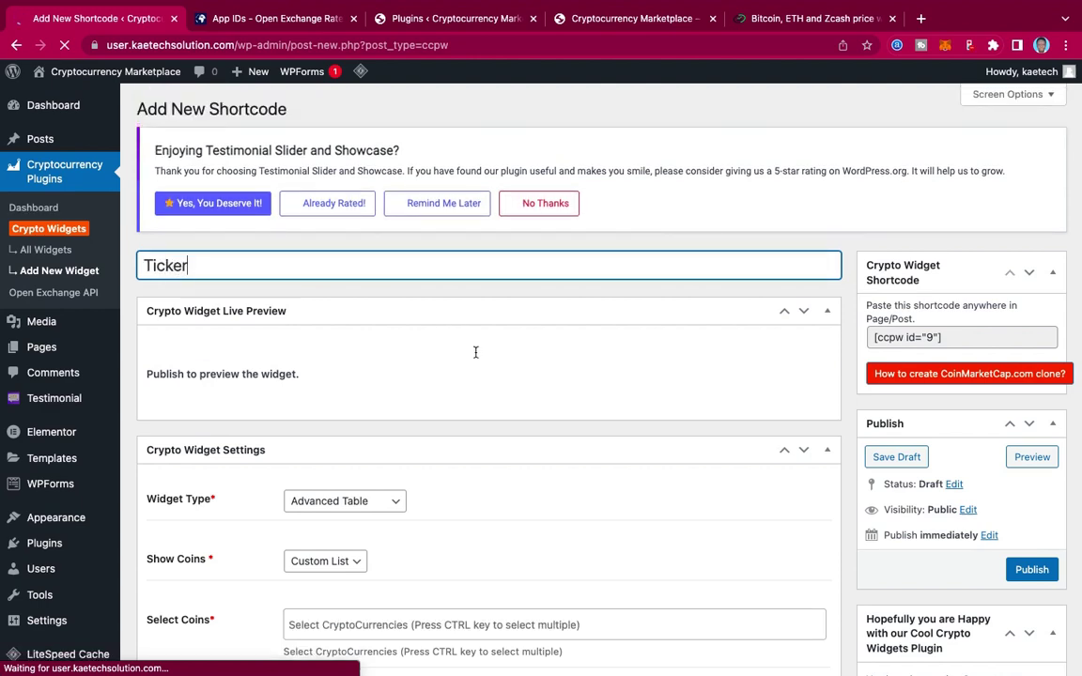
scroll(476, 357, "down", 5)
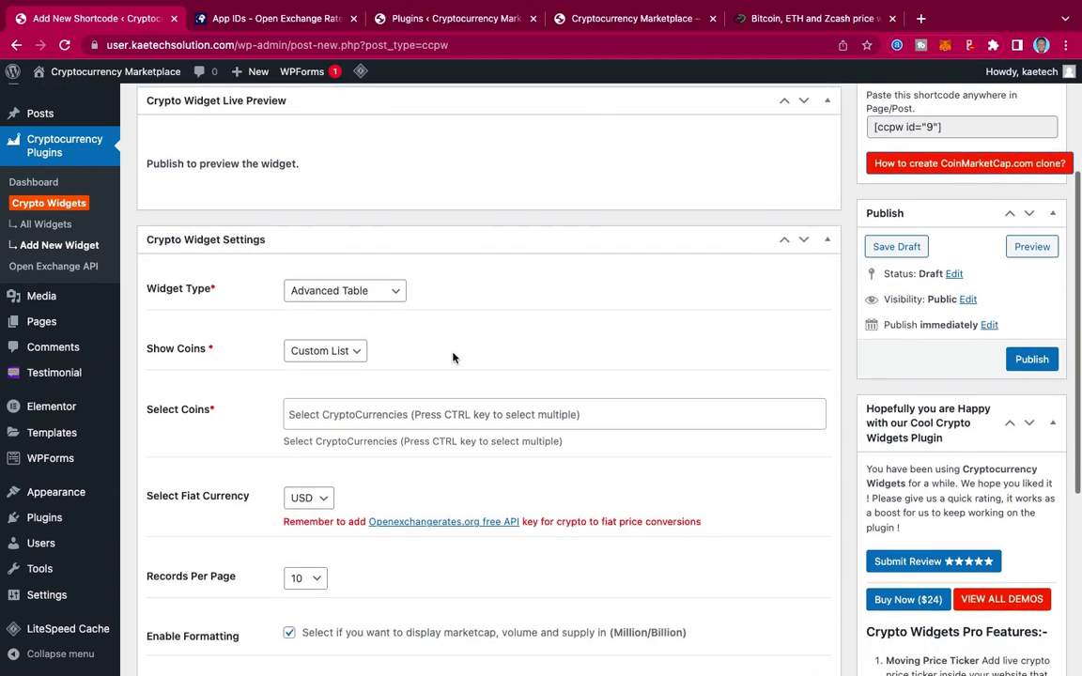
left_click(310, 291)
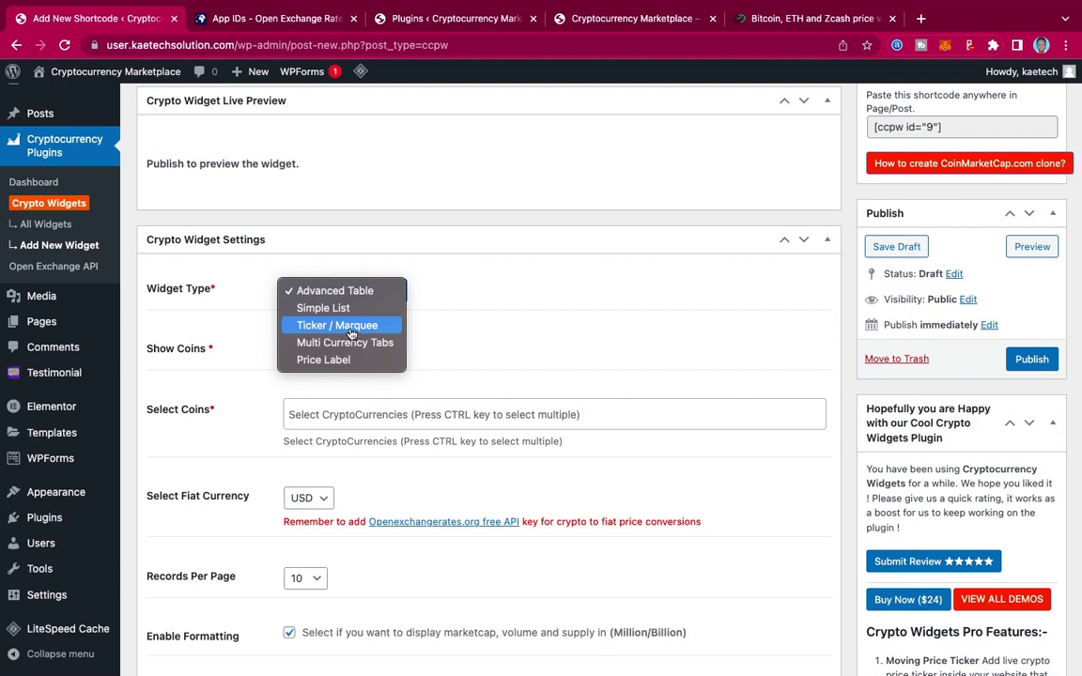
left_click(351, 333)
scroll(445, 344, "down", 3)
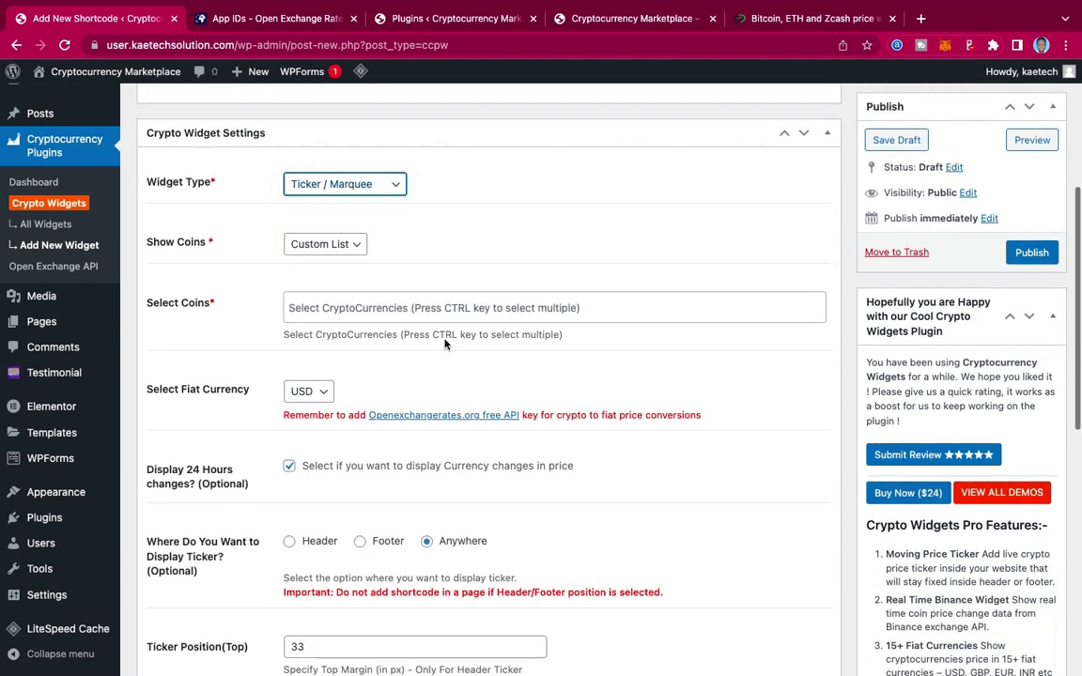
left_click(322, 246)
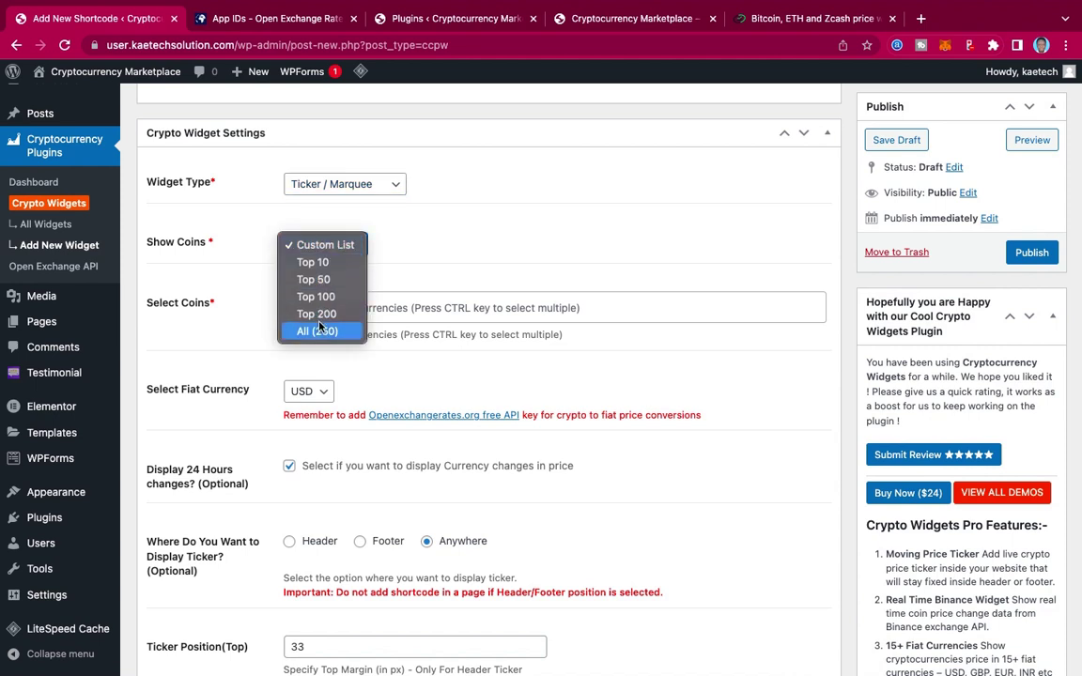
left_click(315, 266)
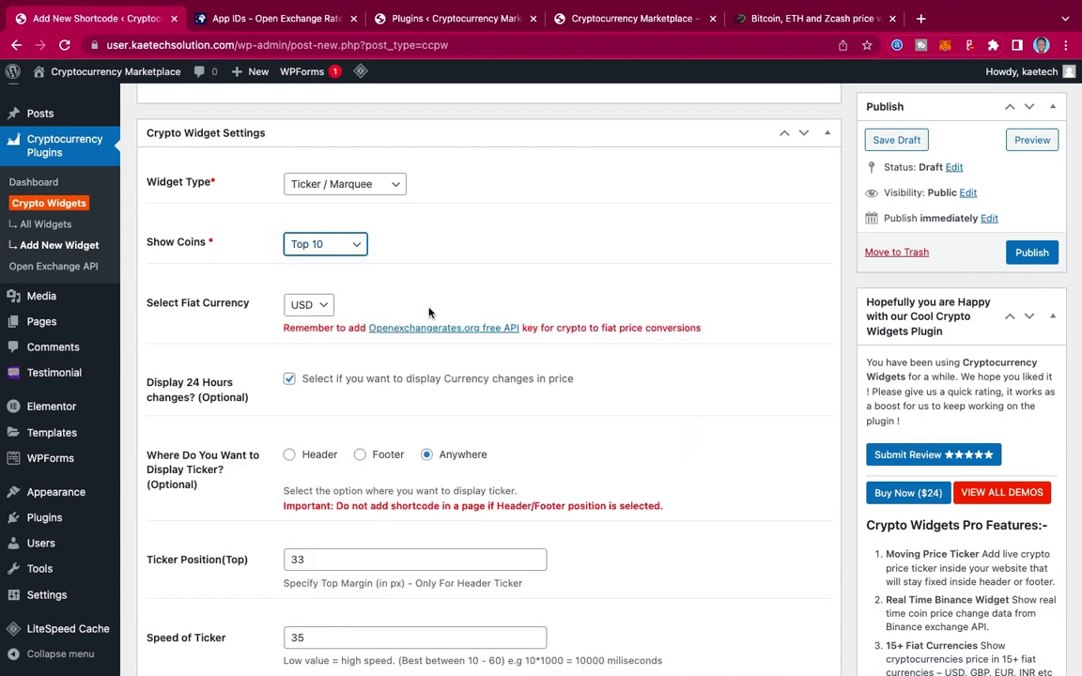
Step: Keep USD as the currency, place the ticker in the footer, and publish the widget
scroll(429, 312, "down", 3)
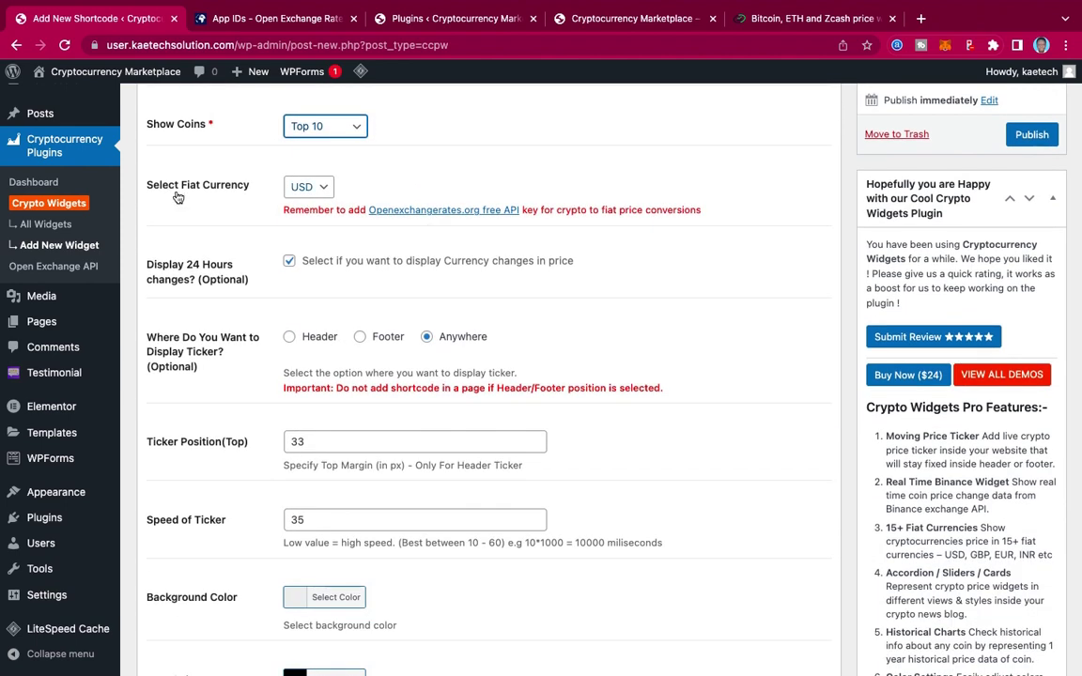
left_click(317, 191)
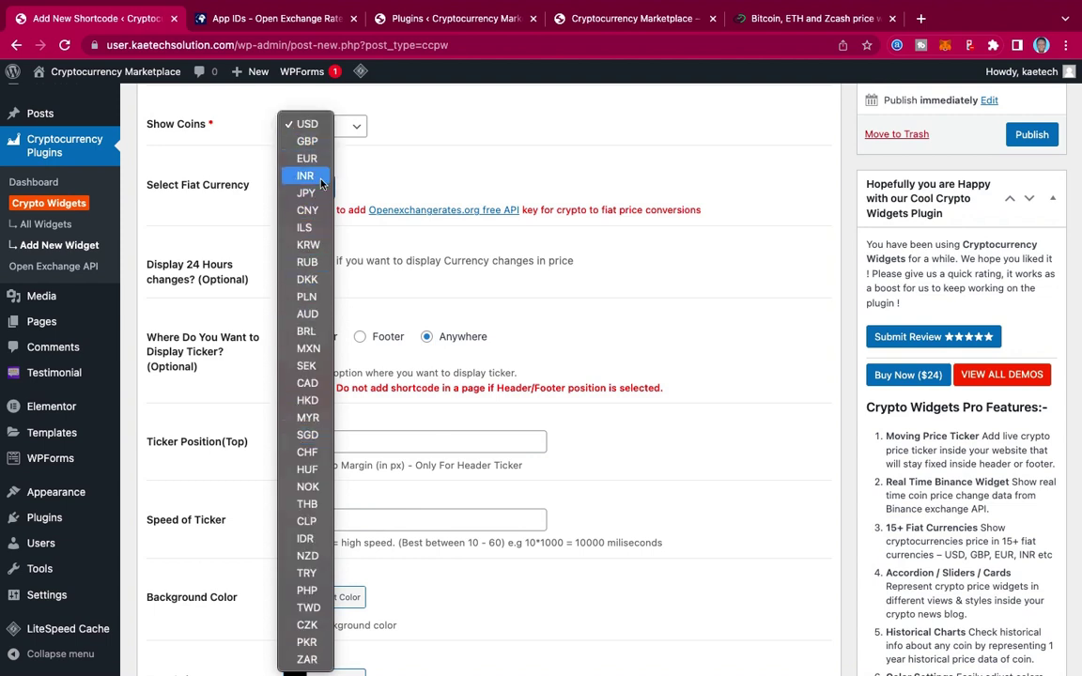
left_click(413, 166)
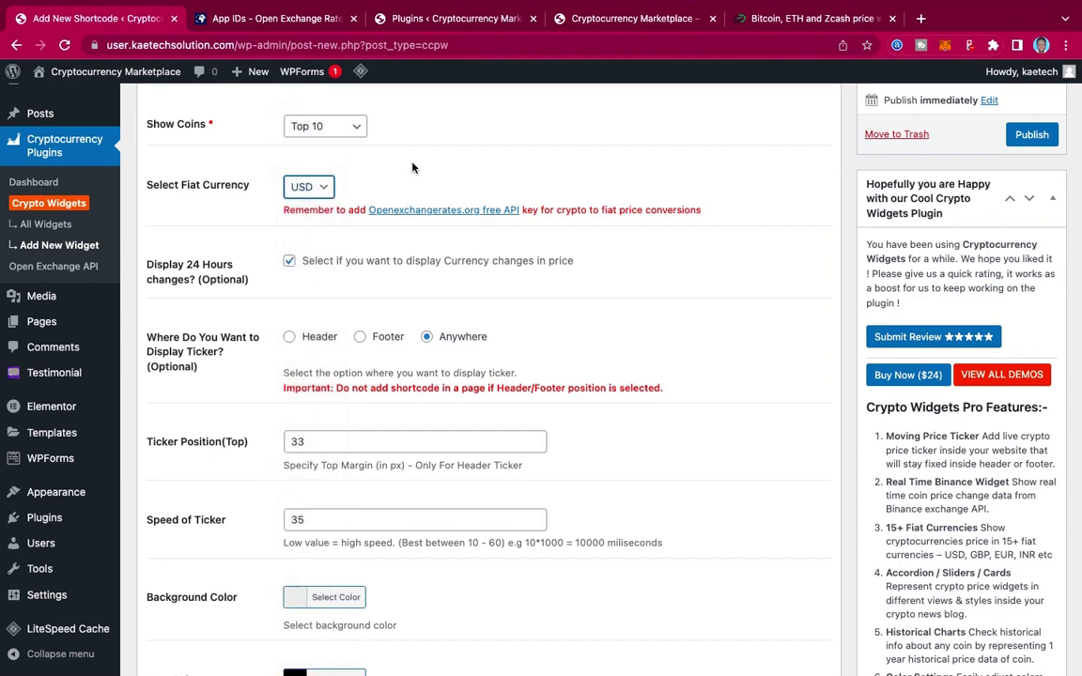
scroll(403, 187, "down", 1)
scroll(403, 187, "down", 3)
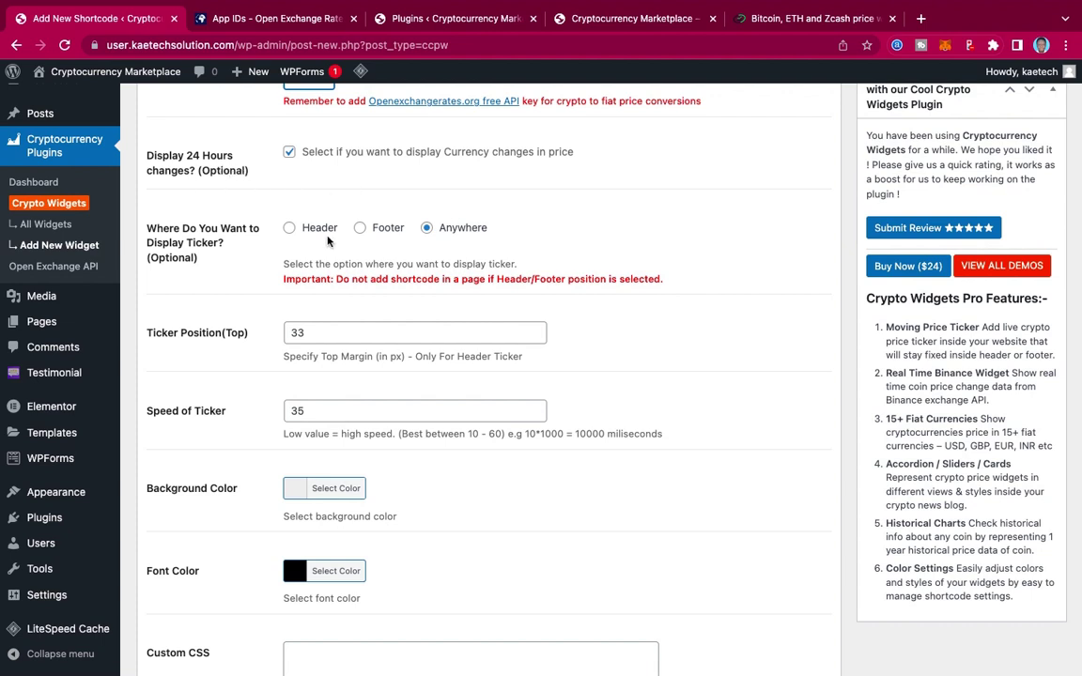
scroll(296, 218, "down", 2)
left_click(359, 169)
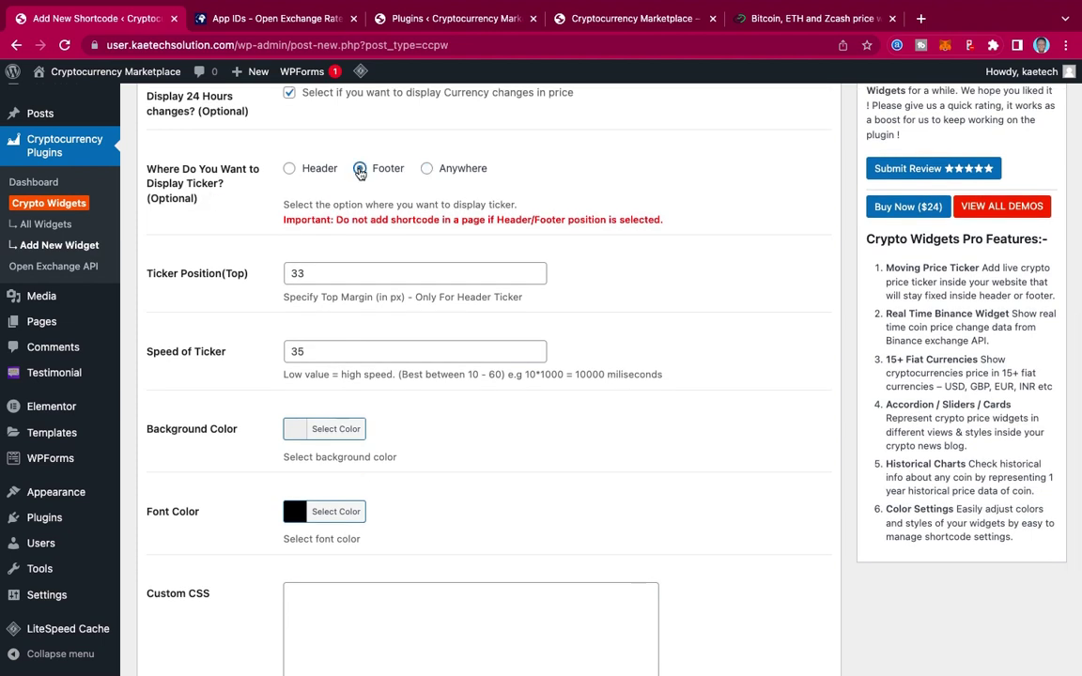
scroll(363, 178, "down", 3)
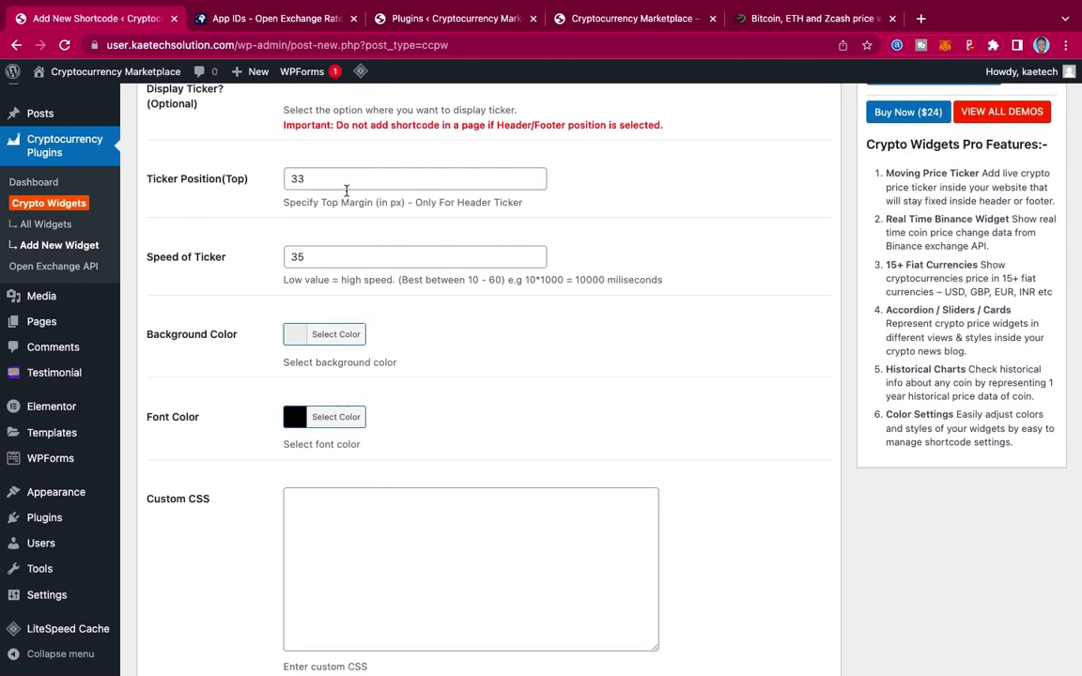
scroll(253, 271, "down", 2)
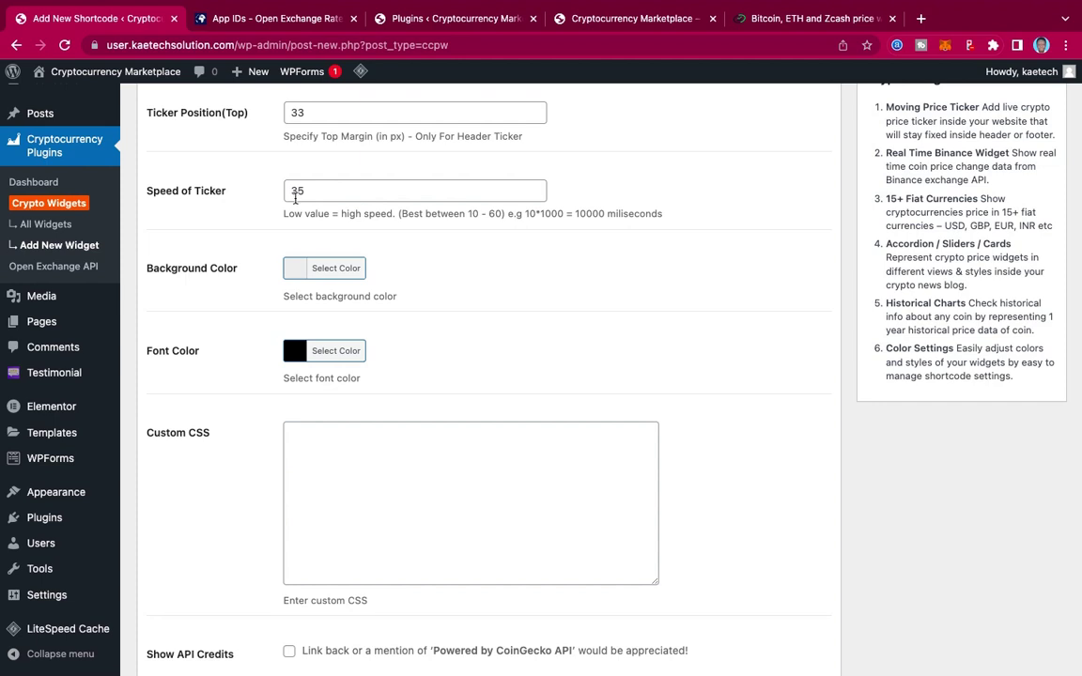
scroll(252, 226, "down", 1)
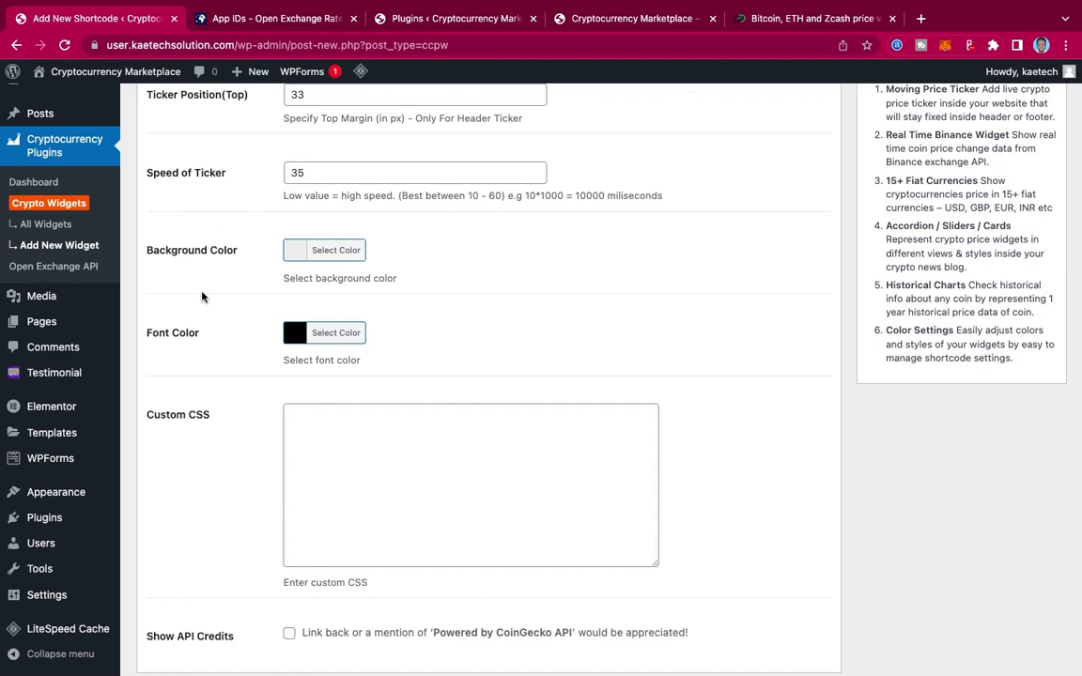
scroll(547, 355, "down", 3)
scroll(548, 355, "up", 15)
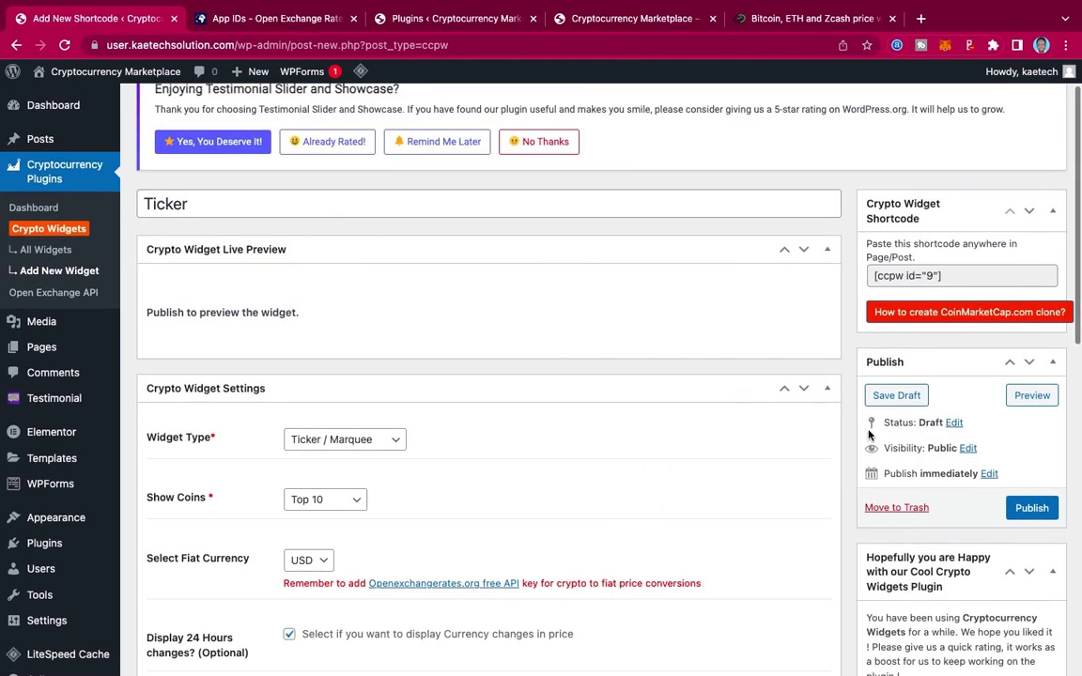
left_click(1031, 507)
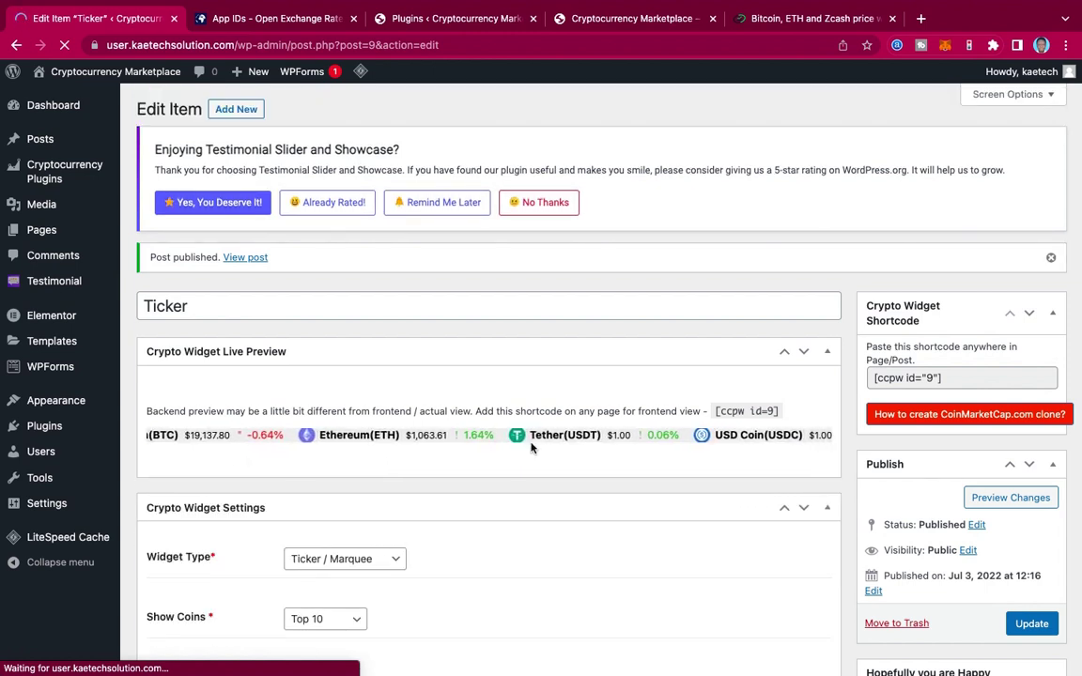
Step: Open the live Cryptocurrency Marketplace front page in a new tab through Visit Site
mouse_move(80, 71)
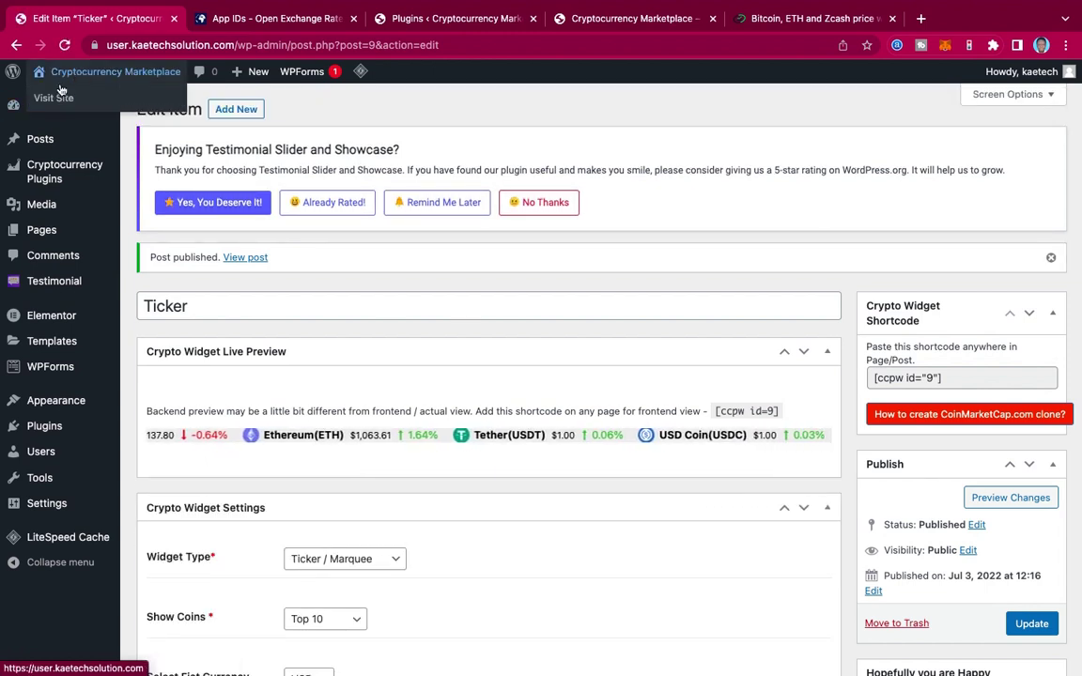
right_click(54, 98)
left_click(85, 107)
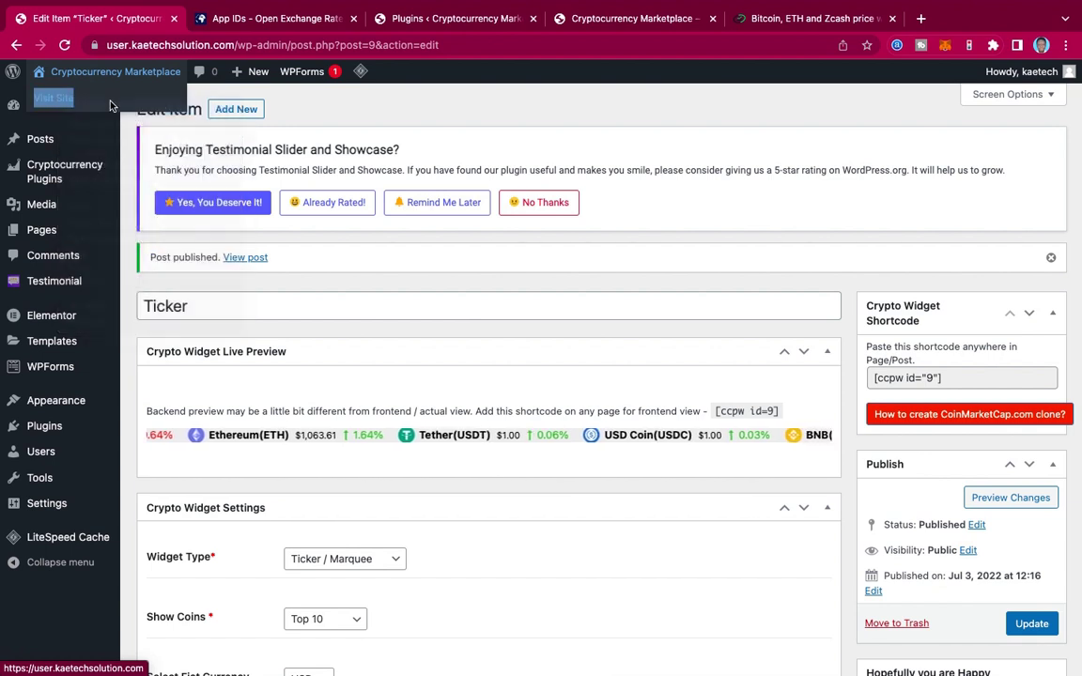
left_click(240, 21)
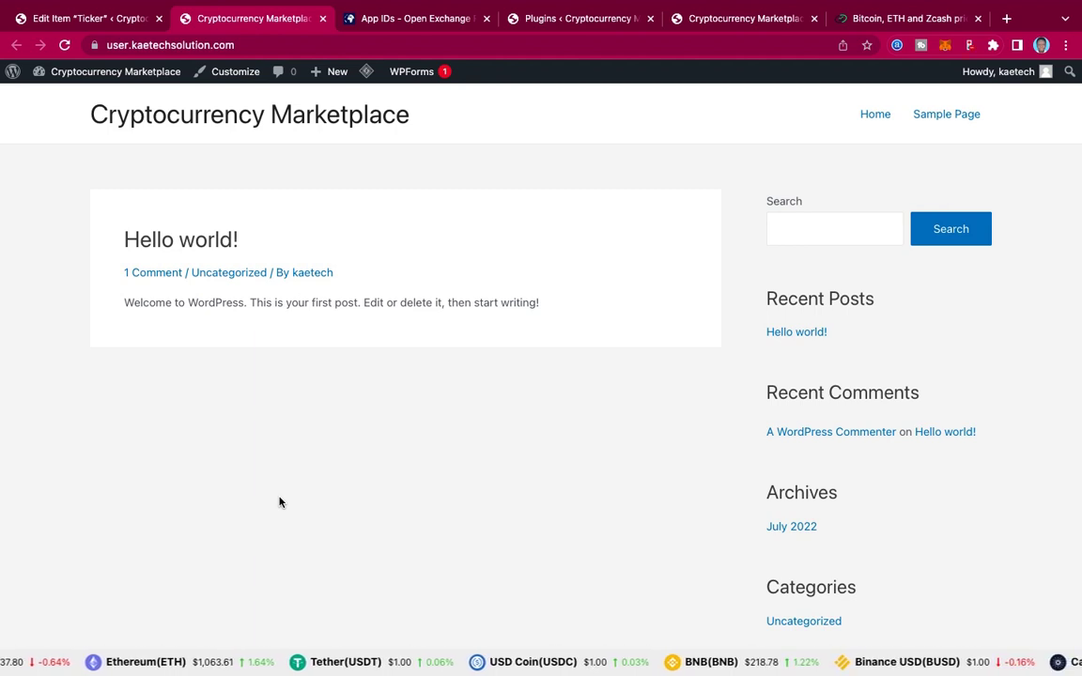
Step: Move the Privacy Policy and Sample Page pages to the Trash with Bulk actions
left_click(89, 18)
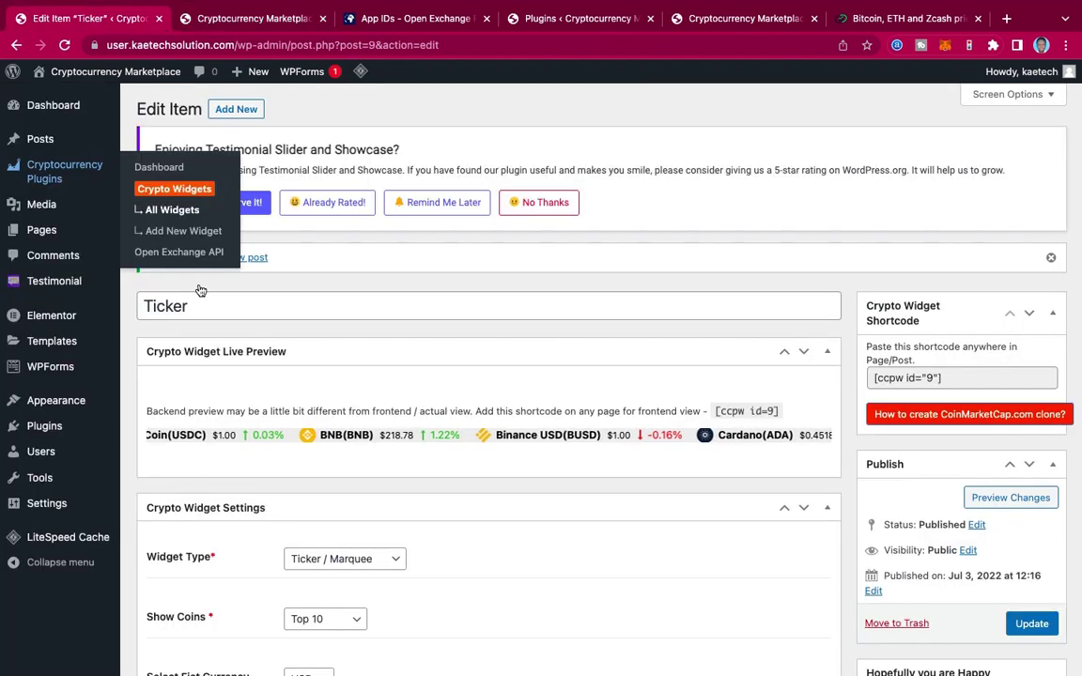
mouse_move(41, 230)
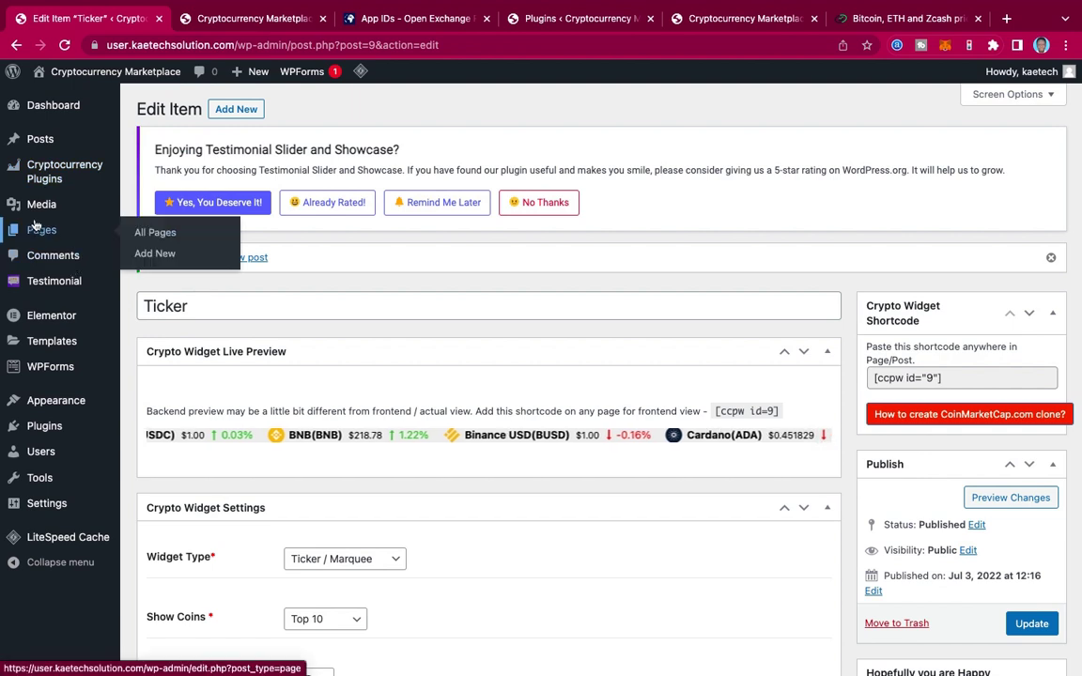
left_click(156, 233)
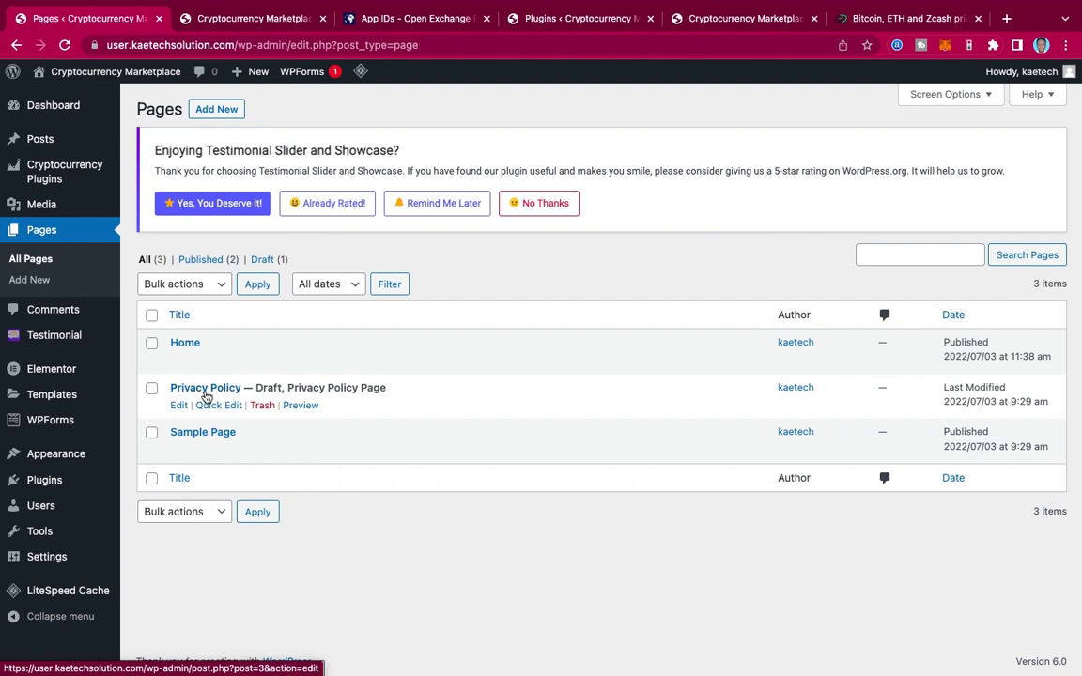
left_click(151, 390)
left_click(151, 433)
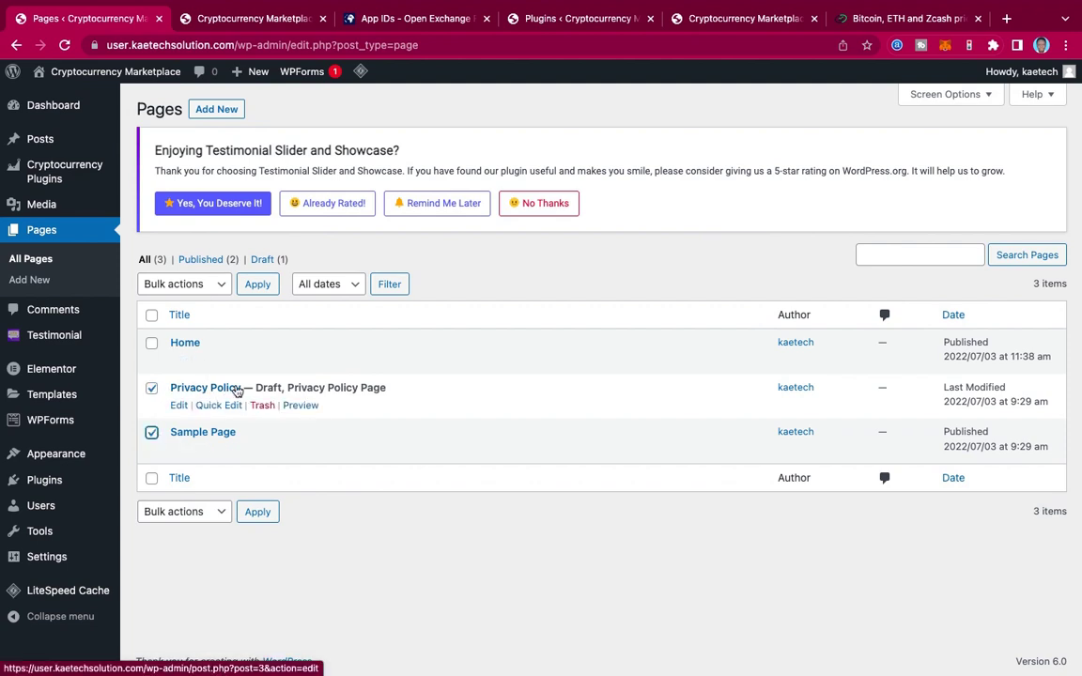
left_click(188, 284)
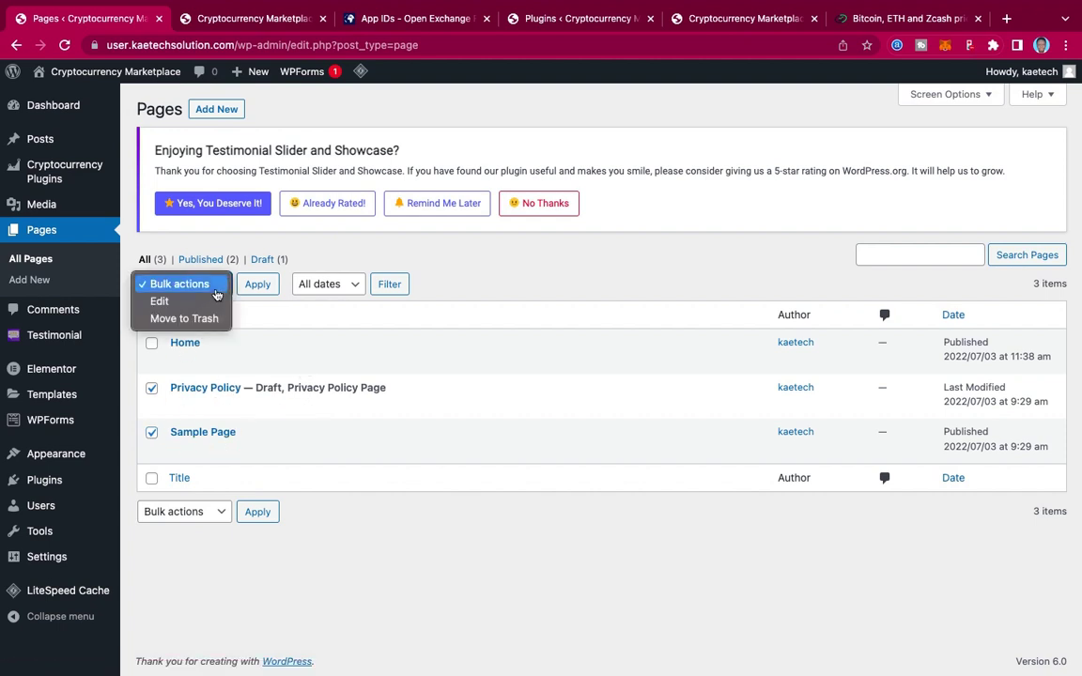
left_click(188, 319)
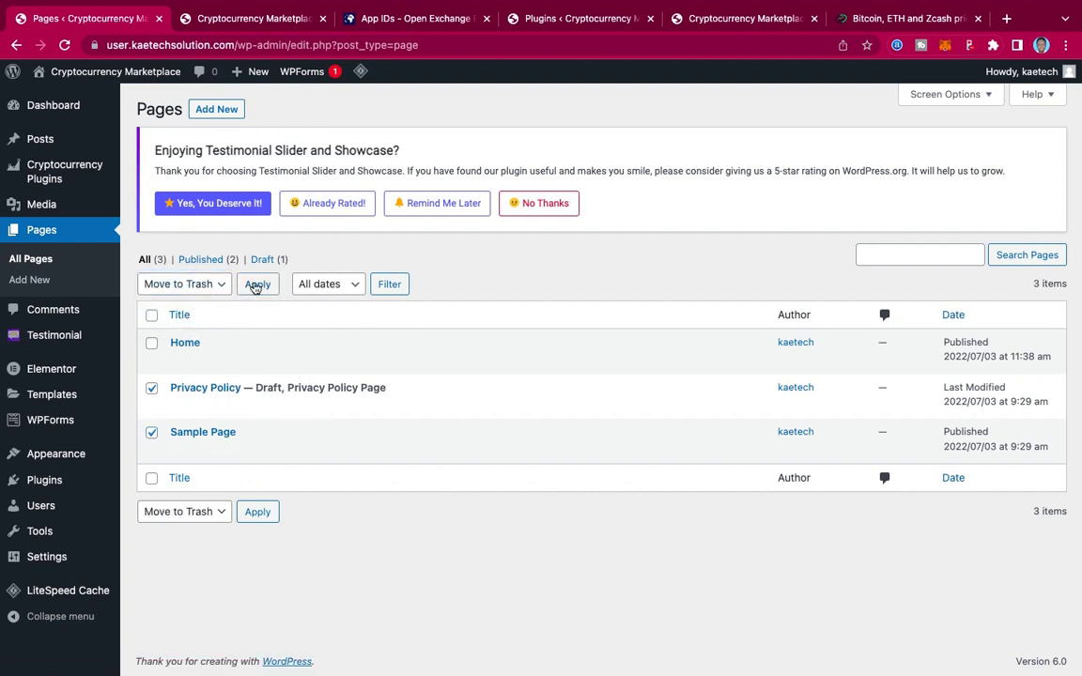
left_click(256, 284)
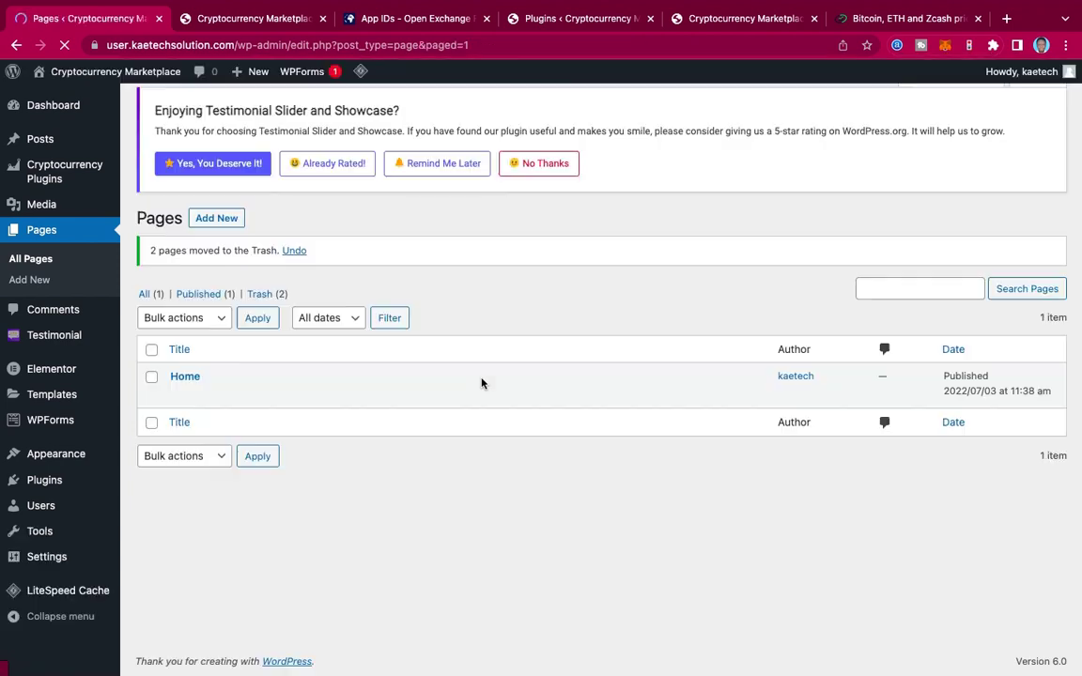
Step: Empty the Trash to delete both pages for good, then return to All pages
left_click(263, 303)
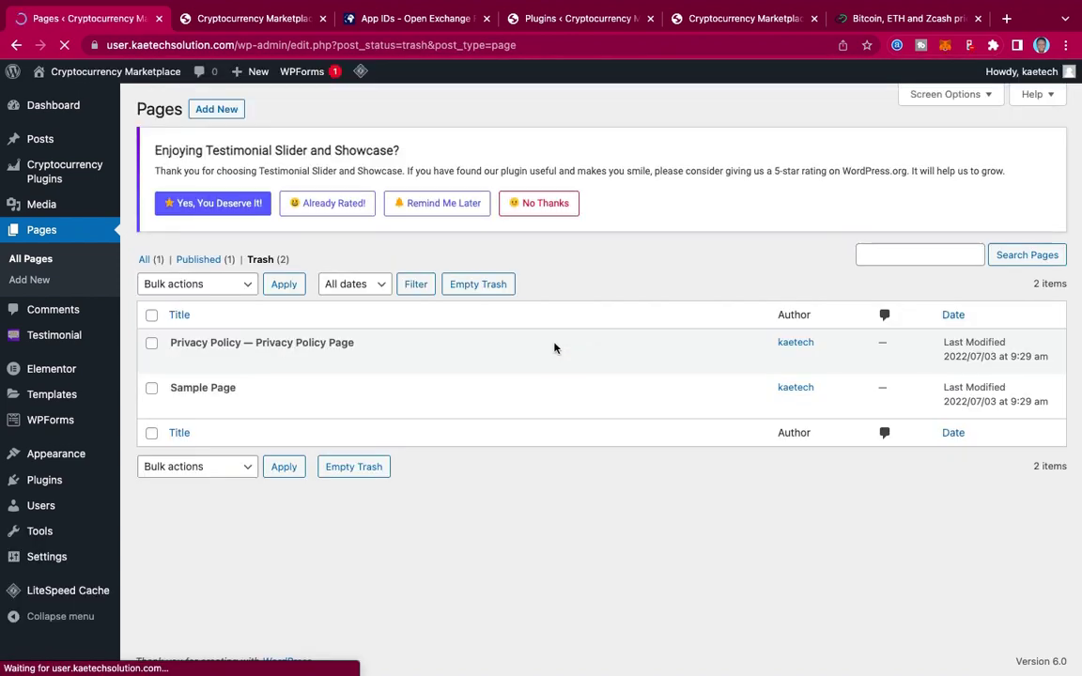
mouse_move(470, 338)
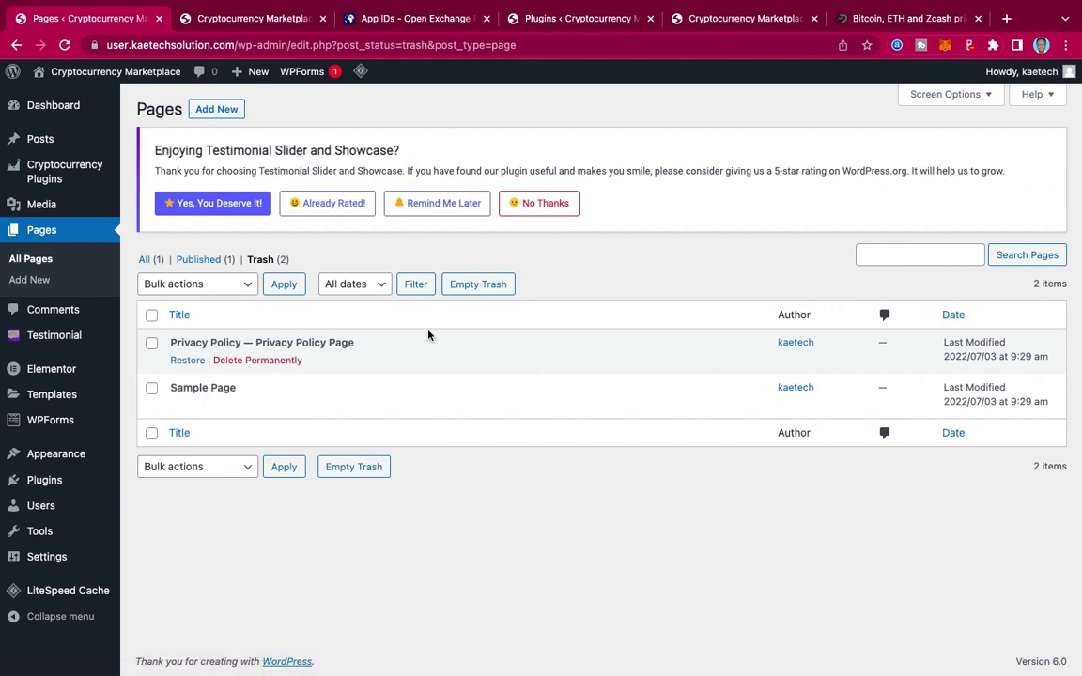
left_click(478, 284)
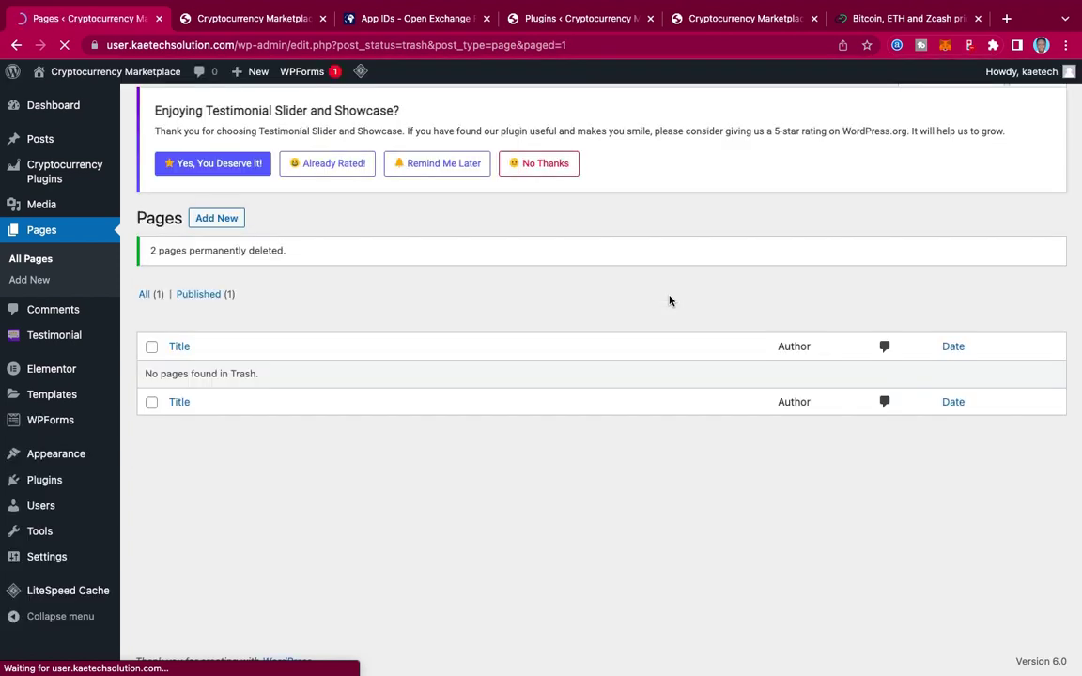
left_click(146, 302)
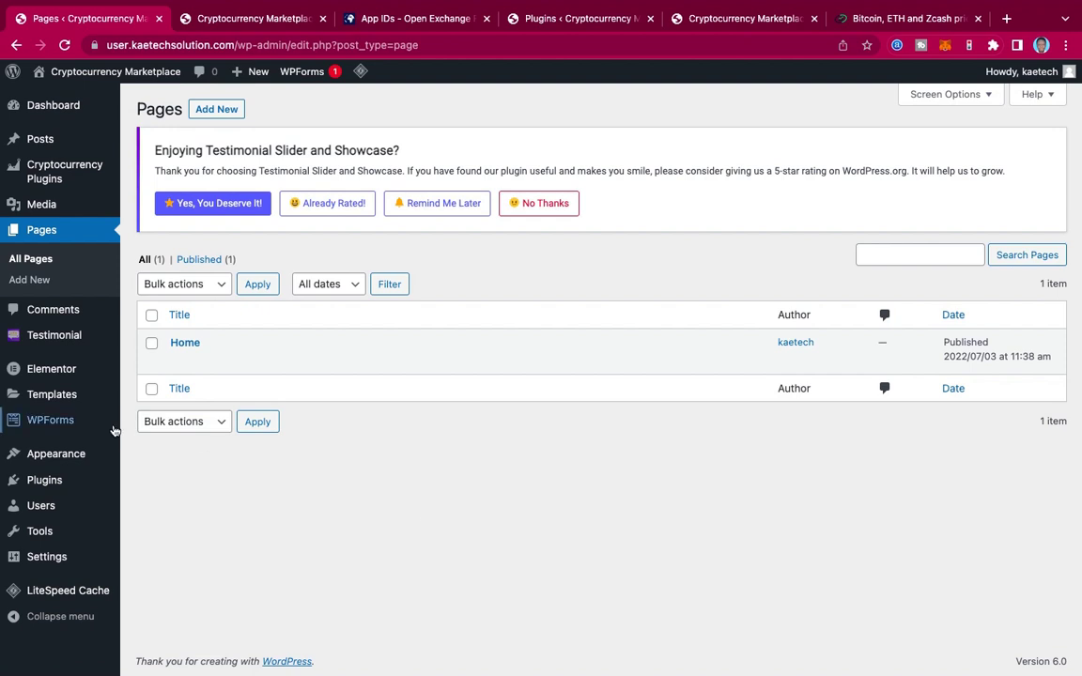
Step: In Reading Settings, set the homepage to a static page, Home, and save
mouse_move(35, 565)
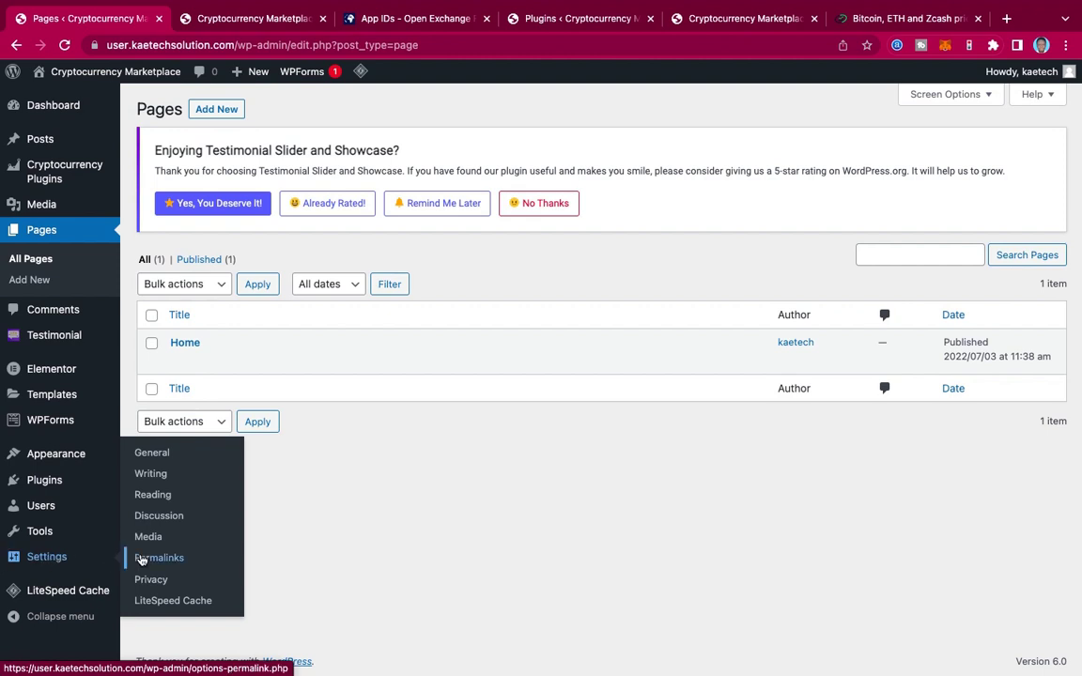
left_click(152, 496)
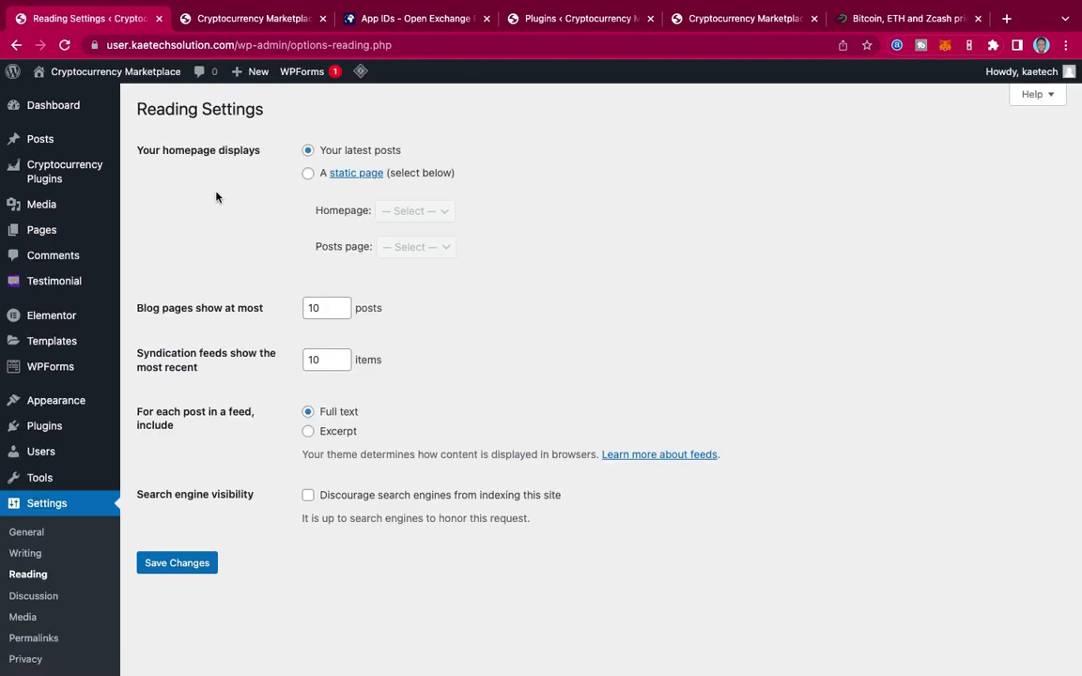
left_click(308, 175)
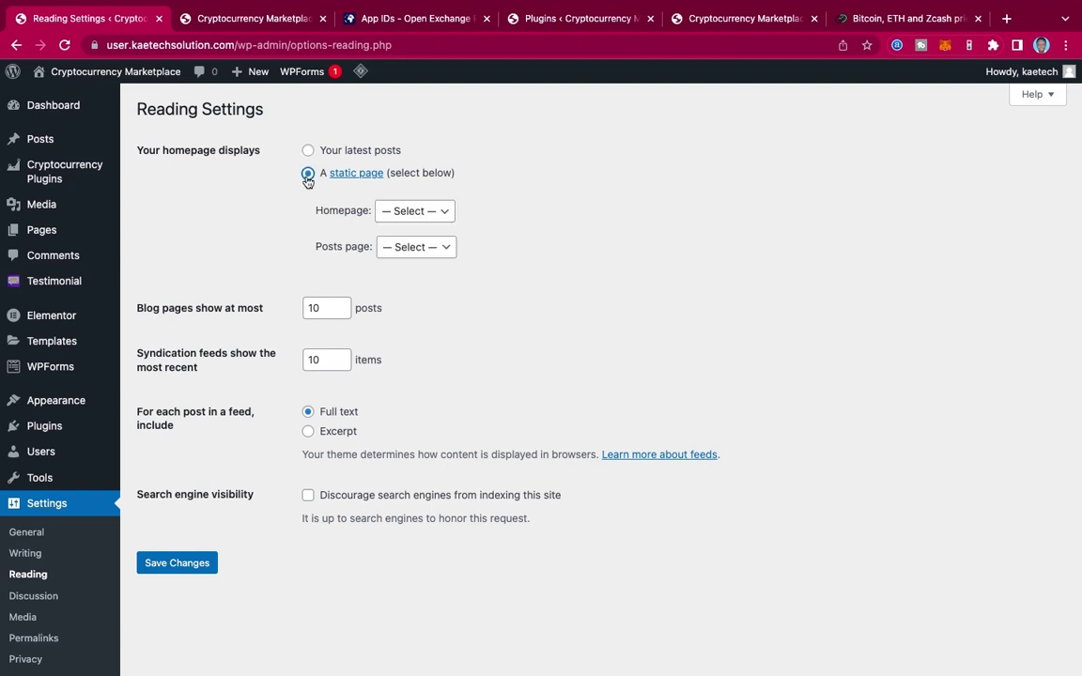
left_click(413, 211)
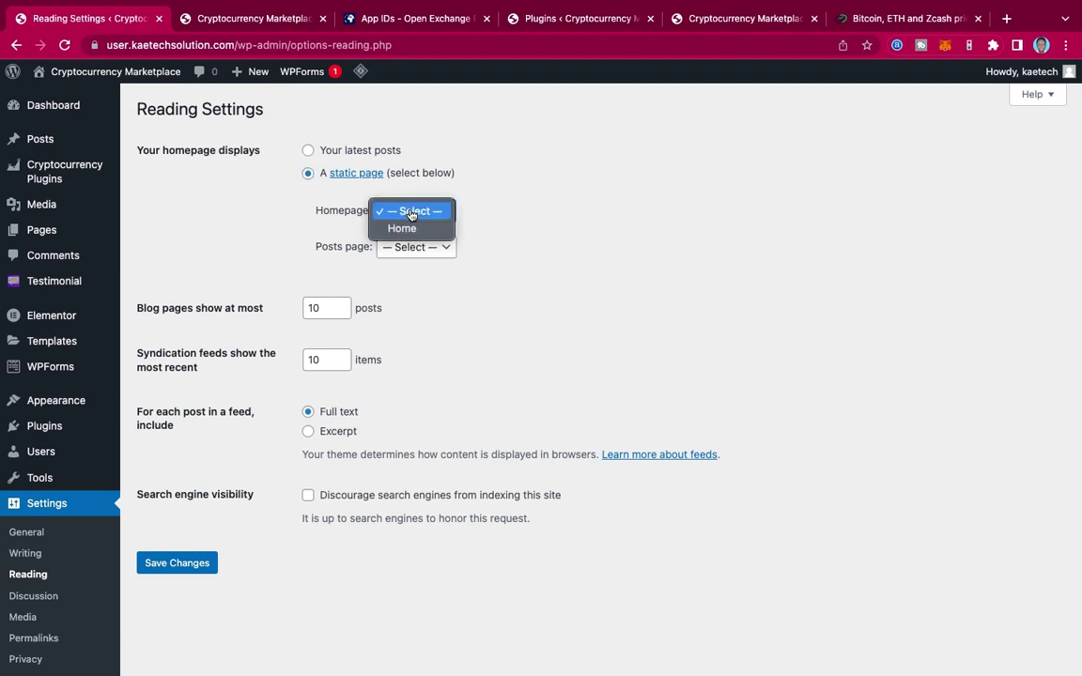
left_click(402, 229)
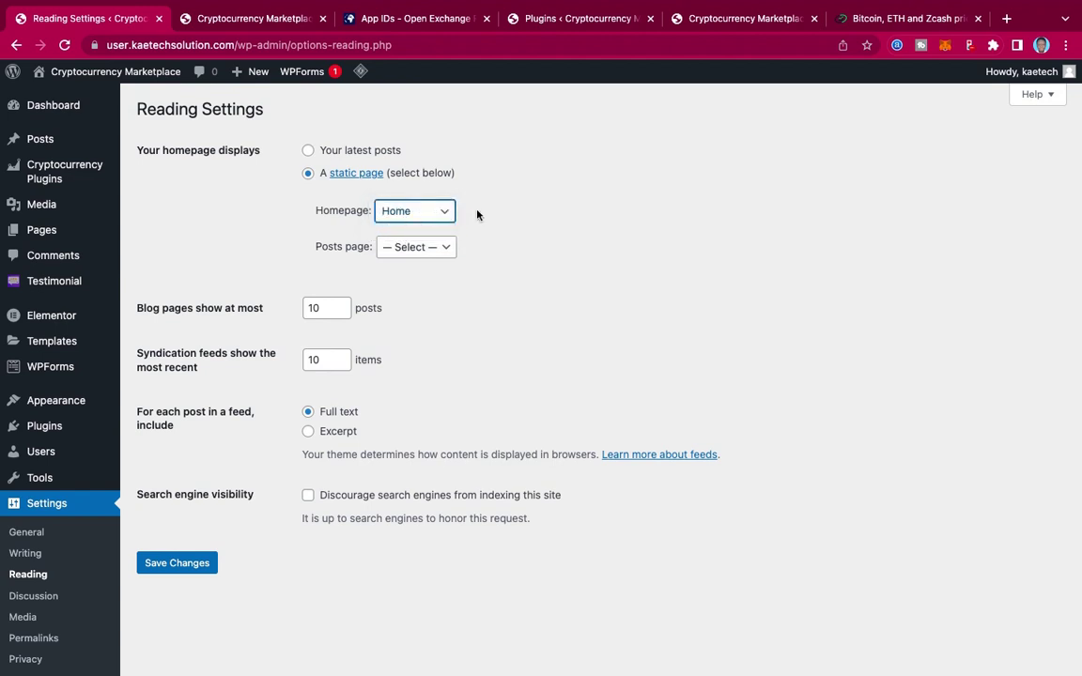
left_click(183, 568)
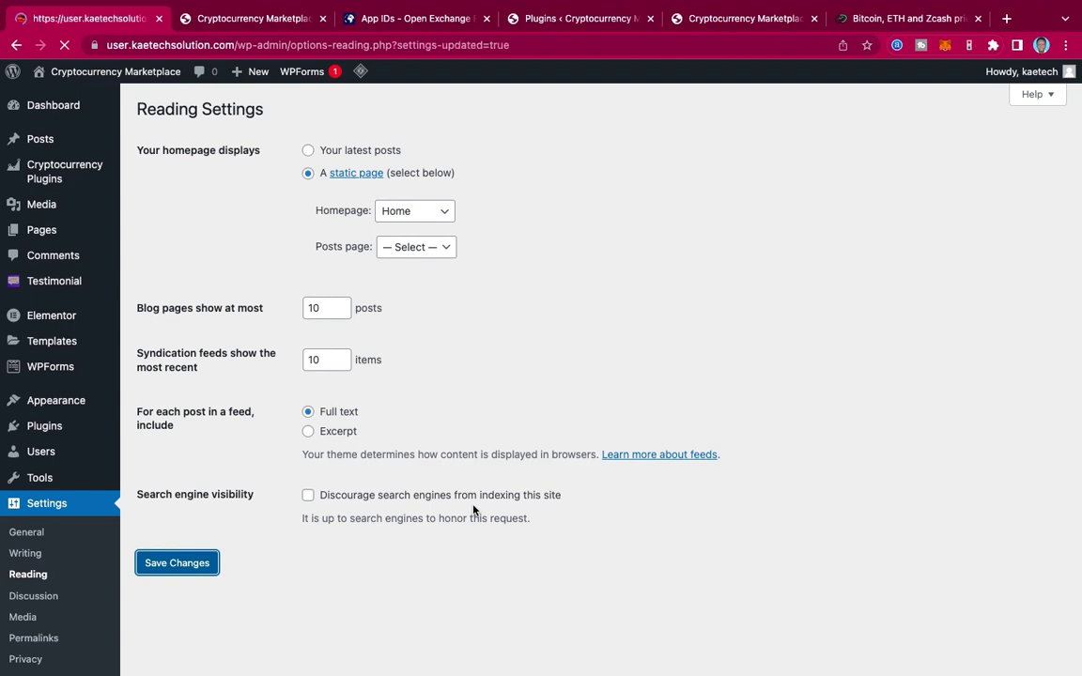
Step: Reload the live site tab to confirm it opens on Home, then return to settings
left_click(251, 20)
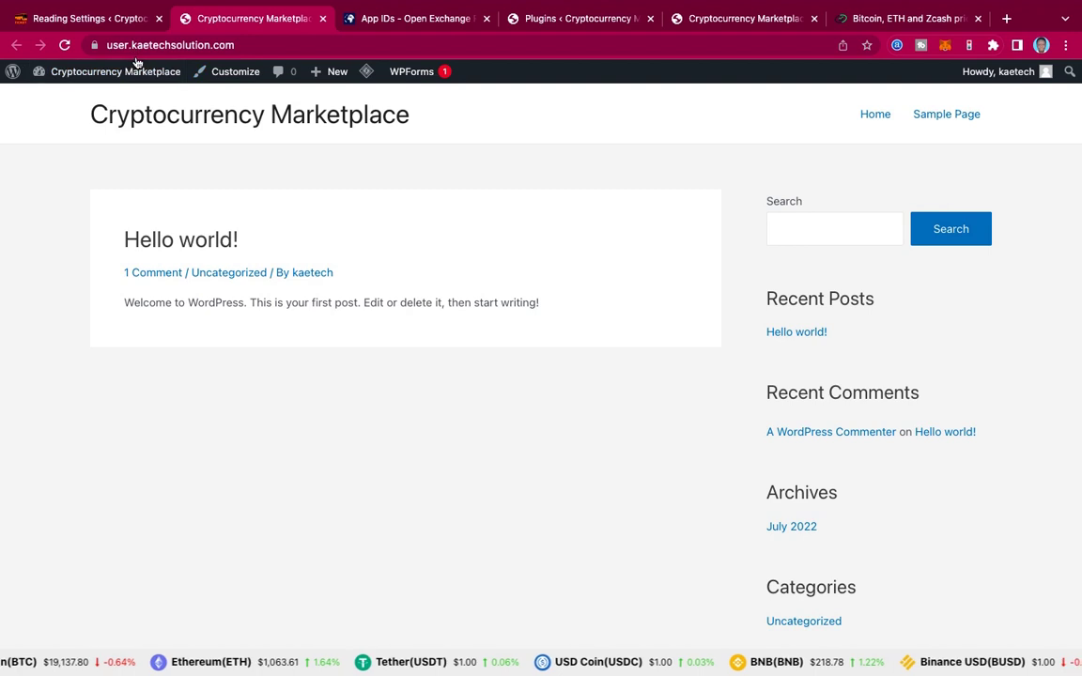
key("super+r")
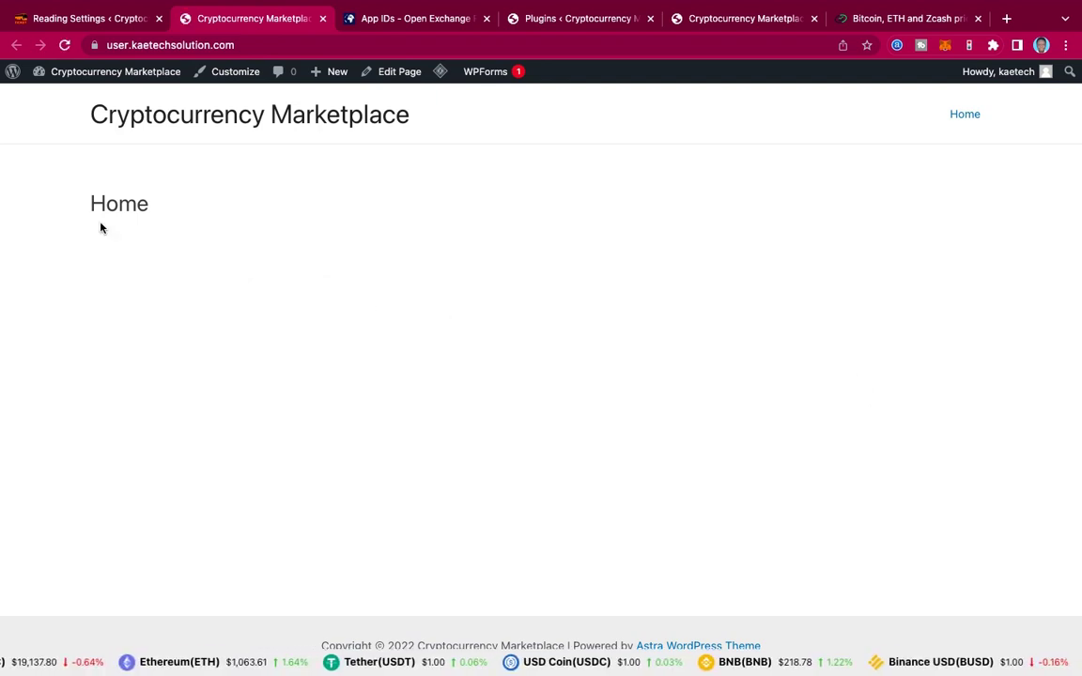
left_click(69, 19)
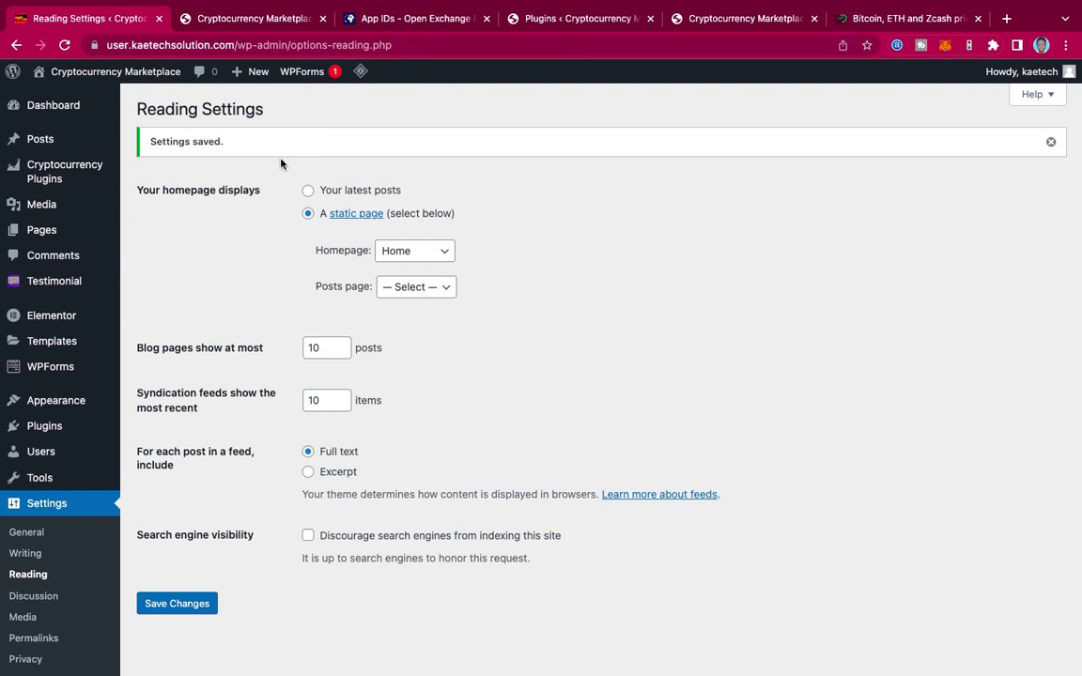
mouse_move(52, 238)
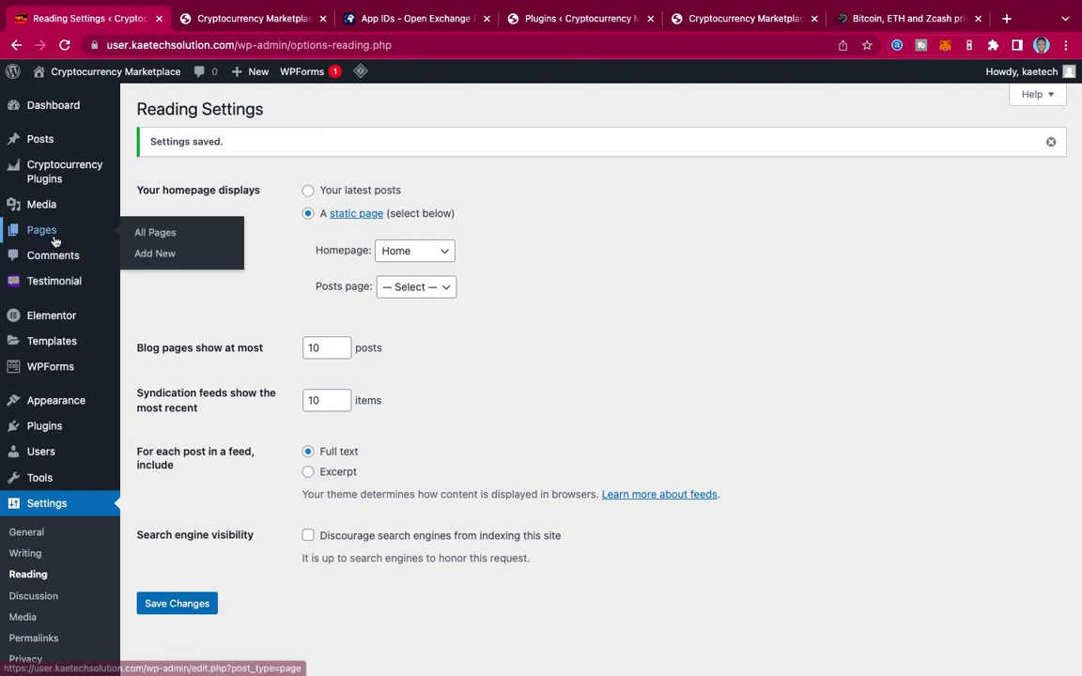
Step: Open the Home page for editing, close the Open Exchange Rates tab and show the plugins tab
left_click(156, 235)
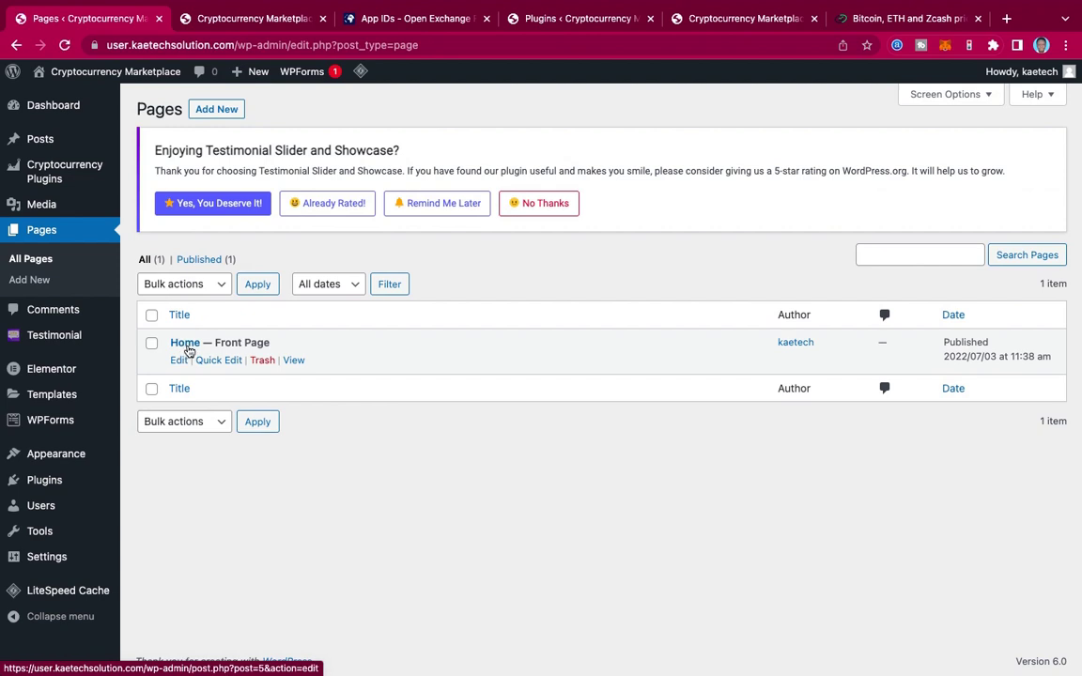
left_click(187, 345)
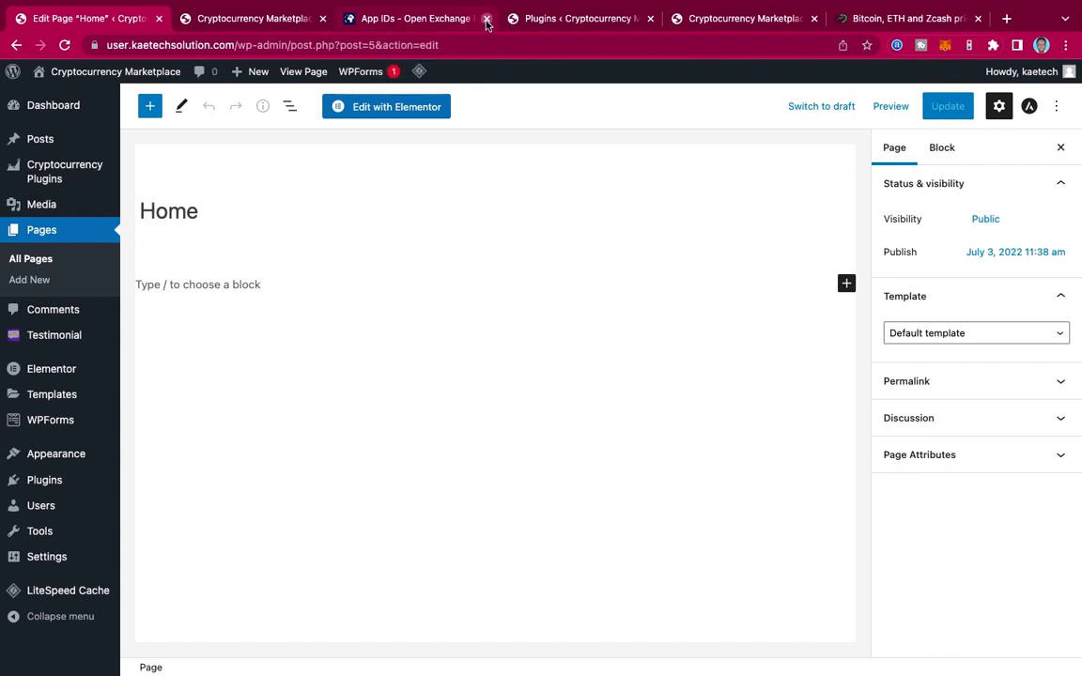
left_click(486, 19)
left_click(413, 18)
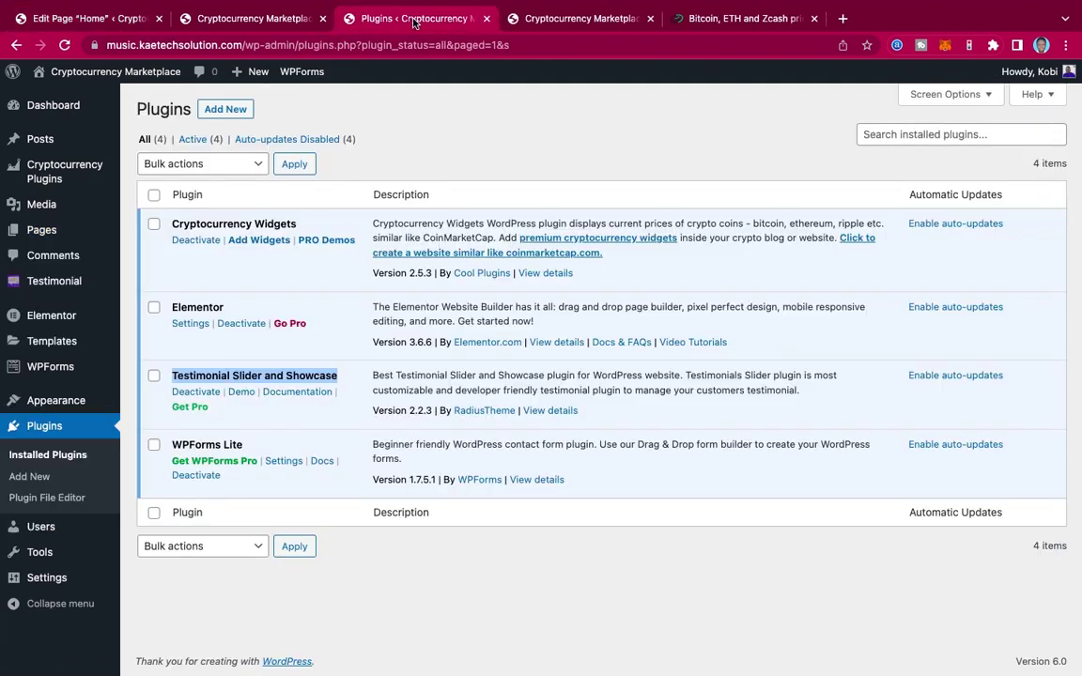
Step: Close the plugins tab and scroll through the Crypto Market reference homepage and back up
left_click(486, 19)
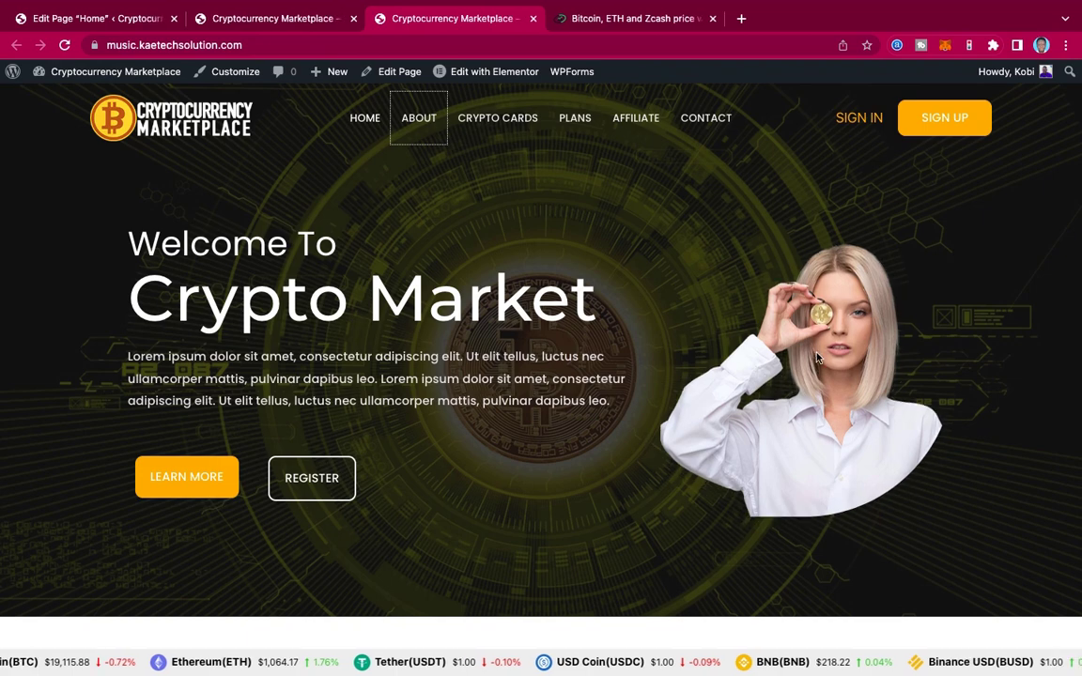
scroll(739, 349, "down", 5)
scroll(740, 350, "down", 12)
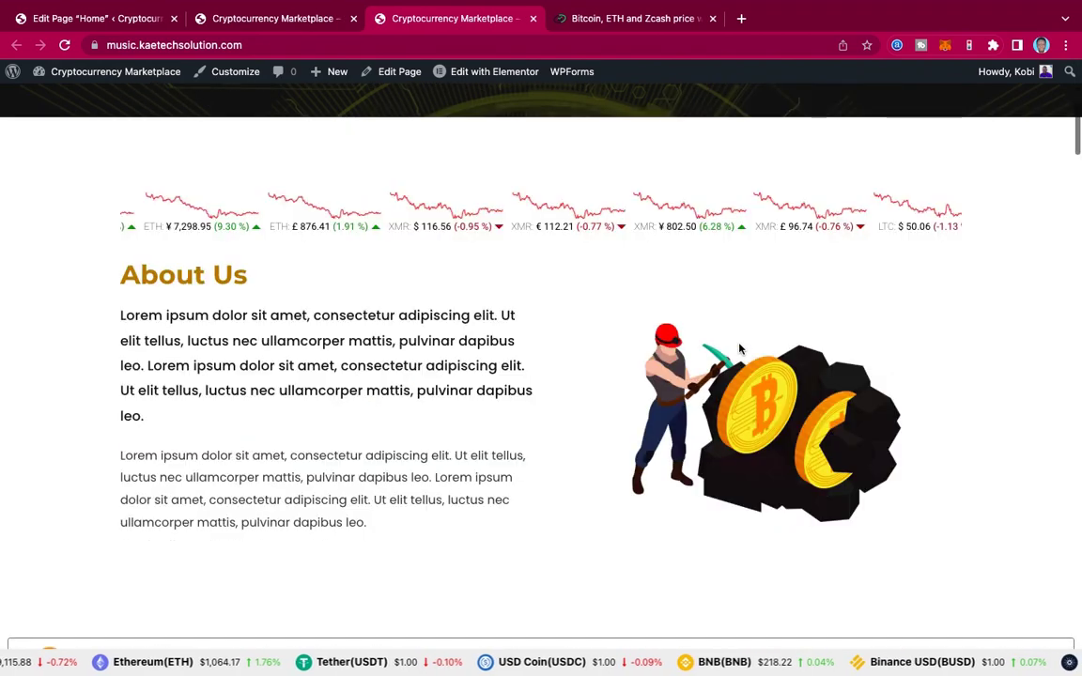
scroll(739, 349, "down", 20)
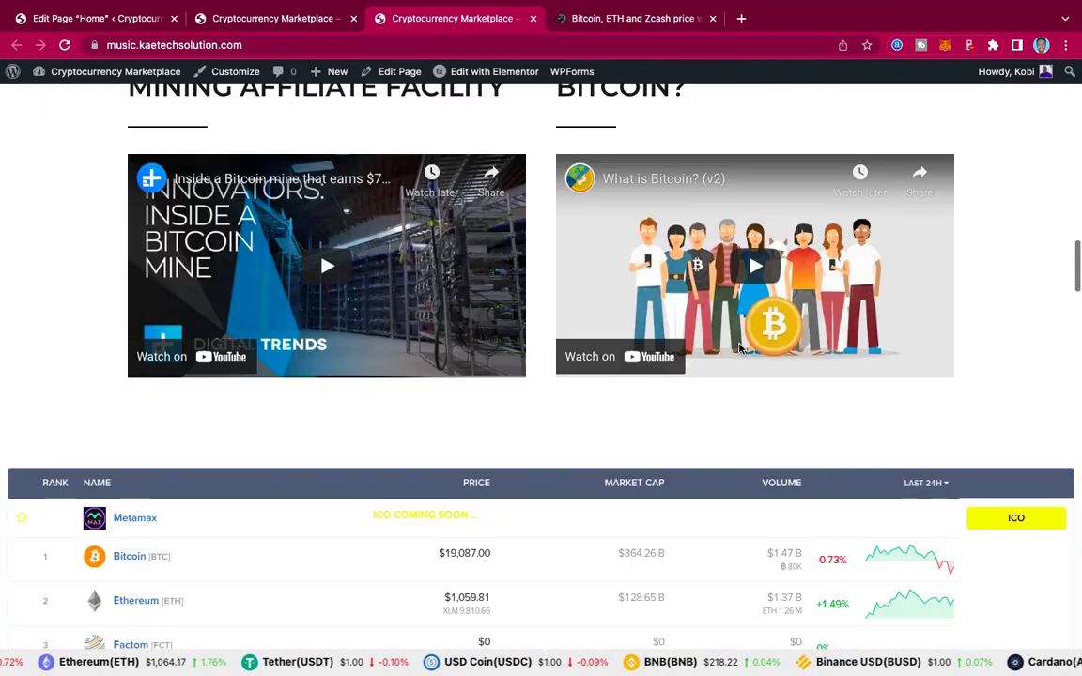
scroll(739, 349, "down", 20)
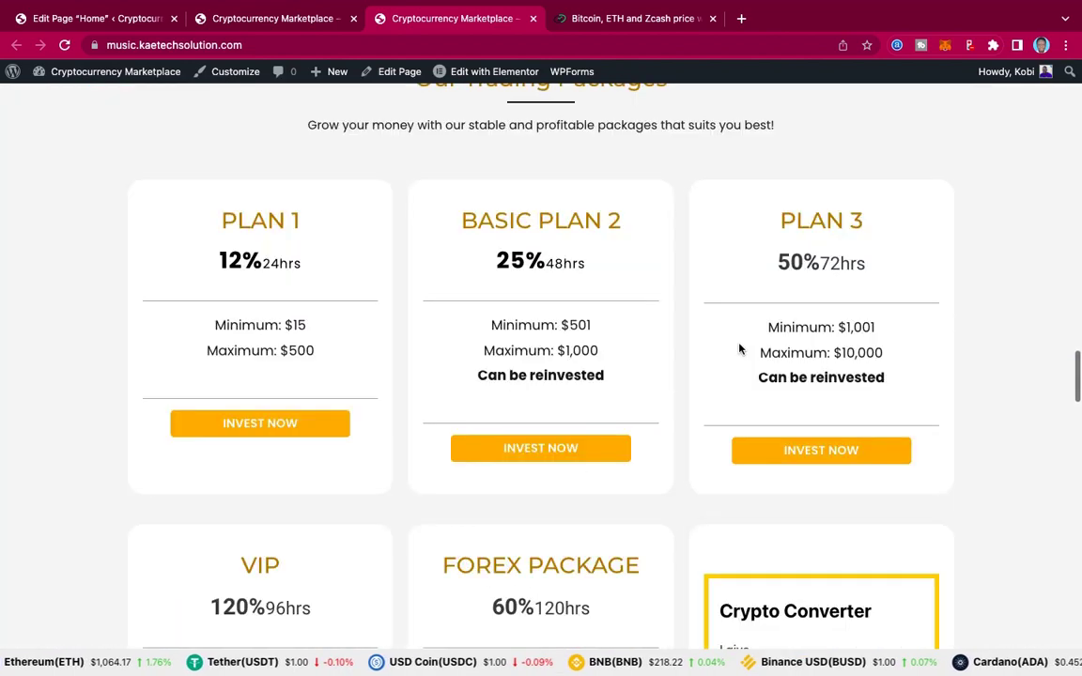
scroll(739, 349, "down", 15)
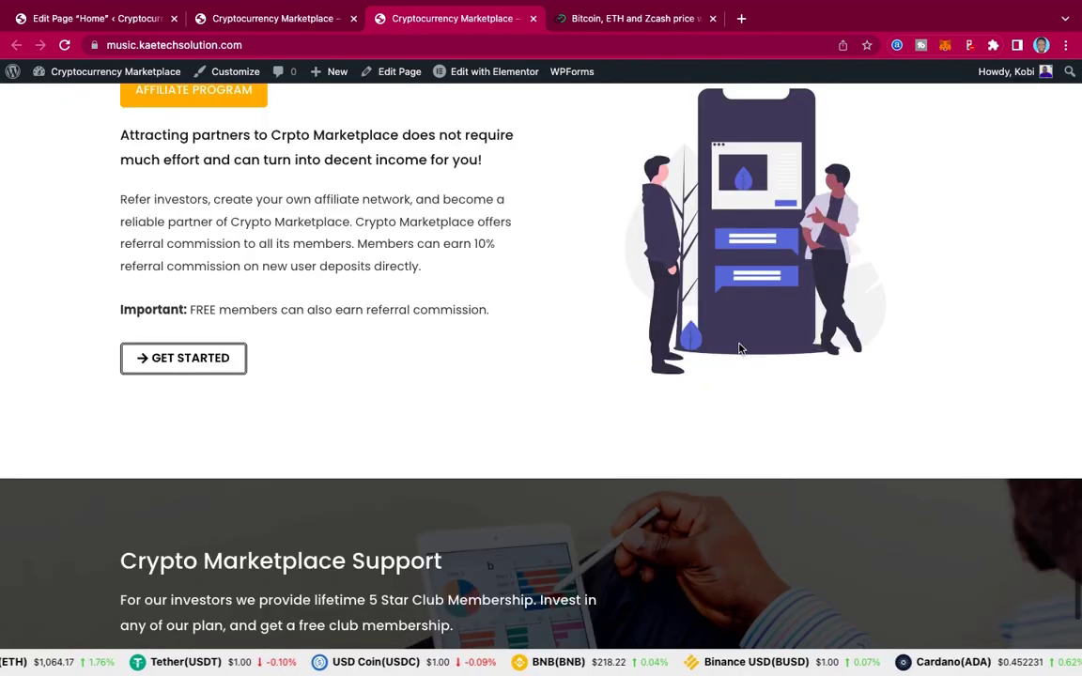
scroll(739, 349, "up", 20)
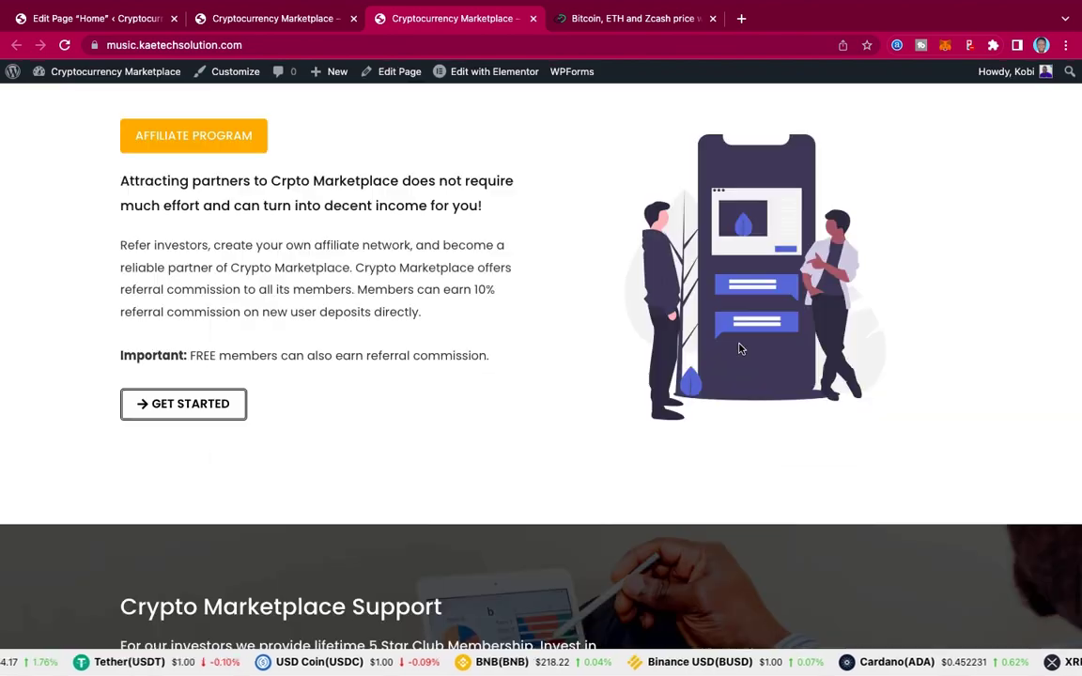
scroll(739, 350, "up", 20)
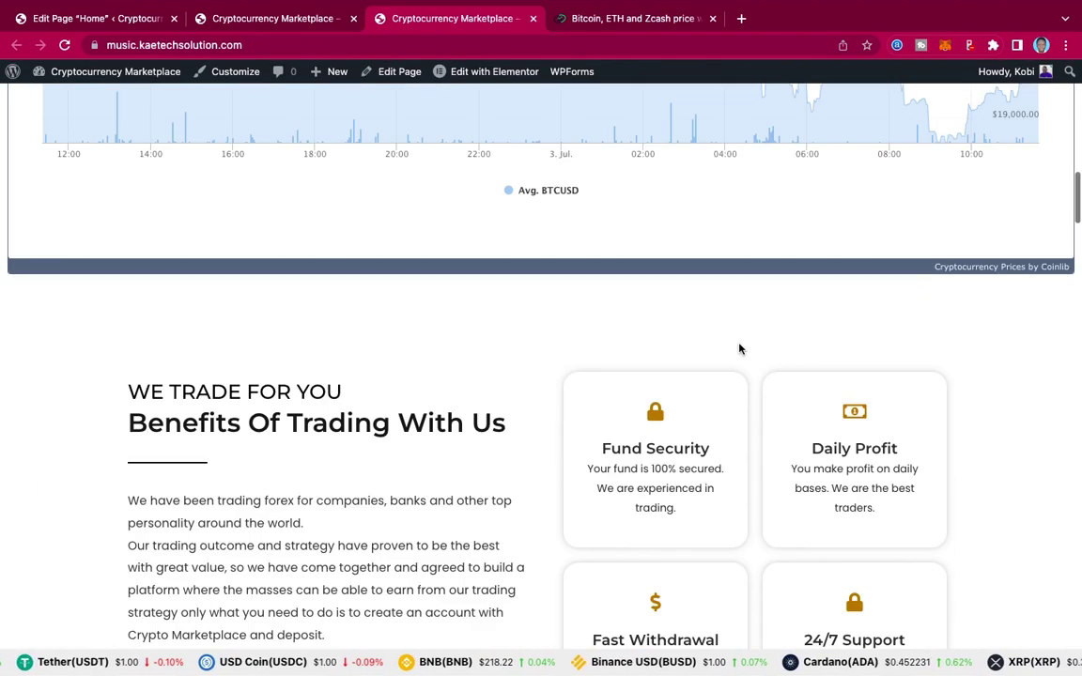
scroll(742, 358, "up", 3)
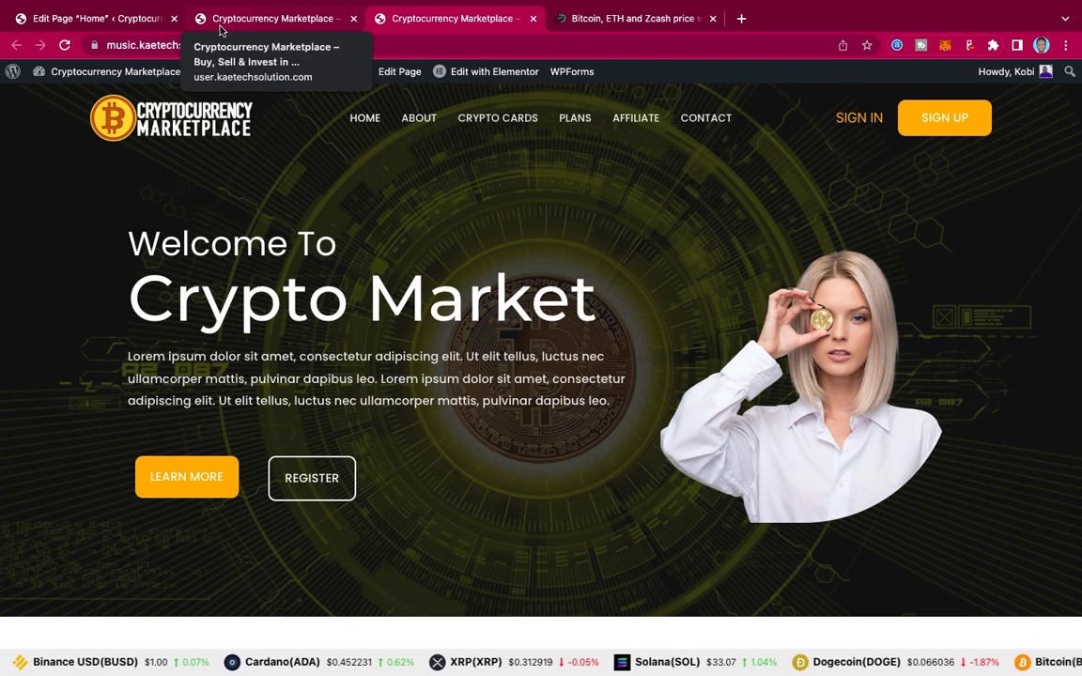
Step: Set the Home page template to Elementor Full Width, update it, and open it in Elementor
left_click(115, 27)
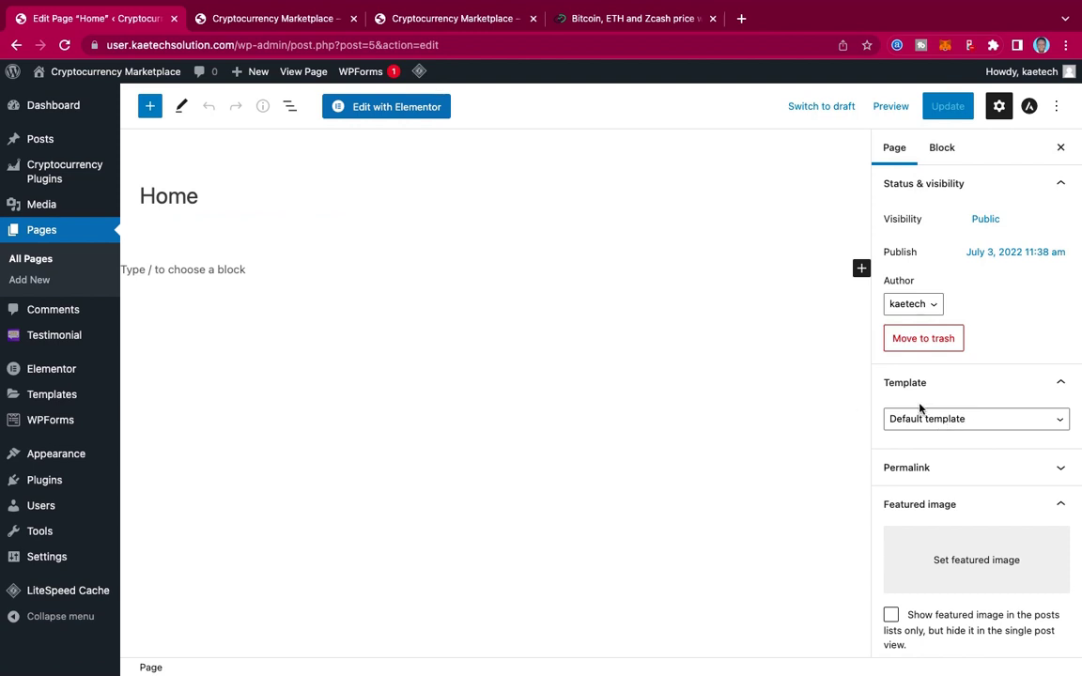
left_click(946, 418)
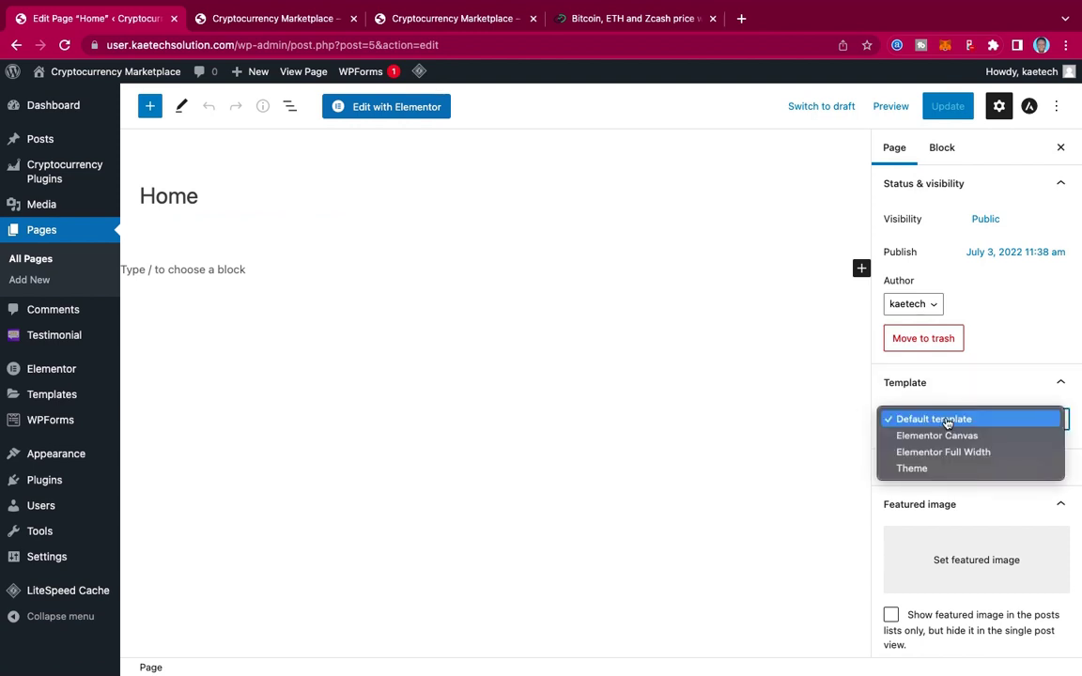
left_click(943, 453)
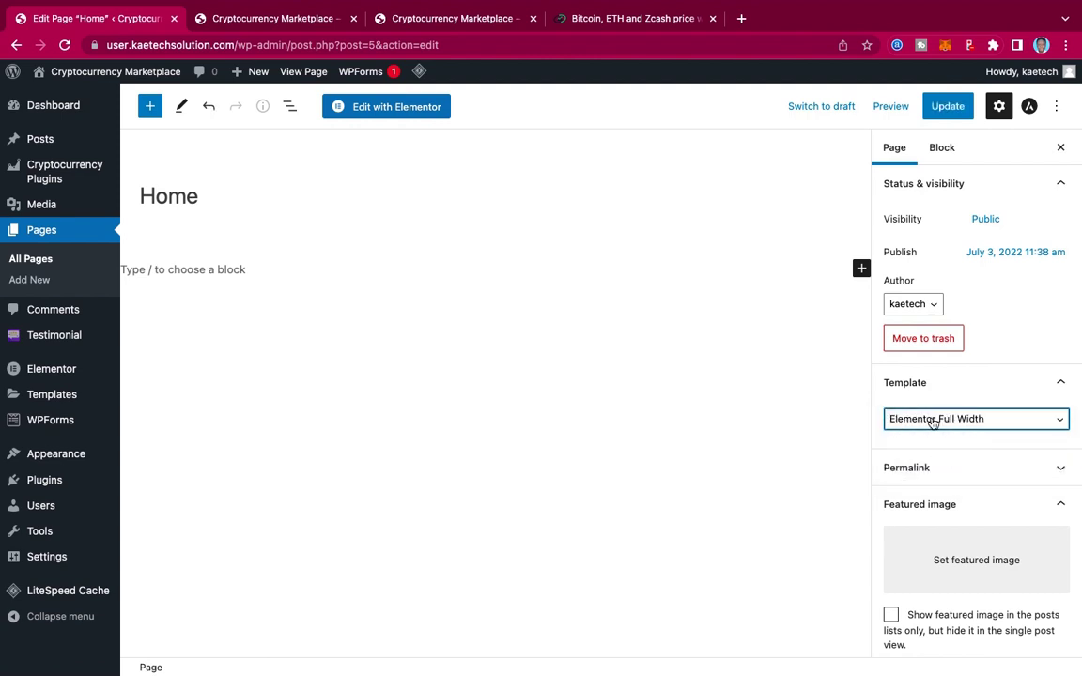
left_click(951, 106)
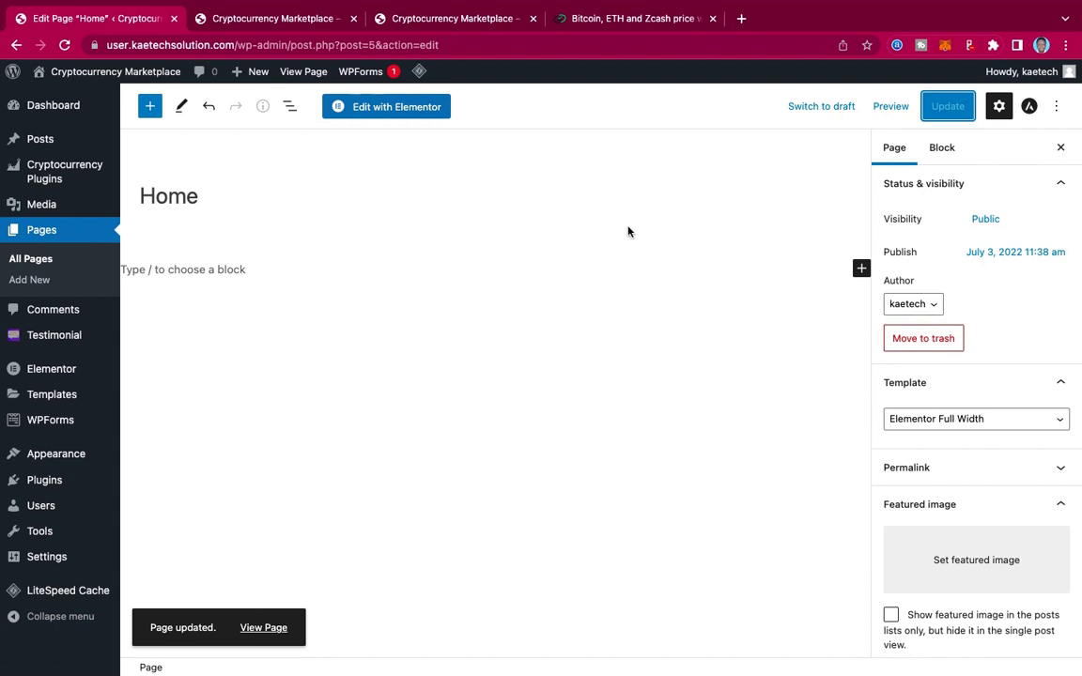
left_click(409, 113)
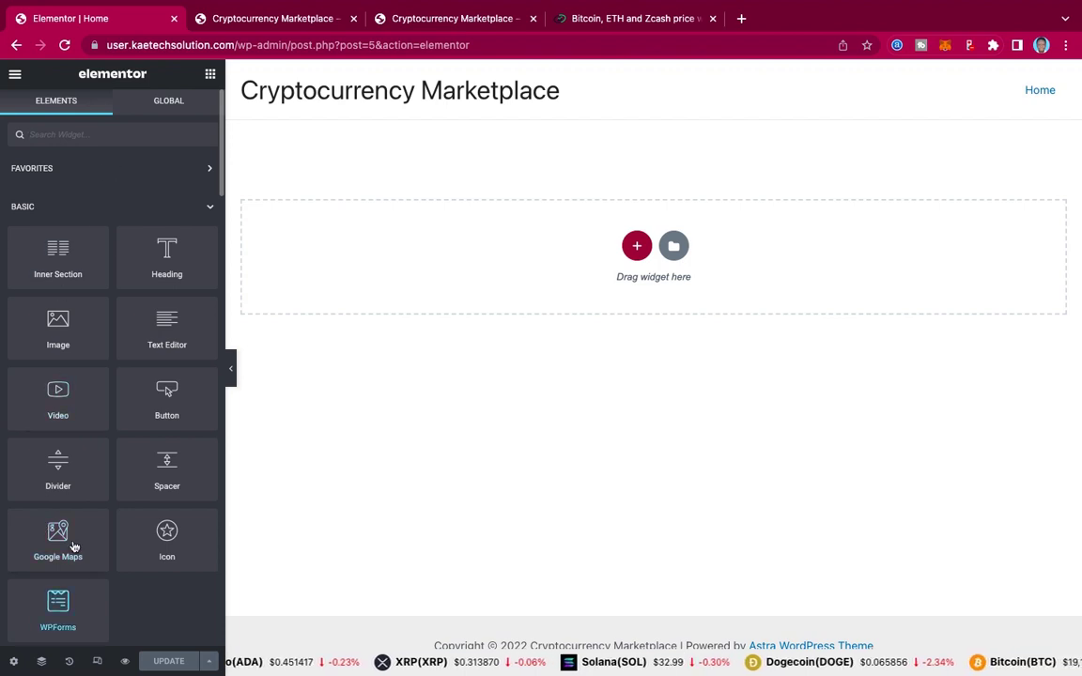
scroll(78, 528, "down", 10)
scroll(78, 533, "down", 10)
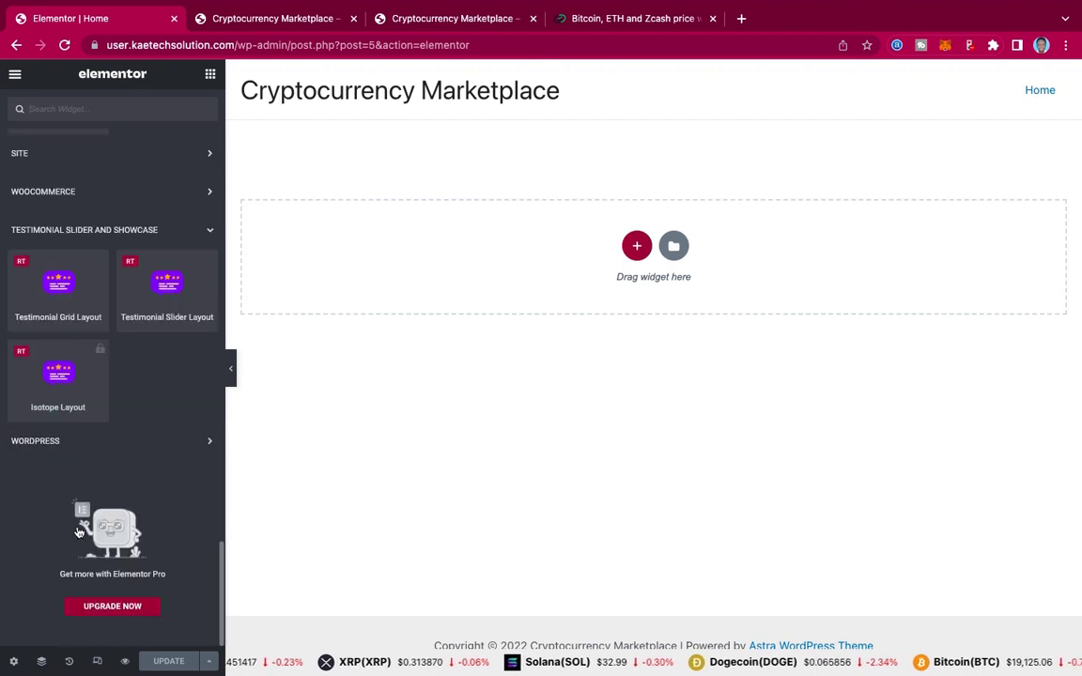
scroll(78, 530, "up", 5)
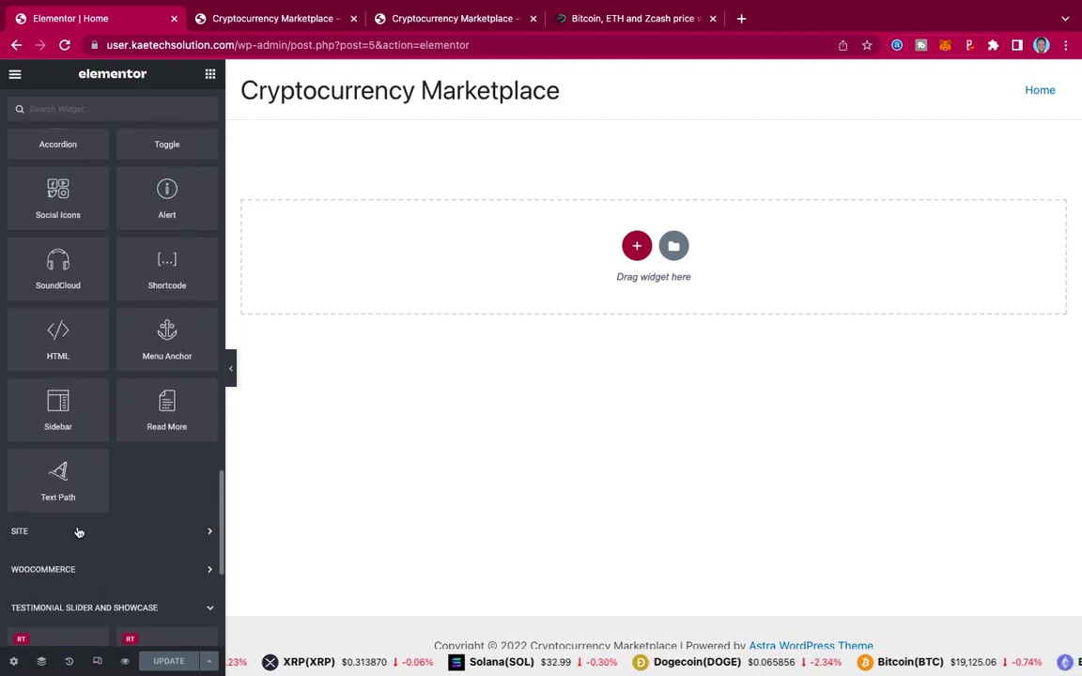
scroll(78, 532, "down", 3)
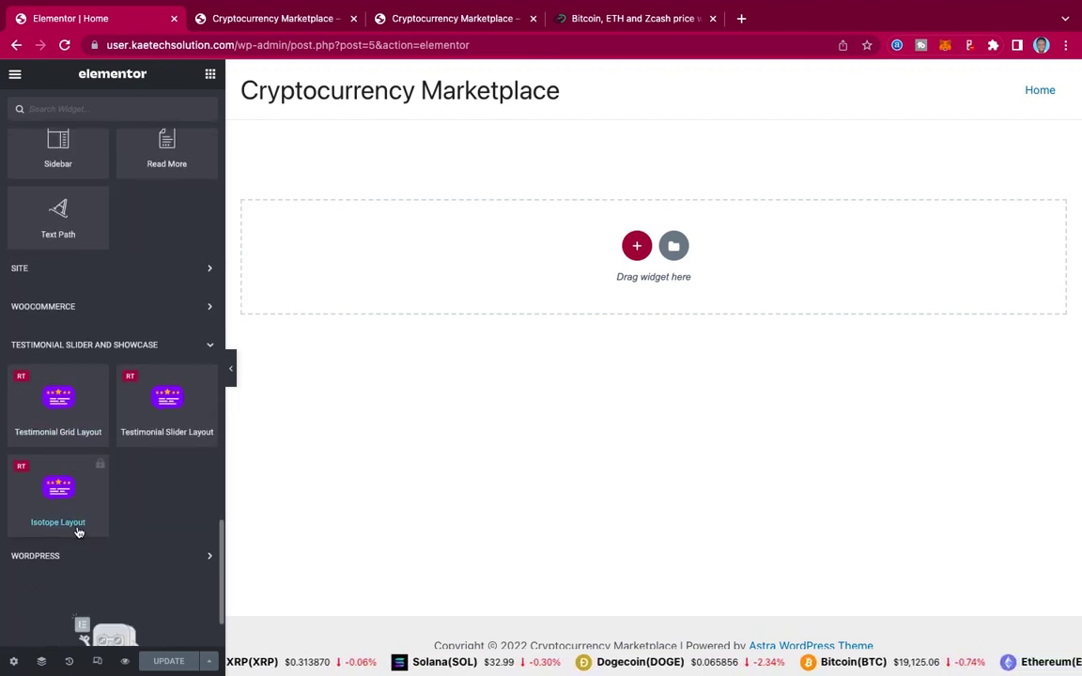
scroll(78, 532, "up", 15)
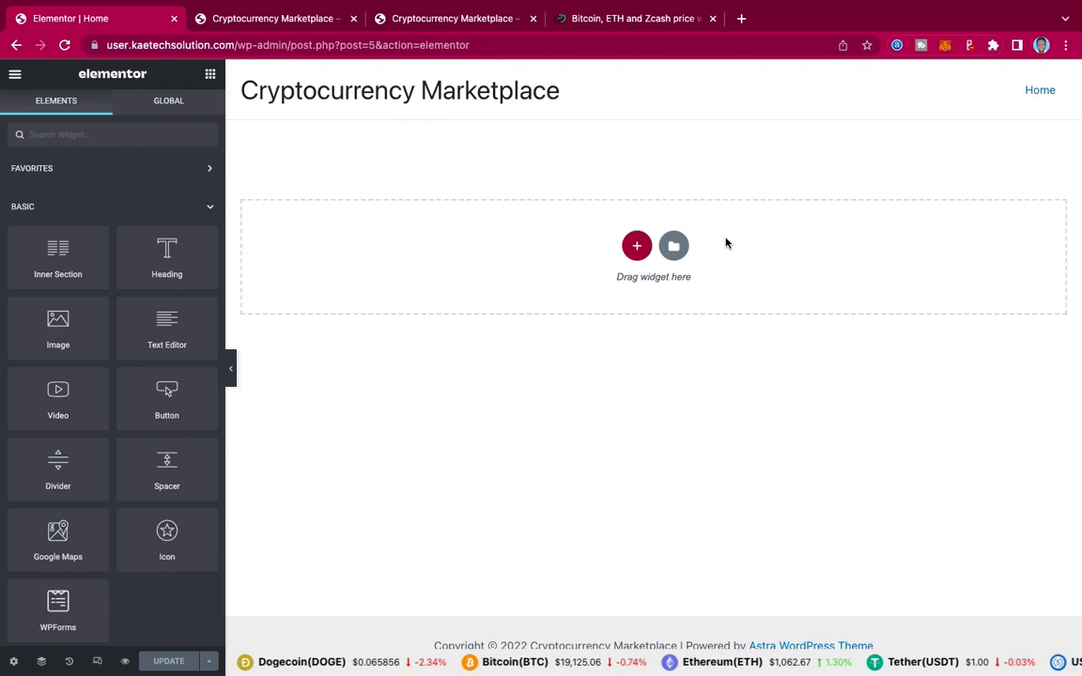
left_click(231, 374)
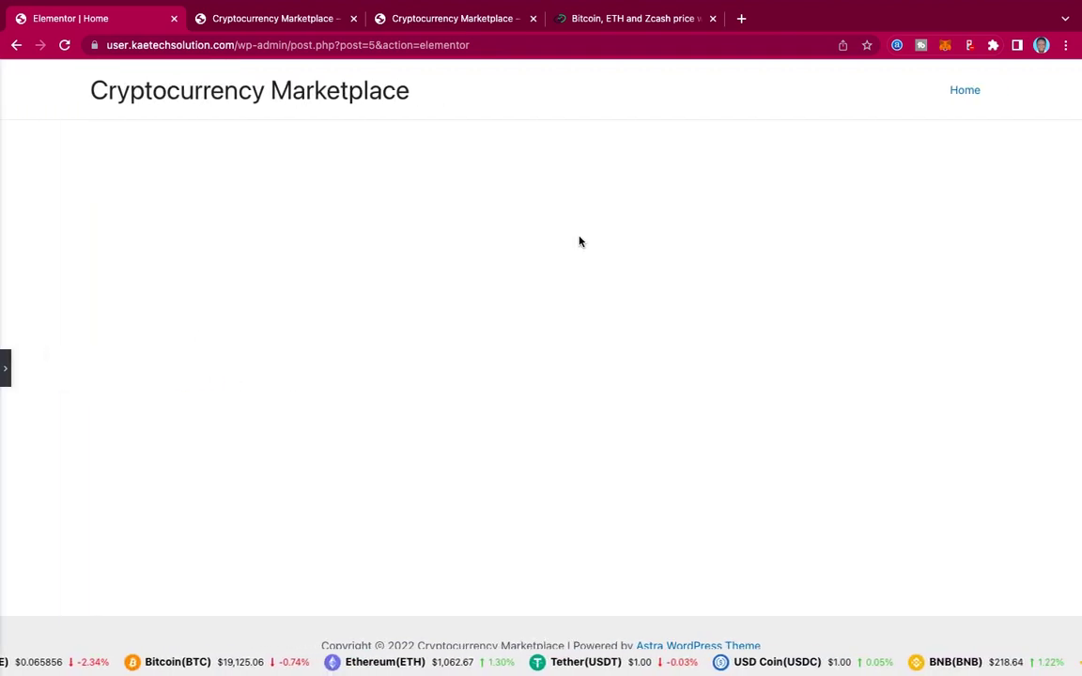
left_click(7, 368)
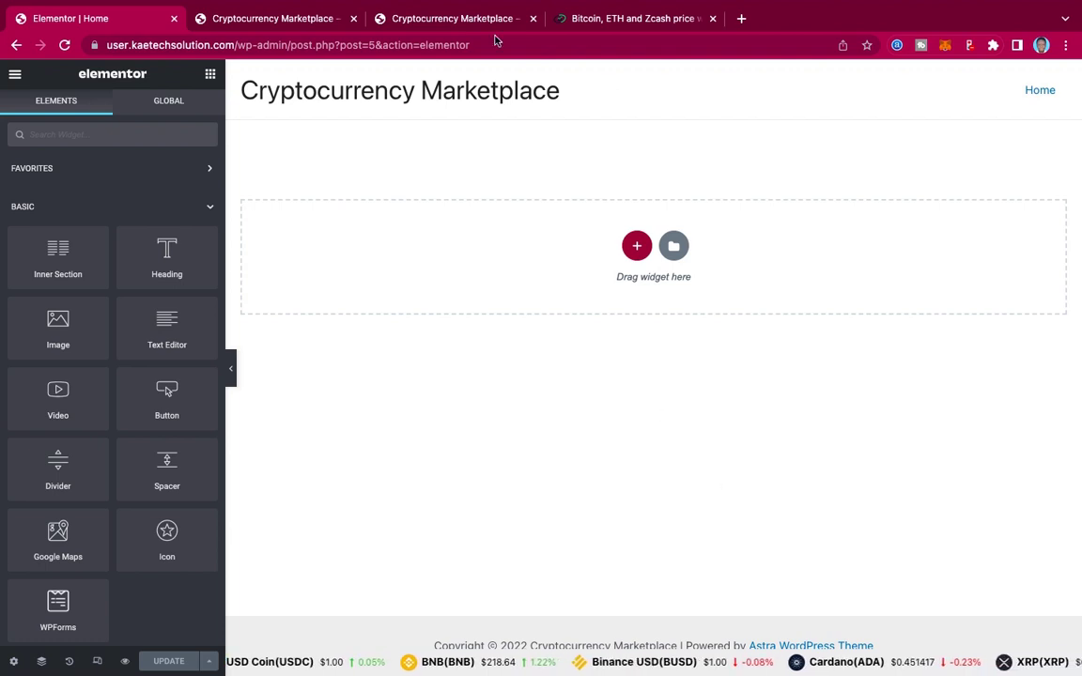
Step: Glance at the live crypto site, return to the Elementor editor and start a new section
left_click(452, 19)
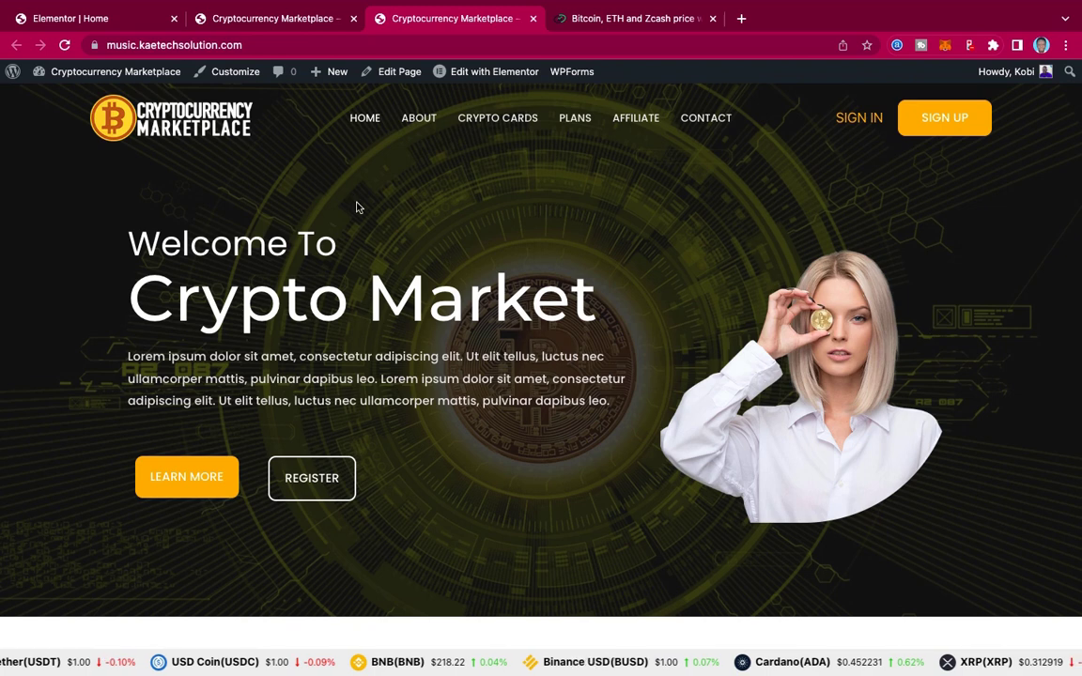
mouse_move(113, 23)
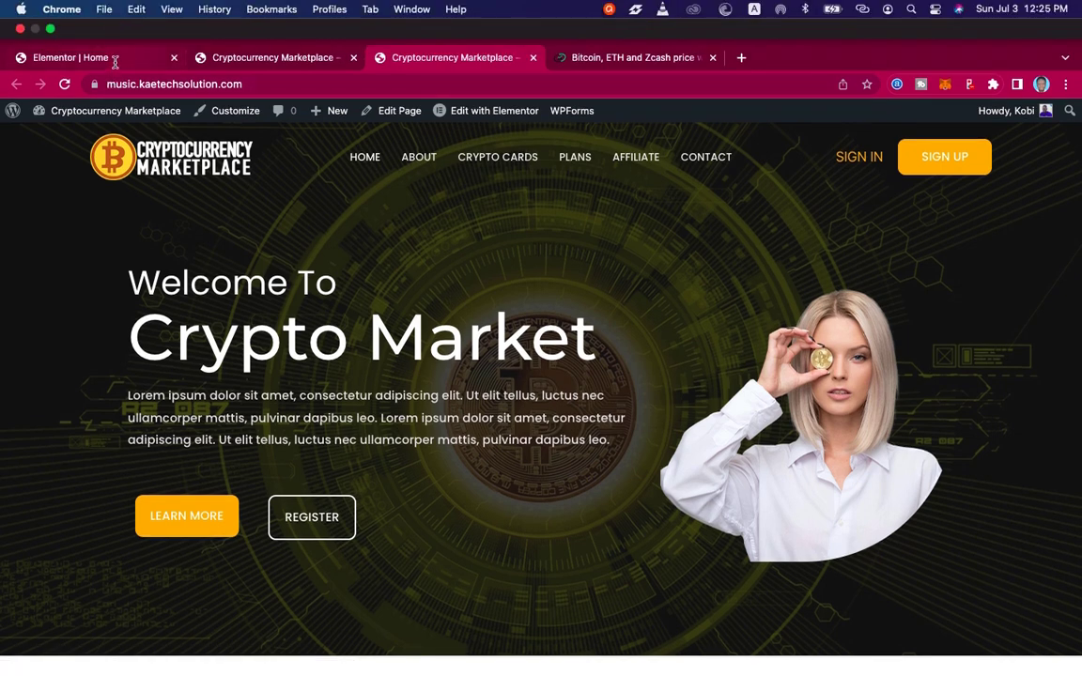
left_click(103, 56)
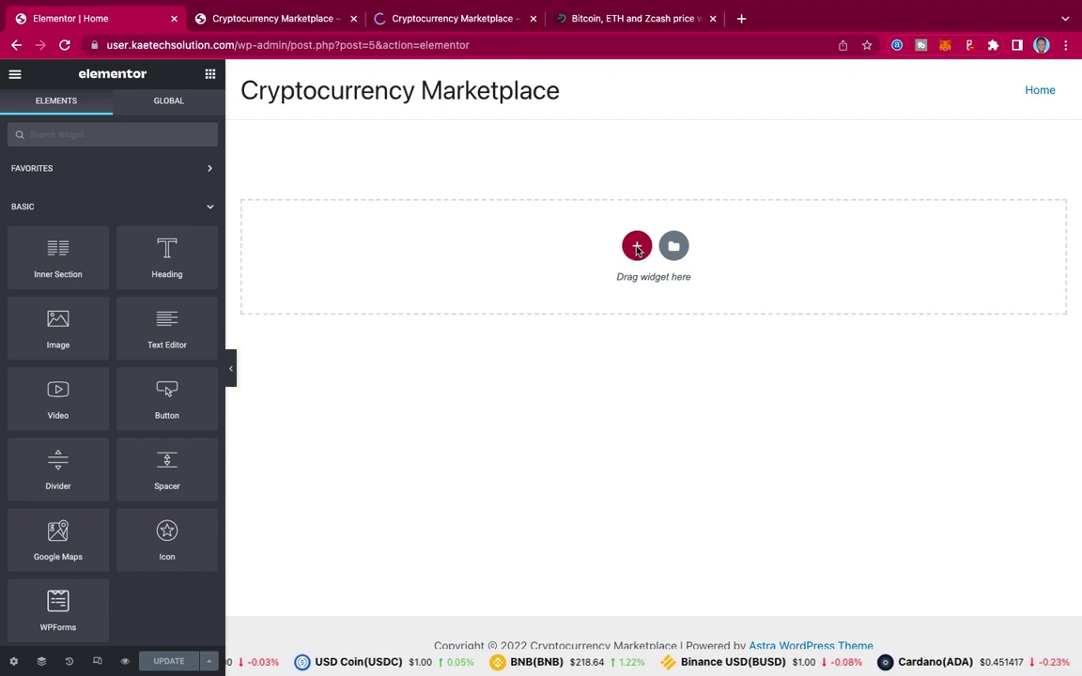
left_click(636, 247)
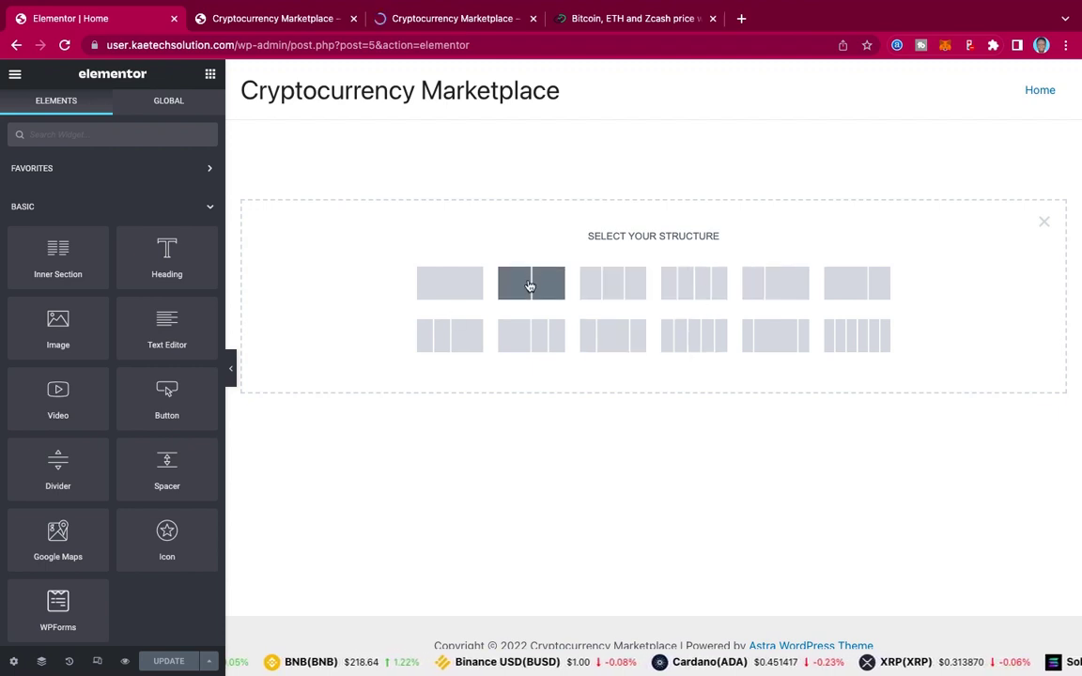
Step: Insert a two-column section with Min Height set to 600 px
left_click(530, 286)
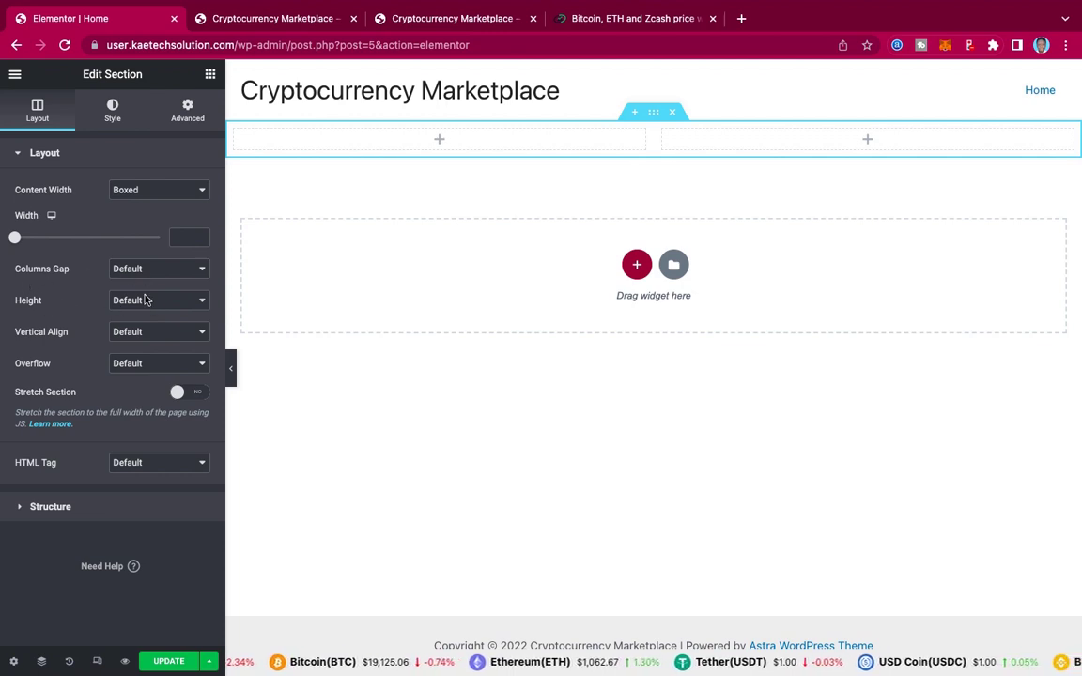
left_click(146, 301)
left_click(144, 334)
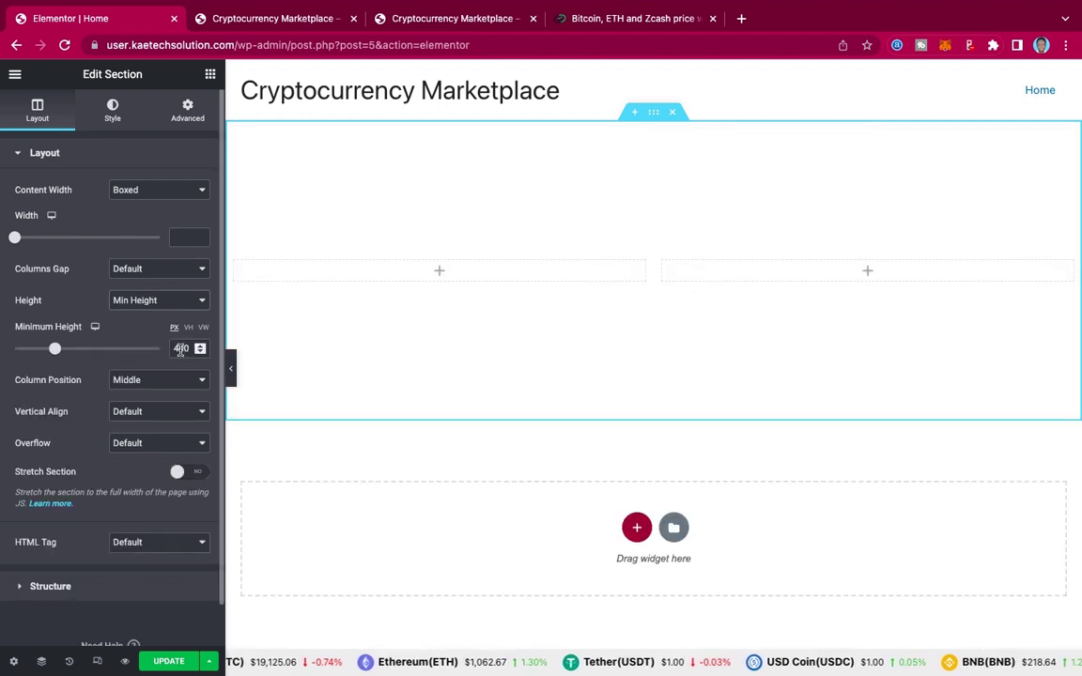
left_click_drag(180, 349, 154, 353)
type("6")
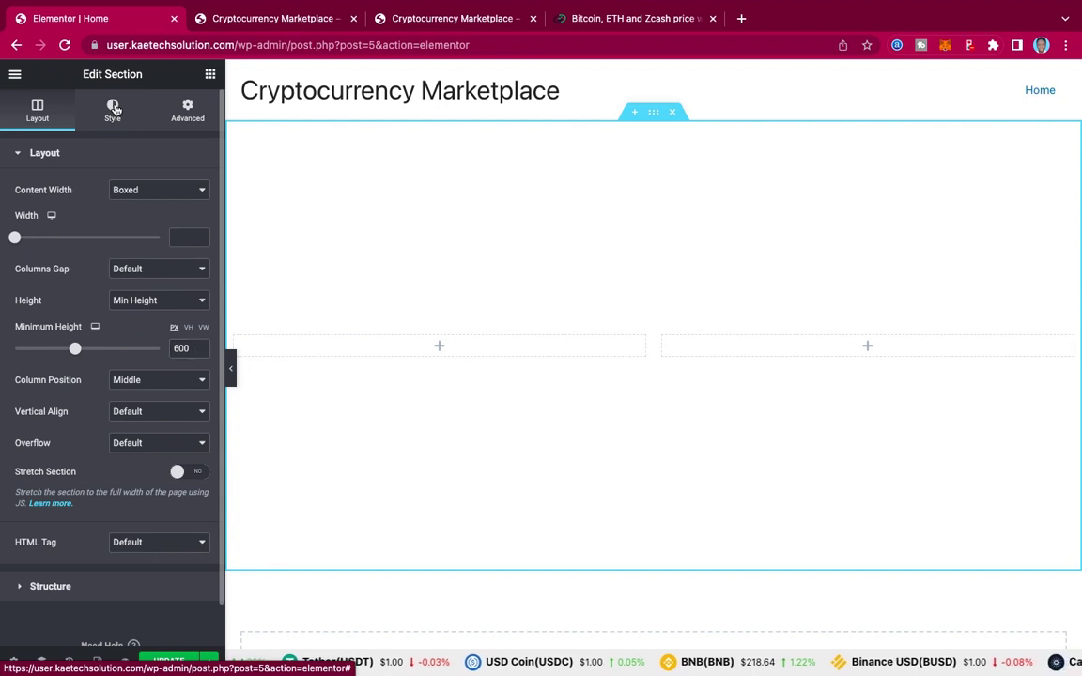
left_click(112, 111)
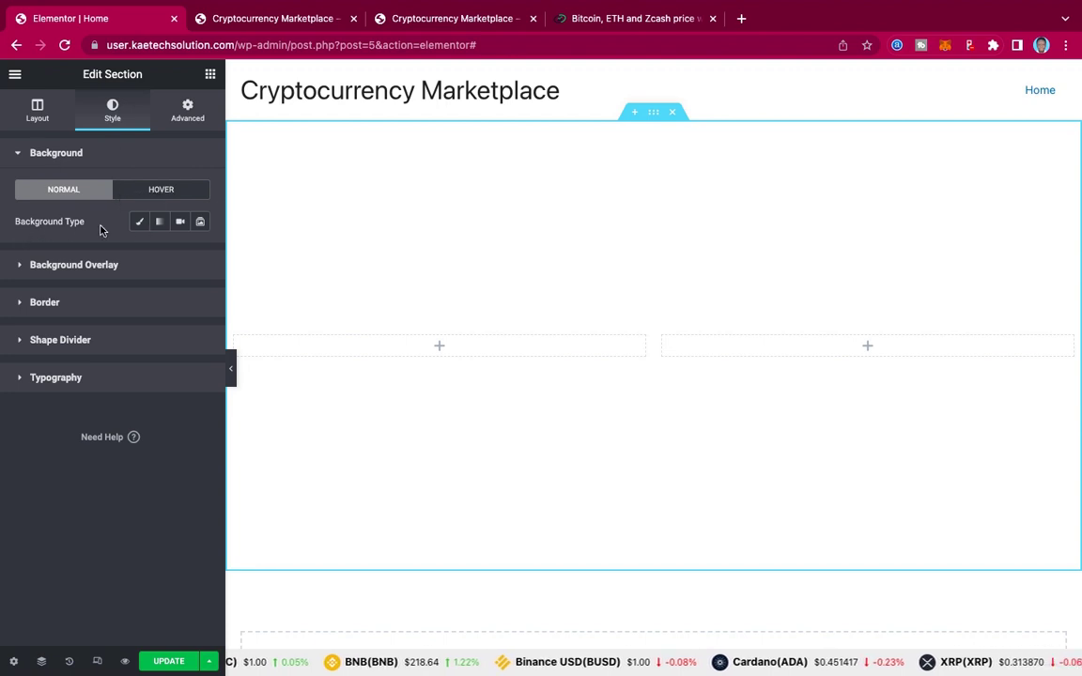
Step: Give the section a Classic background and browse the computer for an image to upload
left_click(139, 221)
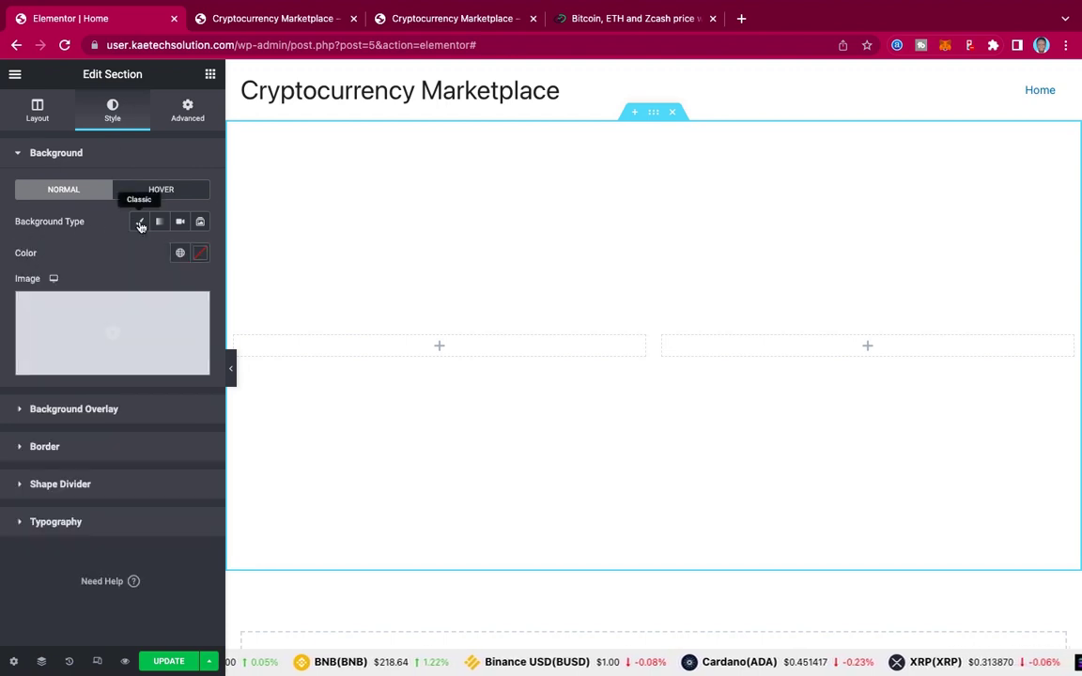
left_click(86, 326)
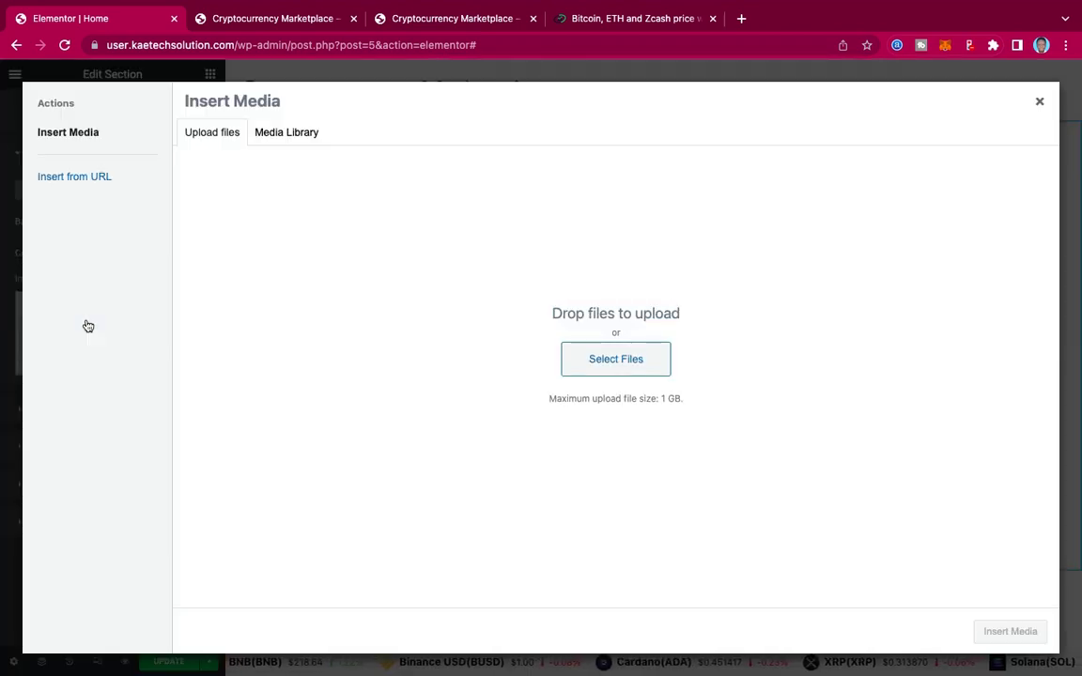
left_click(273, 133)
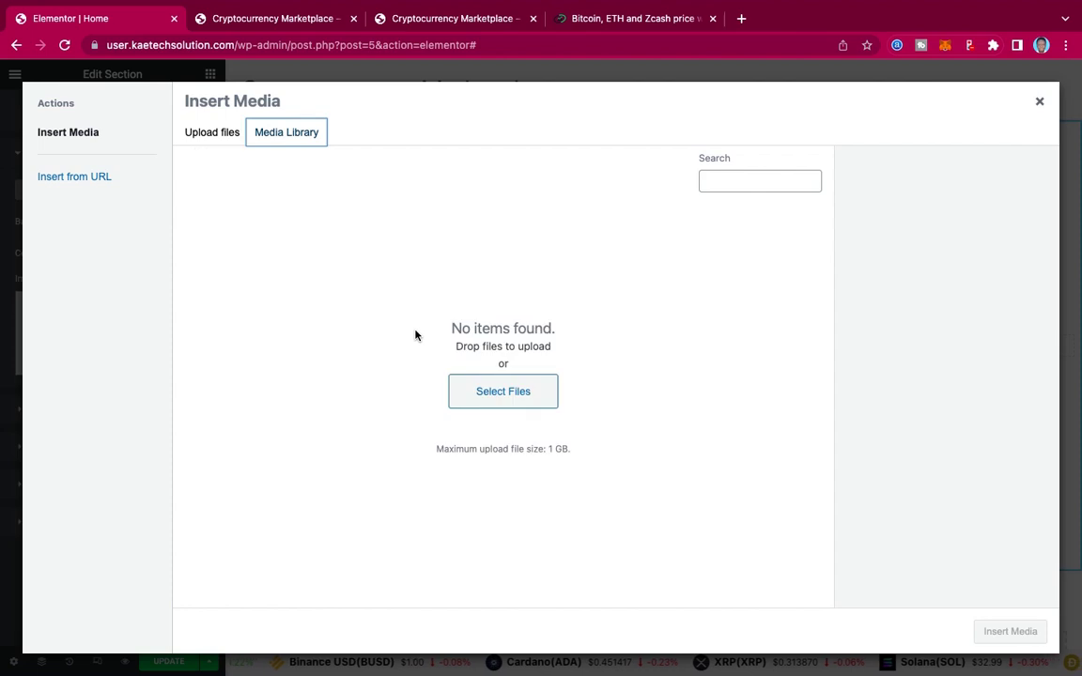
left_click(223, 142)
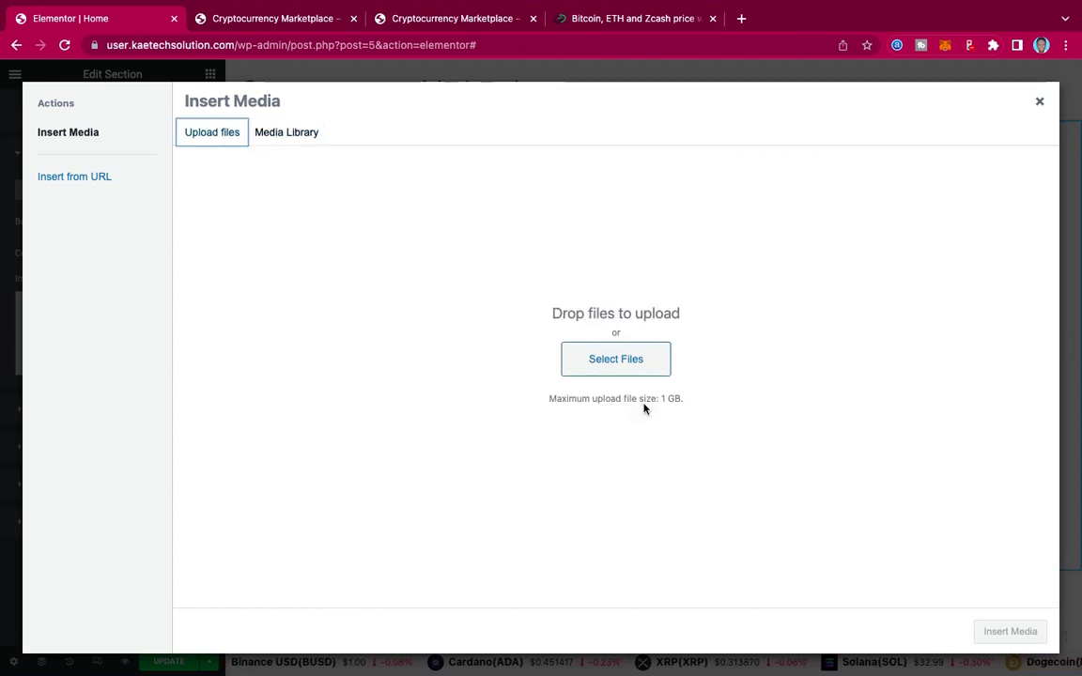
left_click(615, 367)
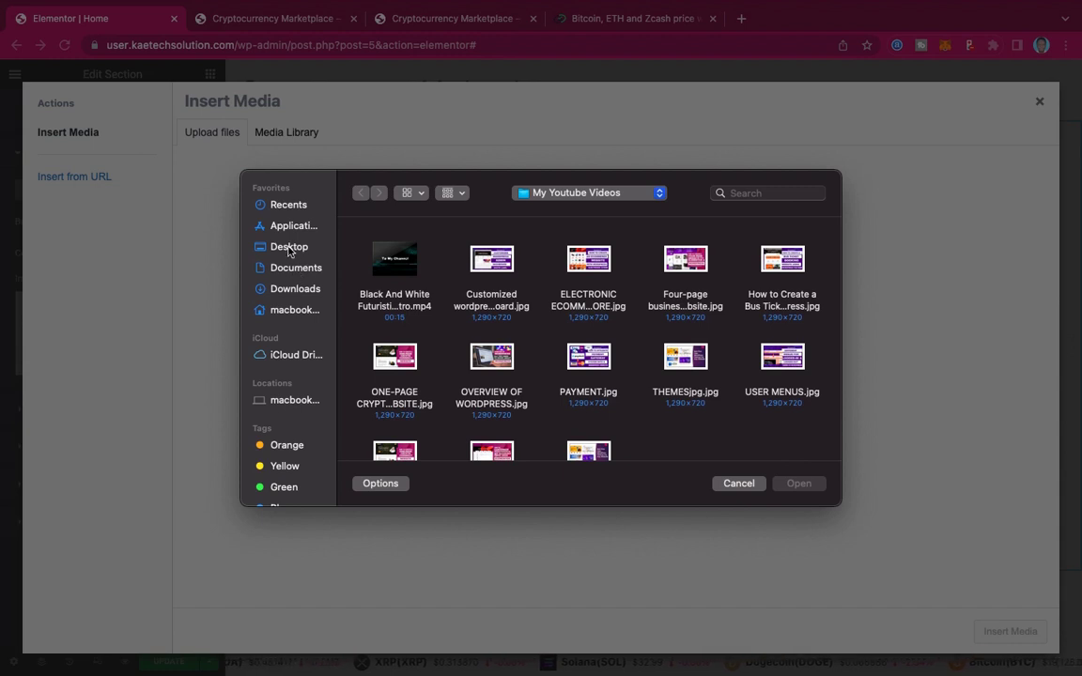
Step: In the crypto template folder, select testi4.jpg, testi3.jpeg, testi2.png and testi1.png
left_click(287, 247)
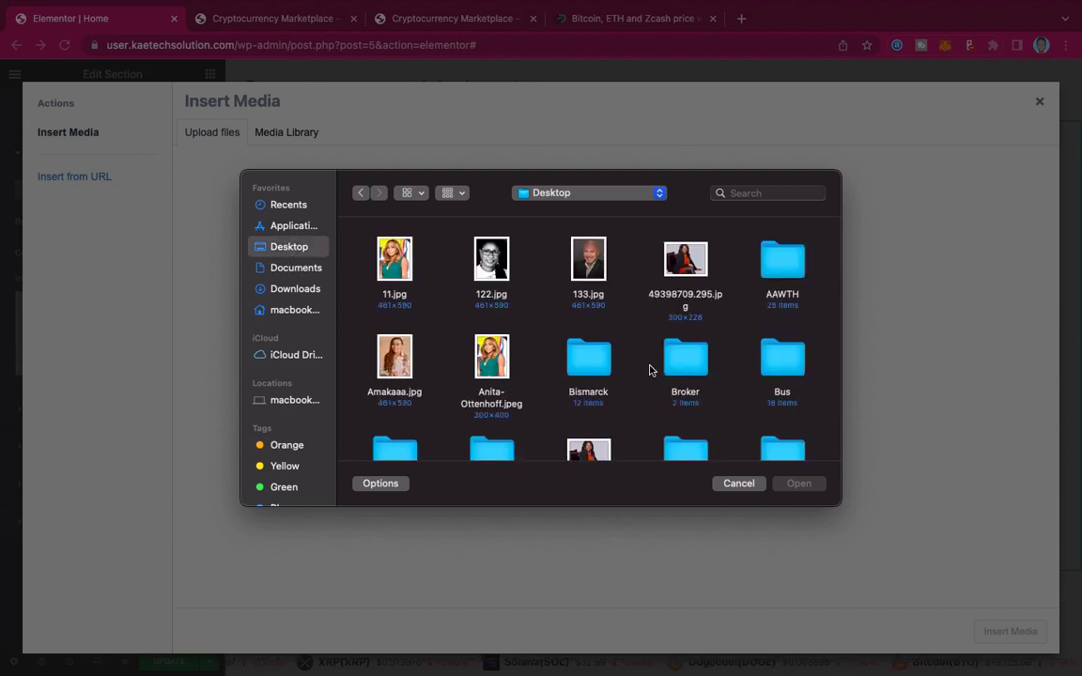
scroll(649, 370, "down", 5)
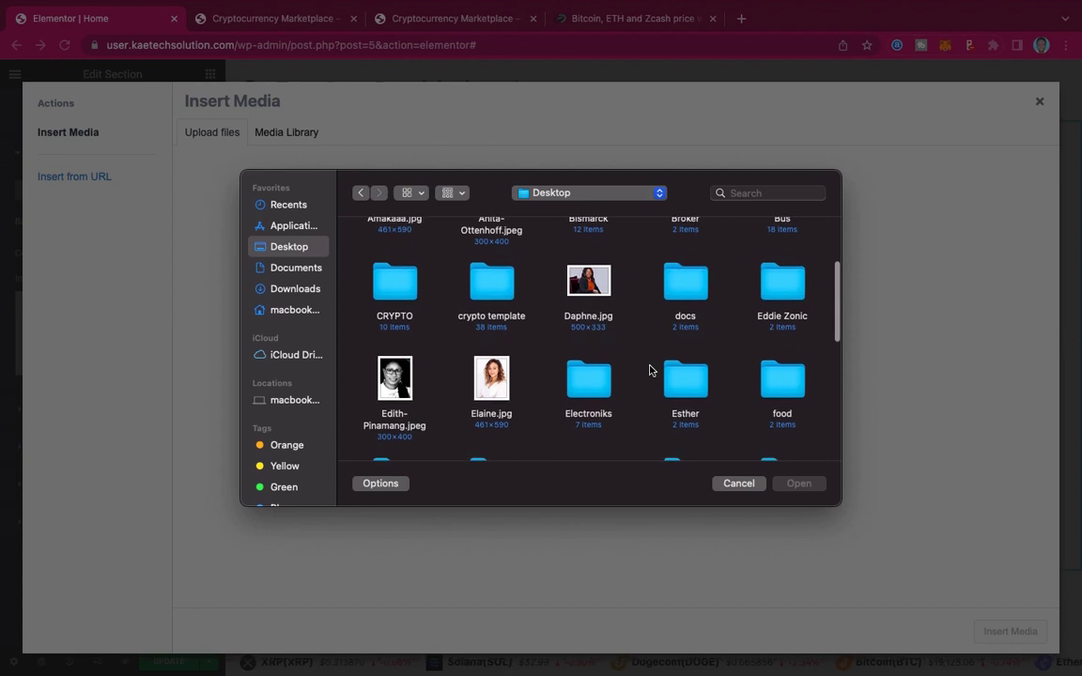
double_click(489, 280)
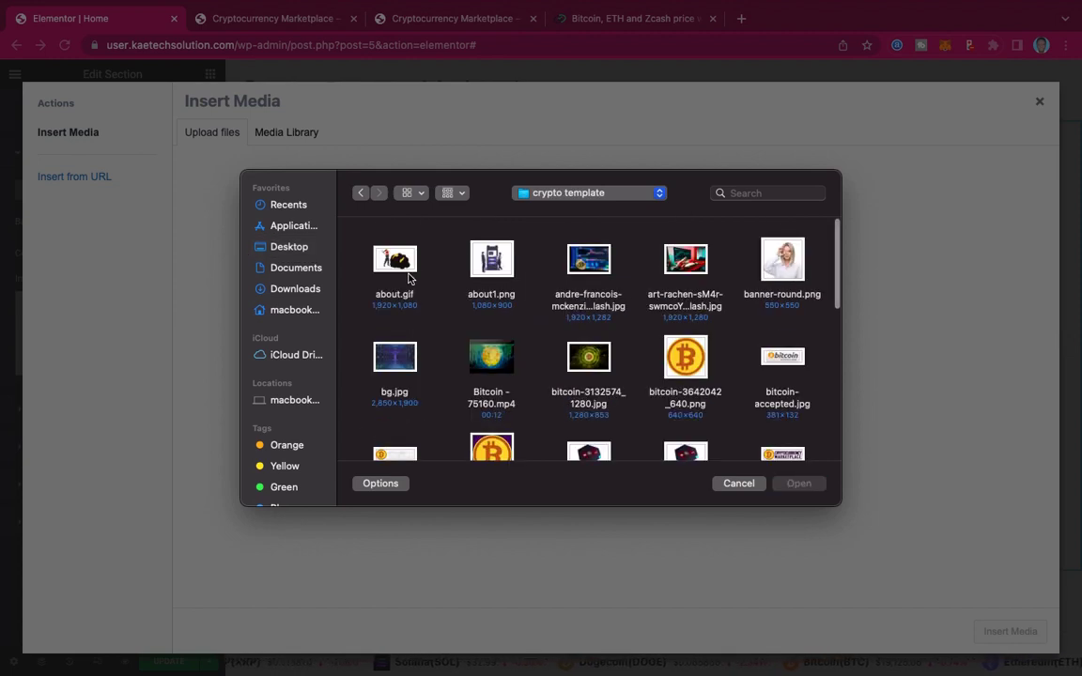
scroll(637, 372, "down", 10)
scroll(637, 373, "down", 1)
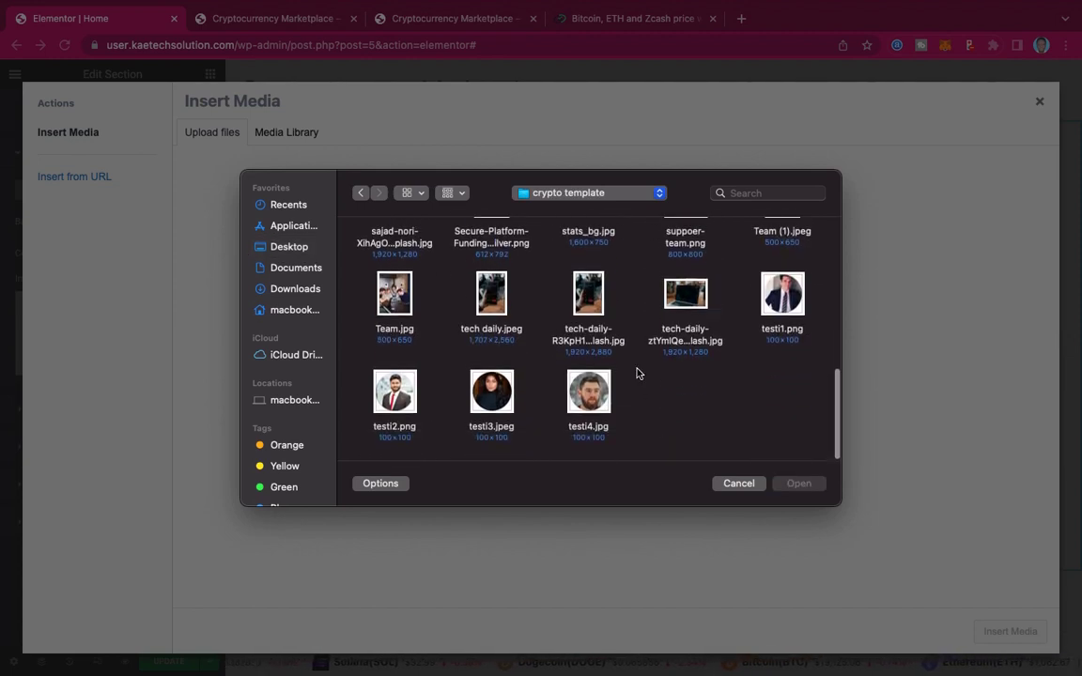
scroll(637, 373, "up", 2)
scroll(637, 373, "down", 2)
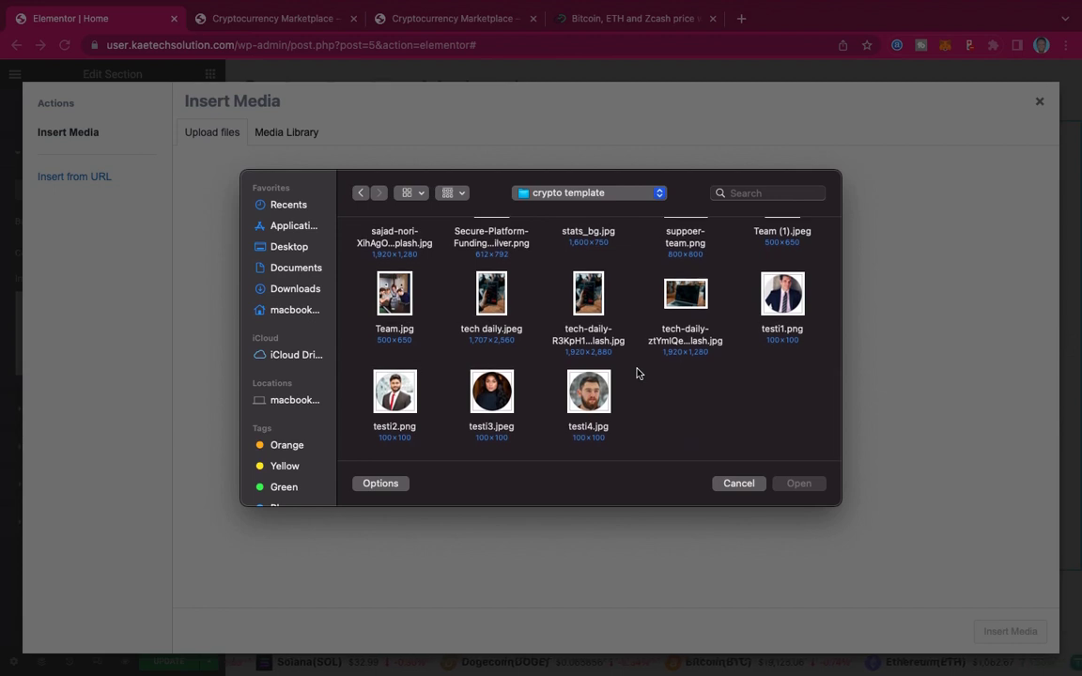
left_click(591, 402)
left_click(491, 391, "super")
left_click(394, 391, "super")
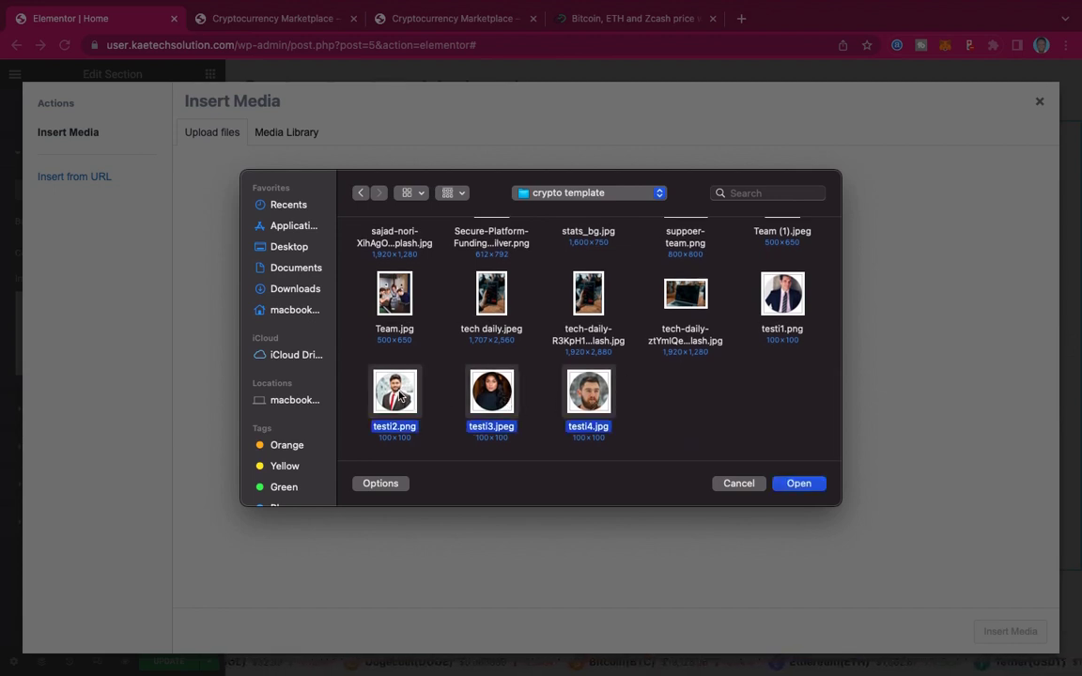
left_click(780, 299, "super")
Step: Add suppoer-team, stats_bg, Secure-Platform, bitcoin-3132574_1280.jpg, bitcoin-accepted, crypto-card, CRYPTO and CRYPTO 2 images
scroll(674, 305, "up", 2)
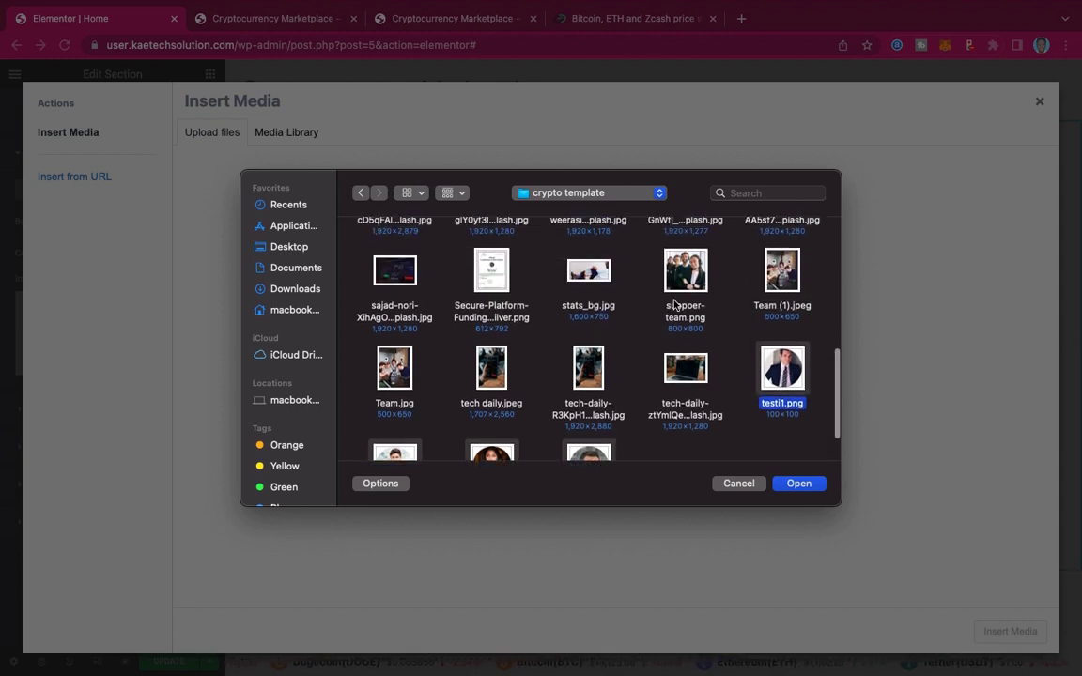
scroll(674, 306, "up", 2)
scroll(674, 305, "up", 2)
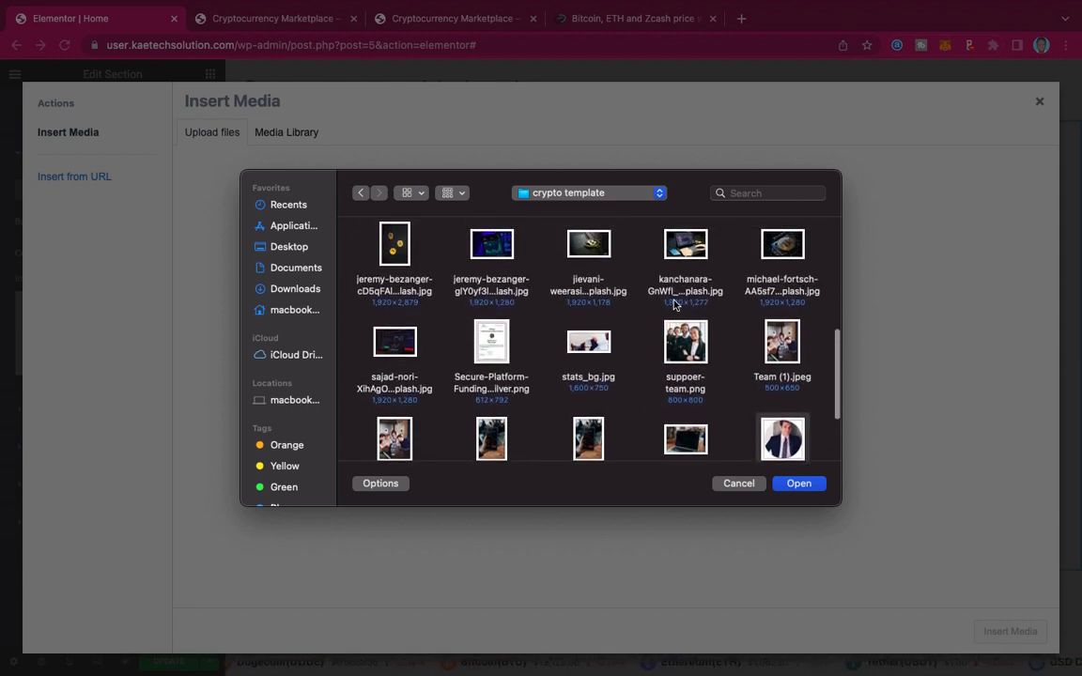
scroll(675, 305, "up", 1)
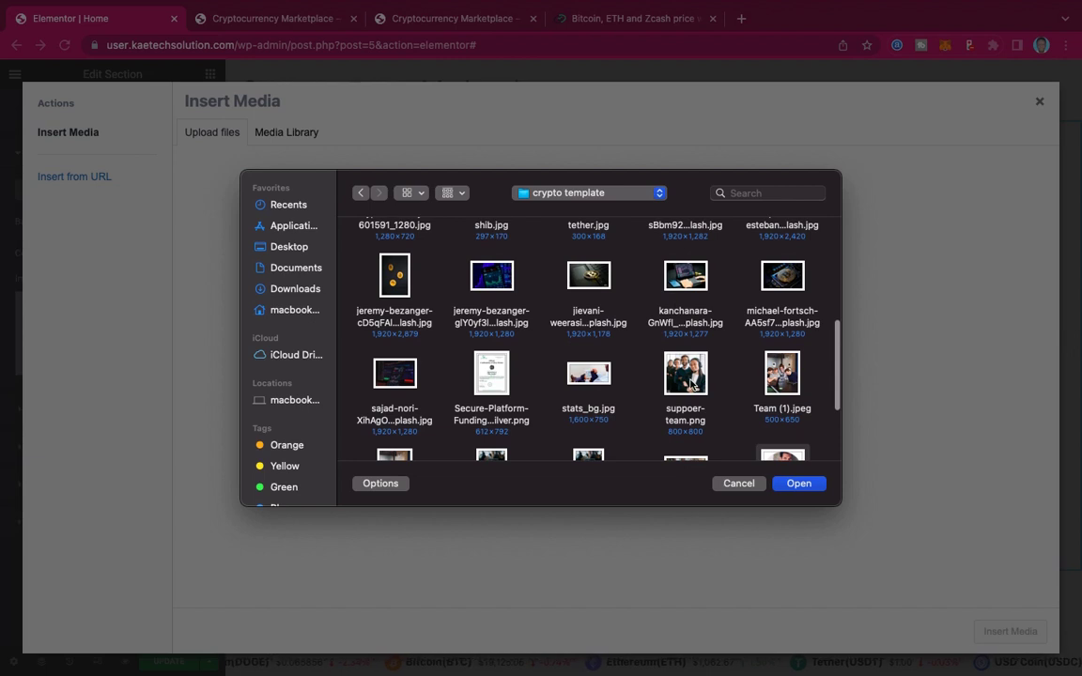
left_click(694, 383)
left_click(577, 375, "super")
left_click(496, 374, "super")
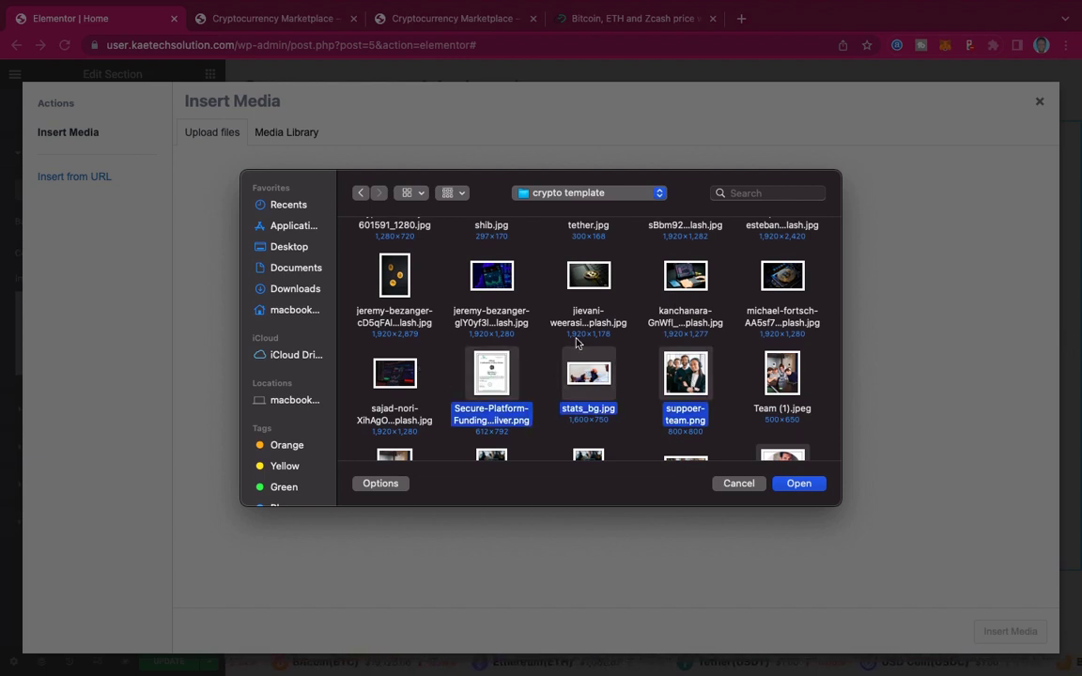
scroll(577, 343, "up", 4)
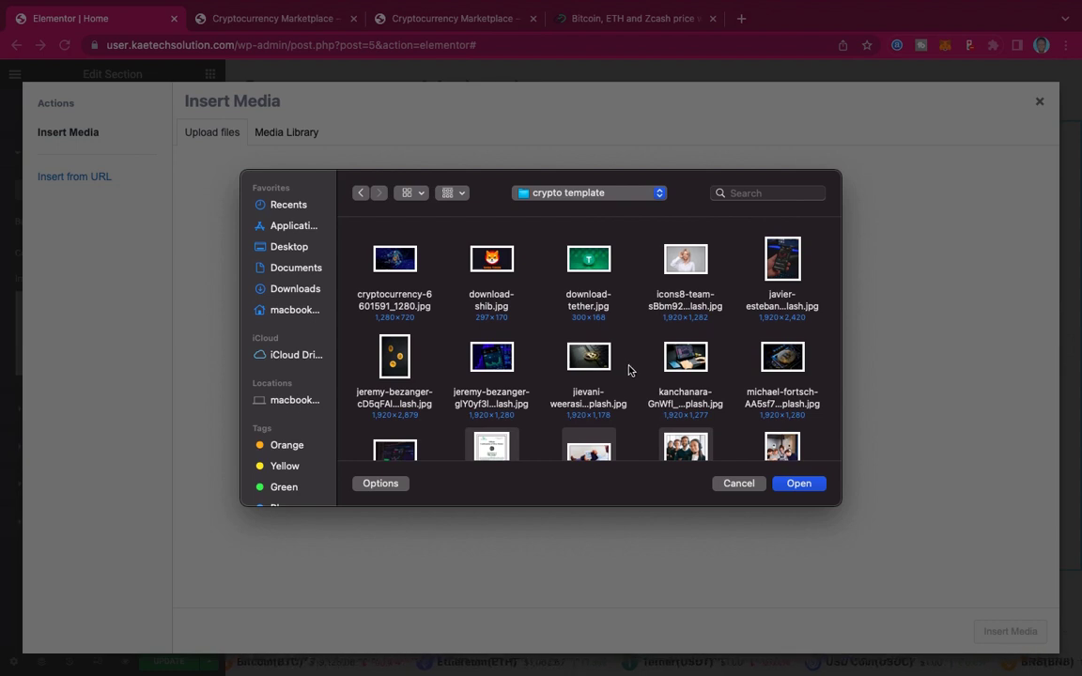
scroll(628, 369, "up", 10)
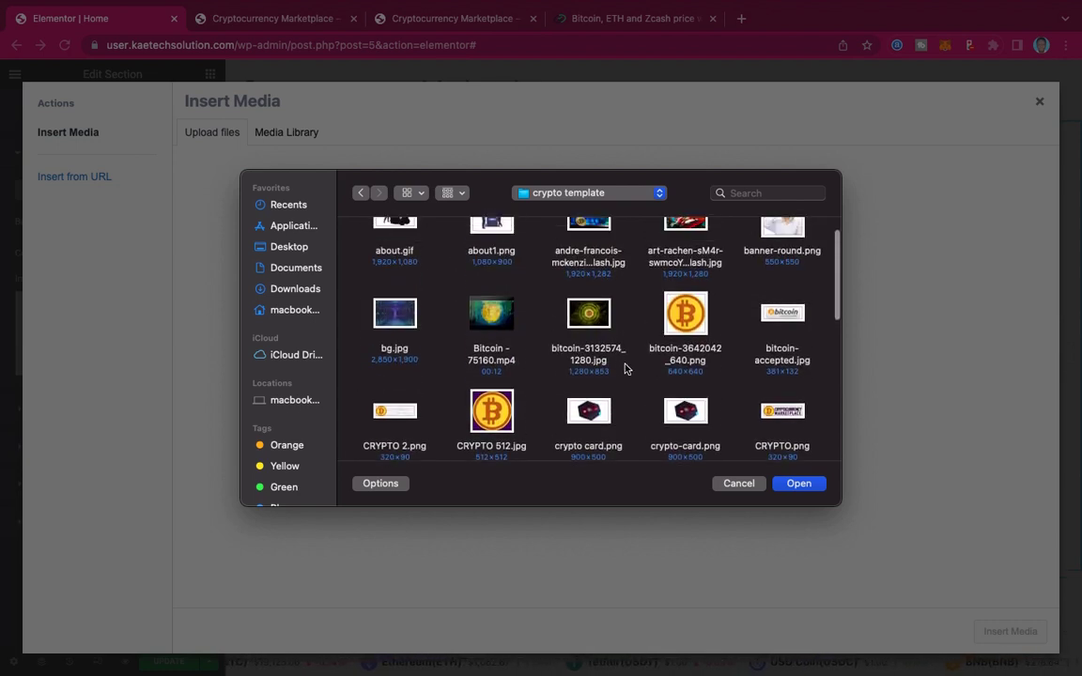
left_click(591, 321)
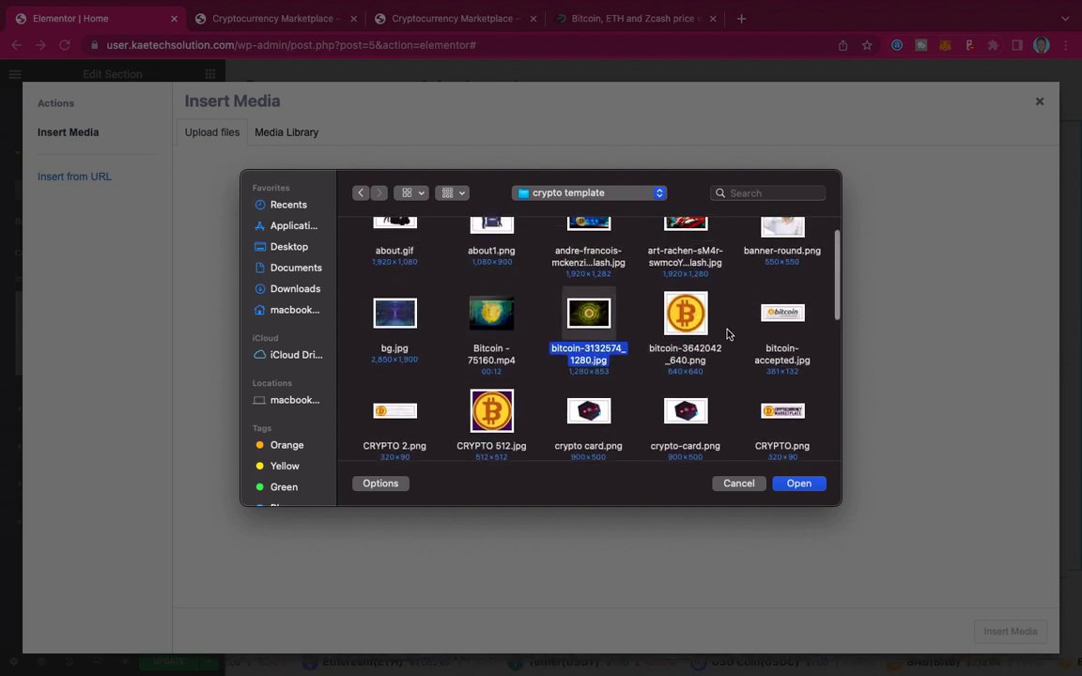
scroll(734, 338, "down", 3)
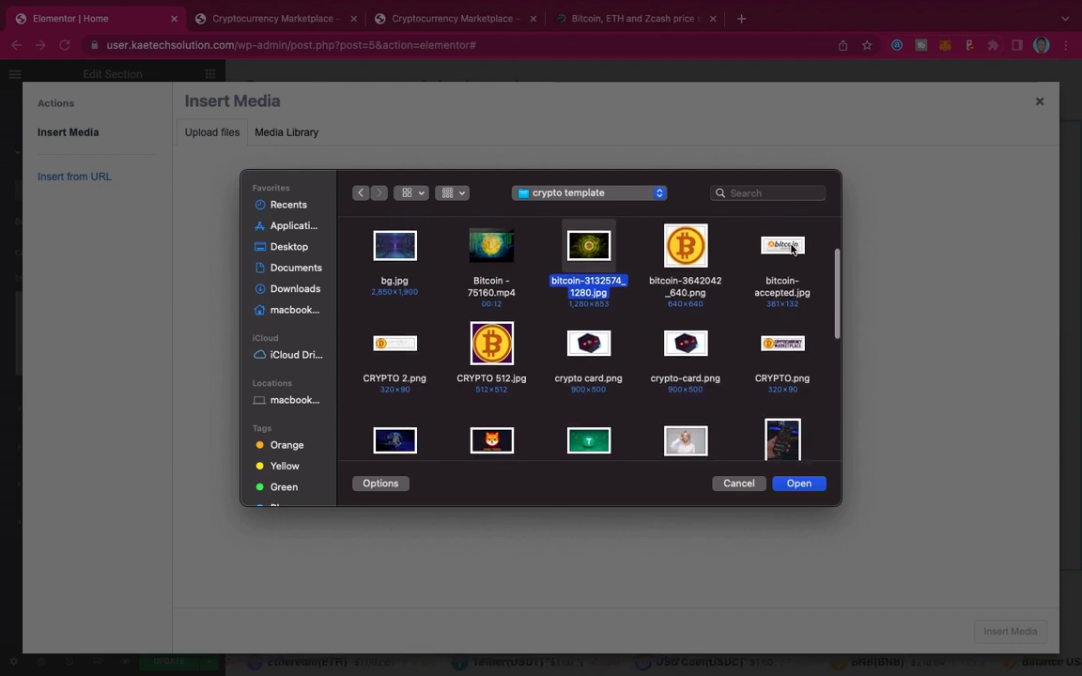
left_click(792, 246, "super")
left_click(694, 345, "super")
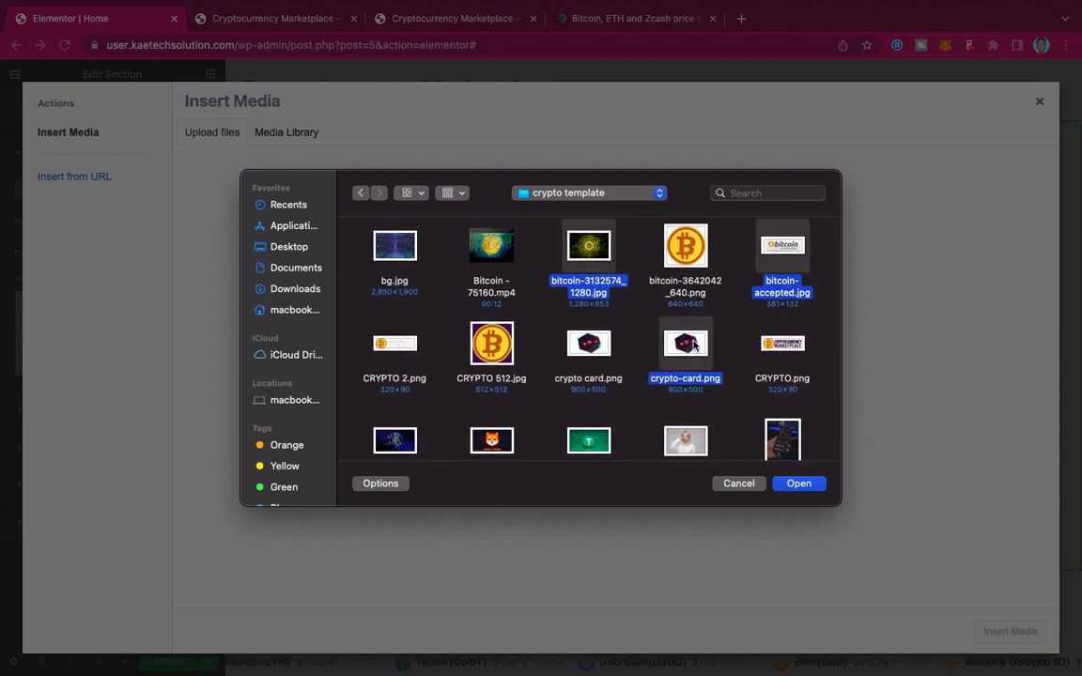
left_click(788, 345, "super")
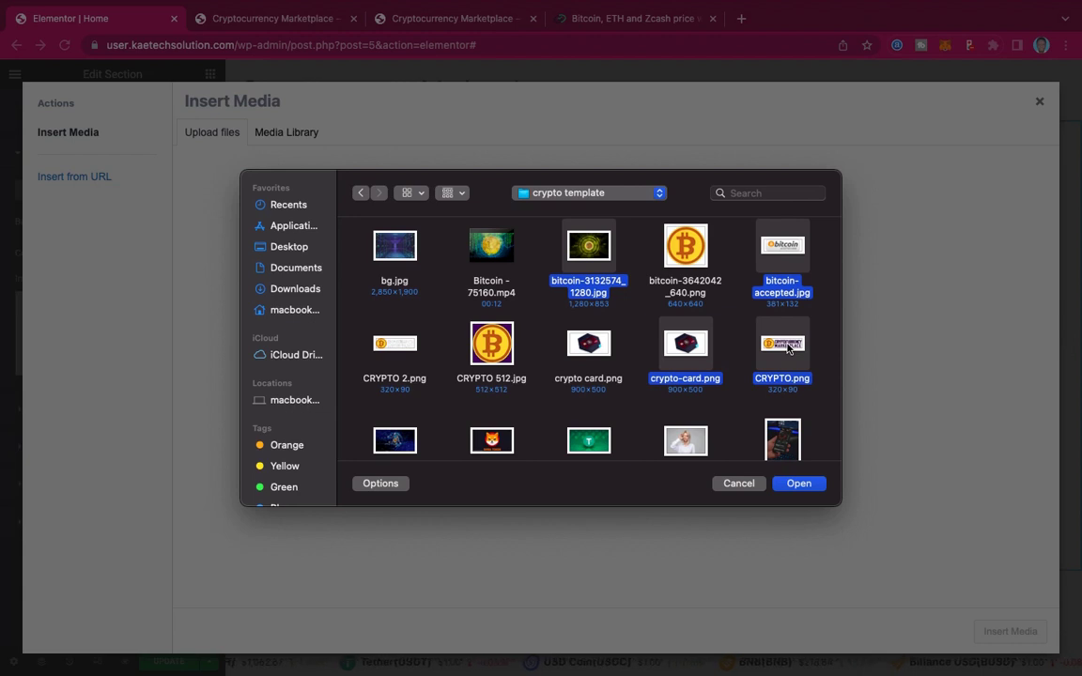
left_click(414, 364, "super")
Step: Add CRYPTO 512.png, banner-round.png, about1.png and about.gif to the selection
scroll(623, 345, "down", 3)
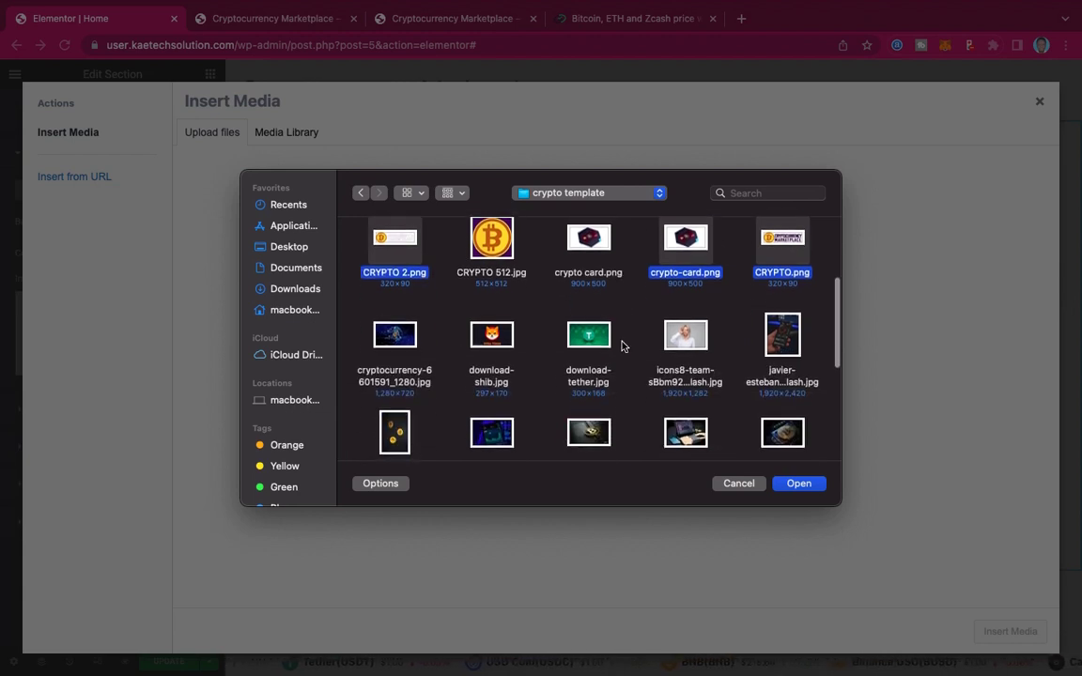
scroll(621, 346, "up", 3)
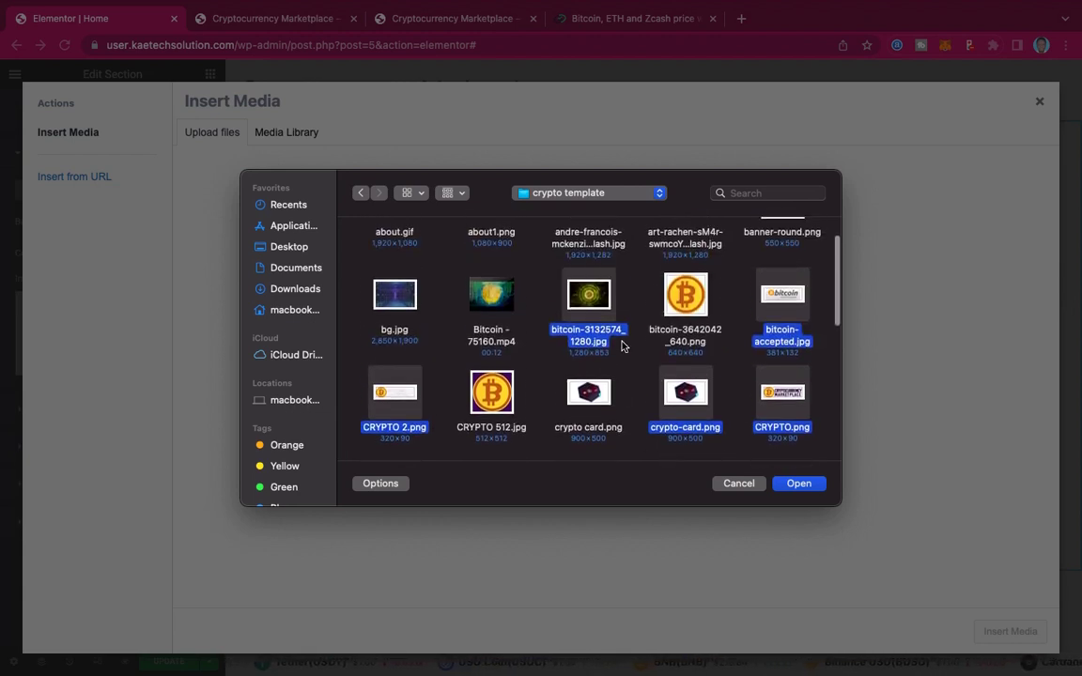
left_click(502, 393, "super")
scroll(567, 305, "up", 3)
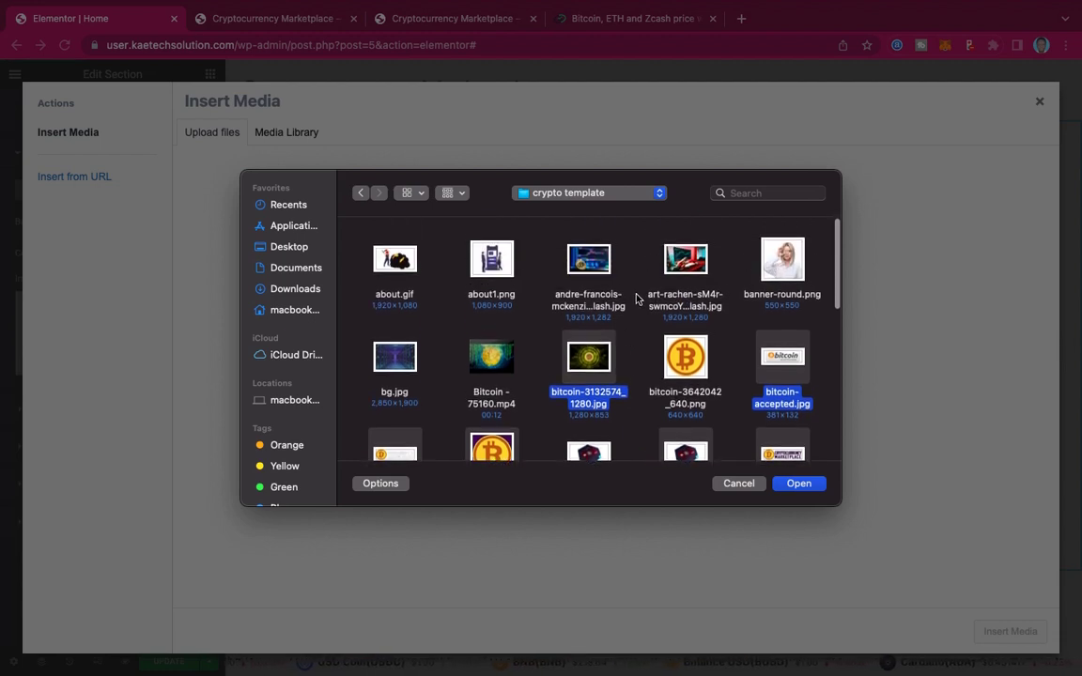
left_click(782, 271, "super")
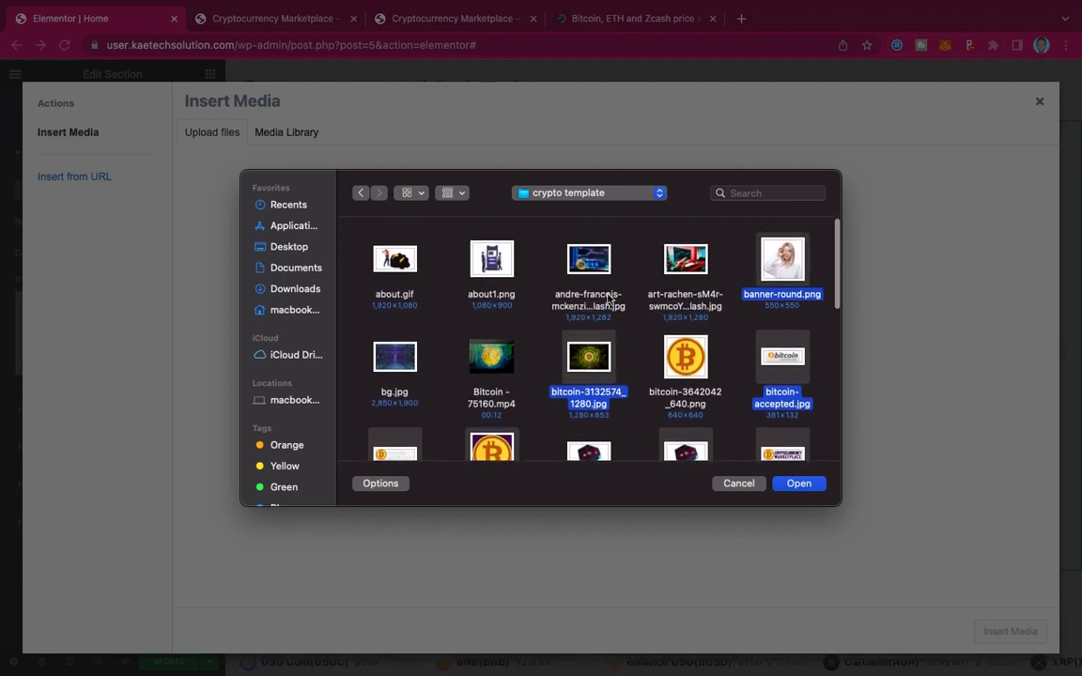
left_click(490, 254, "super")
left_click(416, 259, "super")
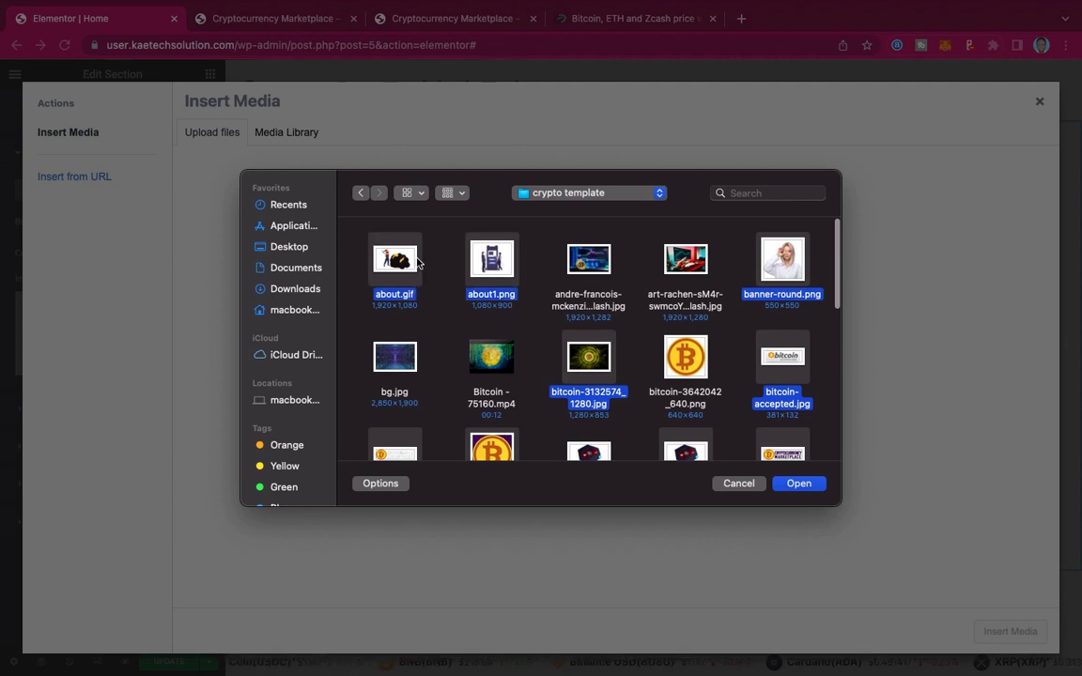
Step: Add bg.jpg and testi2–4, upload the selected files to the Media Library, and close the picker
scroll(376, 310, "down", 1)
left_click(368, 320, "super")
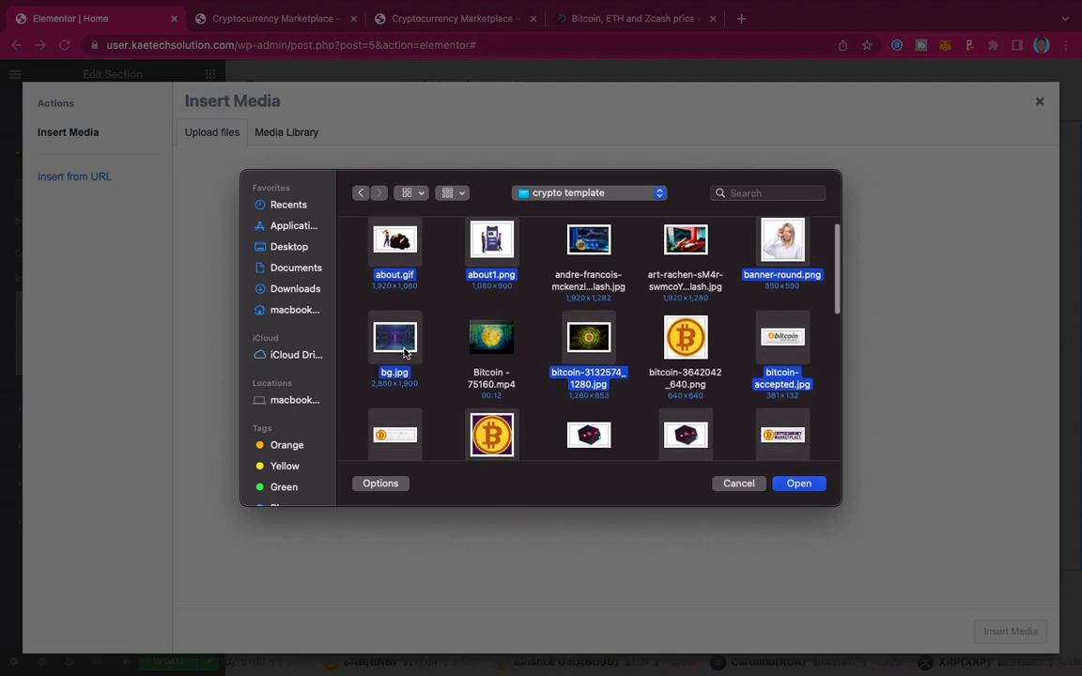
scroll(574, 372, "down", 5)
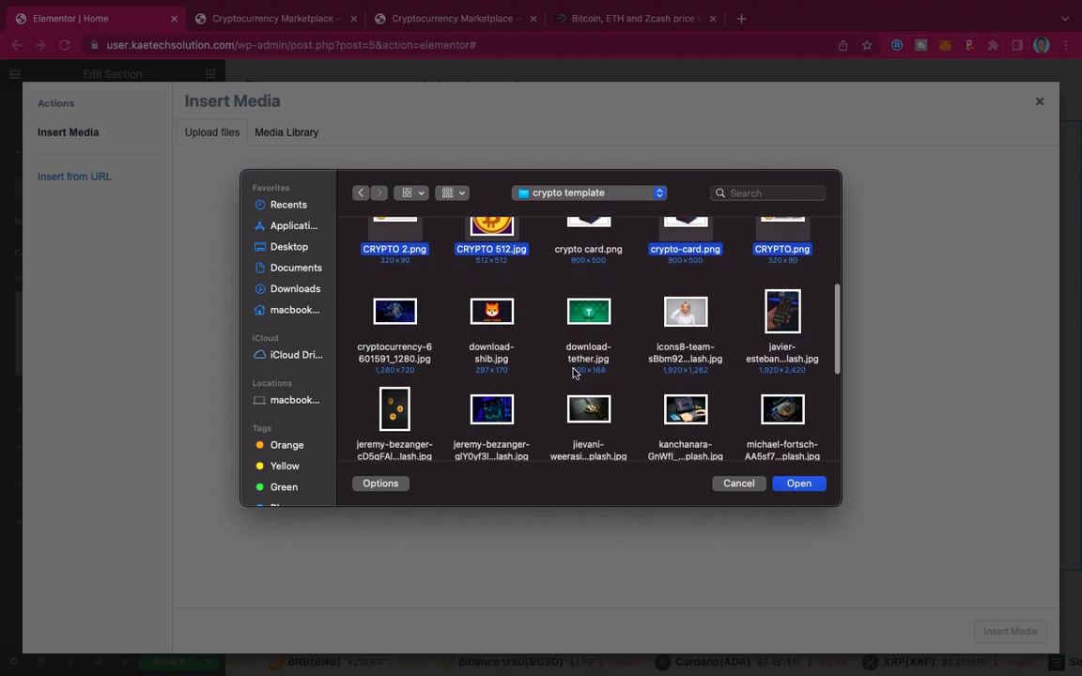
scroll(574, 372, "down", 4)
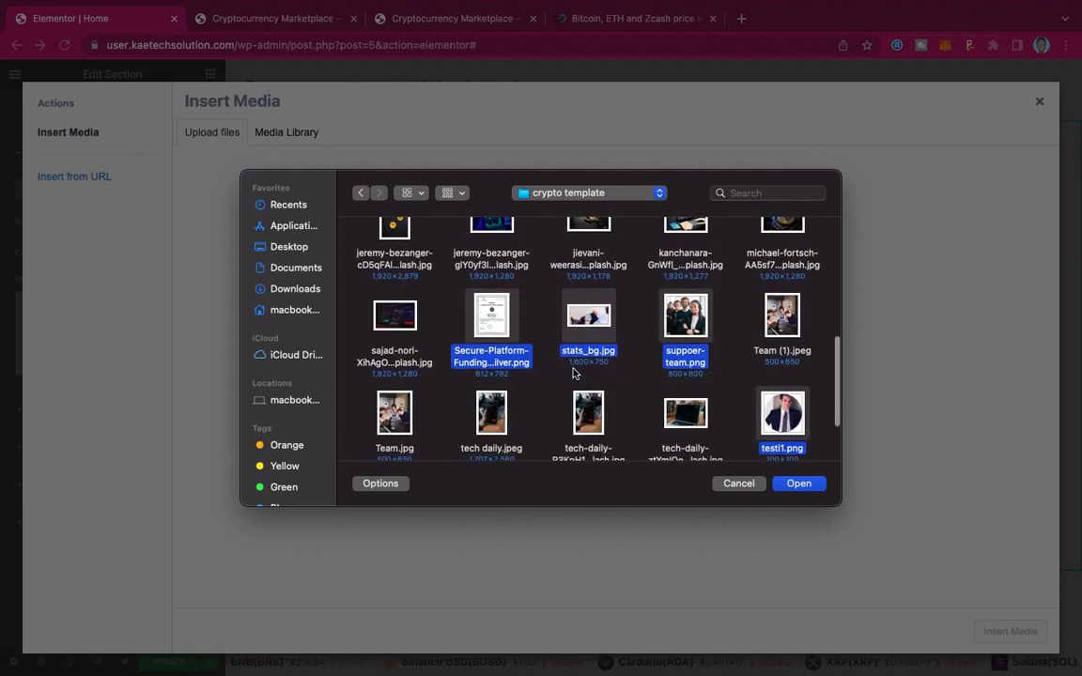
scroll(507, 344, "down", 1)
left_click(395, 390, "super")
left_click(491, 389, "super")
left_click(588, 390, "super")
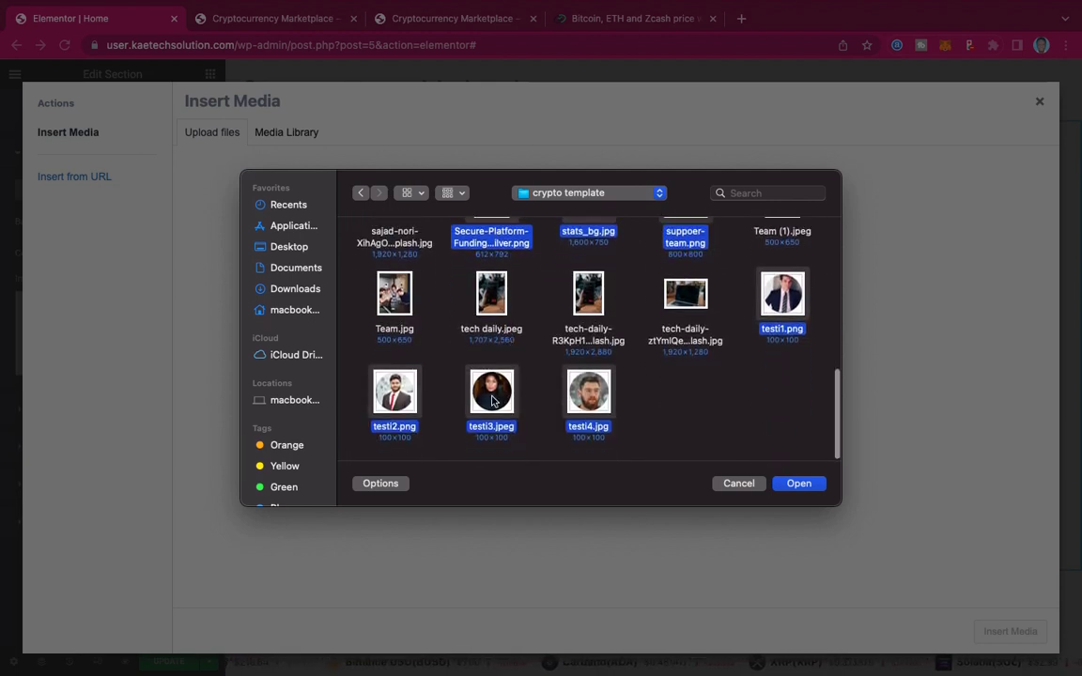
left_click_drag(783, 294, 892, 337)
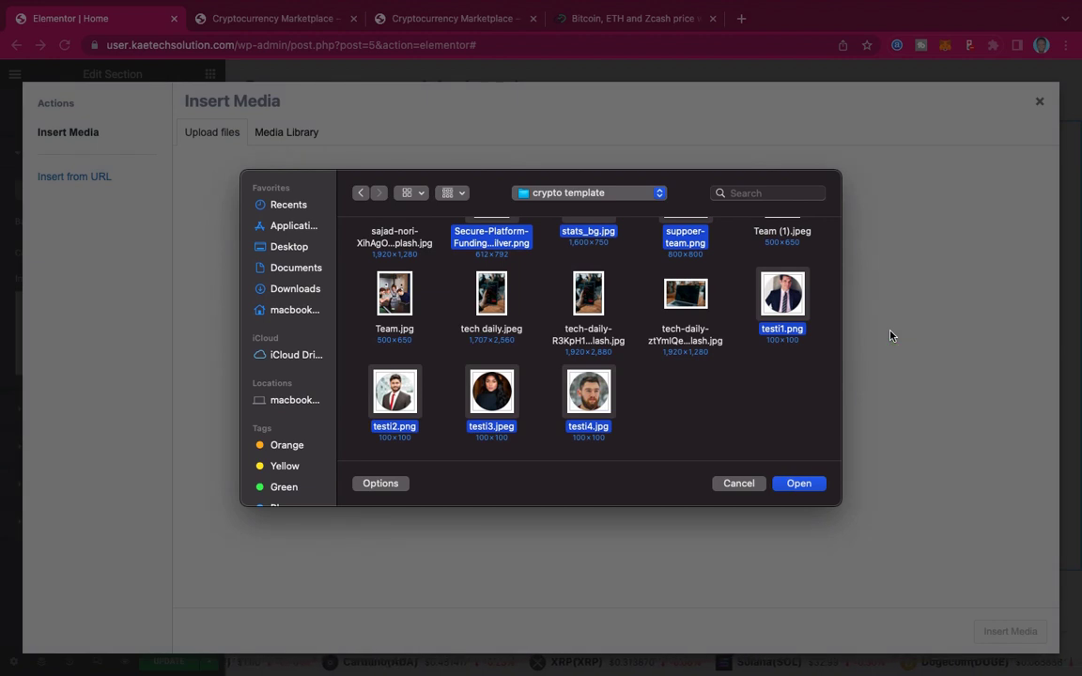
left_click(740, 484)
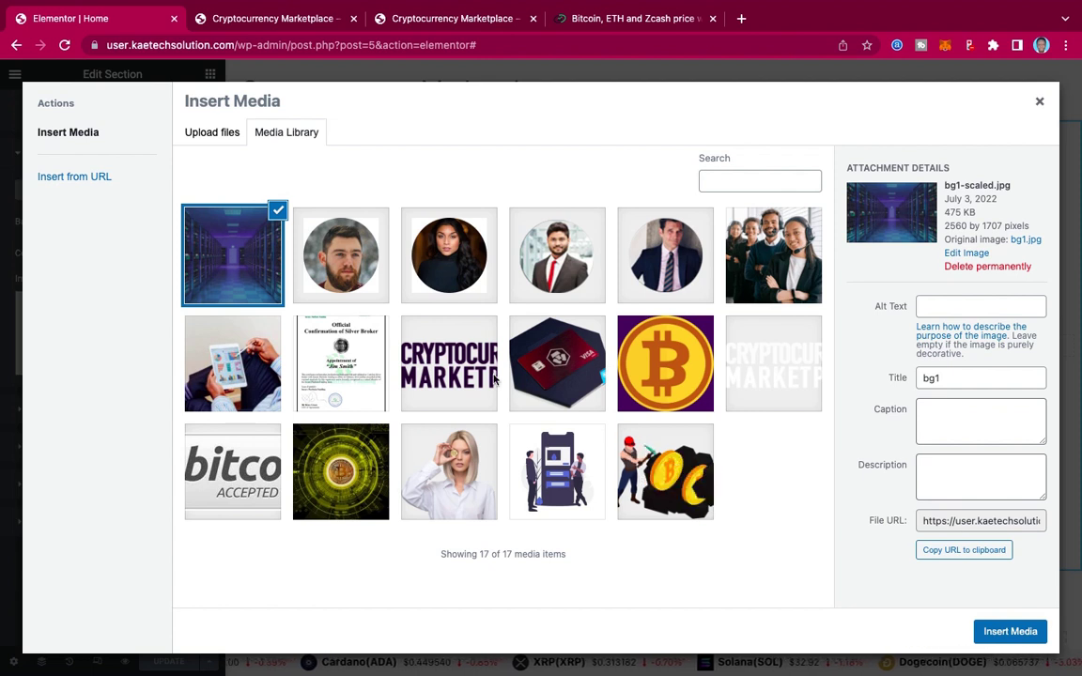
Step: Pick bitcoin-3132574_1280.jpg in the Media Library and insert it as the section background
left_click(326, 459)
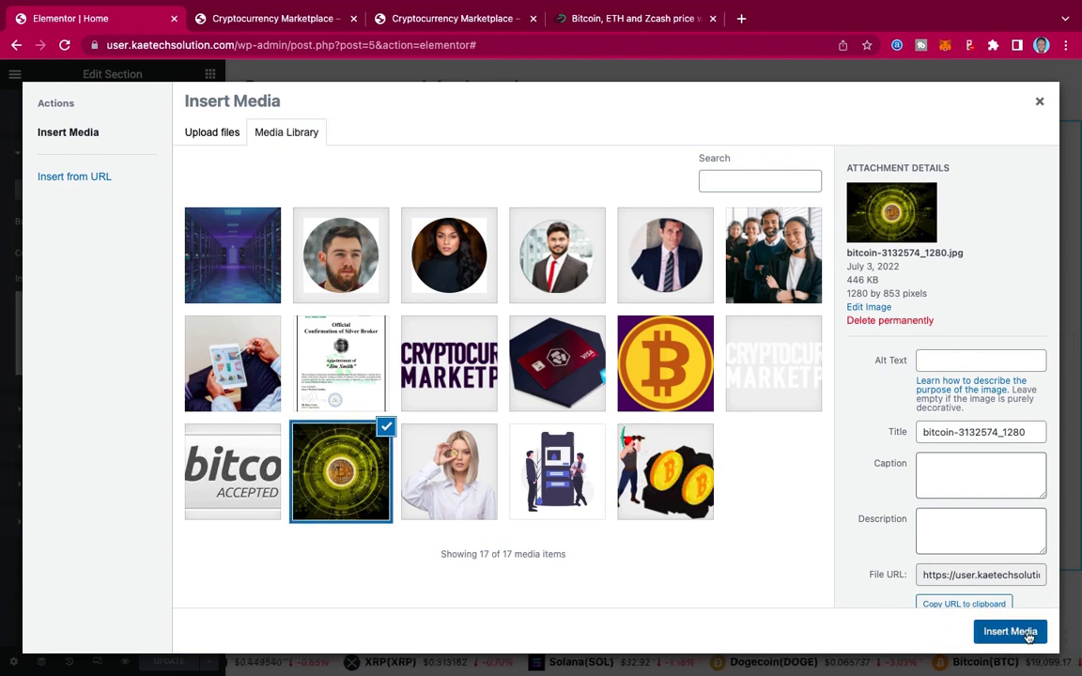
key("Escape")
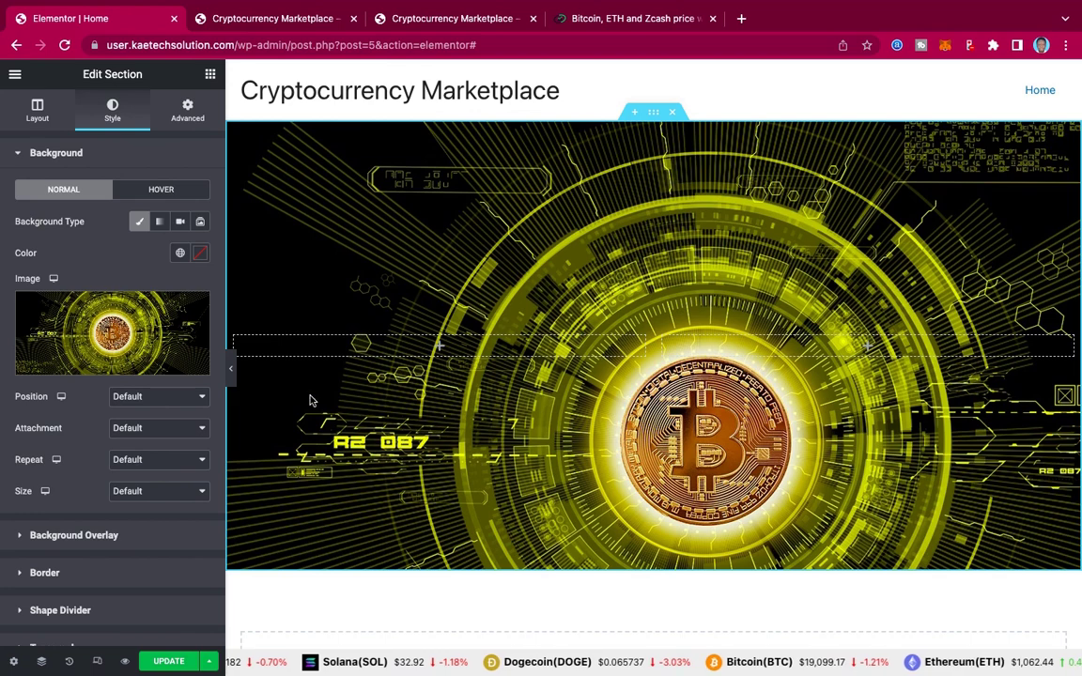
Step: Set the background to Center Center position, No-repeat and Cover size
left_click(162, 398)
key("Escape")
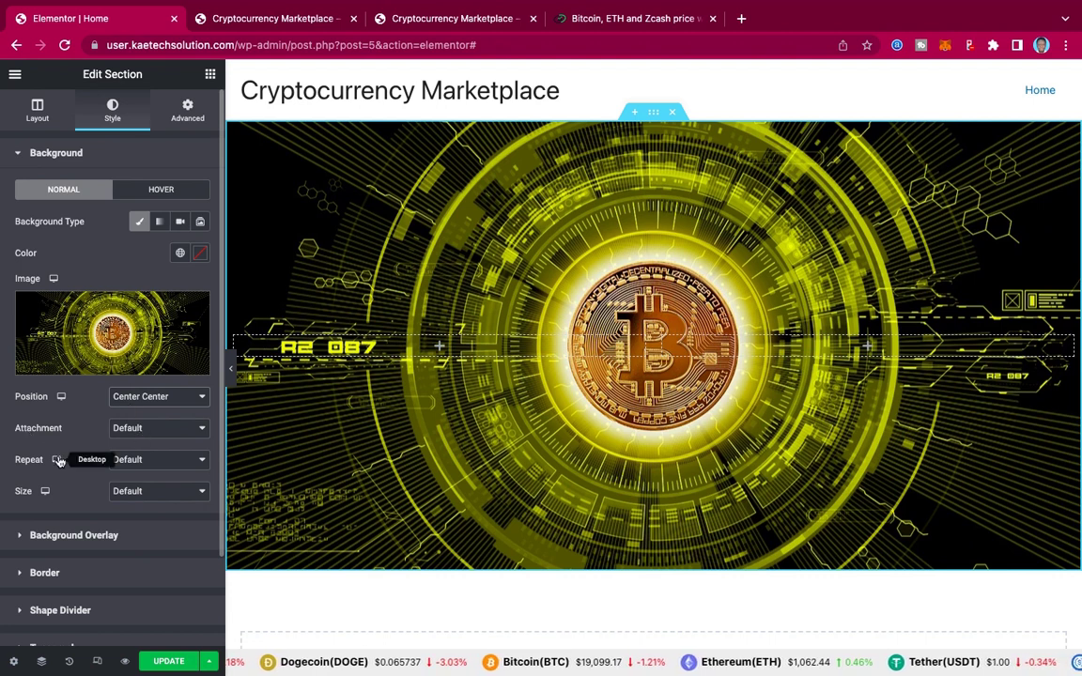
left_click(145, 459)
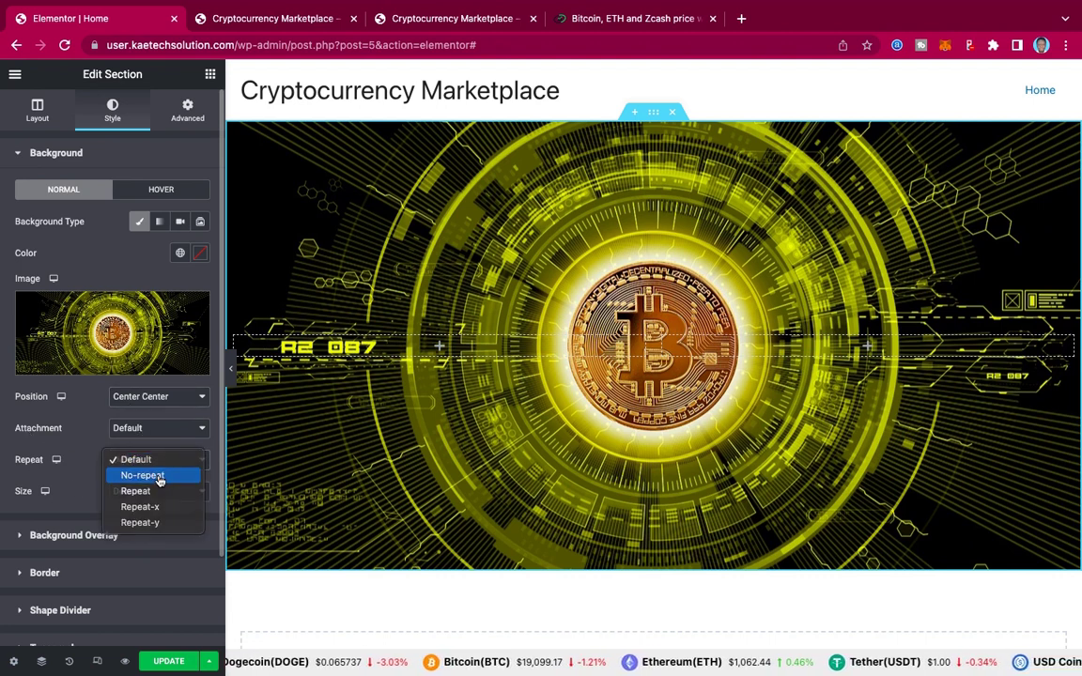
left_click(157, 475)
left_click(154, 498)
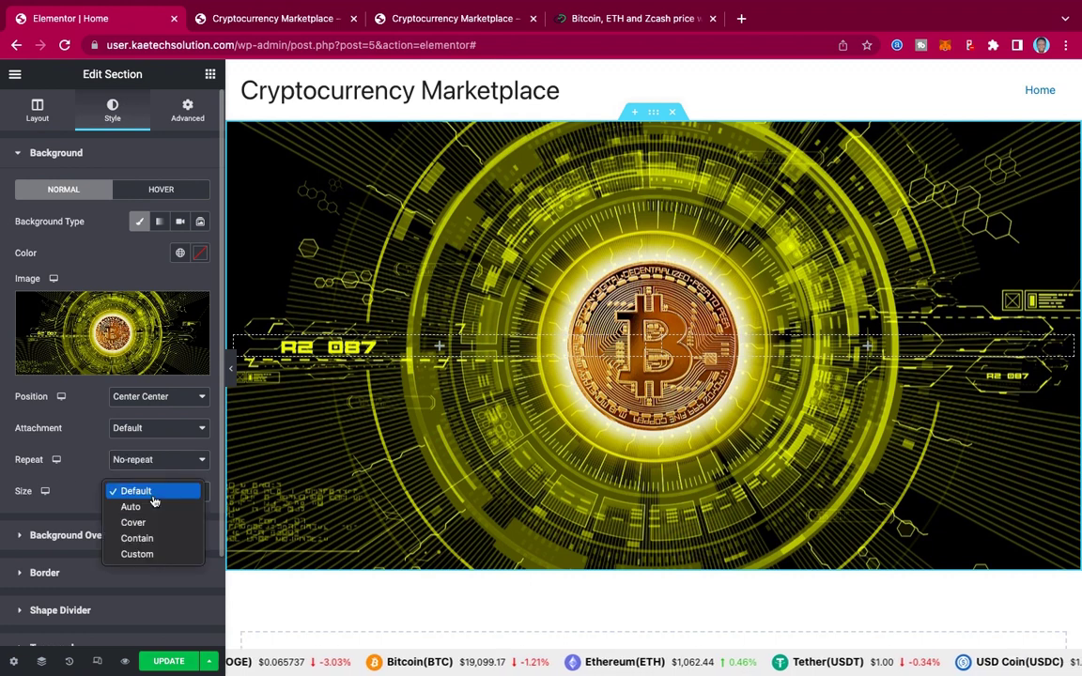
left_click(147, 526)
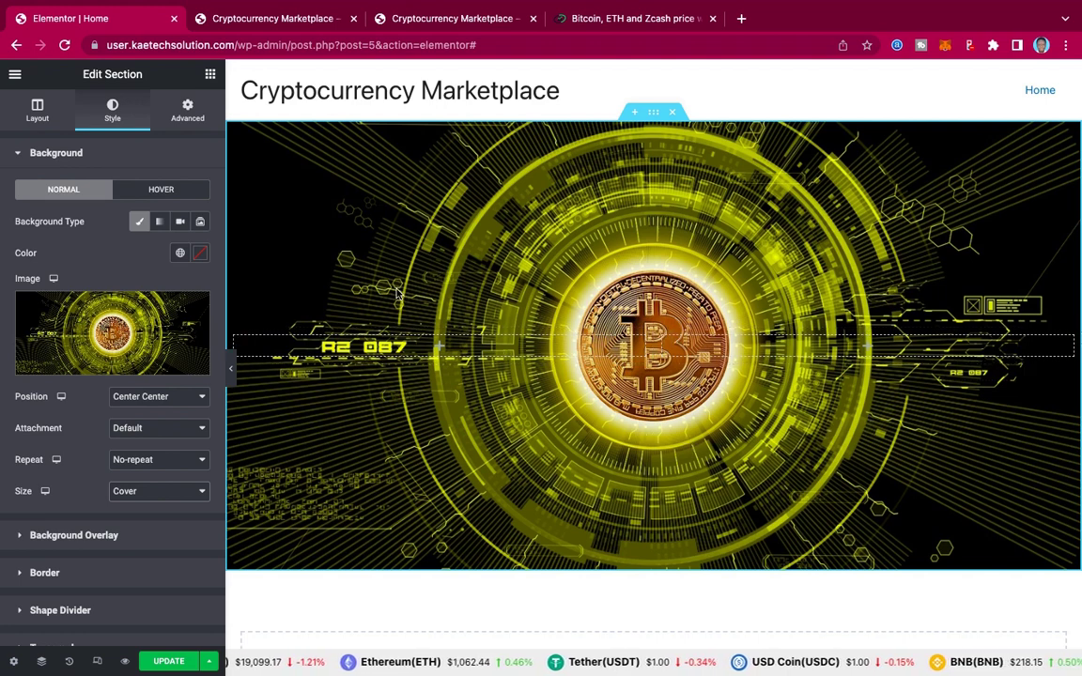
Step: Compare with the live site's hero section, then return to the editor
left_click(463, 19)
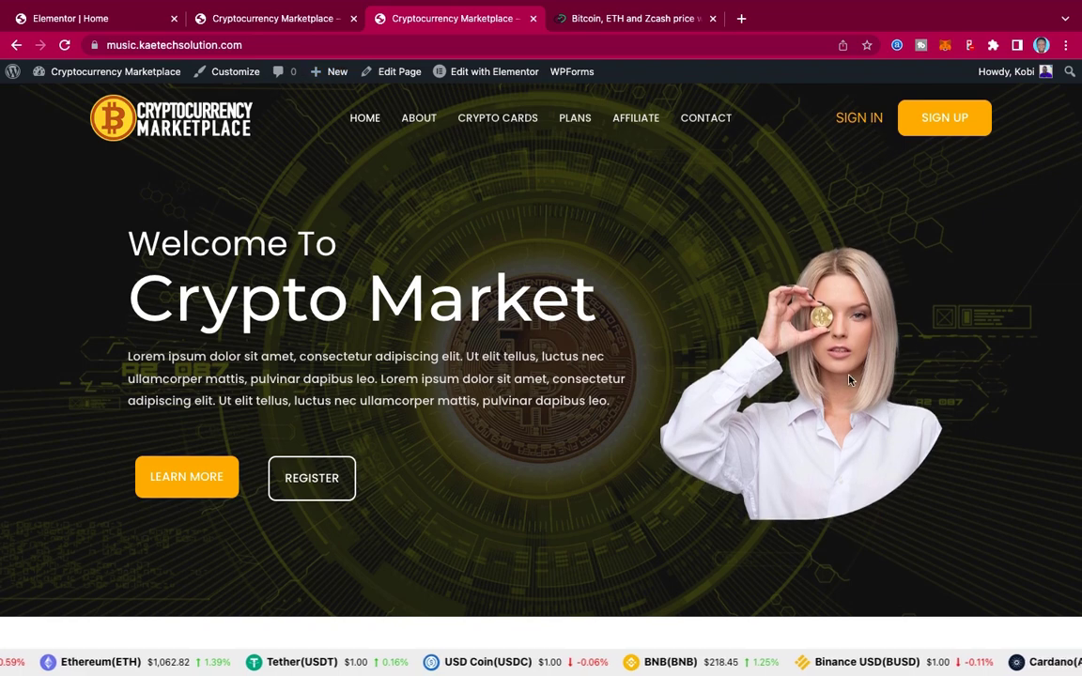
left_click(80, 25)
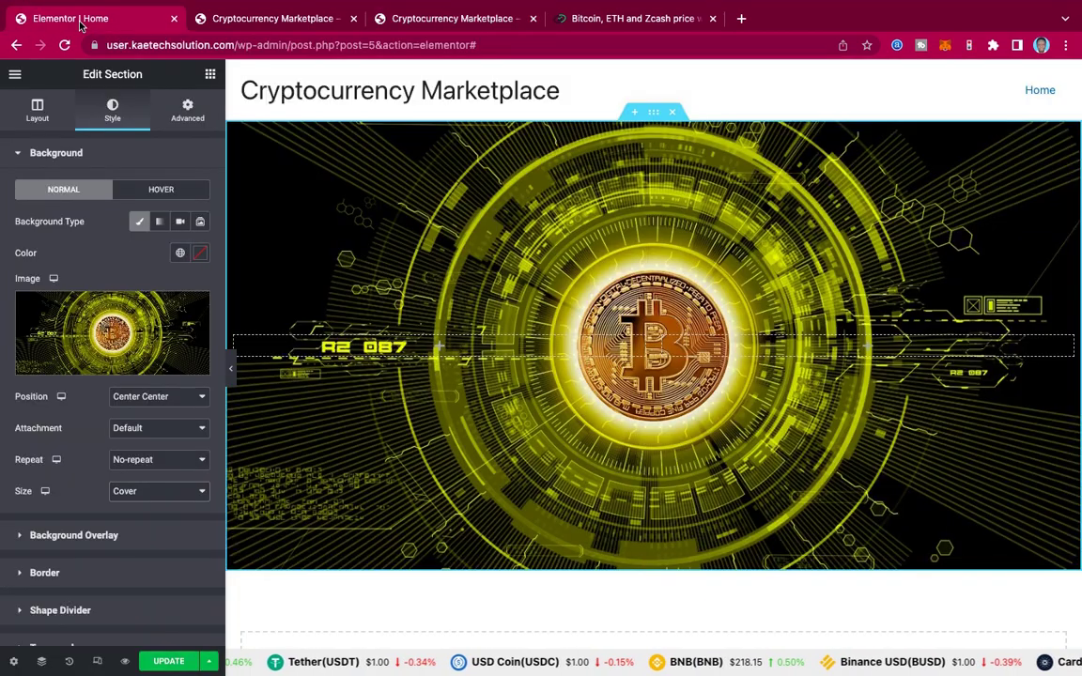
scroll(122, 431, "down", 2)
scroll(123, 431, "down", 1)
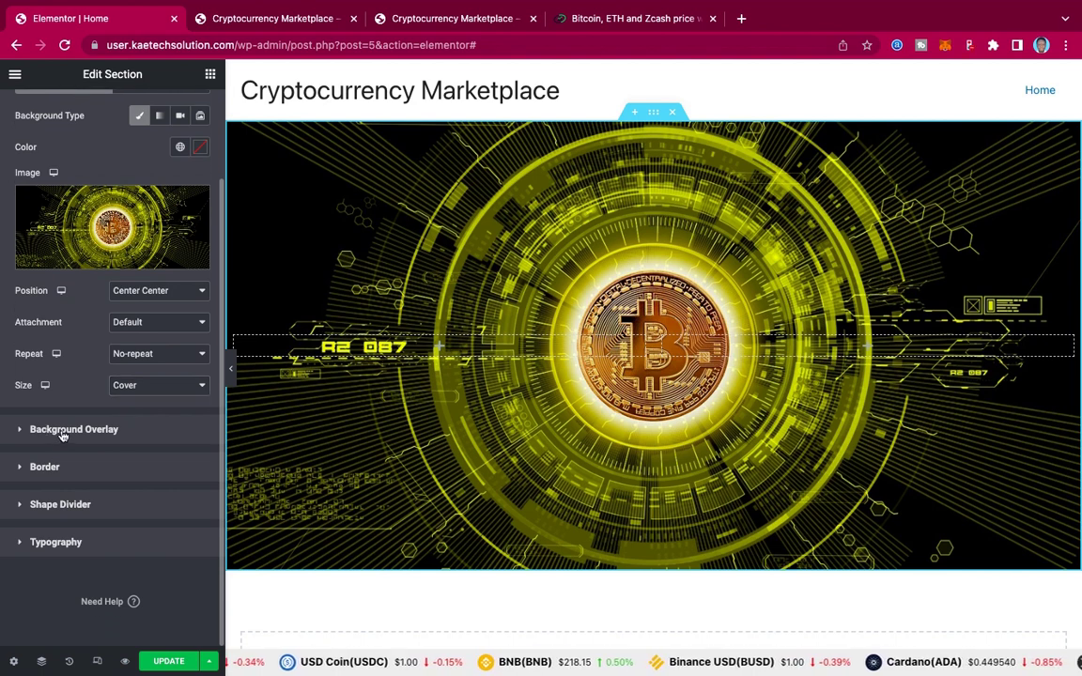
Step: Add a Classic #000000 background overlay at 0.6 opacity, then show the widget panel
left_click(62, 432)
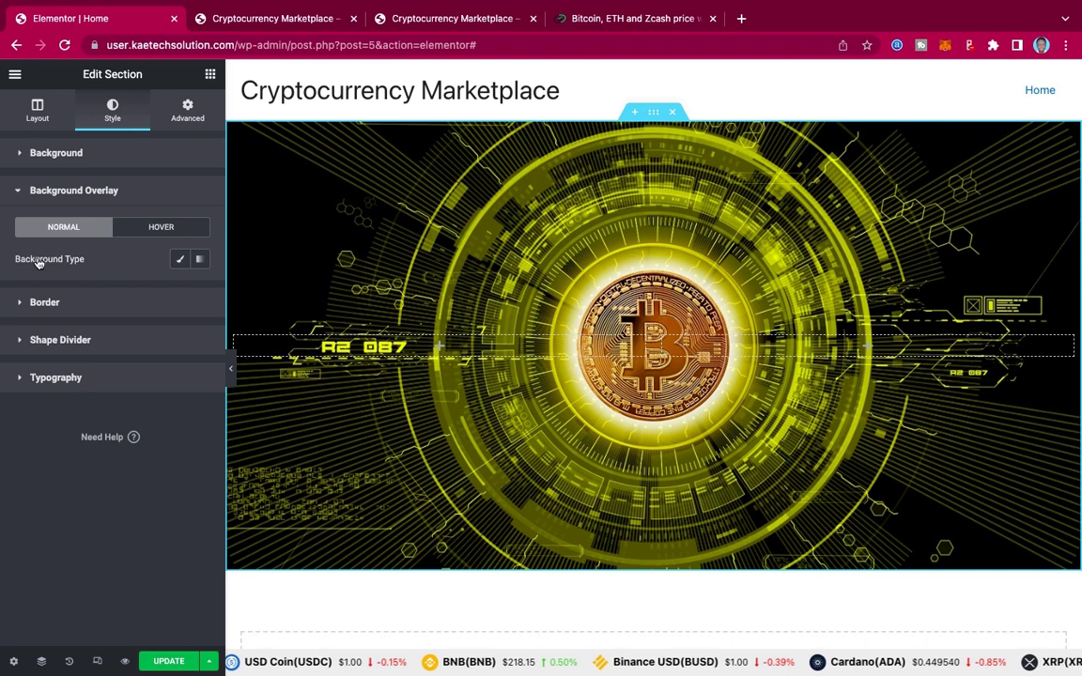
left_click(181, 262)
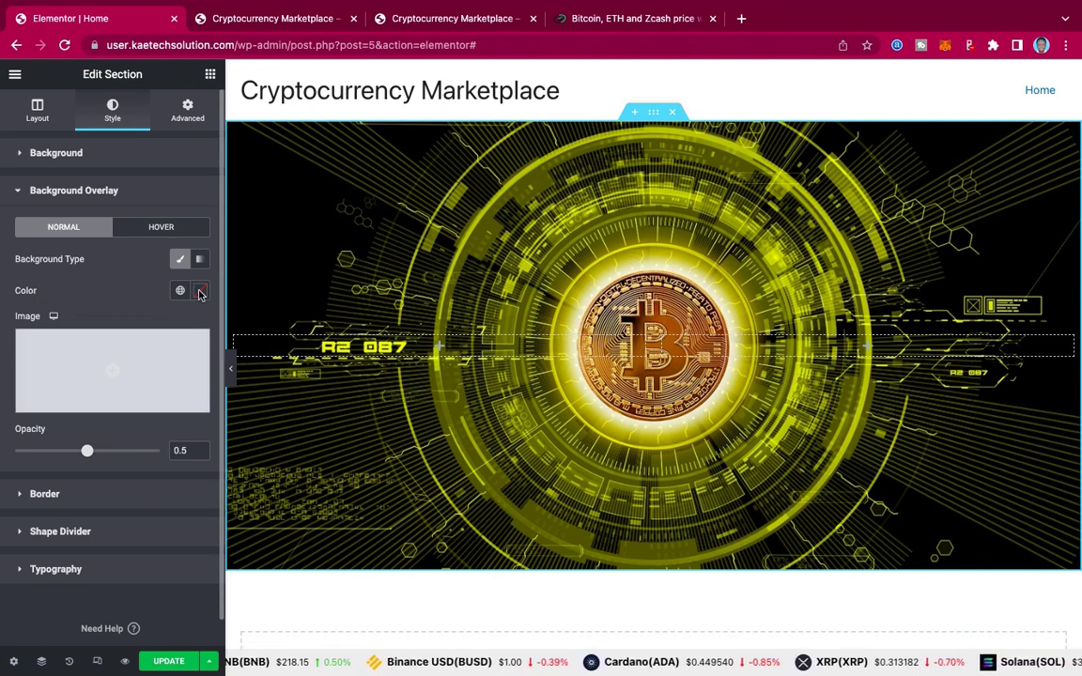
left_click(199, 293)
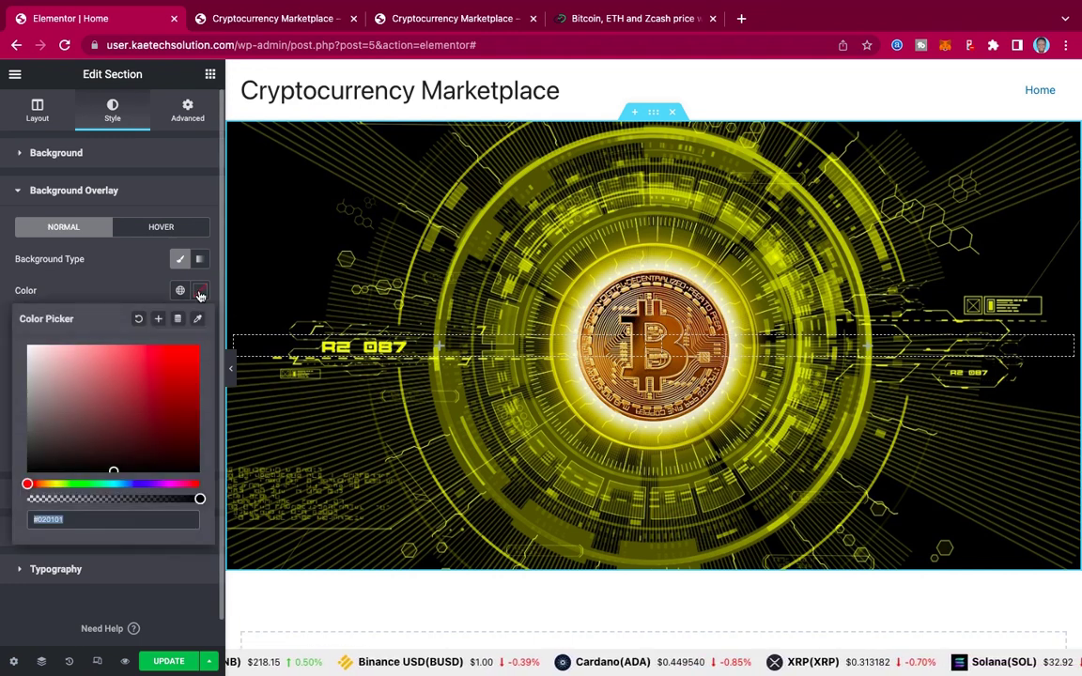
left_click(112, 470)
left_click(110, 475)
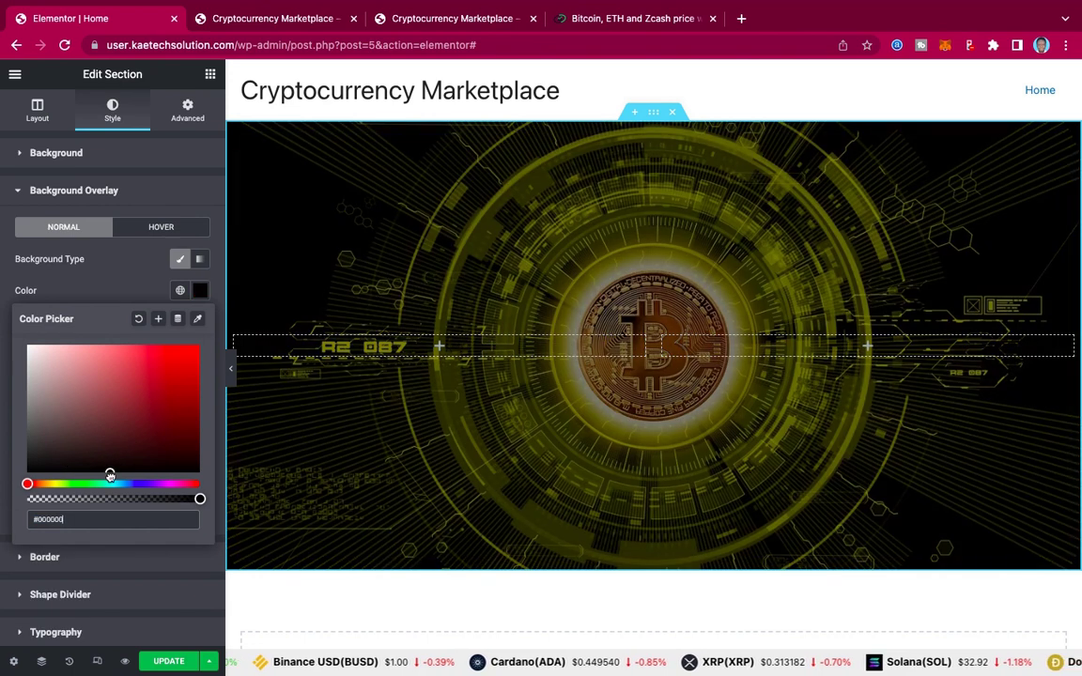
left_click(123, 289)
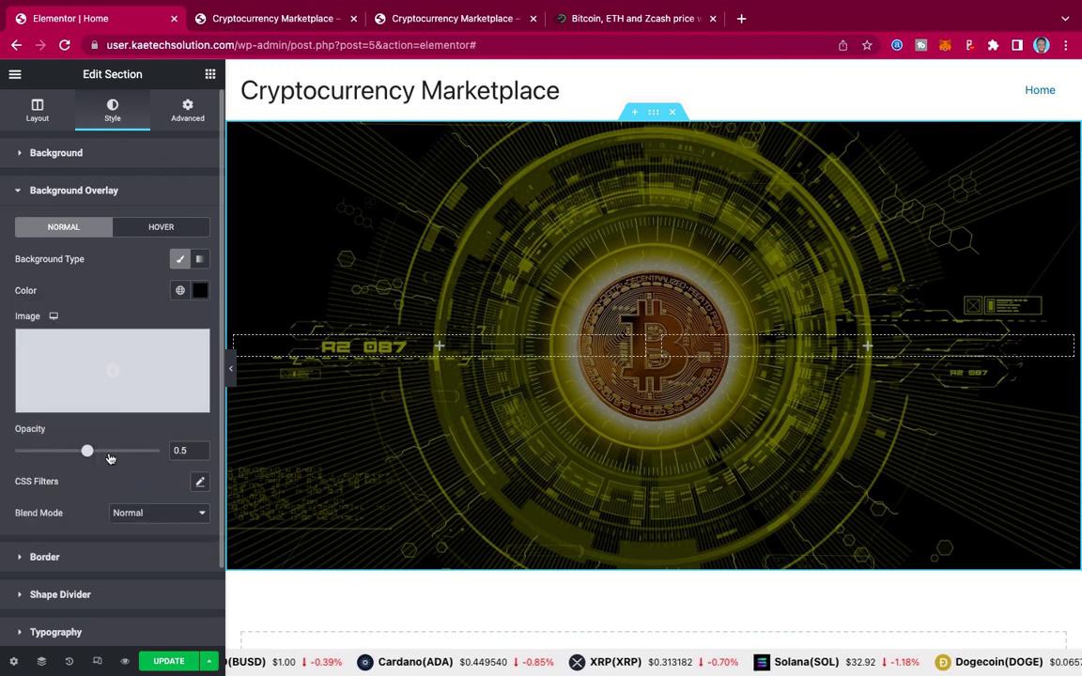
left_click_drag(86, 452, 101, 452)
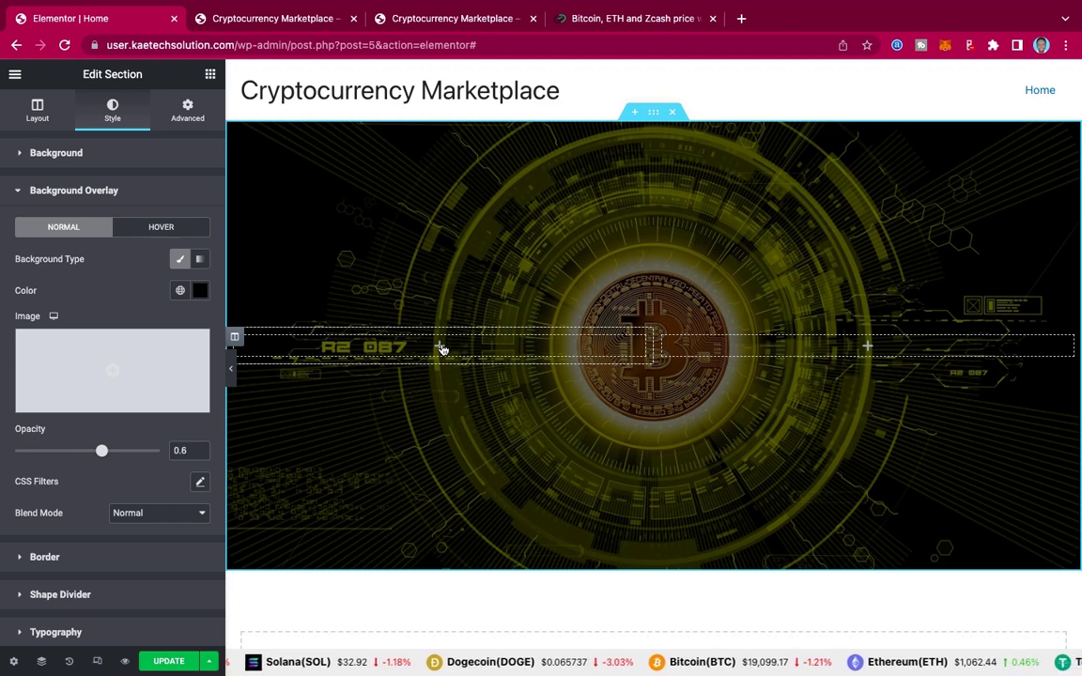
left_click(441, 348)
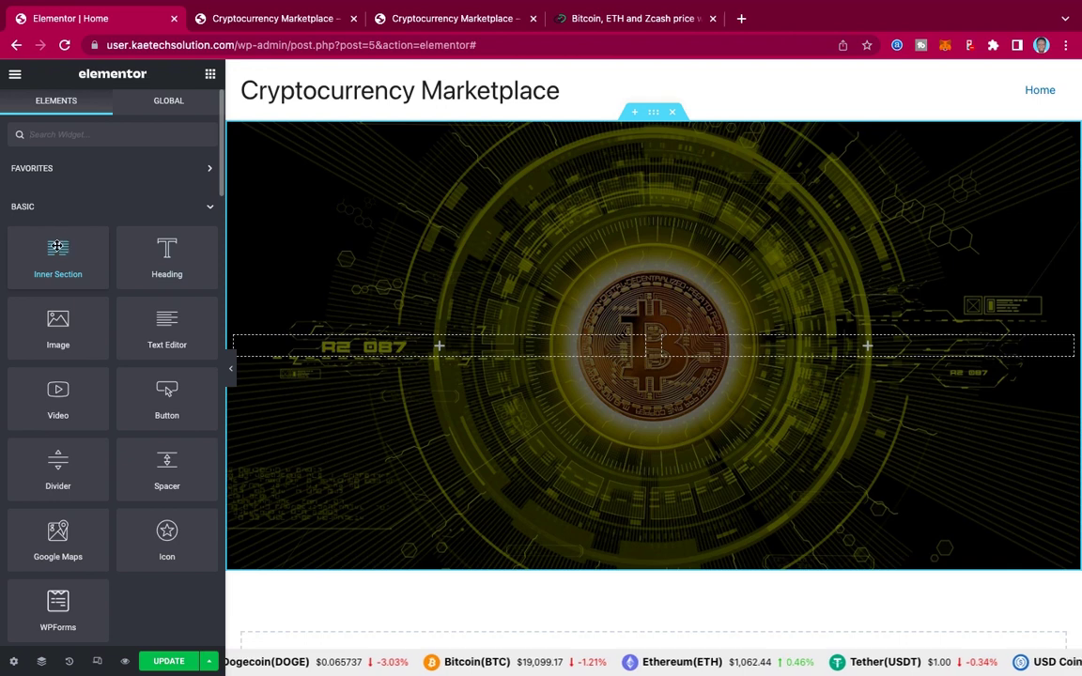
Step: Drop a two-column Inner Section into the hero column and a Heading widget into its left column
left_click_drag(58, 247, 443, 348)
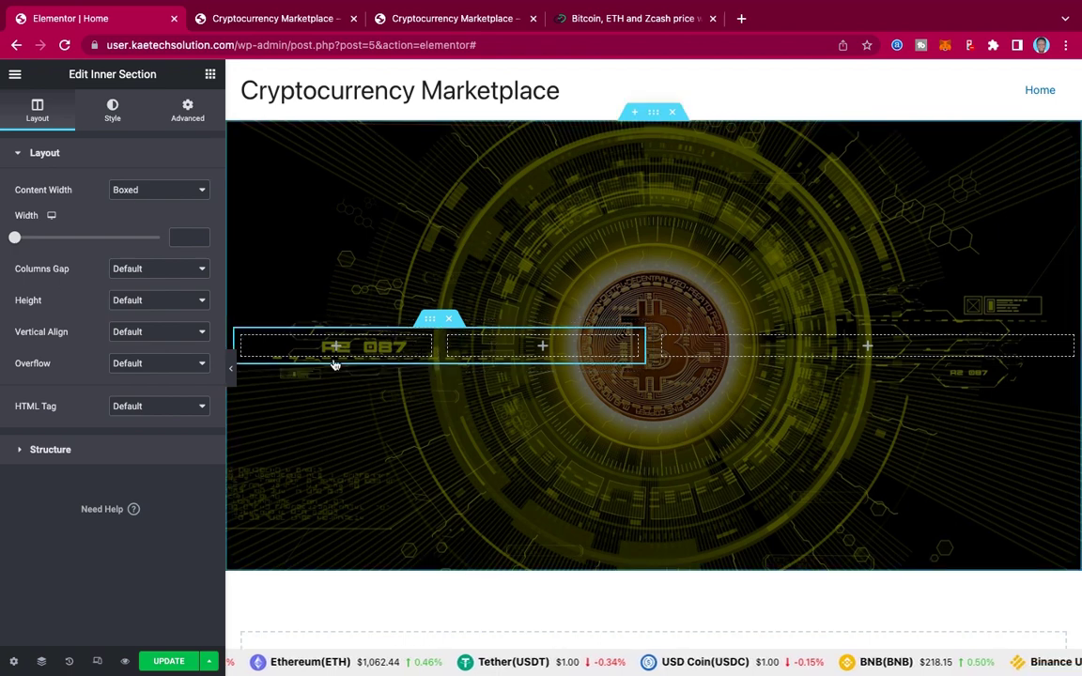
left_click(210, 76)
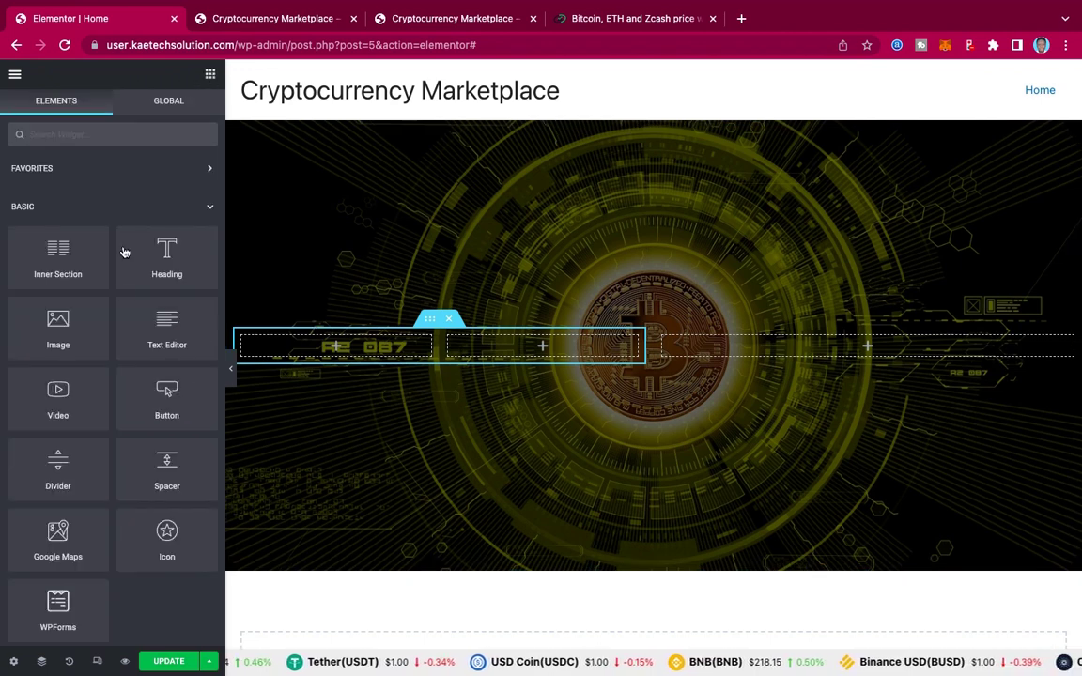
left_click_drag(165, 251, 424, 319)
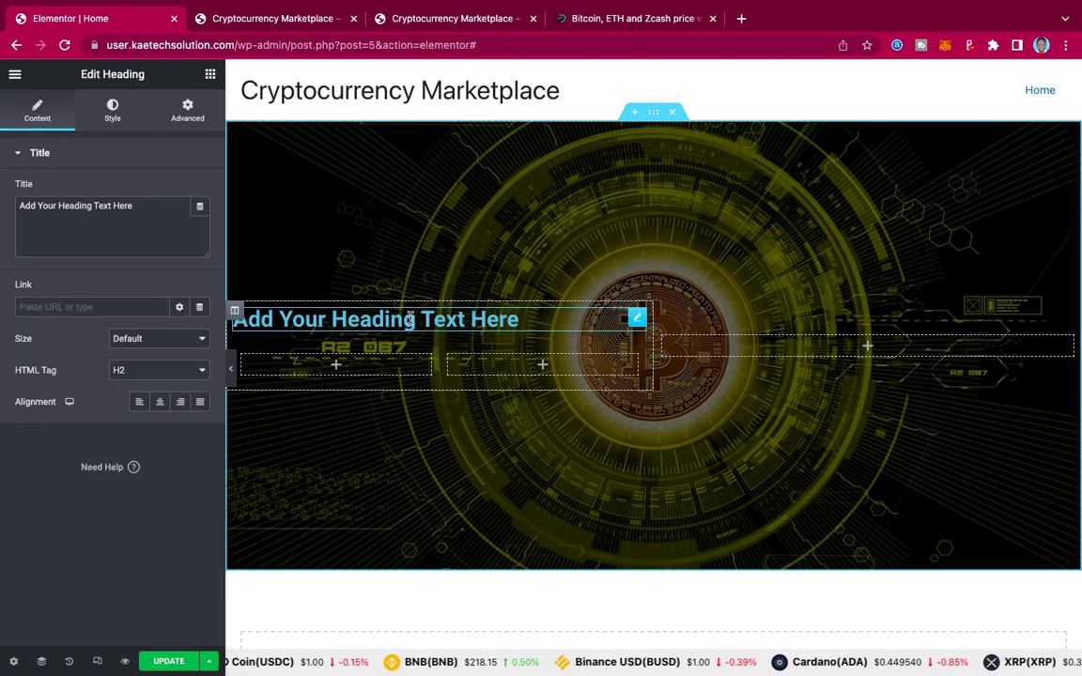
Step: Check the live site's first heading line and retitle the heading 'Welcome To'
left_click(472, 19)
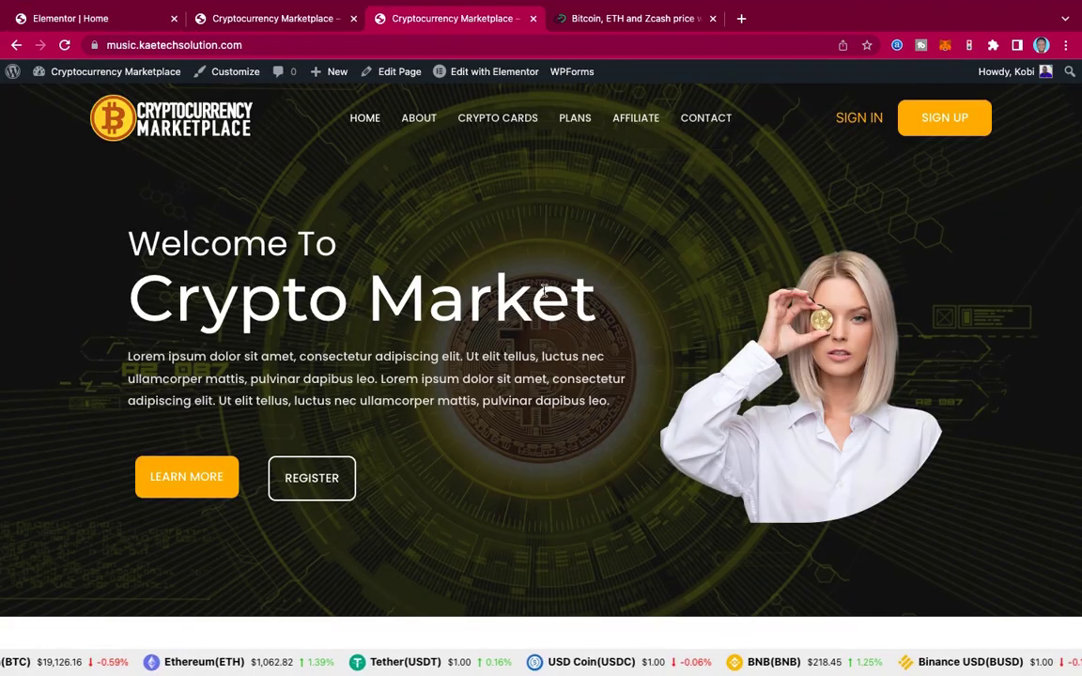
triple_click(386, 248)
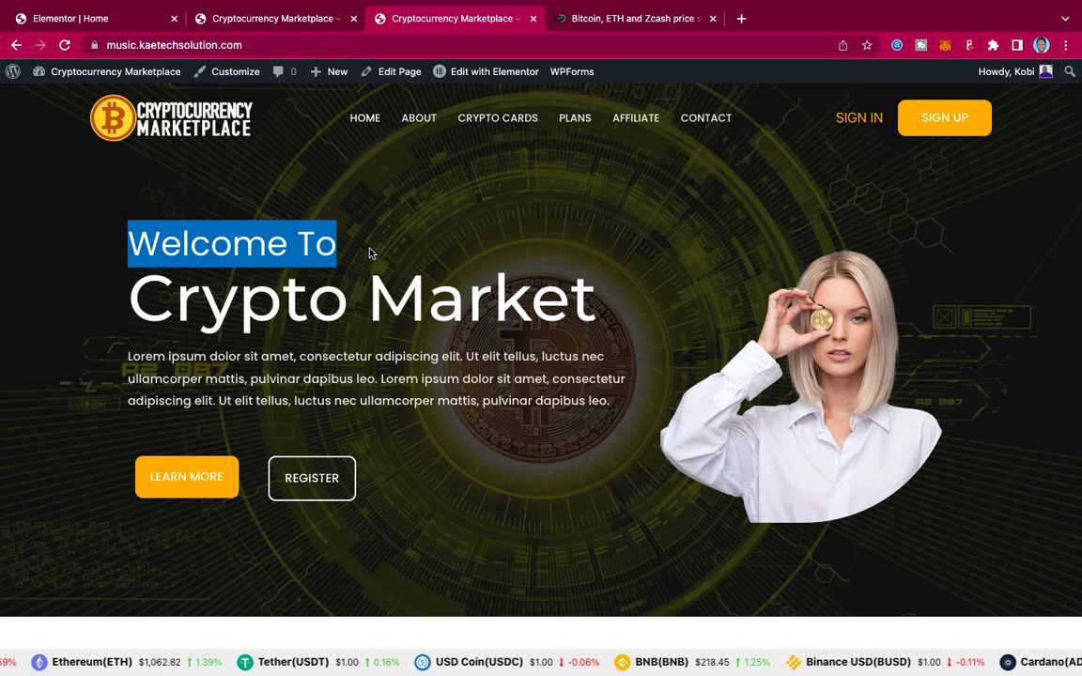
left_click(126, 21)
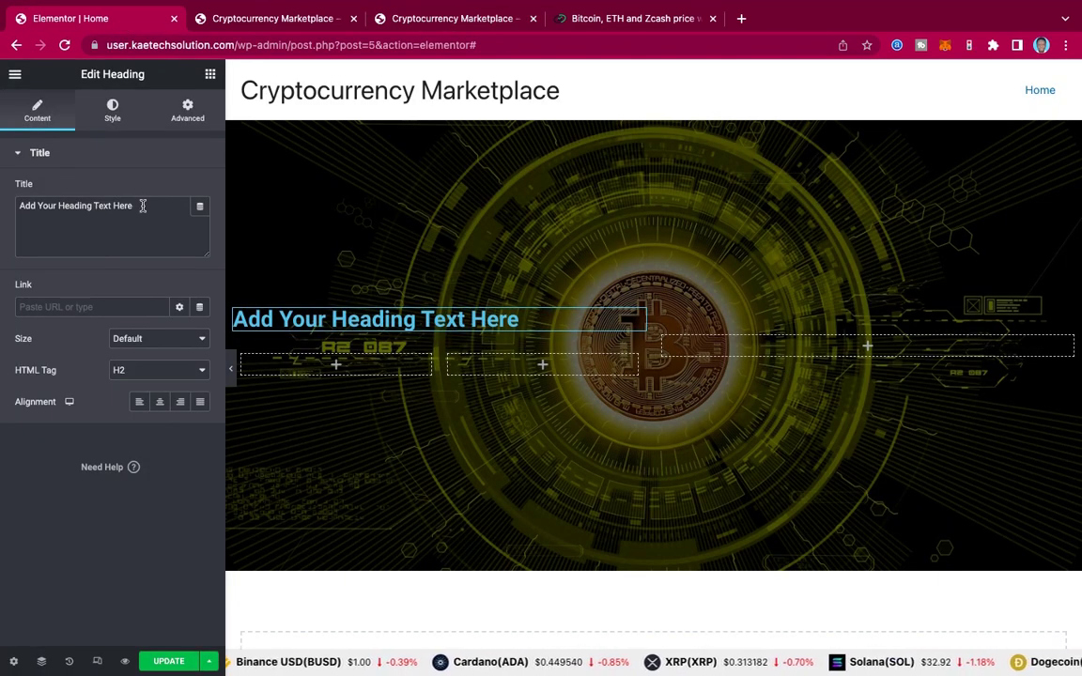
left_click_drag(143, 205, 1, 206)
type("Welcome To")
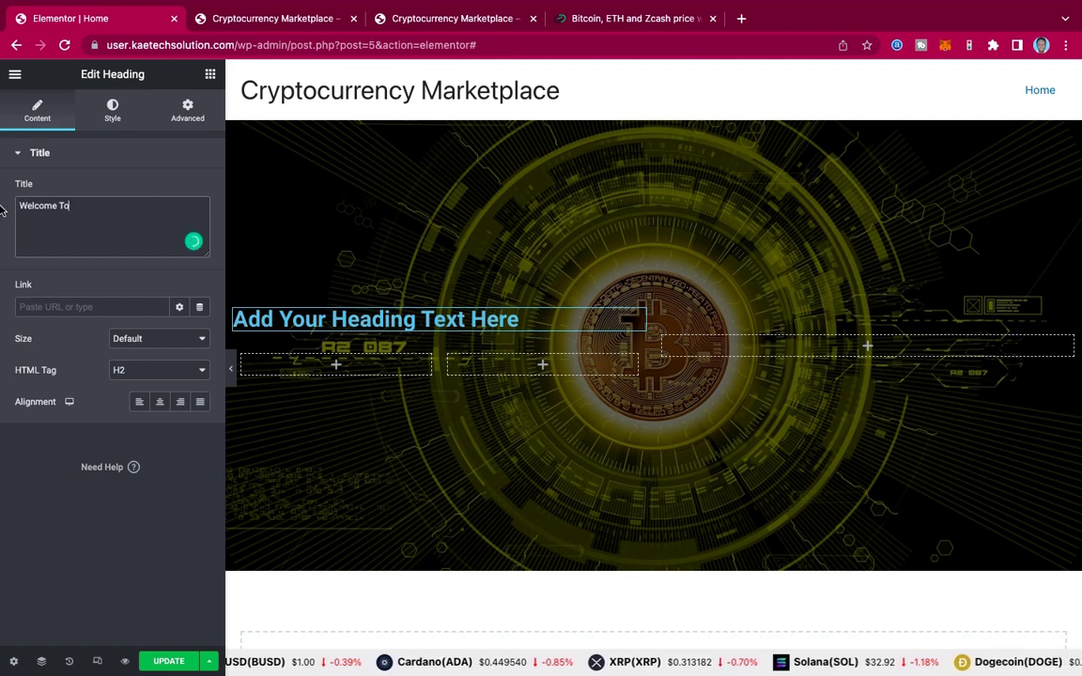
Step: Set the heading's text colour to white #FFFFFF
left_click(112, 110)
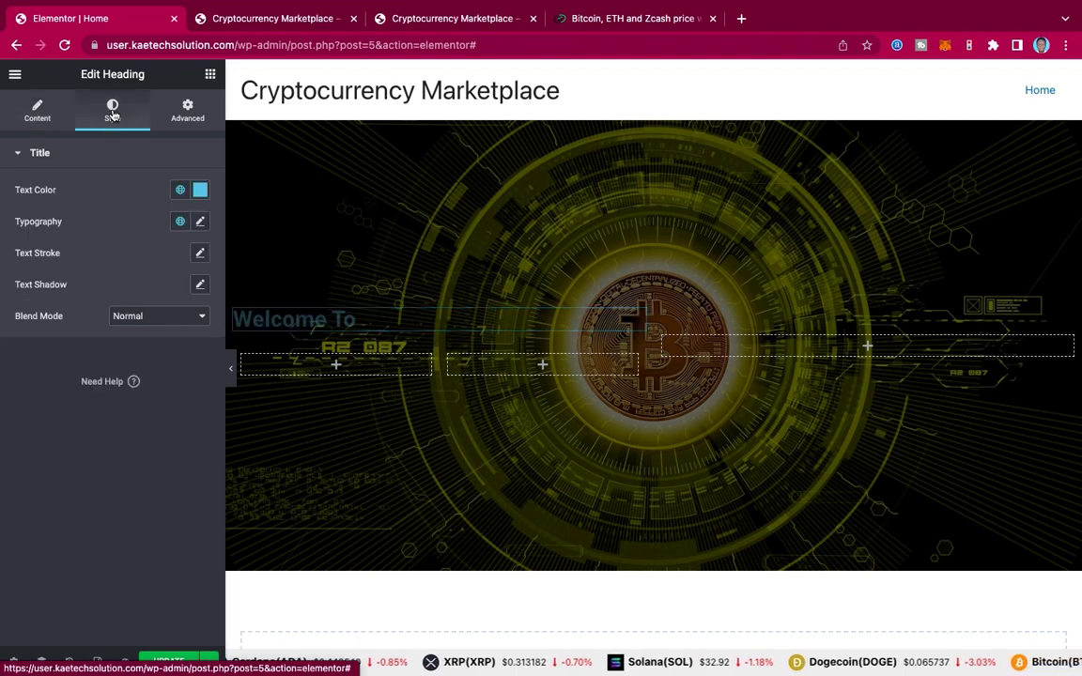
left_click(201, 191)
left_click_drag(75, 252, 3, 226)
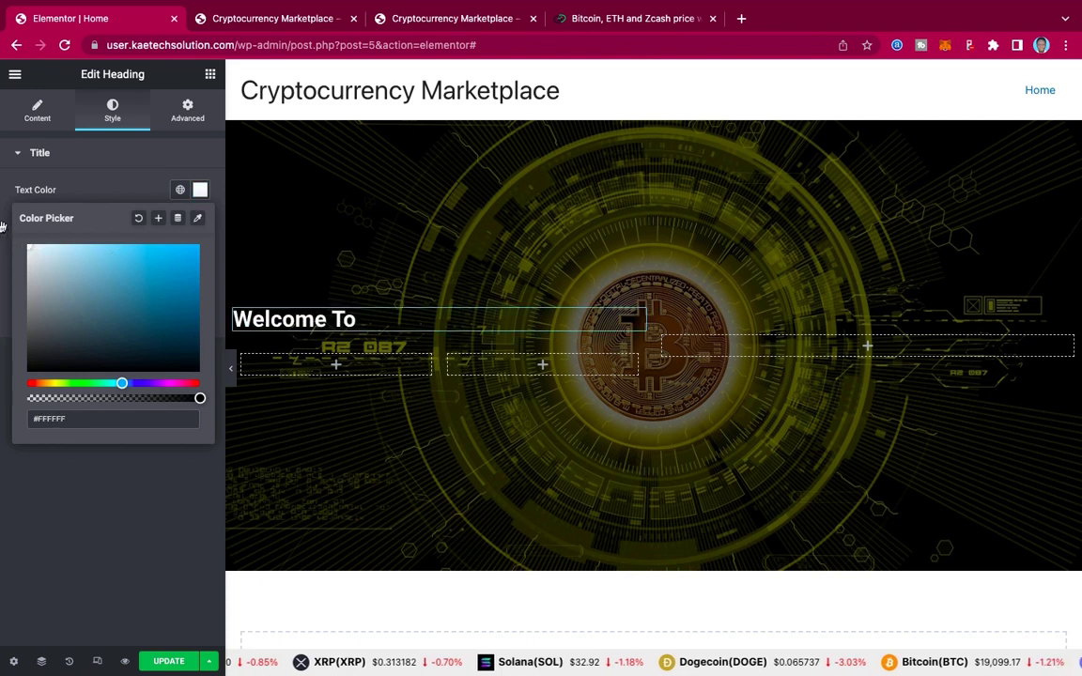
left_click(132, 188)
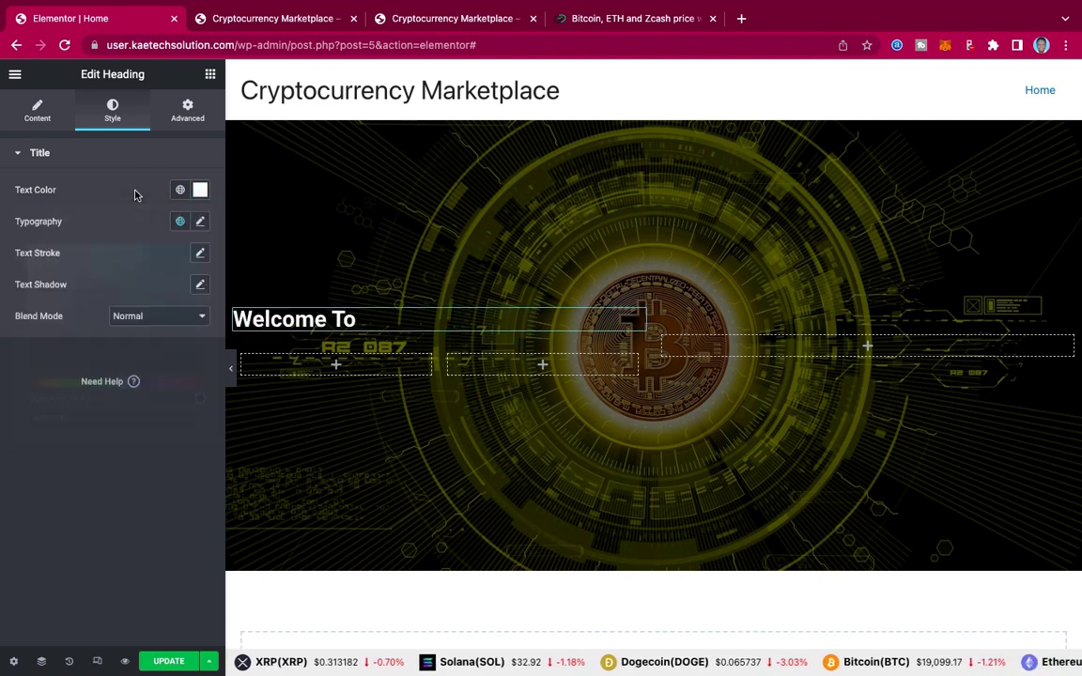
Step: Set the heading typography to Montserrat, size 35, weight 500
left_click(200, 222)
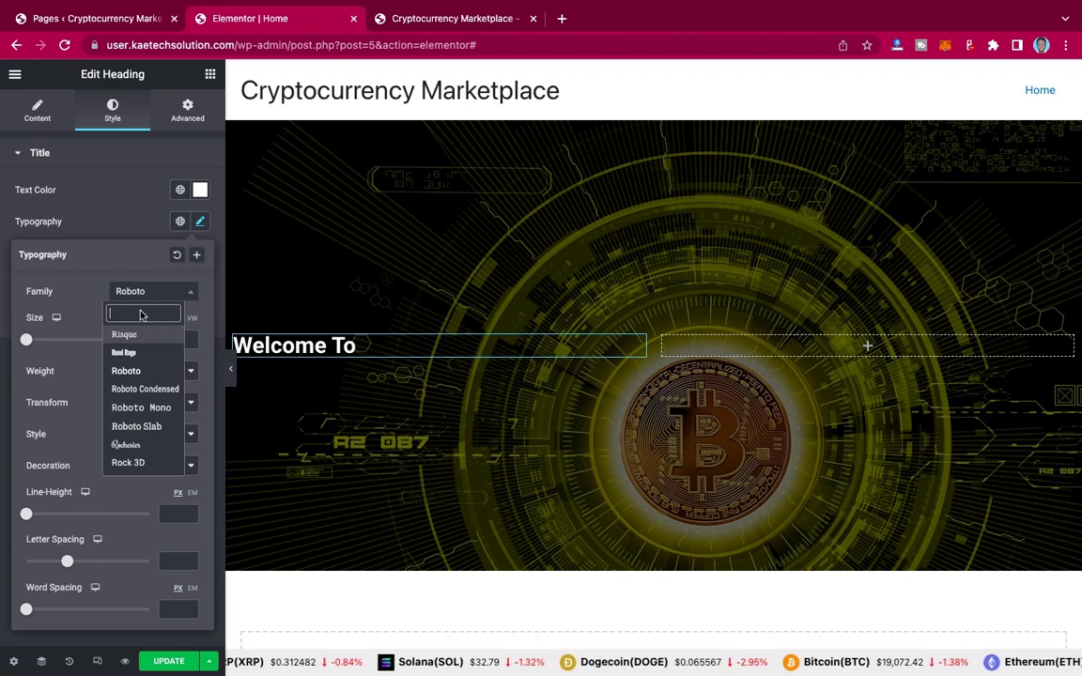
type("monts")
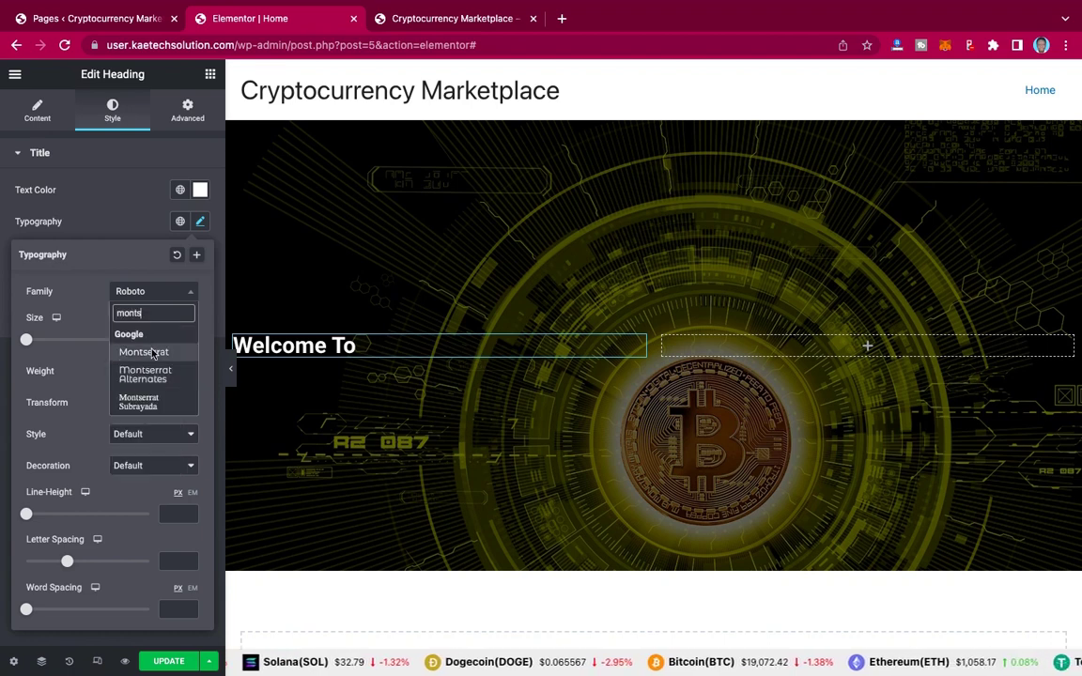
left_click(143, 353)
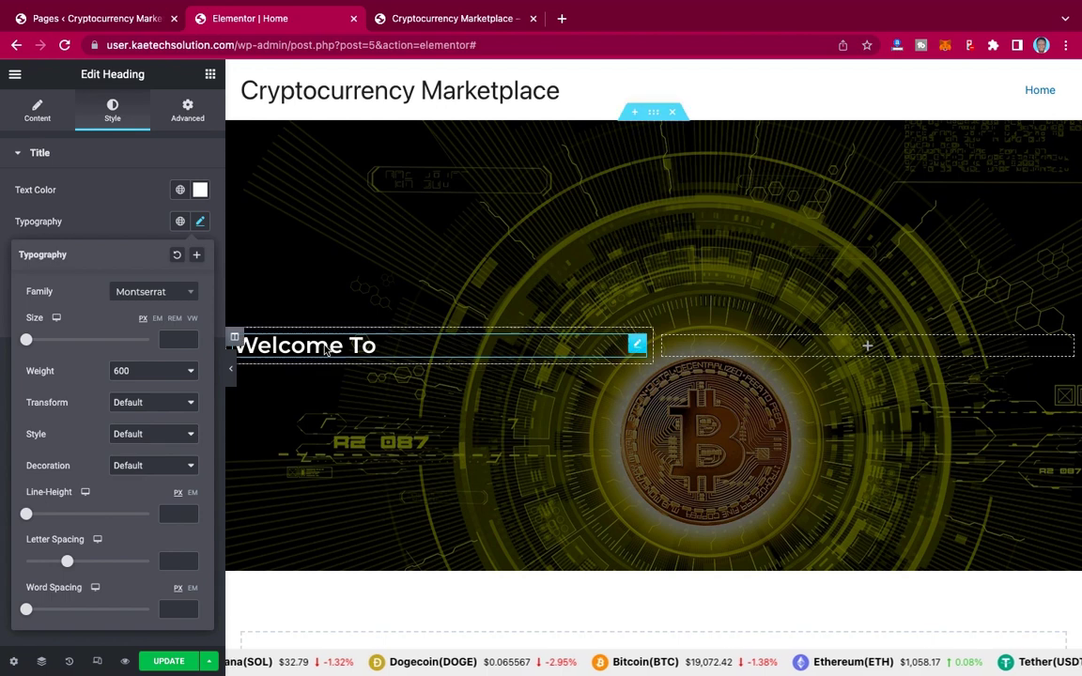
left_click(178, 342)
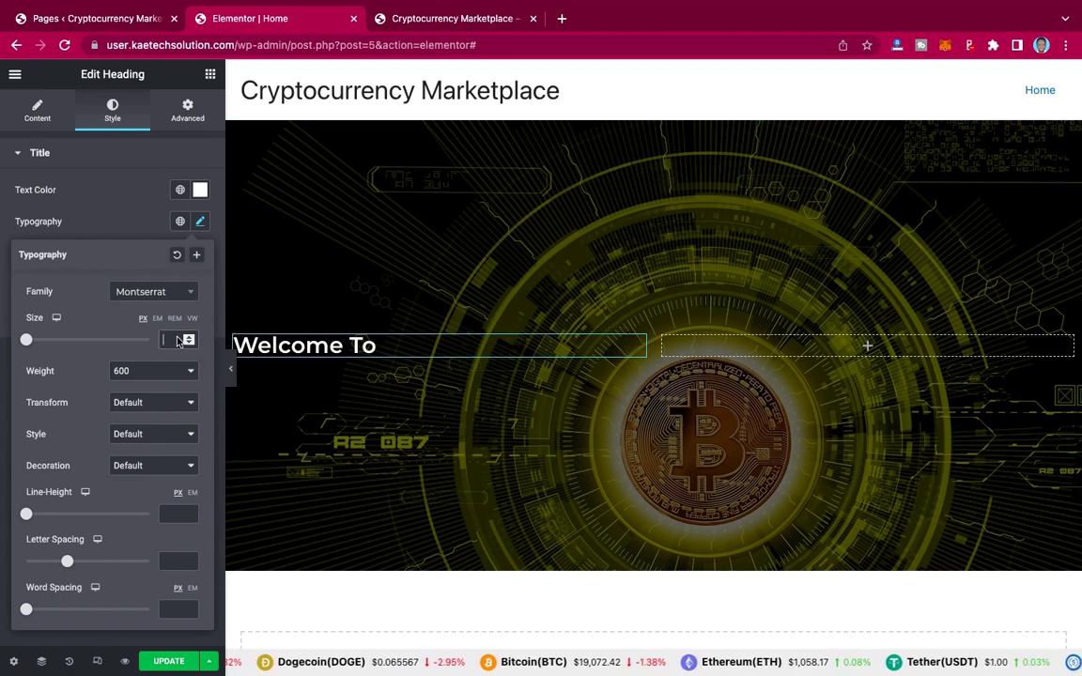
type("35")
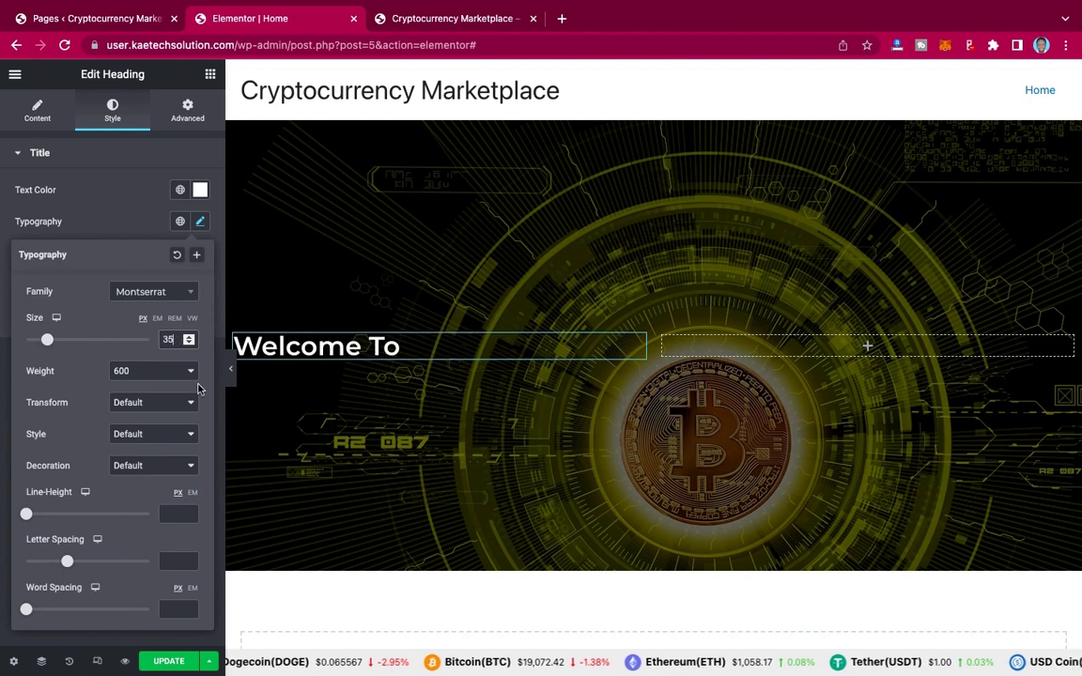
left_click(152, 370)
left_click(149, 365)
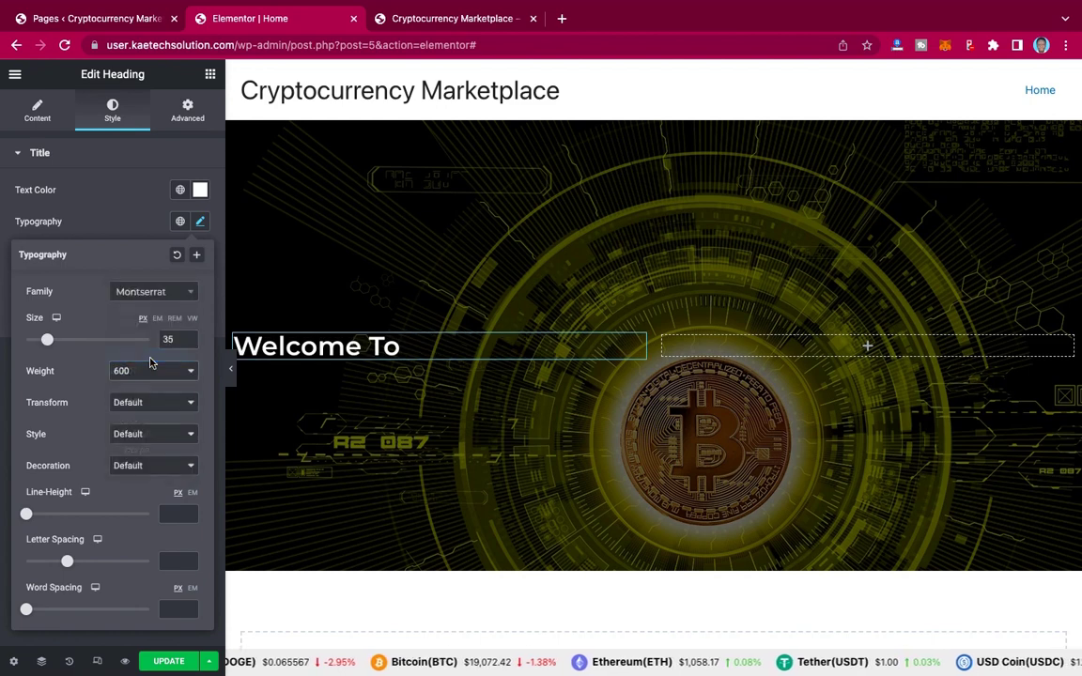
key("Up")
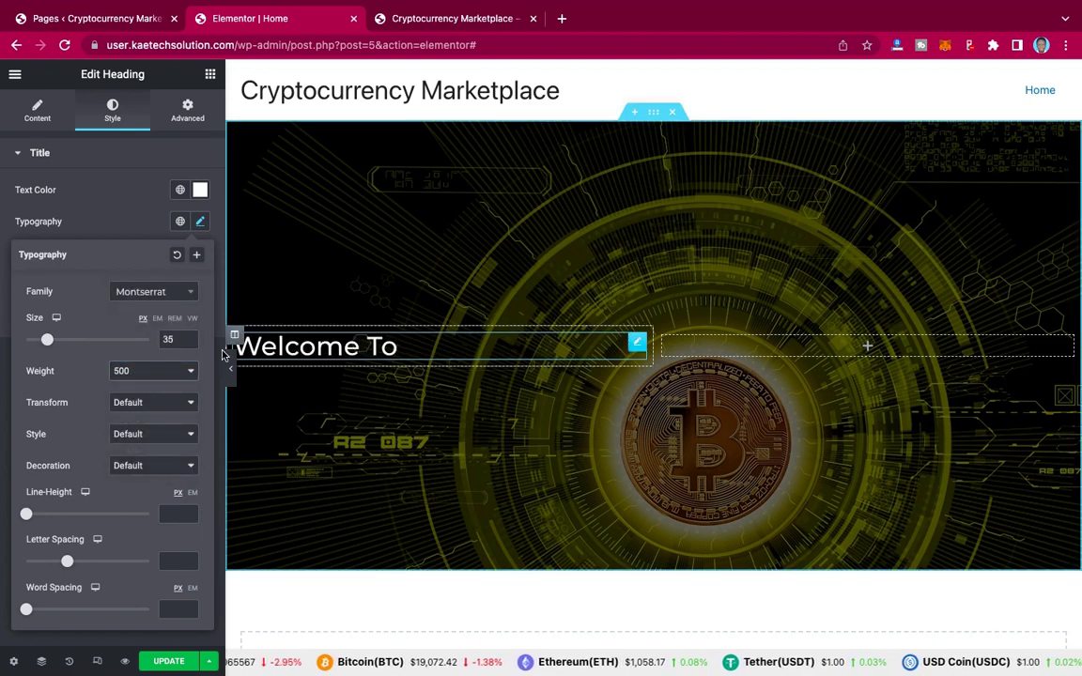
left_click(128, 231)
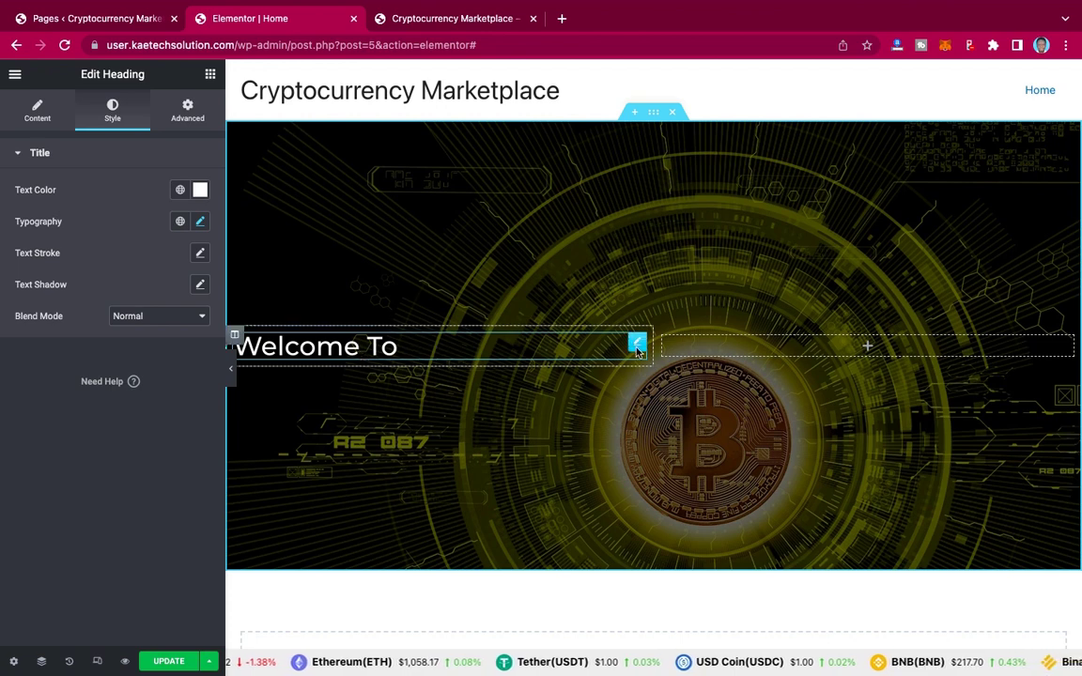
Step: Duplicate the Welcome To heading and paste 'Crypto Market' from the live site into the copy
right_click(639, 346)
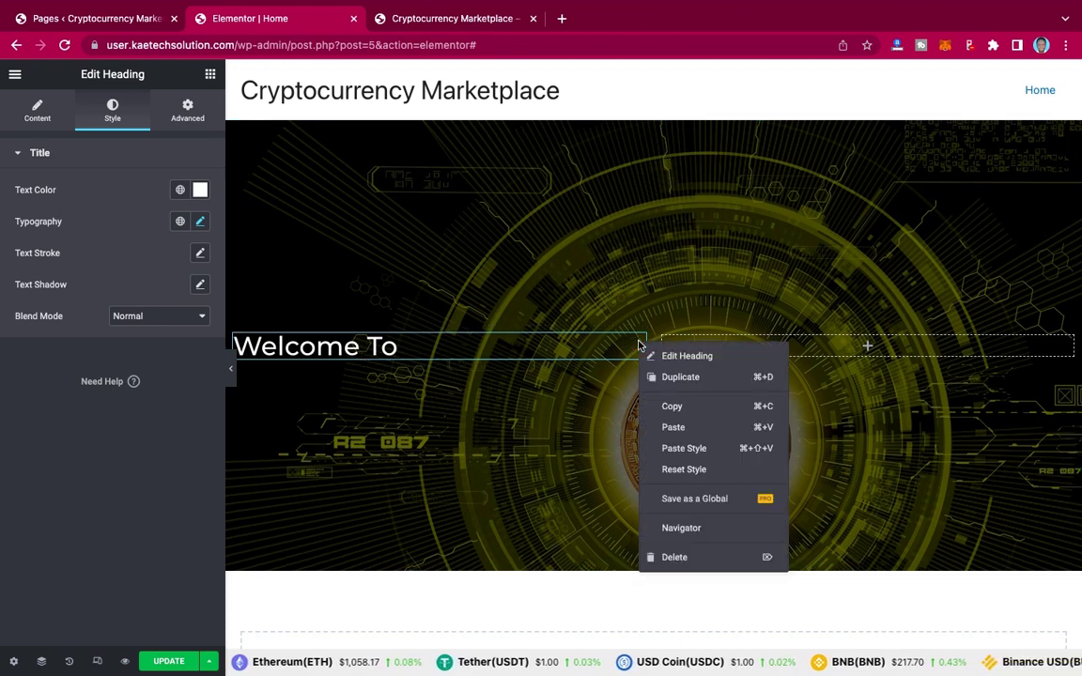
left_click(671, 378)
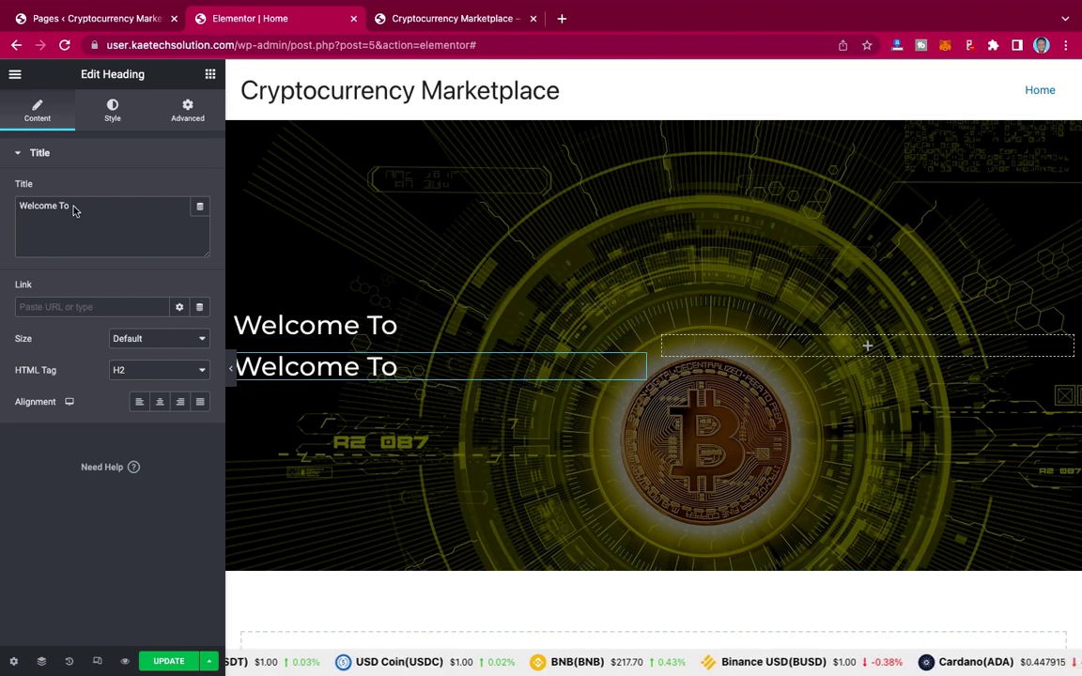
left_click(441, 19)
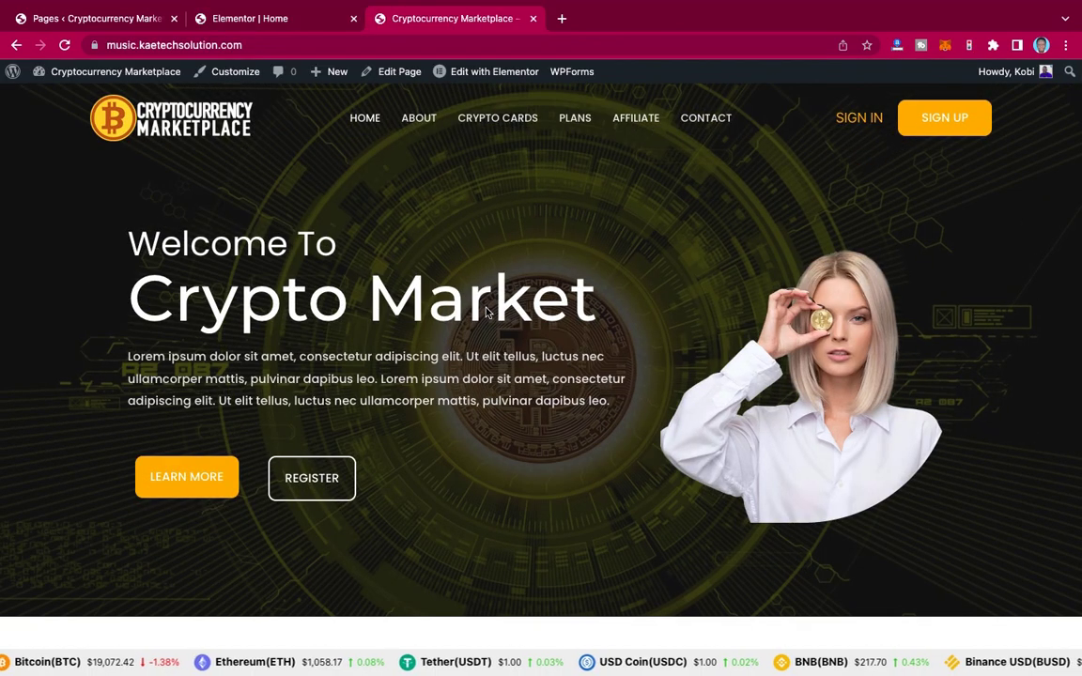
left_click_drag(122, 287, 490, 308)
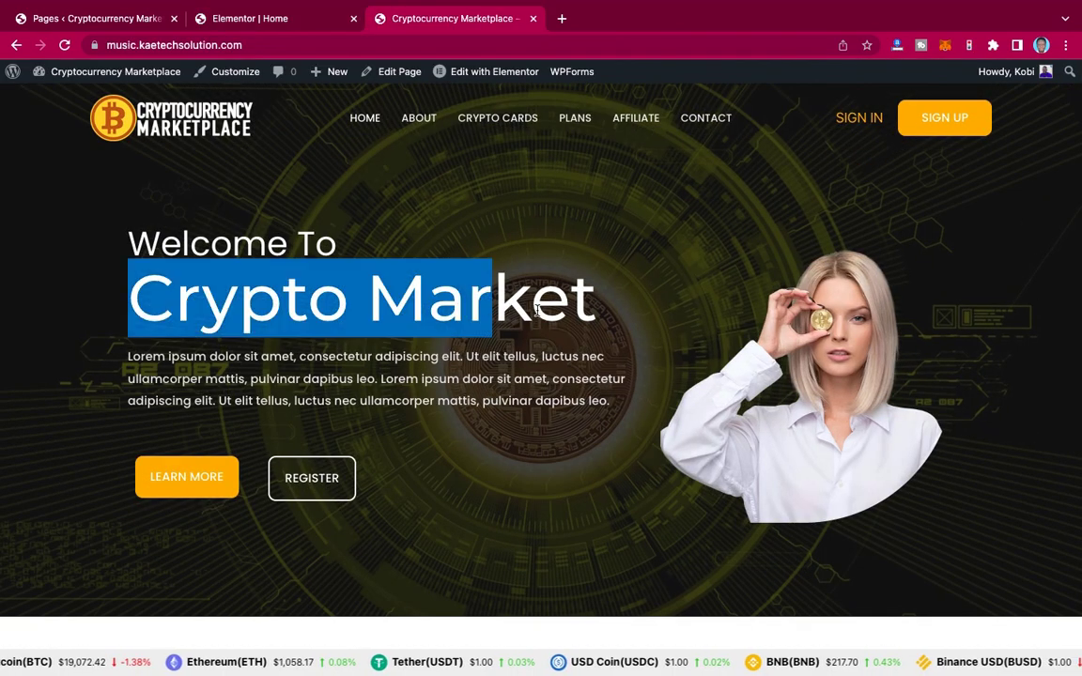
left_click(592, 302)
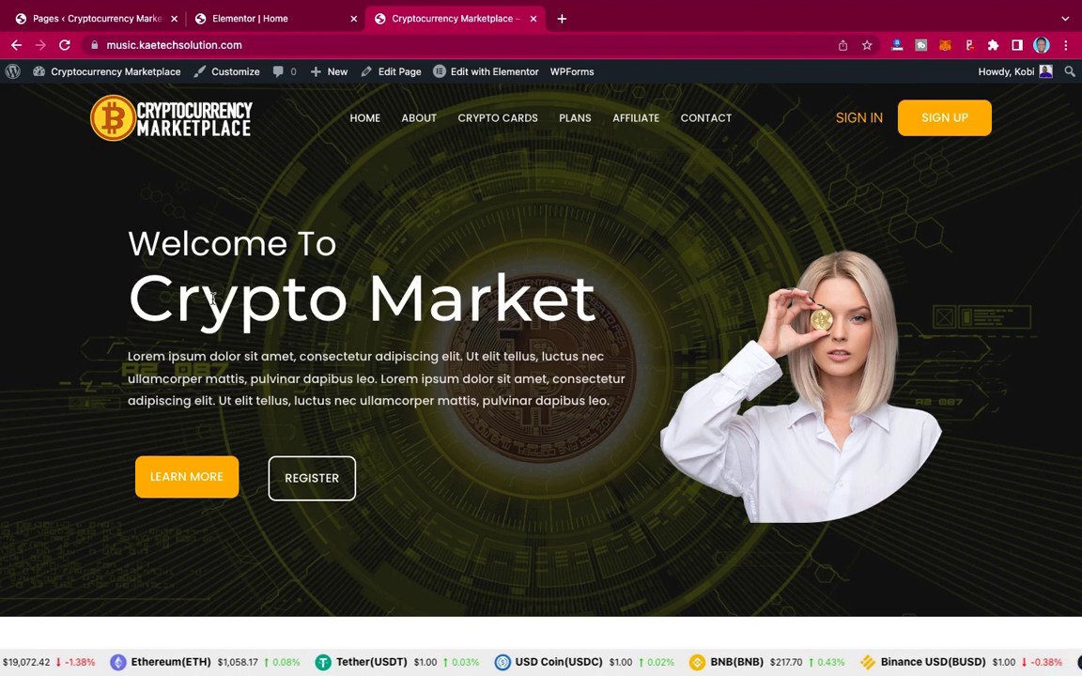
left_click_drag(592, 302, 145, 299)
key("ctrl+c")
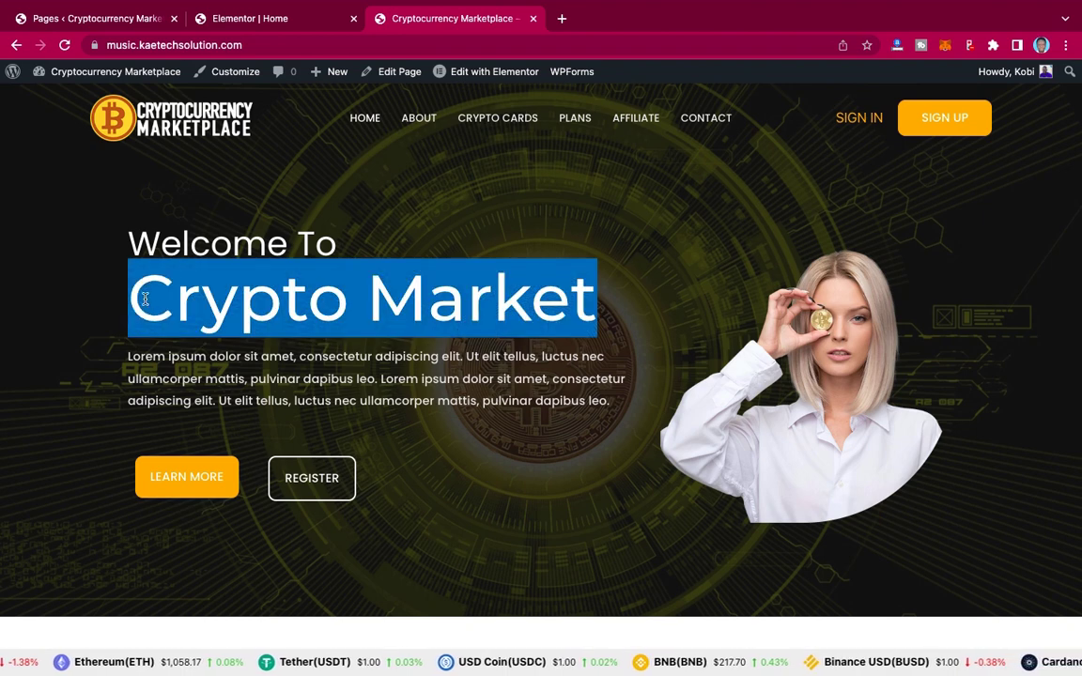
left_click(272, 21)
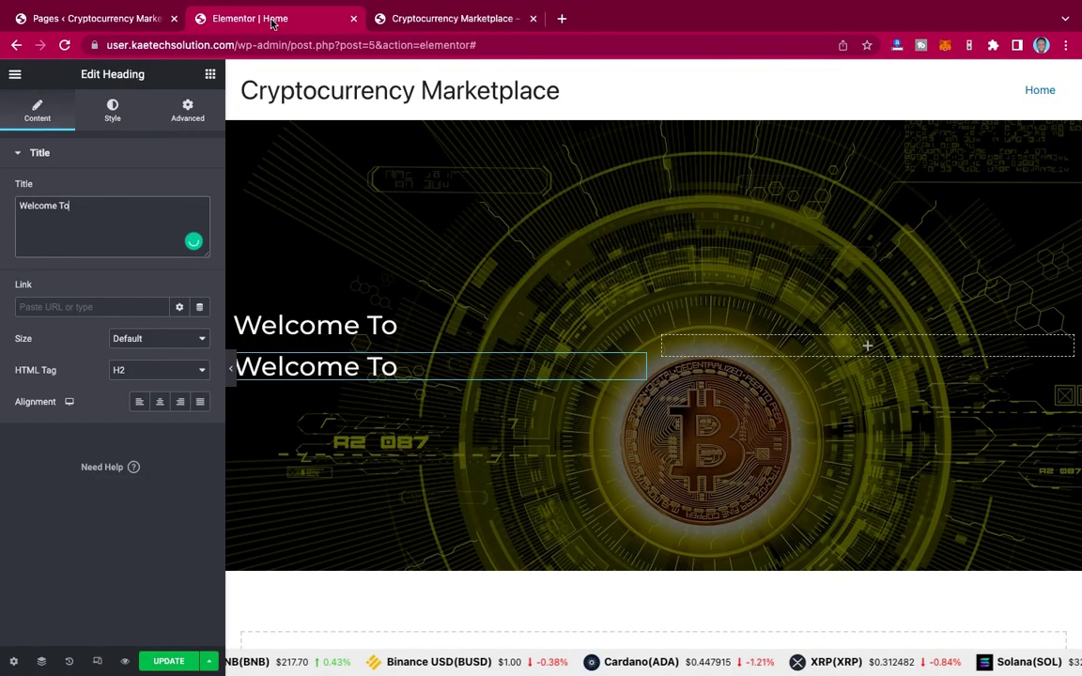
triple_click(113, 214)
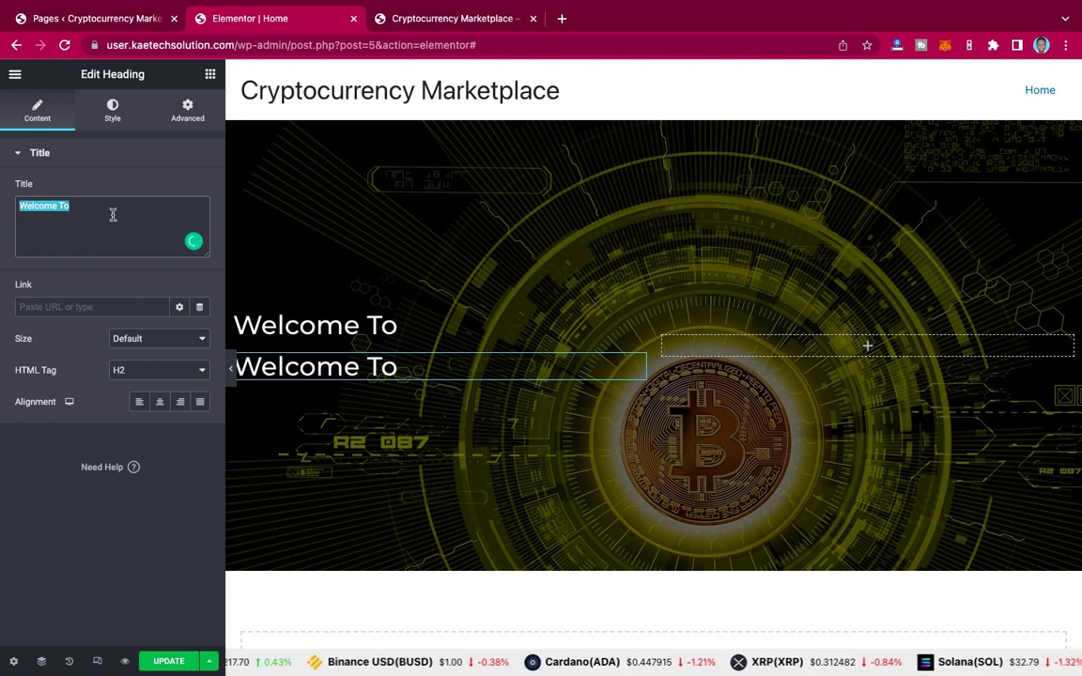
key("ctrl+v")
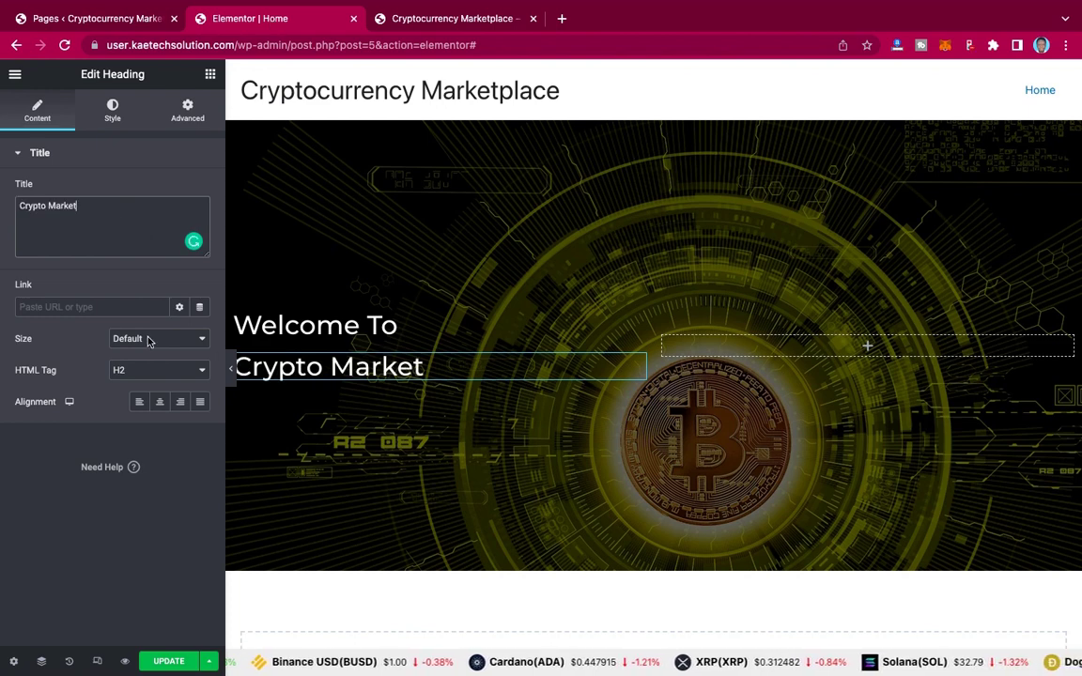
Step: Try Crypto Market font sizes 55, 80 and 70, settling on 75
left_click(111, 117)
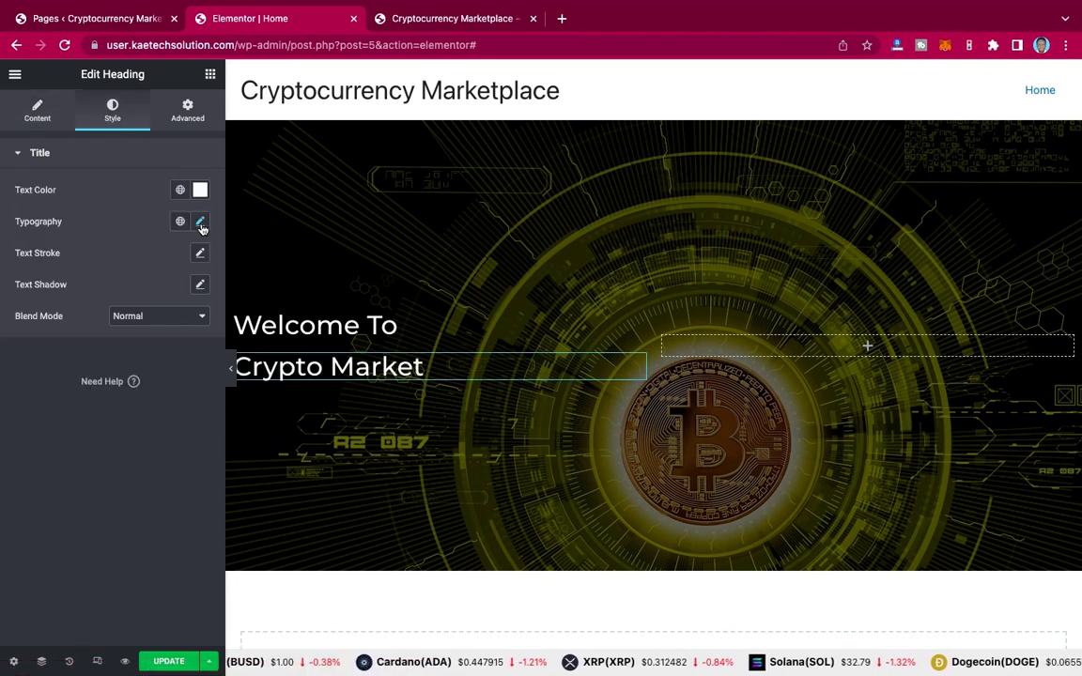
left_click(200, 223)
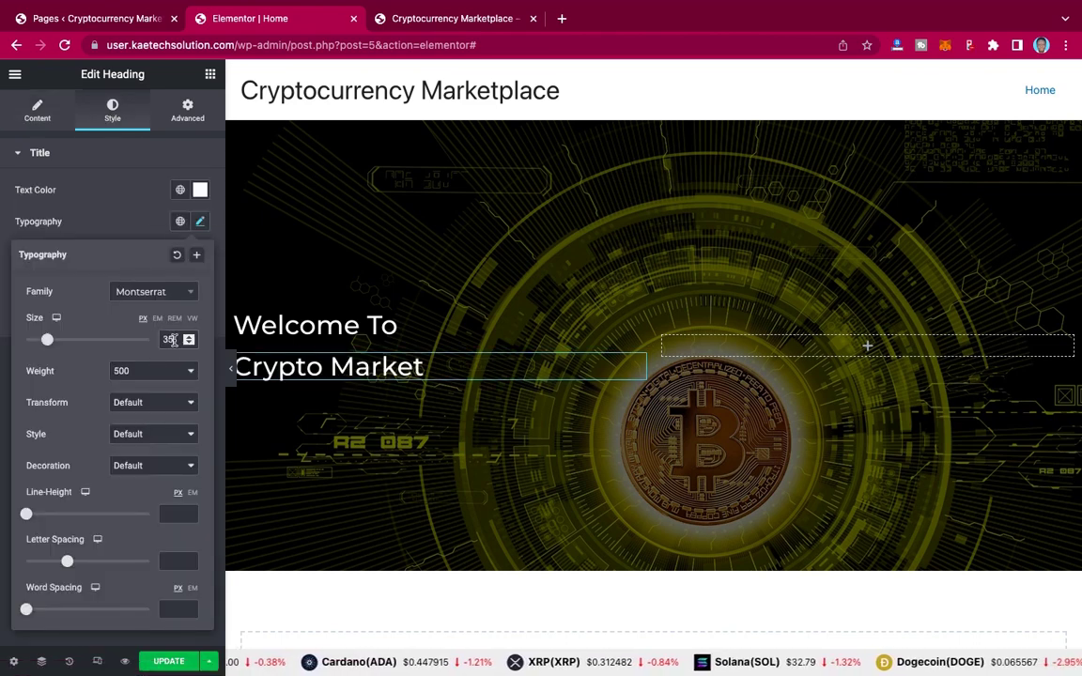
left_click_drag(172, 340, 158, 340)
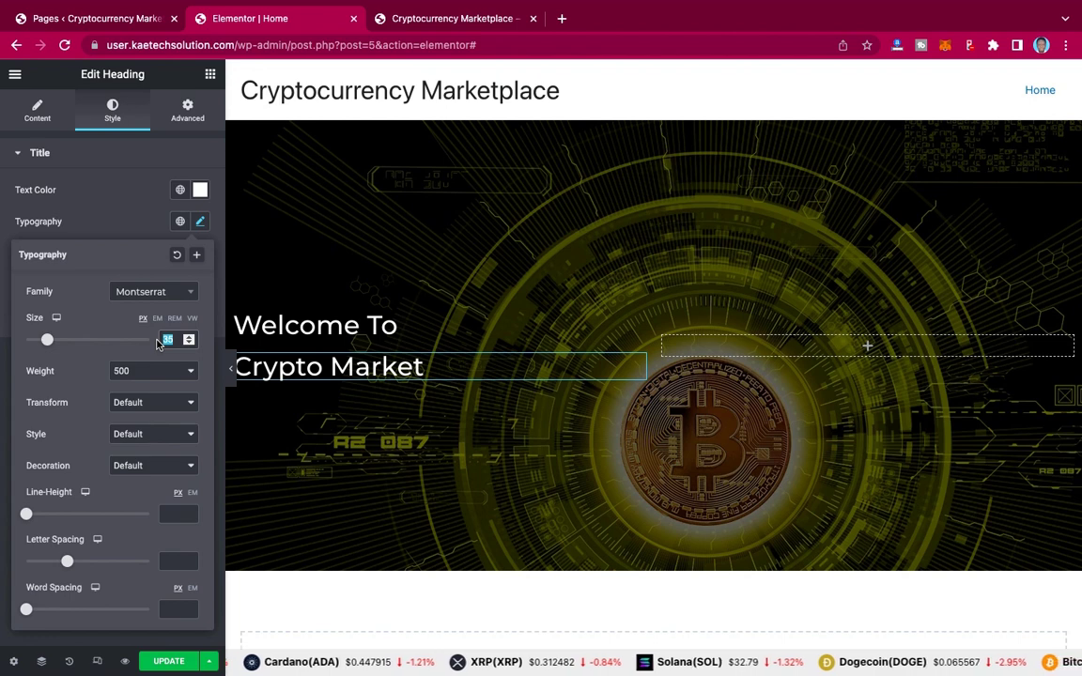
type("55")
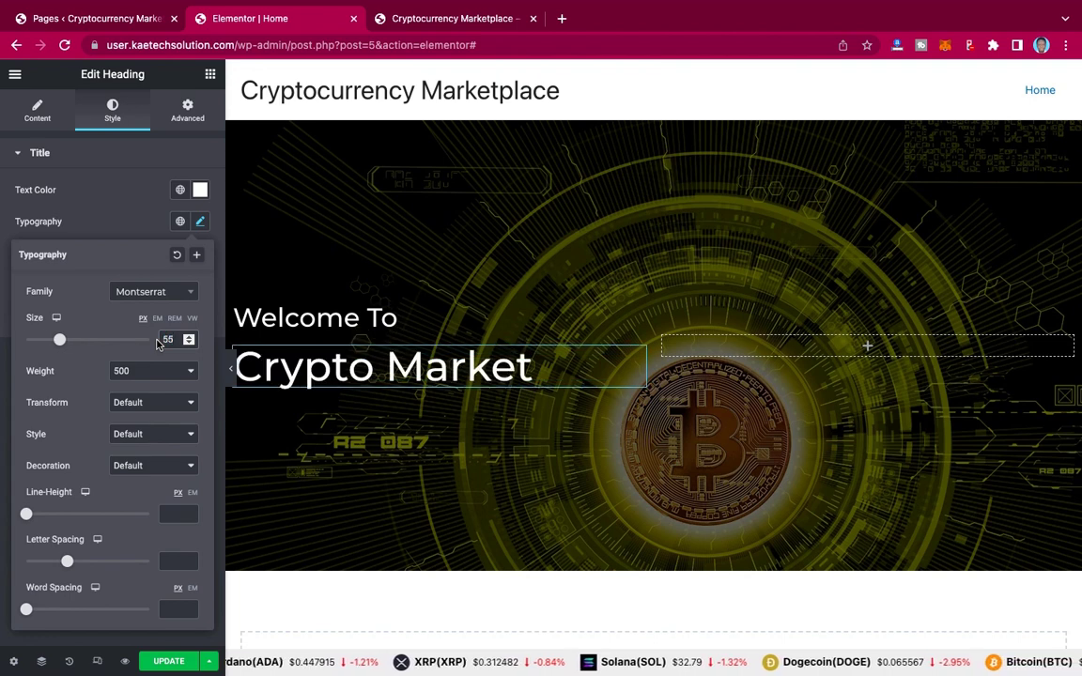
key("BackSpace")
key("BackSpace")
type("80")
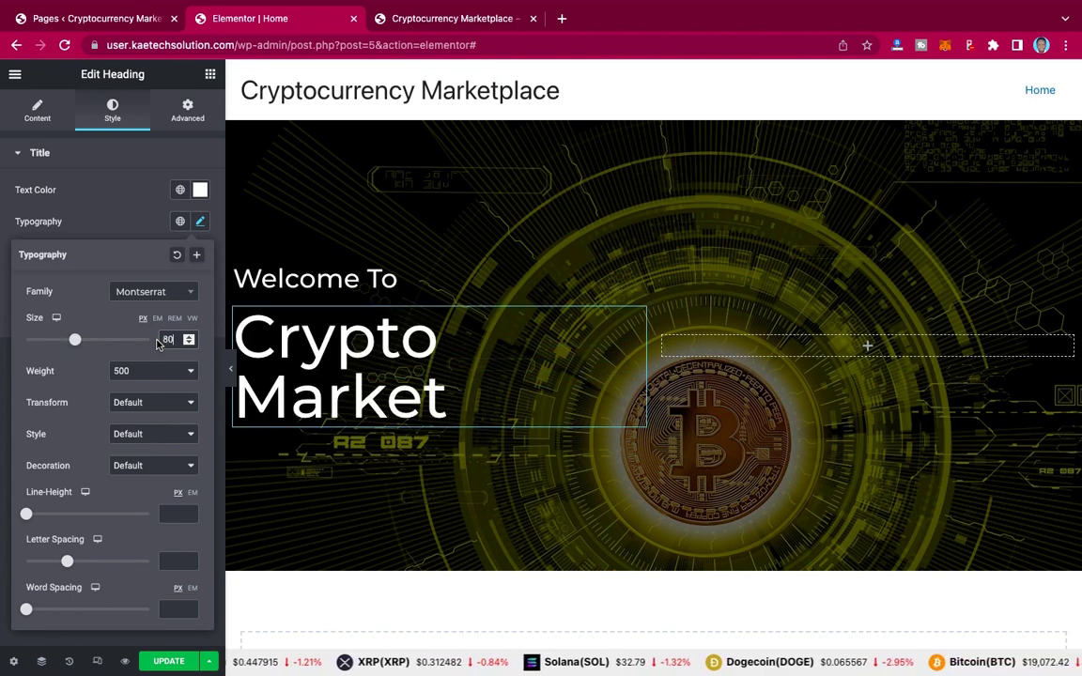
key("BackSpace")
key("BackSpace")
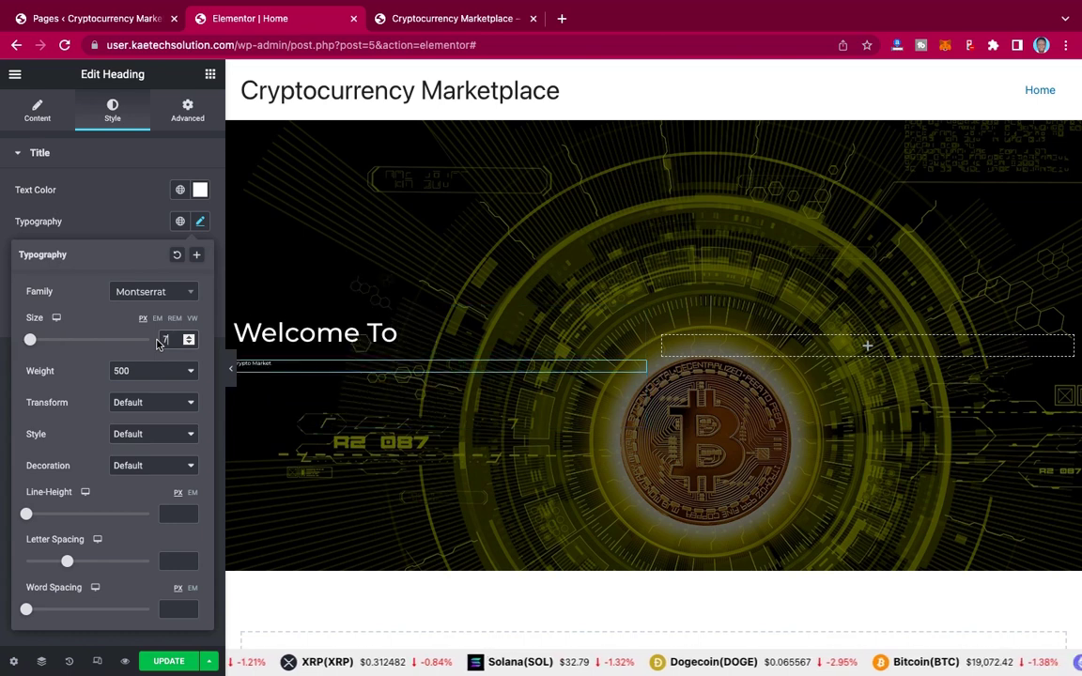
type("70")
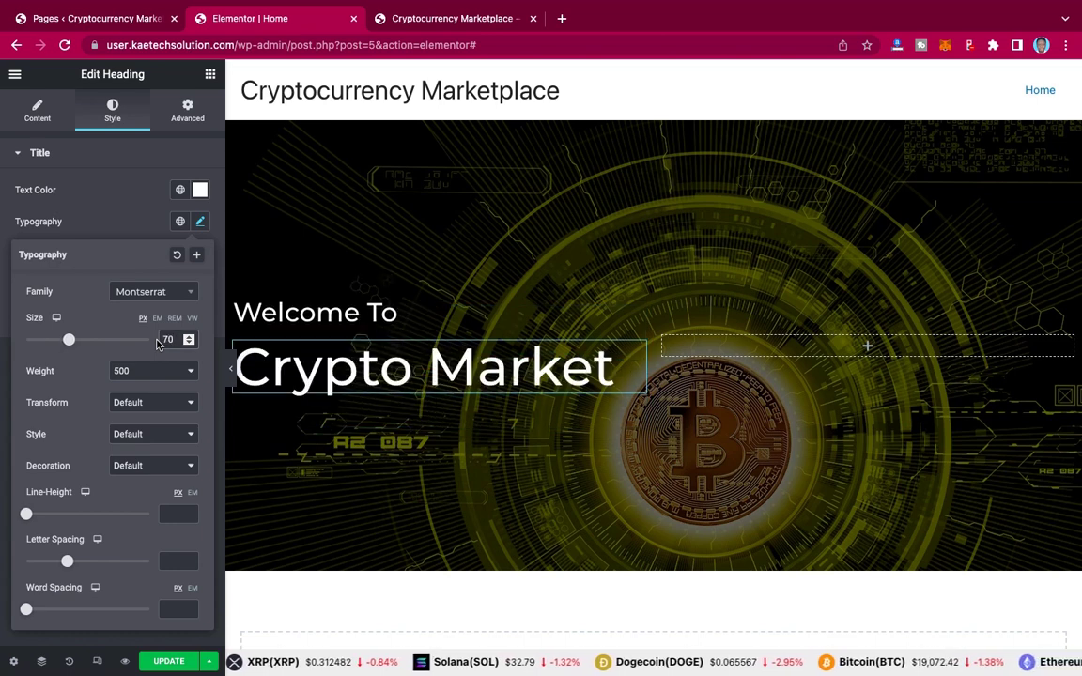
key("BackSpace")
type("5")
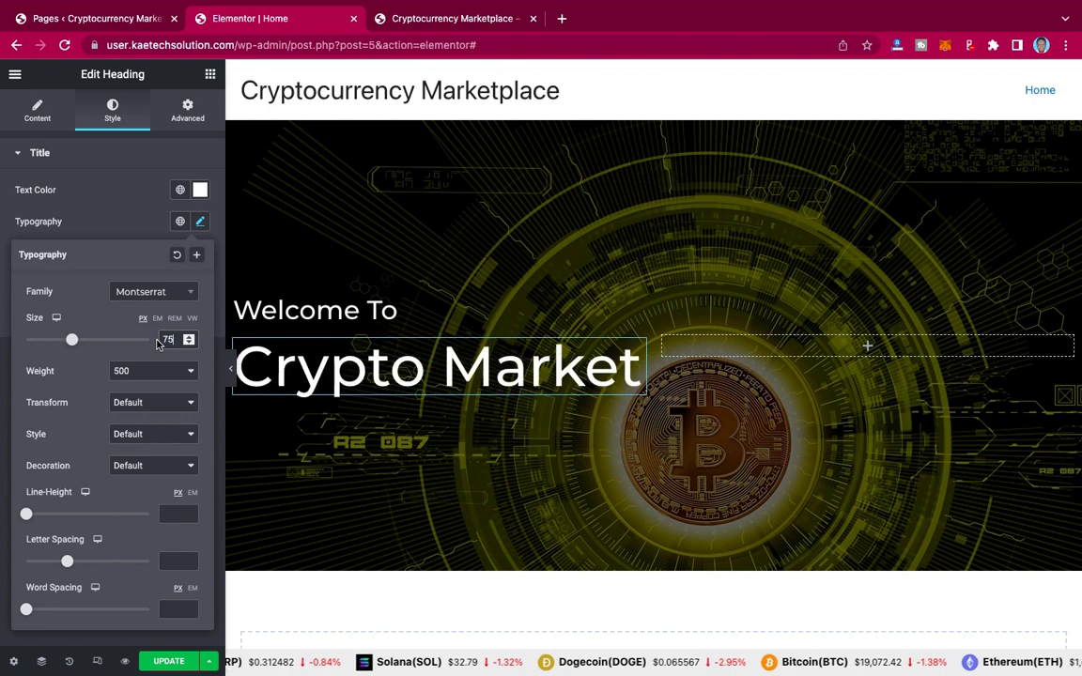
Step: Set weight 700, step the size down to 73, and widen the column to about 53%
left_click(148, 374)
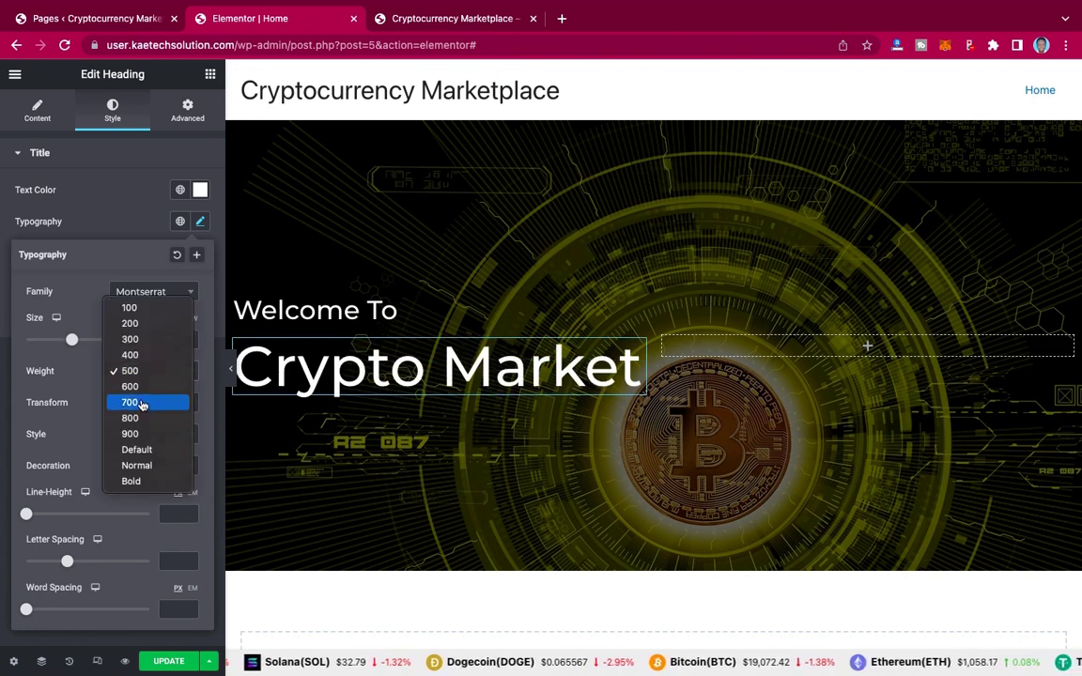
left_click(143, 404)
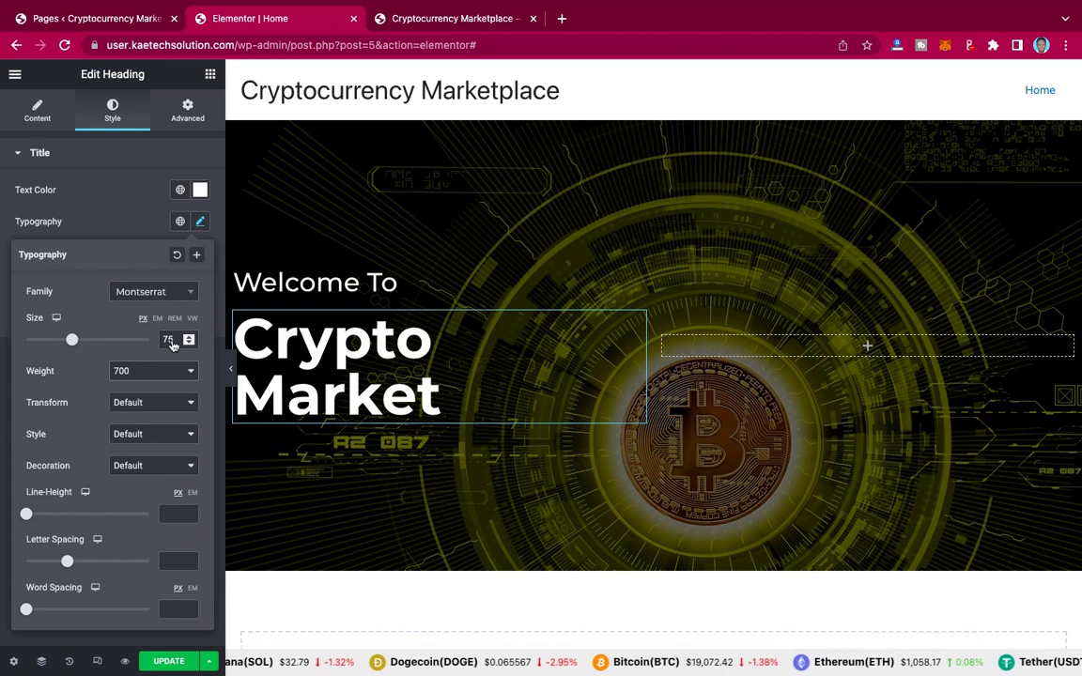
left_click(190, 344)
left_click(190, 344)
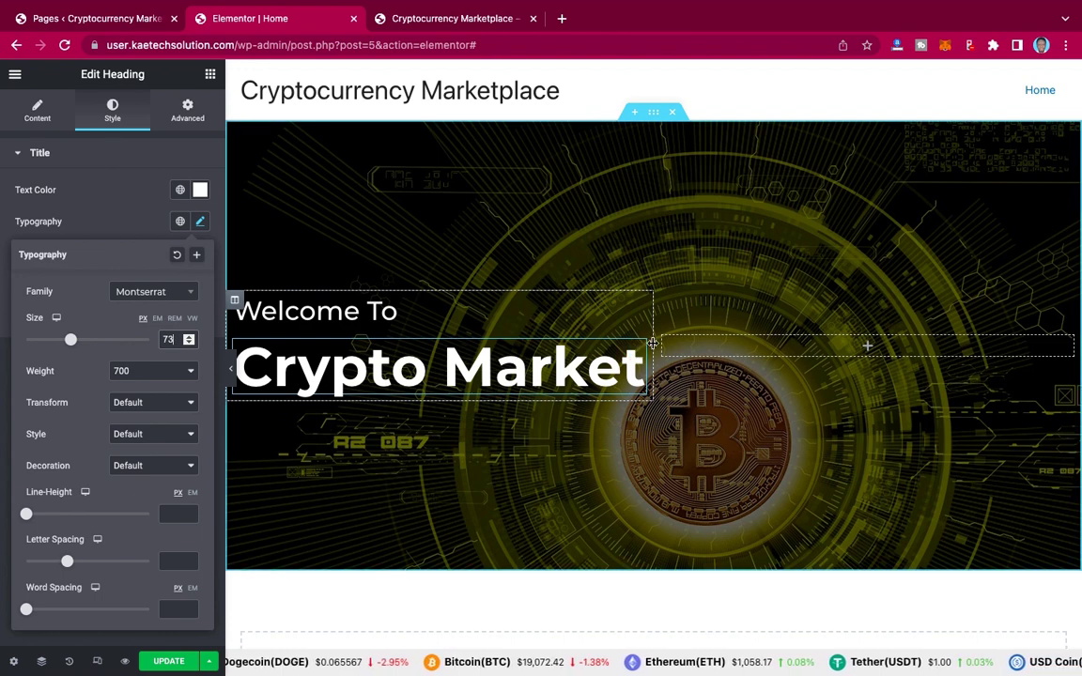
left_click_drag(653, 343, 678, 343)
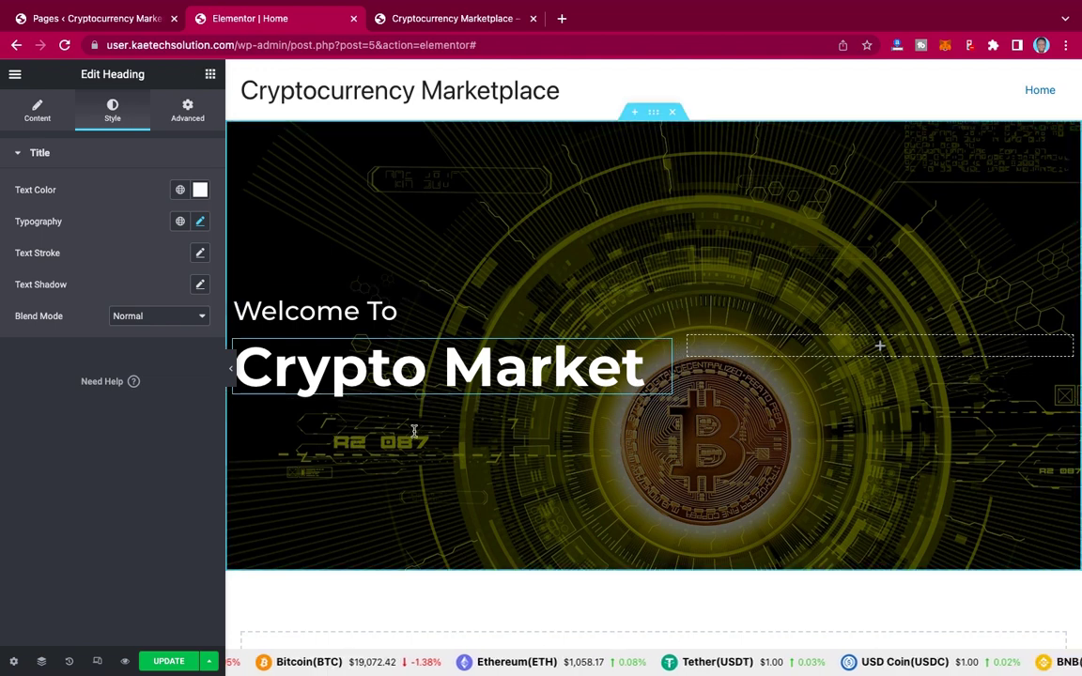
Step: Place a two-column Inner Section below the Crypto Market heading, then view the live reference site
left_click(211, 75)
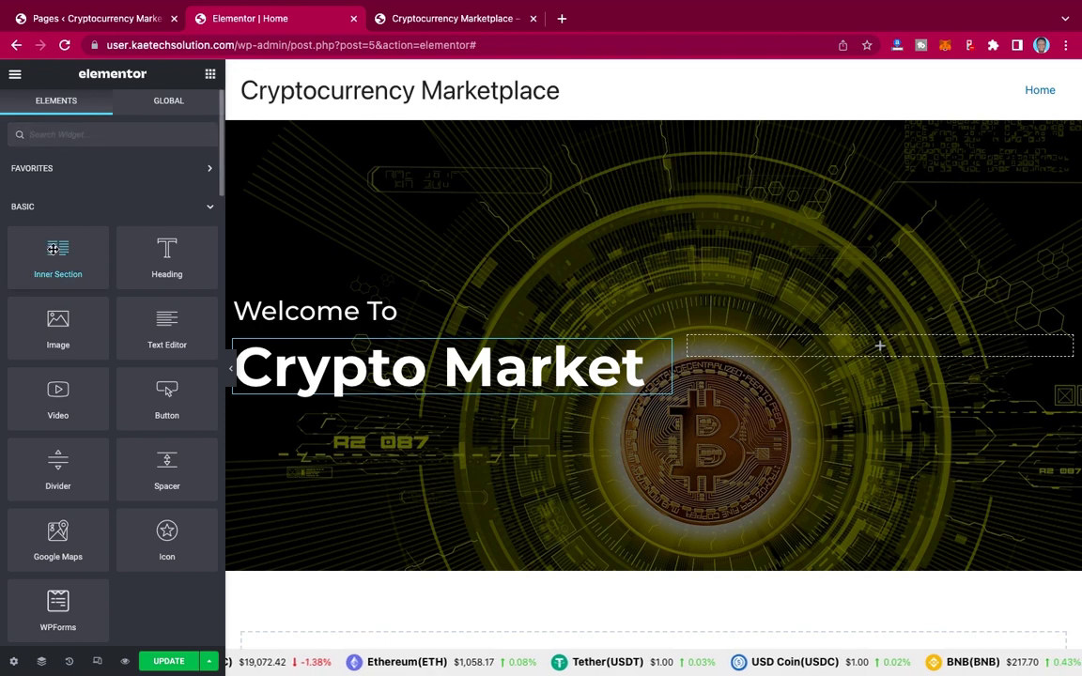
left_click_drag(53, 248, 388, 398)
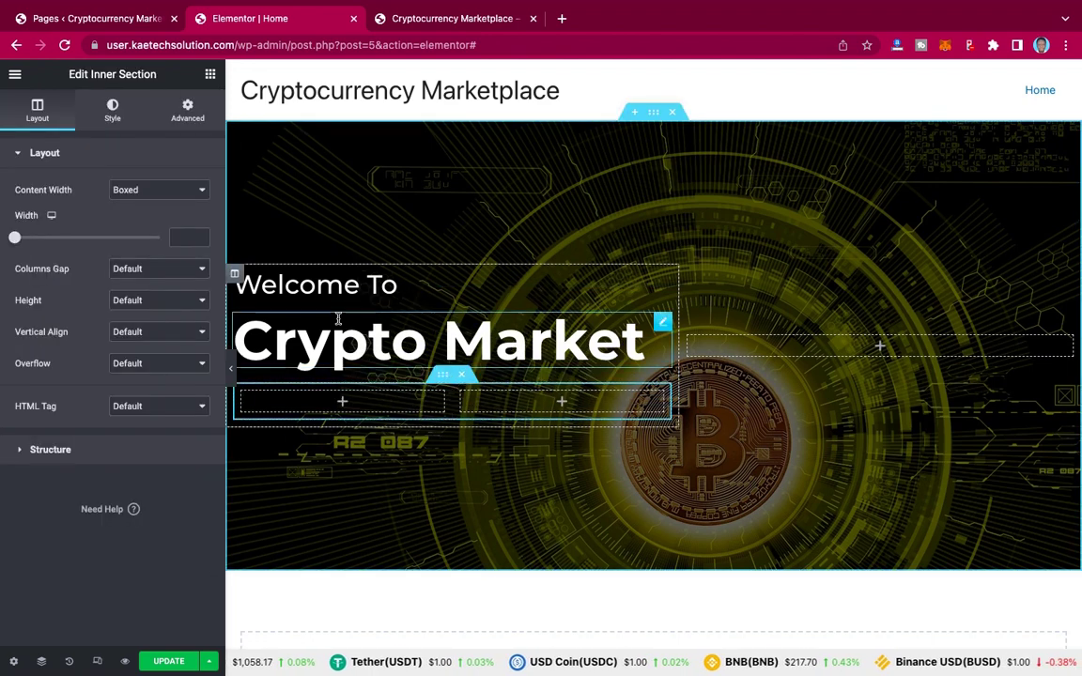
left_click(190, 109)
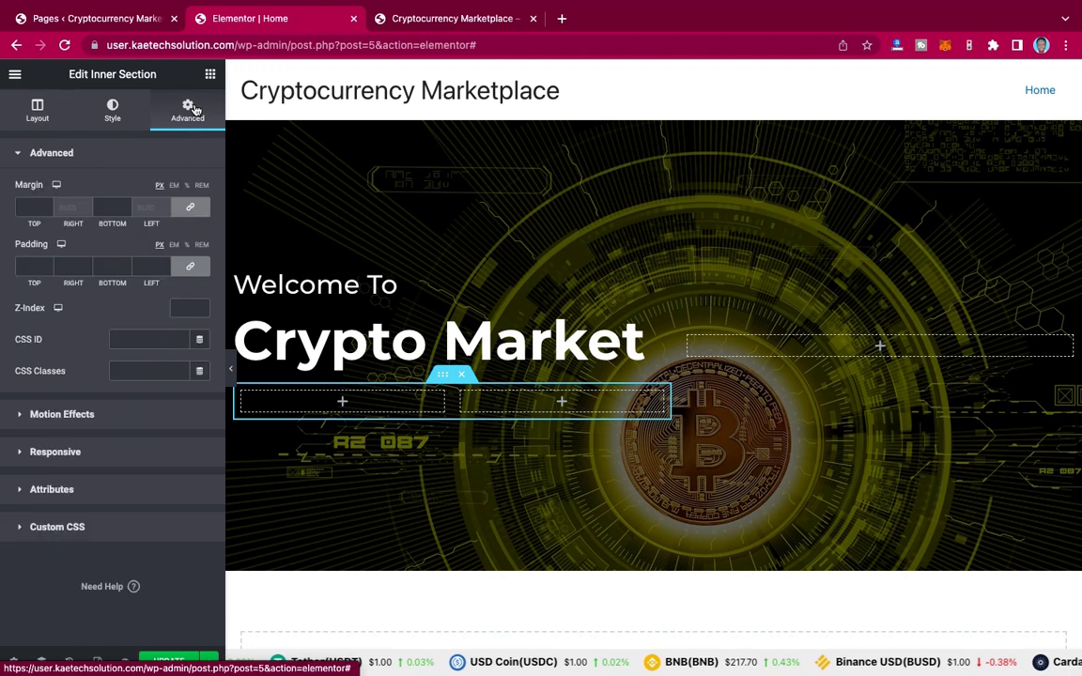
left_click(430, 22)
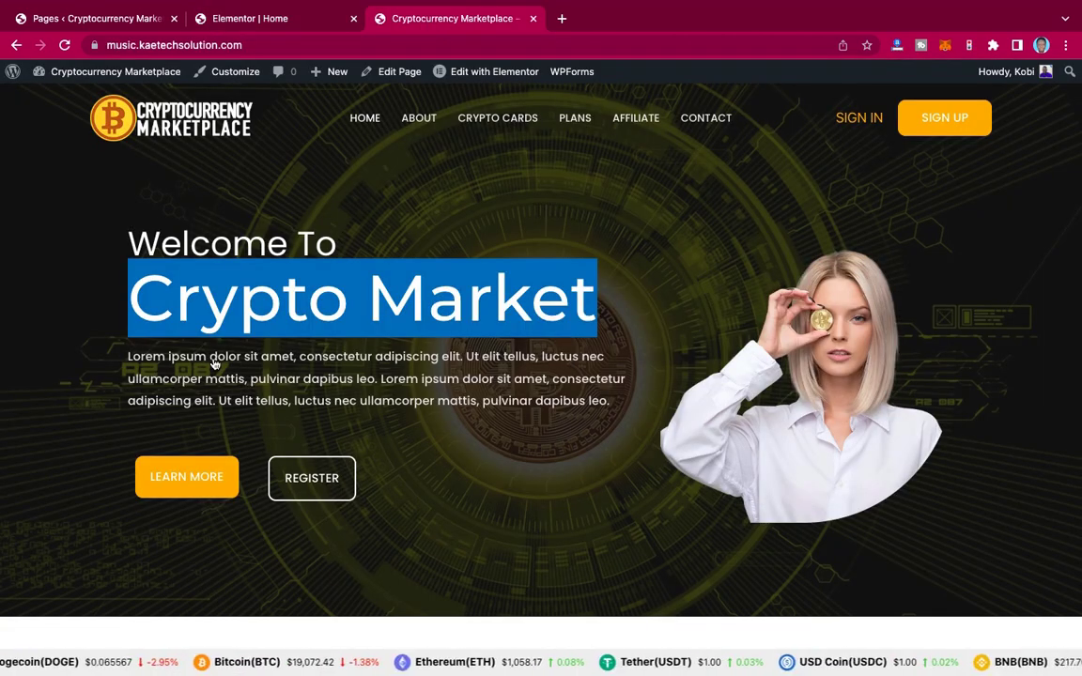
Step: Copy the live site's lorem ipsum paragraph into a new Text Editor widget under the heading
left_click(130, 364)
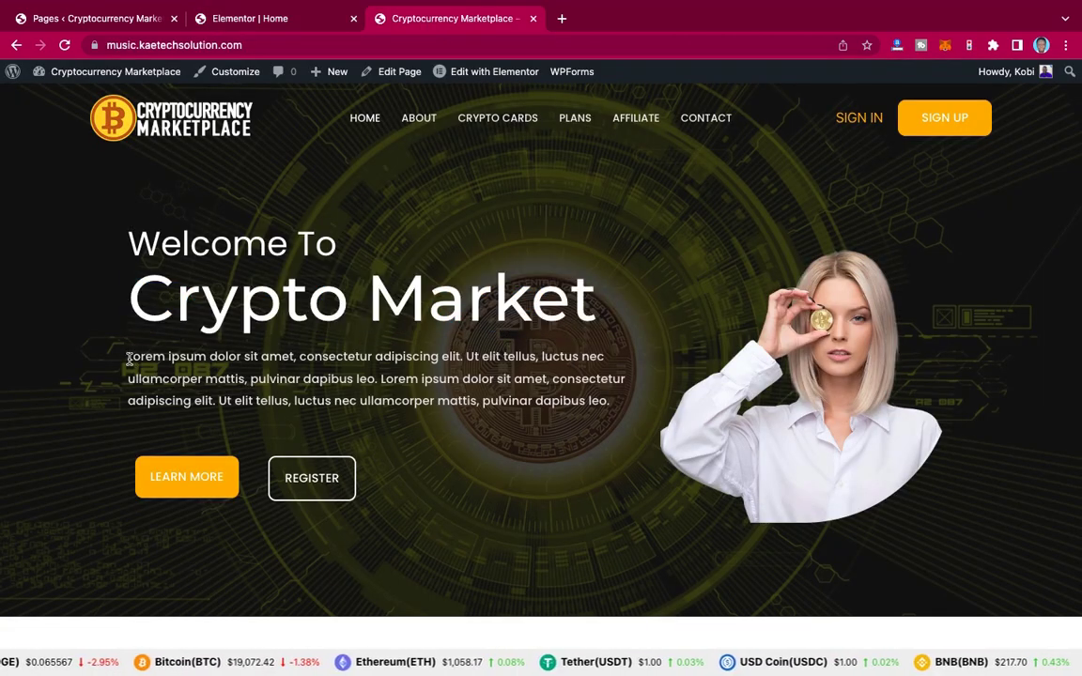
left_click_drag(130, 364, 611, 411)
key("ctrl+c")
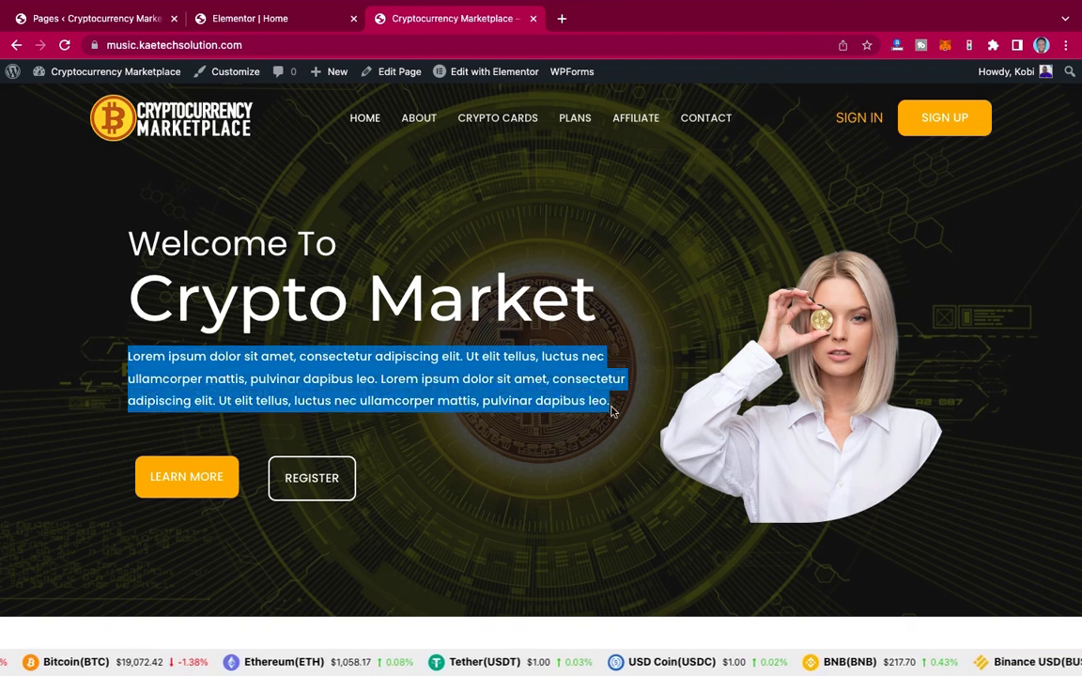
left_click(225, 27)
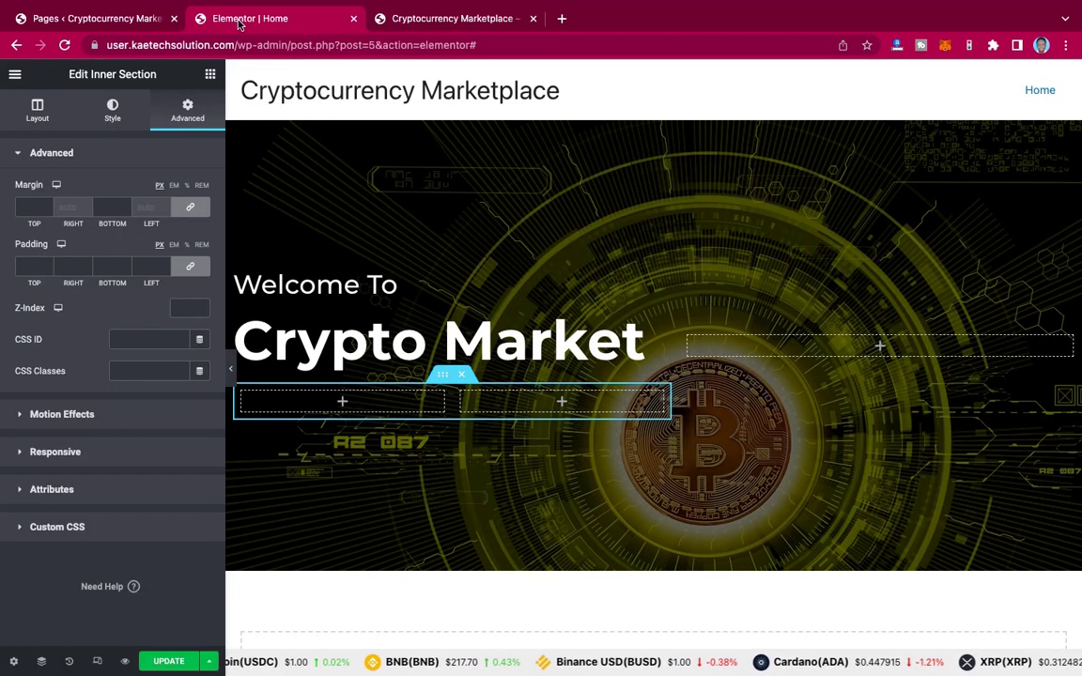
left_click(211, 77)
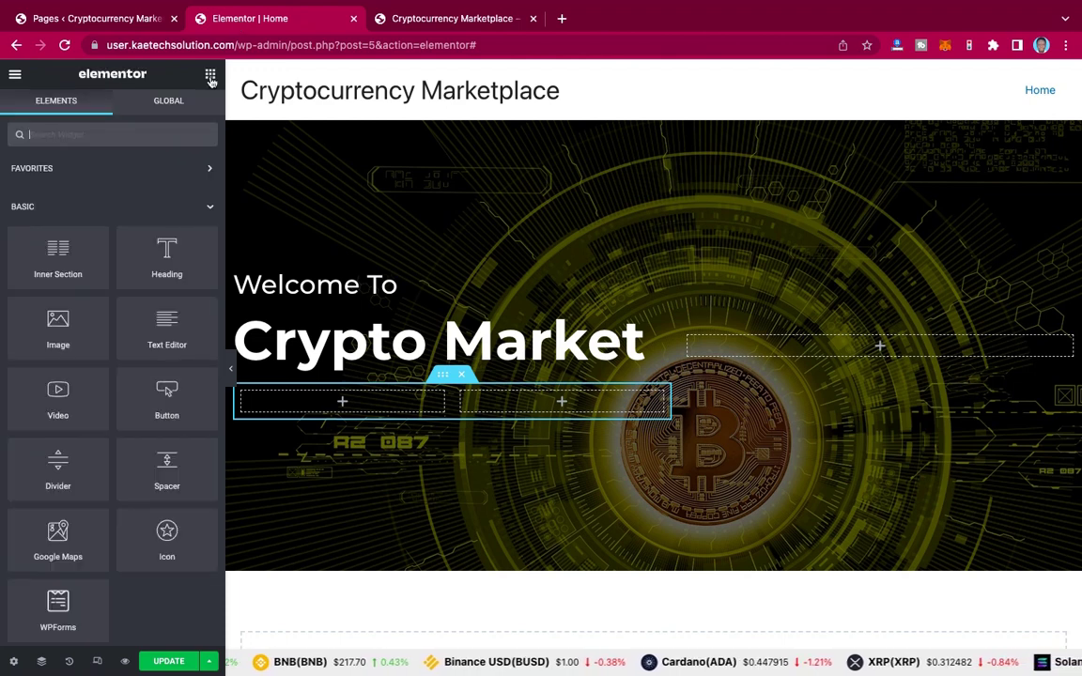
left_click_drag(165, 326, 397, 361)
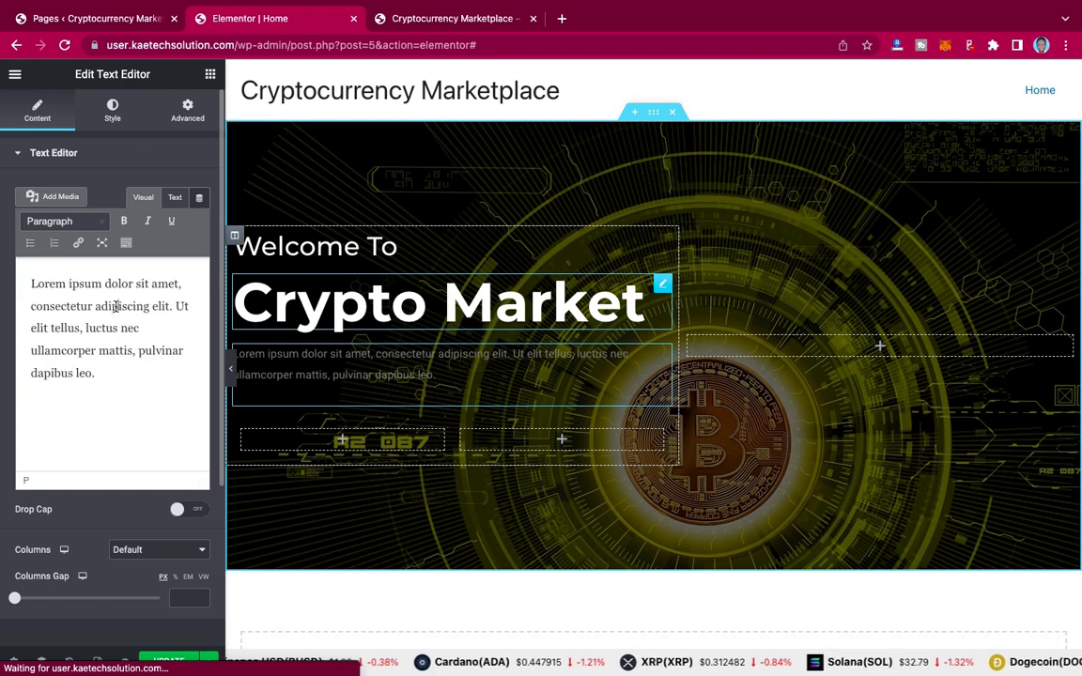
key("ctrl+a")
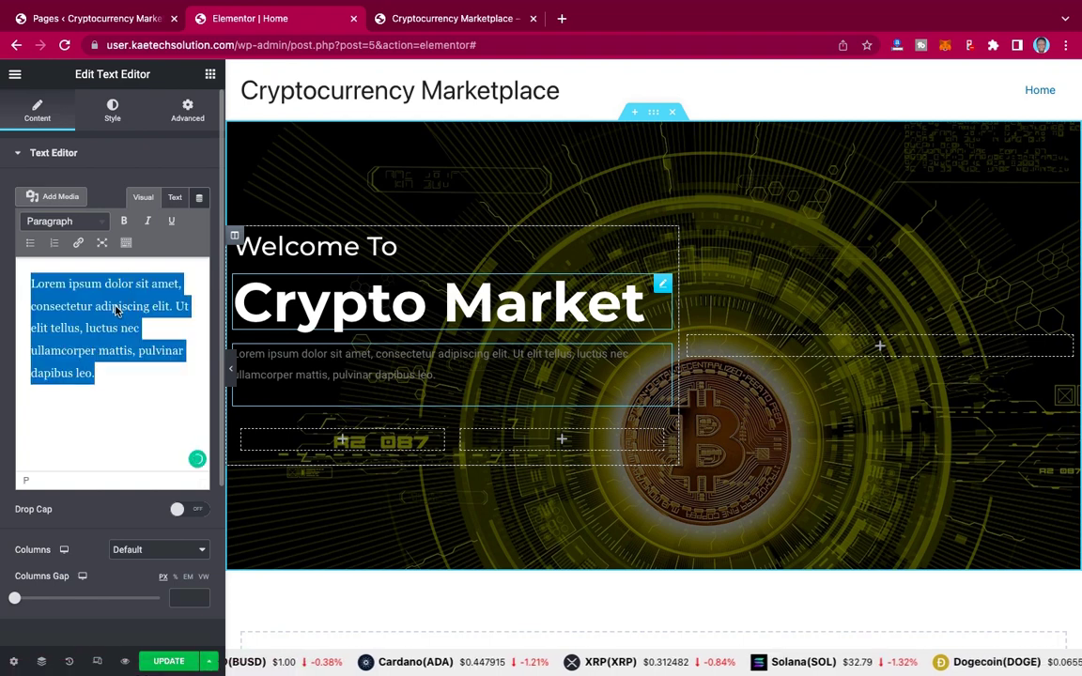
key("ctrl+v")
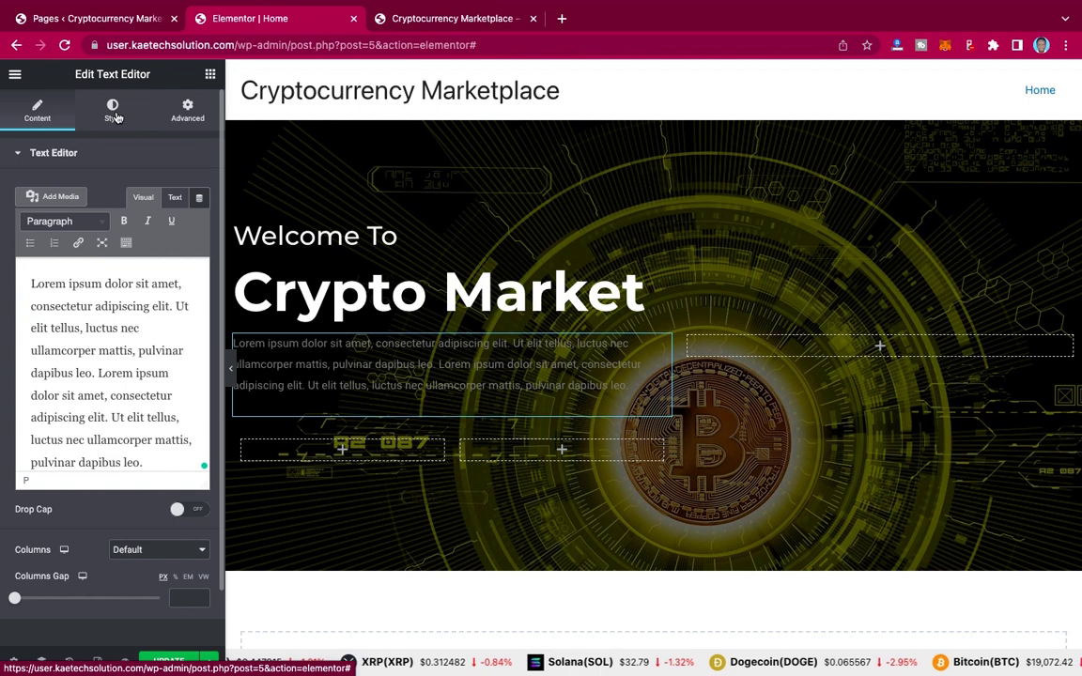
Step: Make the paragraph text colour white (#FFFFFF)
left_click(114, 116)
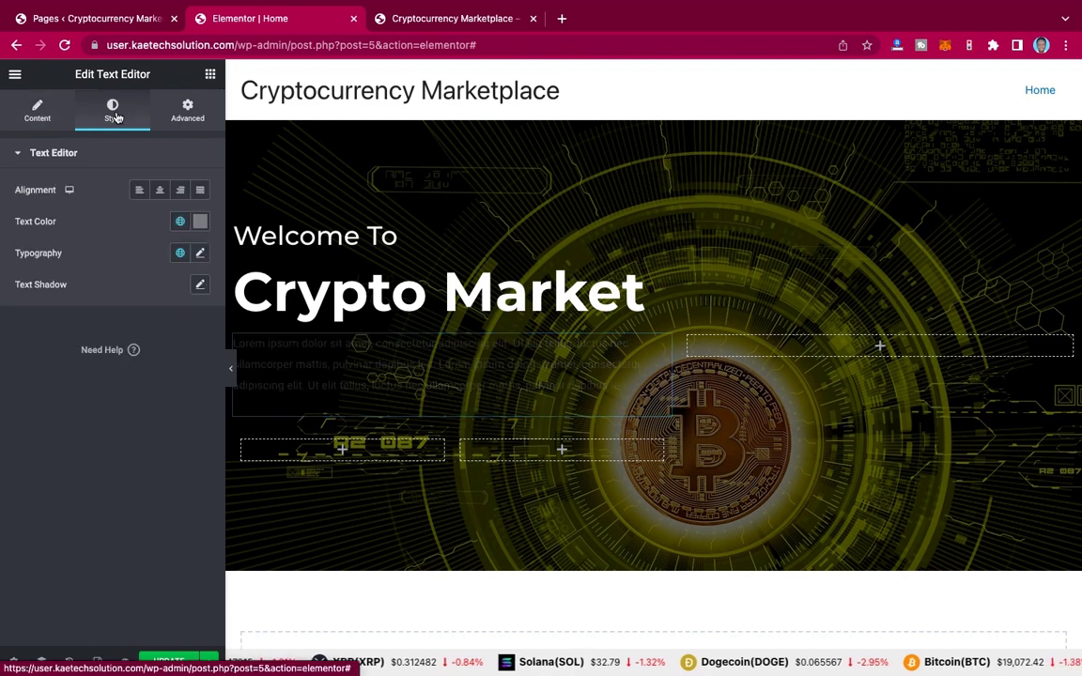
left_click(201, 222)
left_click_drag(38, 287, 15, 261)
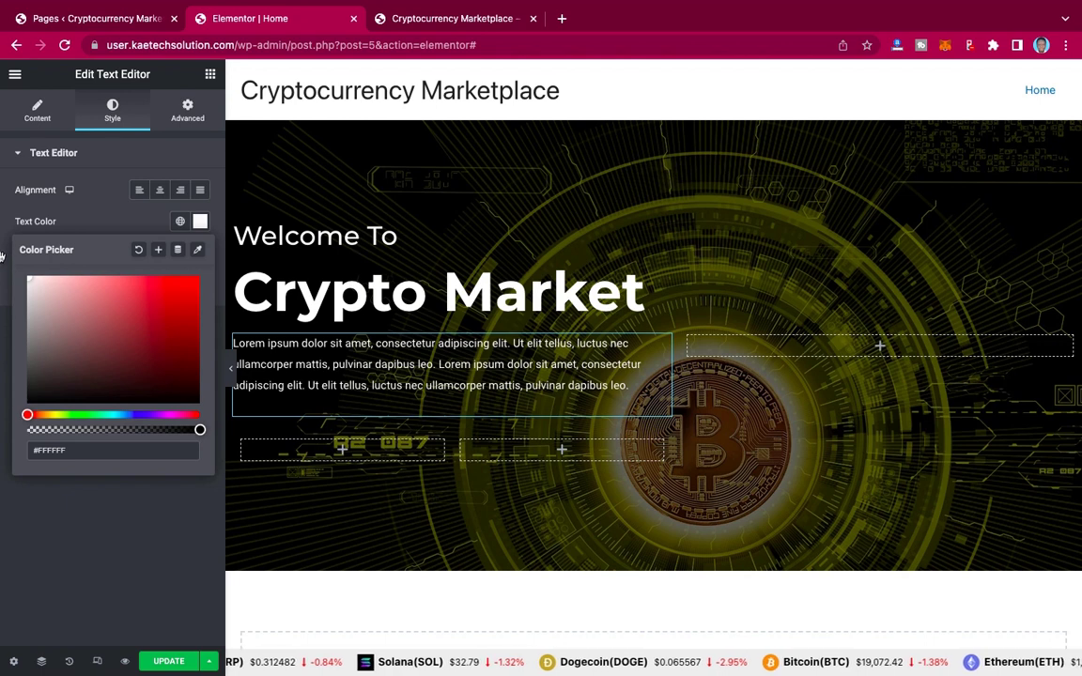
left_click(109, 231)
Step: Set the paragraph typography to Montserrat, size 16, weight 500, then preview it full width
left_click(200, 253)
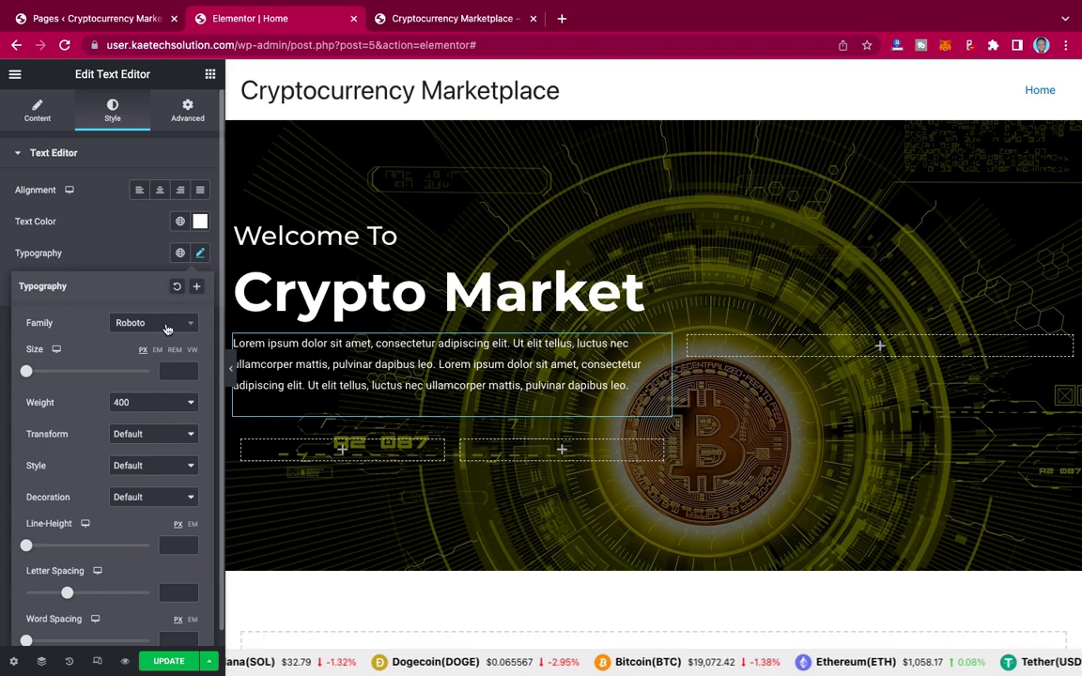
left_click(166, 329)
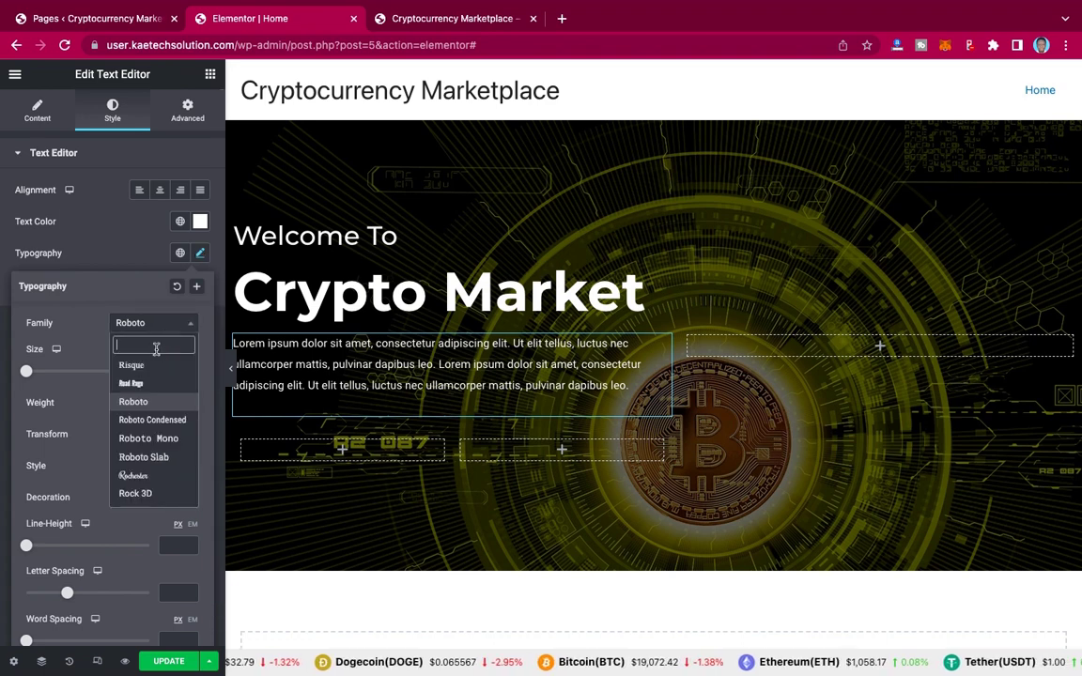
type("monts")
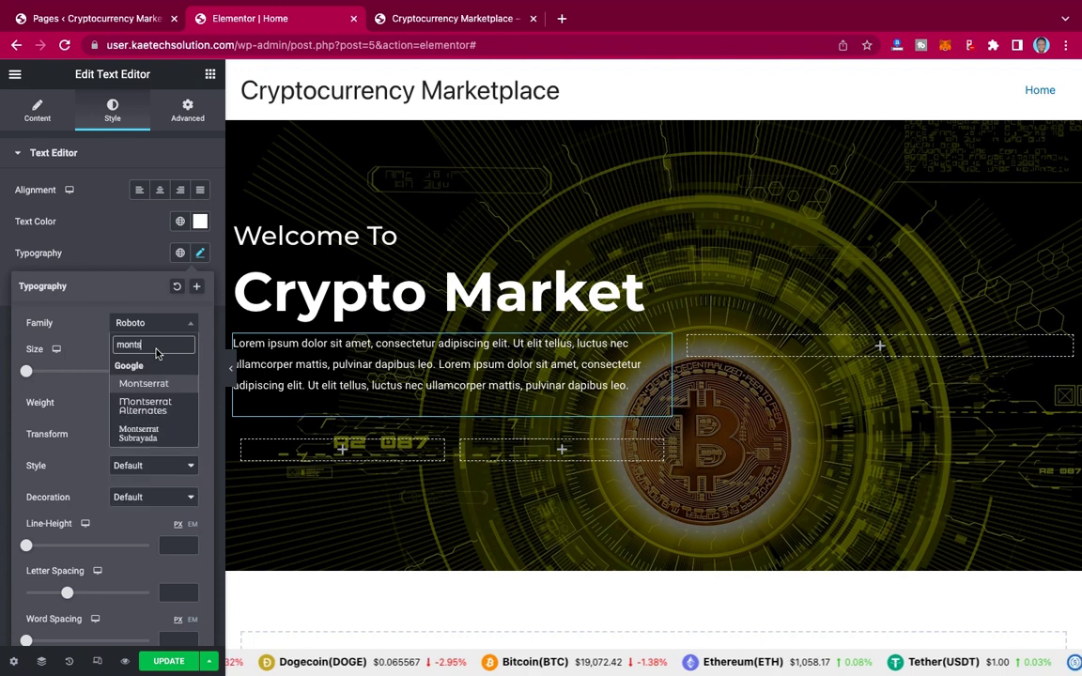
left_click(144, 384)
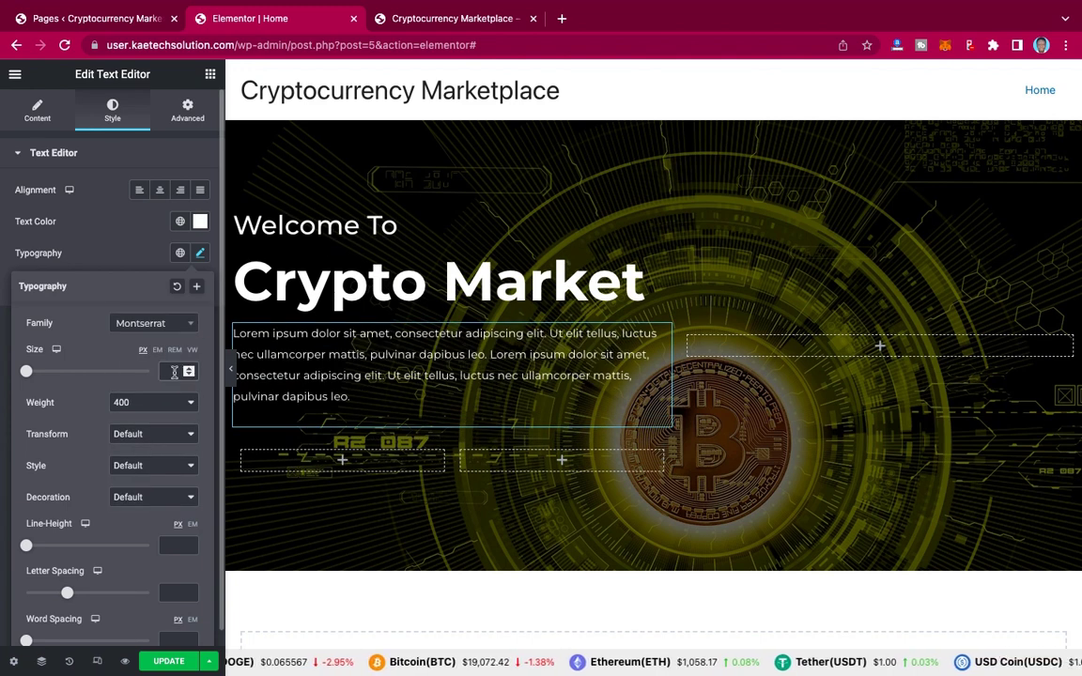
type("16")
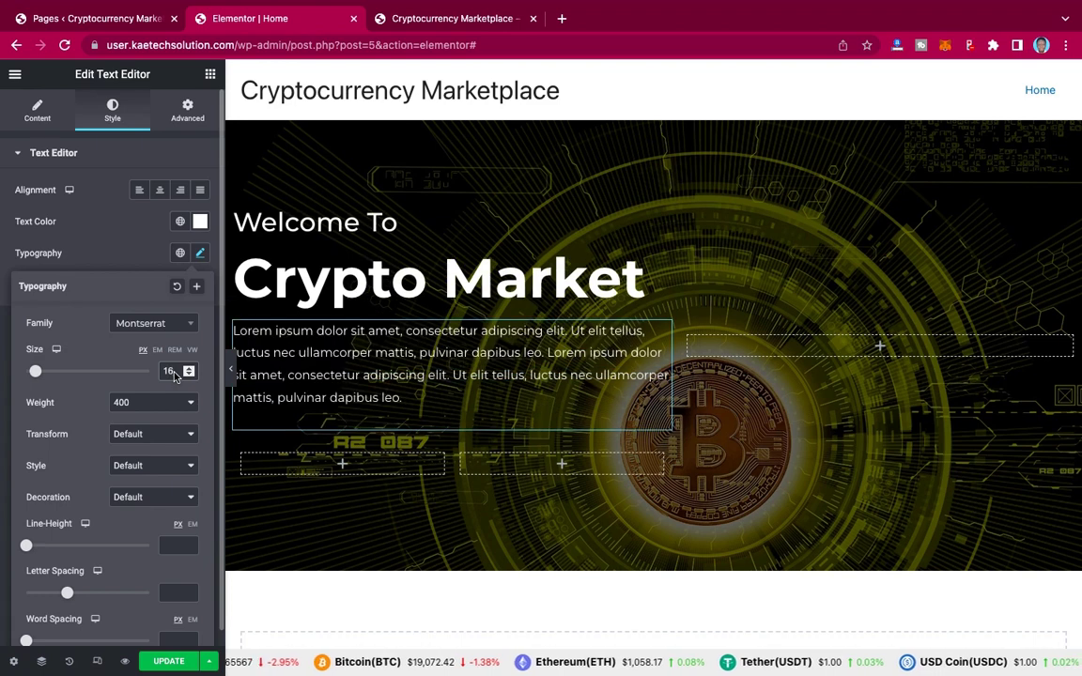
left_click(158, 412)
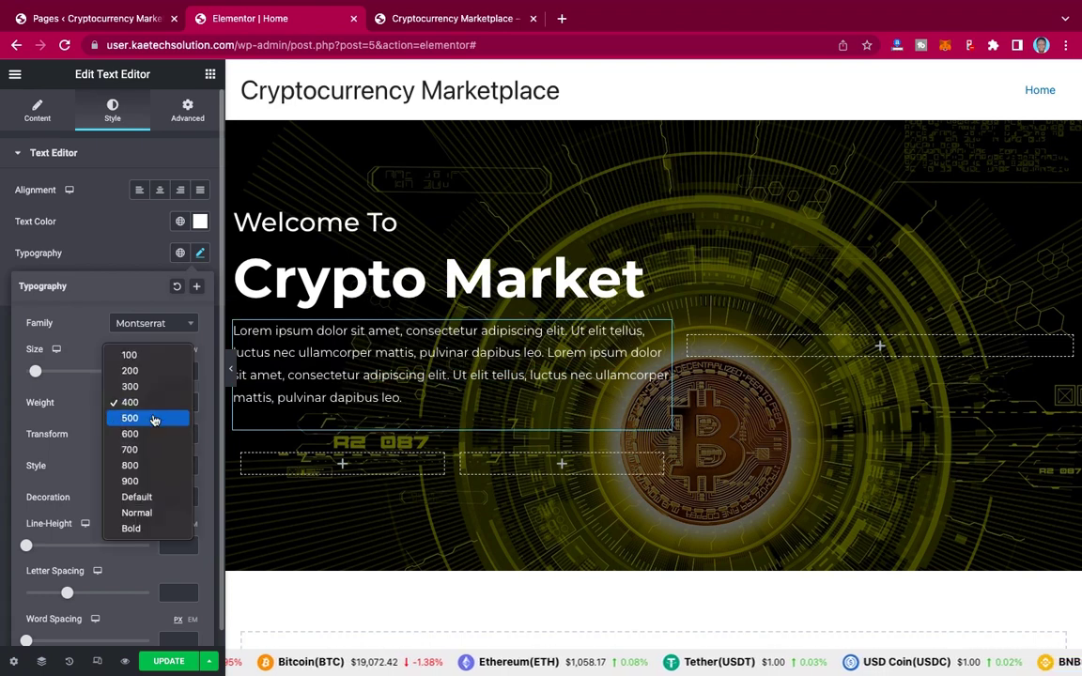
left_click(152, 418)
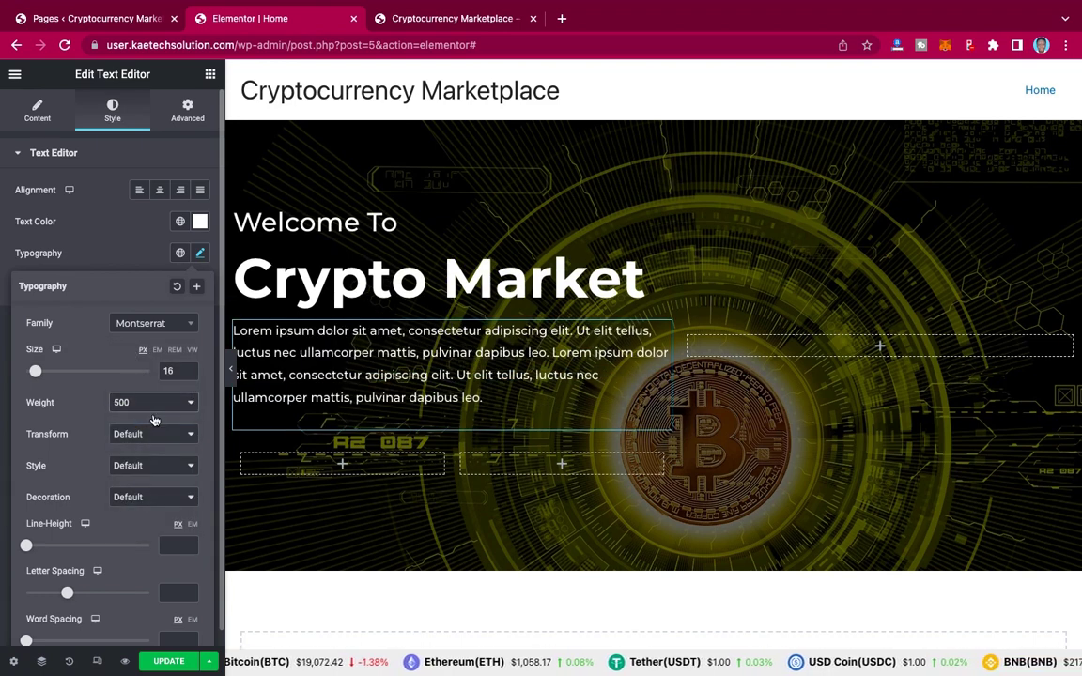
left_click(113, 227)
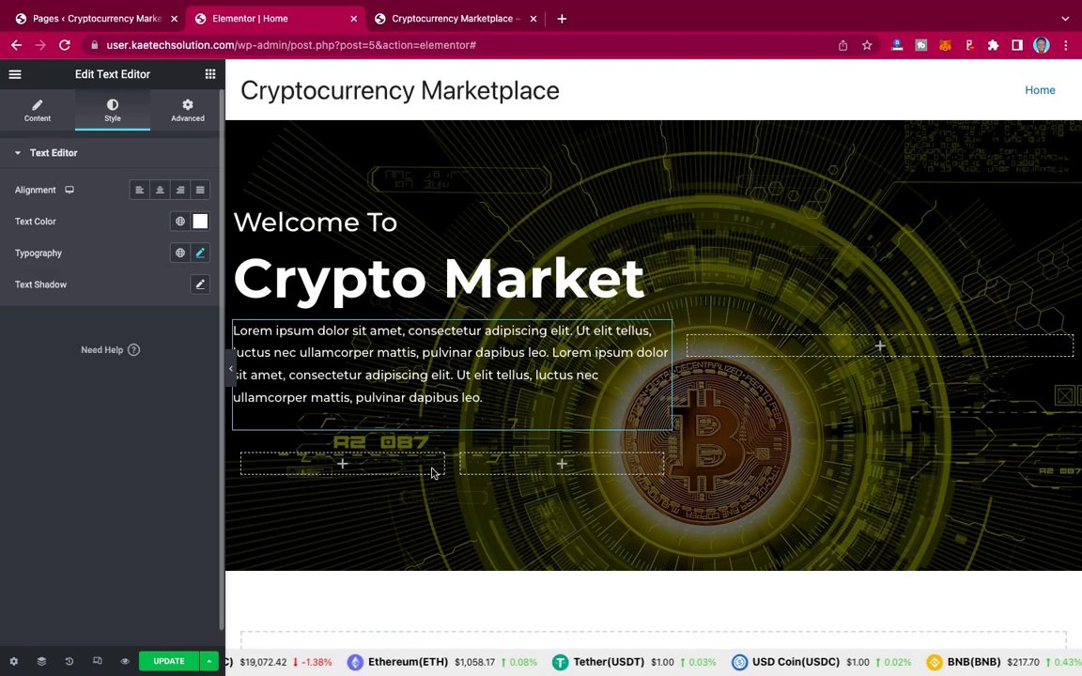
left_click(230, 373)
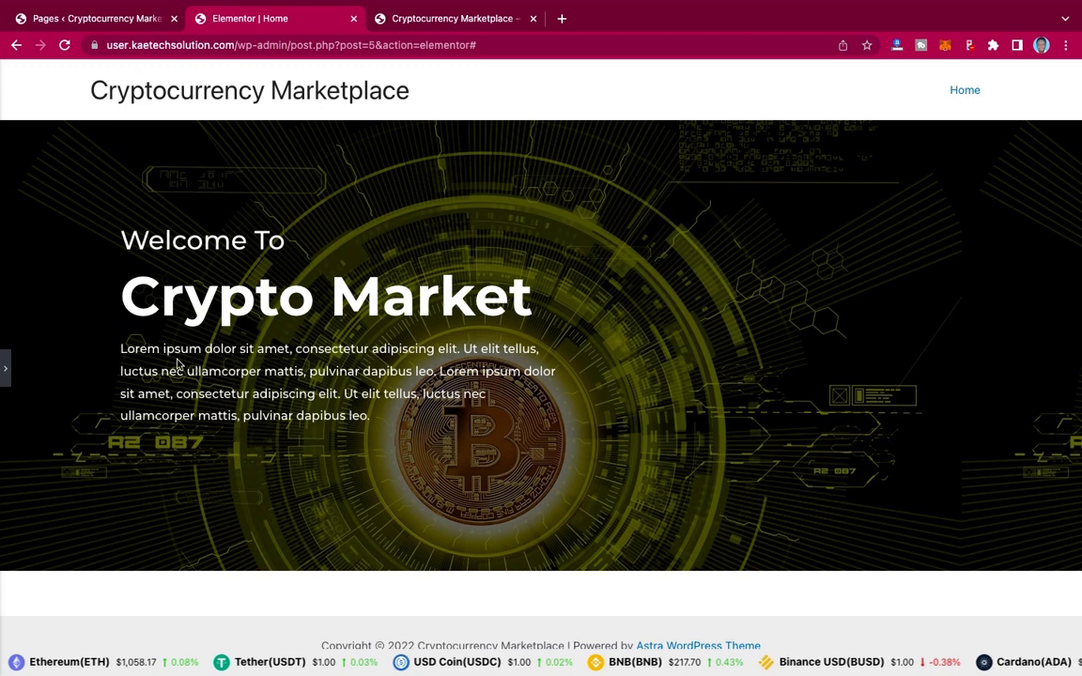
left_click(4, 359)
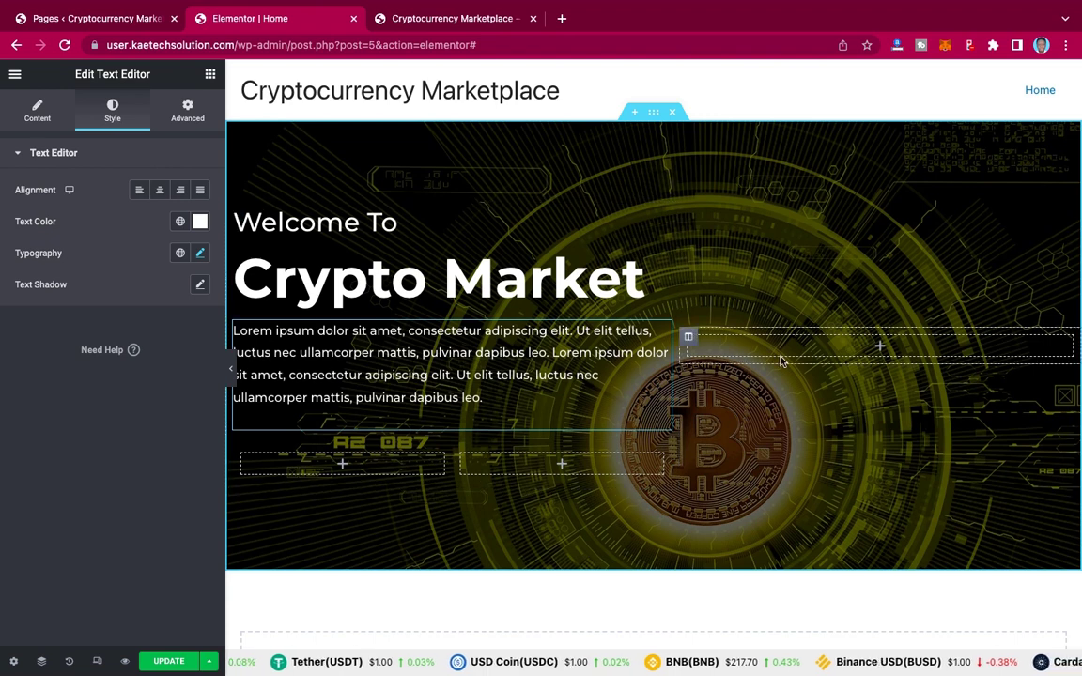
Step: Set the empty right column's width to 40 and the left text column's to 60
left_click(689, 338)
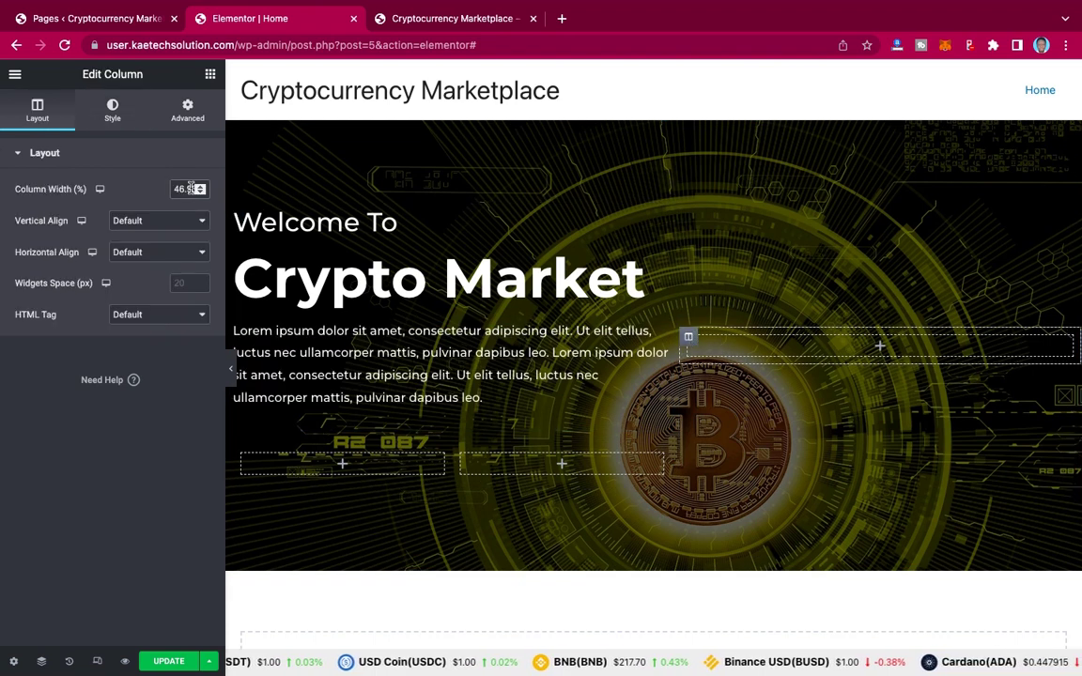
double_click(191, 189)
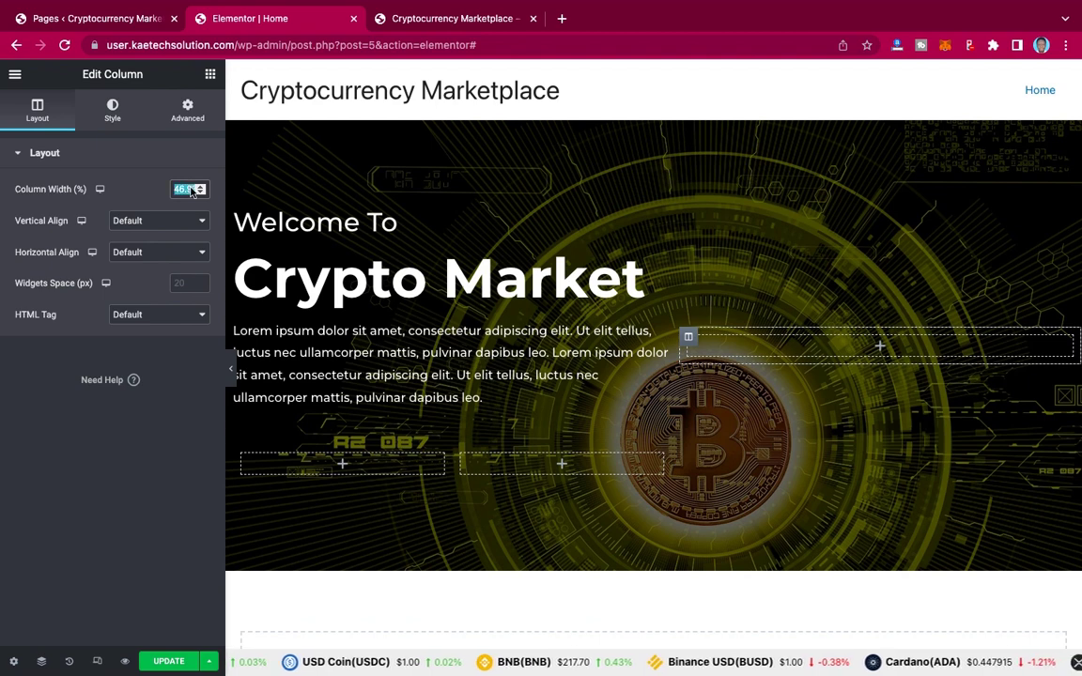
type("40")
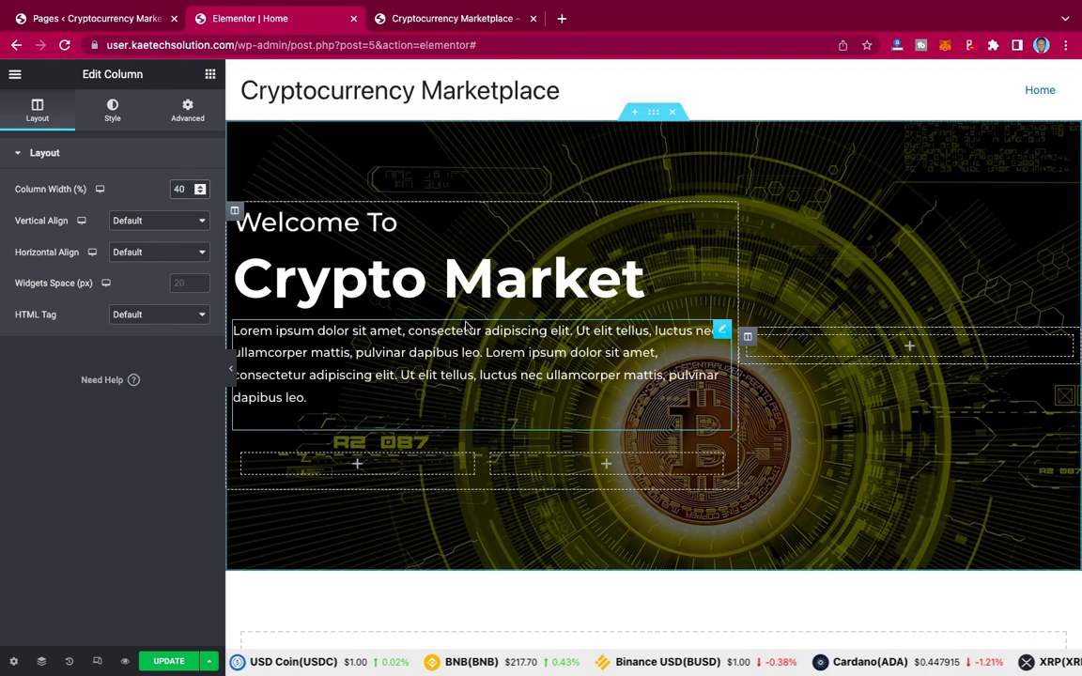
left_click(235, 212)
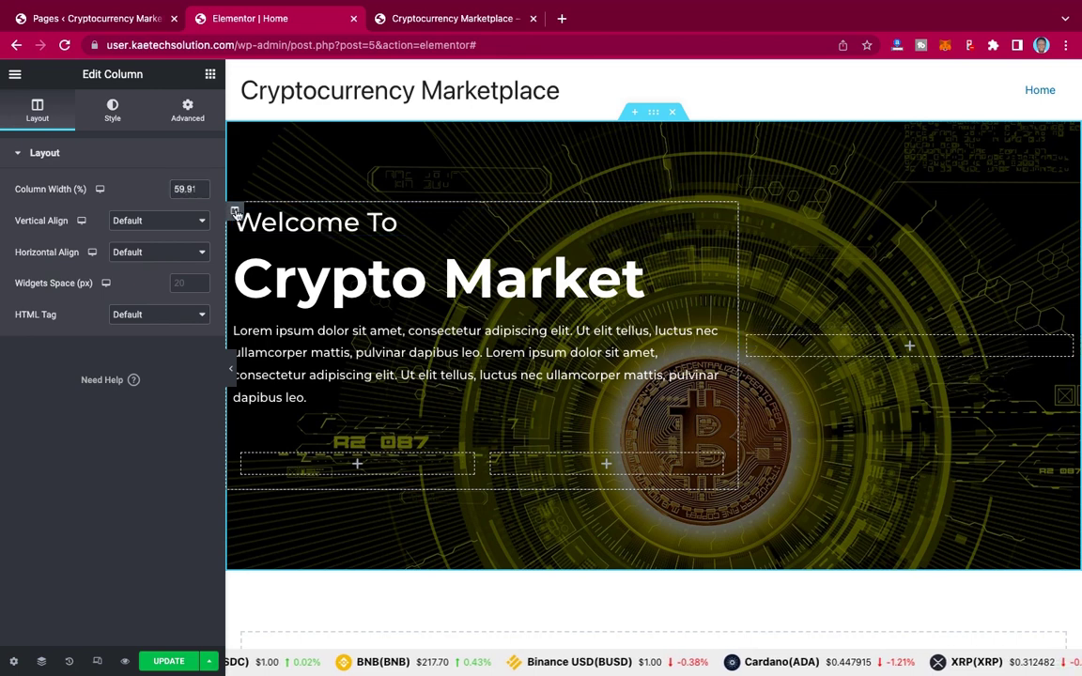
double_click(183, 189)
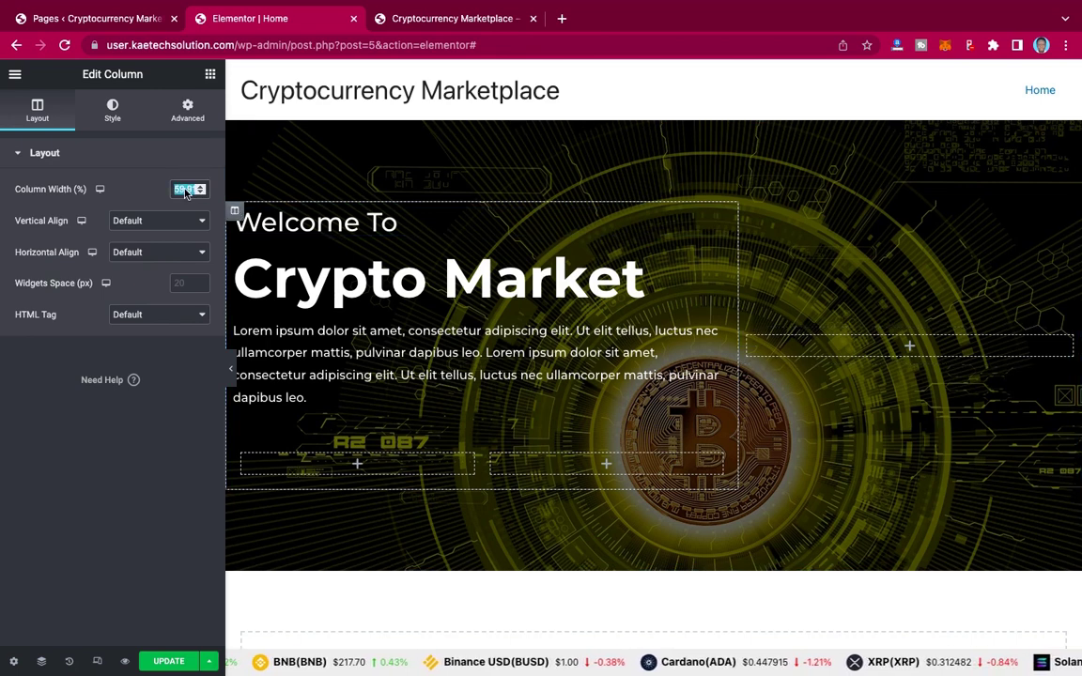
type("60")
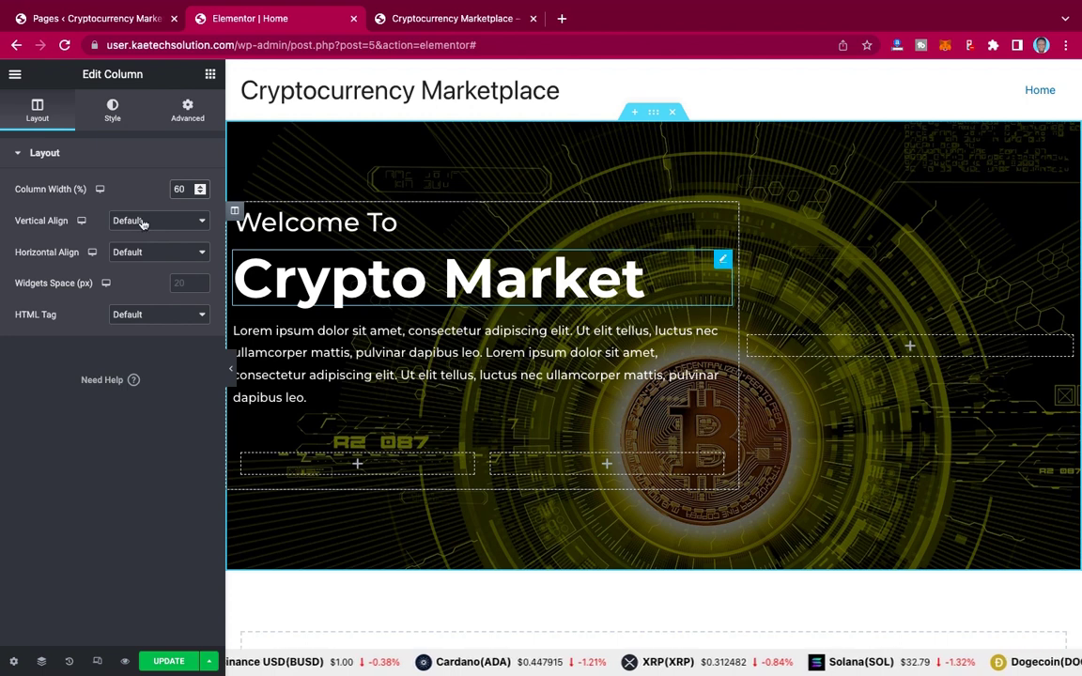
left_click(113, 110)
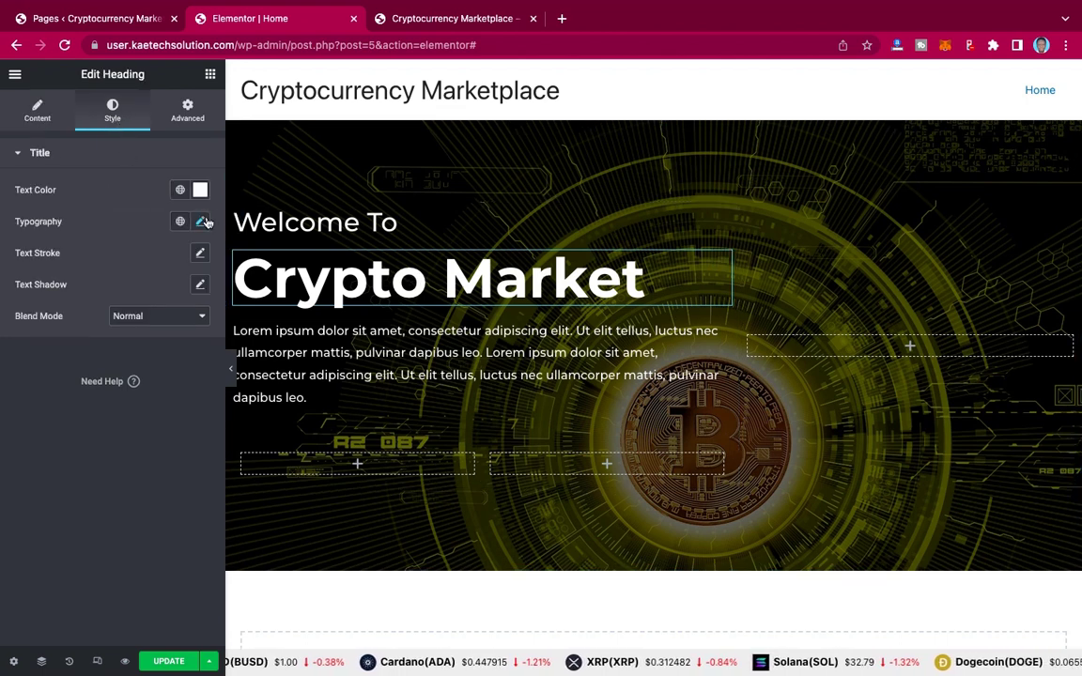
Step: Set the Crypto Market heading size to 85 and preview the page without the editor panel
left_click(204, 222)
left_click(189, 337)
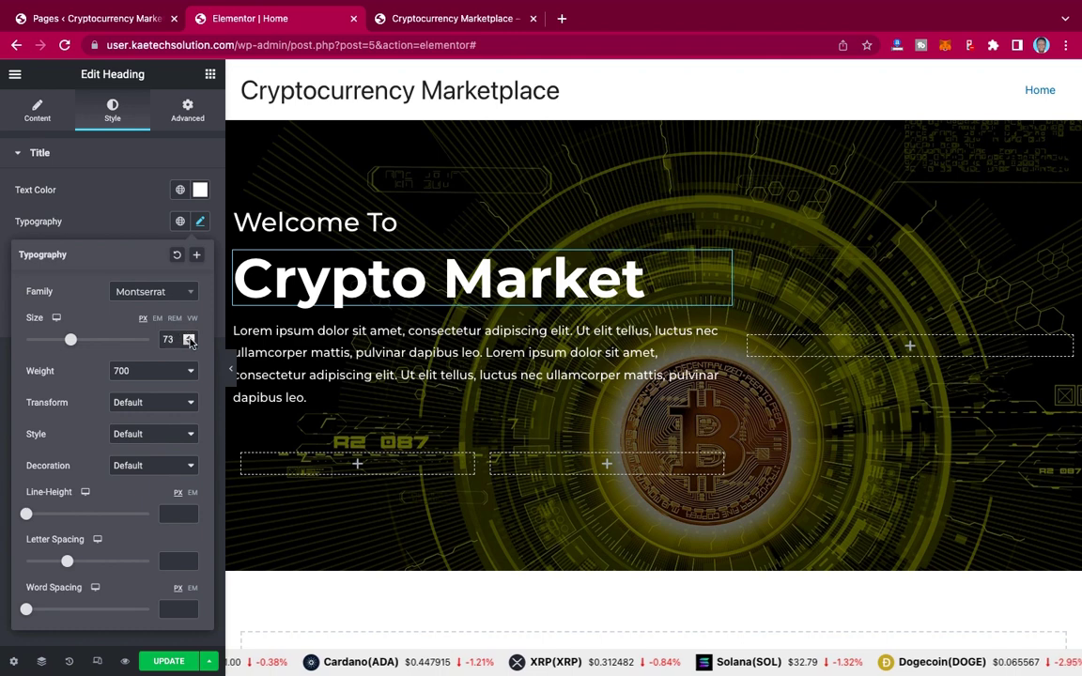
double_click(166, 339)
type("80")
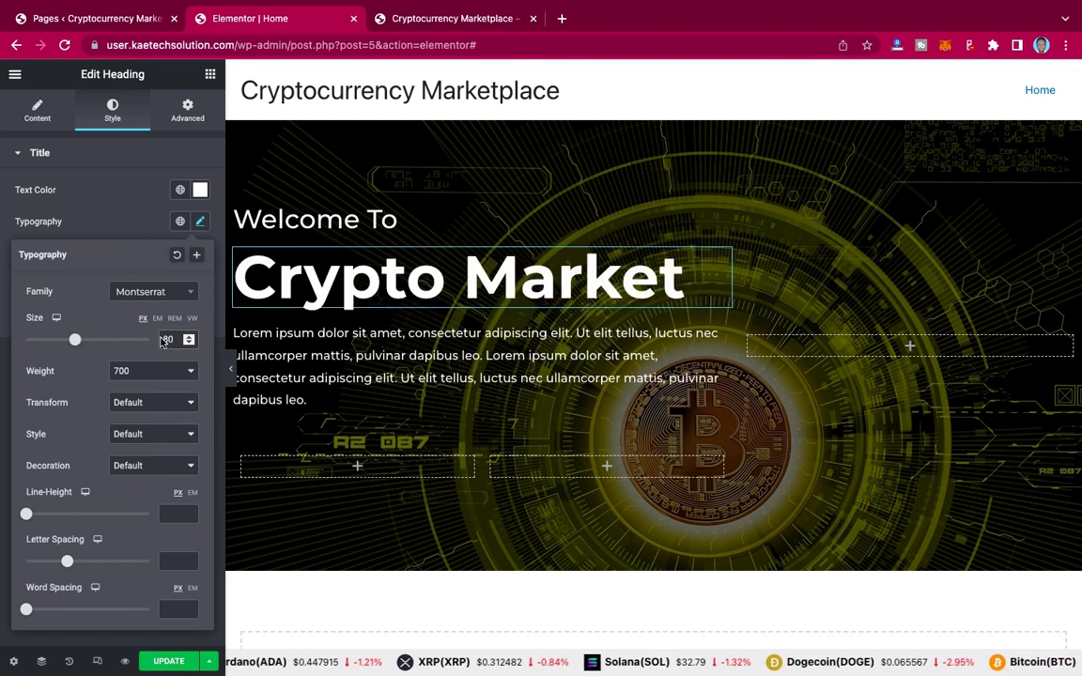
type("85")
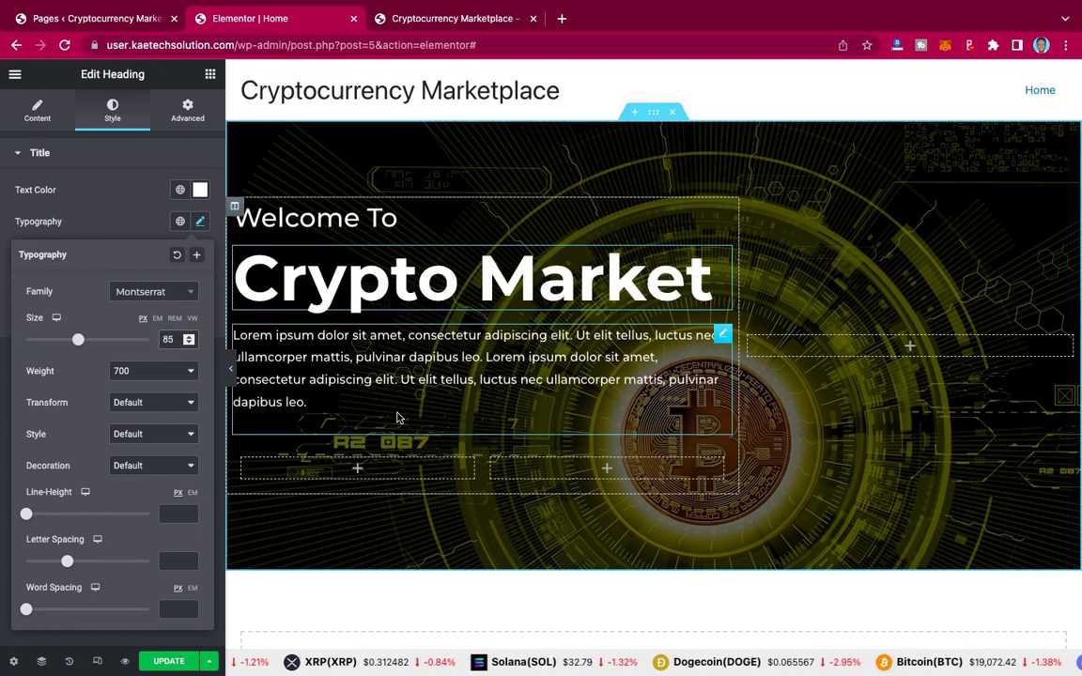
left_click(232, 373)
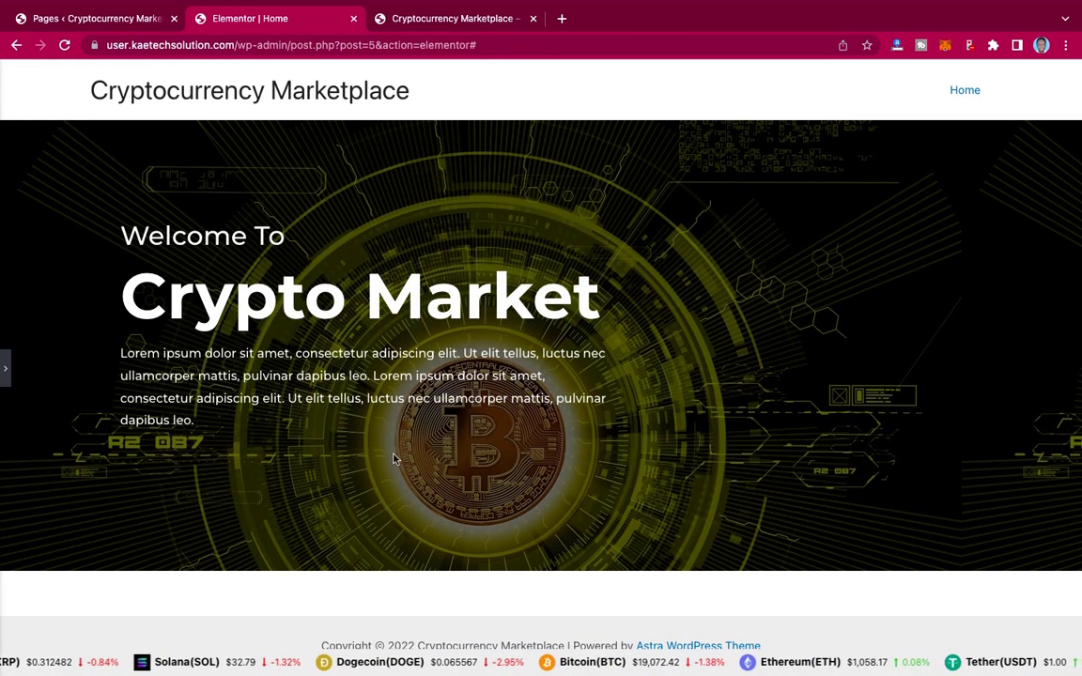
Step: Drag a Button widget into the hero's left column below the paragraph, matching the reference site
left_click(5, 373)
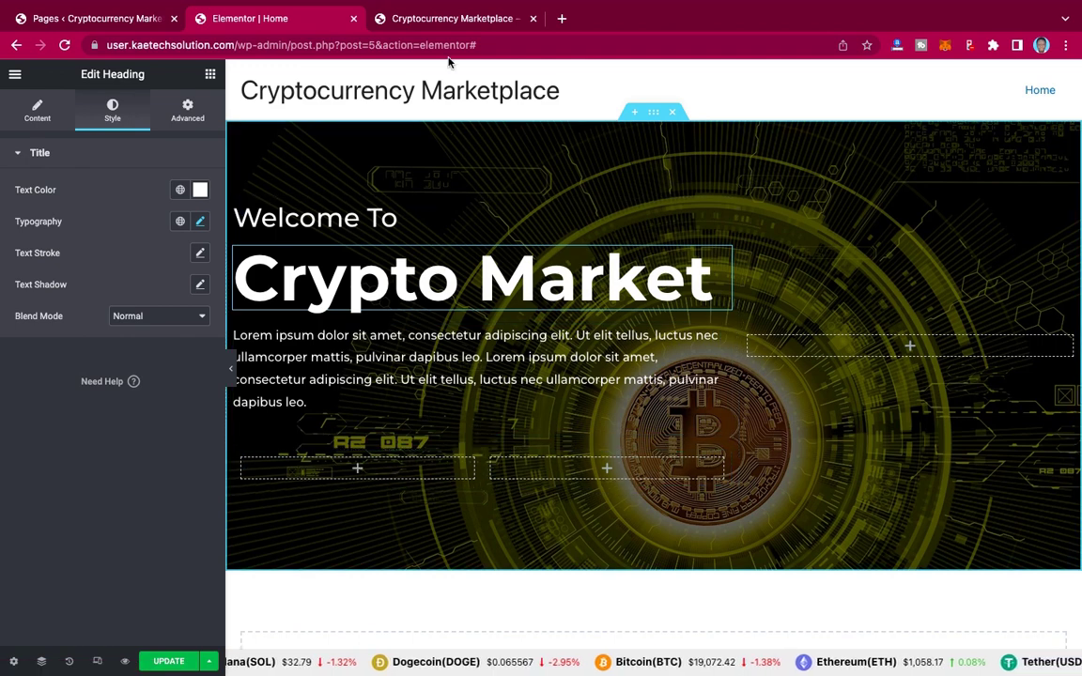
left_click(431, 18)
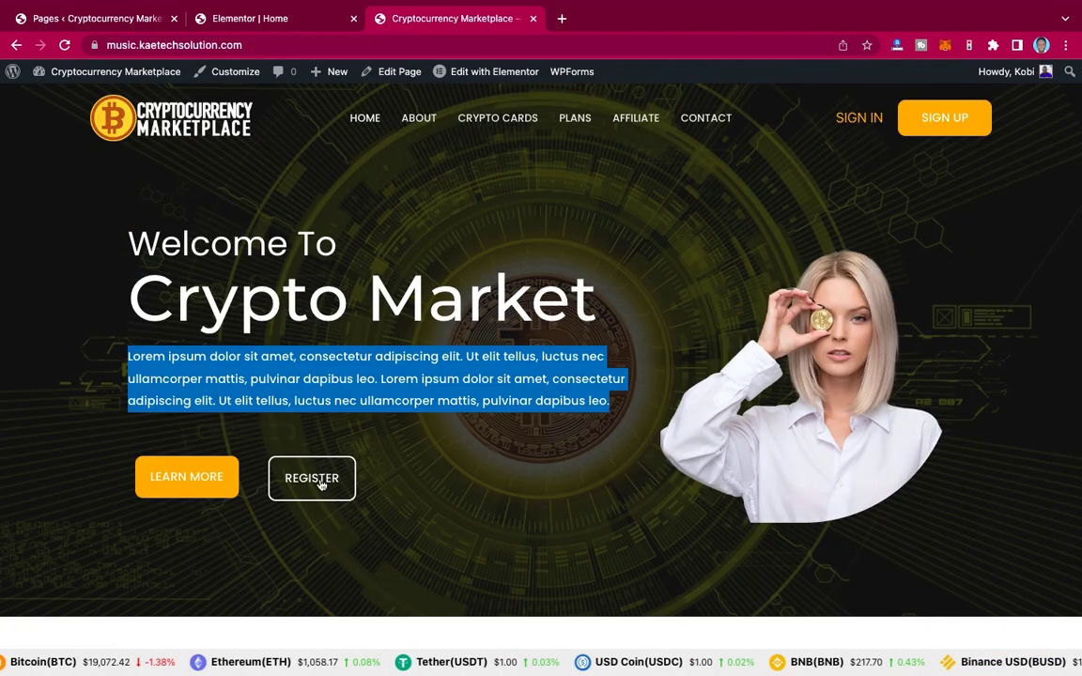
left_click(263, 22)
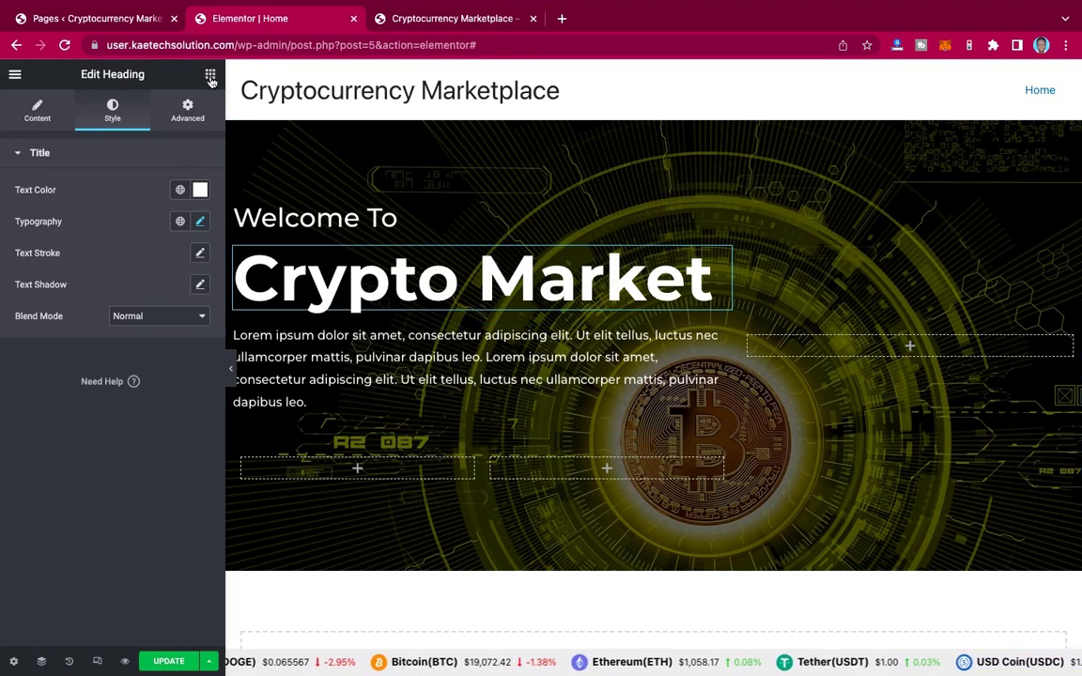
left_click(211, 79)
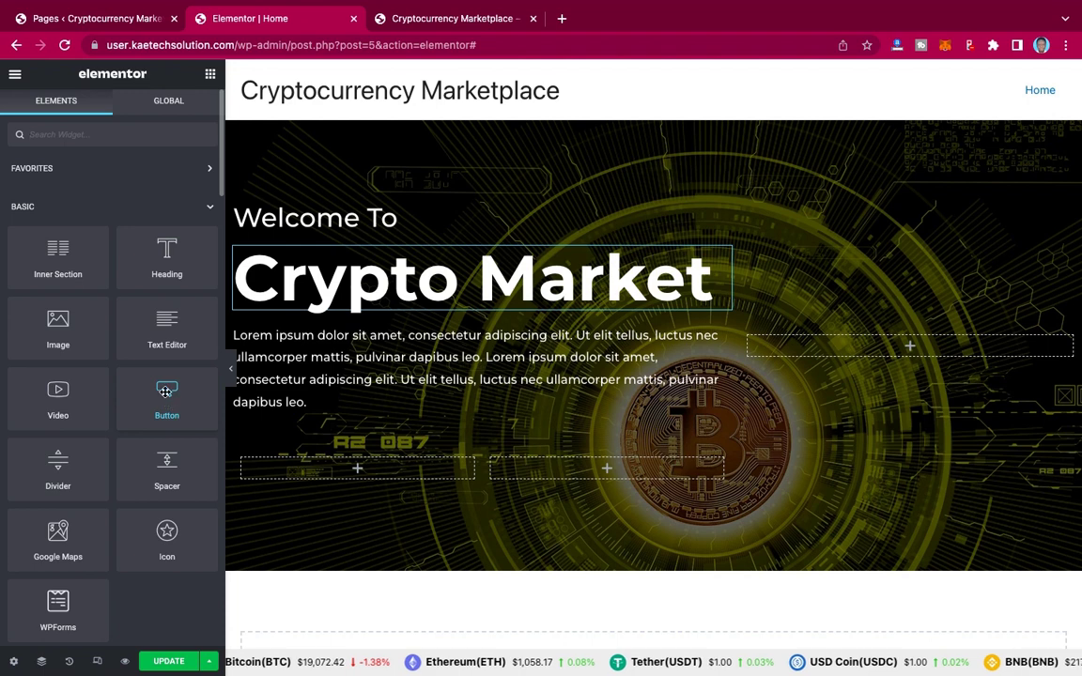
mouse_move(163, 390)
left_mouse_down()
mouse_move(350, 476)
mouse_move(361, 448)
mouse_move(387, 442)
mouse_move(375, 452)
mouse_move(513, 451)
mouse_move(352, 466)
mouse_move(354, 475)
left_mouse_up()
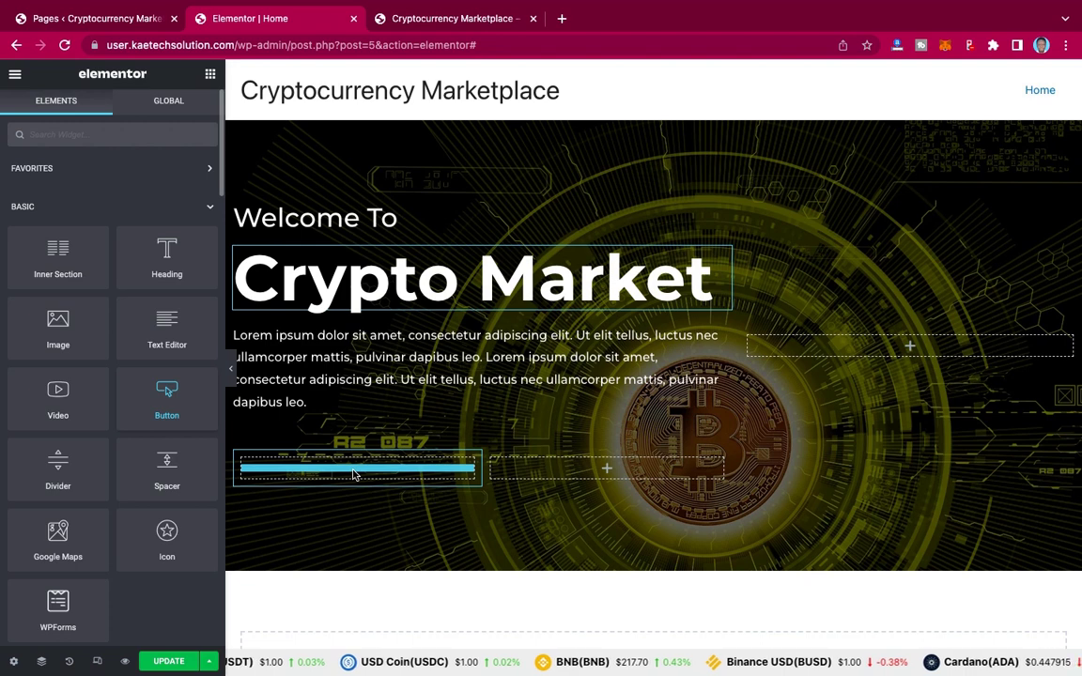
left_click_drag(354, 474, 354, 475)
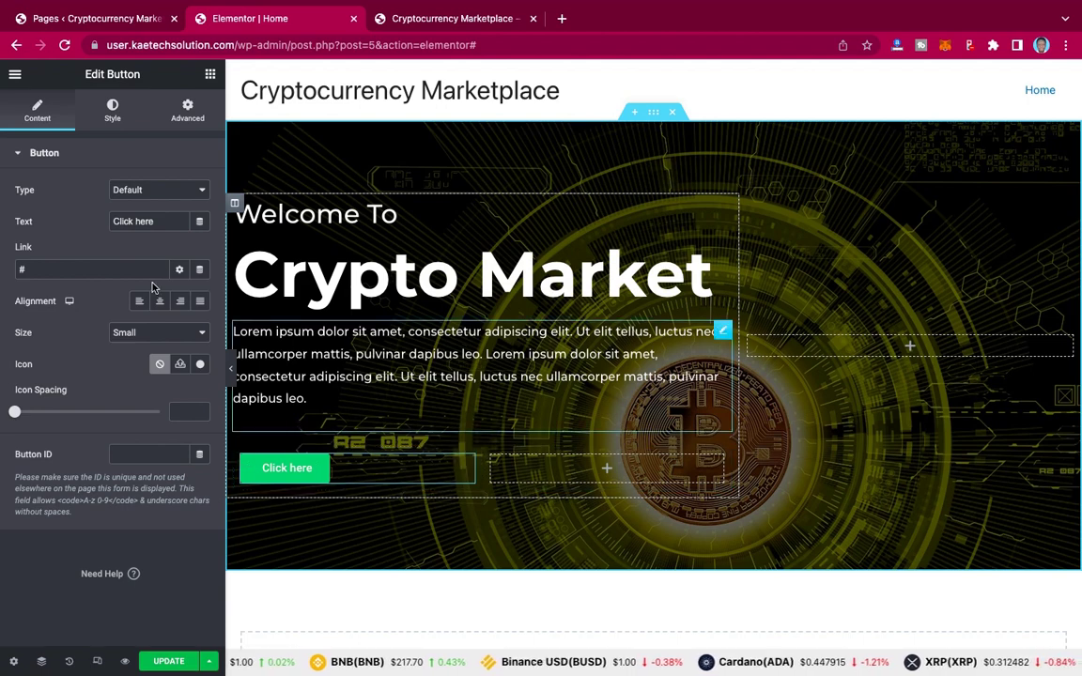
Step: Change the button label from 'Click here' to 'Learn More'
left_click(437, 25)
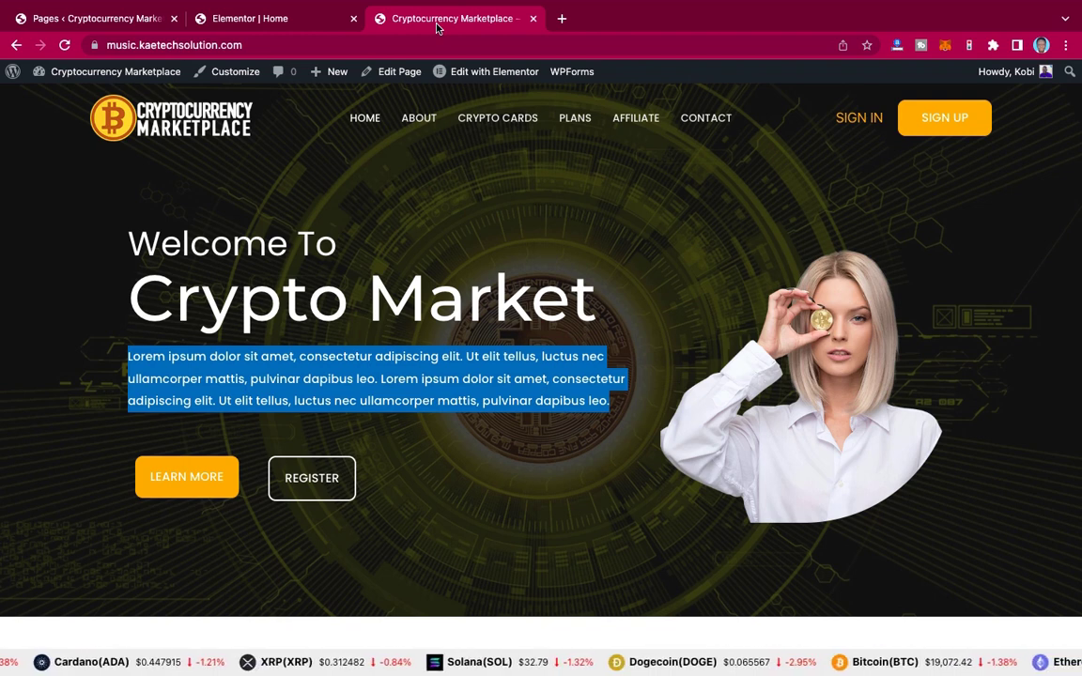
left_click(255, 17)
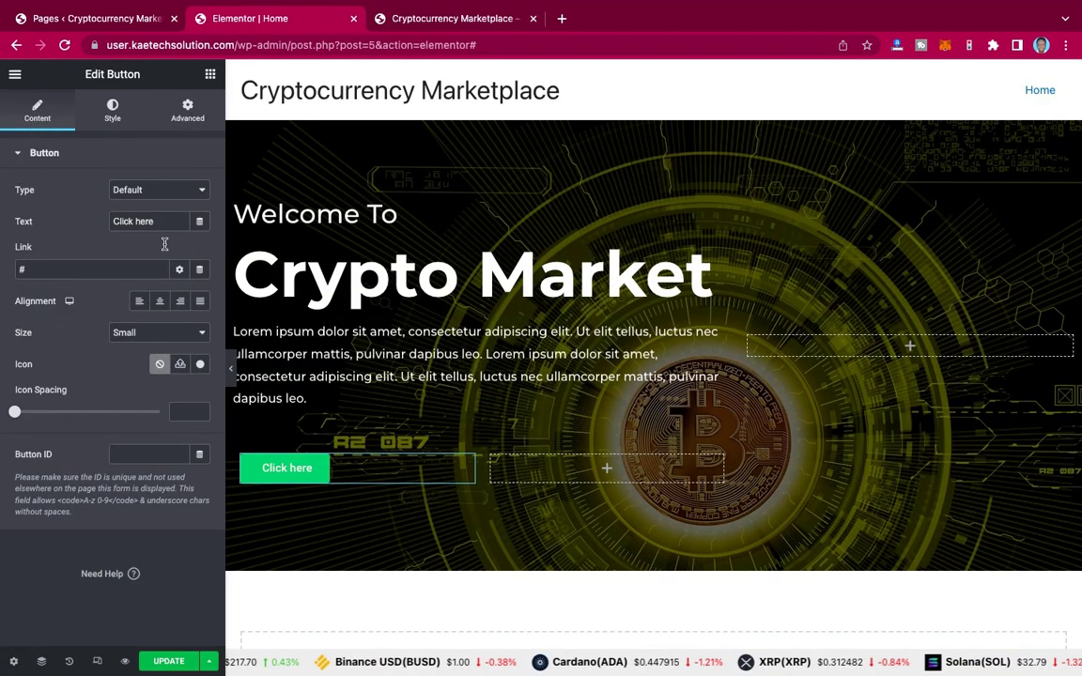
left_click_drag(155, 221, 80, 221)
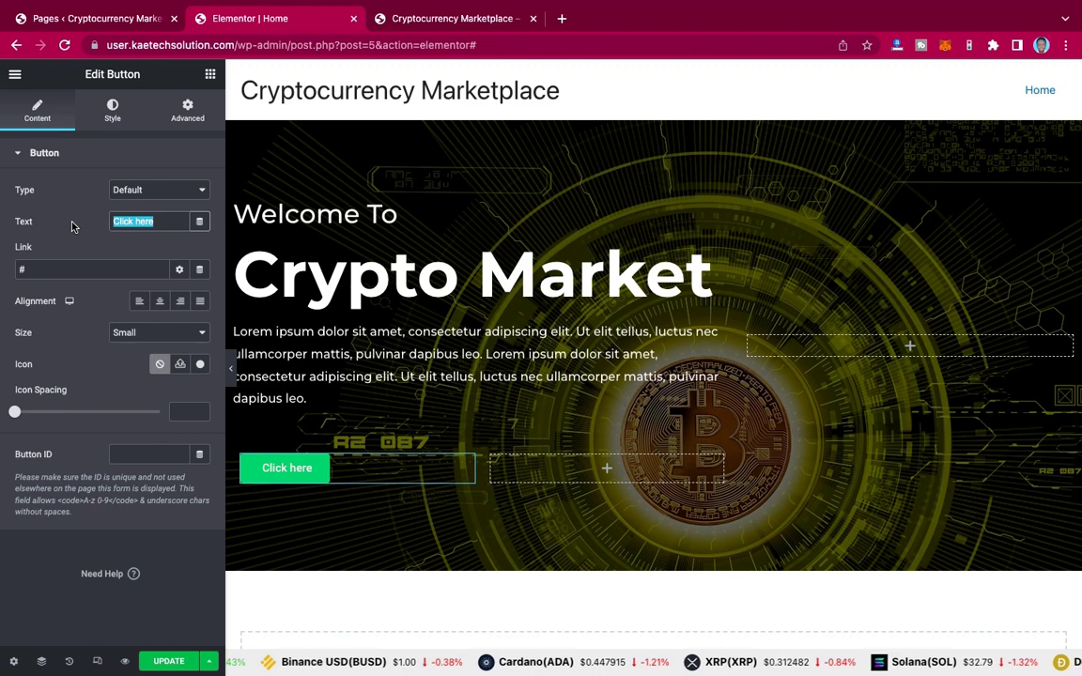
type("Le")
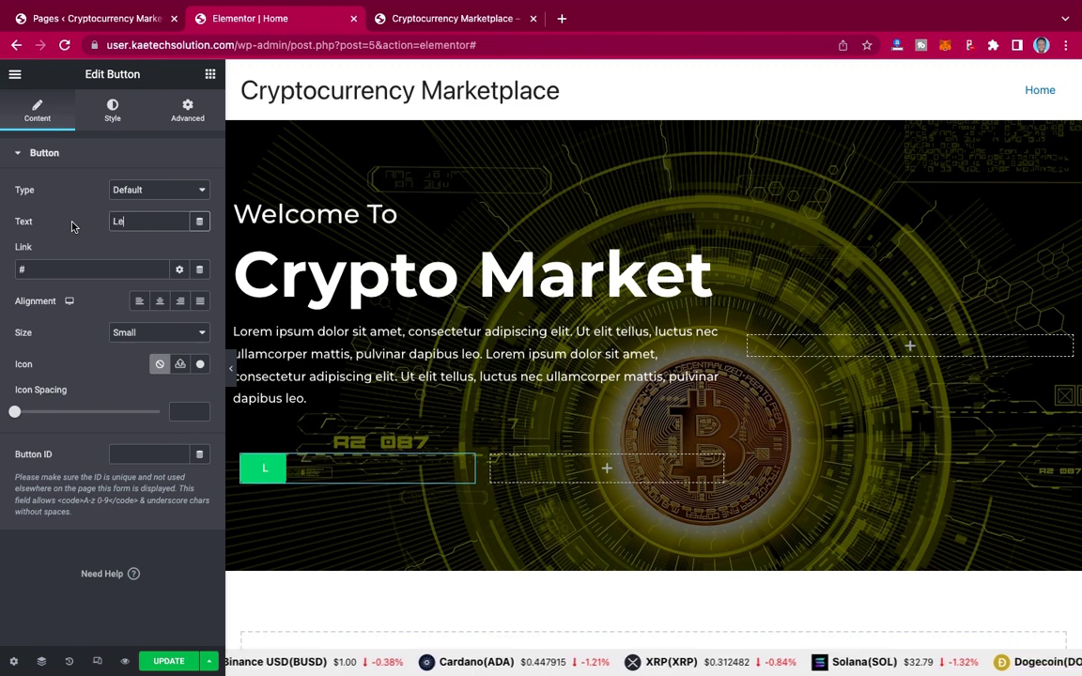
type("arn More")
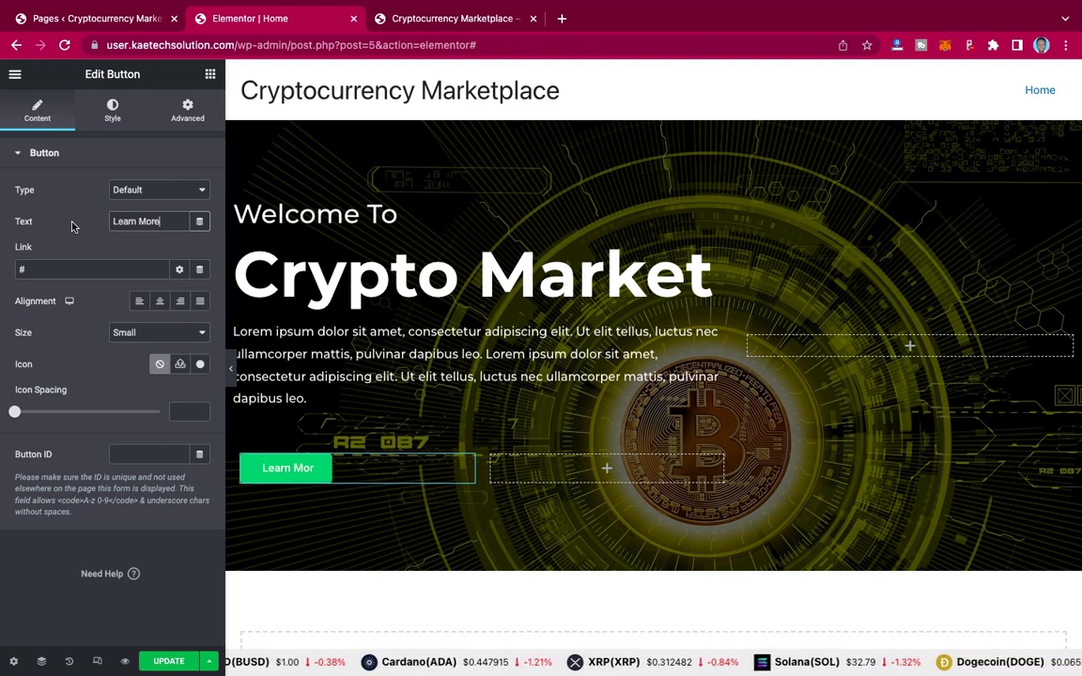
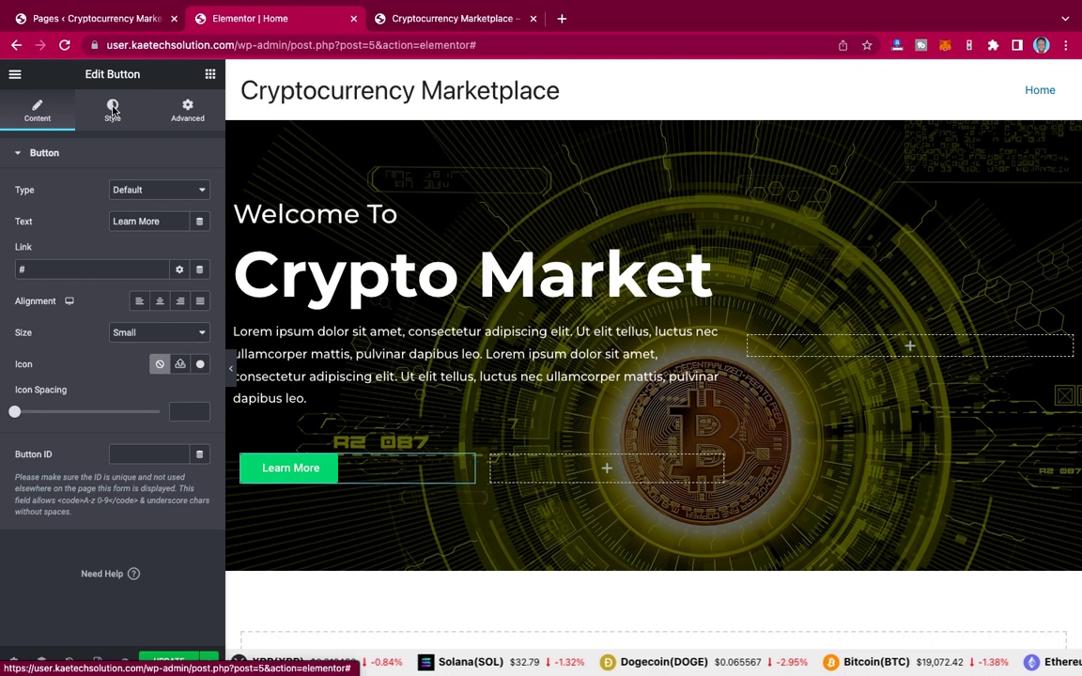
Step: Set the Learn More button typography to Montserrat, size 20, weight 600
left_click(112, 109)
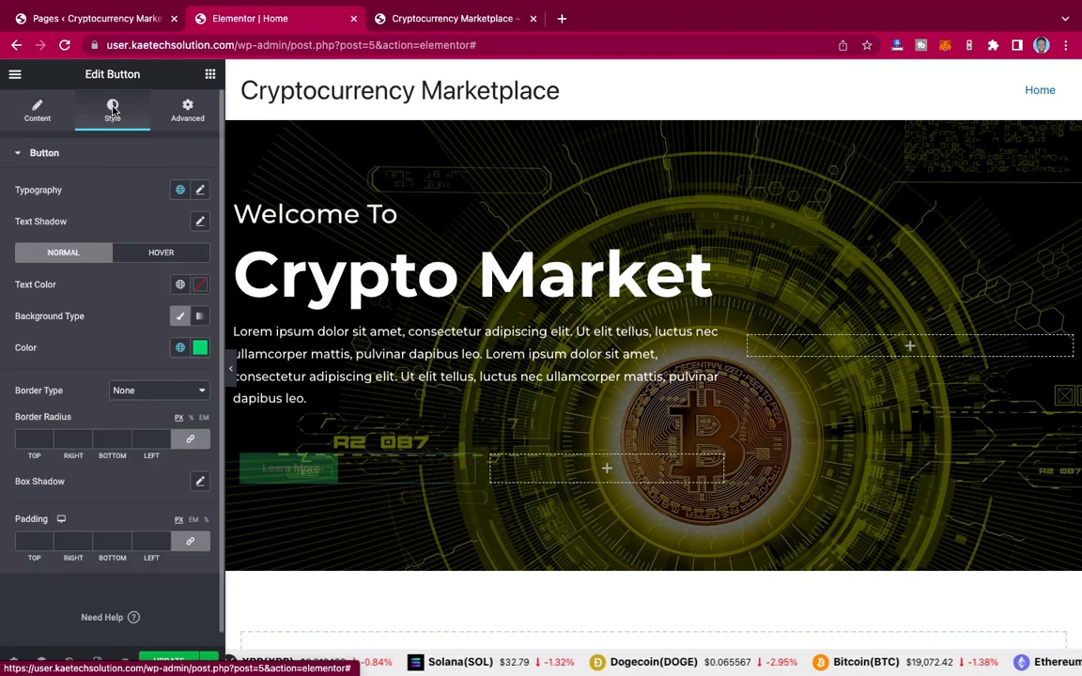
left_click(200, 192)
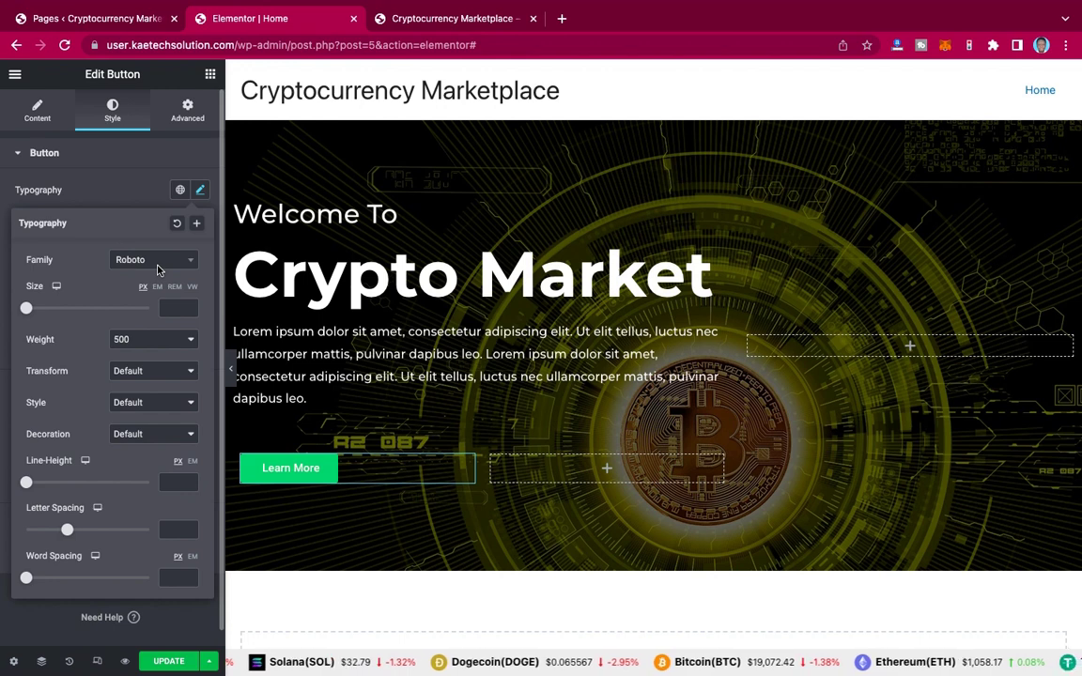
left_click(157, 263)
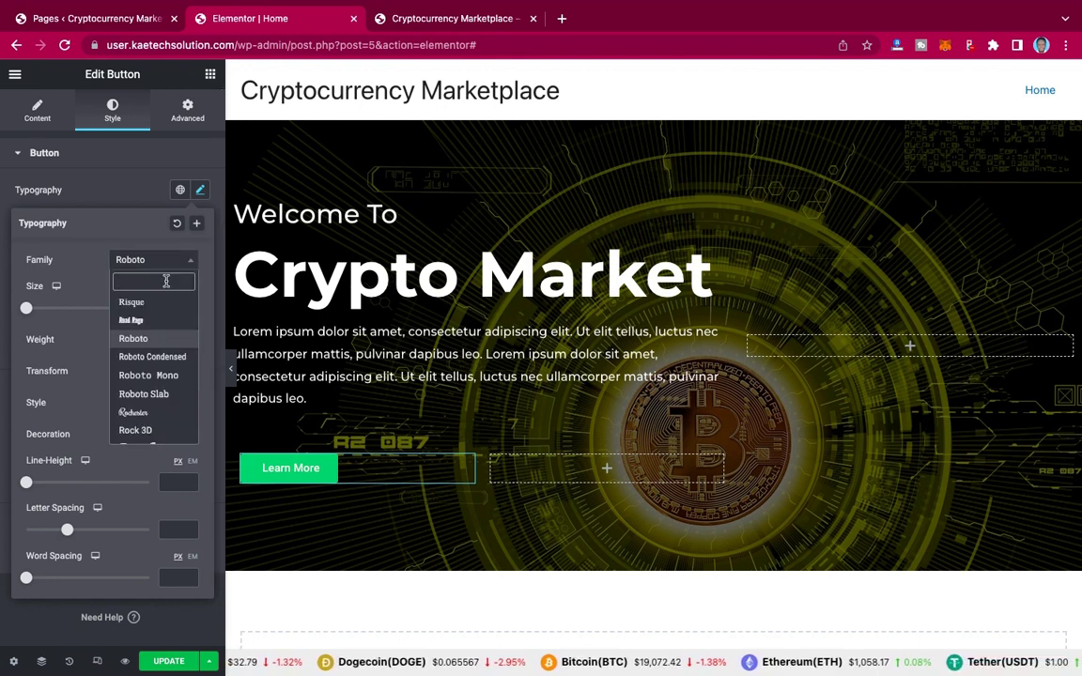
type("monts")
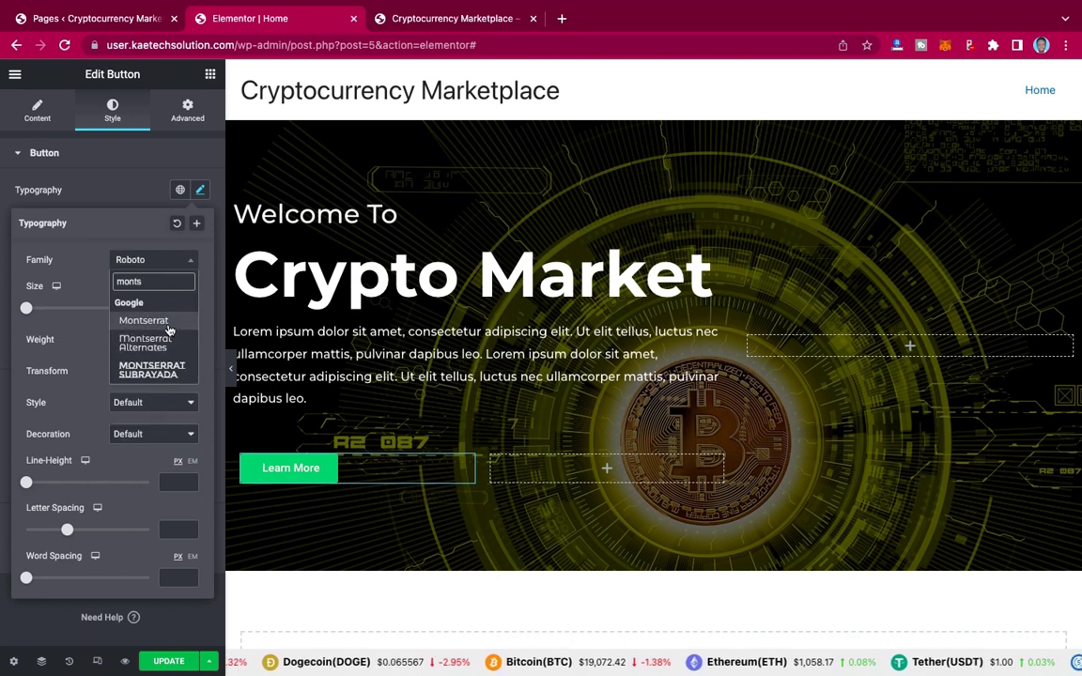
left_click(143, 320)
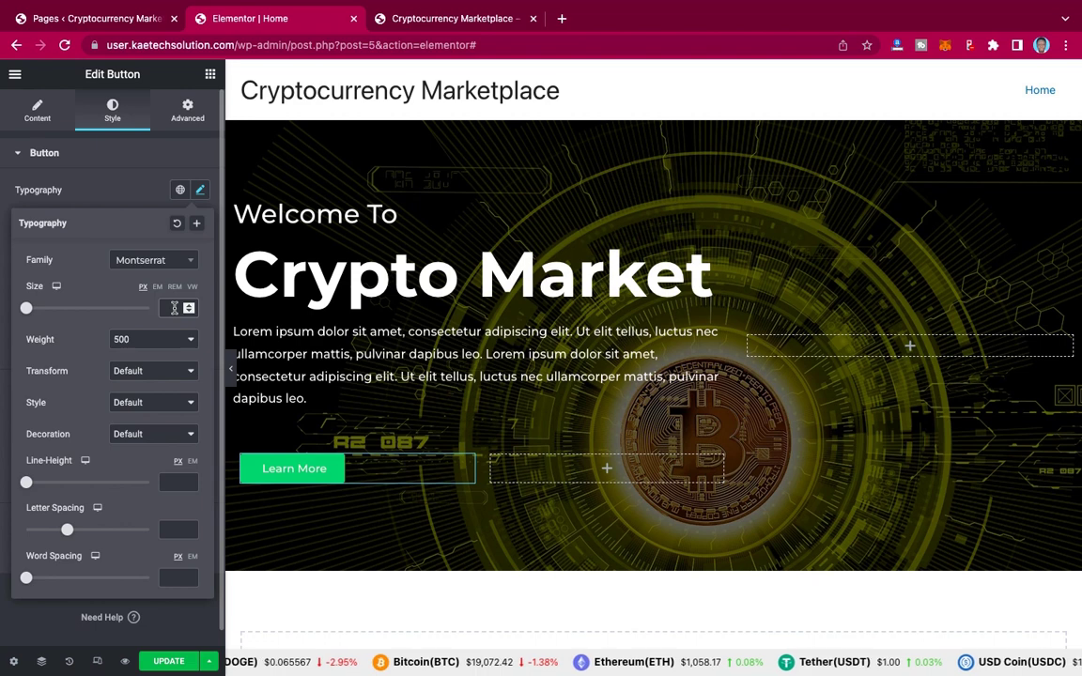
left_click(172, 309)
type("20")
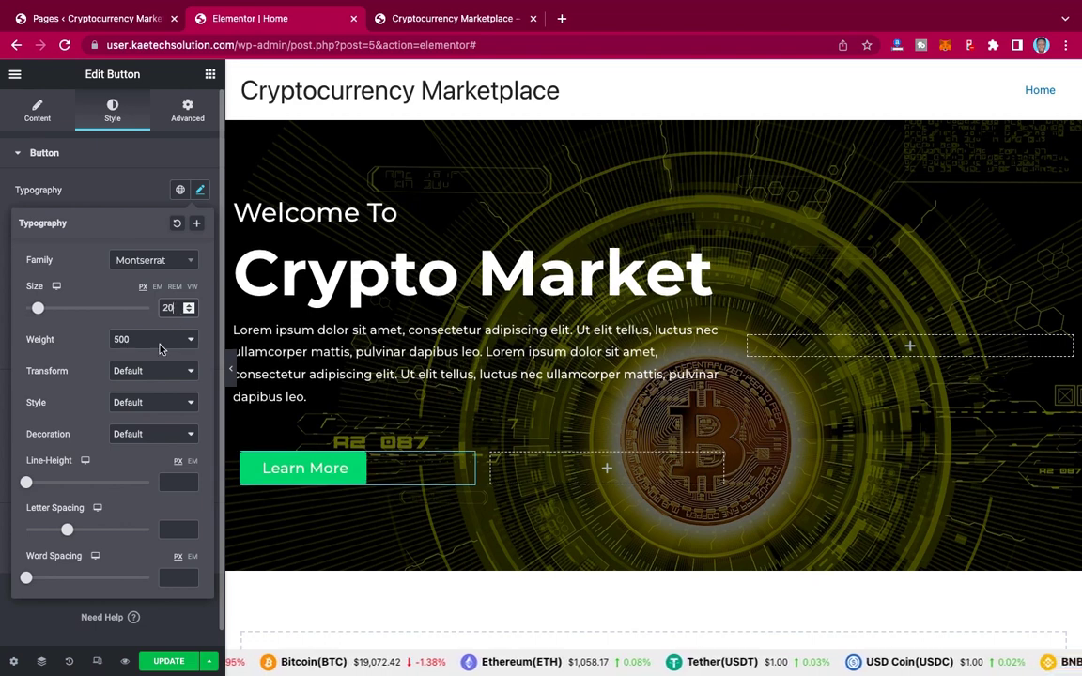
left_click(160, 340)
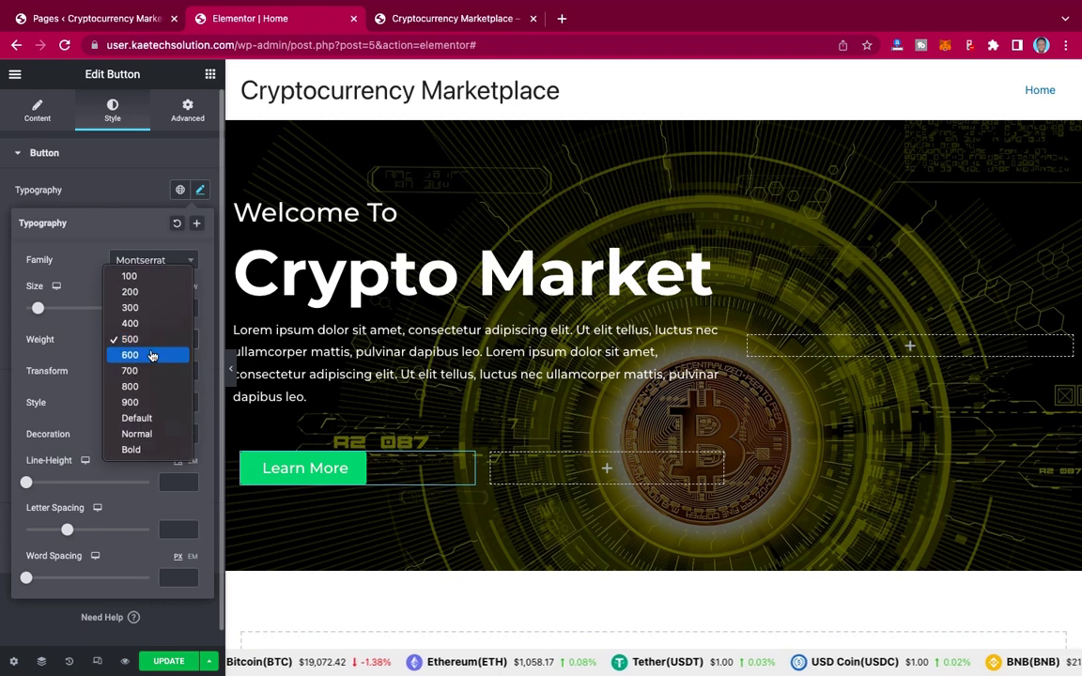
left_click(150, 355)
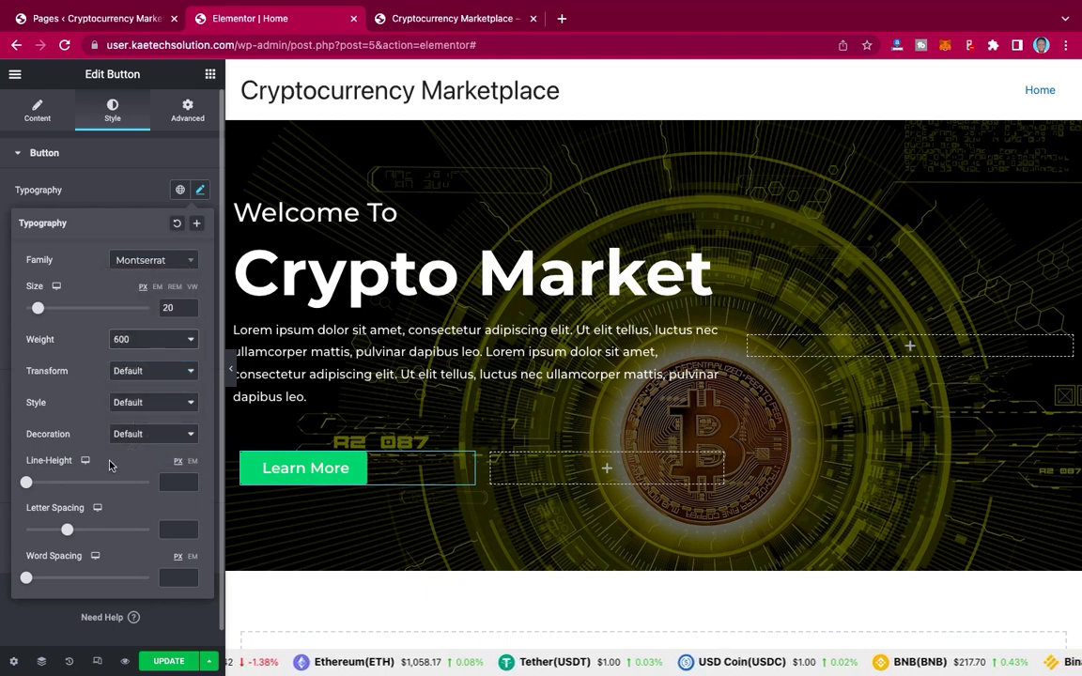
left_click(120, 204)
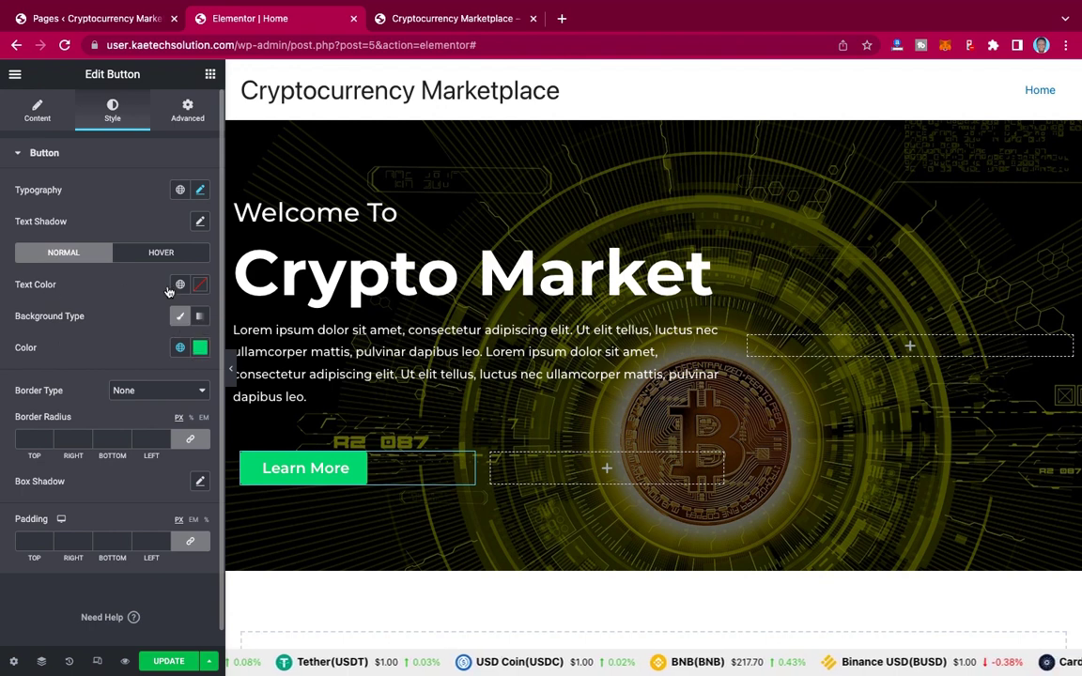
Step: Change the Learn More button background from green to a golden yellow (#E9B704)
left_click(200, 348)
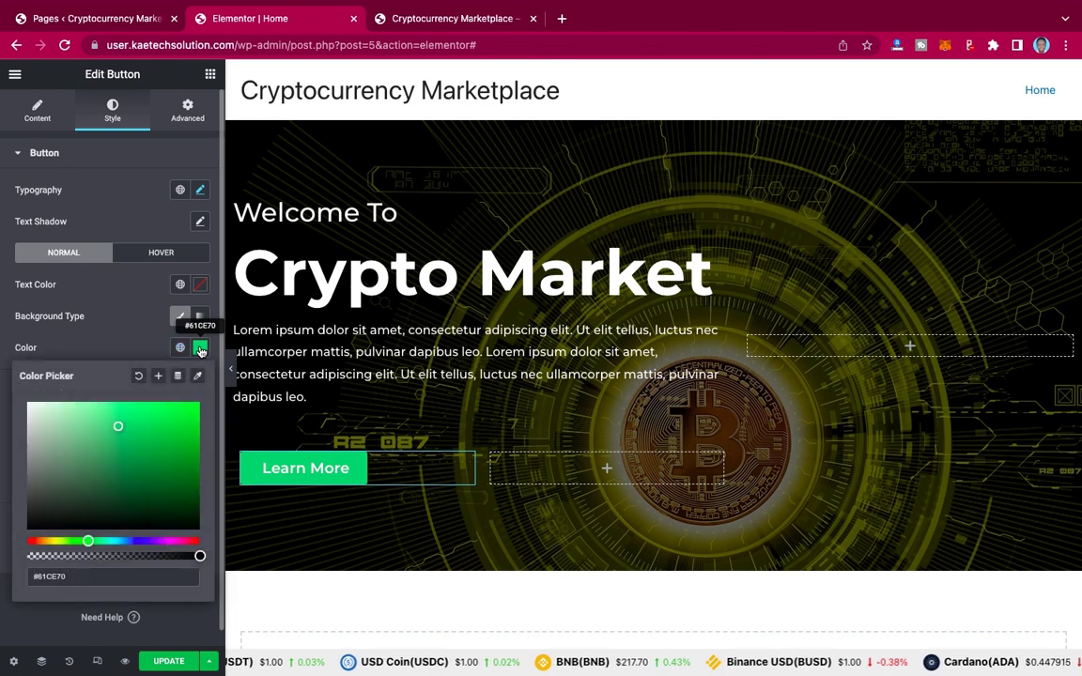
left_click(53, 542)
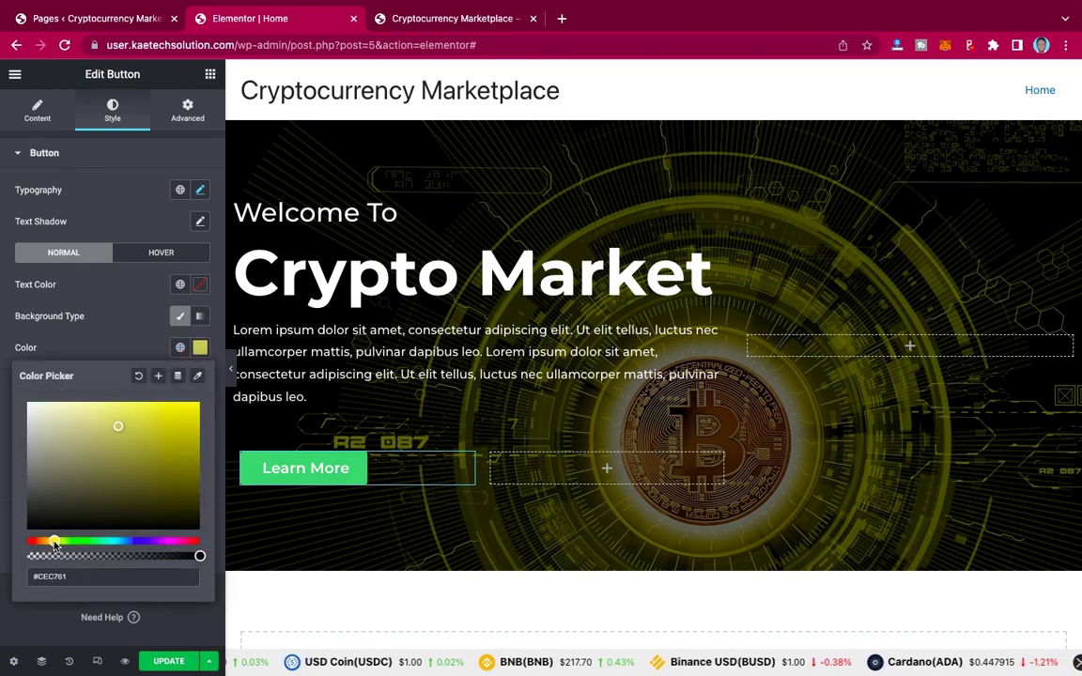
left_click_drag(53, 543, 53, 543)
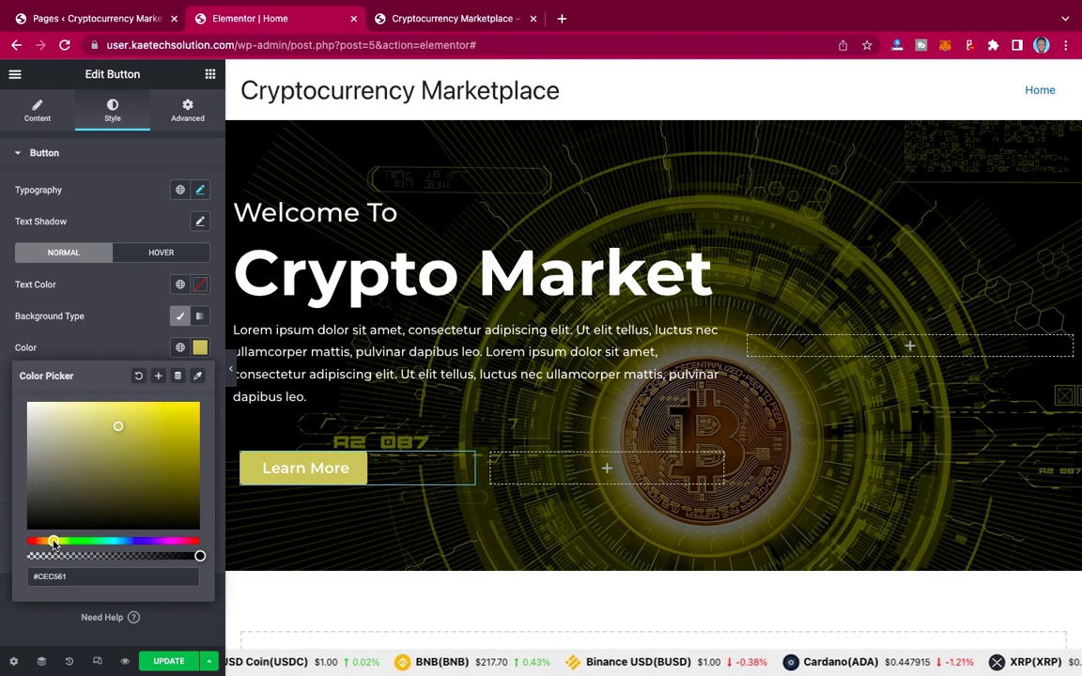
left_click(196, 408)
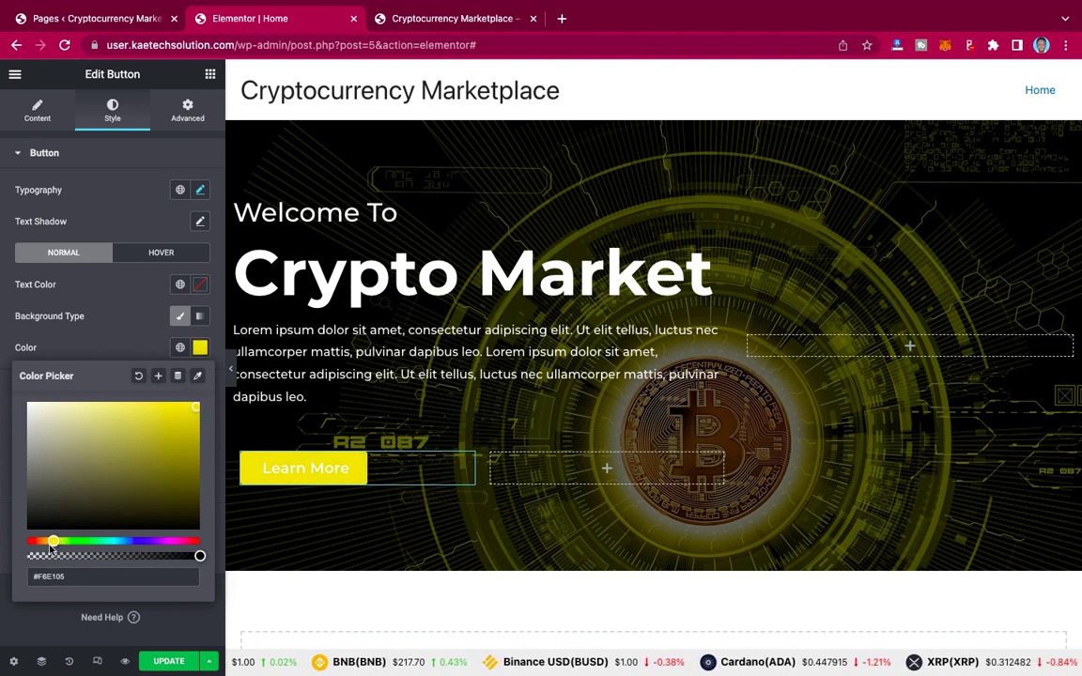
left_click_drag(55, 542, 51, 542)
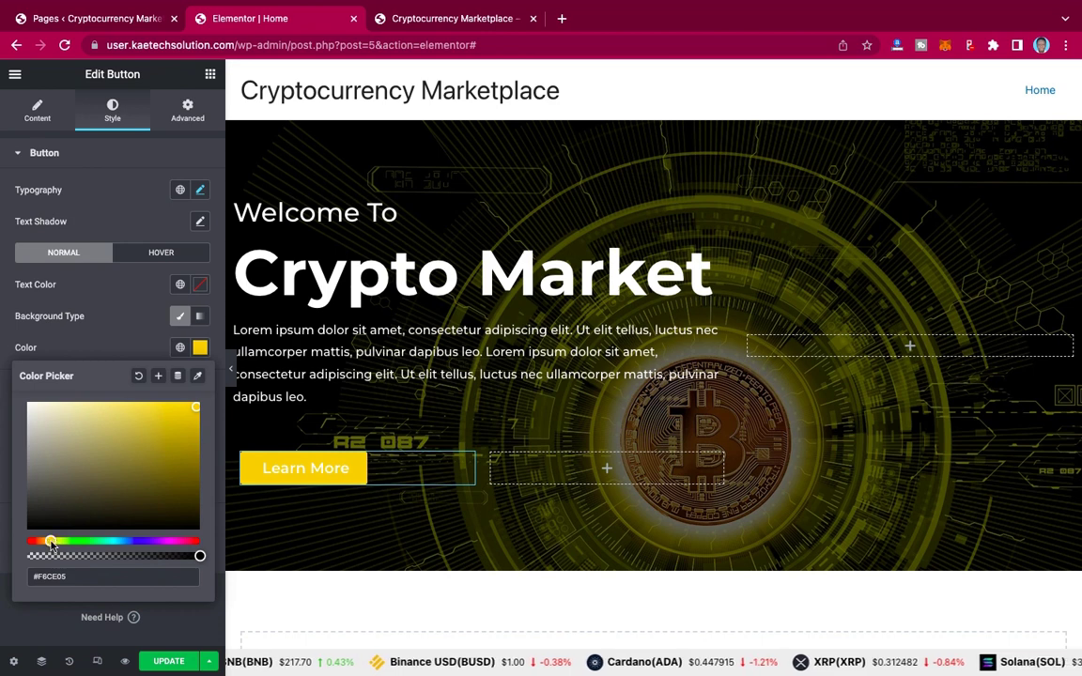
left_click_drag(50, 543, 50, 543)
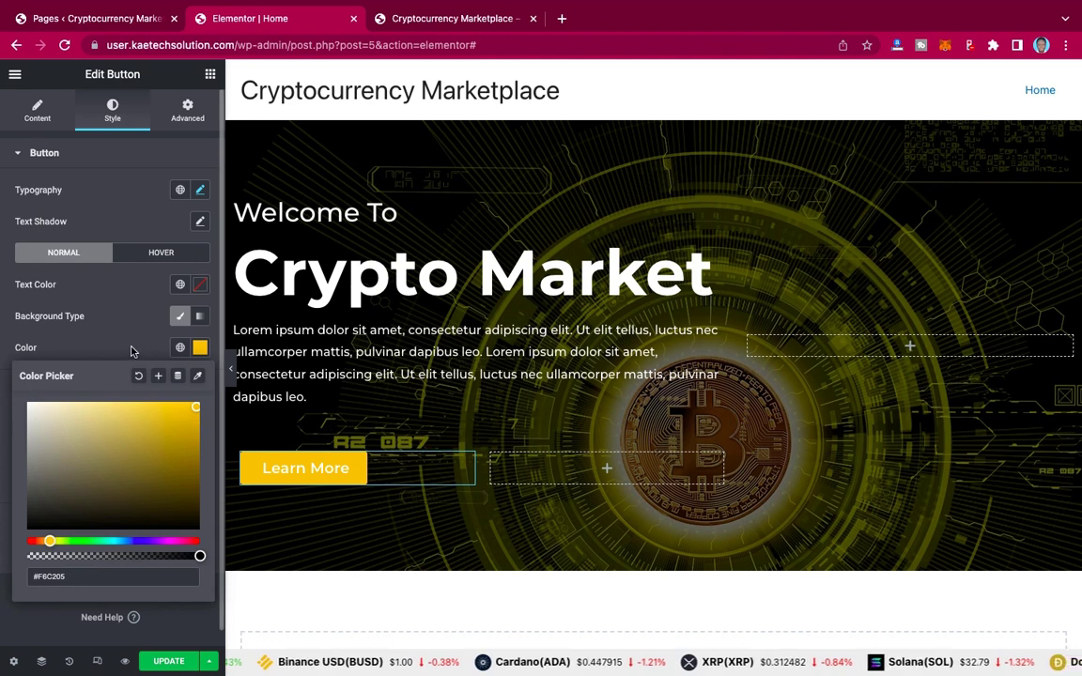
left_click(196, 424)
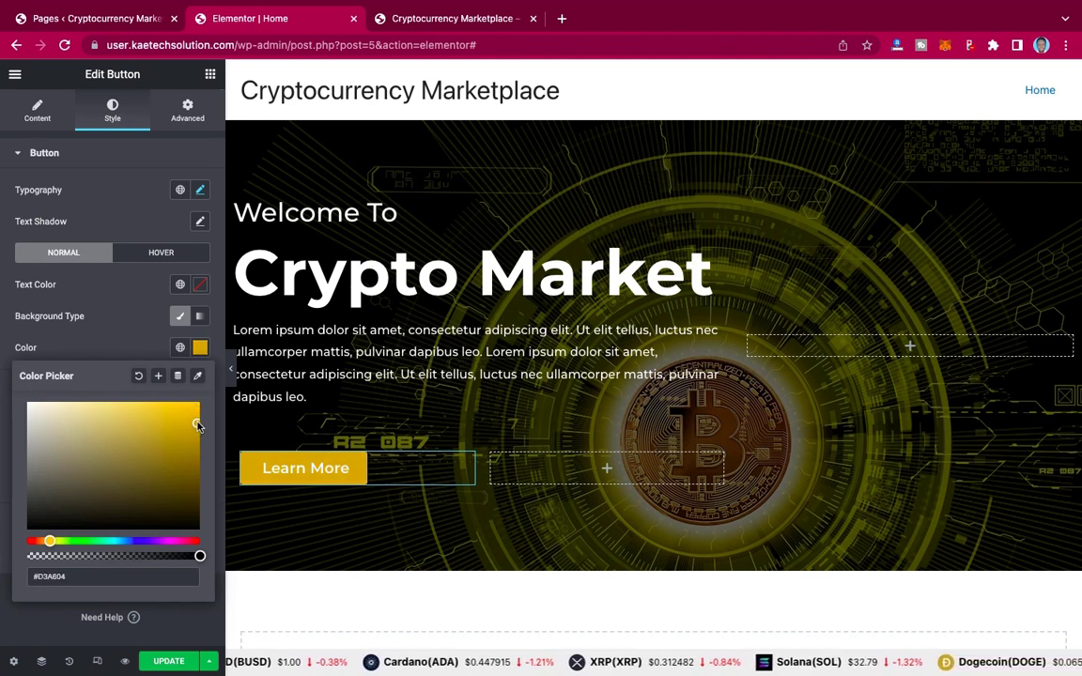
left_click_drag(196, 424, 197, 419)
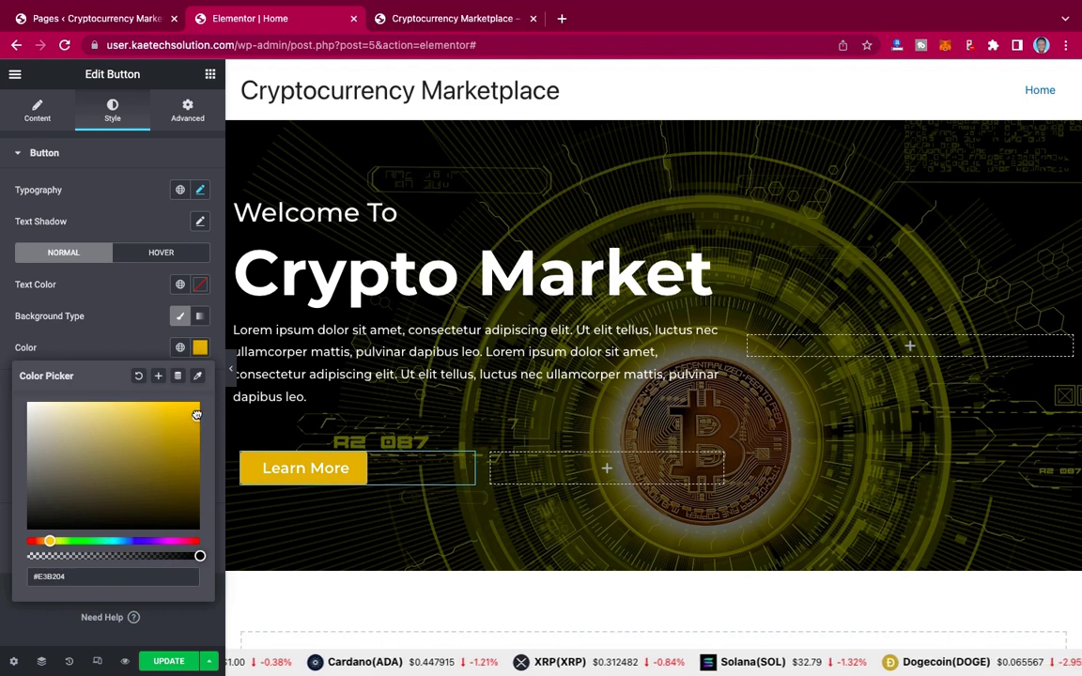
left_click(133, 347)
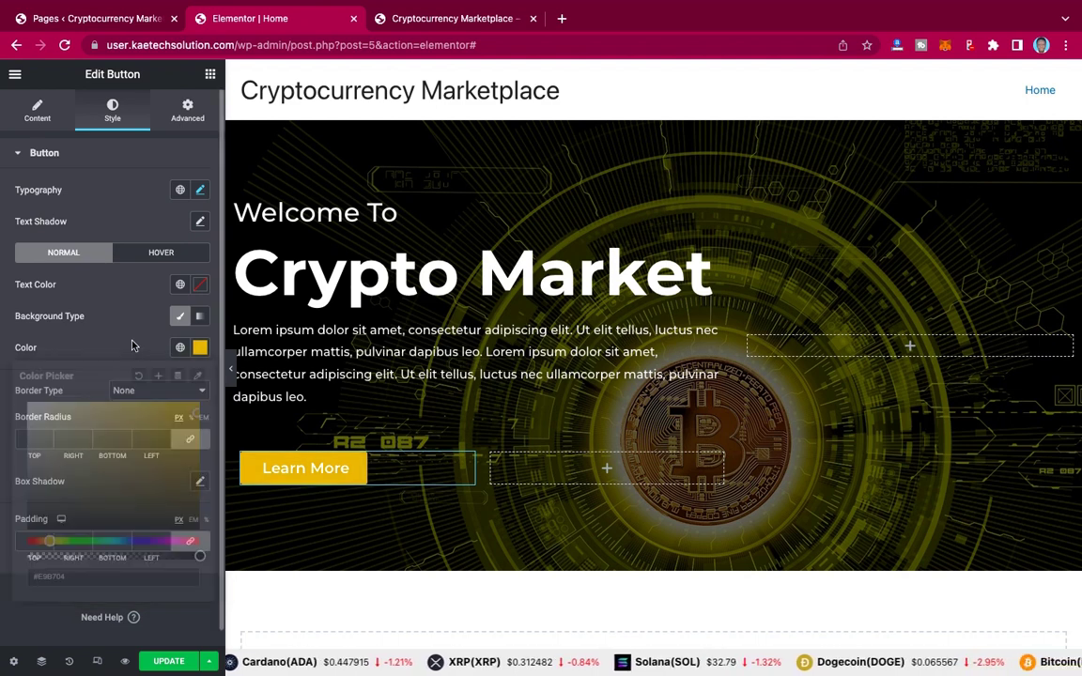
Step: Save the golden yellow as a new global colour named 'Primary'
left_click(179, 349)
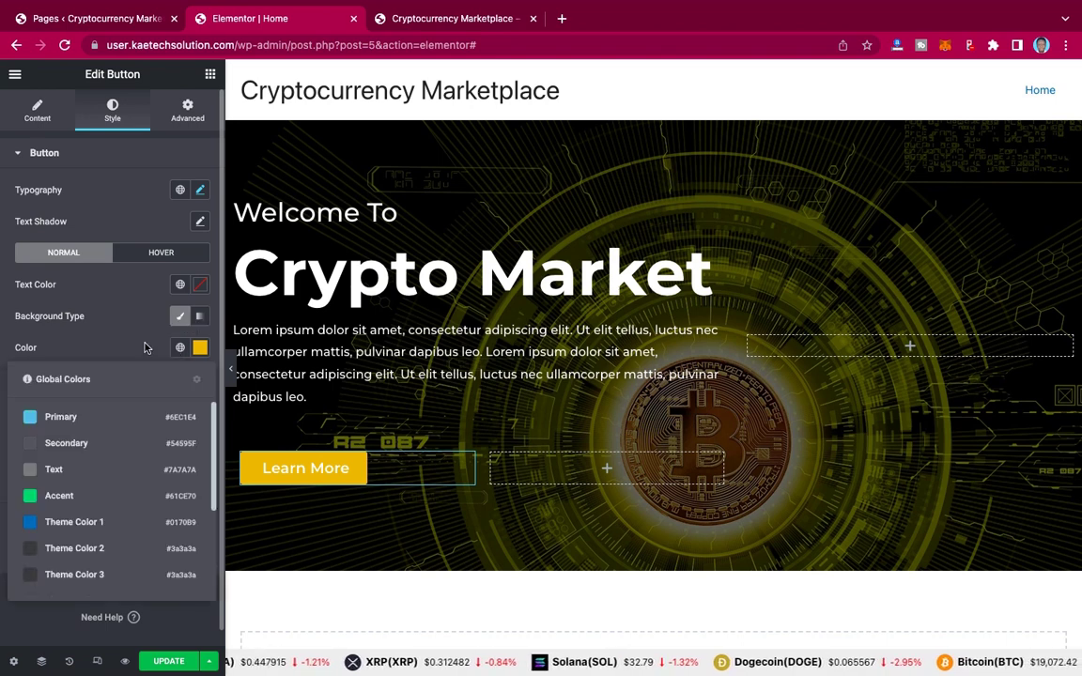
left_click(126, 346)
left_click(199, 347)
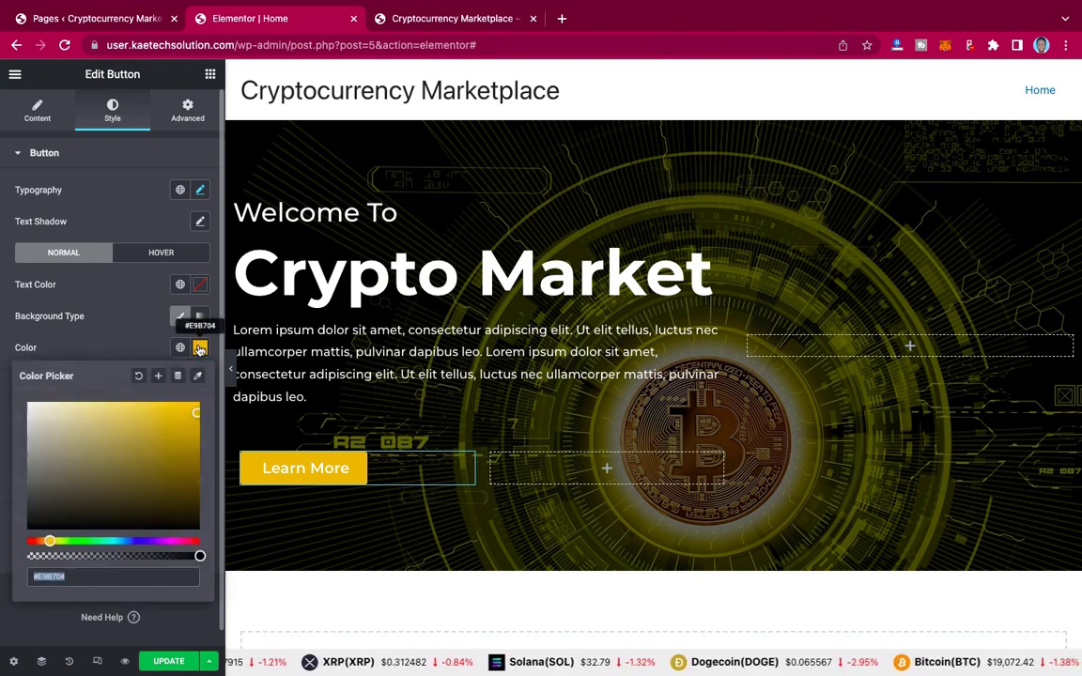
left_click(161, 376)
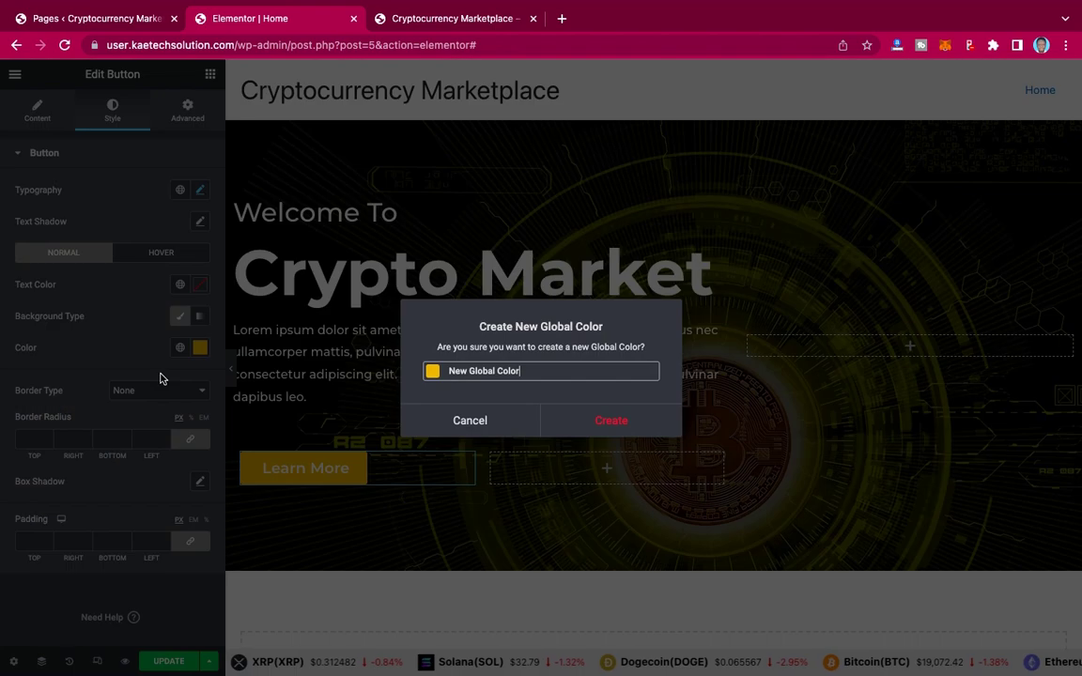
left_click_drag(533, 370, 447, 370)
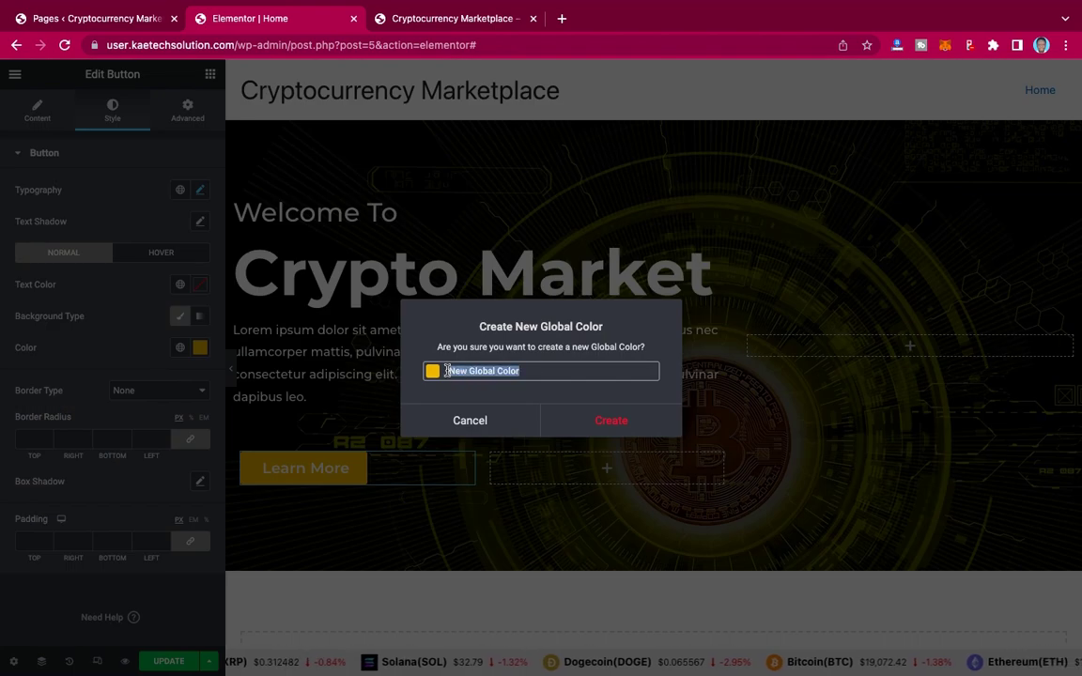
type("Prim")
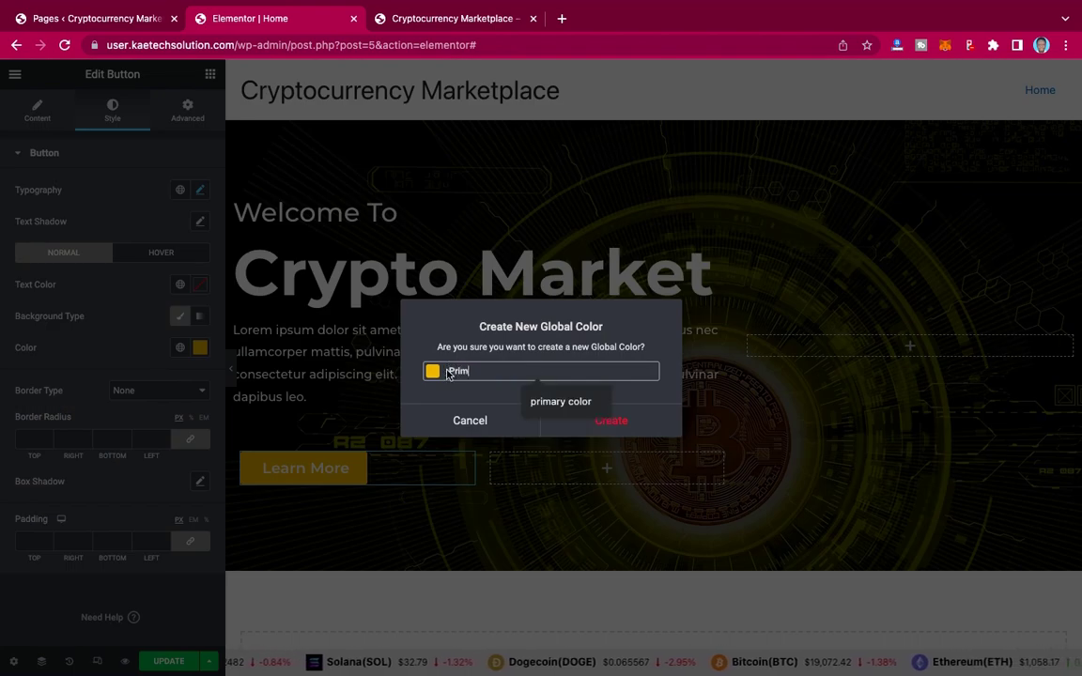
type("ary")
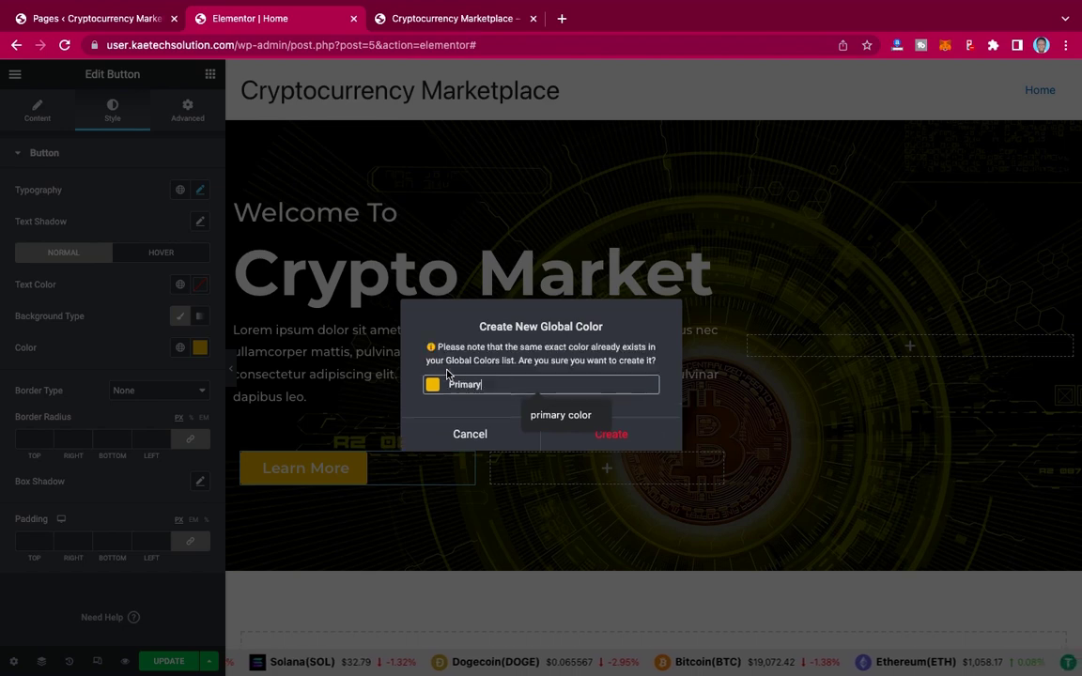
left_click(623, 426)
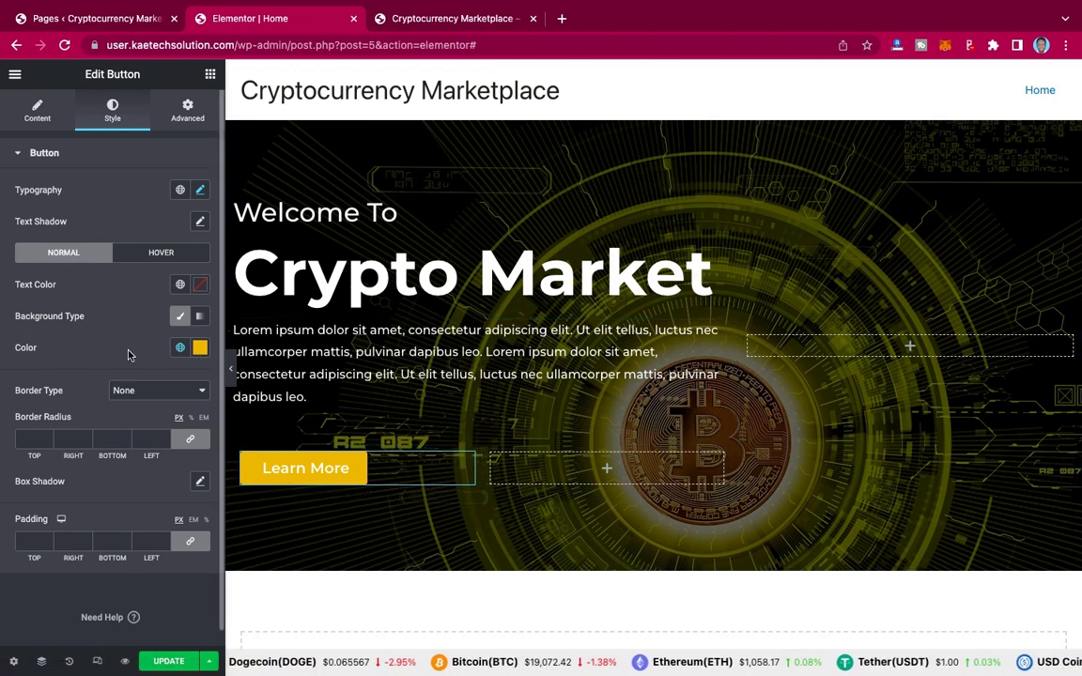
Step: Look at the live reference site, then return to the page editor
mouse_move(413, 4)
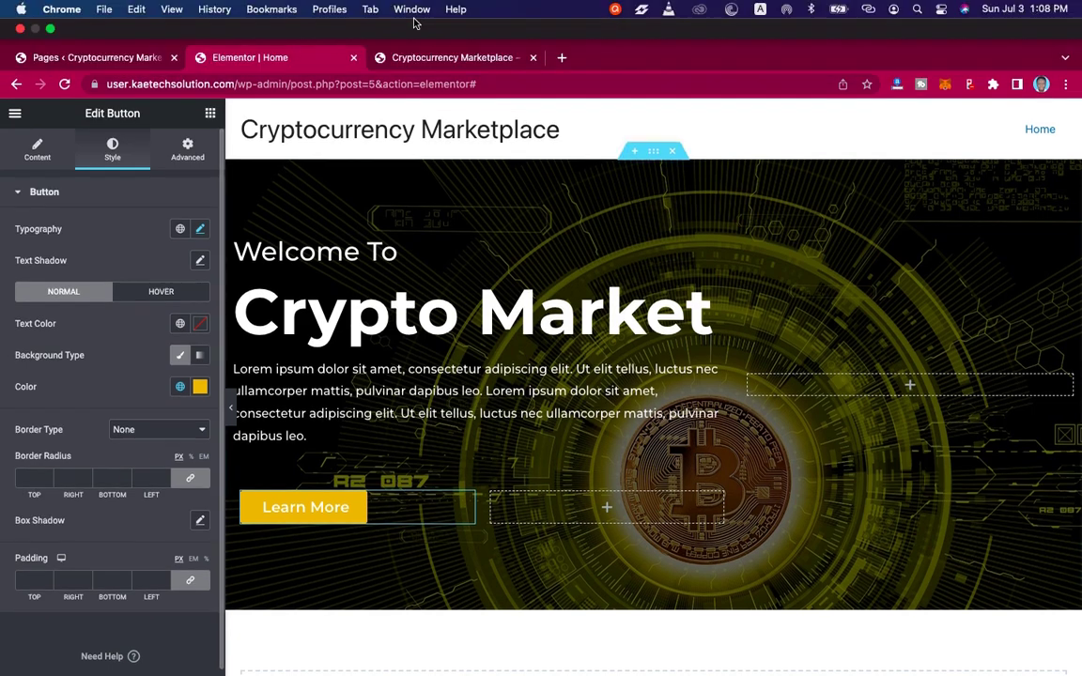
left_click(411, 59)
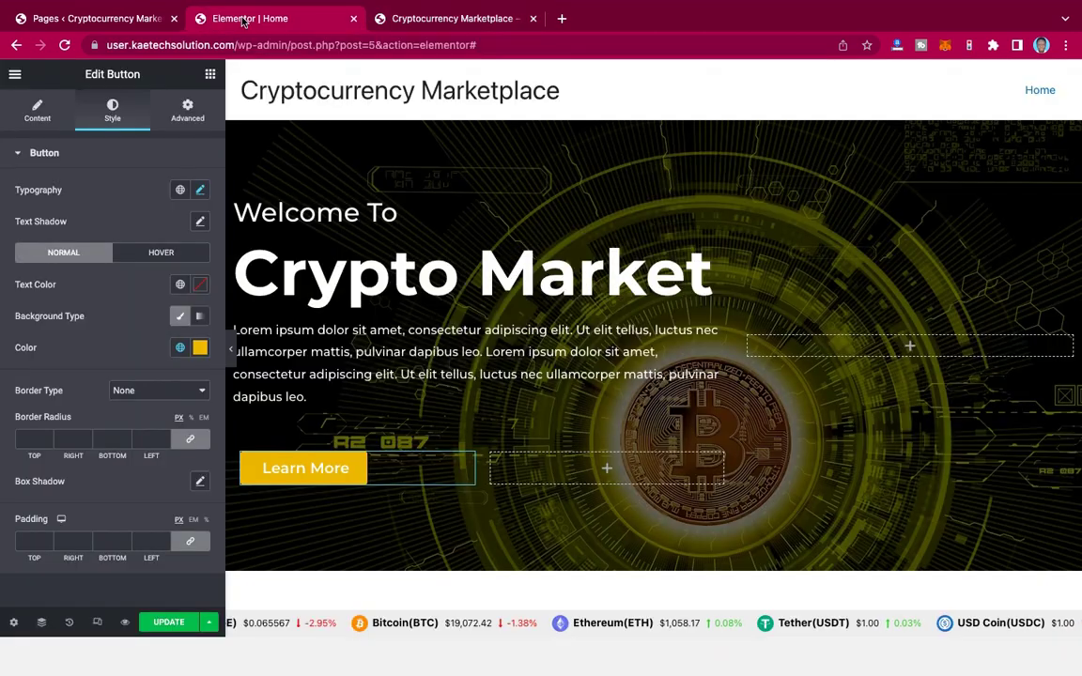
key("ctrl+shift+Tab")
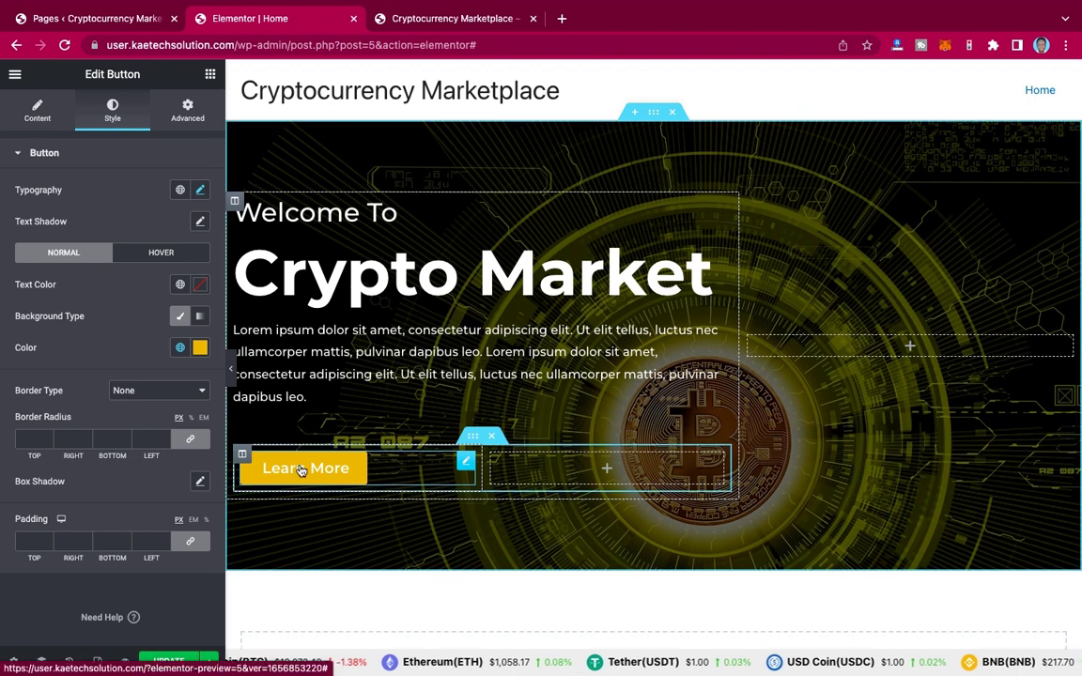
scroll(135, 466, "down", 1)
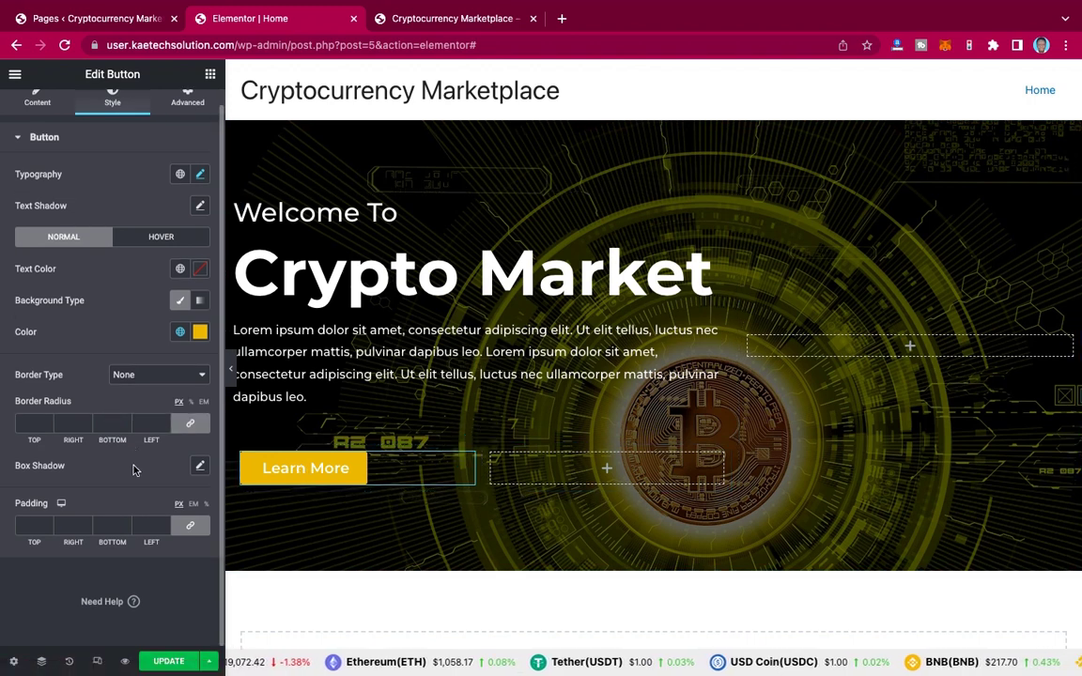
Step: Set the button padding to 20 px per side and link the corner radius at 0
left_click(194, 528)
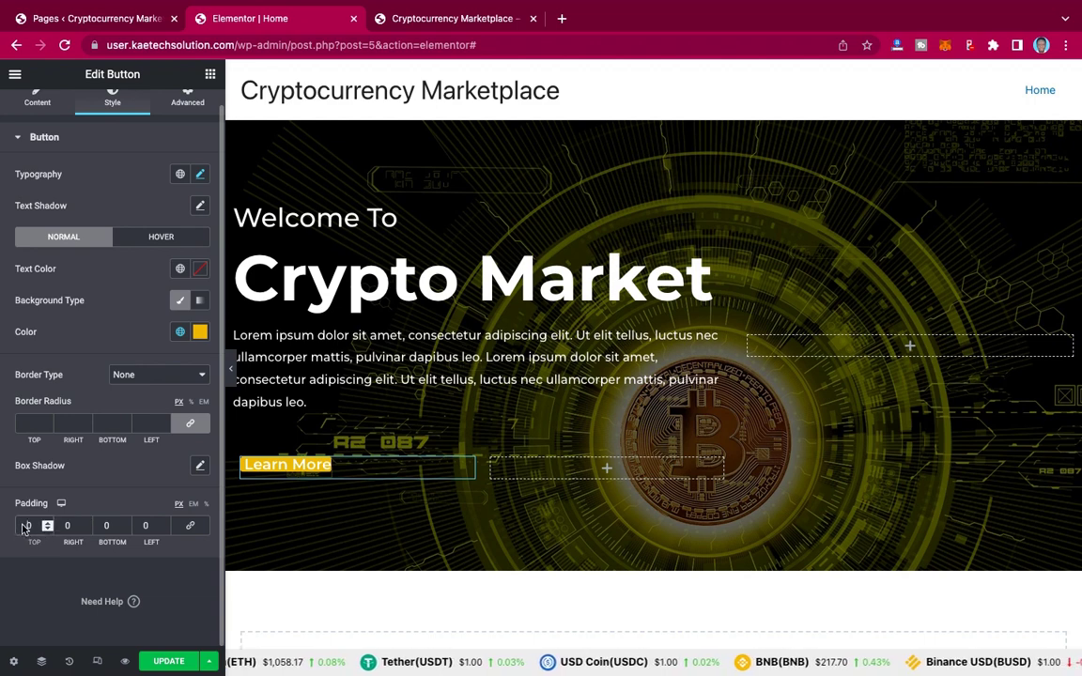
left_click(22, 529)
type("2")
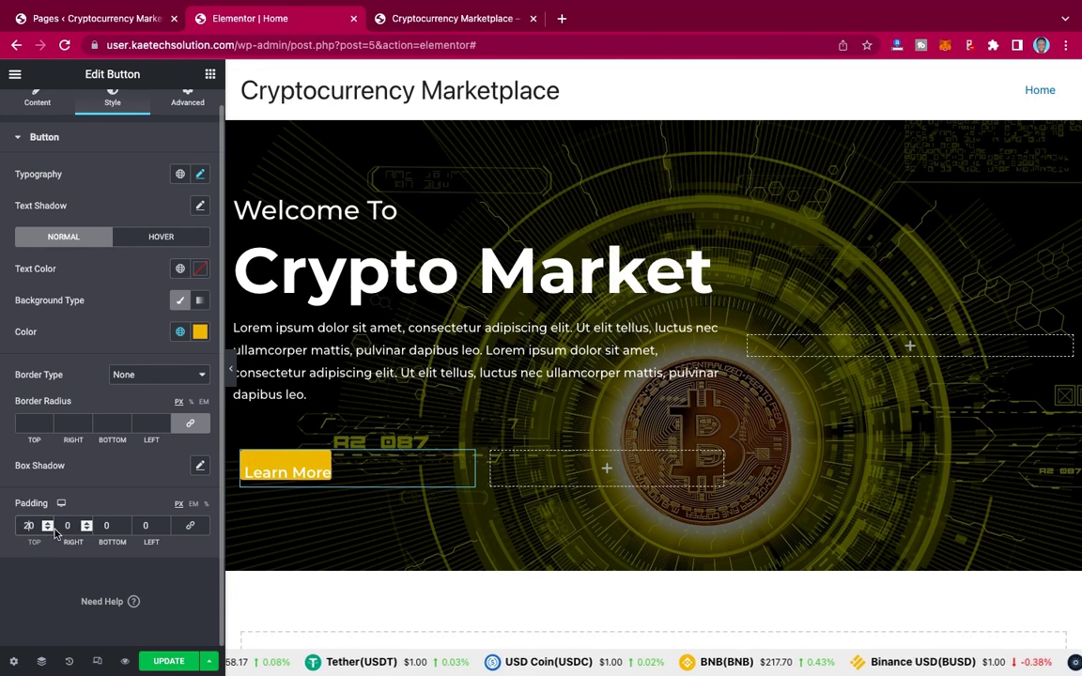
left_click(68, 528)
type("20")
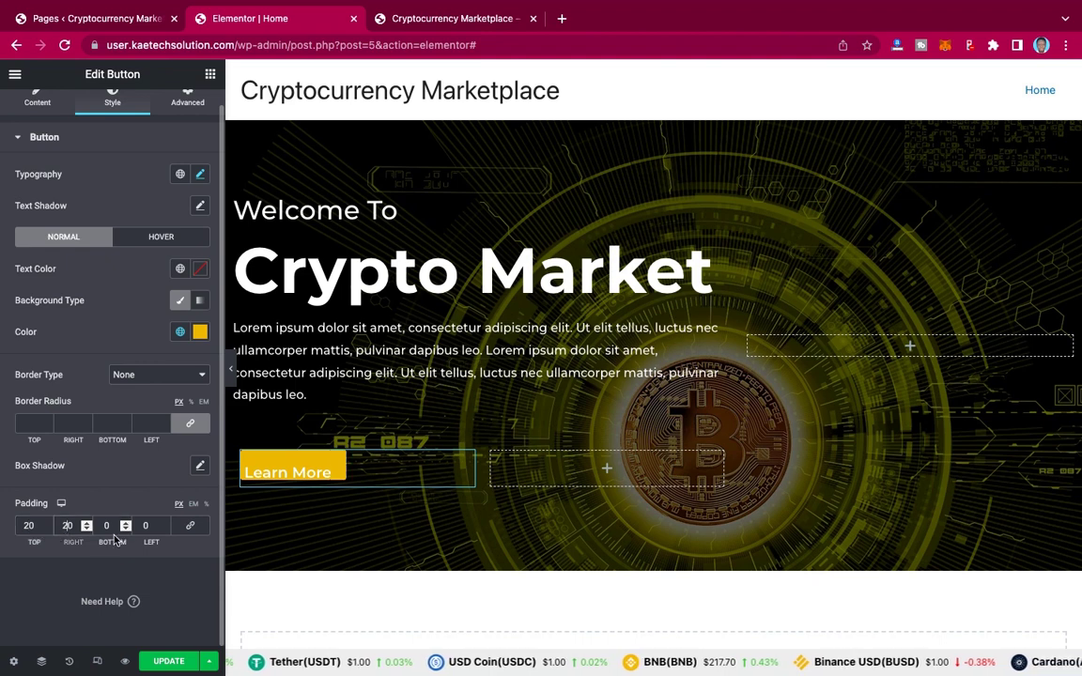
left_click(103, 527)
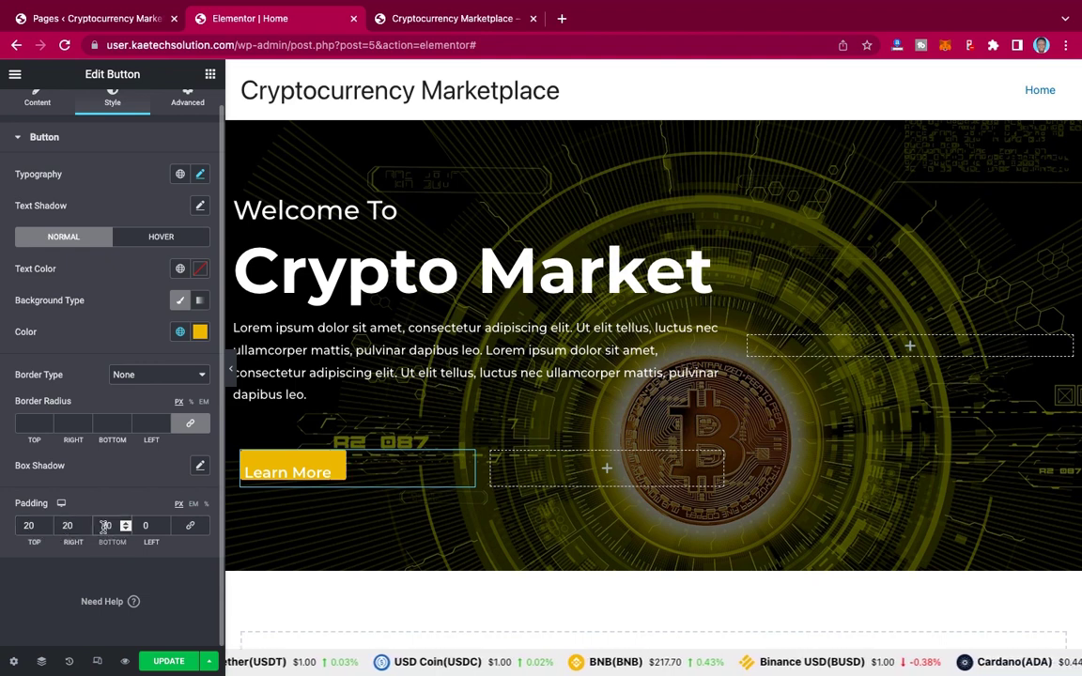
type("20")
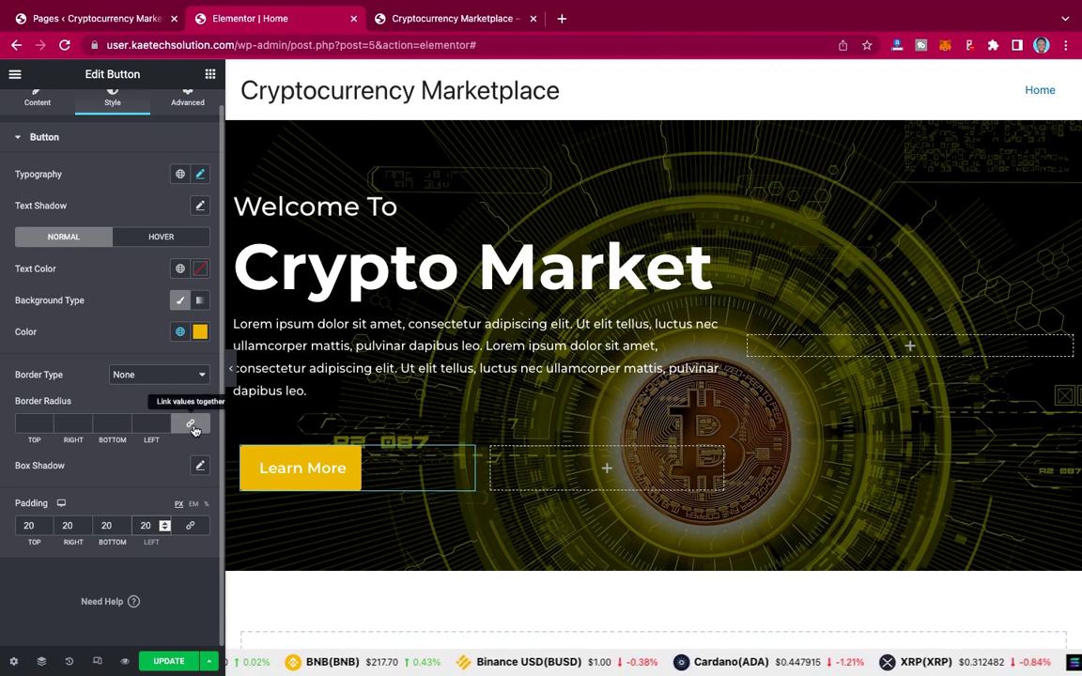
left_click(192, 426)
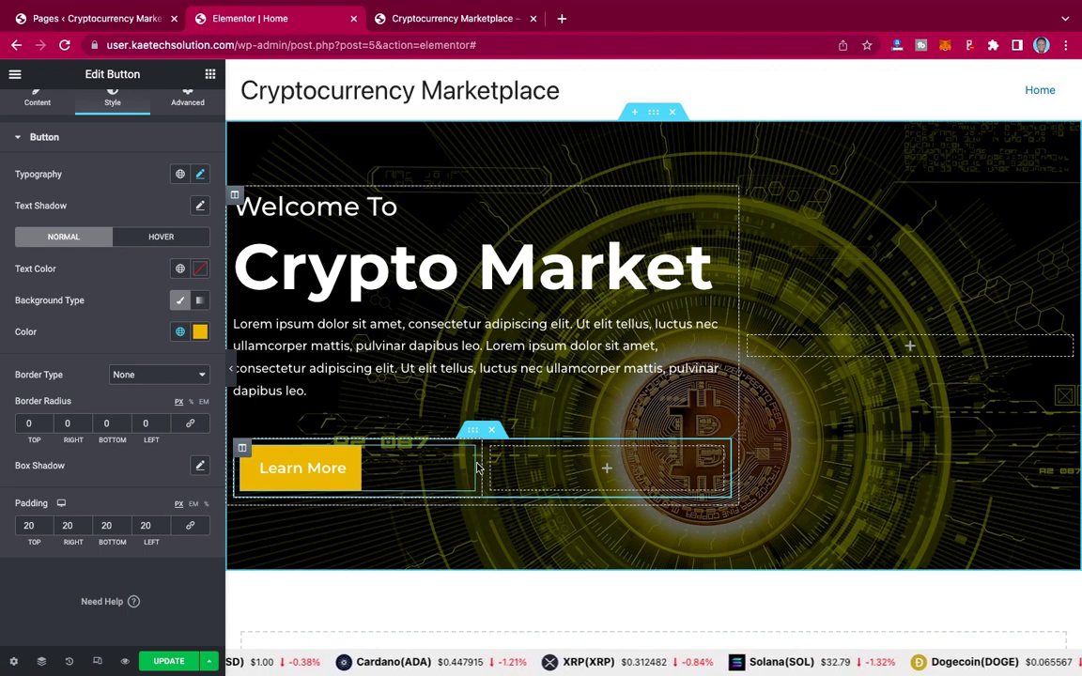
Step: Drag the column divider so the button's column is about 30.7% and the empty one 69.3%
mouse_move(741, 3)
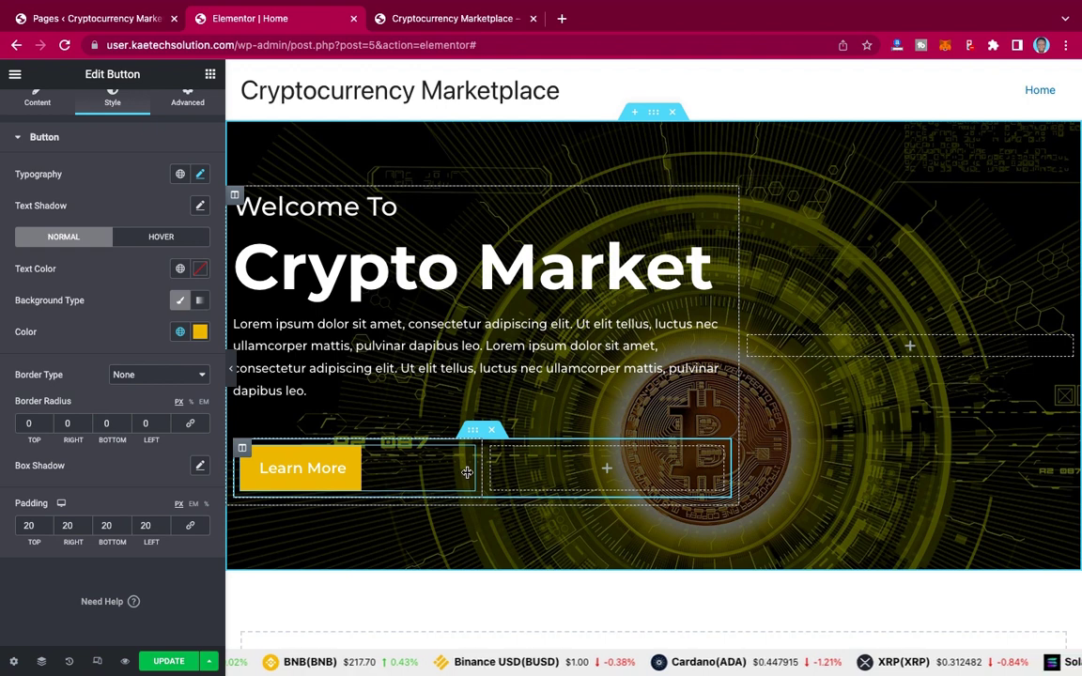
left_click_drag(480, 472, 384, 468)
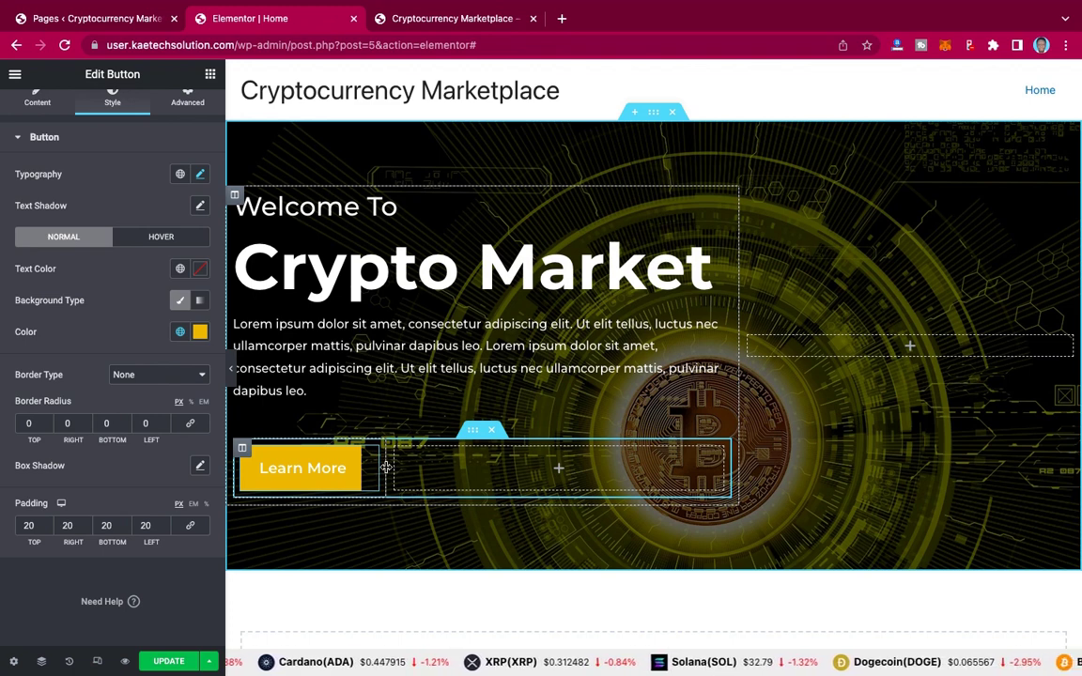
left_click_drag(385, 468, 374, 468)
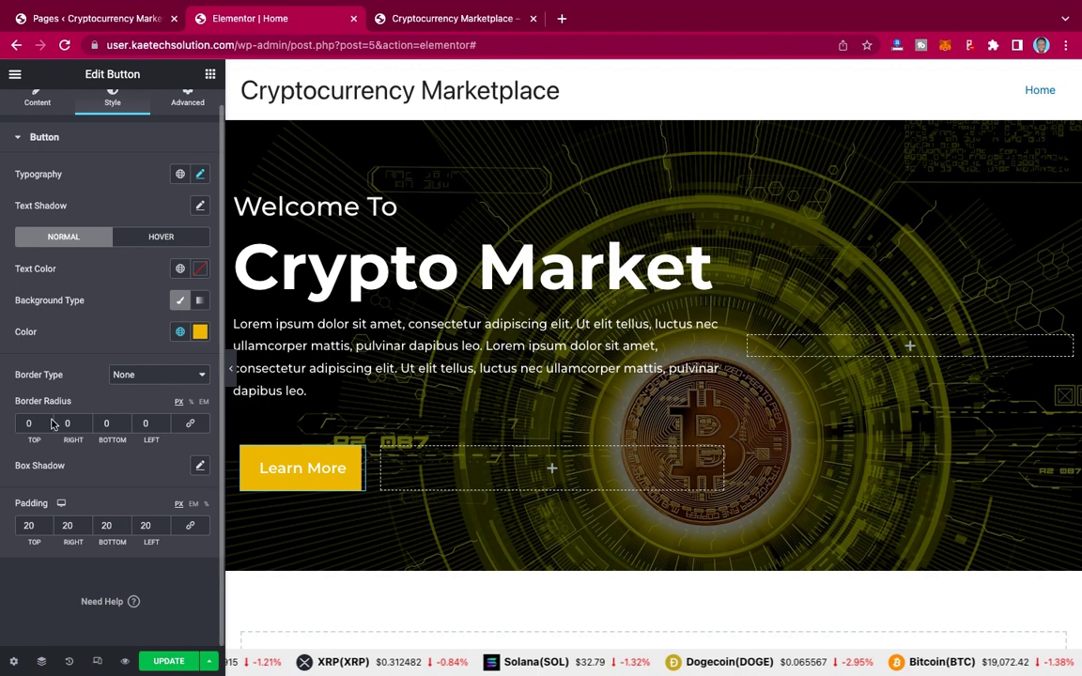
Step: Give the Learn More button a solid border in global Primary yellow (#E9B704) and preview it
left_click(144, 376)
left_click(130, 386)
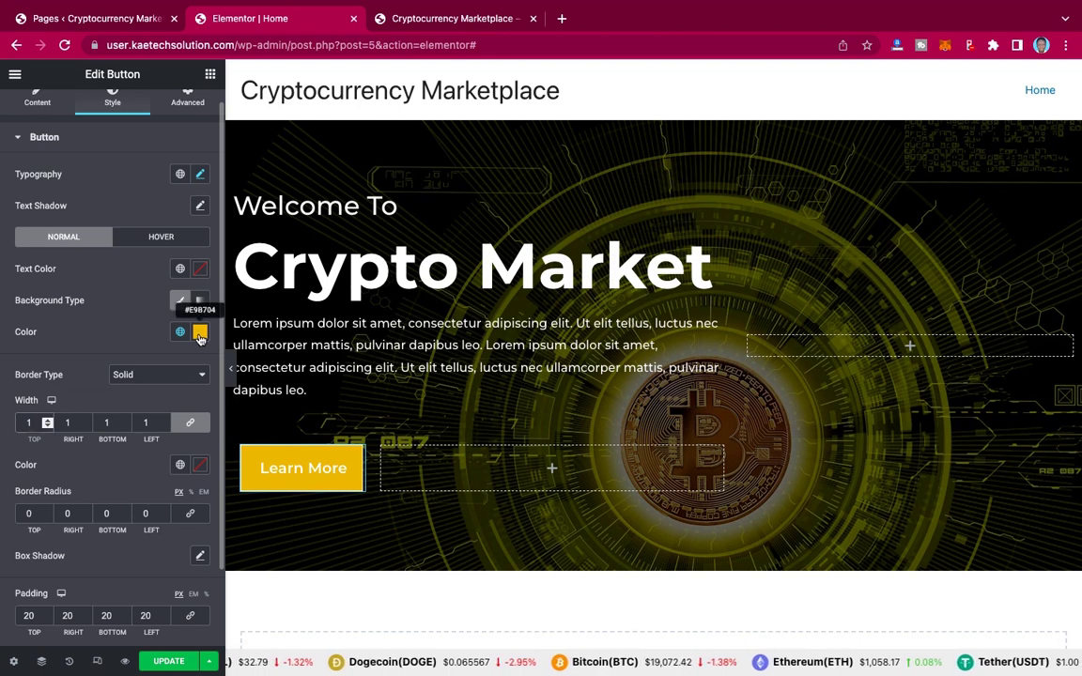
left_click(181, 465)
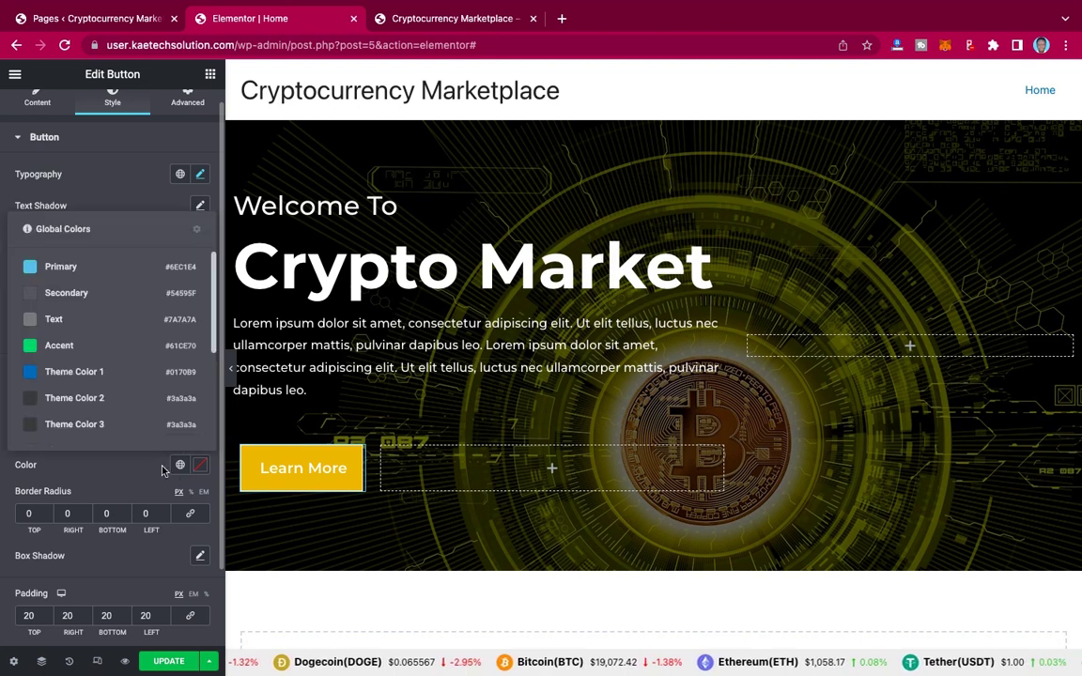
scroll(104, 376, "down", 3)
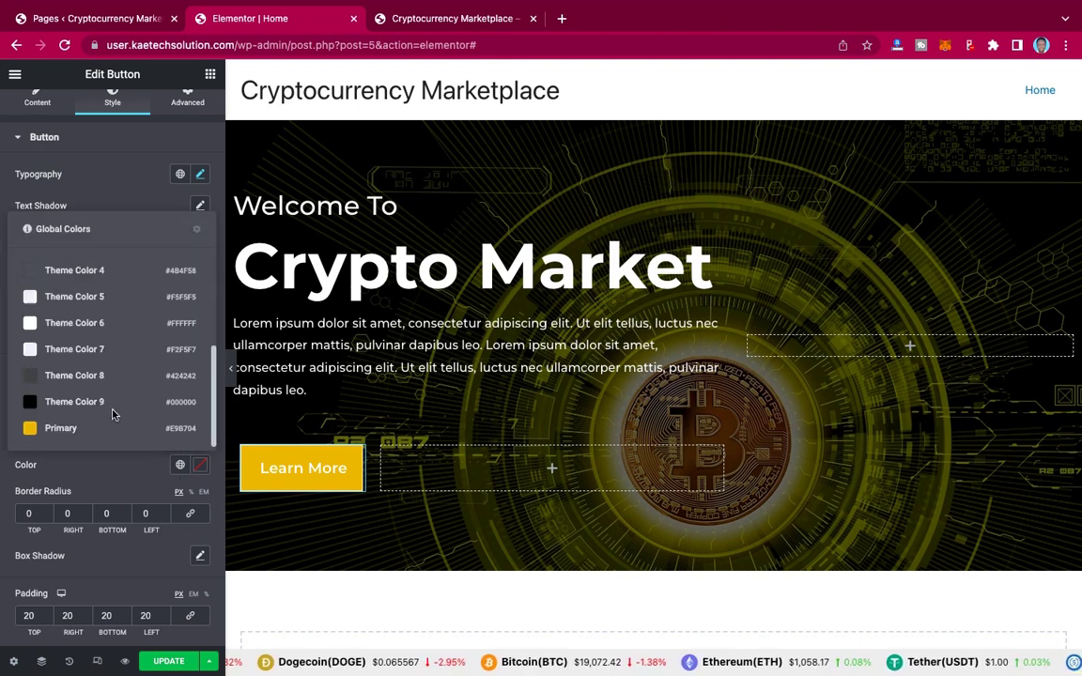
left_click(57, 429)
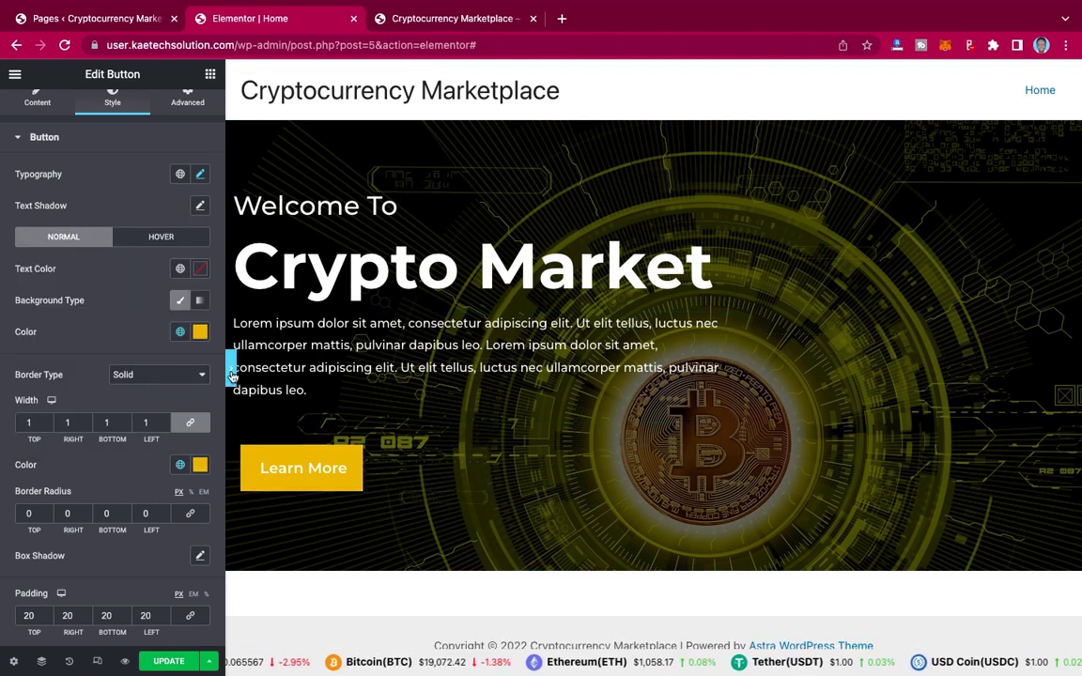
left_click(232, 376)
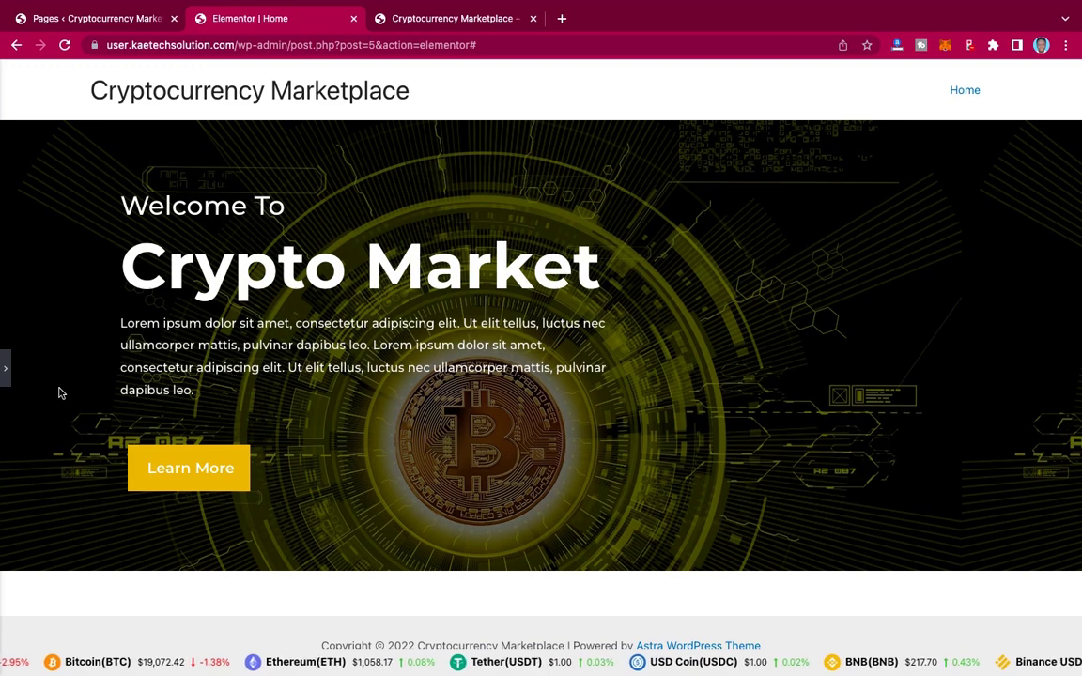
Step: Copy the Learn More button and paste it into the empty column, then view the live site
left_click(7, 374)
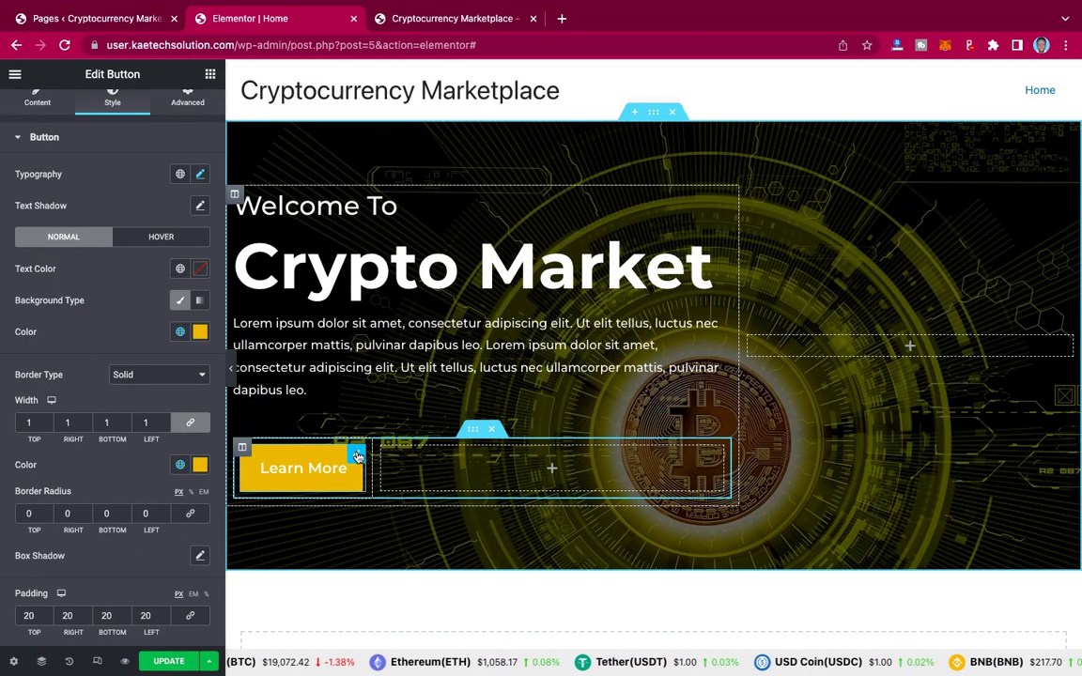
right_click(357, 456)
left_click(389, 508)
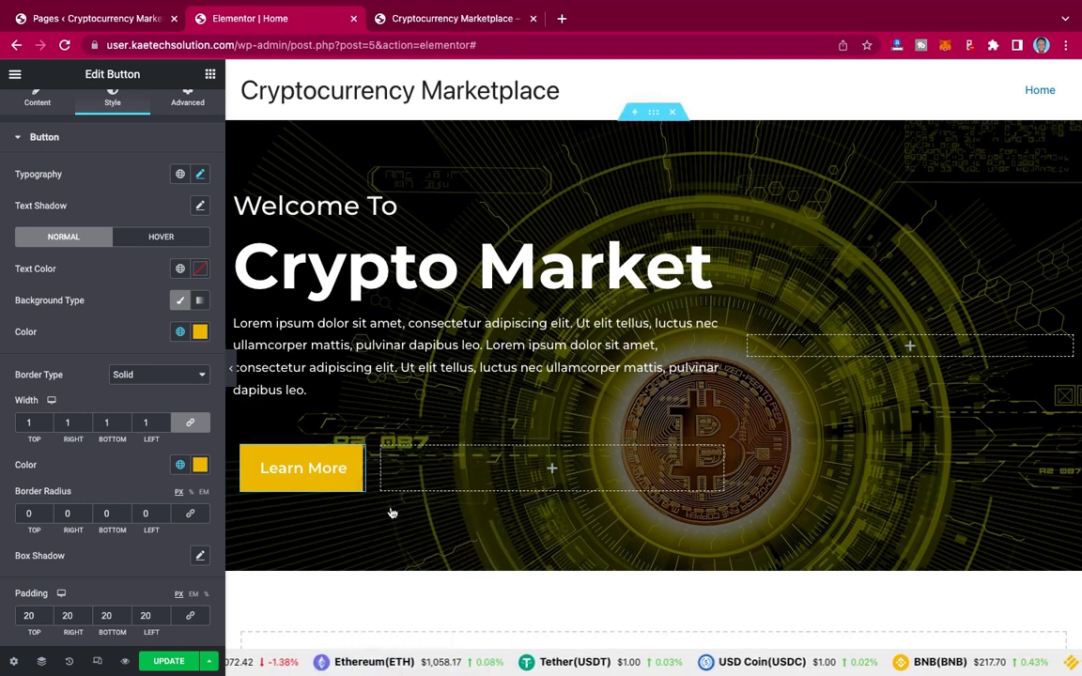
right_click(464, 453)
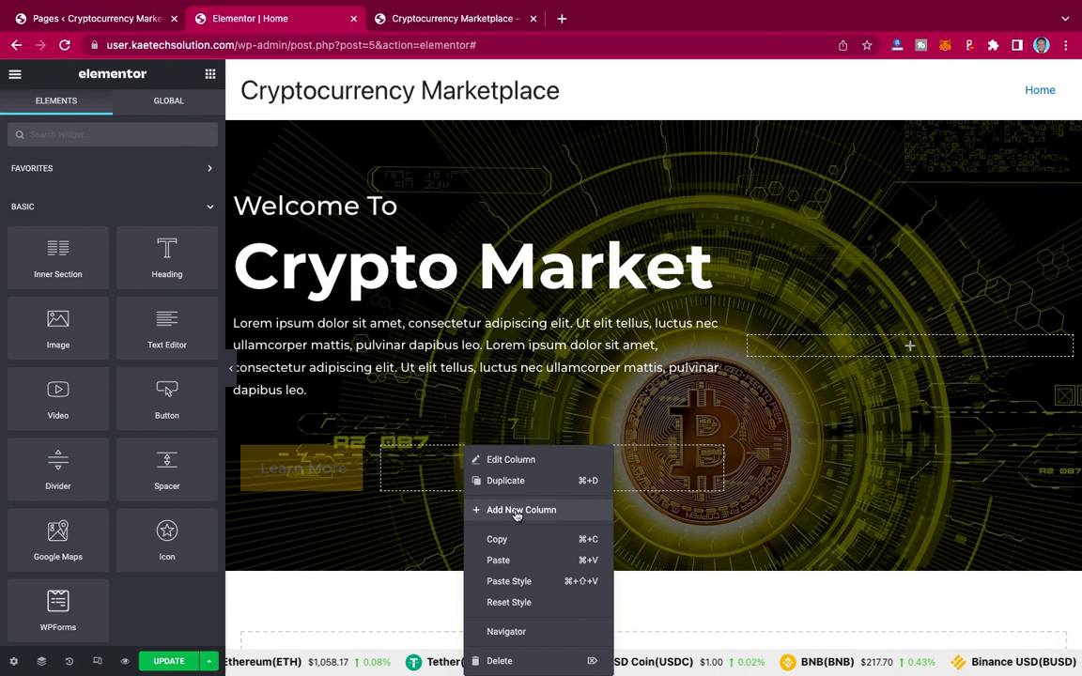
left_click(499, 561)
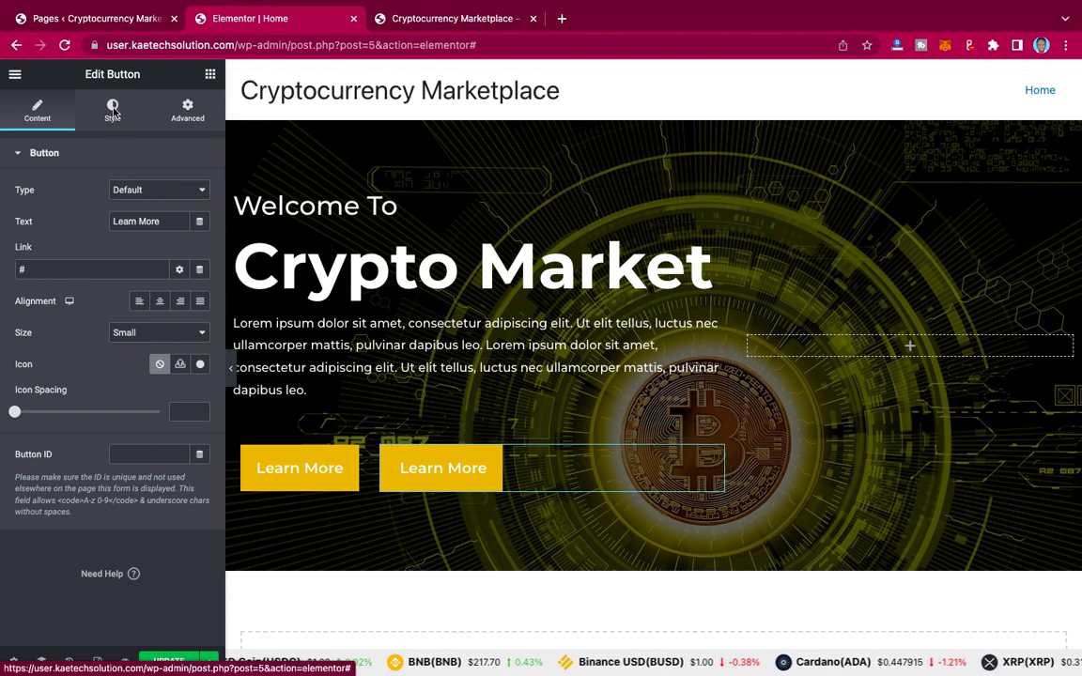
left_click(424, 18)
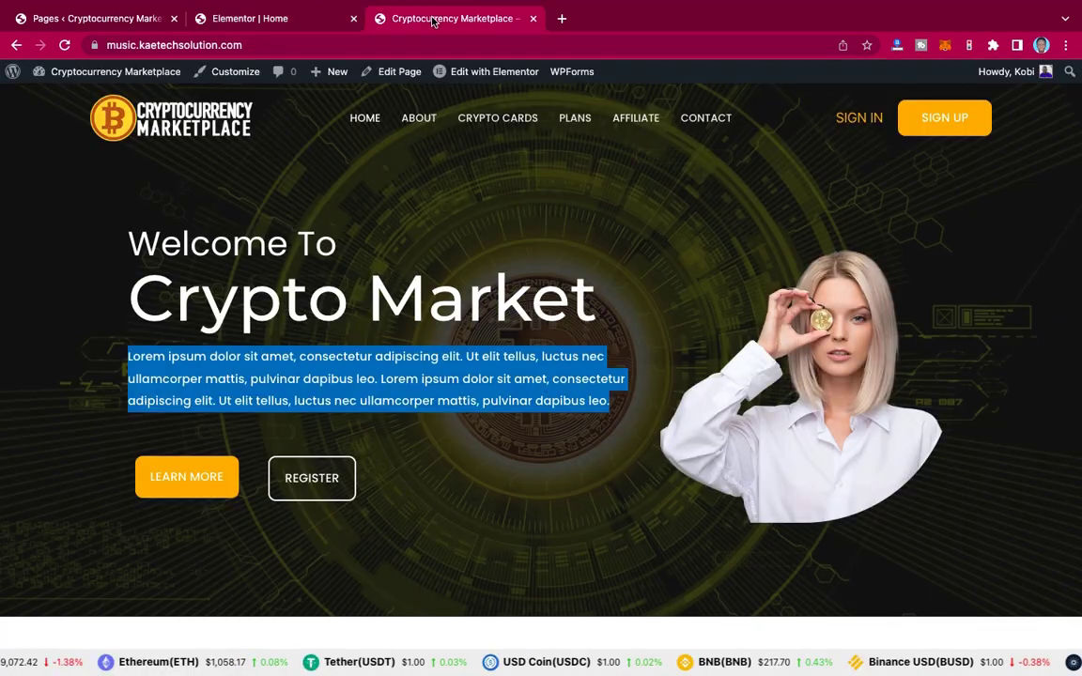
Step: Back in the editor, make the second button's background fill fully transparent
left_click(267, 474)
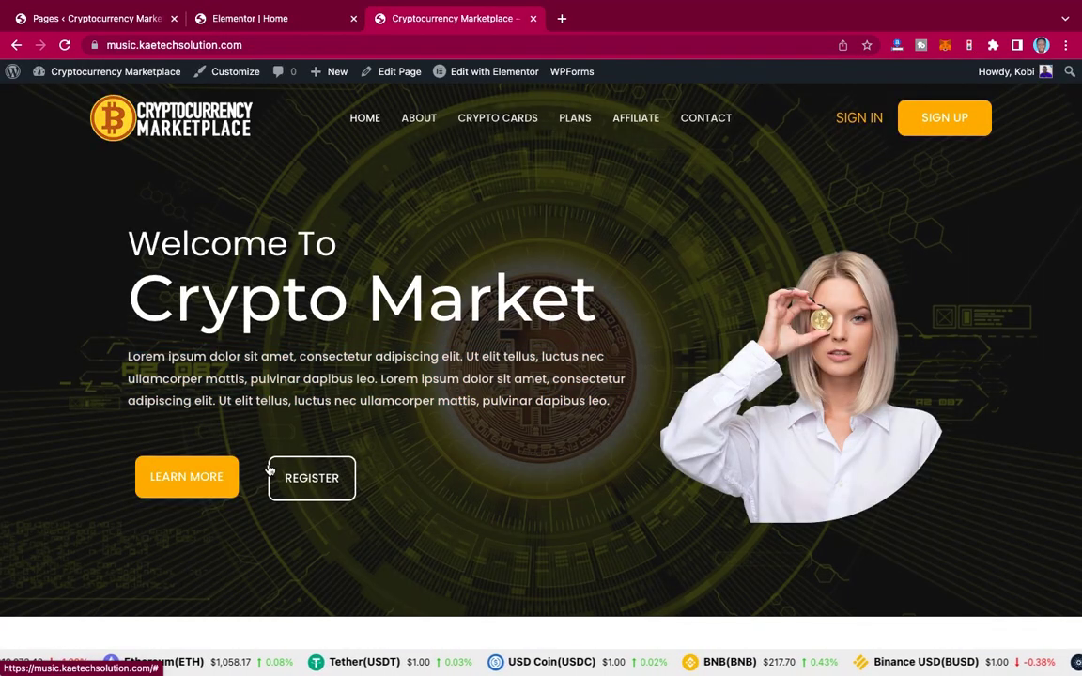
left_click(273, 18)
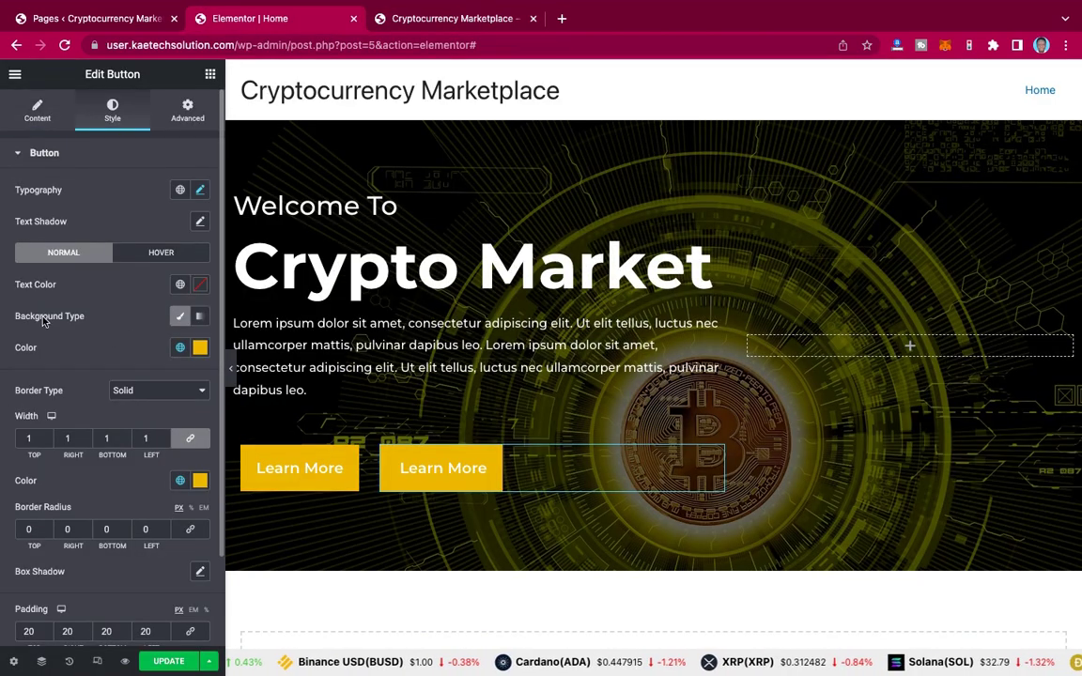
left_click(200, 349)
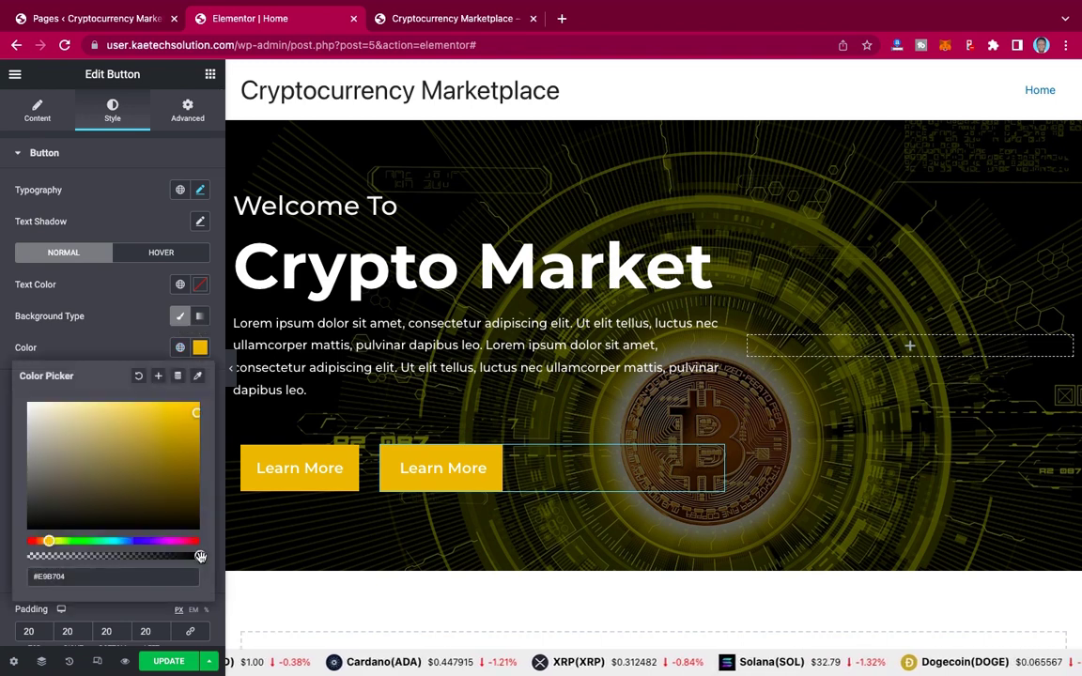
left_click_drag(200, 556, 2, 555)
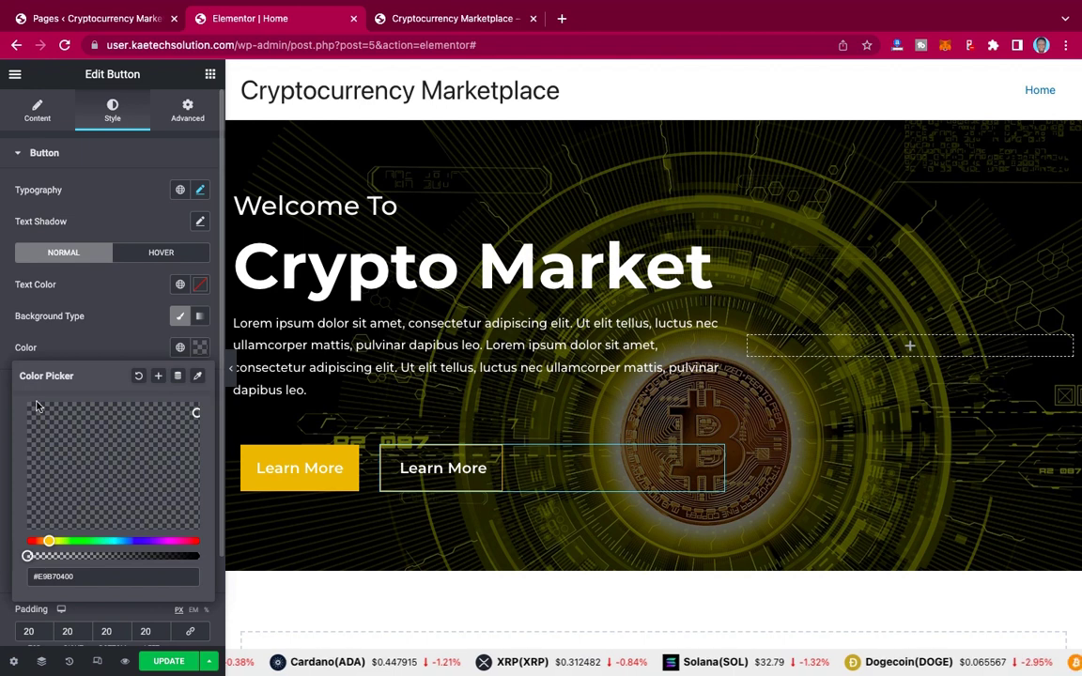
left_click(94, 346)
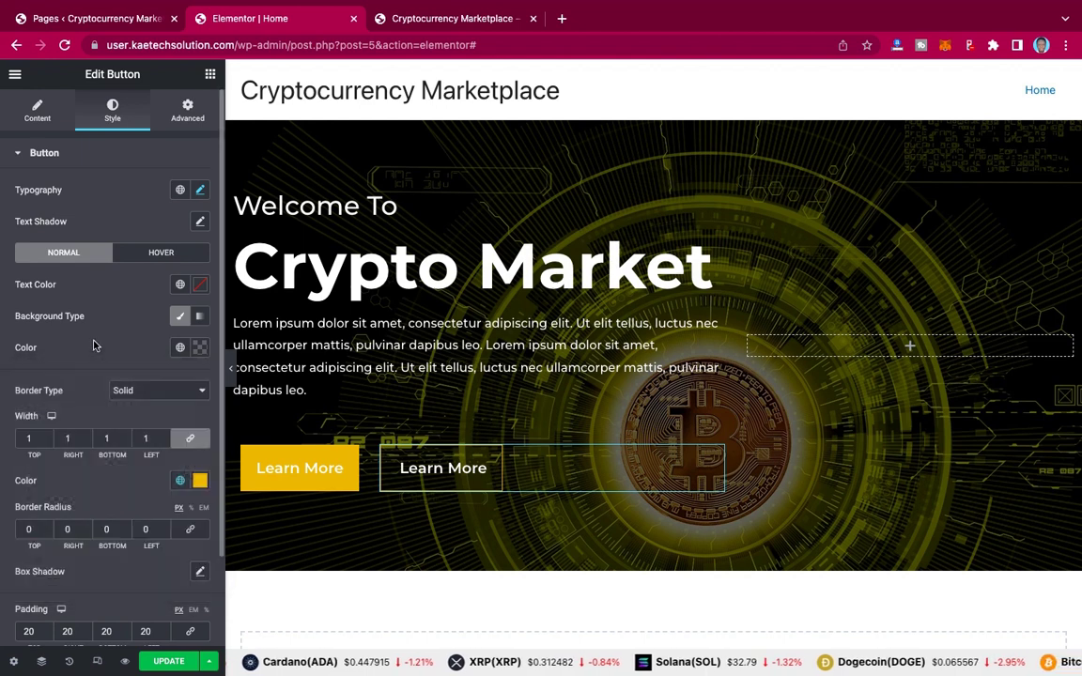
Step: Set the second button's border to global Theme Color 7 with a 2 px width, previewing the result
left_click(180, 481)
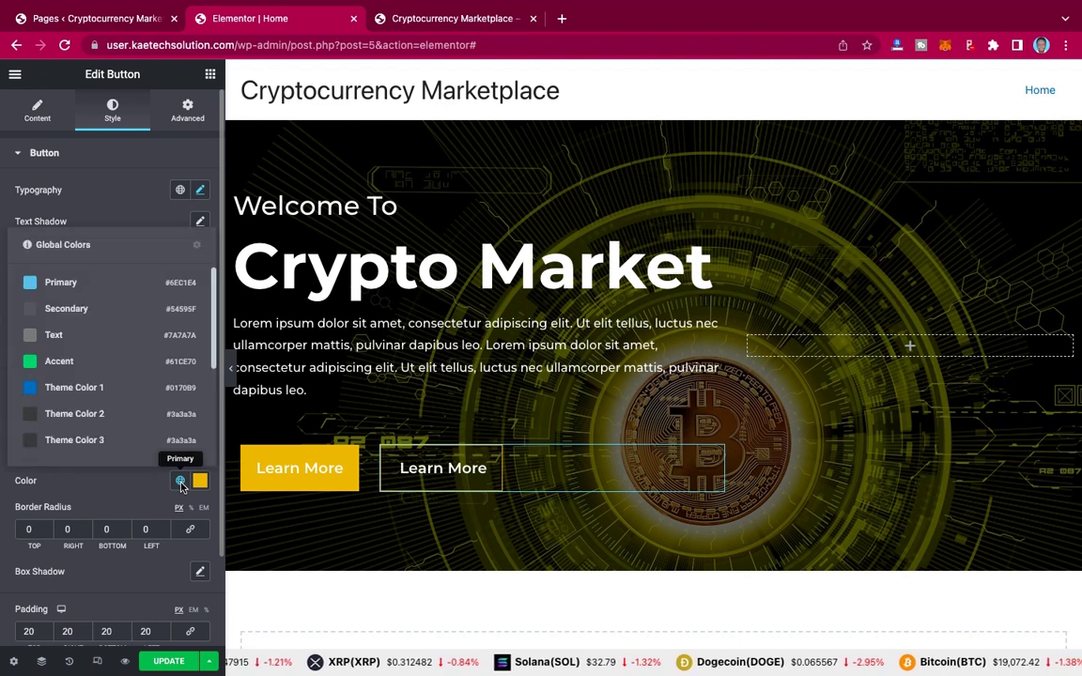
scroll(105, 369, "down", 3)
left_click(85, 369)
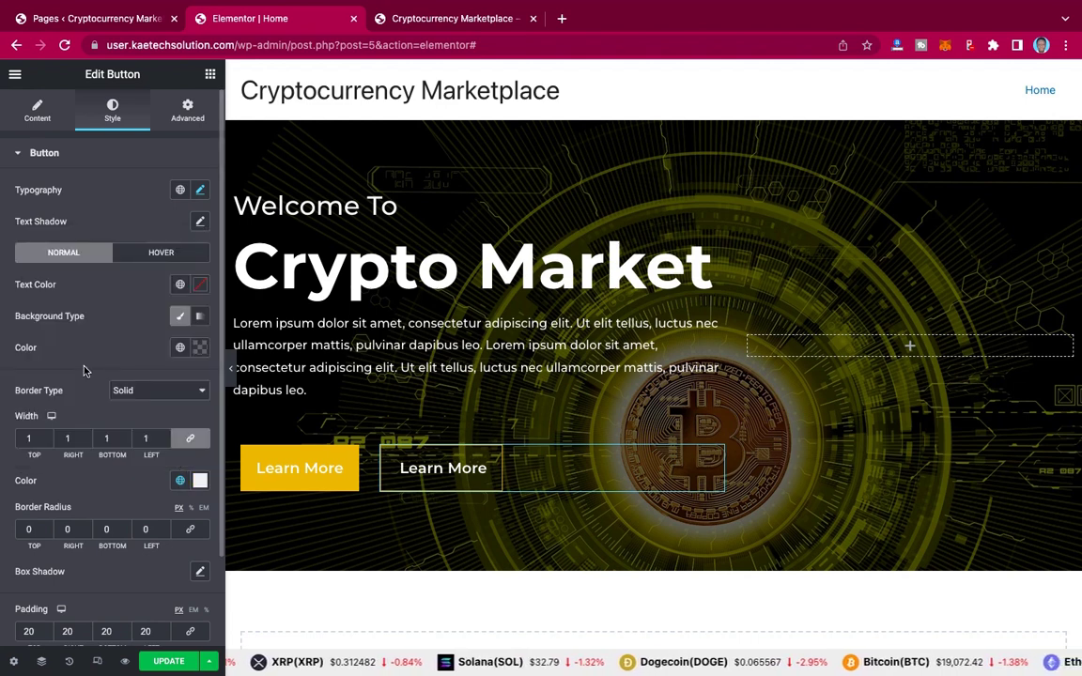
left_click(231, 369)
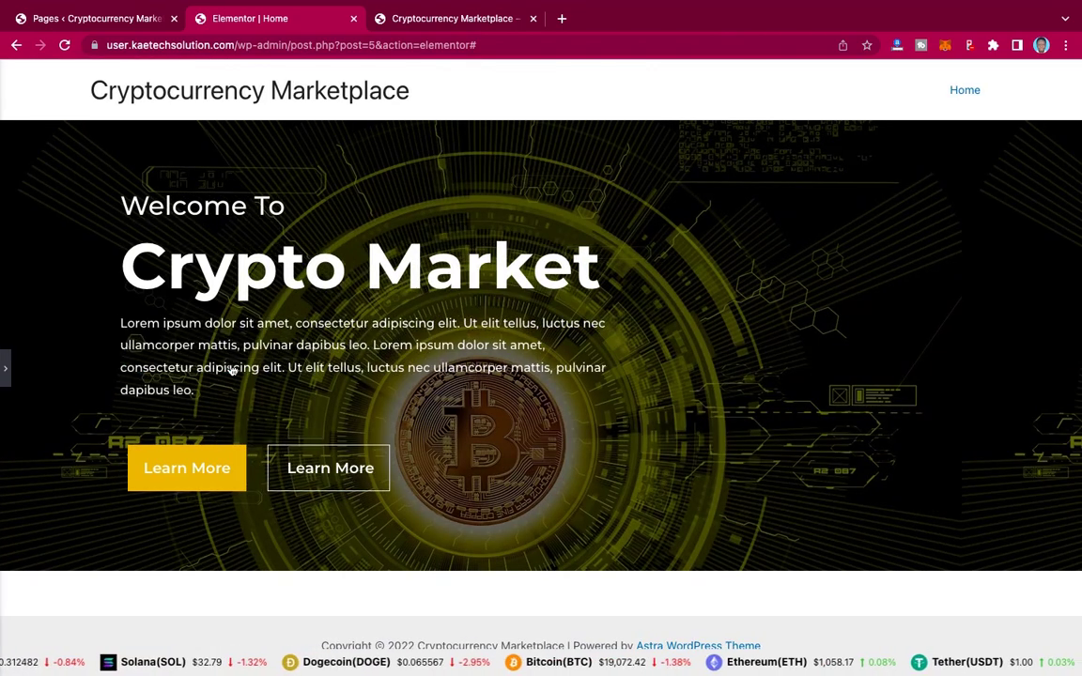
left_click(5, 369)
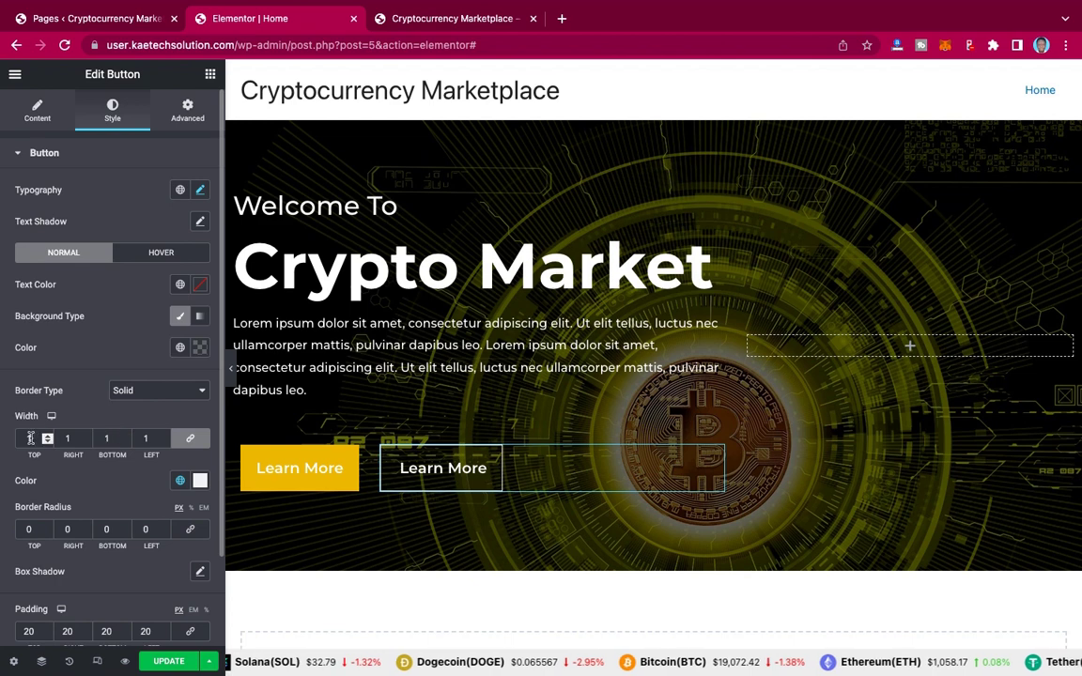
left_click_drag(31, 441, 13, 442)
type("2")
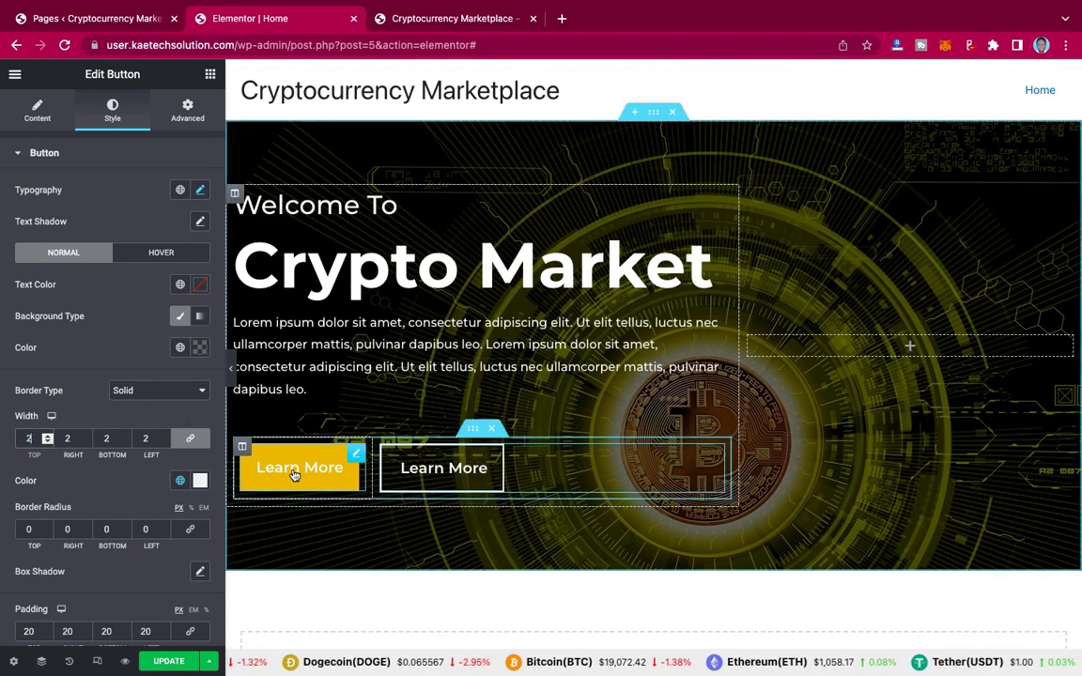
left_click(231, 376)
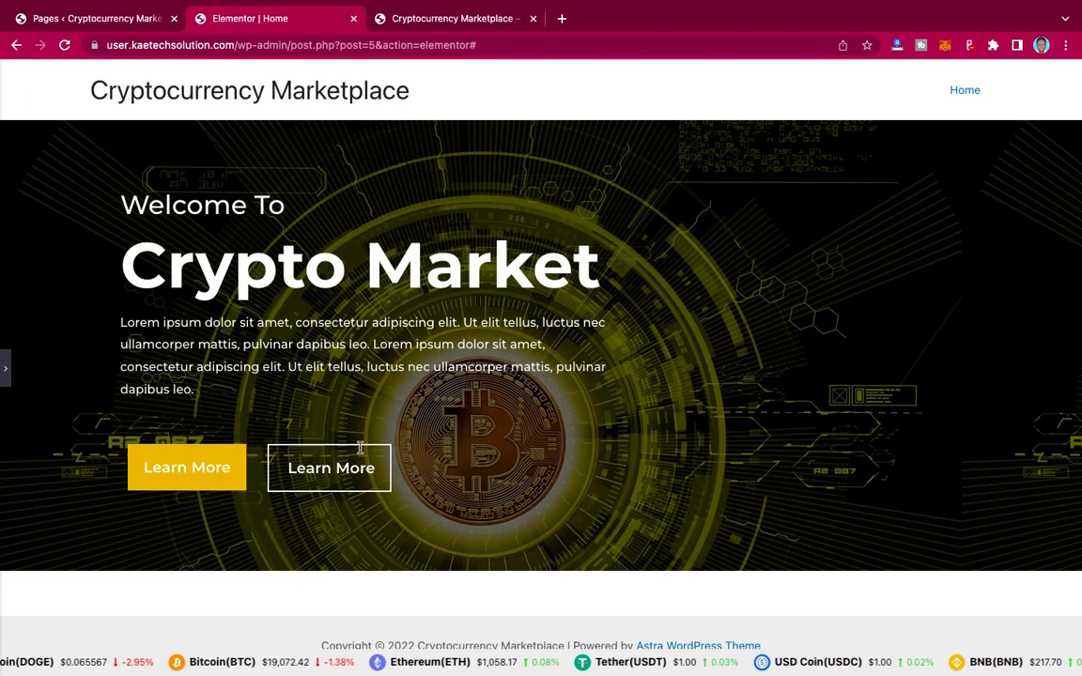
left_click(5, 368)
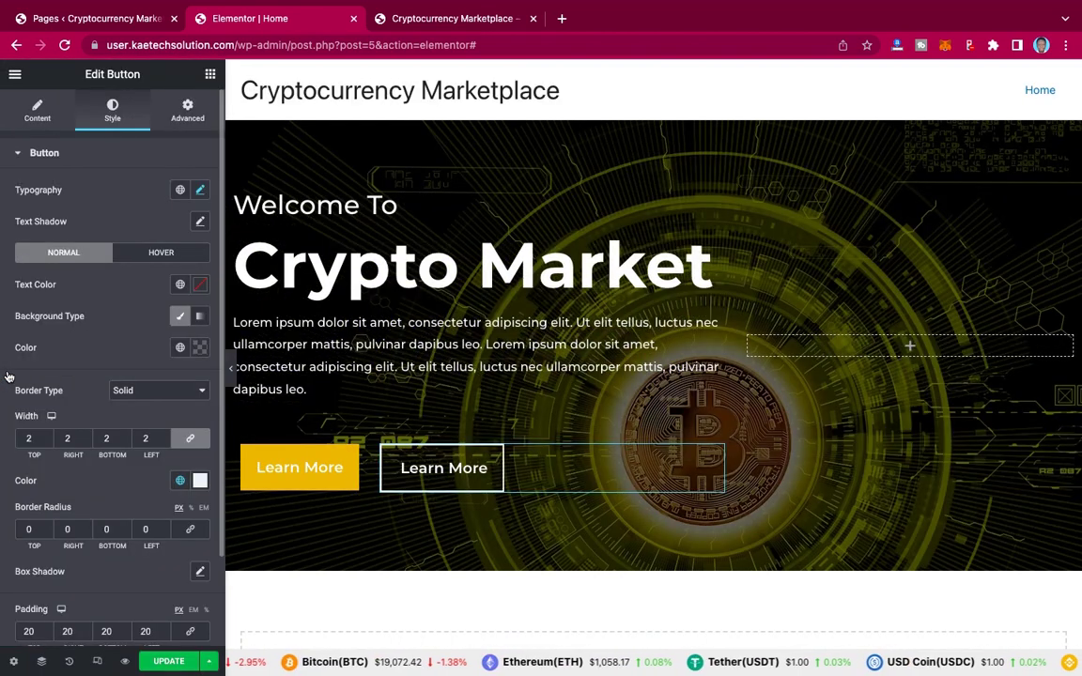
Step: Replace the second button's label with 'Register' and compare it against the live site
left_click(37, 108)
left_click_drag(162, 221, 66, 218)
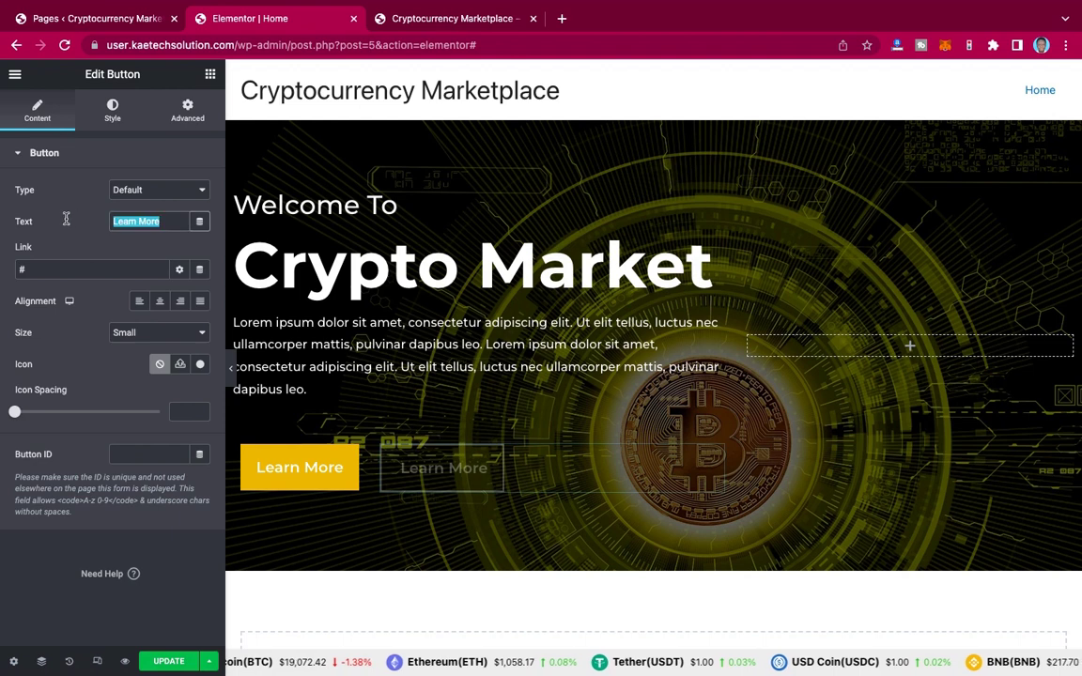
type("Register")
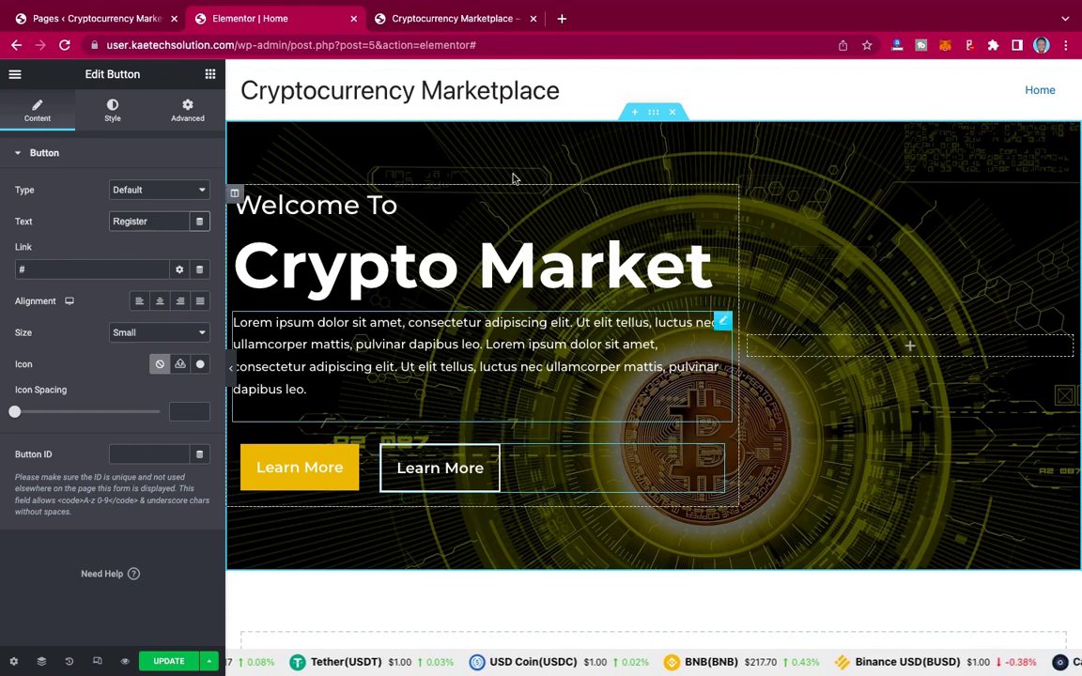
left_click(460, 13)
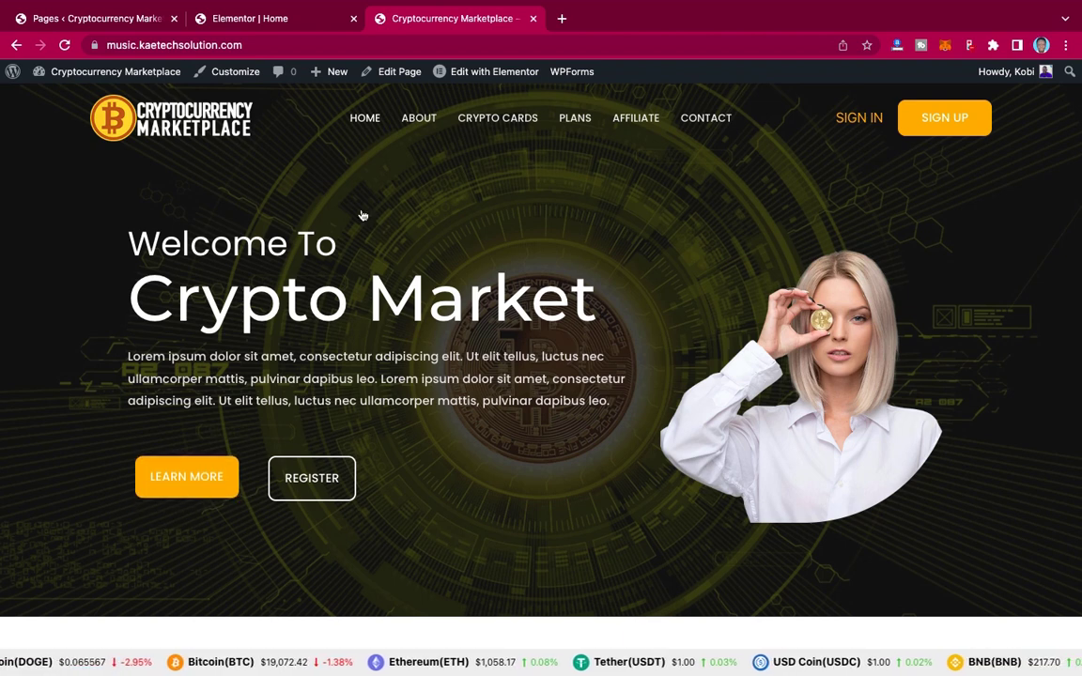
left_click(275, 19)
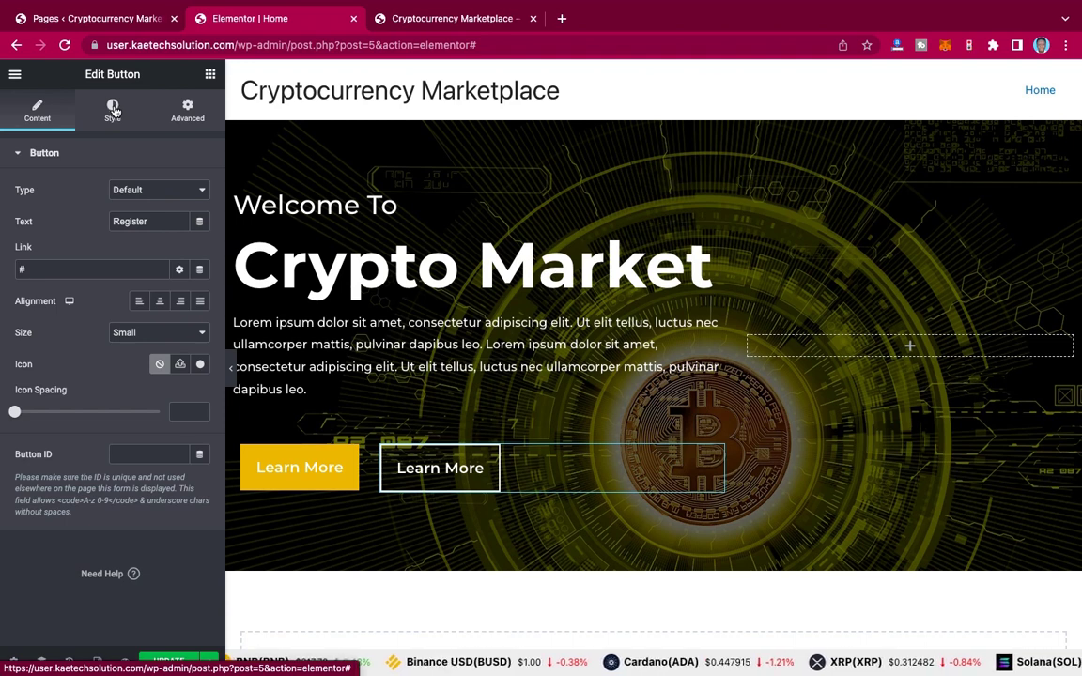
Step: Try linked corner radii of 20 and 10 on the Register button, settle on 0, then compare with the live site
left_click(113, 111)
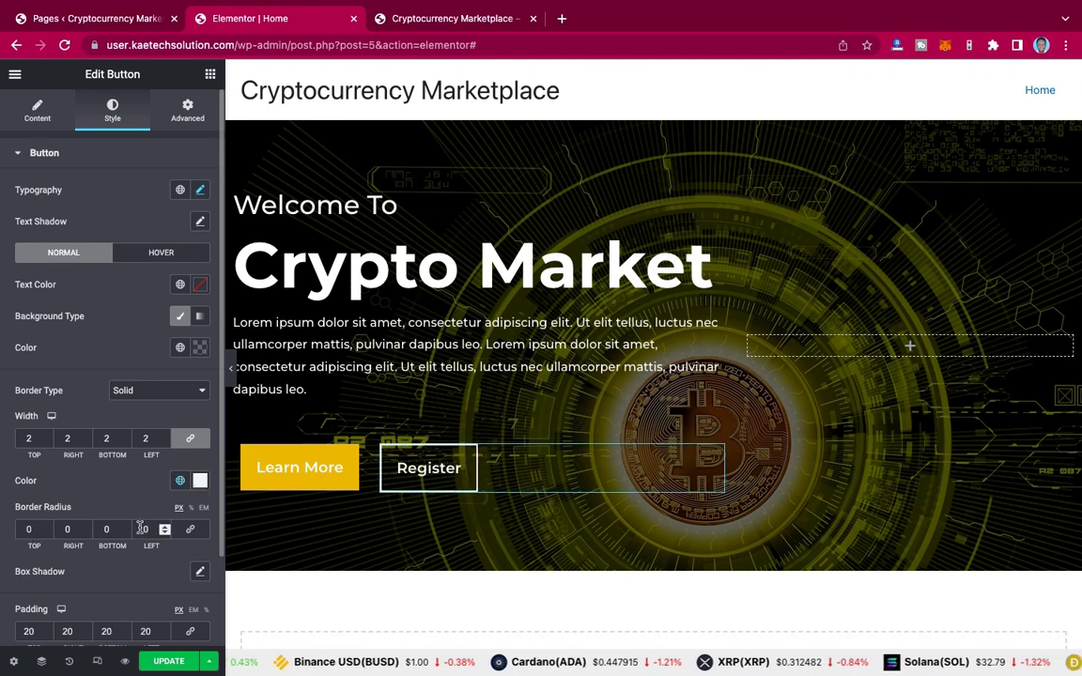
double_click(29, 529)
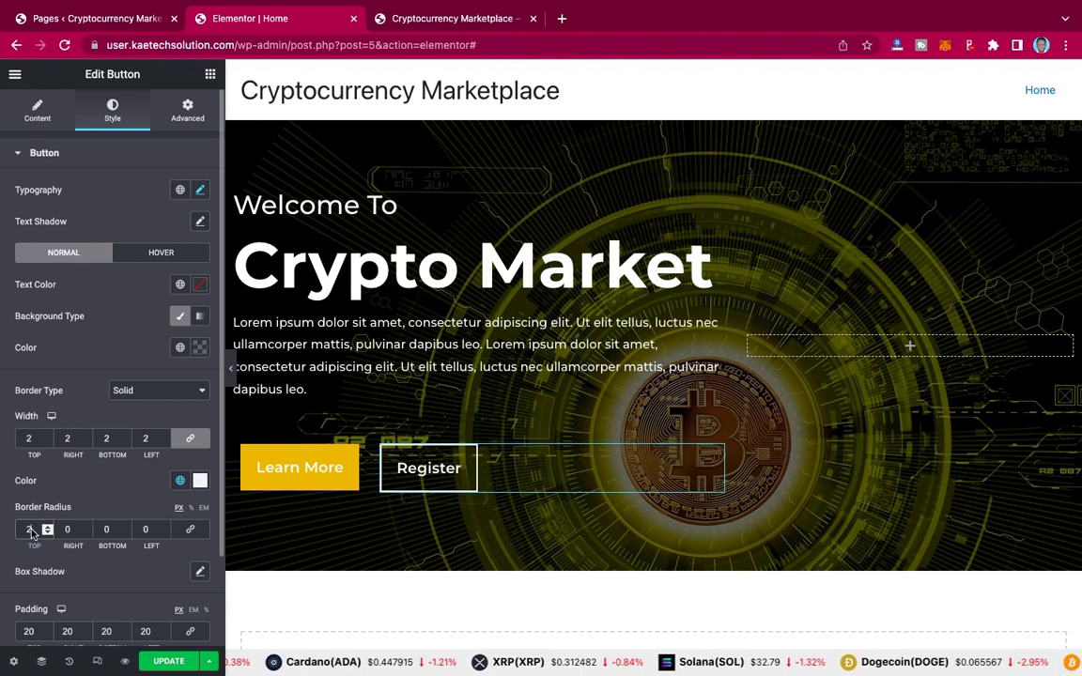
left_click(191, 530)
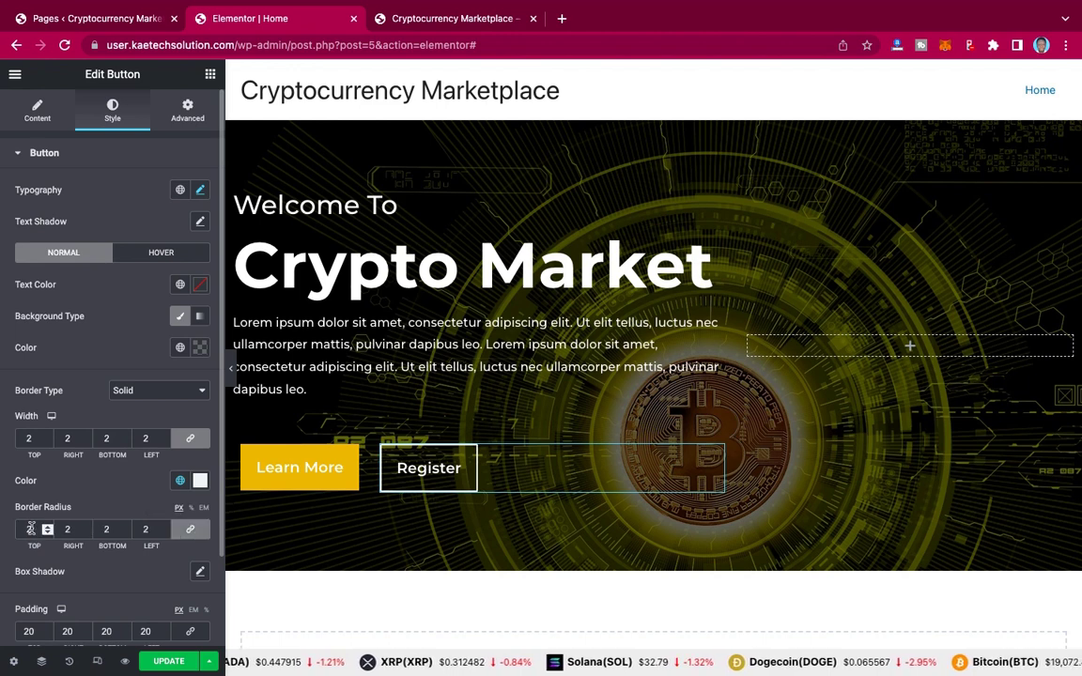
left_click(31, 532)
type("0")
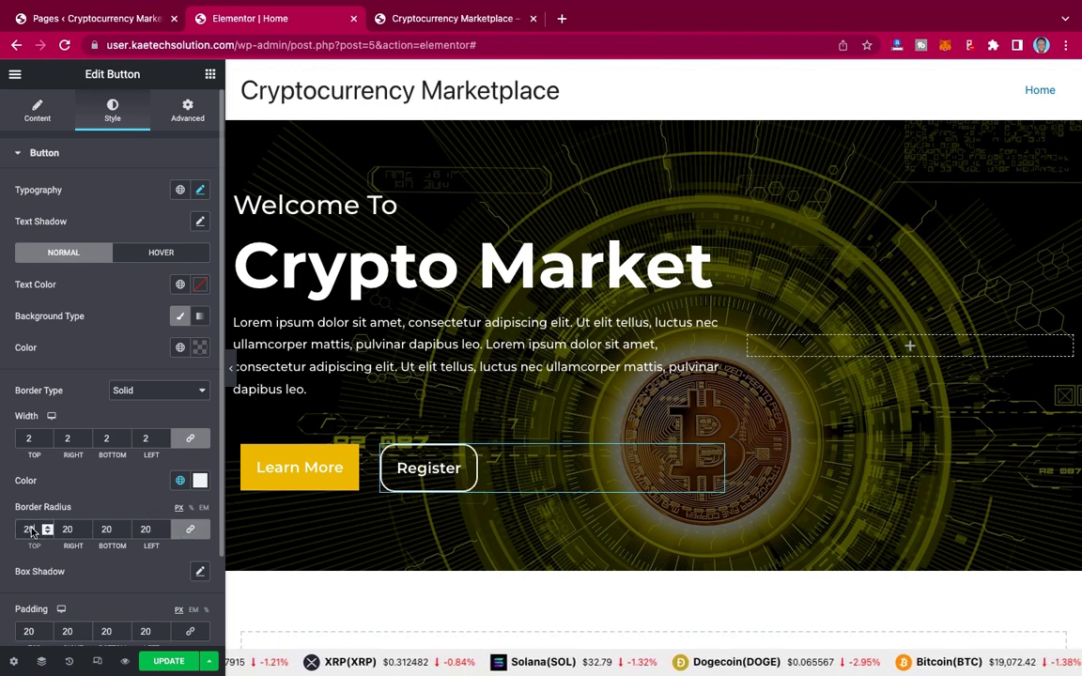
left_click_drag(34, 530, 13, 531)
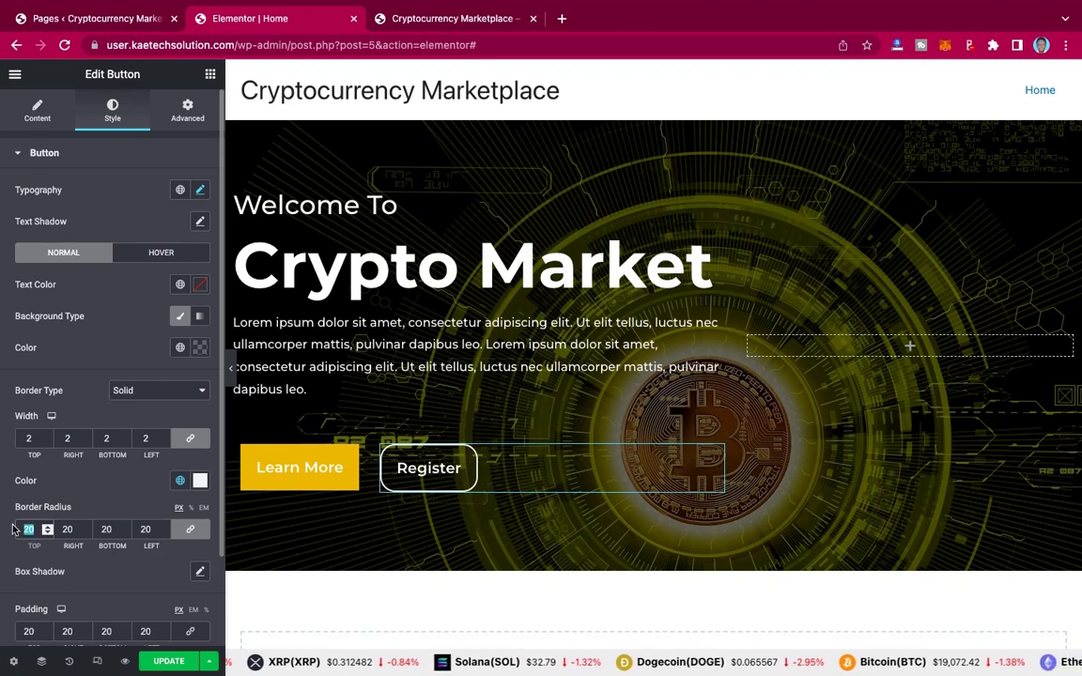
type("10")
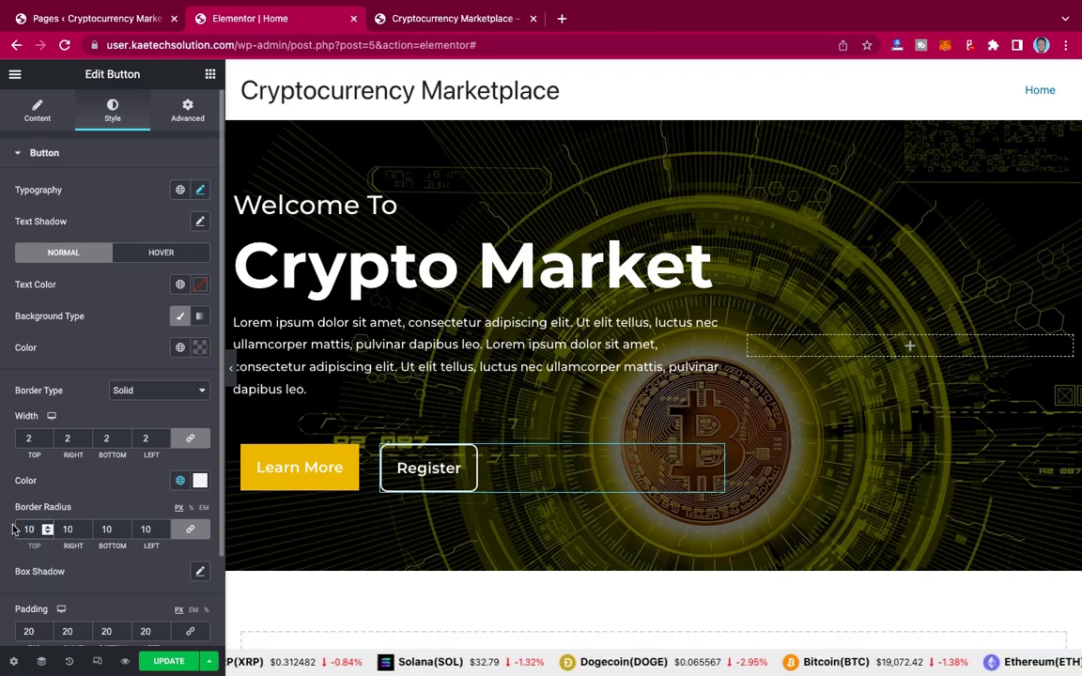
left_click_drag(34, 532, 17, 532)
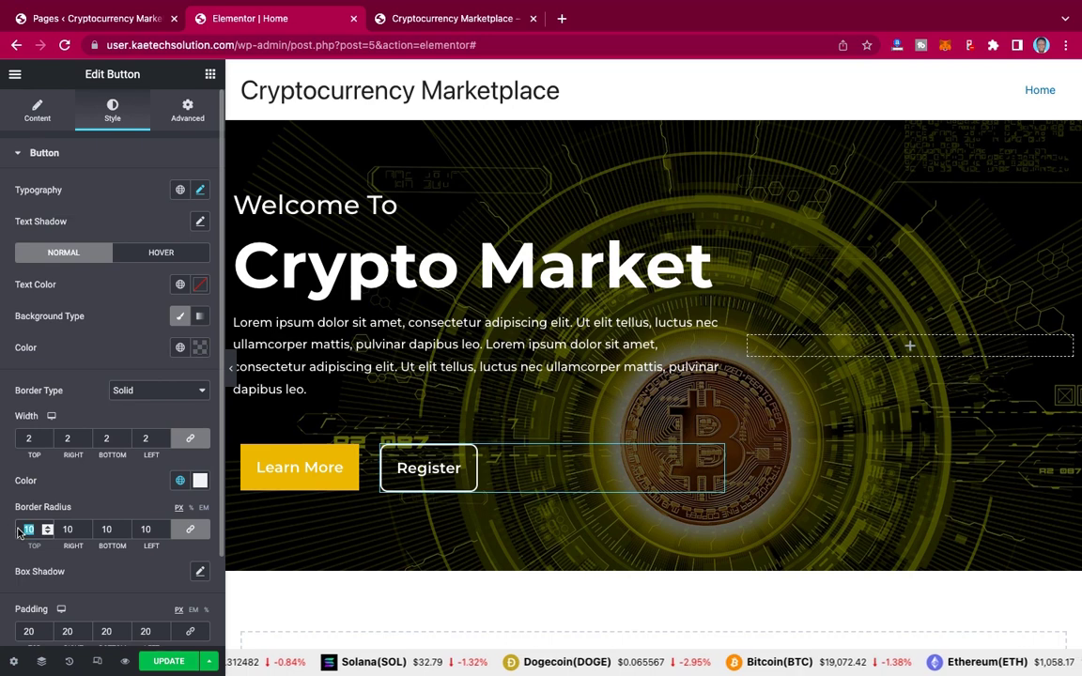
type("0")
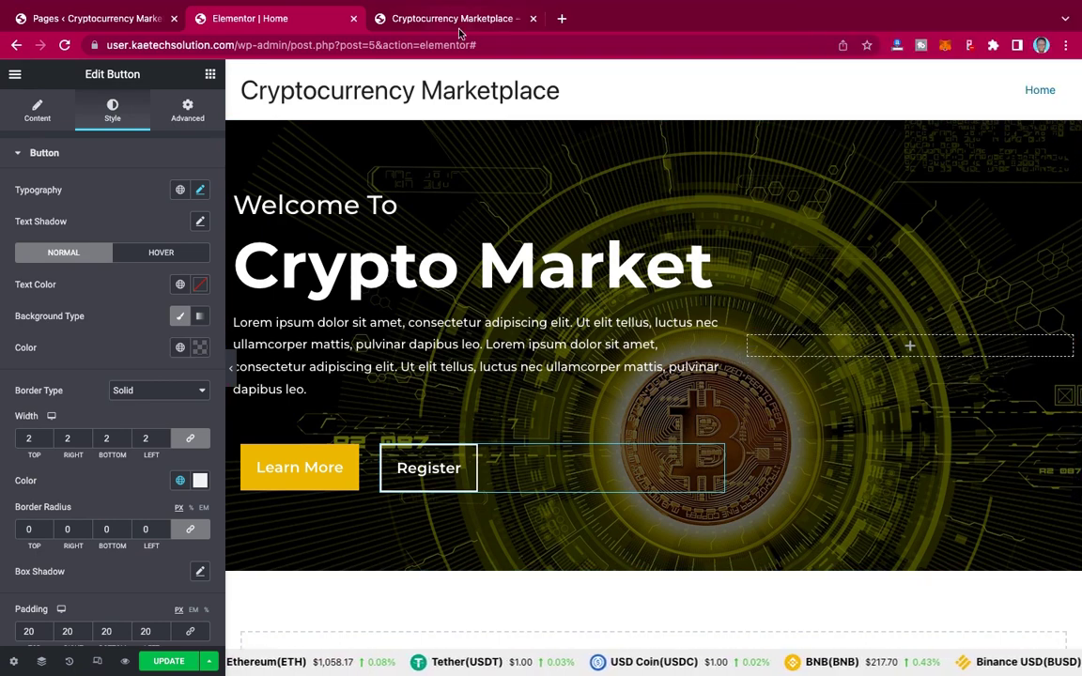
left_click(409, 16)
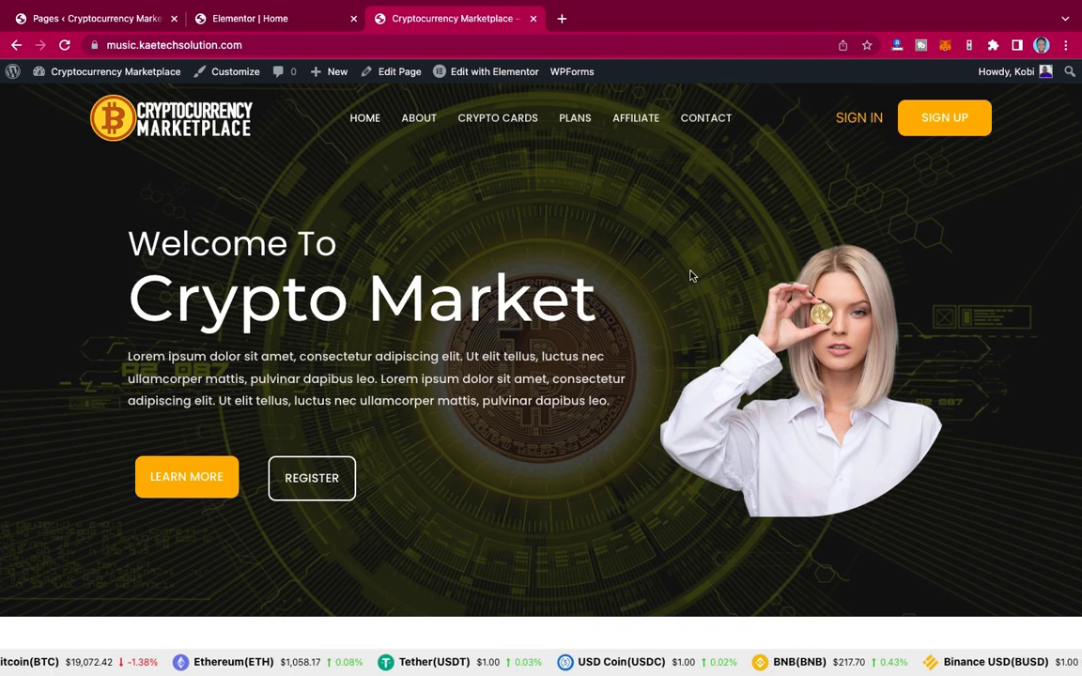
Step: Add an Image widget to the hero's right column showing banner-round.png from the Media Library
left_click(266, 20)
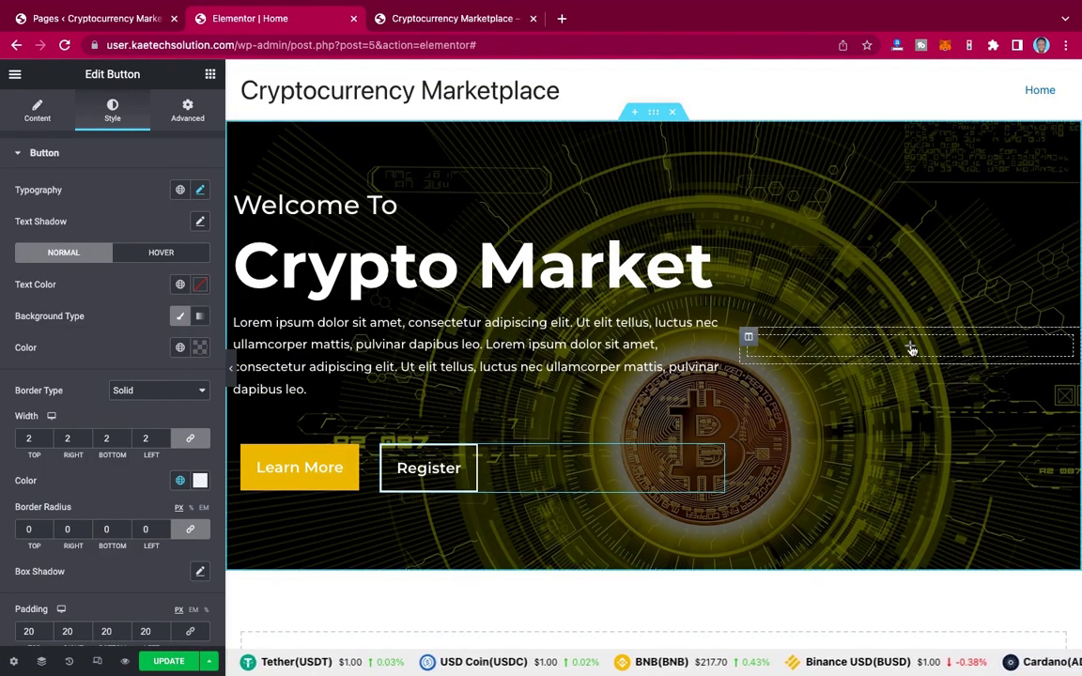
left_click(908, 350)
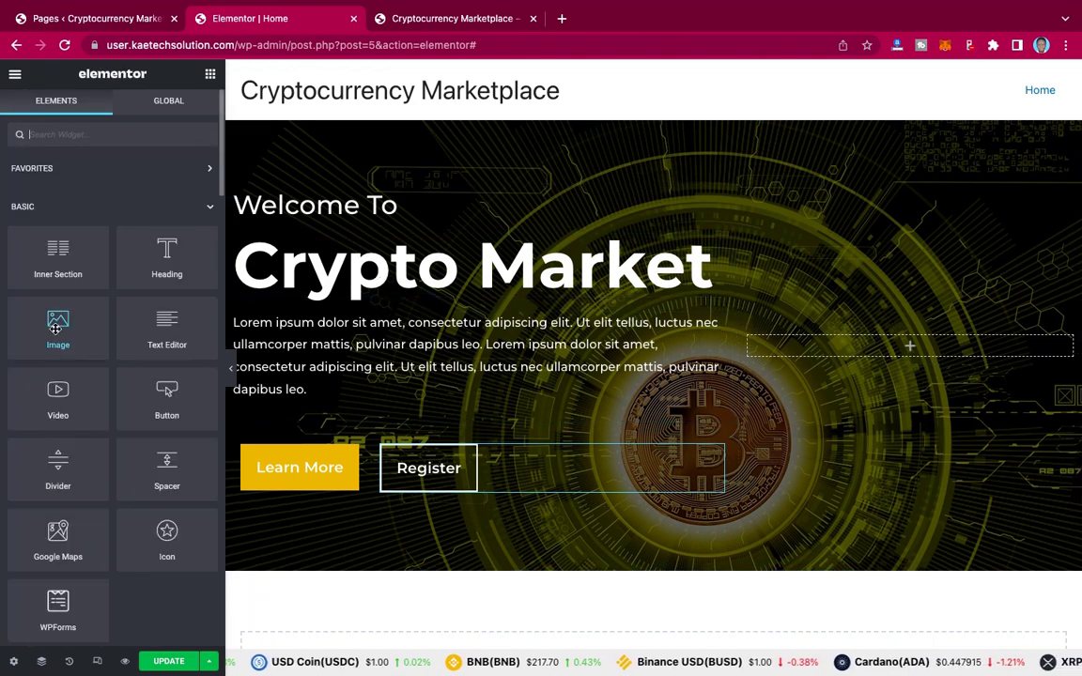
left_click_drag(54, 325, 906, 355)
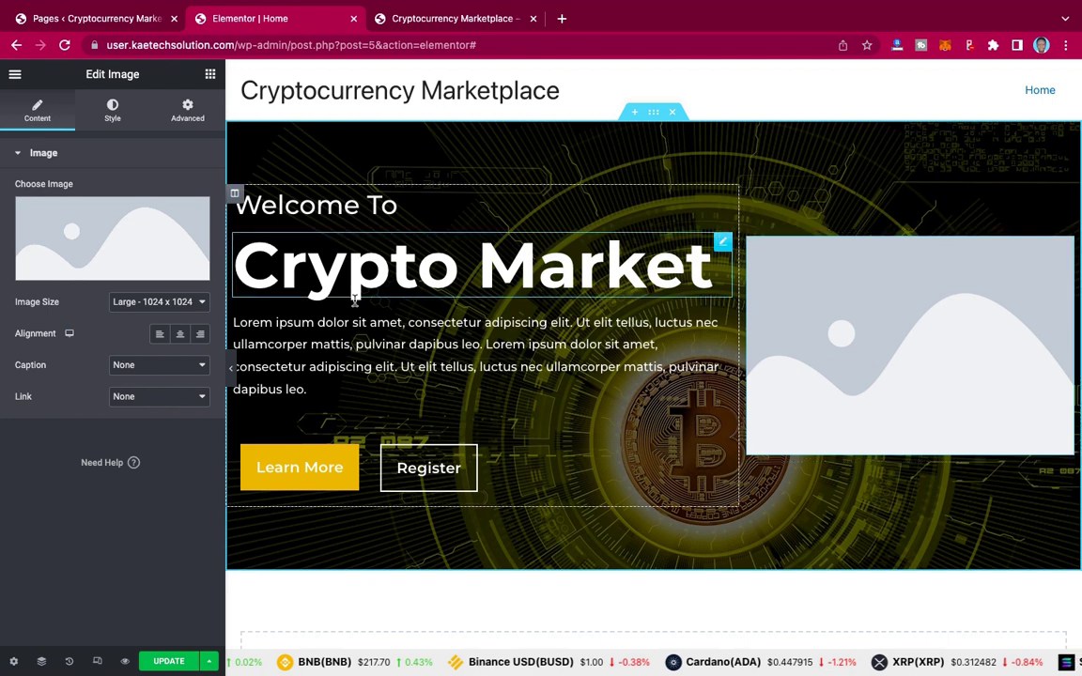
left_click(123, 244)
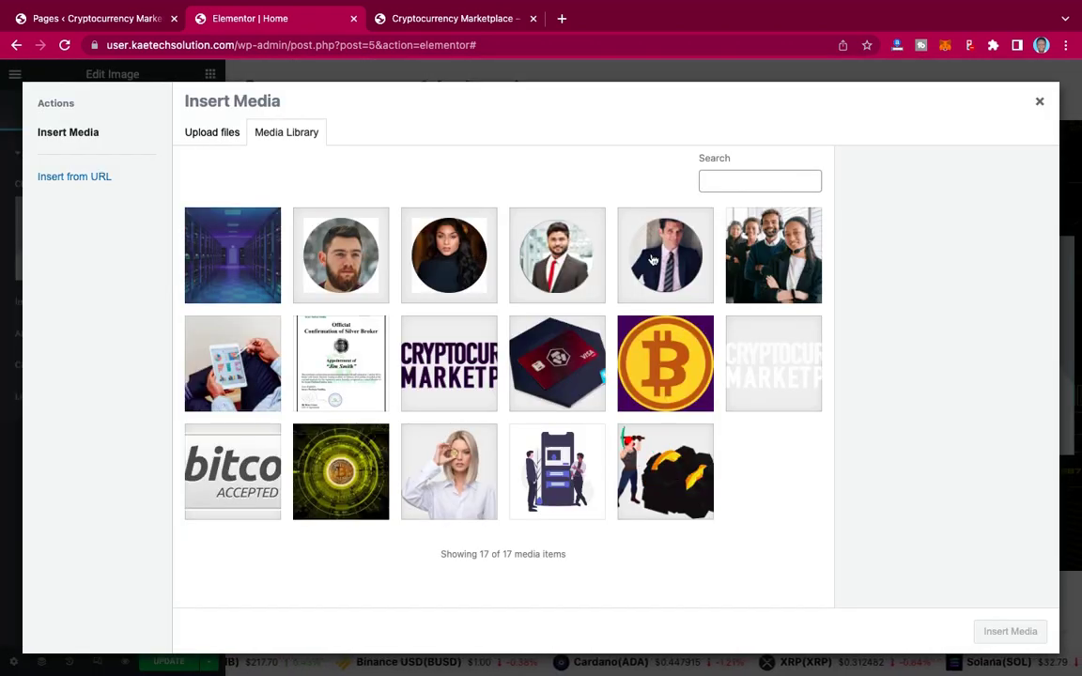
left_click(469, 467)
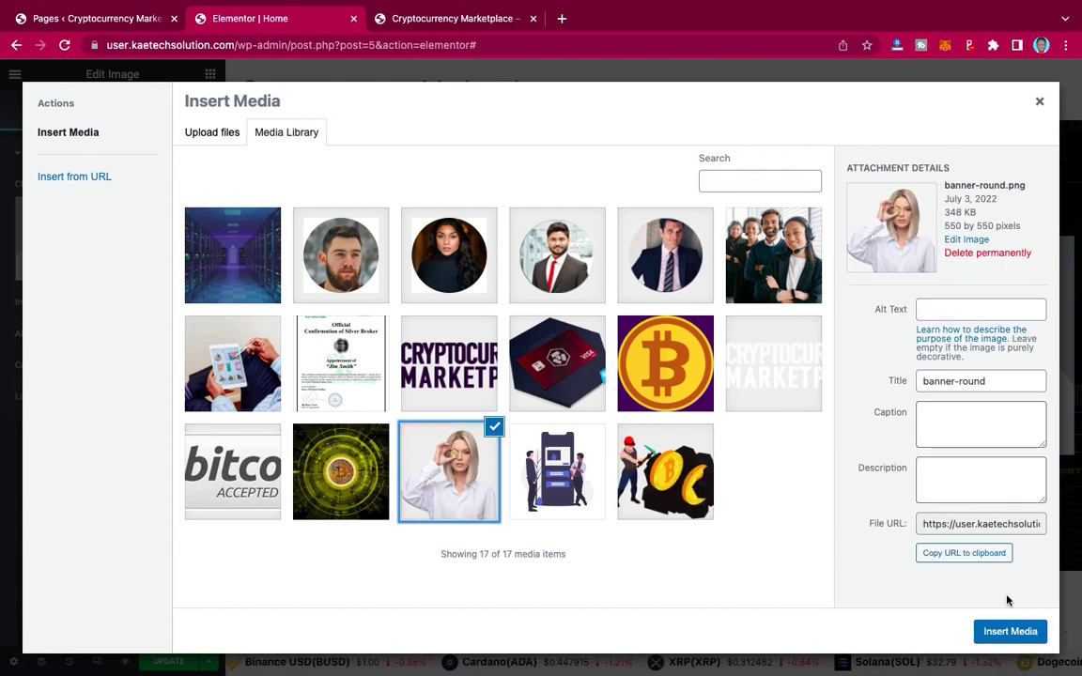
left_click(1008, 634)
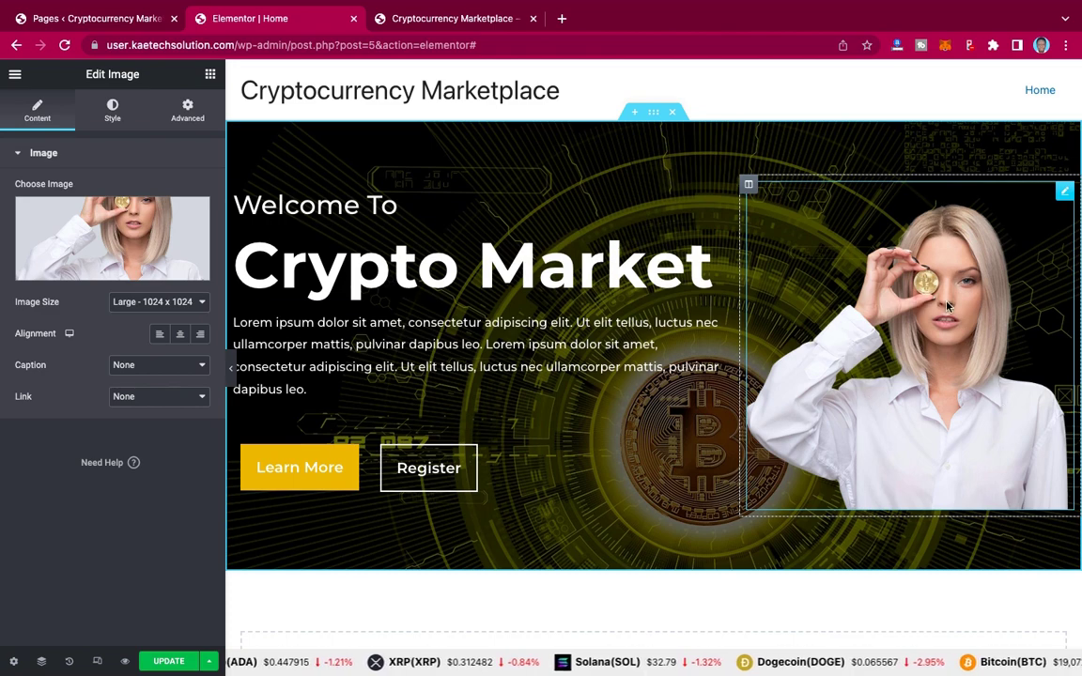
Step: Preview the page at full width and compare it with the live site
left_click(230, 367)
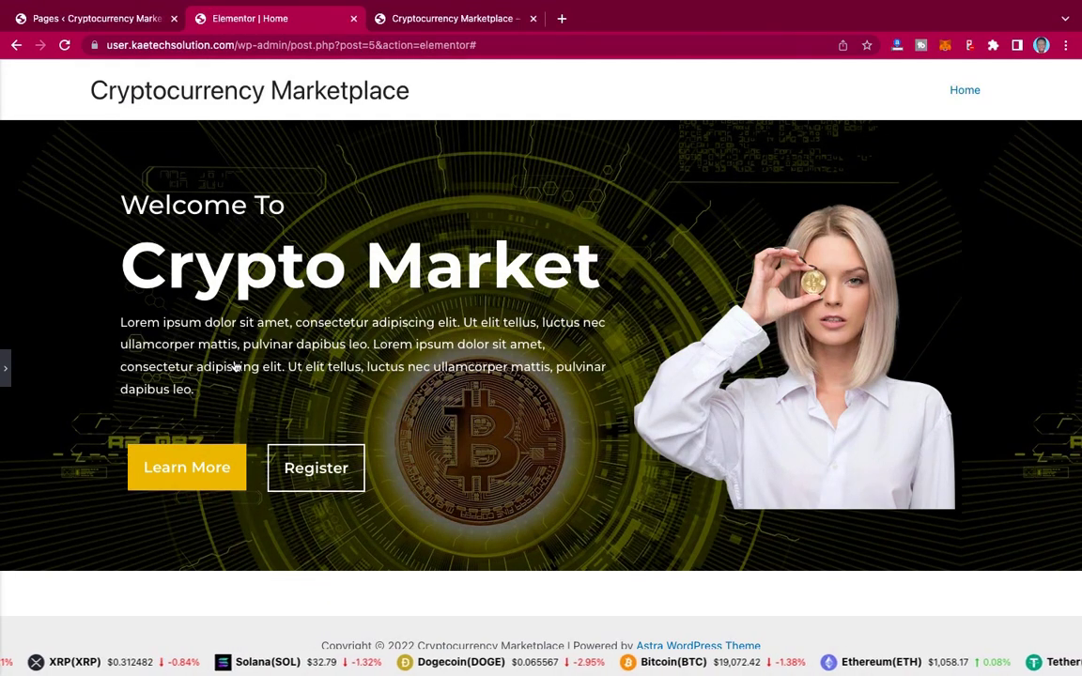
left_click(451, 18)
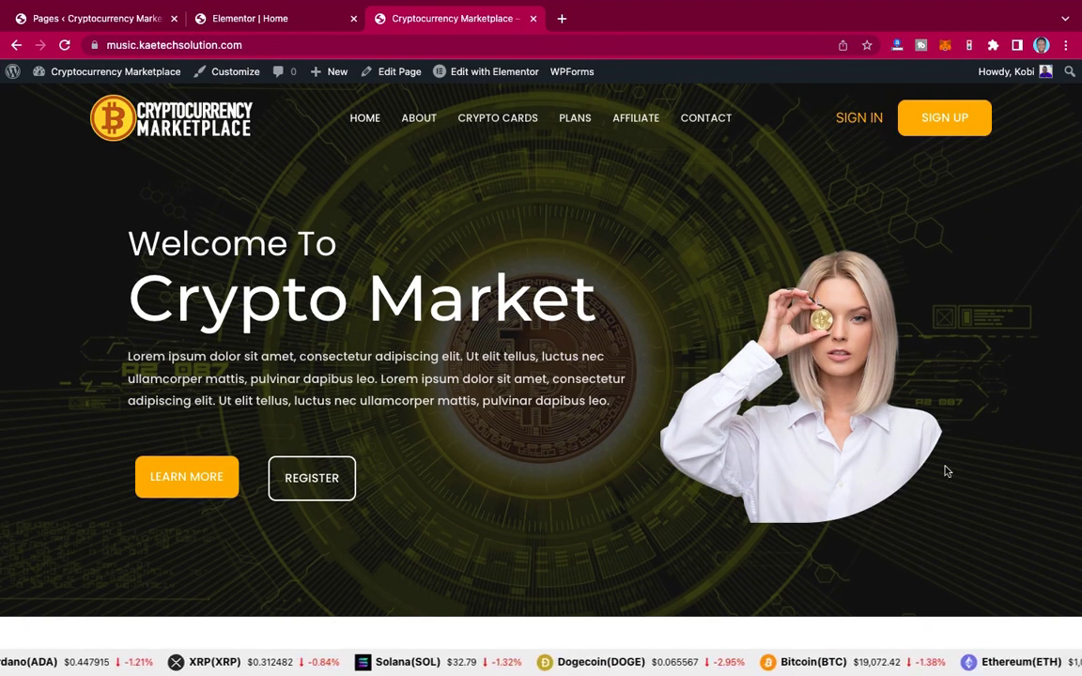
left_click(273, 18)
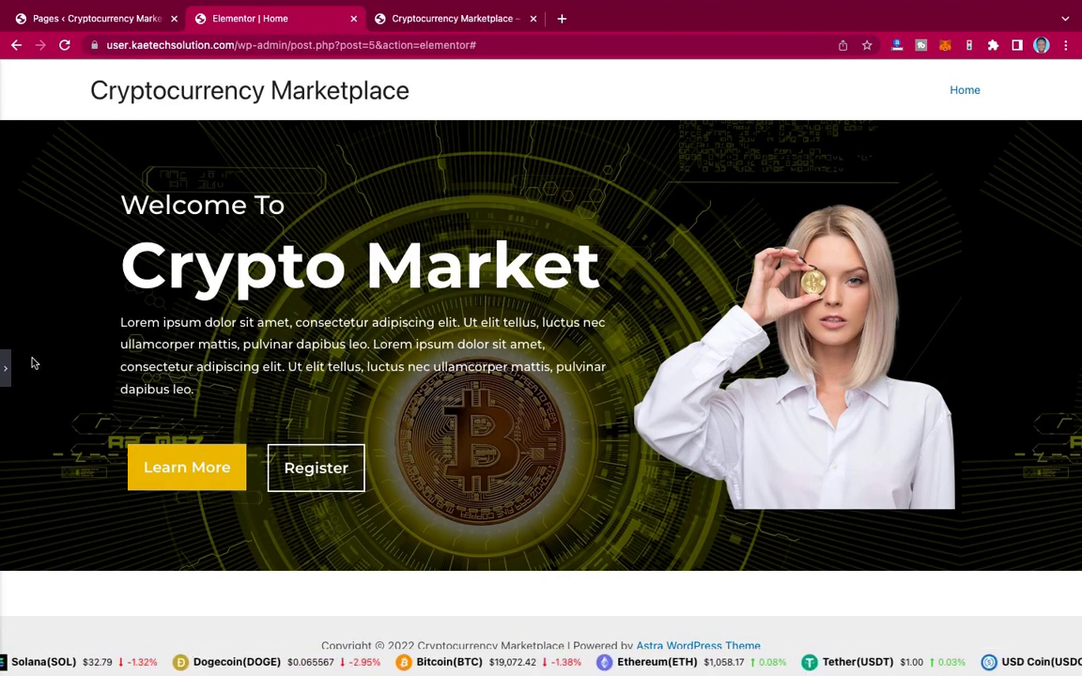
Step: Unlink the hero image's corner radii and set the bottom radius to 240 px
left_click(5, 367)
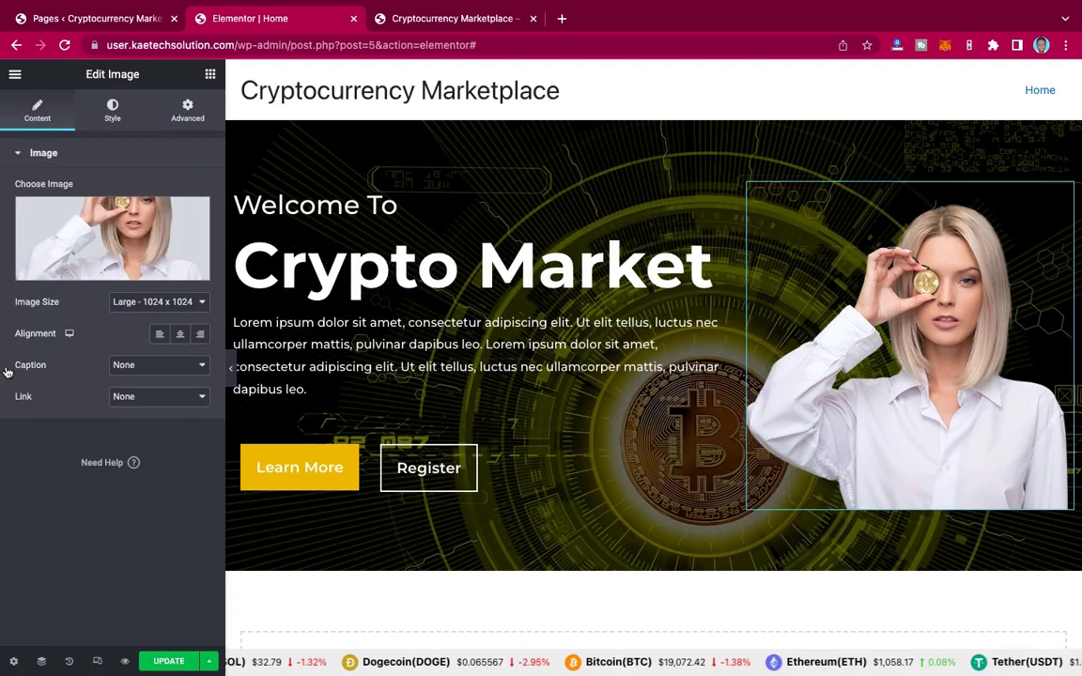
left_click(109, 114)
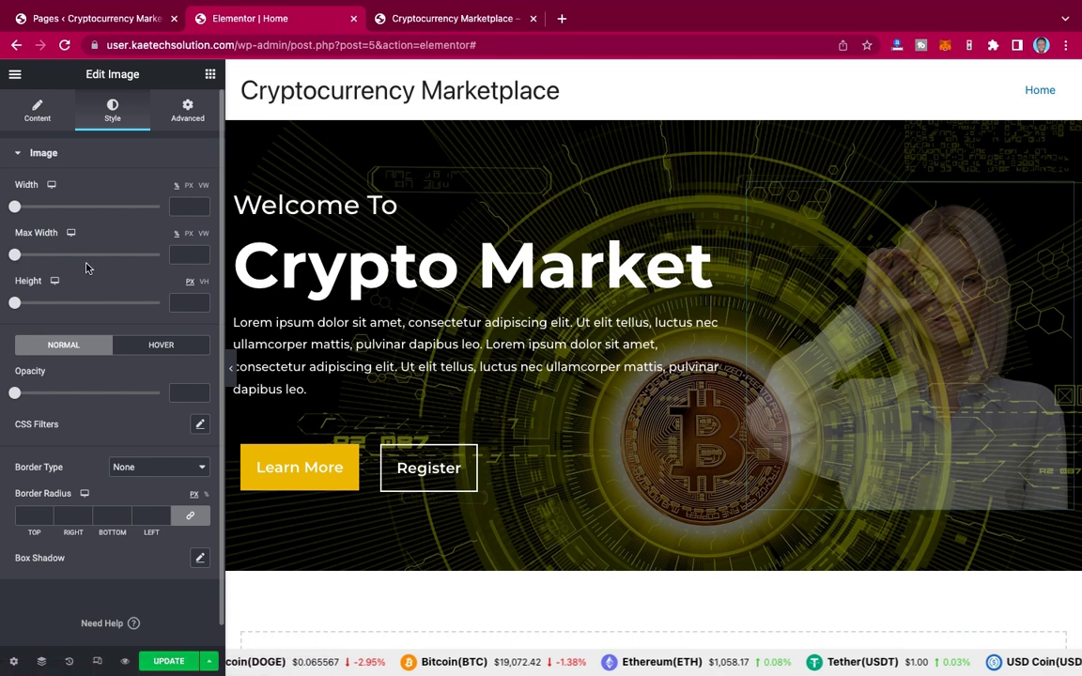
scroll(85, 269, "down", 1)
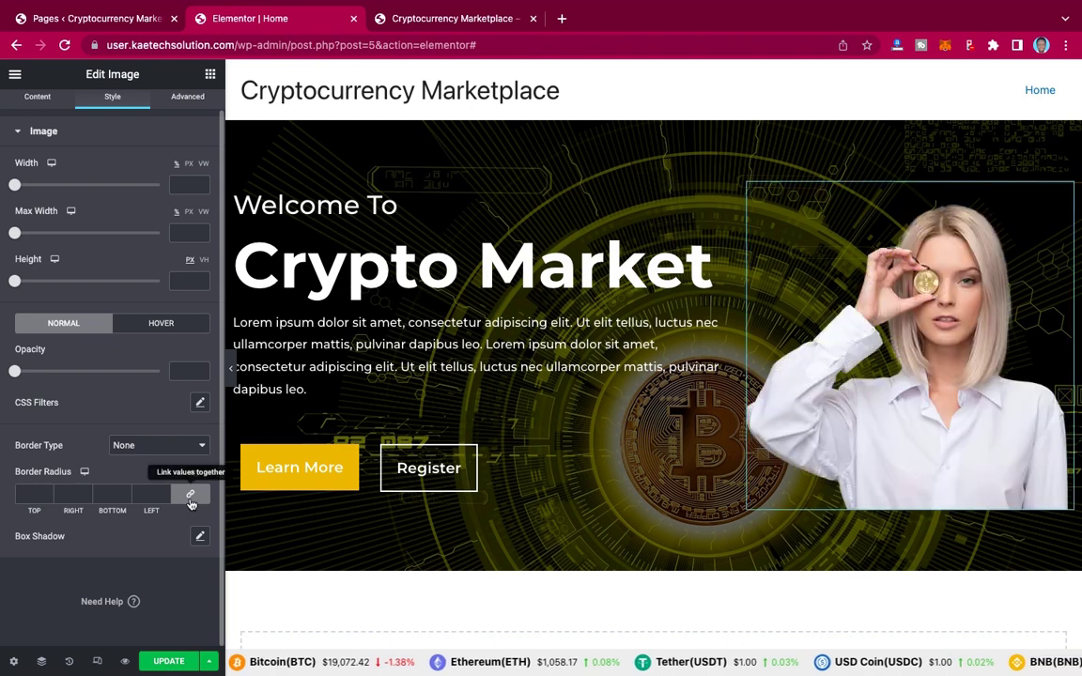
left_click(191, 502)
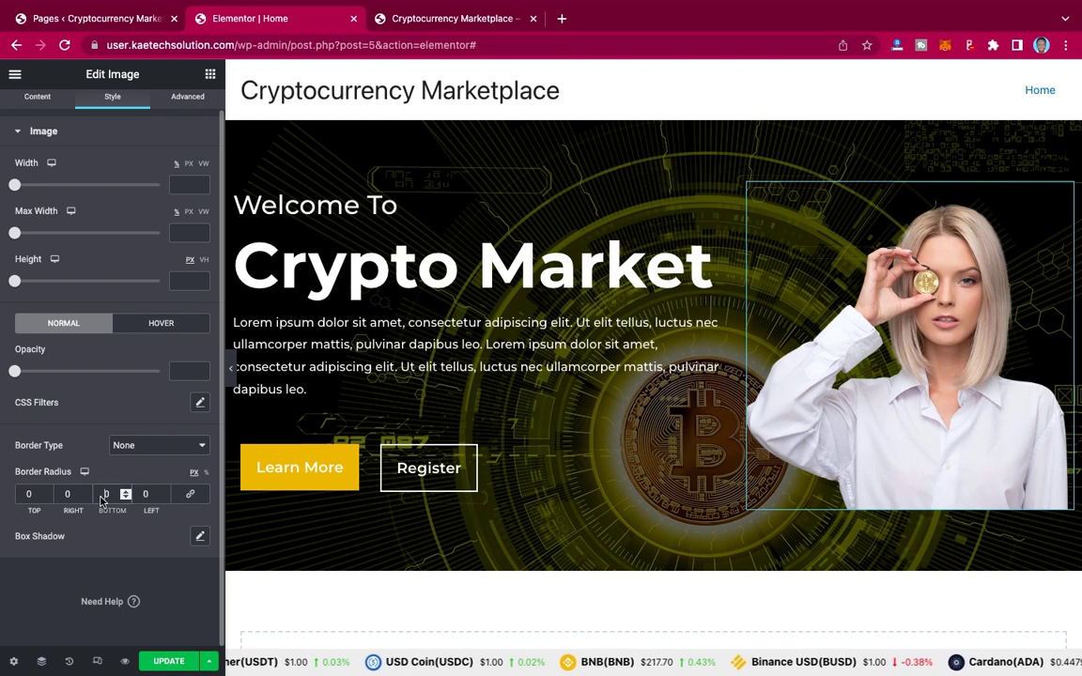
left_click(101, 500)
type("50")
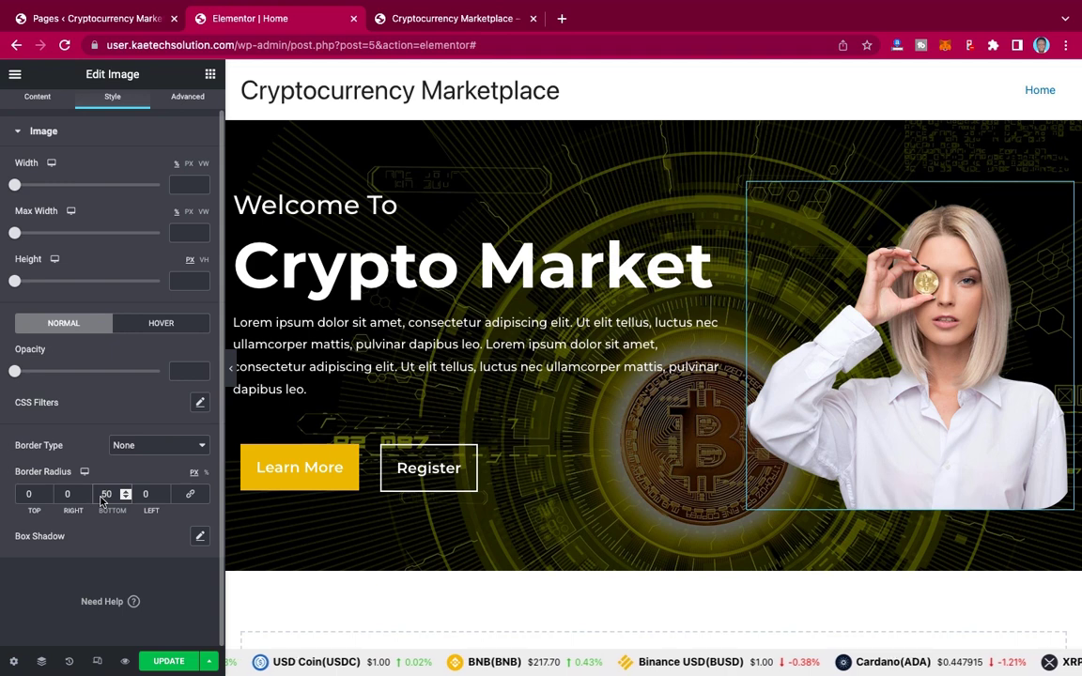
key("BackSpace")
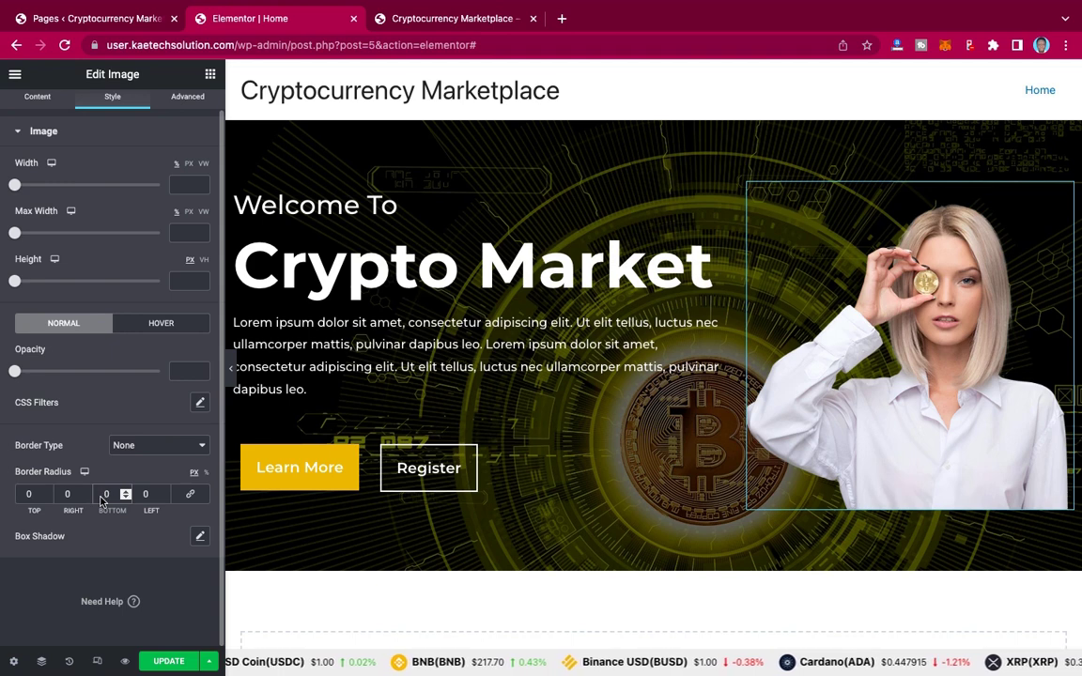
type("12")
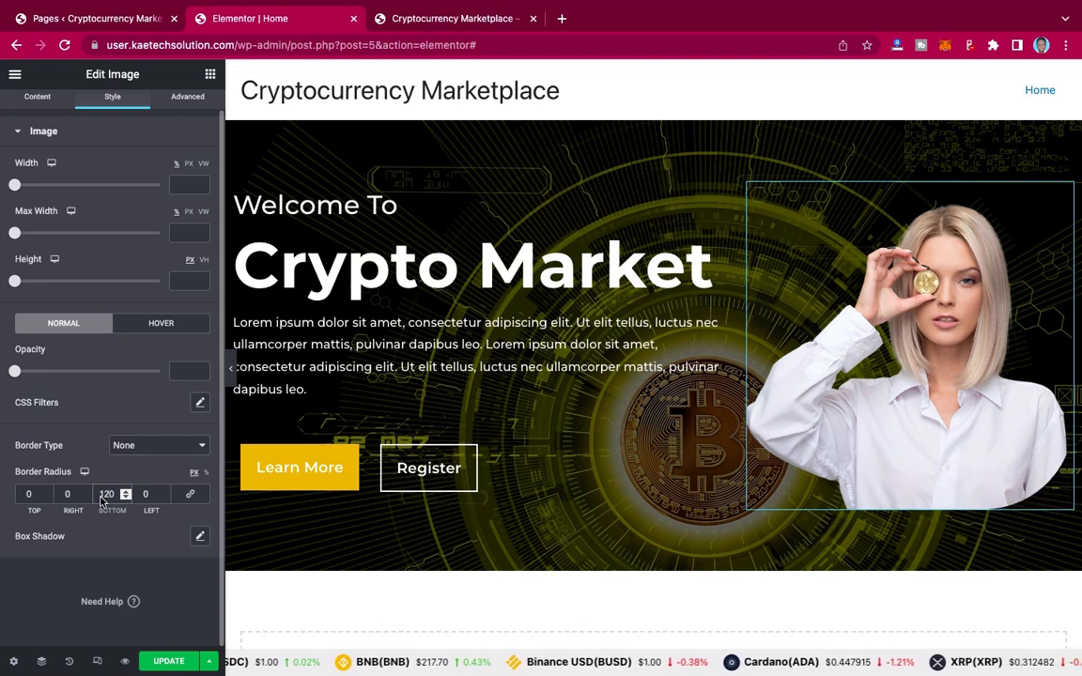
key("BackSpace")
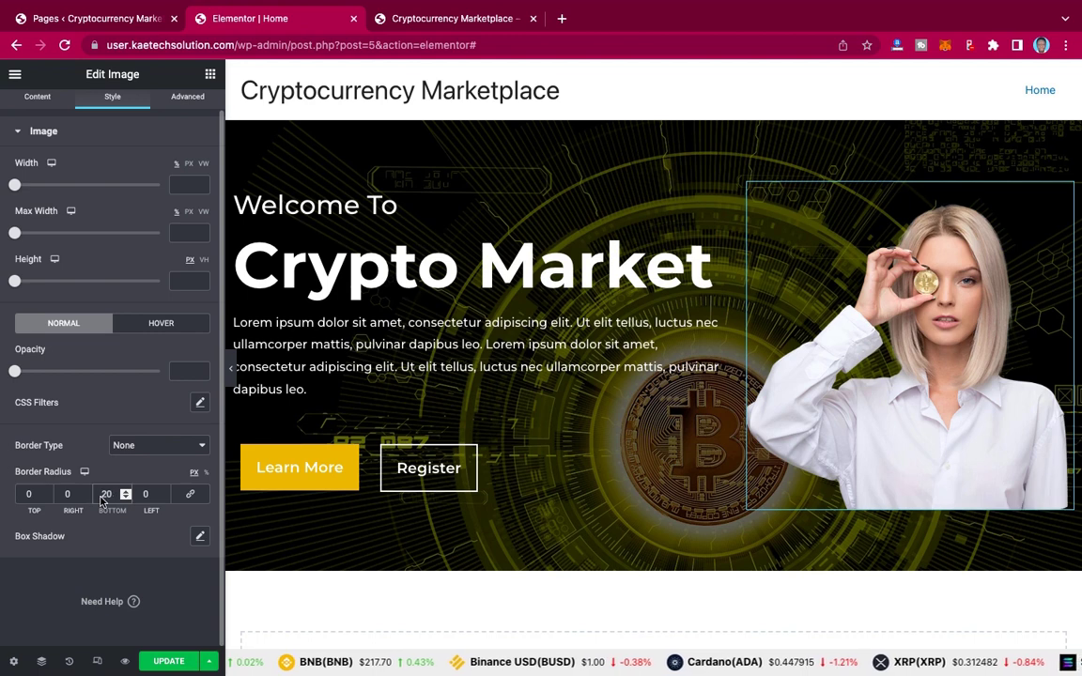
type("2")
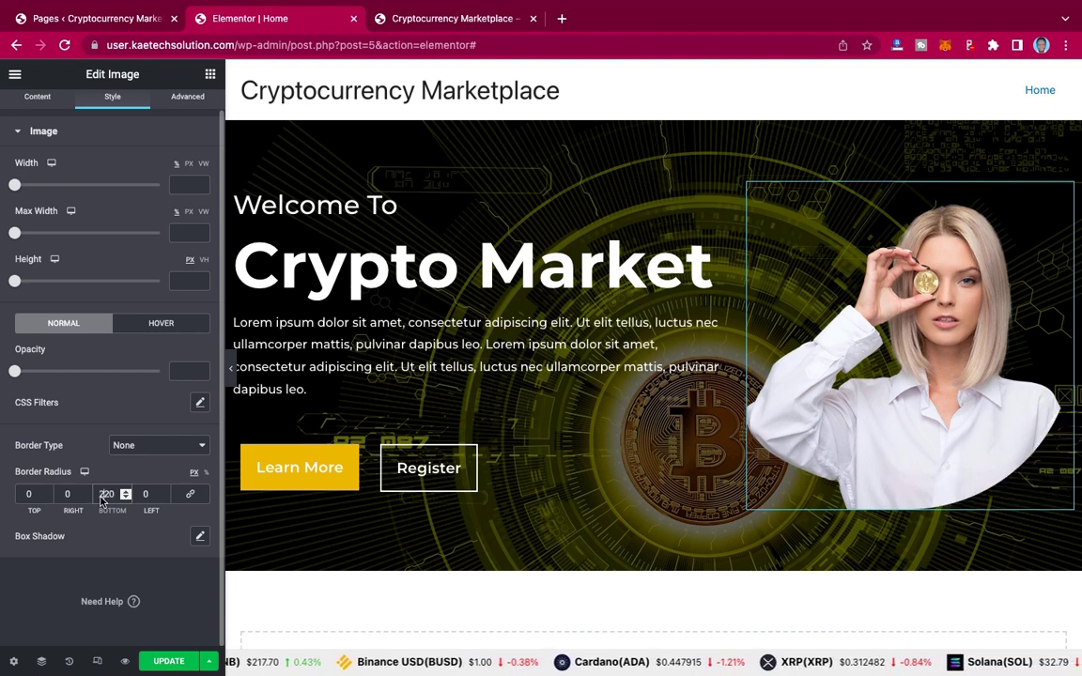
key("BackSpace")
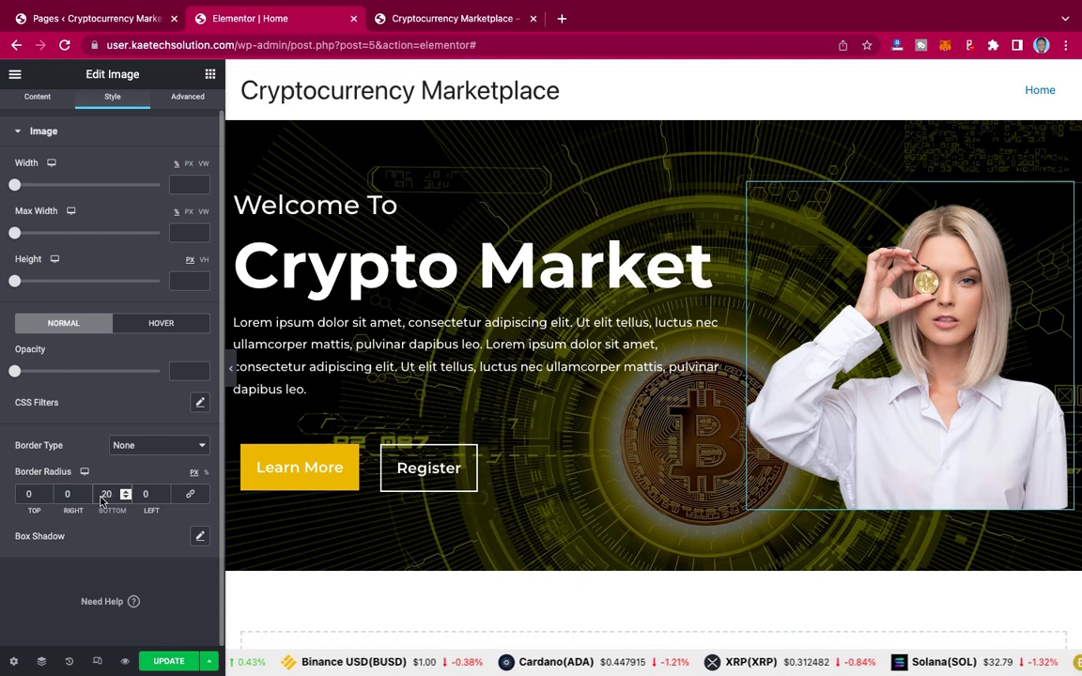
type("5")
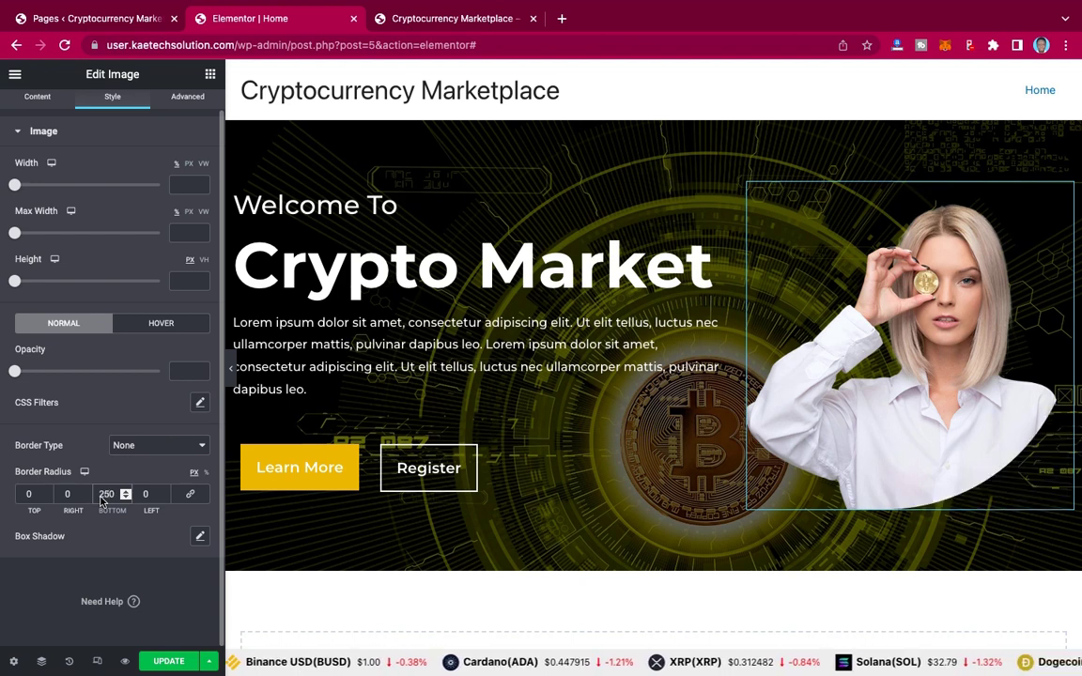
Step: Compare the 240 px rounding against the live site, then save the page
left_click(230, 373)
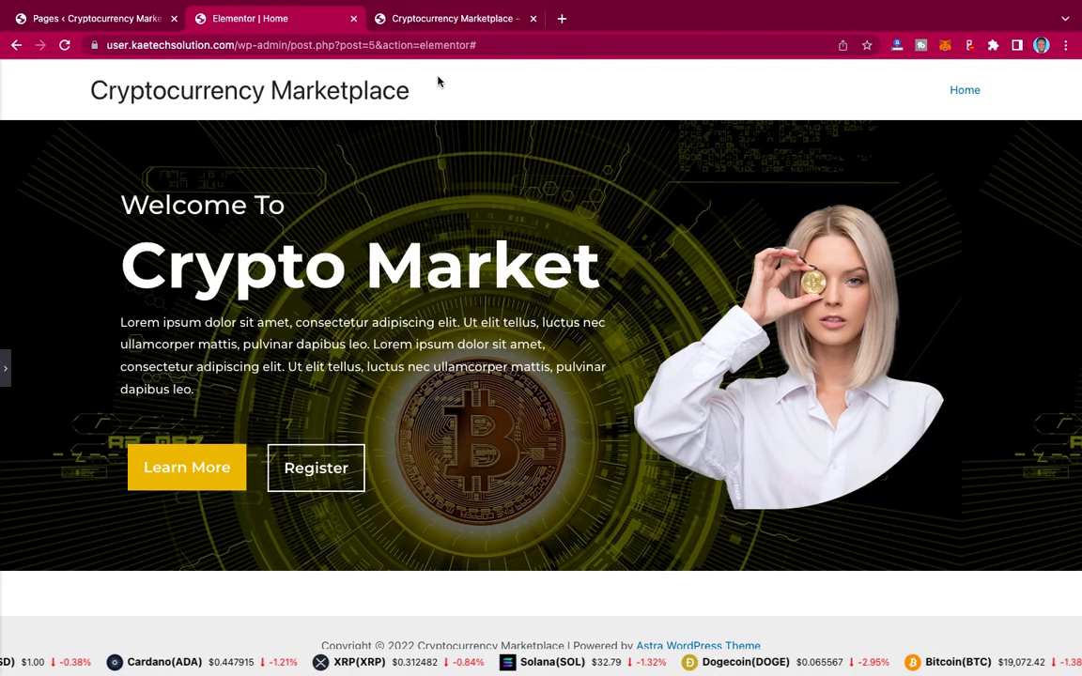
left_click(461, 18)
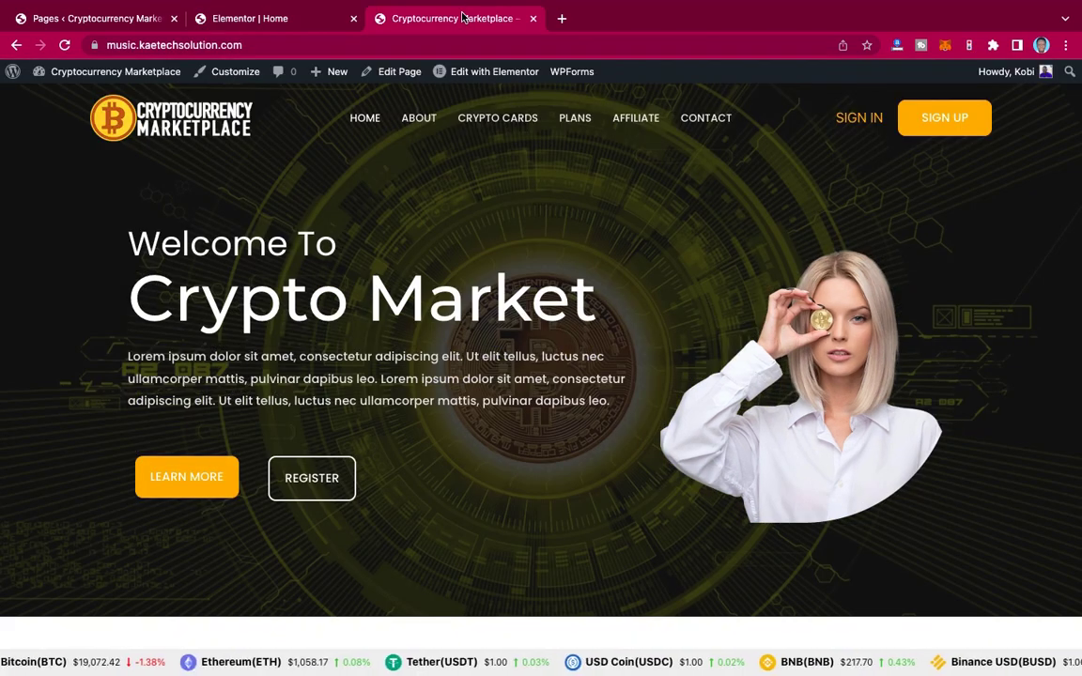
left_click(246, 21)
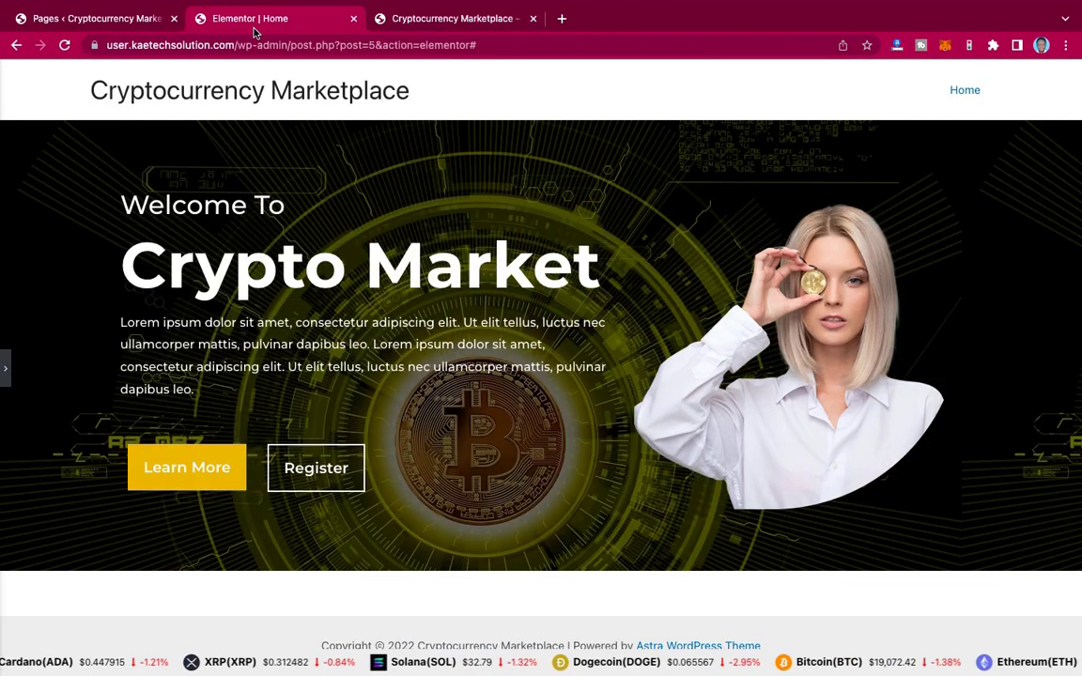
left_click(6, 371)
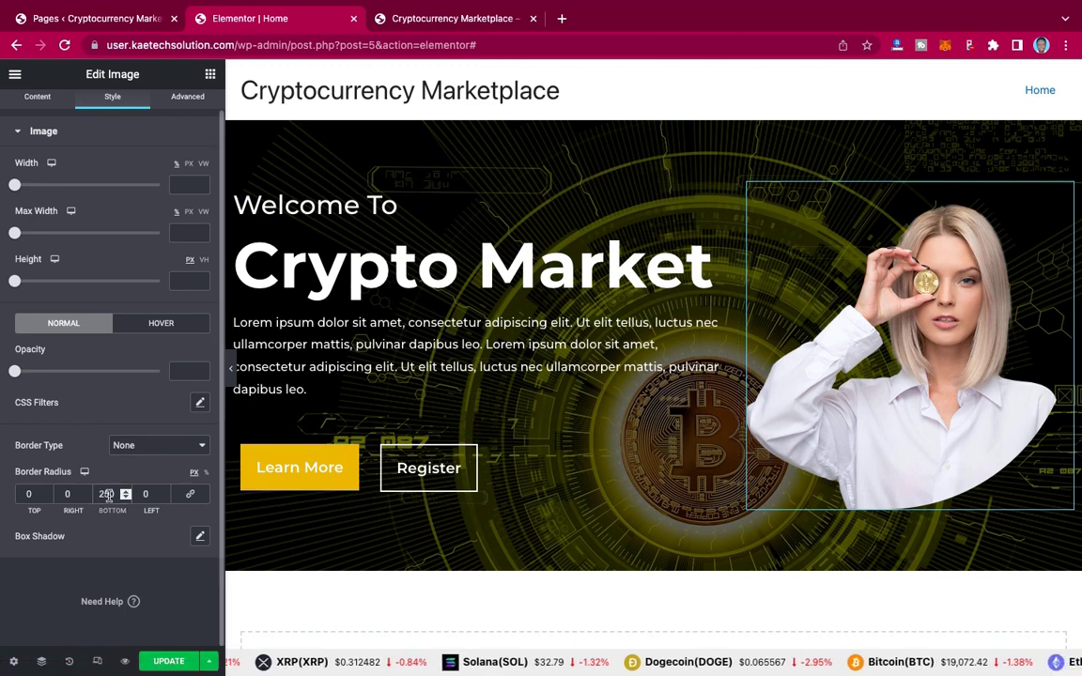
scroll(108, 496, "down", 10)
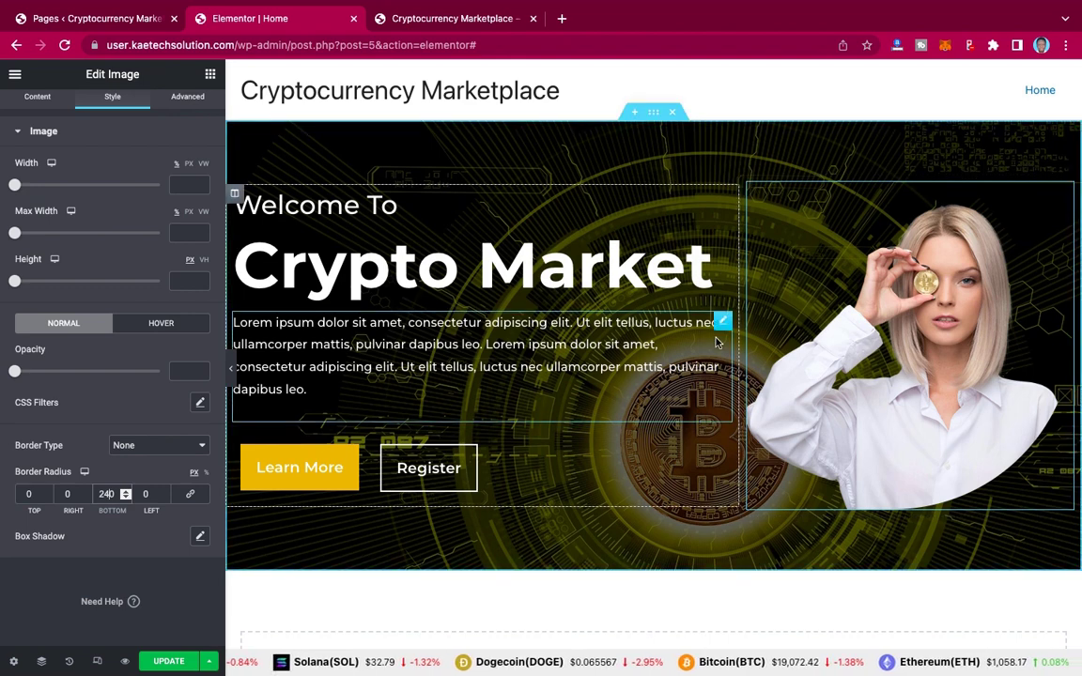
left_click(169, 661)
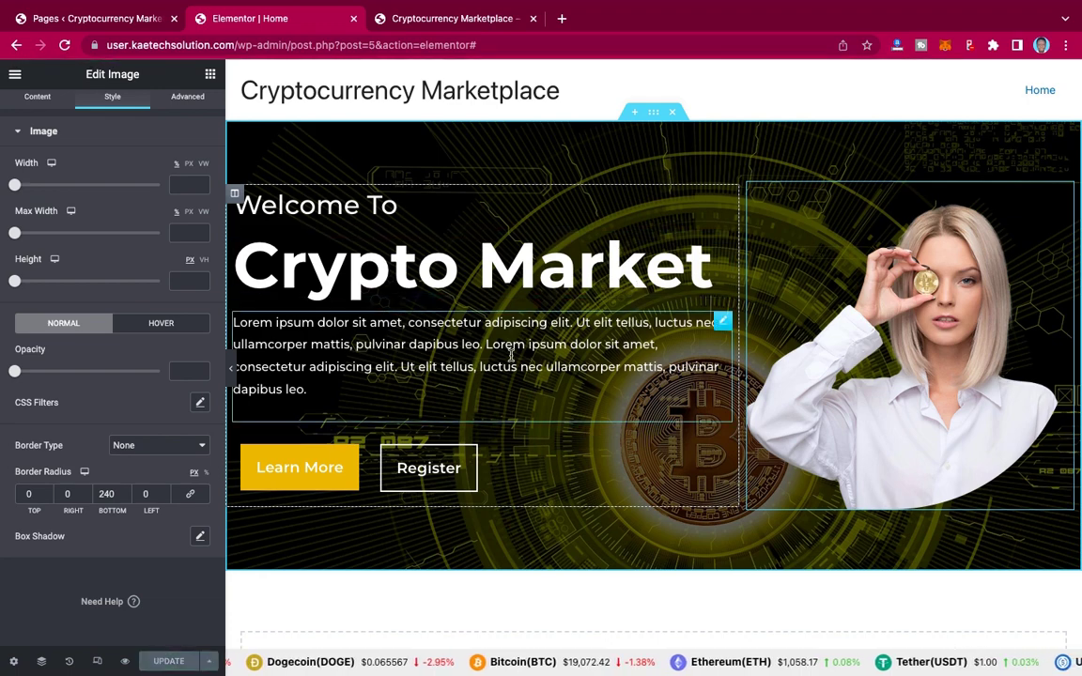
Step: Preview the saved page and check it against the live site again
left_click(231, 371)
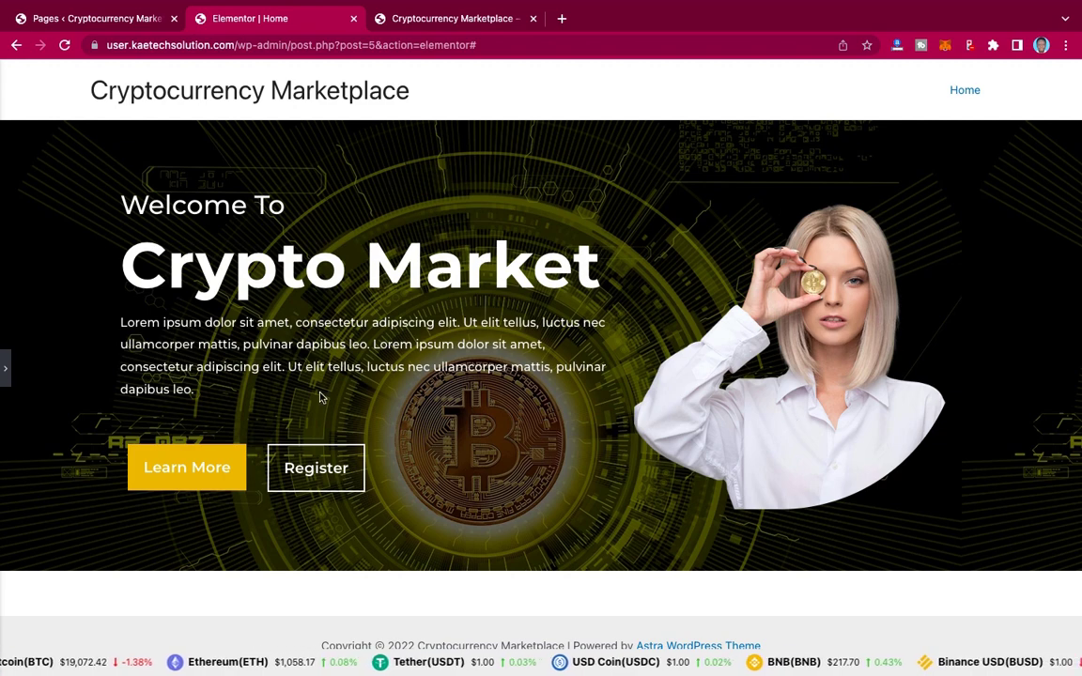
left_click(6, 376)
left_click(6, 376)
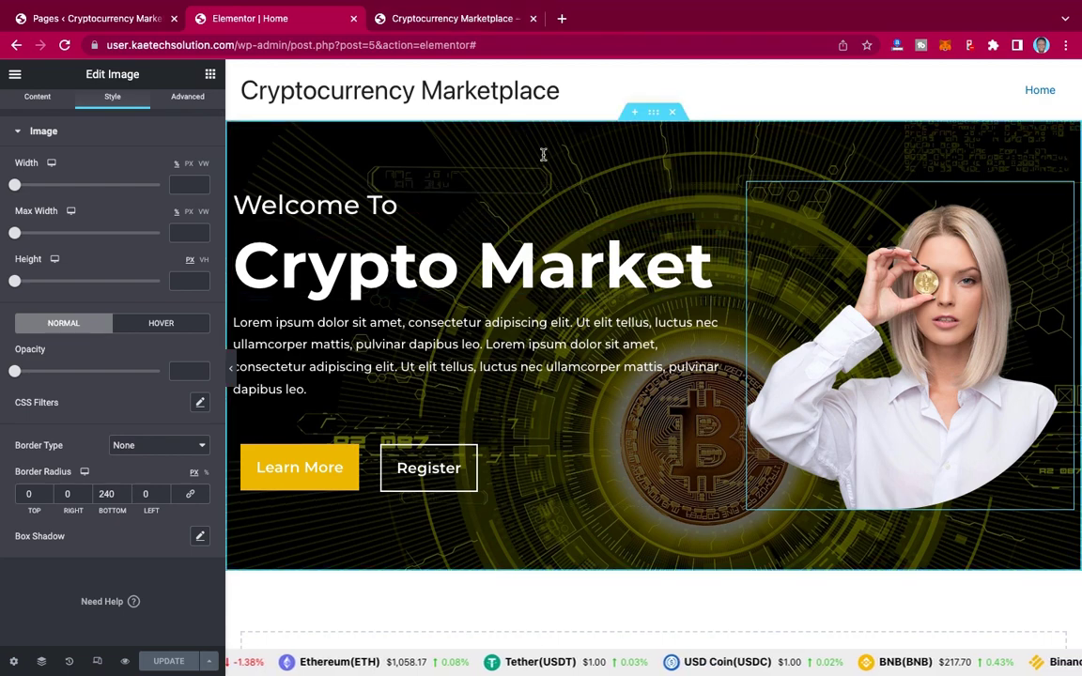
left_click(488, 20)
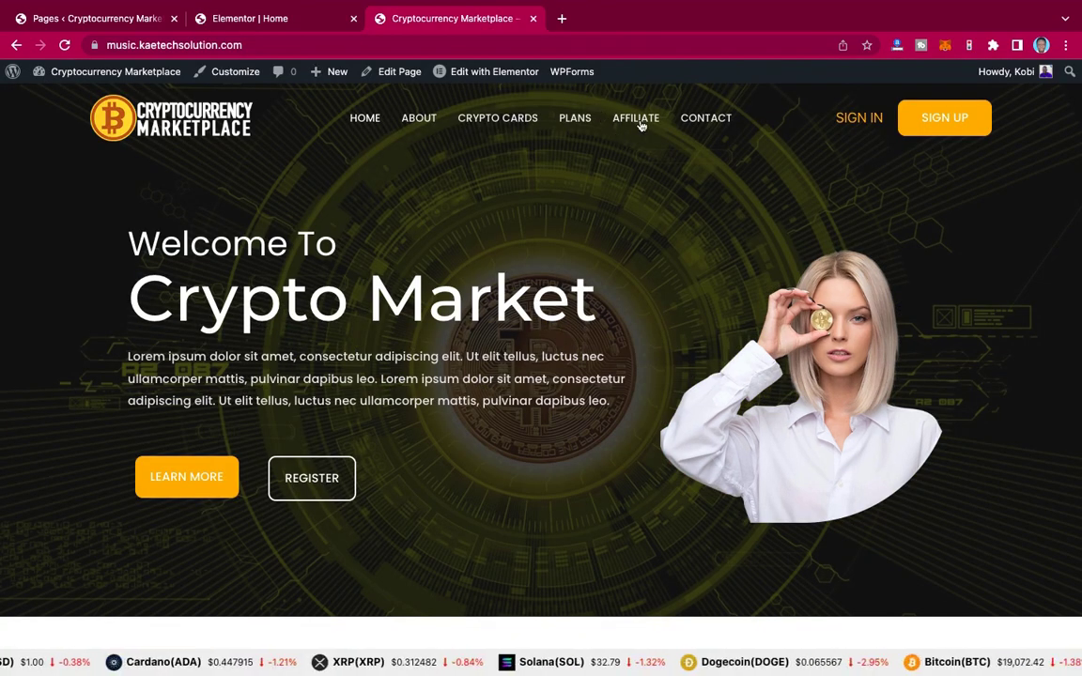
left_click(256, 21)
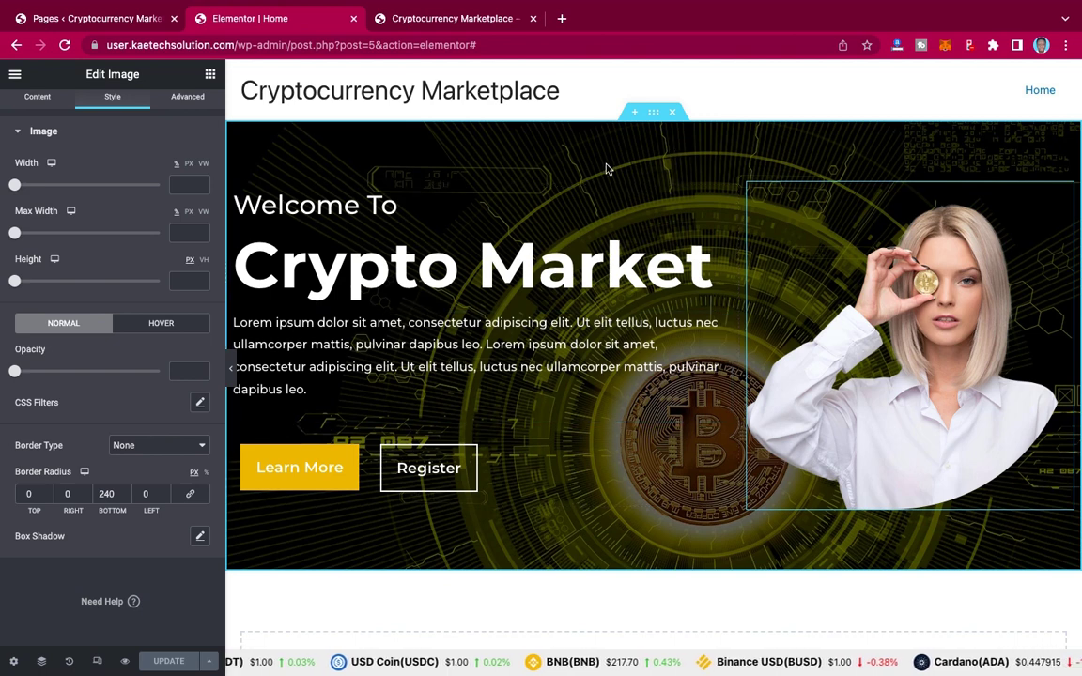
scroll(178, 178, "up", 1)
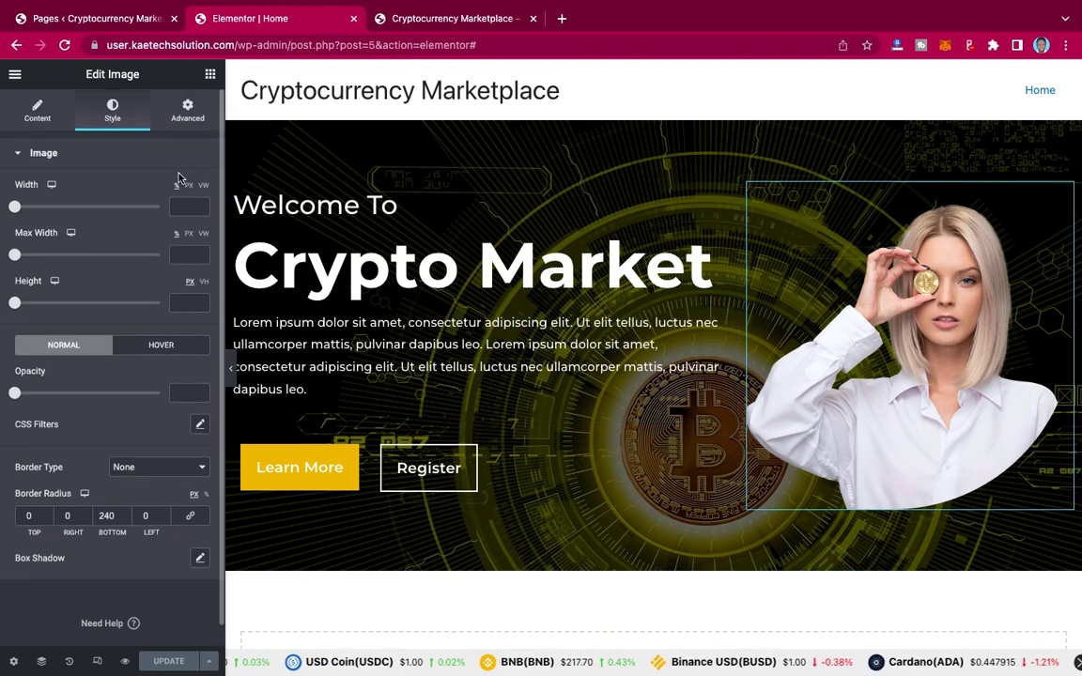
Step: In Advanced, give the hero image 120 px top and 120 px bottom padding
left_click(188, 112)
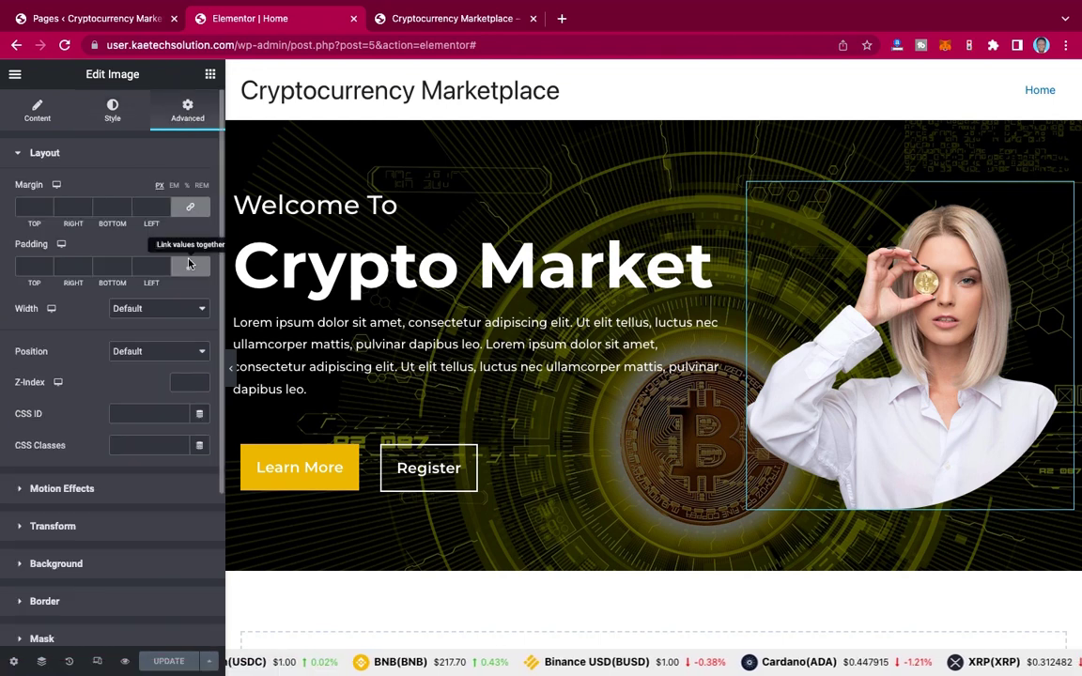
left_click(27, 267)
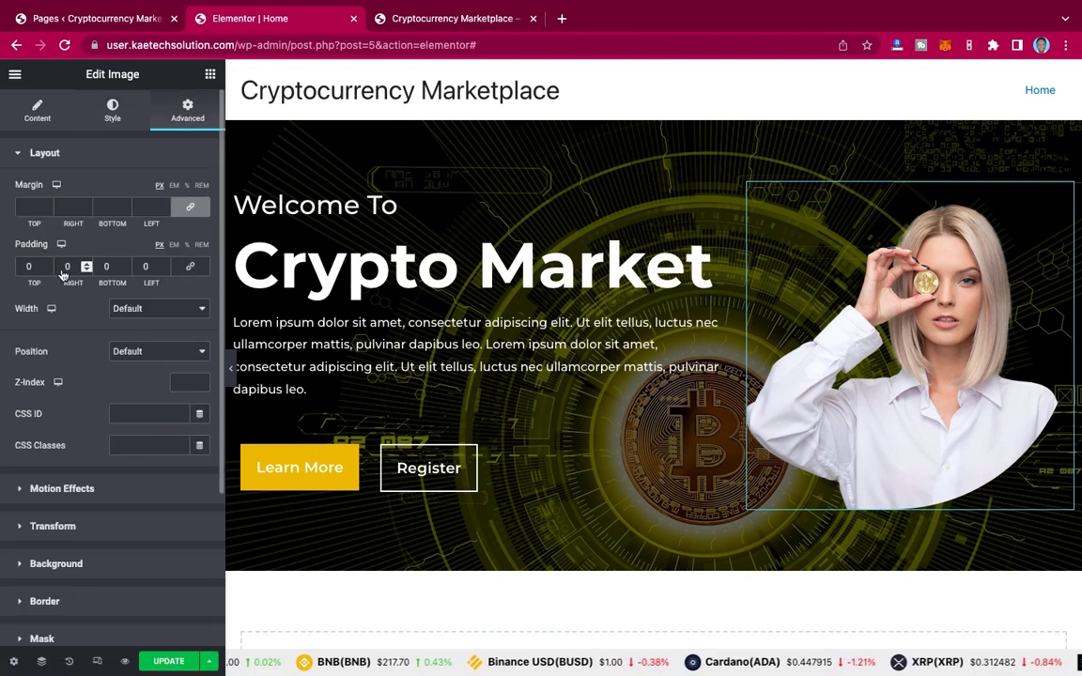
type("0120")
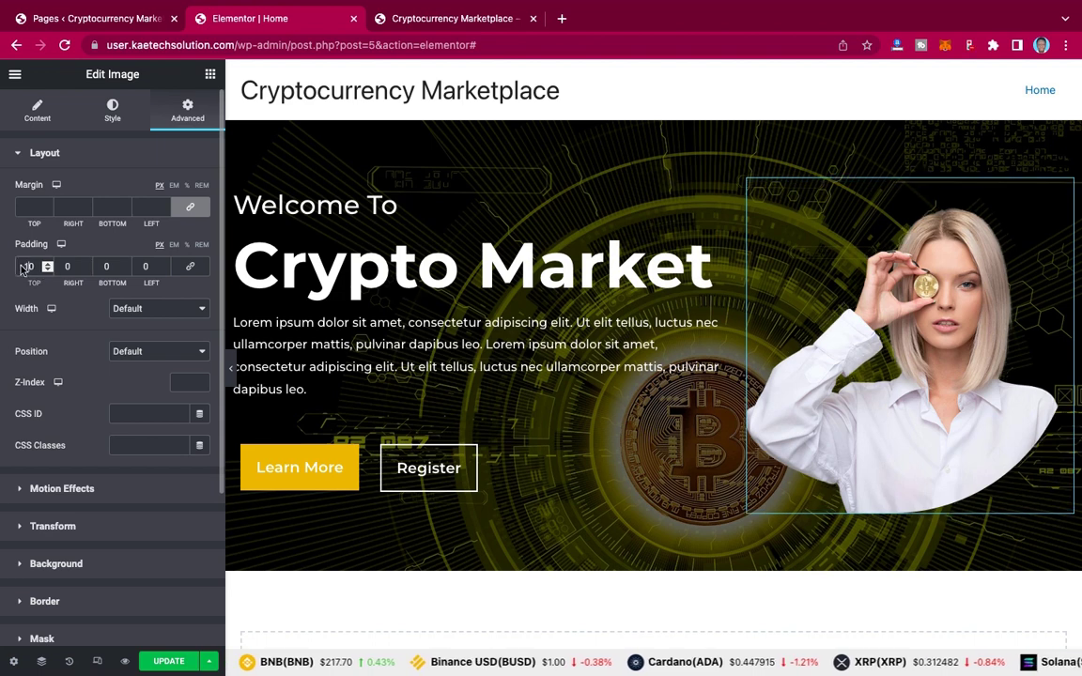
left_click(143, 266)
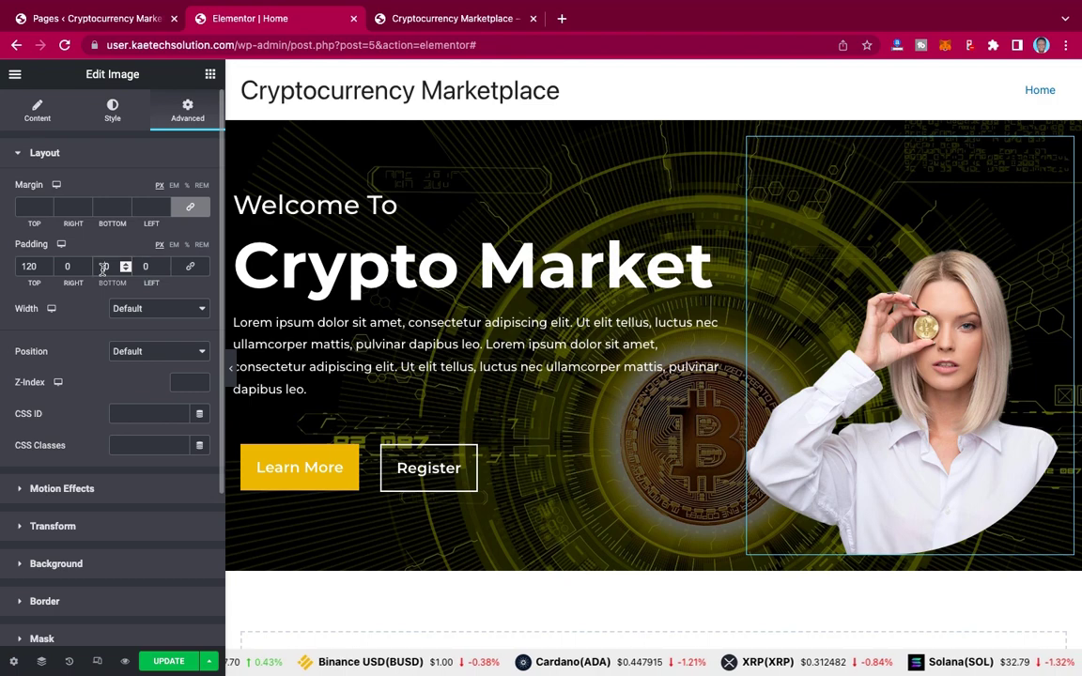
left_click(103, 267)
type("120")
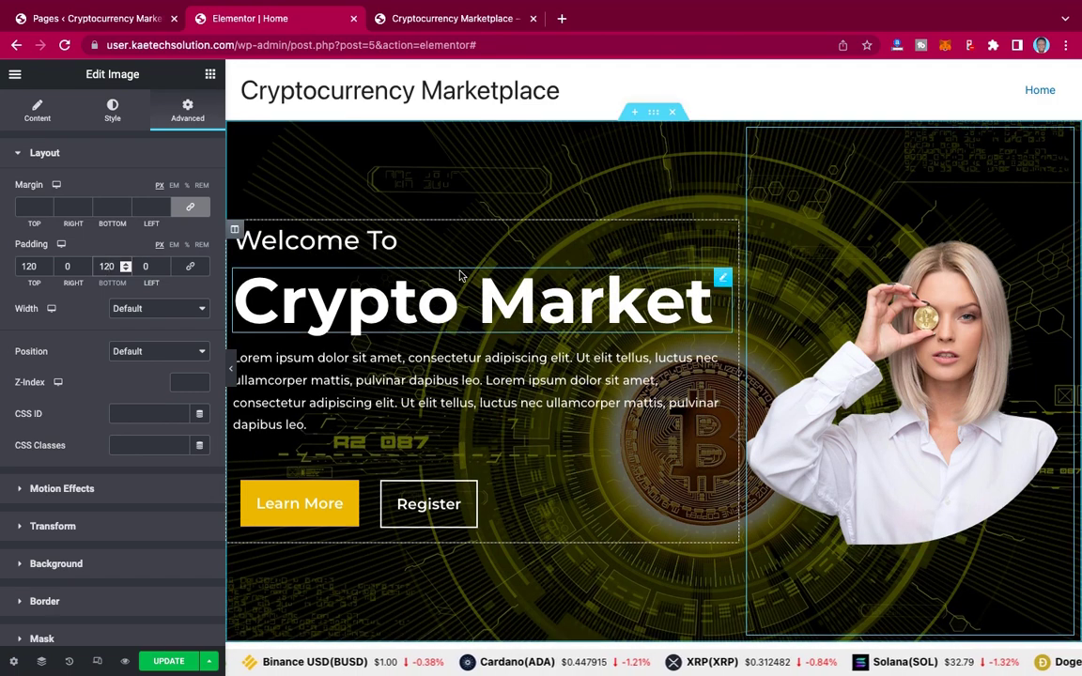
scroll(775, 410, "down", 5)
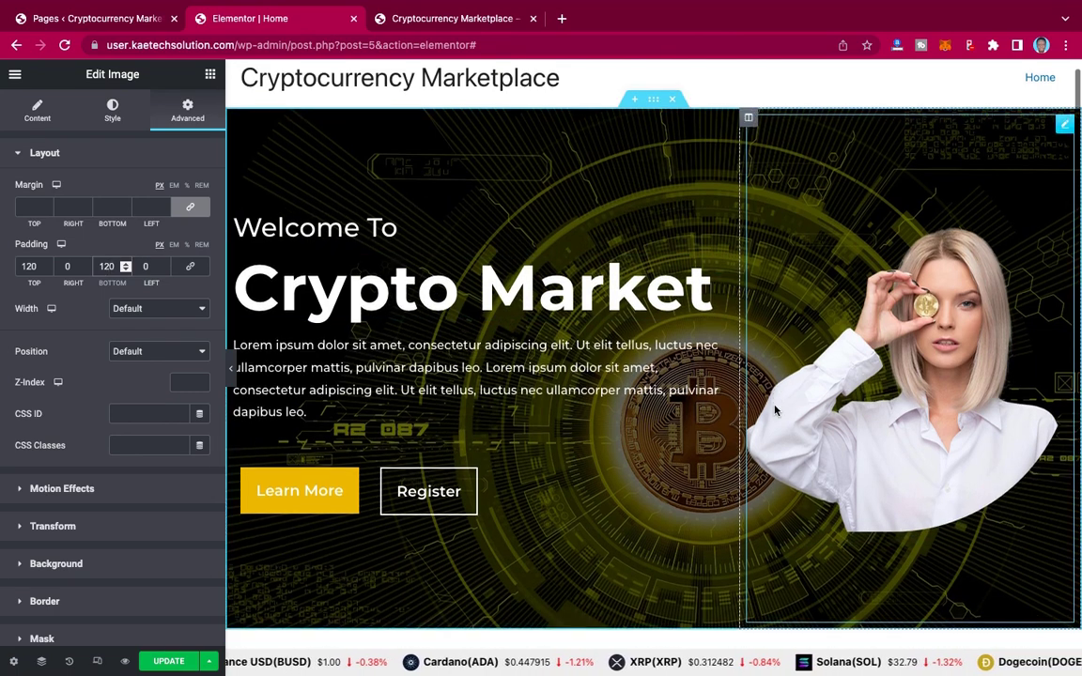
scroll(775, 410, "up", 5)
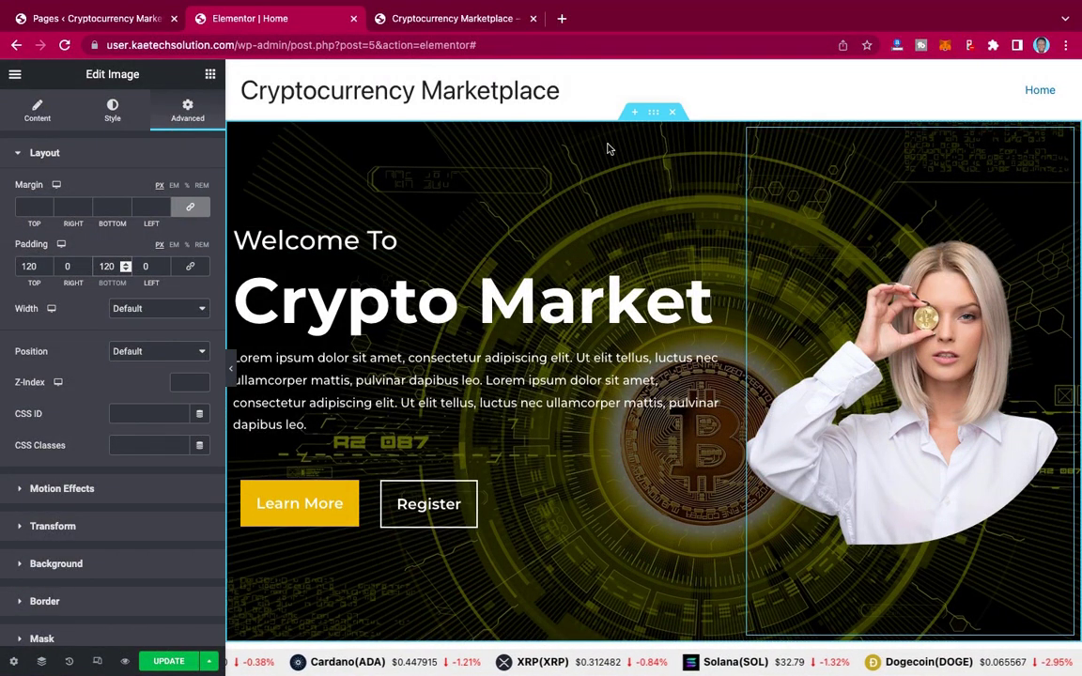
Step: After previewing, change the top padding to 180 px and save the page
left_click(229, 369)
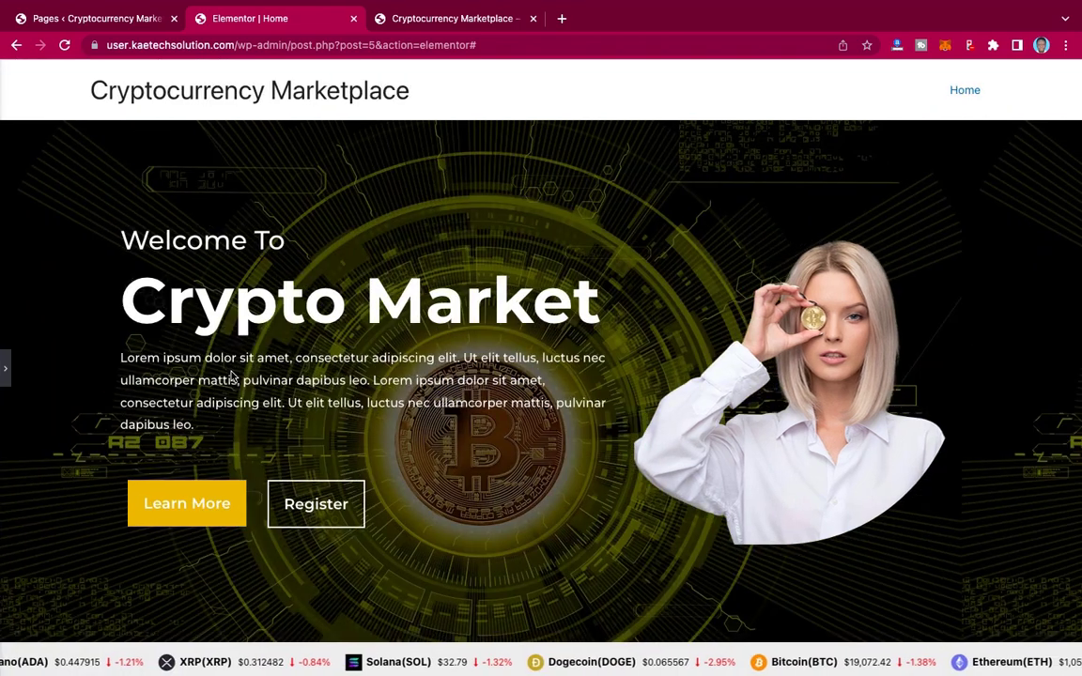
left_click(5, 369)
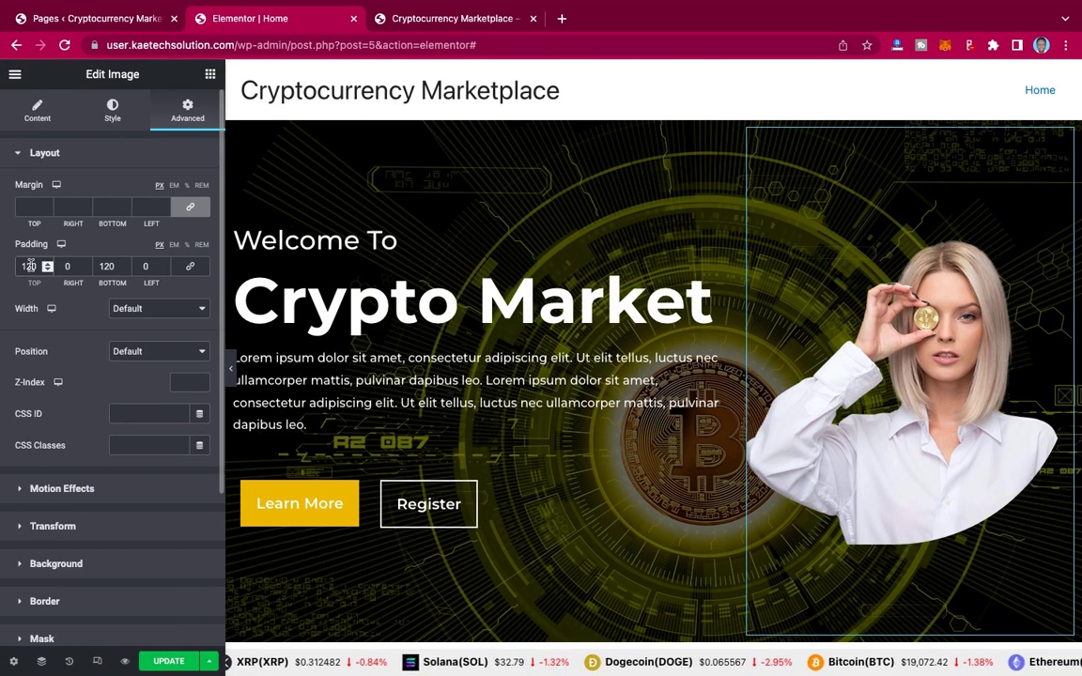
key("BackSpace")
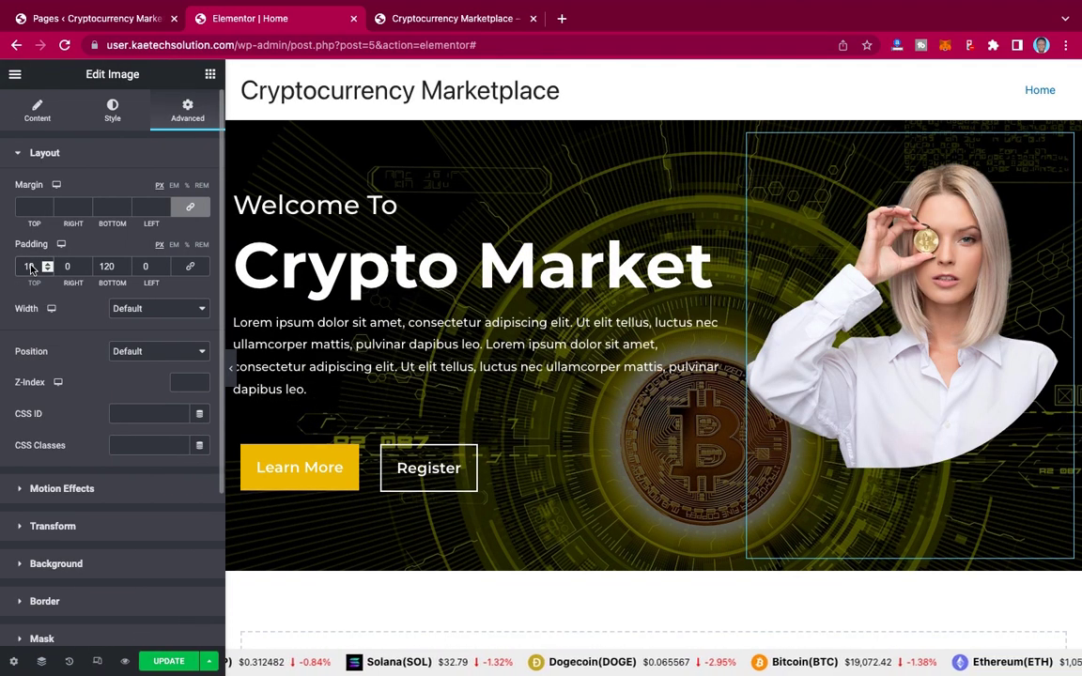
type("80")
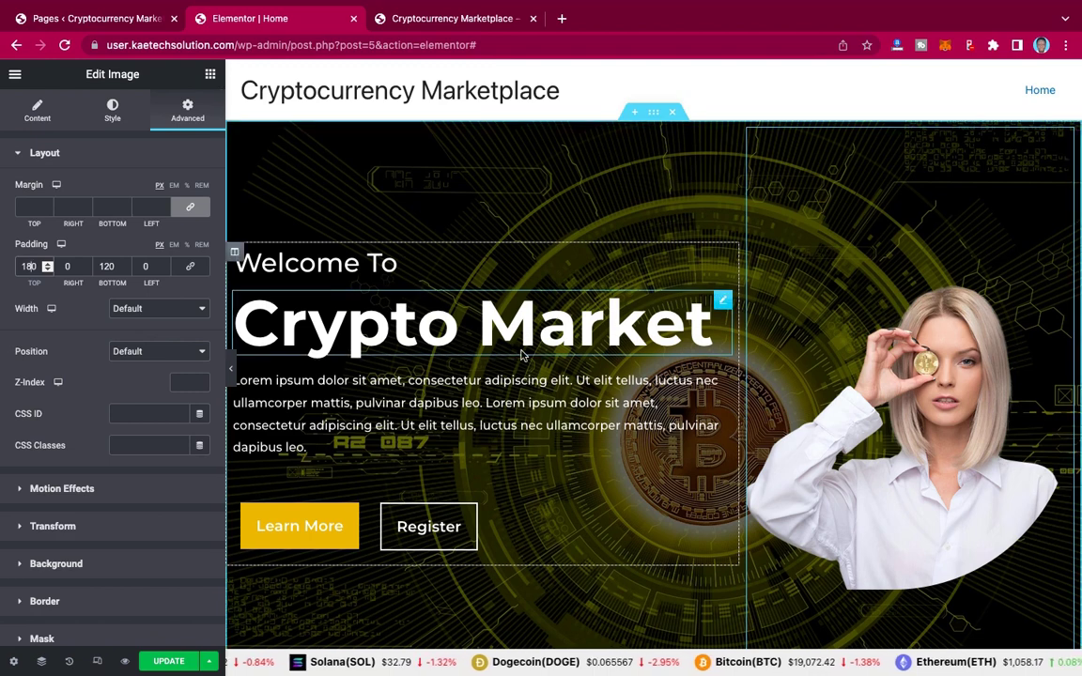
left_click(169, 661)
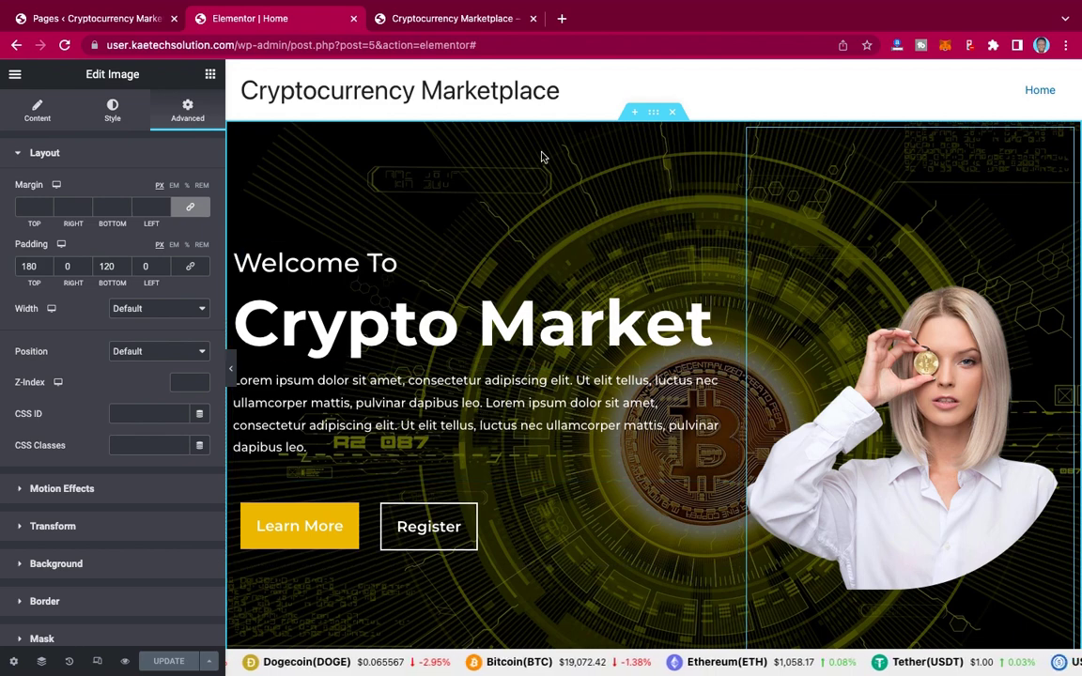
scroll(661, 301, "down", 3)
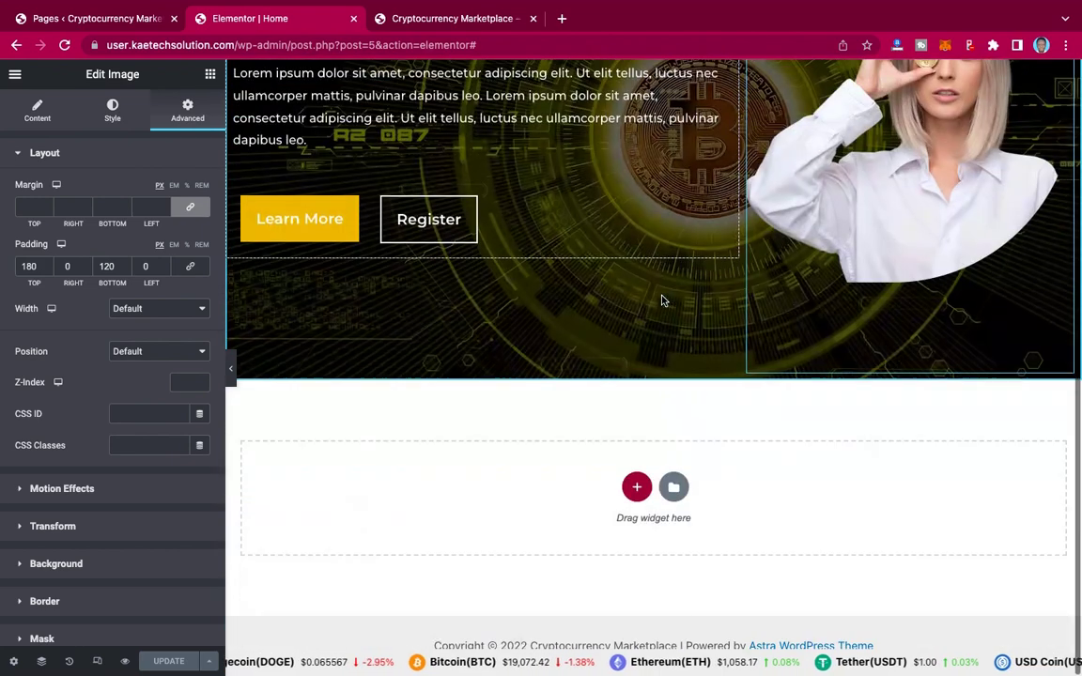
Step: From the live site's price ticker, open the ETH link in a new tab and view it
left_click(460, 24)
scroll(673, 277, "down", 7)
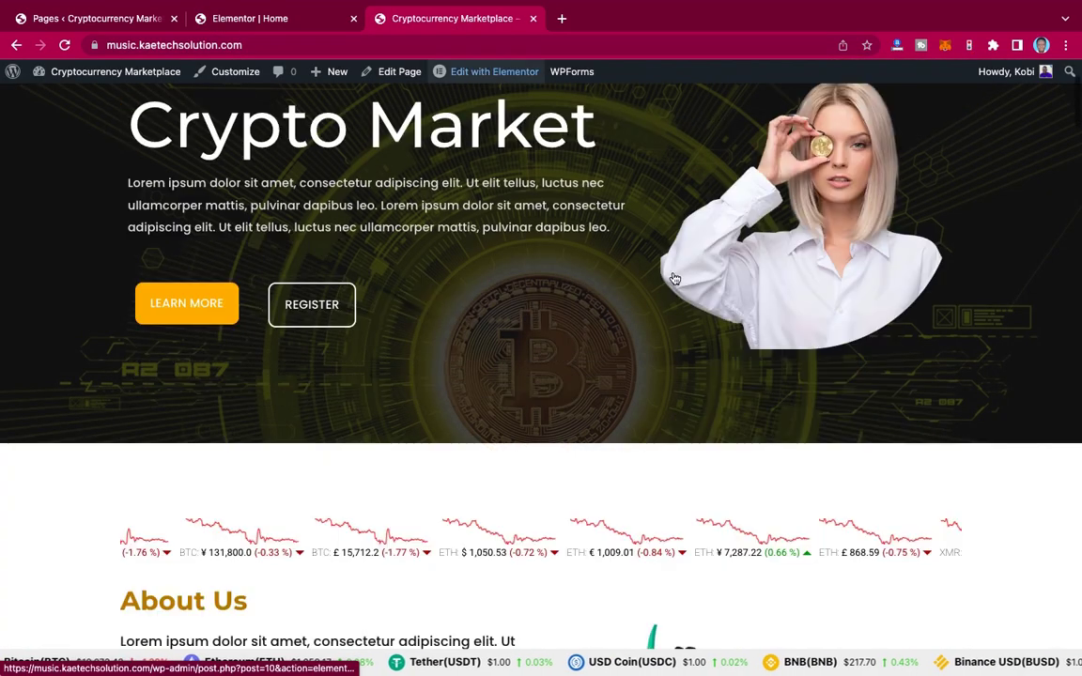
scroll(672, 279, "down", 3)
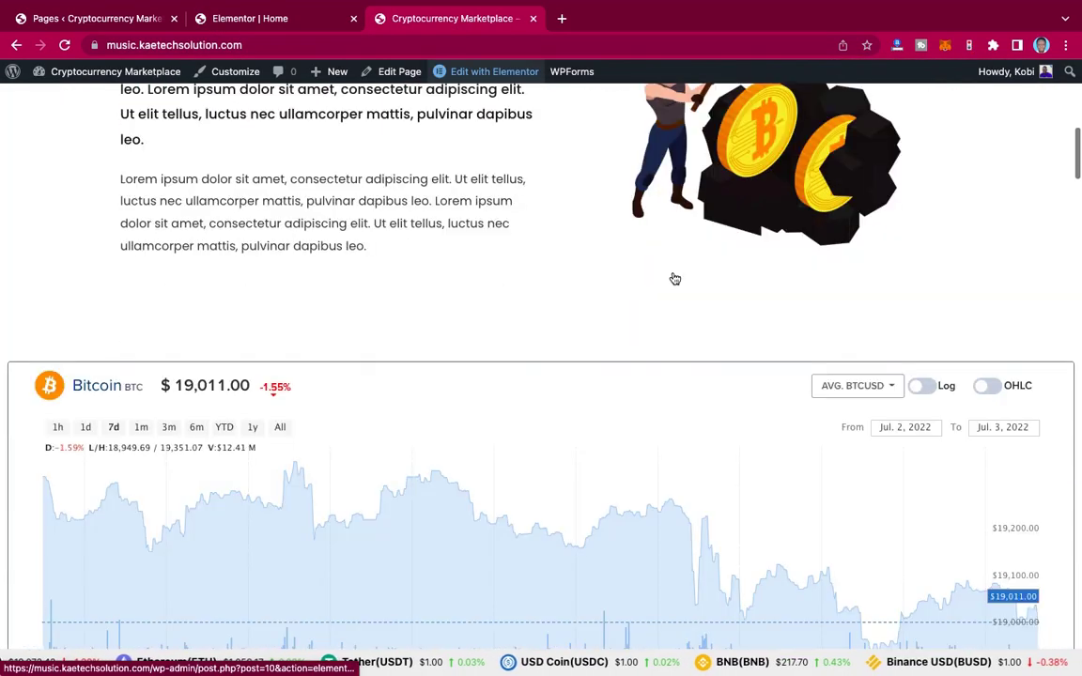
scroll(672, 279, "up", 4)
scroll(672, 278, "up", 3)
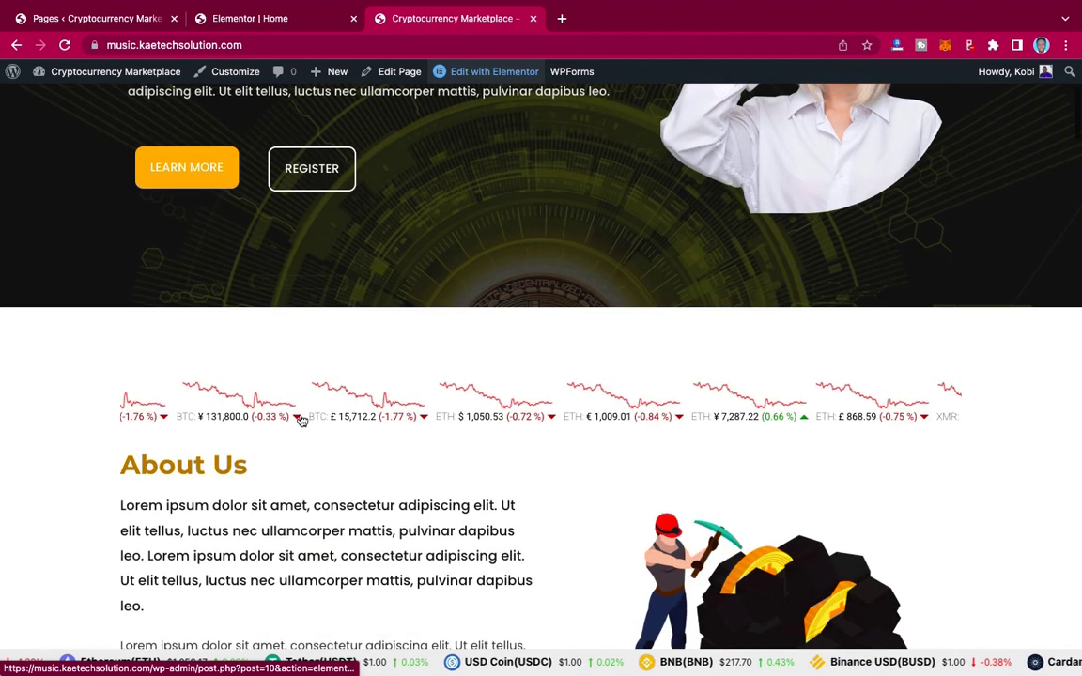
right_click(505, 384)
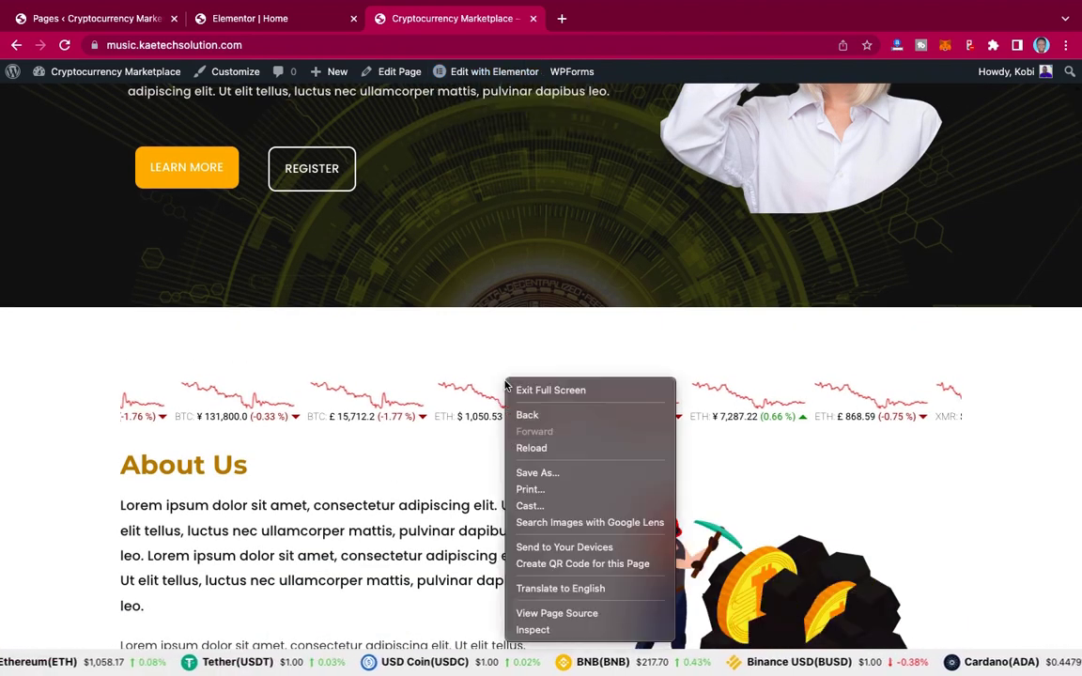
left_click(456, 411)
right_click(457, 410)
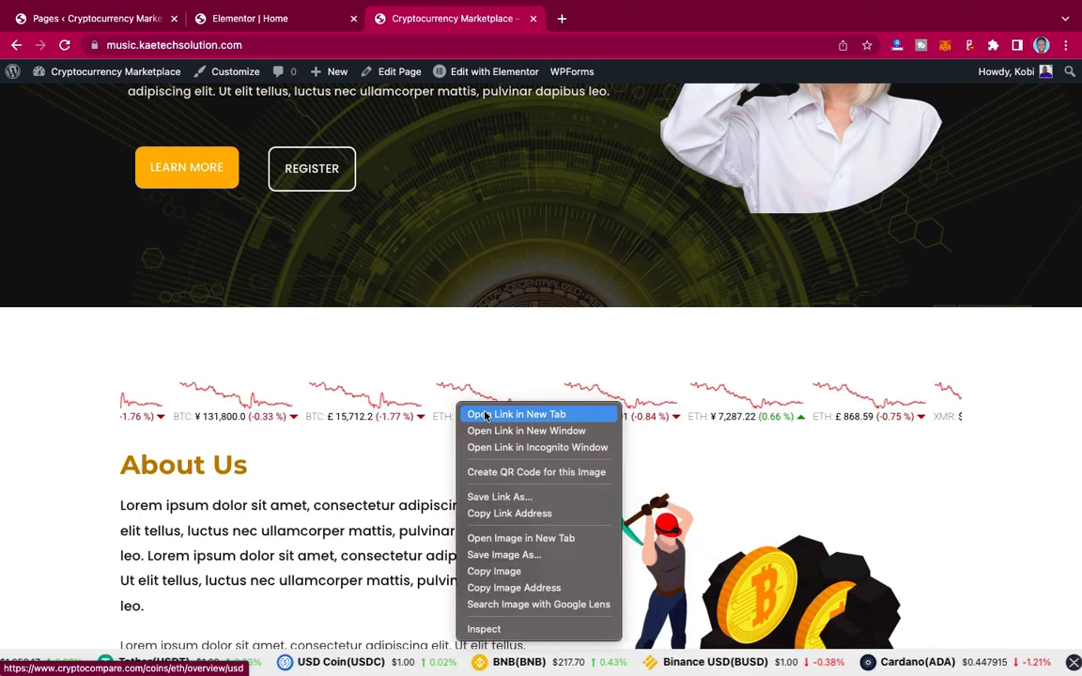
left_click(557, 346)
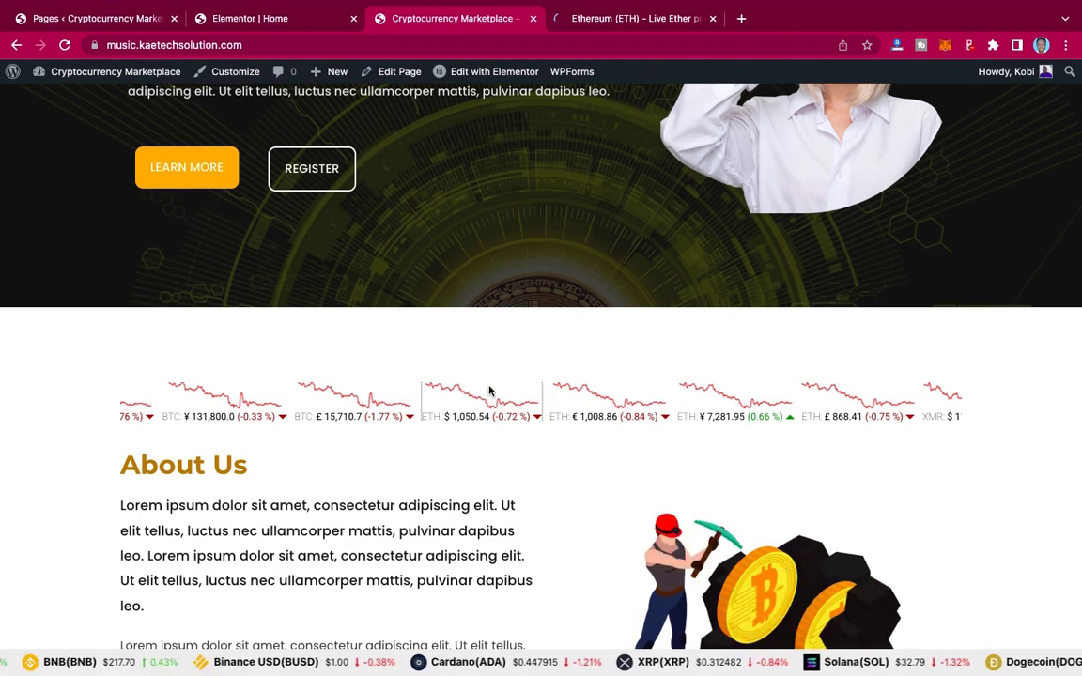
left_click(610, 20)
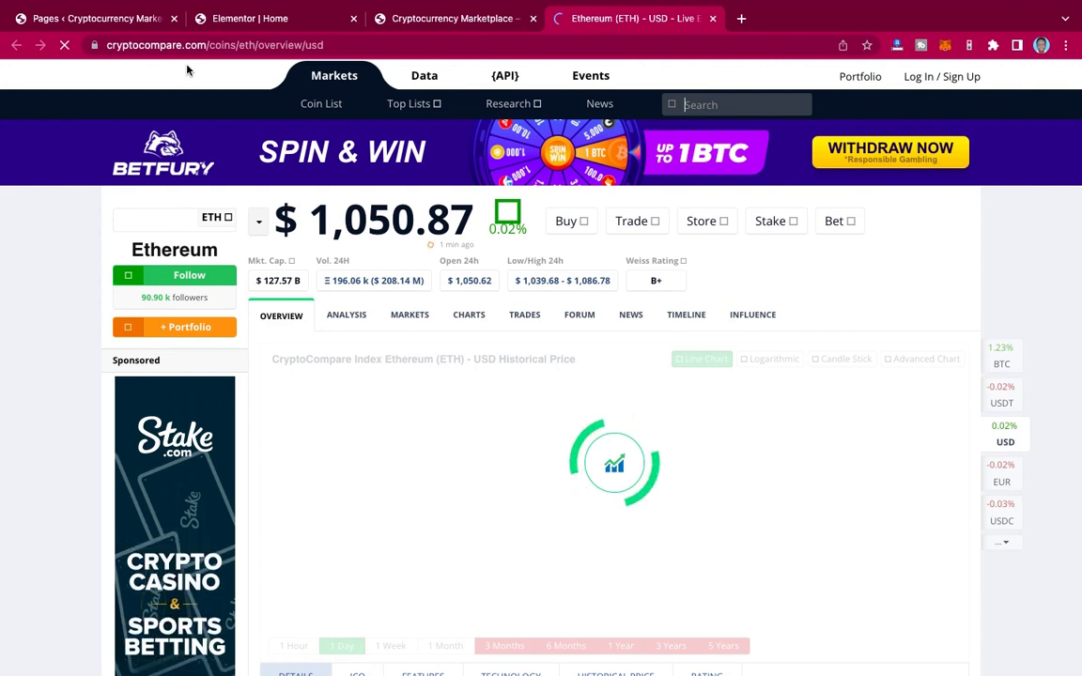
Step: Glance at the live marketplace page, then scroll down the Ethereum price page
left_click(454, 19)
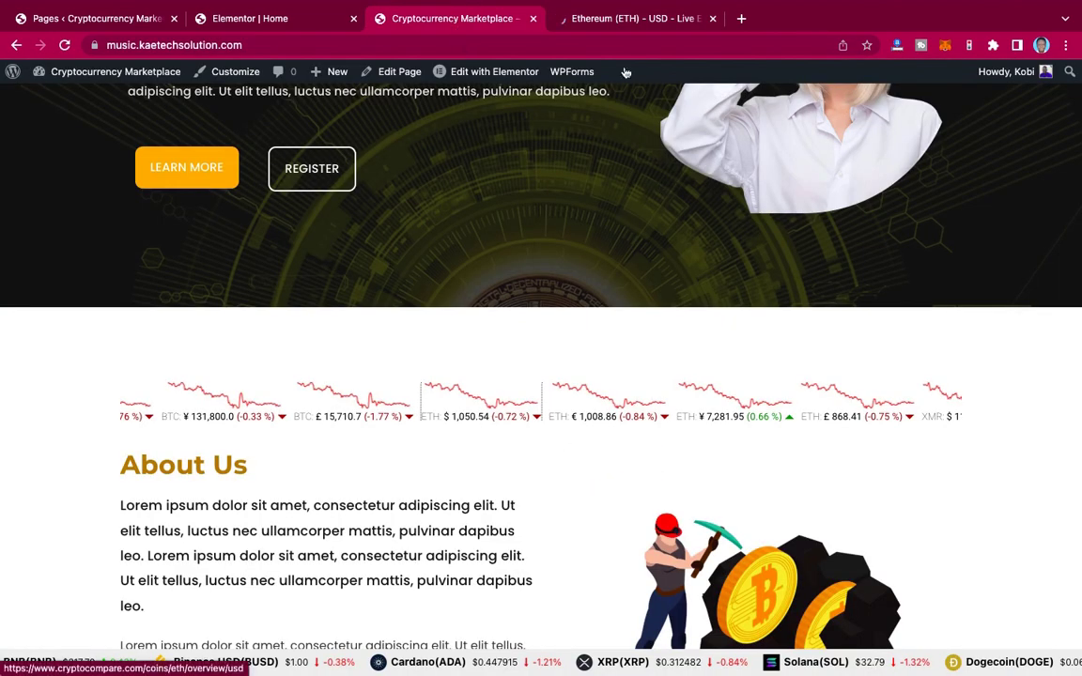
left_click(623, 23)
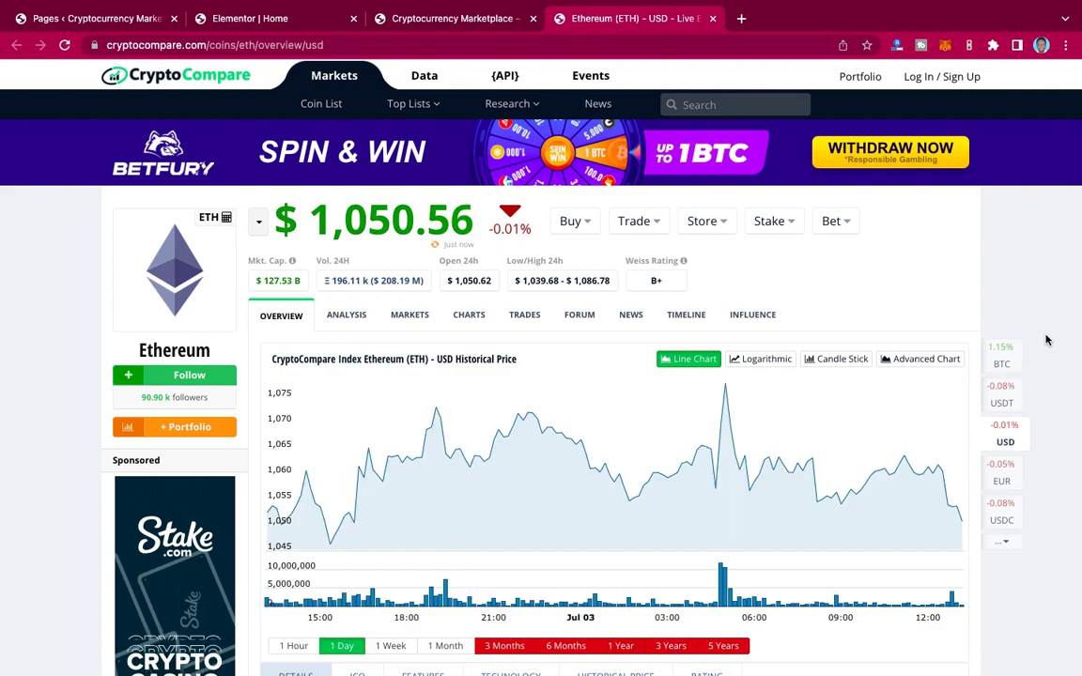
scroll(1048, 340, "down", 15)
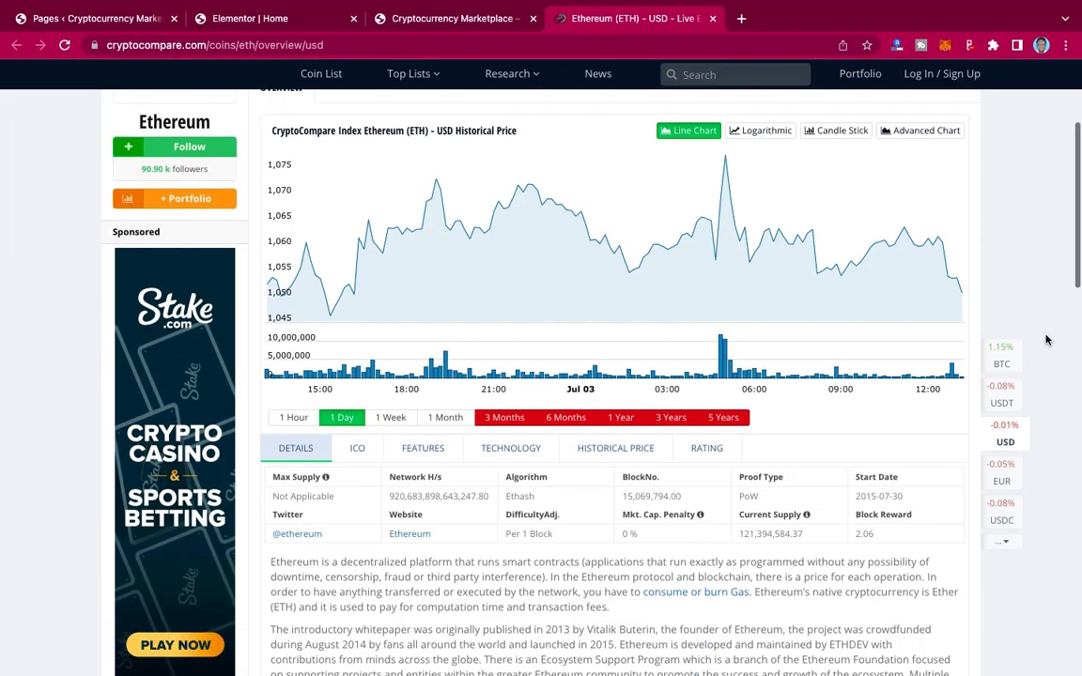
scroll(1047, 340, "down", 10)
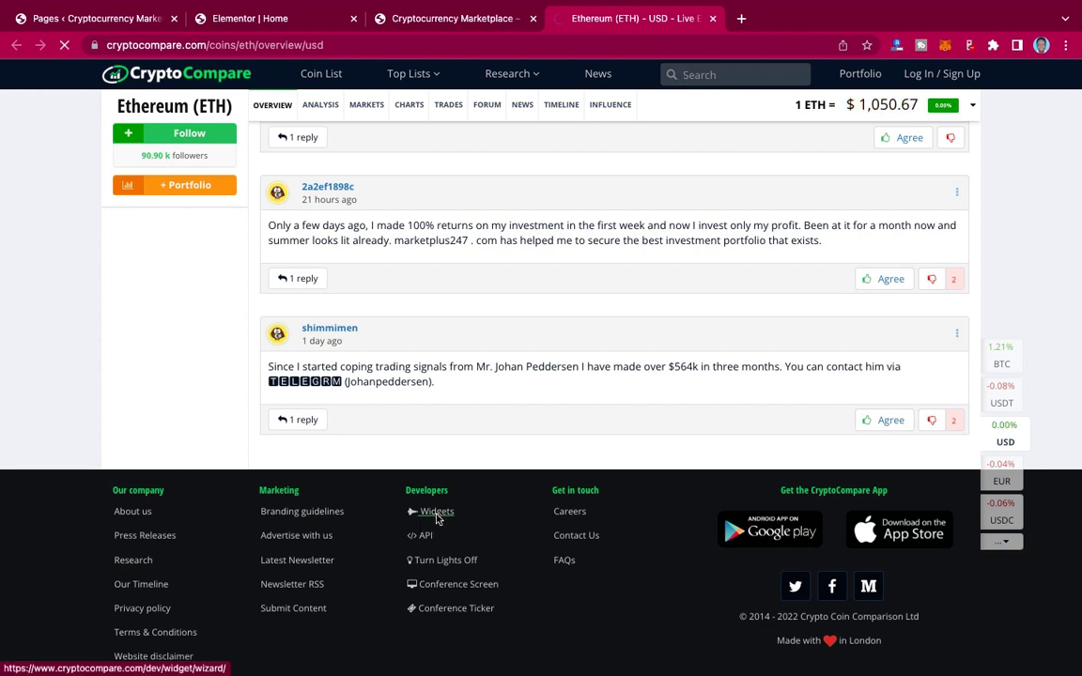
Step: Open CryptoCompare's Widget Wizard from the footer and browse the Widget Type list
left_click(437, 516)
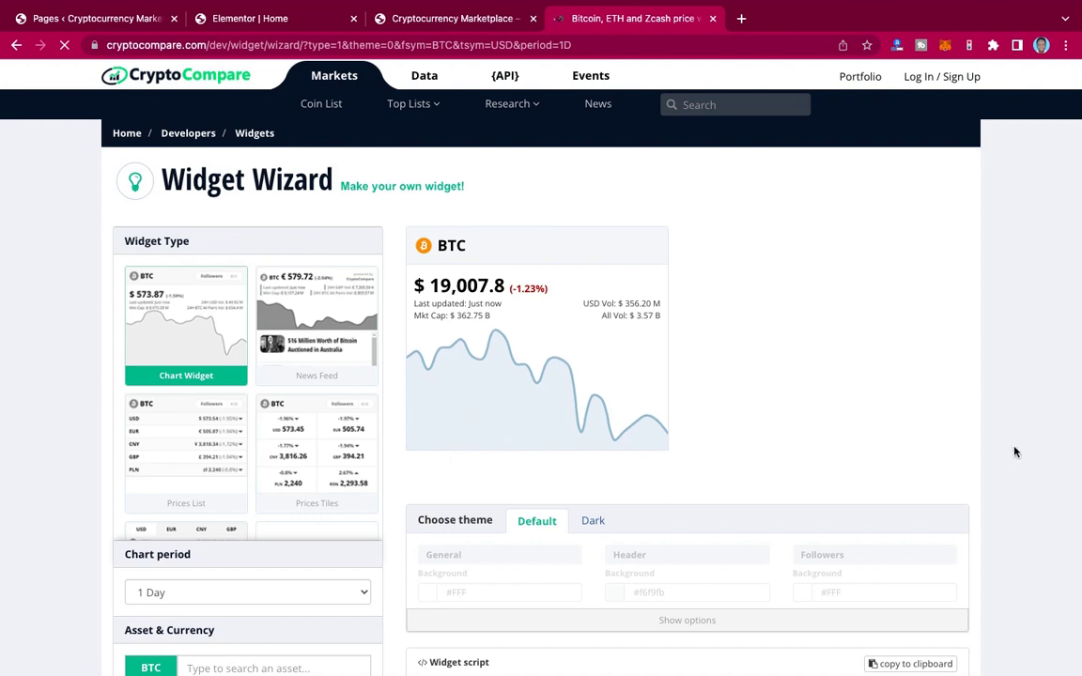
scroll(1015, 453, "down", 10)
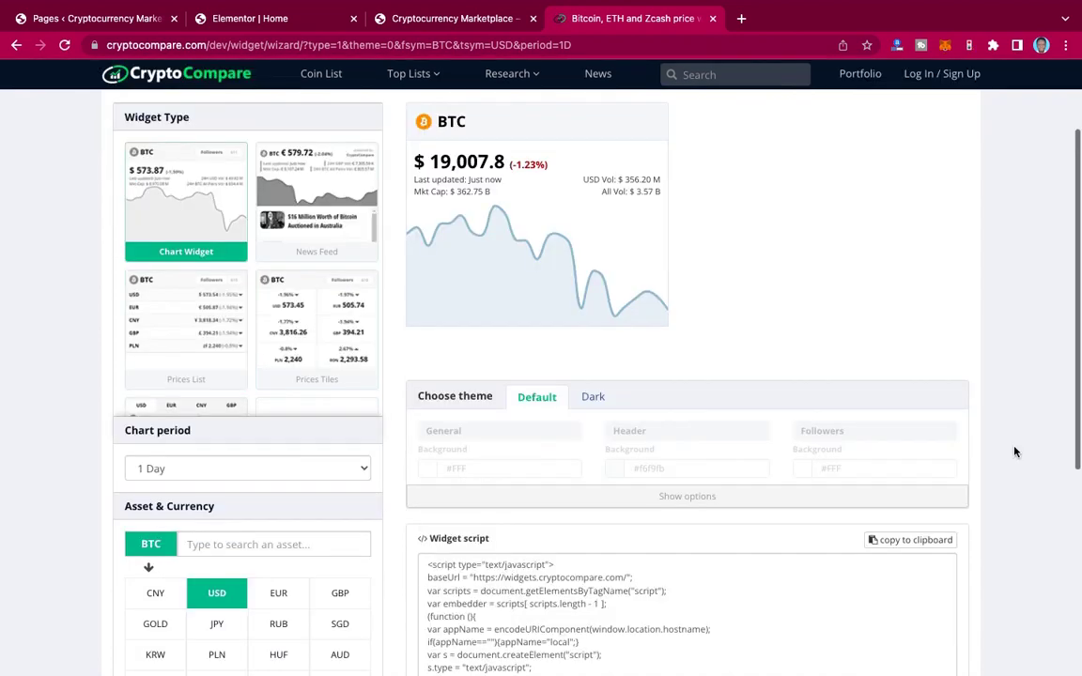
scroll(1014, 452, "up", 8)
scroll(1015, 453, "up", 2)
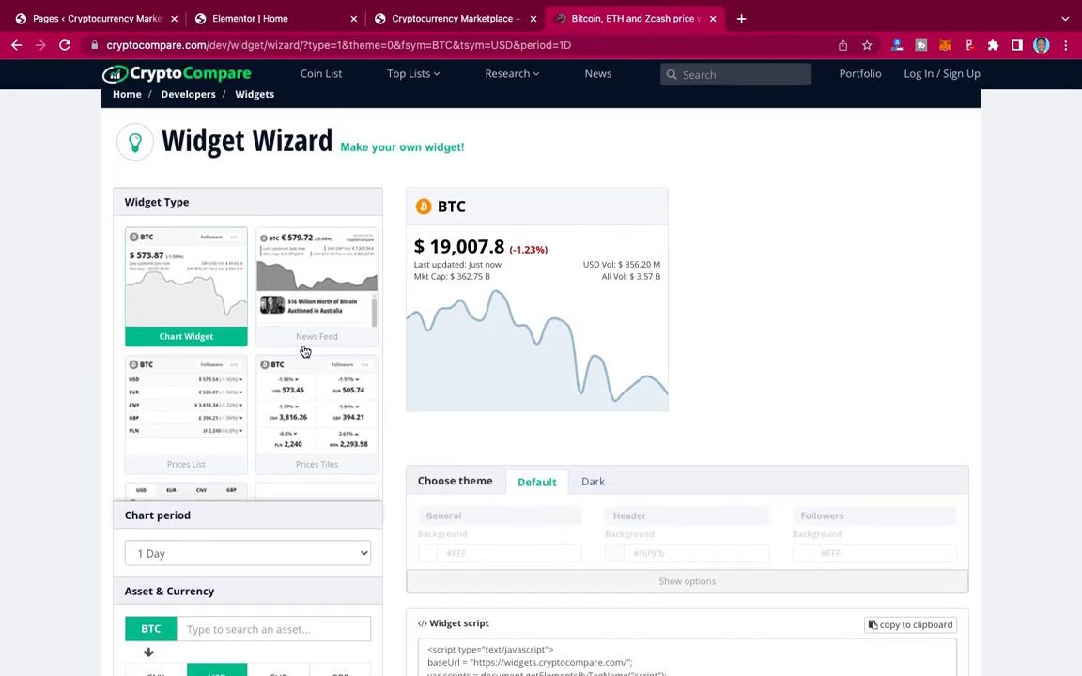
scroll(306, 352, "up", 1)
scroll(305, 352, "down", 4)
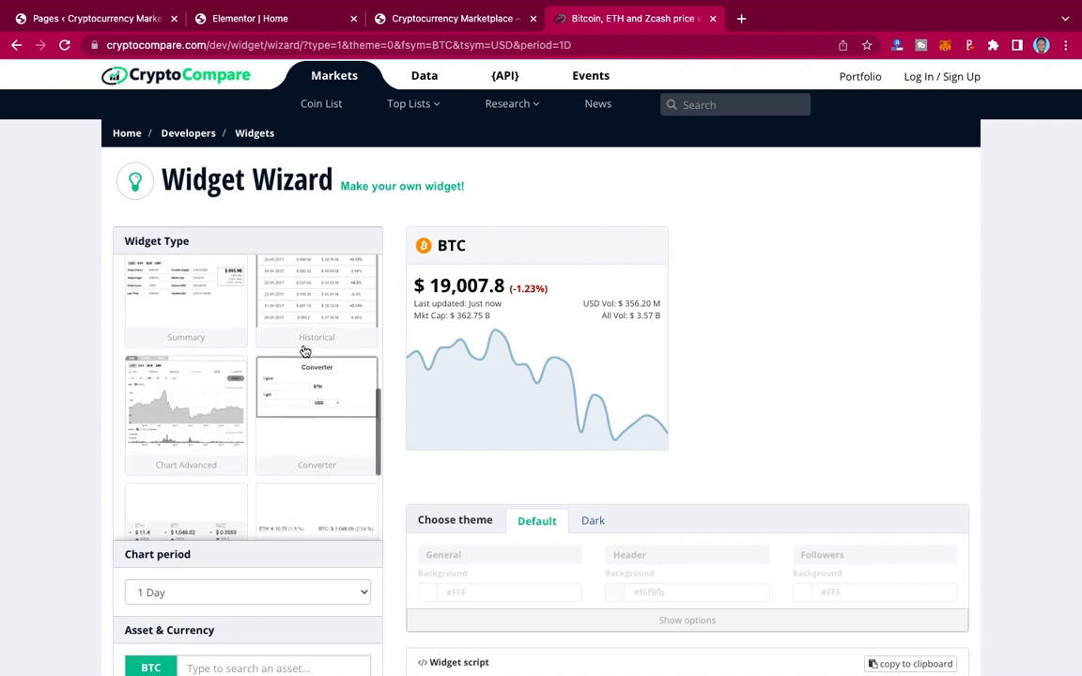
scroll(305, 351, "down", 4)
scroll(305, 352, "up", 4)
scroll(303, 351, "down", 4)
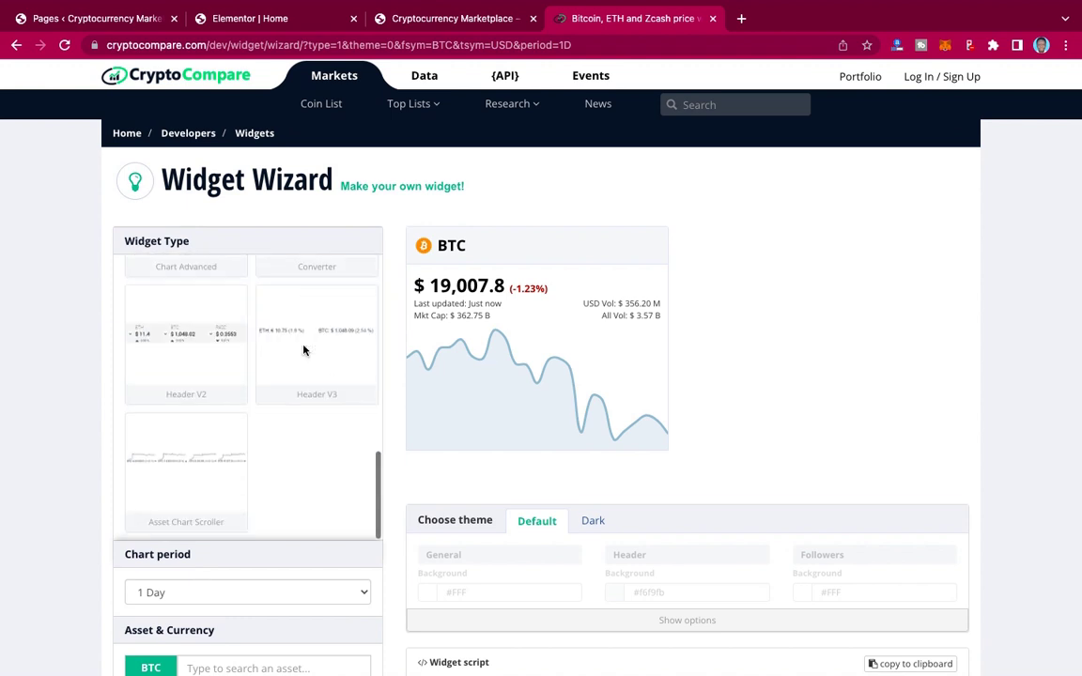
scroll(303, 350, "up", 5)
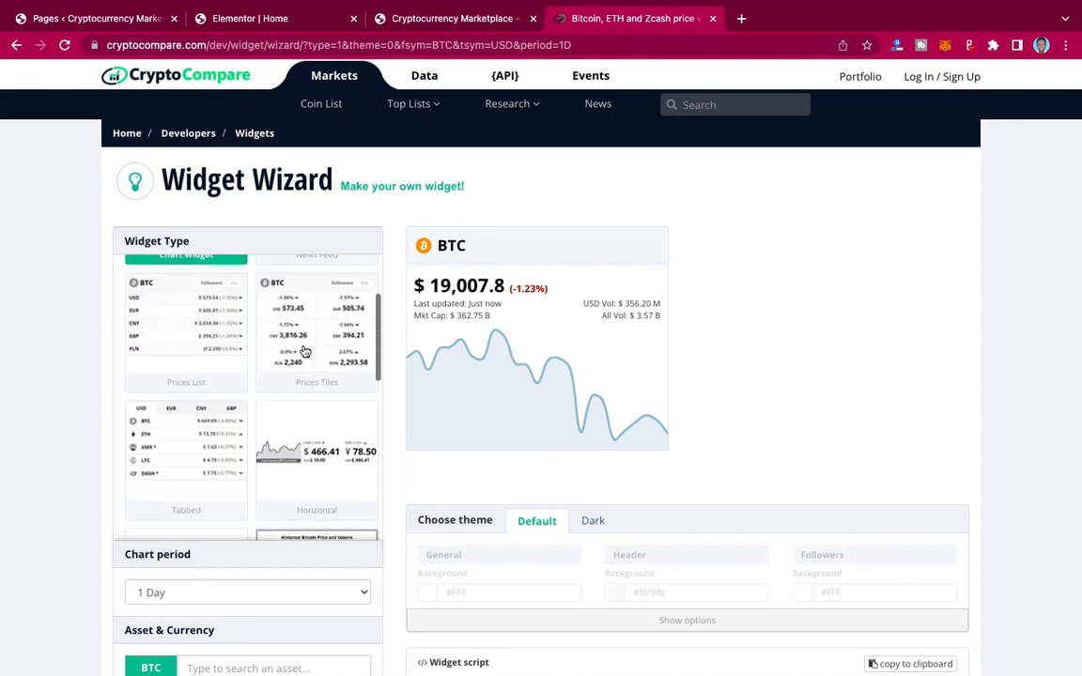
scroll(303, 350, "up", 1)
scroll(302, 350, "down", 6)
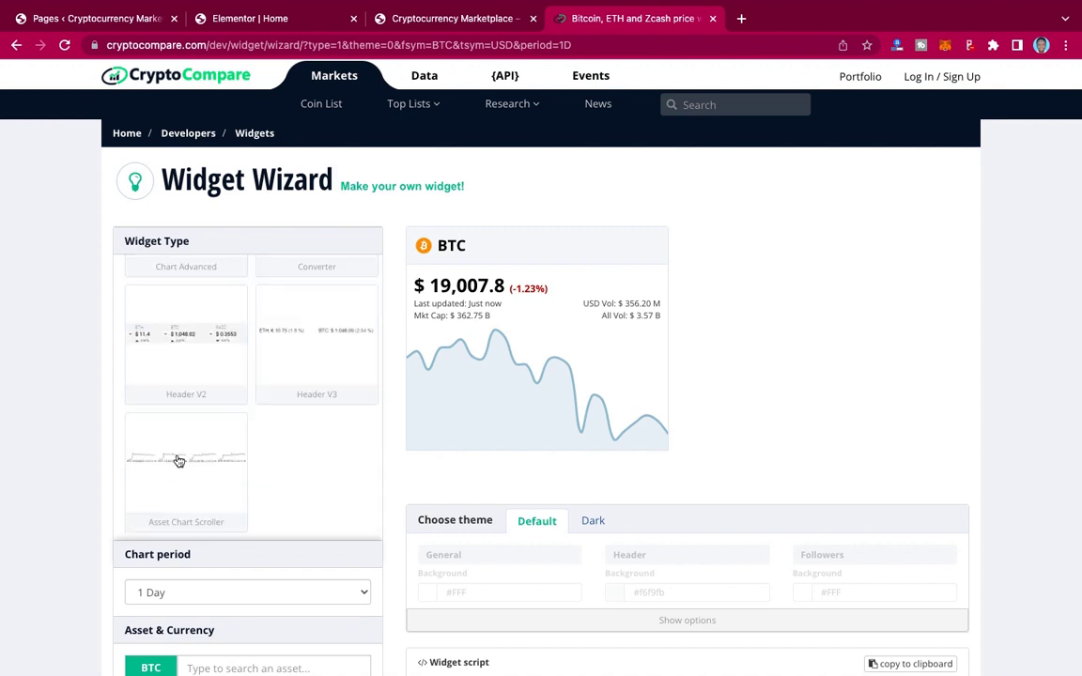
Step: Pick Asset Chart Scroller, try Dark then Default theme, and copy its embed script
left_click(180, 460)
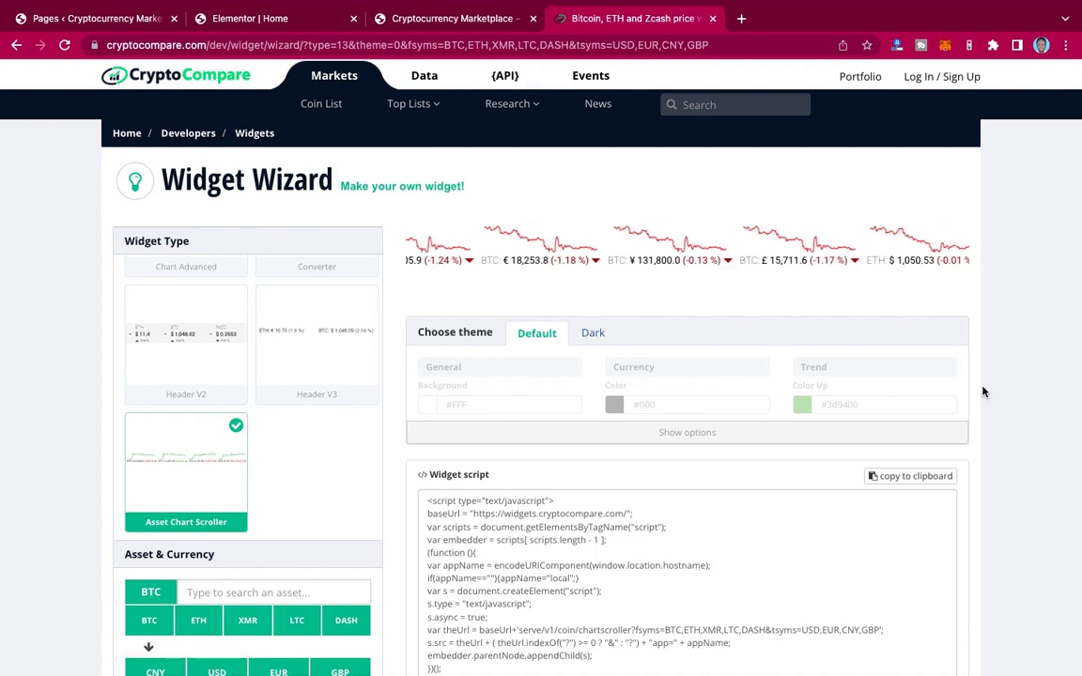
scroll(984, 392, "down", 3)
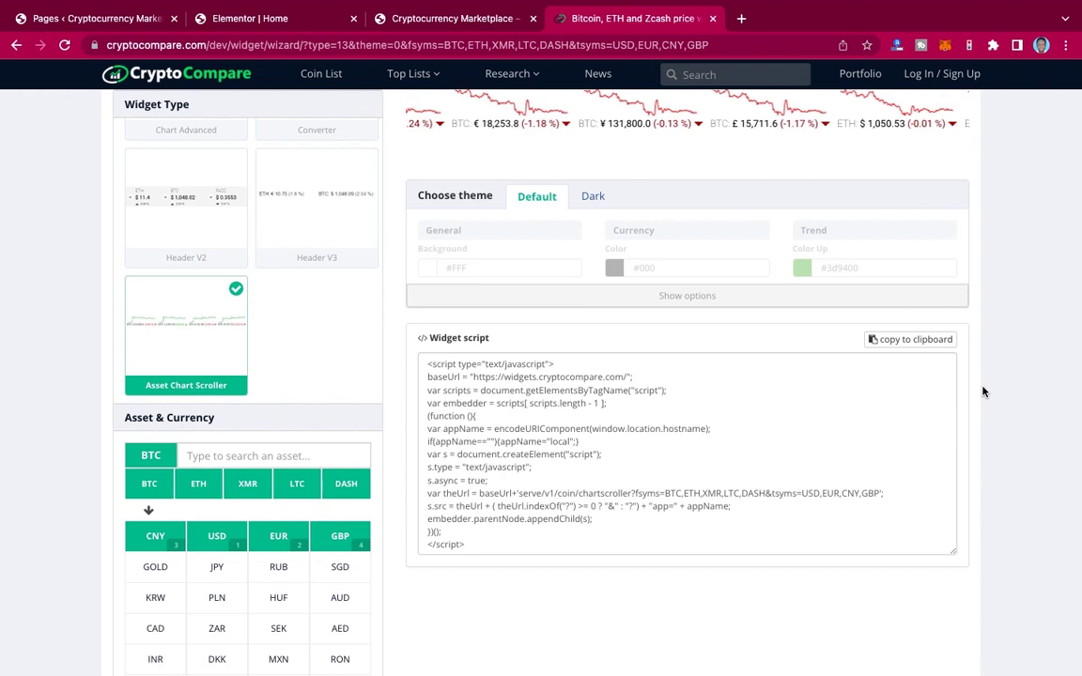
scroll(983, 392, "up", 2)
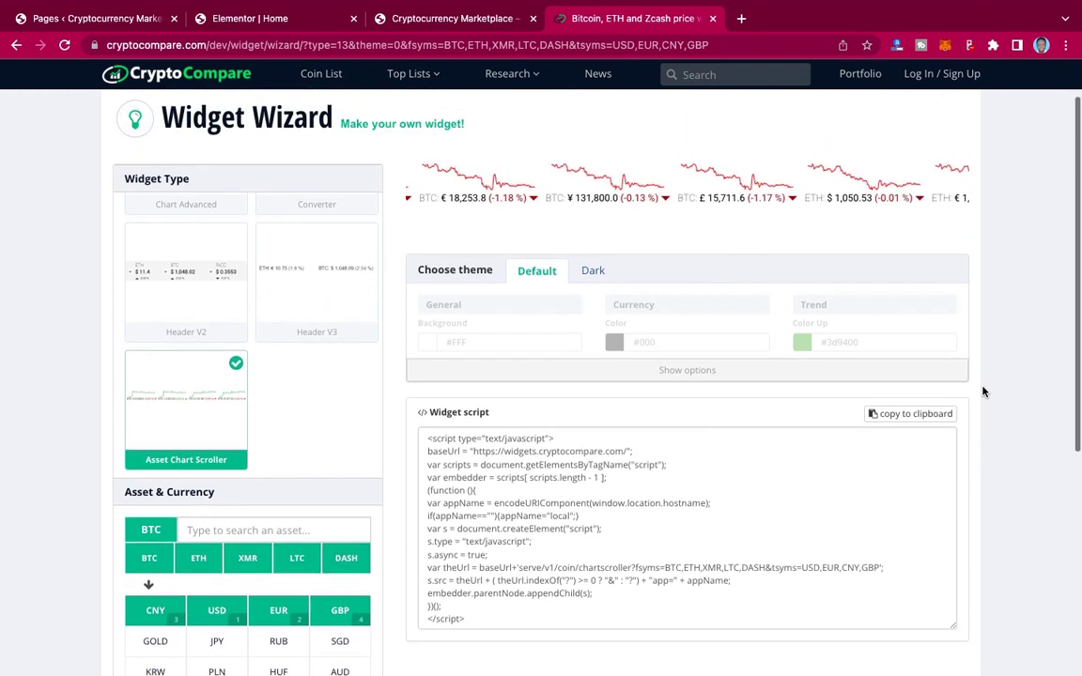
left_click(593, 271)
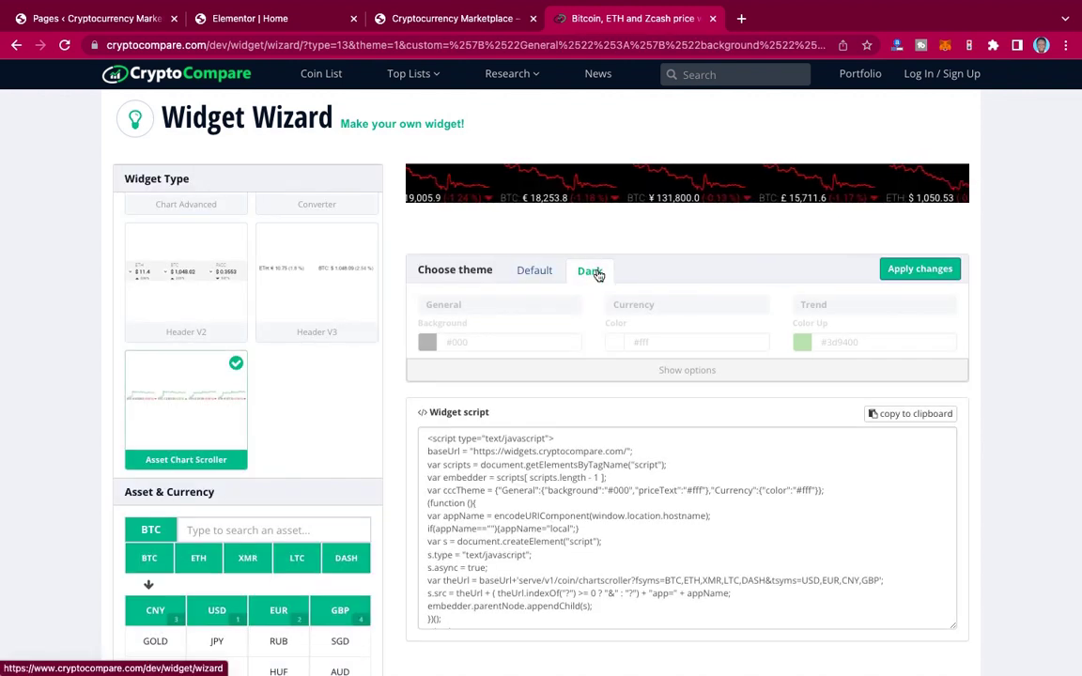
left_click(536, 273)
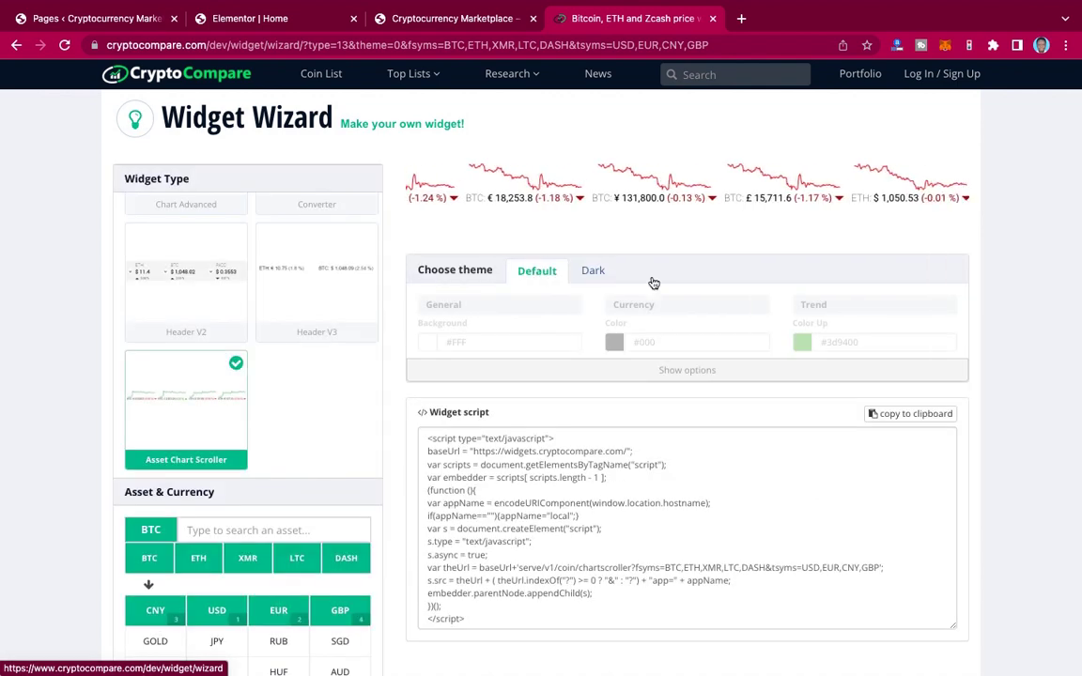
scroll(952, 335, "down", 1)
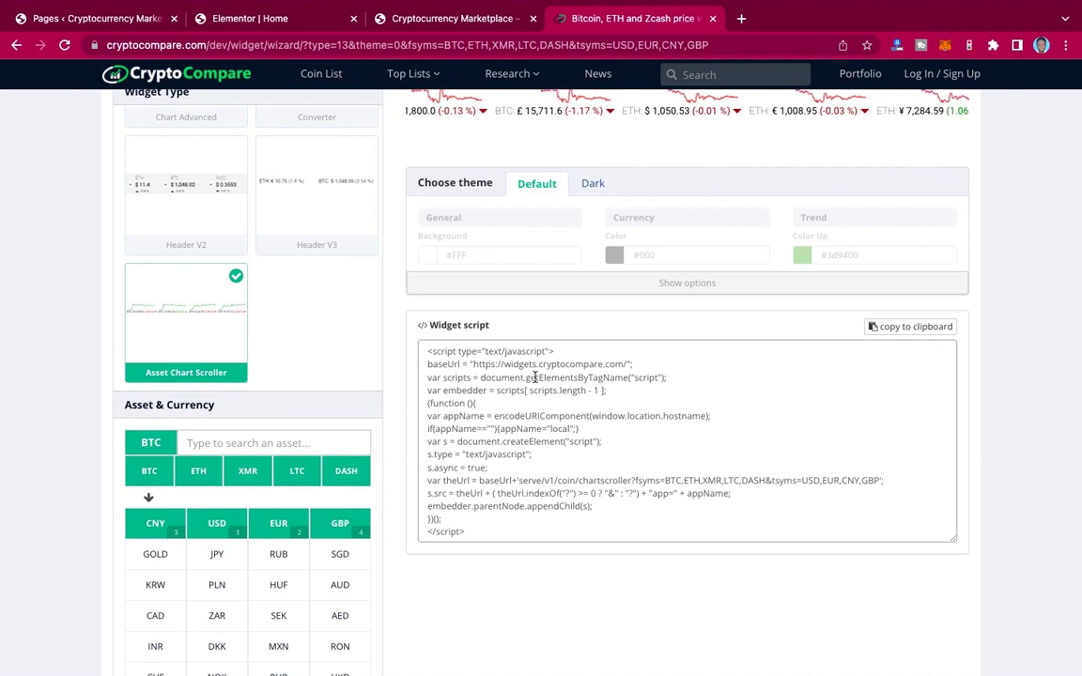
left_click(534, 376)
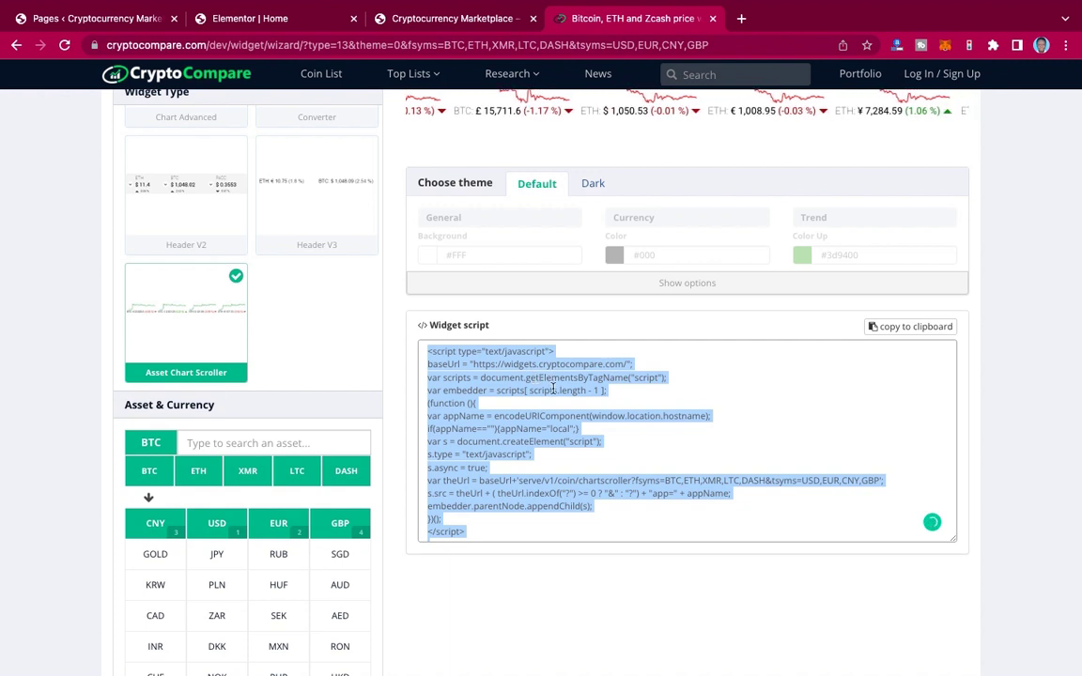
left_click(913, 328)
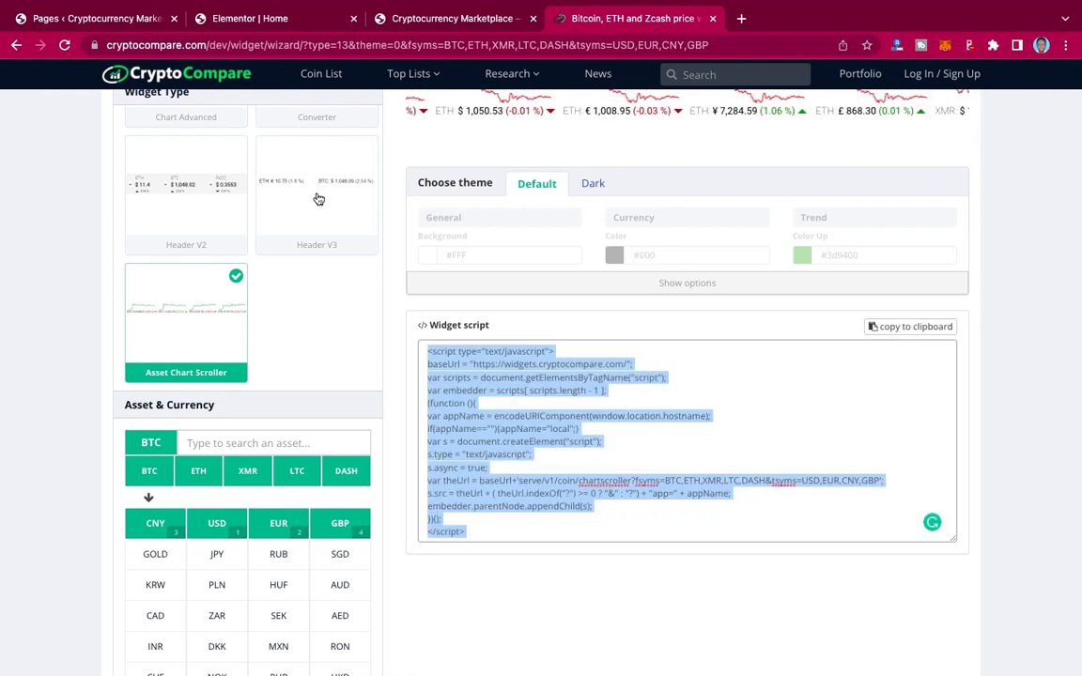
Step: Add a new single-column section below the hero banner
left_click(263, 21)
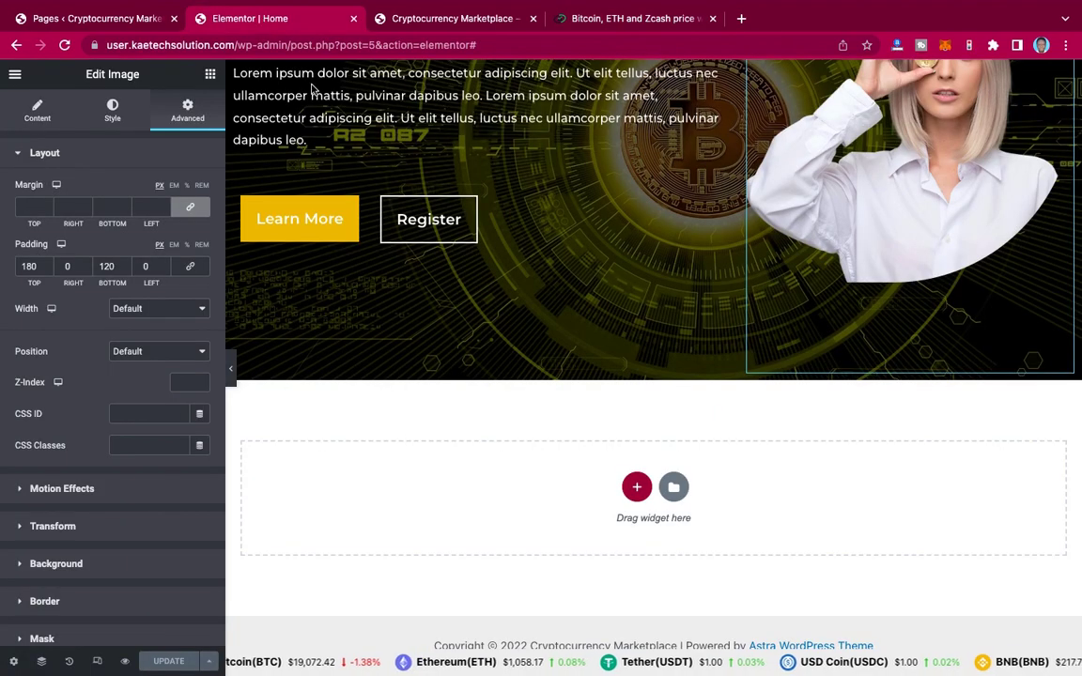
scroll(761, 420, "up", 3)
scroll(761, 422, "down", 3)
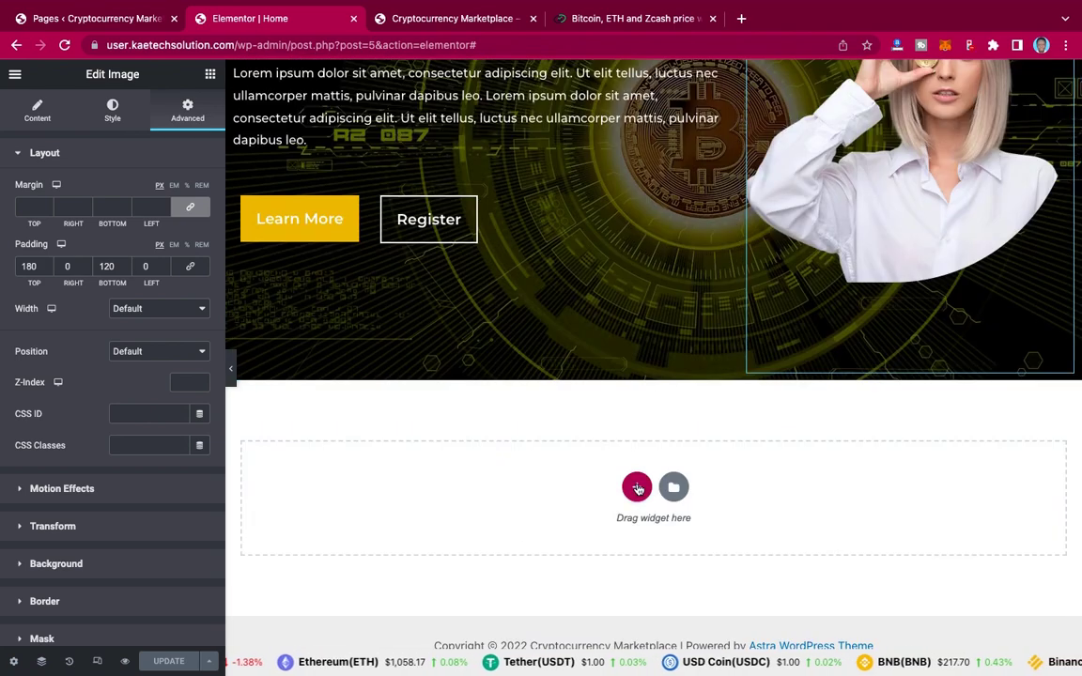
left_click(637, 488)
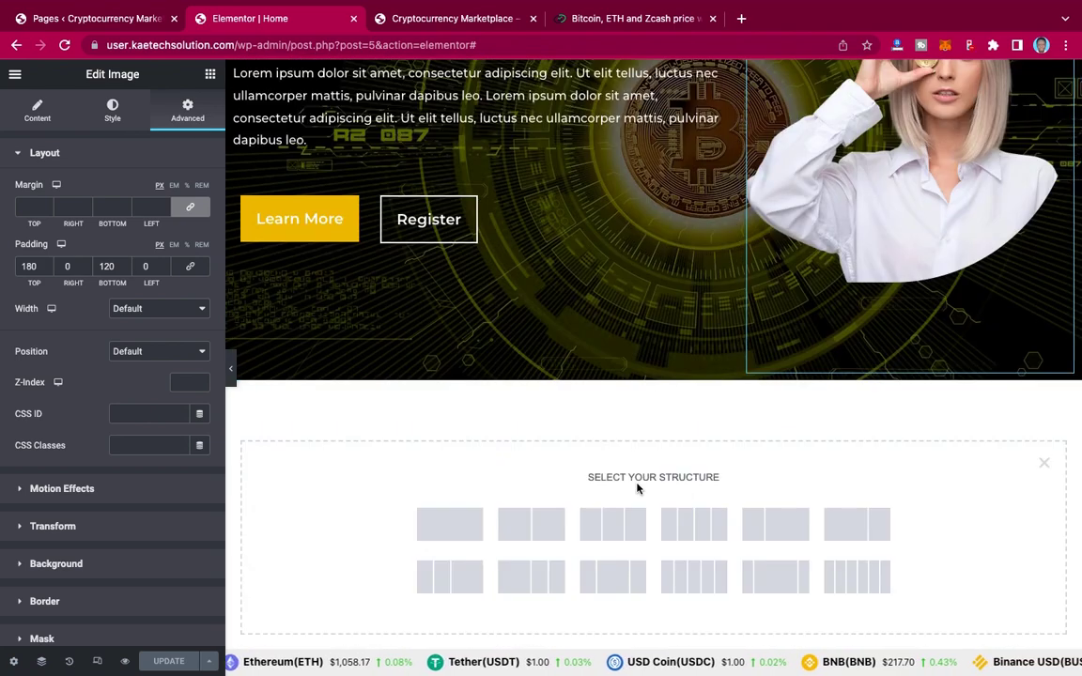
left_click(447, 528)
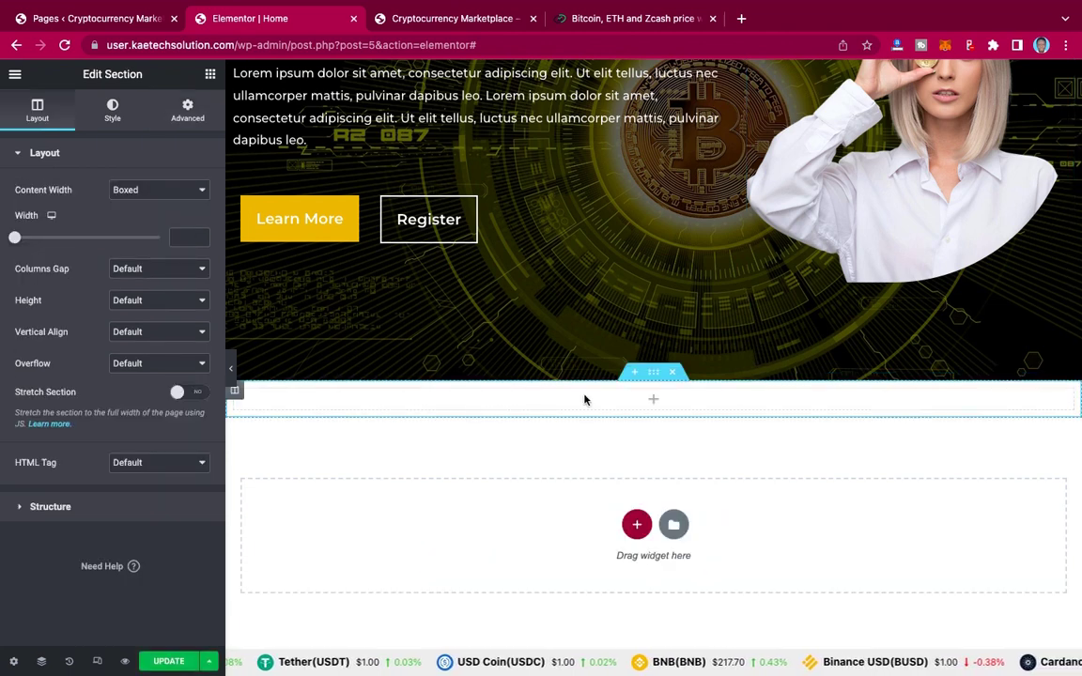
Step: Give the section a 30 px top margin and 90 px bottom margin, values unlinked
left_click(187, 110)
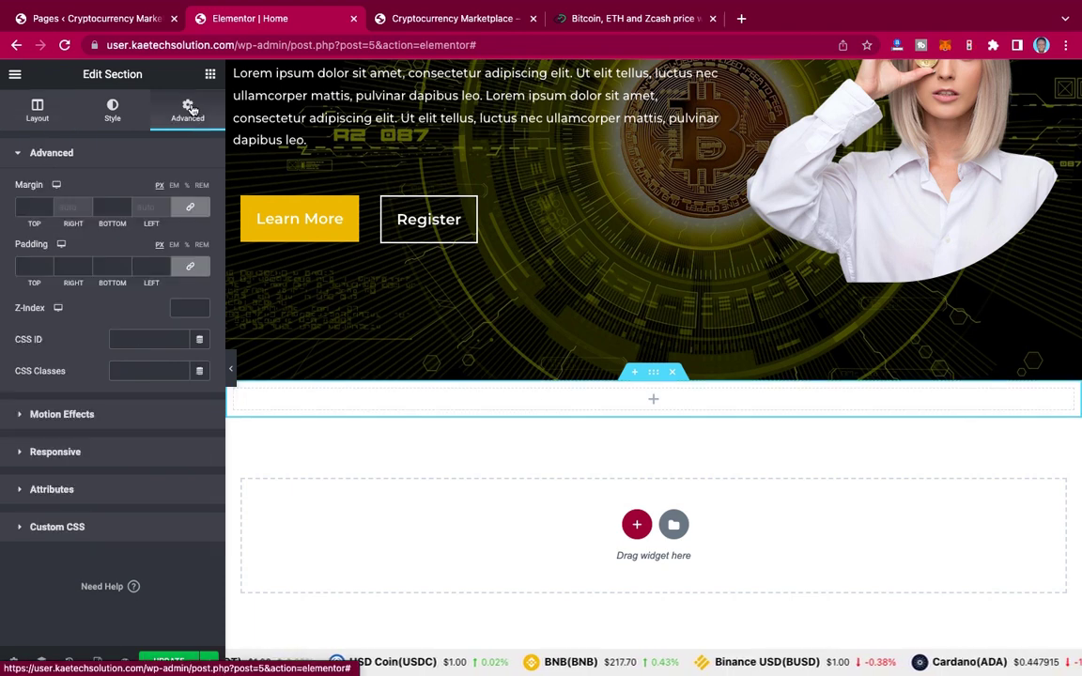
left_click(27, 207)
type("90")
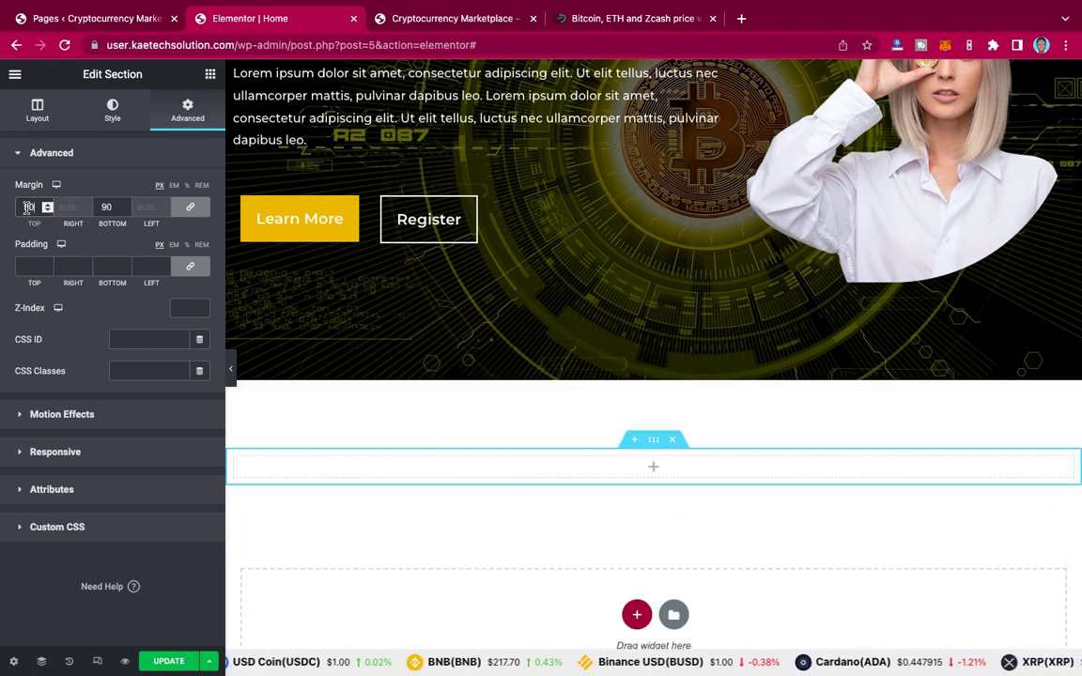
key("BackSpace")
key("BackSpace")
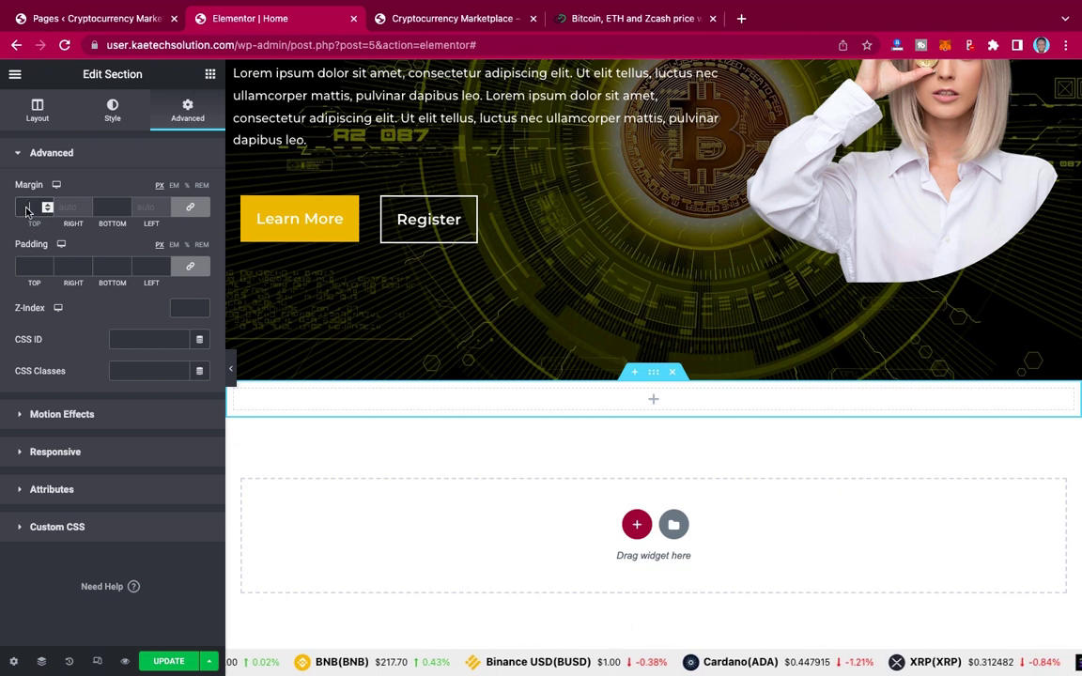
type("30")
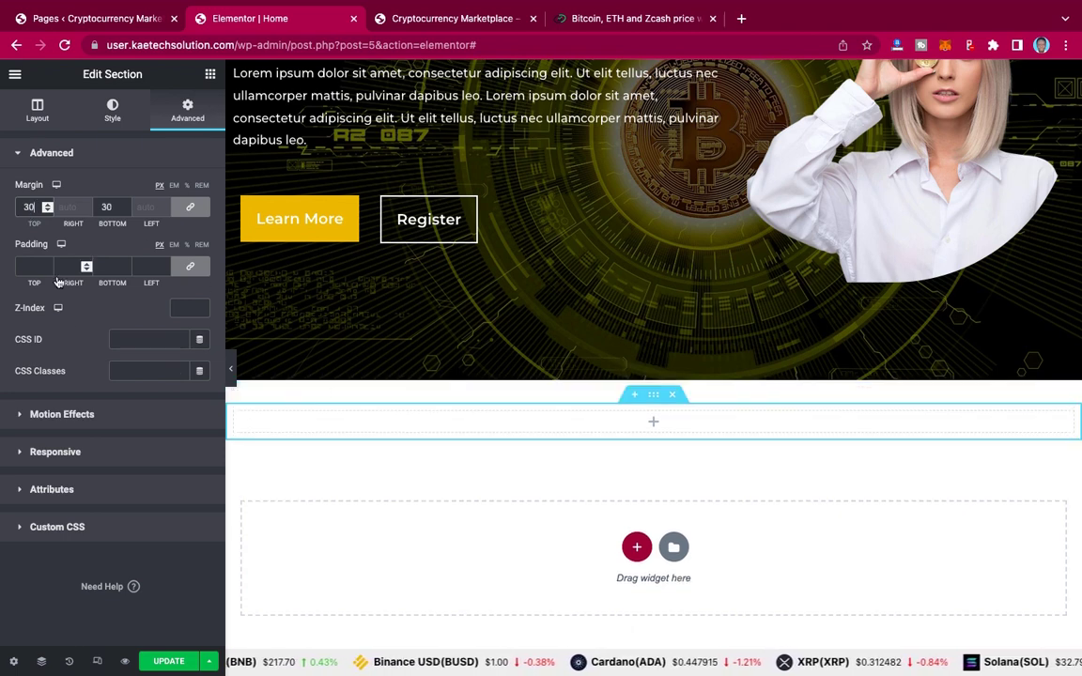
left_click(105, 209)
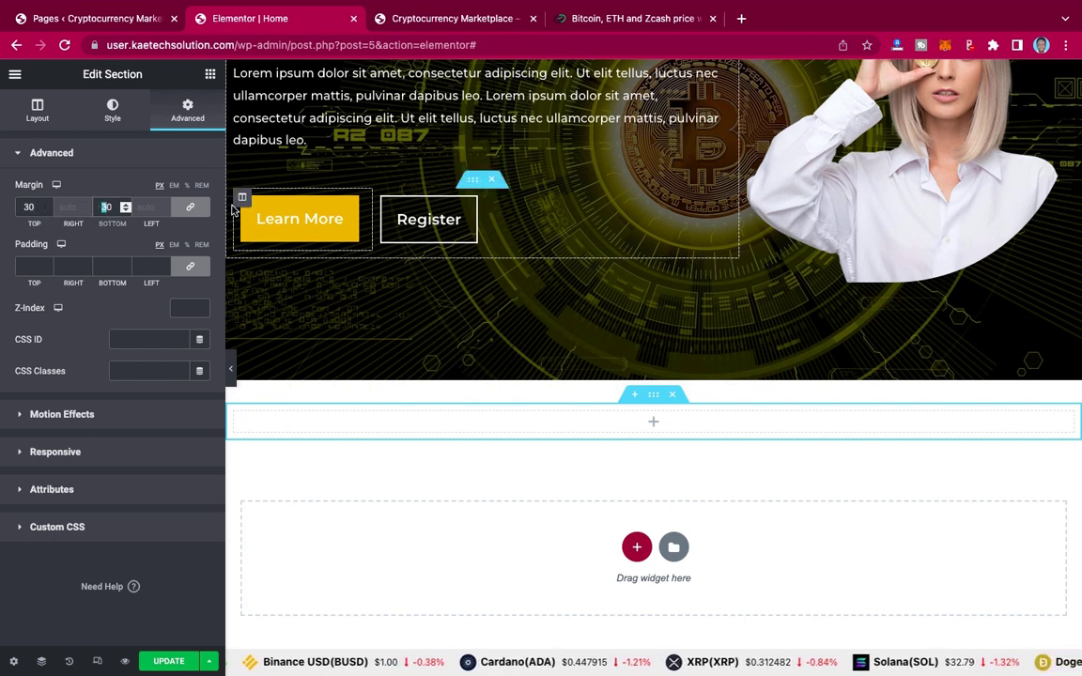
left_click(192, 208)
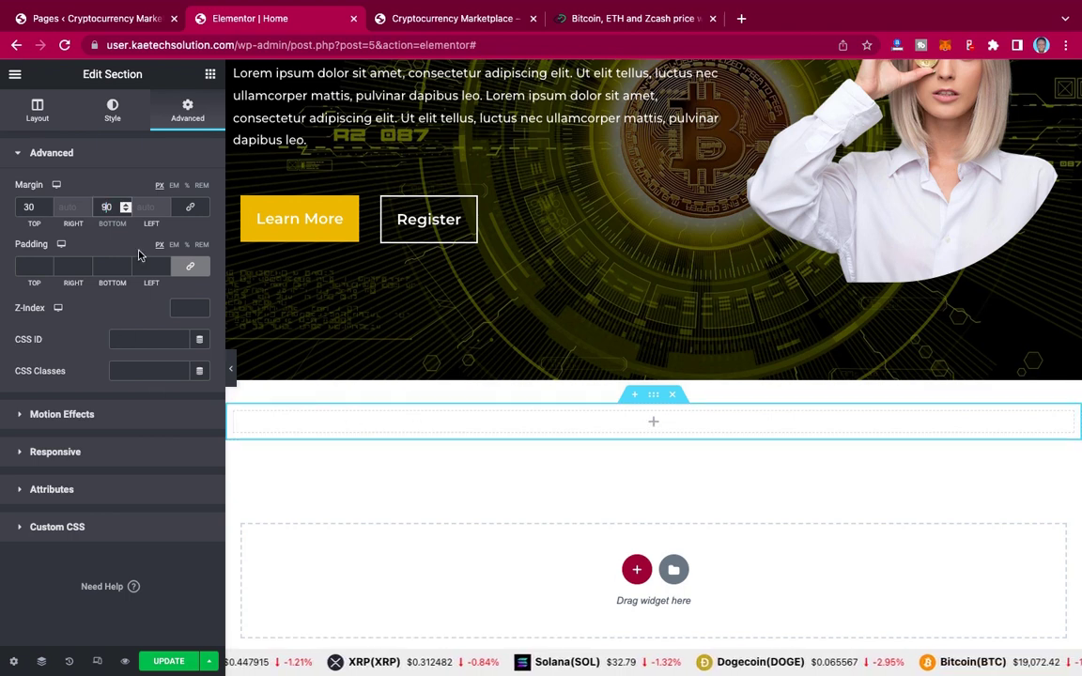
left_click(654, 425)
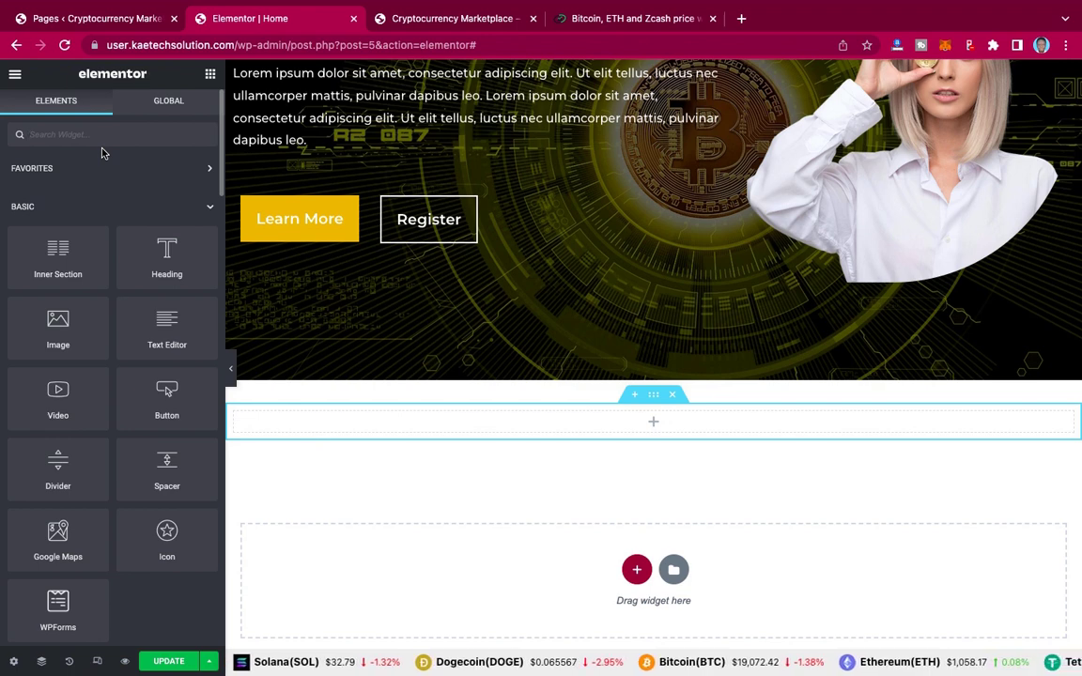
Step: Search for the HTML widget and drop it into the new section
type("shortco")
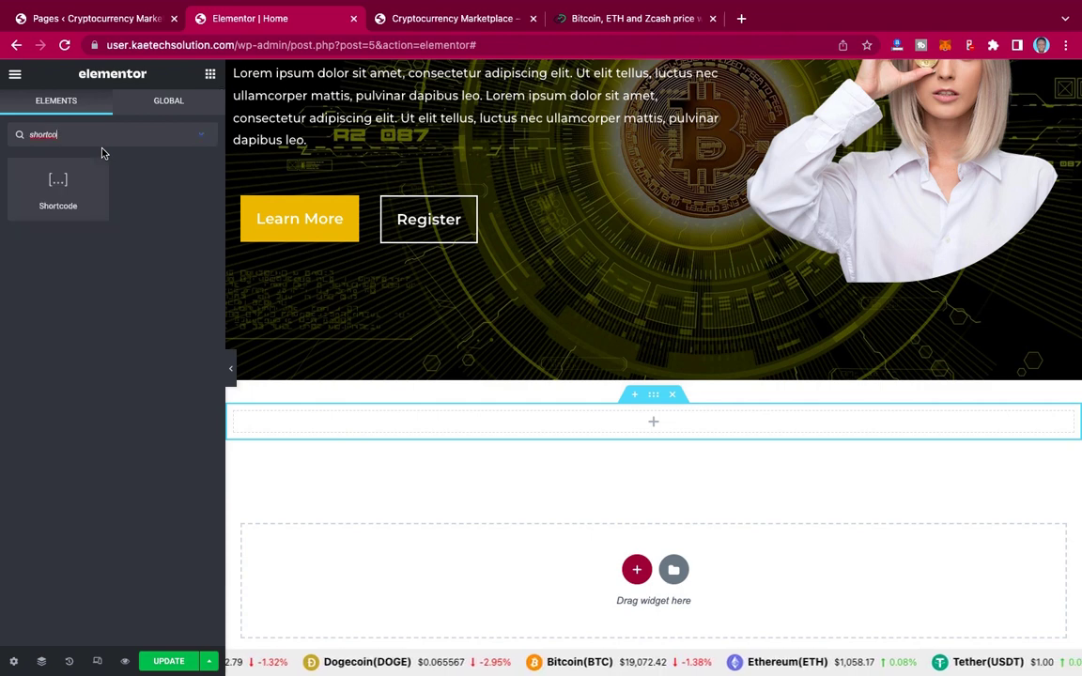
key("BackSpace")
key("BackSpace")
key("BackSpace")
key("BackSpace")
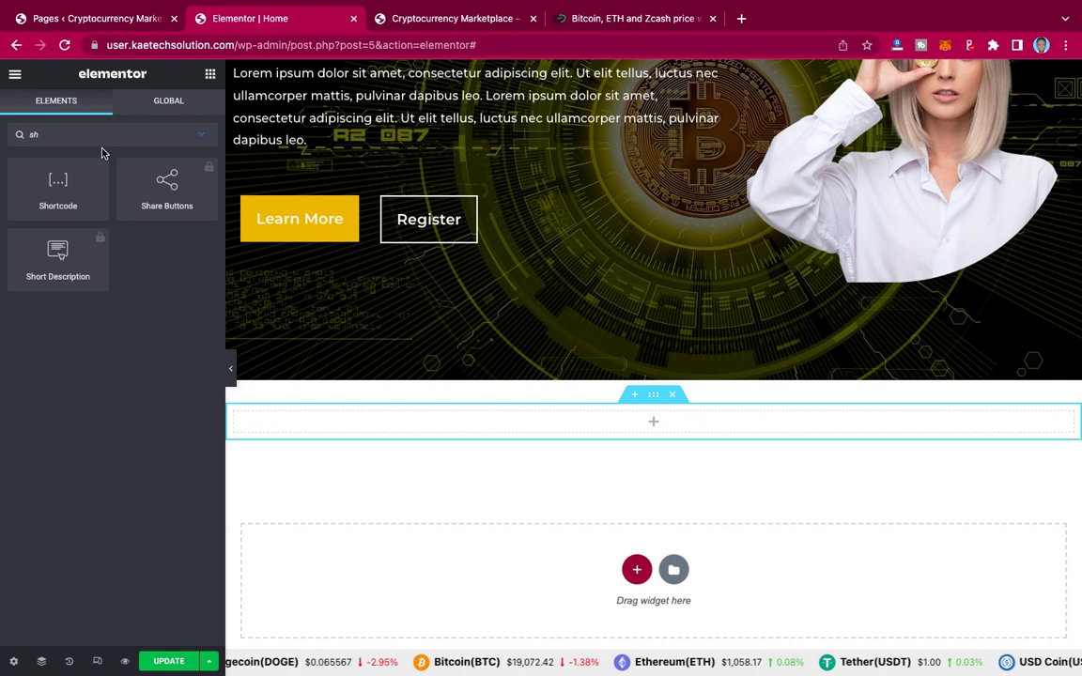
key("BackSpace")
key("BackSpace")
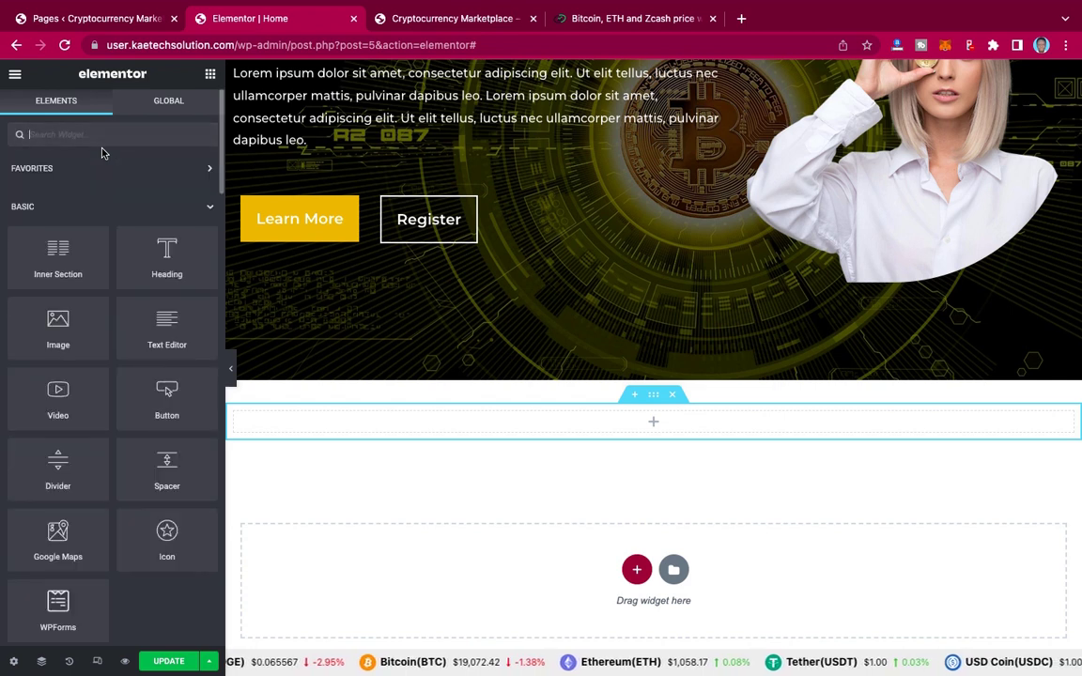
type("html")
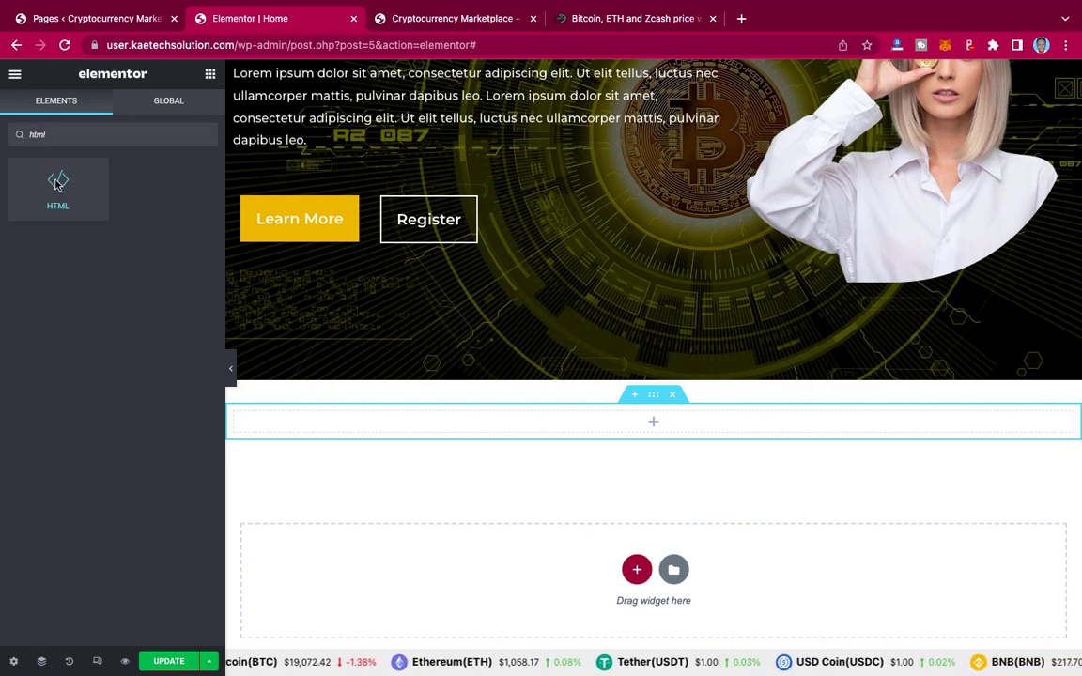
left_click_drag(55, 184, 553, 421)
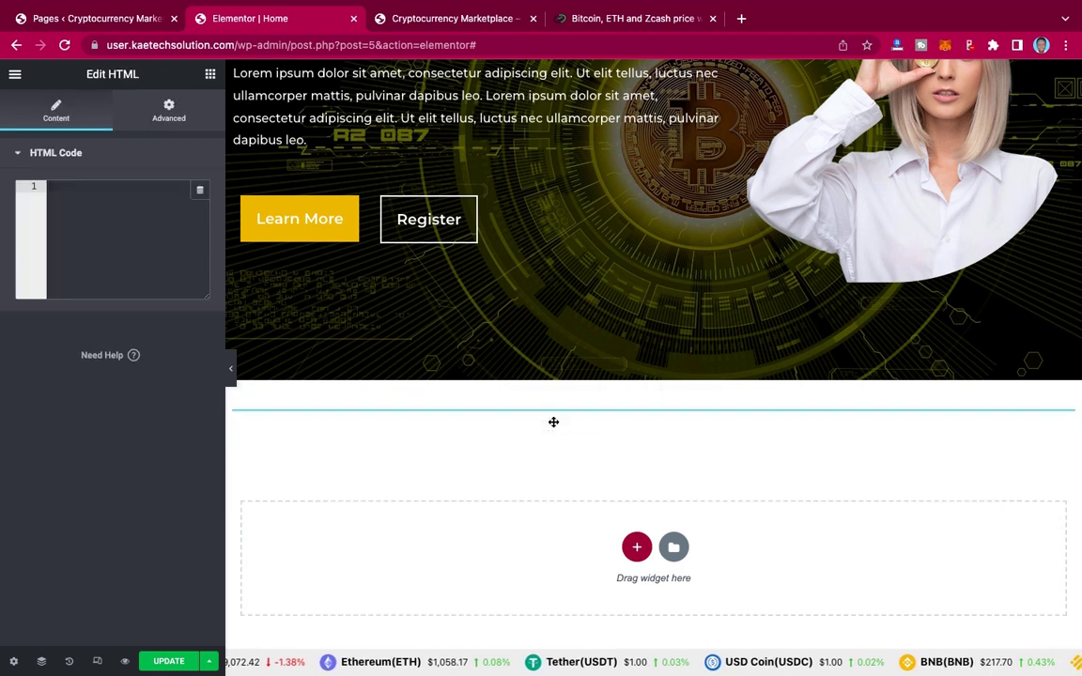
Step: Paste the CryptoCompare chart scroller script into the HTML Code box and save
left_click(72, 190)
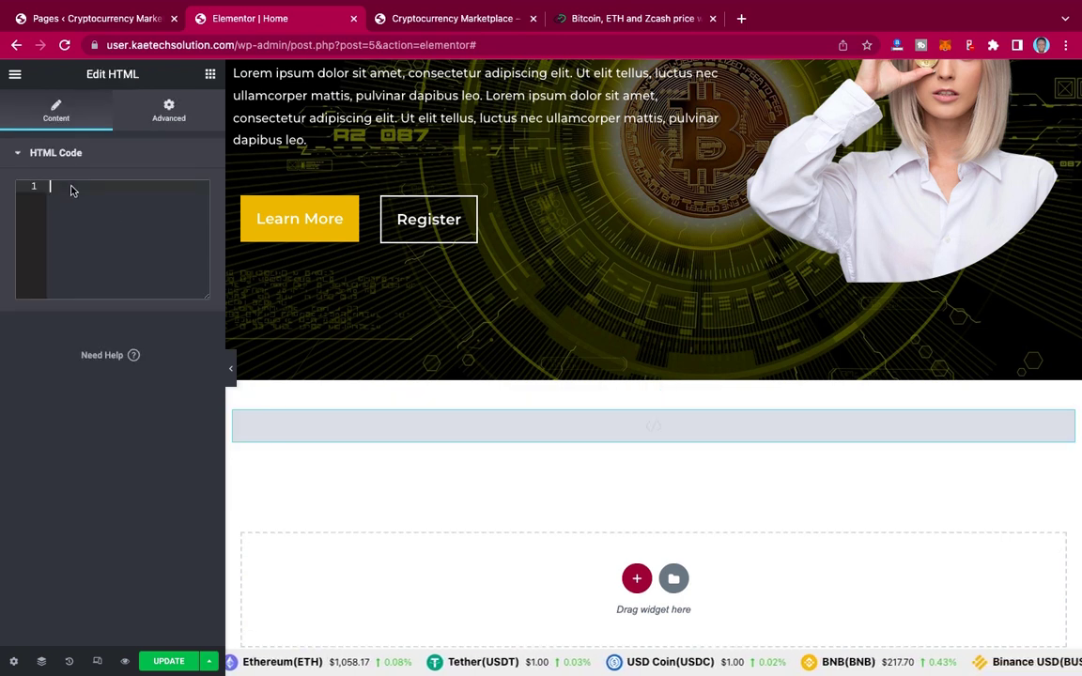
key("super+v")
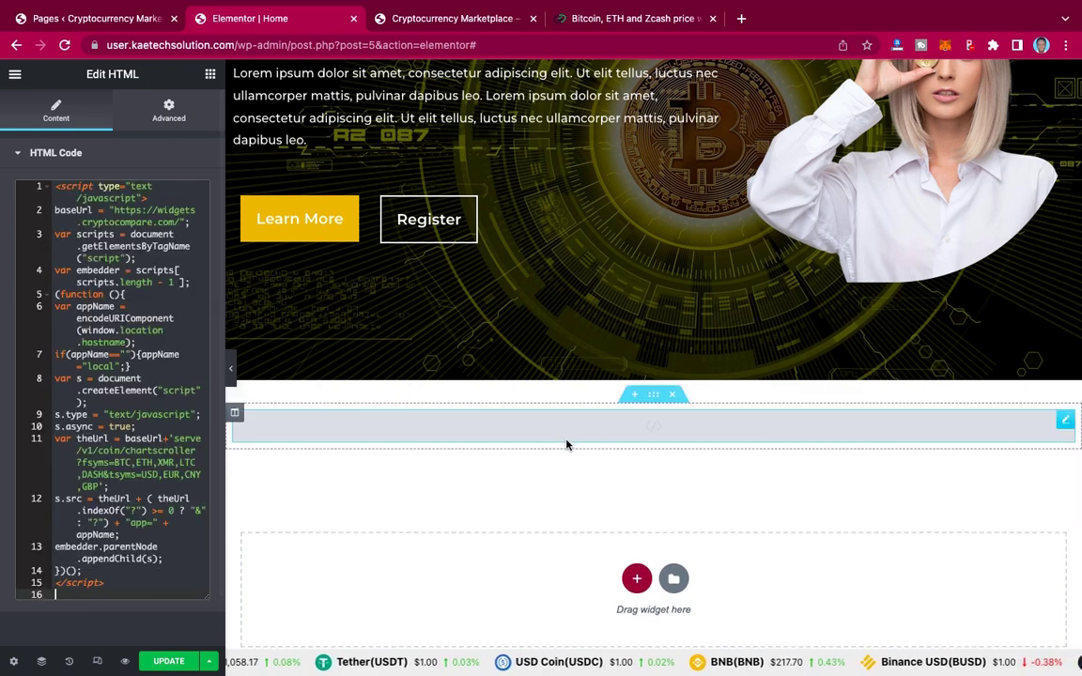
scroll(563, 451, "down", 2)
scroll(558, 480, "up", 4)
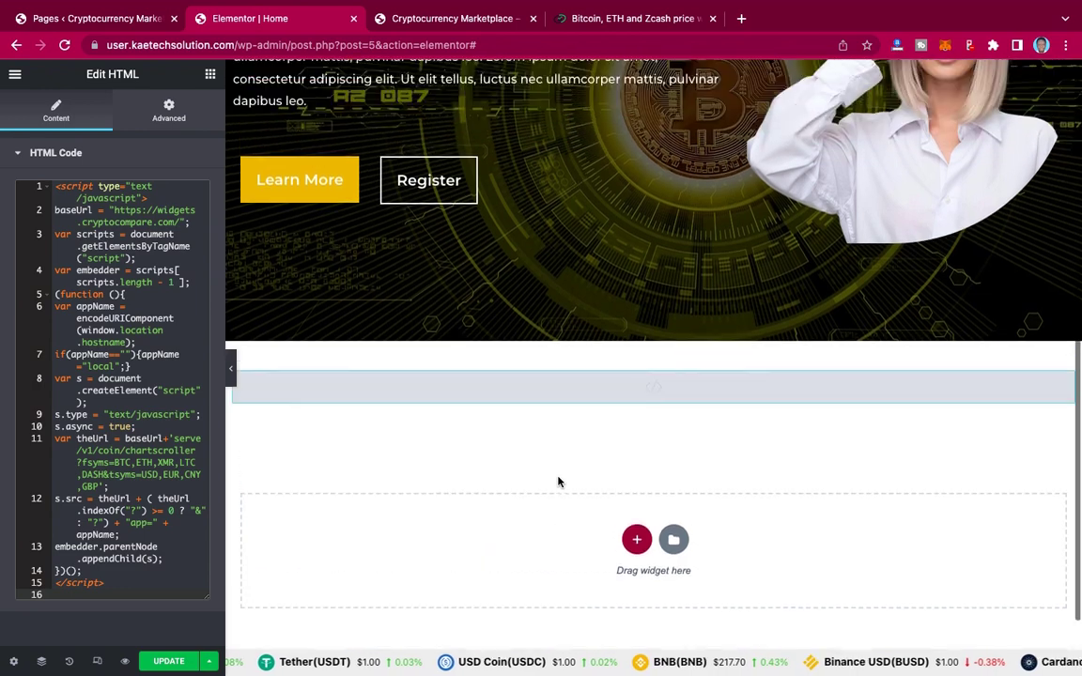
scroll(521, 497, "down", 4)
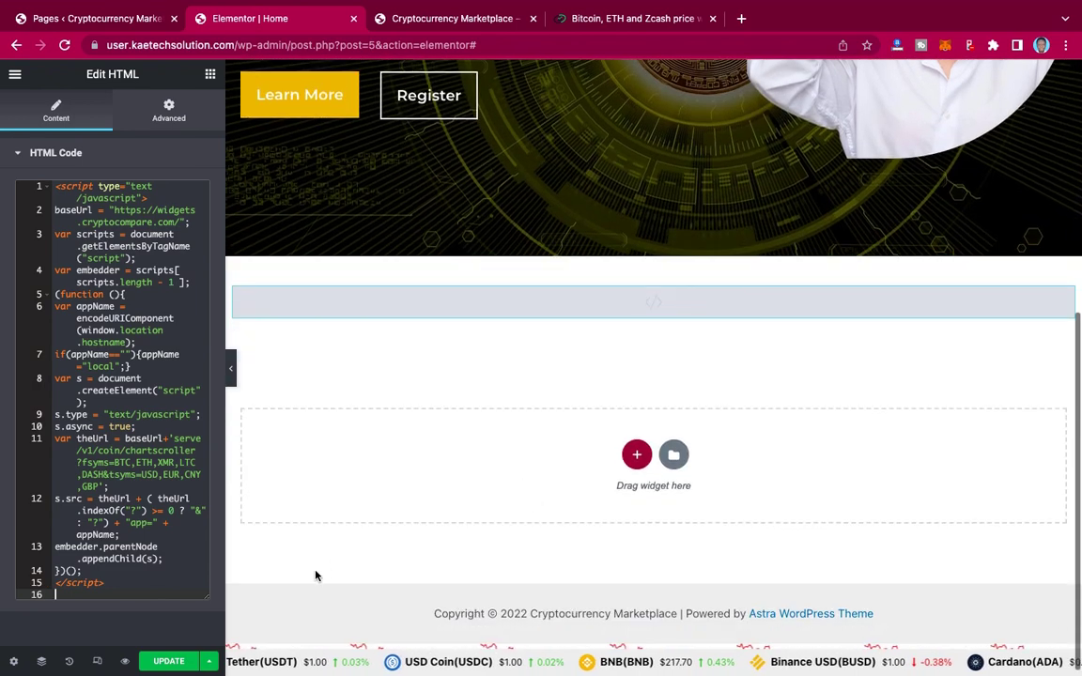
left_click(173, 663)
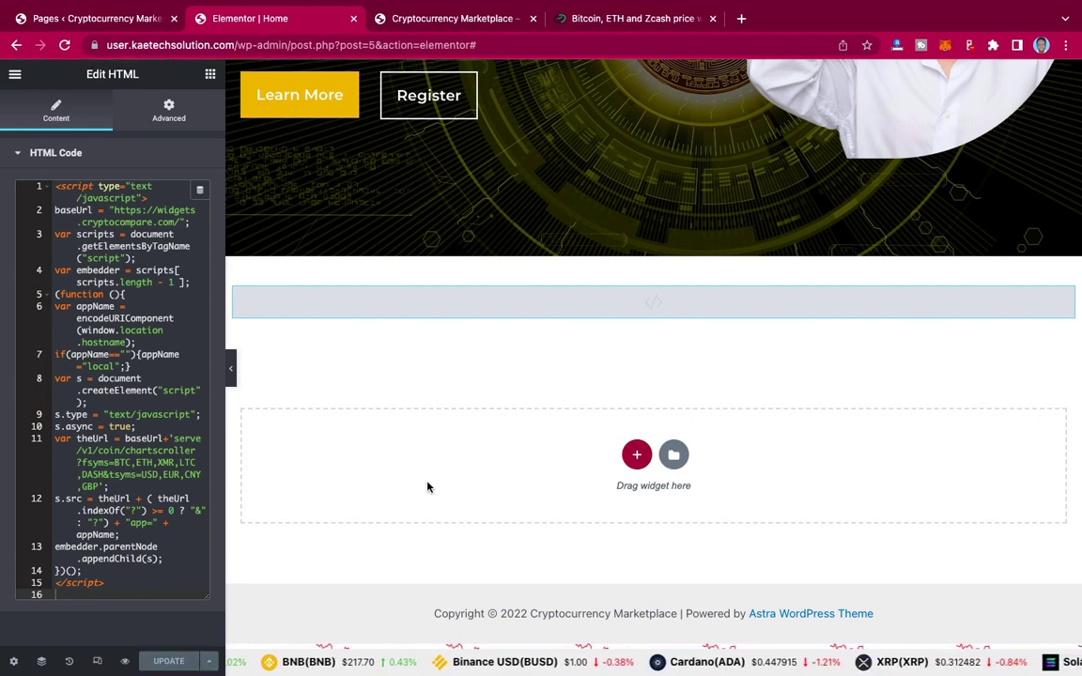
scroll(447, 310, "up", 5)
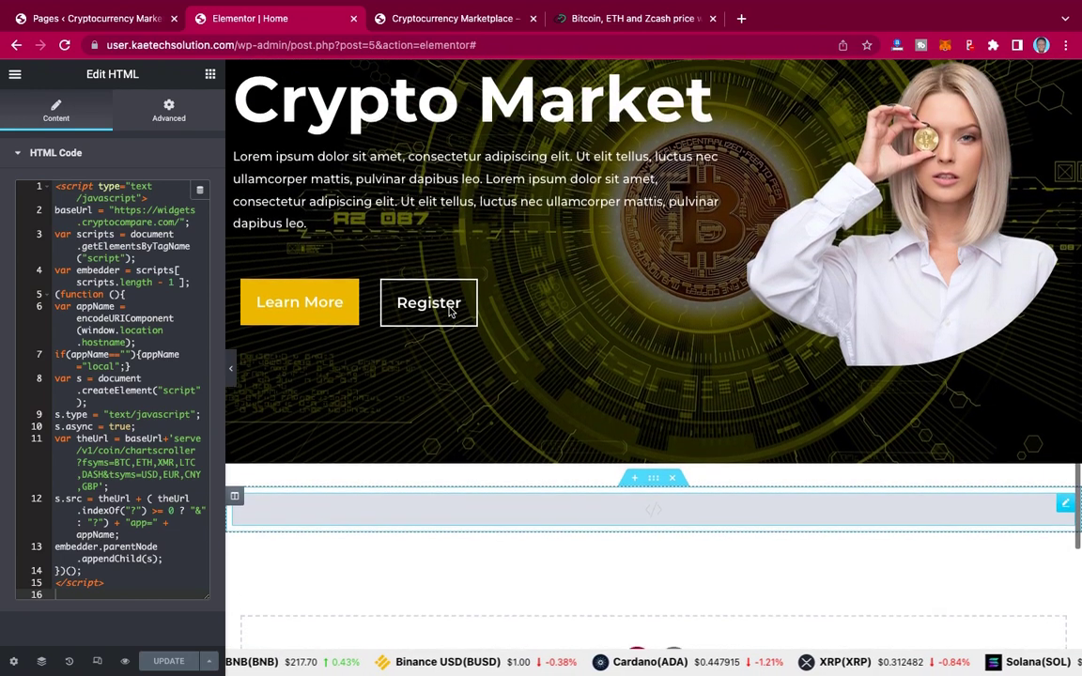
Step: Open the published page in a new tab via the Elementor menu's View Page link
left_click(15, 73)
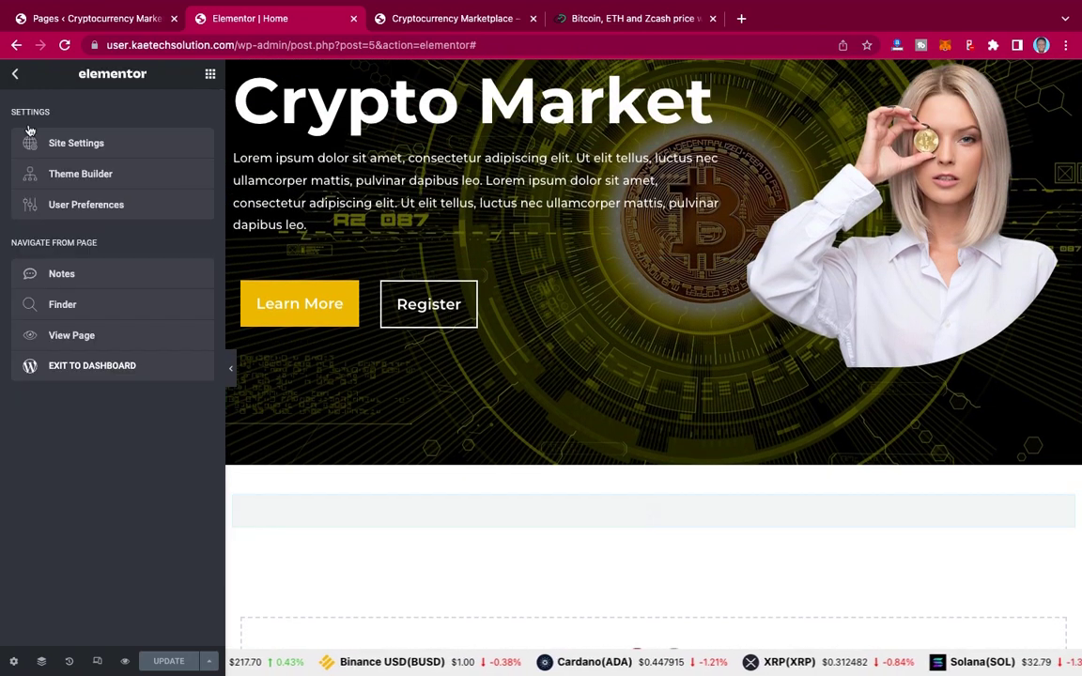
right_click(58, 336)
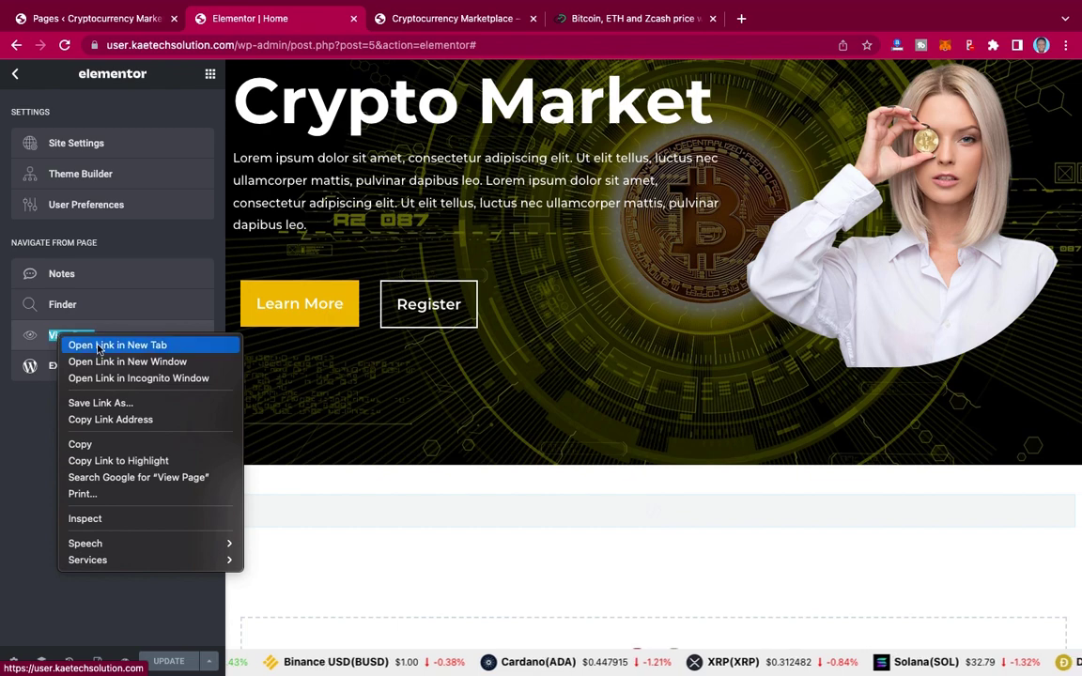
key("Escape")
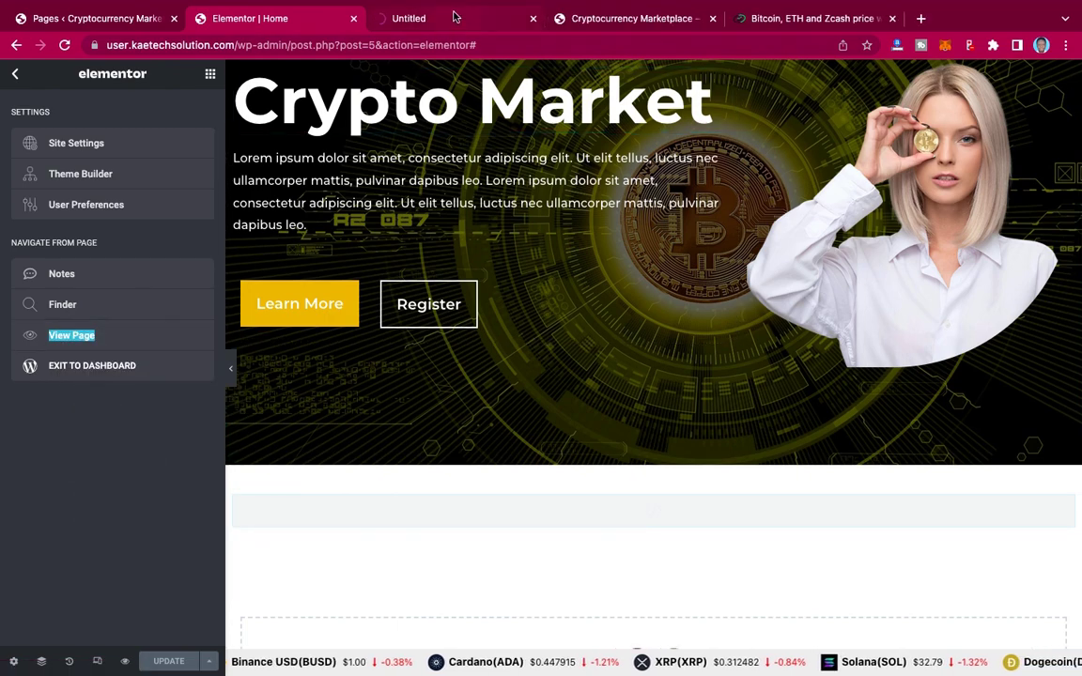
left_click(455, 18)
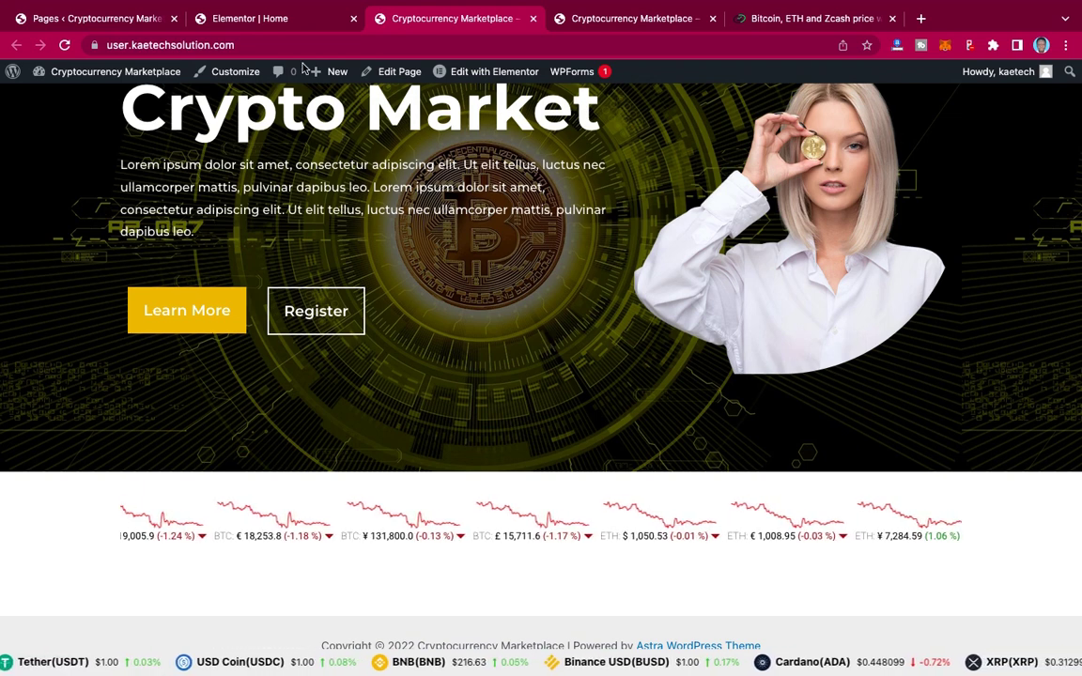
left_click(291, 26)
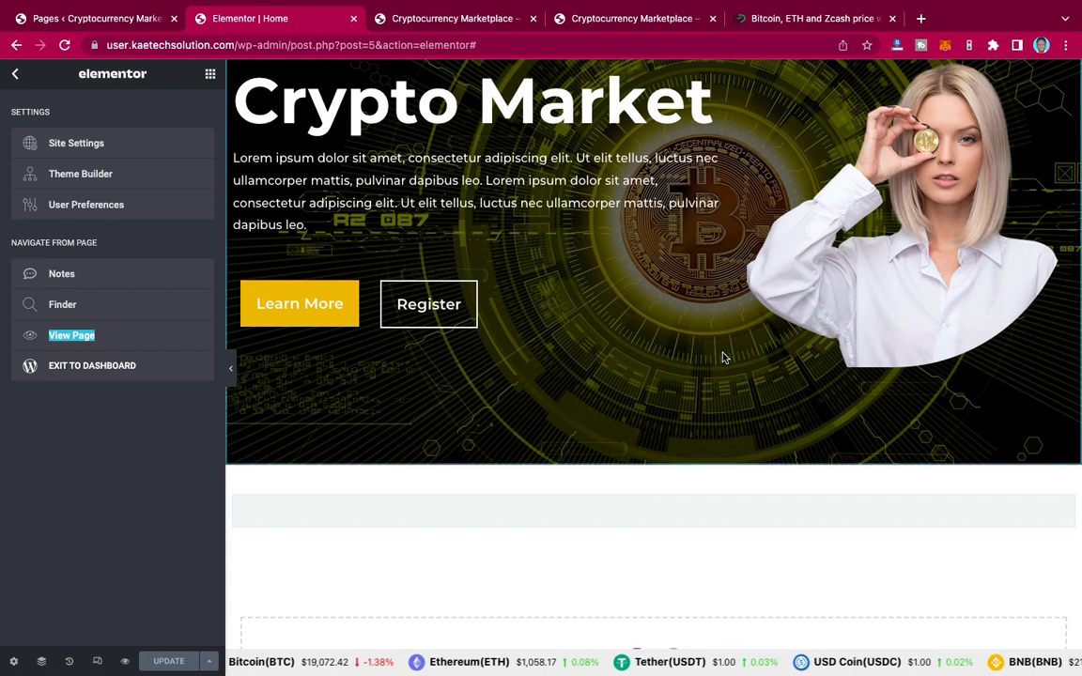
scroll(722, 356, "down", 3)
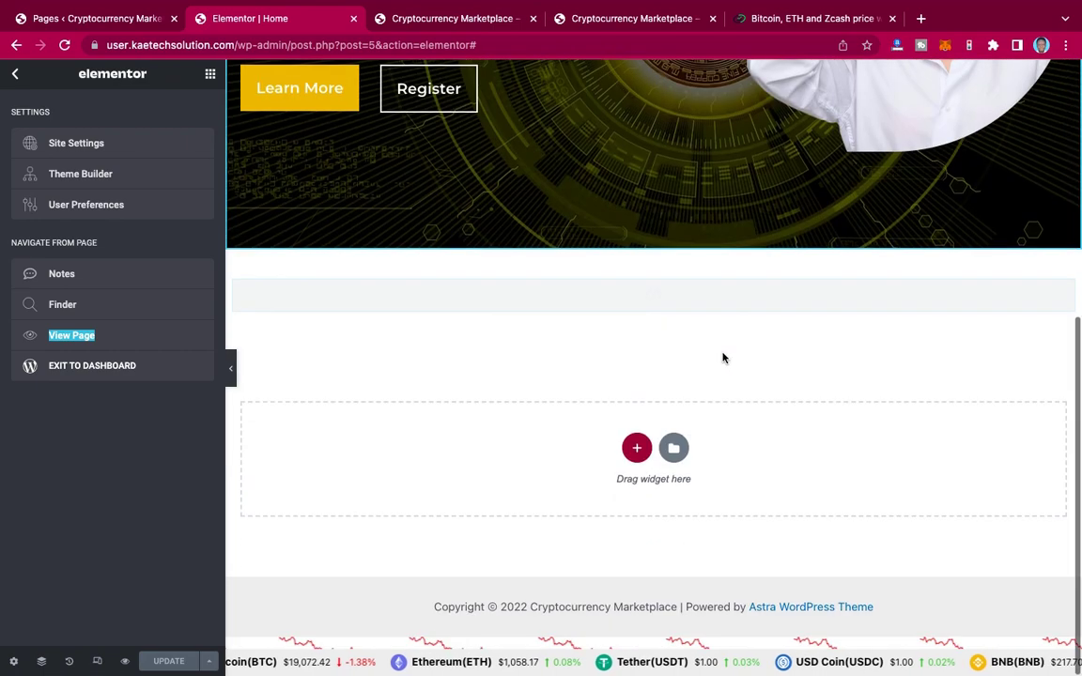
Step: Review the live page's chart scroller and the reference site's About Us section
left_click(481, 18)
left_click(657, 20)
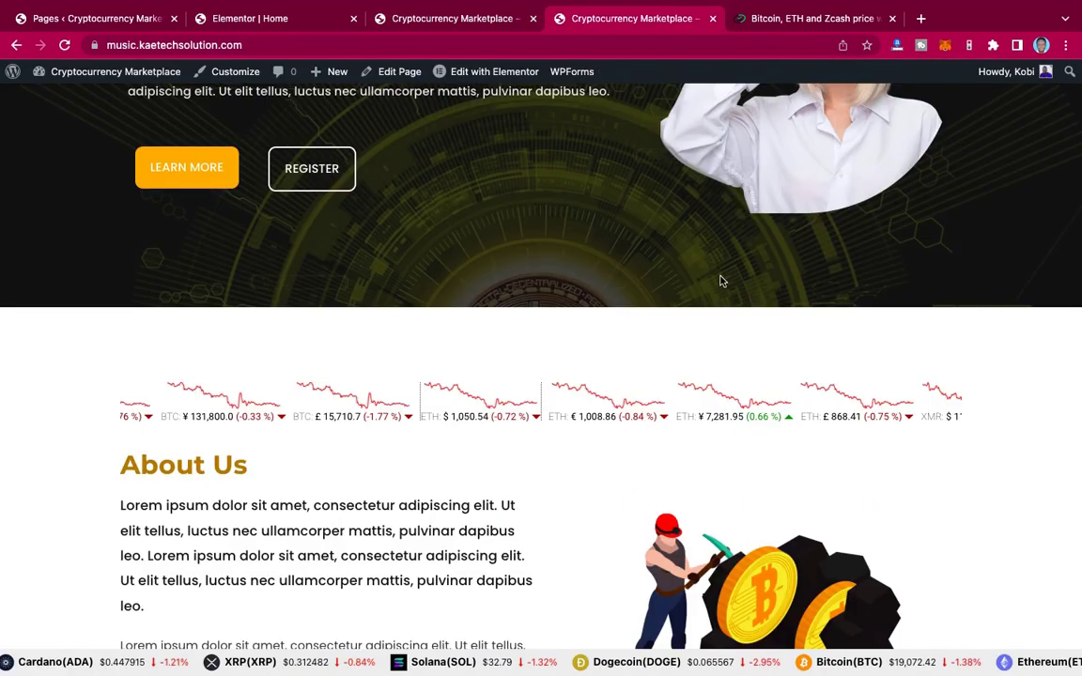
scroll(414, 470, "down", 3)
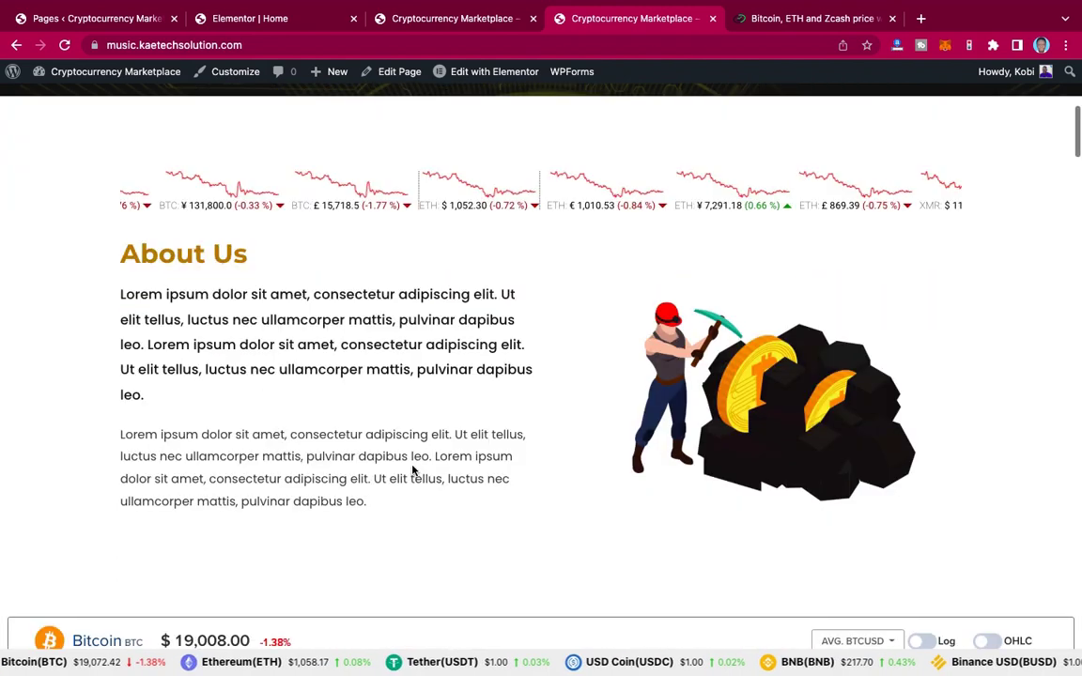
scroll(412, 470, "down", 2)
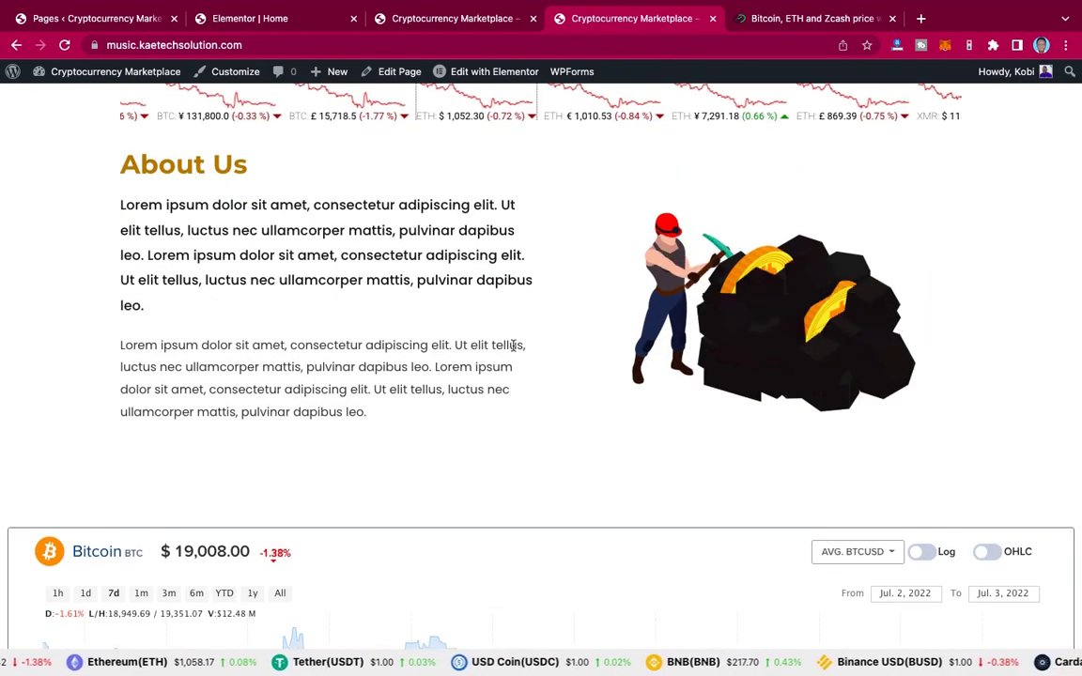
left_click(276, 21)
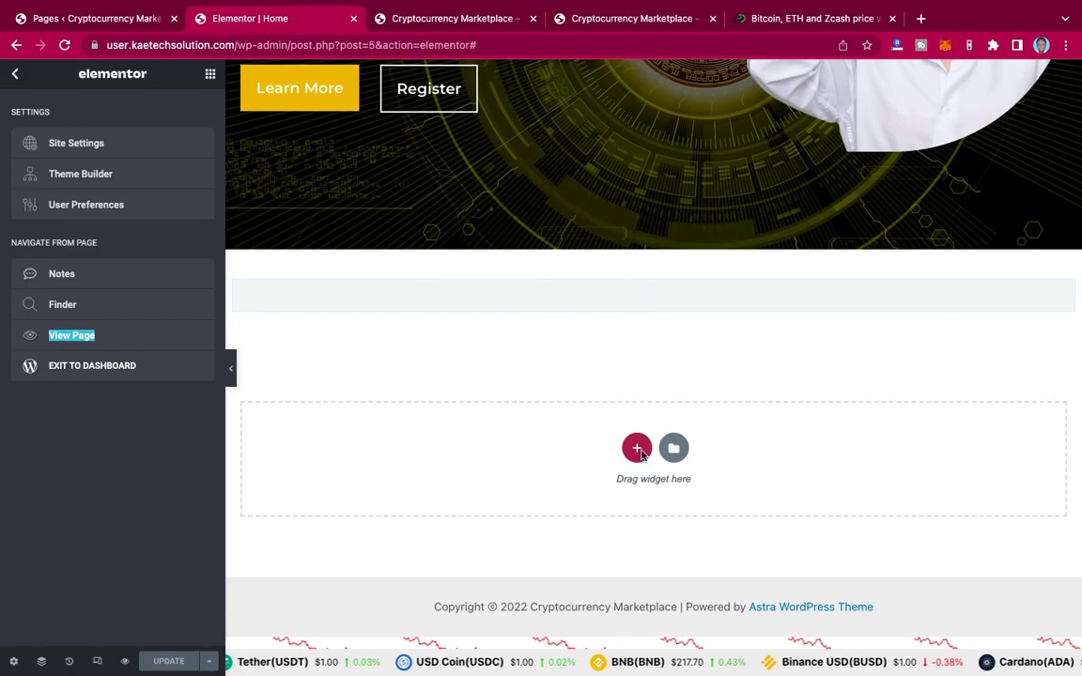
Step: Add a two-column section at the page bottom and compare with the reference About Us design
left_click(638, 449)
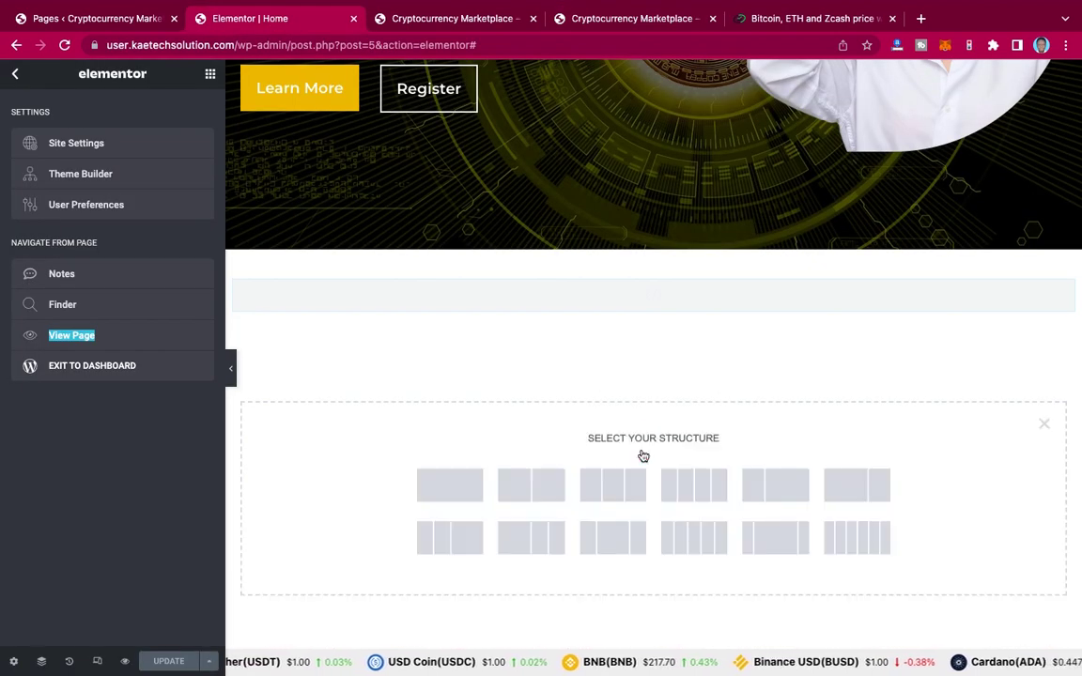
left_click(531, 485)
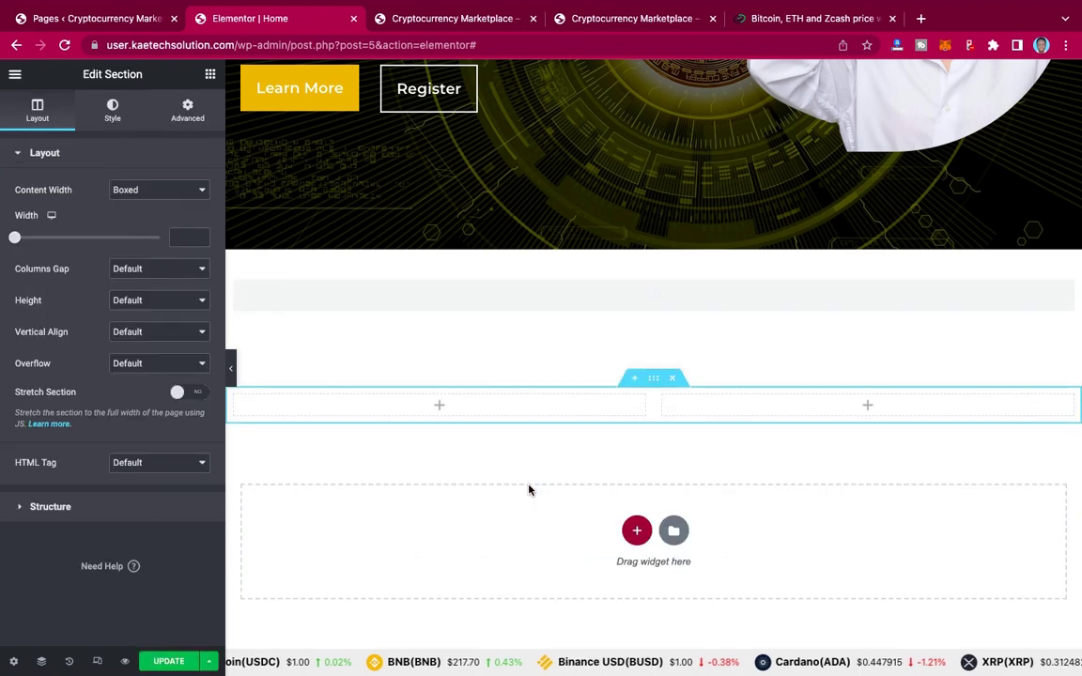
left_click(472, 28)
left_click(618, 18)
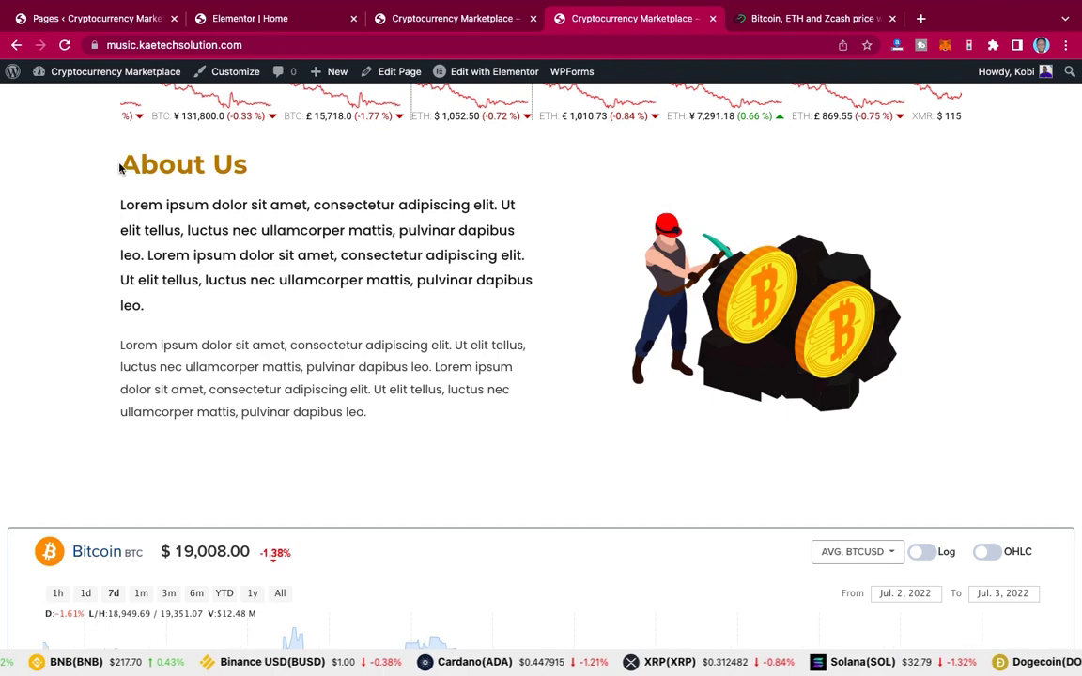
left_click_drag(120, 161, 285, 169)
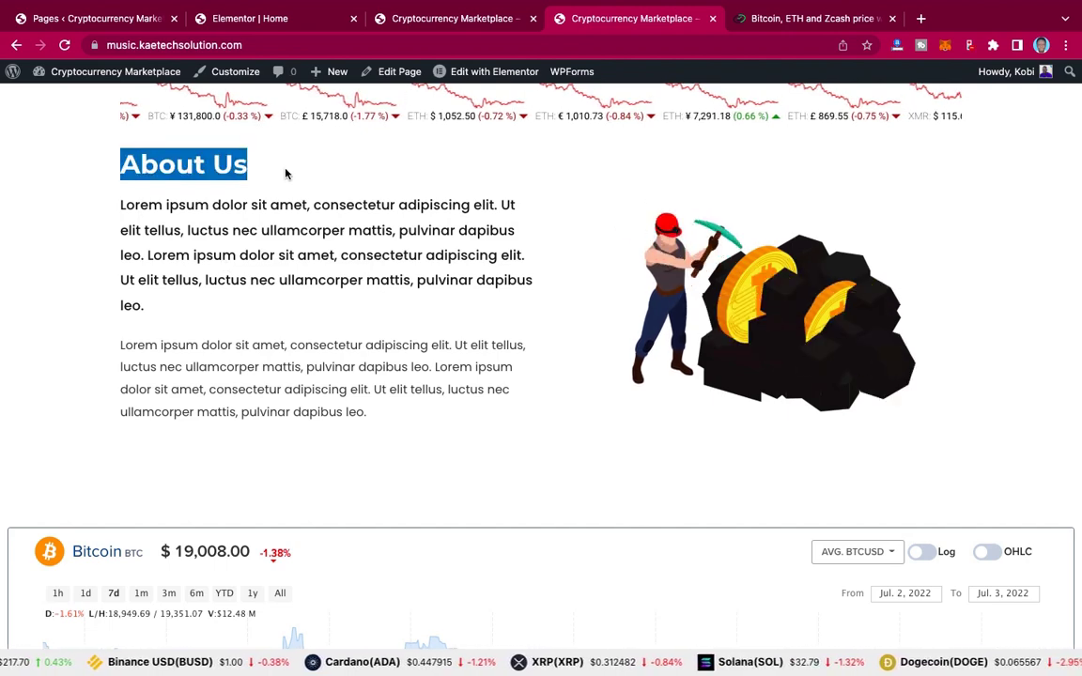
left_click(232, 23)
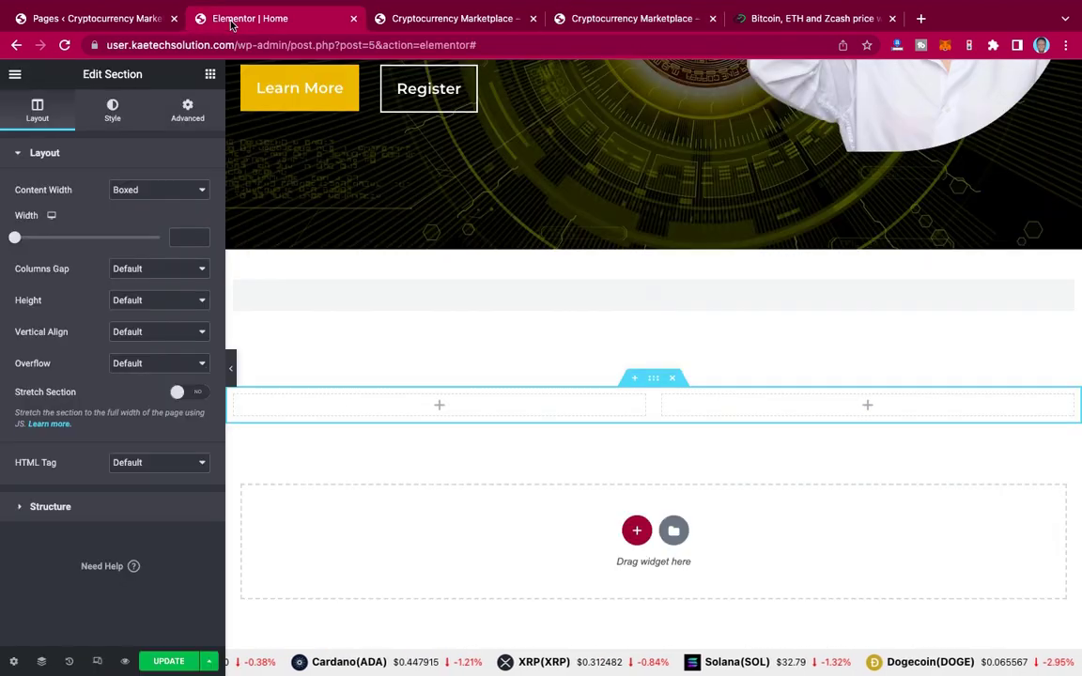
Step: Place a Heading widget in the left column reading 'About Us'
left_click(210, 77)
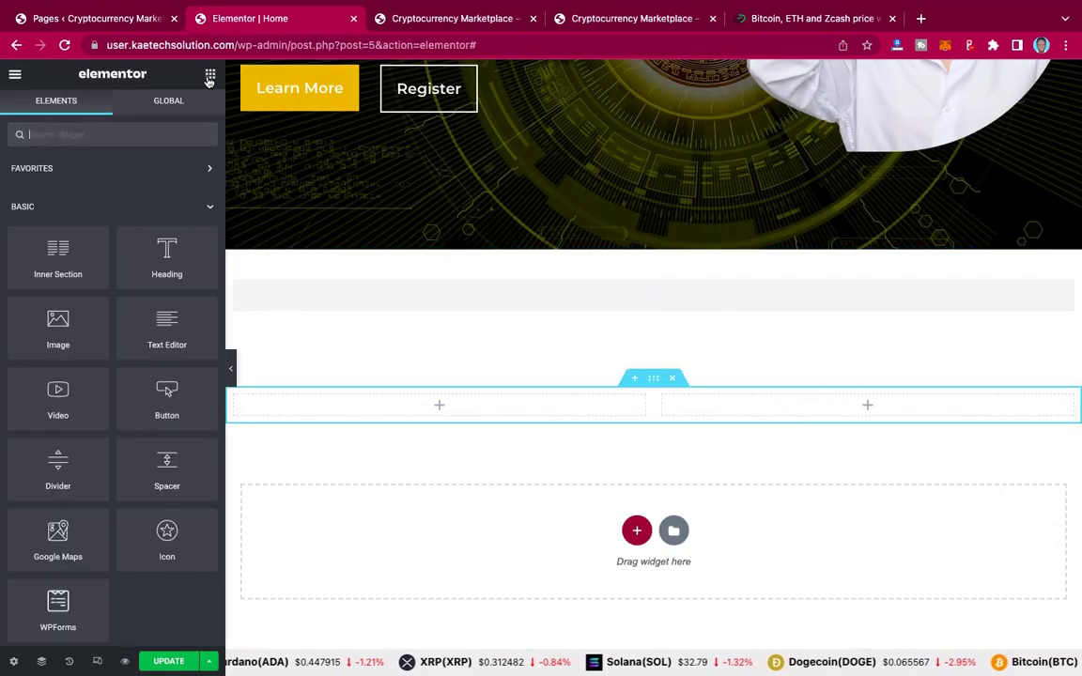
left_click_drag(166, 249, 406, 404)
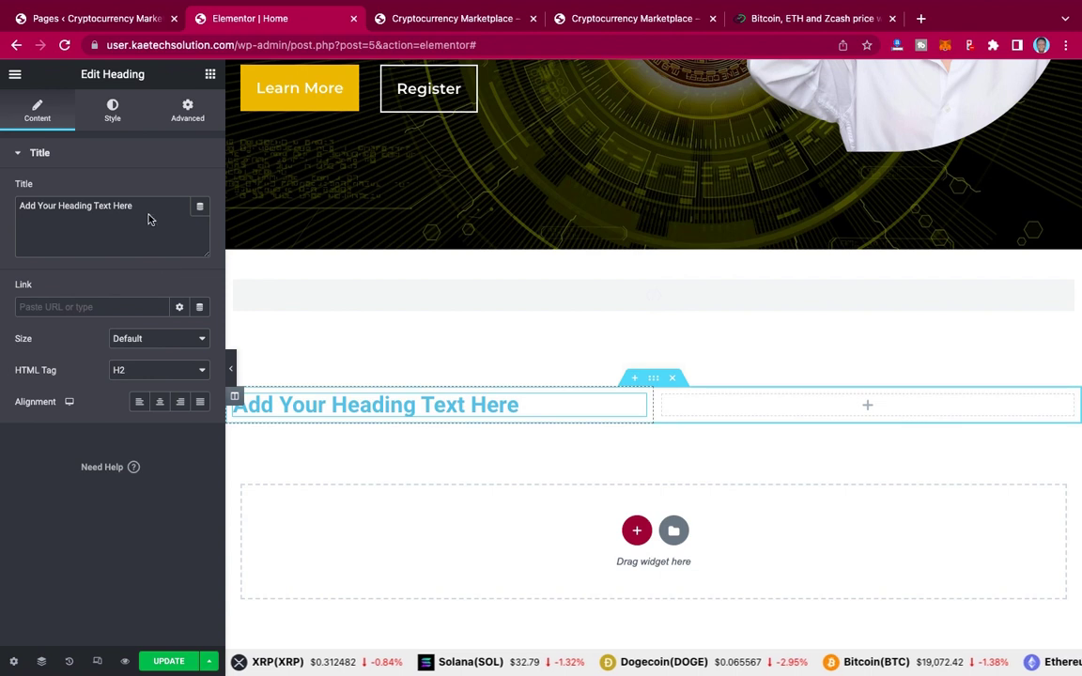
triple_click(146, 210)
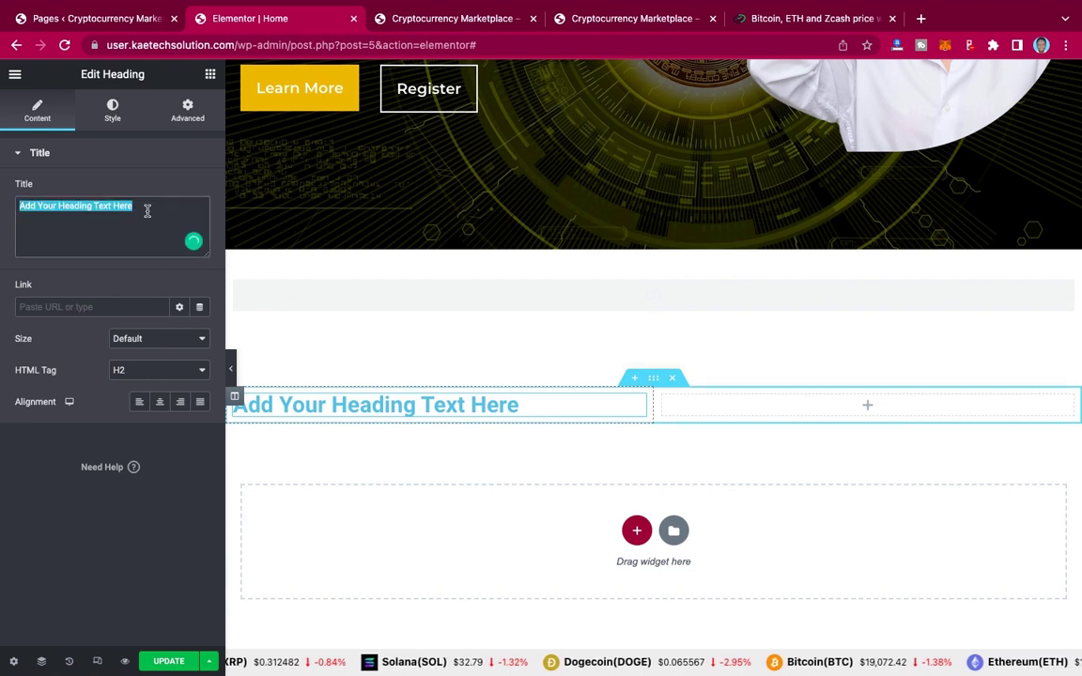
type("About Us")
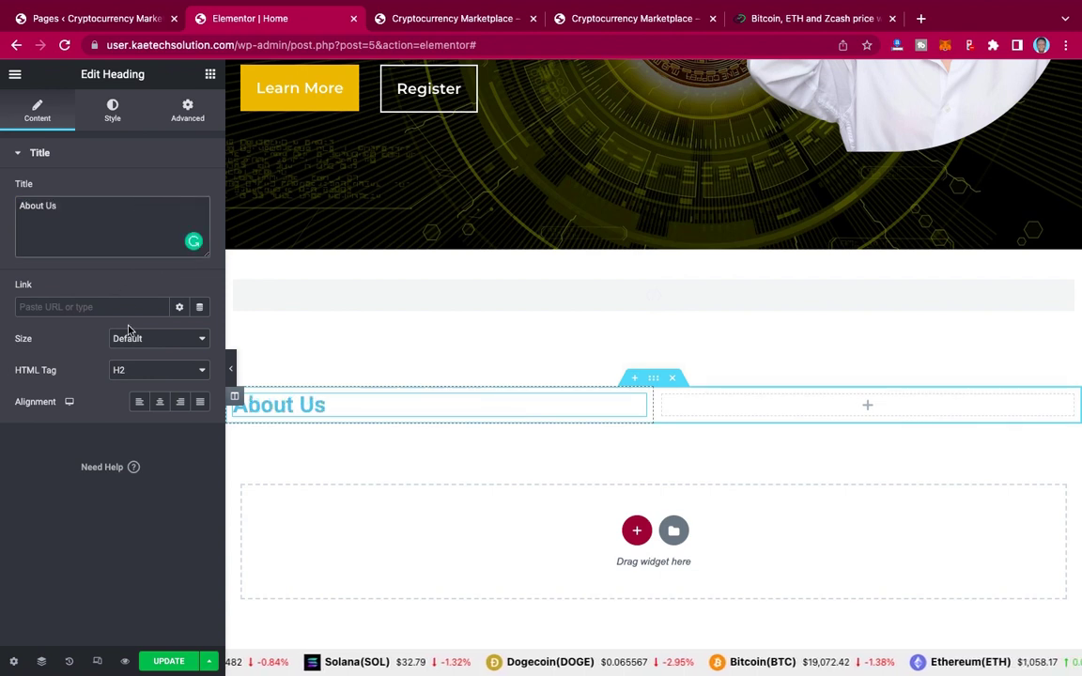
Step: Colour the heading text gold (#AB7D00)
left_click(112, 112)
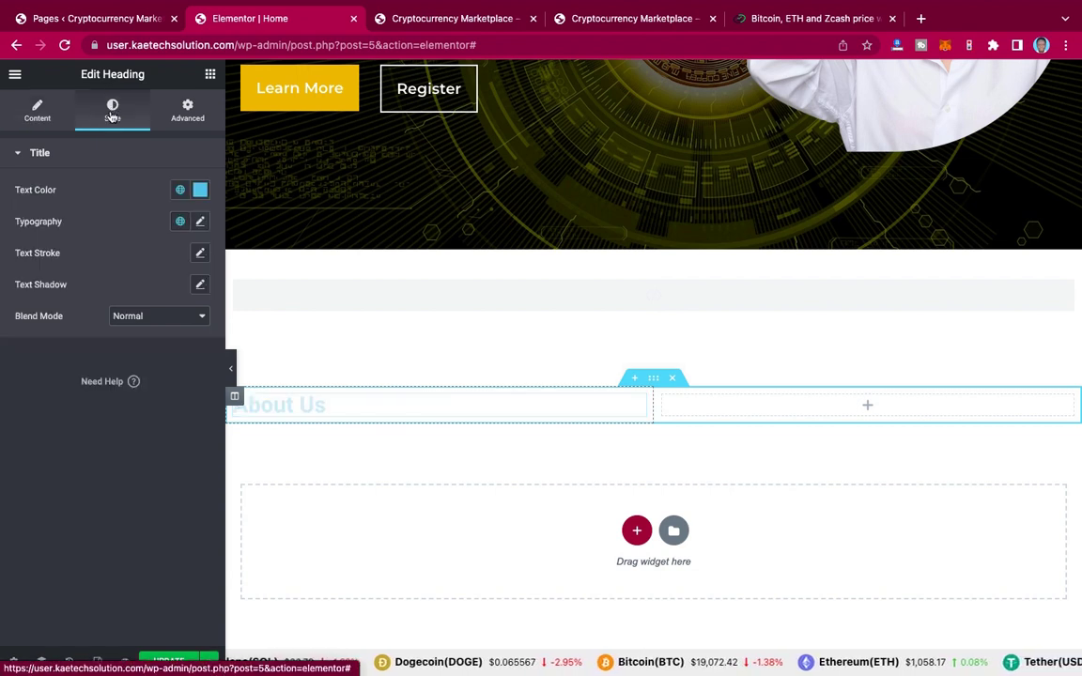
left_click(200, 191)
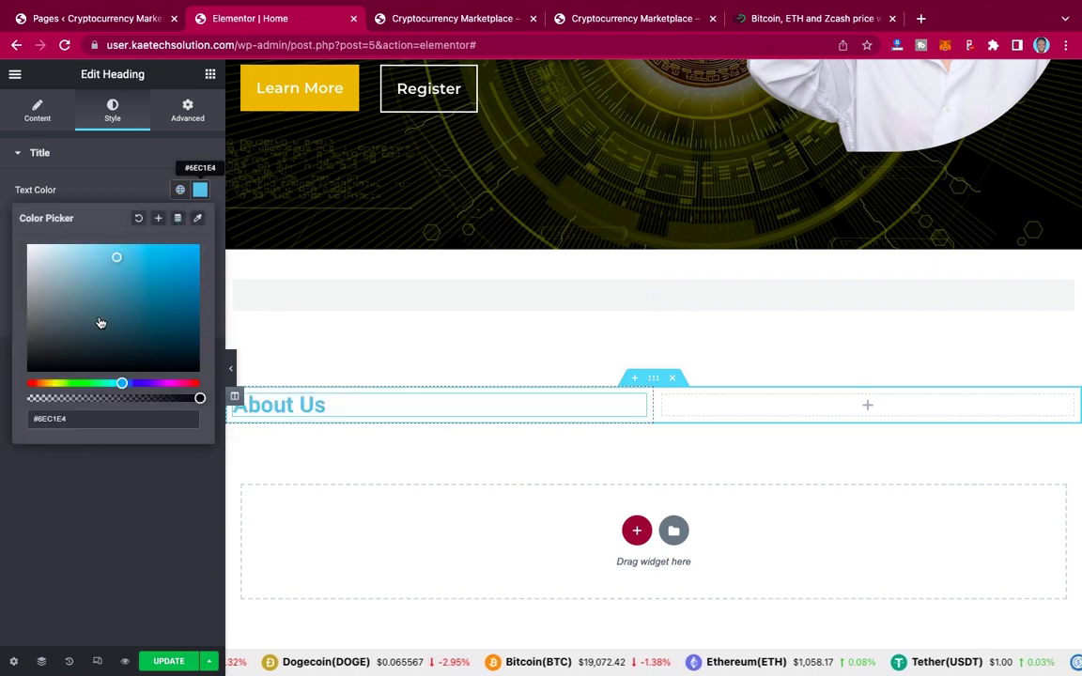
left_click(48, 385)
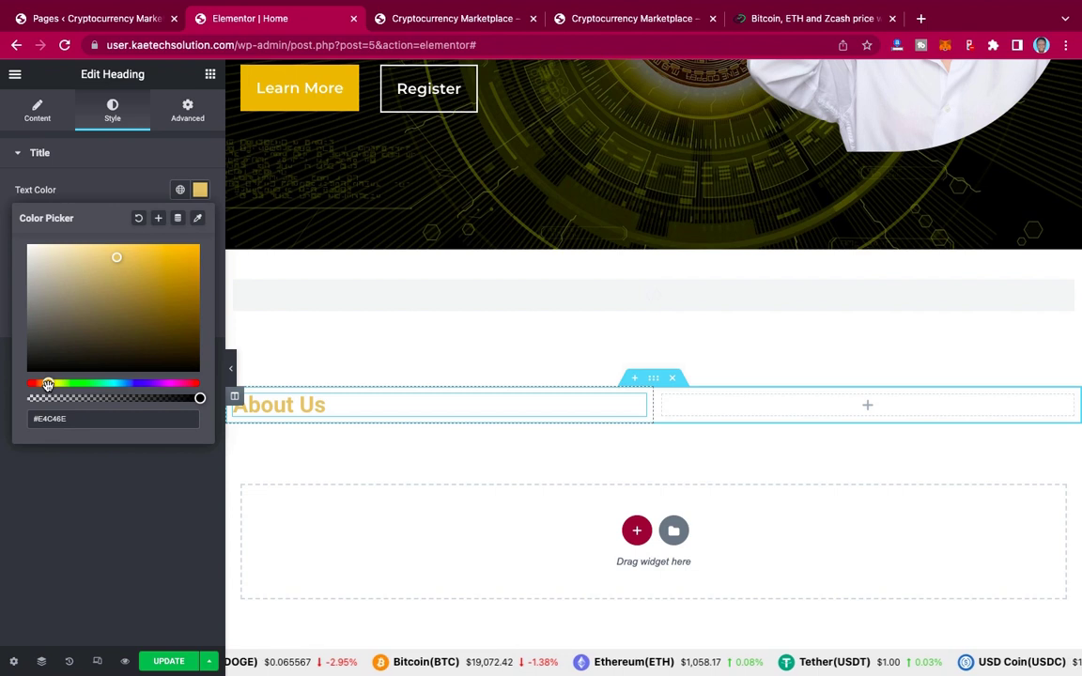
left_click(191, 289)
left_click_drag(195, 288, 200, 286)
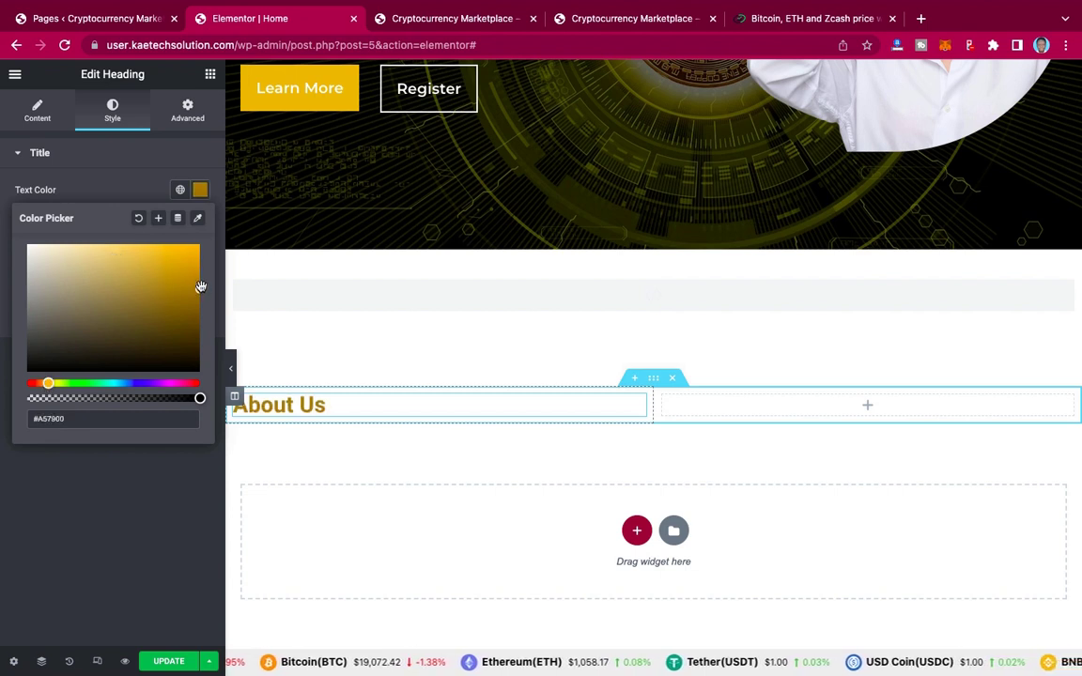
Step: Save the gold as a new global colour named Primary 2
left_click(158, 219)
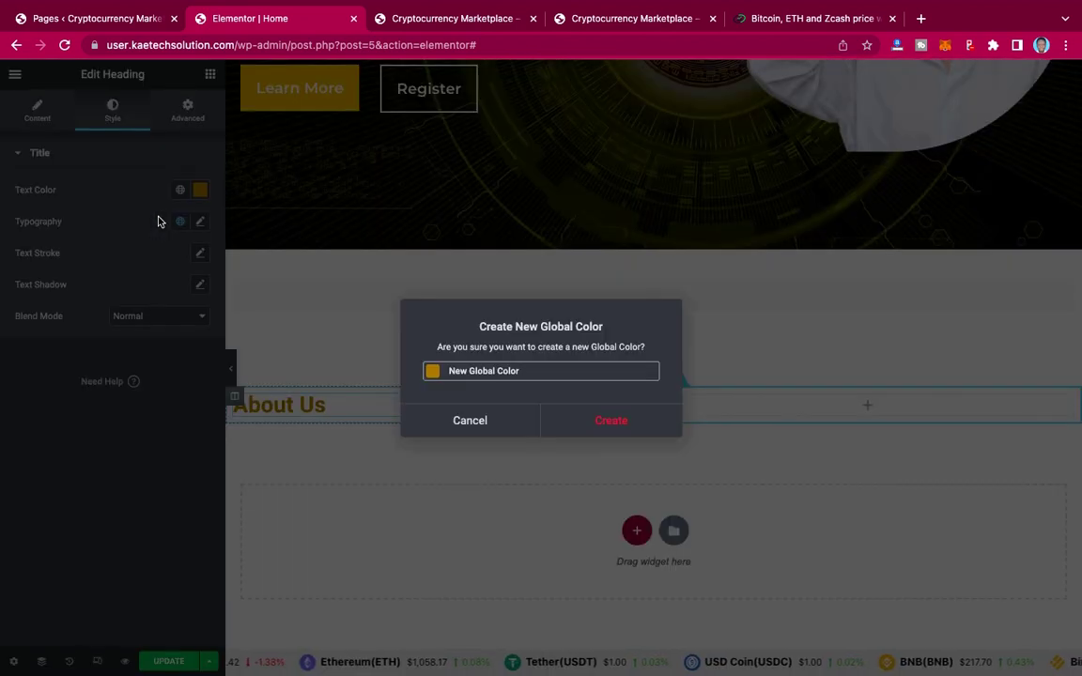
left_click_drag(521, 372, 449, 370)
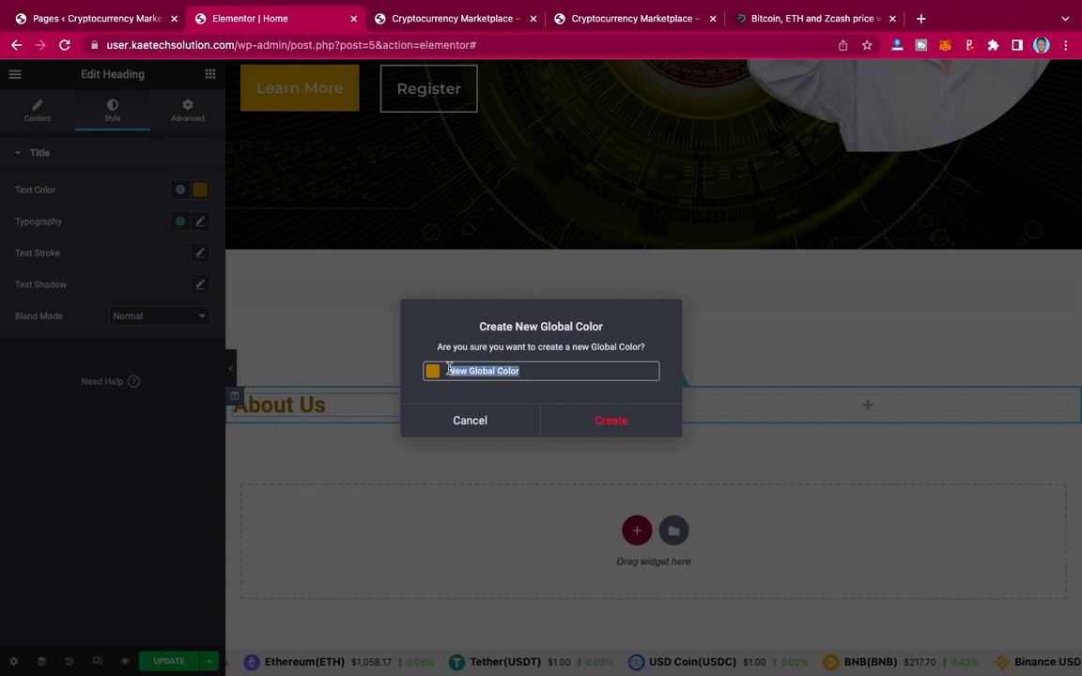
type("pri")
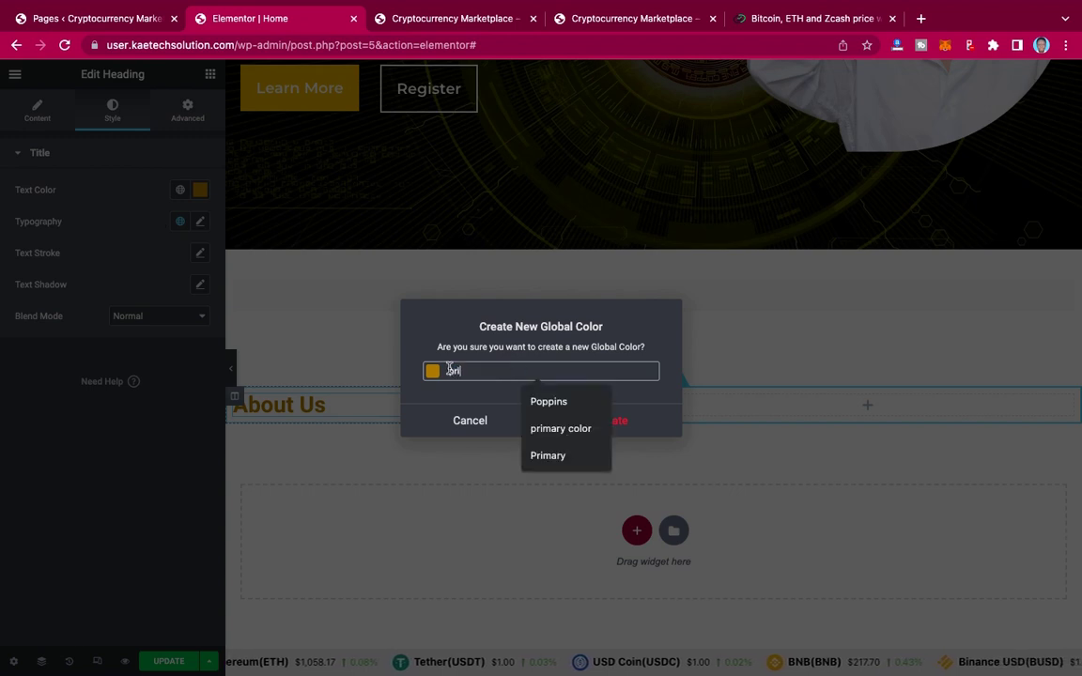
type("mary 2")
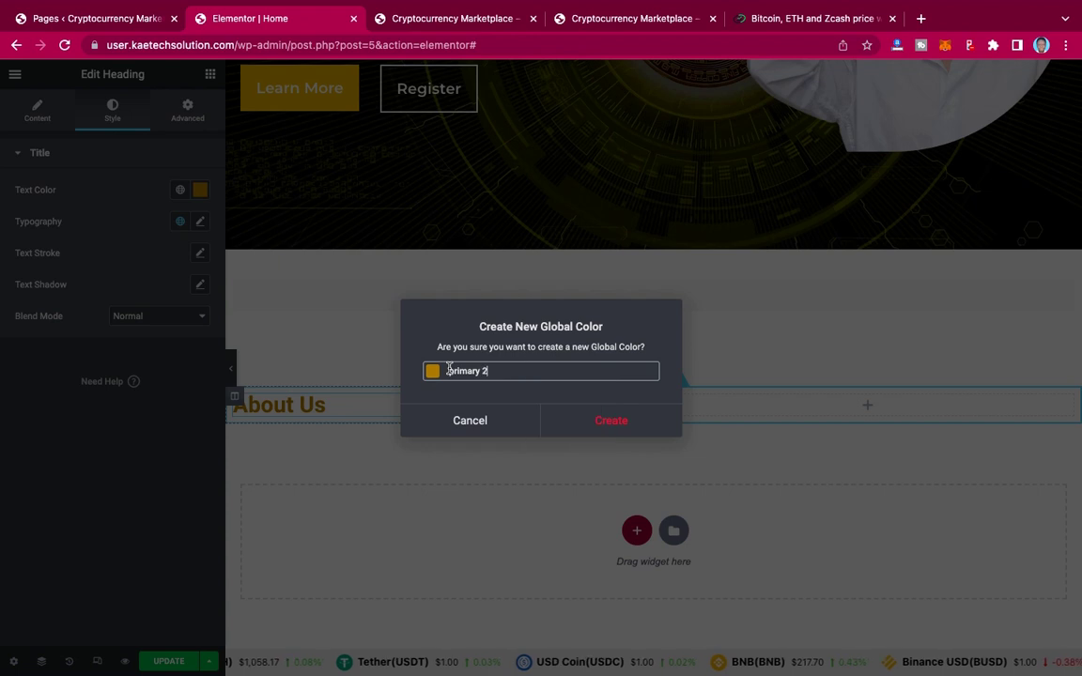
left_click(617, 421)
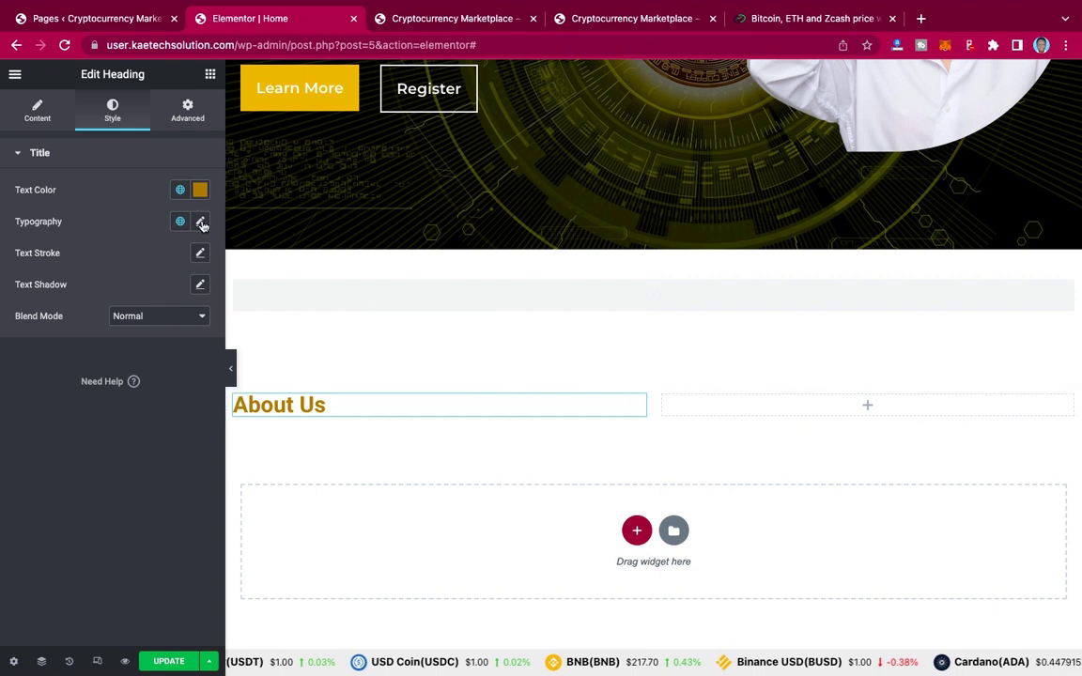
Step: Set the About Us heading's typography to the Montserrat font at size 35
left_click(200, 223)
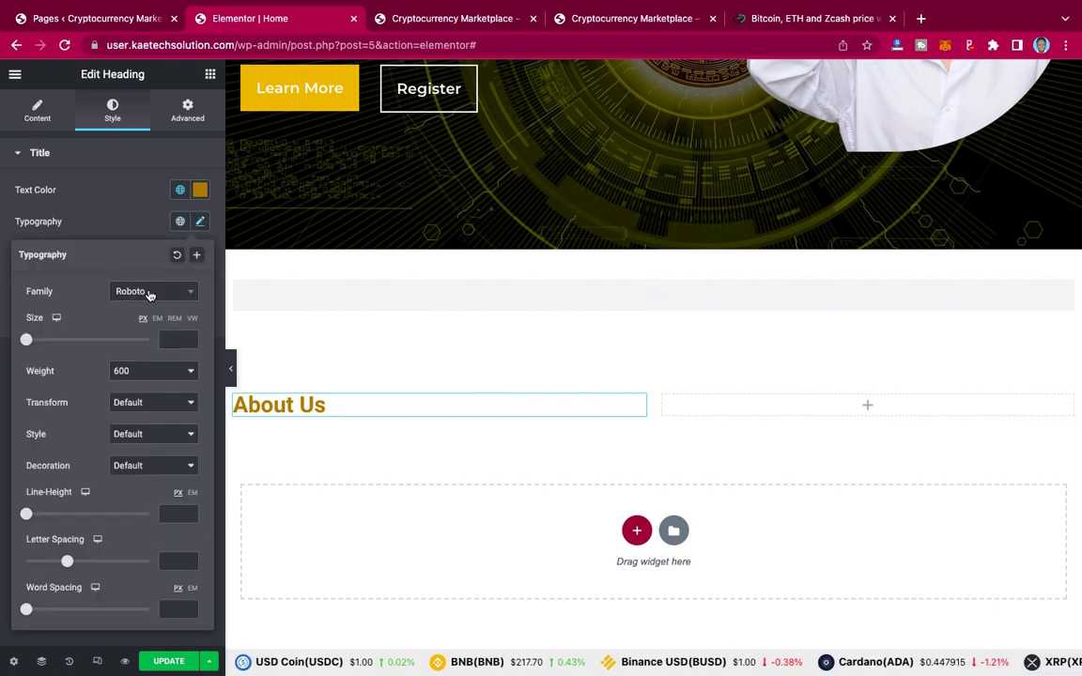
left_click(148, 293)
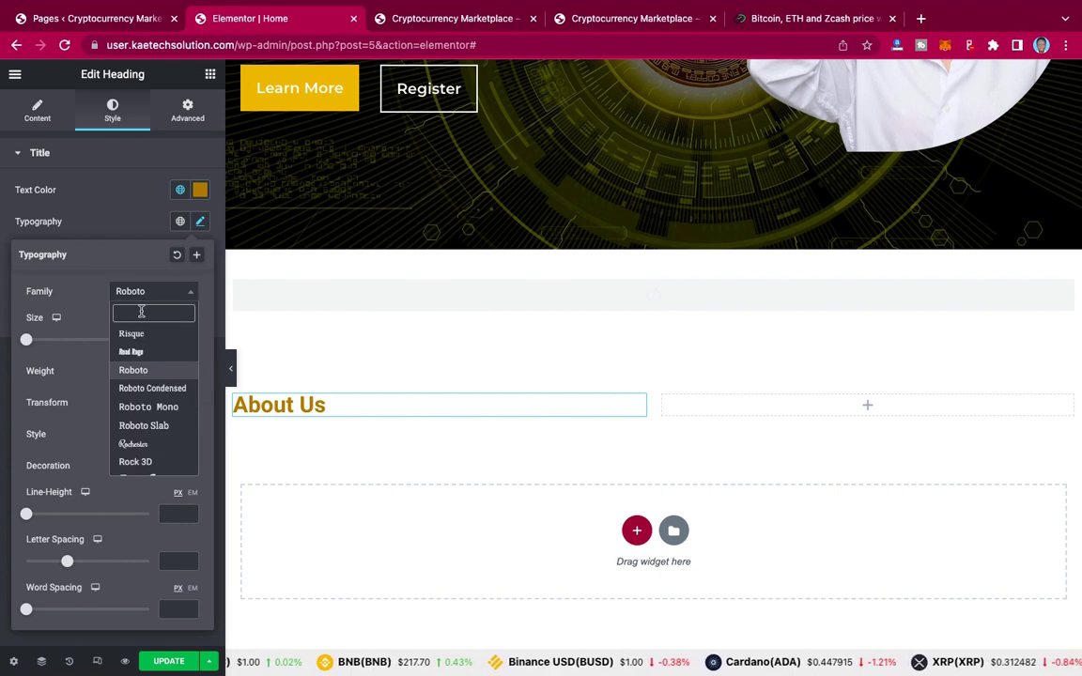
type("monts")
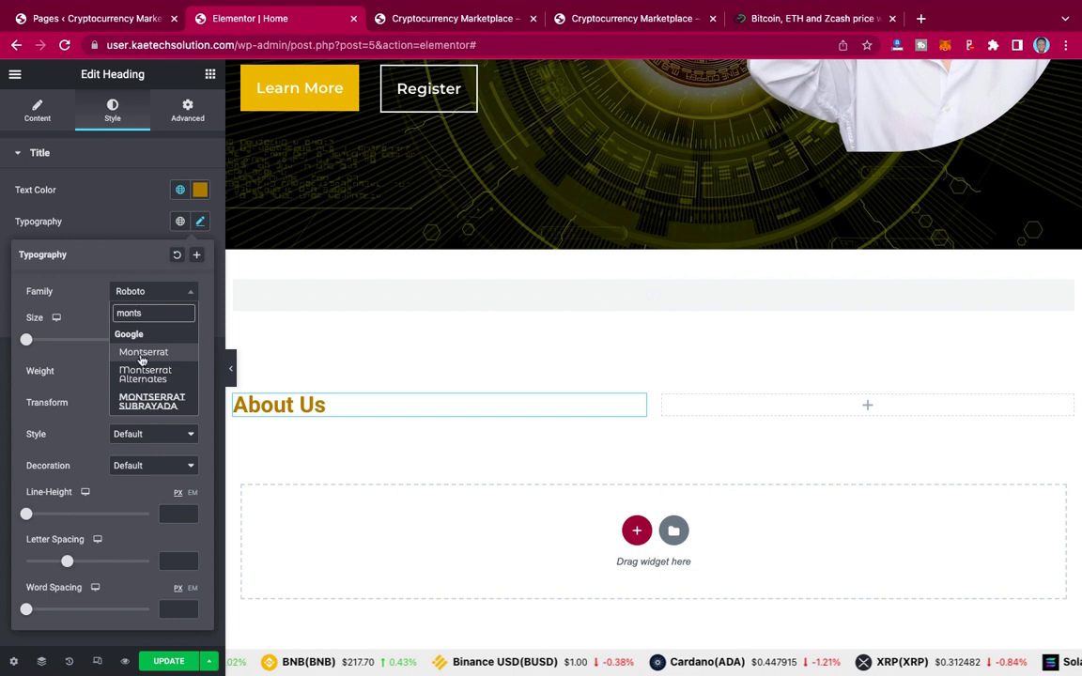
left_click(142, 352)
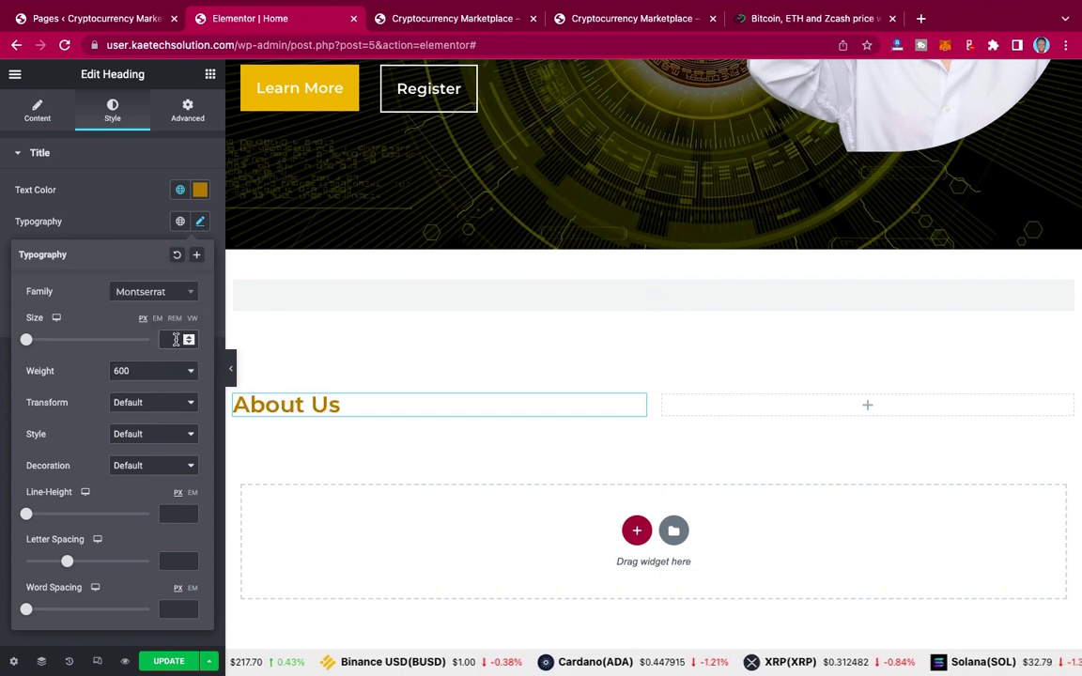
left_click(174, 340)
type("35")
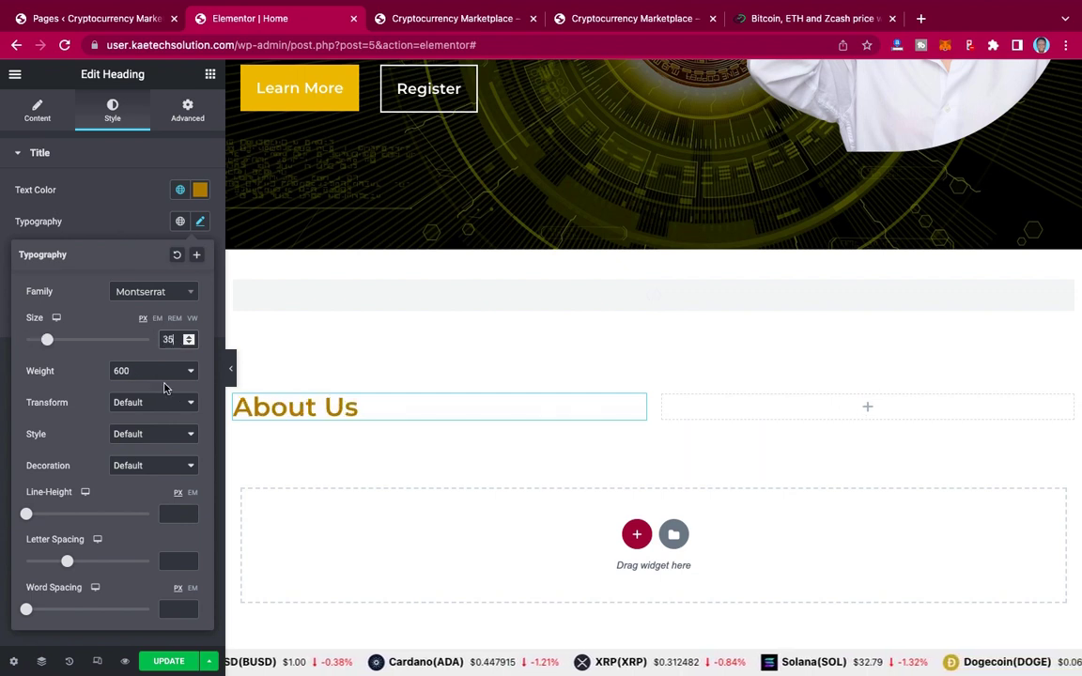
left_click(111, 235)
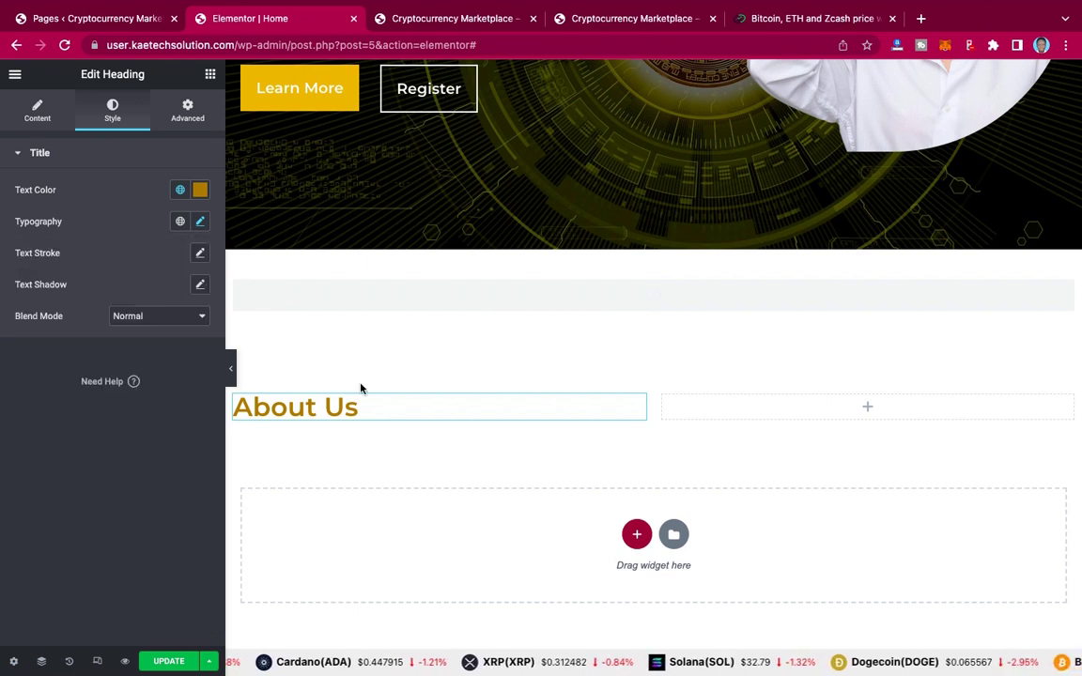
scroll(558, 449, "down", 2)
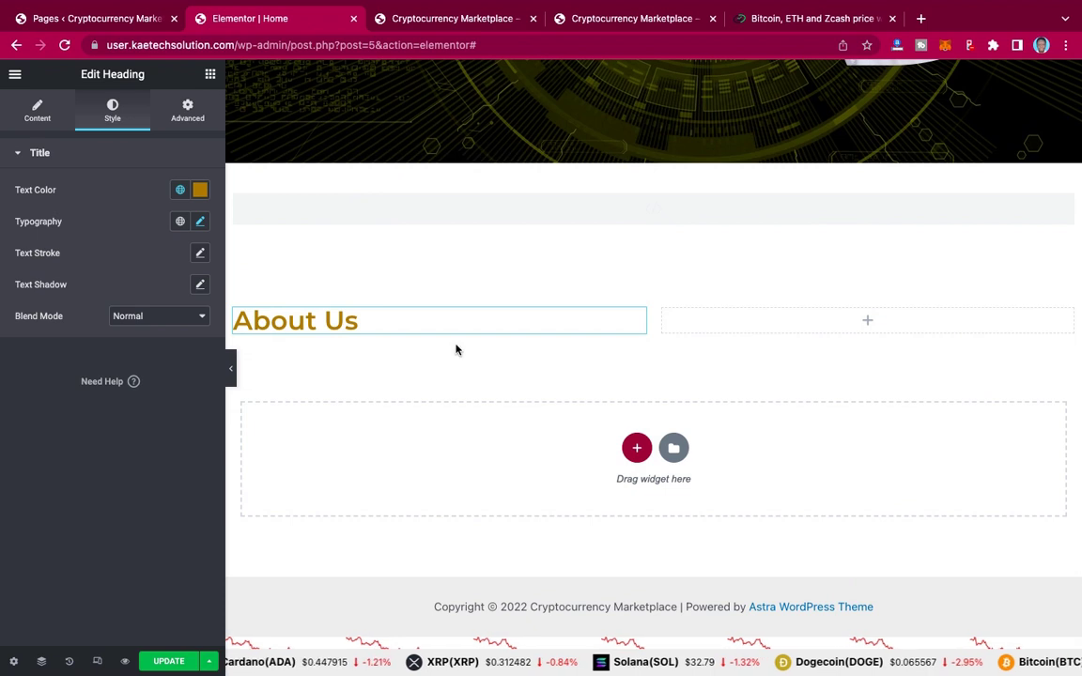
Step: Add a Lorem ipsum Text Editor widget under the About Us heading and compare with the live site
left_click(210, 76)
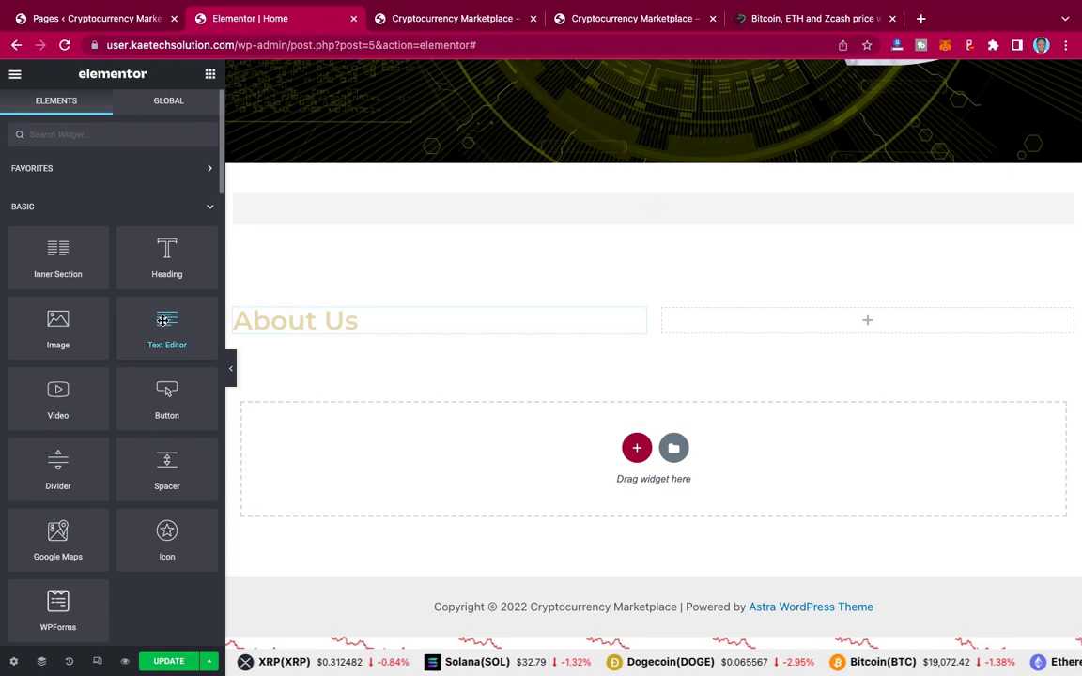
left_click_drag(163, 320, 349, 333)
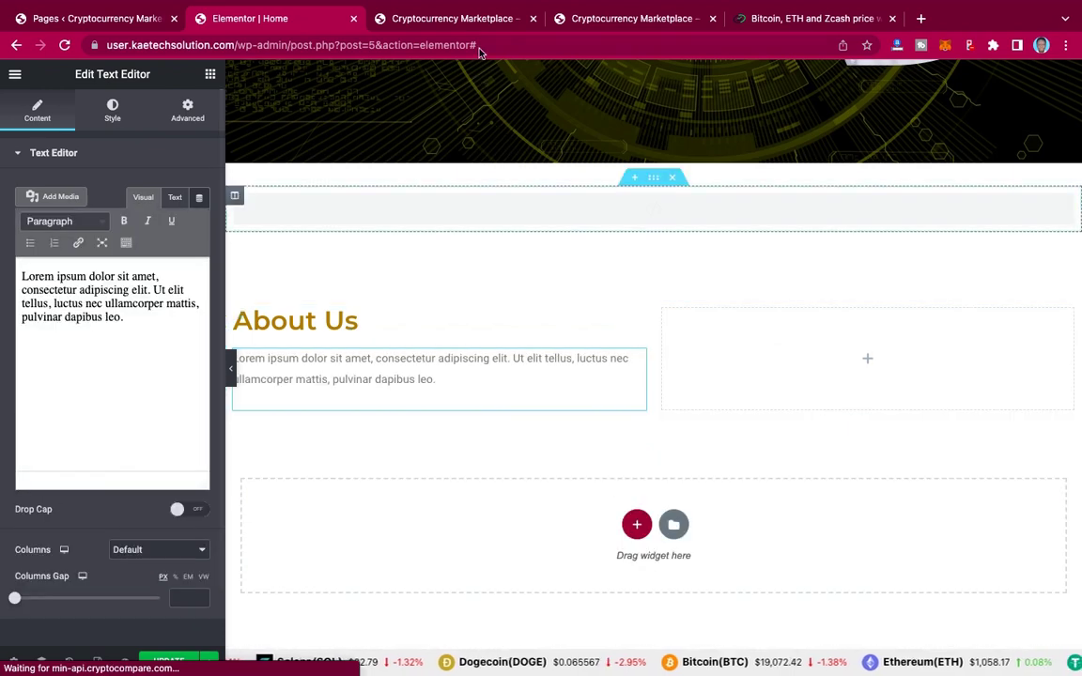
left_click(658, 23)
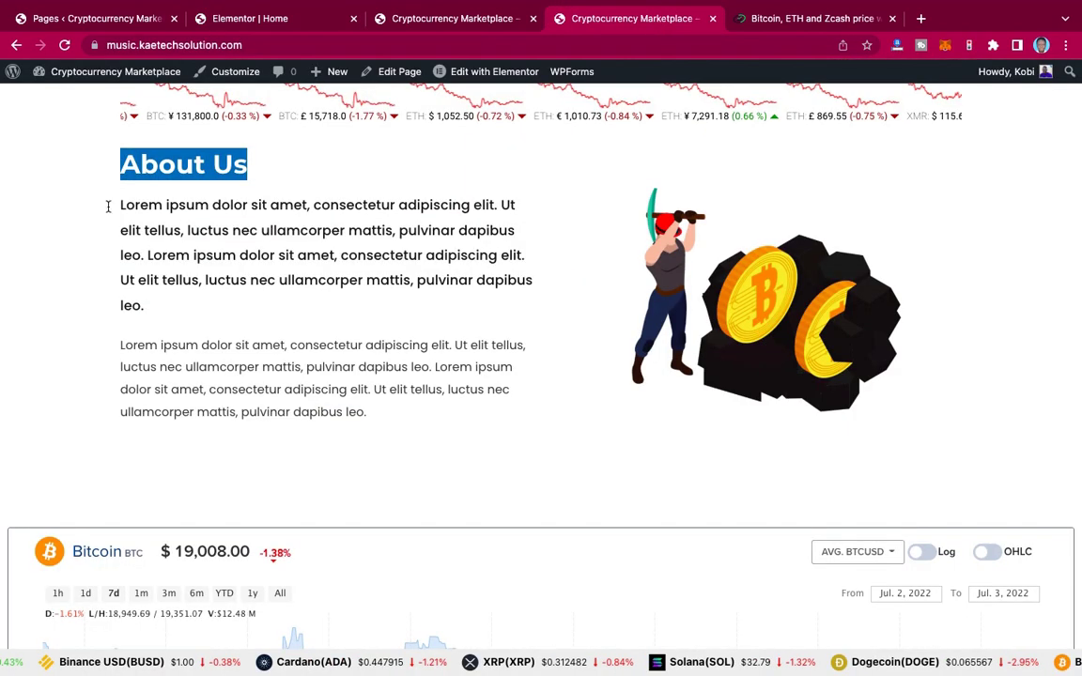
triple_click(159, 305)
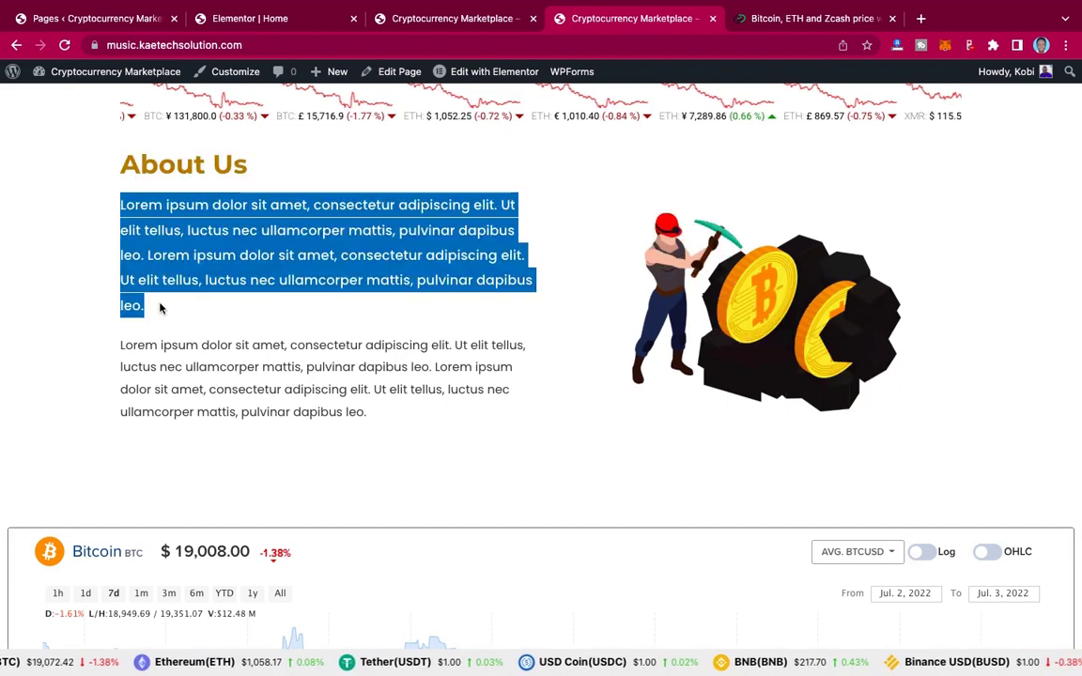
left_click(250, 20)
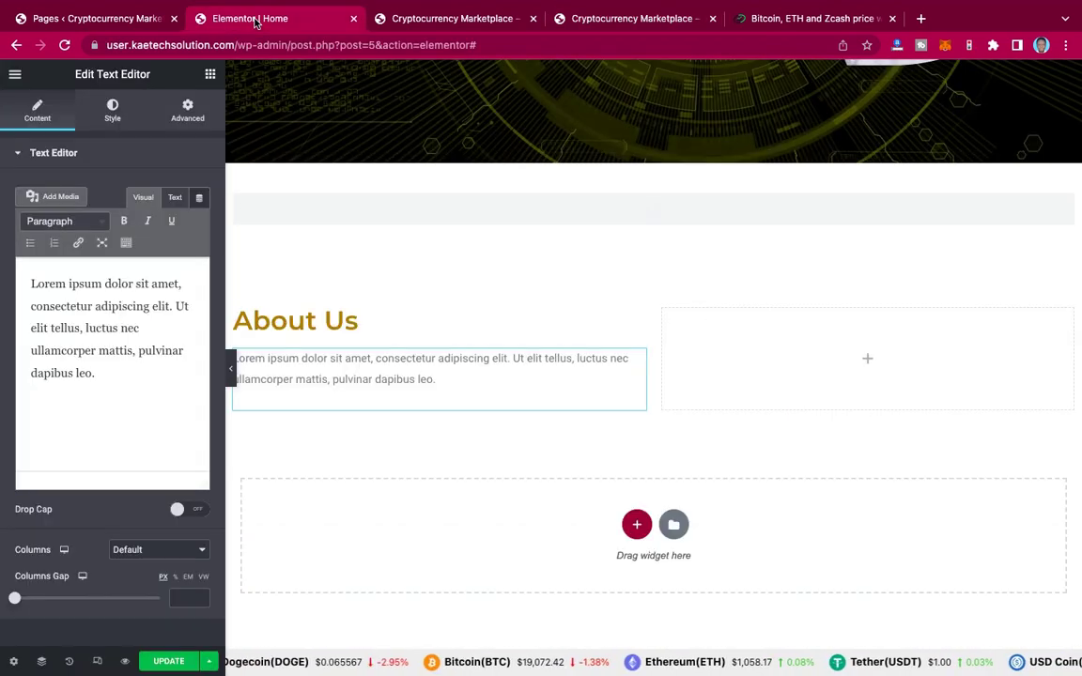
Step: Paste a second copy of the Lorem ipsum paragraph after itself and remove the trailing empty line
left_click(133, 332)
key("ctrl+a")
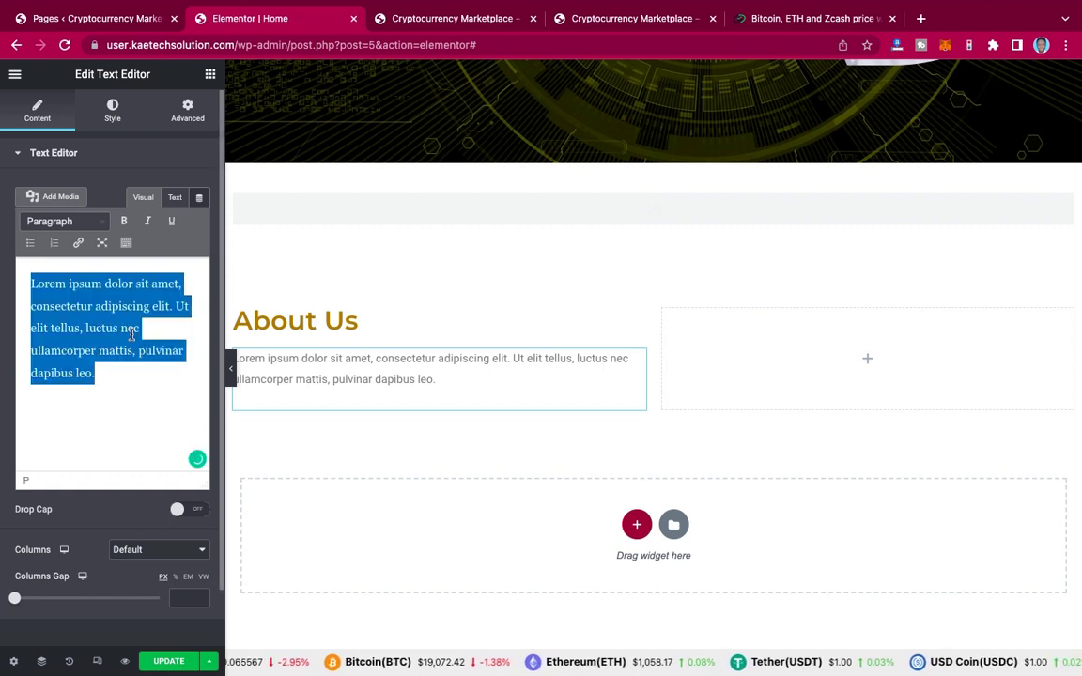
key("ctrl+c")
key("Right")
key("ctrl+v")
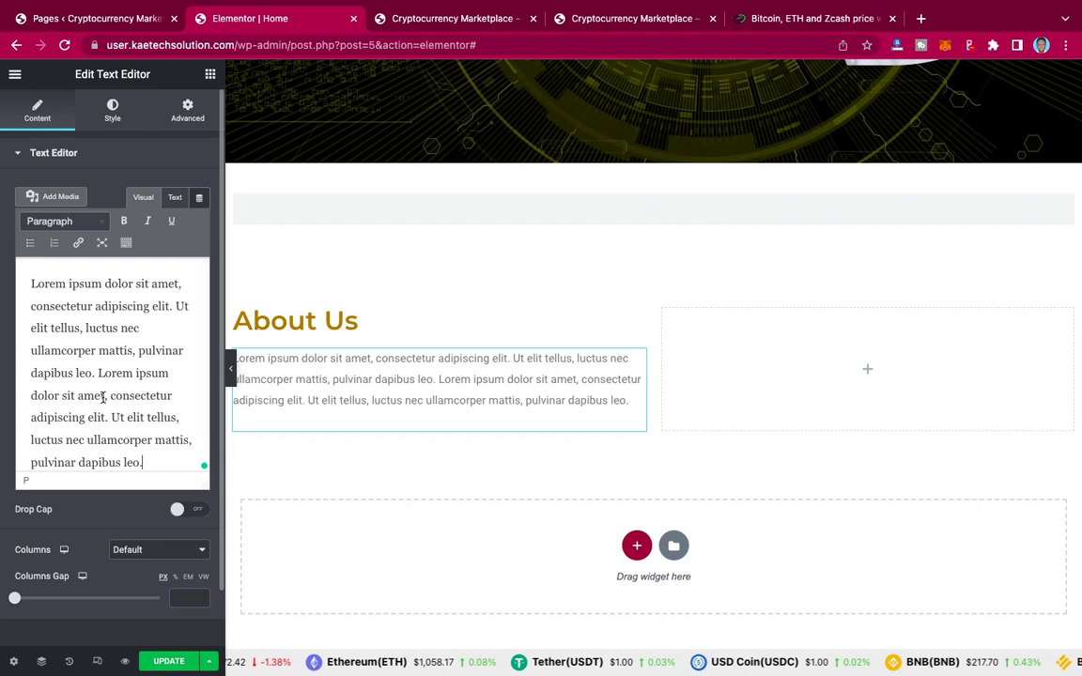
scroll(103, 397, "down", 1)
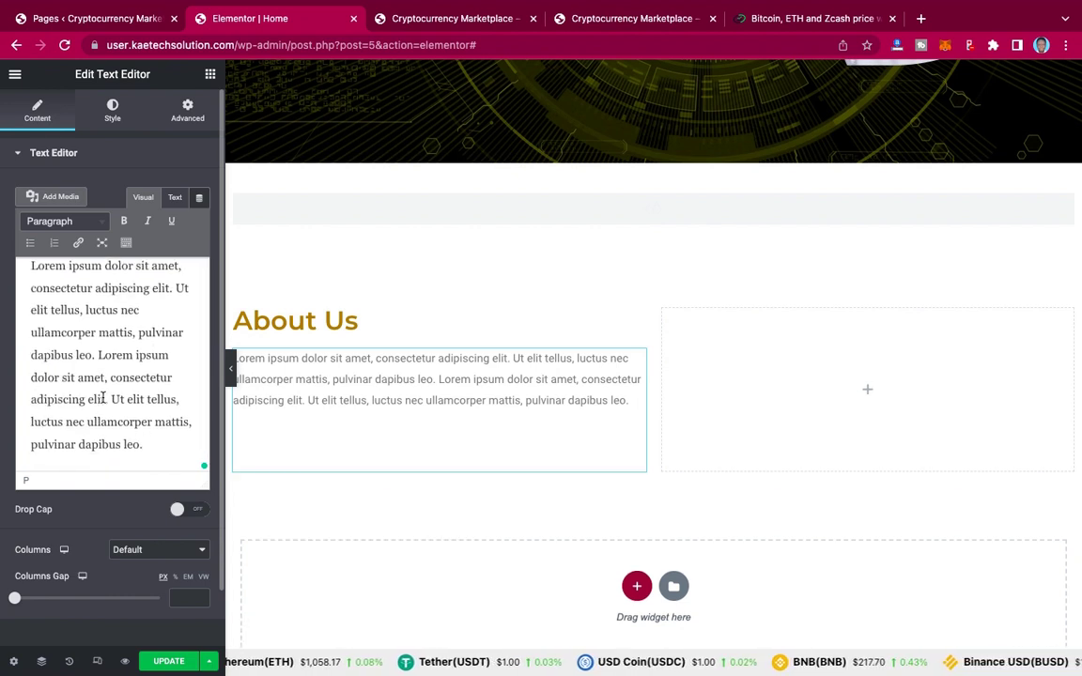
key("BackSpace")
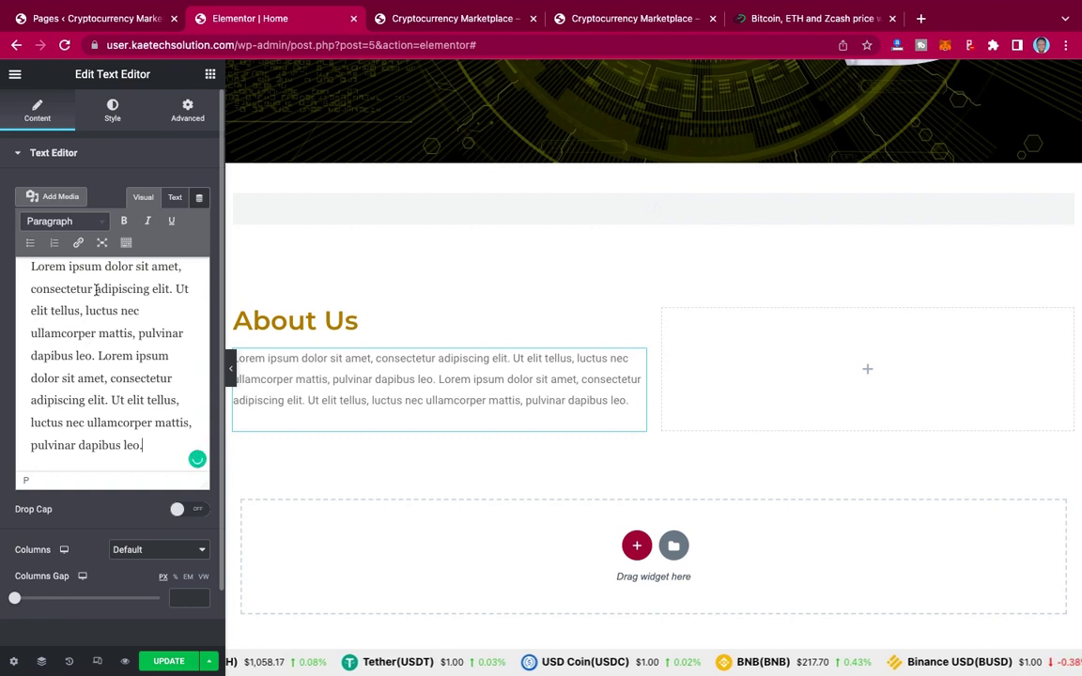
Step: Set the paragraph's text colour to black #000000 in the Style tab
left_click(114, 109)
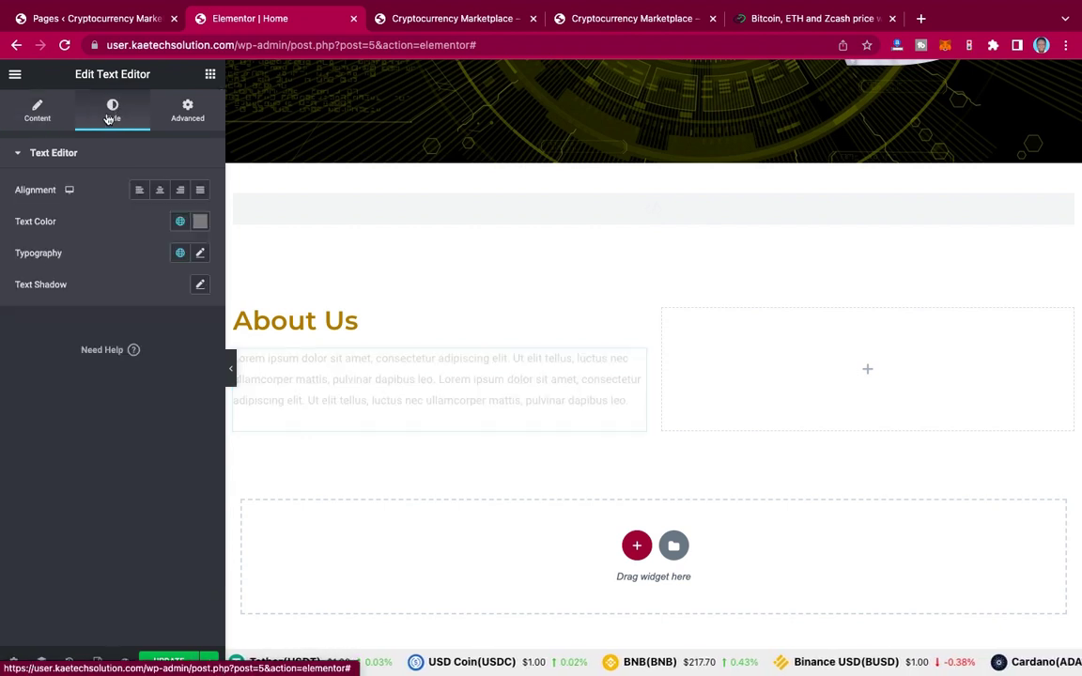
left_click(201, 221)
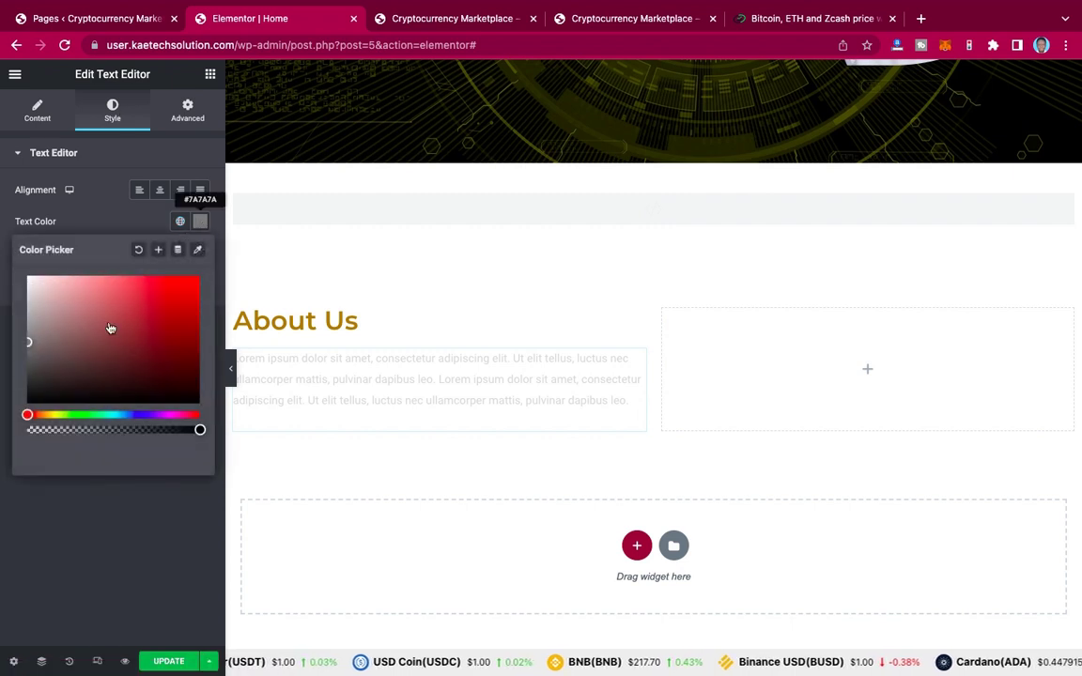
left_click(28, 398)
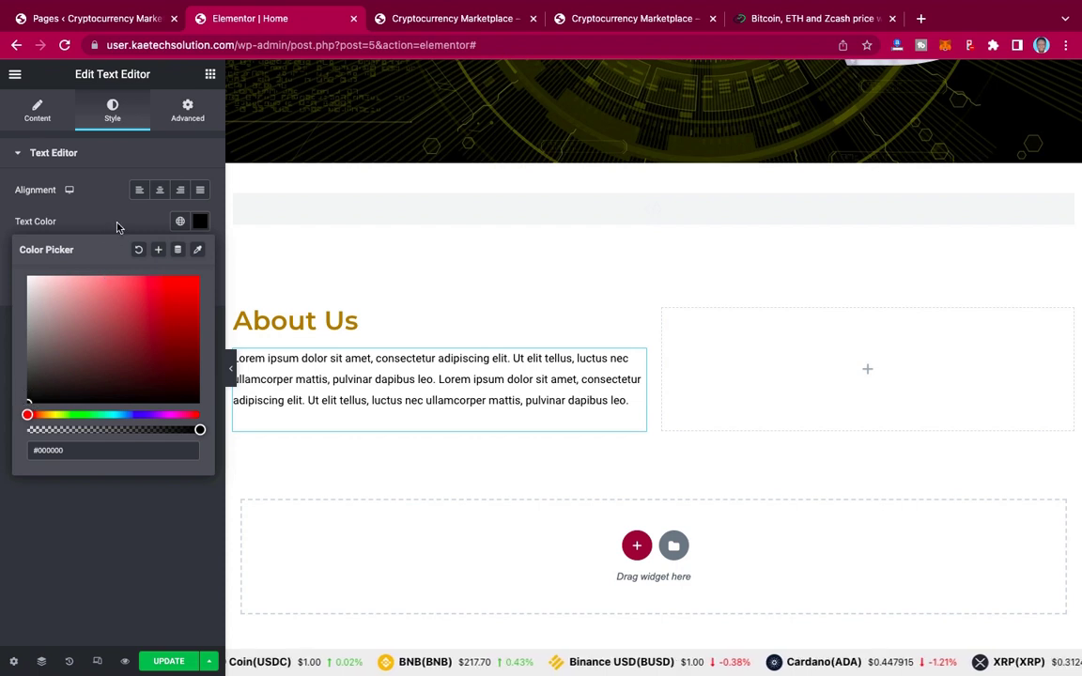
left_click(112, 227)
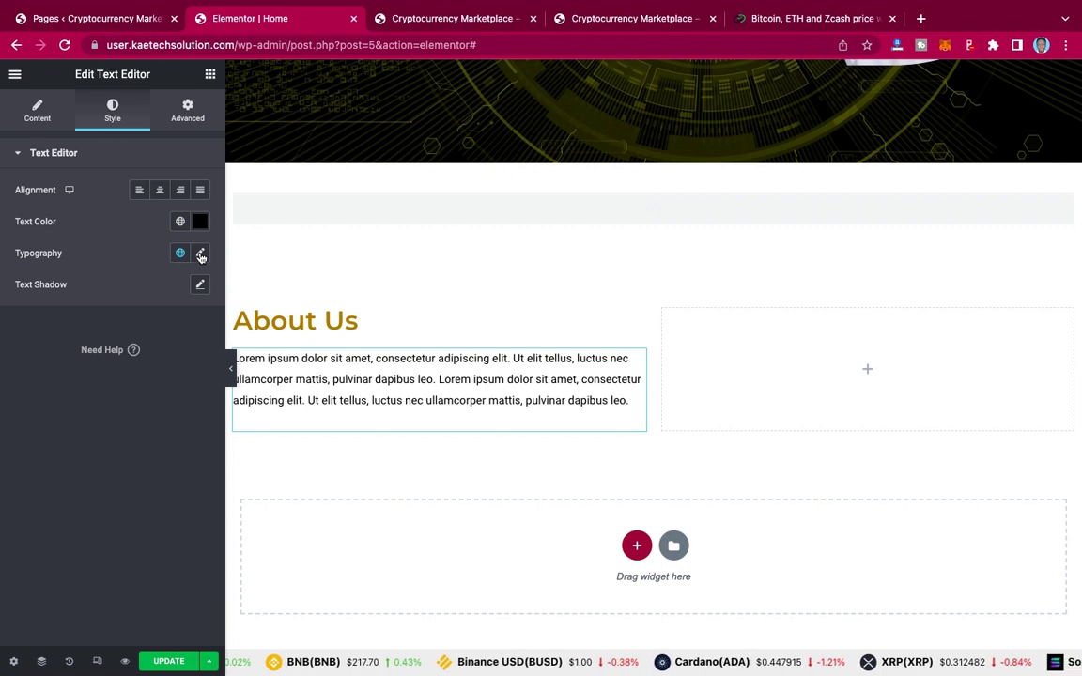
left_click(201, 256)
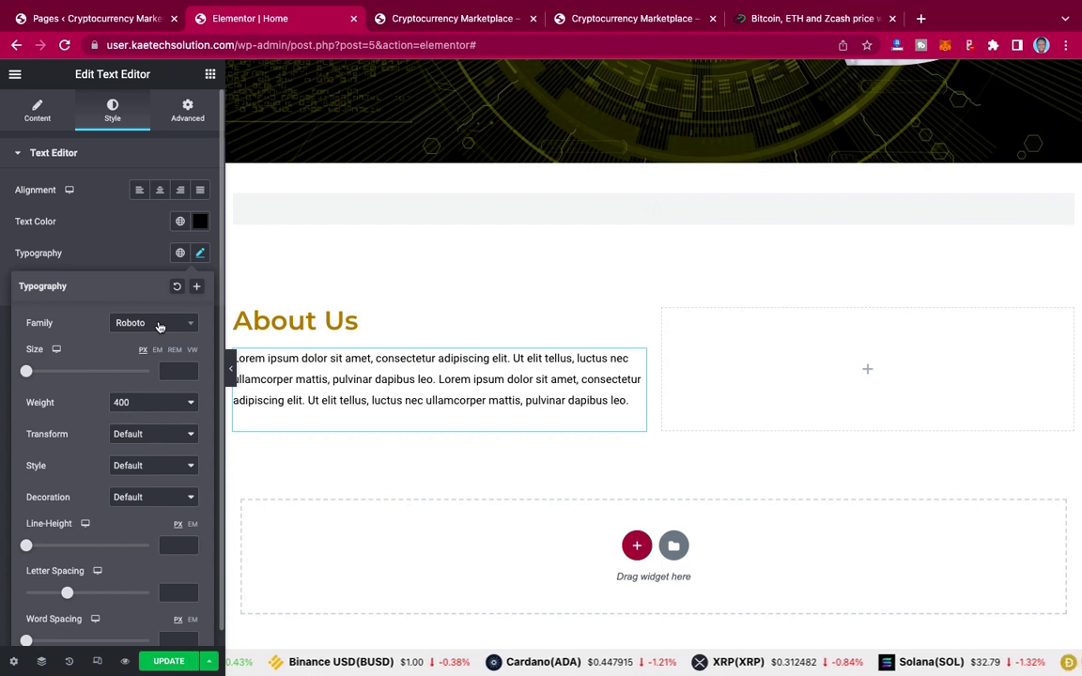
Step: Set the paragraph font to Montserrat at size 16
left_click(159, 326)
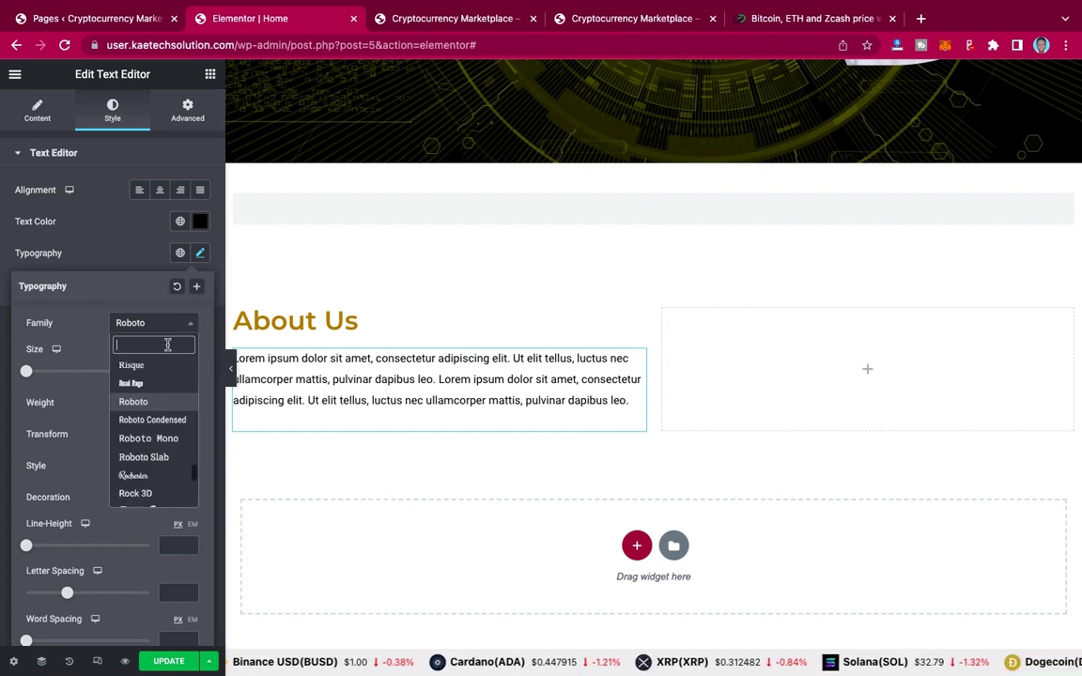
type("monts")
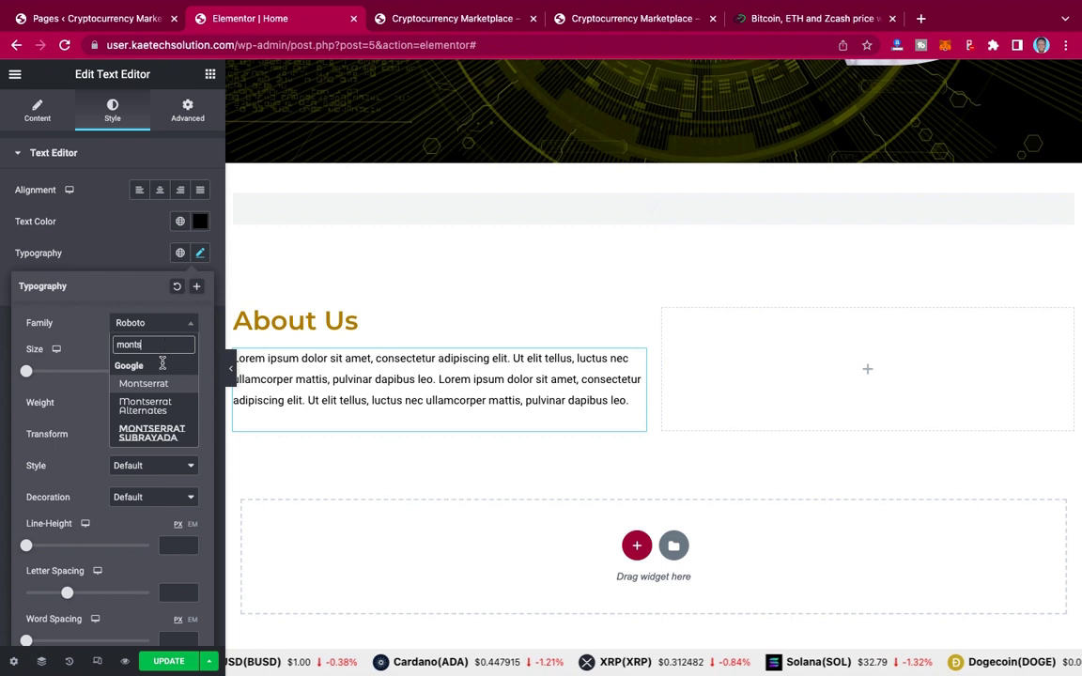
left_click(158, 386)
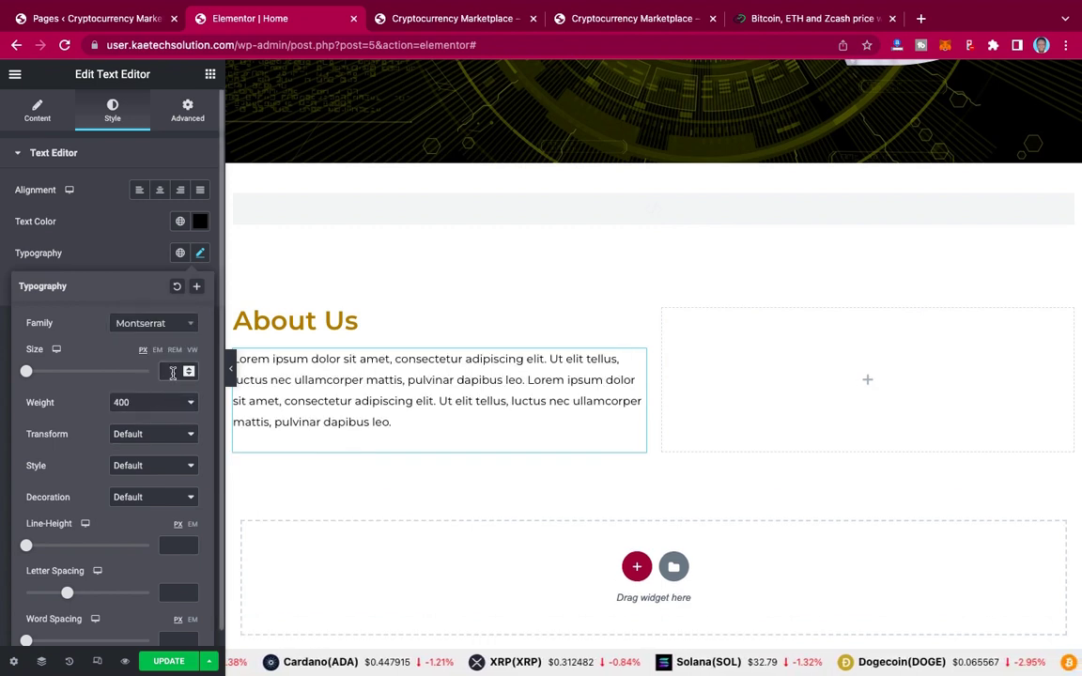
type("16")
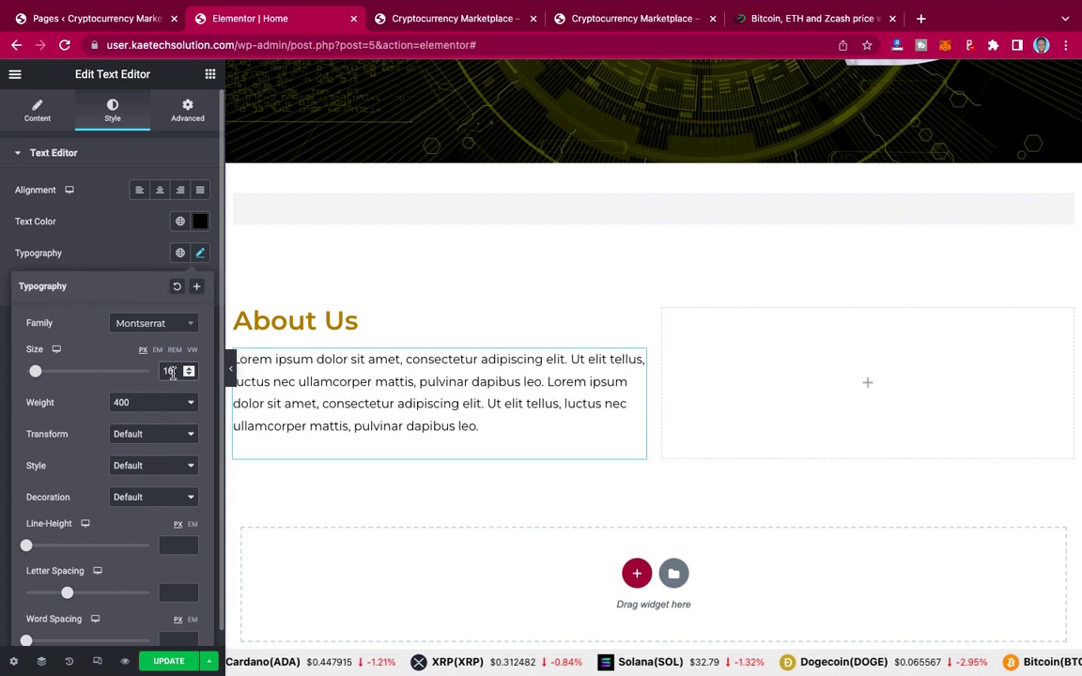
Step: Set the paragraph's font weight to 700
left_click(168, 404)
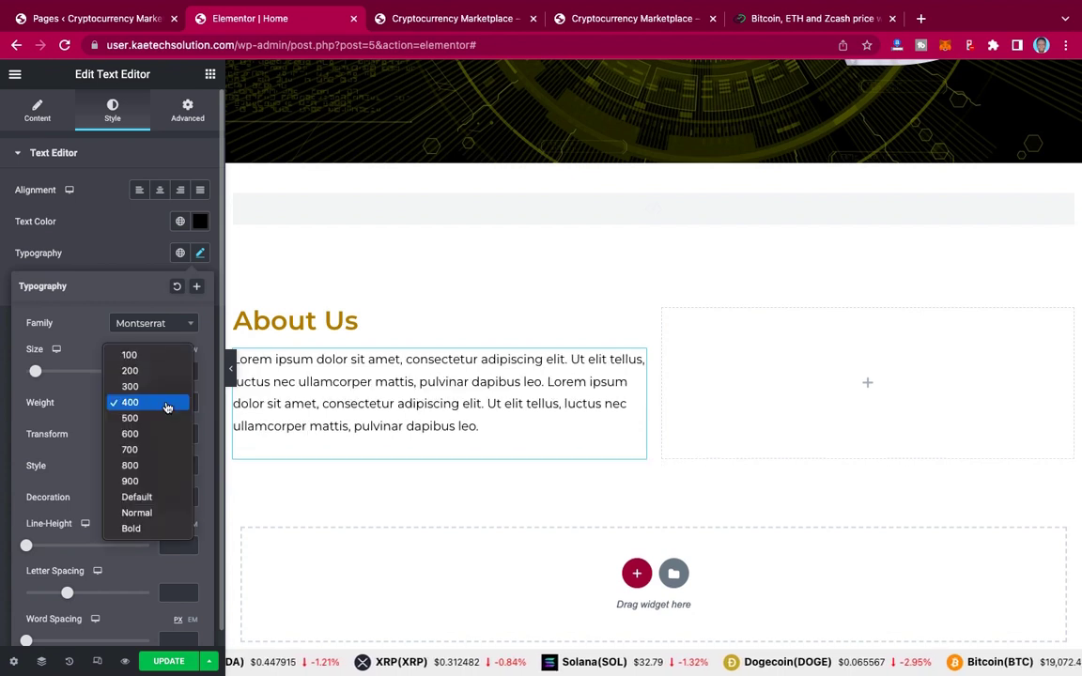
left_click(145, 465)
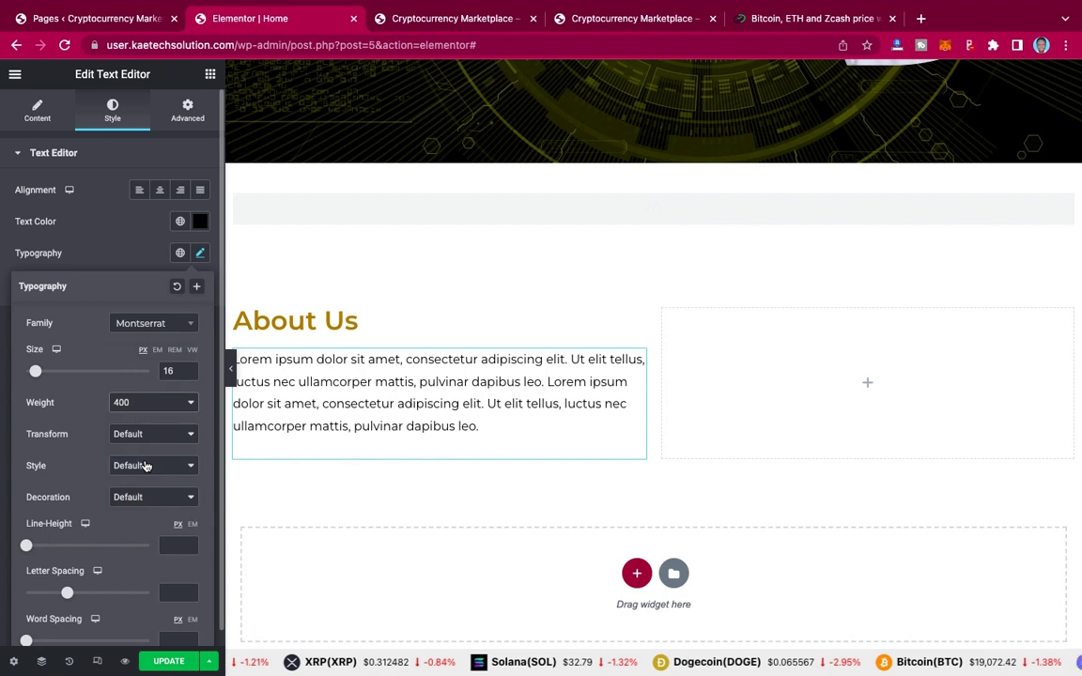
left_click(149, 404)
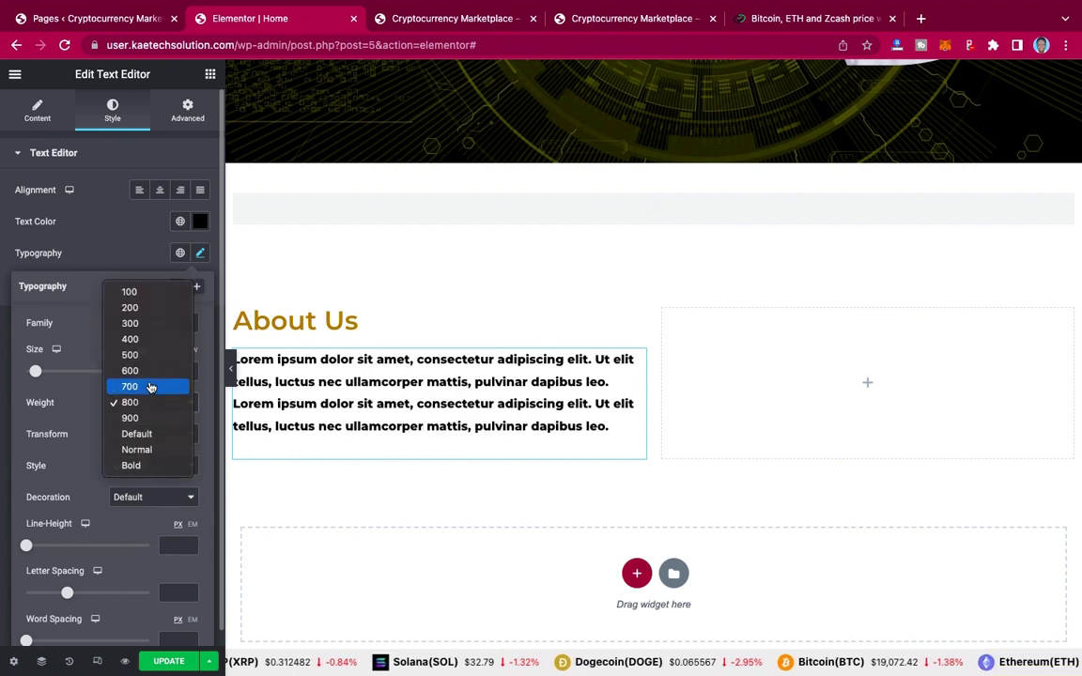
left_click(149, 386)
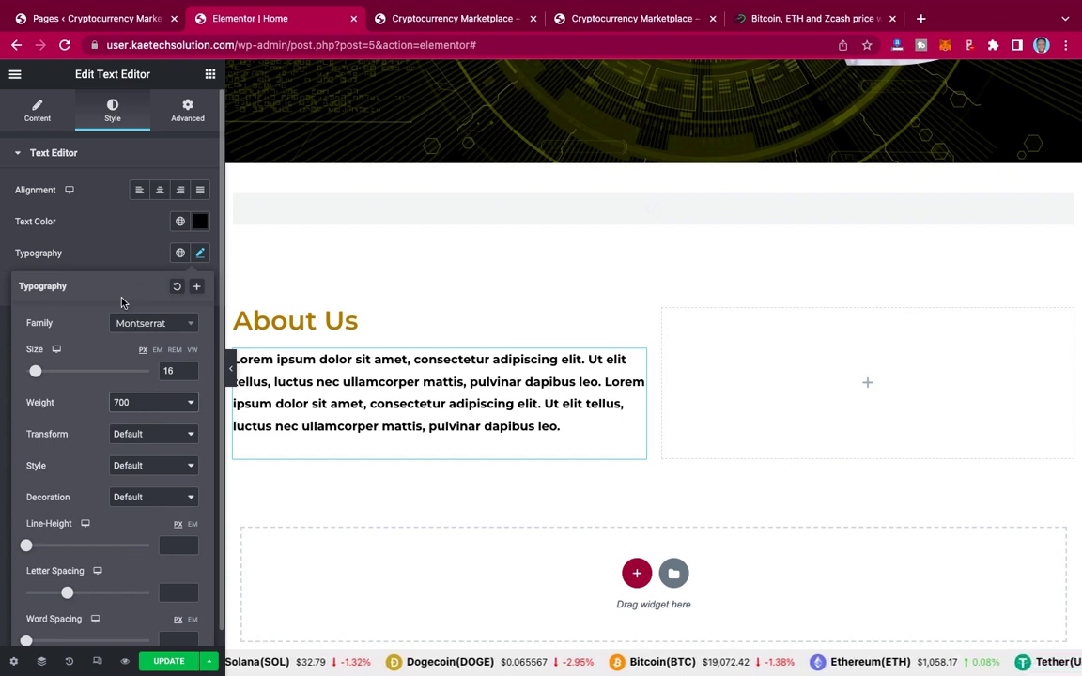
left_click(139, 399)
left_click(139, 396)
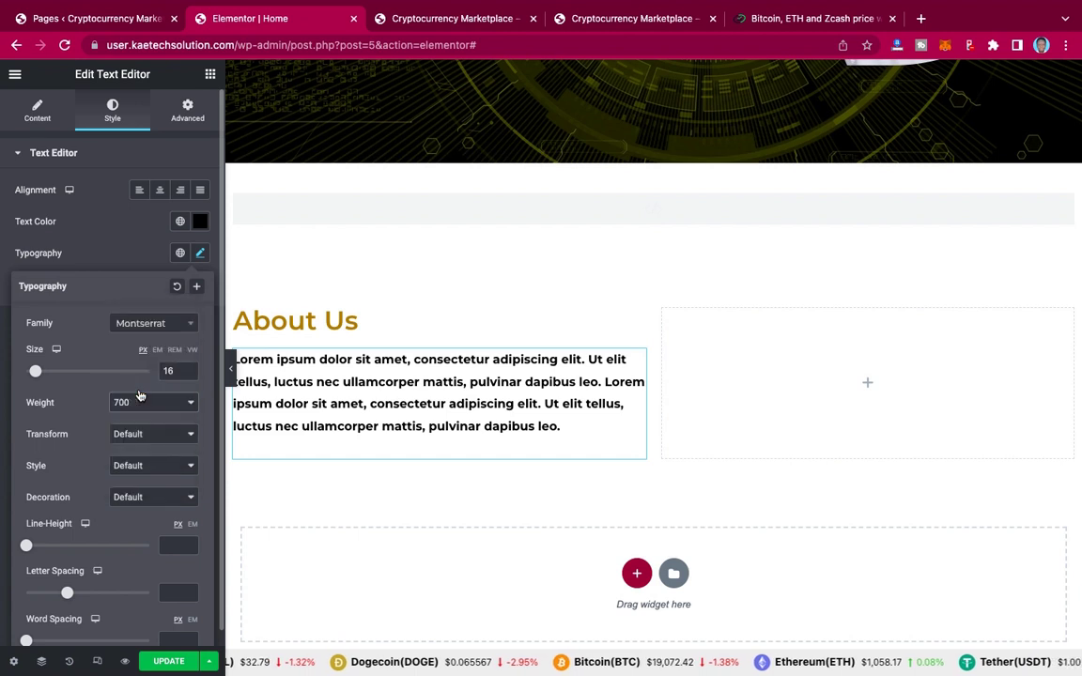
key("Up")
left_click(142, 411)
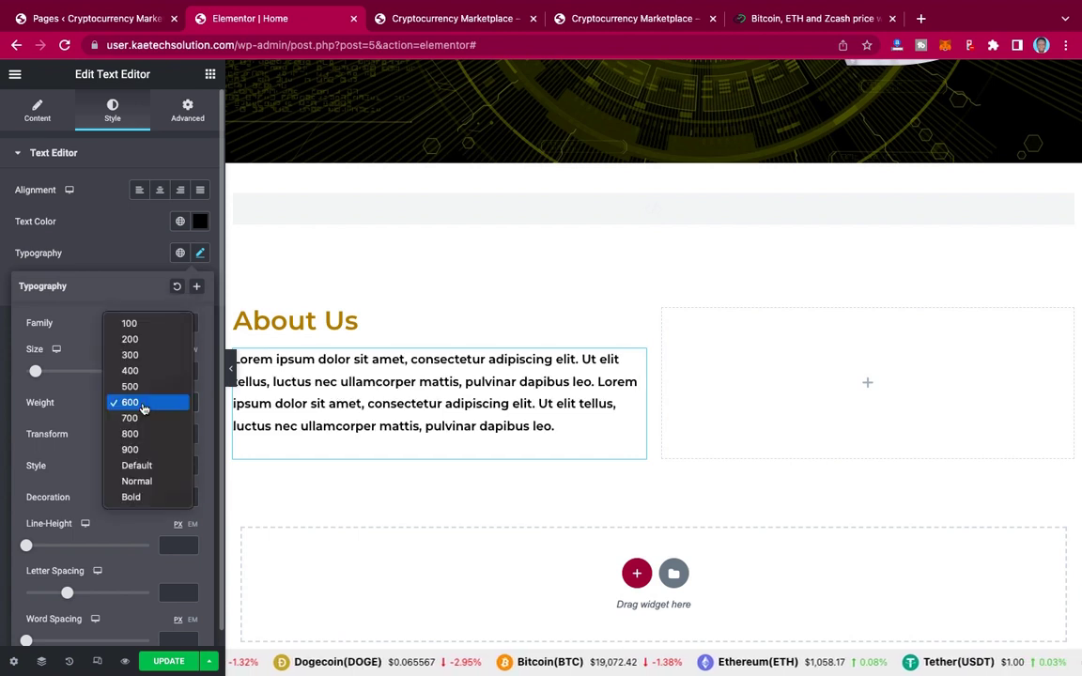
left_click(137, 419)
key("Down")
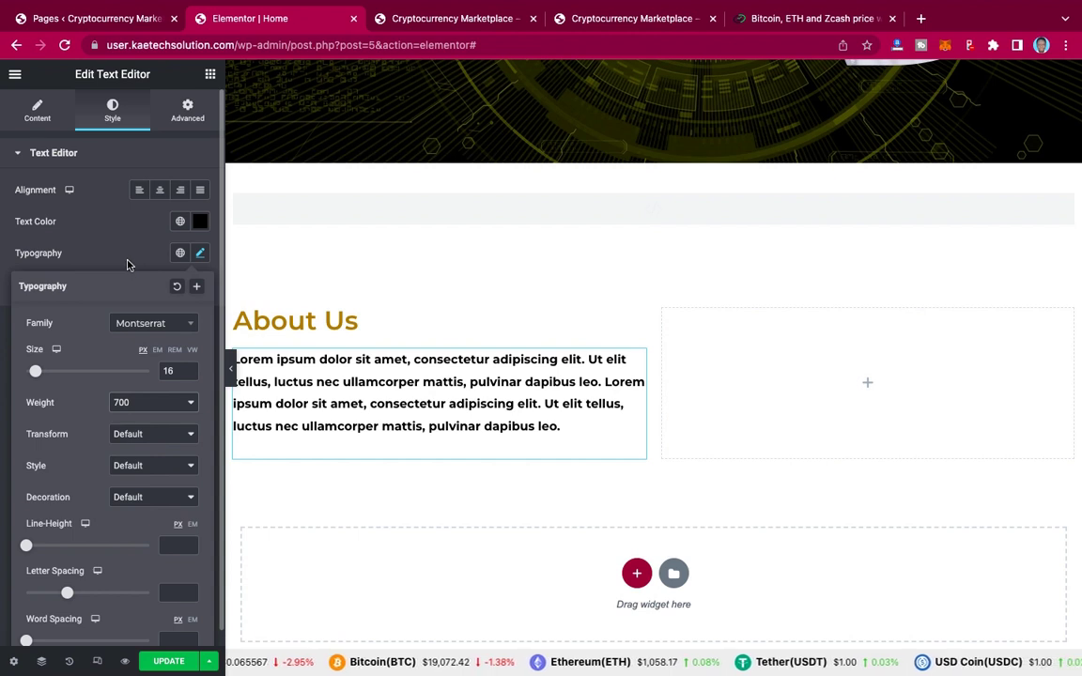
left_click(129, 265)
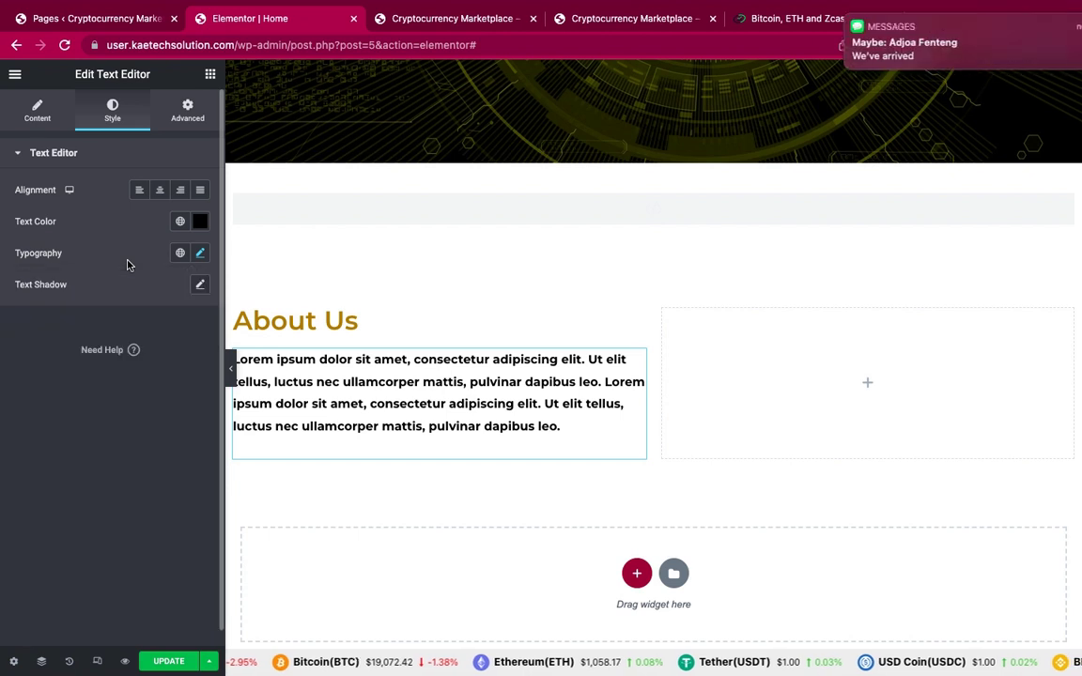
left_click(125, 263)
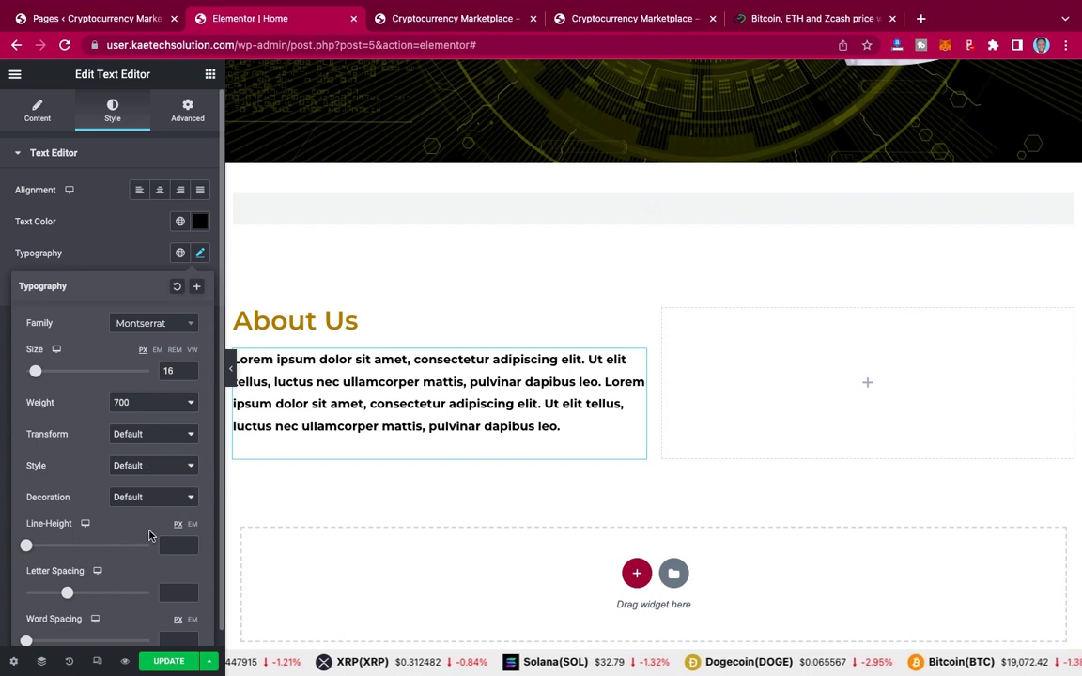
left_click(199, 253)
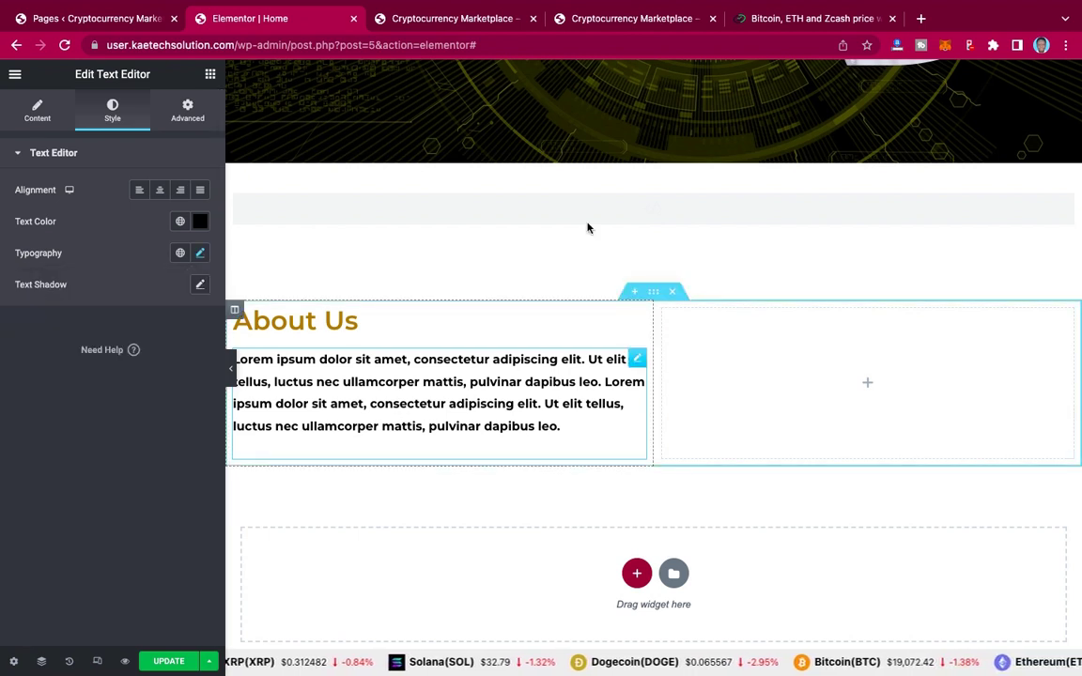
left_click(461, 25)
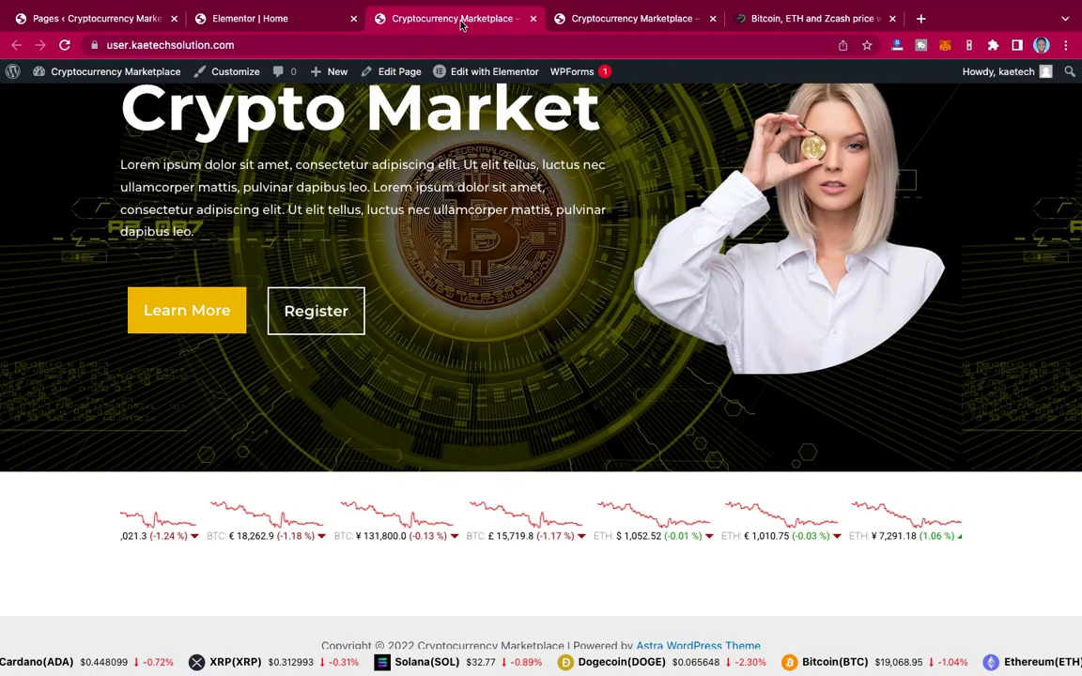
scroll(380, 512, "up", 1)
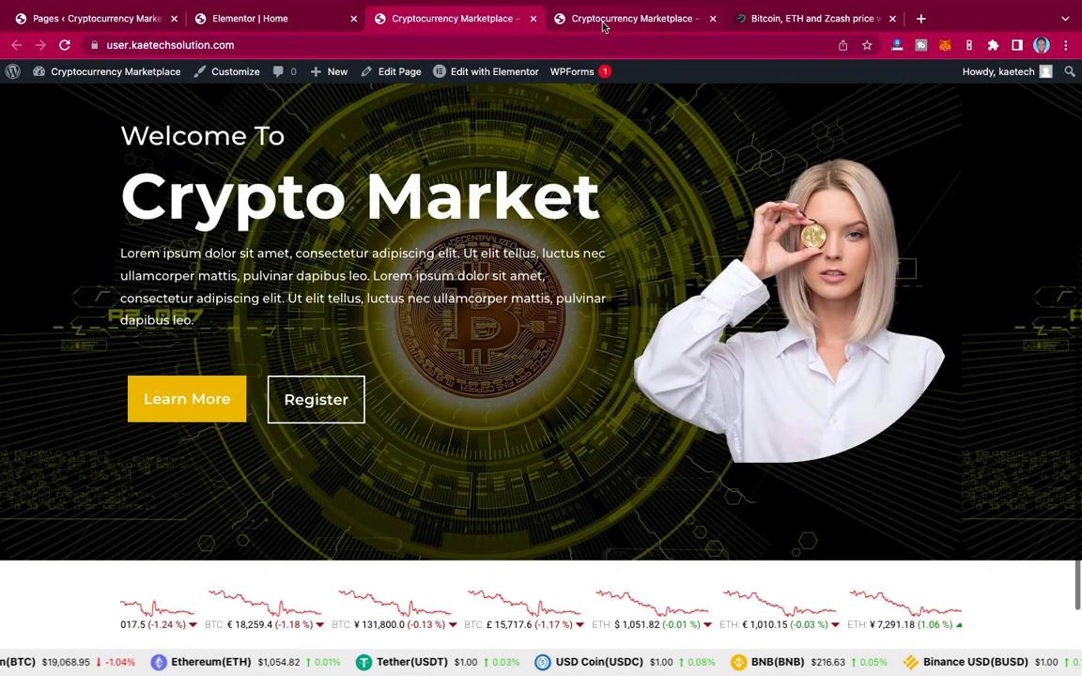
left_click(603, 23)
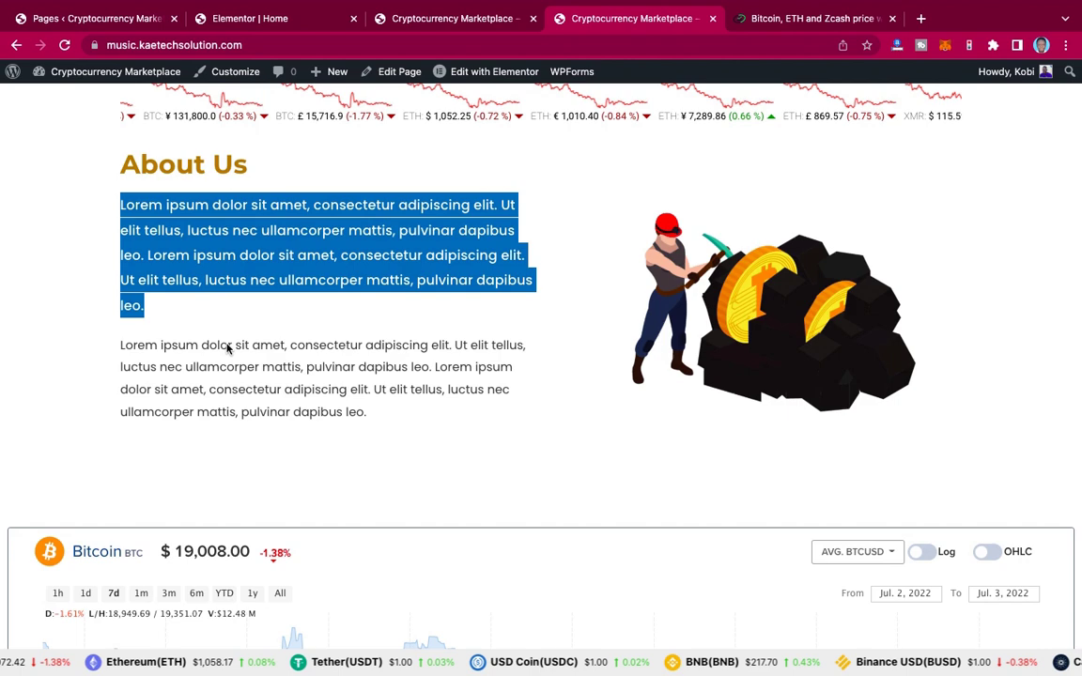
left_click(119, 349)
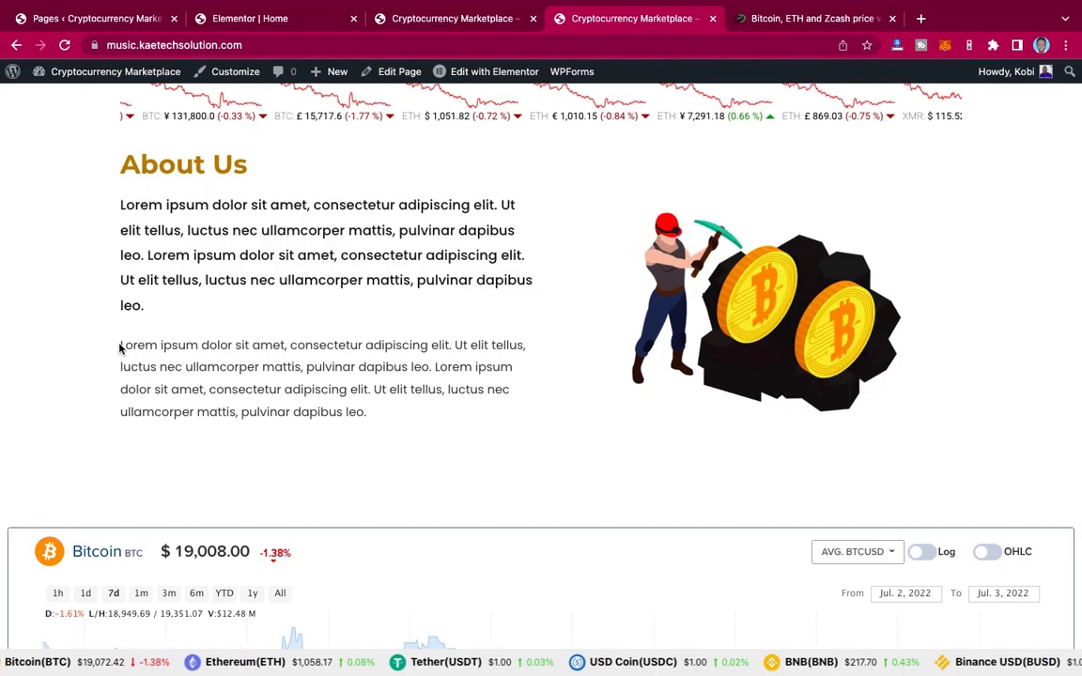
left_click_drag(292, 382, 383, 418)
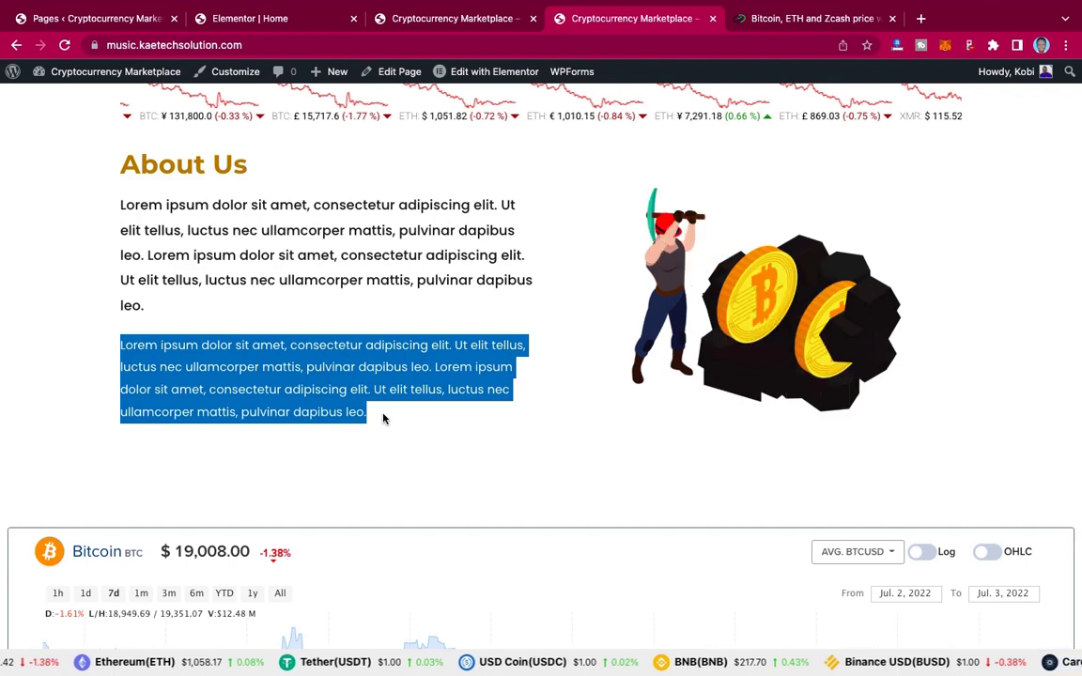
left_click(281, 18)
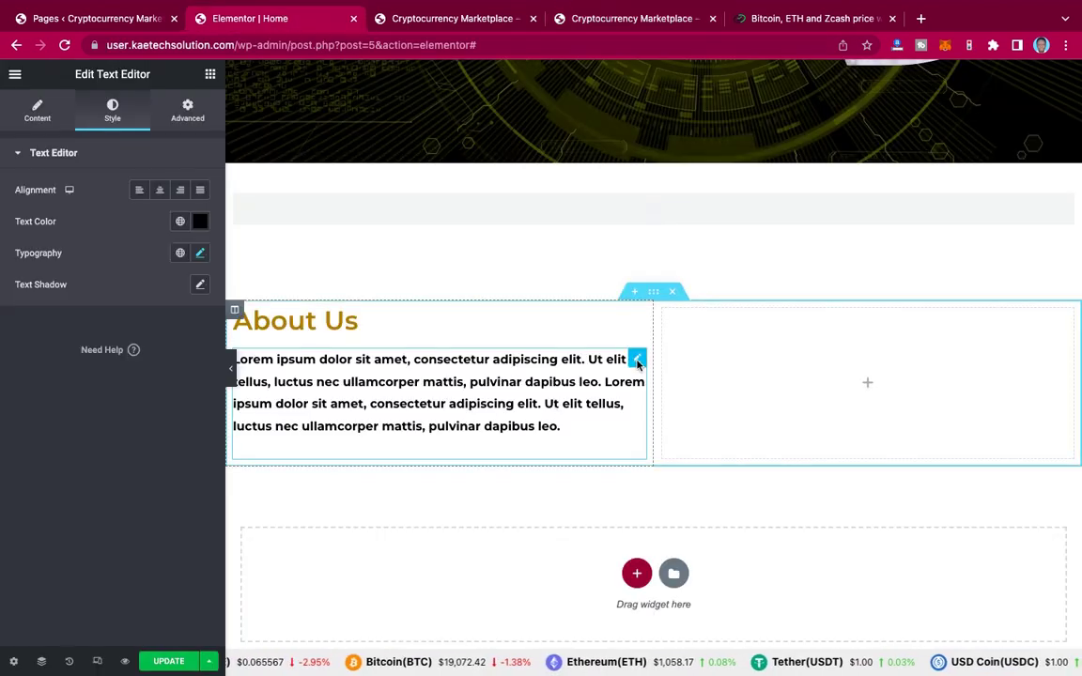
Step: Duplicate the bold paragraph widget from its right-click menu
right_click(638, 363)
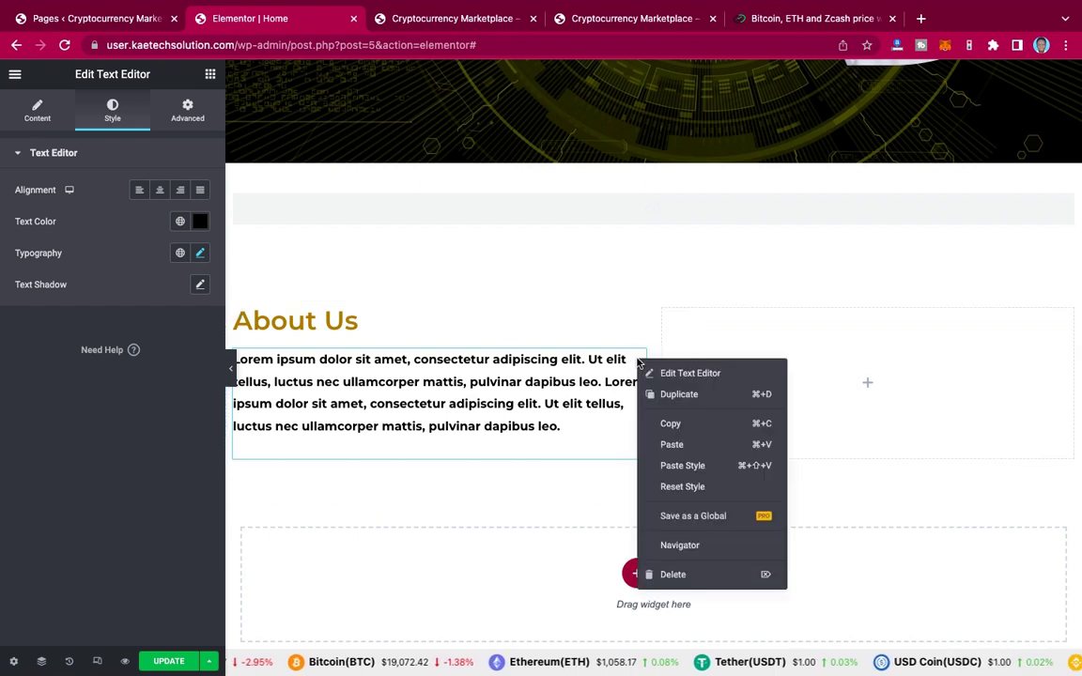
left_click(681, 394)
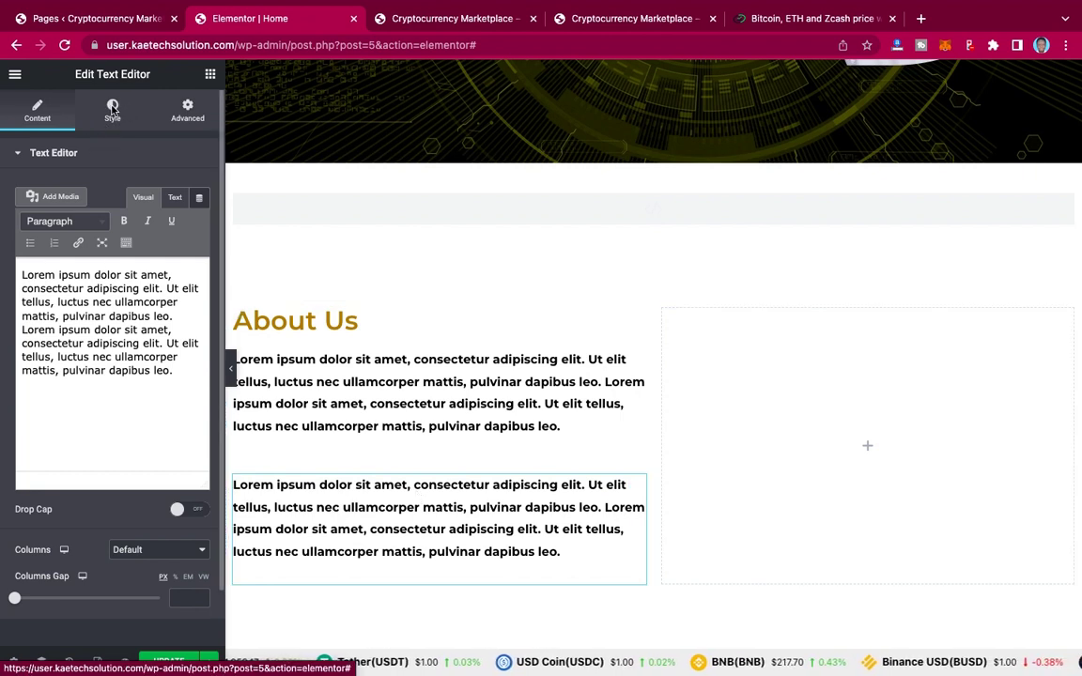
Step: Make the copied paragraph's text grey with a font weight of 600
left_click(112, 109)
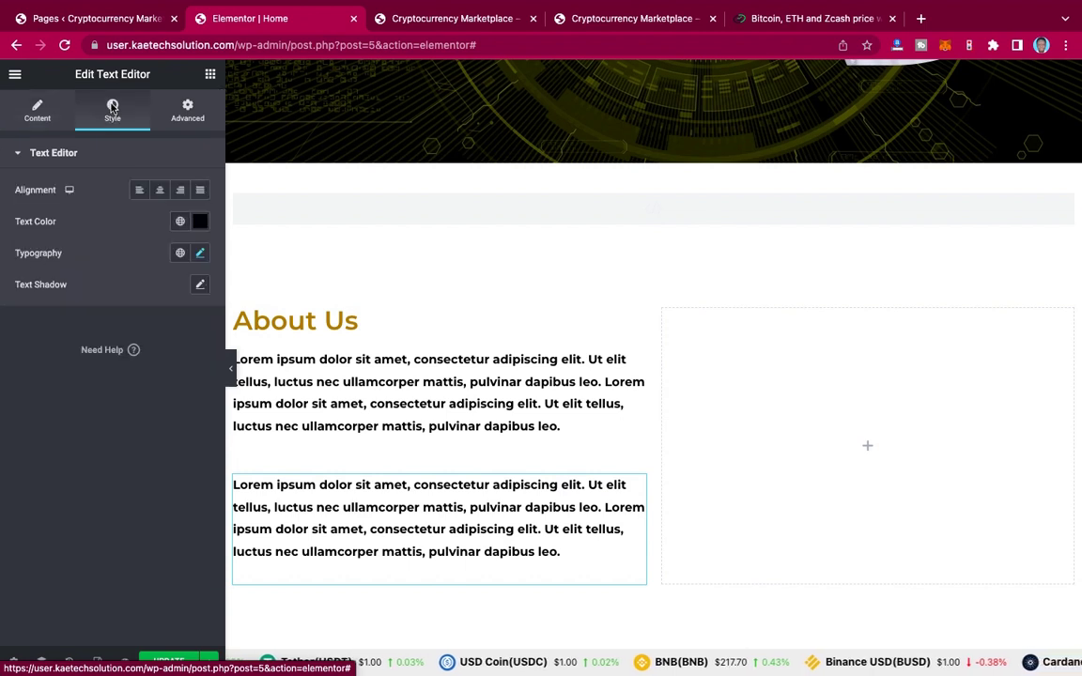
left_click(200, 222)
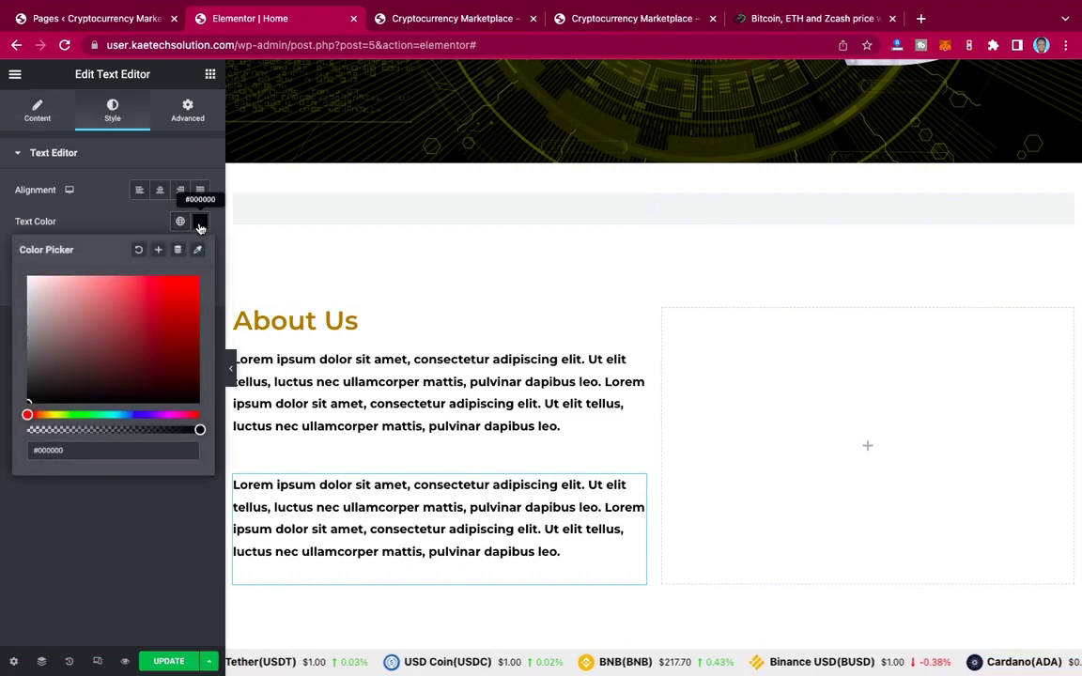
left_click(29, 367)
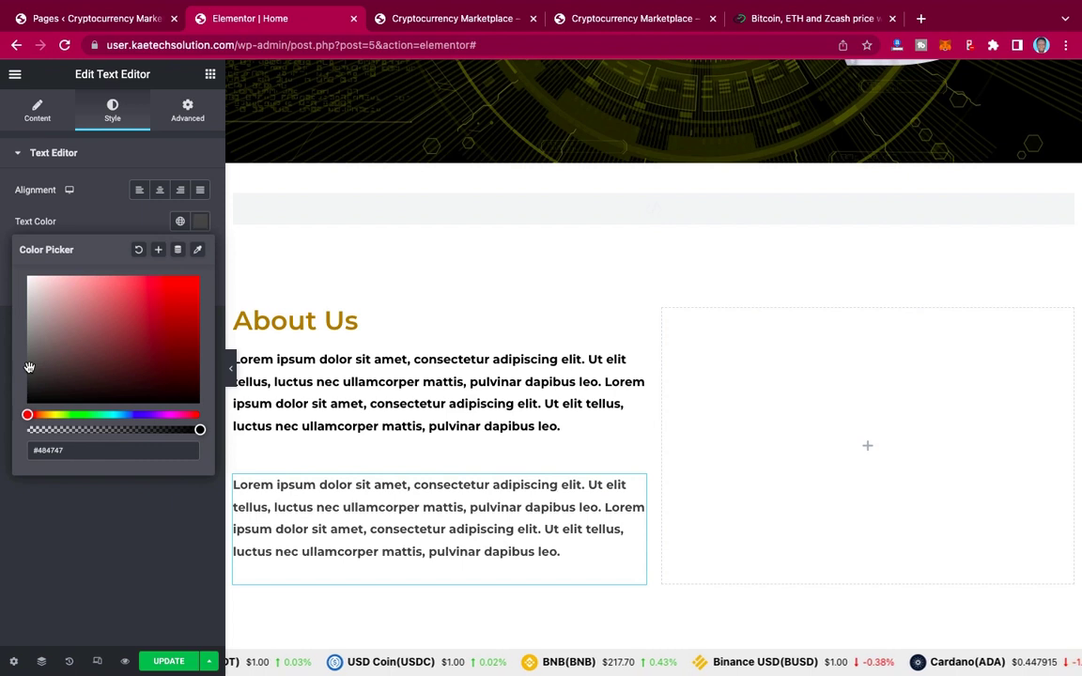
left_click(92, 215)
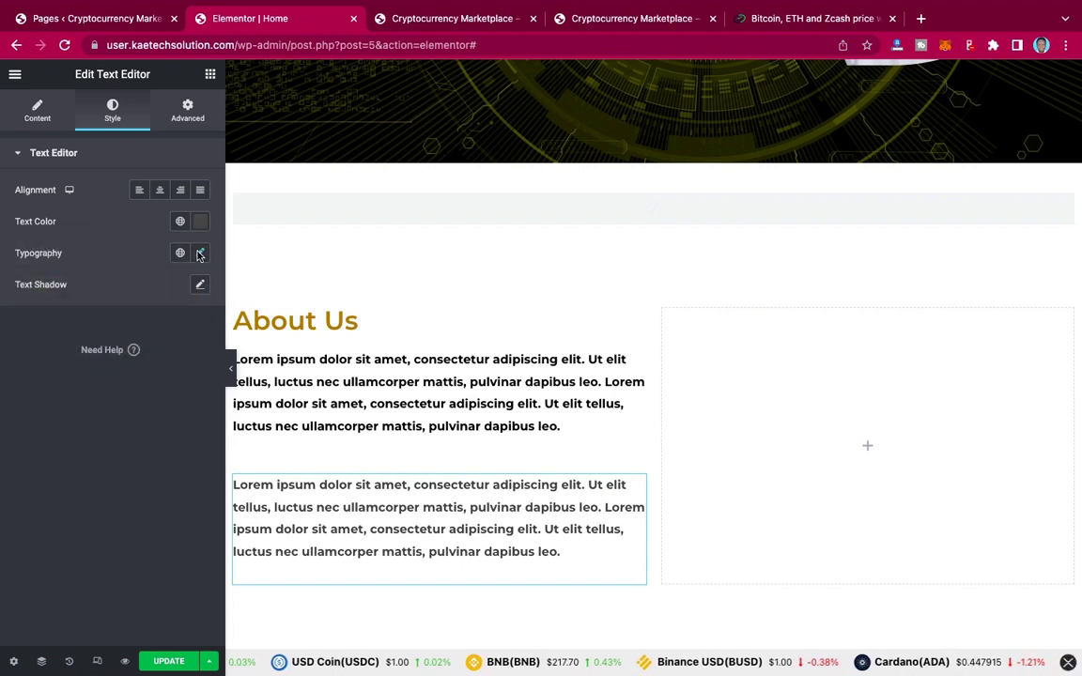
left_click(200, 252)
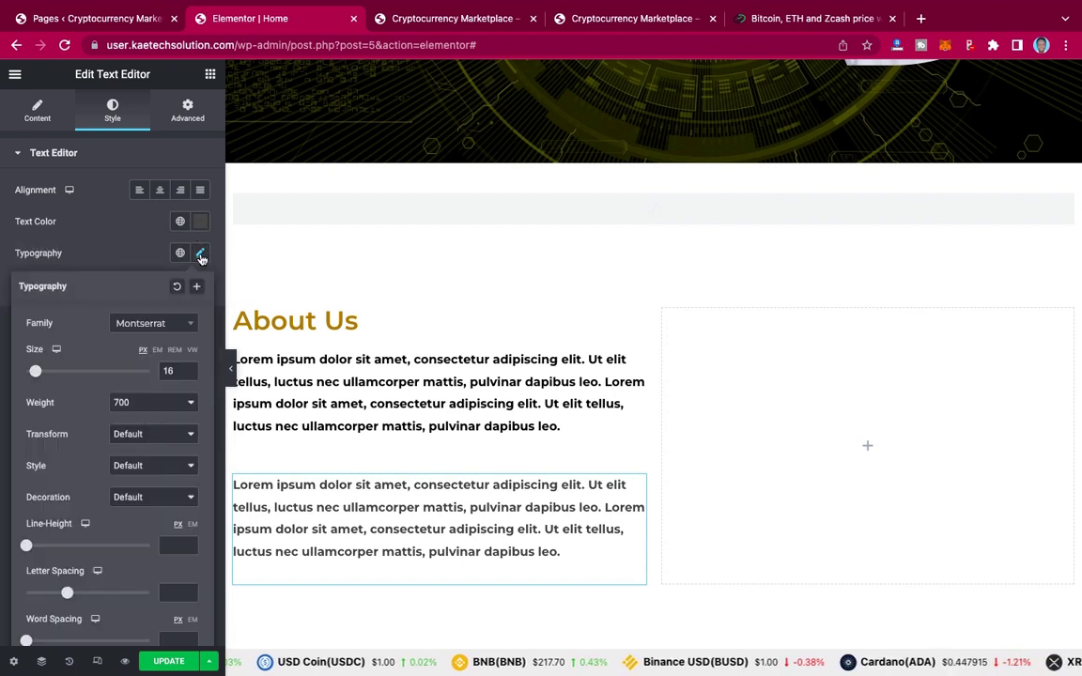
left_click(143, 409)
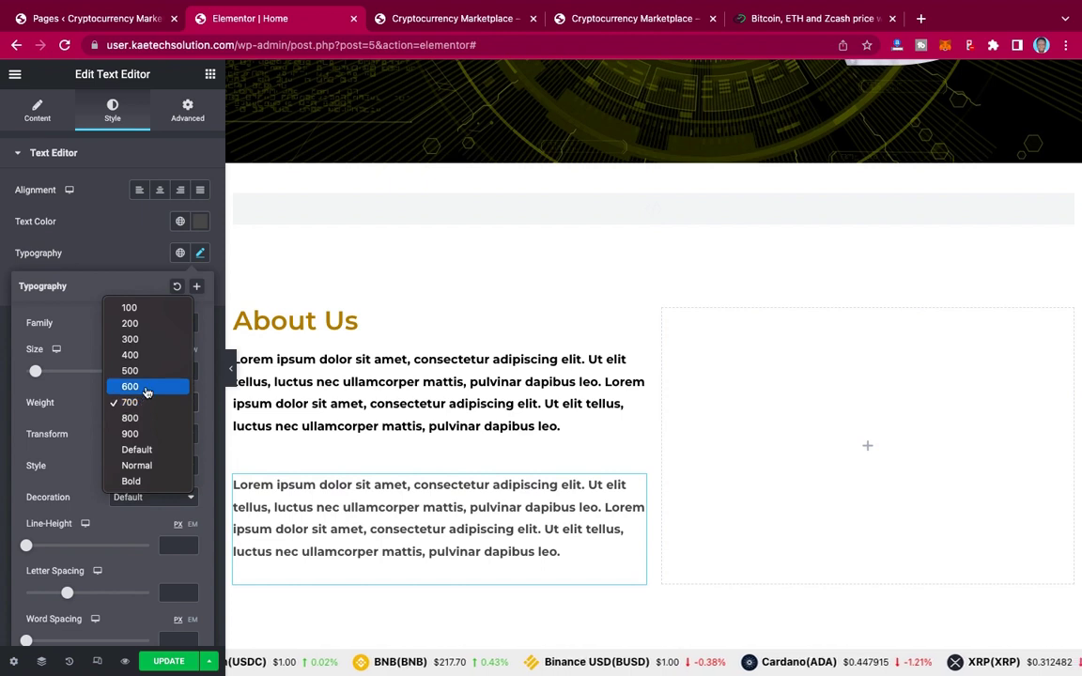
left_click(146, 388)
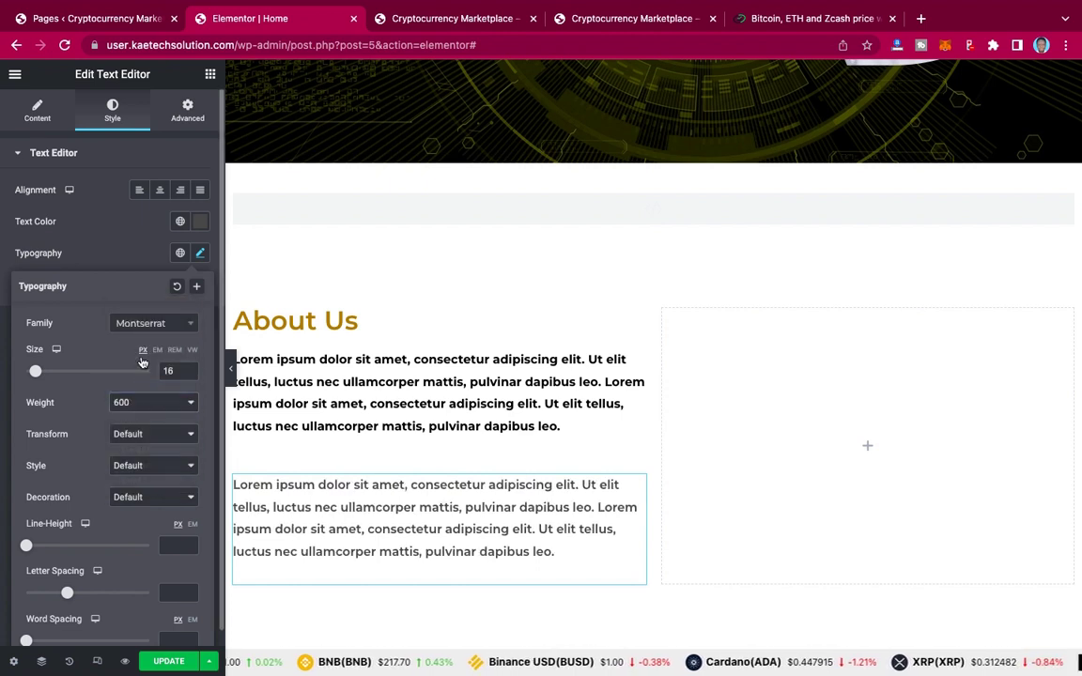
left_click(130, 263)
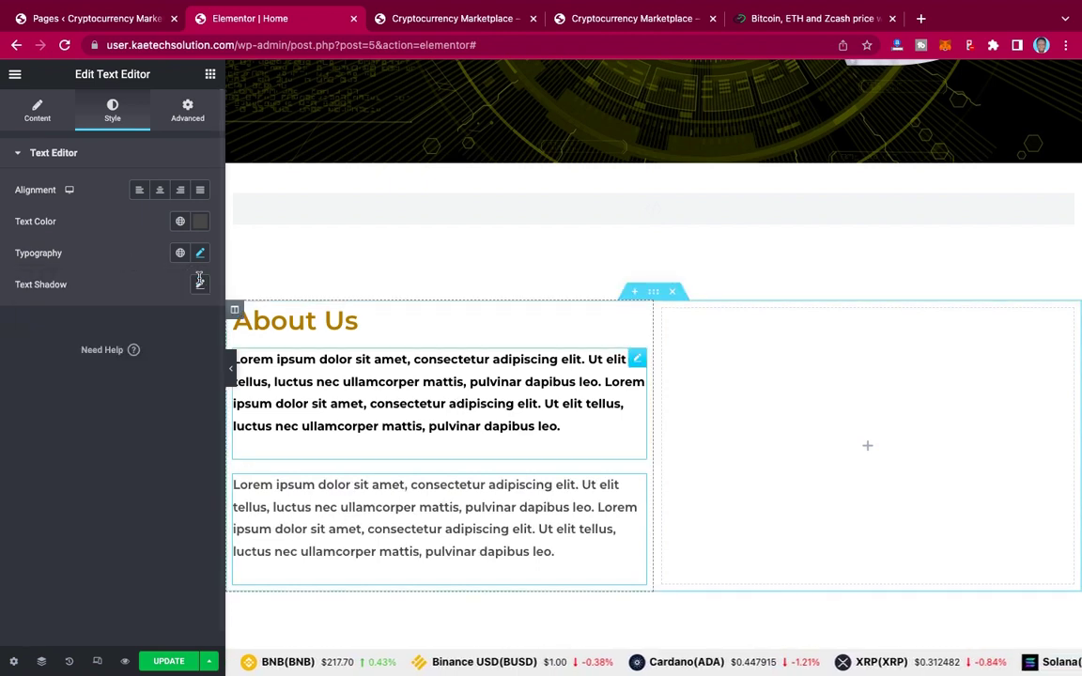
Step: Darken the copied paragraph's colour to #353333 and preview the page
left_click(200, 221)
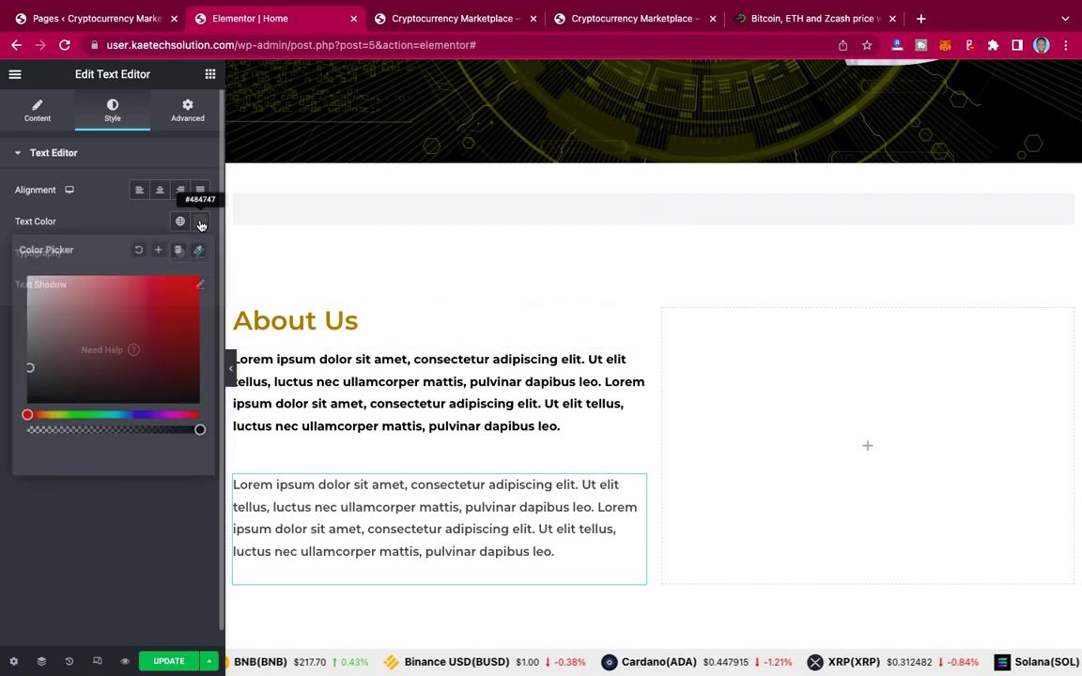
left_click(30, 377)
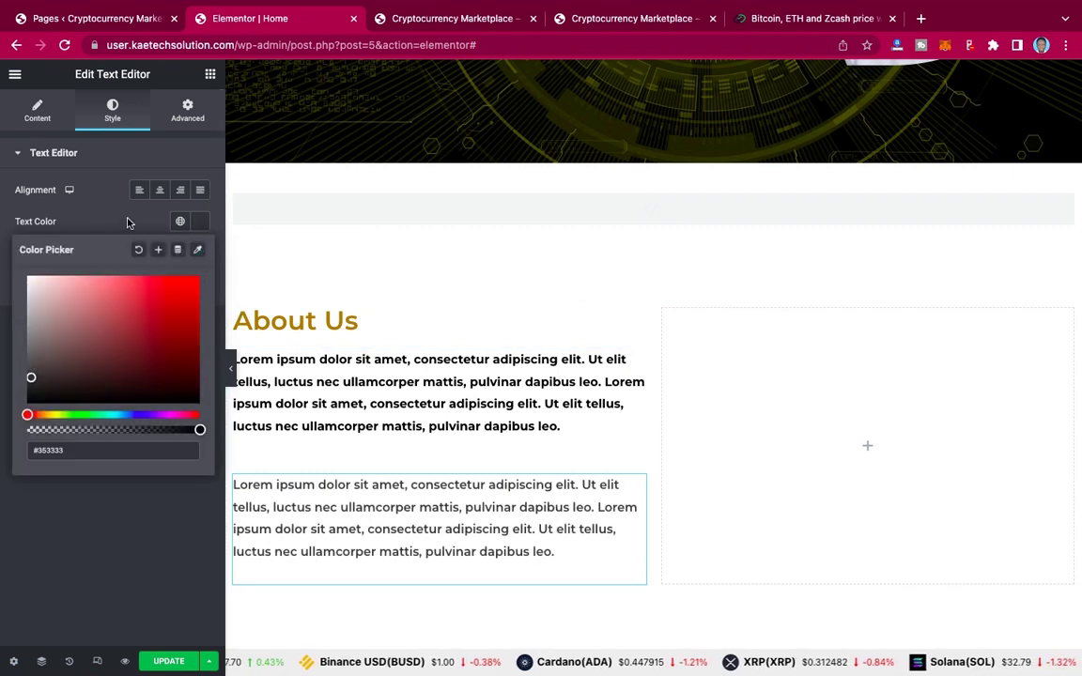
left_click(201, 224)
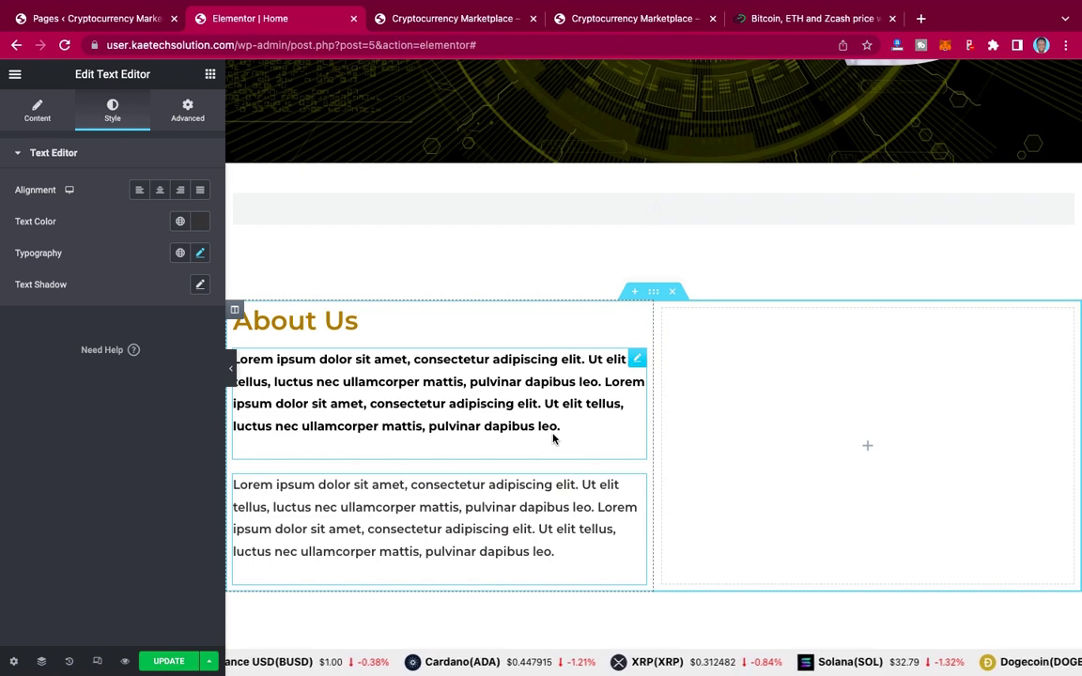
left_click(231, 368)
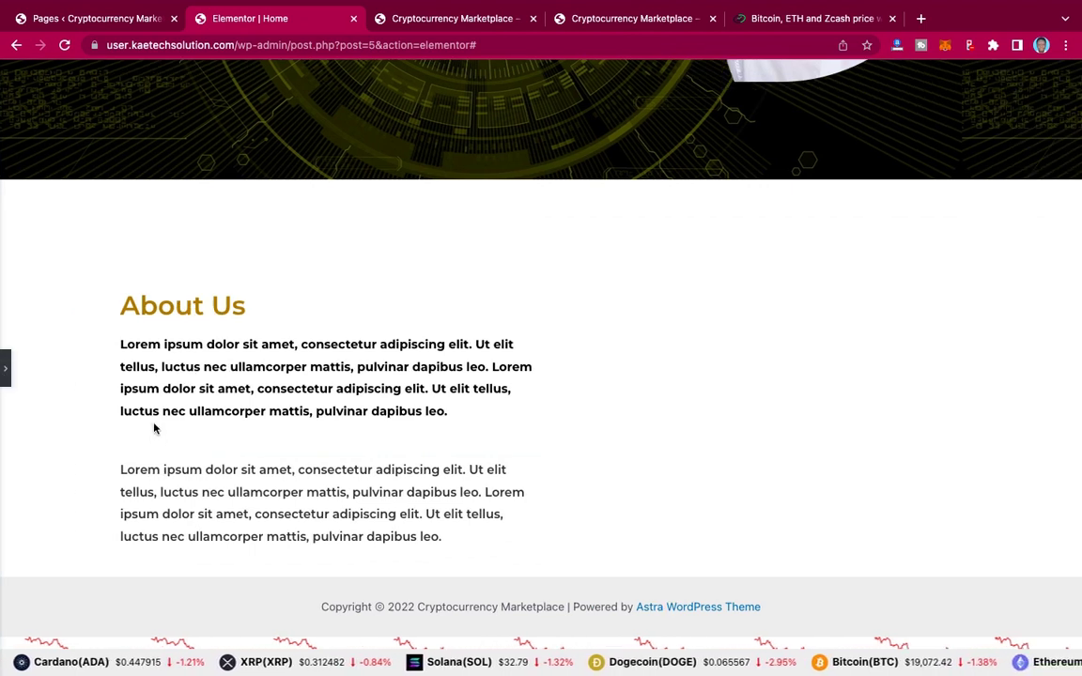
left_click(6, 373)
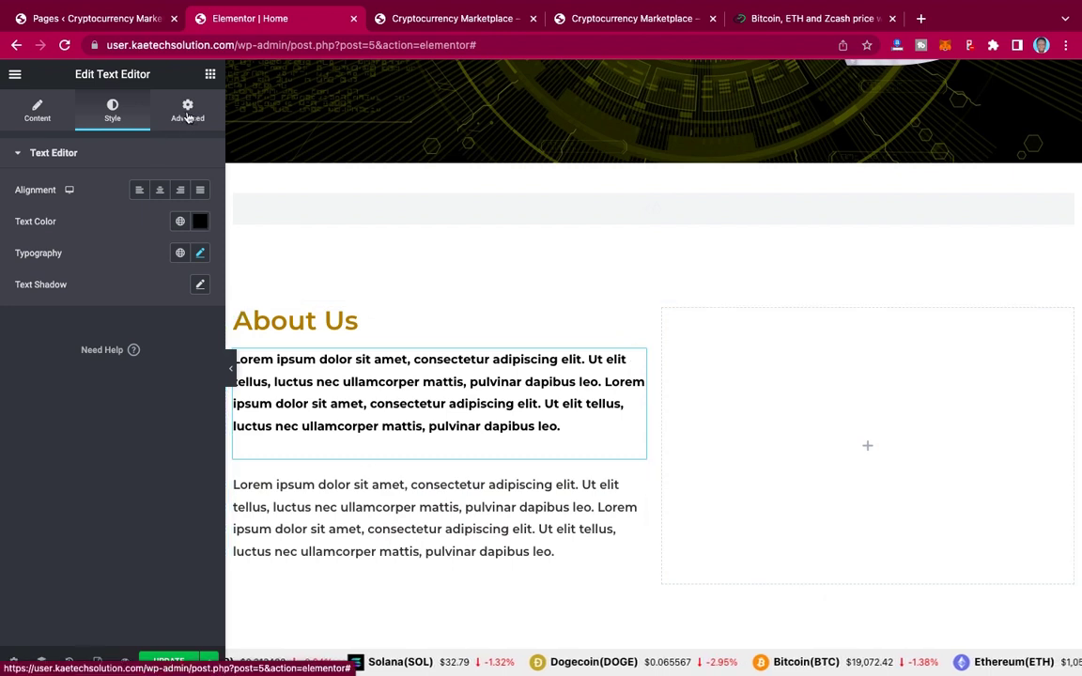
Step: Give the bold paragraph a -20 bottom margin in the Advanced tab and preview the spacing
left_click(187, 115)
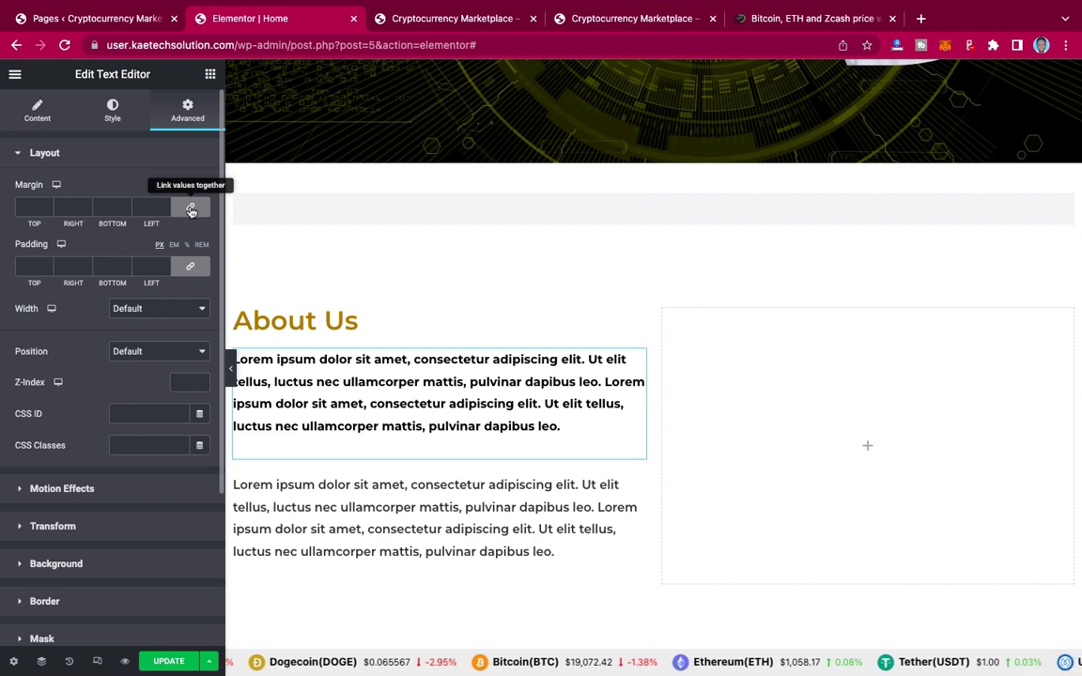
left_click(190, 209)
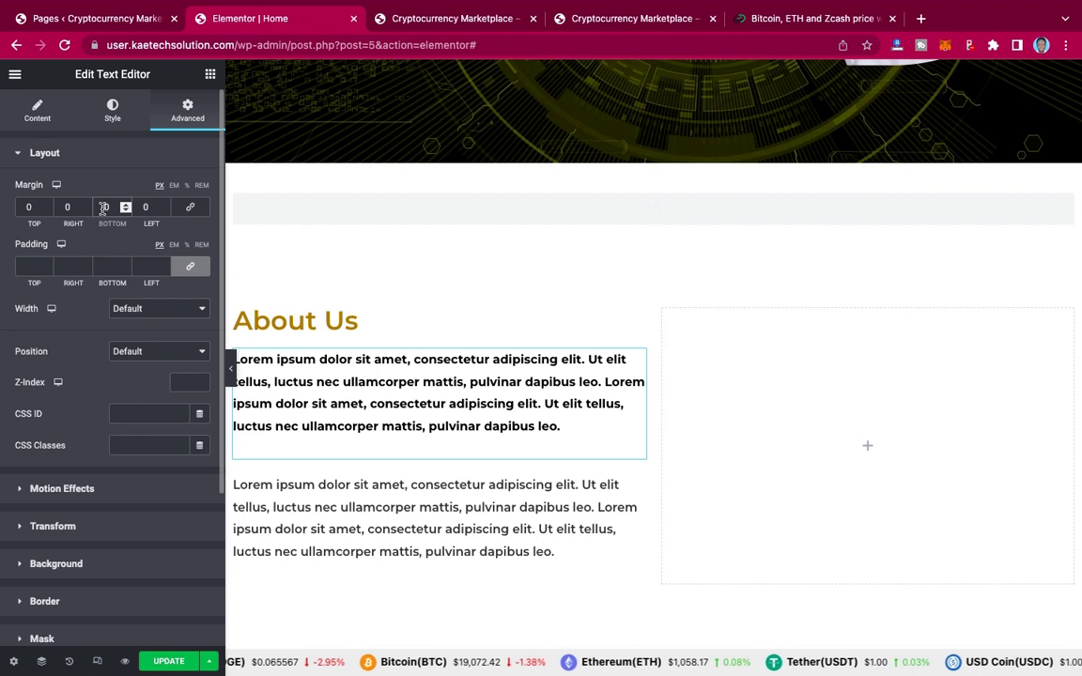
scroll(103, 211, "down", 10)
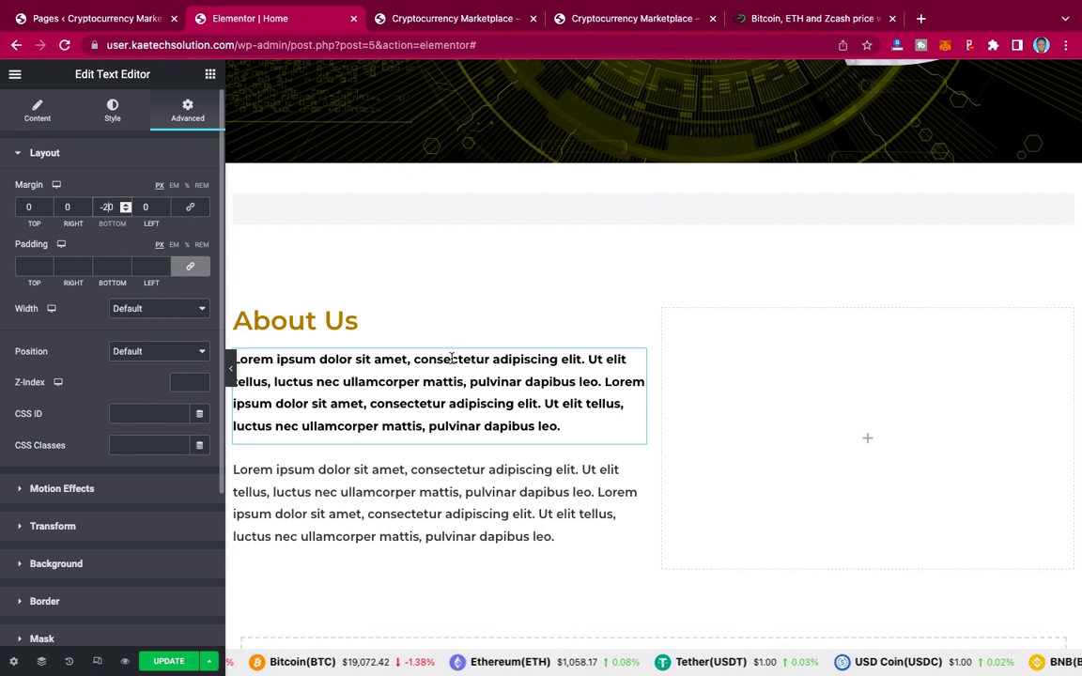
left_click(231, 371)
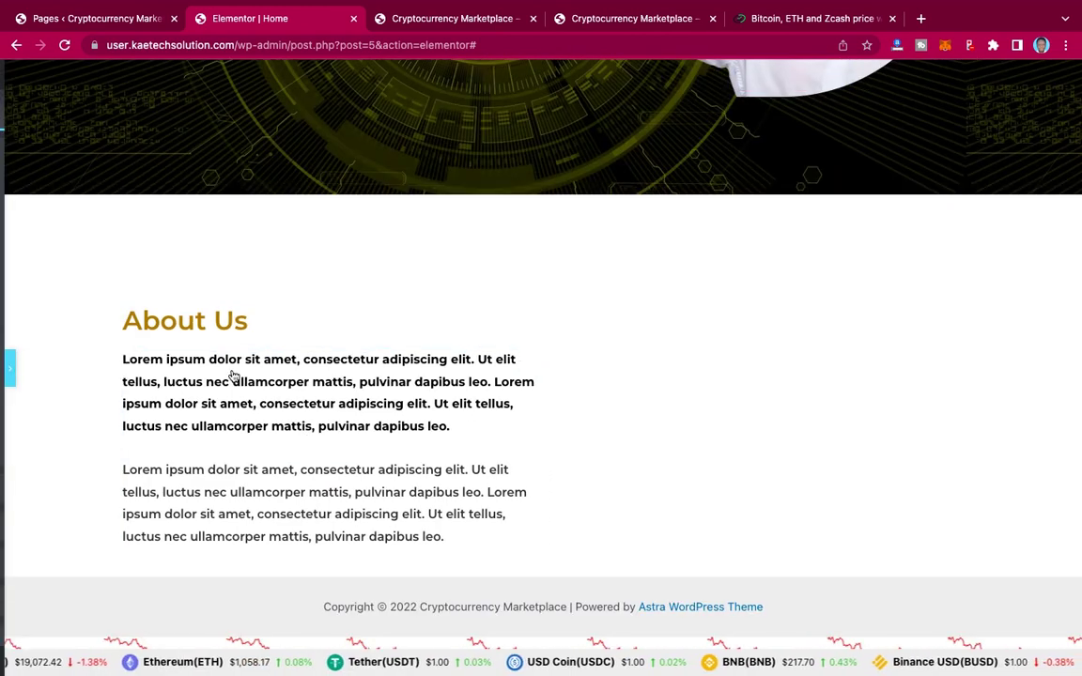
left_click(5, 374)
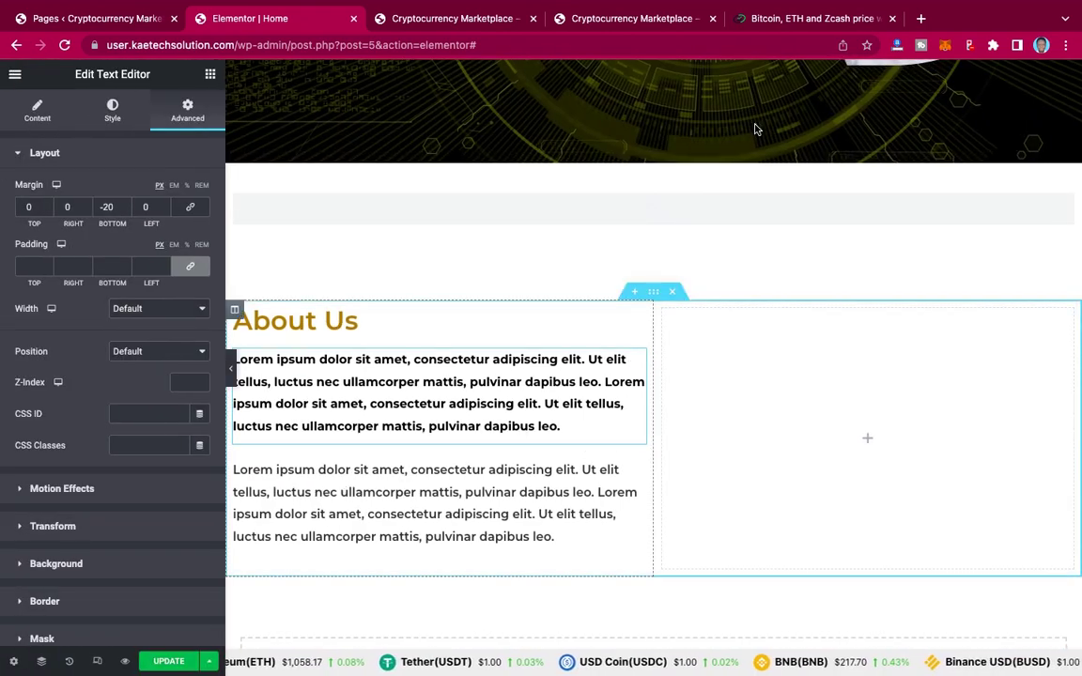
Step: Compare with the reference About Us page, then open the widget library for the empty right column
left_click(660, 19)
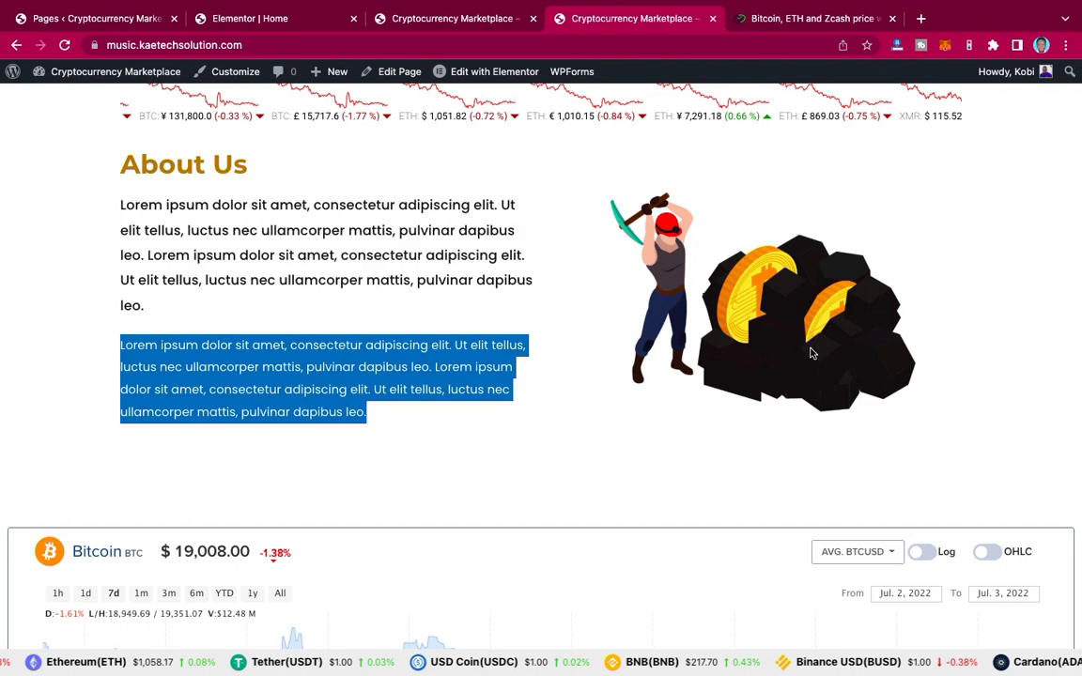
left_click(236, 19)
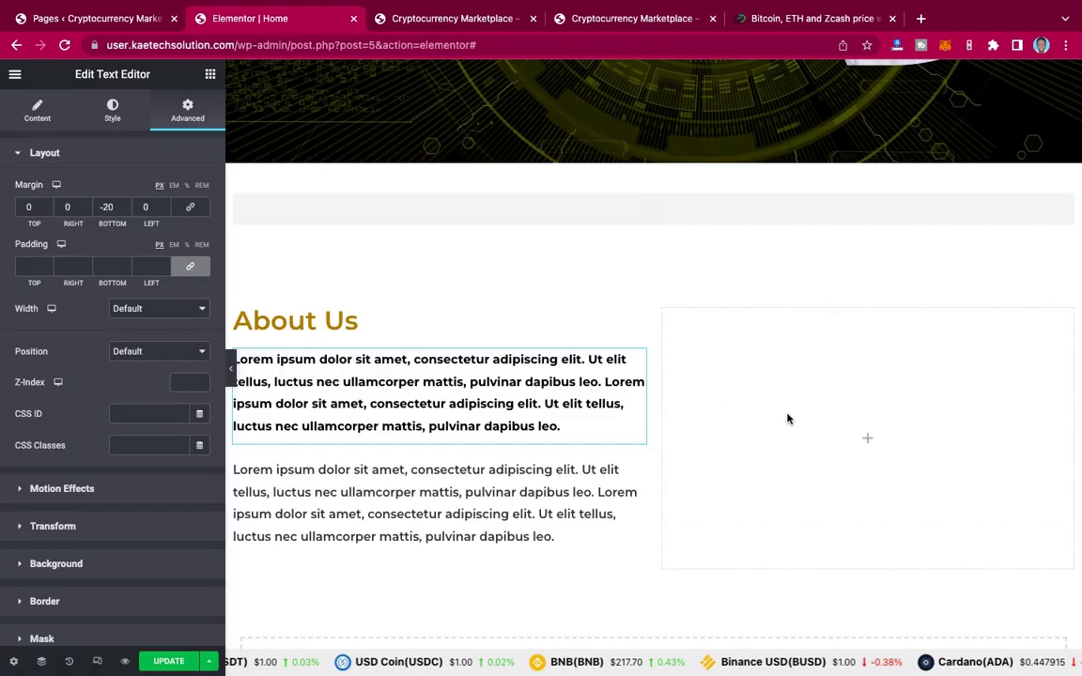
left_click(866, 440)
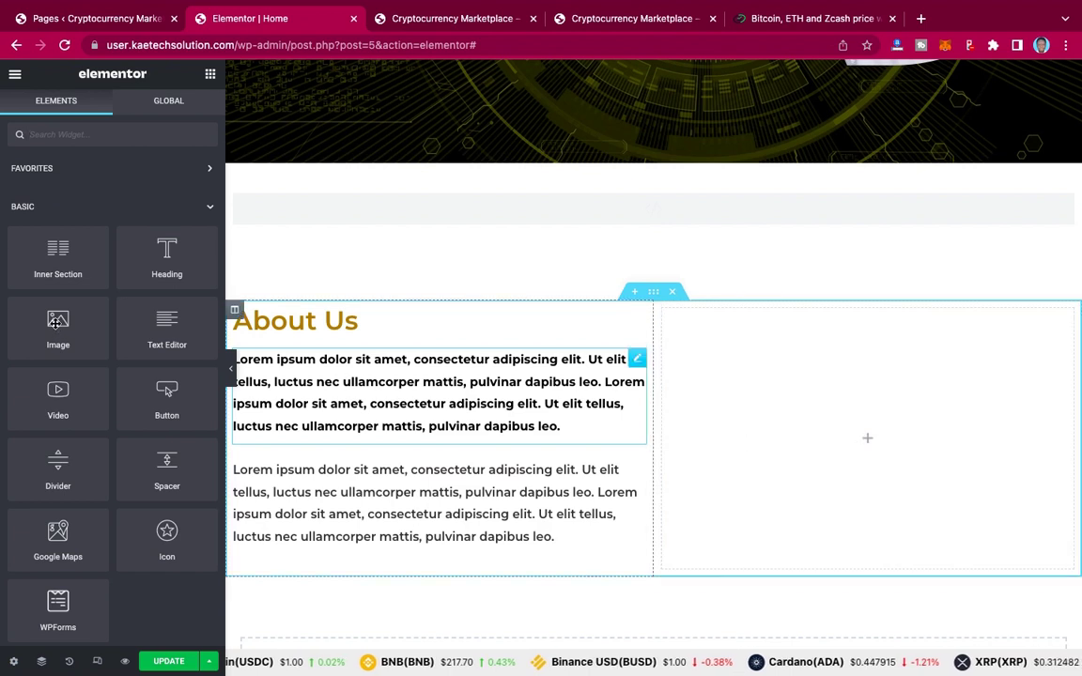
Step: Add an Image widget showing about.gif from the Media Library to the right column
left_click_drag(56, 323, 883, 442)
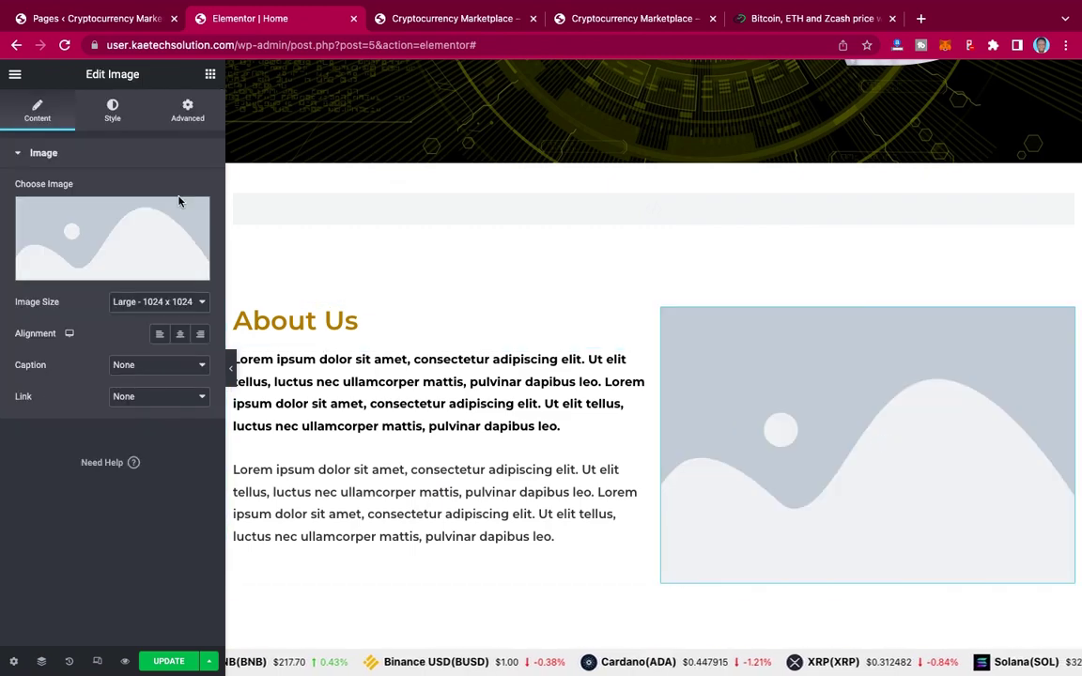
left_click(120, 232)
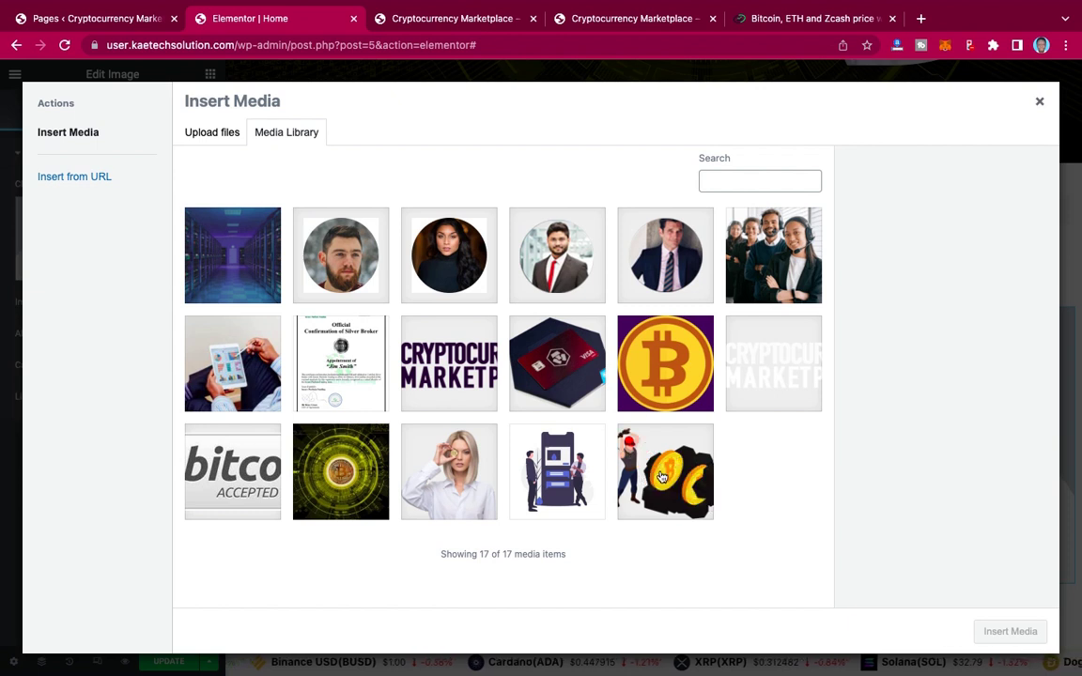
left_click(661, 477)
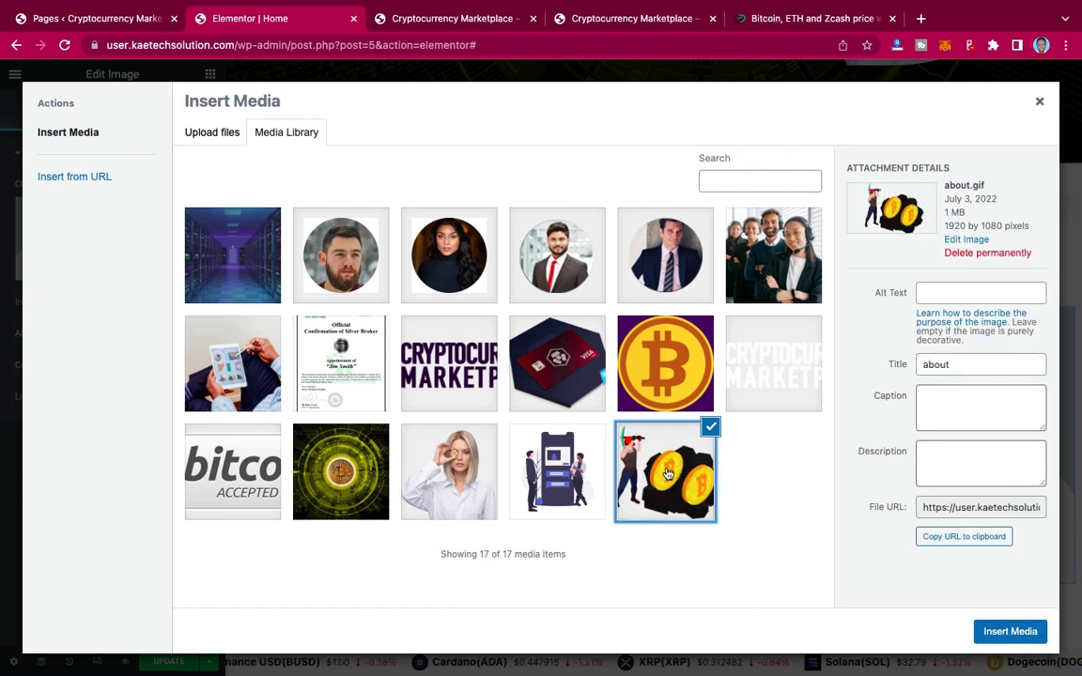
left_click(1009, 632)
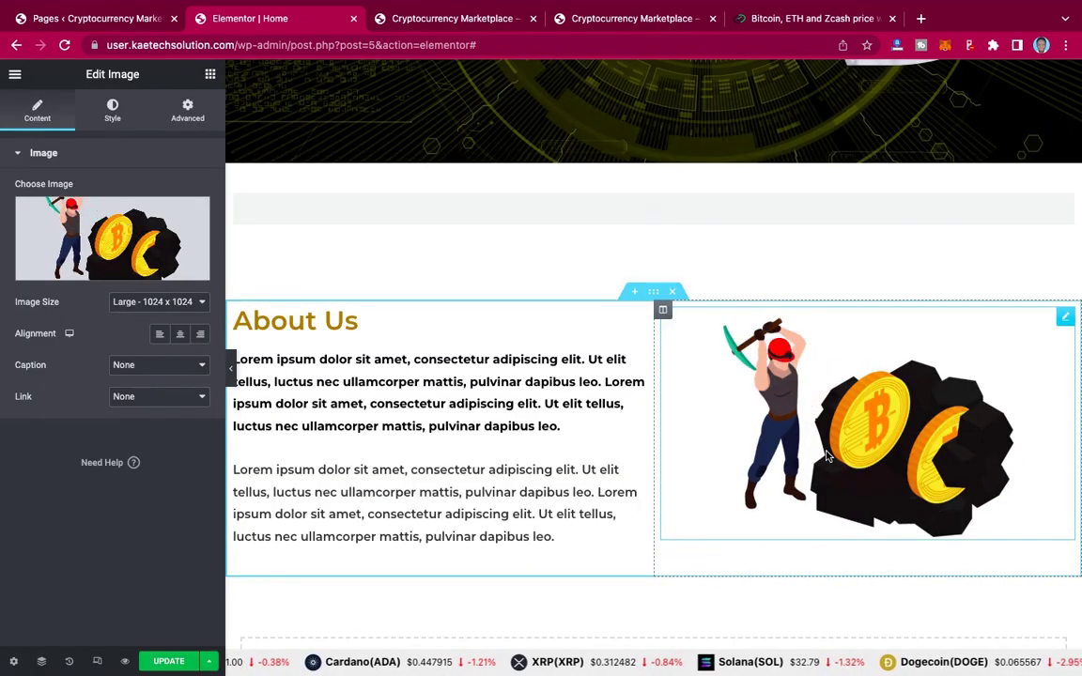
left_click(654, 294)
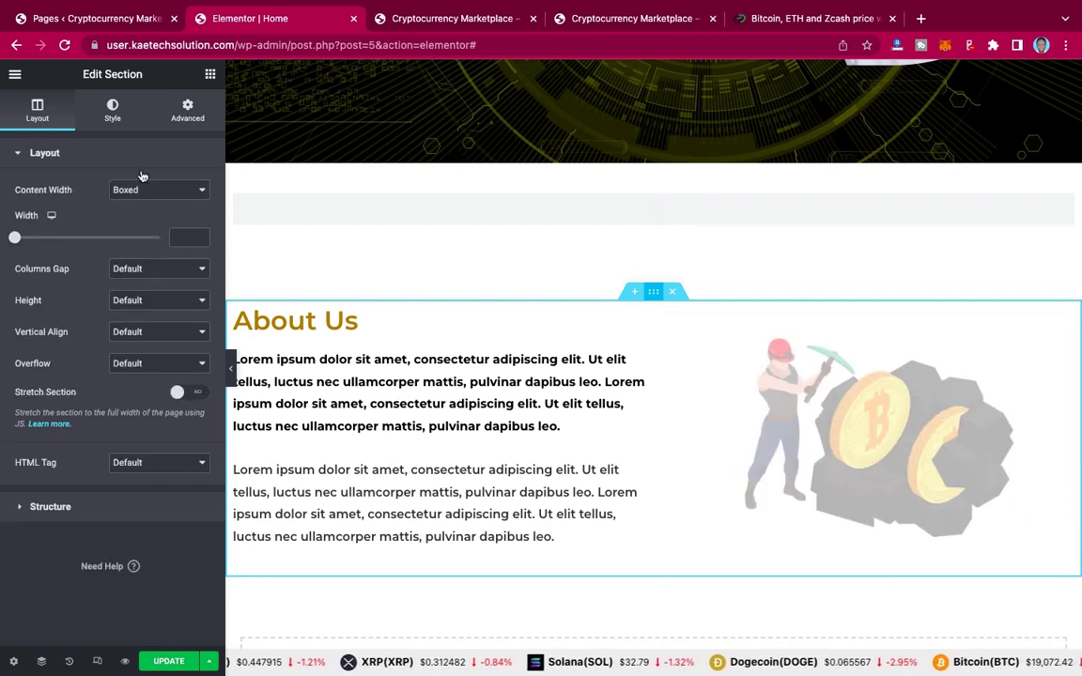
Step: Set the About Us section's column vertical alignment to Middle
left_click(155, 333)
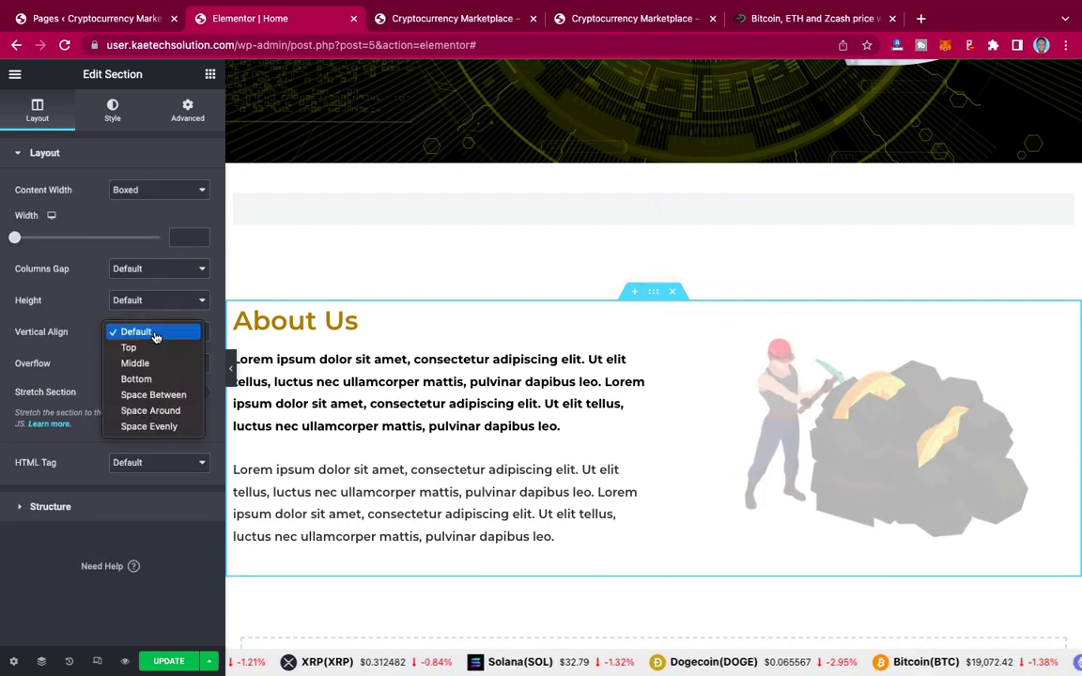
key("Escape")
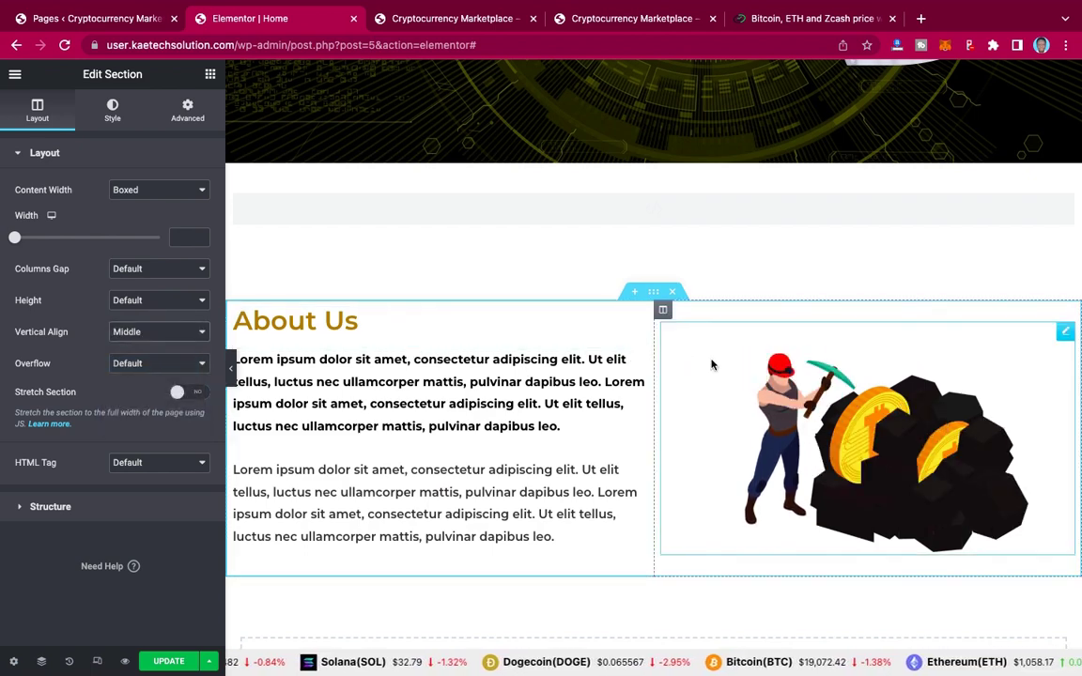
scroll(712, 364, "down", 3)
scroll(712, 364, "up", 2)
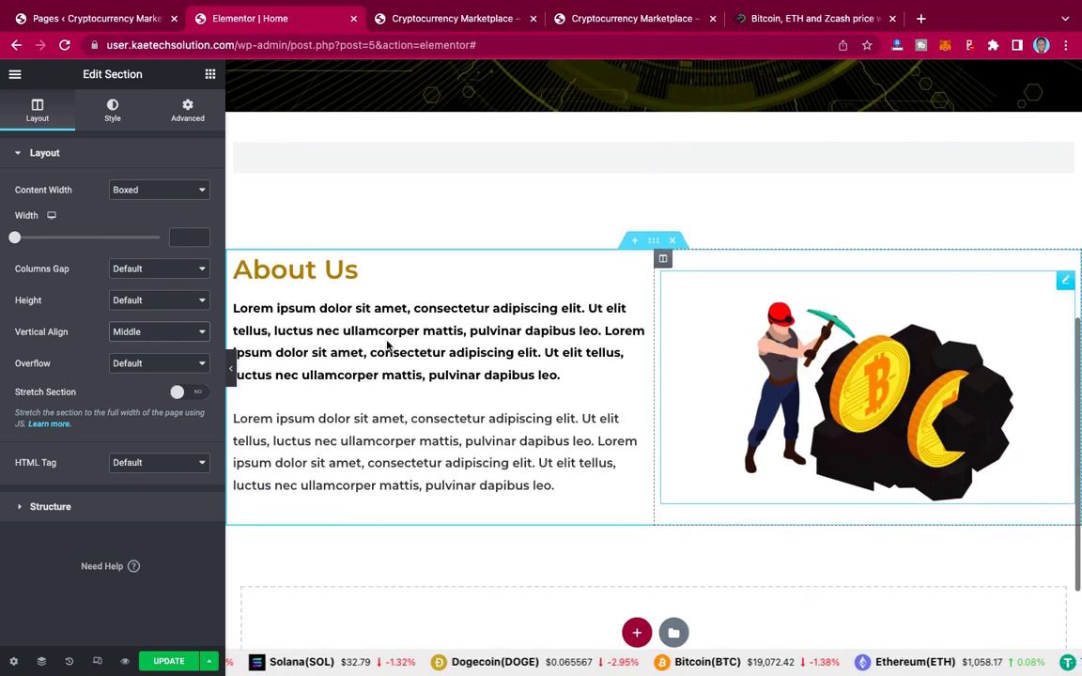
Step: Update the page and scroll the preview to check the About Us section
left_click(169, 663)
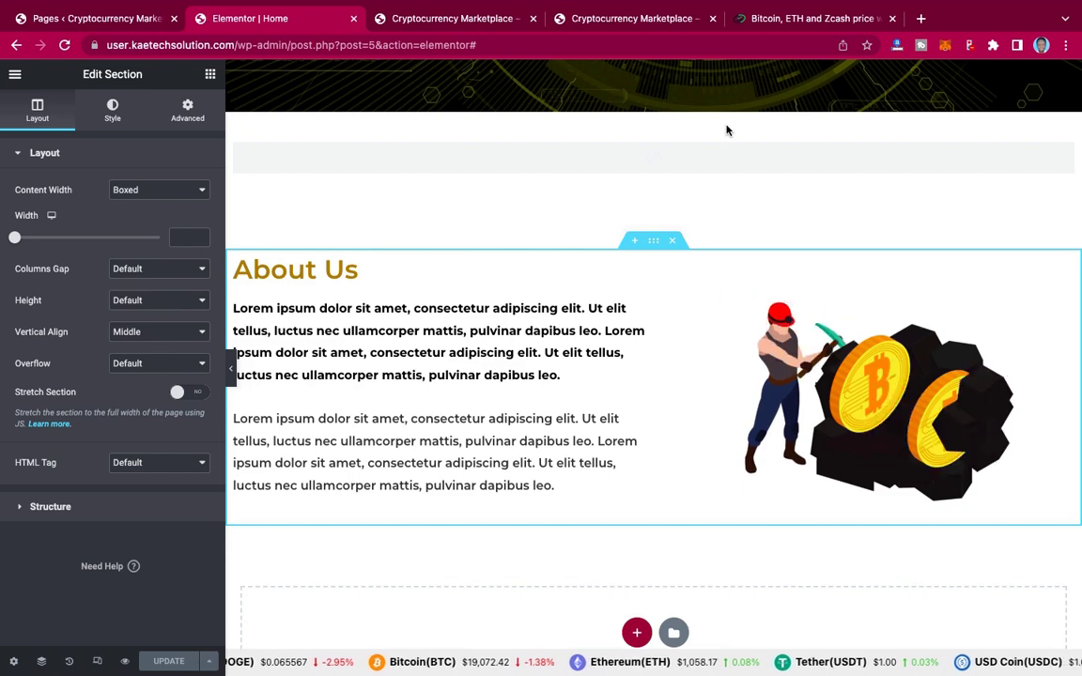
scroll(709, 186, "up", 10)
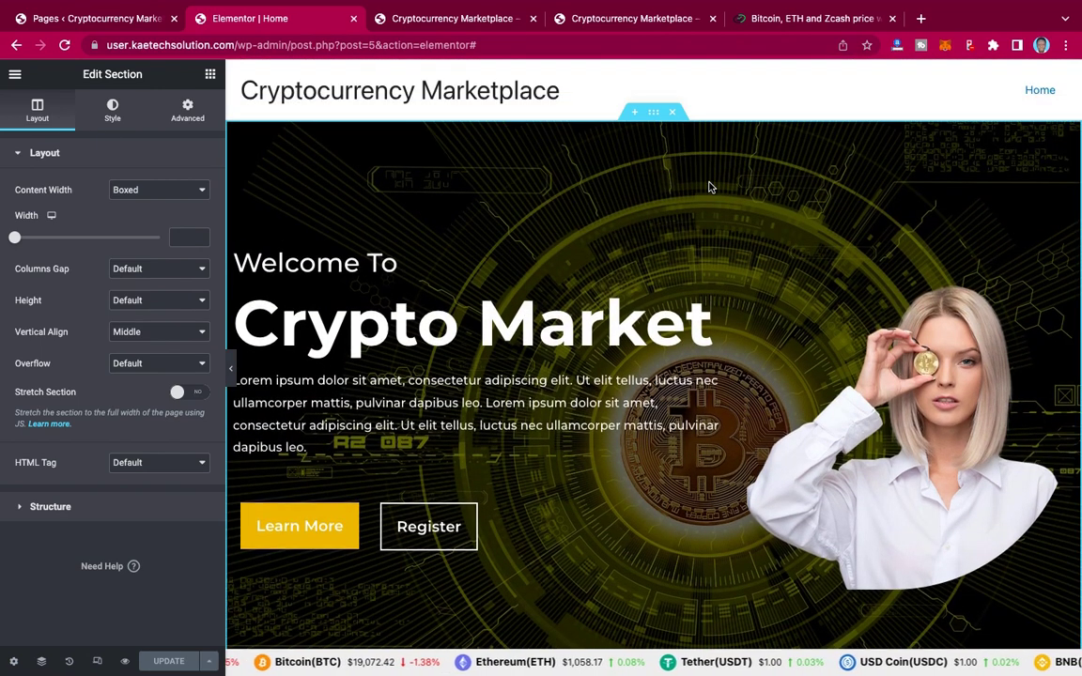
scroll(709, 187, "down", 7)
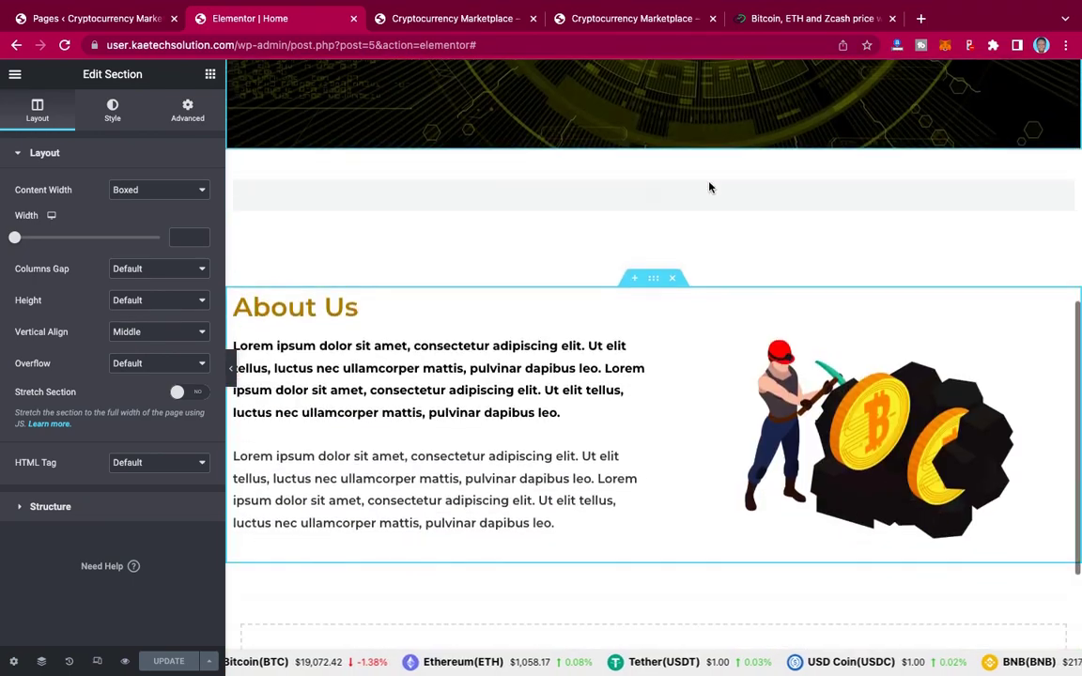
scroll(709, 187, "up", 2)
scroll(709, 187, "up", 5)
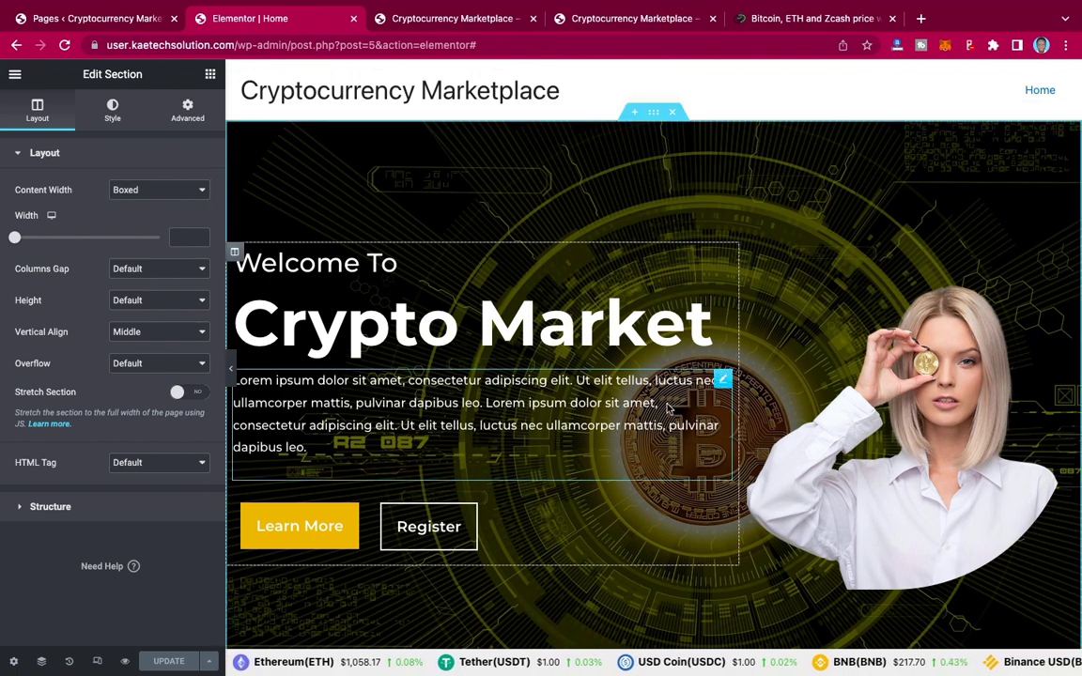
scroll(699, 422, "down", 6)
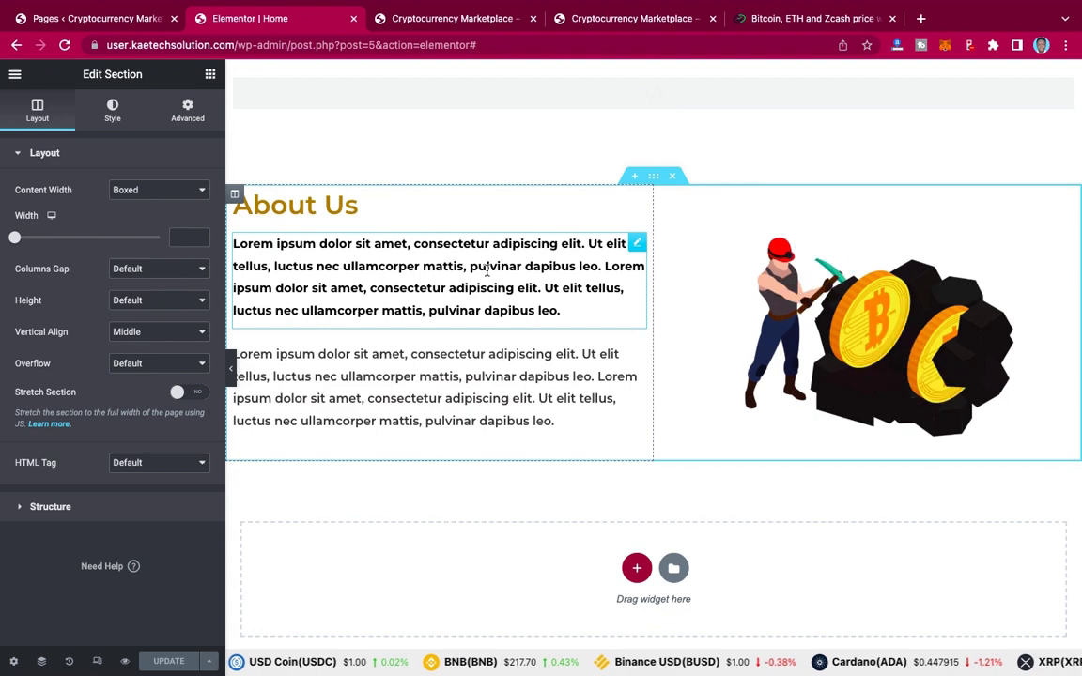
scroll(486, 270, "down", 1)
scroll(486, 271, "up", 3)
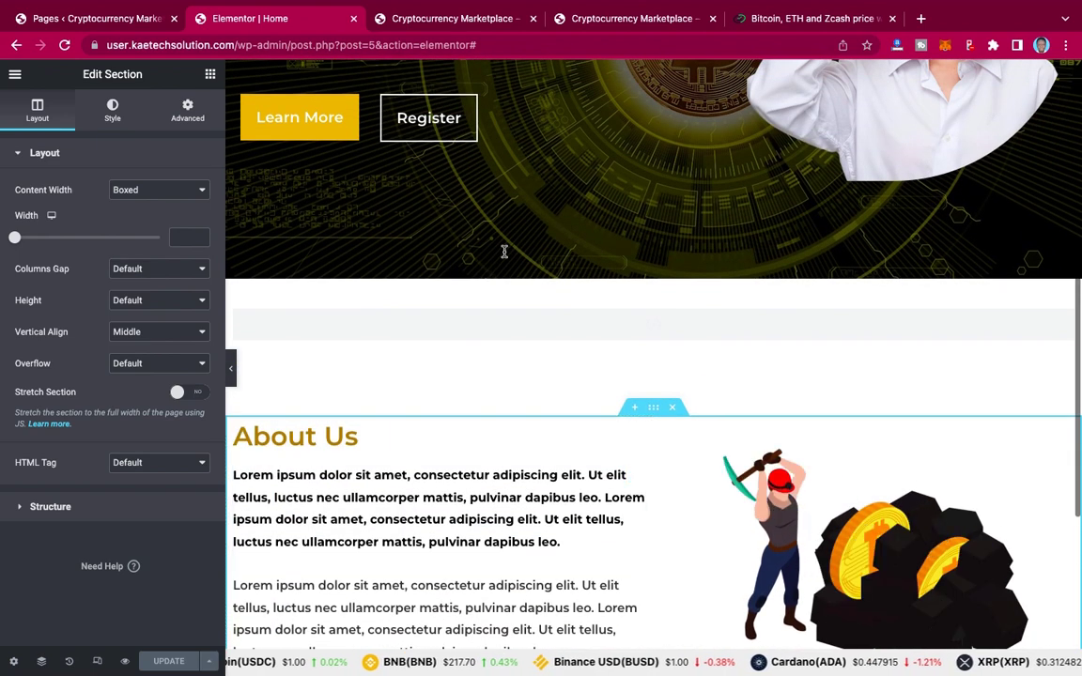
scroll(594, 213, "up", 3)
scroll(594, 212, "up", 1)
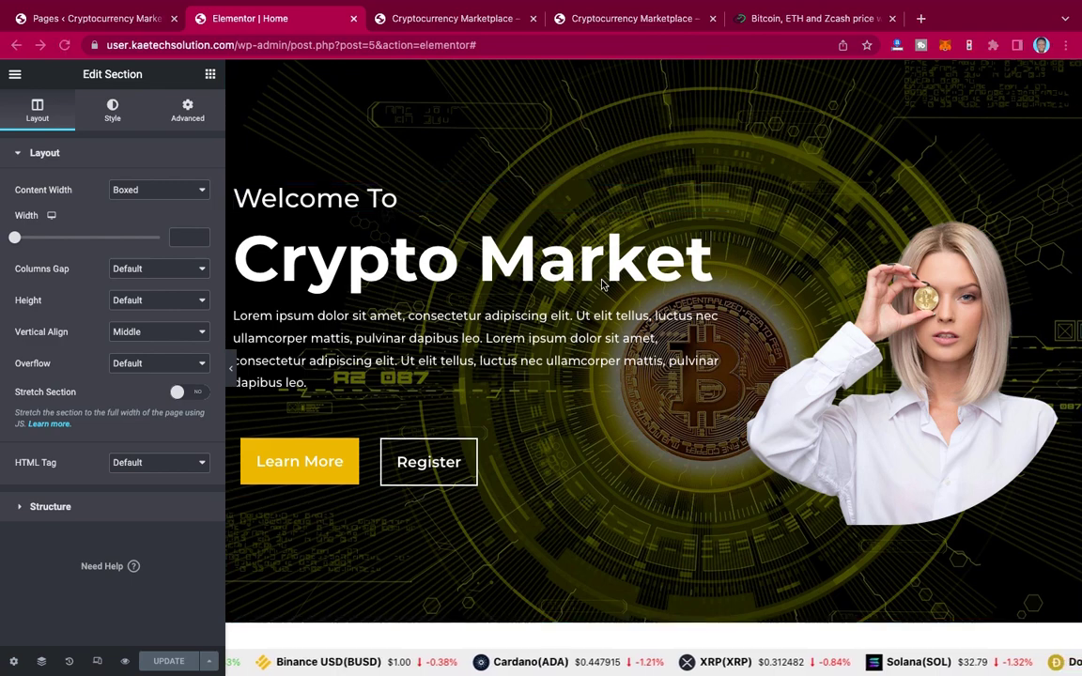
scroll(603, 285, "up", 1)
scroll(759, 370, "down", 15)
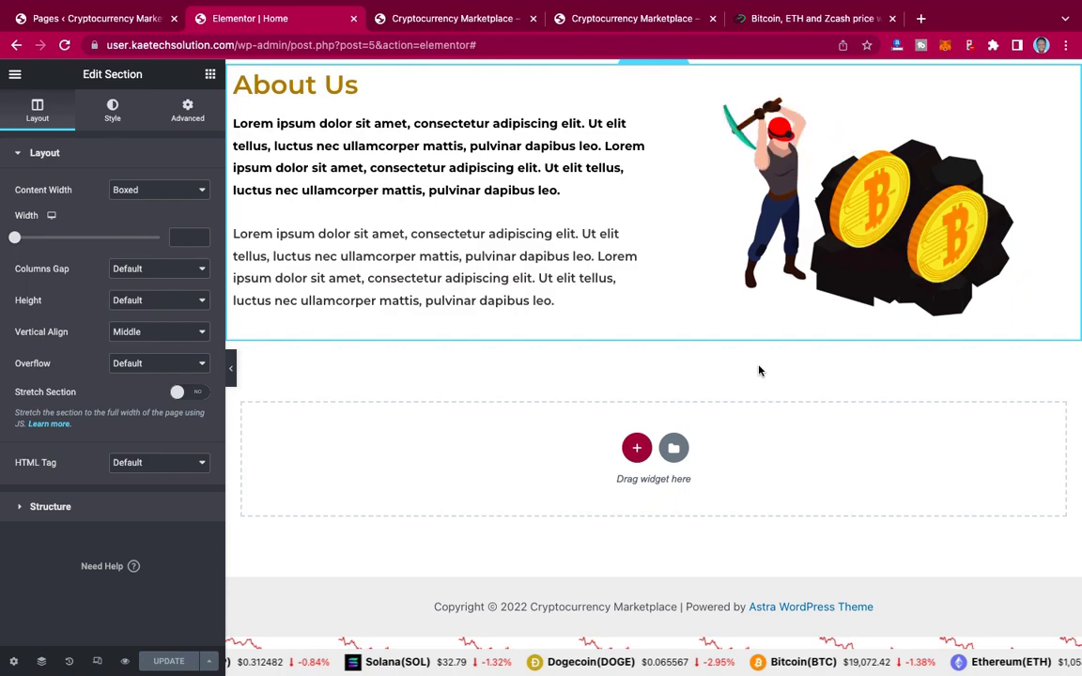
scroll(758, 370, "up", 3)
Step: Check the live Cryptocurrency Marketplace page through About Us and the Bitcoin chart, then return to CryptoCompare's Widget Wizard
left_click(612, 20)
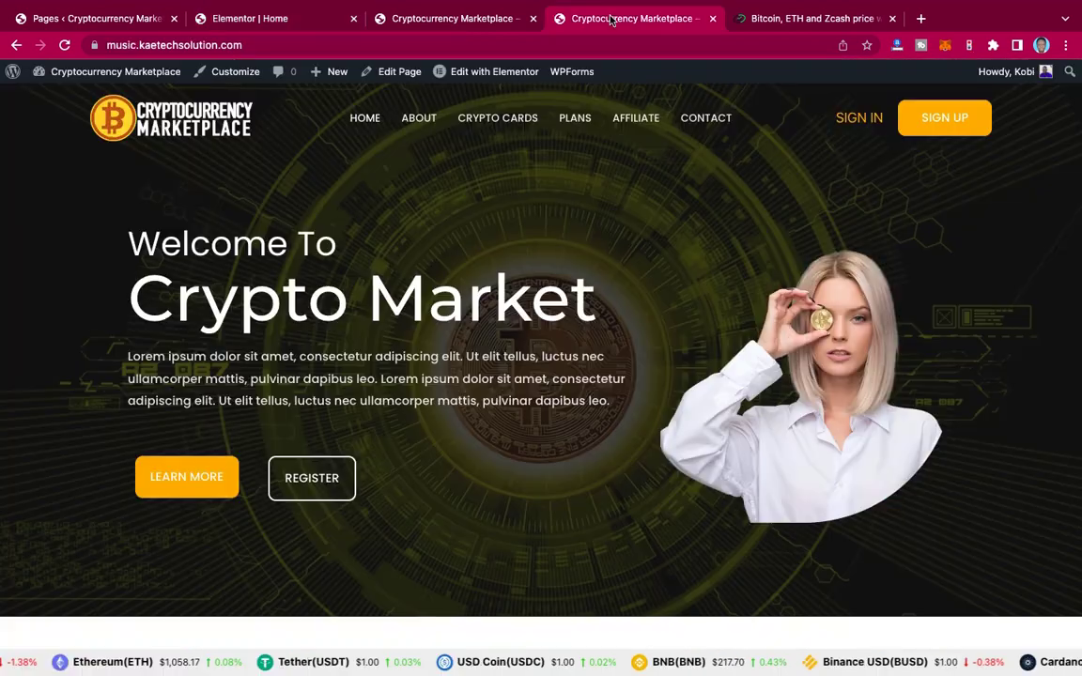
scroll(586, 319, "down", 10)
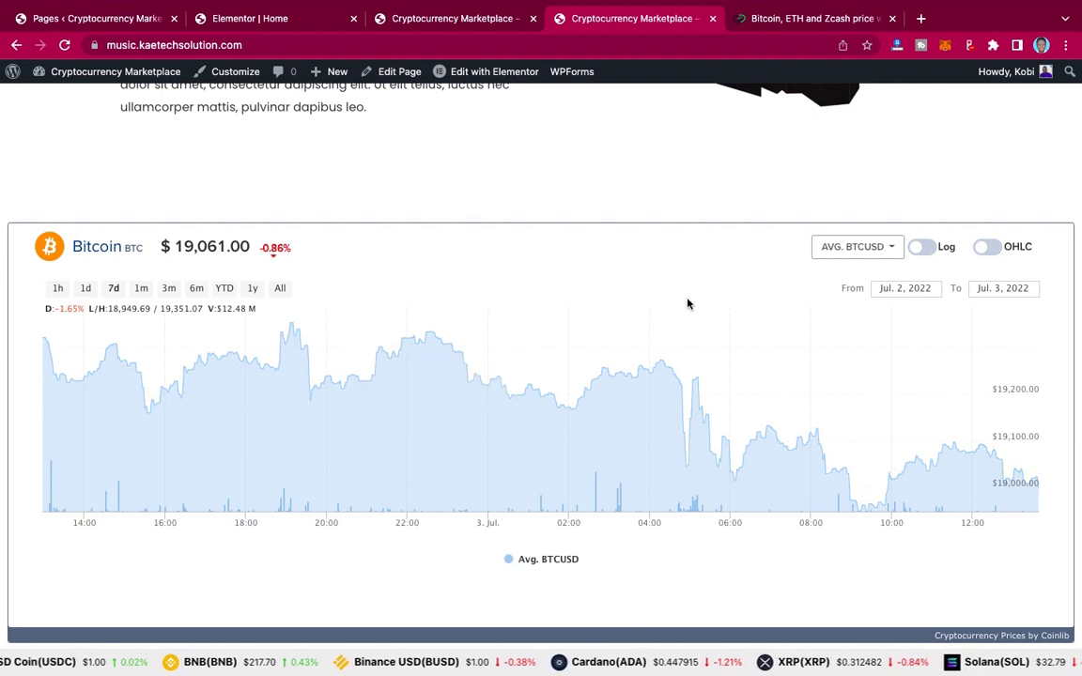
scroll(686, 303, "down", 3)
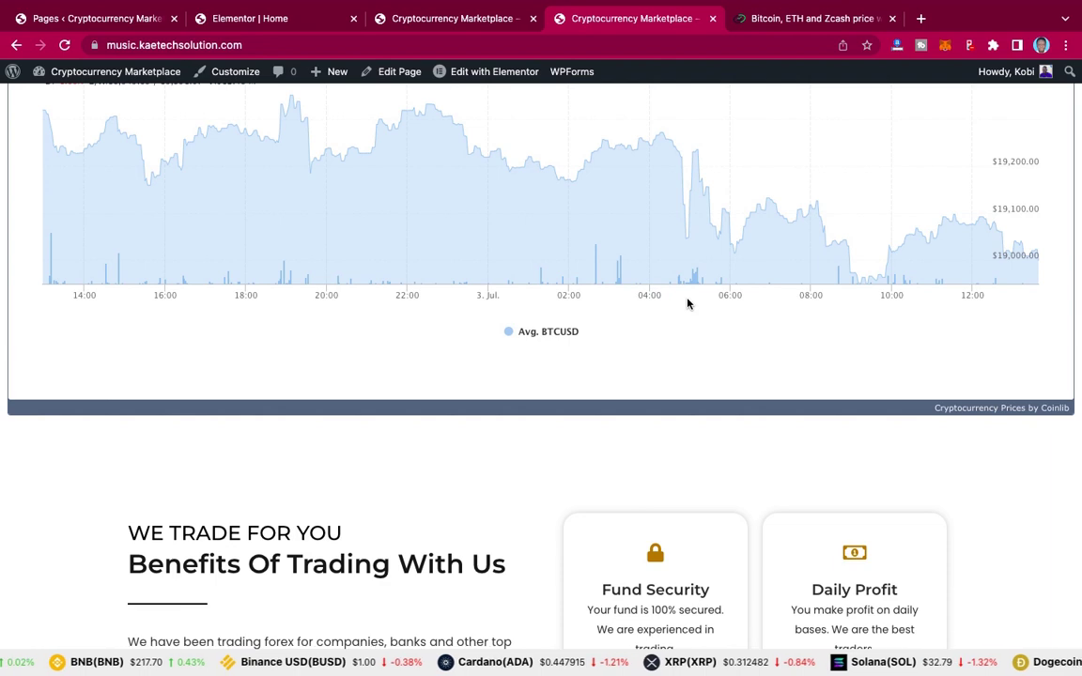
scroll(687, 304, "down", 2)
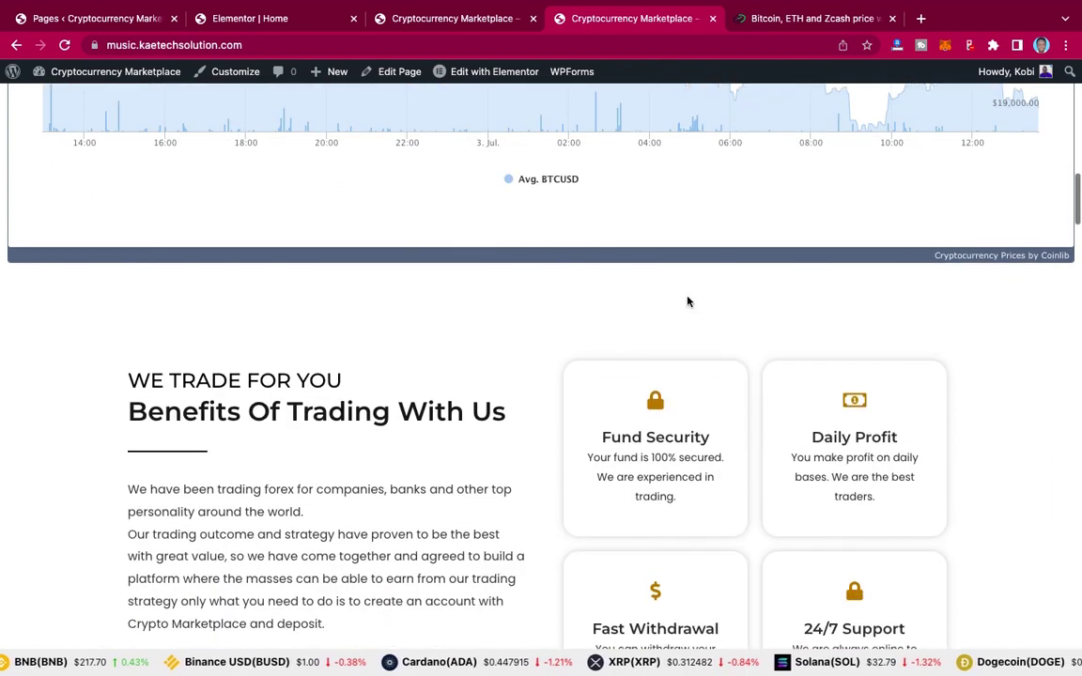
scroll(687, 303, "up", 3)
scroll(687, 302, "up", 1)
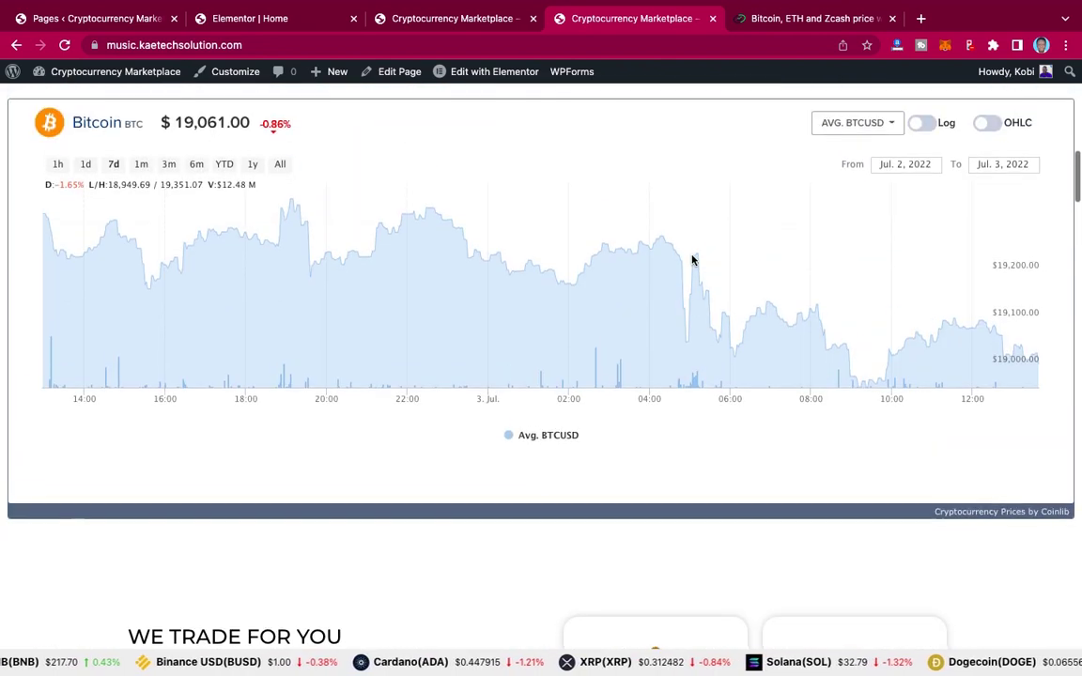
left_click(803, 20)
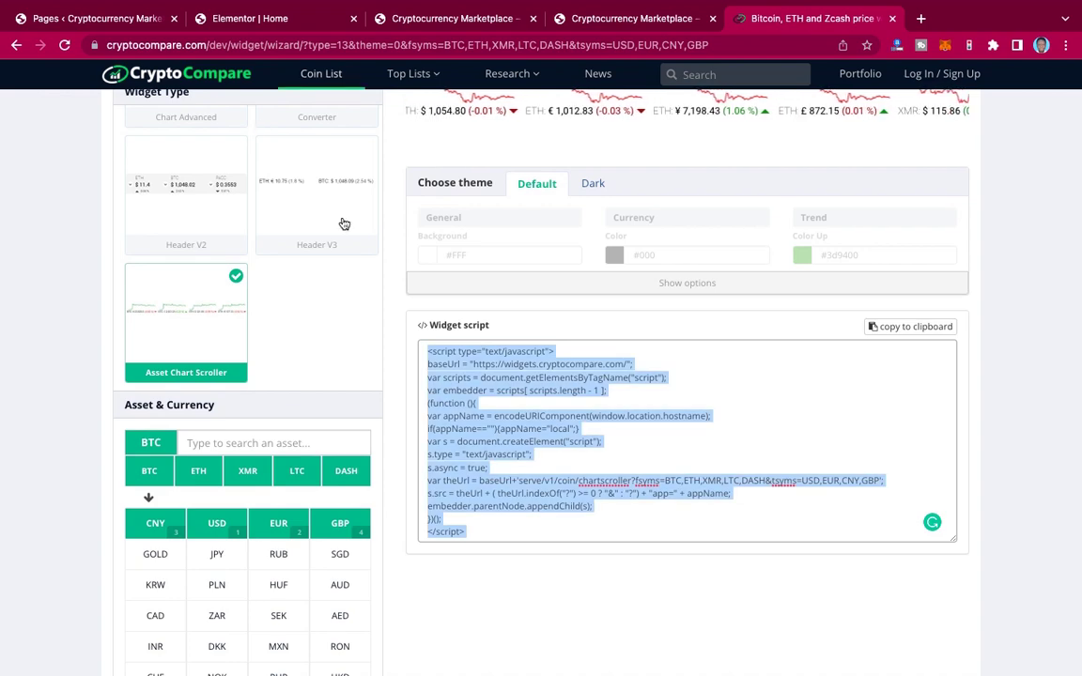
Step: Deselect the Asset Chart Scroller embed script, review the widget choices above it, then return to the live Marketplace page
left_click(380, 341)
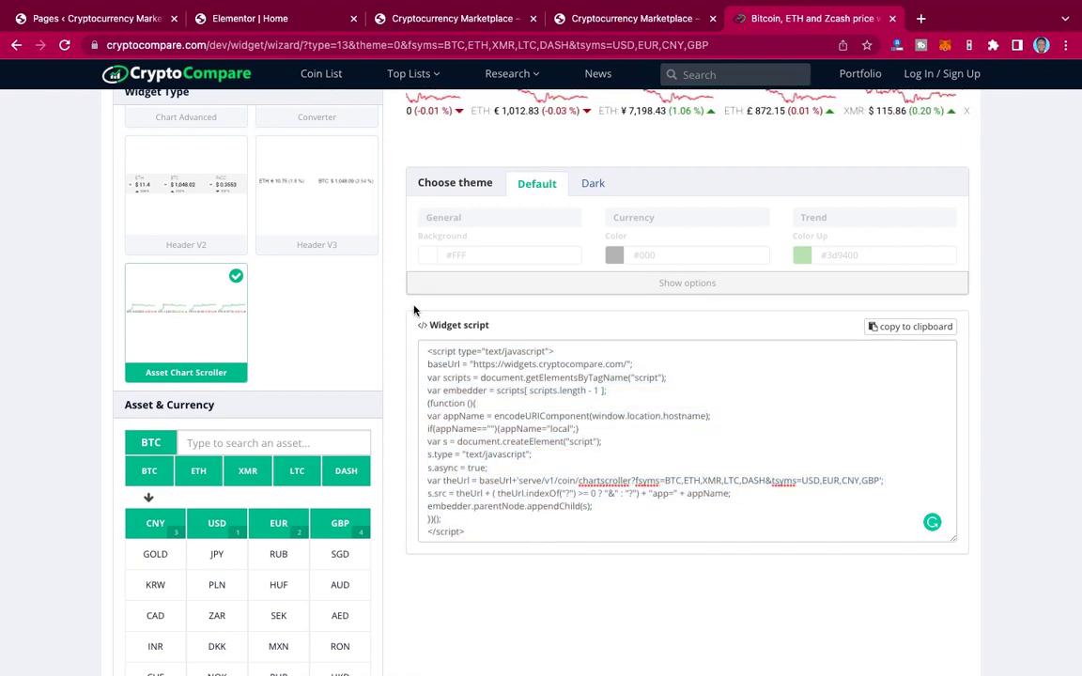
scroll(415, 310, "up", 1)
scroll(414, 310, "up", 2)
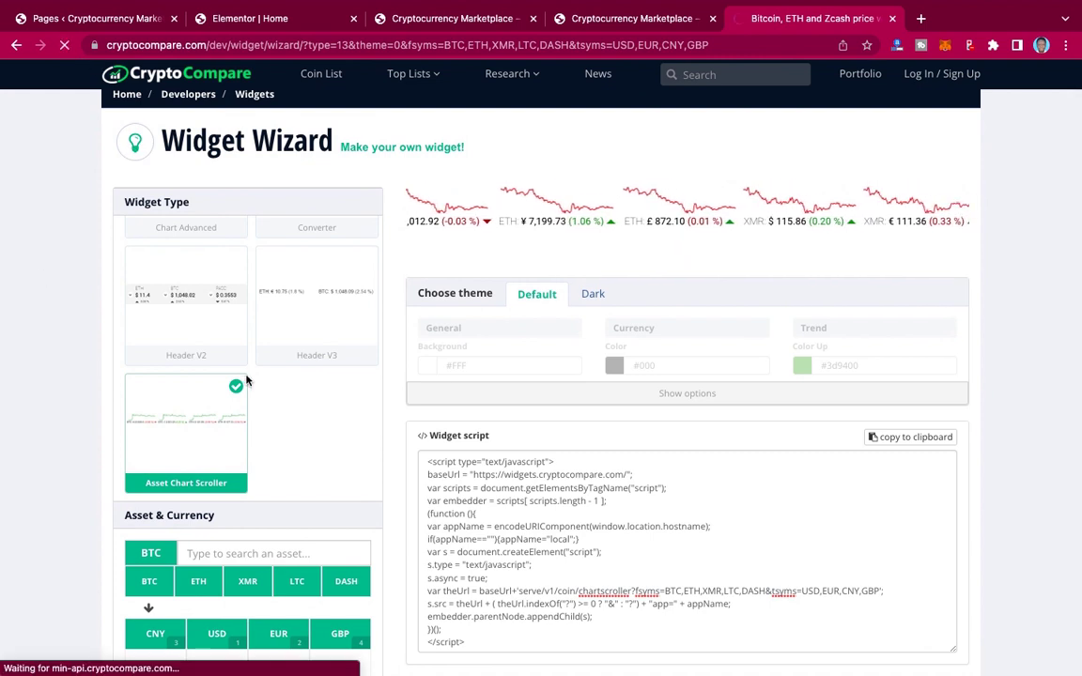
scroll(247, 381, "up", 3)
scroll(247, 382, "up", 3)
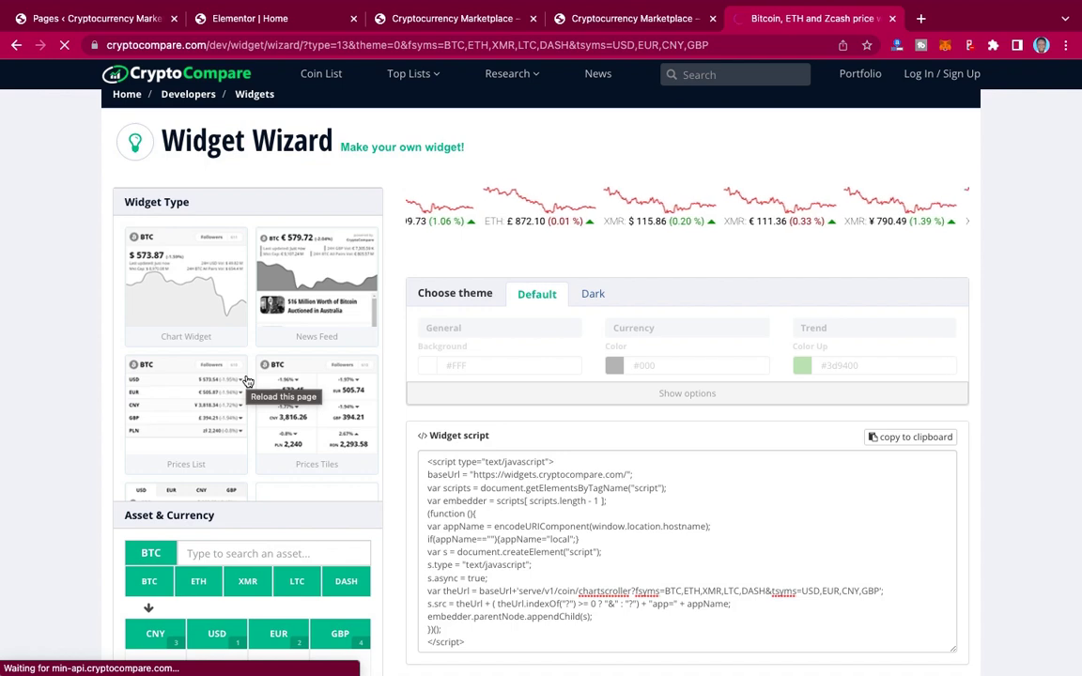
left_click(604, 18)
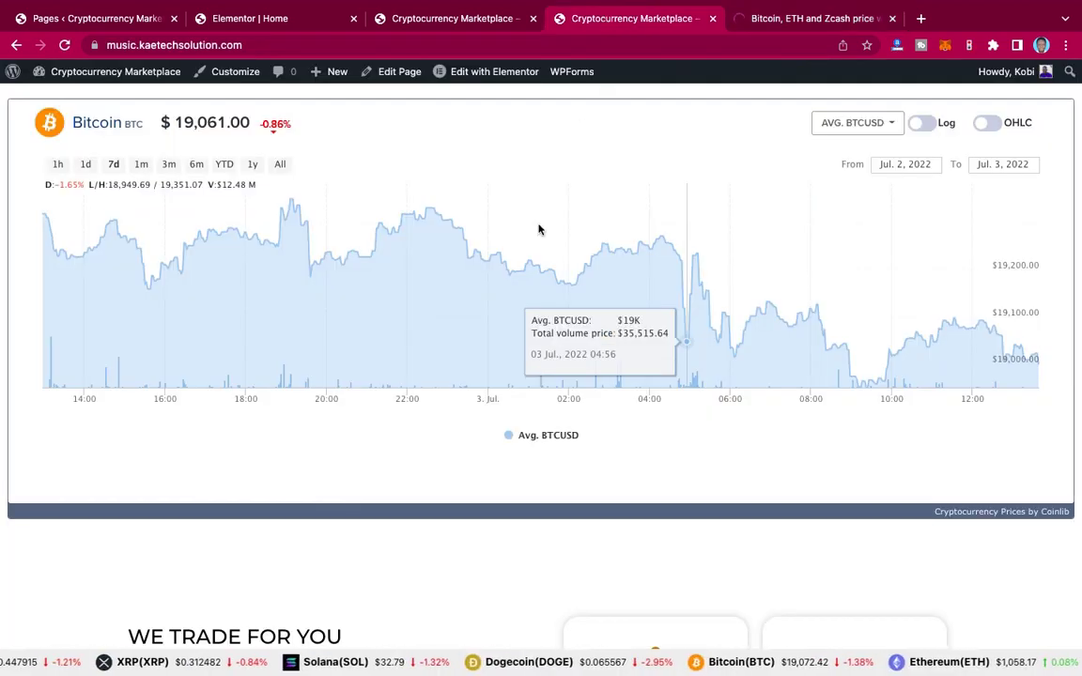
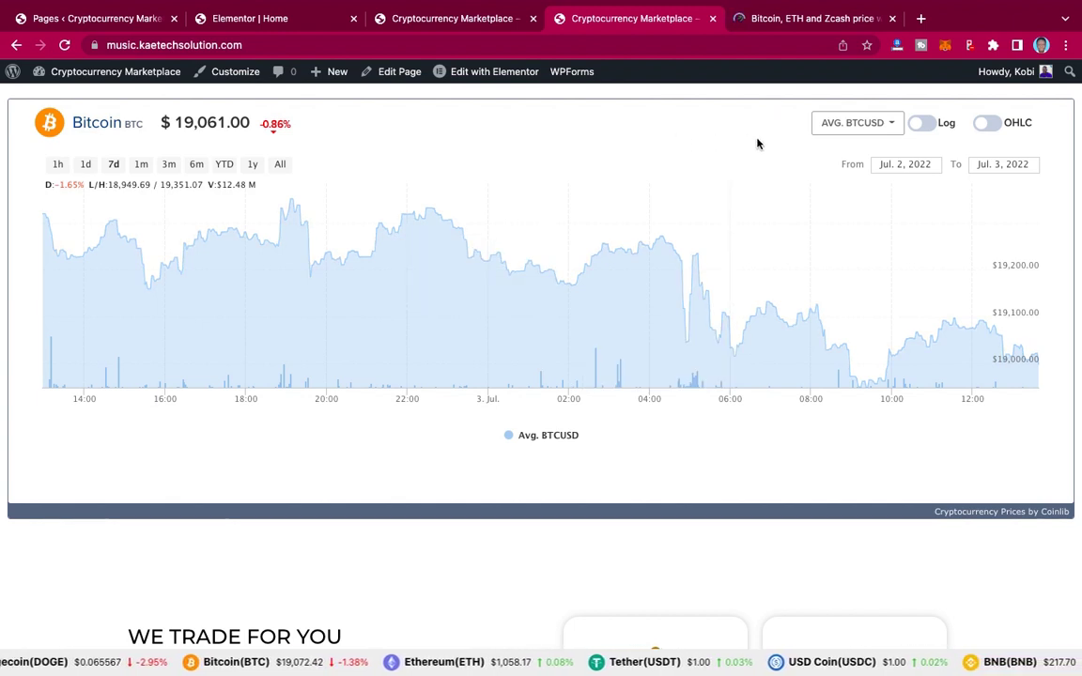
Step: Switch to the 'Bitcoin, ETH and Zcash price' tab showing CryptoCompare's Widget Wizard
left_click(803, 19)
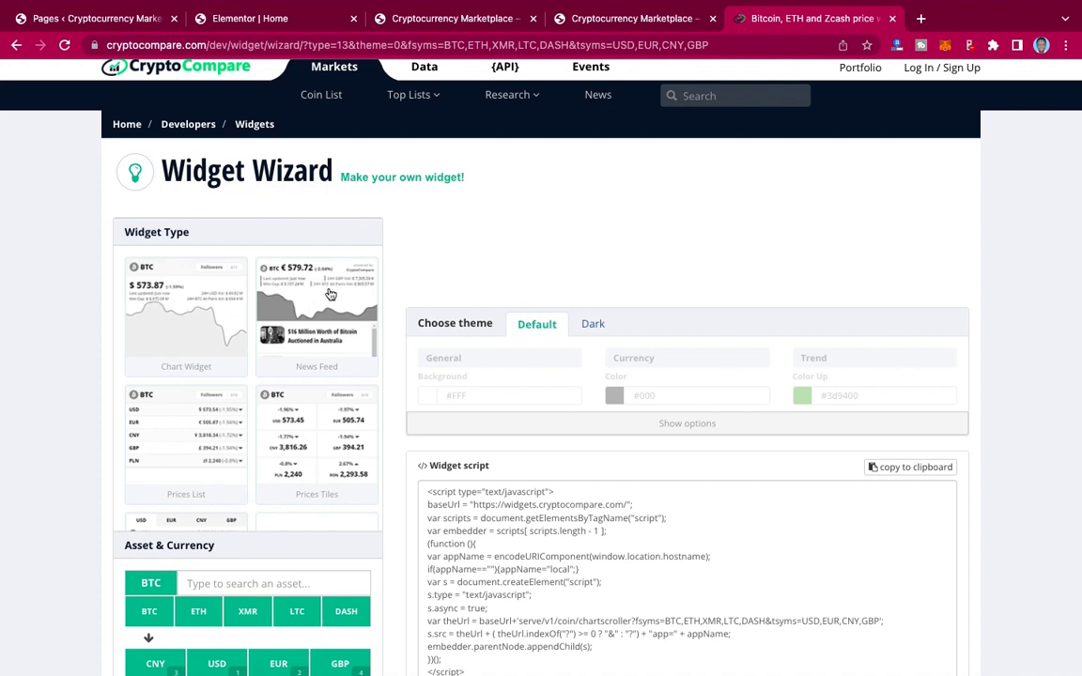
Step: Select Chart Widget from the Widget Type list in the Widget Wizard
scroll(291, 282, "up", 1)
scroll(279, 390, "down", 2)
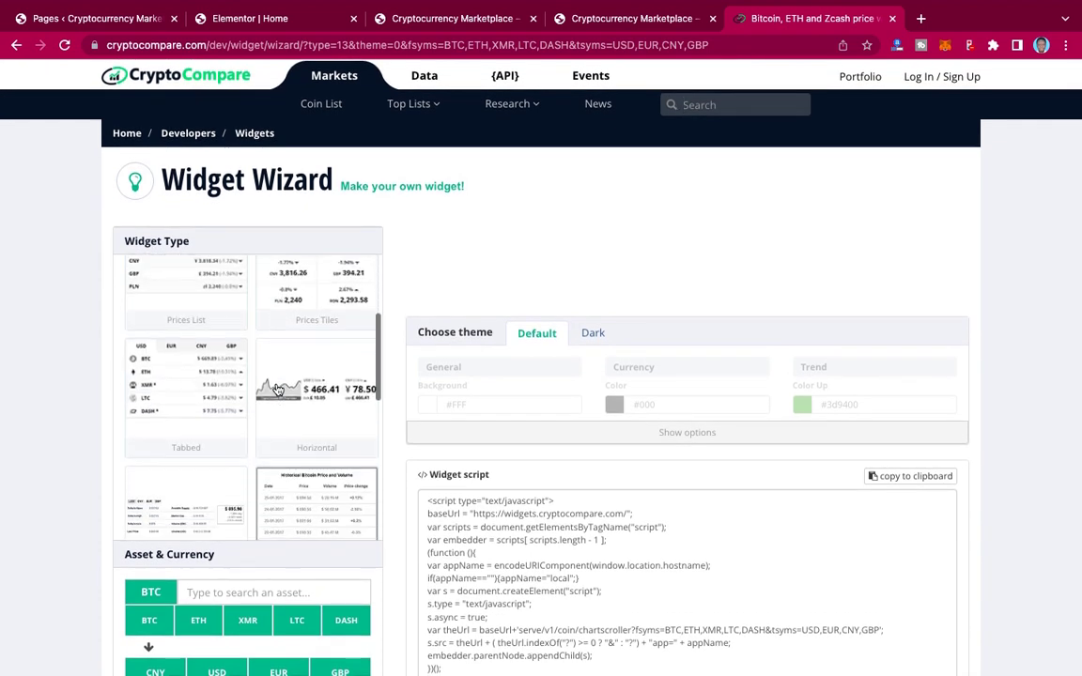
scroll(278, 390, "down", 3)
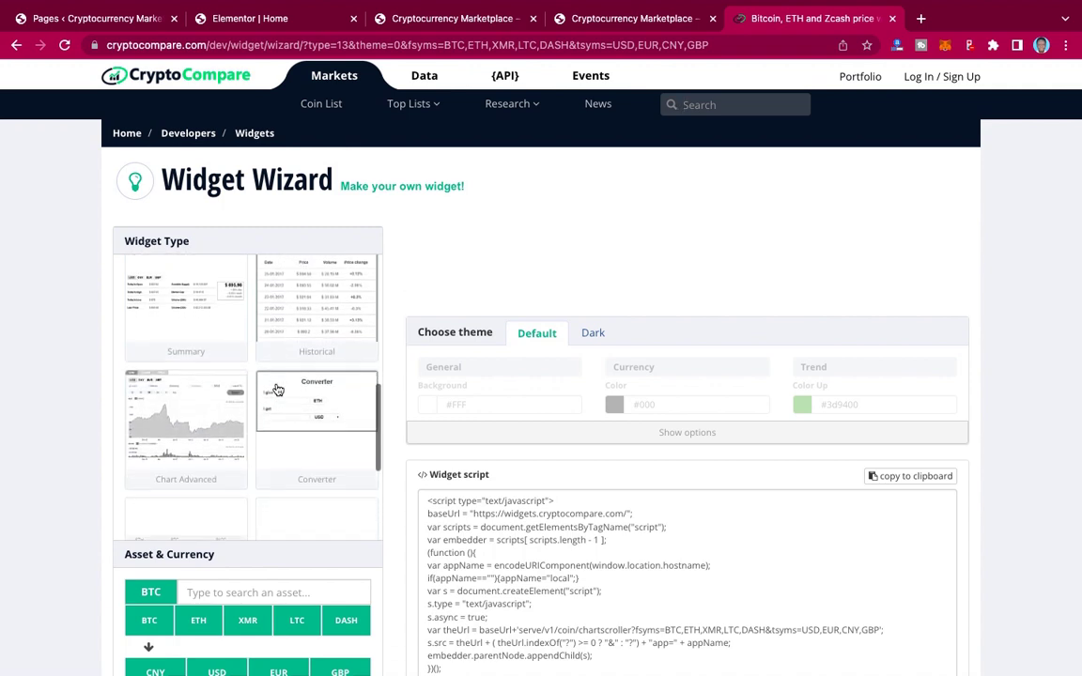
scroll(278, 389, "up", 5)
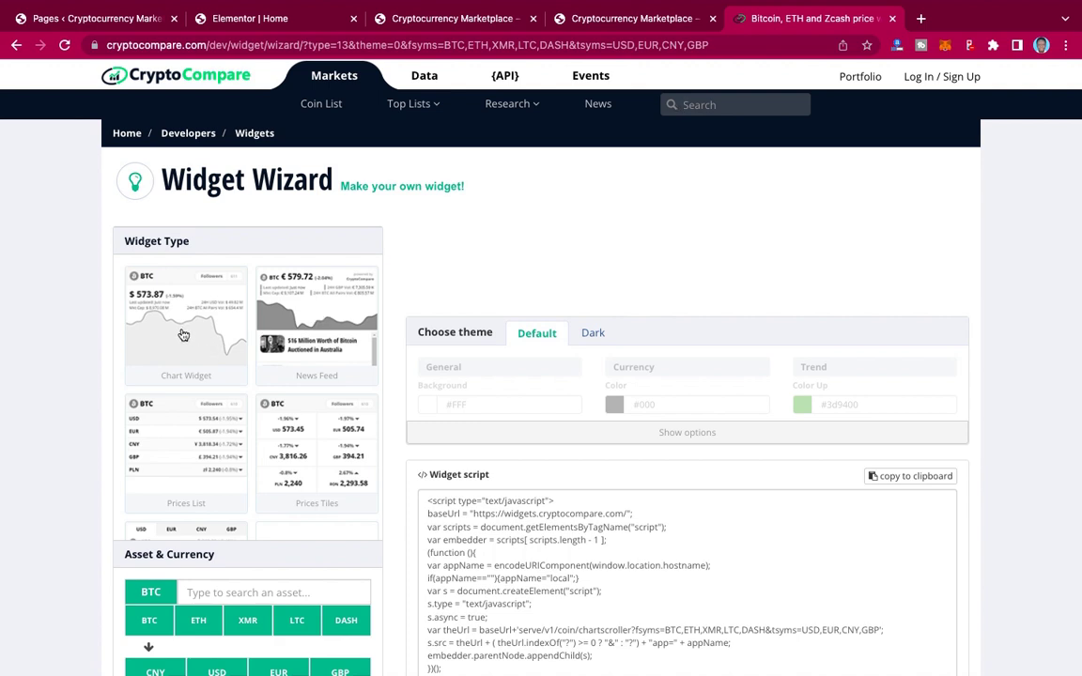
scroll(183, 336, "down", 5)
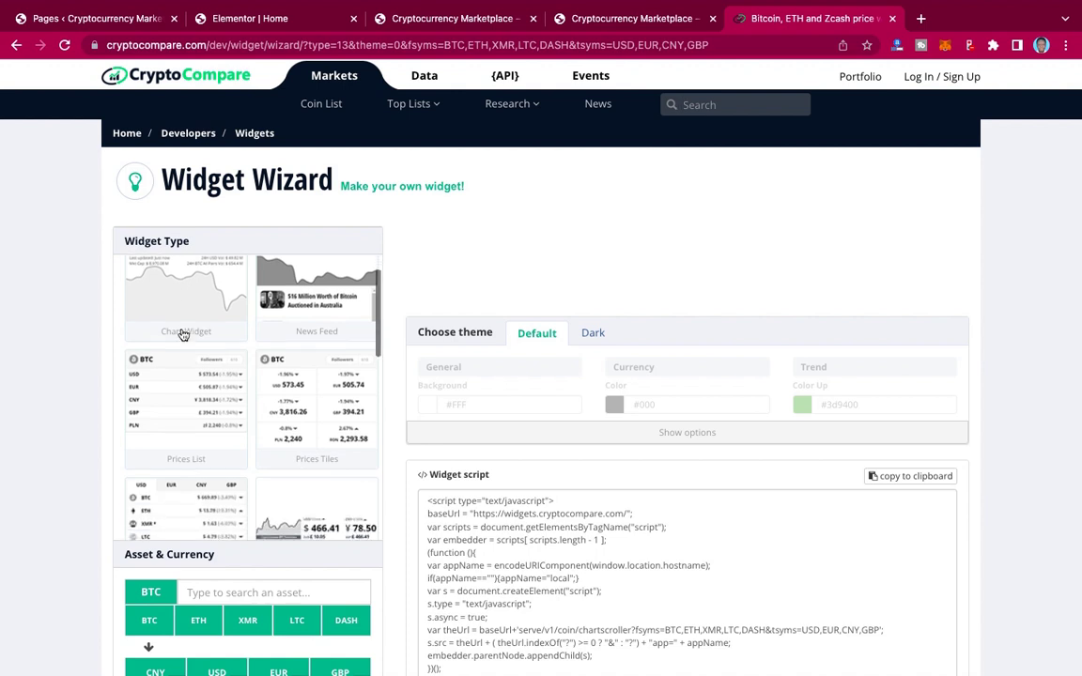
scroll(183, 335, "down", 1)
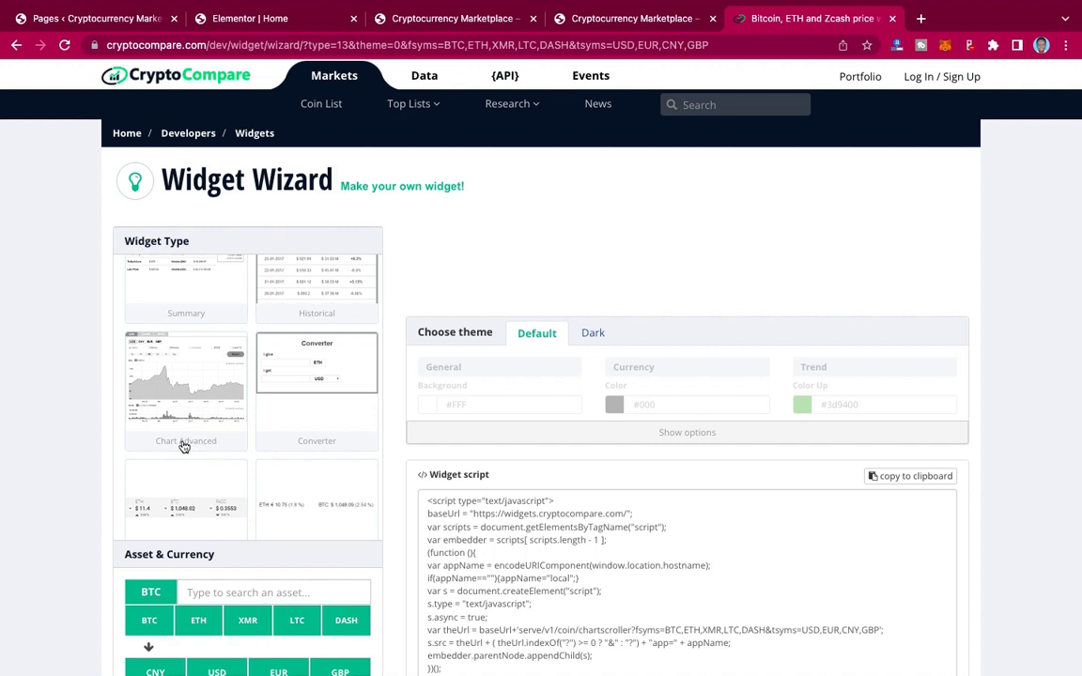
scroll(212, 388, "up", 3)
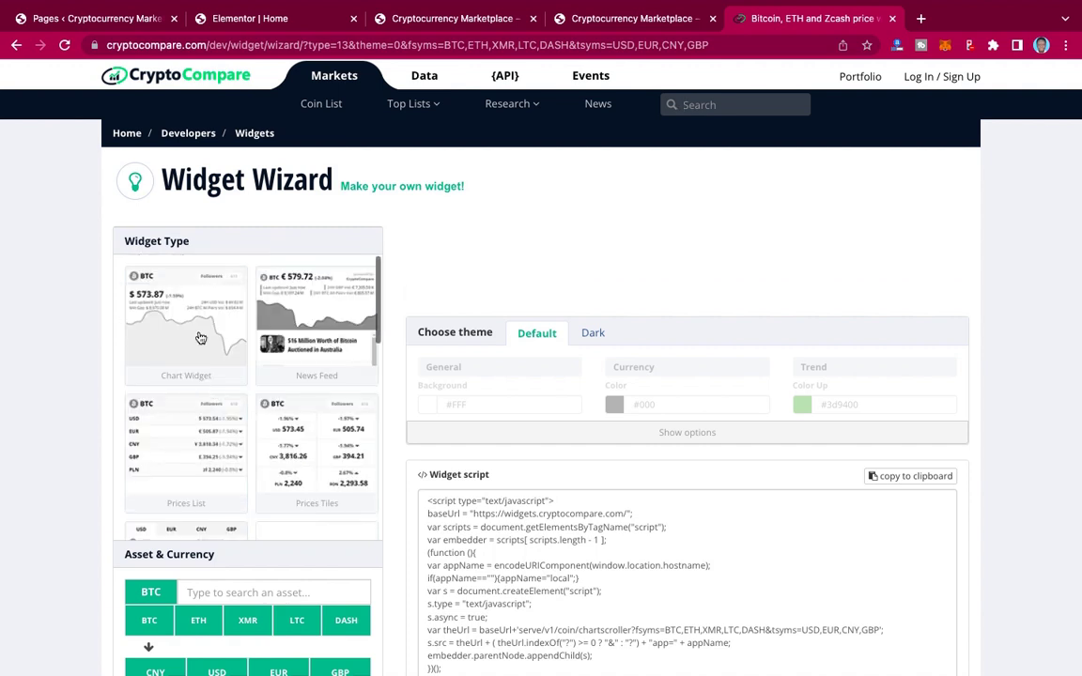
left_click(185, 316)
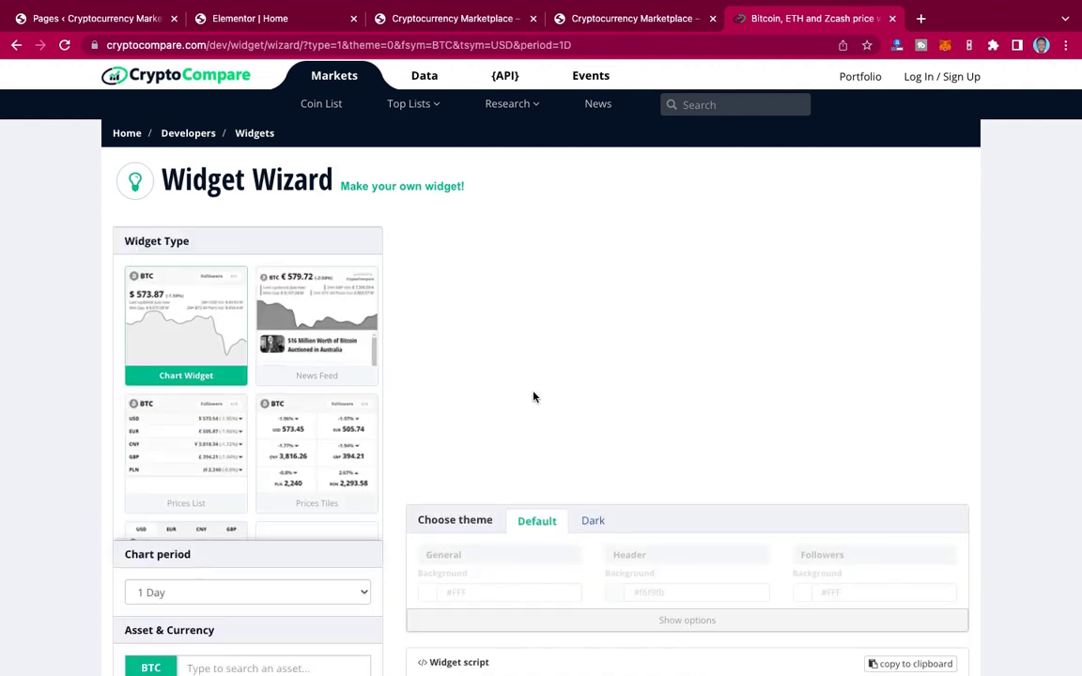
Step: Copy the one-day BTC/USD chart widget script to the clipboard
scroll(763, 474, "down", 3)
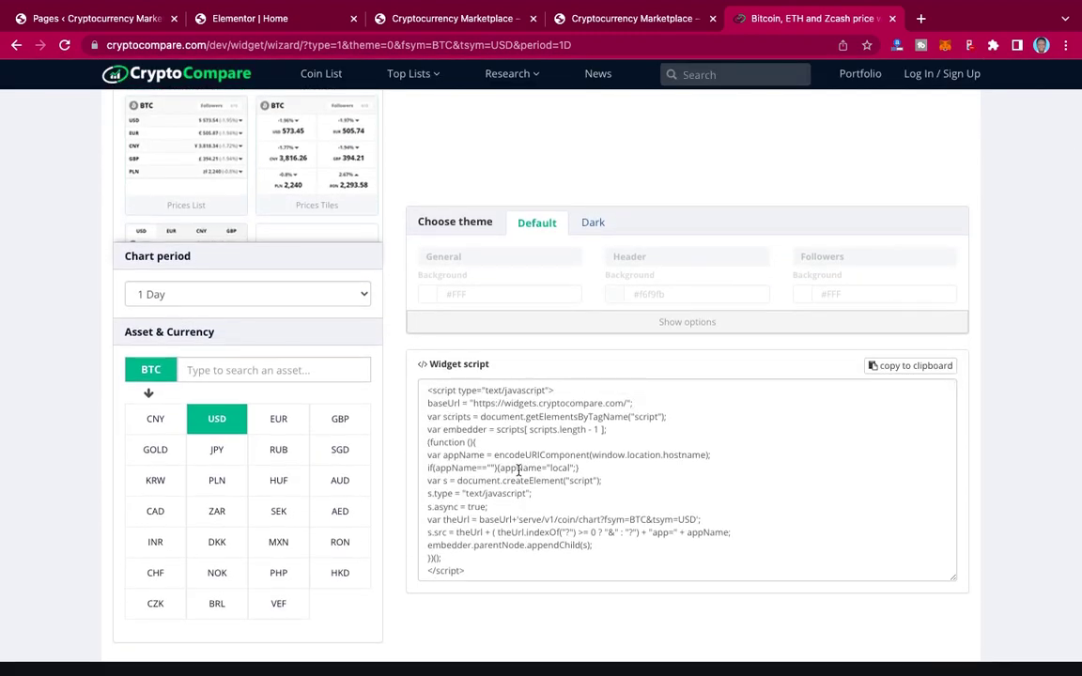
scroll(759, 306, "up", 2)
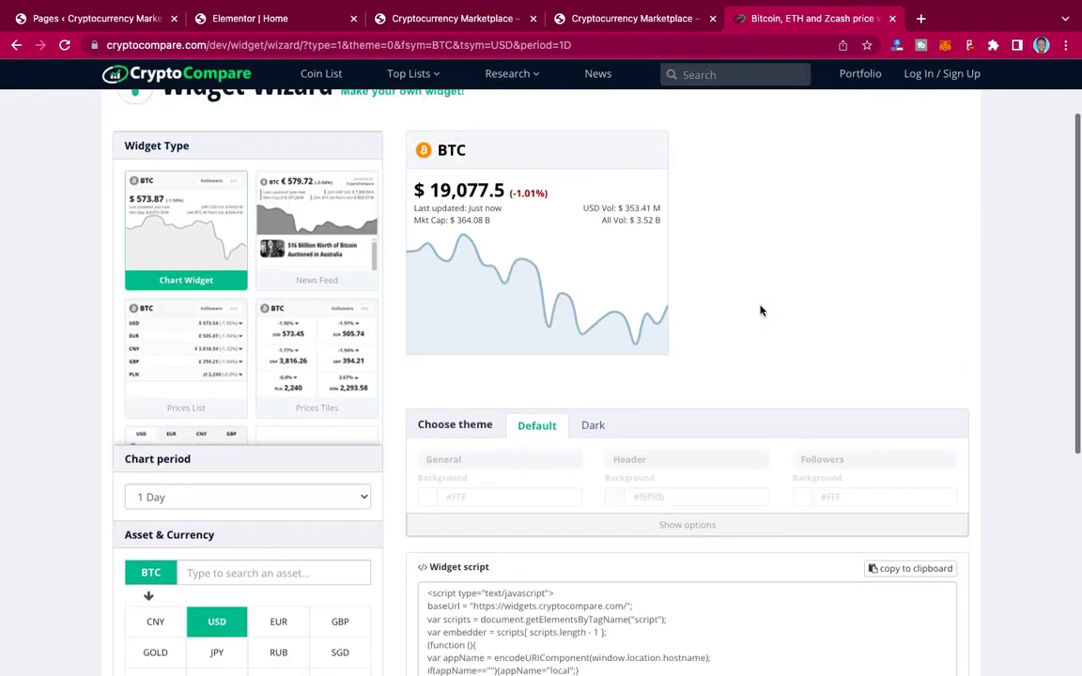
scroll(679, 352, "down", 3)
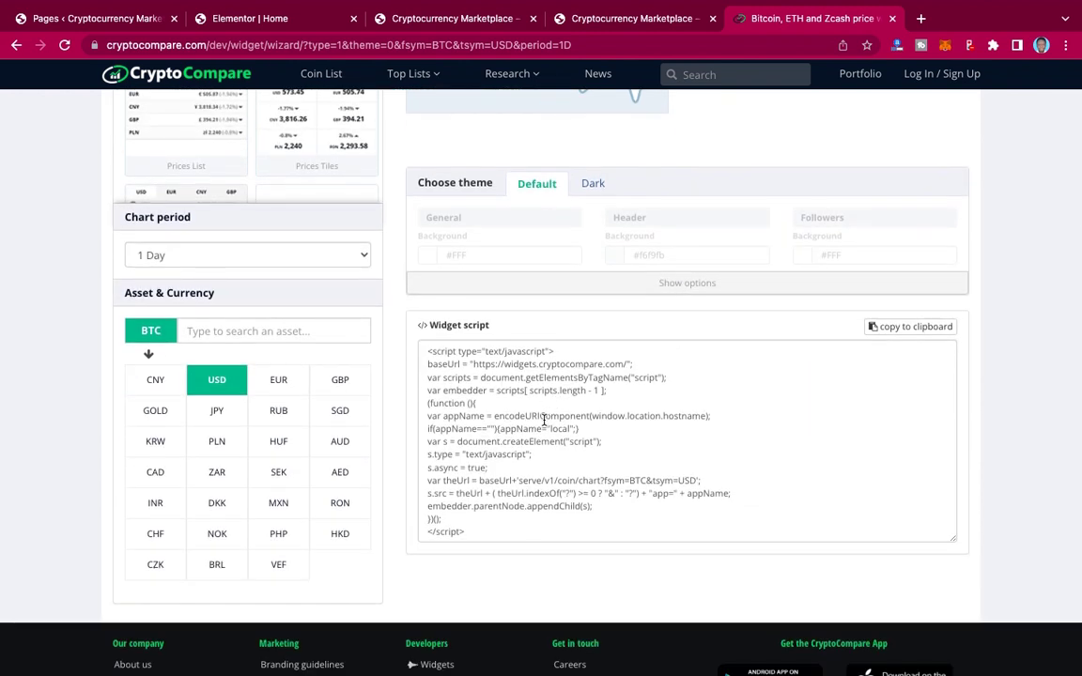
left_click(907, 328)
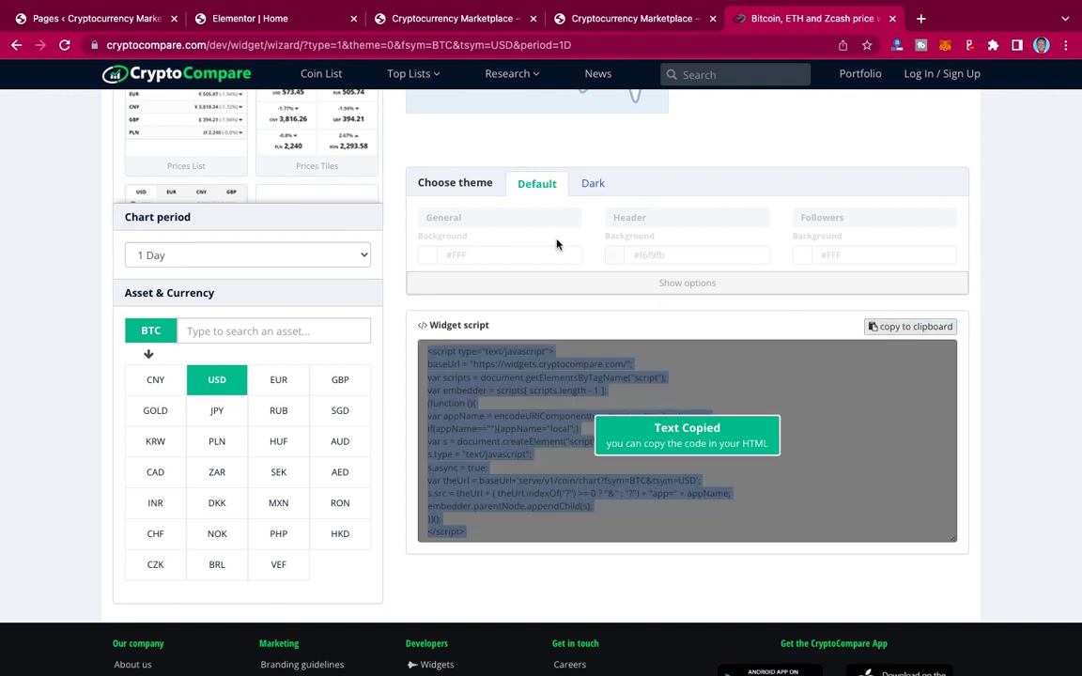
scroll(556, 244, "up", 3)
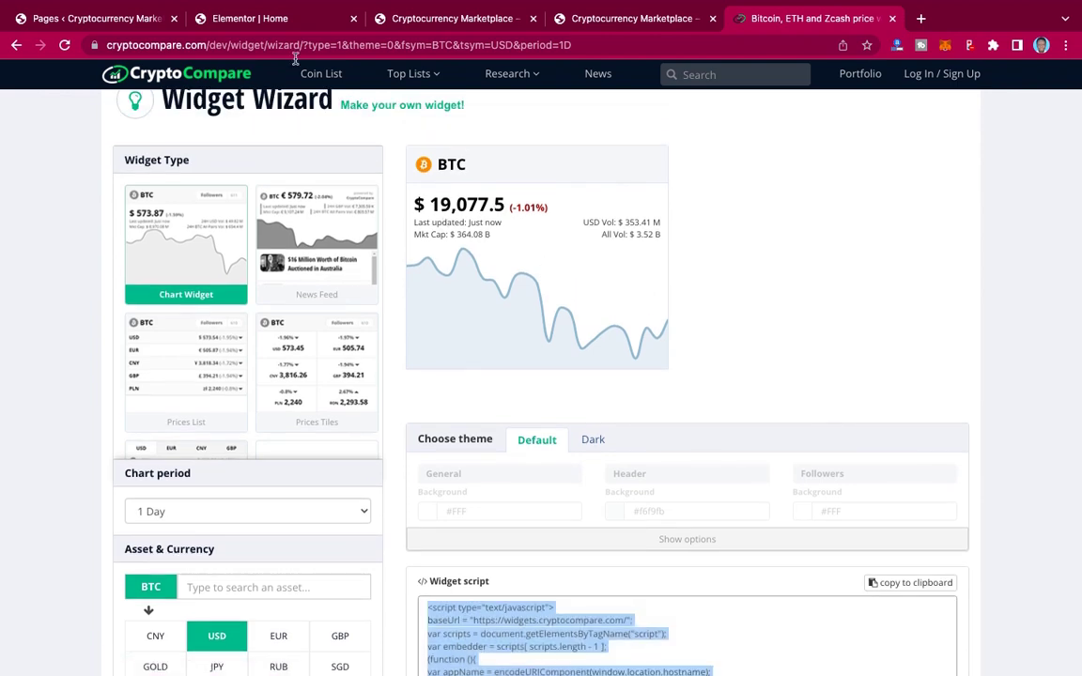
Step: Back in Elementor, add a new single-column section below About Us
left_click(255, 21)
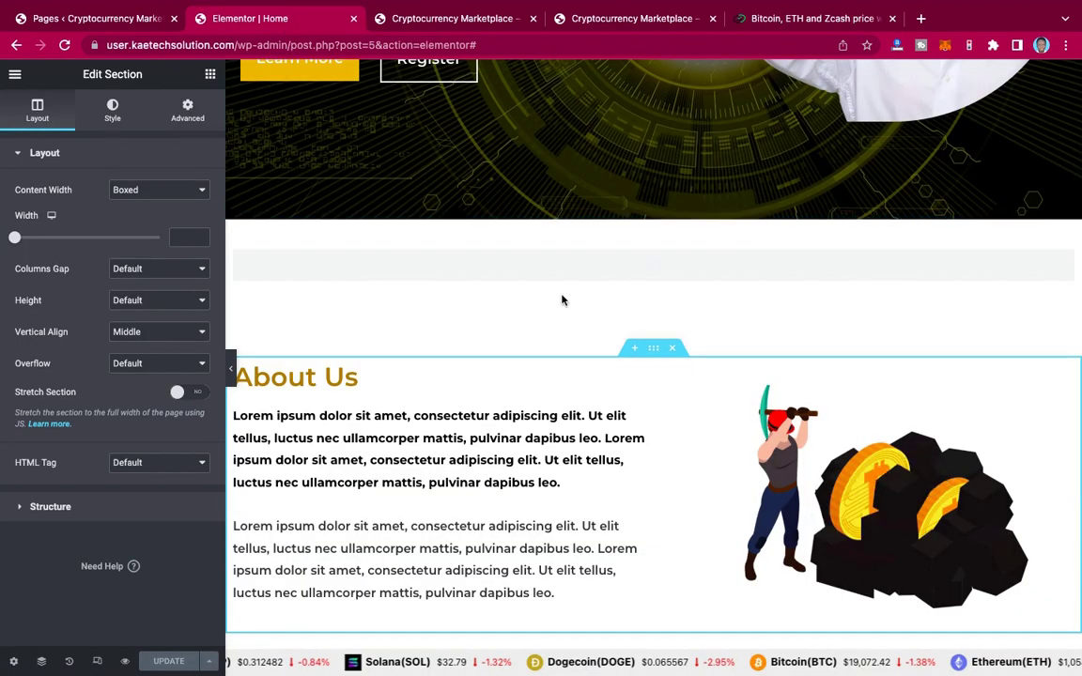
scroll(584, 427, "down", 3)
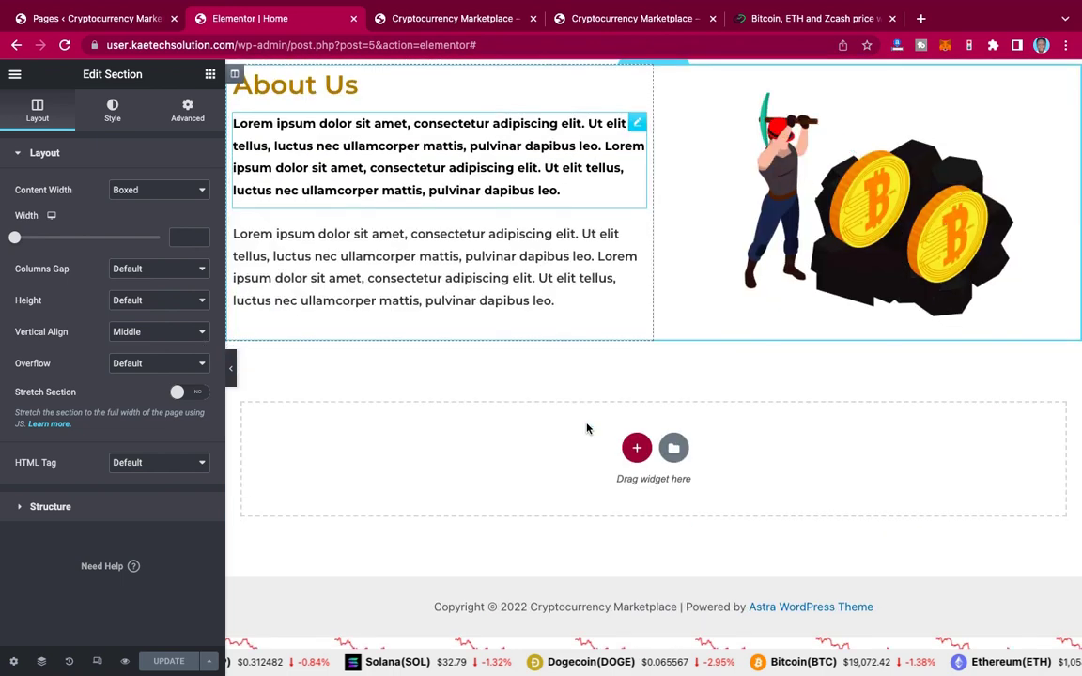
left_click(644, 450)
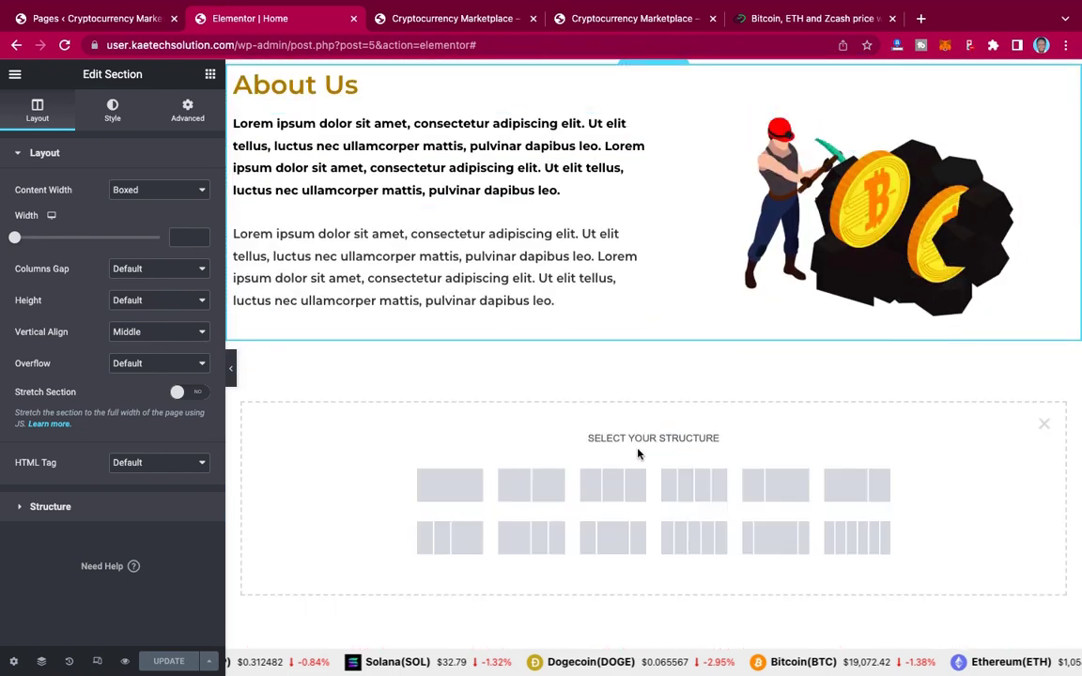
left_click(451, 490)
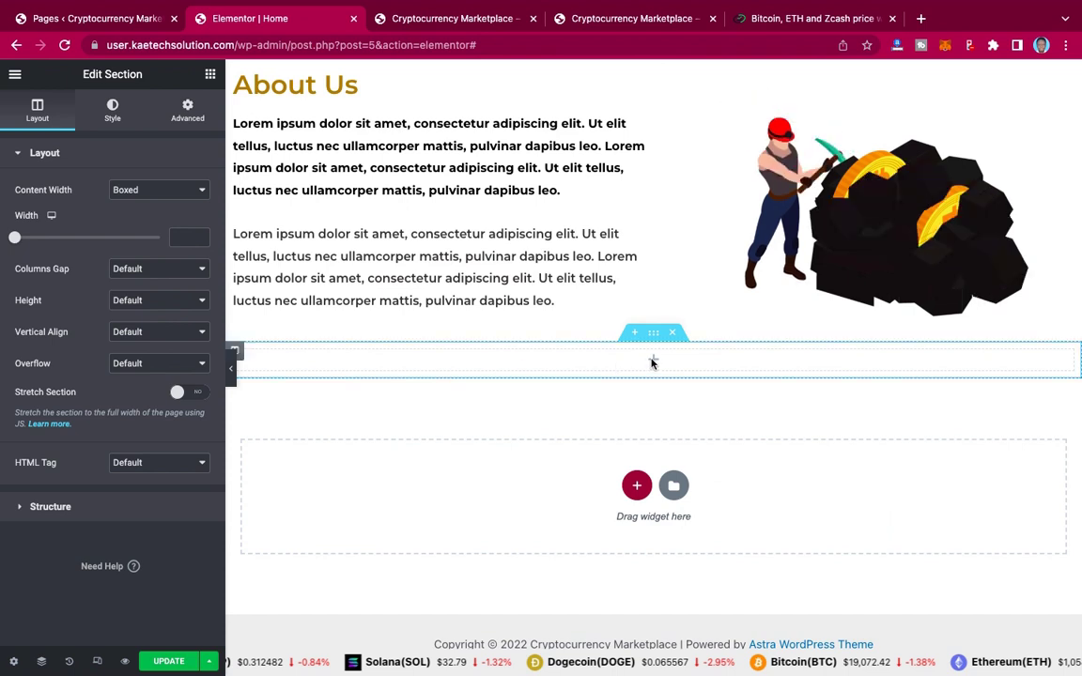
Step: Give the section a linked margin of 90 in its Advanced settings
left_click(186, 111)
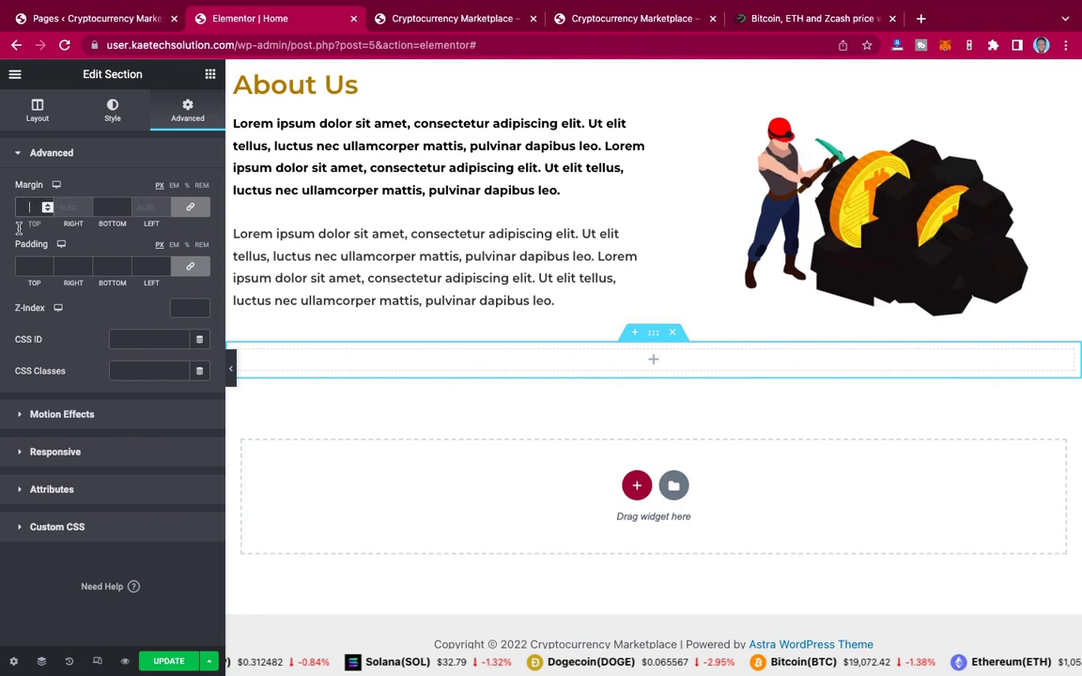
left_click(28, 207)
type("90")
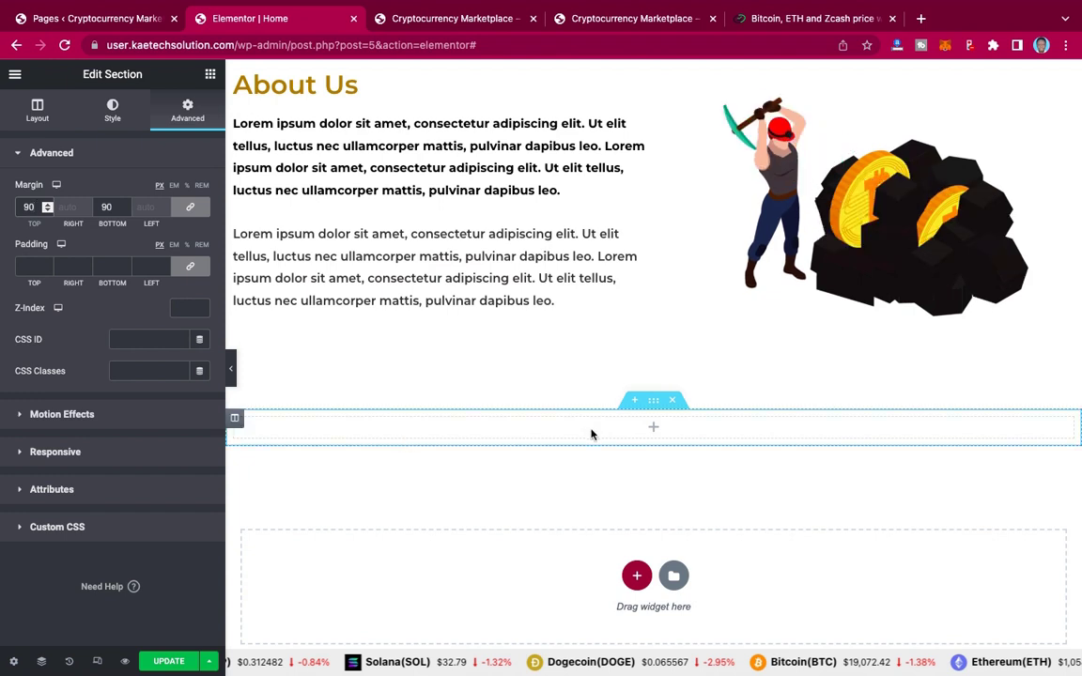
left_click(654, 428)
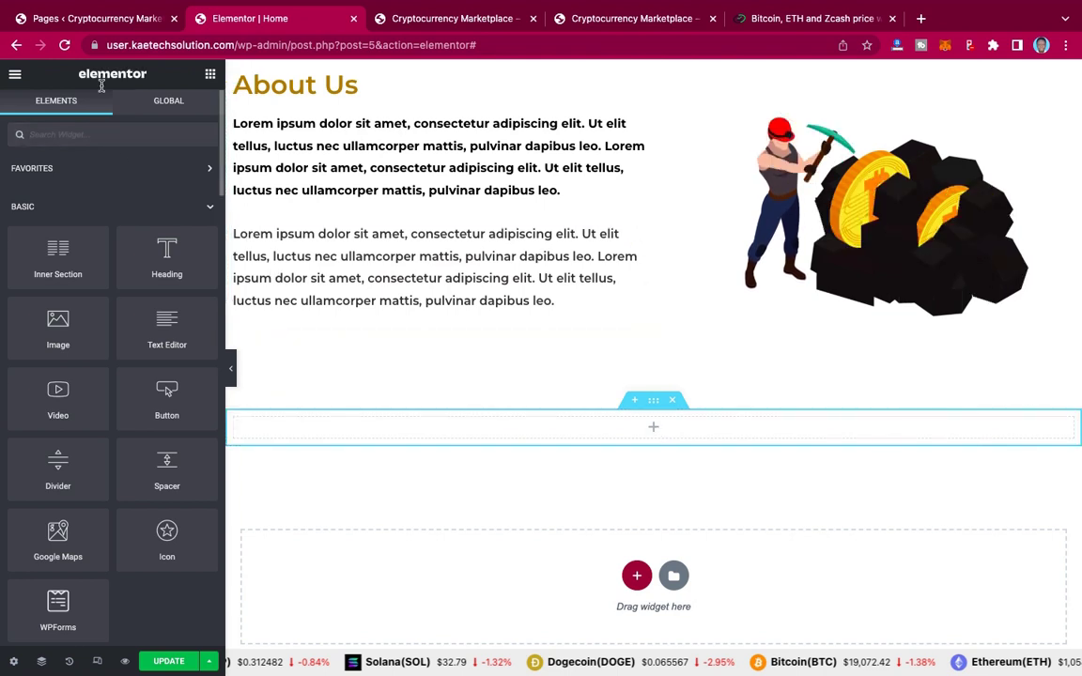
Step: Drop an HTML widget into the section, paste the CryptoCompare BTC script, and update the page
type("html")
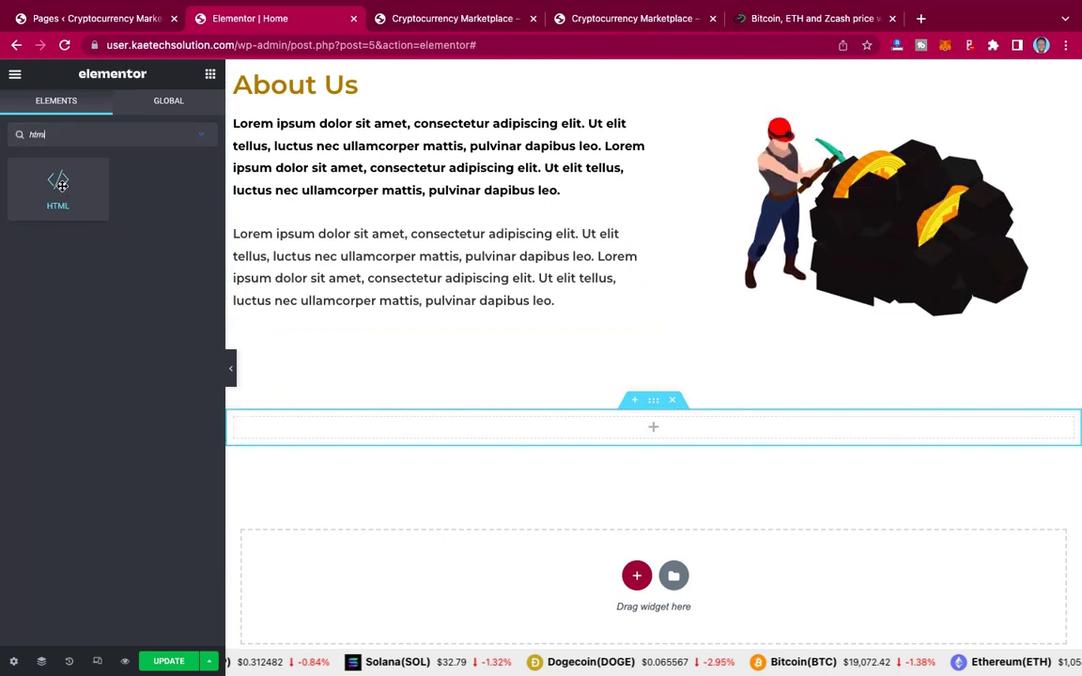
left_click_drag(57, 185, 664, 427)
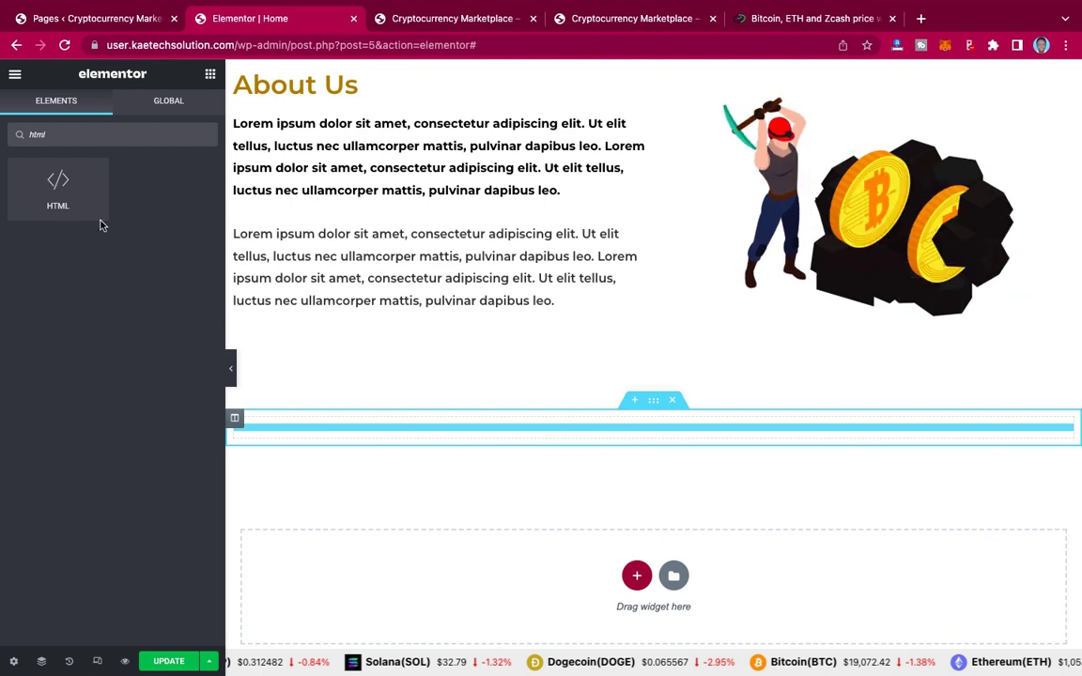
left_click_drag(531, 459, 645, 429)
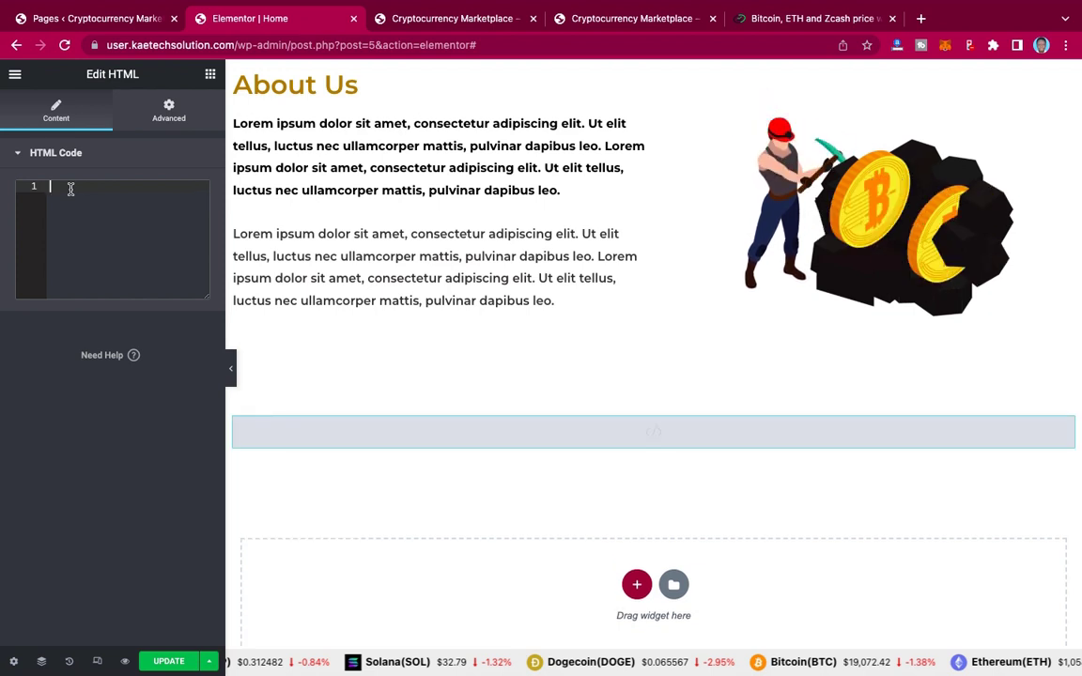
key("ctrl+v")
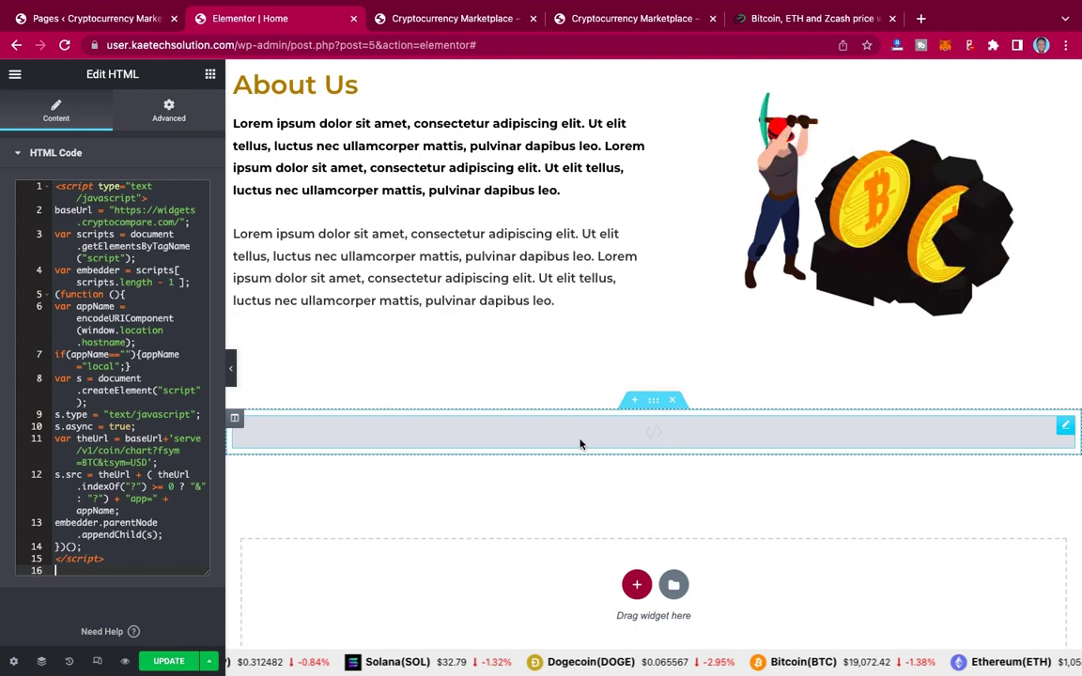
left_click(170, 661)
Step: Reload the live site homepage and scroll down to check the new BTC chart
mouse_move(449, 4)
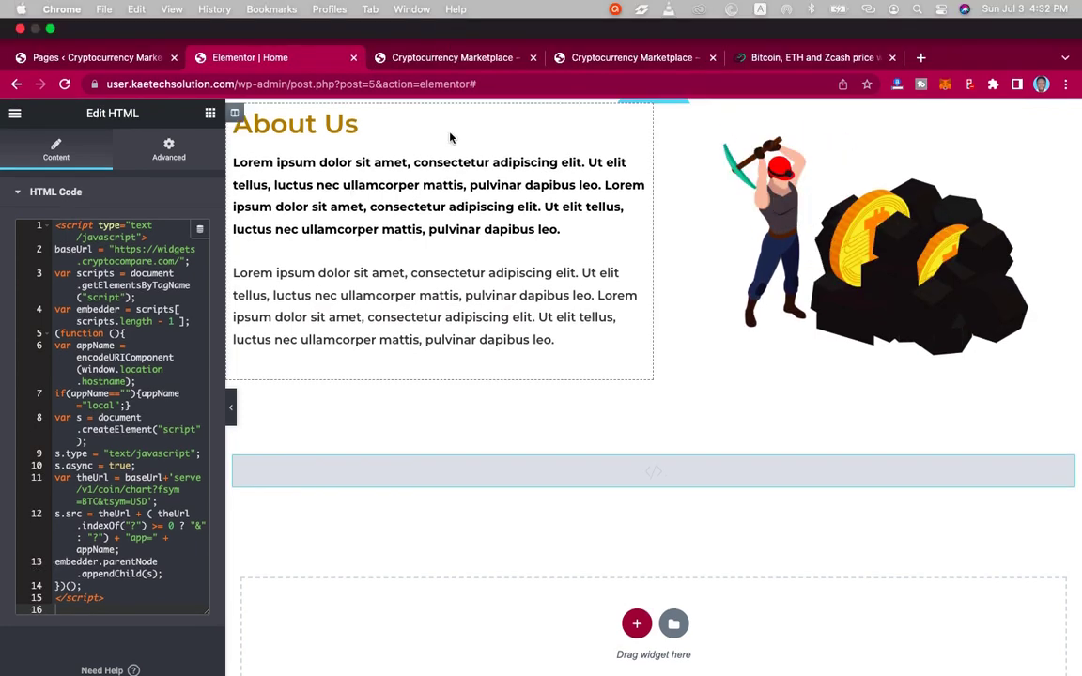
left_click(464, 58)
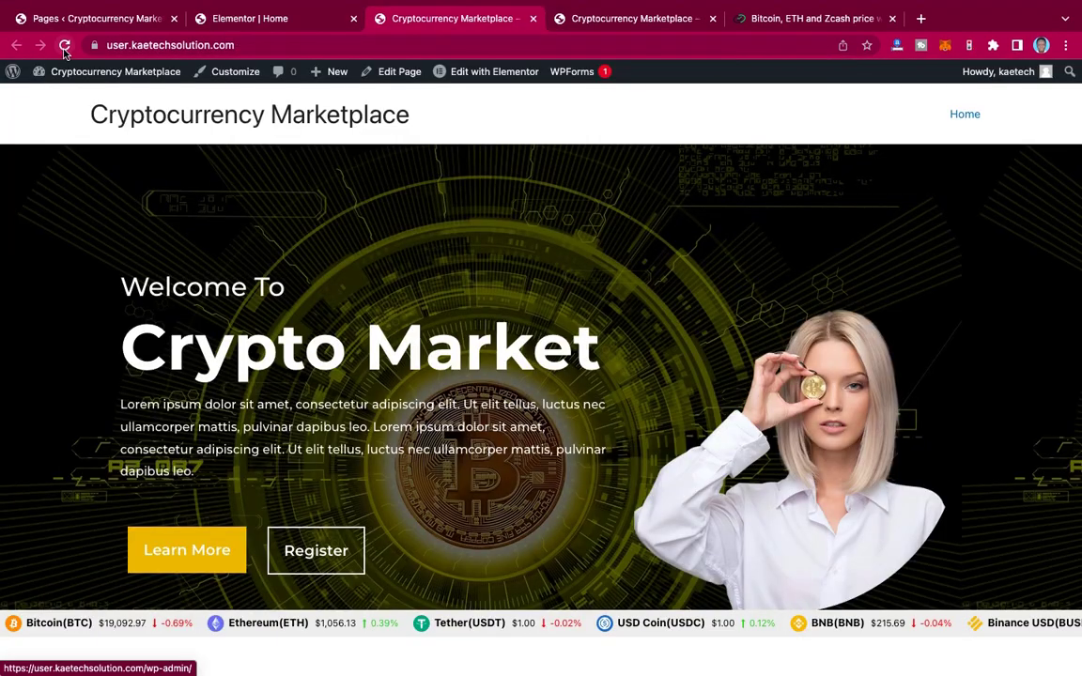
left_click(64, 47)
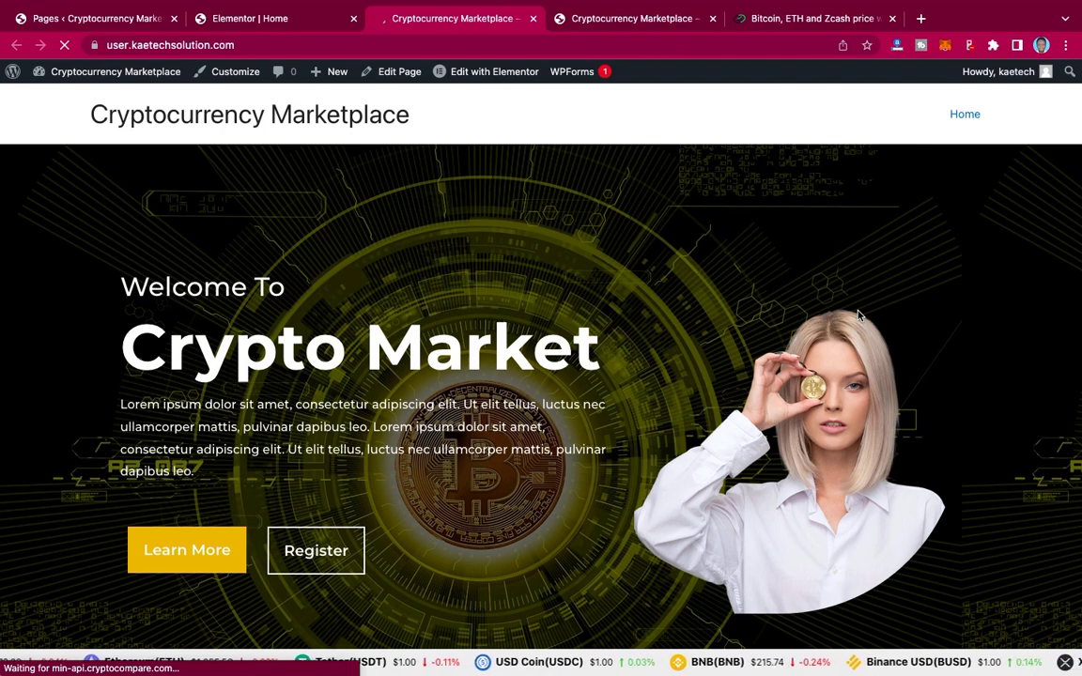
scroll(857, 315, "down", 15)
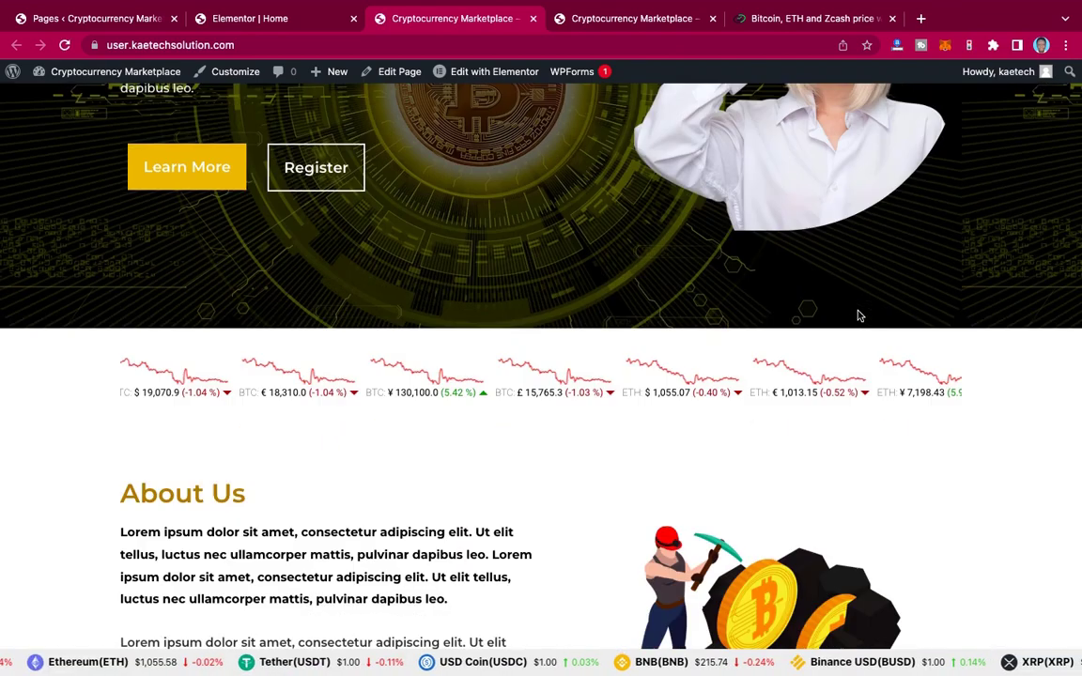
scroll(858, 315, "down", 2)
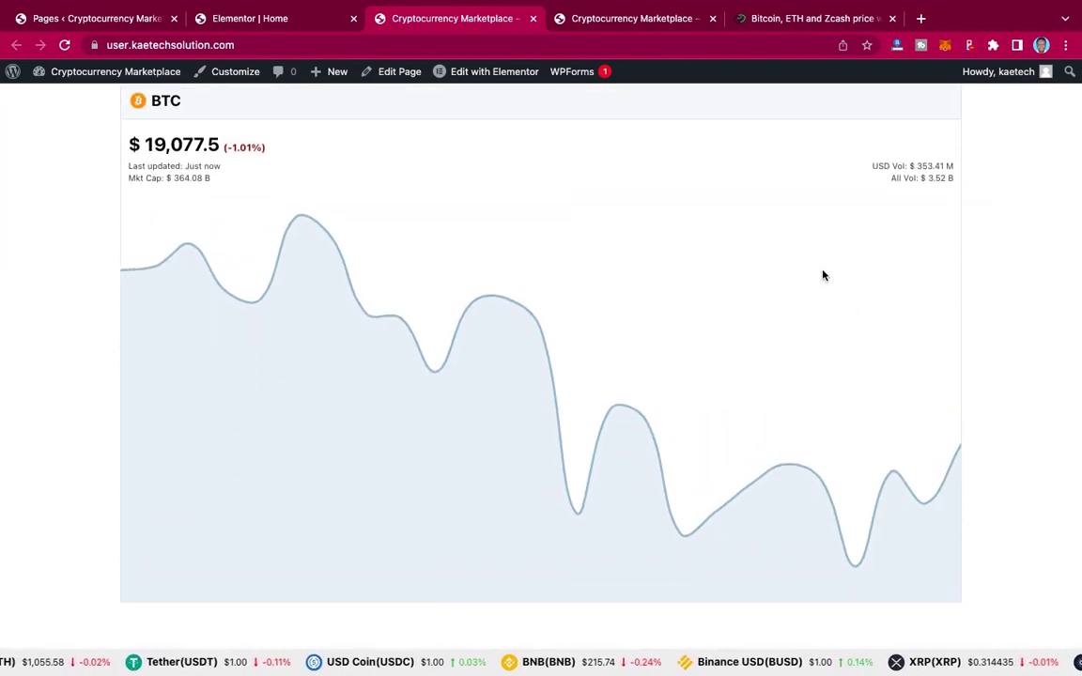
scroll(823, 275, "down", 1)
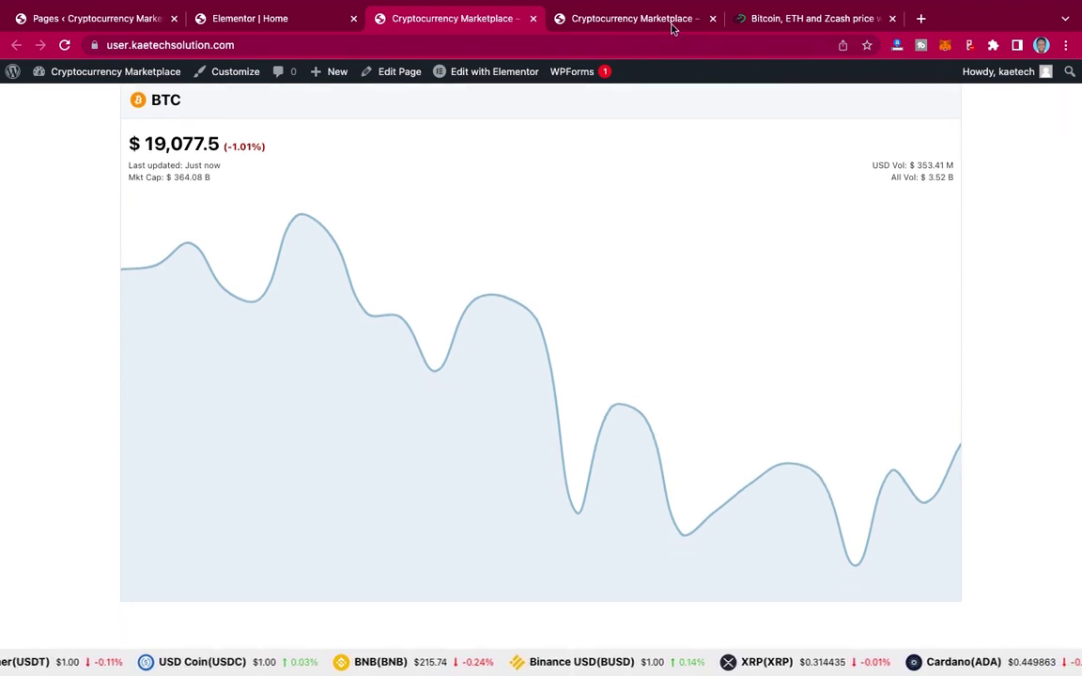
Step: Compare the other site's BTC chart page, then return to the CryptoCompare Widget Wizard tab
left_click(631, 19)
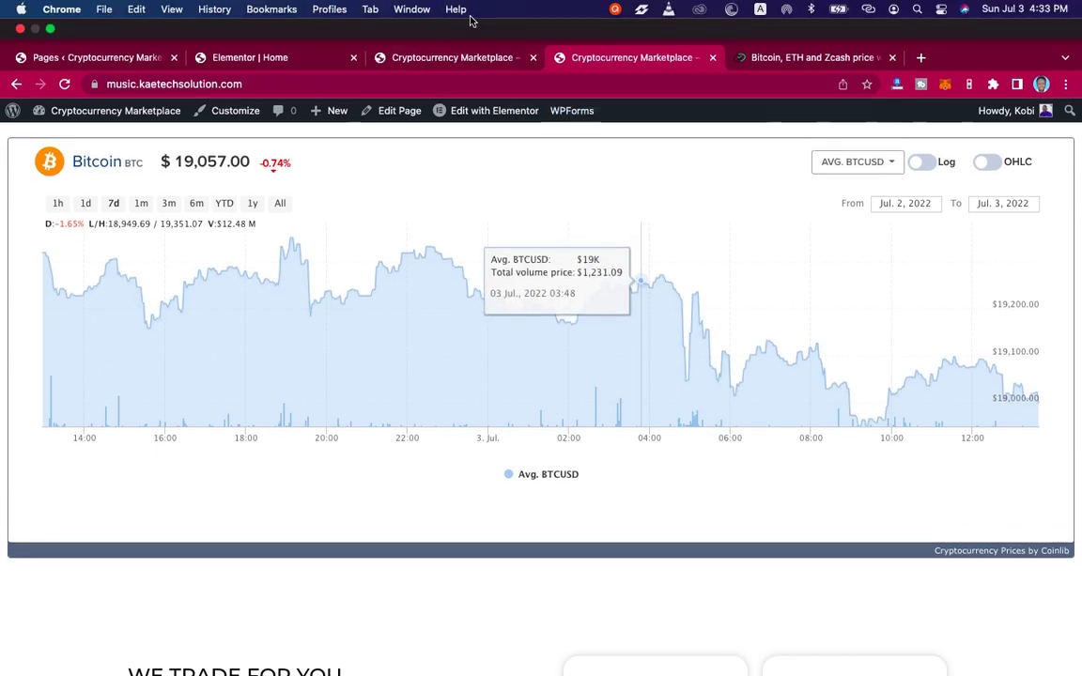
left_click(436, 17)
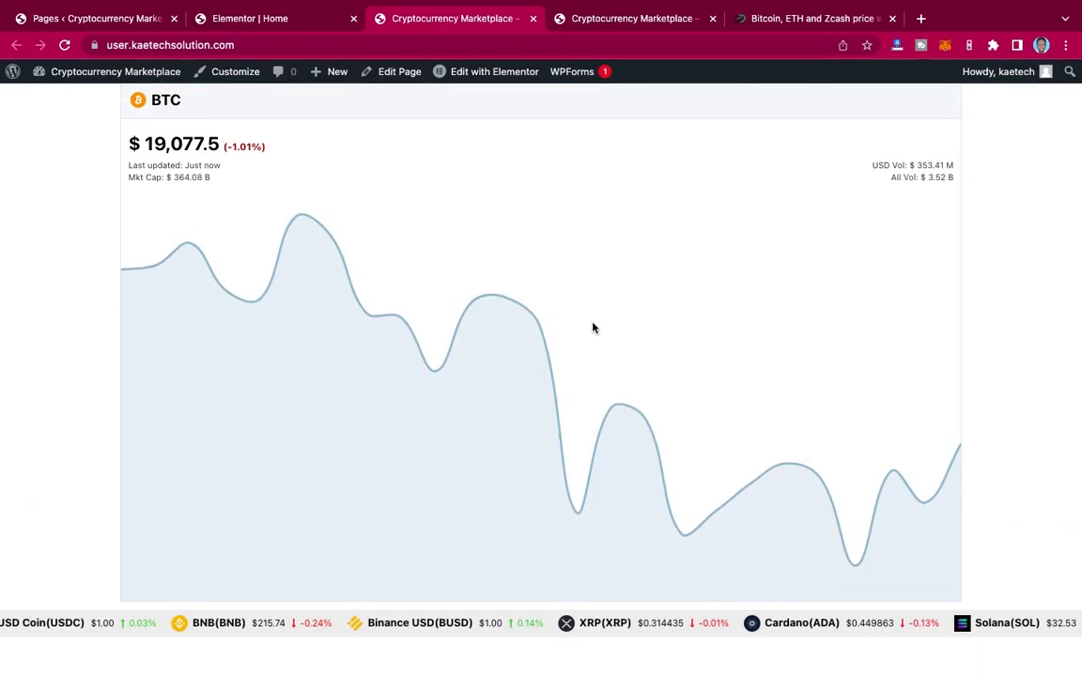
left_click(796, 24)
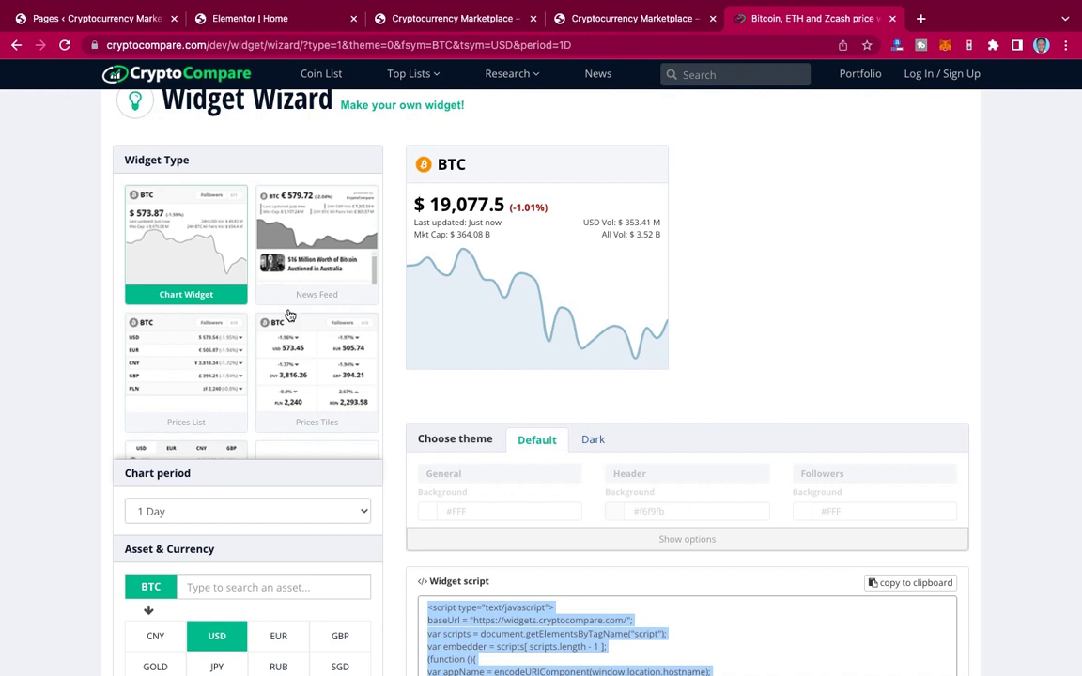
scroll(290, 315, "down", 5)
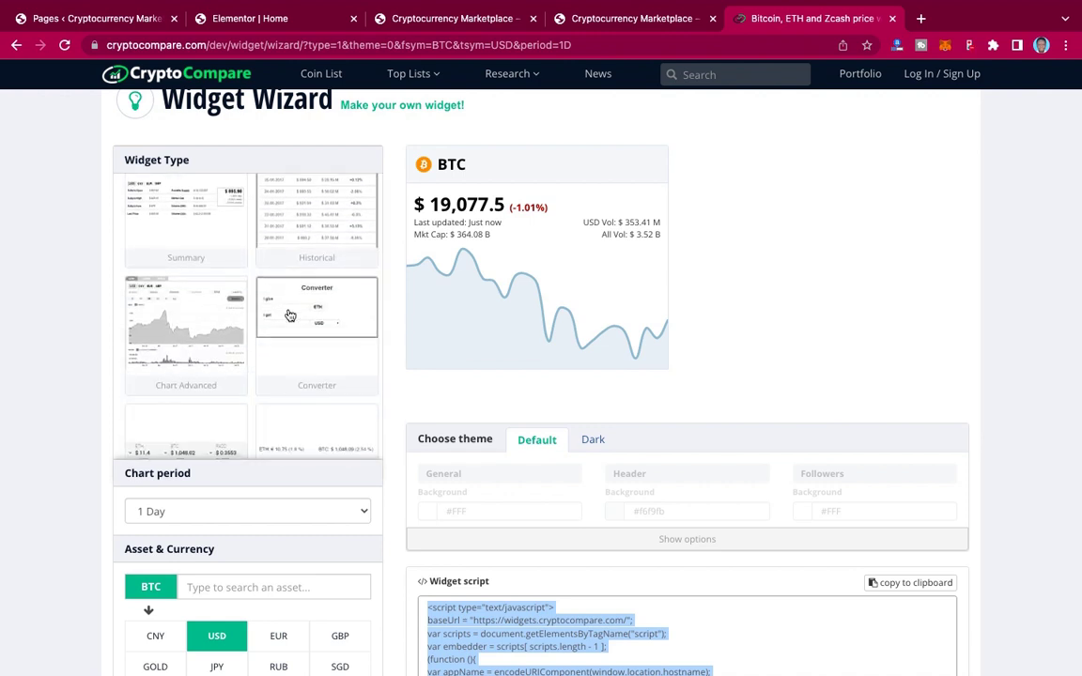
scroll(290, 316, "down", 5)
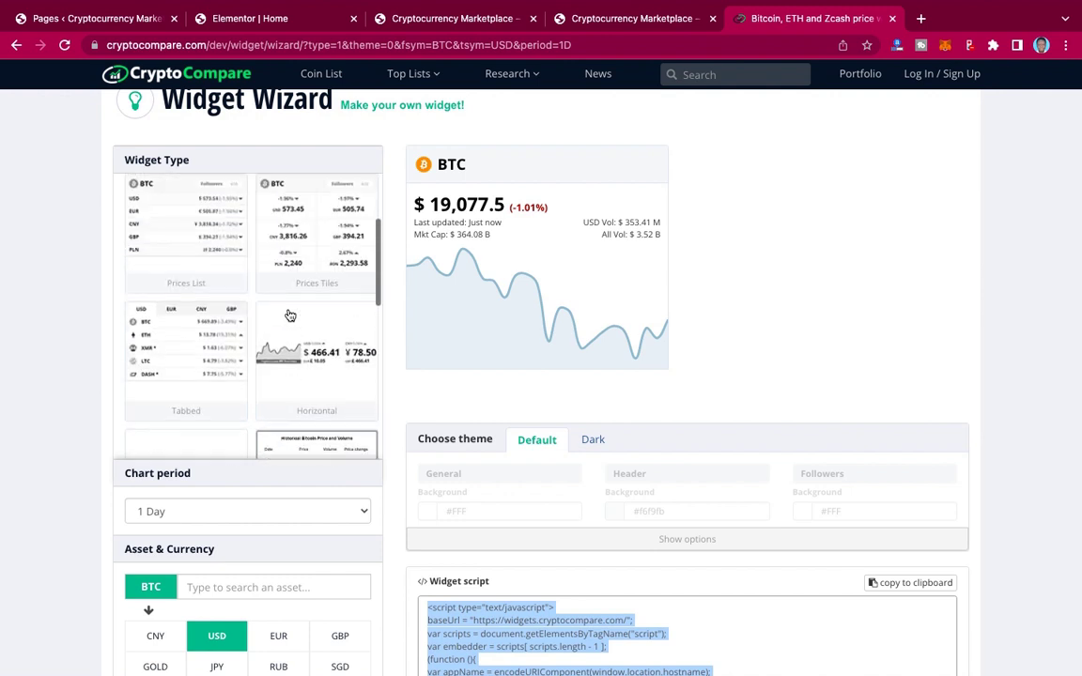
scroll(290, 310, "up", 3)
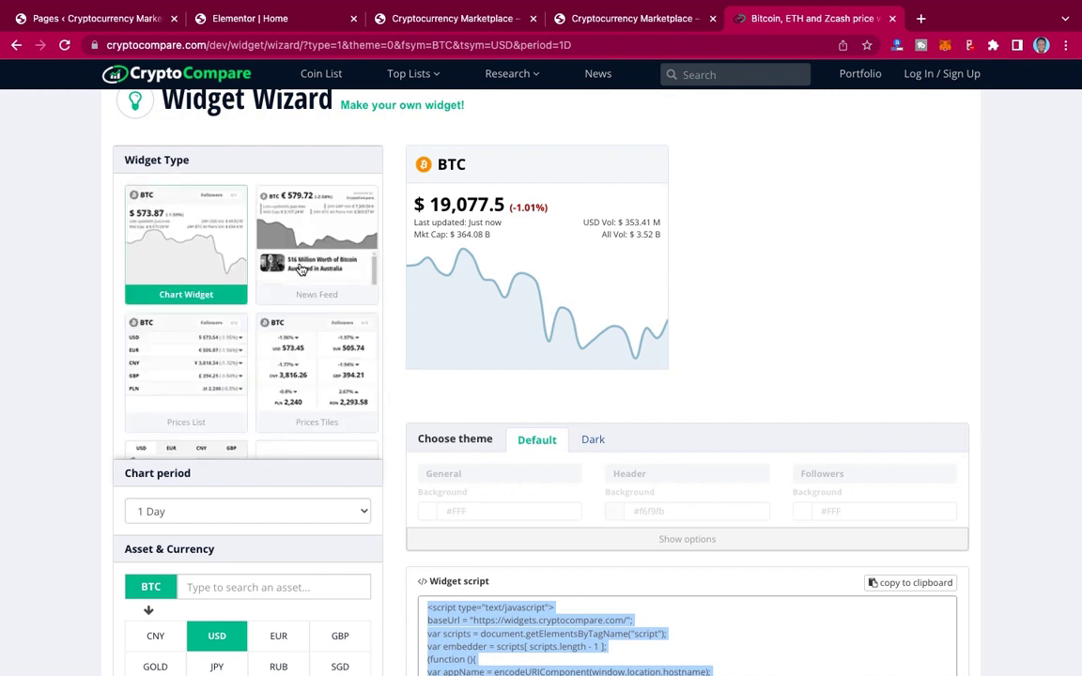
scroll(300, 269, "down", 10)
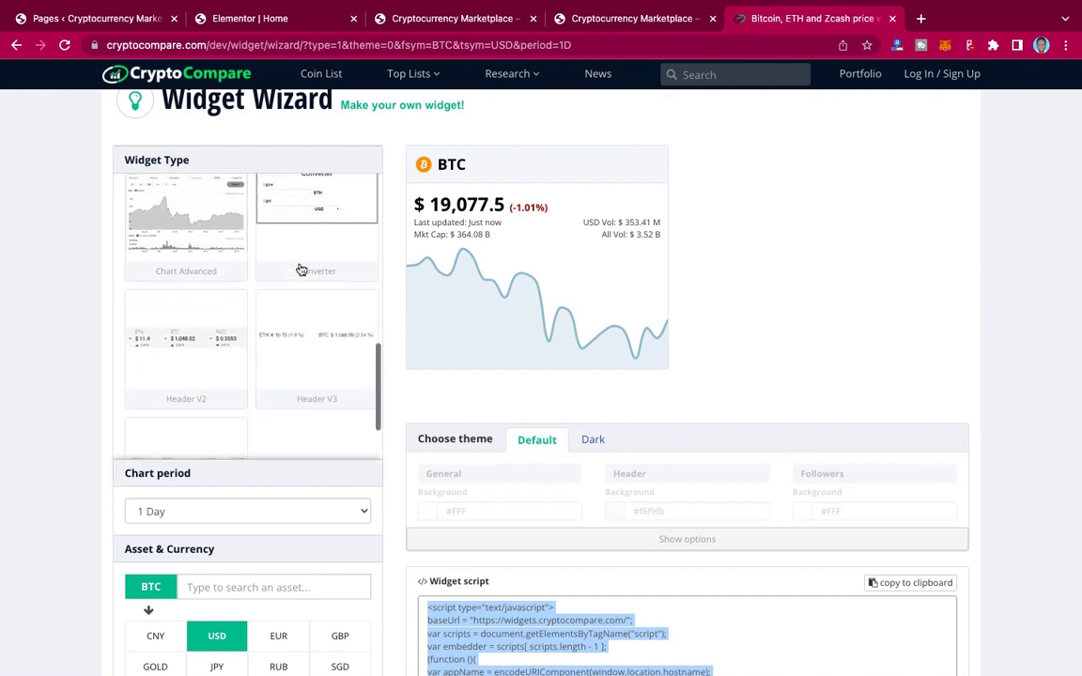
scroll(300, 270, "up", 1)
left_click(195, 238)
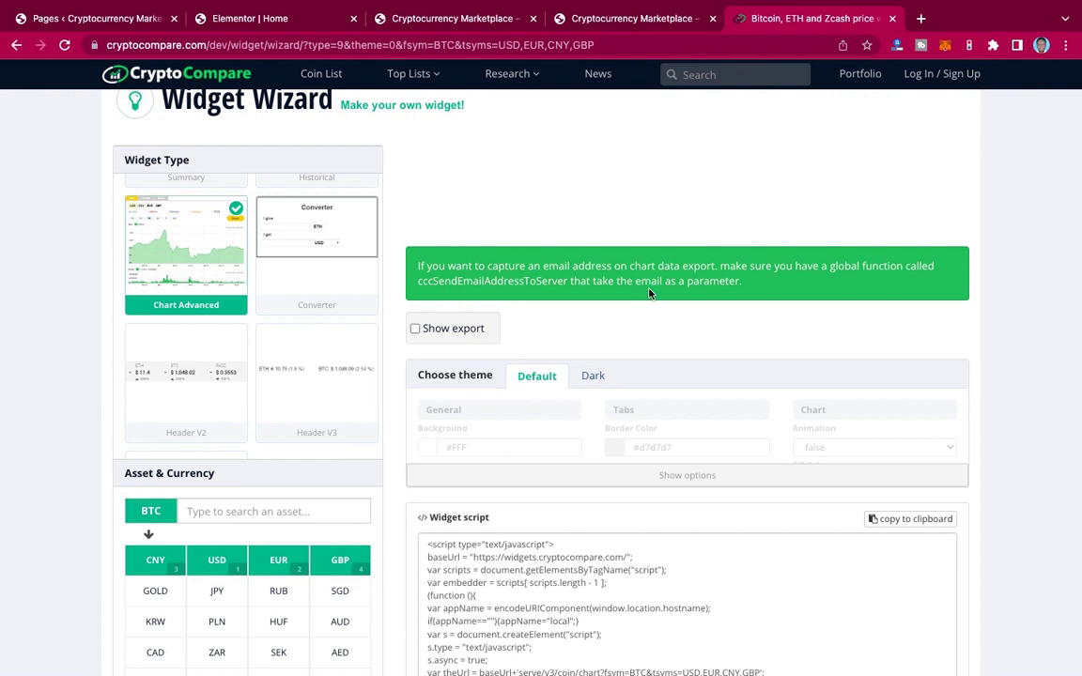
scroll(648, 293, "up", 1)
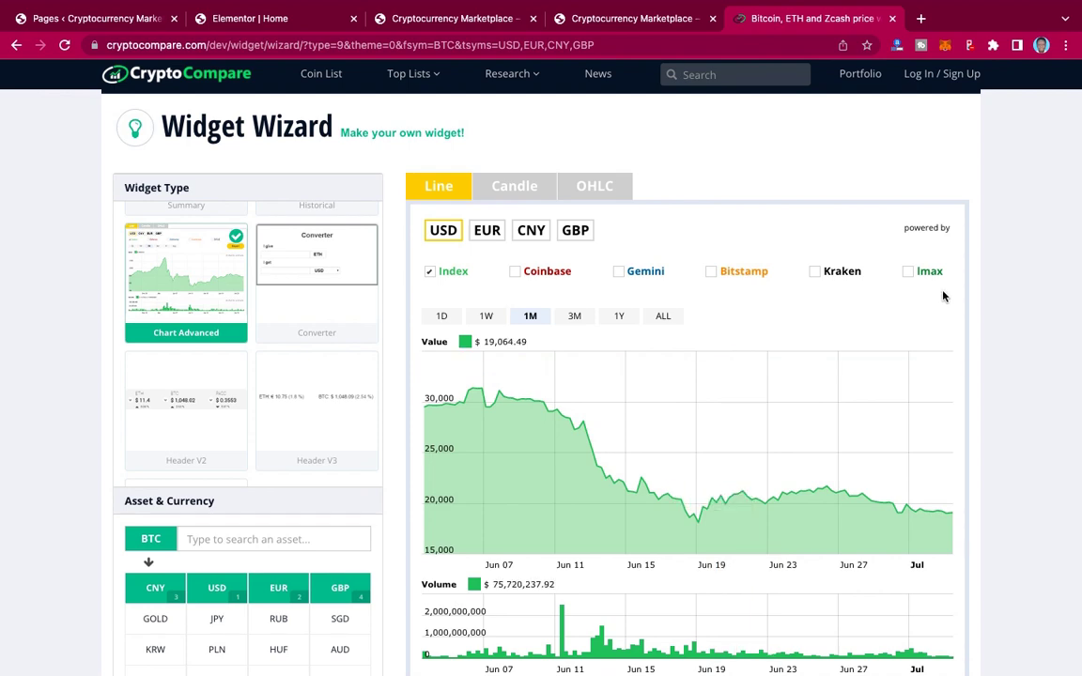
scroll(943, 296, "down", 3)
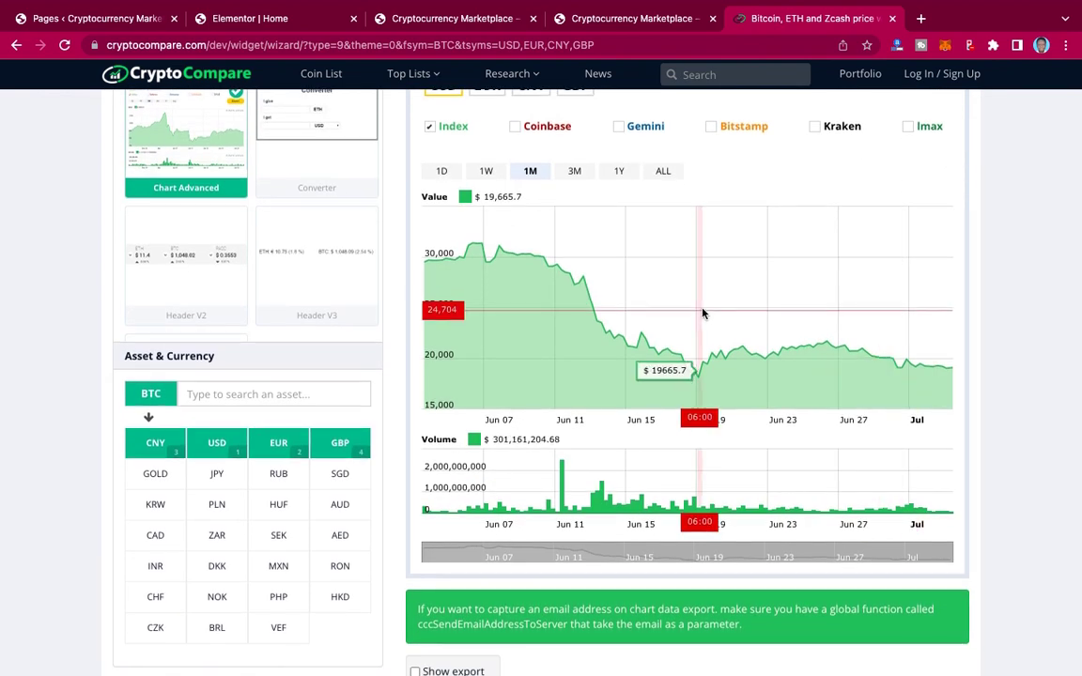
scroll(702, 313, "up", 4)
scroll(291, 375, "up", 2)
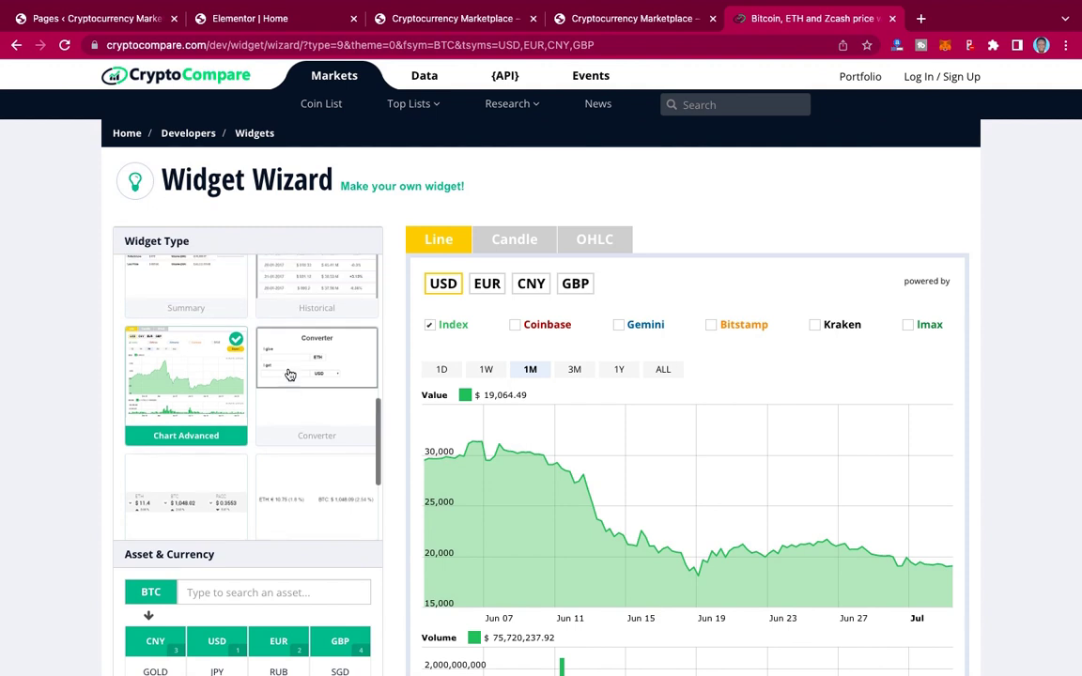
scroll(290, 374, "up", 4)
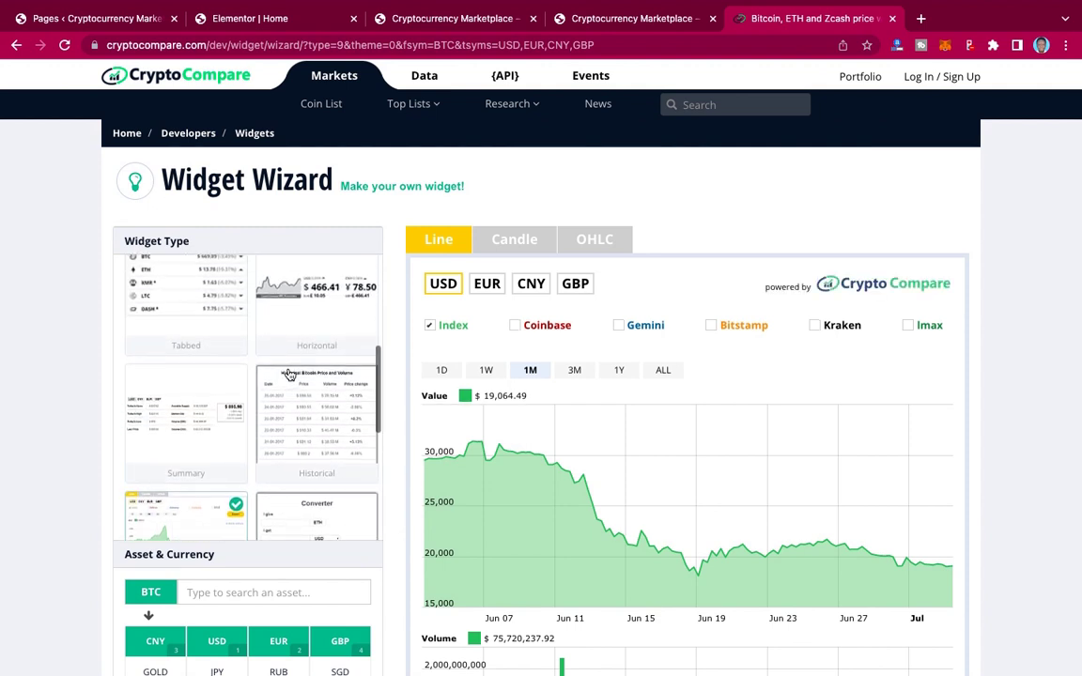
scroll(290, 375, "up", 2)
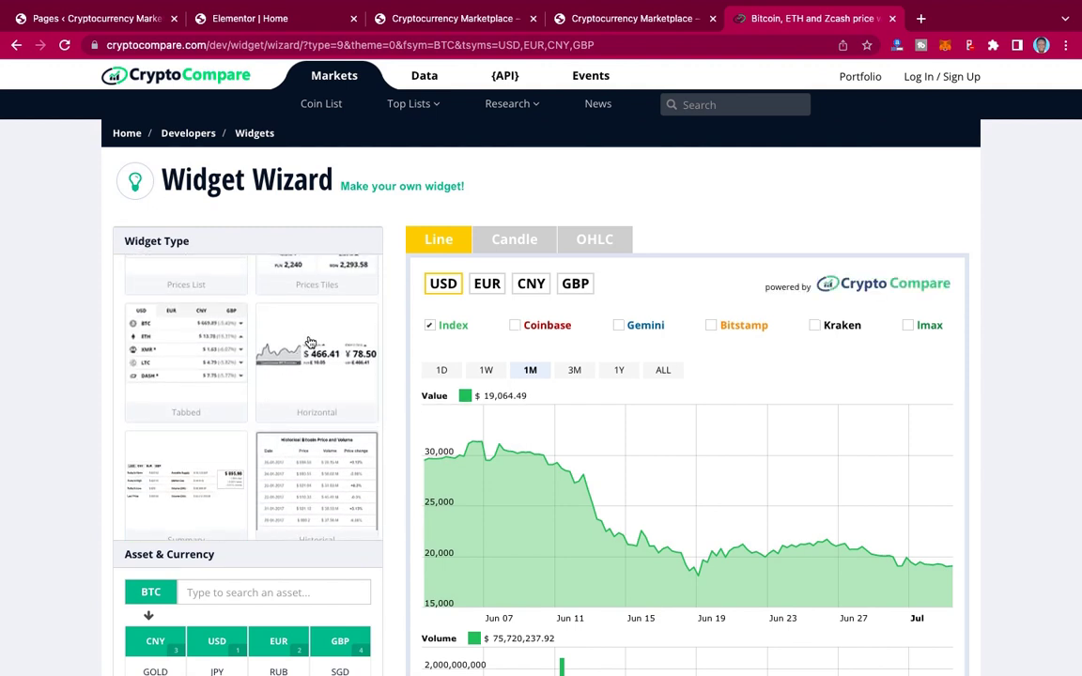
scroll(235, 347, "up", 5)
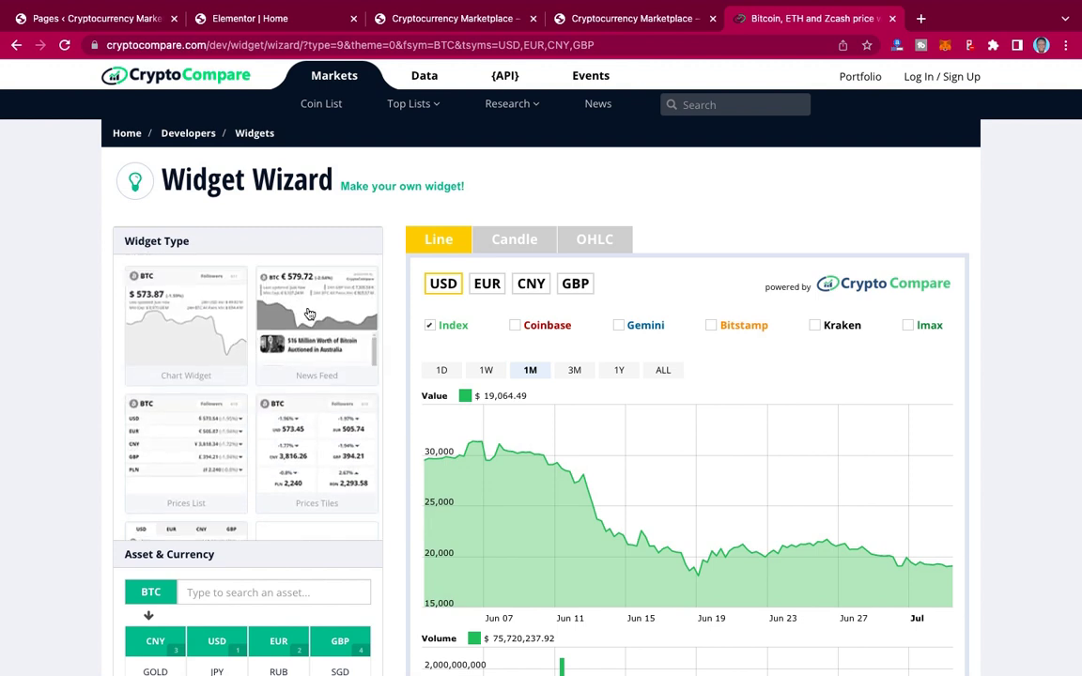
left_click(309, 312)
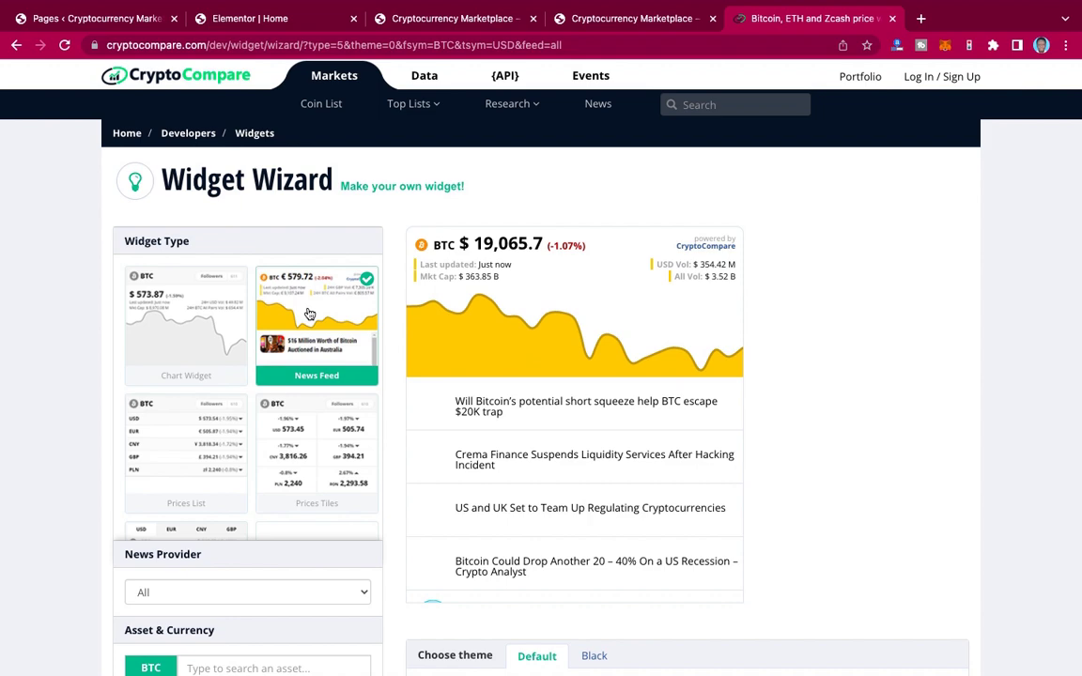
left_click(207, 351)
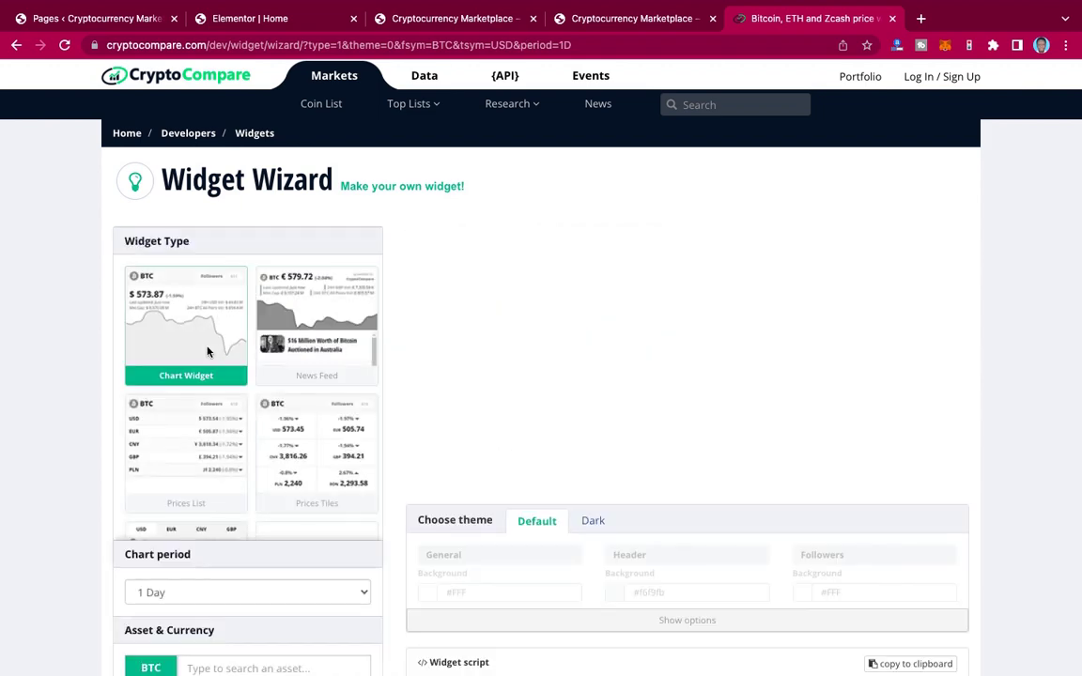
scroll(209, 352, "down", 3)
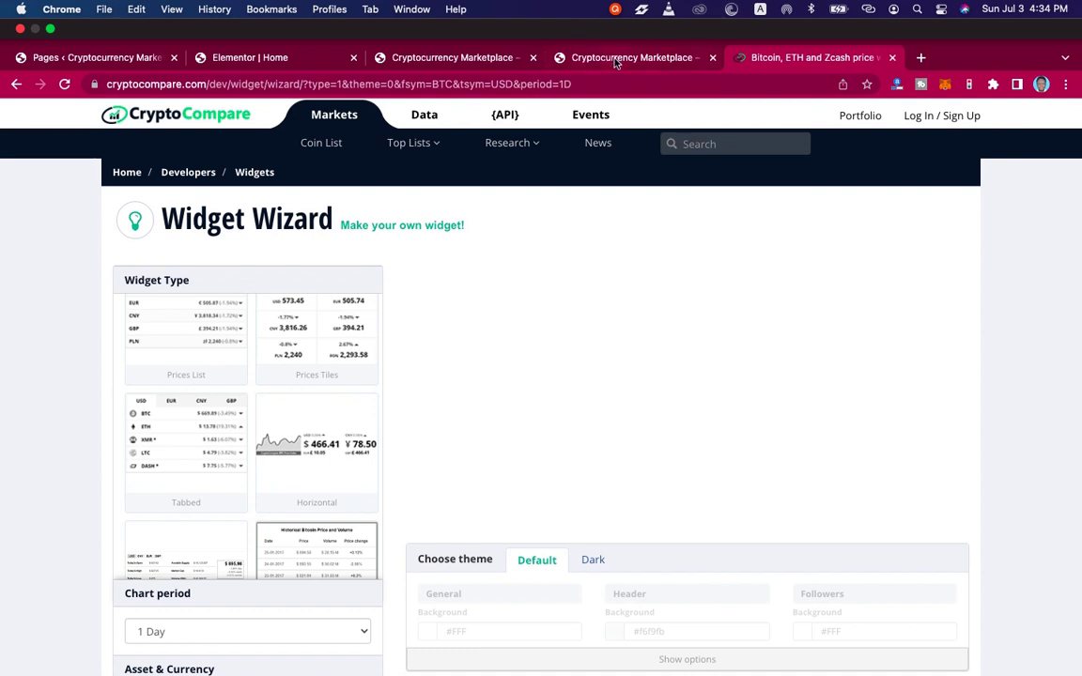
Step: Follow the 'Cryptocurrency Prices by Coinlib' link under the marketplace chart and view the Coinlib tab
left_click(582, 57)
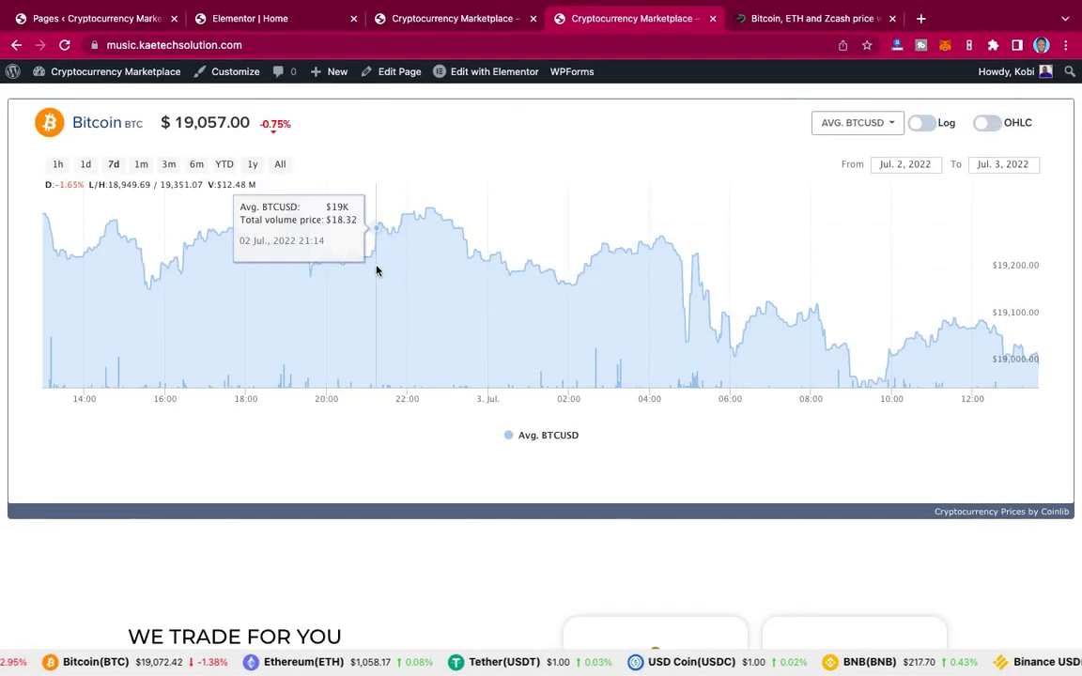
scroll(580, 227, "up", 1)
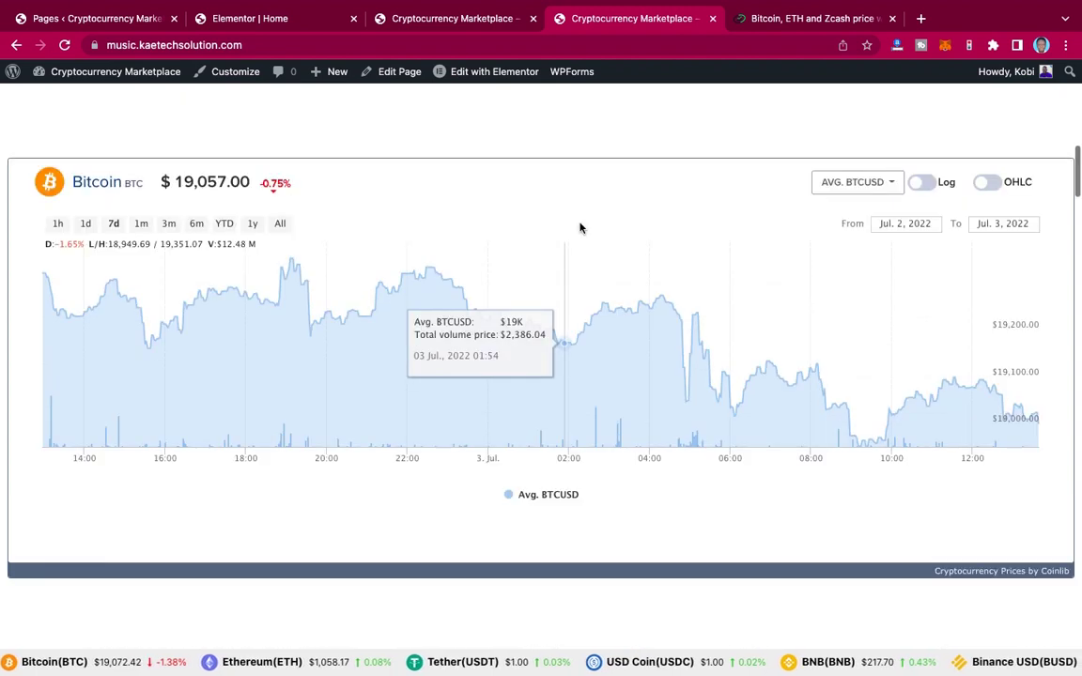
left_click(1003, 572)
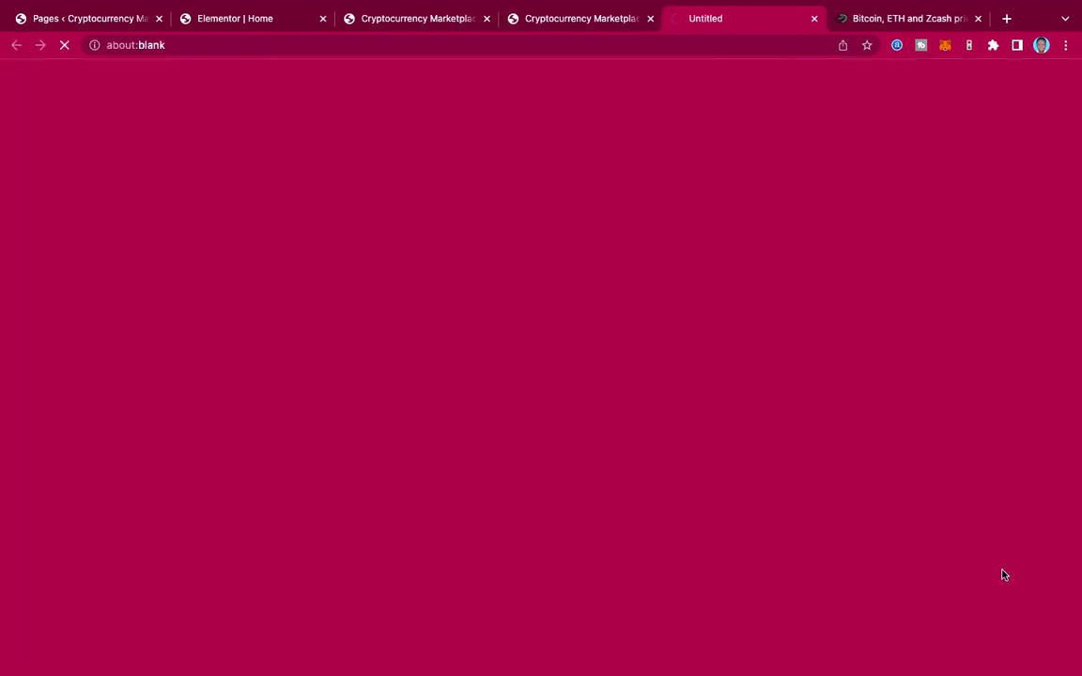
left_click(578, 21)
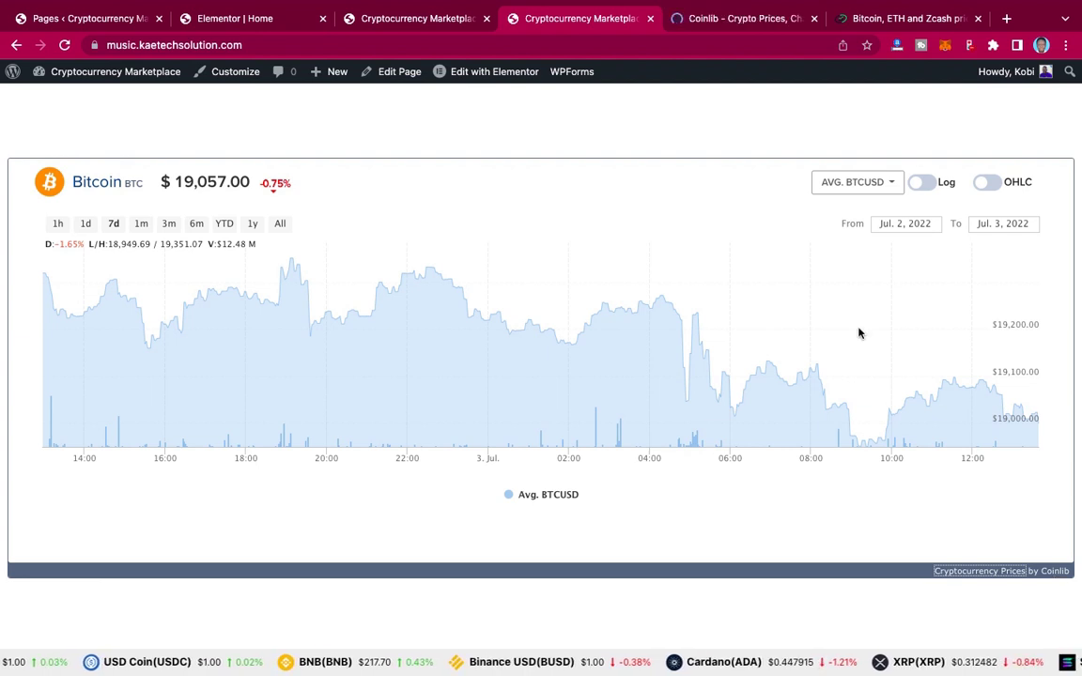
left_click(739, 21)
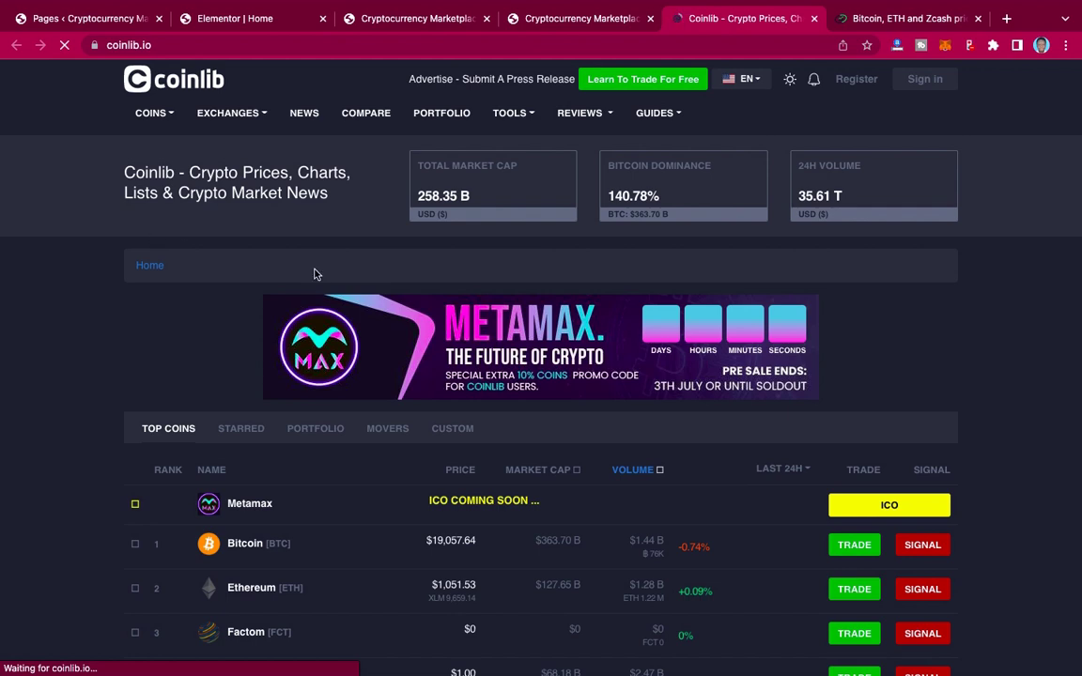
Step: Scroll to Coinlib's footer and follow the 'Bitcoin Widgets' link
scroll(315, 274, "down", 20)
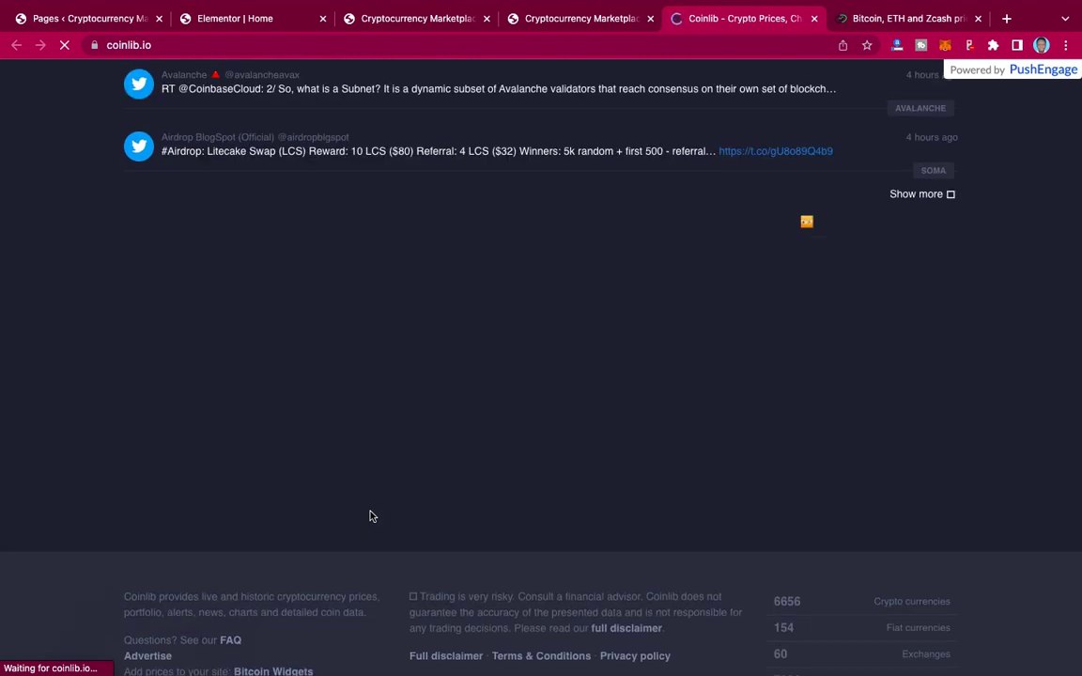
scroll(371, 517, "down", 4)
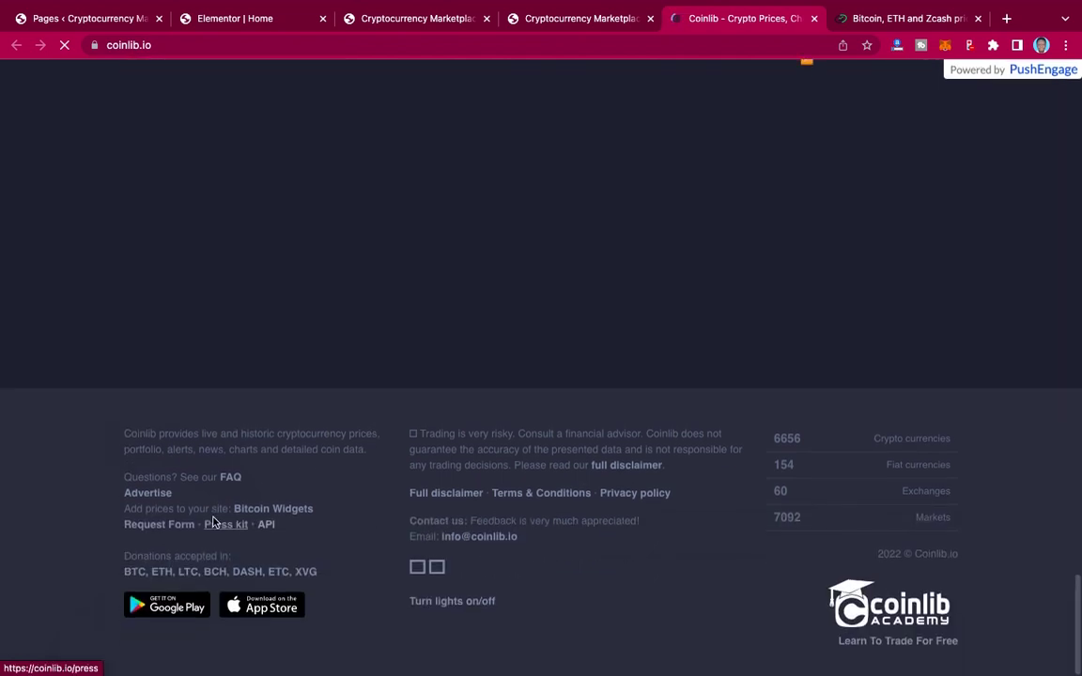
left_click(279, 514)
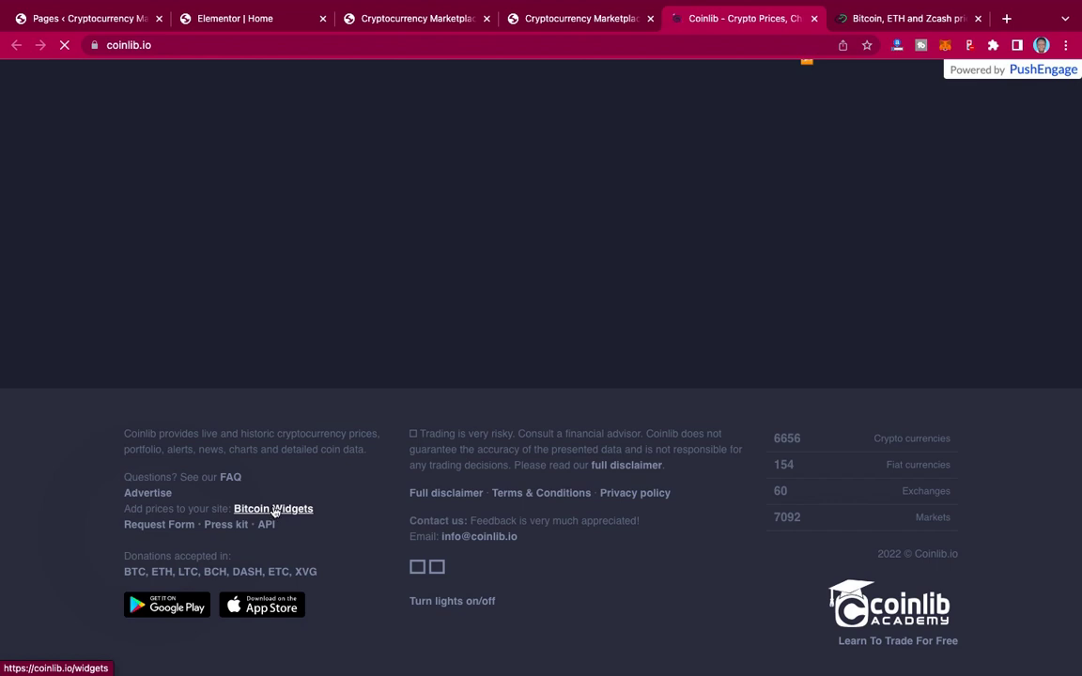
left_click(274, 510)
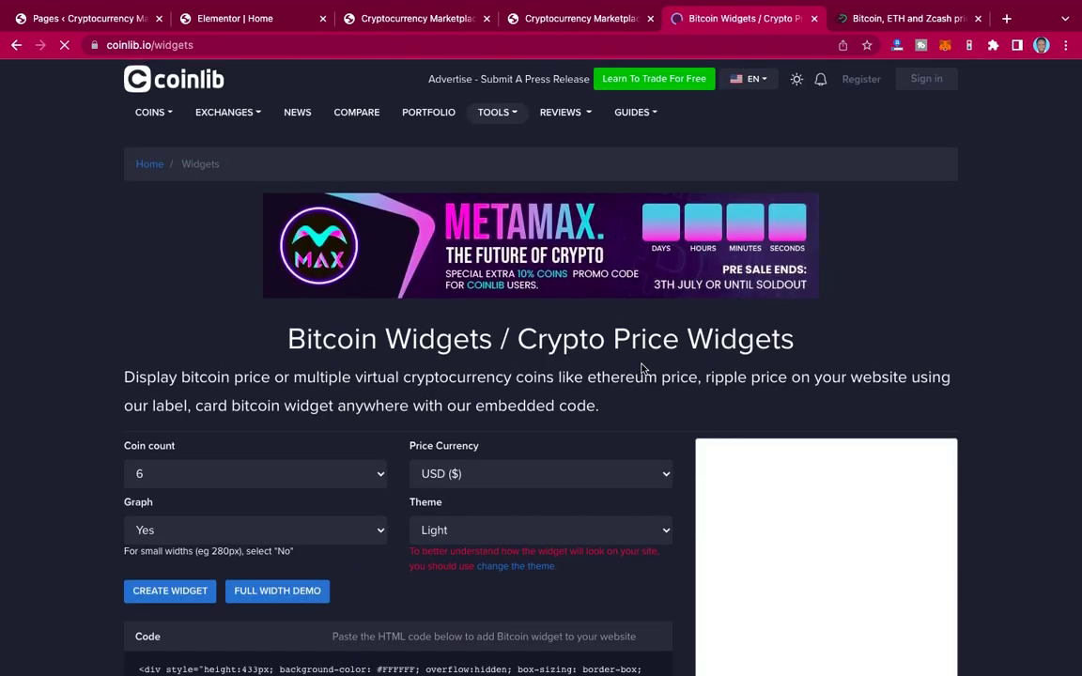
Step: Scroll the Coinlib widgets page to the Live Coin Chart Bitcoin Widget
scroll(642, 368, "down", 6)
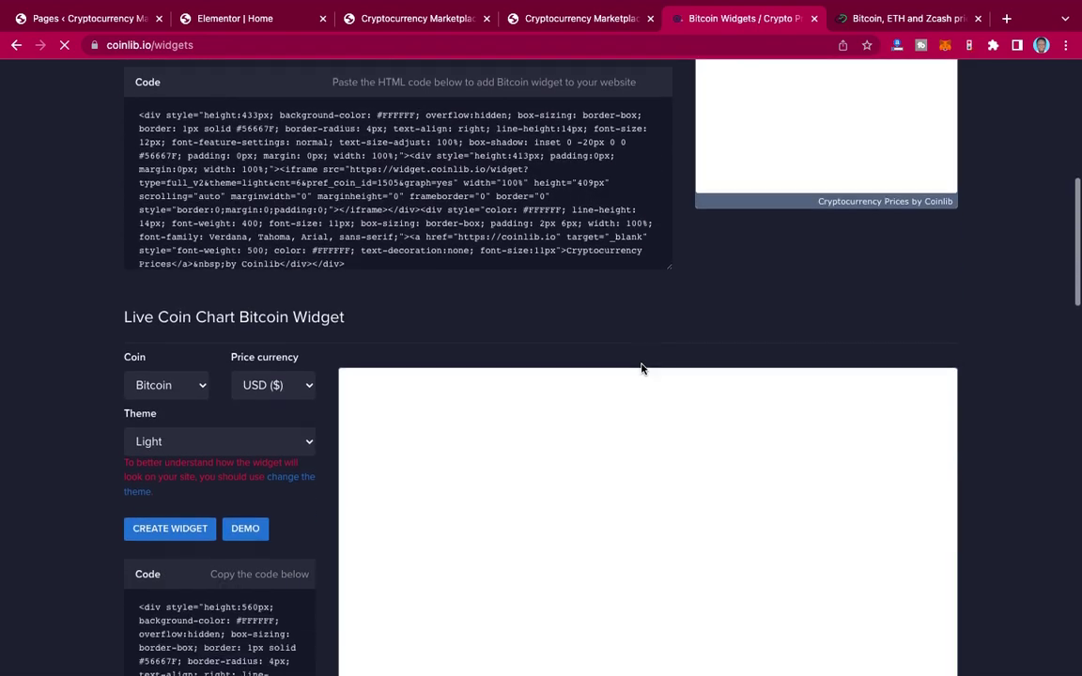
scroll(642, 369, "down", 8)
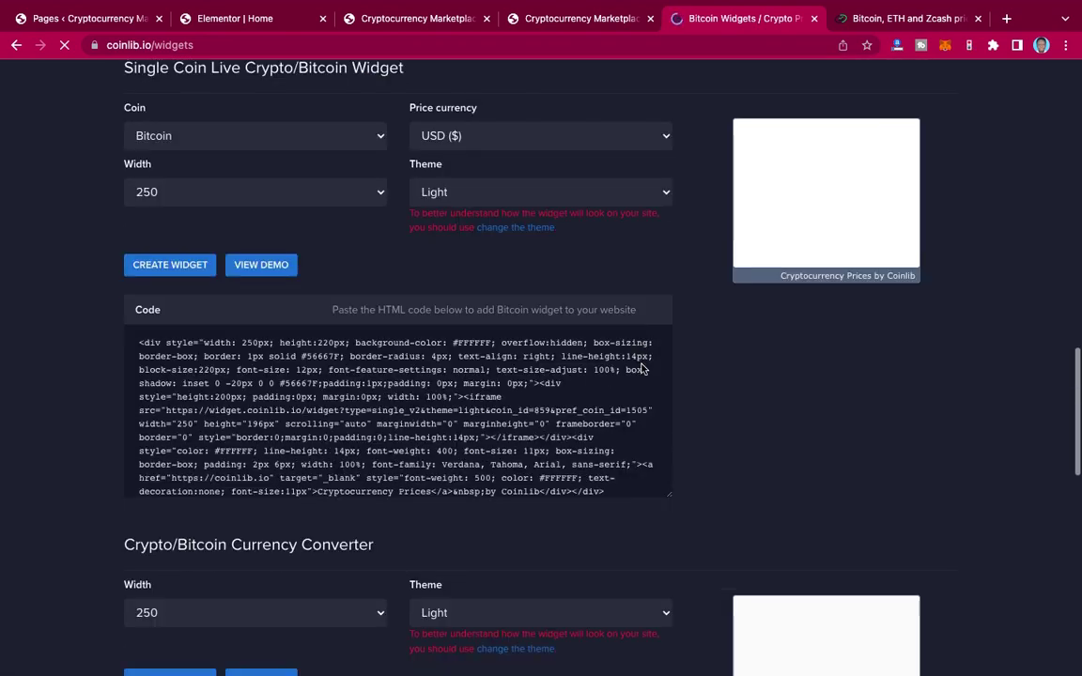
scroll(641, 368, "down", 8)
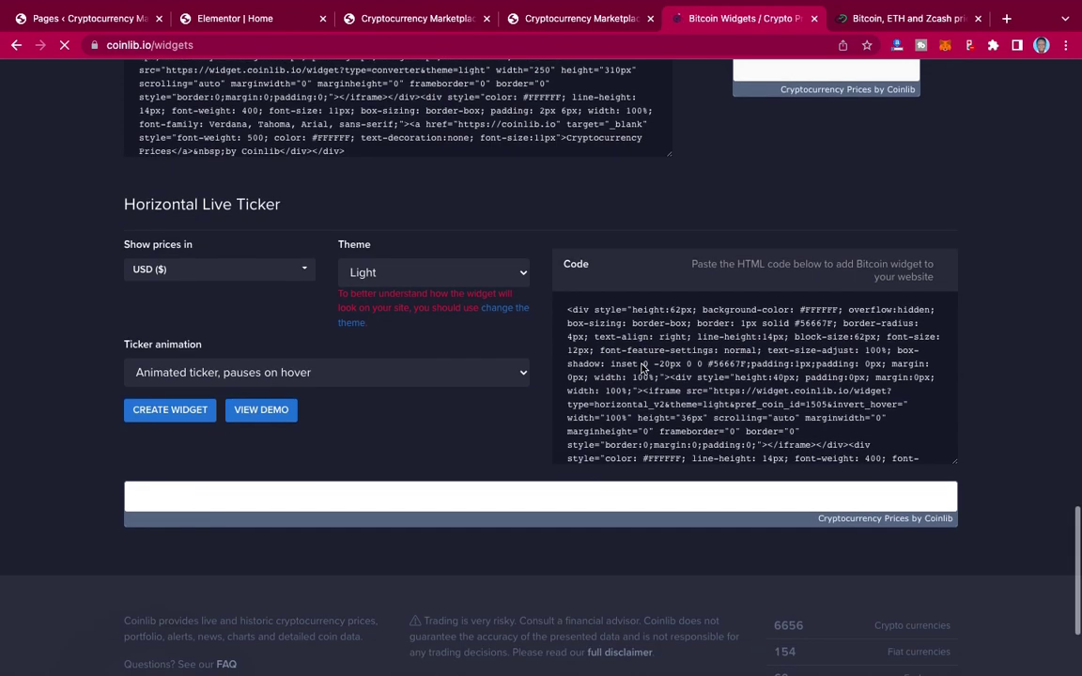
scroll(641, 368, "up", 7)
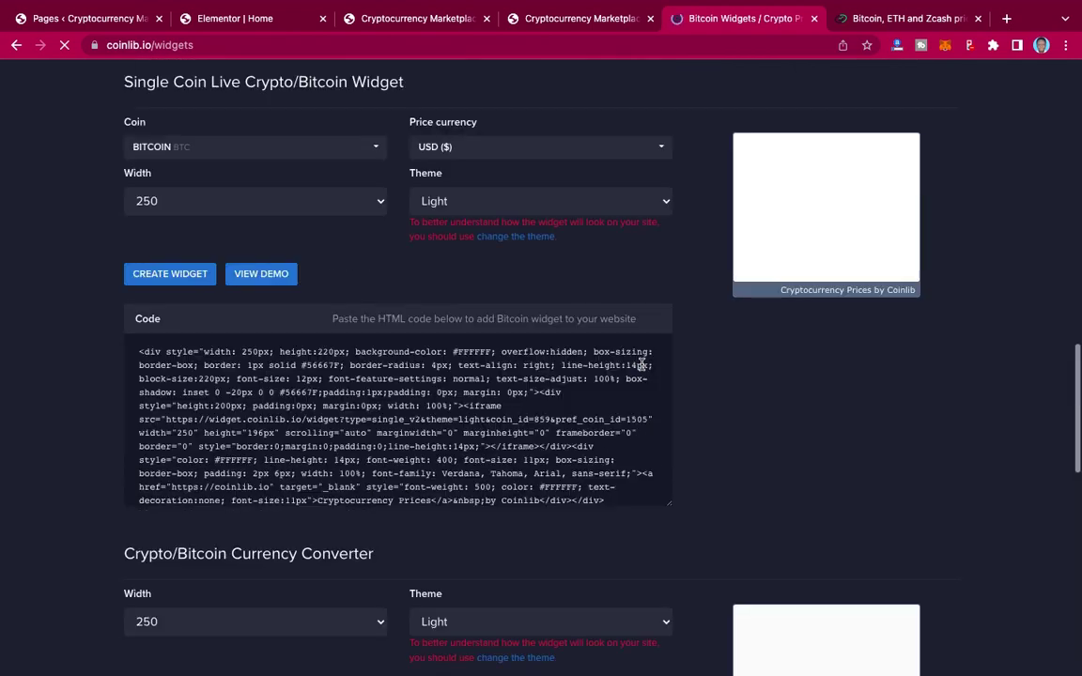
scroll(642, 365, "up", 8)
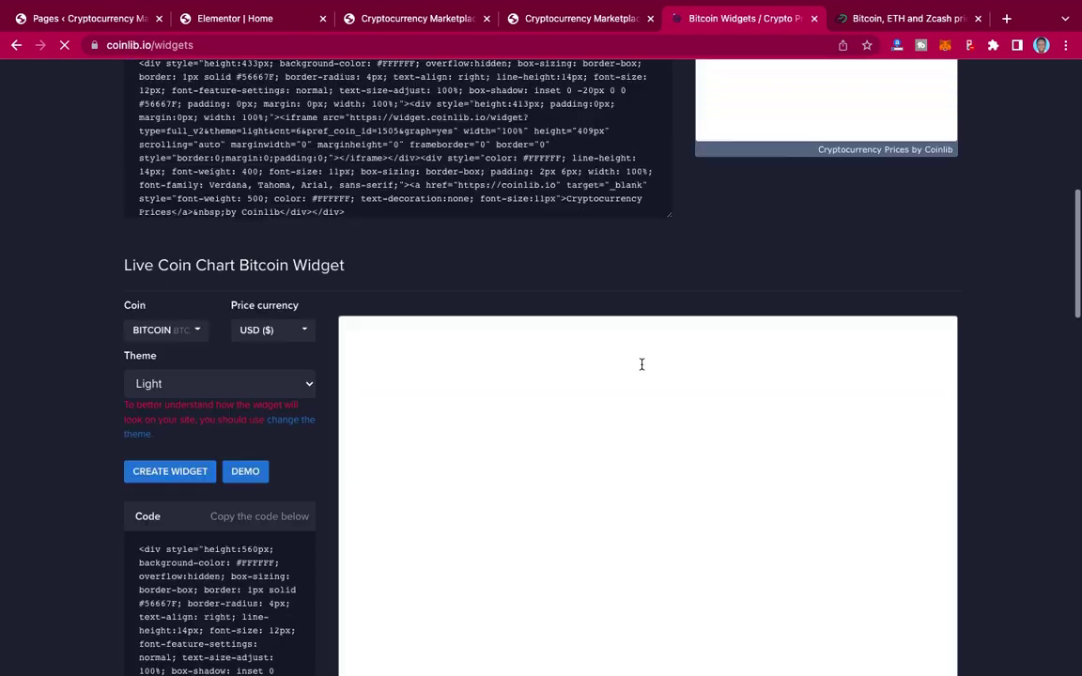
scroll(641, 364, "up", 8)
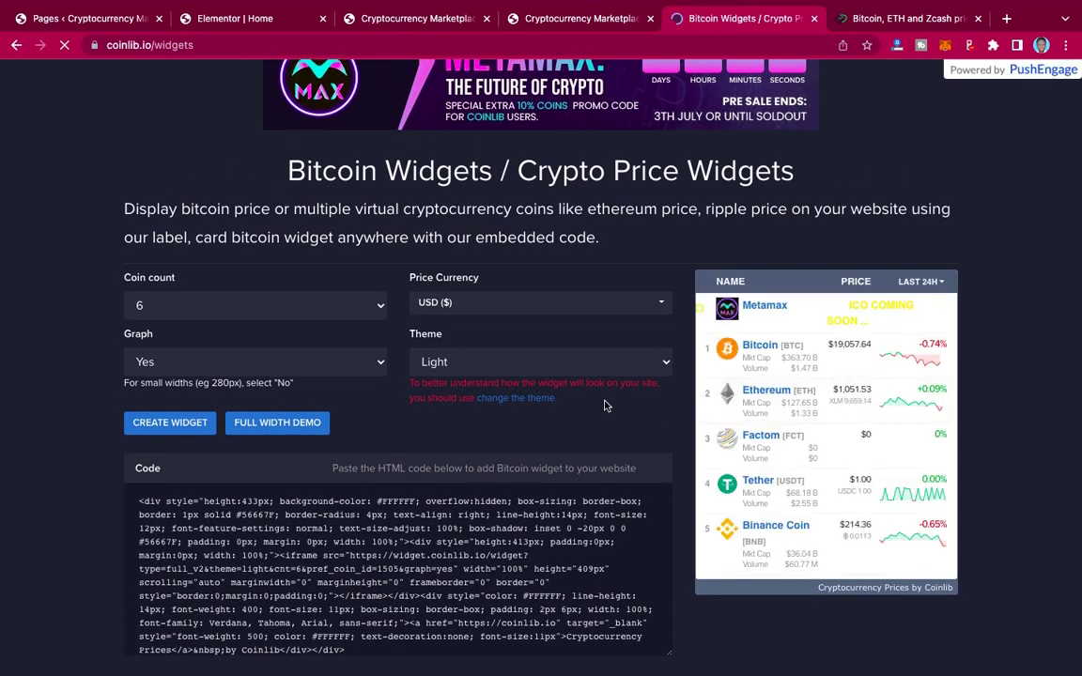
scroll(589, 445, "down", 4)
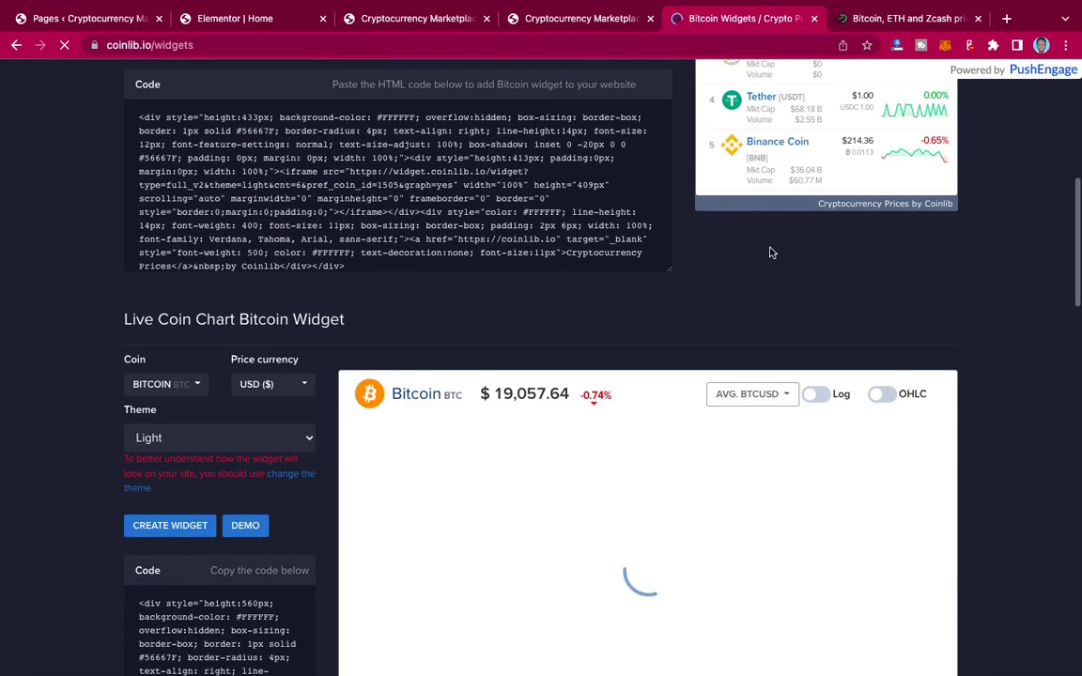
scroll(970, 397, "down", 1)
scroll(970, 398, "down", 1)
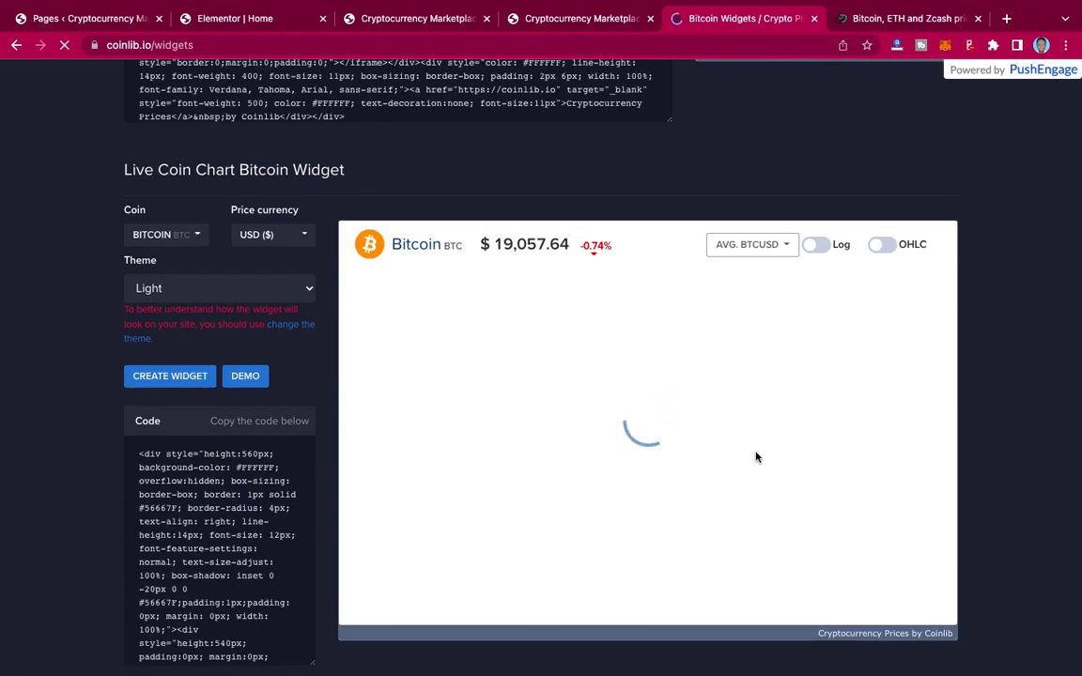
Step: Compare the live site's Bitcoin widget and Elementor HTML code, then return to Coinlib widgets
left_click(583, 19)
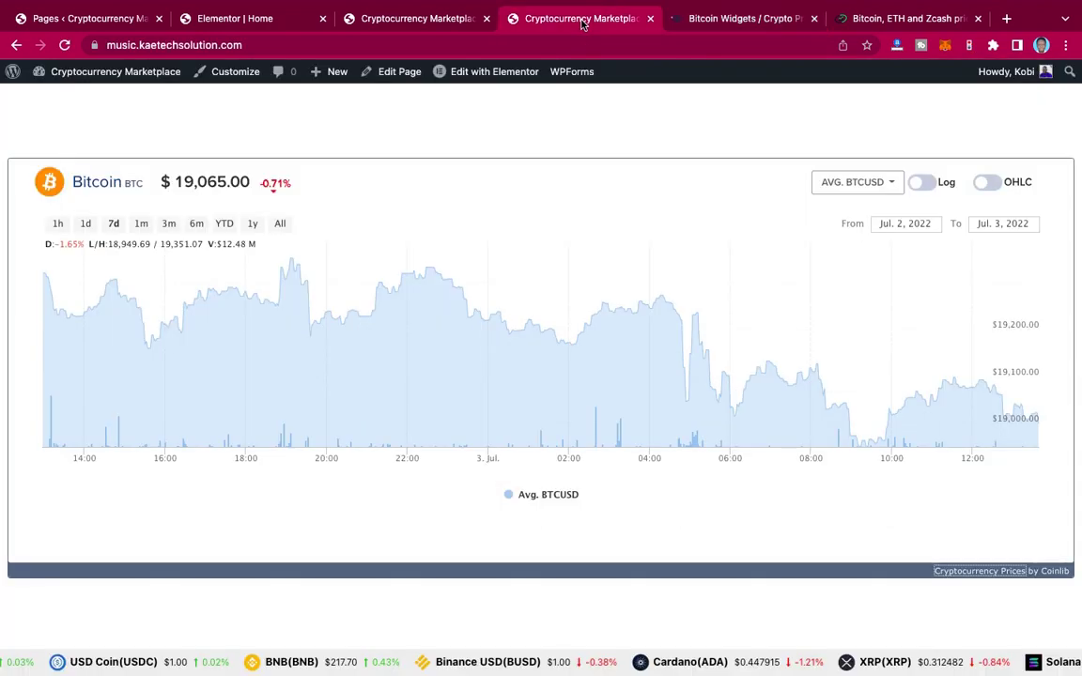
left_click(730, 20)
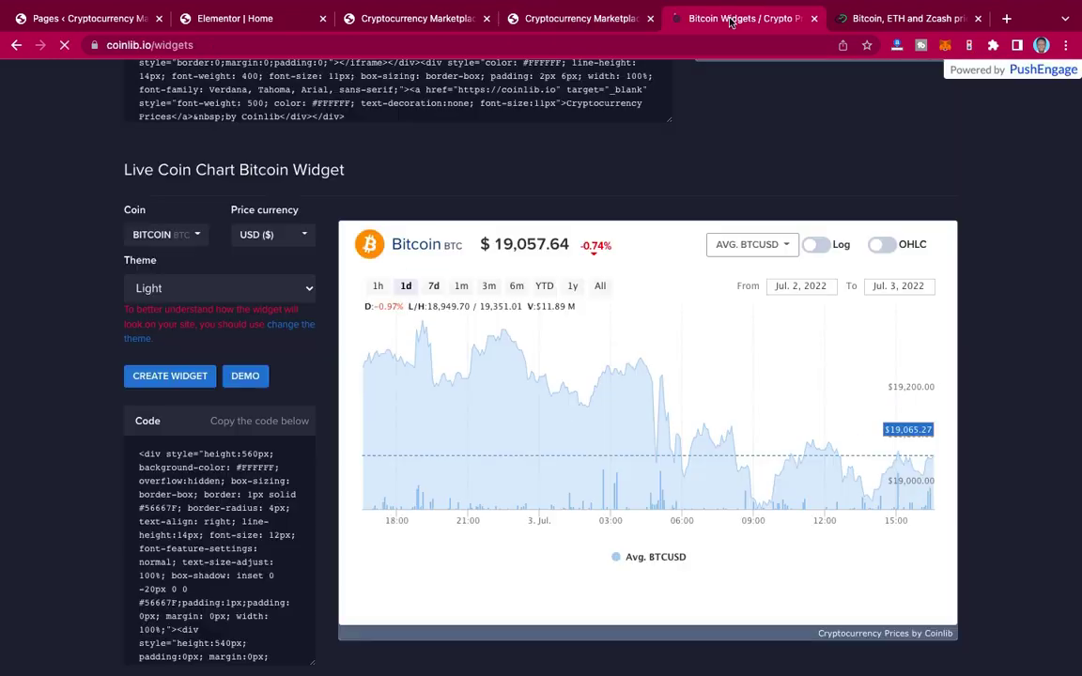
left_click(283, 26)
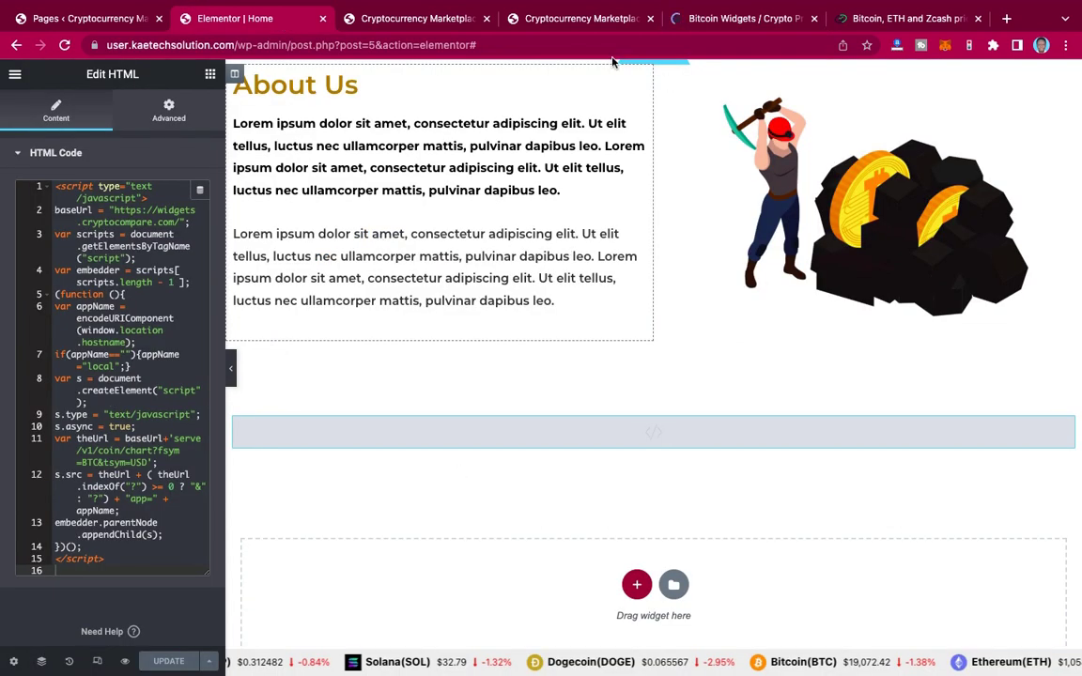
left_click(772, 20)
scroll(609, 419, "down", 3)
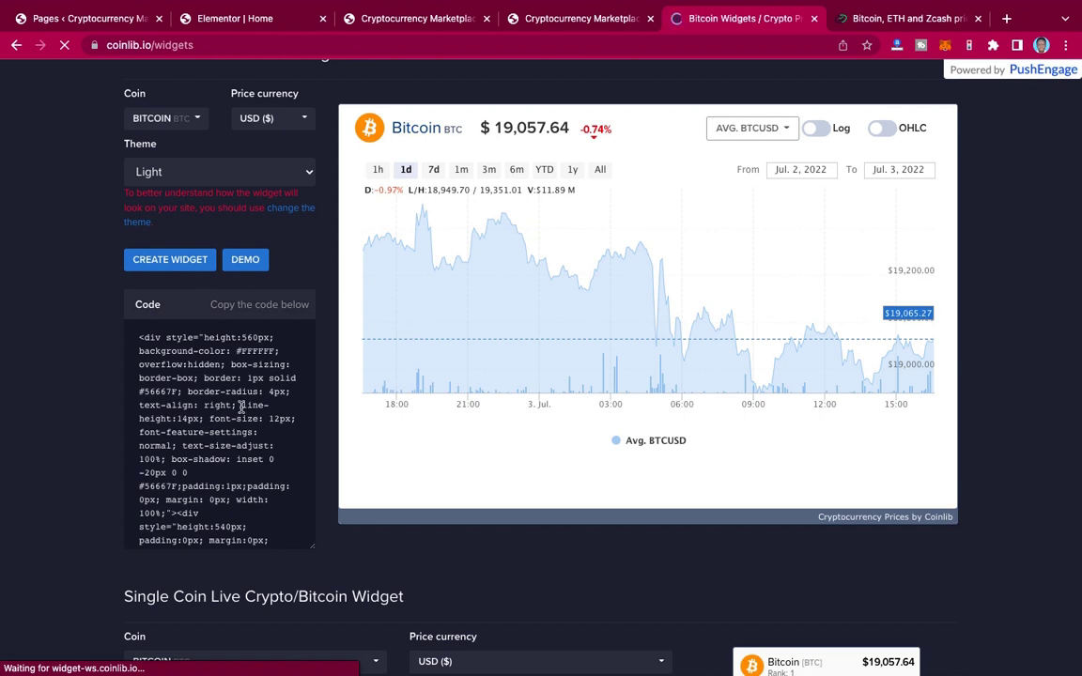
Step: Keep USD as price currency and the Light theme for the Live Coin Chart widget
scroll(265, 232, "up", 2)
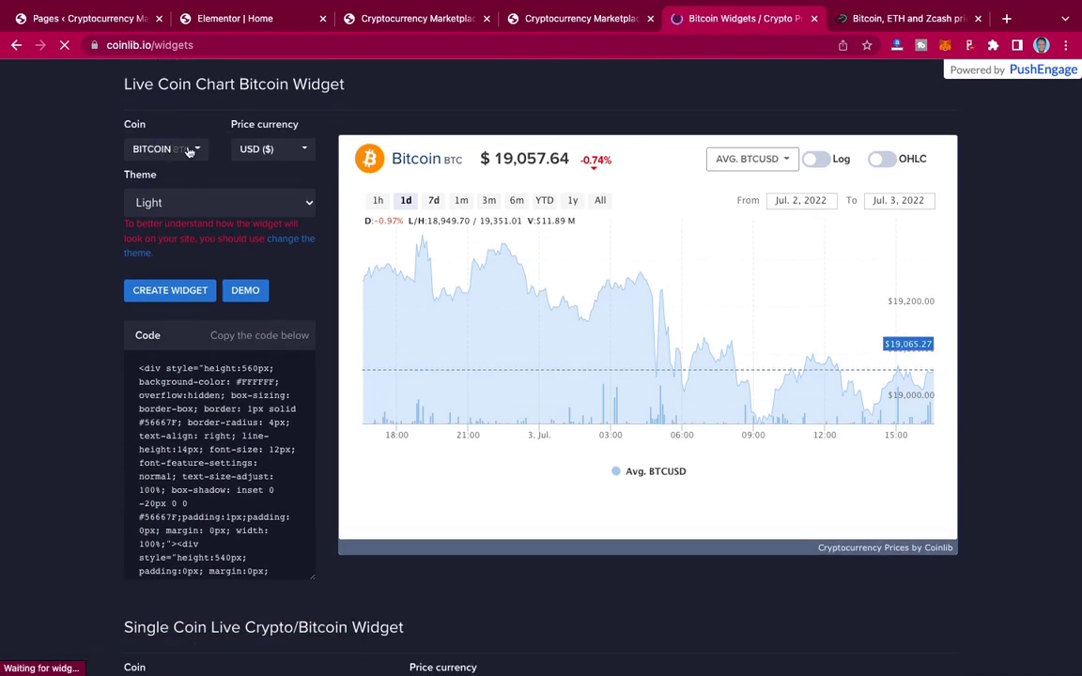
left_click(281, 153)
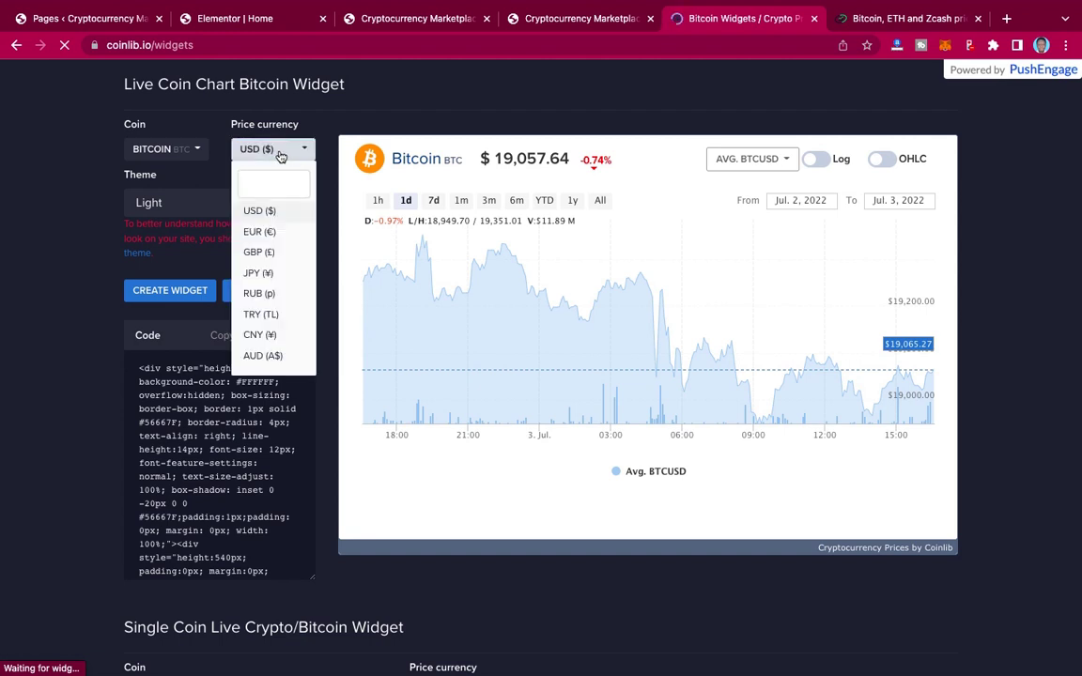
left_click(295, 119)
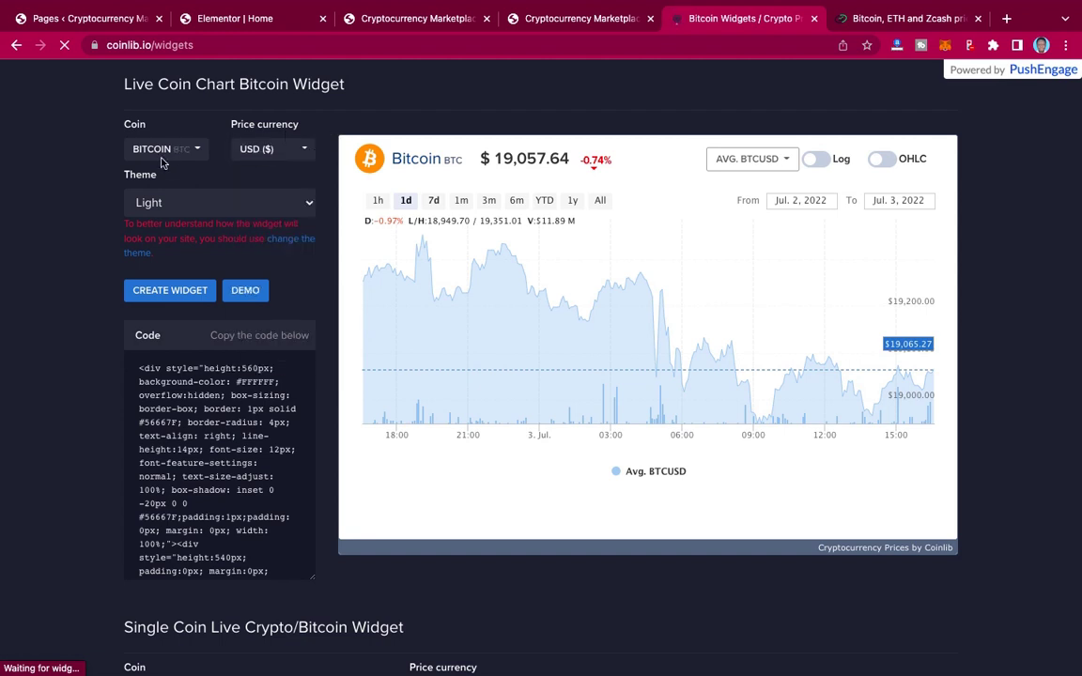
left_click(234, 209)
left_click(223, 229)
left_click(268, 208)
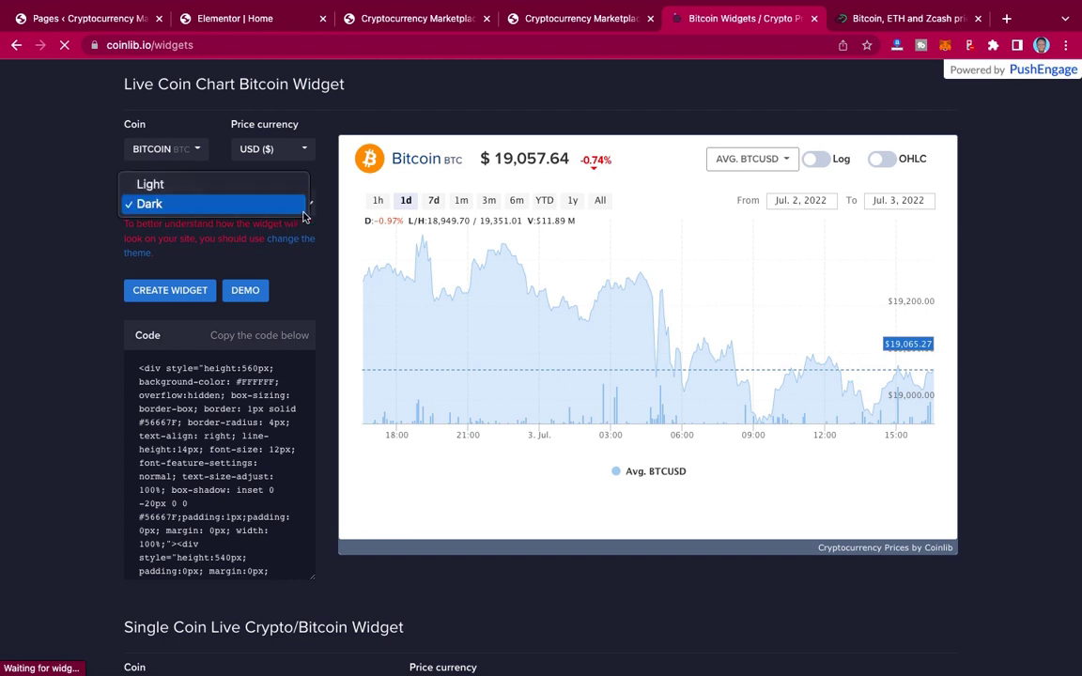
key("Escape")
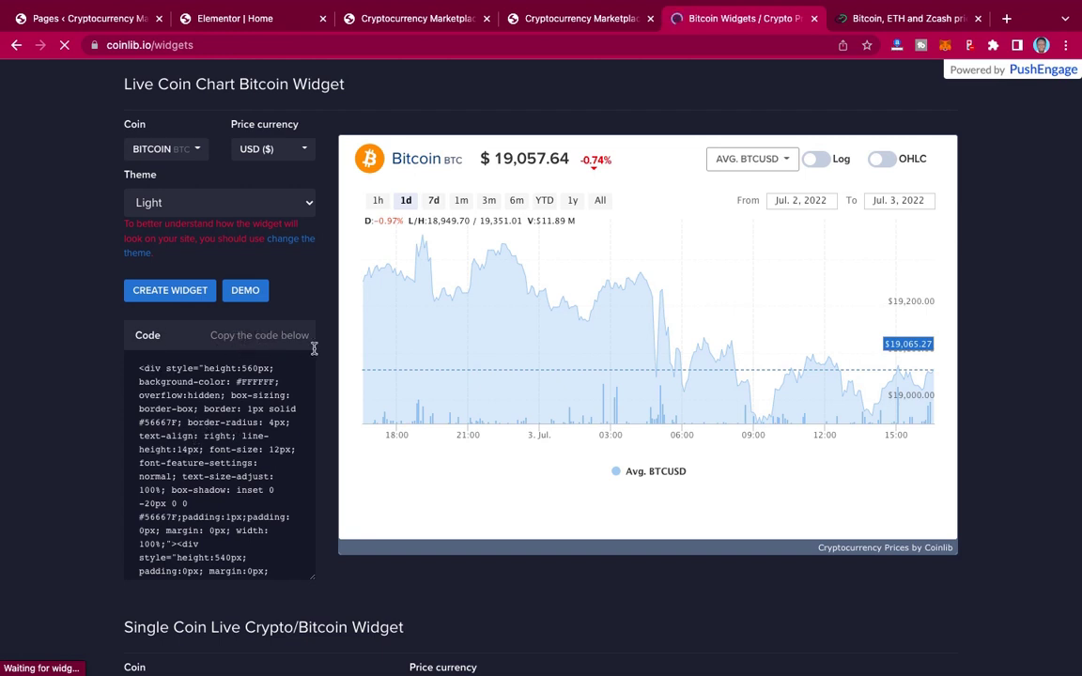
Step: Select all of the Live Coin Chart embed code in the Code box
scroll(197, 479, "down", 2)
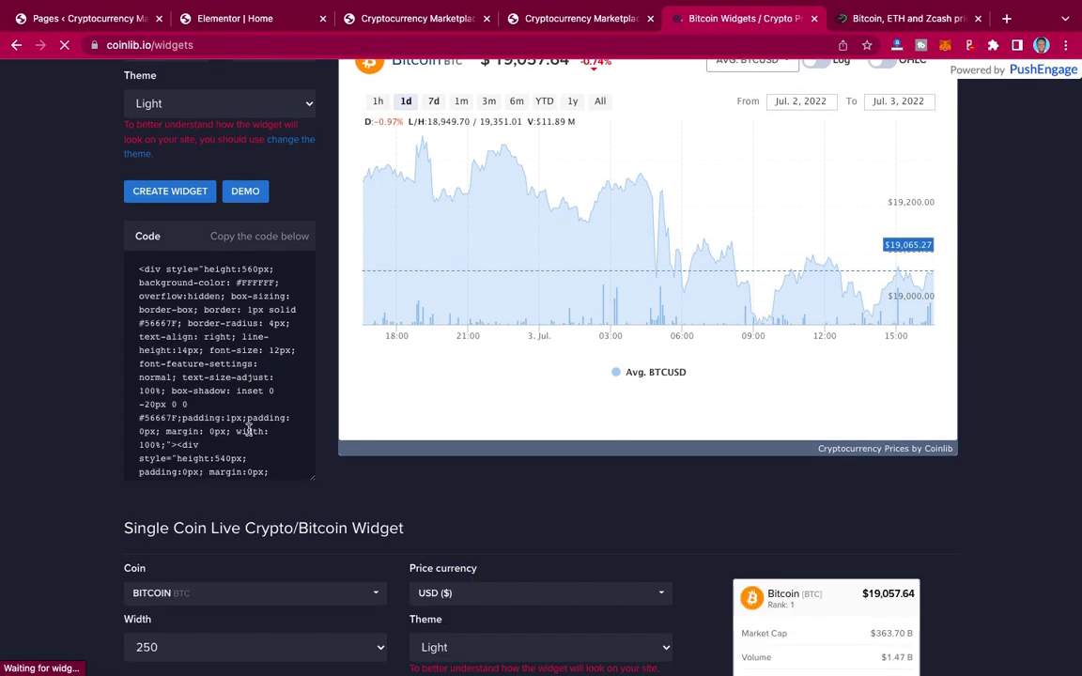
left_click(222, 391)
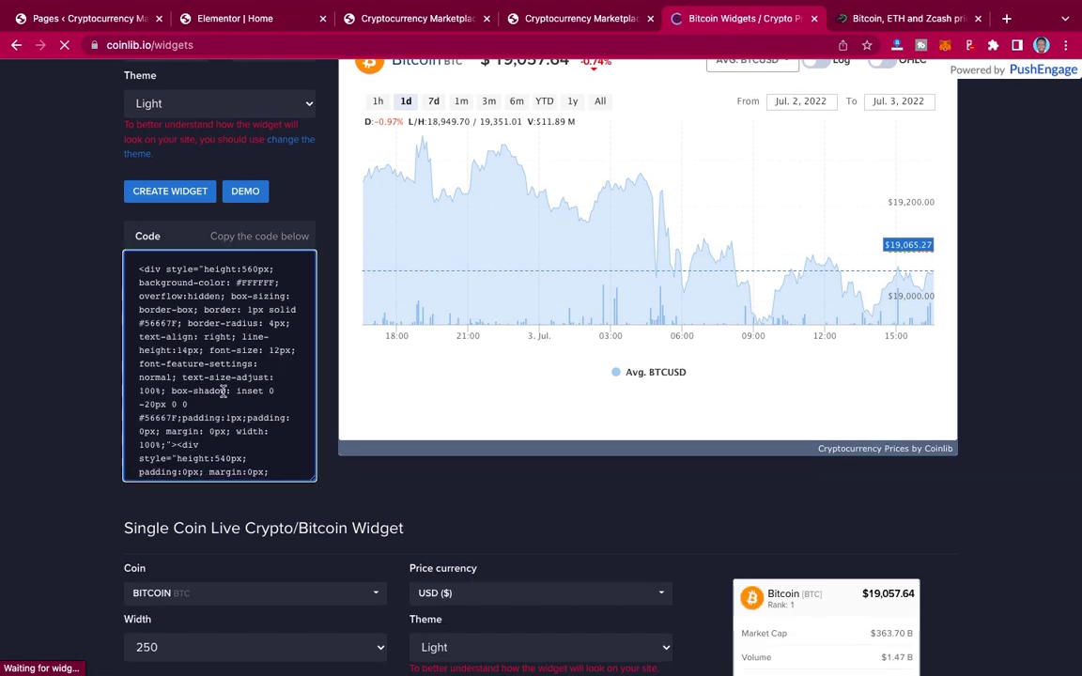
key("super+a")
key("super+c")
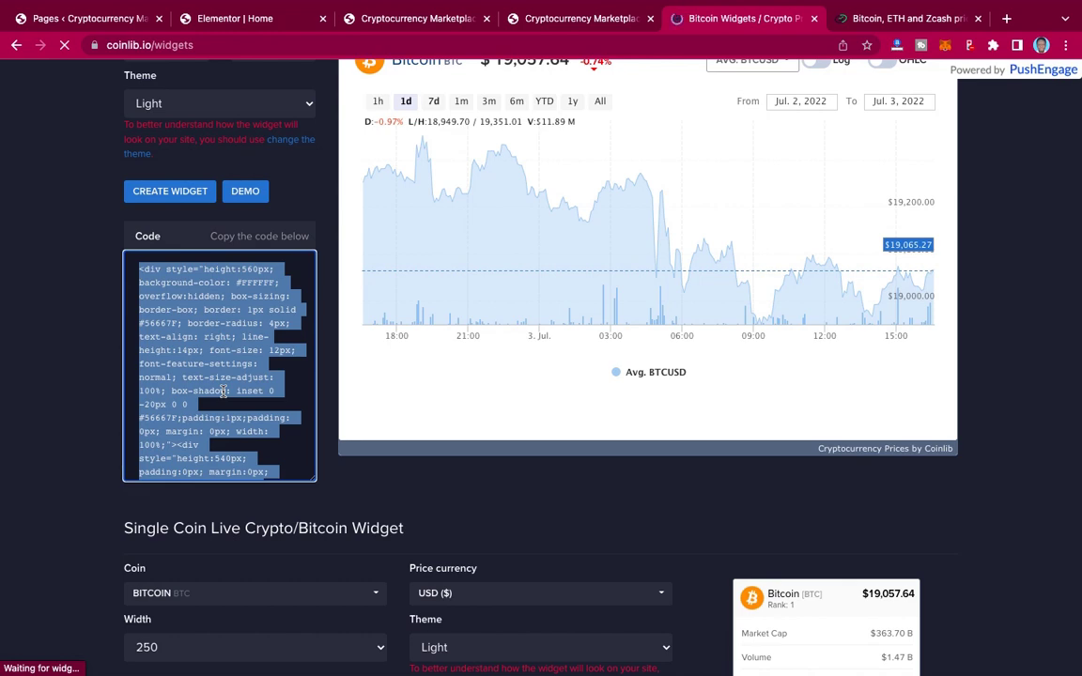
Step: Replace the HTML widget's CryptoCompare script with the Coinlib chart embed code
left_click(265, 23)
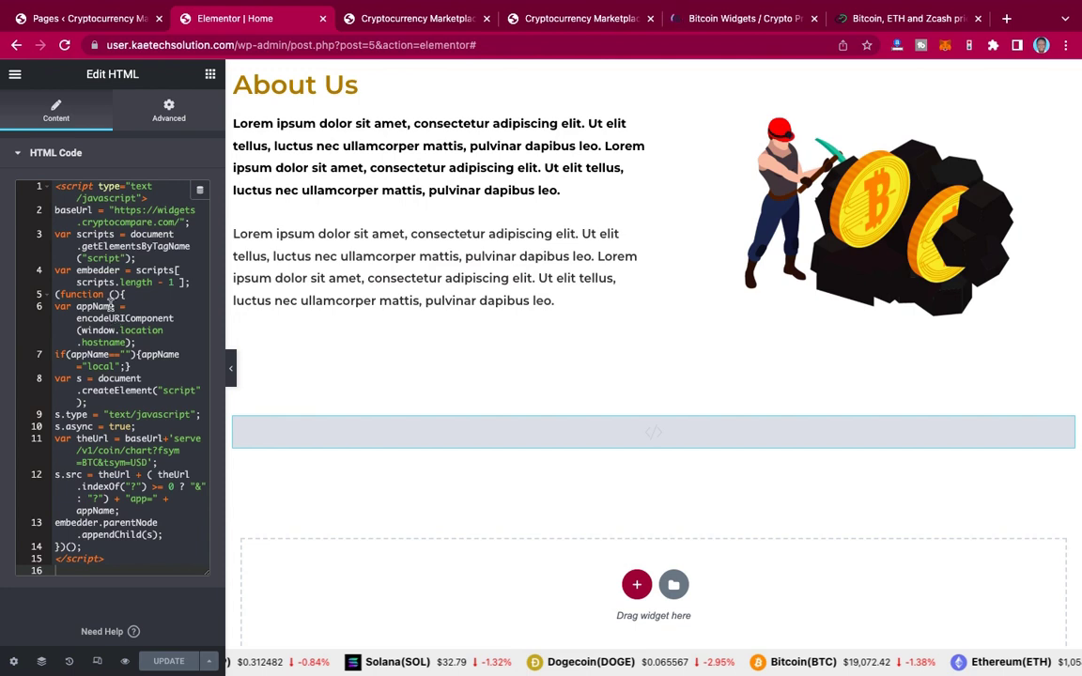
key("super+a")
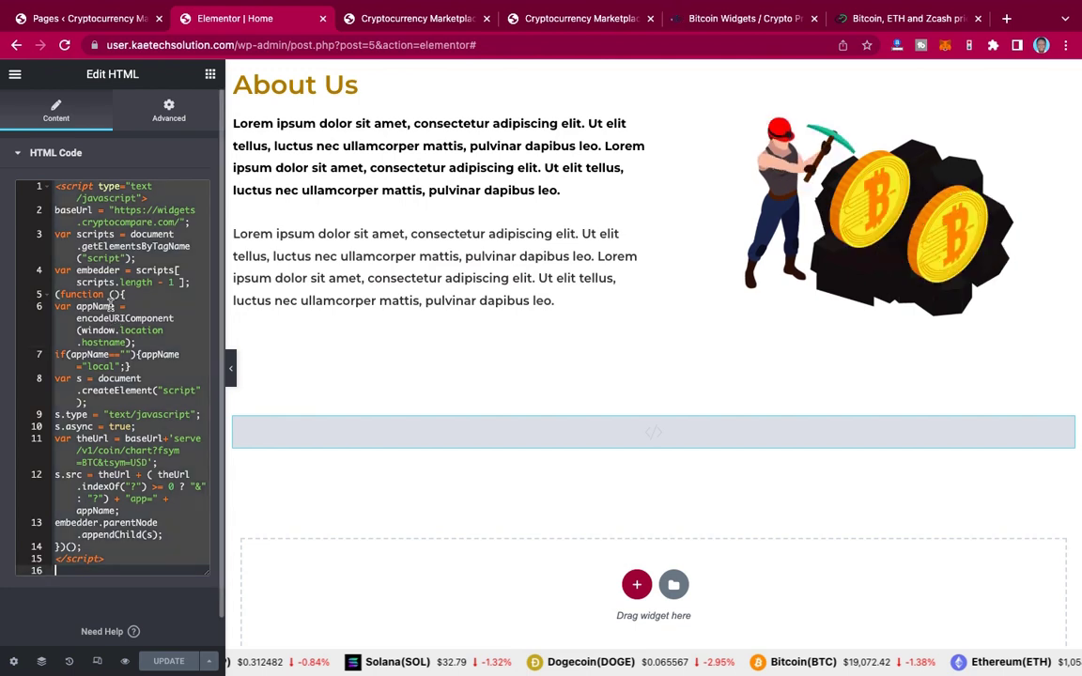
key("BackSpace")
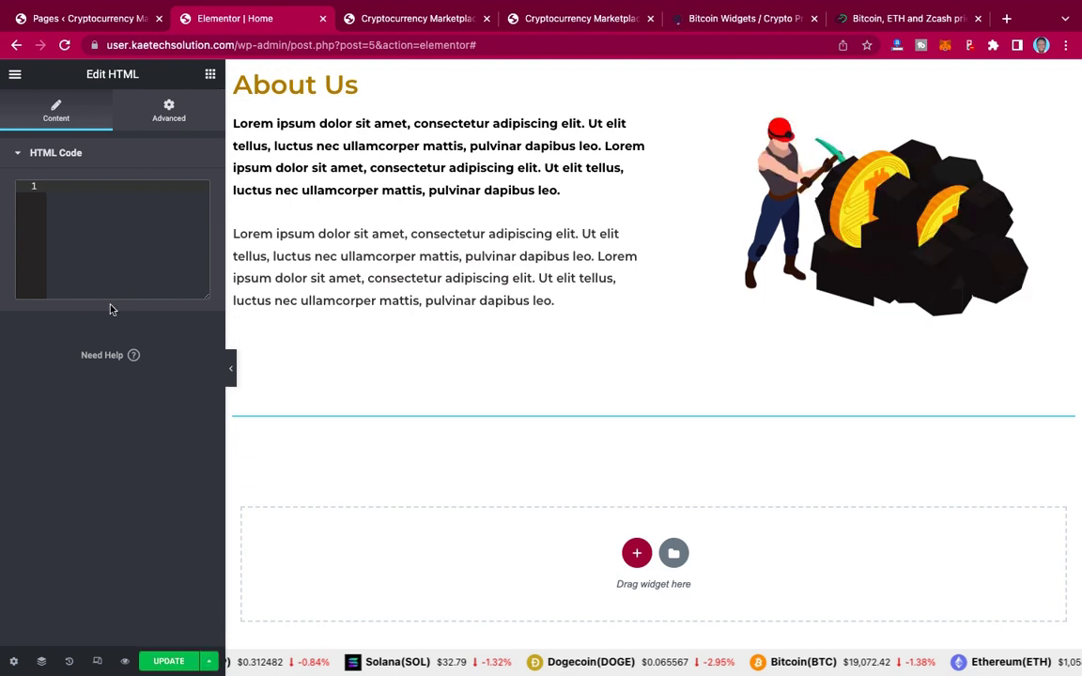
key("super+v")
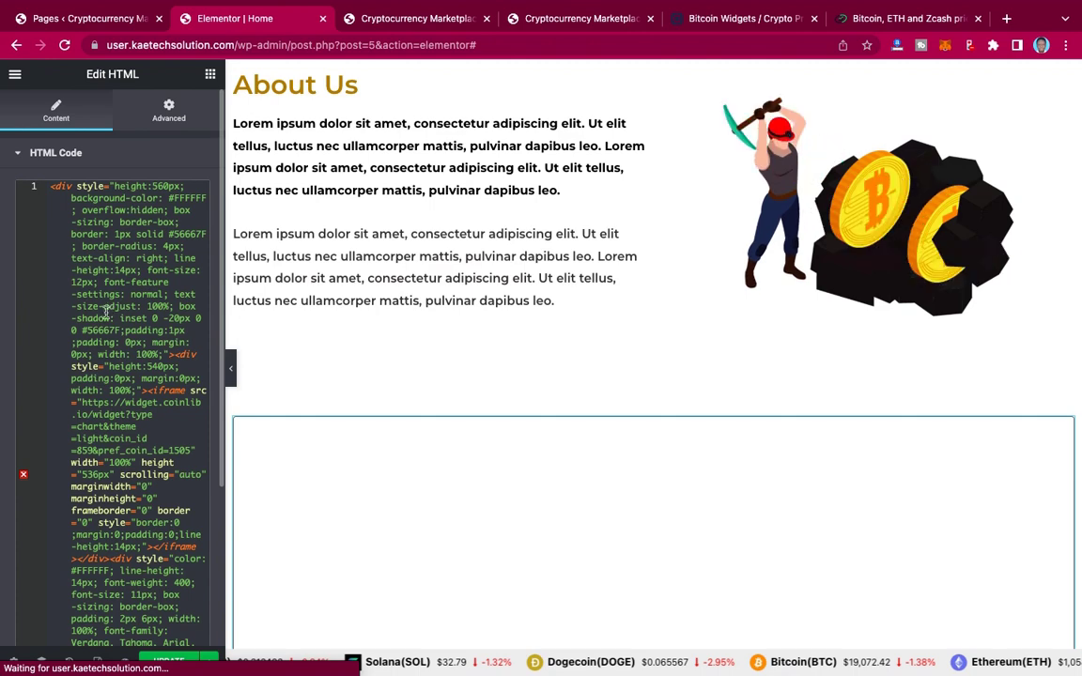
Step: Hide and restore the editor panel to preview the Coinlib Bitcoin USD chart
scroll(813, 385, "down", 5)
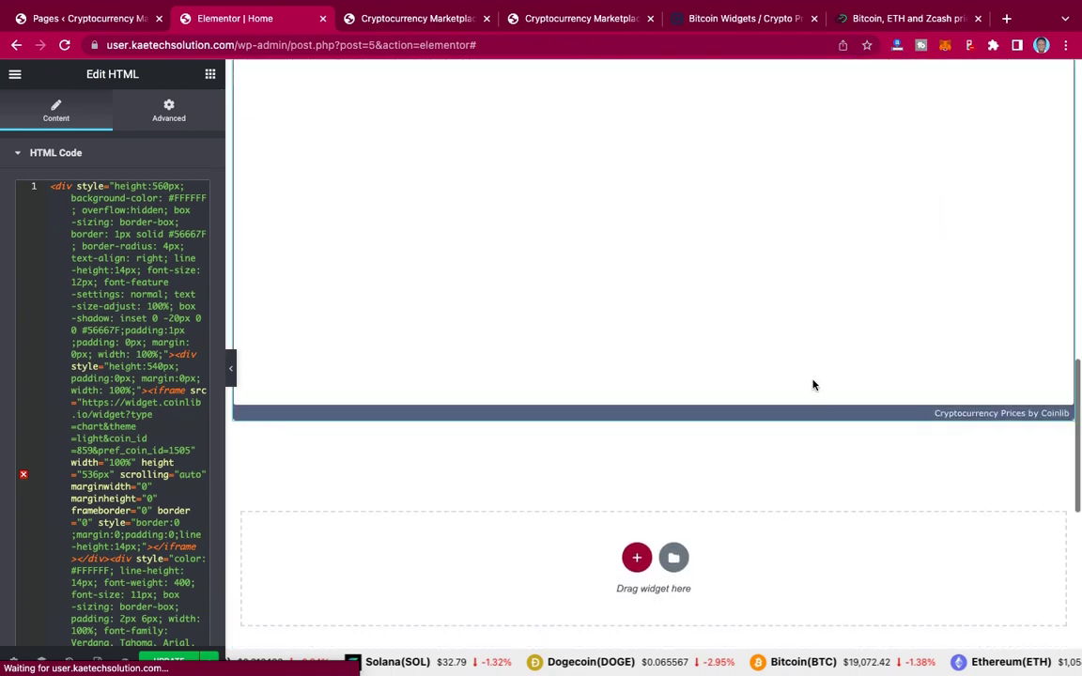
scroll(813, 385, "up", 3)
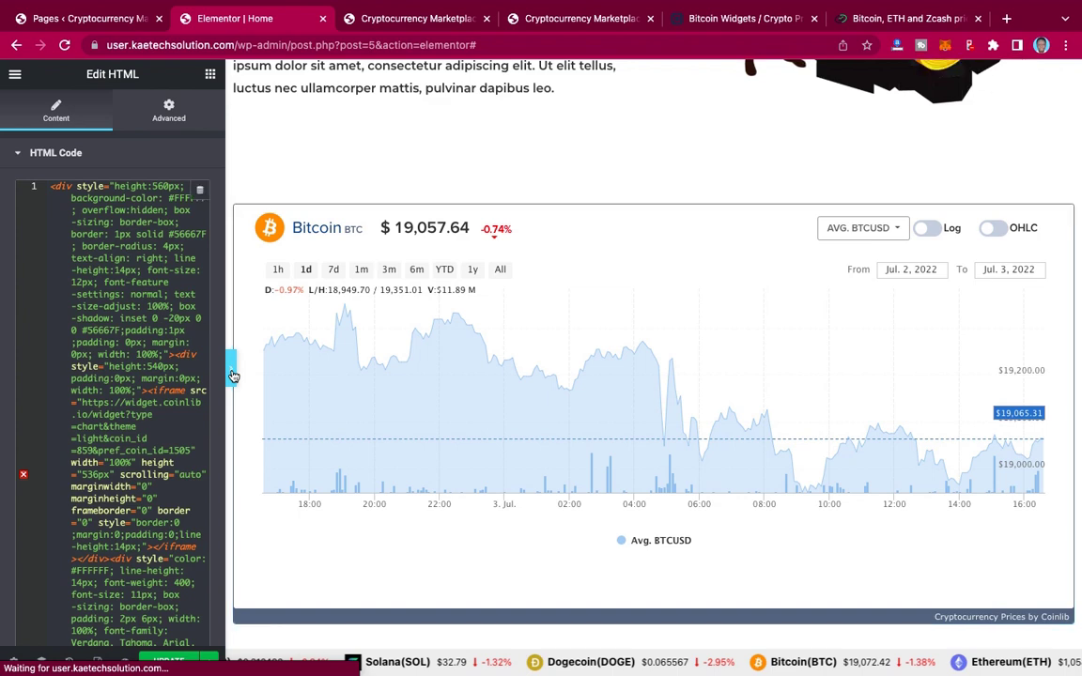
left_click(232, 376)
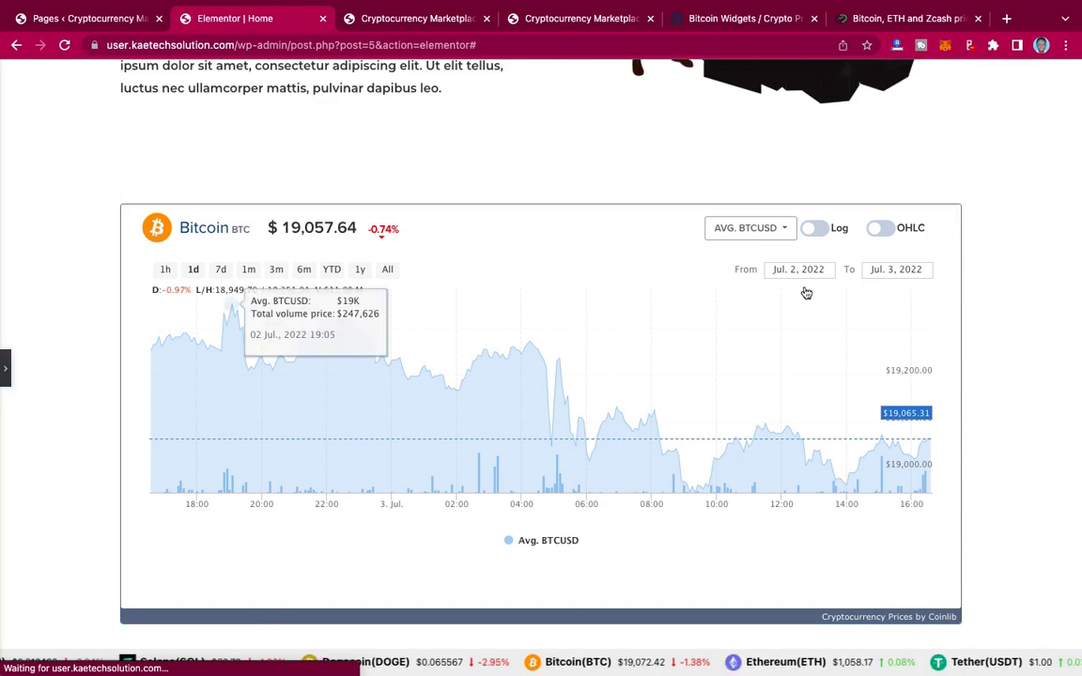
scroll(1034, 299, "up", 4)
scroll(1033, 299, "down", 2)
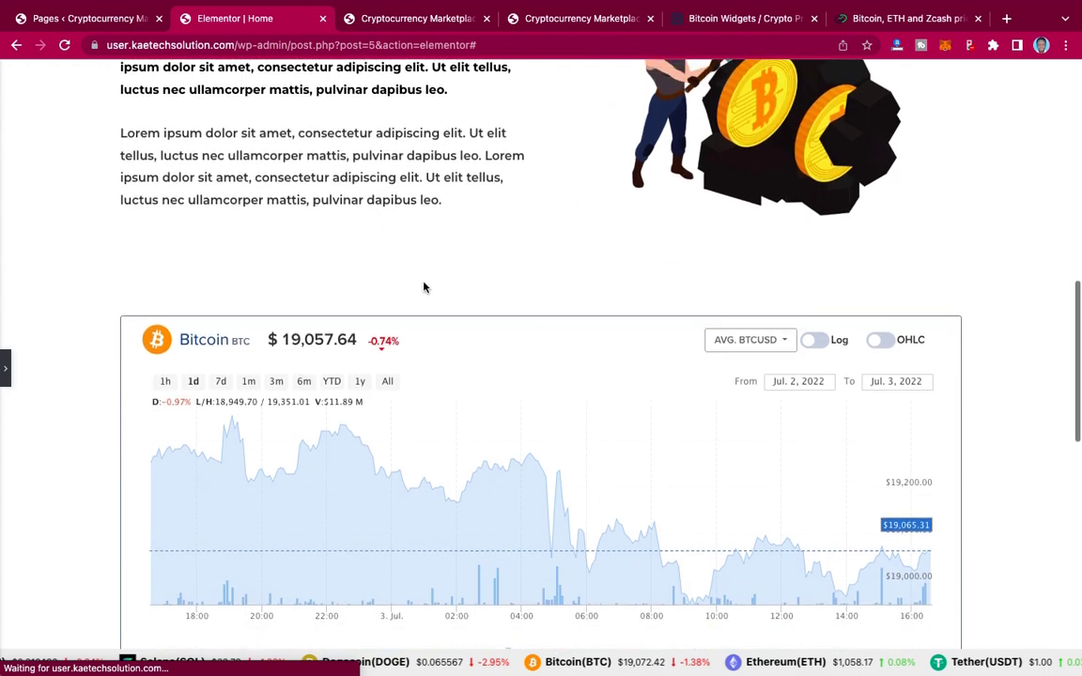
left_click(7, 366)
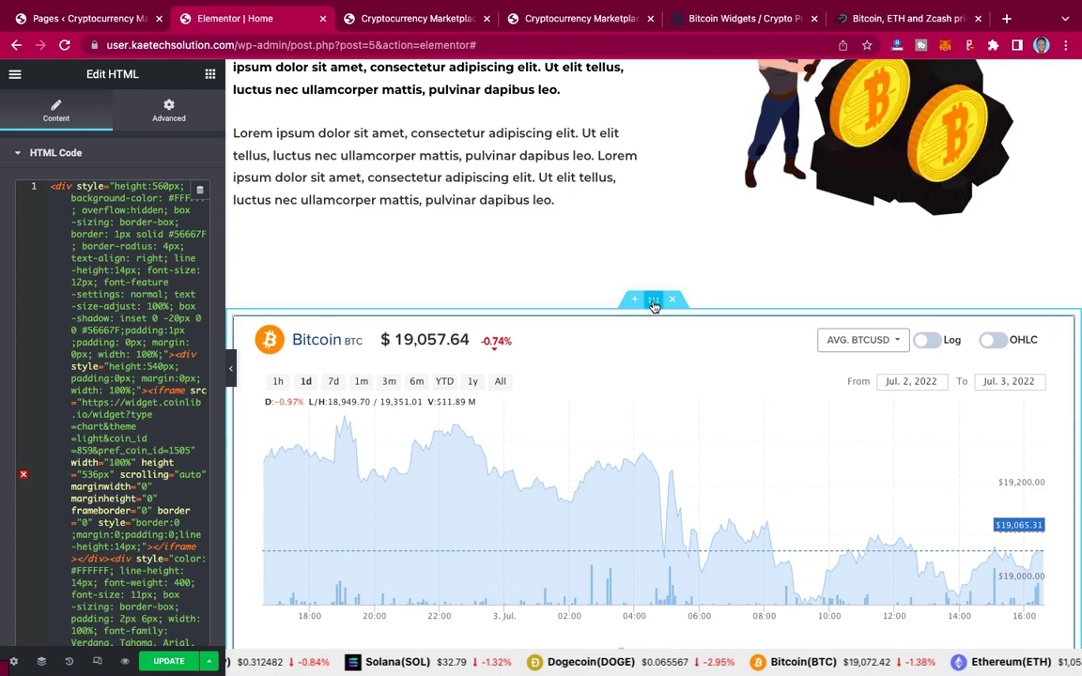
Step: Set the Coinlib chart section's content width to Full Width and update the page
left_click(653, 303)
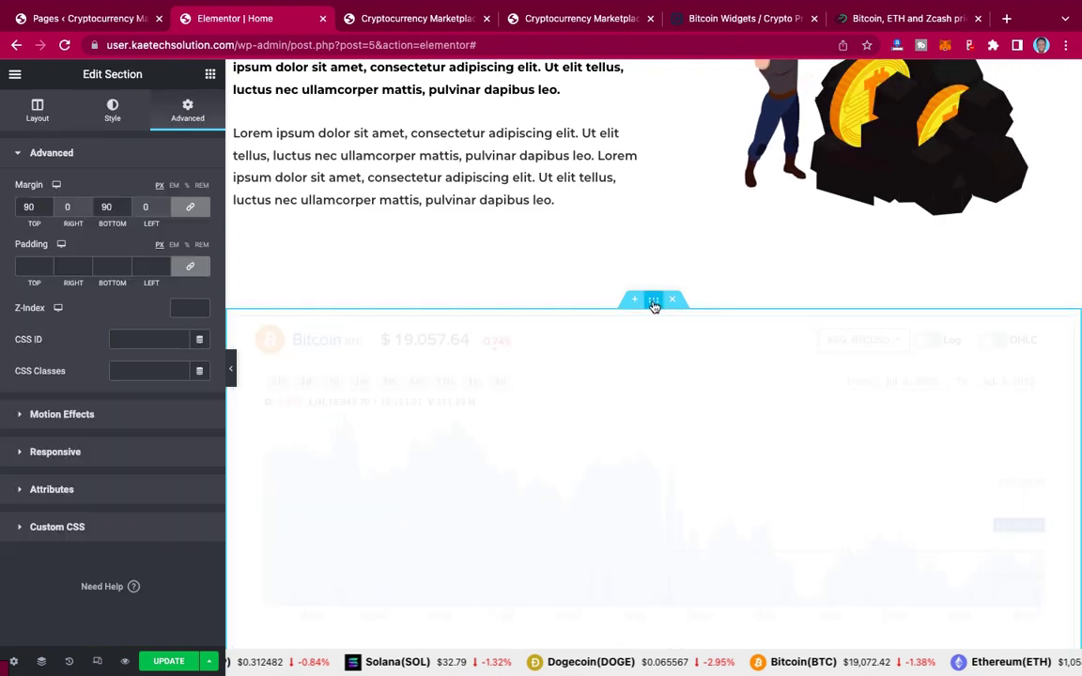
left_click(37, 112)
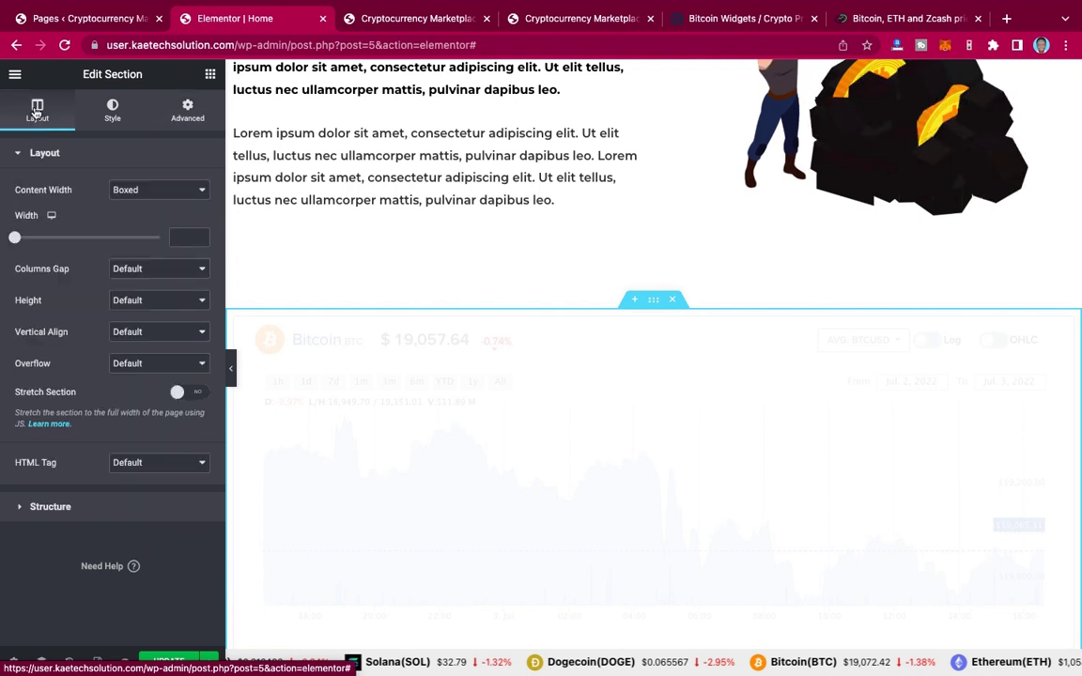
left_click(141, 191)
key("Escape")
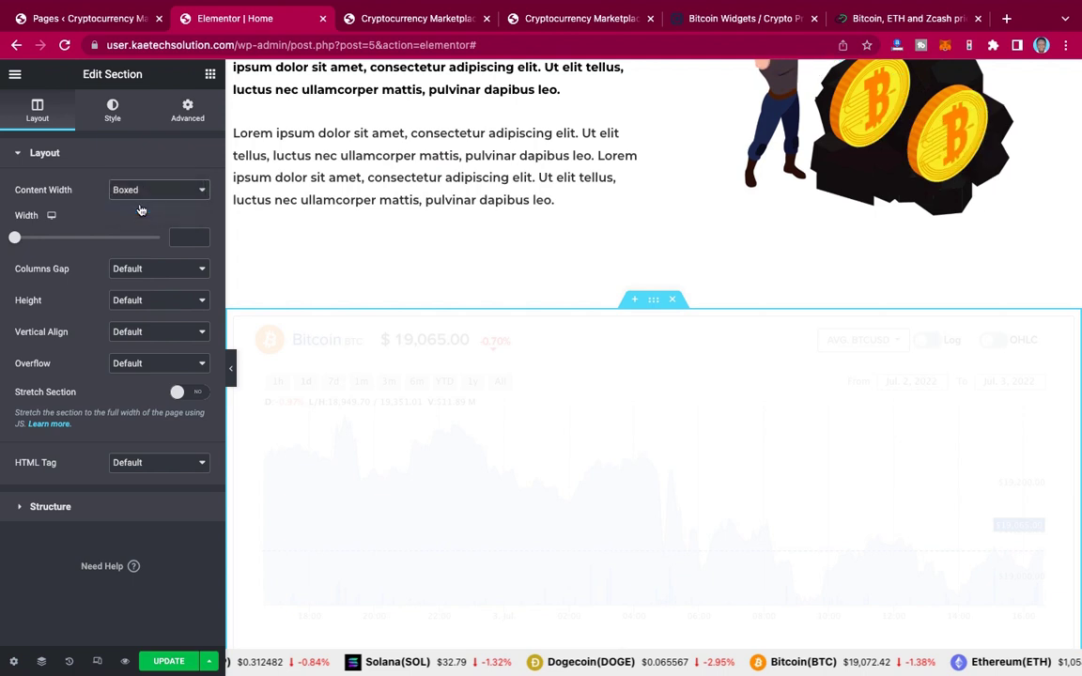
left_click(141, 211)
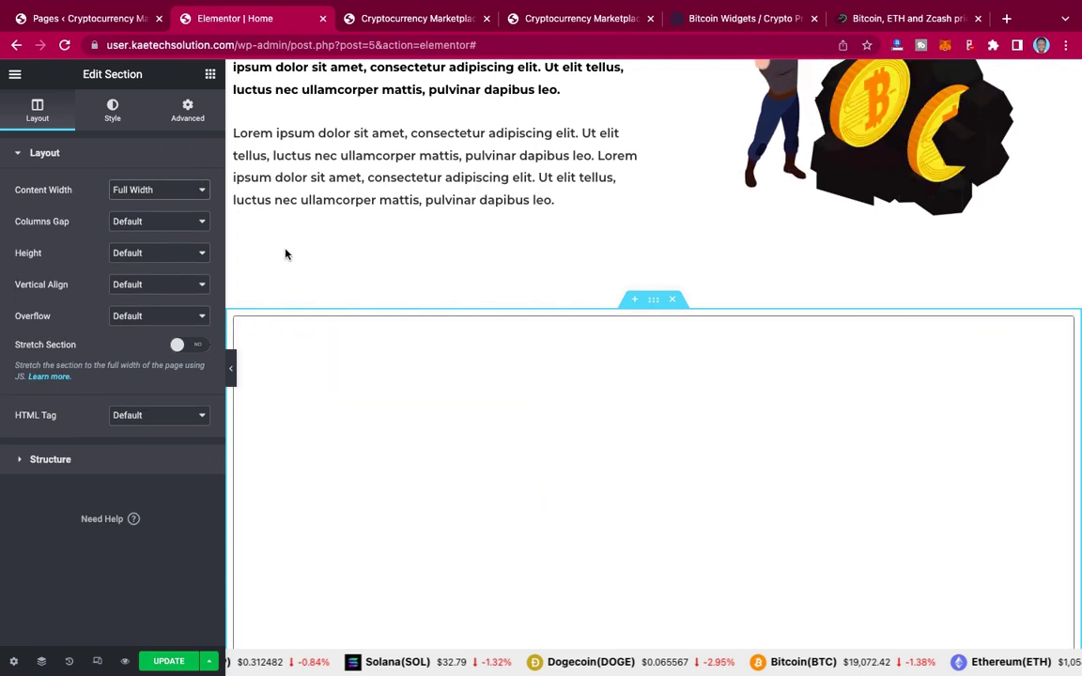
left_click(171, 661)
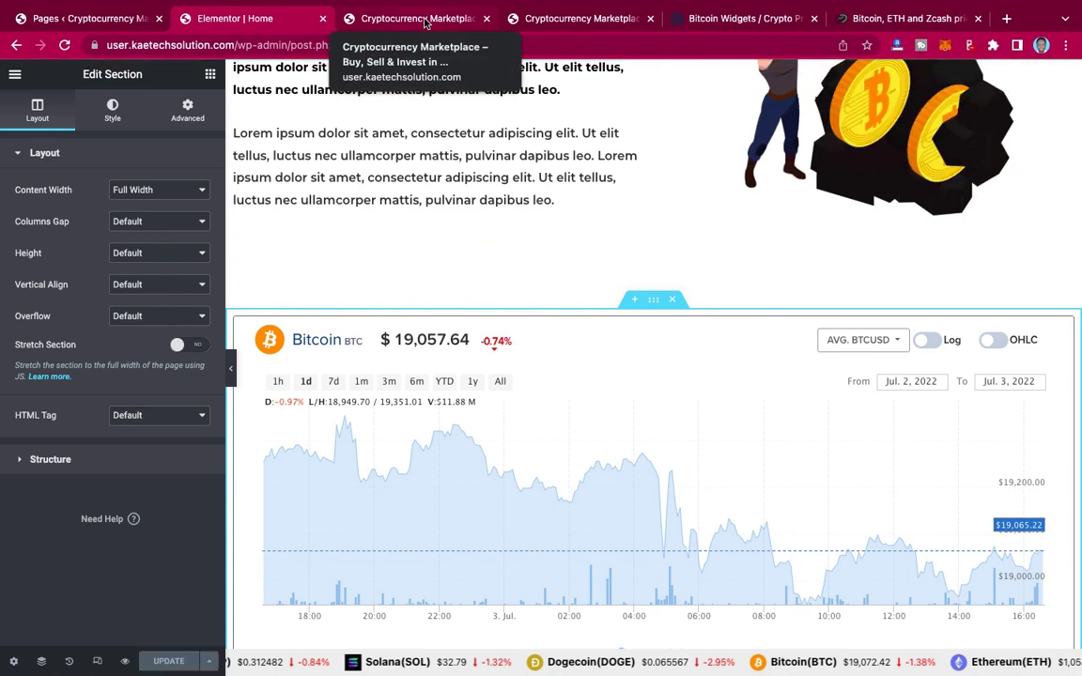
left_click(424, 21)
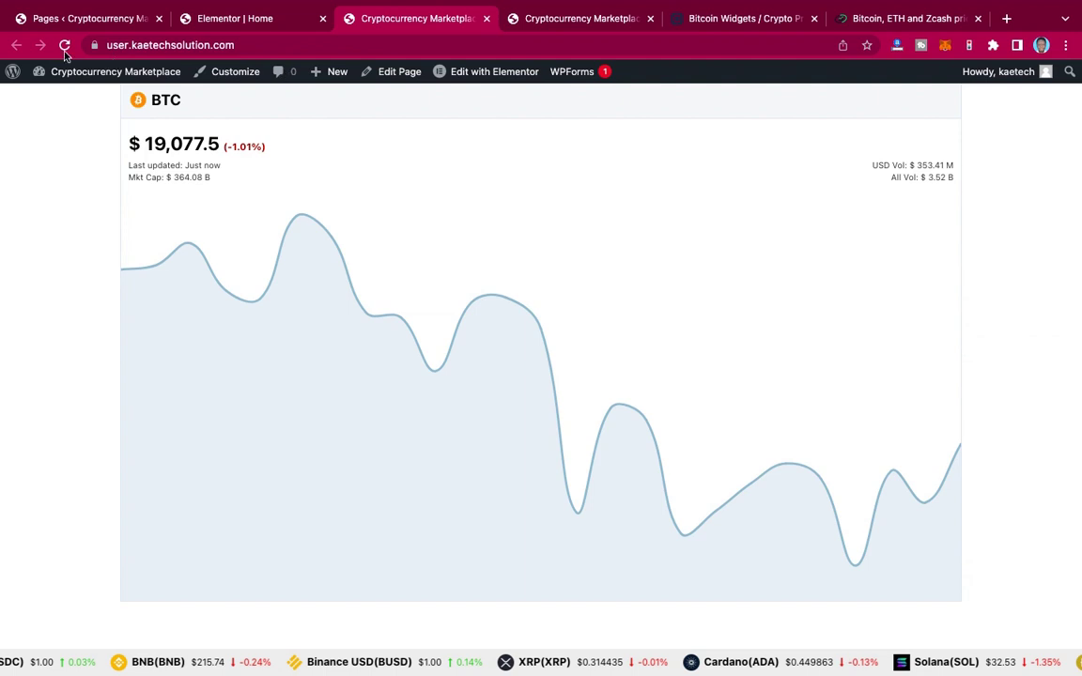
left_click(64, 46)
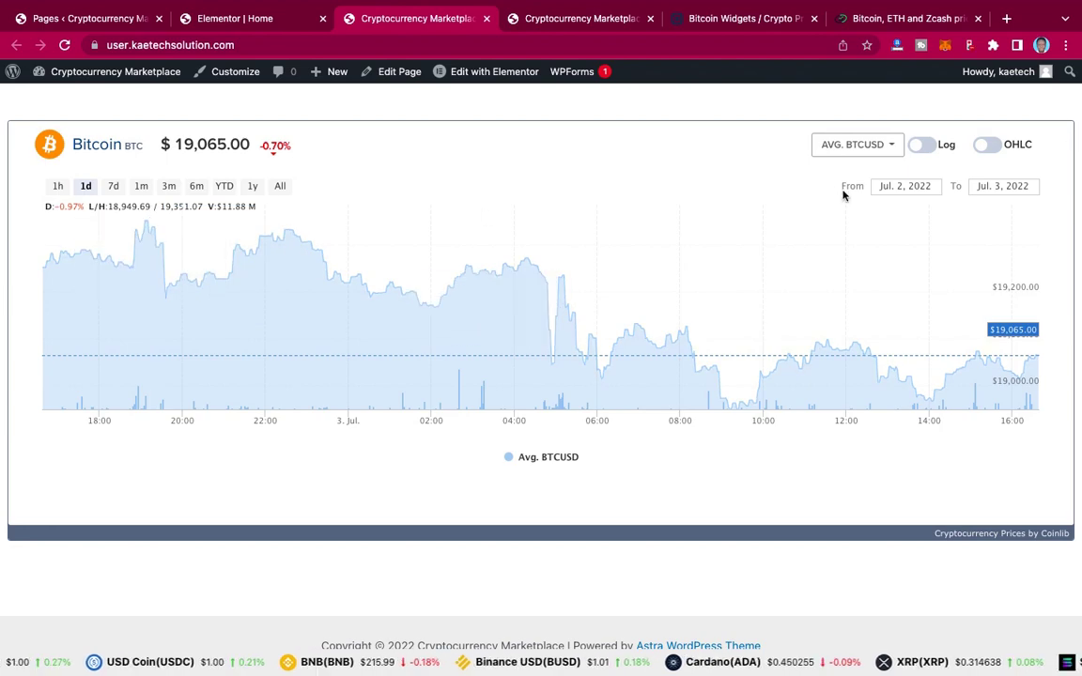
scroll(842, 191, "up", 10)
scroll(843, 192, "down", 5)
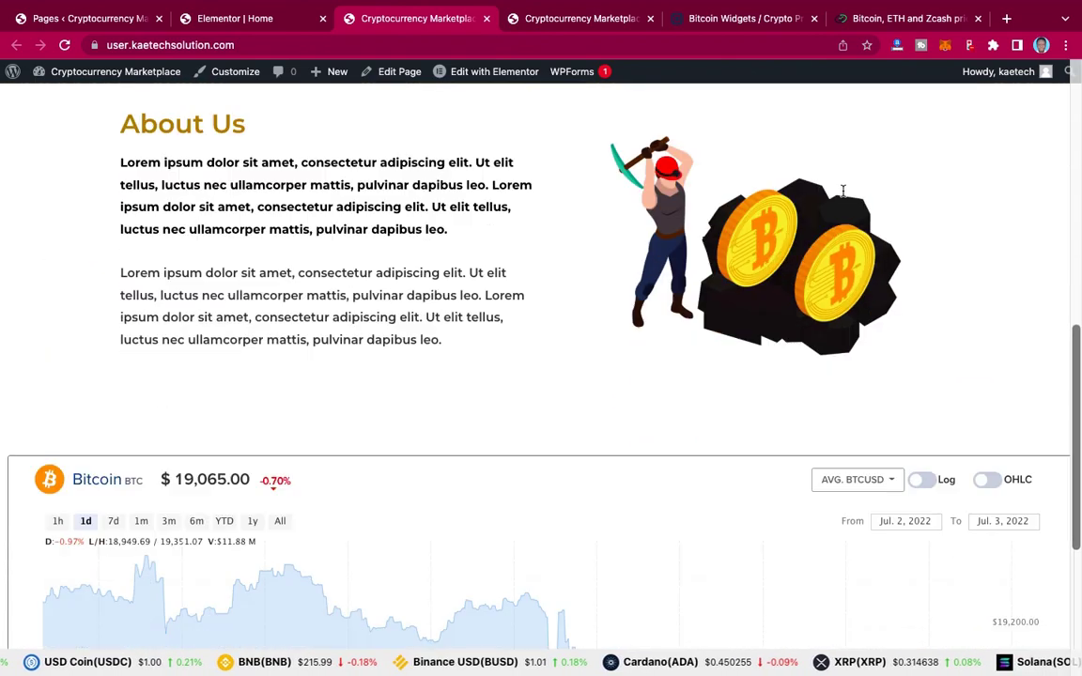
scroll(843, 192, "up", 5)
scroll(842, 192, "down", 7)
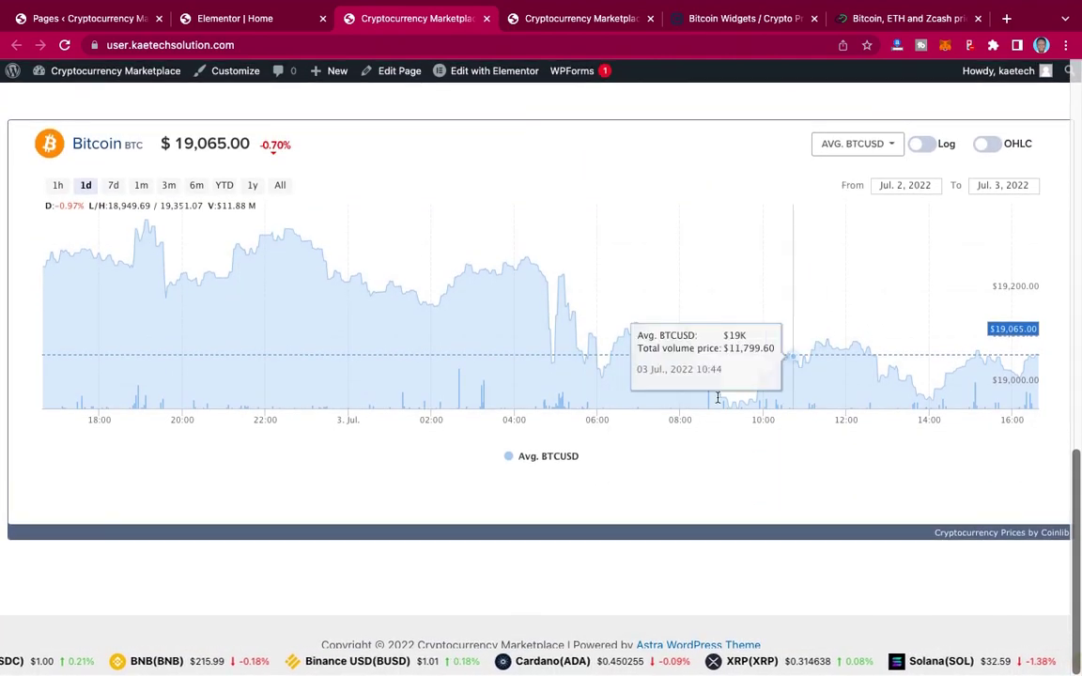
scroll(724, 316, "up", 5)
scroll(726, 317, "up", 5)
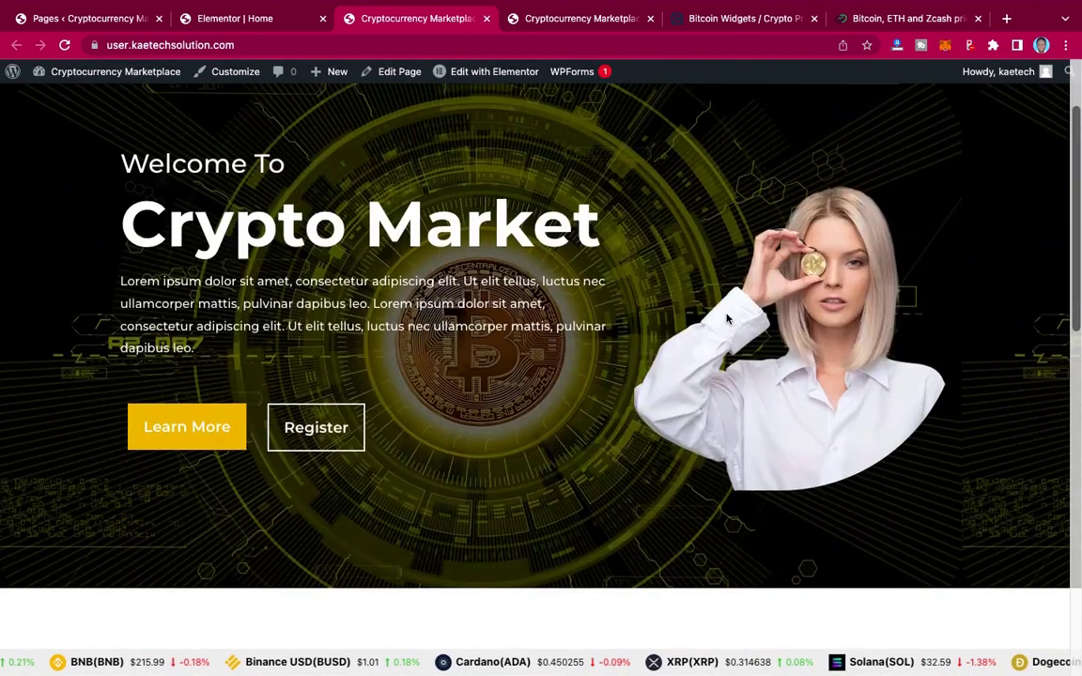
scroll(726, 317, "down", 3)
scroll(726, 317, "up", 3)
scroll(726, 317, "down", 8)
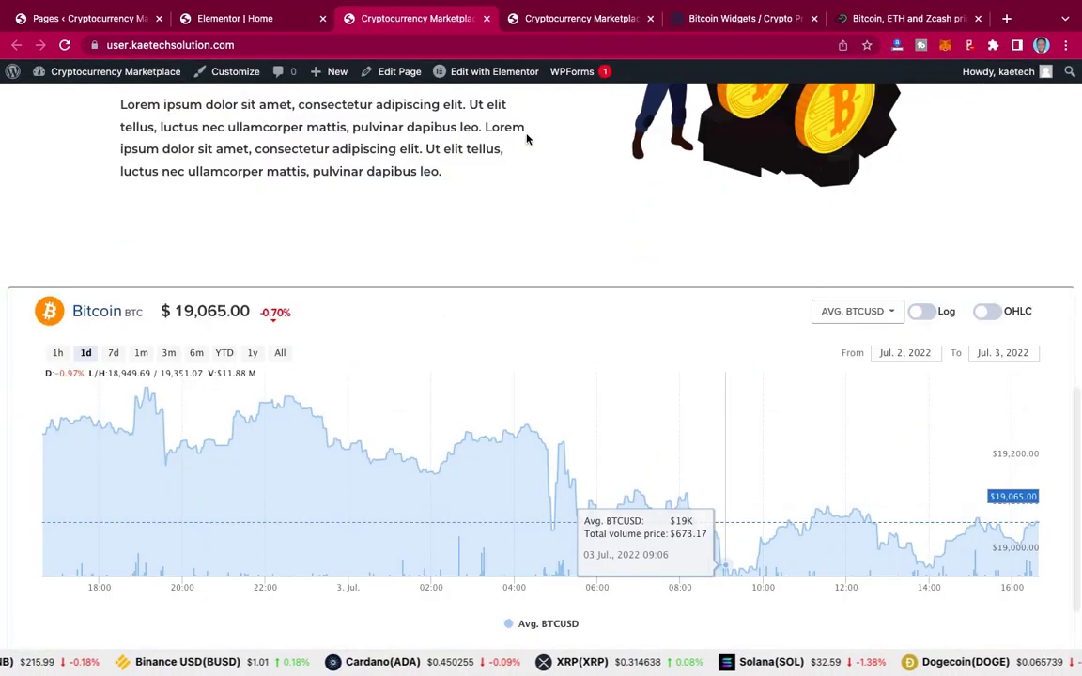
Step: Review the reference site's WE TRADE FOR YOU benefits section, then return to the Elementor editor
left_click(586, 24)
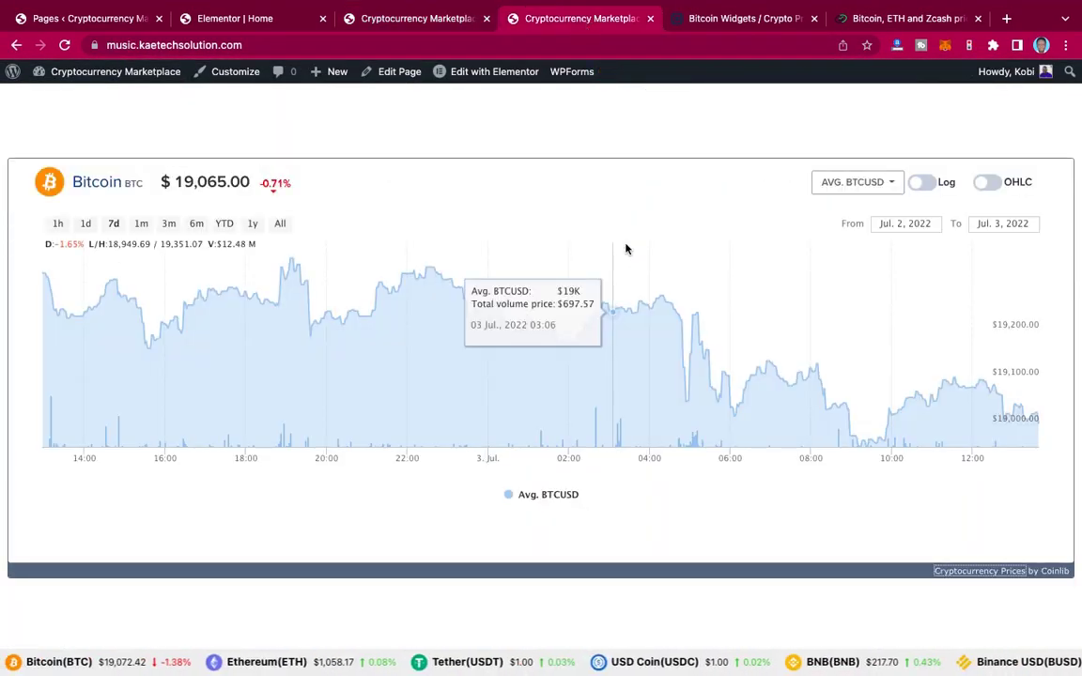
scroll(627, 249, "down", 5)
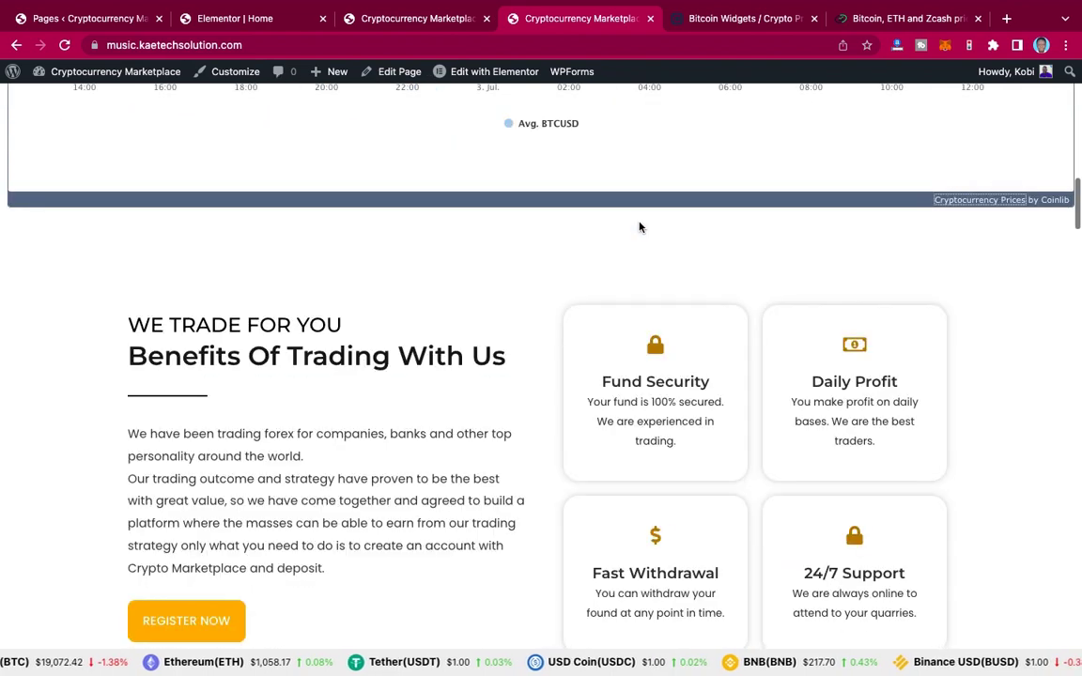
scroll(392, 267, "down", 2)
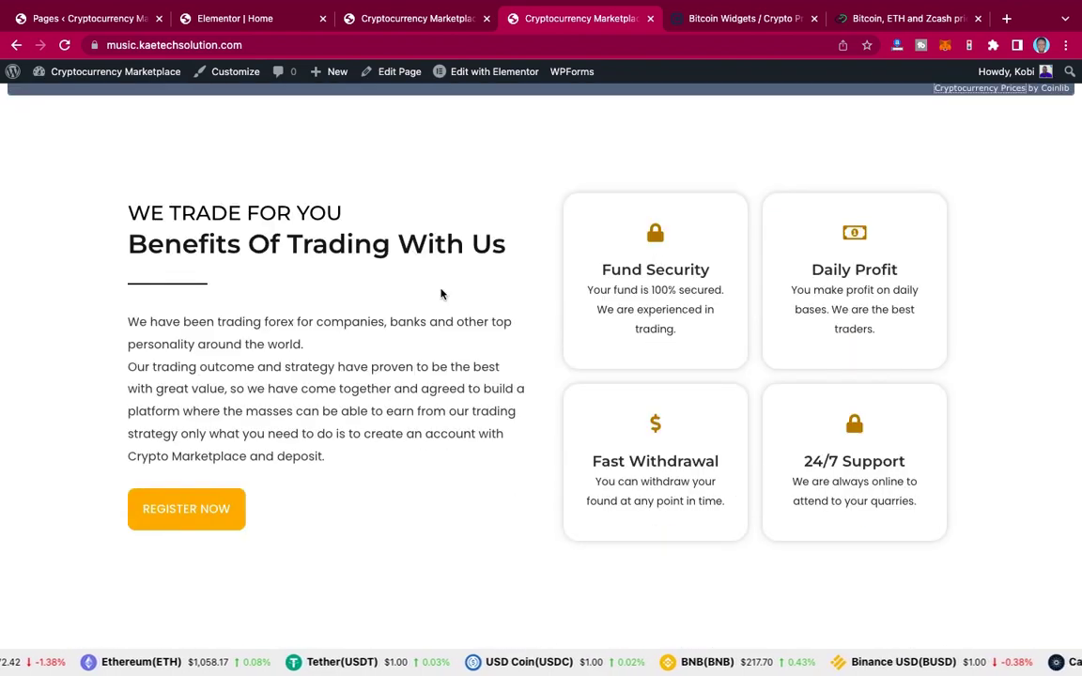
scroll(440, 294, "down", 1)
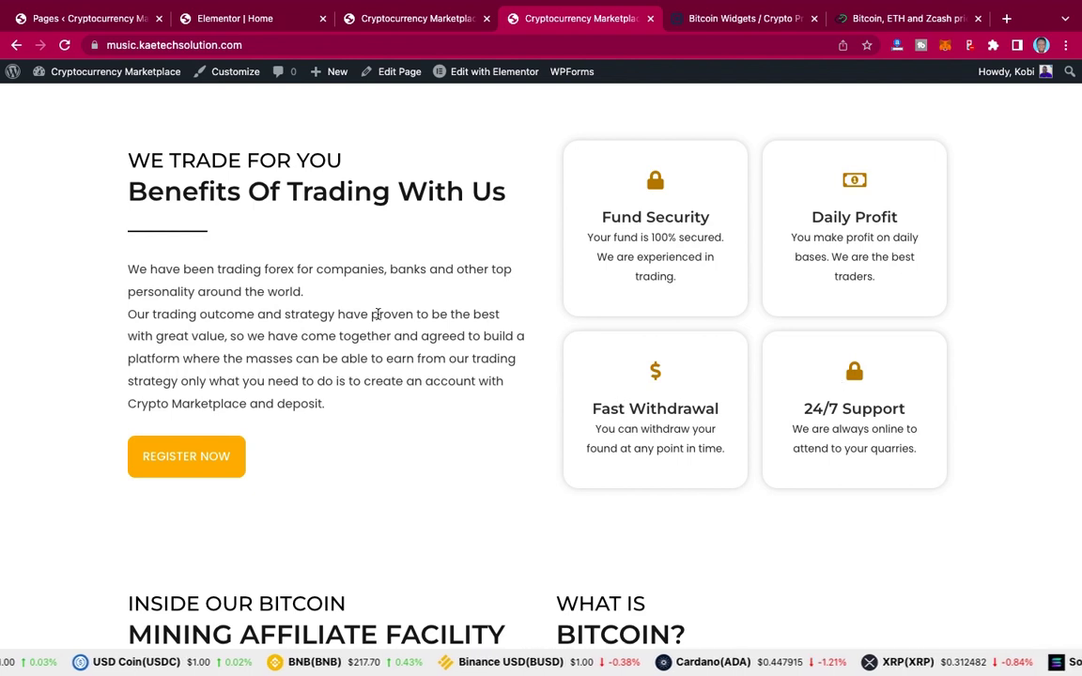
left_click(256, 25)
scroll(583, 253, "down", 5)
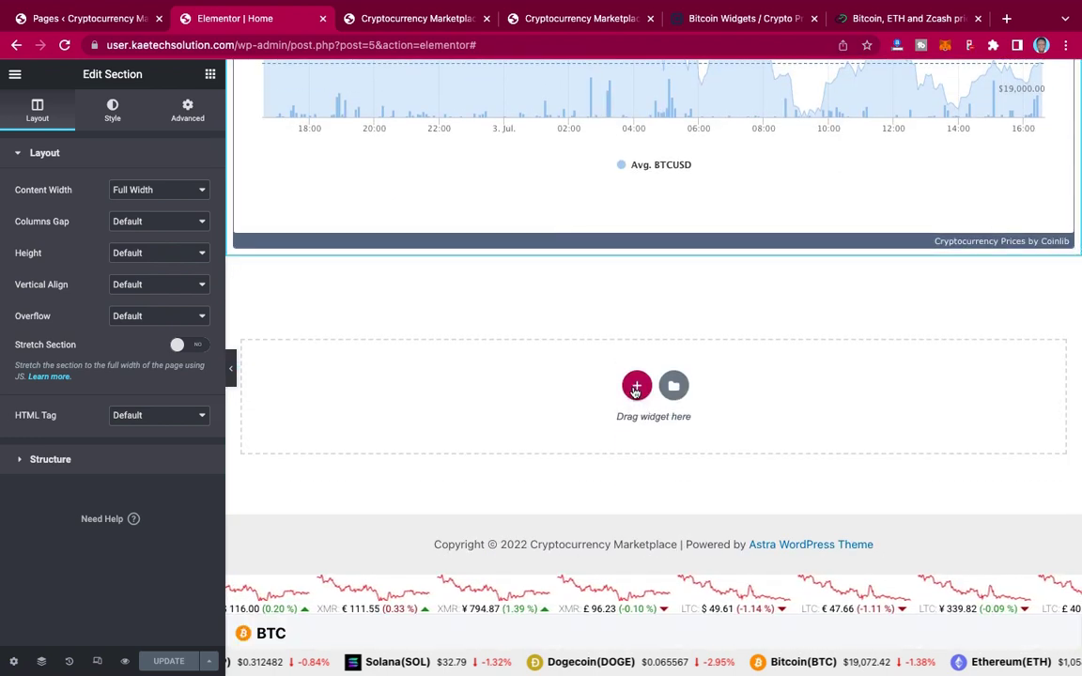
Step: Choose the two-column structure for a new section beneath the Coinlib Bitcoin chart
left_click(636, 387)
scroll(634, 392, "down", 6)
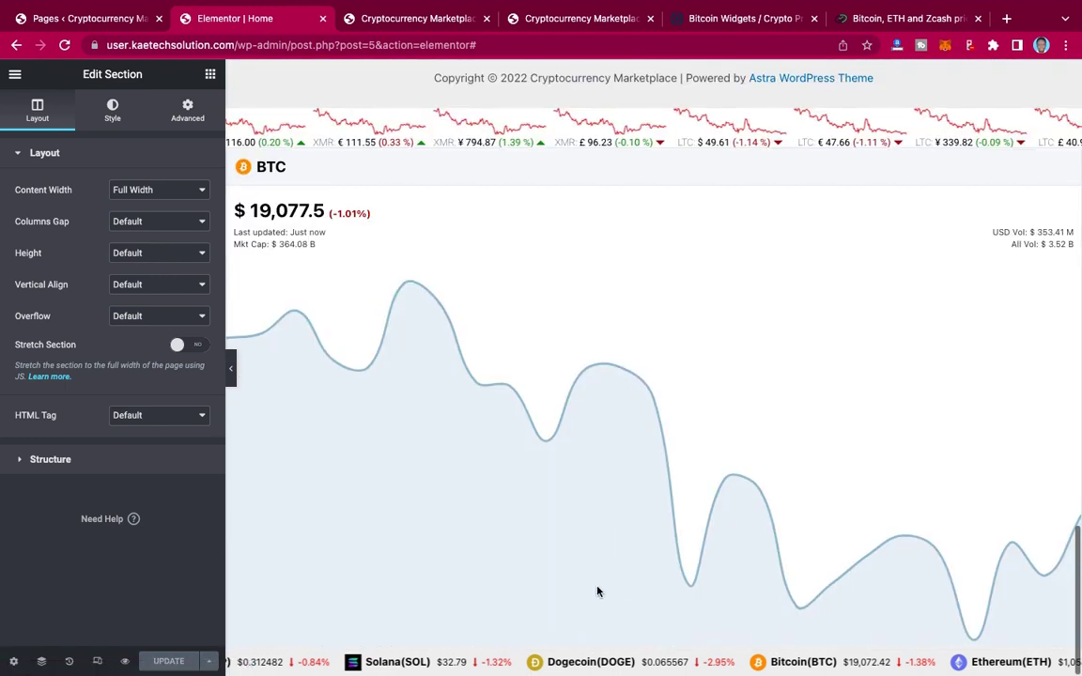
scroll(650, 459, "up", 5)
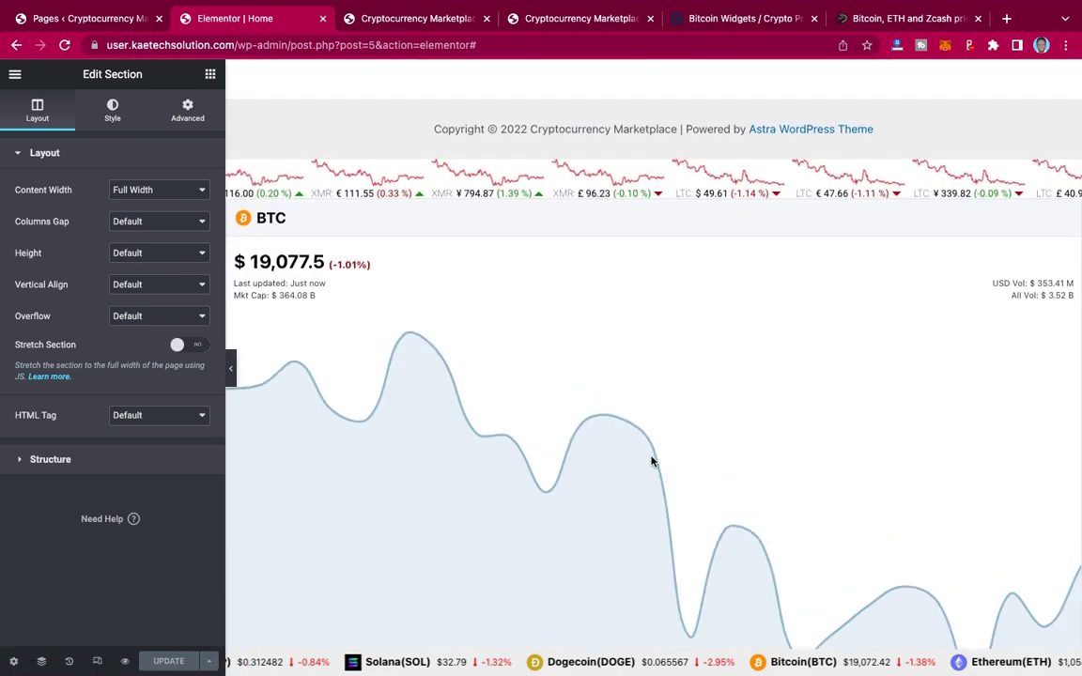
scroll(653, 460, "up", 1)
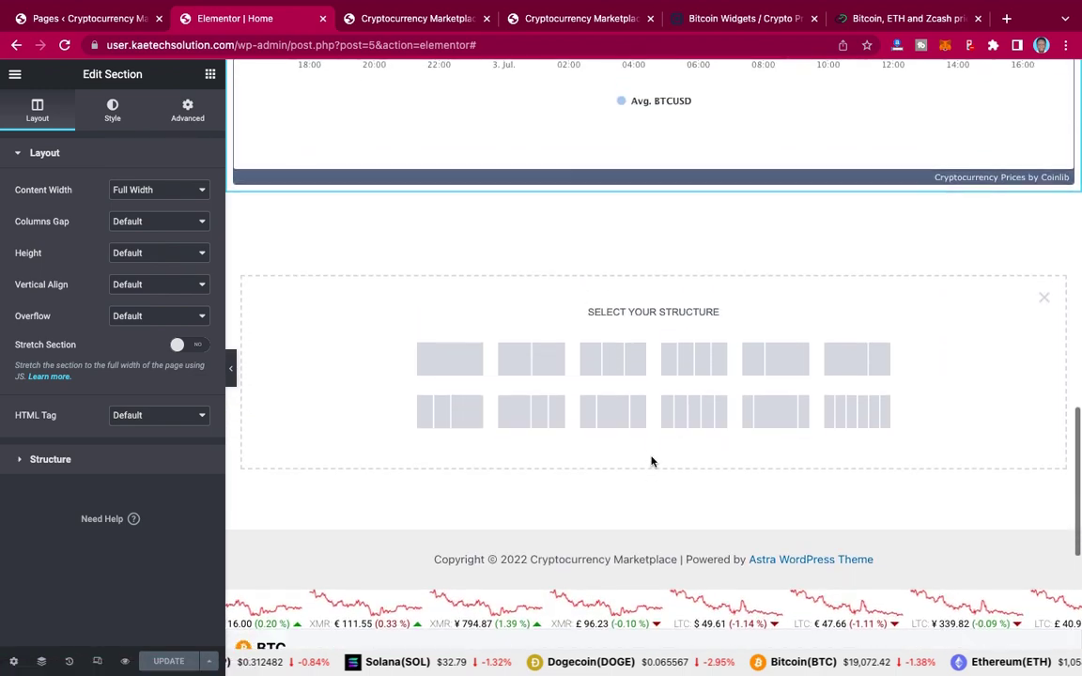
scroll(652, 460, "down", 1)
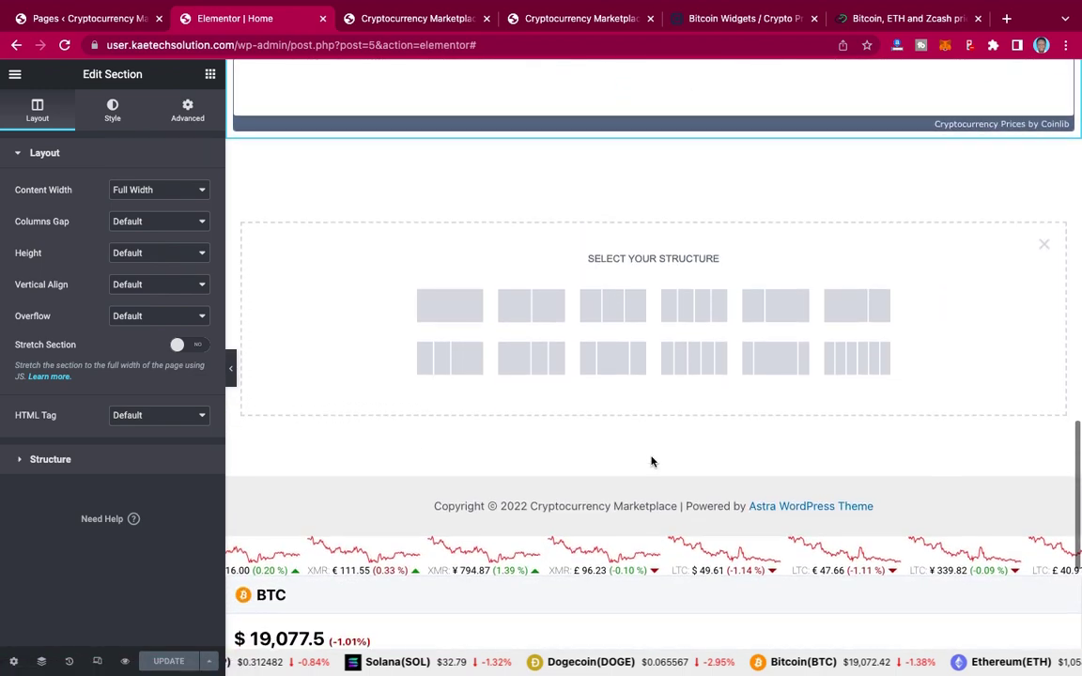
scroll(652, 460, "up", 5)
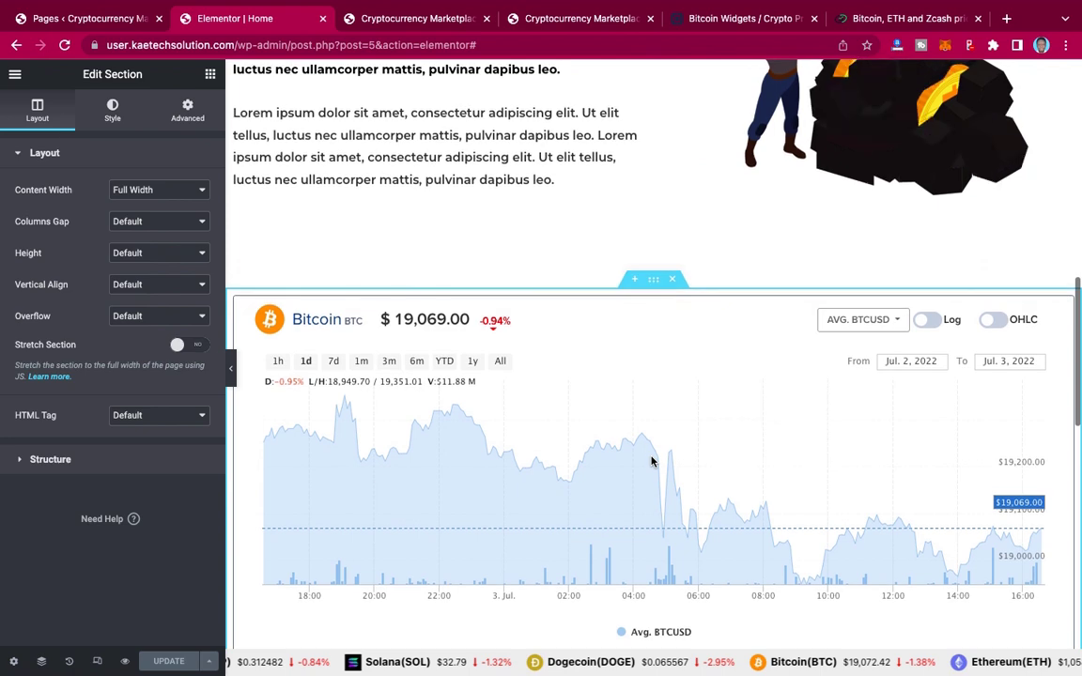
scroll(639, 246, "down", 9)
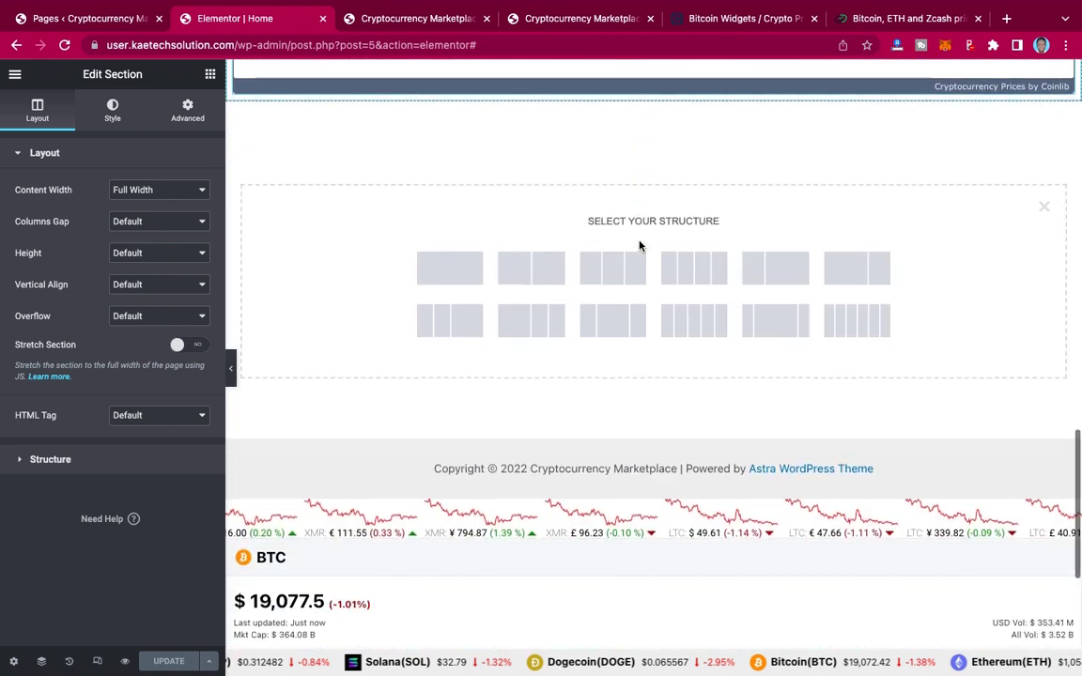
scroll(638, 350, "up", 1)
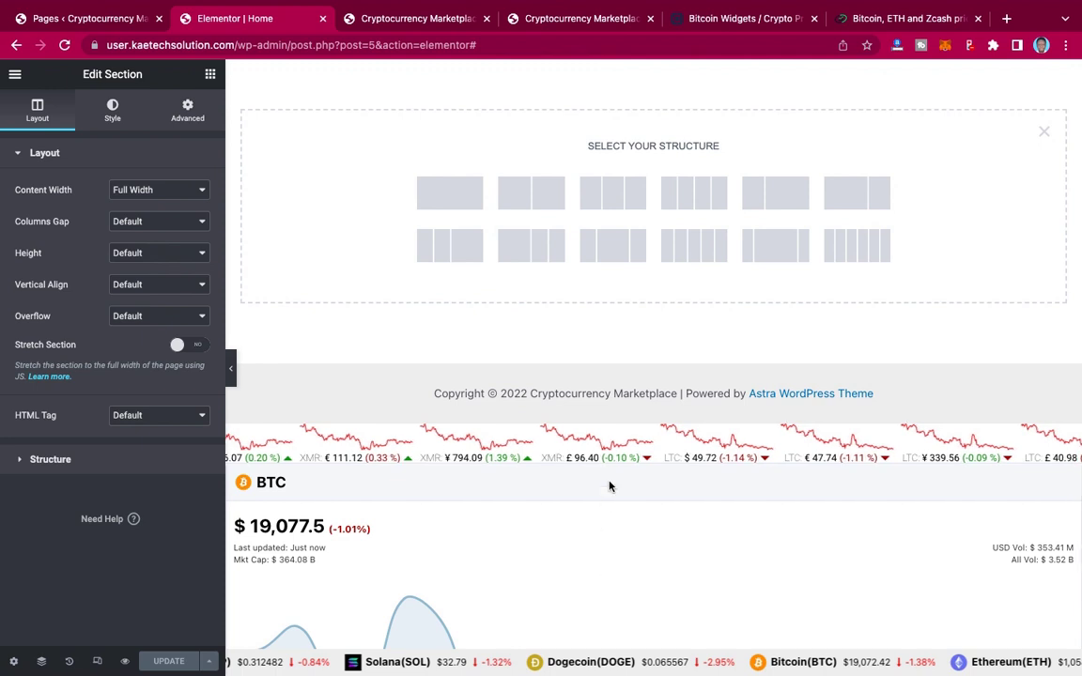
scroll(611, 276, "up", 2)
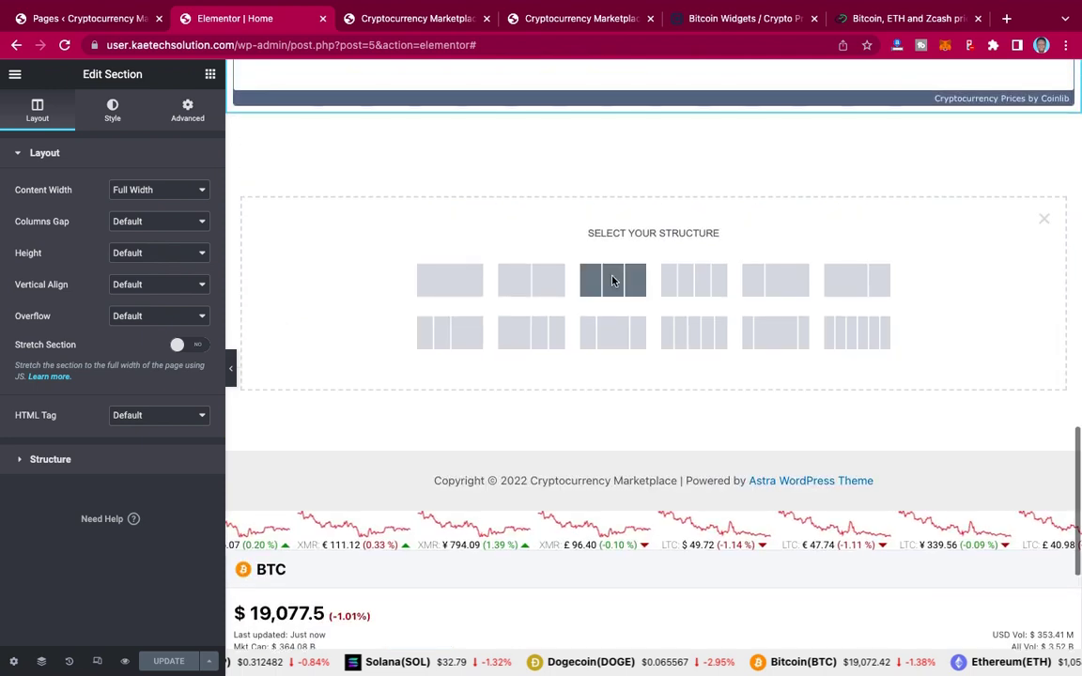
left_click(532, 284)
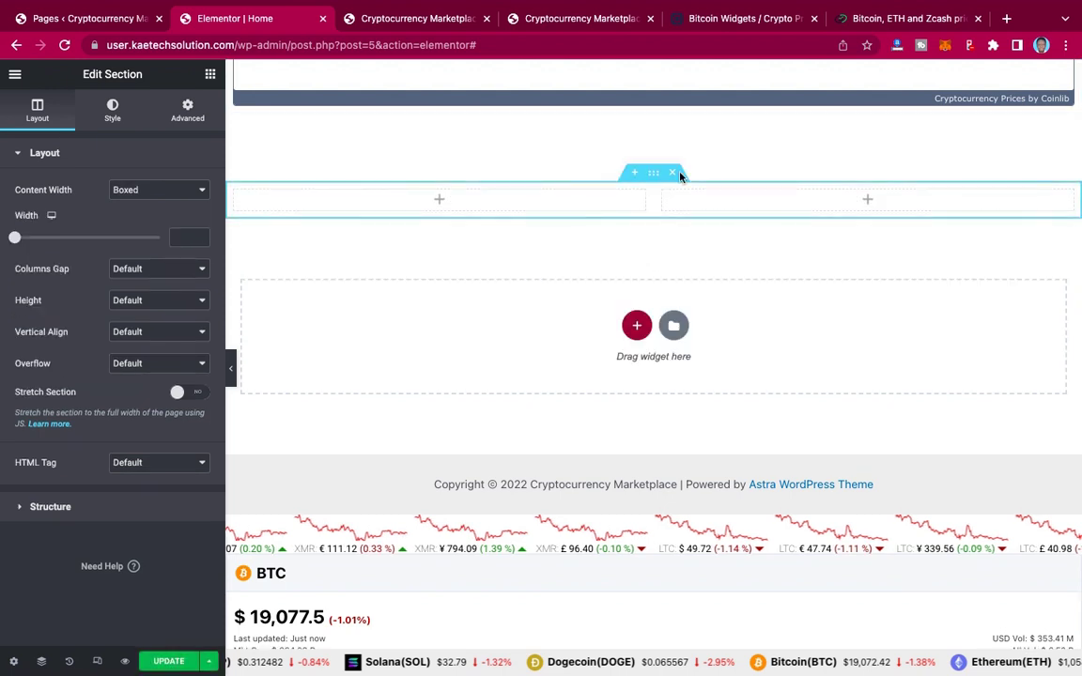
Step: Drop a Heading widget into the left column and copy 'WE TRADE FOR YOU' from the reference site
left_click(439, 200)
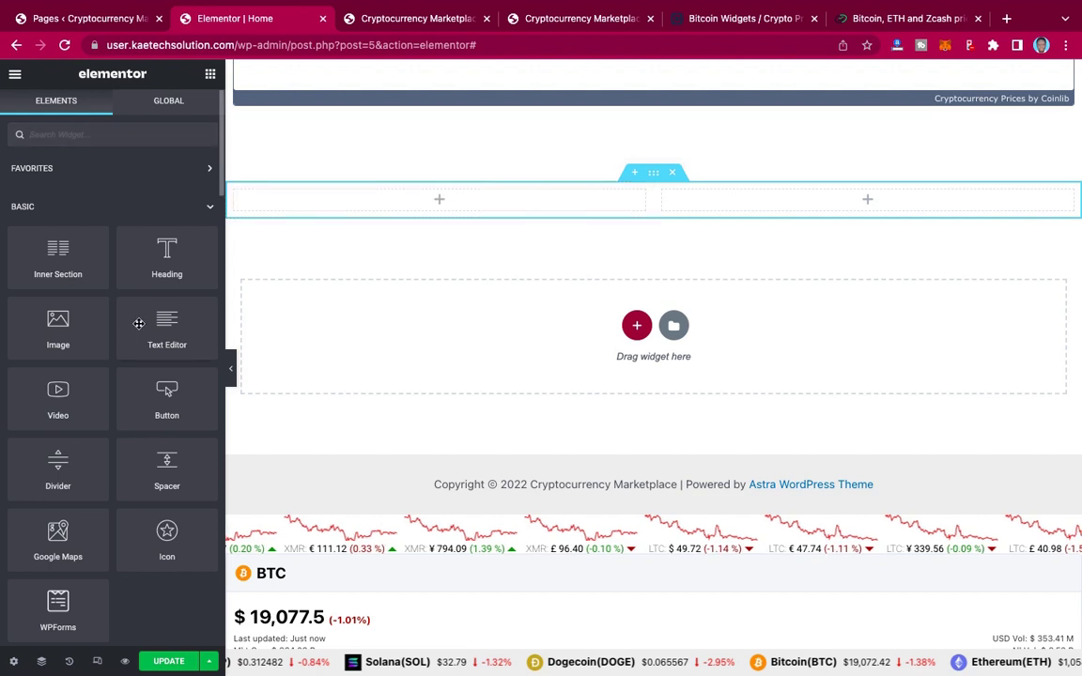
left_click_drag(164, 255, 440, 201)
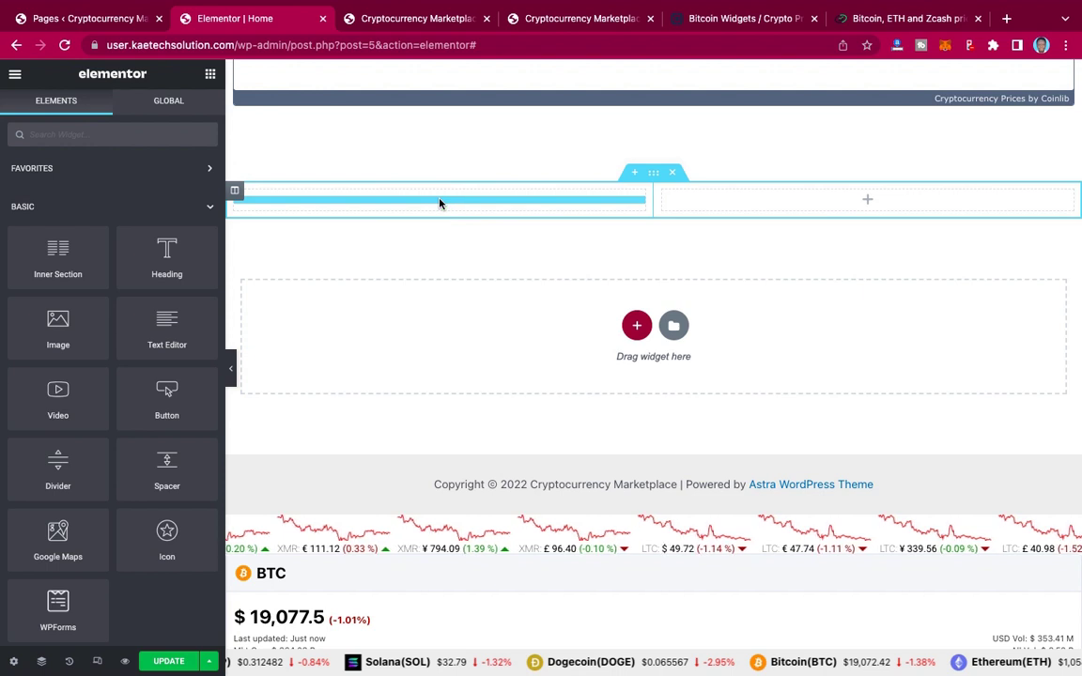
left_click(542, 20)
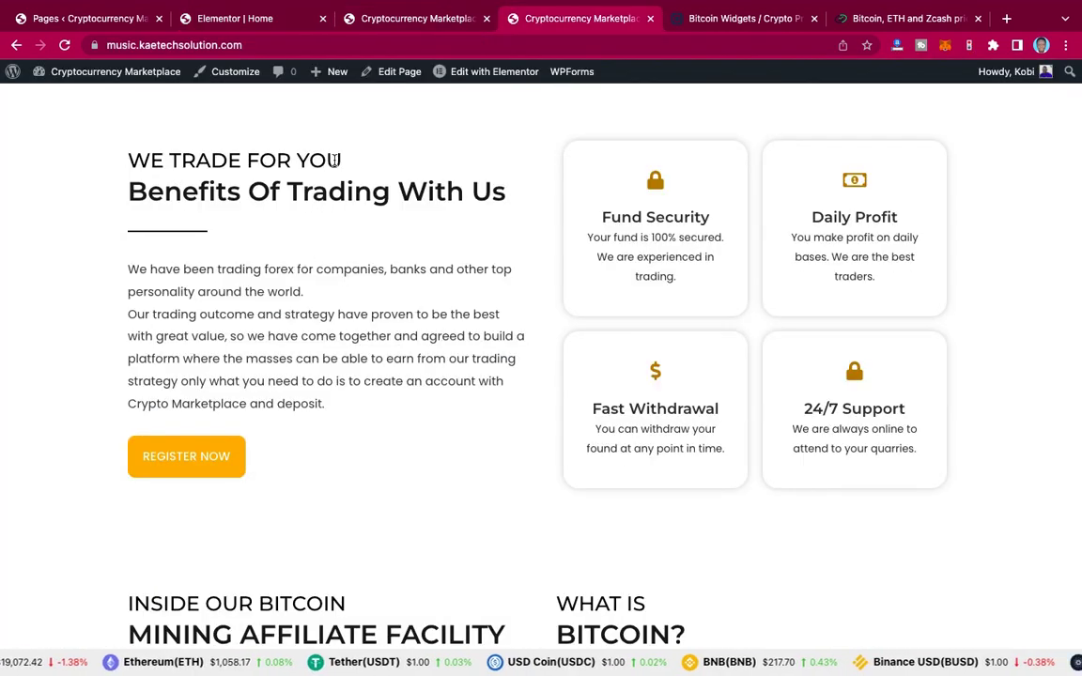
left_click_drag(128, 161, 340, 162)
key("ctrl+c")
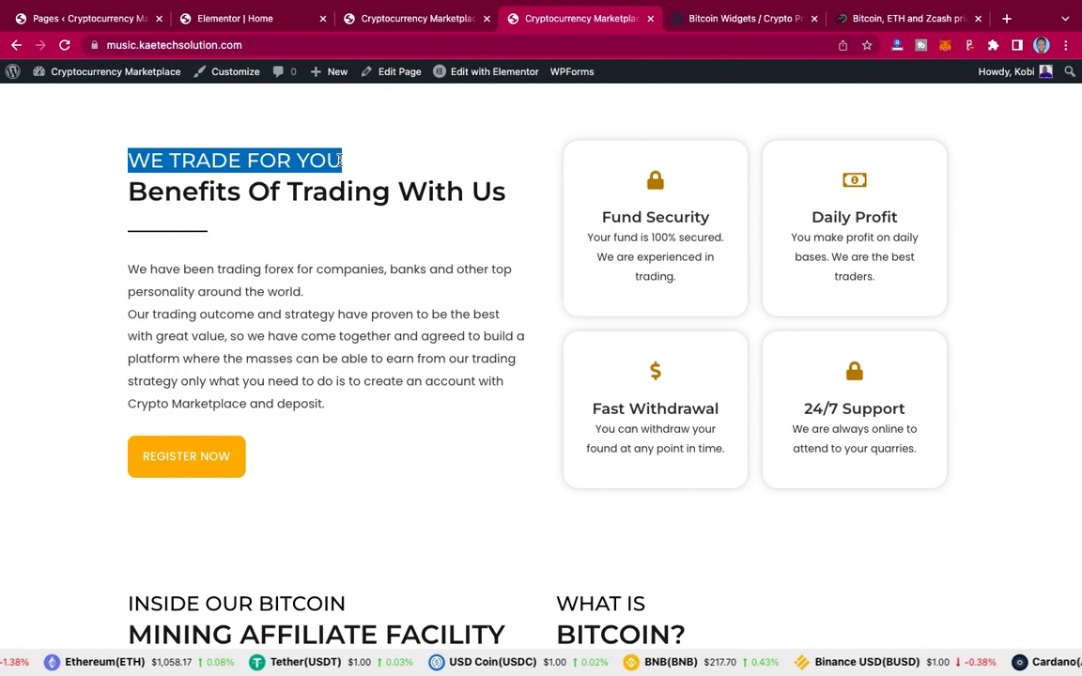
left_click(233, 21)
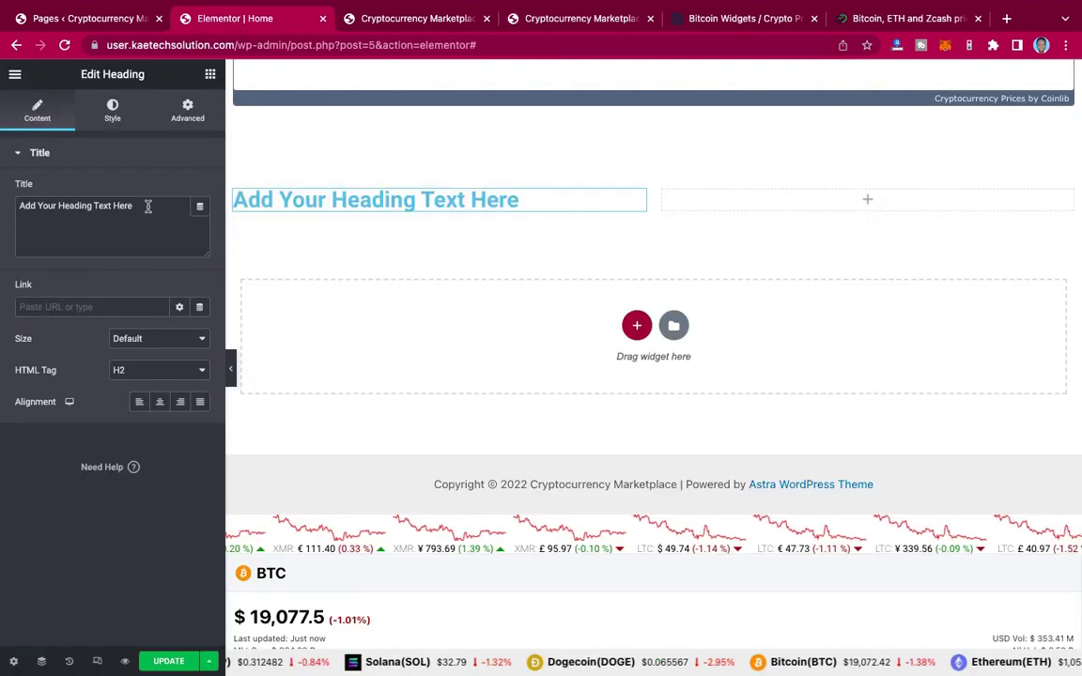
Step: Make the heading read 'WE TRADE FOR YOU' in black #000000, then revisit the reference site
key("ctrl+a")
key("ctrl+v")
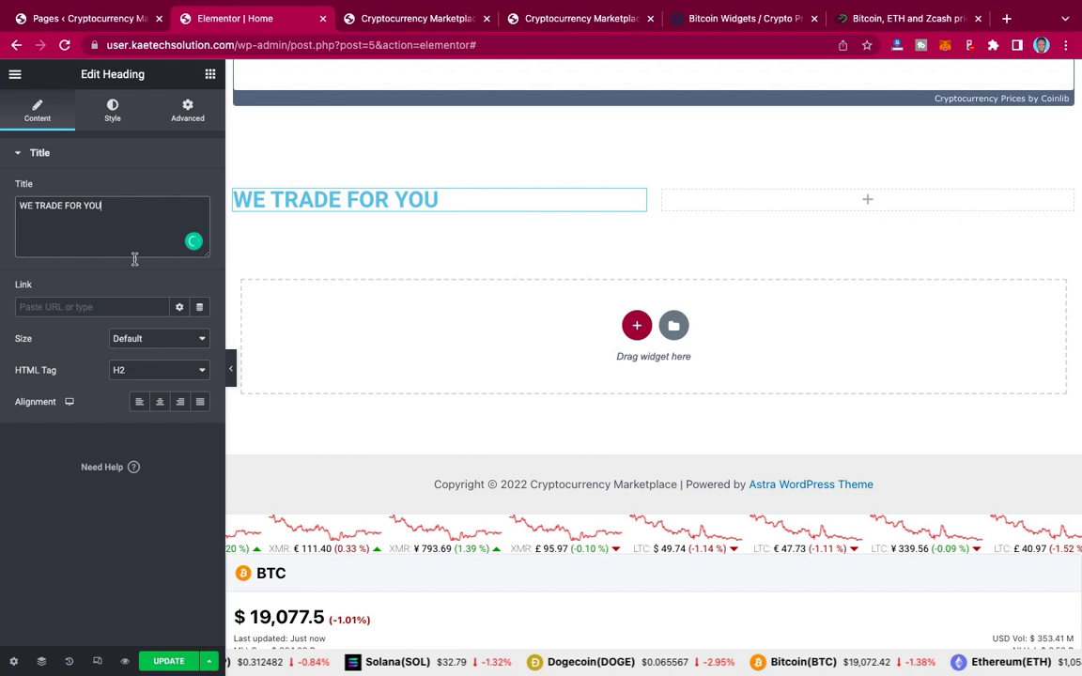
left_click(112, 111)
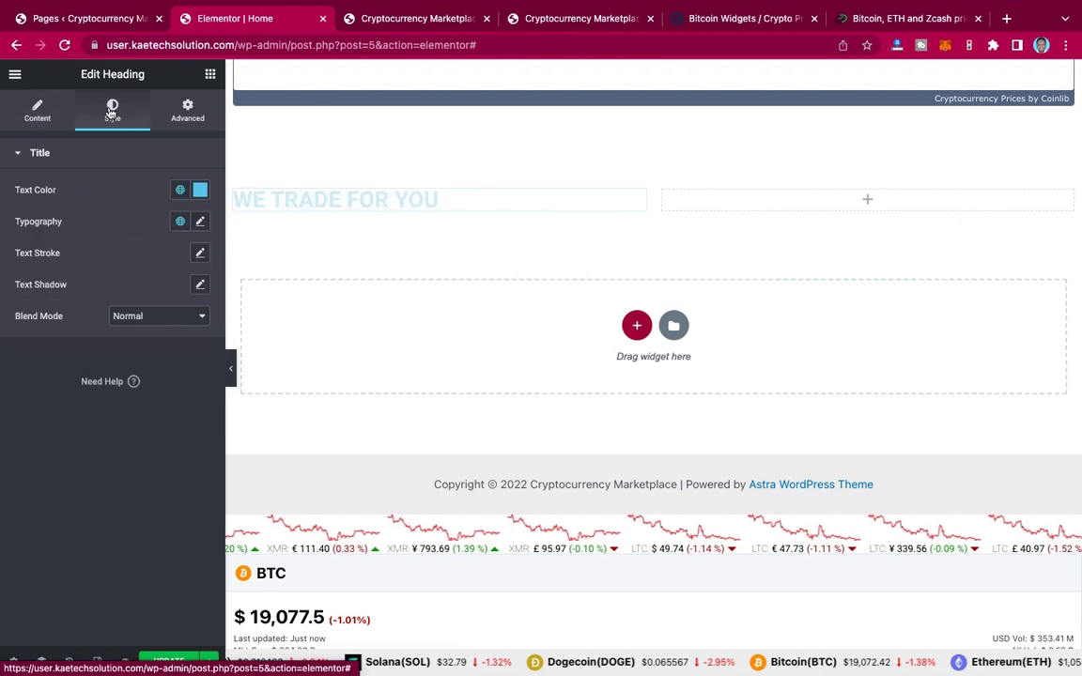
left_click(200, 190)
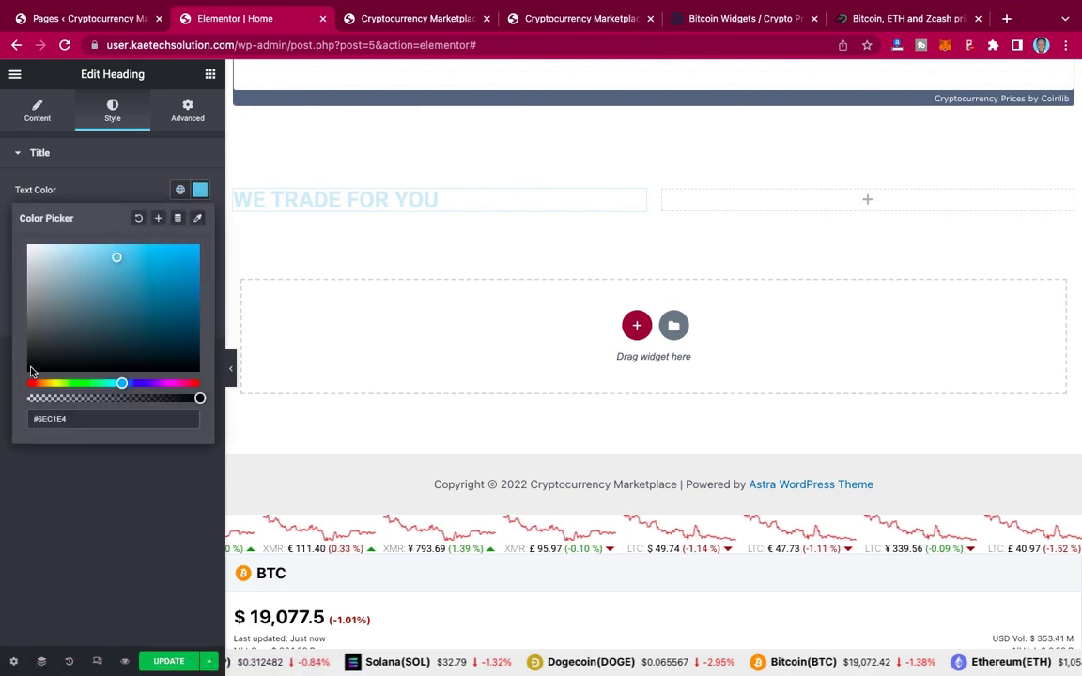
left_click(30, 367)
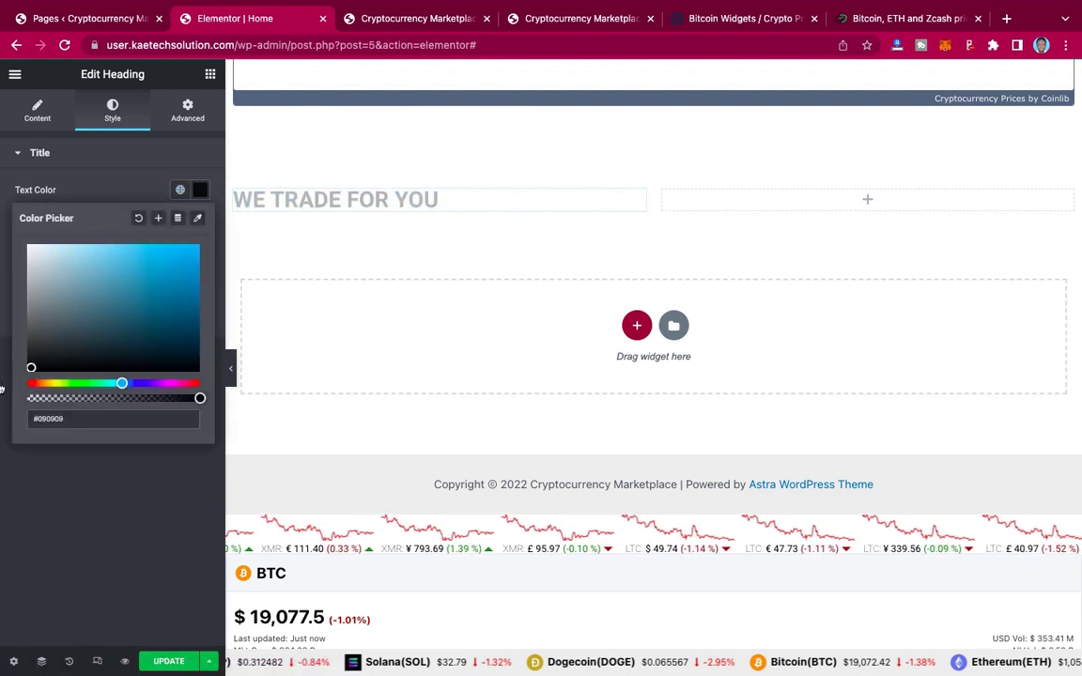
left_click(28, 371)
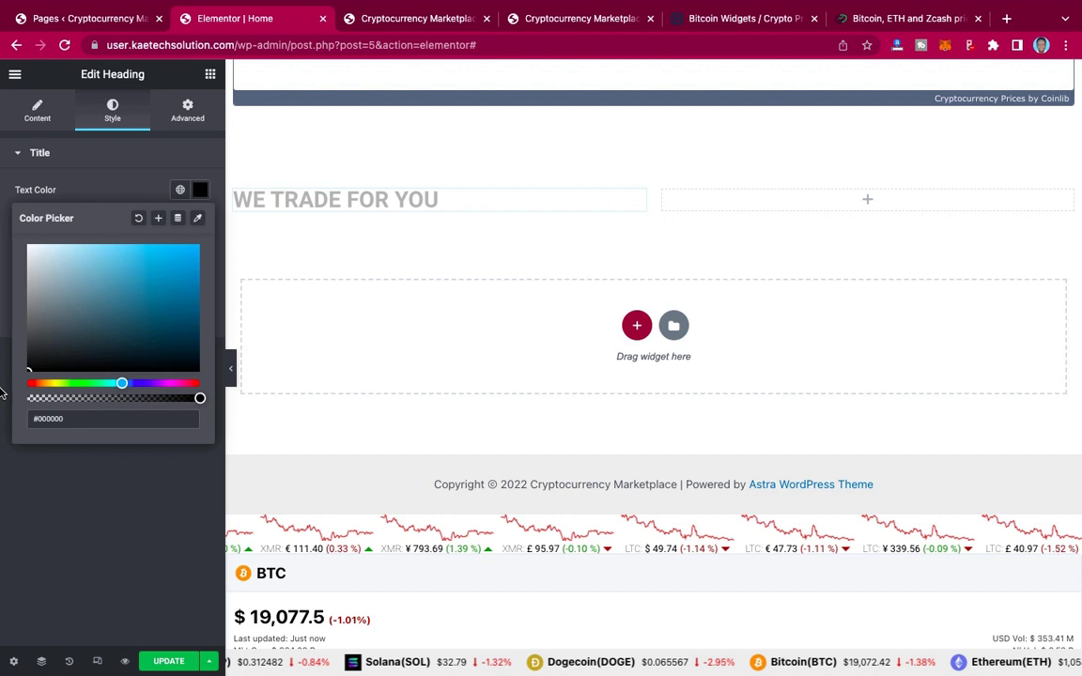
left_click(125, 194)
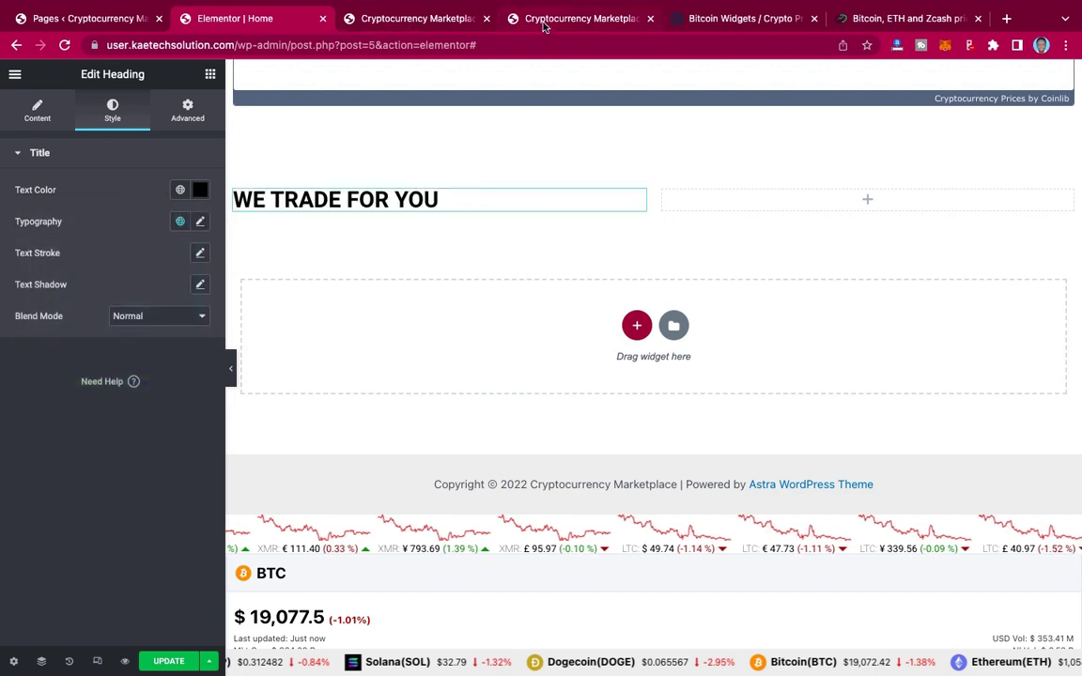
left_click(543, 21)
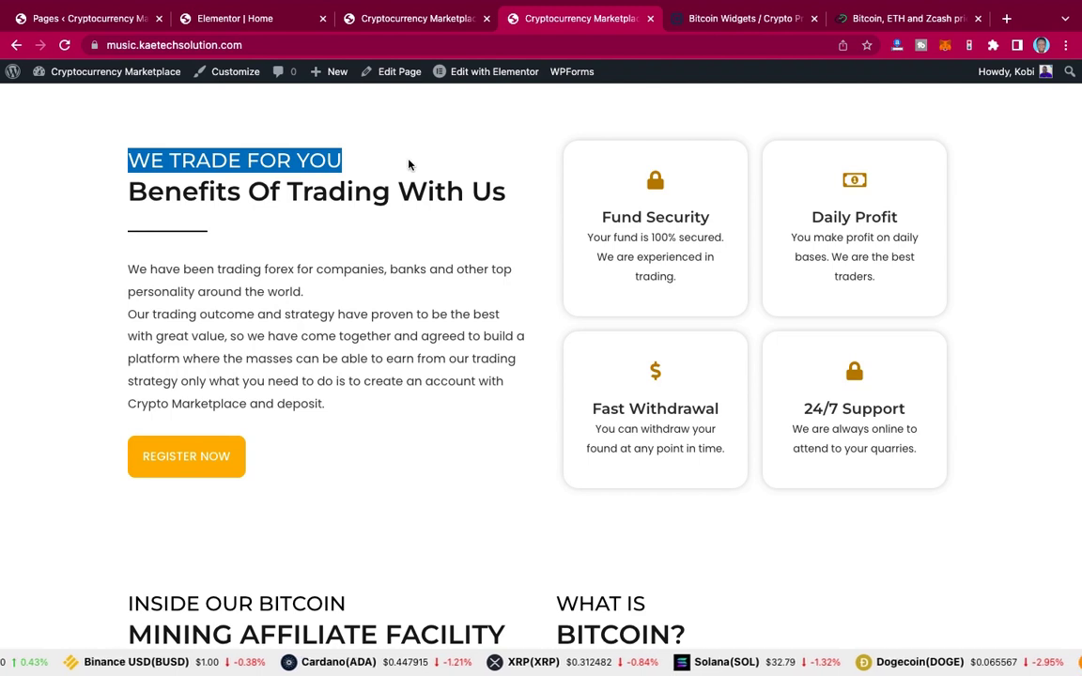
left_click(121, 170)
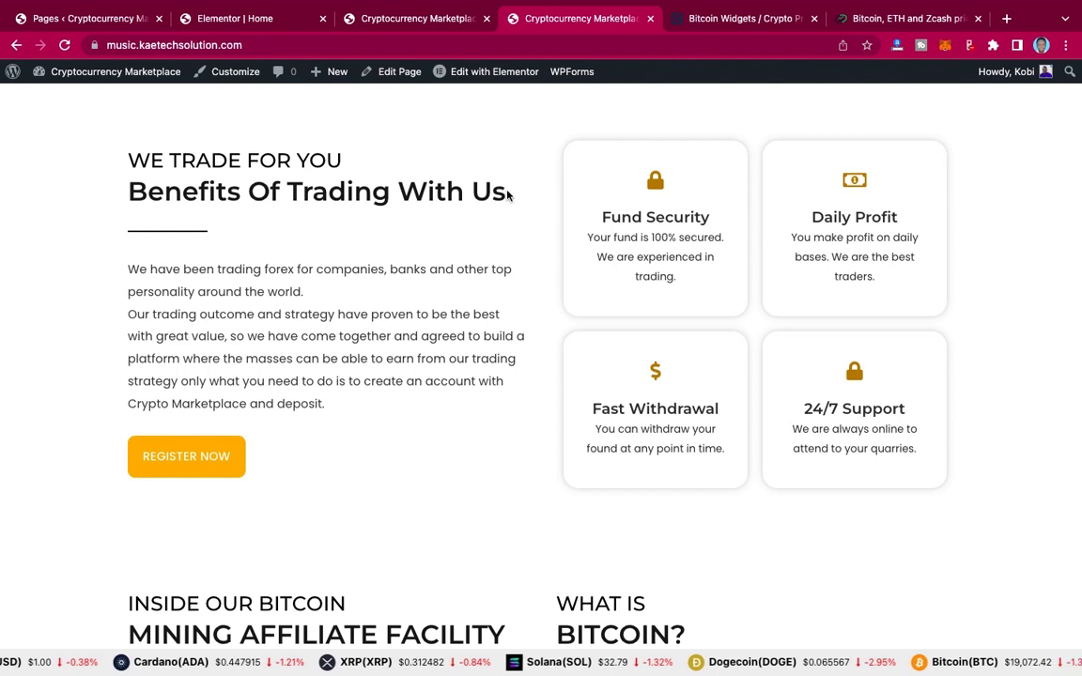
Step: Select the 'Benefits Of Trading With Us' text on the reference site and go back to the editor
triple_click(127, 195)
key("super+c")
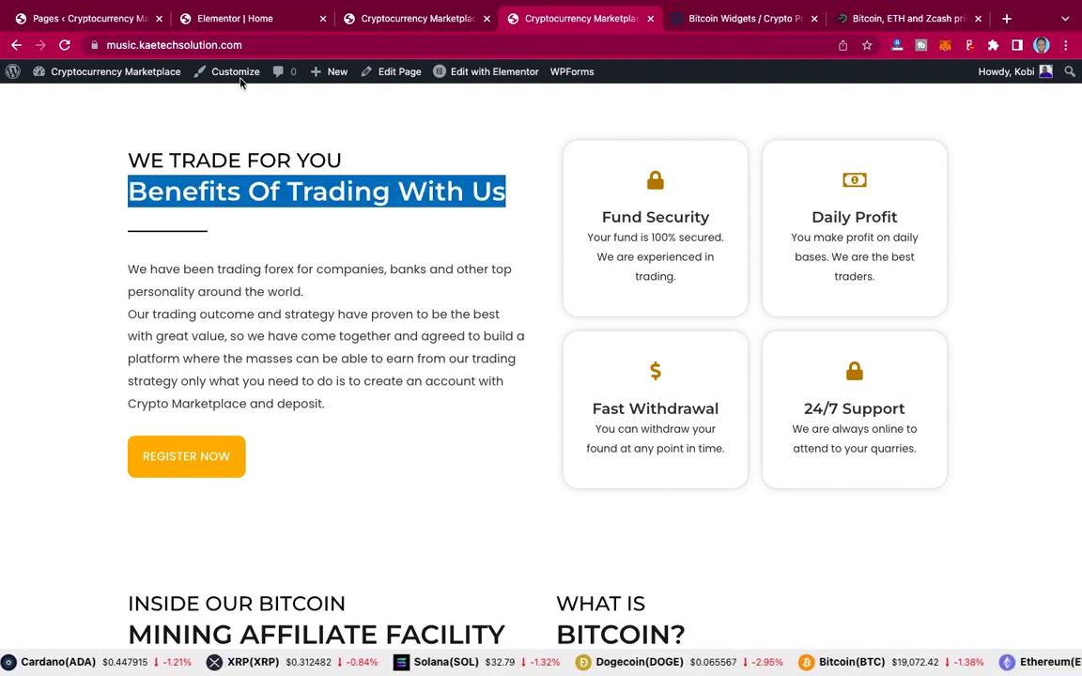
left_click(246, 18)
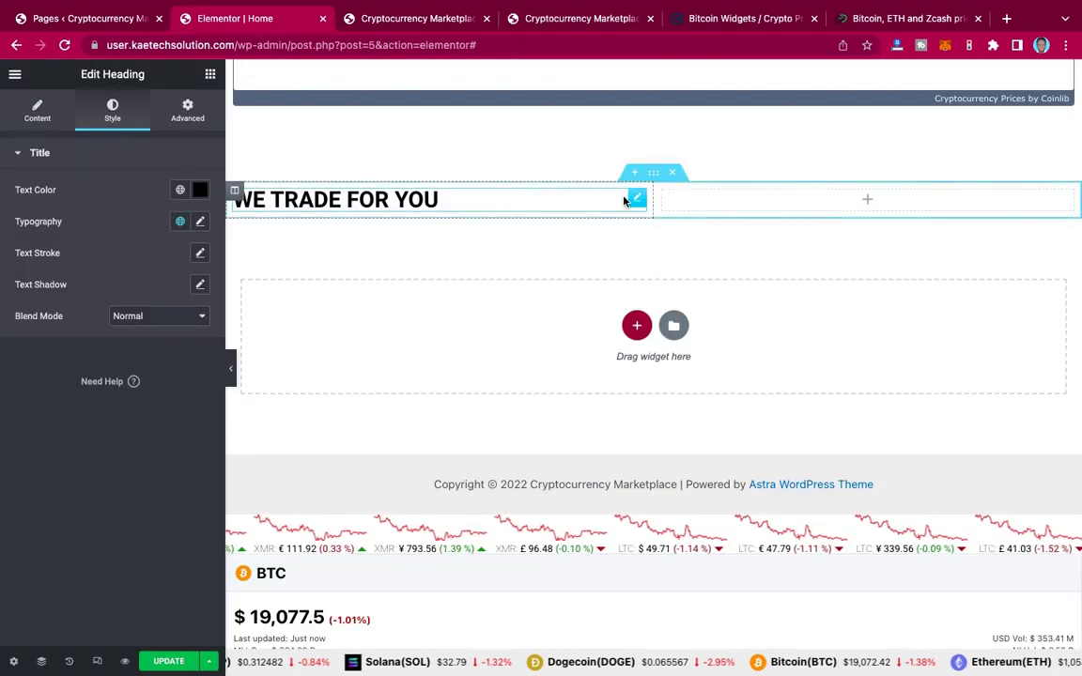
Step: Duplicate the WE TRADE FOR YOU heading and retitle the copy 'Benefits Of Trading With Us'
right_click(636, 199)
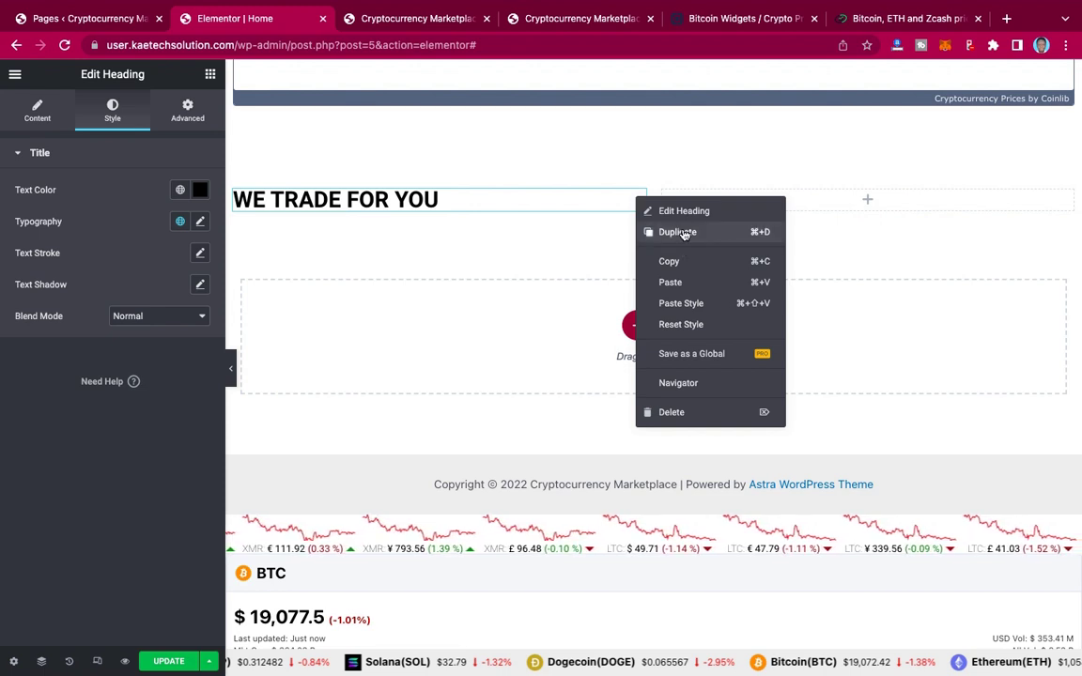
left_click(678, 232)
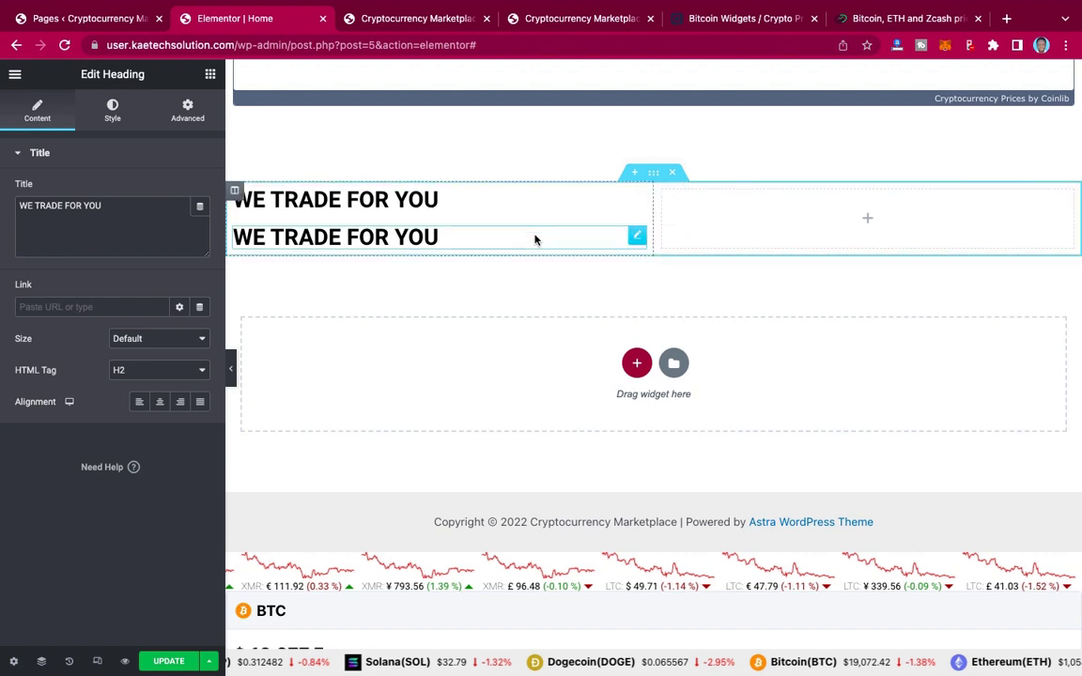
left_click(120, 209)
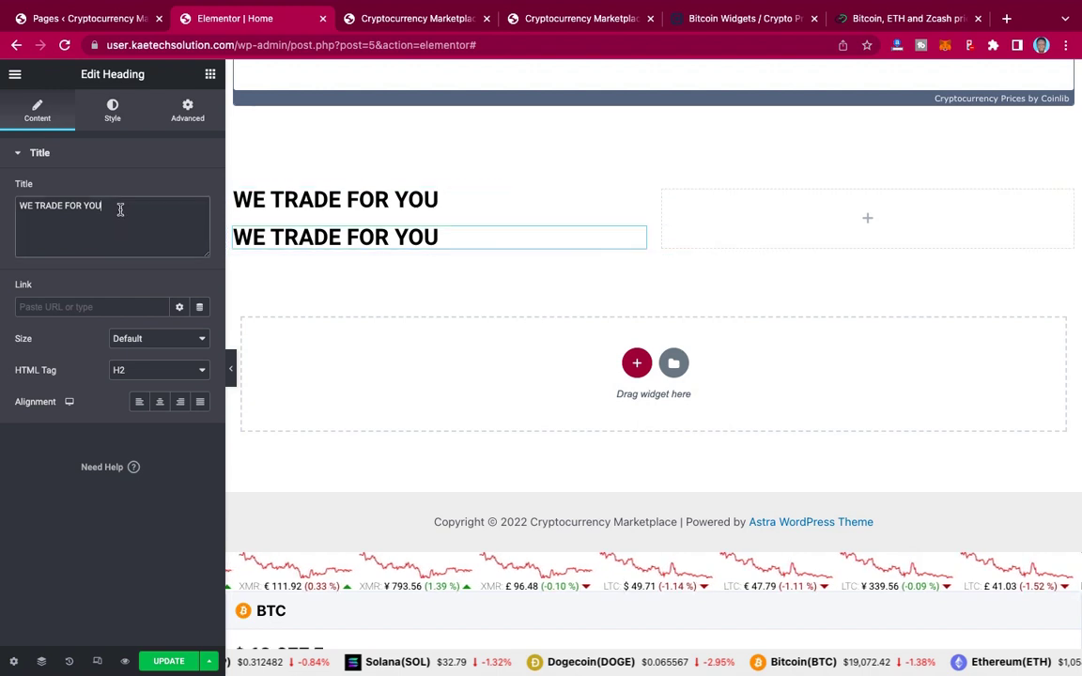
key("super+a")
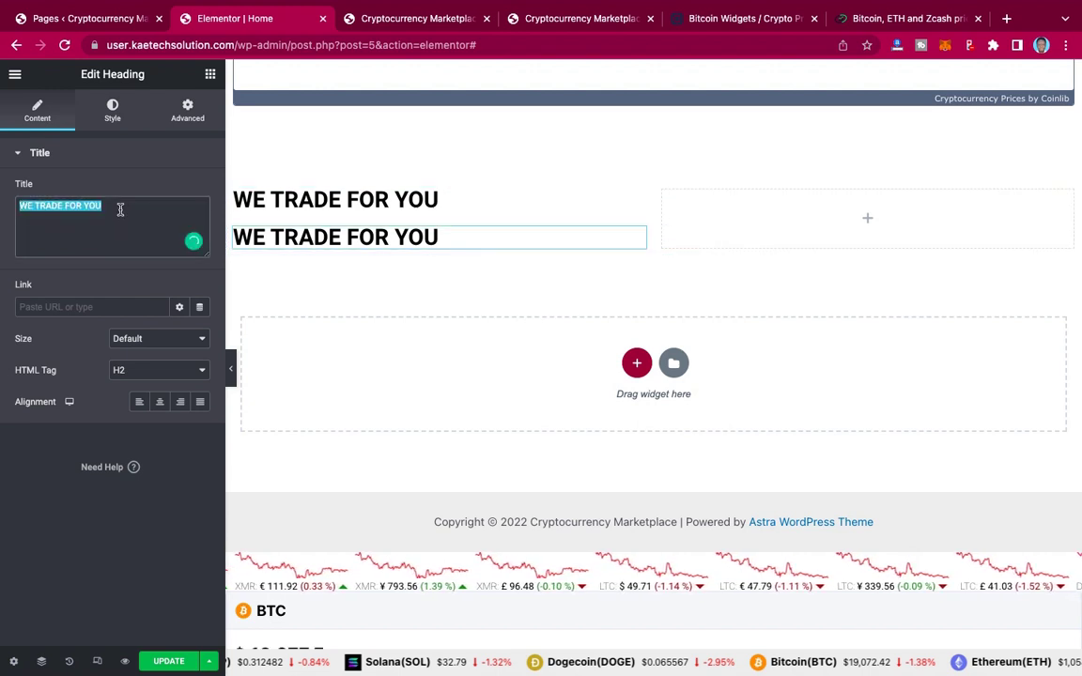
key("super+v")
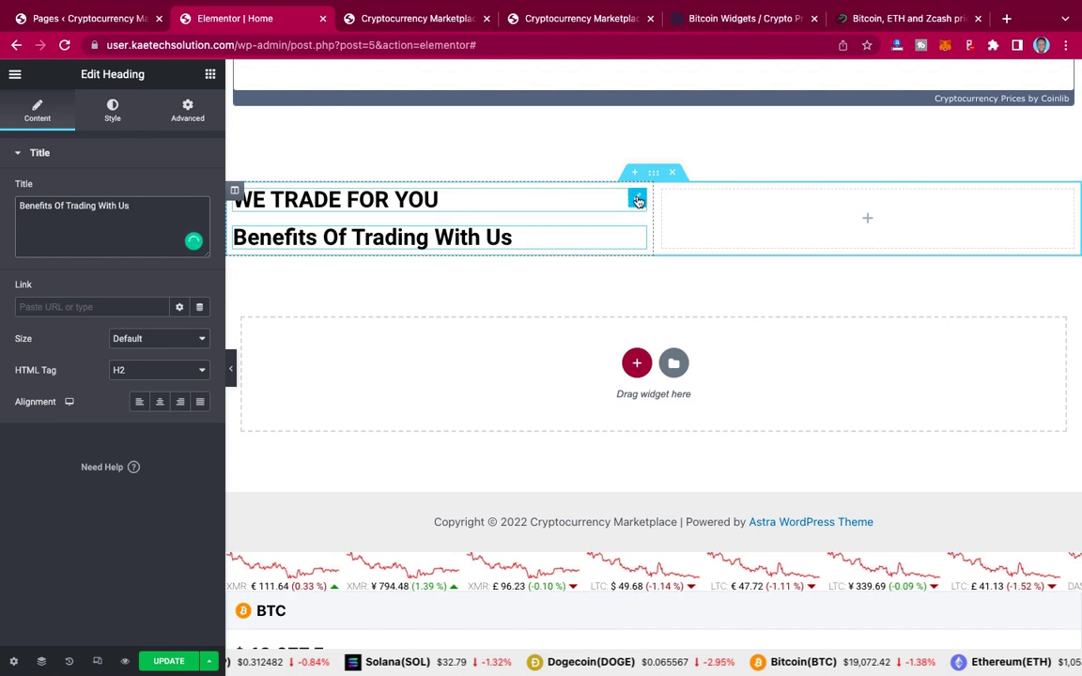
left_click(637, 200)
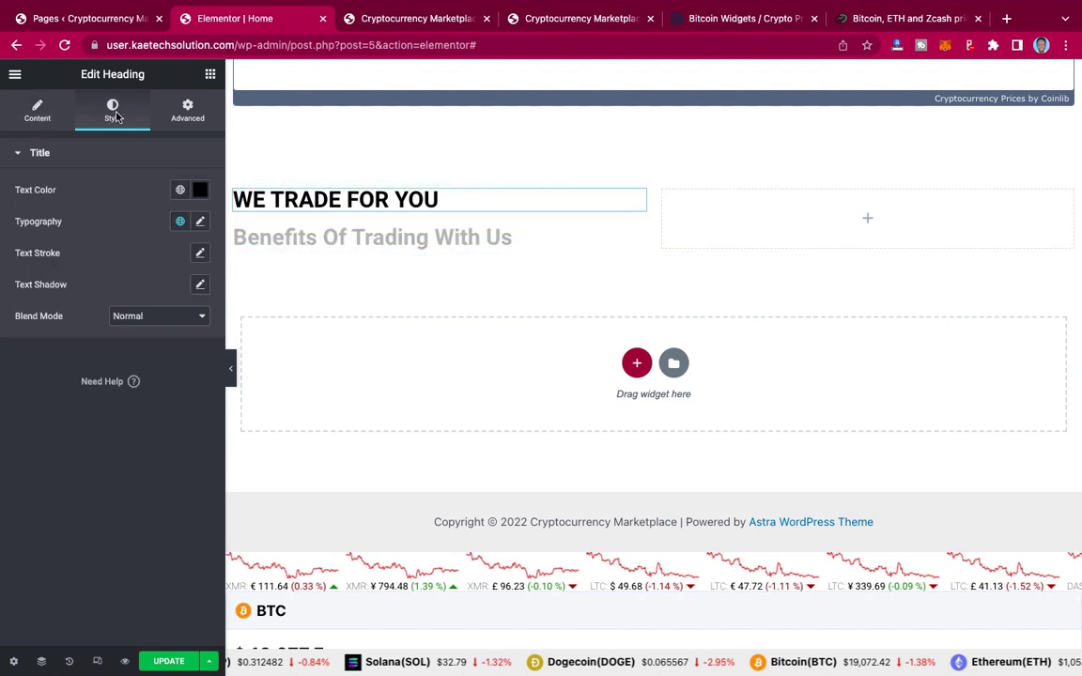
Step: Set the WE TRADE FOR YOU heading typography to Montserrat, 30 px, weight 400
left_click(199, 224)
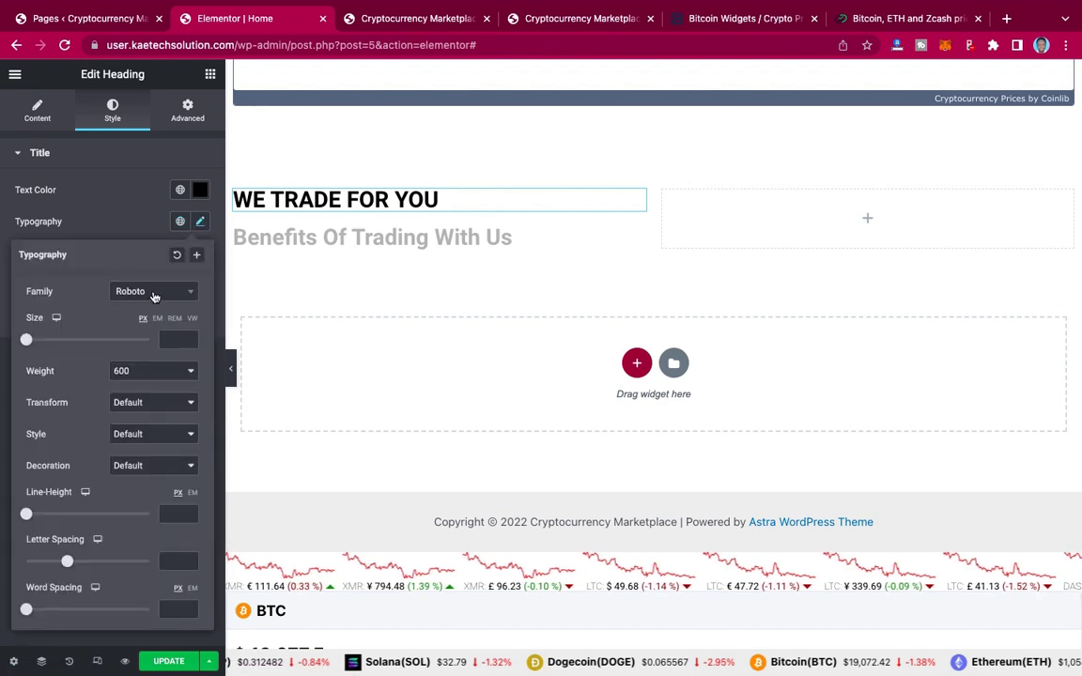
left_click(155, 297)
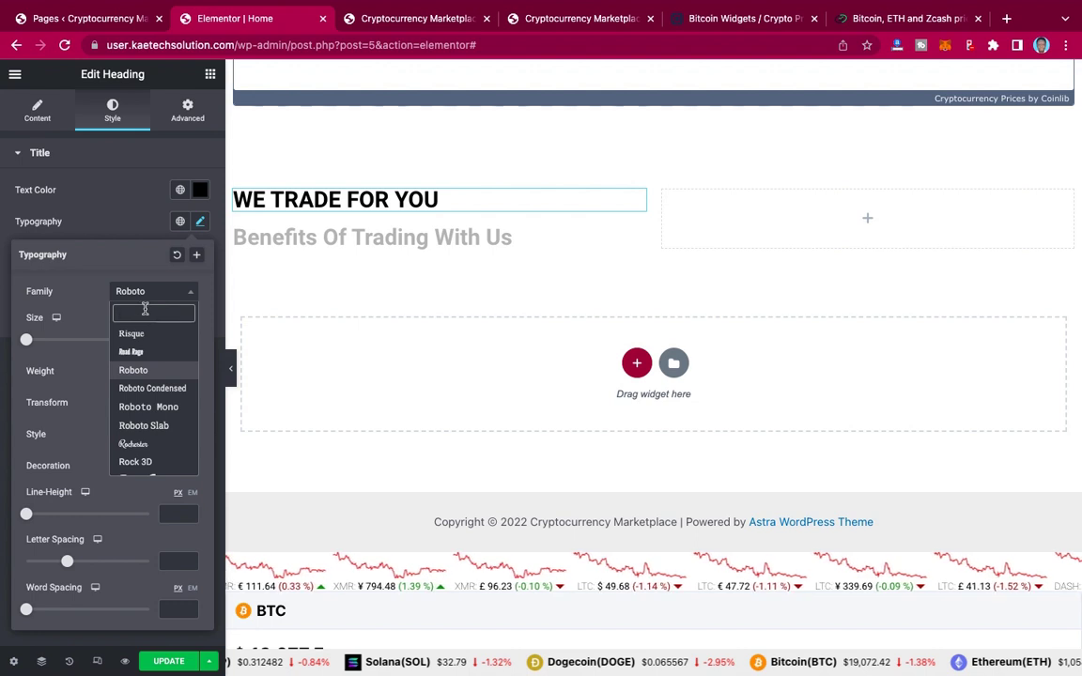
type("monts")
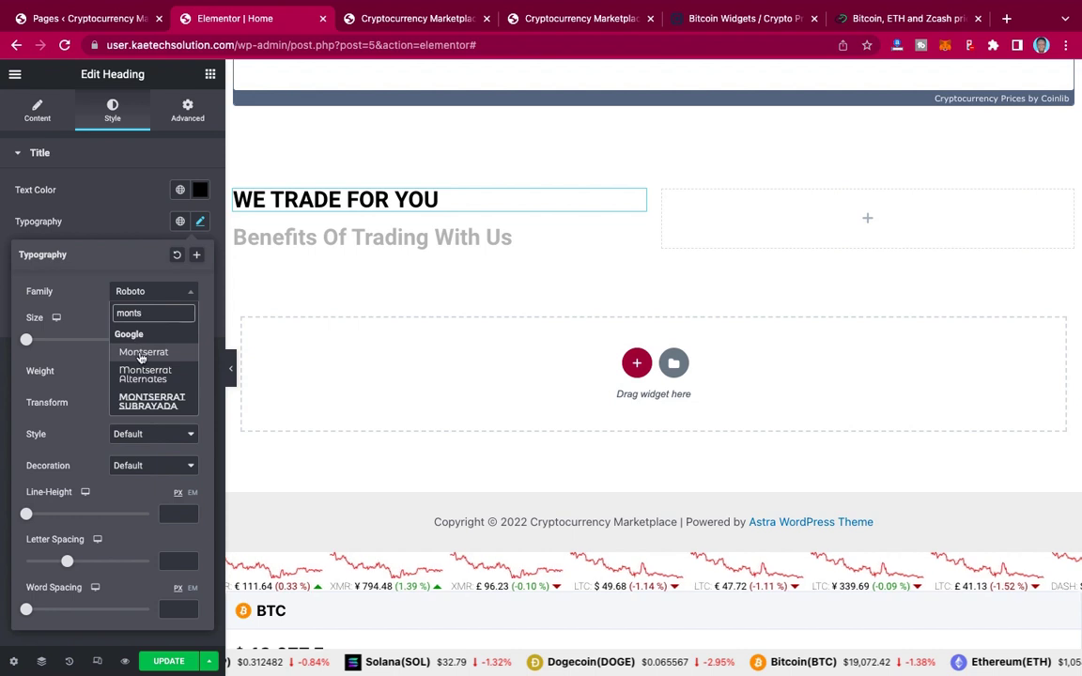
left_click(141, 353)
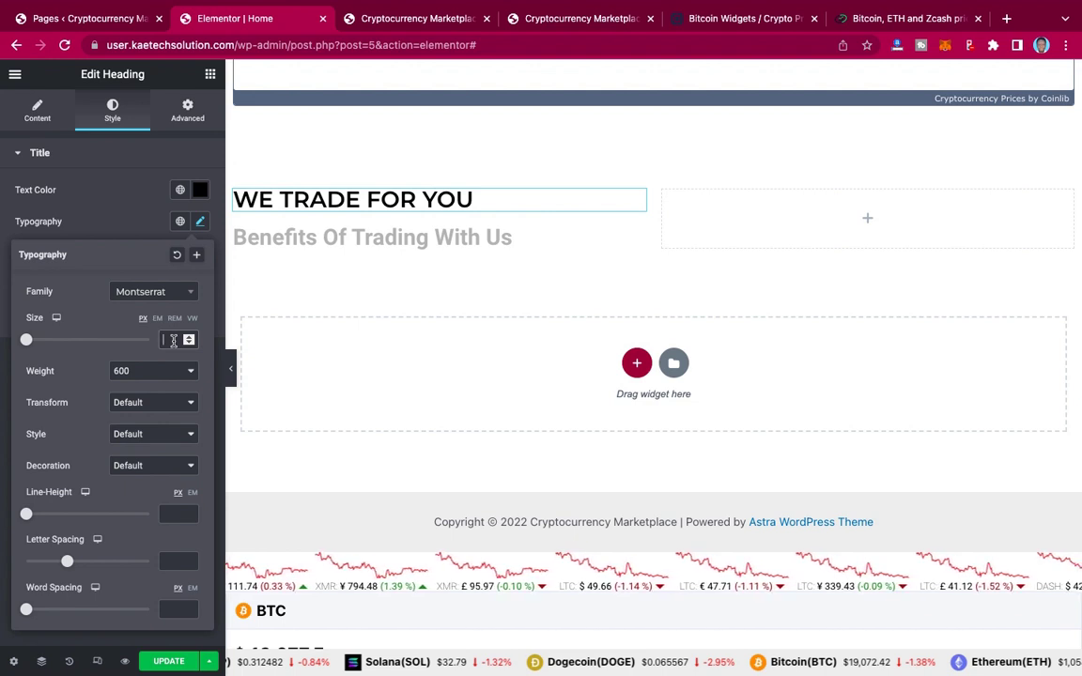
type("20")
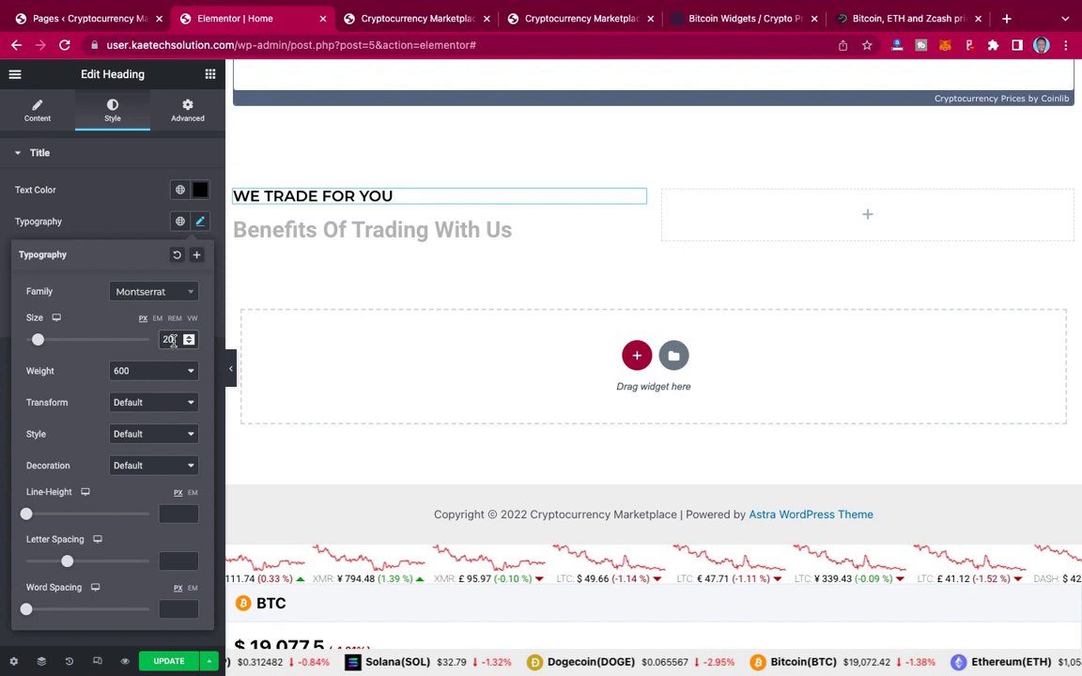
key("BackSpace")
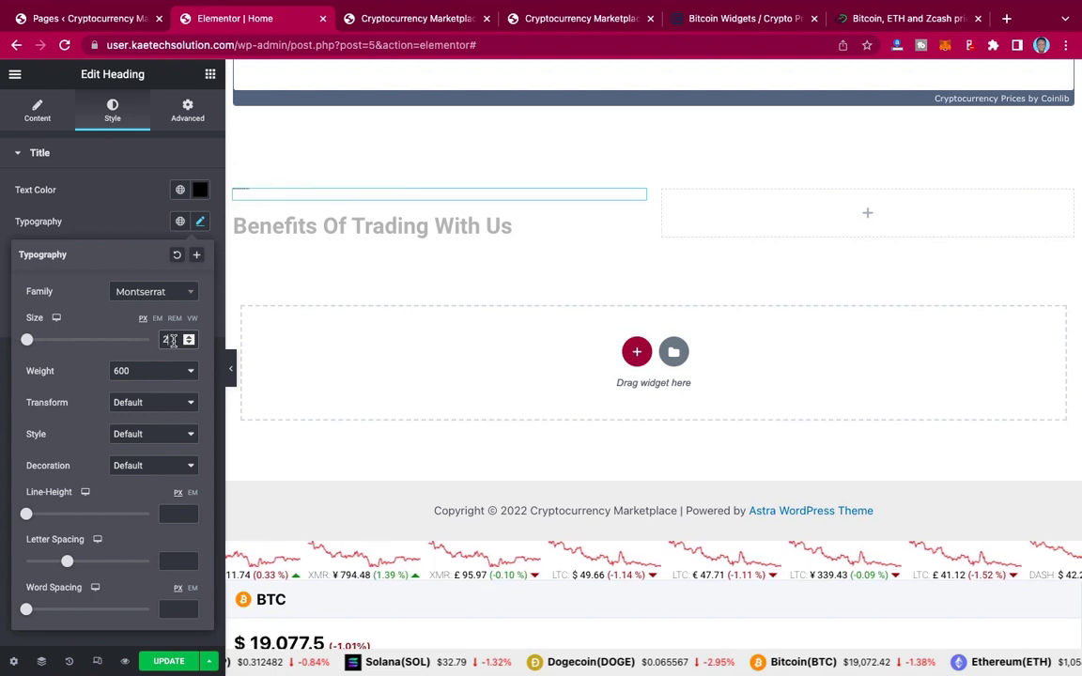
type("5")
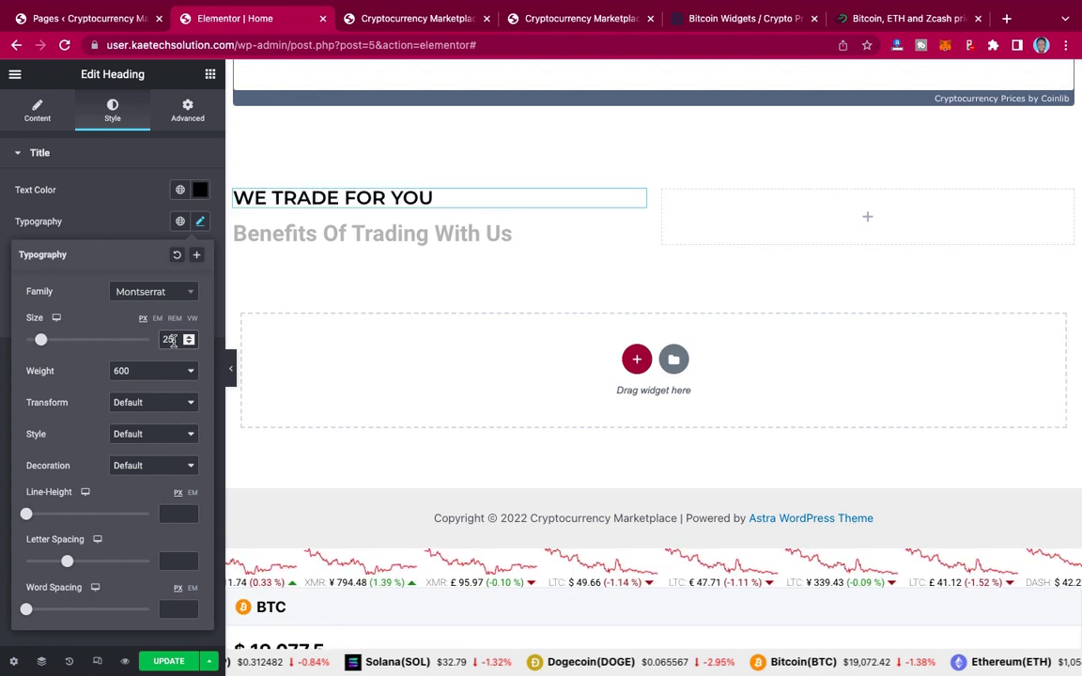
left_click(141, 373)
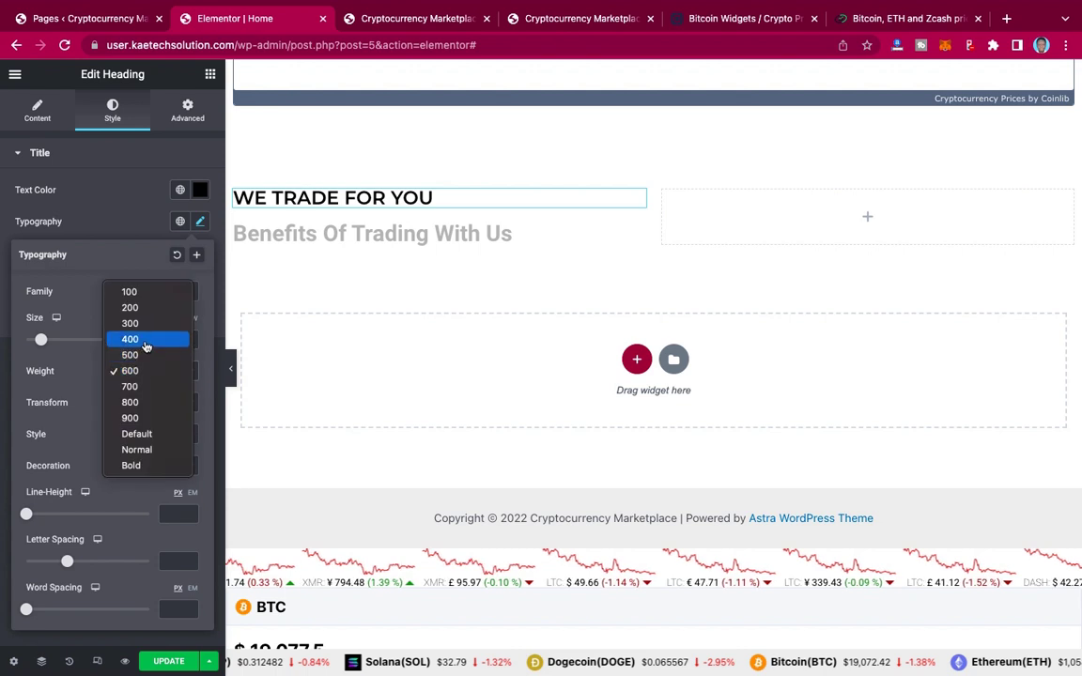
key("Escape")
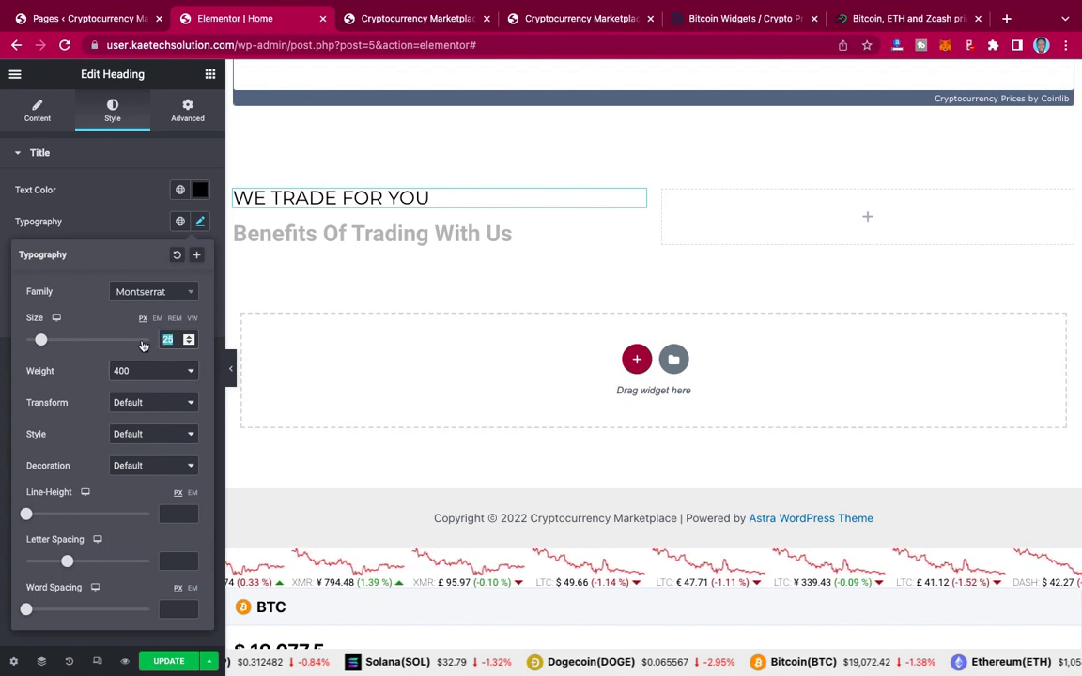
type("30")
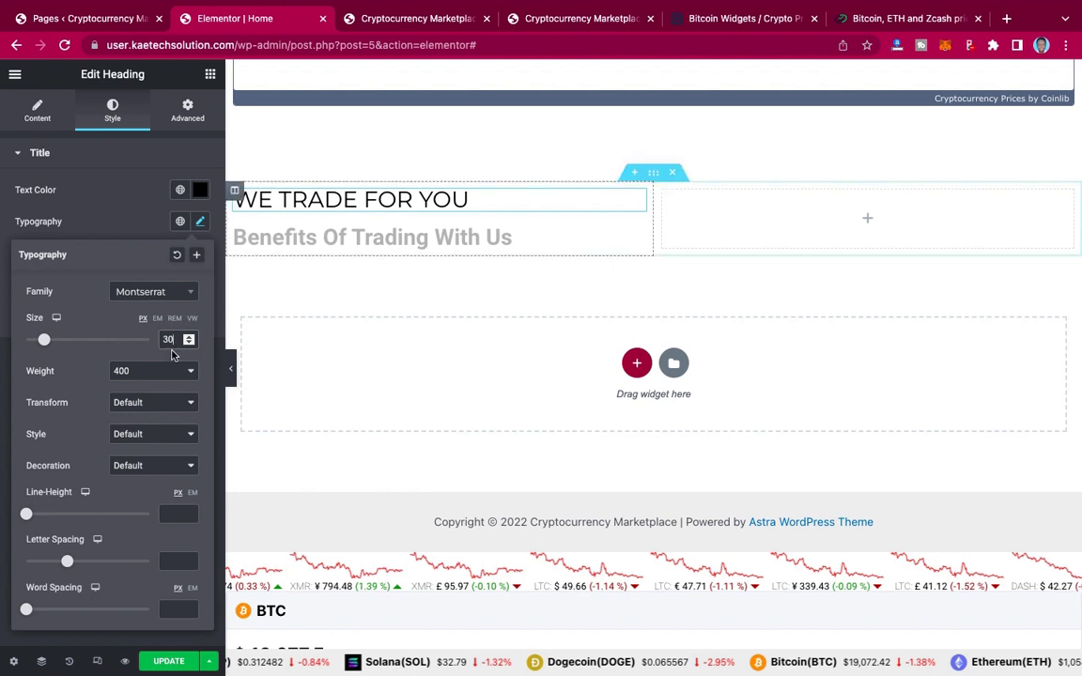
left_click(121, 235)
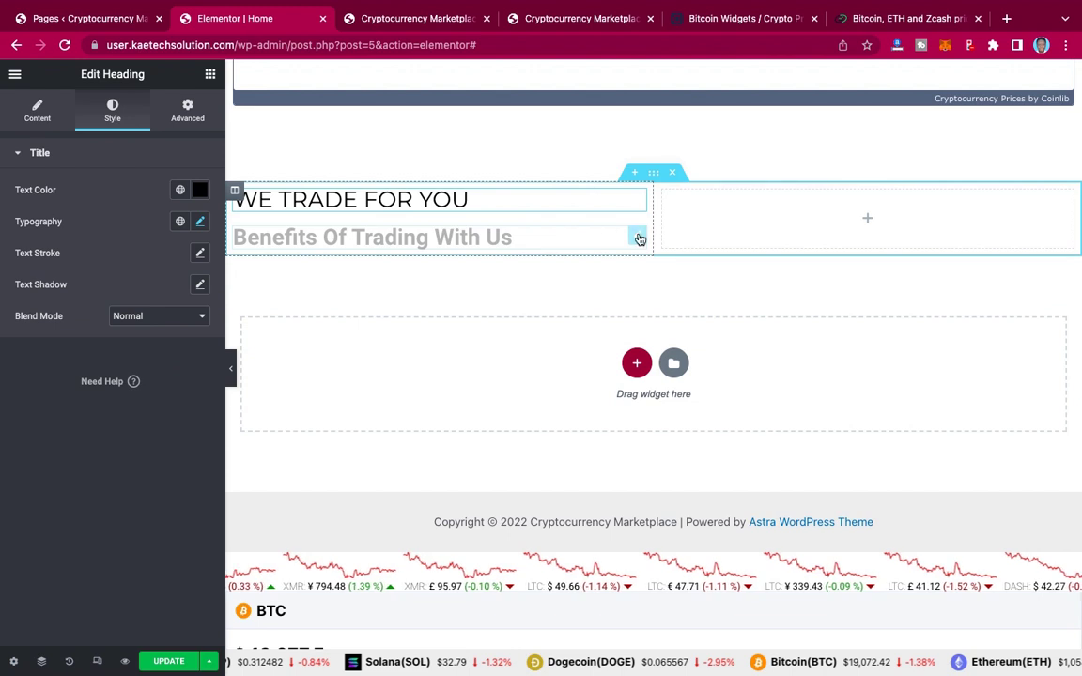
left_click(638, 237)
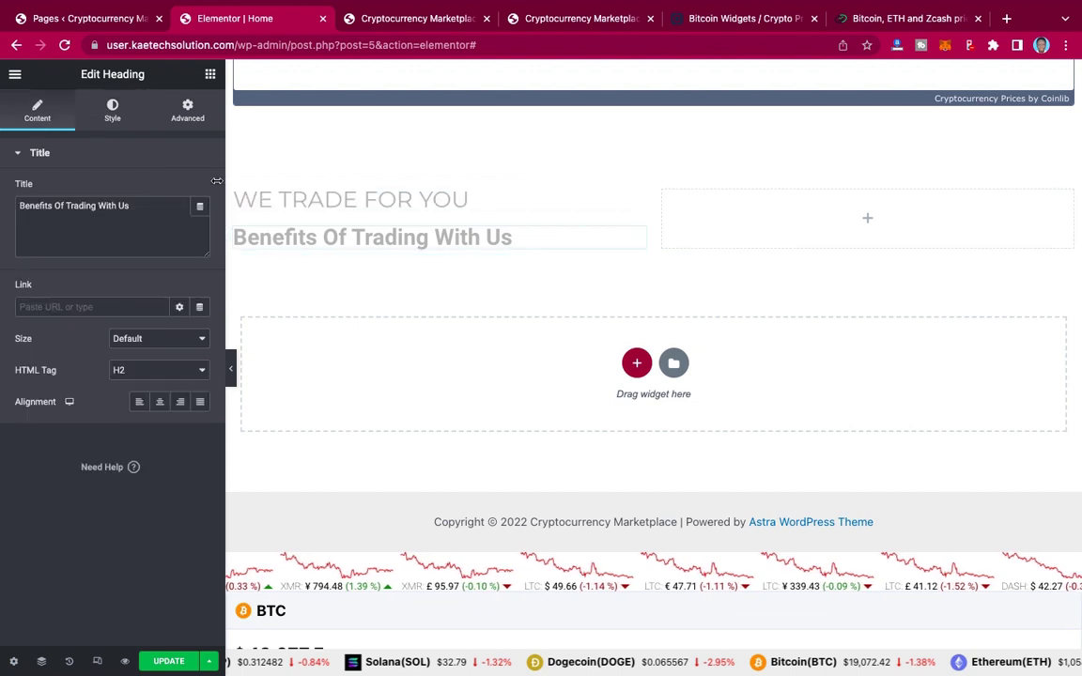
left_click(113, 111)
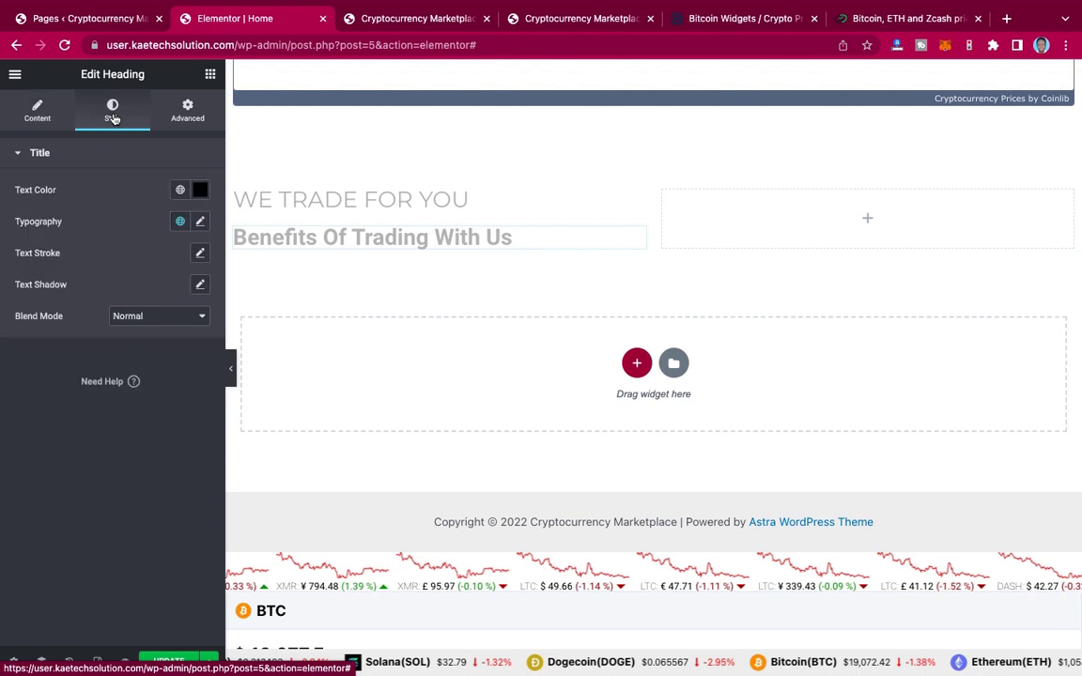
left_click(200, 191)
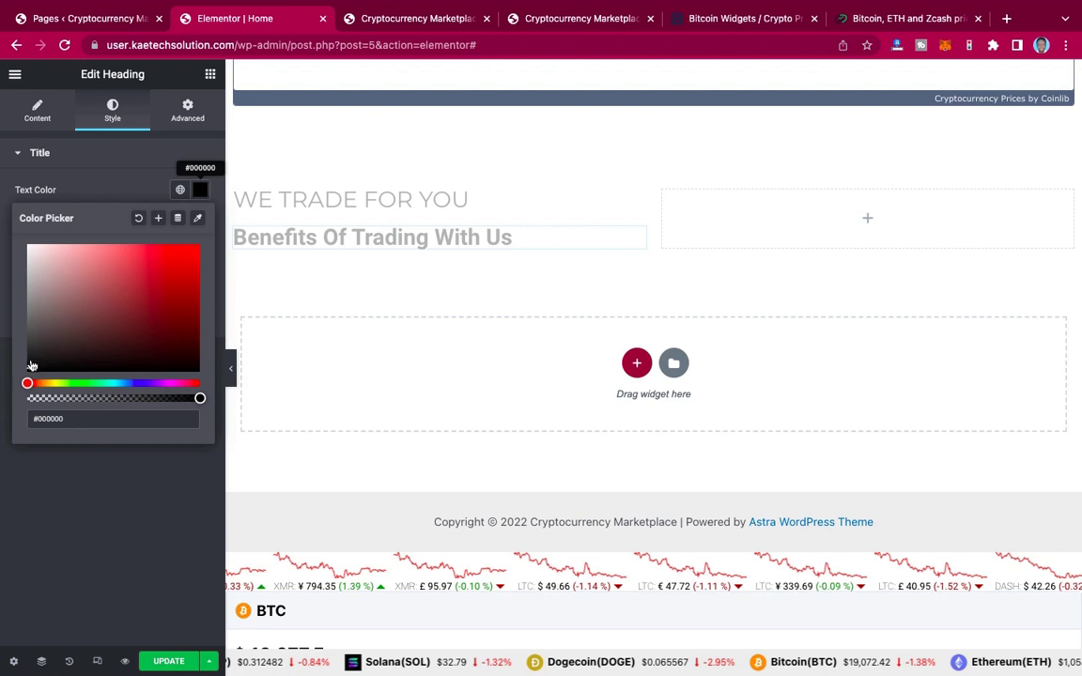
left_click(30, 366)
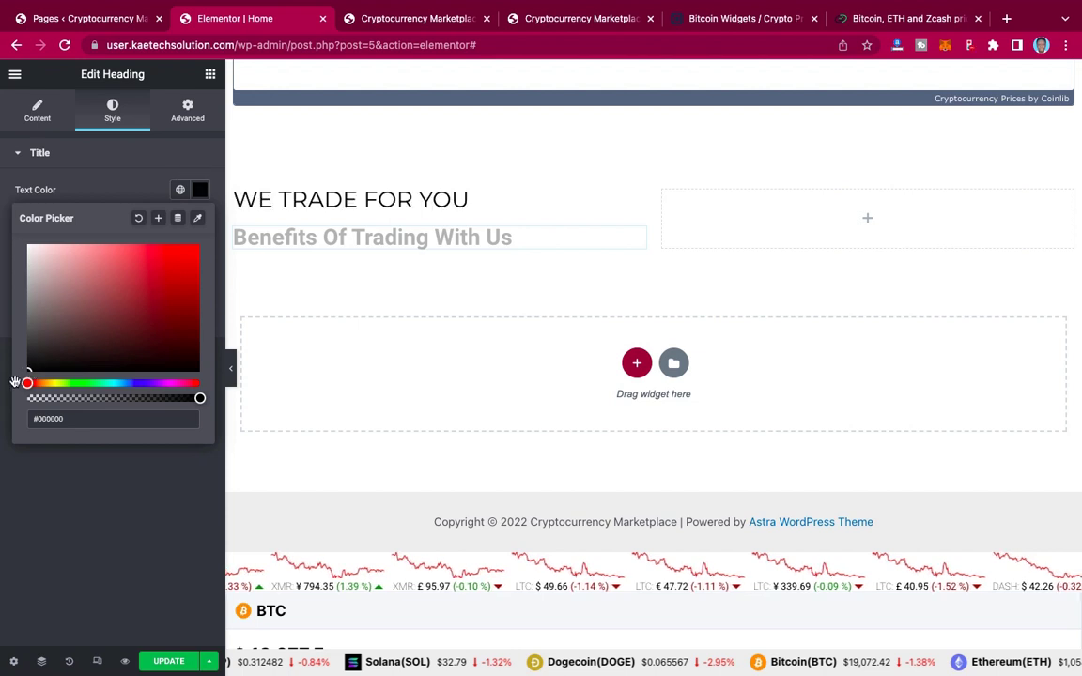
left_click(108, 186)
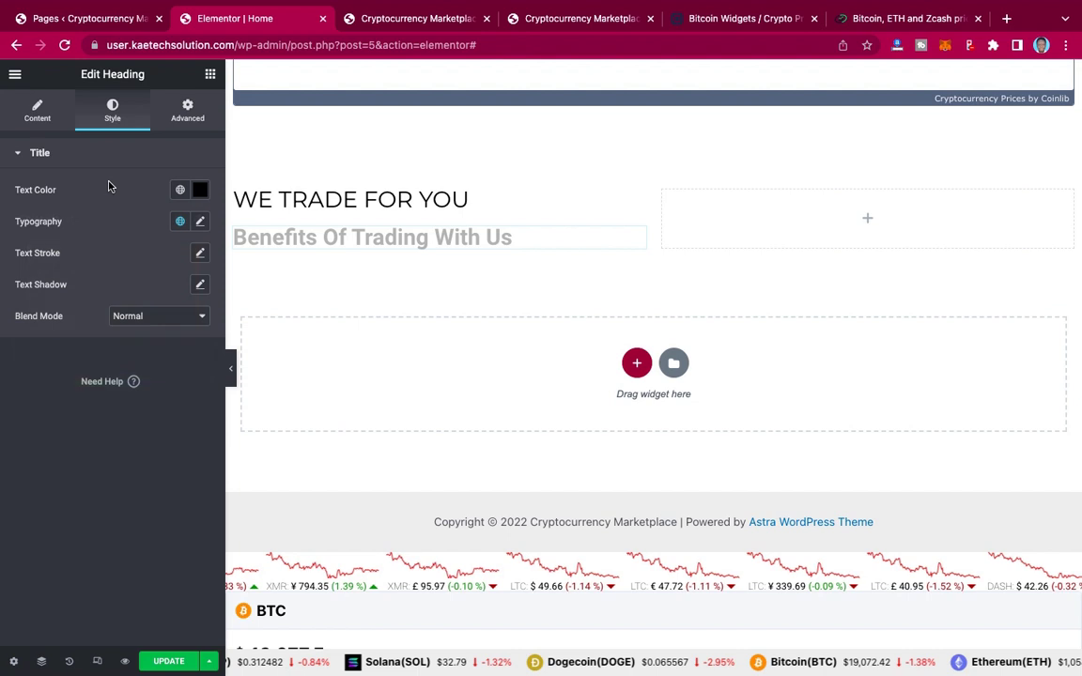
left_click(39, 117)
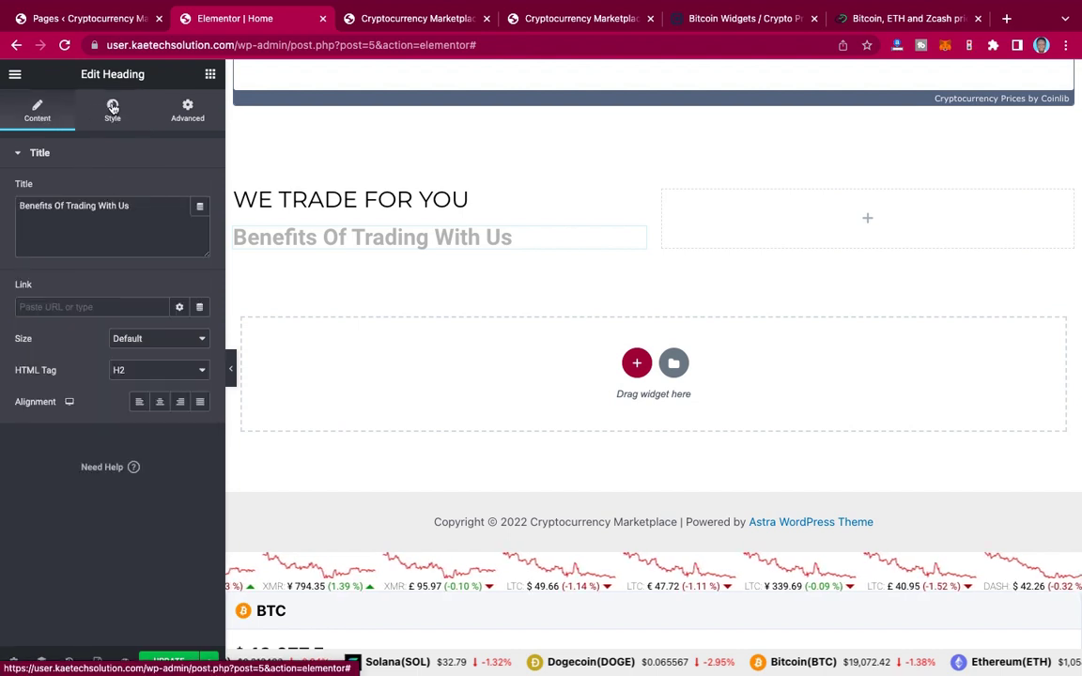
left_click(113, 108)
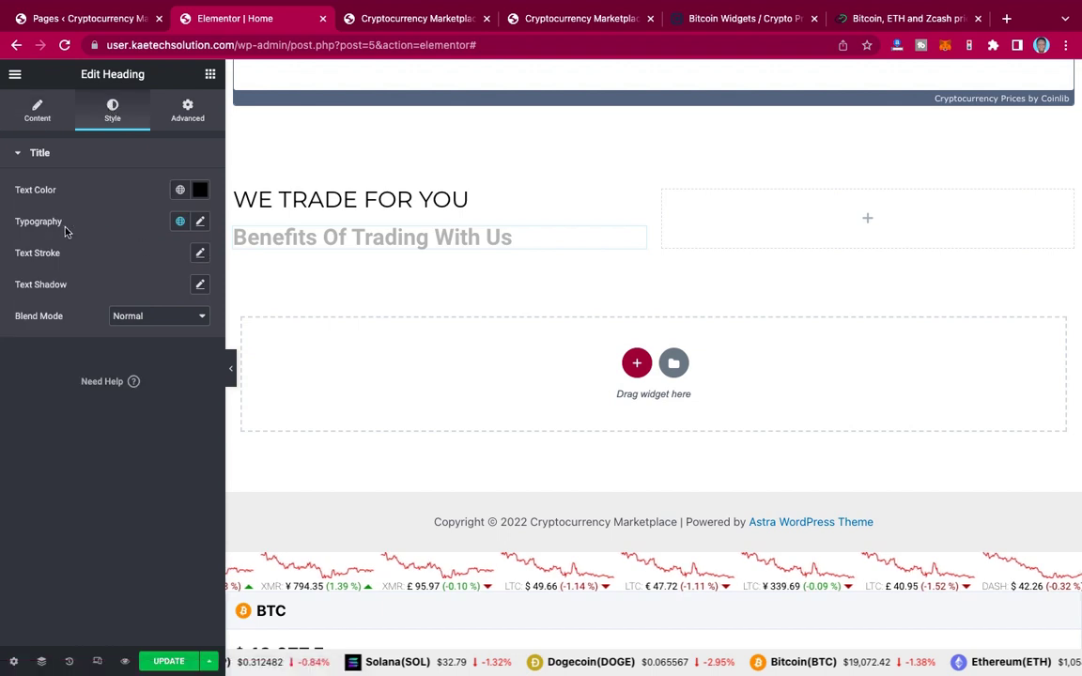
Step: Set the Benefits Of Trading With Us heading font to Montserrat at 38 px
left_click(200, 221)
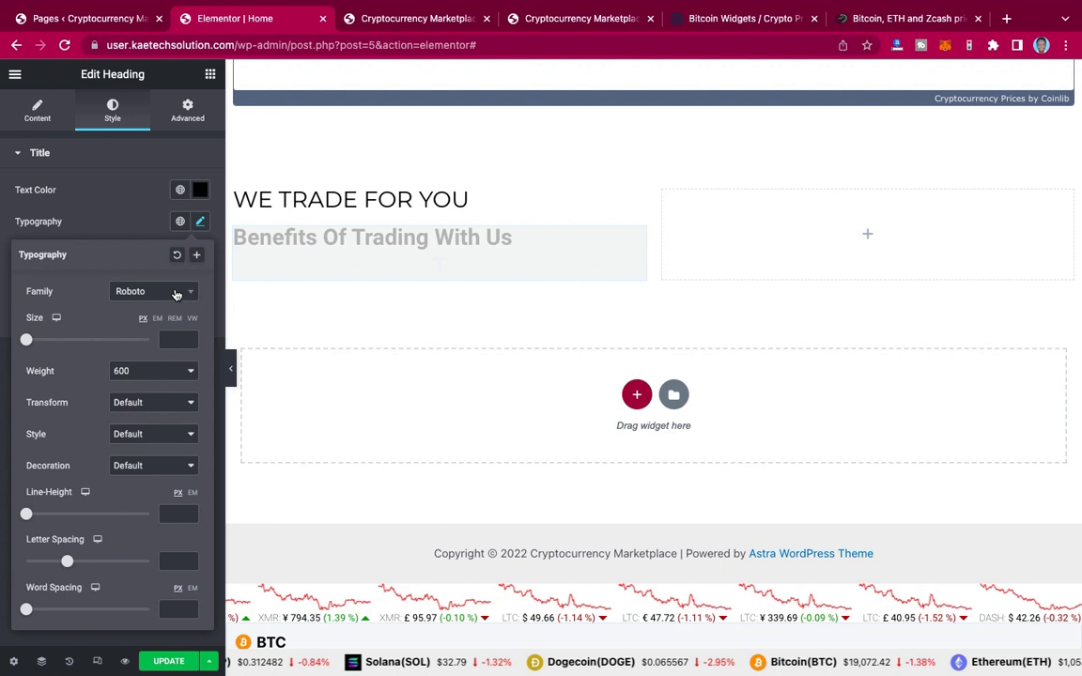
left_click(175, 295)
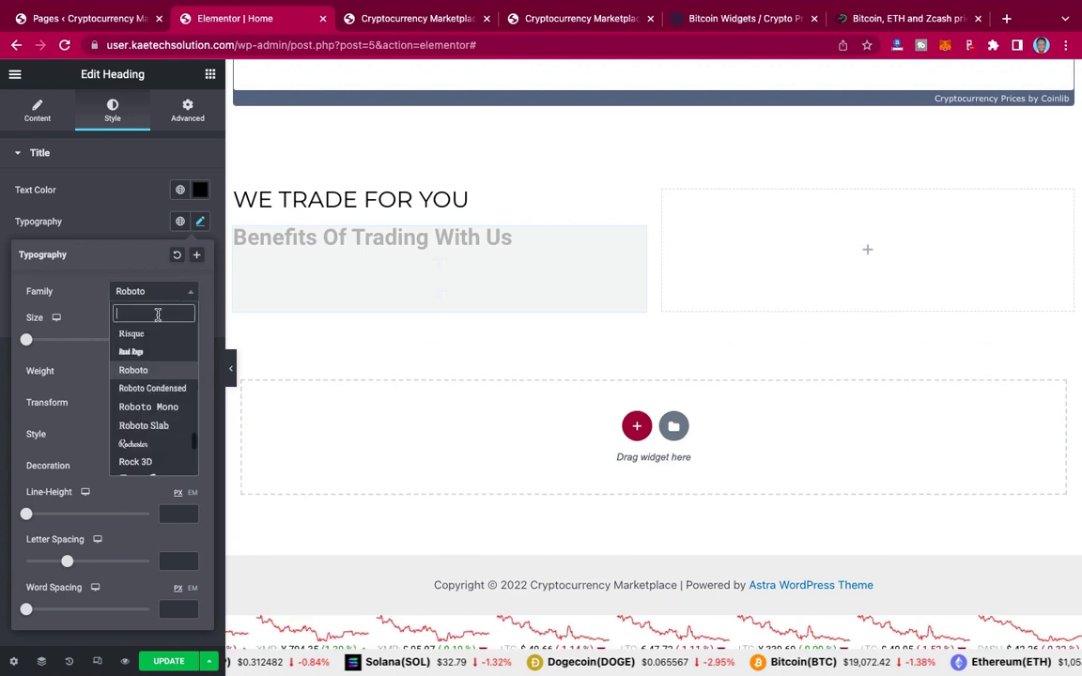
type("monts")
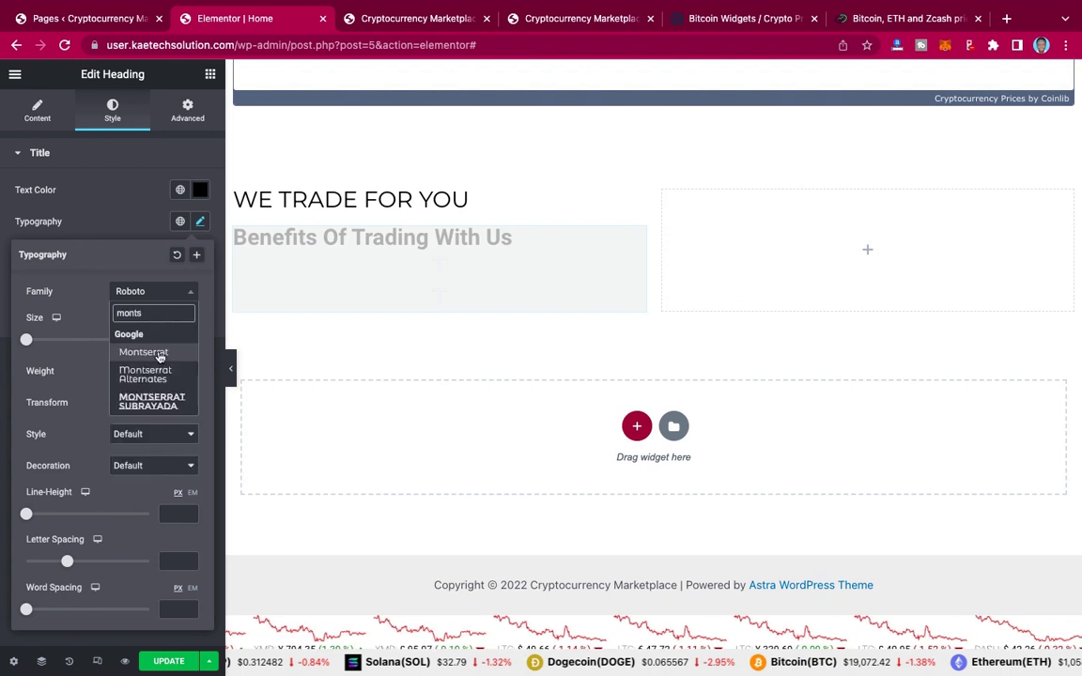
left_click(158, 355)
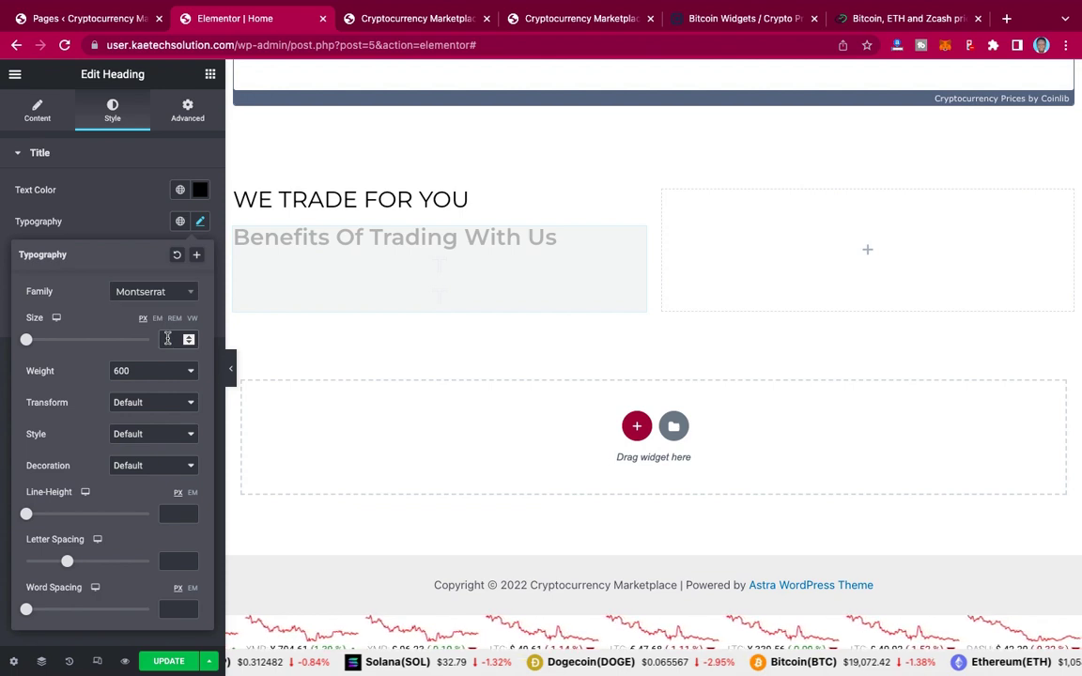
left_click(167, 339)
type("40")
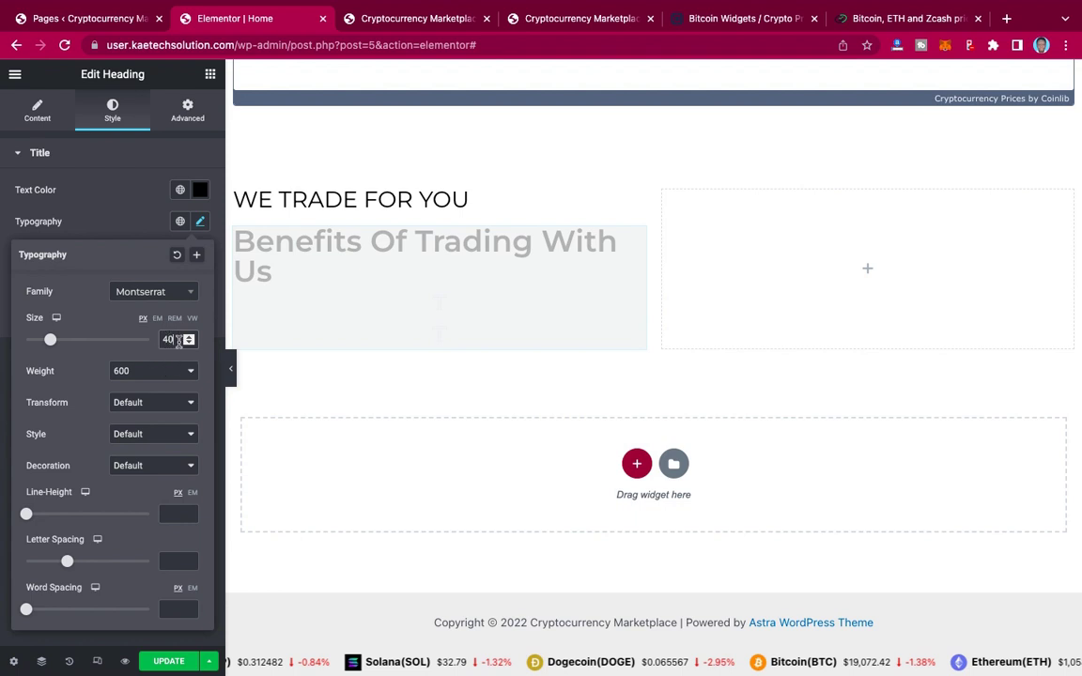
left_click_drag(179, 341, 151, 336)
type("38")
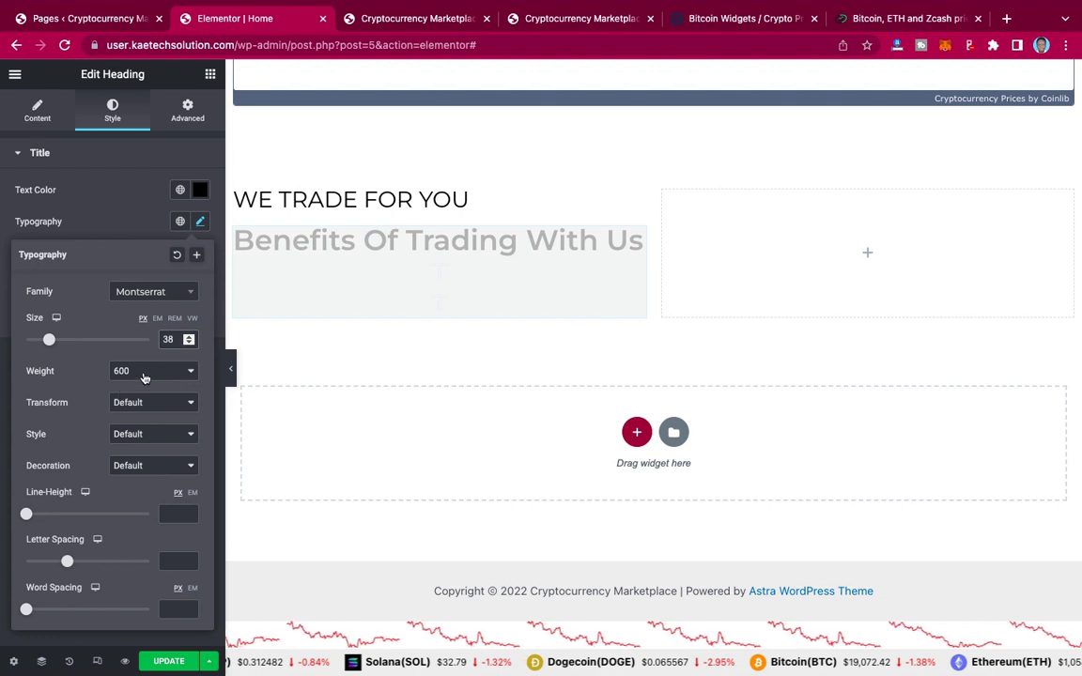
Step: Give the Benefits heading weight 600 and reduce its size to 36 px
left_click(144, 378)
left_click(146, 361)
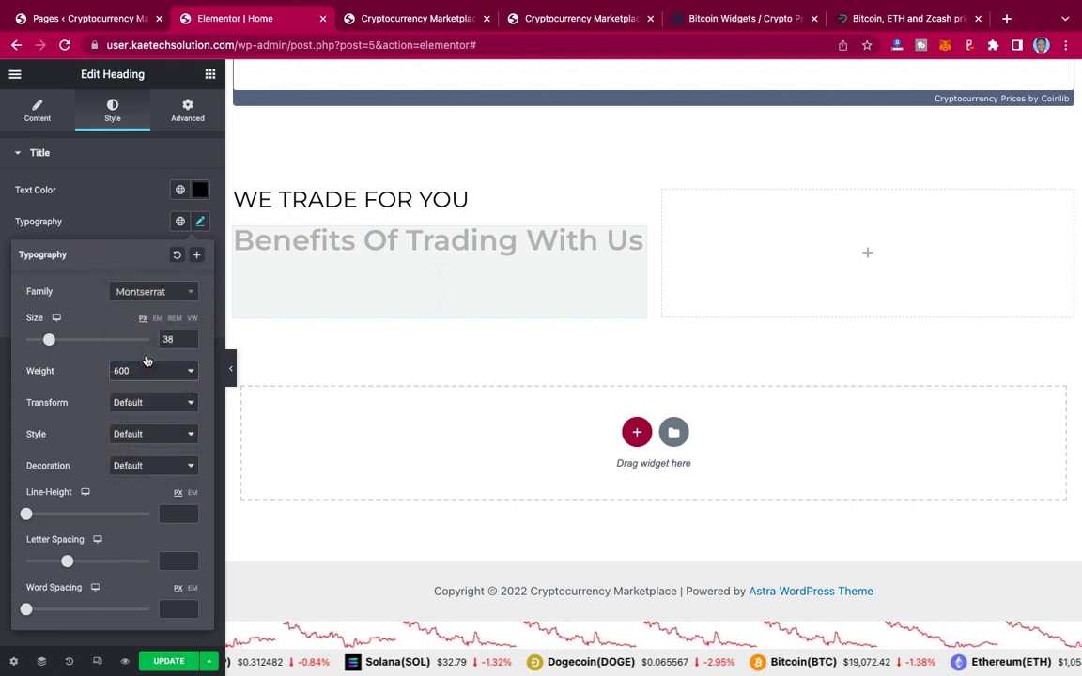
key("Up")
left_click(147, 372)
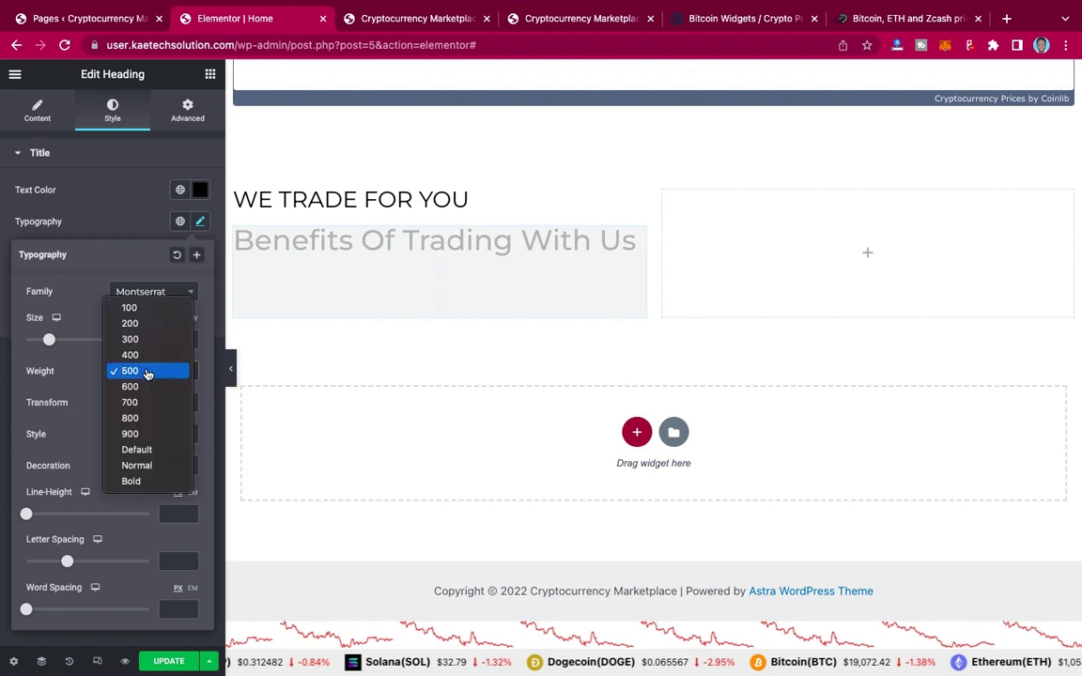
left_click(143, 388)
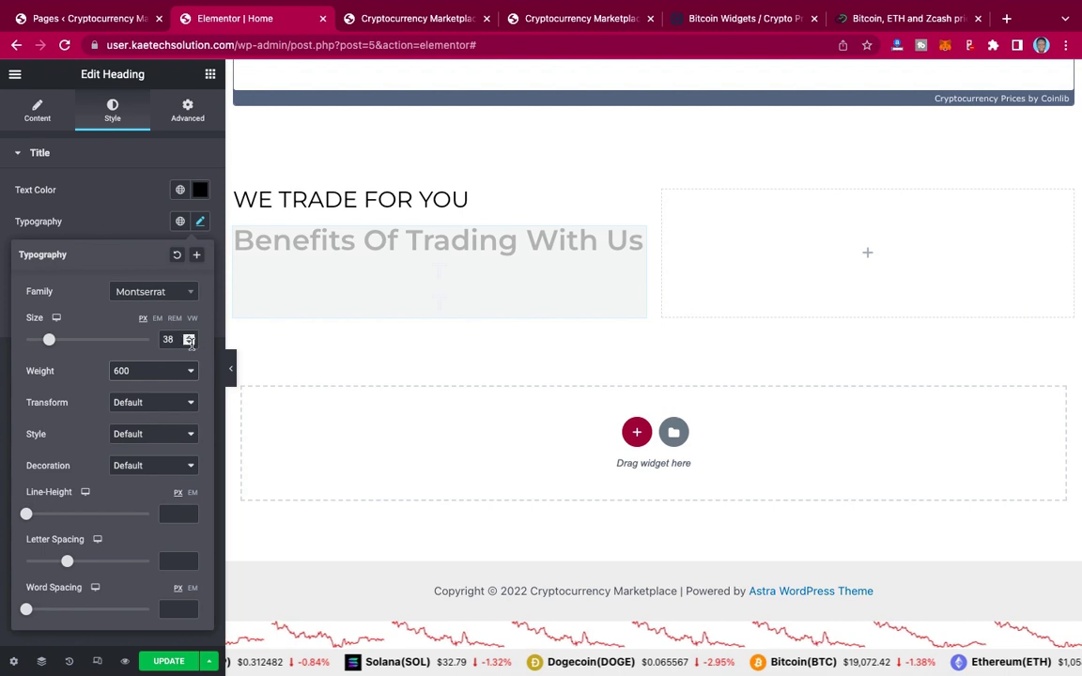
left_click(188, 343)
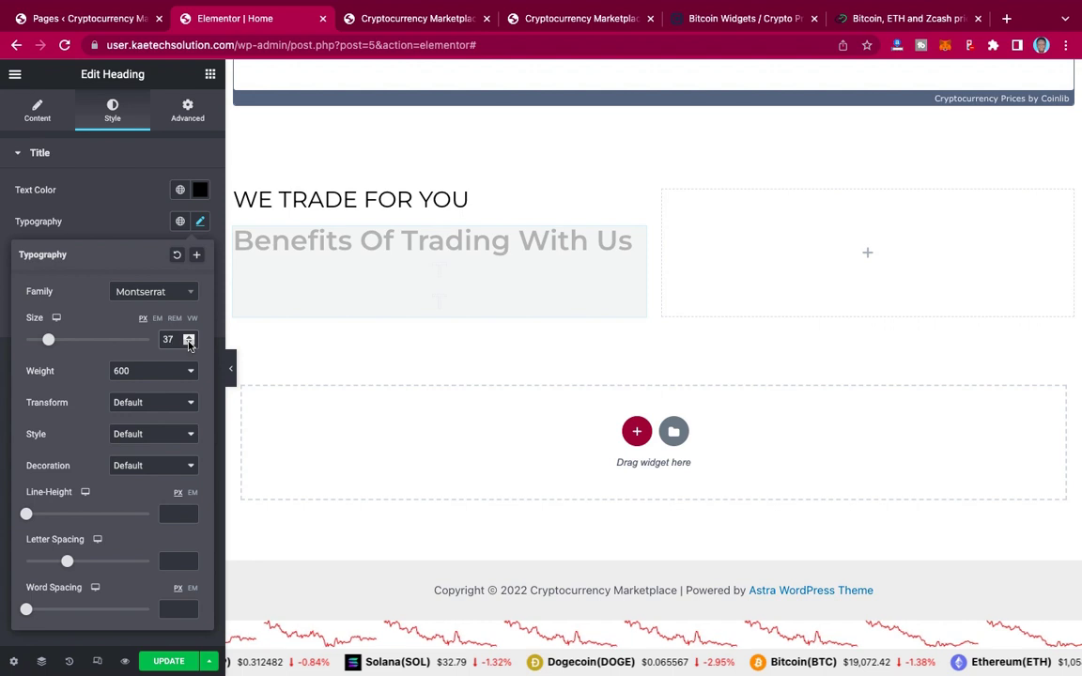
left_click(187, 344)
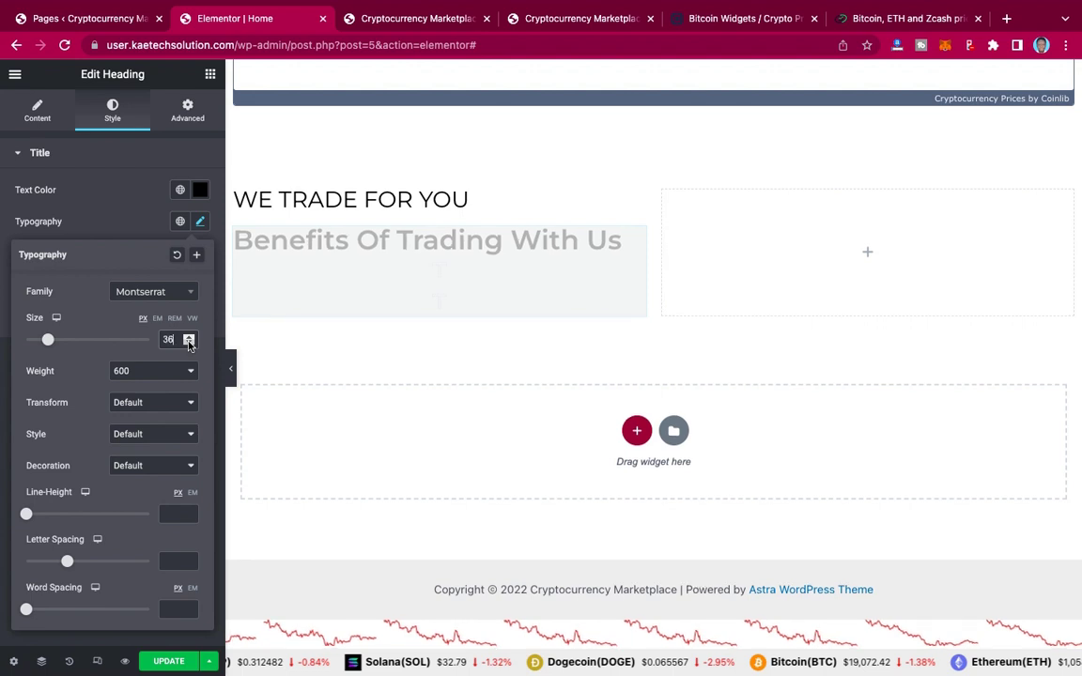
left_click(110, 231)
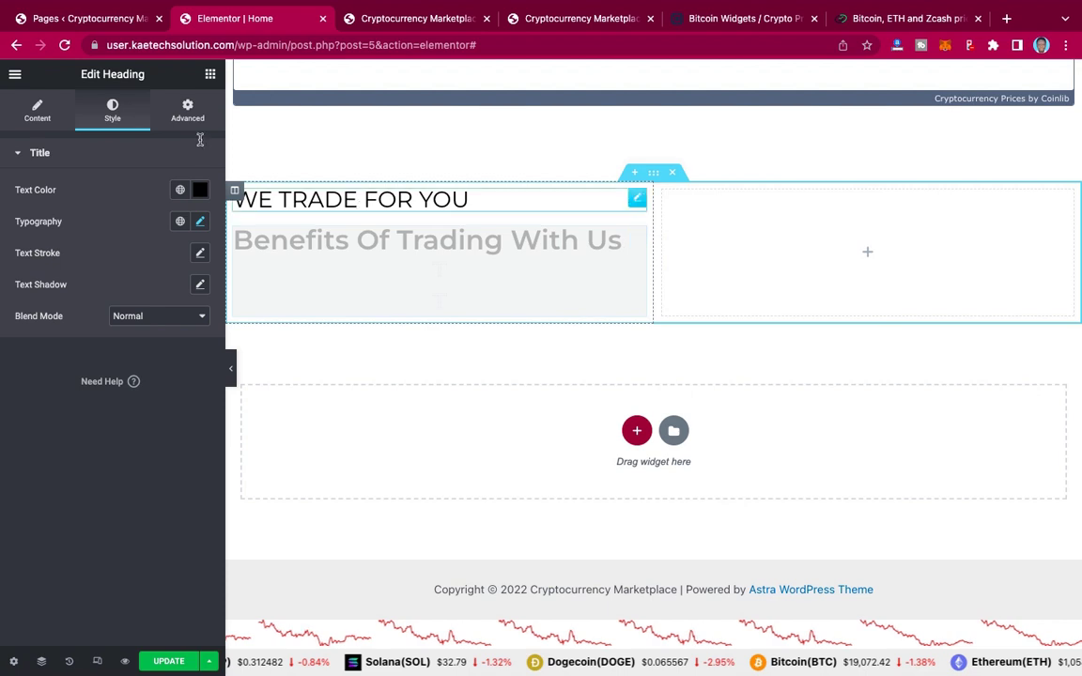
Step: Save the page with UPDATE and reload the Elementor editor
left_click(164, 662)
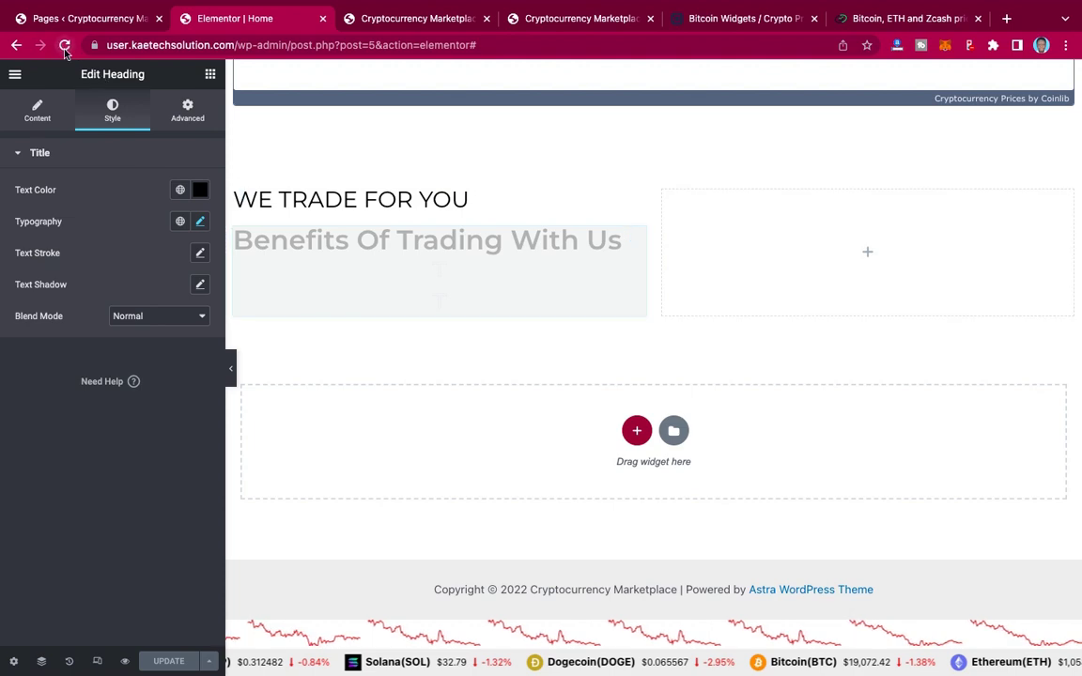
left_click(65, 45)
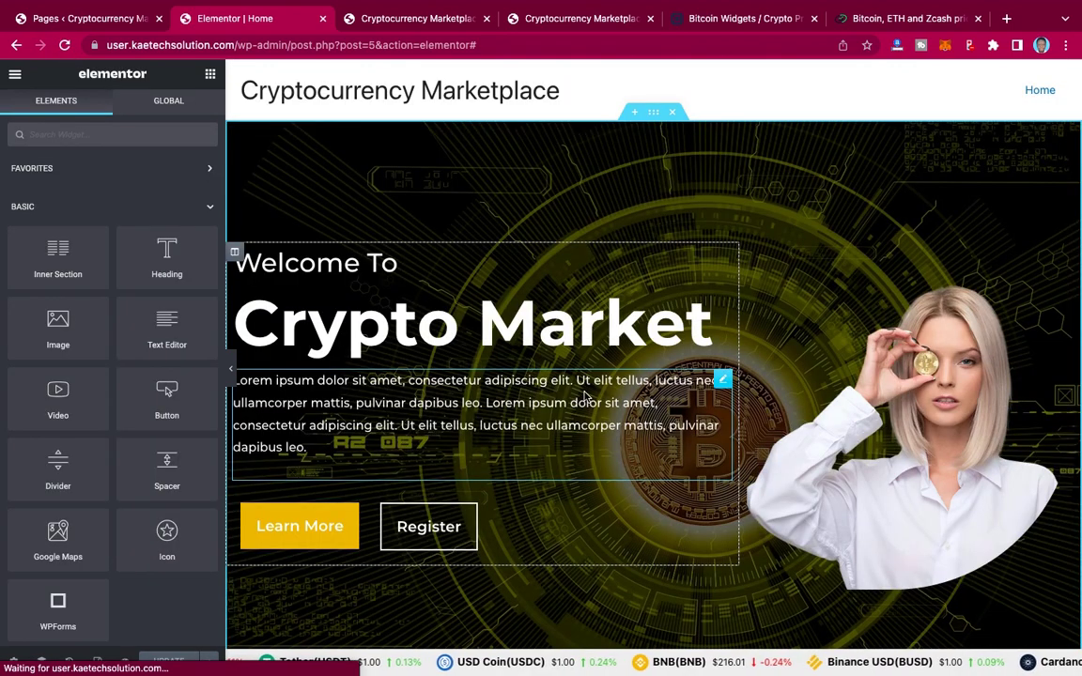
scroll(584, 397, "down", 3)
scroll(584, 397, "down", 10)
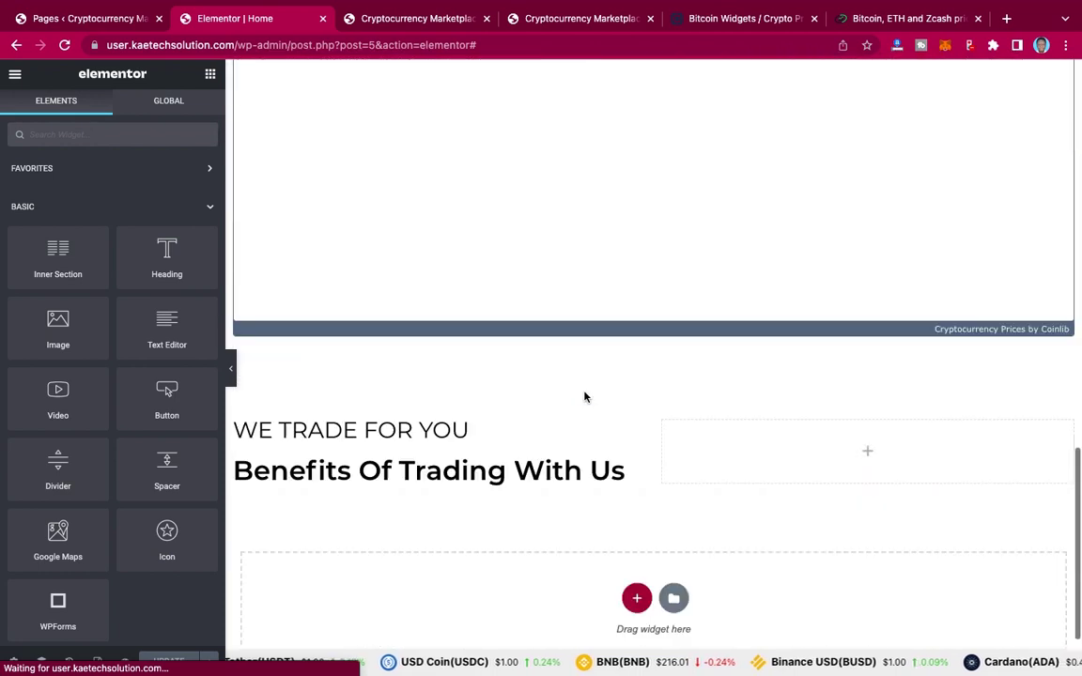
Step: Place a Text Editor widget with Lorem ipsum text under the Benefits Of Trading With Us heading
scroll(584, 397, "down", 1)
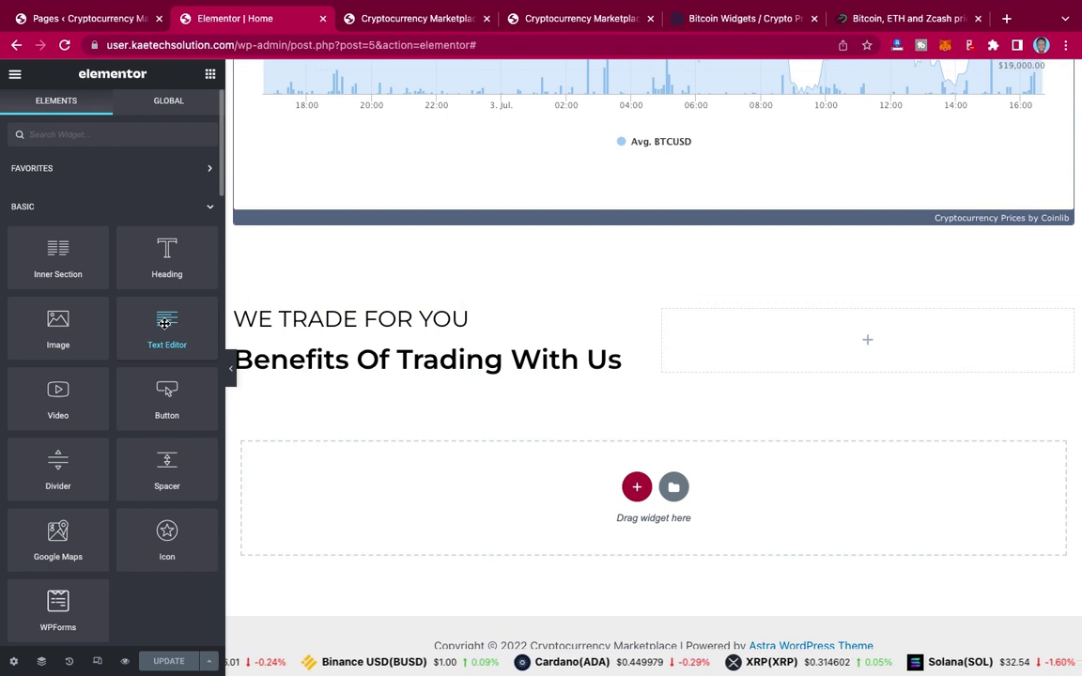
left_click_drag(162, 319, 423, 369)
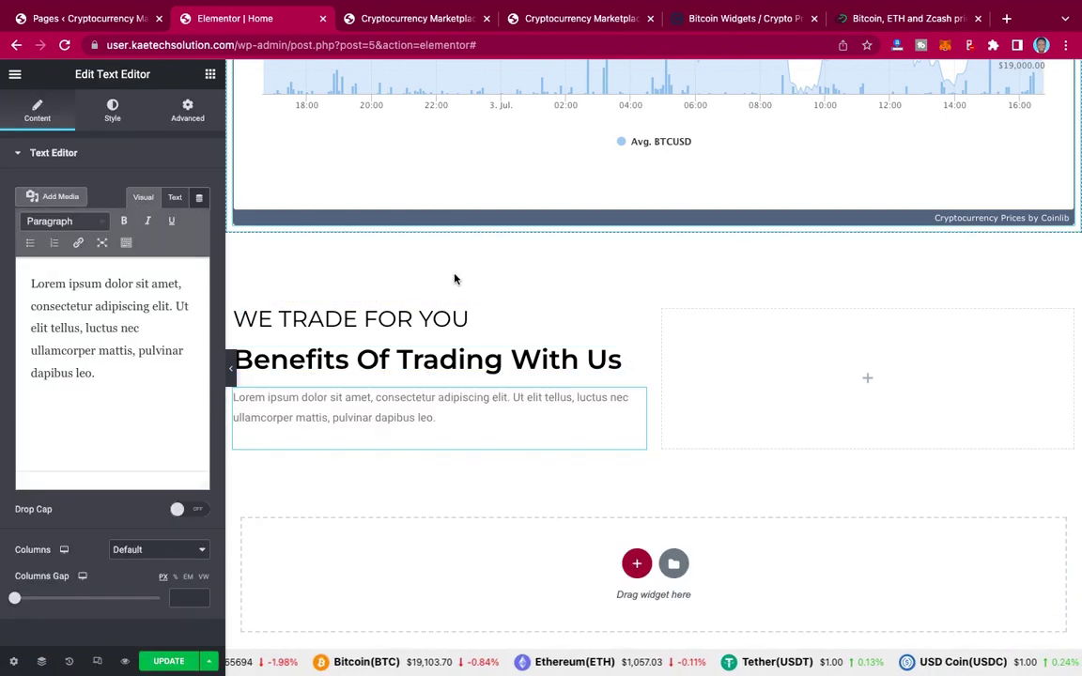
Step: Copy the trading paragraphs from the live site and paste them over the Lorem ipsum text
left_click(576, 26)
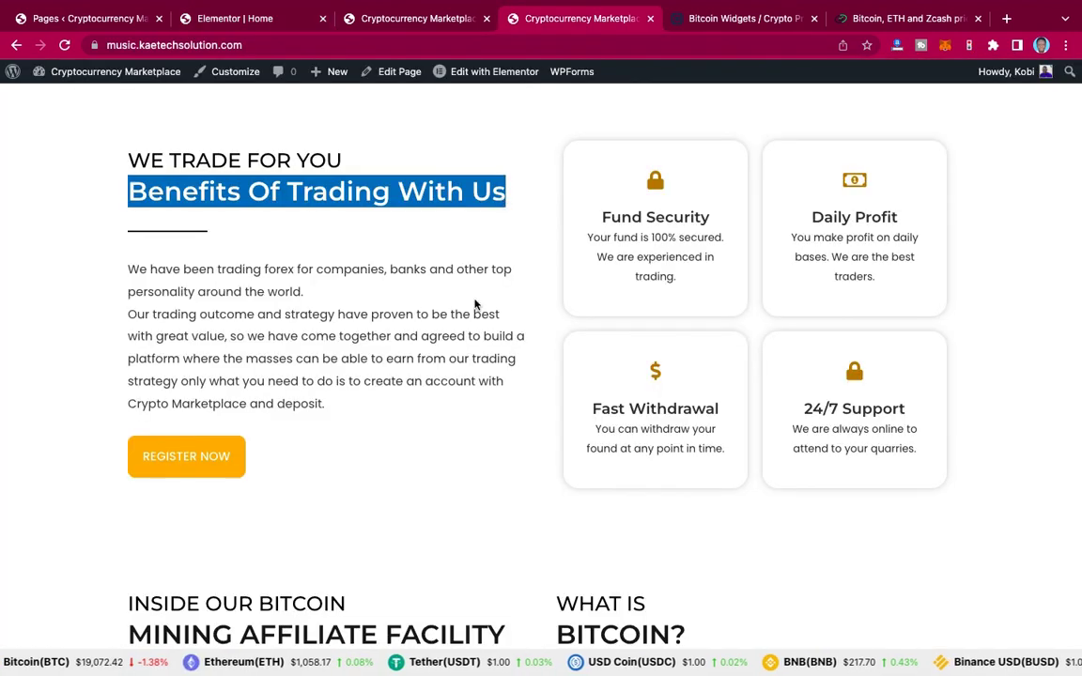
left_click(130, 268)
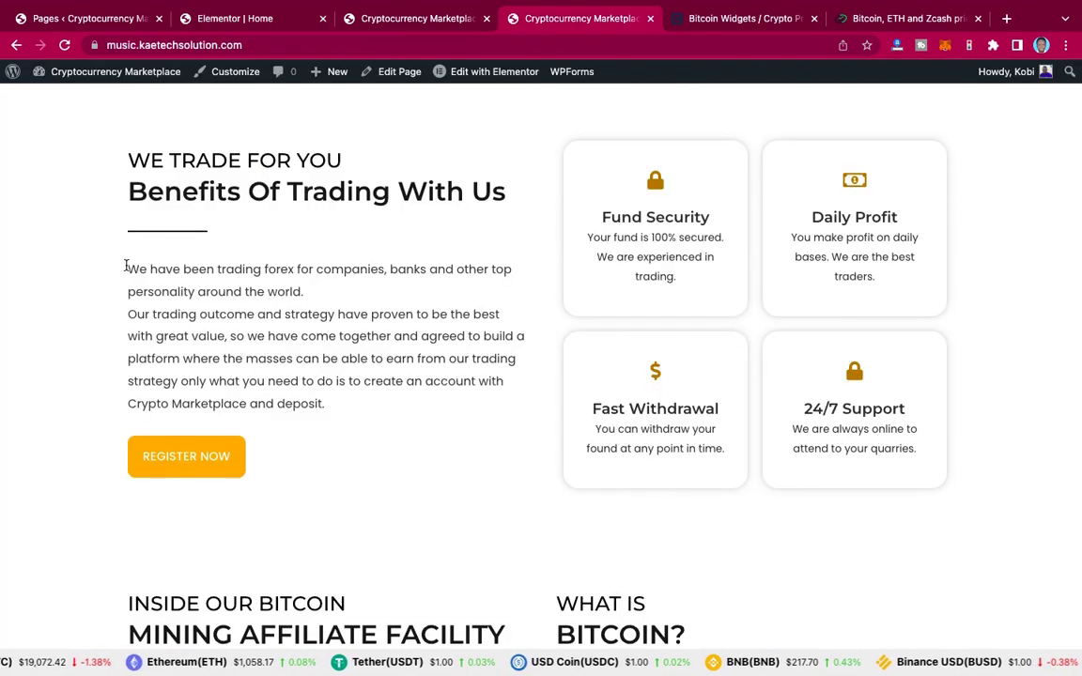
left_click_drag(130, 268, 340, 404)
key("ctrl+c")
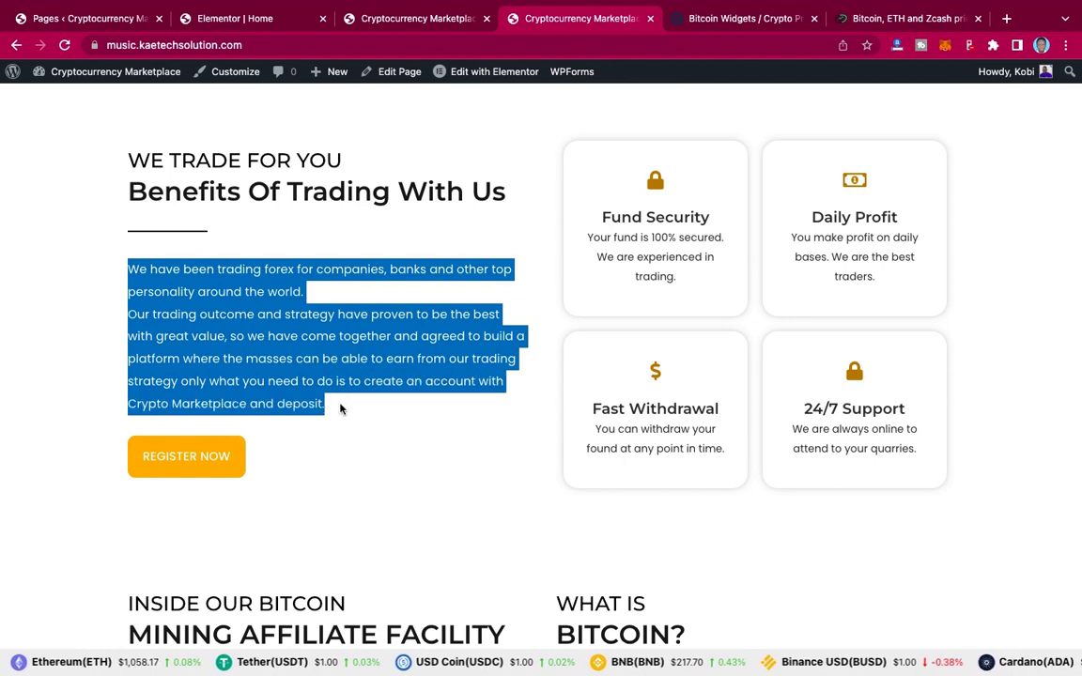
left_click(267, 21)
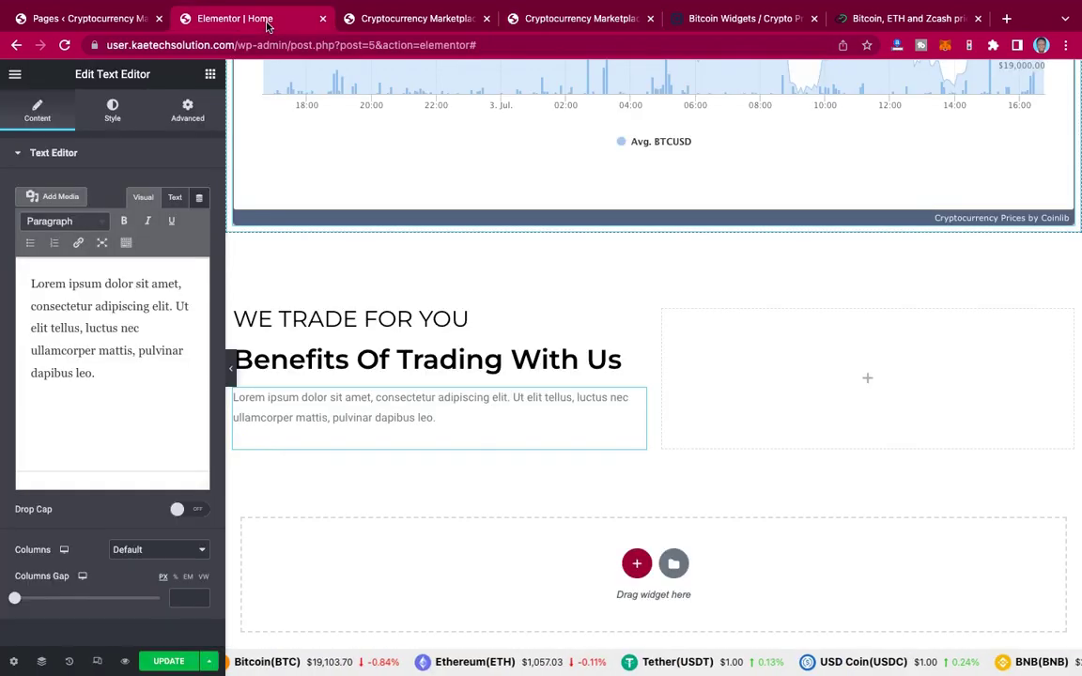
left_click(133, 327)
key("ctrl+a")
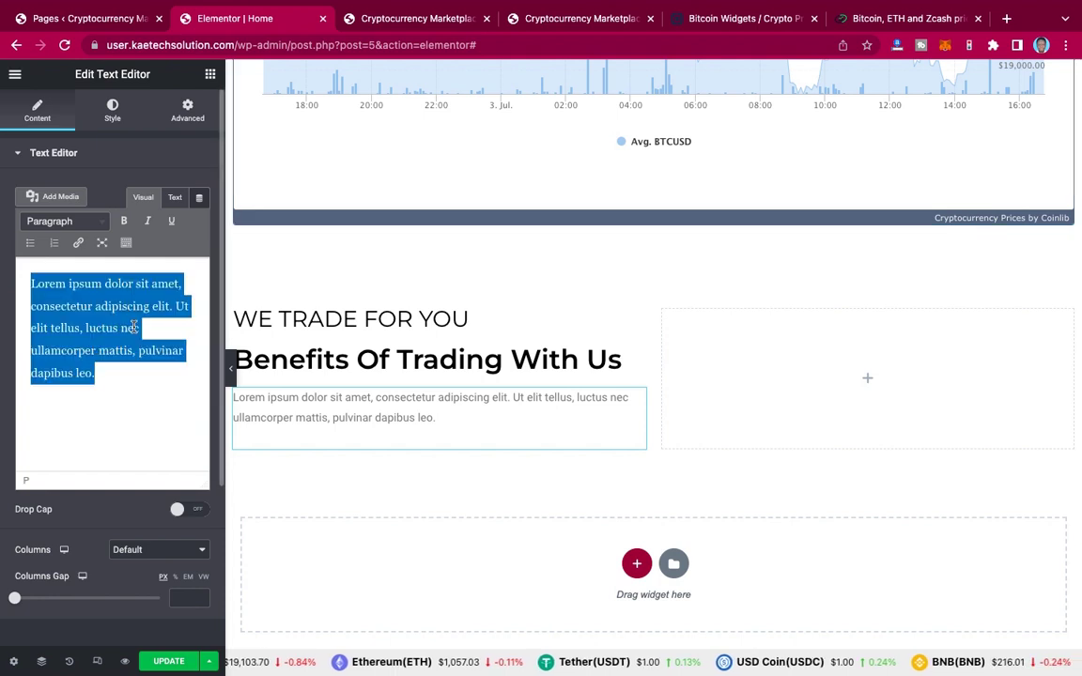
key("ctrl+v")
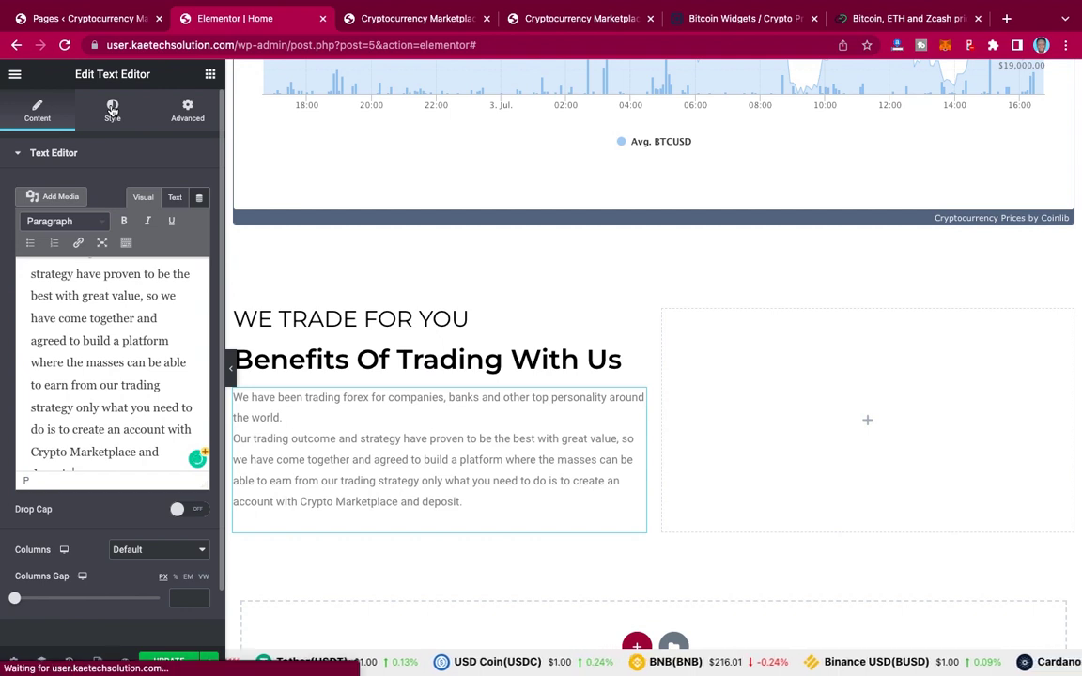
Step: Set the paragraph's text colour to dark grey #2A2A2A
left_click(111, 110)
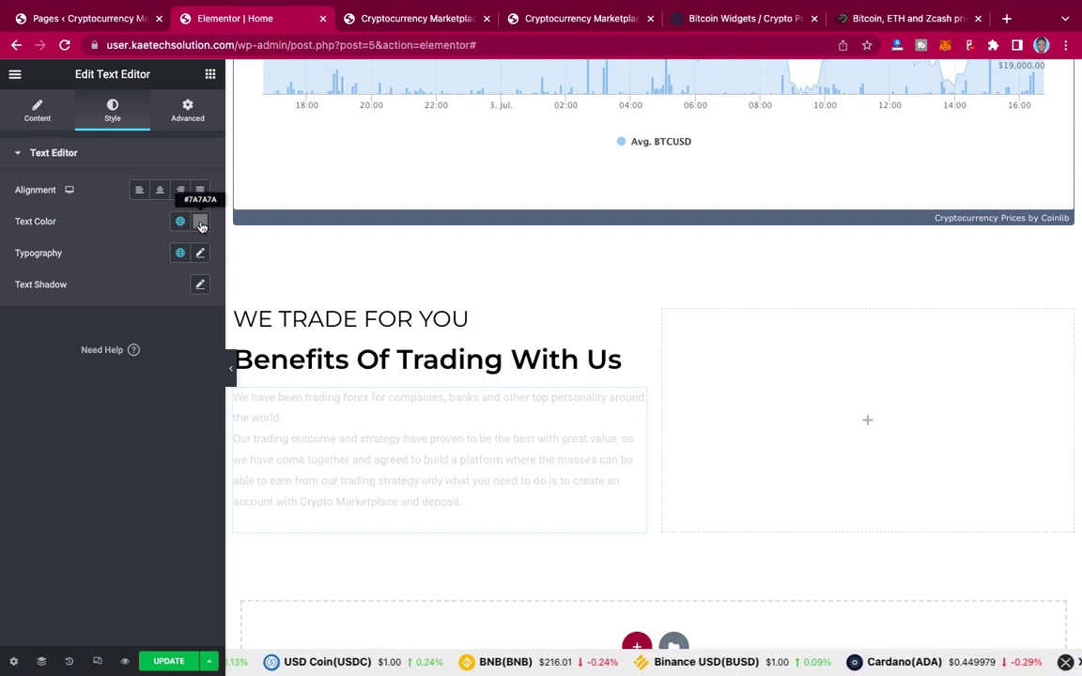
left_click(200, 223)
left_click(28, 380)
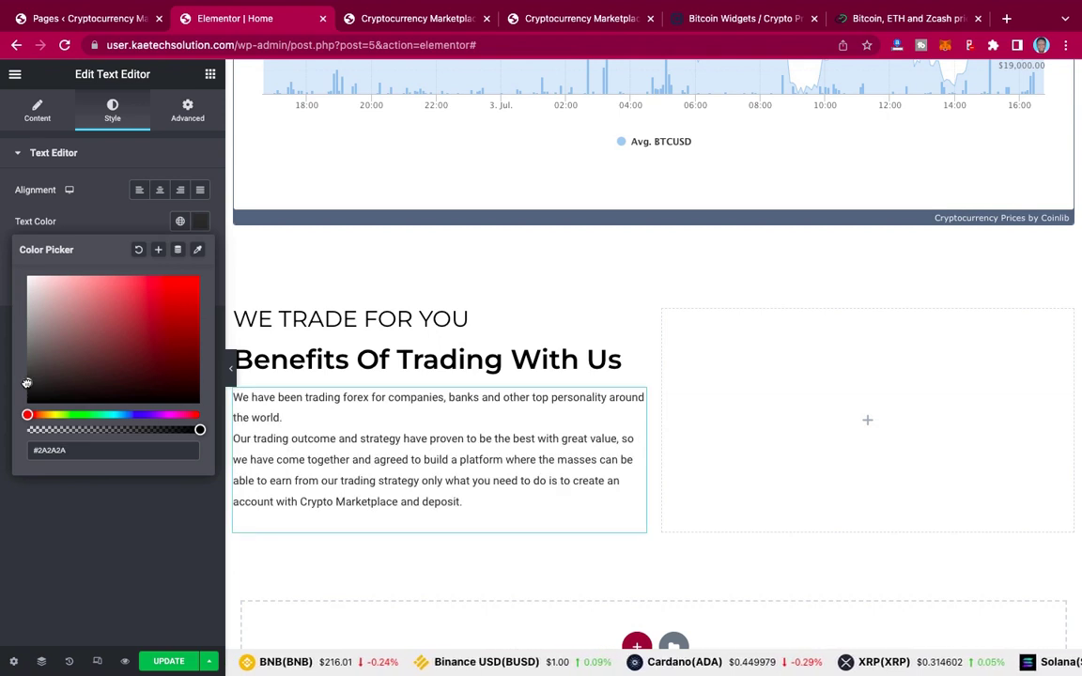
Step: Save #2A2A2A as a new global colour named 'text color'
left_click(158, 250)
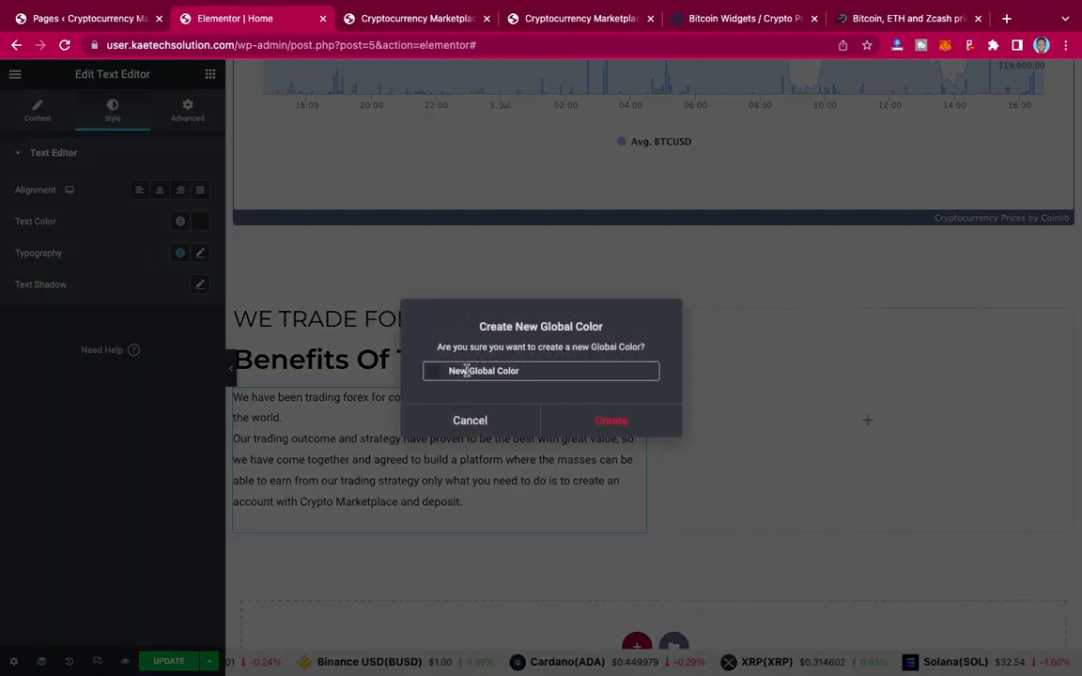
triple_click(432, 370)
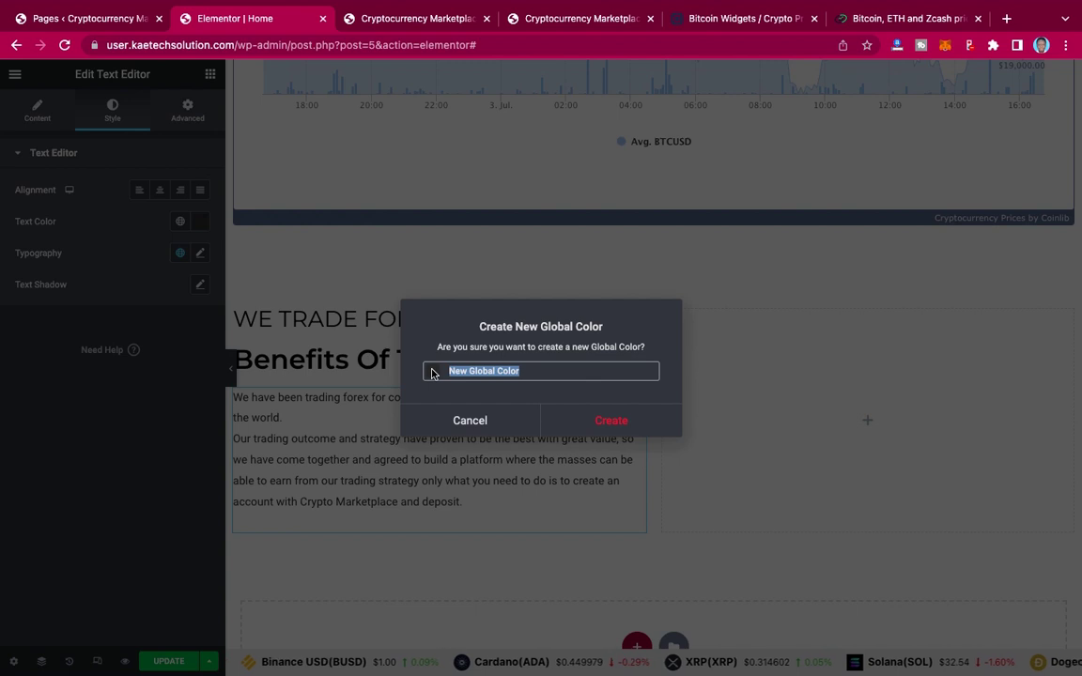
type("text c")
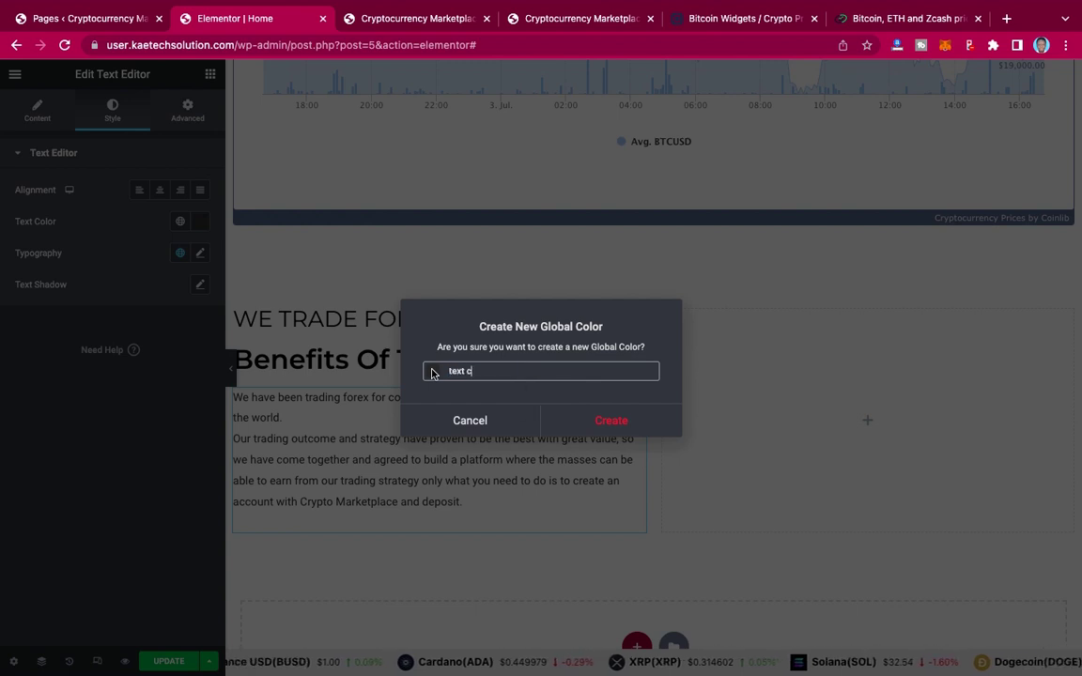
type("olor")
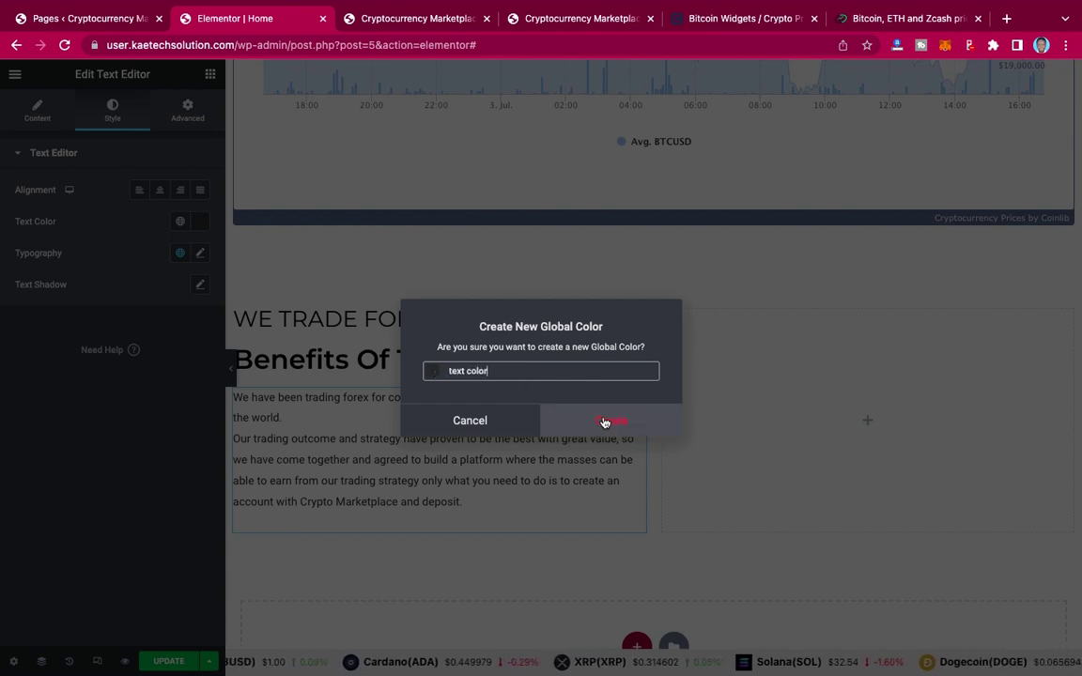
left_click(606, 422)
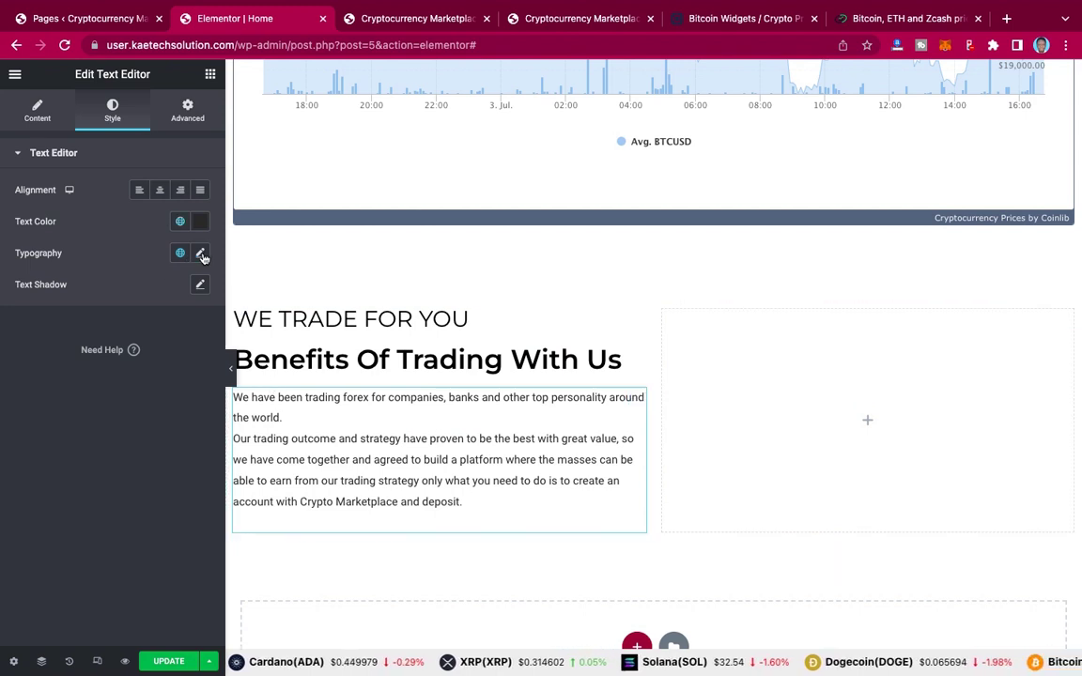
Step: Set the paragraph typography to Montserrat, 16 px, with default text transform and weight 500
left_click(201, 254)
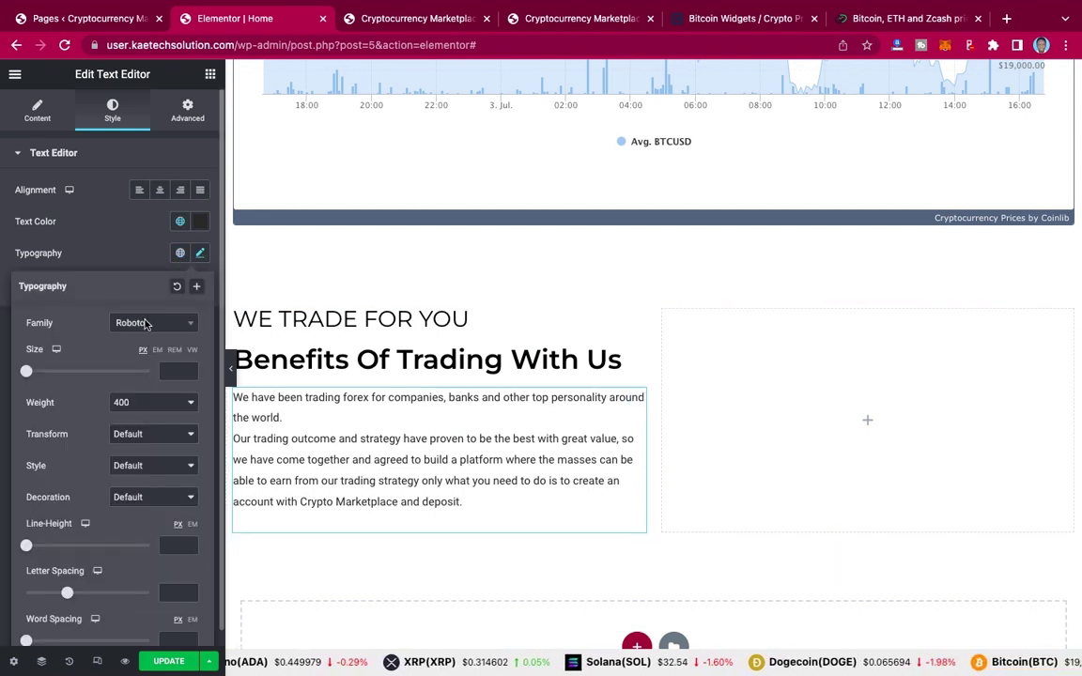
left_click(147, 325)
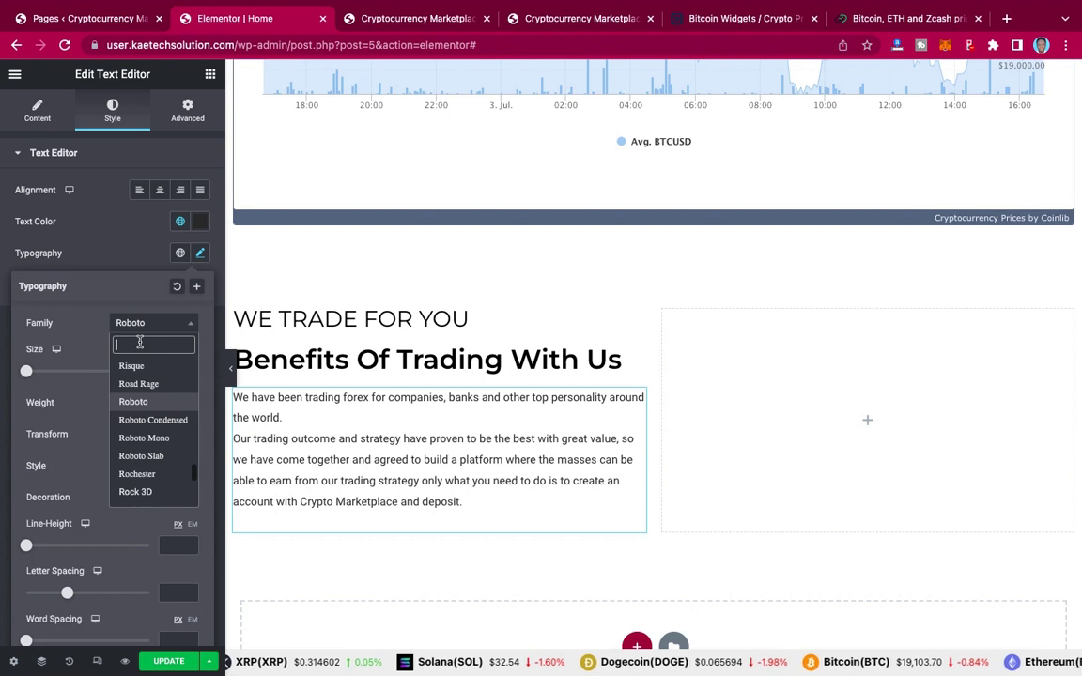
type("mont")
key("Return")
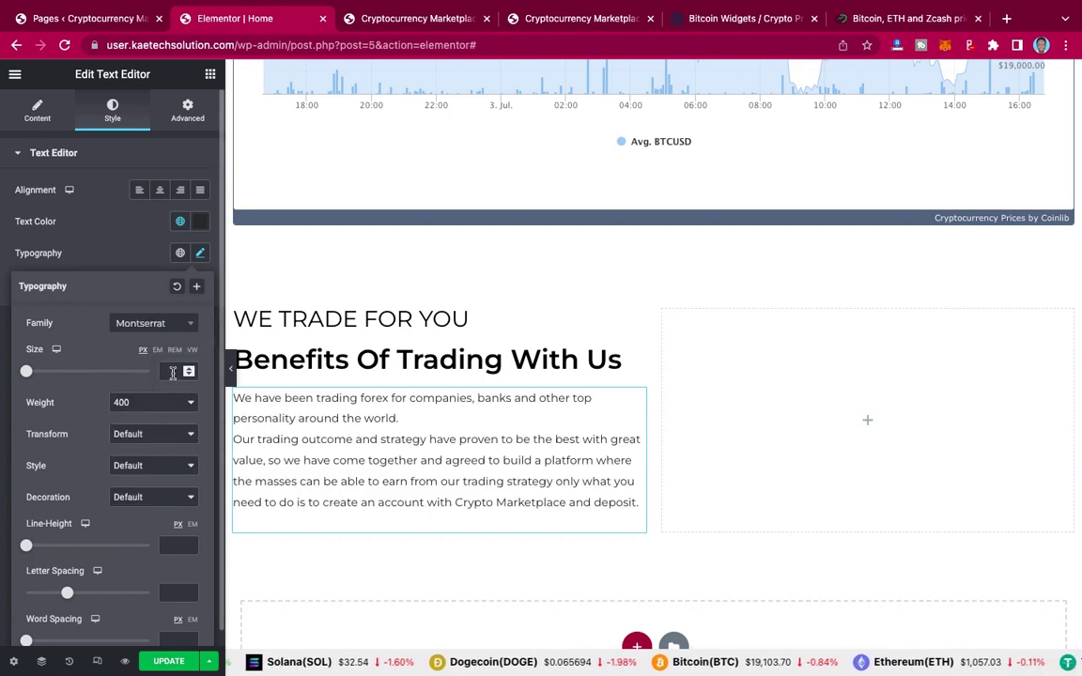
type("16")
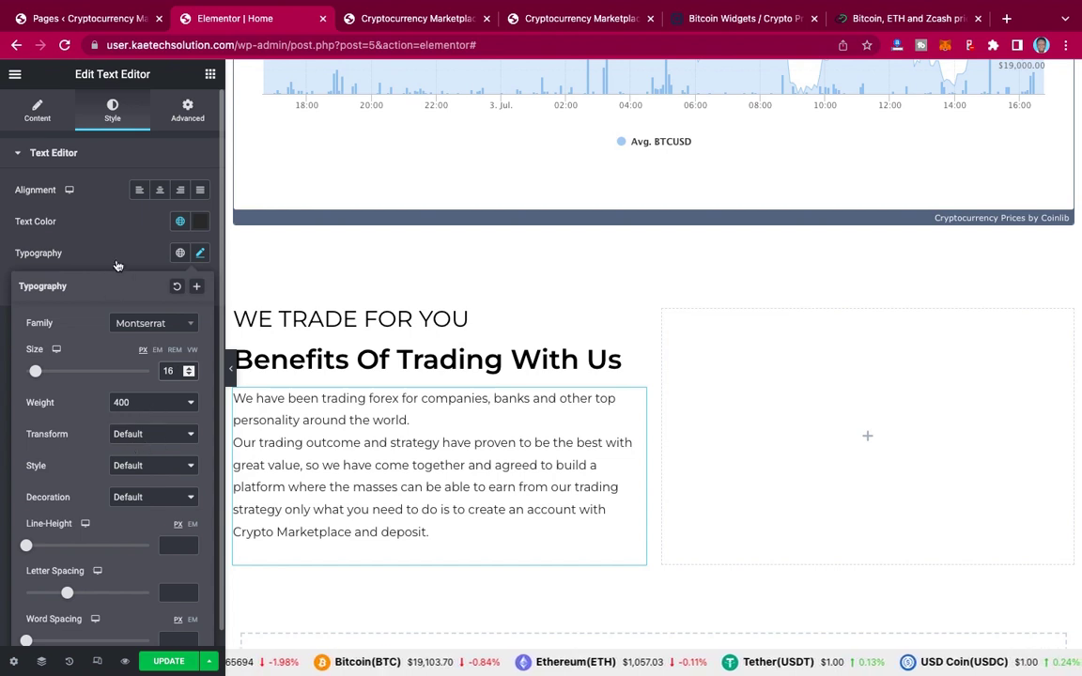
left_click(146, 438)
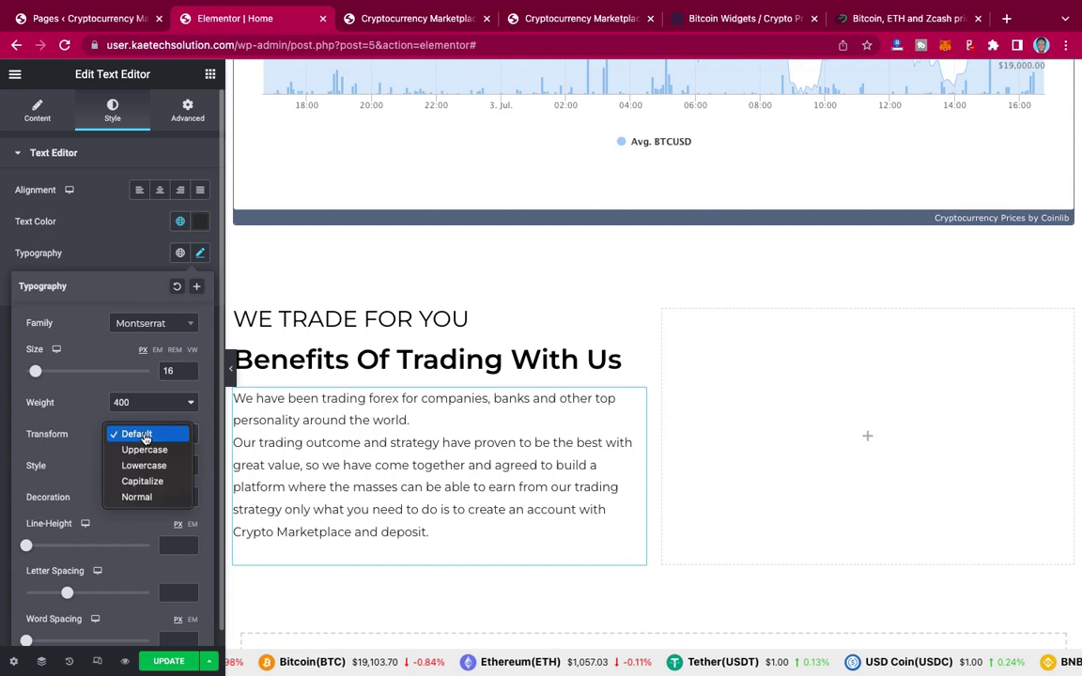
left_click(147, 402)
left_click(148, 402)
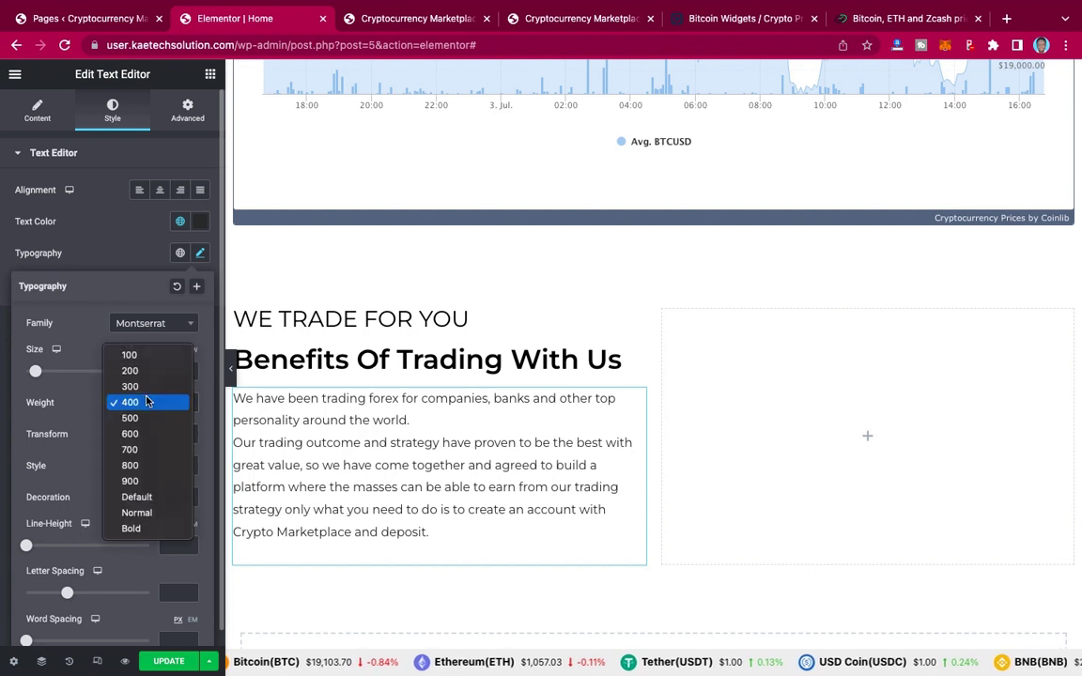
left_click(138, 418)
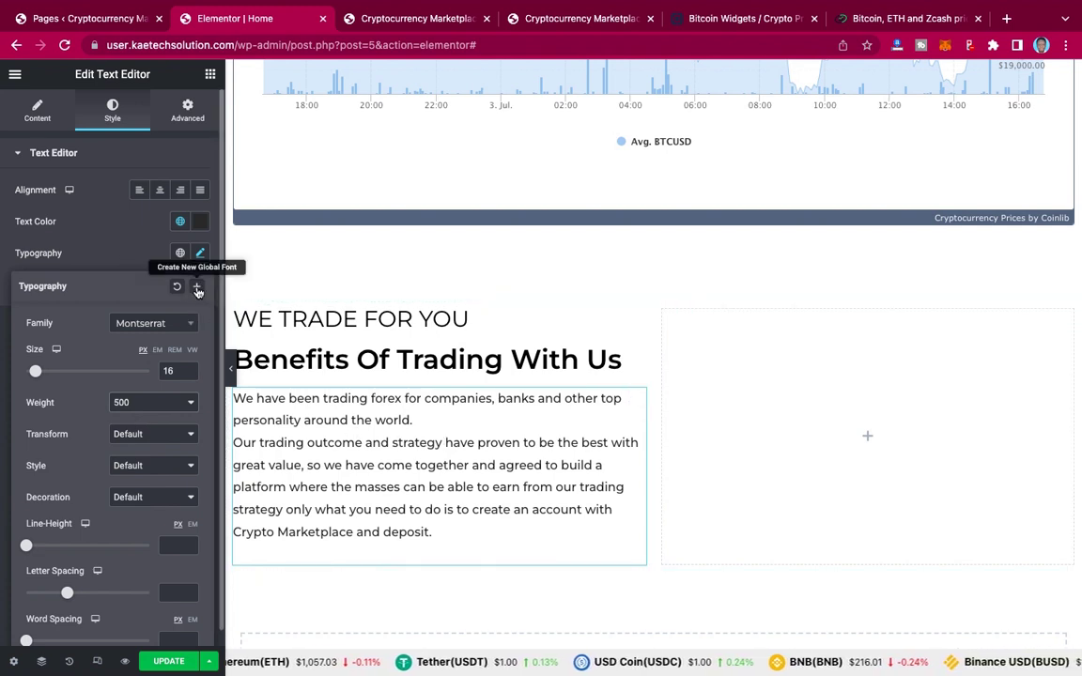
Step: Save this typography as a new global font named 'text'
left_click(197, 288)
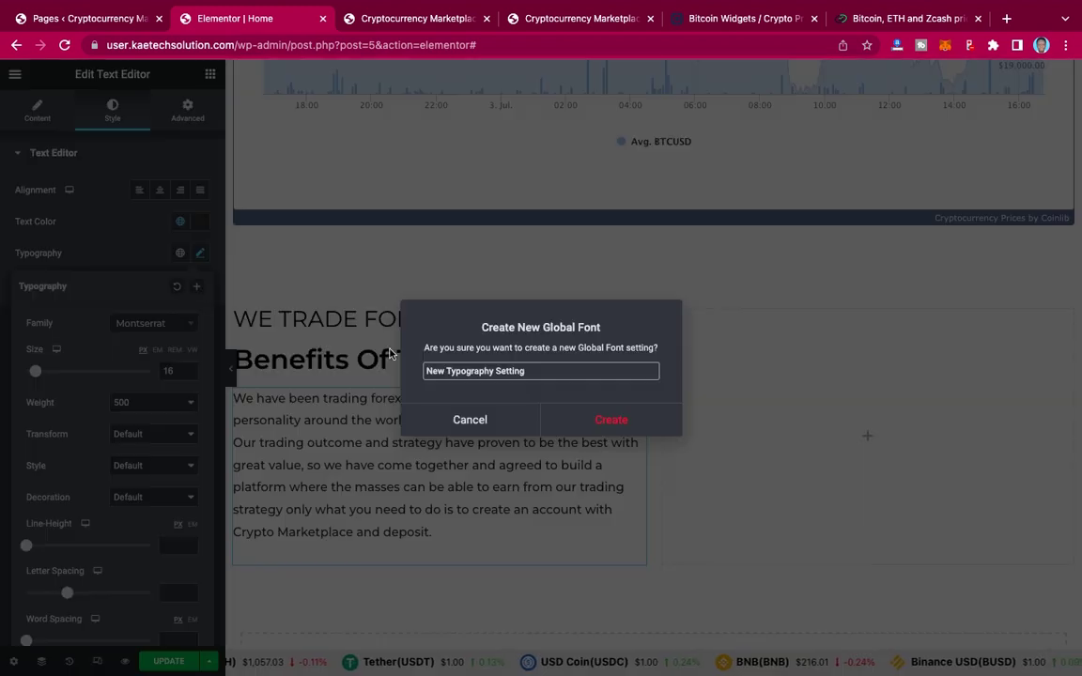
left_click_drag(530, 372, 414, 375)
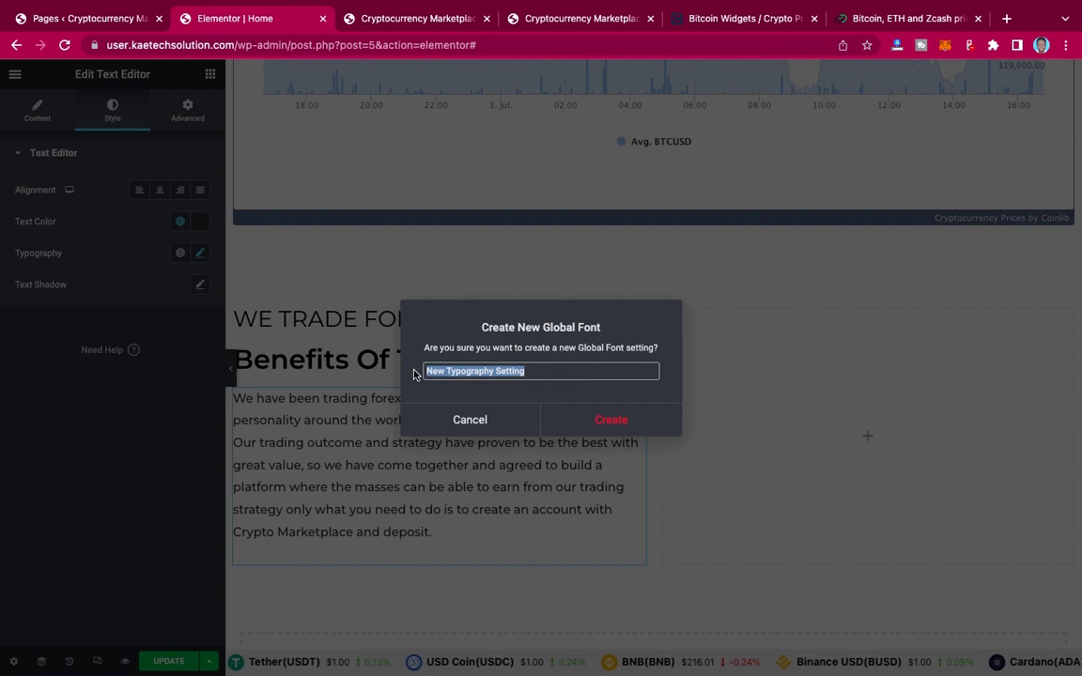
type("te")
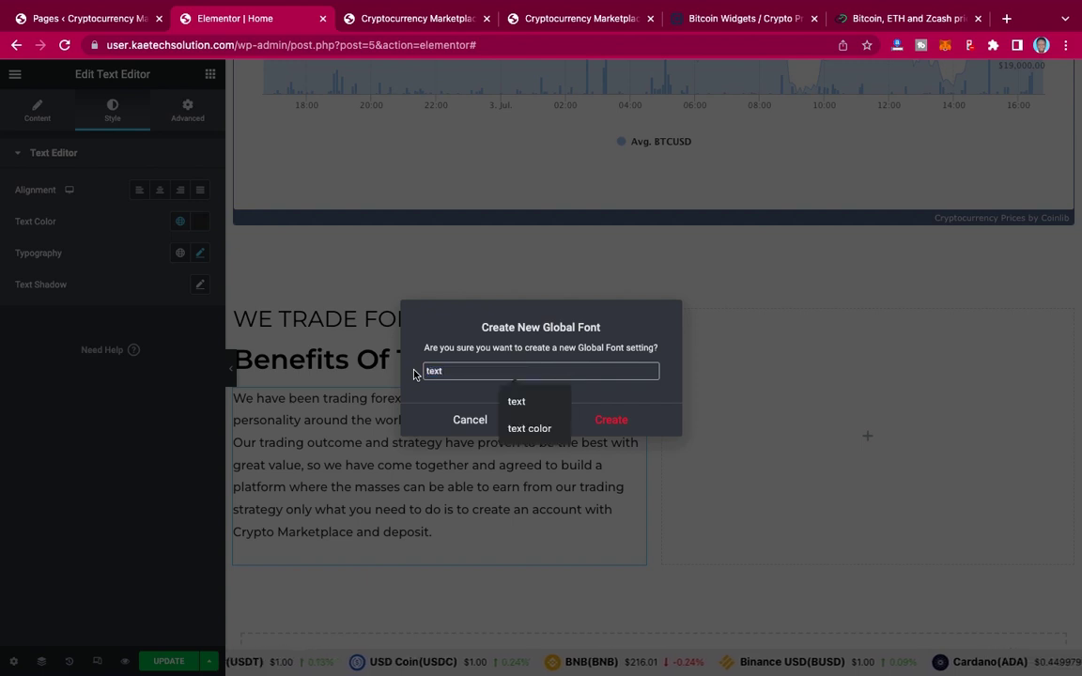
type("xt")
left_click(648, 393)
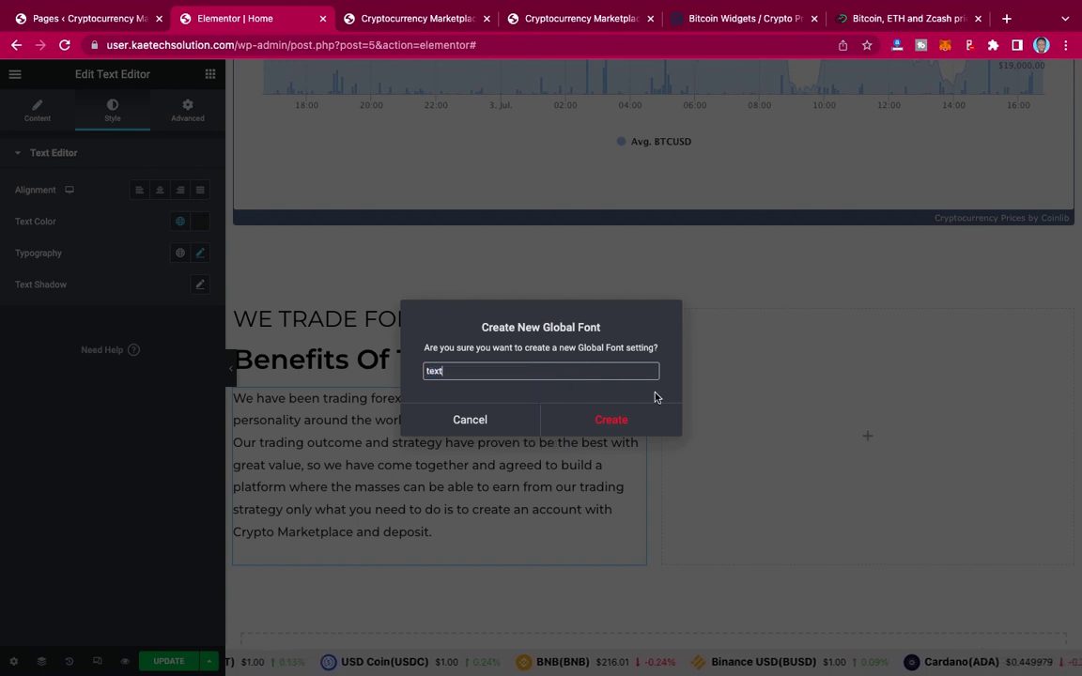
left_click(613, 421)
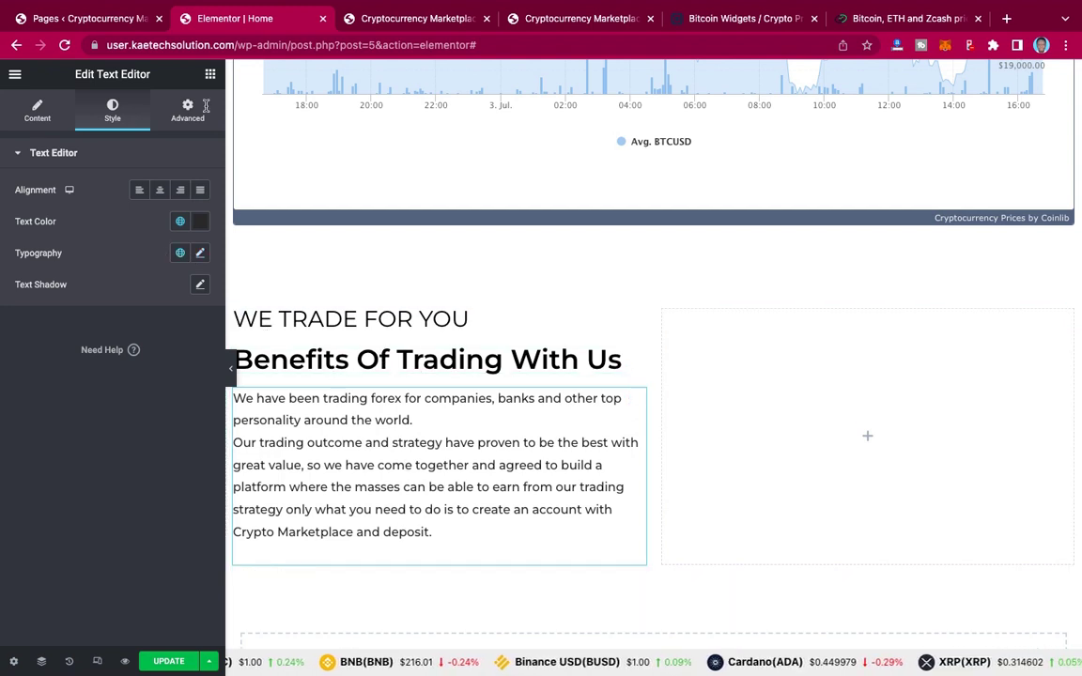
Step: Check the live reference page, then return to the editor and show the widget library
left_click(544, 18)
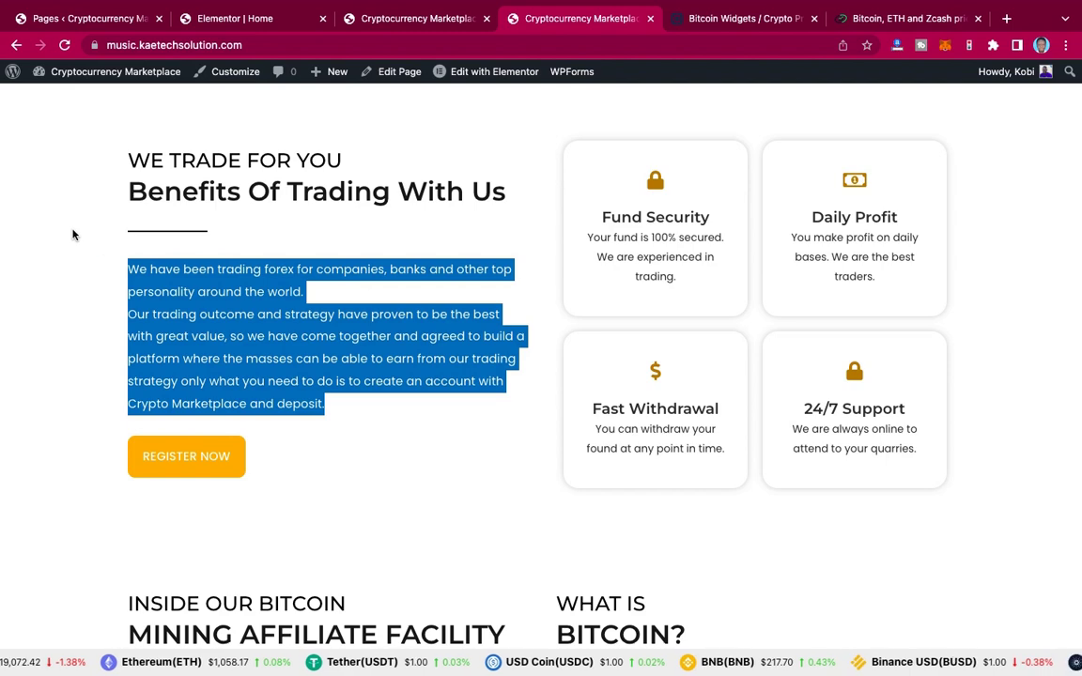
left_click(157, 266)
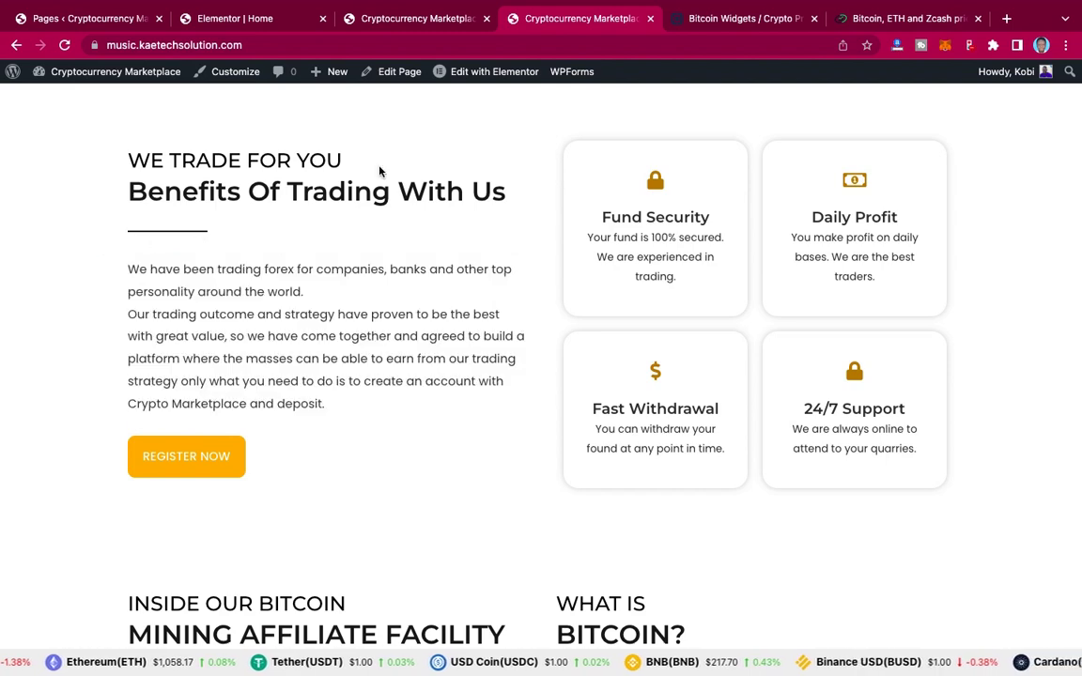
left_click(264, 19)
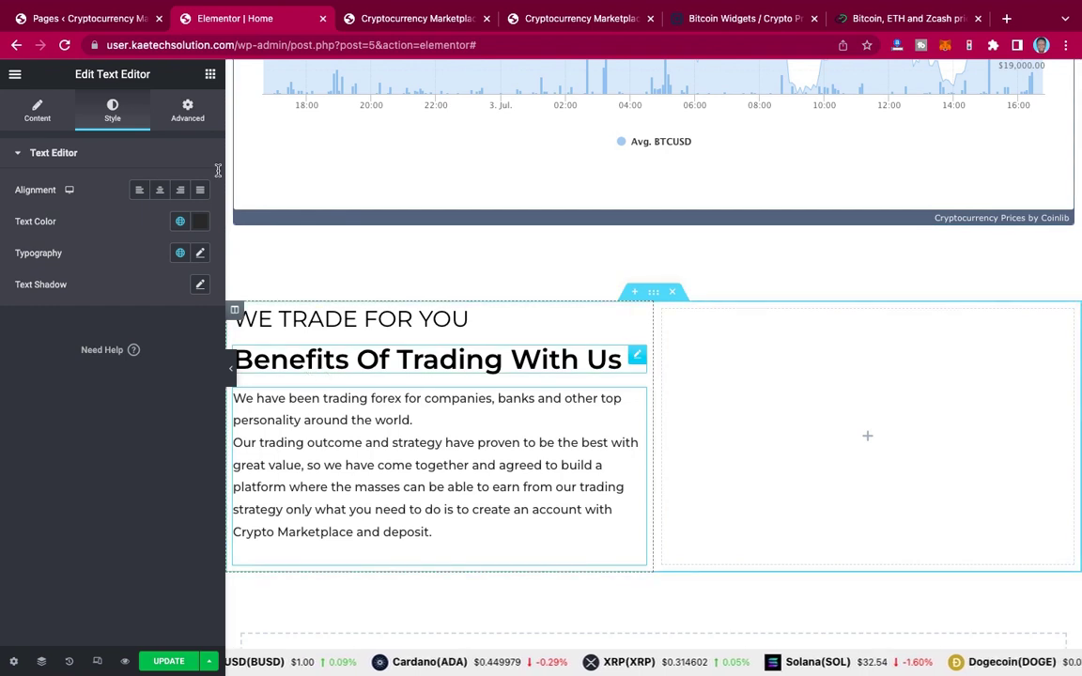
left_click(210, 75)
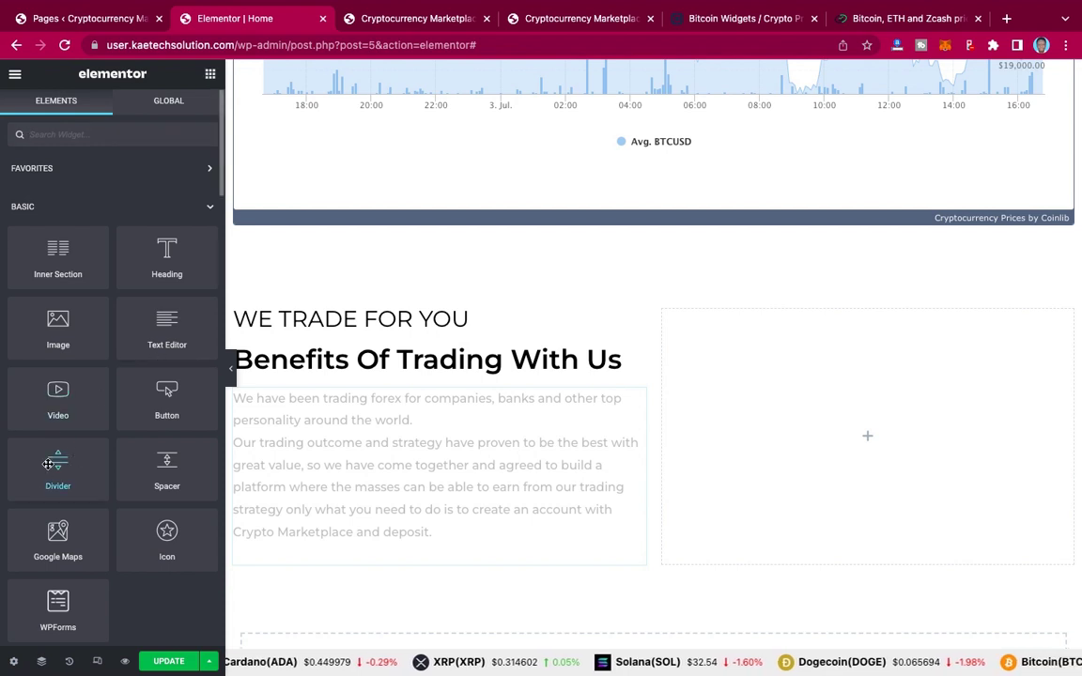
Step: Insert a Divider between the heading and paragraph and set its width to 100 px
left_click_drag(51, 462, 350, 372)
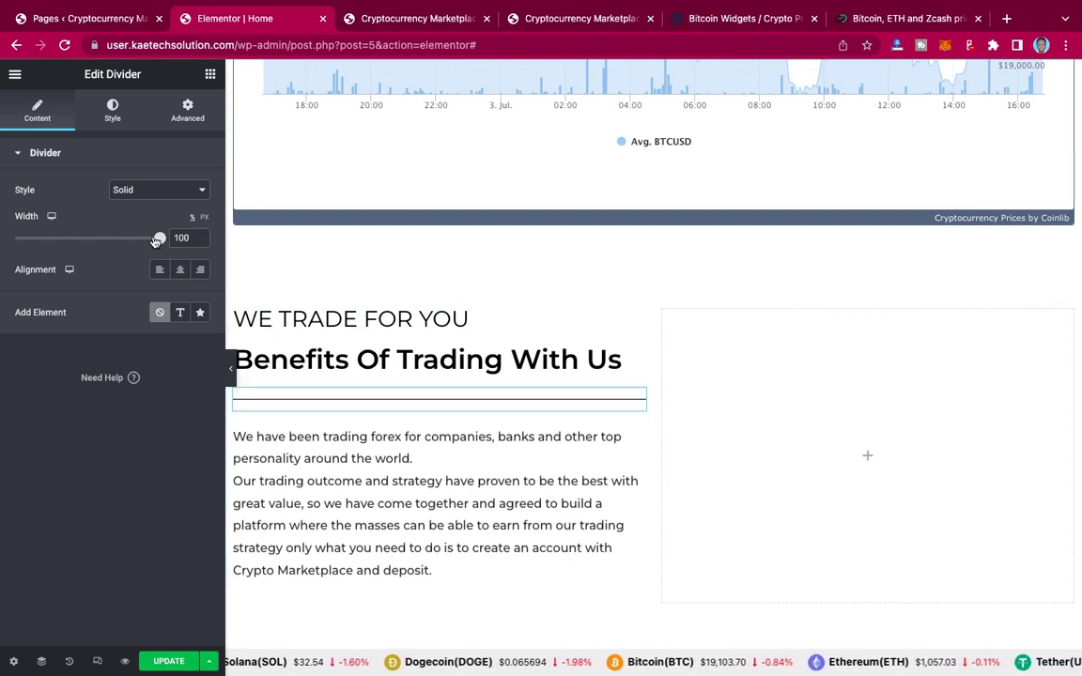
left_click_drag(161, 239, 48, 238)
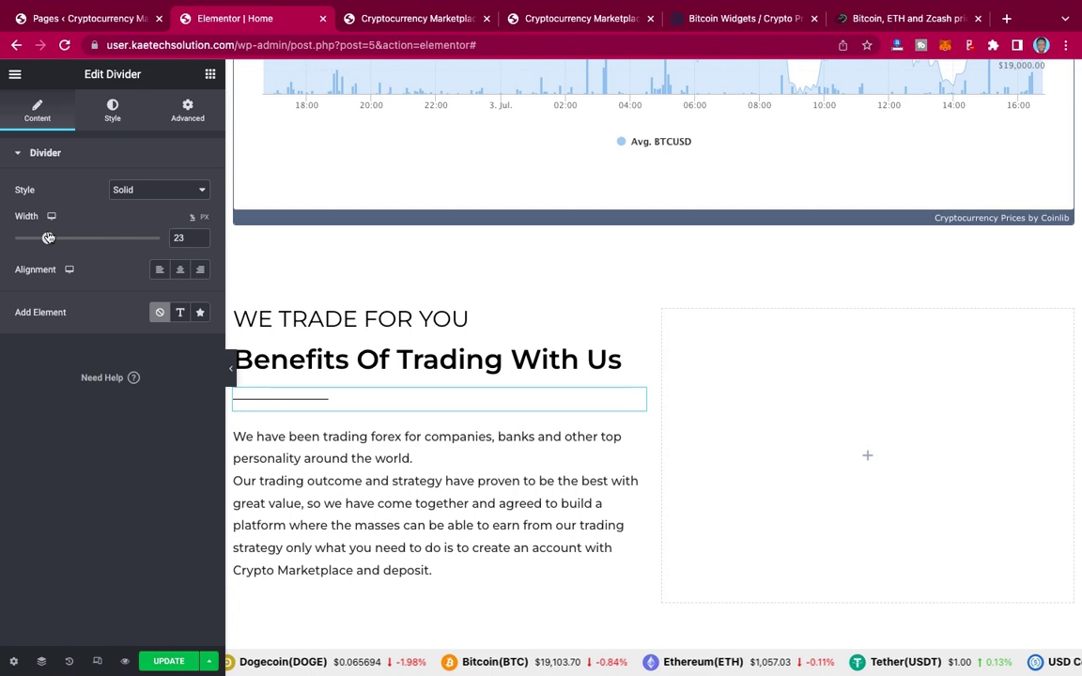
left_click_drag(187, 238, 140, 231)
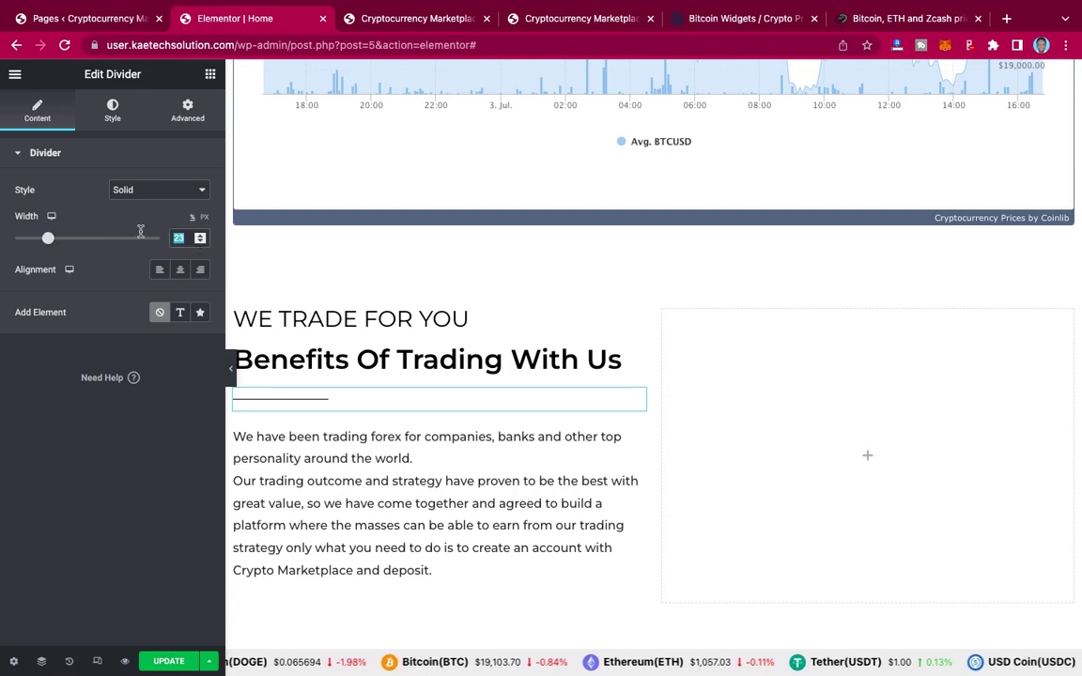
type("20")
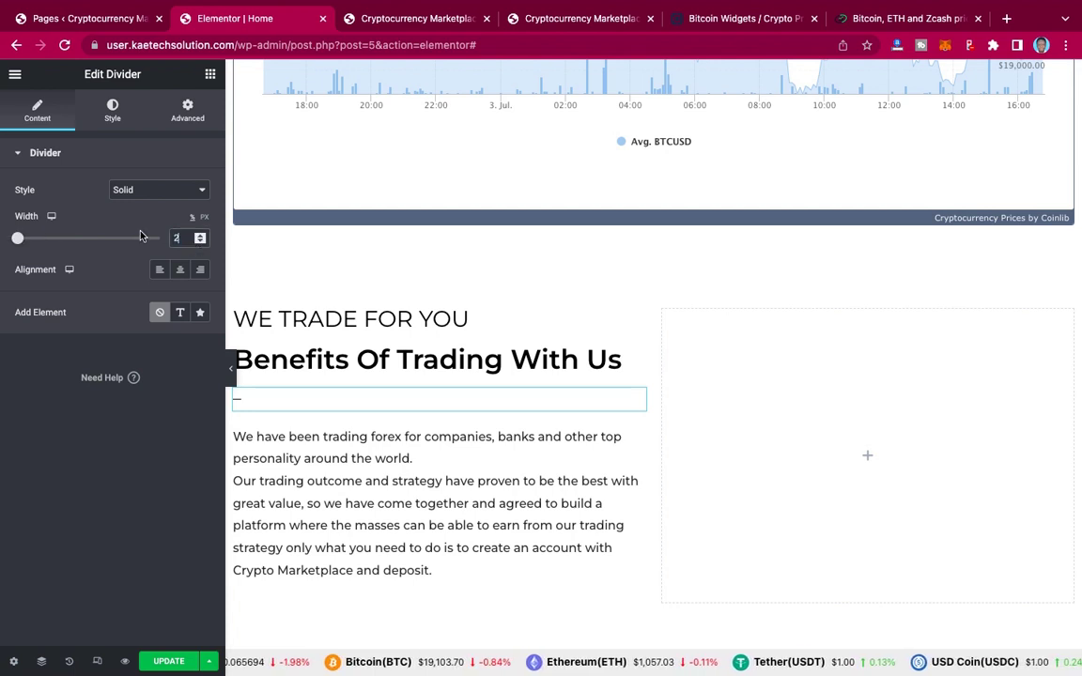
left_click(205, 219)
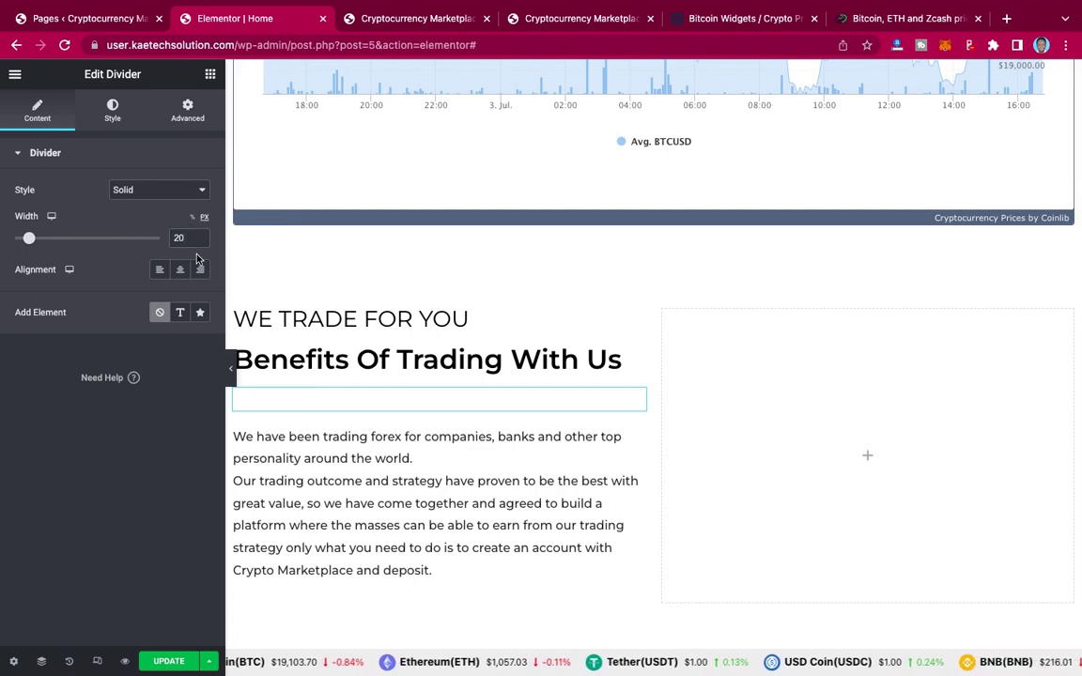
double_click(177, 237)
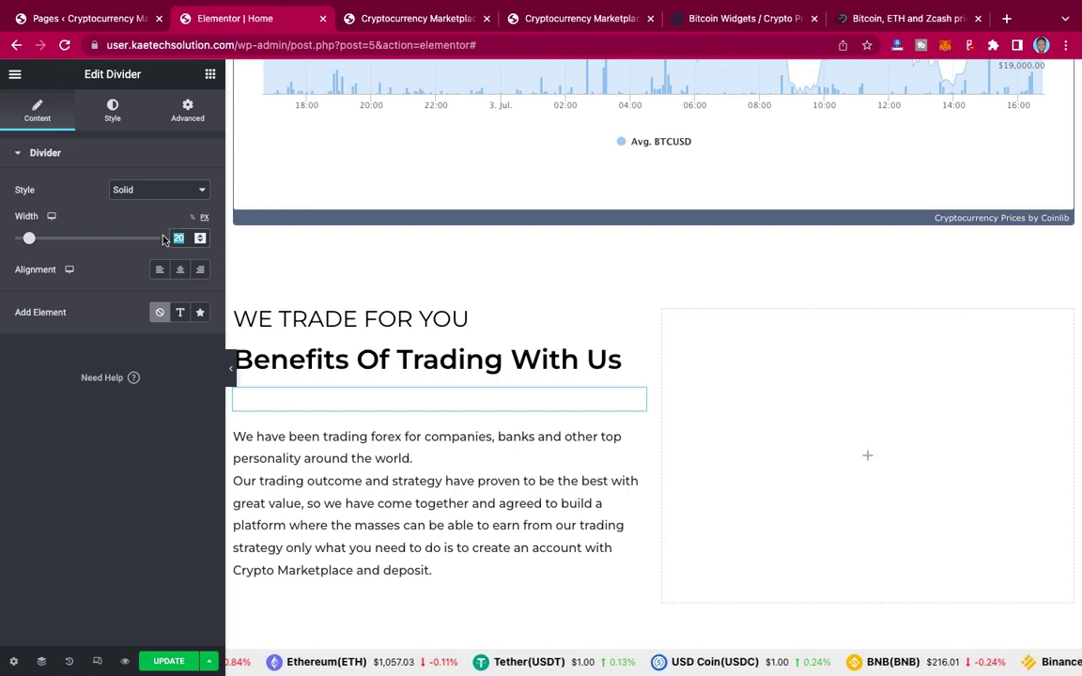
type("50")
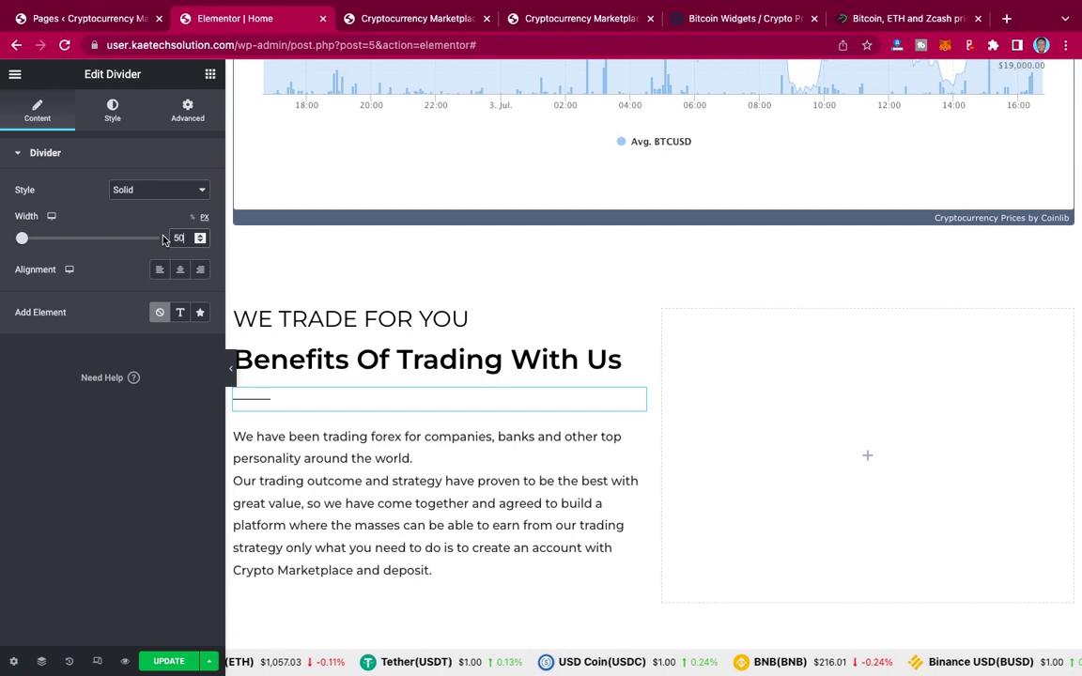
key("BackSpace")
key("BackSpace")
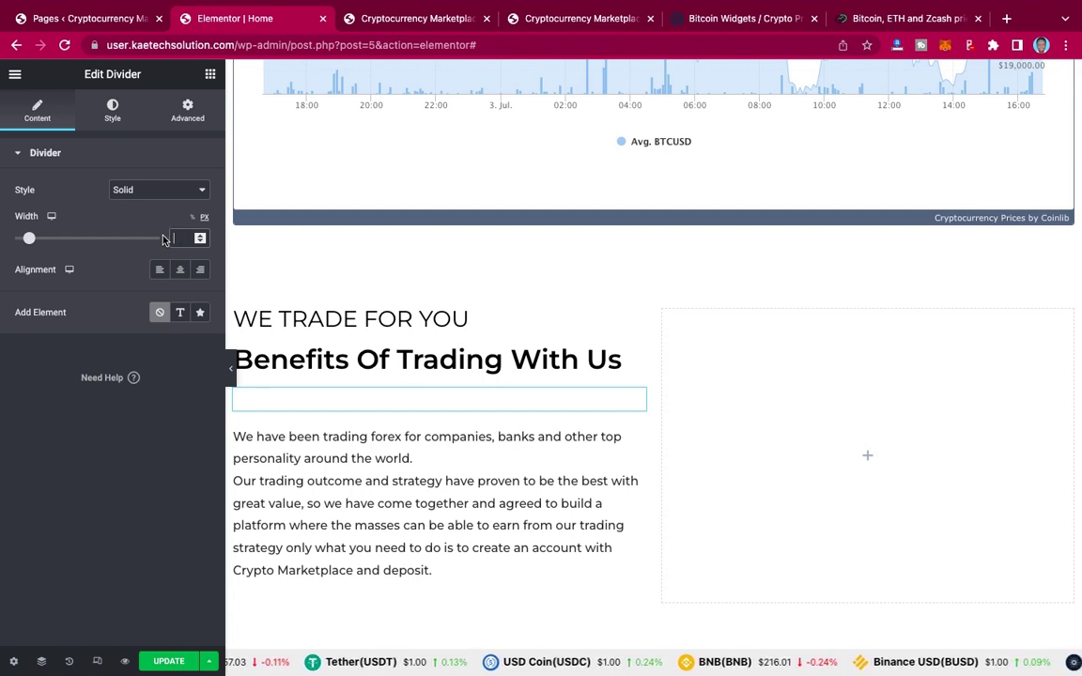
type("100")
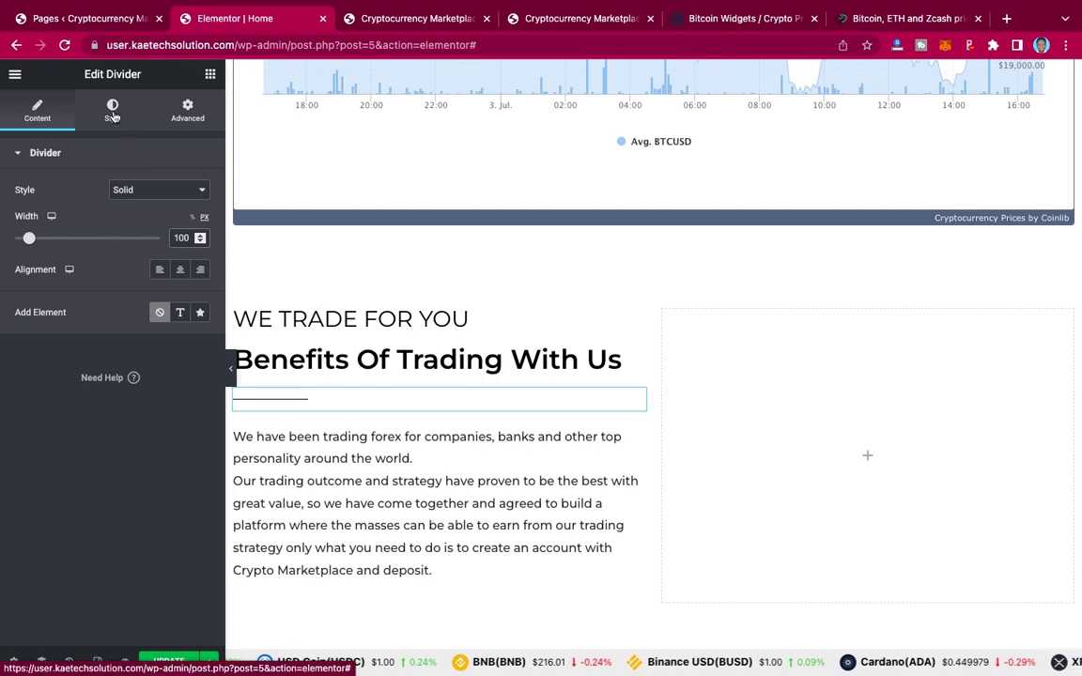
left_click(113, 113)
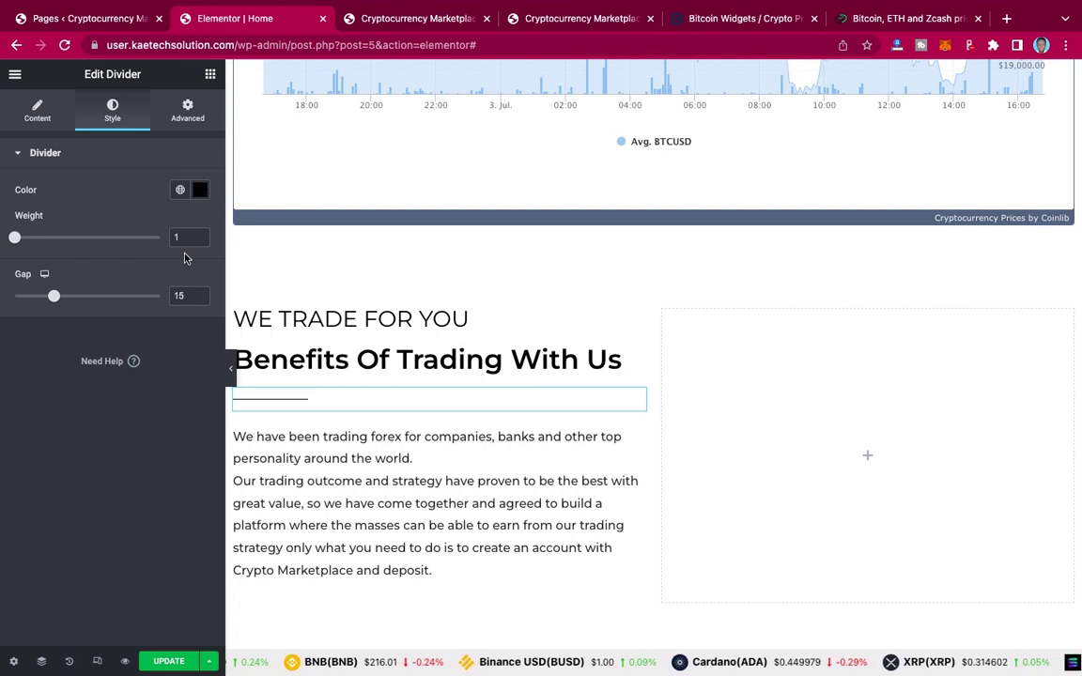
Step: Set the divider weight to 2.5 and update the page
left_click(201, 235)
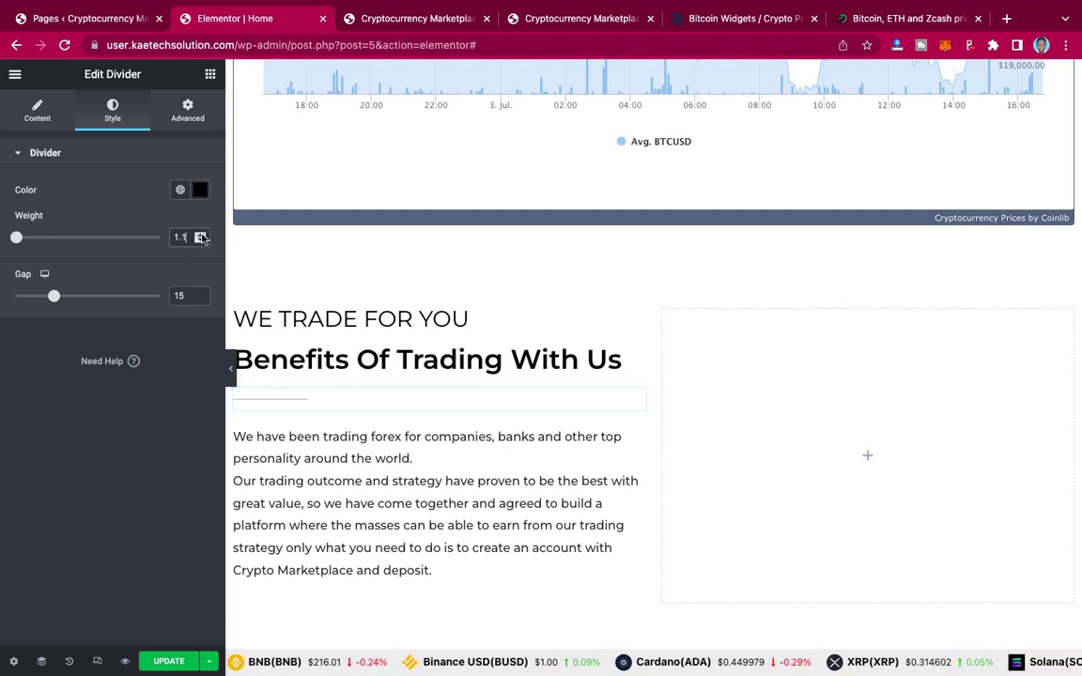
left_click_drag(186, 237, 132, 233)
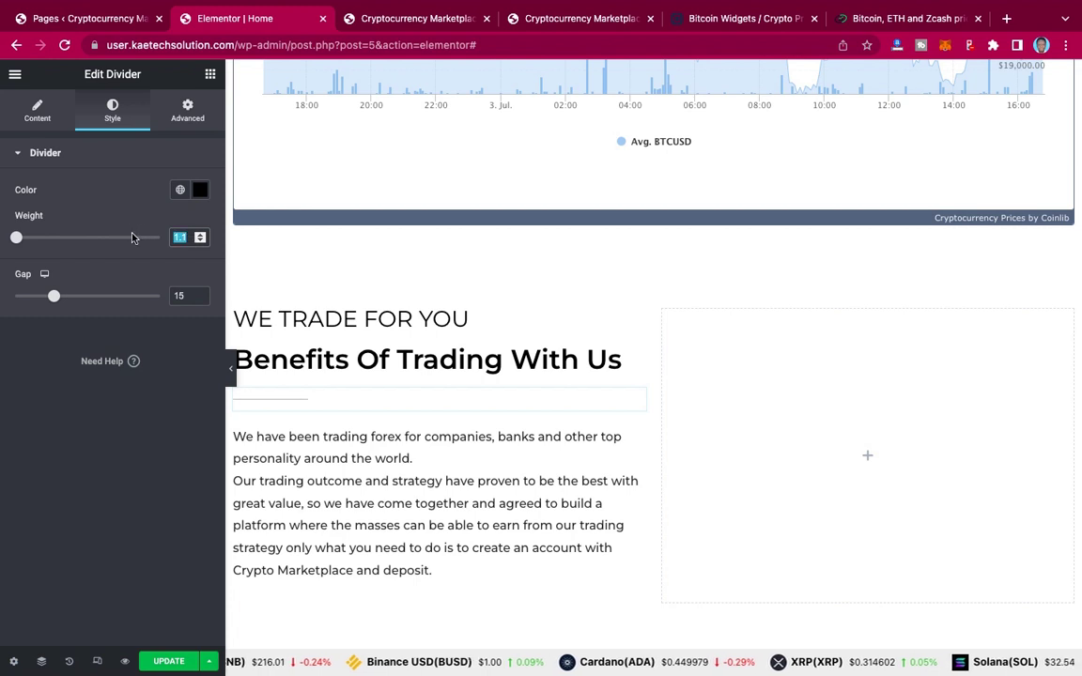
type("2.5")
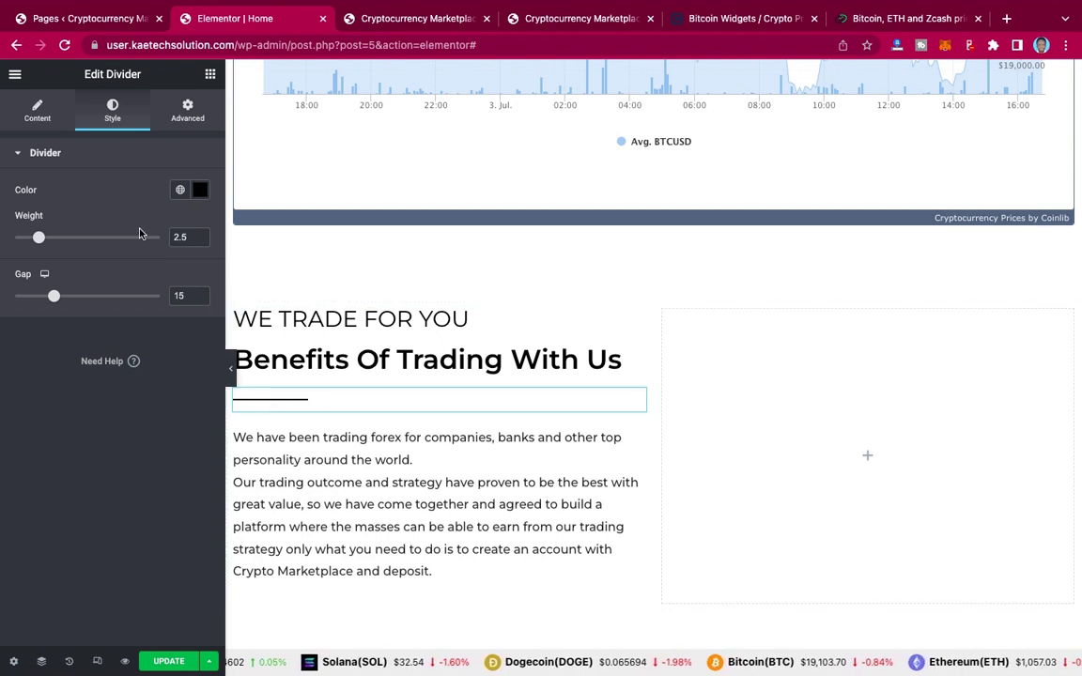
left_click(169, 662)
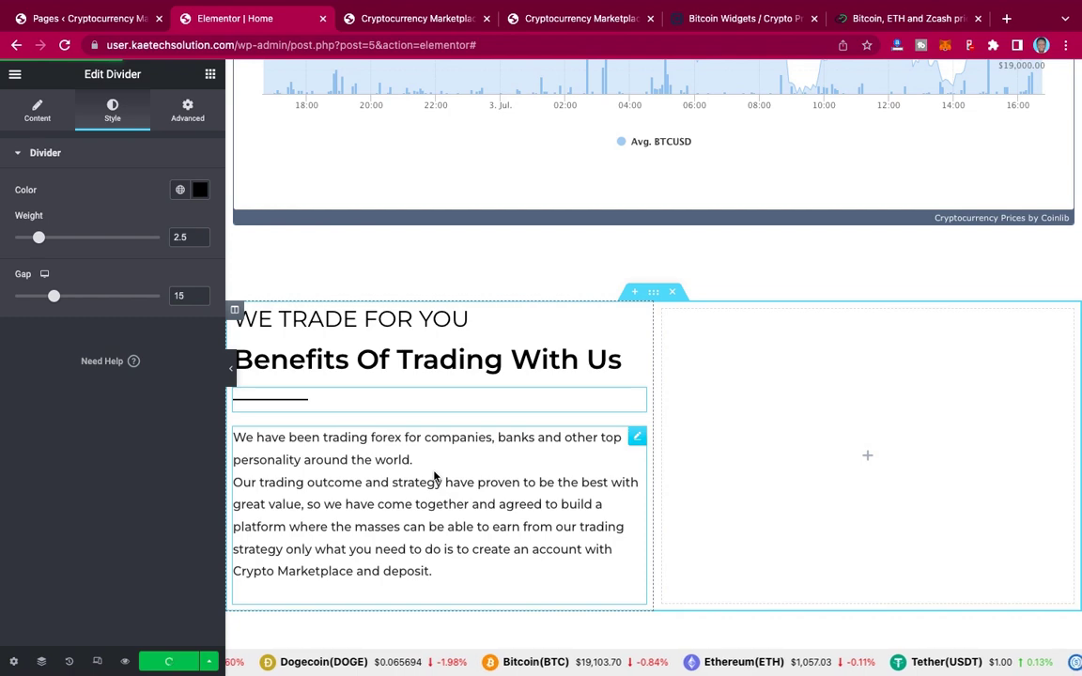
Step: Copy the hero's Learn More button, paste it under the paragraph, then view the live page
scroll(434, 476, "up", 10)
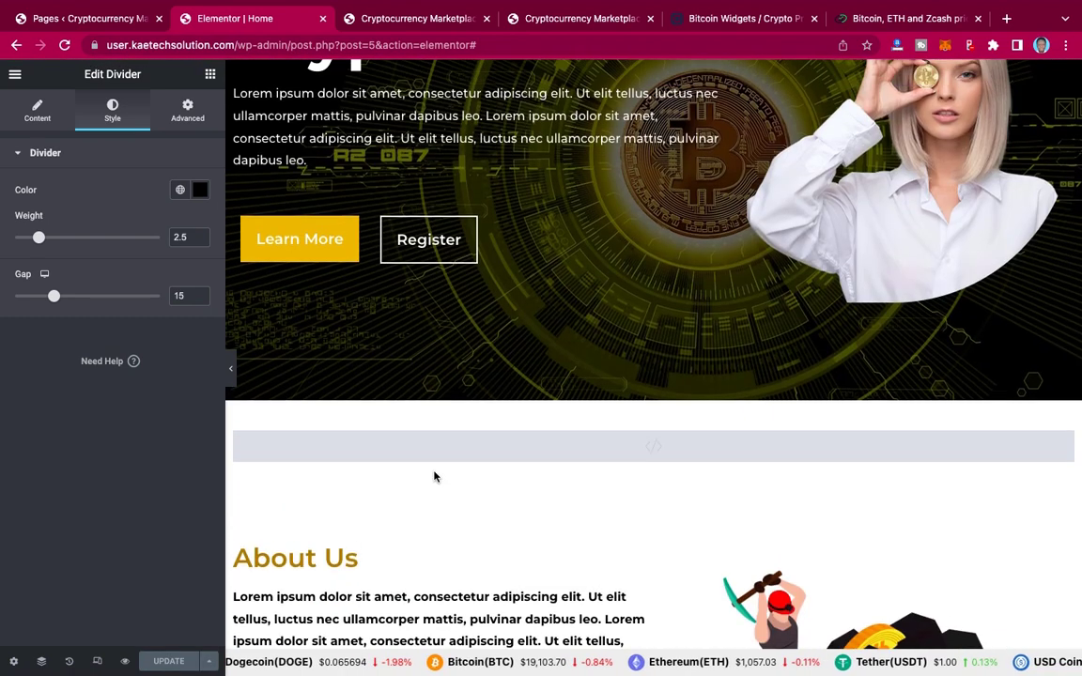
scroll(434, 476, "up", 1)
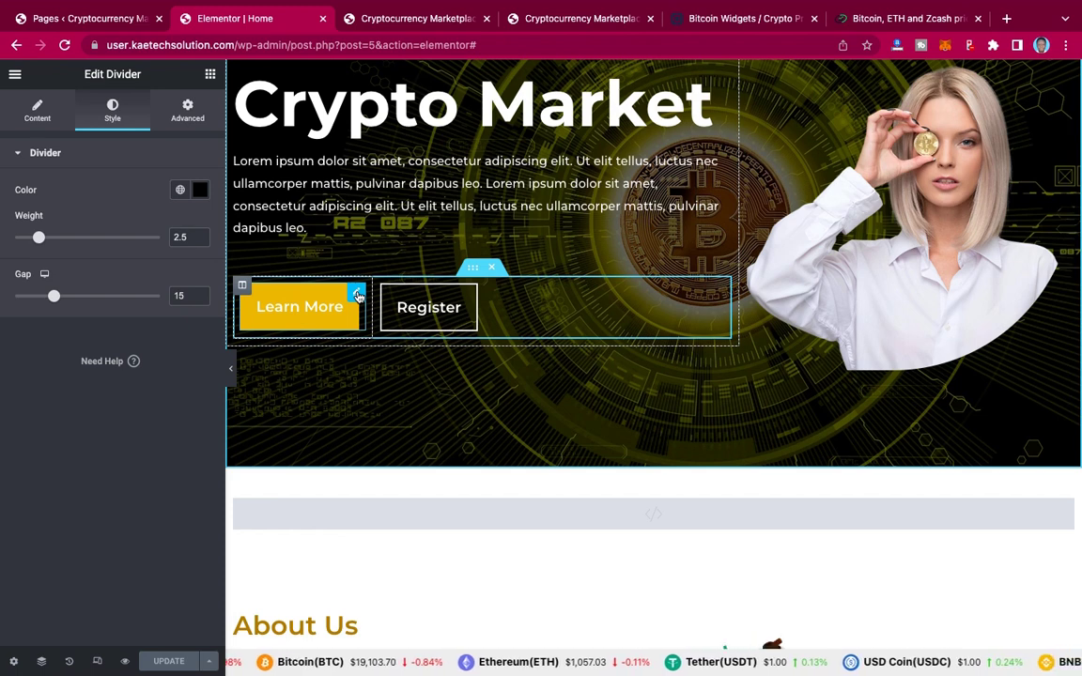
right_click(356, 296)
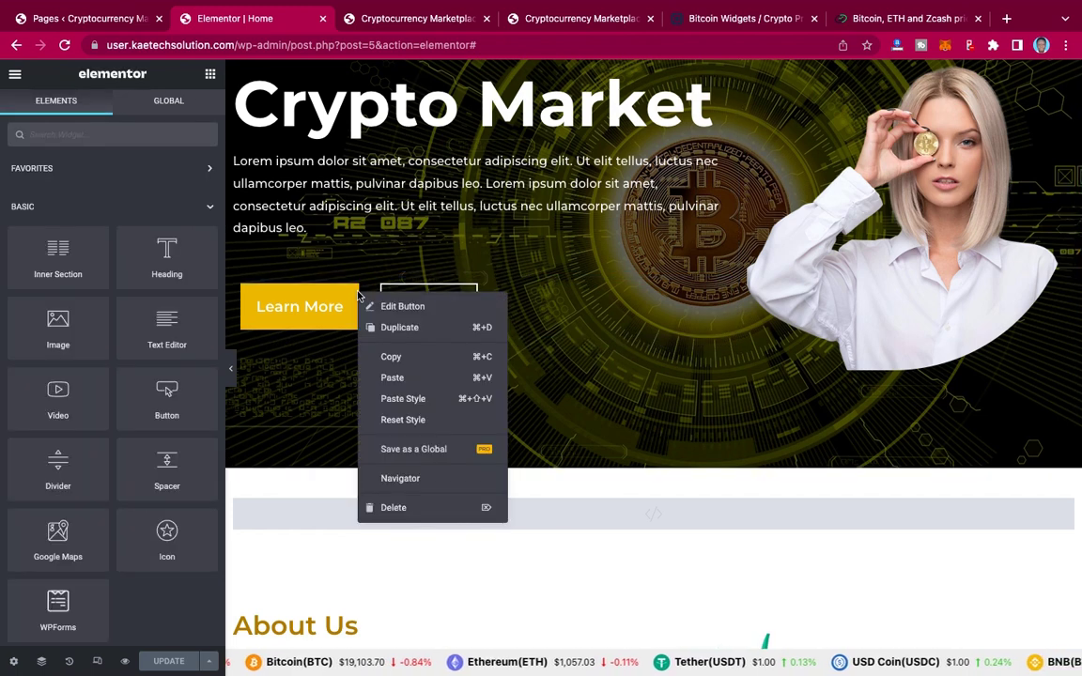
left_click(399, 363)
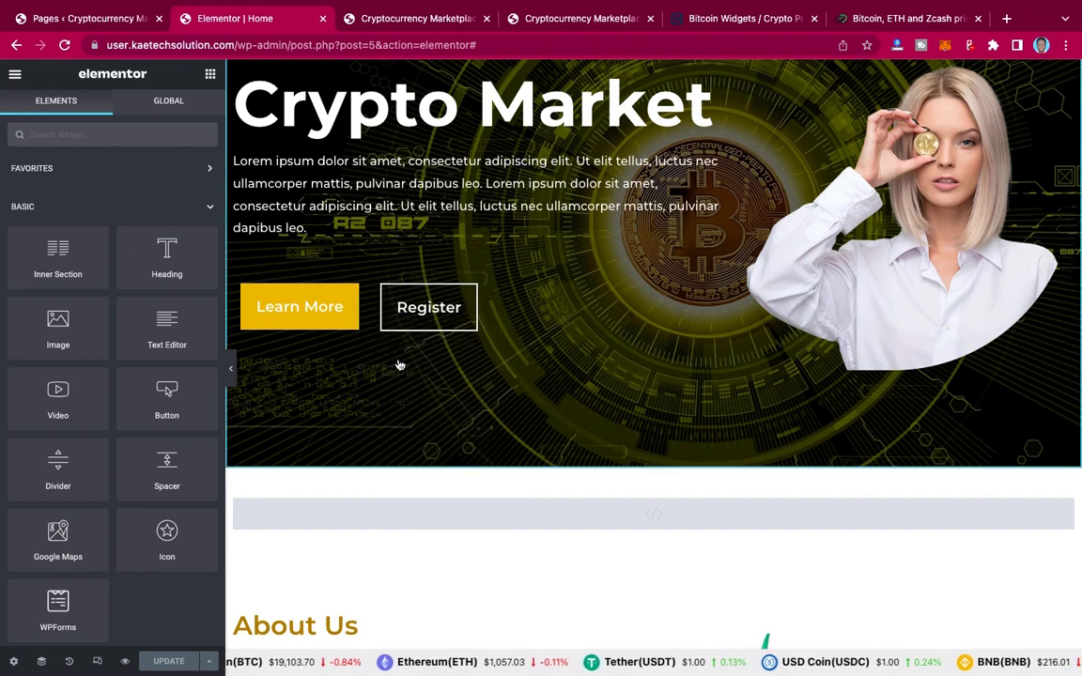
scroll(398, 364, "down", 10)
scroll(398, 363, "down", 1)
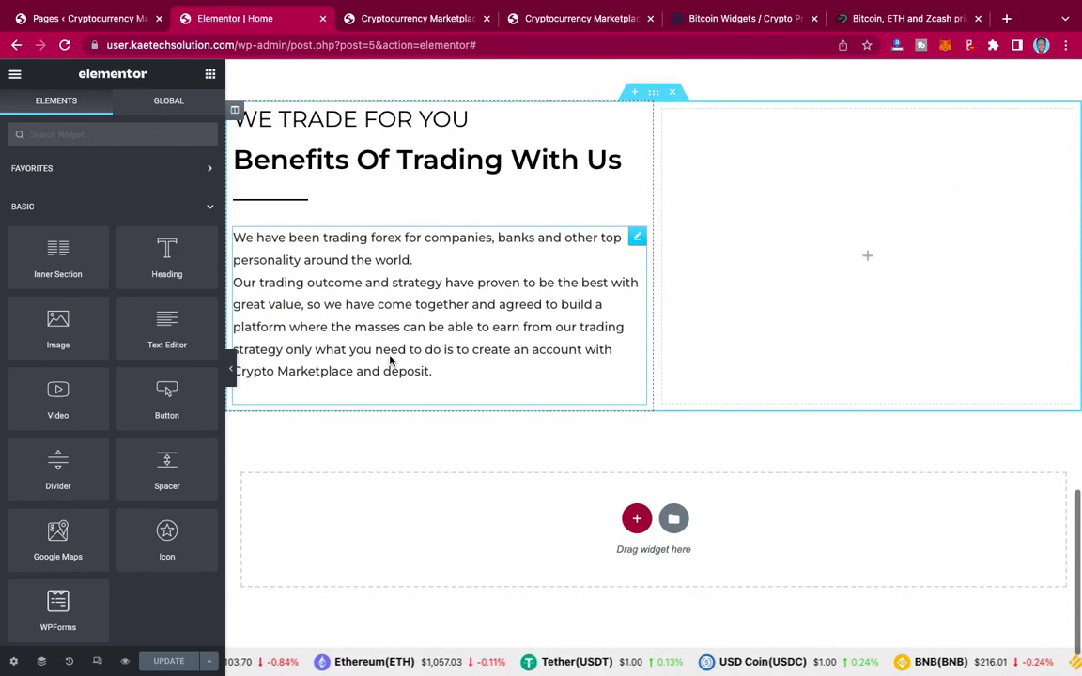
right_click(390, 360)
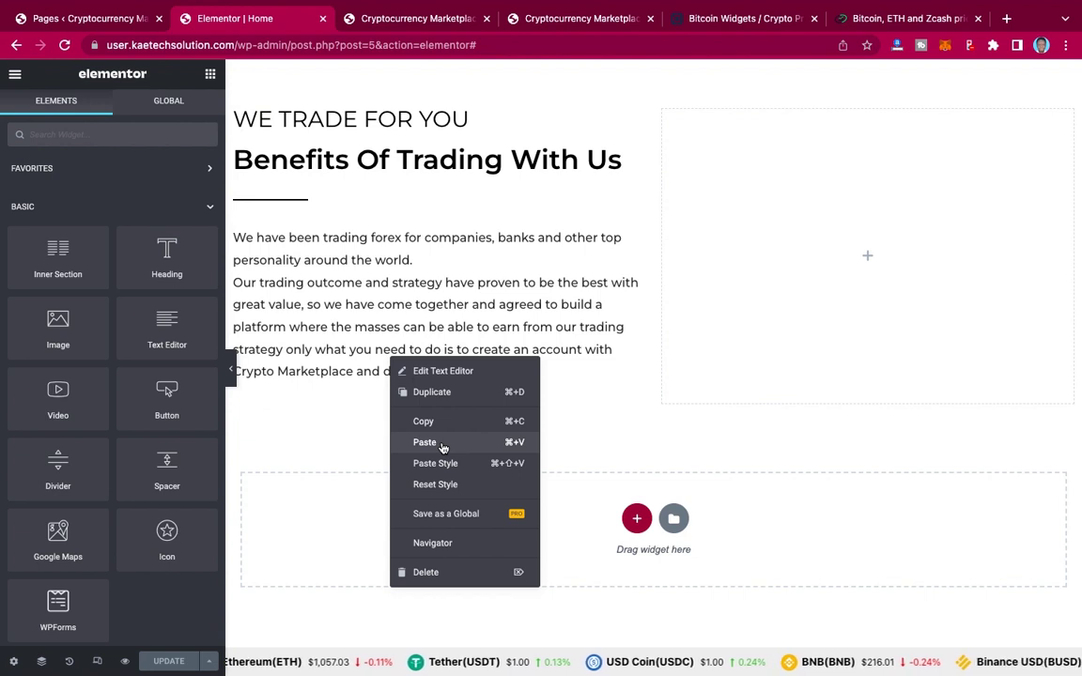
left_click(425, 442)
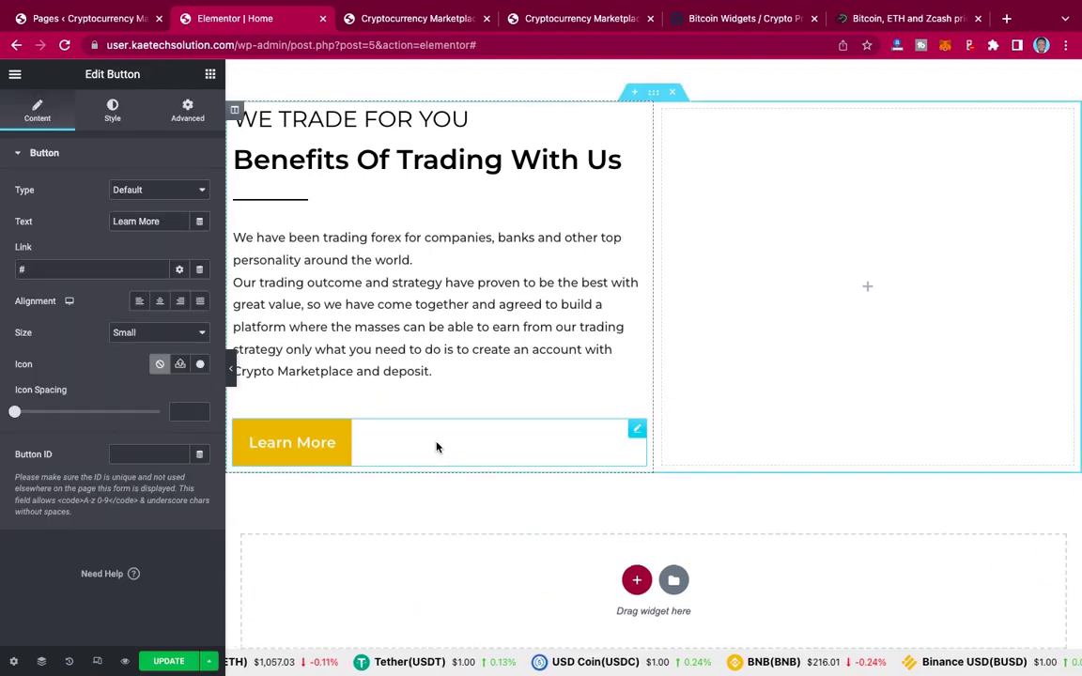
left_click(548, 23)
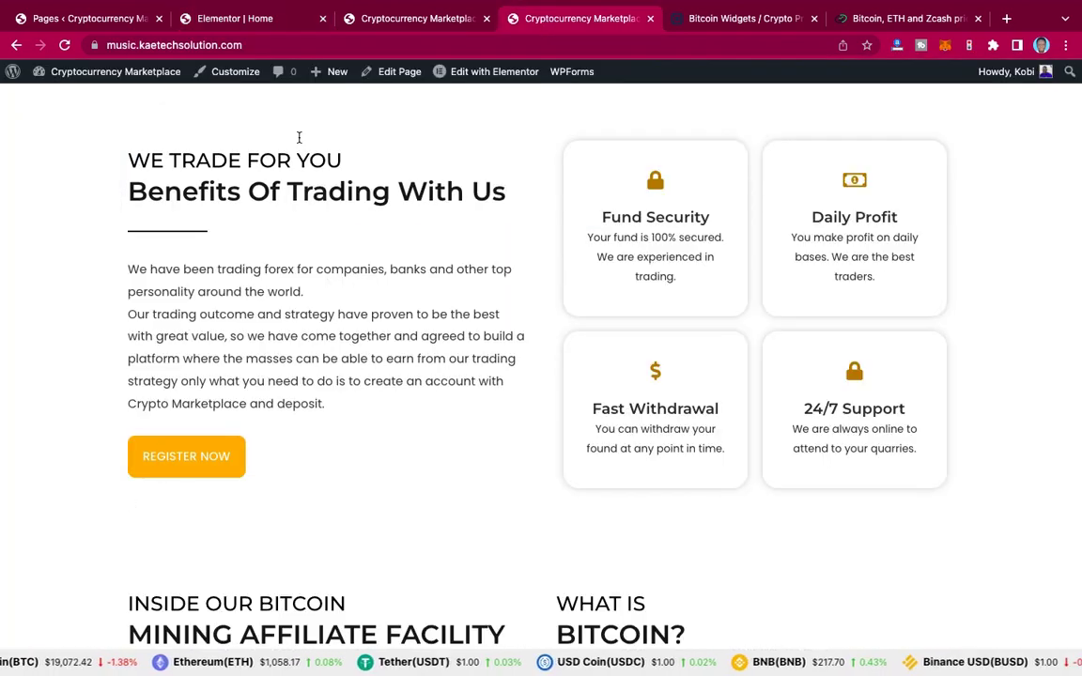
Step: Relabel the pasted button 'Register Now' and compare it with the live site's section
left_click(263, 18)
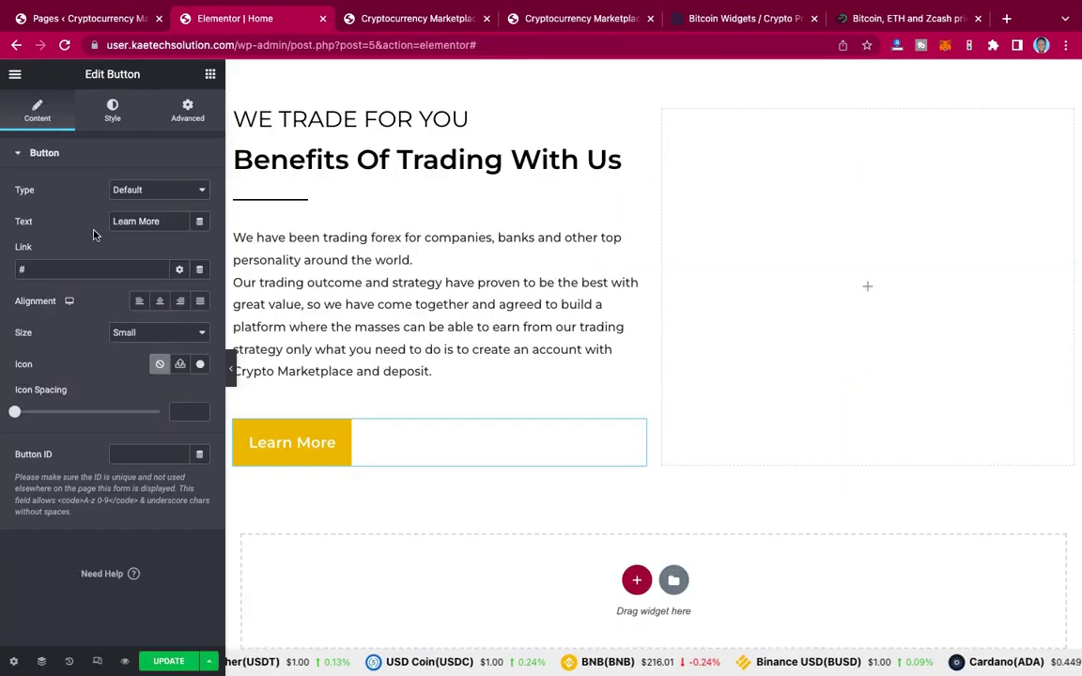
left_click_drag(158, 222, 64, 219)
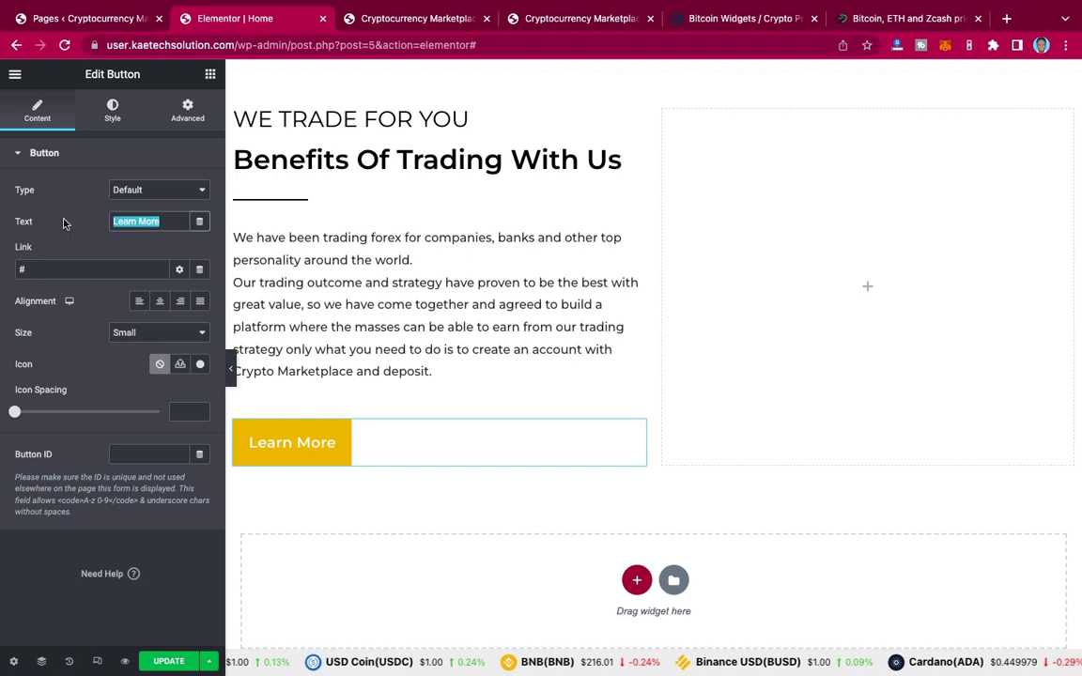
type("Register Now")
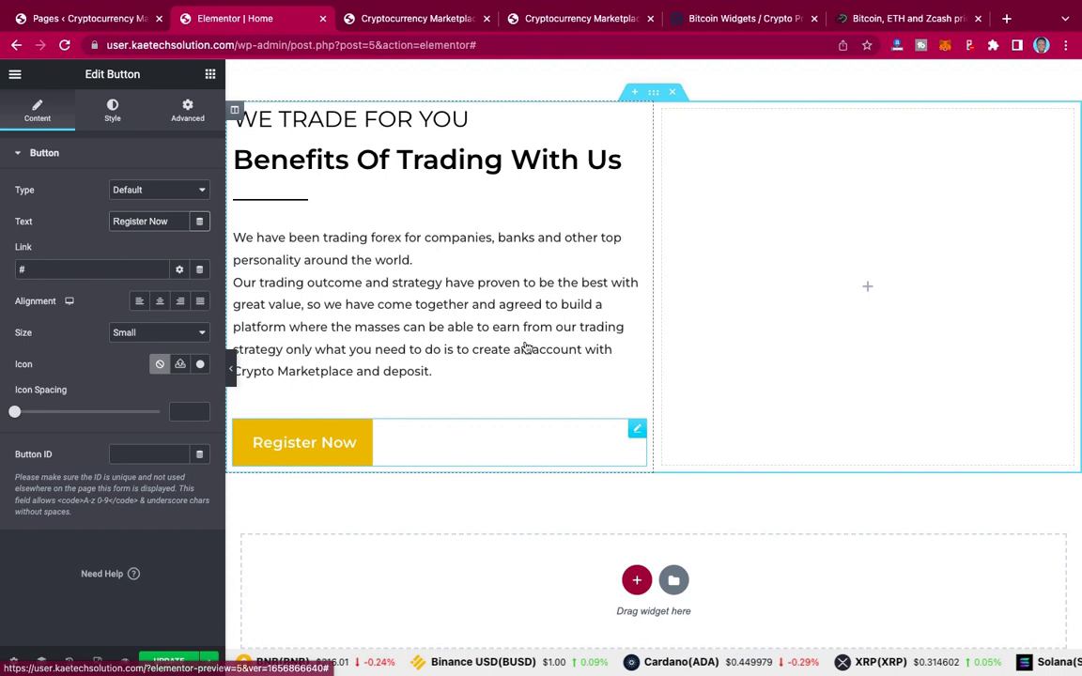
scroll(526, 349, "up", 2)
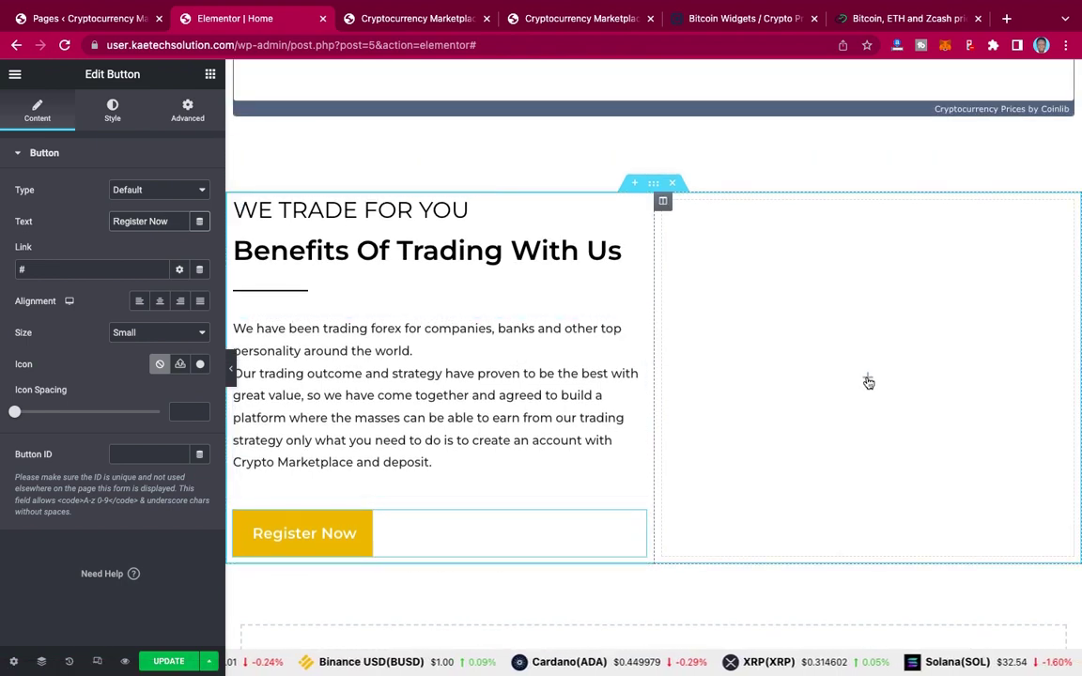
left_click(575, 21)
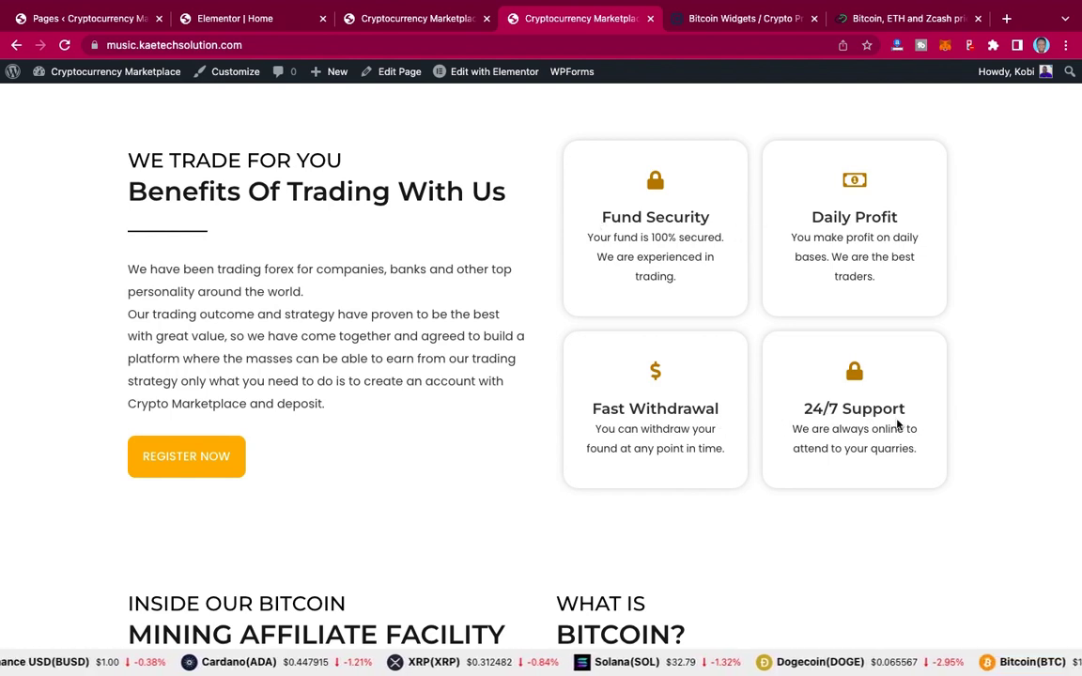
left_click(259, 19)
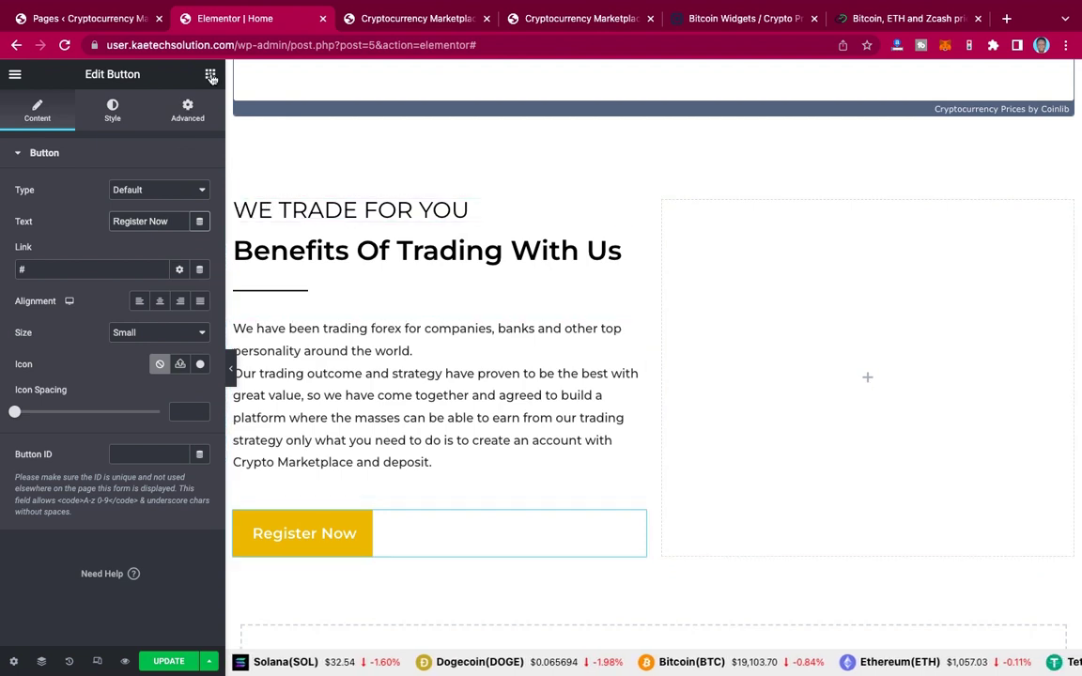
Step: Drop a two-column Inner Section into the right column and search widgets for 'box'
left_click(210, 76)
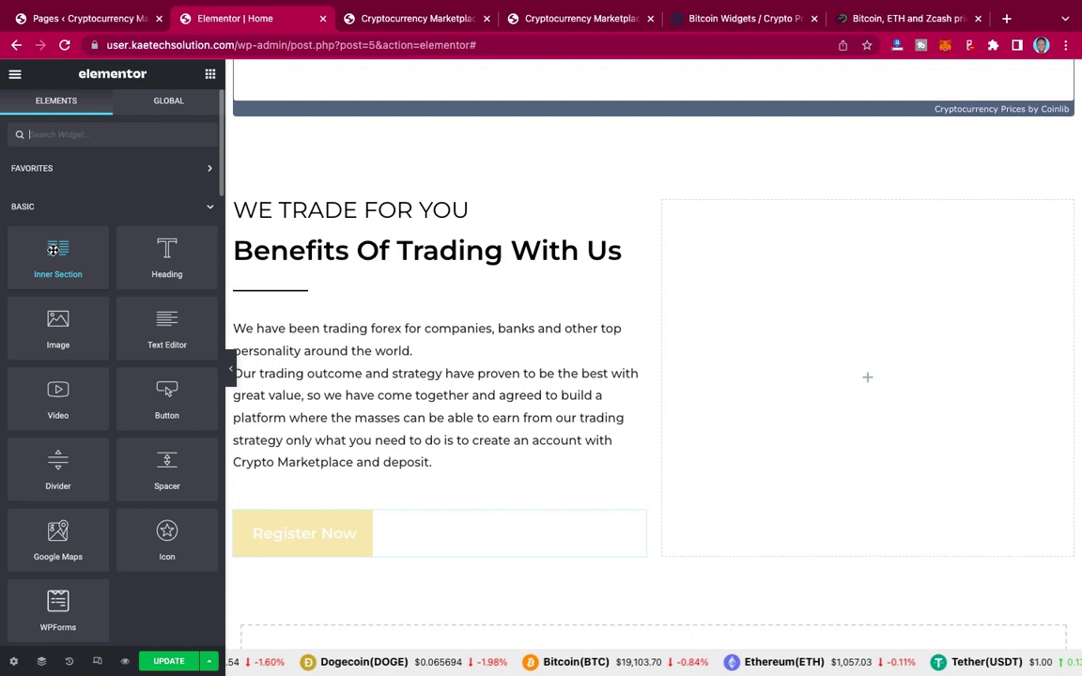
left_click_drag(54, 250, 874, 373)
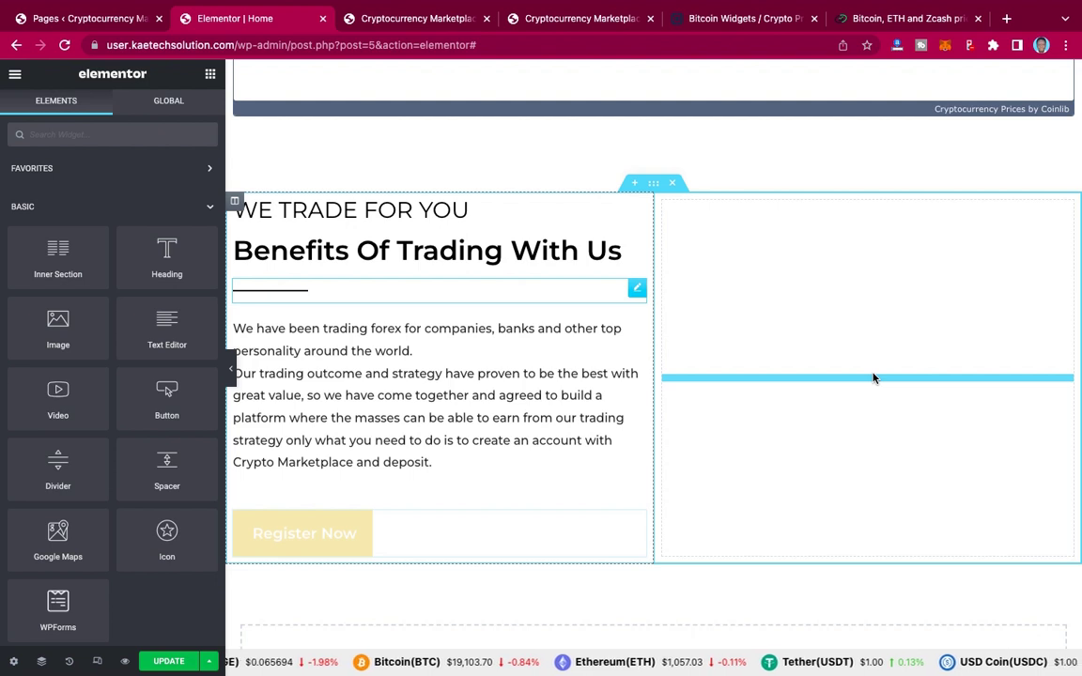
left_click_drag(874, 377, 873, 378)
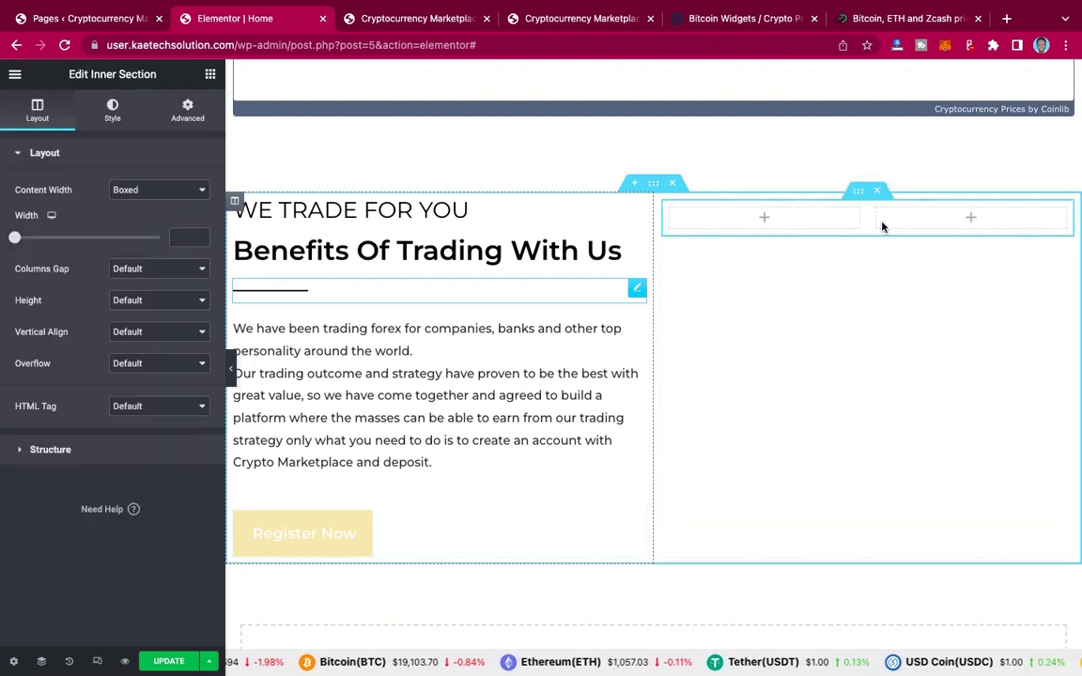
left_click(766, 219)
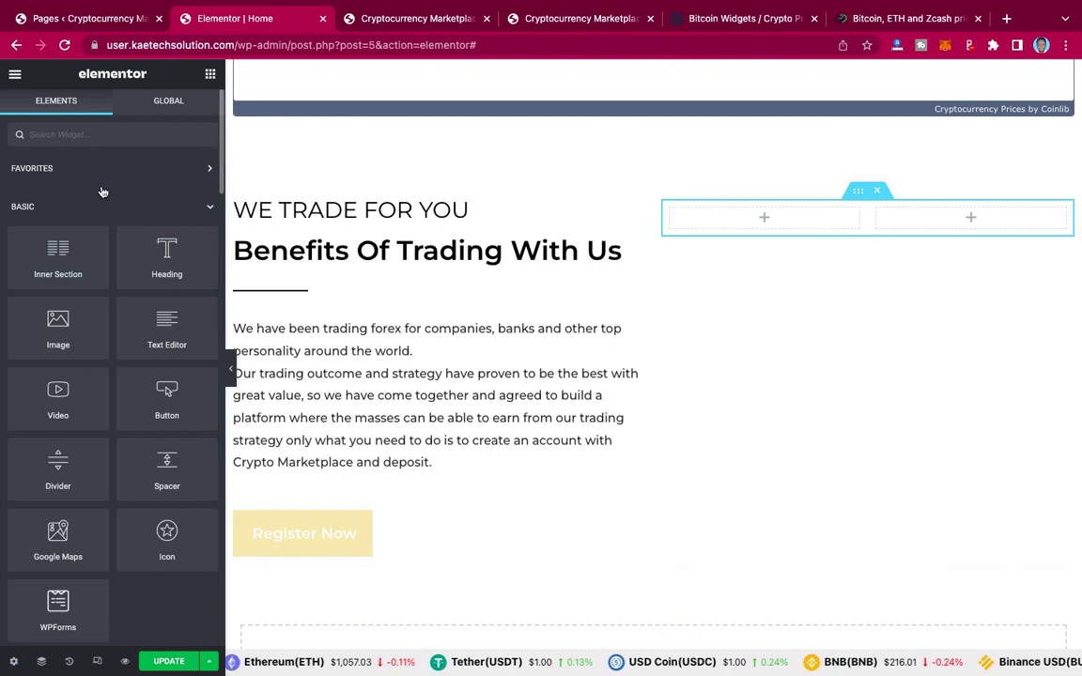
type("box")
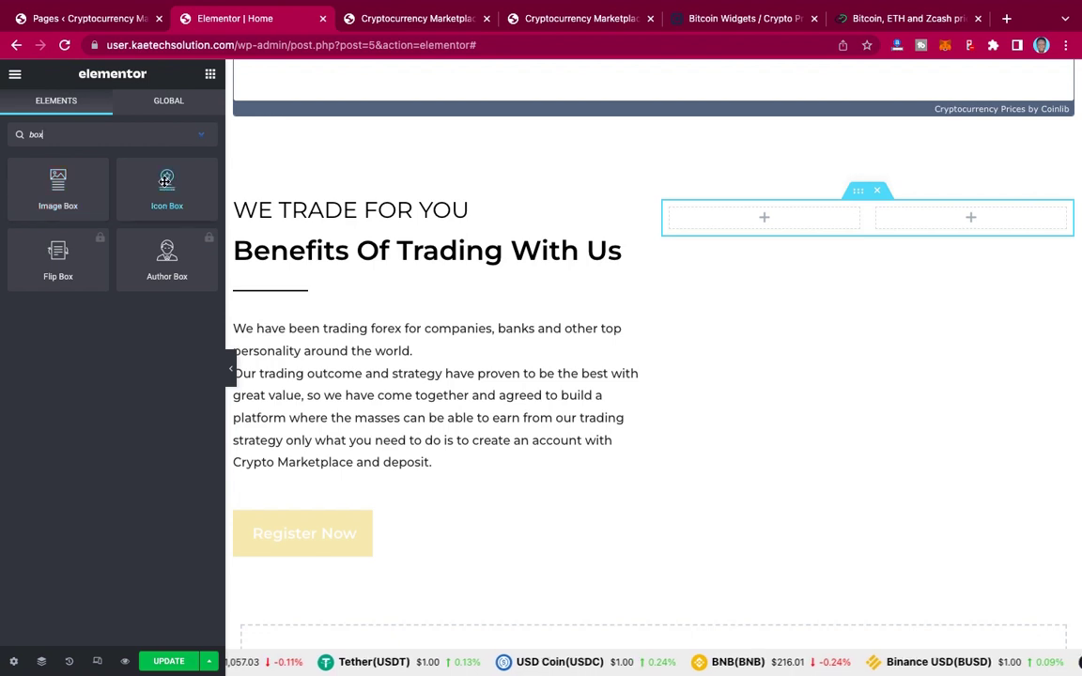
Step: Place an Icon Box in the left inner column and title it 'Fund Security', copied from the live site
left_click_drag(782, 227, 762, 213)
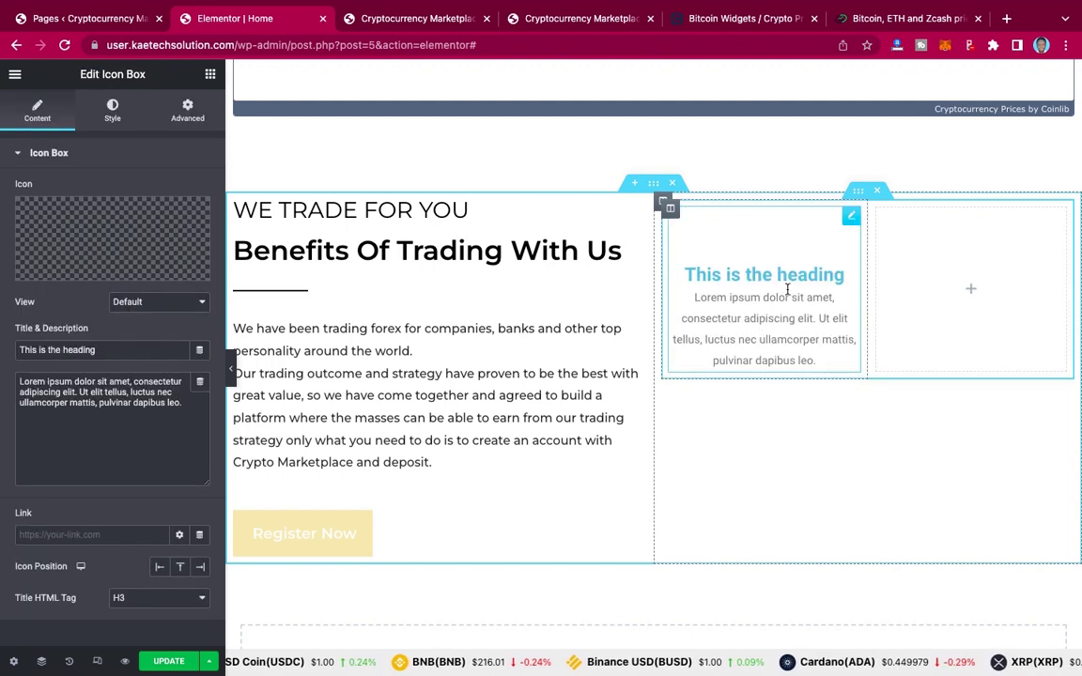
left_click(522, 19)
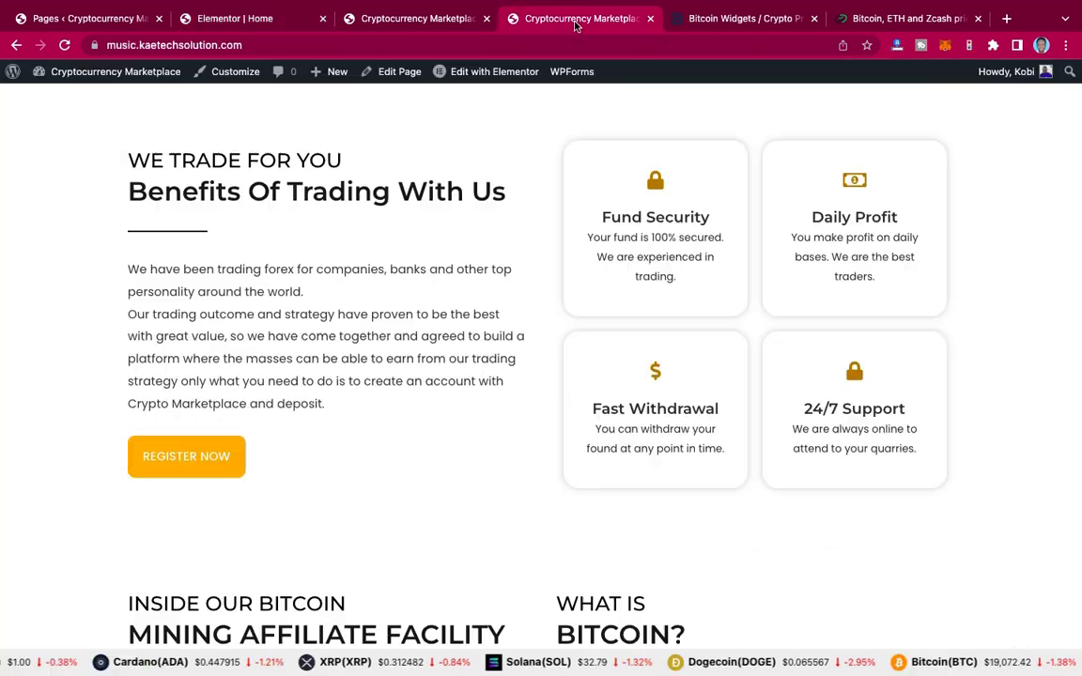
left_click_drag(712, 219, 593, 220)
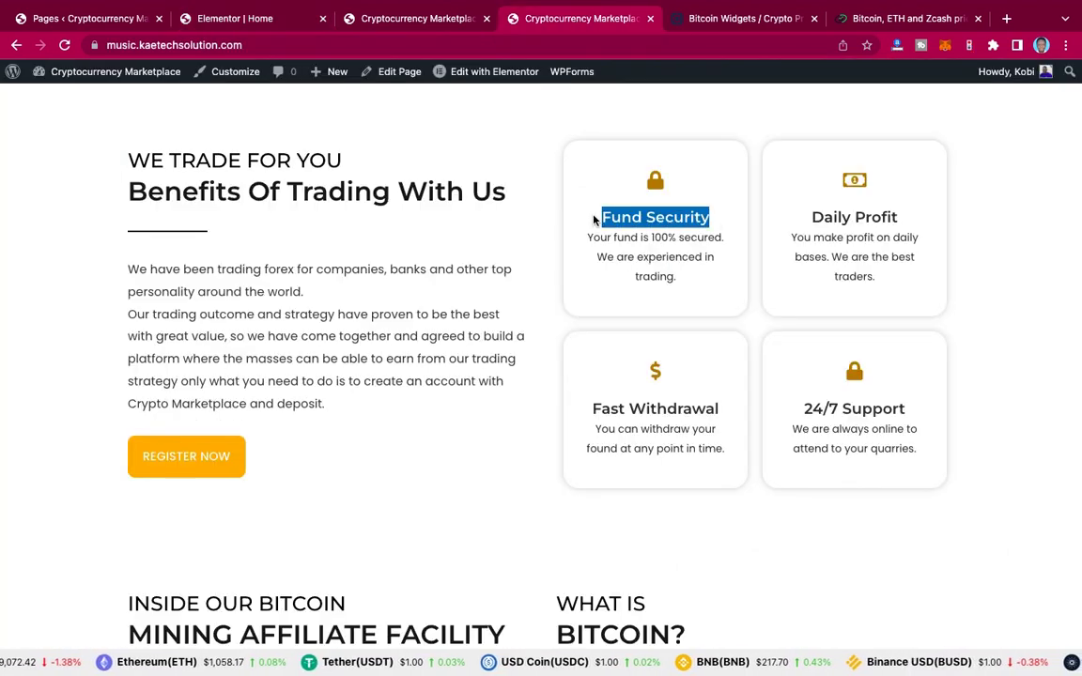
left_click(246, 19)
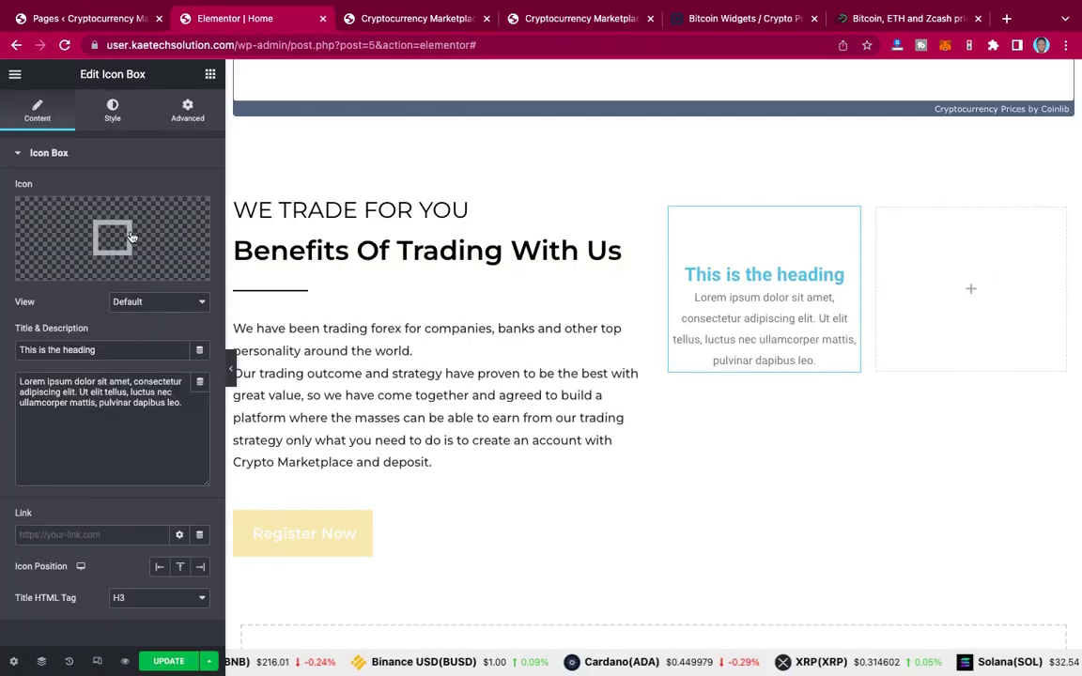
left_click_drag(116, 349, 2, 348)
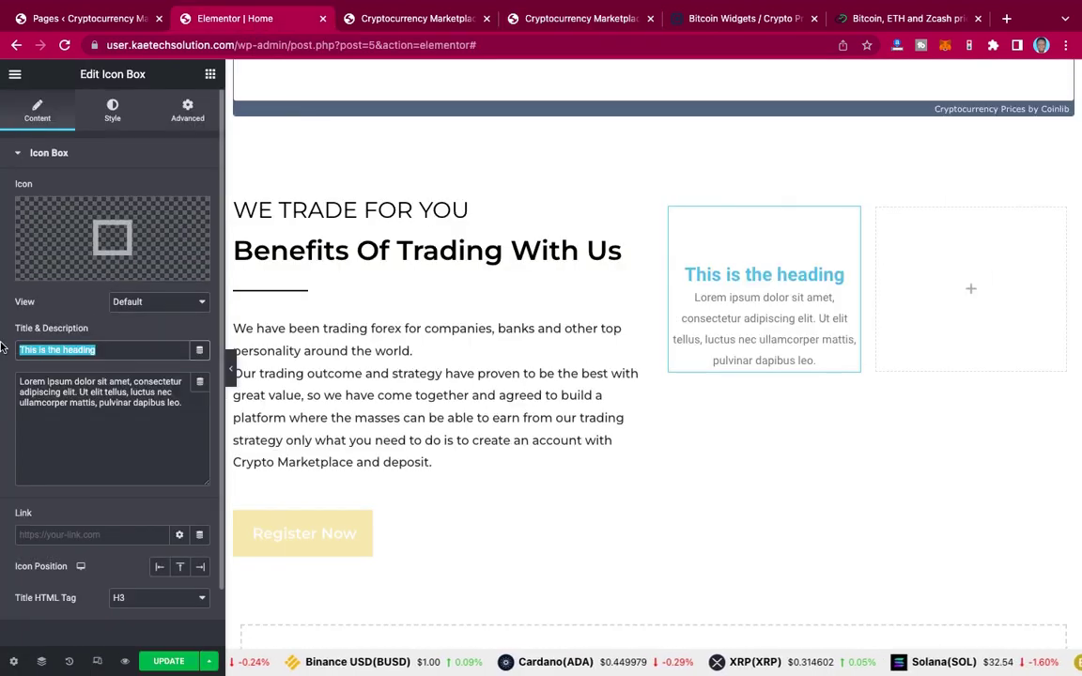
key("ctrl+v")
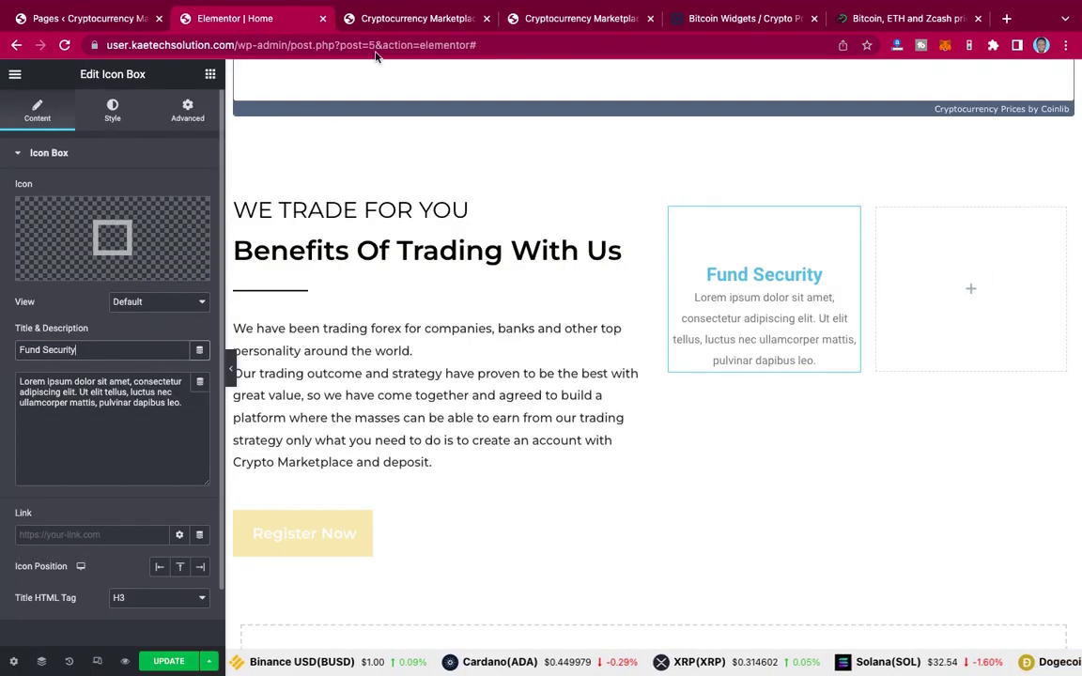
Step: Replace the Lorem ipsum description with 'Your fund is 100% secured. We are experienced in trading.'
left_click(548, 22)
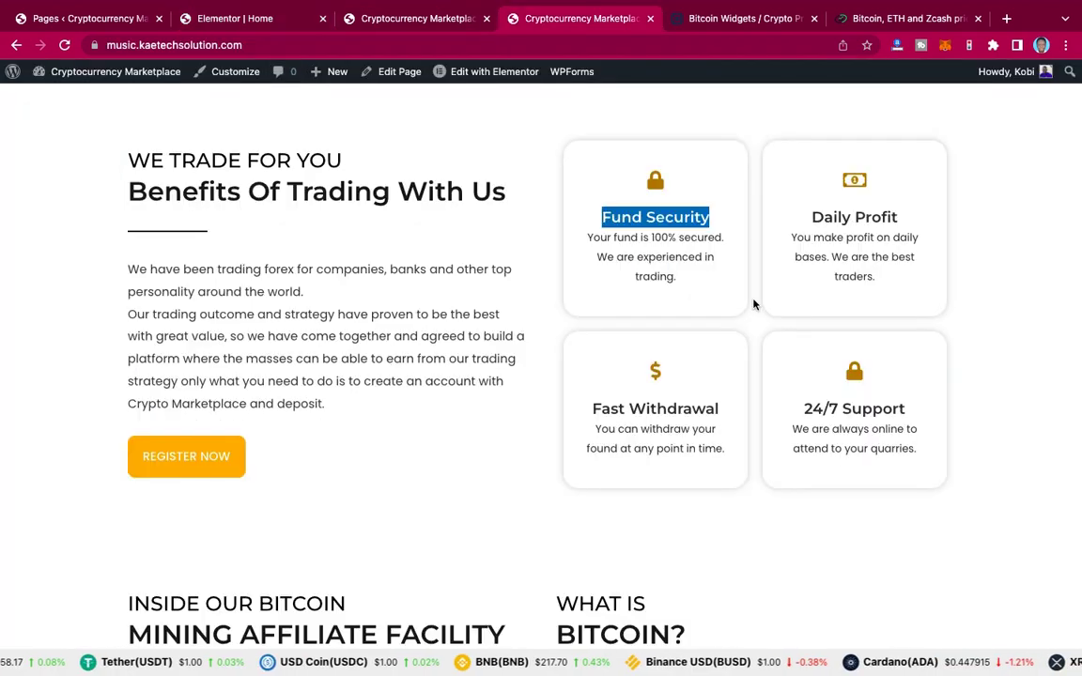
left_click_drag(678, 280, 585, 239)
key("ctrl+c")
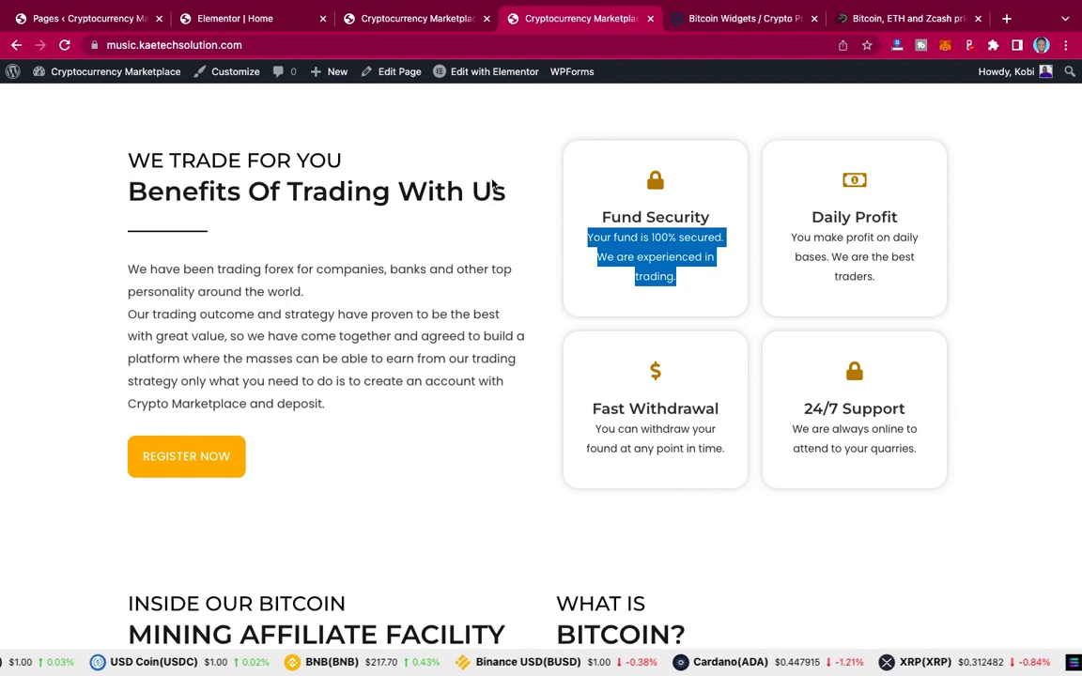
left_click(243, 21)
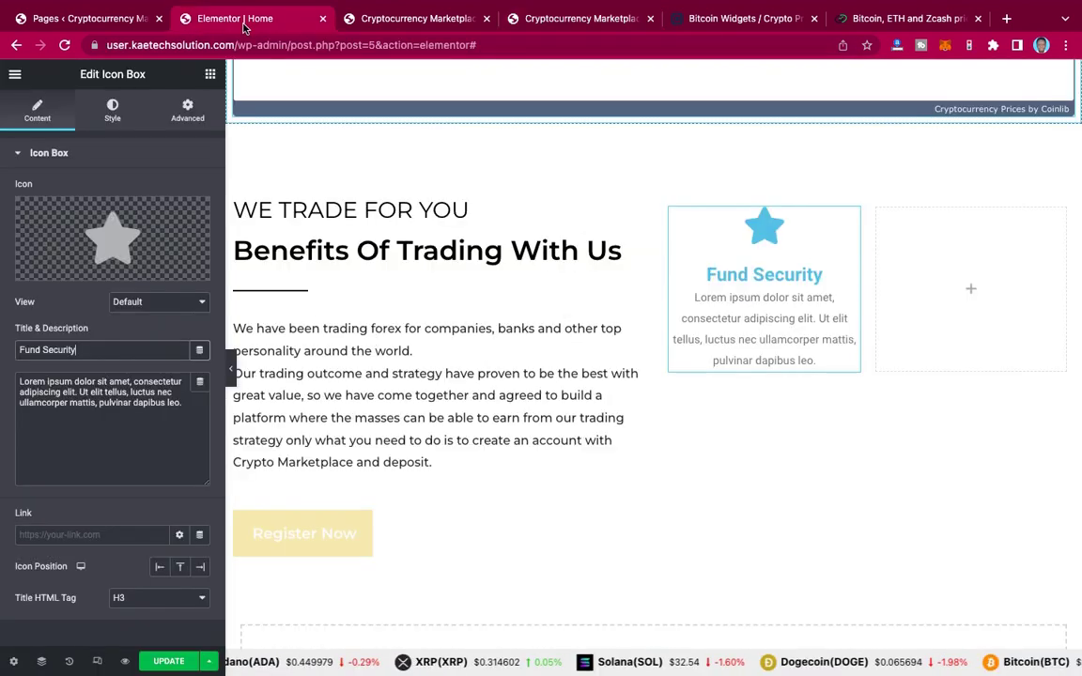
triple_click(115, 400)
key("ctrl+v")
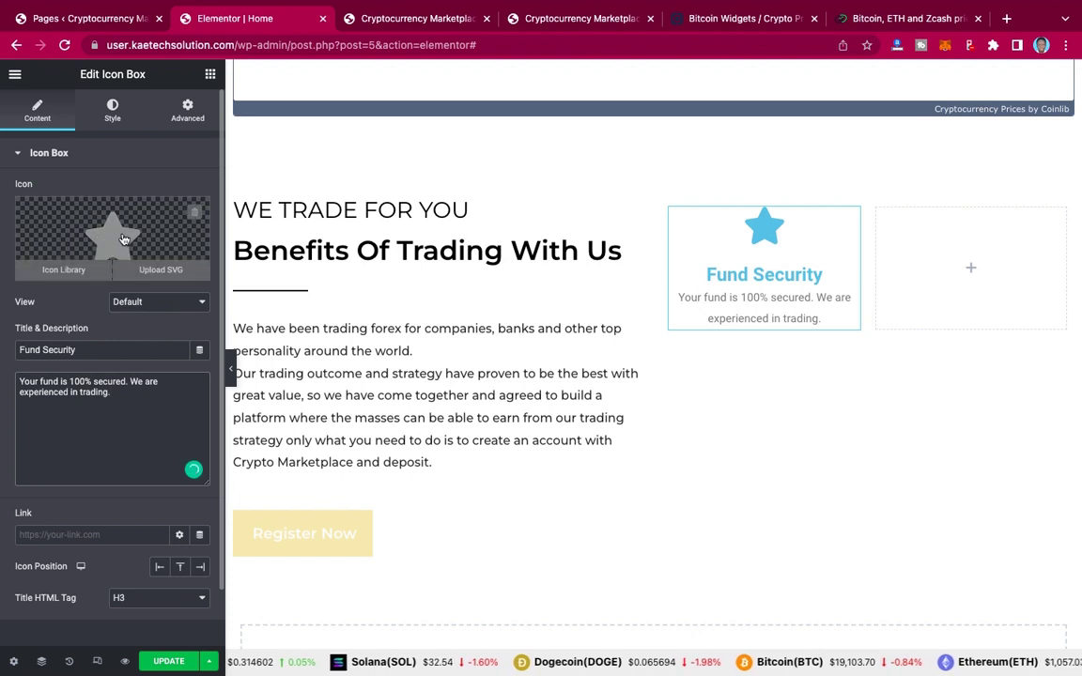
Step: Swap the Fund Security box's star icon for the Lock icon found by searching 'lock'
left_click(124, 238)
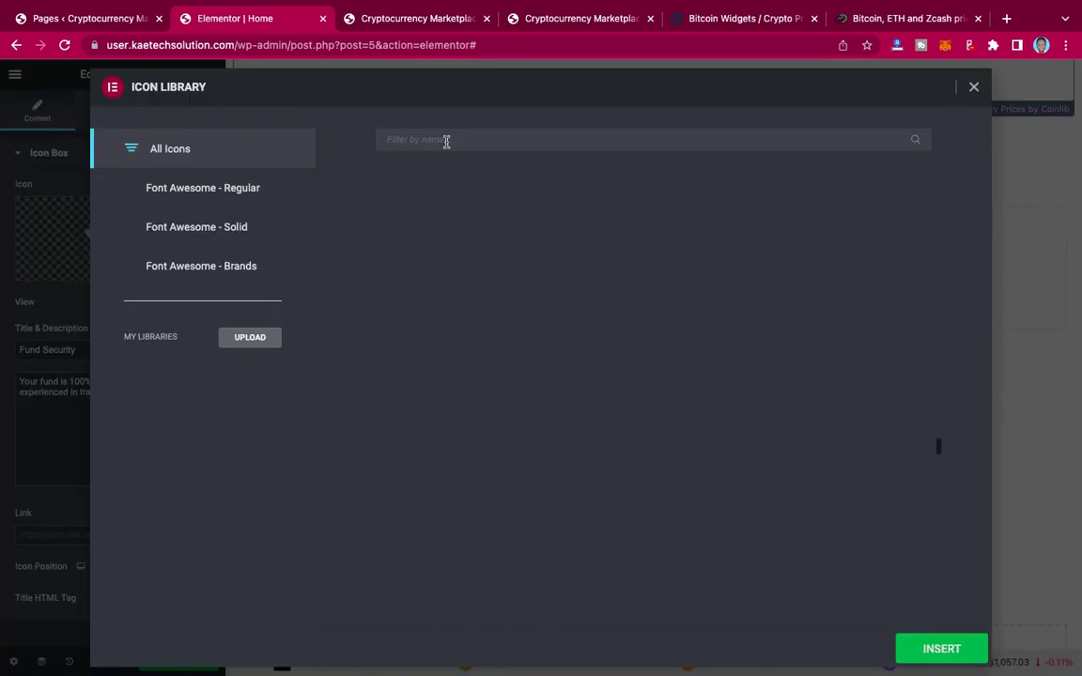
left_click(446, 139)
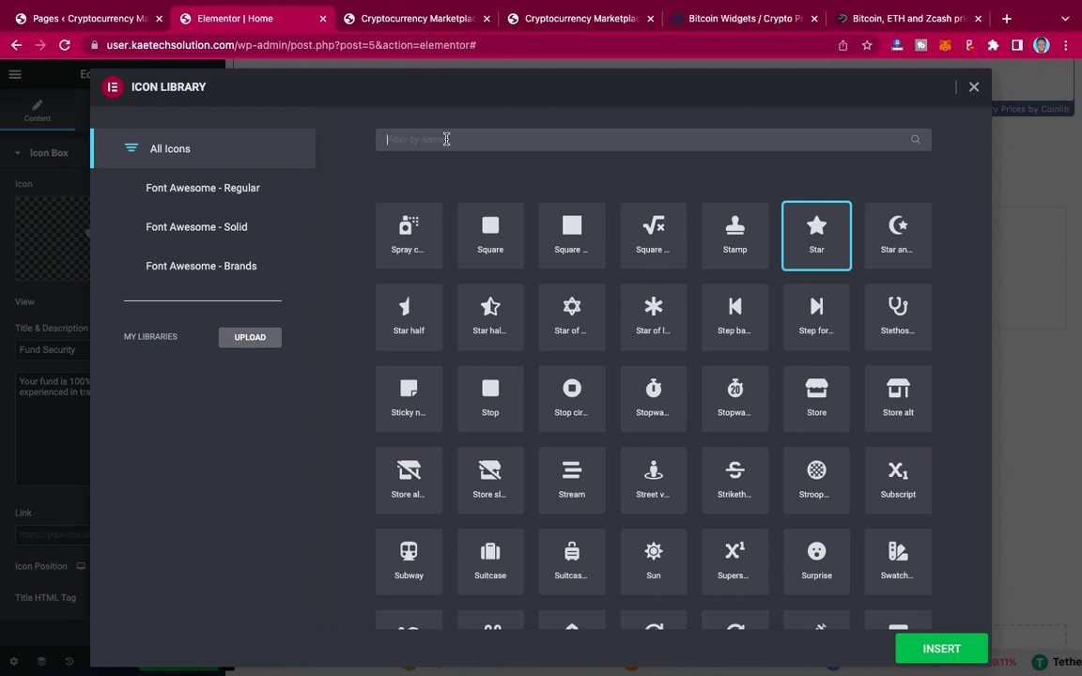
type("lock")
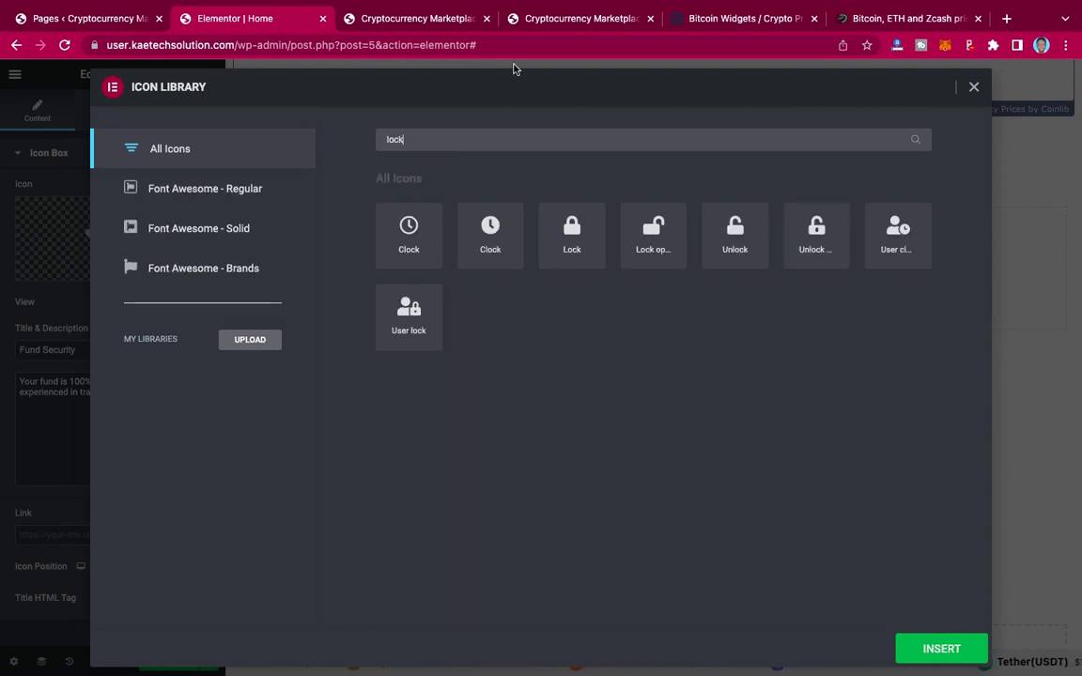
left_click(575, 19)
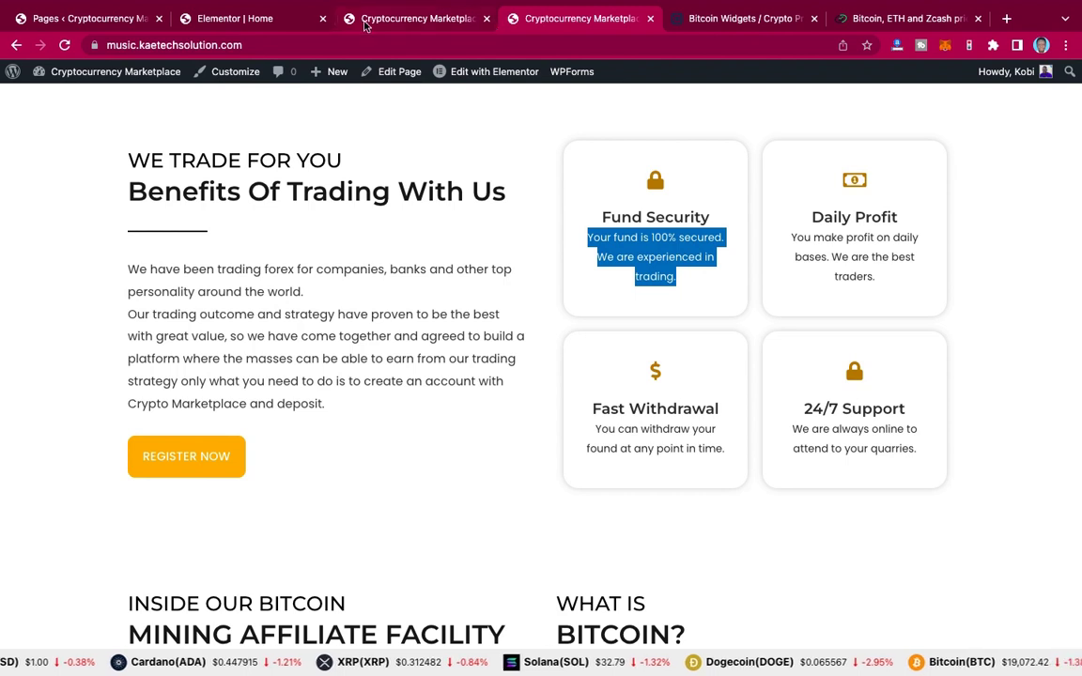
left_click(249, 17)
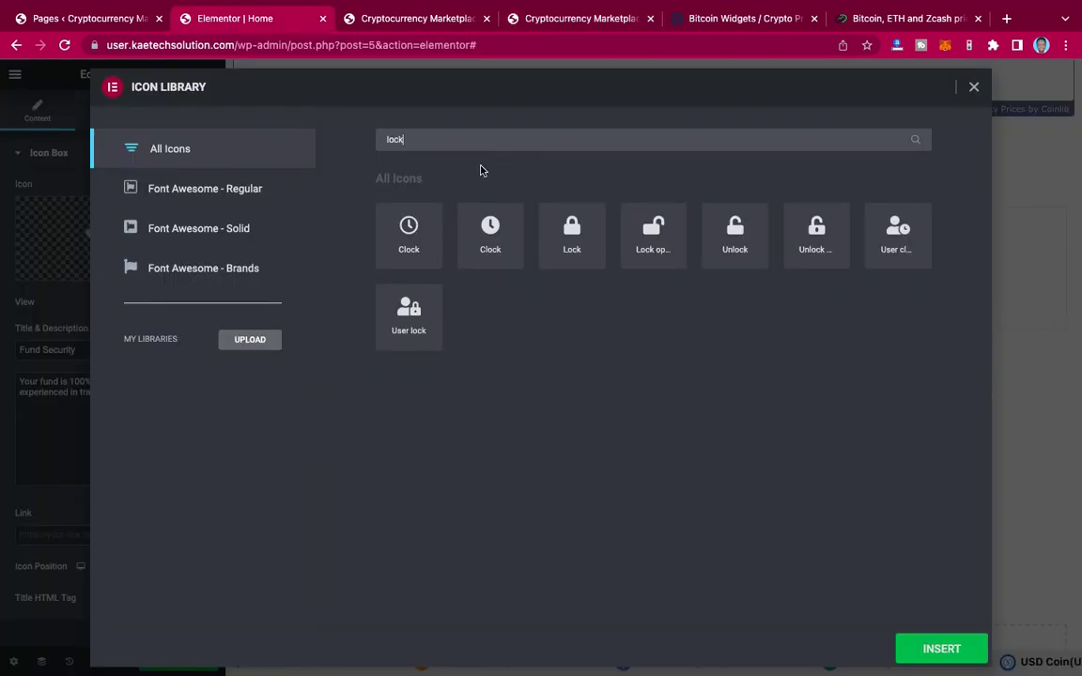
left_click(575, 236)
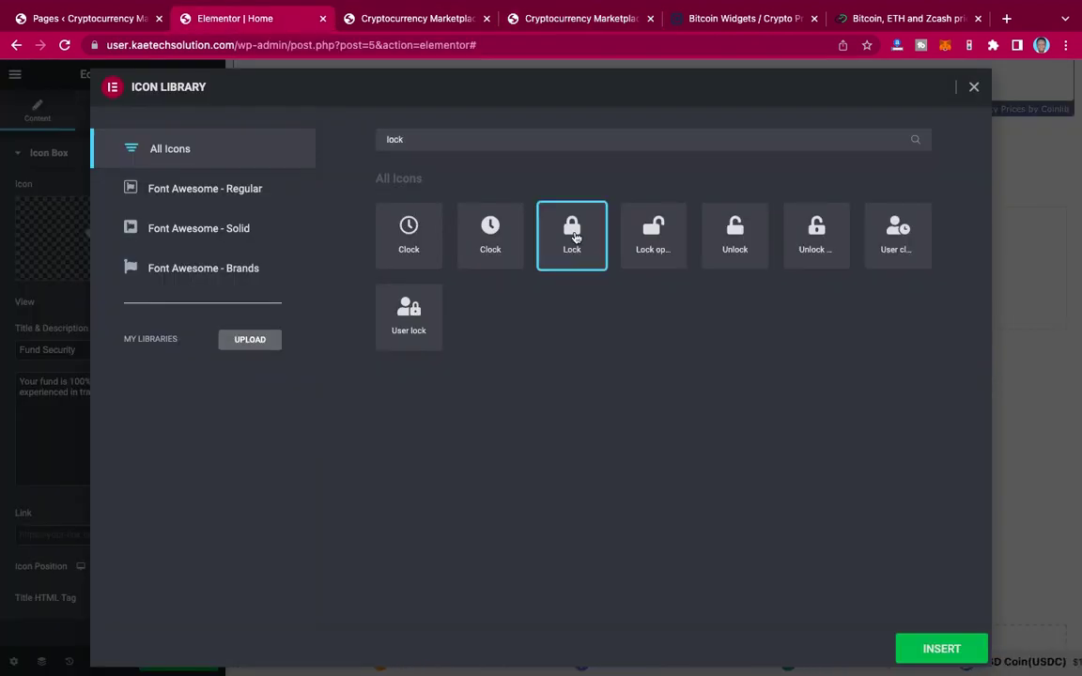
left_click(935, 648)
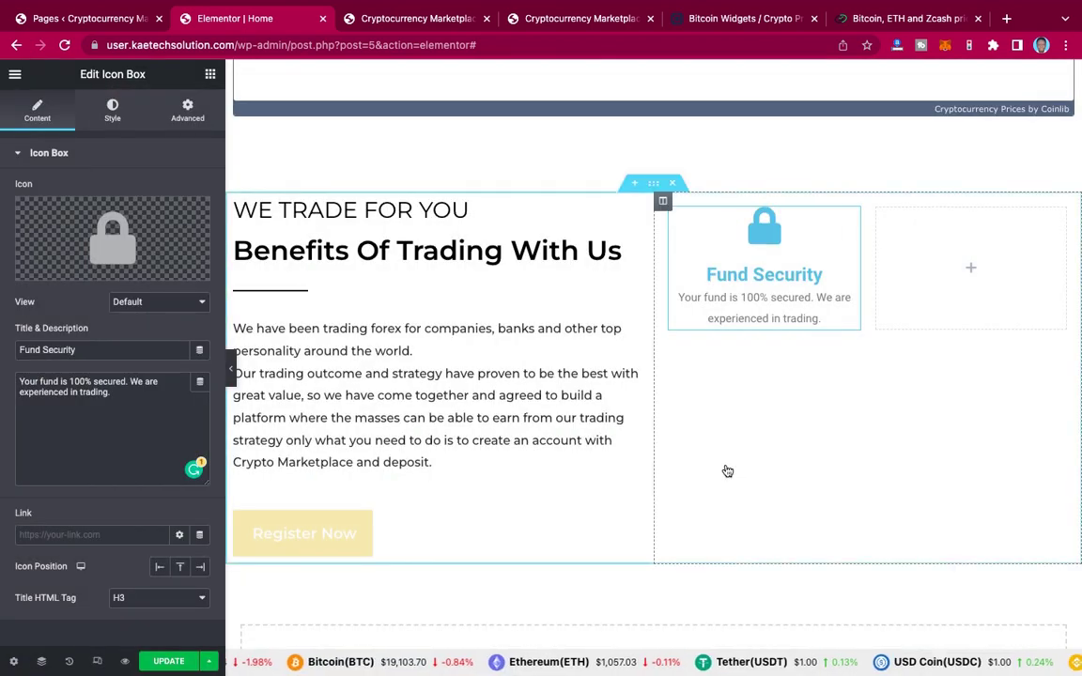
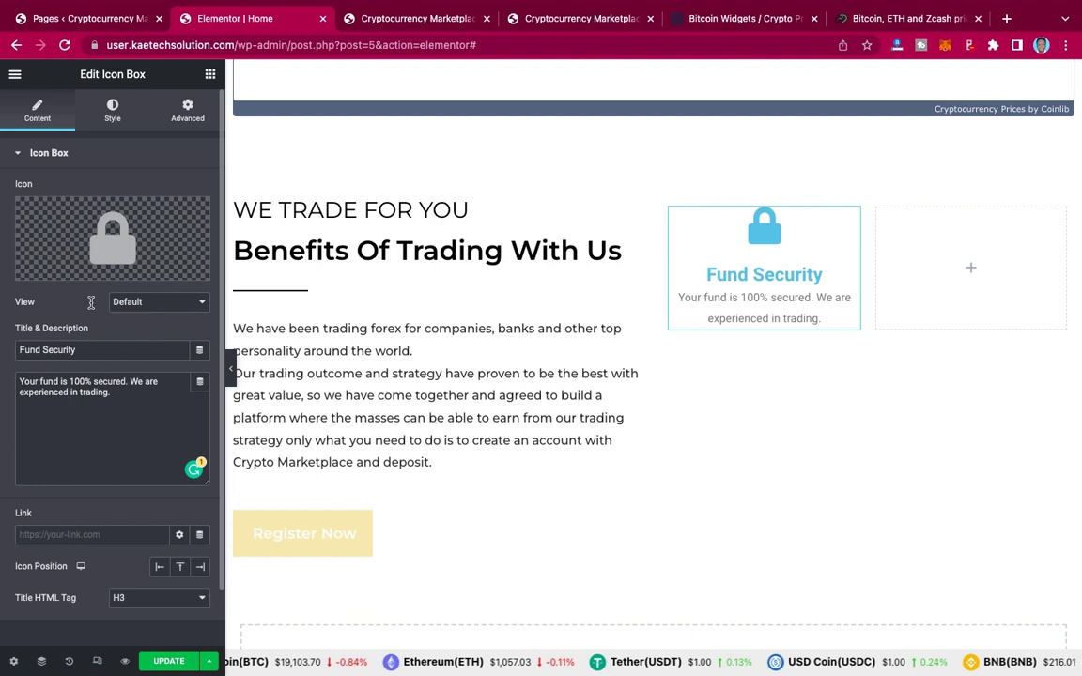
Step: Color the Fund Security lock icon with the gold 'primary 2' global colour
left_click(114, 110)
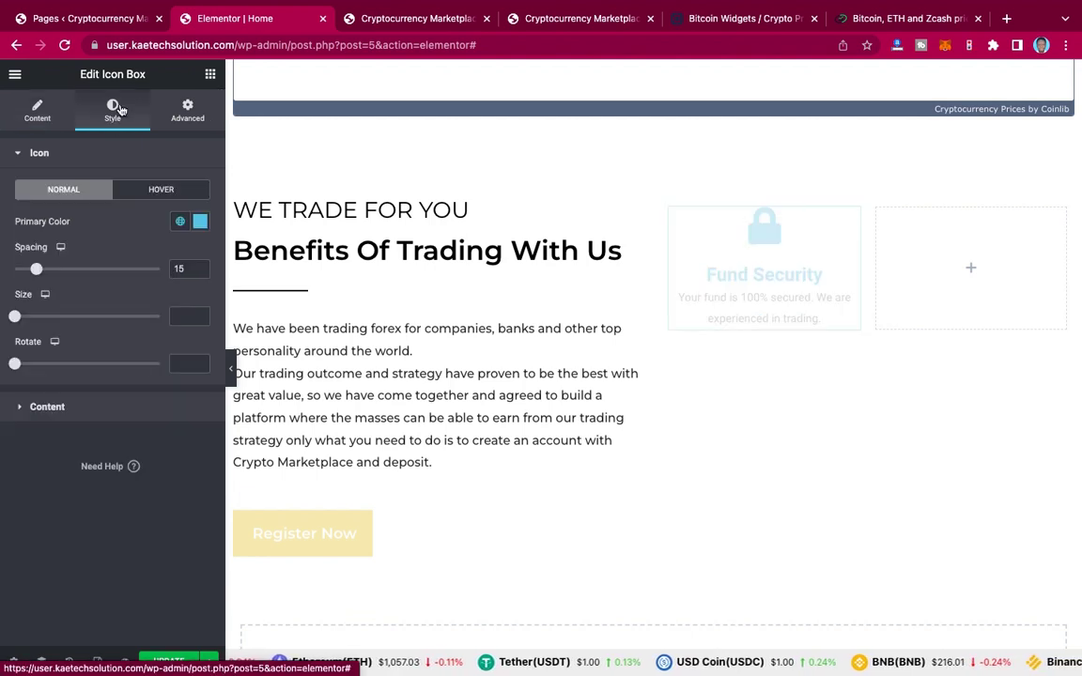
left_click(179, 223)
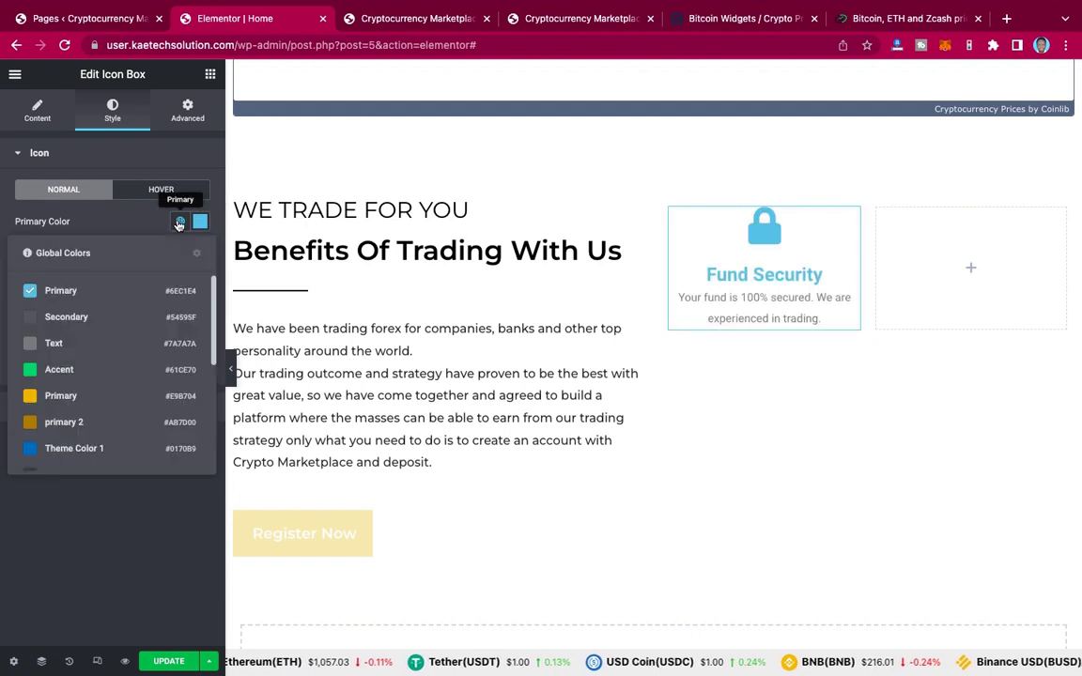
left_click(75, 424)
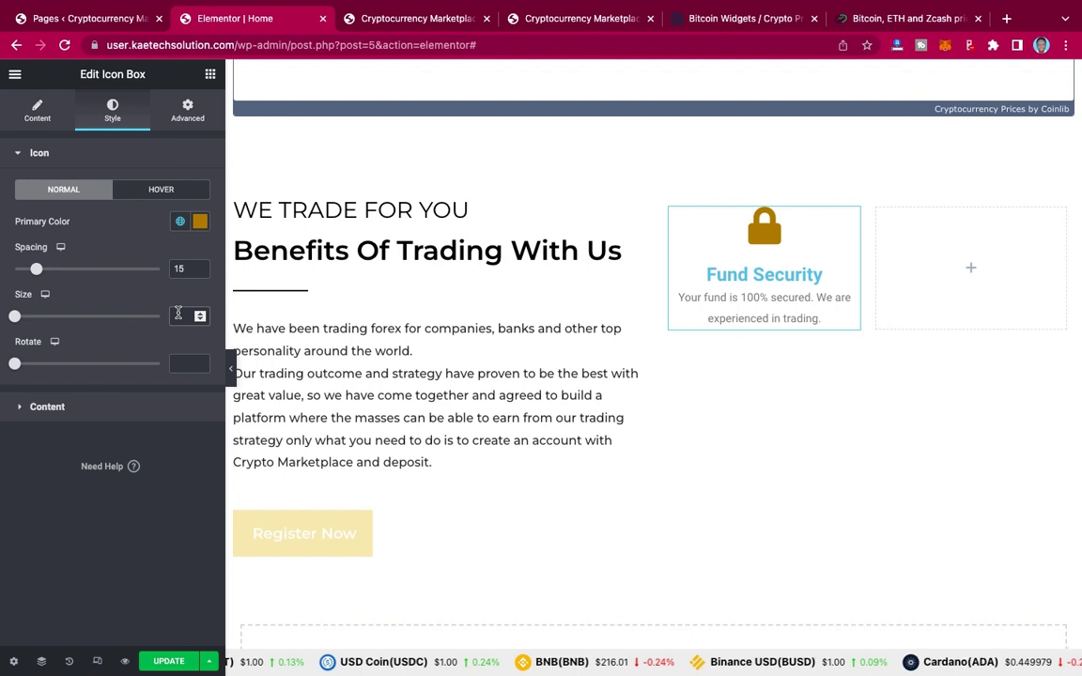
Step: Set the icon size to 30 and spacing to 11, then view the live Benefits section
left_click(178, 313)
type("20")
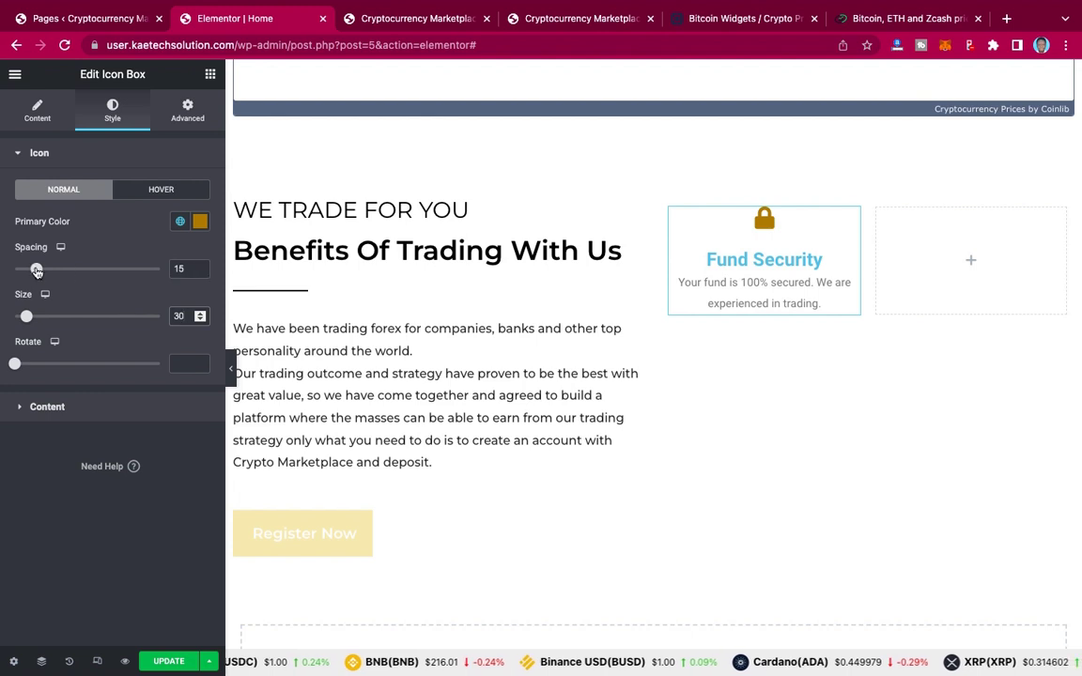
left_click_drag(36, 269, 30, 270)
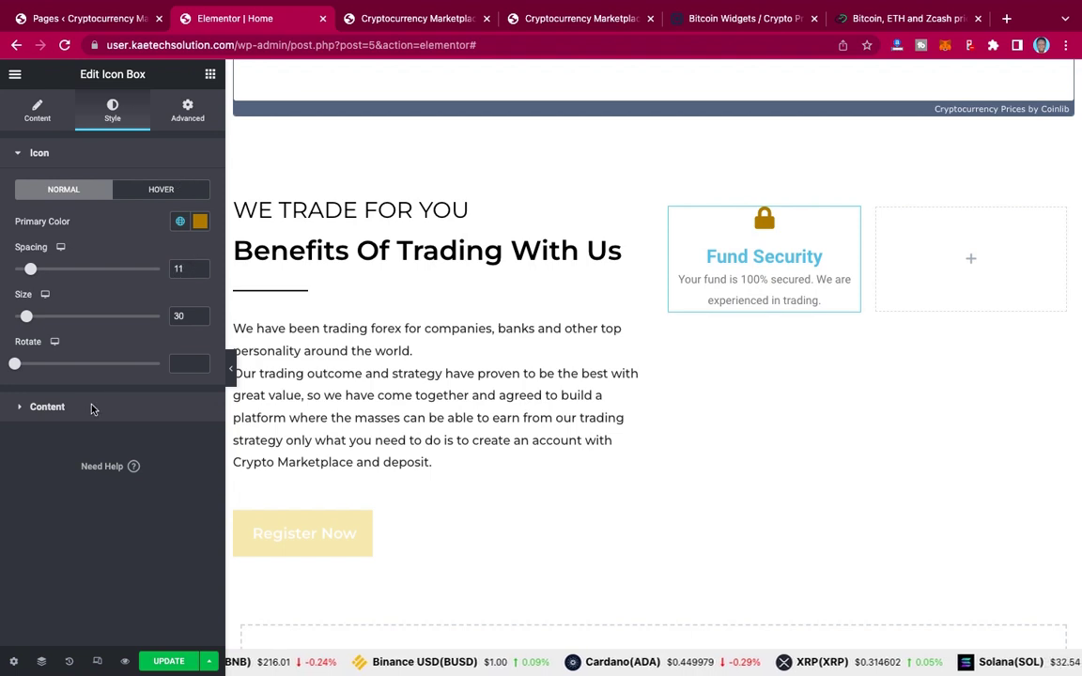
left_click(595, 18)
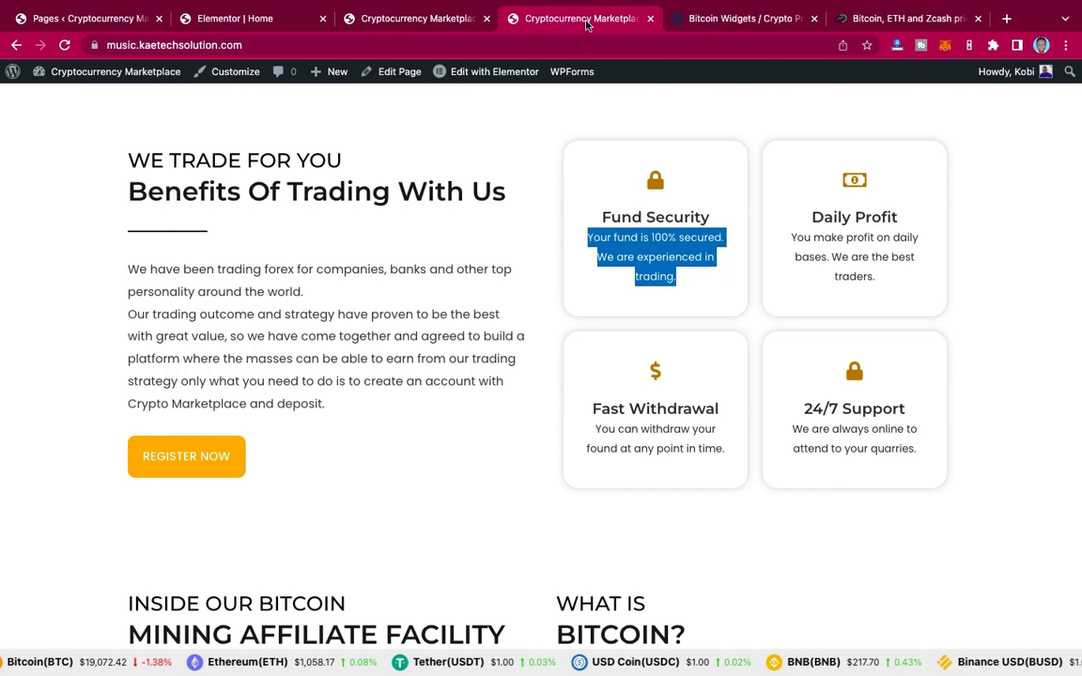
Step: Back in the editor, make the Fund Security title black with global Theme Color 9
left_click(544, 238)
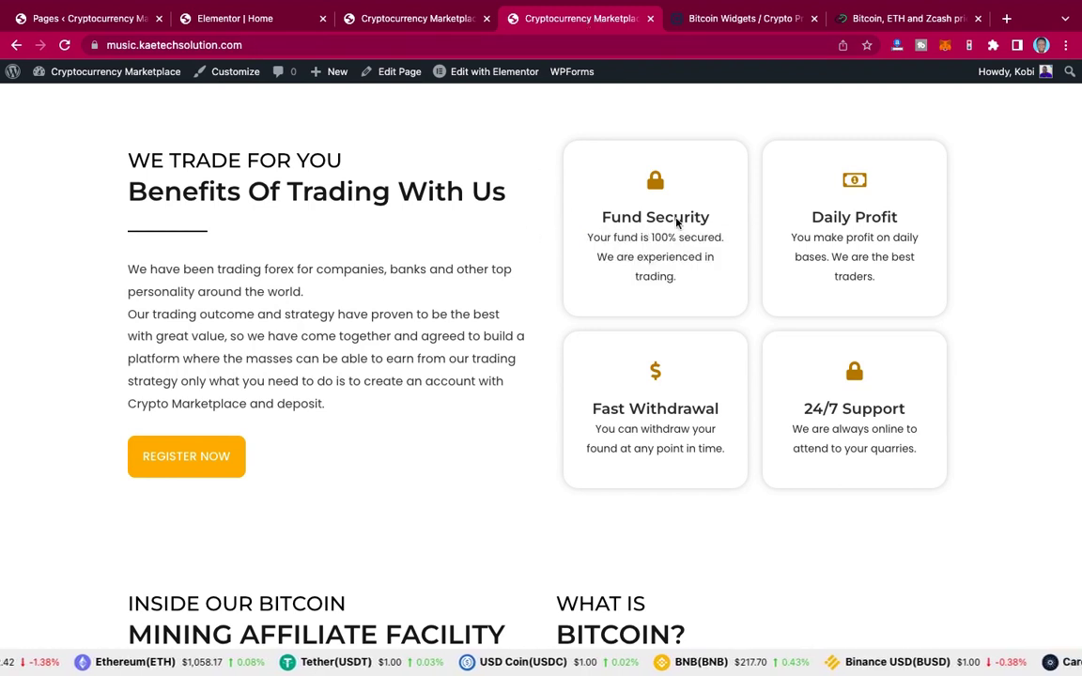
left_click(235, 18)
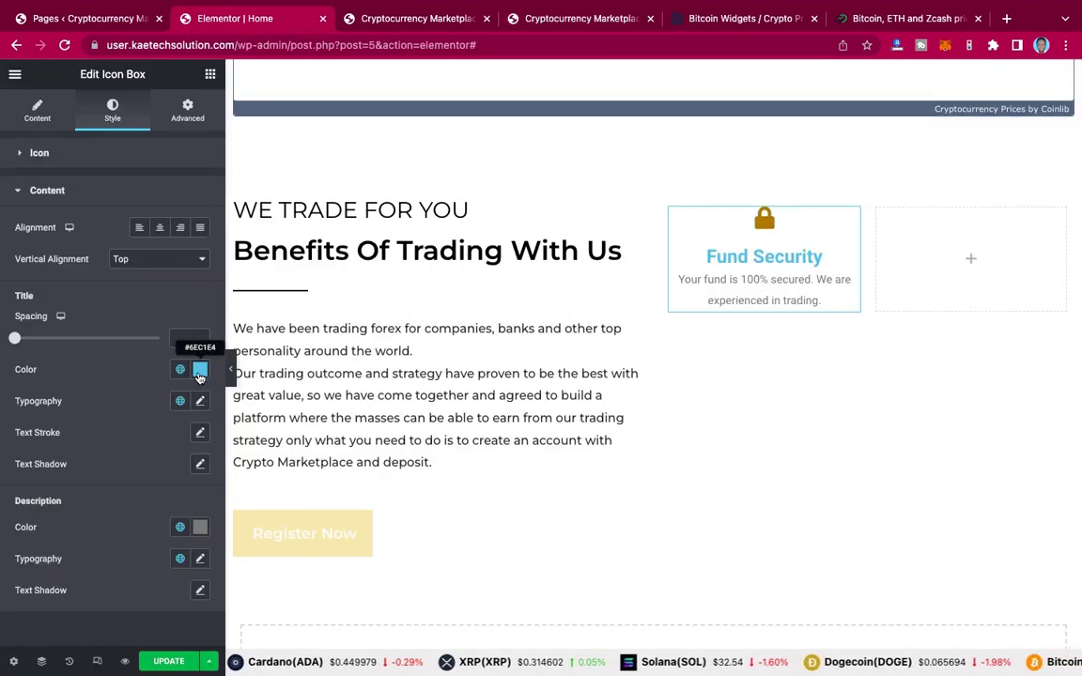
scroll(179, 373, "down", 2)
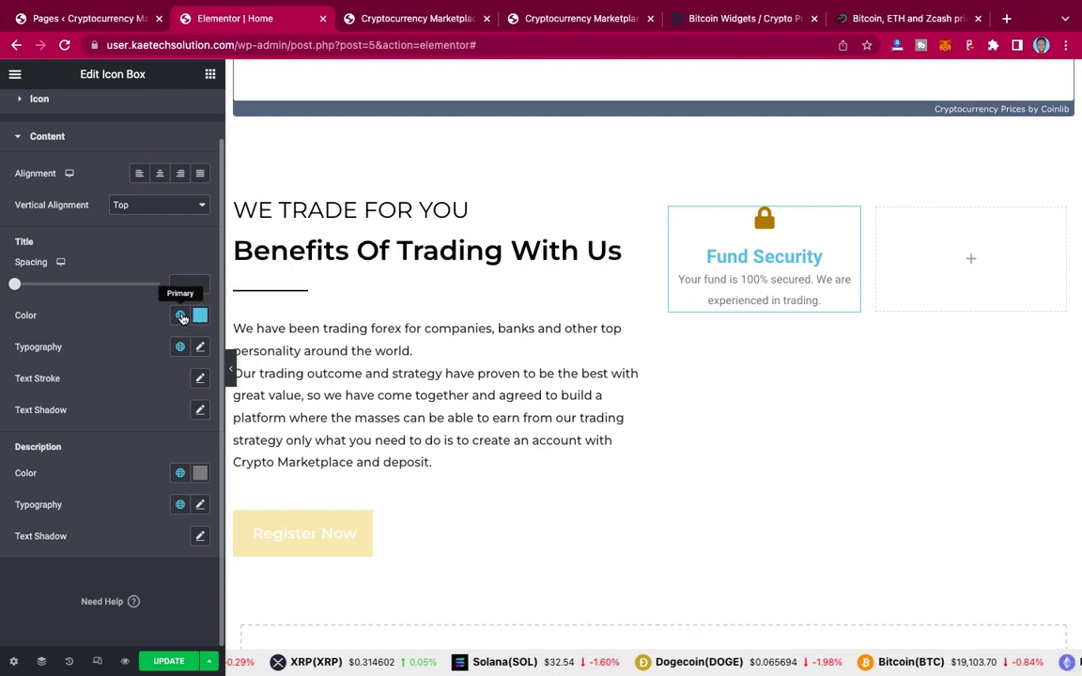
left_click(182, 318)
scroll(100, 431, "down", 4)
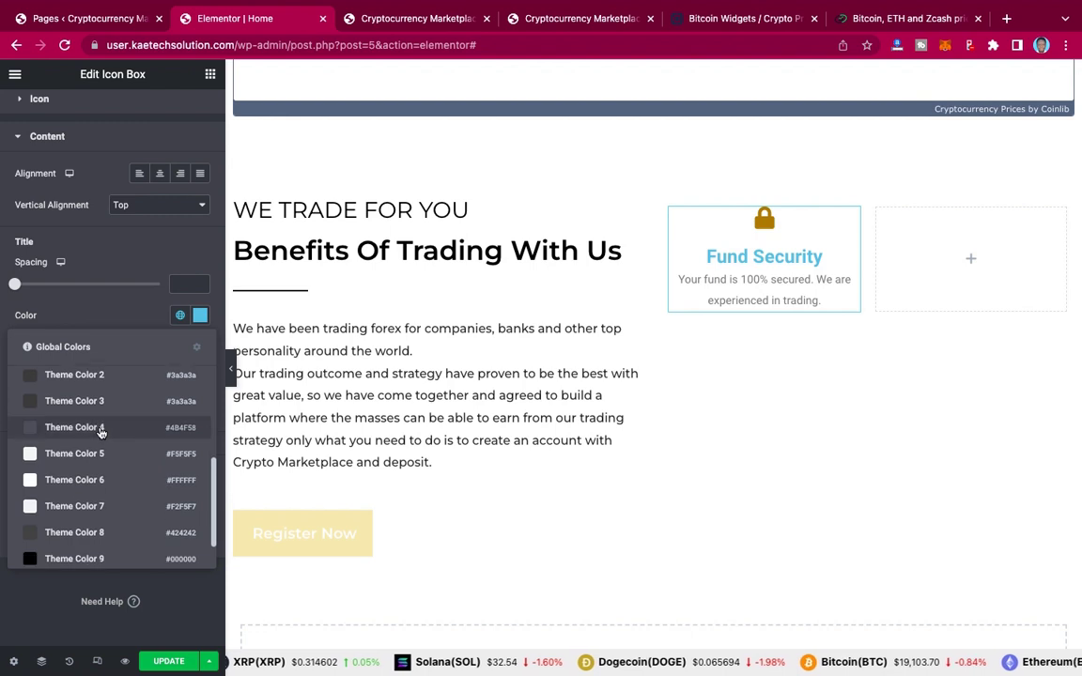
scroll(100, 431, "down", 1)
left_click(74, 521)
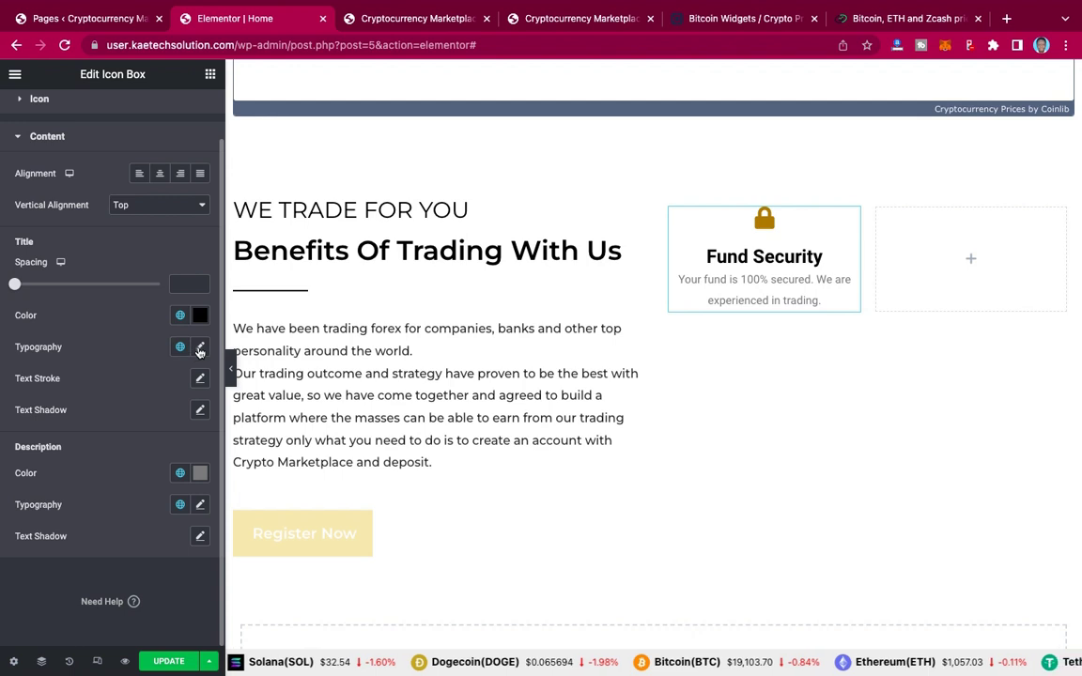
Step: Set the title typography to Montserrat at size 20
left_click(199, 349)
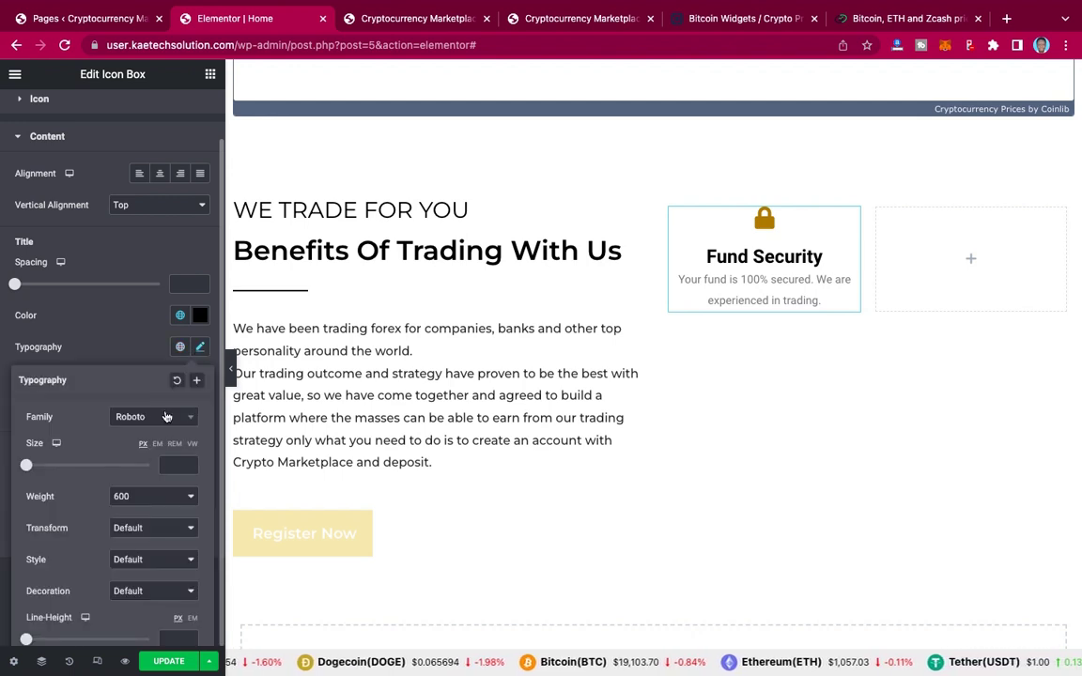
left_click(166, 417)
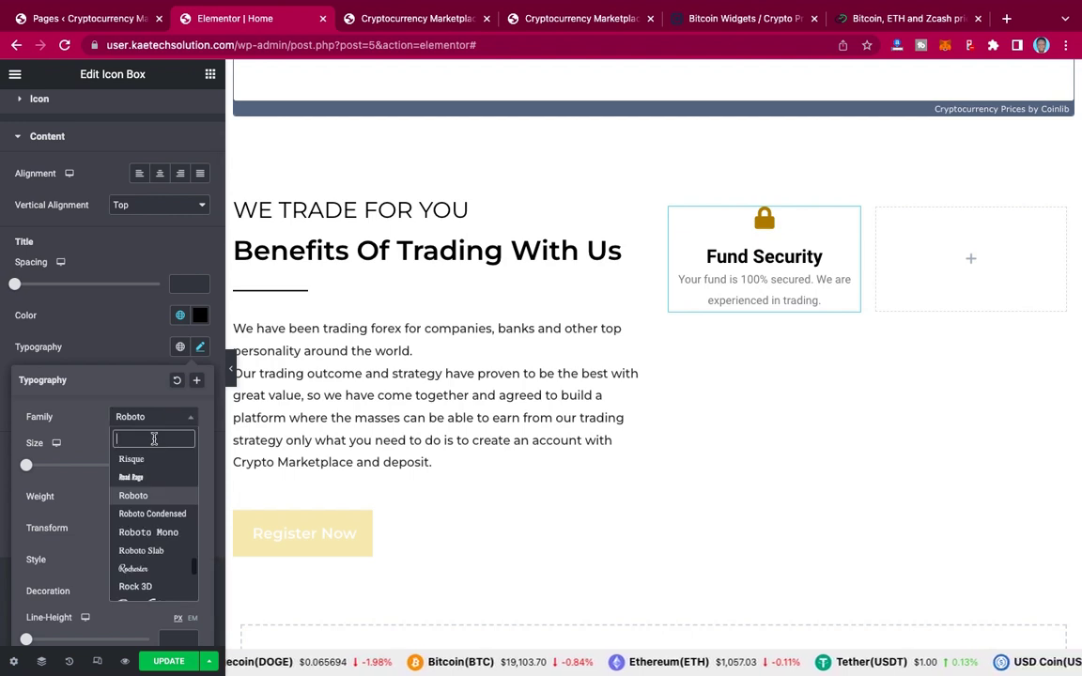
type("monts")
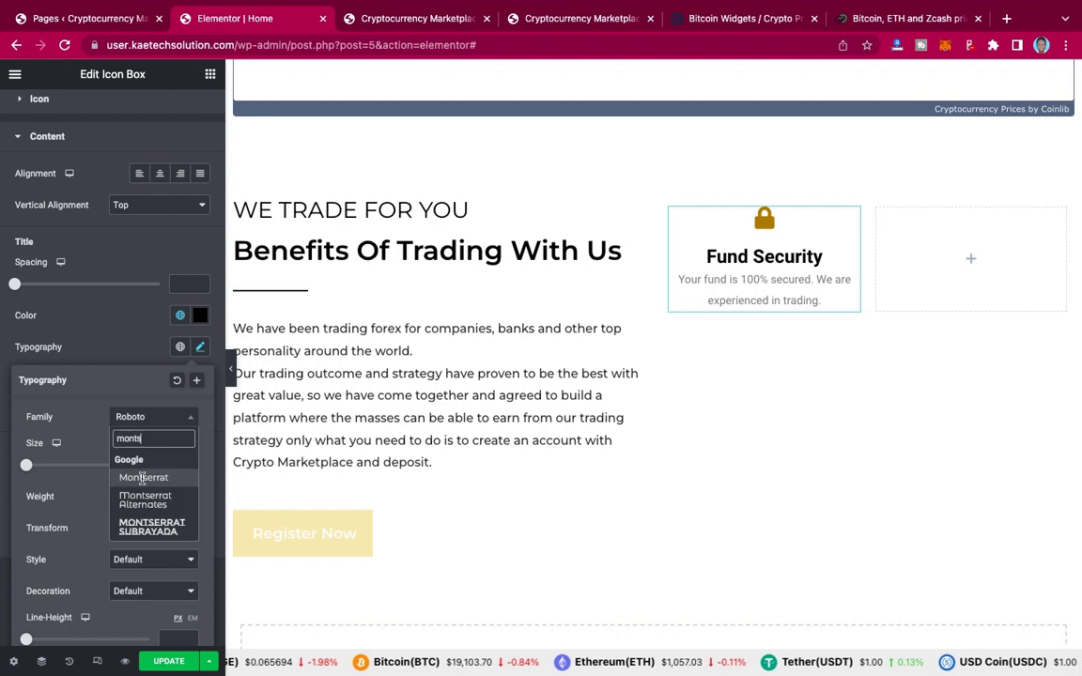
left_click(143, 479)
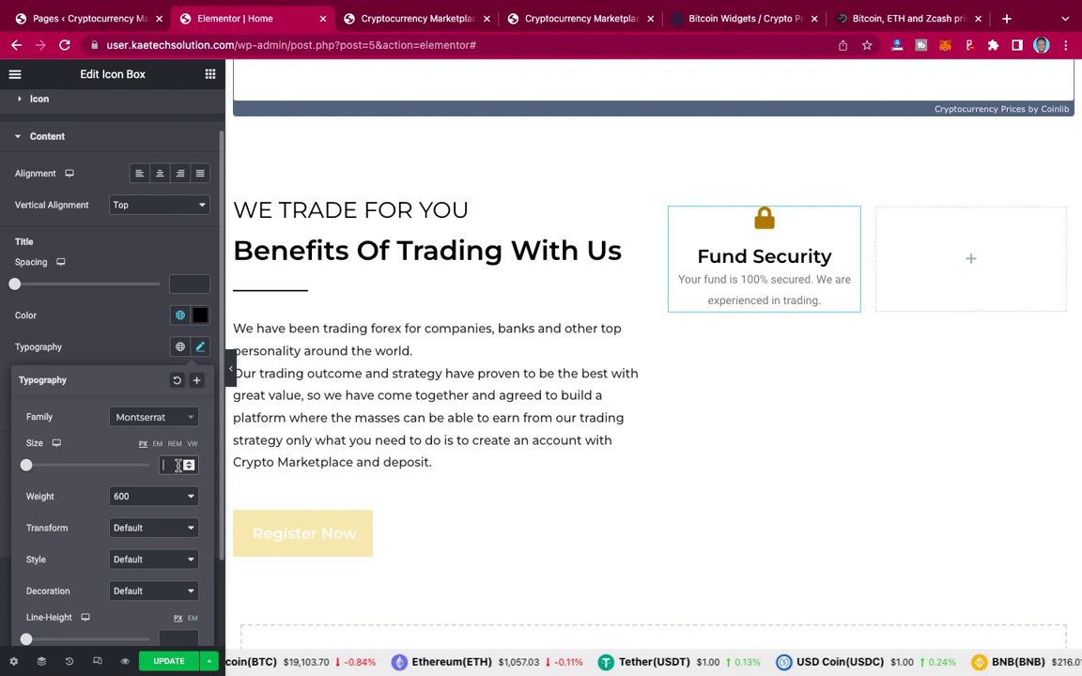
type("20")
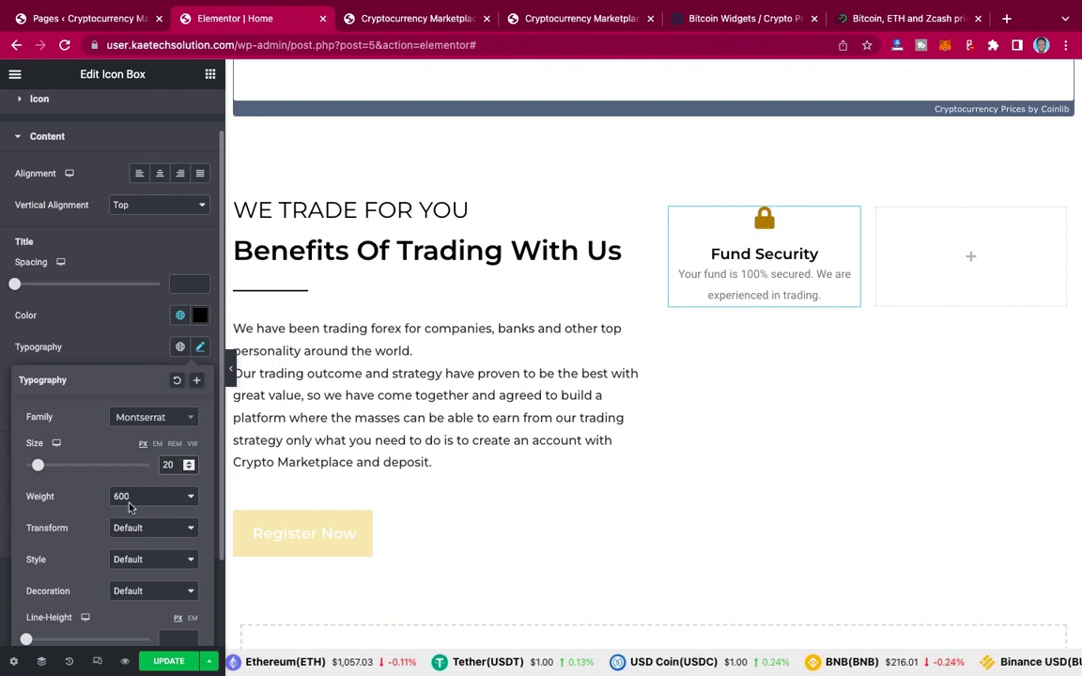
left_click(131, 350)
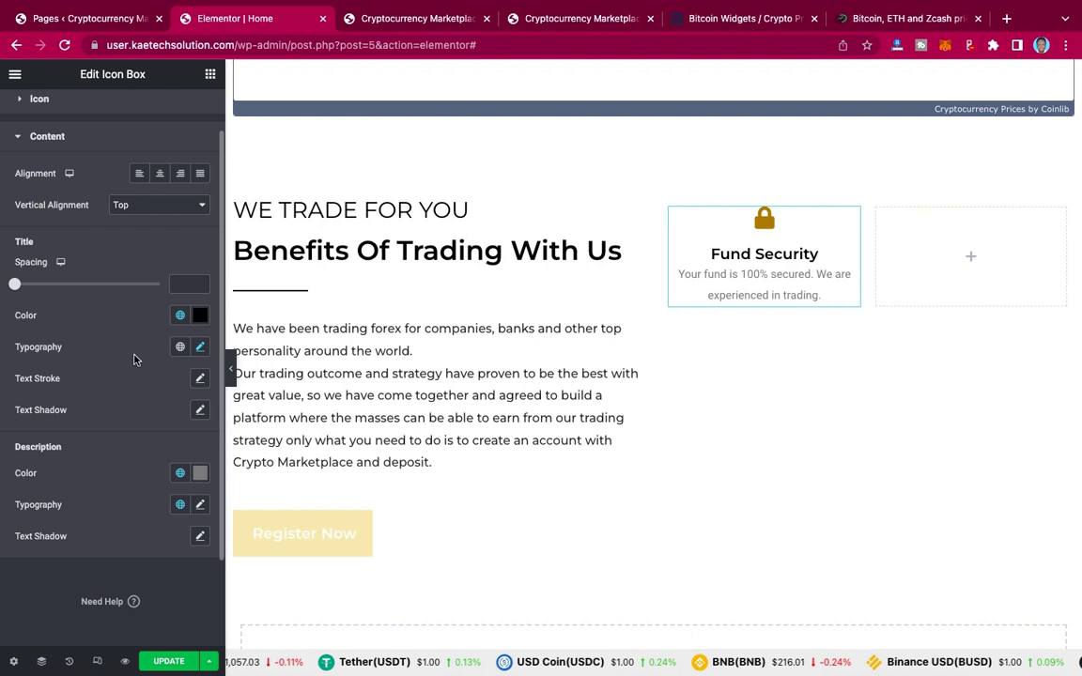
Step: Give the description the dark global text colour and the Text global font
left_click(181, 475)
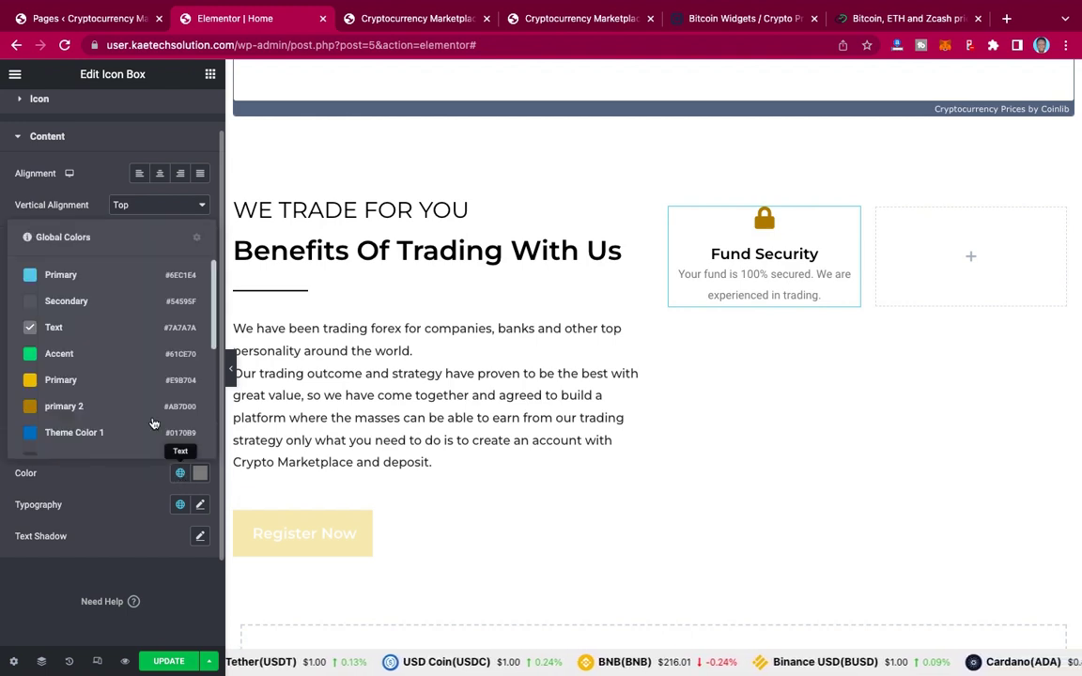
scroll(155, 424, "down", 5)
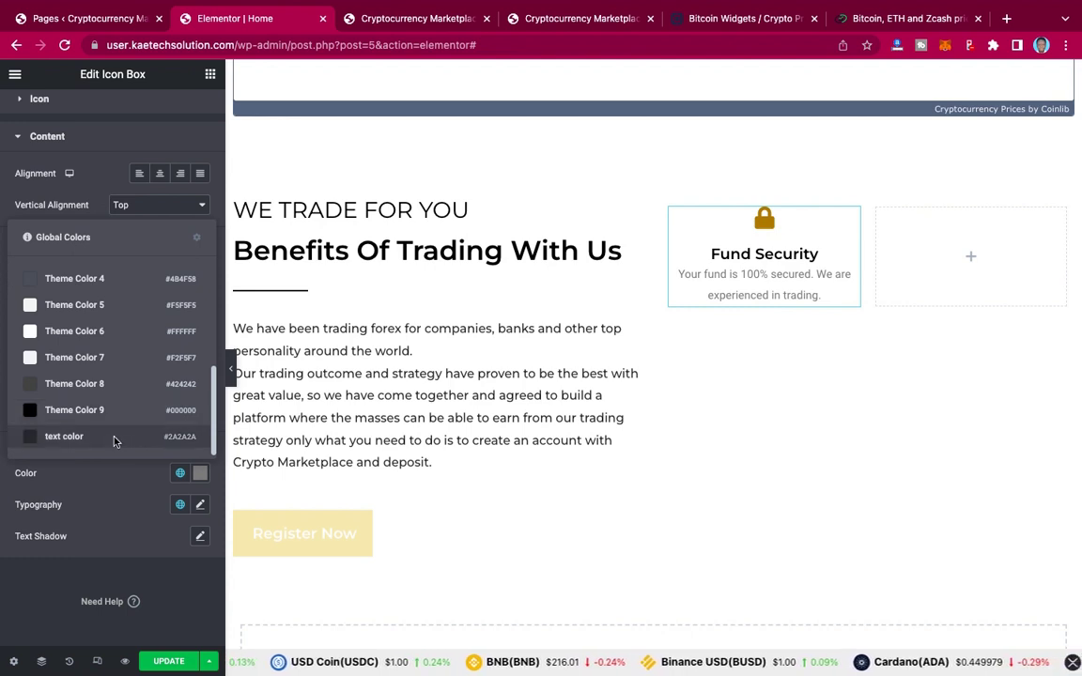
left_click(114, 440)
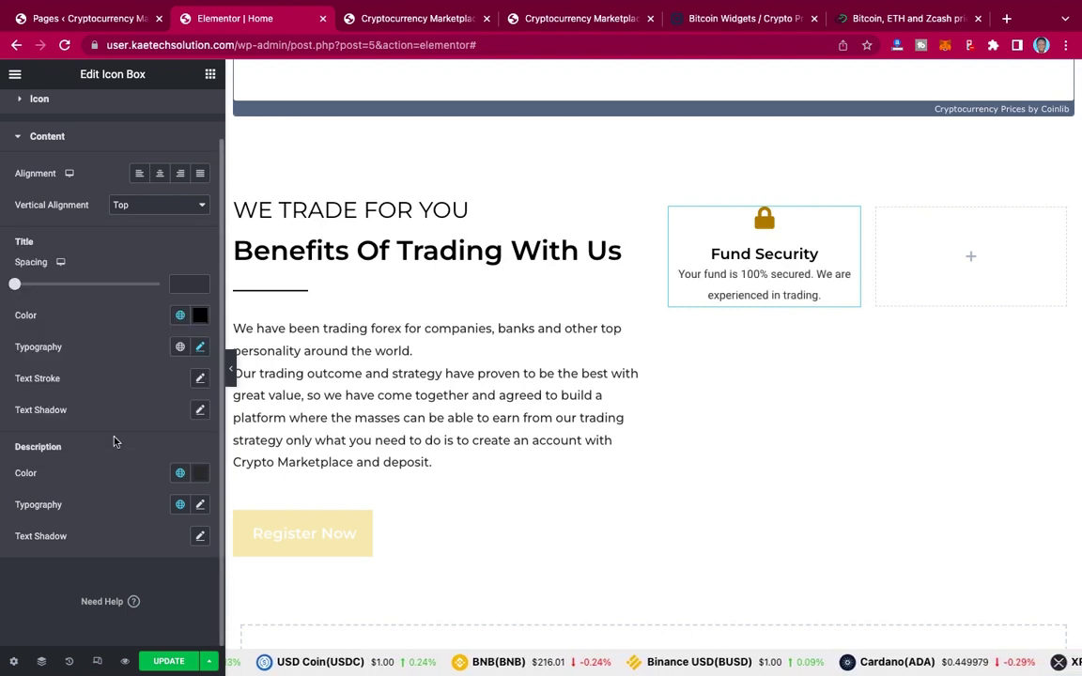
left_click(180, 506)
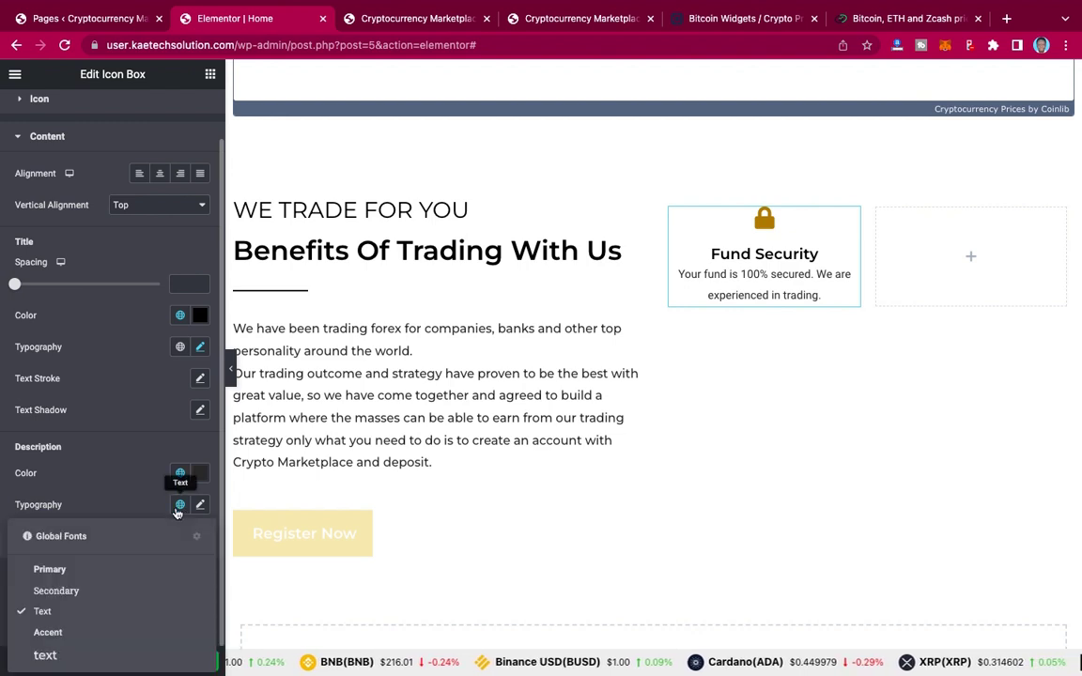
left_click(73, 656)
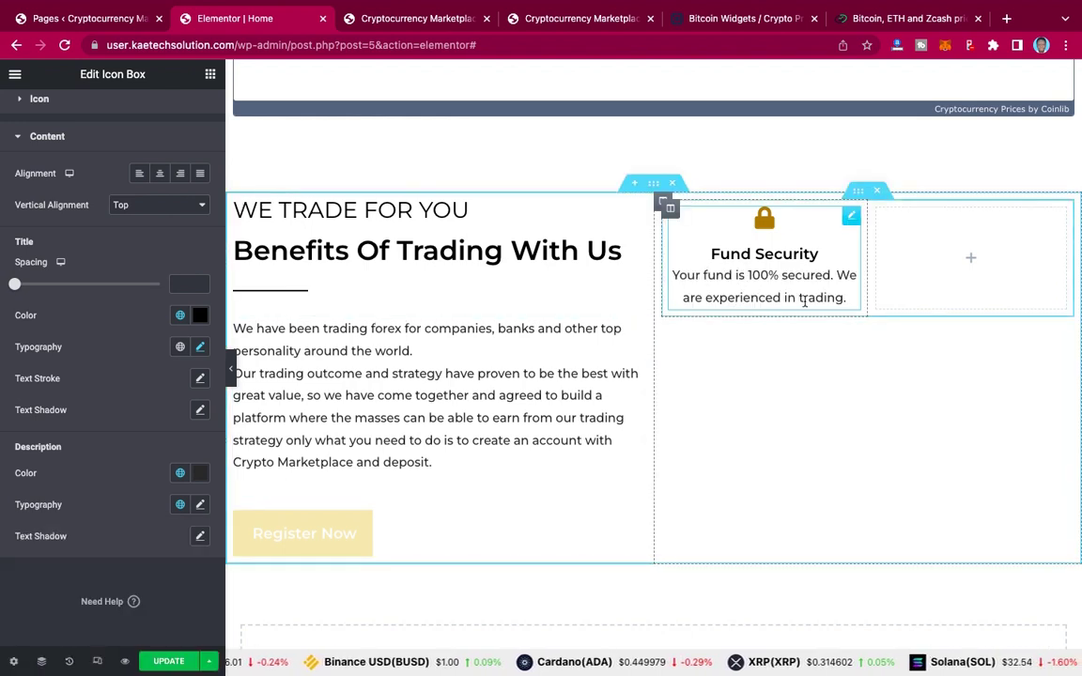
Step: After checking the live site, reduce the description font size to 14
left_click(563, 19)
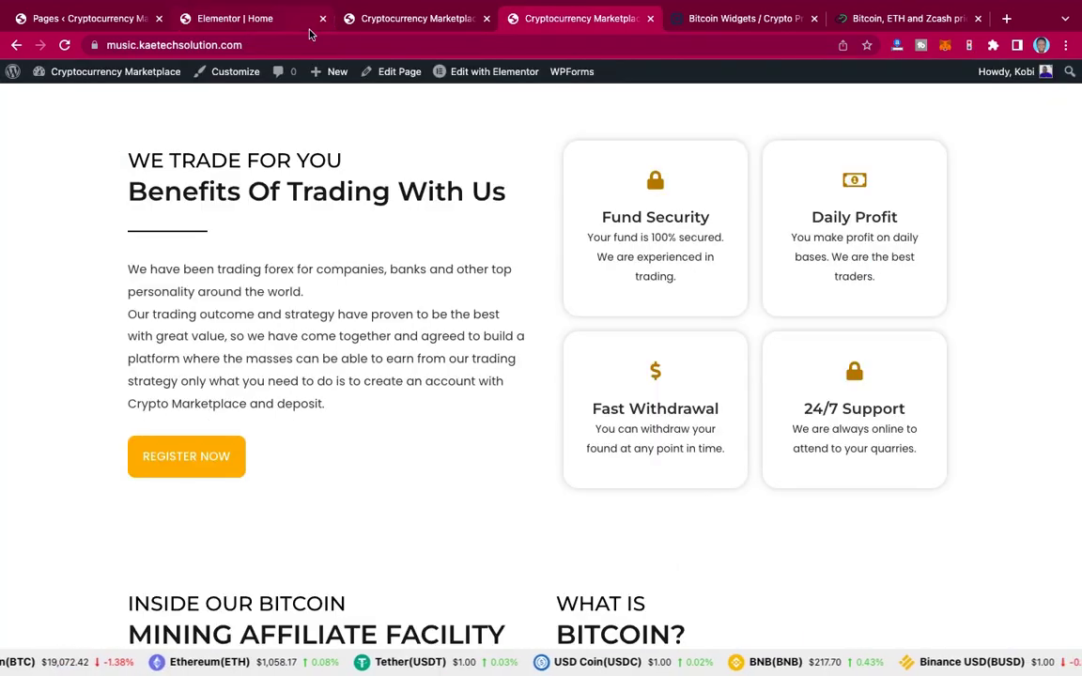
left_click(277, 19)
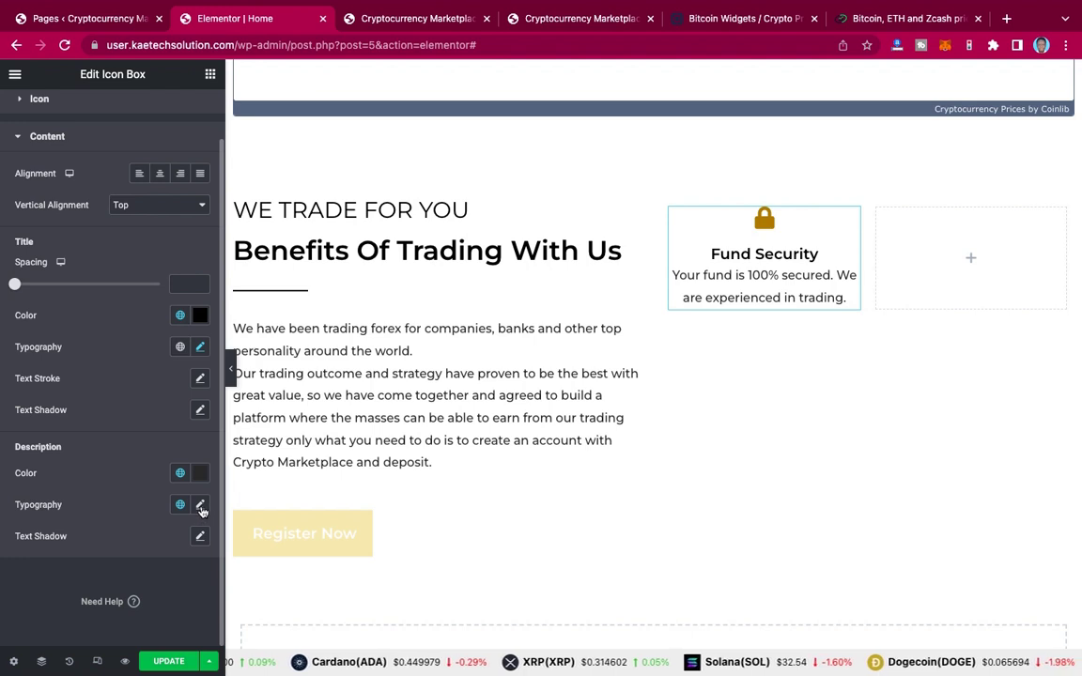
left_click(201, 505)
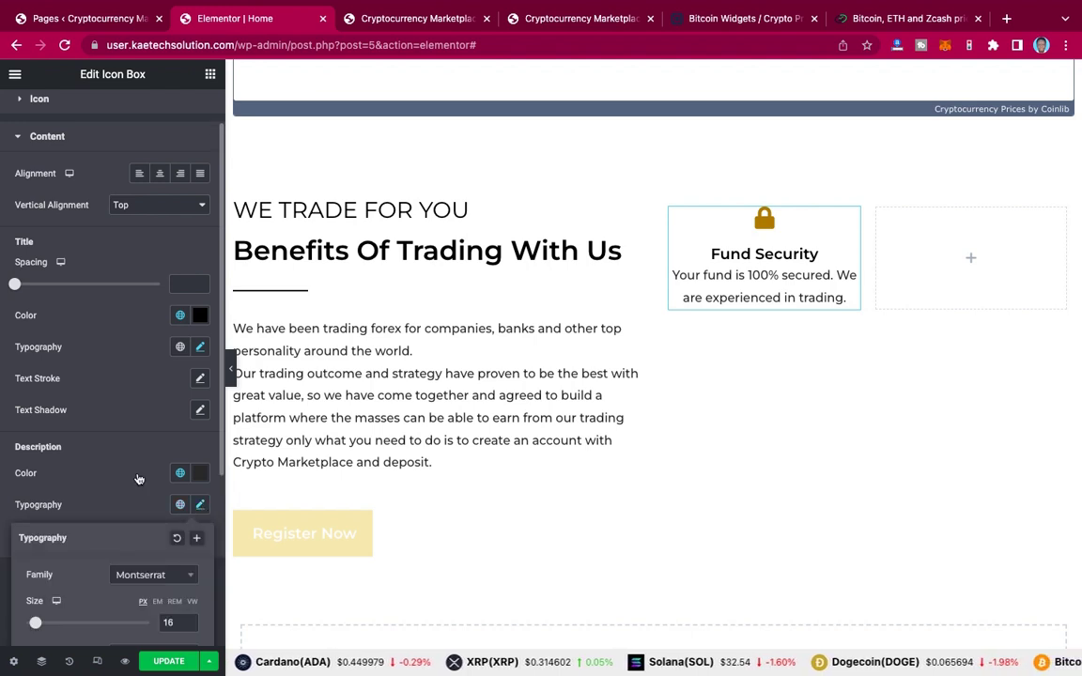
scroll(150, 507, "down", 2)
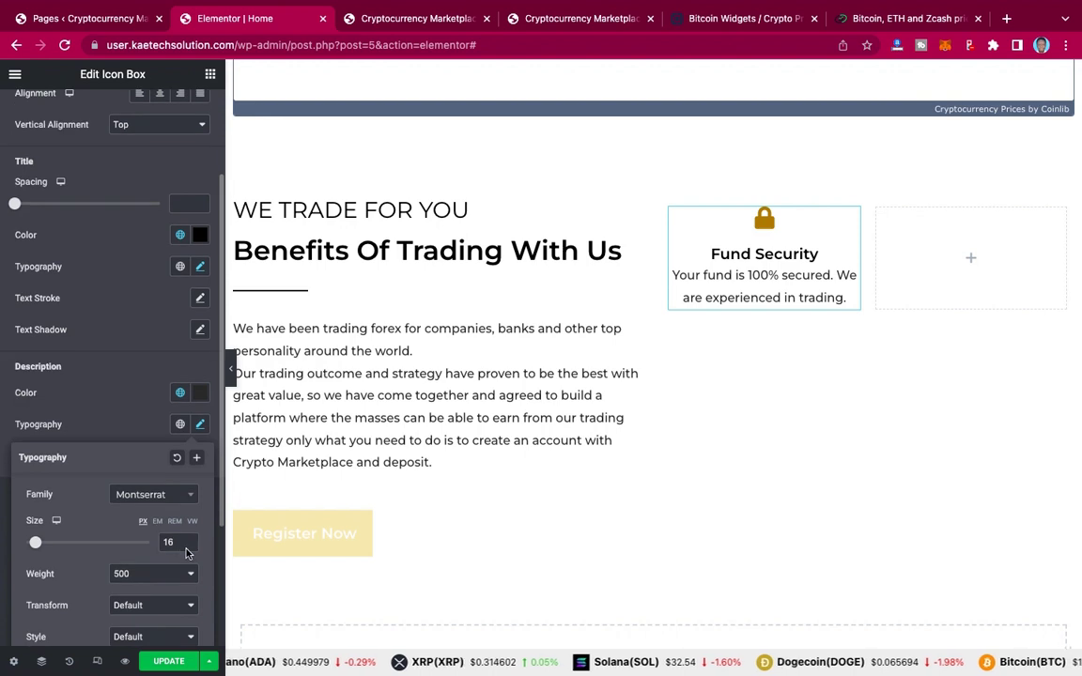
scroll(170, 499, "down", 4)
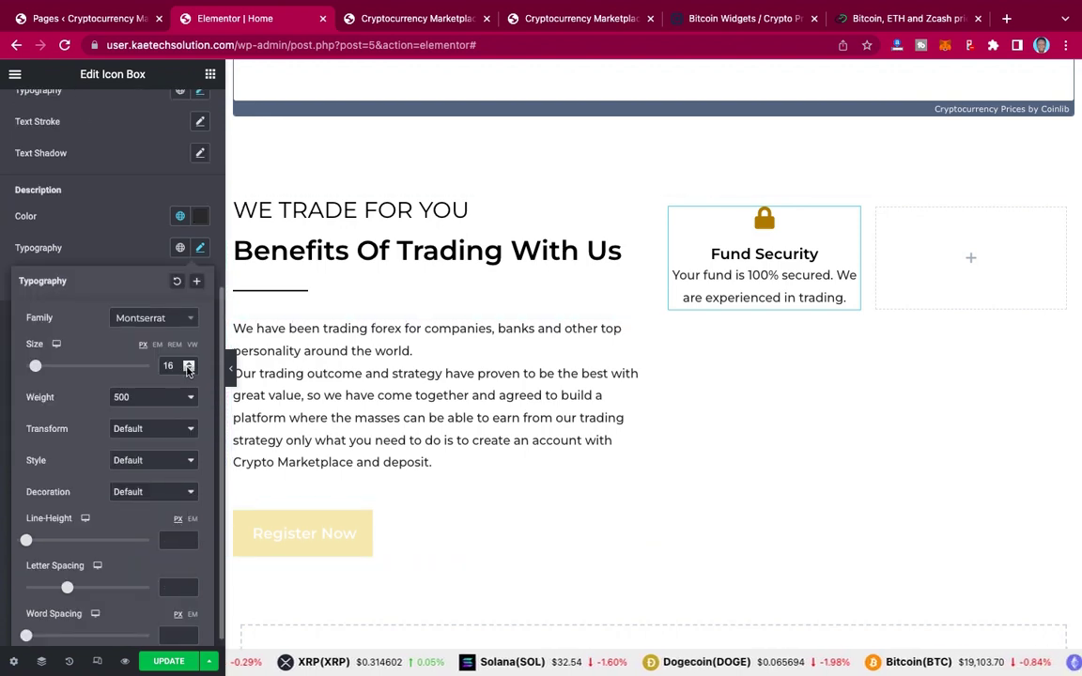
left_click(188, 369)
left_click(188, 369)
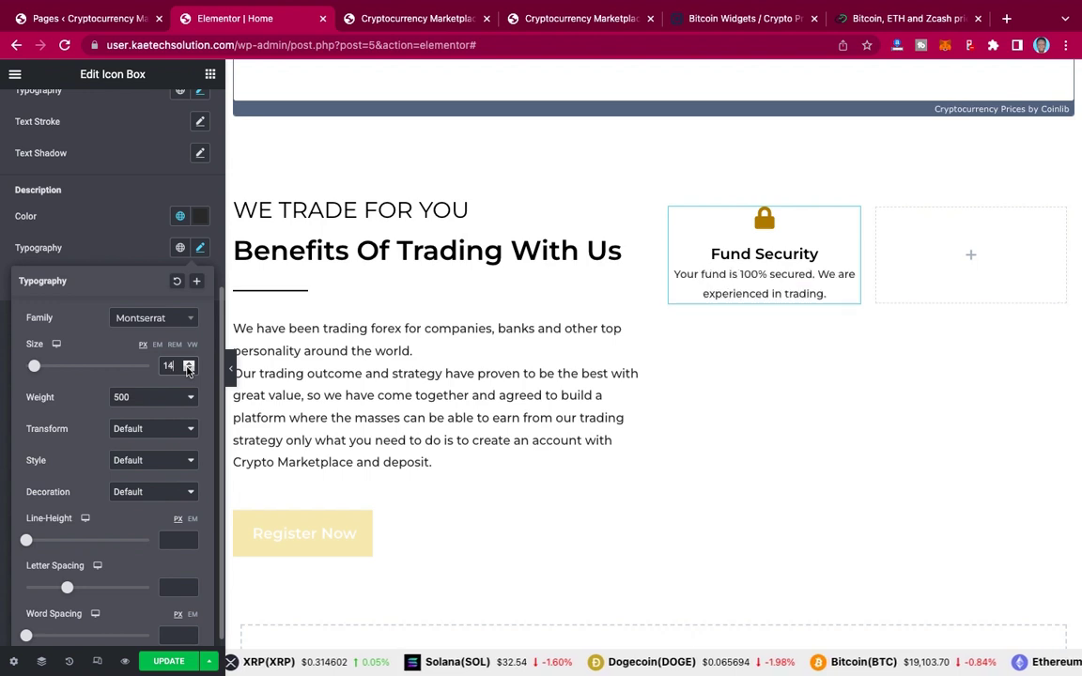
left_click(140, 259)
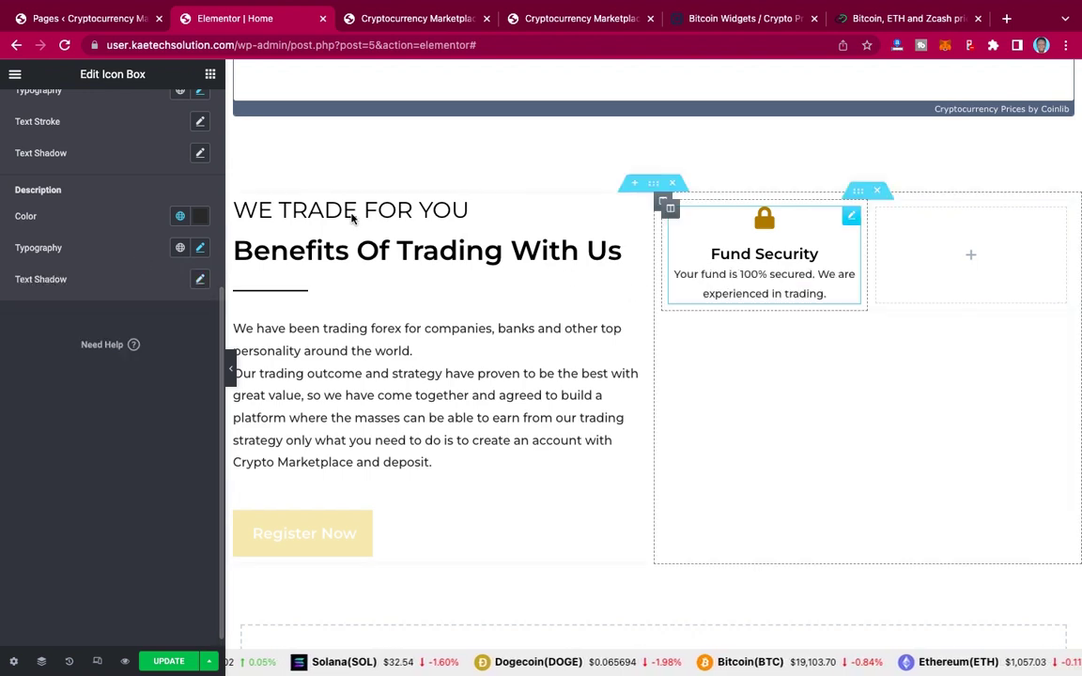
scroll(64, 237, "up", 5)
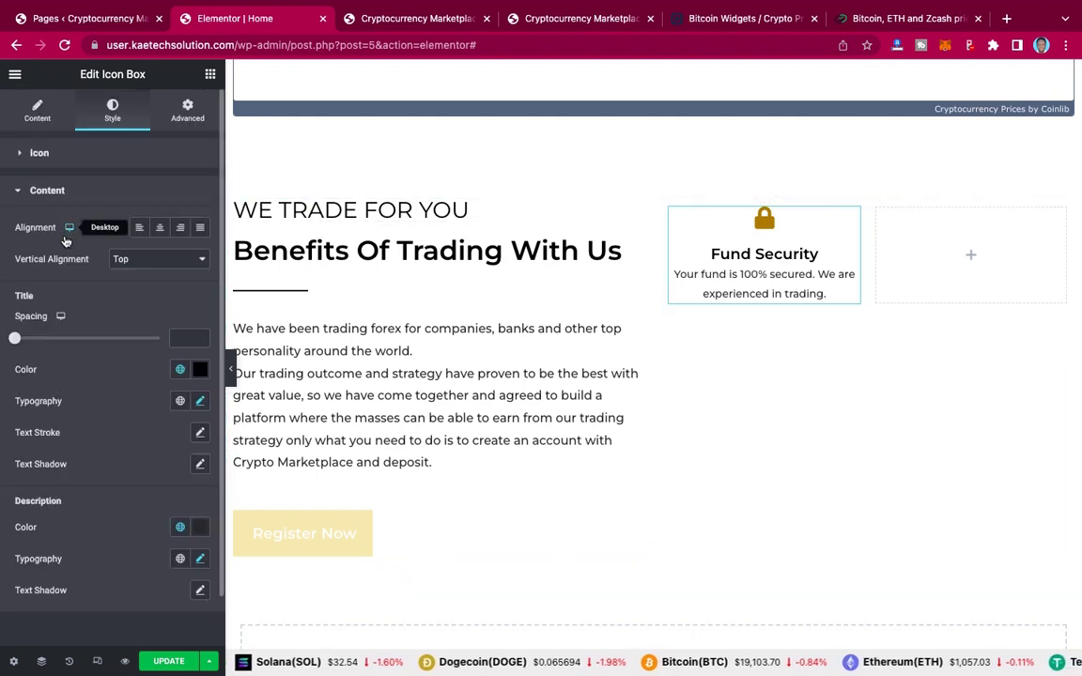
Step: Set linked 30 px padding on all four sides of the Fund Security icon box
left_click(186, 112)
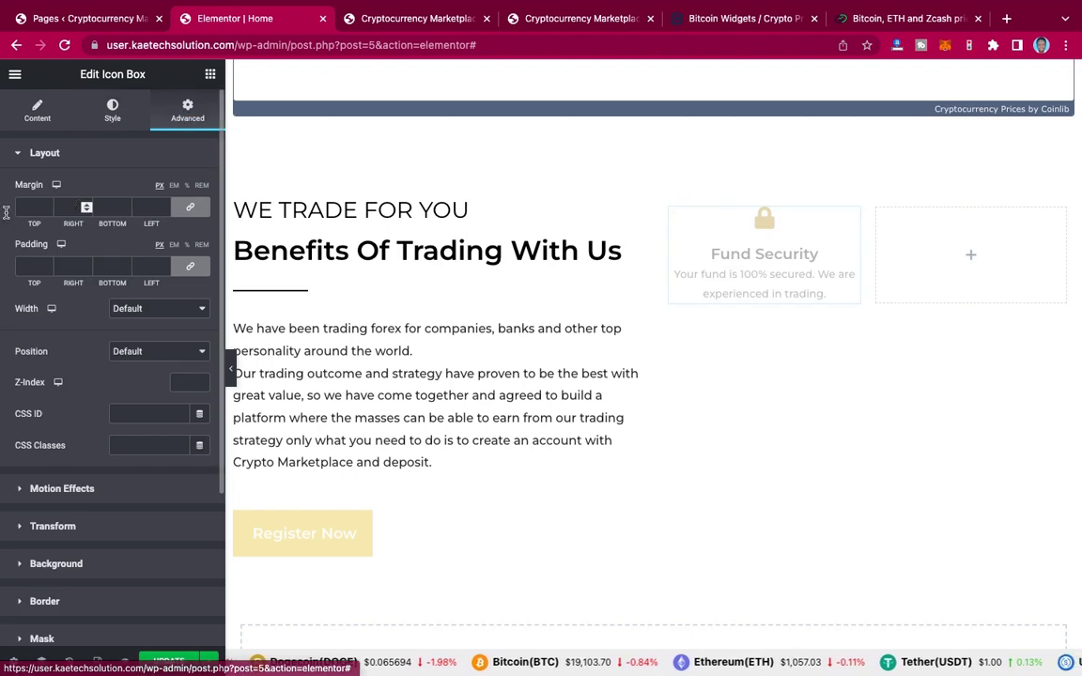
left_click(31, 266)
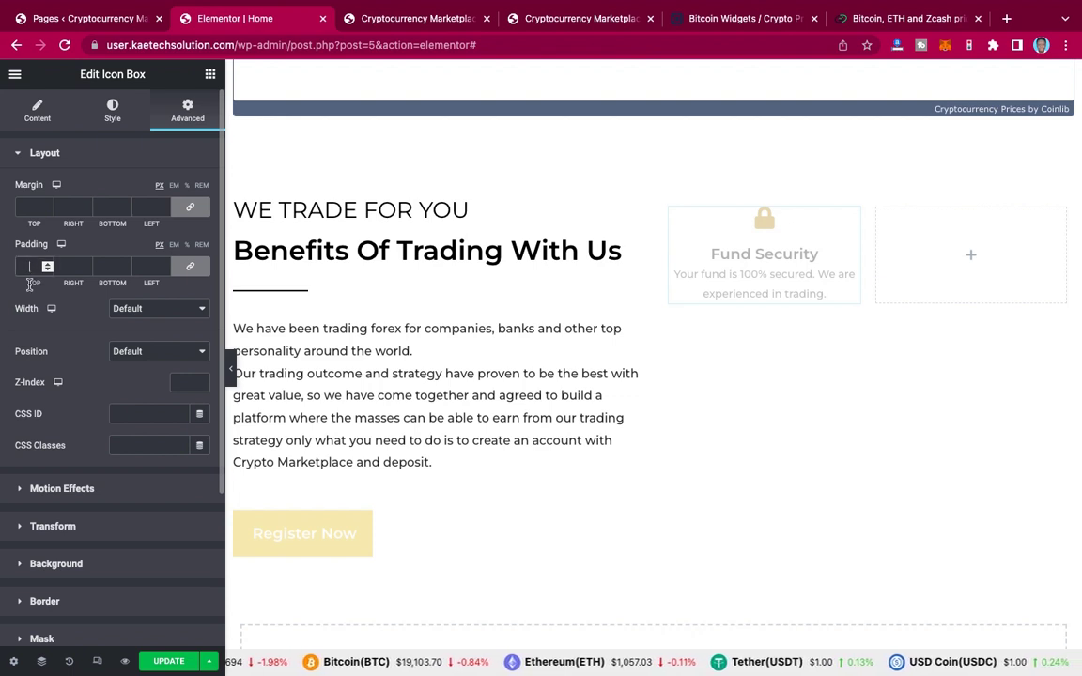
type("20")
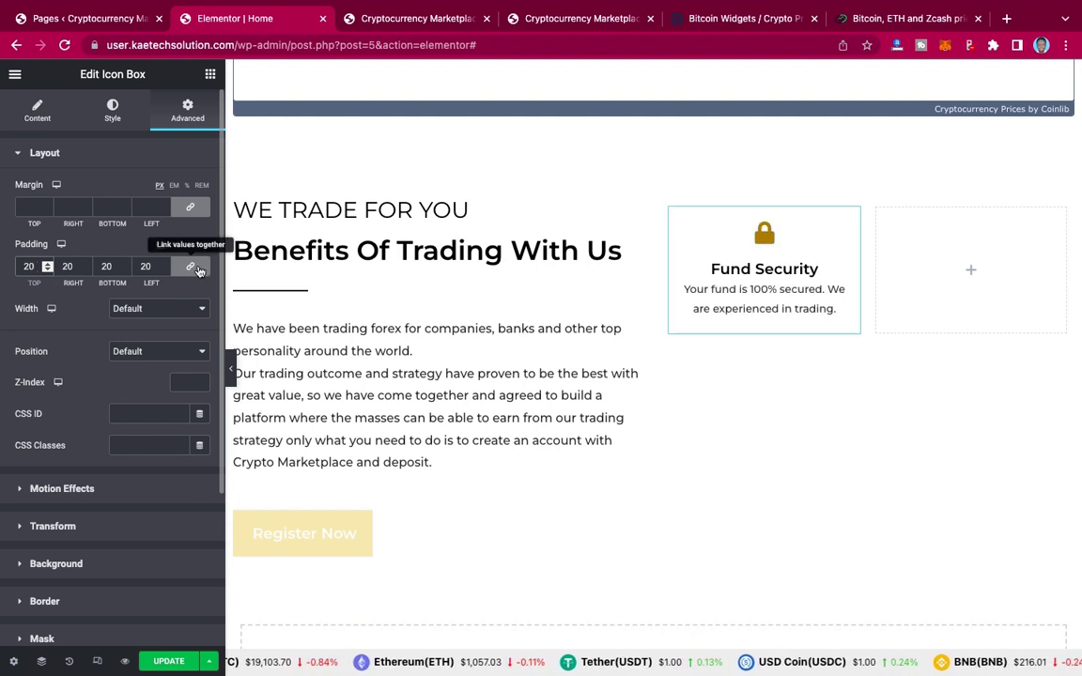
left_click(196, 269)
double_click(29, 267)
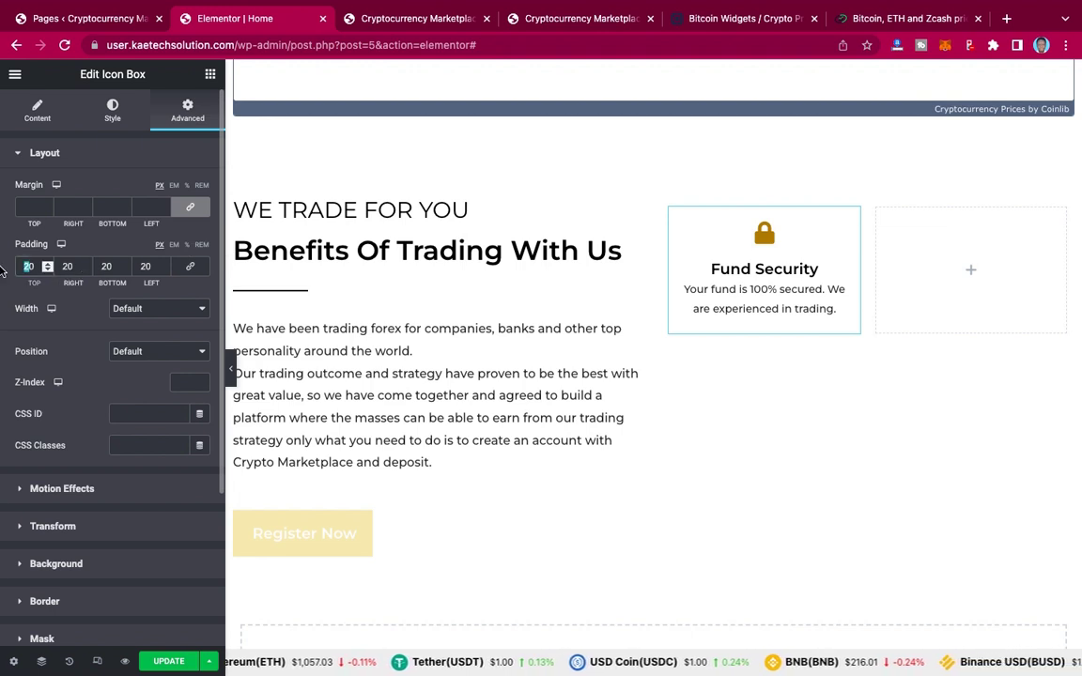
left_click(189, 269)
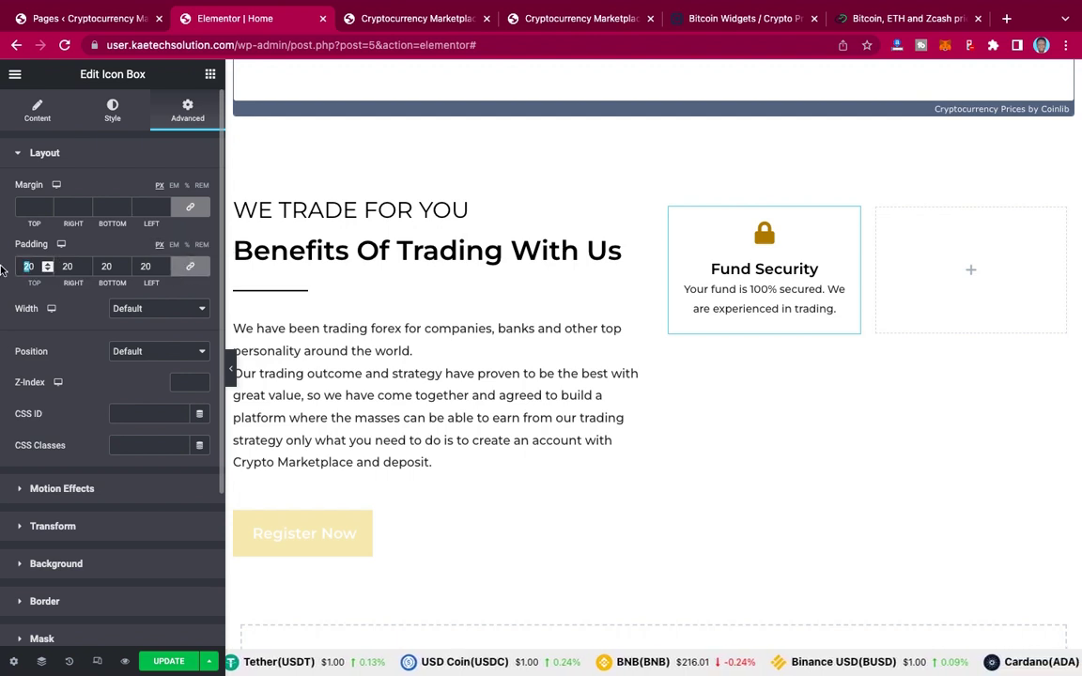
type("30")
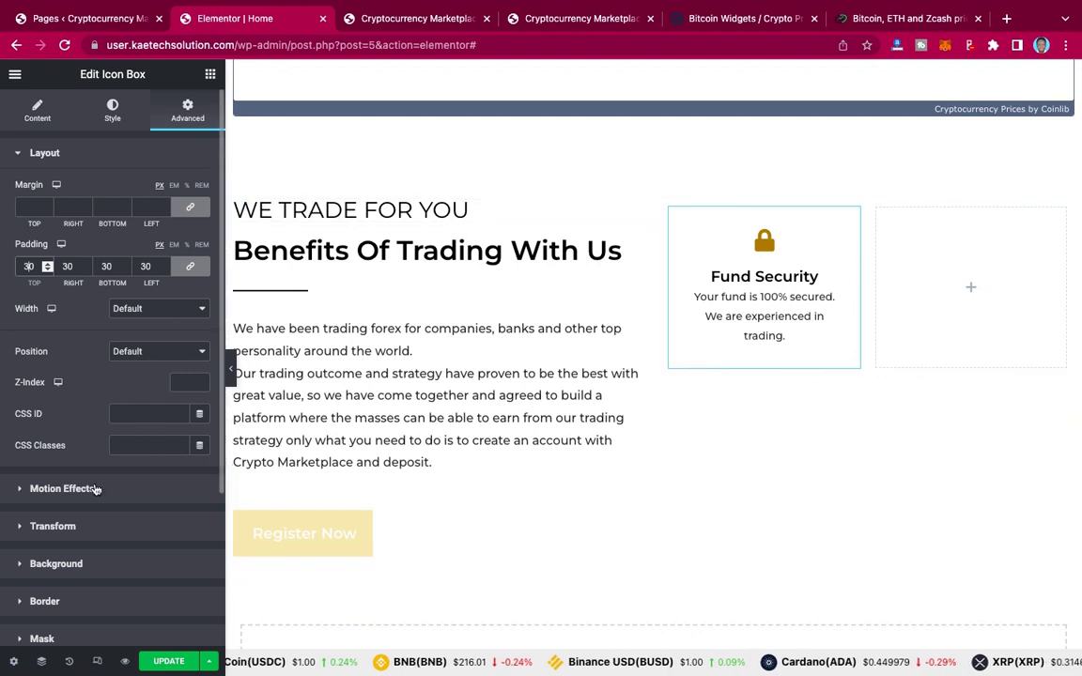
scroll(95, 489, "down", 5)
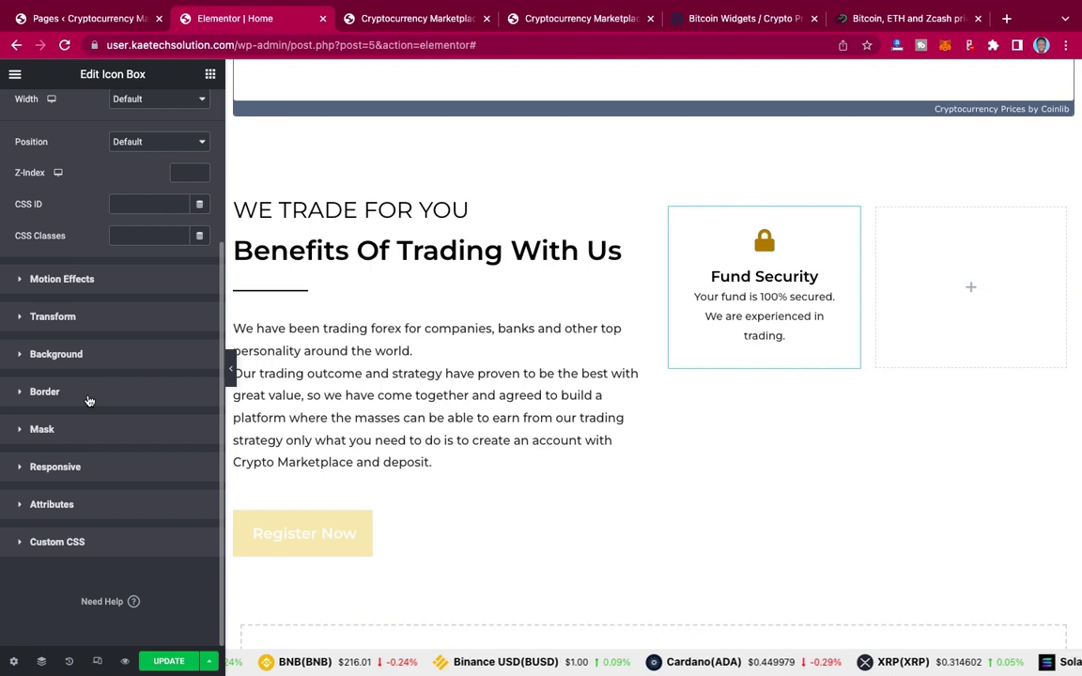
left_click(88, 399)
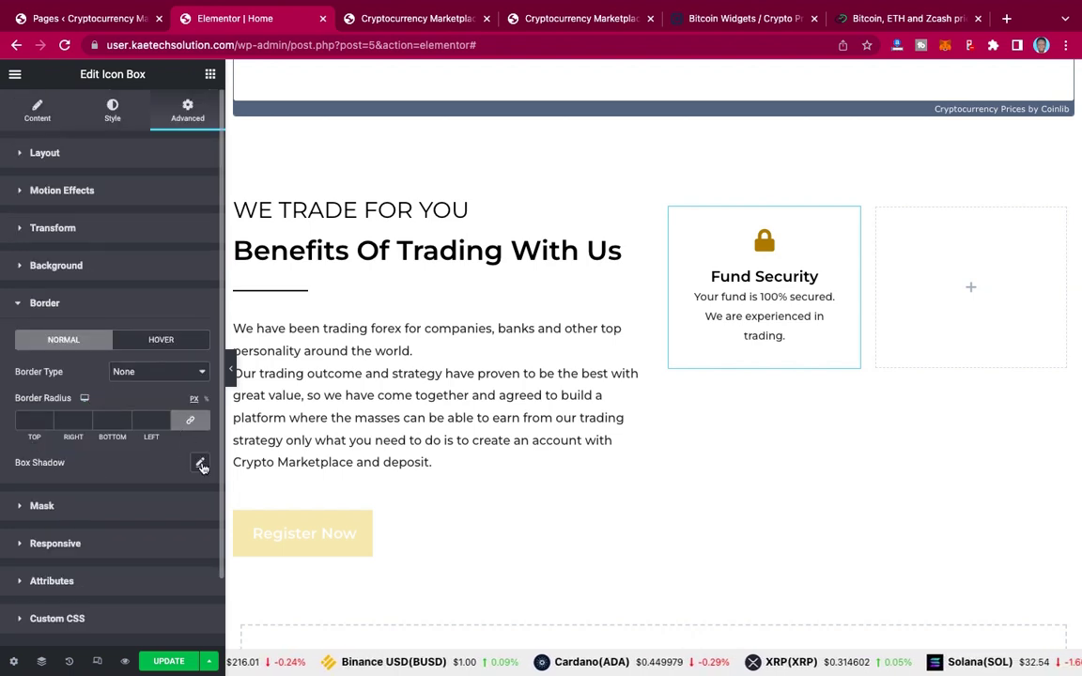
Step: Add a soft box shadow and a 20 px border radius to the card
left_click(200, 464)
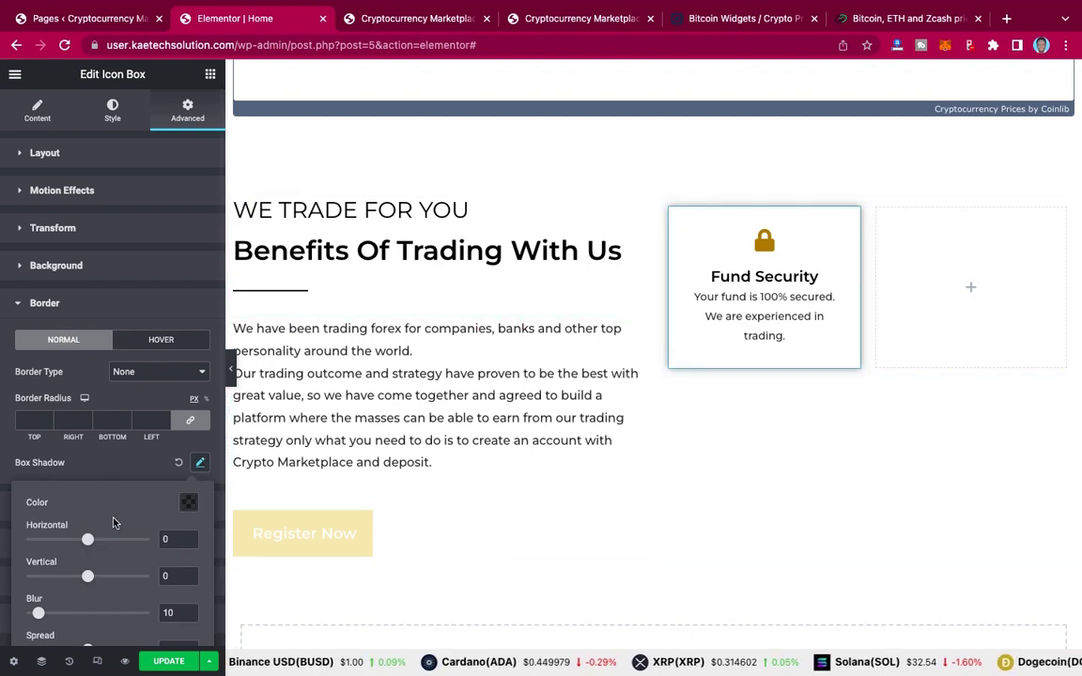
left_click(135, 469)
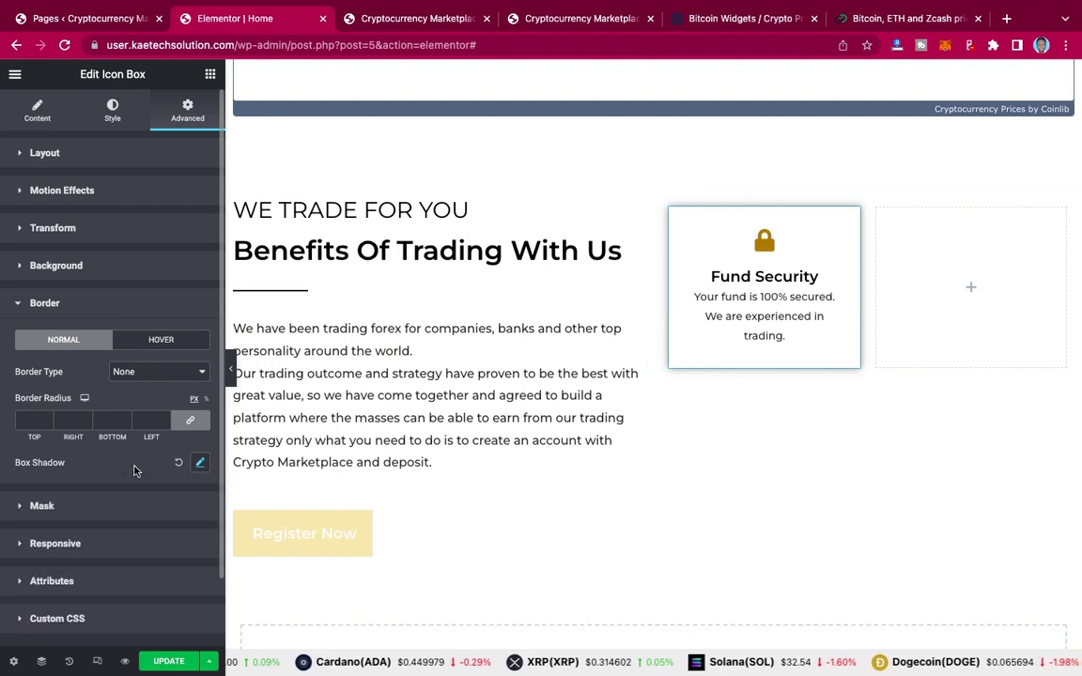
left_click(25, 420)
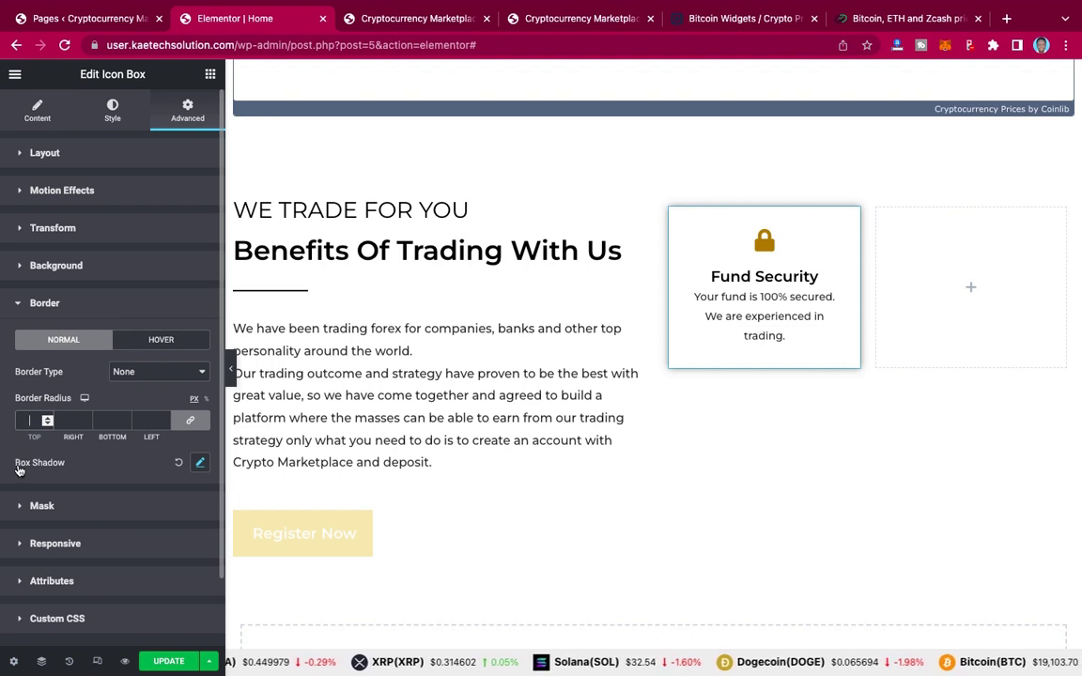
type("20")
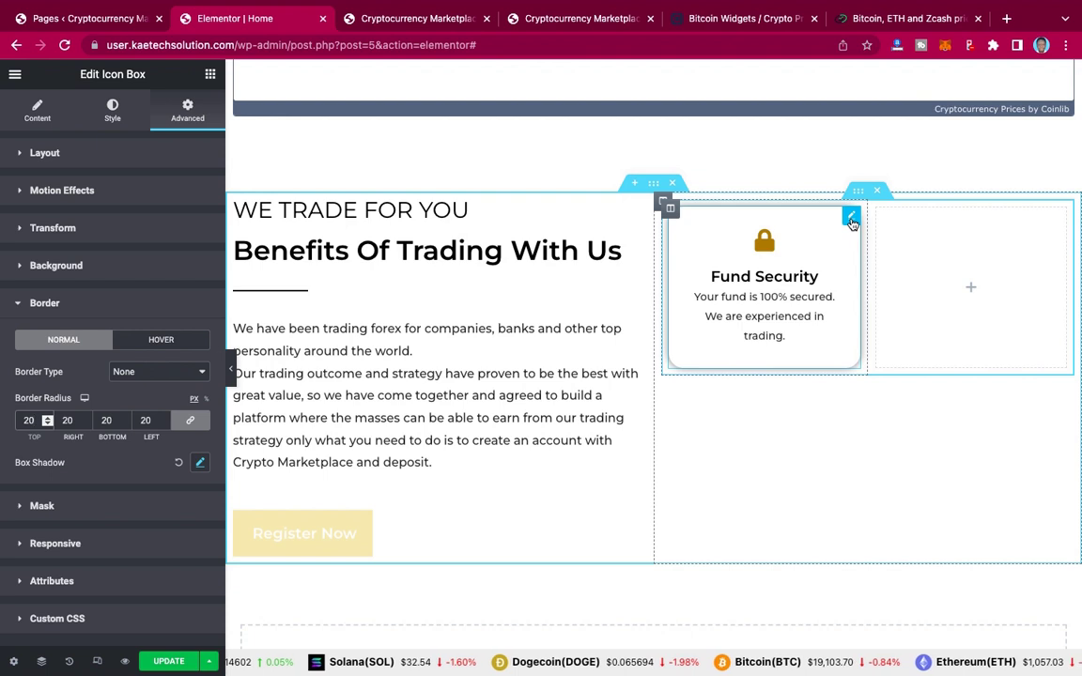
Step: Copy the Fund Security card widget for pasting into the empty right column
right_click(852, 222)
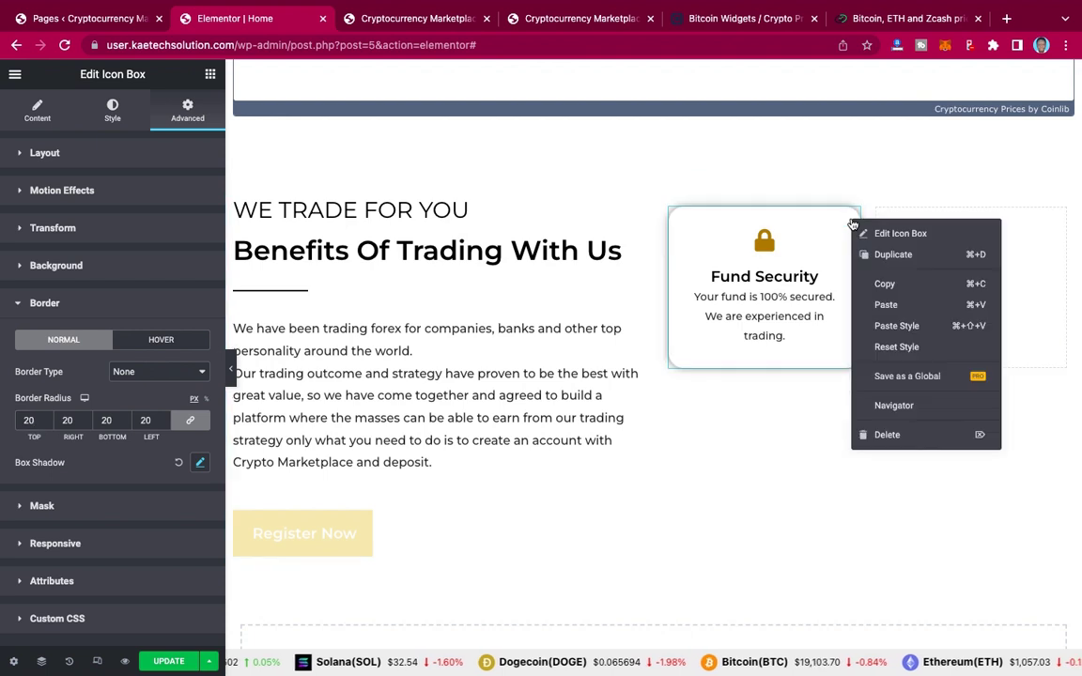
left_click(886, 284)
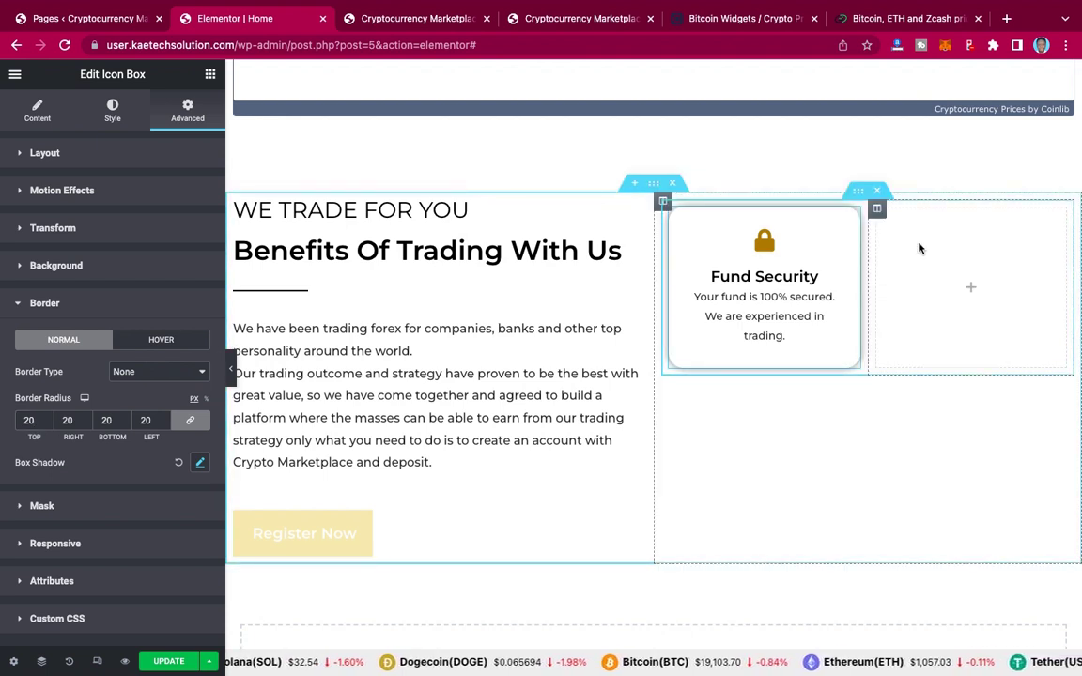
right_click(920, 248)
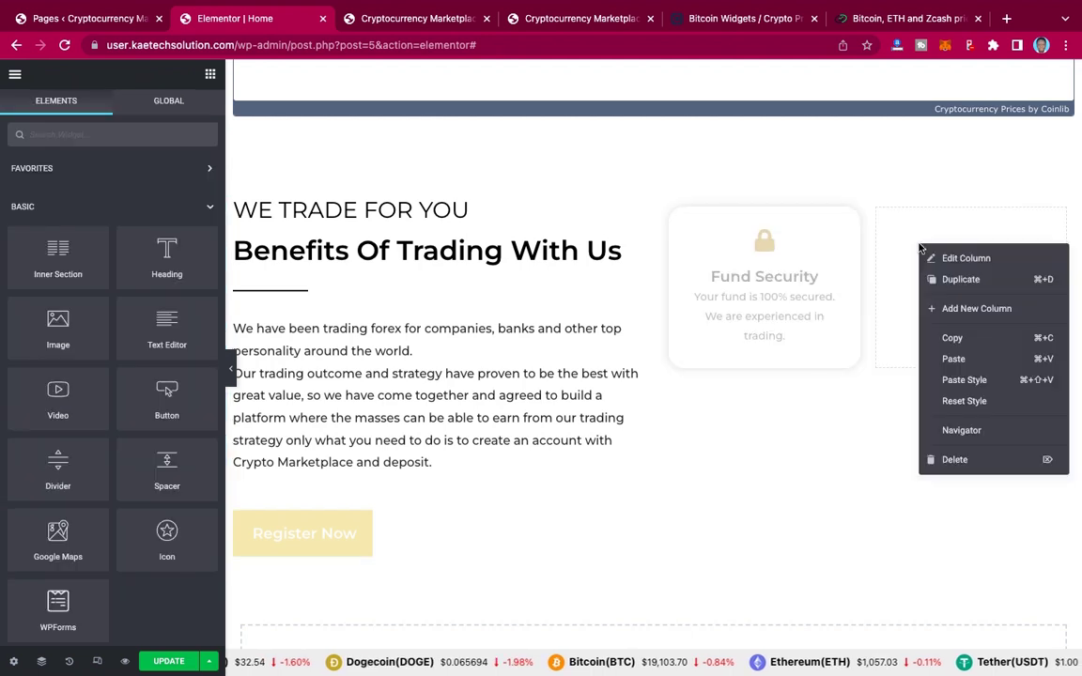
Step: Paste the card into the empty column and duplicate the row into a second row
left_click(954, 360)
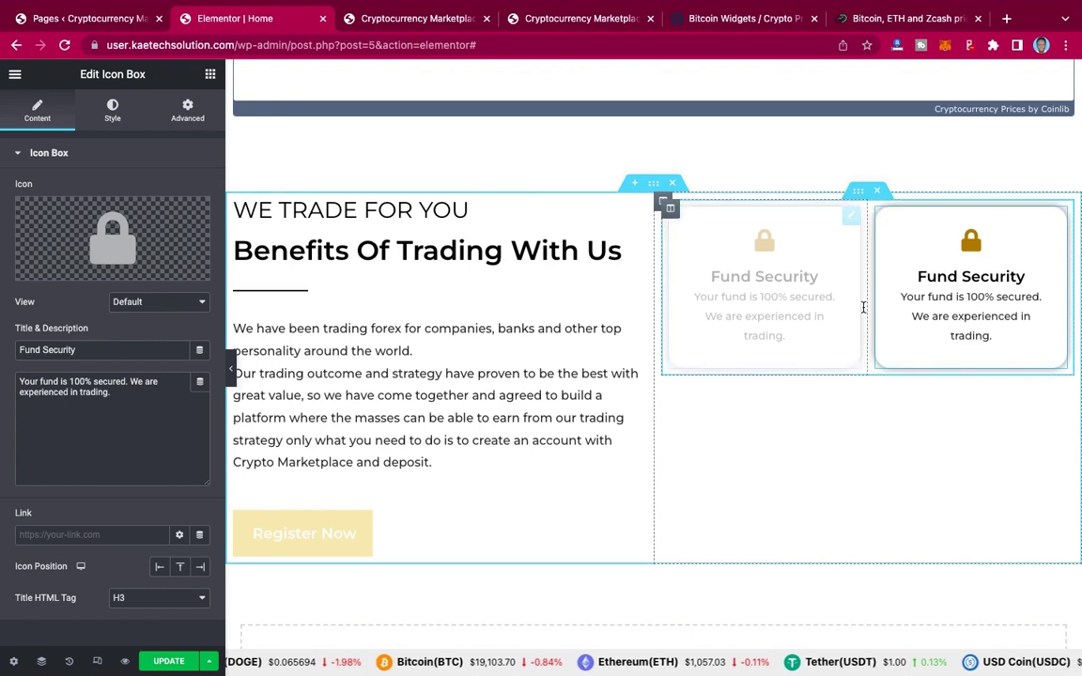
right_click(851, 219)
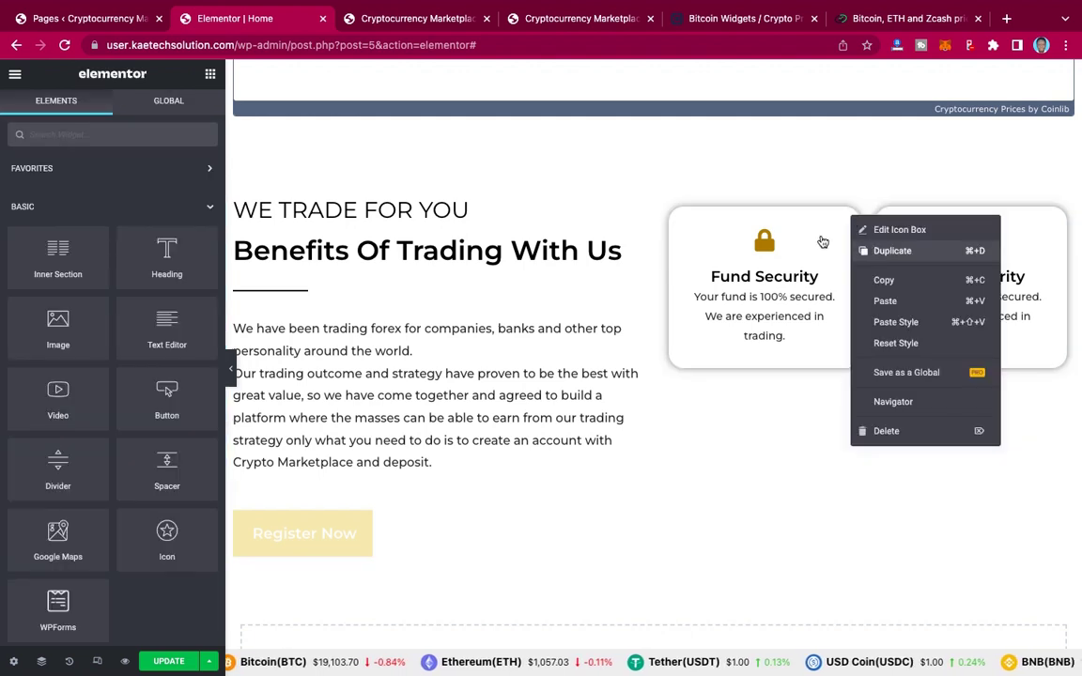
left_click(852, 163)
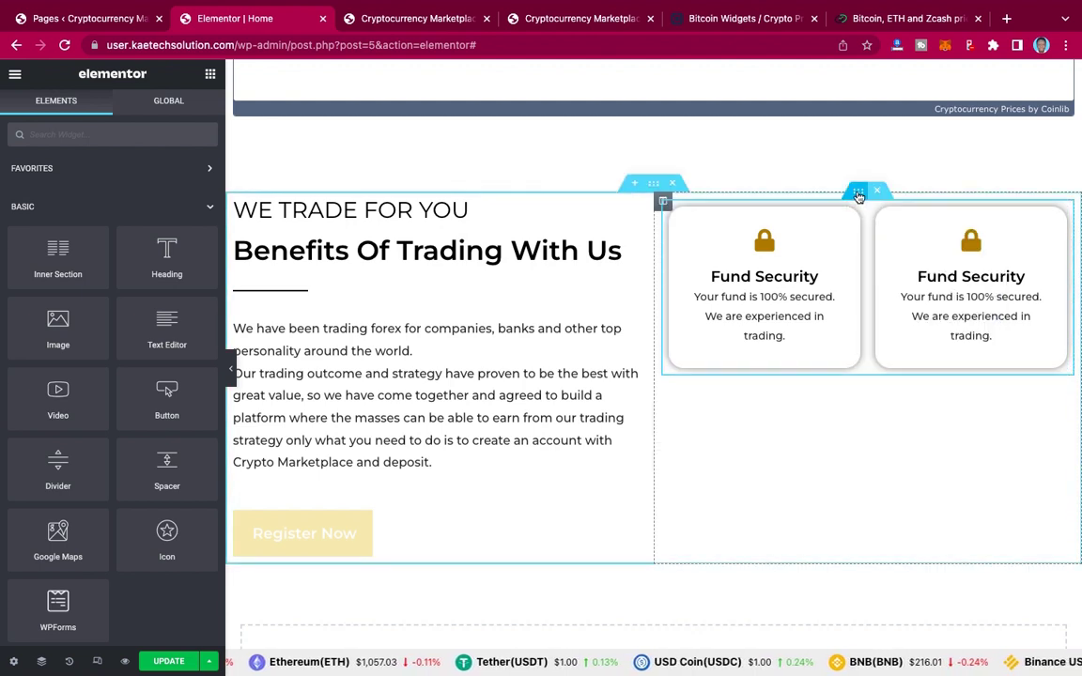
right_click(858, 196)
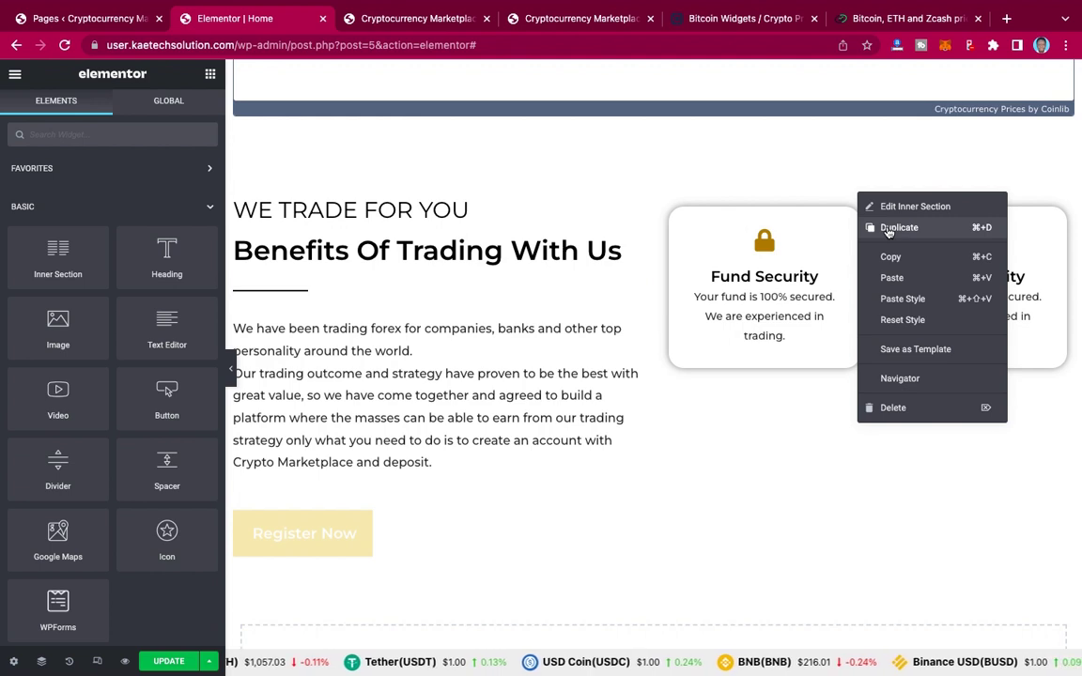
left_click(889, 230)
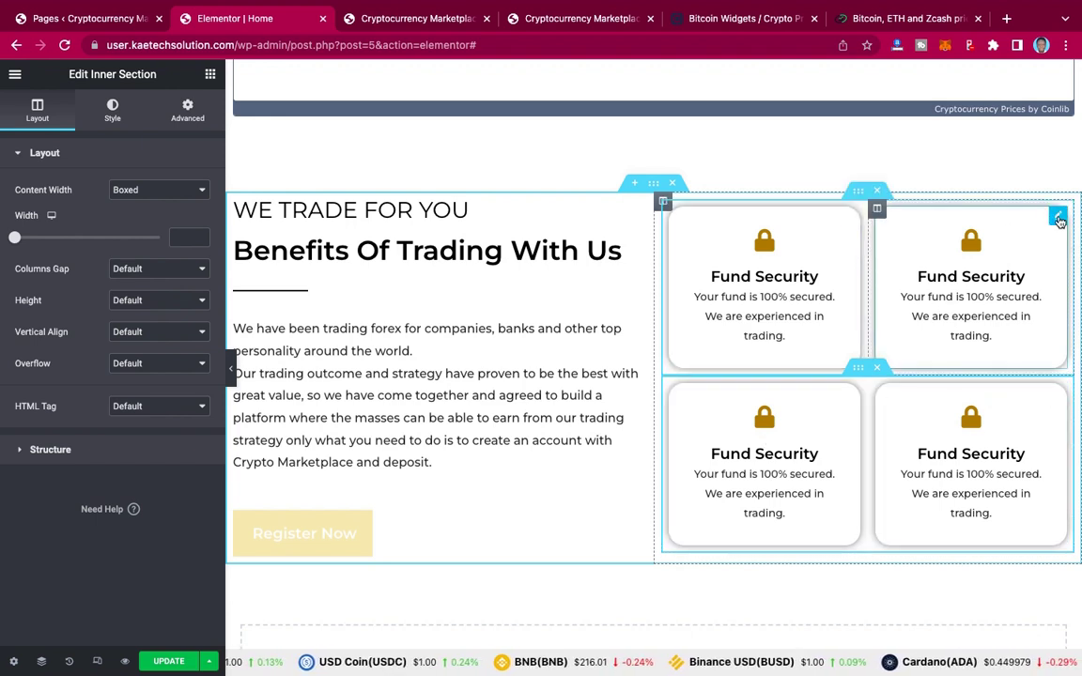
Step: Swap the top-right card's lock for the first 'money' banknote icon from the Icon Library
left_click(1058, 217)
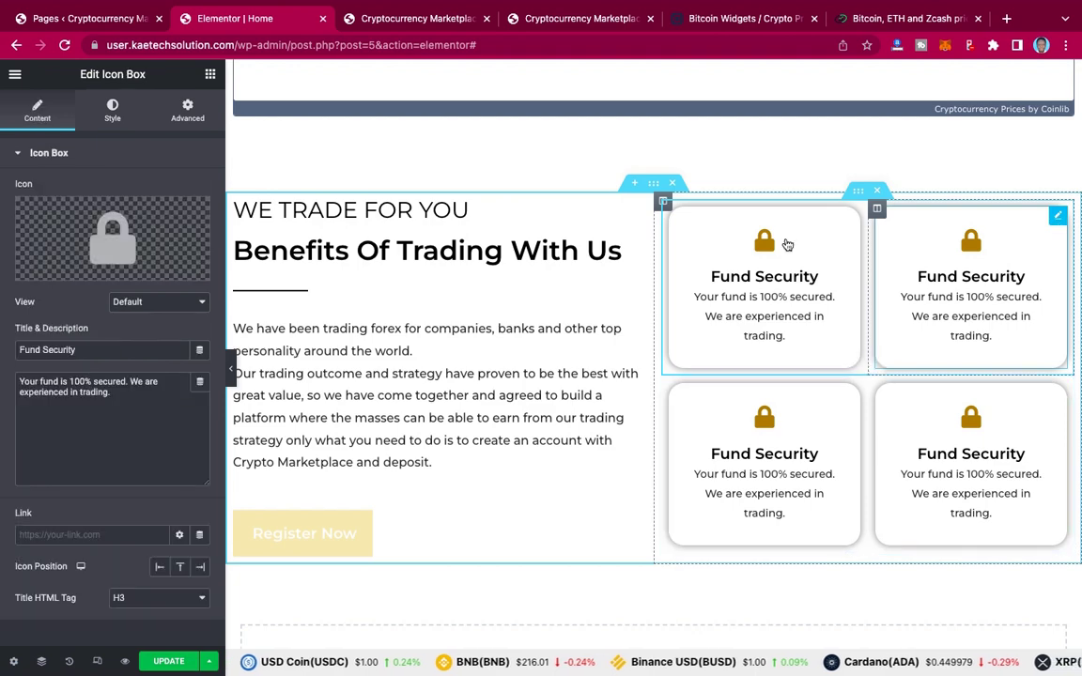
left_click(117, 229)
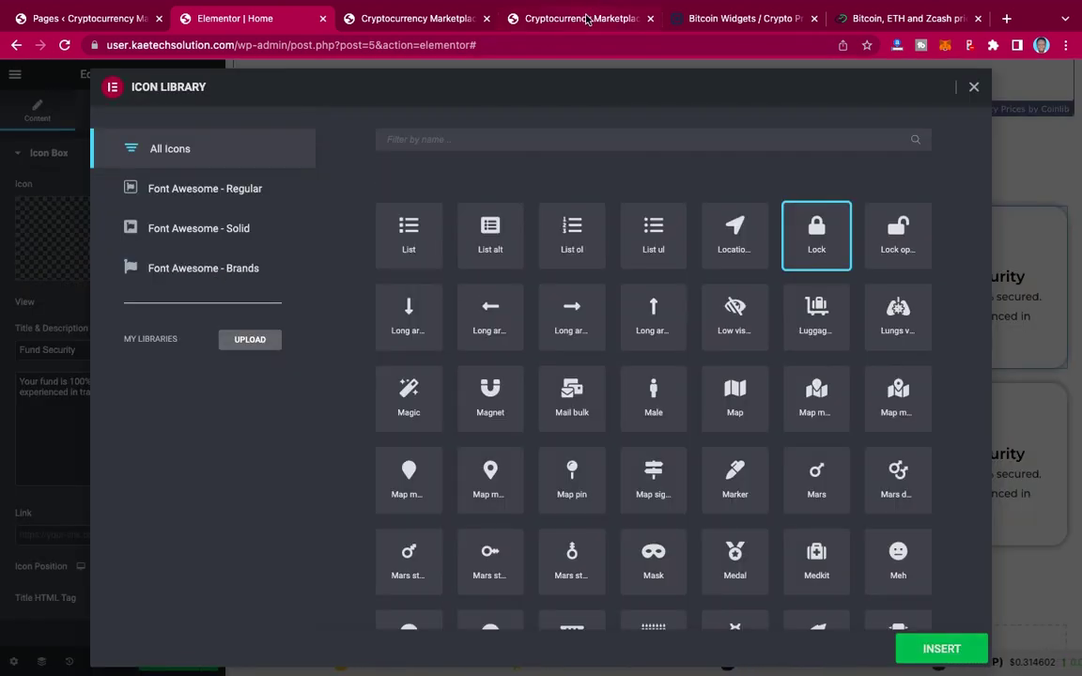
left_click(586, 18)
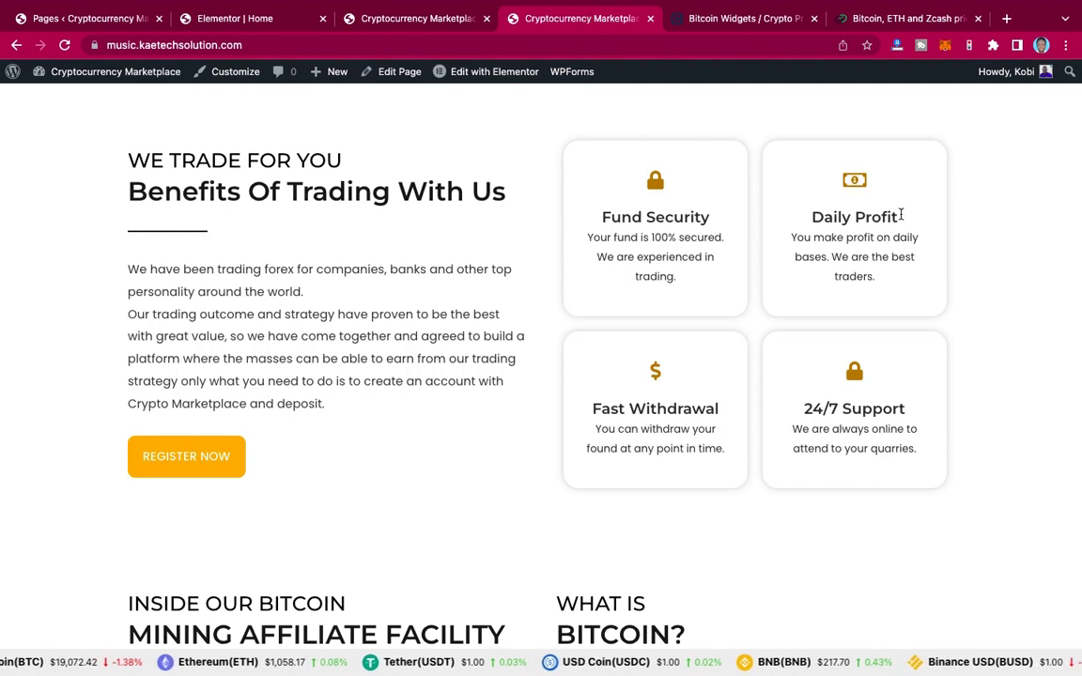
triple_click(780, 217)
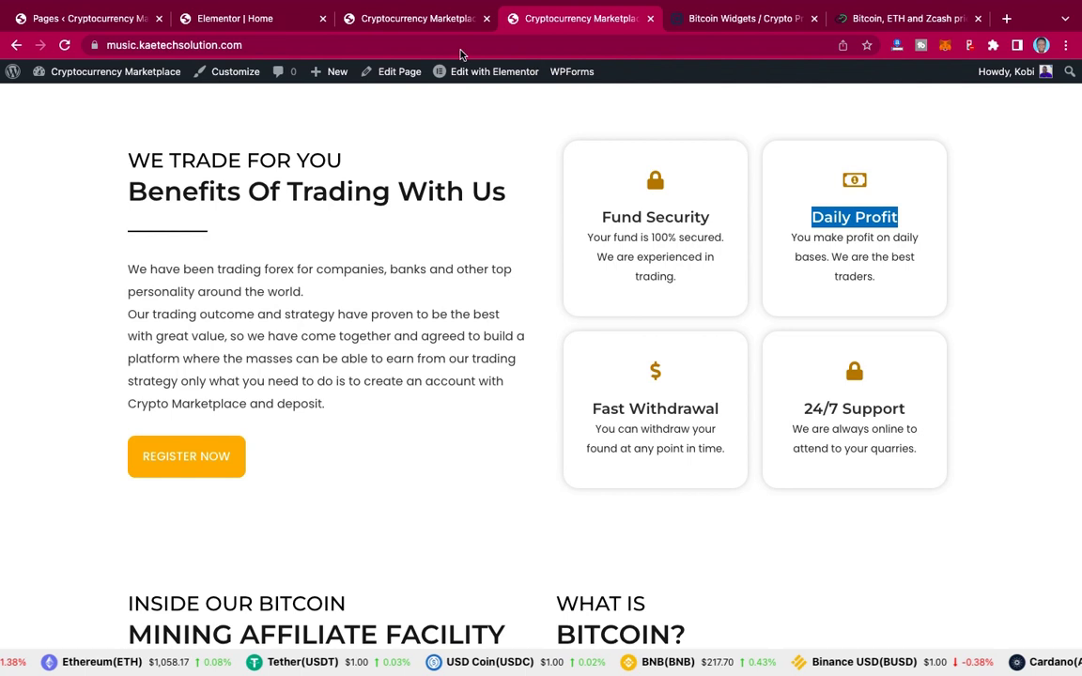
left_click(235, 18)
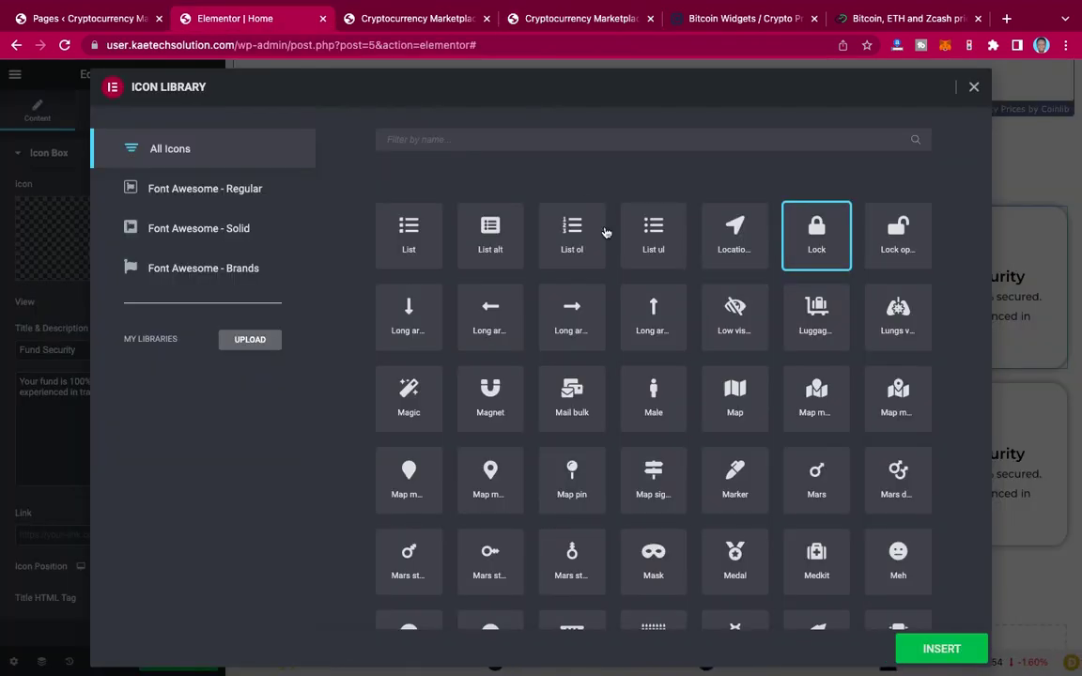
left_click(548, 138)
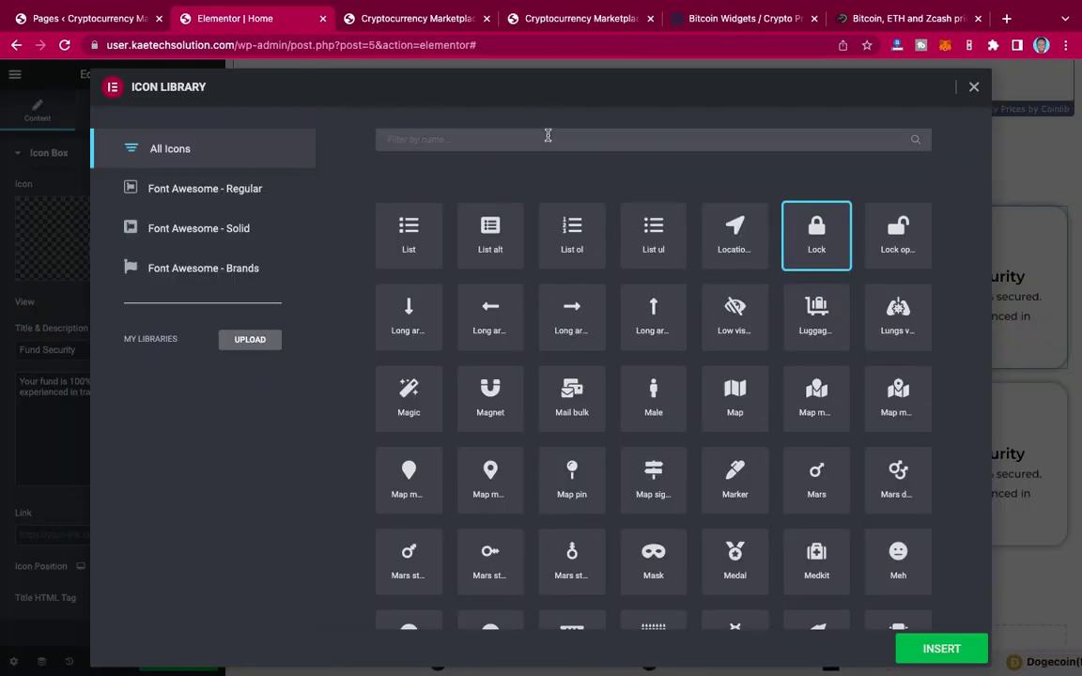
type("money")
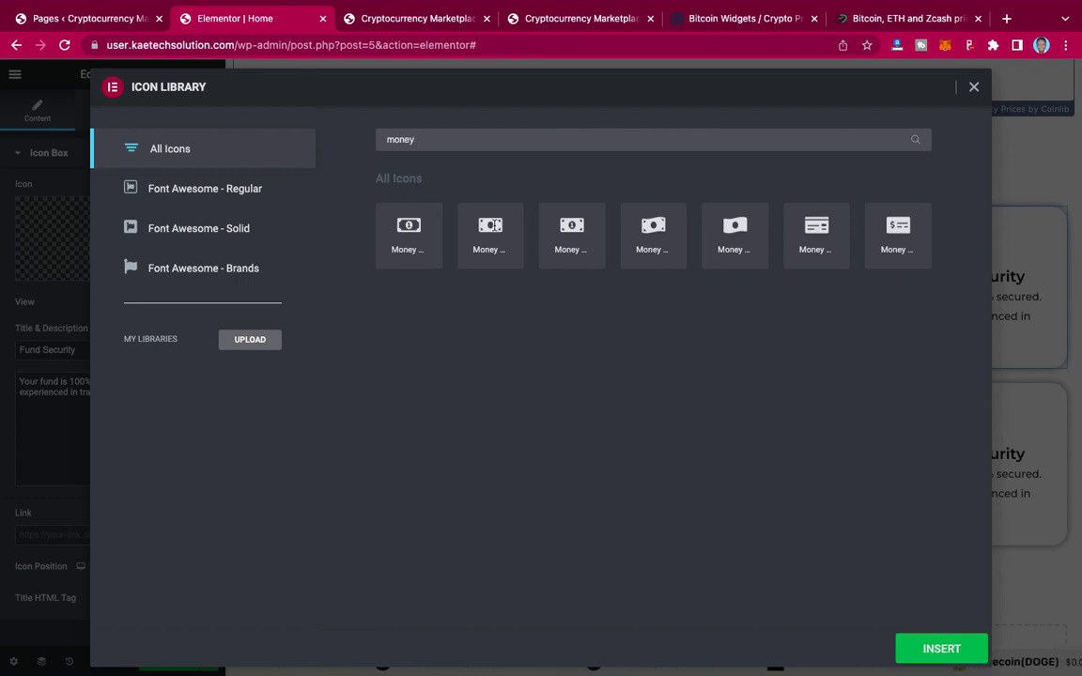
left_click(375, 206)
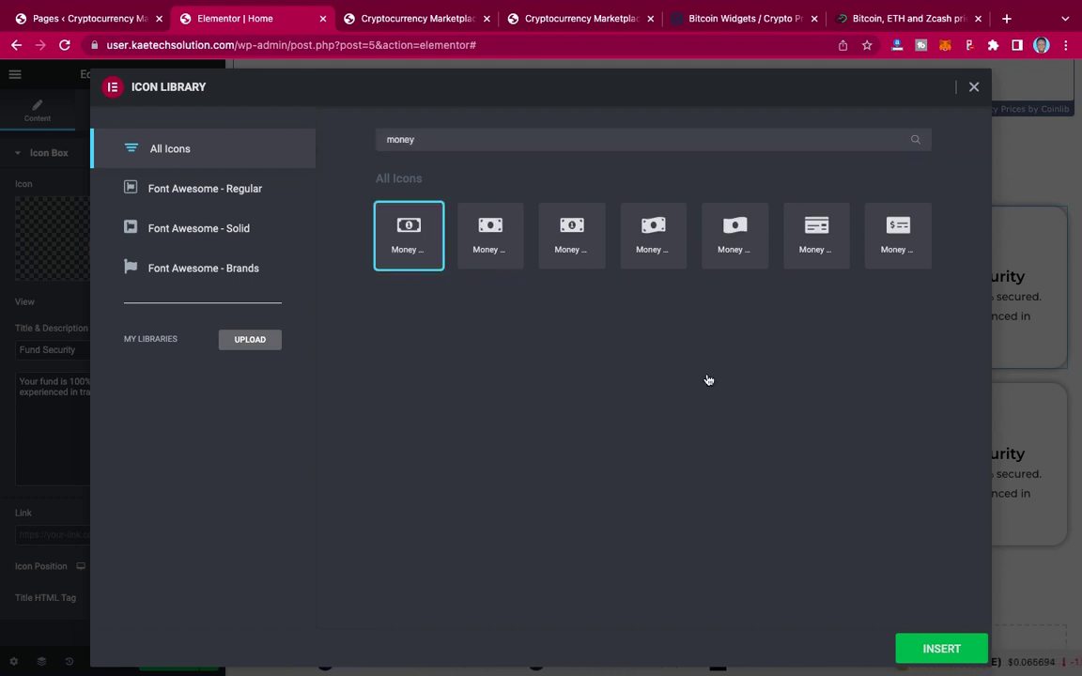
left_click(942, 647)
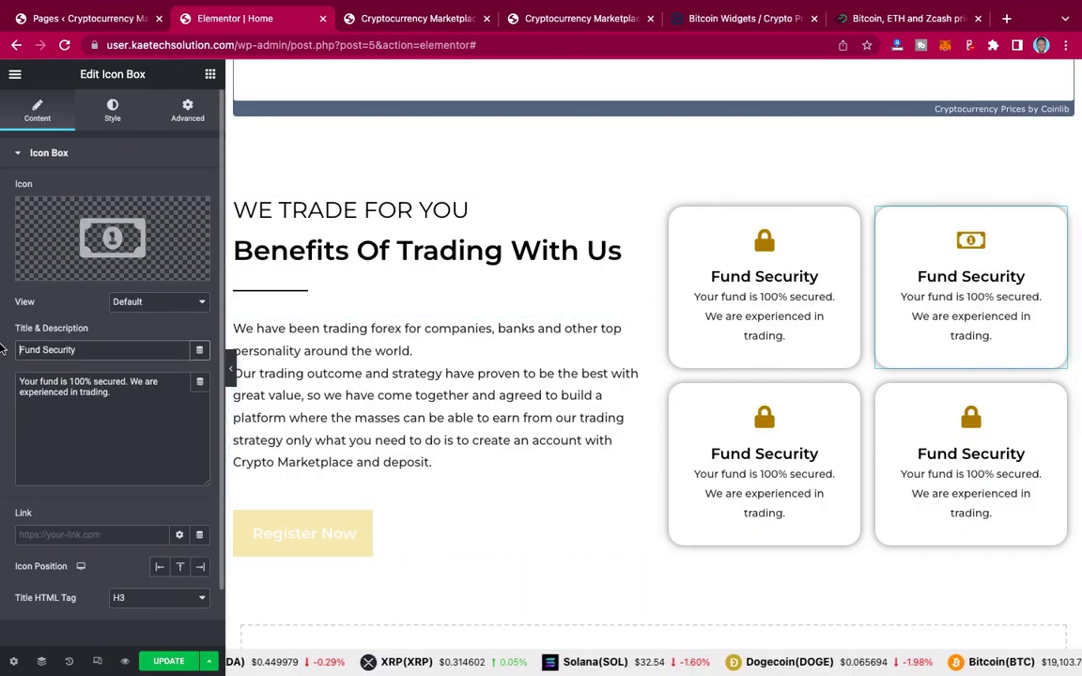
Step: Retitle the top-right card 'Daily Profit' and update the page
key("ctrl+a")
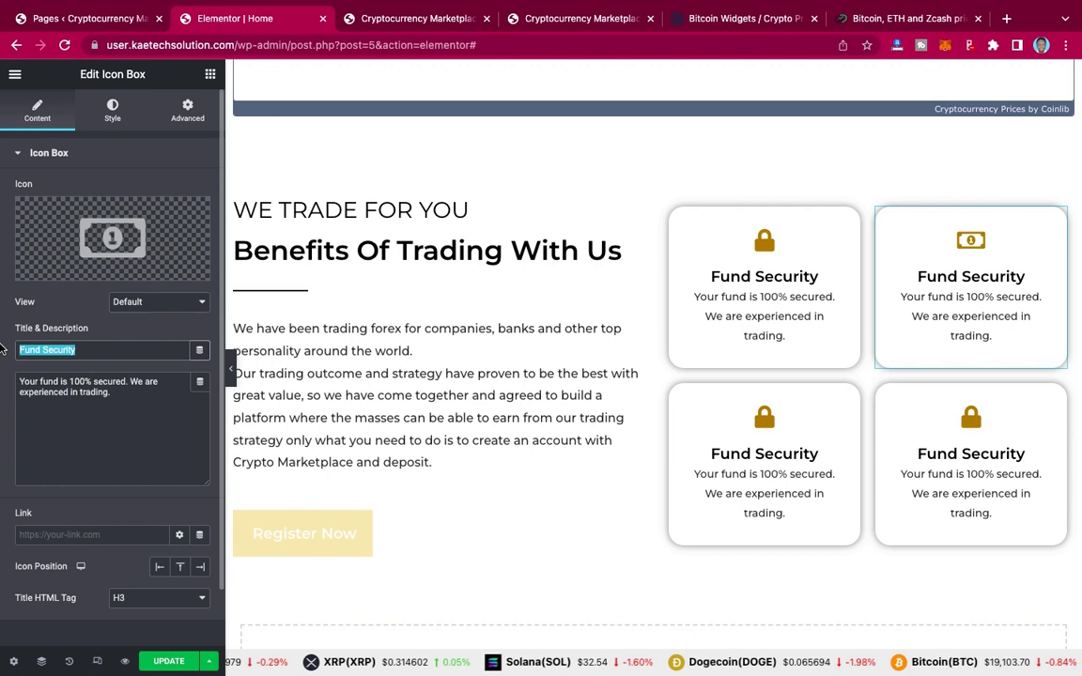
key("ctrl+v")
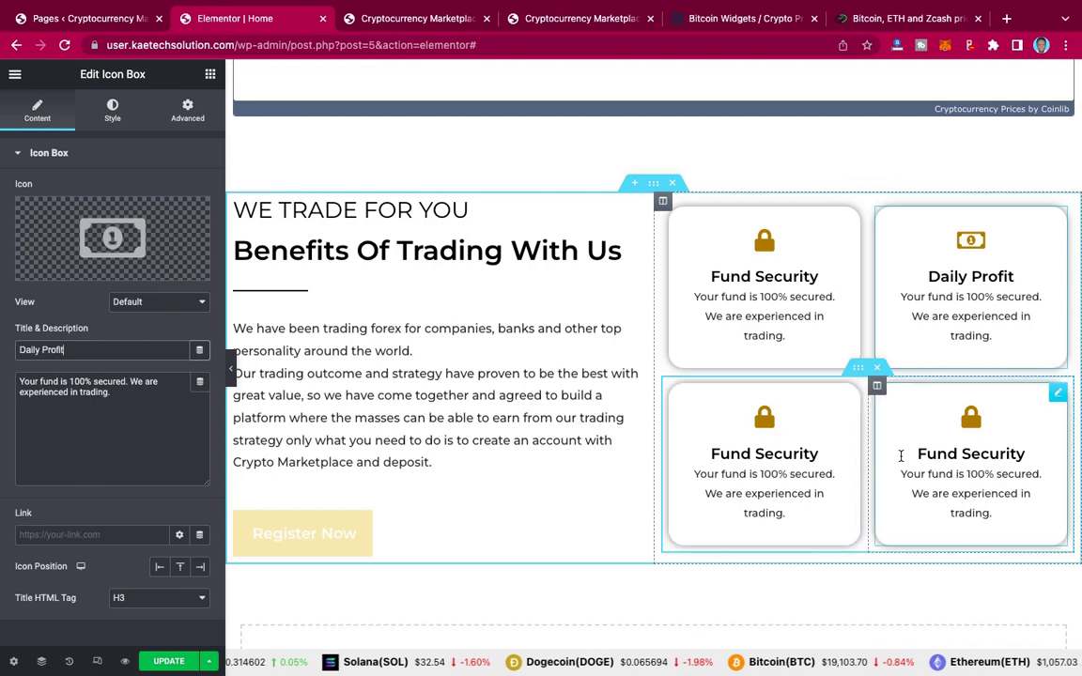
scroll(832, 508, "down", 1)
scroll(832, 507, "down", 2)
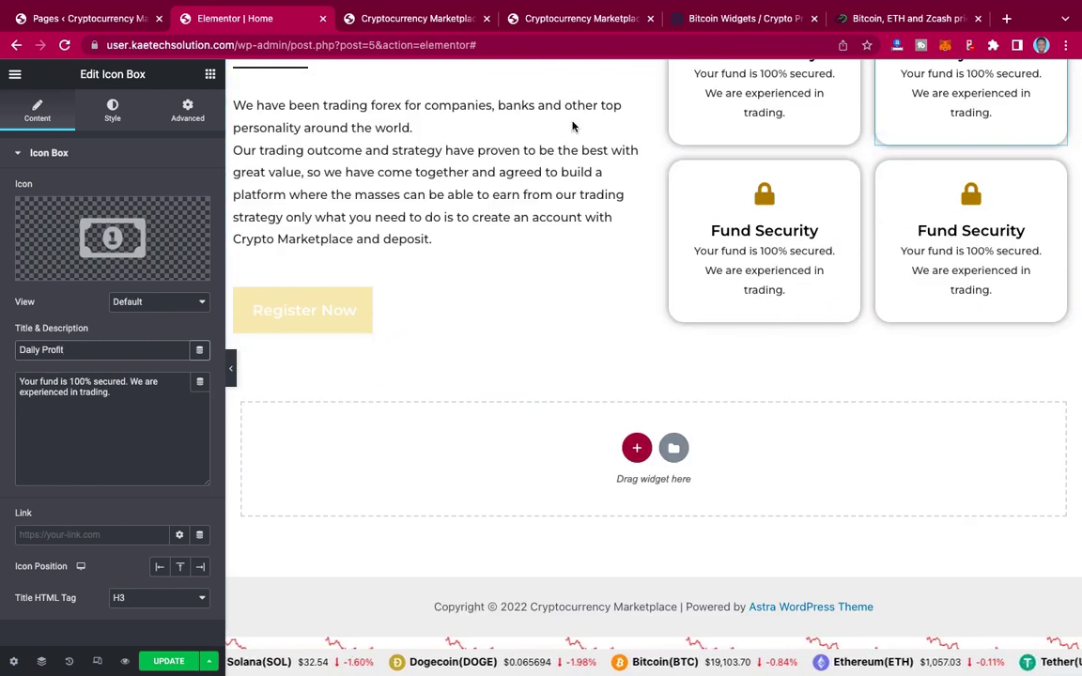
left_click(584, 19)
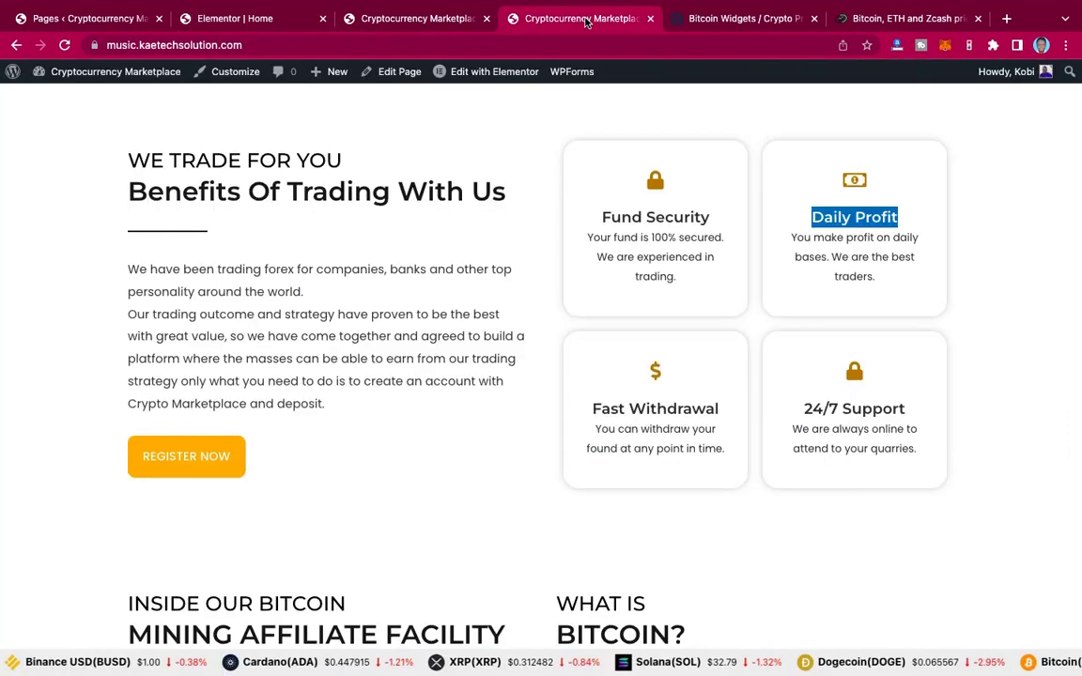
scroll(516, 314, "down", 5)
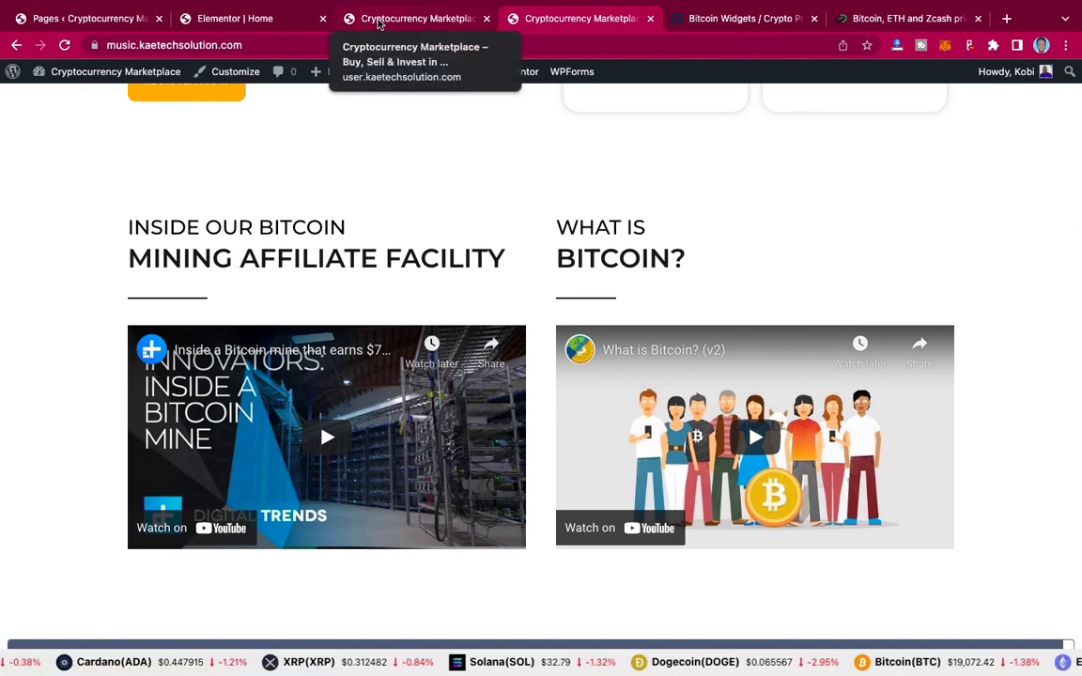
key("super+2")
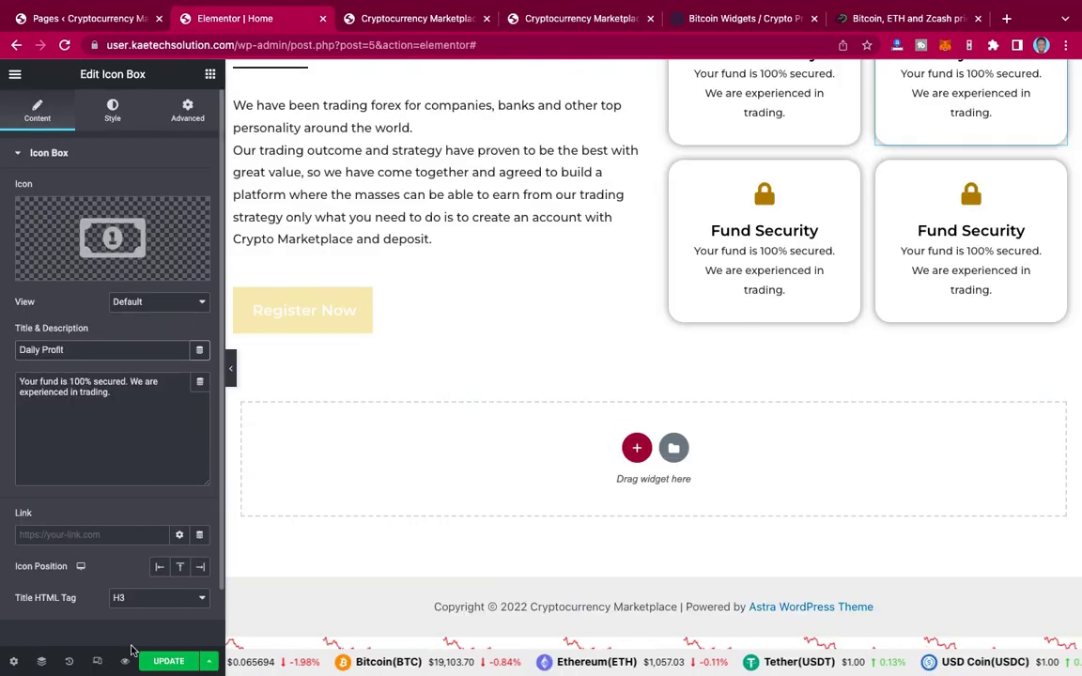
left_click(166, 662)
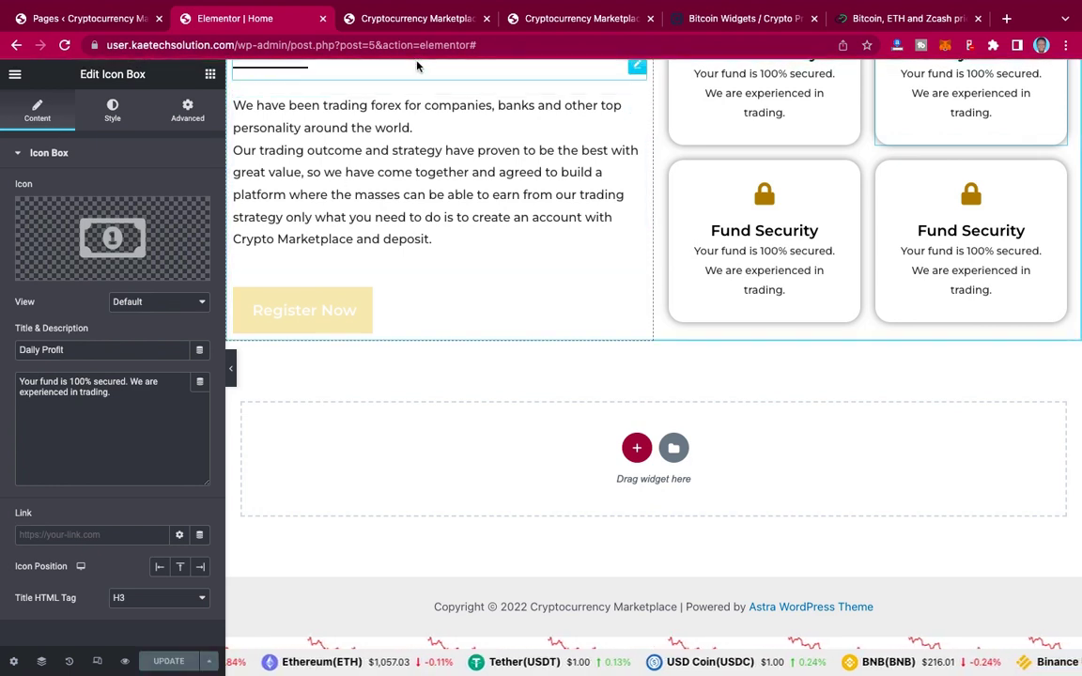
Step: Review the live site's Bitcoin video section, then return to the editor
left_click(556, 21)
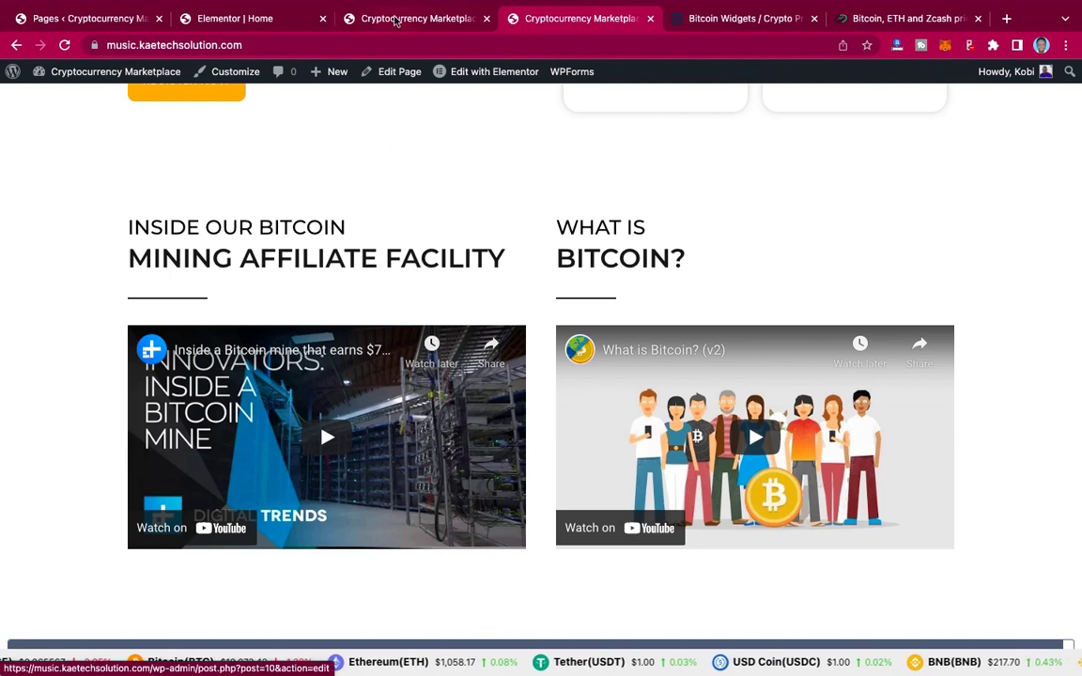
left_click(247, 23)
scroll(541, 341, "up", 5)
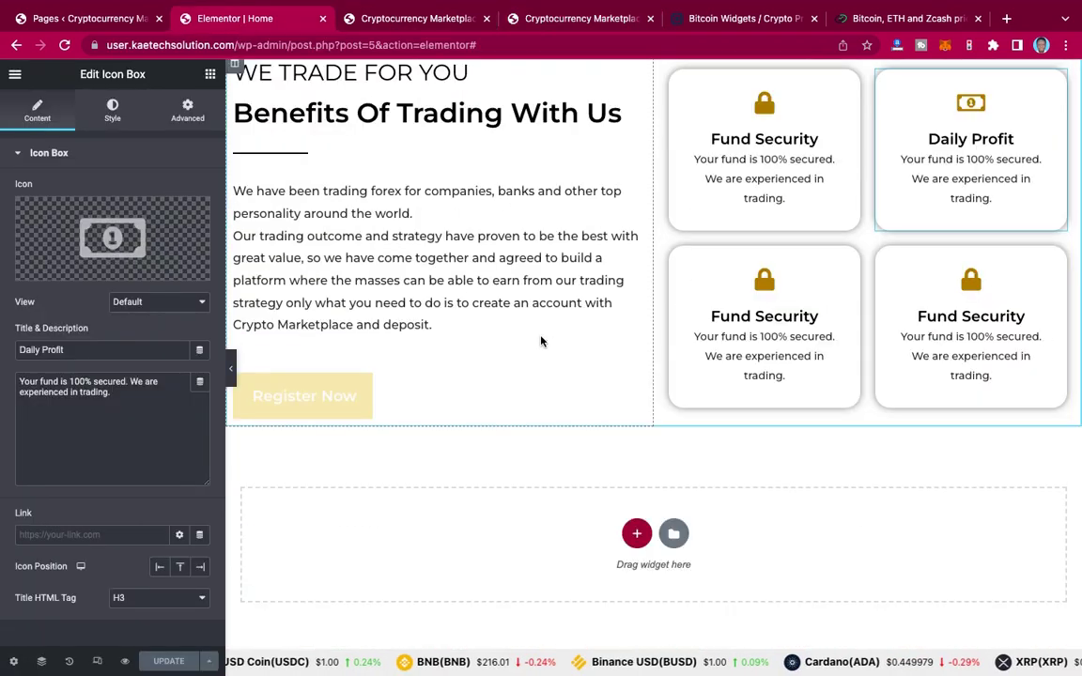
scroll(541, 341, "down", 1)
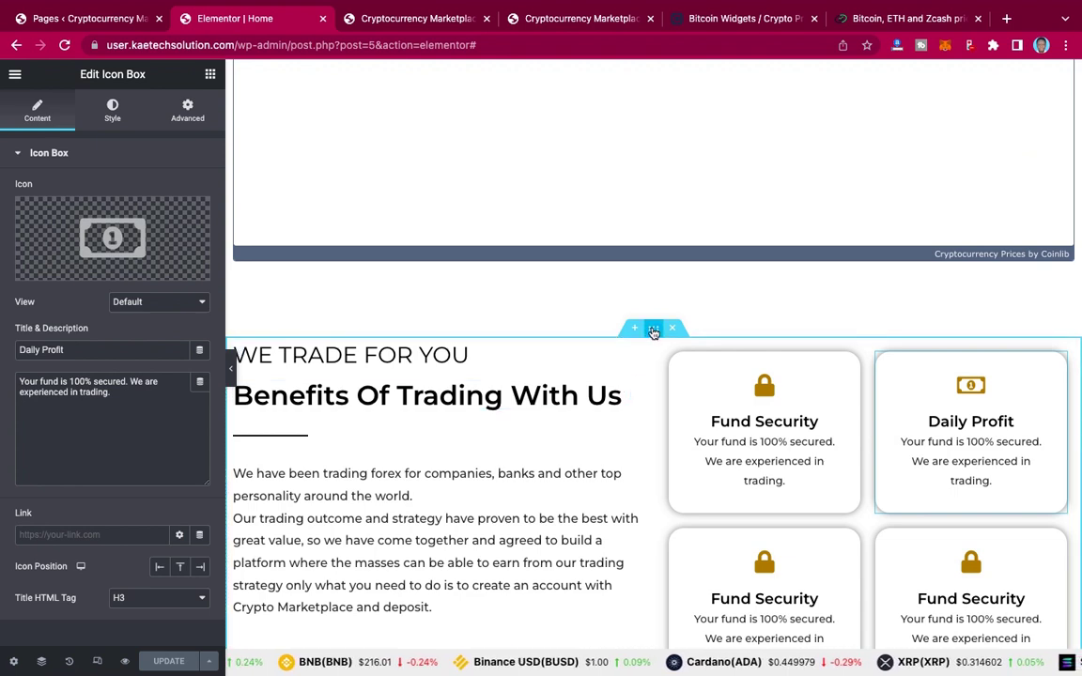
Step: Duplicate the Benefits Of Trading section and open the copy's Advanced settings
right_click(654, 333)
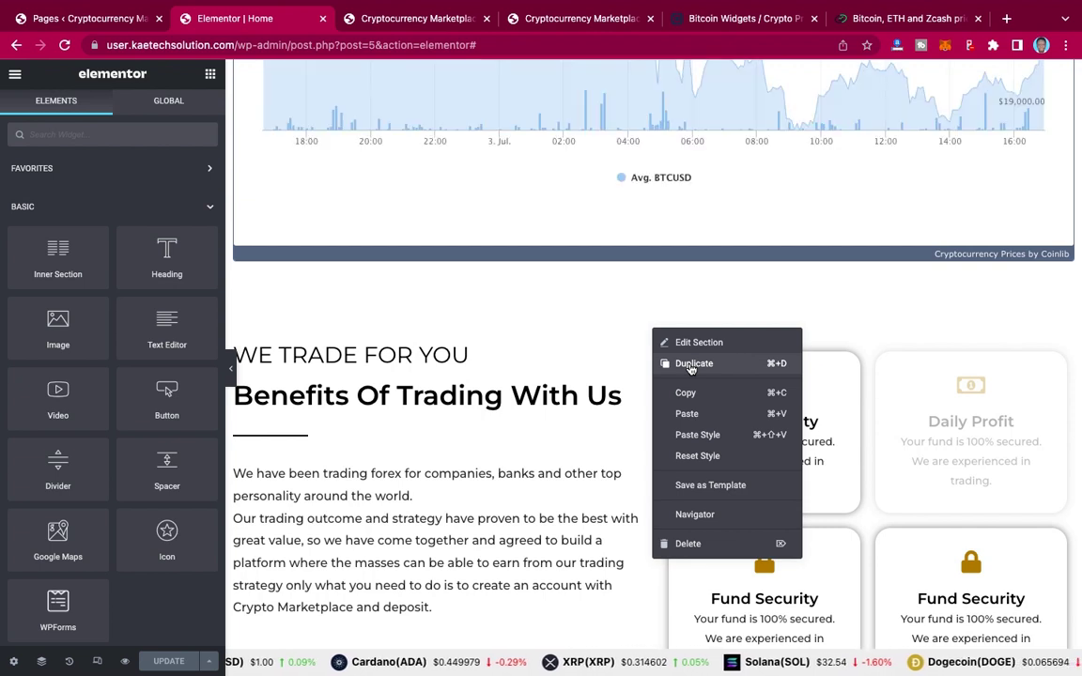
left_click(693, 364)
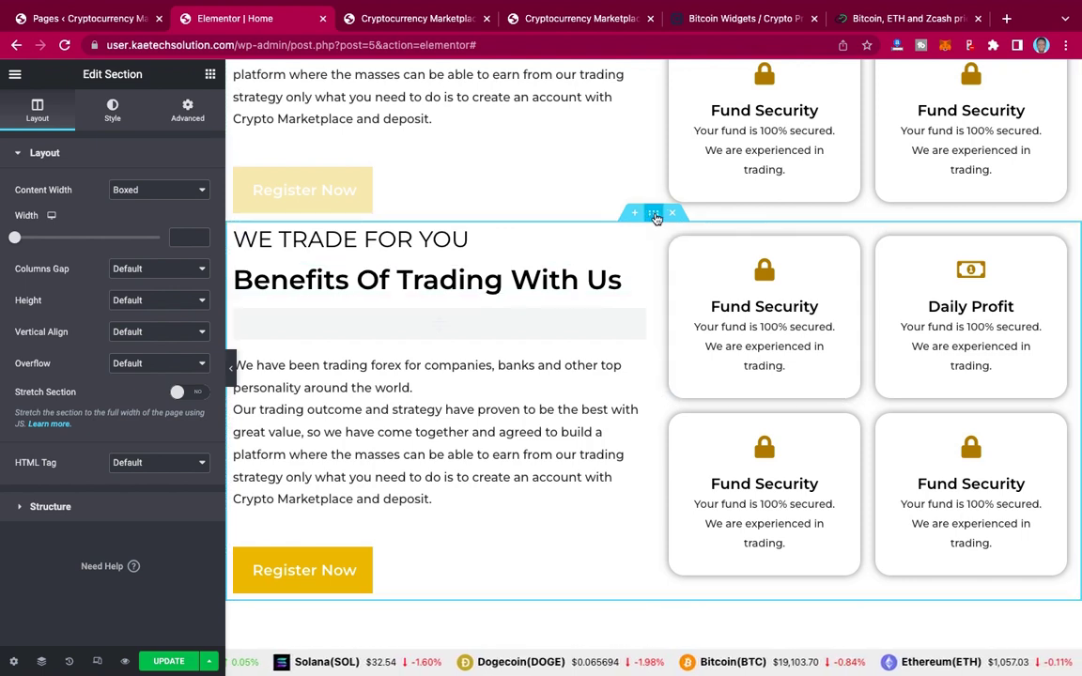
left_click(188, 113)
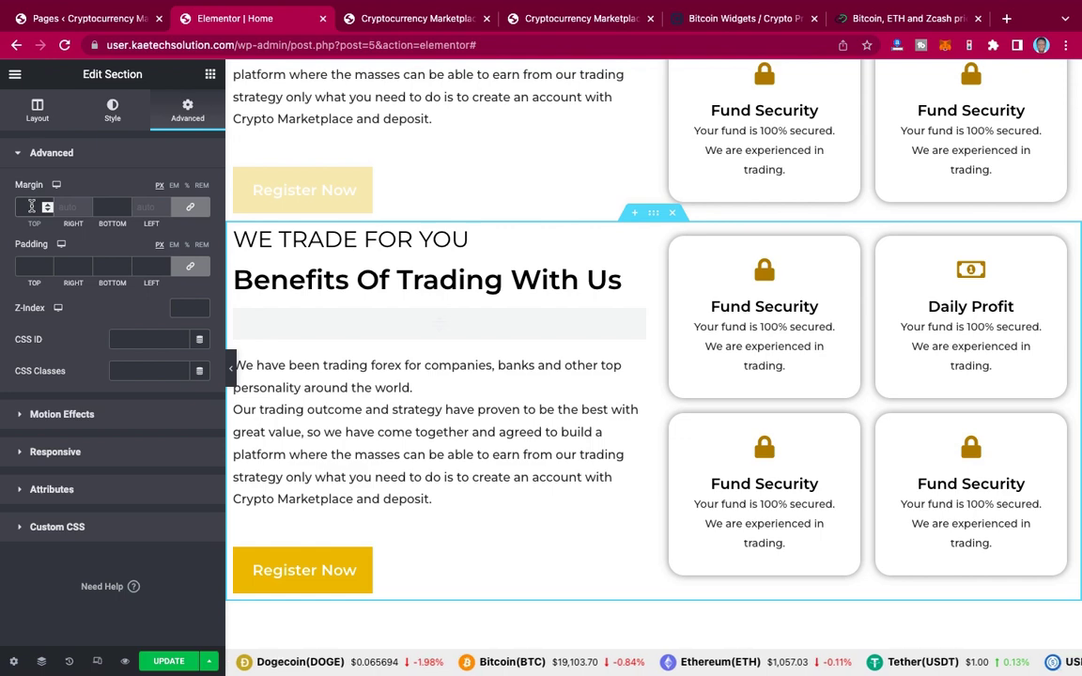
Step: Set the copy's top and bottom margins to 90 and delete both card rows
type("90")
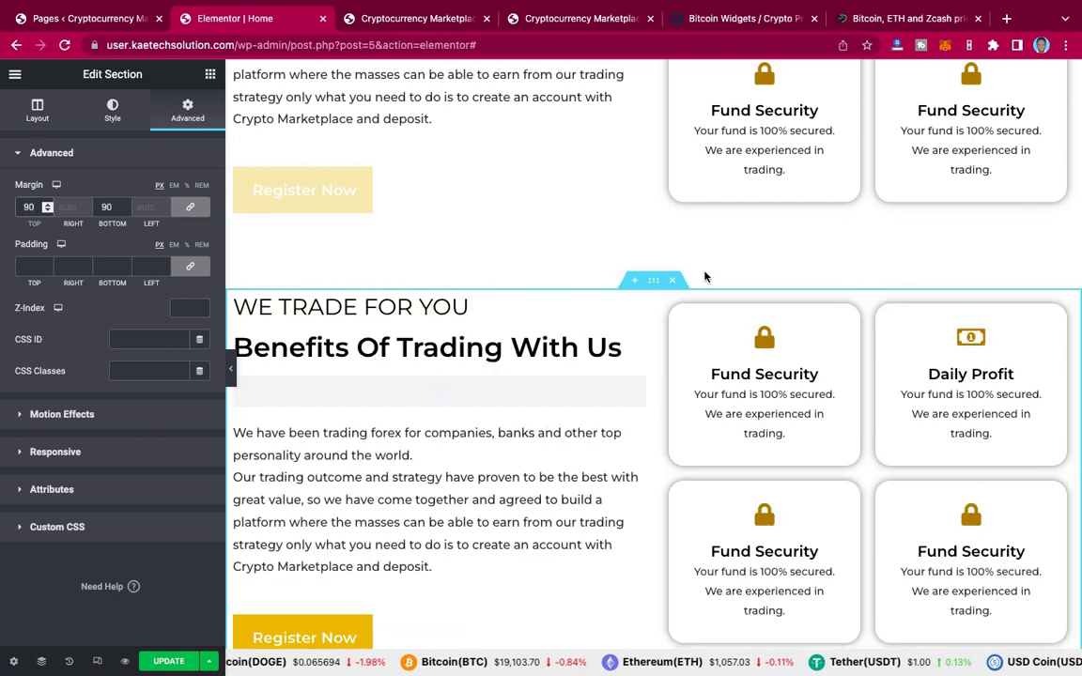
scroll(699, 278, "down", 3)
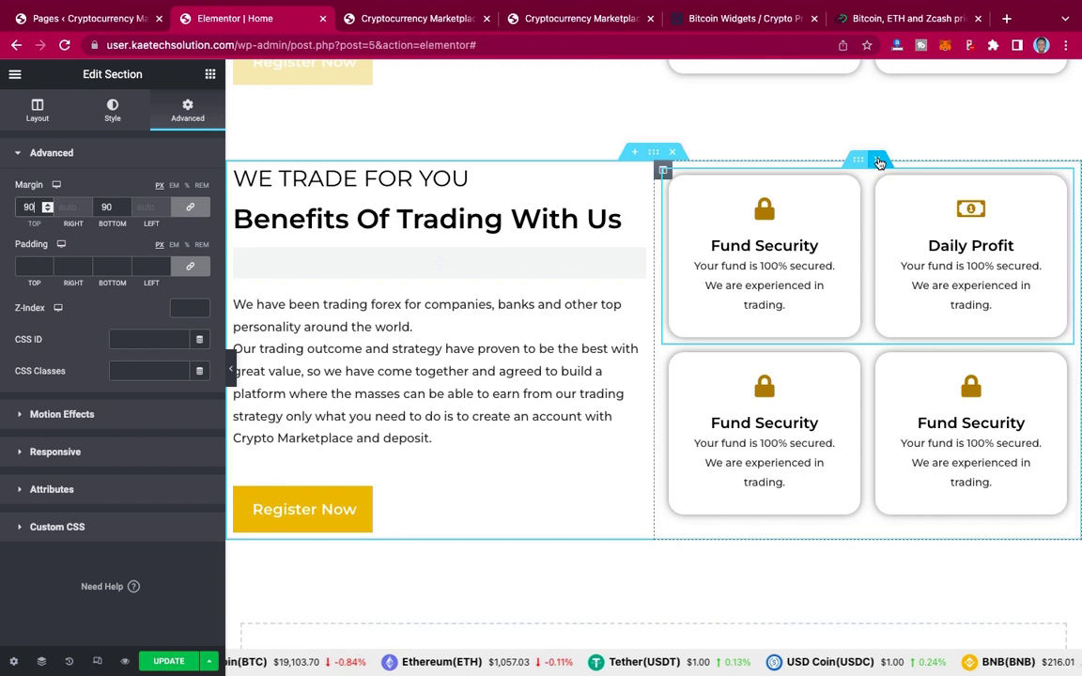
left_click(878, 163)
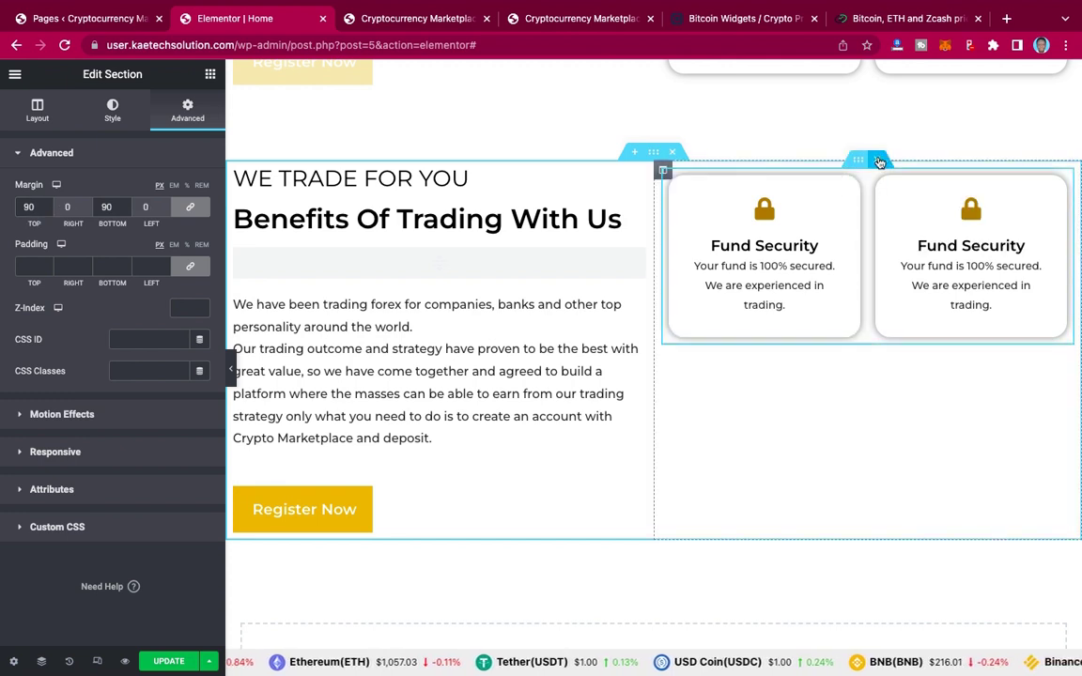
left_click(878, 162)
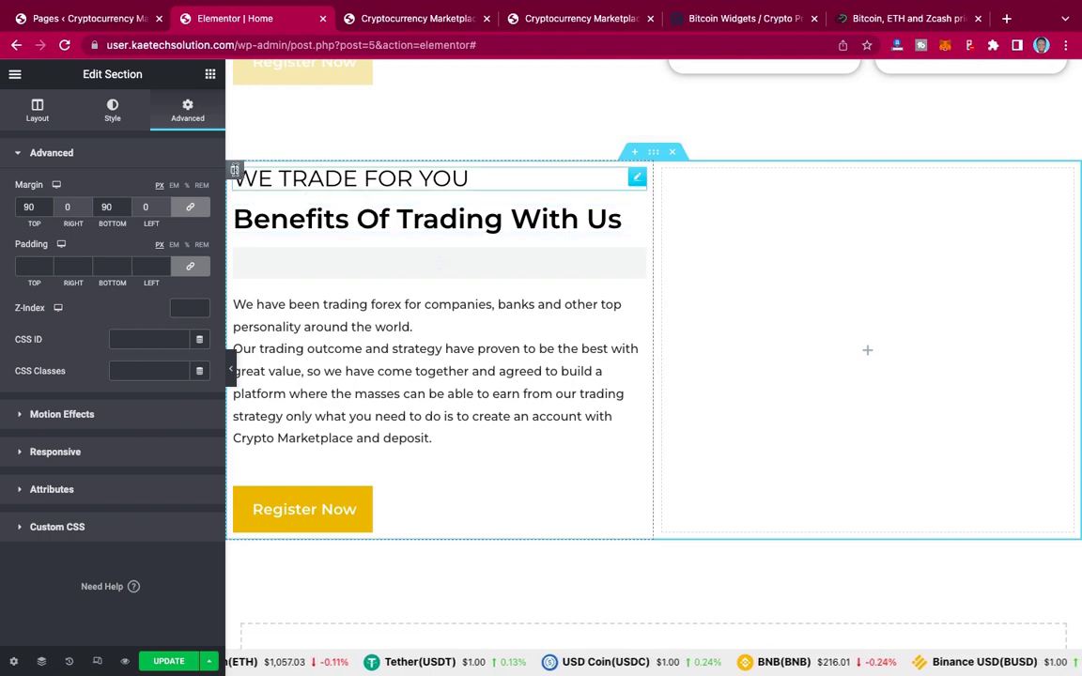
Step: Duplicate the left text column and delete the extra empty third column
right_click(235, 172)
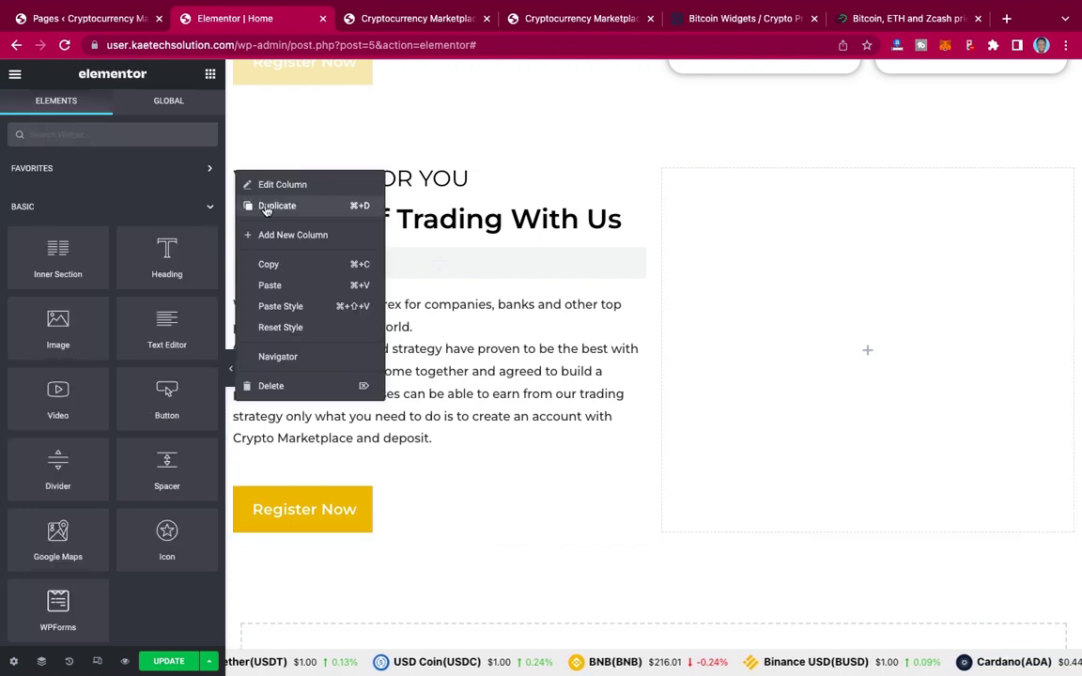
left_click(266, 208)
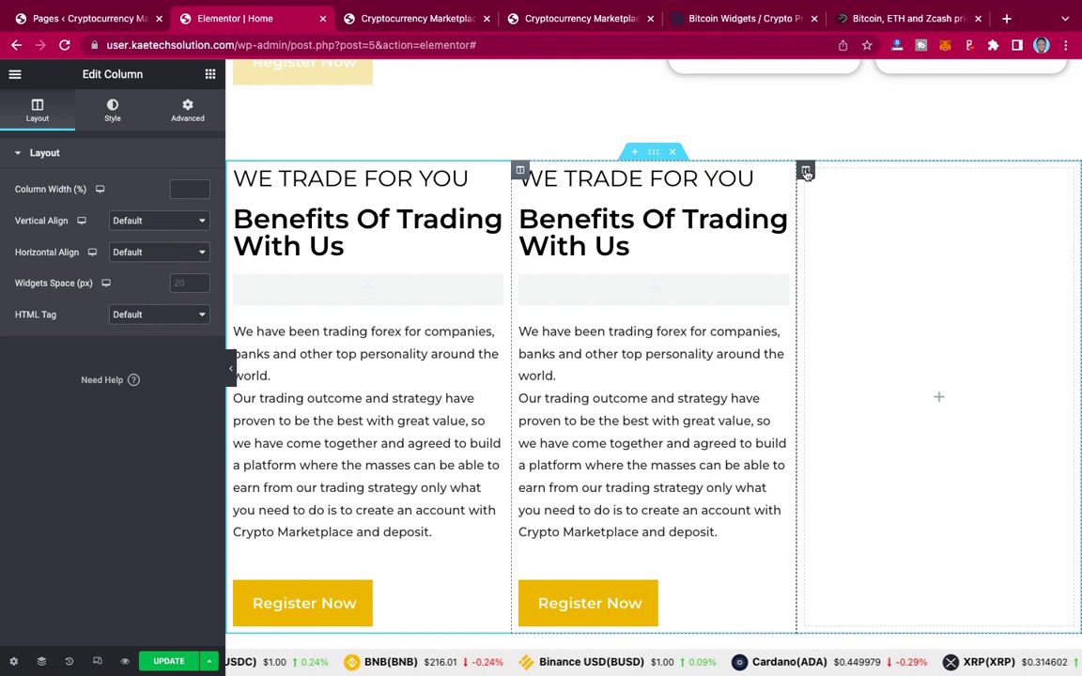
right_click(806, 172)
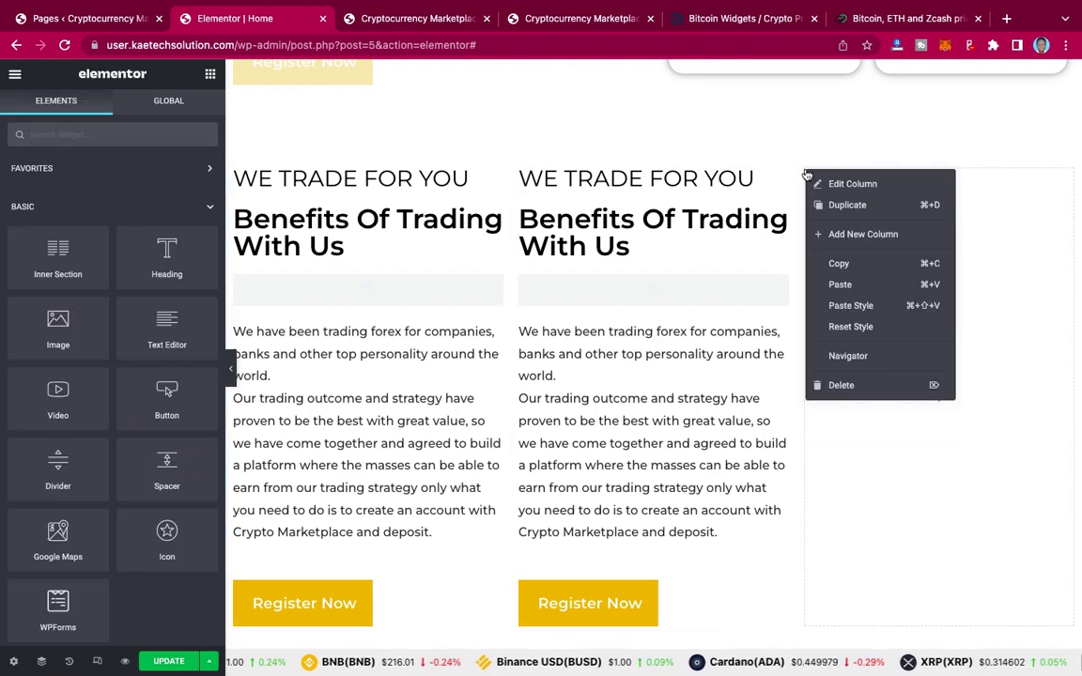
left_click(864, 387)
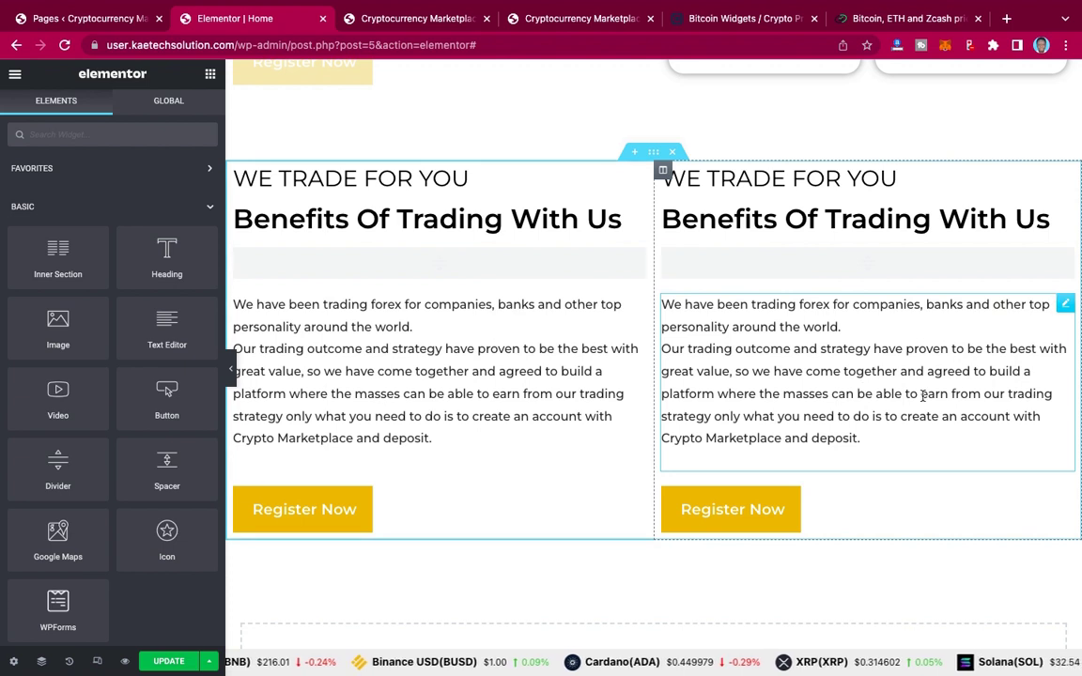
Step: Delete both columns' paragraphs and Register Now buttons, then view the live video section
right_click(1066, 306)
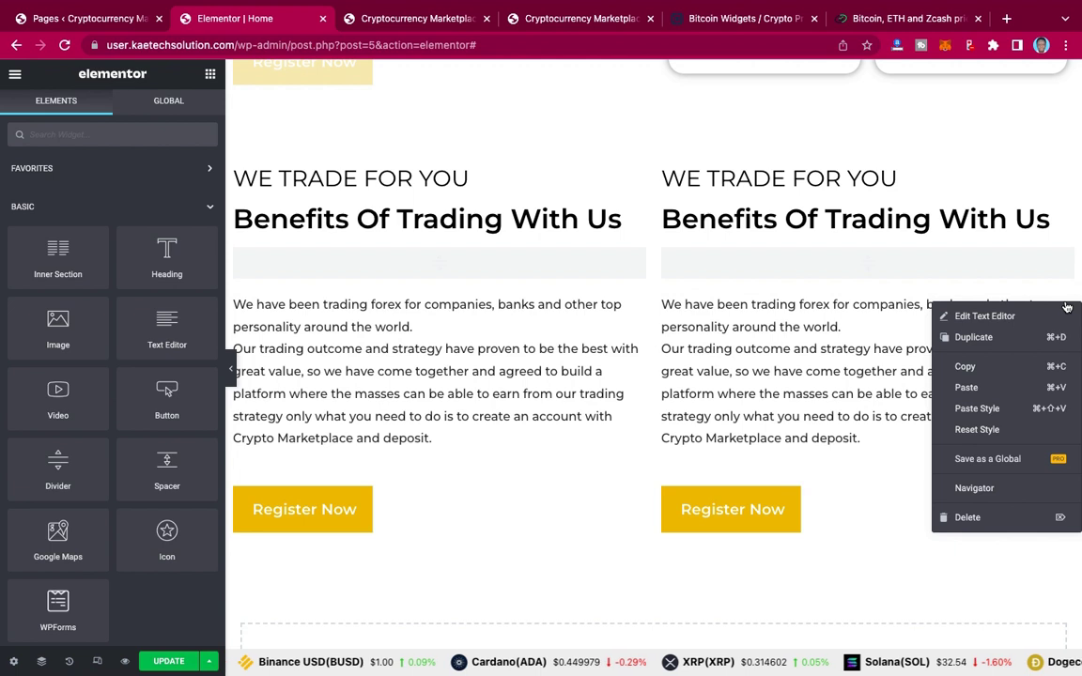
left_click(969, 517)
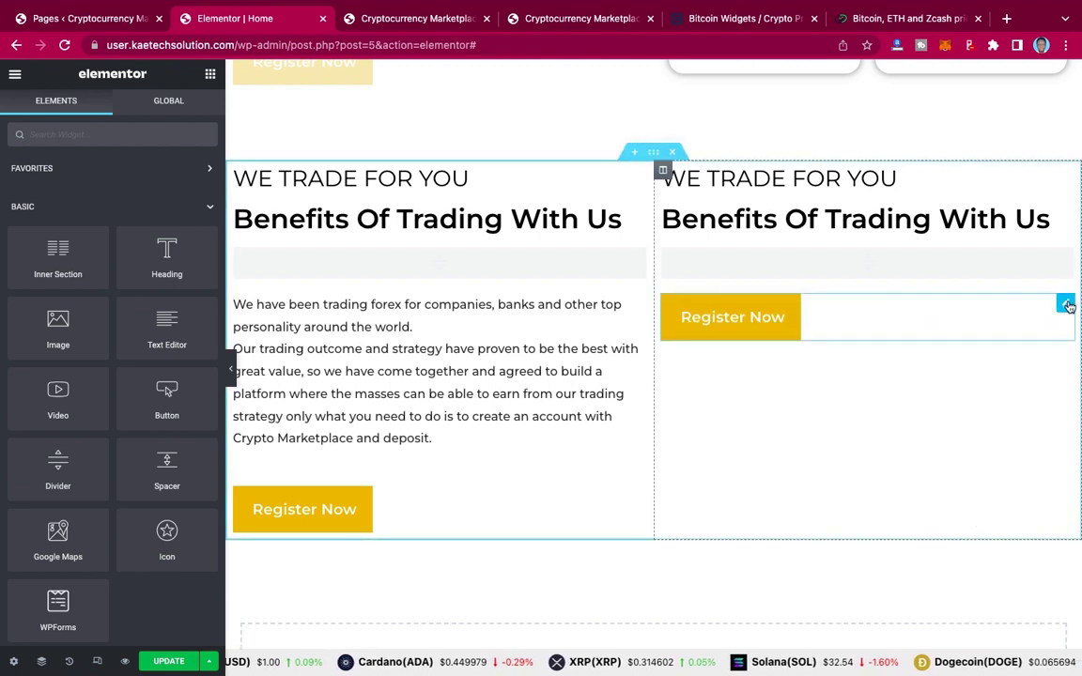
right_click(1067, 306)
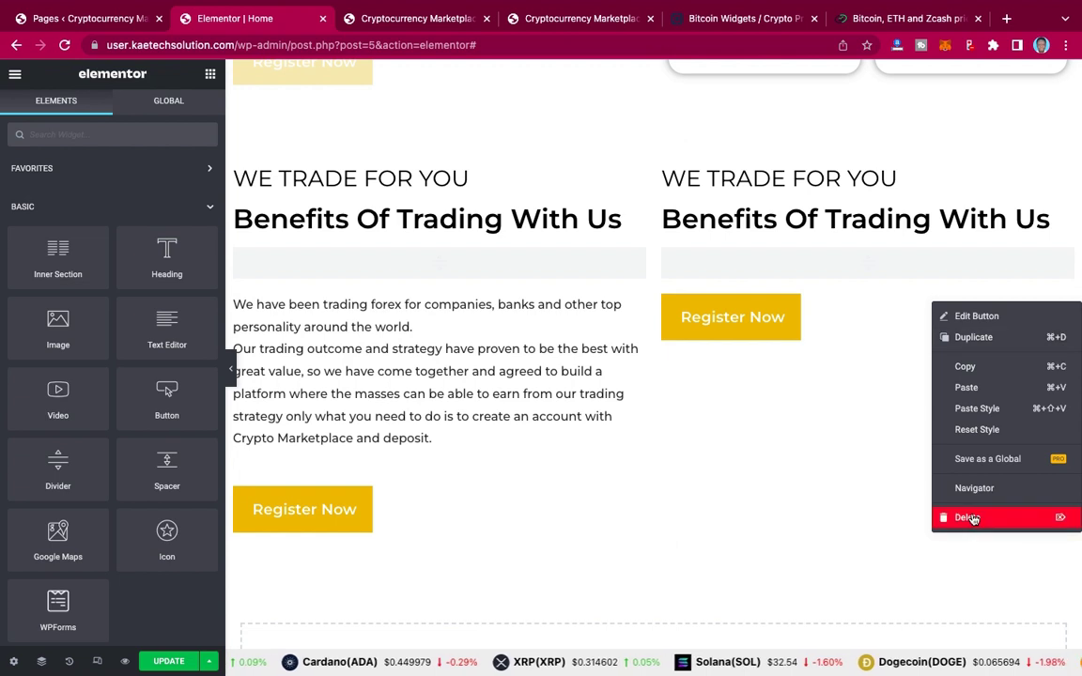
left_click(969, 518)
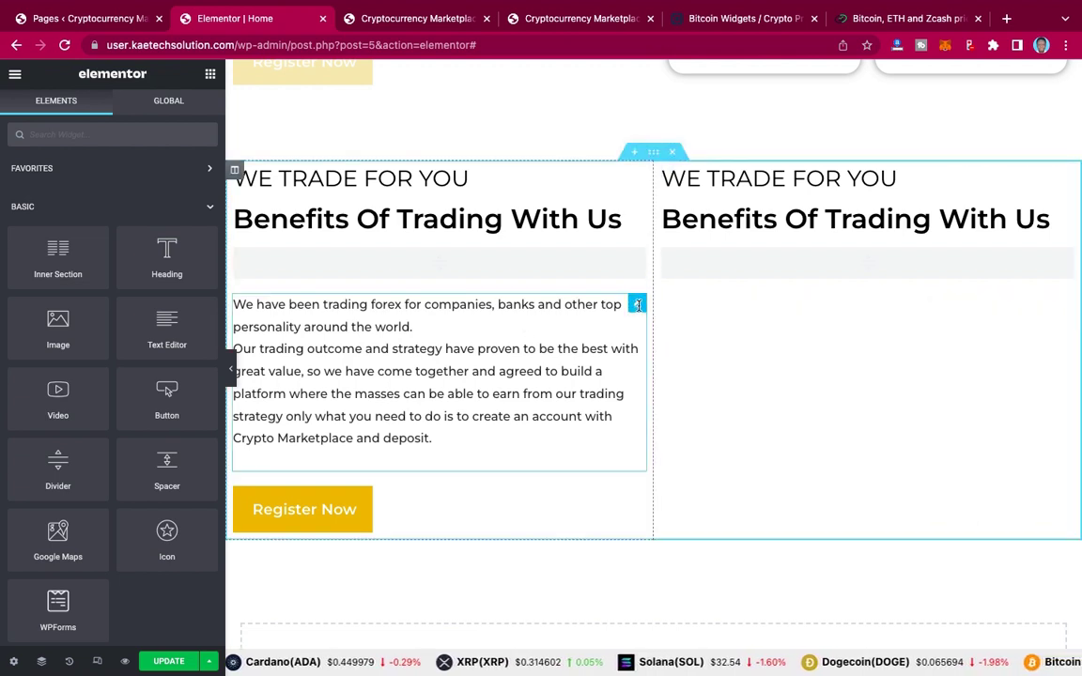
right_click(637, 308)
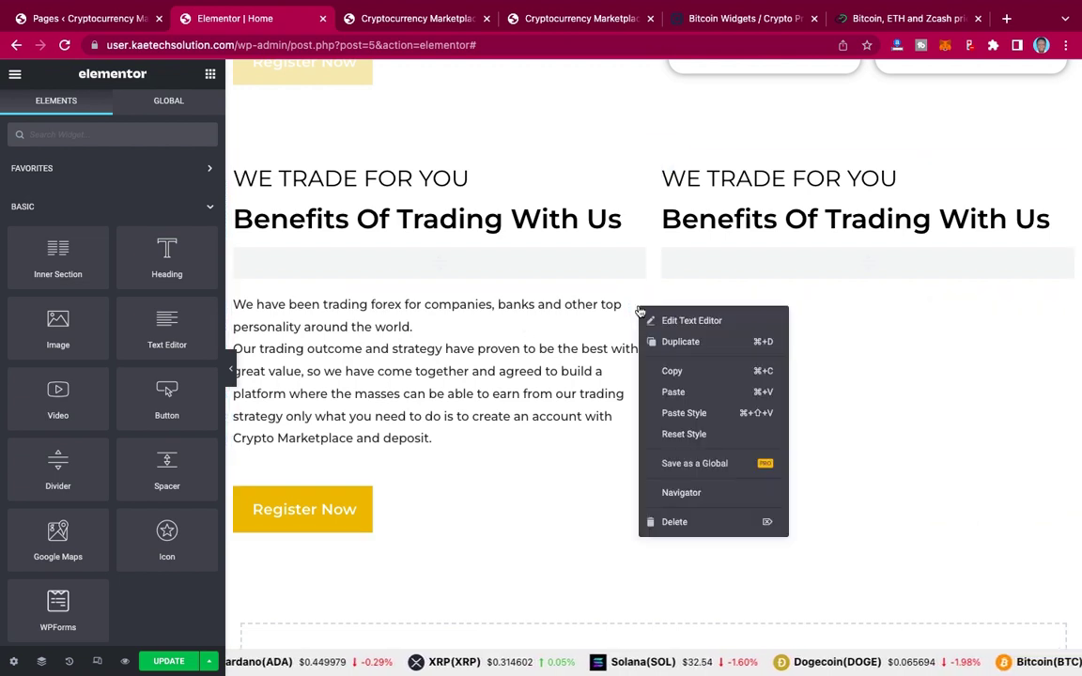
left_click(663, 524)
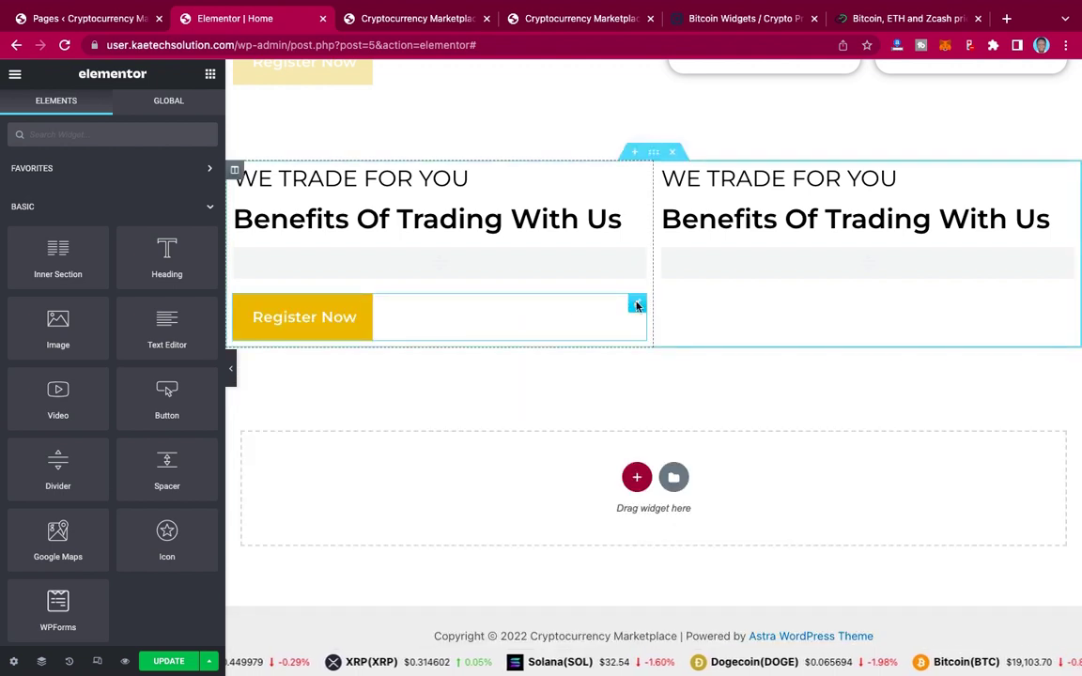
right_click(638, 305)
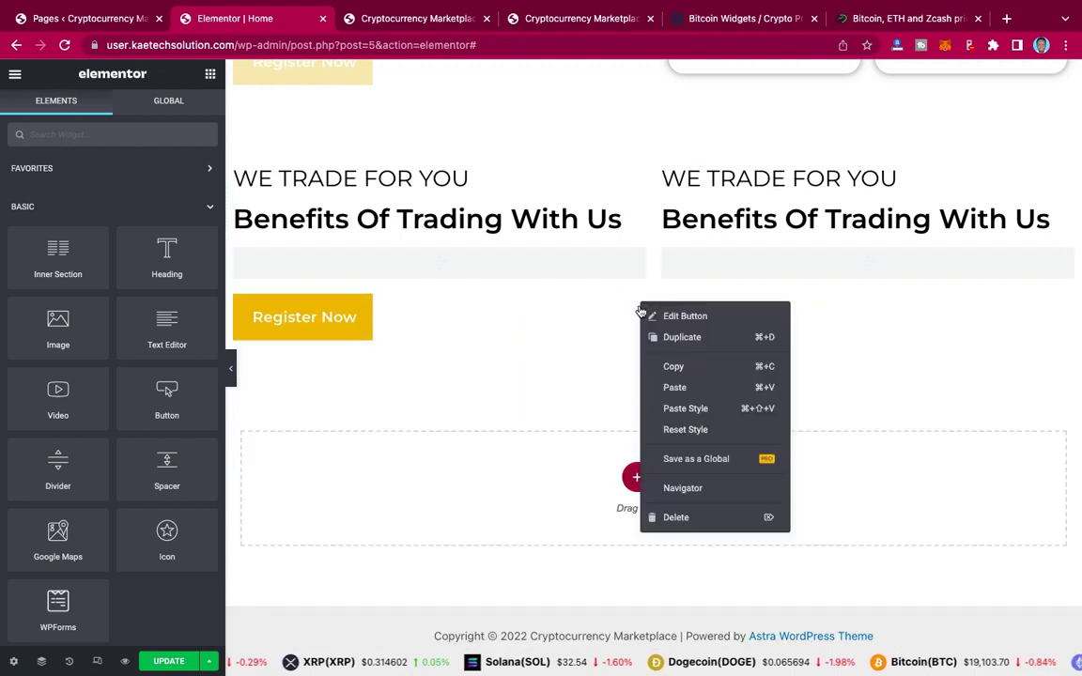
left_click(668, 517)
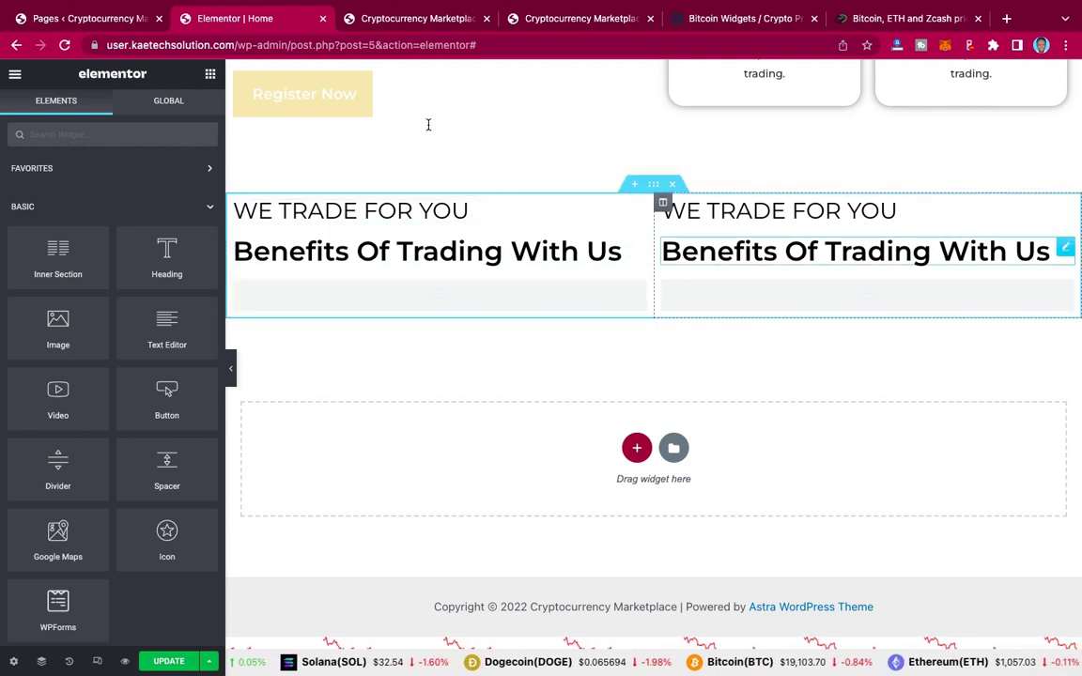
left_click(558, 18)
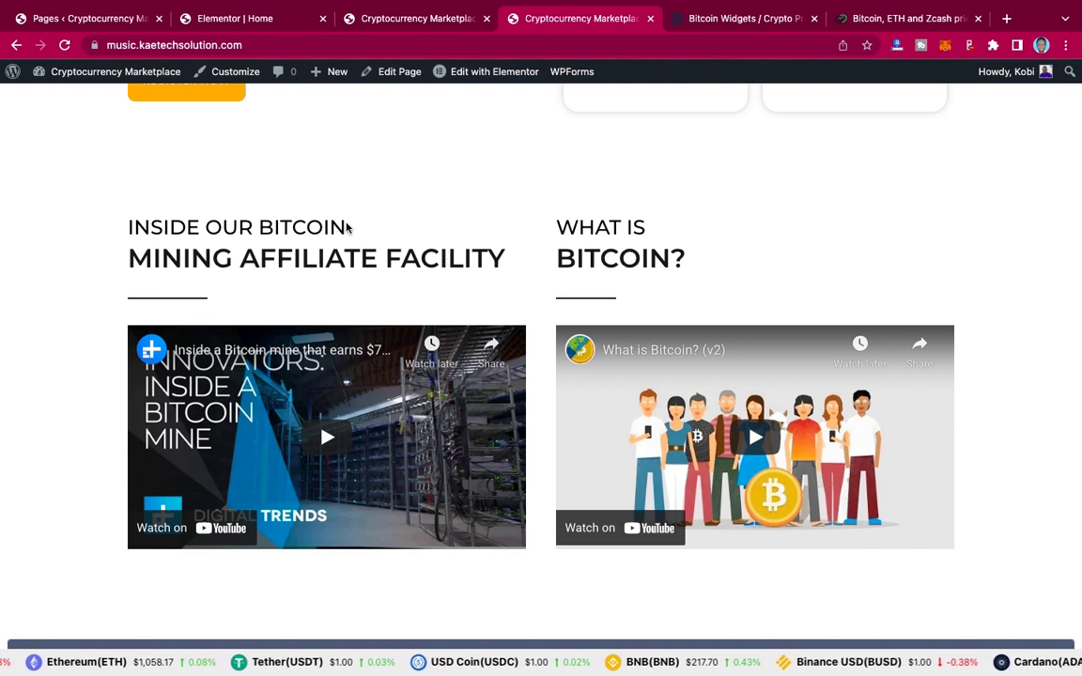
left_click_drag(165, 228, 126, 227)
key("ctrl+c")
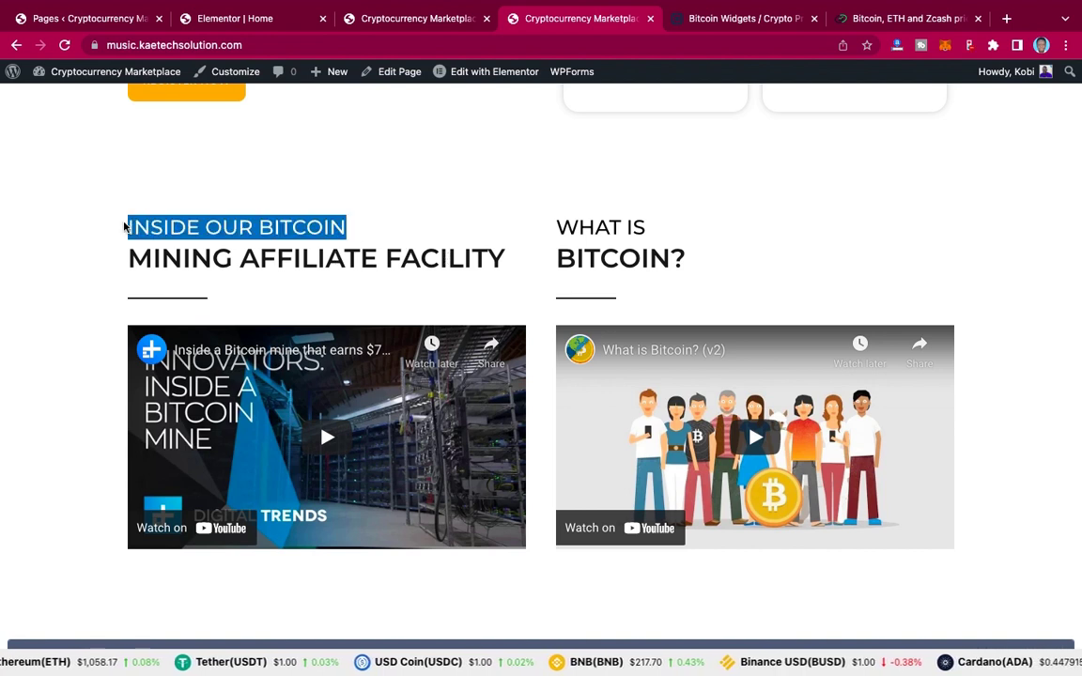
Step: Retitle the left WE TRADE FOR YOU heading to INSIDE OUR BITCOIN
left_click(262, 19)
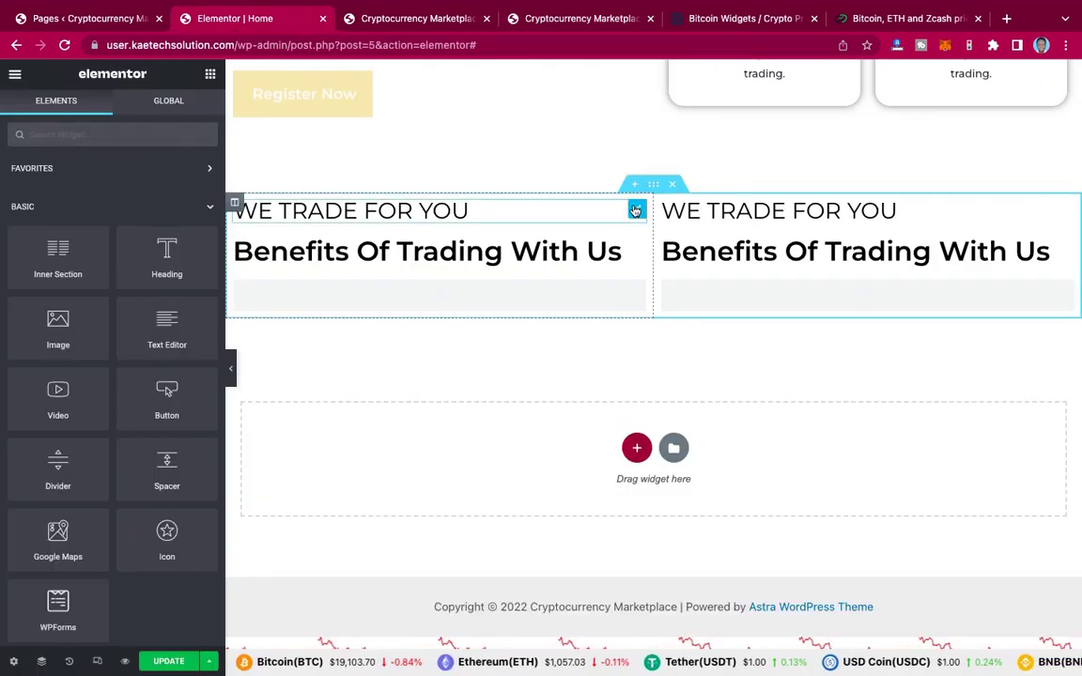
left_click(635, 211)
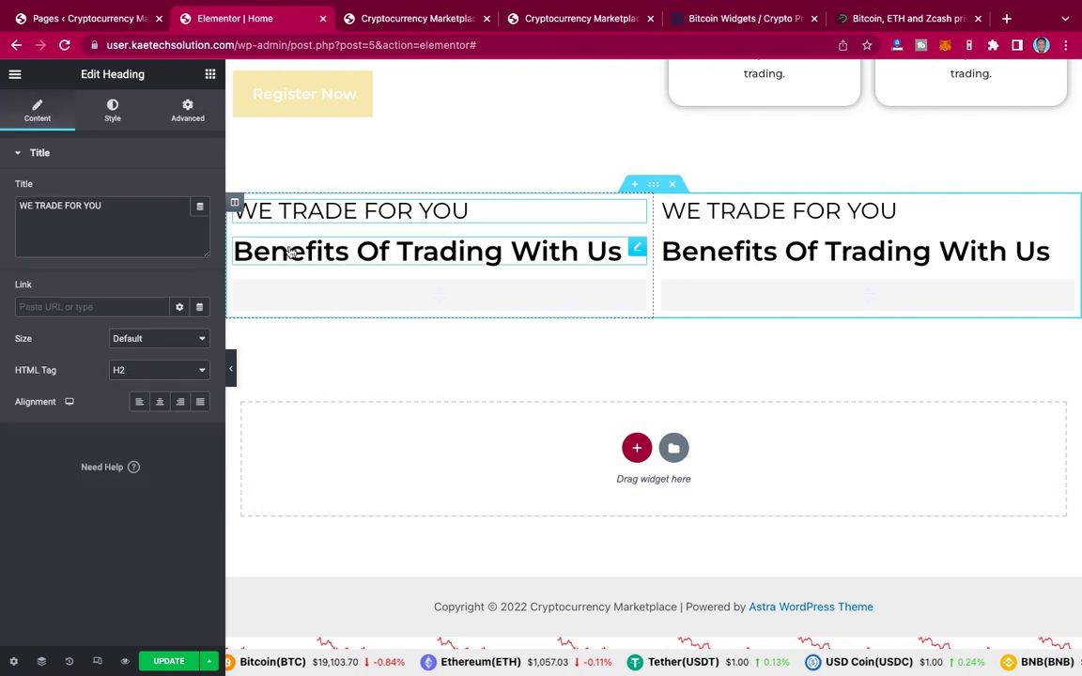
key("ctrl+a")
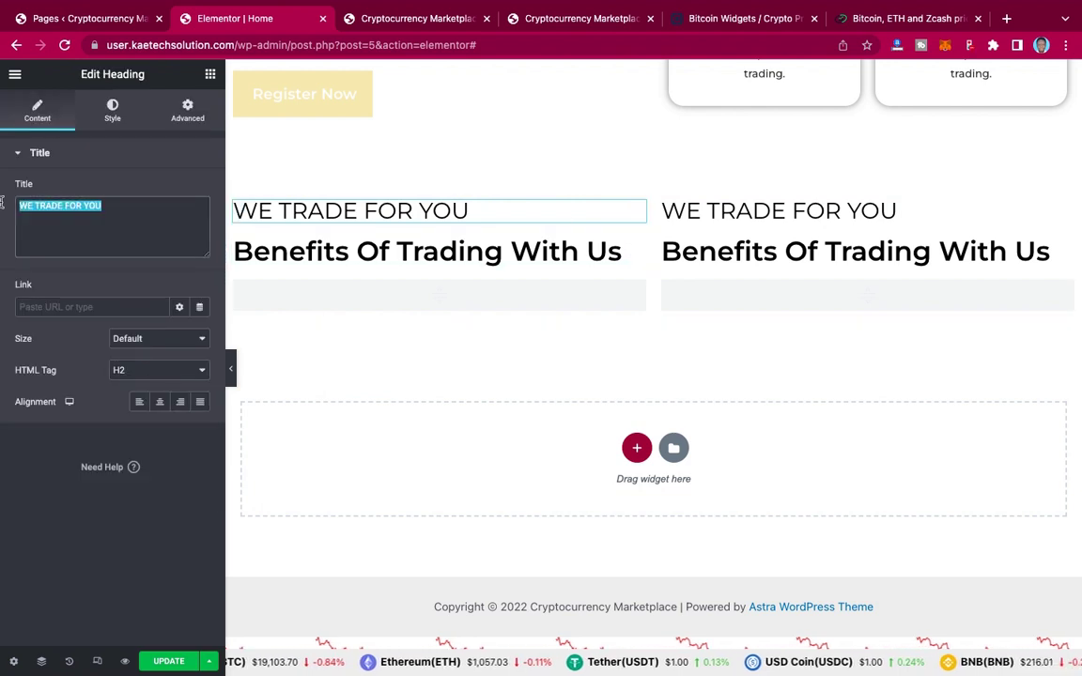
key("ctrl+v")
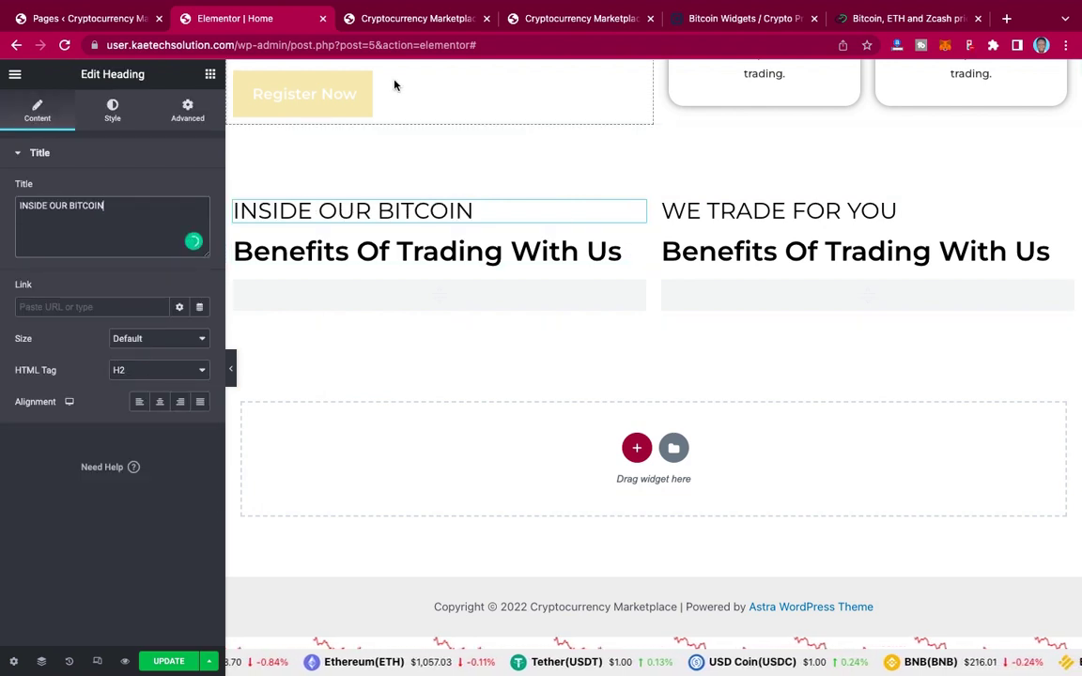
Step: Copy MINING AFFILIATE FACILITY from the reference page and retitle the left Benefits heading with it
left_click(588, 18)
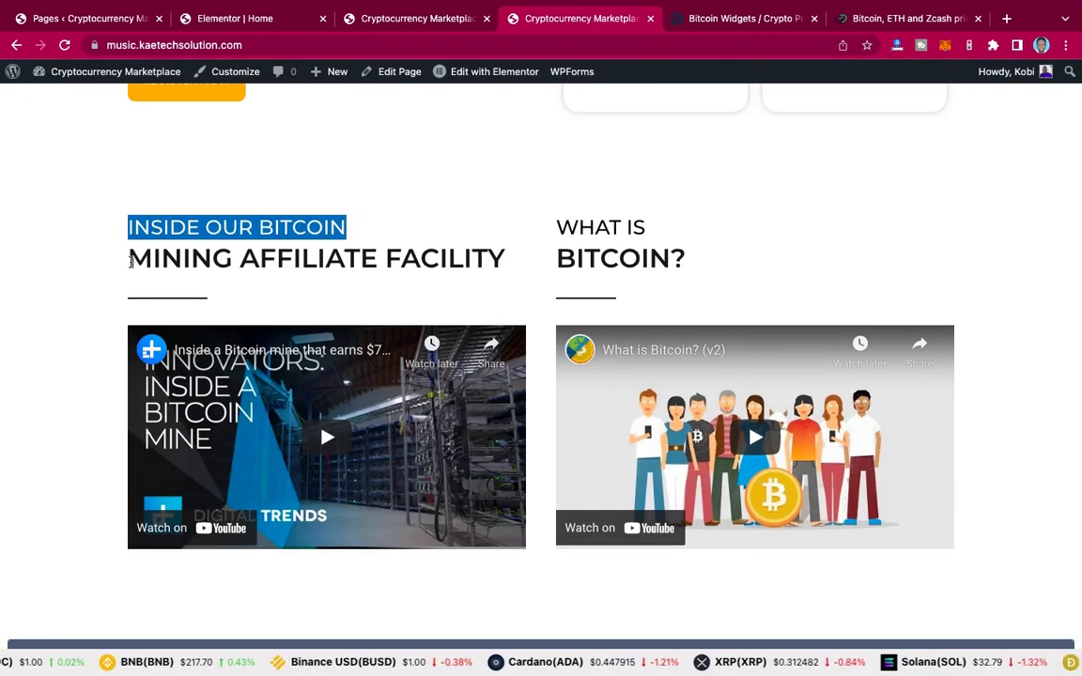
left_click(145, 254)
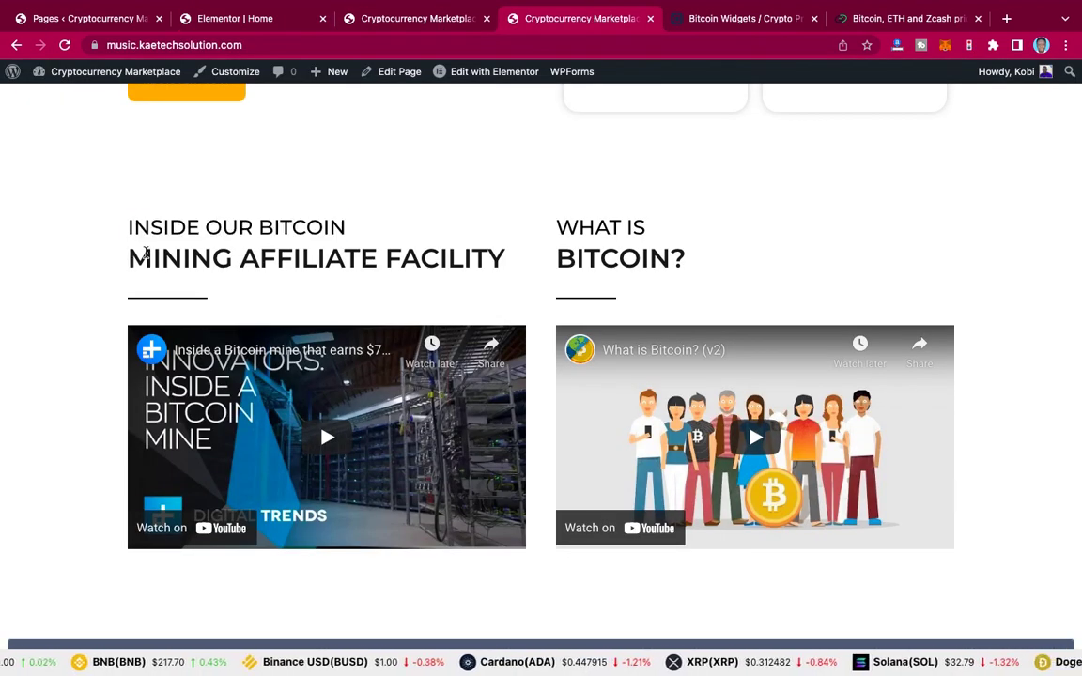
left_click(503, 259, "shift")
key("ctrl+c")
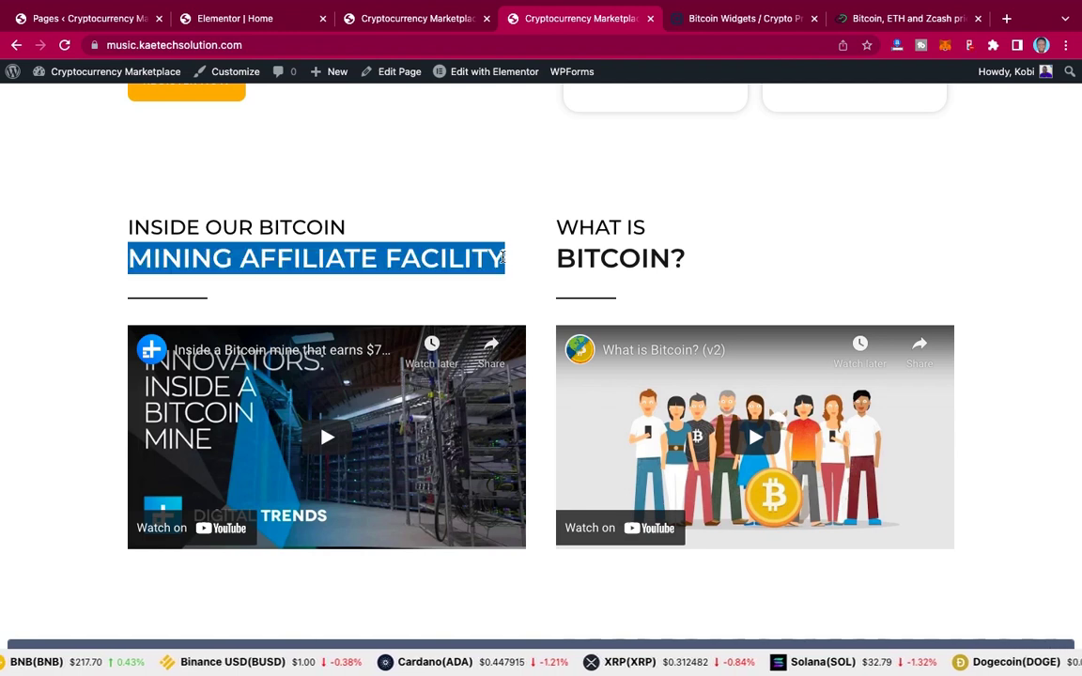
left_click(246, 19)
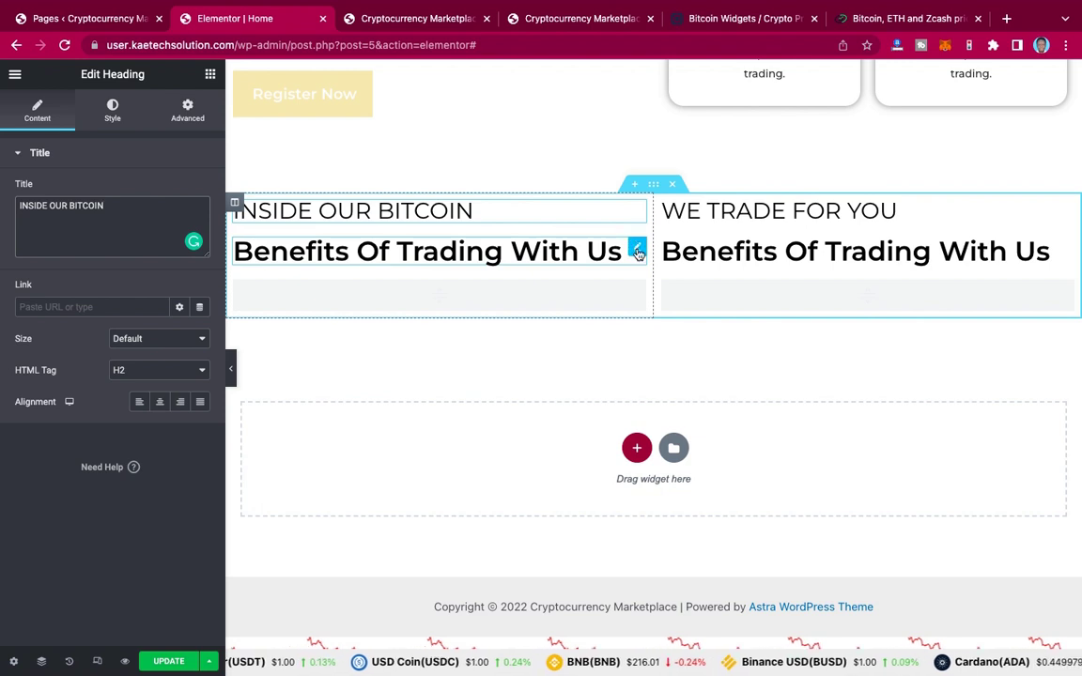
left_click(637, 251)
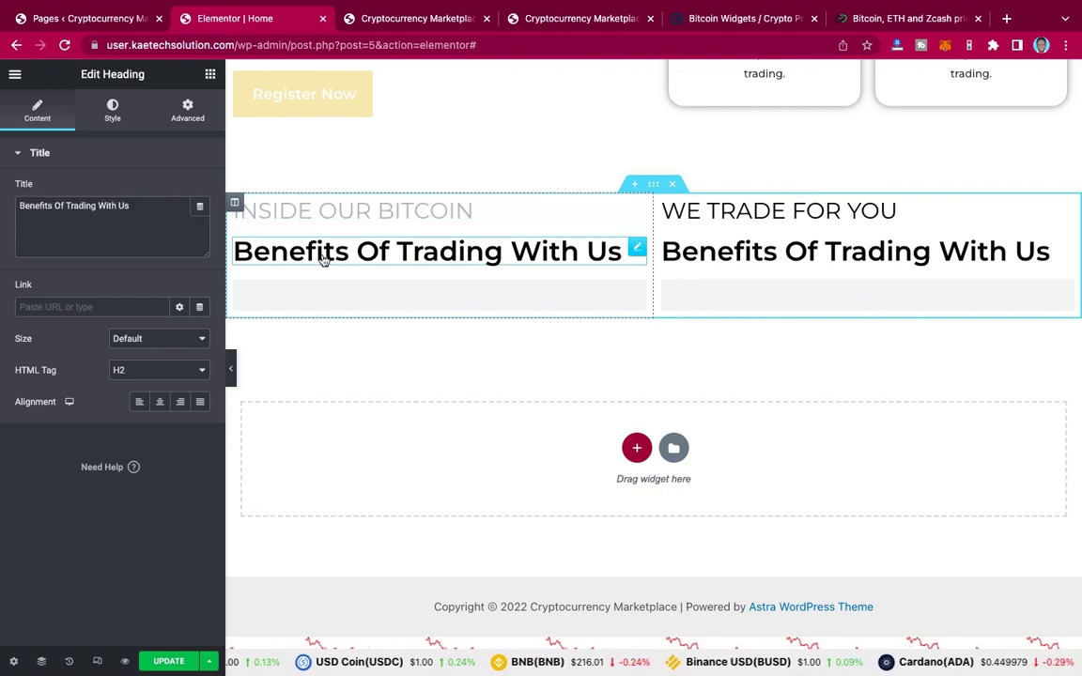
left_click_drag(3, 203, 4, 205)
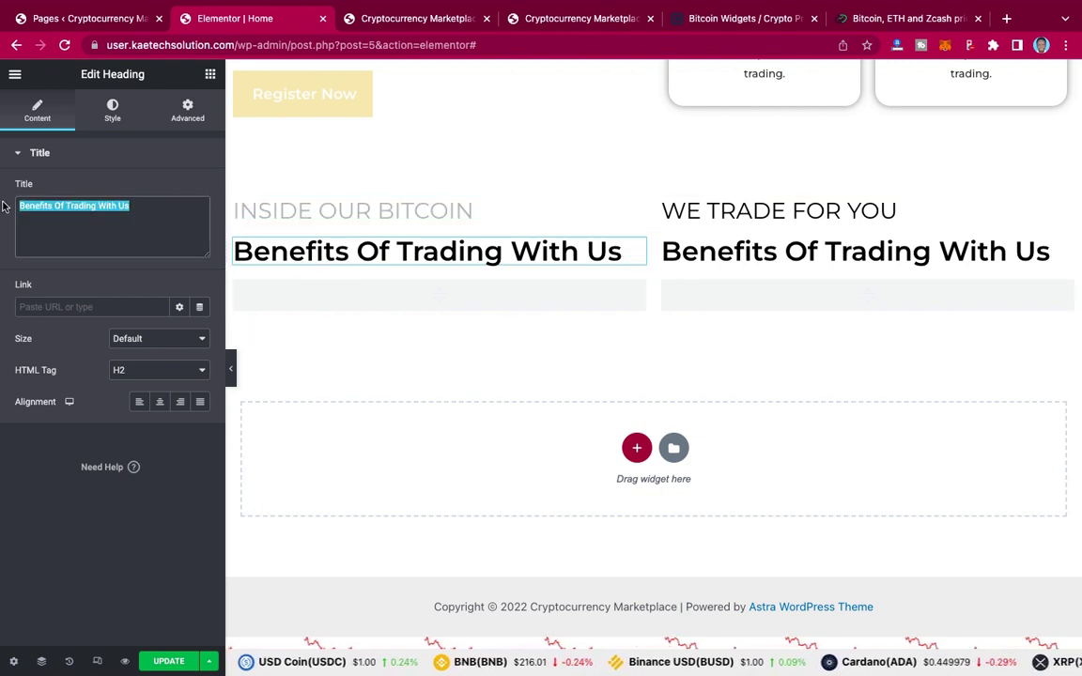
key("ctrl+v")
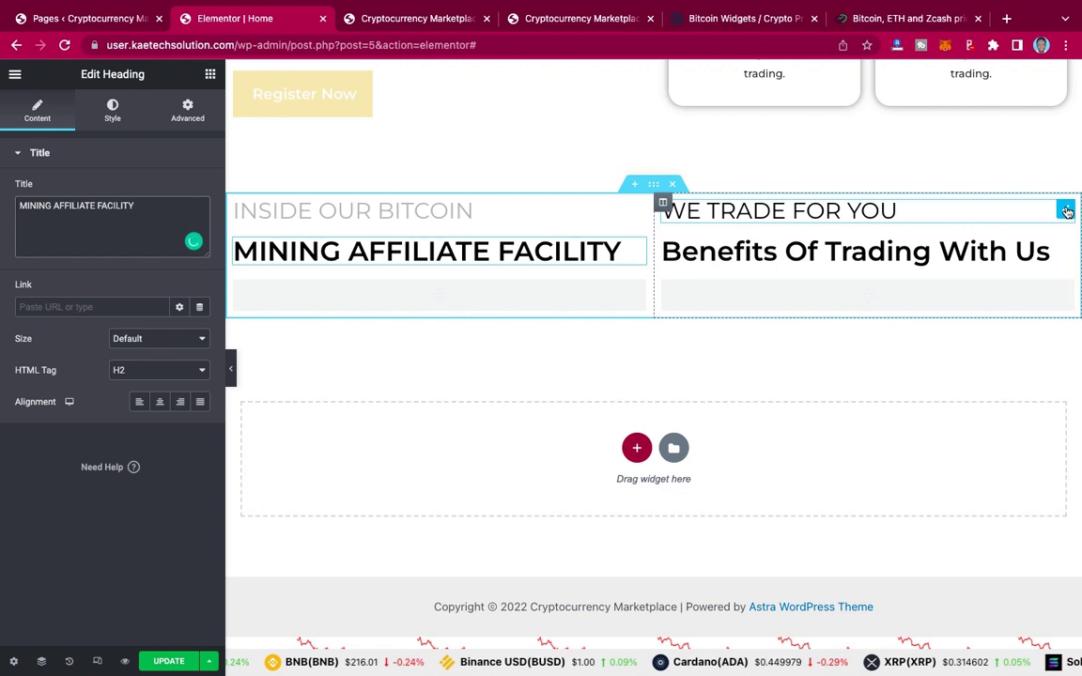
left_click(1066, 212)
left_click(554, 19)
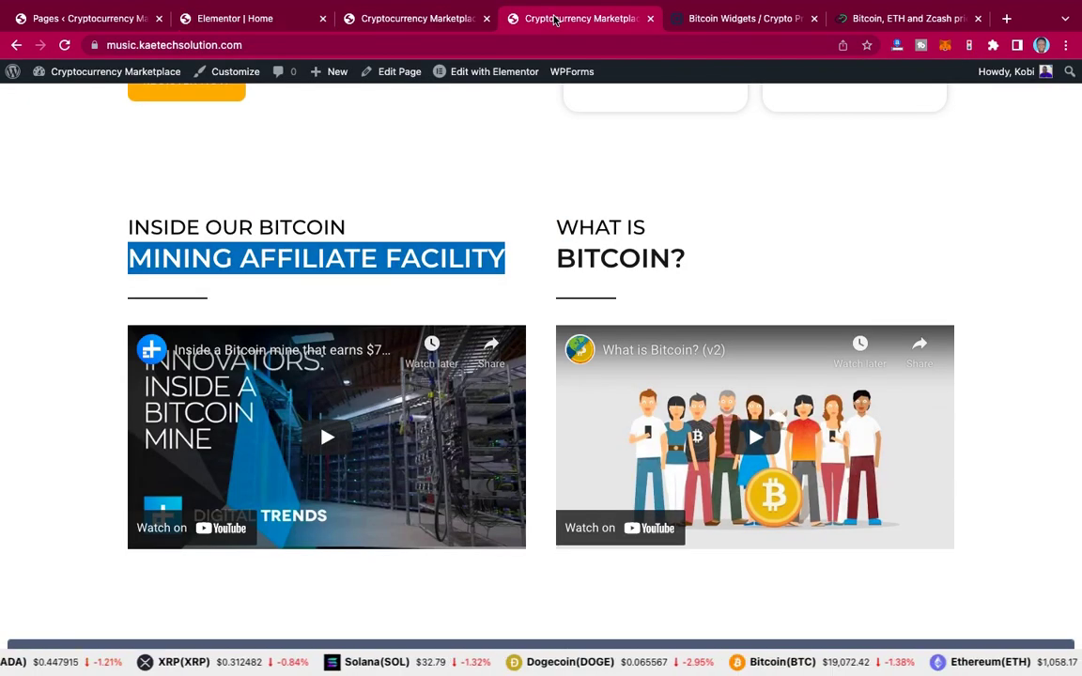
Step: Copy WHAT IS from the reference page and set it as the right heading's title
left_click(652, 230)
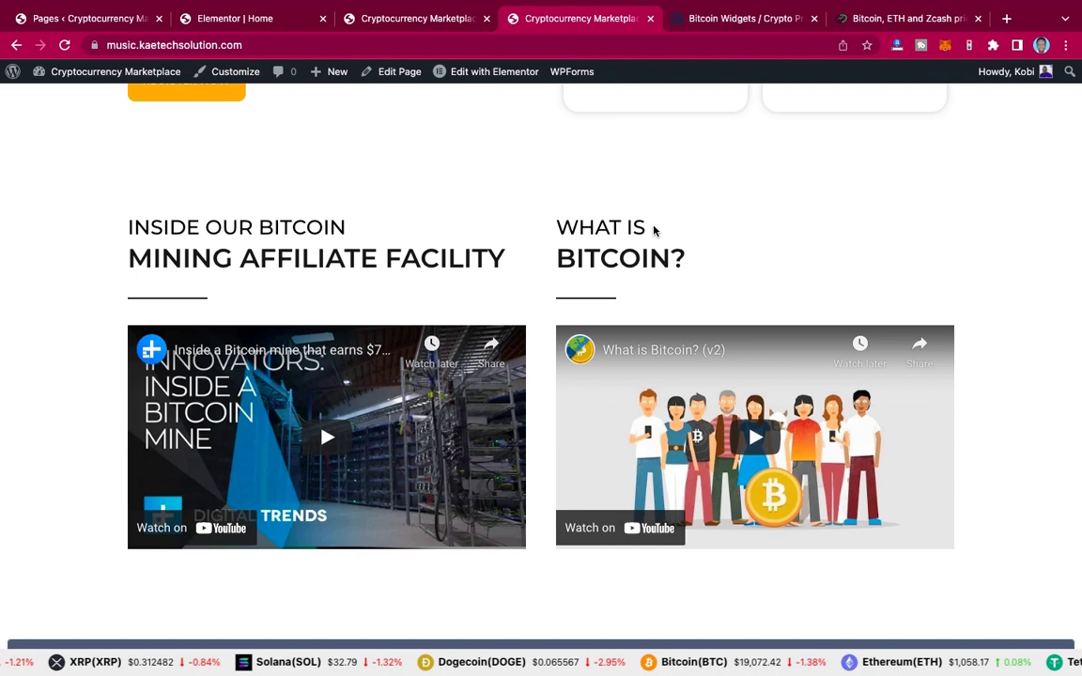
triple_click(561, 228)
key("ctrl+c")
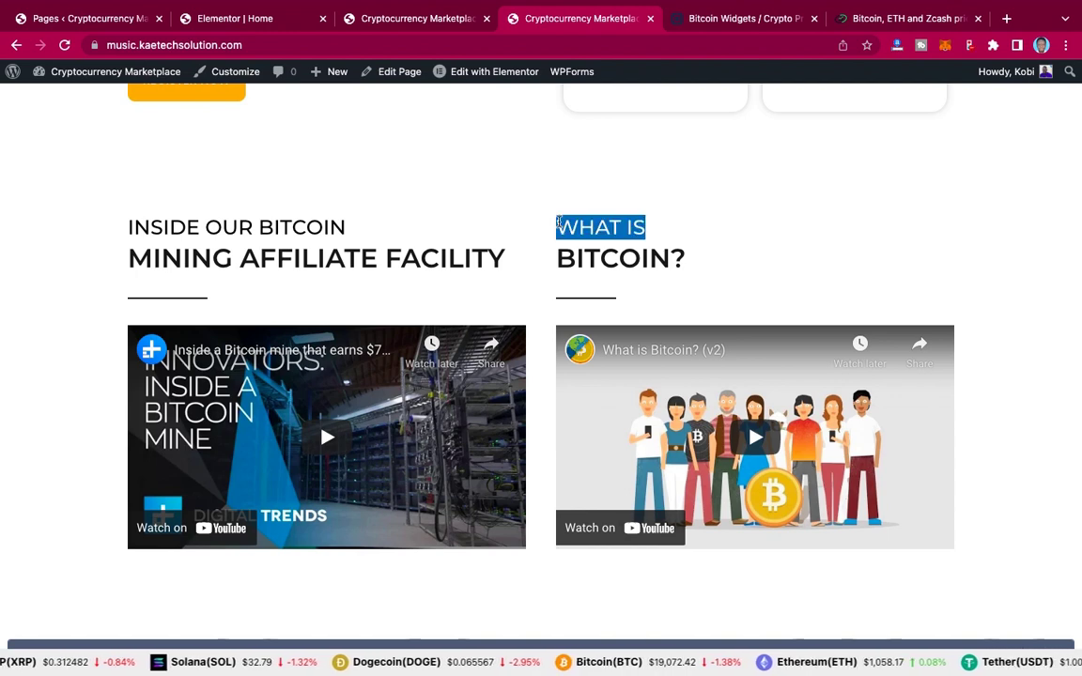
left_click(229, 18)
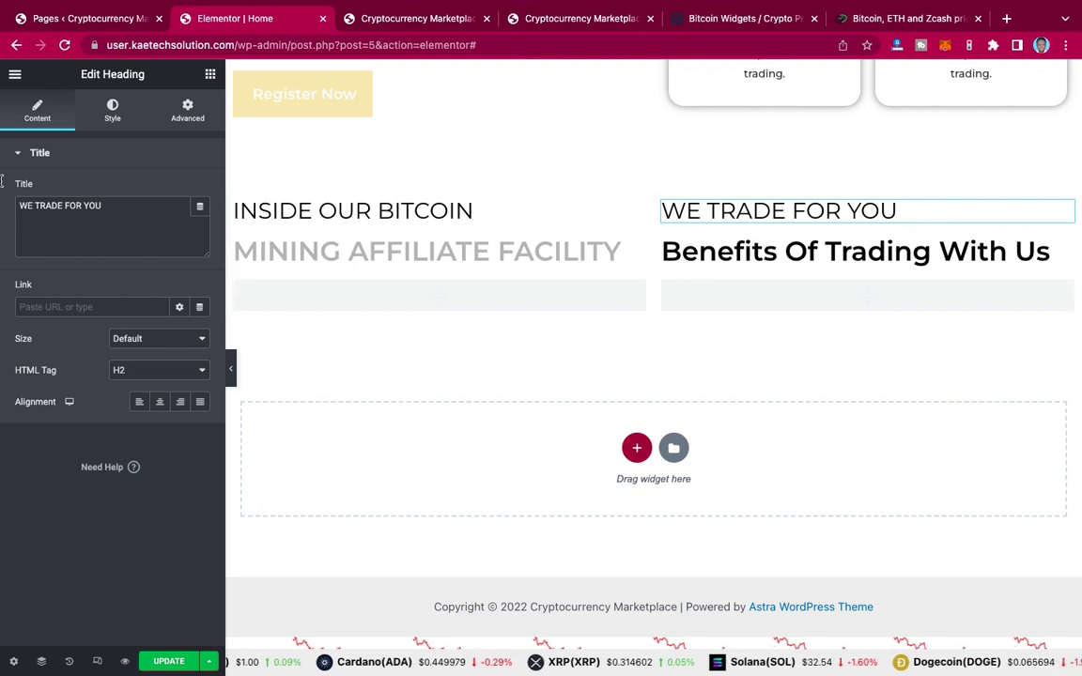
key("ctrl+a")
key("ctrl+v")
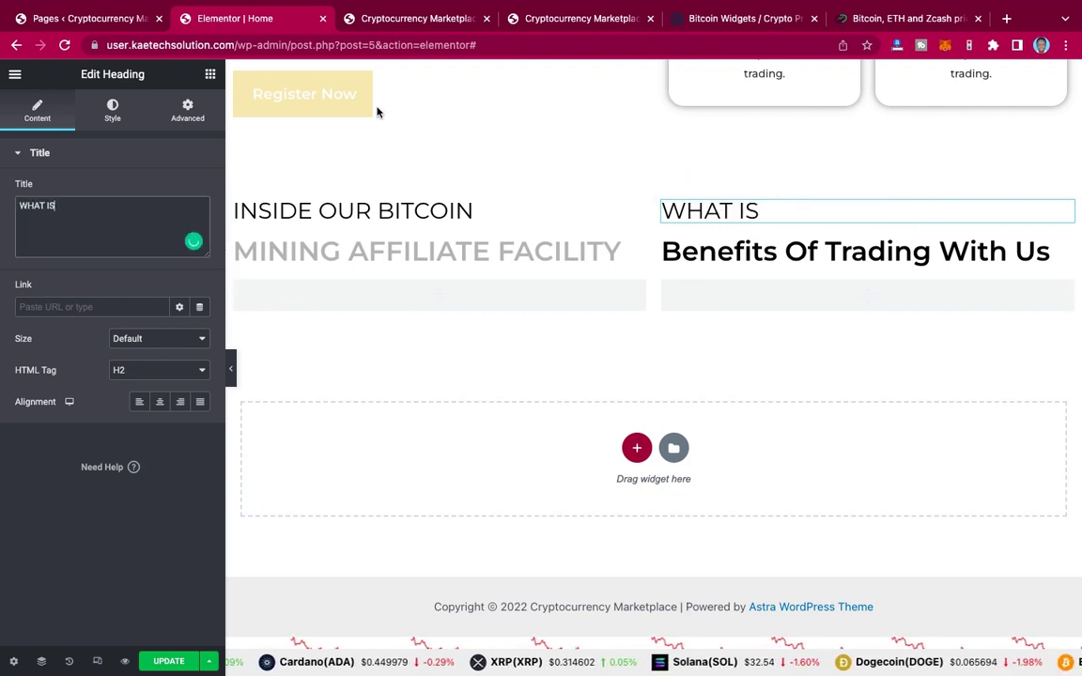
Step: Retitle the right Benefits heading to BITCOIN? and update the page
left_click(547, 17)
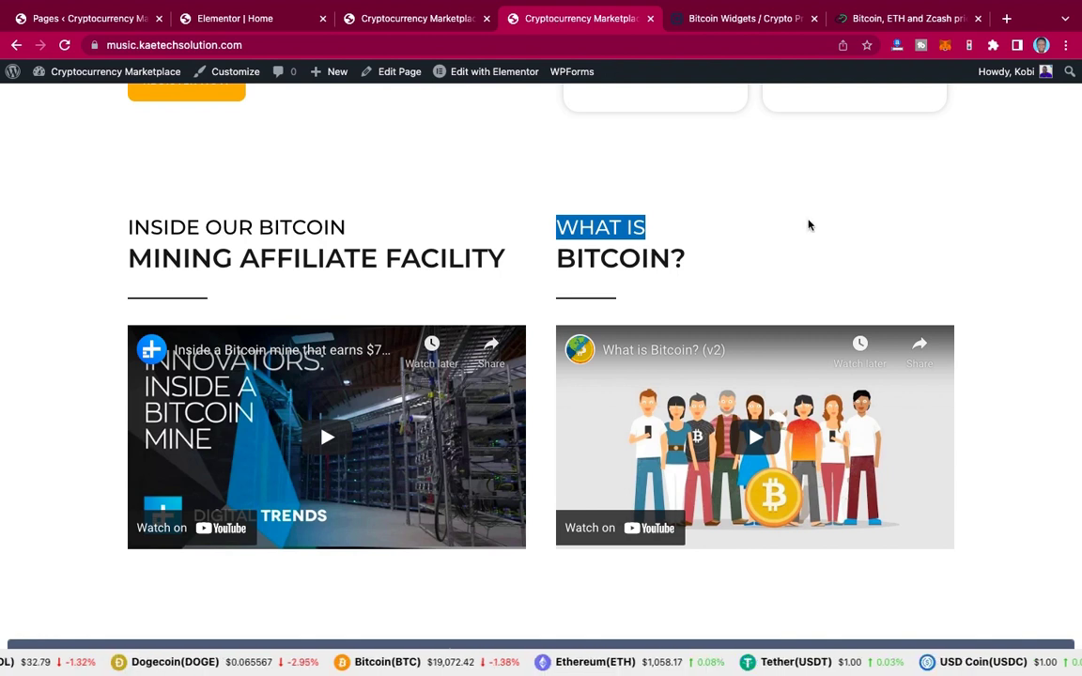
left_click(686, 261)
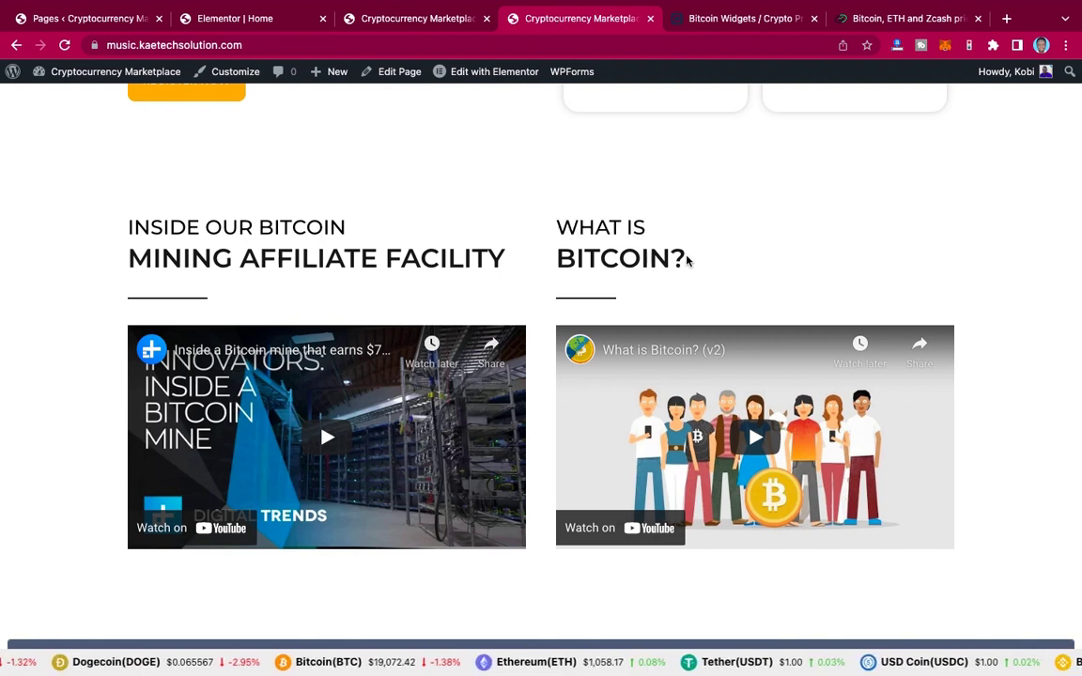
triple_click(551, 260)
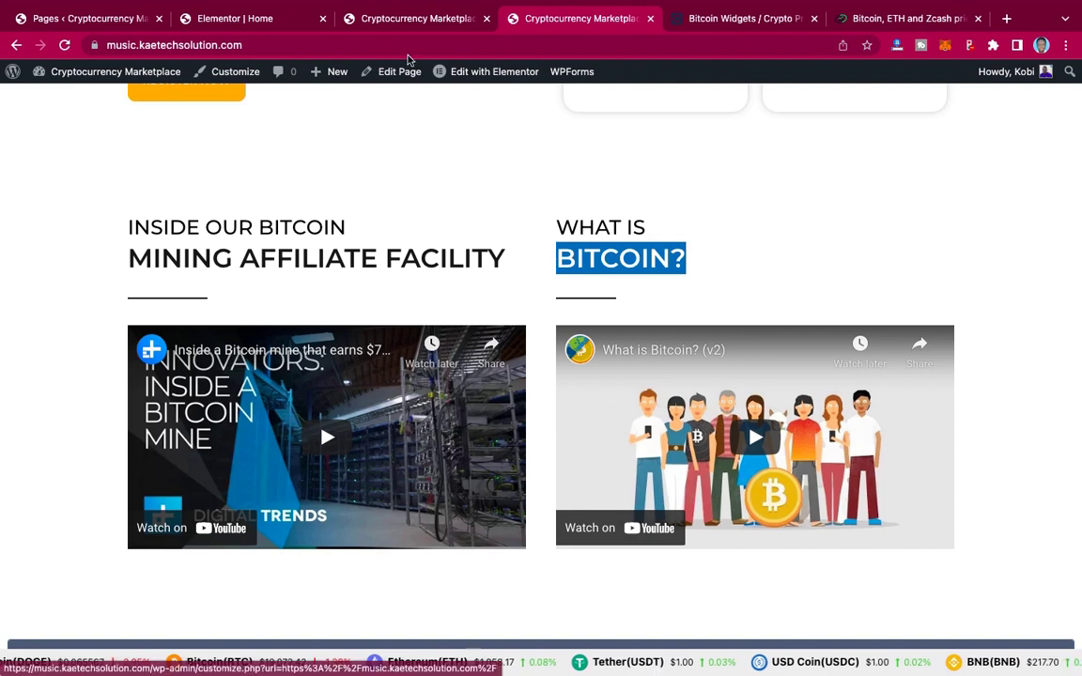
left_click(267, 25)
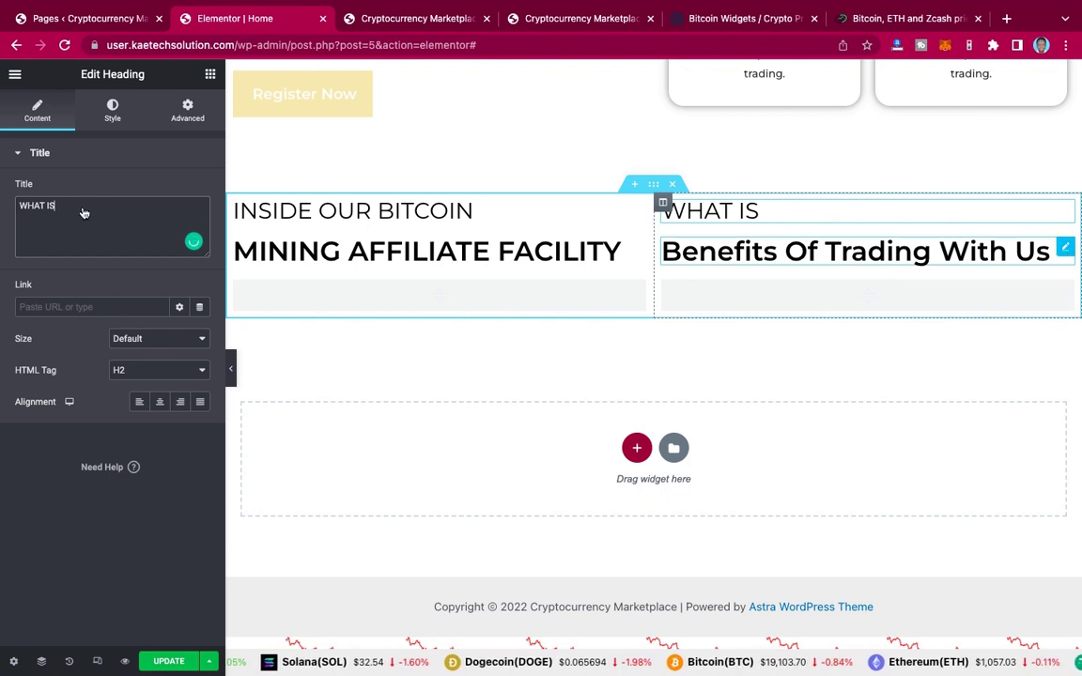
triple_click(144, 210)
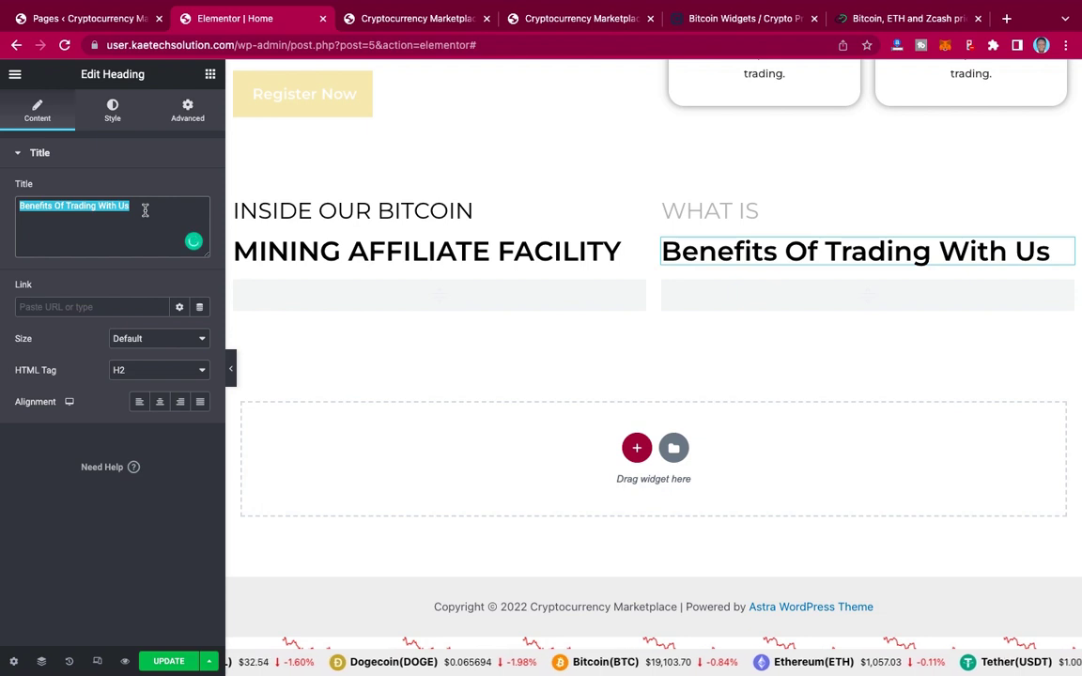
type("BITCOIN?")
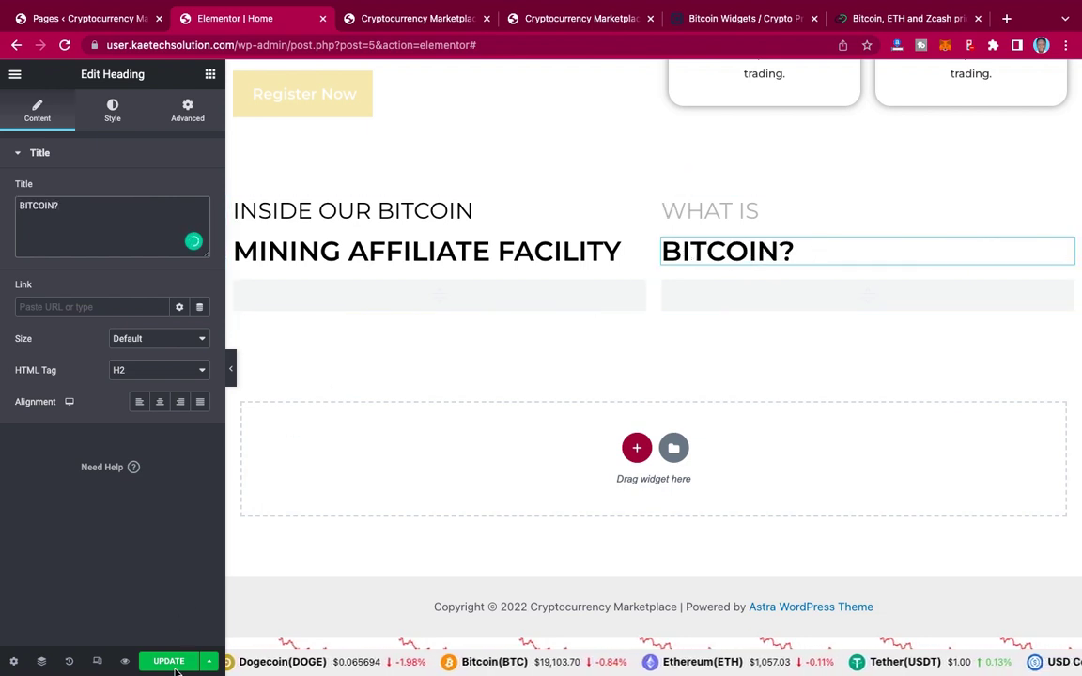
left_click(176, 667)
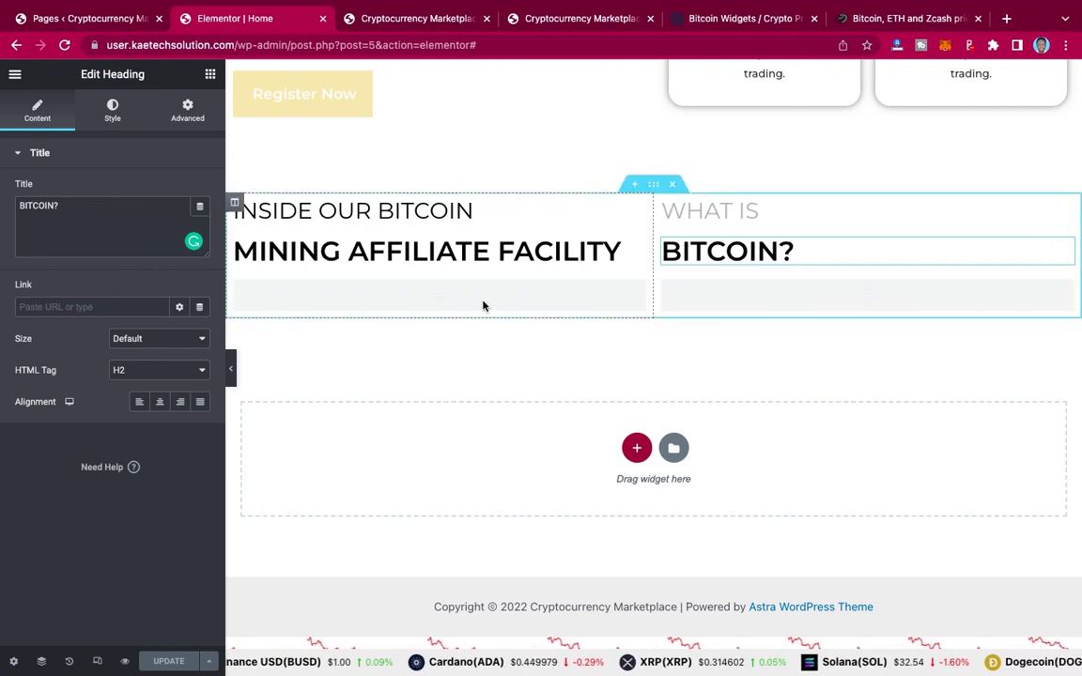
Step: Once the update finishes, bring up the reference page with its two Bitcoin YouTube videos
left_click(583, 18)
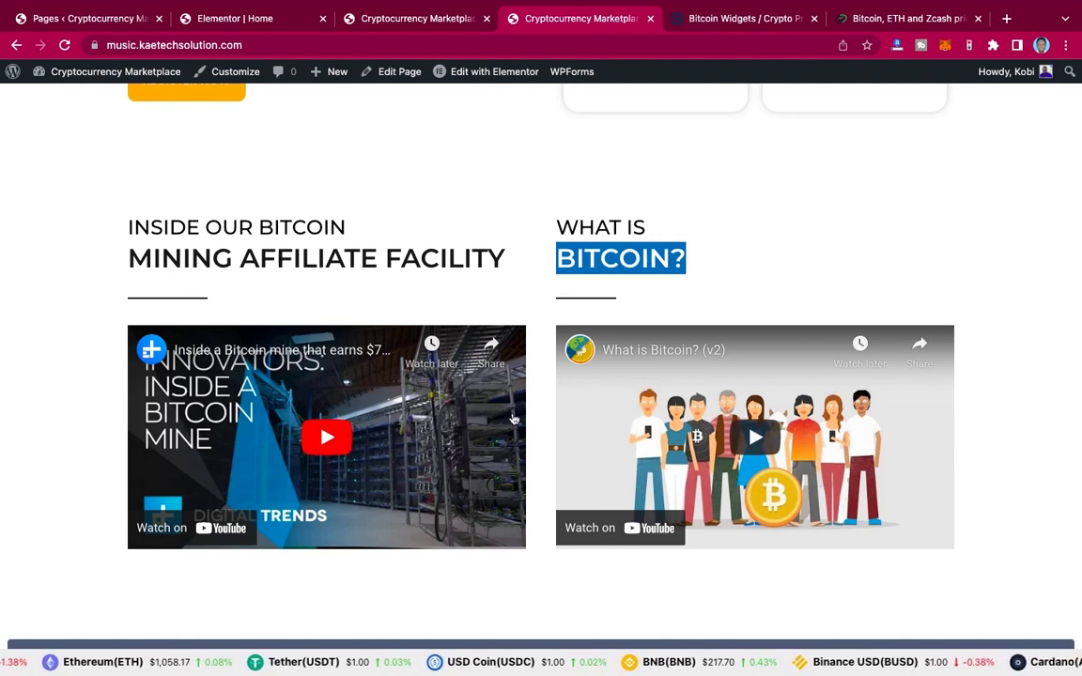
Step: Copy the first reference video's URL and add a left-column Video widget linking youtu.be/-z4qbkQ3cK8
right_click(325, 437)
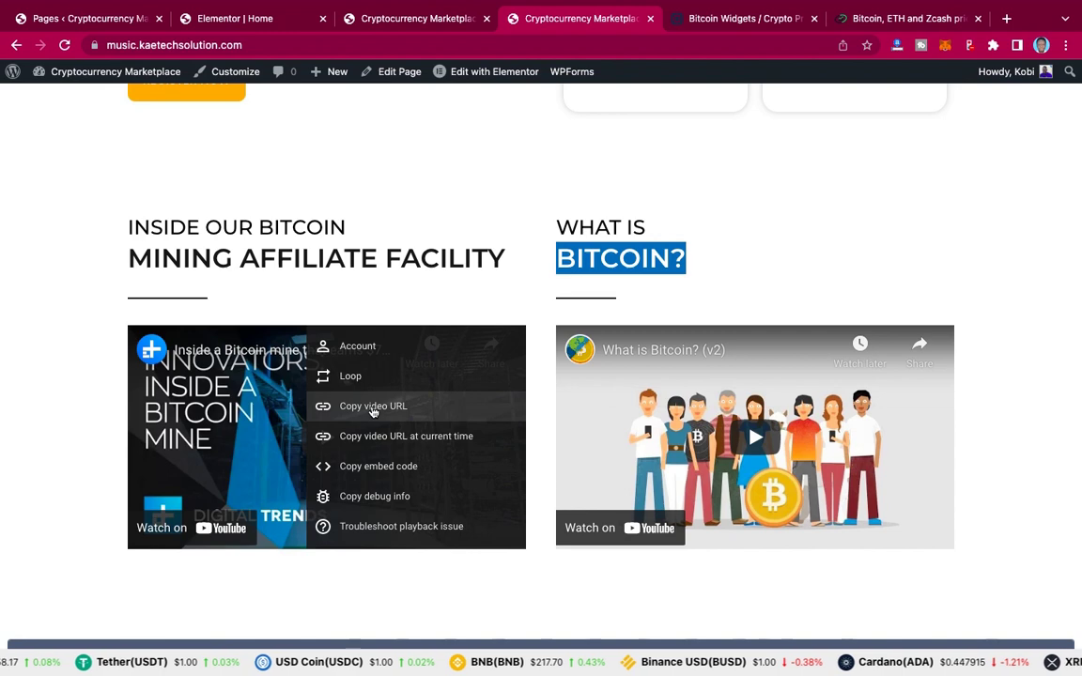
left_click(373, 410)
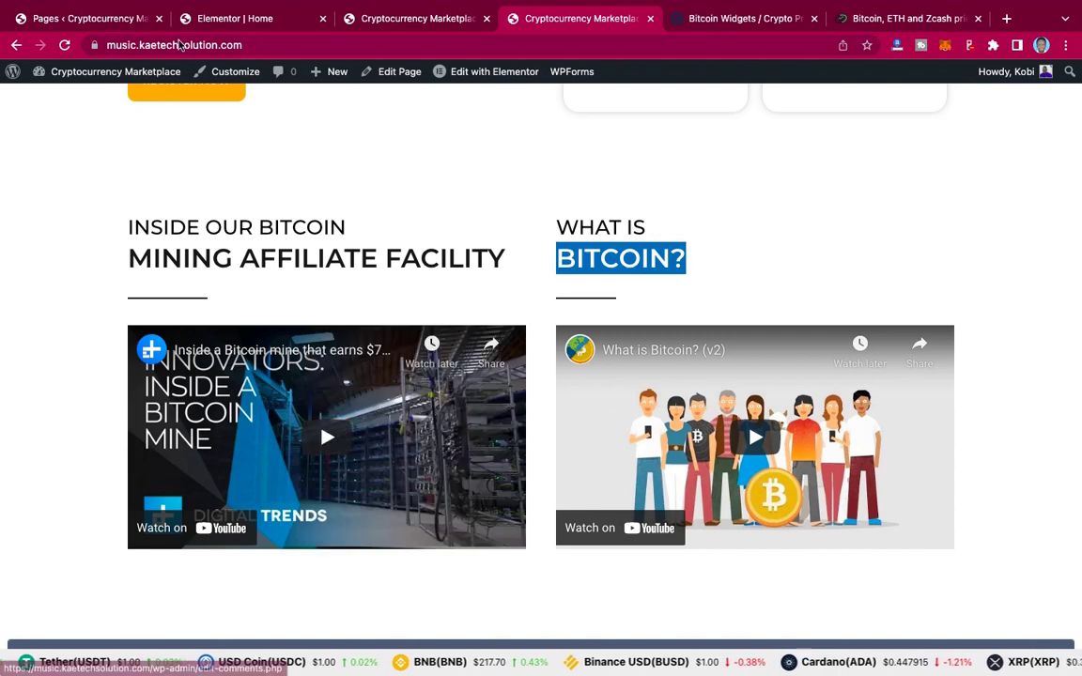
left_click(229, 27)
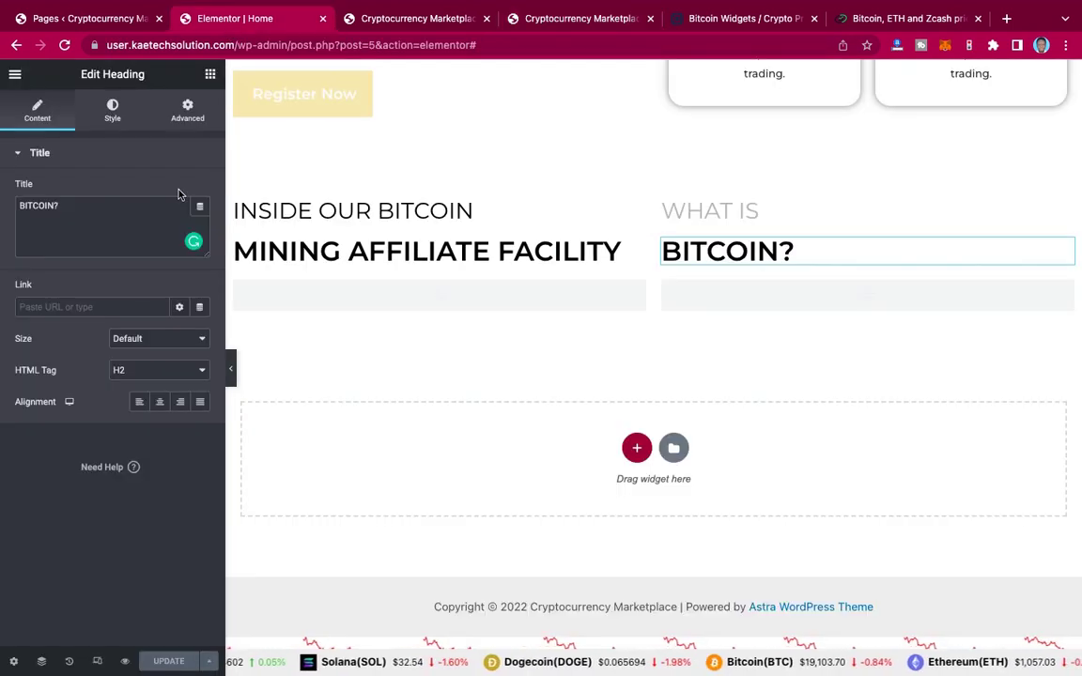
left_click(210, 75)
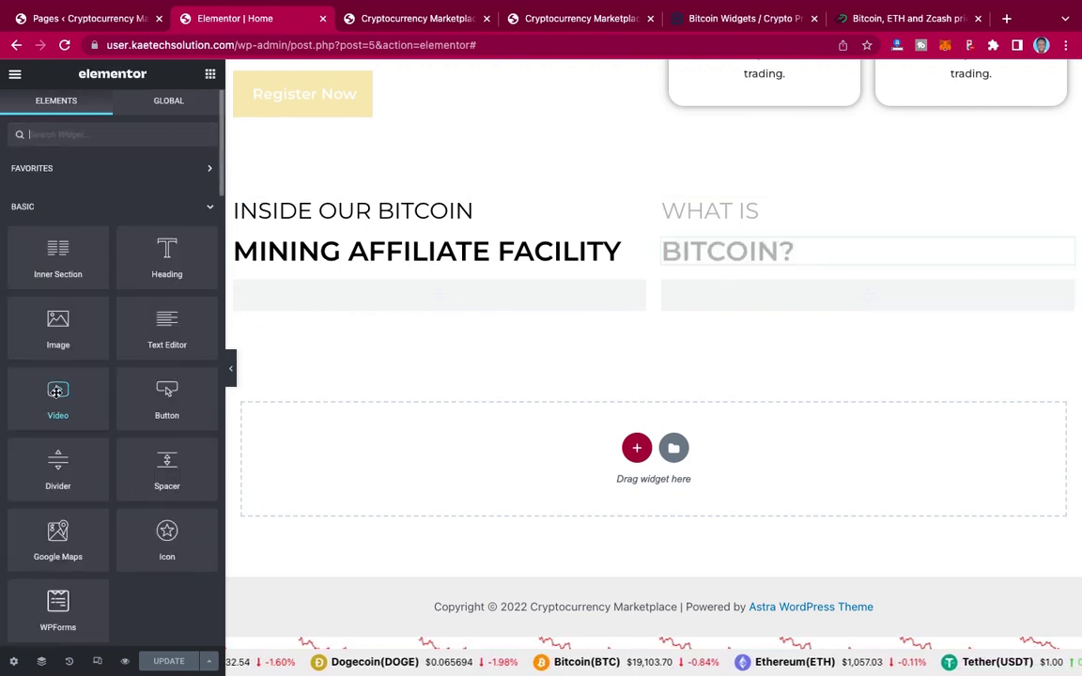
left_click_drag(57, 393, 379, 305)
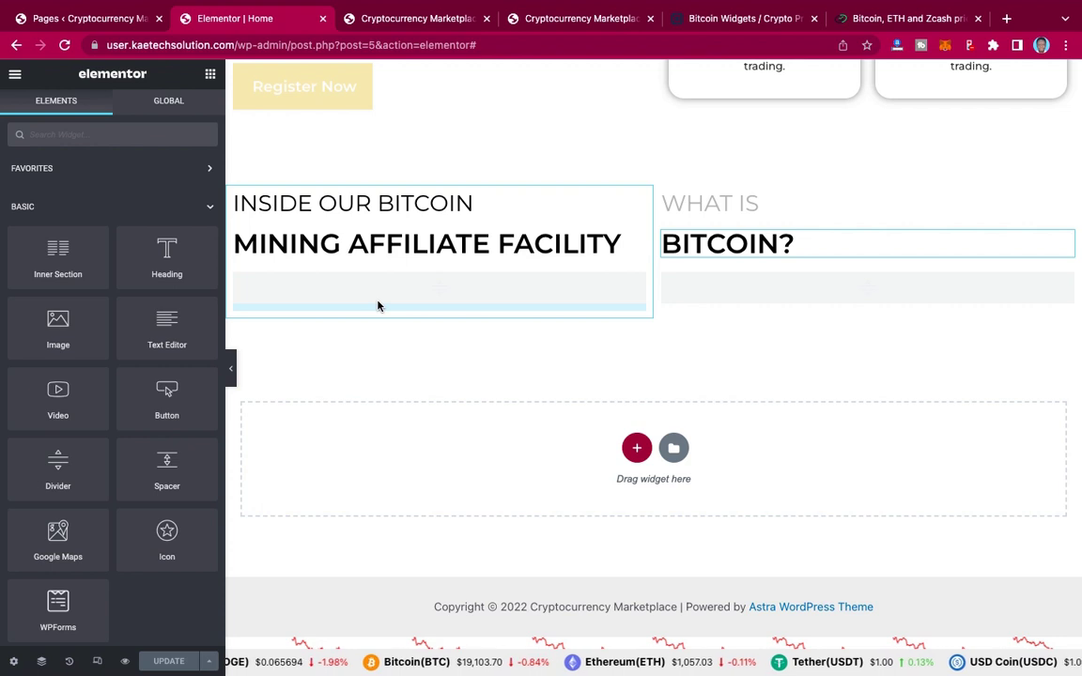
left_click_drag(378, 305, 377, 305)
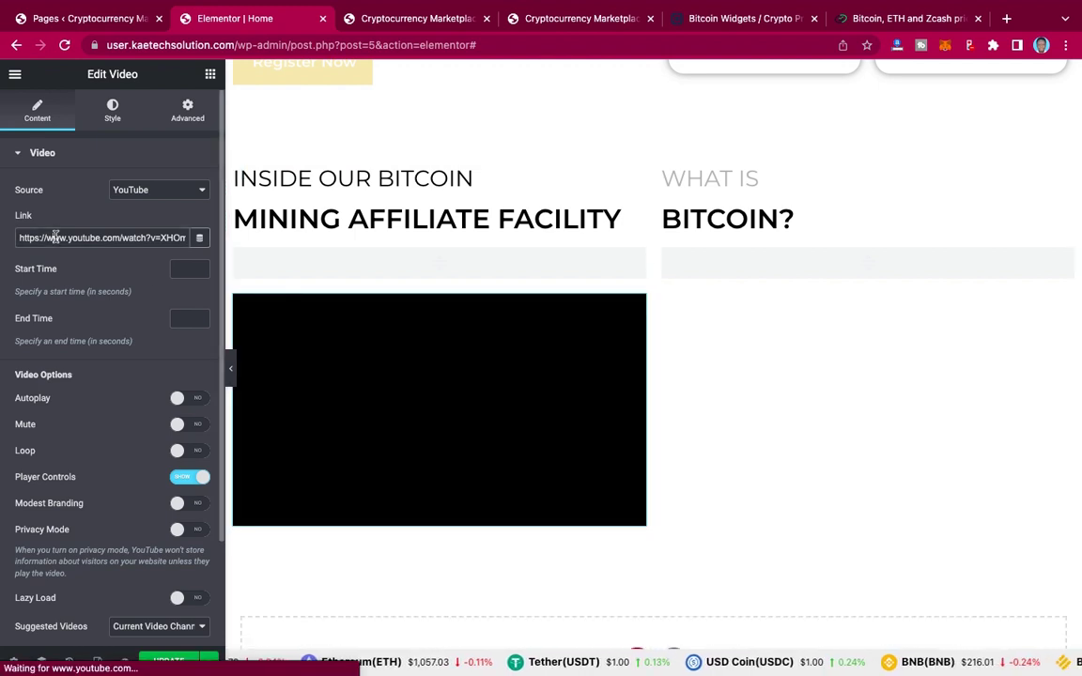
triple_click(87, 239)
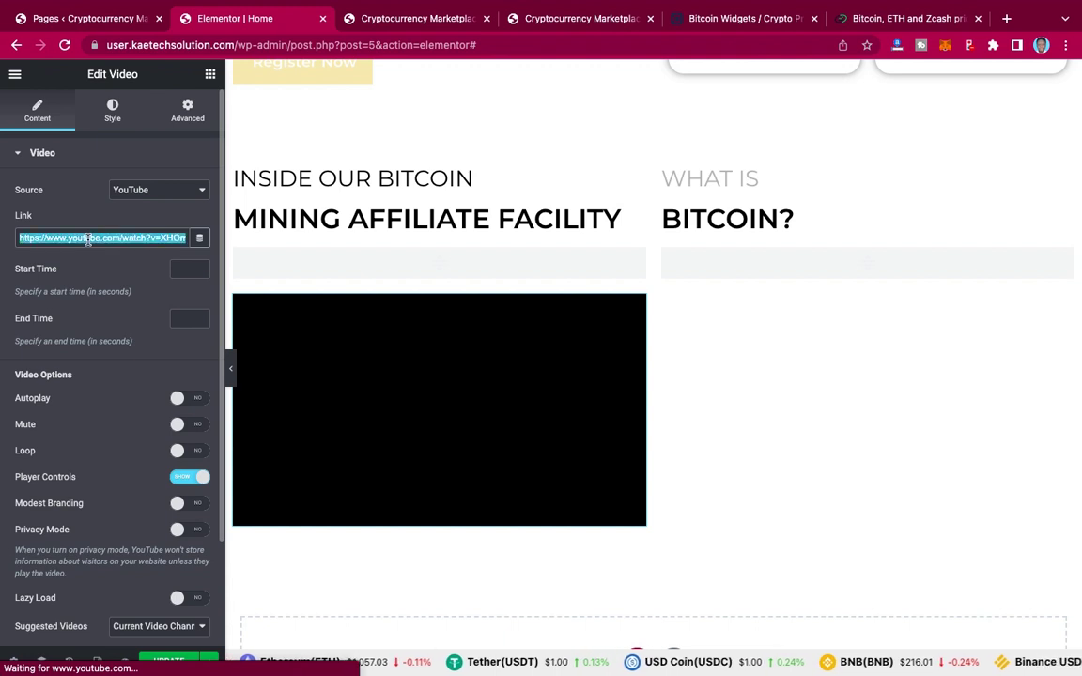
key("super+v")
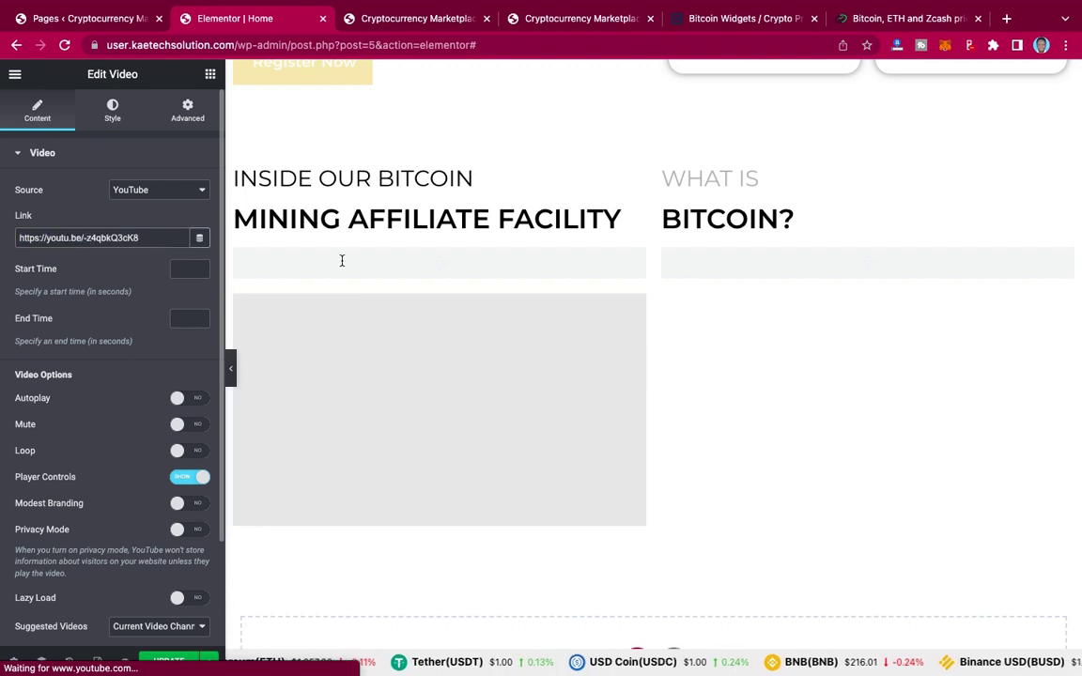
left_click(590, 20)
Step: Copy the What is Bitcoin? (v2) video URL from the reference page
right_click(733, 405)
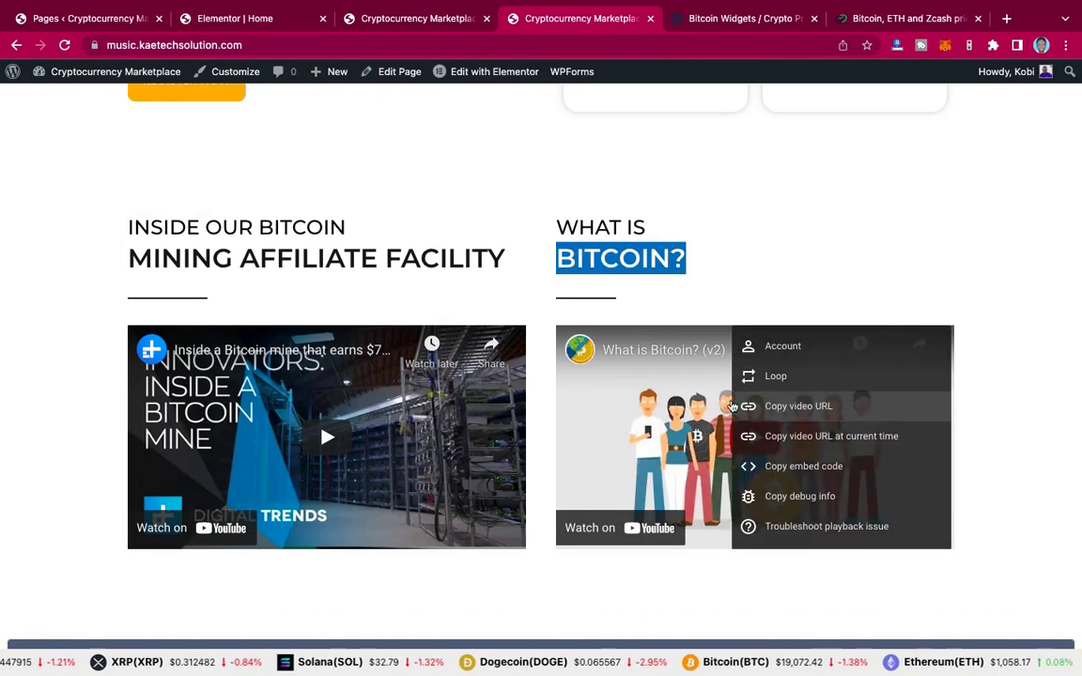
left_click(732, 406)
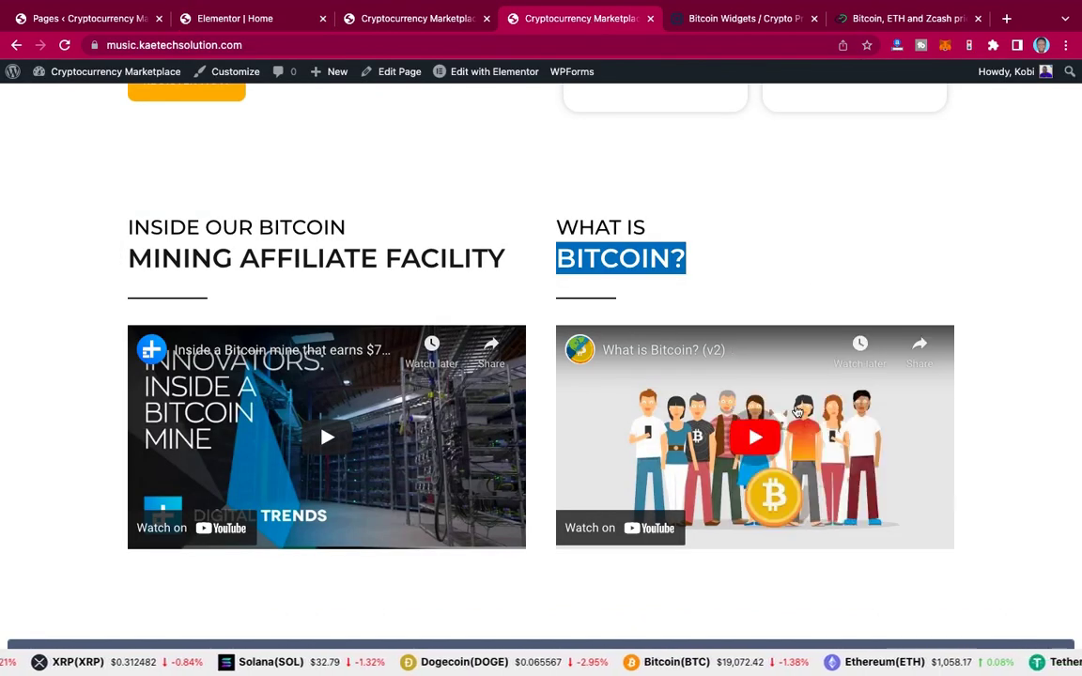
right_click(678, 411)
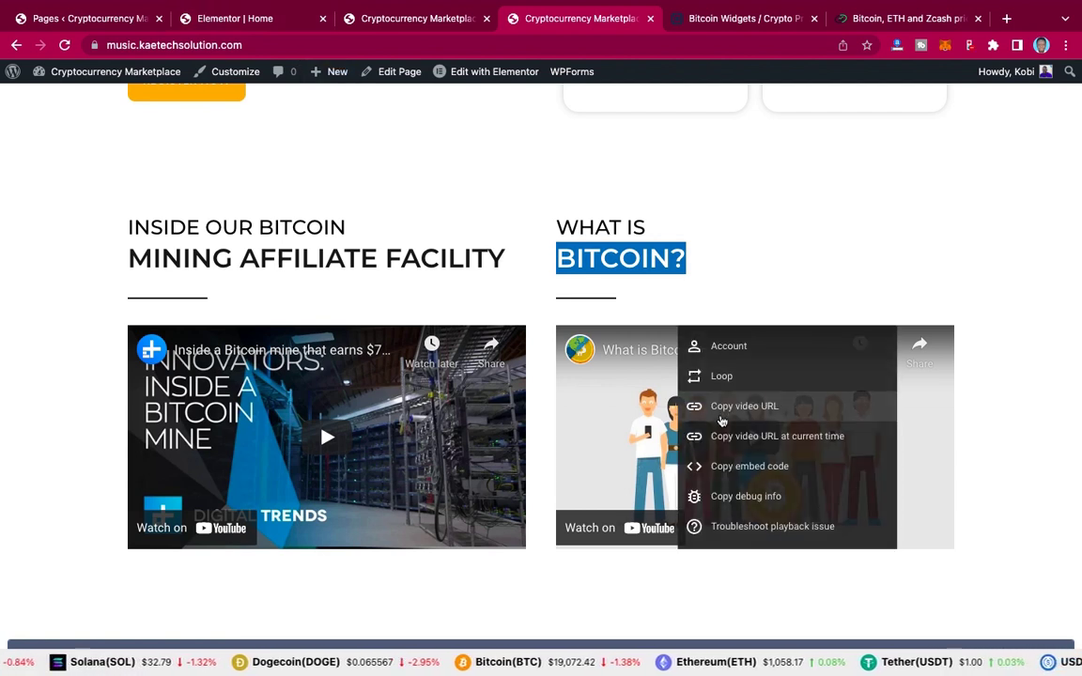
left_click(721, 407)
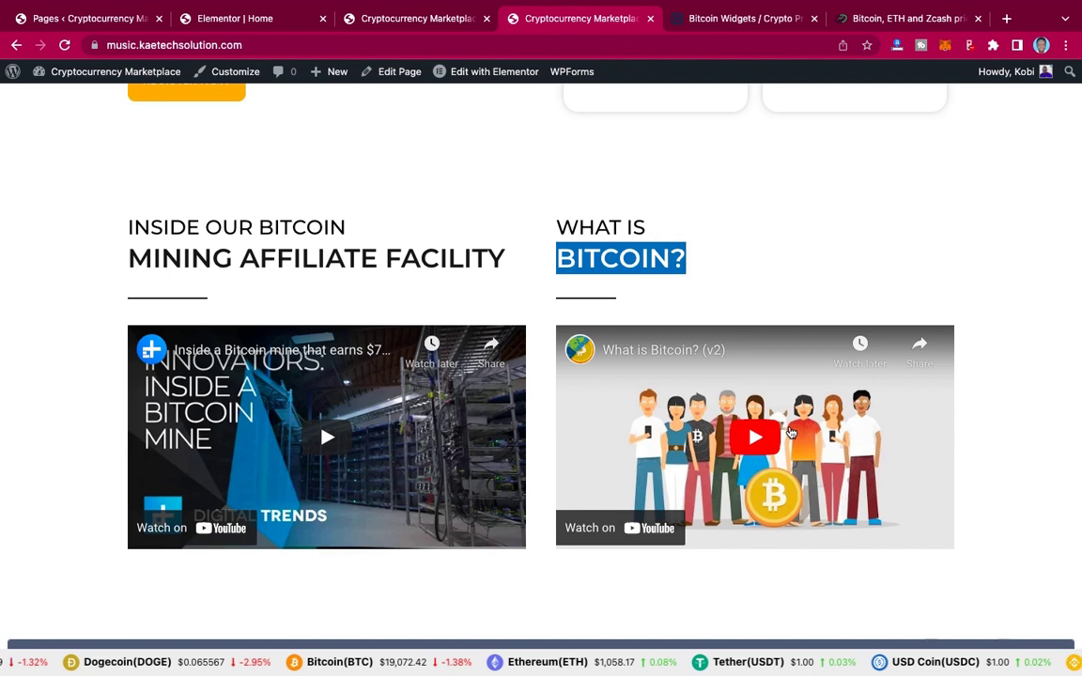
left_click(263, 21)
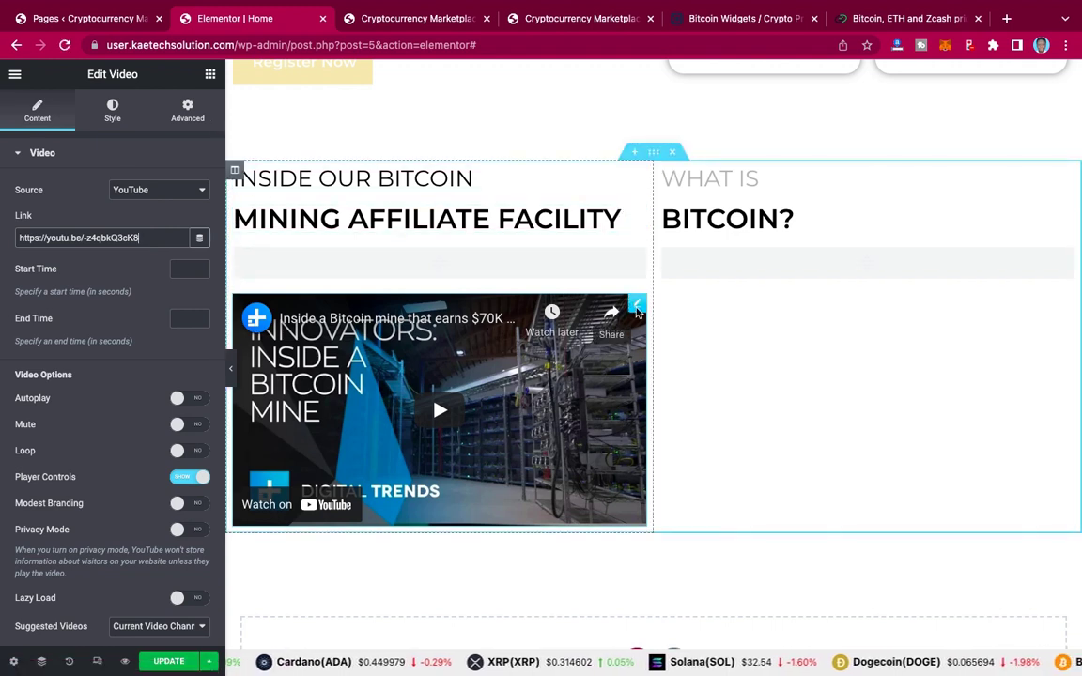
Step: Duplicate the left Video widget below the BITCOIN? divider and link it to the What is Bitcoin? clip
right_click(636, 306)
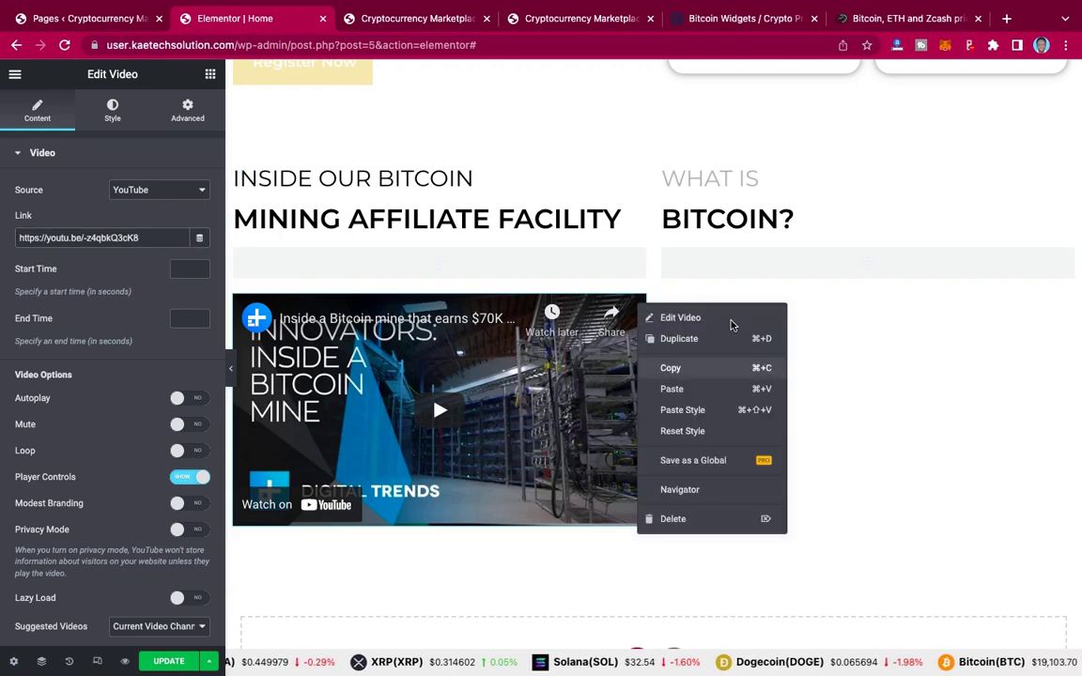
left_click(805, 260)
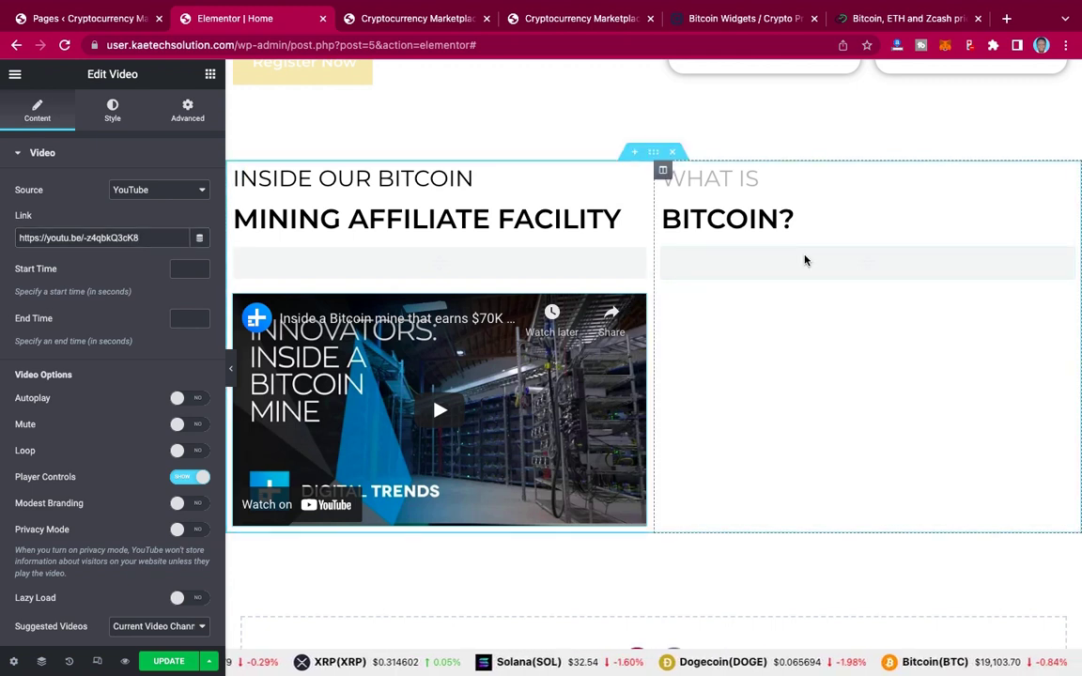
right_click(805, 260)
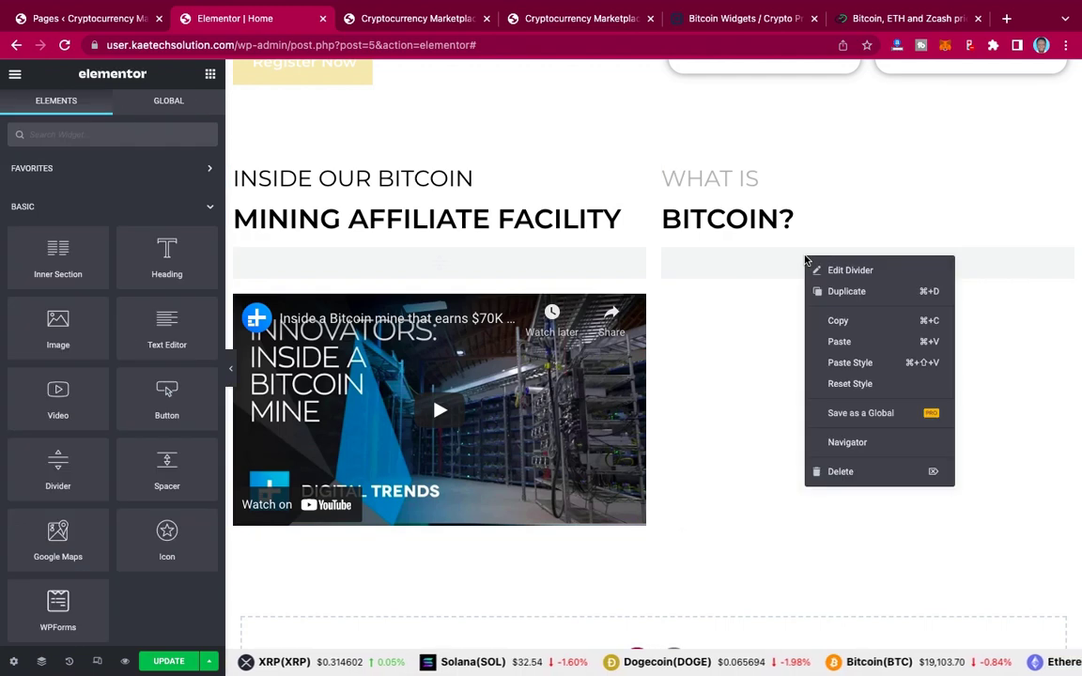
left_click(840, 342)
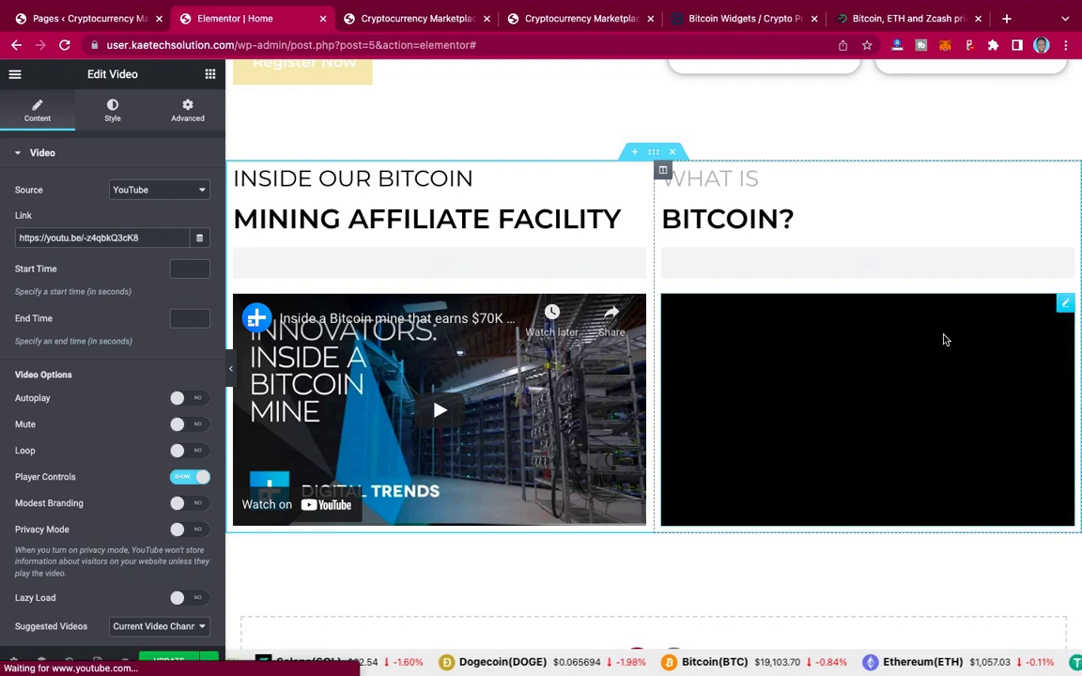
left_click(146, 239)
key("ctrl+a")
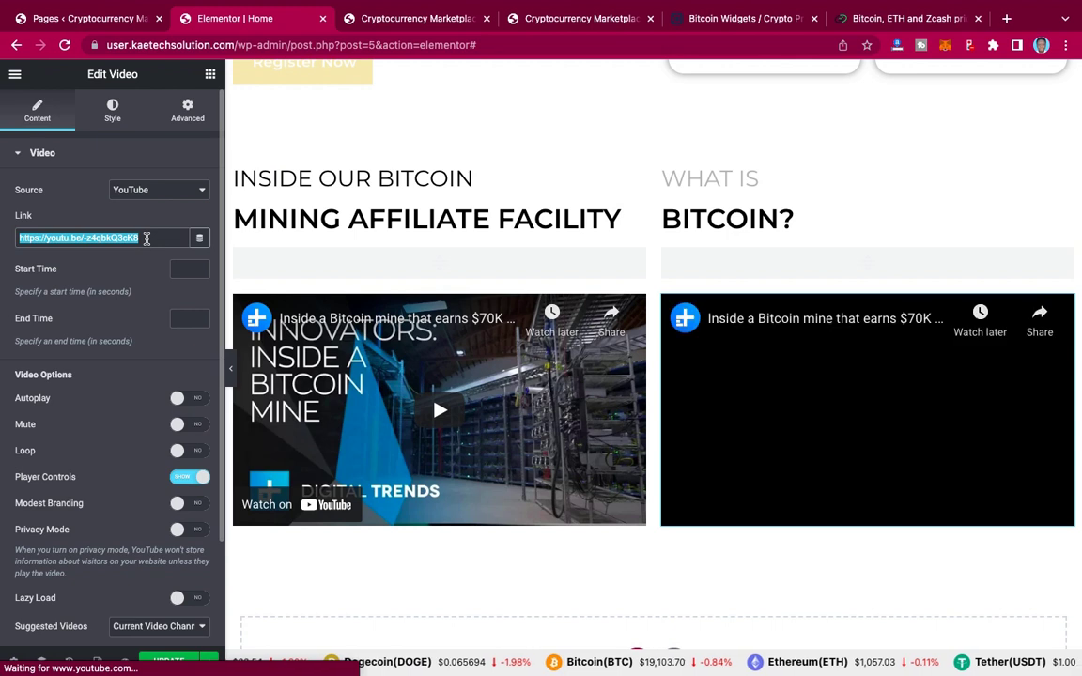
key("ctrl+v")
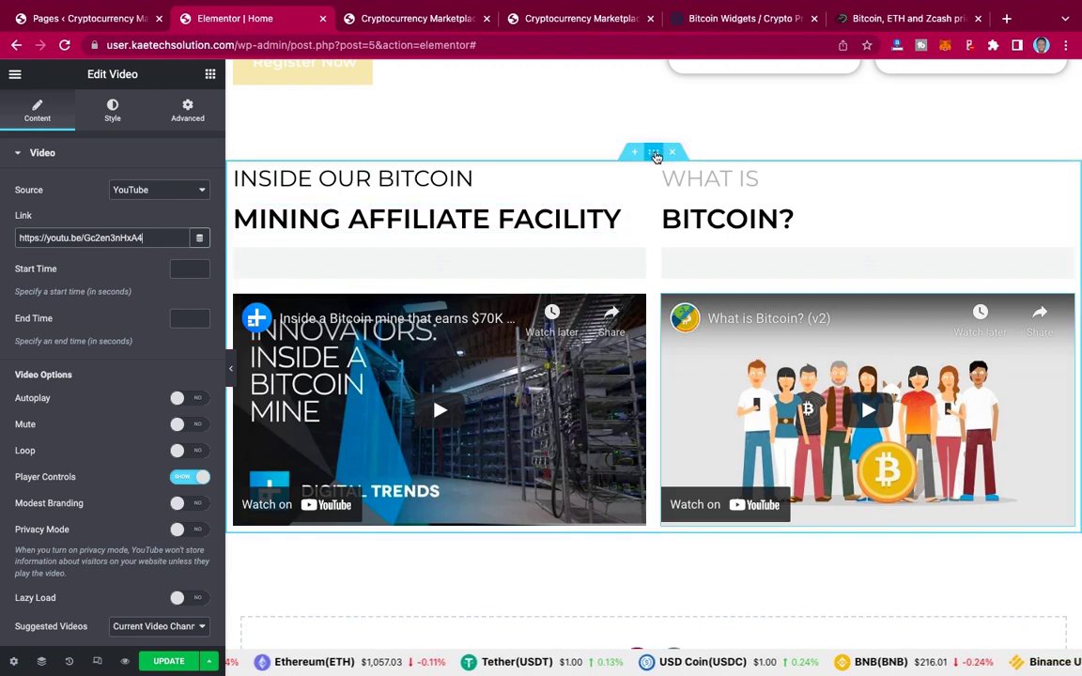
left_click(654, 156)
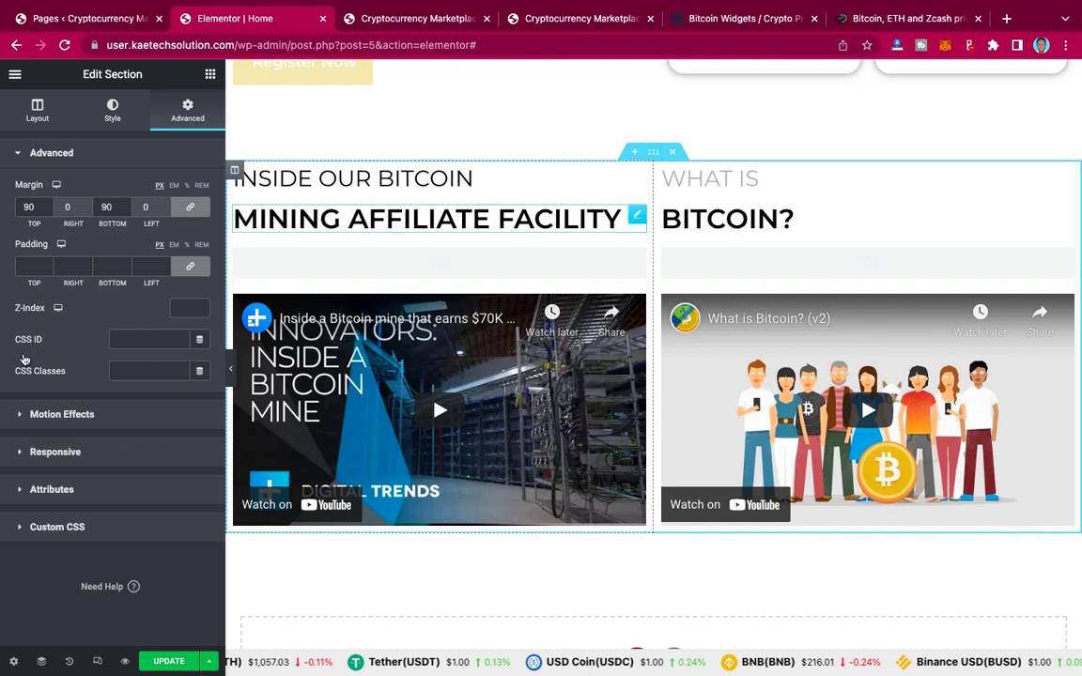
left_click(37, 113)
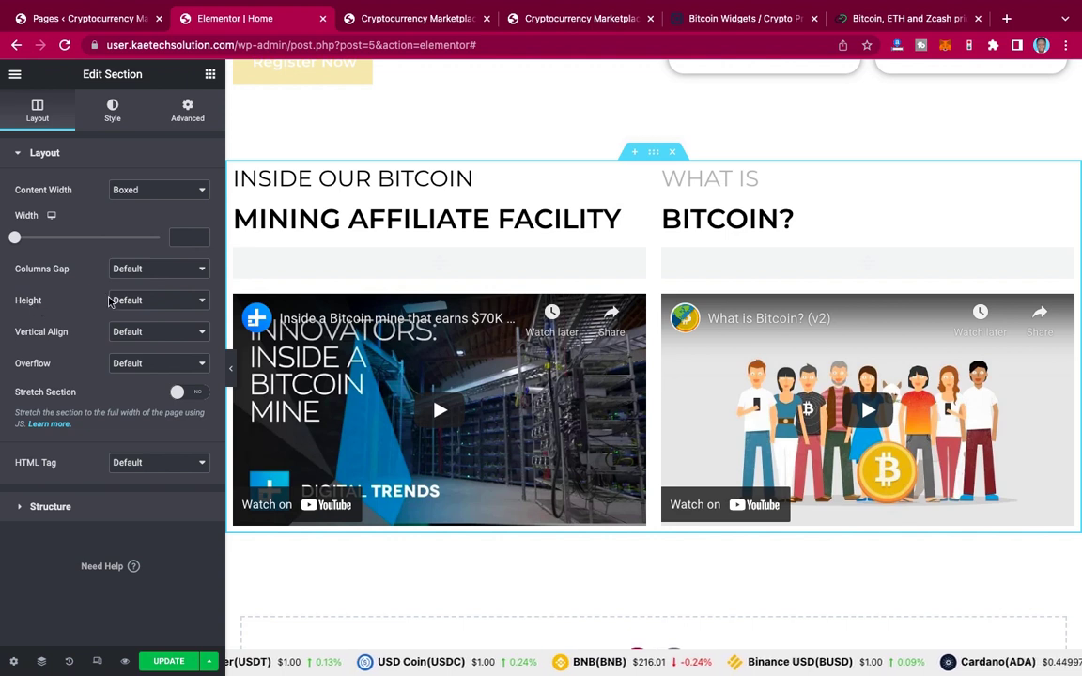
Step: Set the two-column video section's Columns Gap to Wide
left_click(129, 269)
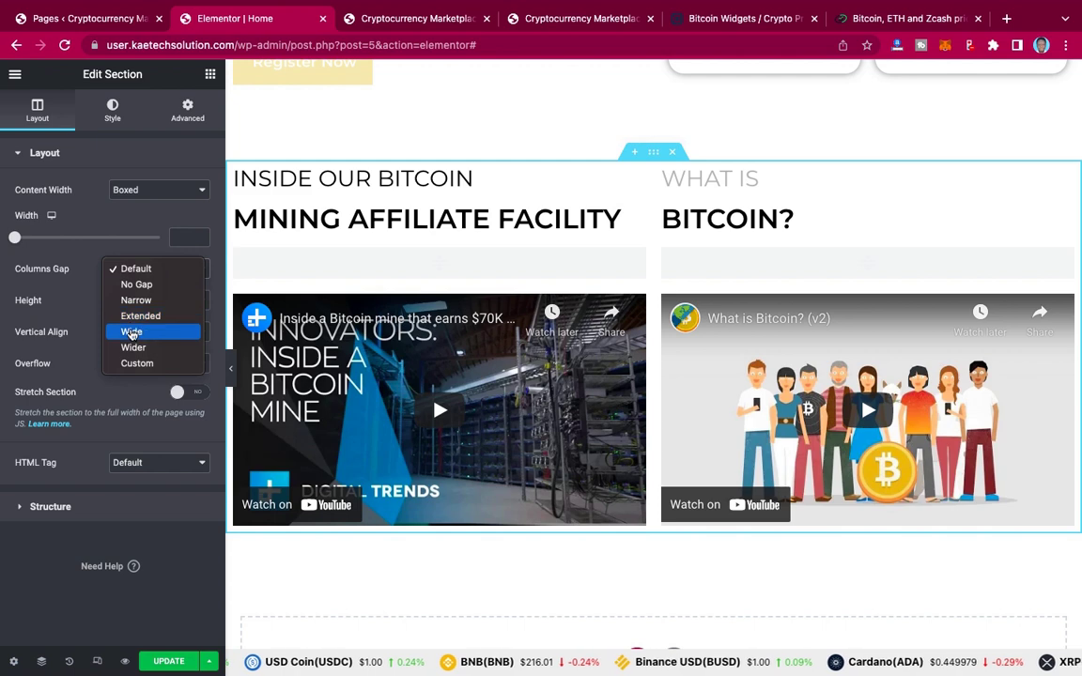
key("Escape")
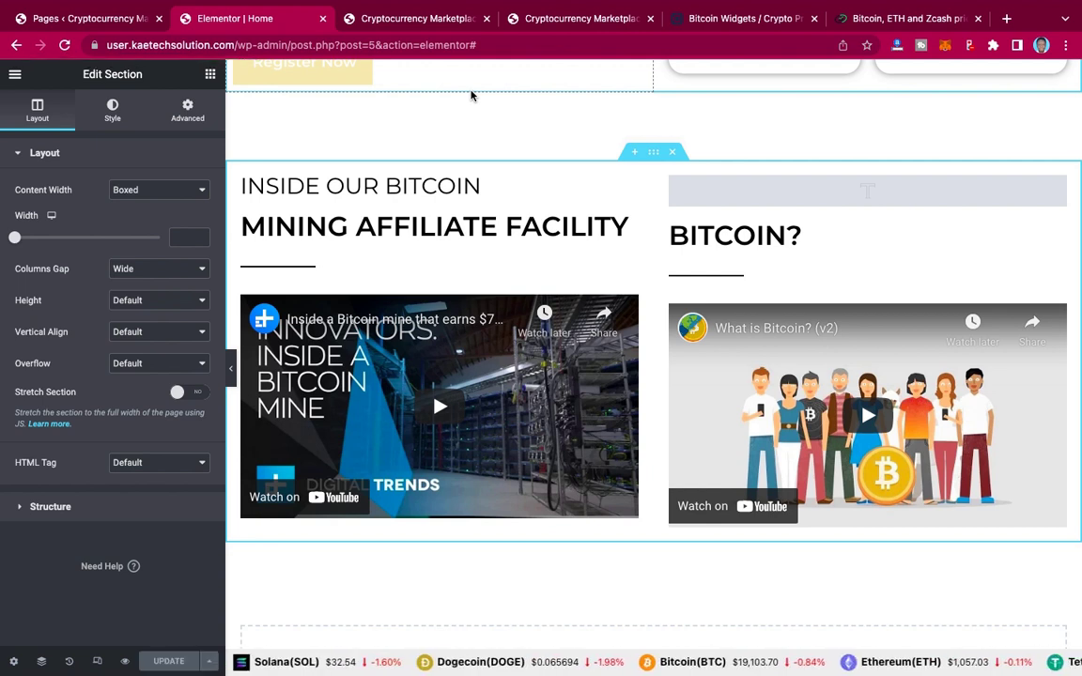
left_click(420, 19)
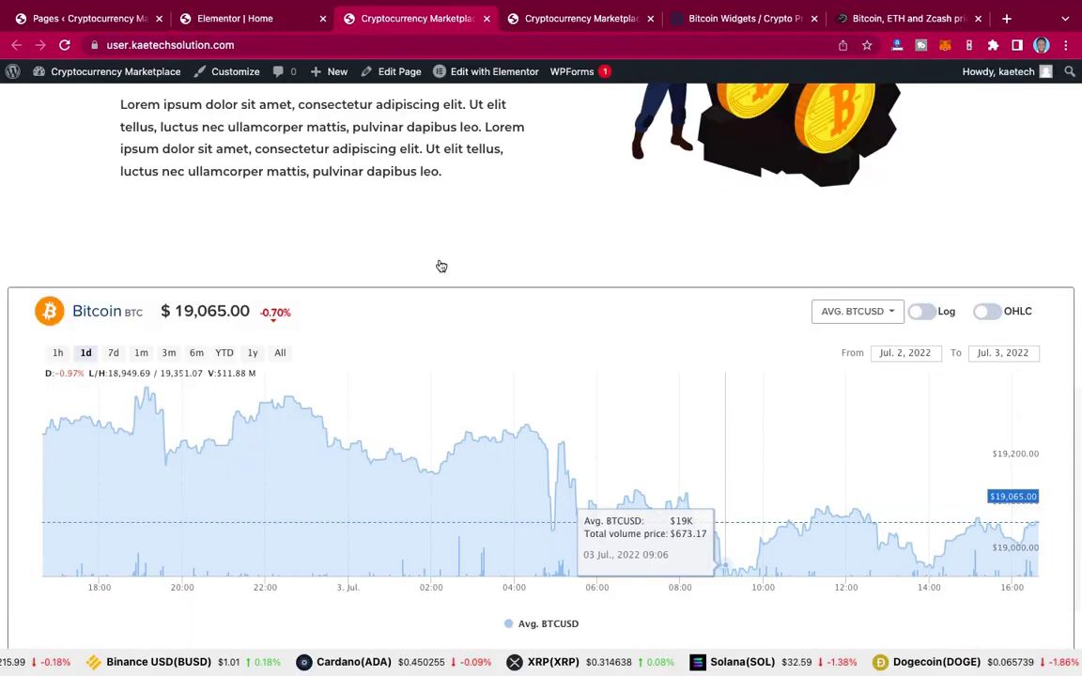
Step: Reload the live homepage and scroll through it to check the two Bitcoin videos
scroll(439, 265, "down", 5)
scroll(332, 596, "down", 1)
scroll(331, 597, "up", 15)
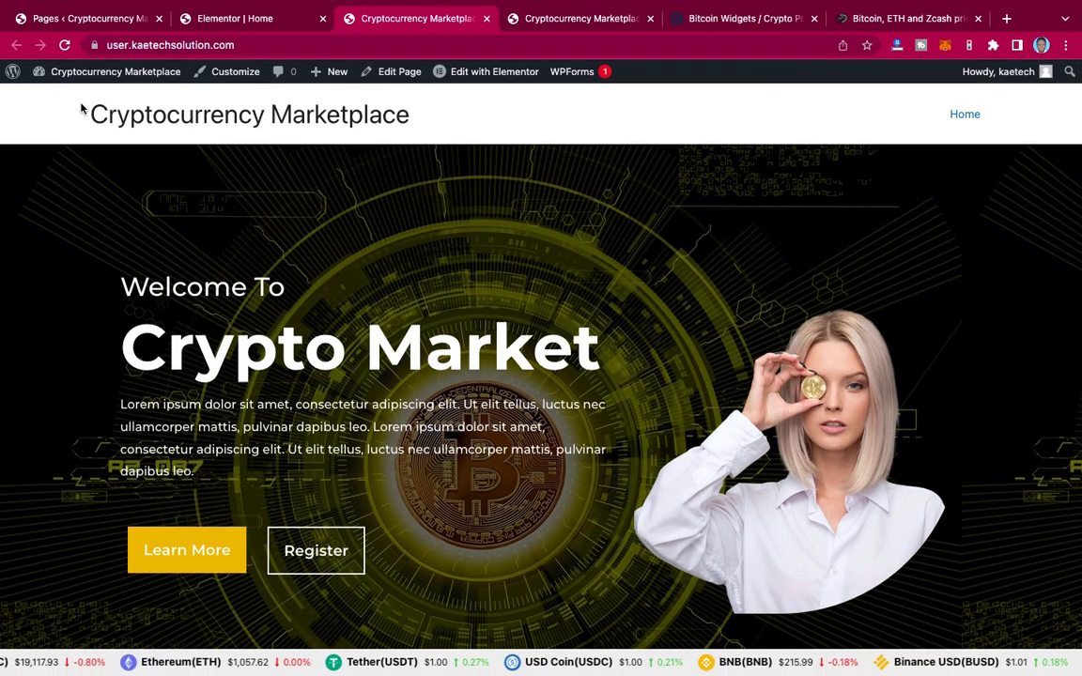
left_click(64, 44)
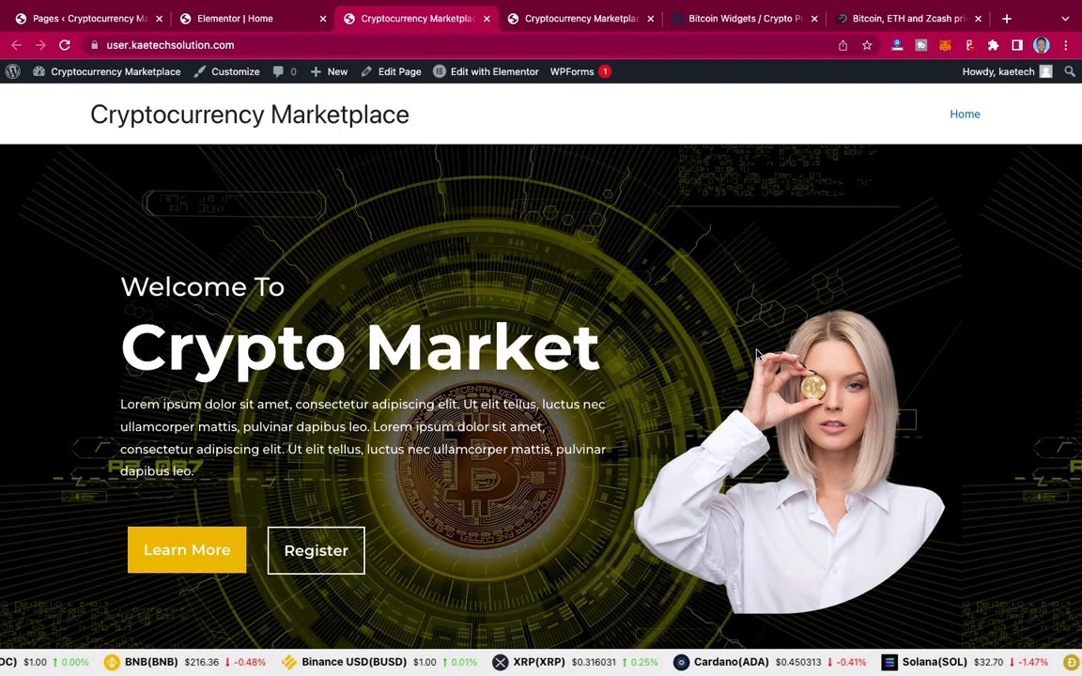
scroll(757, 355, "down", 9)
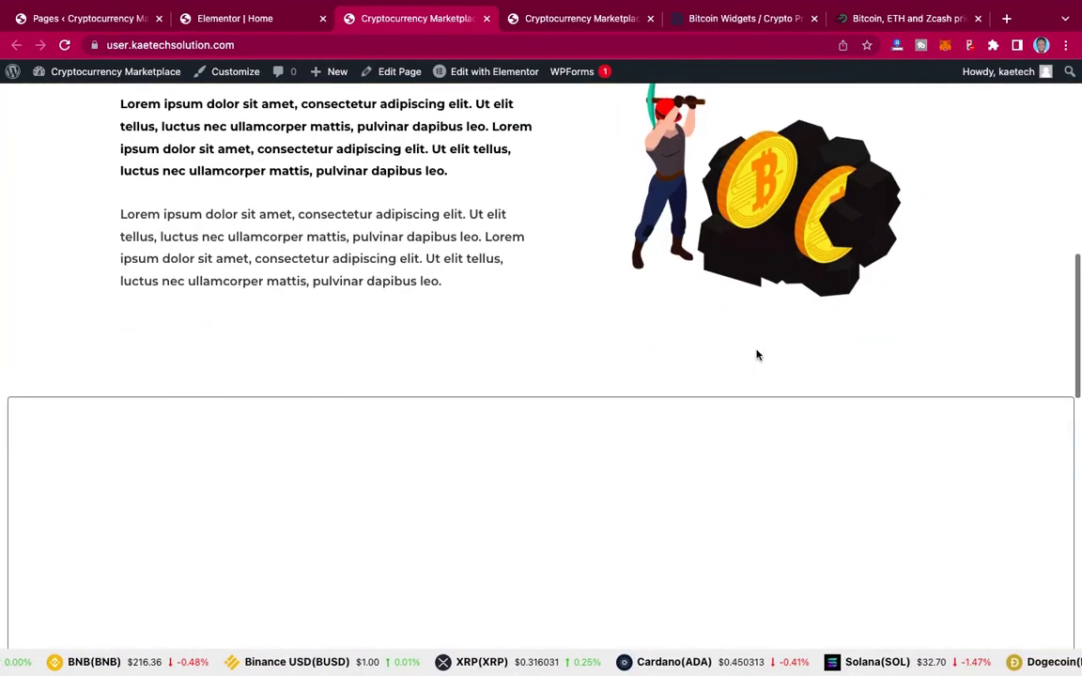
scroll(757, 355, "down", 10)
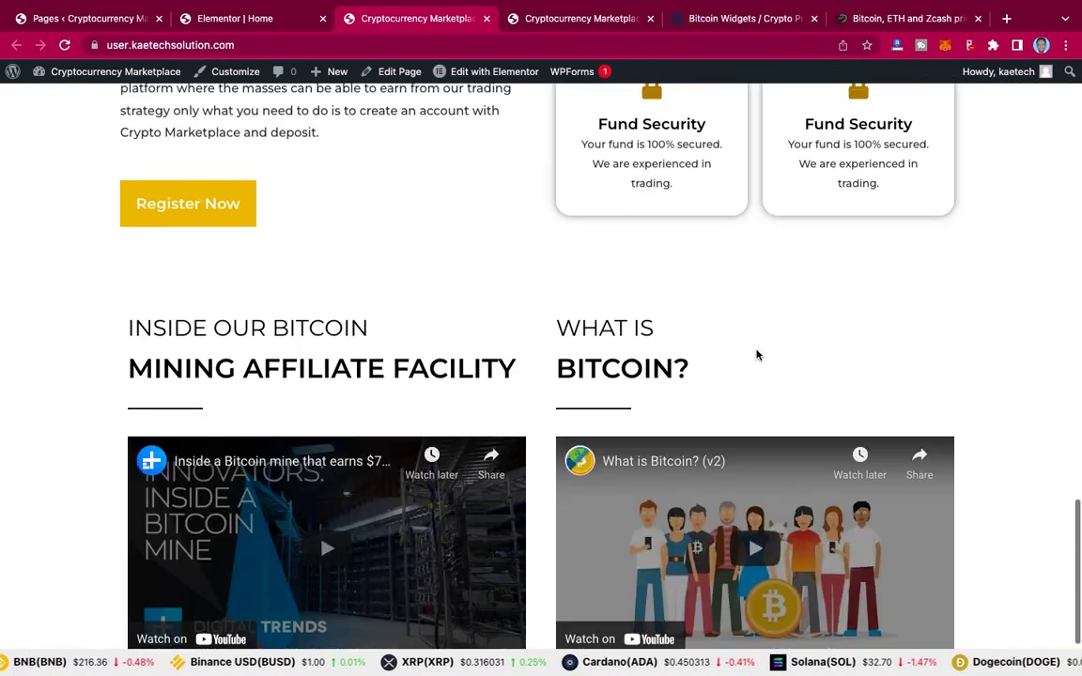
scroll(757, 355, "down", 2)
scroll(757, 355, "up", 20)
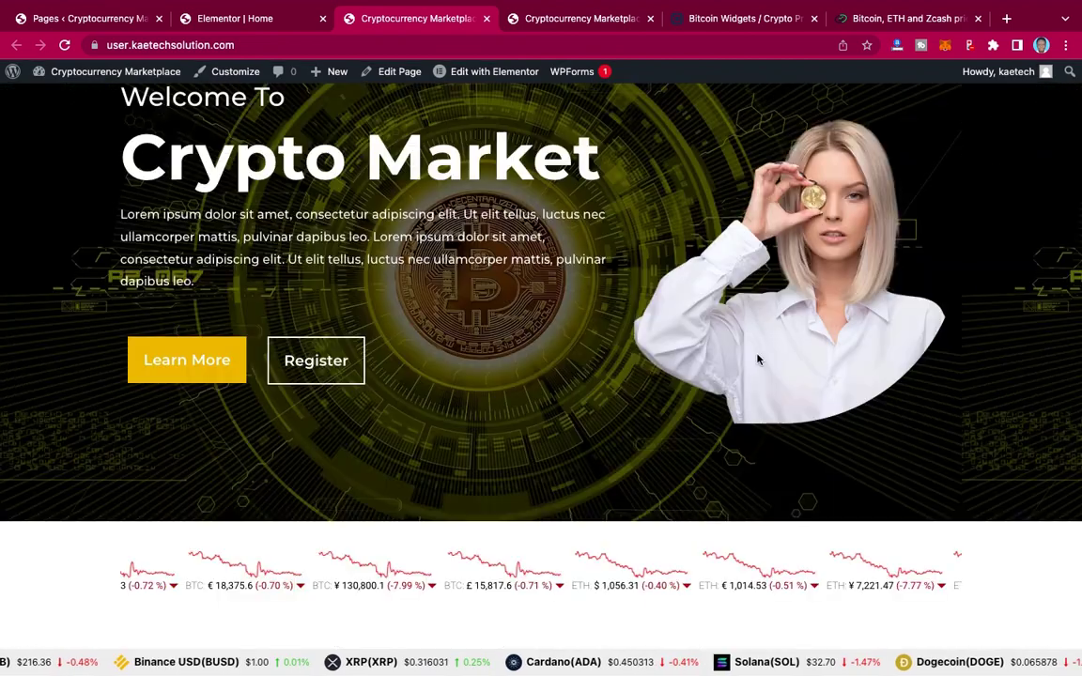
scroll(756, 359, "up", 2)
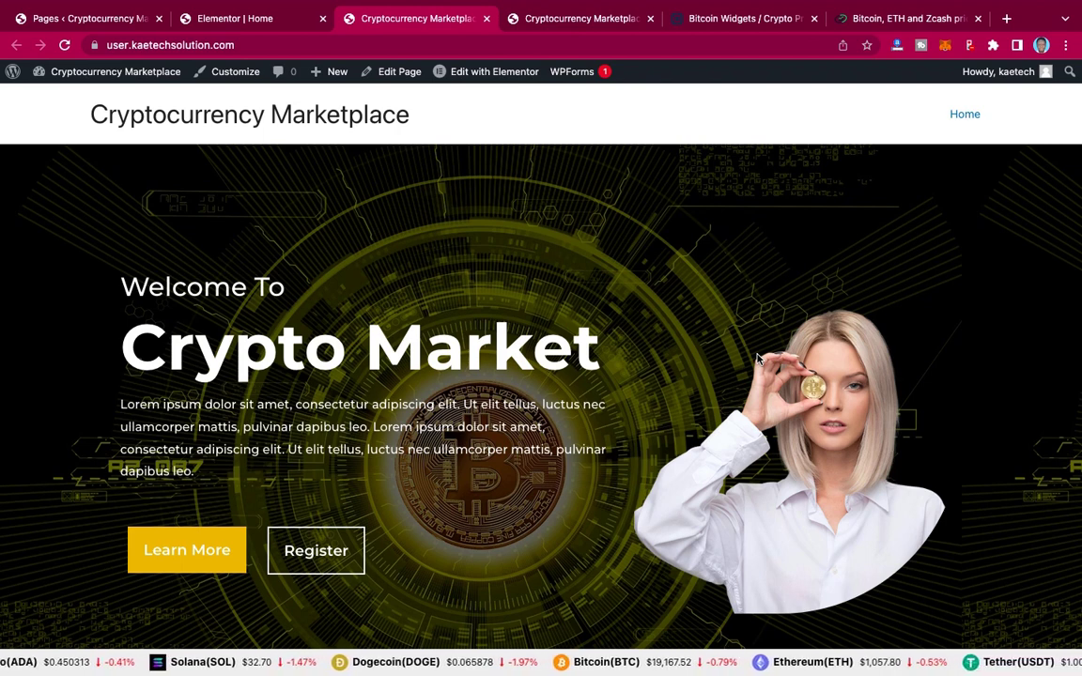
scroll(757, 358, "down", 15)
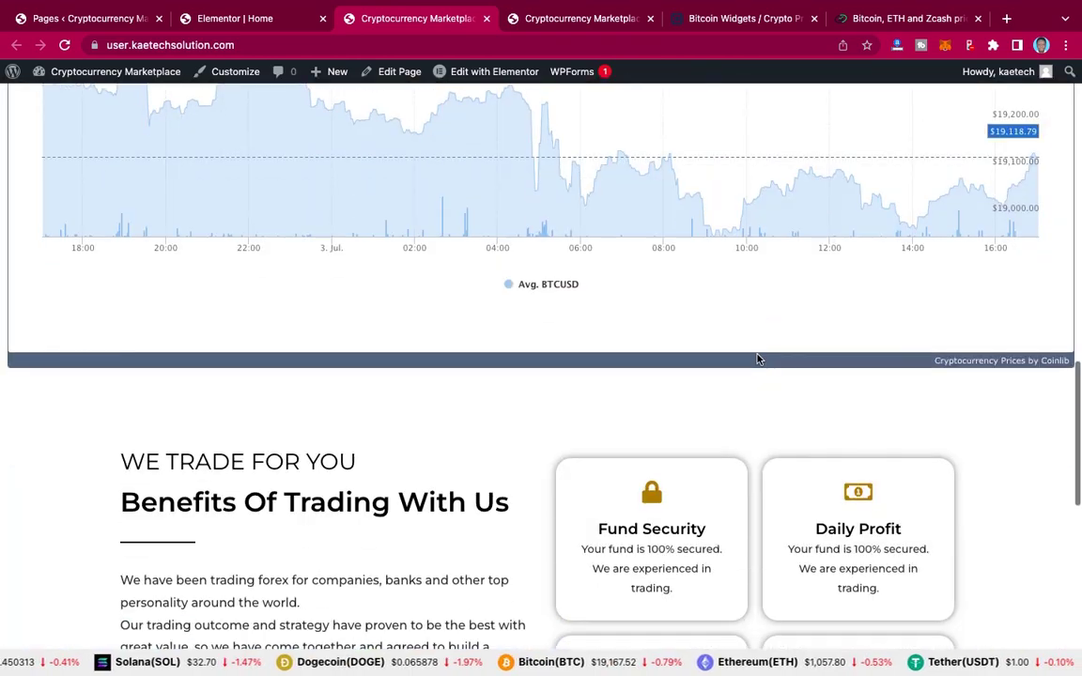
scroll(757, 358, "down", 5)
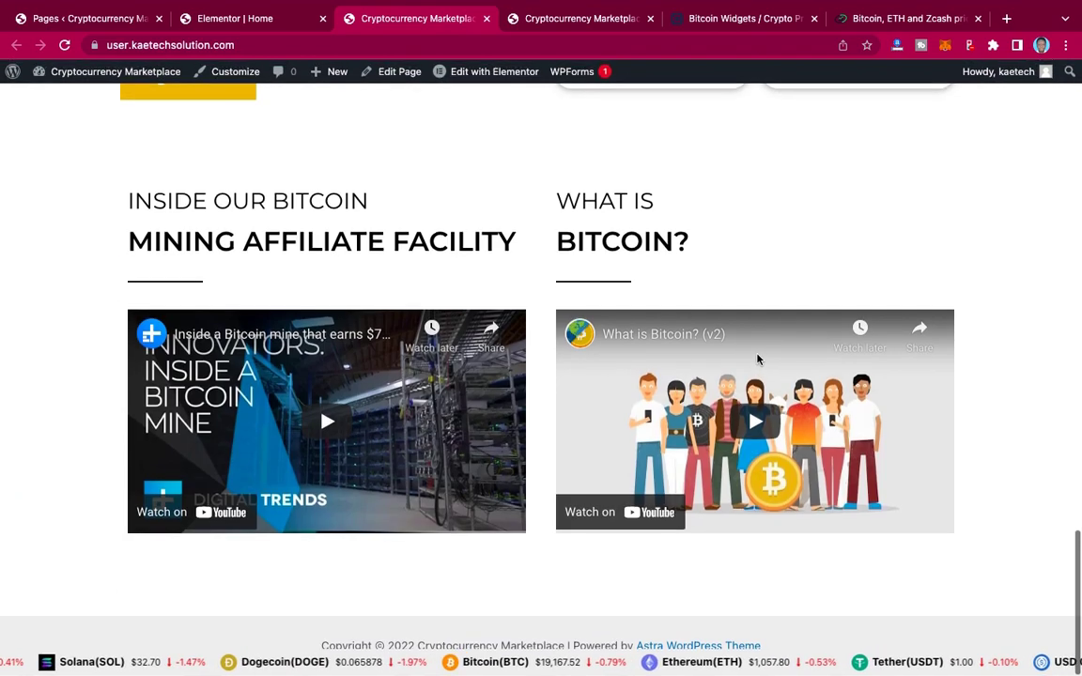
scroll(757, 358, "up", 2)
scroll(756, 358, "down", 3)
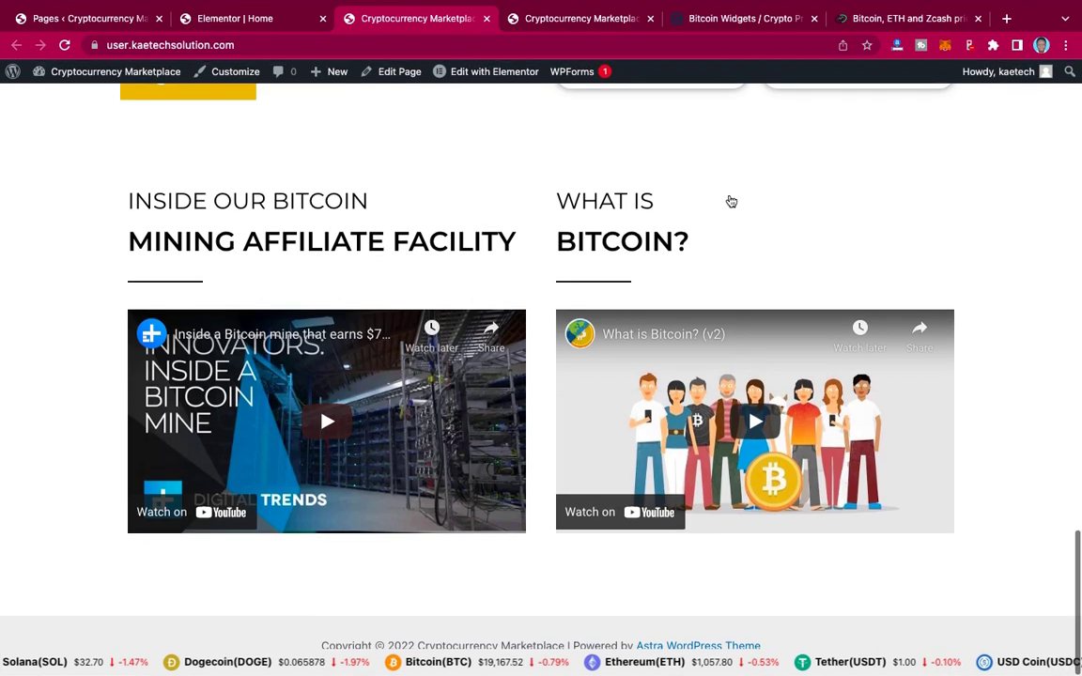
scroll(725, 189, "up", 10)
scroll(725, 189, "down", 4)
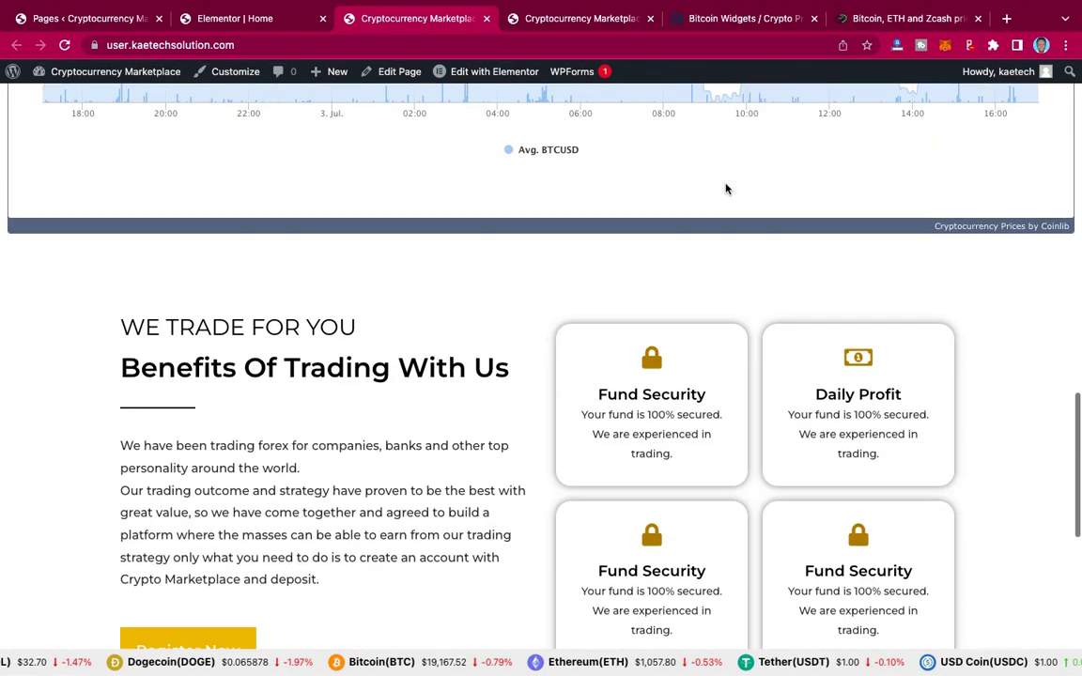
scroll(725, 188, "up", 8)
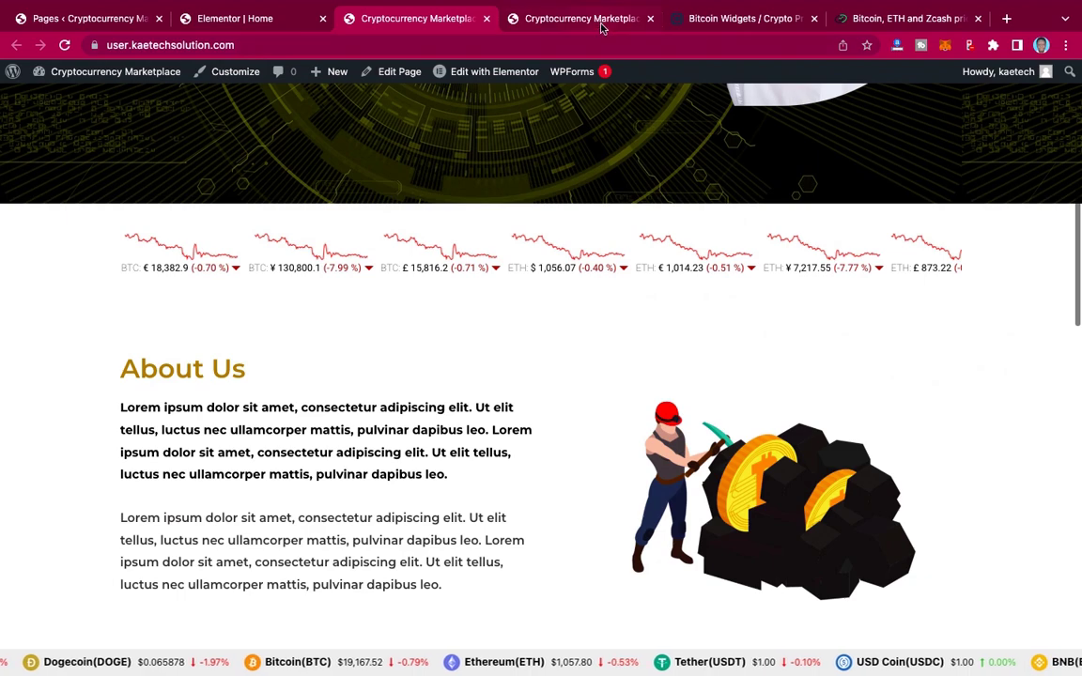
Step: Scroll the live homepage to the Coinlib price table below the Bitcoin videos
left_click(601, 28)
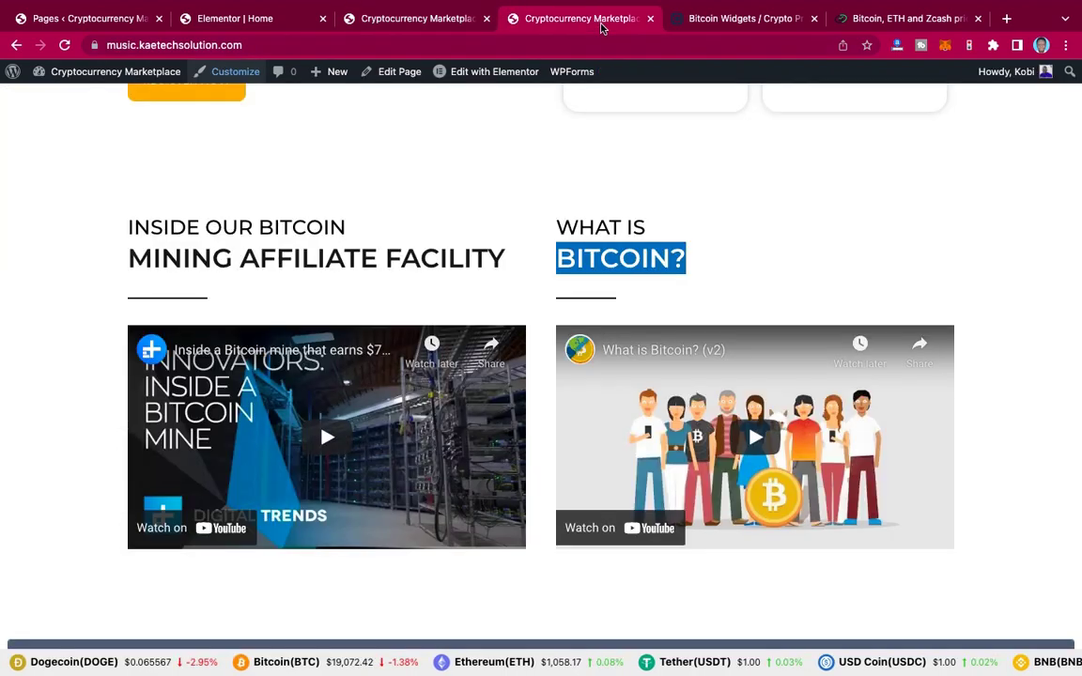
scroll(706, 283, "up", 5)
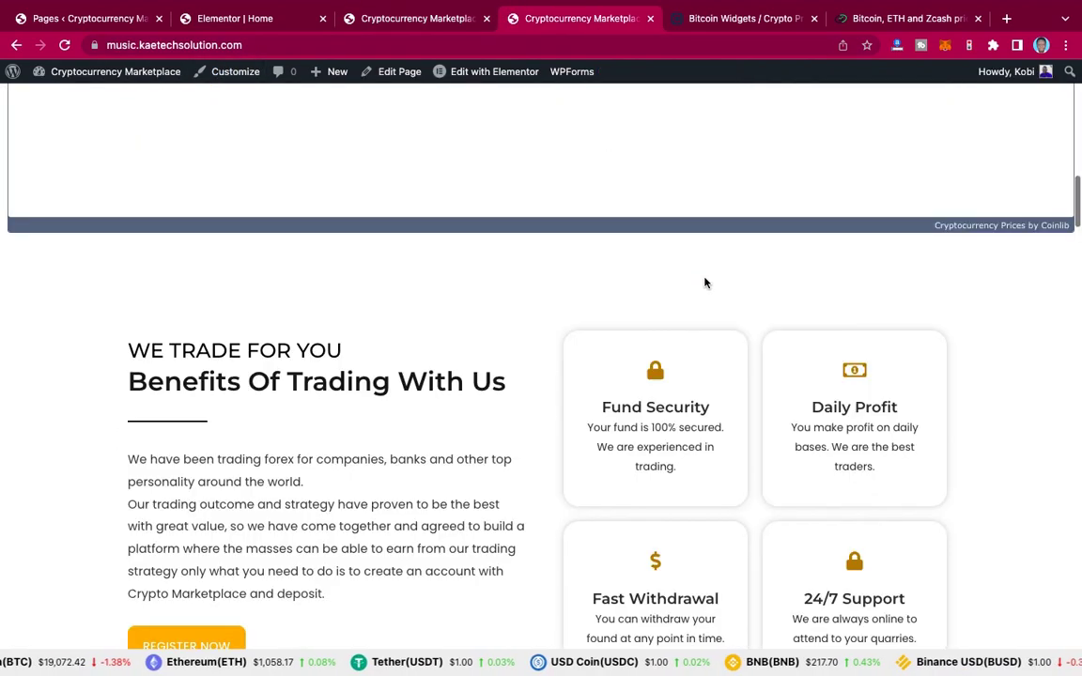
scroll(705, 283, "up", 2)
scroll(706, 283, "down", 9)
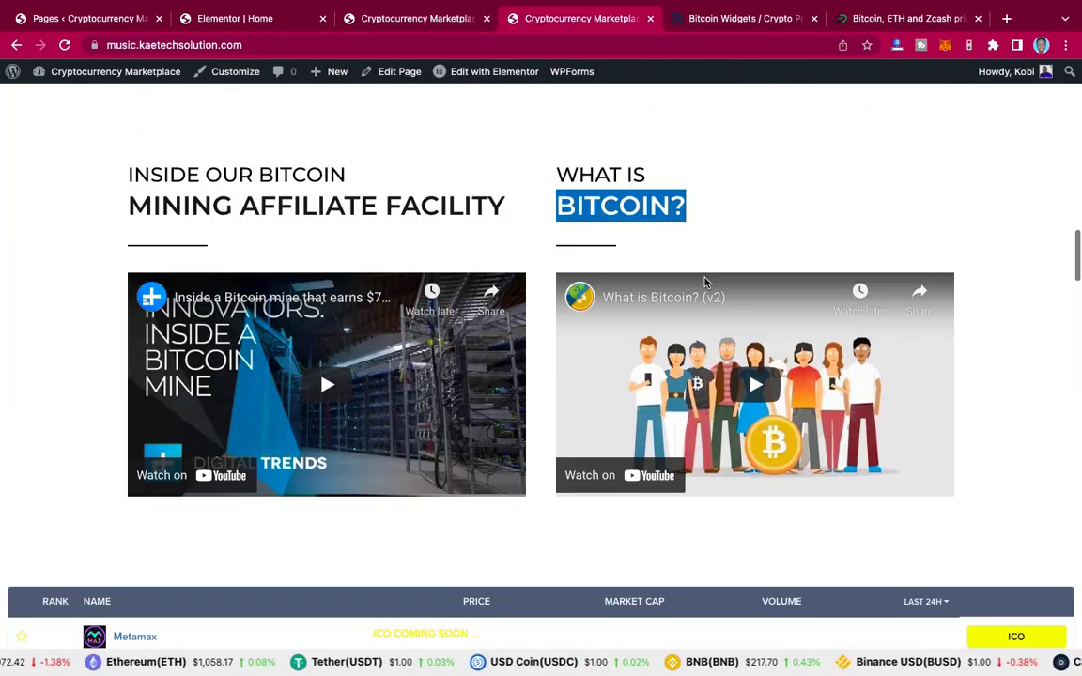
scroll(705, 282, "down", 3)
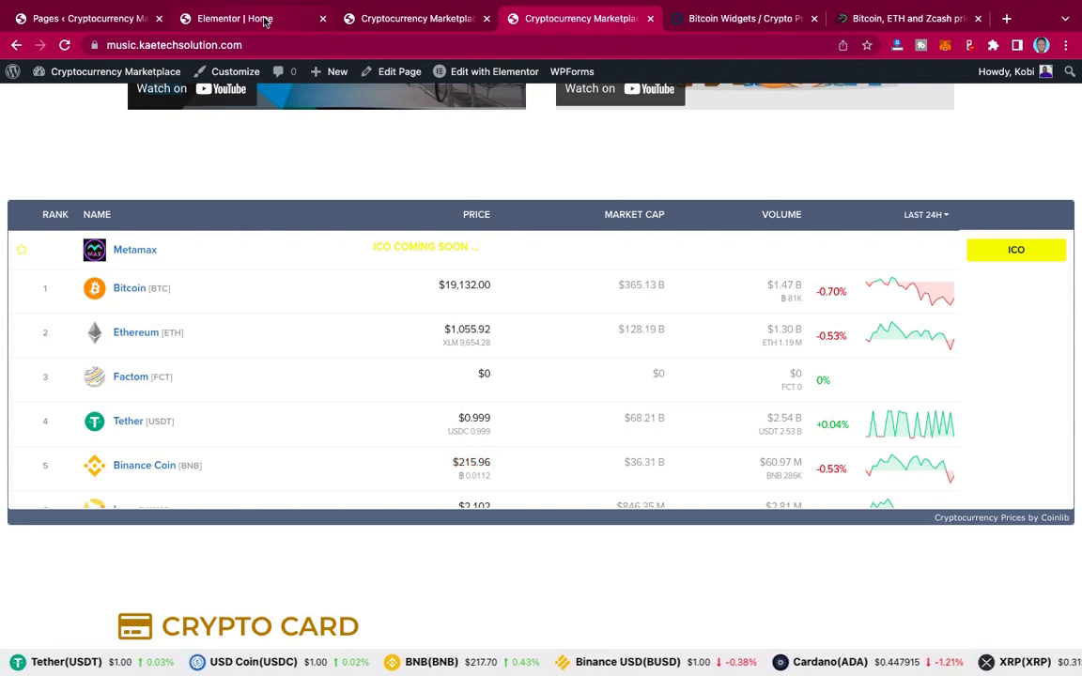
Step: Dismiss the notifications prompt on Coinlib widgets and compare its price table with the live homepage's
left_click(744, 19)
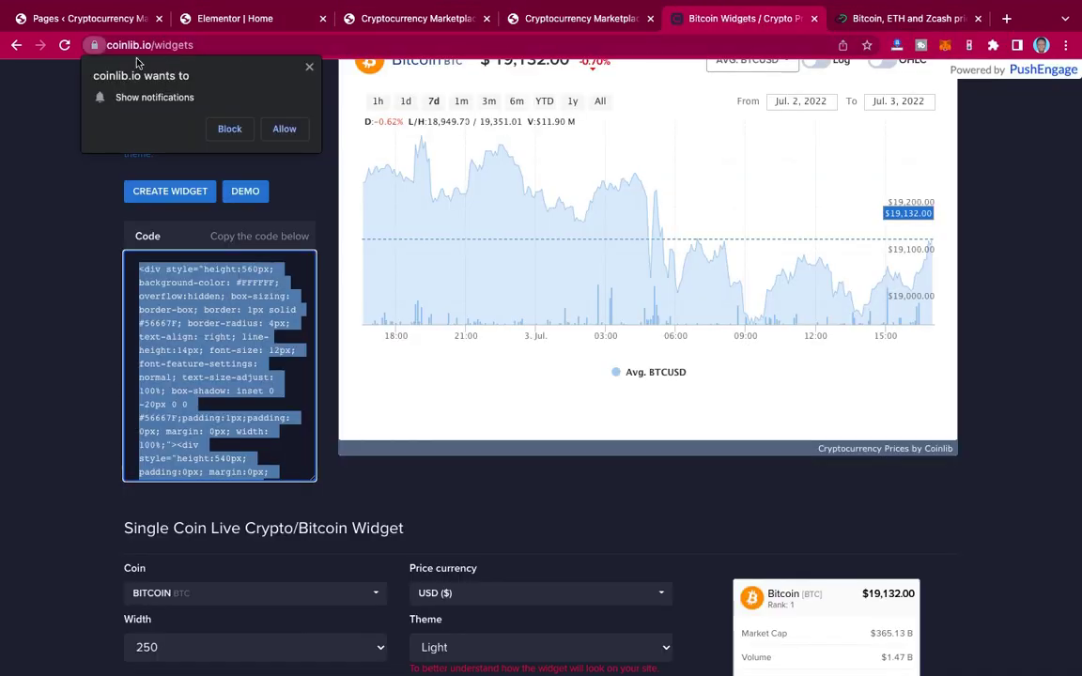
left_click(310, 67)
left_click(53, 290)
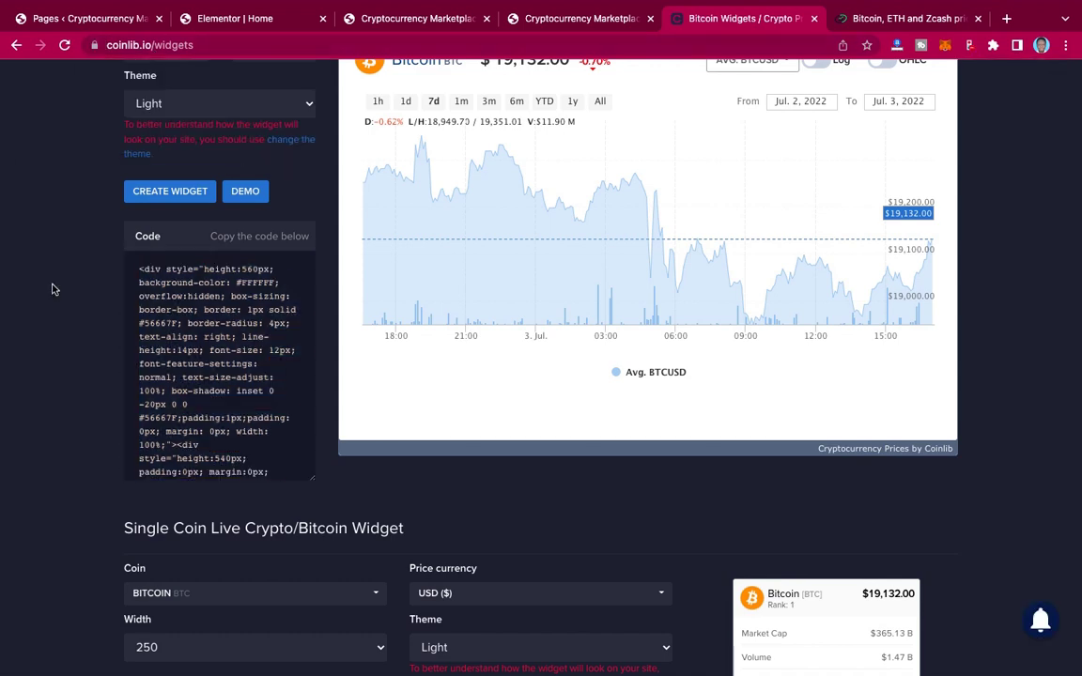
scroll(313, 197, "up", 10)
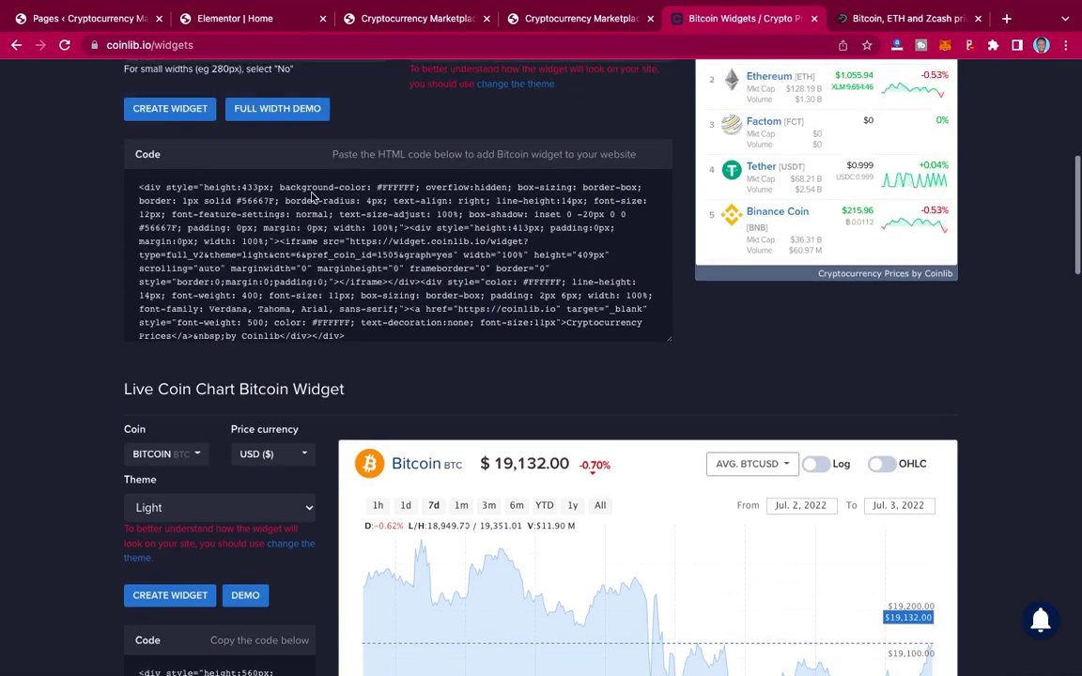
scroll(310, 192, "up", 3)
scroll(312, 195, "down", 20)
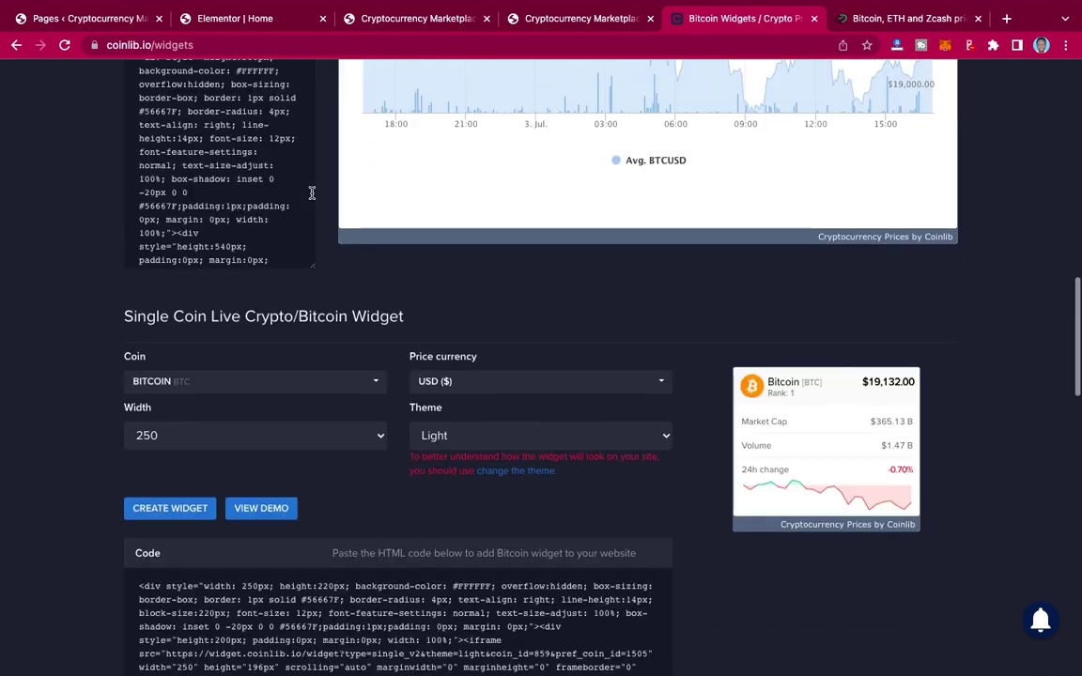
scroll(313, 197, "down", 8)
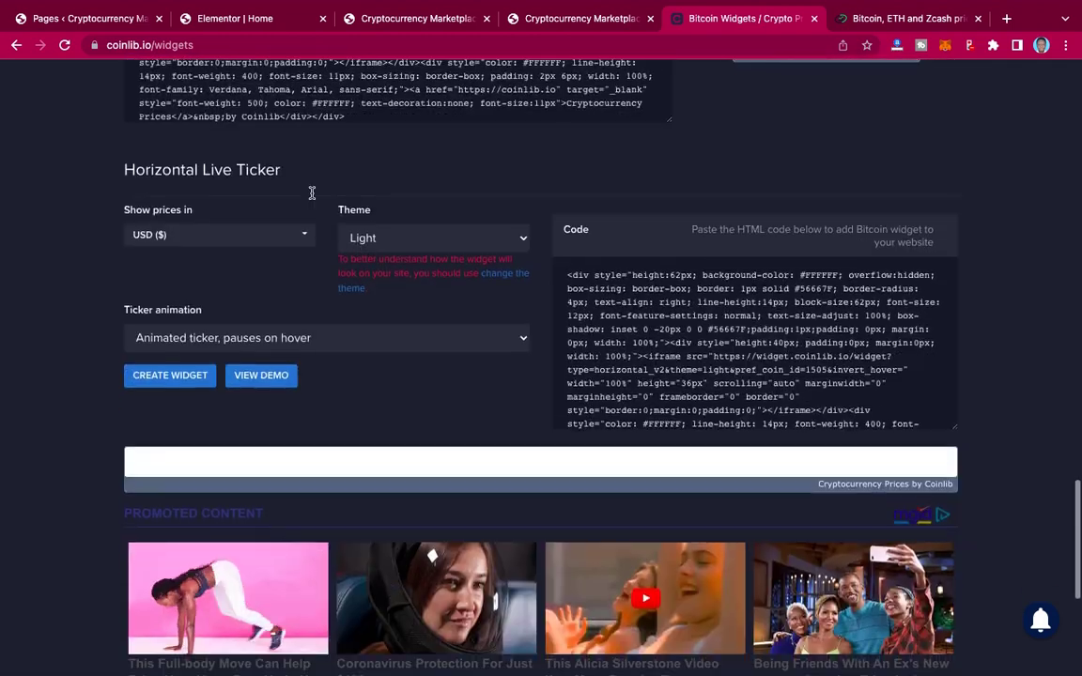
scroll(313, 197, "down", 5)
scroll(313, 198, "up", 15)
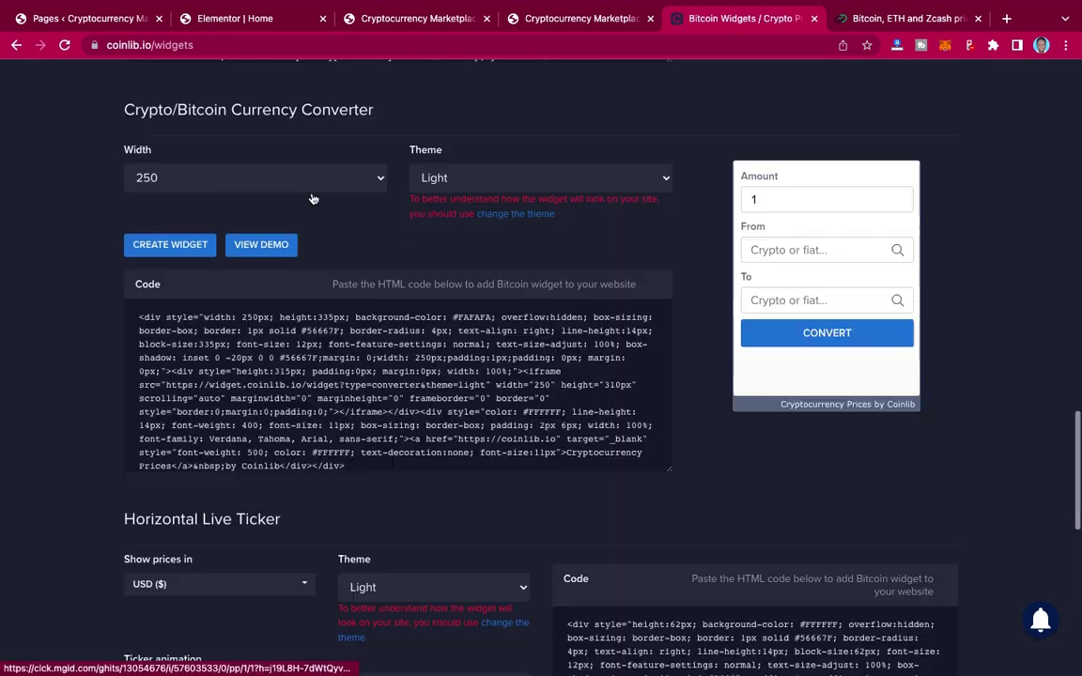
scroll(313, 198, "up", 6)
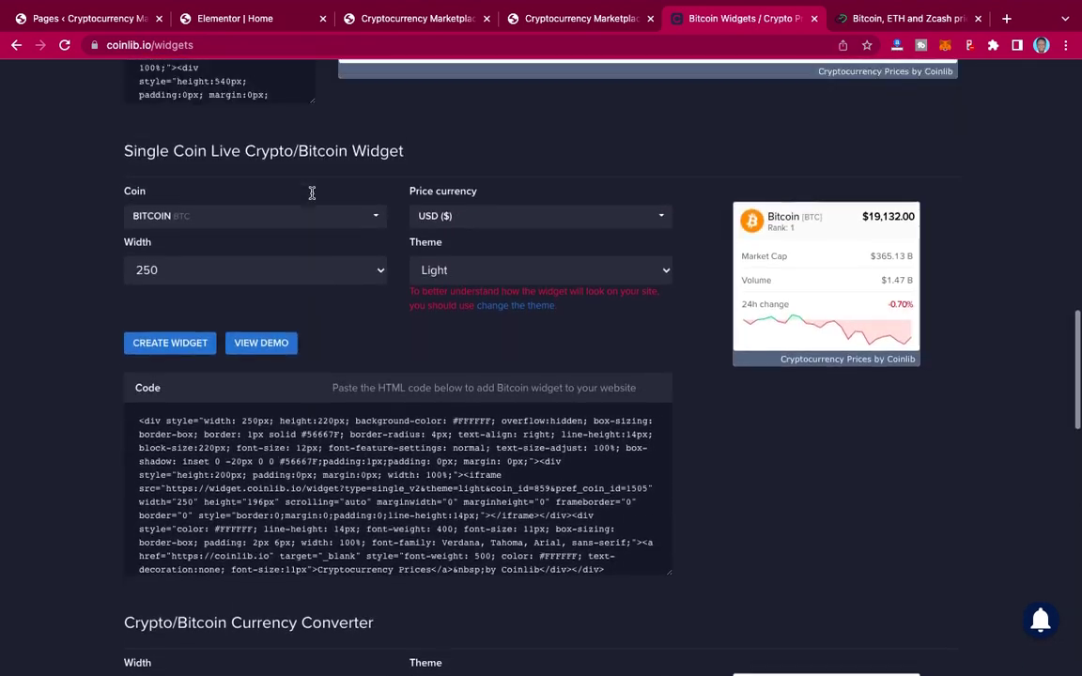
scroll(312, 192, "up", 1)
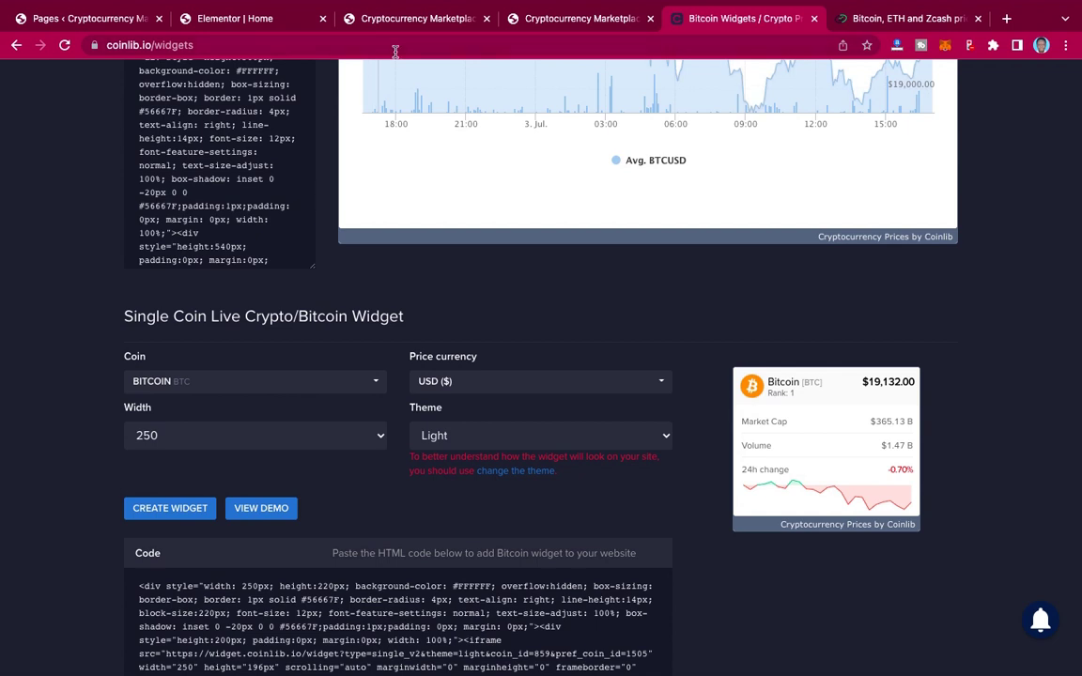
left_click(559, 20)
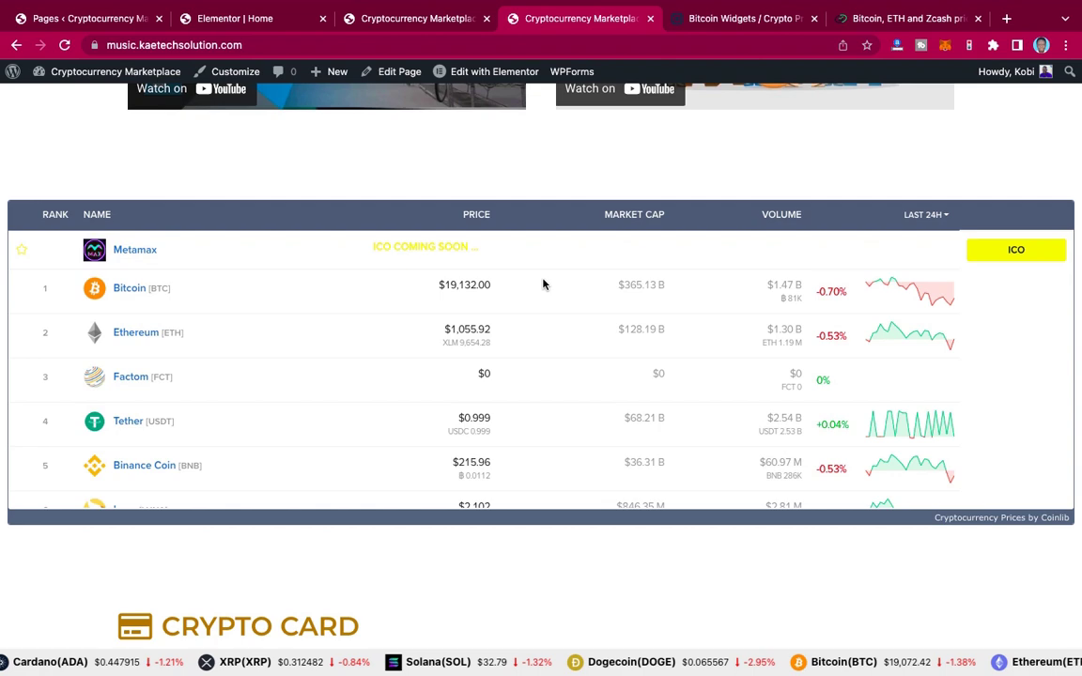
left_click(760, 21)
Step: Preview the six-coin price table in Full Width Demo, then select its entire embed code
scroll(585, 228, "up", 10)
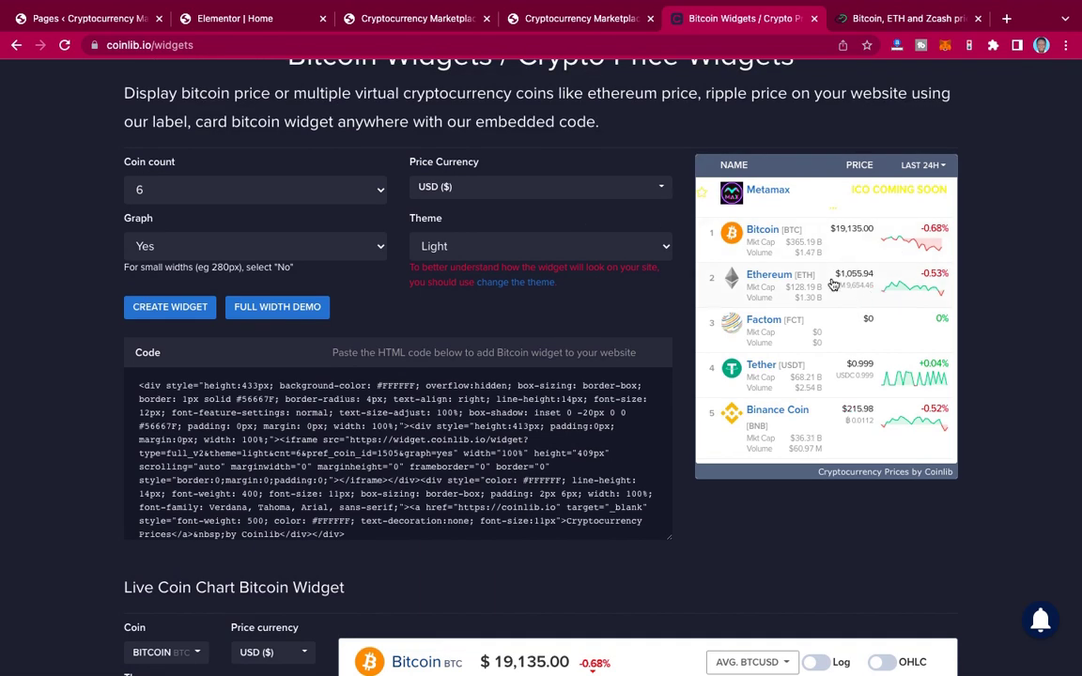
scroll(785, 225, "up", 1)
scroll(785, 223, "down", 1)
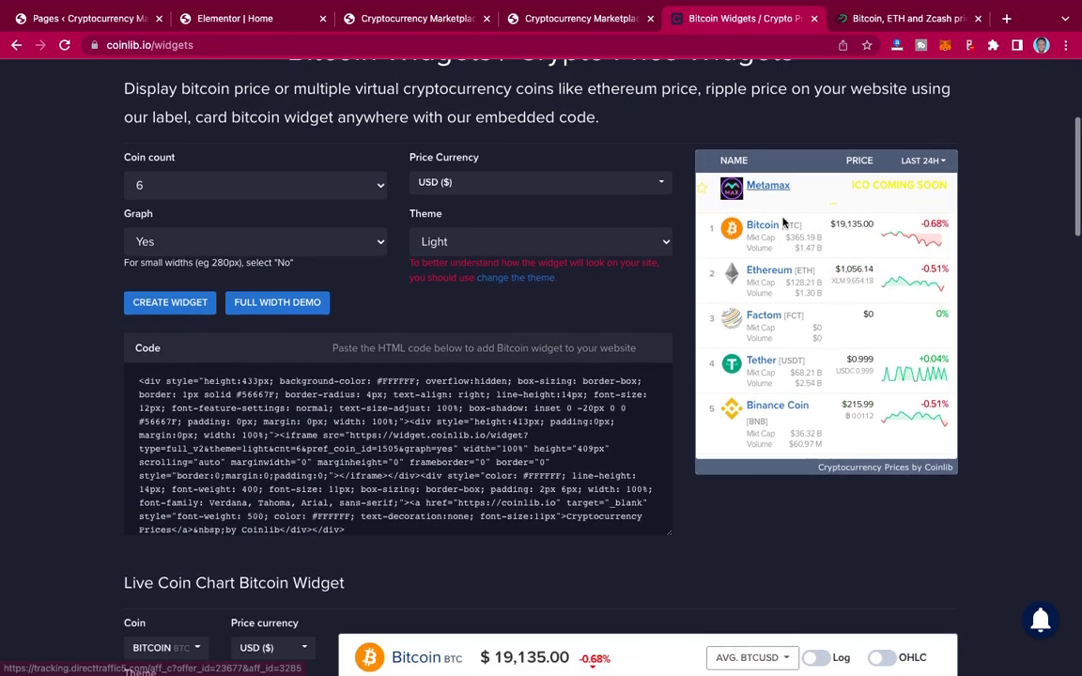
left_click(284, 295)
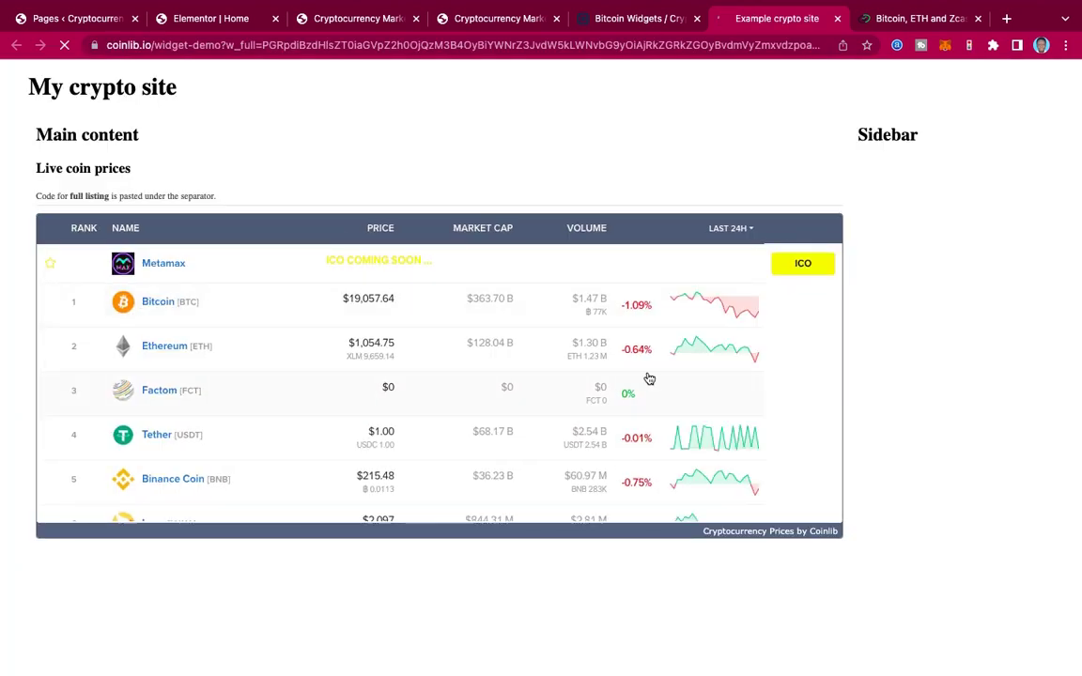
left_click(836, 18)
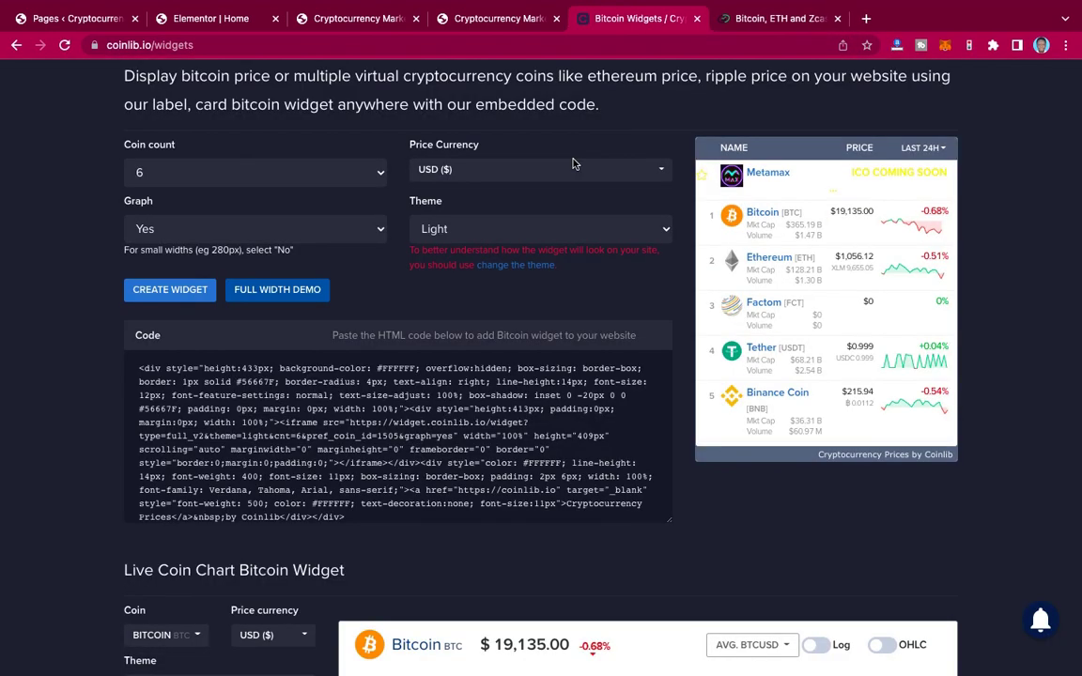
left_click(247, 390)
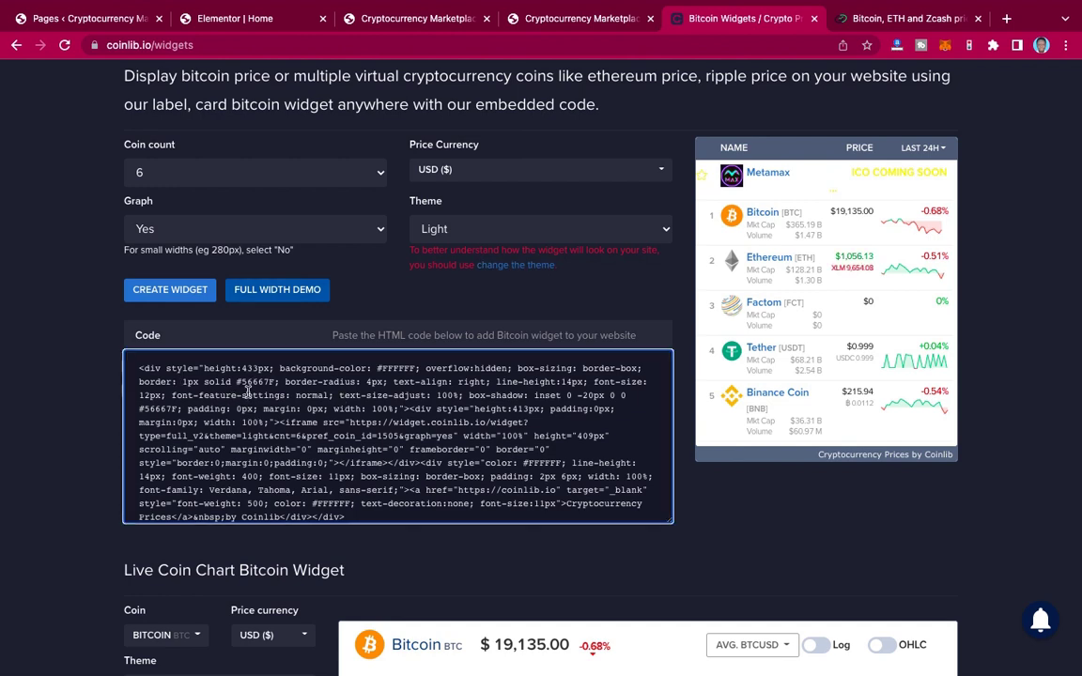
key("ctrl+a")
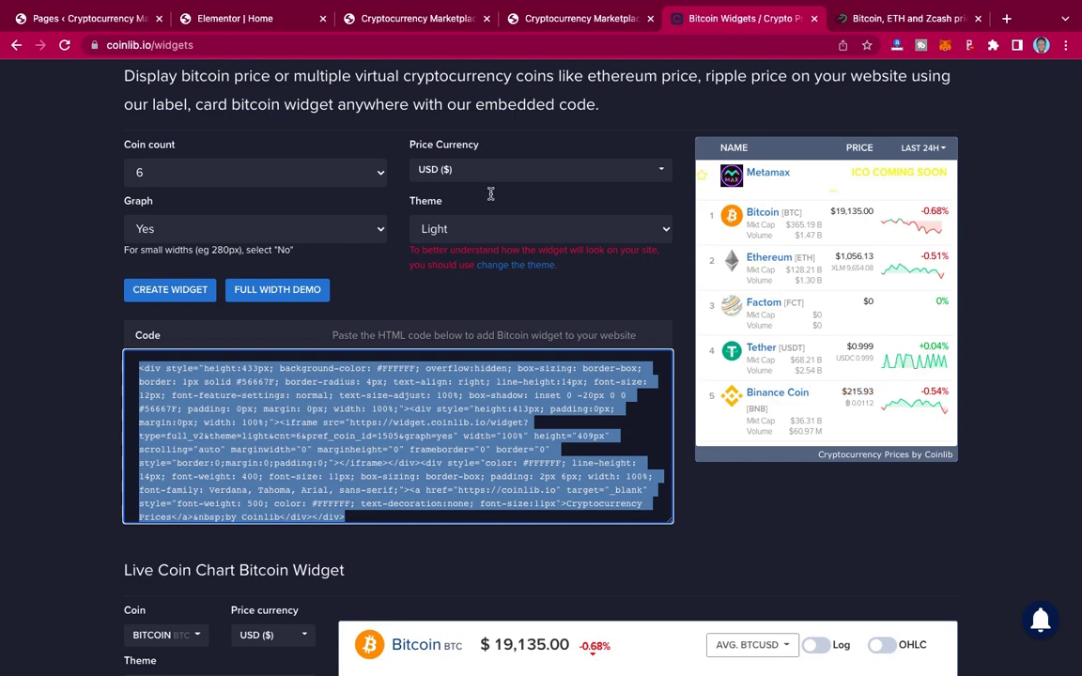
Step: In the Elementor editor, copy the Bitcoin chart section
left_click(265, 22)
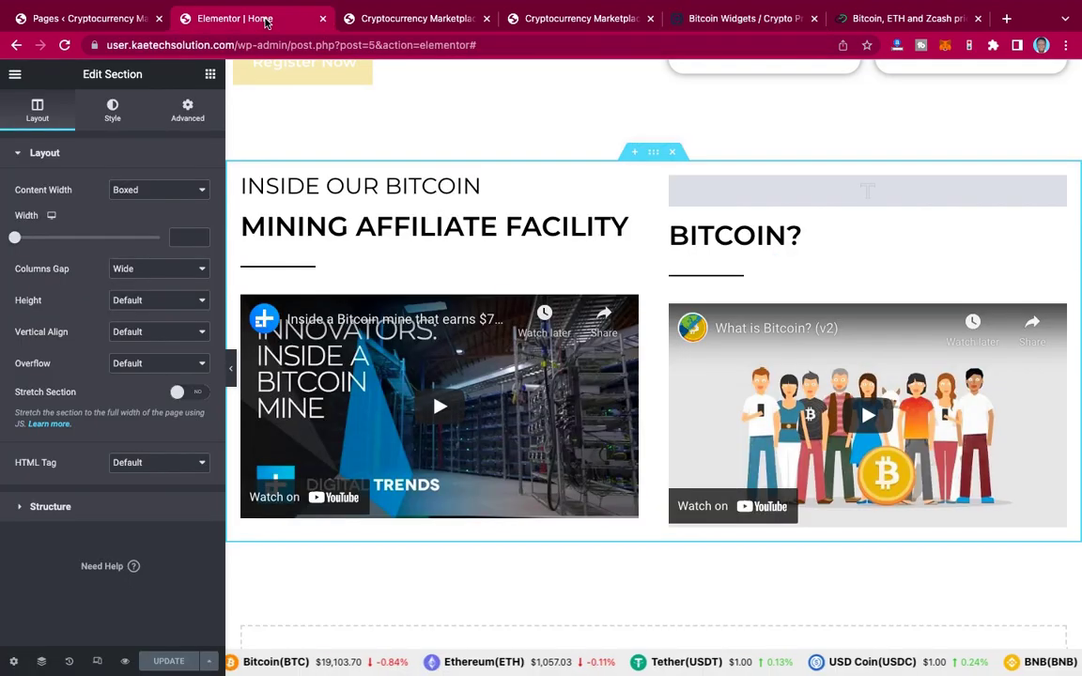
scroll(657, 316, "down", 3)
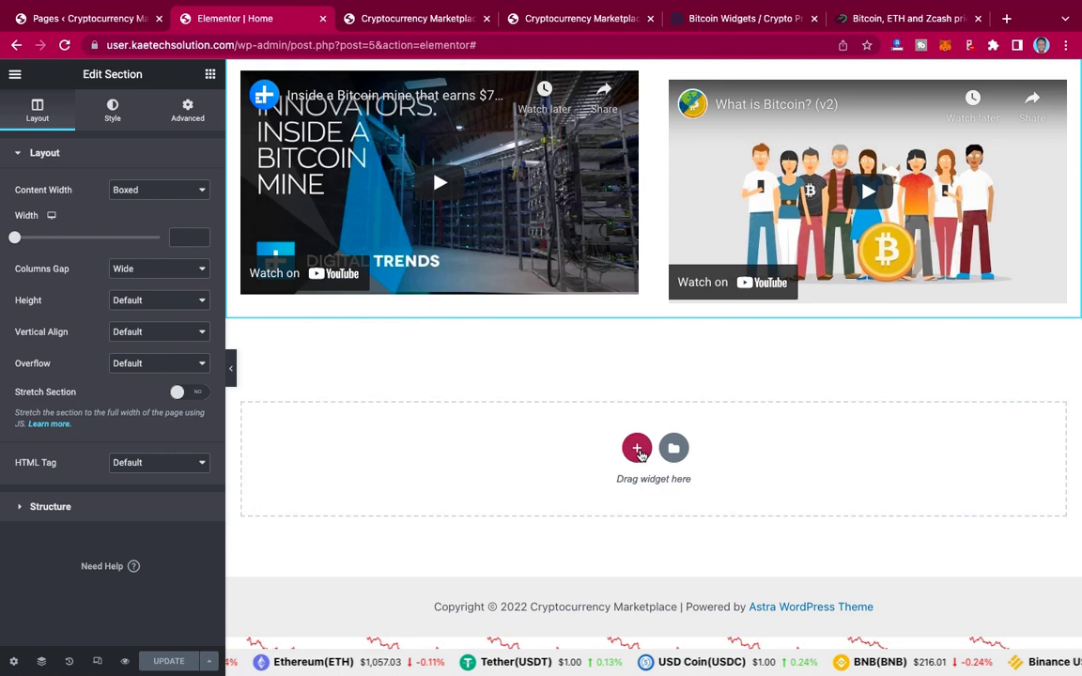
left_click(637, 449)
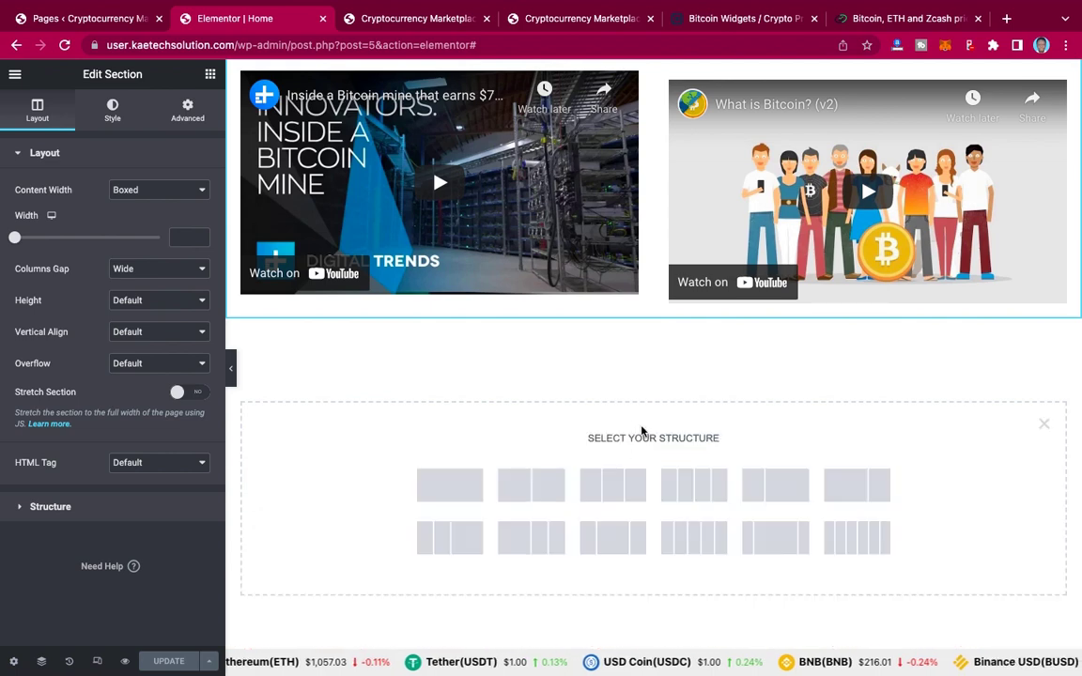
left_click(1043, 425)
scroll(850, 398, "up", 10)
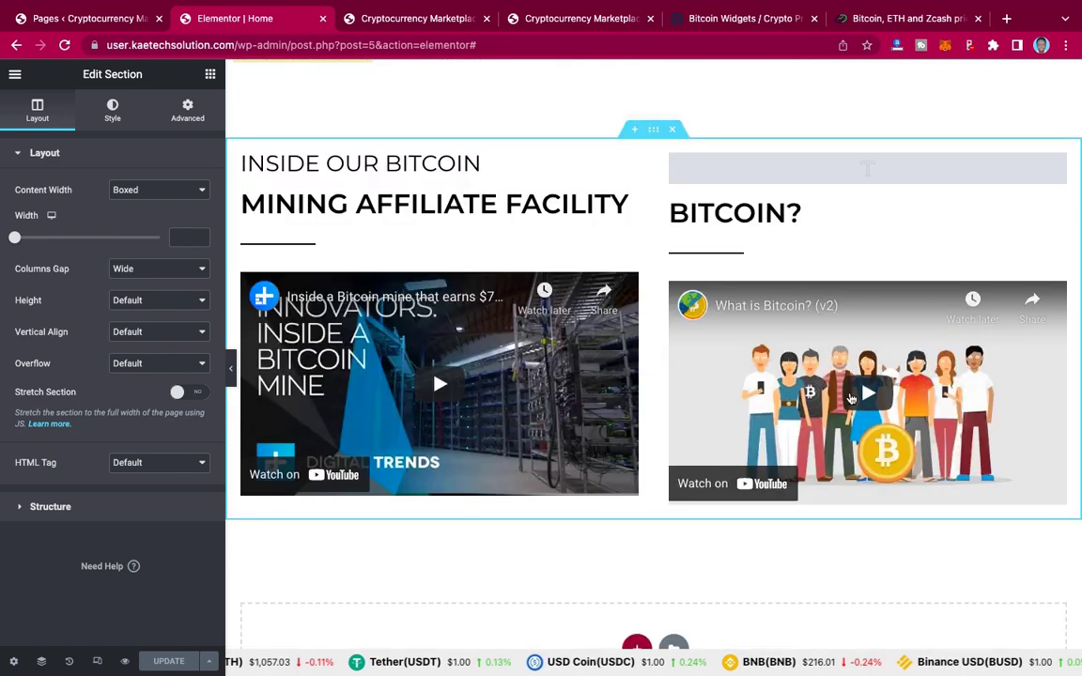
scroll(850, 398, "up", 5)
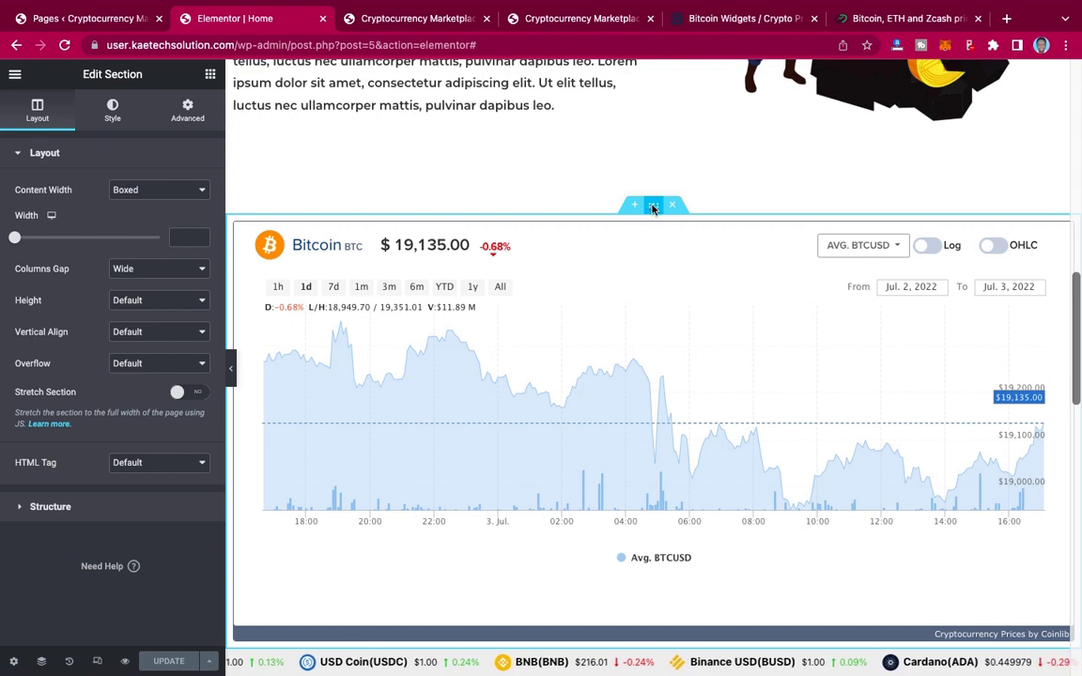
right_click(653, 208)
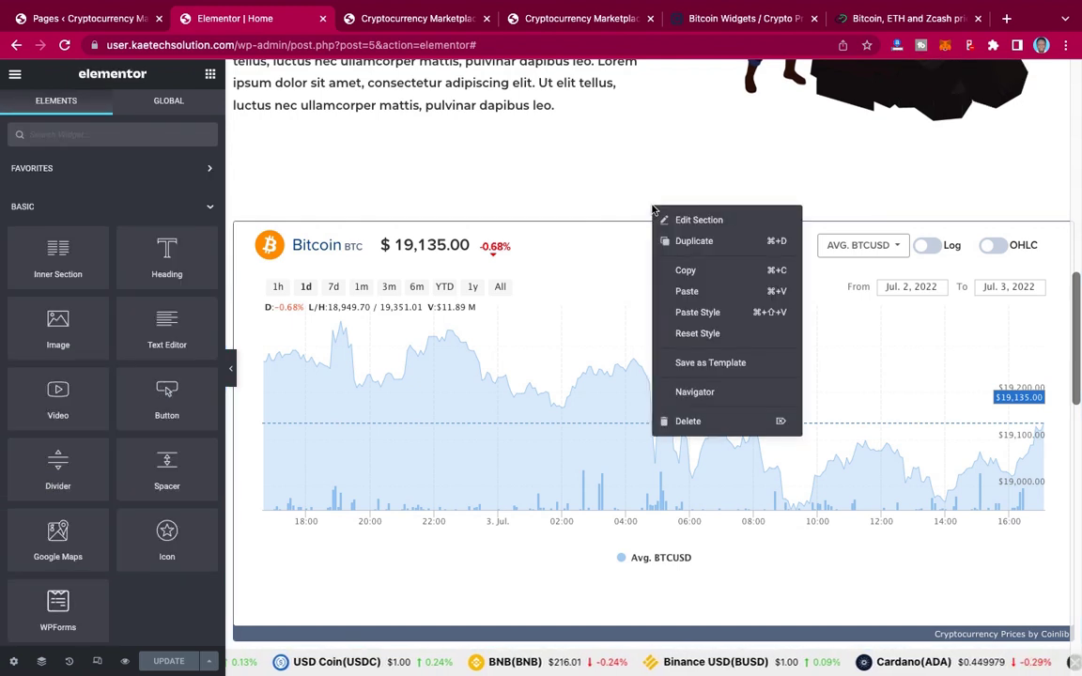
left_click(685, 271)
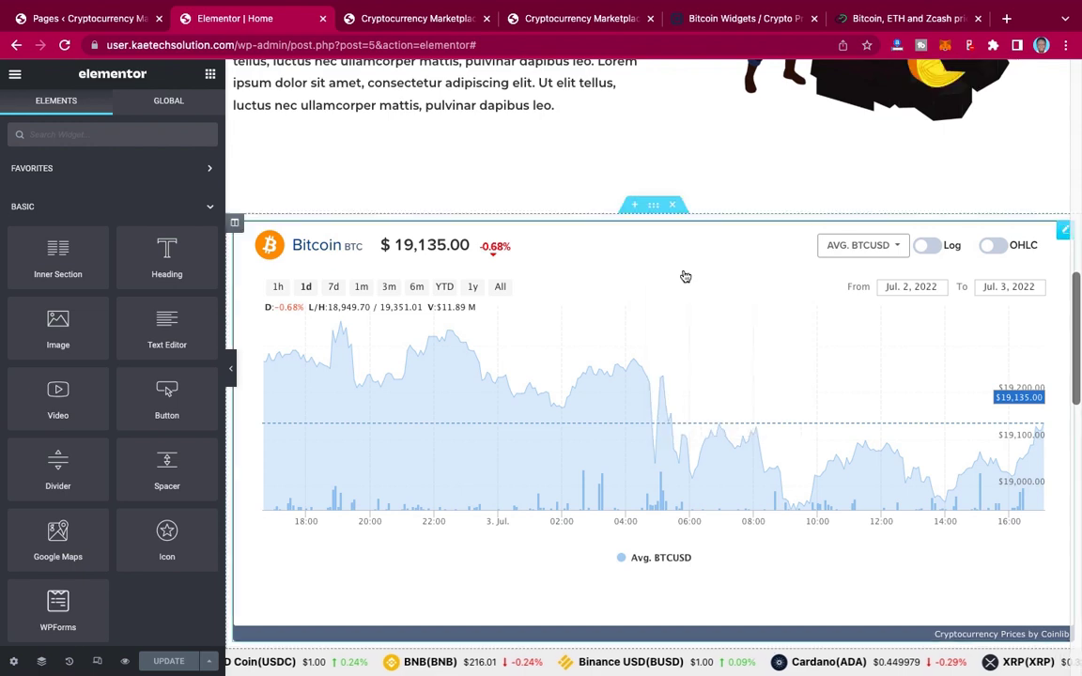
Step: Paste the chart section into the empty area below the videos and open its HTML code
scroll(685, 276, "down", 15)
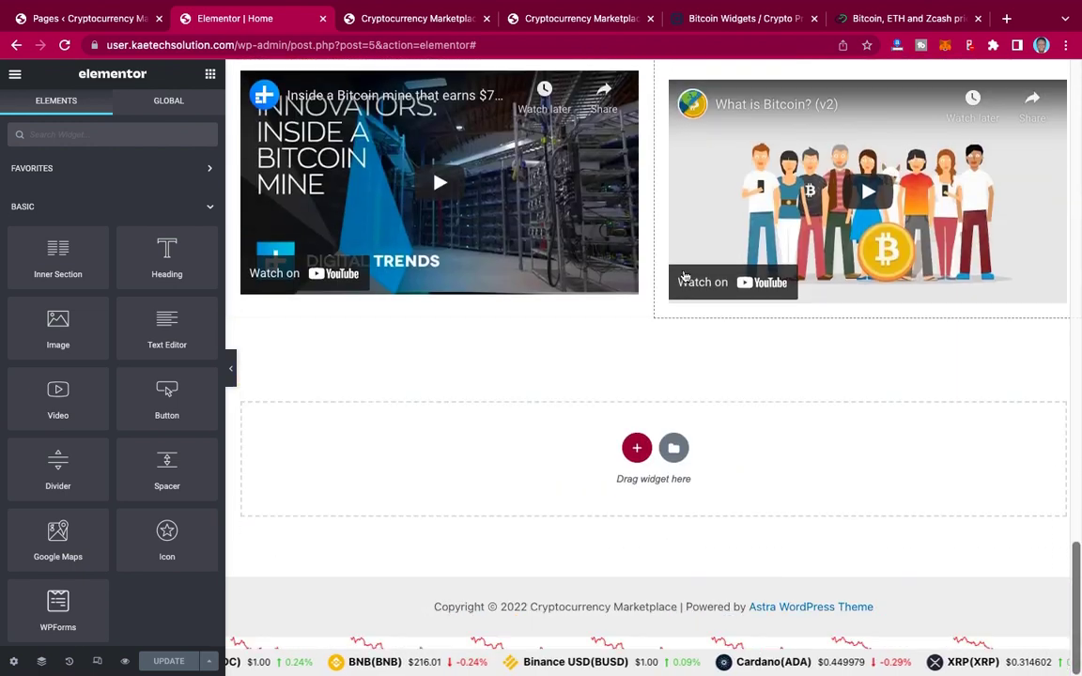
right_click(456, 464)
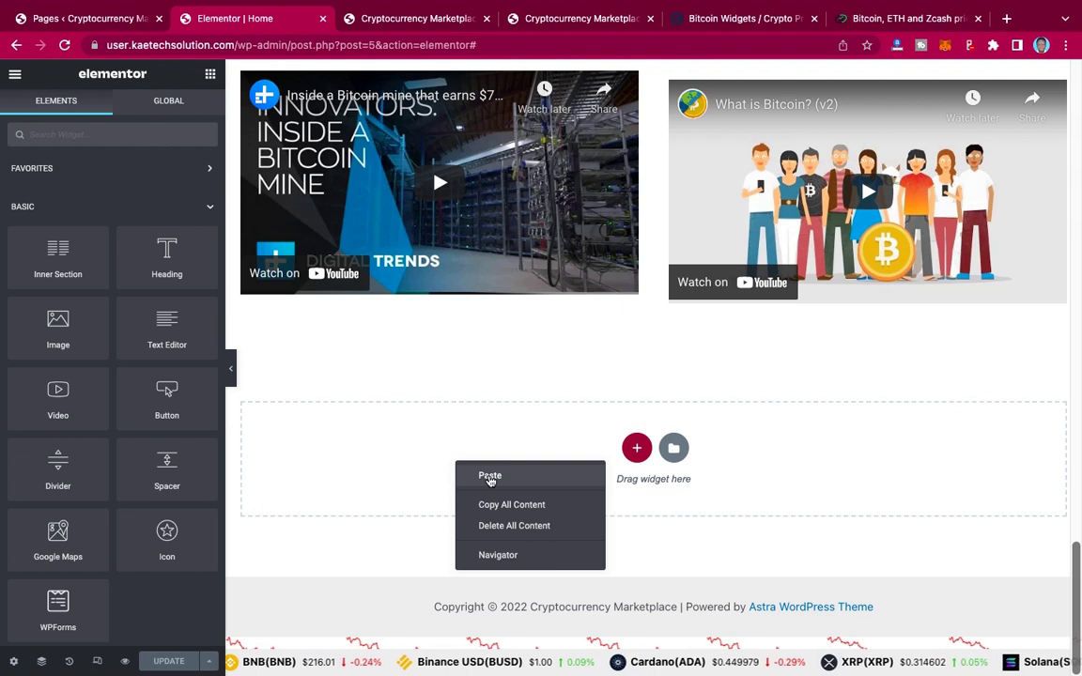
left_click(490, 477)
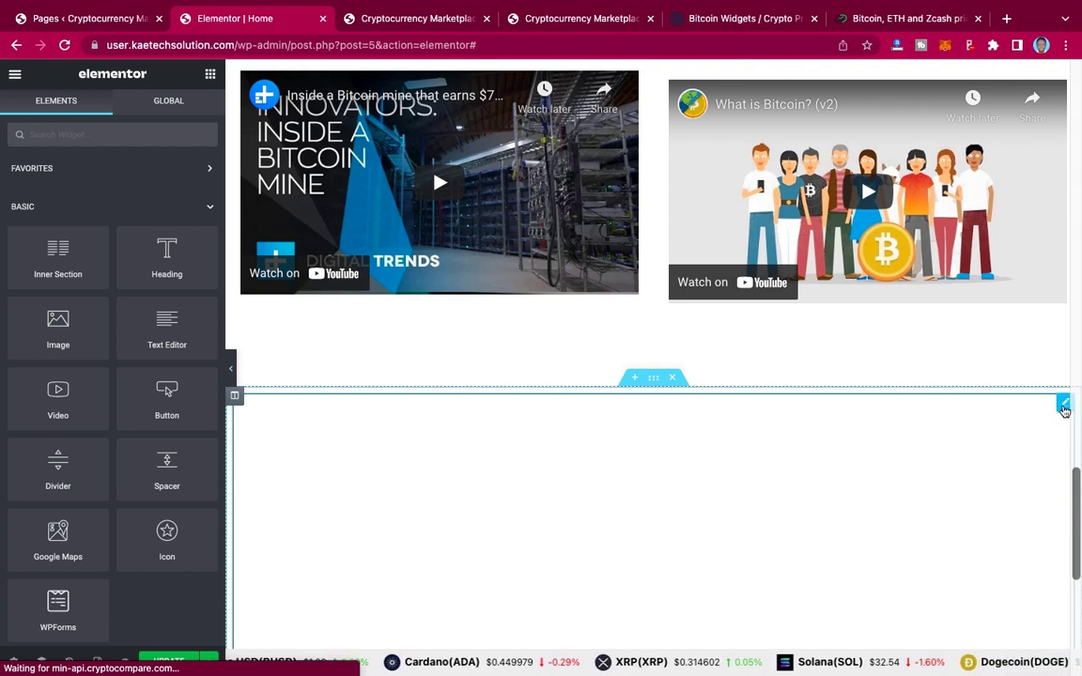
left_click(1065, 406)
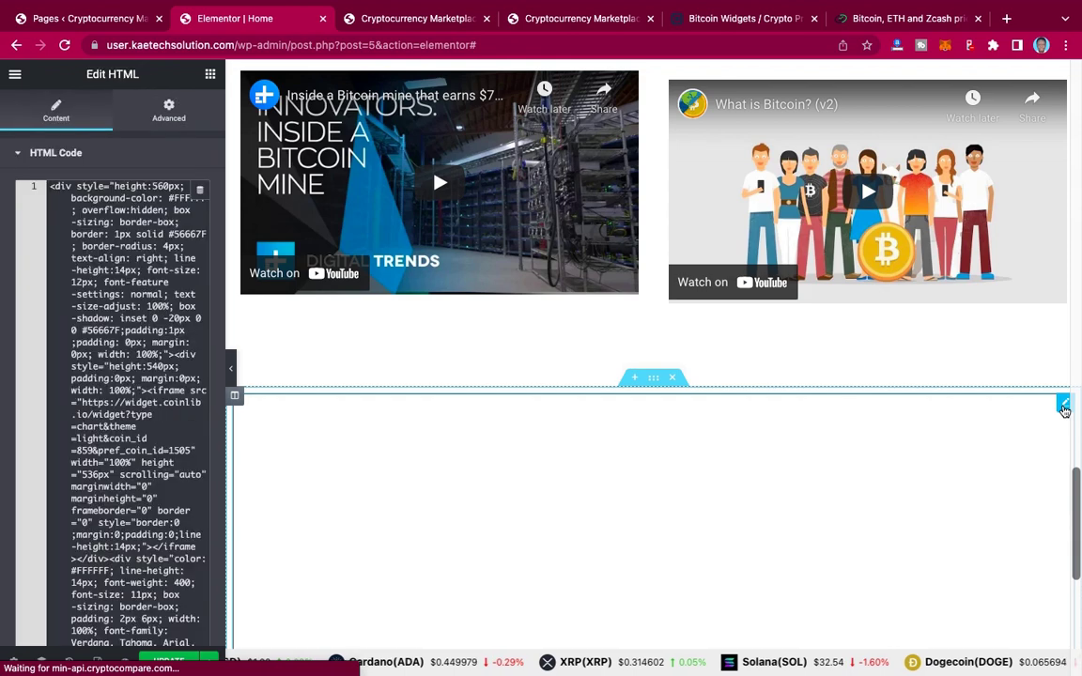
left_click(113, 295)
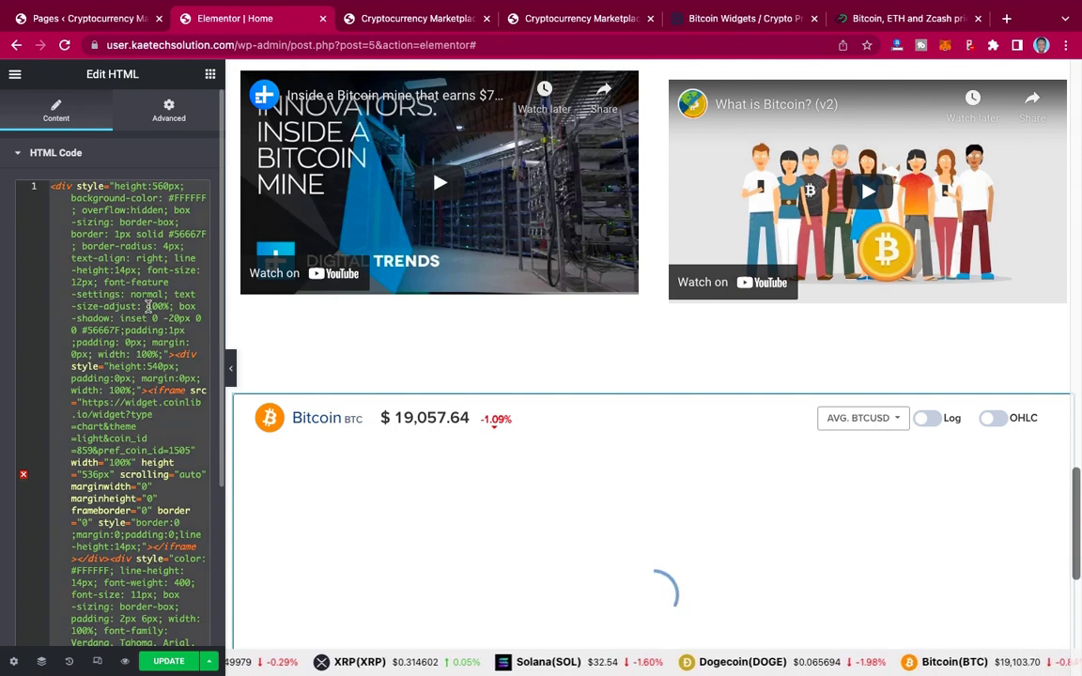
Step: Replace the Bitcoin chart code with the Coinlib price table embed code, then update the page
key("ctrl+a")
key("BackSpace")
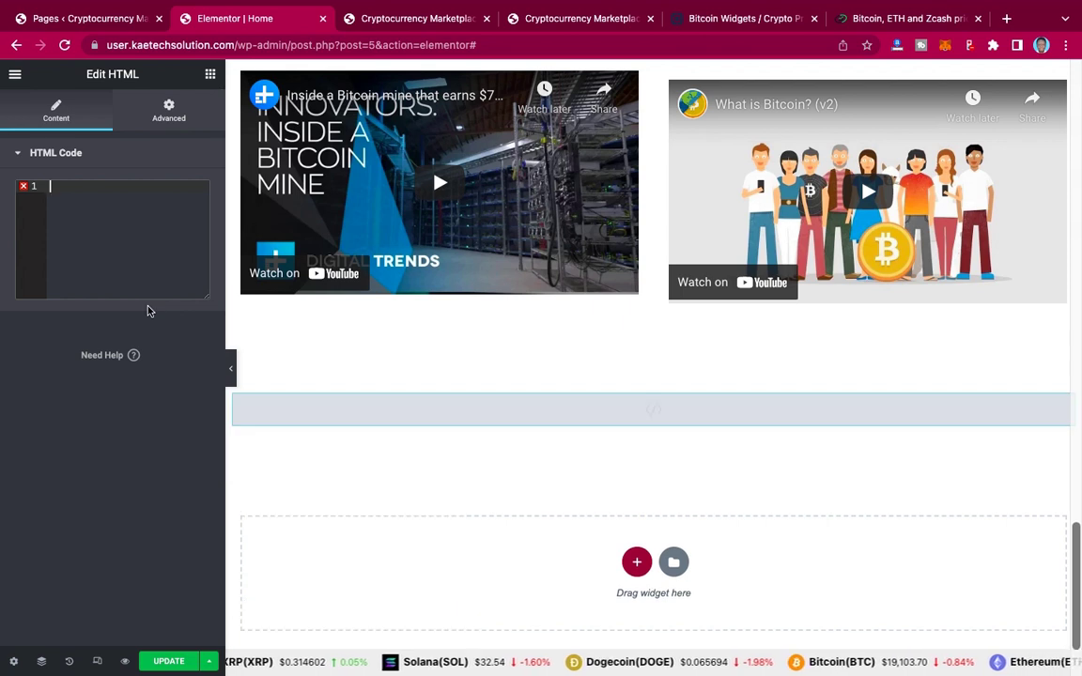
key("ctrl+v")
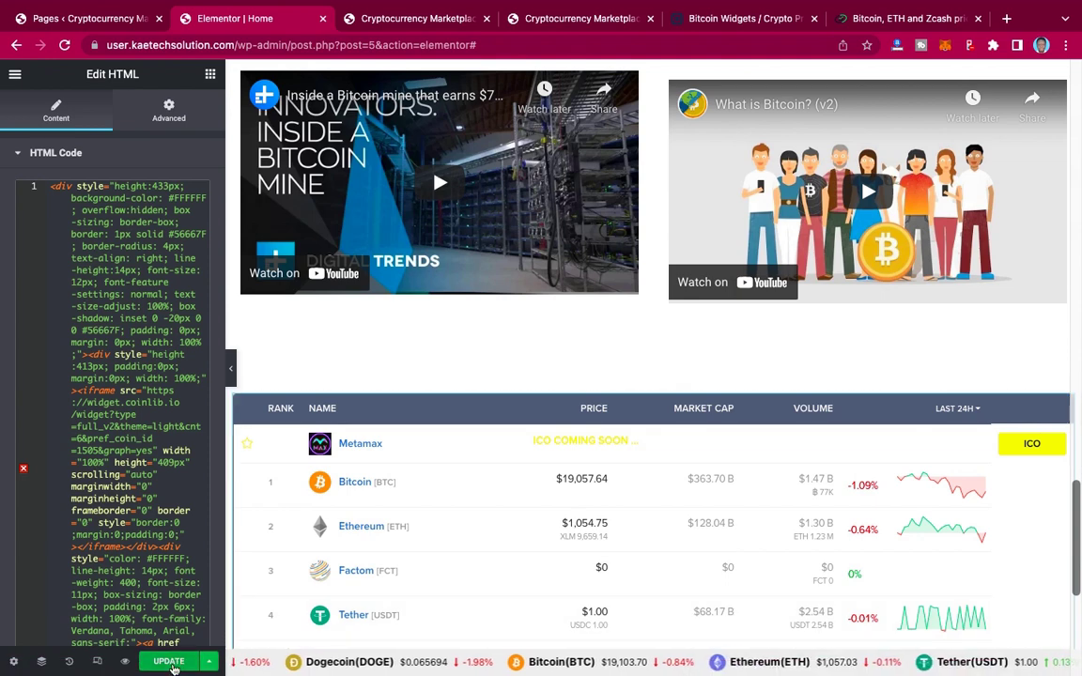
left_click(170, 662)
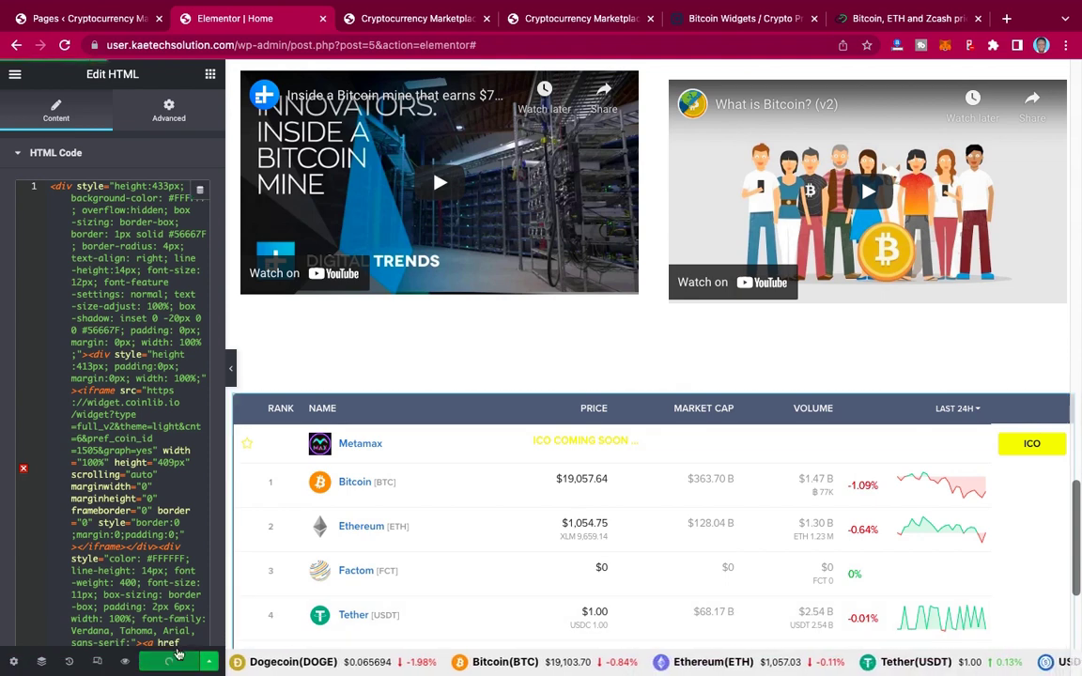
scroll(582, 343, "down", 5)
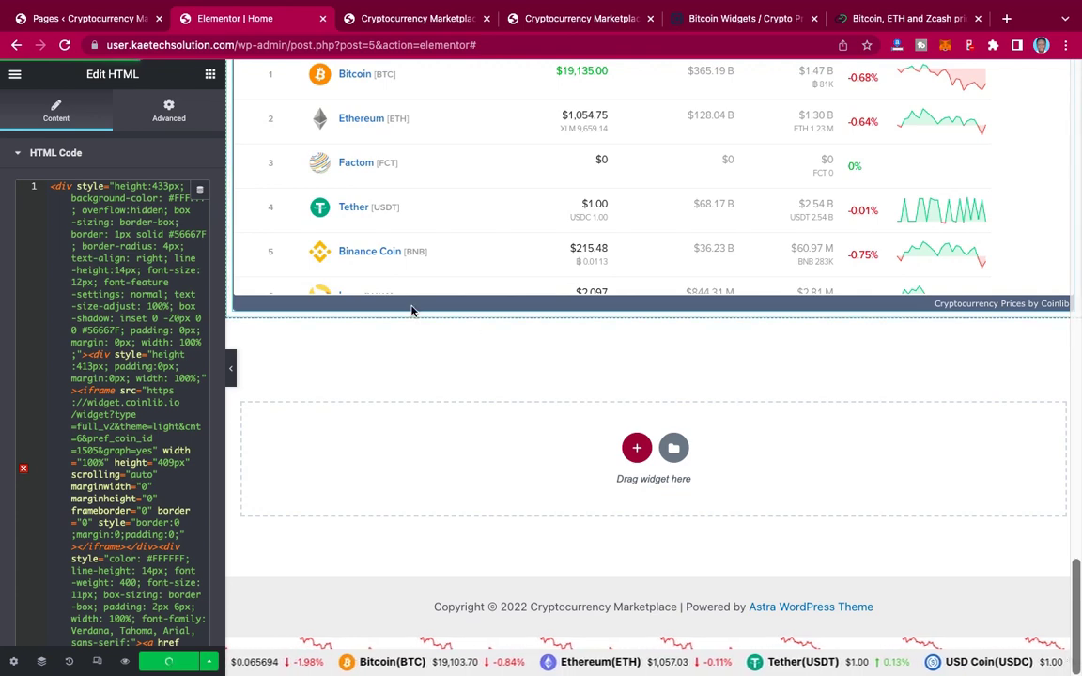
scroll(519, 349, "up", 2)
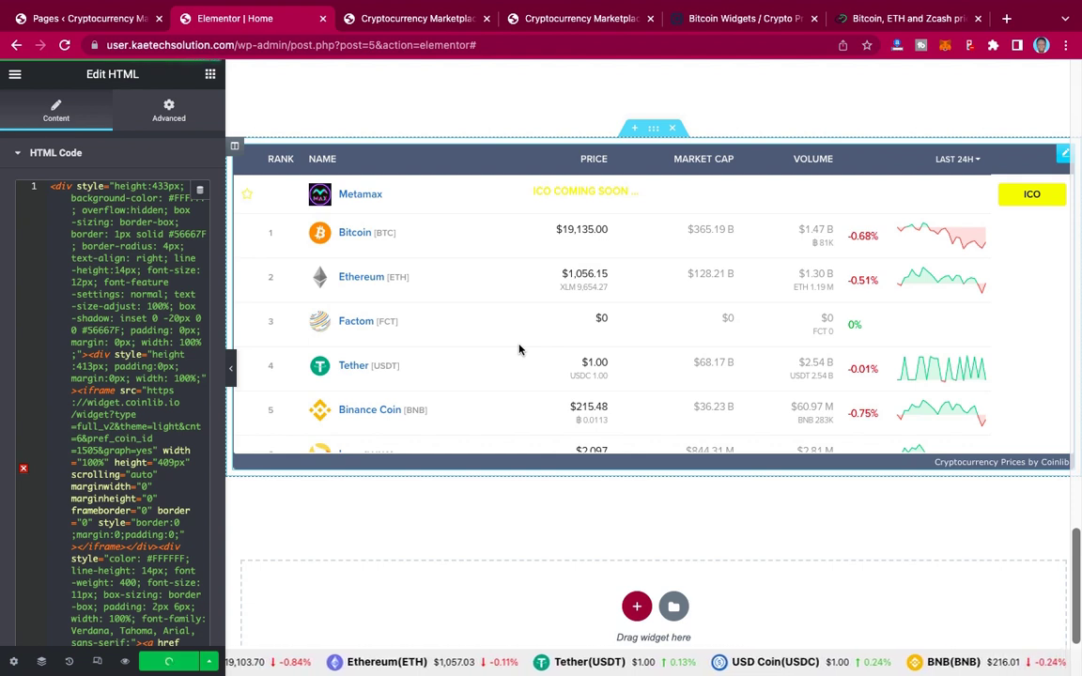
scroll(519, 349, "down", 3)
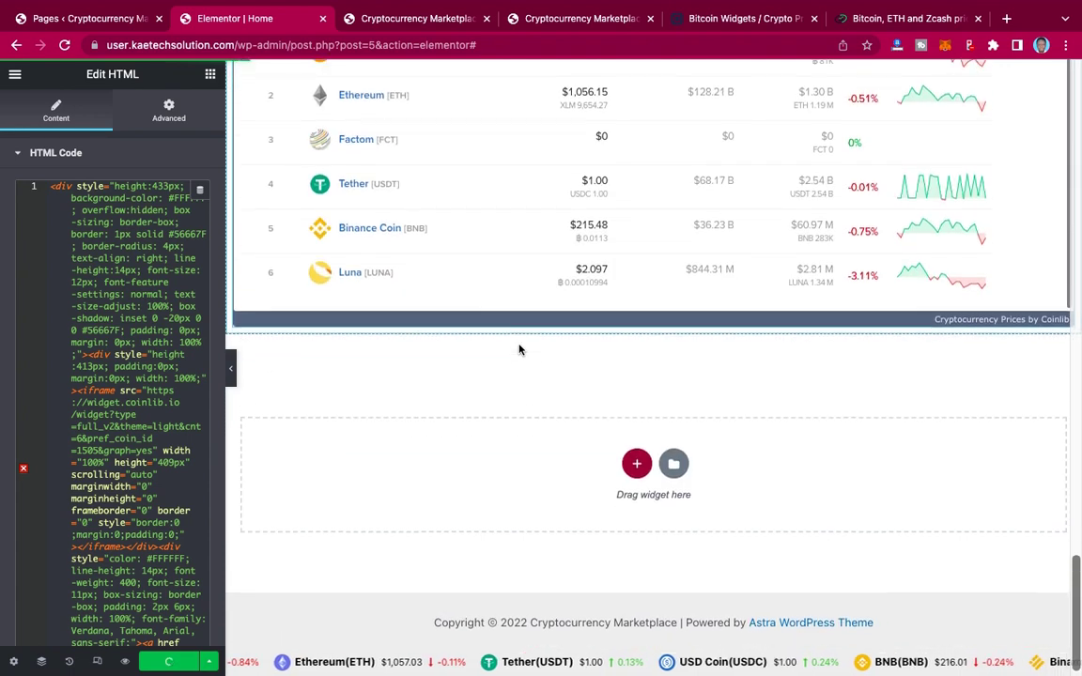
scroll(520, 349, "up", 2)
scroll(519, 349, "up", 1)
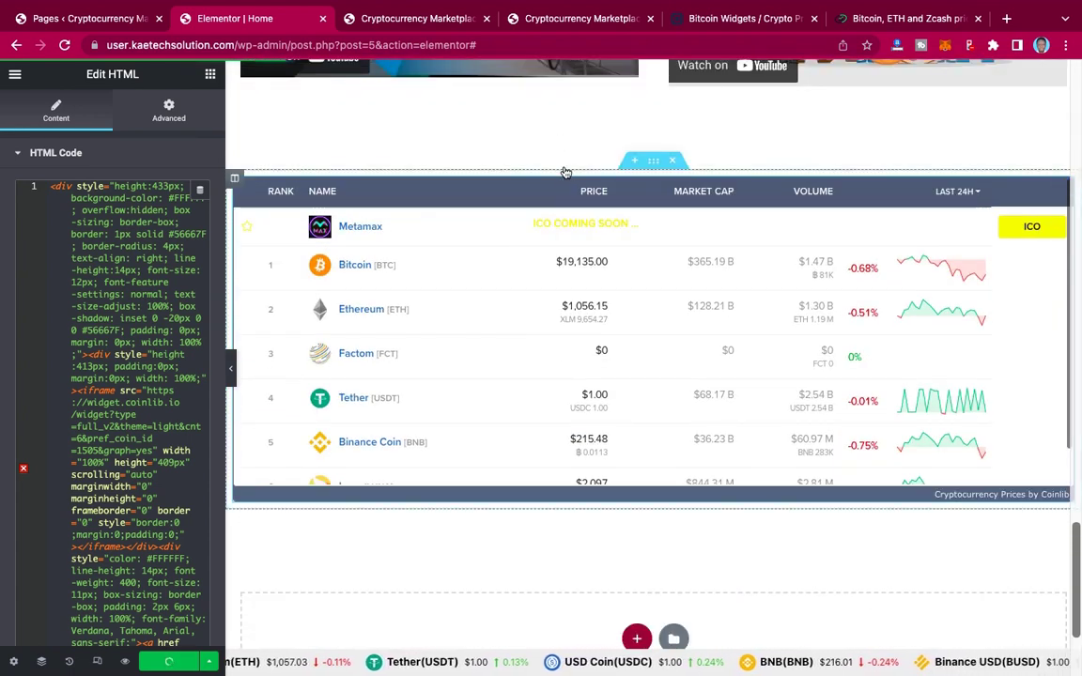
Step: Scroll through the live homepage to review the price table, Crypto Card and About Us sections
left_click(593, 19)
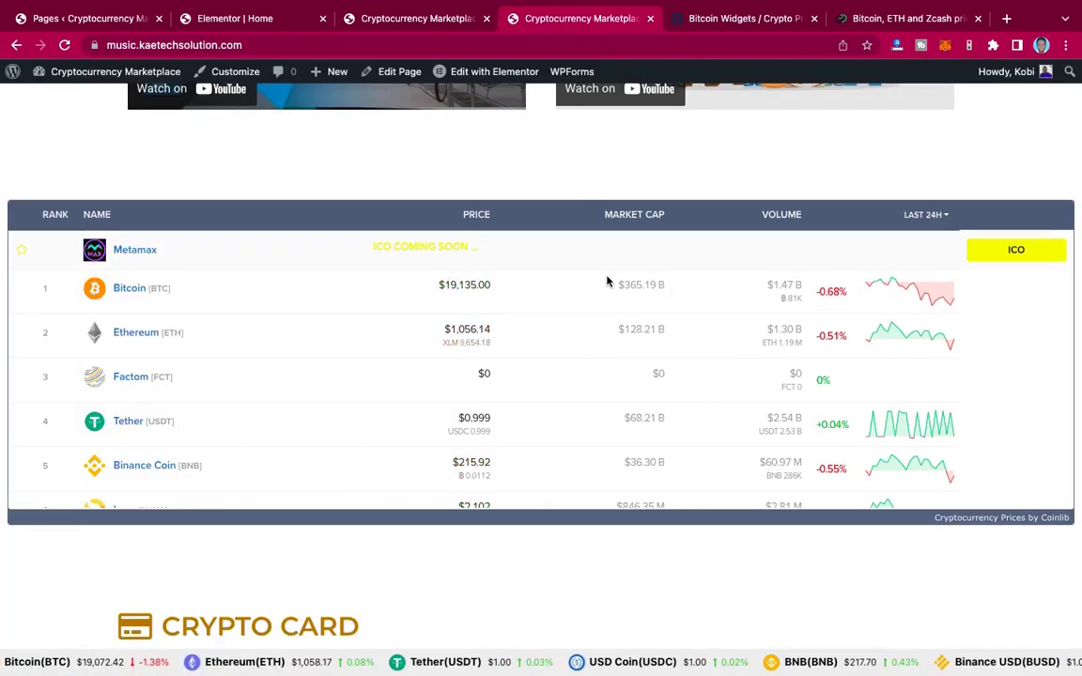
scroll(606, 281, "down", 1)
scroll(607, 281, "down", 3)
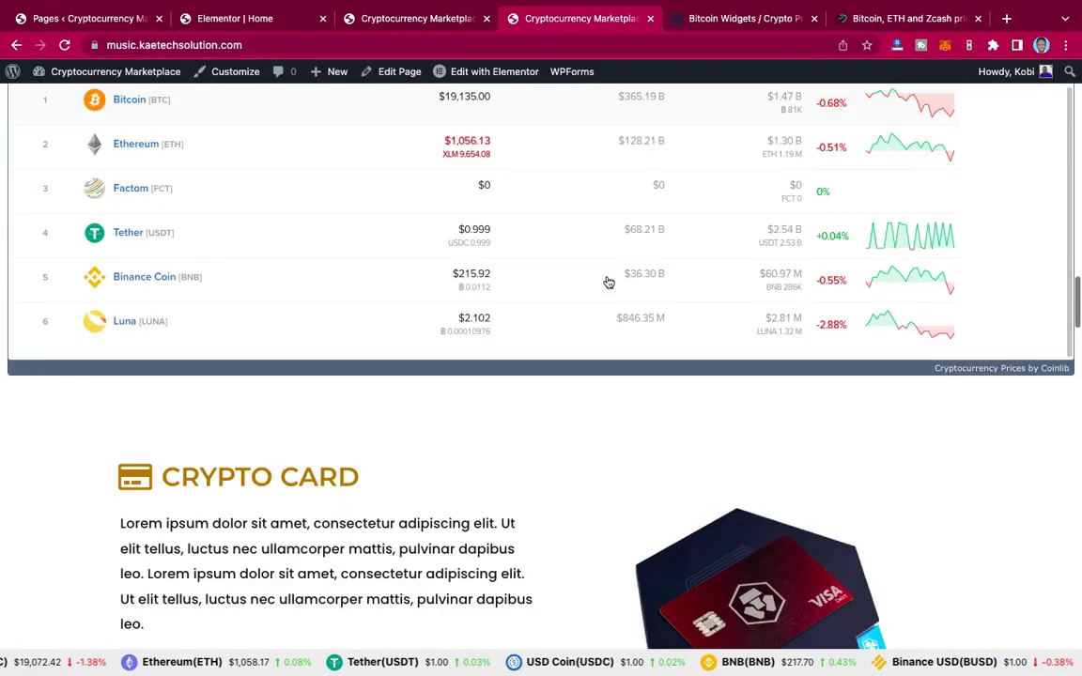
scroll(608, 282, "down", 3)
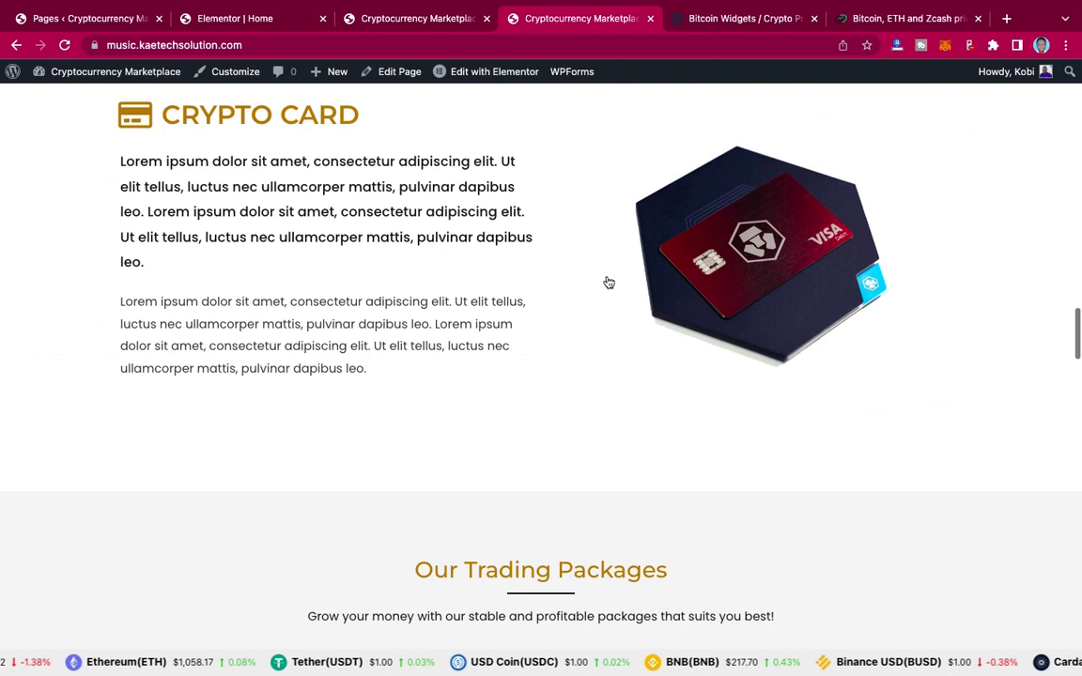
scroll(606, 283, "up", 1)
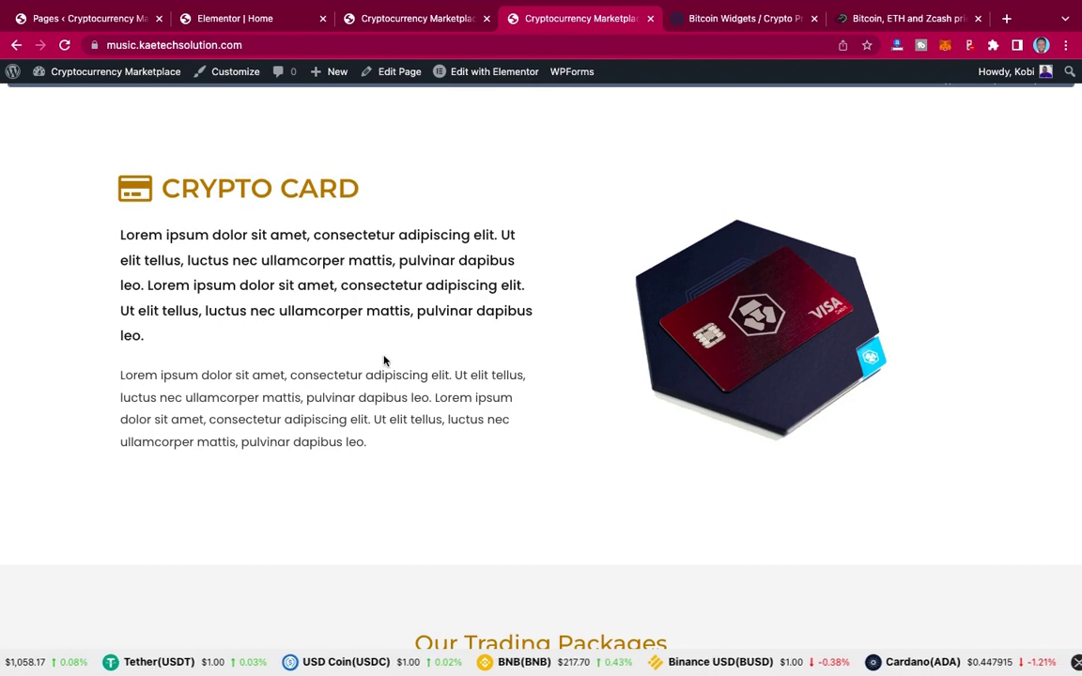
scroll(384, 360, "up", 15)
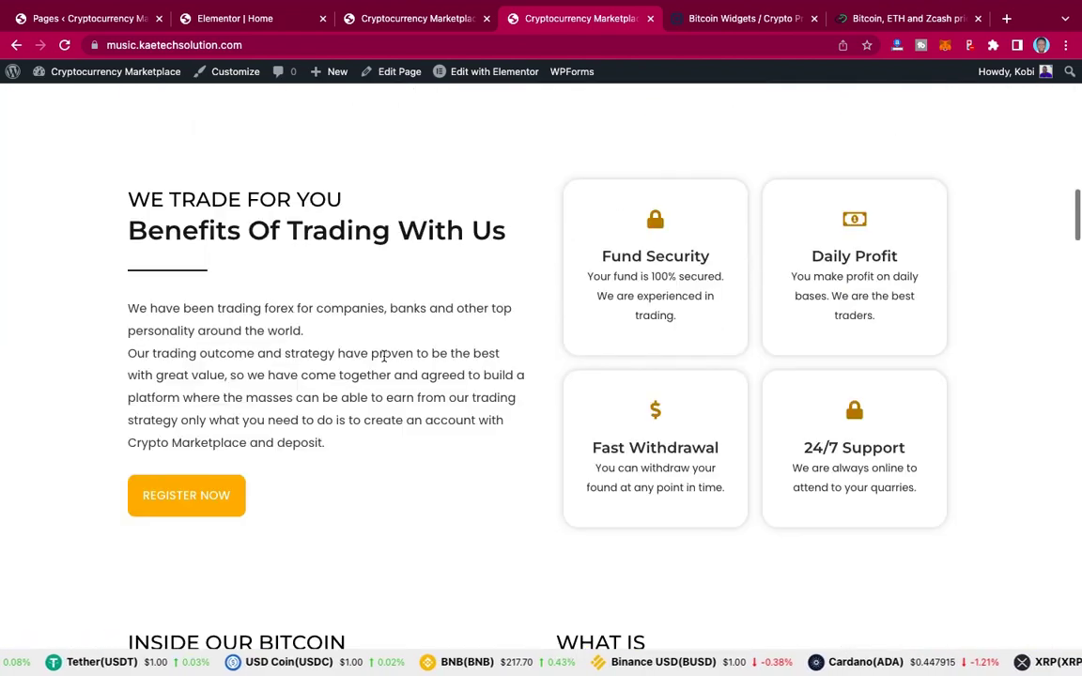
scroll(383, 357, "up", 8)
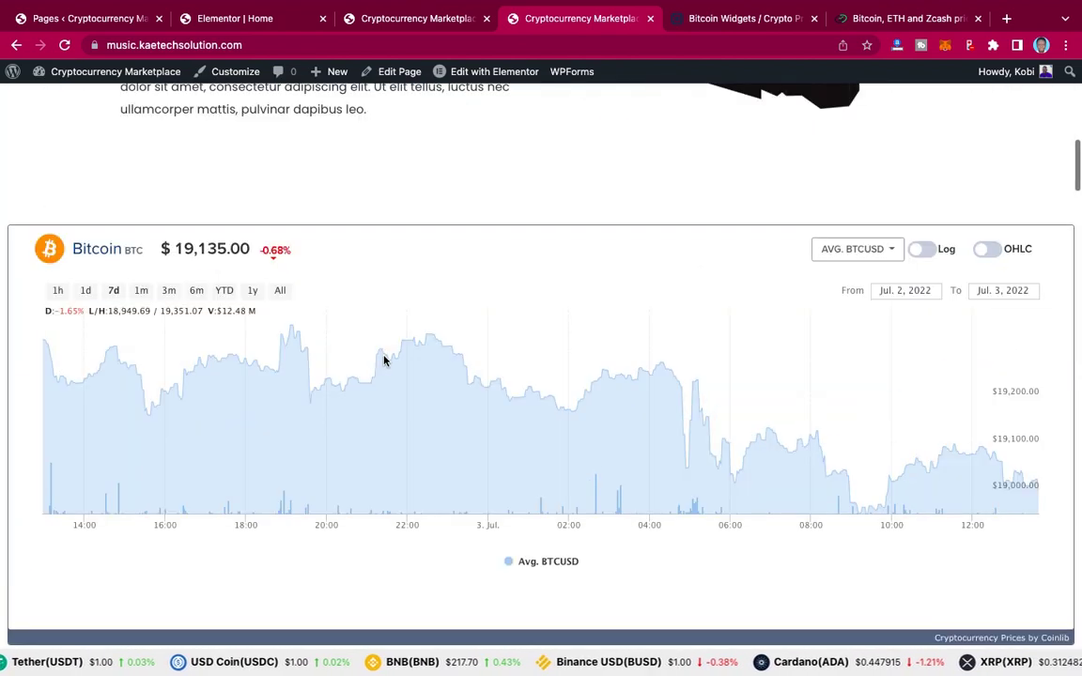
scroll(383, 359, "up", 10)
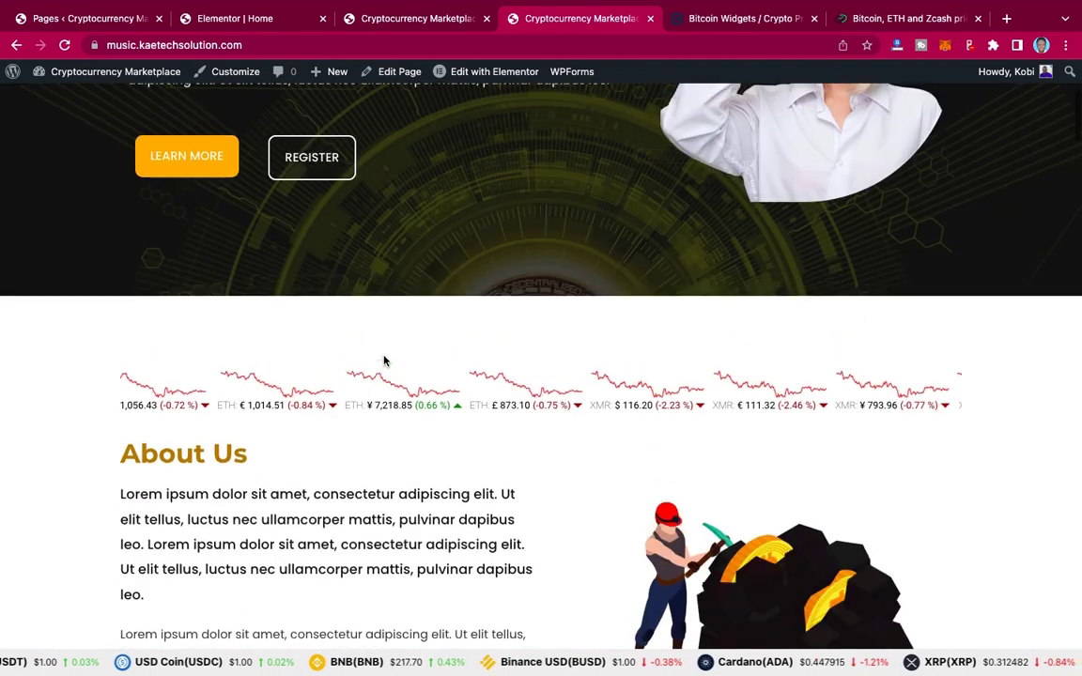
scroll(302, 457, "down", 3)
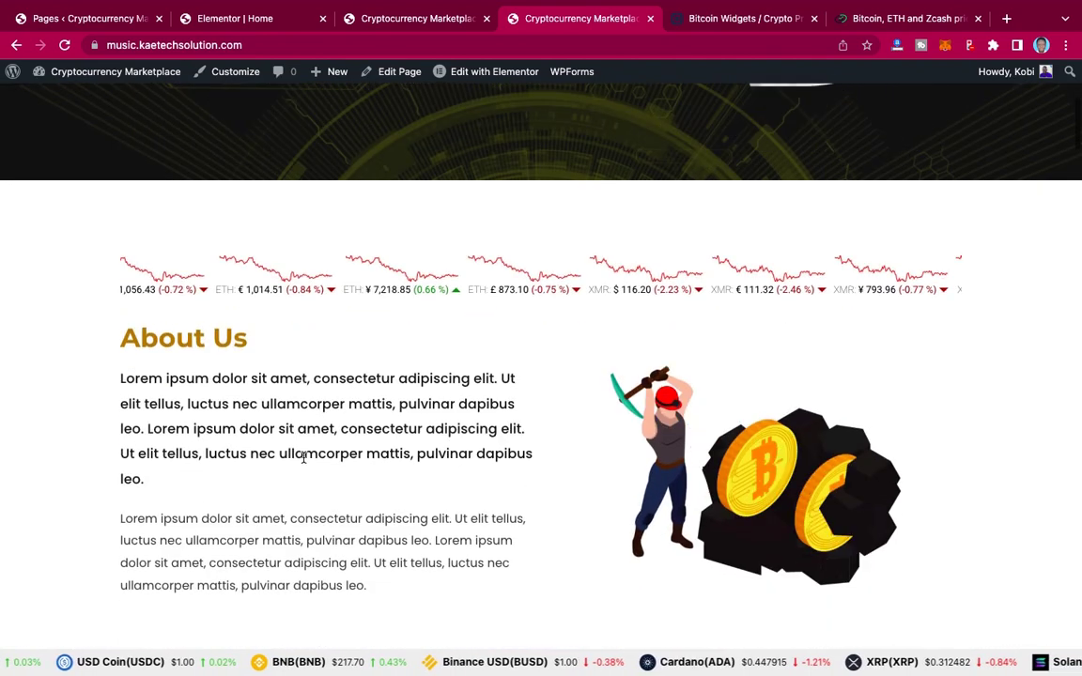
scroll(302, 457, "down", 2)
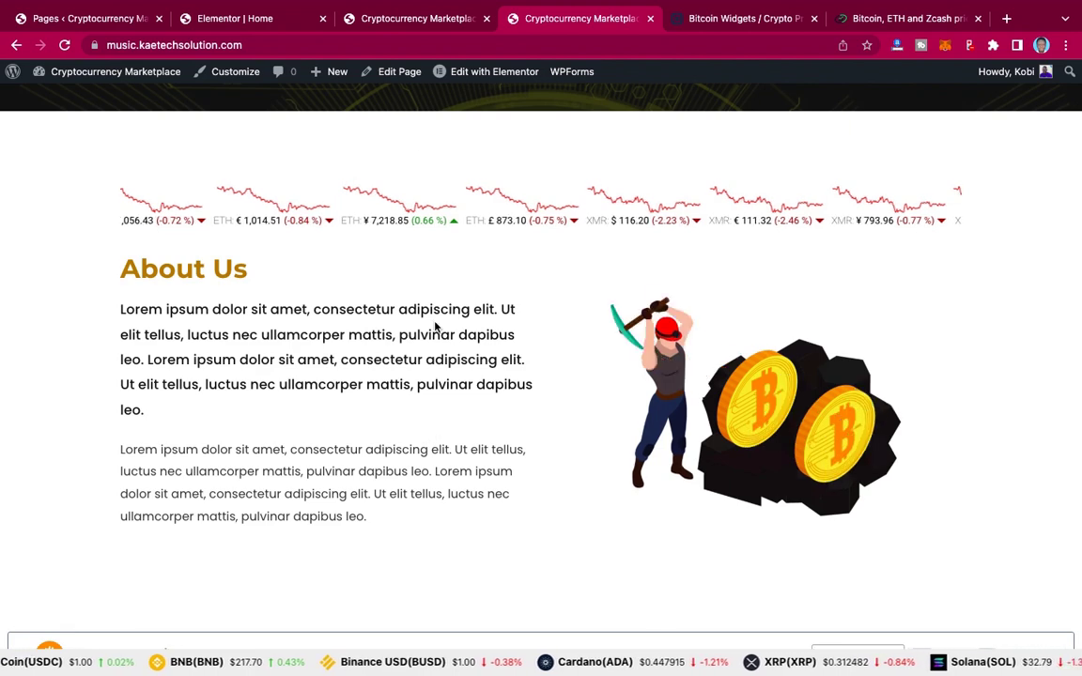
Step: Back in Elementor, copy the About Us section
left_click(235, 18)
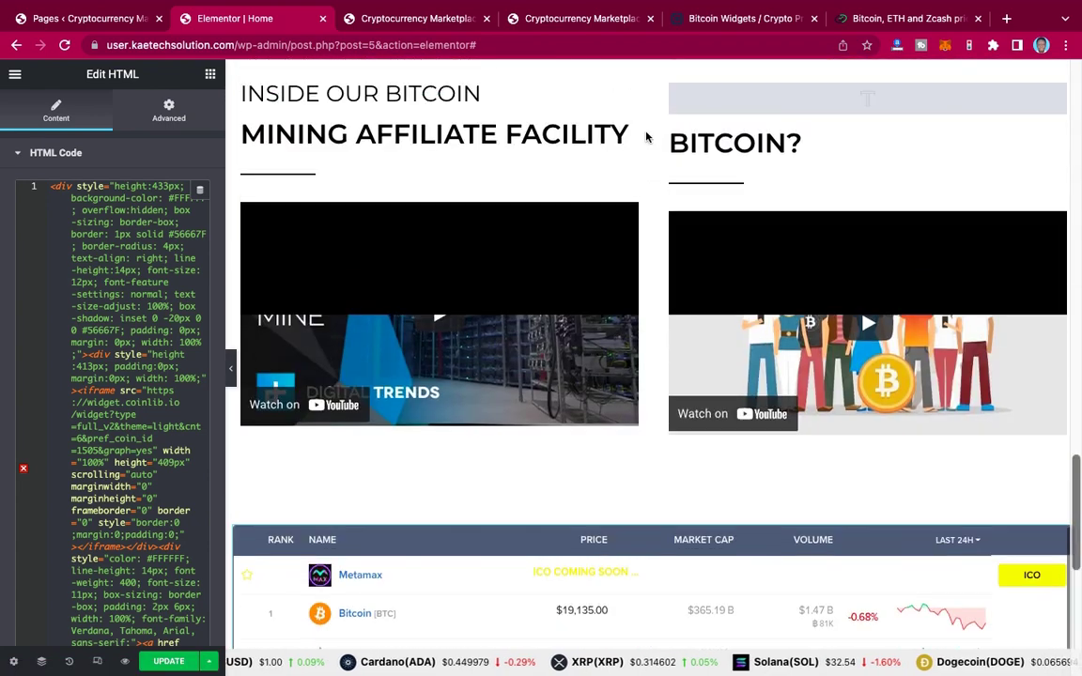
scroll(645, 137, "down", 1)
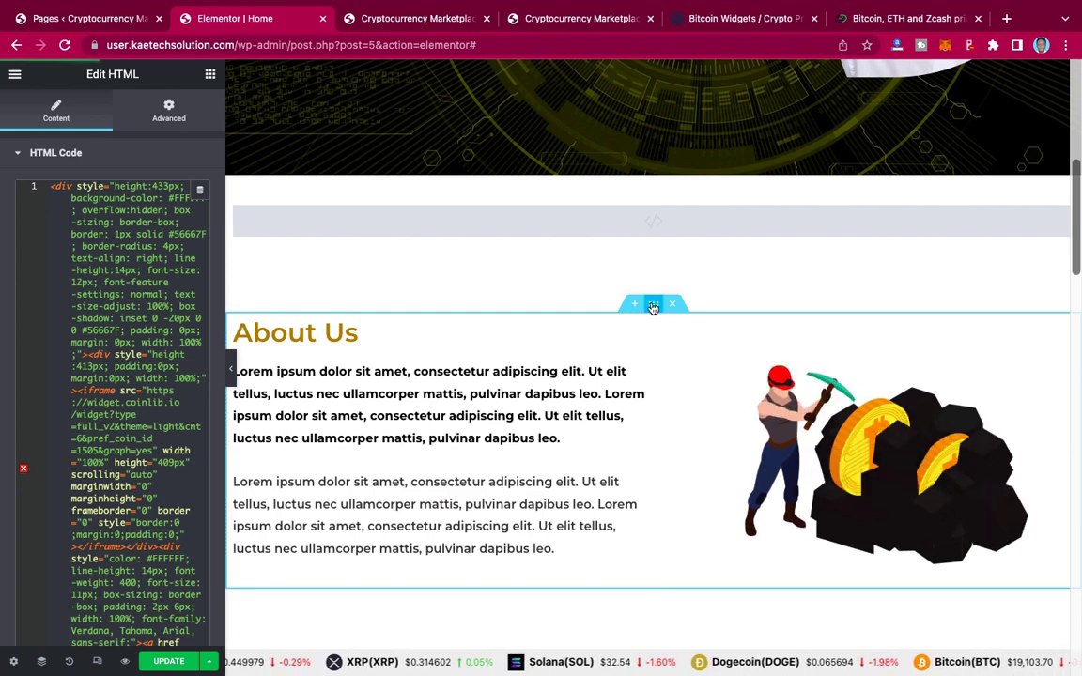
right_click(653, 308)
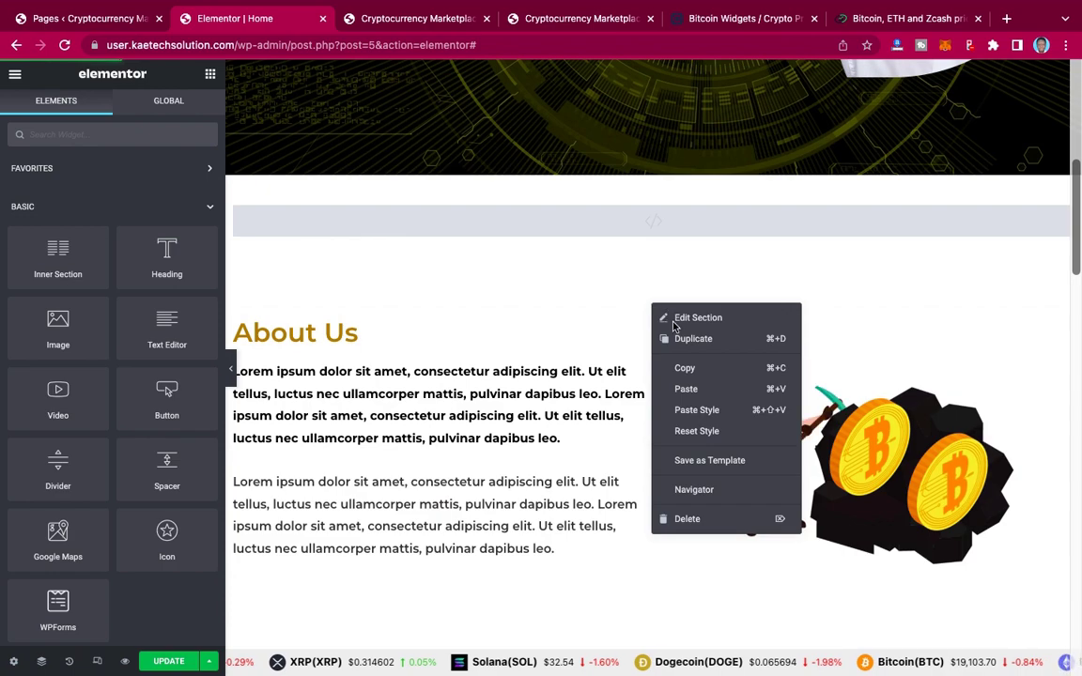
left_click(685, 372)
Step: Paste the About Us section into the empty area below the Coinlib price table
scroll(683, 373, "down", 20)
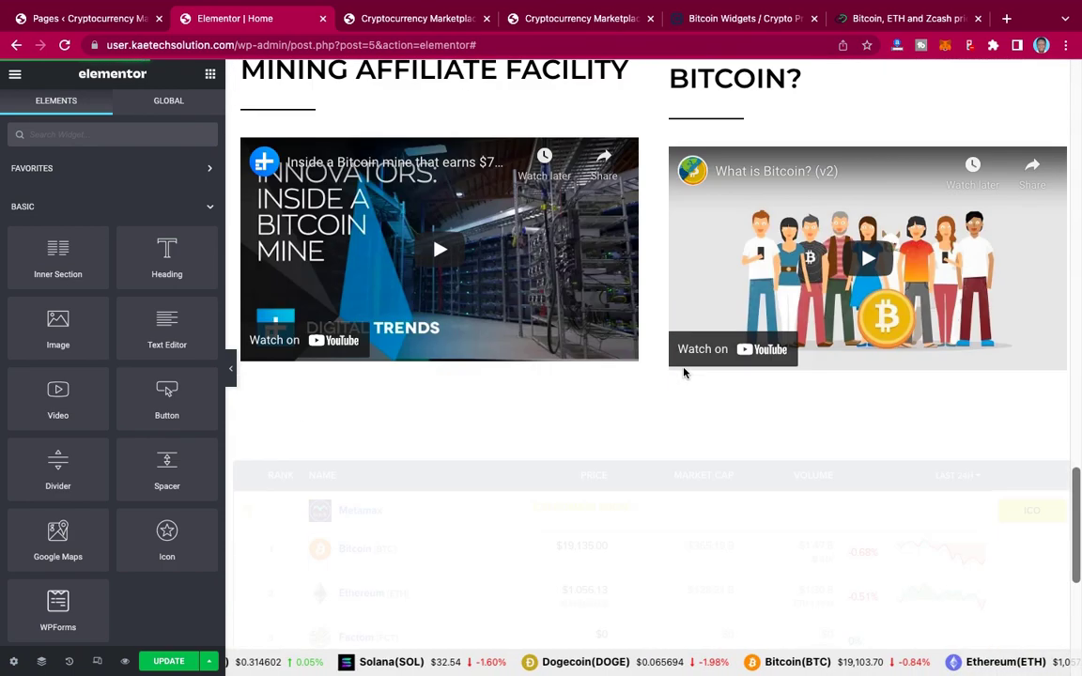
scroll(684, 373, "up", 4)
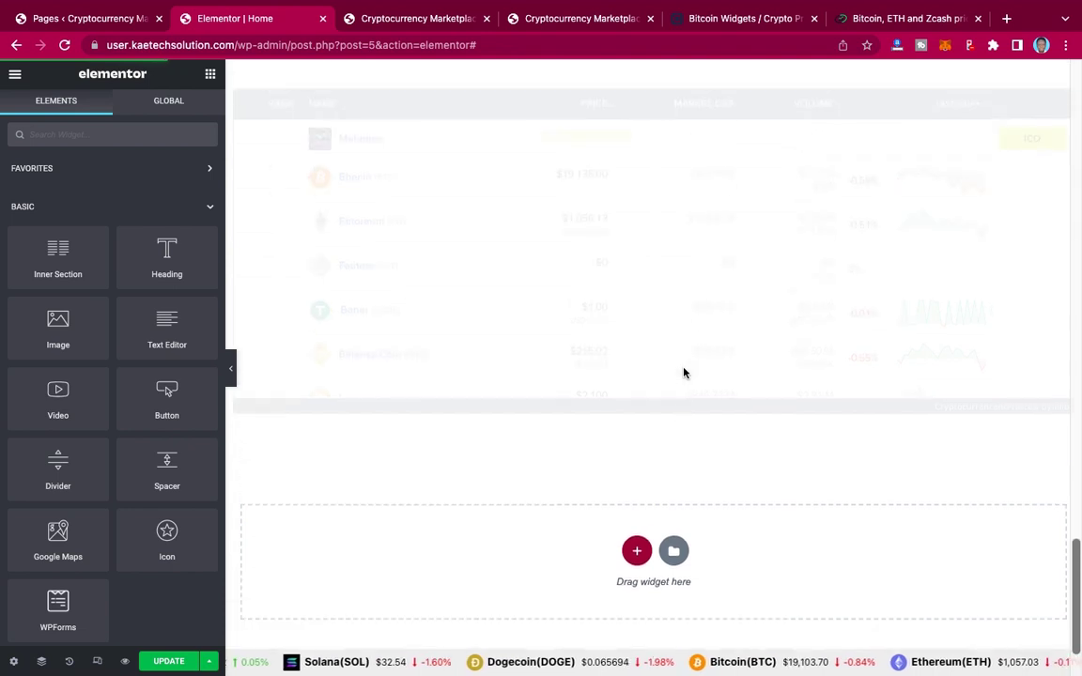
scroll(683, 373, "down", 2)
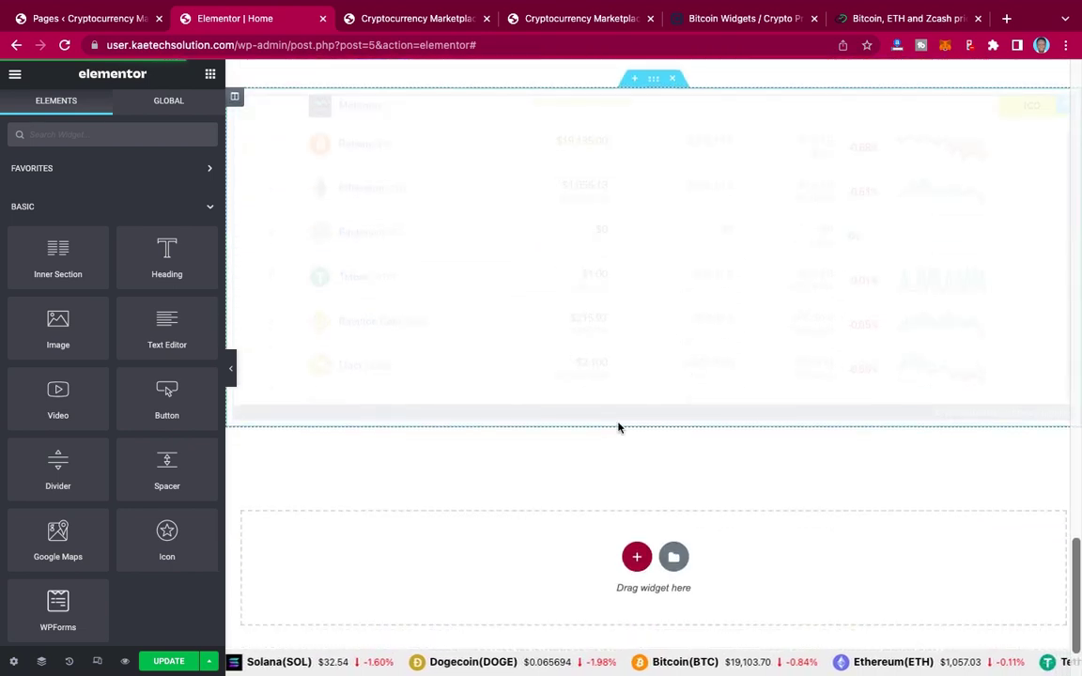
scroll(575, 504, "down", 1)
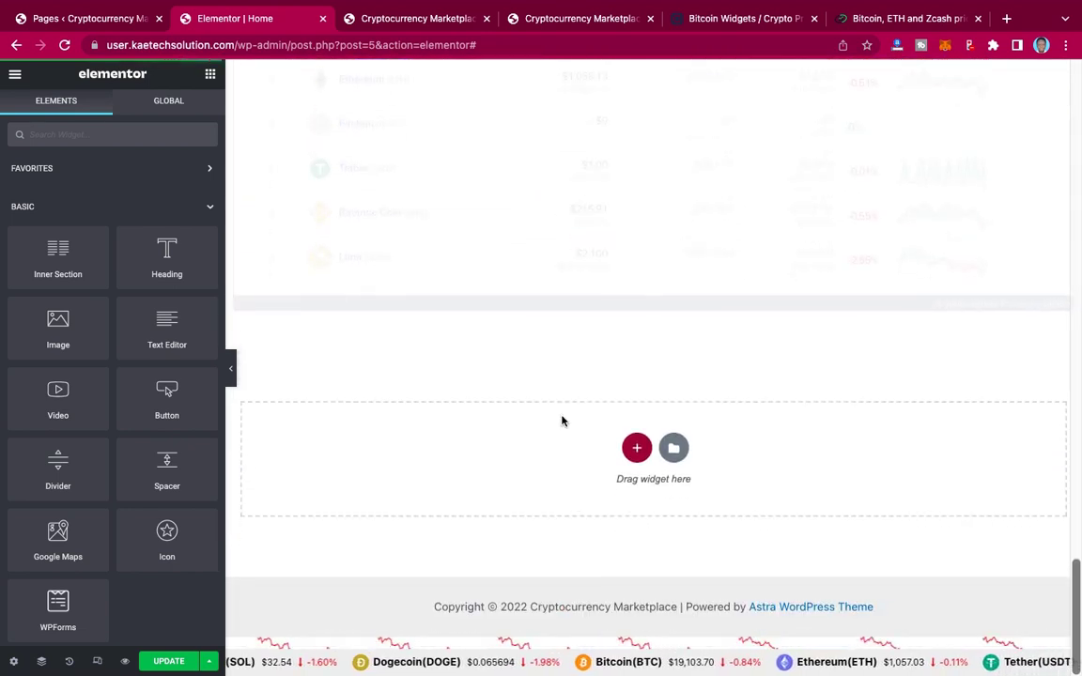
scroll(563, 419, "up", 2)
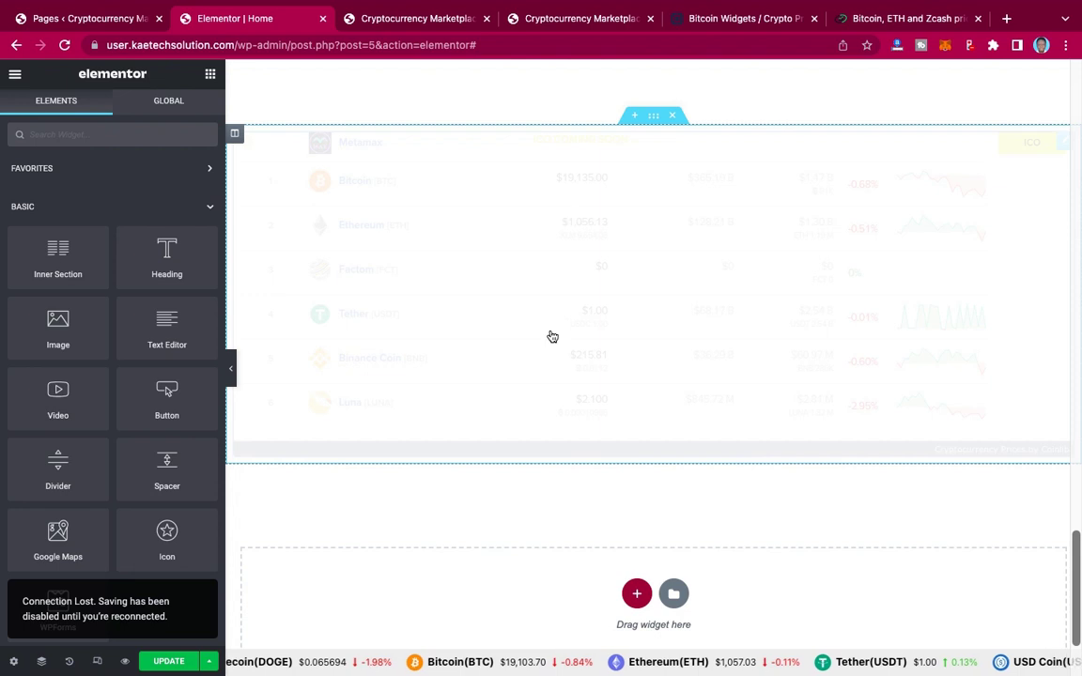
scroll(550, 335, "down", 2)
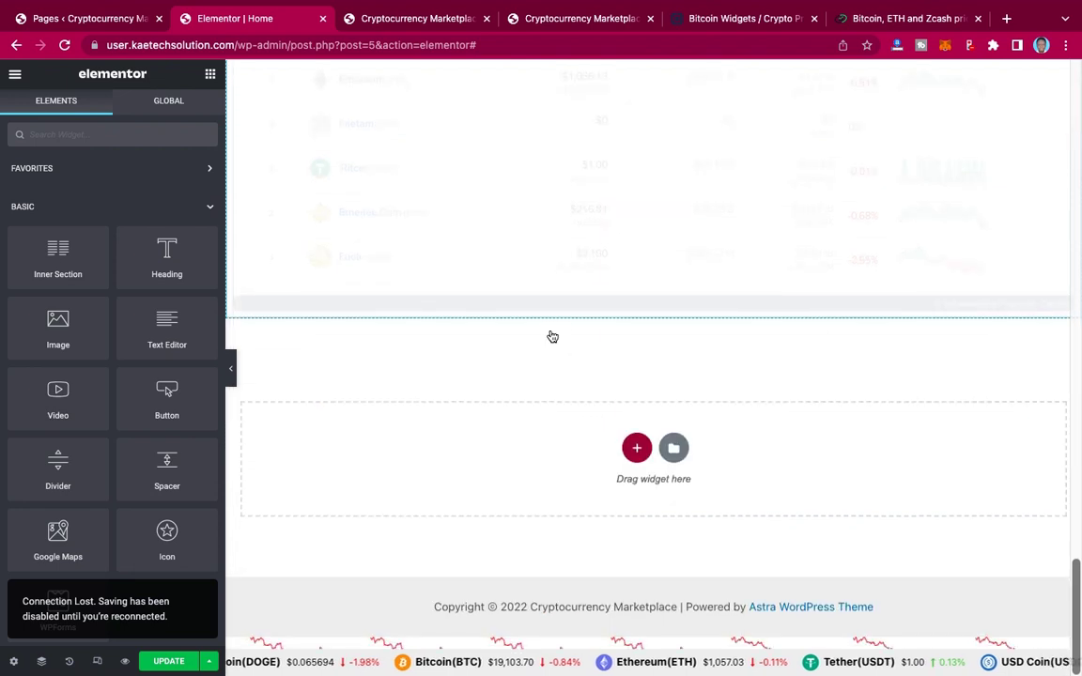
right_click(443, 449)
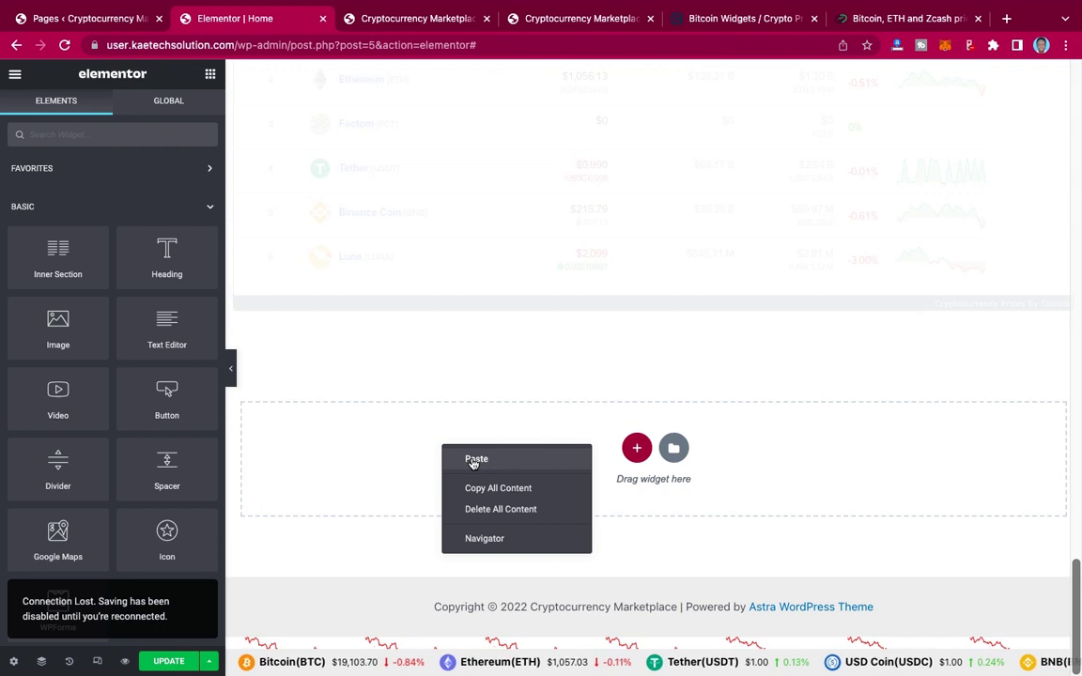
left_click(476, 459)
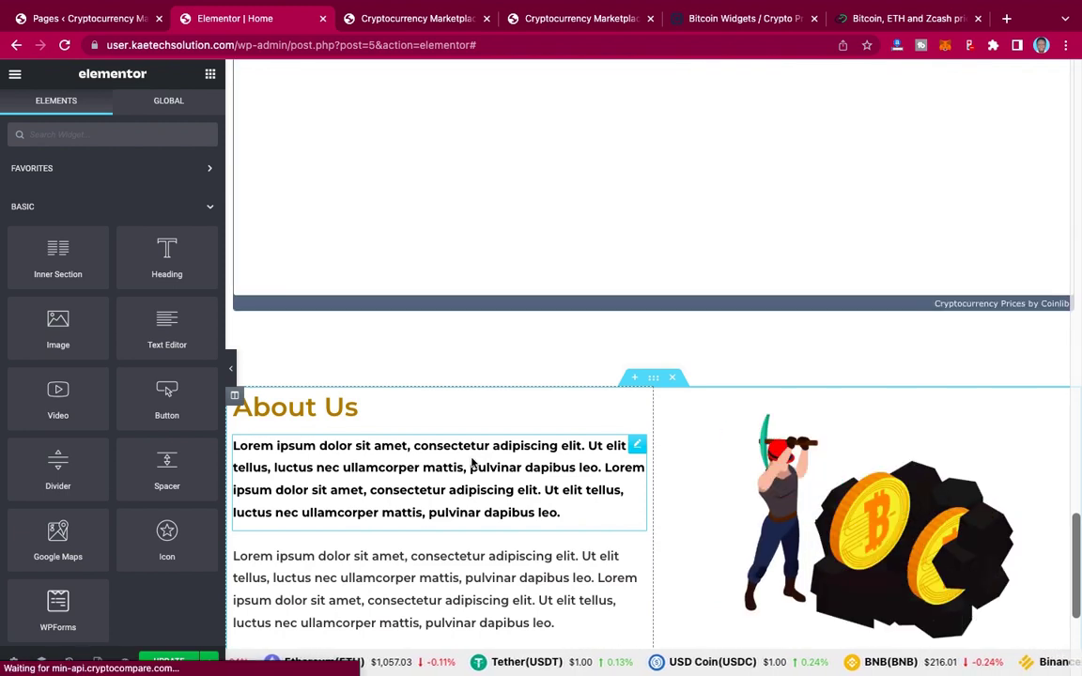
Step: Swap the Bitcoin-miner illustration in the About Us image for crypto-card.png from the Media Library
scroll(472, 463, "down", 2)
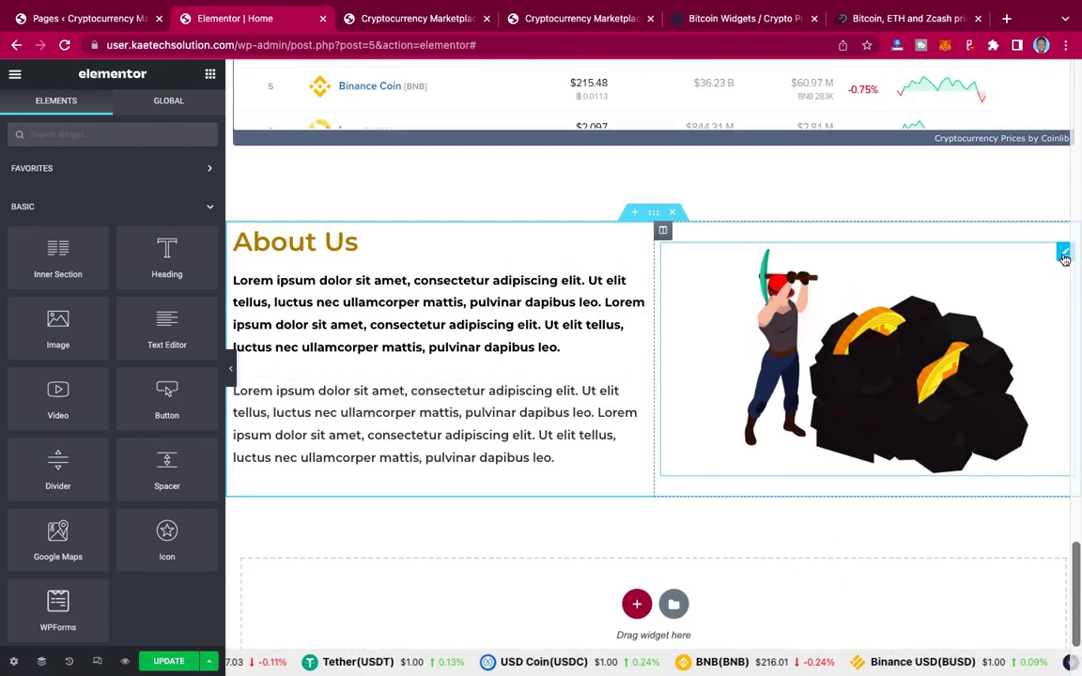
left_click(1063, 255)
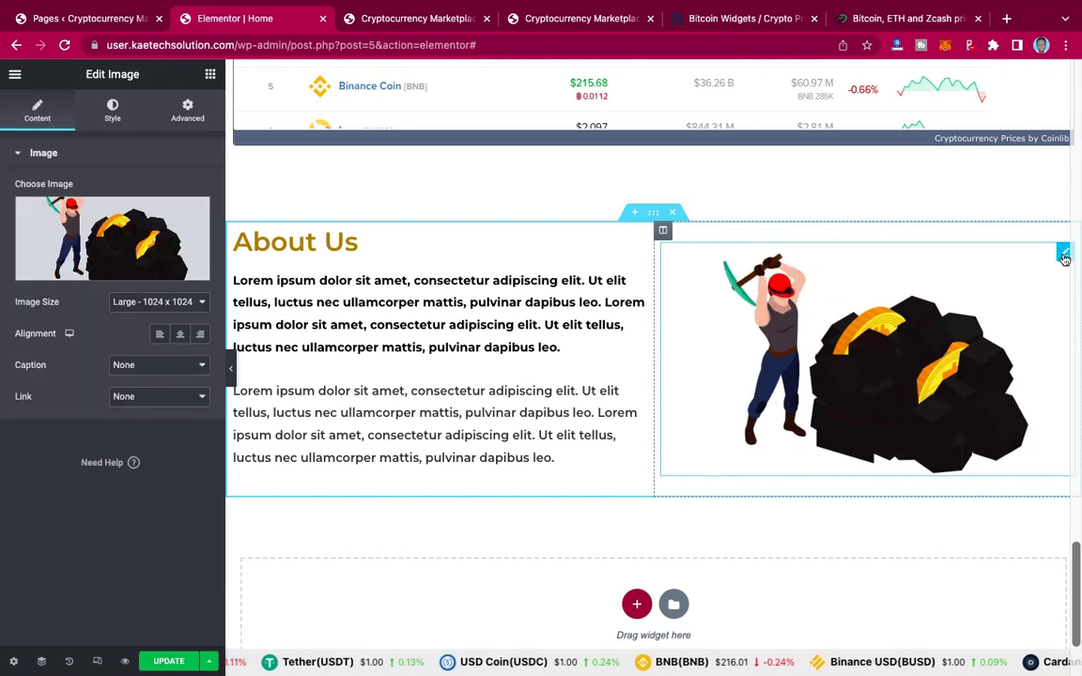
left_click(192, 214)
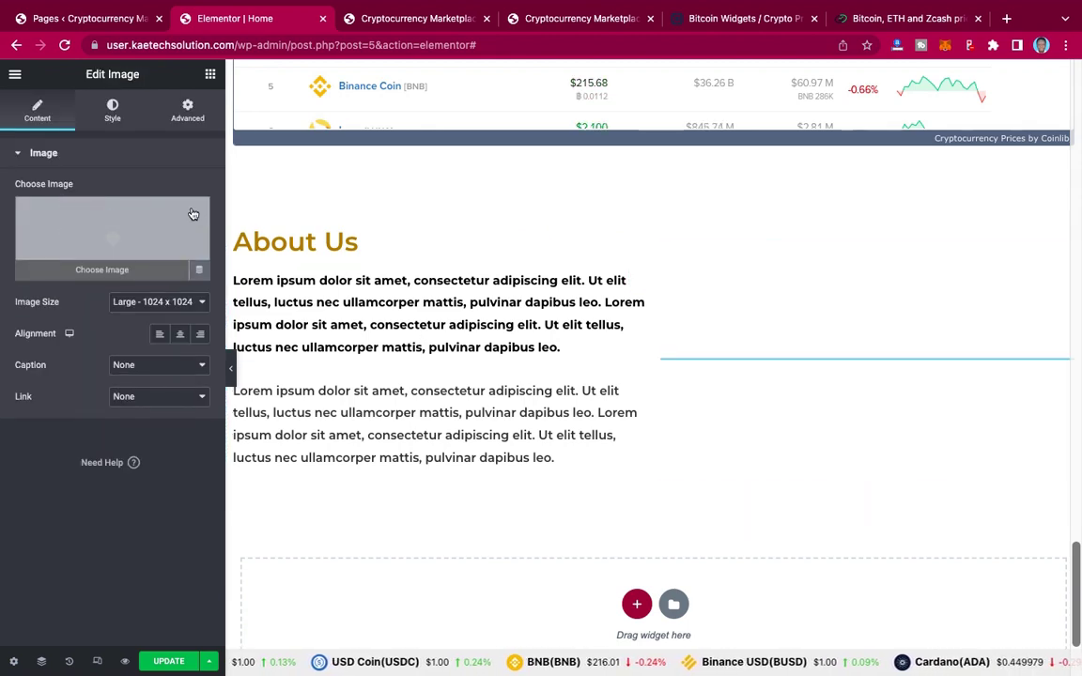
left_click(110, 238)
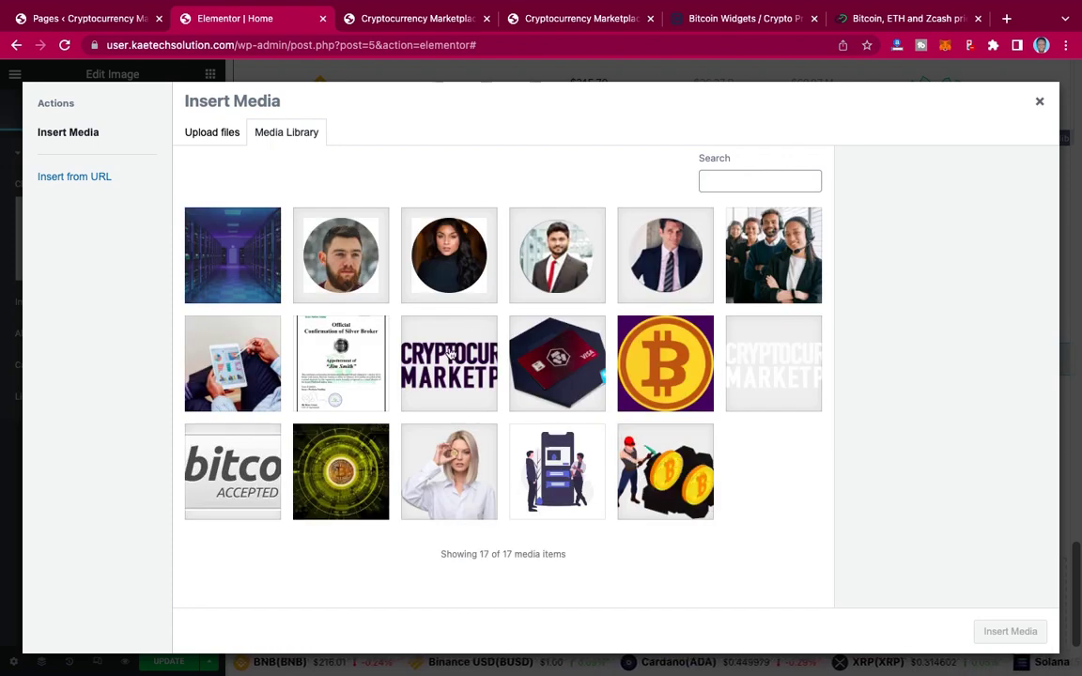
left_click(549, 379)
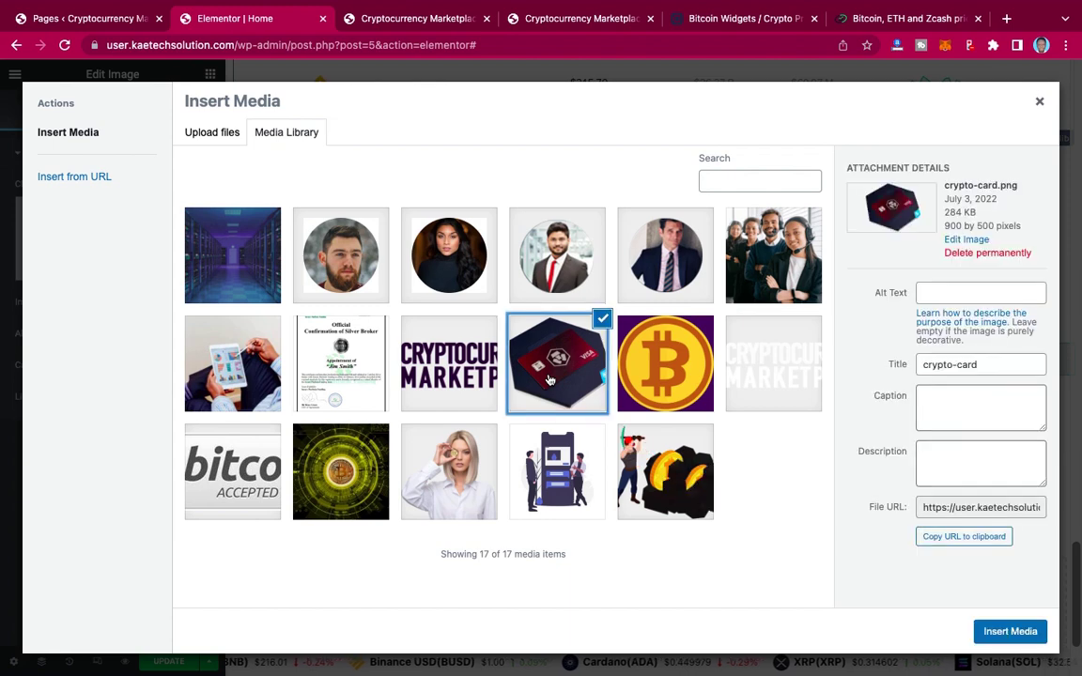
left_click(1011, 633)
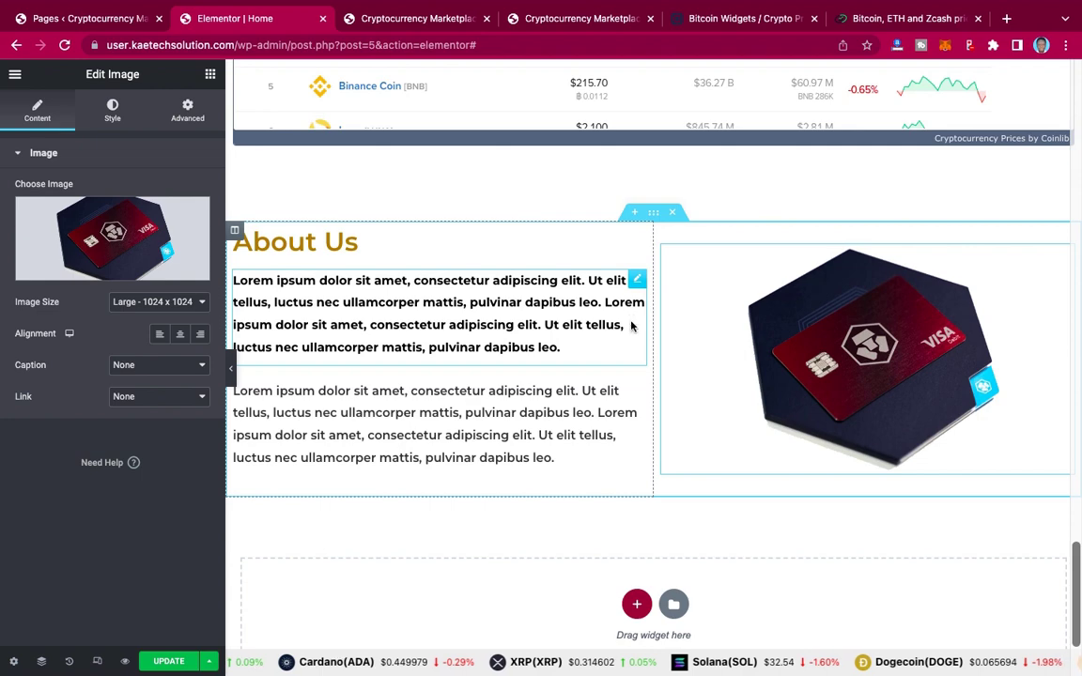
left_click(580, 19)
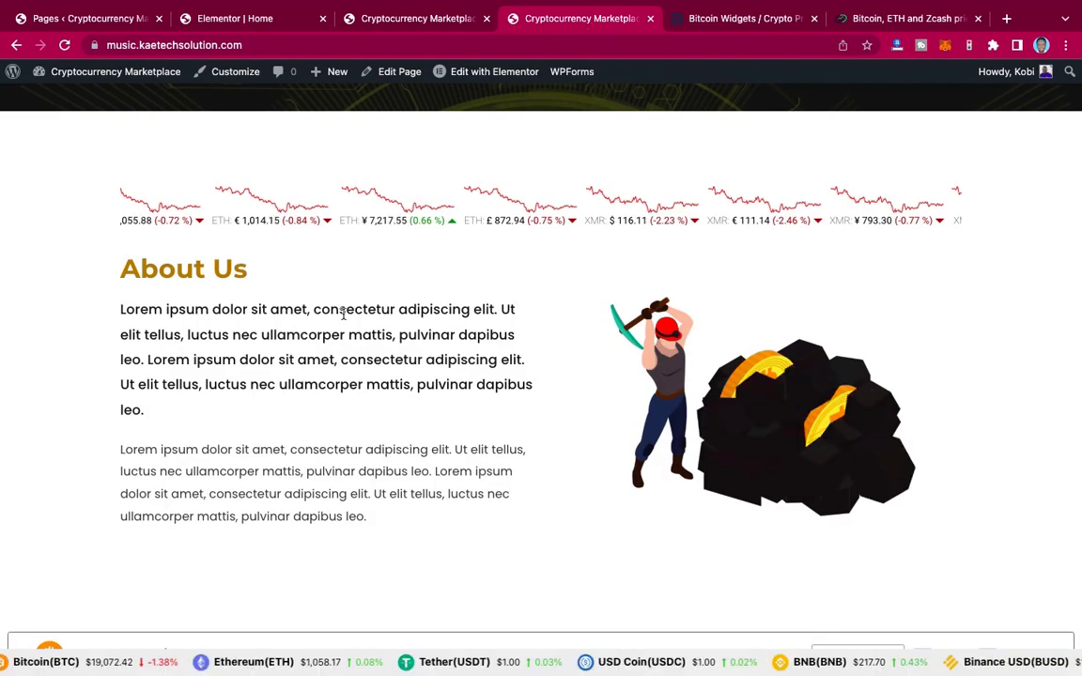
scroll(342, 314, "down", 20)
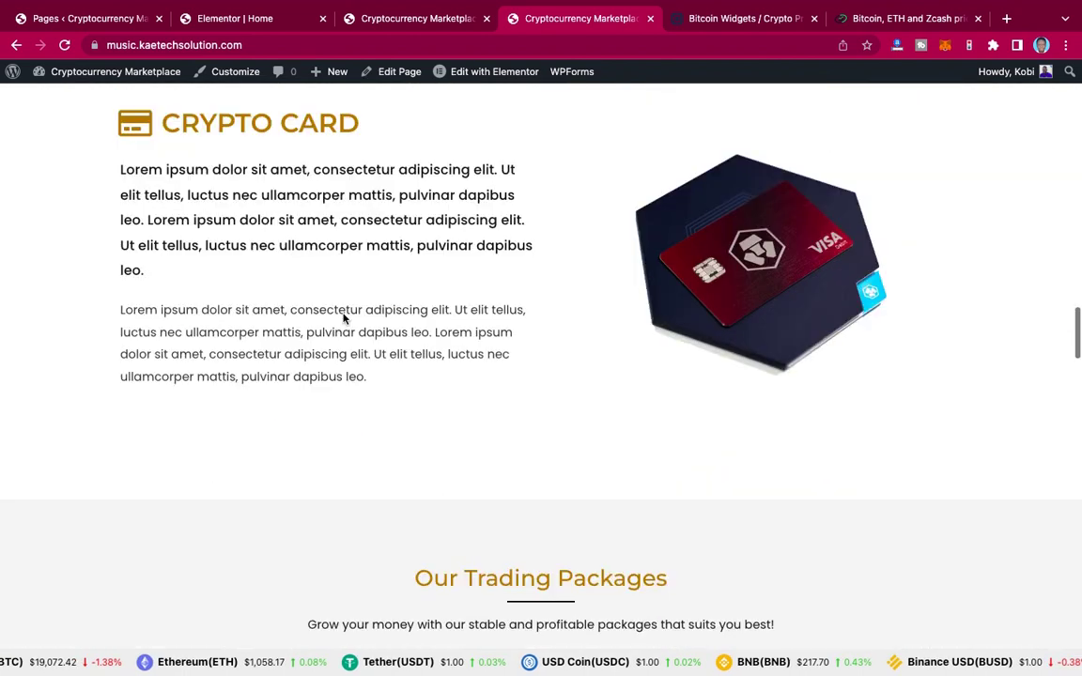
scroll(343, 314, "up", 2)
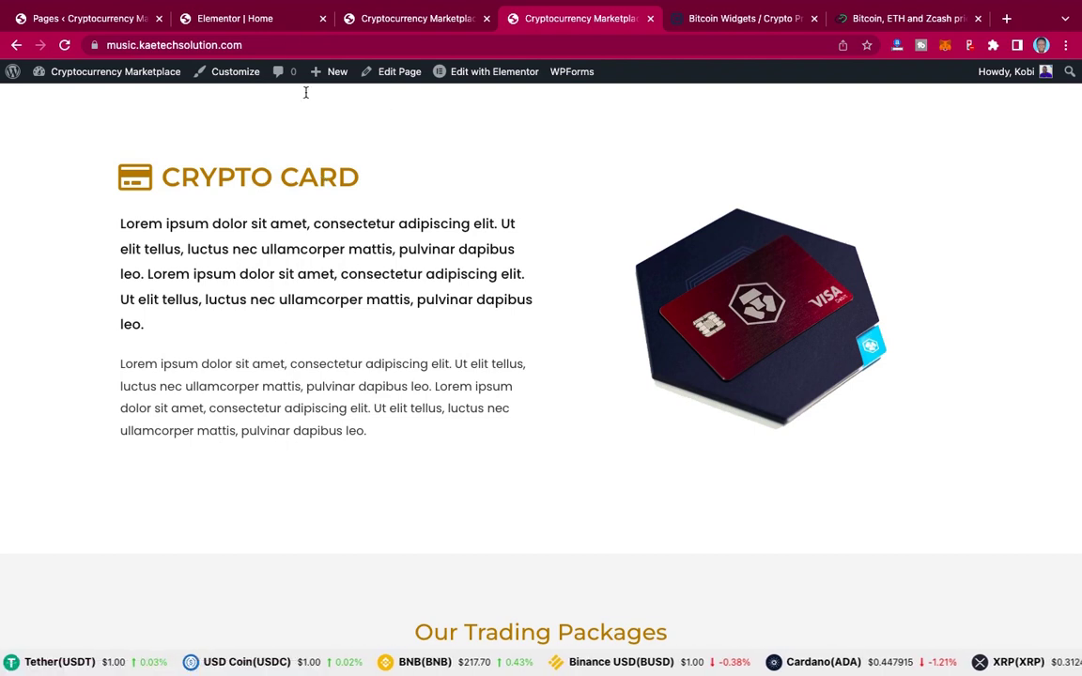
left_click(238, 20)
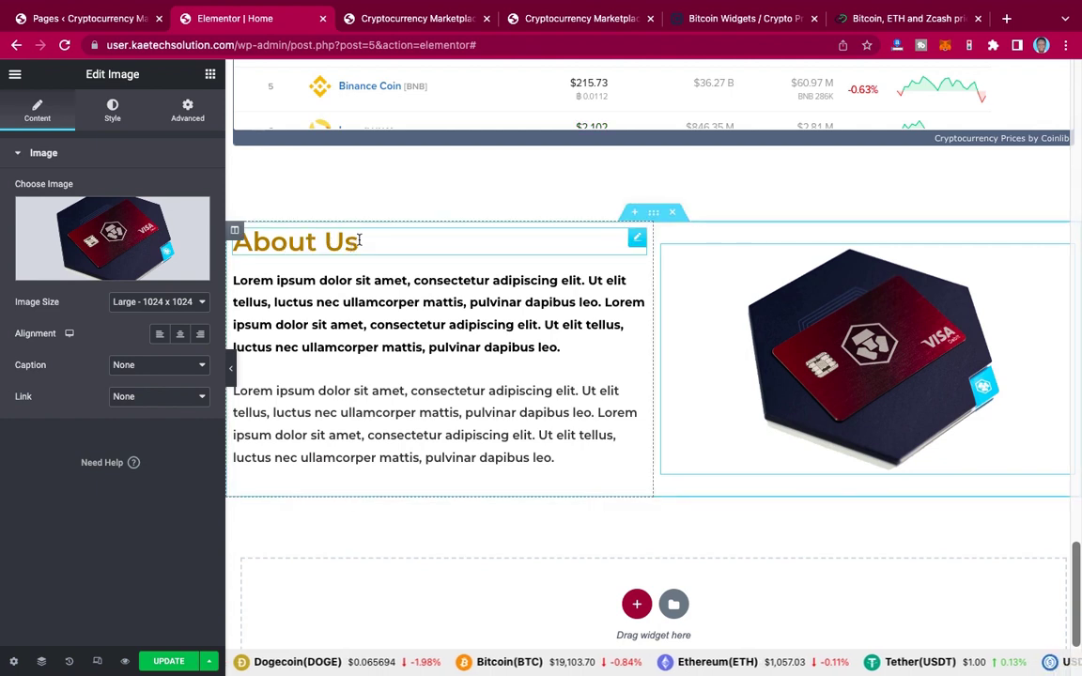
Step: Add an Icon Box widget to the About Us column and delete the About Us heading
left_click(211, 74)
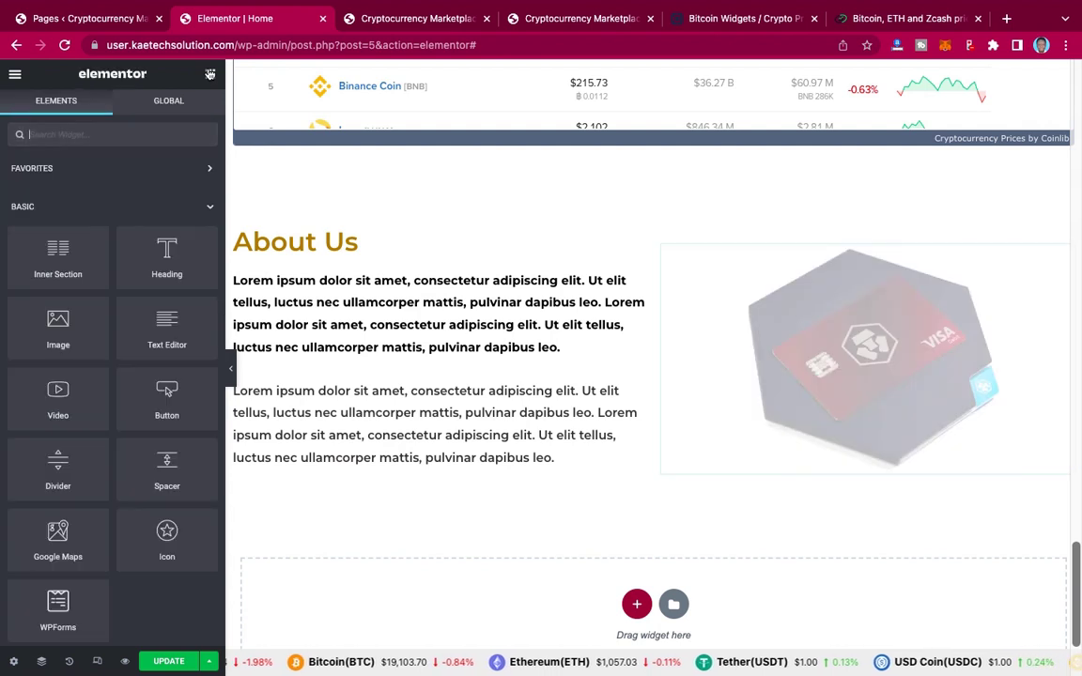
left_click(126, 136)
type("icon")
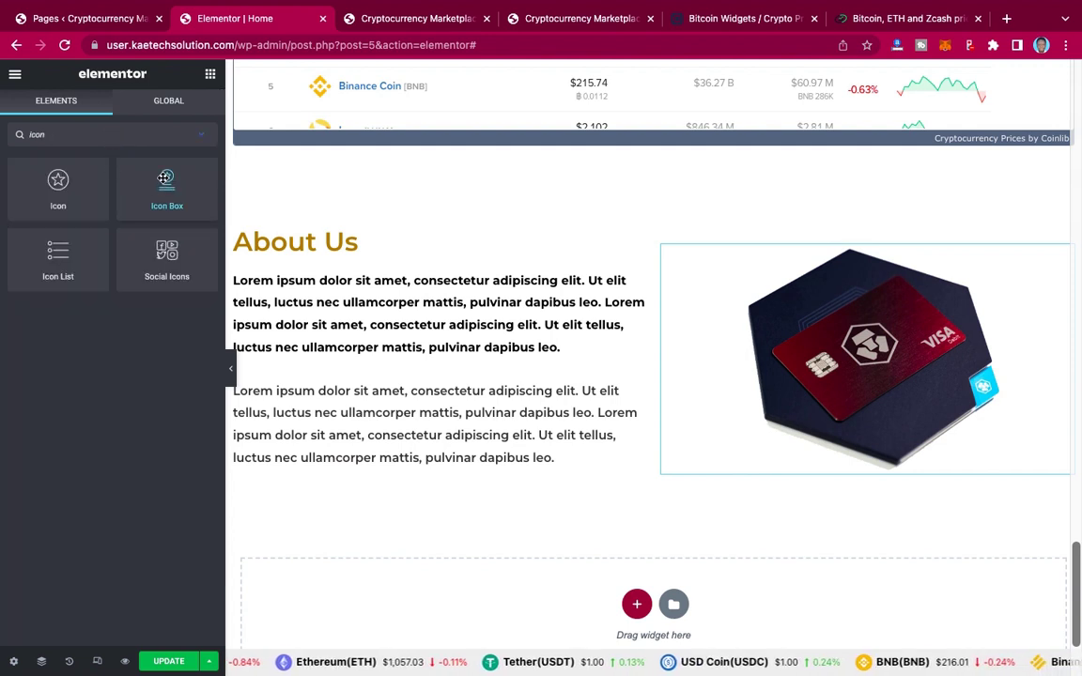
left_click_drag(165, 178, 335, 245)
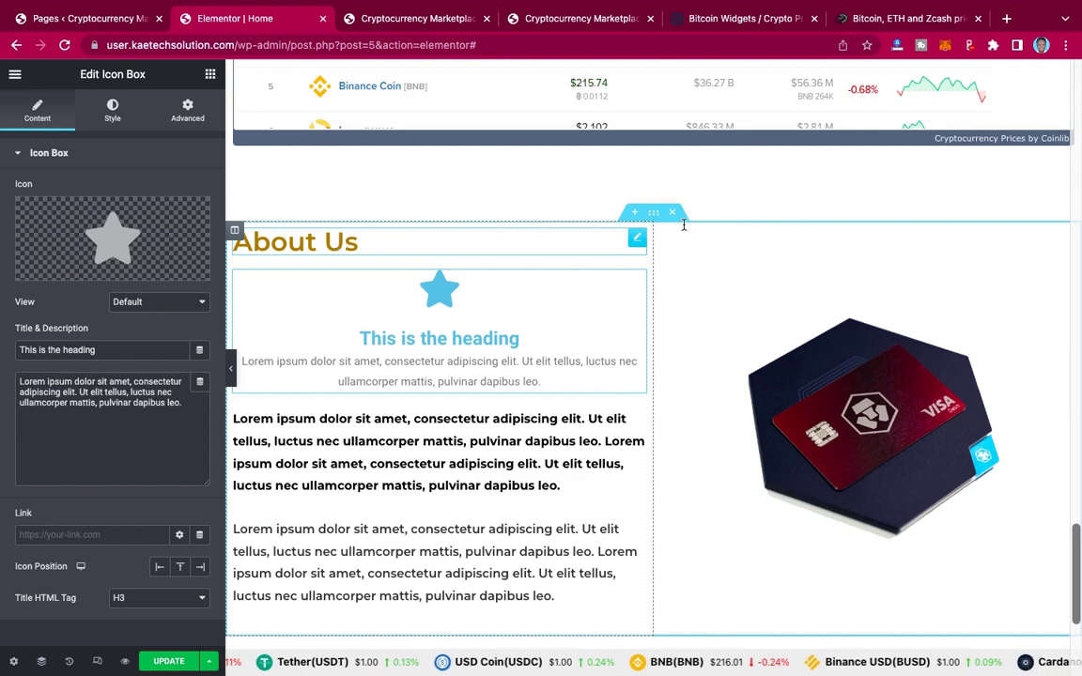
right_click(638, 241)
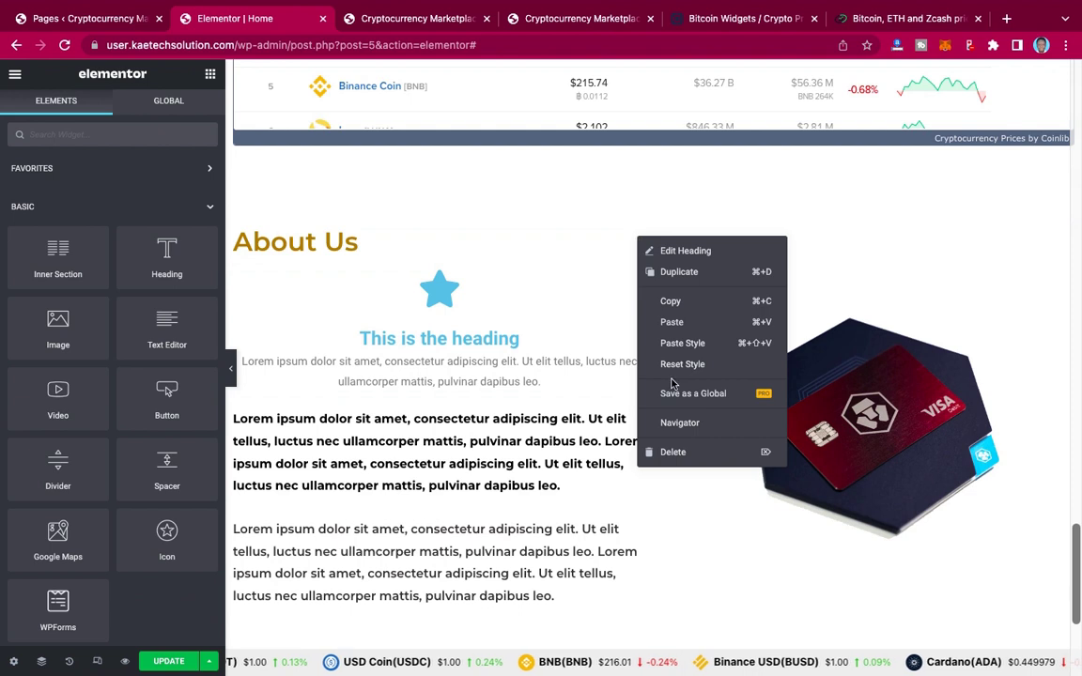
left_click(678, 453)
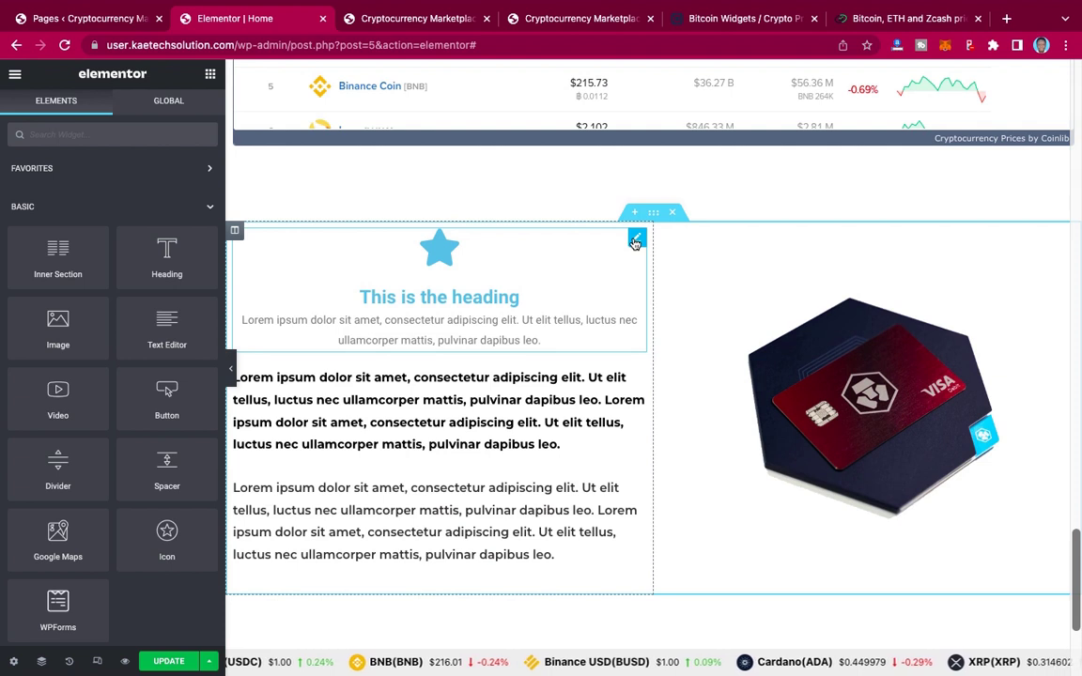
Step: Clear the icon box description and set its icon position to Left
left_click(636, 239)
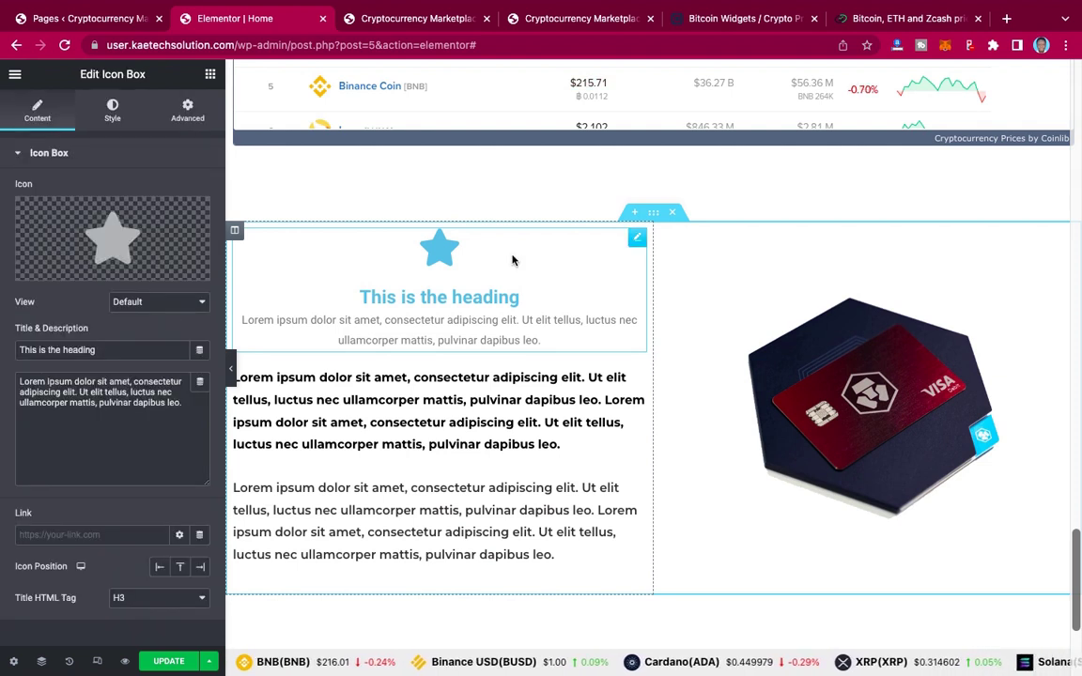
left_click(151, 394)
key("super+a")
key("BackSpace")
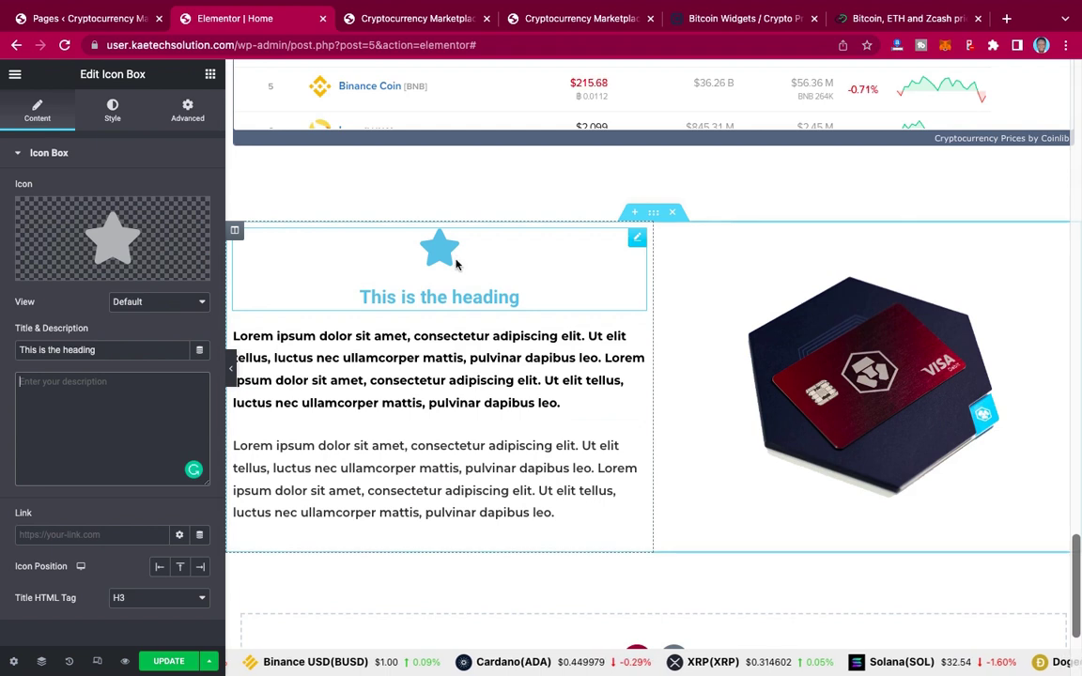
left_click(160, 567)
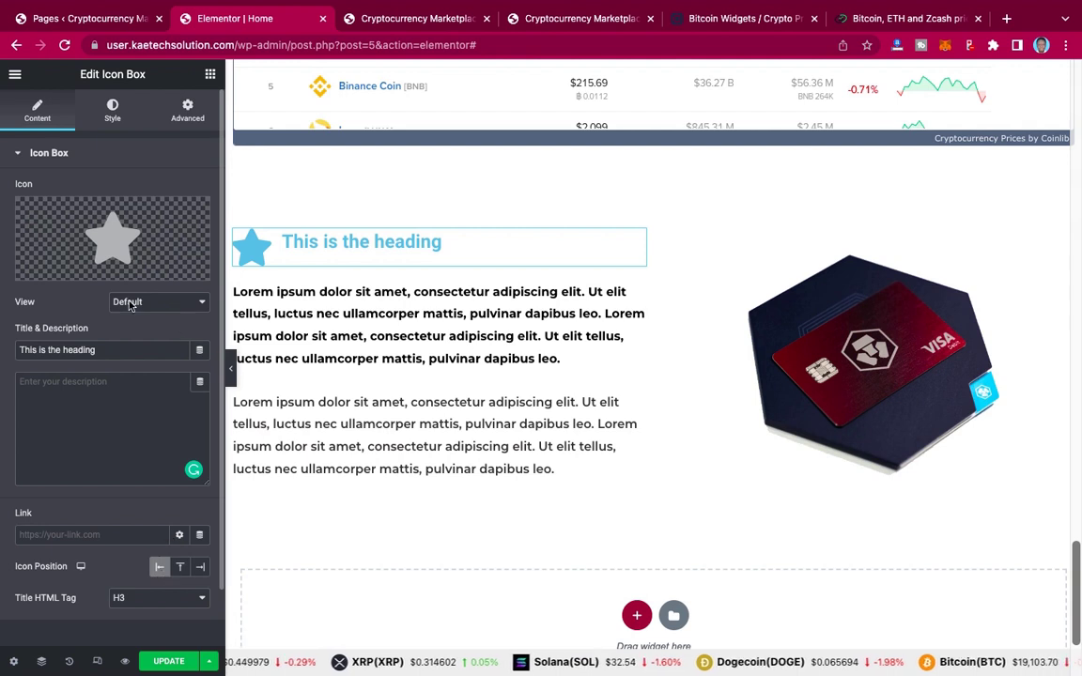
Step: Set the icon box icon to a credit card icon found by searching 'card' in the Icon Library
mouse_move(103, 233)
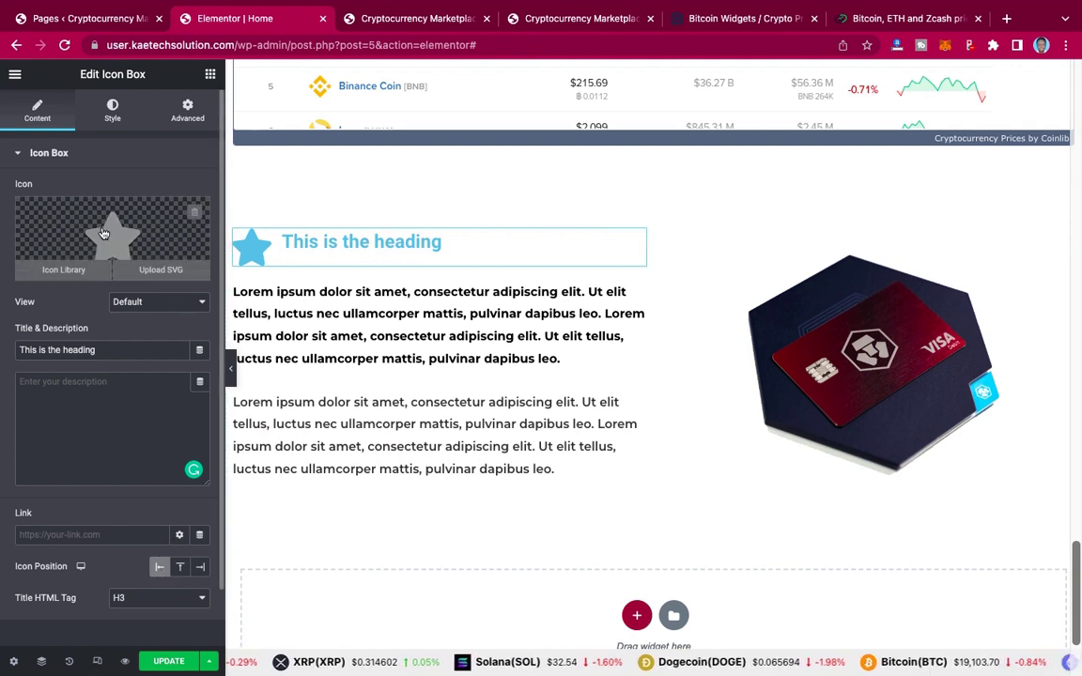
left_click(103, 232)
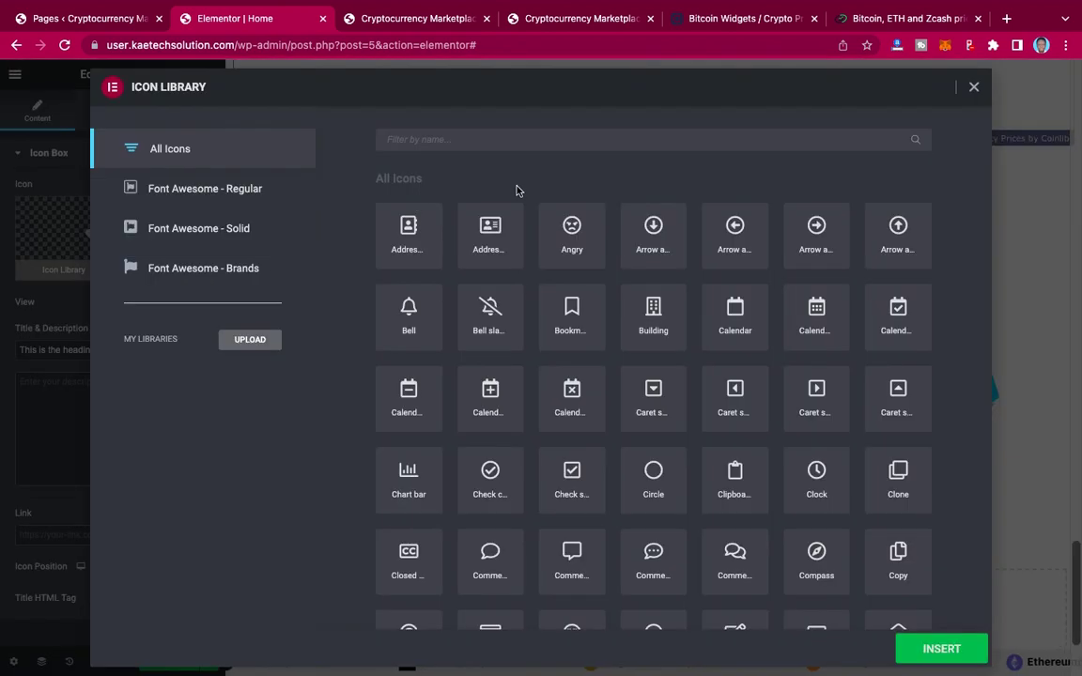
left_click(486, 140)
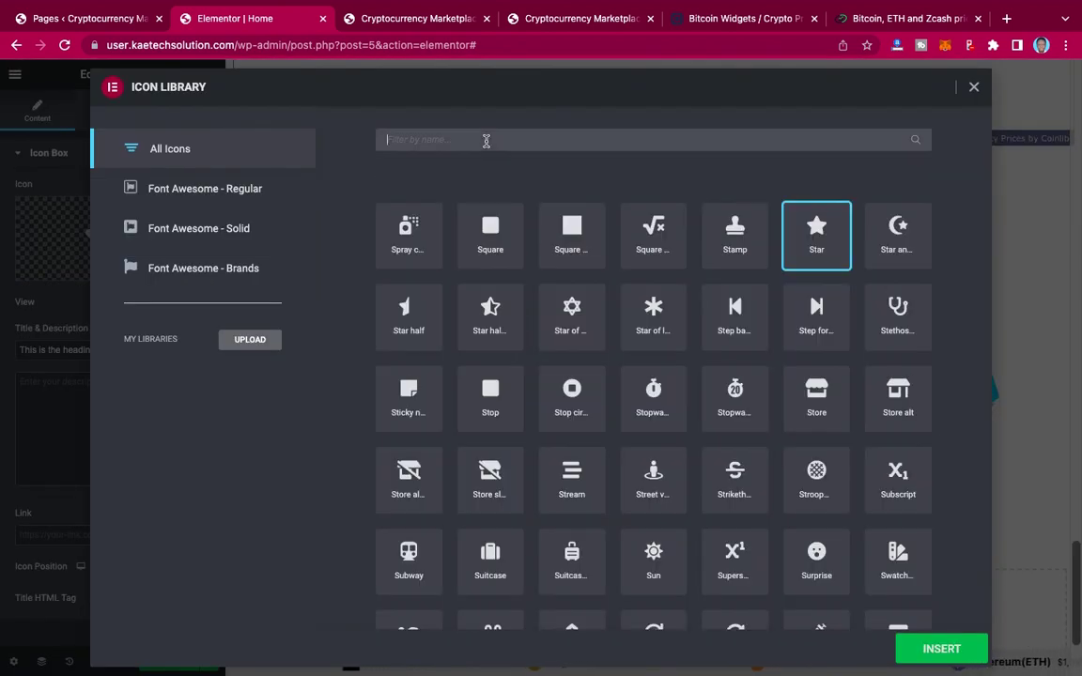
type("card")
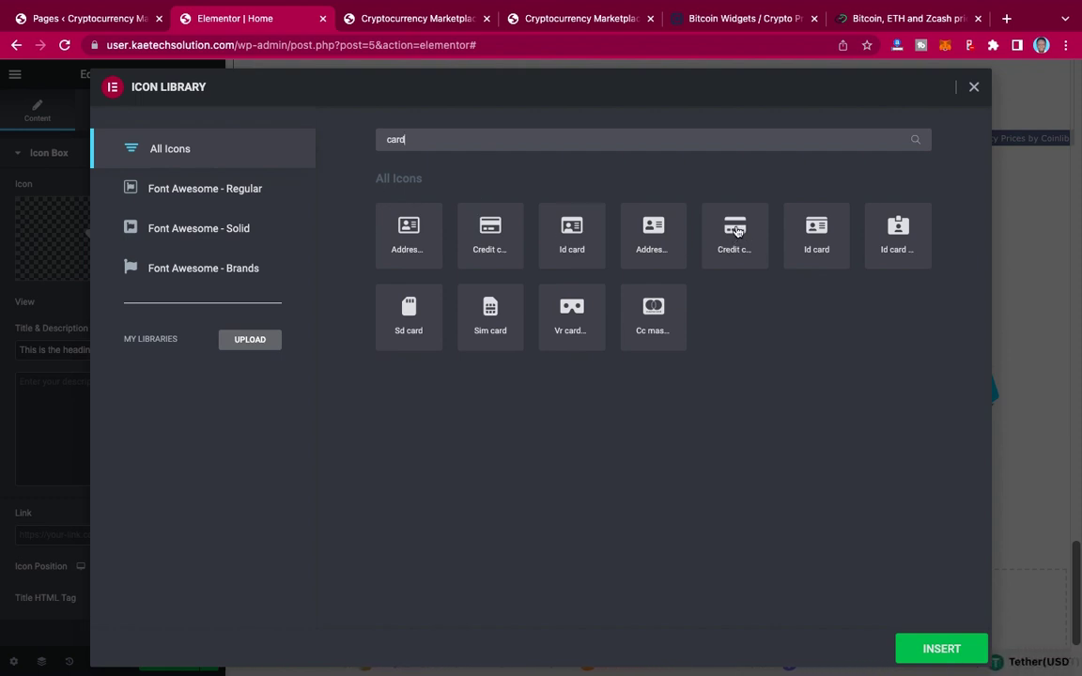
left_click(735, 231)
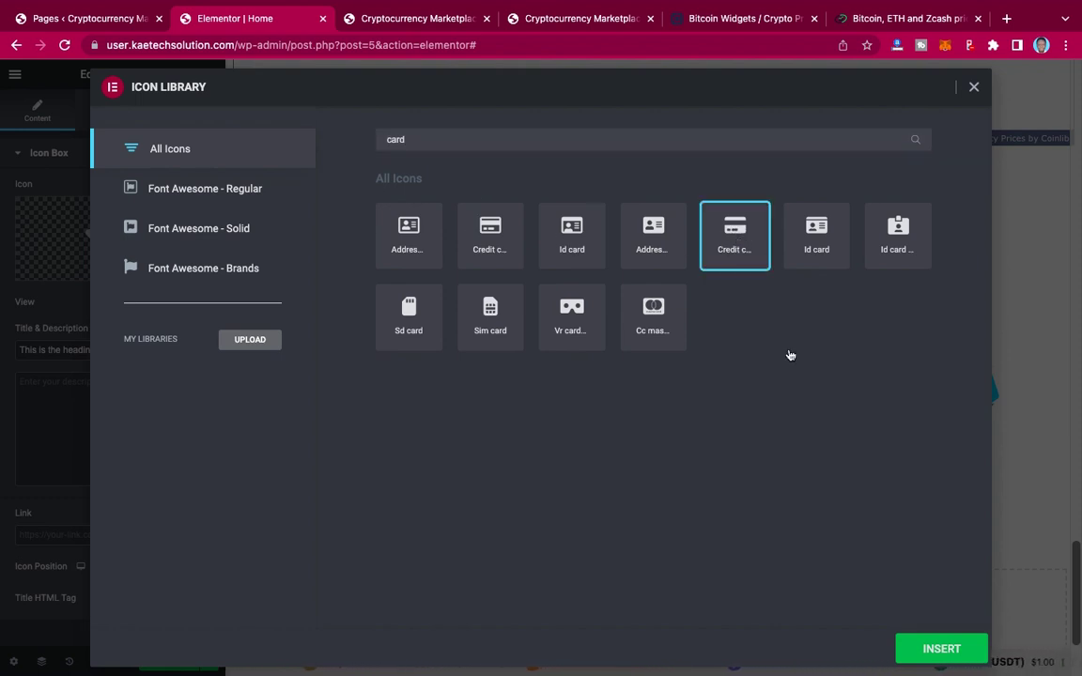
left_click(941, 649)
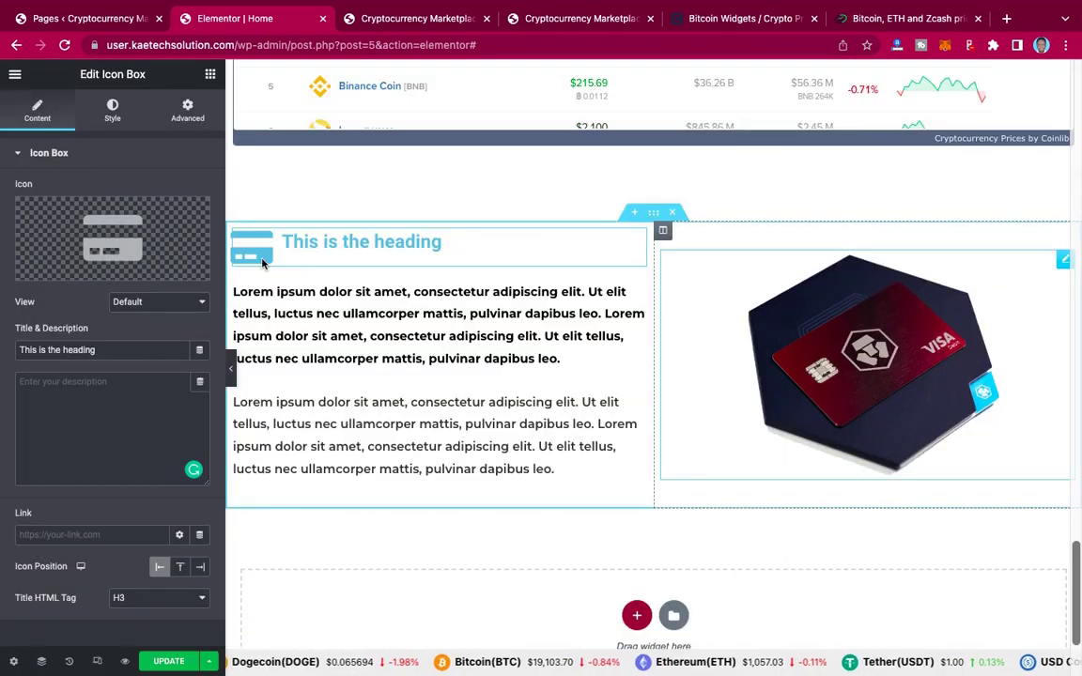
left_click(125, 236)
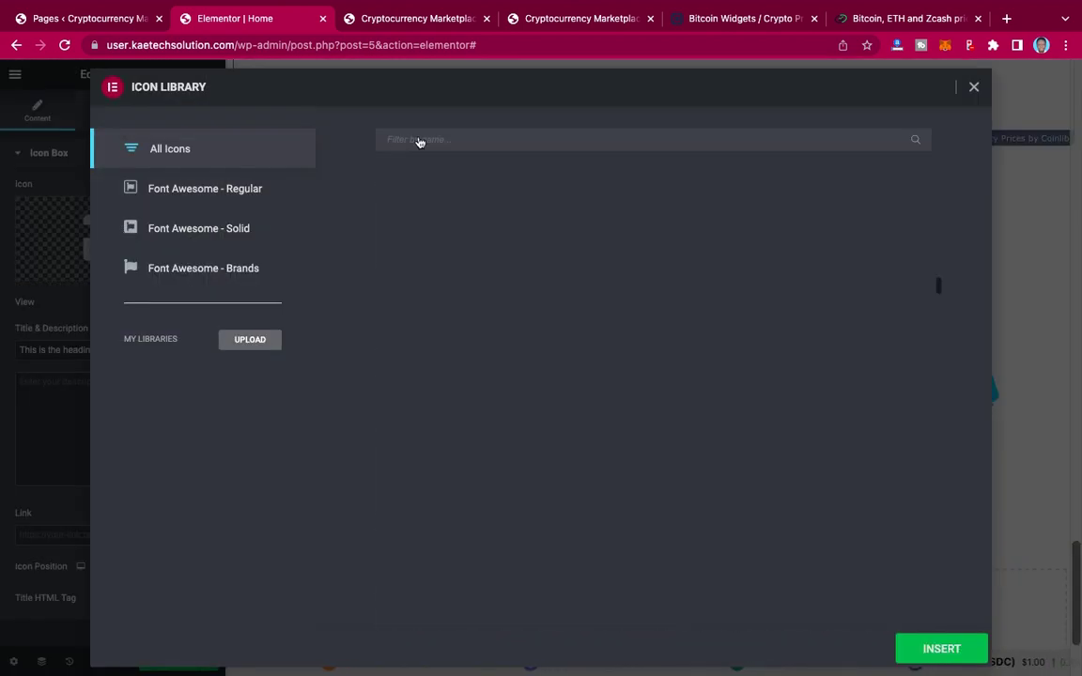
left_click(422, 139)
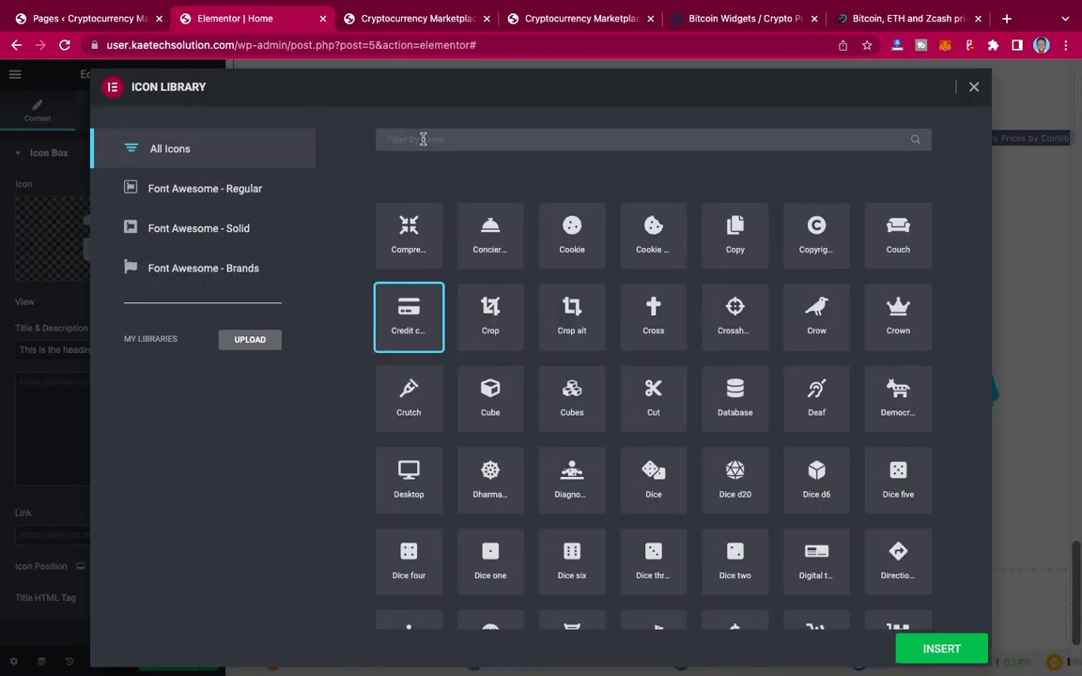
type("card")
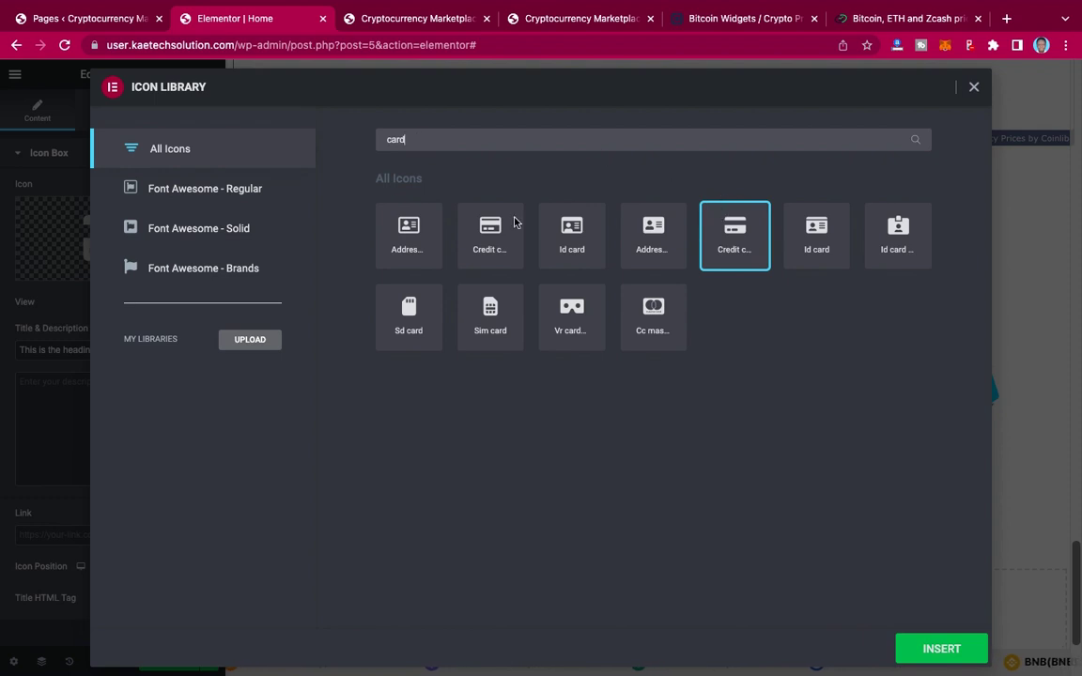
left_click(491, 232)
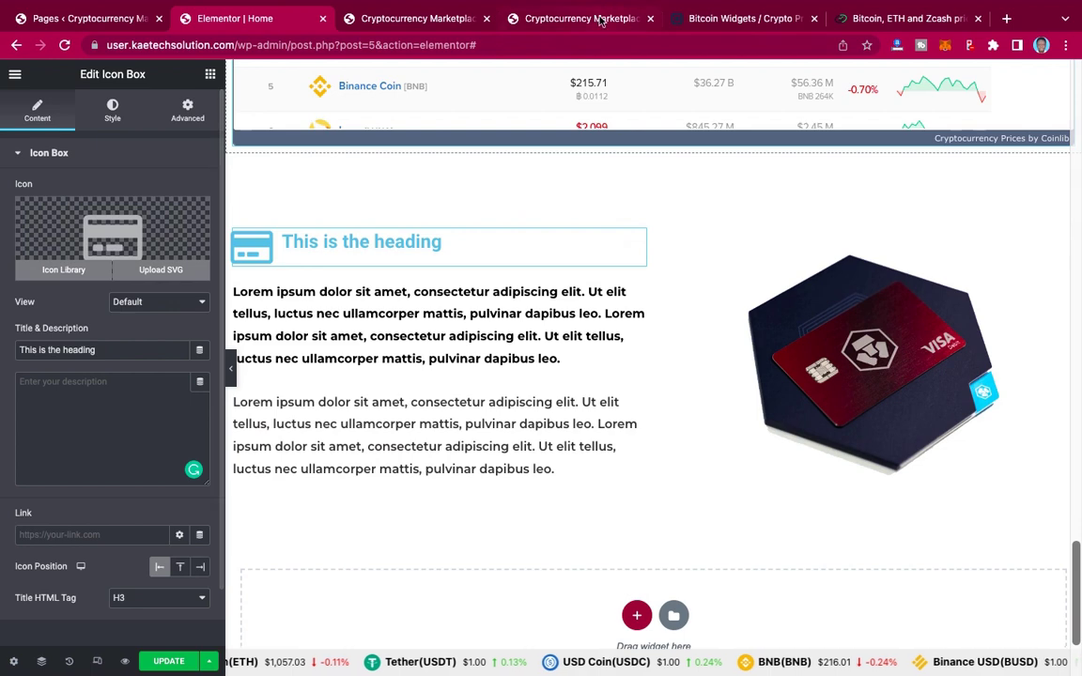
Step: Copy the CRYPTO CARD heading from the live site and enter CRYPTO CARD as the icon box title
left_click(542, 17)
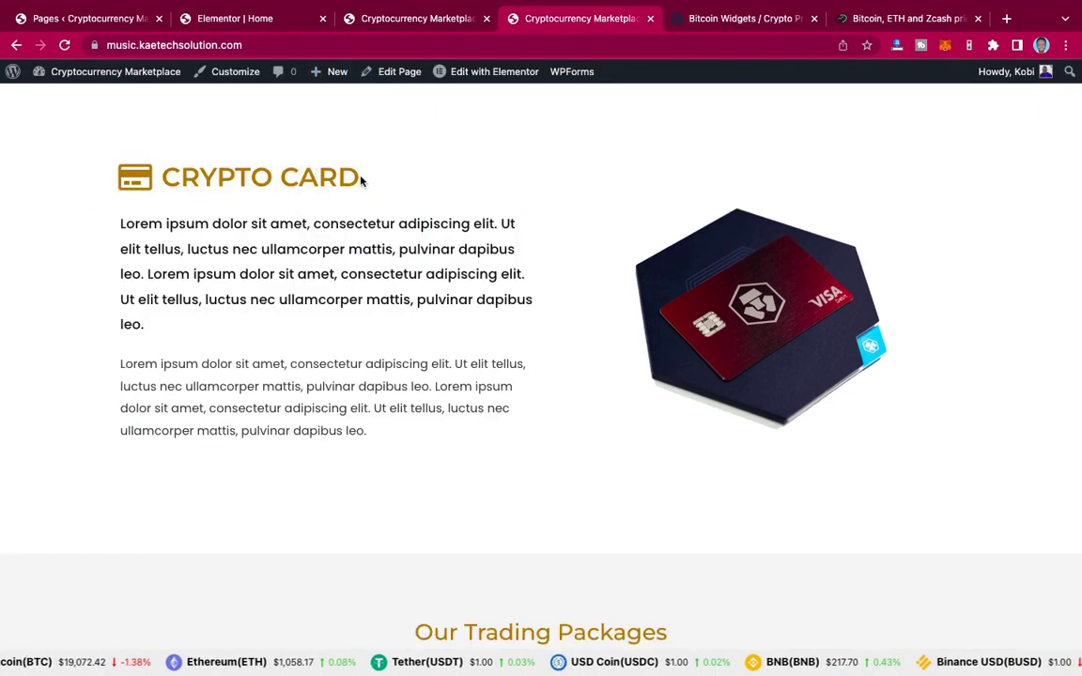
left_click_drag(359, 179, 166, 172)
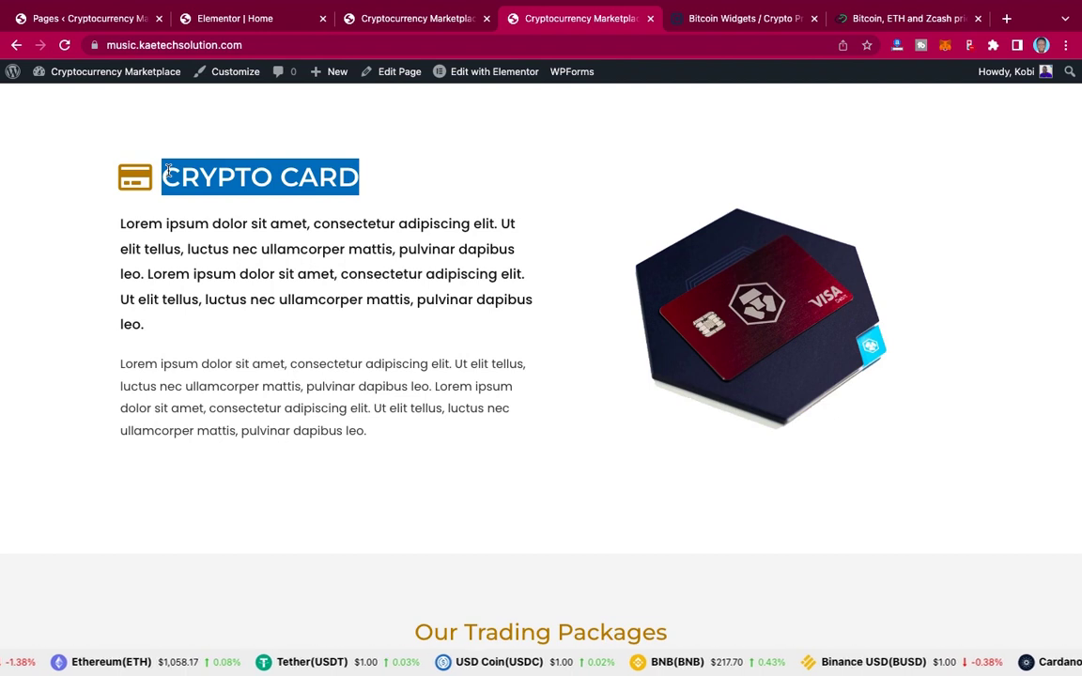
left_click(265, 16)
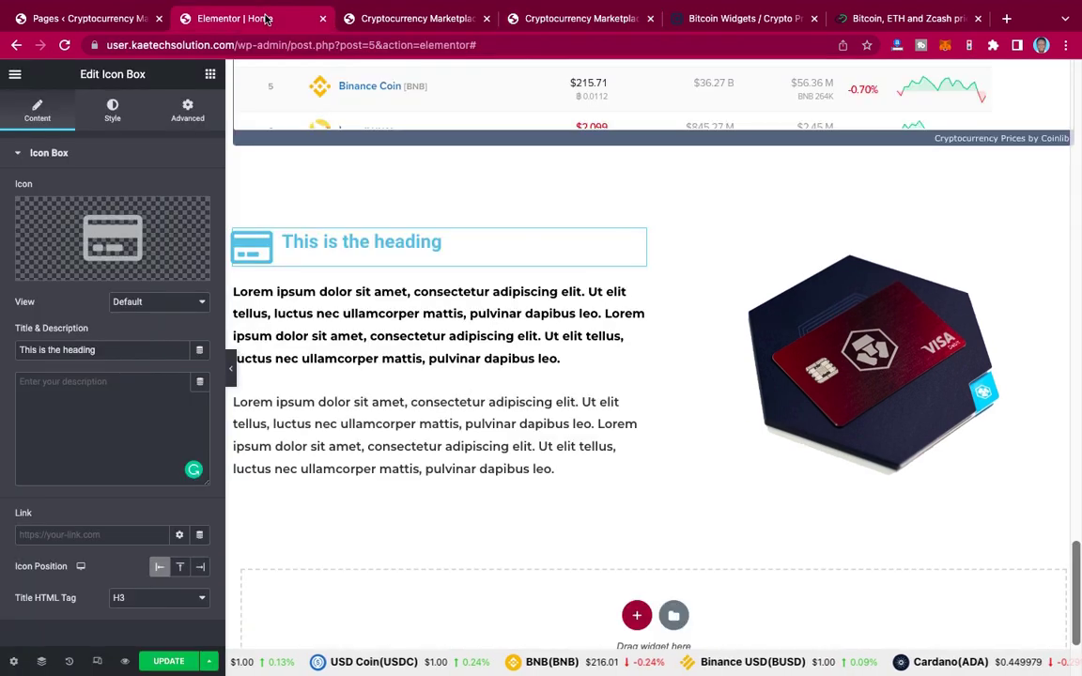
triple_click(102, 350)
type("CRYPTO CARD")
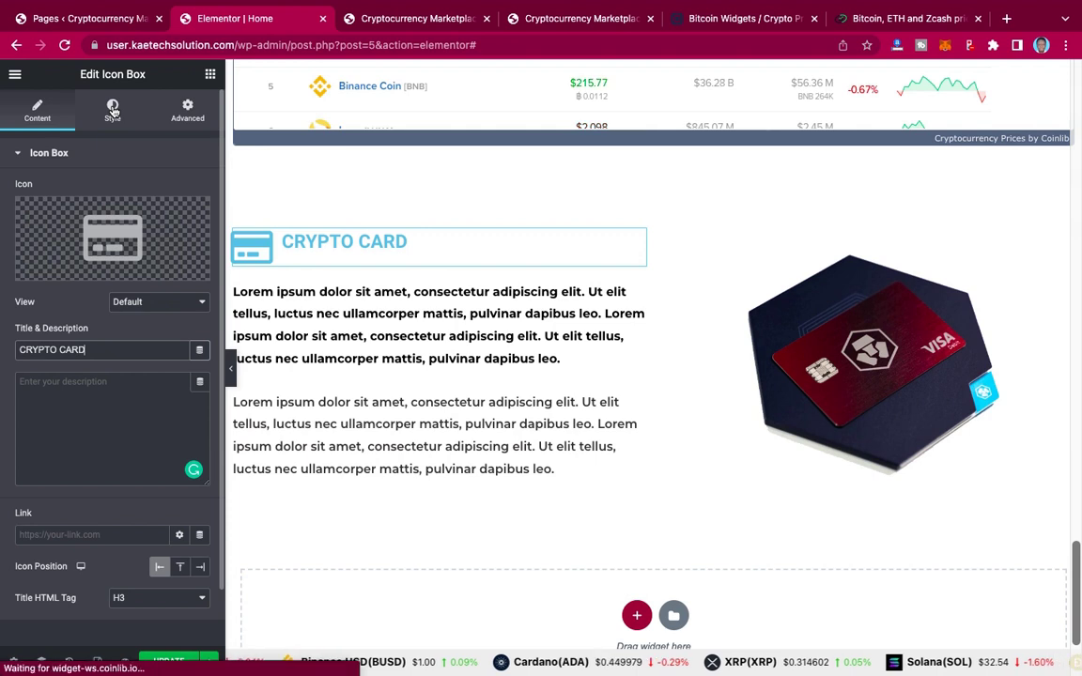
Step: Set the icon box's Icon Primary Color to the global gold 'primary 2'
left_click(113, 110)
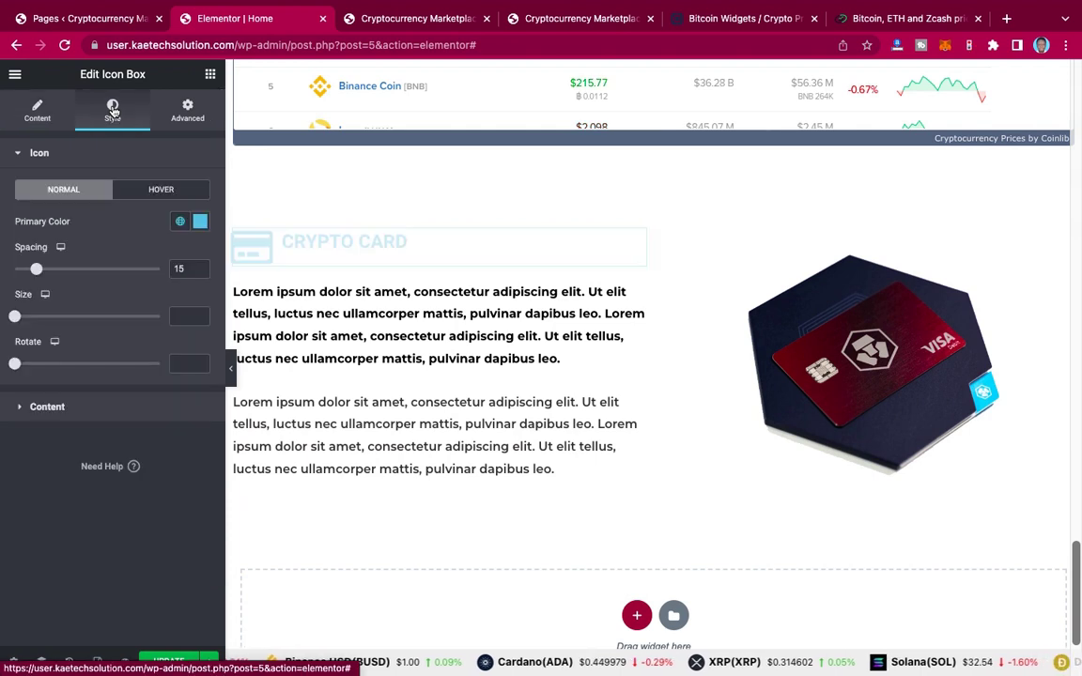
left_click(200, 223)
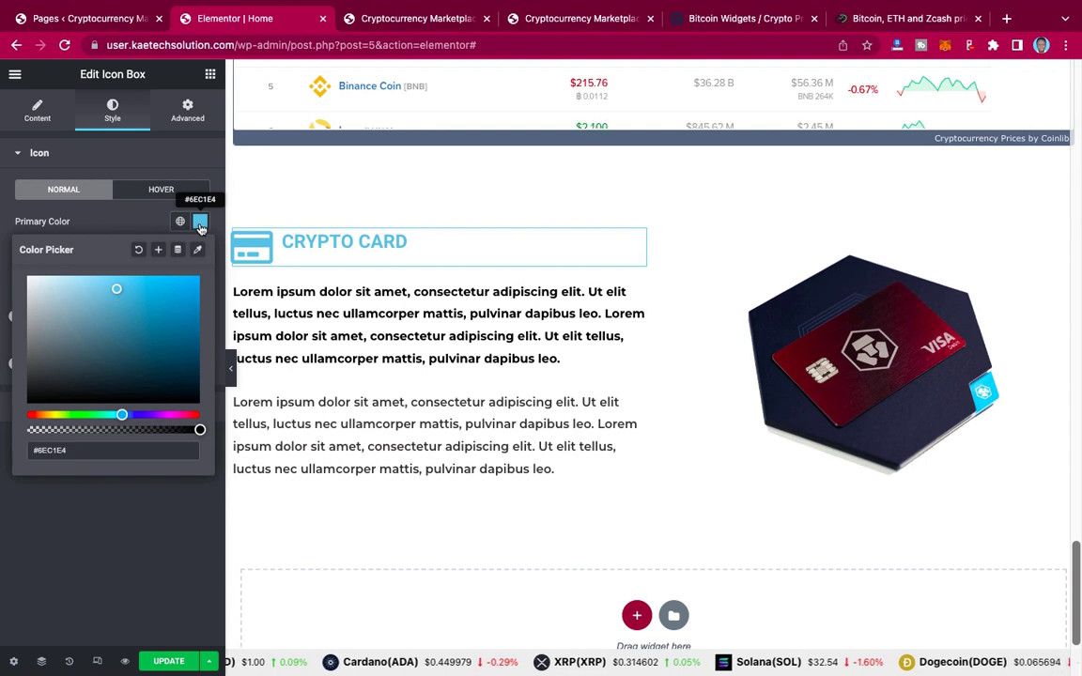
left_click(200, 224)
left_click(180, 222)
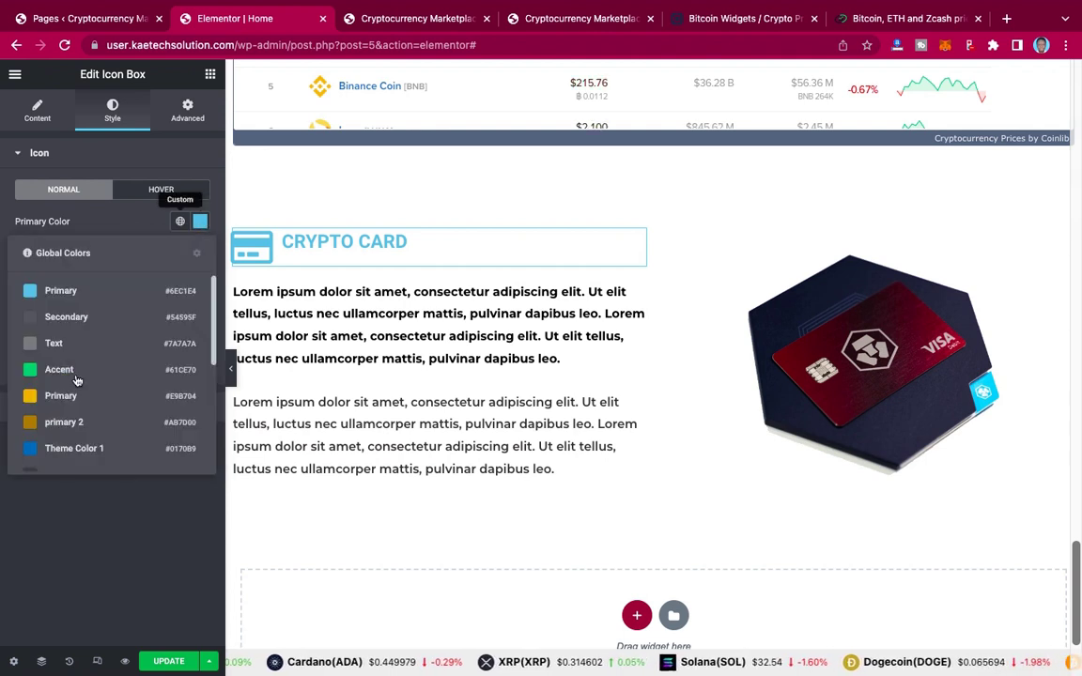
left_click(58, 425)
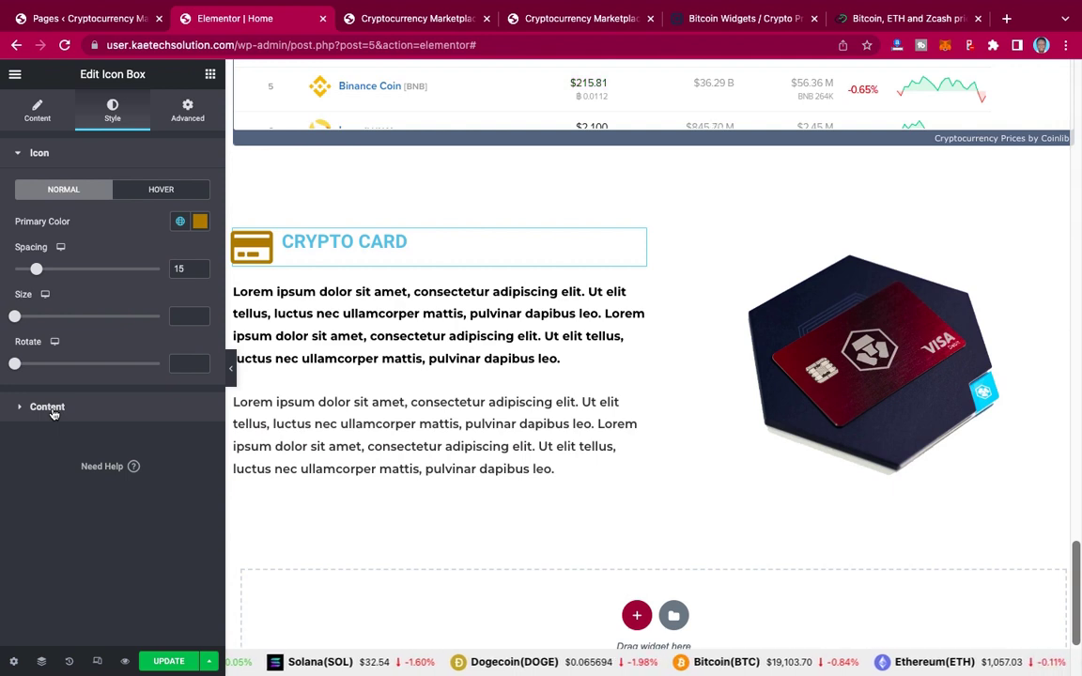
Step: Make the title colour 'primary 2' too and set Vertical Alignment to Middle
left_click(52, 410)
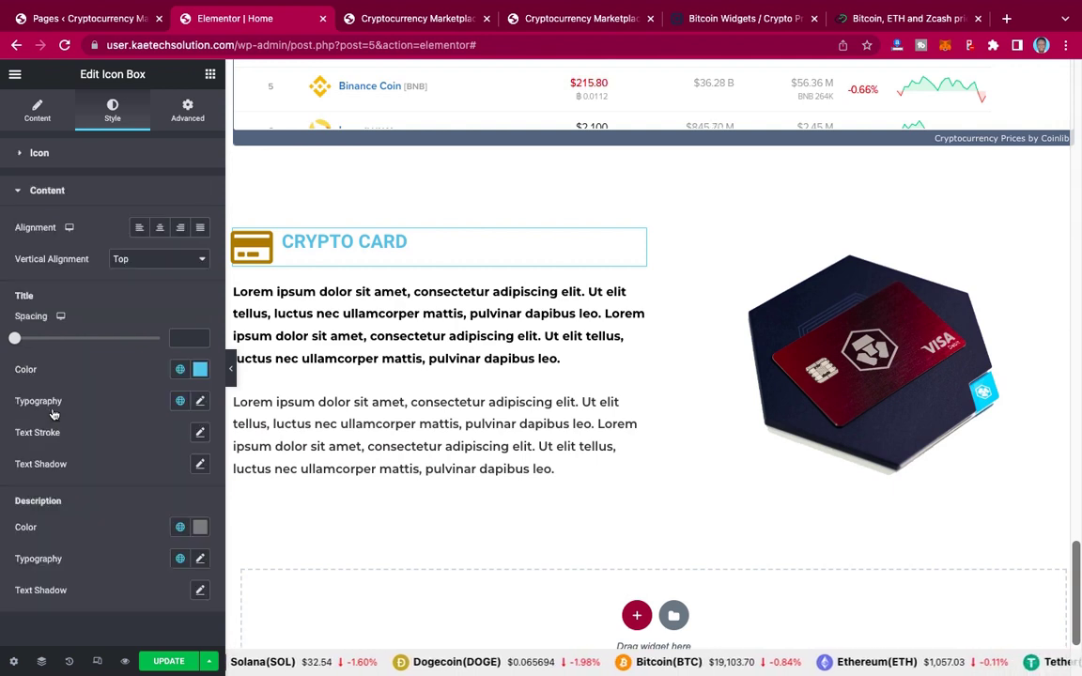
left_click(180, 369)
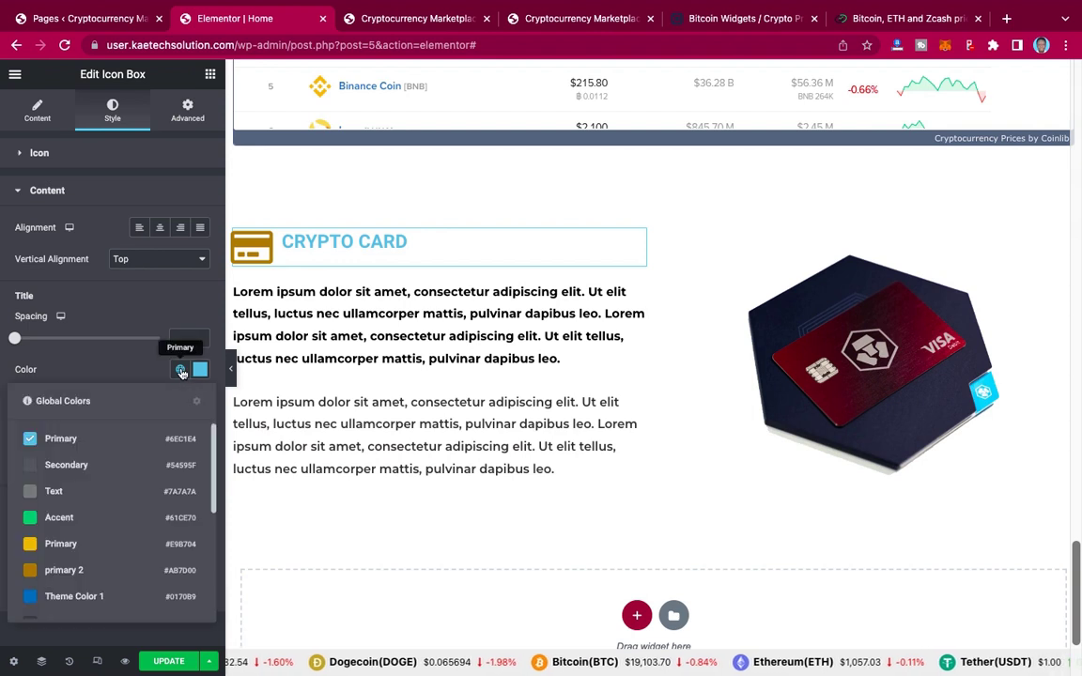
left_click(59, 569)
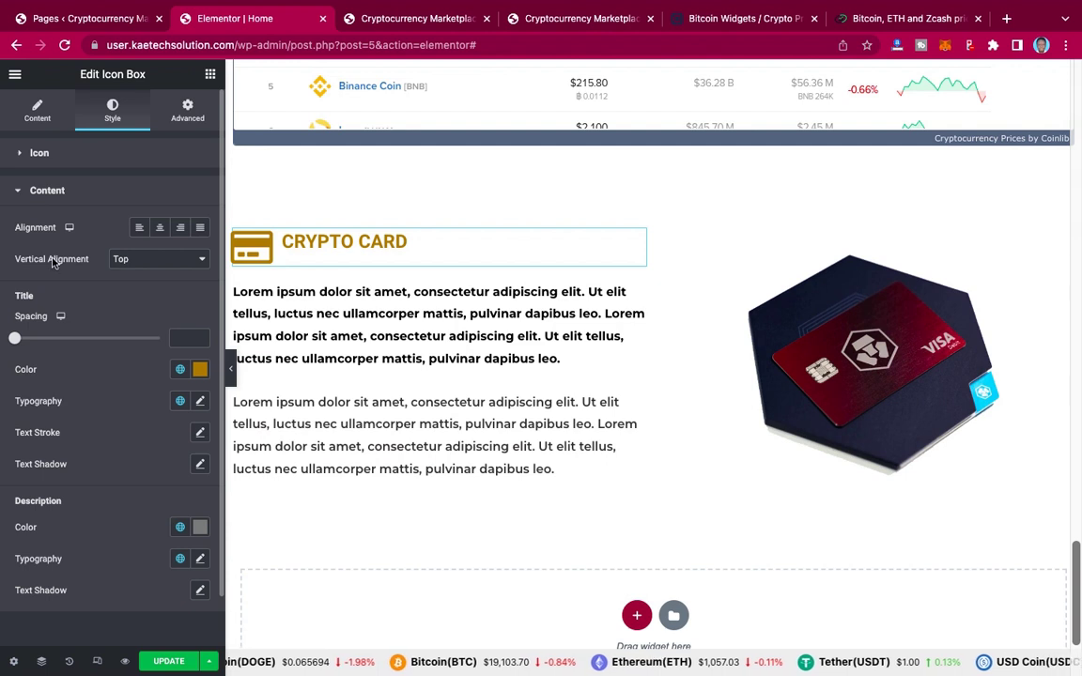
left_click(173, 261)
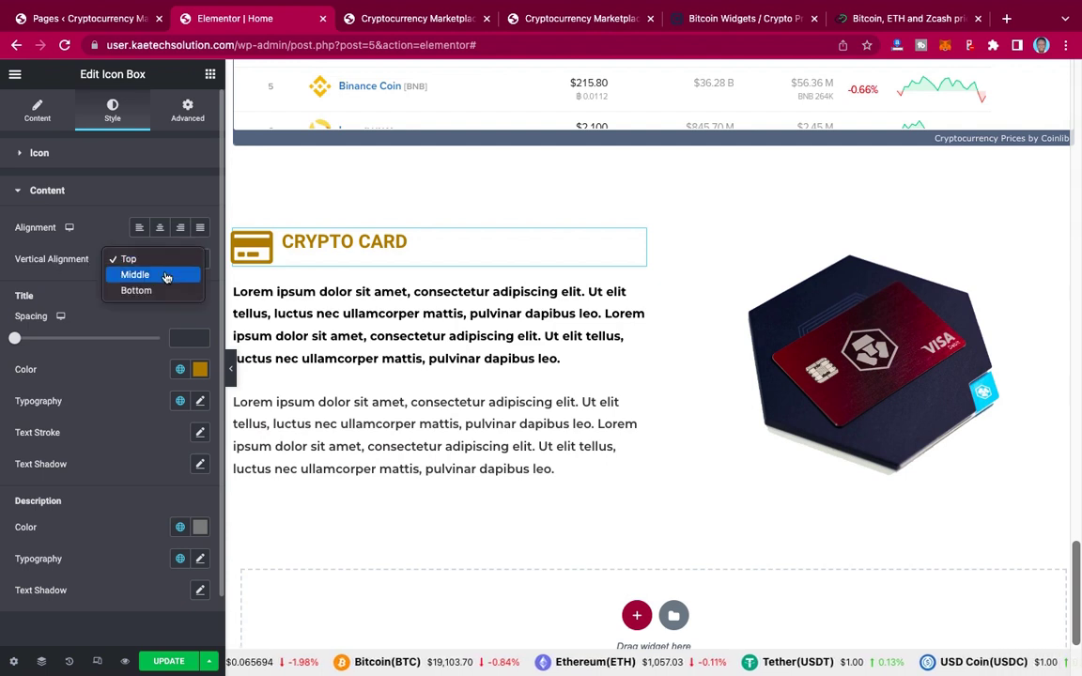
left_click(165, 275)
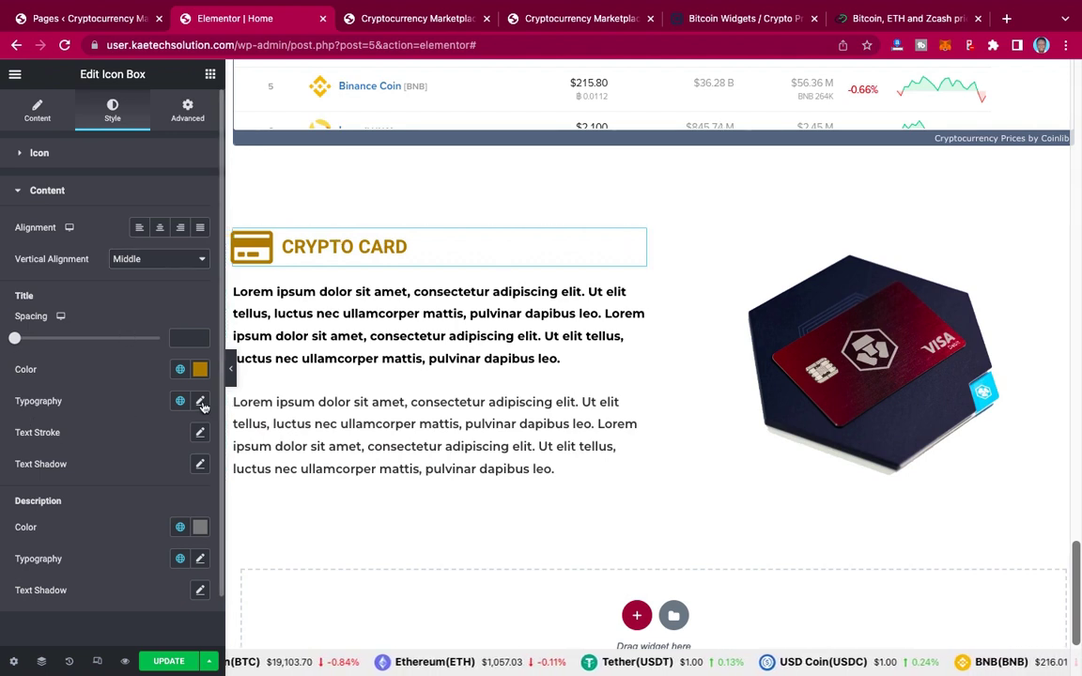
Step: Set the title typography to the Montserrat font family with size 40
left_click(201, 402)
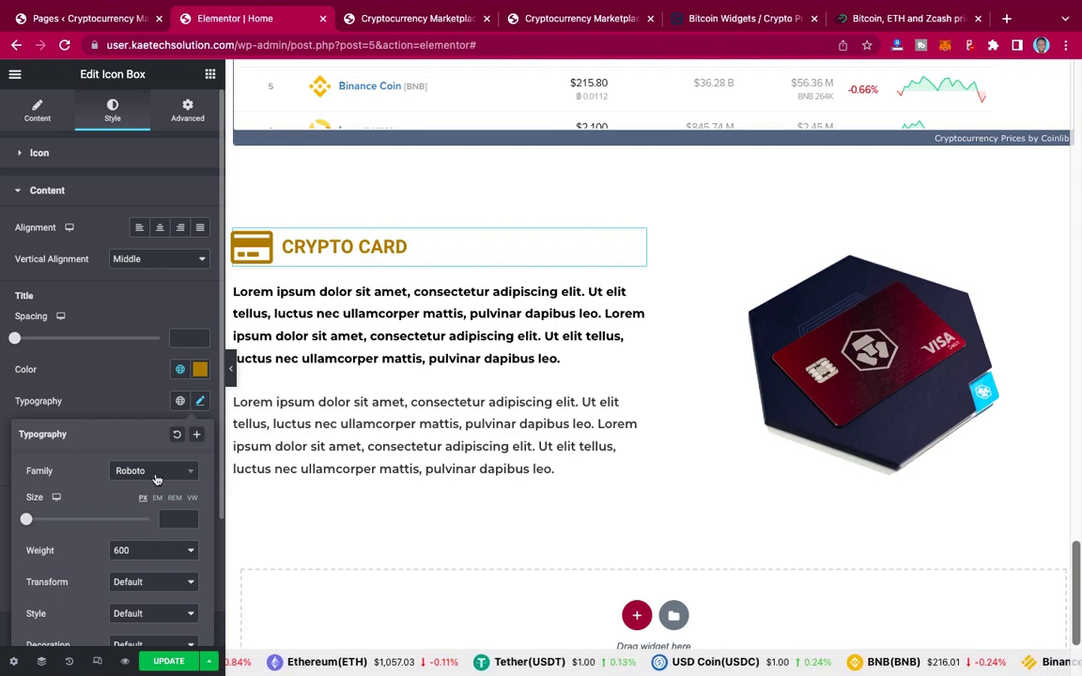
left_click(157, 480)
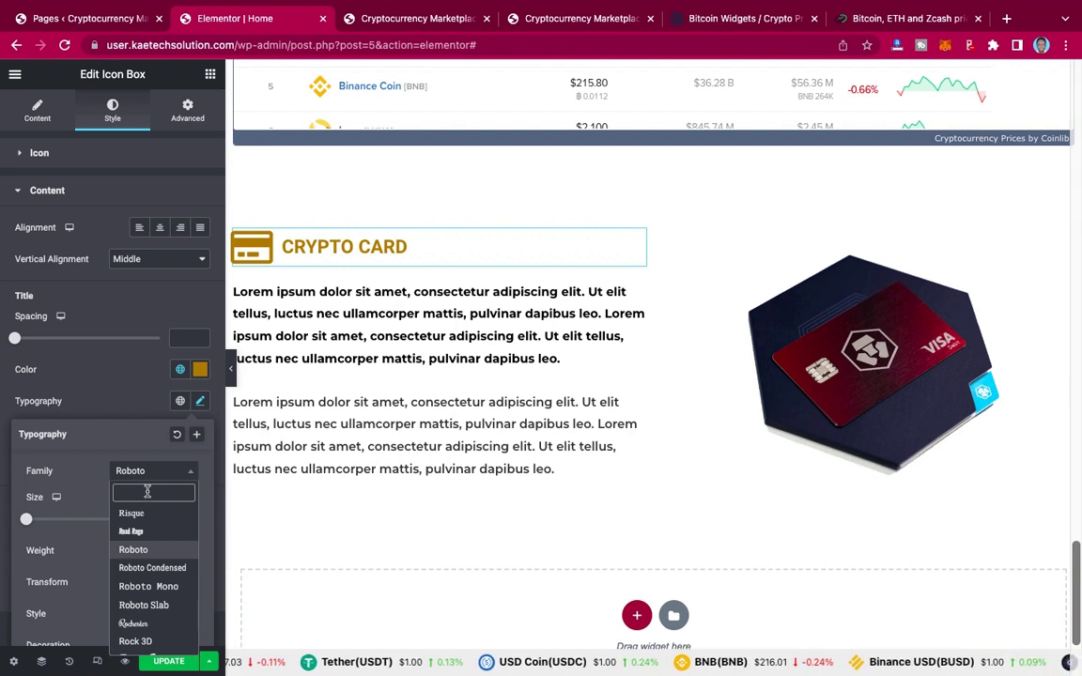
type("monts")
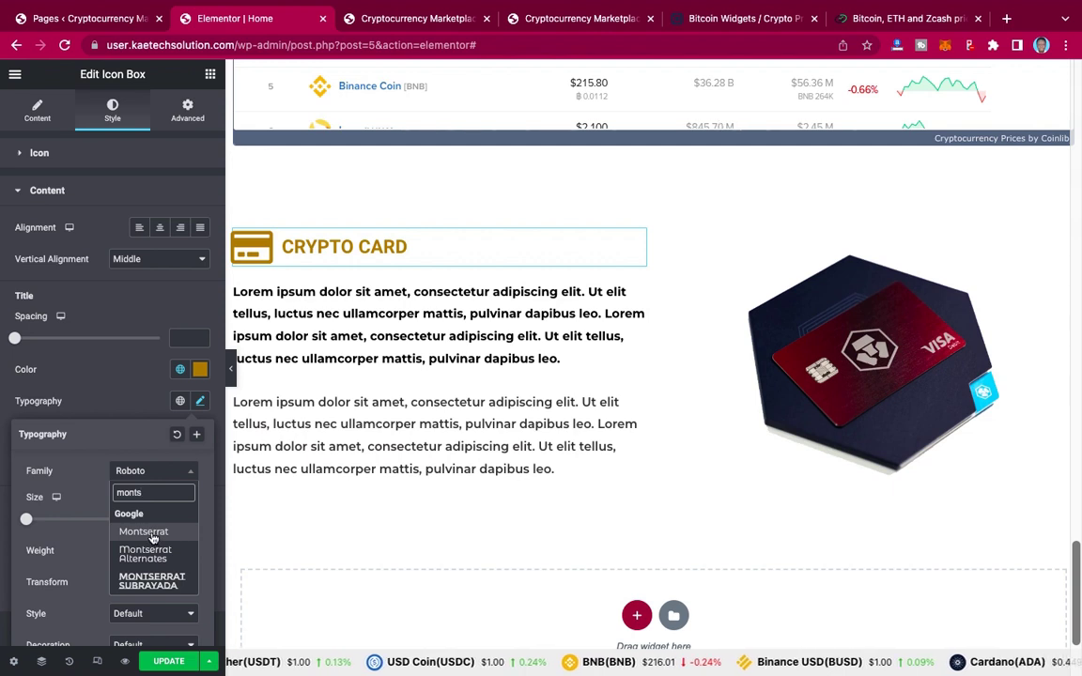
left_click(154, 532)
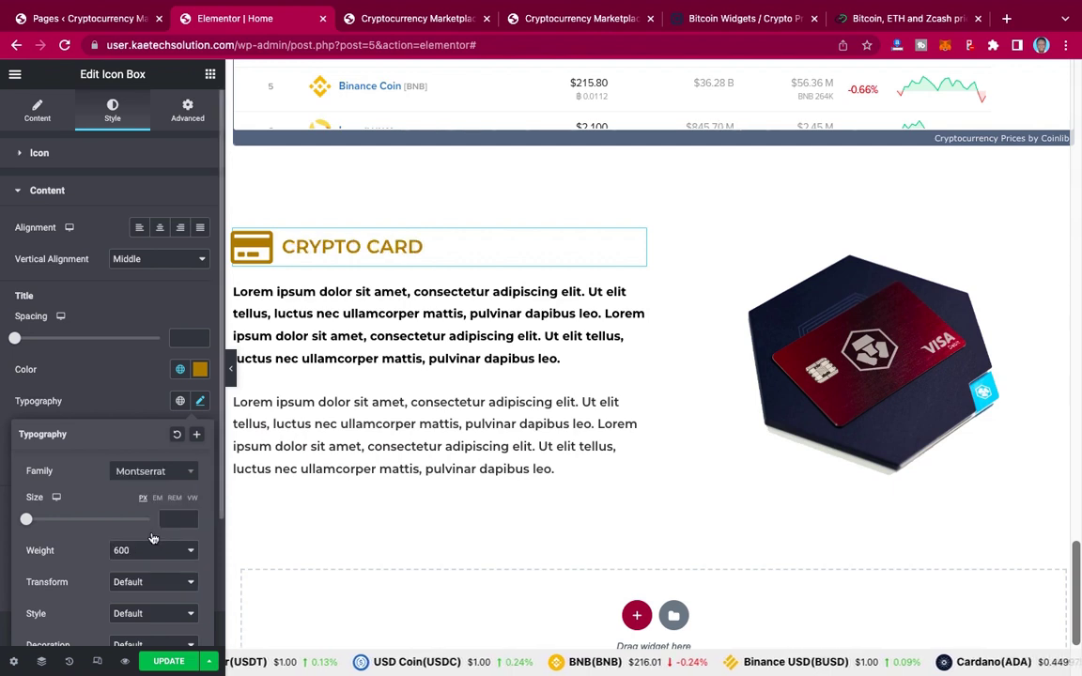
left_click(125, 393)
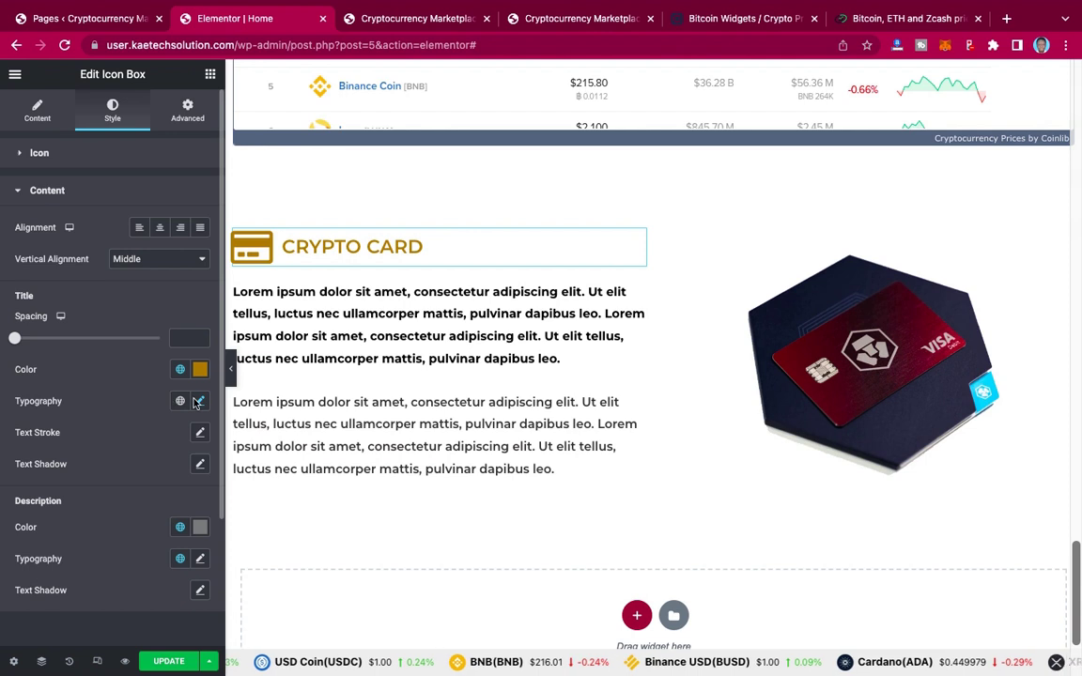
left_click(199, 401)
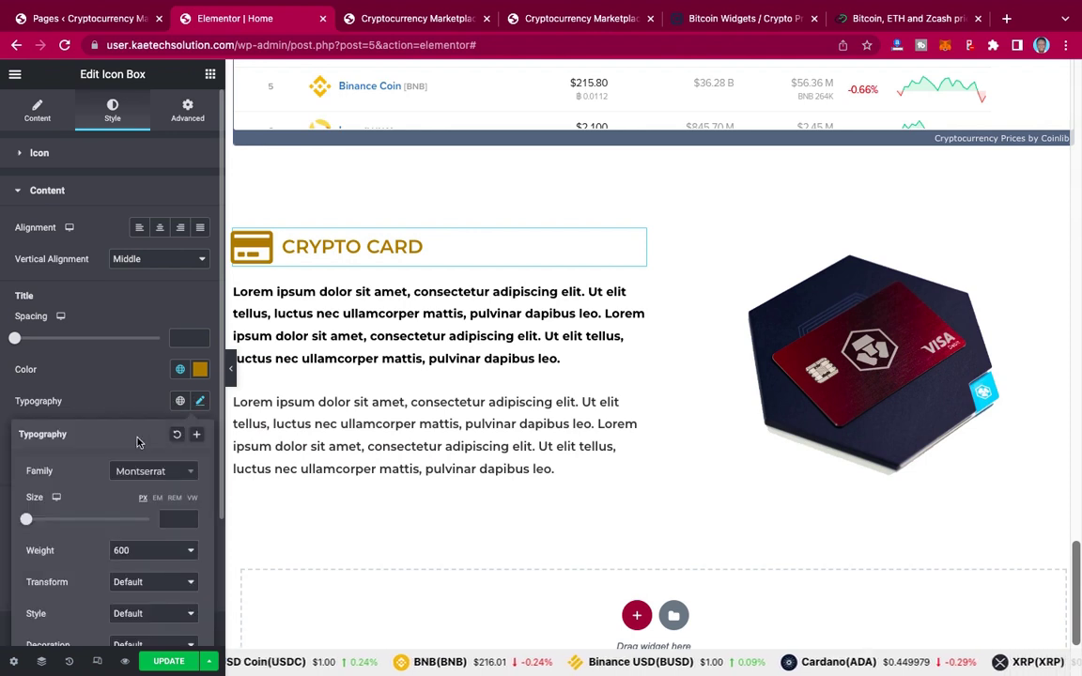
scroll(138, 441, "down", 3)
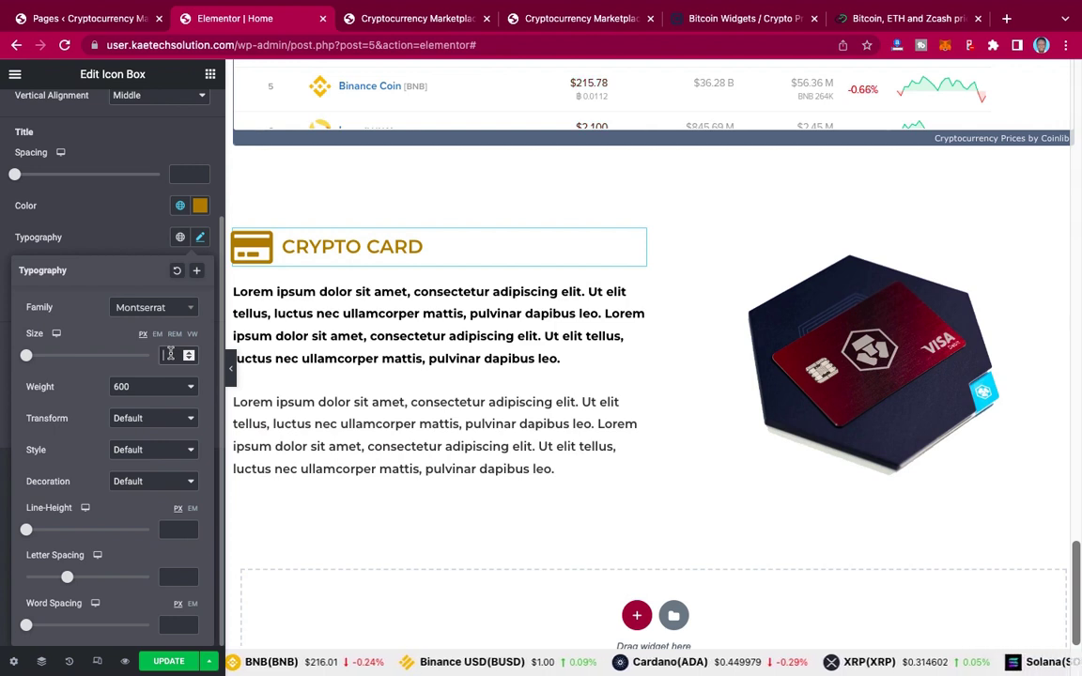
left_click(169, 354)
type("40")
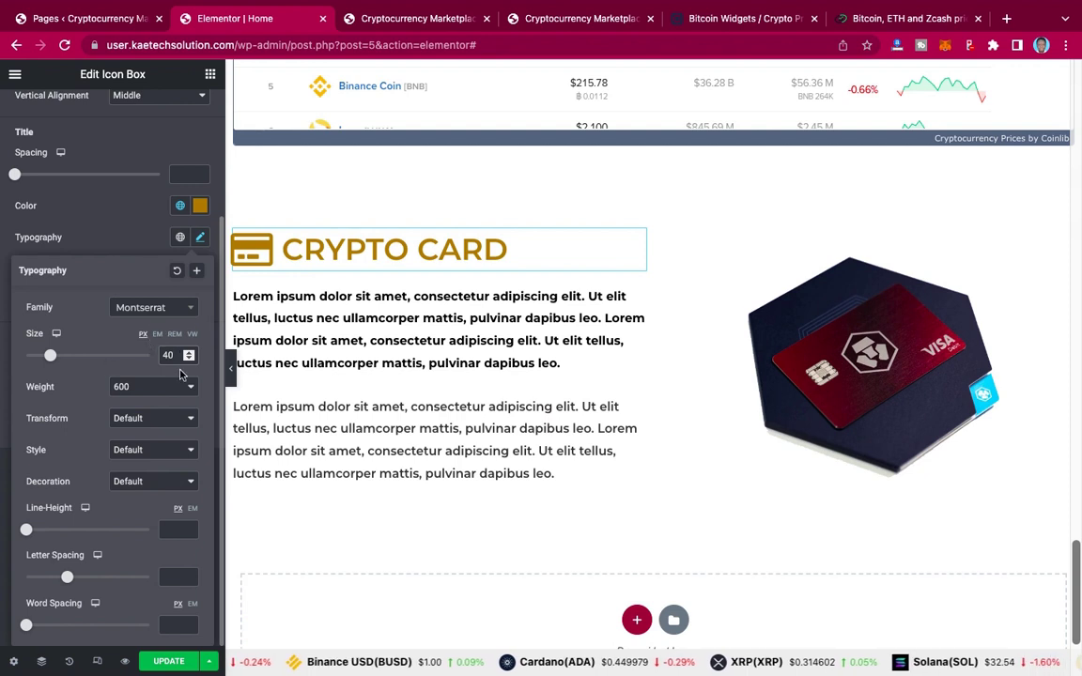
left_click(116, 245)
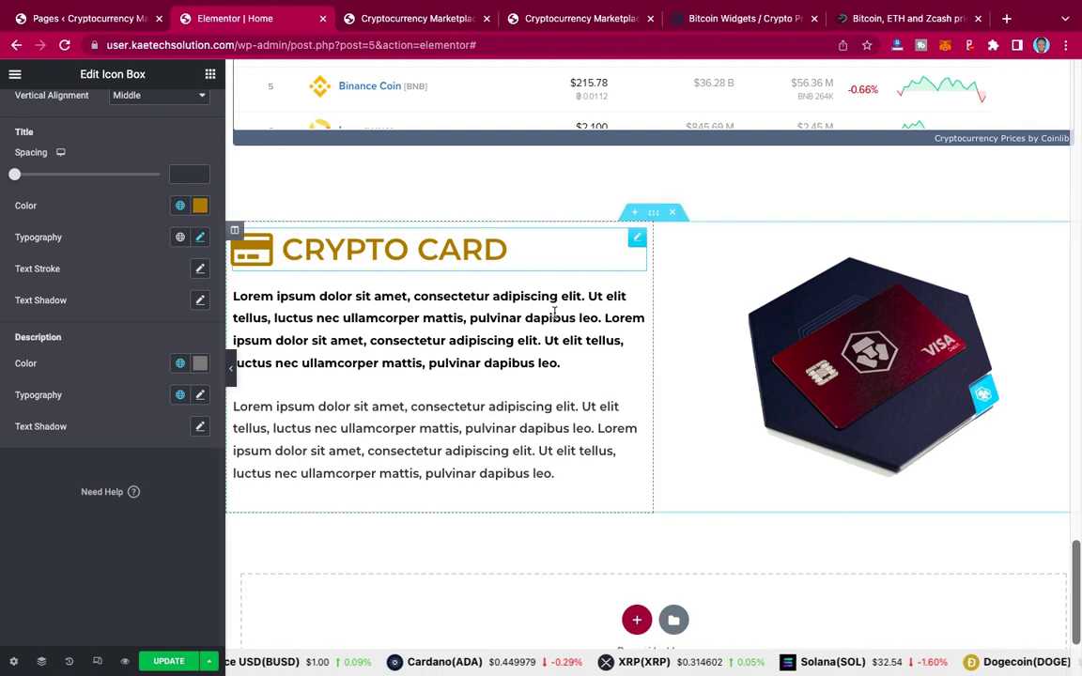
scroll(554, 316, "up", 2)
scroll(554, 312, "down", 1)
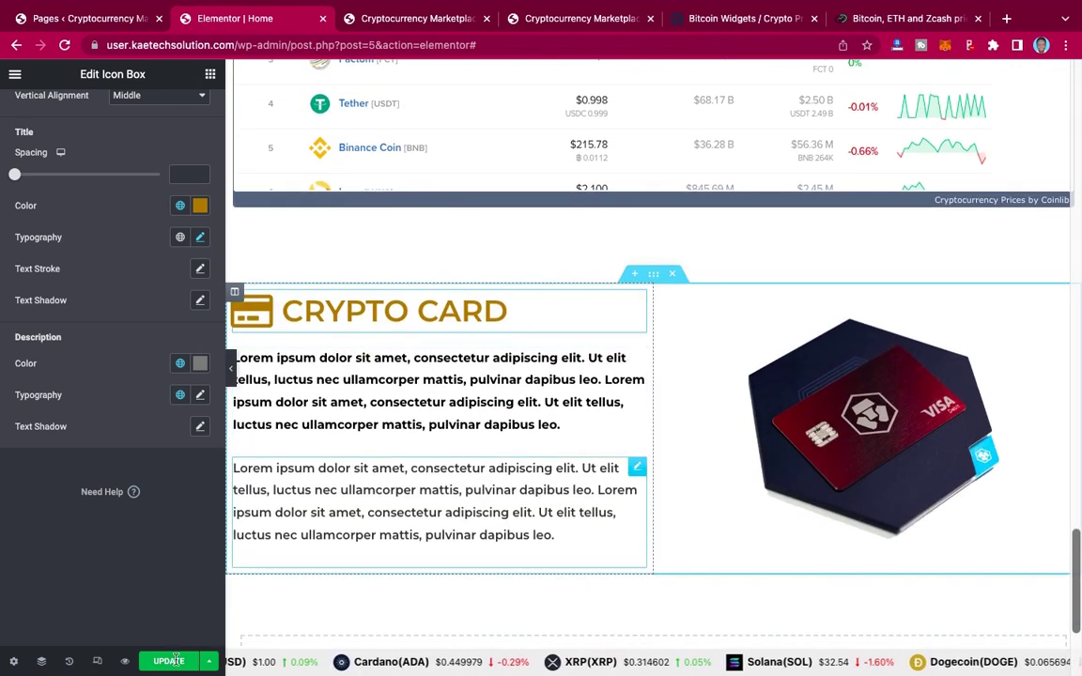
Step: Update the page, check the Crypto Card section on the live site, then return to Elementor
left_click(169, 661)
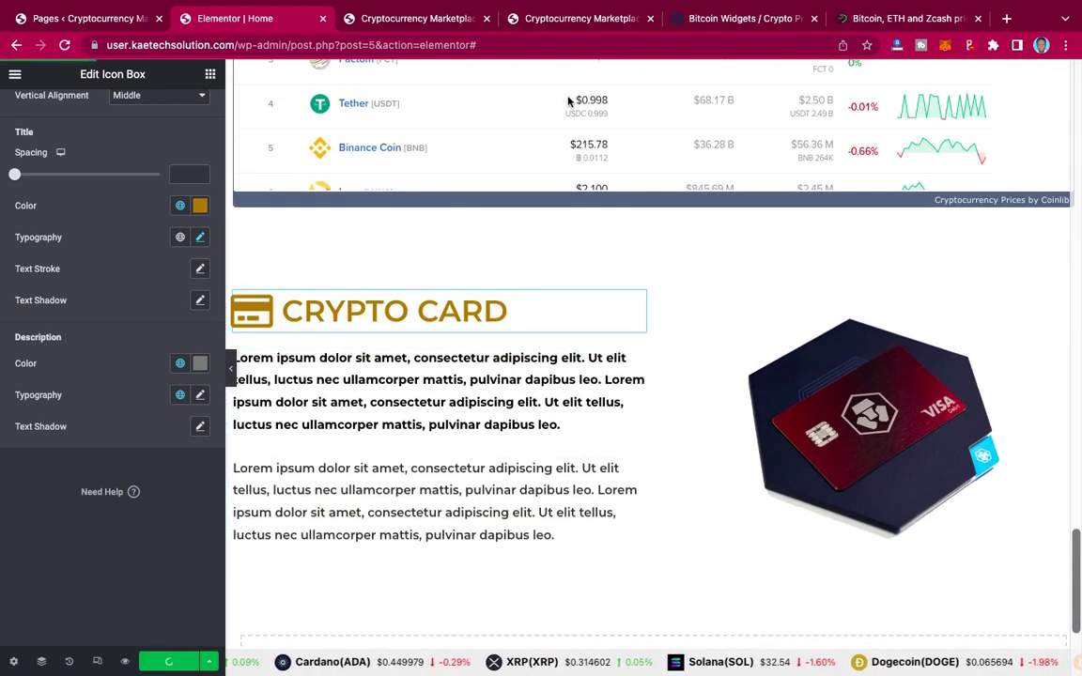
left_click(579, 21)
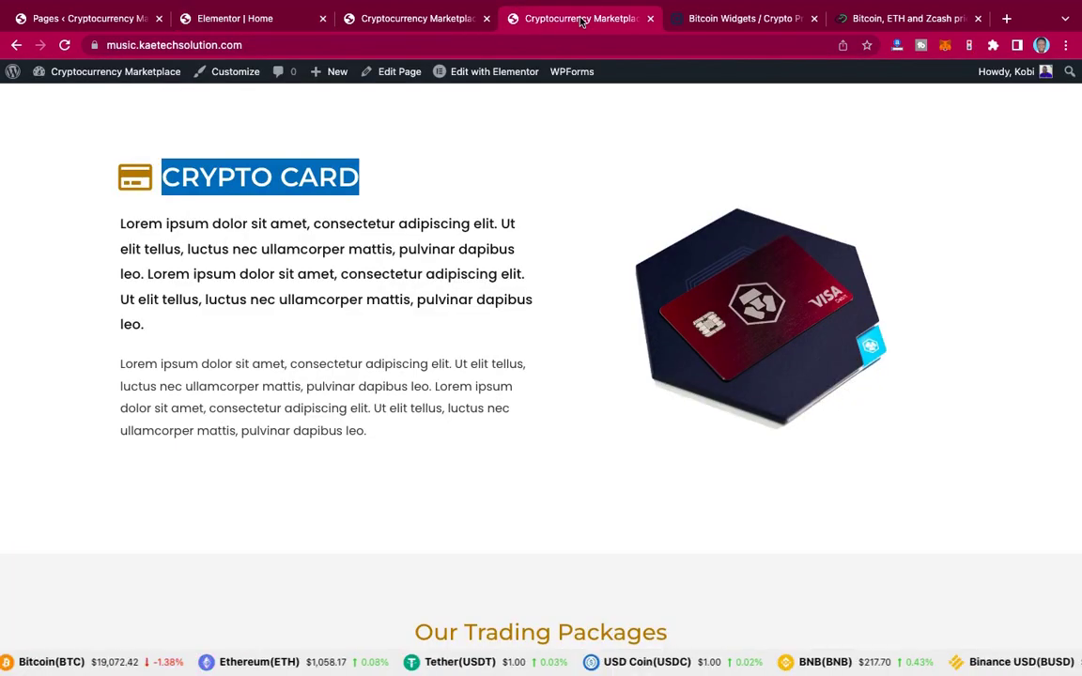
left_click(491, 269)
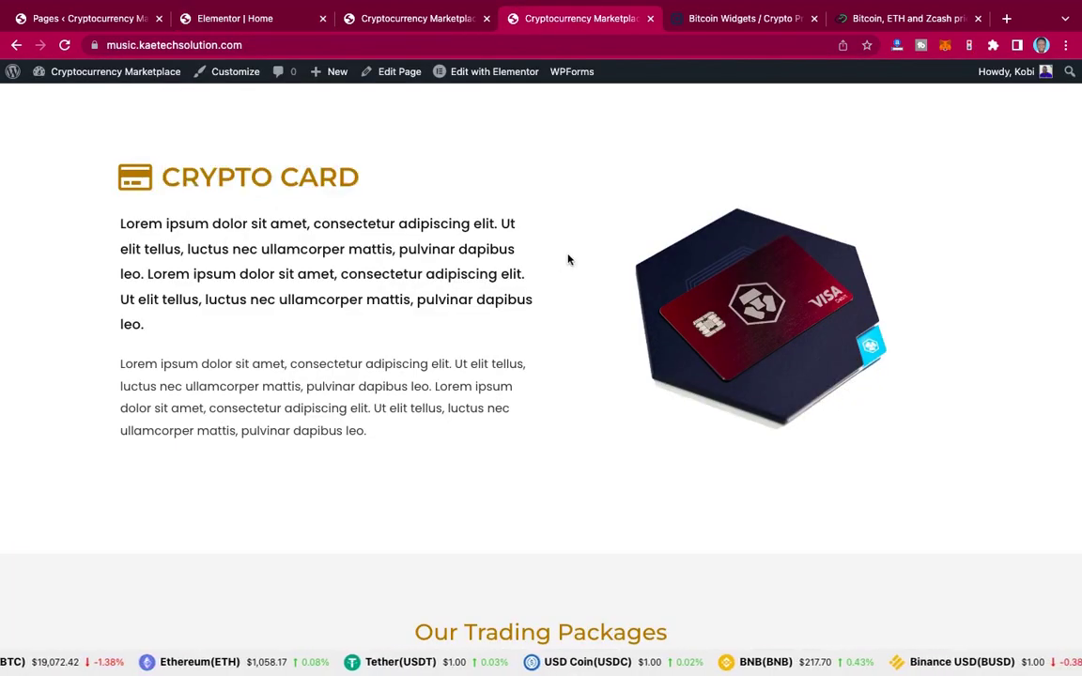
scroll(567, 259, "up", 1)
scroll(567, 260, "up", 2)
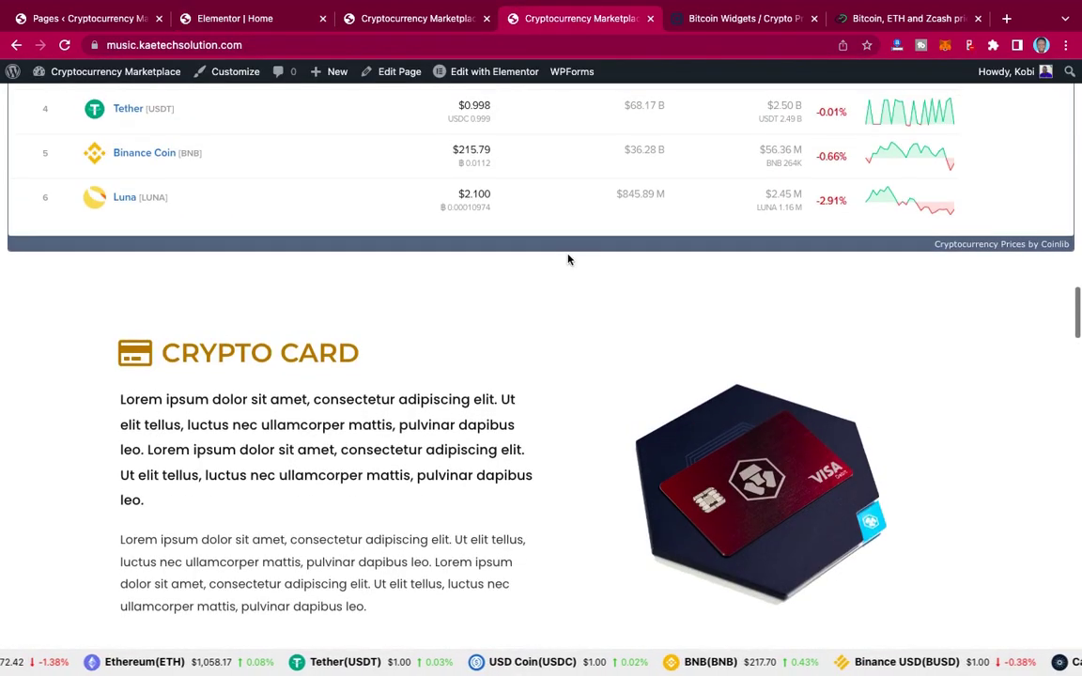
scroll(567, 259, "down", 5)
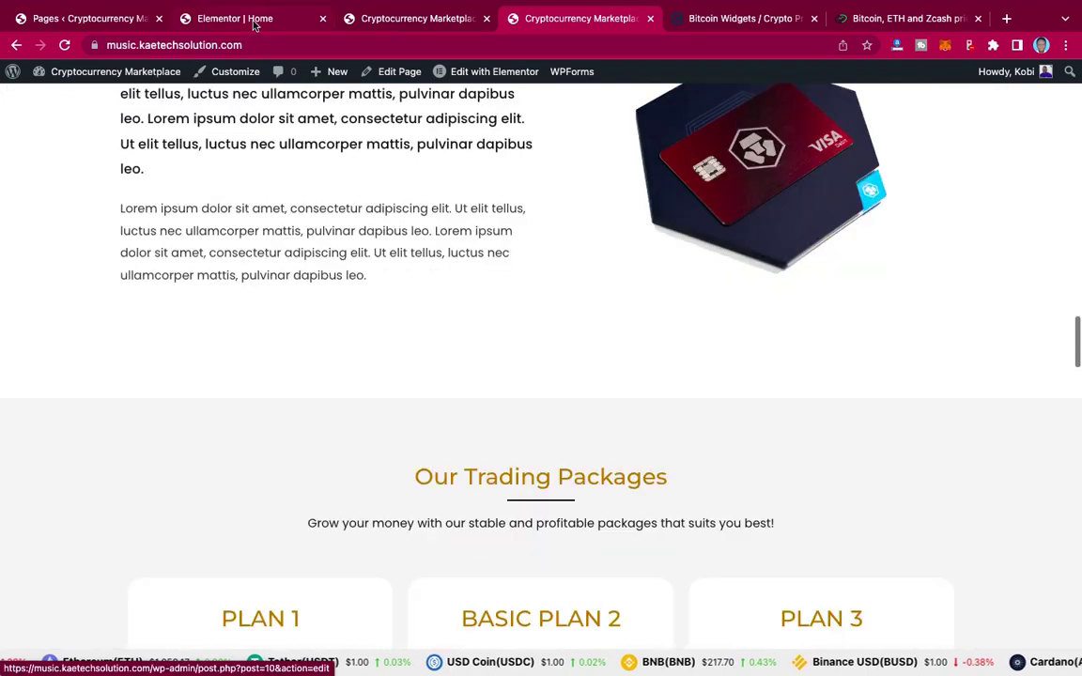
left_click(233, 19)
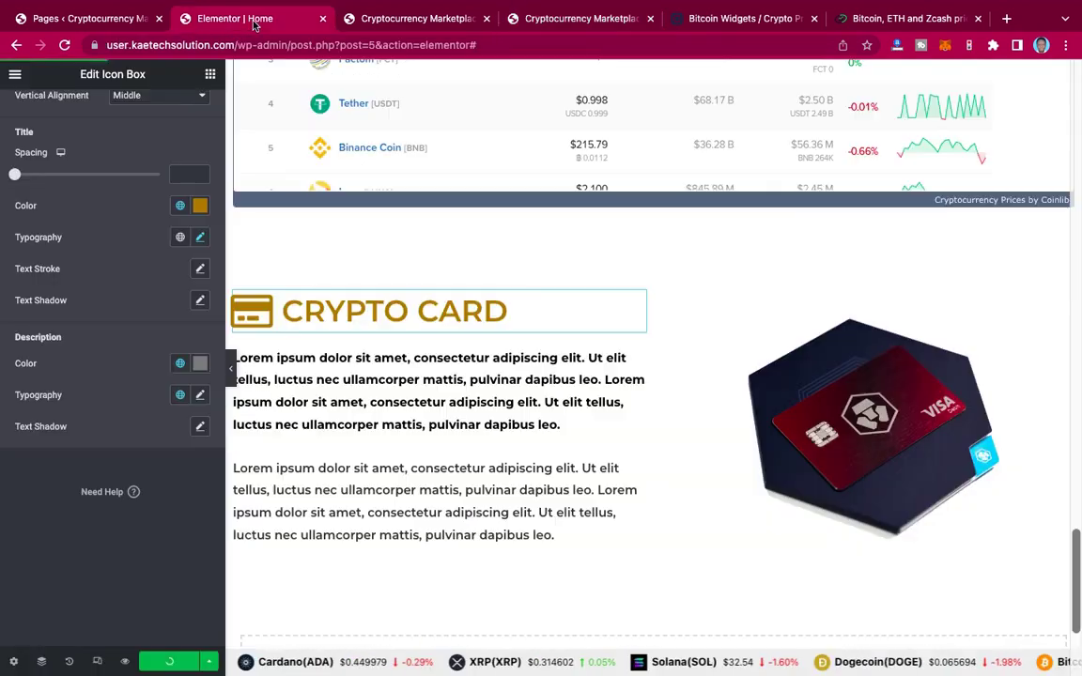
scroll(575, 294, "down", 3)
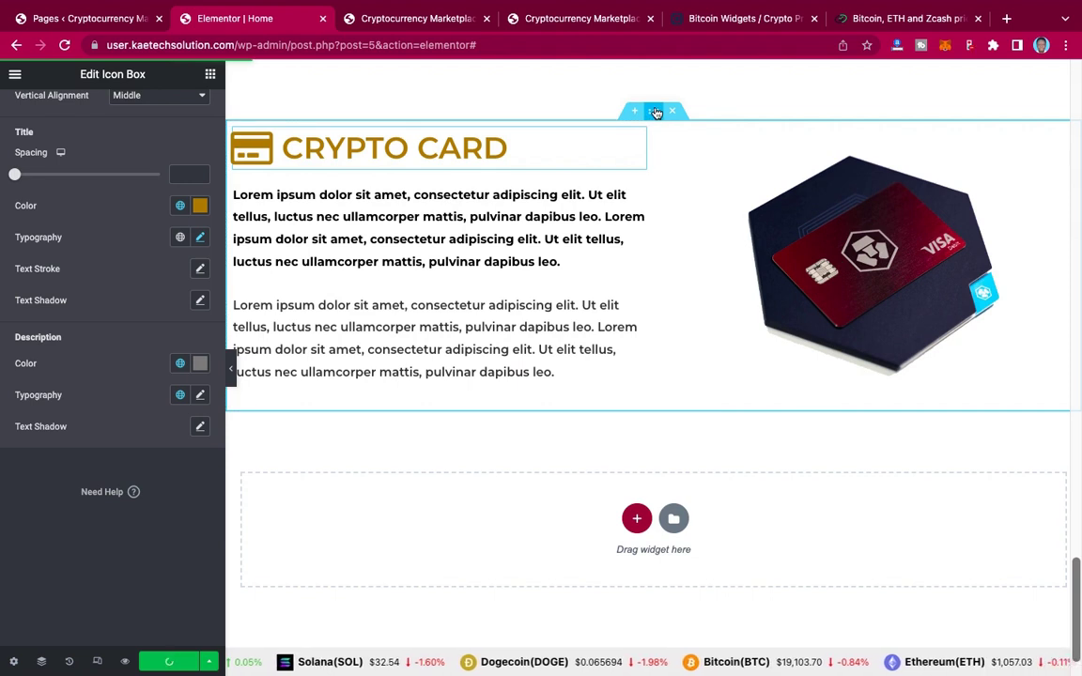
Step: Select the Crypto Card section to open Edit Section and review it on the canvas
left_click(656, 113)
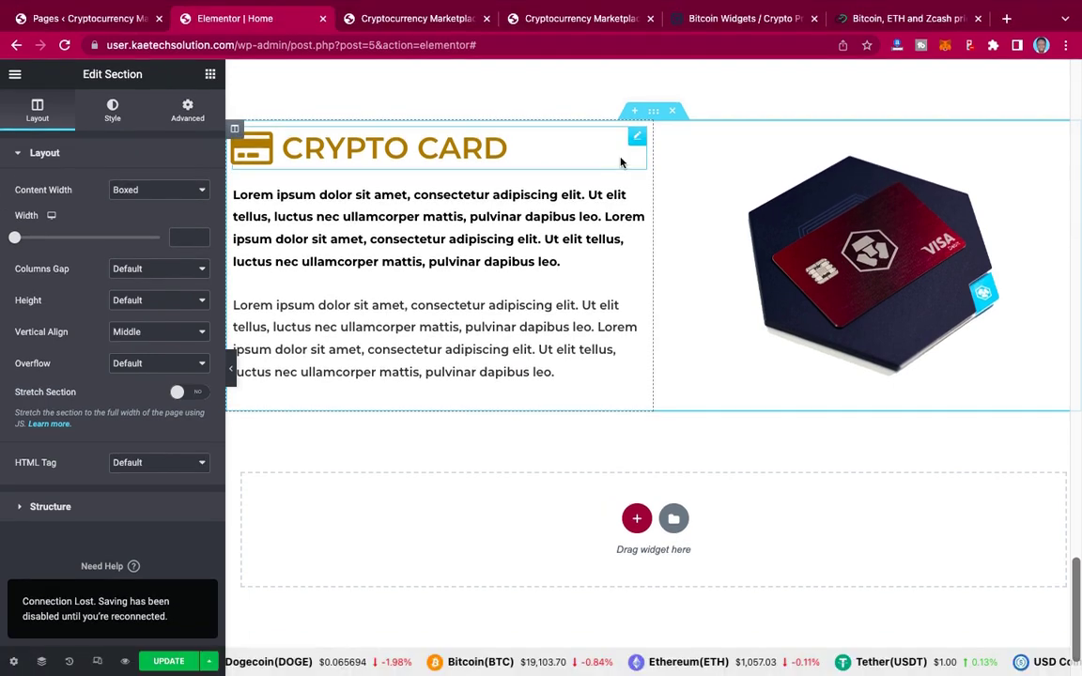
mouse_move(657, 5)
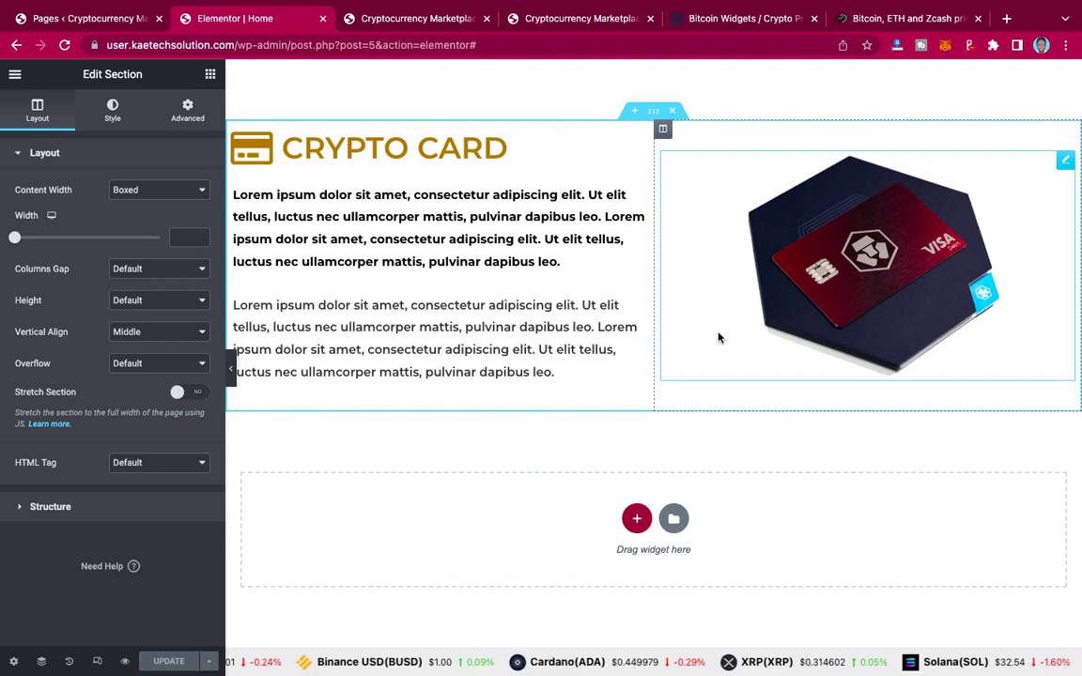
scroll(719, 339, "up", 5)
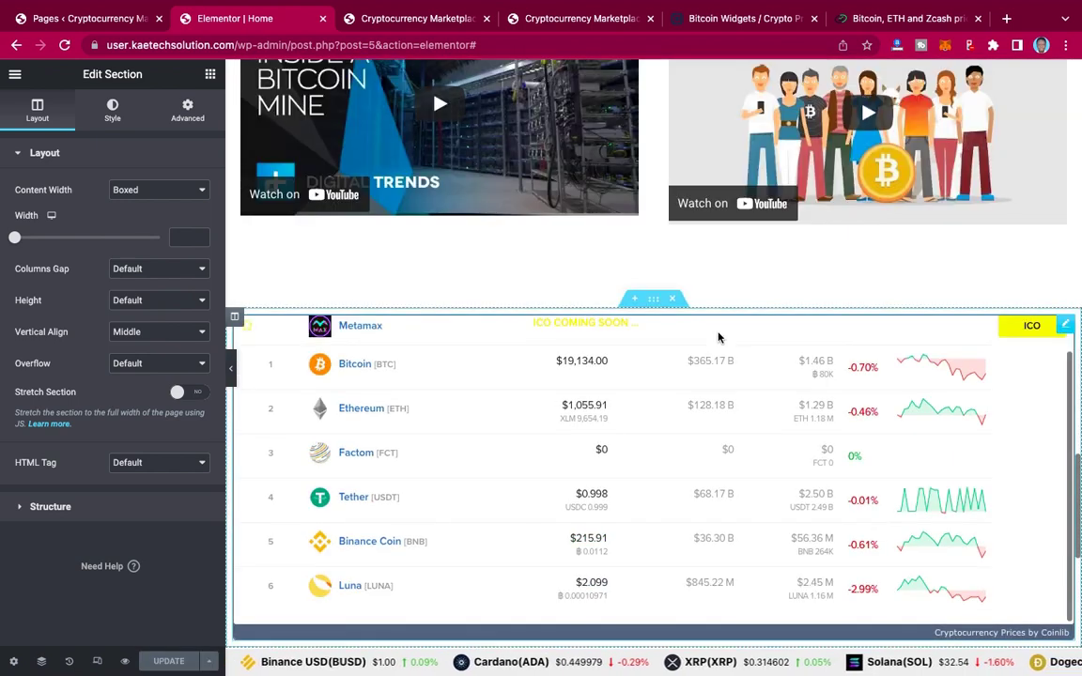
scroll(719, 310, "down", 5)
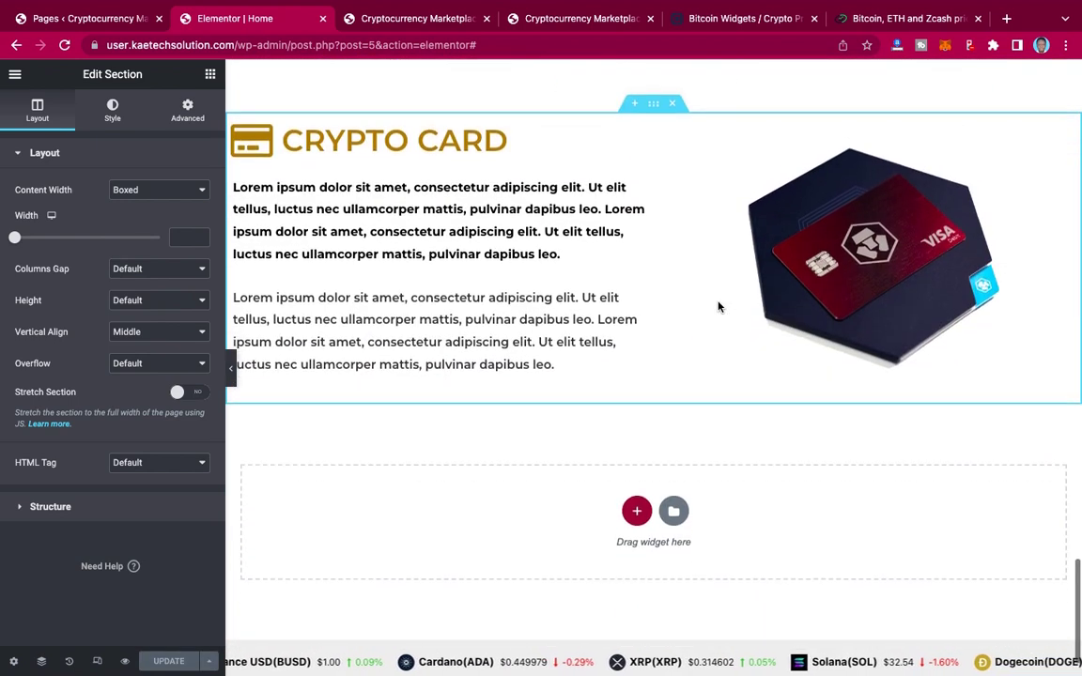
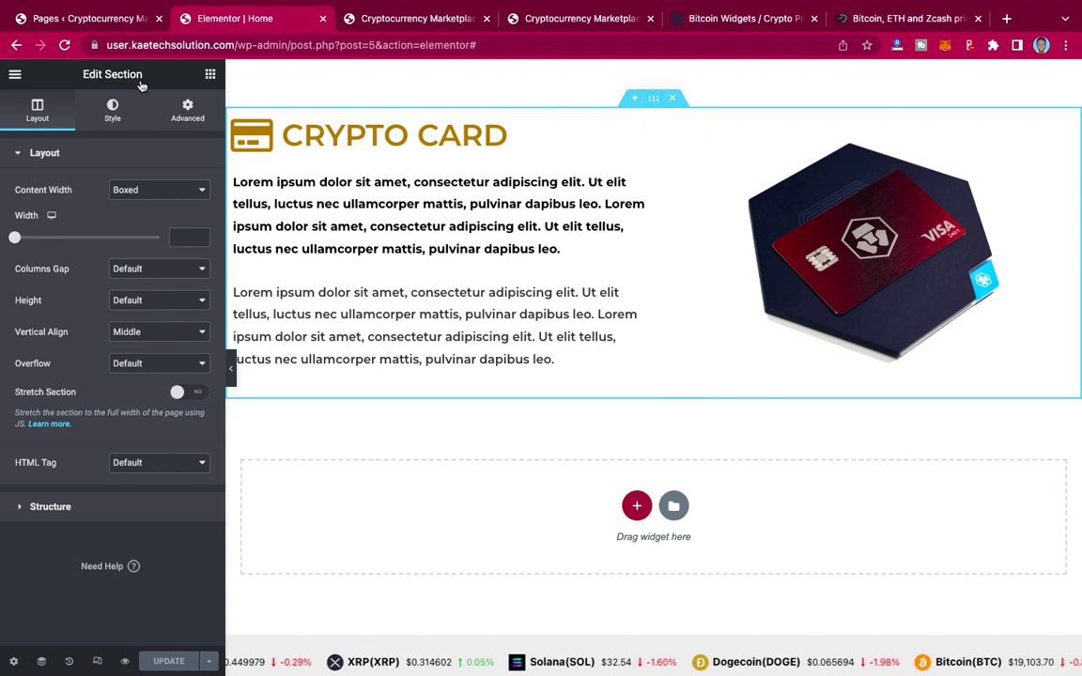
Step: Give the Crypto Card section unlinked margins of 0 top and 90 px bottom, and update the page
left_click(189, 113)
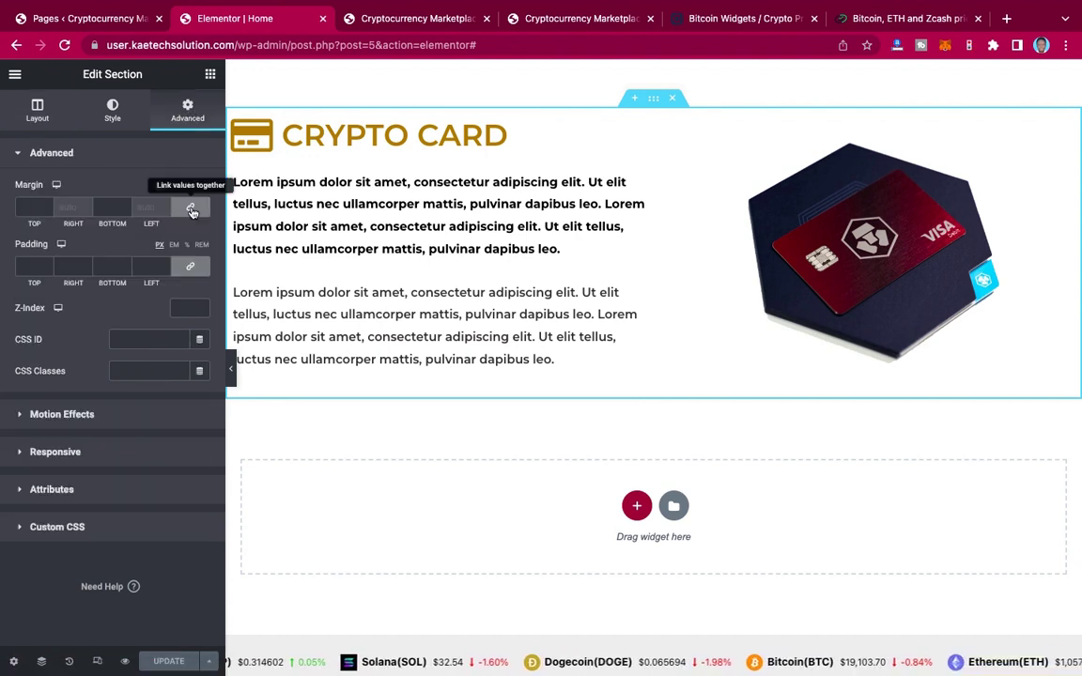
left_click(105, 206)
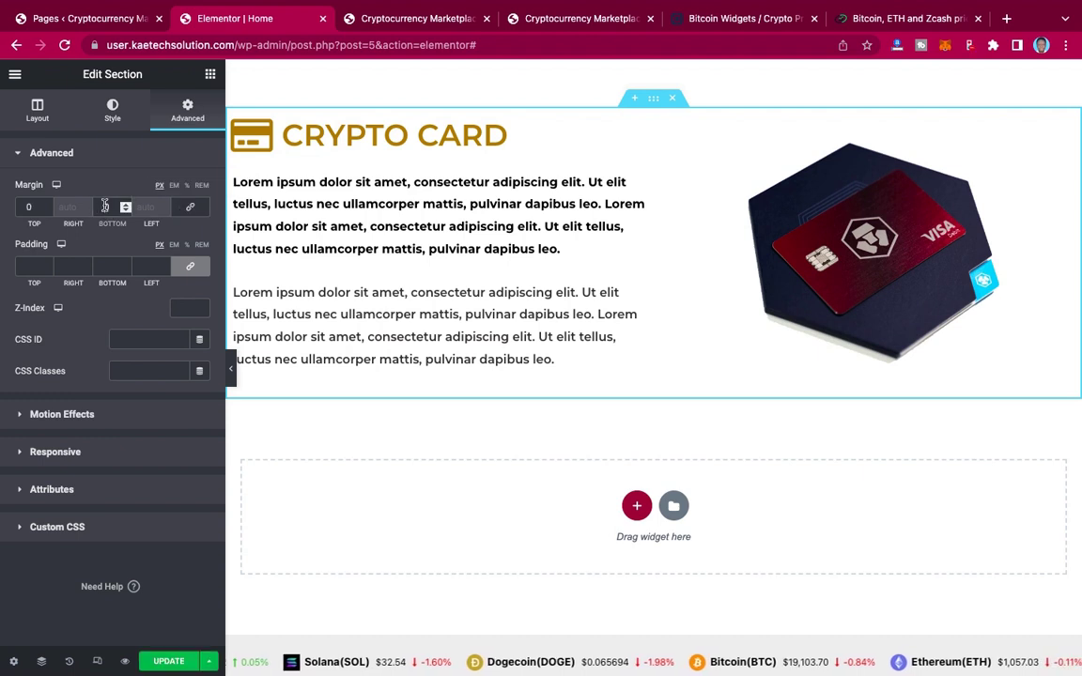
type("20")
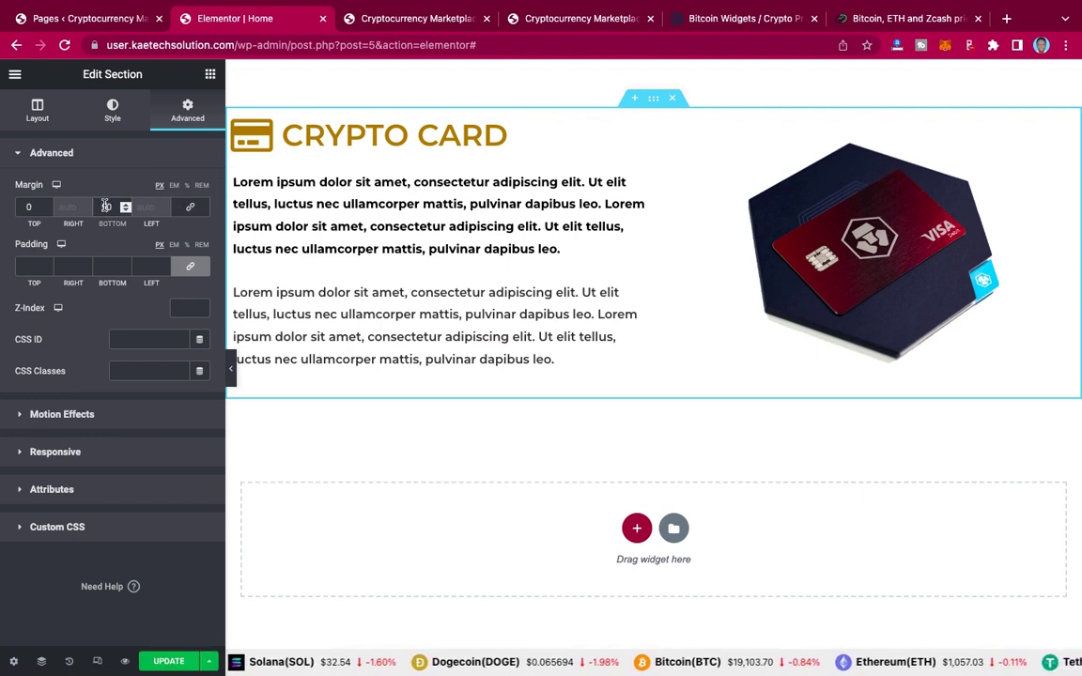
key("BackSpace")
key("BackSpace")
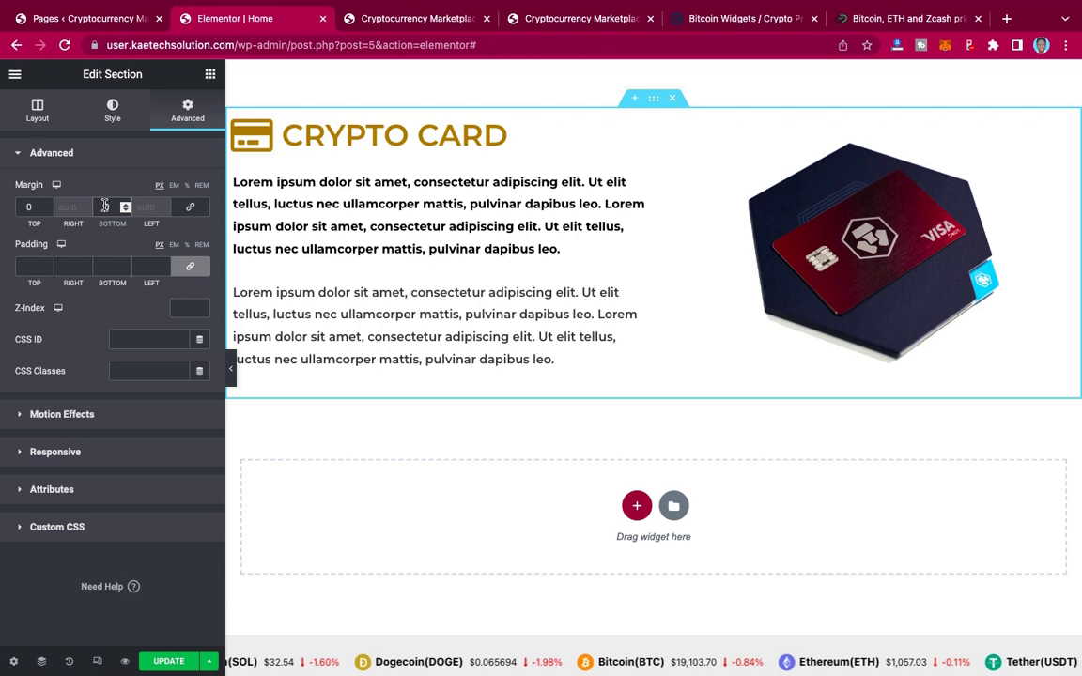
type("30")
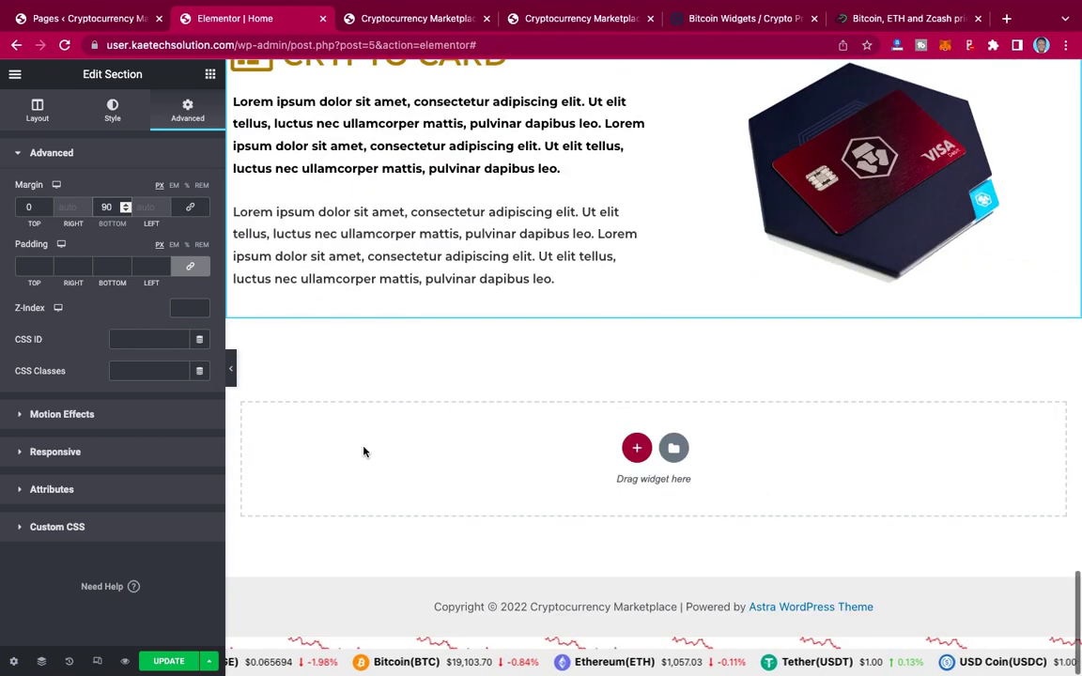
left_click(172, 662)
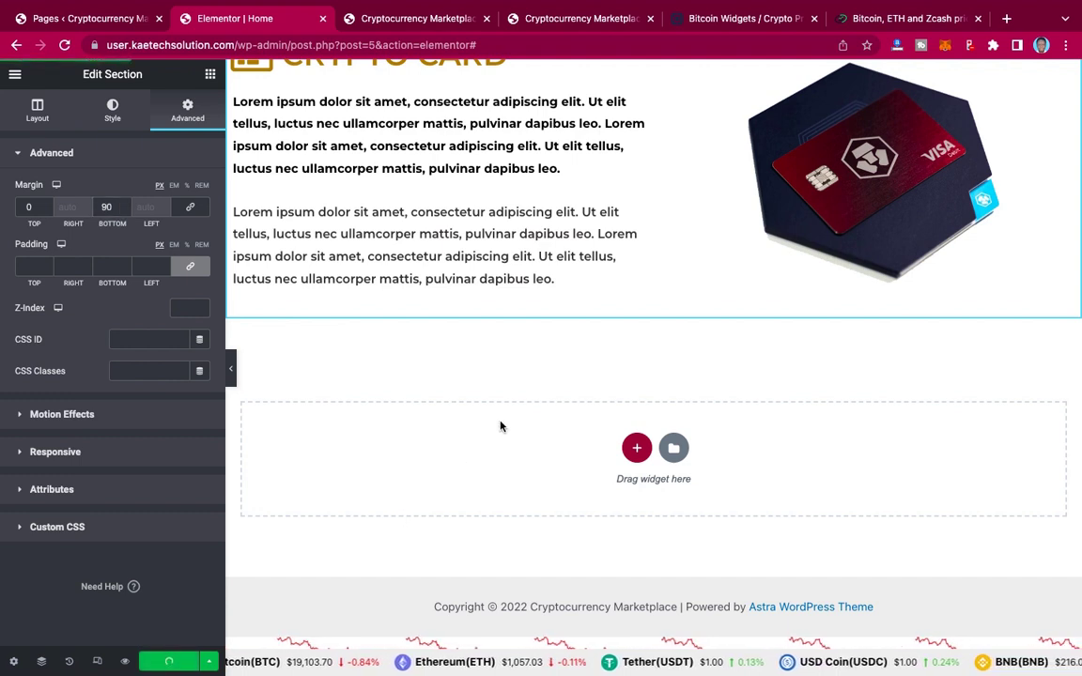
left_click(581, 28)
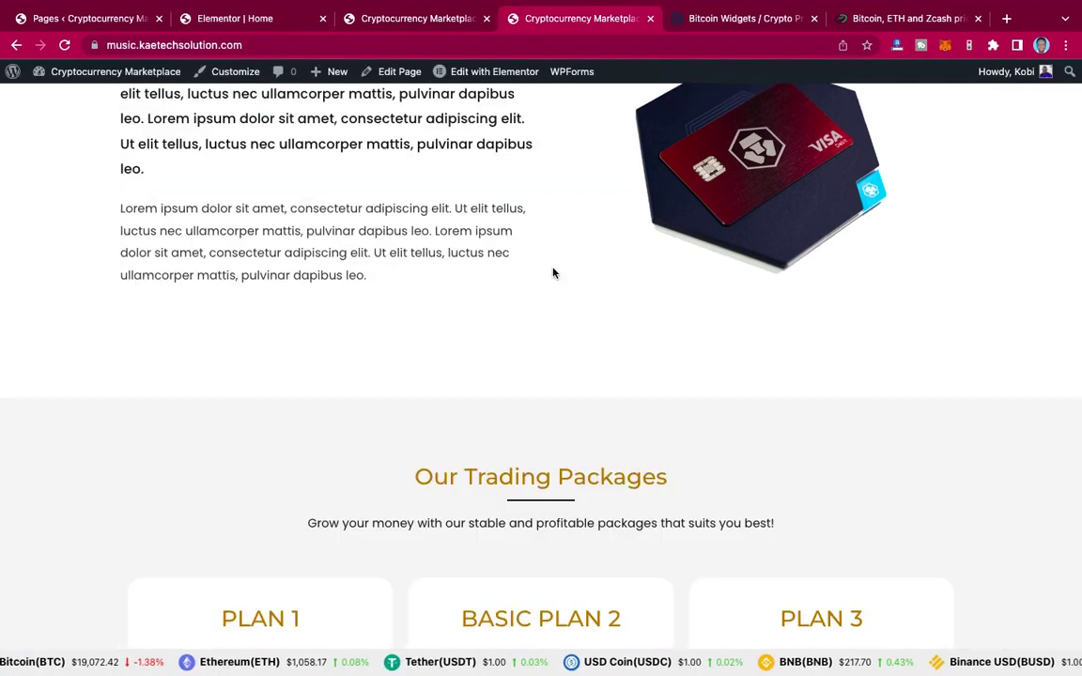
scroll(554, 274, "down", 5)
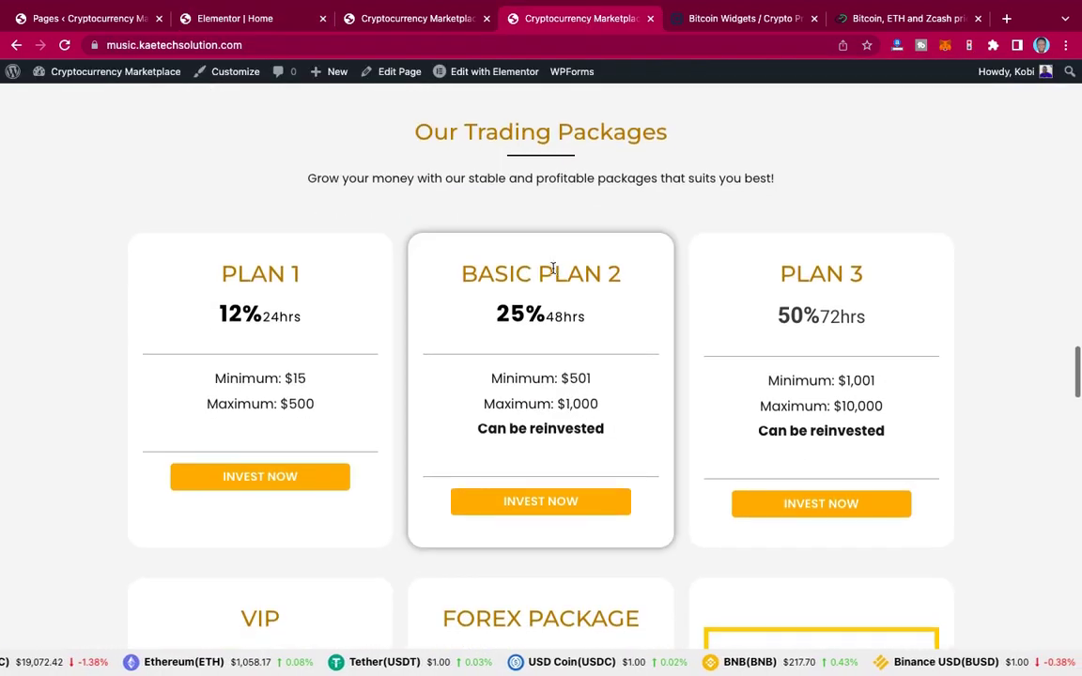
scroll(553, 270, "down", 7)
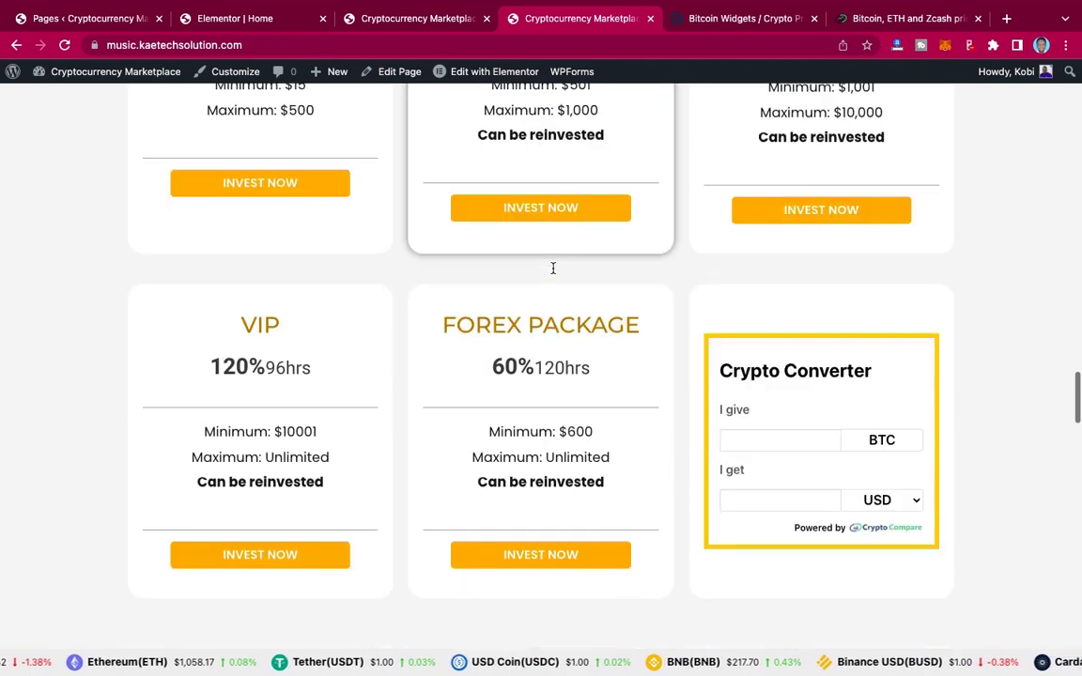
scroll(553, 271, "down", 4)
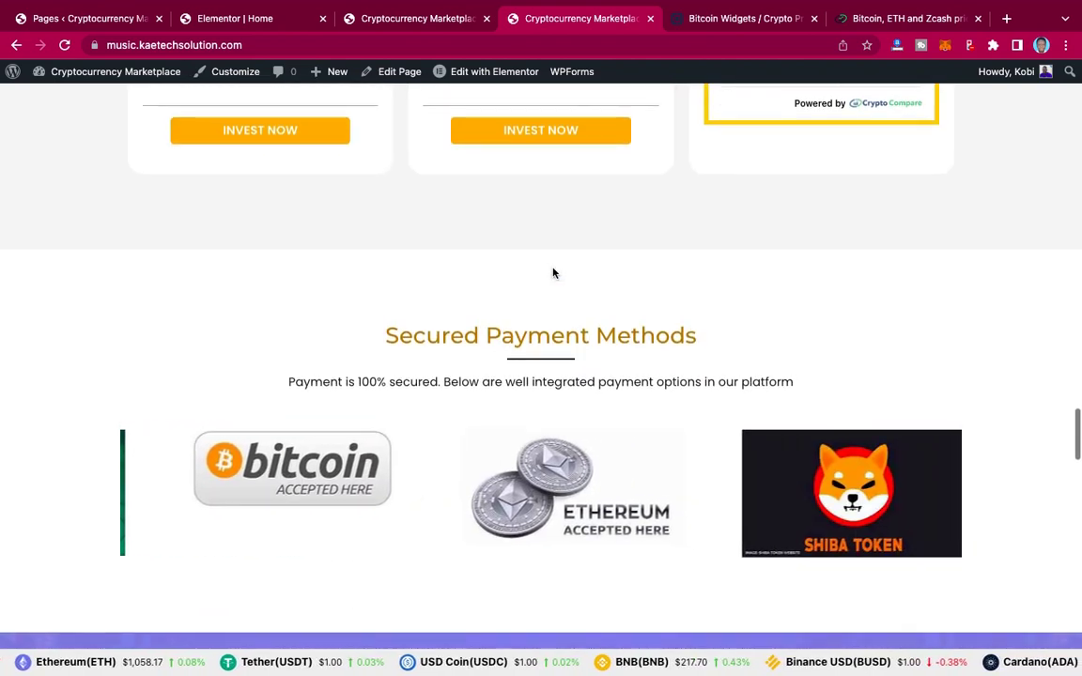
scroll(552, 268, "up", 2)
scroll(553, 268, "up", 9)
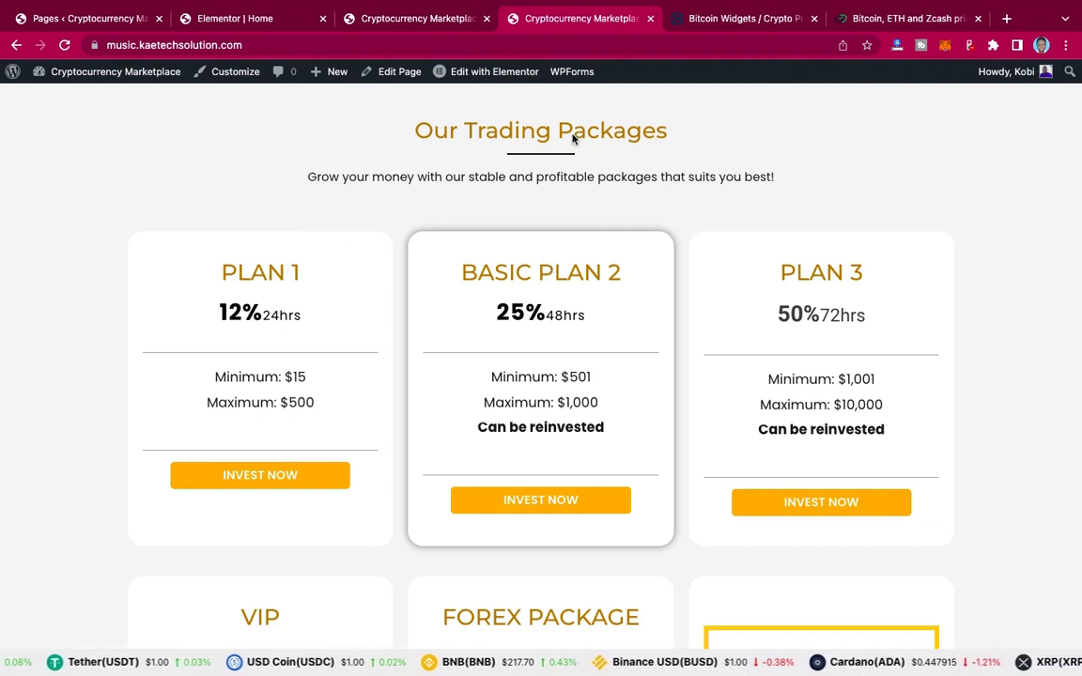
scroll(641, 190, "up", 1)
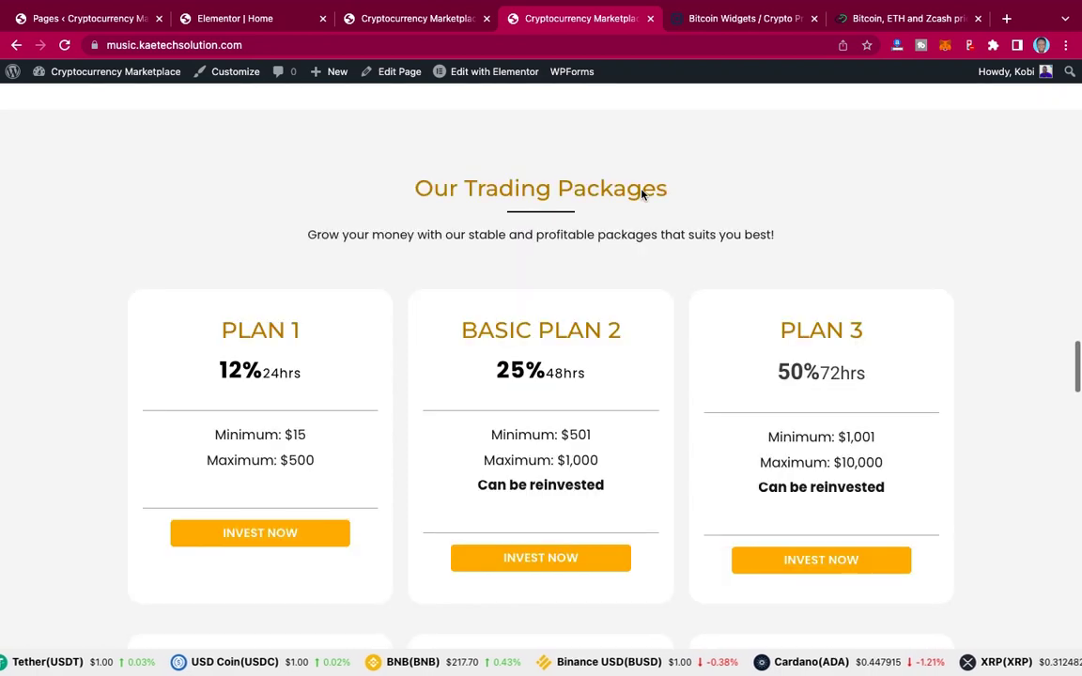
scroll(550, 186, "up", 3)
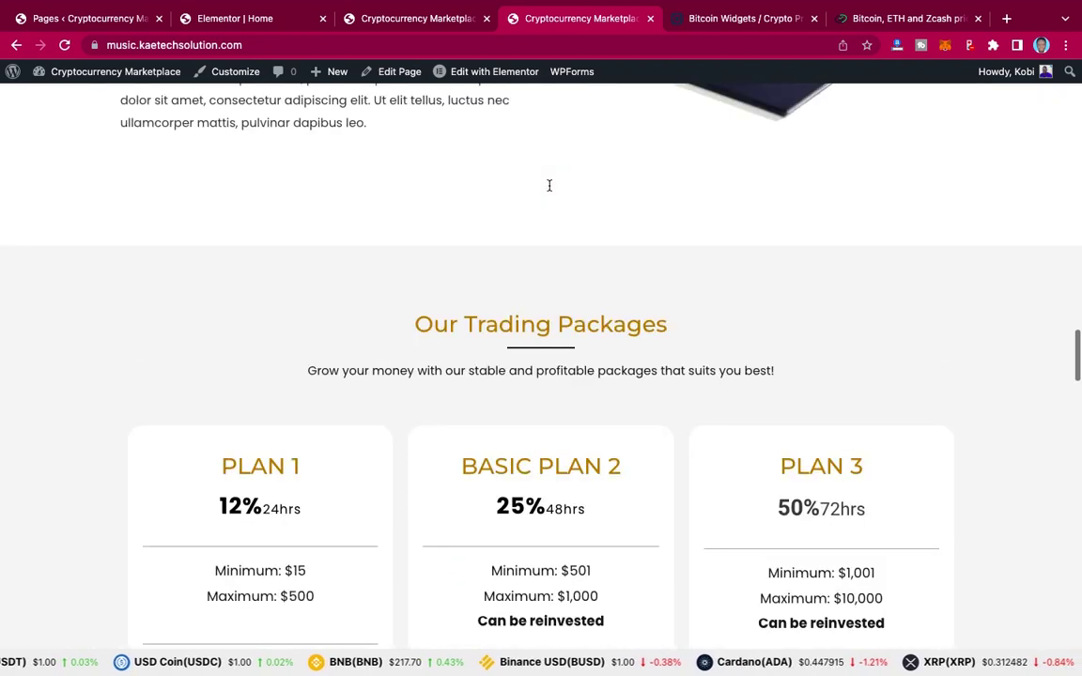
left_click(251, 26)
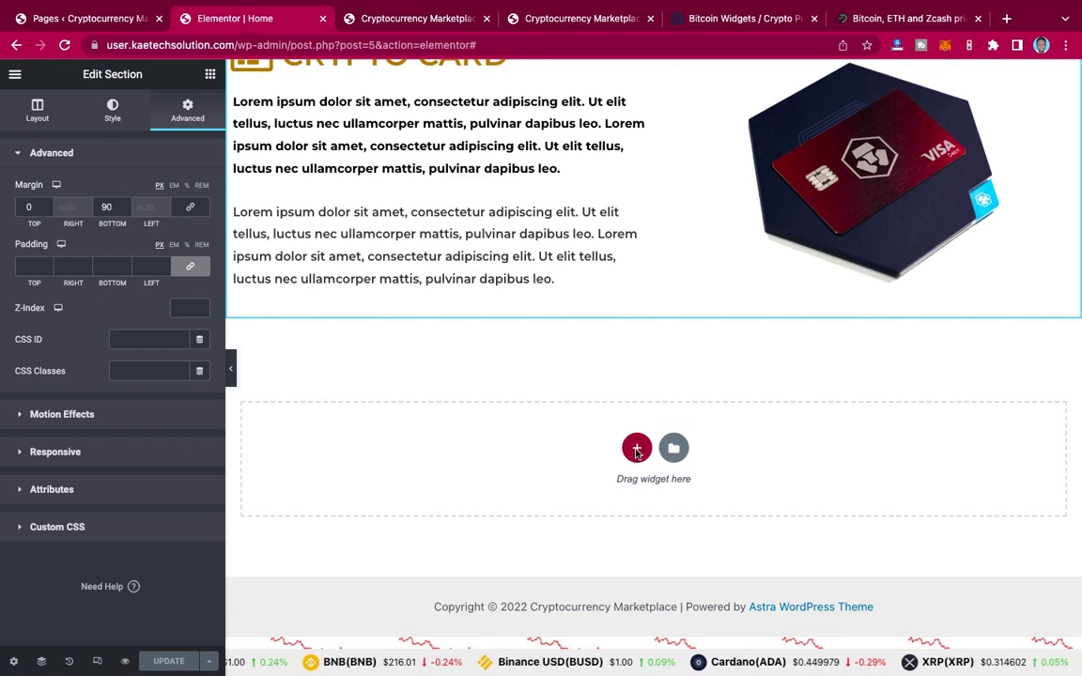
left_click(583, 19)
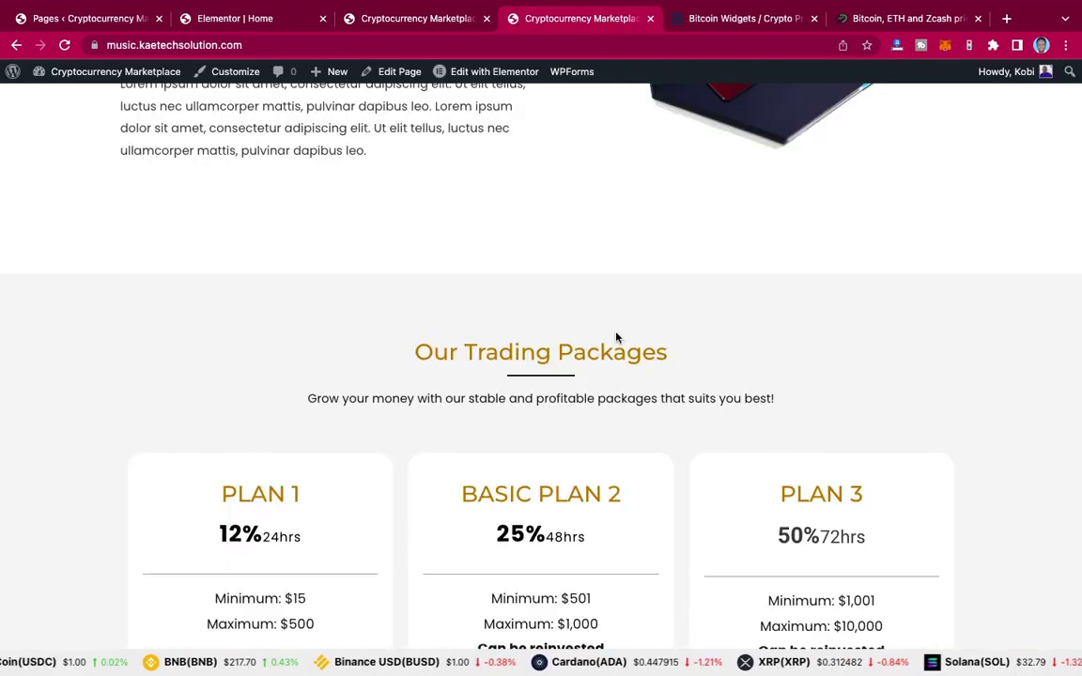
scroll(616, 337, "down", 3)
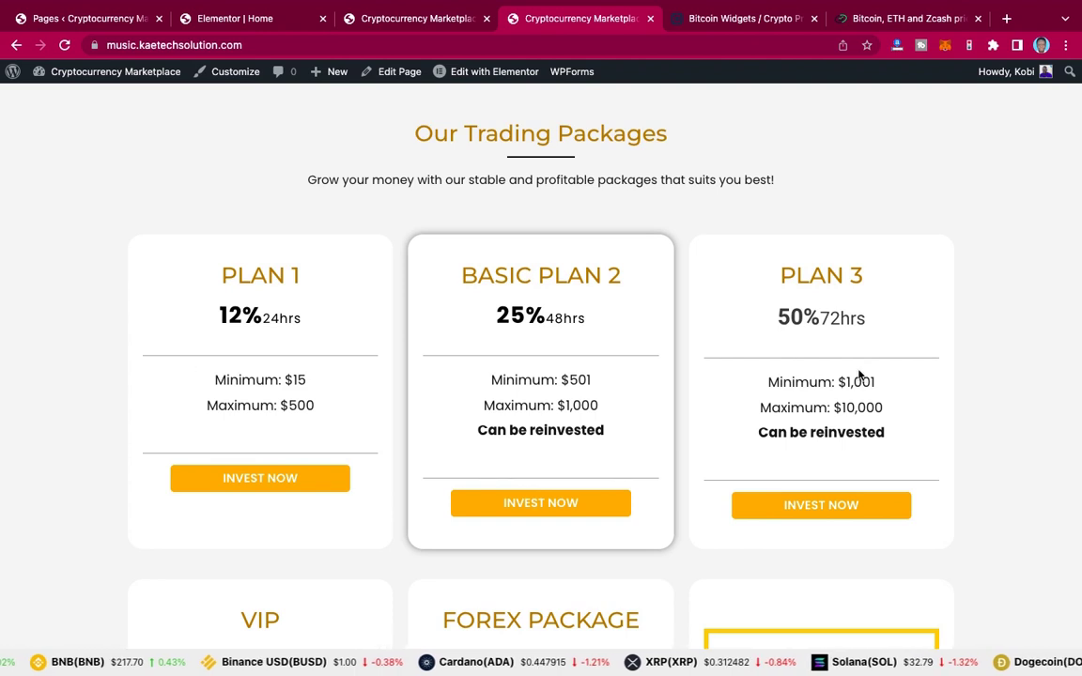
scroll(664, 402, "down", 3)
scroll(664, 402, "down", 2)
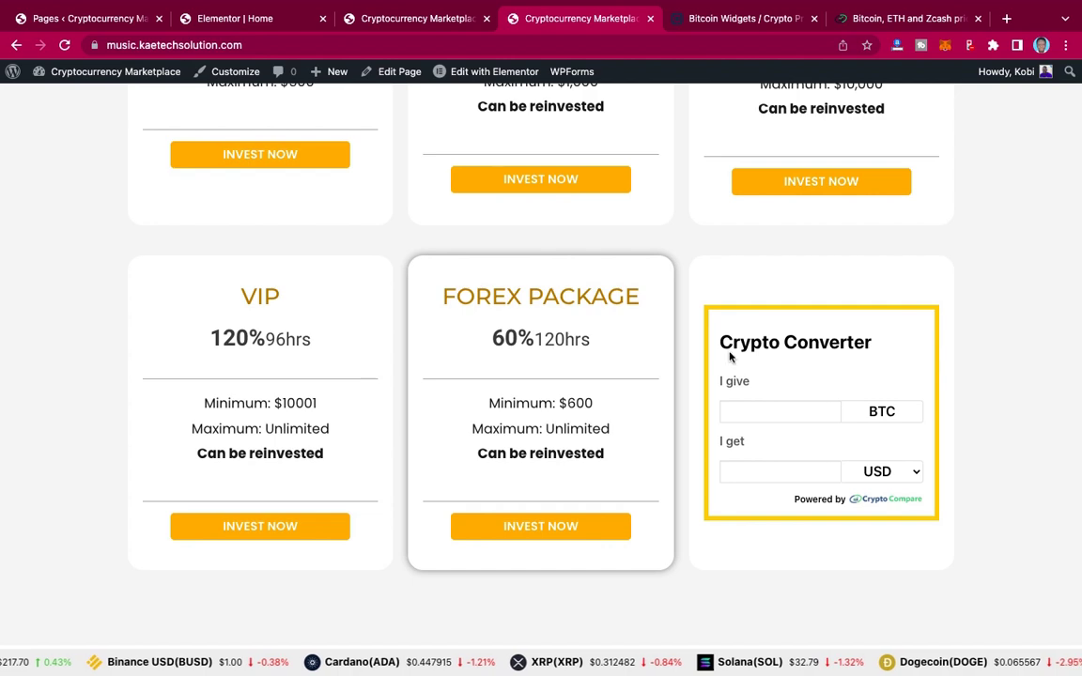
scroll(803, 371, "down", 4)
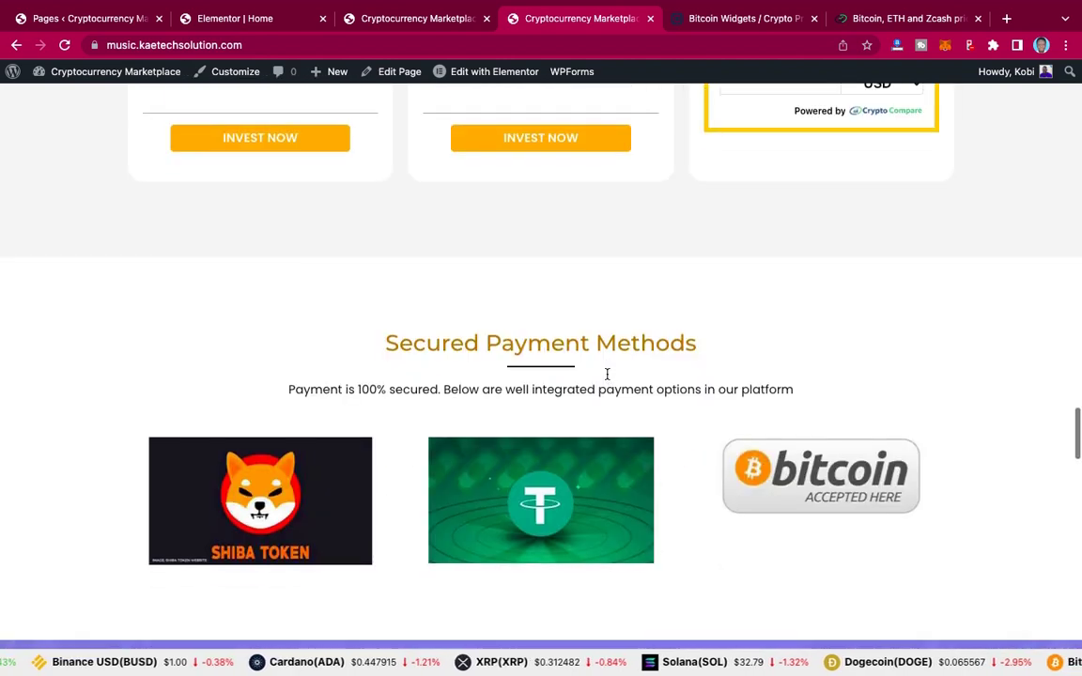
scroll(606, 374, "up", 6)
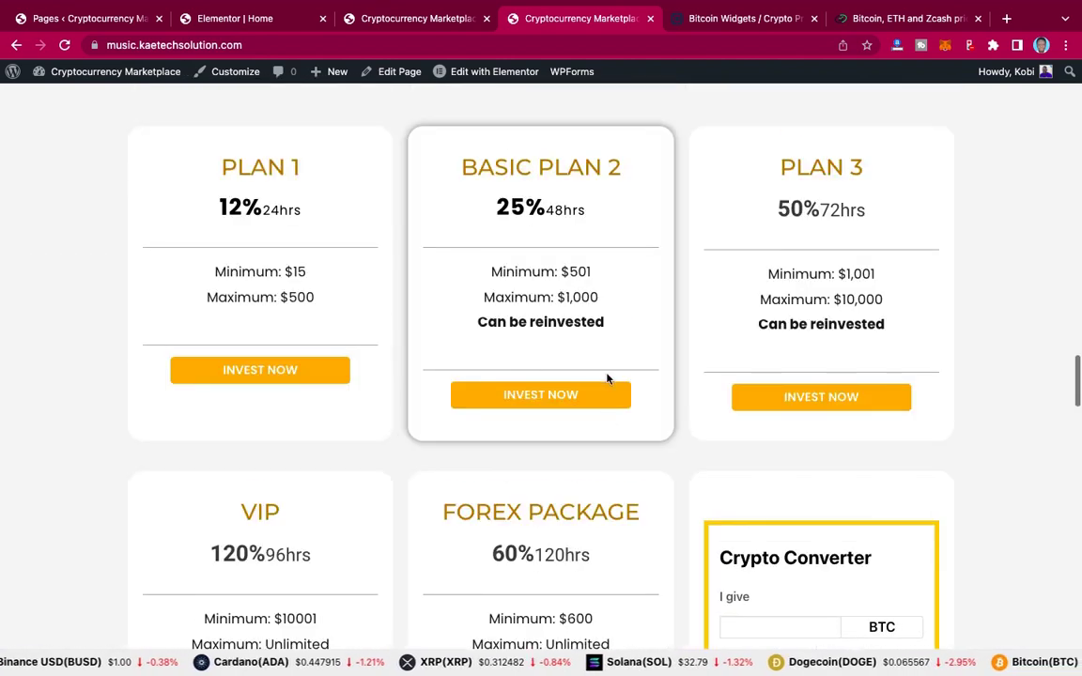
scroll(607, 379, "down", 3)
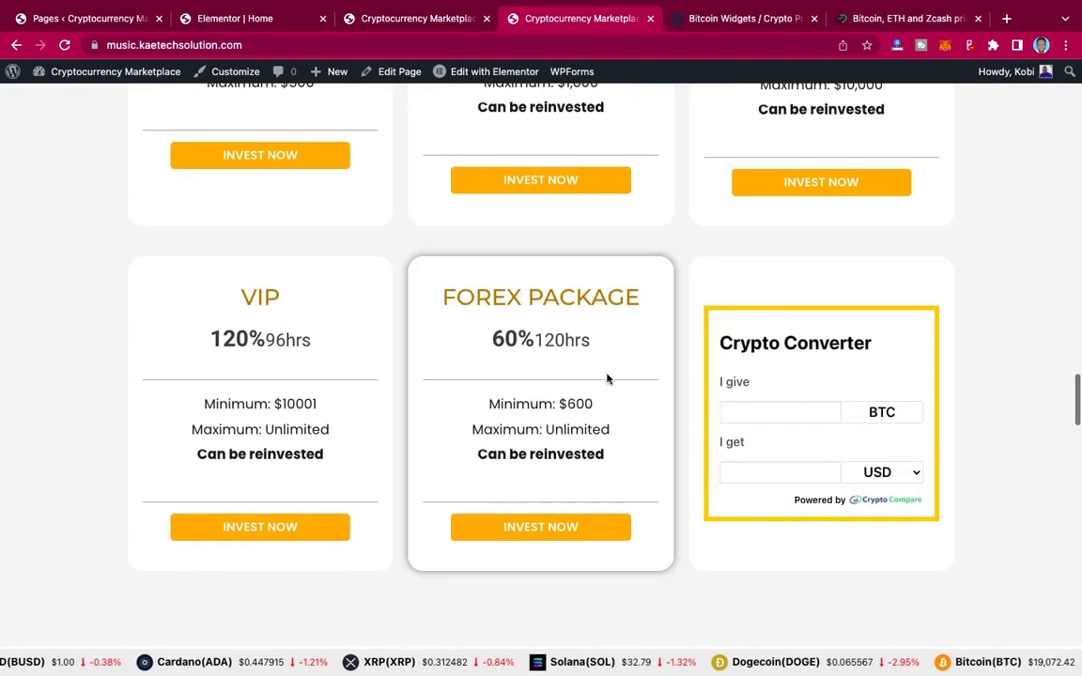
scroll(626, 374, "up", 1)
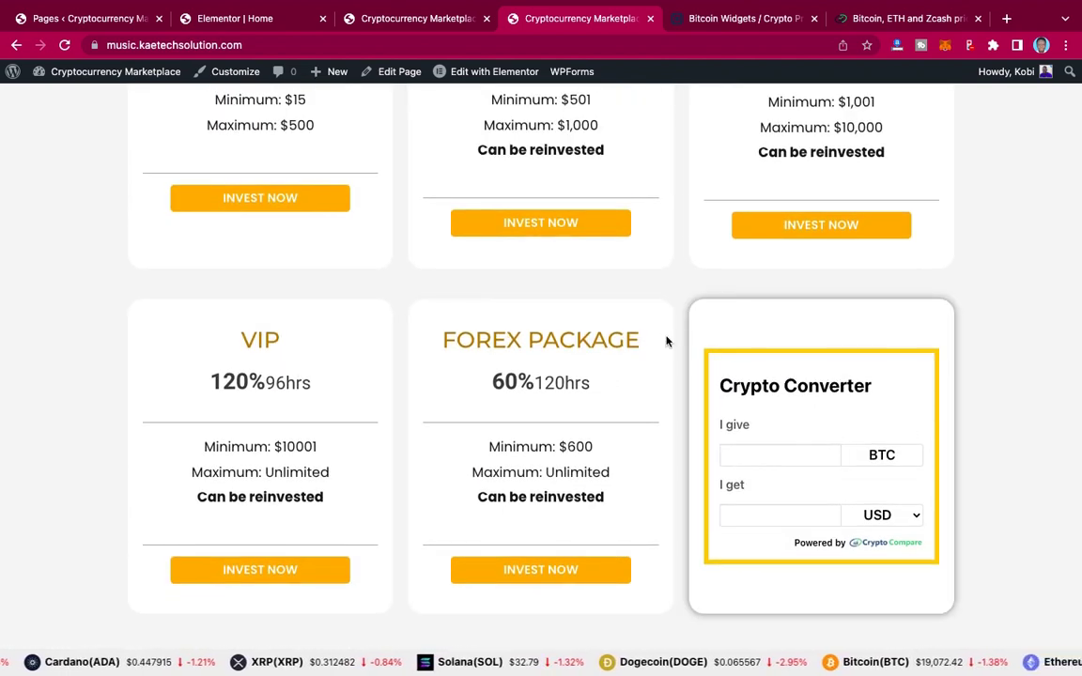
scroll(667, 342, "up", 4)
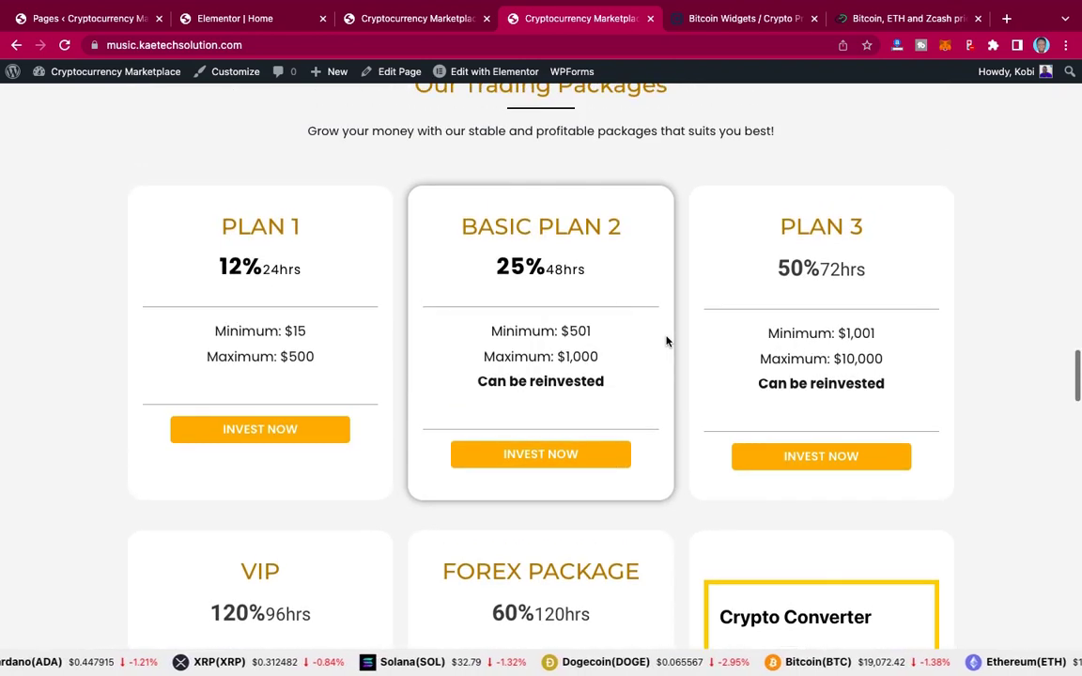
left_click(246, 18)
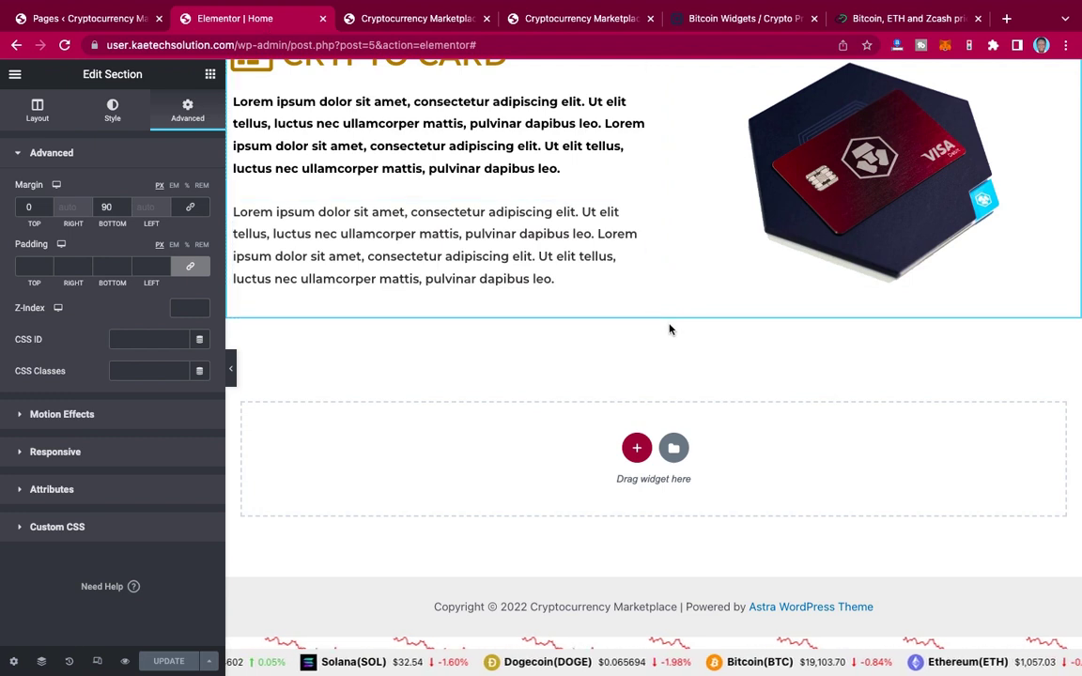
Step: Swap a mistakenly added three-column section for a single-column section below Crypto Card
left_click(637, 449)
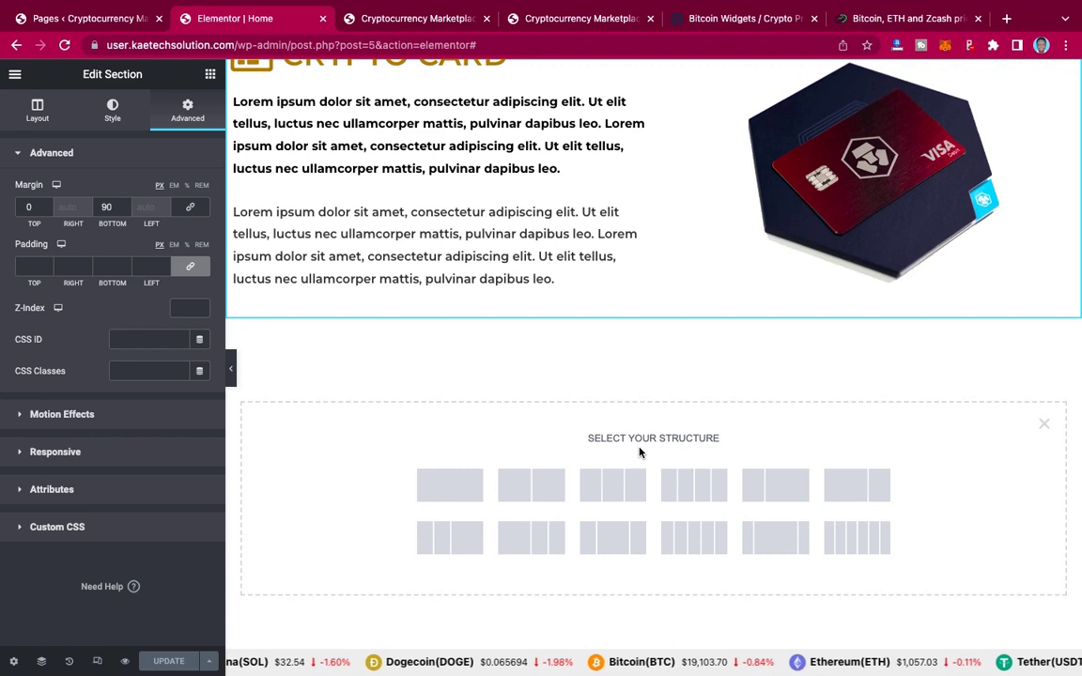
left_click(612, 494)
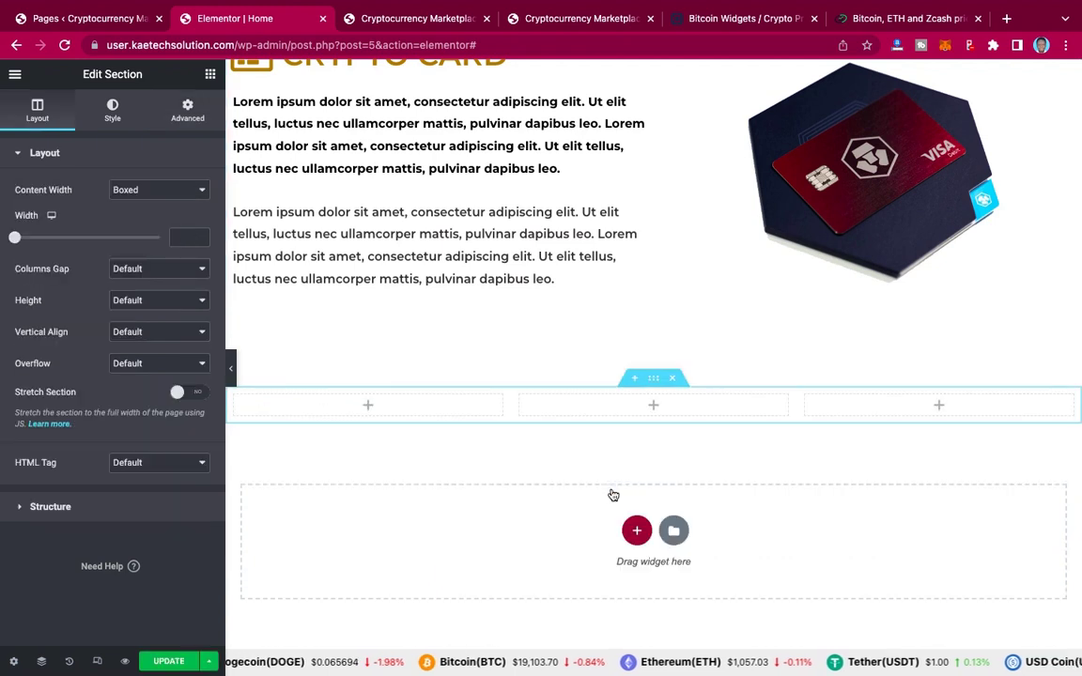
left_click(673, 380)
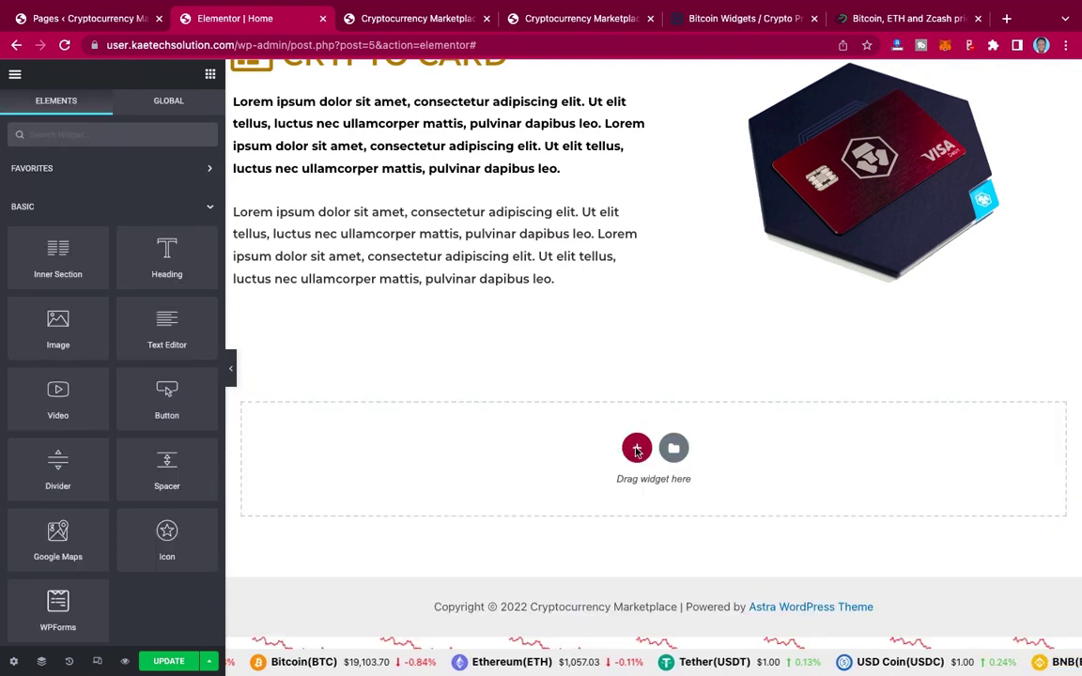
left_click(637, 448)
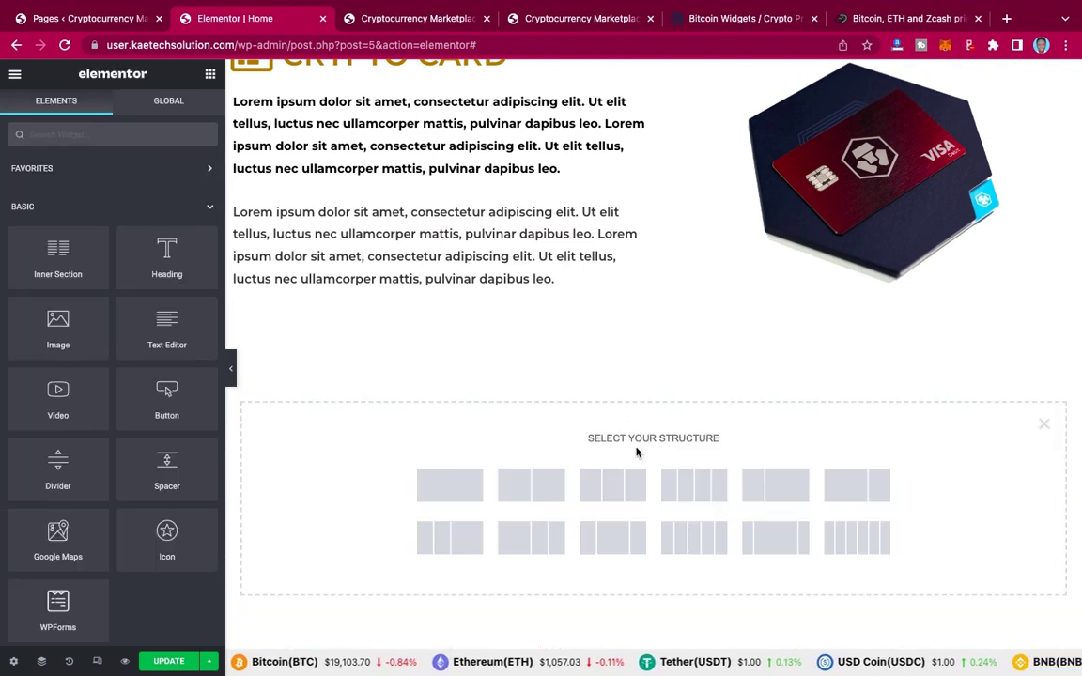
left_click(450, 497)
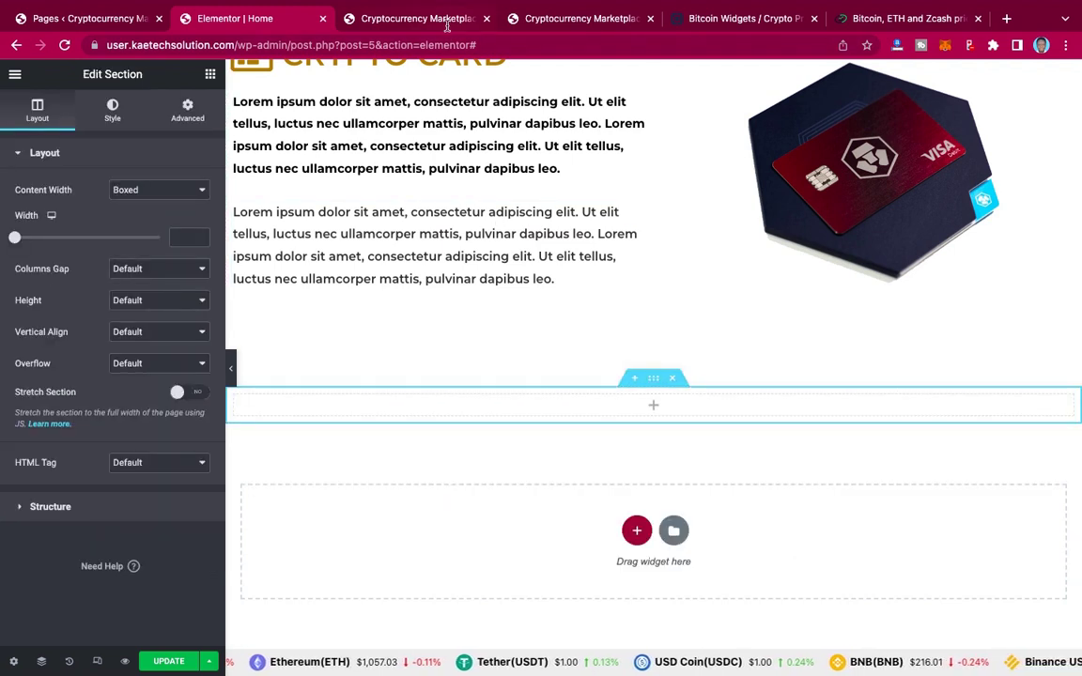
Step: Select the 'Our Trading Packages' heading on the live reference page, then return to the editor
left_click(561, 18)
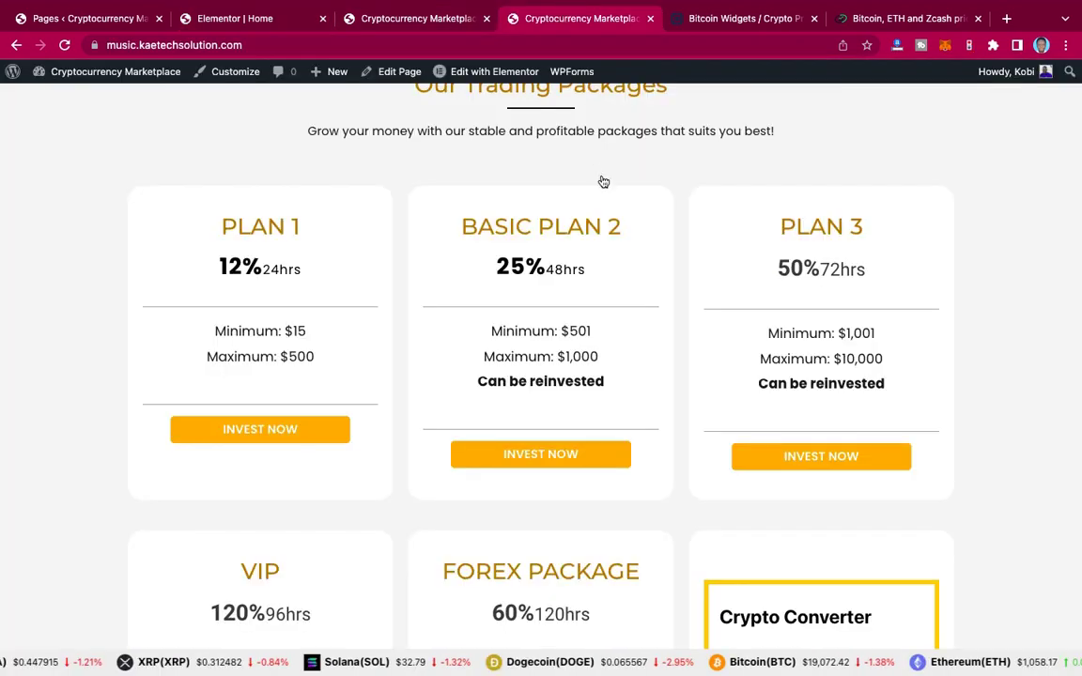
scroll(601, 178, "up", 2)
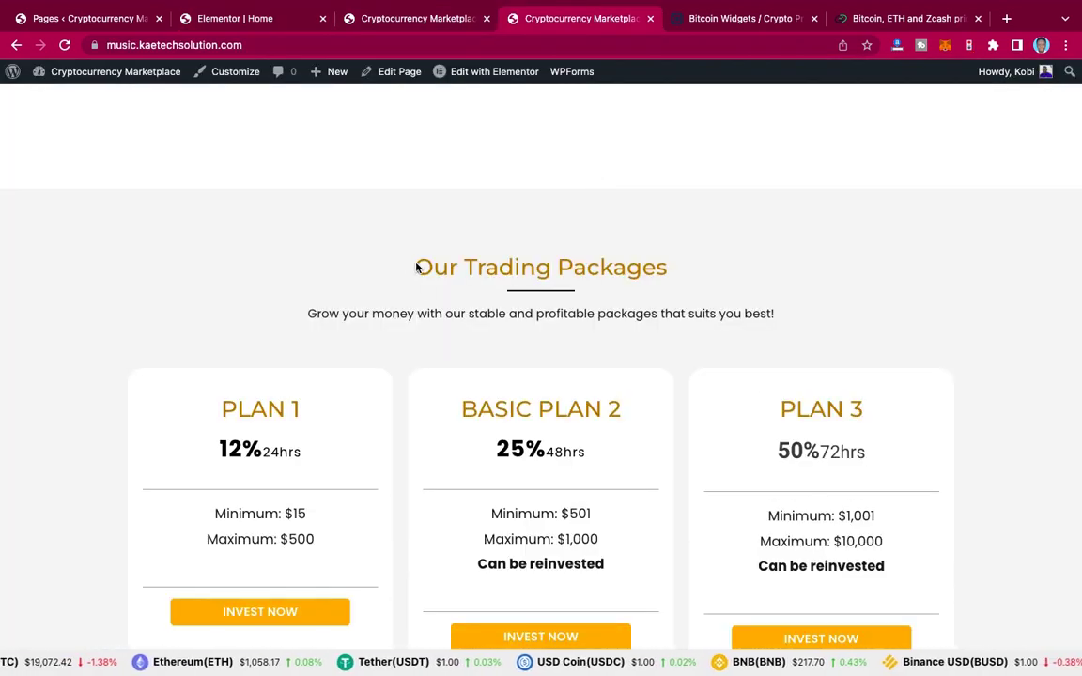
triple_click(664, 267)
key("ctrl+c")
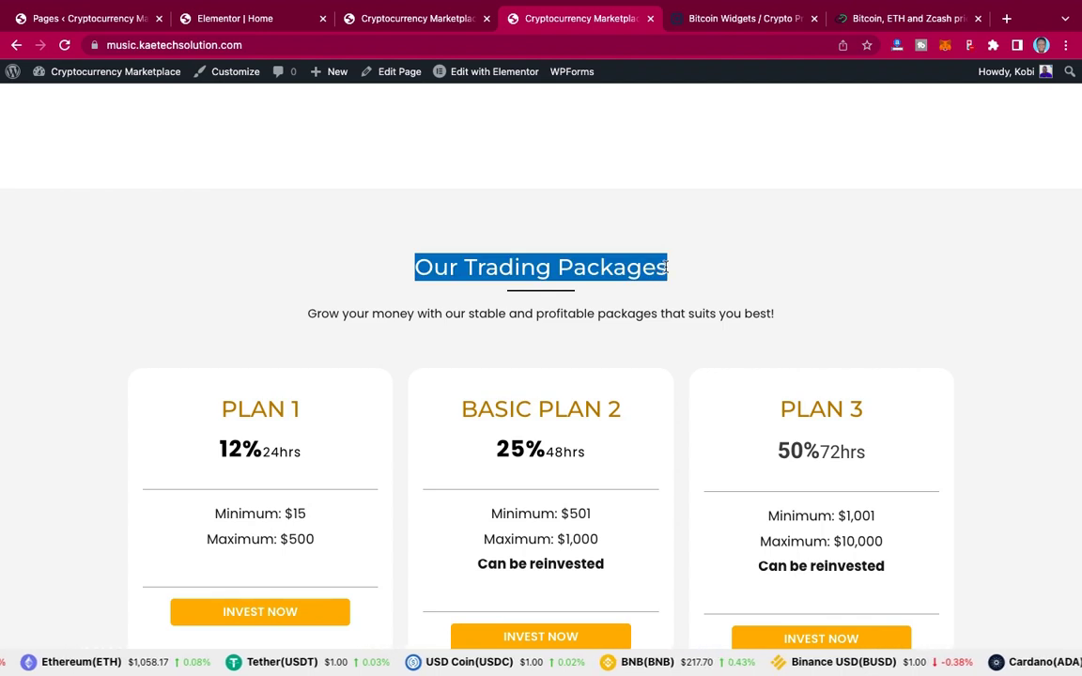
left_click(235, 18)
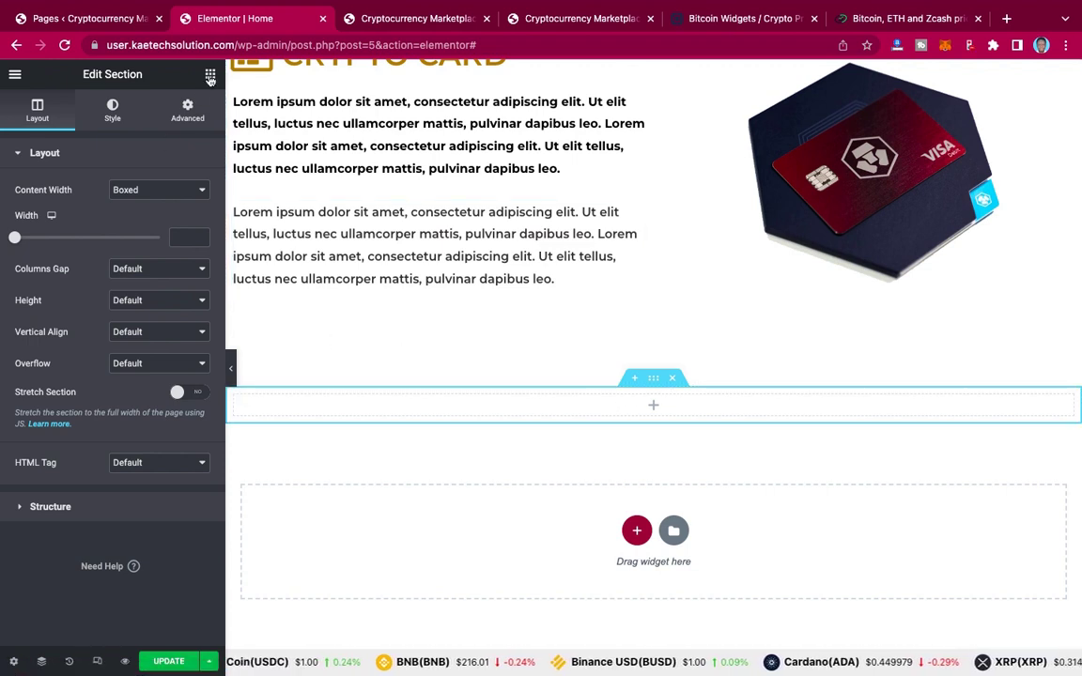
Step: Place a Heading widget in the empty section and paste 'Our Trading Packages' as its title
left_click(211, 76)
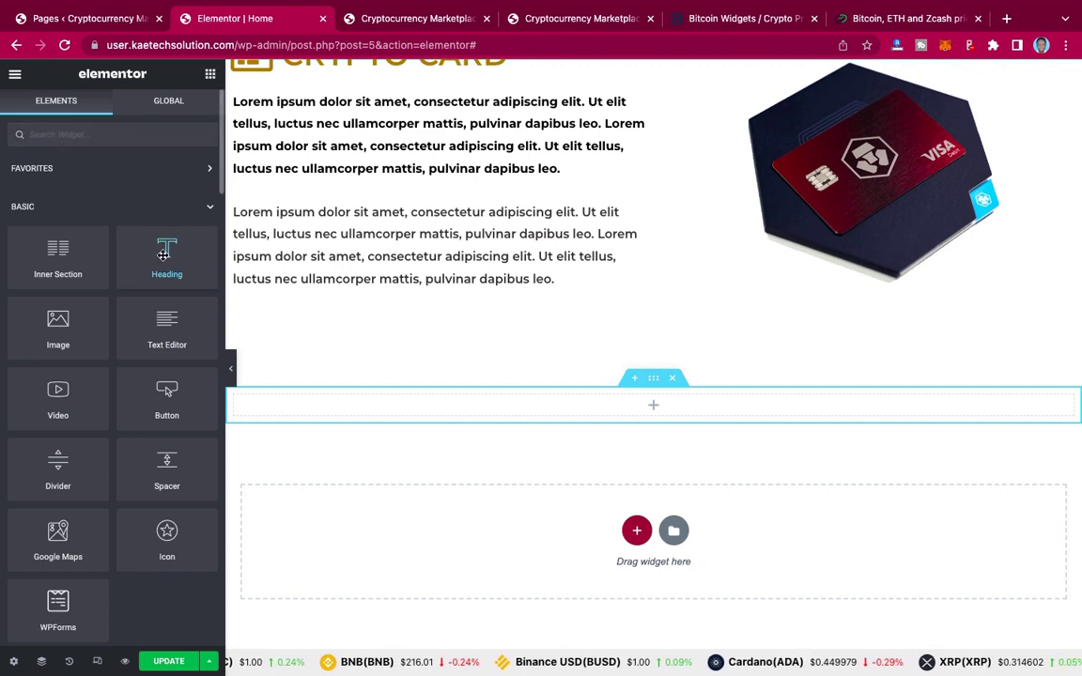
left_click_drag(164, 255, 633, 415)
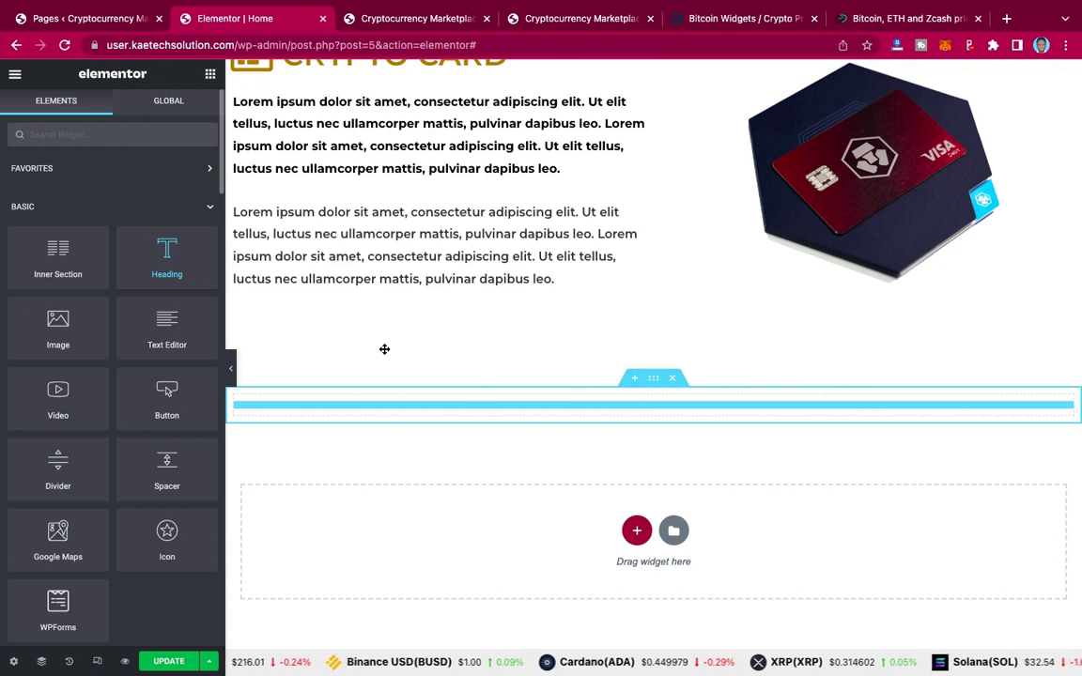
left_click_drag(385, 349, 628, 407)
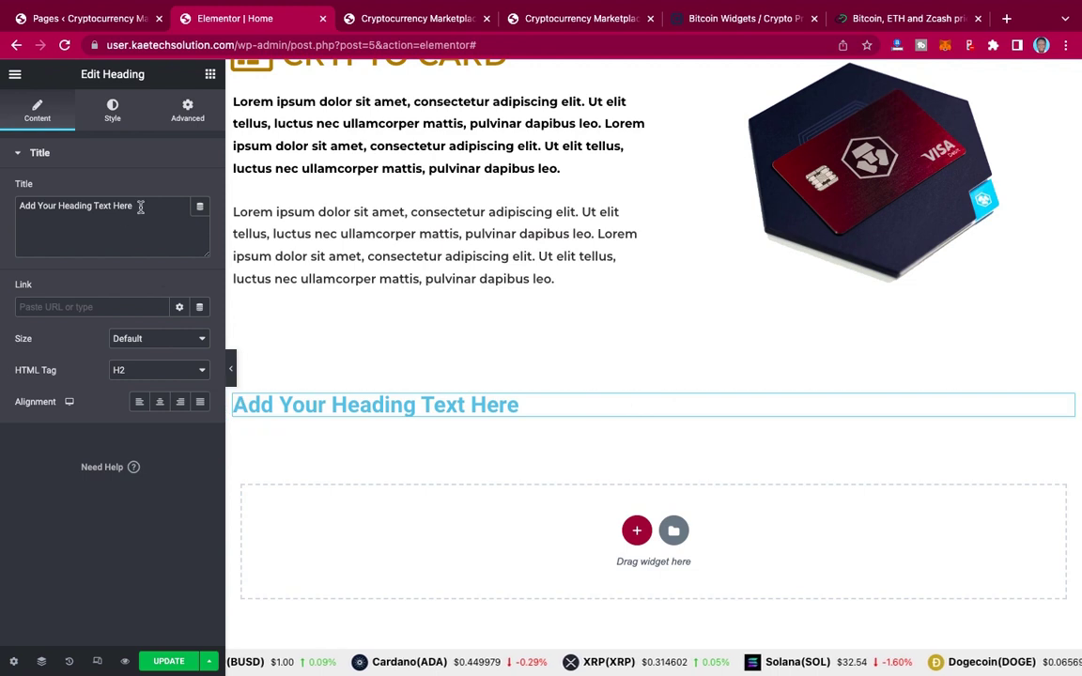
triple_click(140, 207)
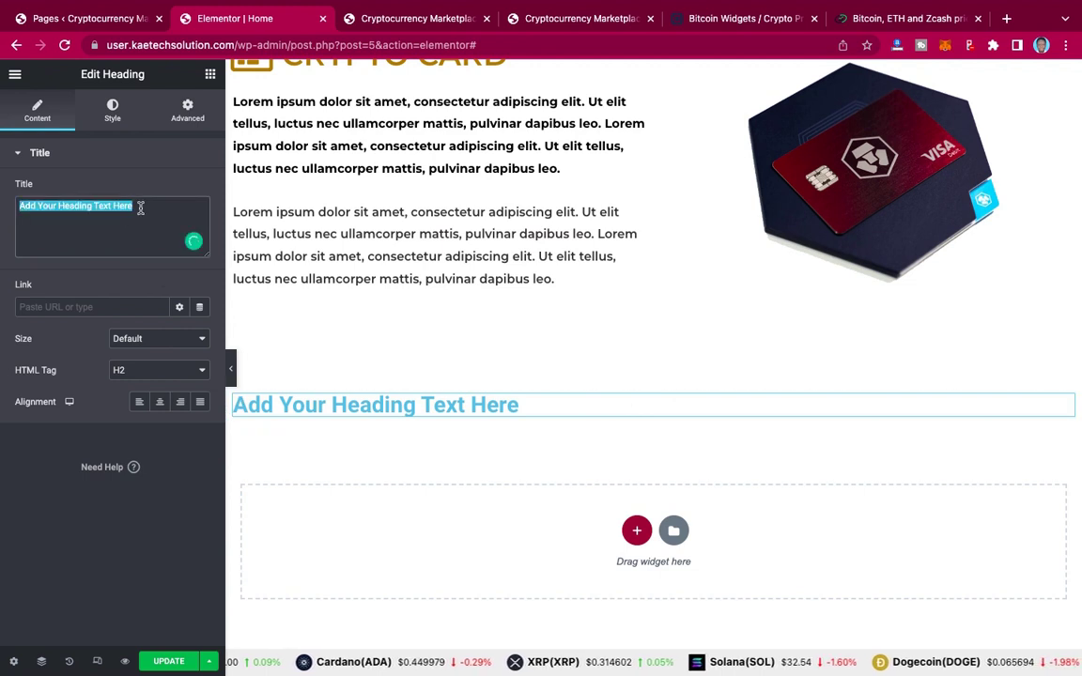
key("ctrl+v")
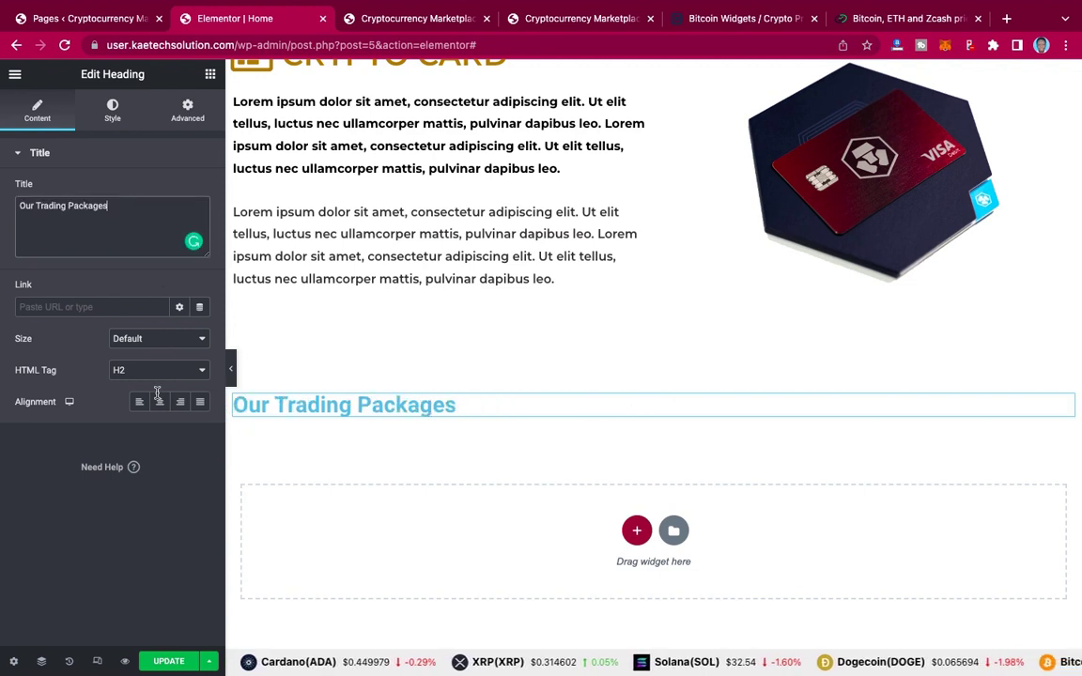
Step: Center the heading and colour it with the global primary gold #AB7D00
left_click(159, 402)
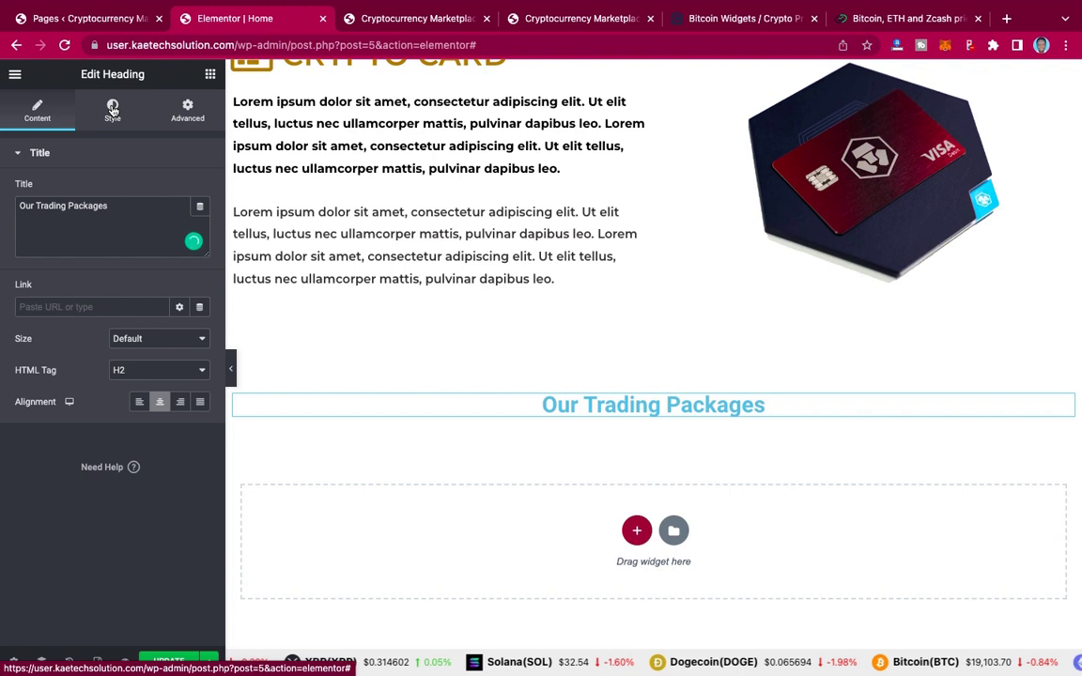
left_click(112, 110)
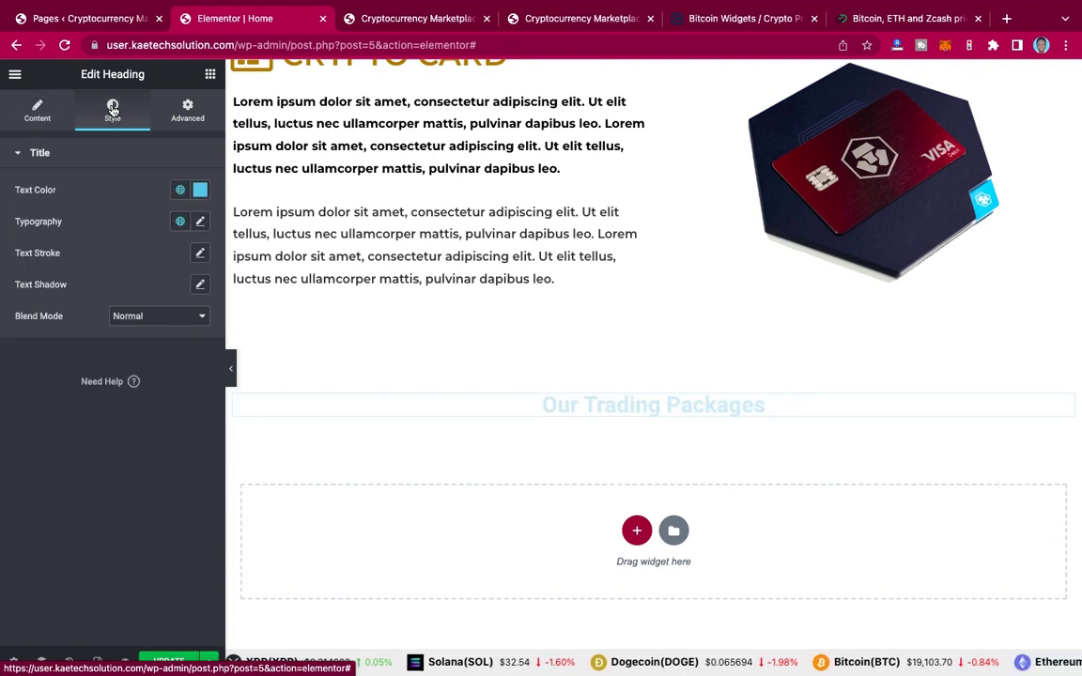
left_click(181, 193)
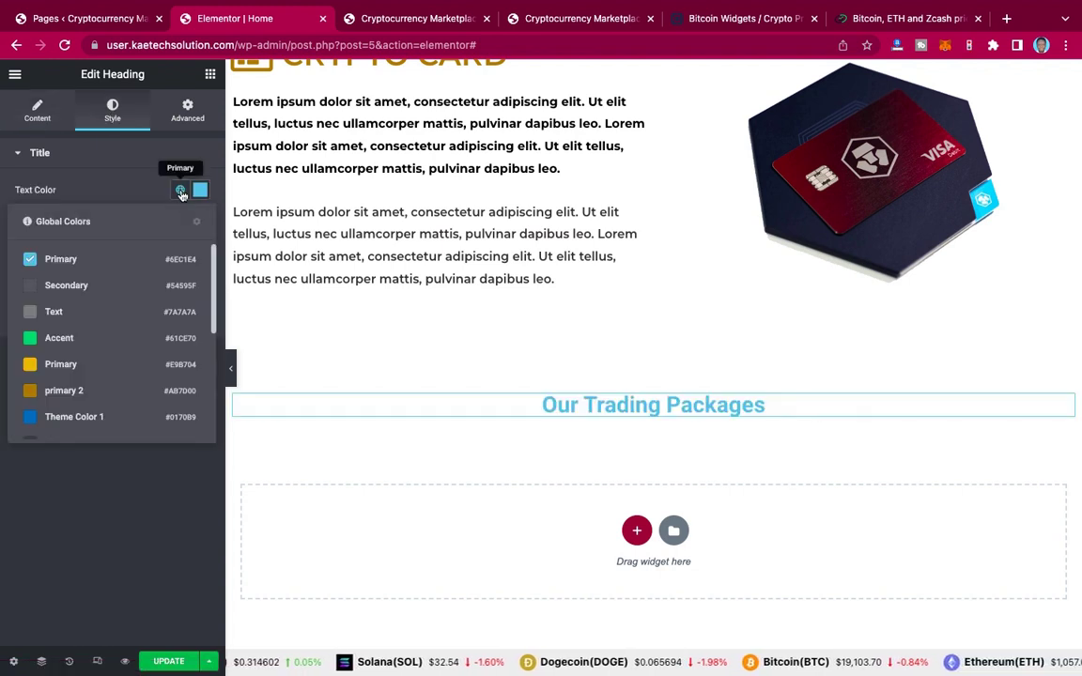
left_click(81, 390)
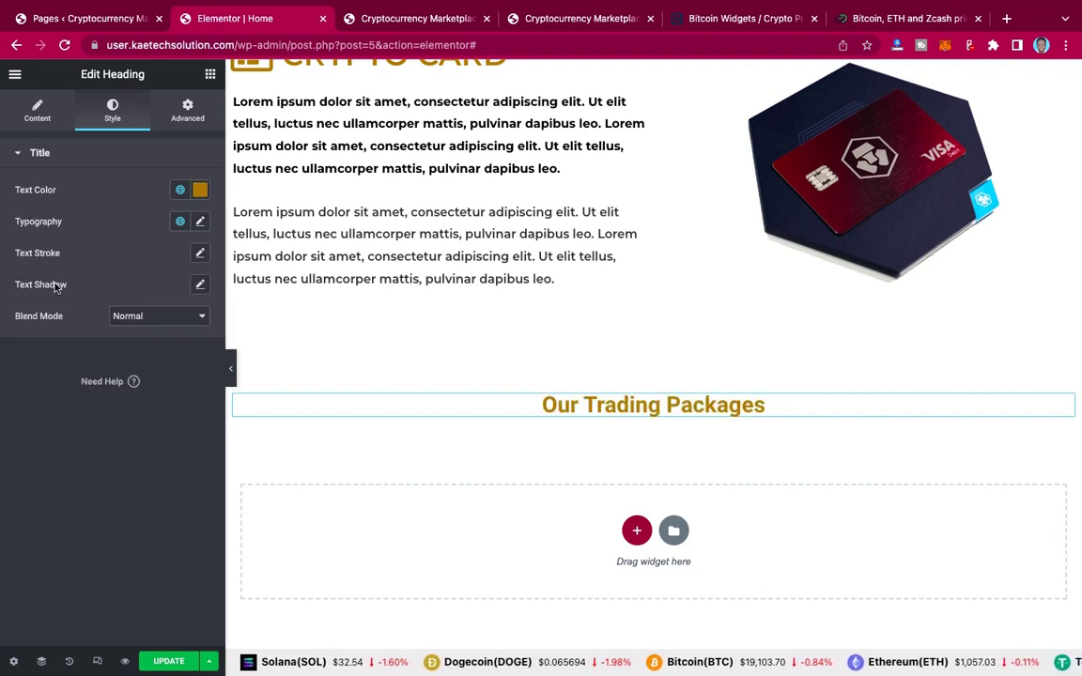
Step: Set the 'Our Trading Packages' heading typography to Montserrat at 30 px
left_click(199, 223)
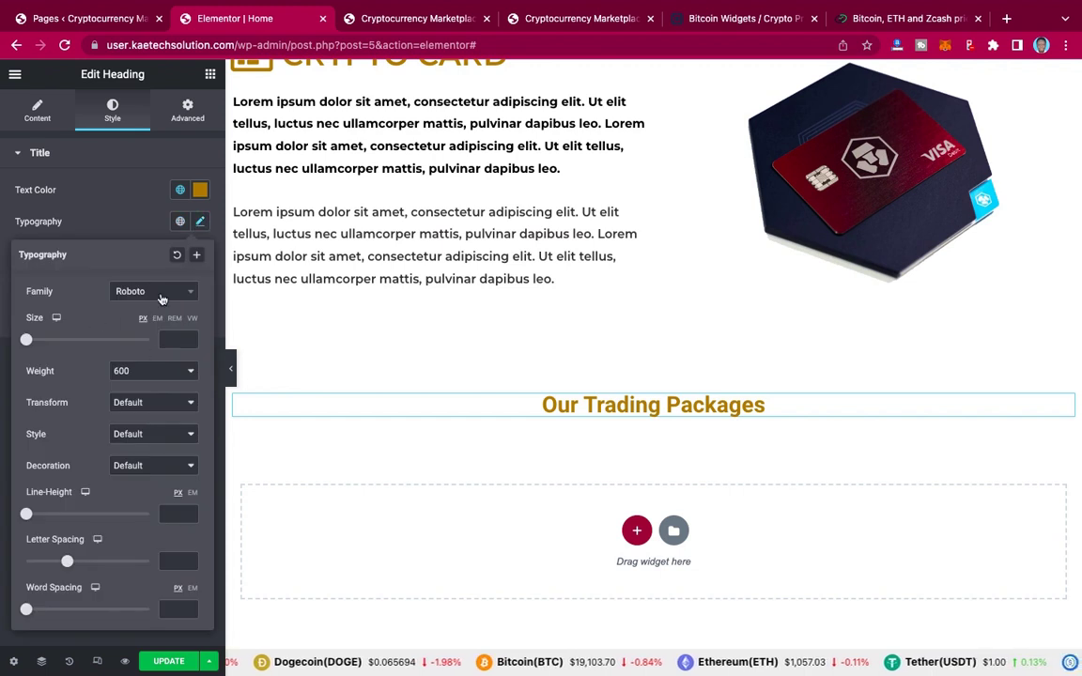
left_click(160, 296)
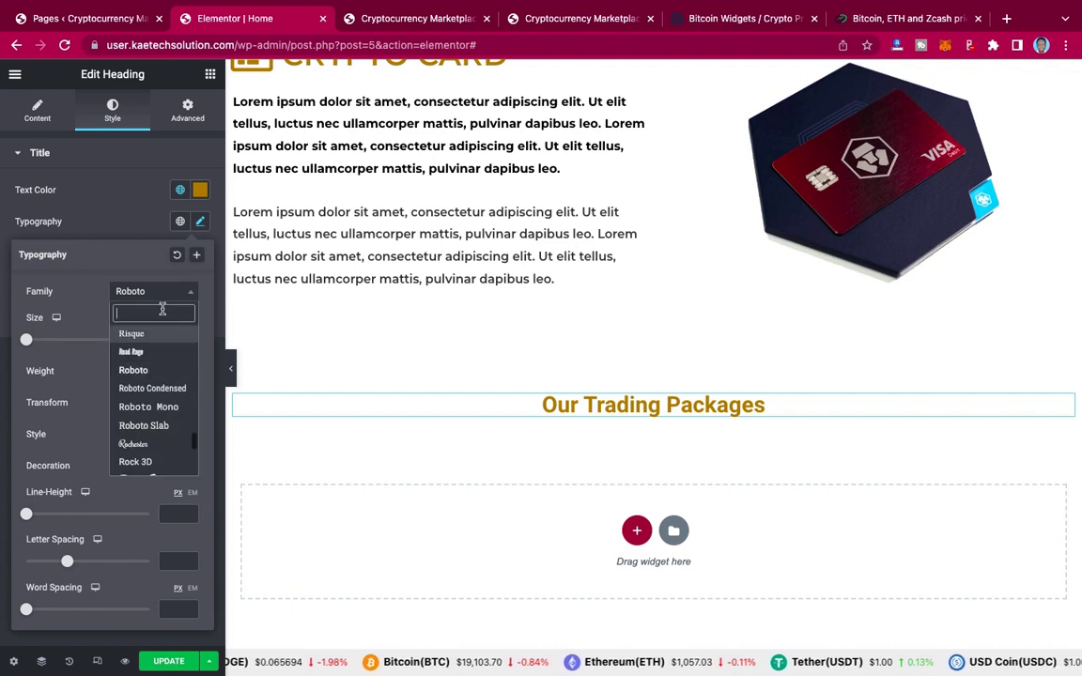
type("monts")
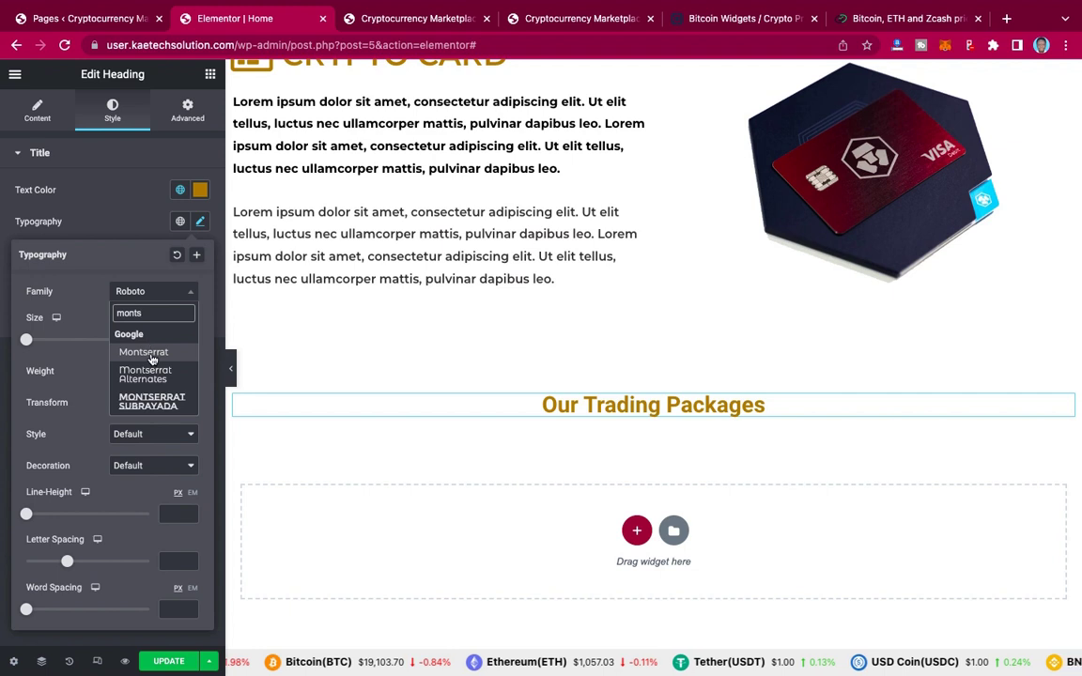
left_click(143, 353)
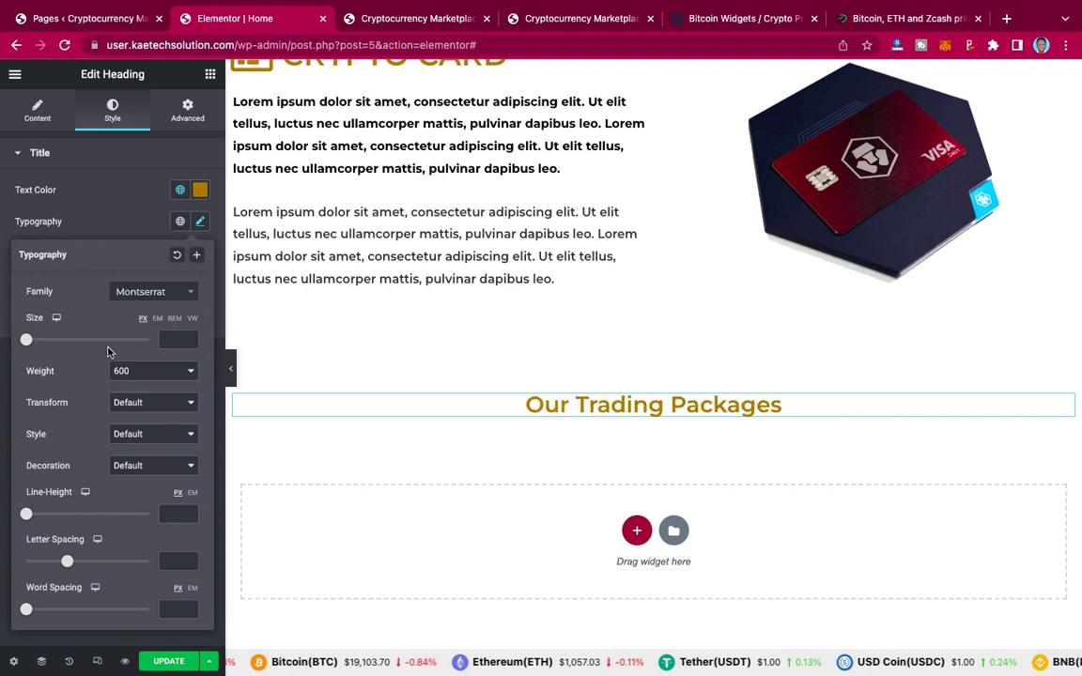
left_click(176, 342)
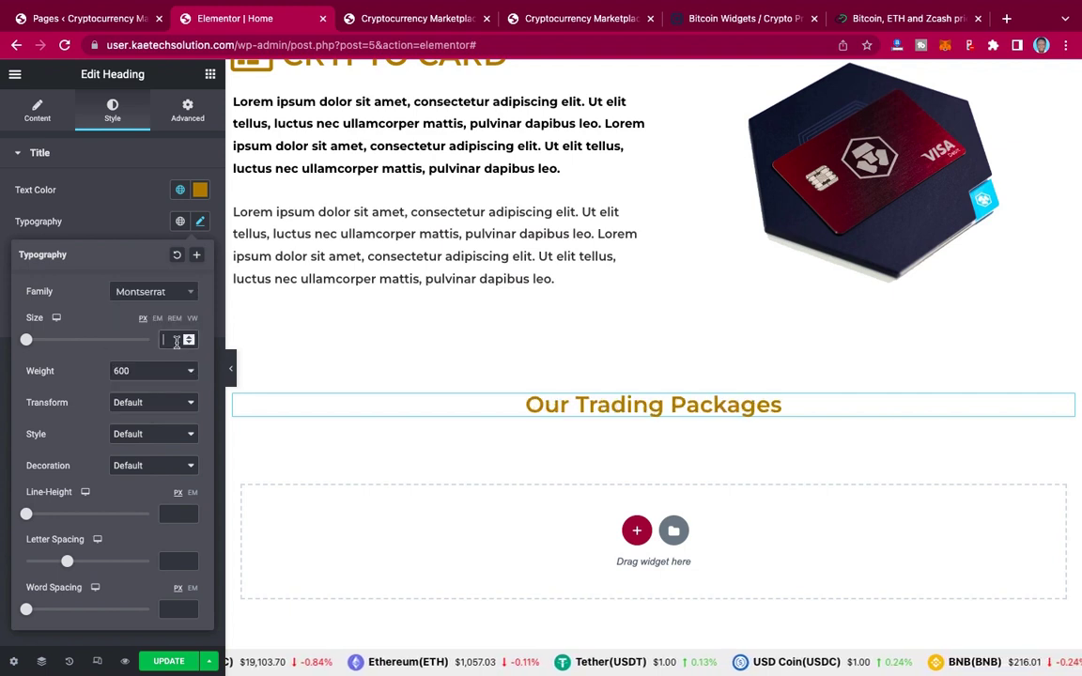
type("25")
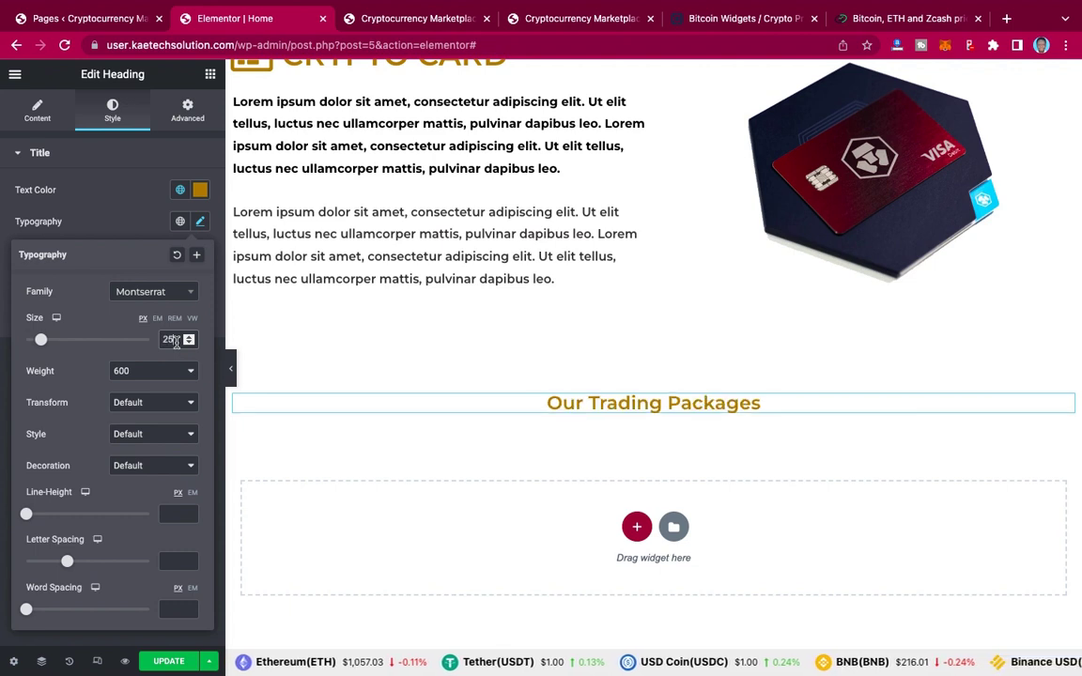
key("BackSpace")
key("BackSpace")
type("30")
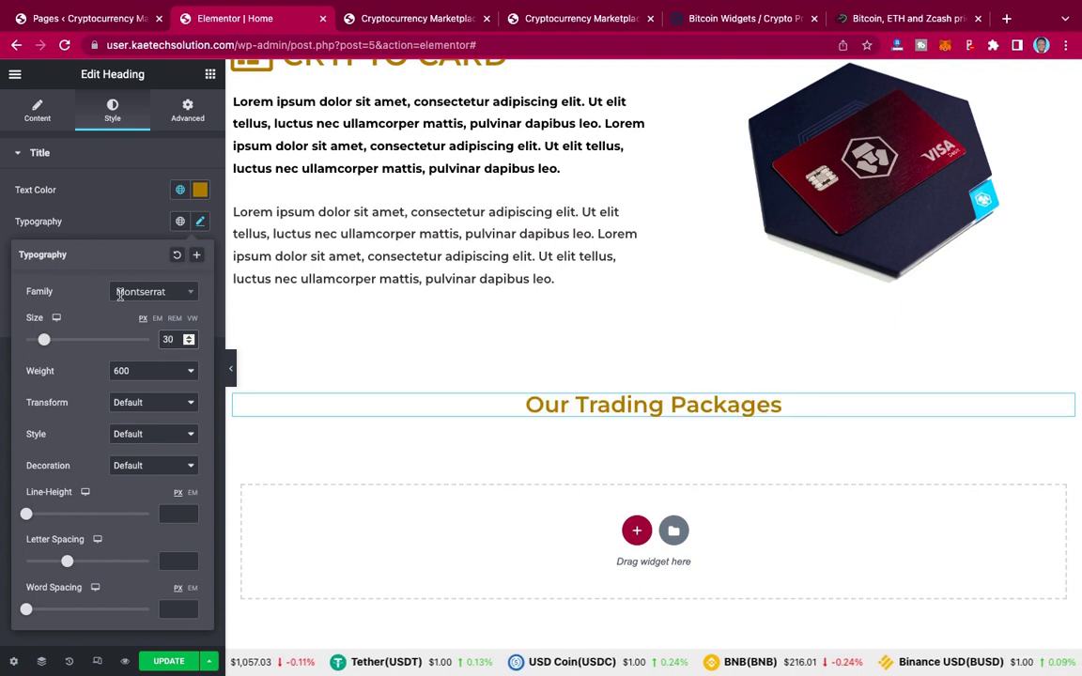
left_click(120, 238)
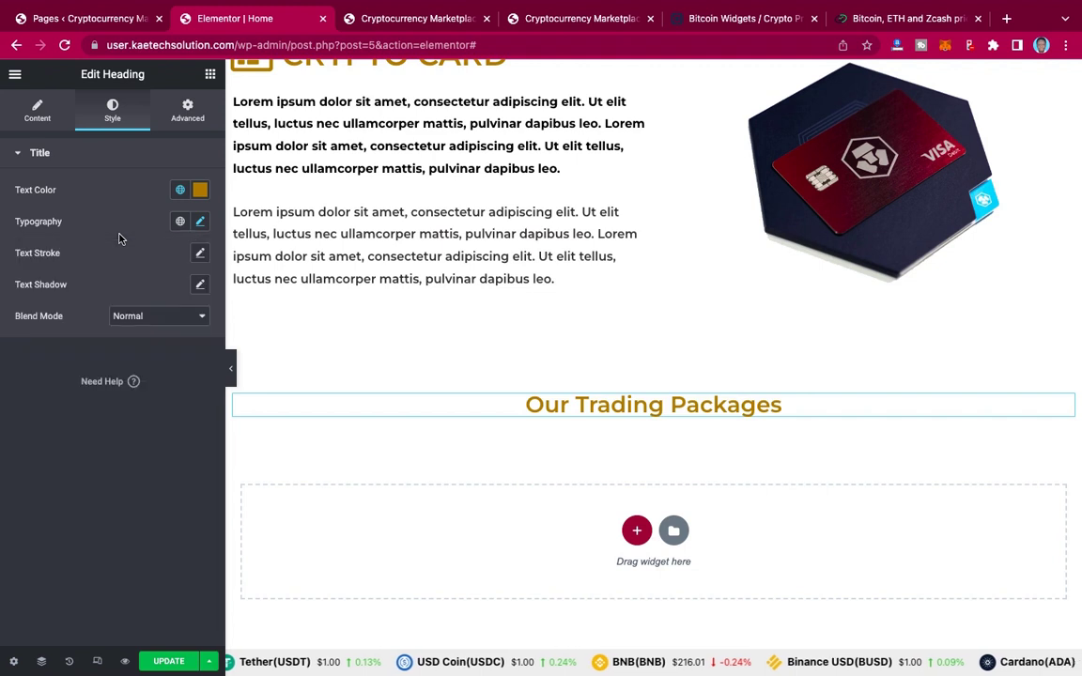
Step: Add a Divider under the heading, 150 px wide and centred
left_click(209, 77)
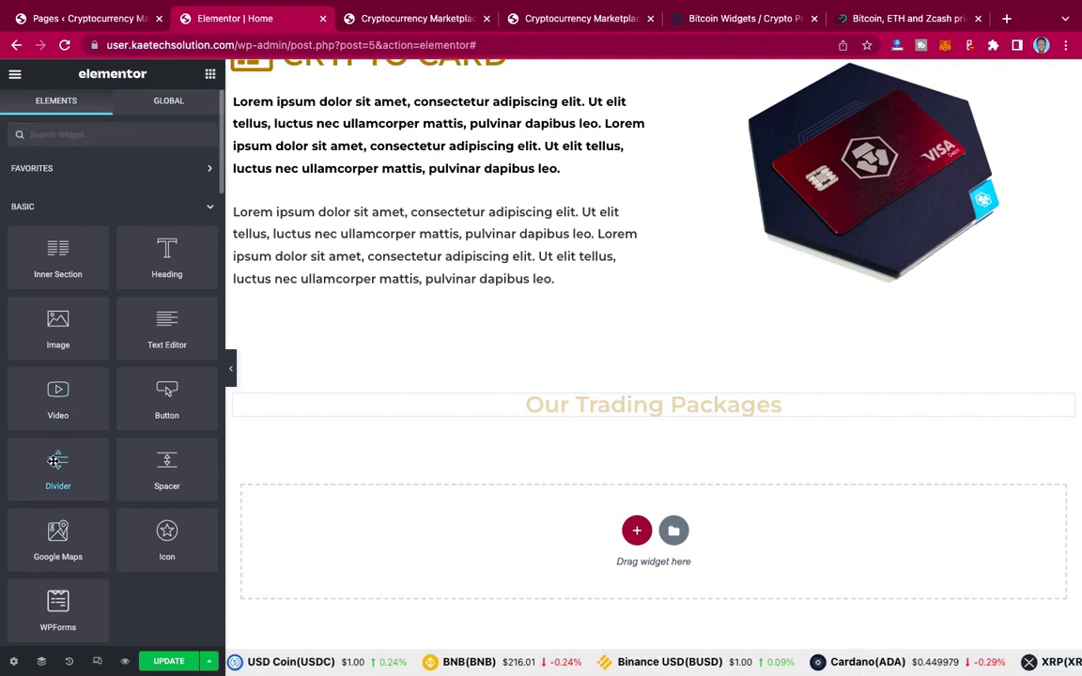
left_click_drag(53, 462, 685, 429)
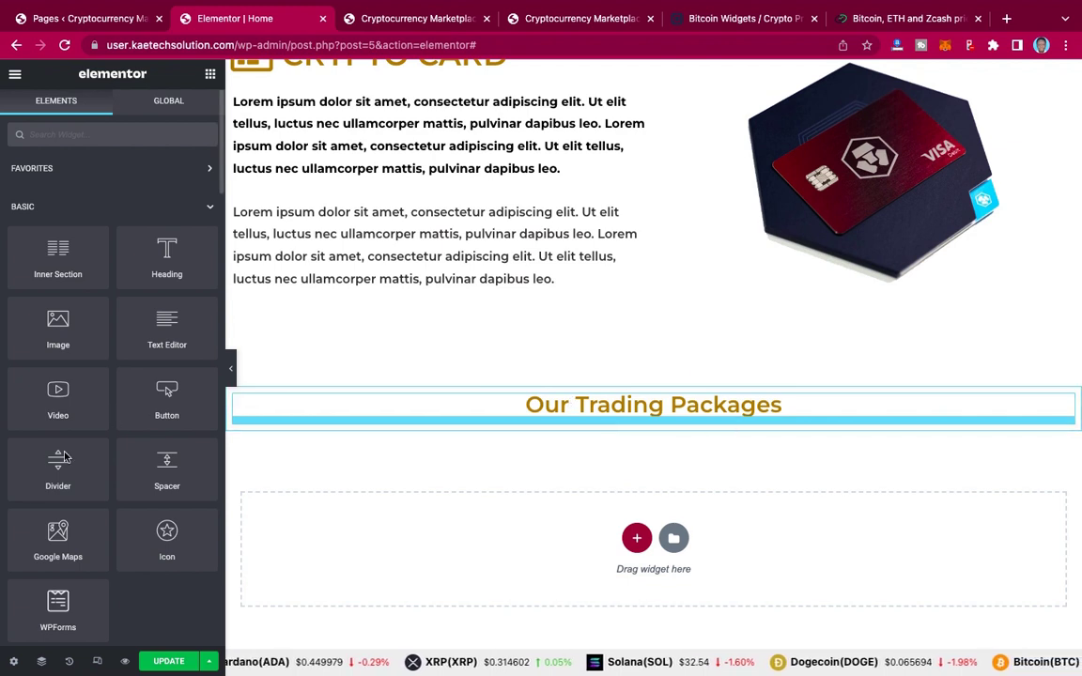
left_click_drag(56, 462, 679, 420)
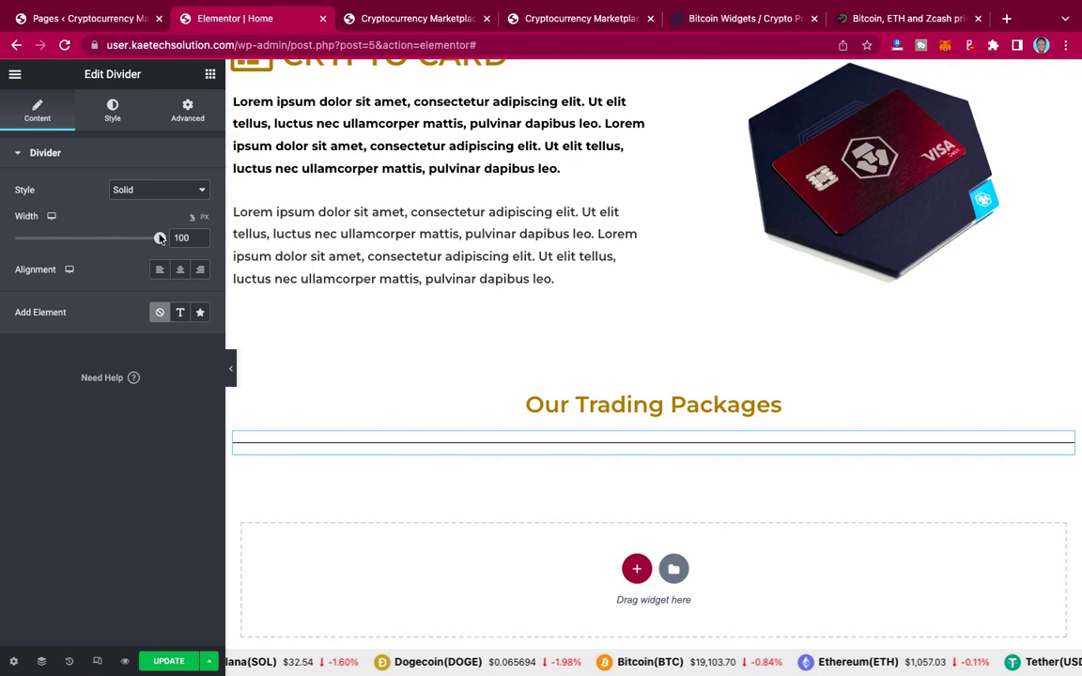
left_click_drag(160, 237, 56, 238)
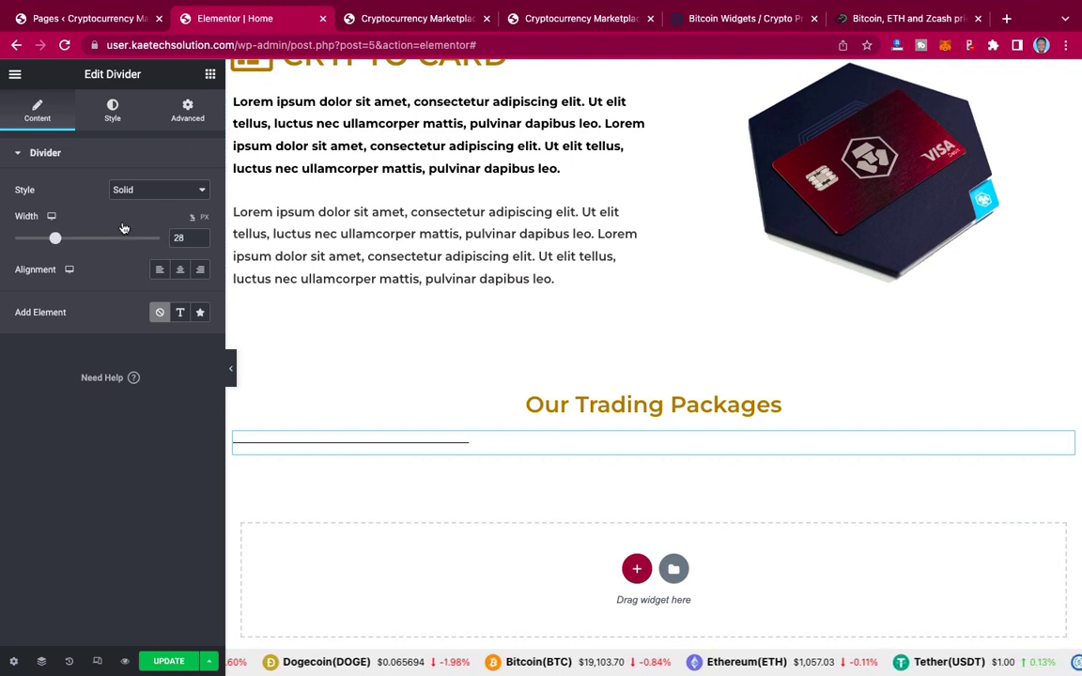
left_click(205, 218)
double_click(178, 238)
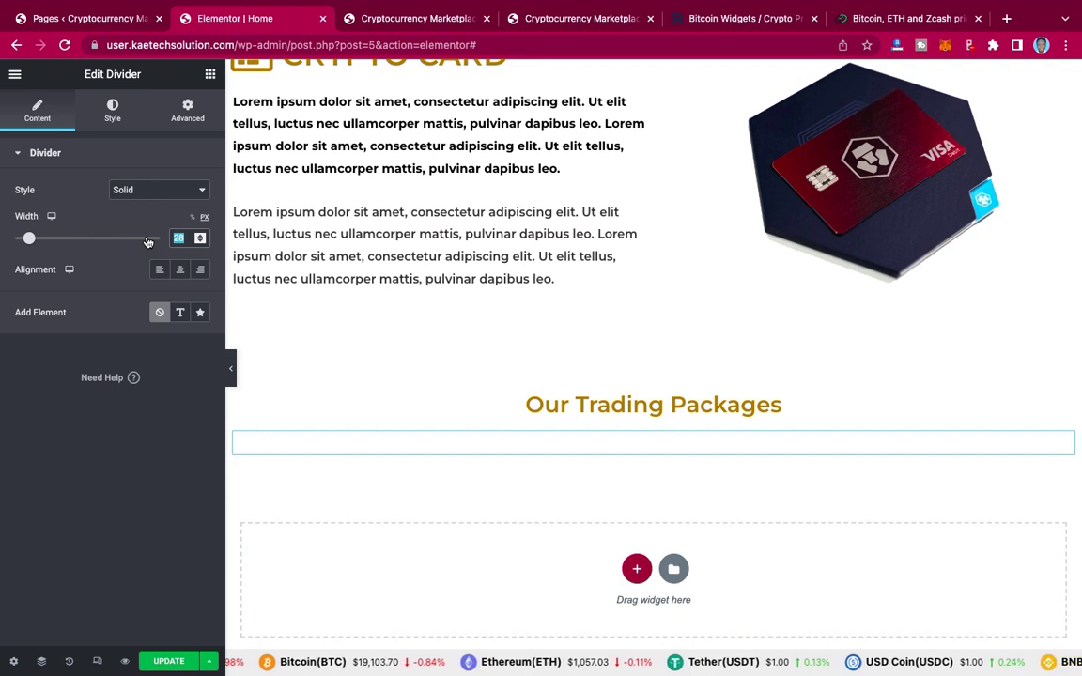
type("150")
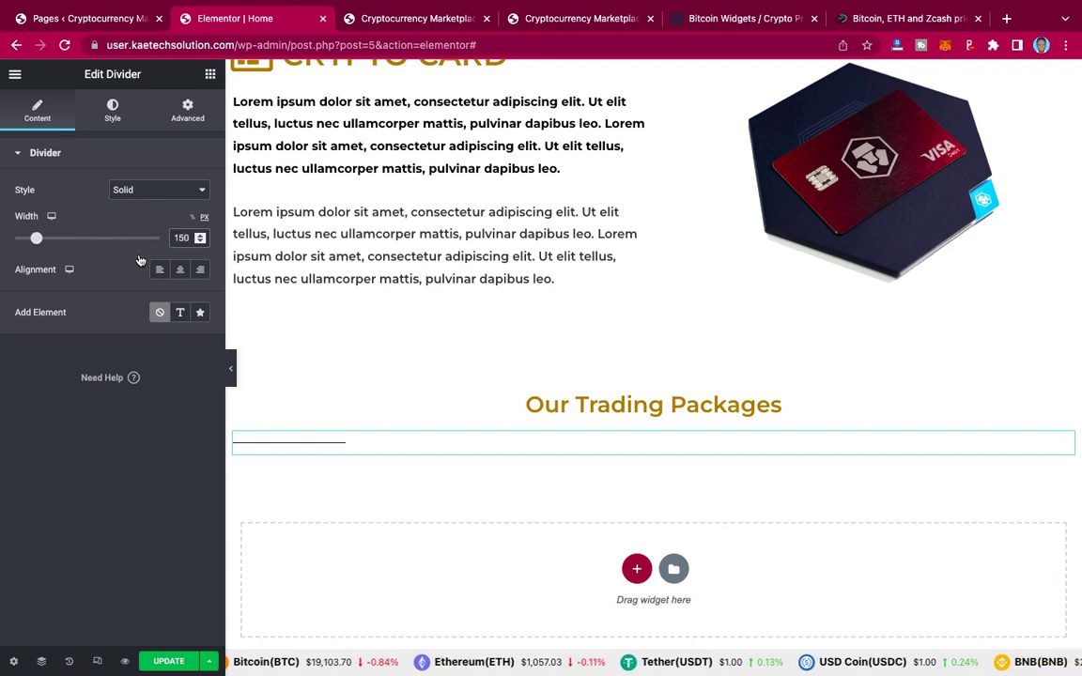
left_click(181, 270)
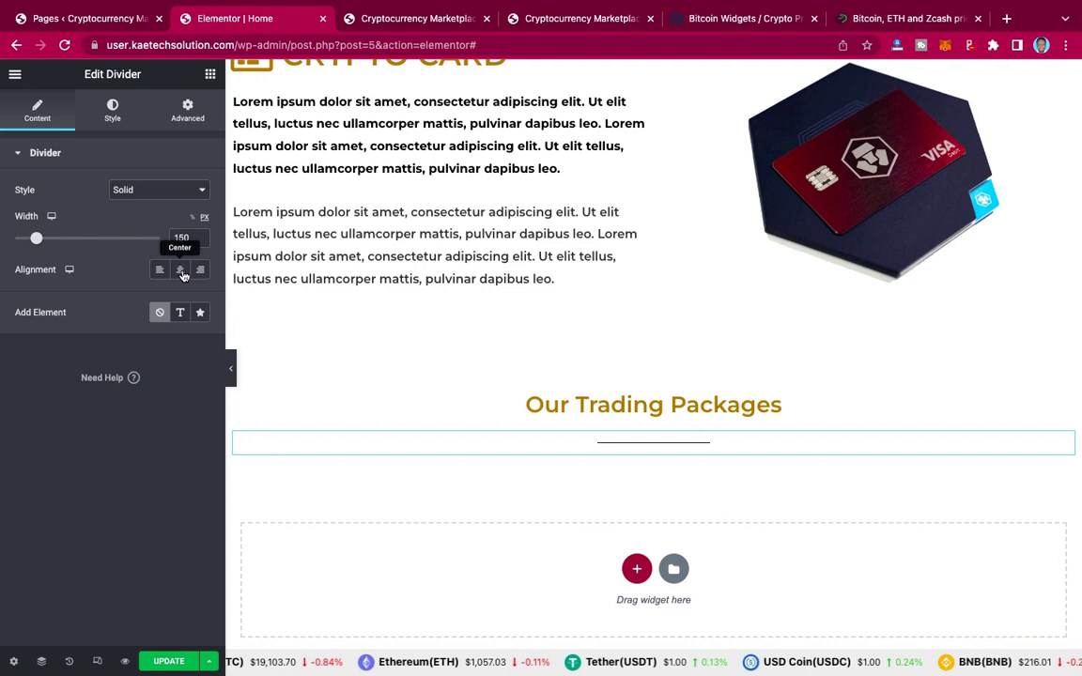
Step: Set the divider's weight to 2.5
left_click(111, 110)
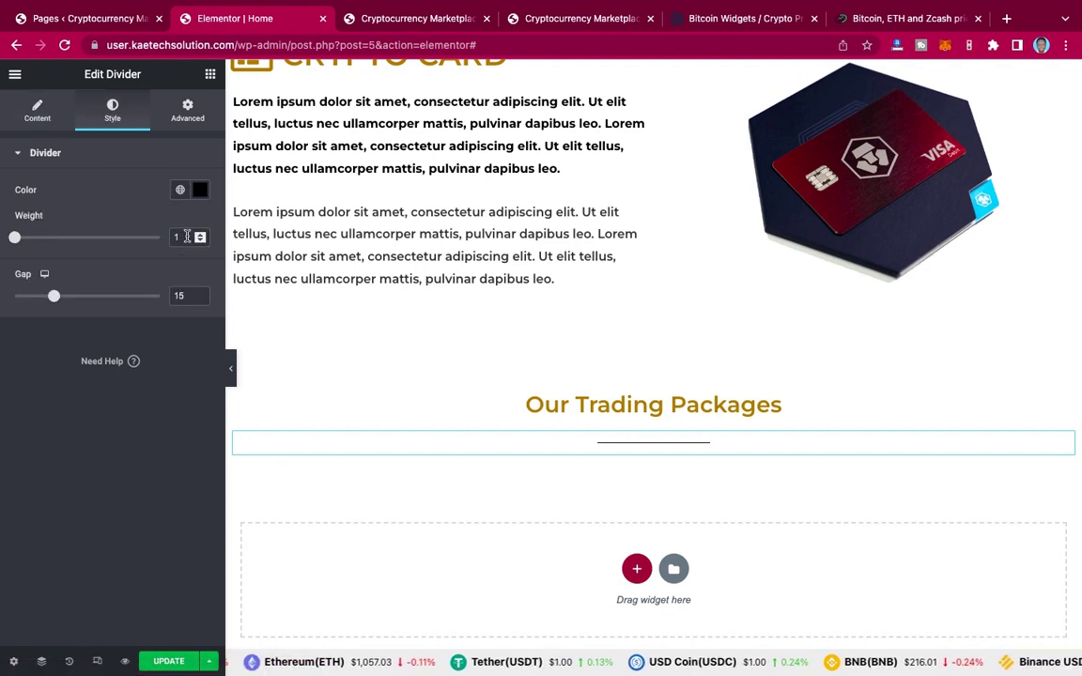
left_click_drag(187, 237, 156, 241)
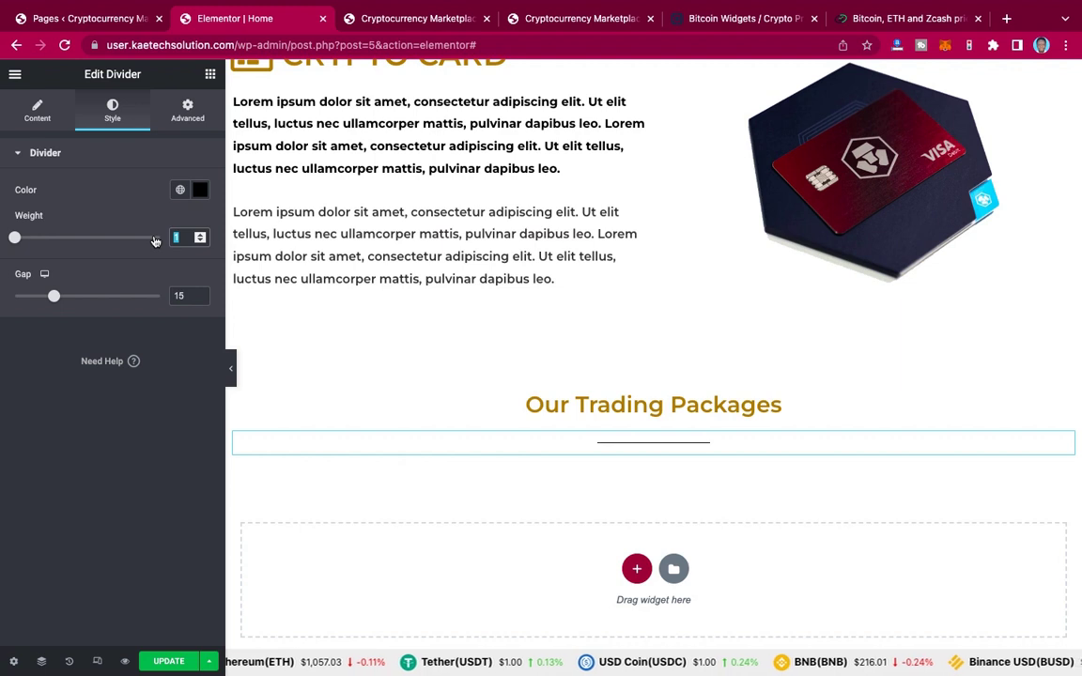
type("2.5")
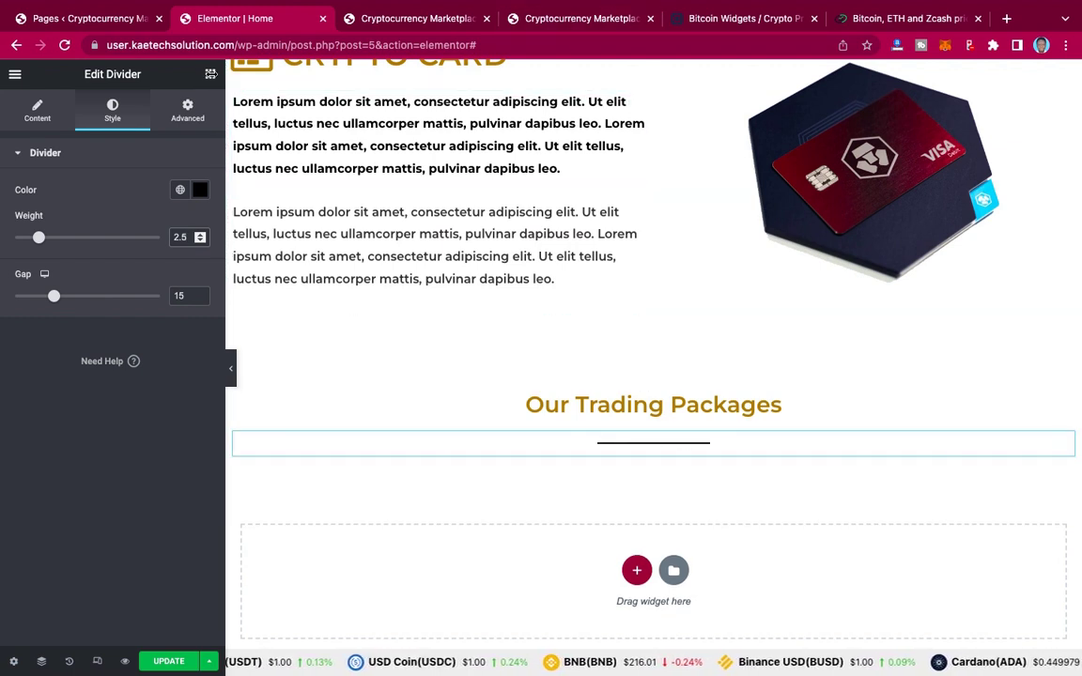
left_click(210, 75)
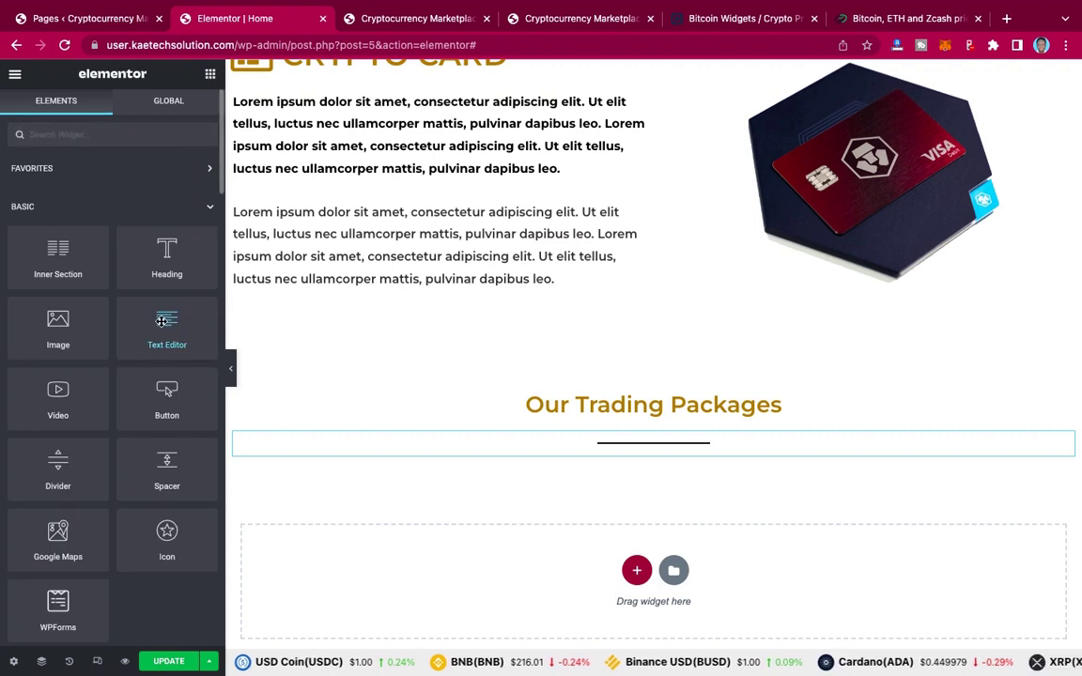
Step: Add a centre-aligned Text Editor paragraph below the divider
left_click_drag(162, 321, 644, 455)
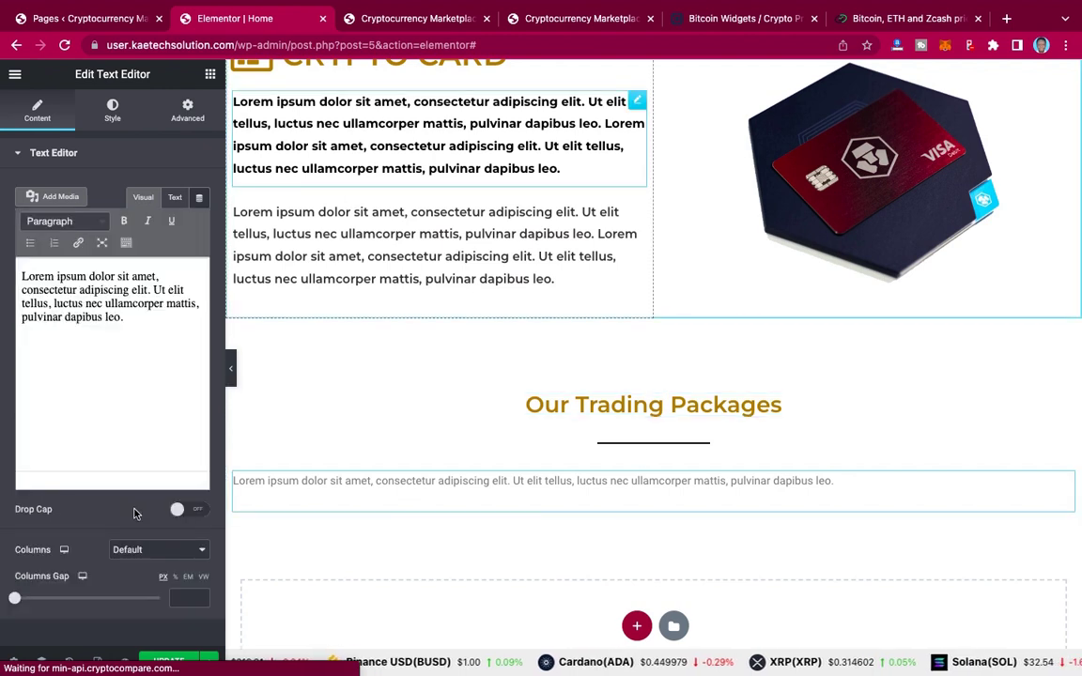
left_click(112, 110)
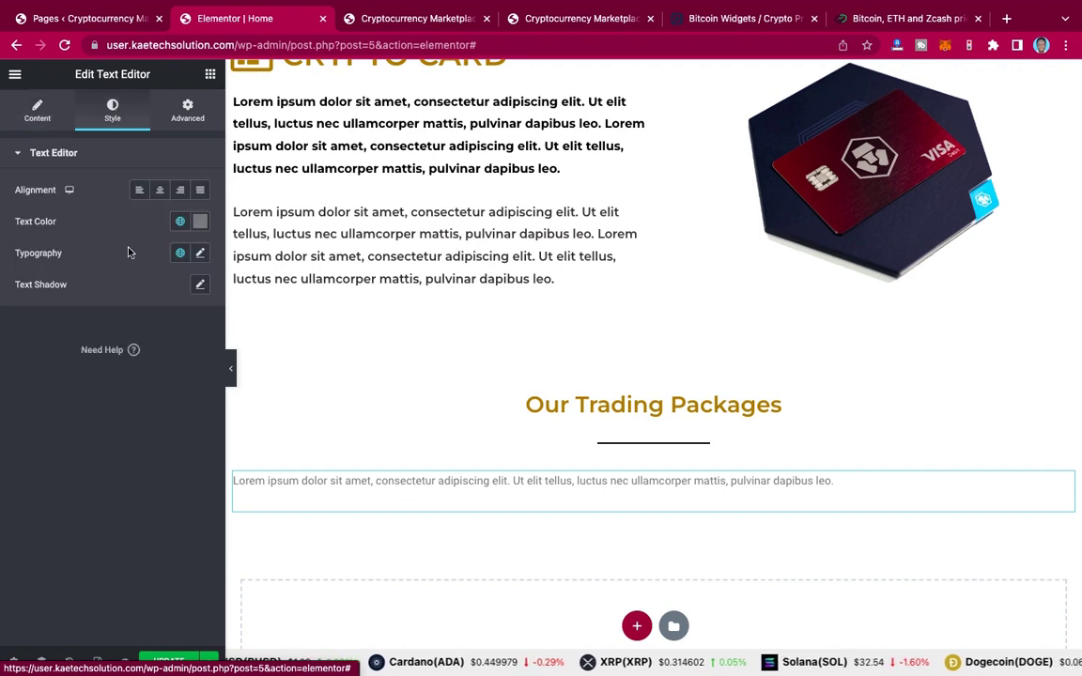
left_click(161, 190)
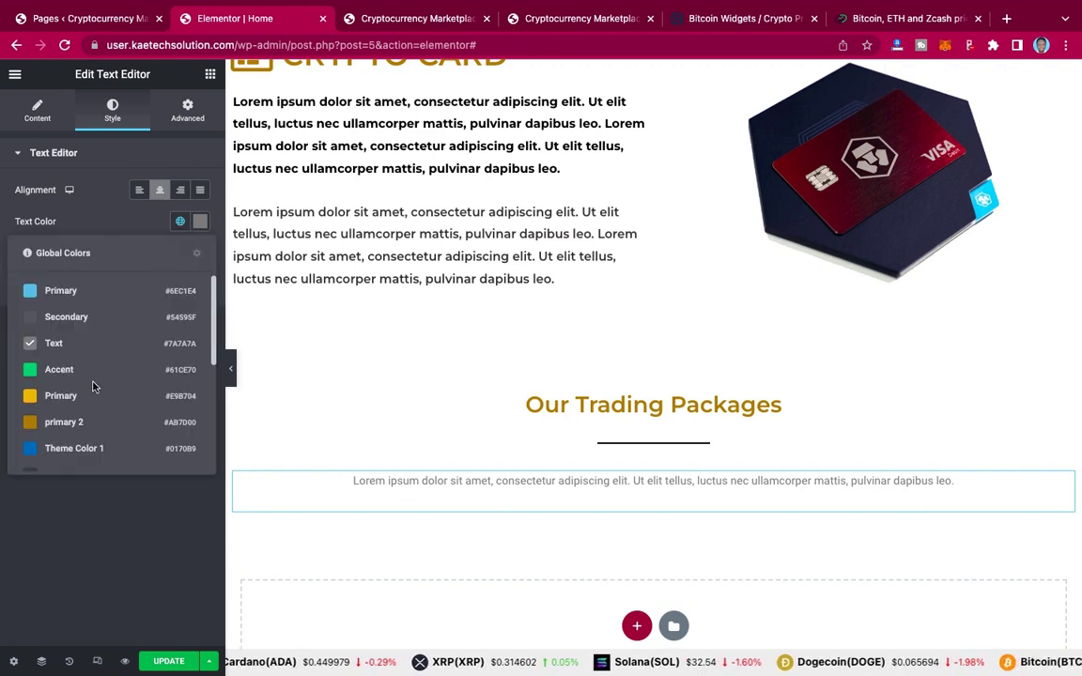
Step: Apply the global text colour and global text font to the paragraph
scroll(94, 384, "down", 3)
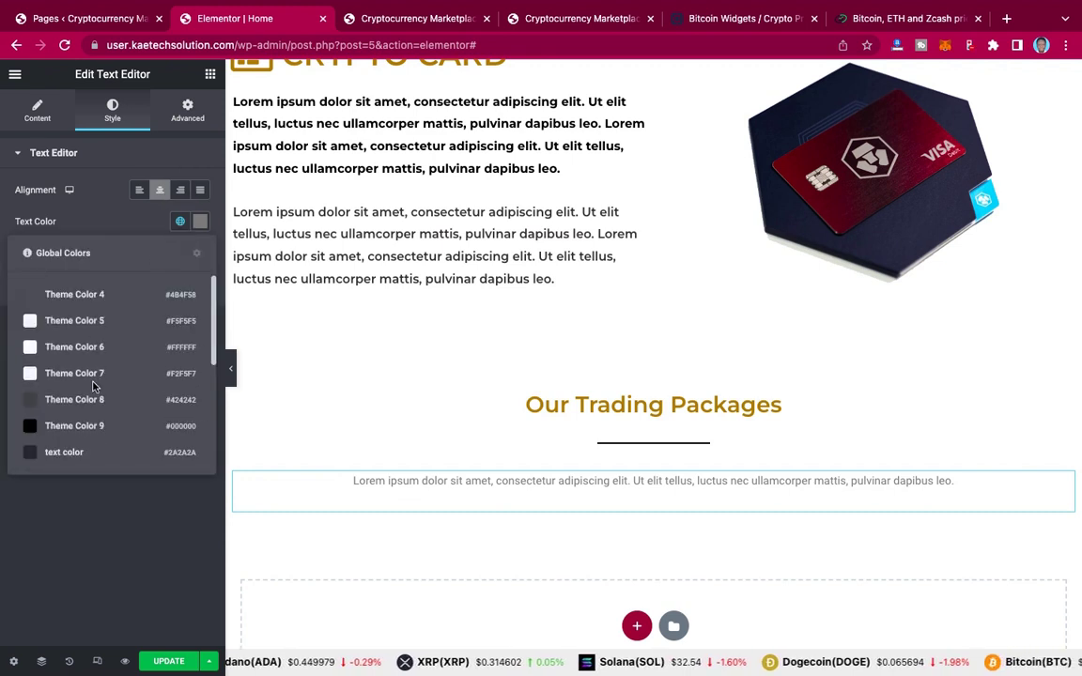
left_click(60, 453)
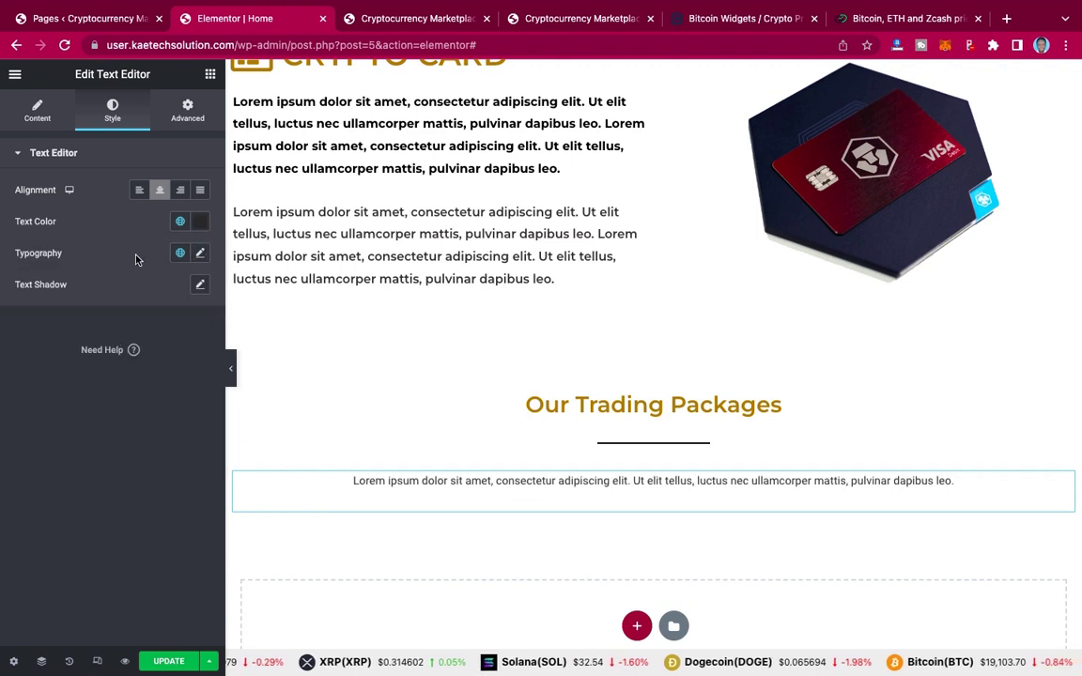
left_click(180, 254)
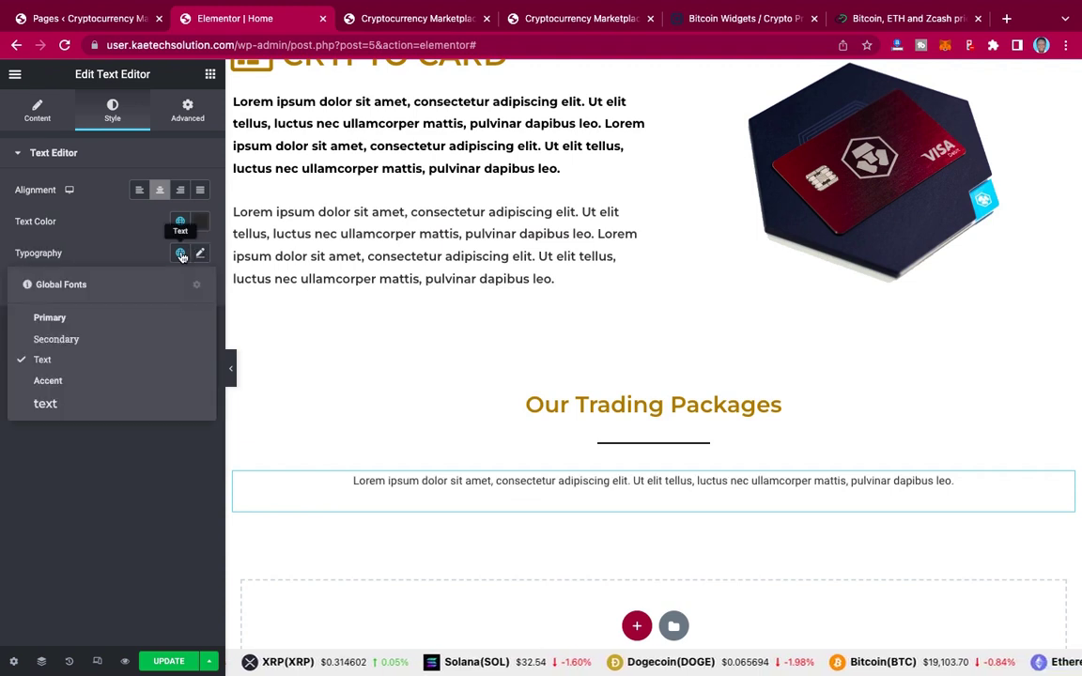
left_click(71, 406)
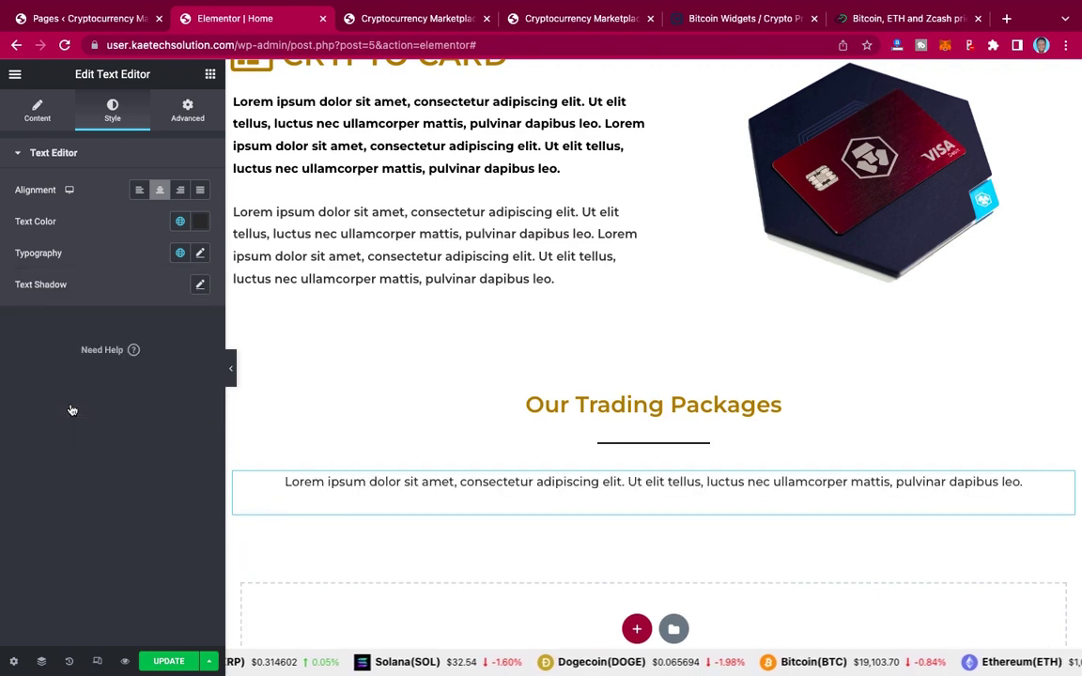
left_click(417, 18)
left_click(575, 19)
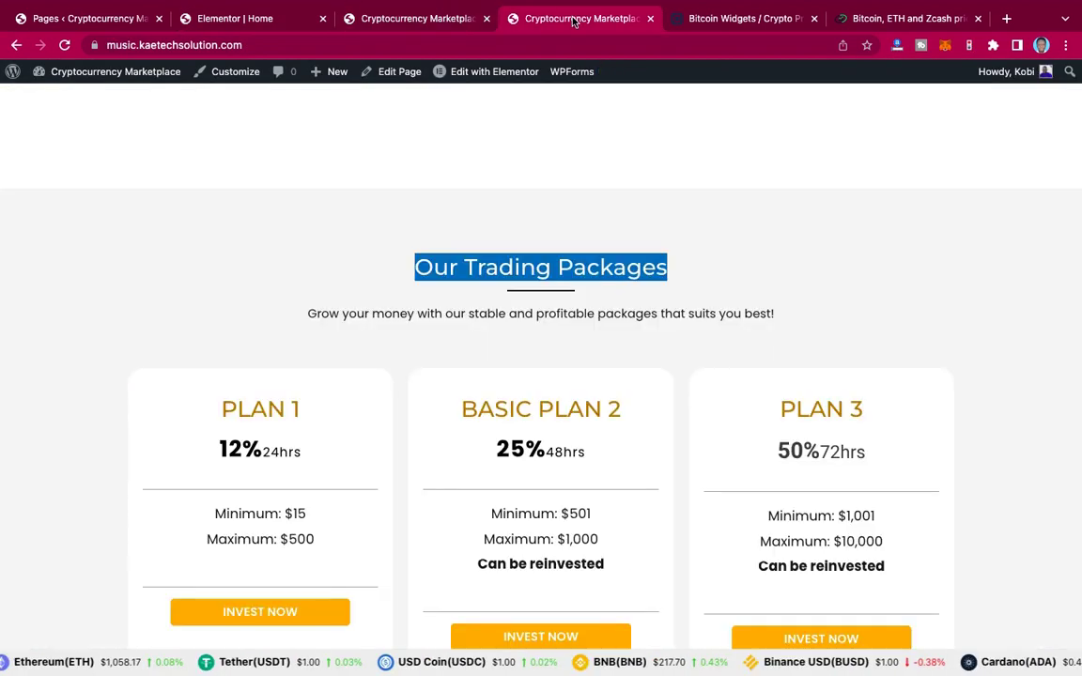
Step: Select the reference page's 'grow your money' subtitle sentence and return to Elementor
left_click(776, 315)
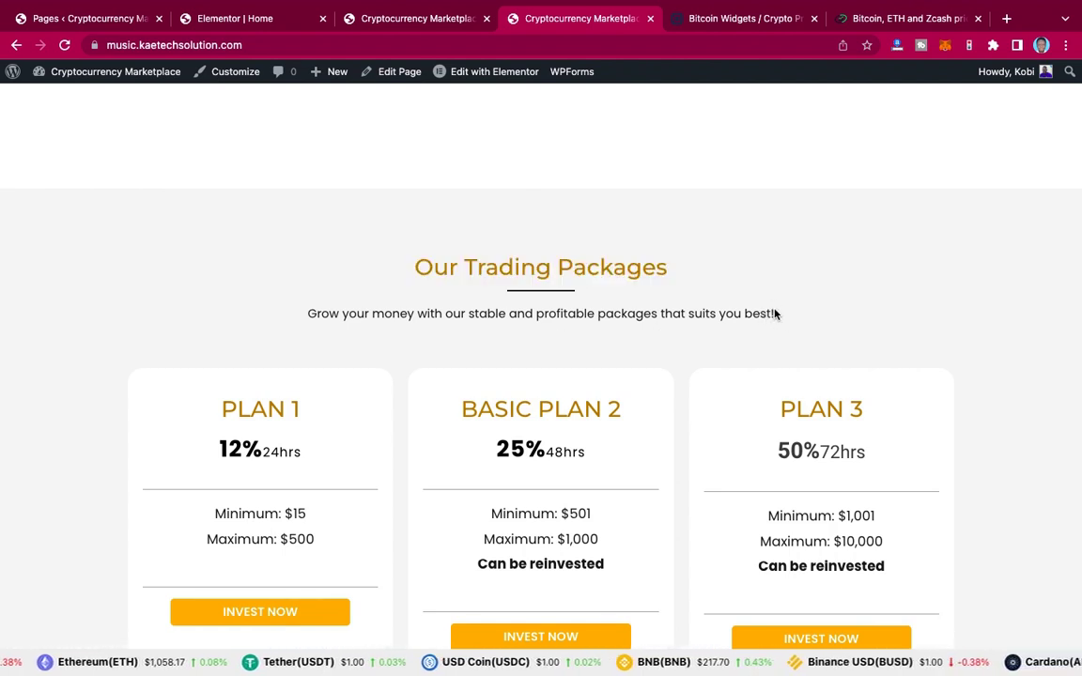
left_click_drag(774, 313, 305, 318)
key("ctrl+c")
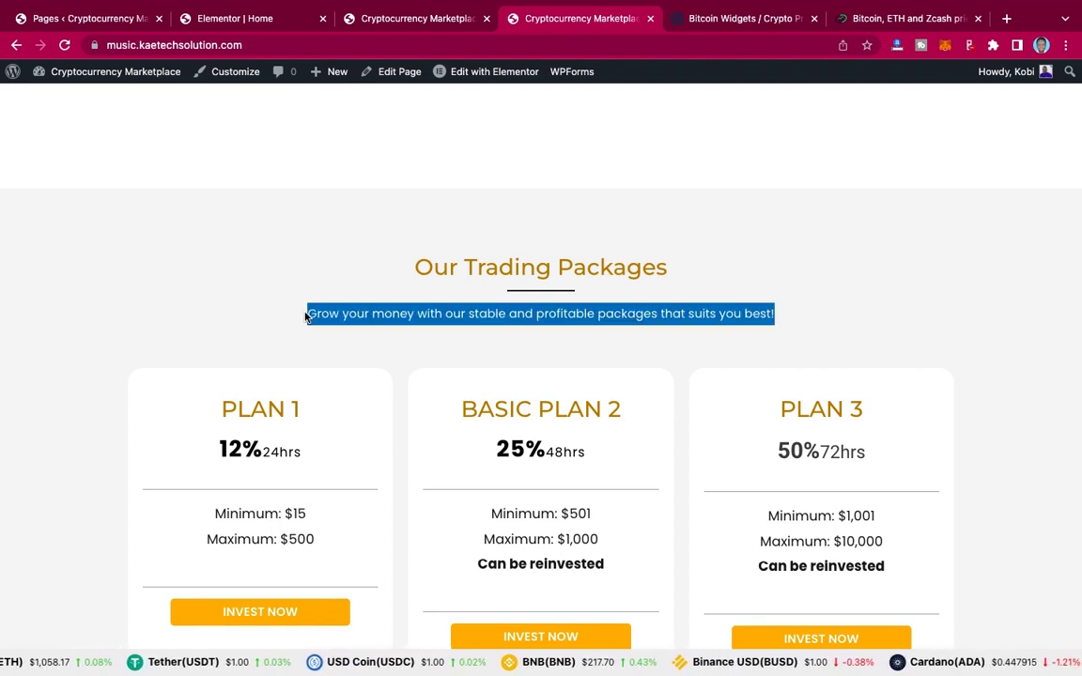
left_click(262, 28)
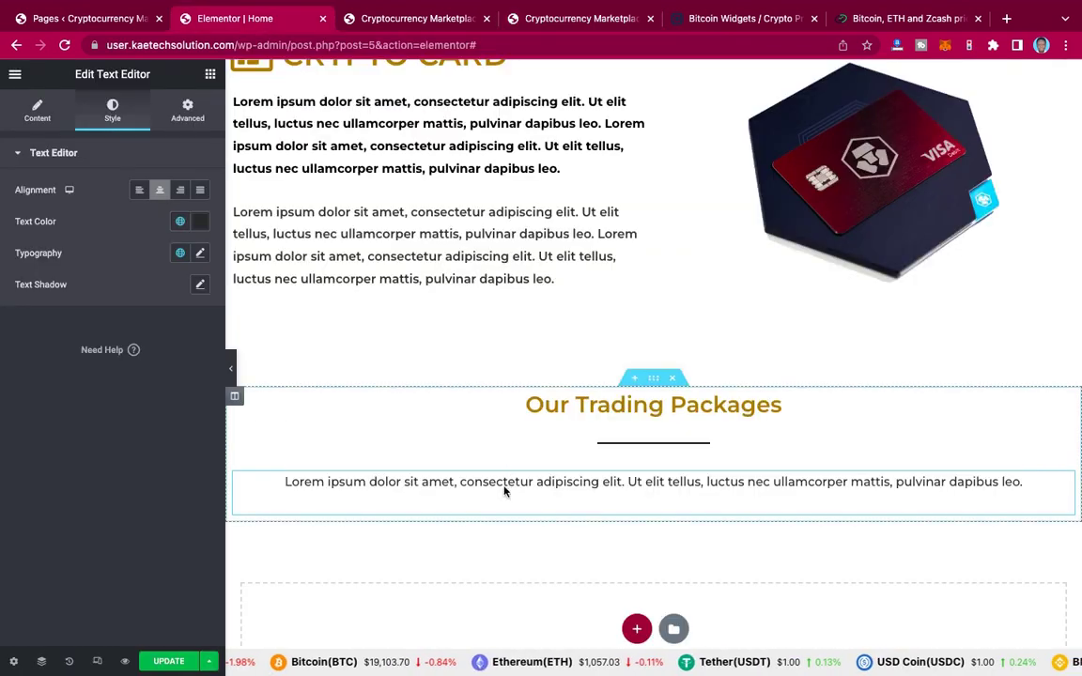
Step: Paste 'Grow your money with our stable and profitable packages that suits you best!' over the placeholder paragraph
left_click(38, 112)
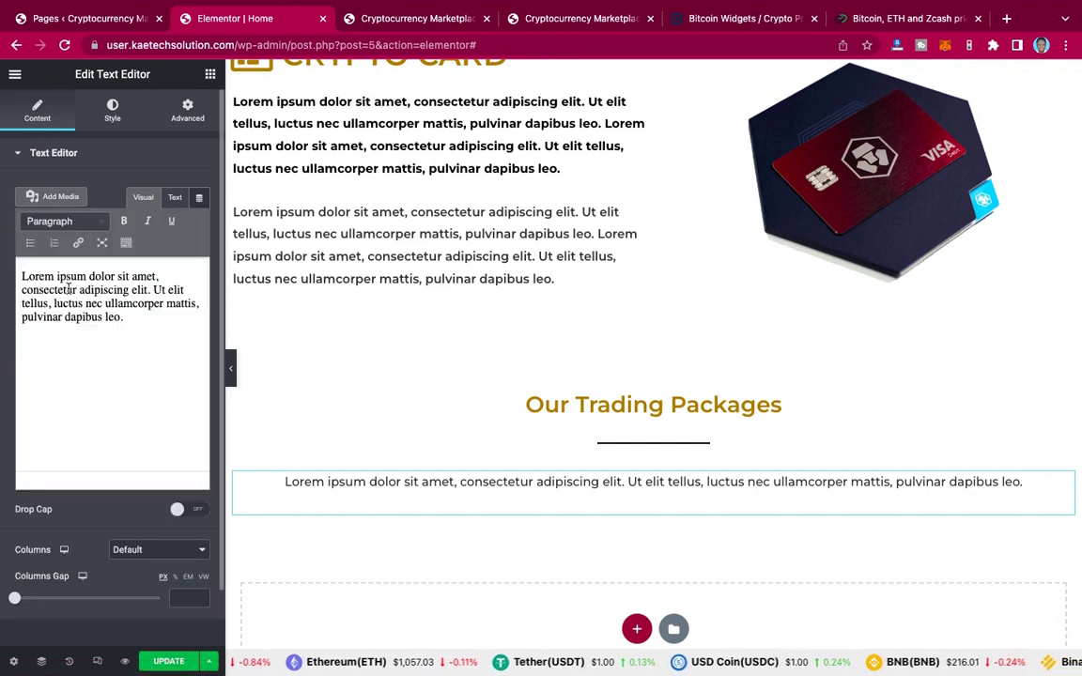
triple_click(68, 288)
key("ctrl+v")
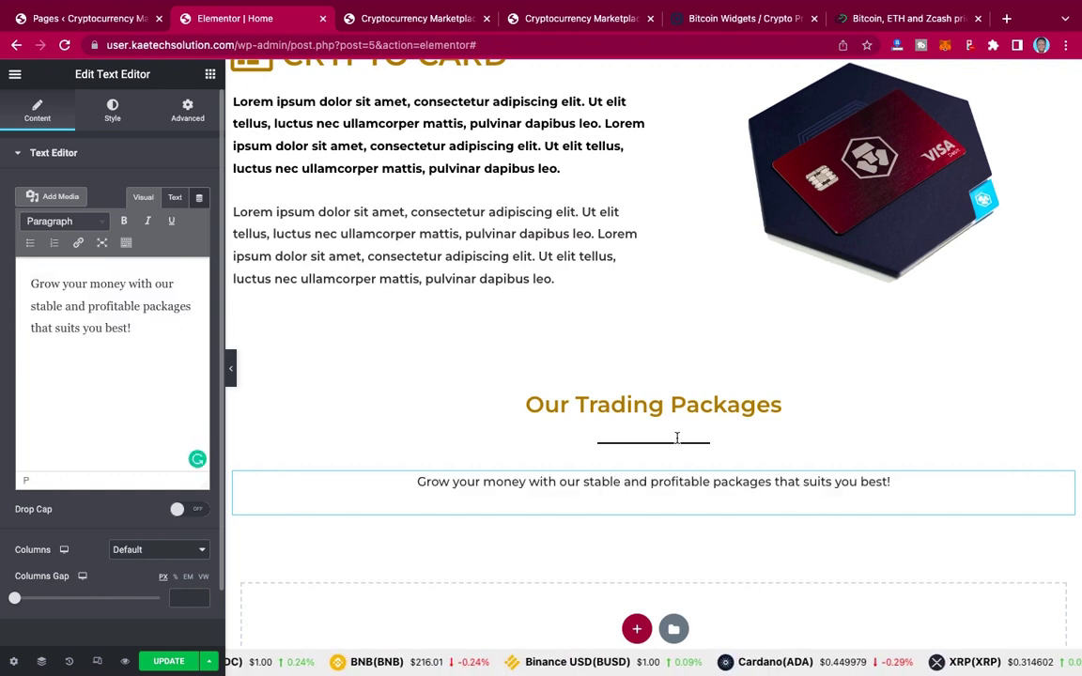
scroll(705, 484, "down", 2)
scroll(705, 484, "down", 2)
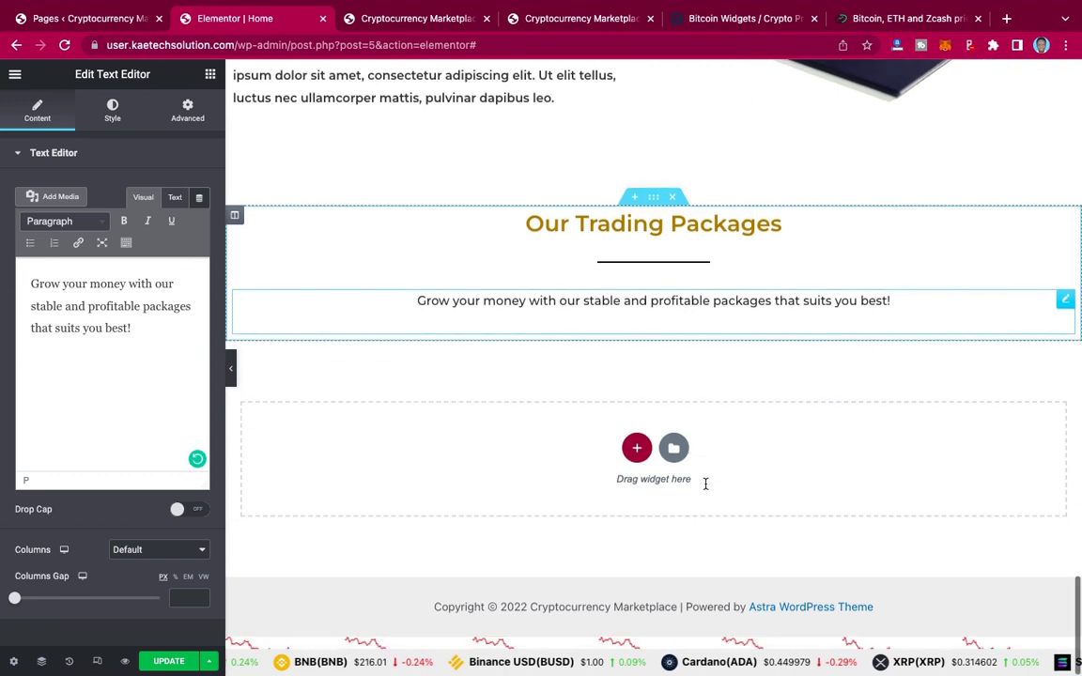
left_click(584, 23)
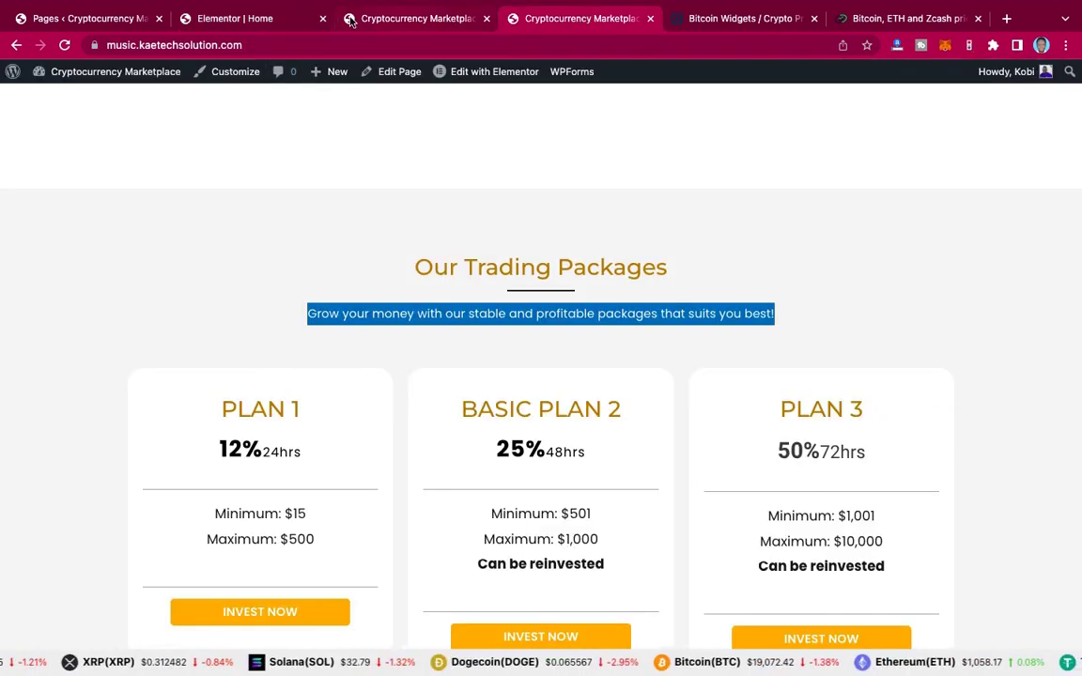
left_click(256, 20)
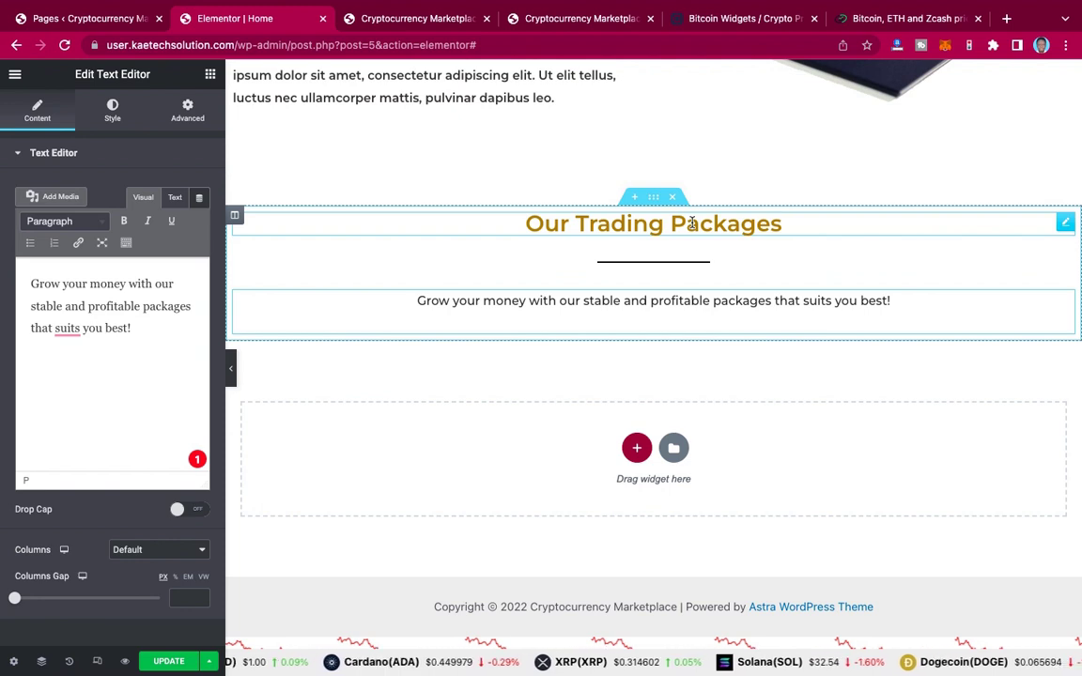
Step: Give the 'Our Trading Packages' heading an unlinked -20 px bottom margin
left_click(691, 222)
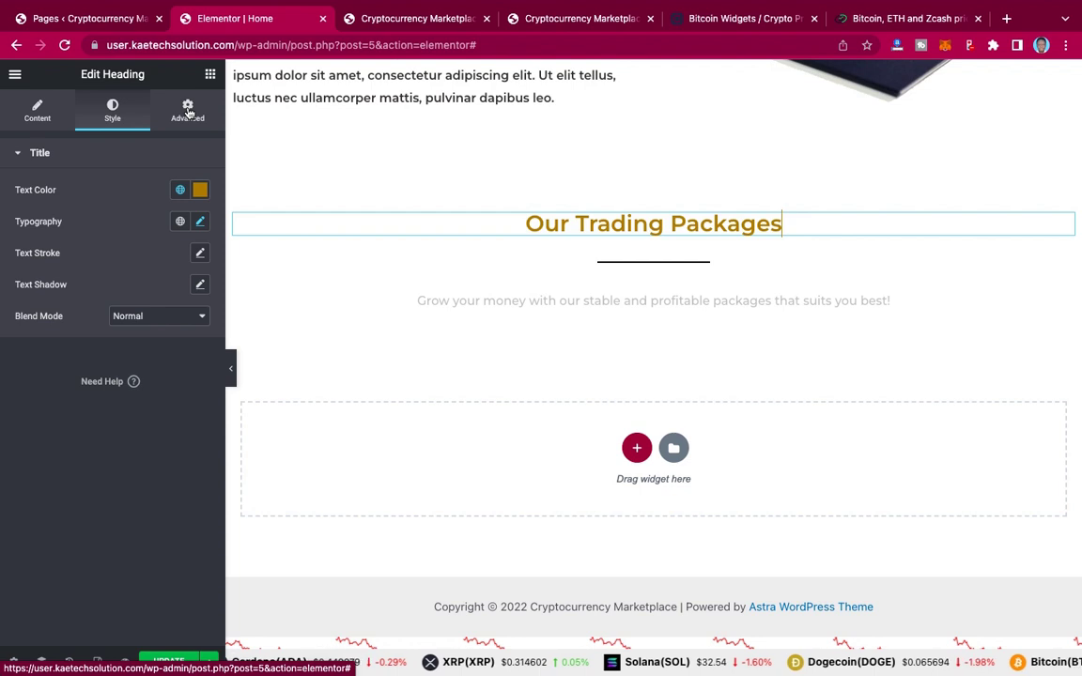
left_click(188, 112)
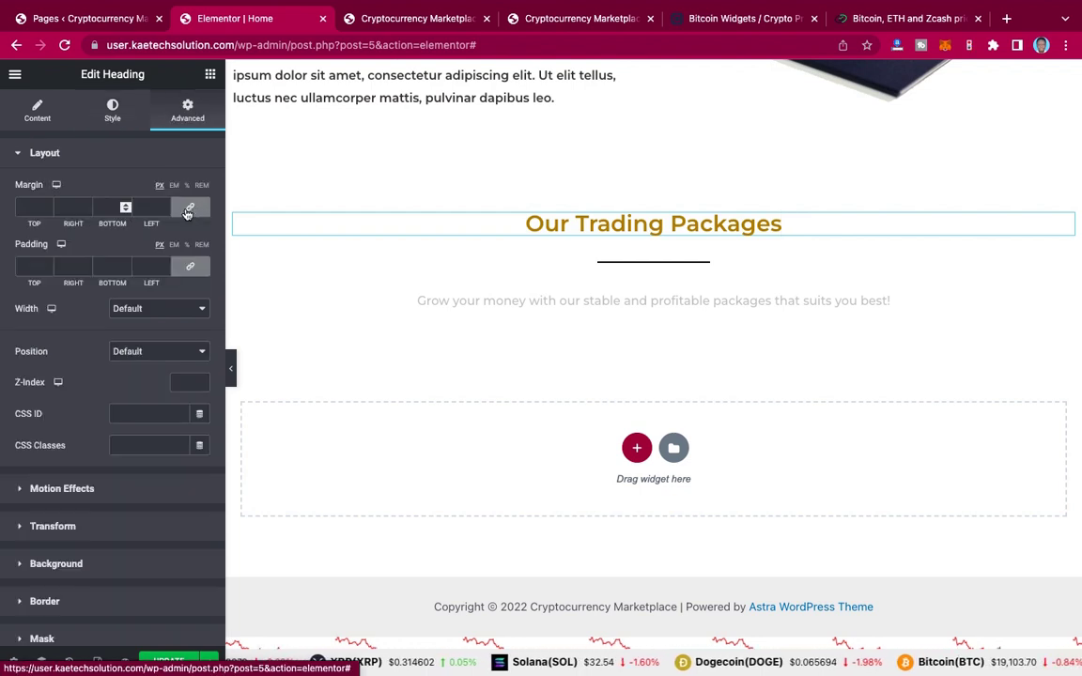
left_click(102, 208)
type("0")
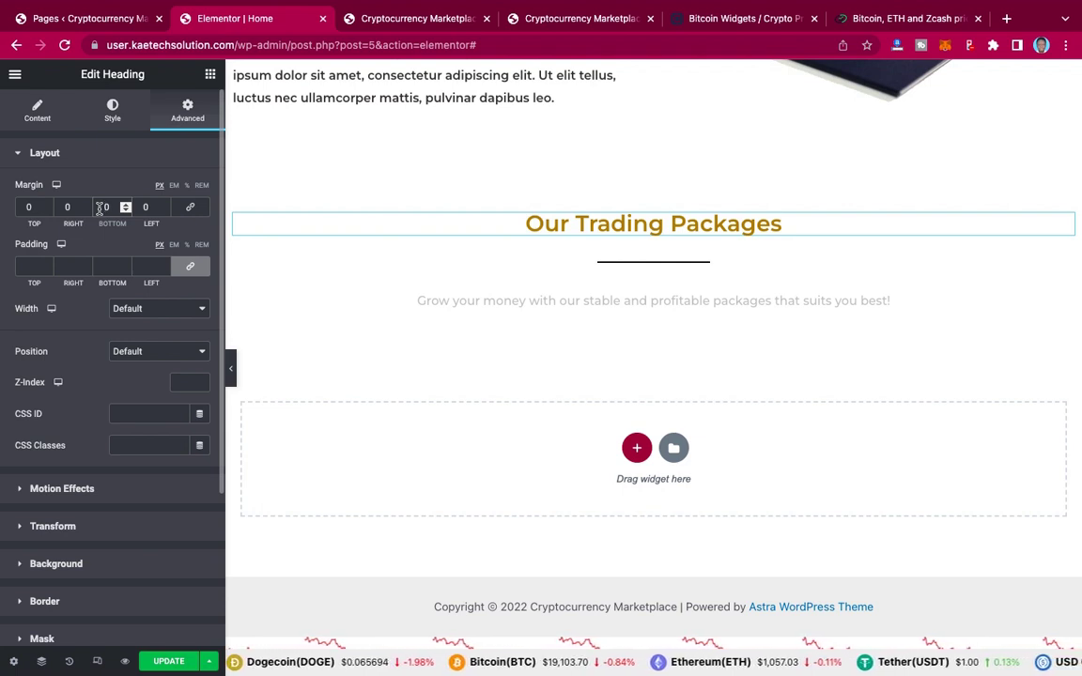
type("20")
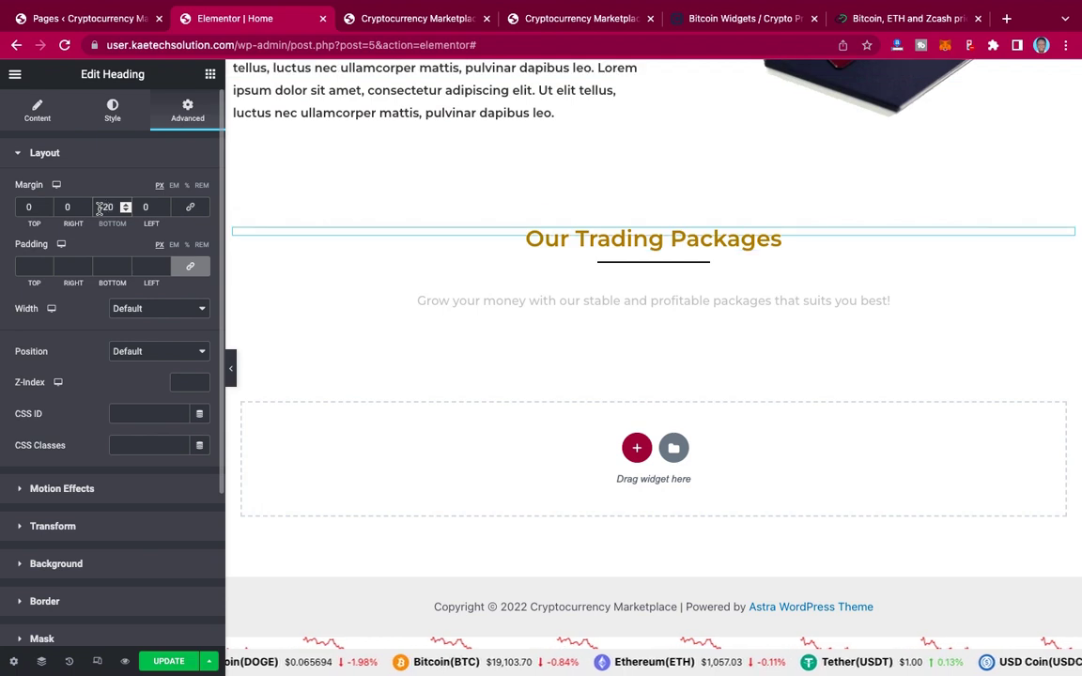
Step: Give the subtitle paragraph an unlinked -20 px top margin
left_click(693, 298)
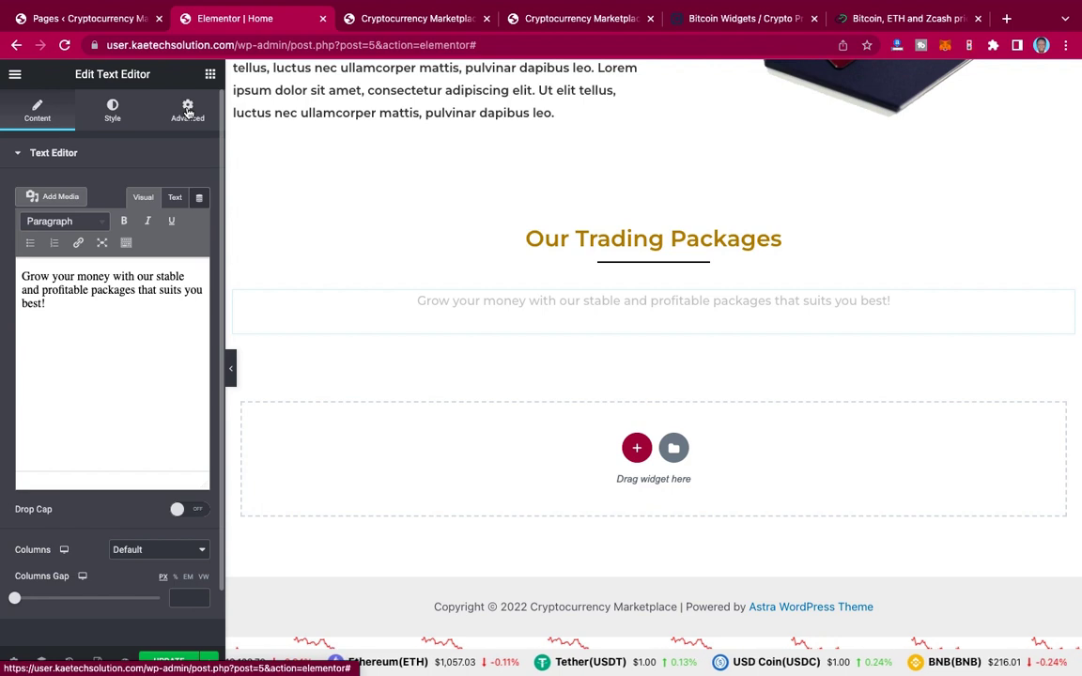
left_click(187, 111)
left_click(188, 207)
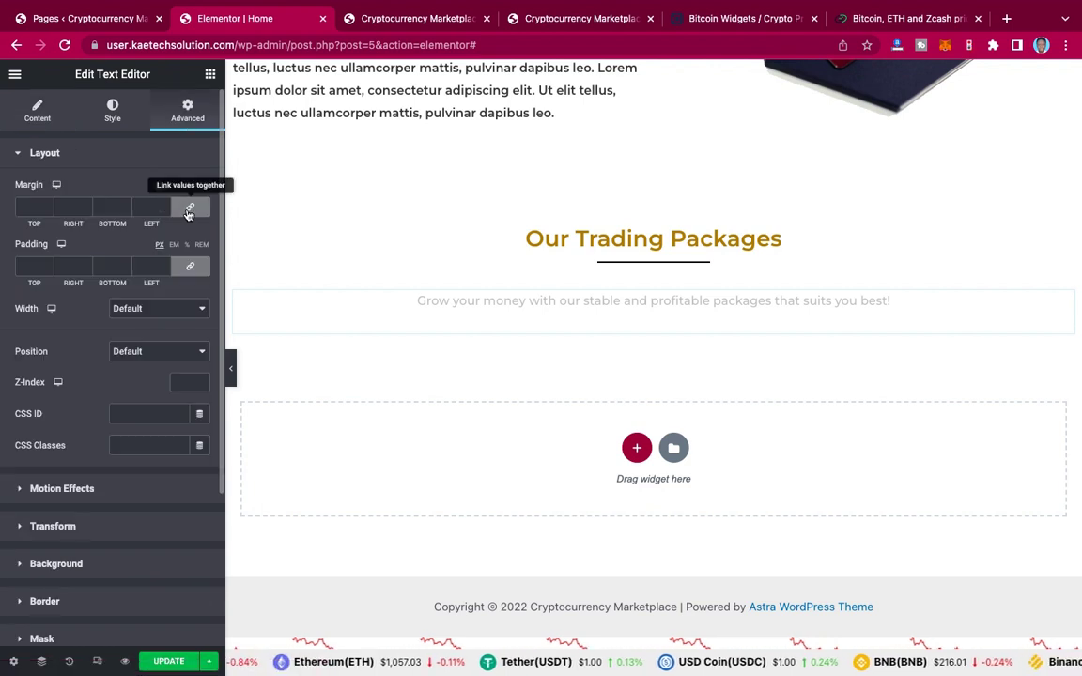
left_click(26, 206)
type("30")
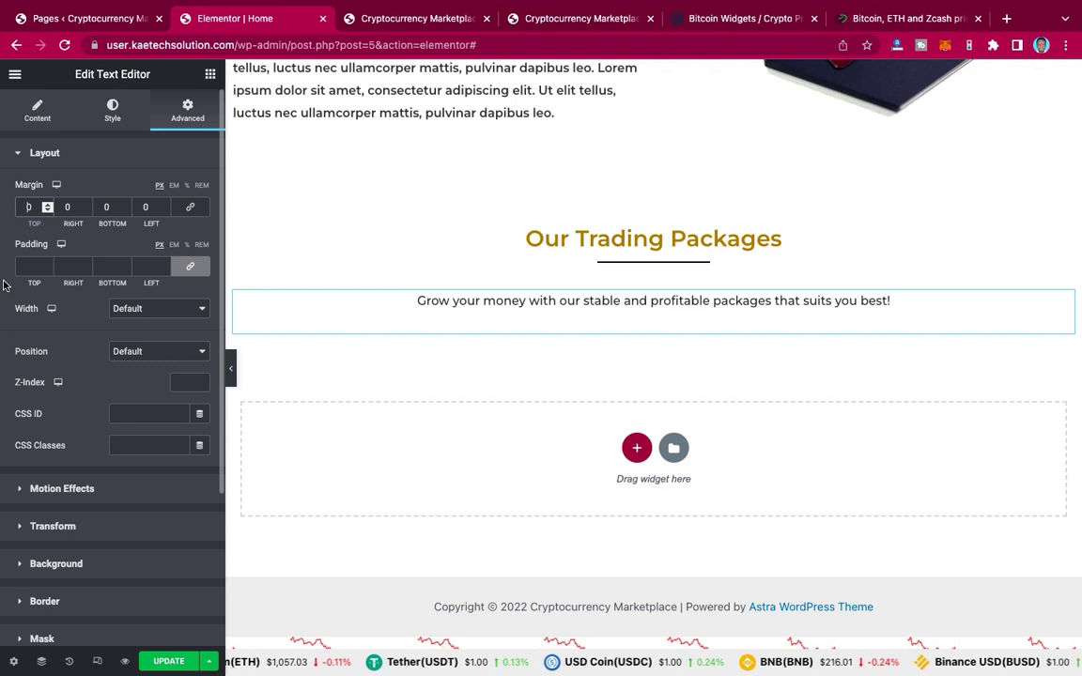
type("-2")
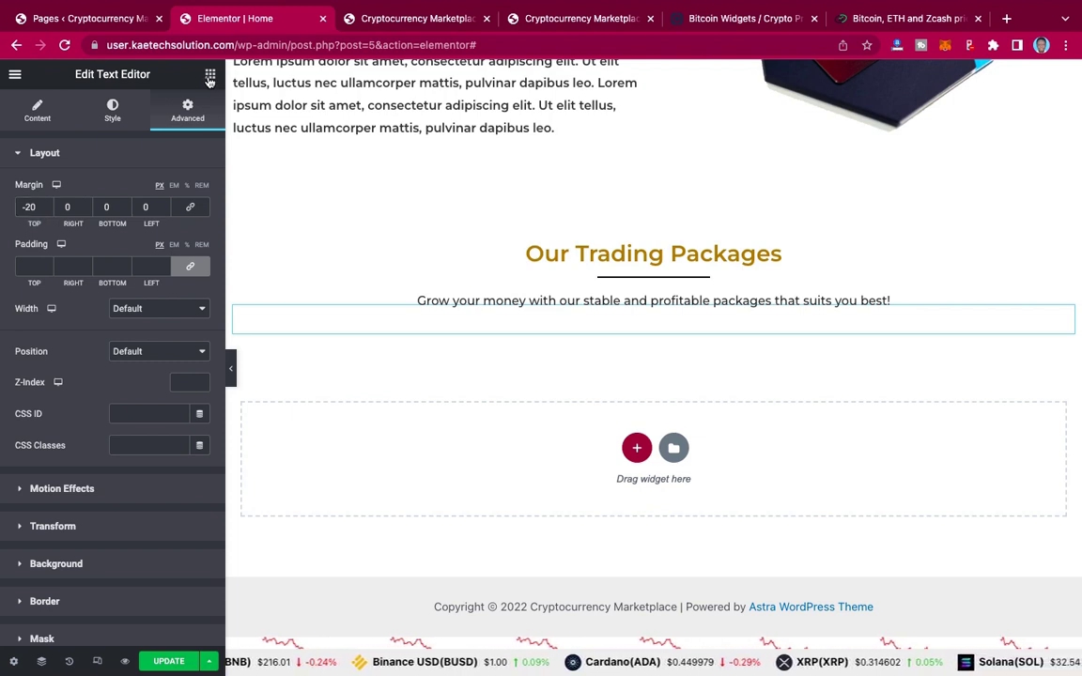
Step: Add an inner section under the subtitle and move the subtitle back above it
left_click(210, 75)
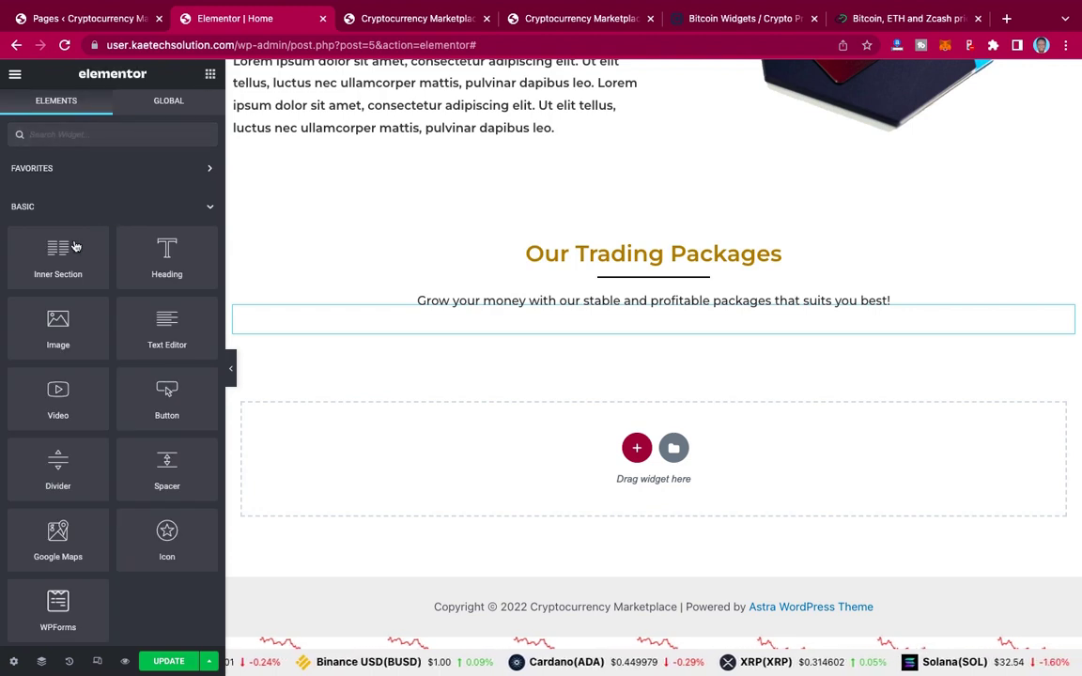
left_click_drag(52, 250, 667, 315)
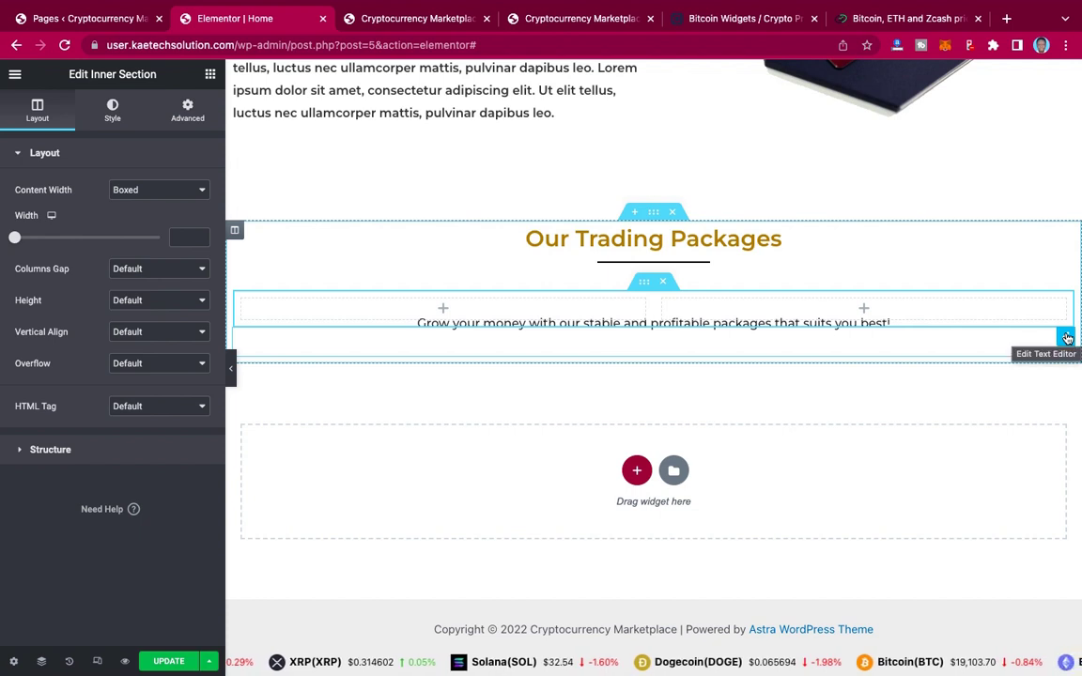
left_click_drag(1067, 338, 866, 284)
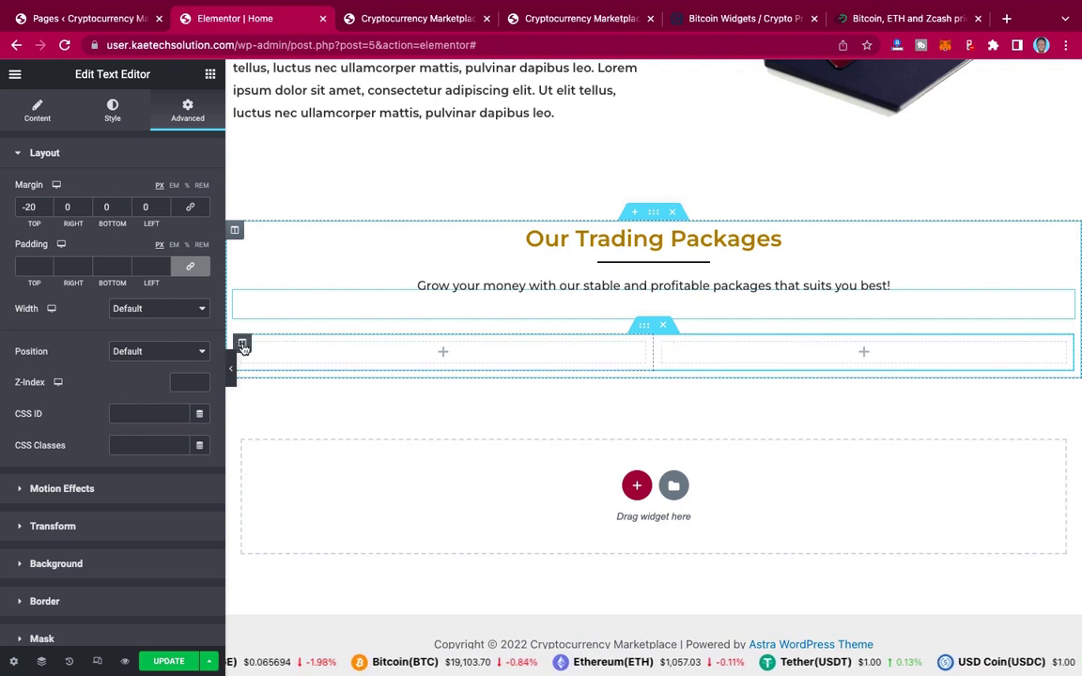
Step: Duplicate a column so the inner section has three columns
right_click(243, 346)
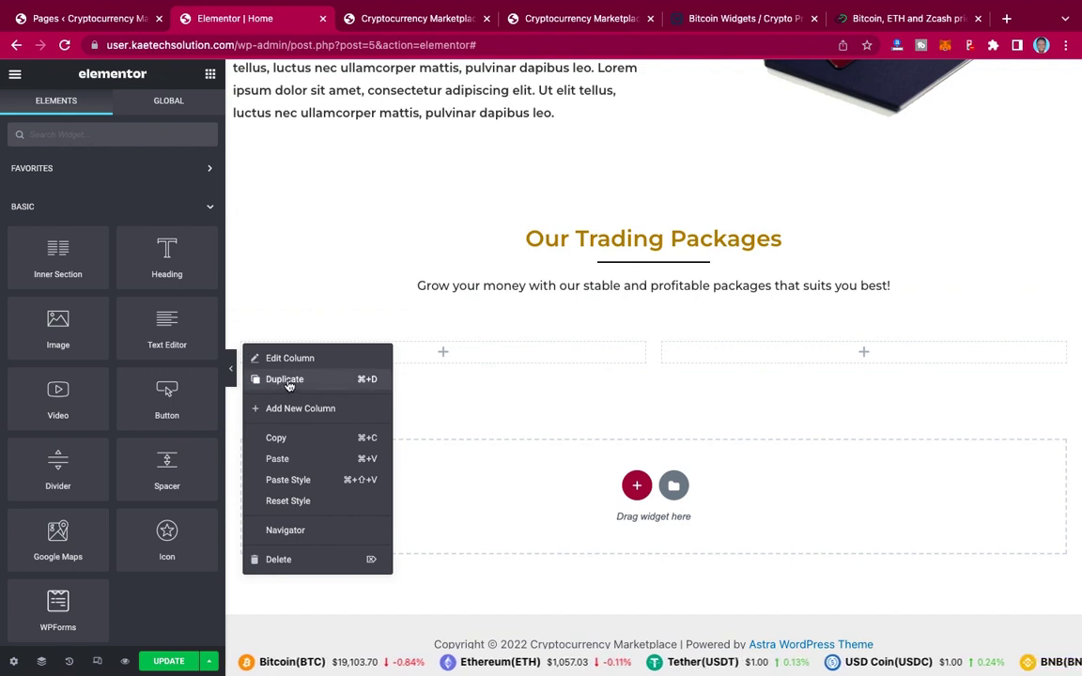
left_click(286, 380)
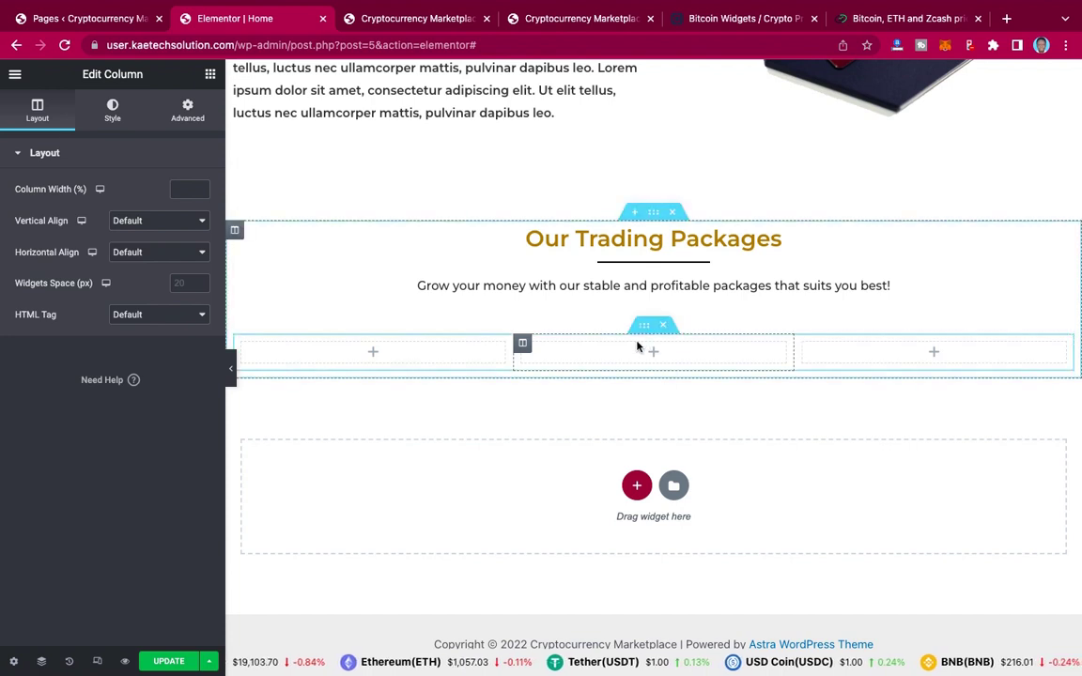
left_click(372, 355)
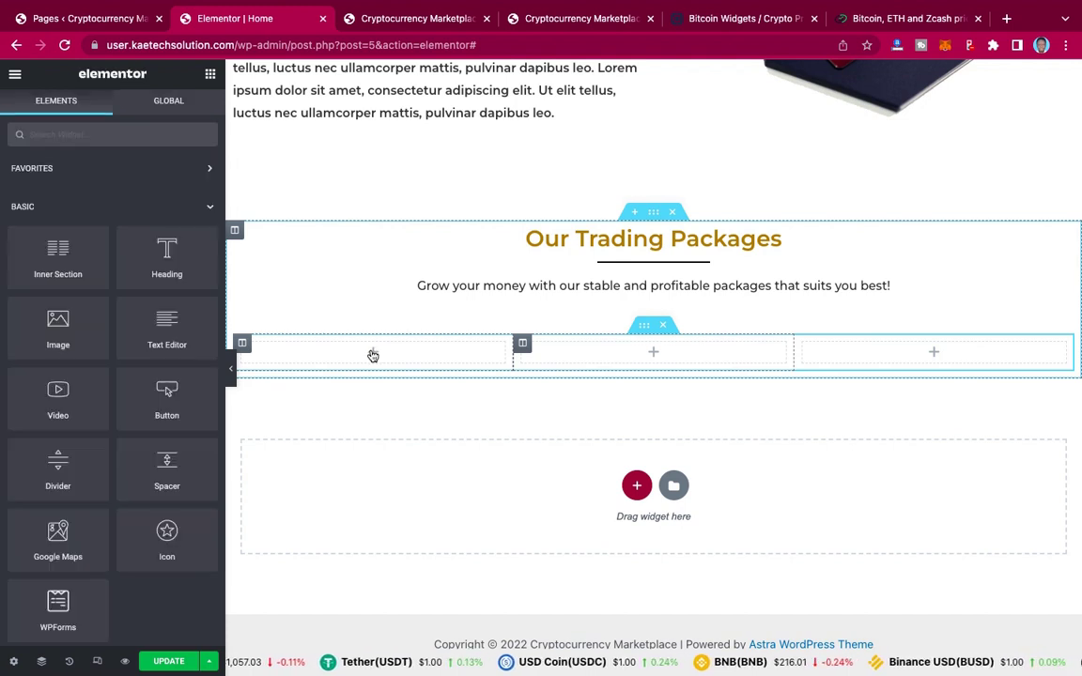
Step: Review the PLAN 1 title on the live pricing card, then return to the Elementor editor
left_click(575, 18)
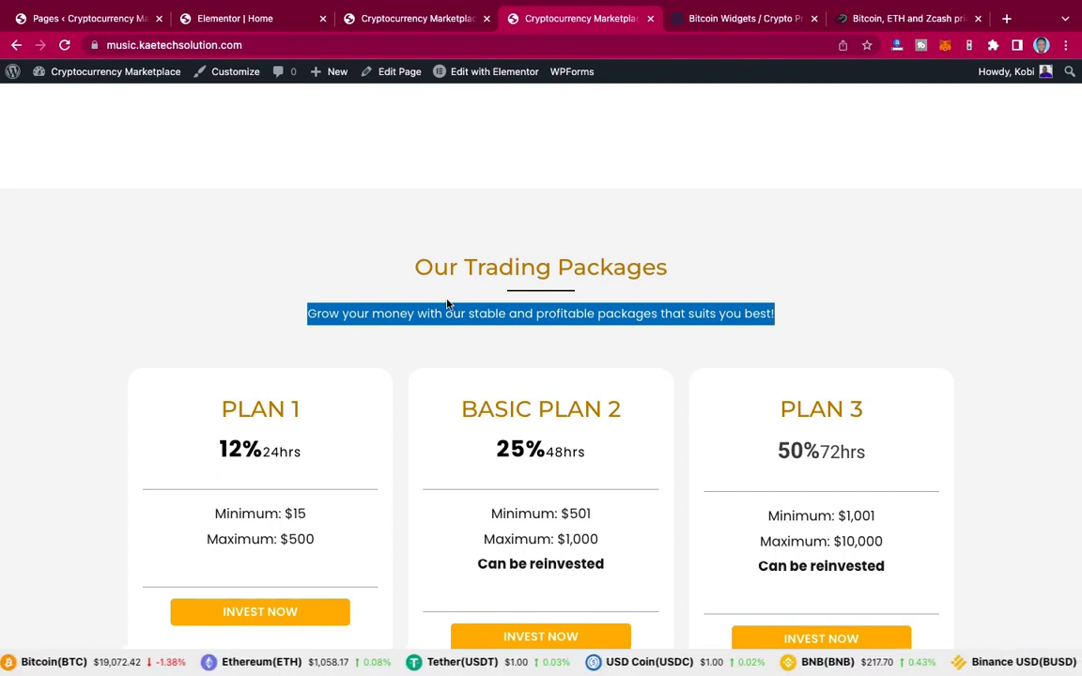
left_click(204, 309)
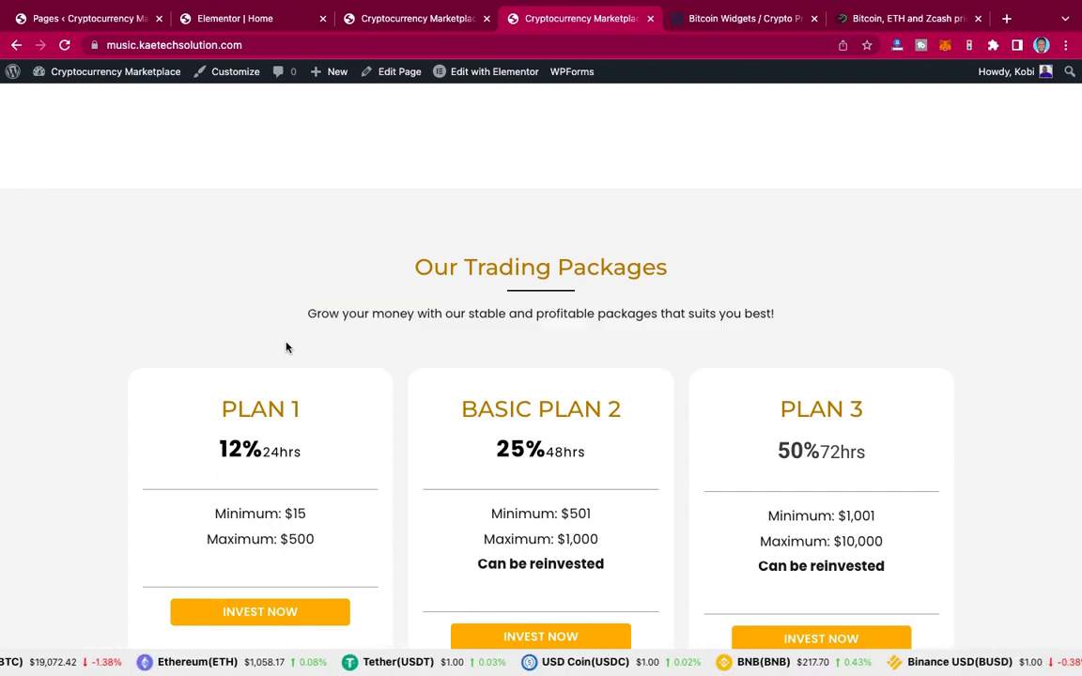
scroll(286, 347, "down", 2)
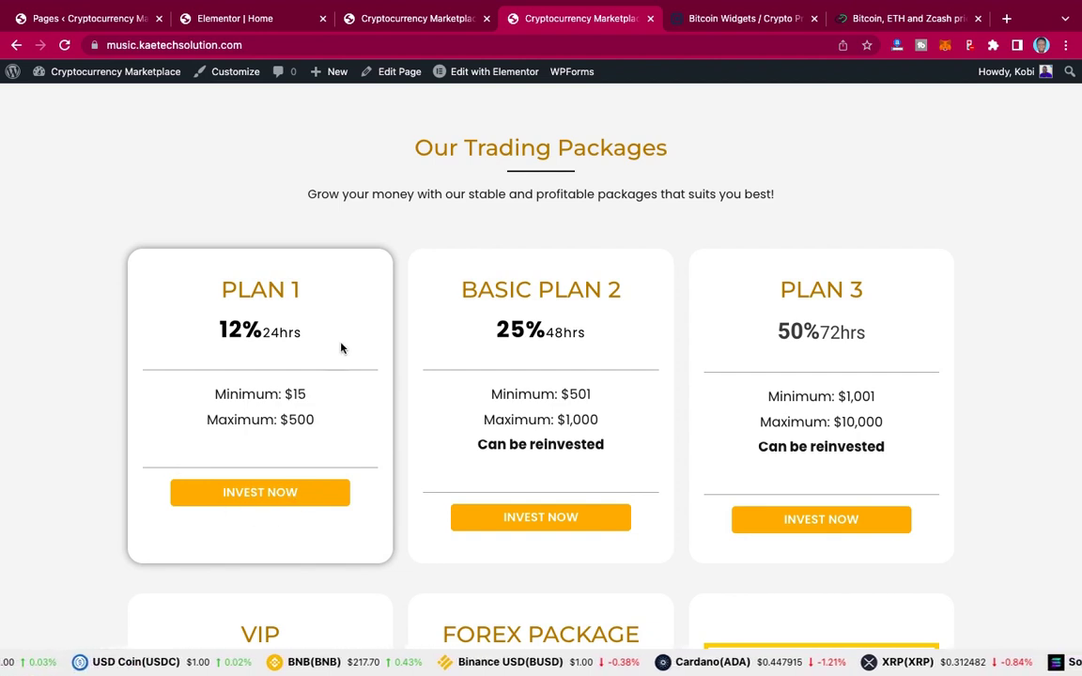
left_click_drag(217, 287, 320, 293)
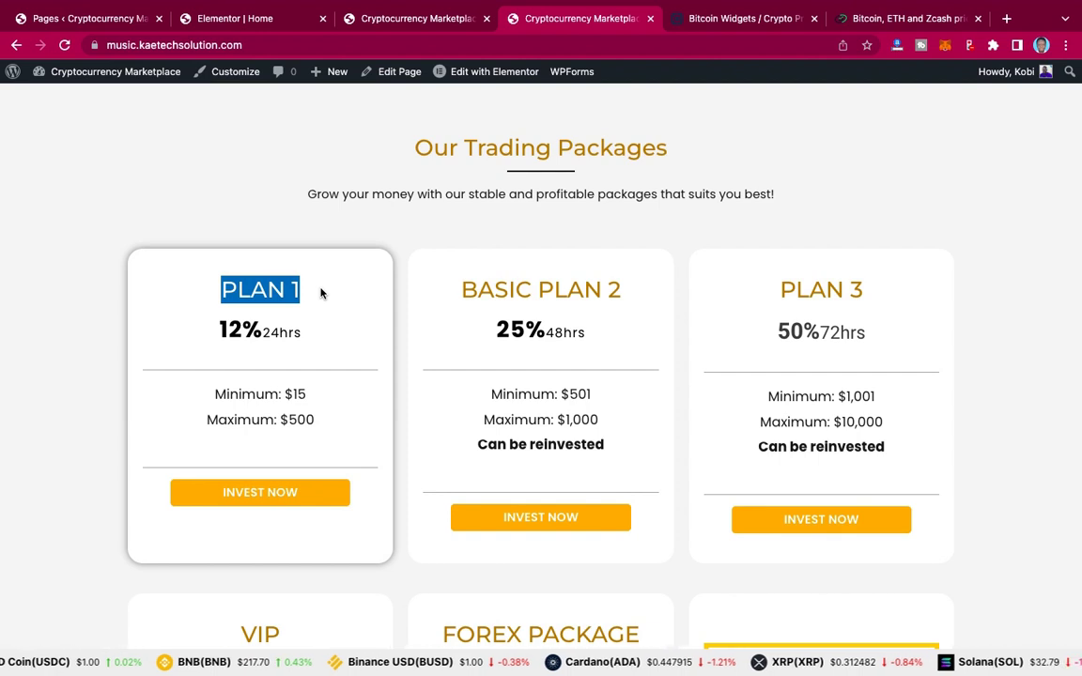
left_click(242, 26)
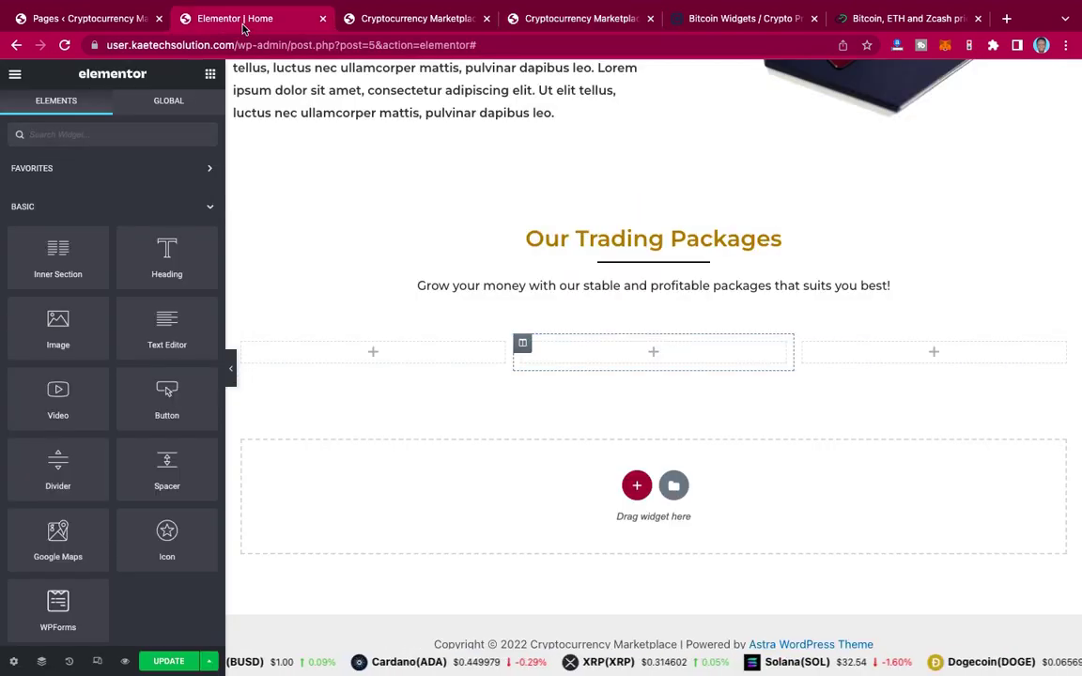
Step: Place a centred Heading widget reading 'PLAN 1' in the first column
left_click(367, 352)
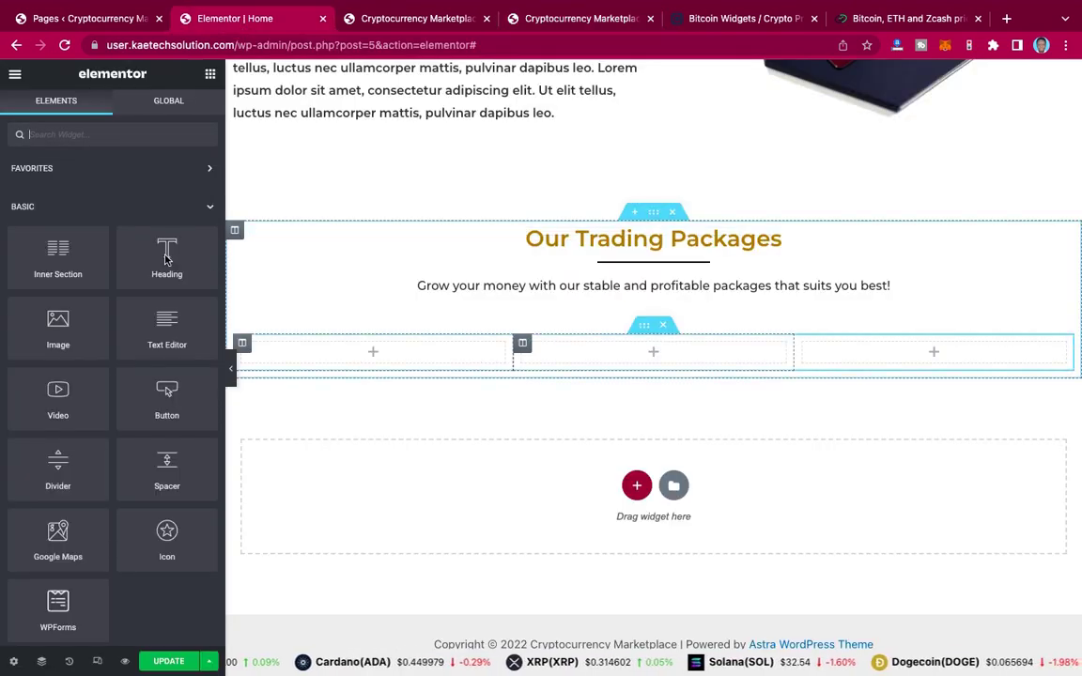
left_click_drag(166, 258, 376, 356)
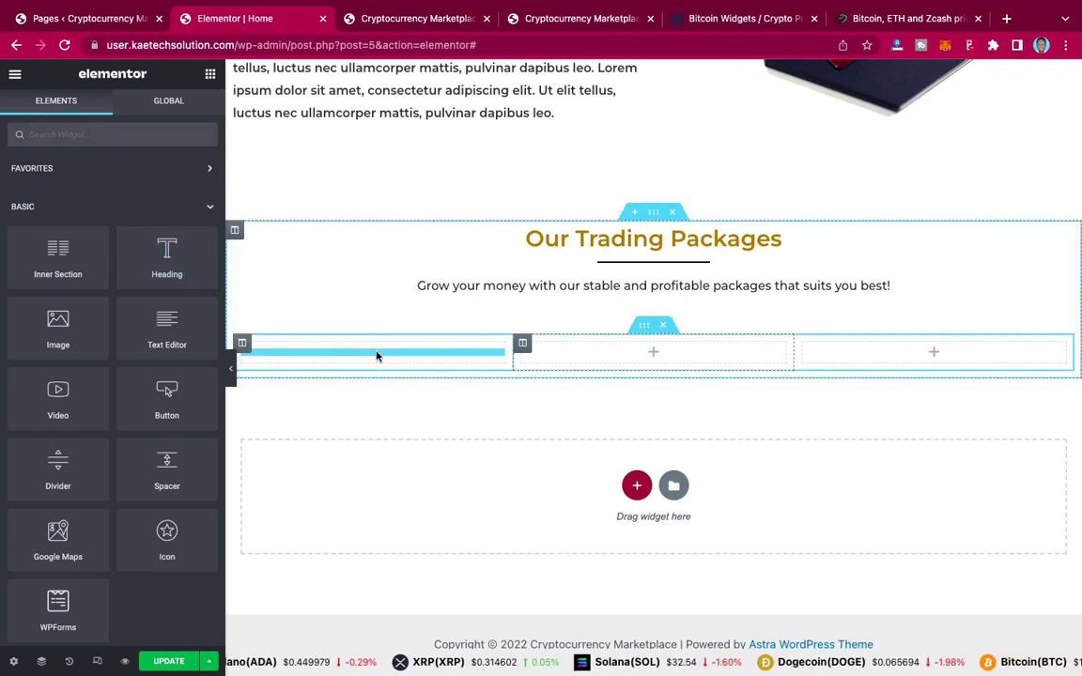
left_click_drag(377, 355, 376, 355)
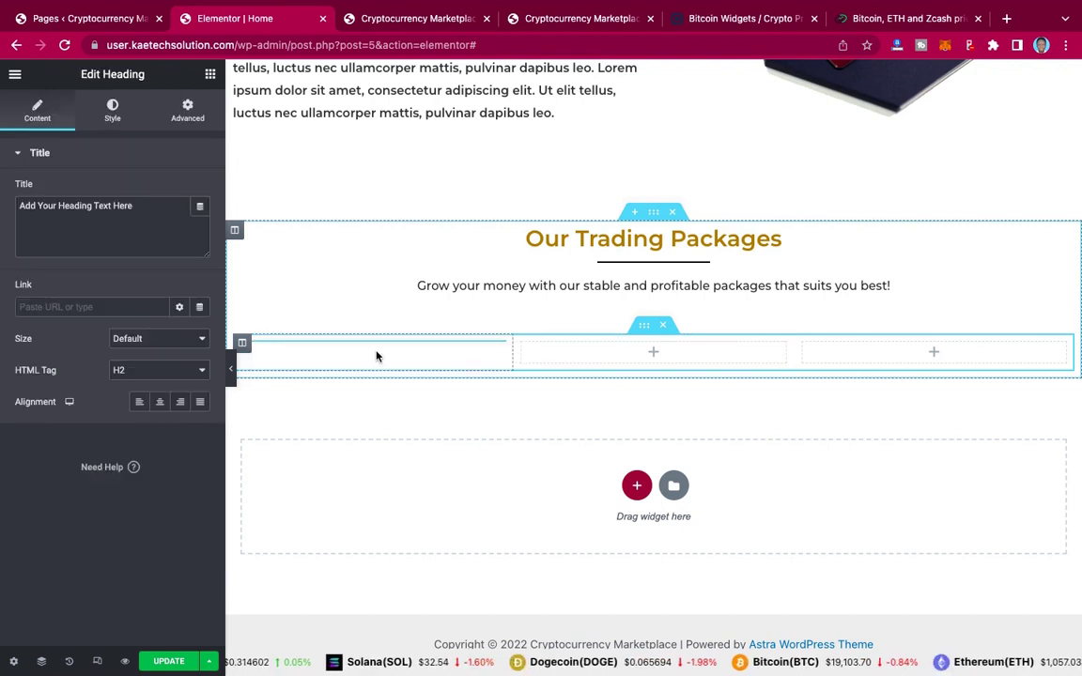
triple_click(153, 208)
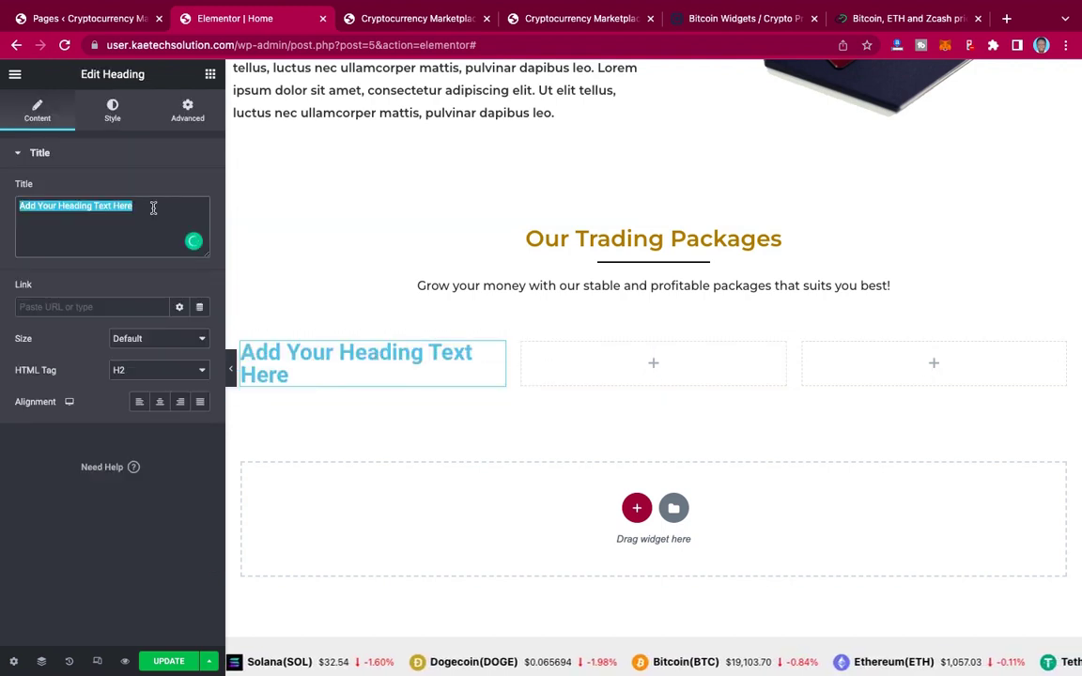
type("PLAN 1")
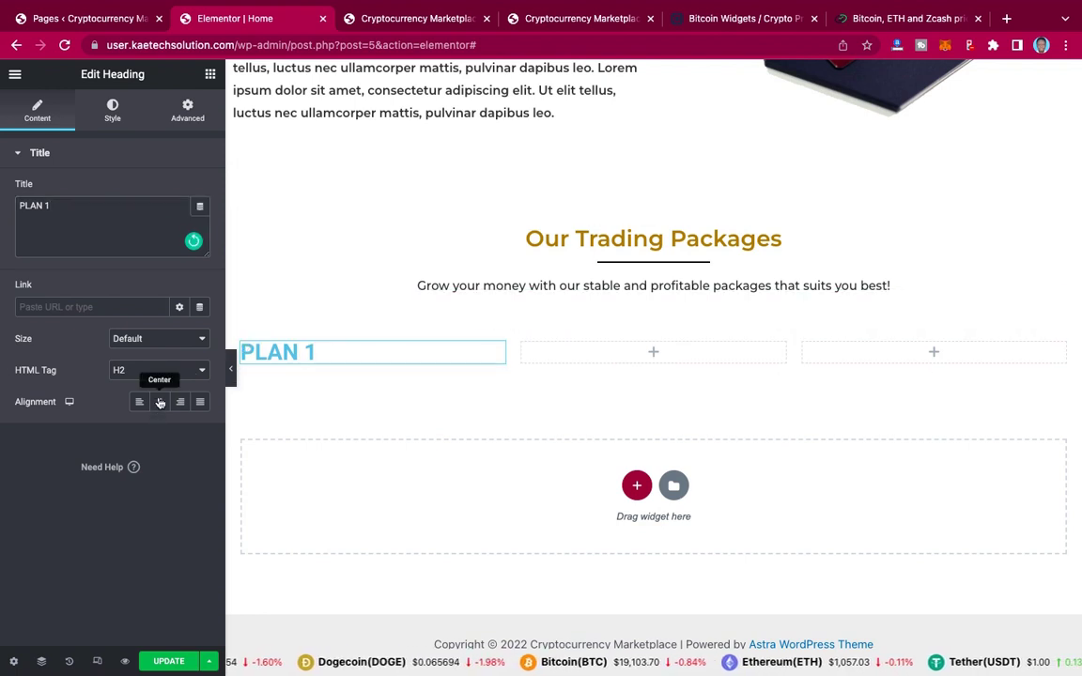
left_click(160, 403)
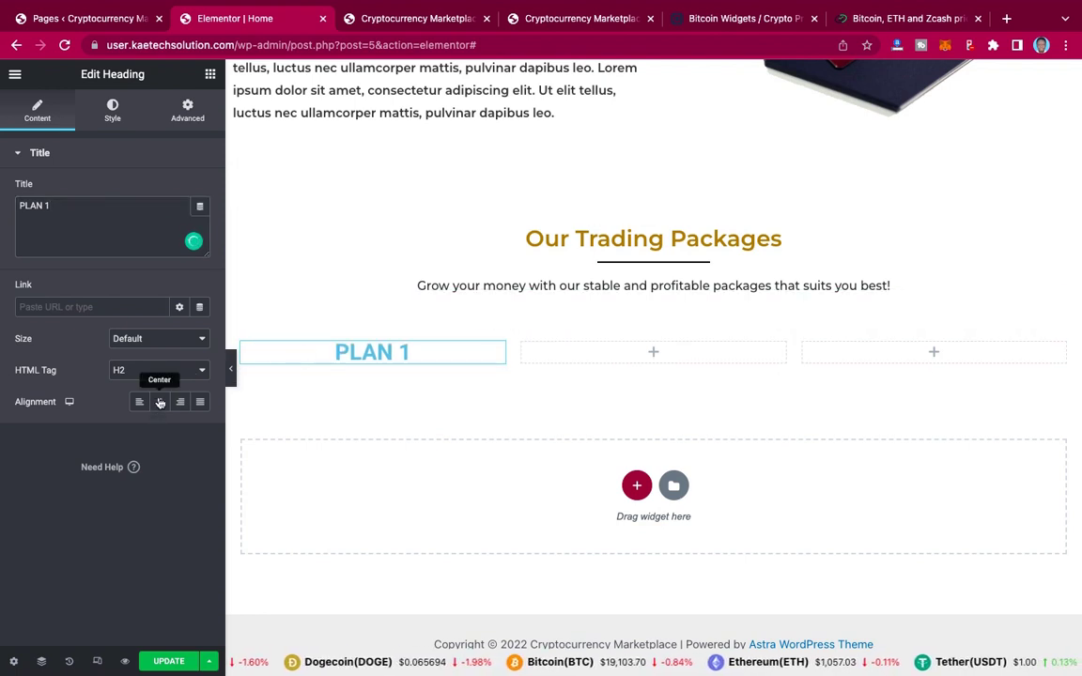
left_click(113, 113)
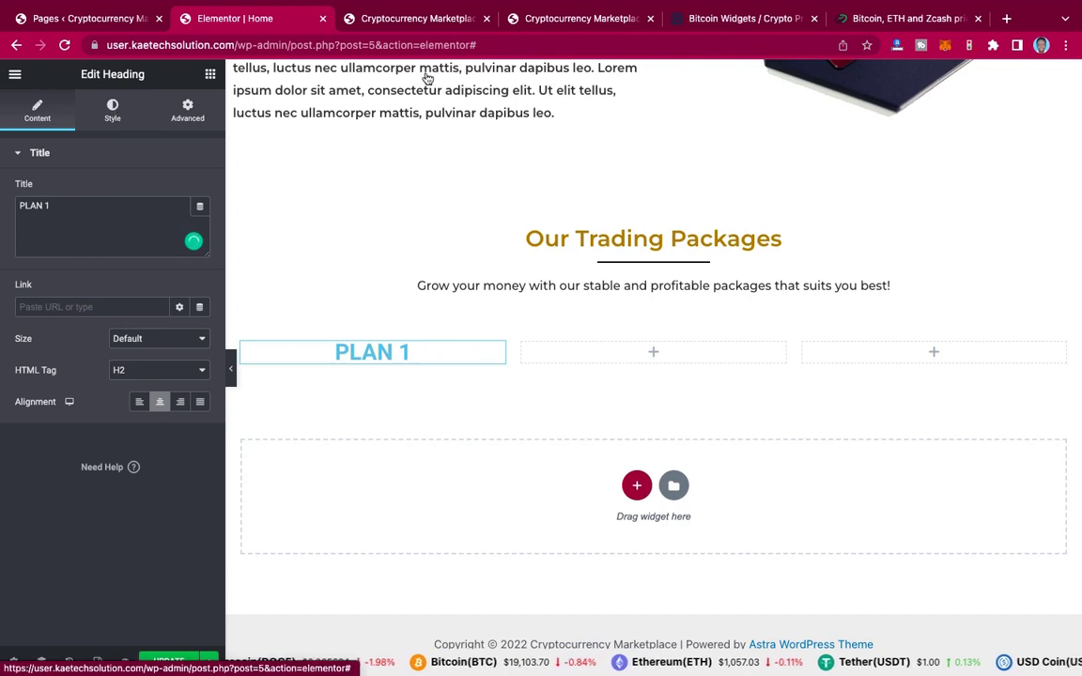
Step: Check the live pricing page for reference and come back to the editor
left_click(560, 19)
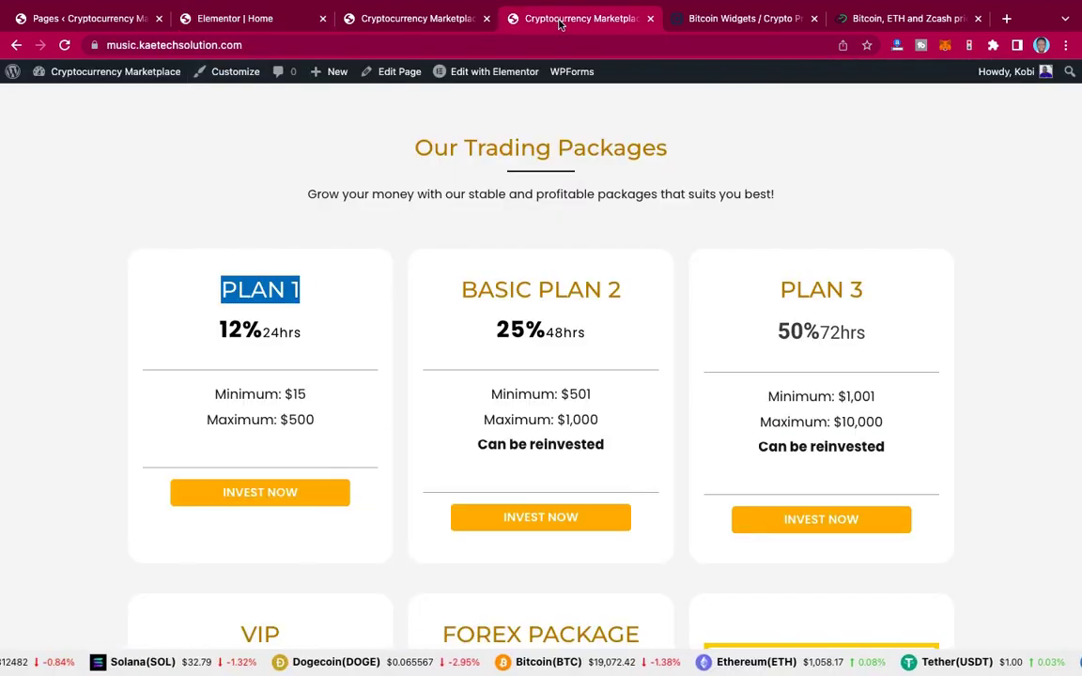
left_click(497, 152)
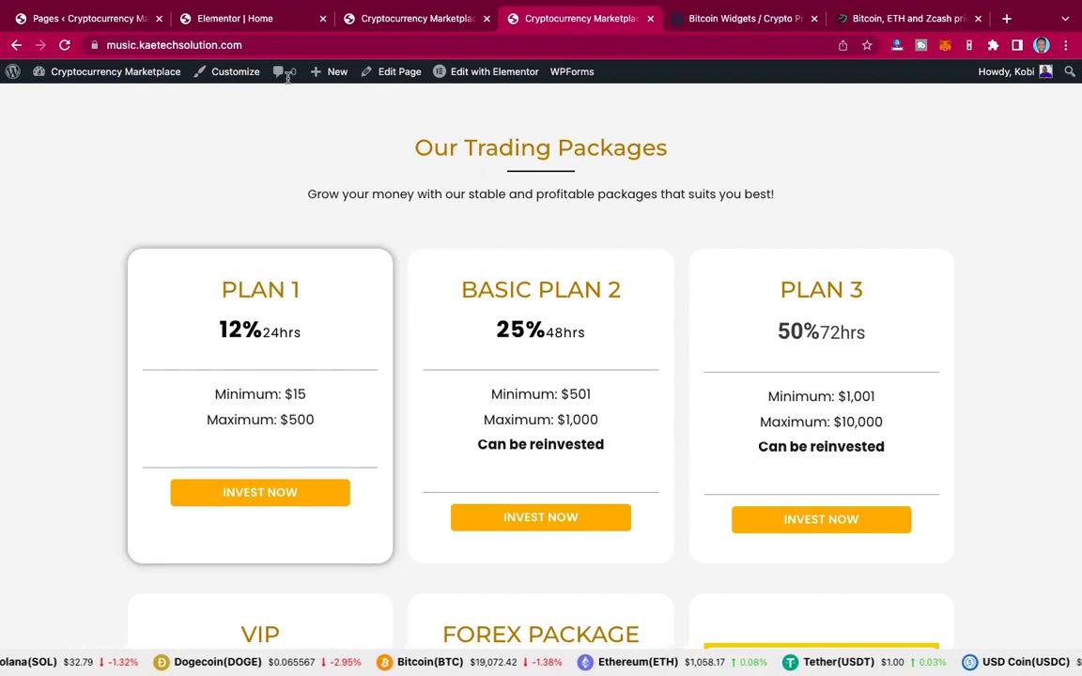
left_click(242, 26)
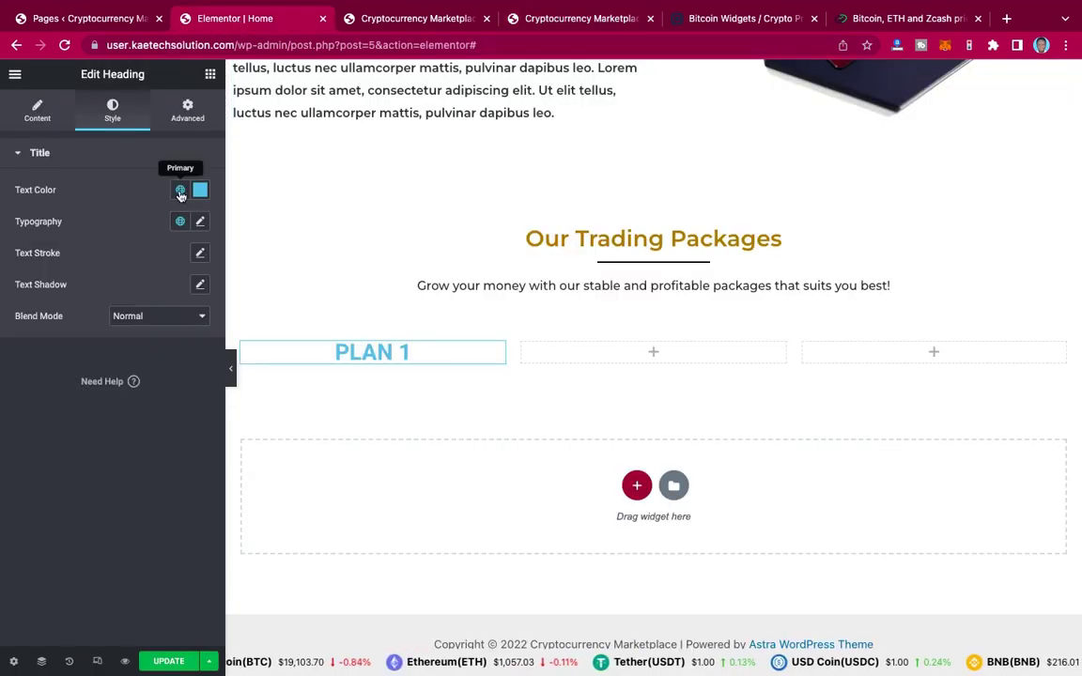
Step: Colour the PLAN 1 heading with global 'primary 2' gold and set its font to Montserrat
left_click(180, 192)
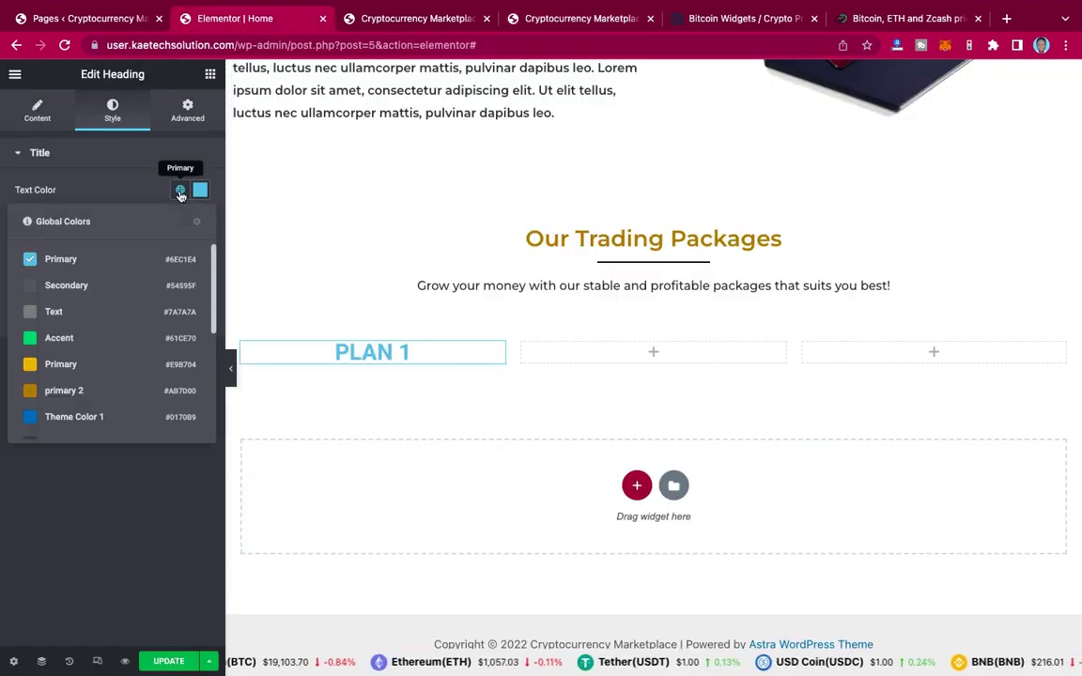
left_click(66, 392)
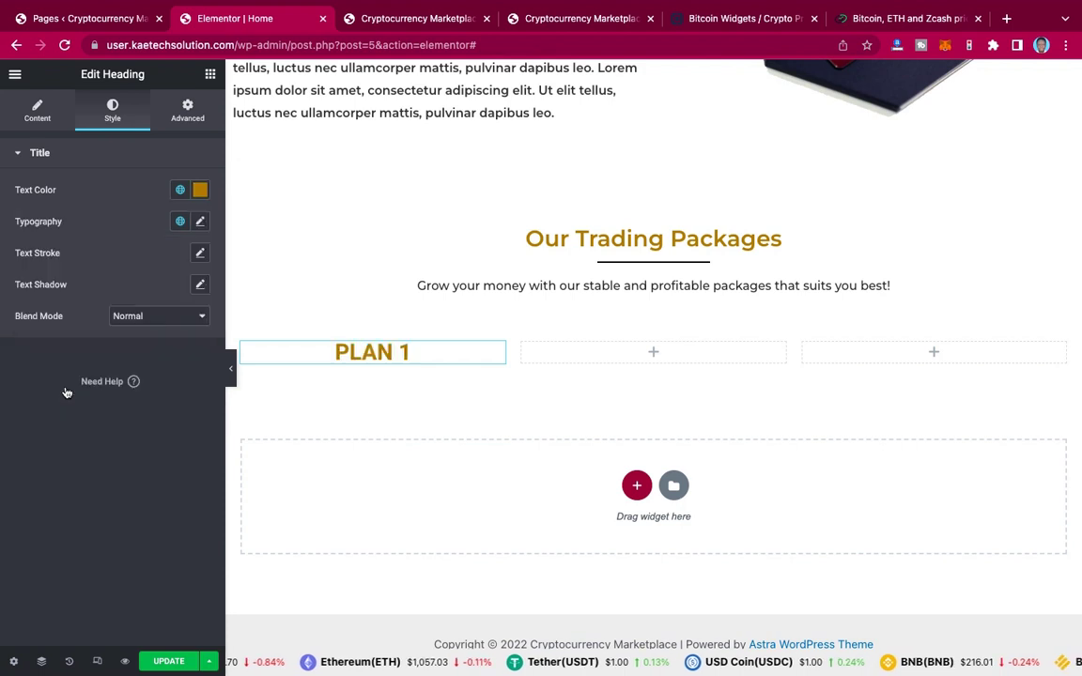
left_click(200, 222)
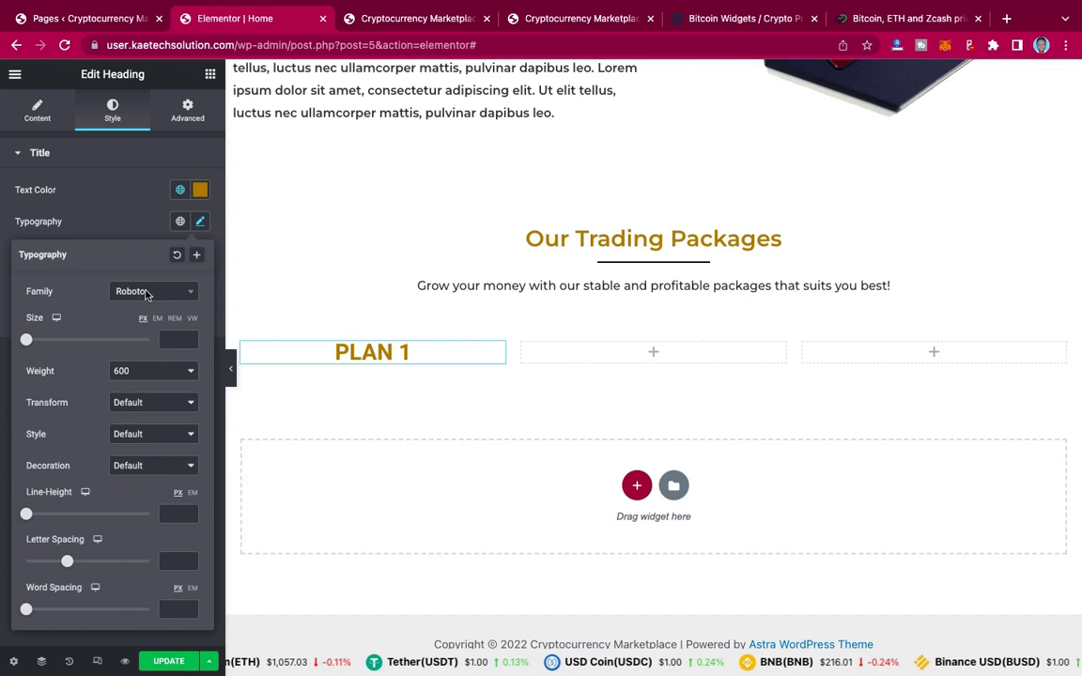
left_click(146, 293)
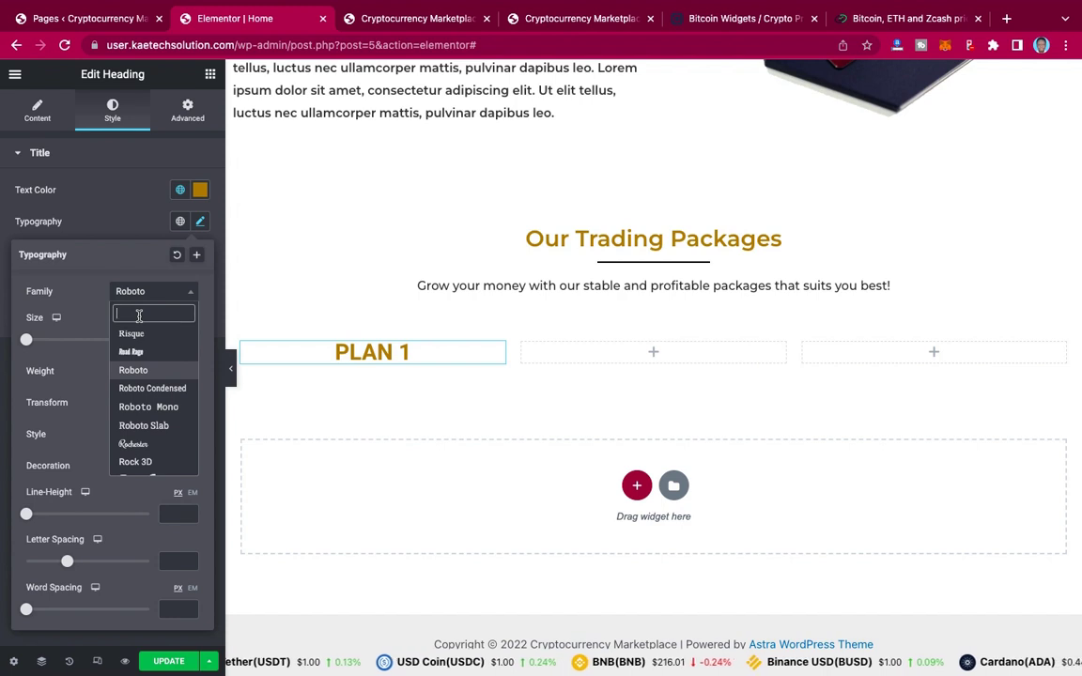
type("mont")
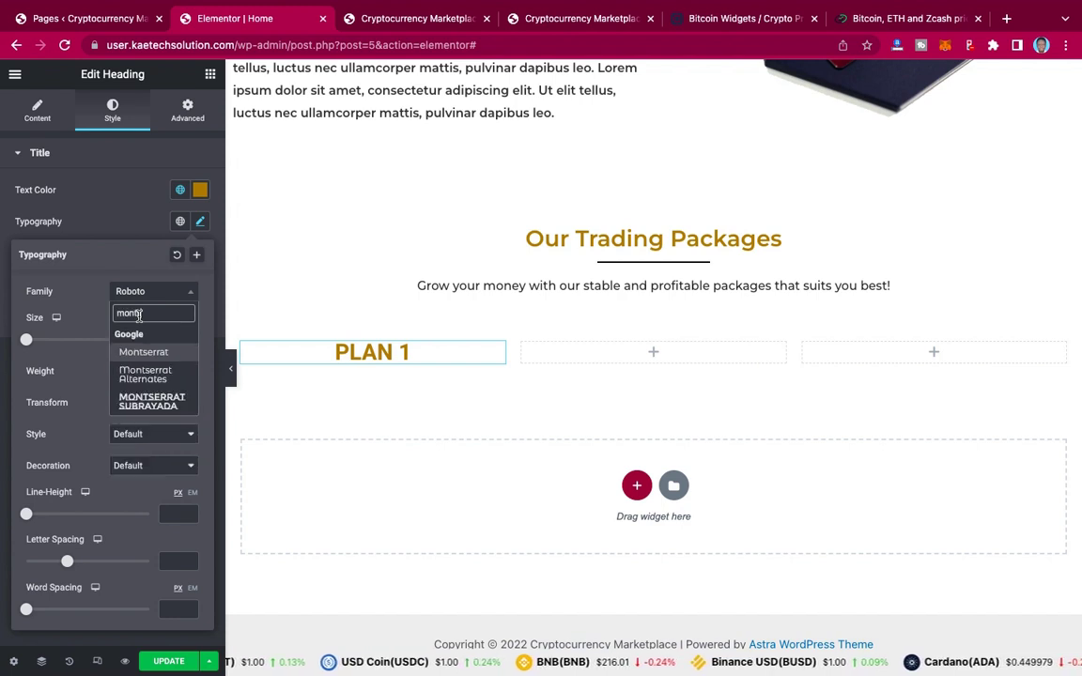
type("s")
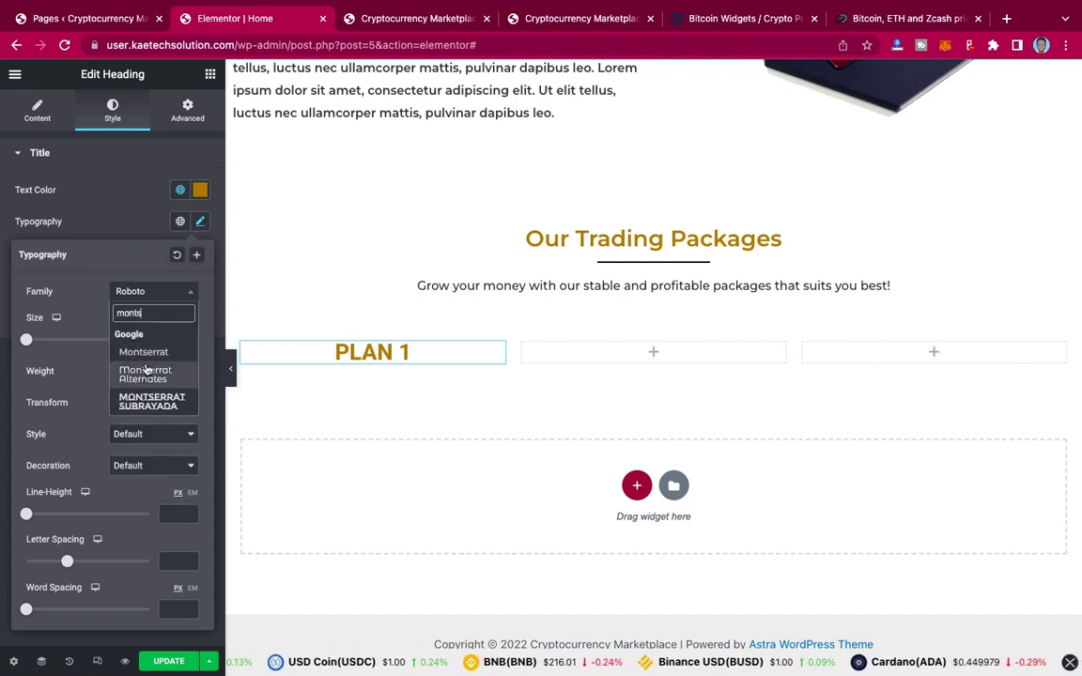
left_click(153, 355)
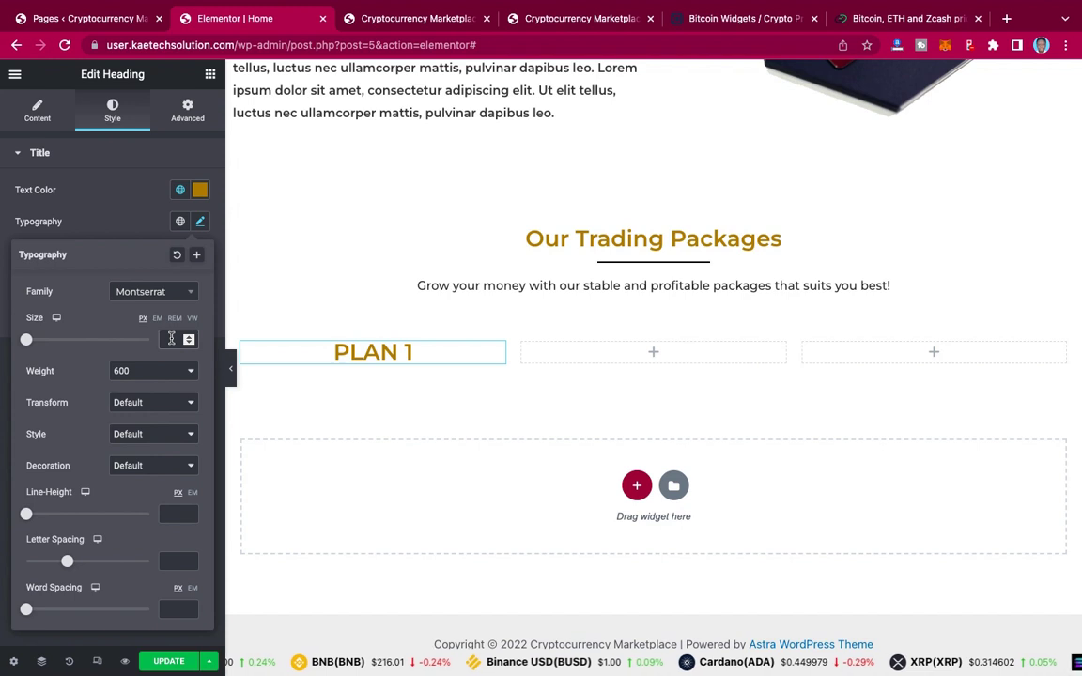
Step: Set the heading font size to 35 and weight to 600
type("35")
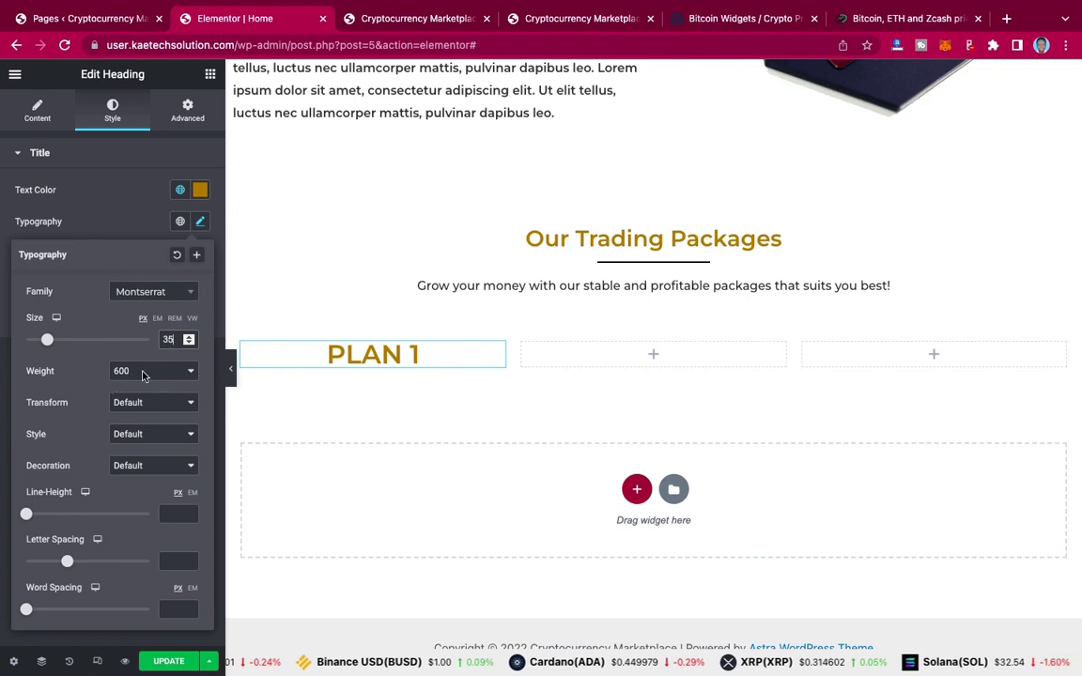
left_click(146, 375)
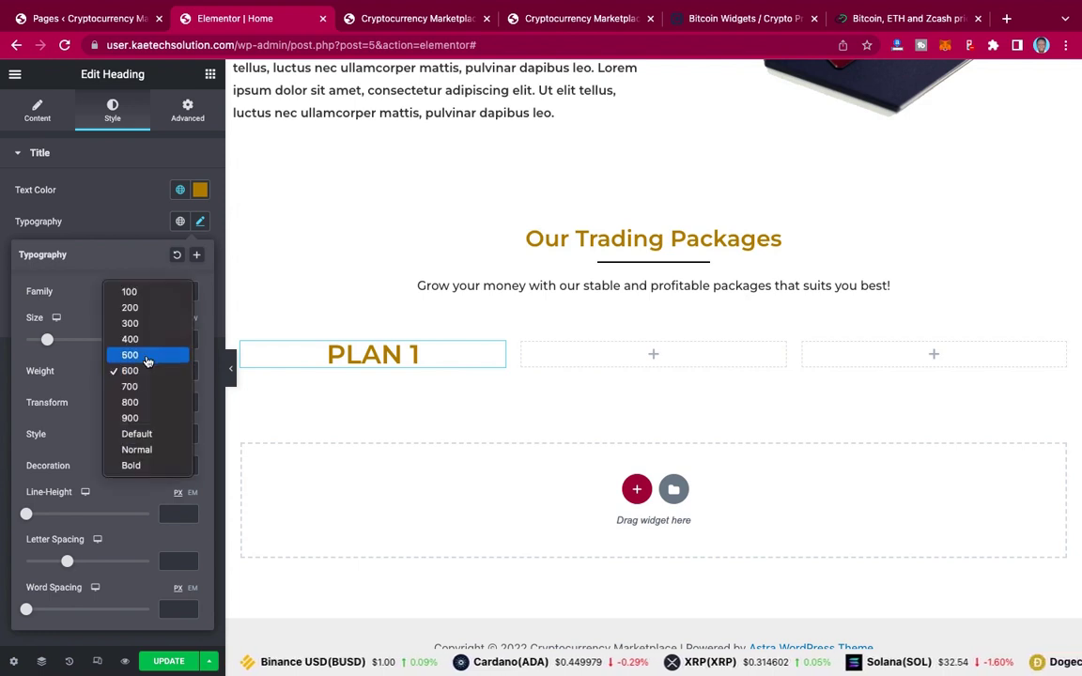
left_click(147, 362)
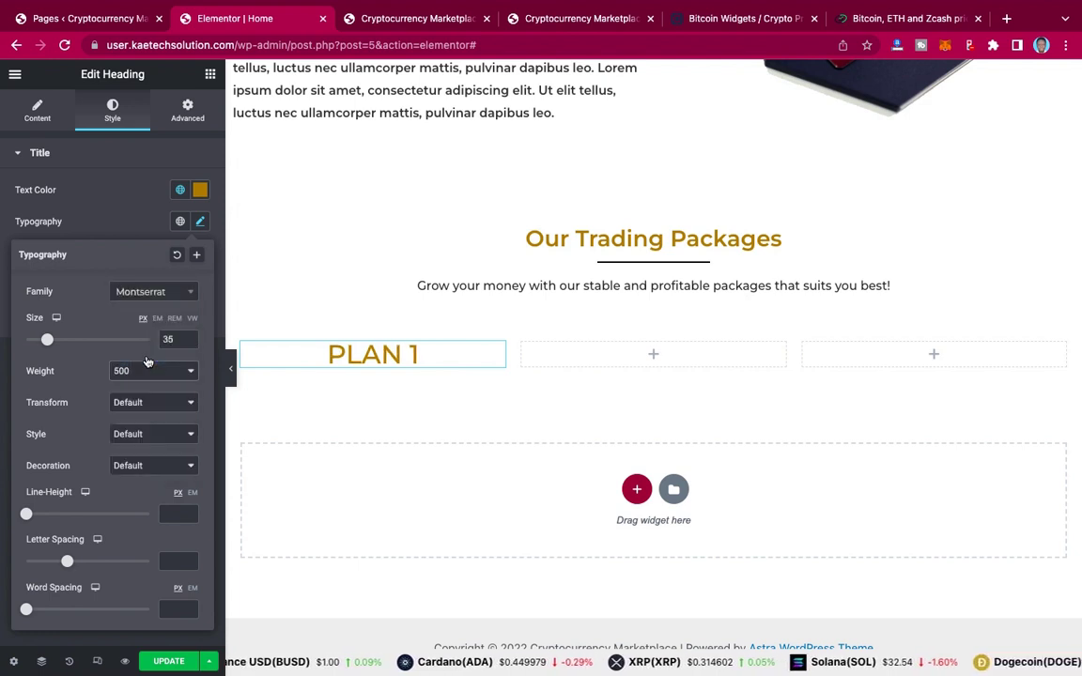
left_click(145, 371)
left_click(142, 384)
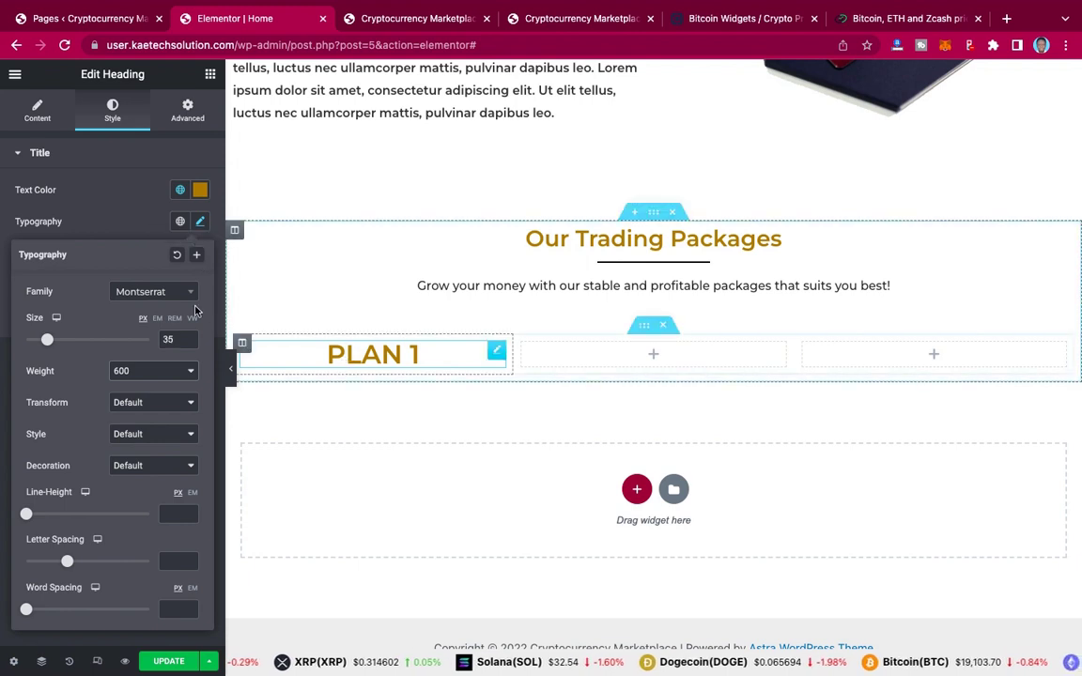
left_click(121, 225)
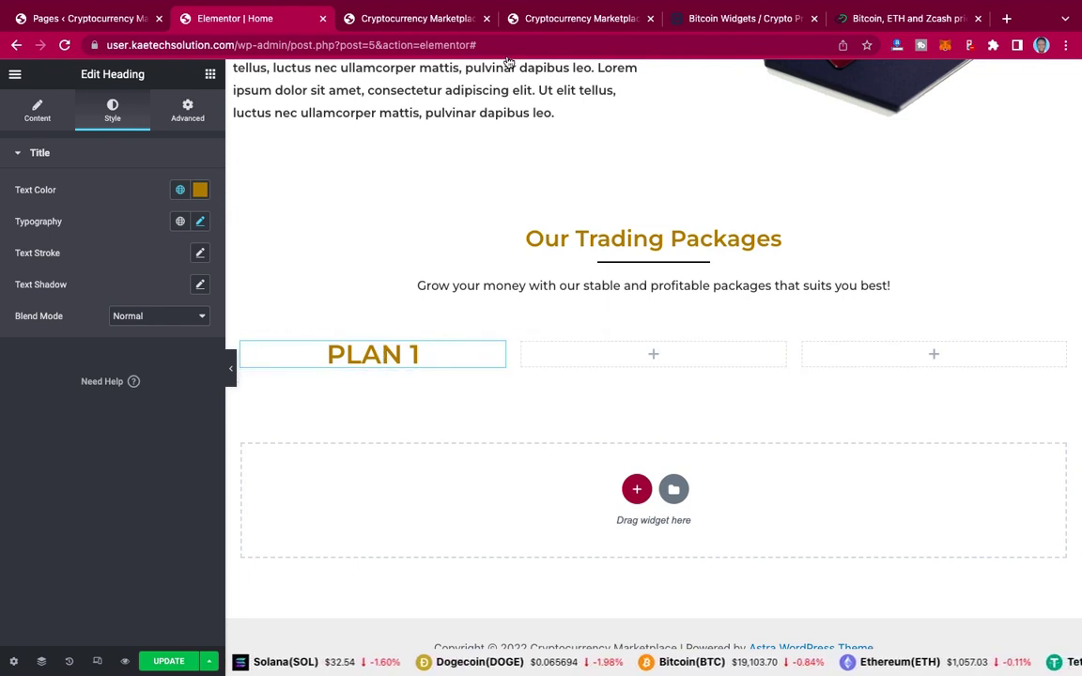
Step: Copy the 12%24hrs line from the live PLAN 1 card and return to Elementor
left_click(551, 21)
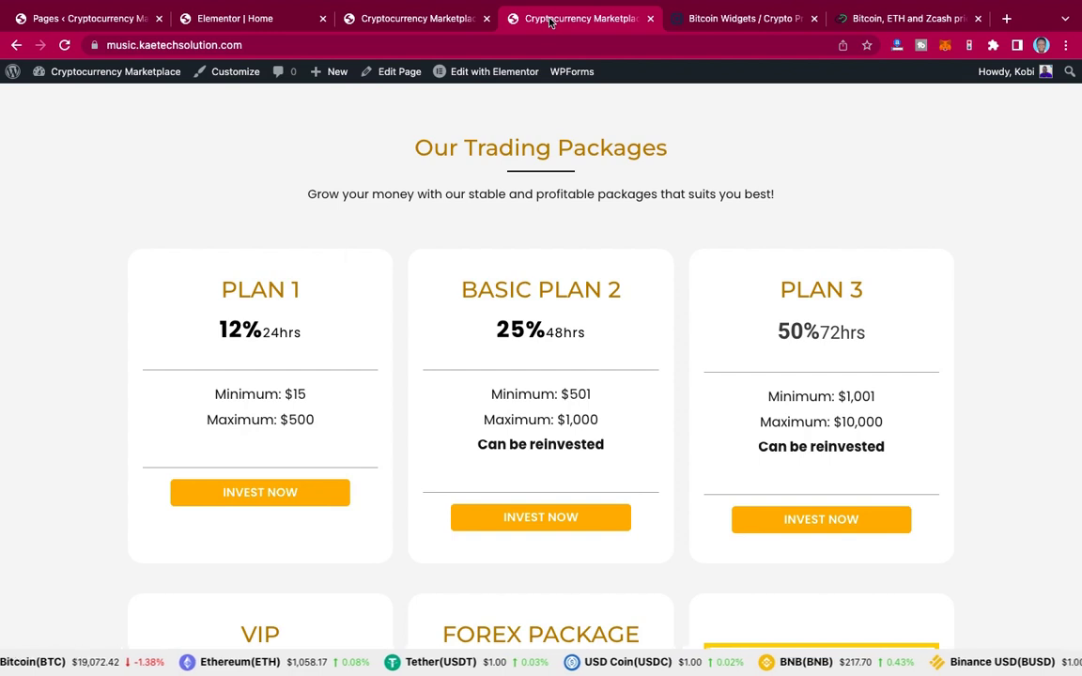
triple_click(207, 332)
key("ctrl+c")
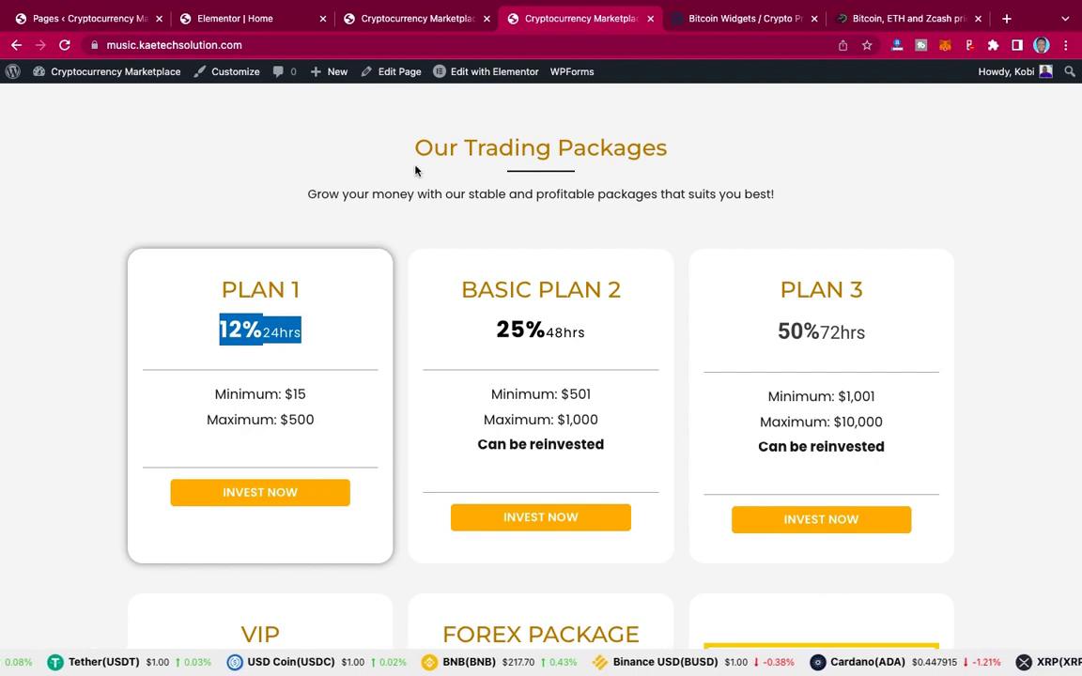
left_click(270, 20)
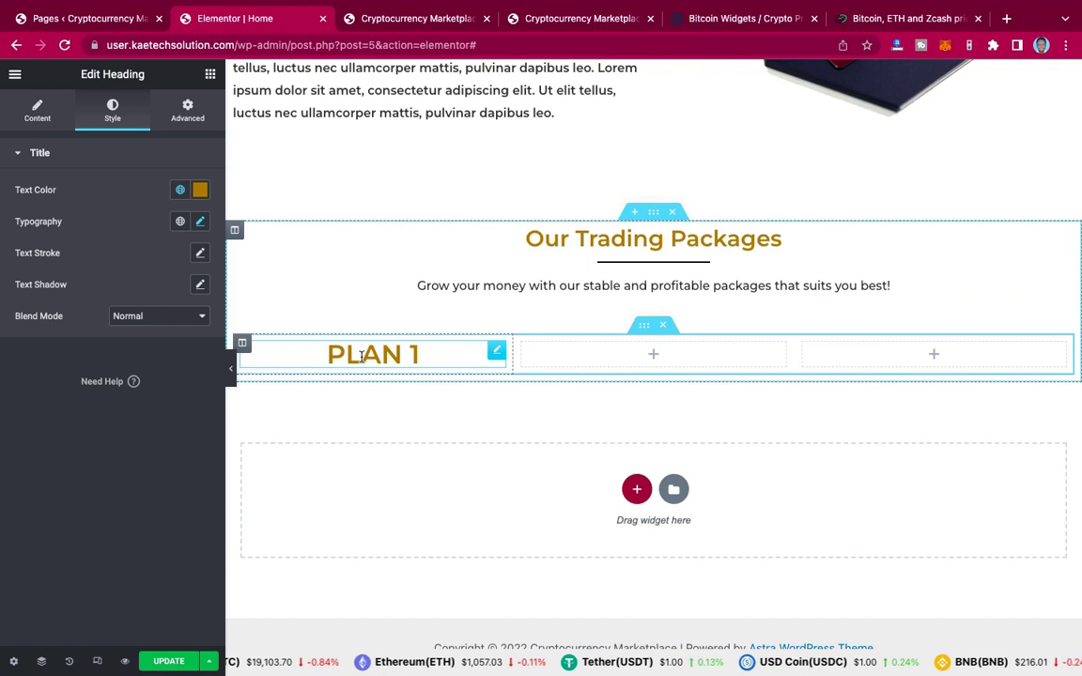
Step: Add a Text Editor under PLAN 1 holding the pasted 12%24hrs line, with '12%' bold
left_click(211, 75)
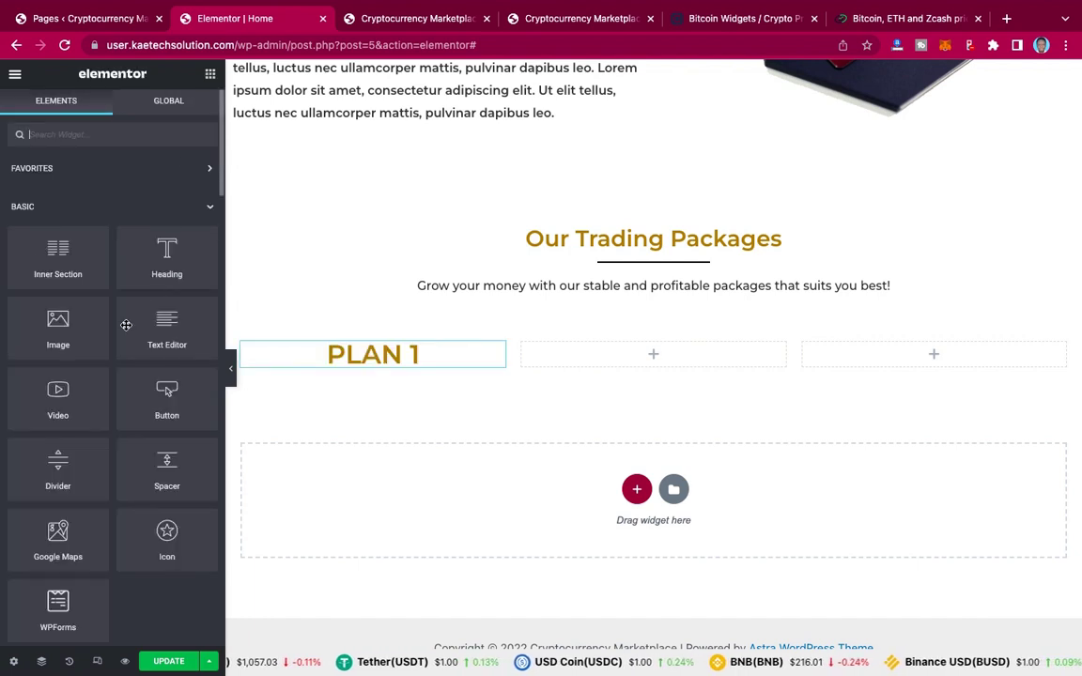
left_click_drag(160, 324, 385, 360)
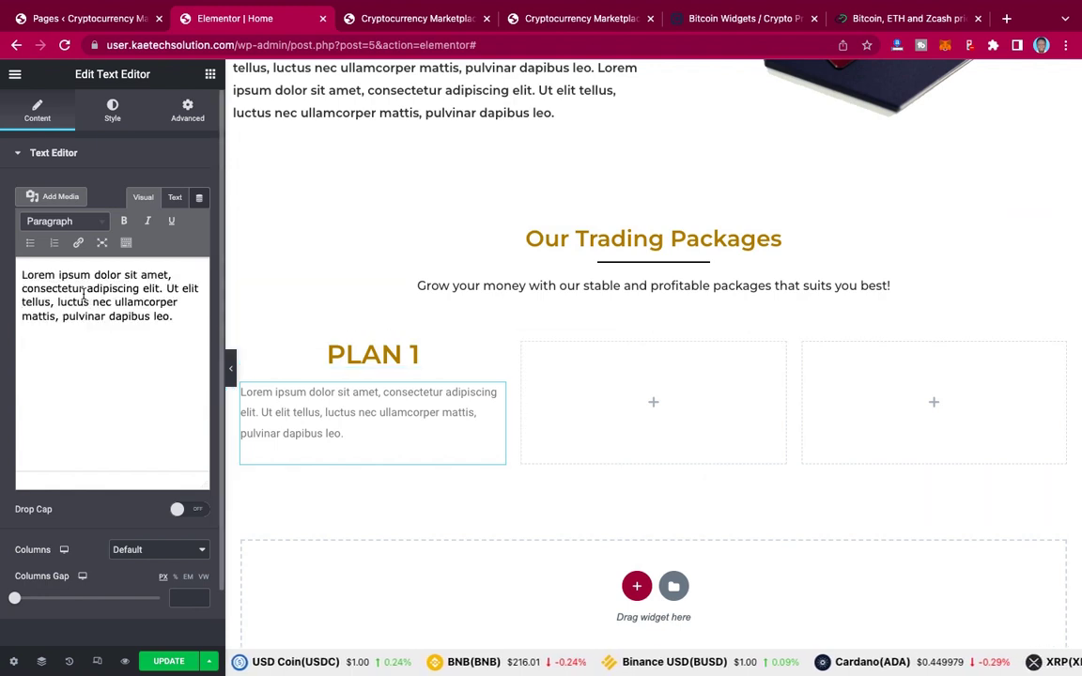
triple_click(84, 294)
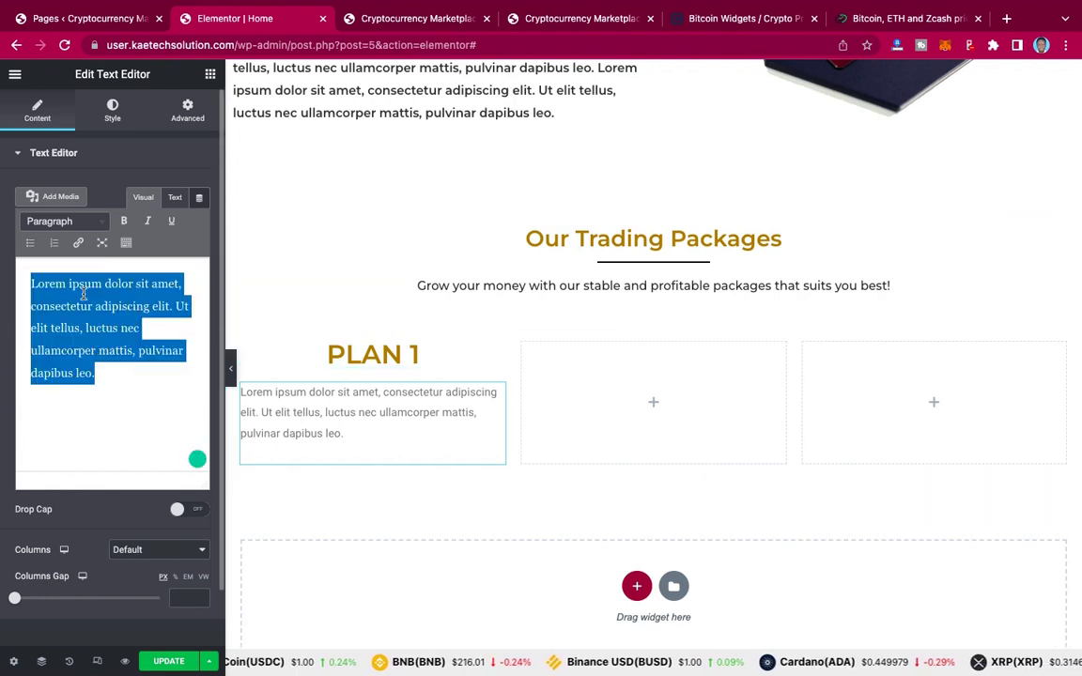
key("ctrl+v")
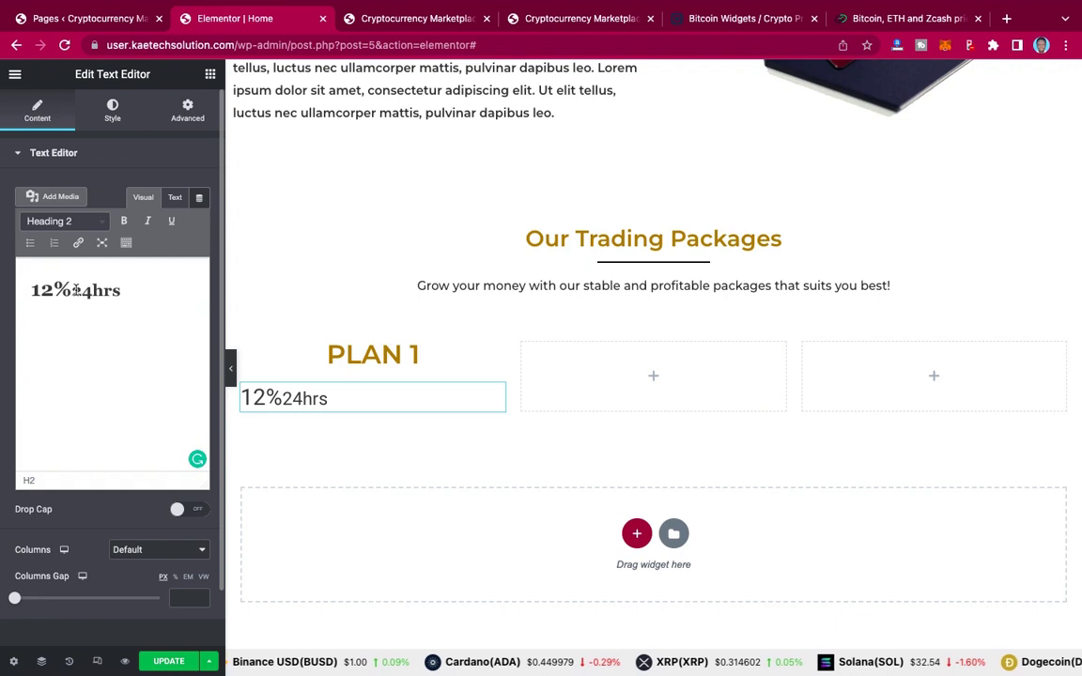
left_click_drag(72, 290, 20, 290)
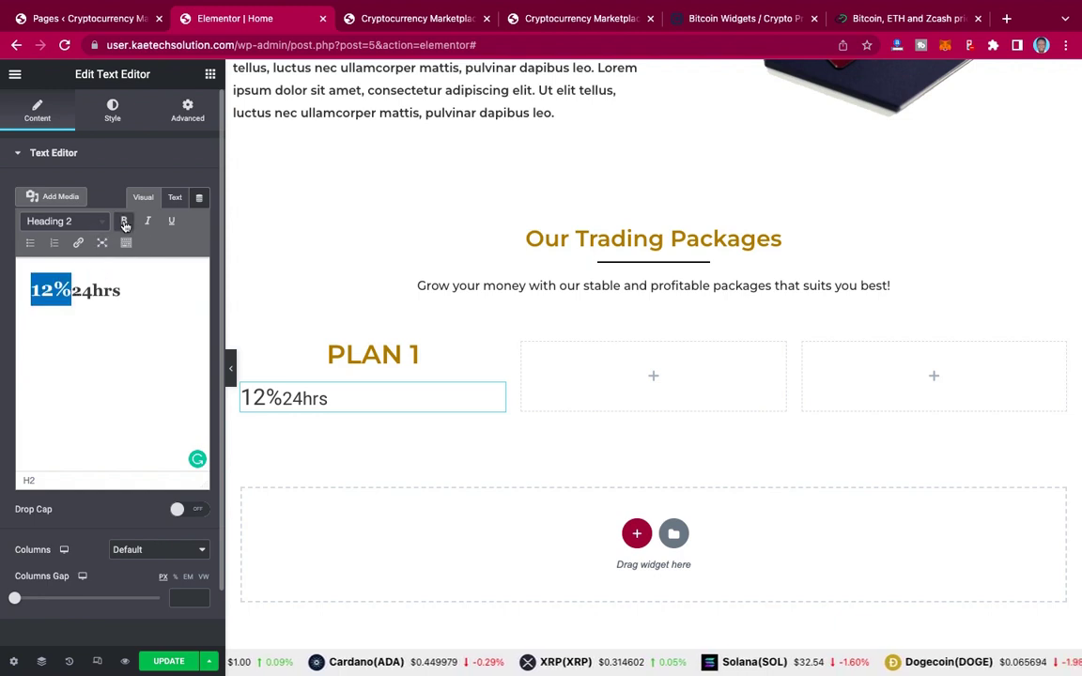
left_click(123, 222)
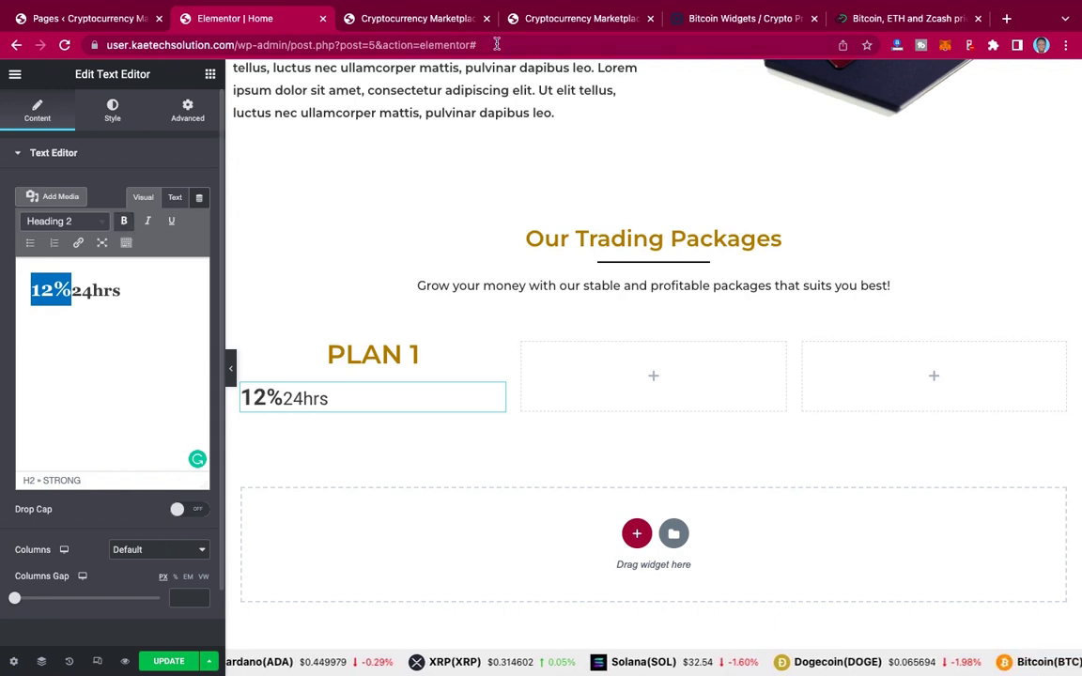
left_click(546, 23)
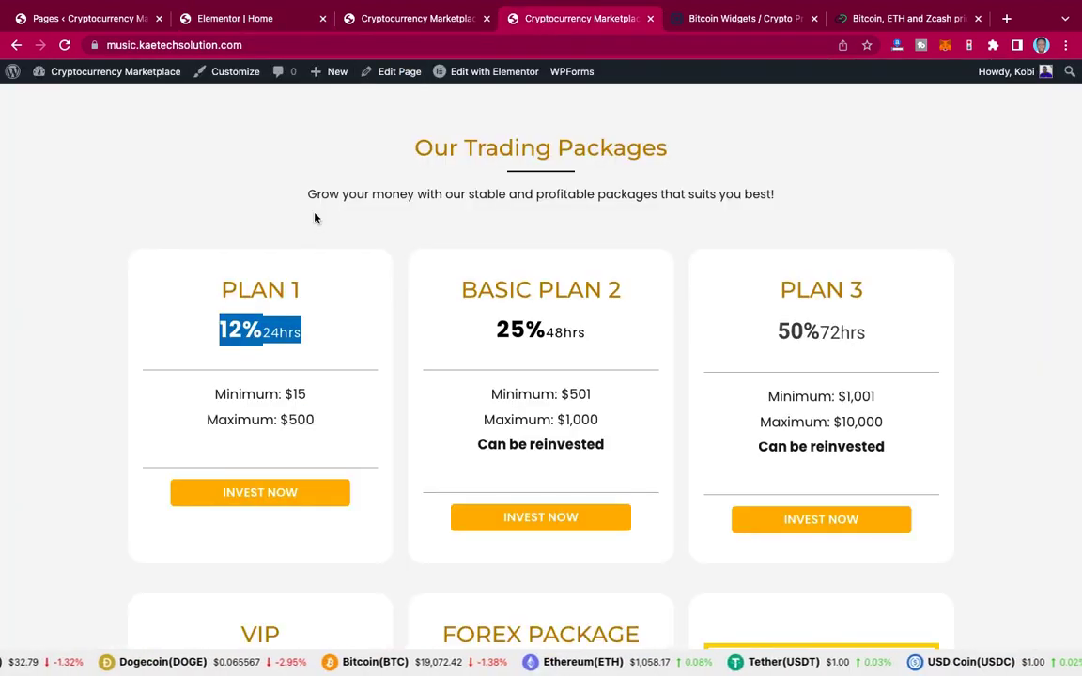
Step: Leave the live packages page via the Pages list and return to the Elementor Home editor
left_click(244, 320)
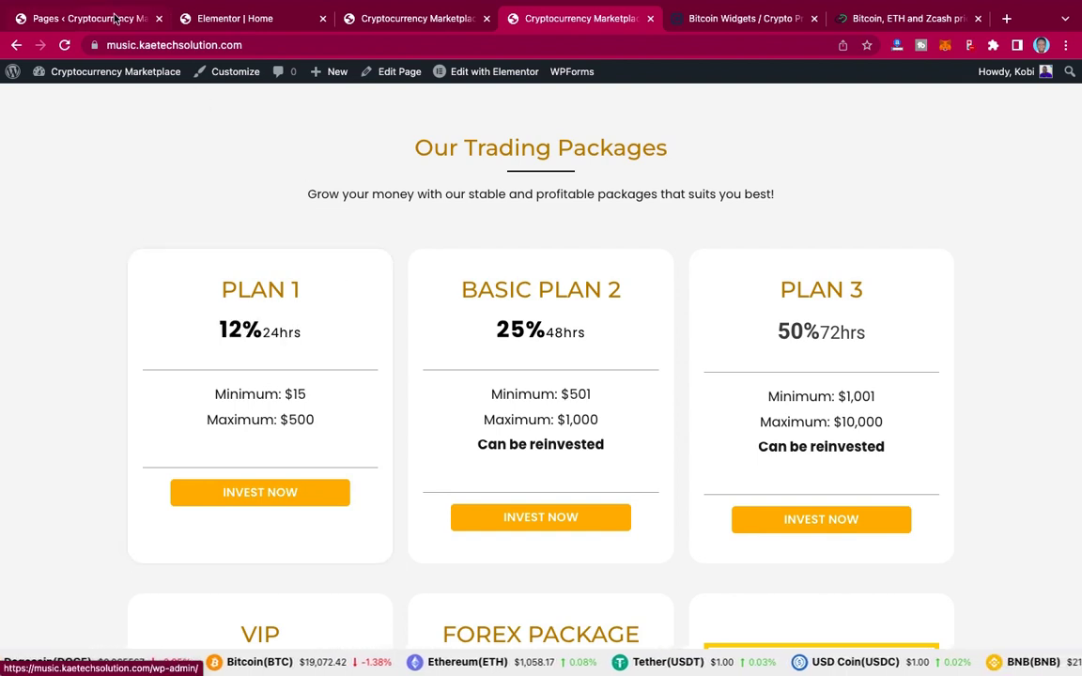
left_click(113, 19)
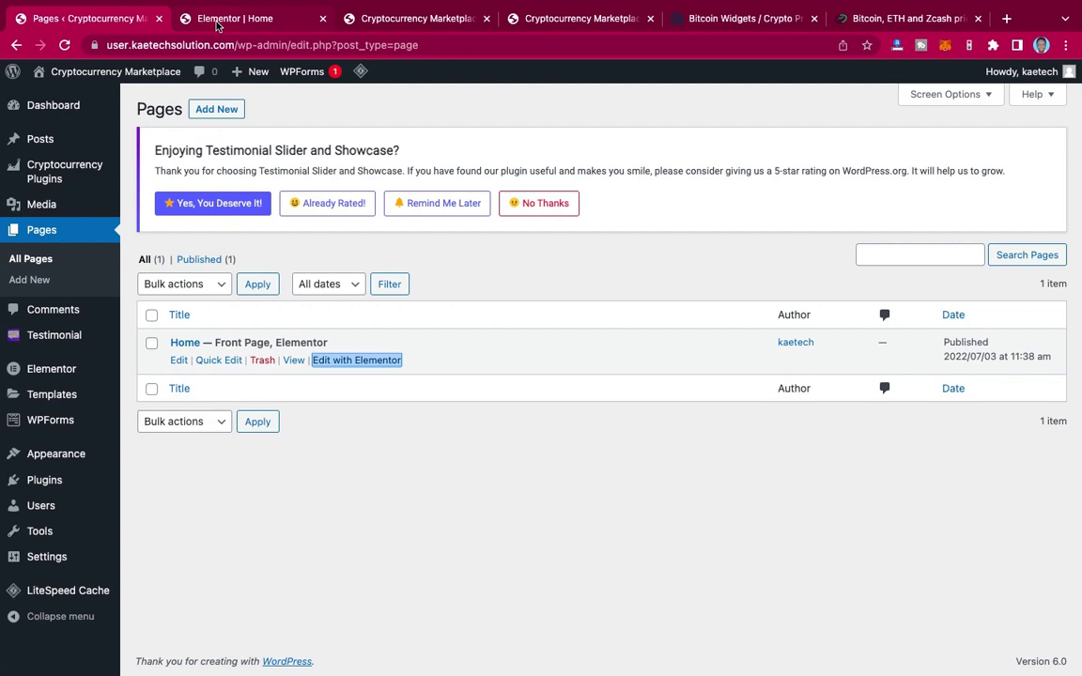
left_click(217, 21)
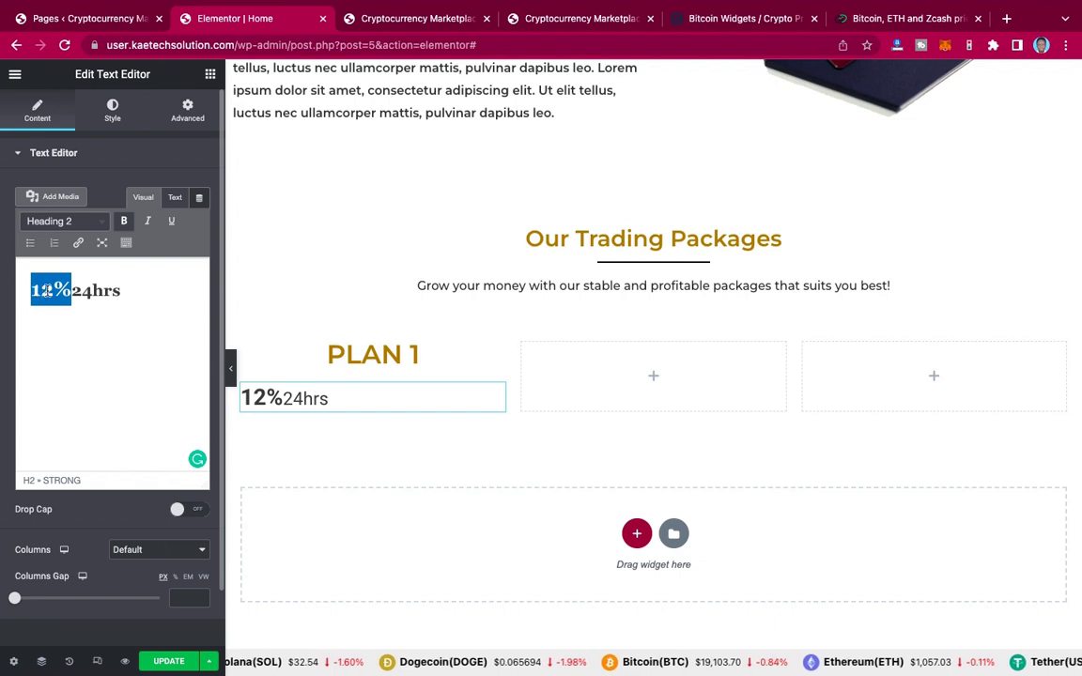
Step: Format the 12%24hrs price line as Heading 1
left_click(111, 291)
left_click(127, 291)
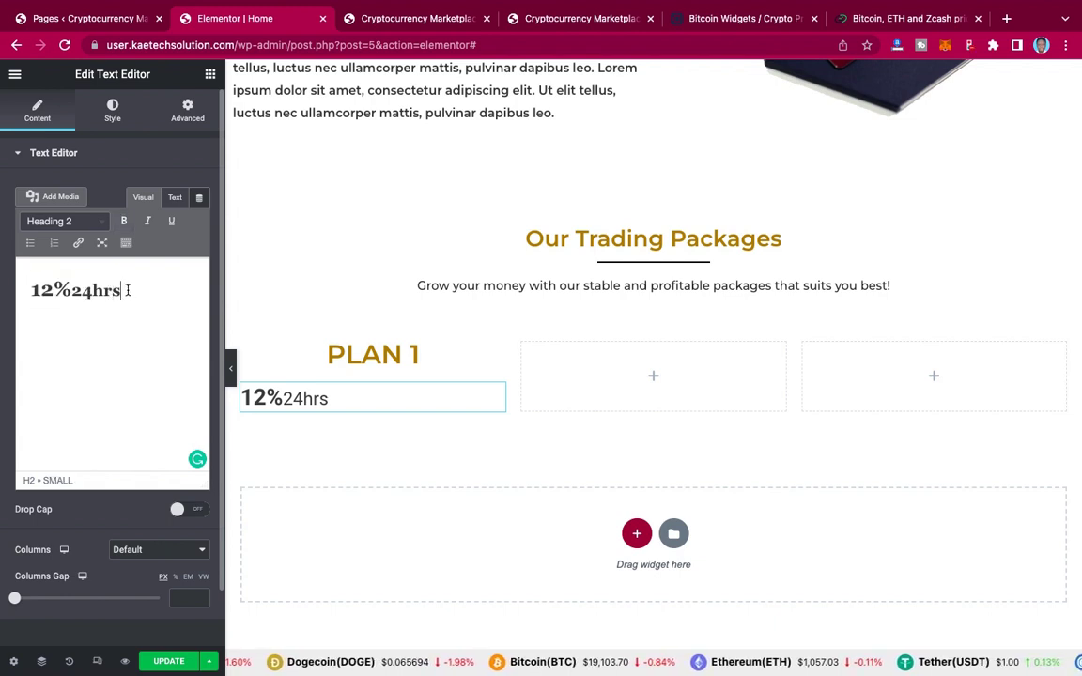
left_click_drag(127, 290, 73, 289)
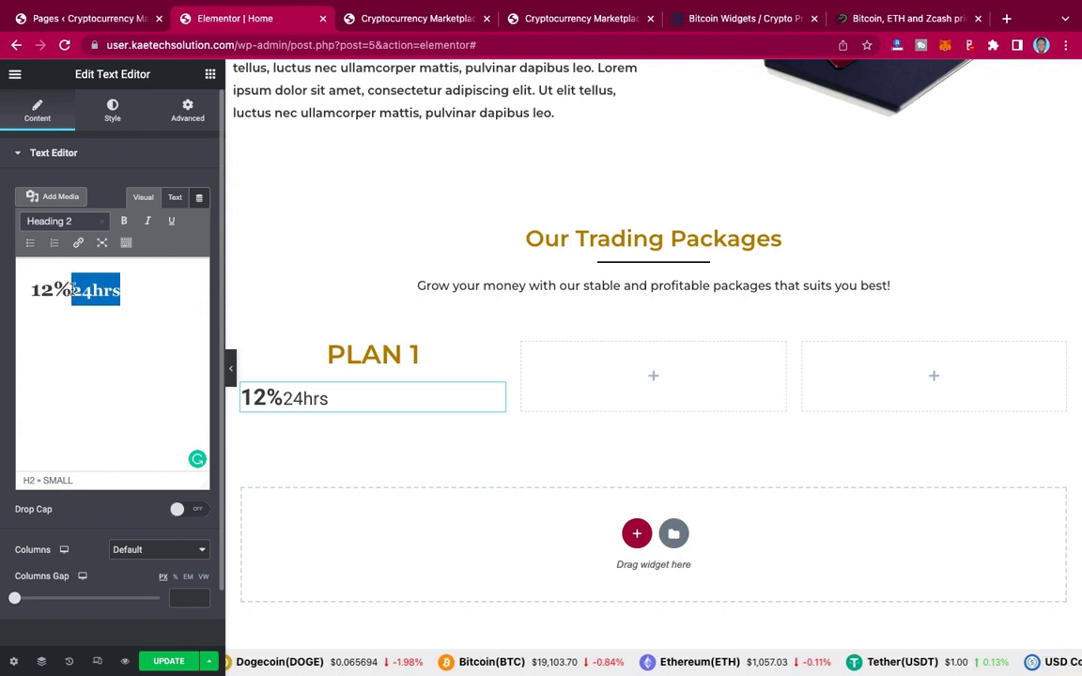
left_click(72, 289)
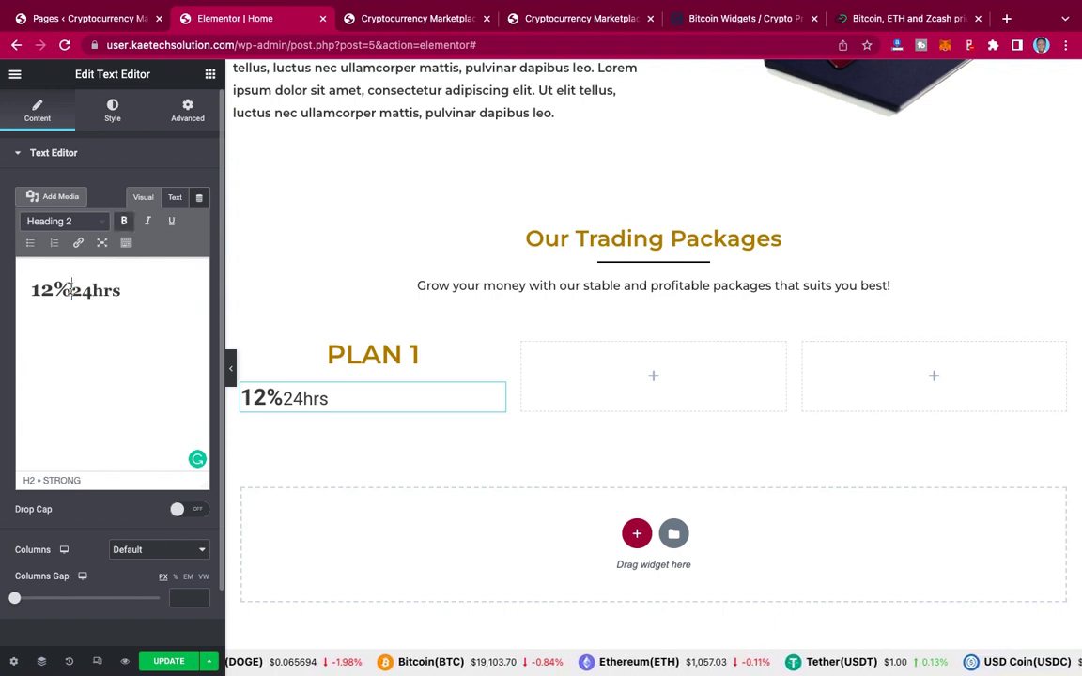
left_click_drag(72, 290, 29, 287)
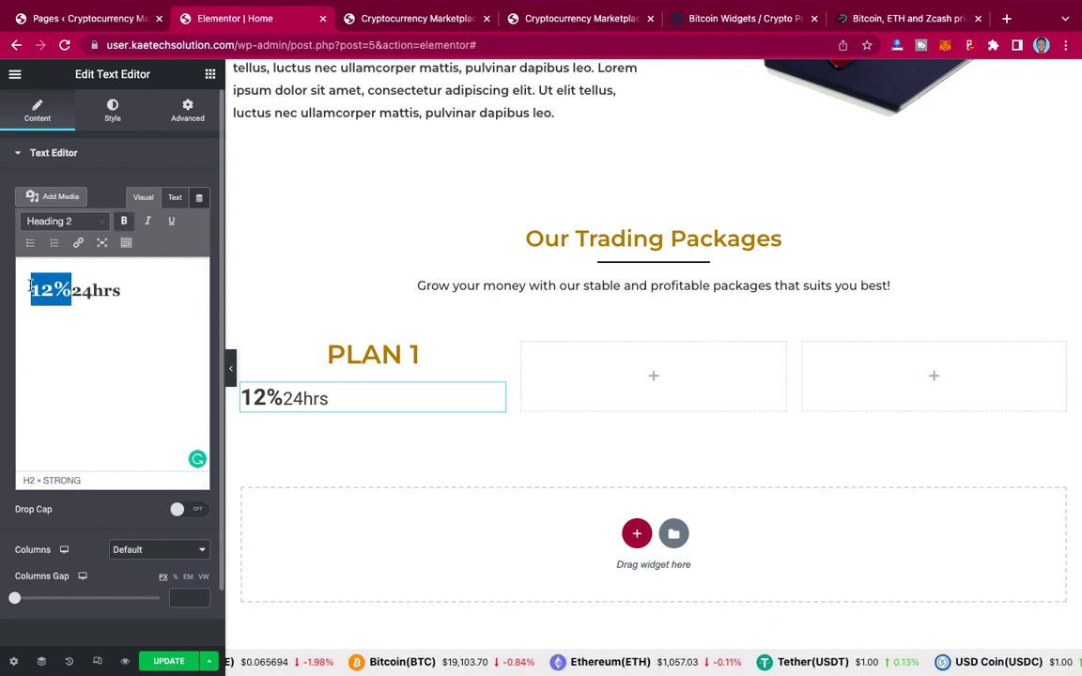
left_click(81, 226)
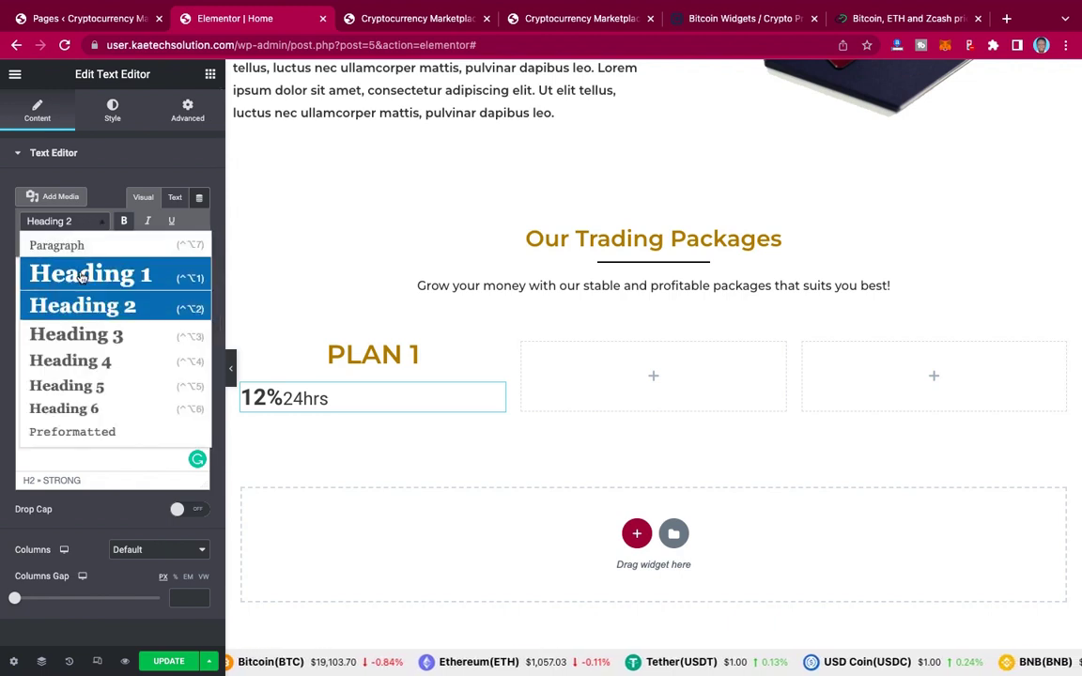
left_click(81, 276)
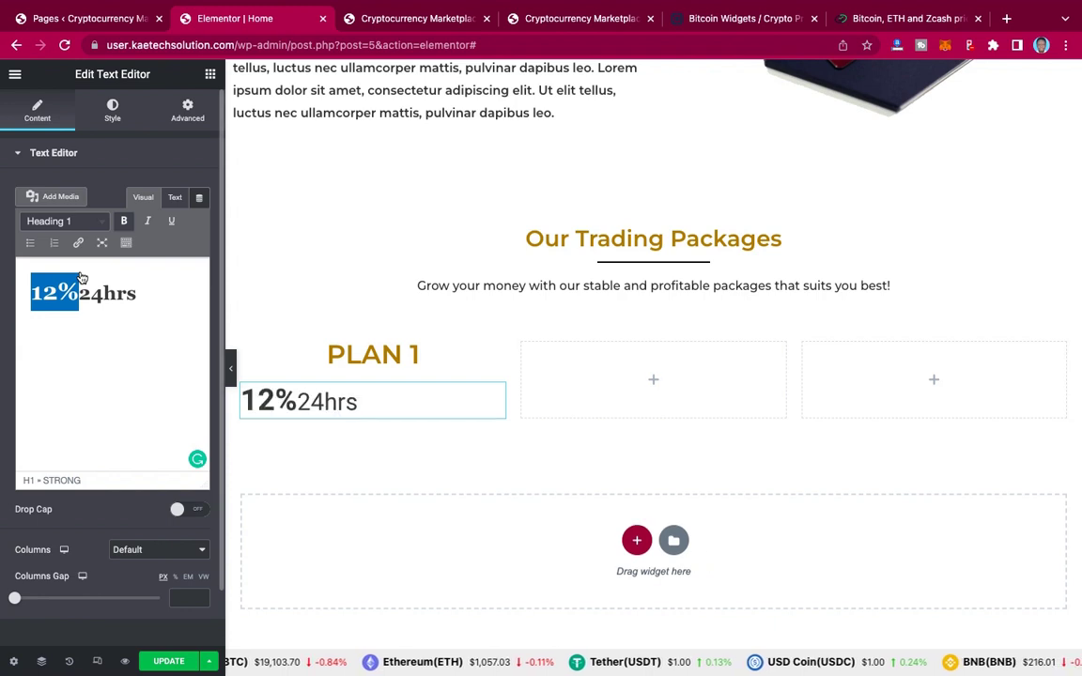
left_click(139, 294)
left_click_drag(139, 294, 82, 294)
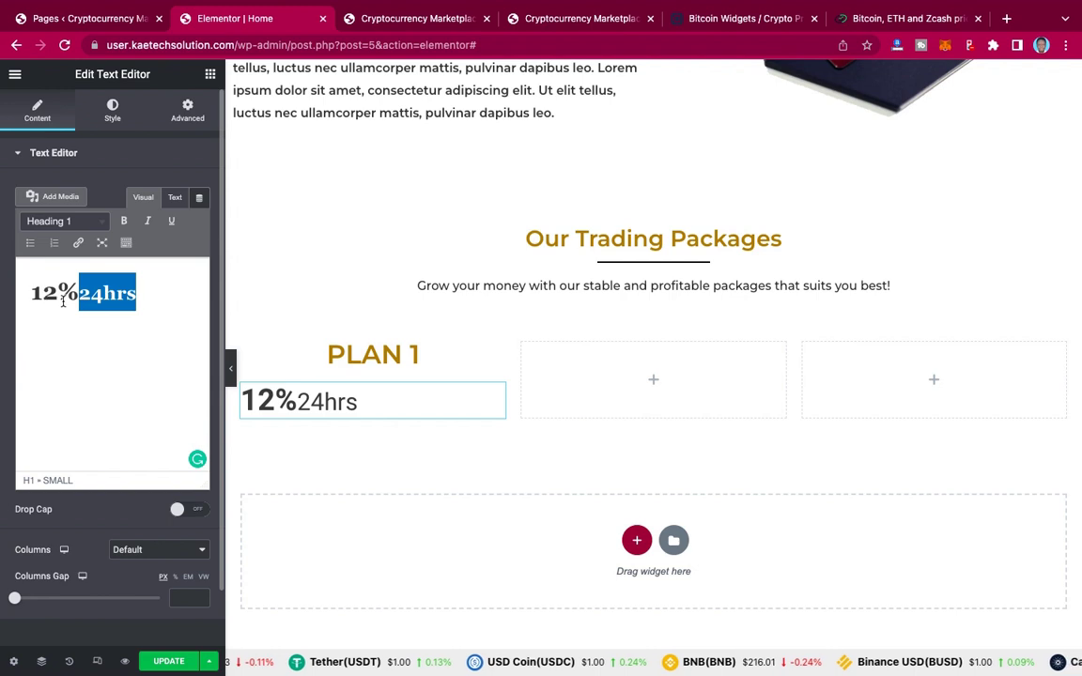
left_click(27, 294)
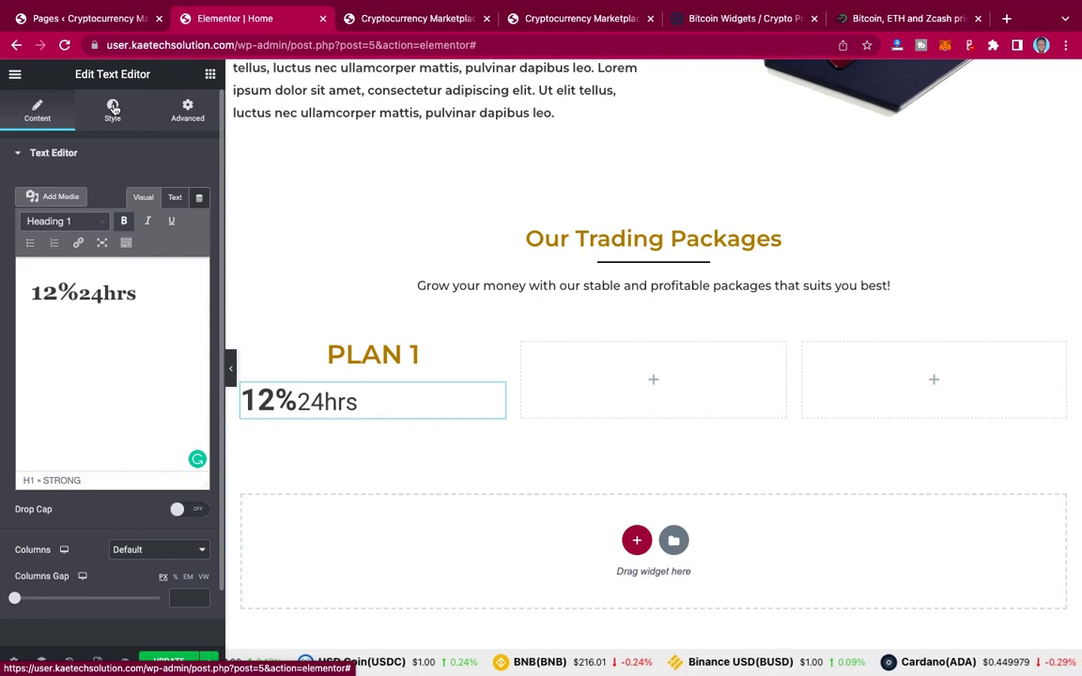
Step: Centre the price text and set its font family to Montserrat
left_click(114, 108)
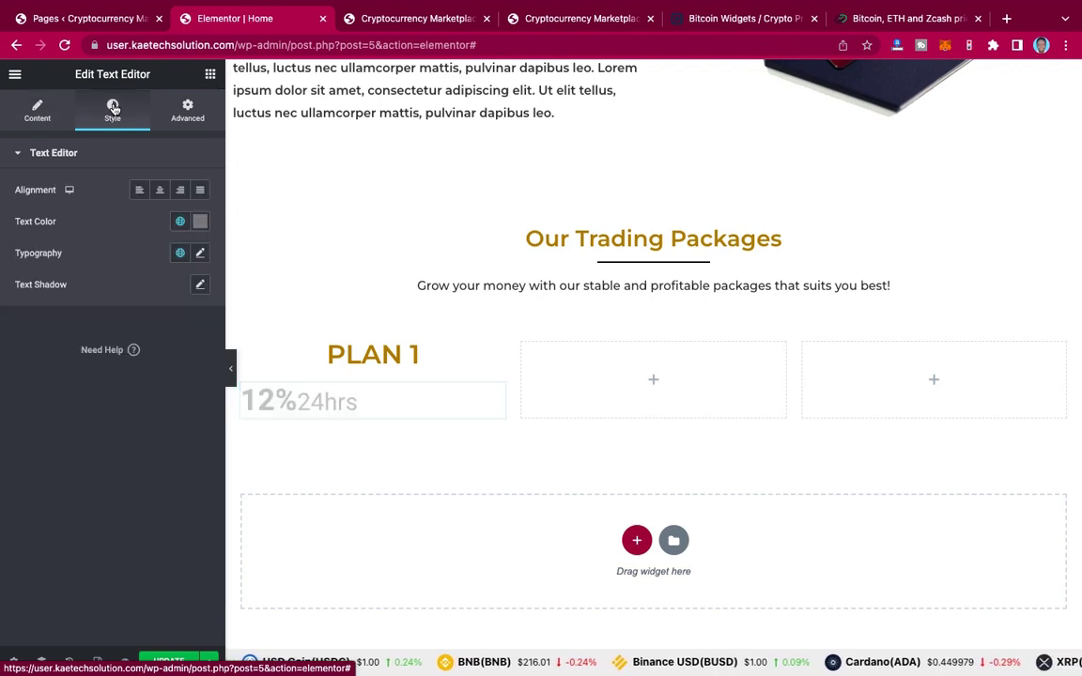
left_click(159, 191)
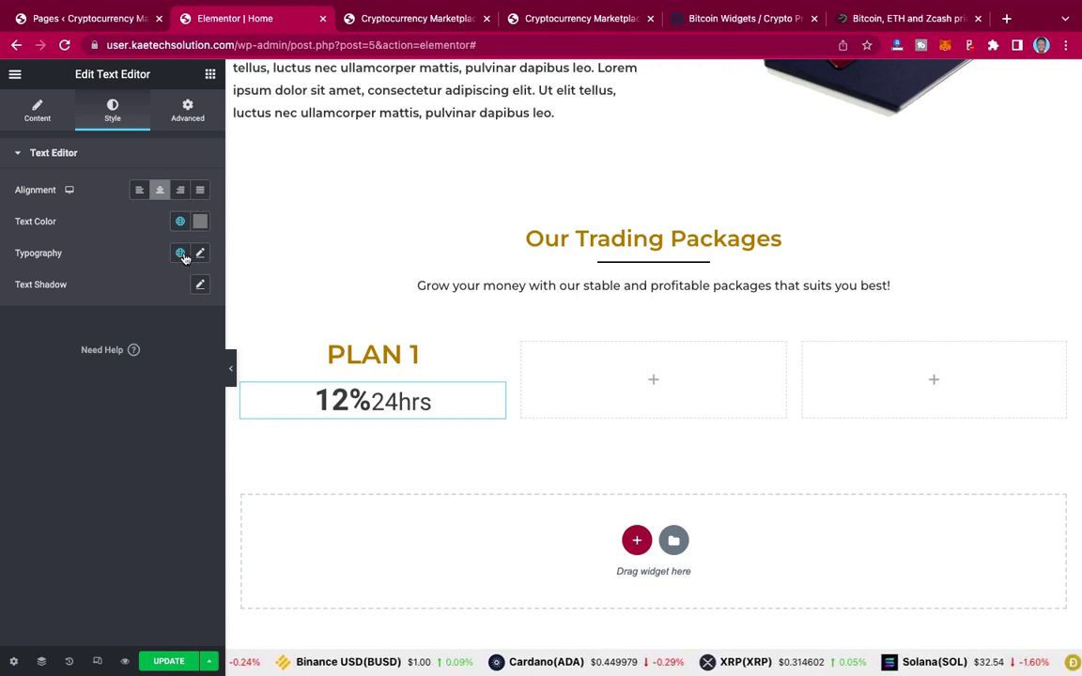
left_click(200, 256)
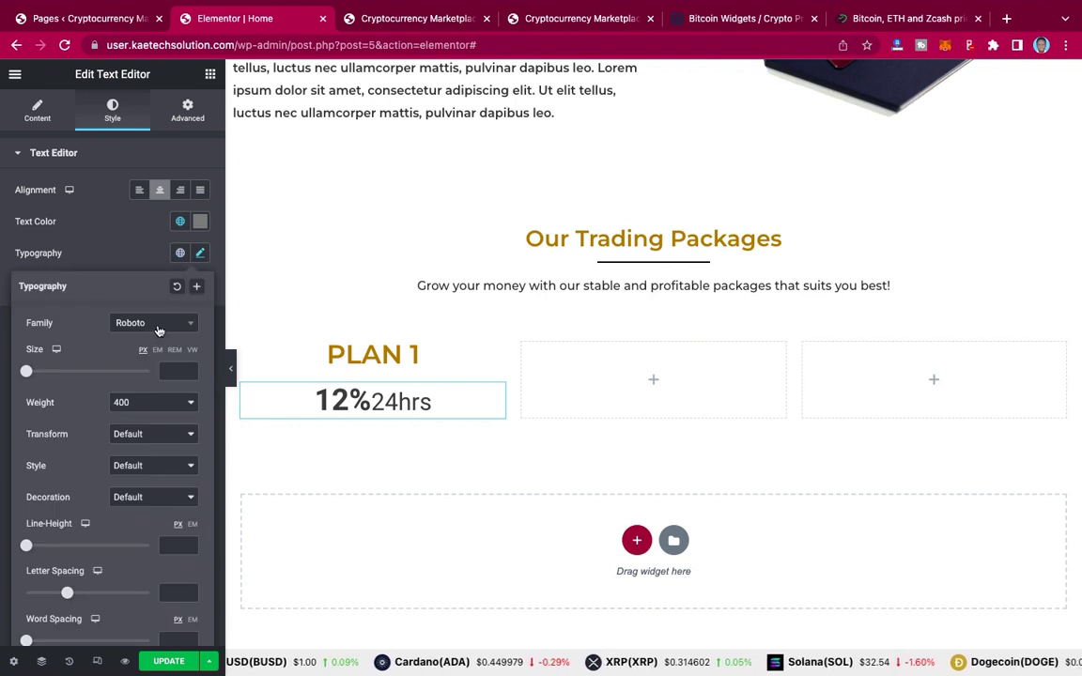
left_click(159, 329)
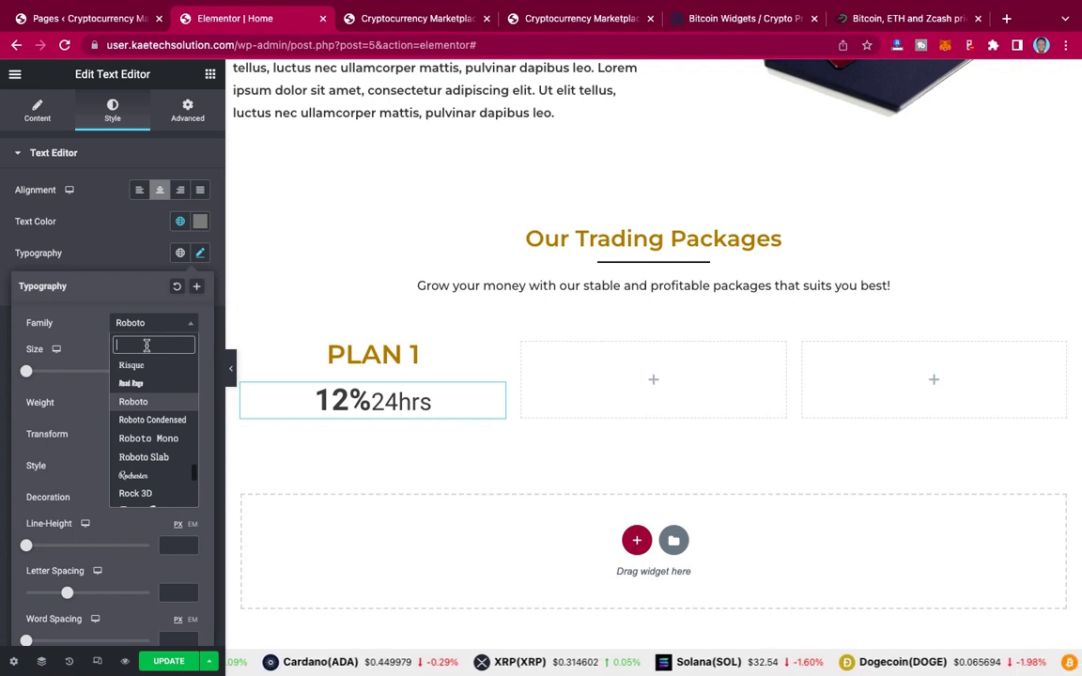
type("monts")
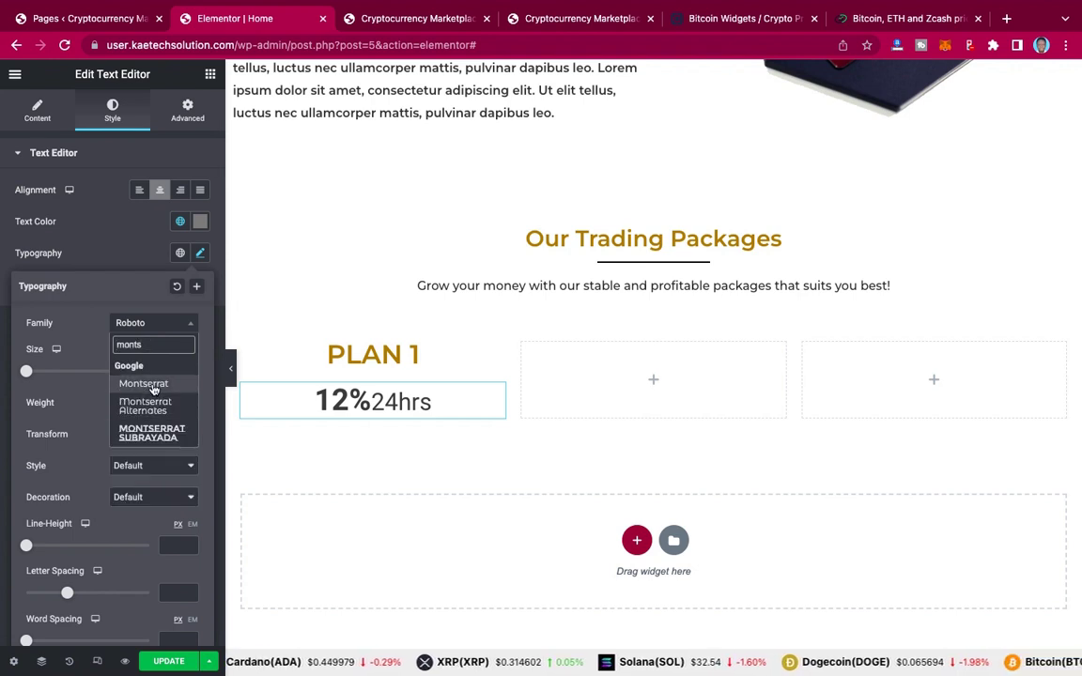
left_click(143, 383)
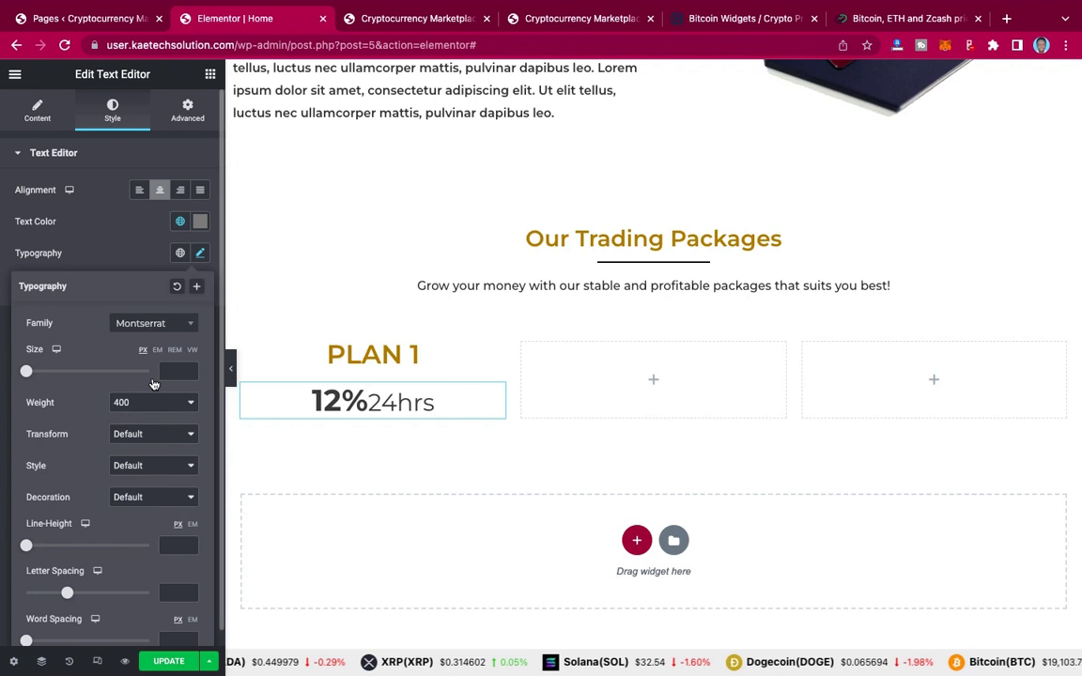
left_click(122, 254)
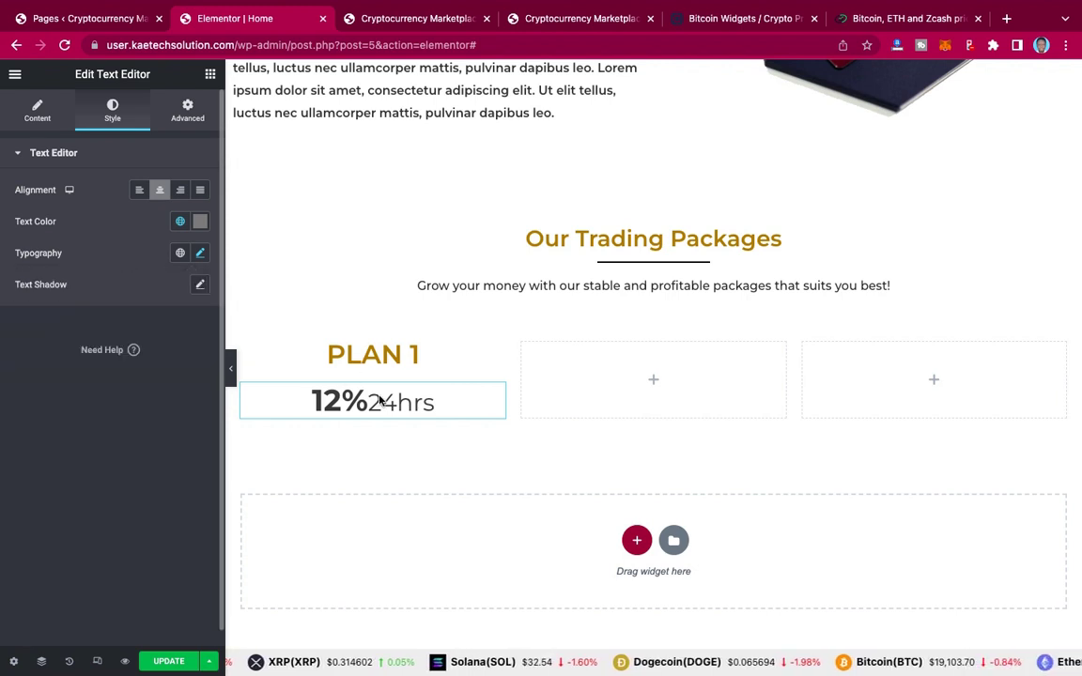
Step: Adjust the price text's font size to 18 px
left_click(200, 255)
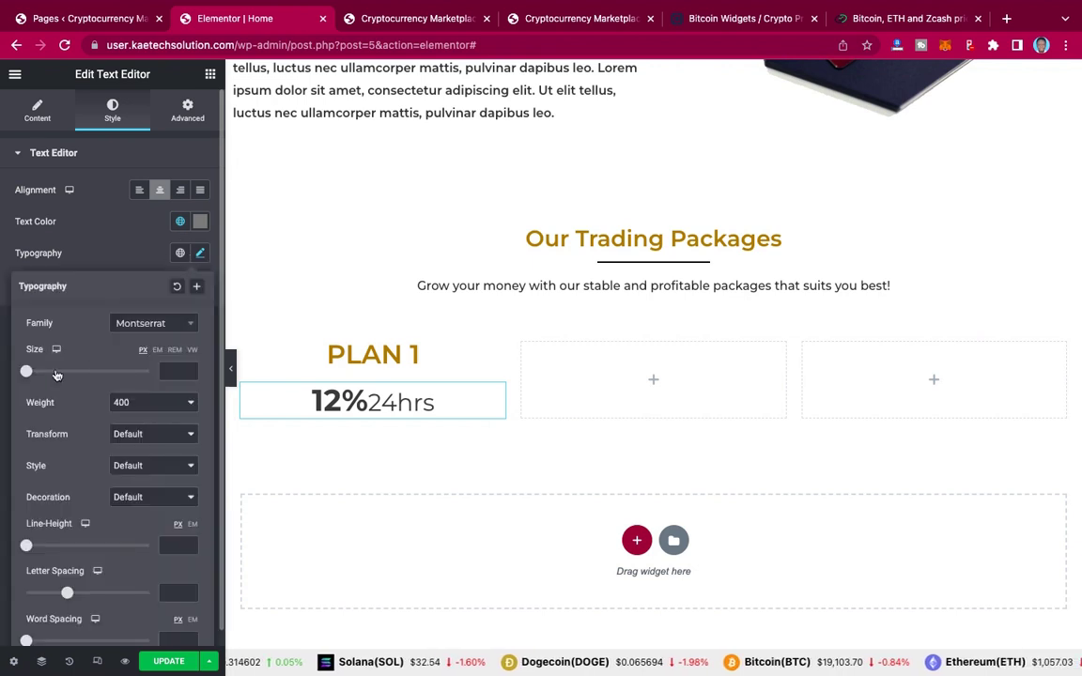
left_click_drag(27, 372, 42, 374)
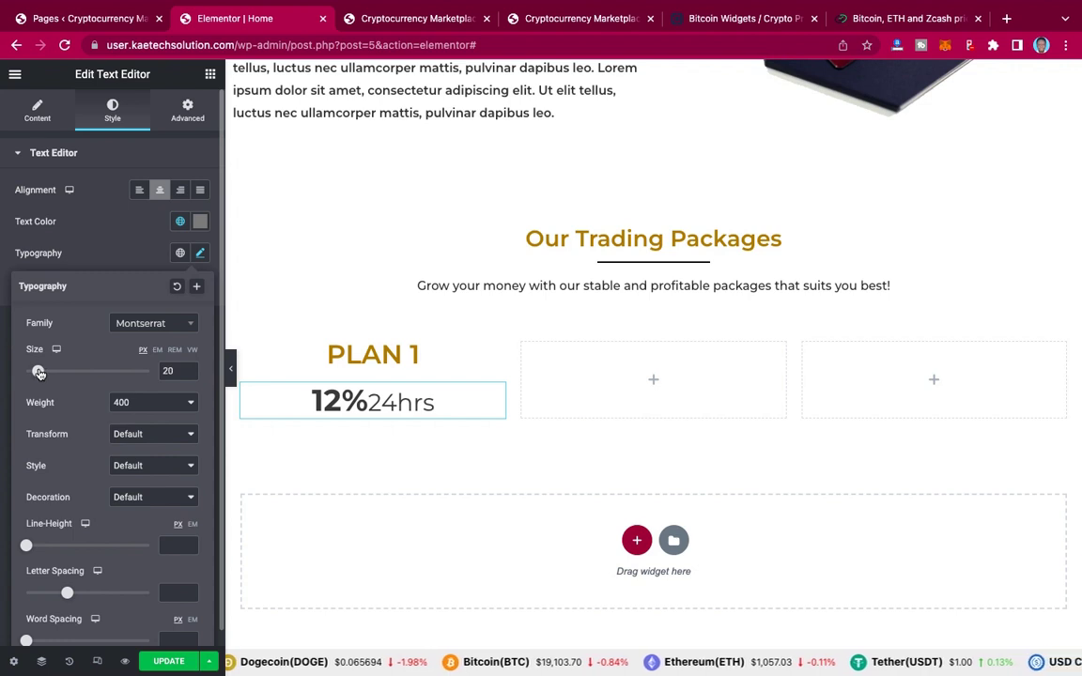
left_click_drag(41, 373, 36, 373)
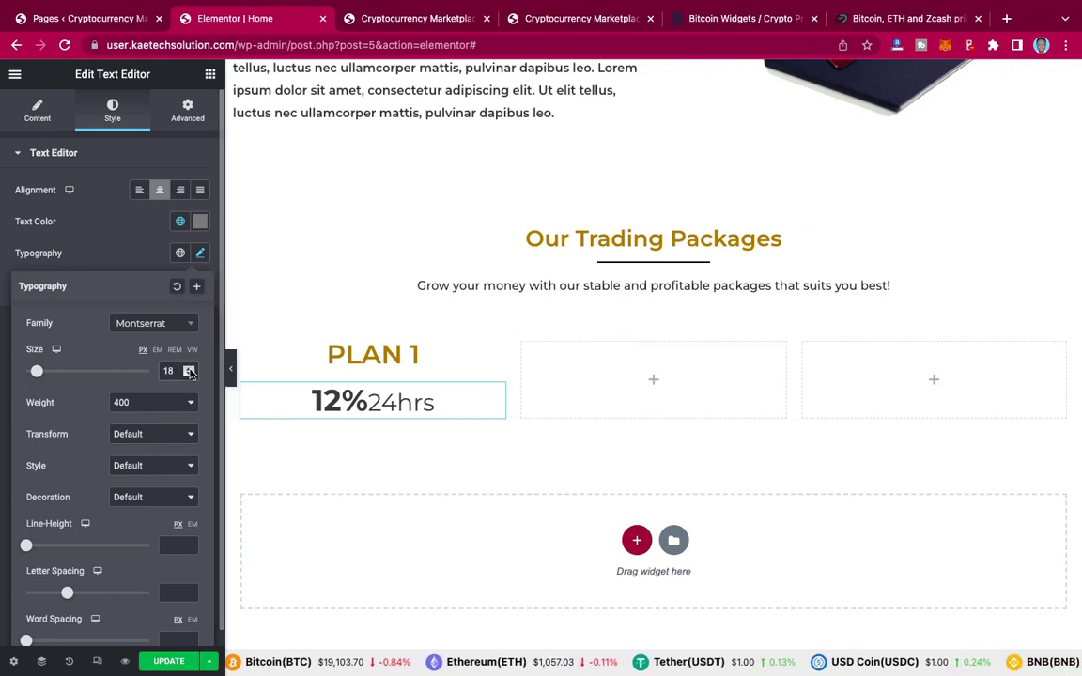
left_click(35, 113)
Step: Inspect the price text's HTML in Text view, then view the live PLAN 1 card
left_click(141, 197)
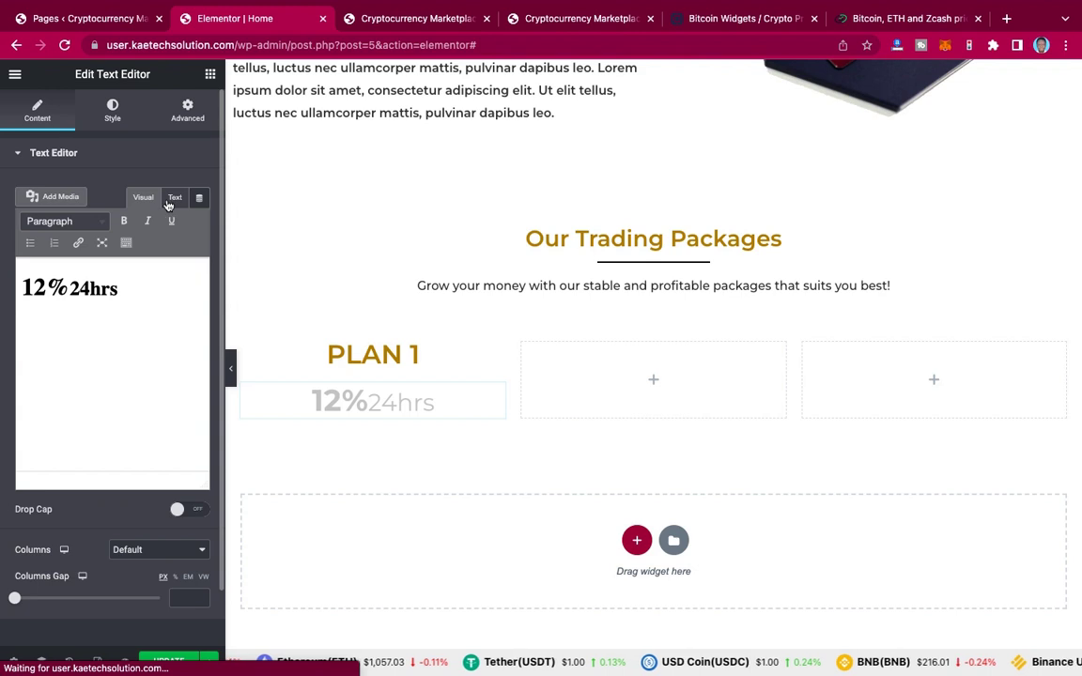
left_click(173, 199)
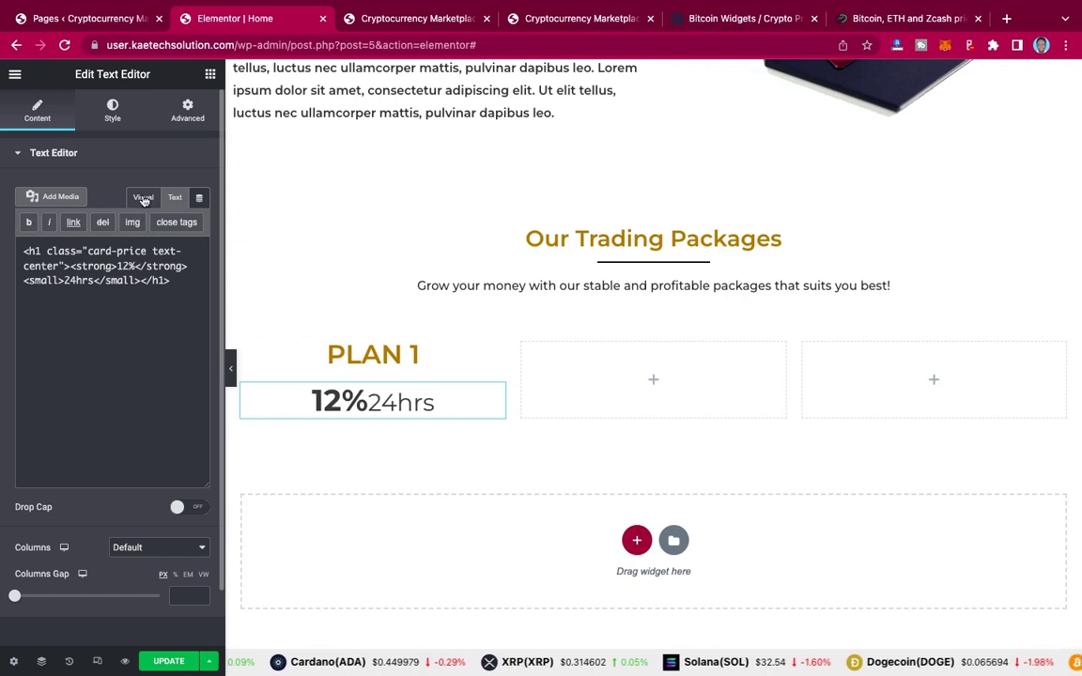
left_click(142, 198)
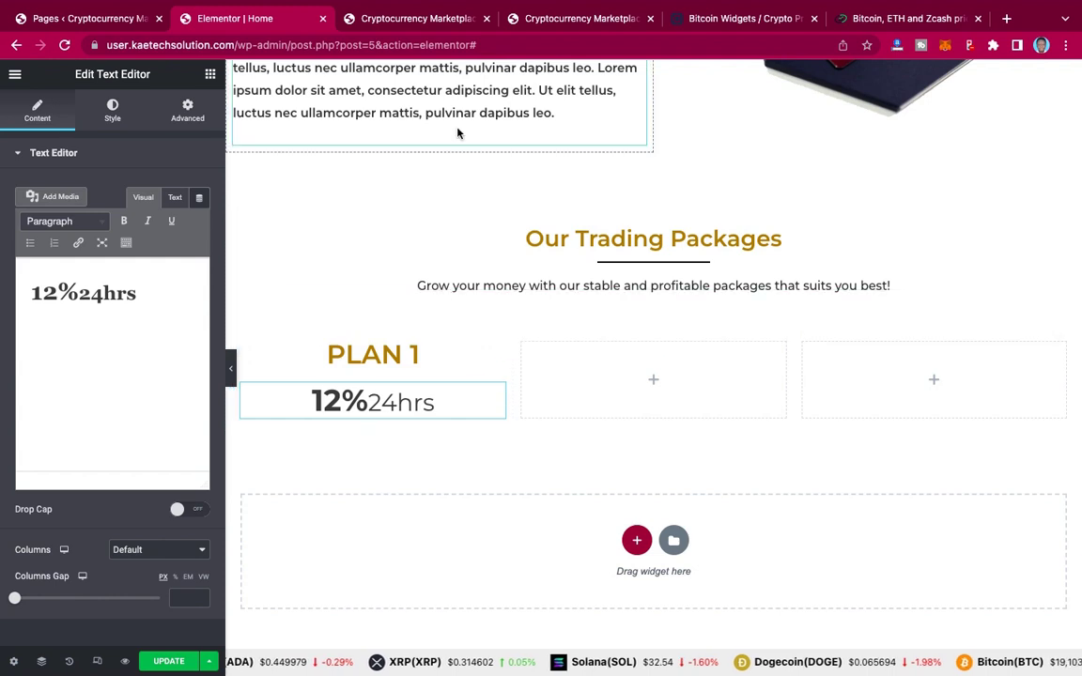
left_click(573, 18)
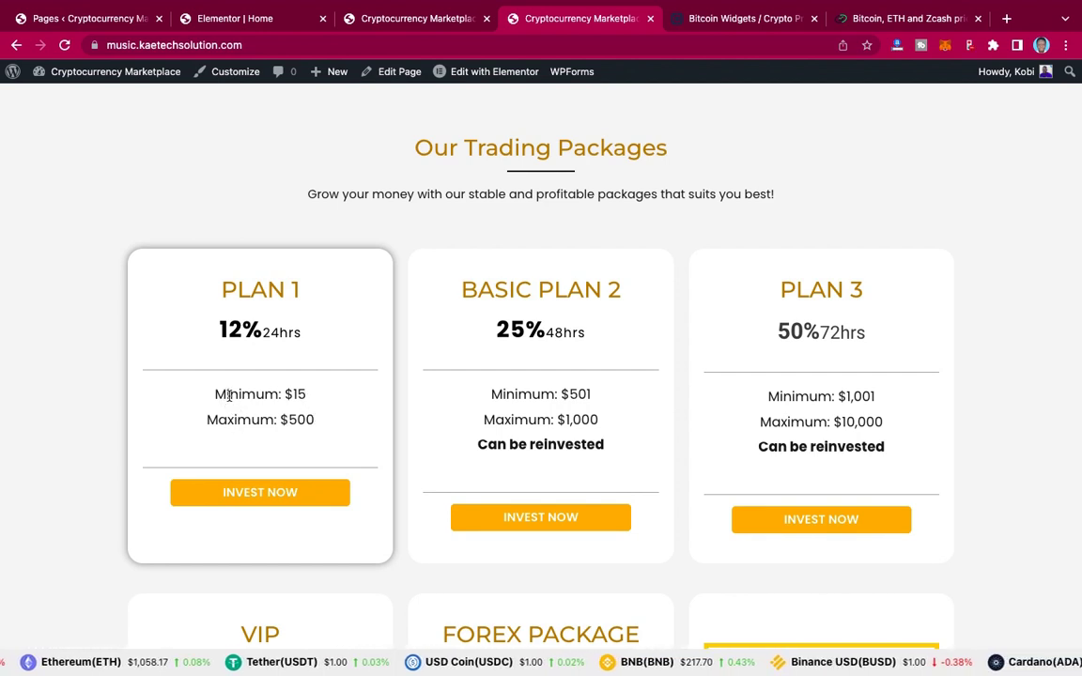
Step: Select Plan 1's Minimum and Maximum lines on the live site, then go back to the Elementor editor
triple_click(323, 420)
key("ctrl+c")
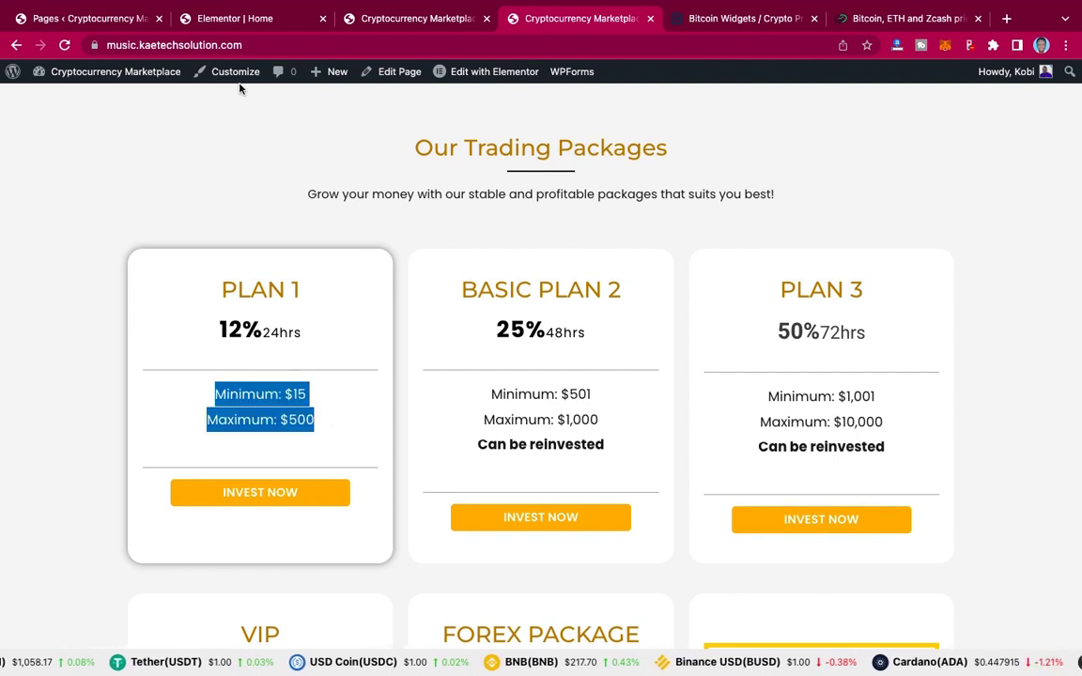
left_click(223, 23)
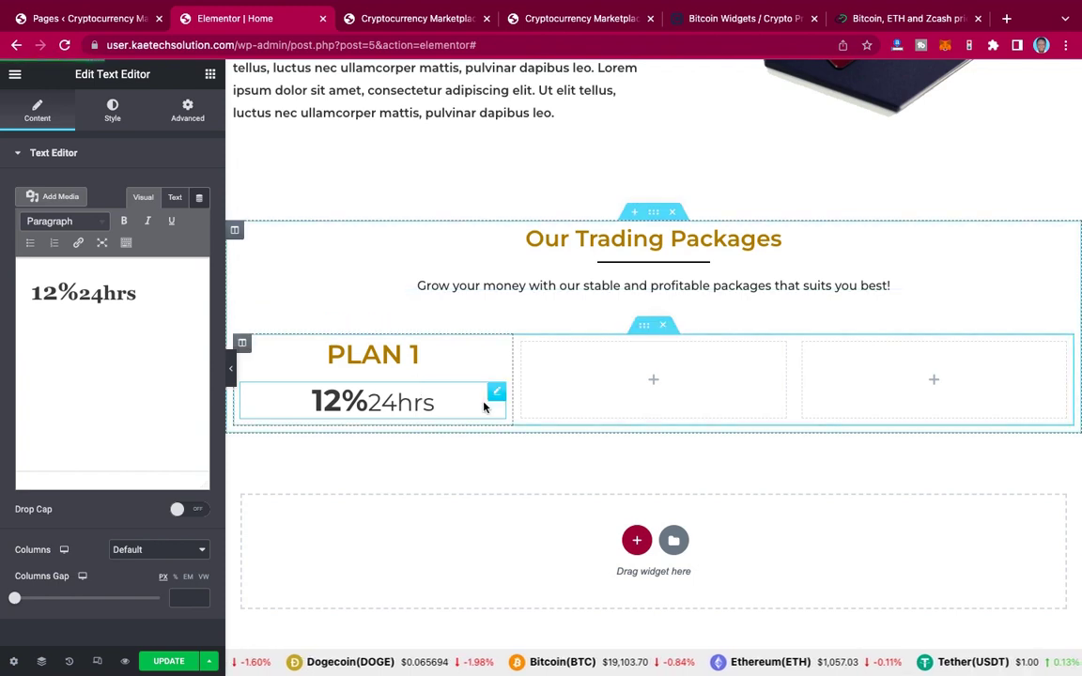
Step: Add a Text Editor under 12%24hrs in PLAN 1 and paste in the Minimum: $15 and Maximum: $500 lines
left_click(211, 75)
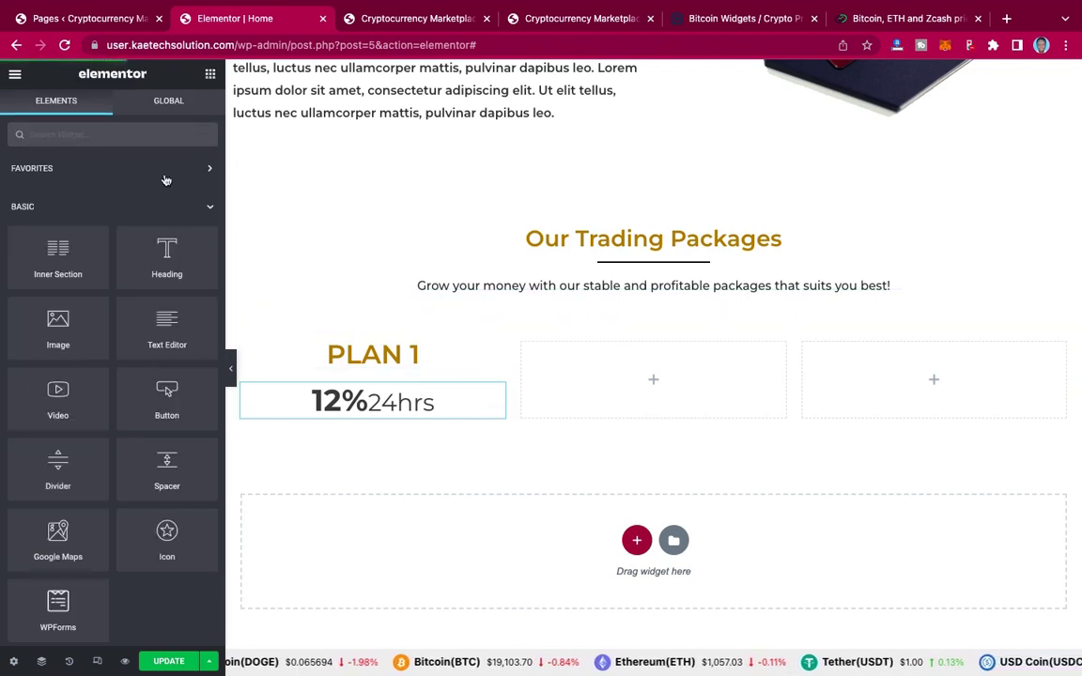
left_click_drag(162, 322, 374, 422)
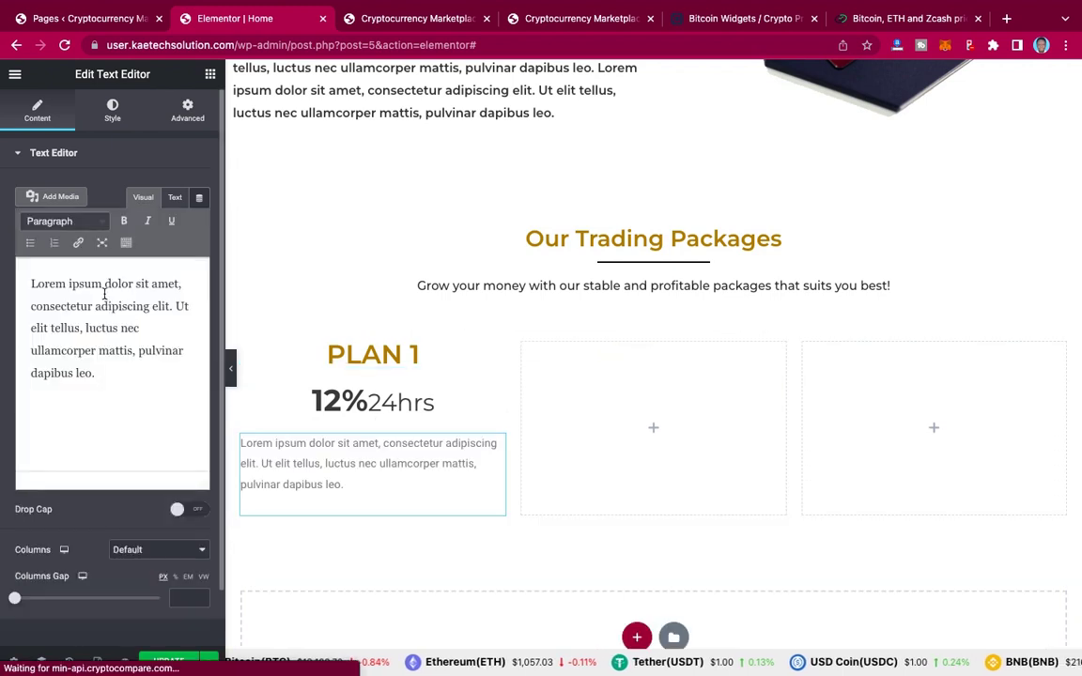
triple_click(103, 288)
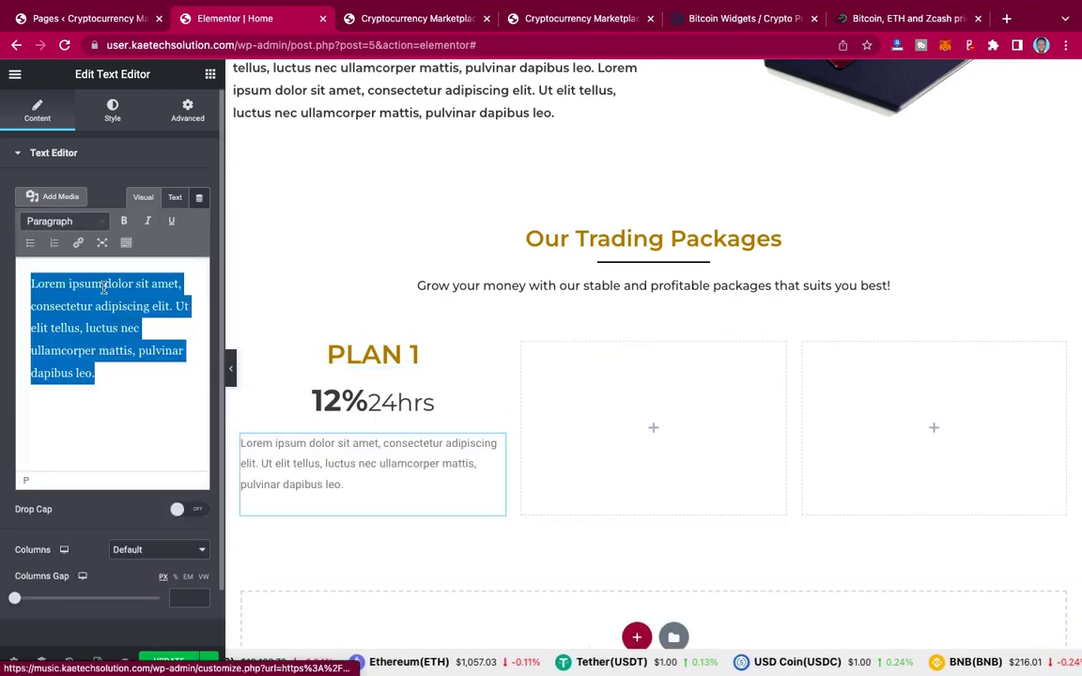
key("ctrl+v")
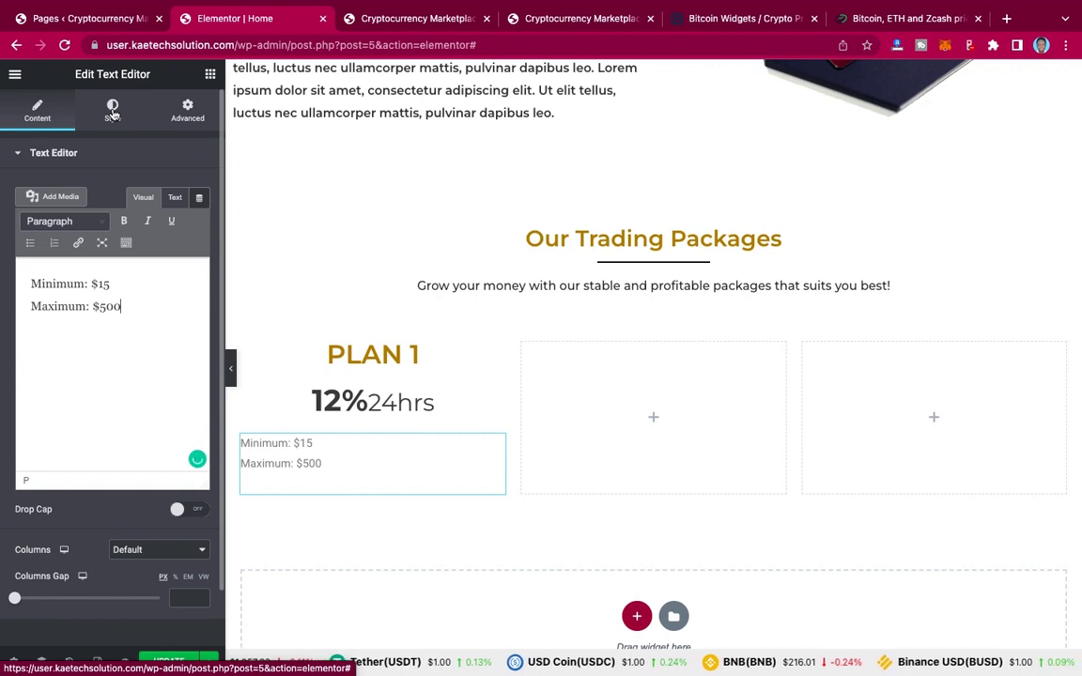
Step: Center the text and apply the global text colour and global text typography
left_click(112, 109)
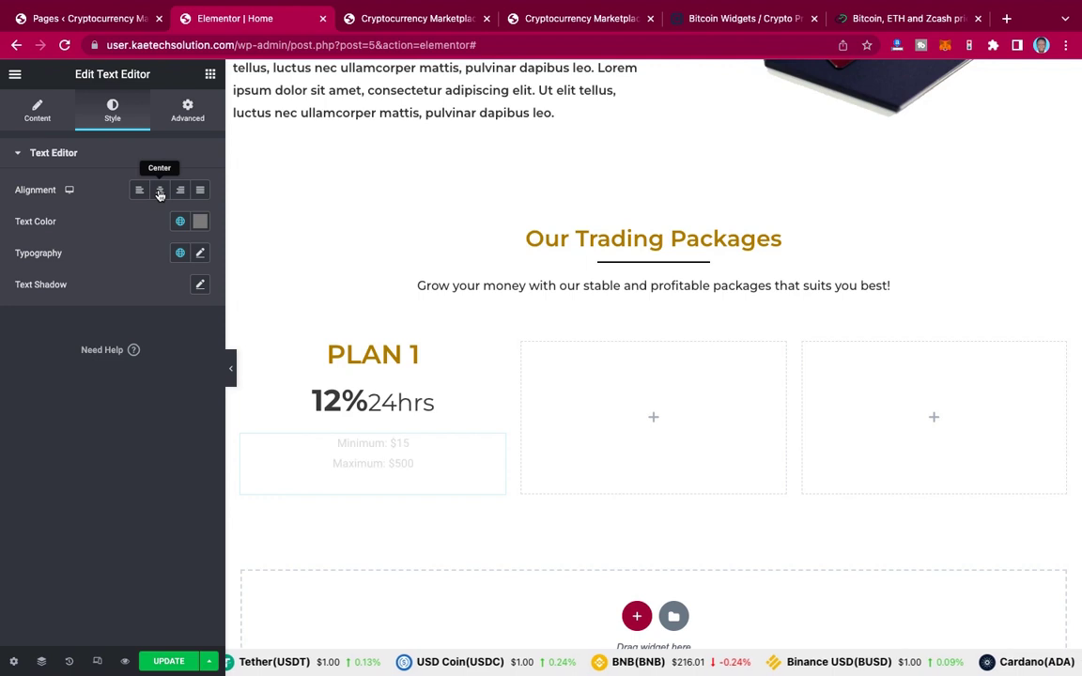
left_click(160, 190)
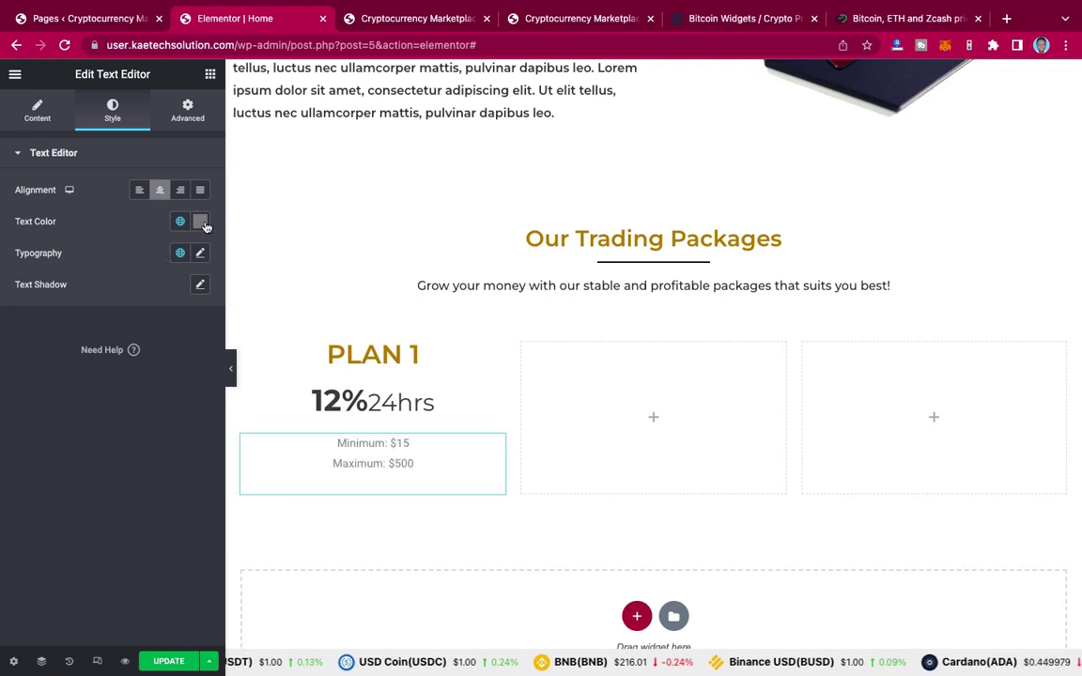
left_click(181, 223)
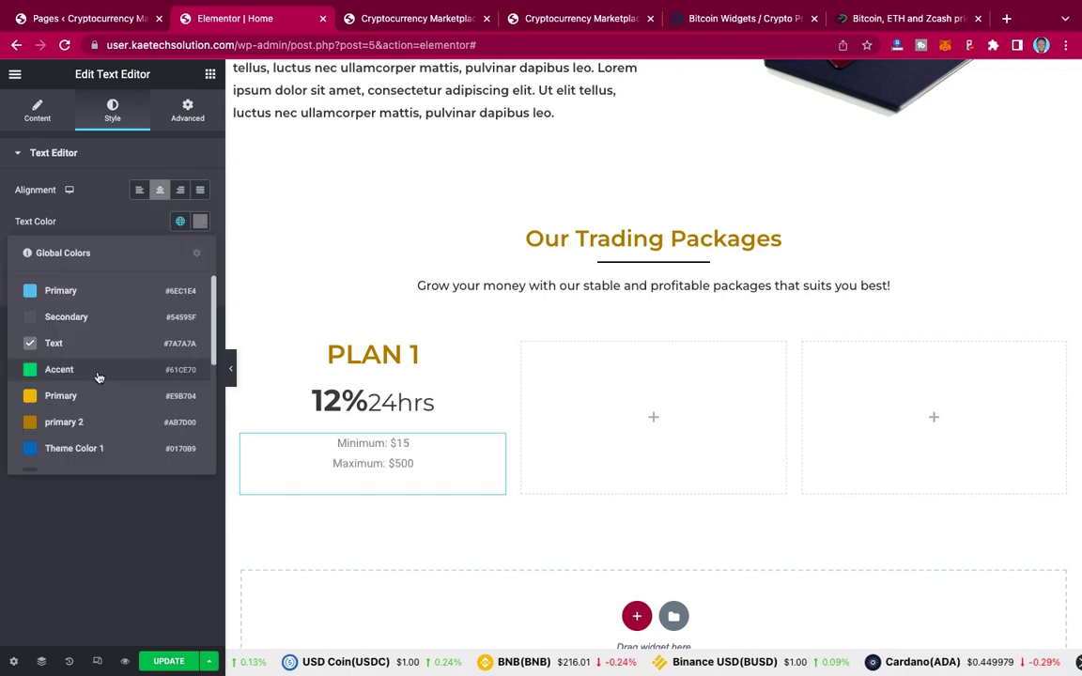
scroll(94, 376, "down", 5)
scroll(71, 445, "down", 1)
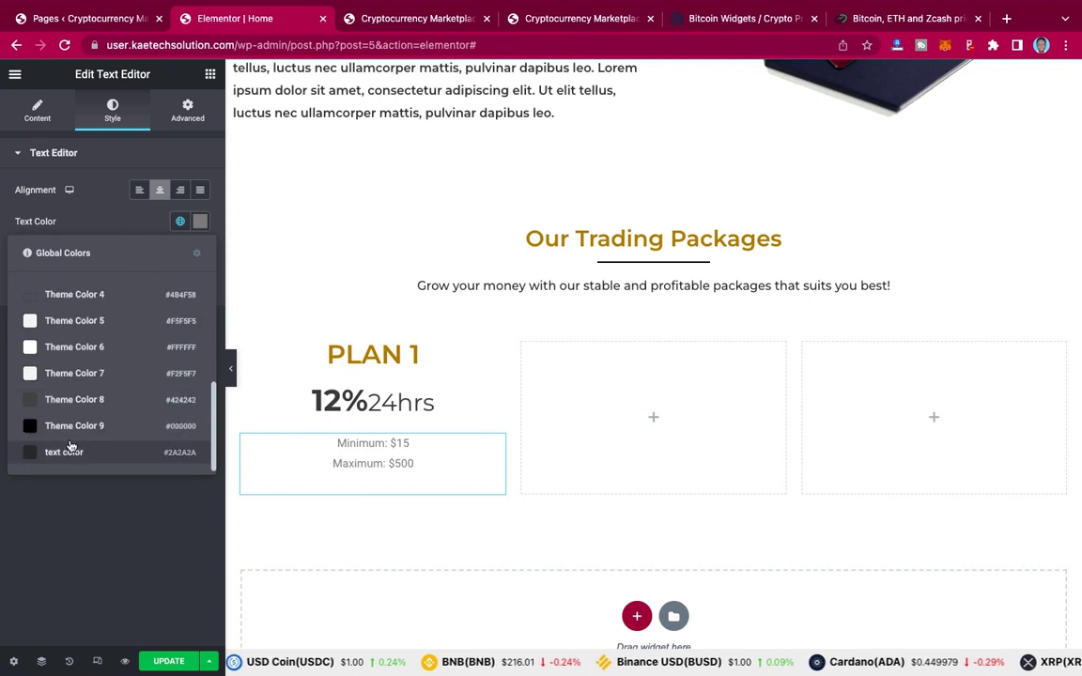
left_click(66, 454)
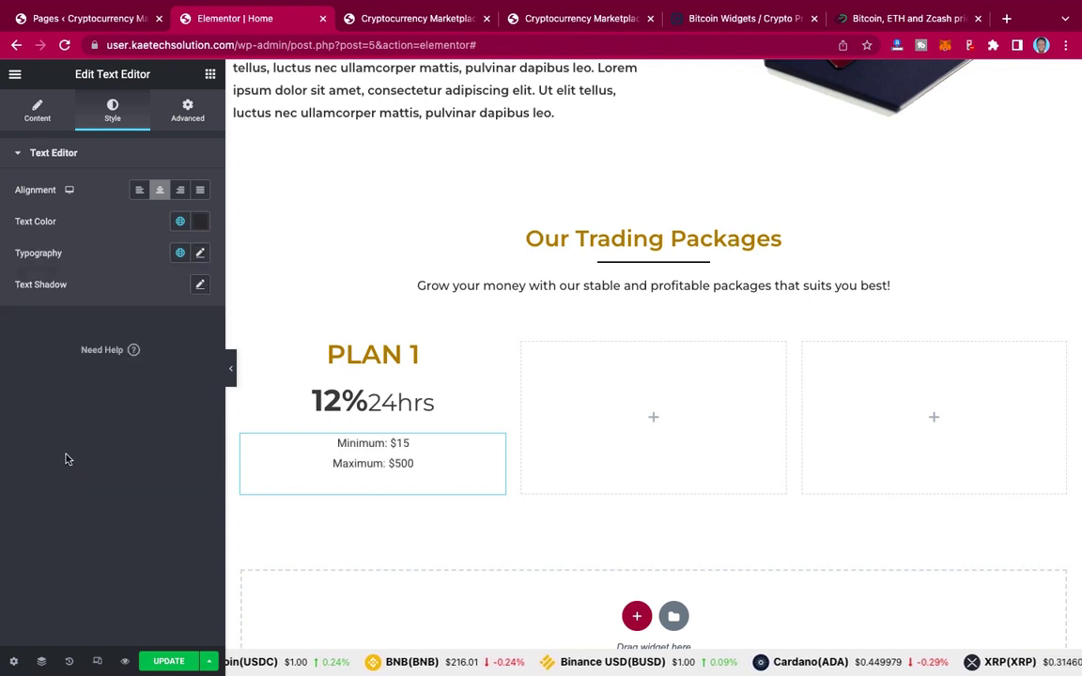
left_click(180, 254)
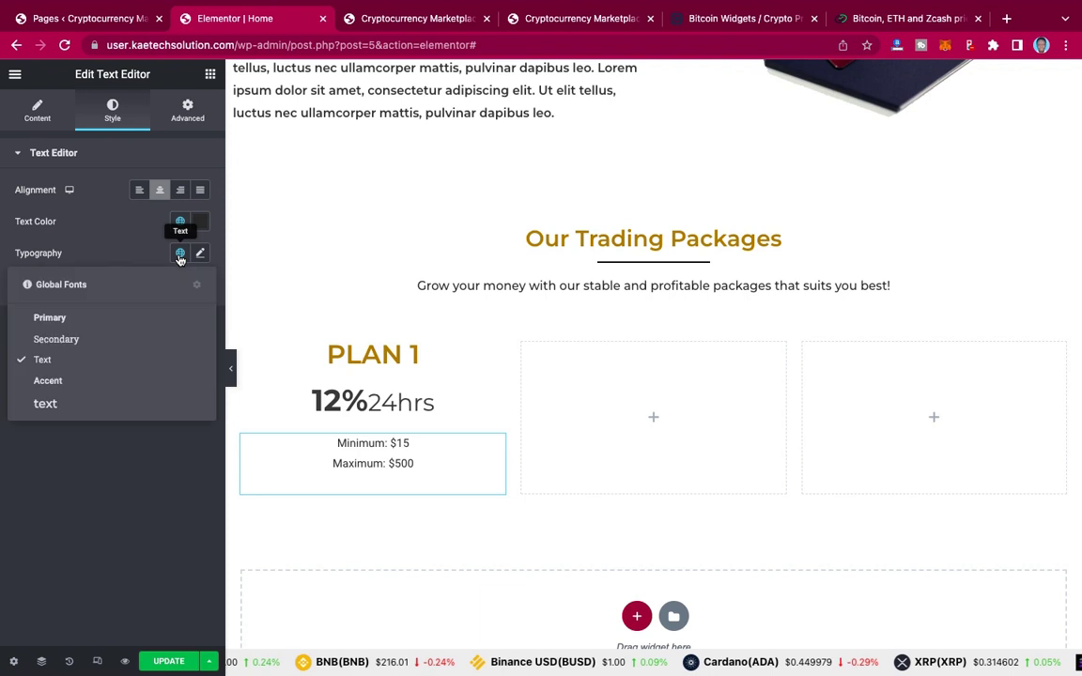
left_click(47, 404)
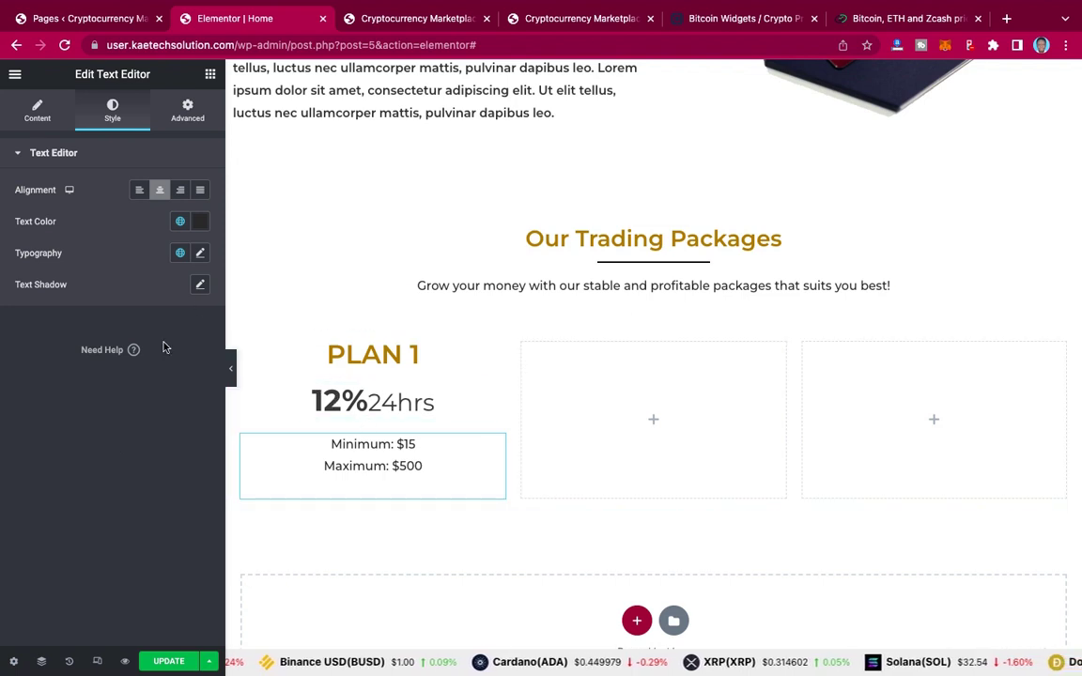
left_click(50, 109)
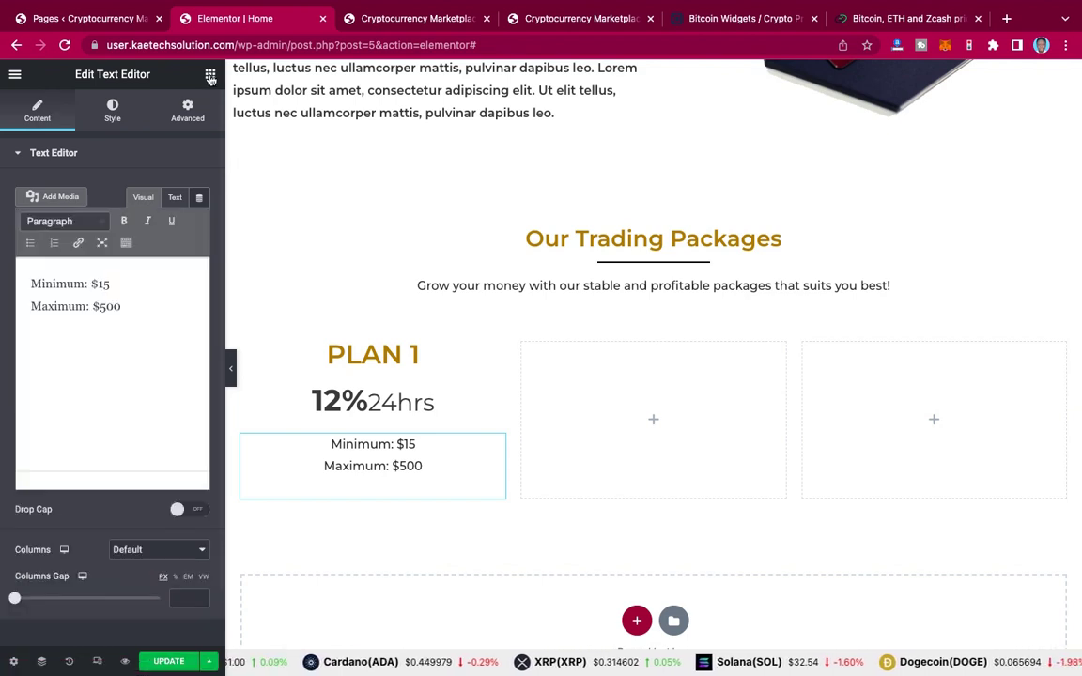
left_click(211, 75)
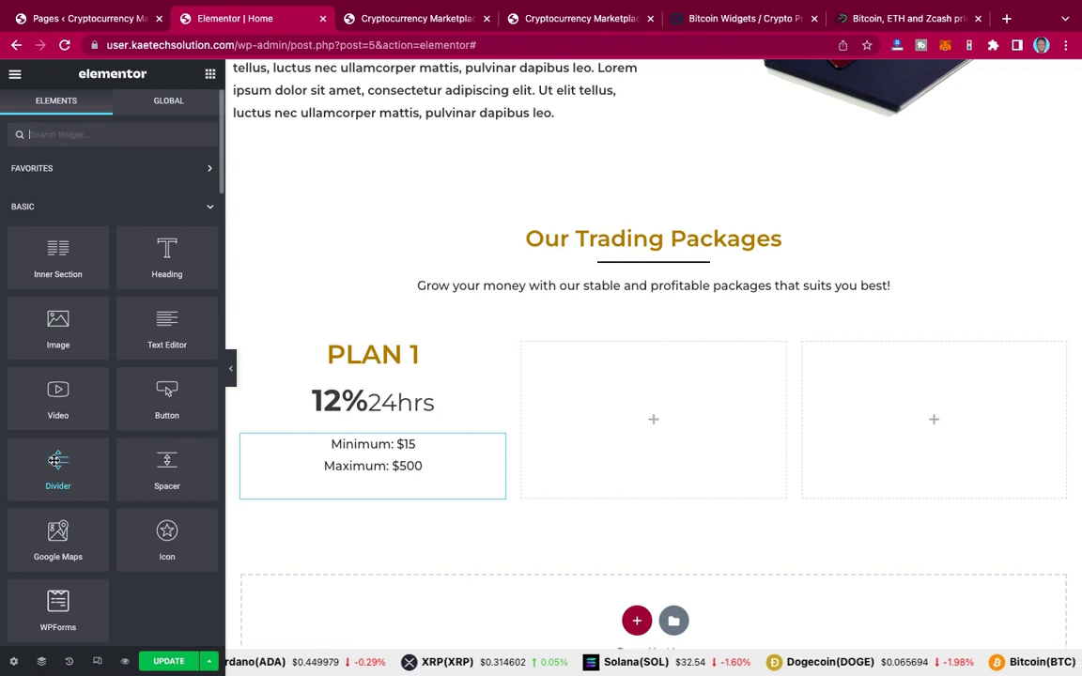
Step: Check the reference card, then place a Divider widget above the Minimum/Maximum text
left_click(566, 28)
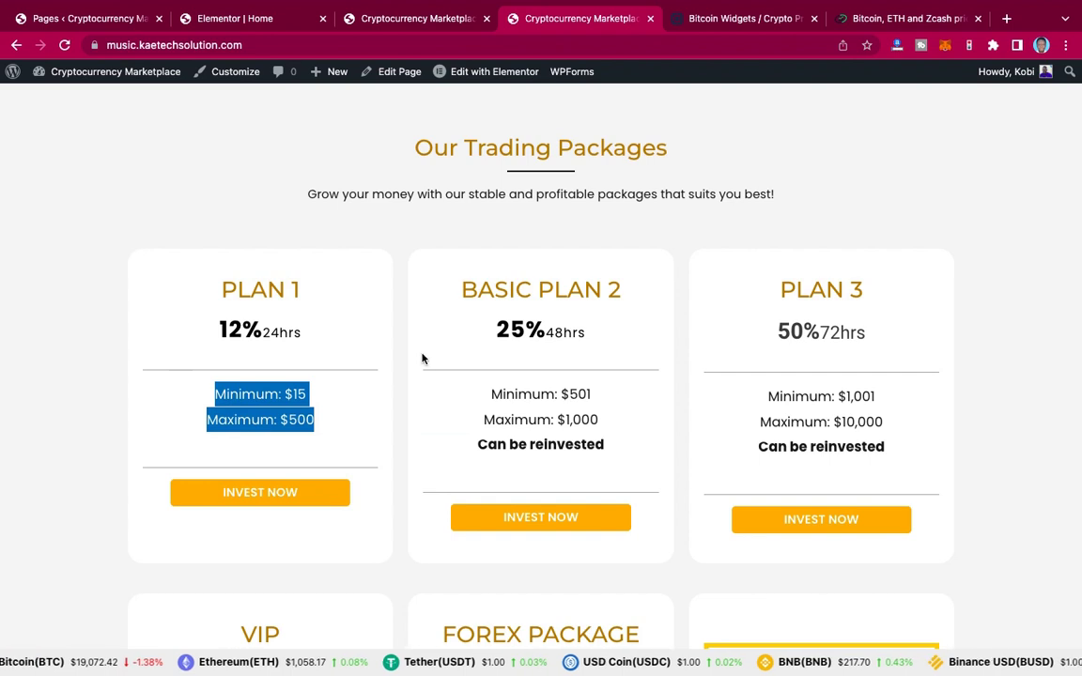
left_click(251, 18)
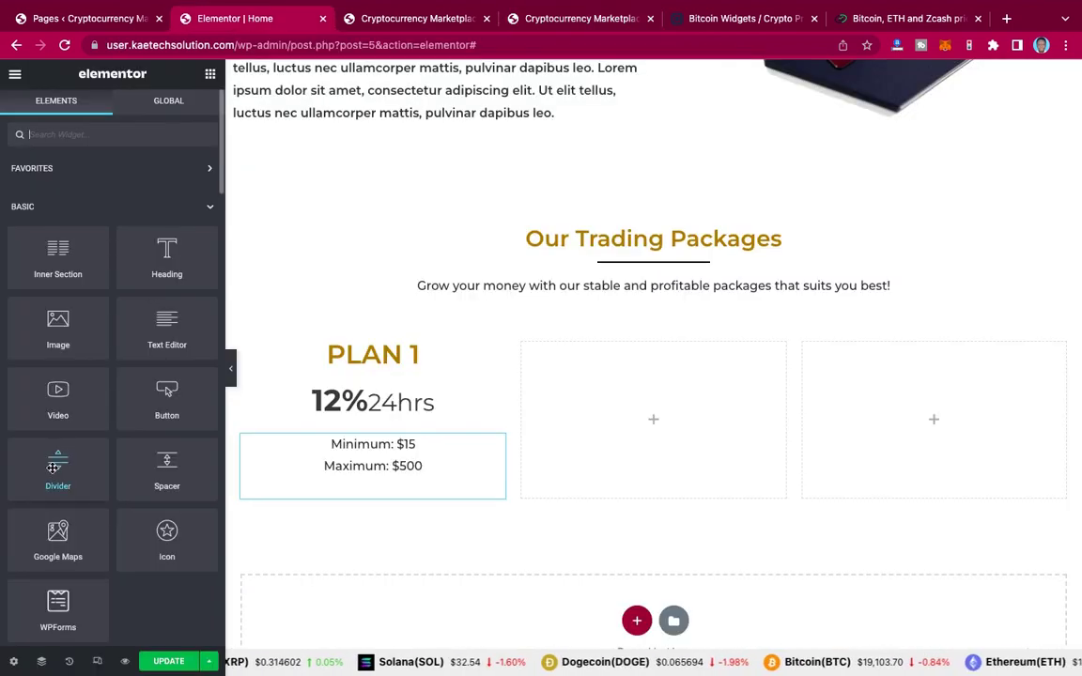
left_click_drag(59, 460, 364, 415)
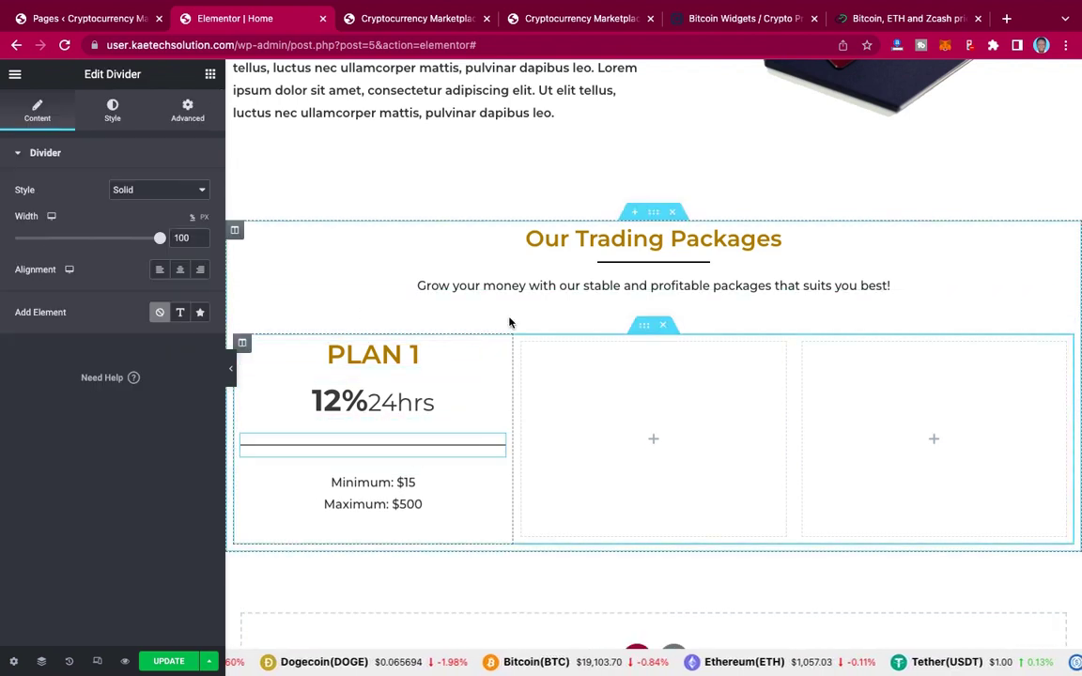
Step: Copy the divider and paste a second one below the Minimum/Maximum text
left_click(552, 19)
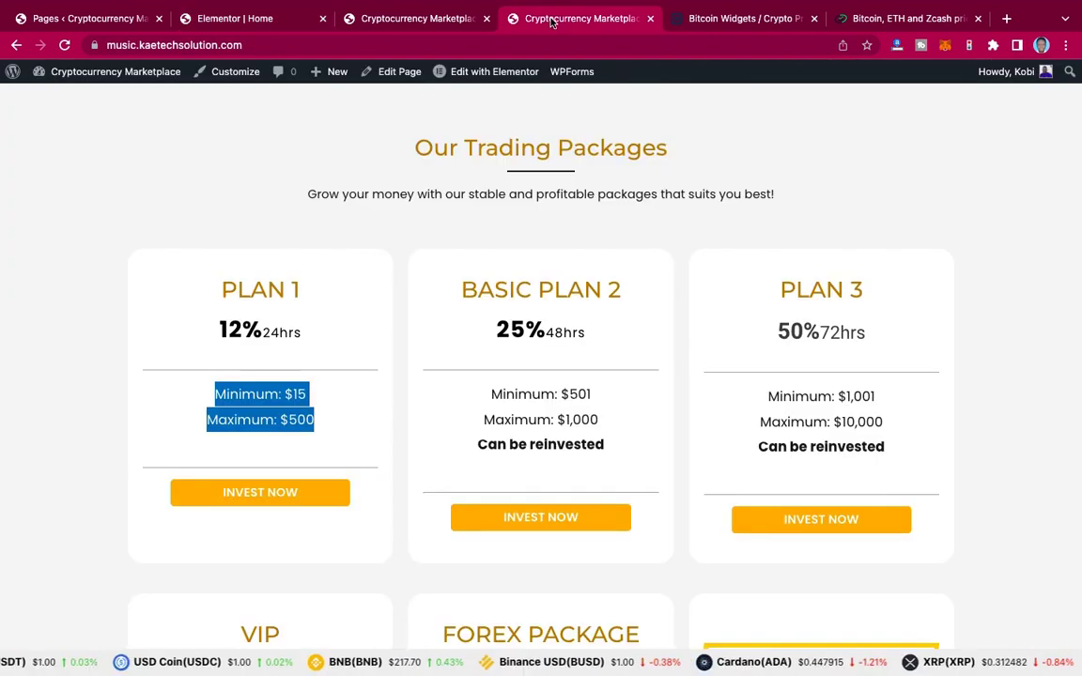
left_click(249, 20)
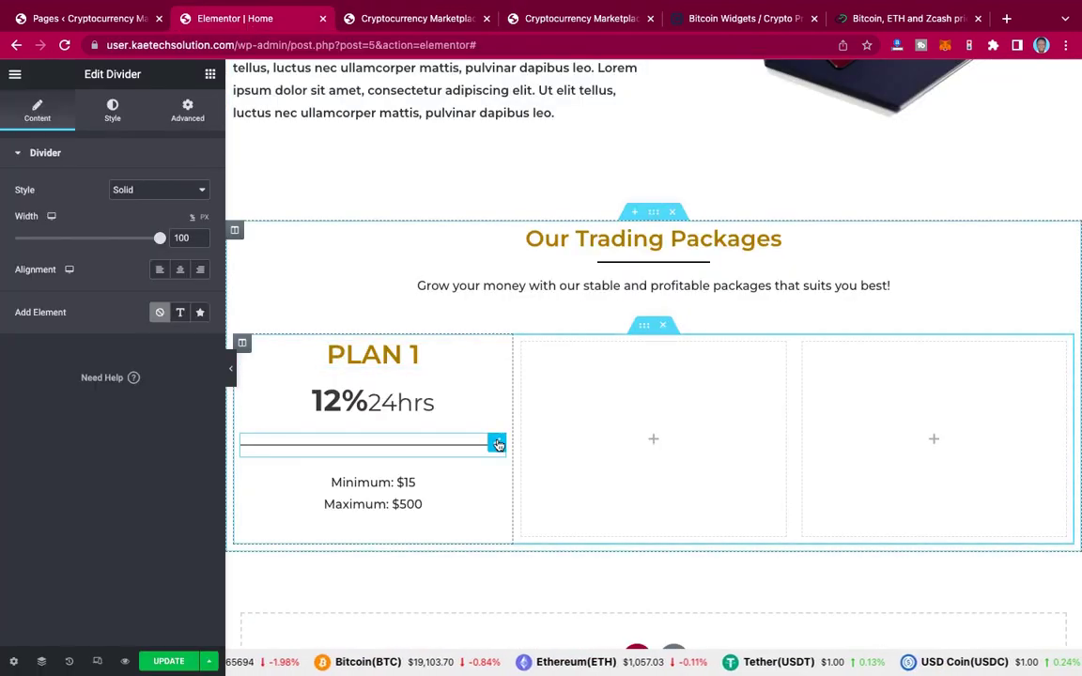
right_click(497, 443)
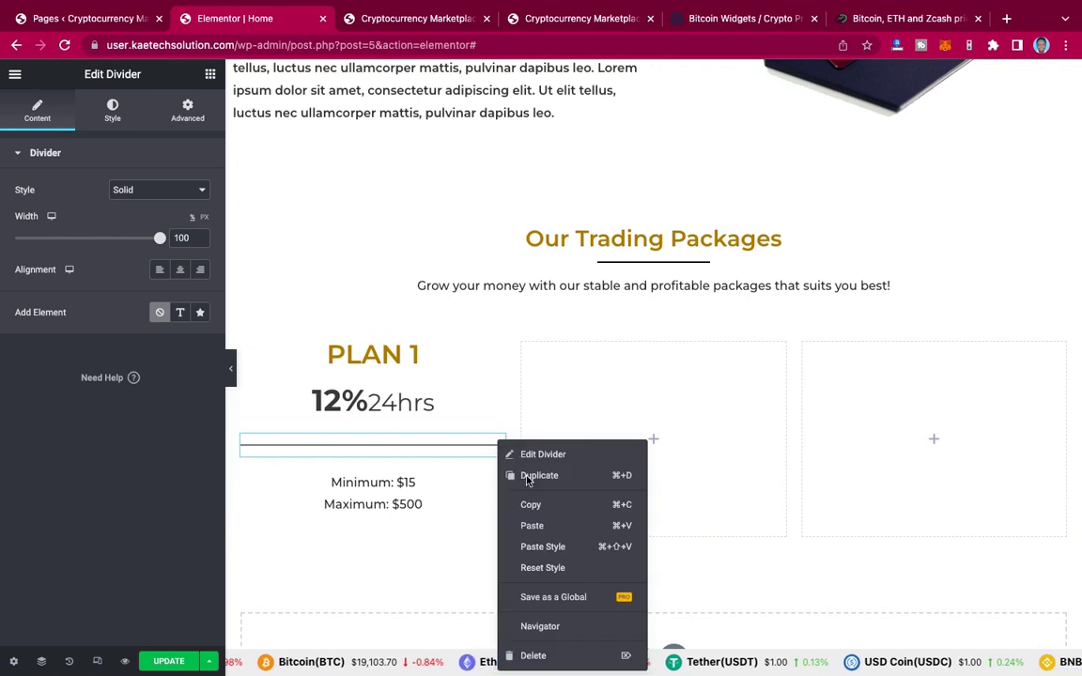
left_click(391, 524)
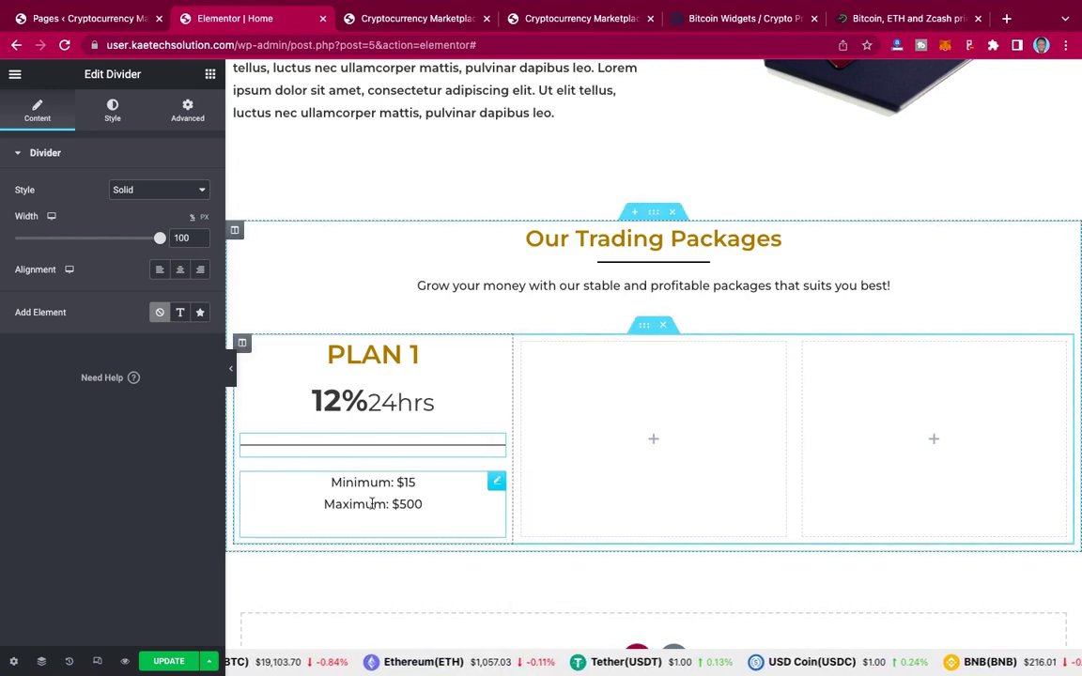
right_click(373, 505)
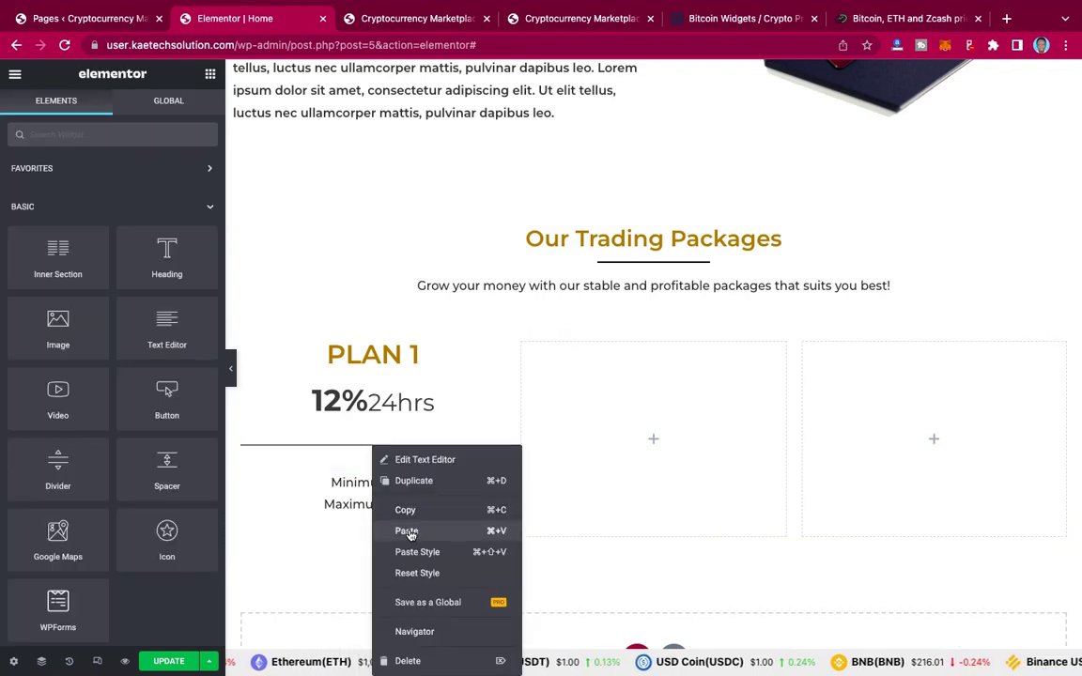
left_click(407, 532)
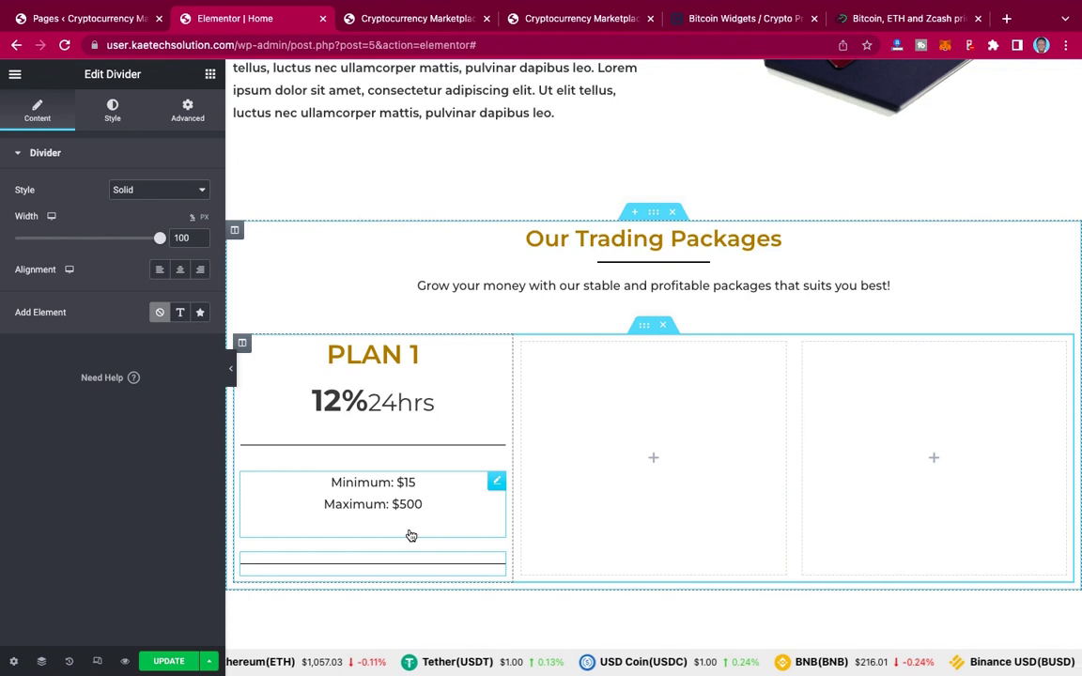
scroll(430, 466, "down", 3)
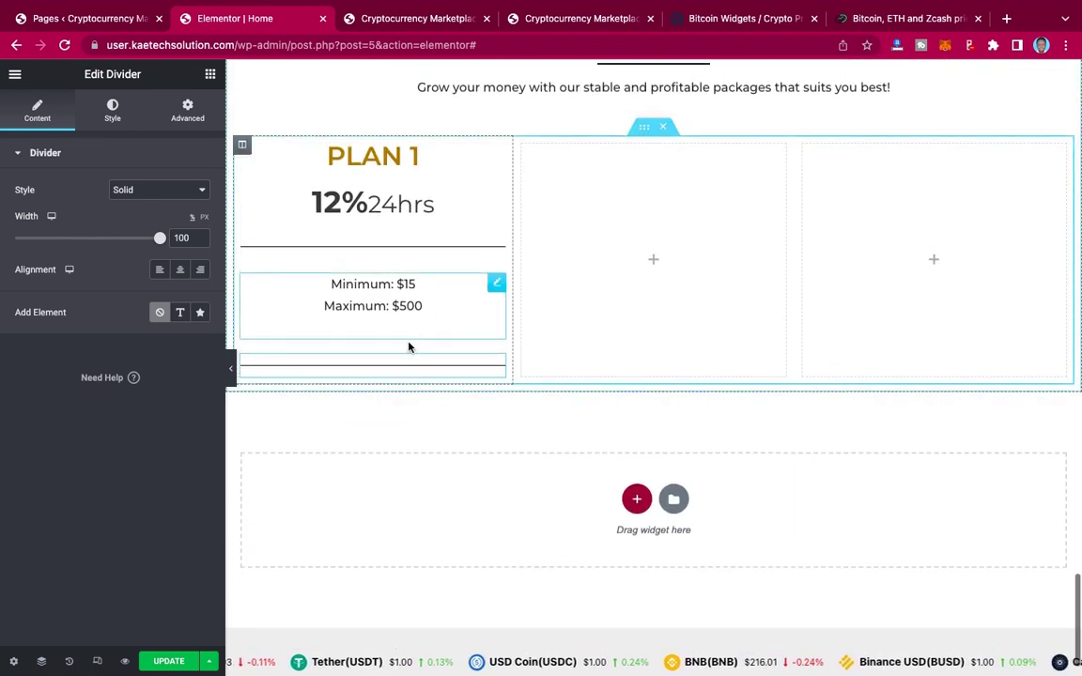
left_click(211, 75)
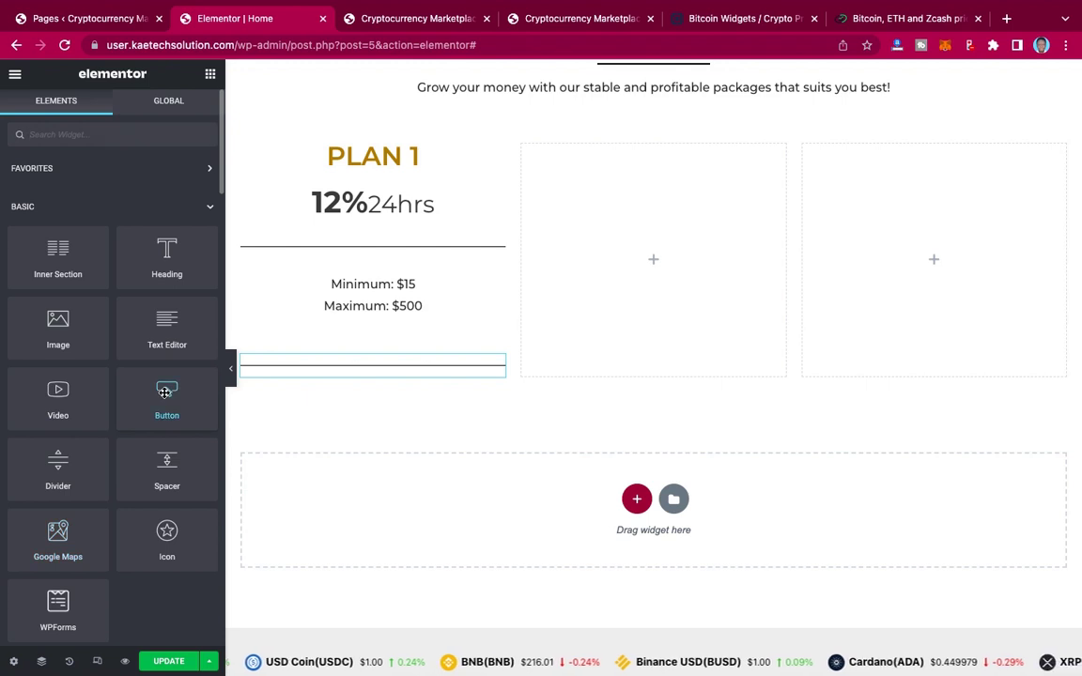
Step: Add a centred Button widget beneath the lower divider in the PLAN 1 column
left_click_drag(164, 392, 385, 369)
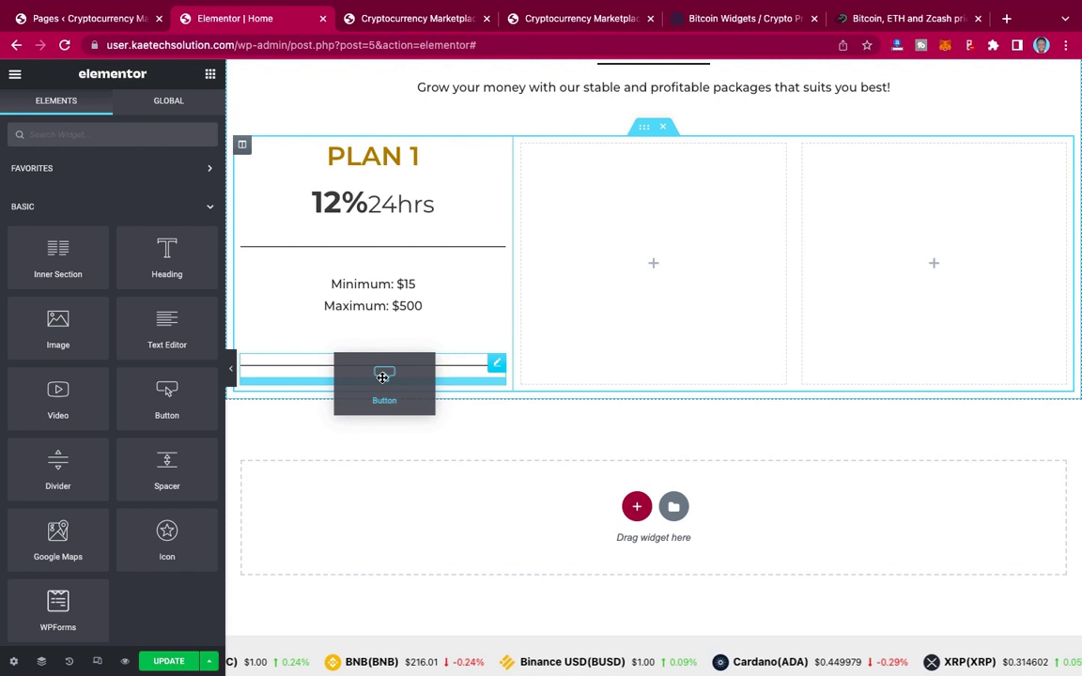
left_click_drag(383, 377, 382, 381)
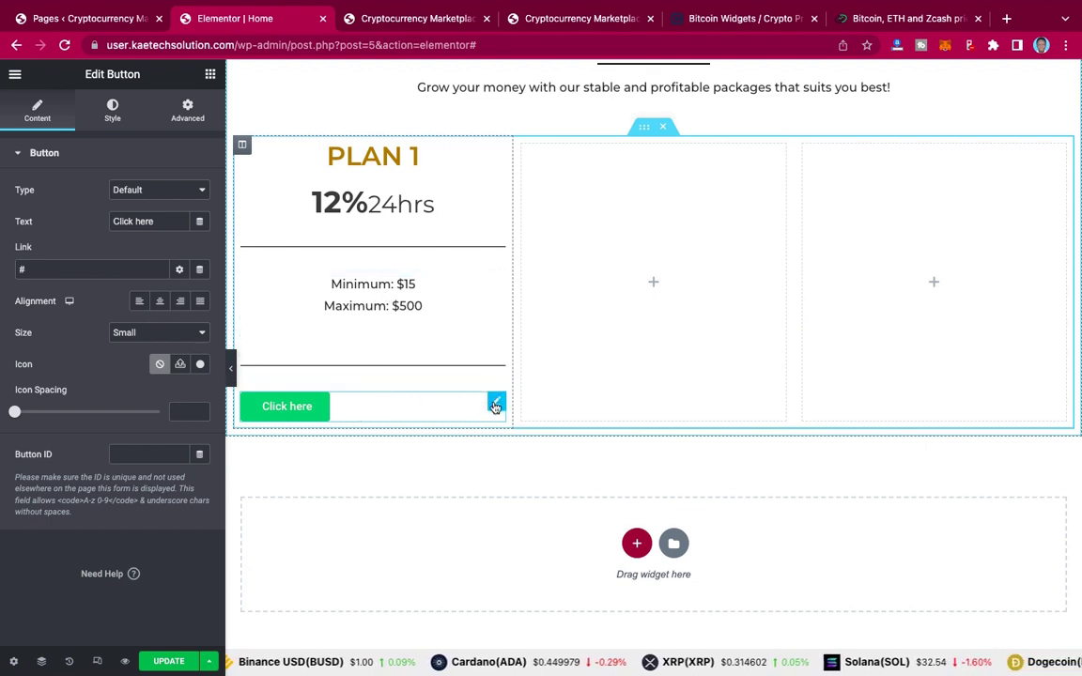
left_click(160, 302)
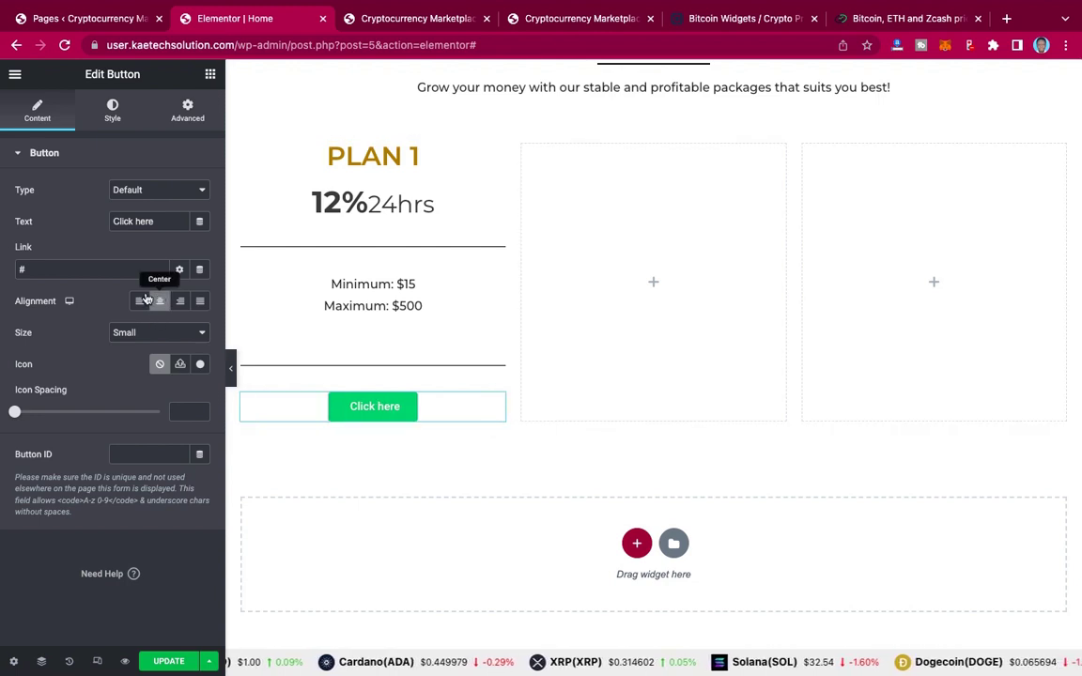
Step: Change the button label to 'Invest Now' and compare it with the reference site
left_click(554, 18)
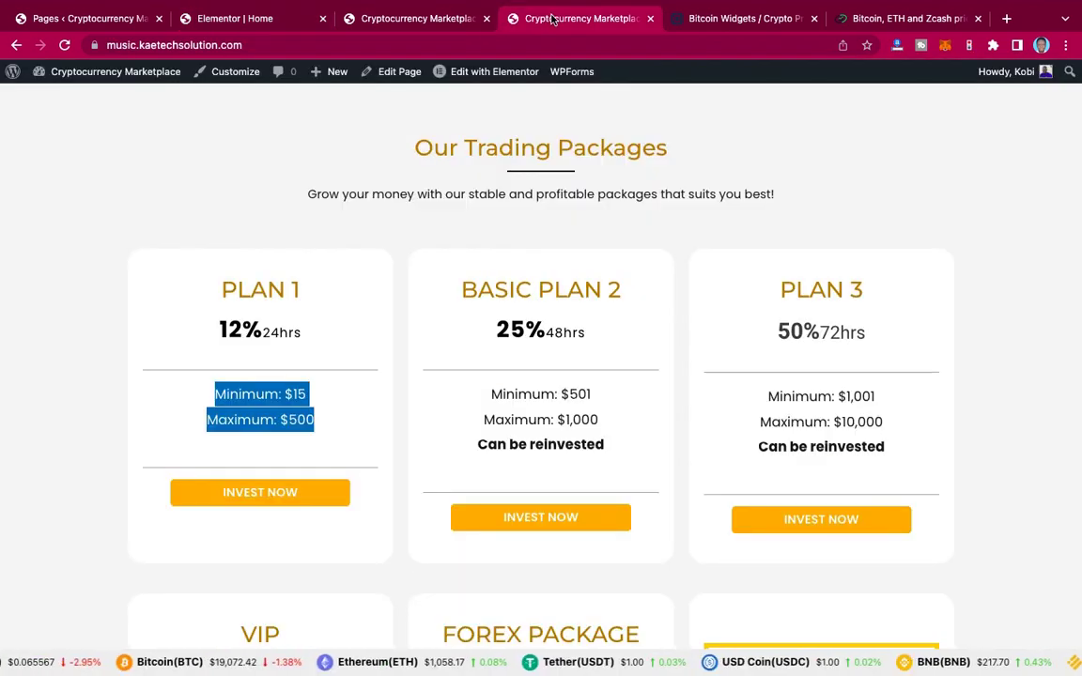
left_click(220, 20)
left_click_drag(164, 228, 97, 225)
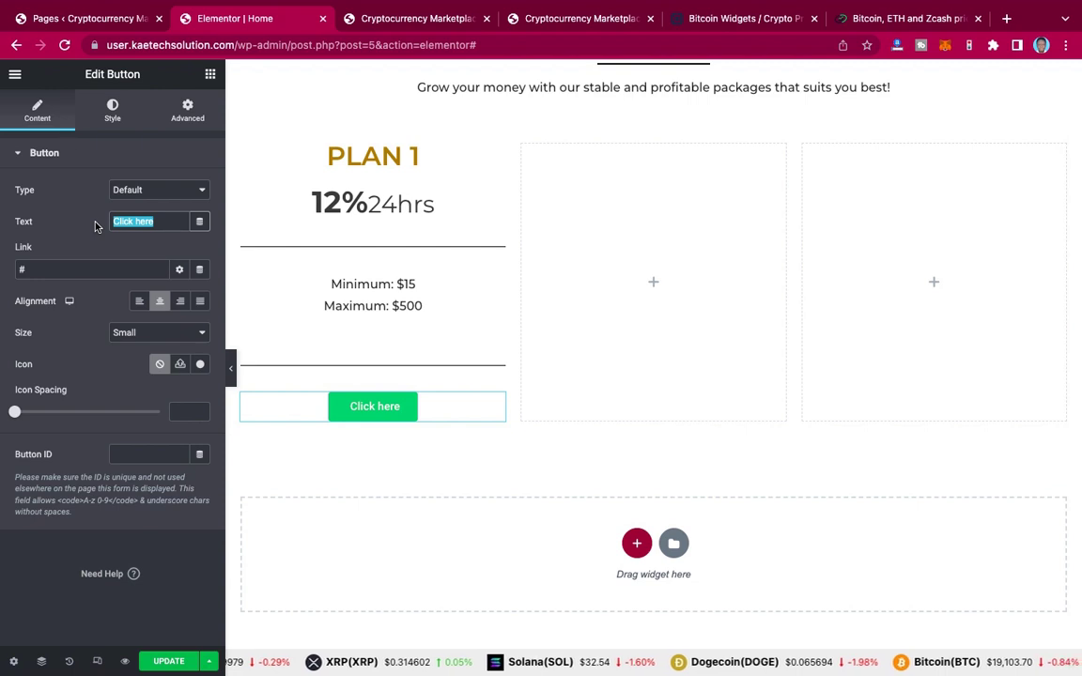
type("Invest ")
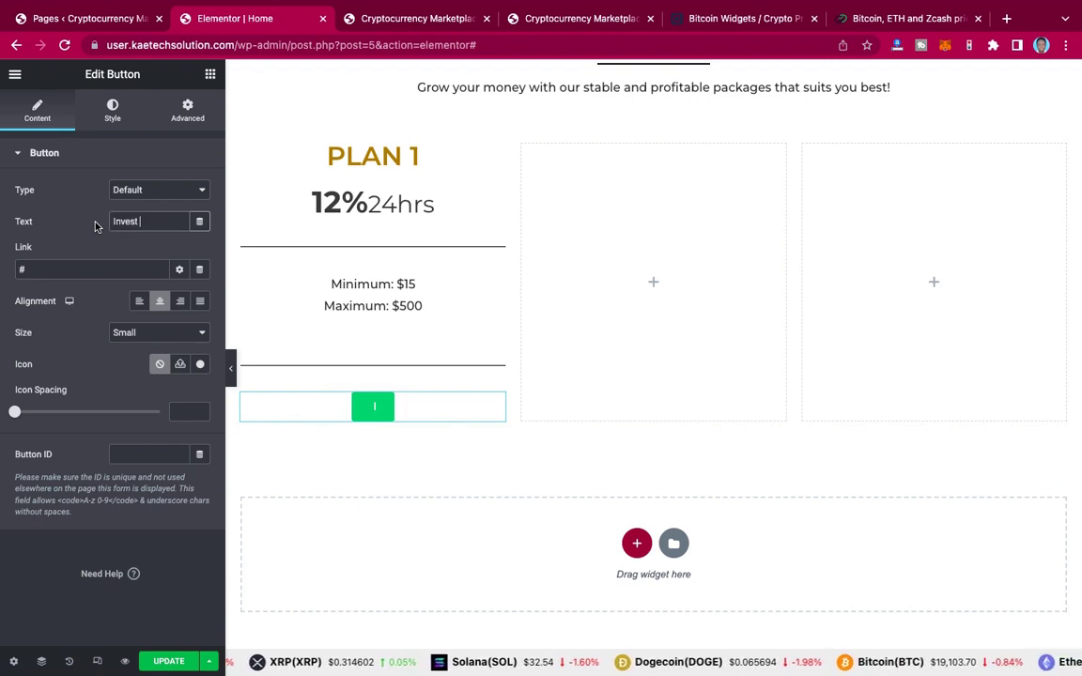
type("Now")
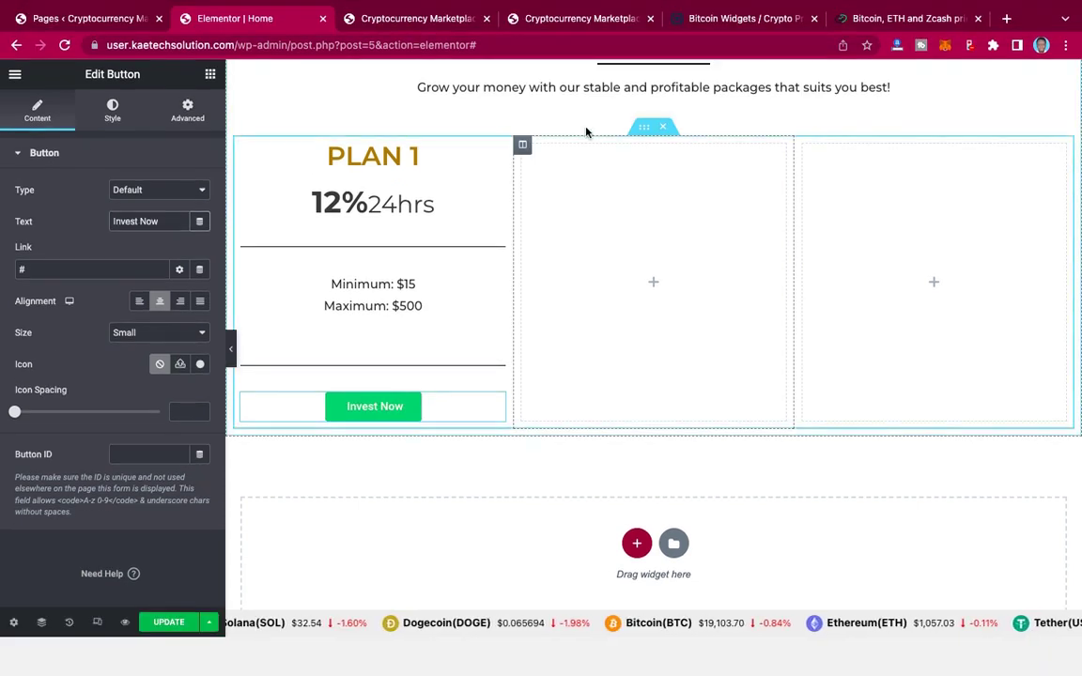
left_click(583, 20)
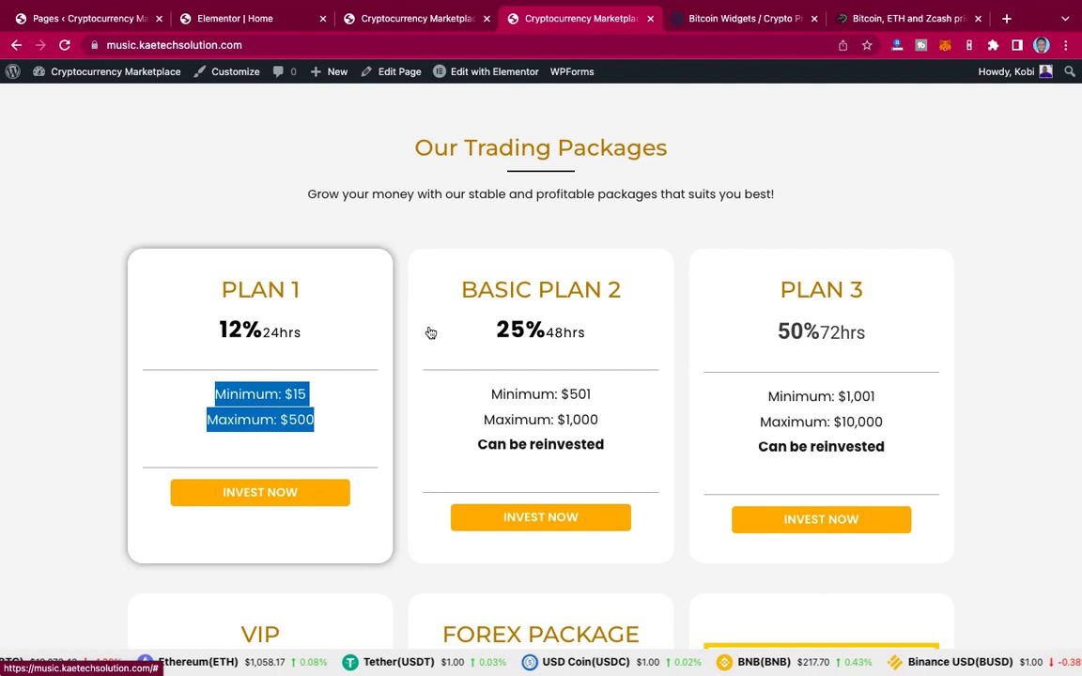
Step: Give the button the yellow Primary background, Theme Color 7 text and 0 border radius
left_click(267, 23)
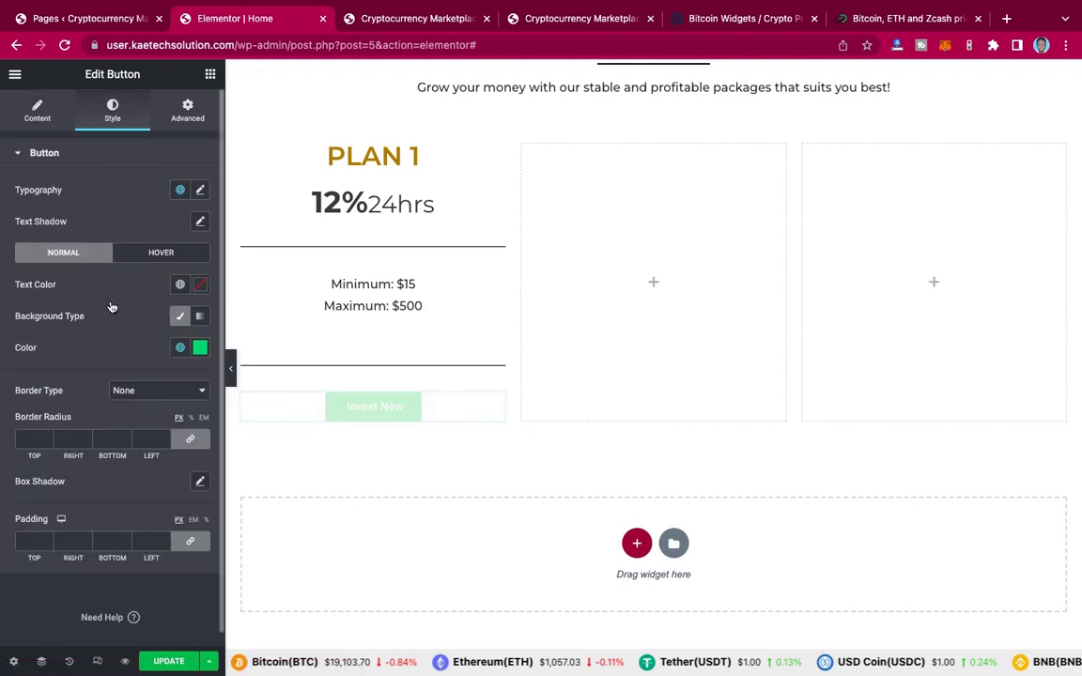
left_click(180, 349)
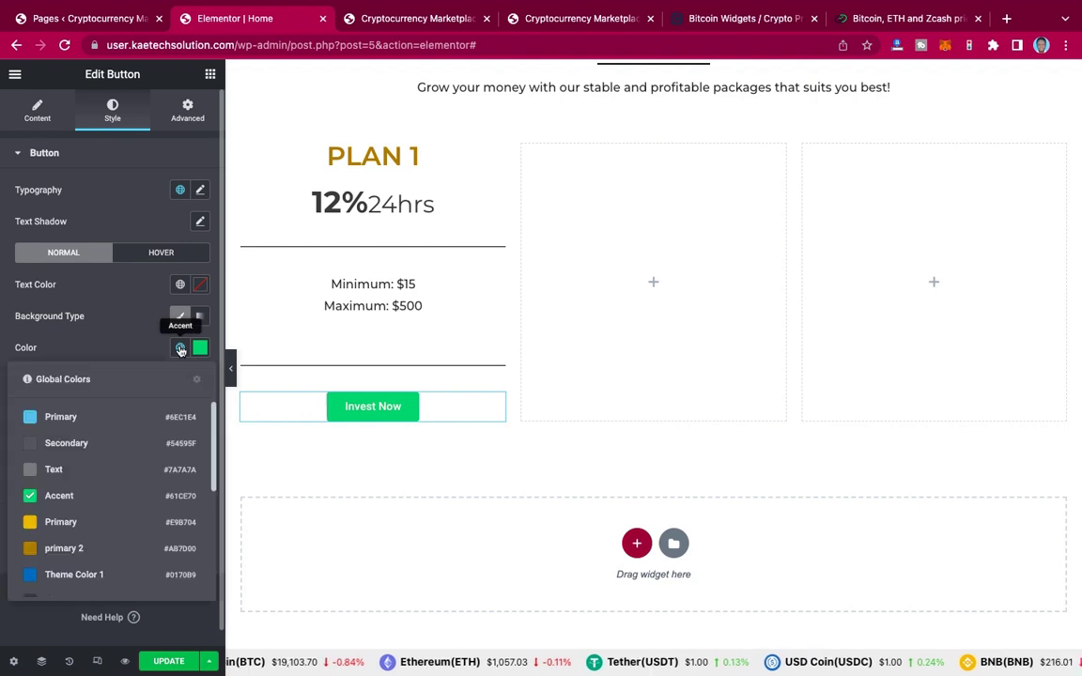
left_click(71, 525)
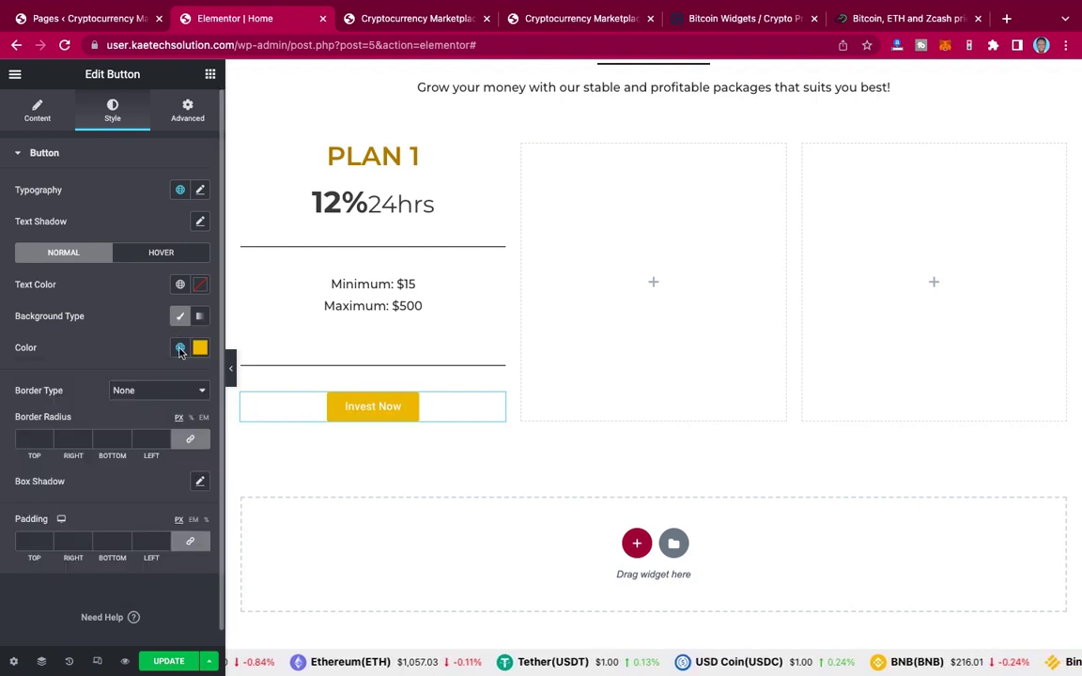
left_click(180, 285)
scroll(91, 418, "down", 4)
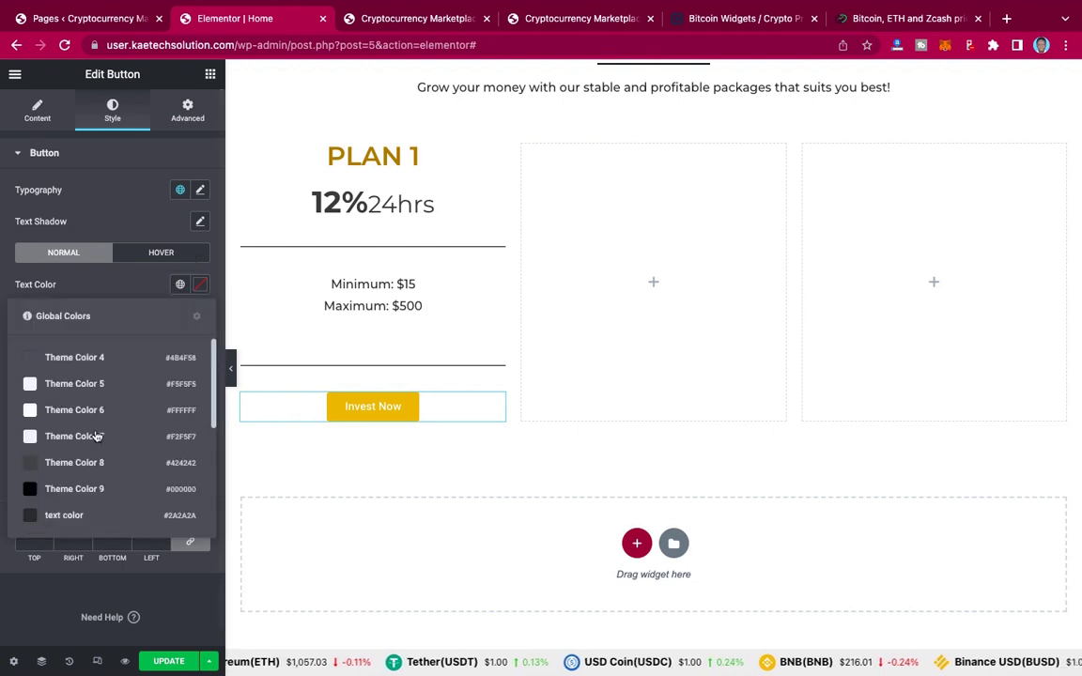
left_click(87, 438)
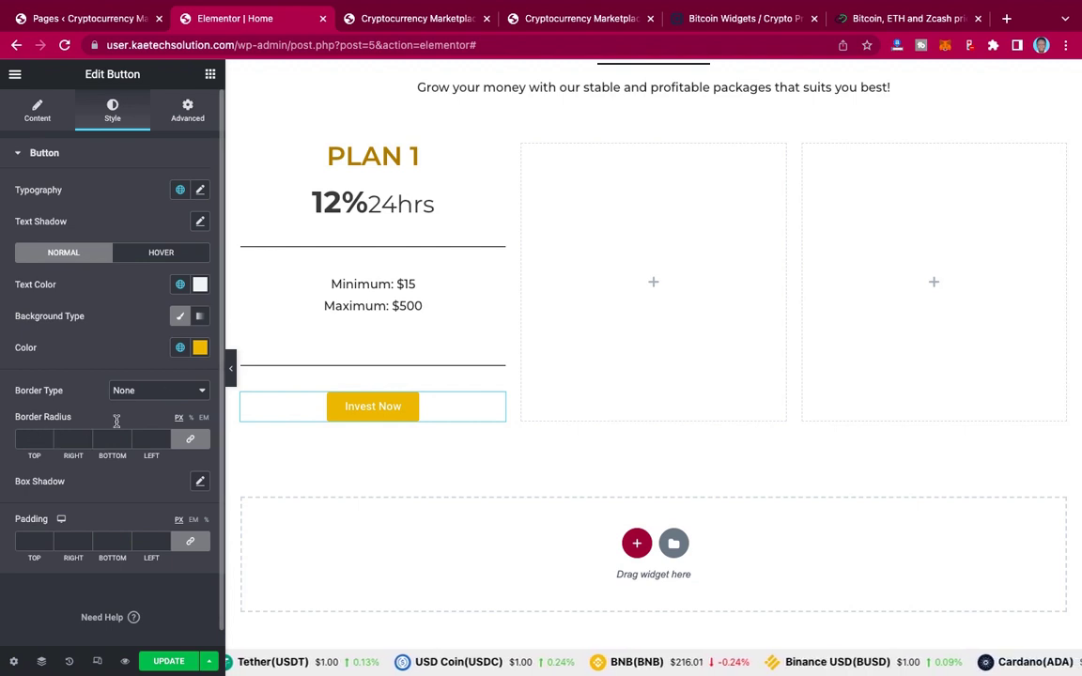
scroll(115, 422, "down", 1)
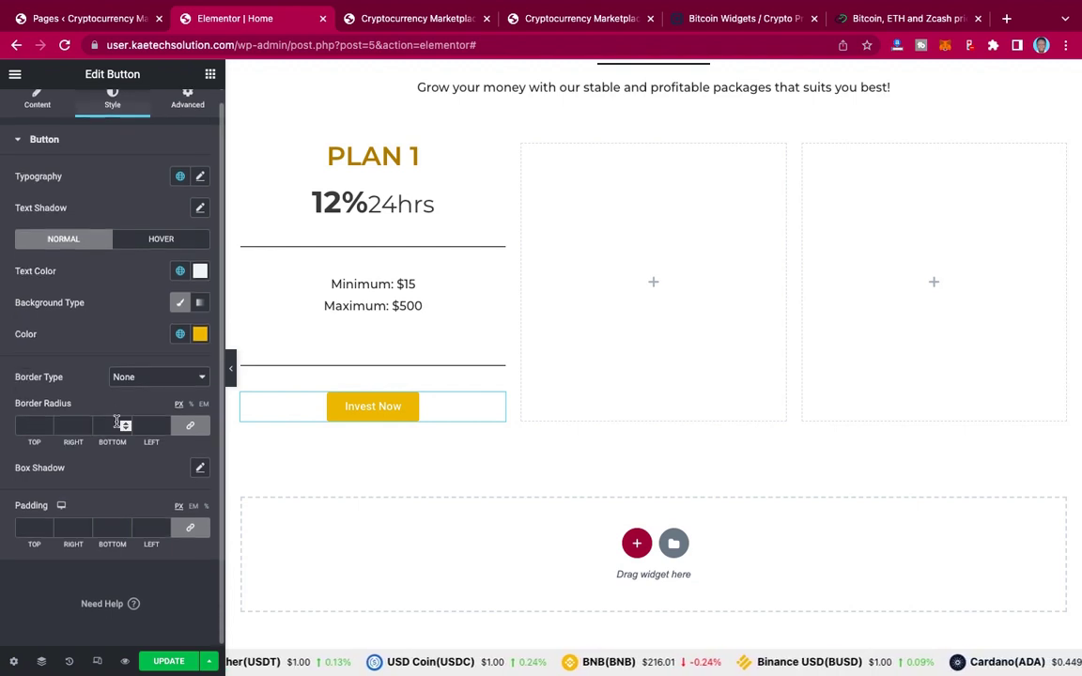
left_click(21, 423)
type("0")
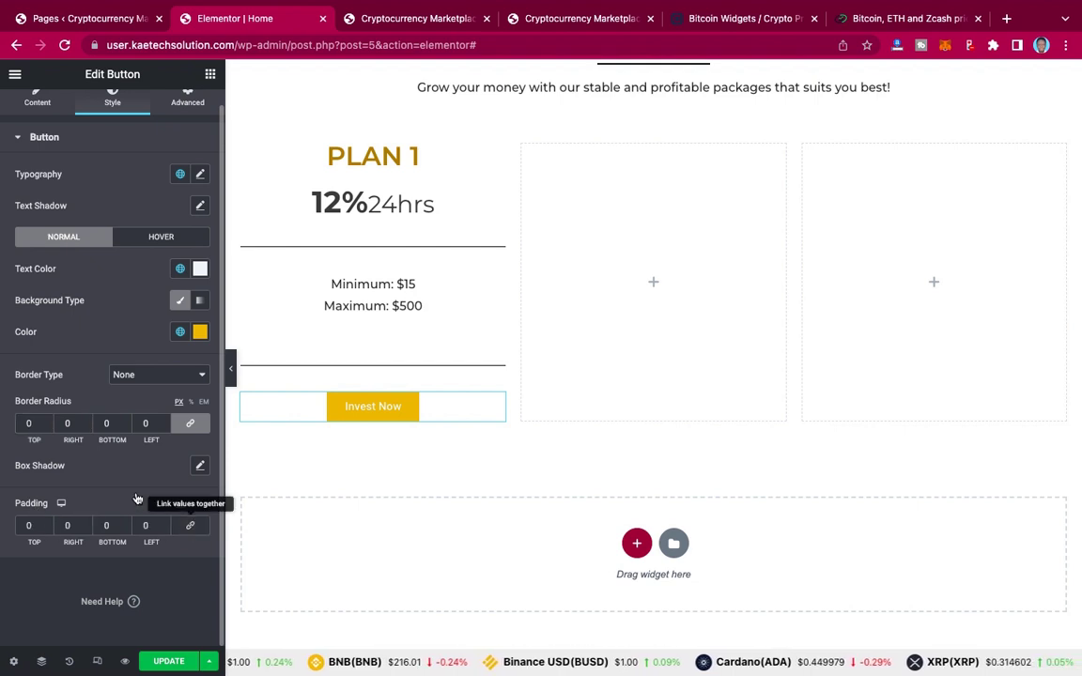
Step: Unlink the button padding and set it to 15 top/bottom and 50 left/right
left_click(191, 527)
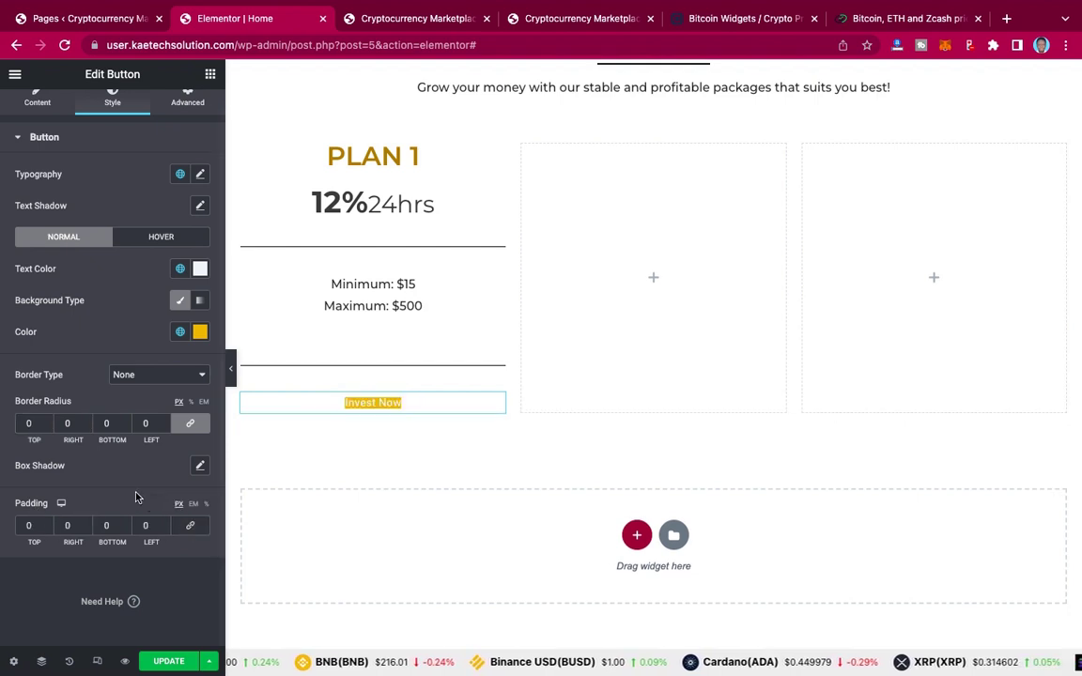
left_click(27, 526)
type("10")
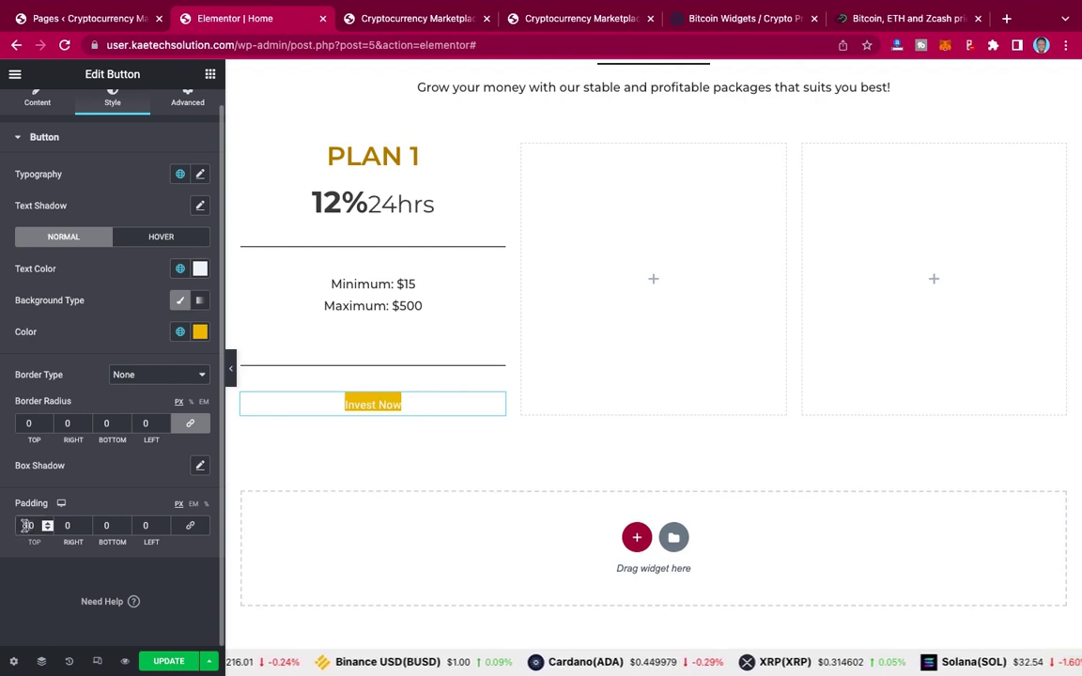
type("0")
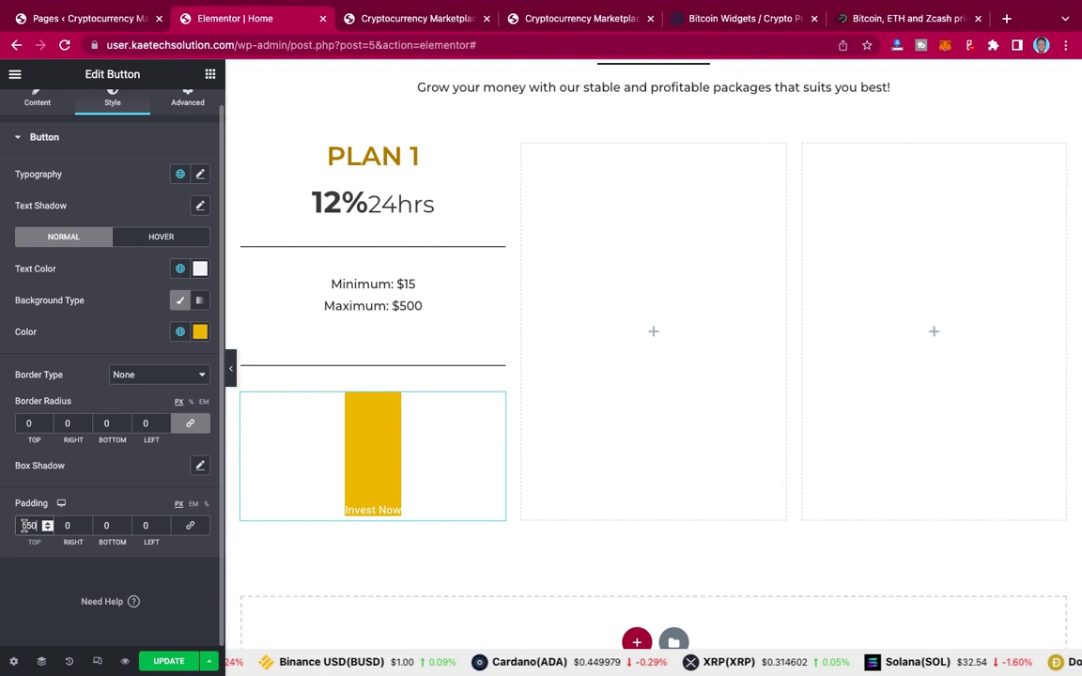
key("BackSpace")
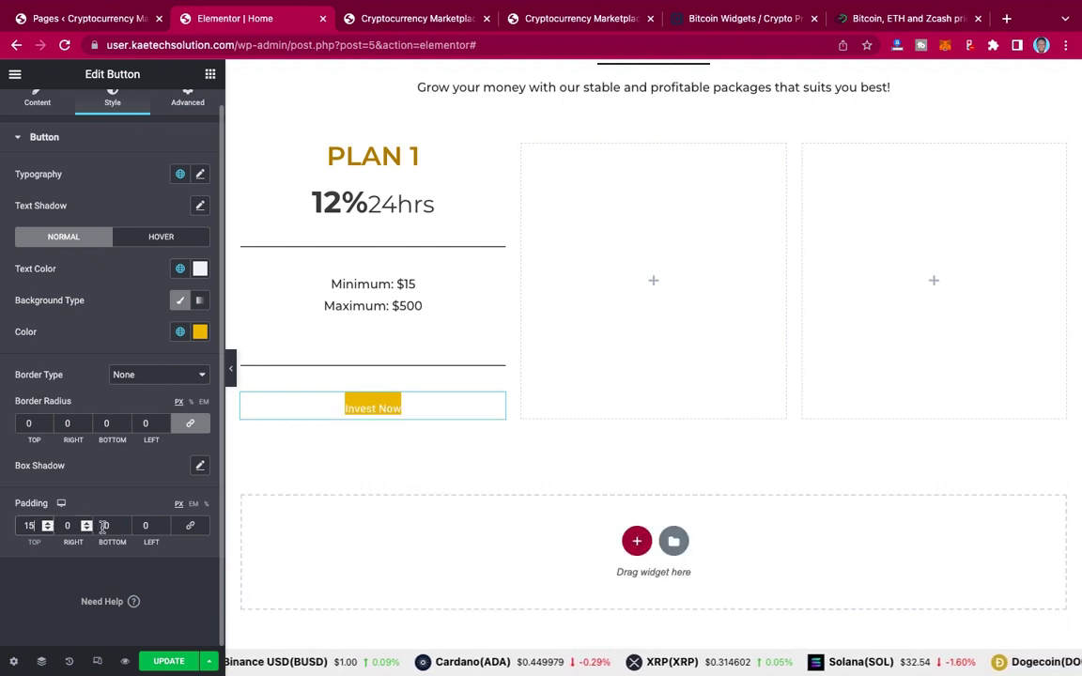
left_click(97, 524)
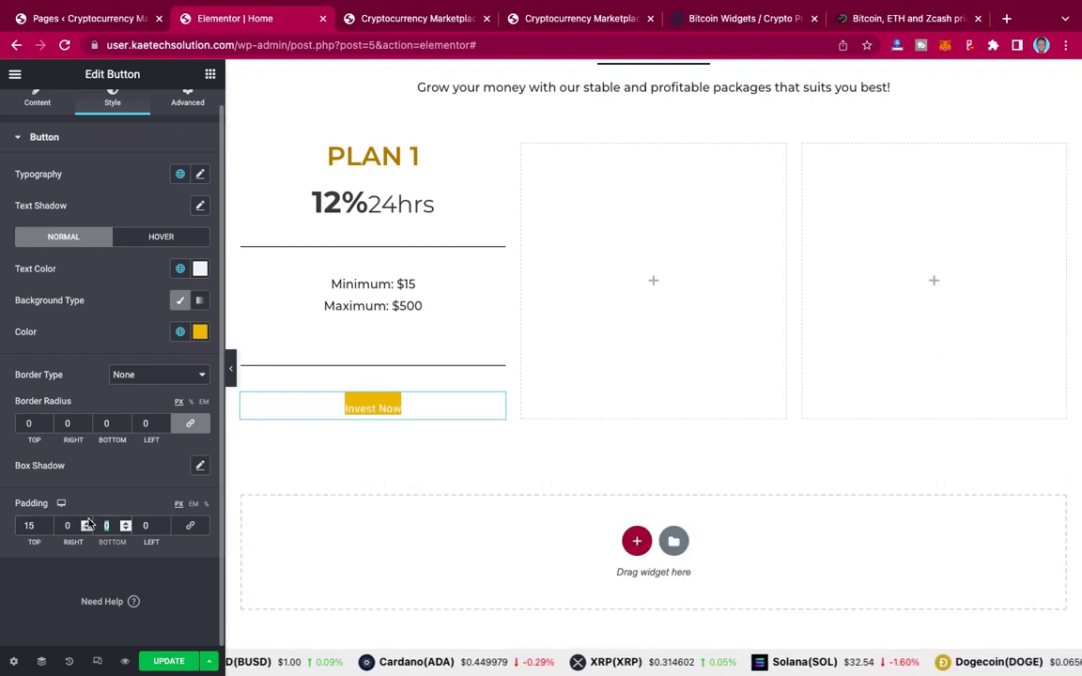
type("15")
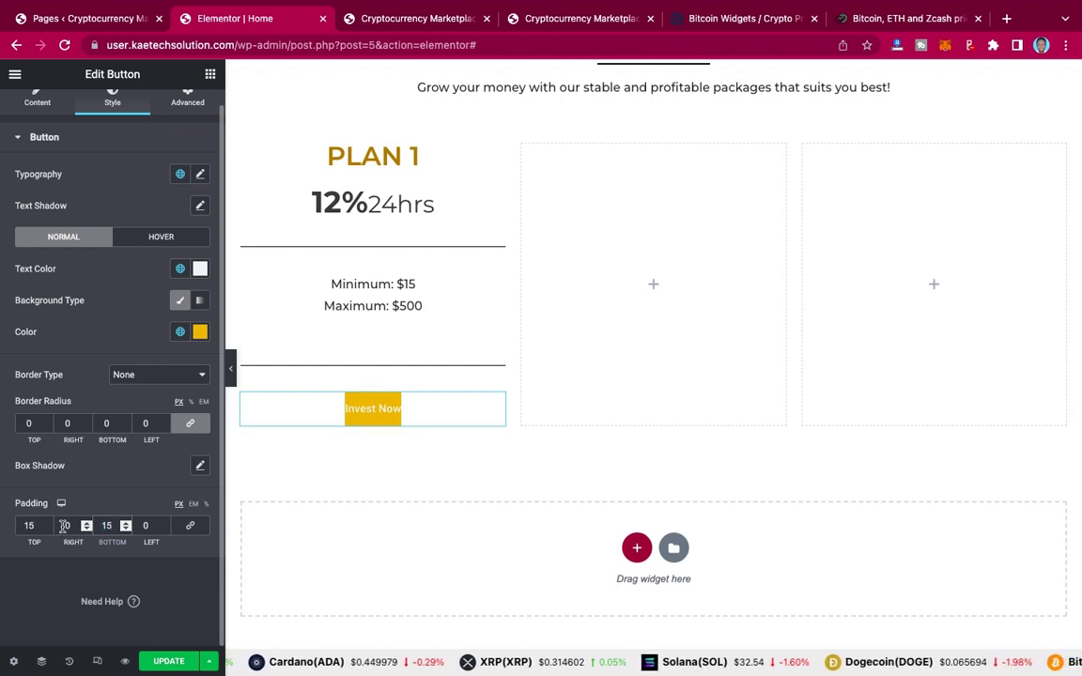
left_click(64, 525)
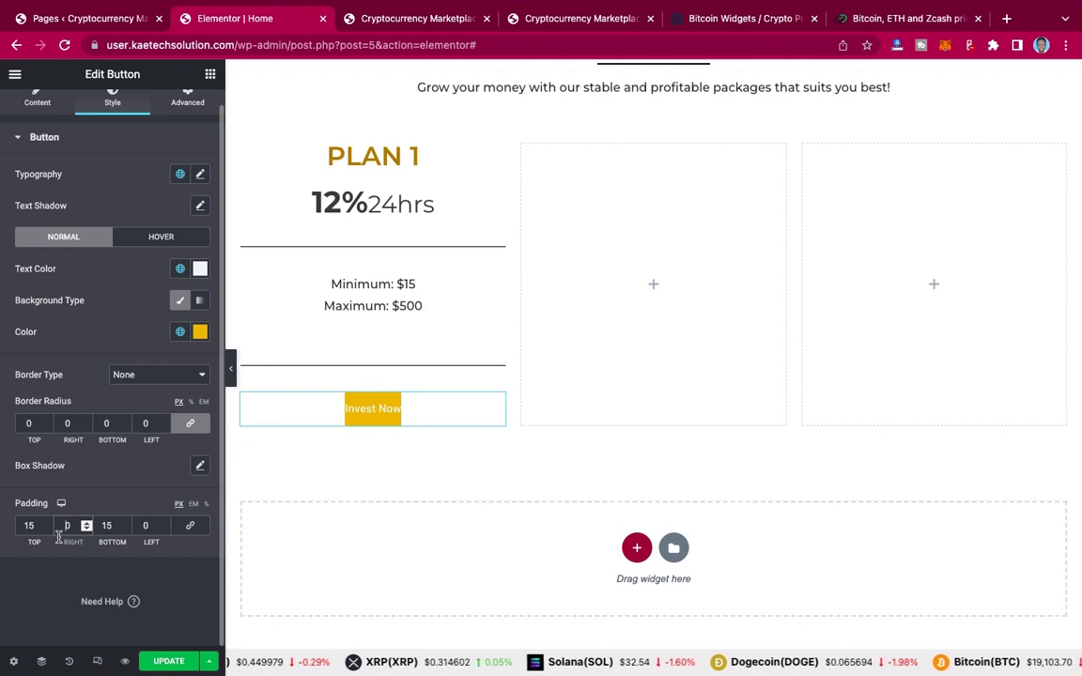
type("40")
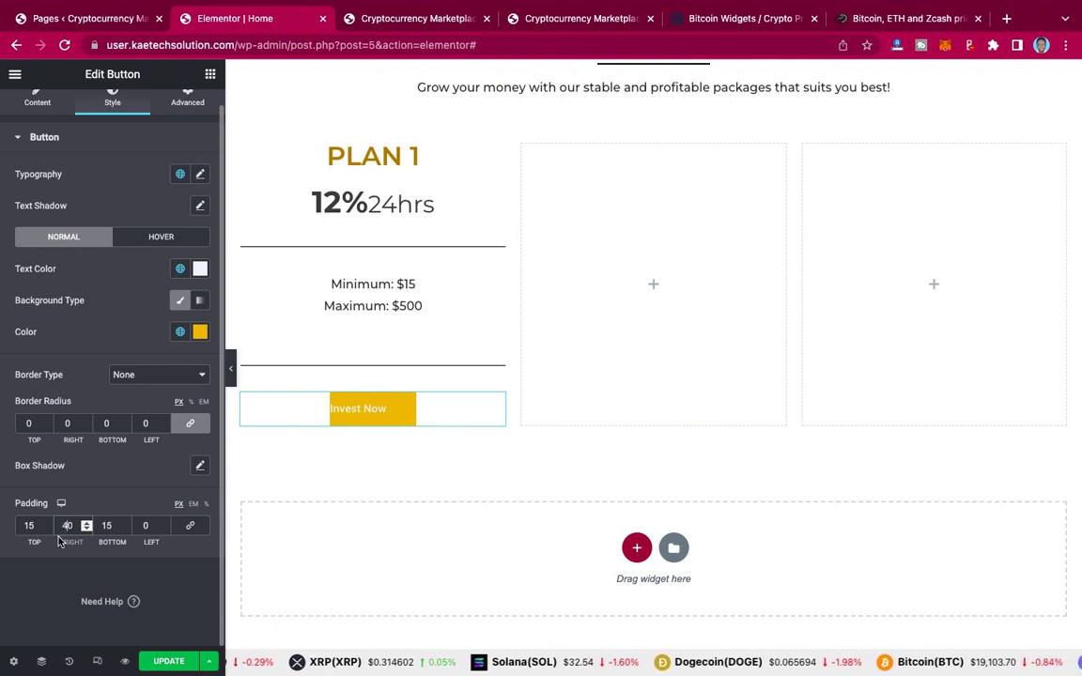
left_click(143, 526)
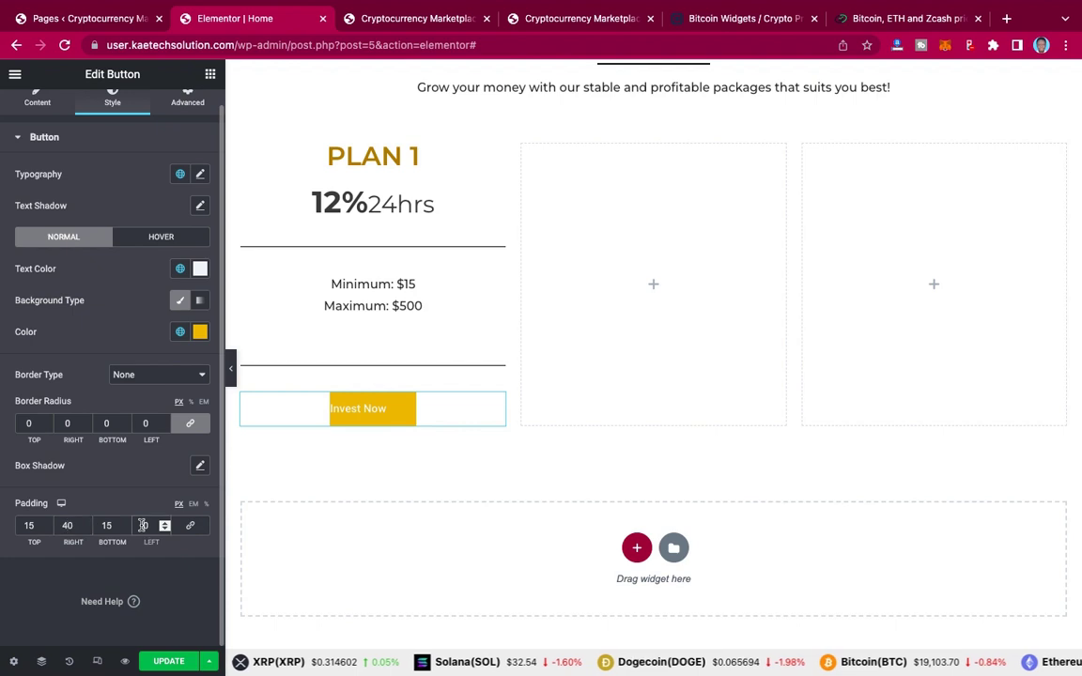
type("40")
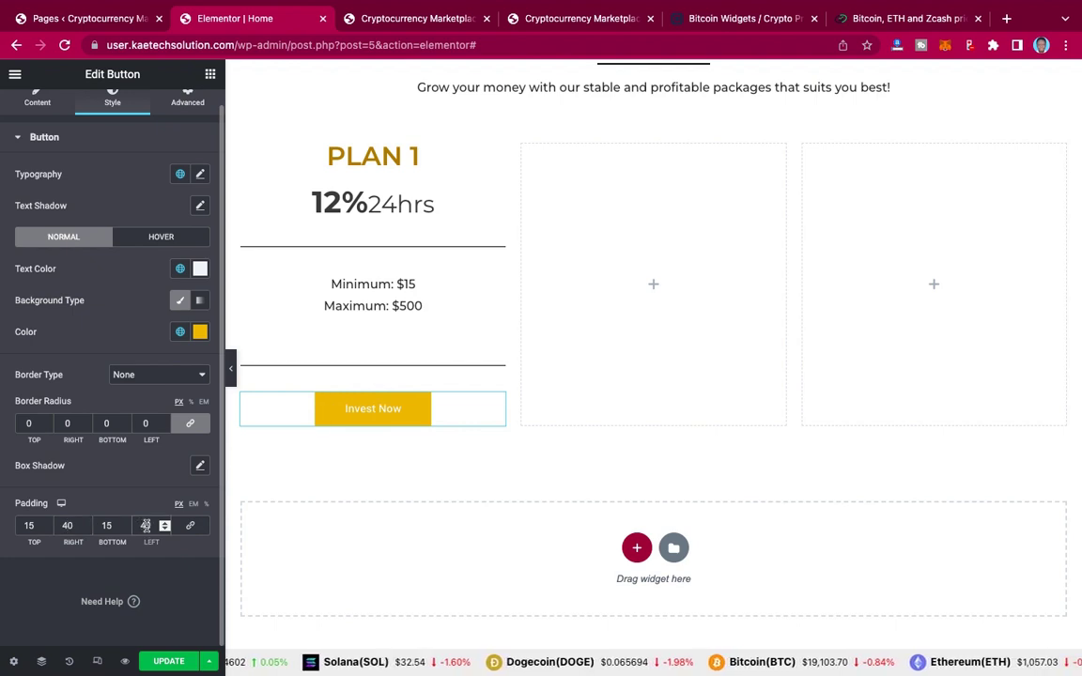
left_click_drag(146, 526, 138, 524)
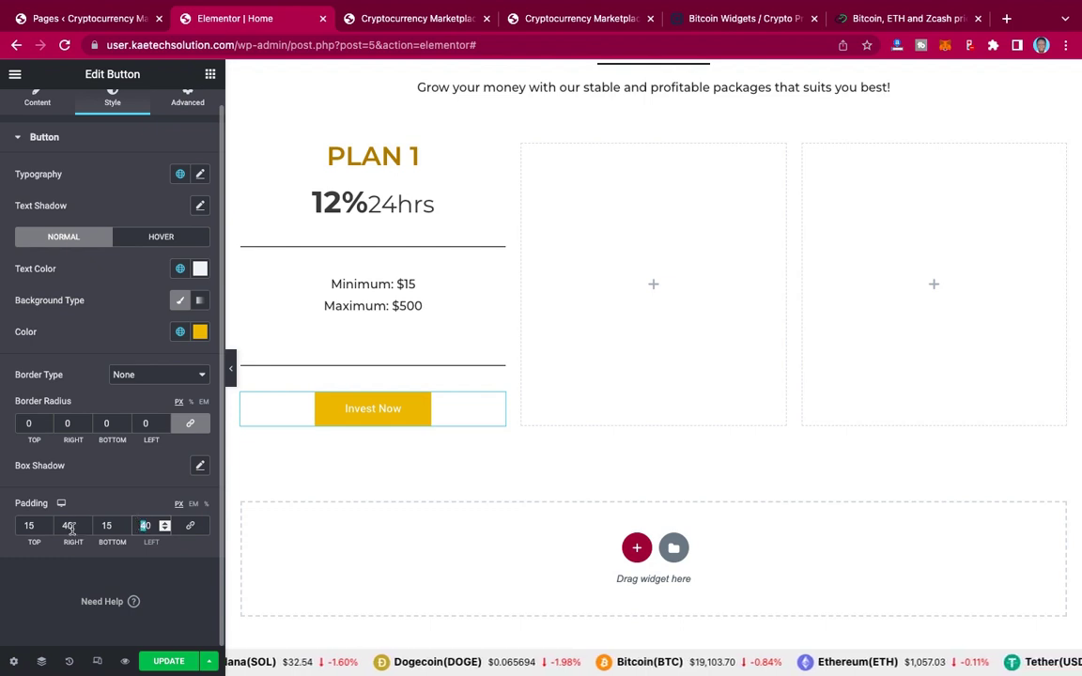
type("5")
left_click_drag(66, 525, 59, 523)
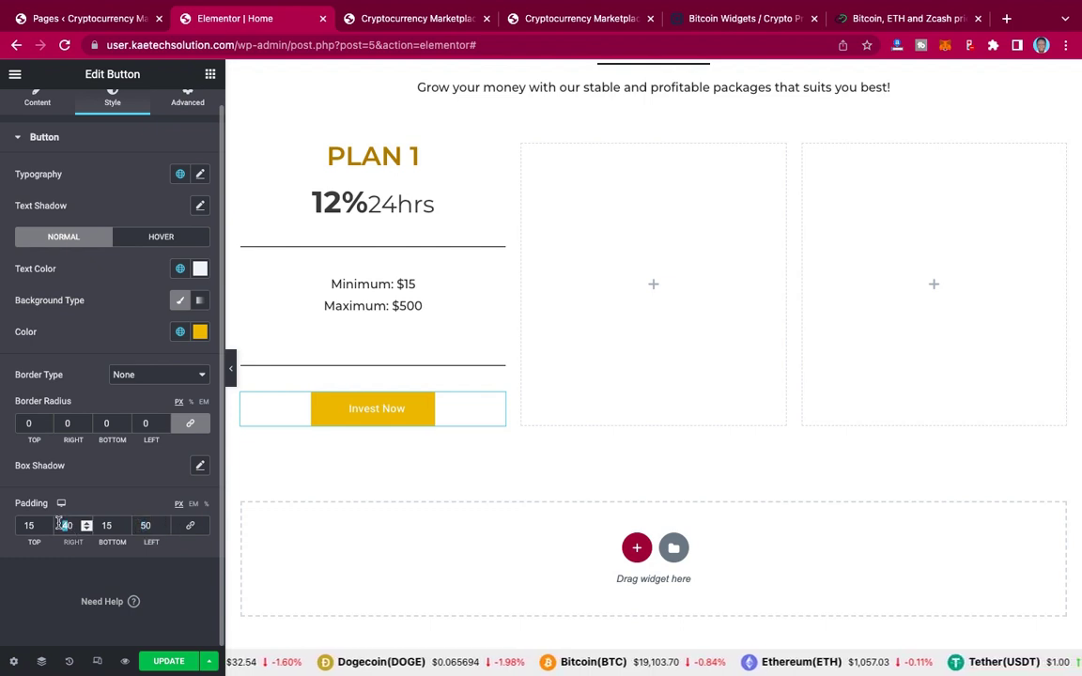
type("5")
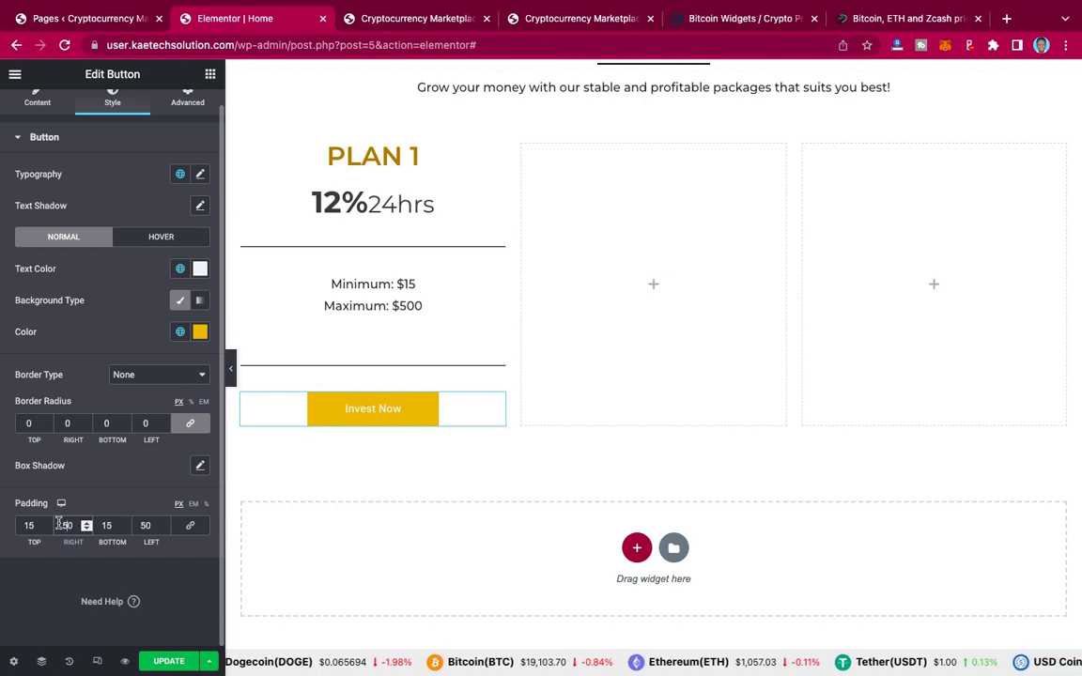
Step: Set the Invest Now text to Montserrat, size 20, weight 600, then hide the panel to preview
left_click(201, 174)
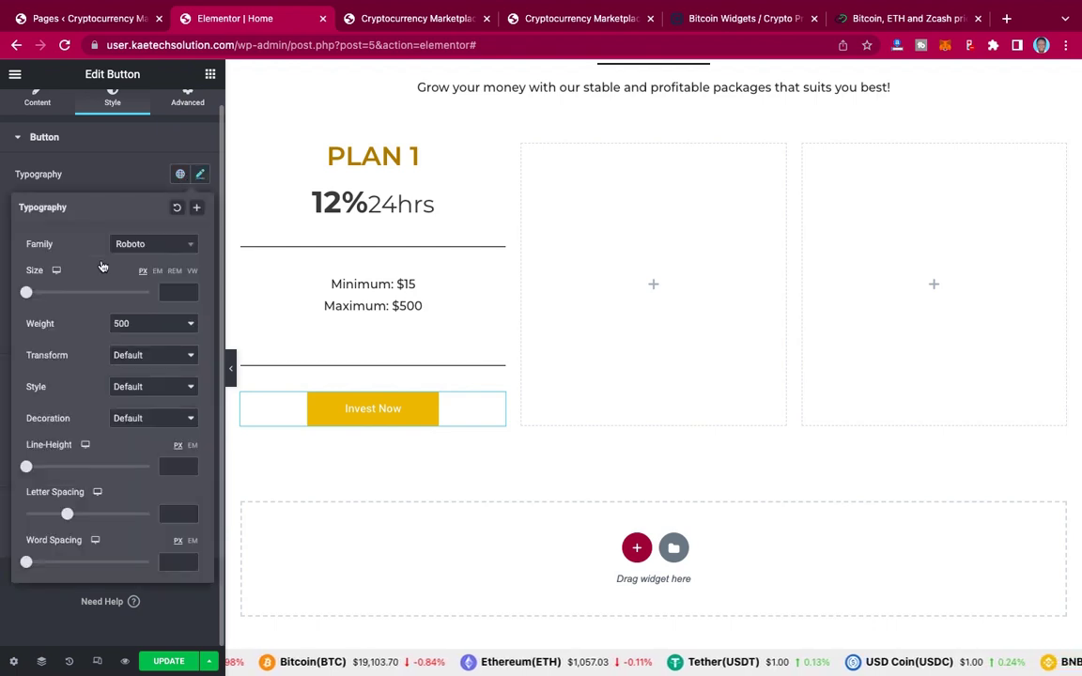
left_click(150, 244)
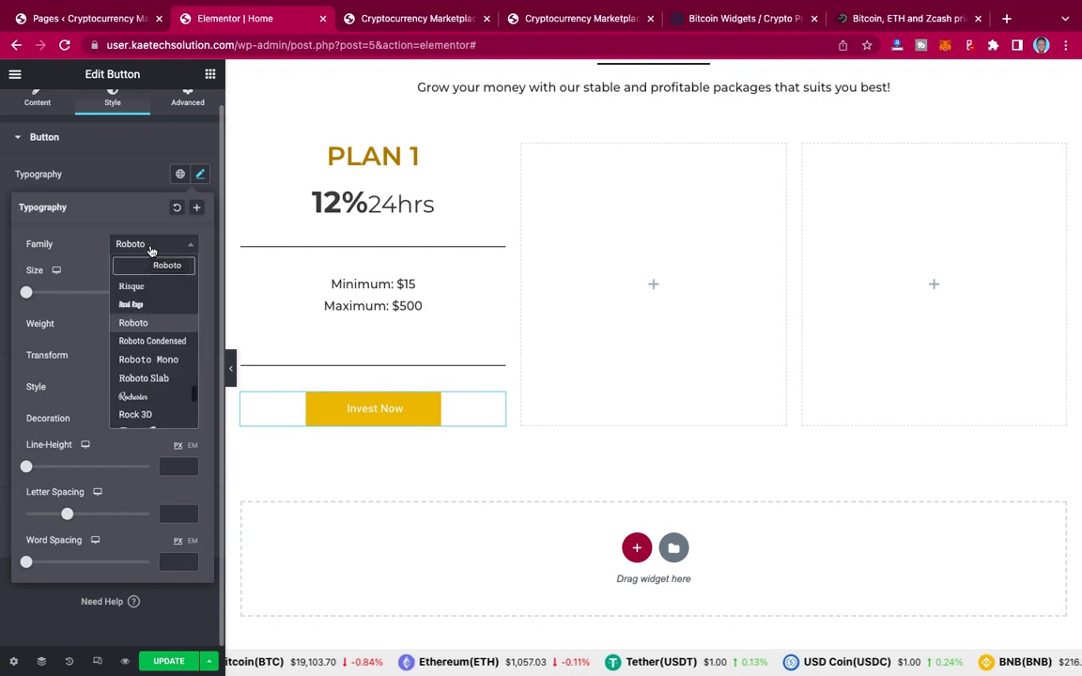
type("mont")
left_click(133, 285)
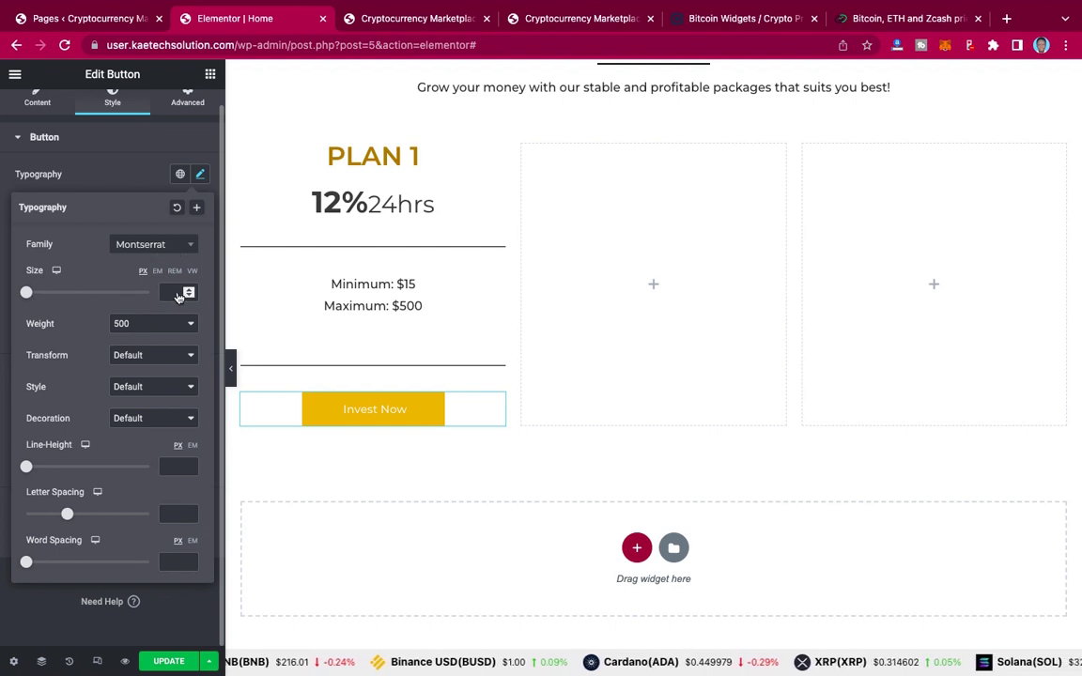
left_click(177, 293)
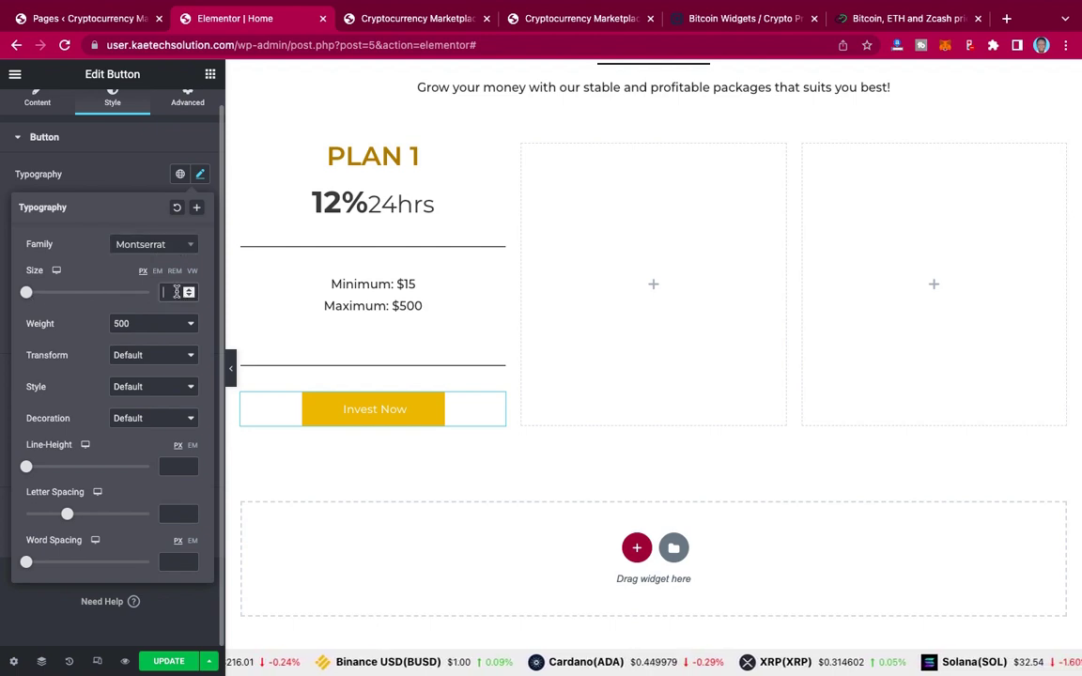
type("25")
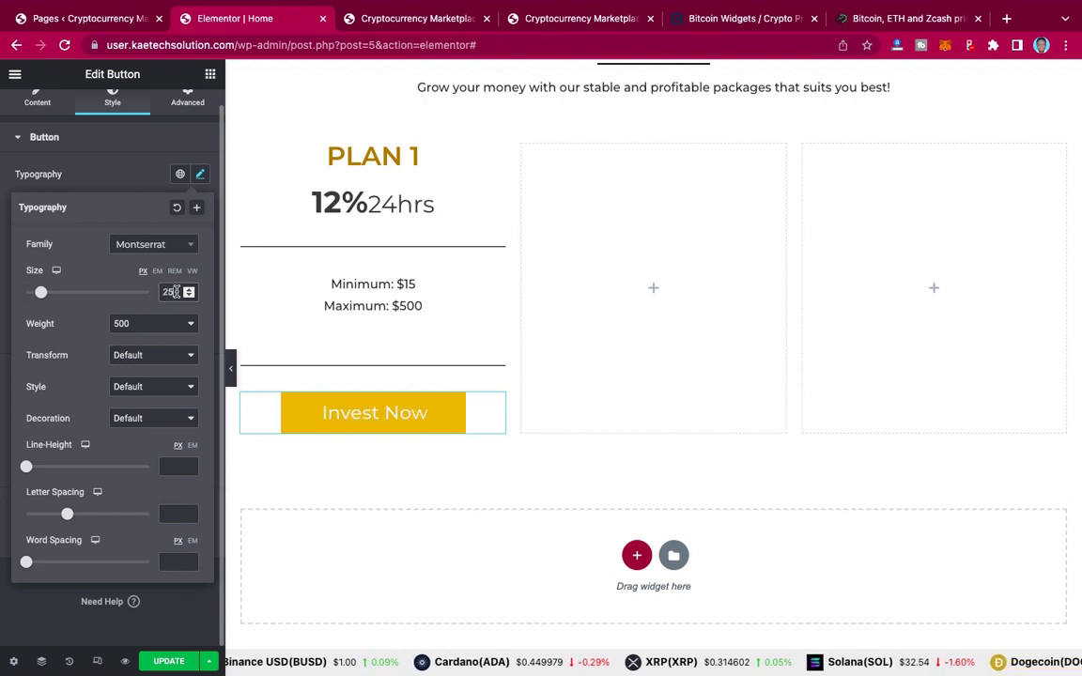
key("BackSpace")
type("0")
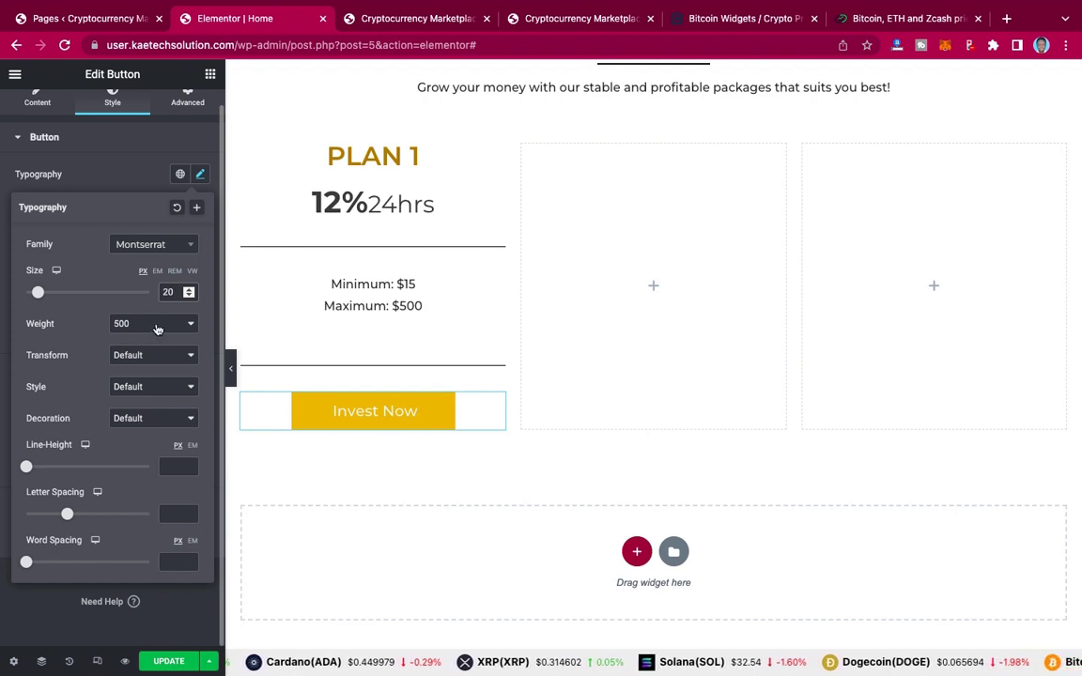
left_click(157, 324)
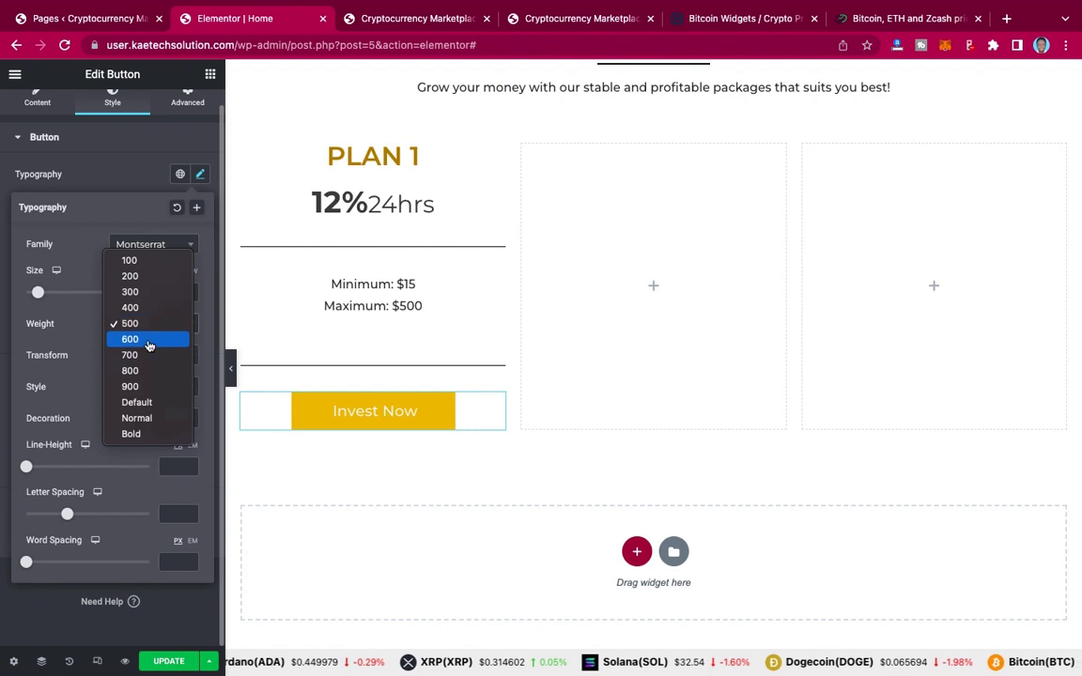
left_click(151, 339)
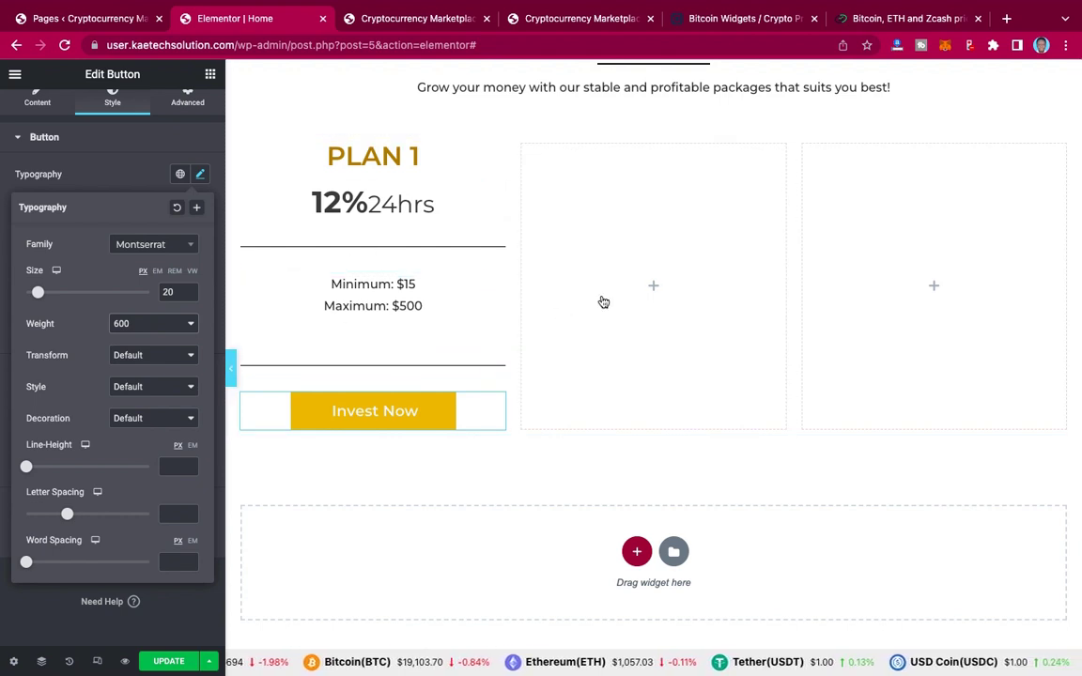
key("ctrl+p")
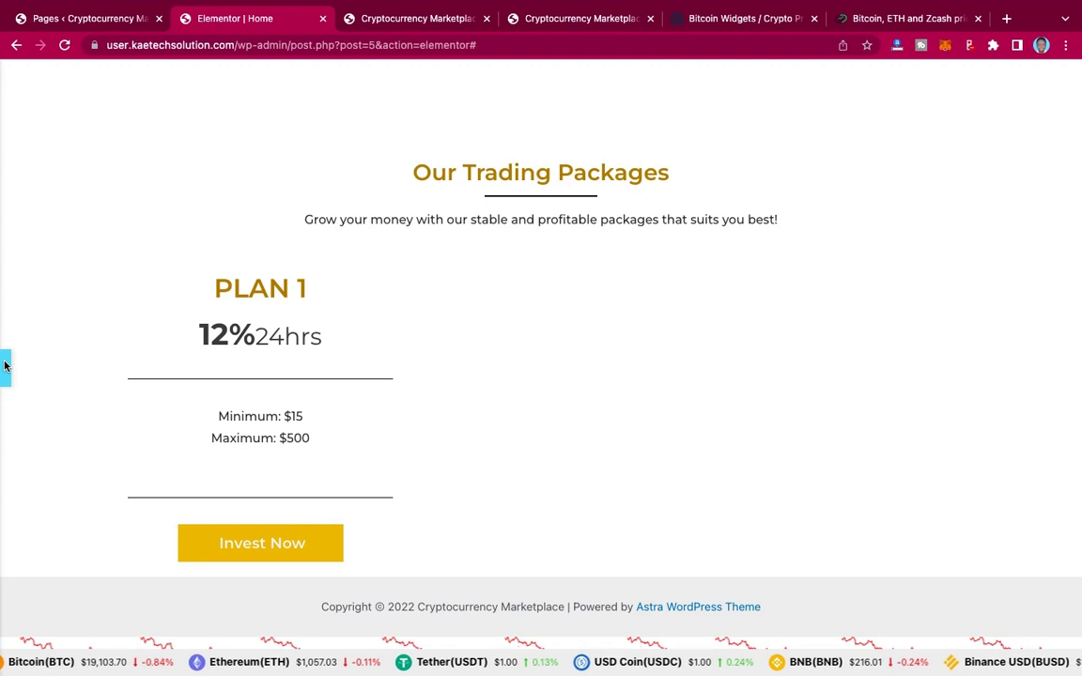
Step: Compare the page against the live PLAN 1 card, then switch back to the Elementor Home editor
left_click(5, 367)
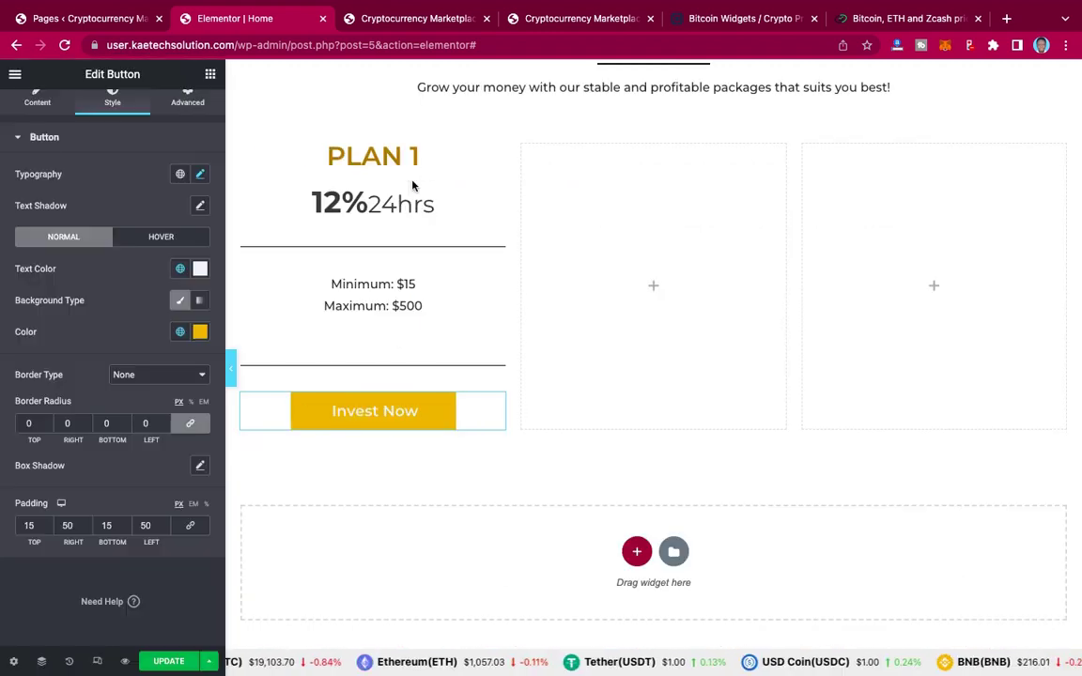
left_click(569, 19)
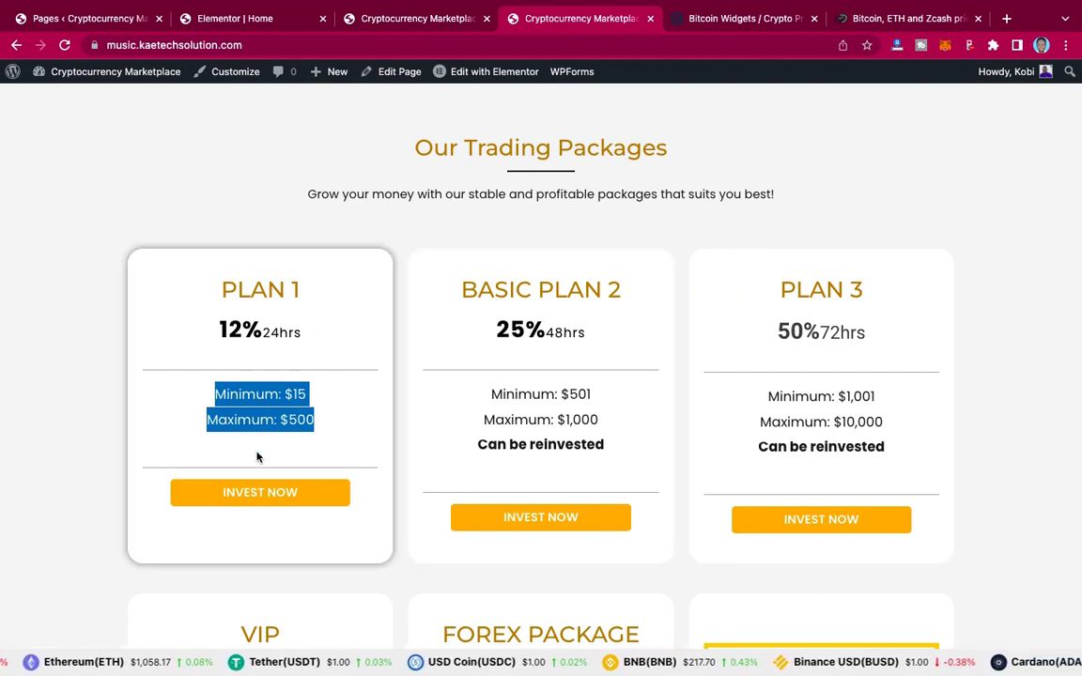
left_click(211, 195)
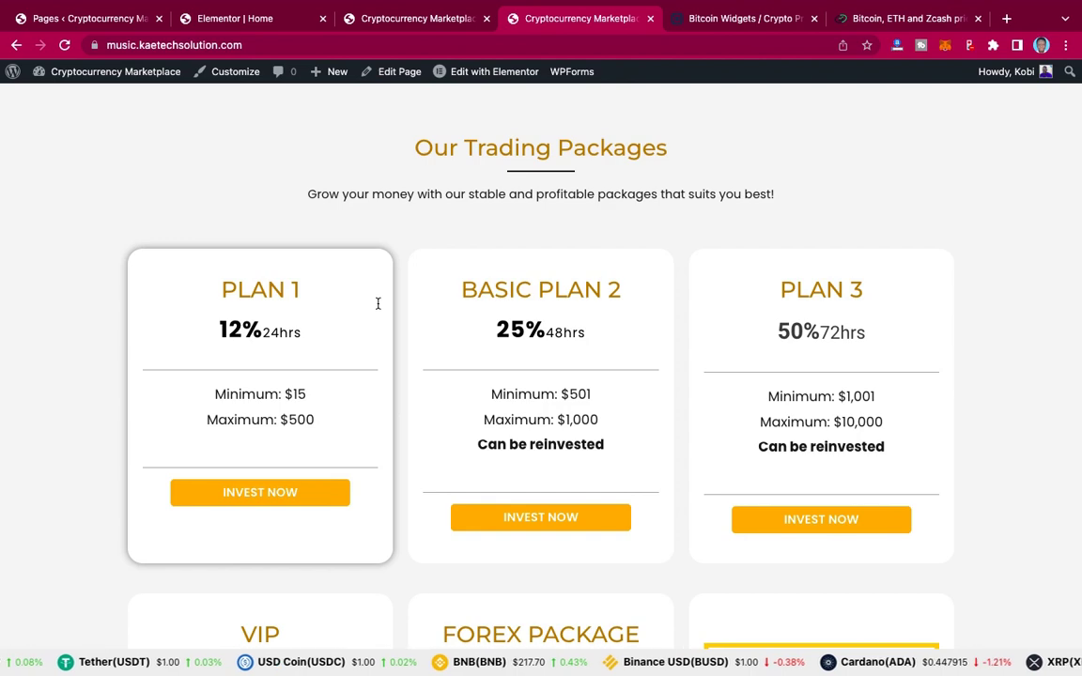
left_click(387, 21)
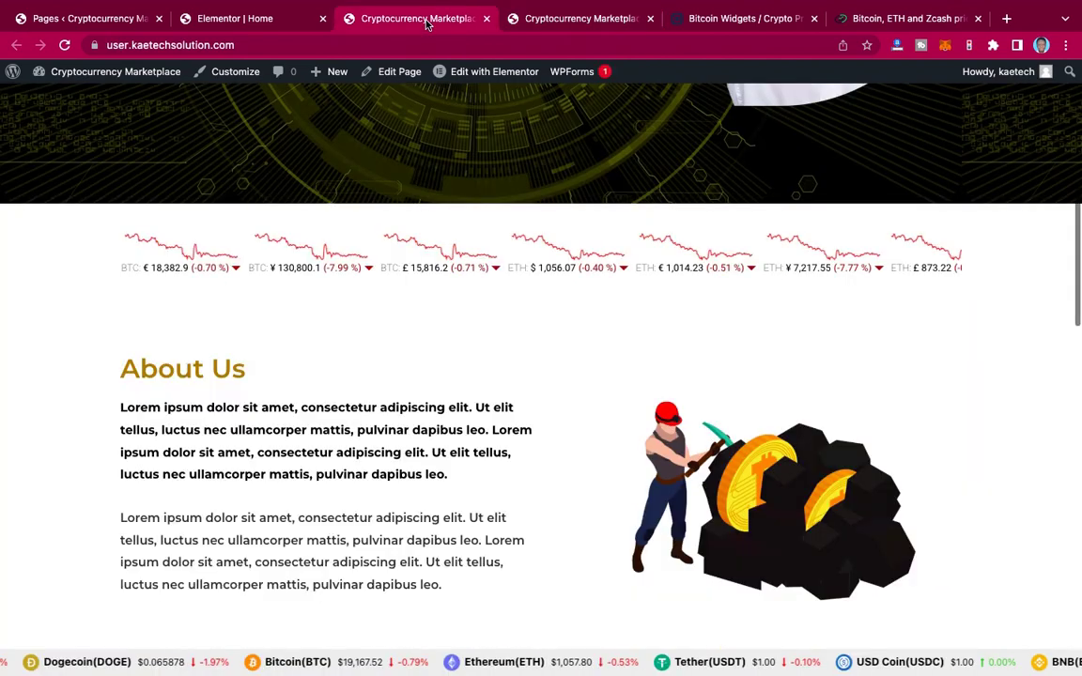
left_click(259, 18)
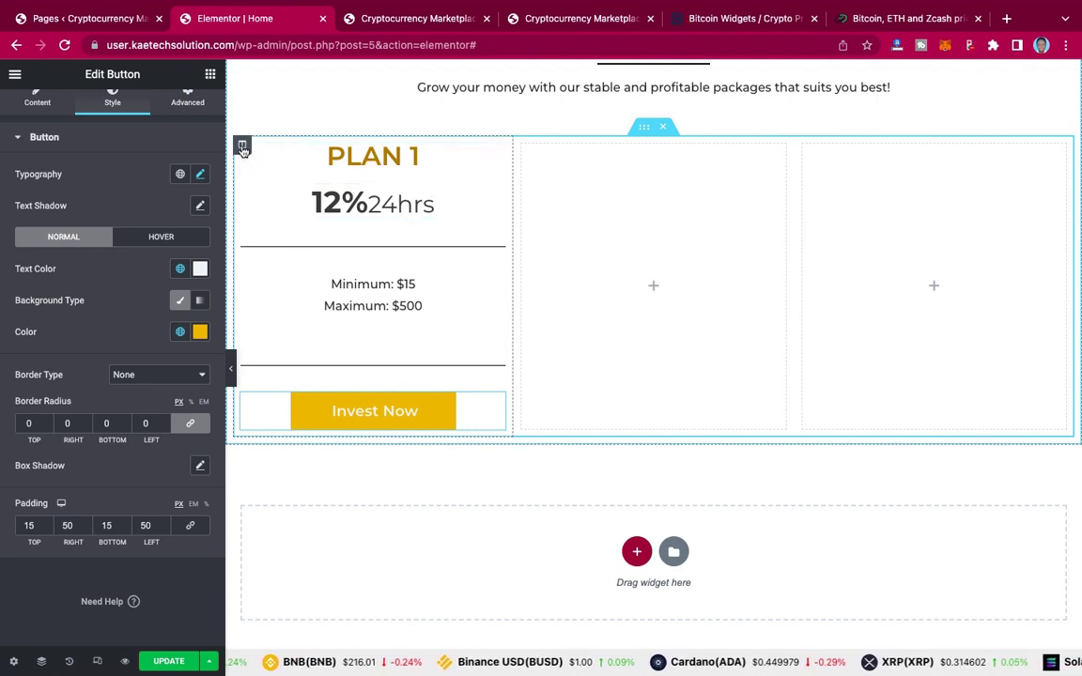
Step: Set the PLAN 1 column's Advanced padding to 50 top, 20 right, 50 bottom, 20 left
left_click(242, 147)
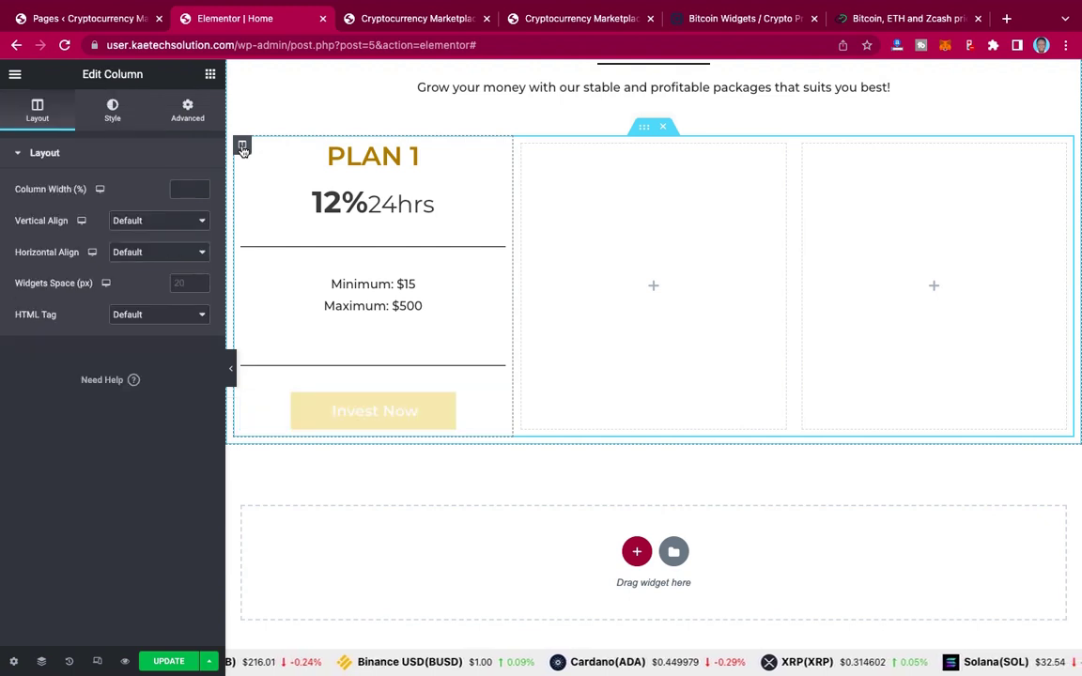
left_click(191, 111)
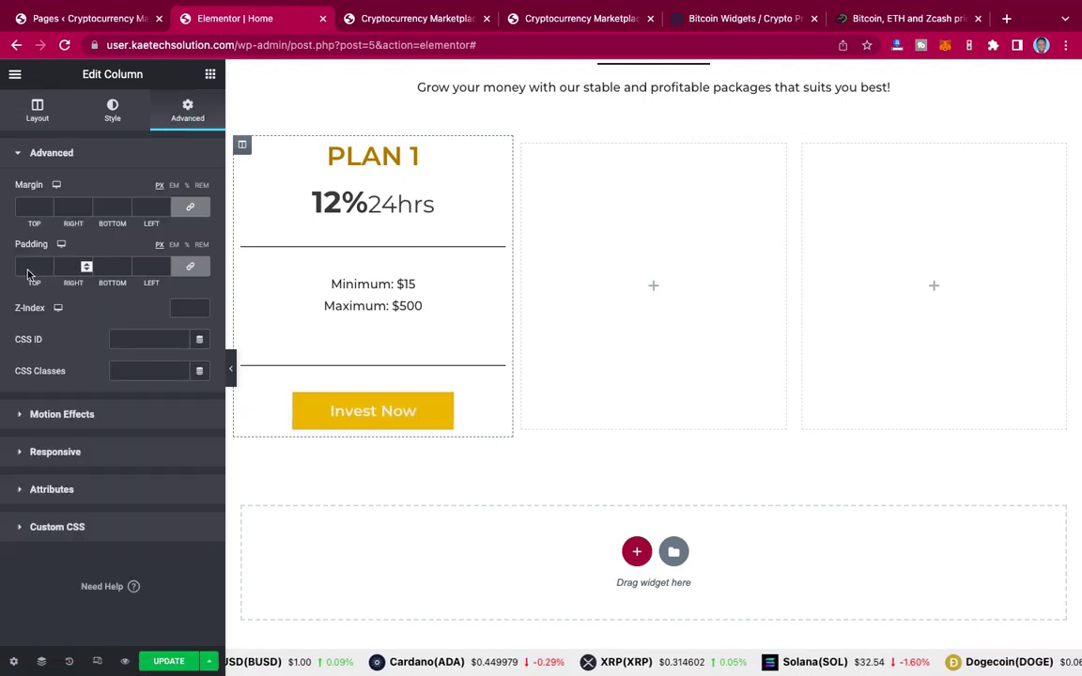
left_click(47, 267)
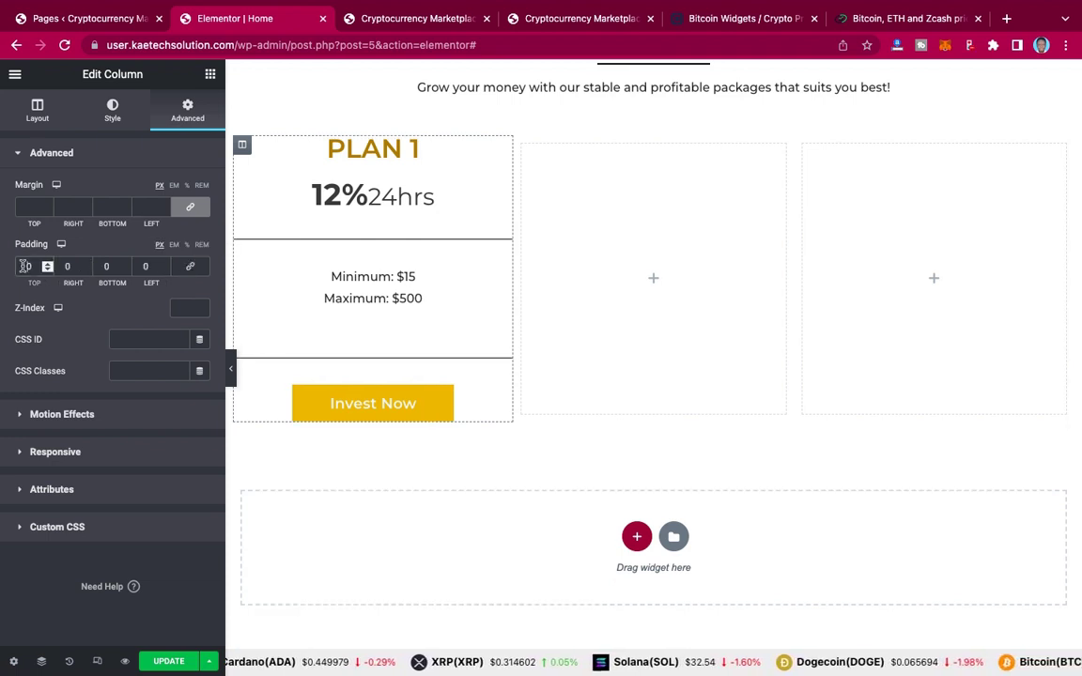
left_click(23, 266)
type("3")
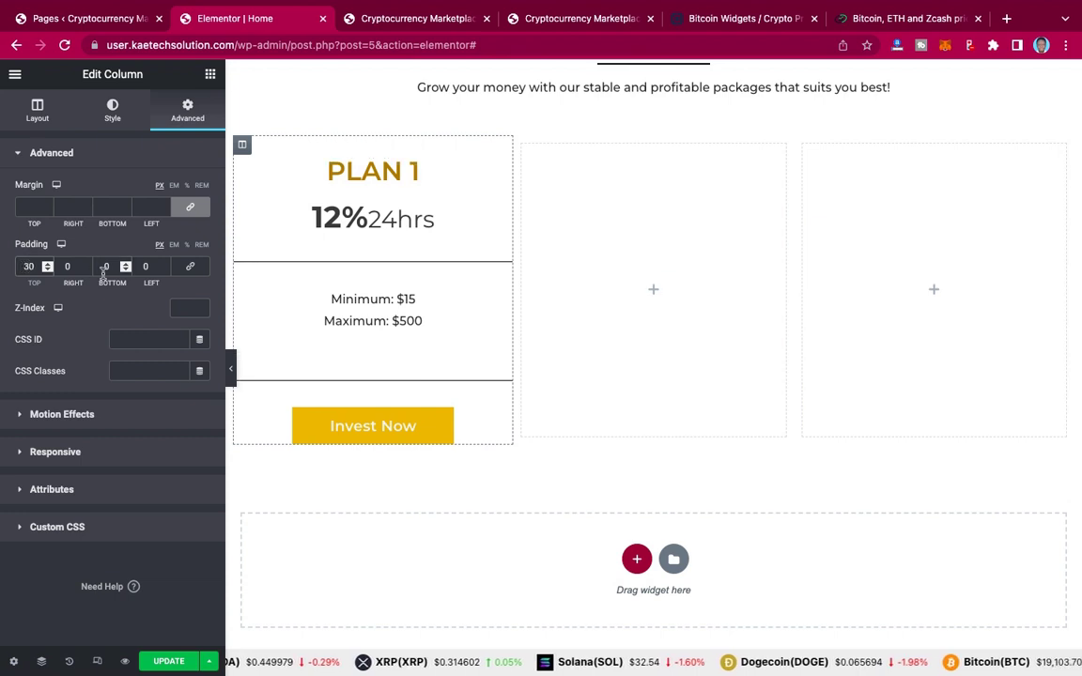
left_click(102, 267)
type("3")
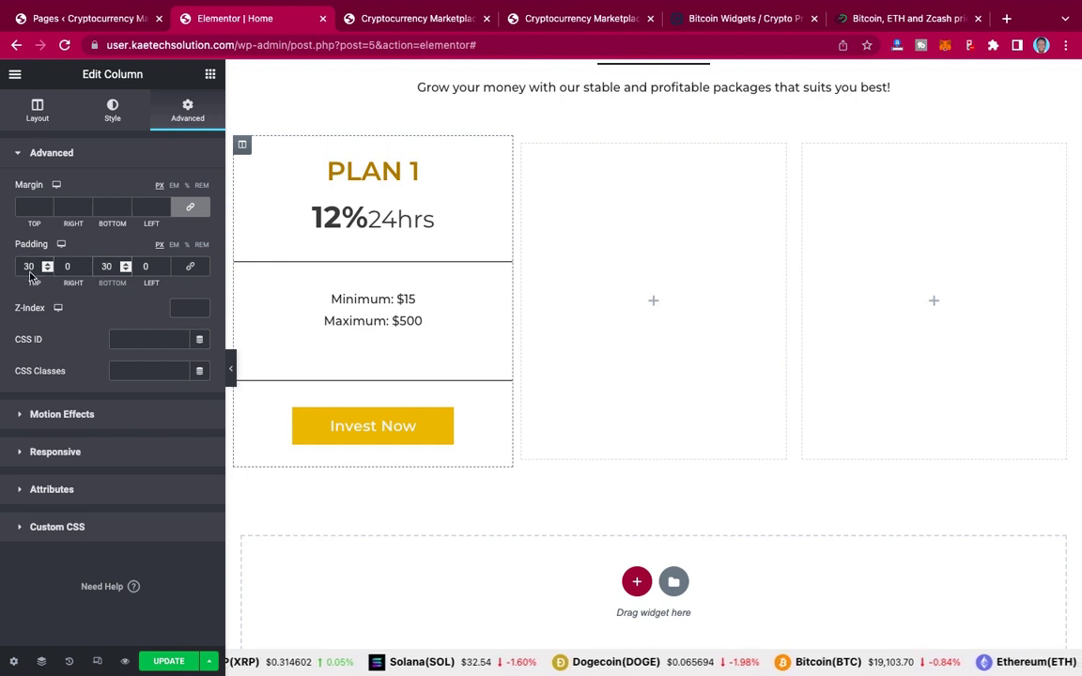
left_click_drag(31, 268, 16, 266)
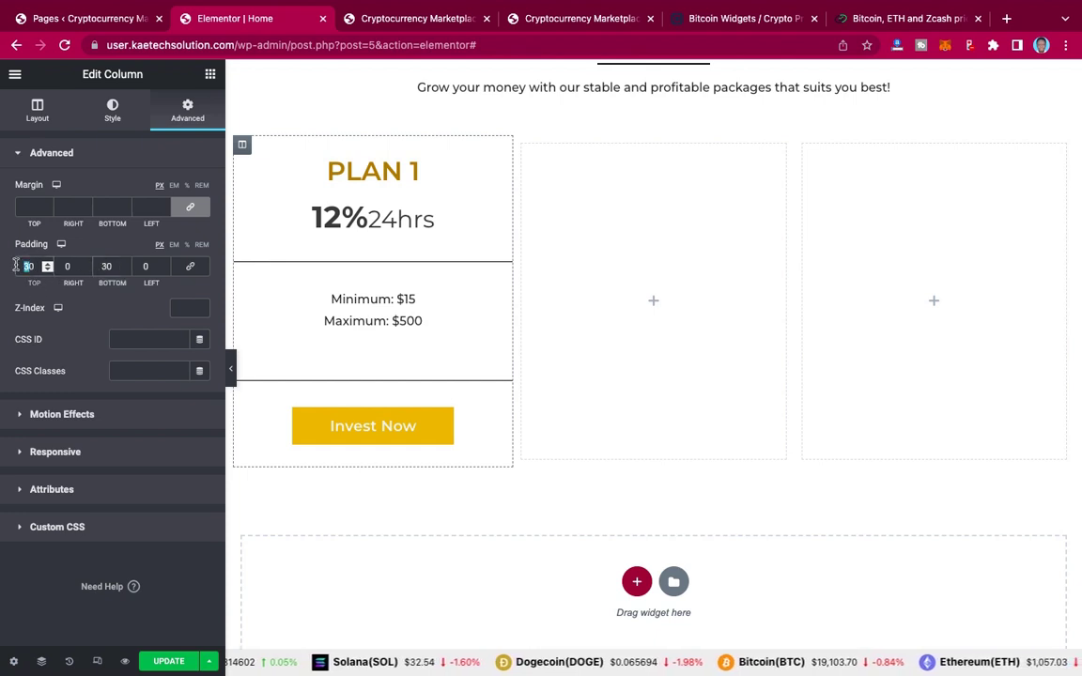
type("50")
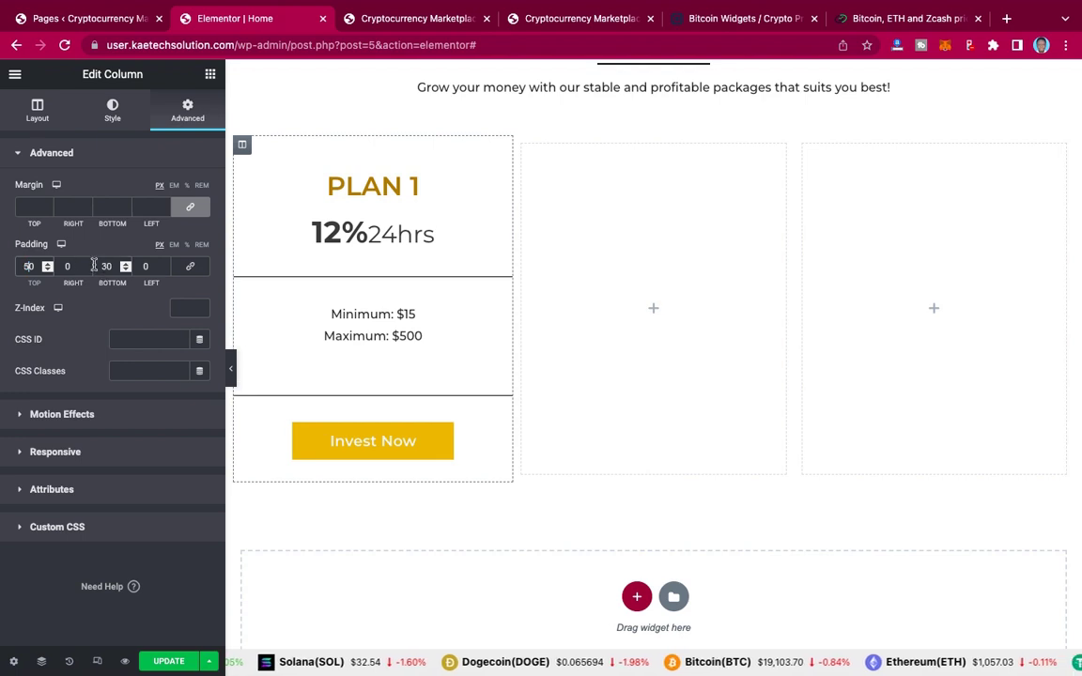
double_click(94, 266)
type("50")
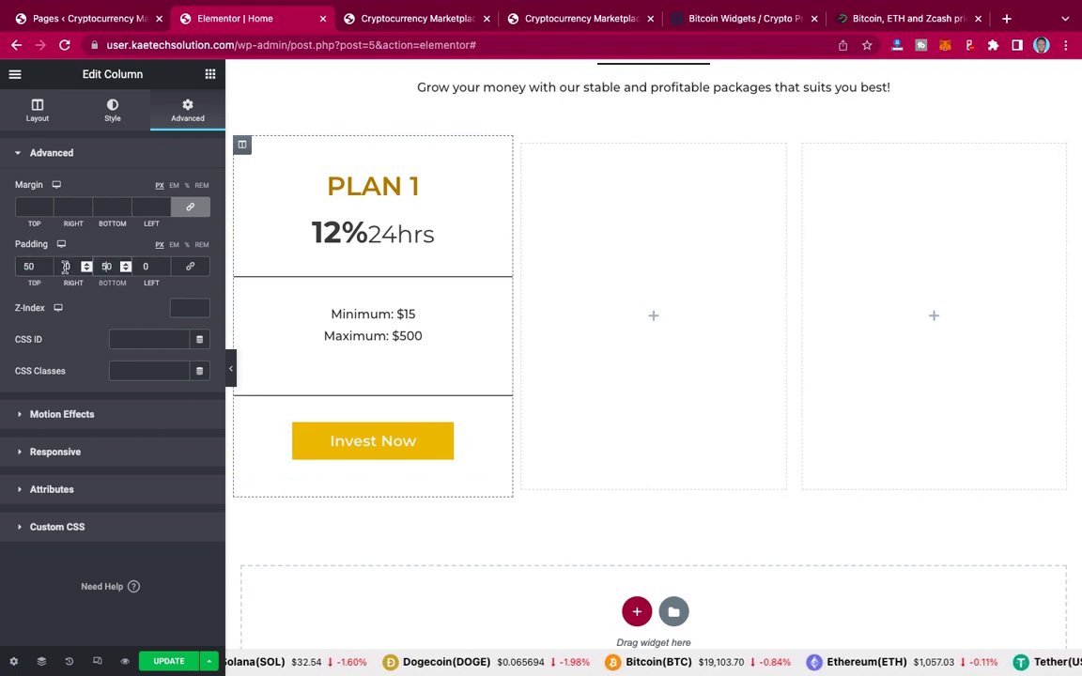
double_click(65, 266)
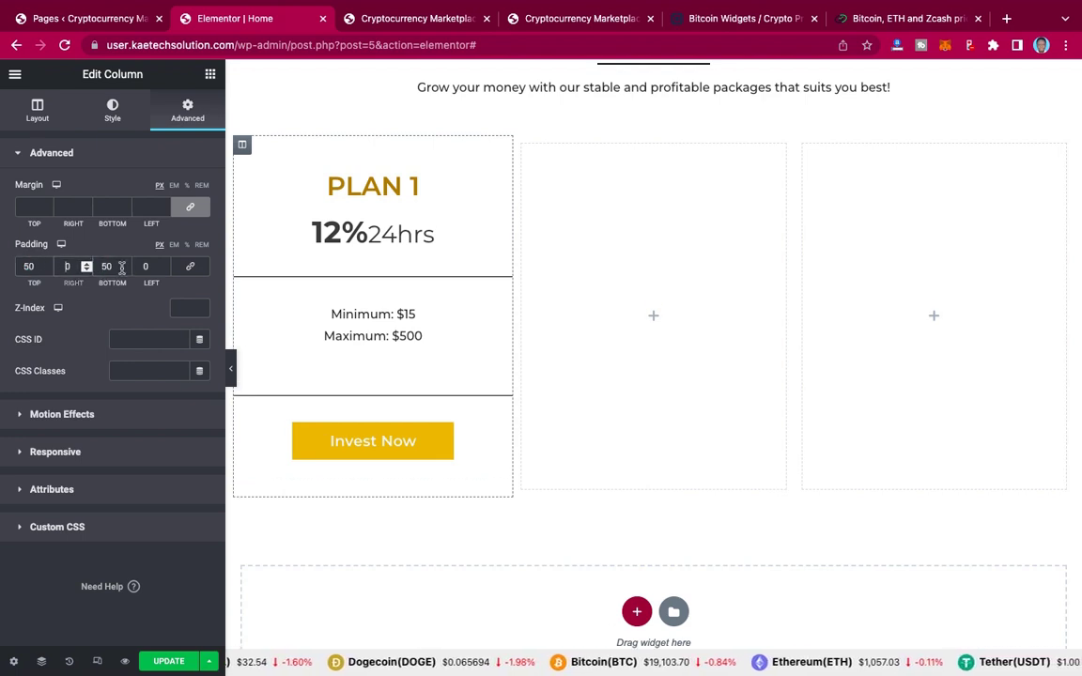
type("20")
double_click(143, 267)
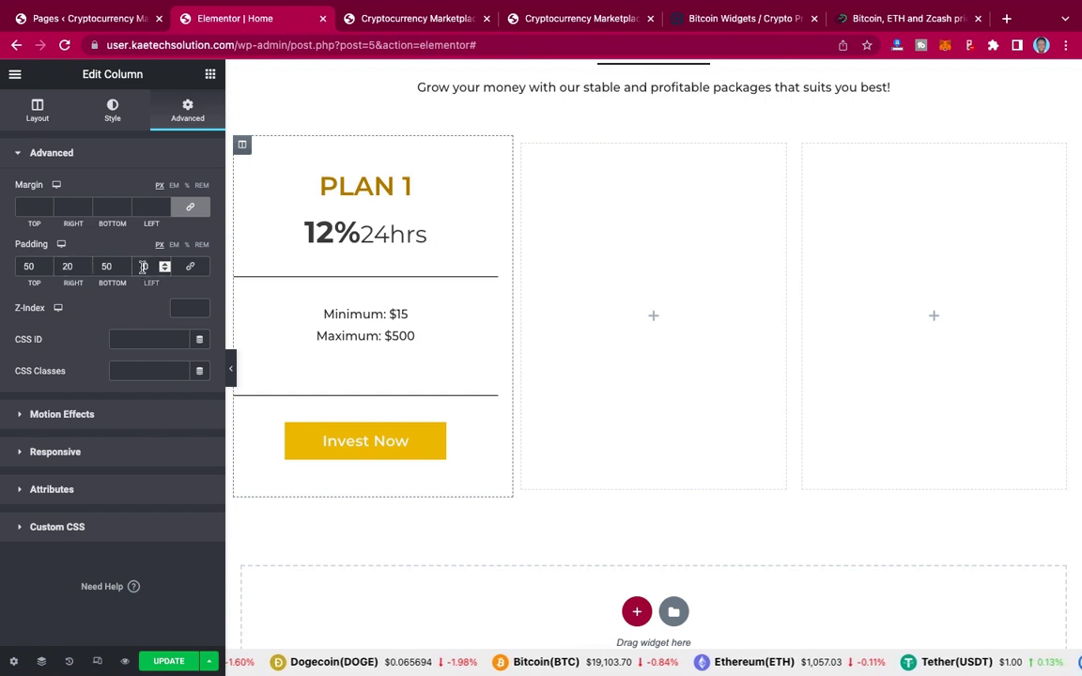
type("20")
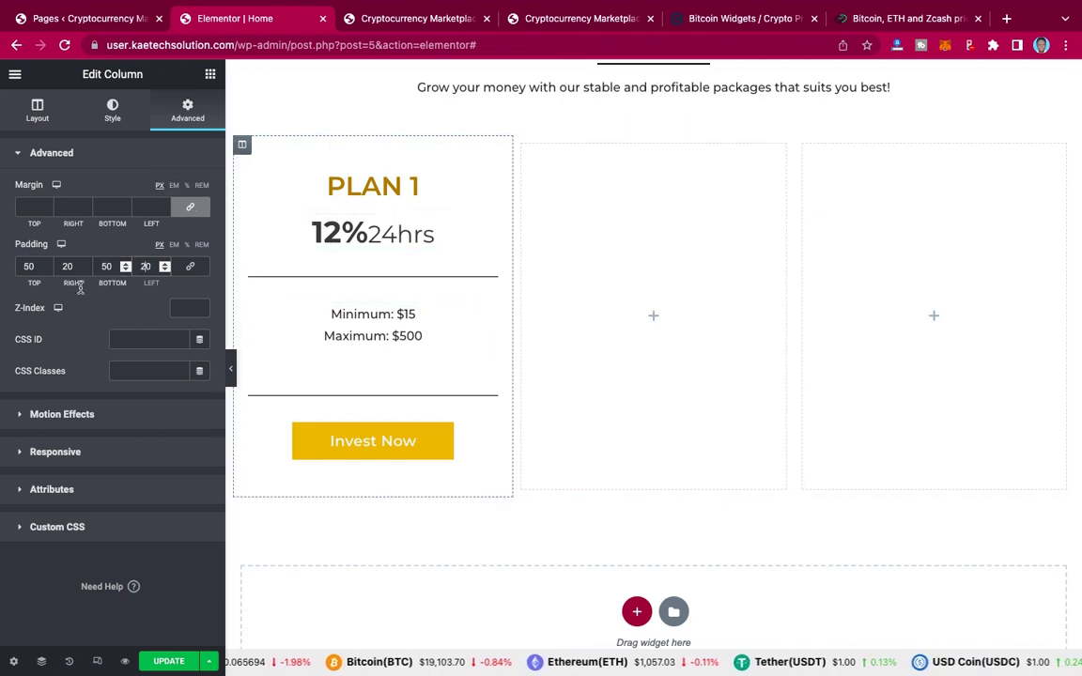
left_click(560, 20)
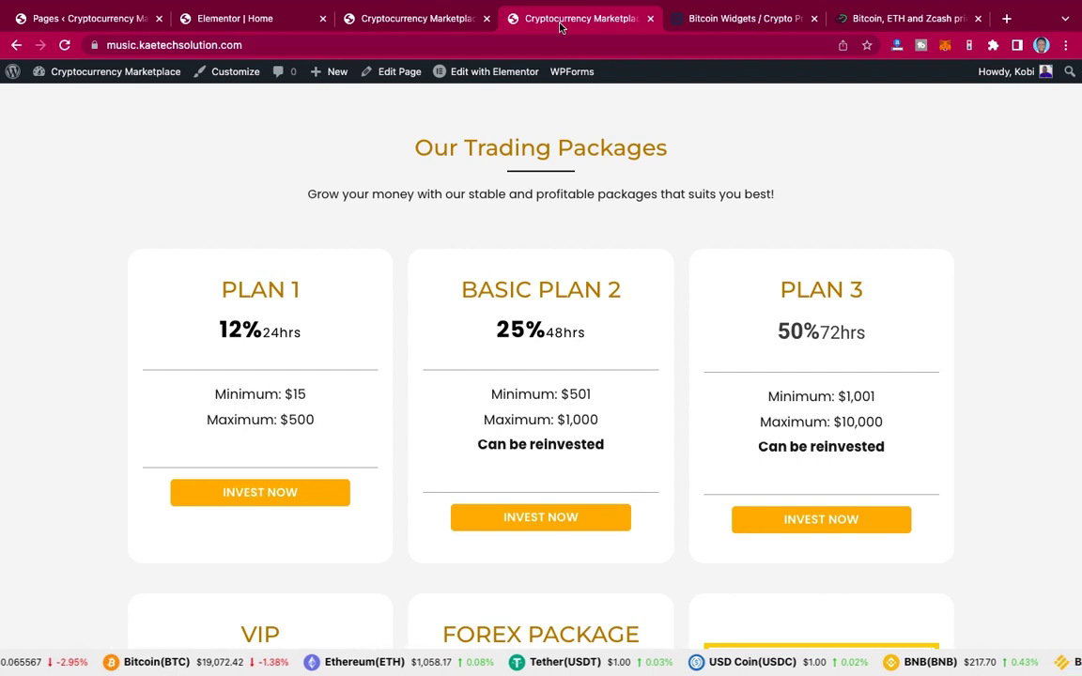
left_click(270, 21)
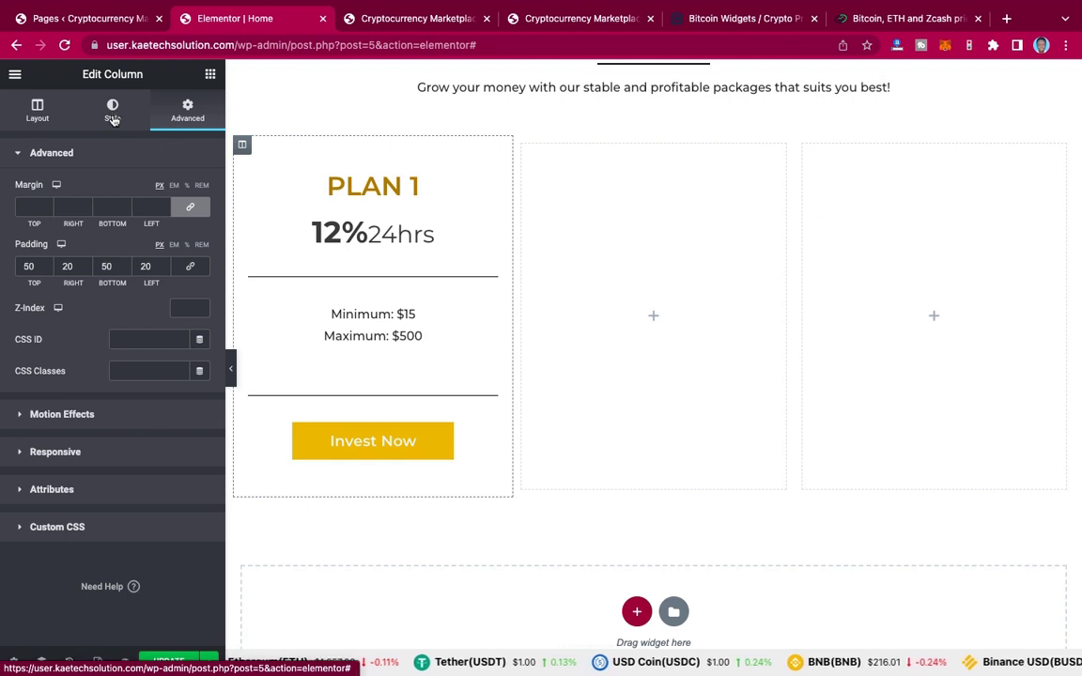
Step: Apply the default box shadow to the PLAN 1 column and set its border radius to 20
left_click(112, 113)
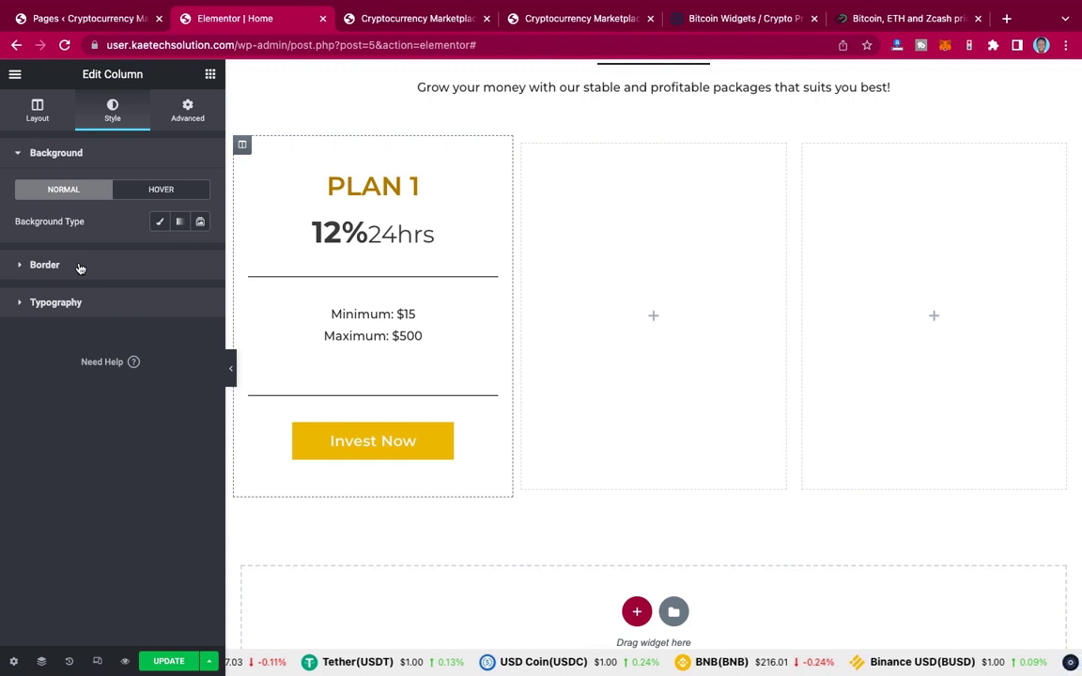
left_click(79, 267)
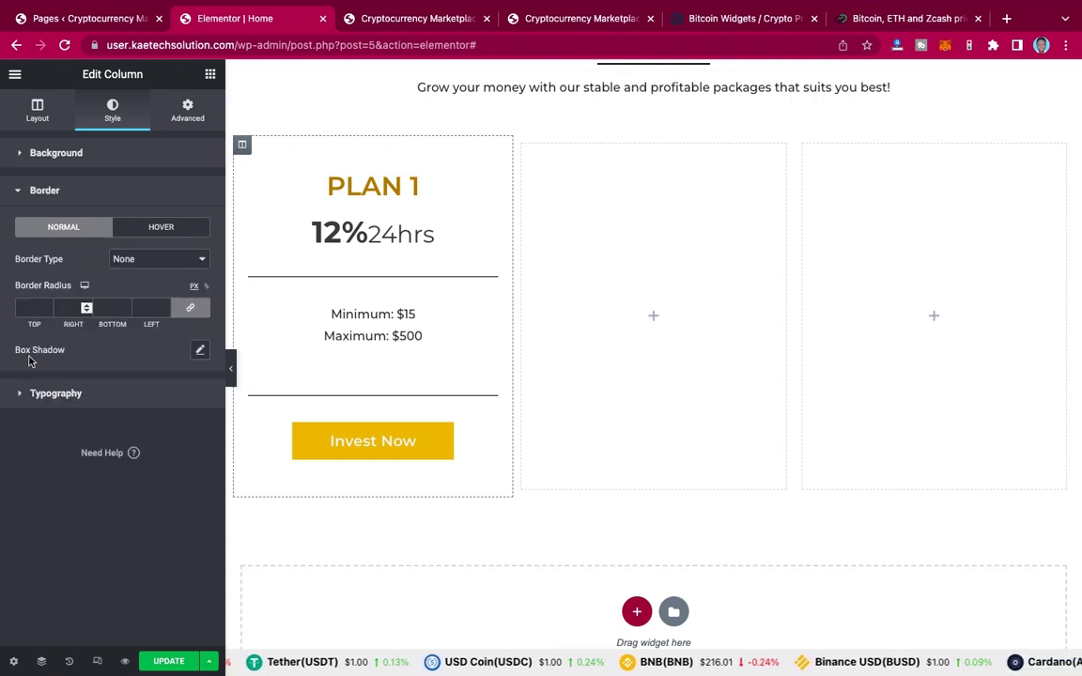
left_click(200, 351)
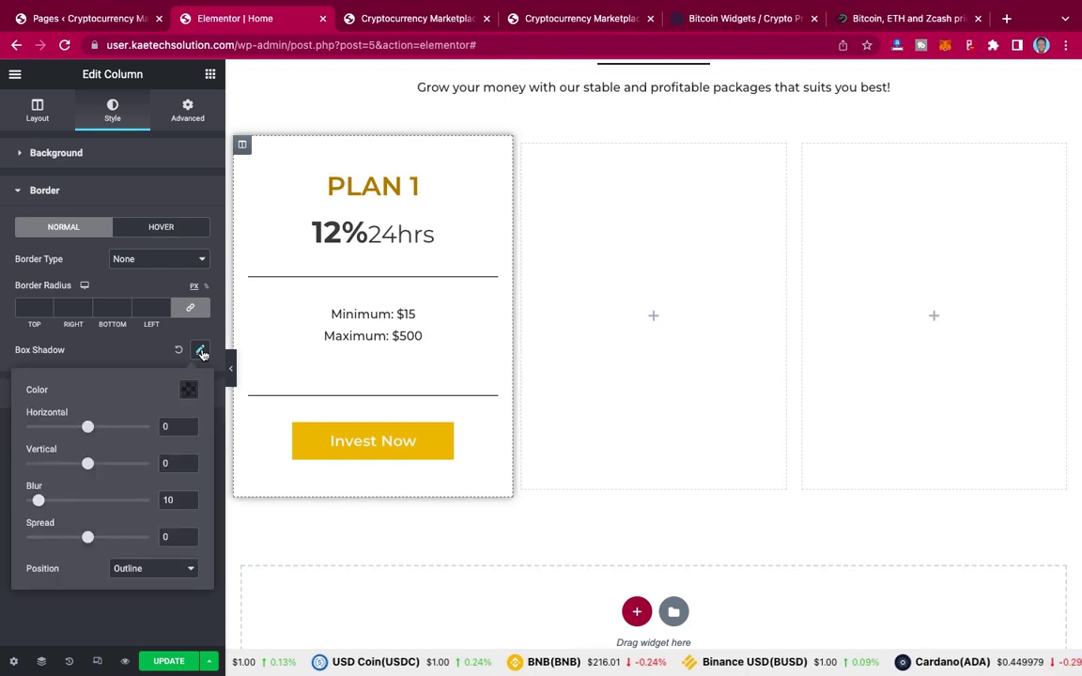
left_click(129, 313)
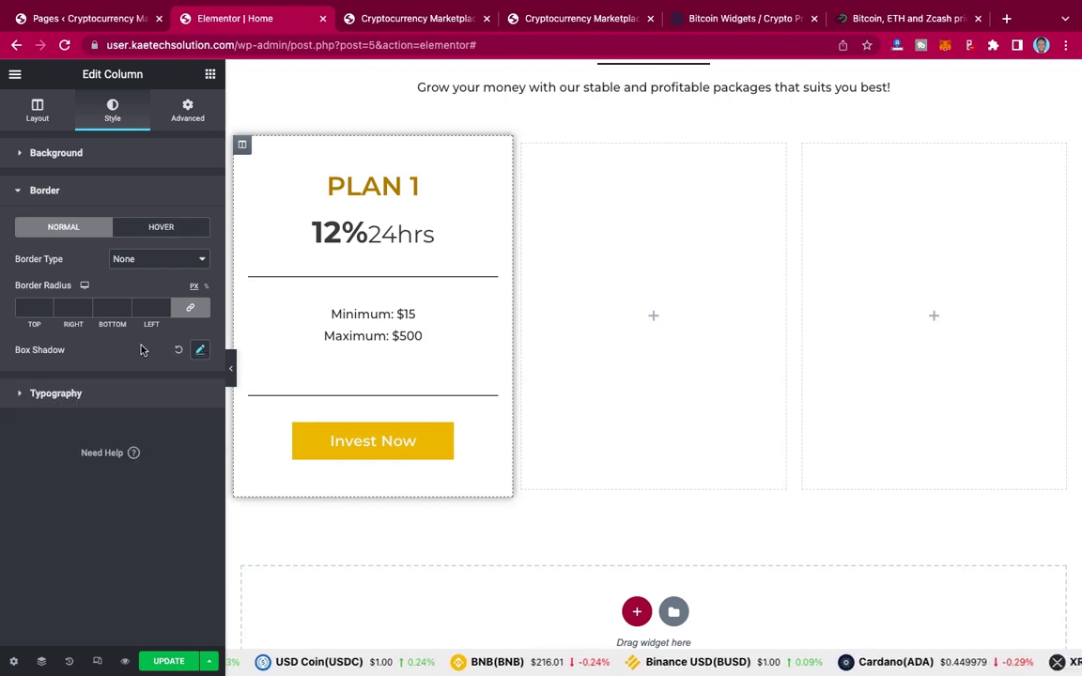
left_click(34, 310)
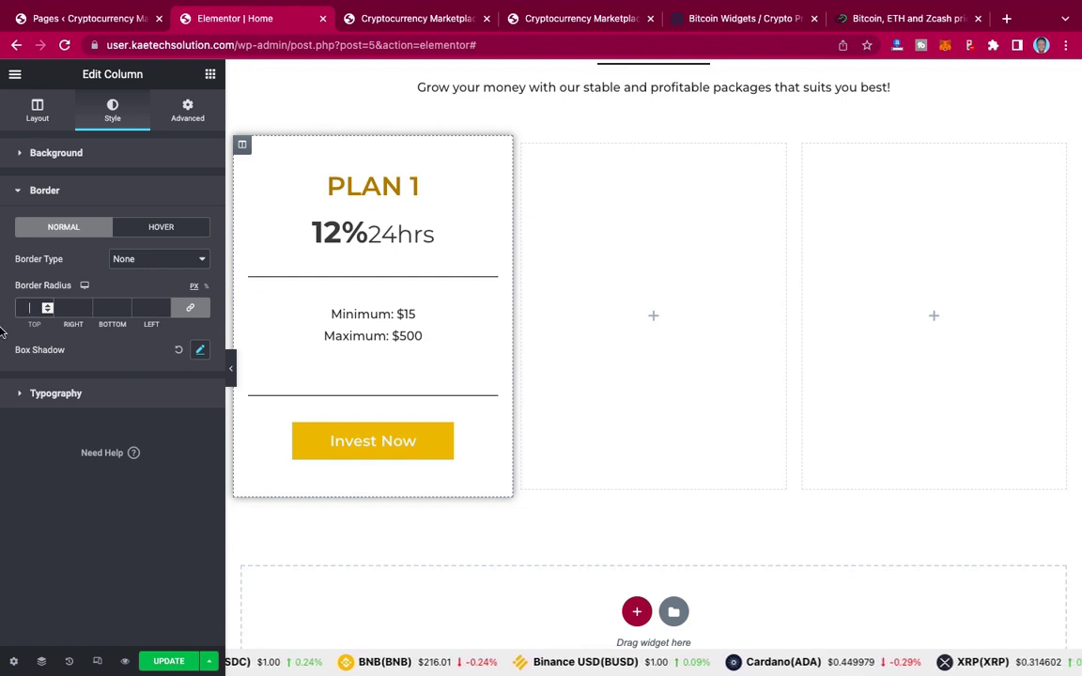
type("20")
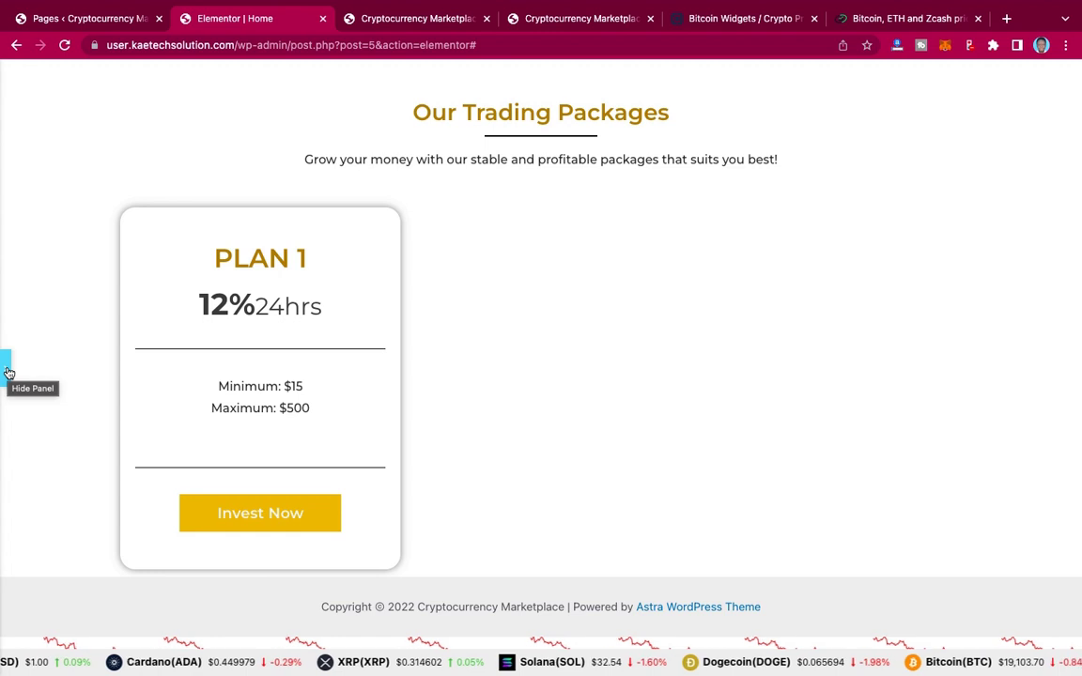
left_click(7, 373)
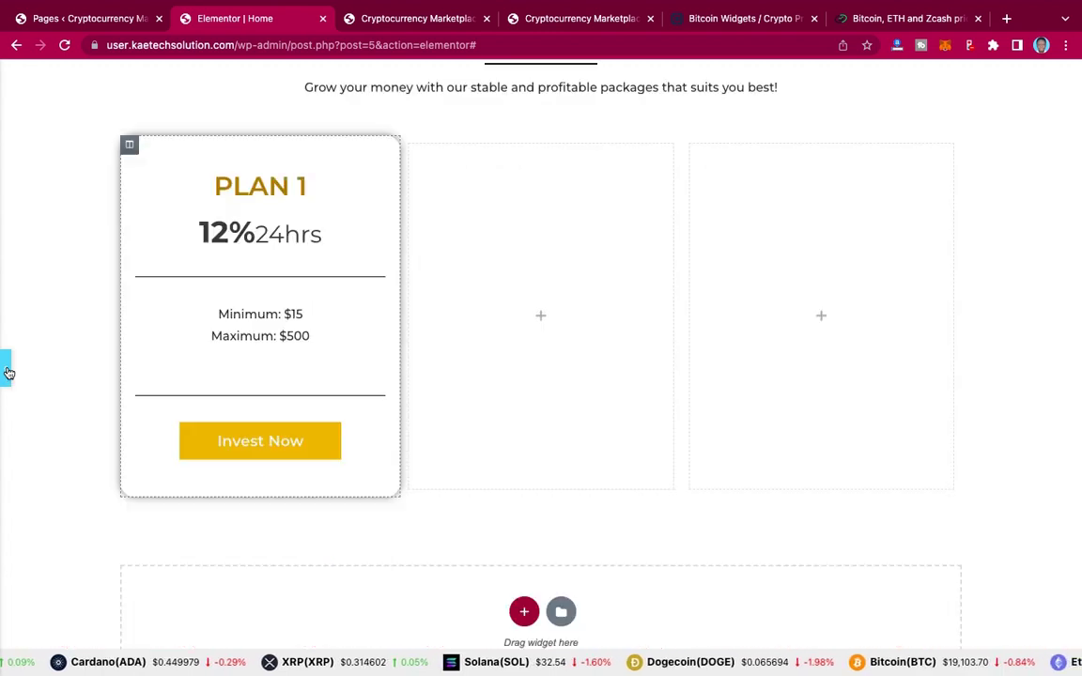
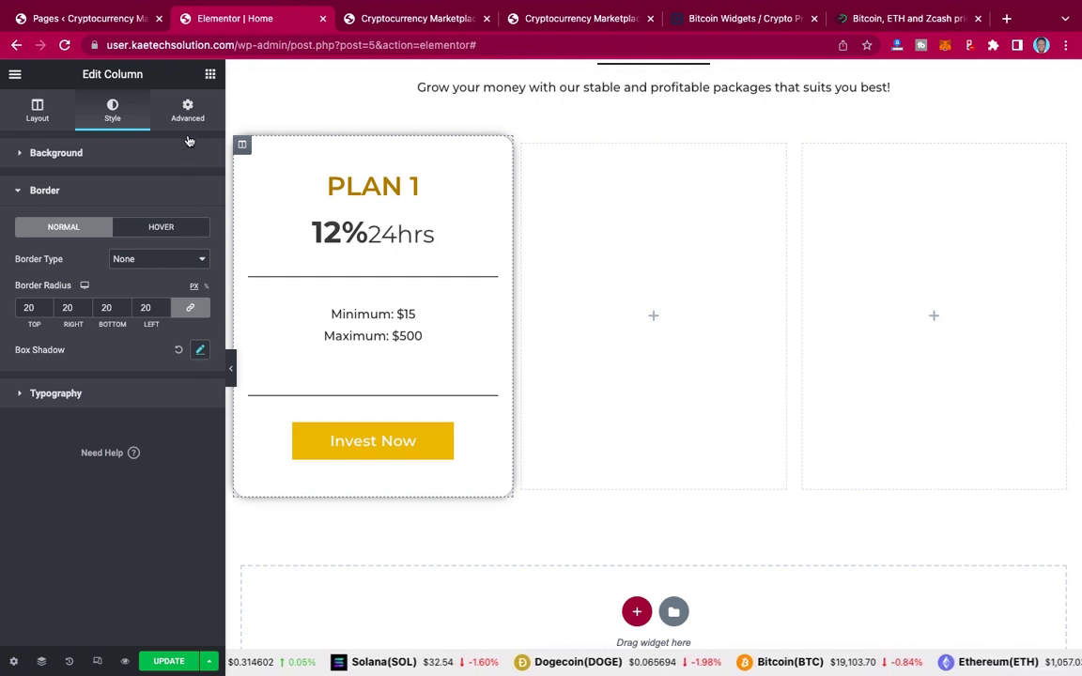
Step: Set the PLAN 1 card's box shadow color to black at 0.41 opacity, rgba(0,0,0,0.41)
left_click(200, 351)
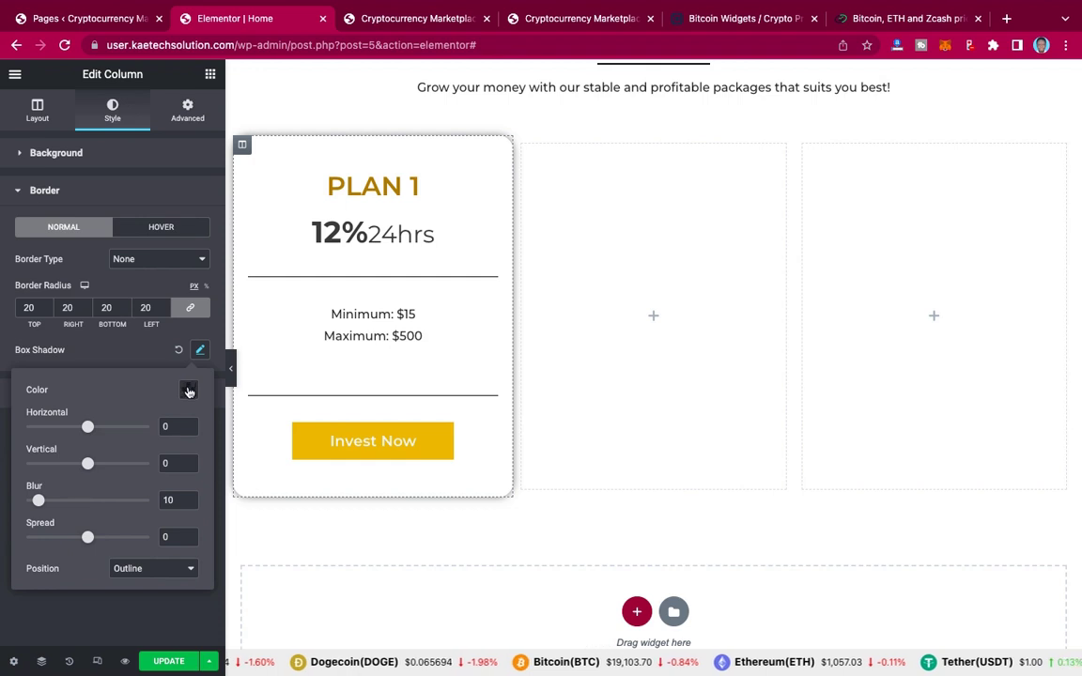
left_click(188, 391)
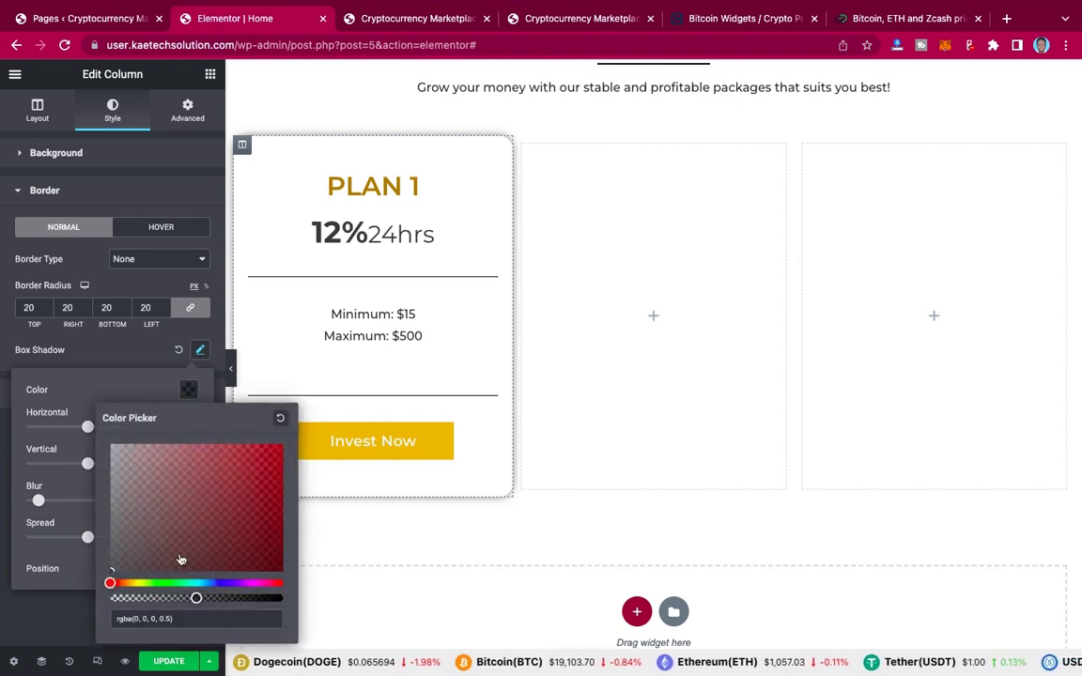
left_click_drag(196, 599, 181, 599)
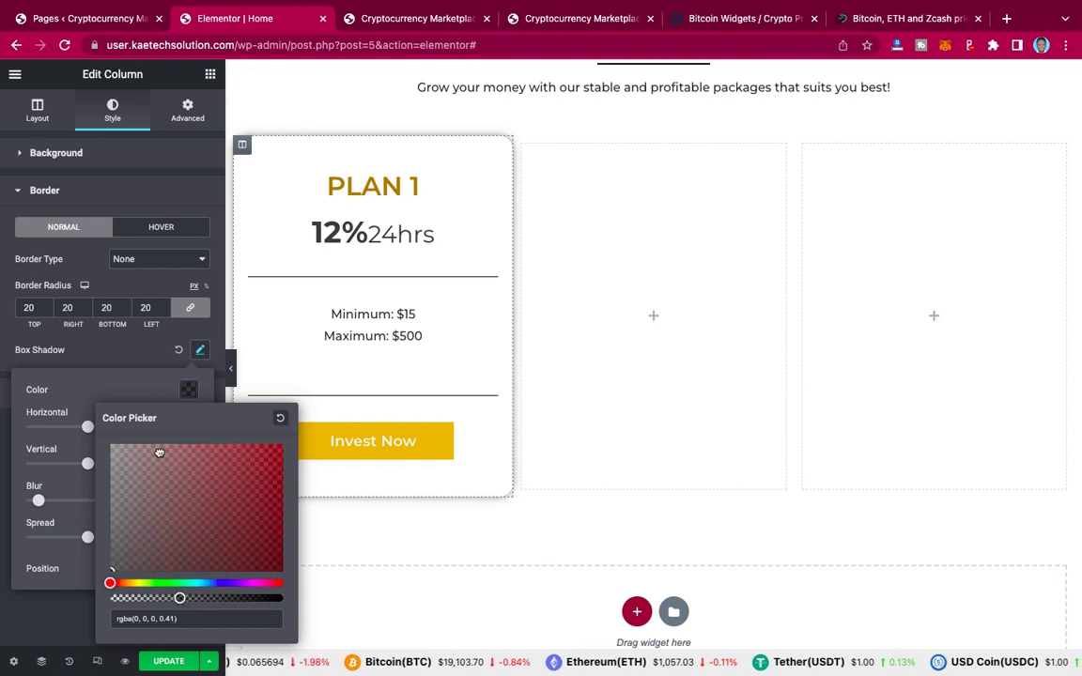
left_click(138, 383)
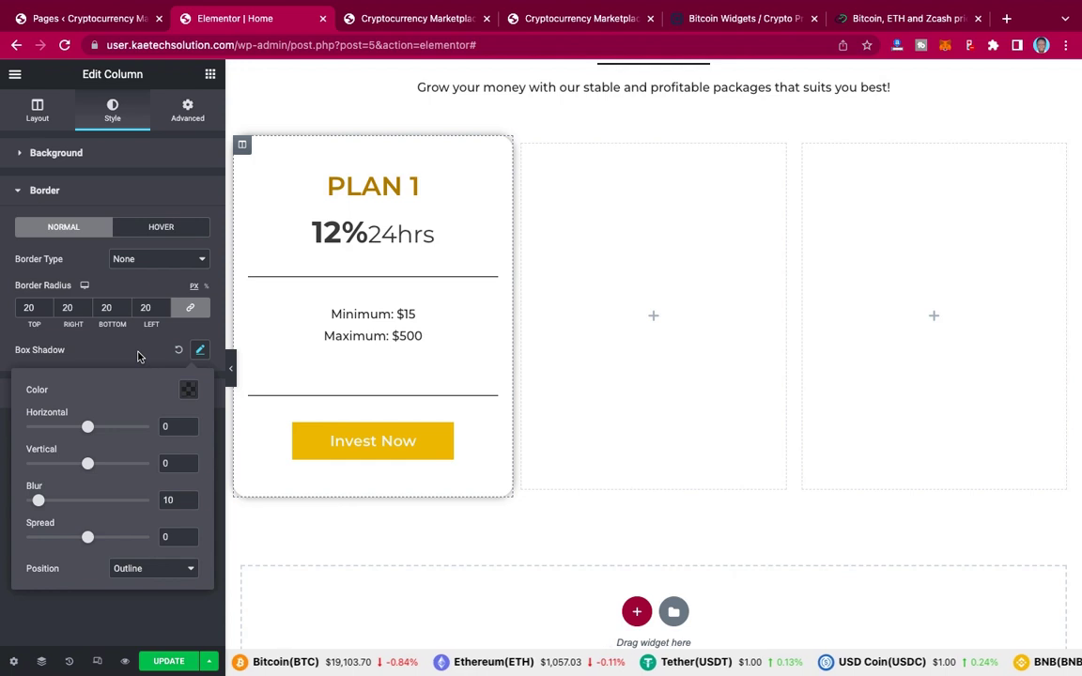
left_click(138, 356)
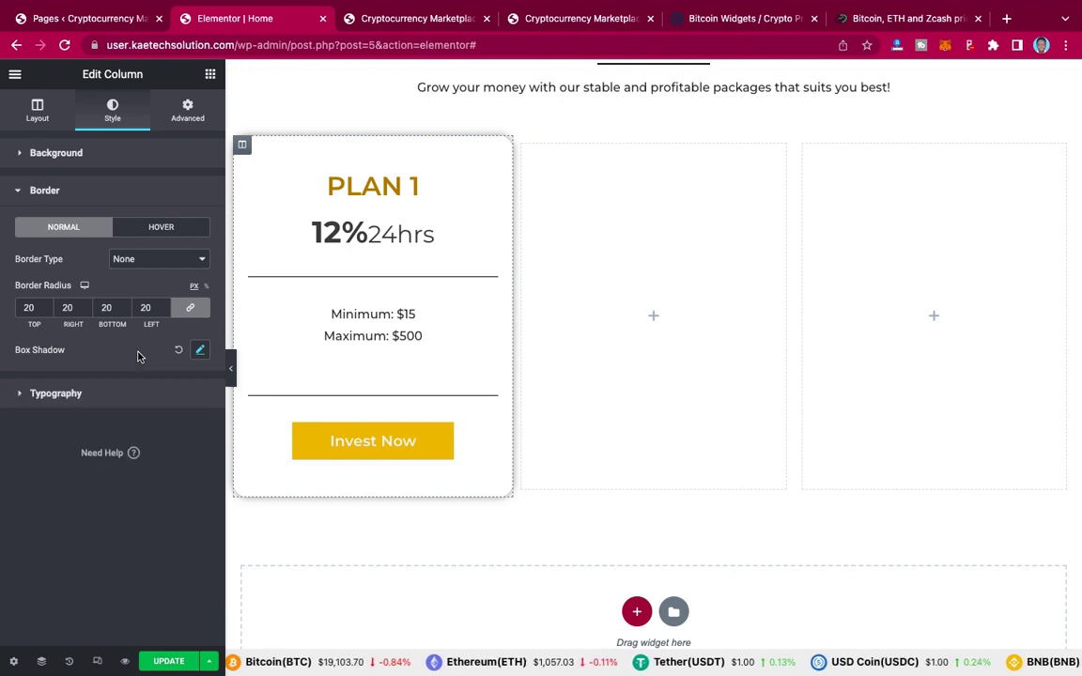
Step: Enter a linked 20 px margin in the PLAN 1 column's Advanced settings and preview the result
left_click(188, 111)
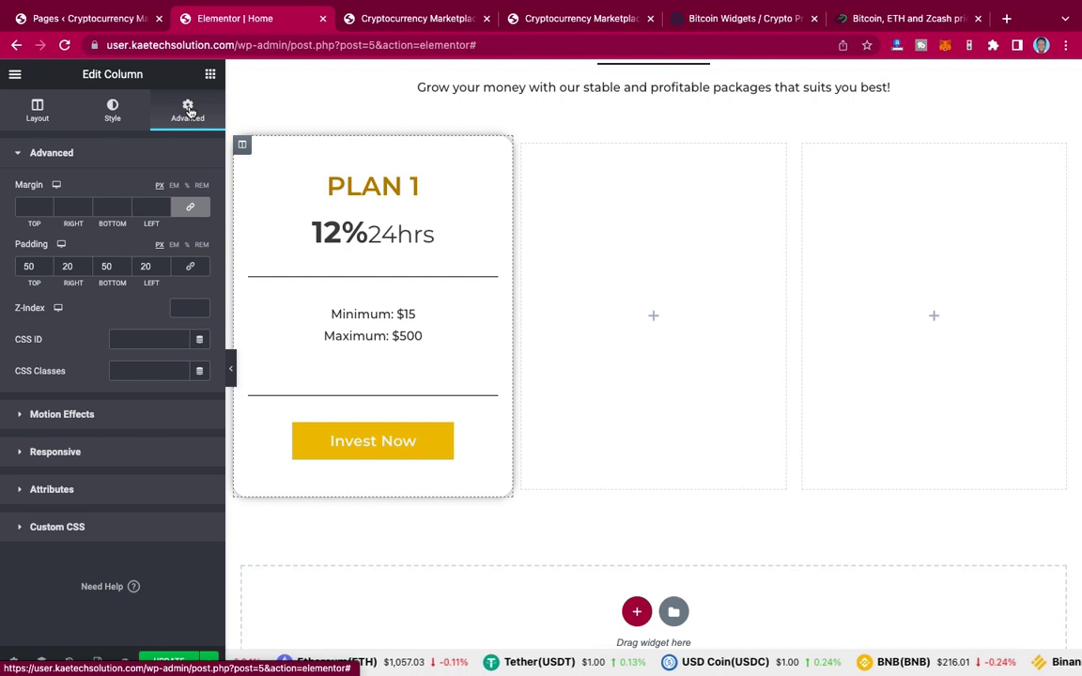
left_click(31, 206)
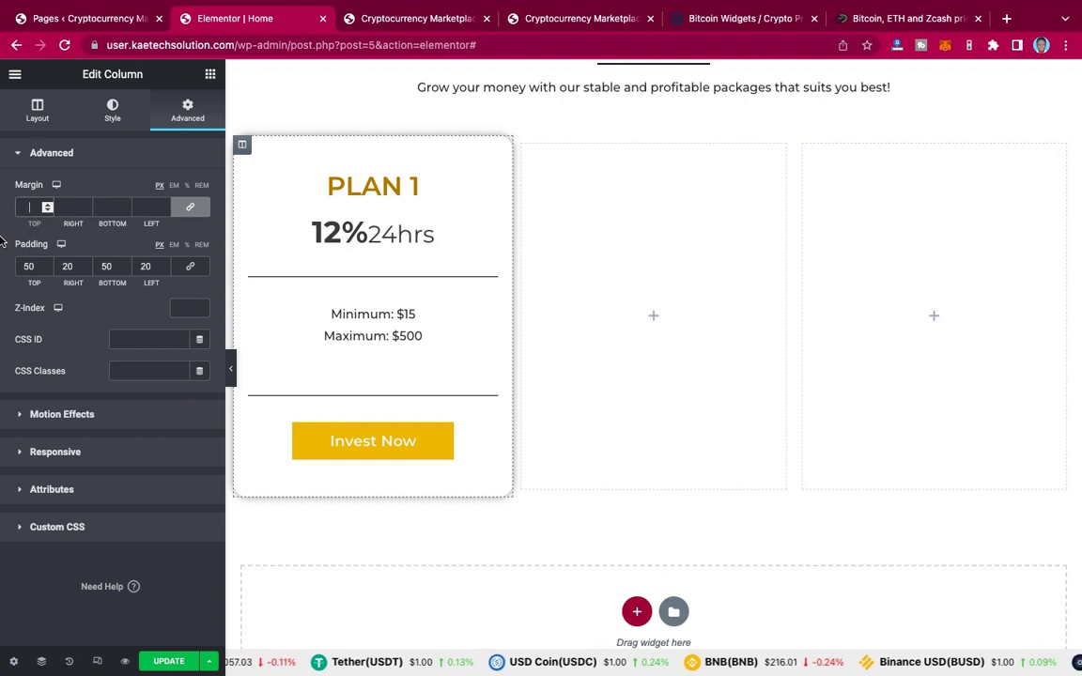
type("20")
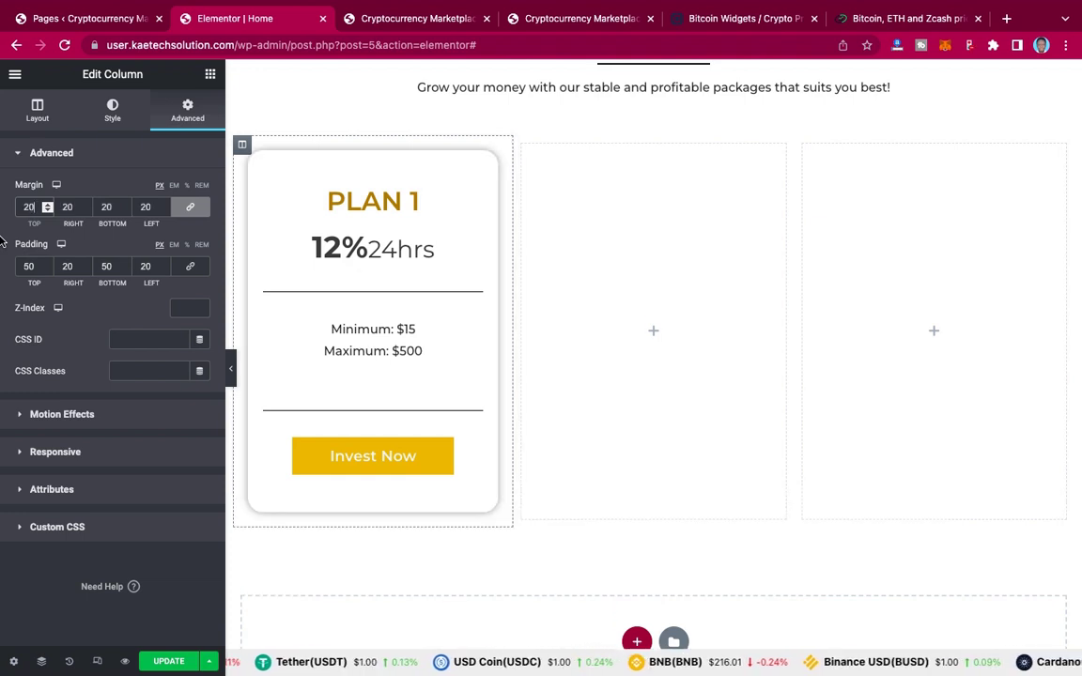
left_click(232, 371)
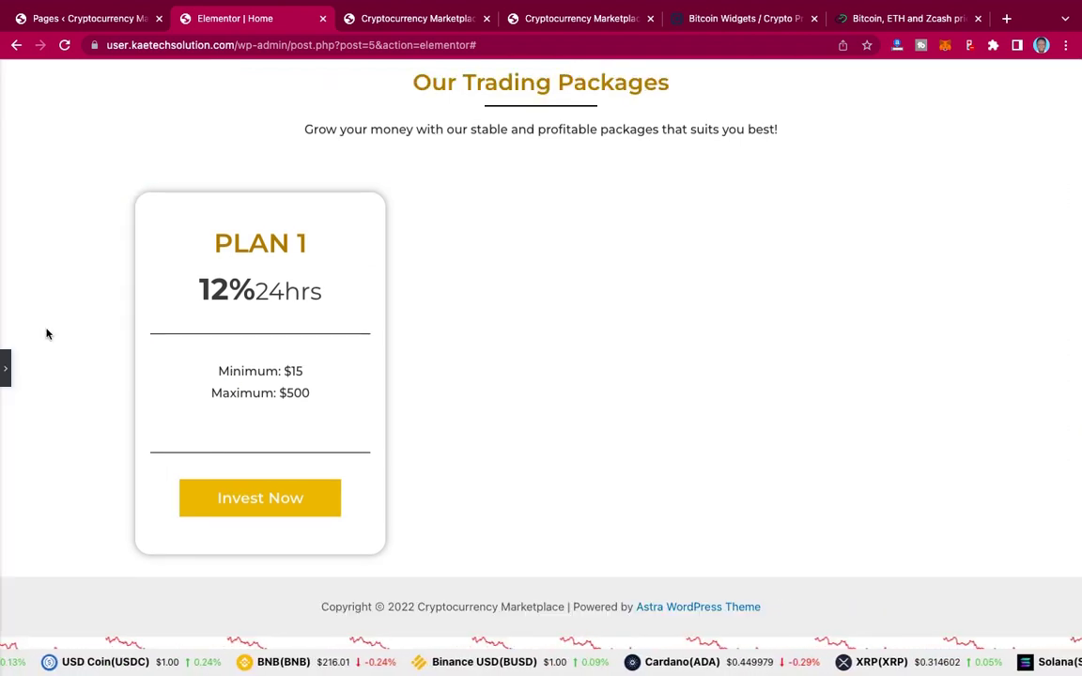
left_click(7, 370)
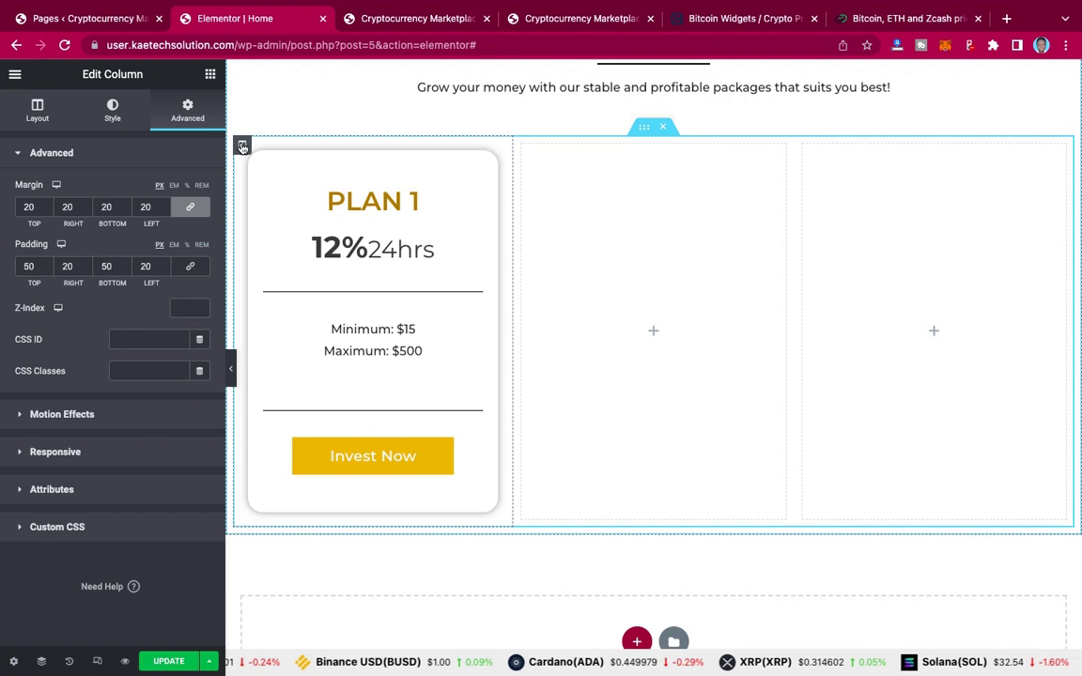
Step: Duplicate the PLAN 1 column twice to make three identical cards
right_click(243, 148)
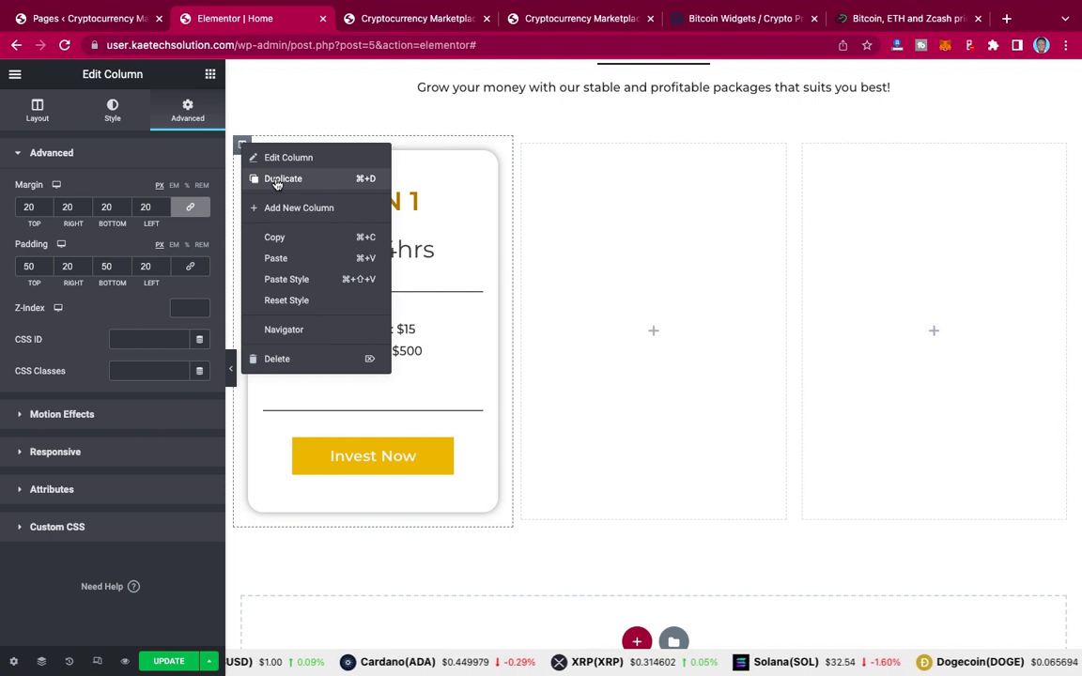
left_click(280, 179)
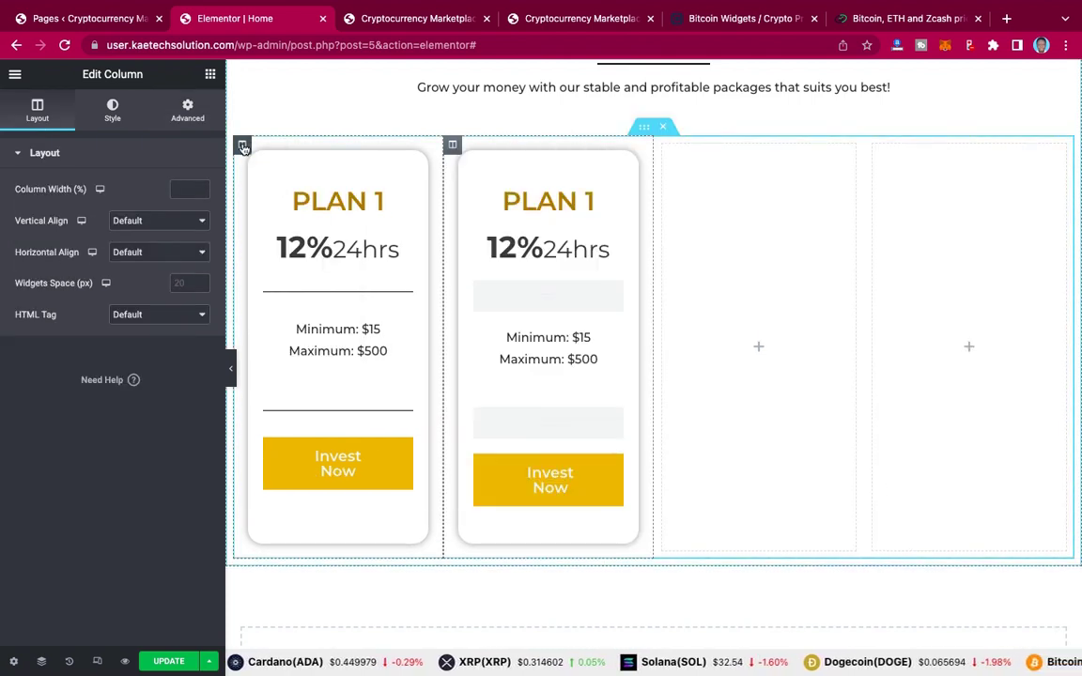
right_click(243, 147)
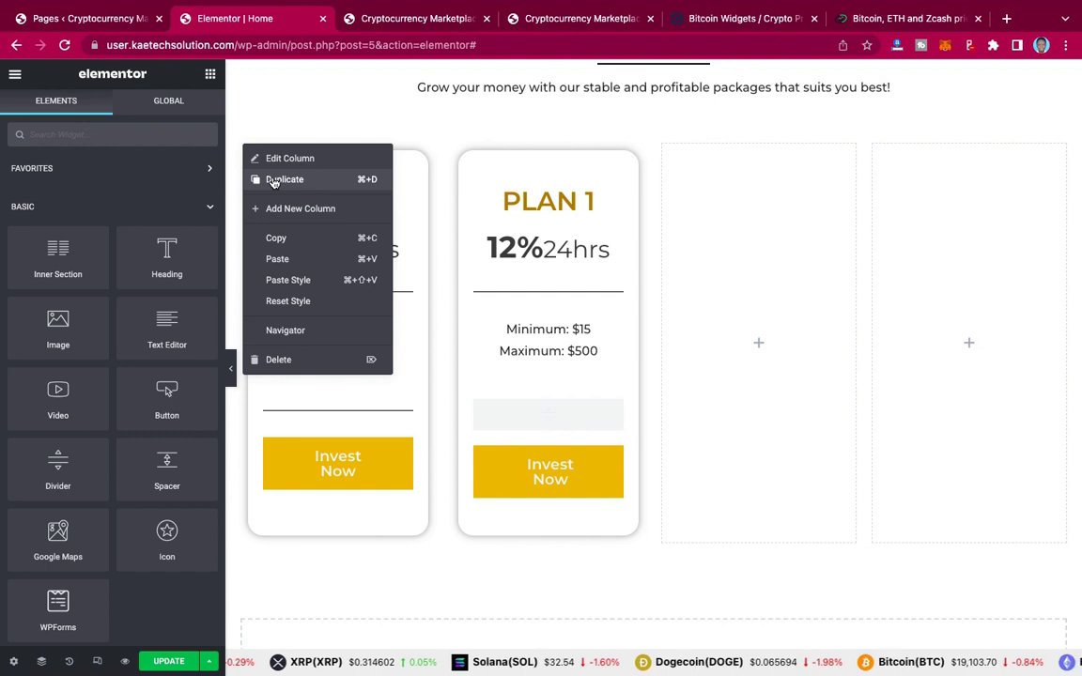
left_click(273, 181)
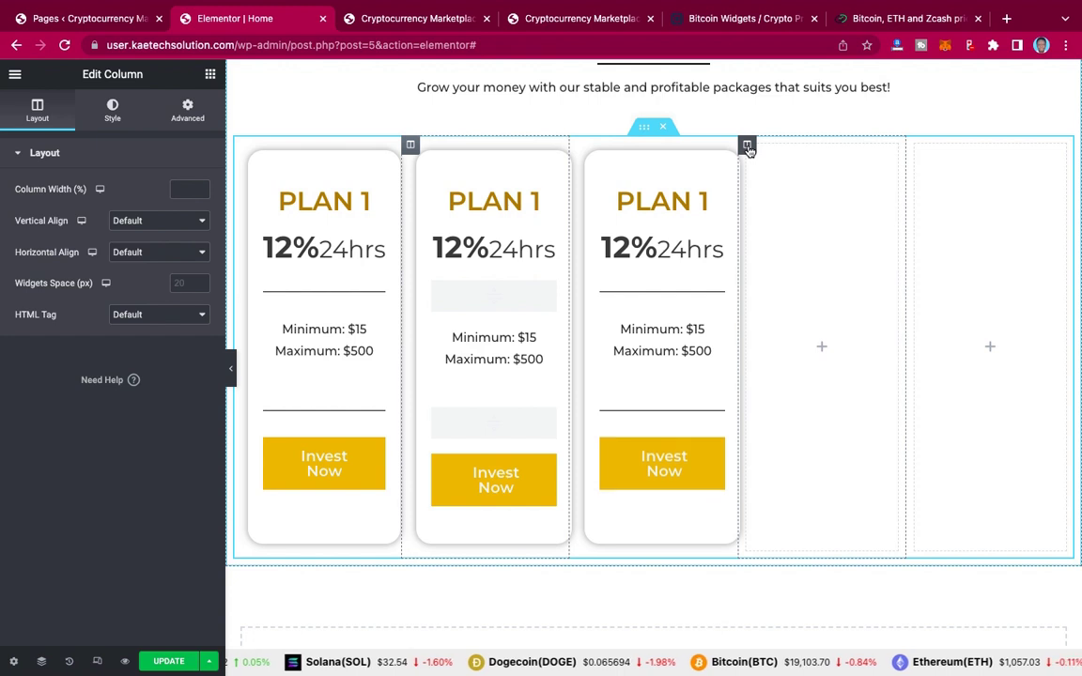
Step: Delete the two leftover empty columns from the row
right_click(748, 148)
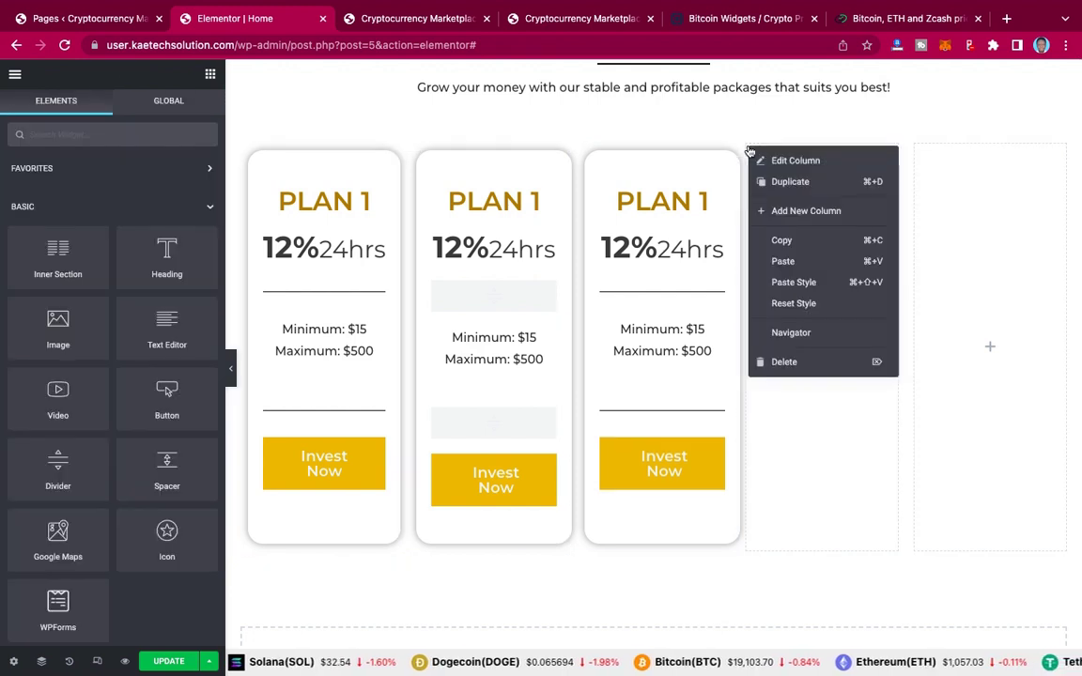
left_click(805, 362)
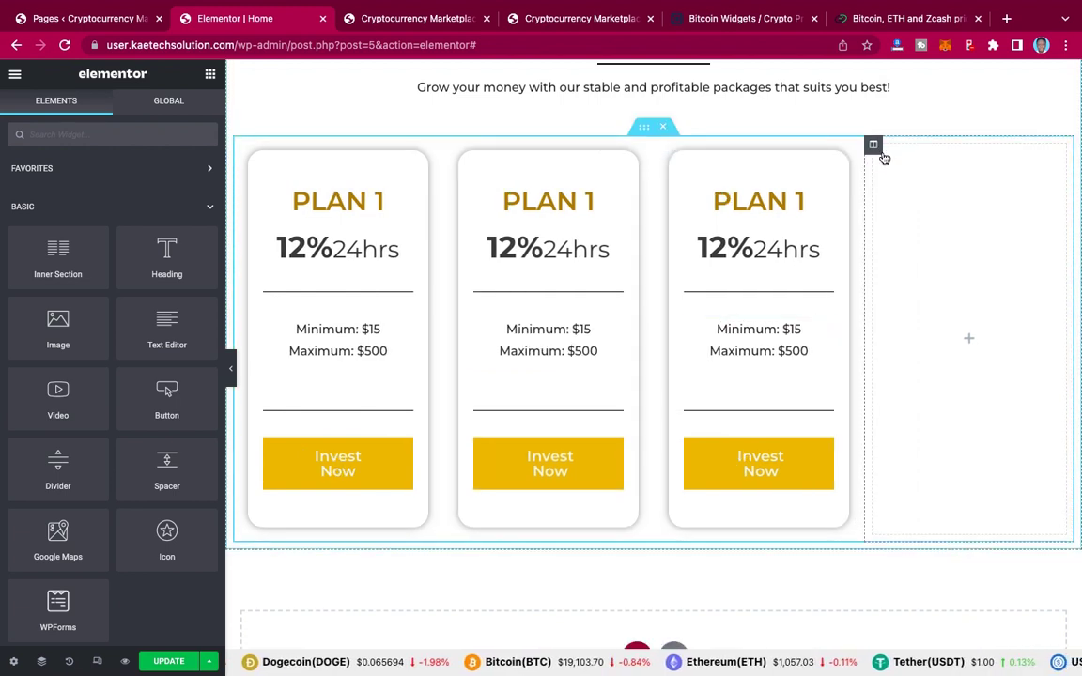
right_click(876, 147)
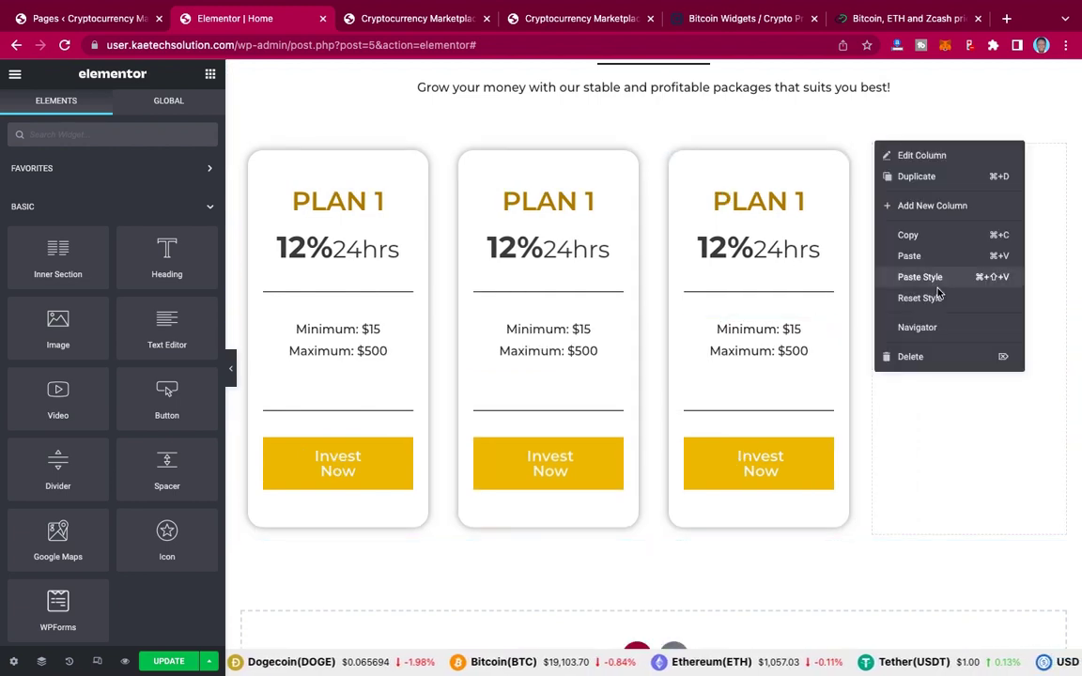
left_click(929, 362)
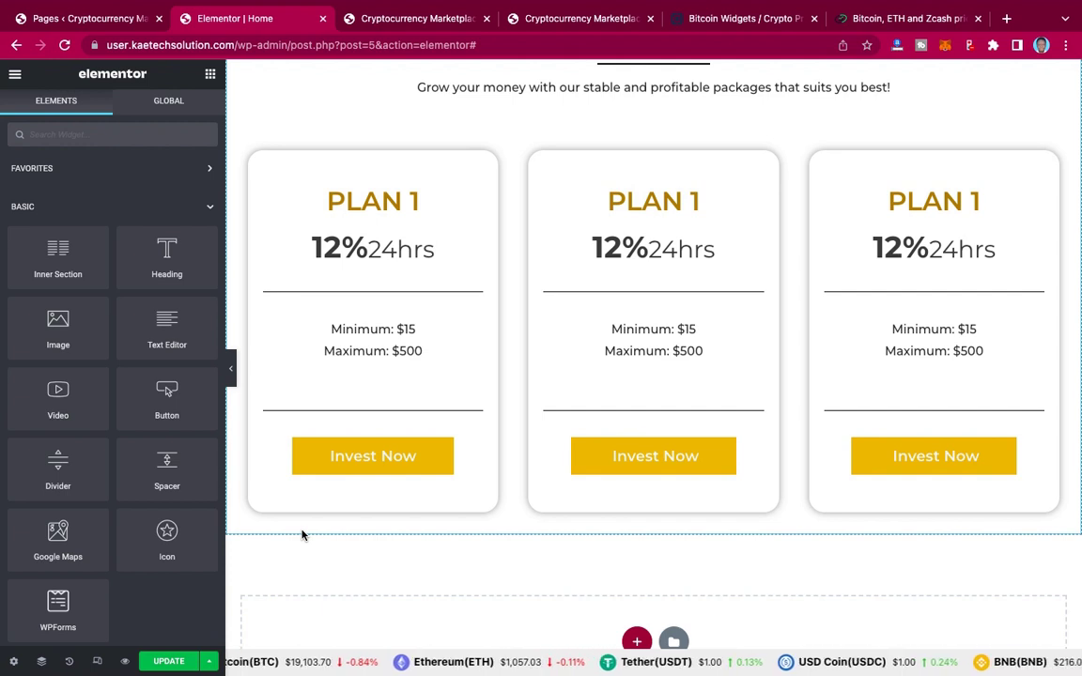
left_click(561, 19)
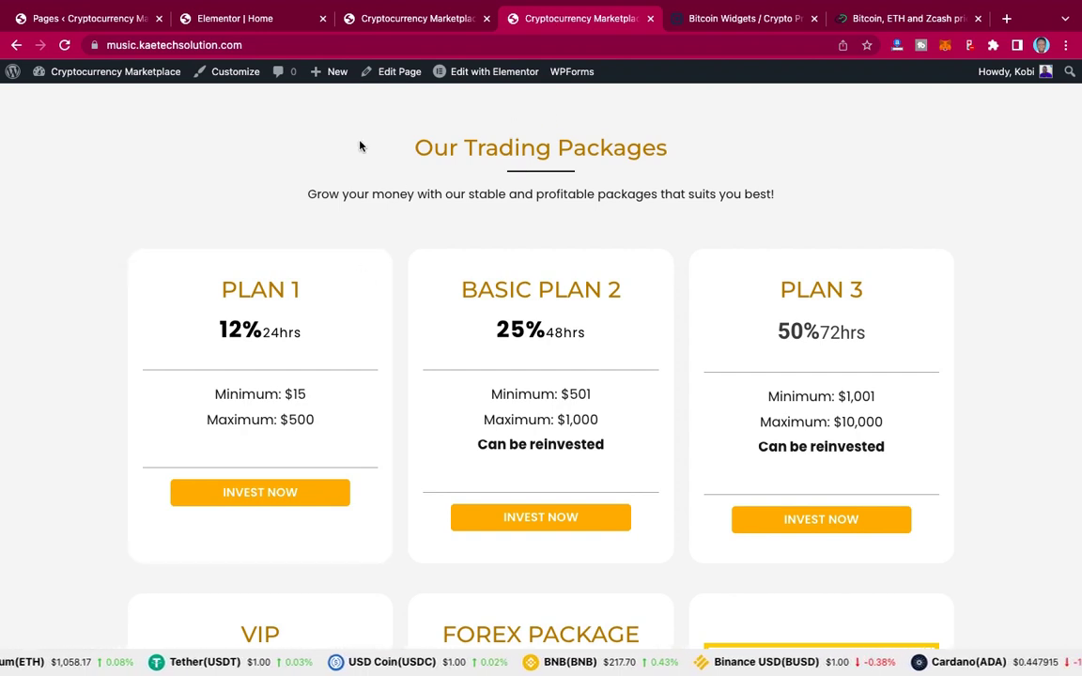
scroll(276, 152, "up", 3)
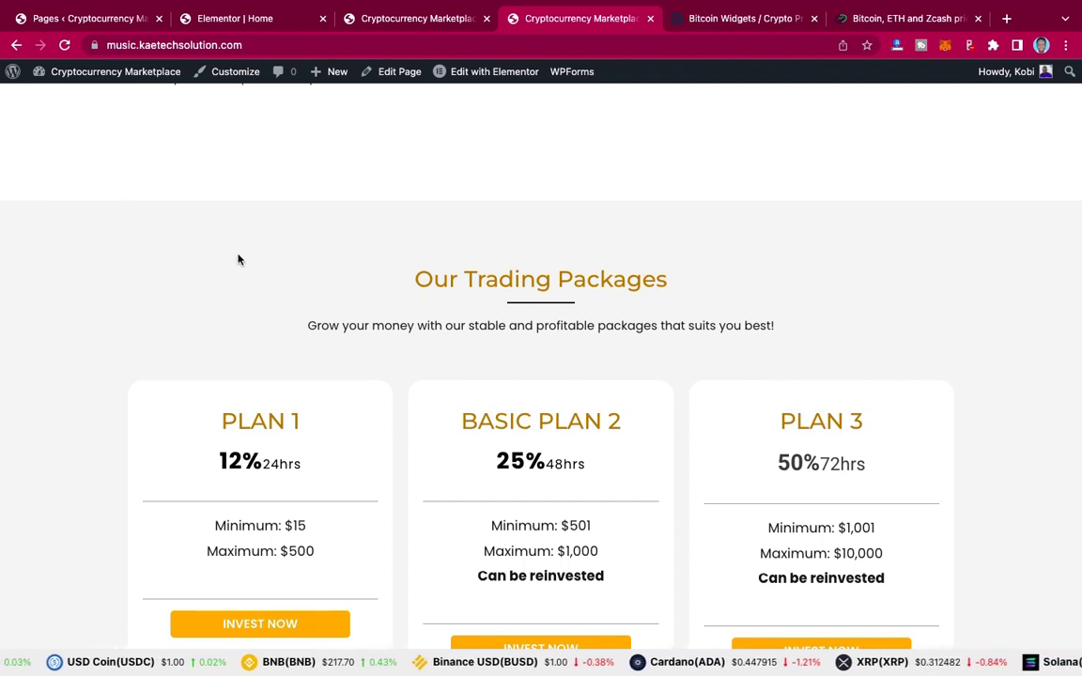
left_click(239, 21)
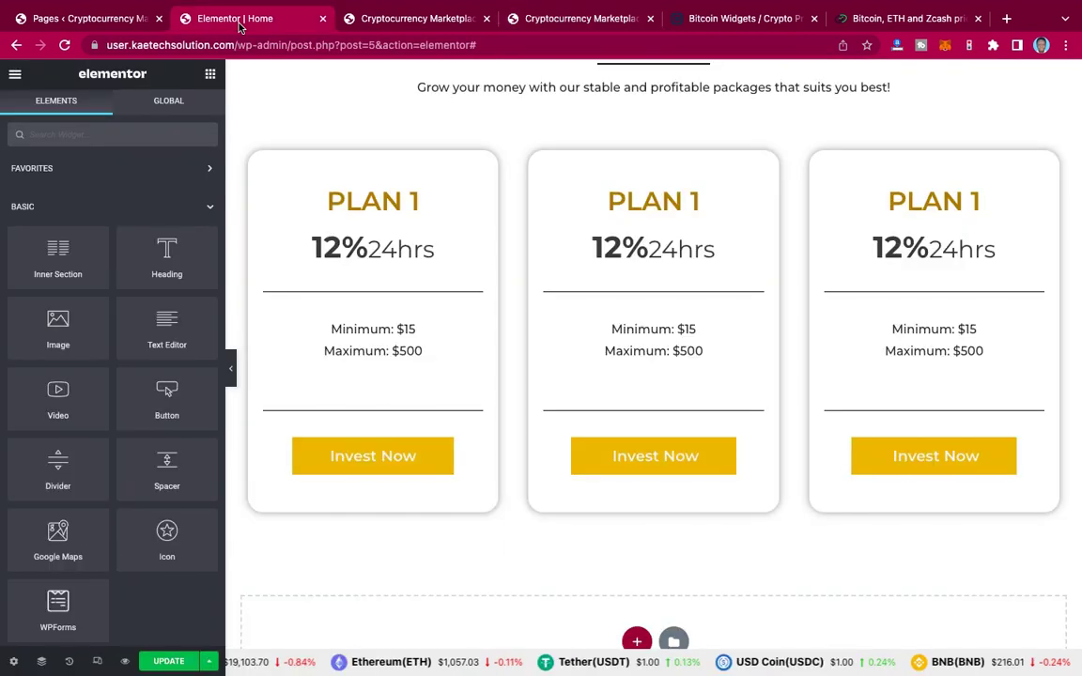
Step: Set the Our Trading Packages section's unlinked top and bottom padding to 90 px
scroll(374, 132, "up", 2)
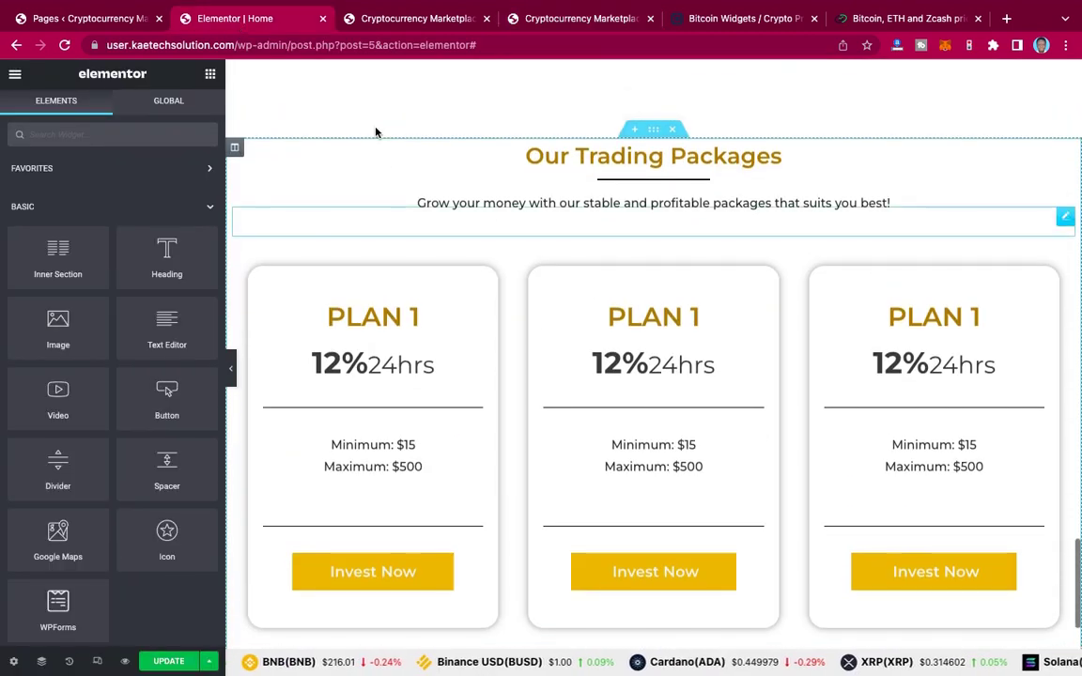
left_click(654, 132)
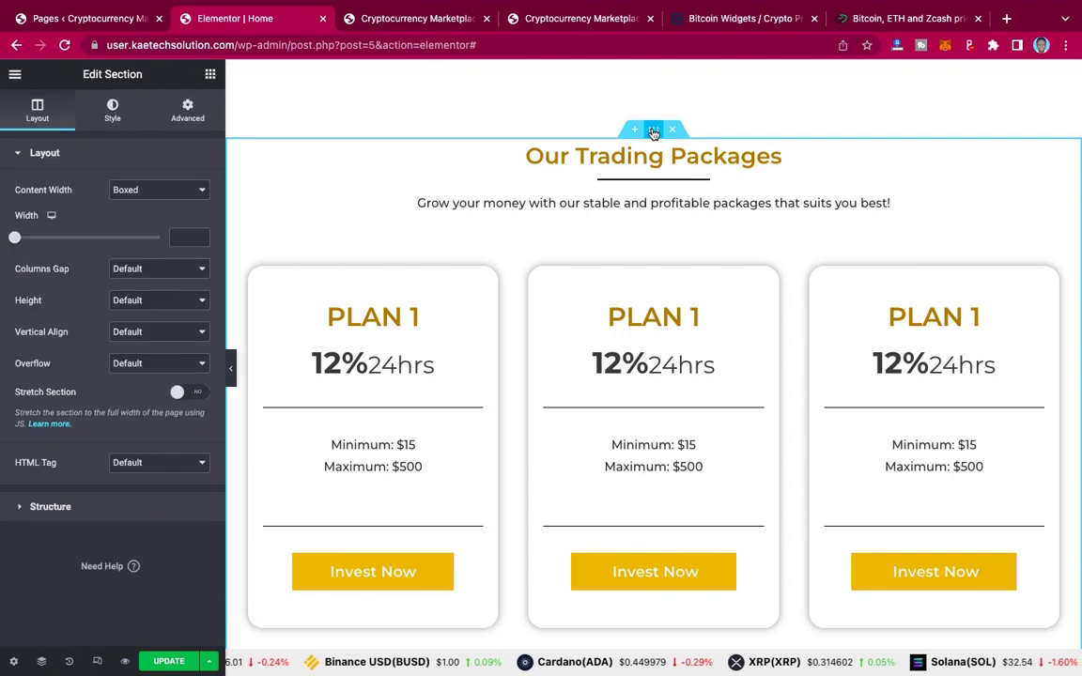
left_click(187, 114)
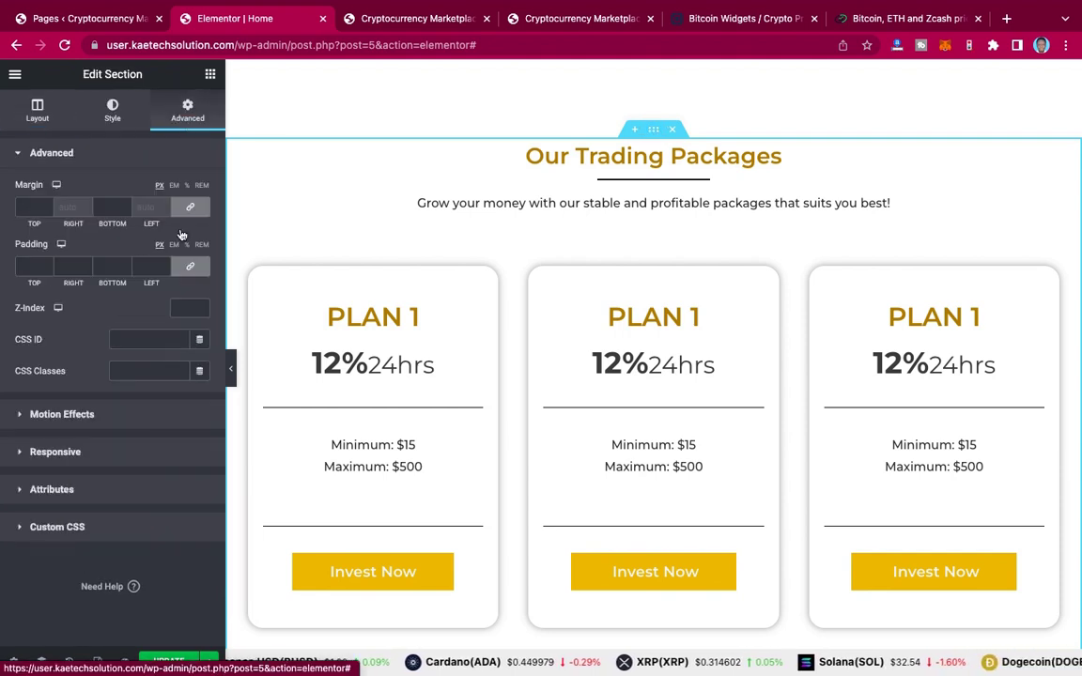
left_click(27, 266)
type("0")
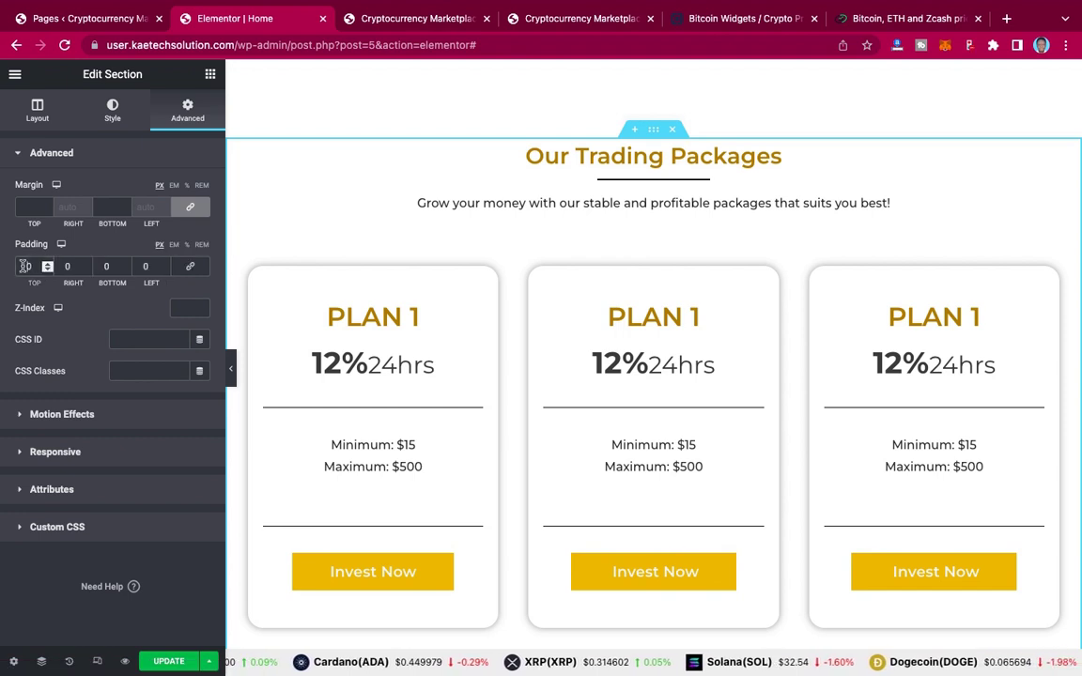
type("90")
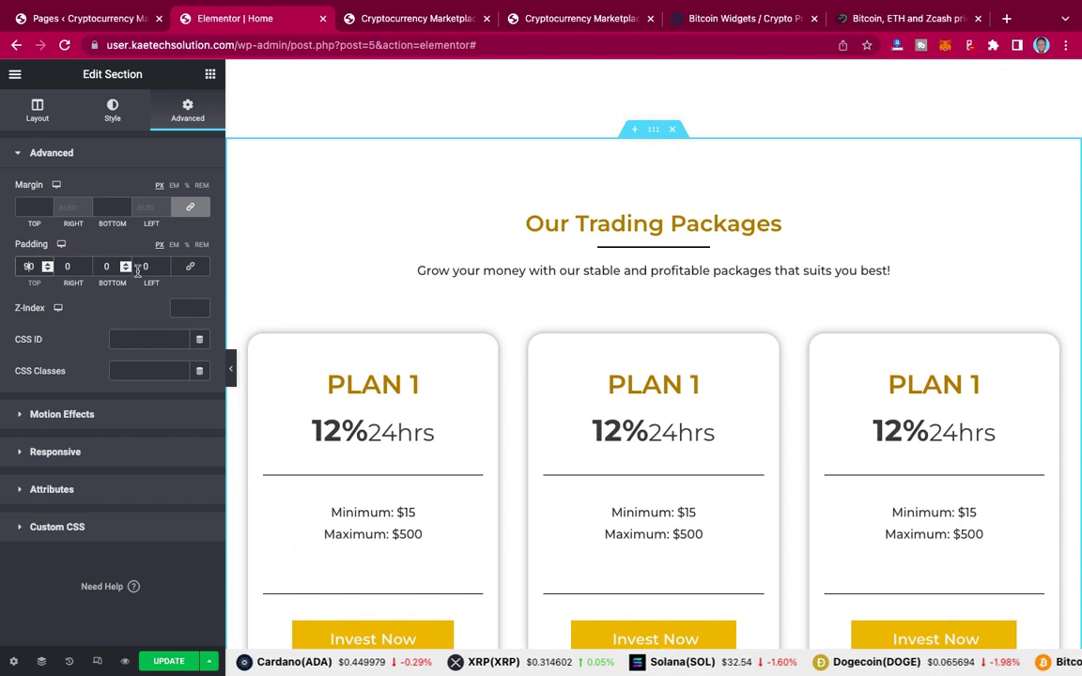
left_click(102, 265)
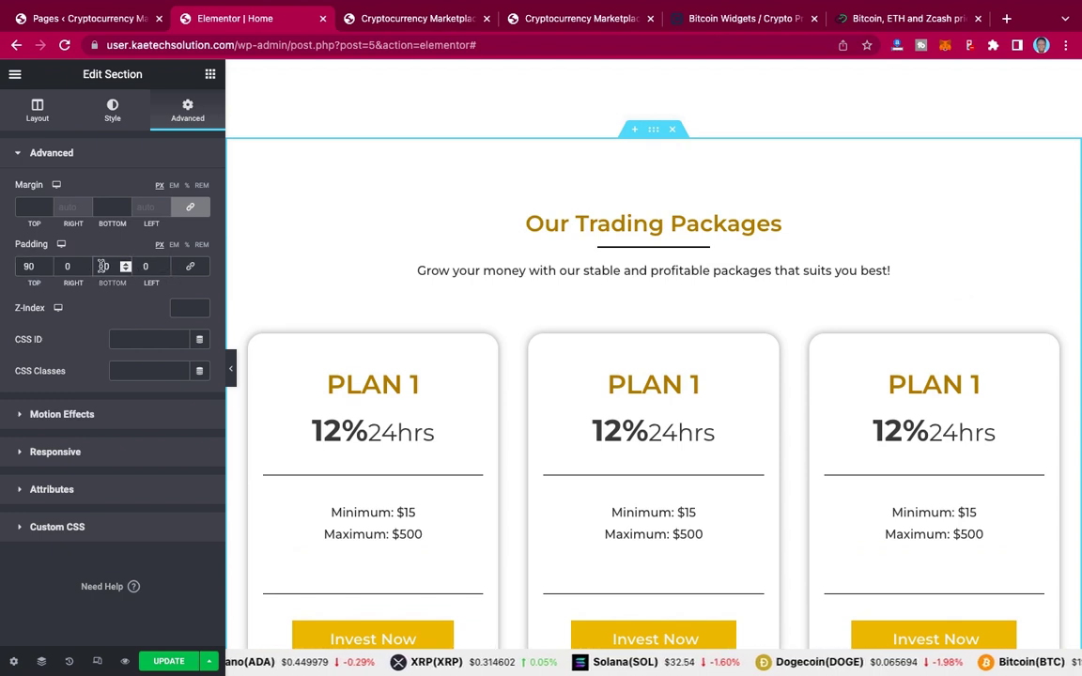
type("90")
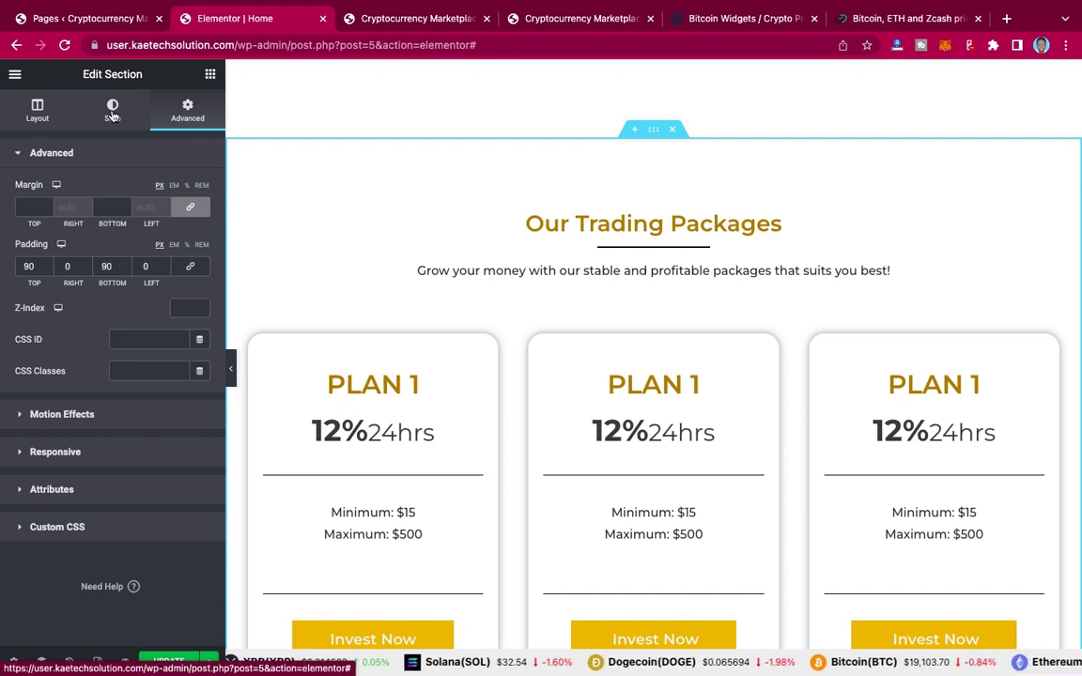
Step: Give the section a classic background, starting from primary 2, adjusted to pale cream with lowered alpha
left_click(112, 112)
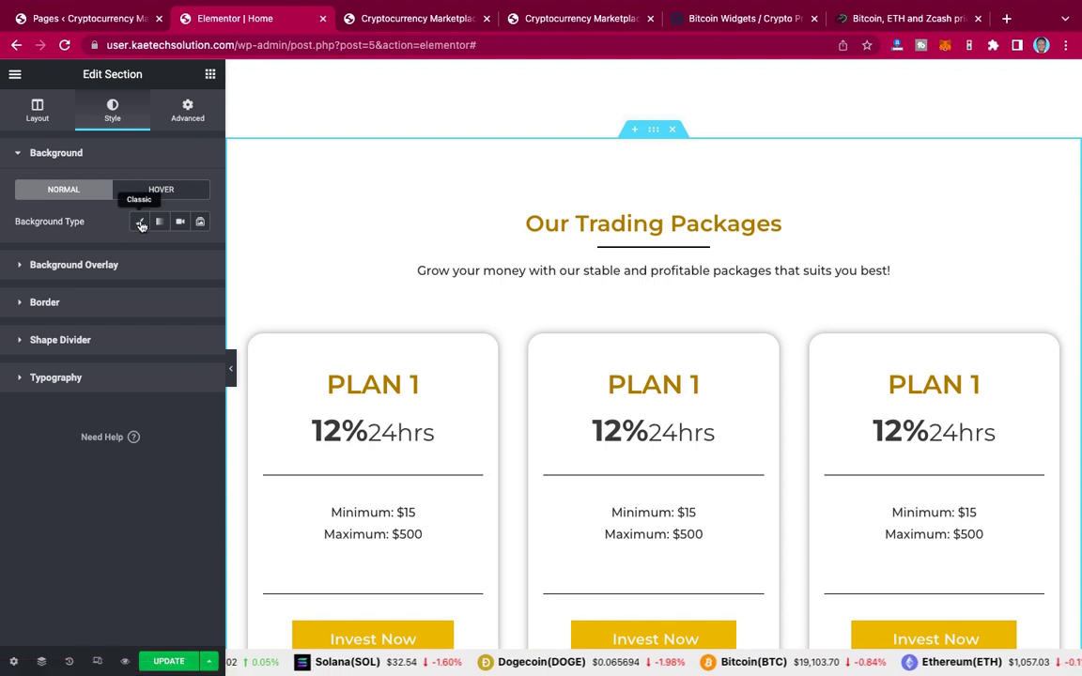
left_click(140, 224)
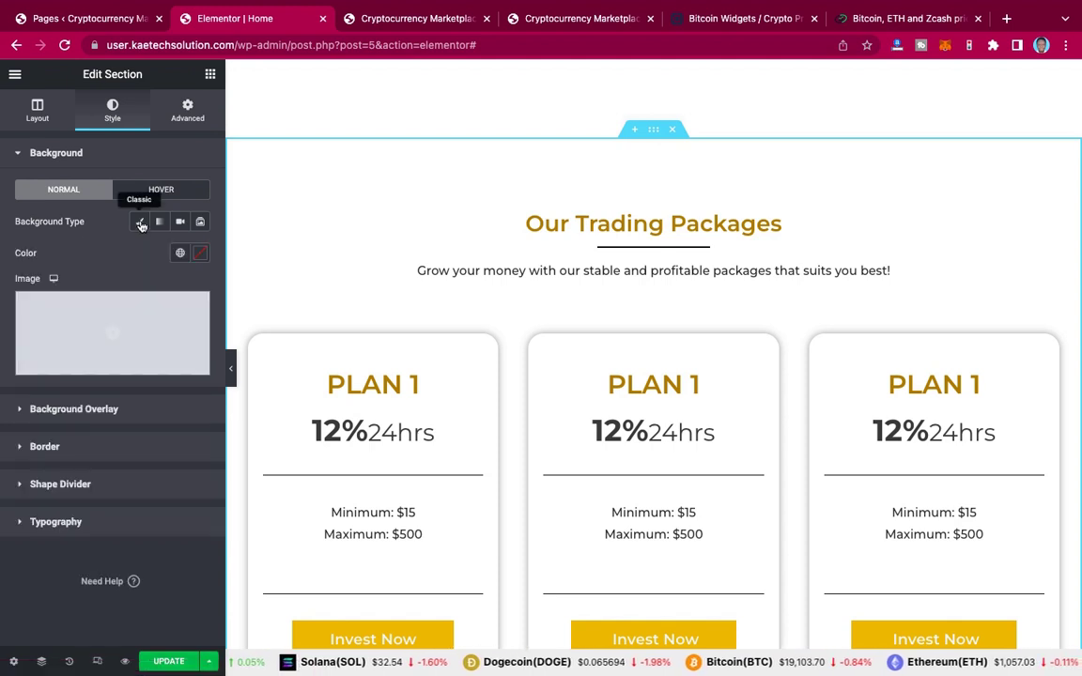
left_click(201, 255)
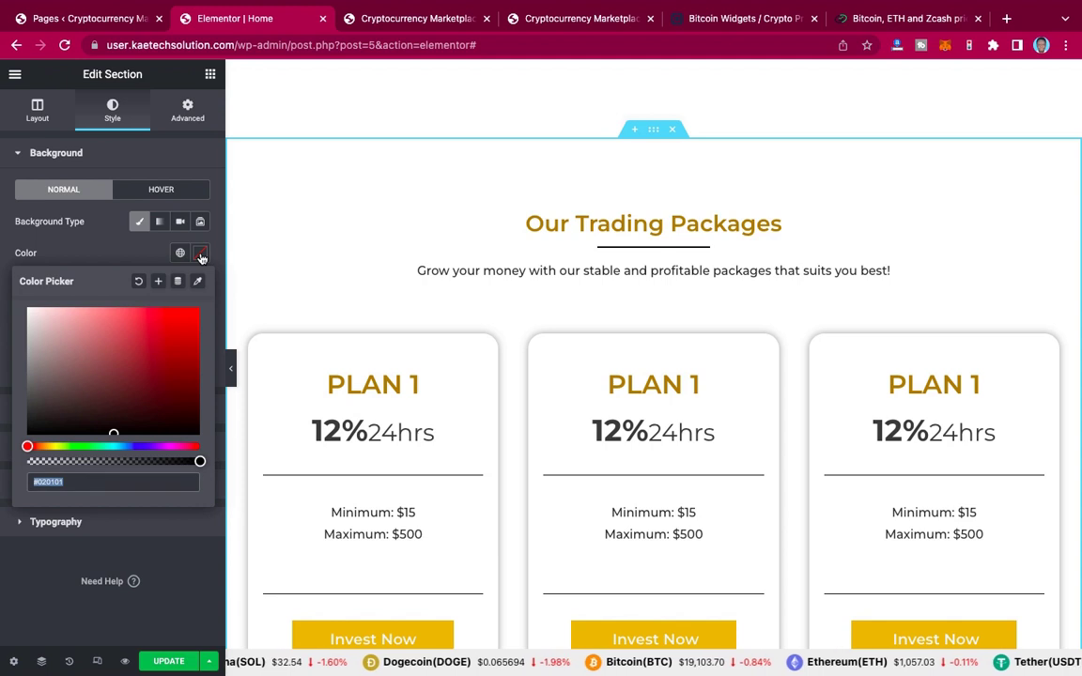
left_click(180, 252)
left_click(180, 254)
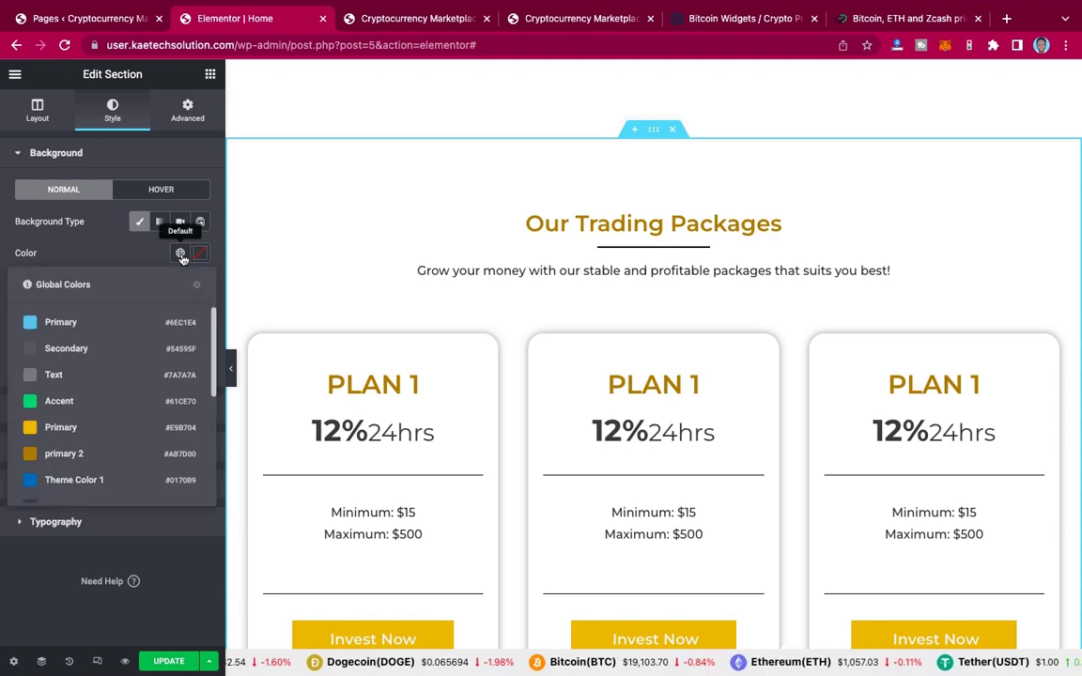
left_click(72, 458)
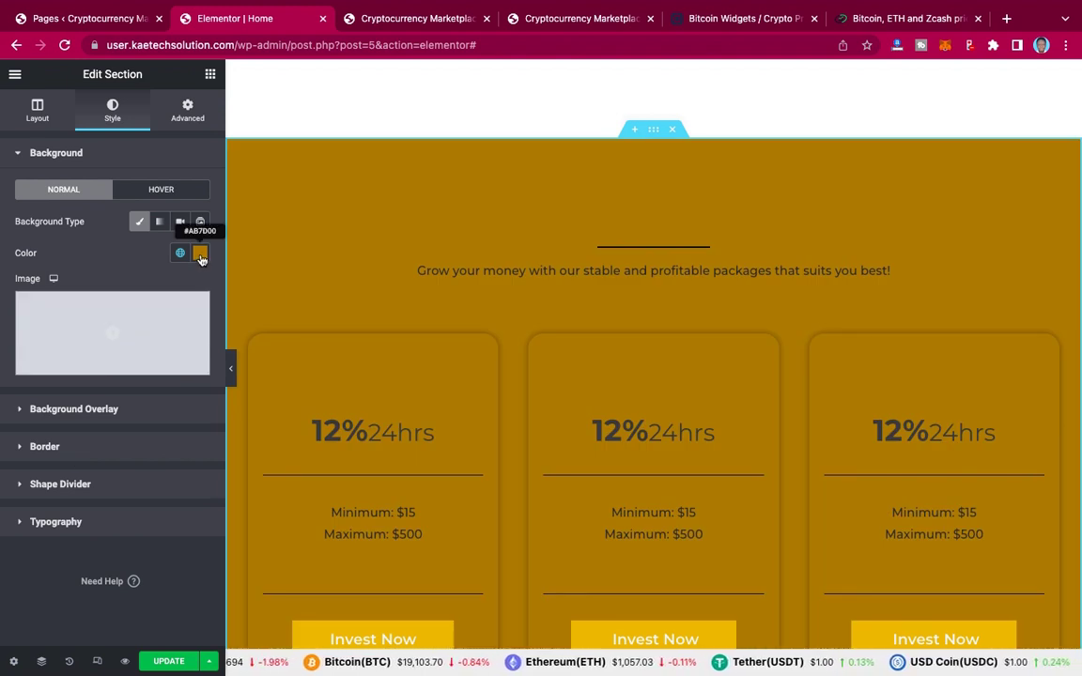
left_click(200, 255)
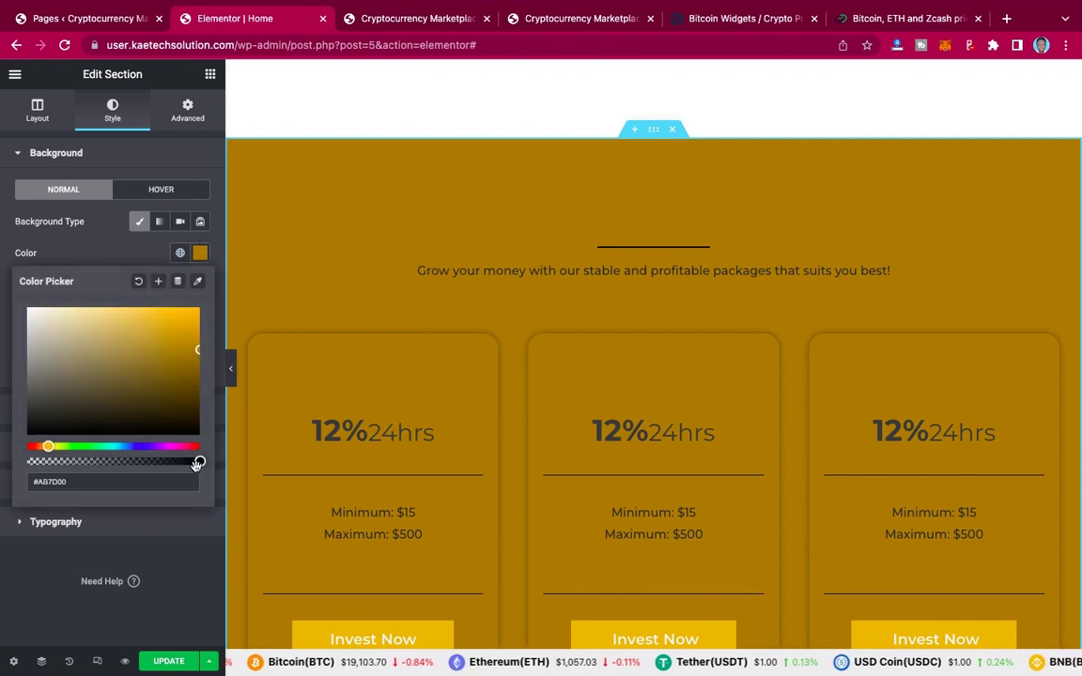
left_click(39, 311)
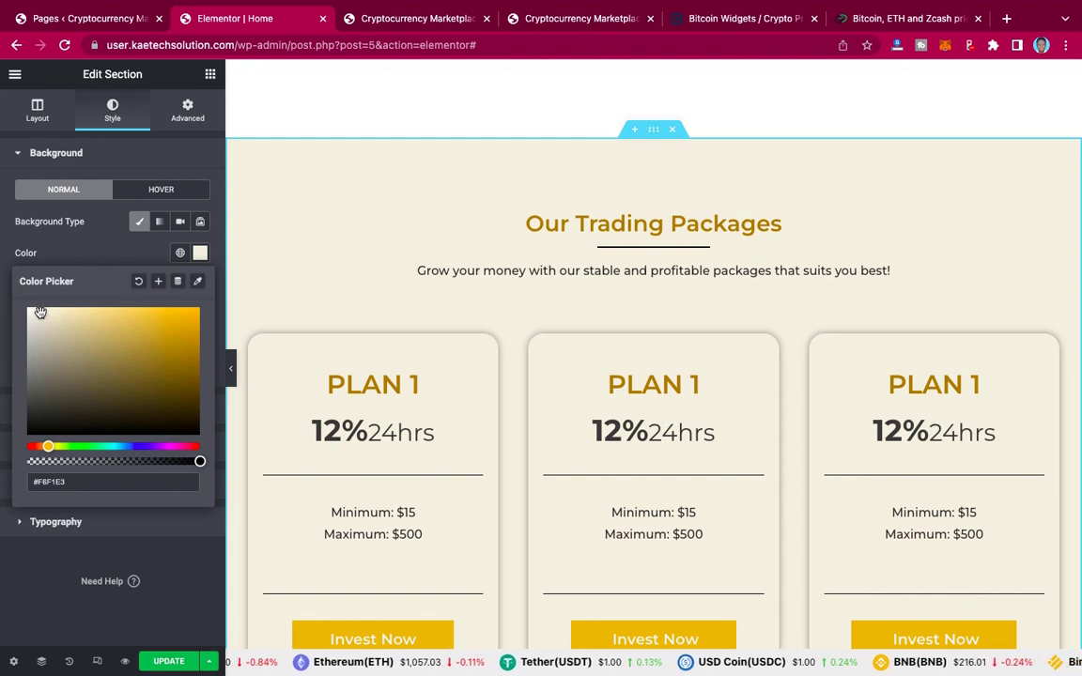
left_click(40, 310)
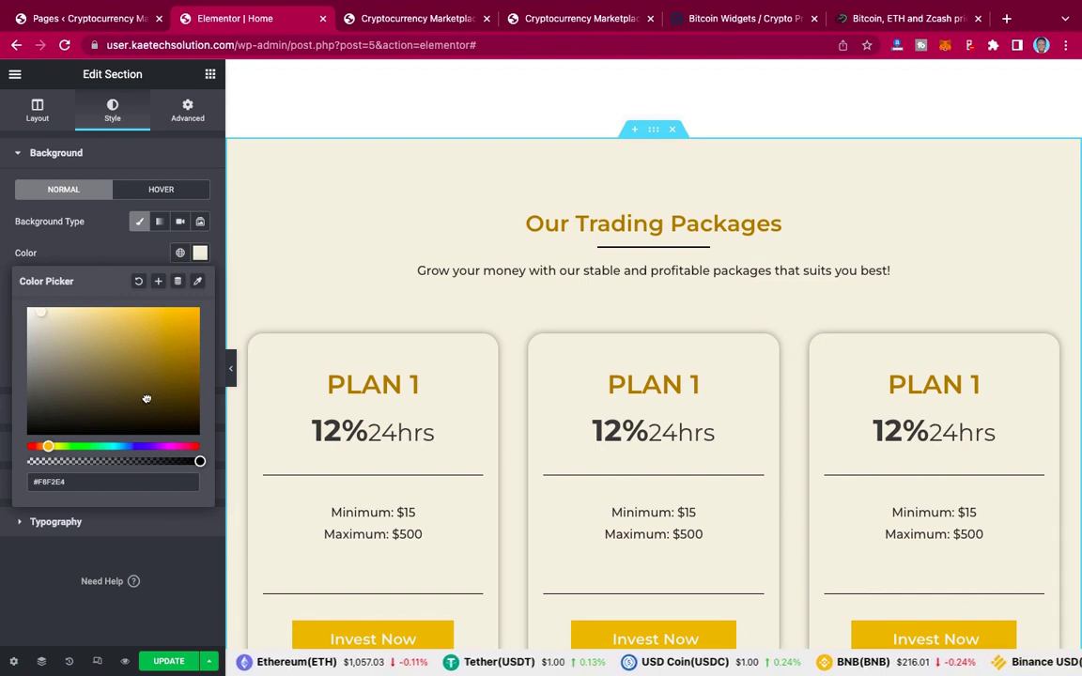
left_click_drag(200, 461, 101, 461)
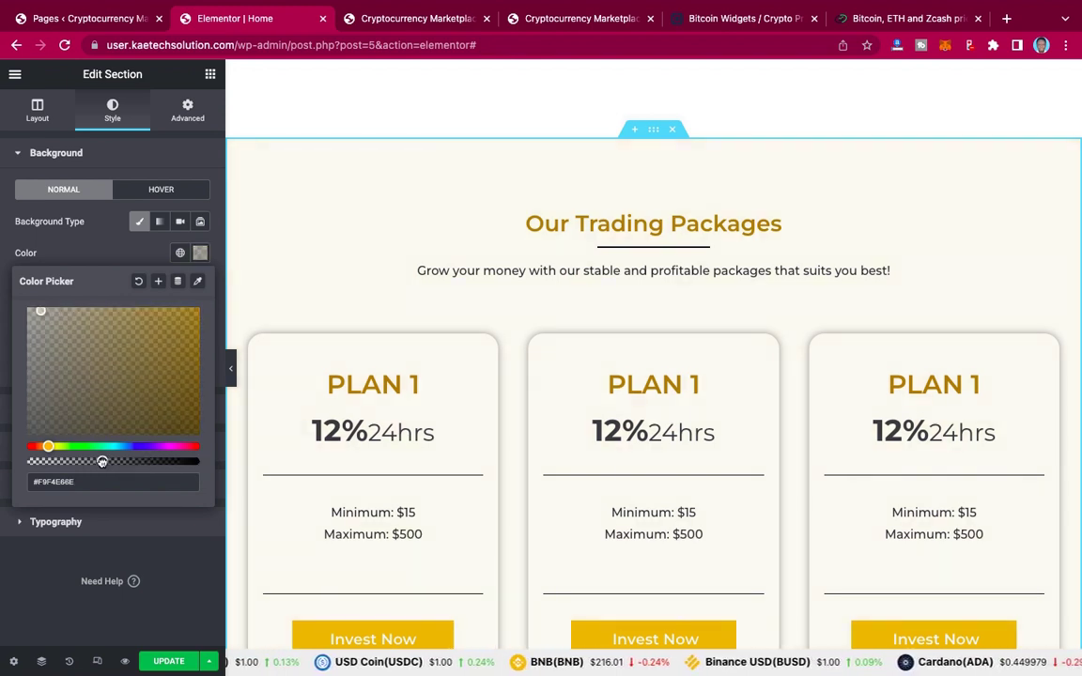
left_click(105, 251)
scroll(510, 239, "down", 2)
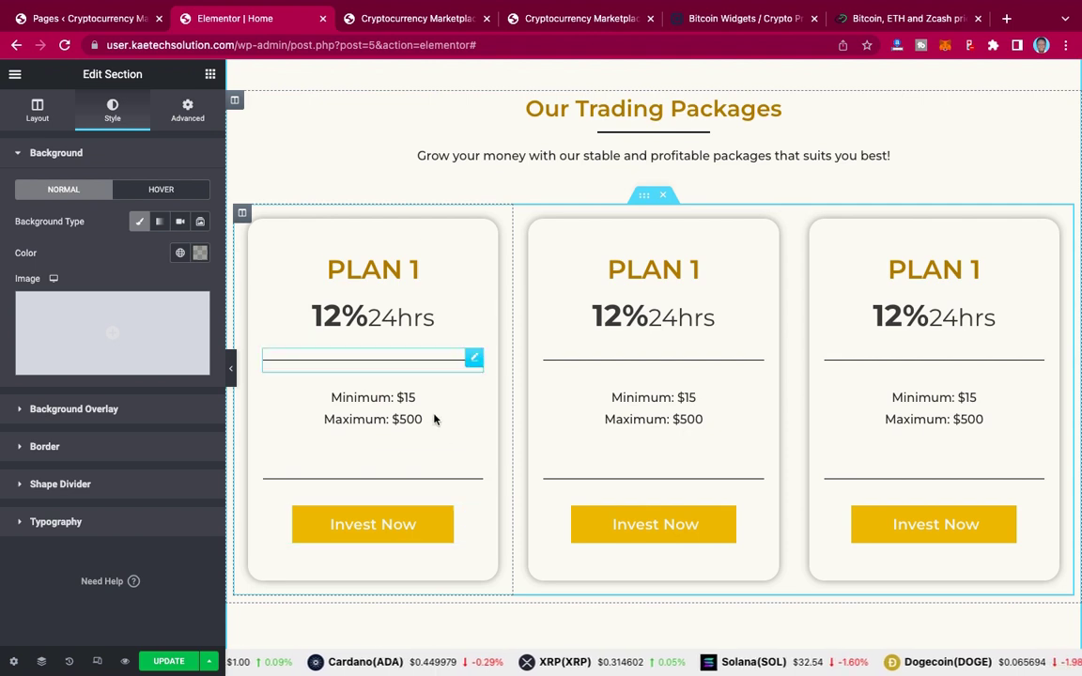
Step: Set the first plan card column's classic background colour to pure white #FFFFFF
scroll(435, 419, "up", 1)
scroll(435, 419, "up", 2)
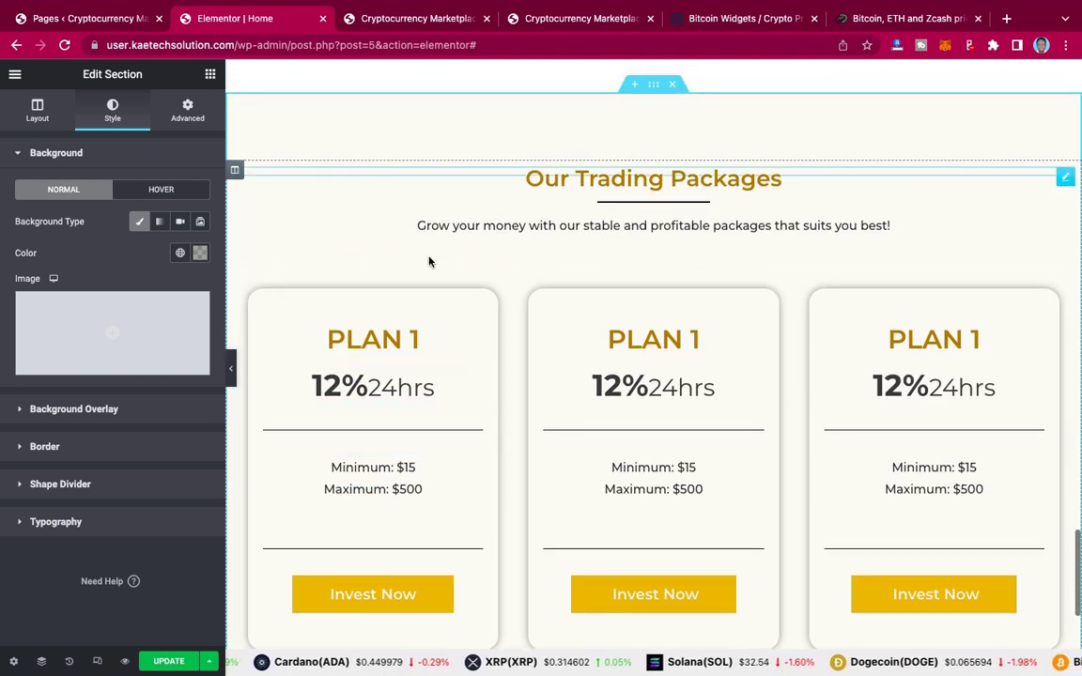
scroll(428, 262, "down", 3)
scroll(376, 272, "up", 2)
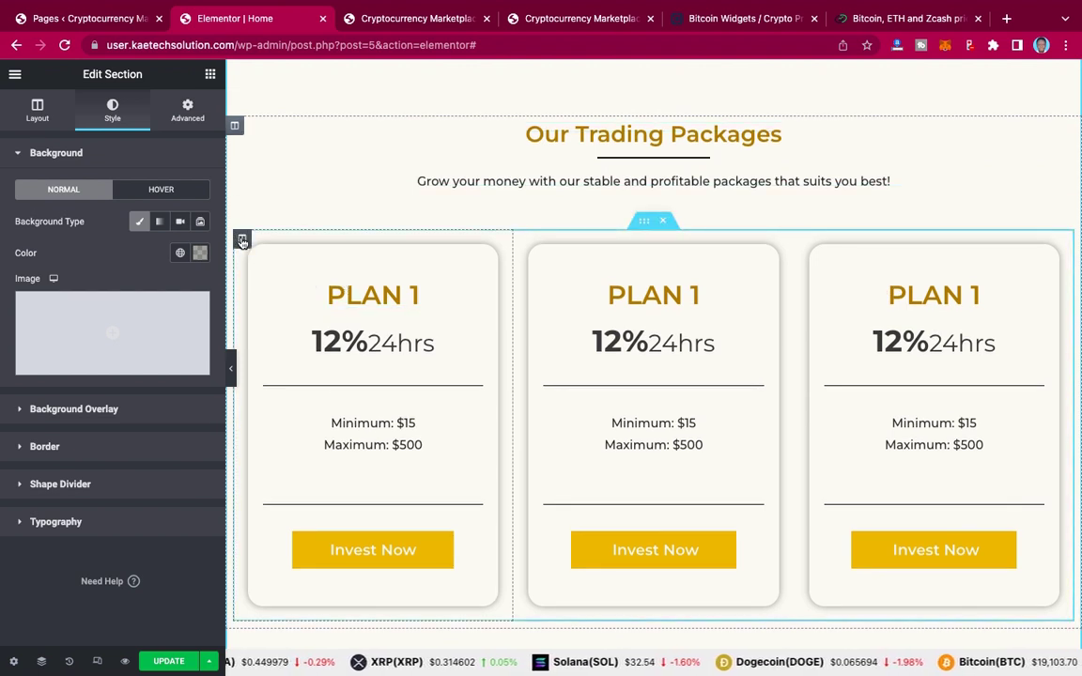
left_click(243, 241)
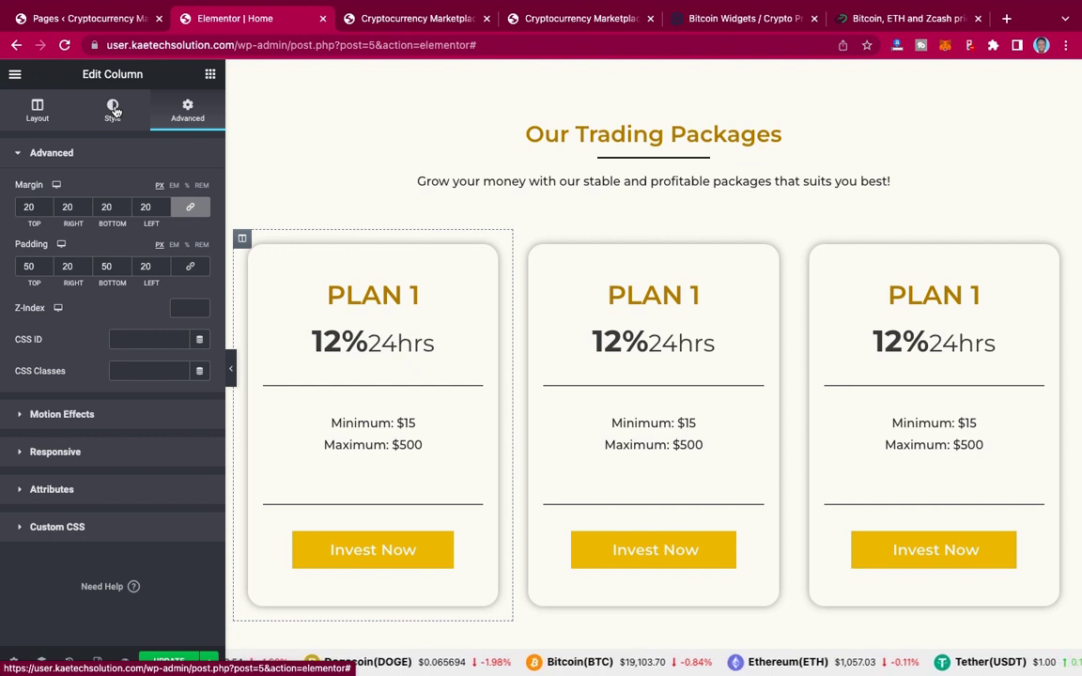
left_click(114, 112)
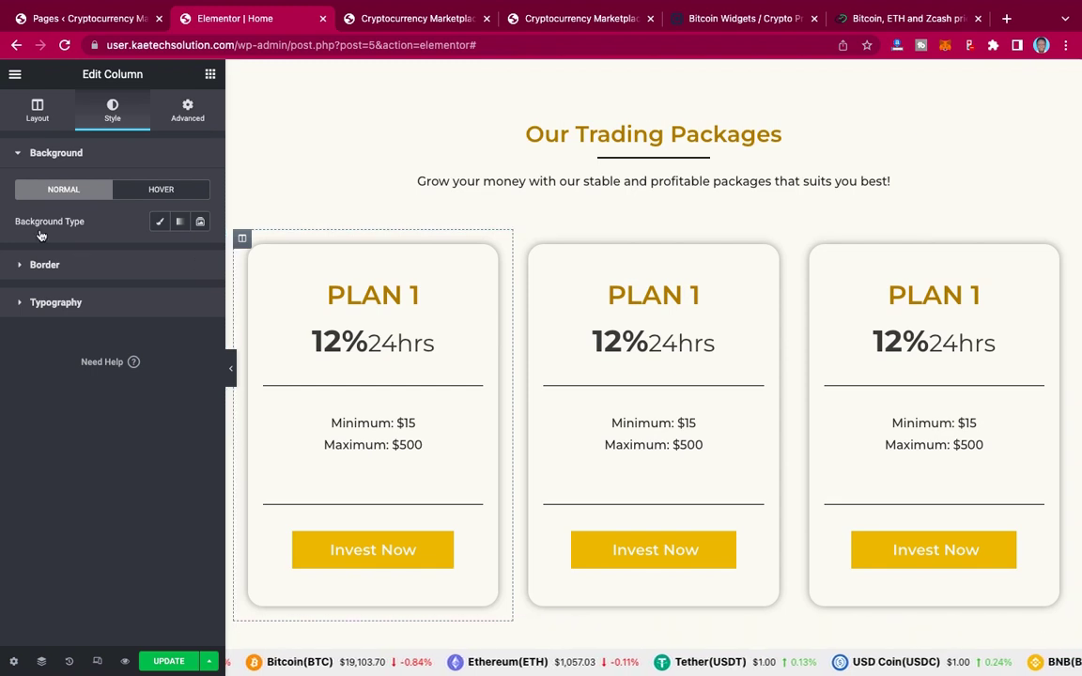
left_click(160, 225)
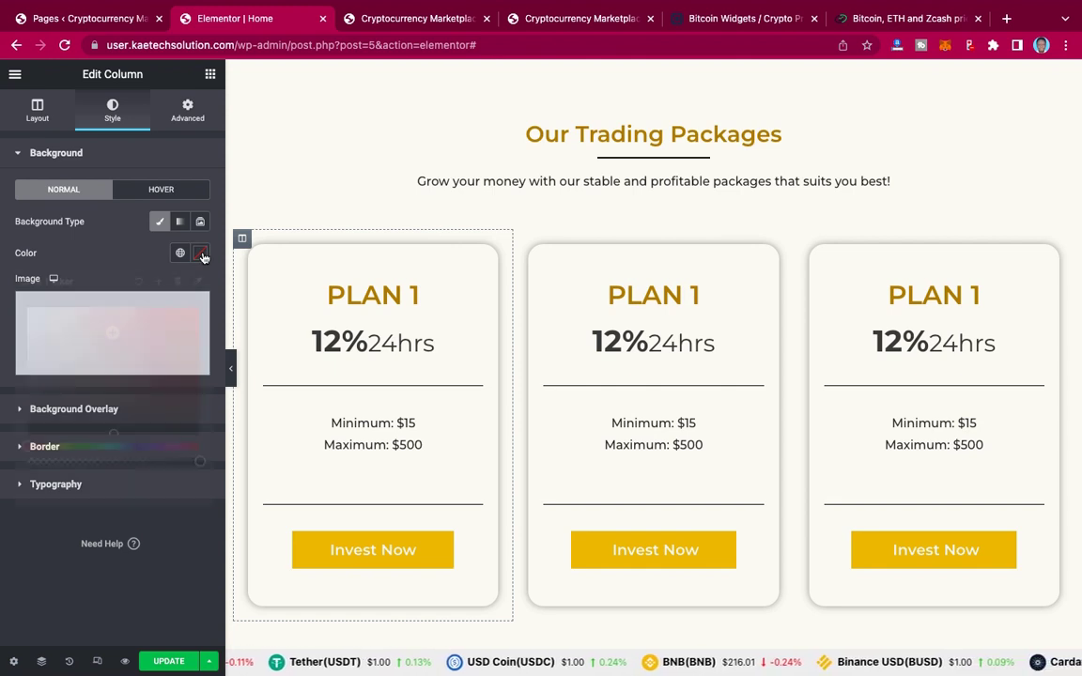
left_click(200, 254)
left_click(31, 311)
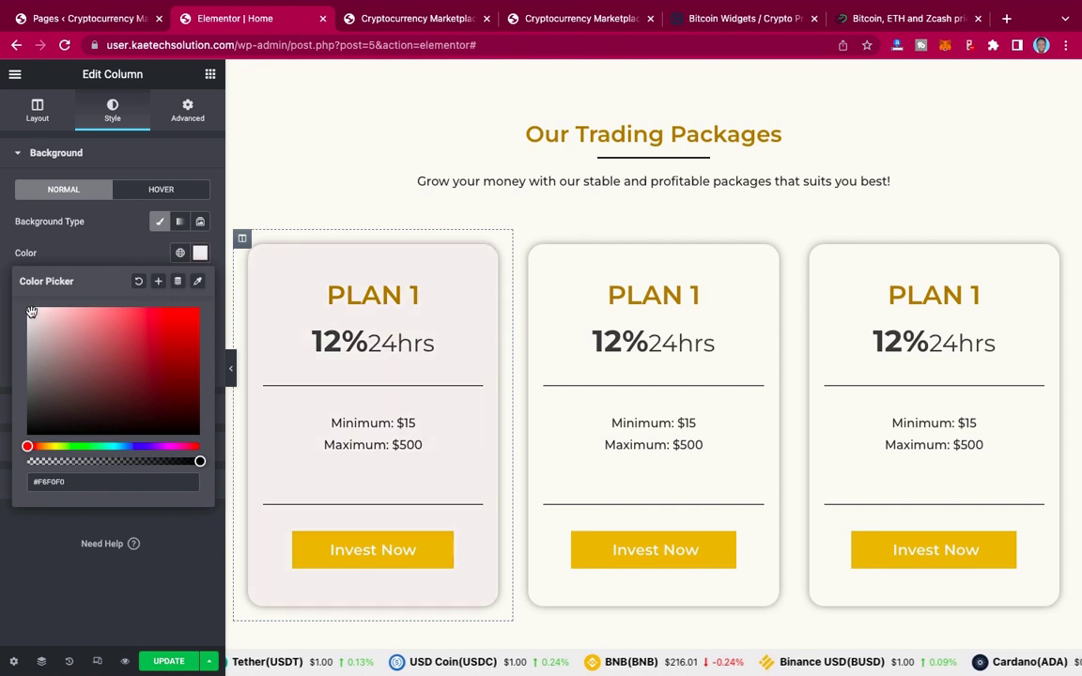
left_click_drag(32, 314, 3, 282)
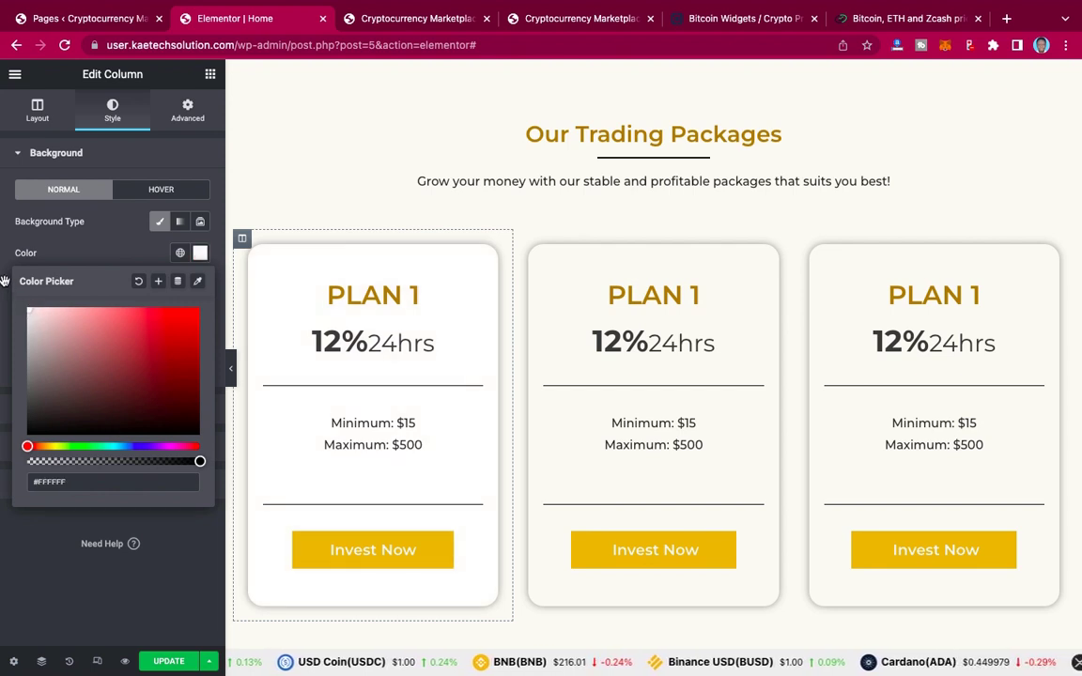
left_click(73, 250)
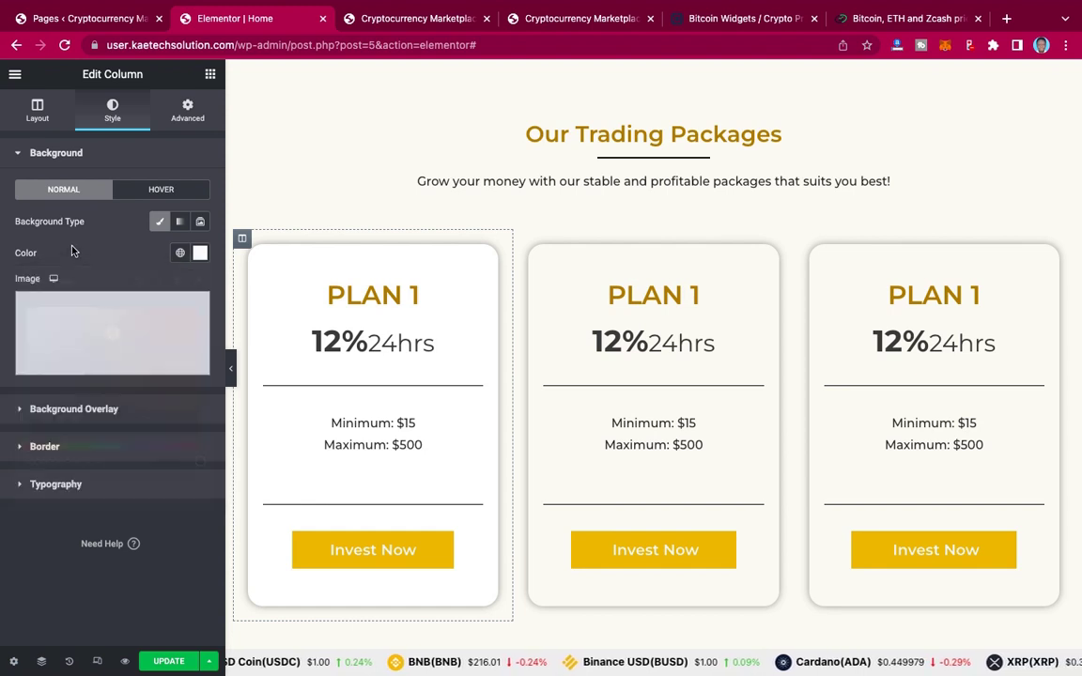
right_click(241, 242)
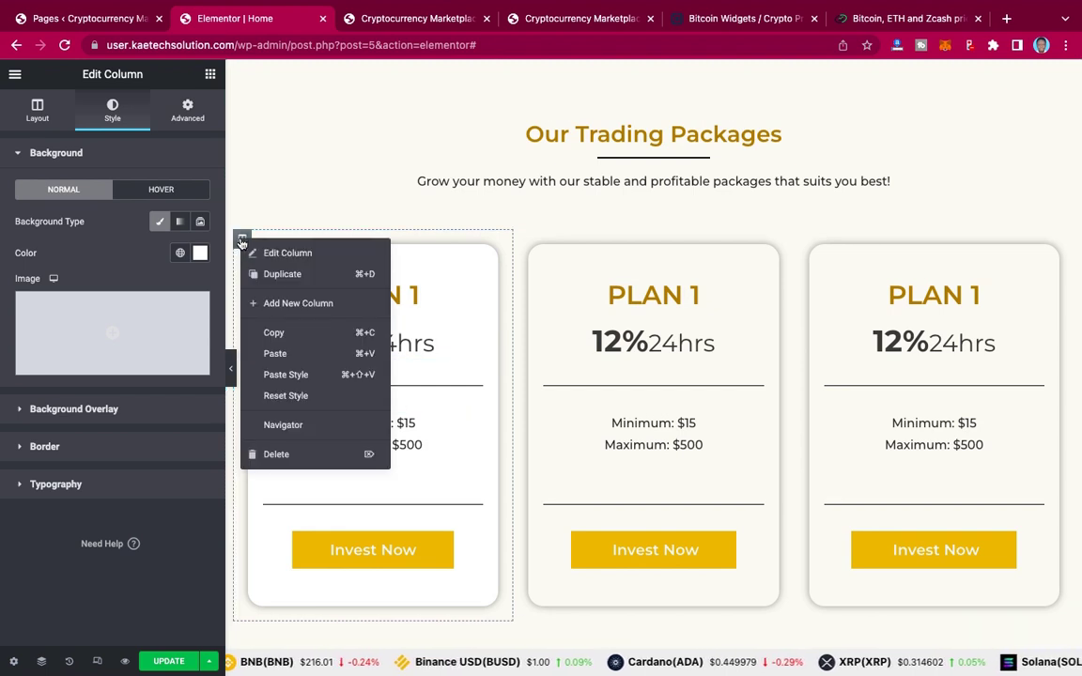
Step: Copy the first column and paste its style onto the second and third plan columns
left_click(276, 334)
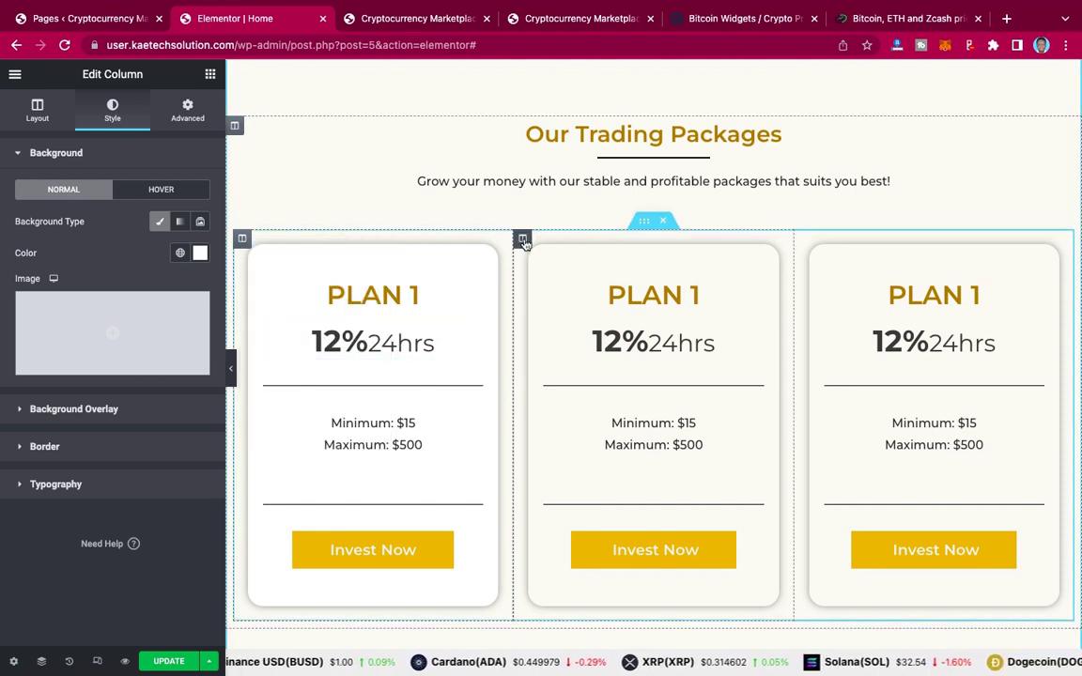
right_click(523, 241)
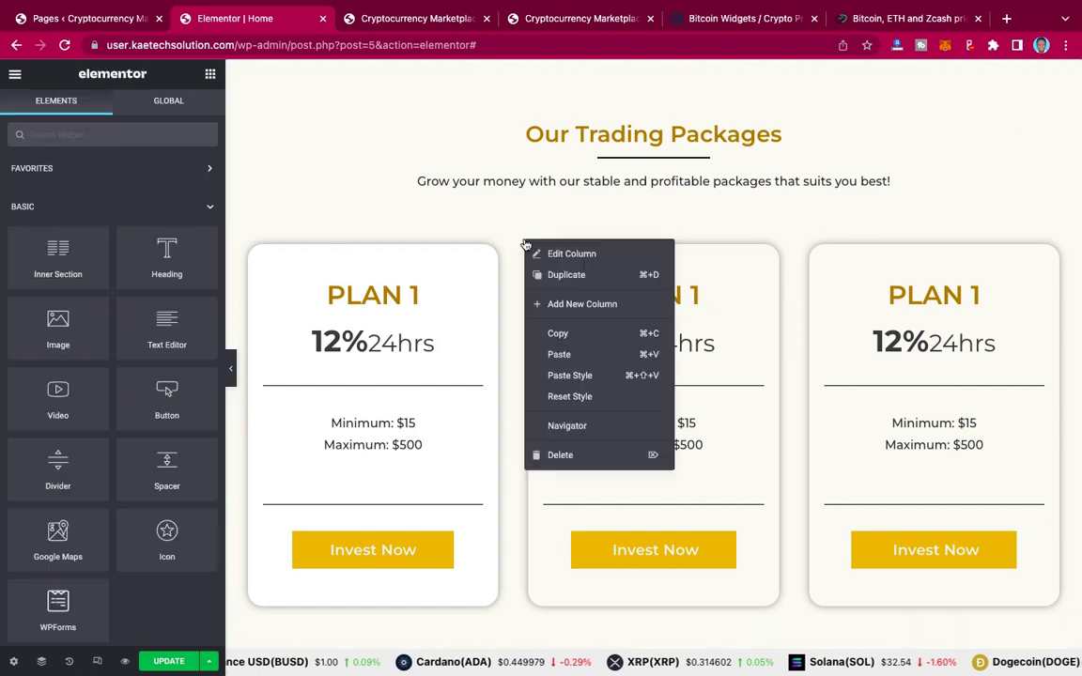
left_click(575, 376)
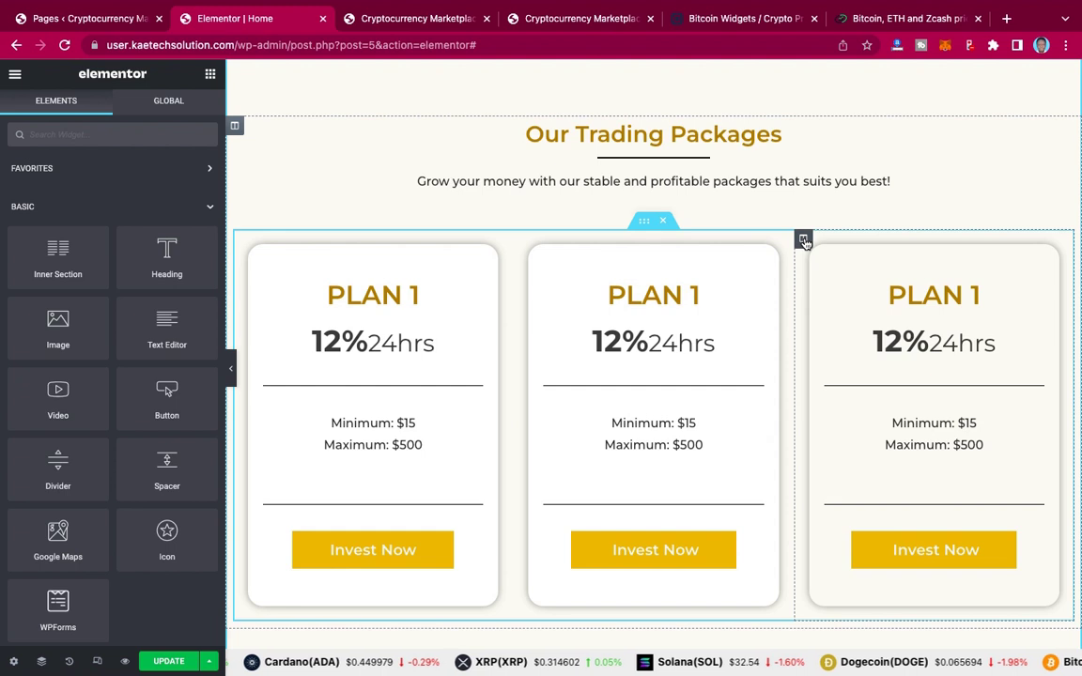
right_click(804, 242)
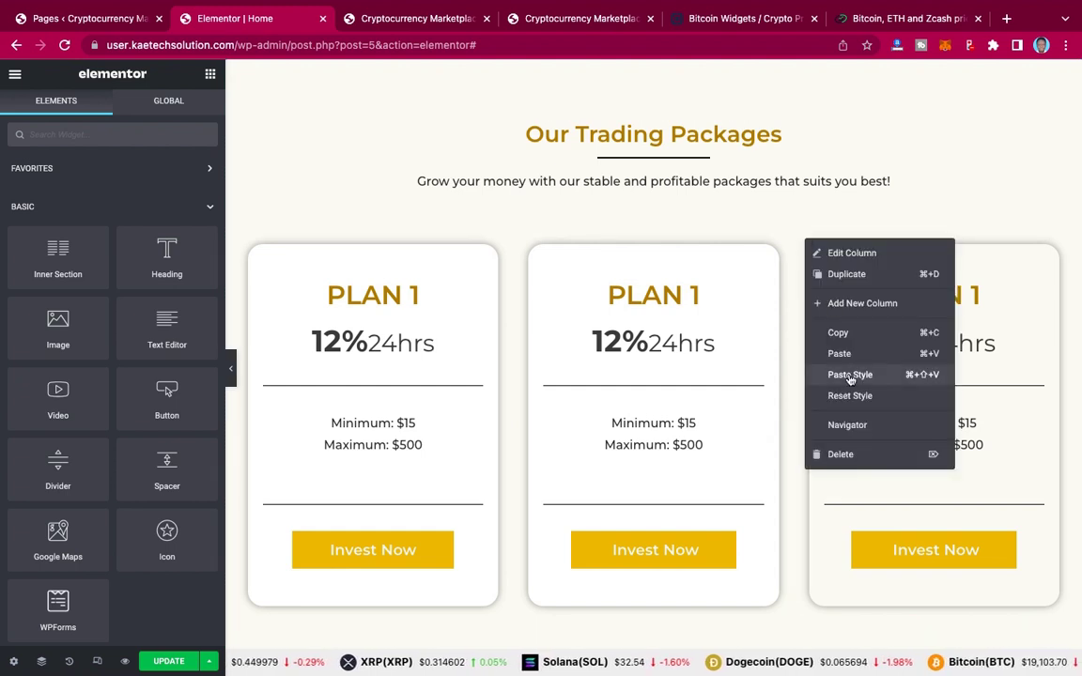
left_click(850, 375)
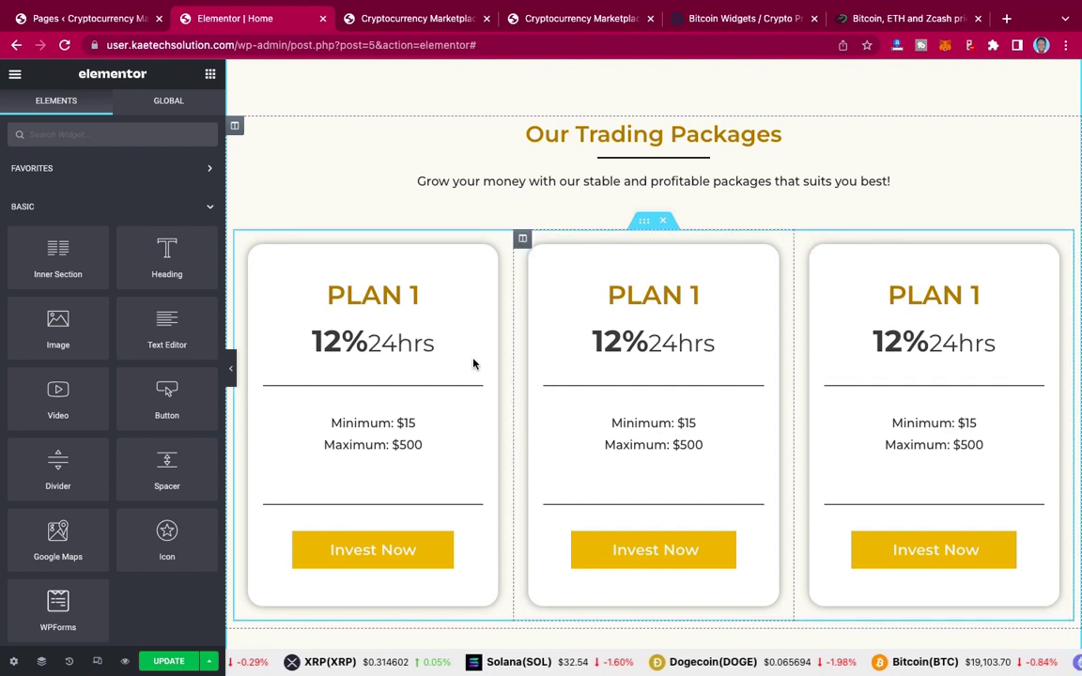
scroll(473, 362, "down", 2)
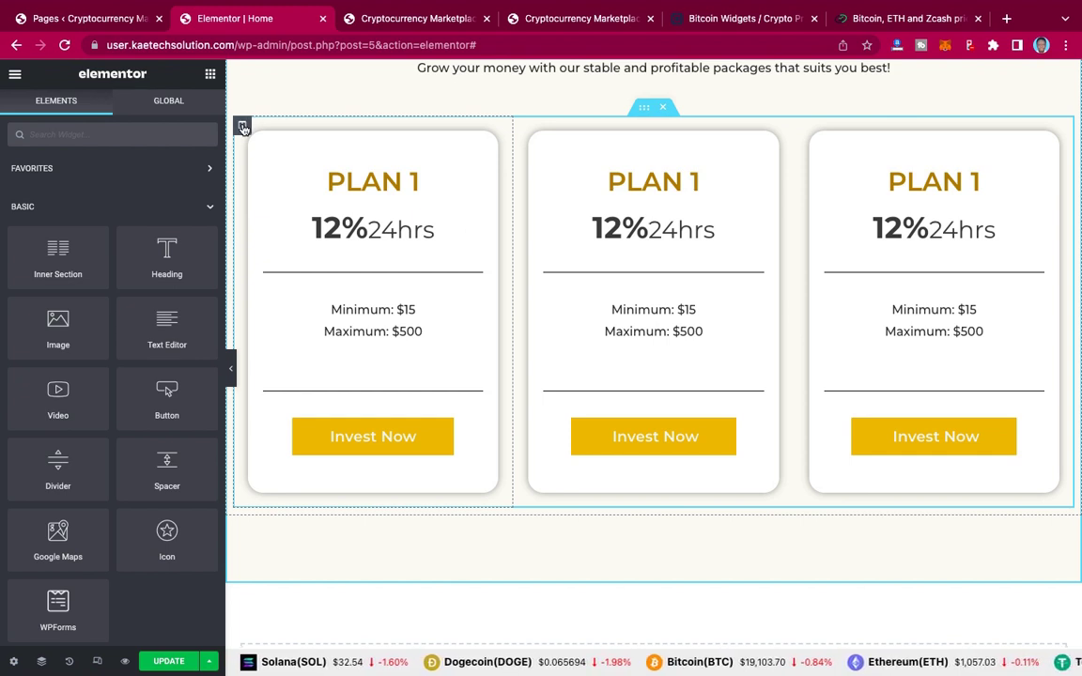
Step: Reset the first column's normal-state box shadow and preview the flat card
left_click(242, 126)
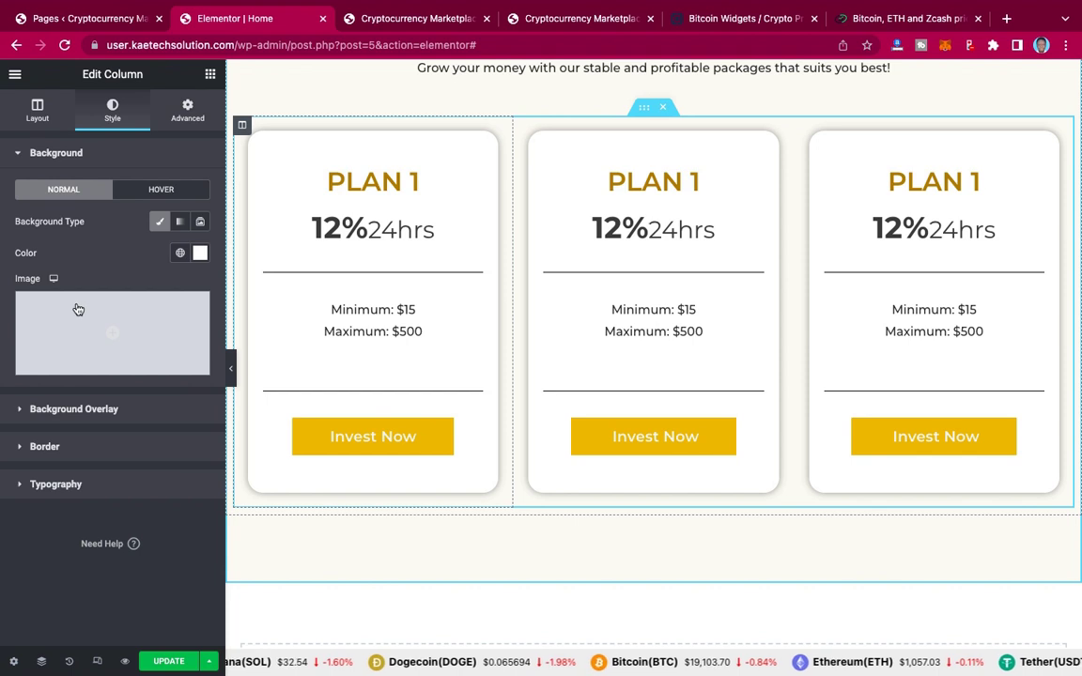
left_click(76, 447)
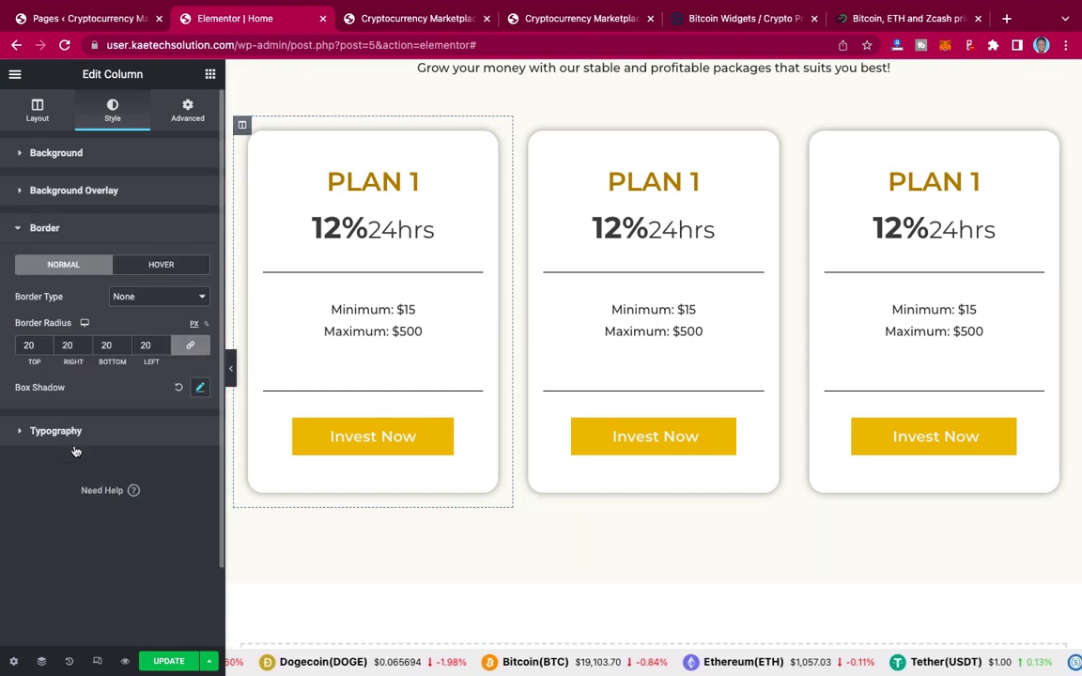
left_click(179, 388)
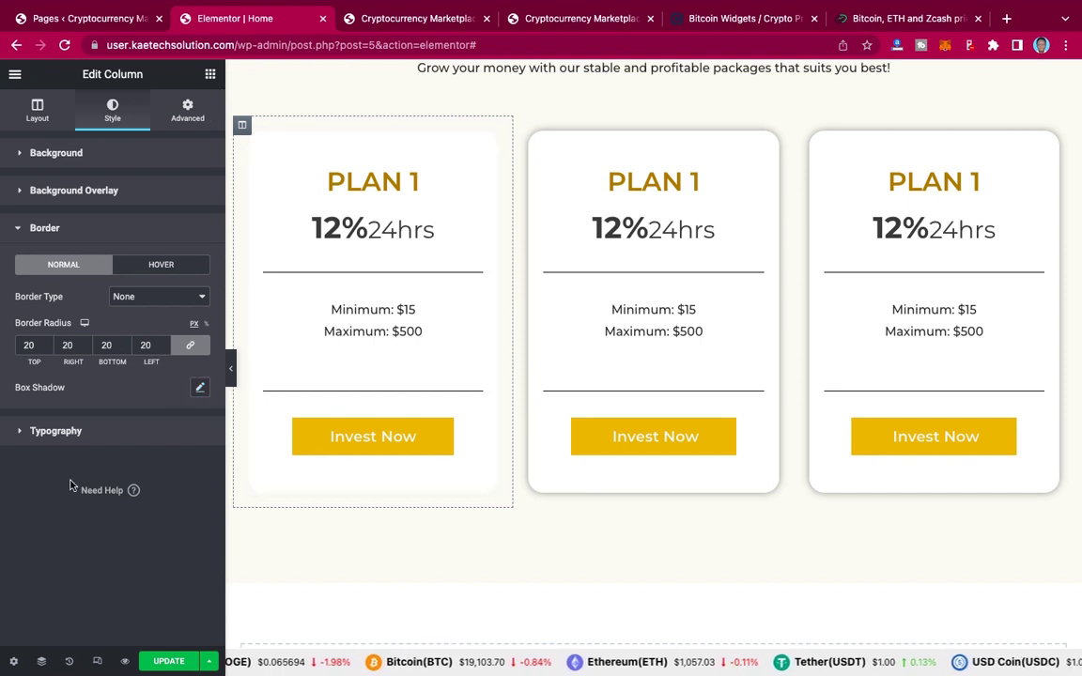
left_click(232, 370)
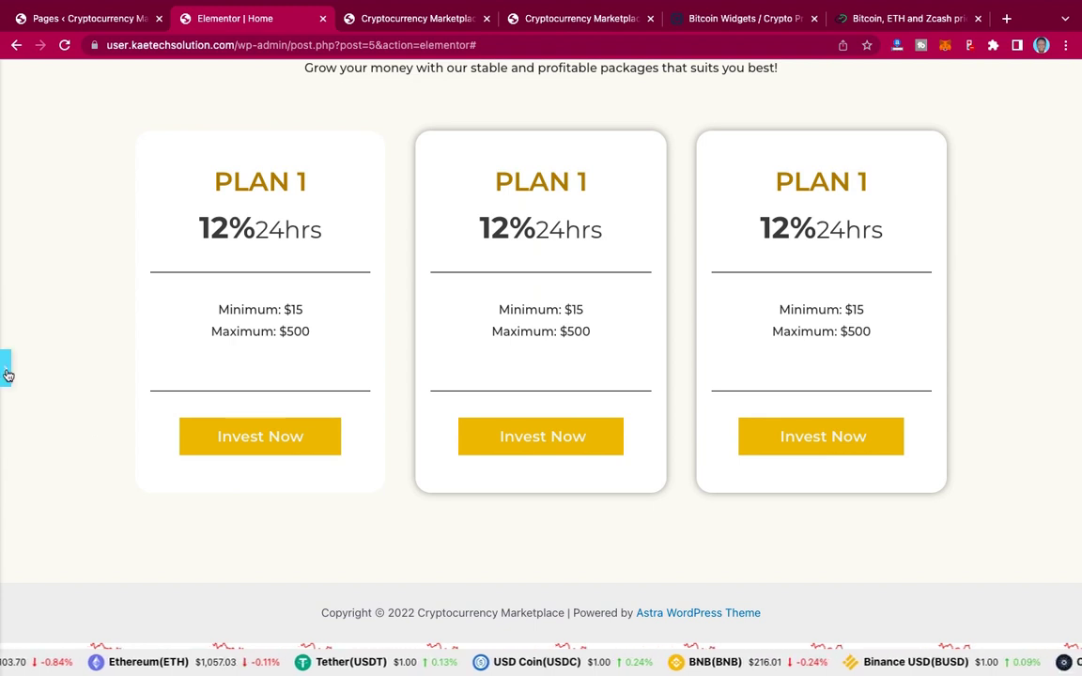
left_click(6, 368)
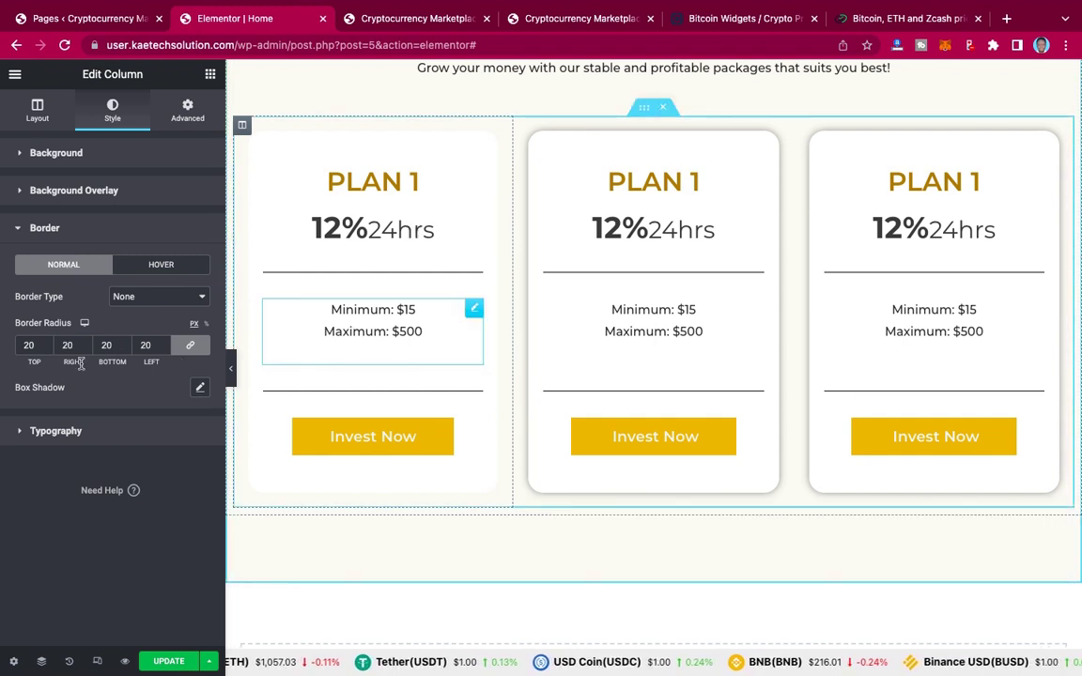
Step: Add a box shadow to the first column's hover state
left_click(159, 266)
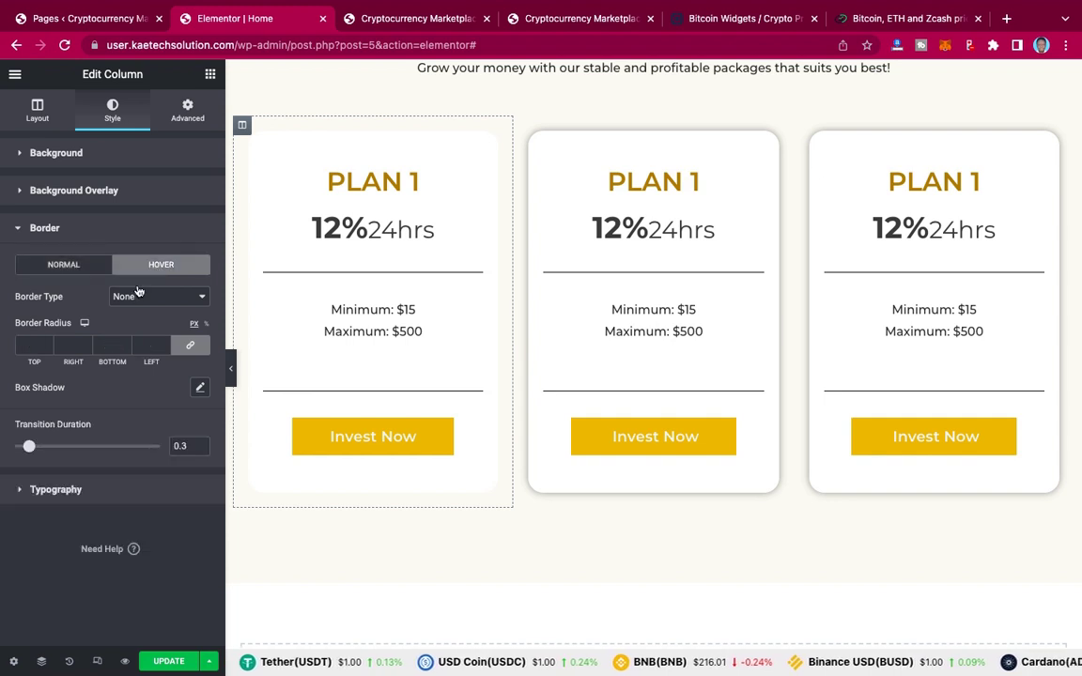
left_click(200, 389)
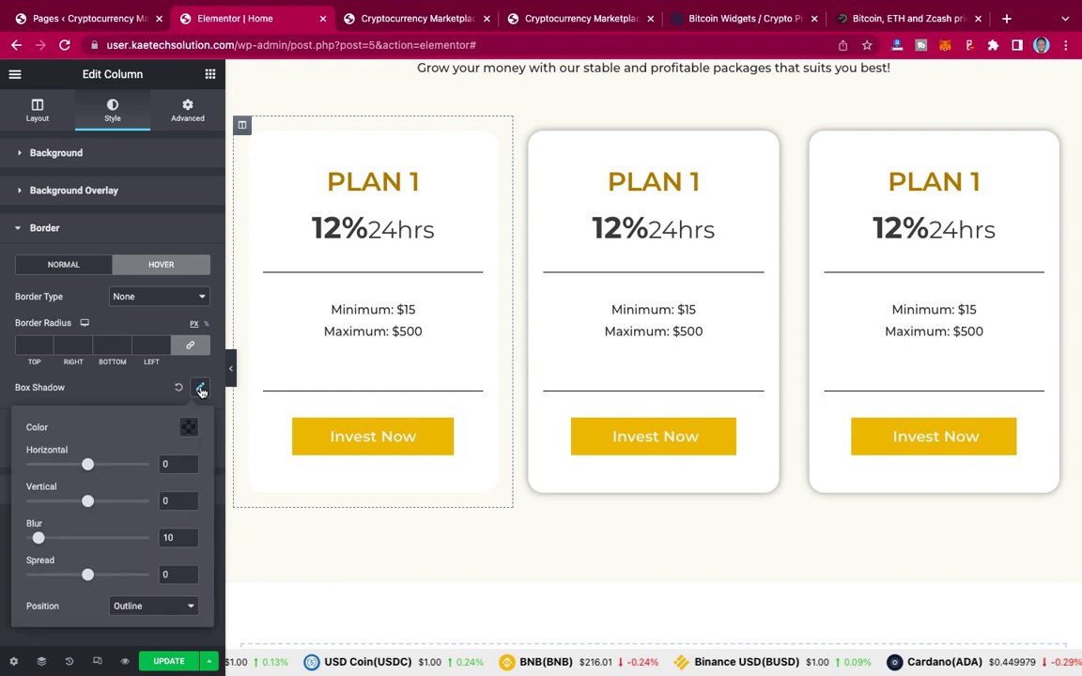
left_click(145, 391)
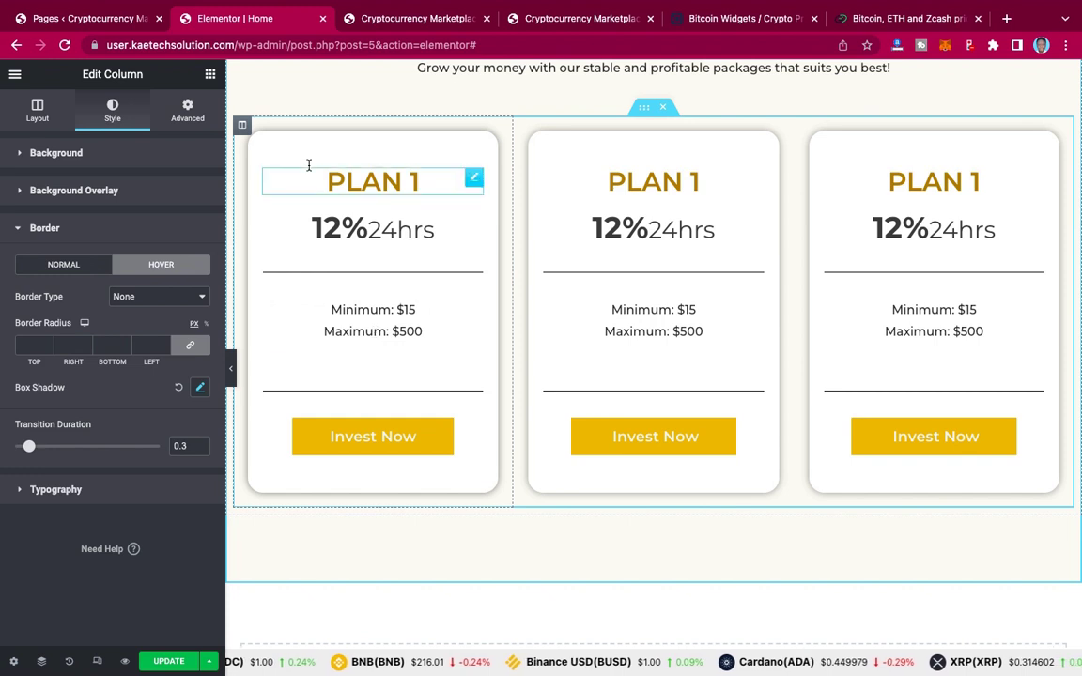
Step: Copy the first card's hover-shadow column style and paste it onto the middle and third cards
right_click(242, 128)
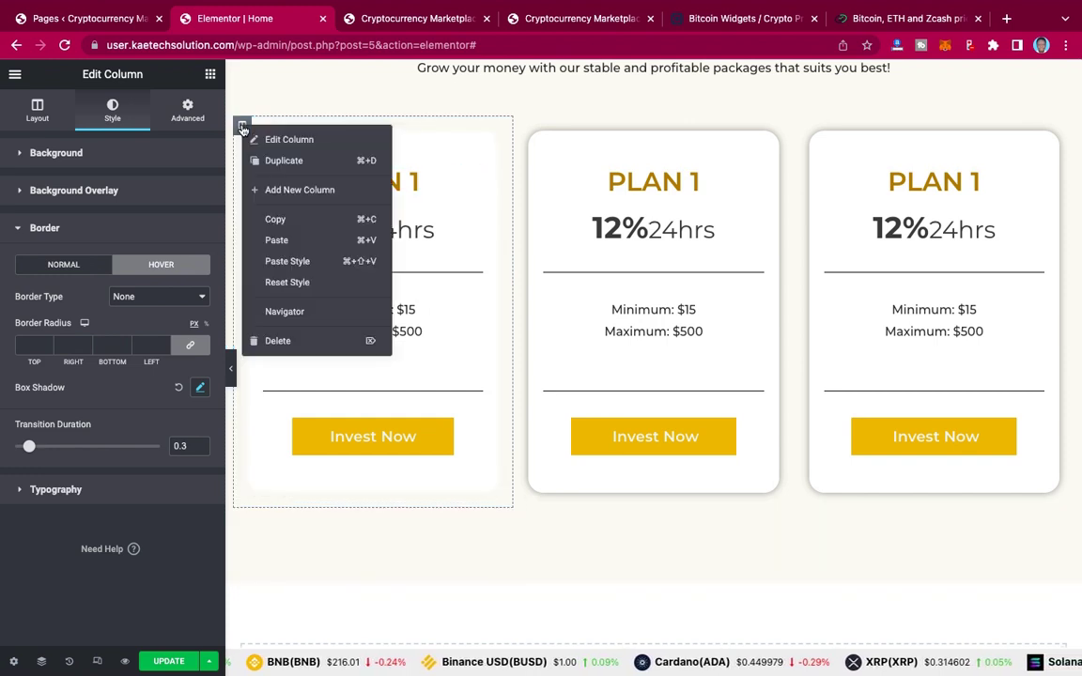
left_click(285, 219)
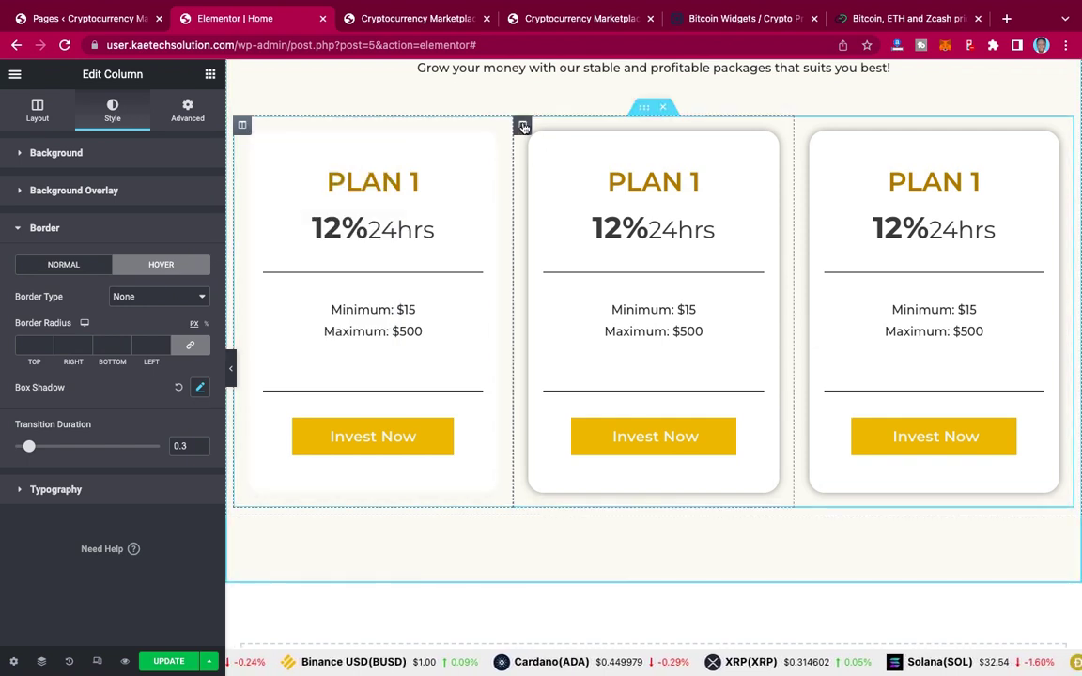
right_click(523, 128)
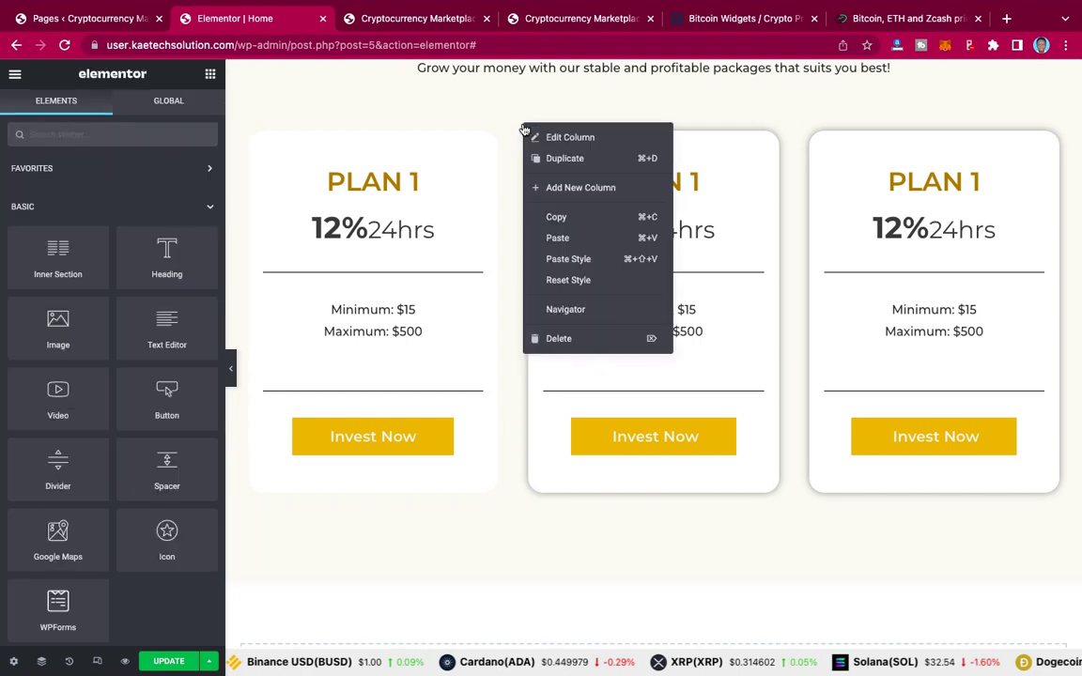
left_click(568, 259)
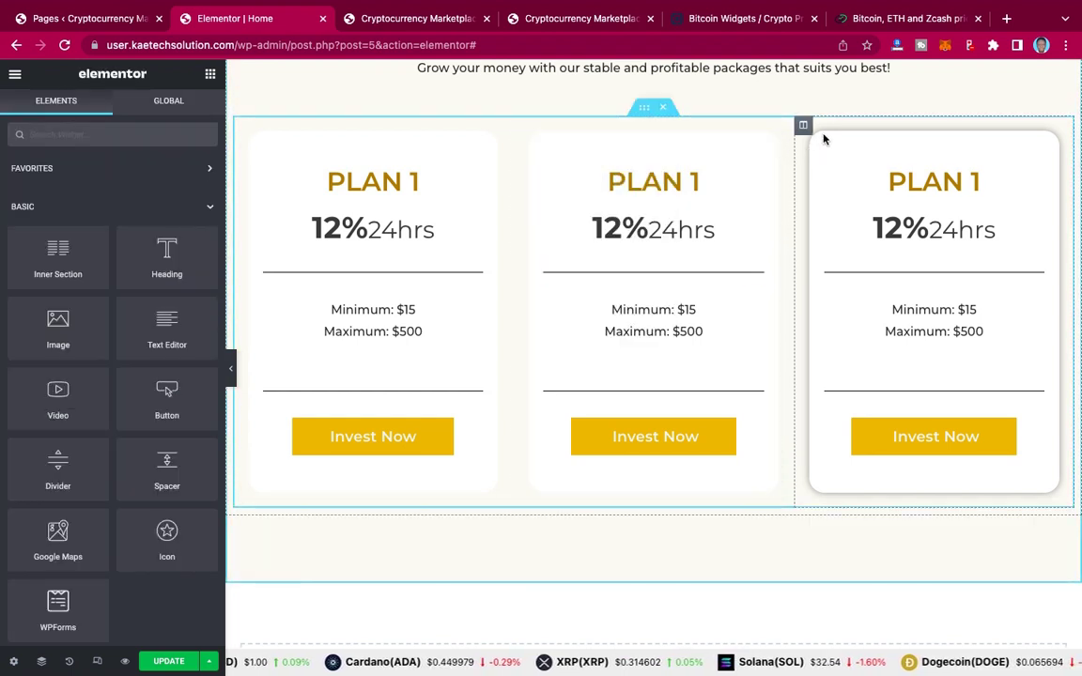
right_click(804, 129)
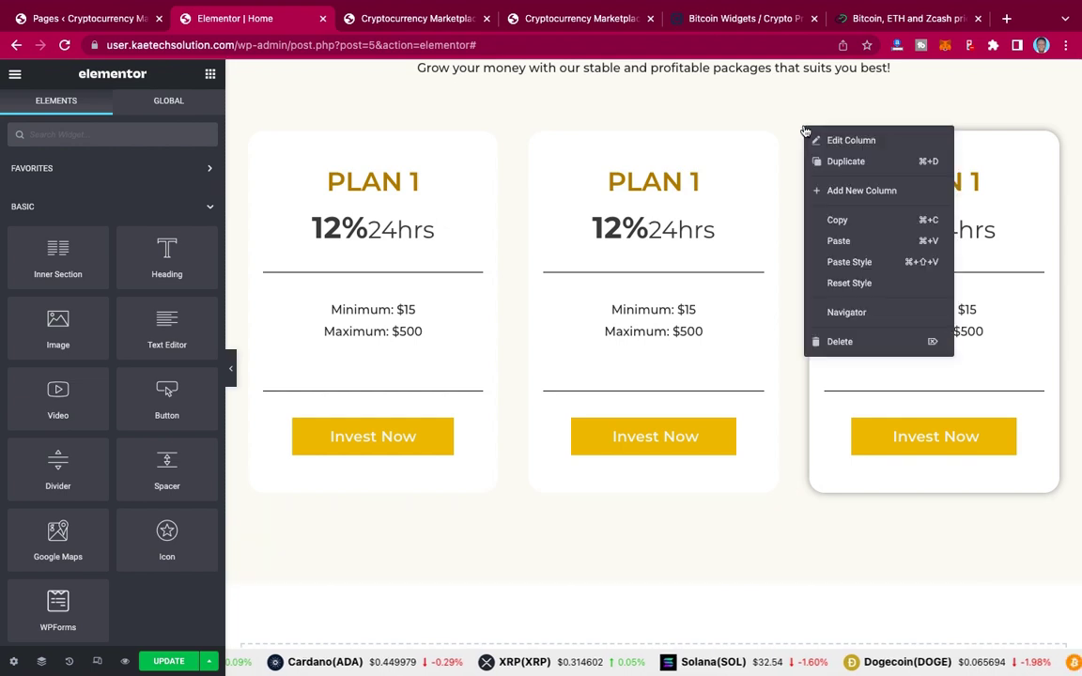
left_click(848, 263)
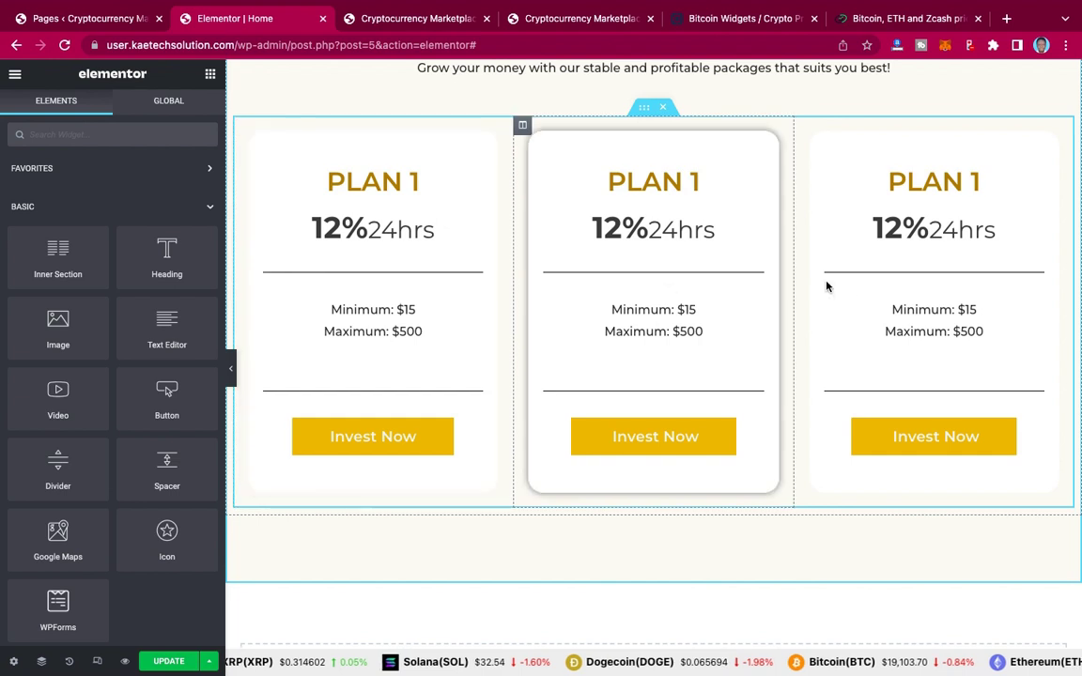
scroll(705, 318, "down", 2)
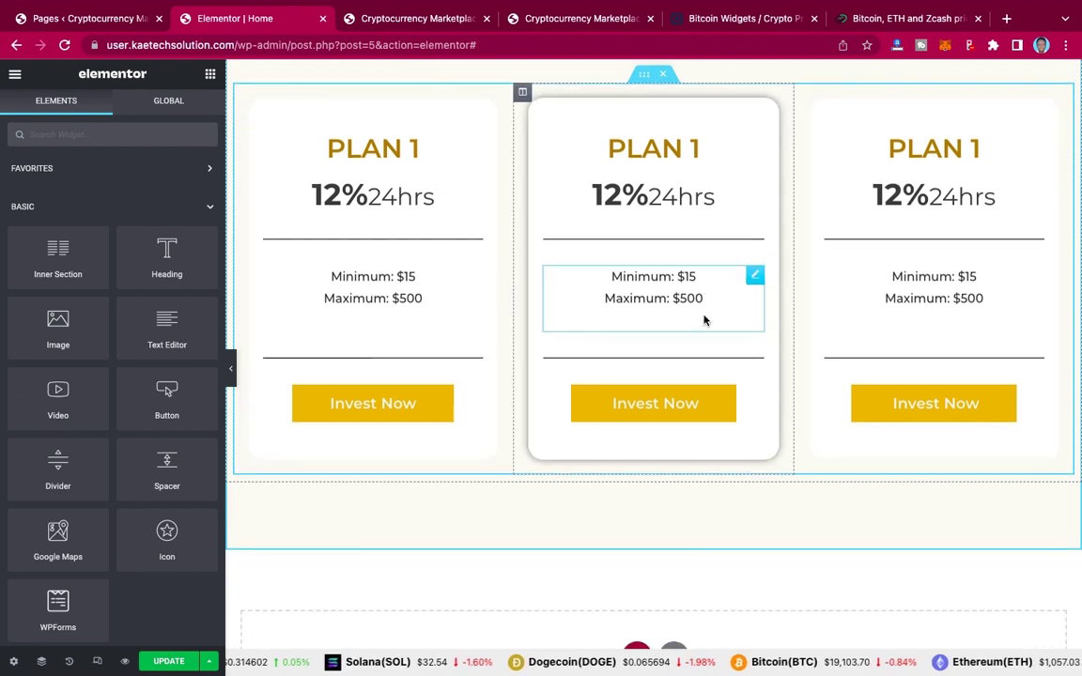
scroll(705, 319, "up", 2)
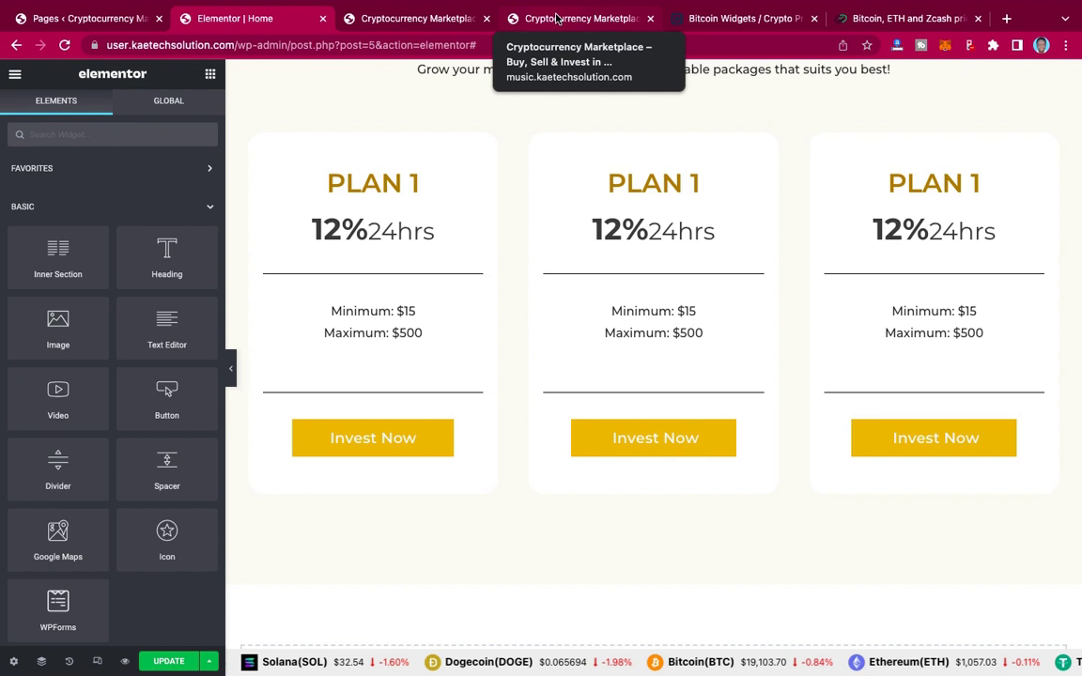
left_click(556, 19)
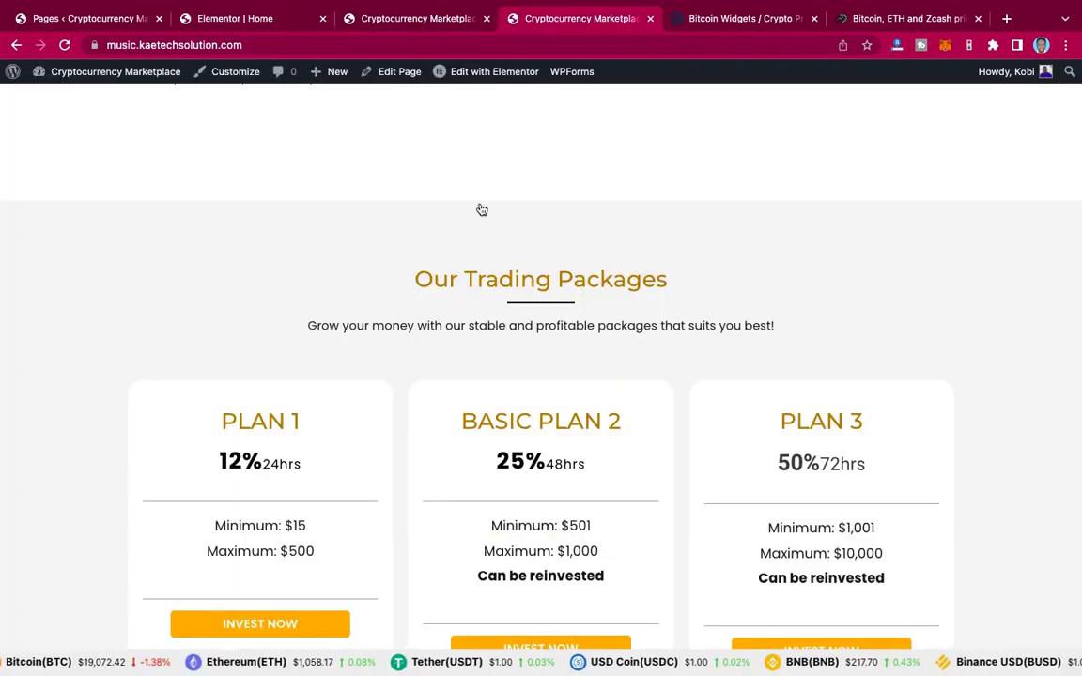
scroll(508, 228, "down", 1)
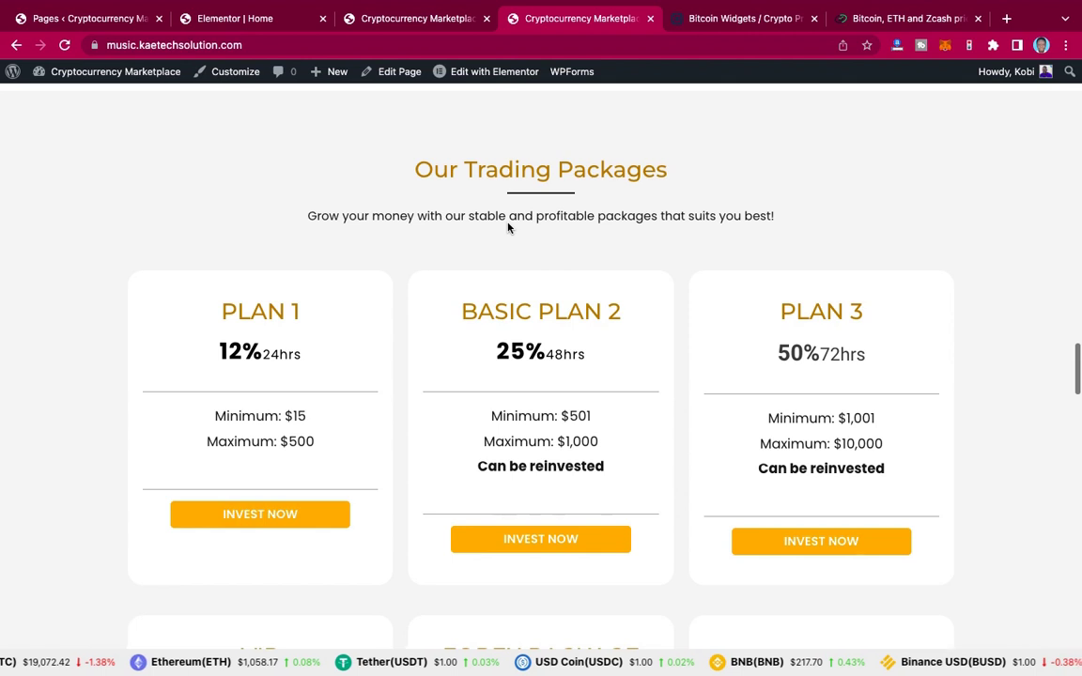
left_click(228, 20)
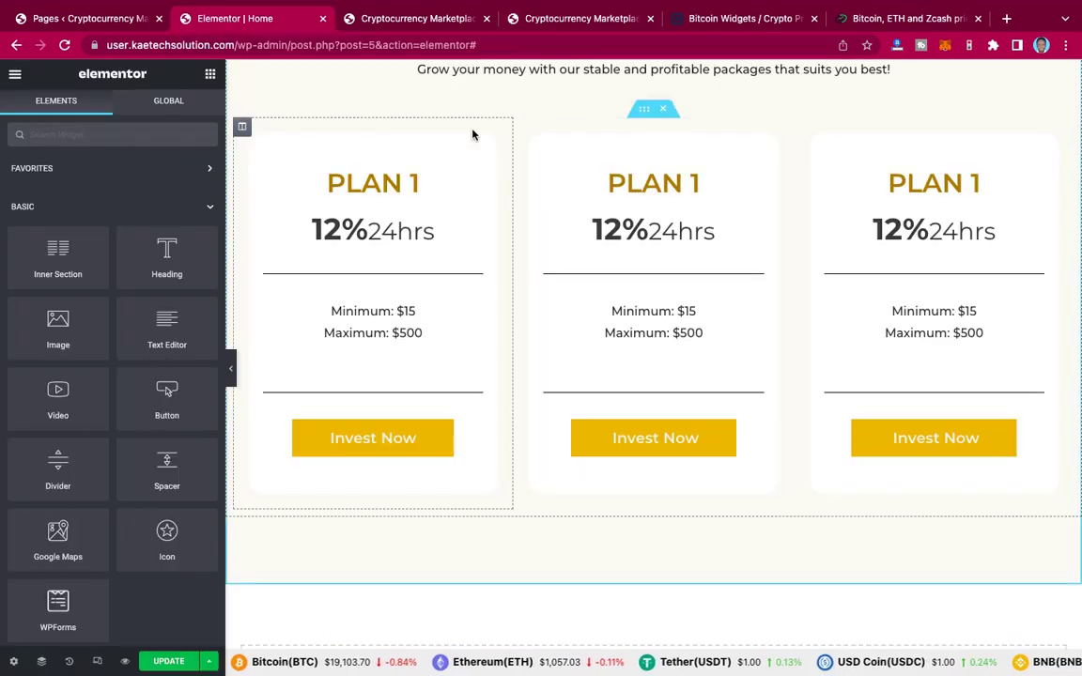
scroll(515, 196, "down", 1)
scroll(514, 197, "down", 3)
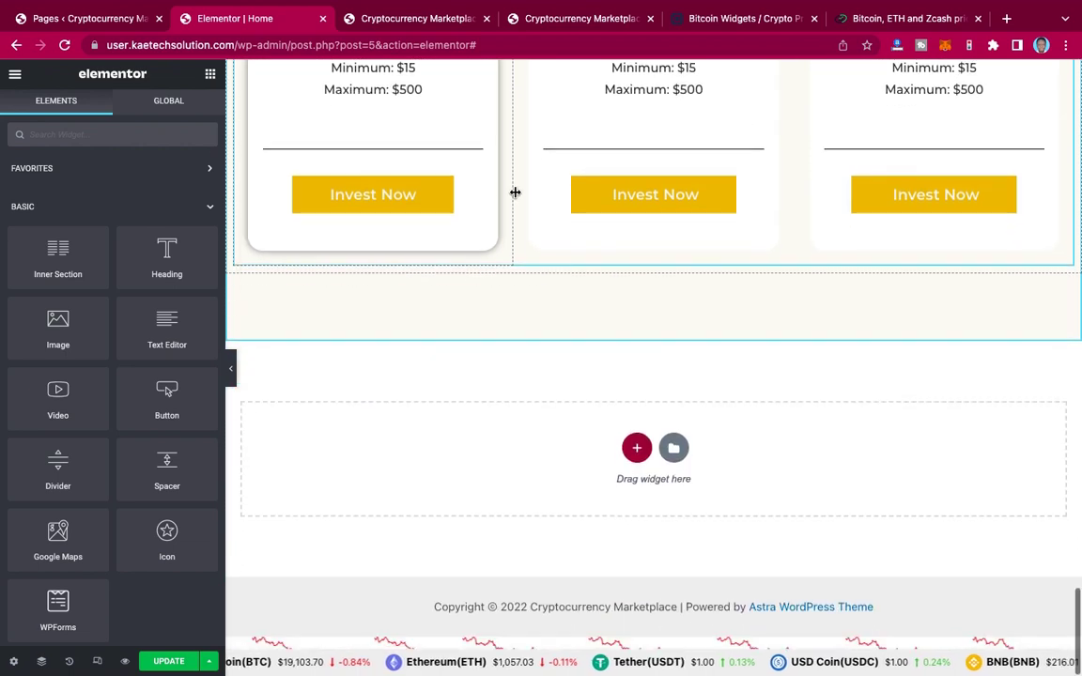
scroll(628, 320, "up", 5)
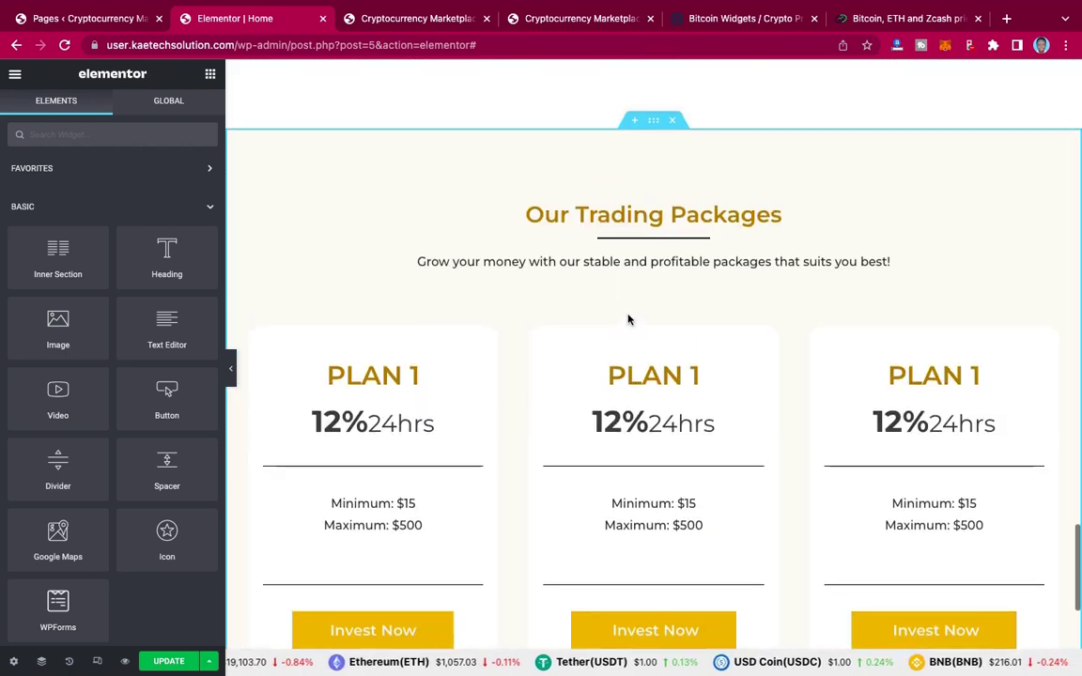
scroll(629, 318, "down", 1)
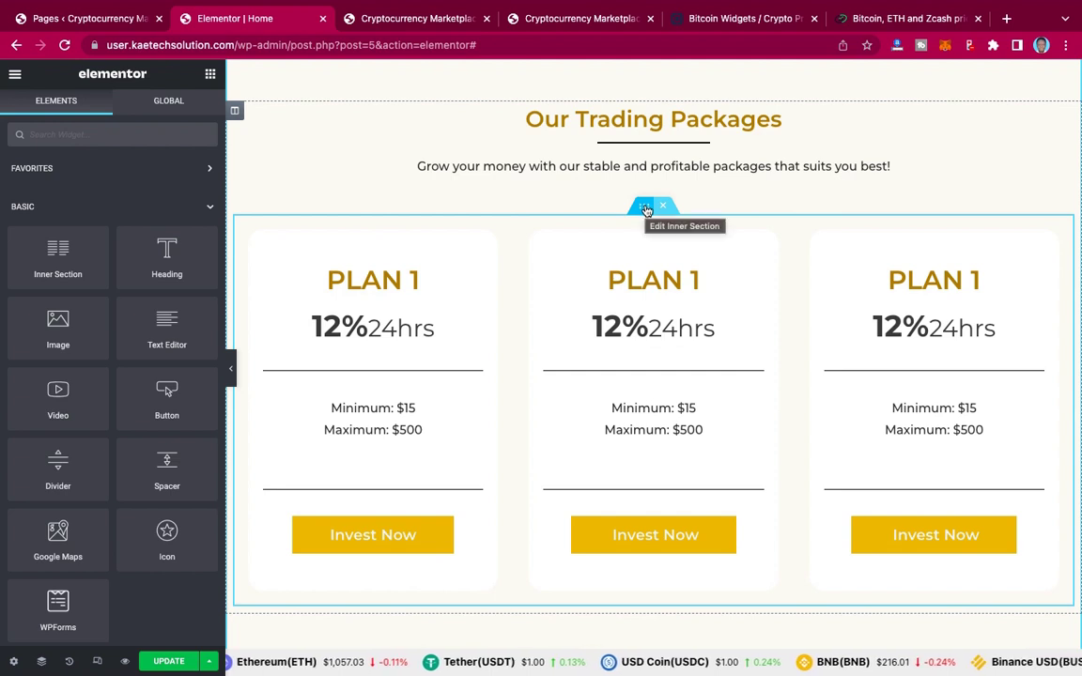
Step: Duplicate the inner section holding the three PLAN 1 cards to add a matching row below
right_click(646, 211)
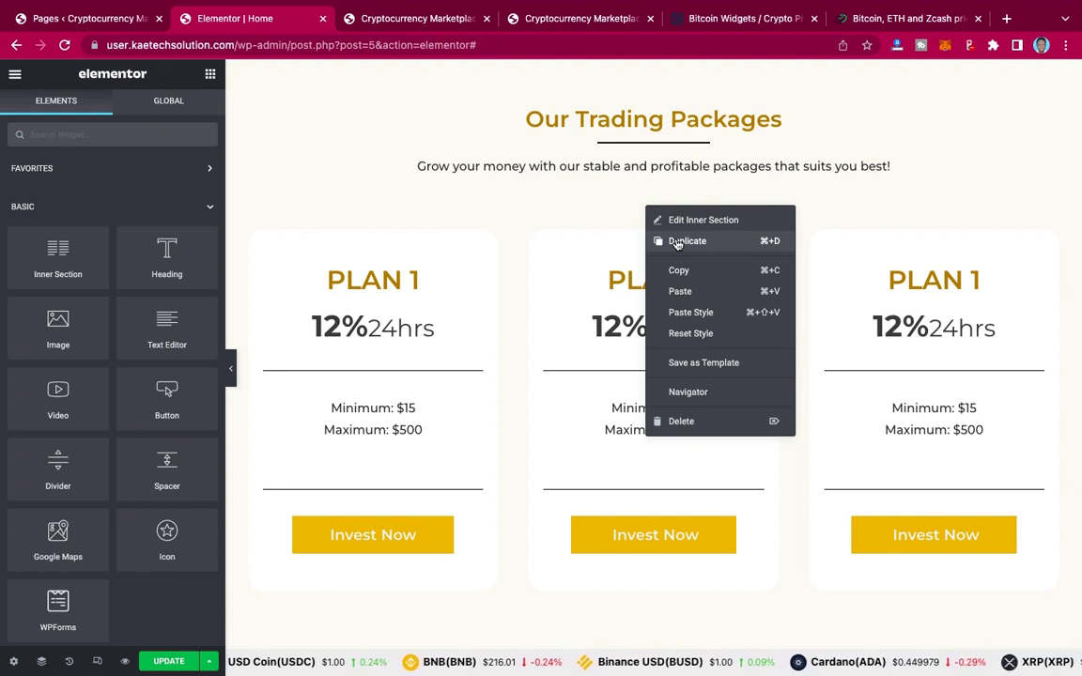
left_click(684, 242)
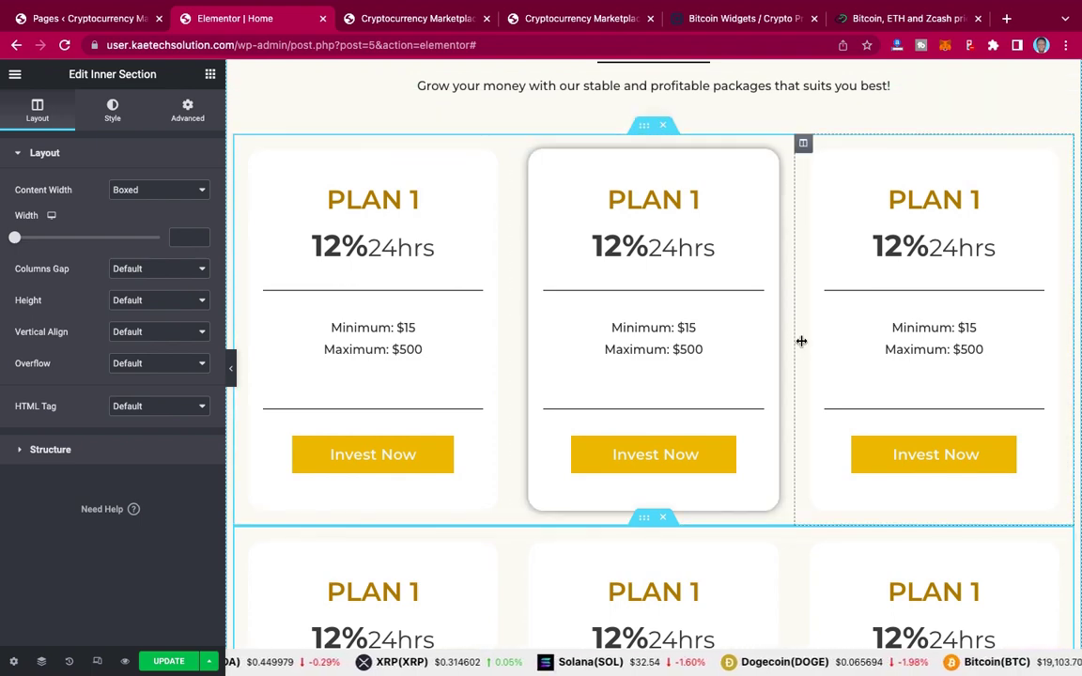
scroll(801, 341, "up", 3)
scroll(802, 346, "down", 4)
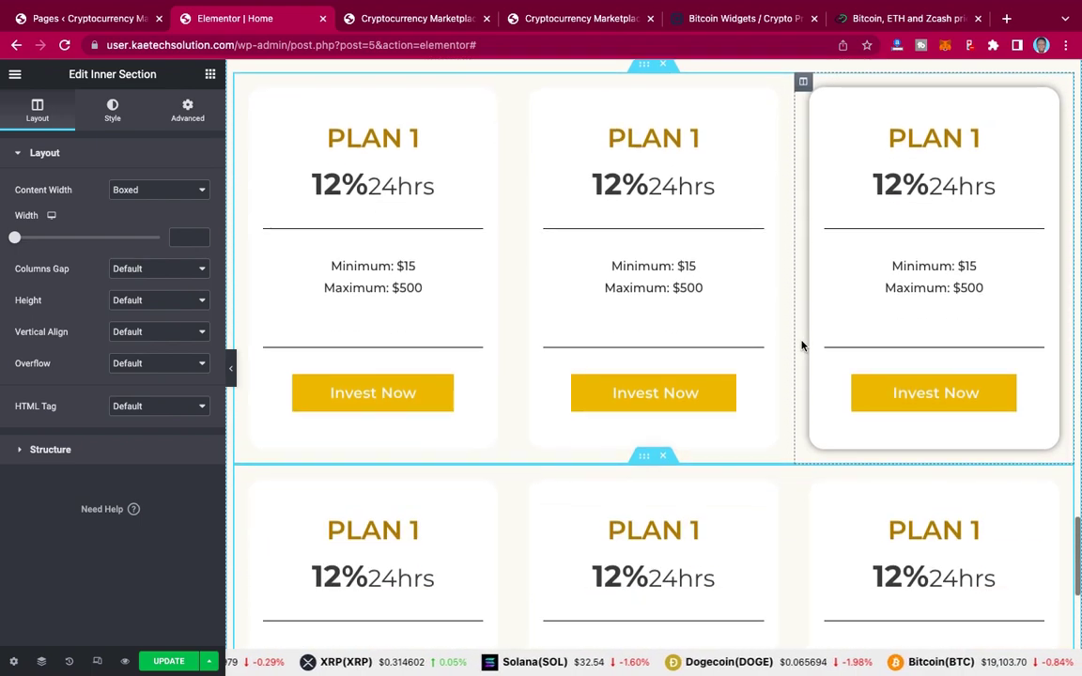
scroll(801, 346, "up", 3)
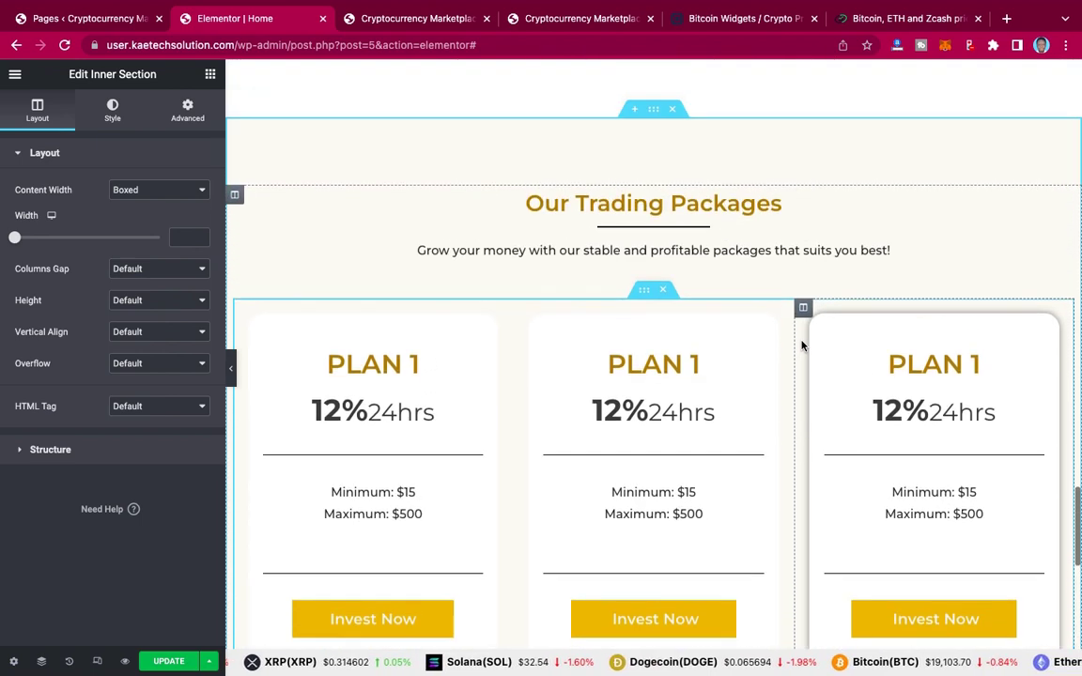
scroll(801, 345, "up", 2)
scroll(801, 346, "down", 4)
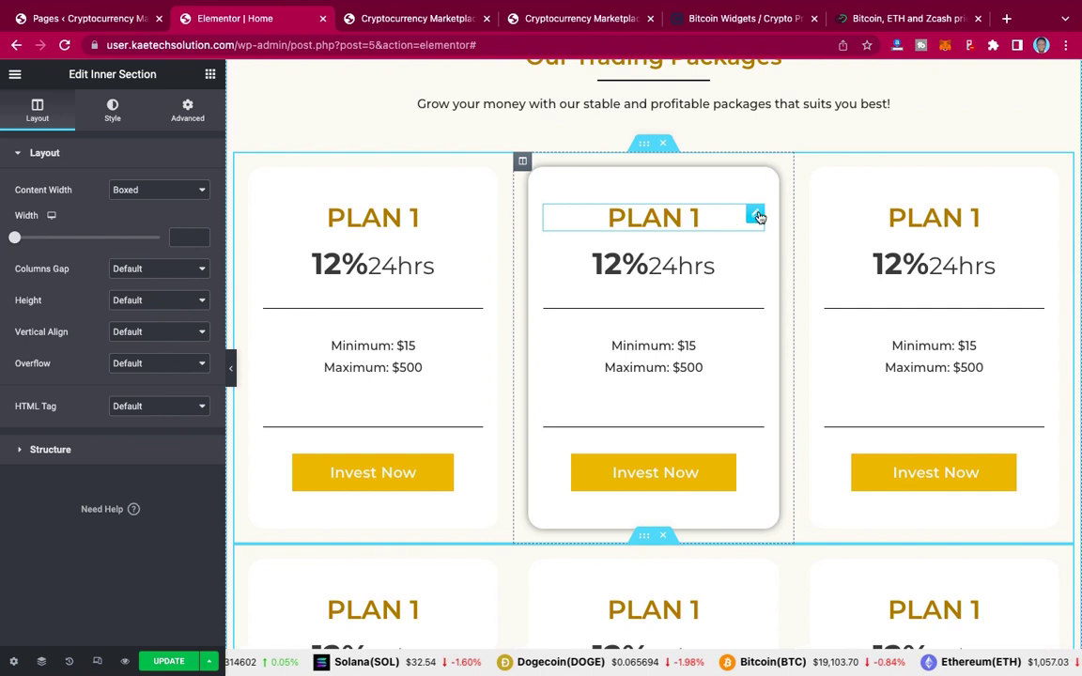
Step: Copy BASIC PLAN 2 from the live site into the middle card's heading title
left_click(757, 216)
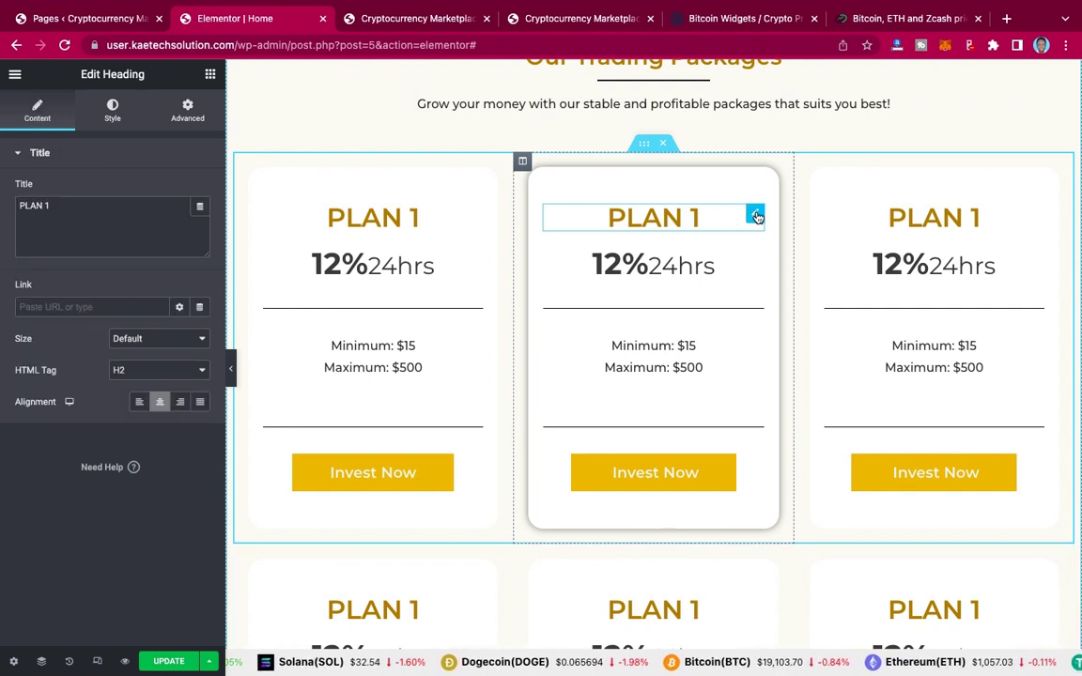
left_click(556, 19)
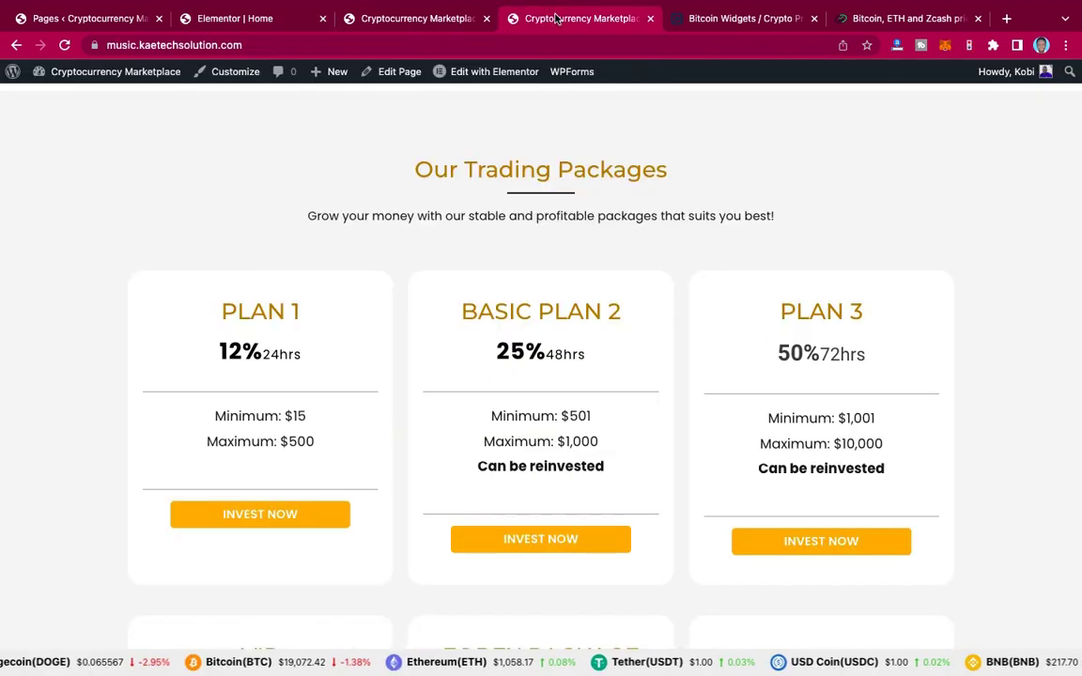
triple_click(460, 311)
key("super+c")
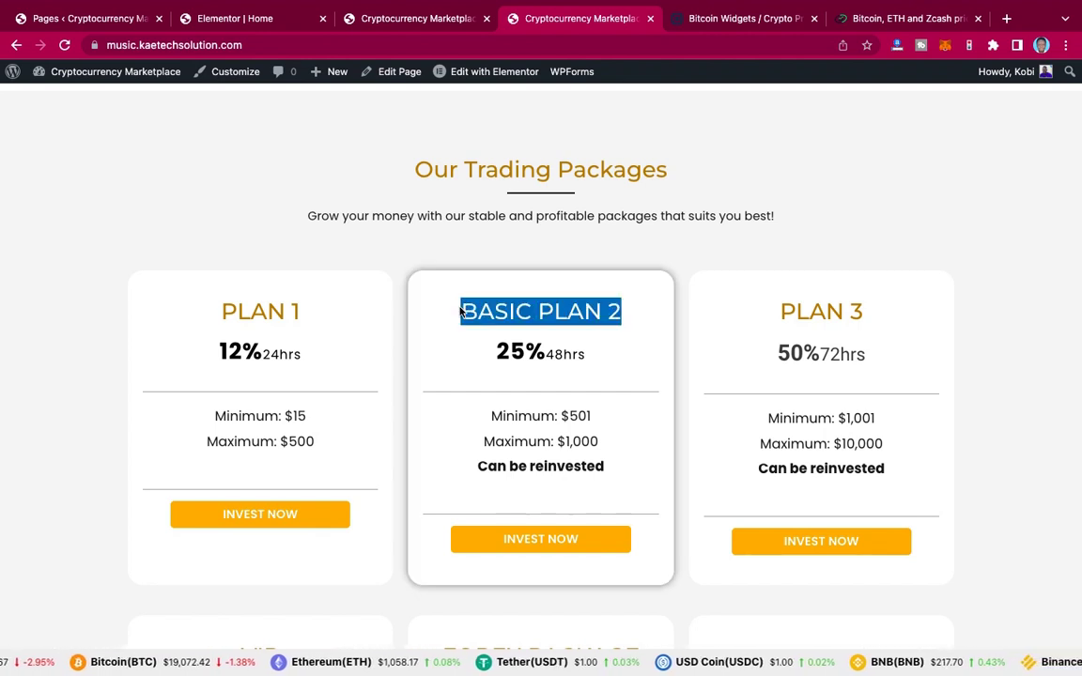
left_click(268, 19)
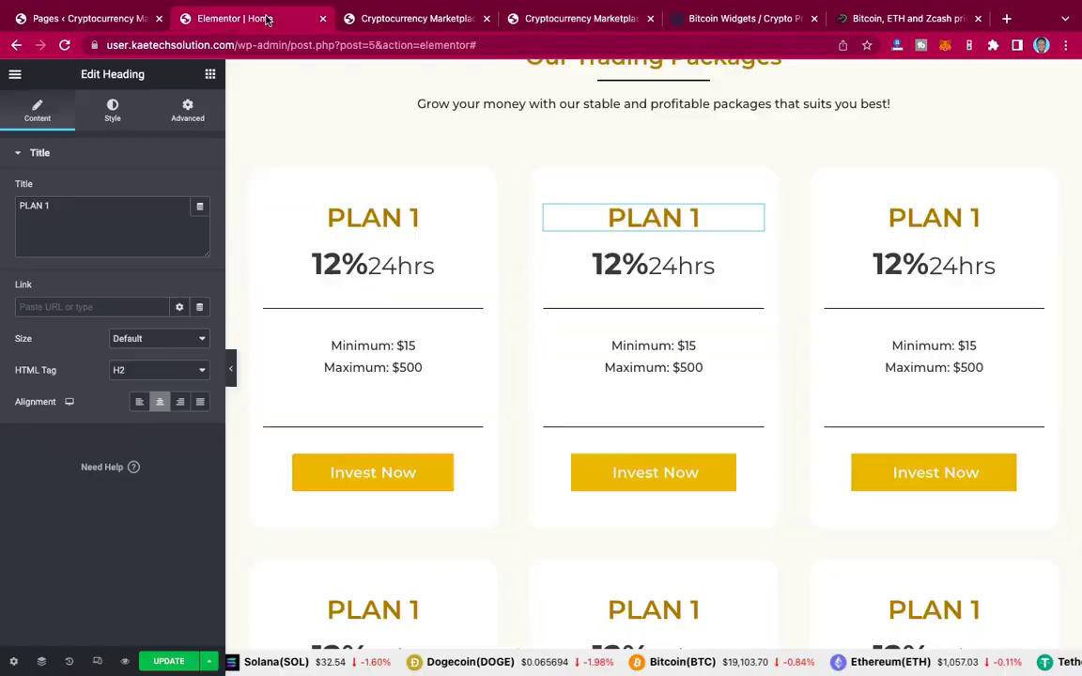
triple_click(87, 206)
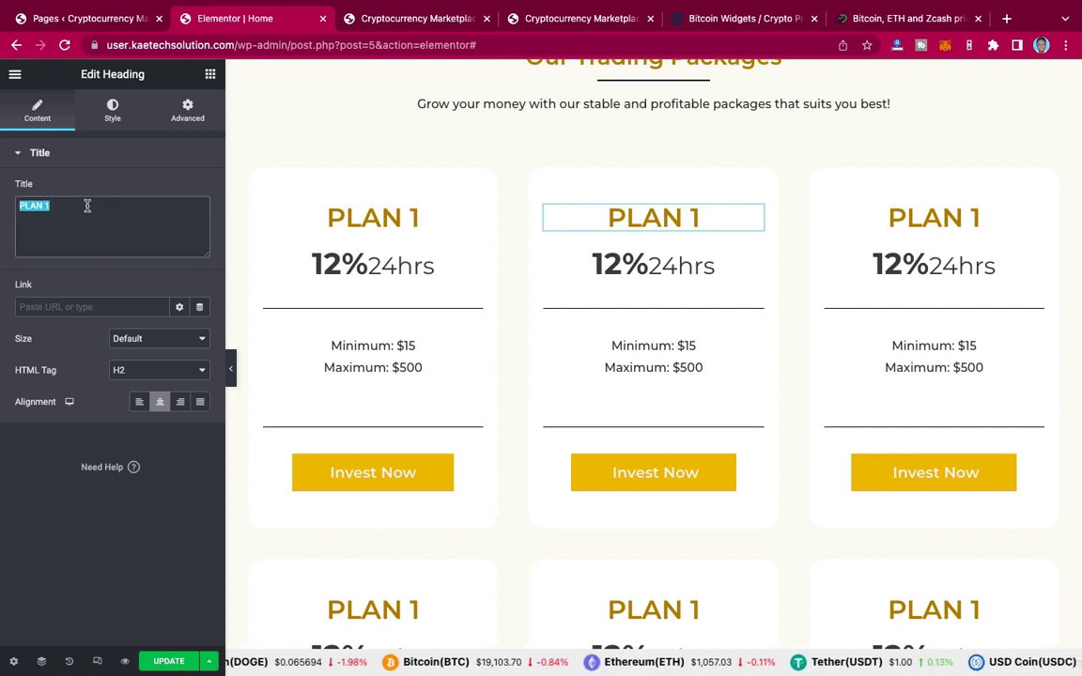
key("super+v")
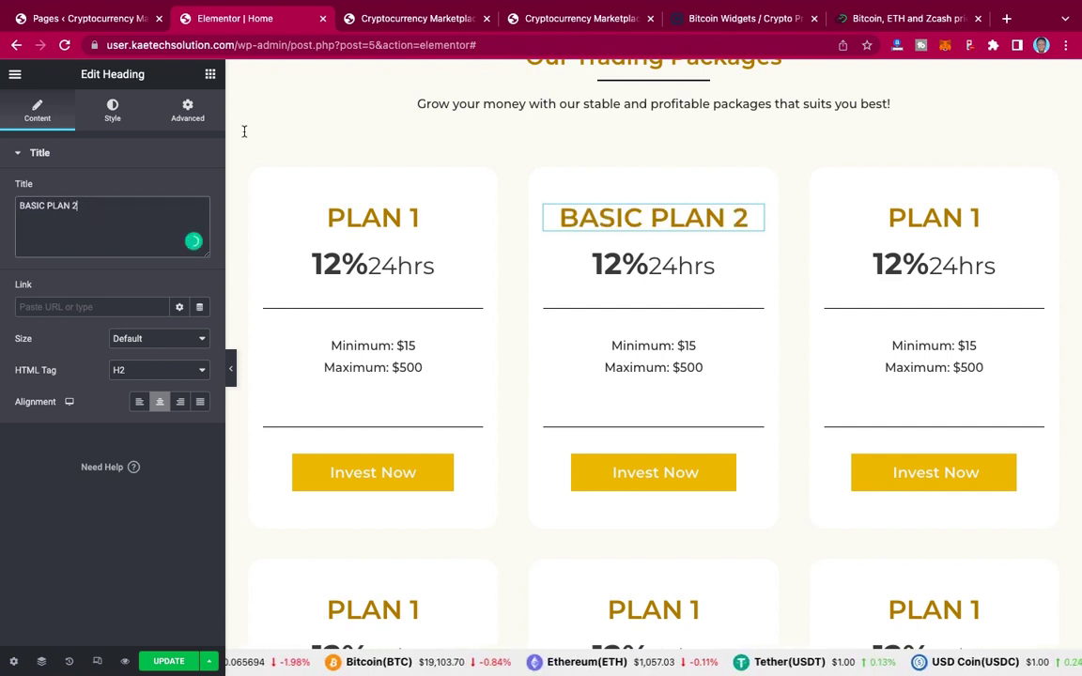
Step: Copy the 25%48hrs rate line from the live site for the middle card
left_click(553, 19)
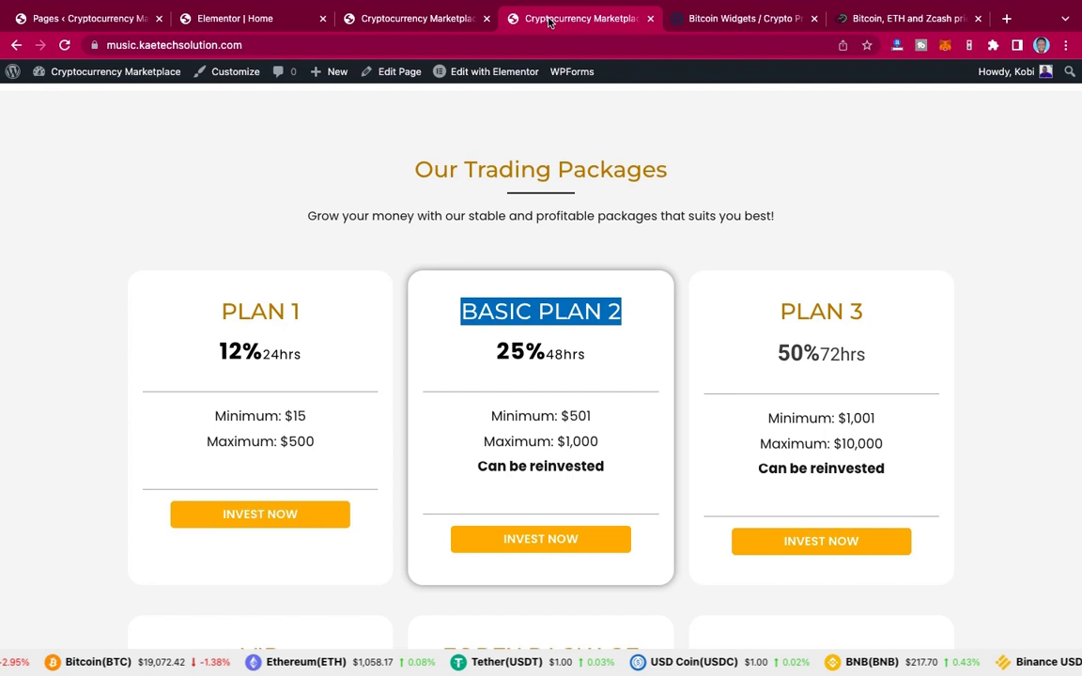
triple_click(486, 349)
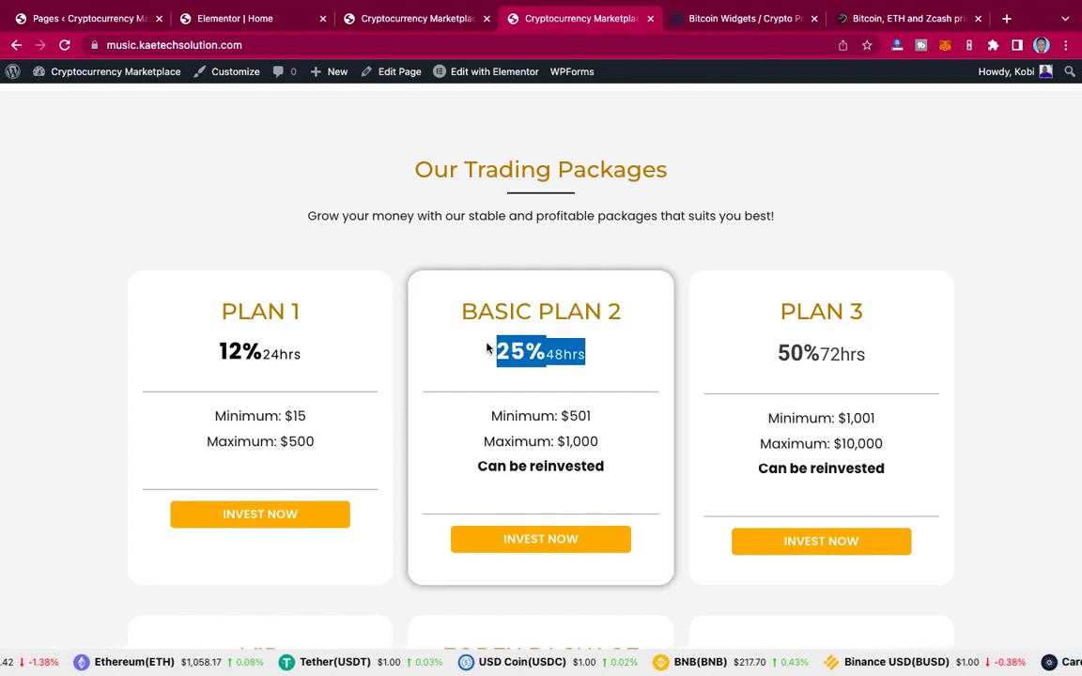
left_click(270, 21)
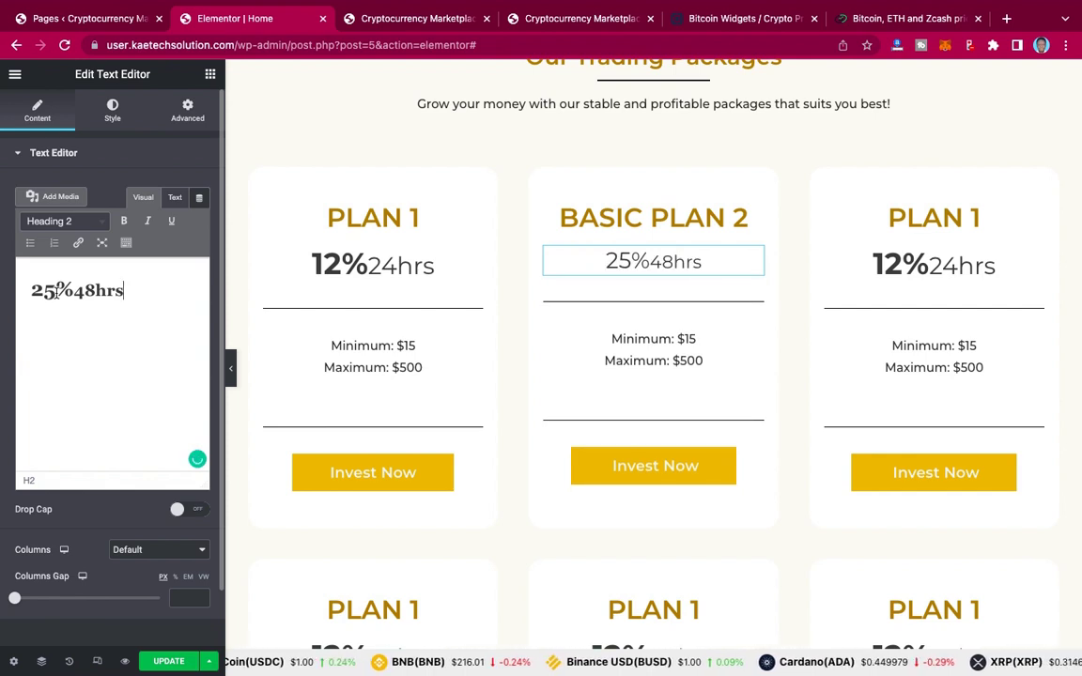
Step: Bold the 25% in the middle card's rate line and format it as Heading 1
left_click_drag(72, 291, 30, 289)
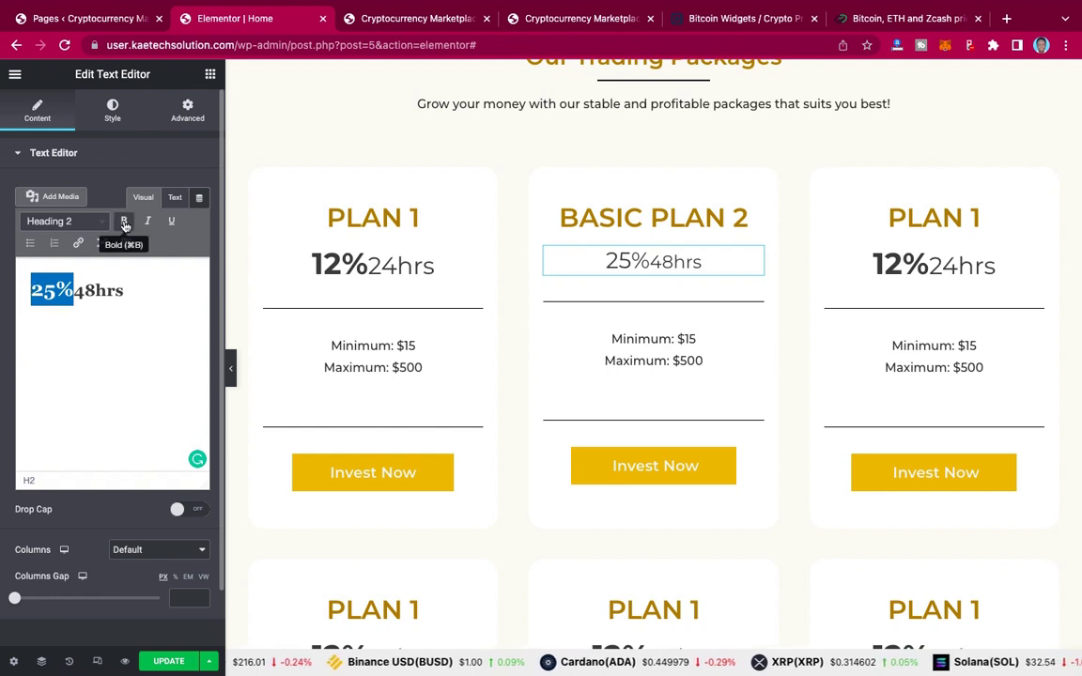
left_click(124, 222)
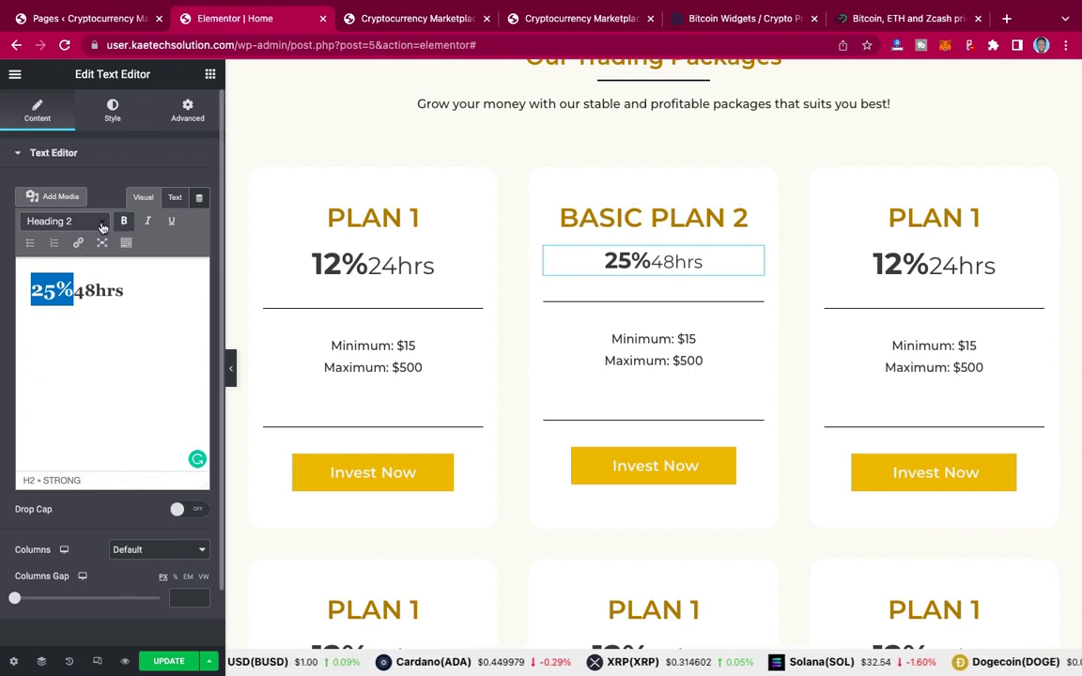
left_click(101, 224)
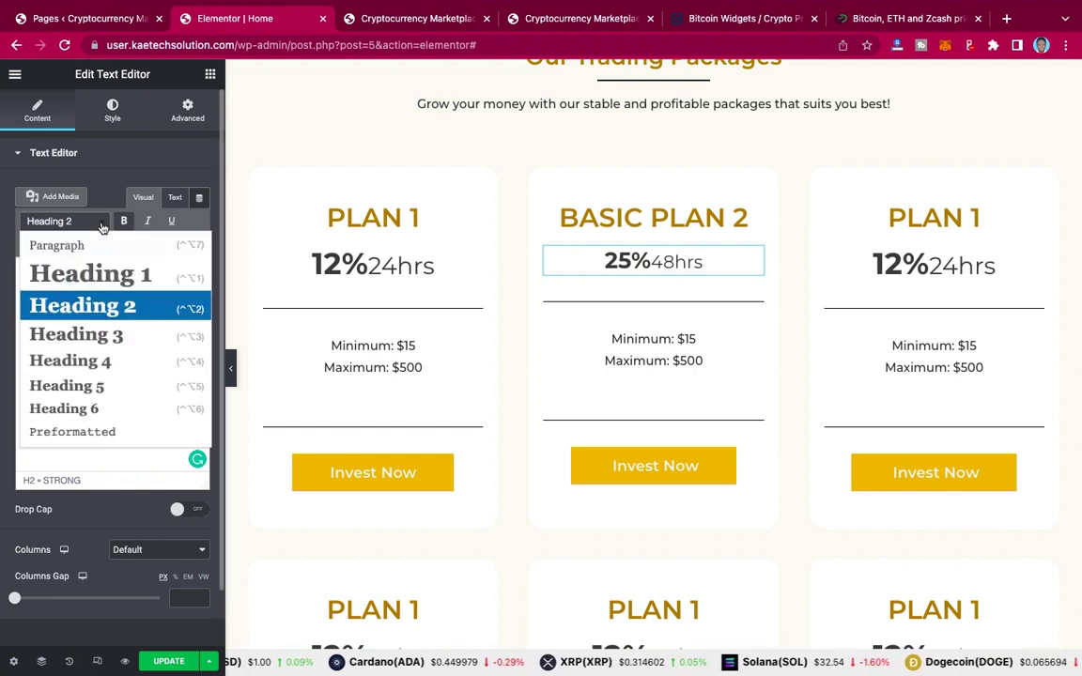
left_click(84, 276)
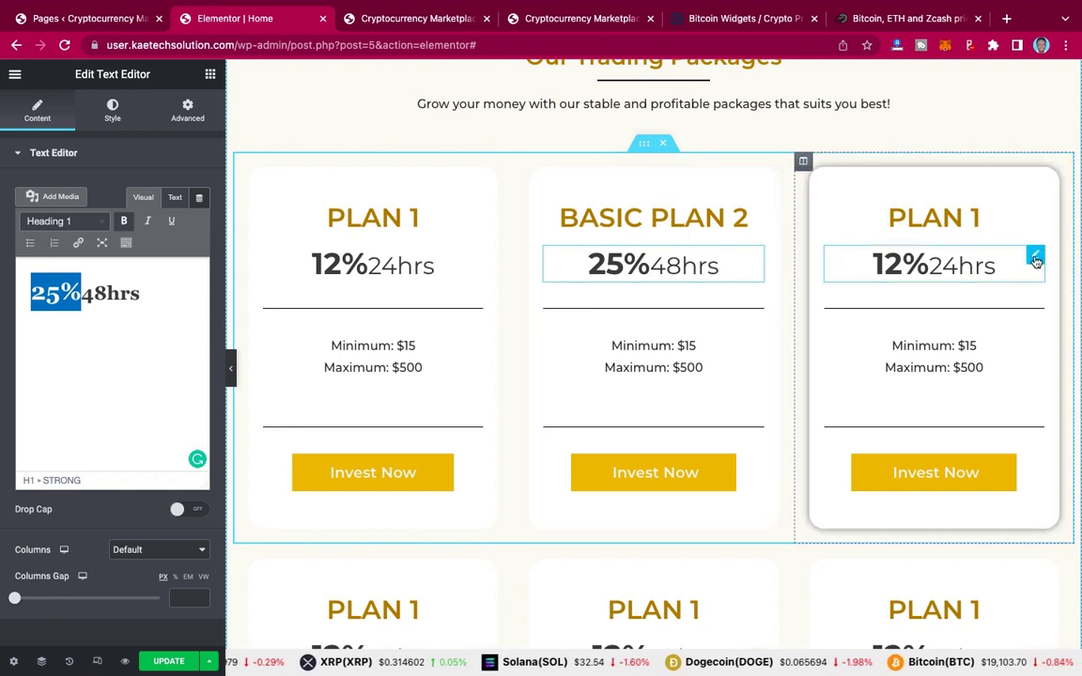
Step: Select the third card's rate text and scroll down to the second row of PLAN 1 cards
left_click(1036, 261)
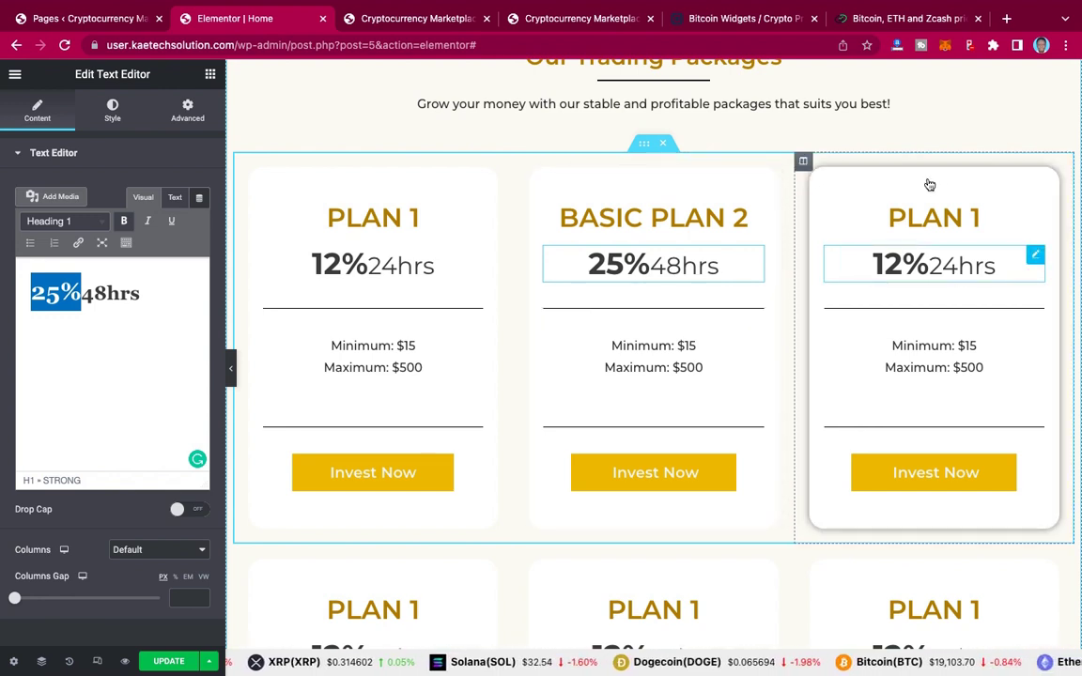
scroll(835, 386, "down", 3)
scroll(839, 387, "down", 2)
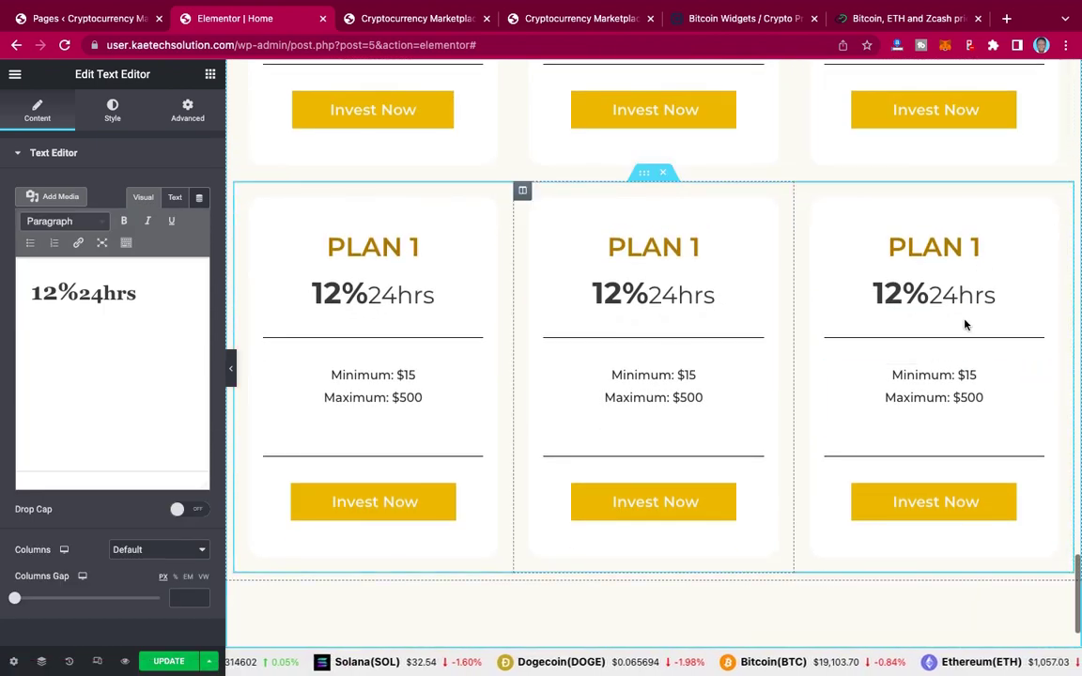
scroll(840, 181, "up", 3)
scroll(840, 184, "down", 3)
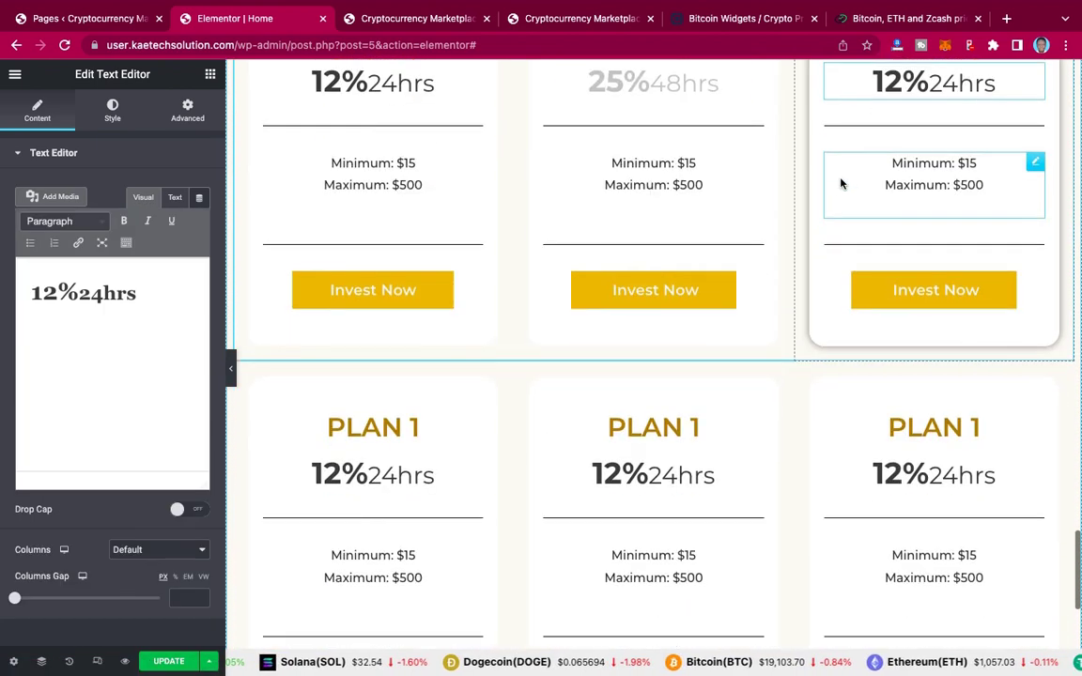
scroll(841, 184, "up", 2)
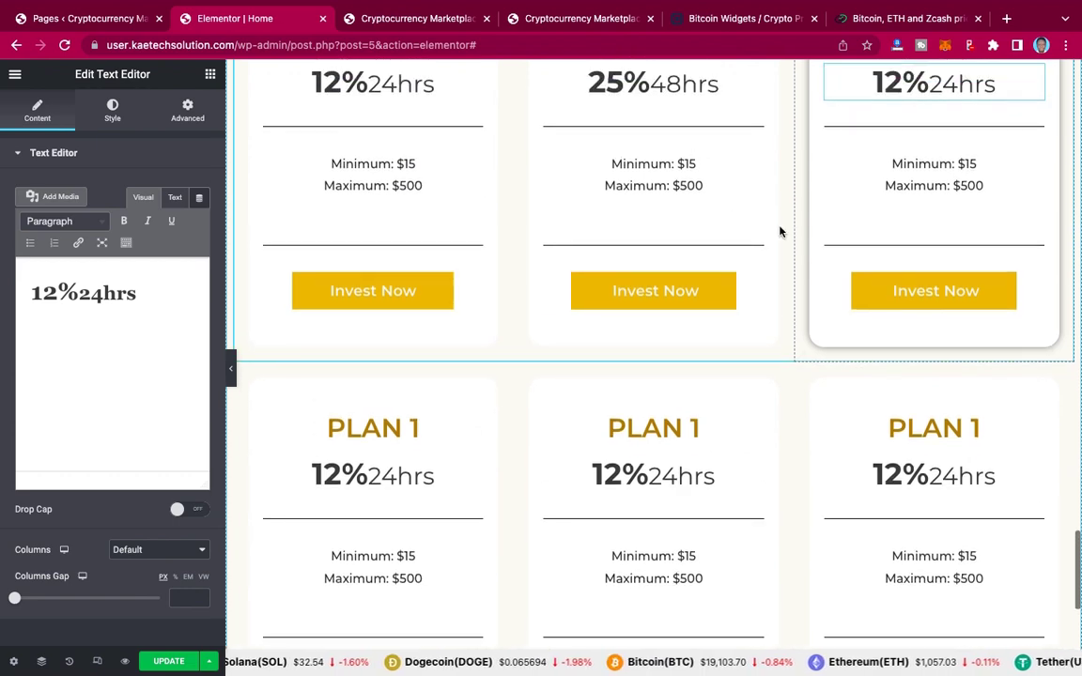
scroll(794, 233, "down", 3)
scroll(795, 233, "down", 1)
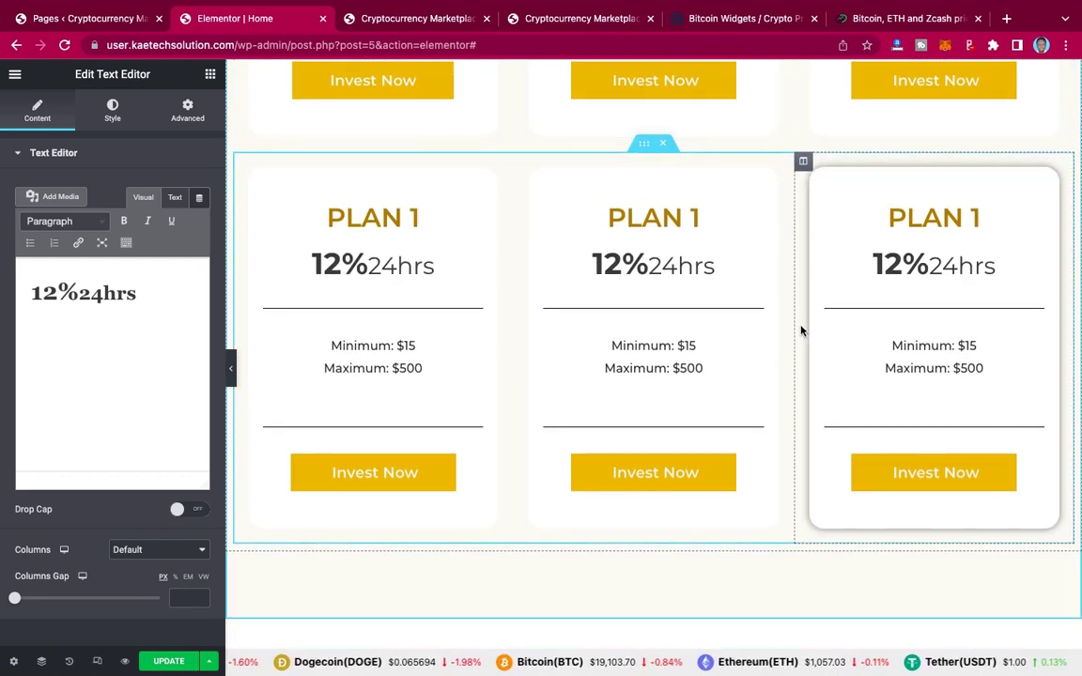
scroll(802, 331, "down", 1)
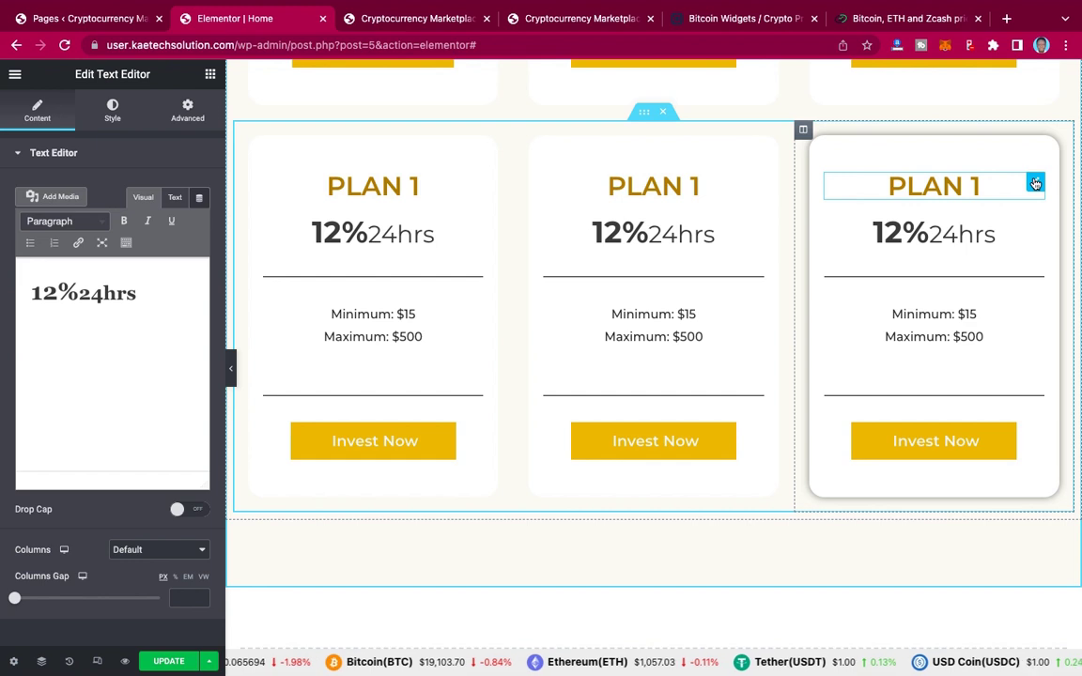
Step: Delete the third card's PLAN 1 heading, 12%24hrs text, both dividers, Minimum/Maximum text and Invest Now button
right_click(1035, 184)
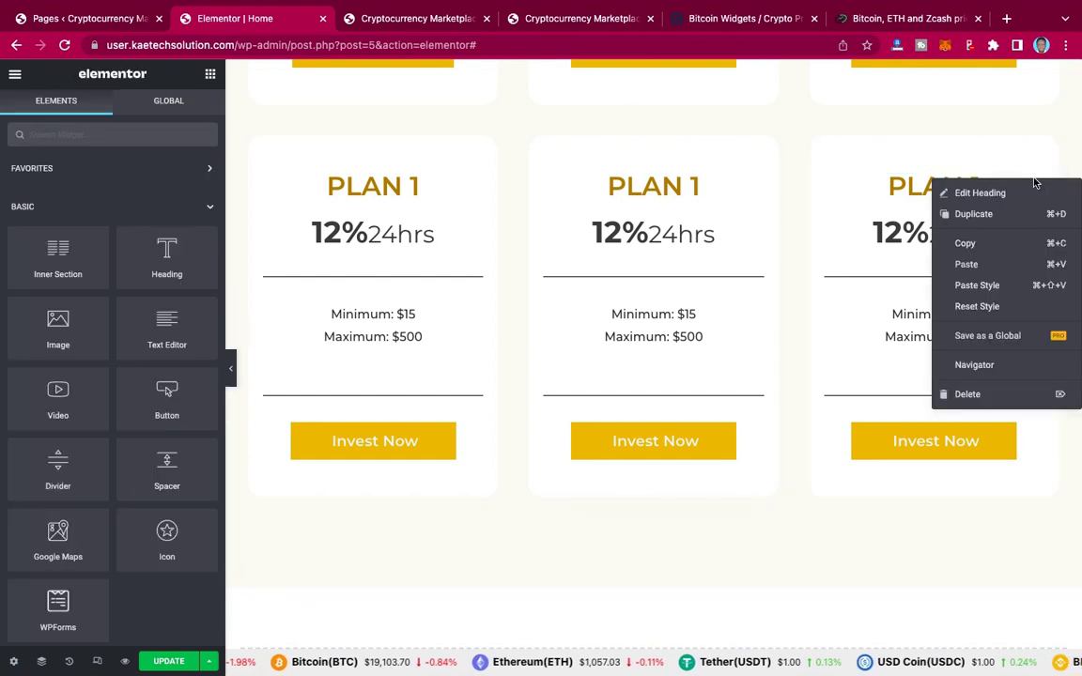
left_click(971, 395)
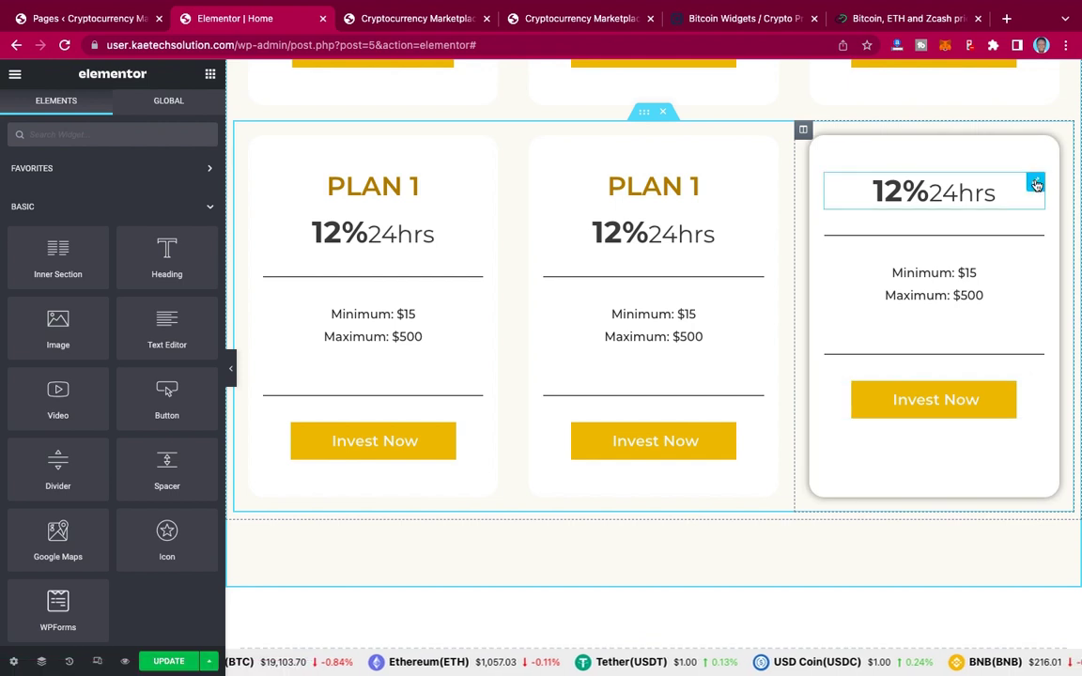
right_click(1035, 183)
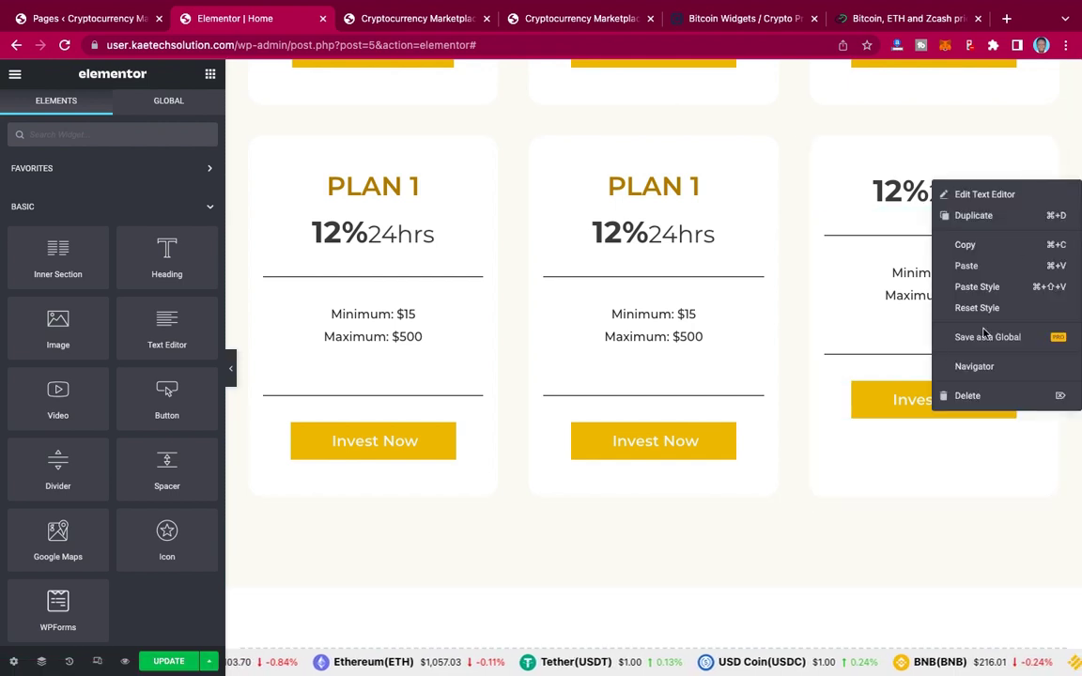
left_click(971, 395)
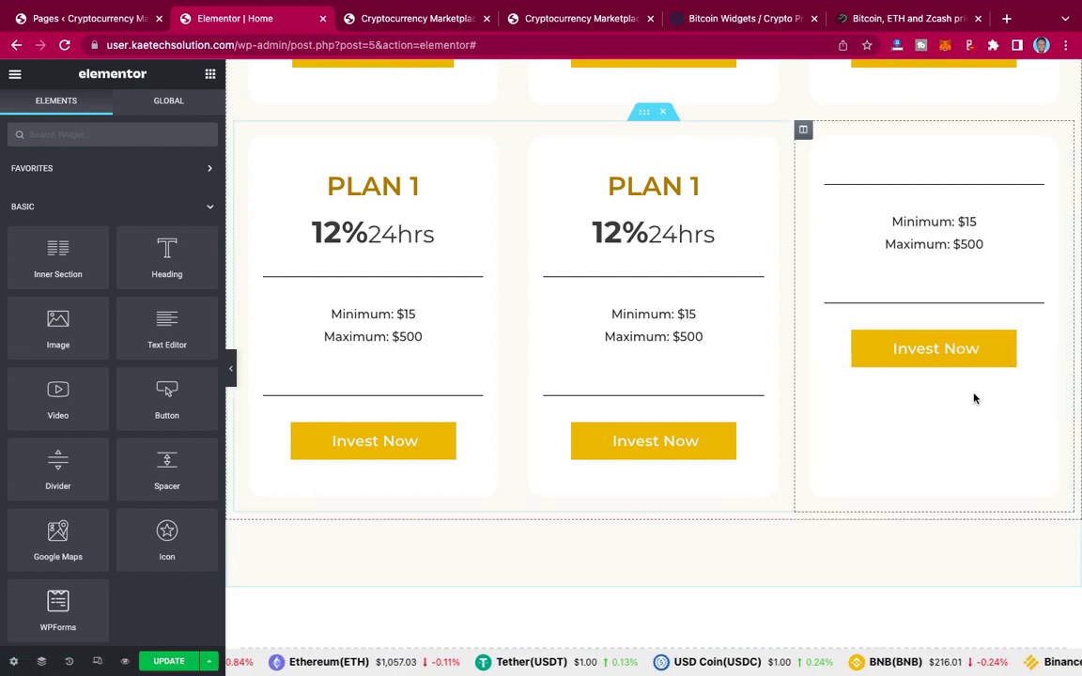
right_click(1035, 183)
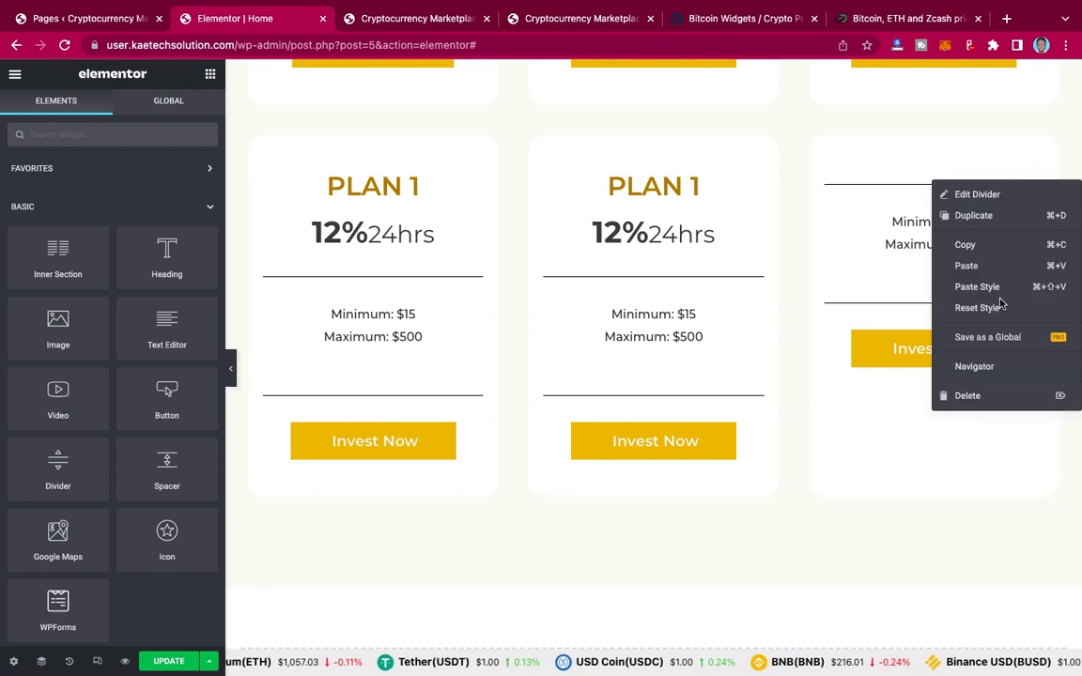
left_click(988, 395)
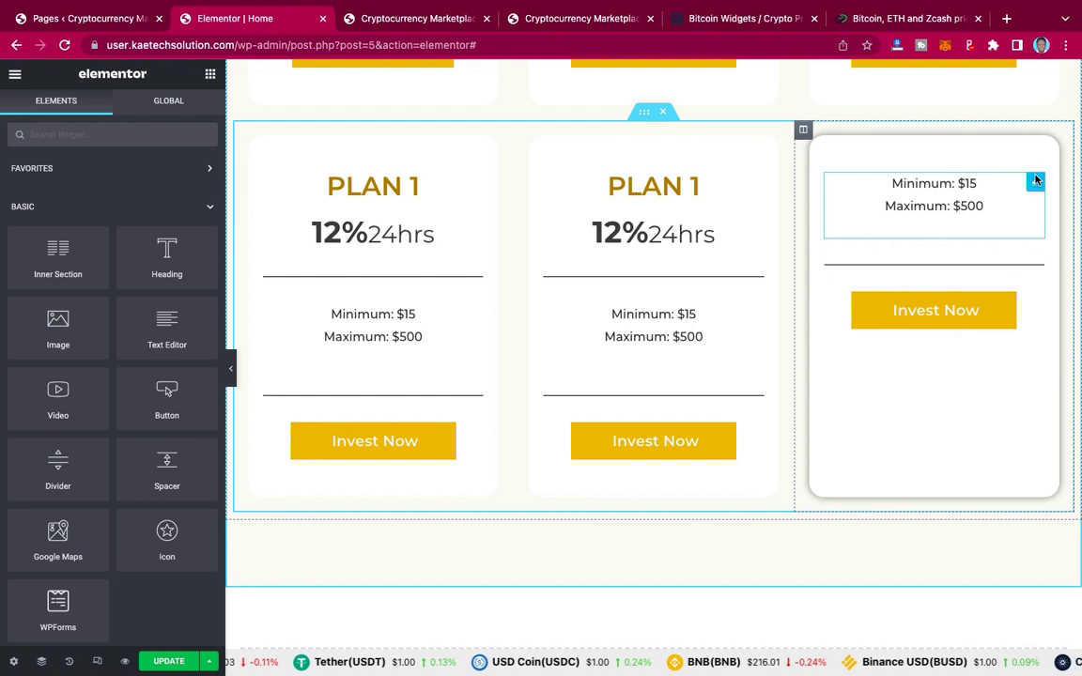
right_click(1036, 181)
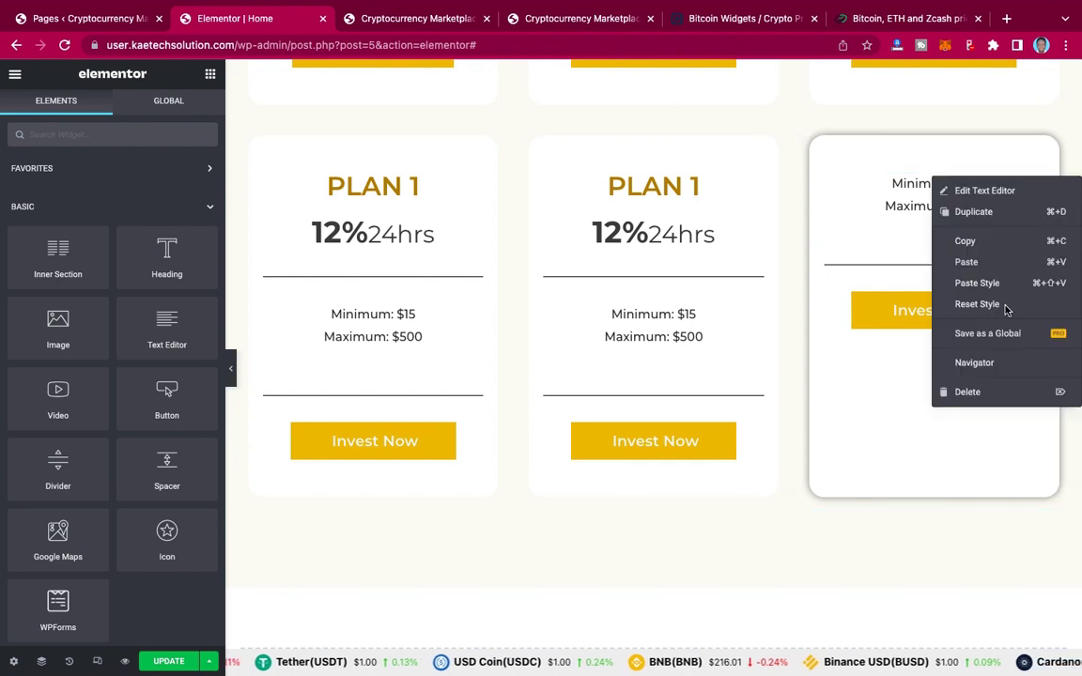
left_click(988, 392)
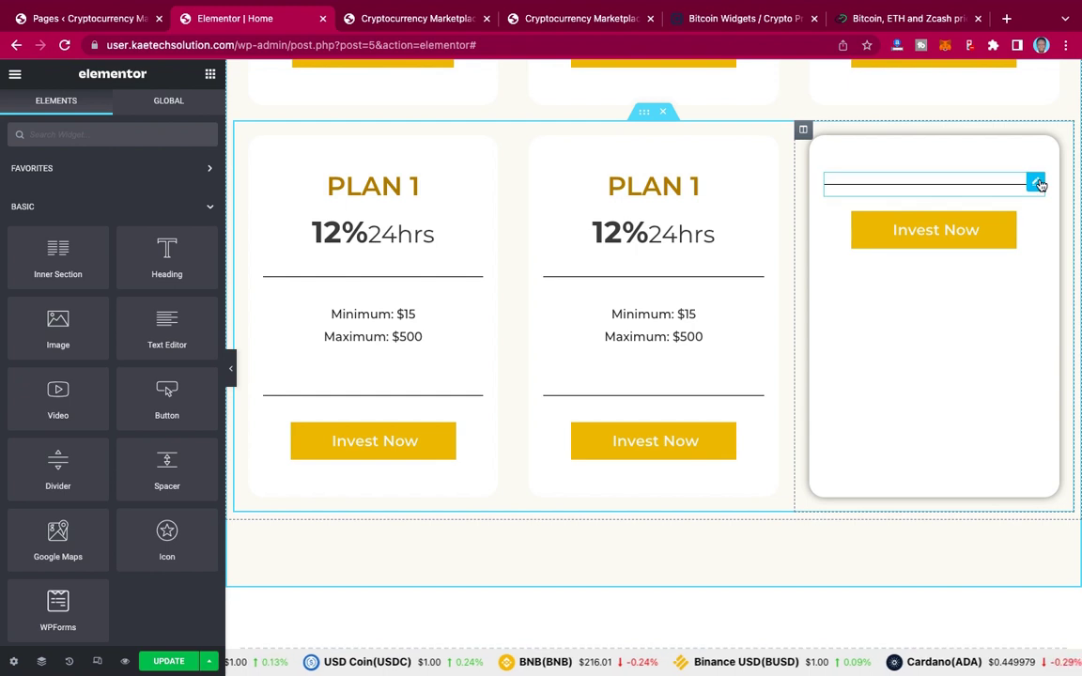
right_click(1036, 182)
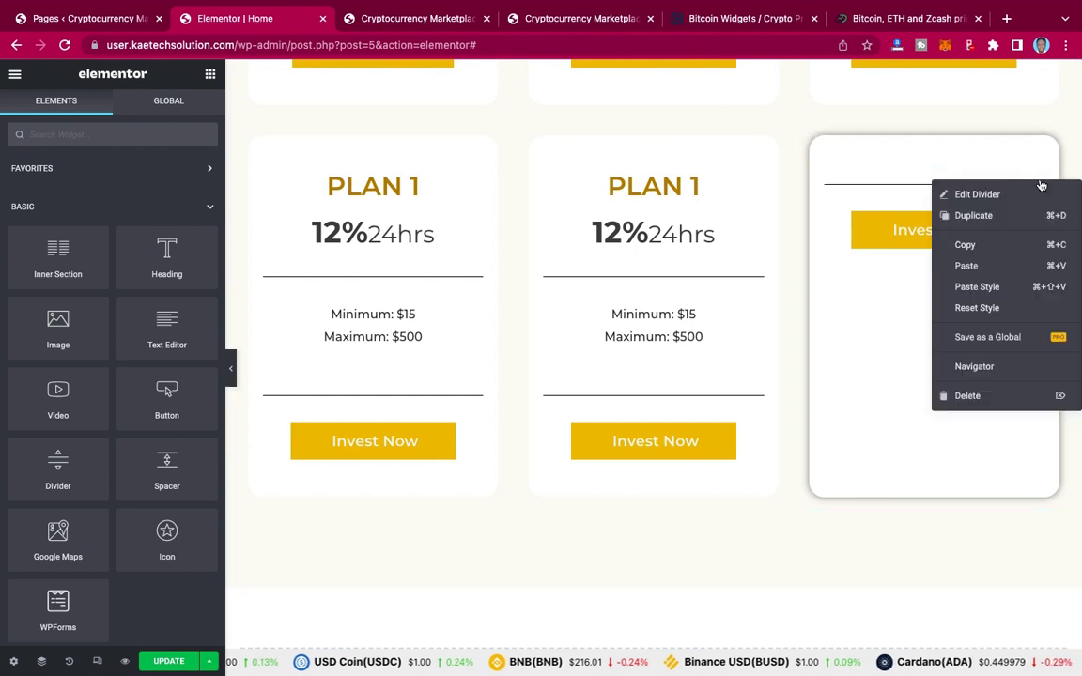
left_click(994, 397)
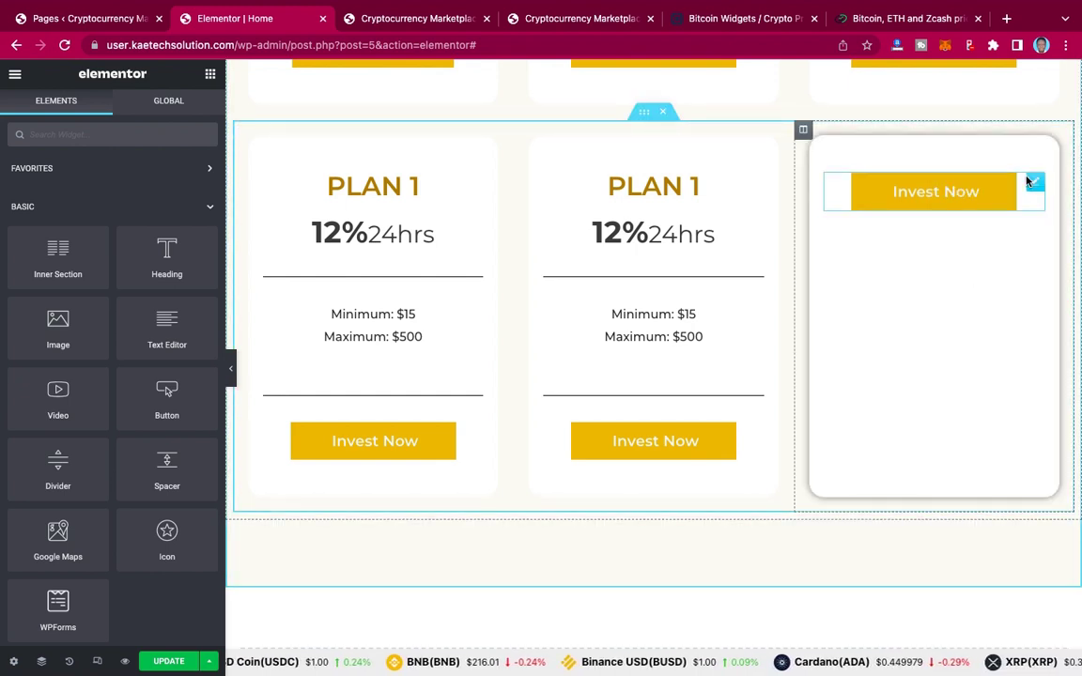
right_click(1035, 181)
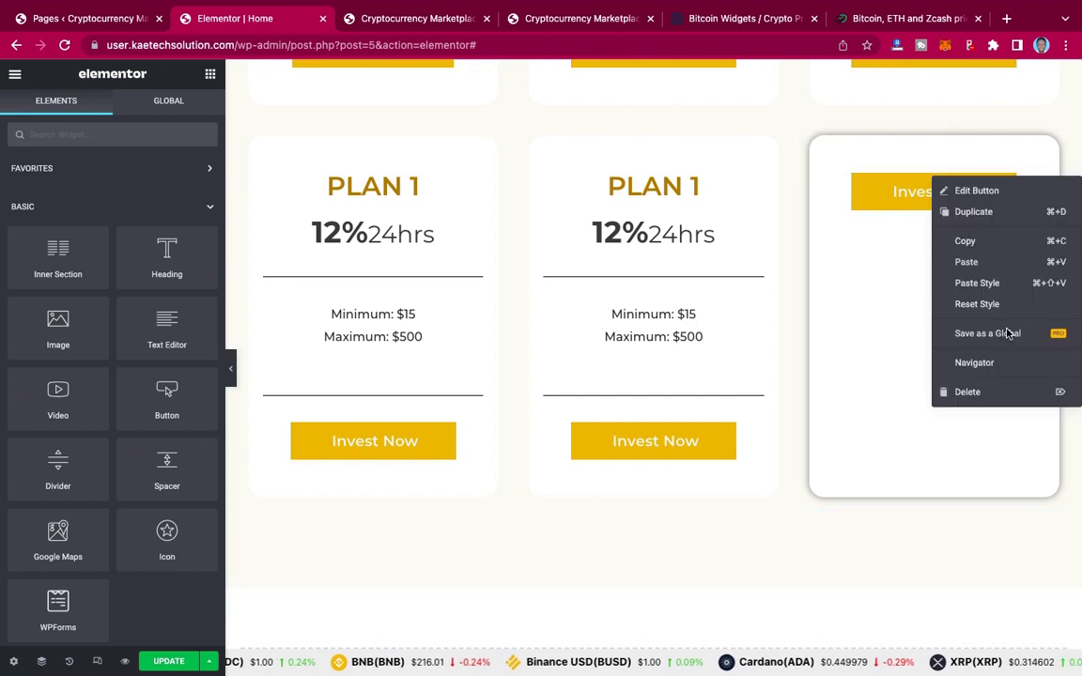
left_click(988, 401)
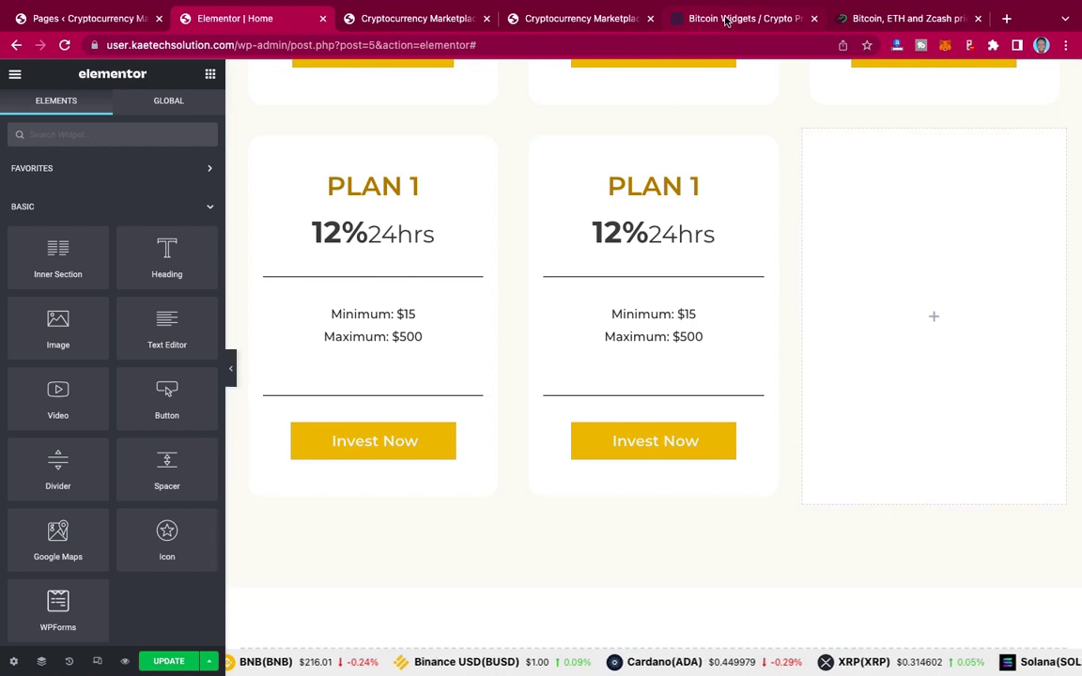
Step: Check the live site's Crypto Converter card beside the VIP and Forex packages, then go to CryptoCompare
left_click(552, 21)
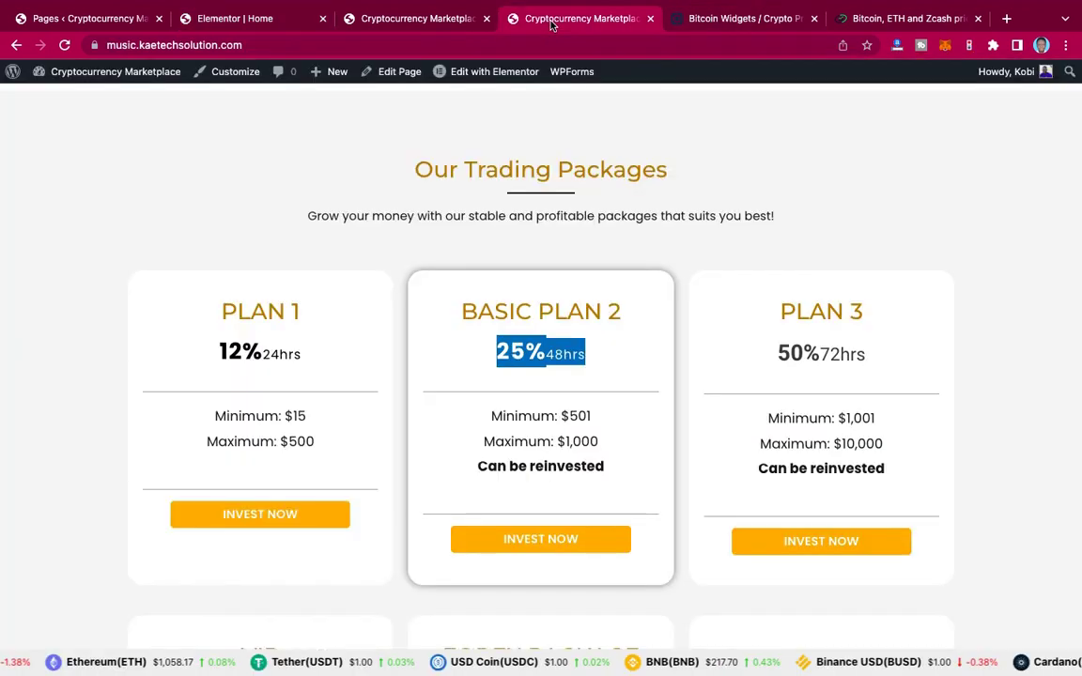
scroll(665, 285, "down", 1)
scroll(665, 285, "down", 5)
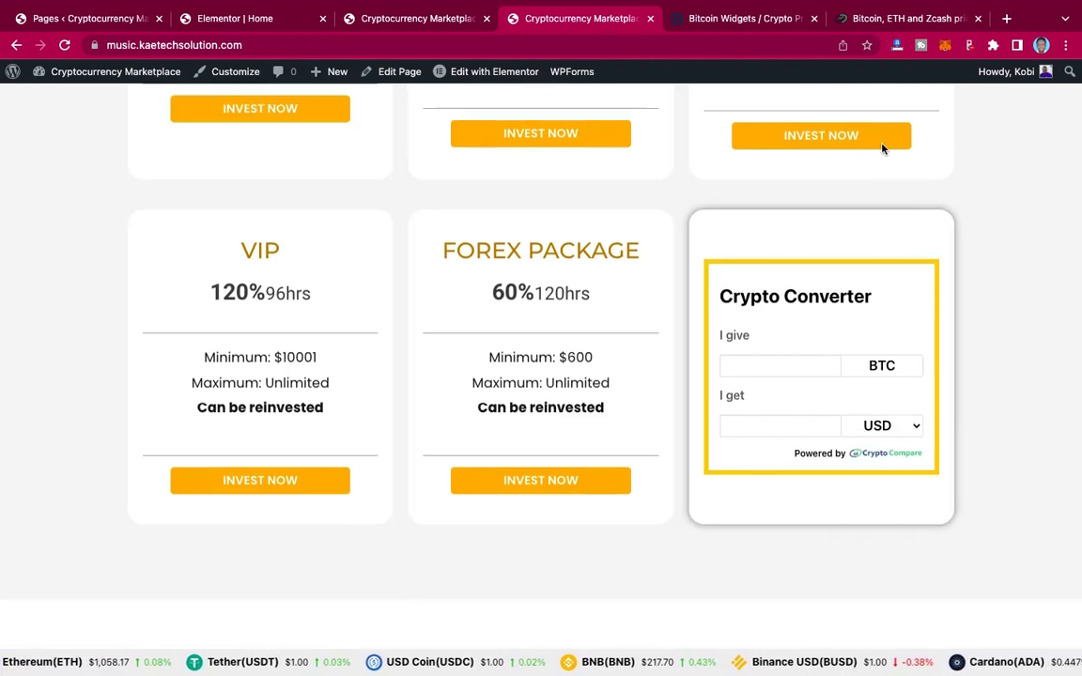
left_click(913, 19)
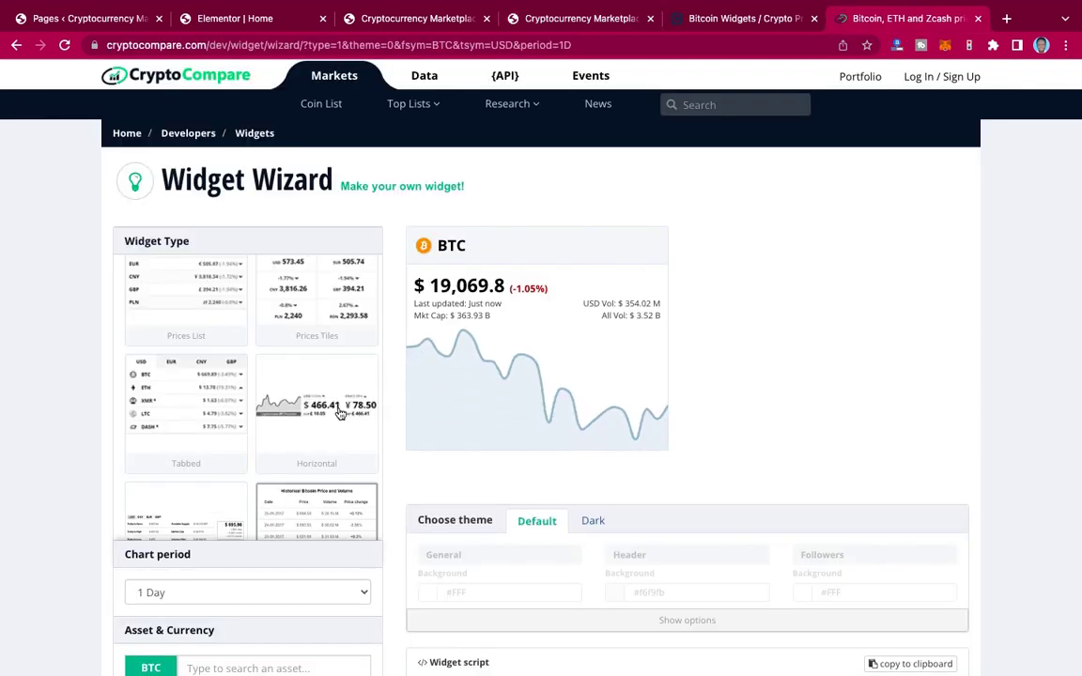
Step: Choose the Converter widget in CryptoCompare's Widget Wizard and copy its BTC widget script
scroll(340, 413, "down", 5)
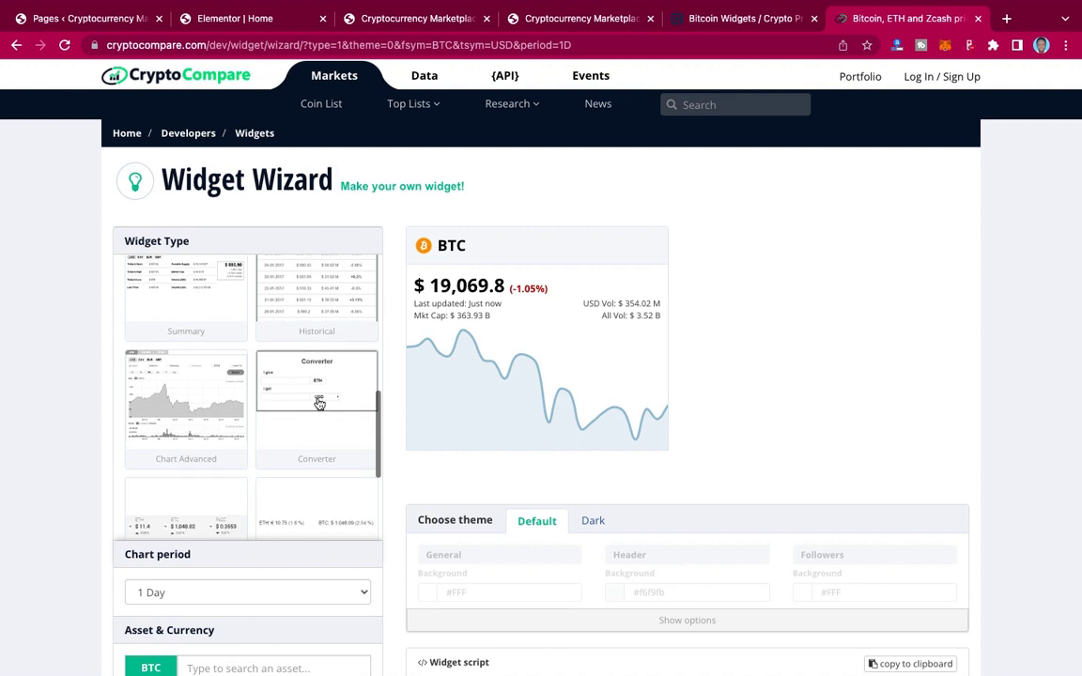
scroll(318, 386, "down", 2)
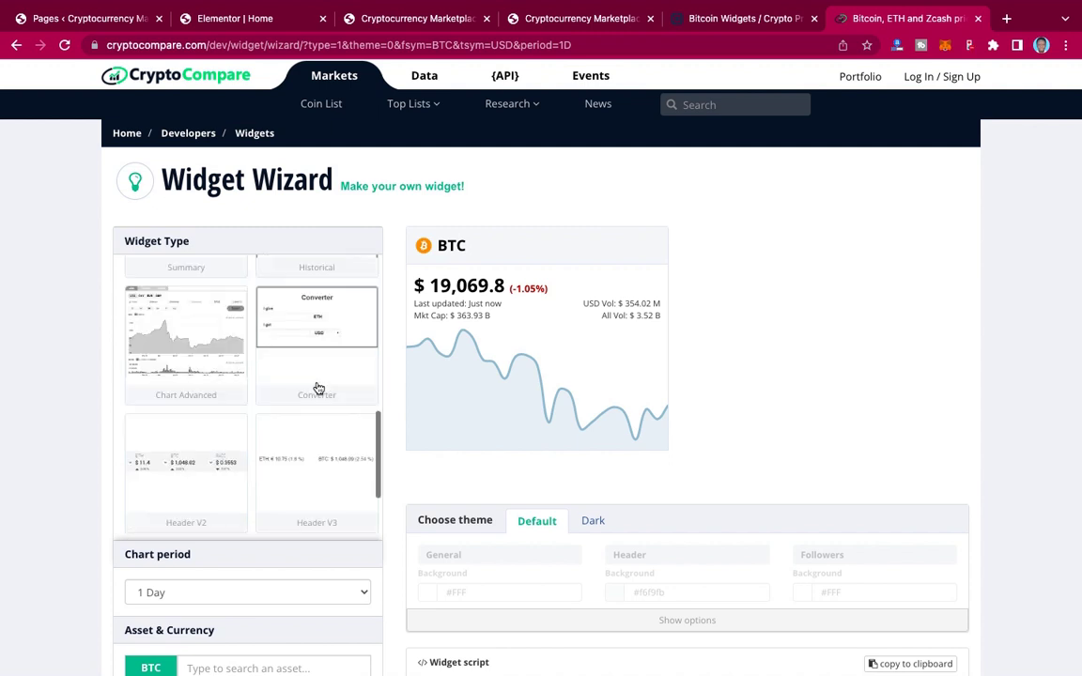
left_click(317, 322)
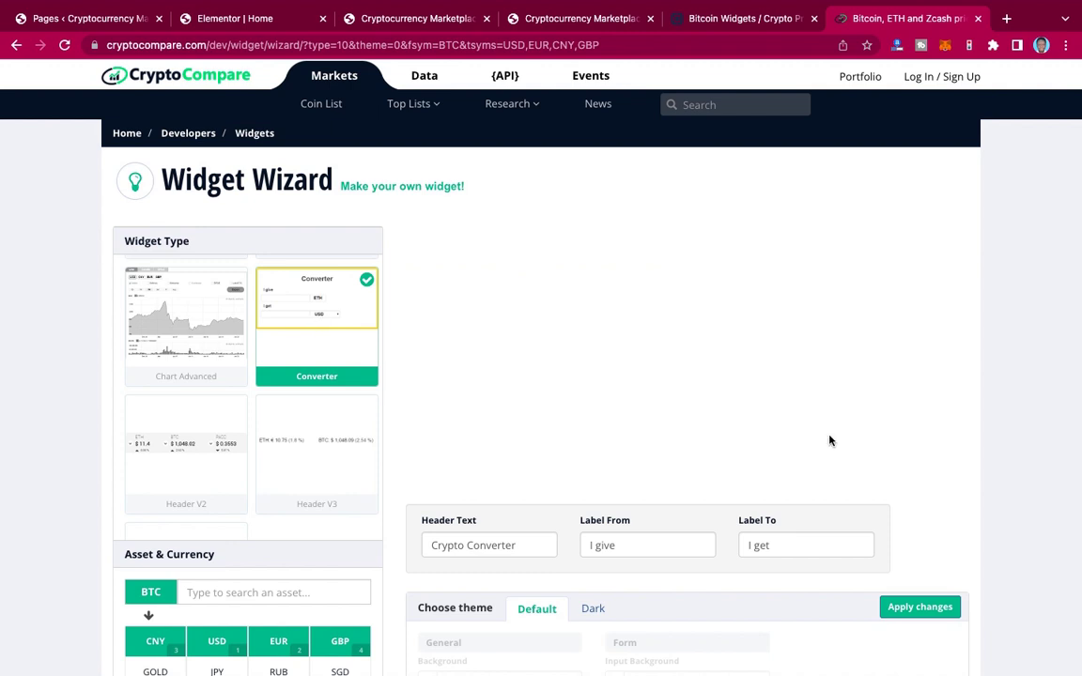
scroll(829, 441, "down", 5)
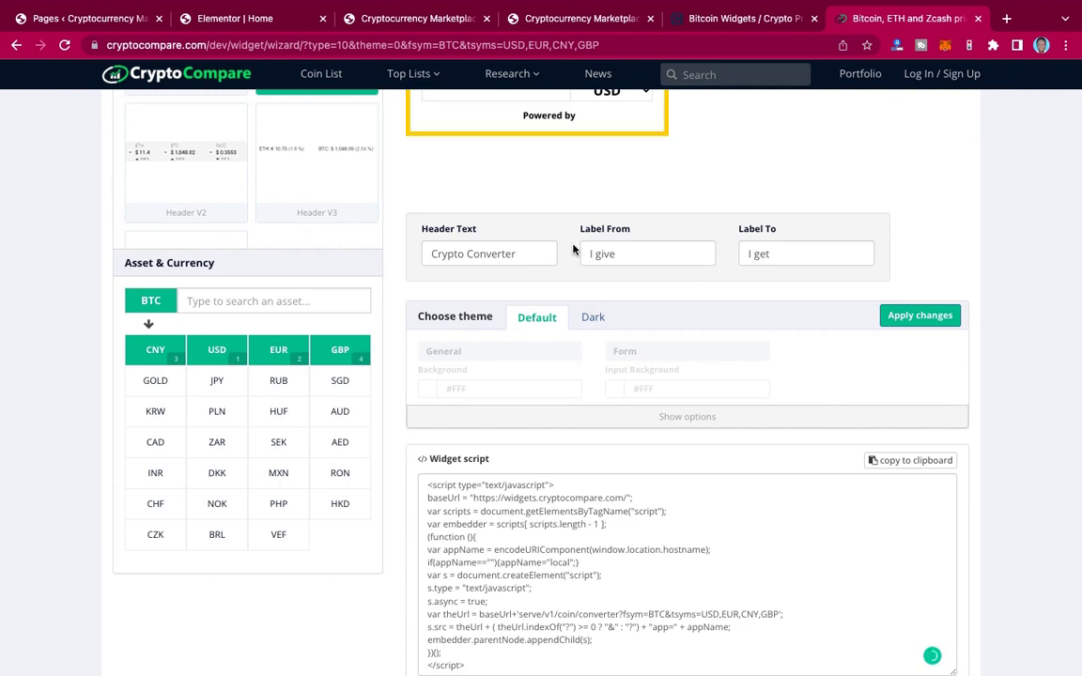
scroll(723, 267, "up", 2)
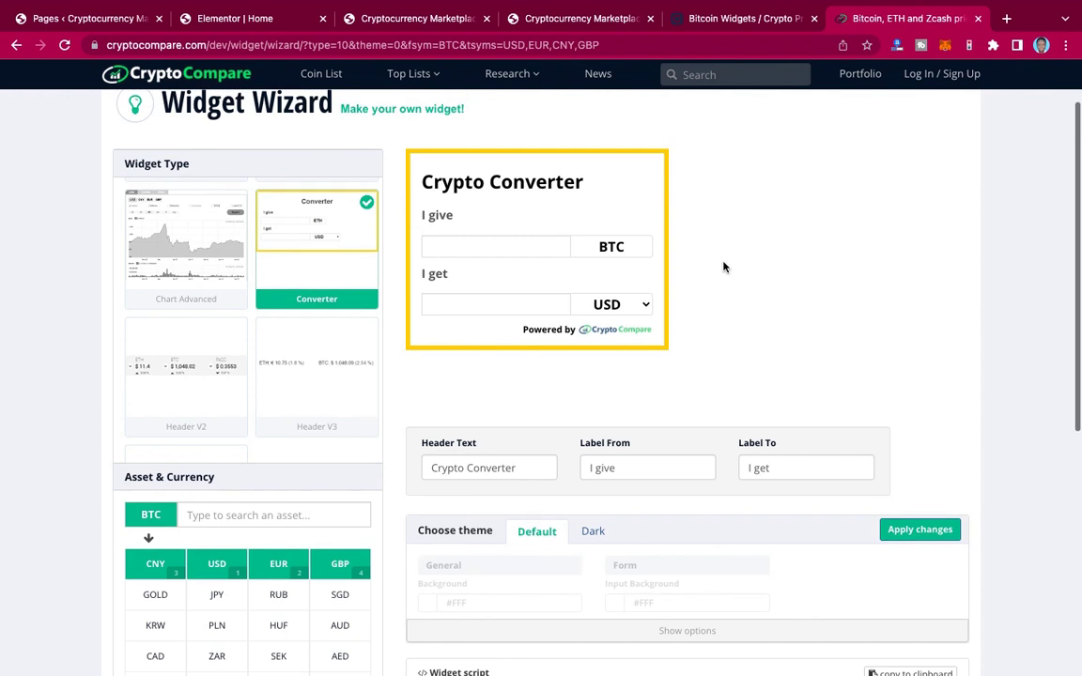
scroll(723, 266, "down", 3)
scroll(723, 266, "down", 3)
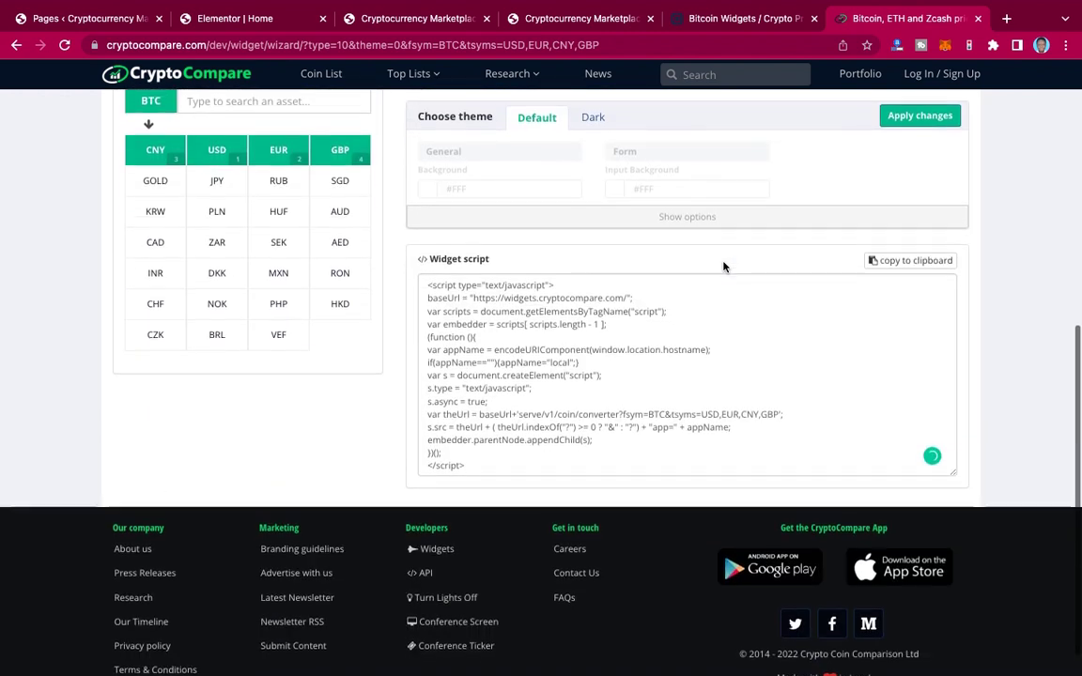
left_click(557, 323)
key("super+c")
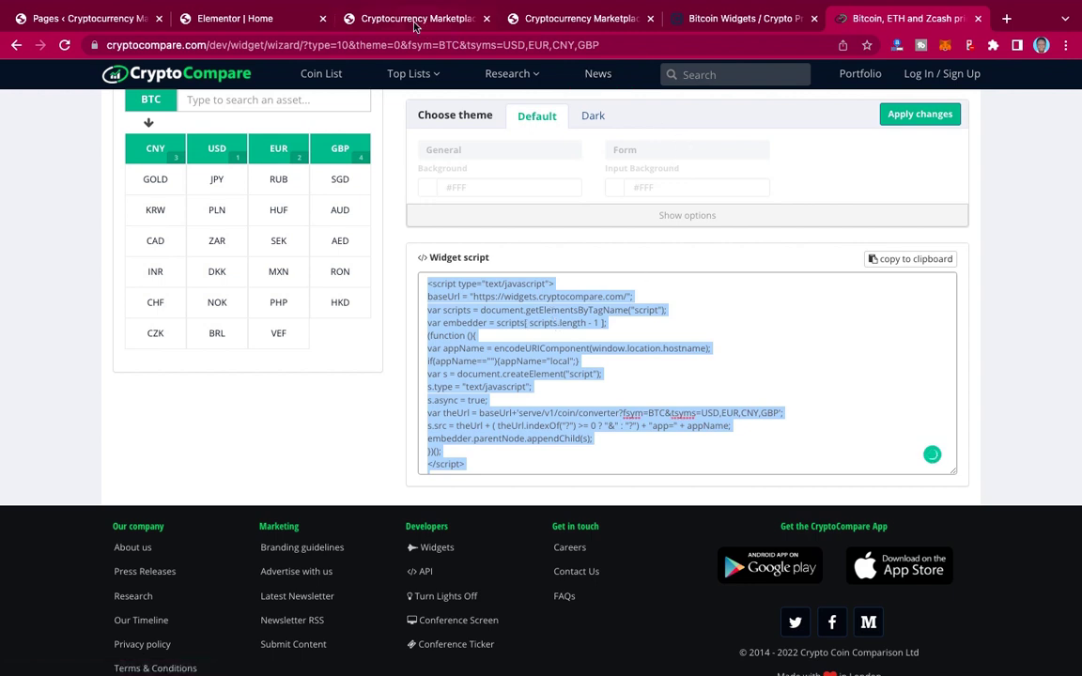
left_click(265, 19)
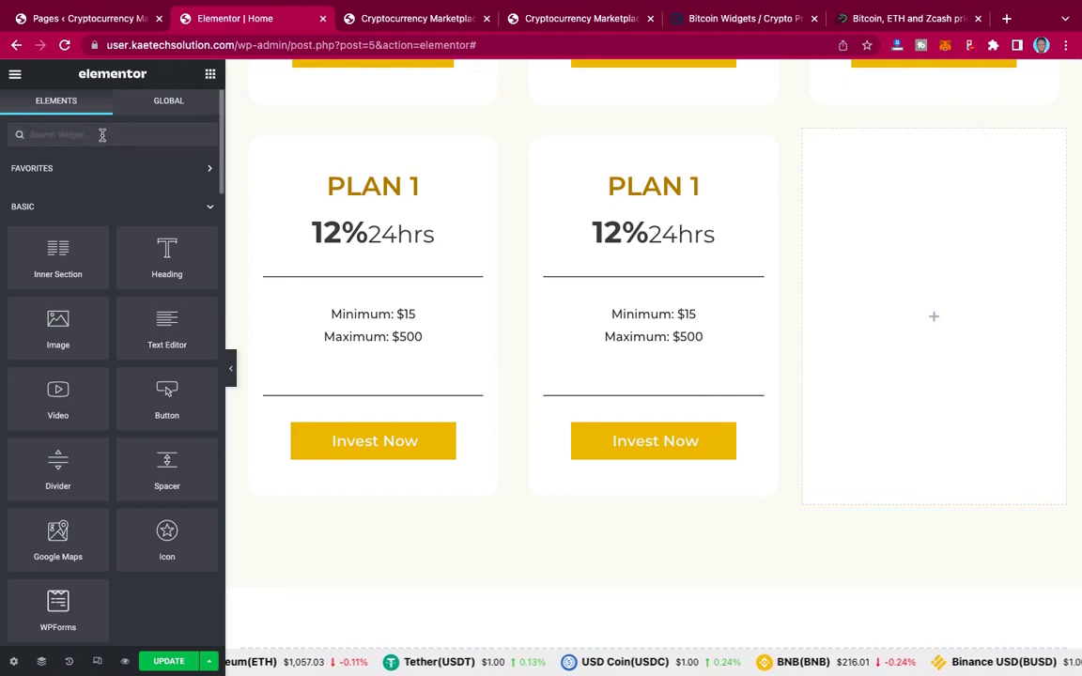
Step: Place an HTML widget in the empty third card, paste the converter script, and update the page
type("html")
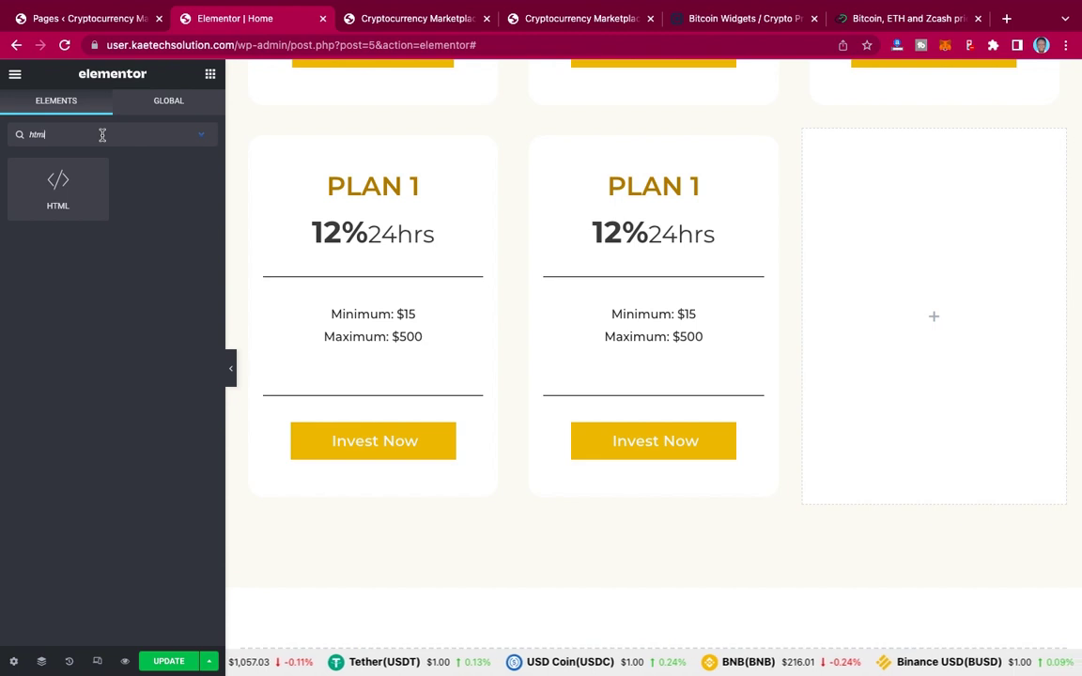
left_click_drag(44, 184, 956, 318)
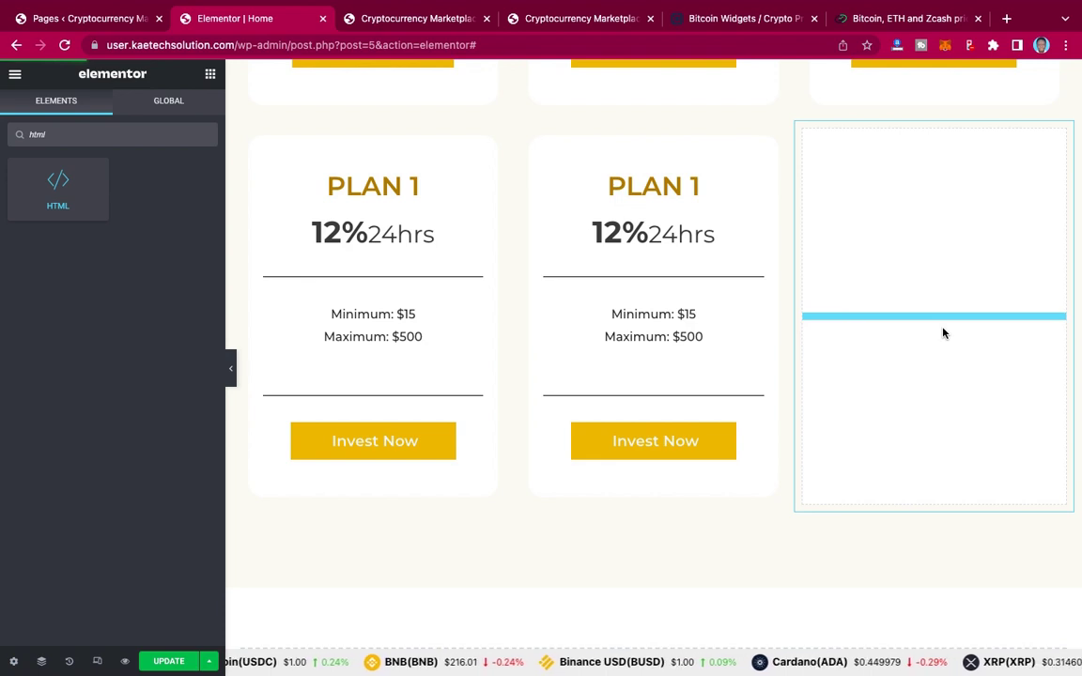
left_click_drag(944, 333, 943, 333)
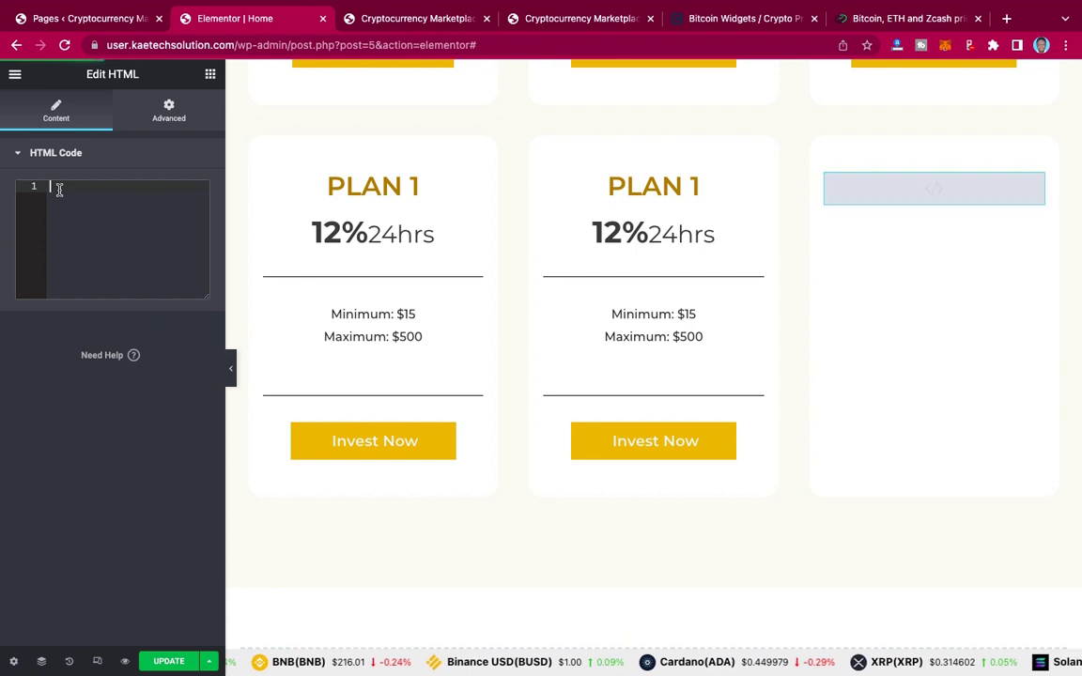
key("super+v")
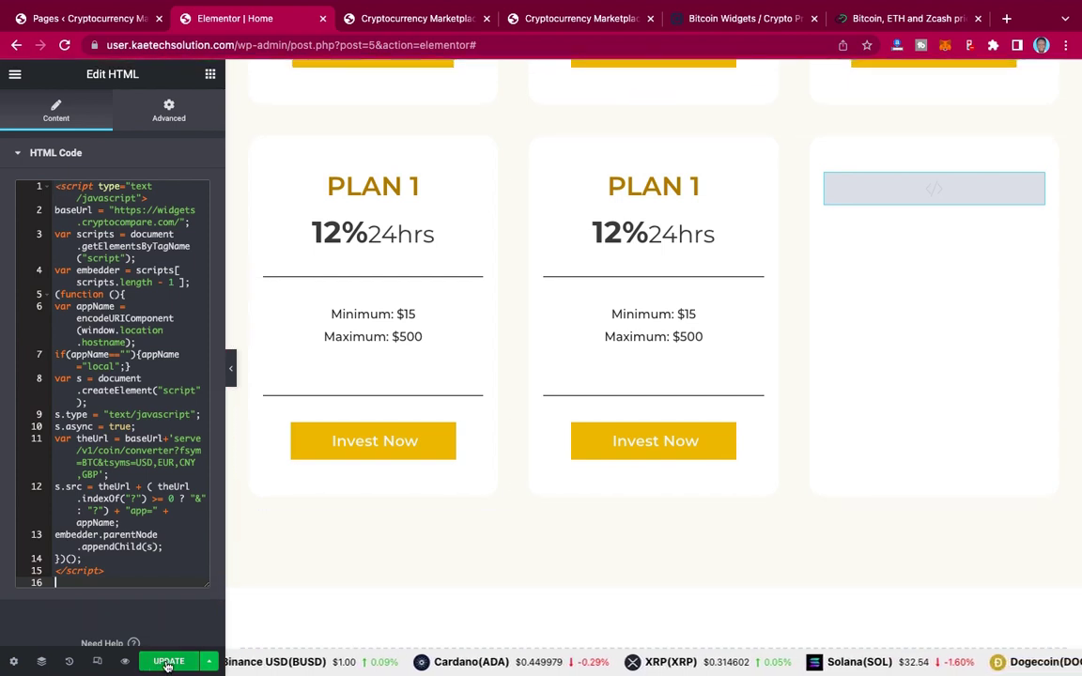
left_click(168, 662)
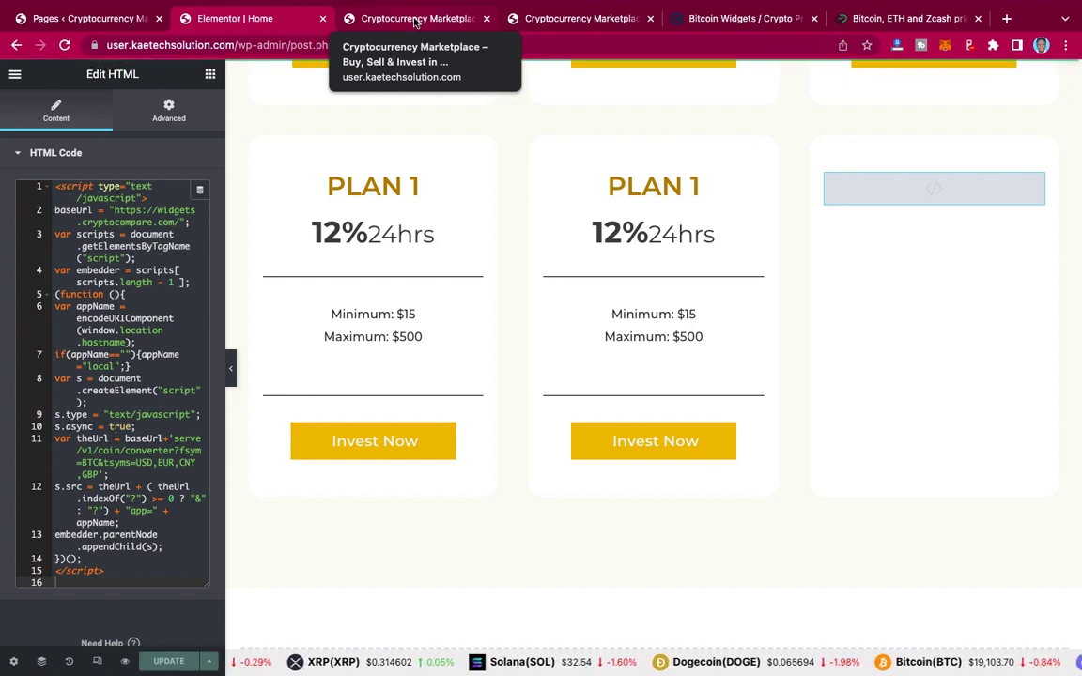
left_click(414, 19)
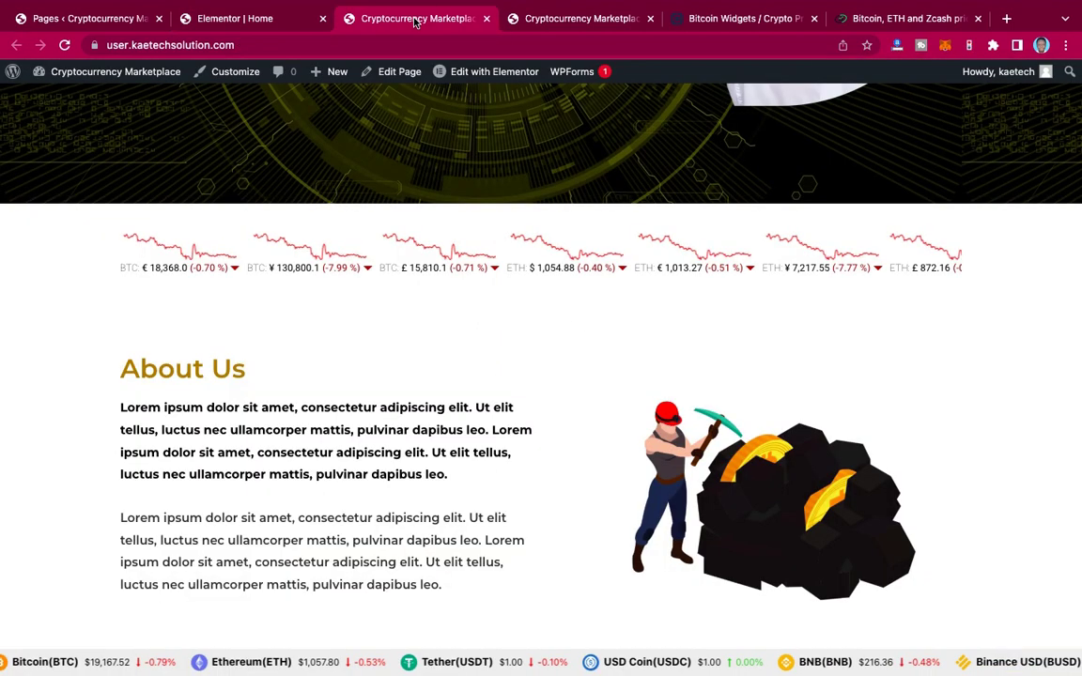
left_click(65, 45)
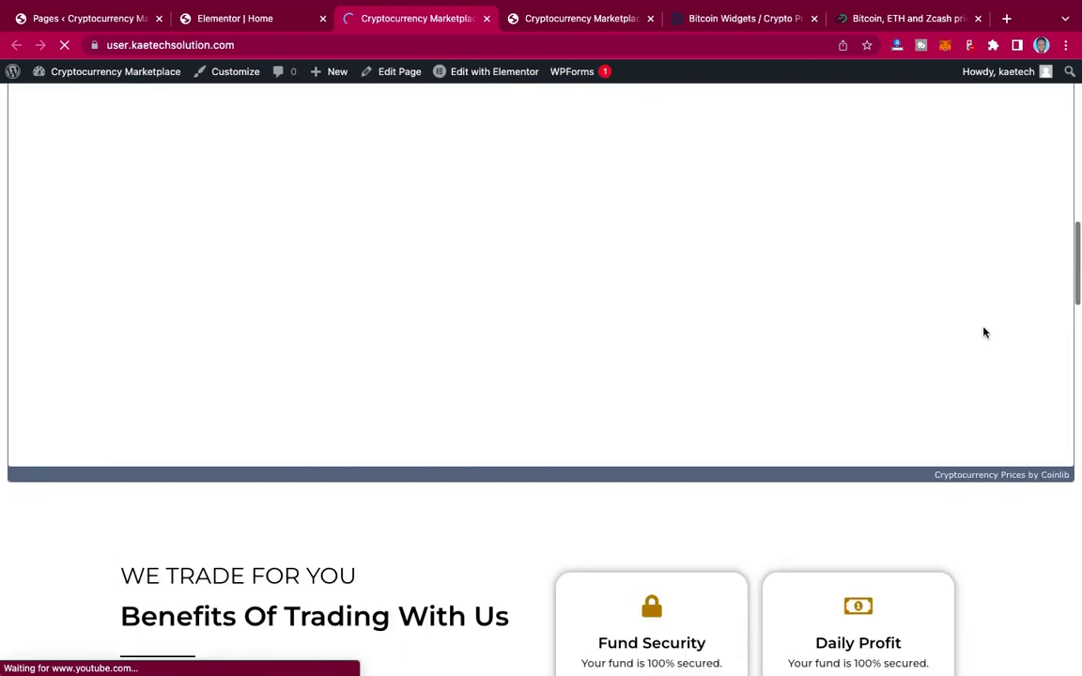
scroll(983, 333, "down", 10)
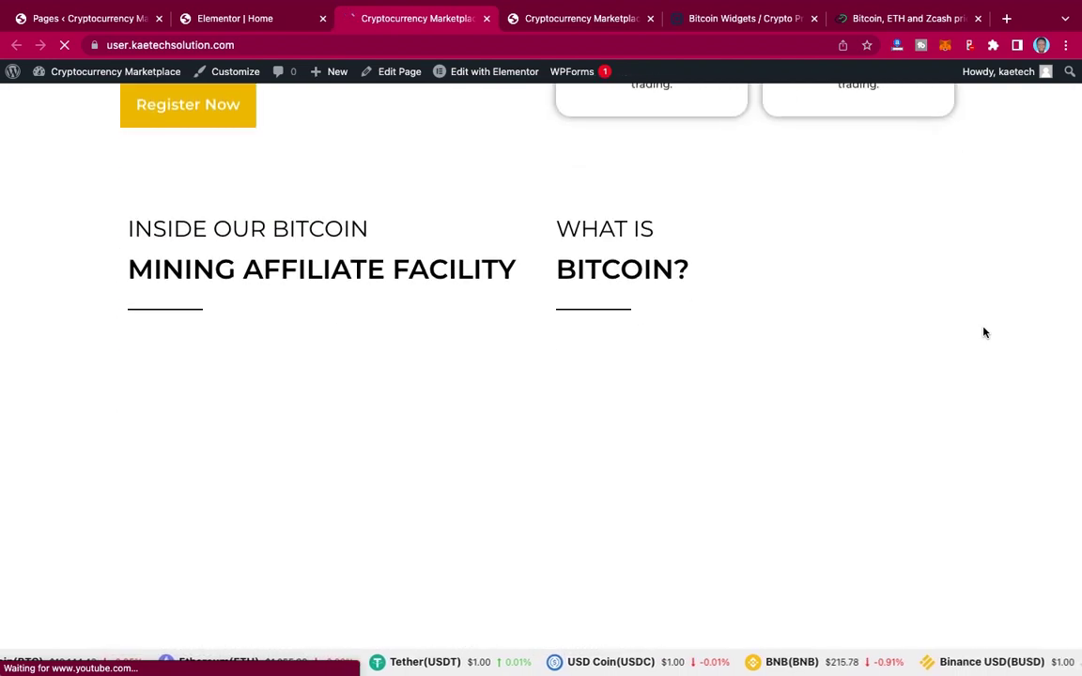
scroll(983, 333, "down", 5)
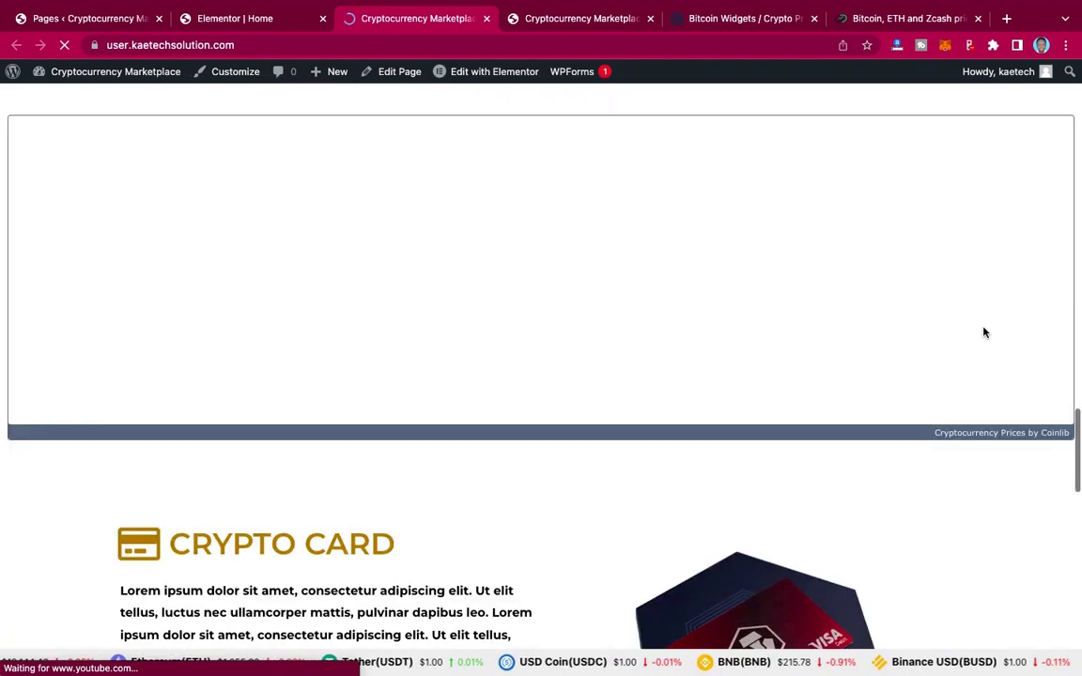
scroll(983, 333, "down", 9)
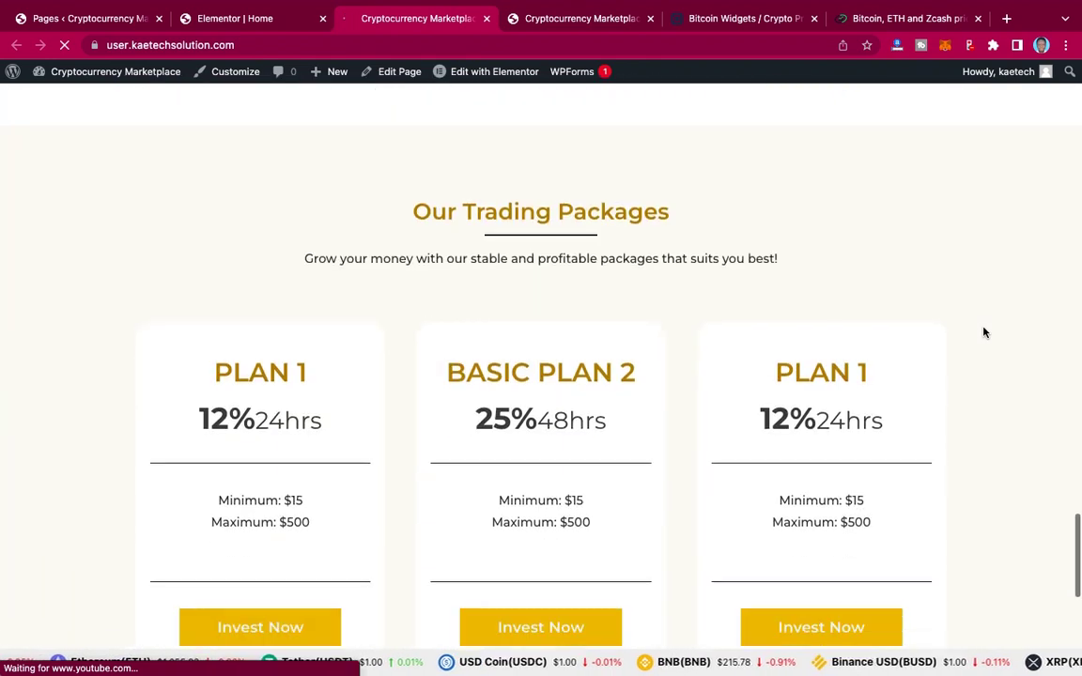
scroll(983, 333, "down", 6)
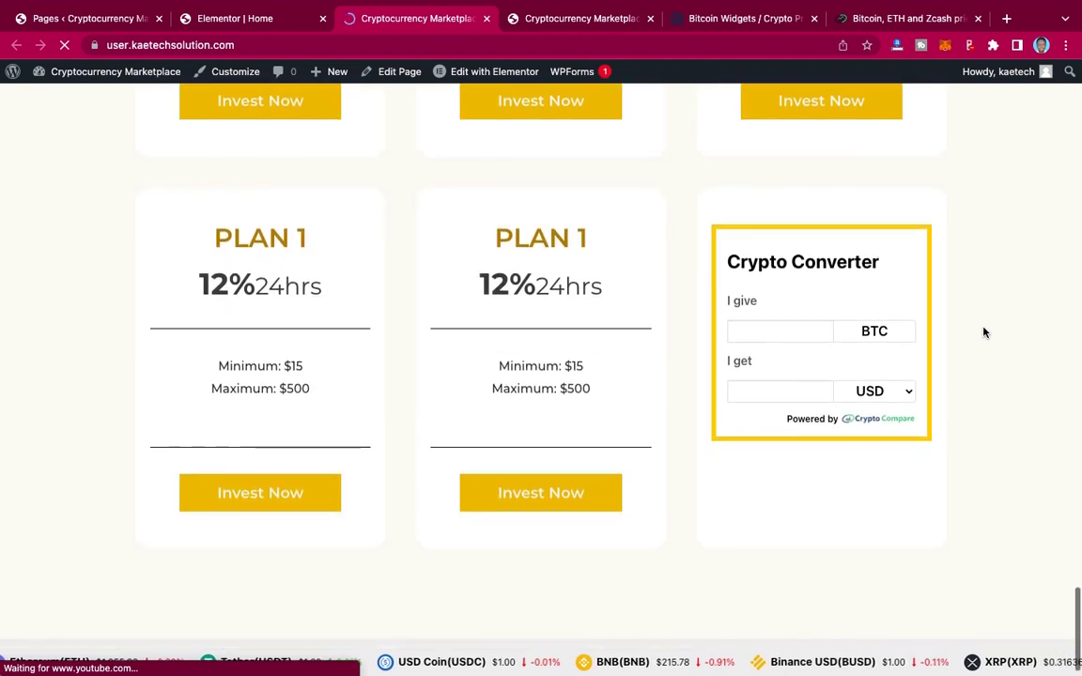
scroll(983, 332, "down", 1)
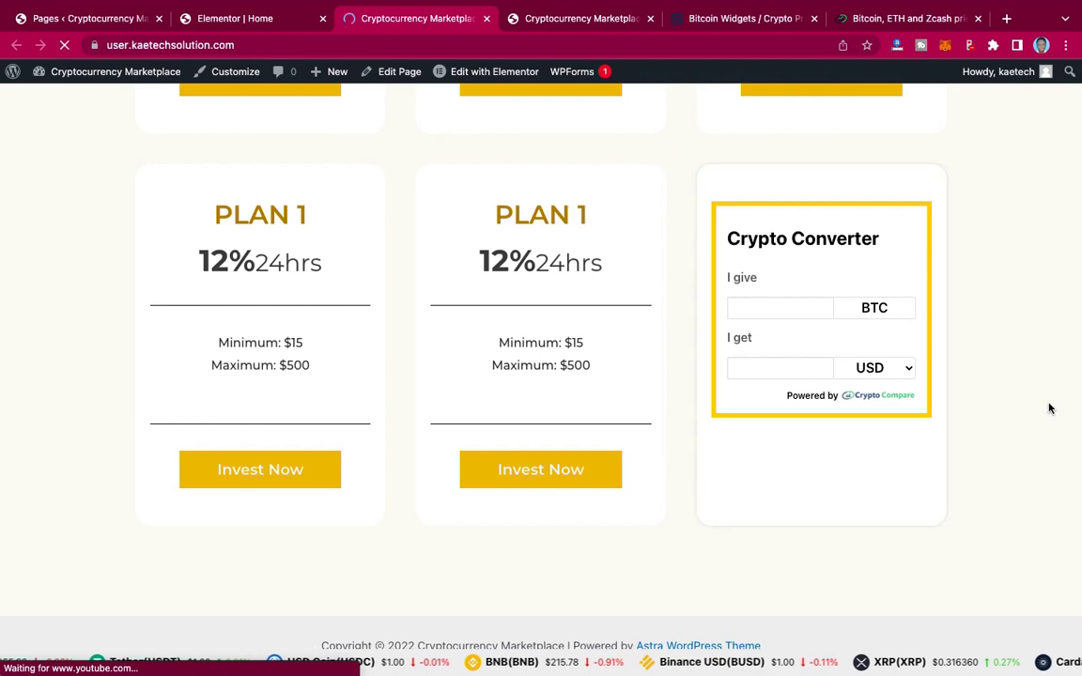
scroll(1048, 407, "up", 3)
scroll(1050, 408, "up", 5)
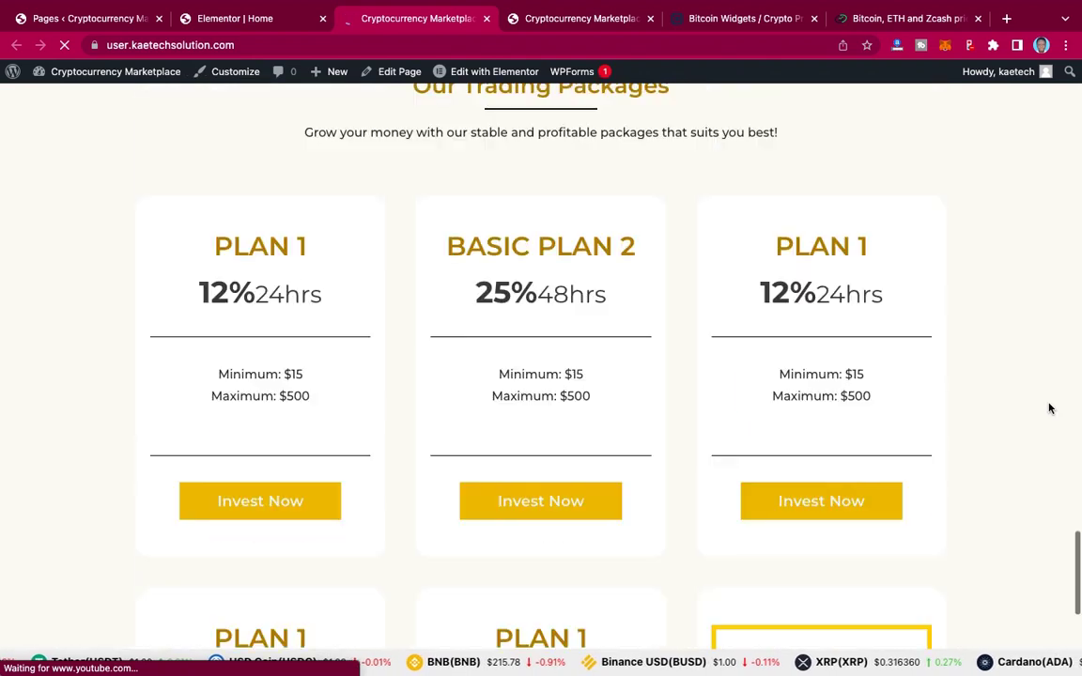
scroll(1050, 408, "down", 5)
scroll(1050, 408, "down", 2)
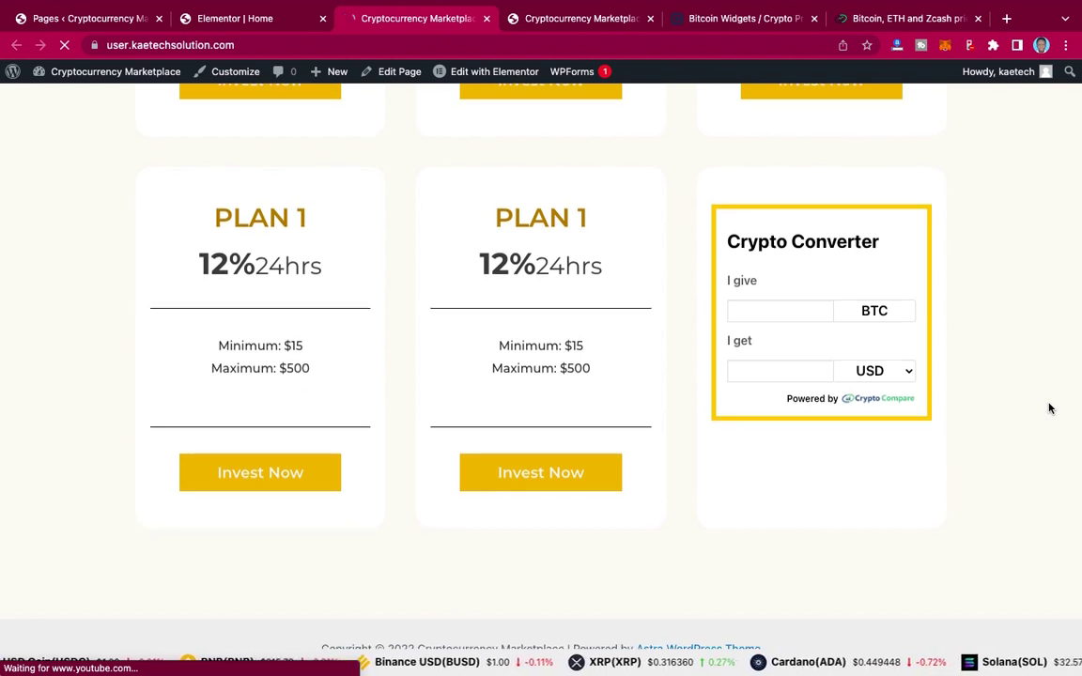
scroll(1050, 408, "up", 1)
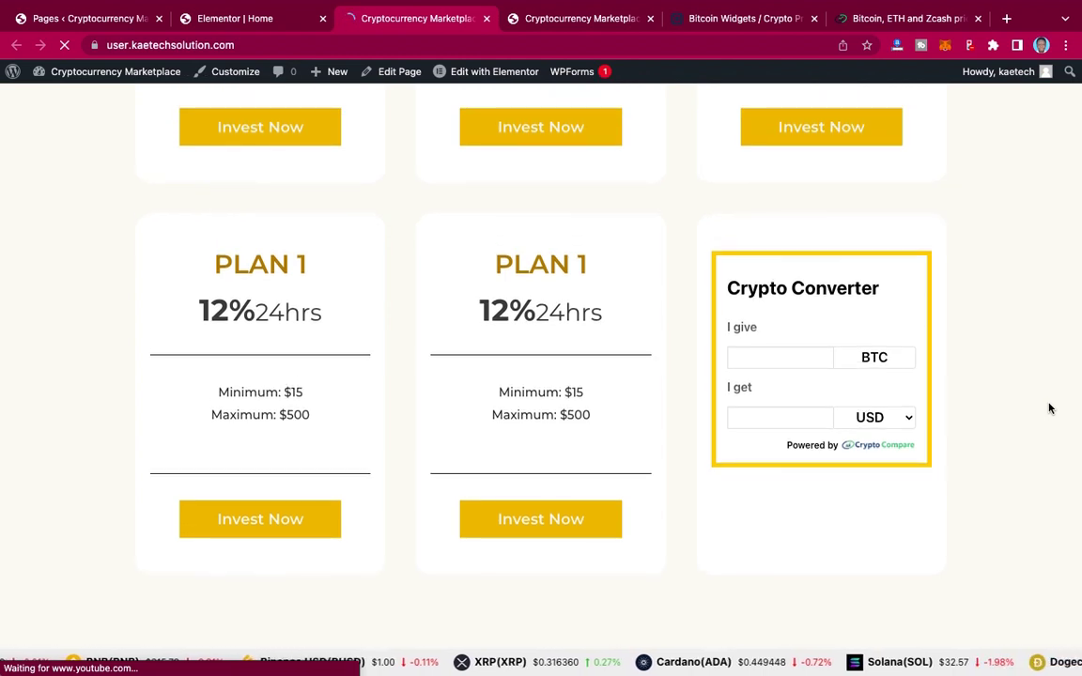
scroll(1050, 407, "up", 10)
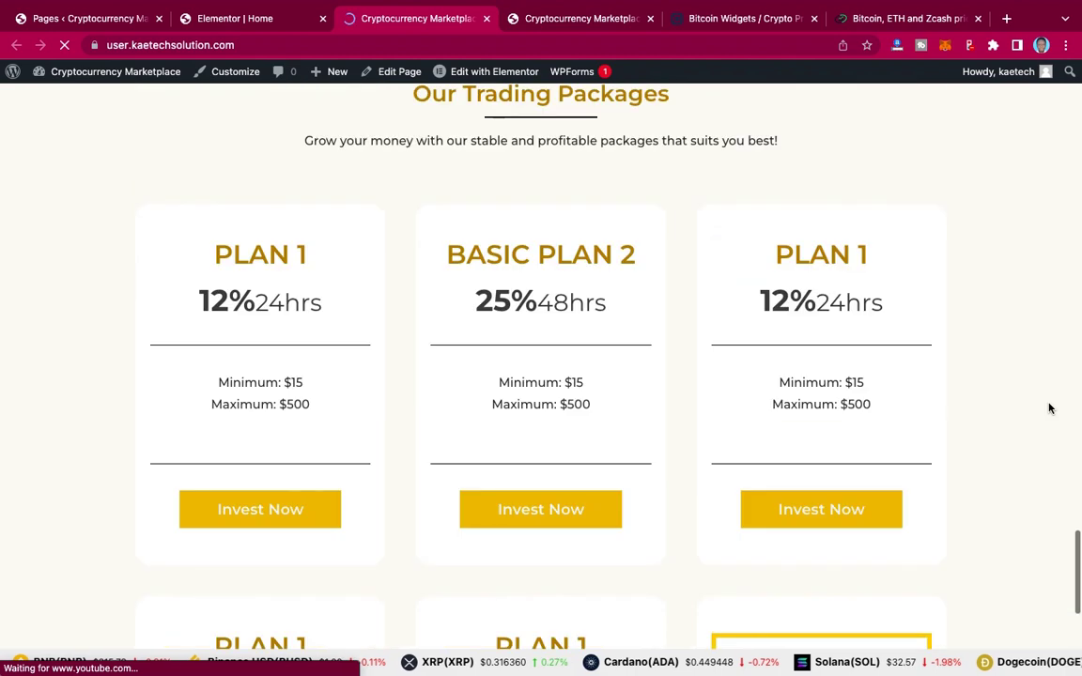
scroll(1050, 407, "down", 10)
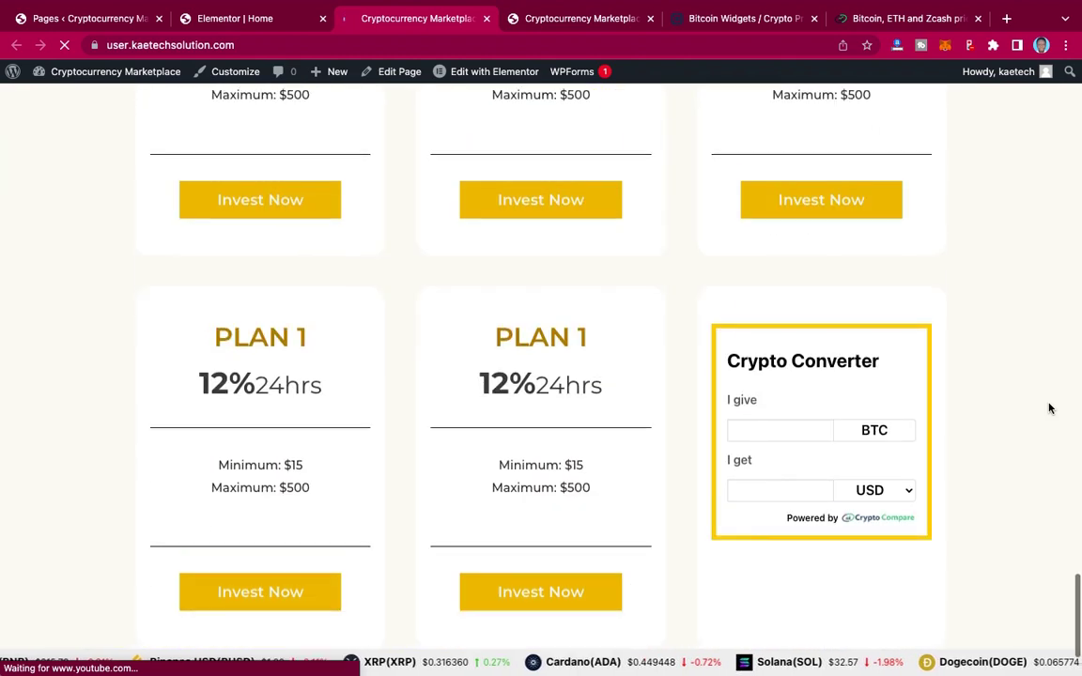
left_click(596, 22)
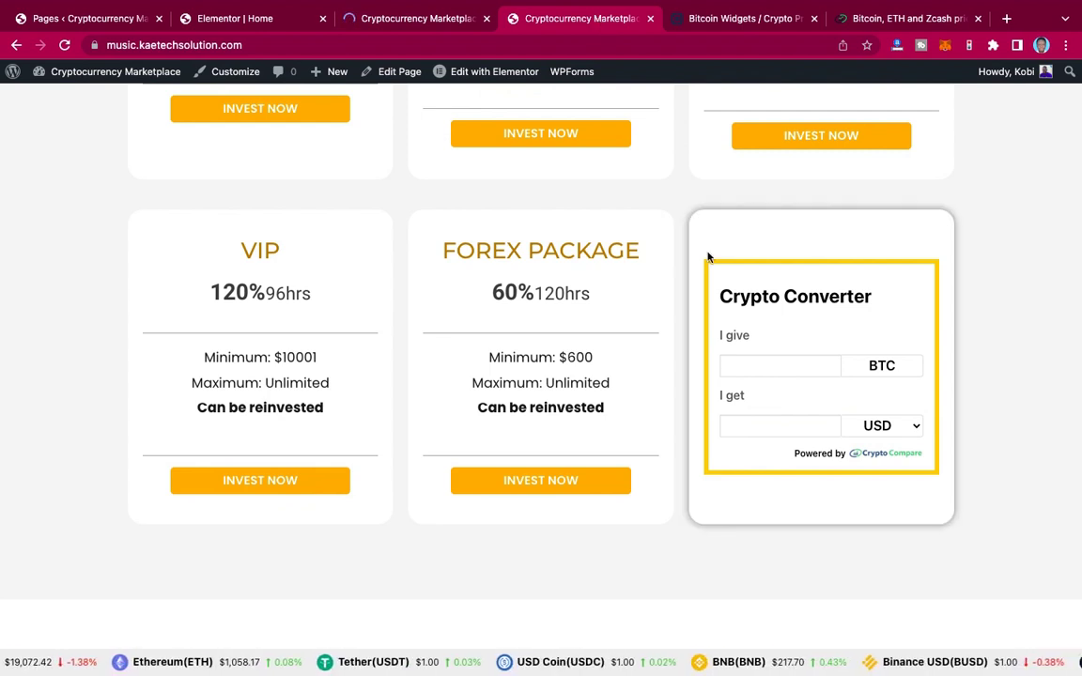
scroll(709, 256, "down", 10)
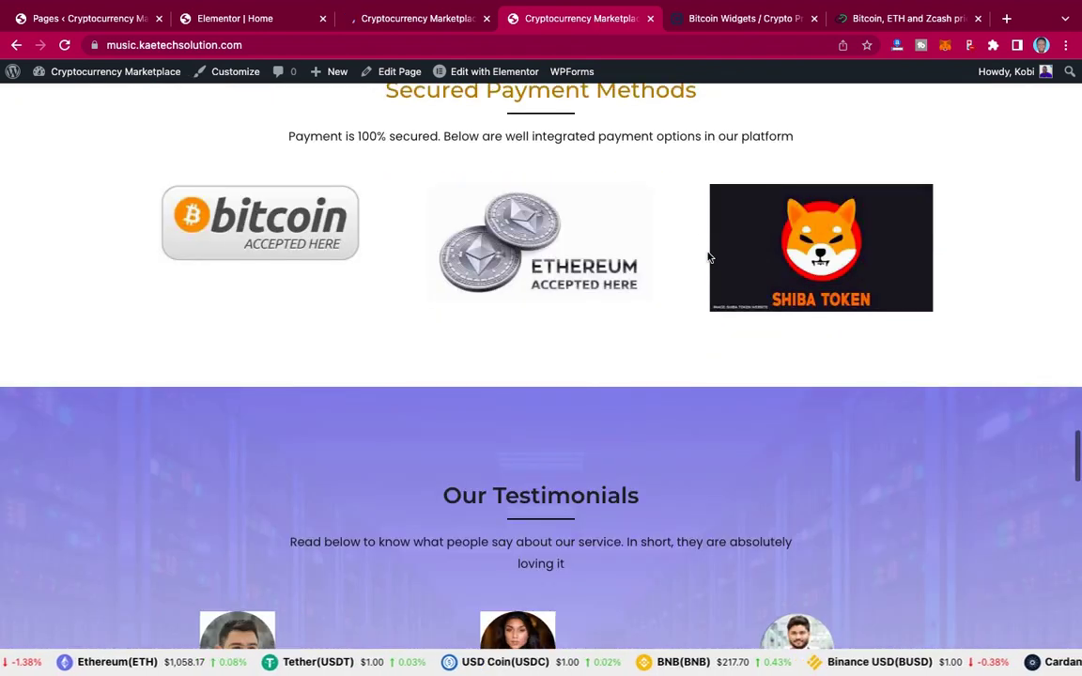
scroll(709, 256, "down", 7)
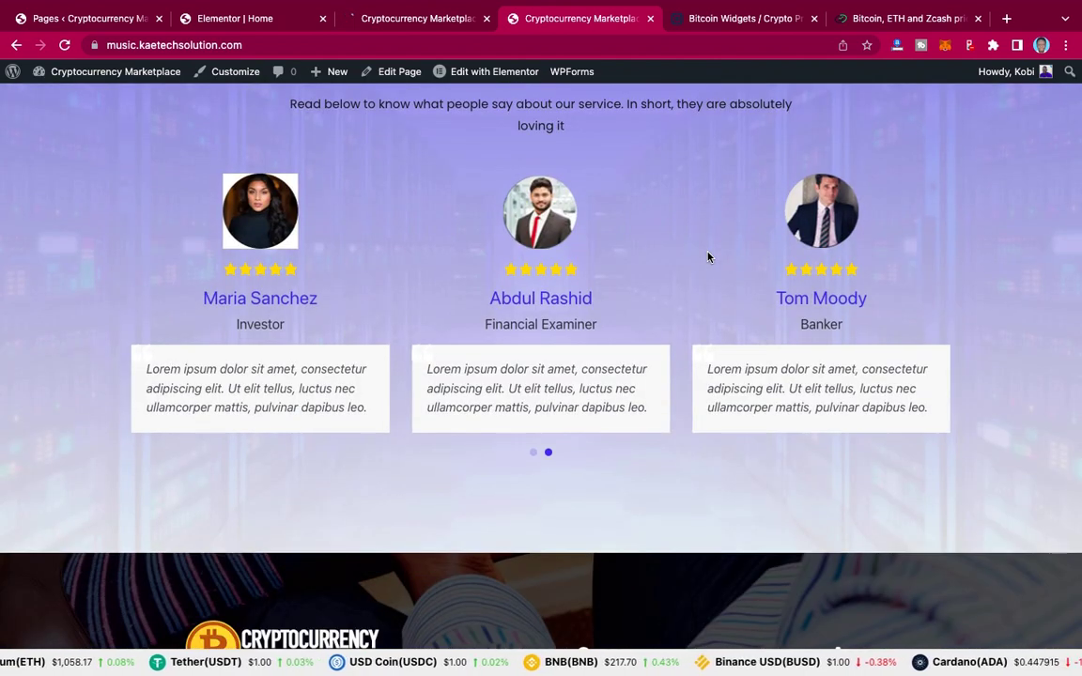
scroll(709, 257, "up", 4)
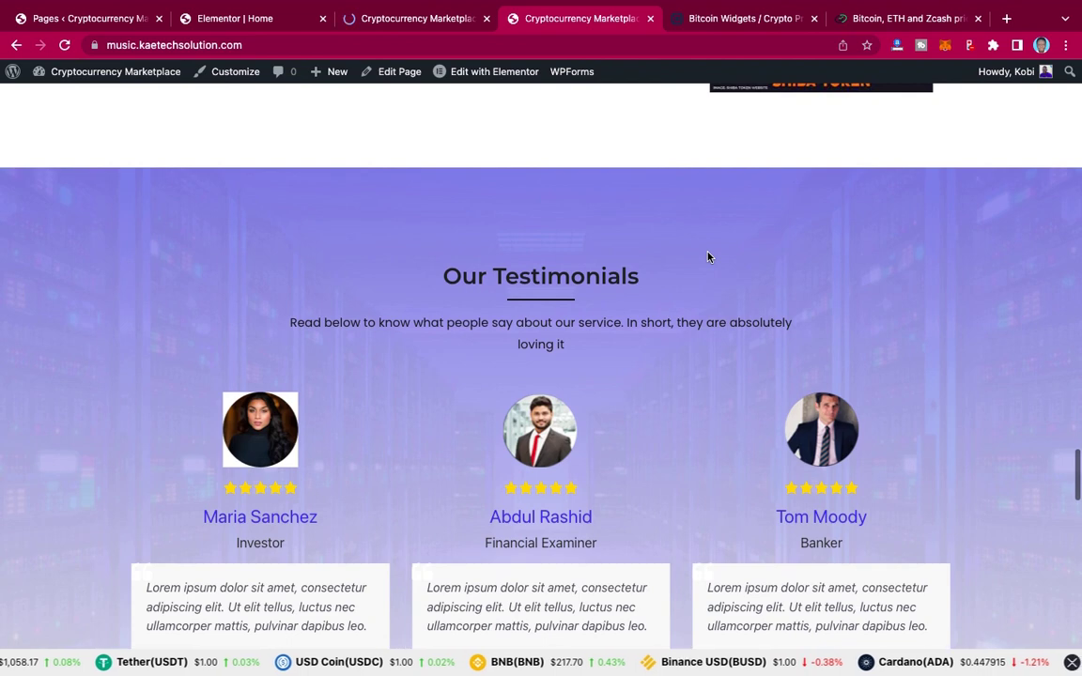
scroll(709, 256, "down", 10)
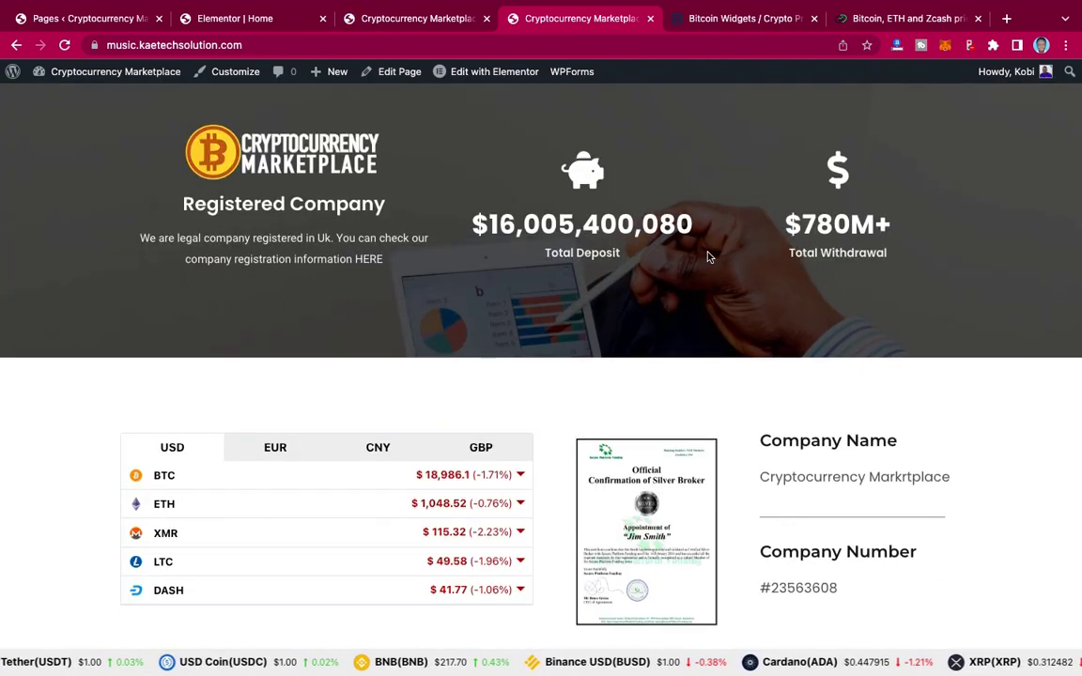
scroll(709, 257, "up", 1)
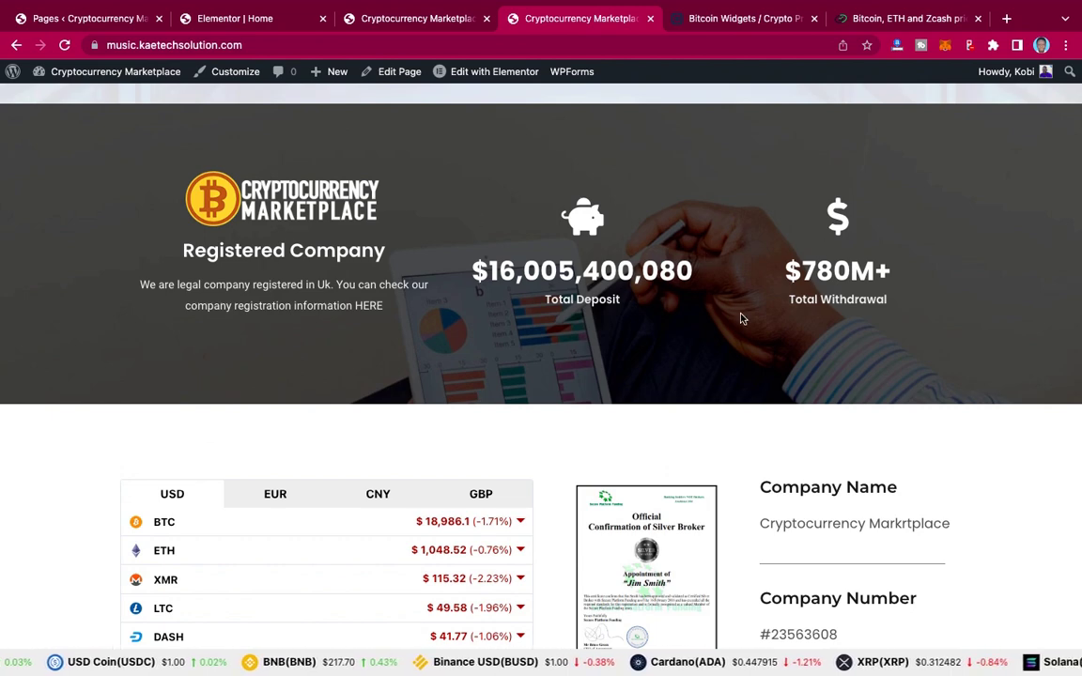
scroll(740, 319, "down", 4)
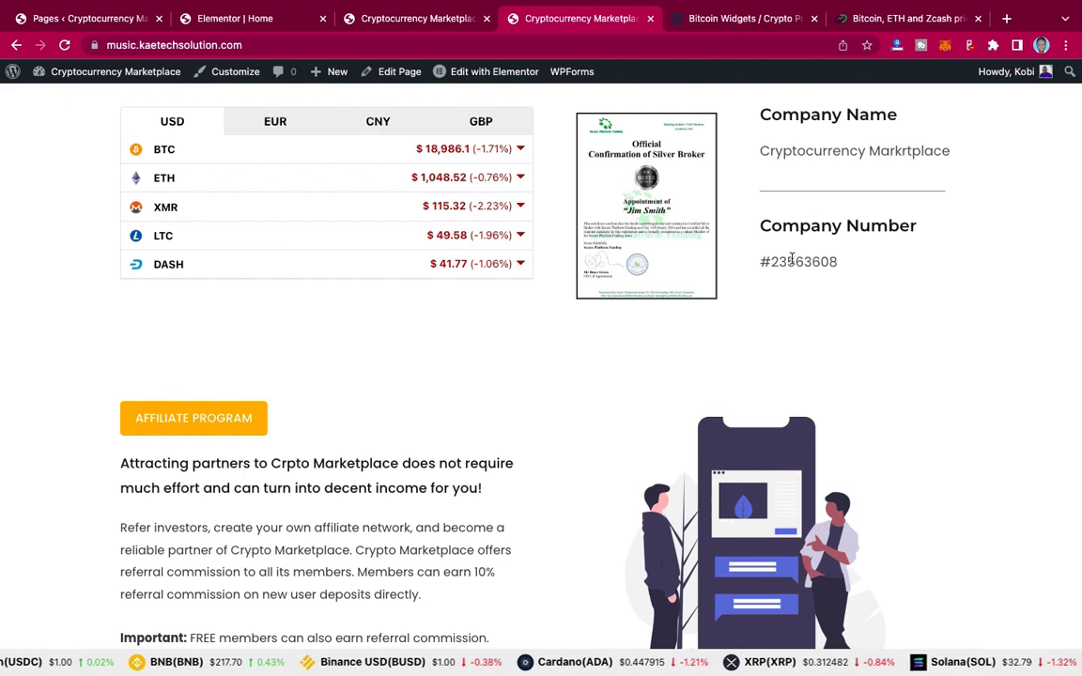
scroll(796, 291, "down", 3)
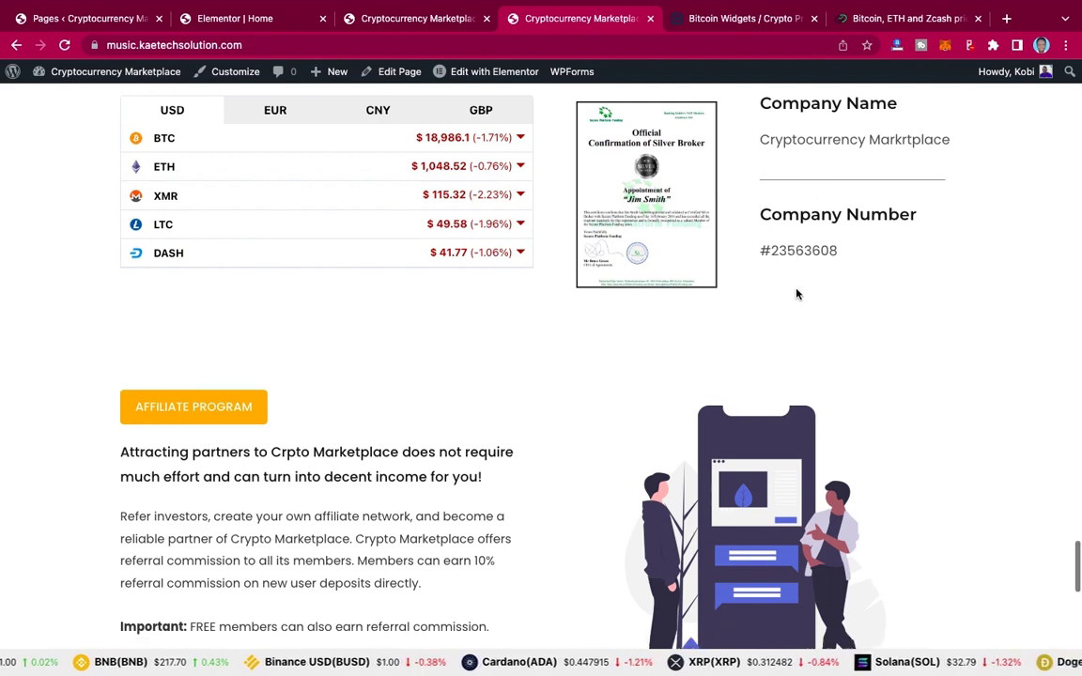
scroll(797, 294, "up", 1)
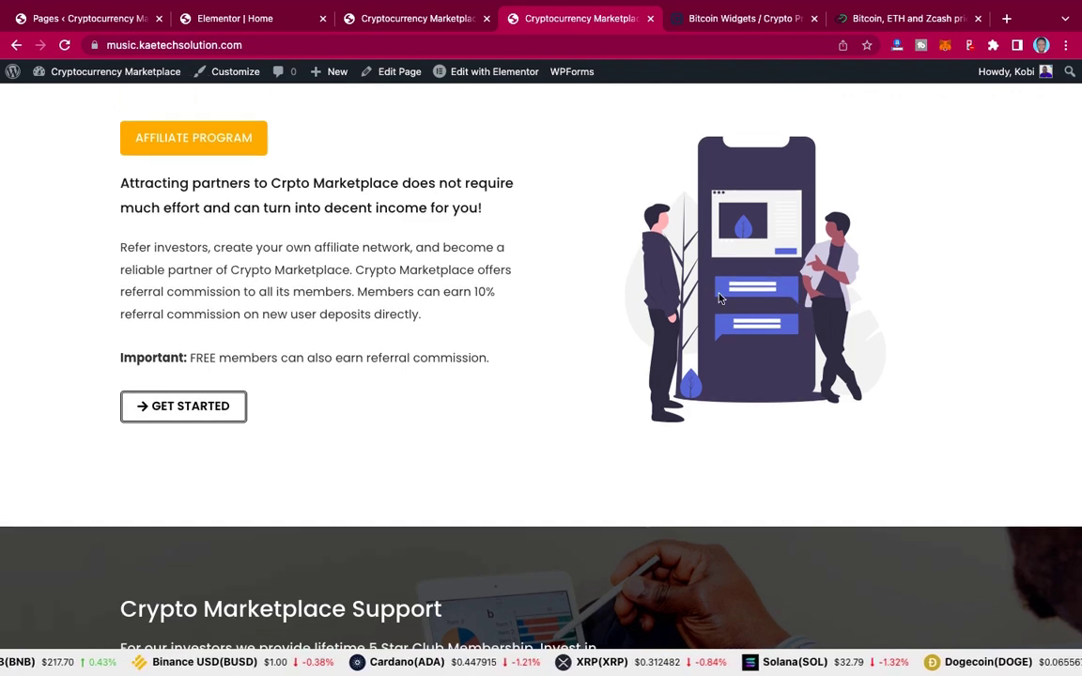
scroll(719, 297, "down", 4)
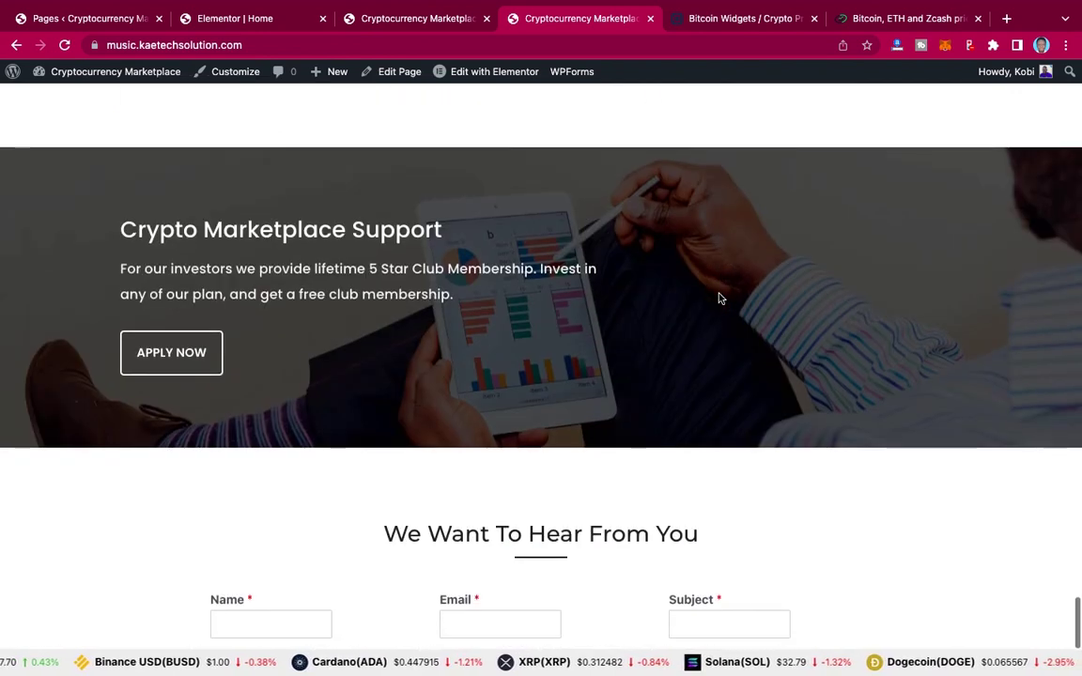
scroll(716, 298, "up", 1)
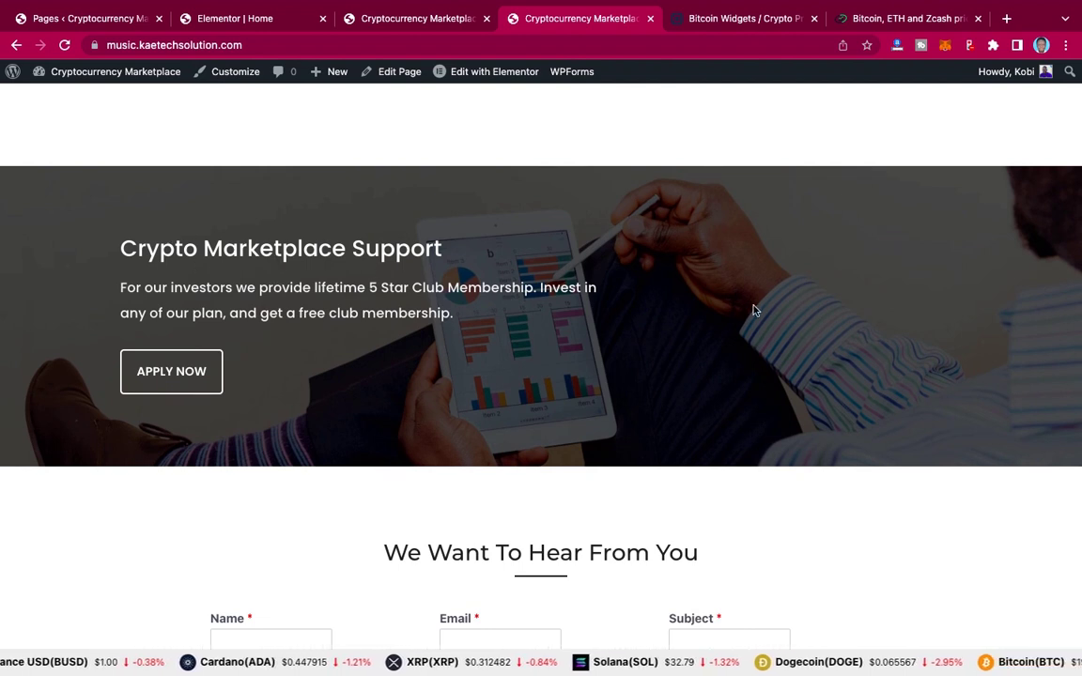
scroll(753, 310, "down", 3)
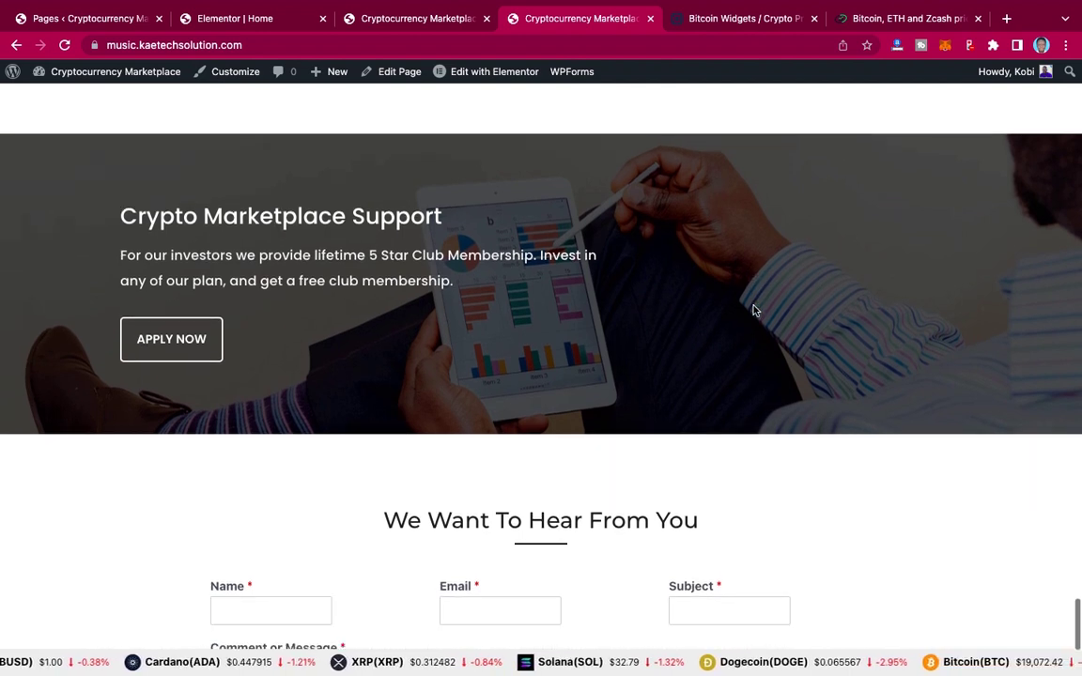
scroll(753, 310, "down", 3)
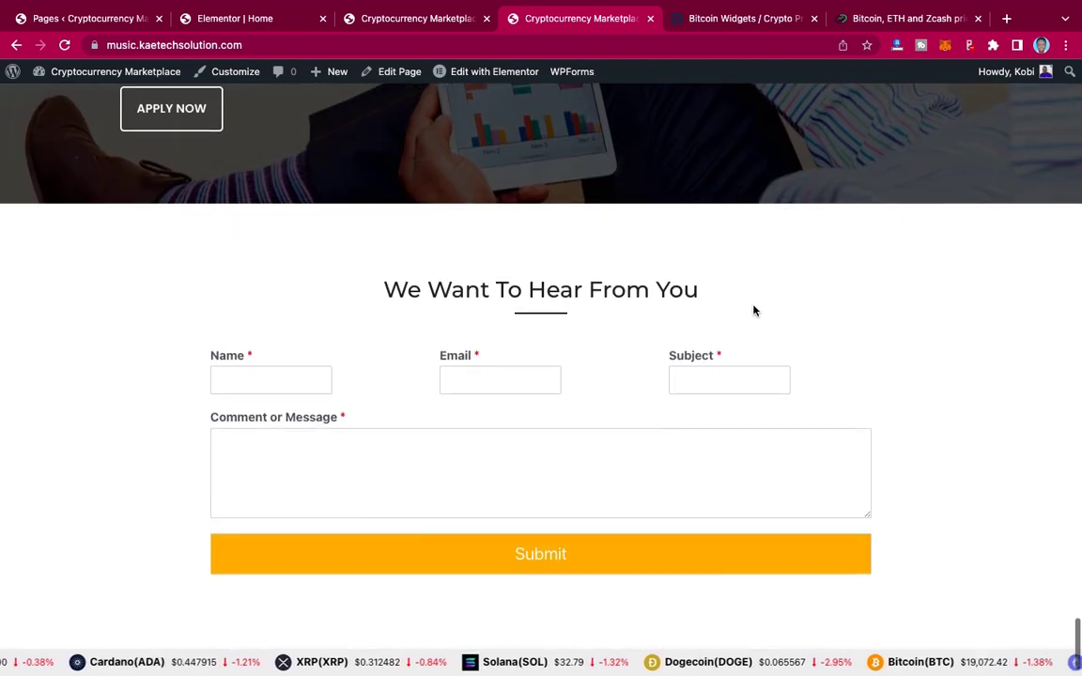
scroll(753, 310, "down", 1)
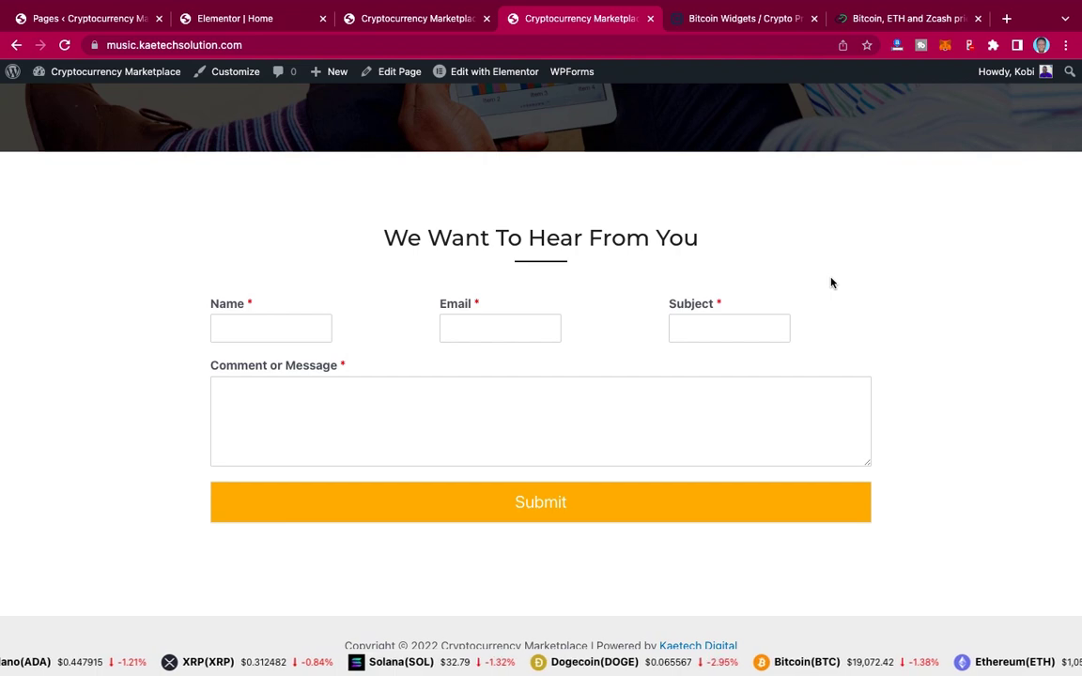
scroll(830, 282, "up", 10)
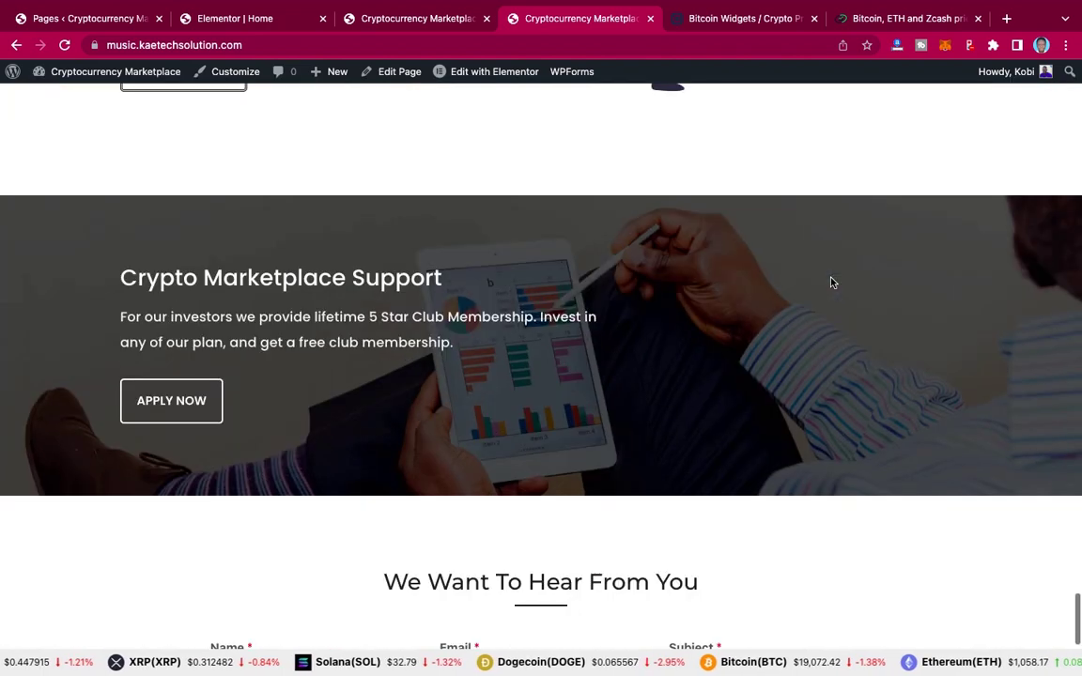
scroll(830, 283, "up", 15)
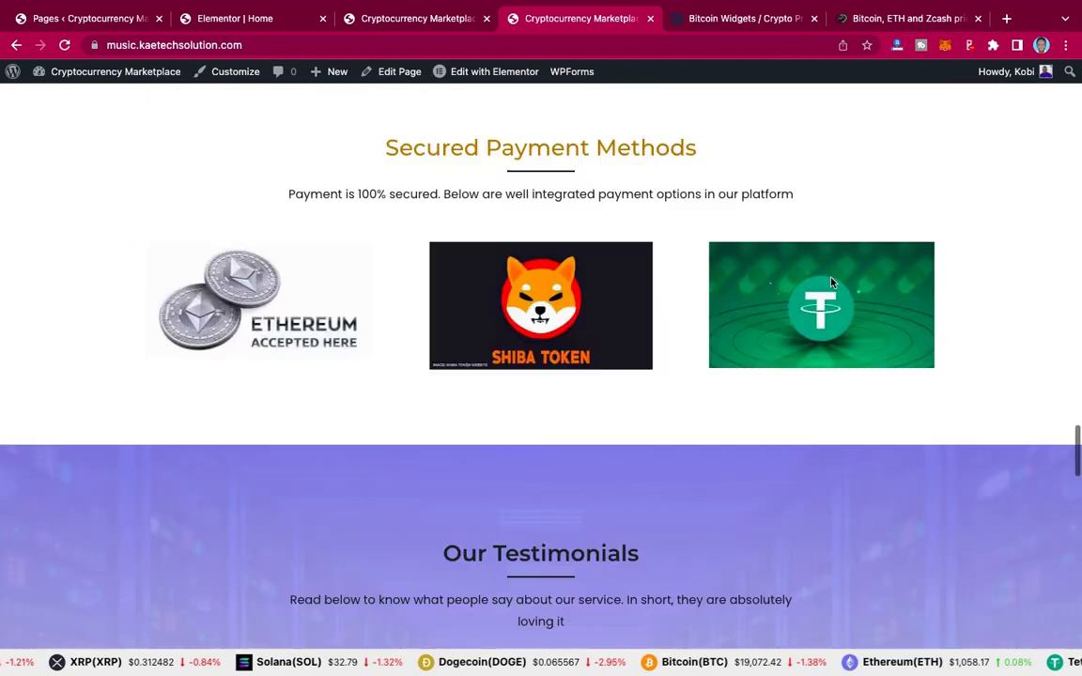
scroll(830, 283, "up", 7)
scroll(830, 282, "down", 3)
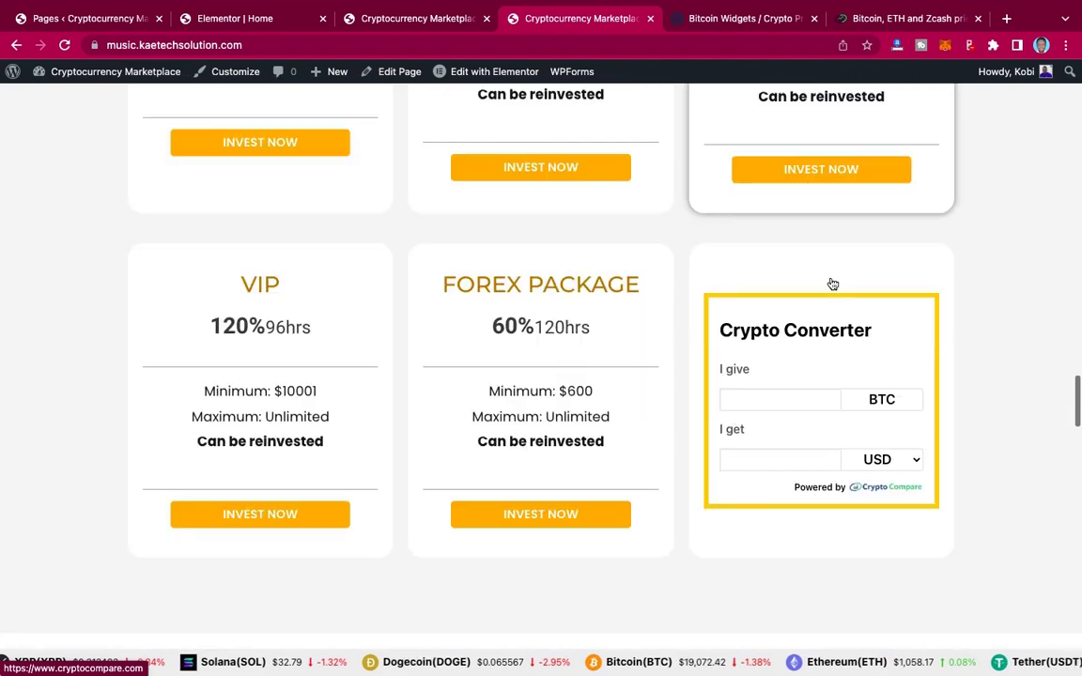
scroll(831, 281, "down", 6)
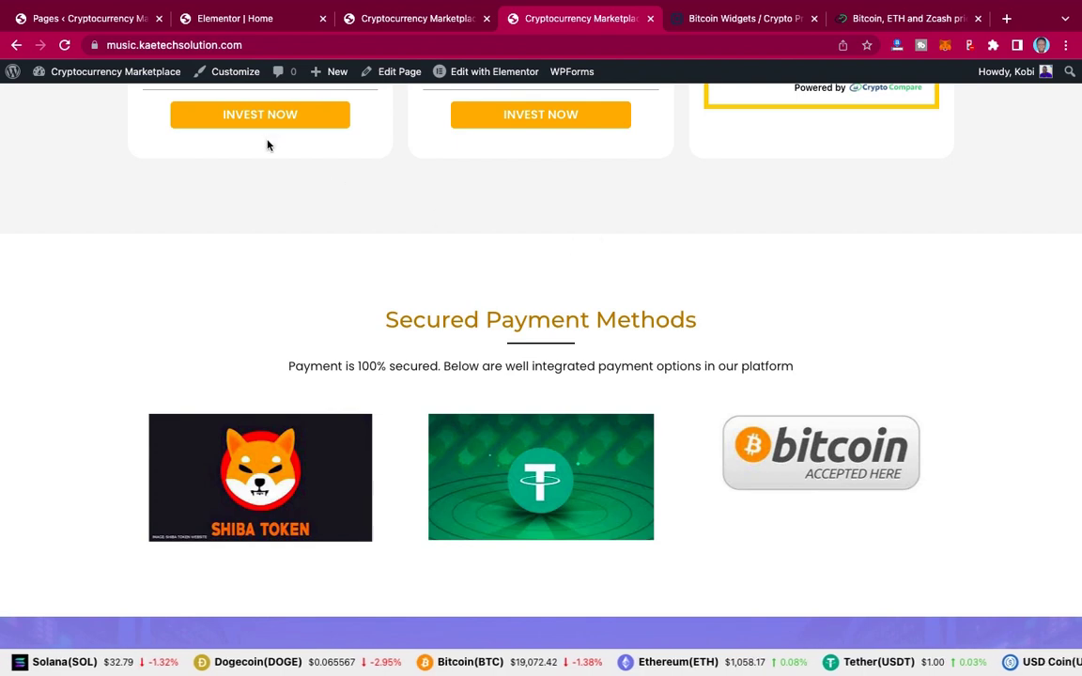
left_click(226, 18)
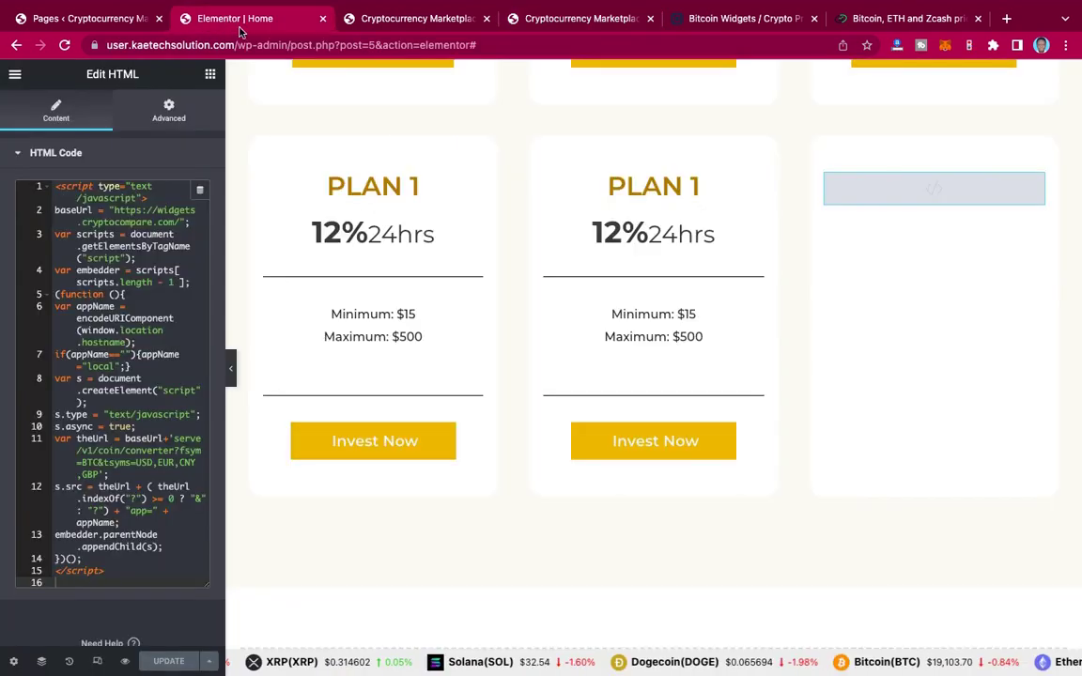
Step: Add a single-column section in the empty area above the footer
scroll(568, 355, "down", 3)
scroll(568, 355, "down", 2)
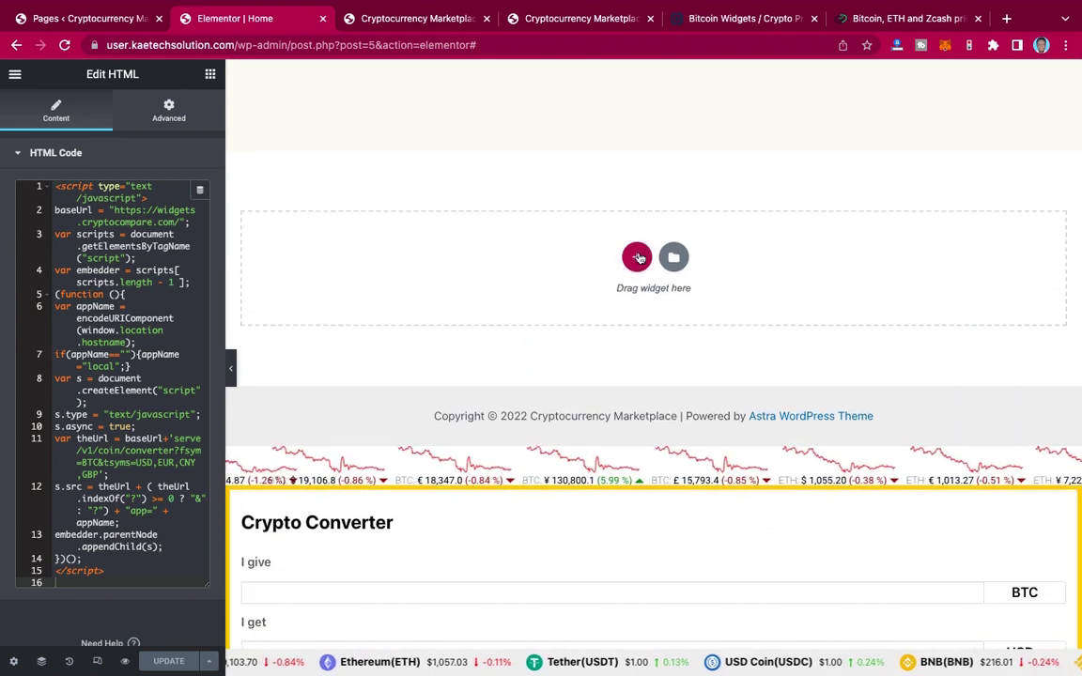
left_click(638, 257)
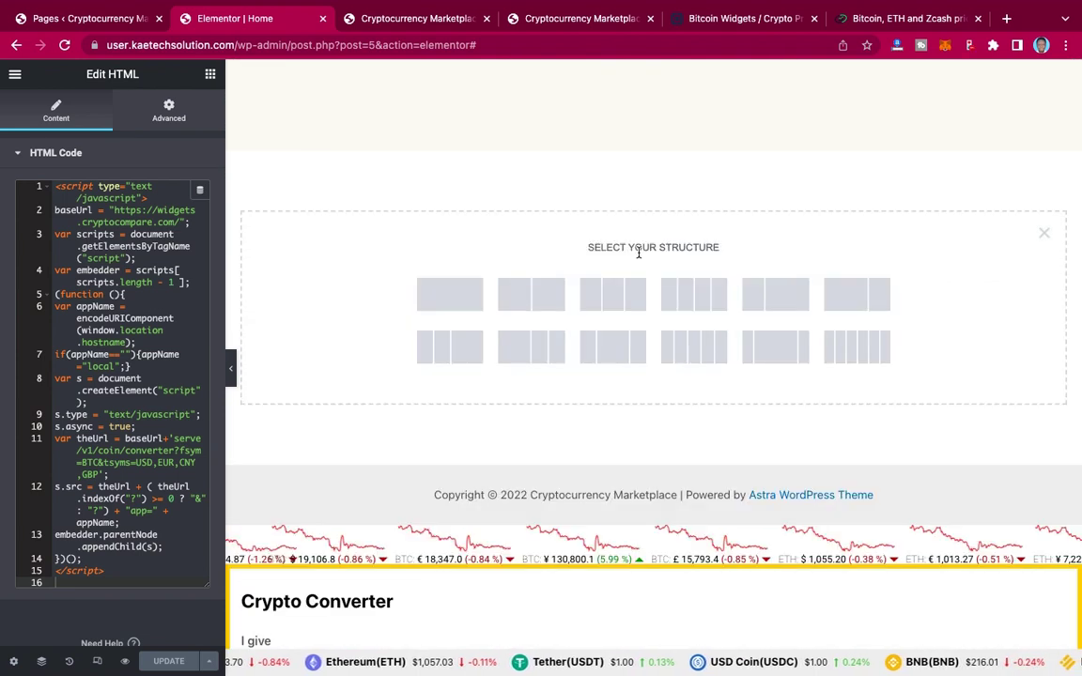
left_click(452, 304)
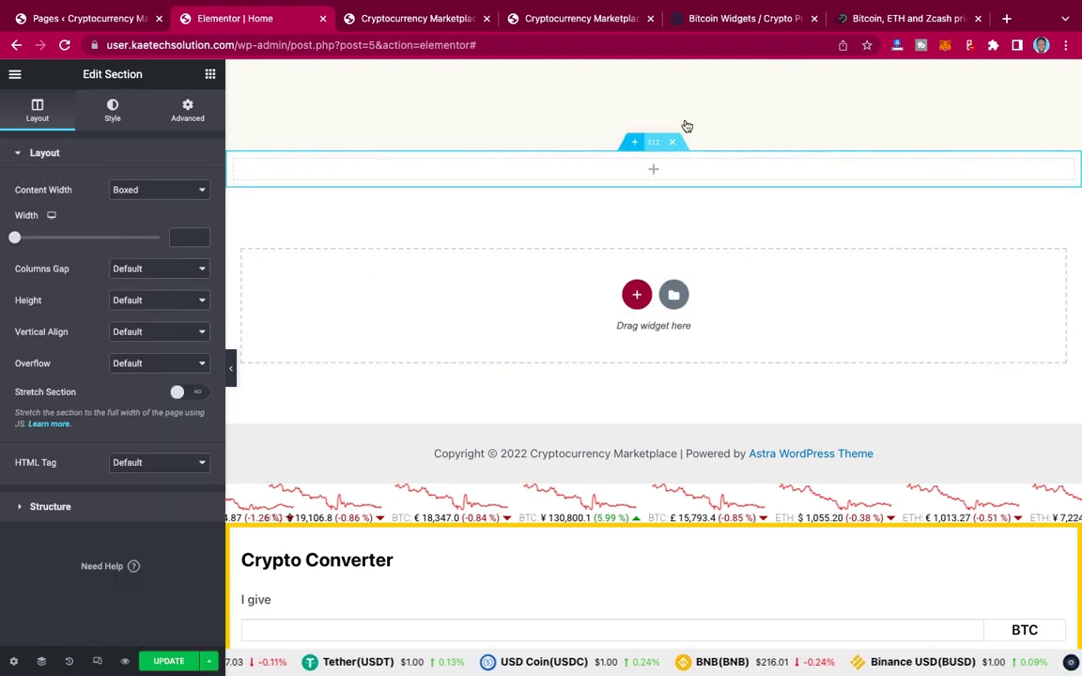
scroll(684, 126, "up", 10)
scroll(685, 125, "up", 3)
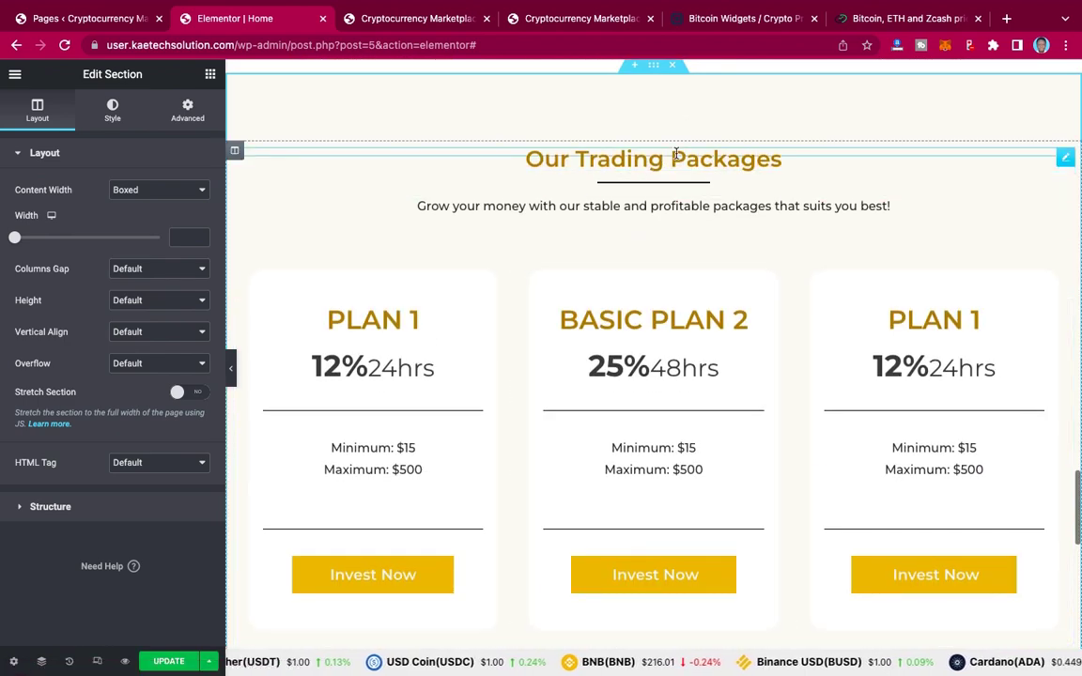
Step: Copy the Our Trading Packages heading into the new empty section
right_click(1064, 160)
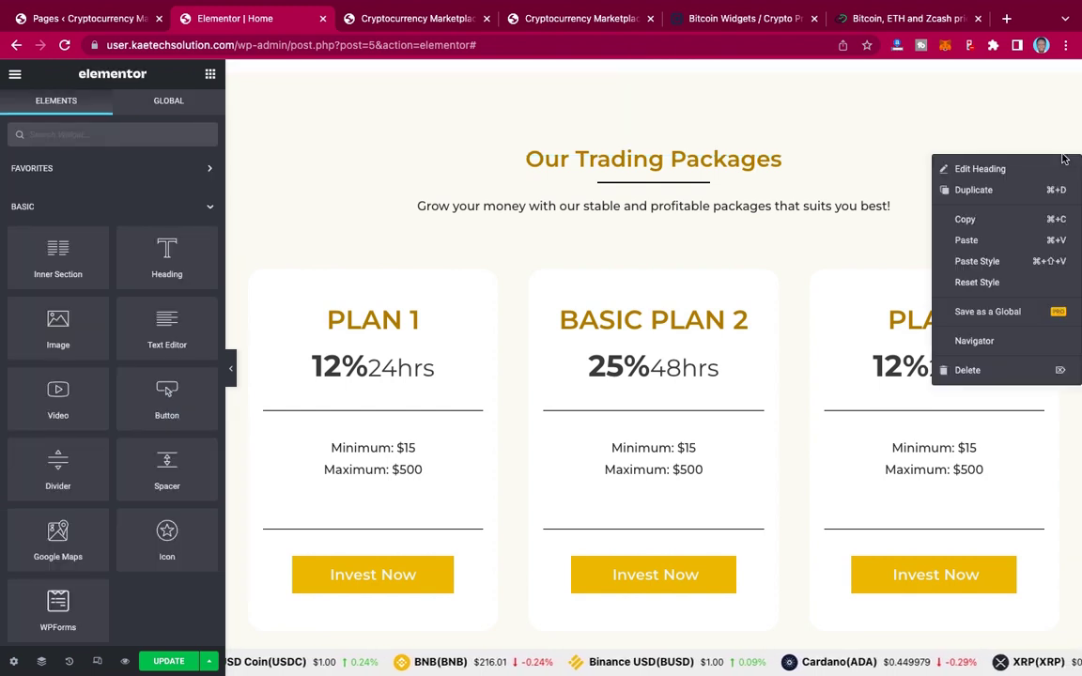
left_click(968, 219)
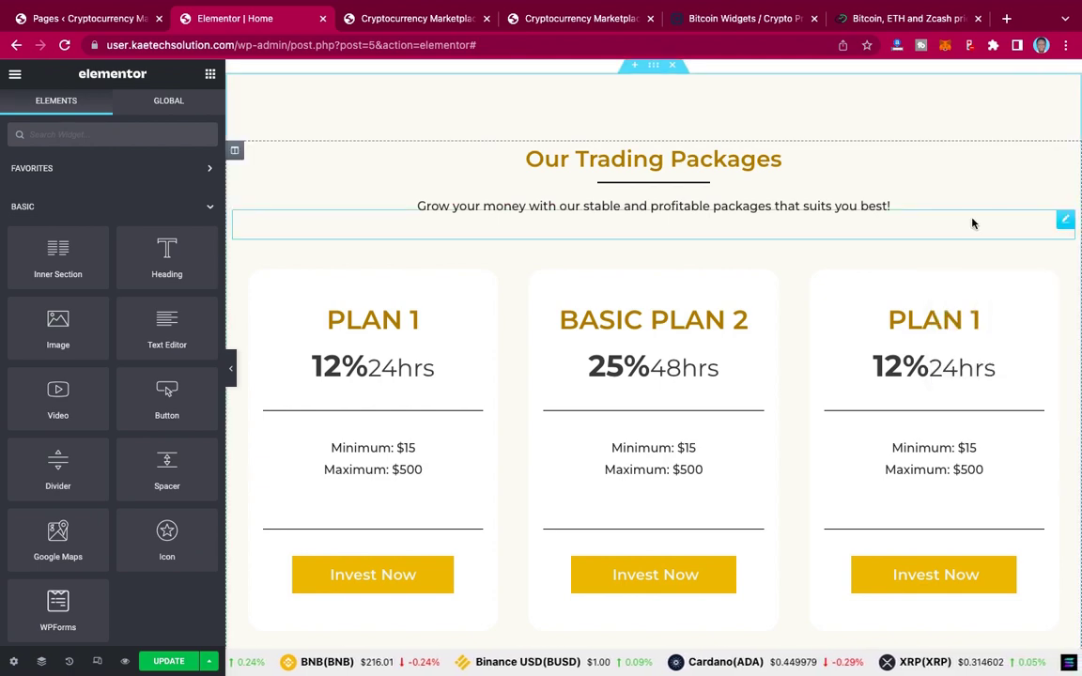
scroll(904, 240, "down", 5)
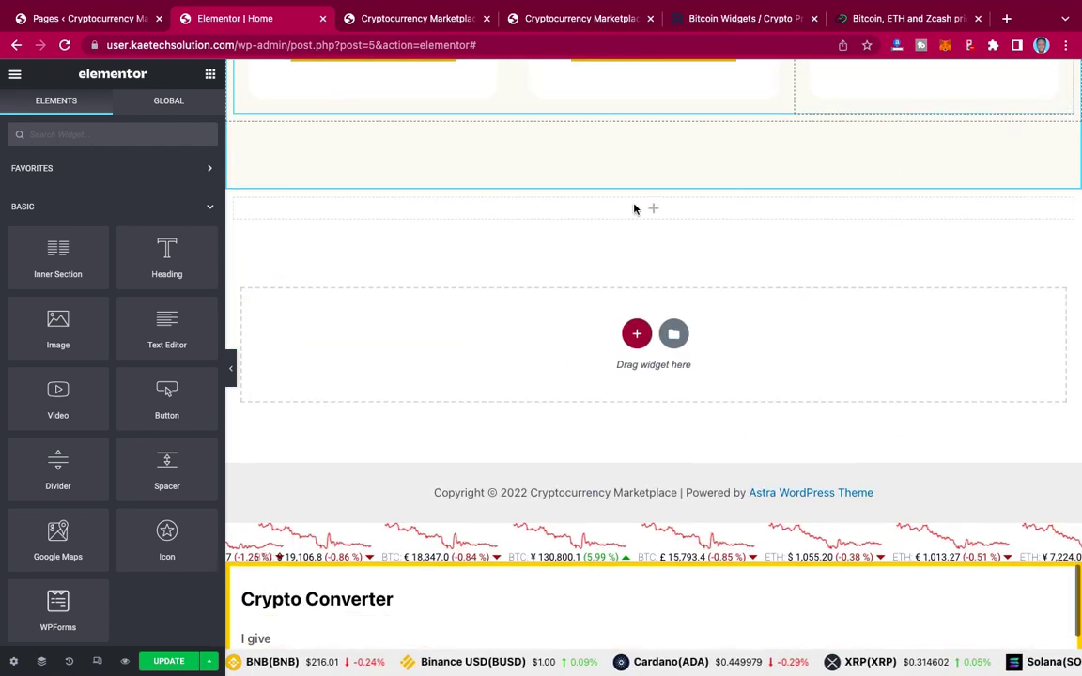
mouse_move(640, 210)
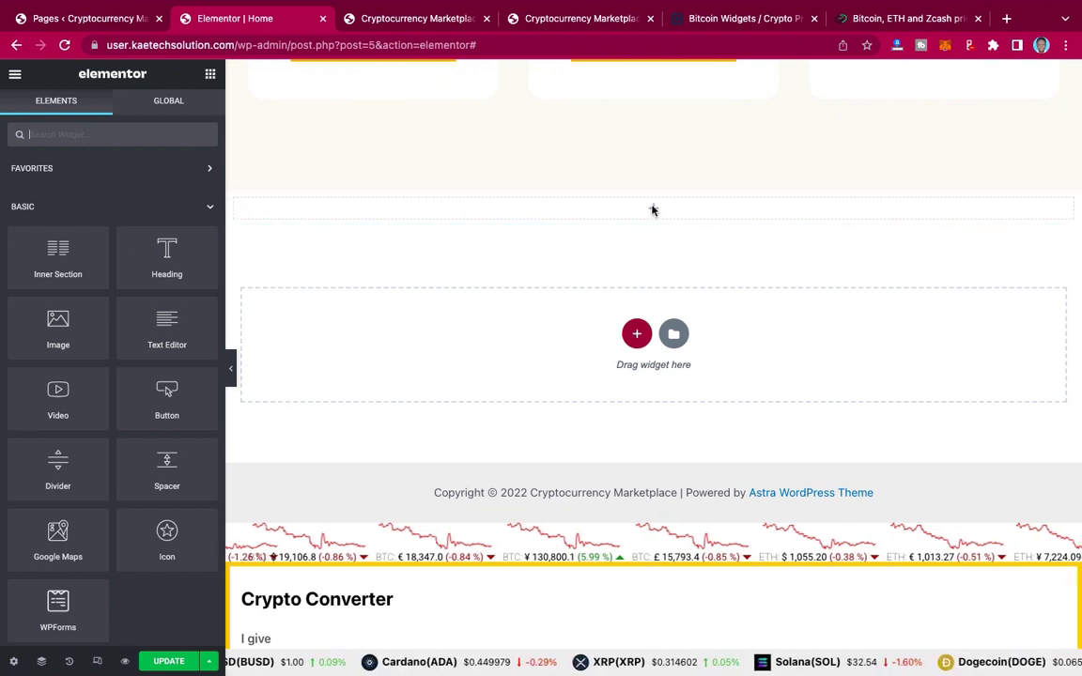
right_click(654, 211)
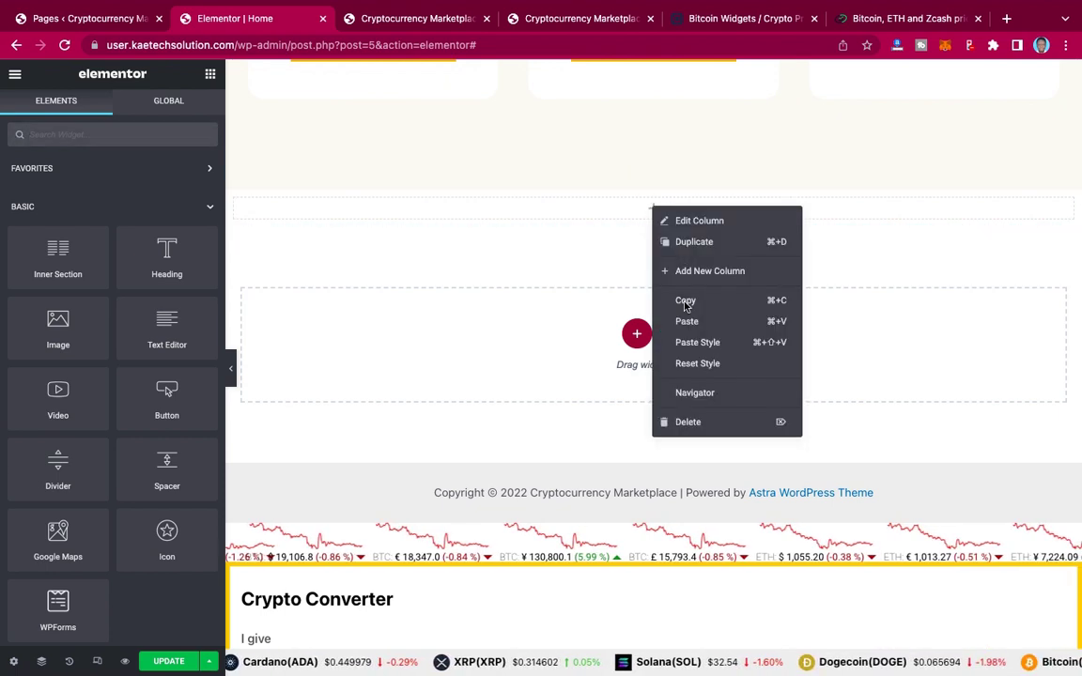
left_click(689, 321)
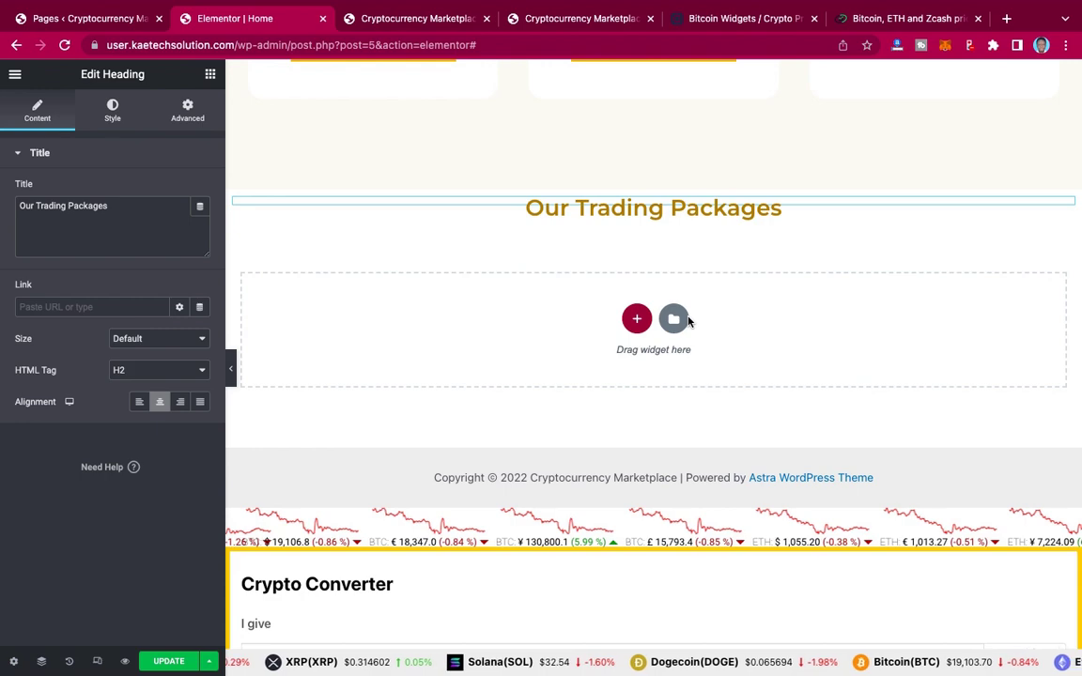
Step: Copy the heading's divider line and paste it under the pasted heading
scroll(688, 321, "up", 5)
scroll(689, 321, "up", 6)
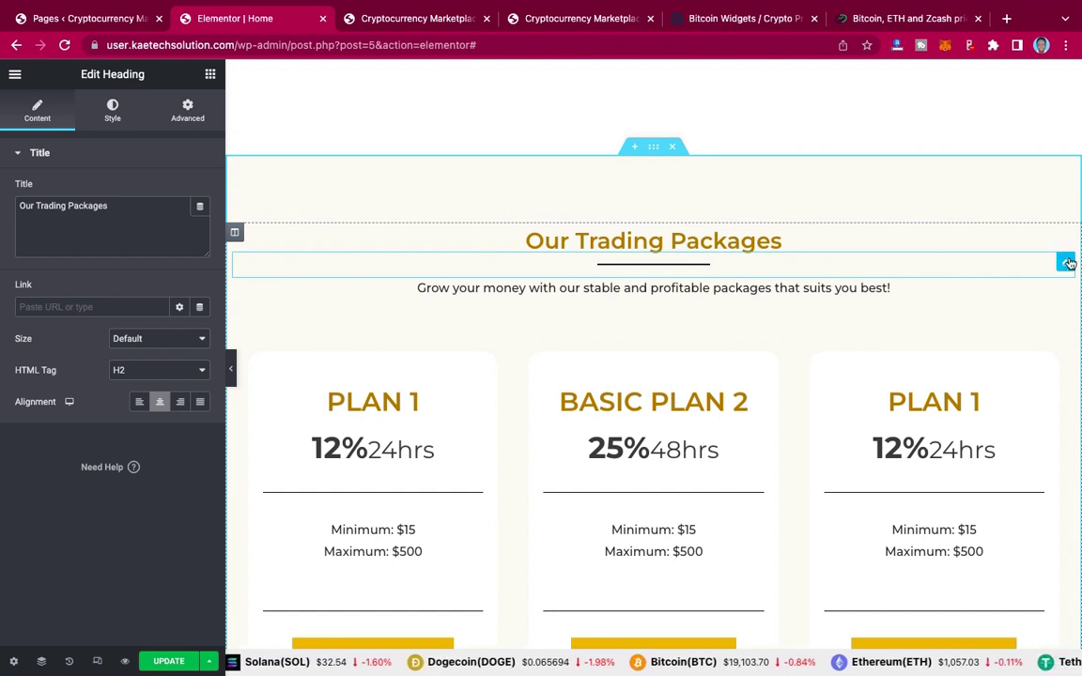
right_click(1068, 263)
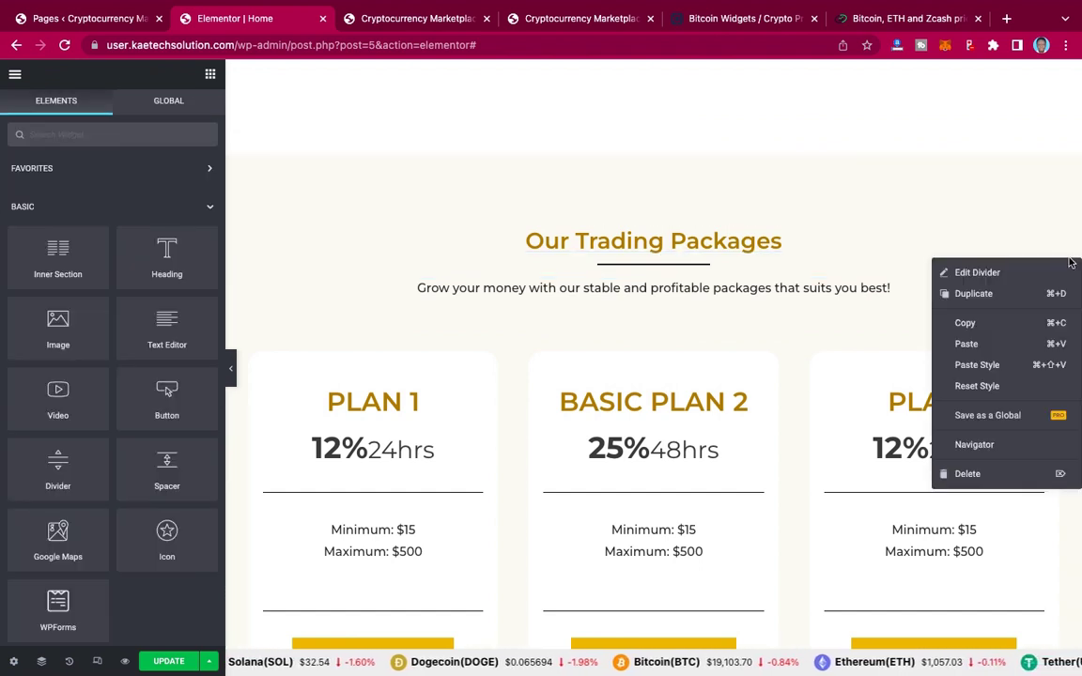
left_click(986, 324)
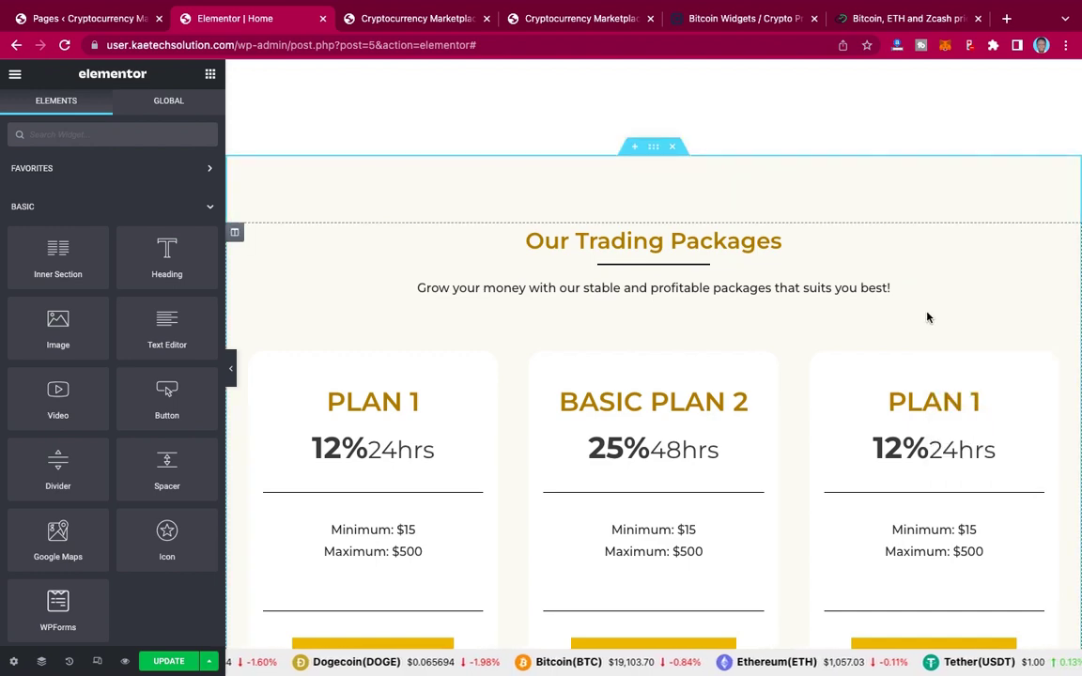
scroll(927, 317, "down", 10)
scroll(927, 313, "down", 2)
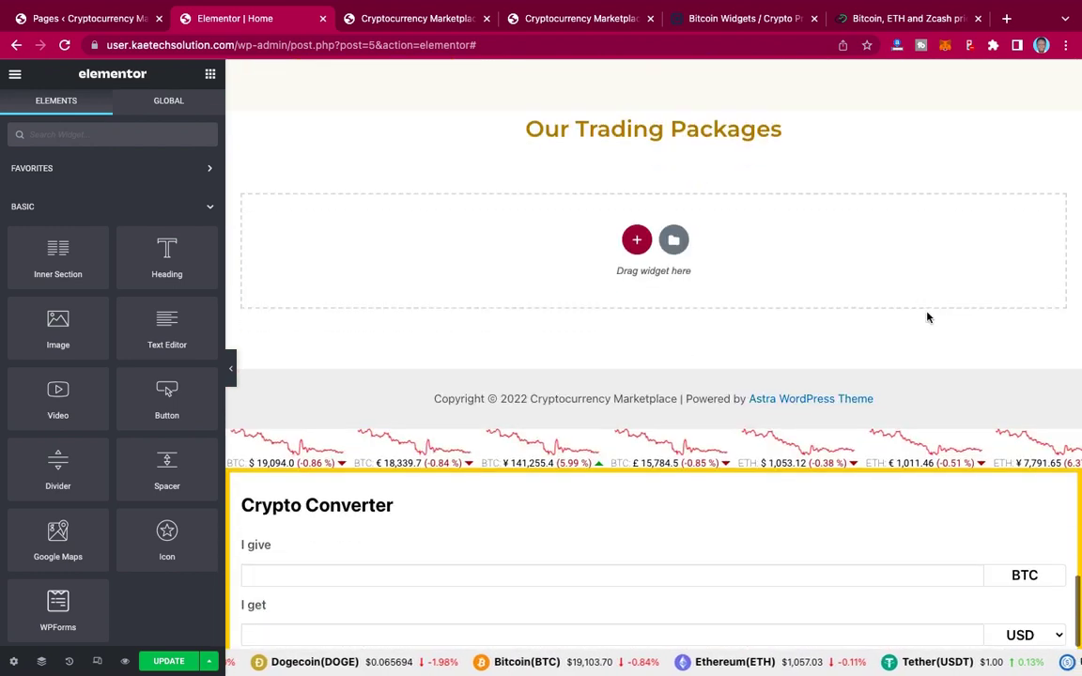
right_click(642, 131)
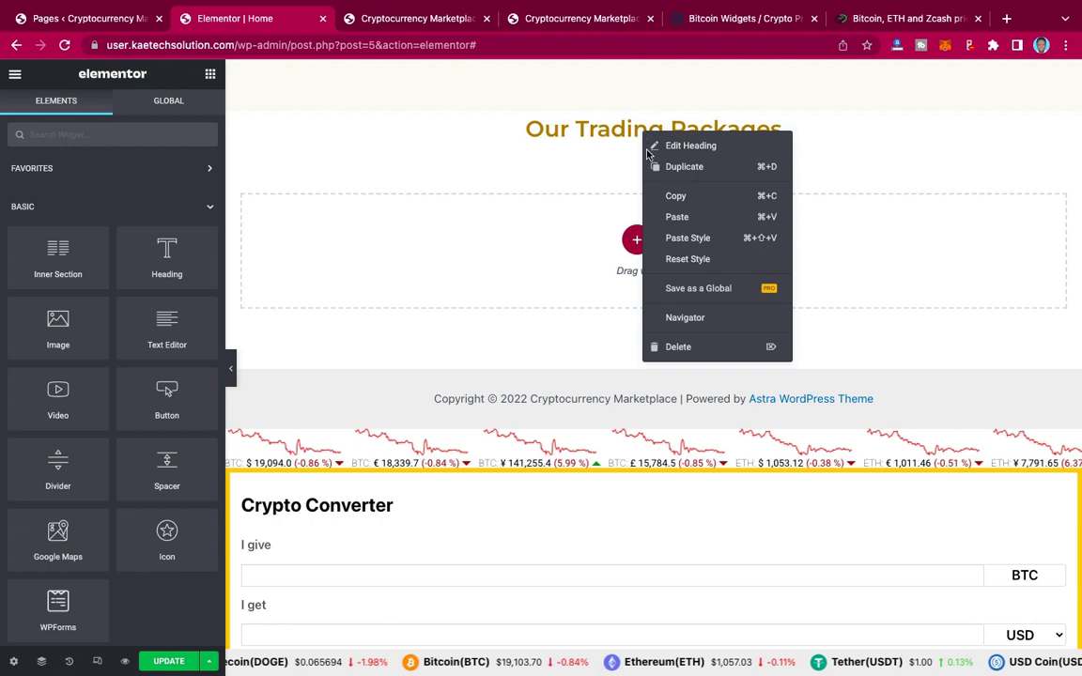
left_click(676, 216)
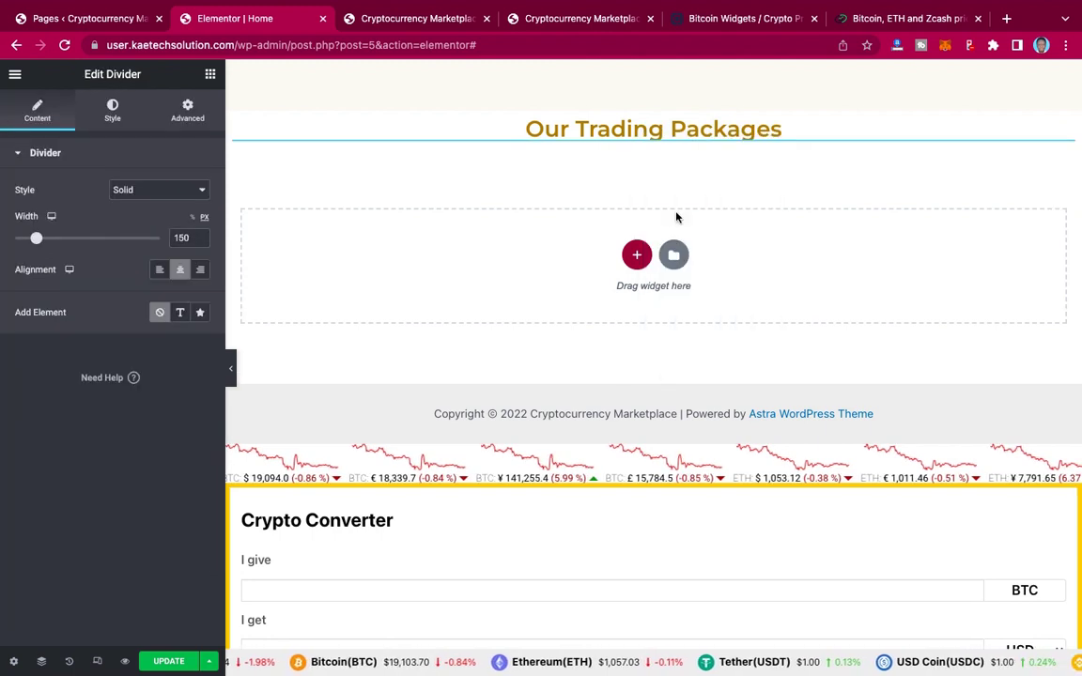
Step: Copy the 'Grow your money…' subtitle and paste it under the pasted divider
scroll(676, 218, "up", 6)
scroll(676, 217, "up", 5)
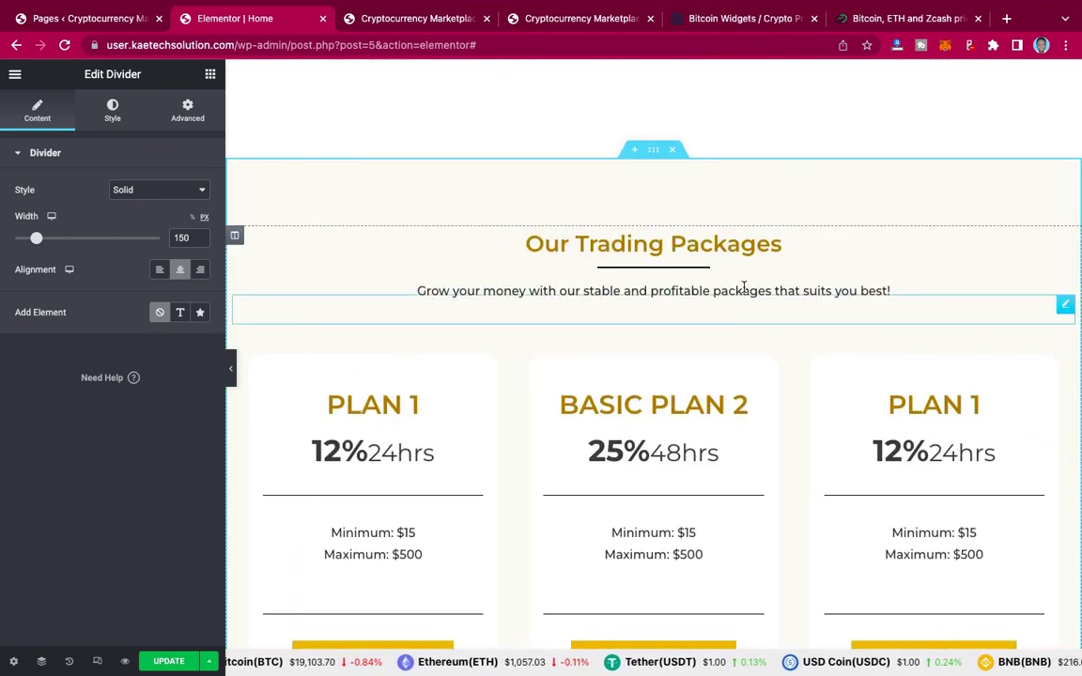
right_click(1065, 306)
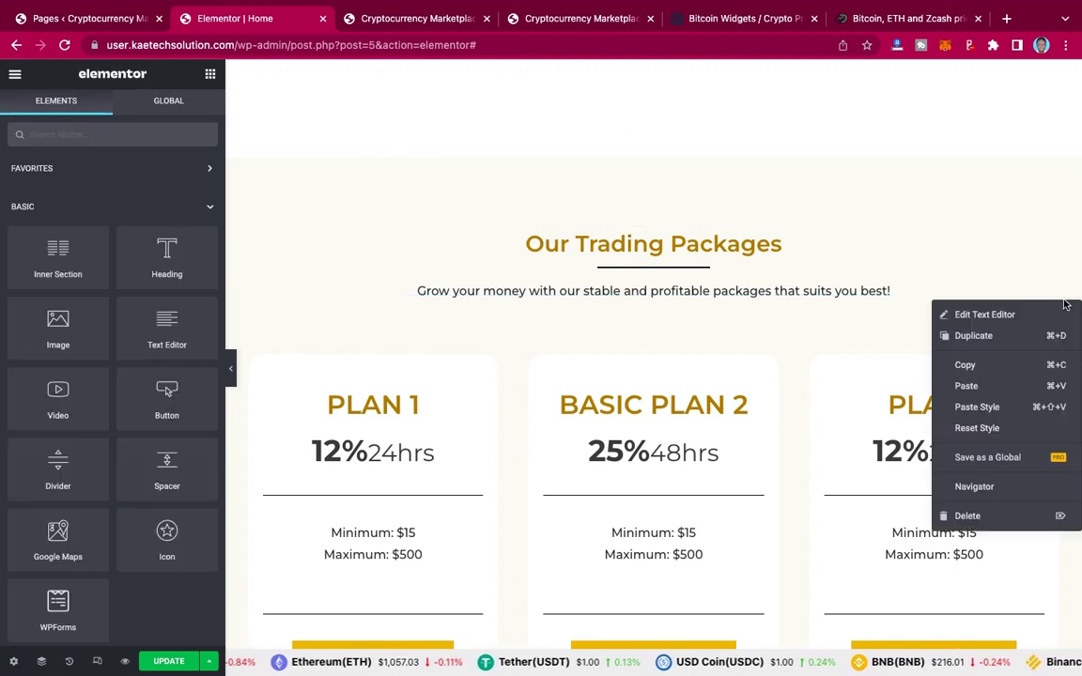
left_click(983, 368)
scroll(983, 367, "down", 10)
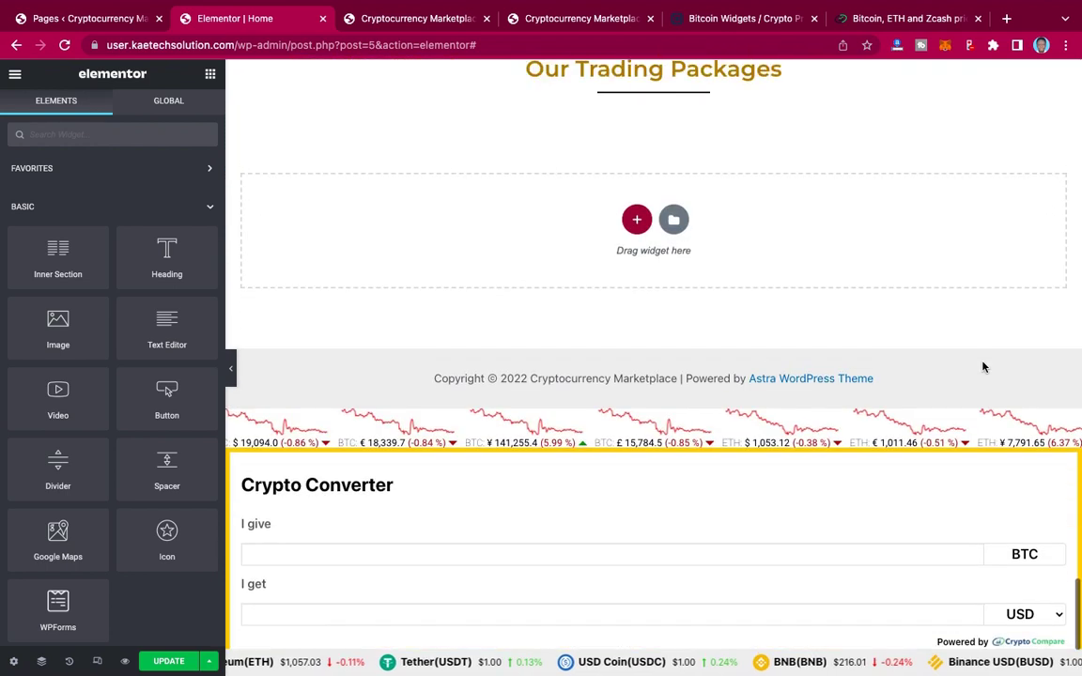
scroll(983, 367, "up", 1)
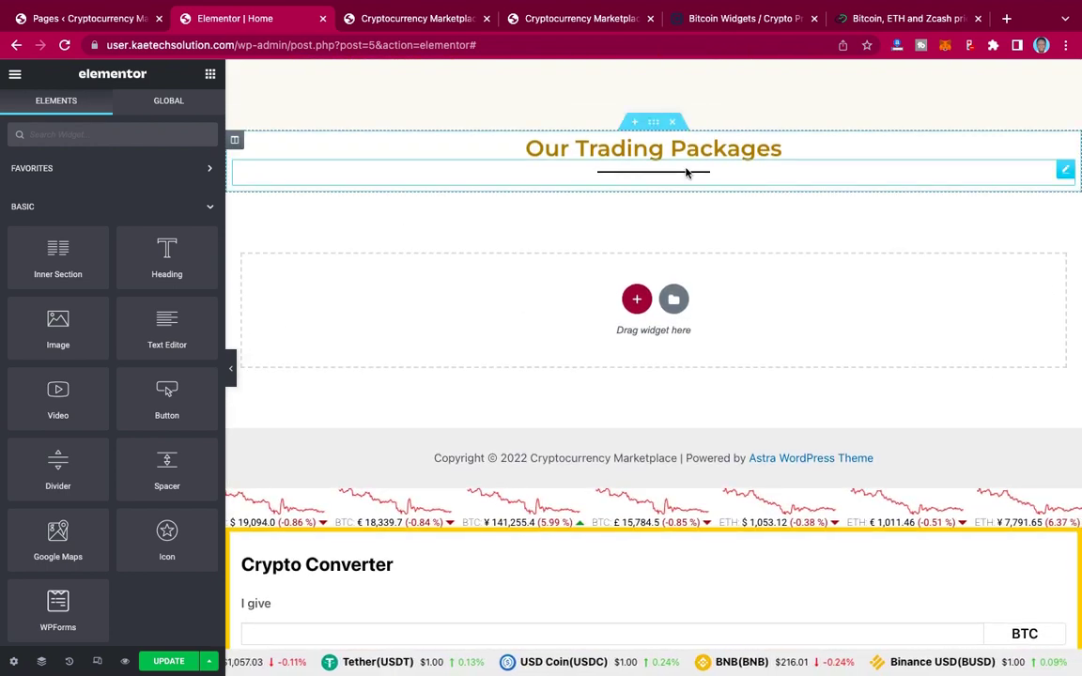
right_click(686, 173)
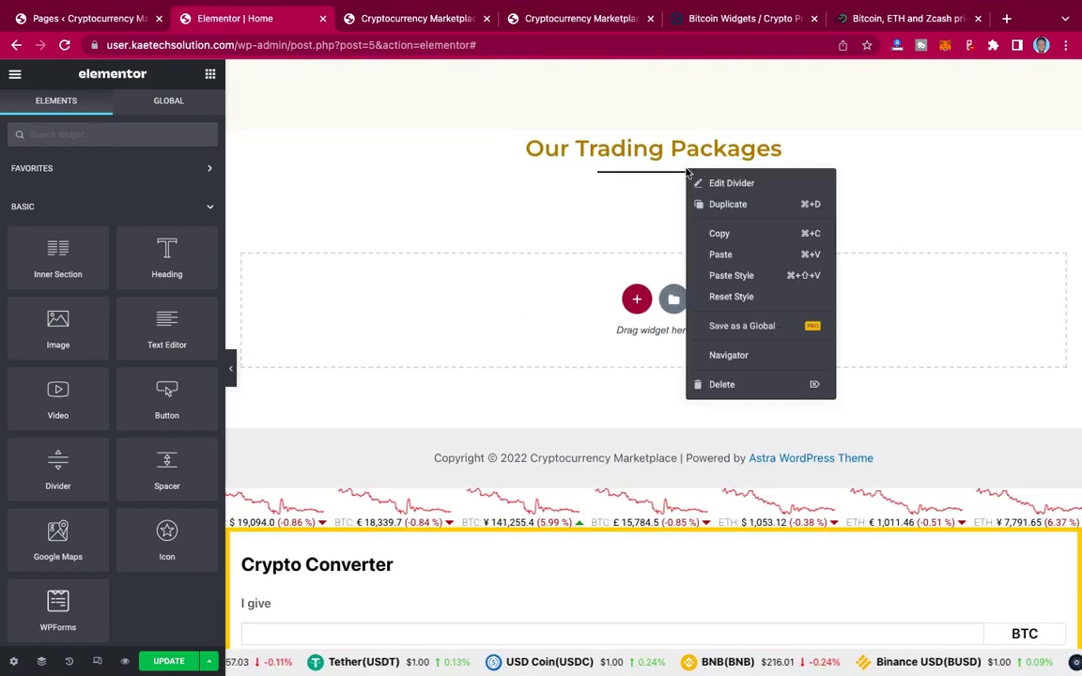
left_click(719, 255)
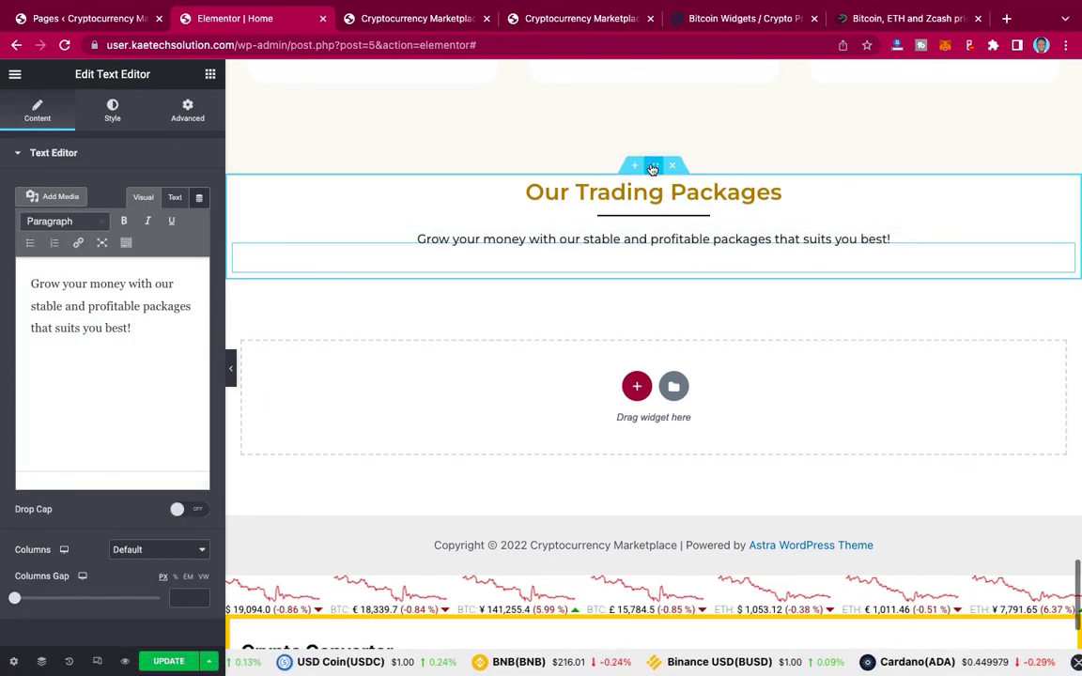
Step: Give the new section a 90 px top and bottom margin in its Advanced settings
left_click(653, 167)
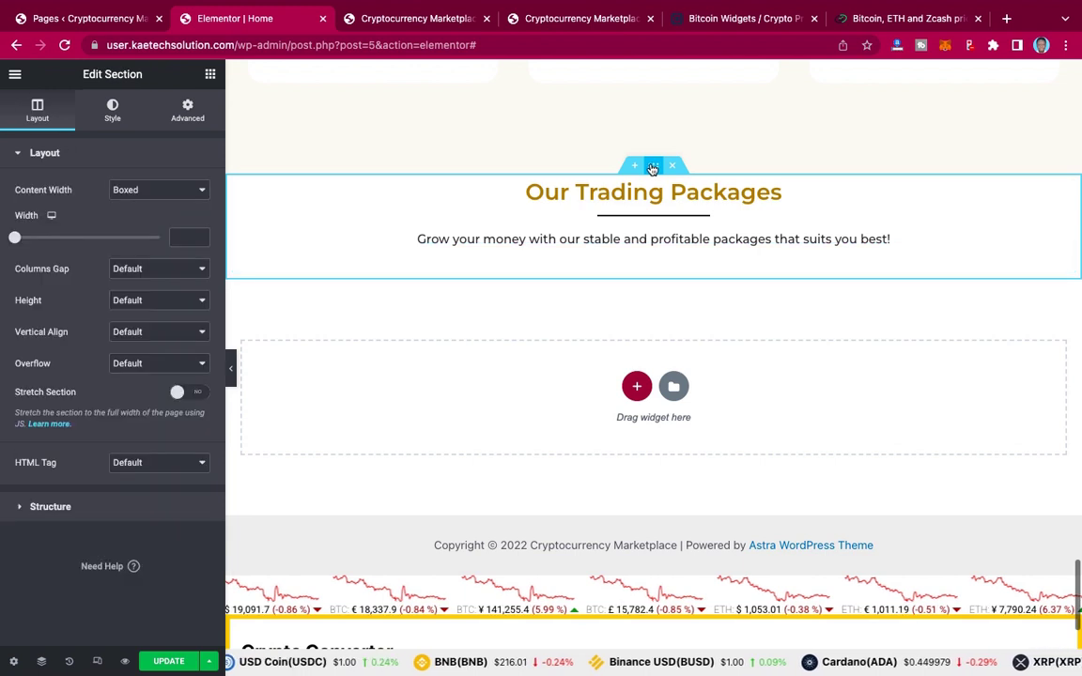
left_click(195, 113)
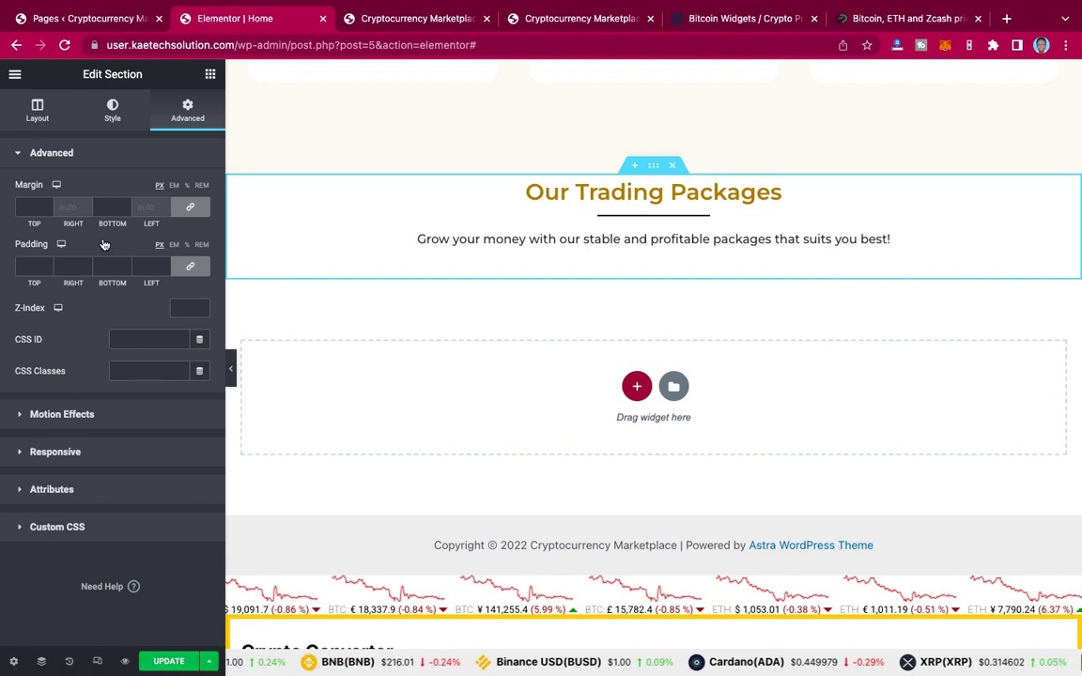
left_click(20, 206)
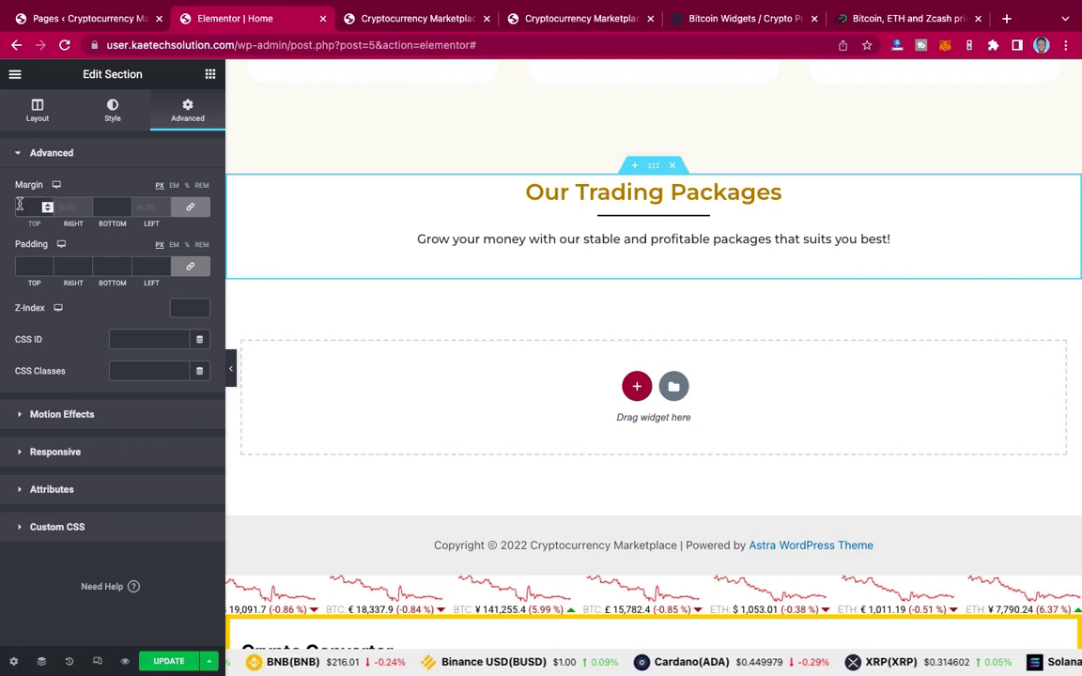
type("90")
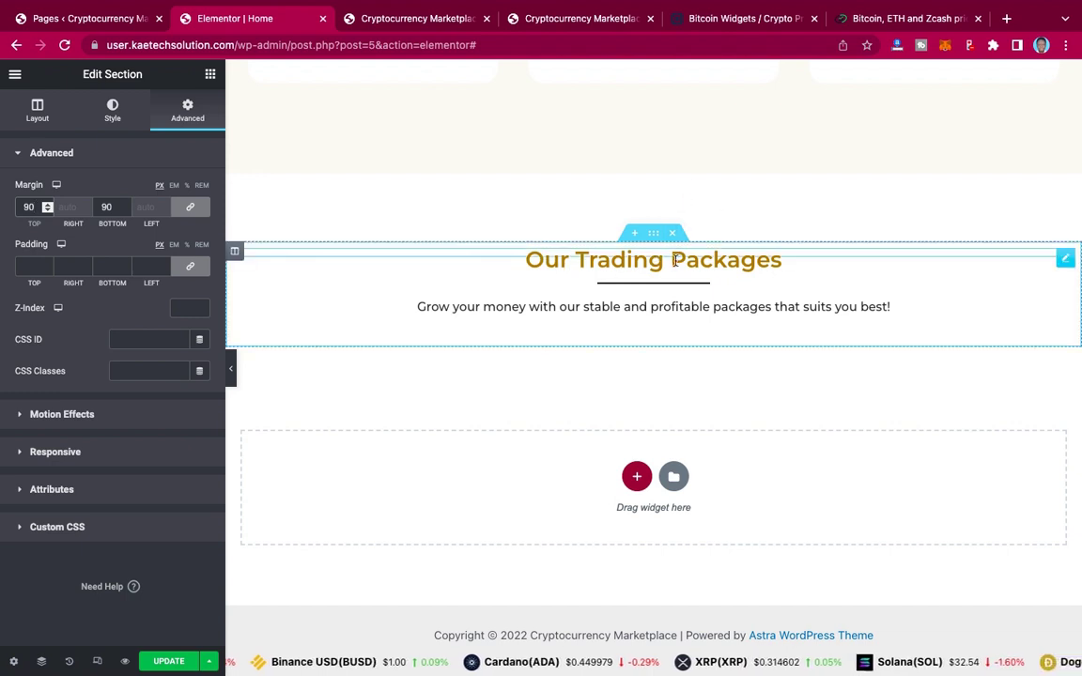
left_click(542, 23)
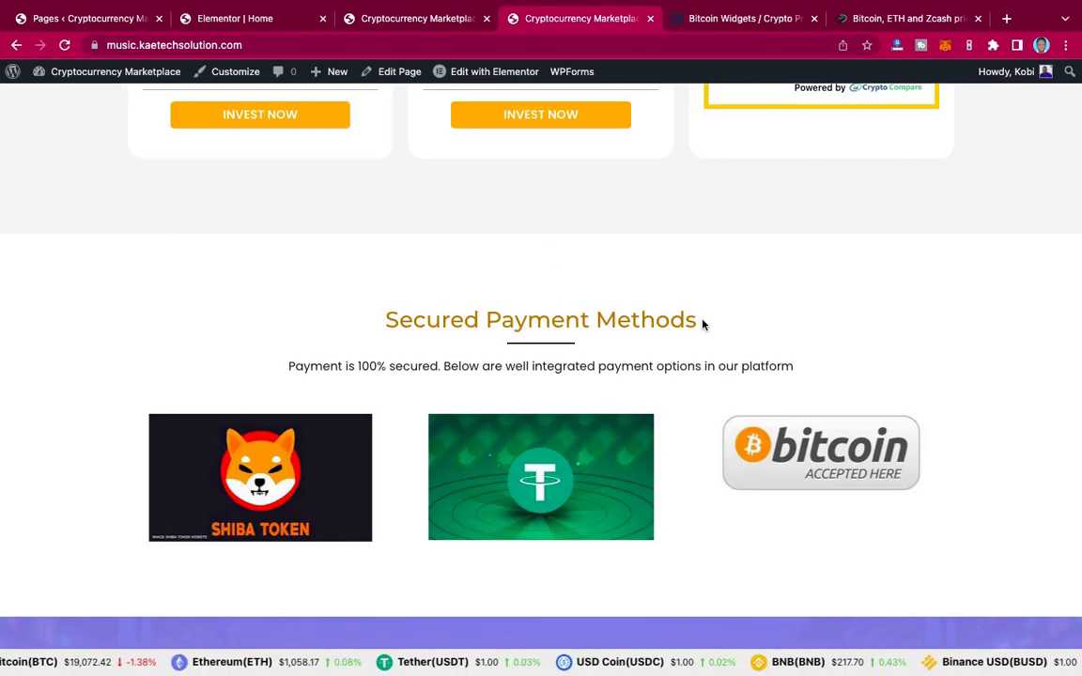
Step: Retitle the pasted heading to Secured Payment Methods, copied from the live site
triple_click(389, 317)
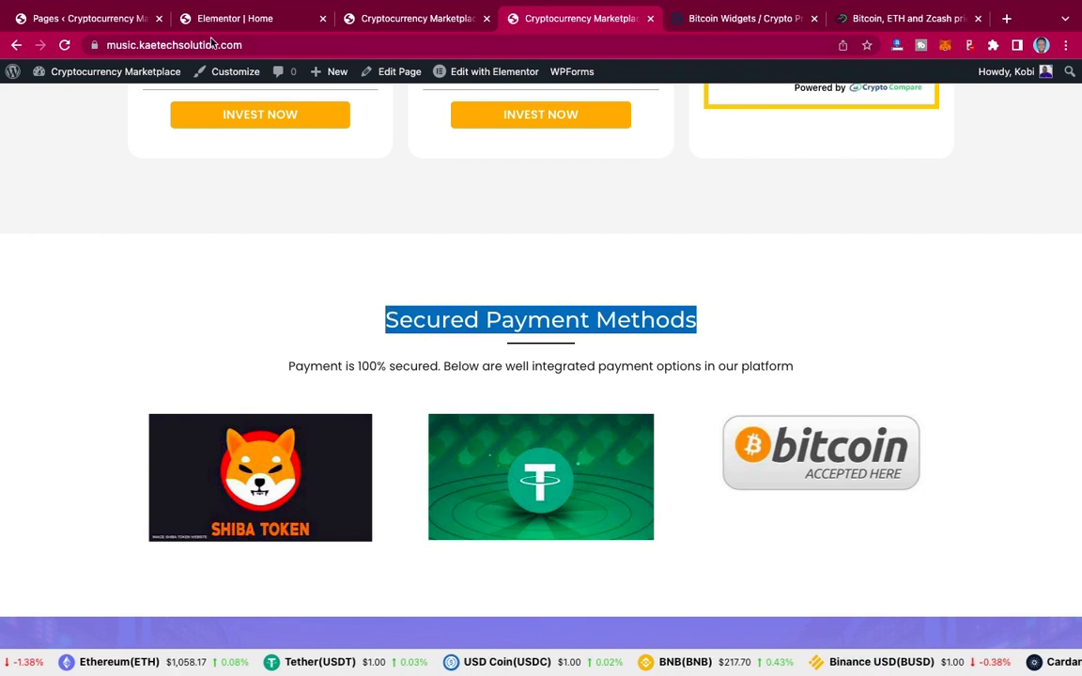
left_click(230, 12)
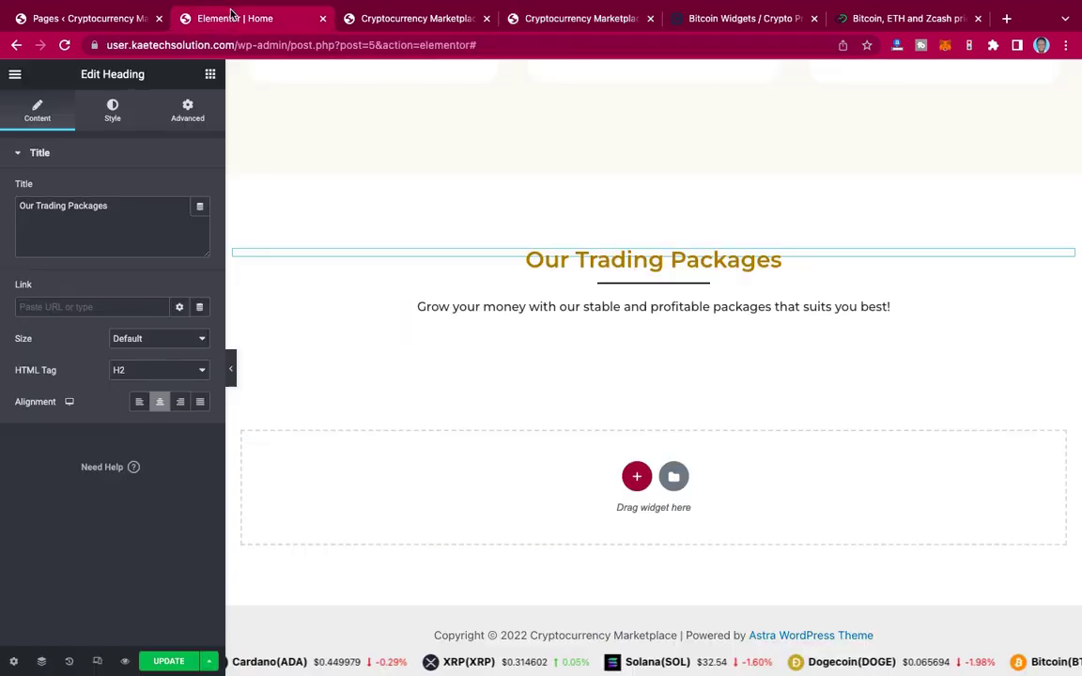
left_click(117, 210)
key("ctrl+a")
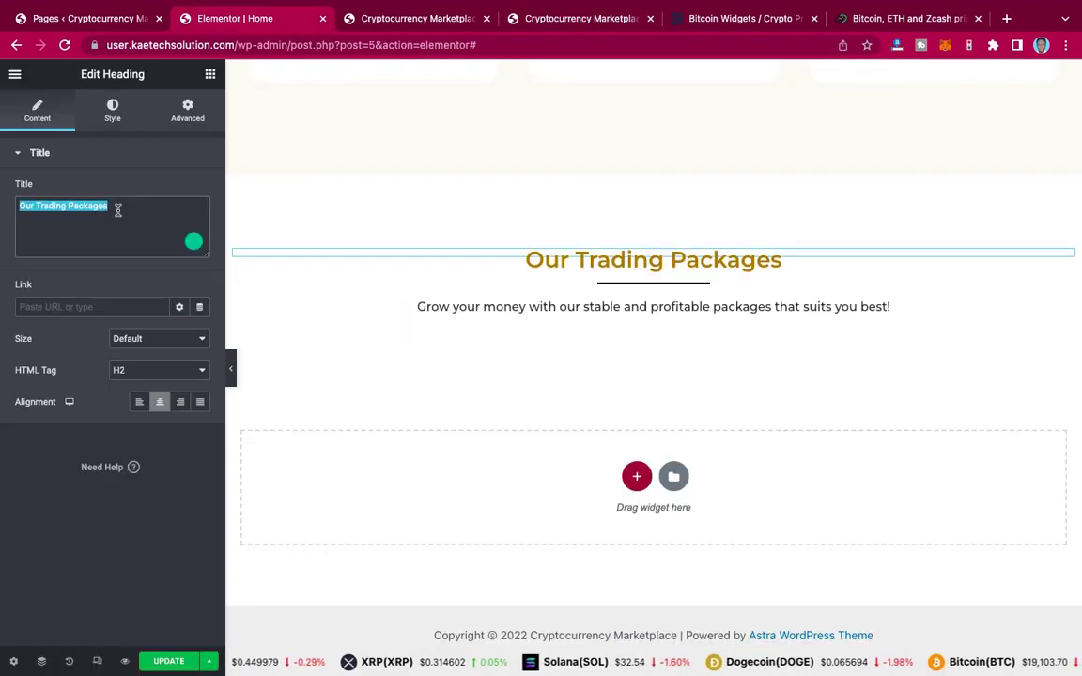
key("ctrl+v")
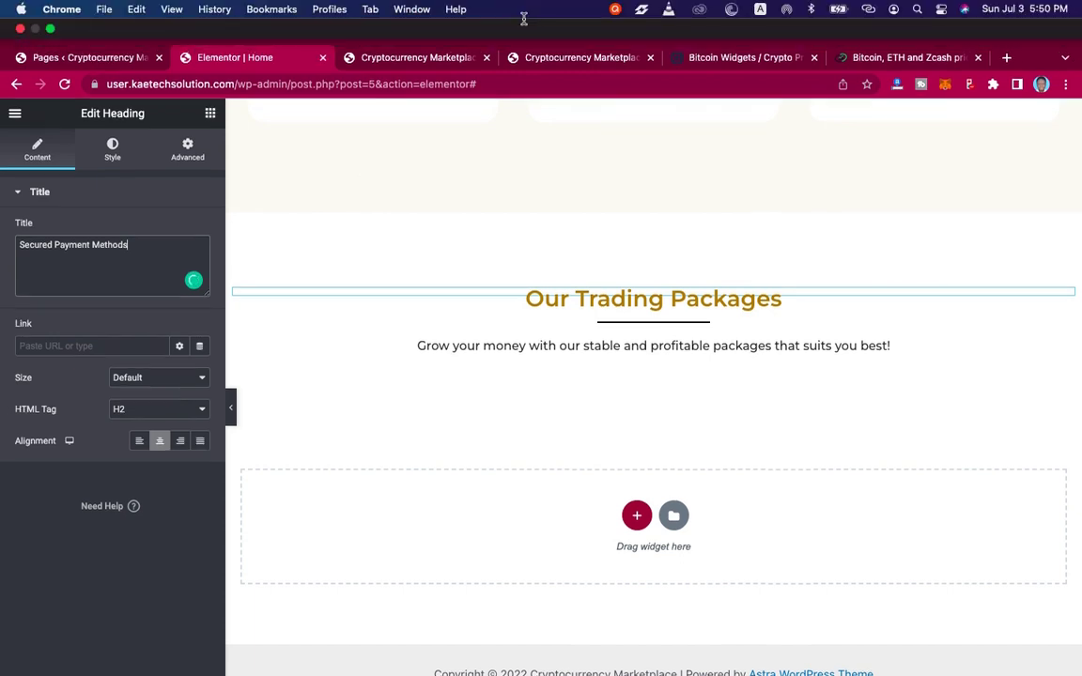
Step: Copy the payment subtitle sentence from the live site and open the subtitle paragraph for editing
left_click(572, 23)
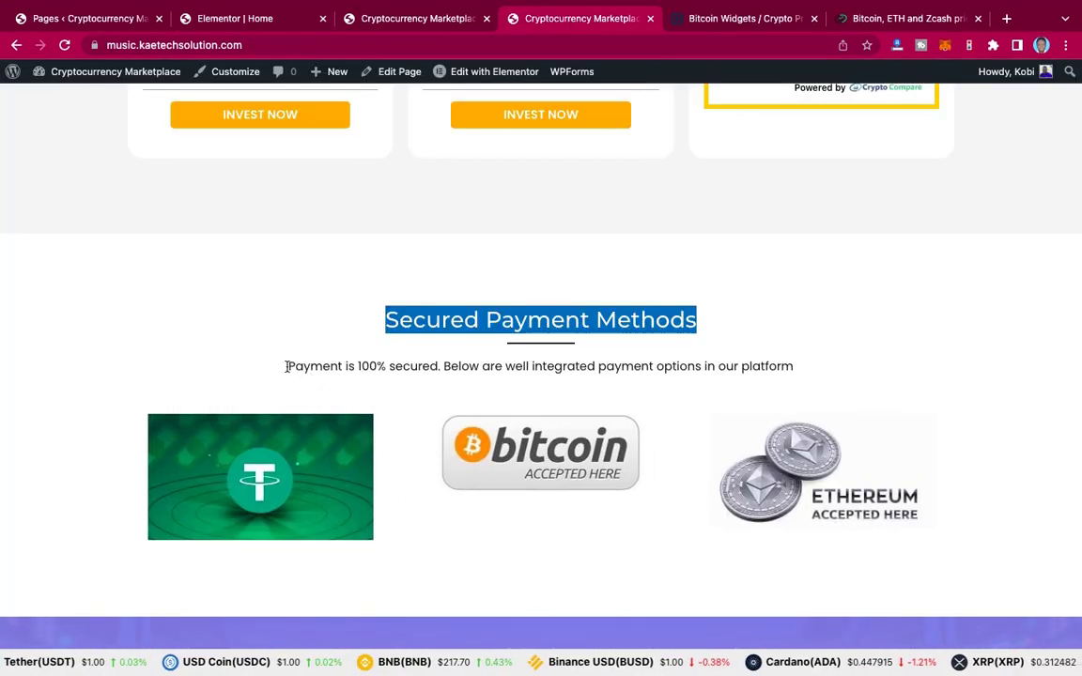
left_click_drag(289, 367, 798, 366)
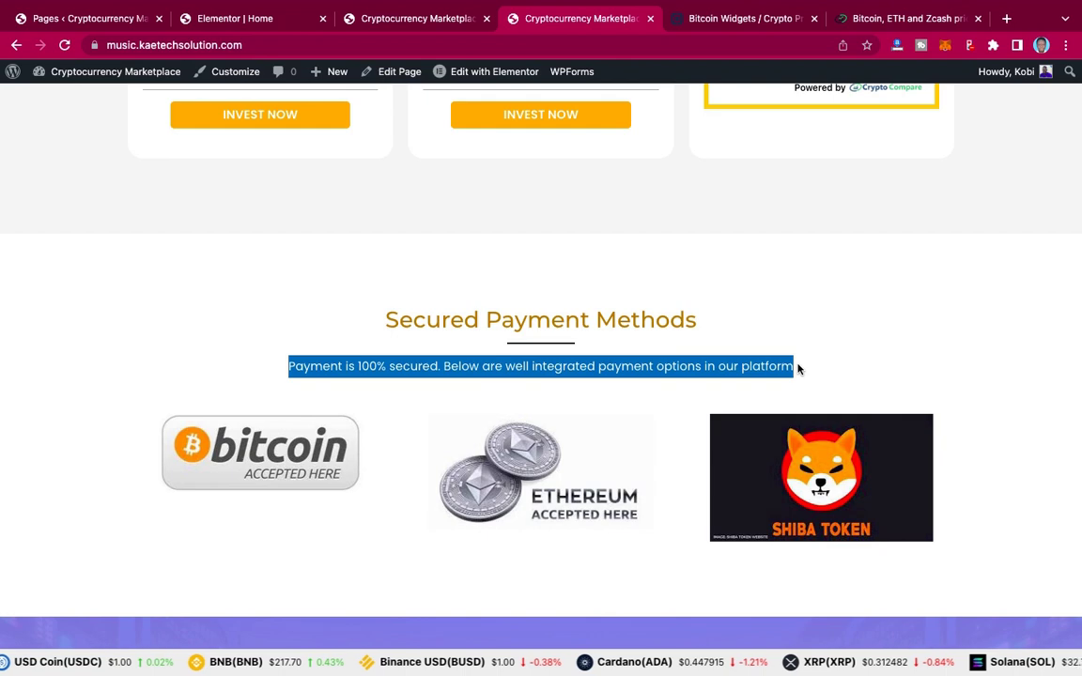
left_click(428, 21)
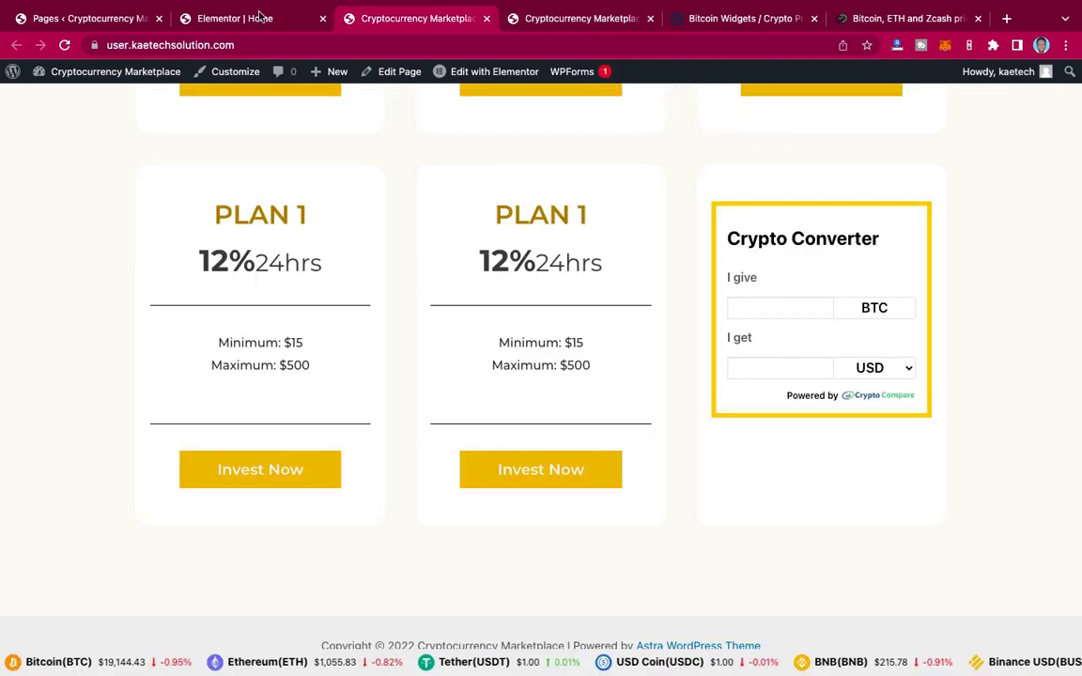
left_click(257, 18)
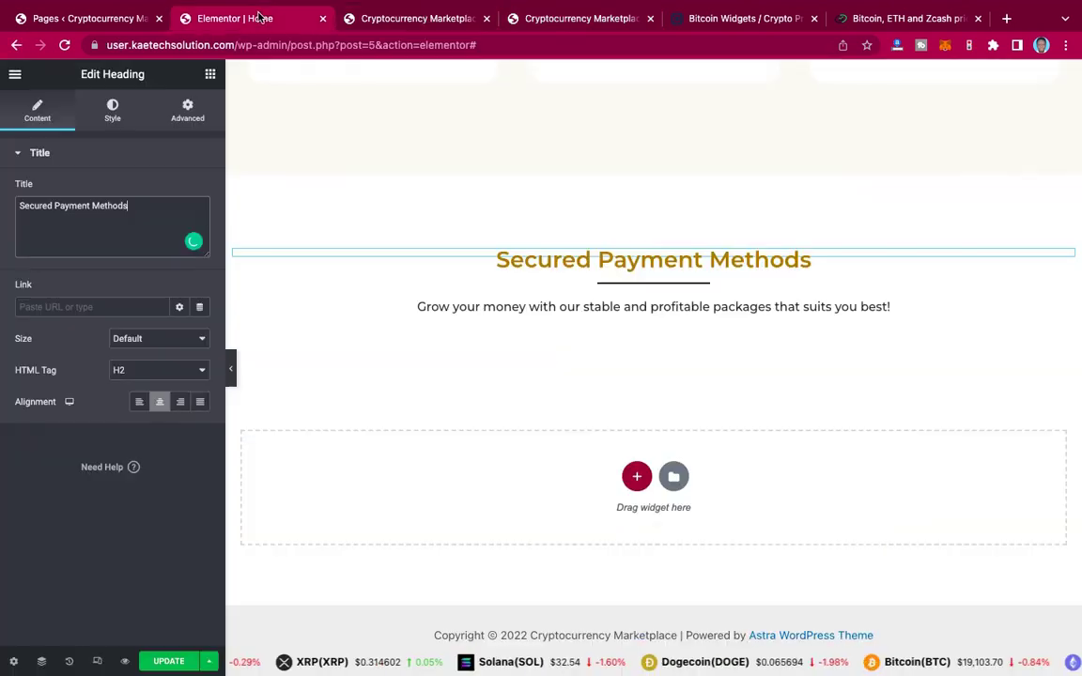
left_click(580, 308)
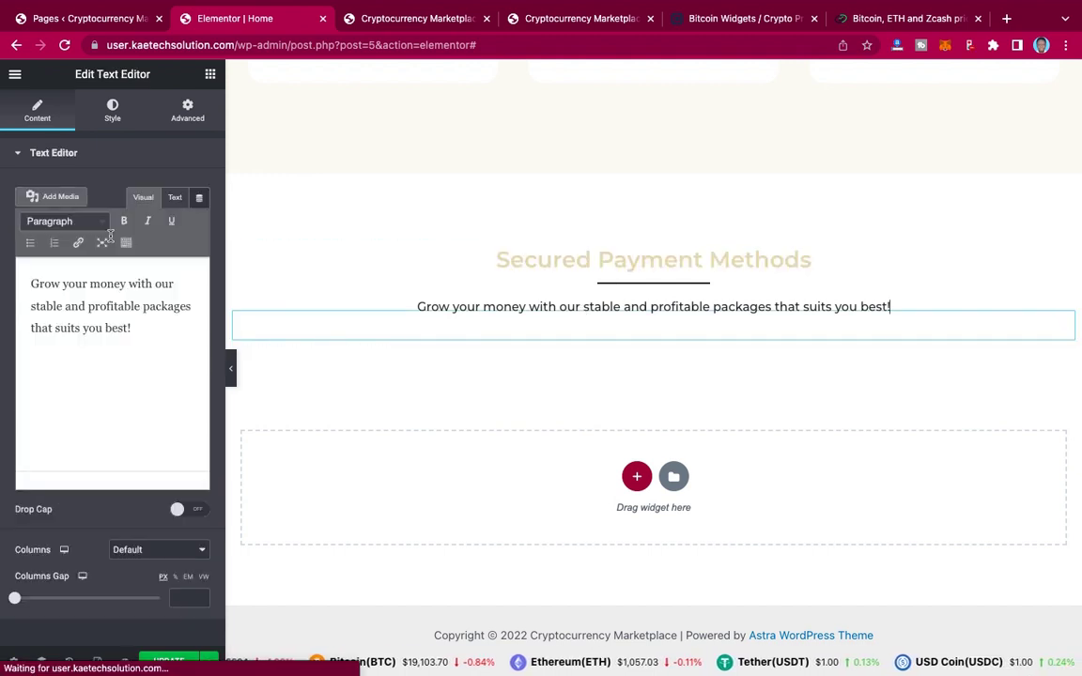
Step: Replace the subtitle with the 'Payment is 100% secured…' sentence ending in a period, then view the reference site
triple_click(90, 284)
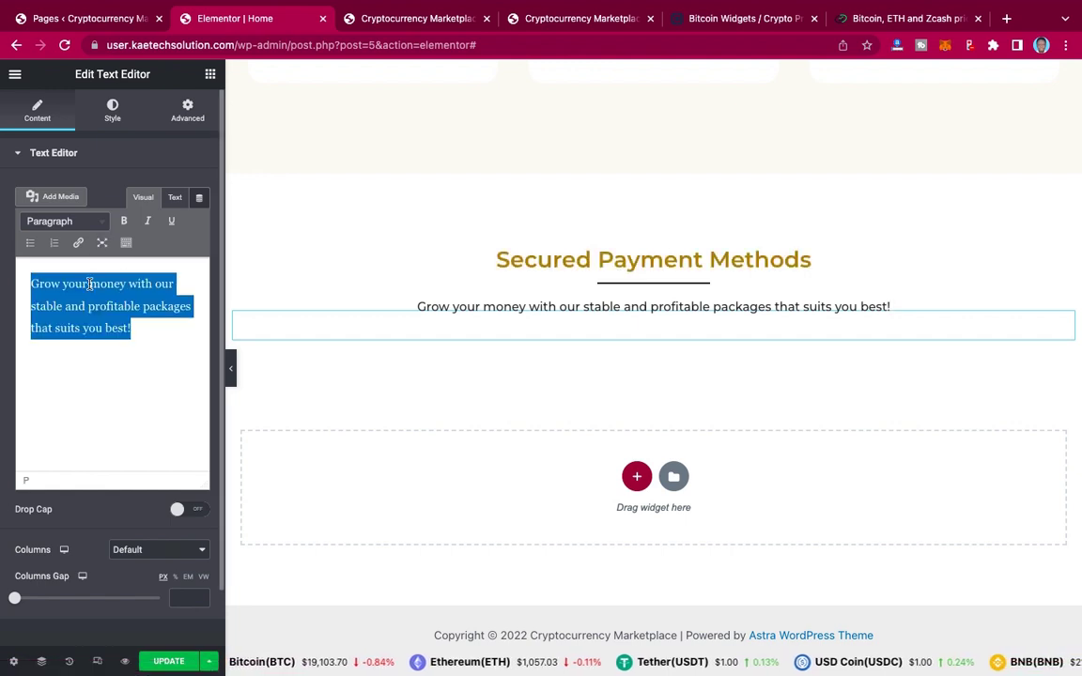
key("ctrl+v")
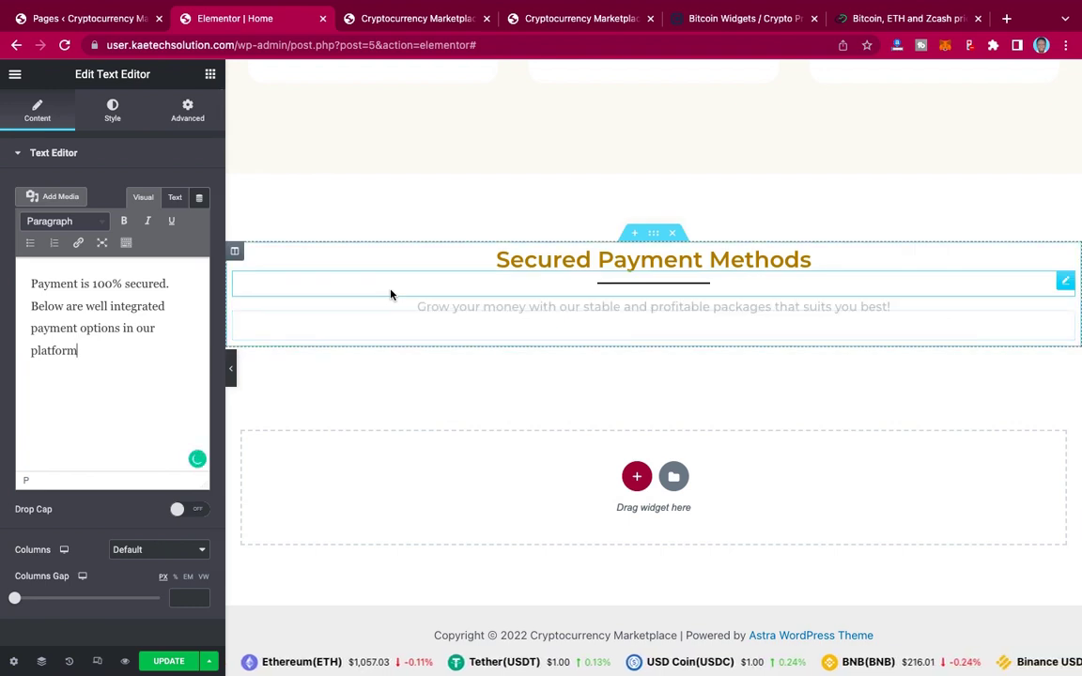
type(".")
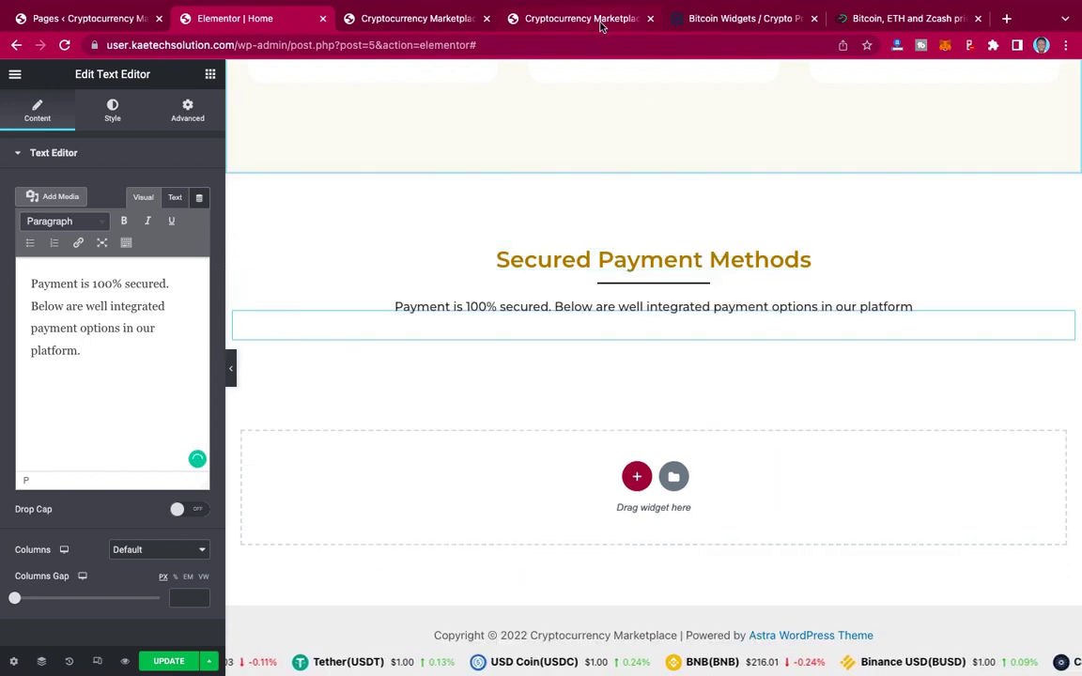
left_click(540, 20)
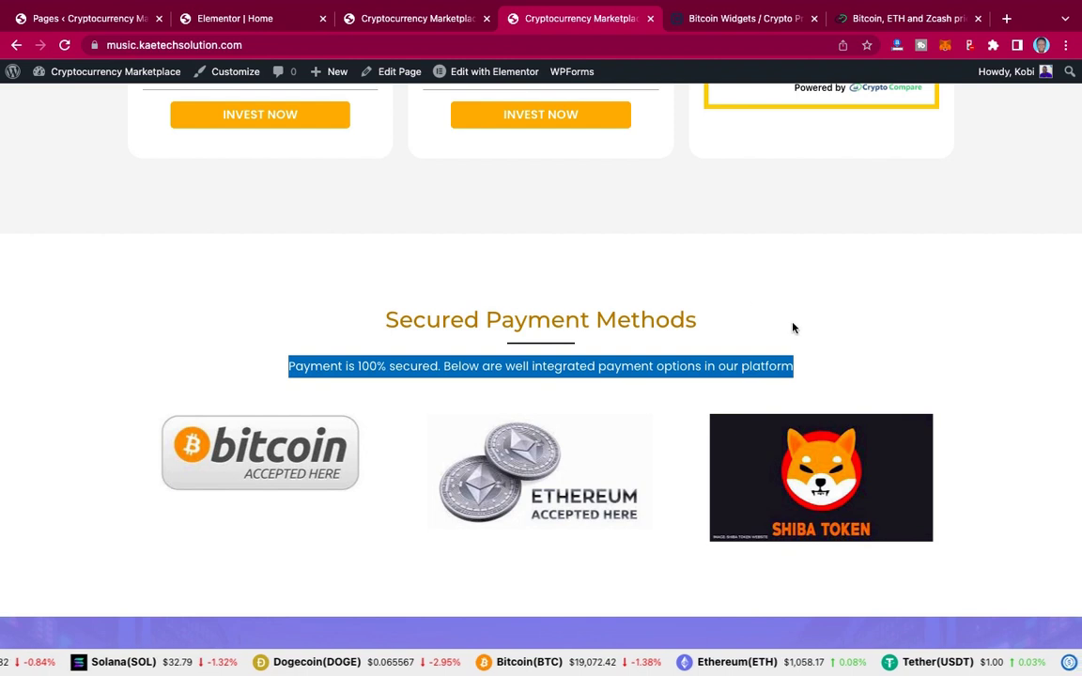
Step: Review the reference site's Bitcoin, Ethereum and Shiba Token badges, then return to the Elementor editor
left_click(895, 262)
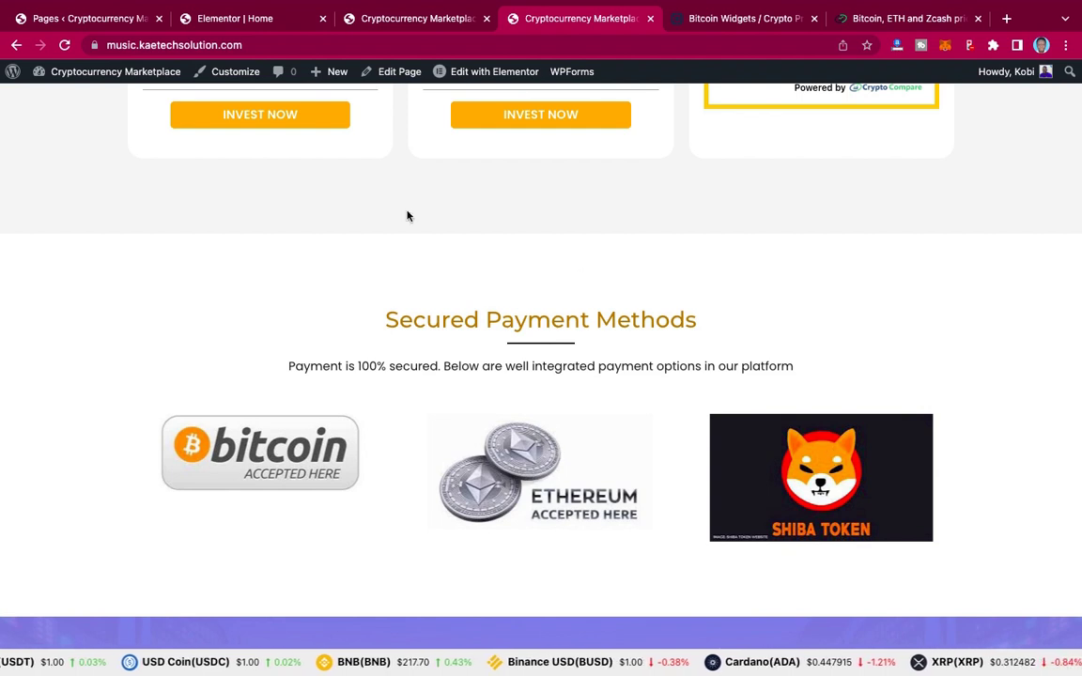
left_click(239, 19)
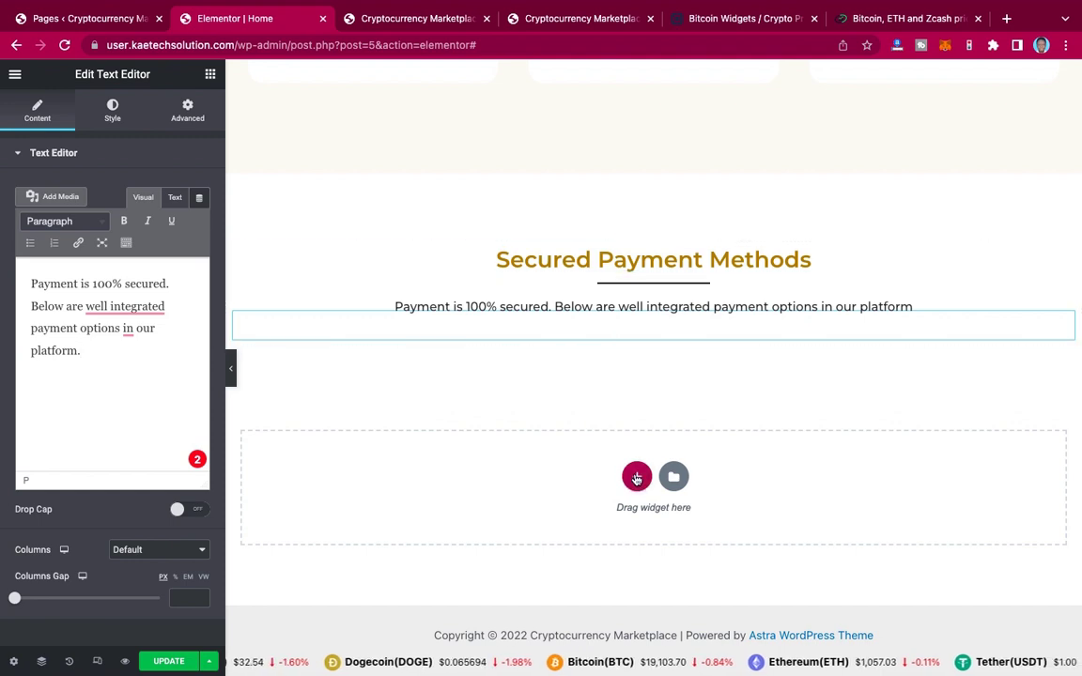
Step: Search widgets for 'car' and drop an Image Carousel in a new section below the subtitle
left_click(636, 477)
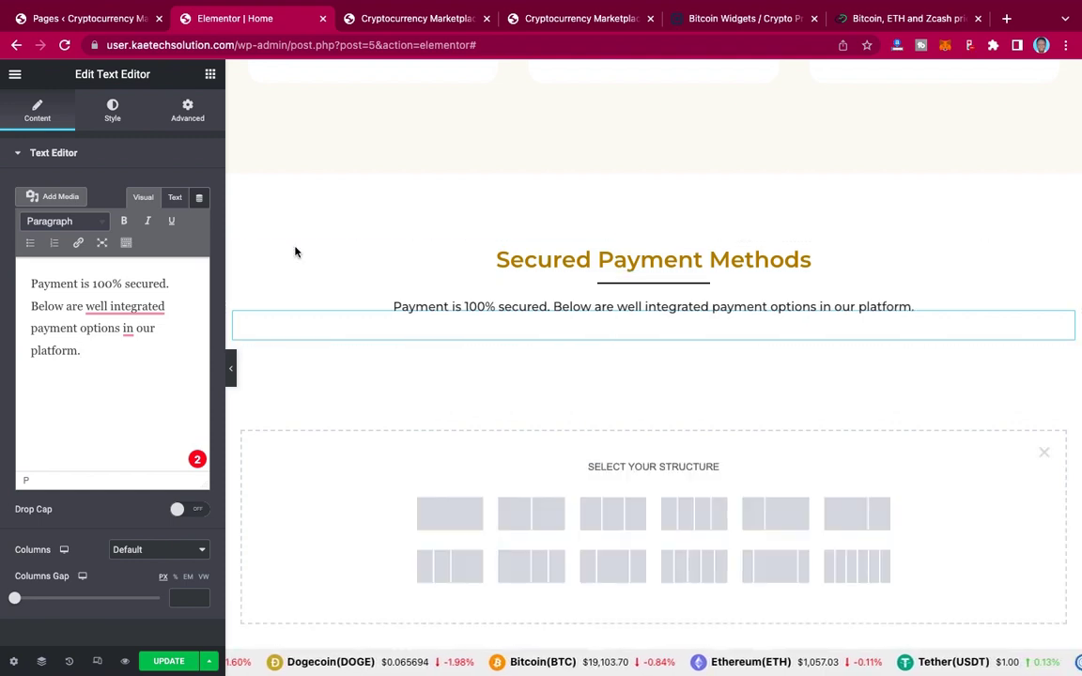
left_click(210, 75)
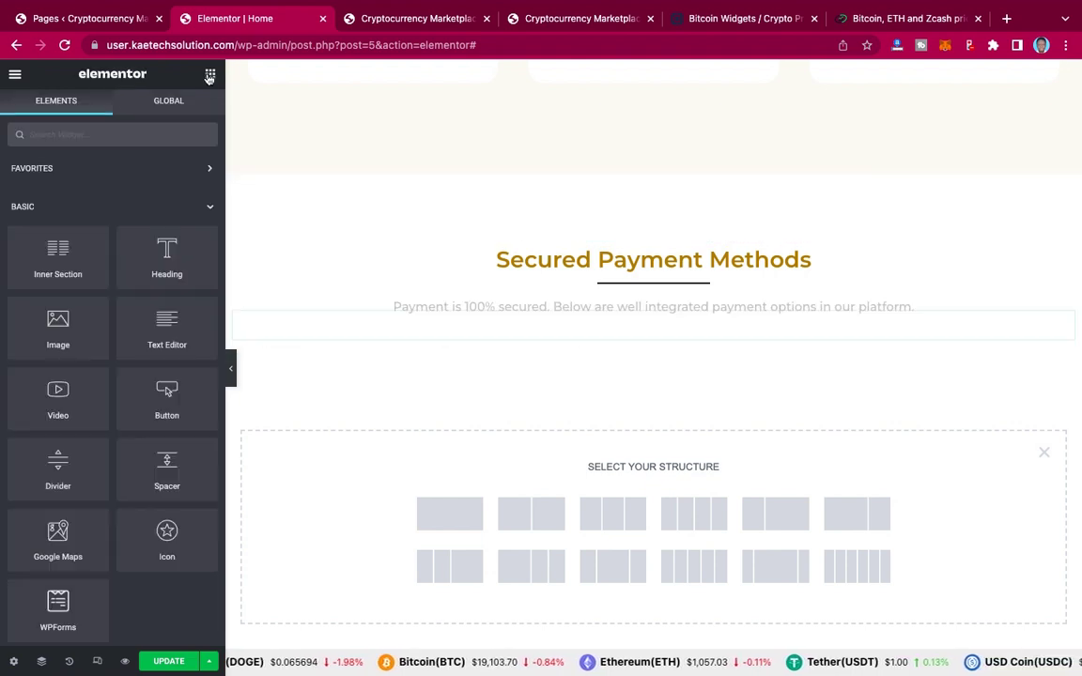
left_click(129, 134)
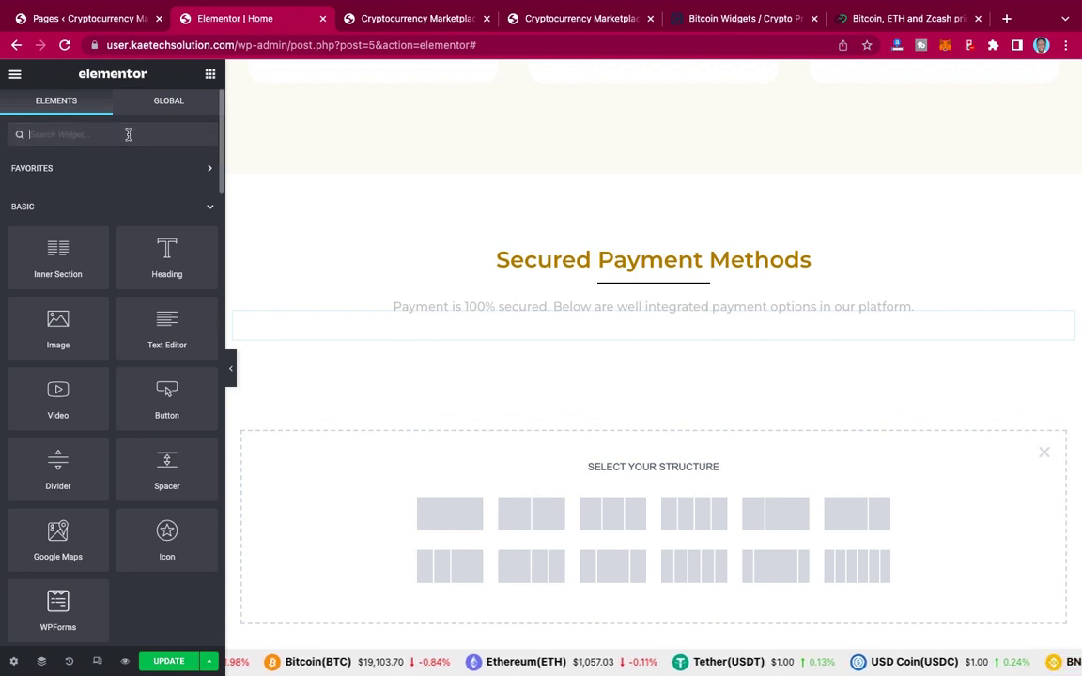
type("car")
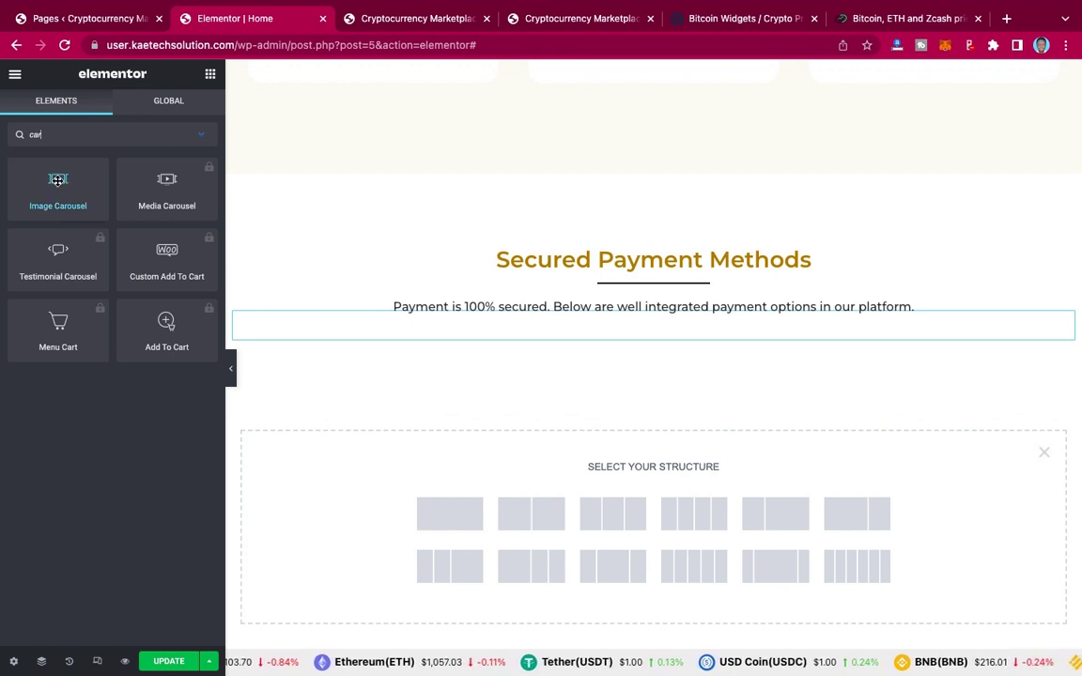
left_click_drag(57, 180, 563, 340)
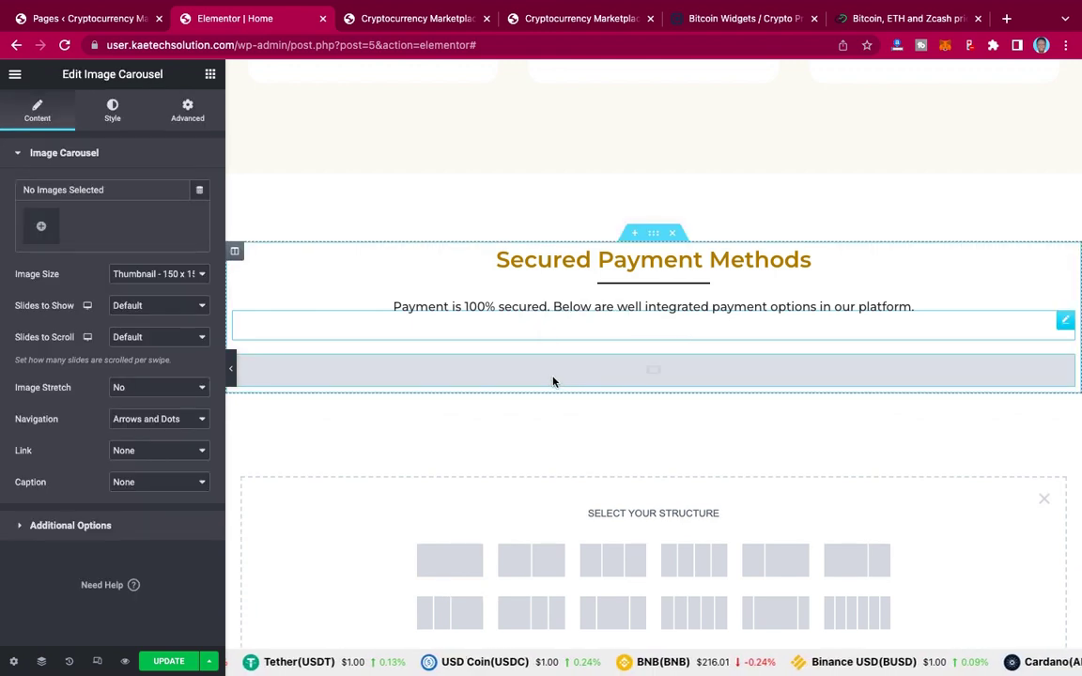
Step: Create the carousel gallery from the bitcoin-accepted image and open a new browser tab
left_click(41, 230)
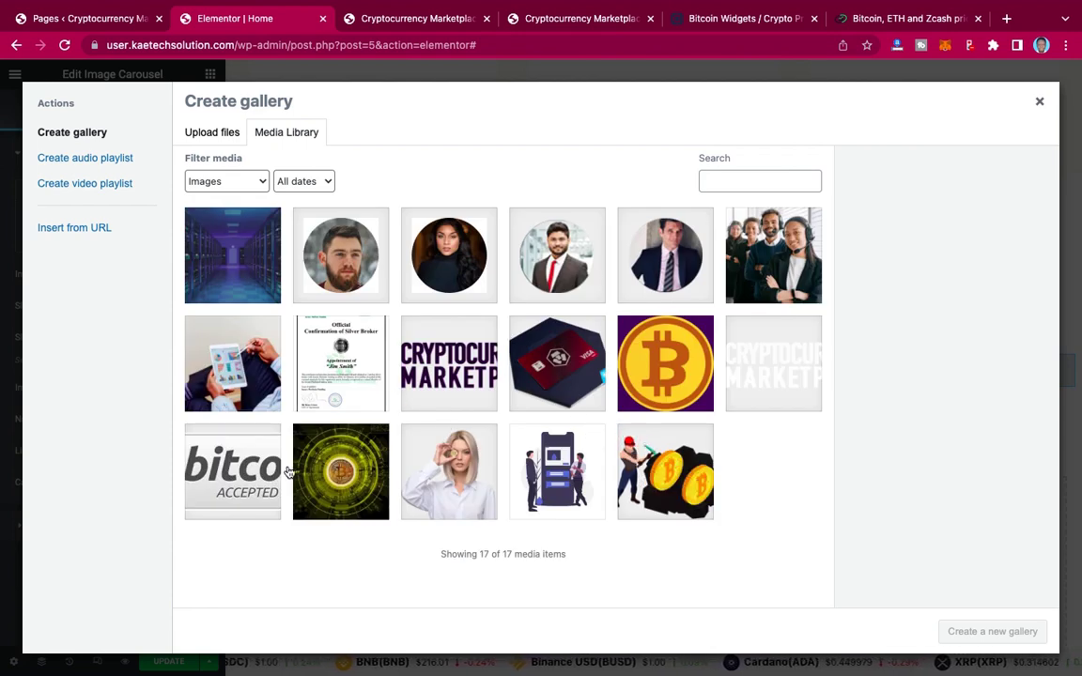
left_click(235, 466)
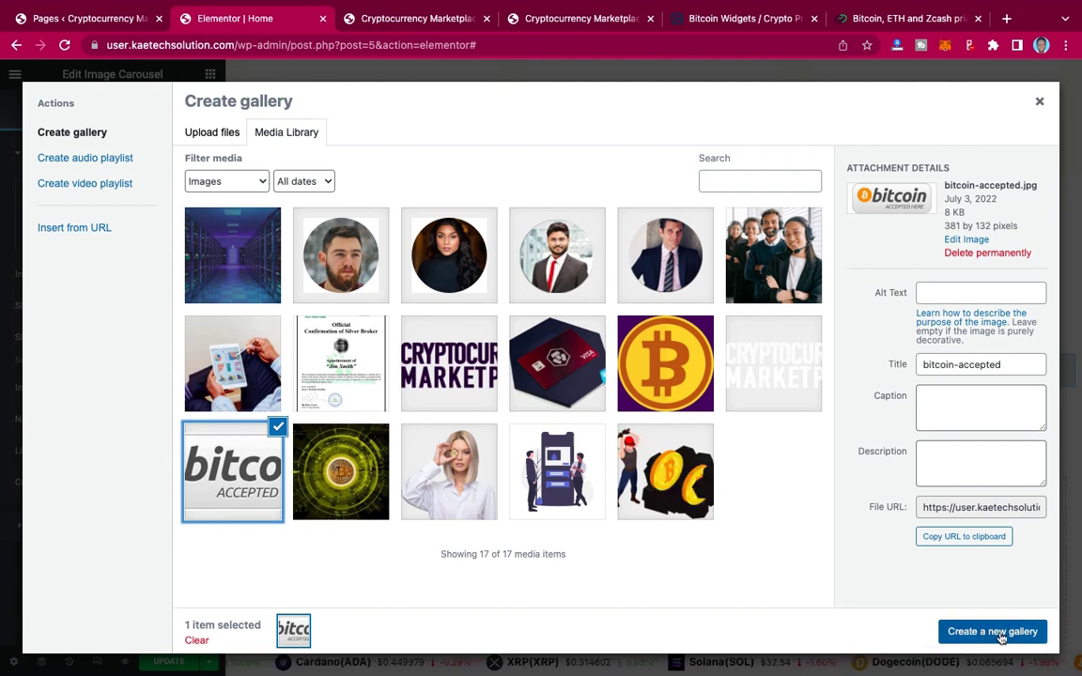
left_click(992, 631)
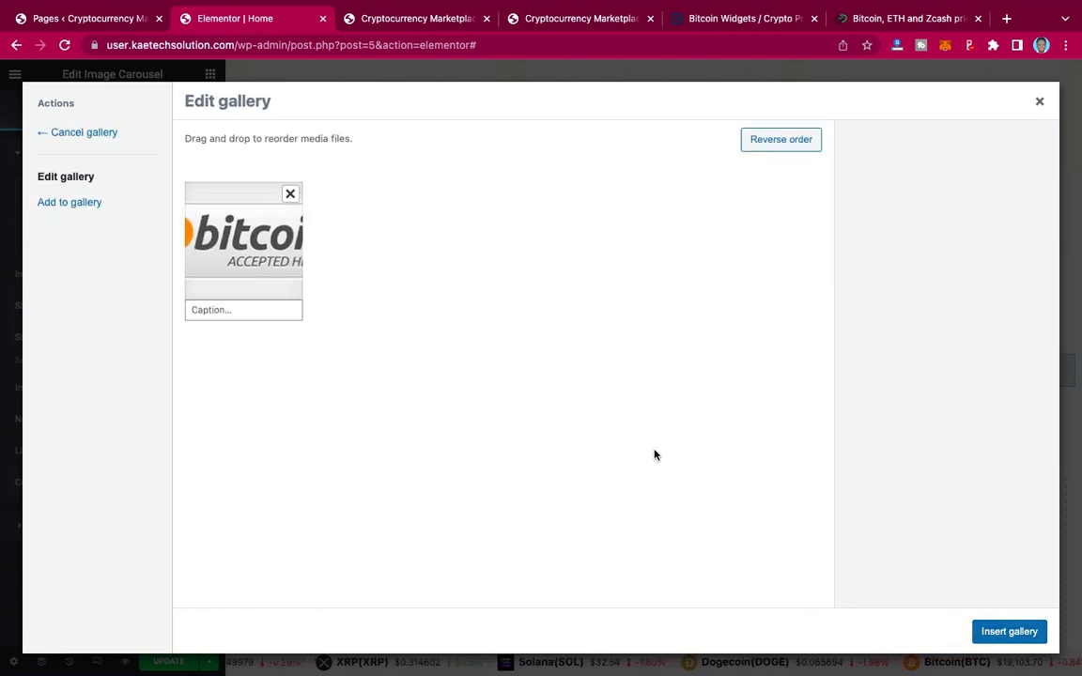
mouse_move(666, 6)
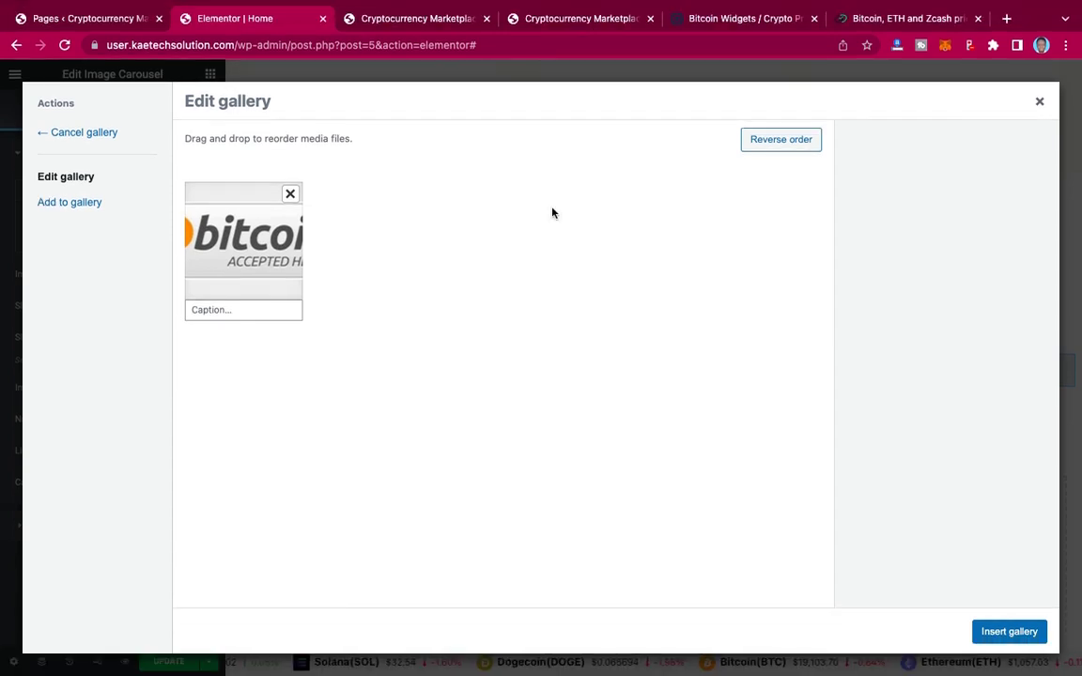
left_click(1007, 19)
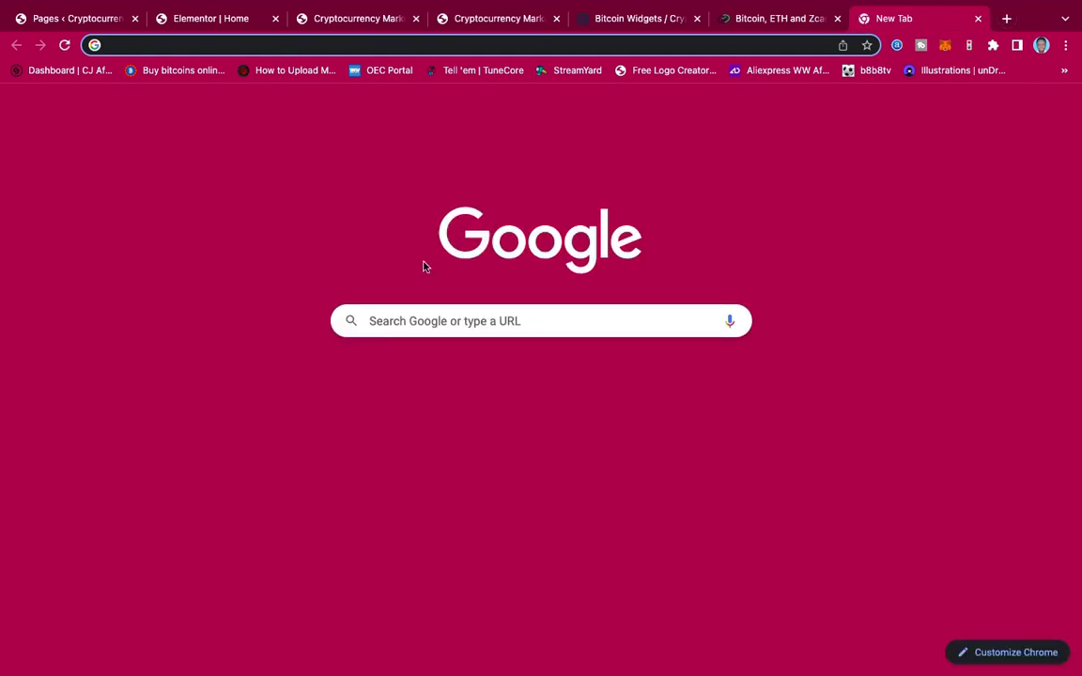
Step: Search Google Images for 'visa card' and save the Wikipedia Visa logo as 1200px-Visa.svg.png
type("visa card")
key("Return")
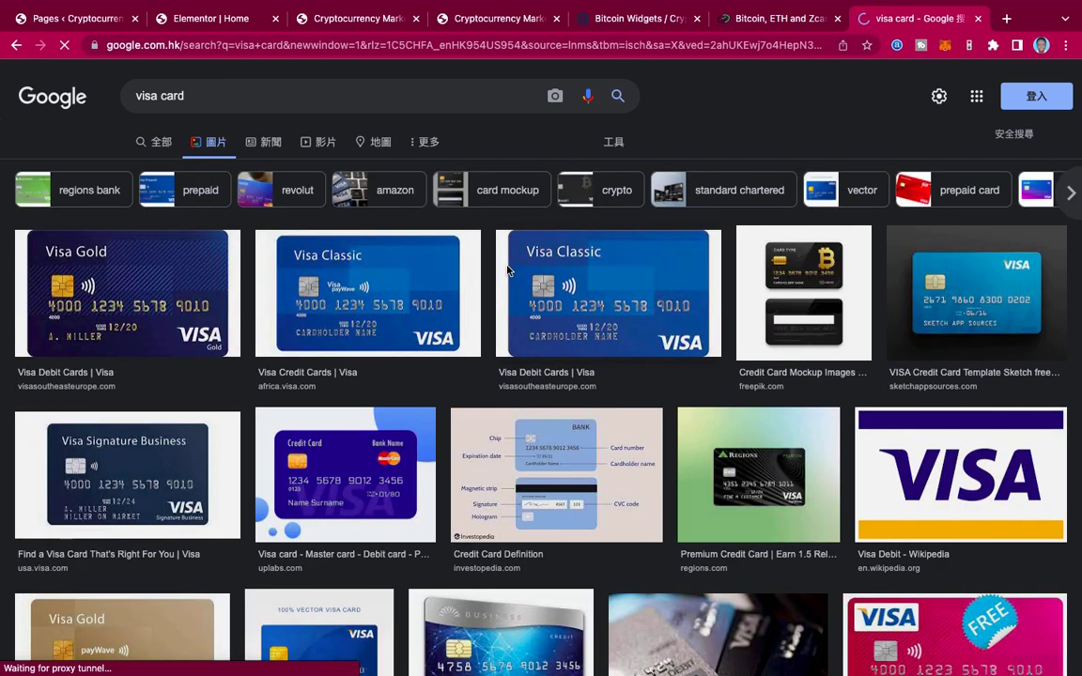
scroll(420, 335, "down", 3)
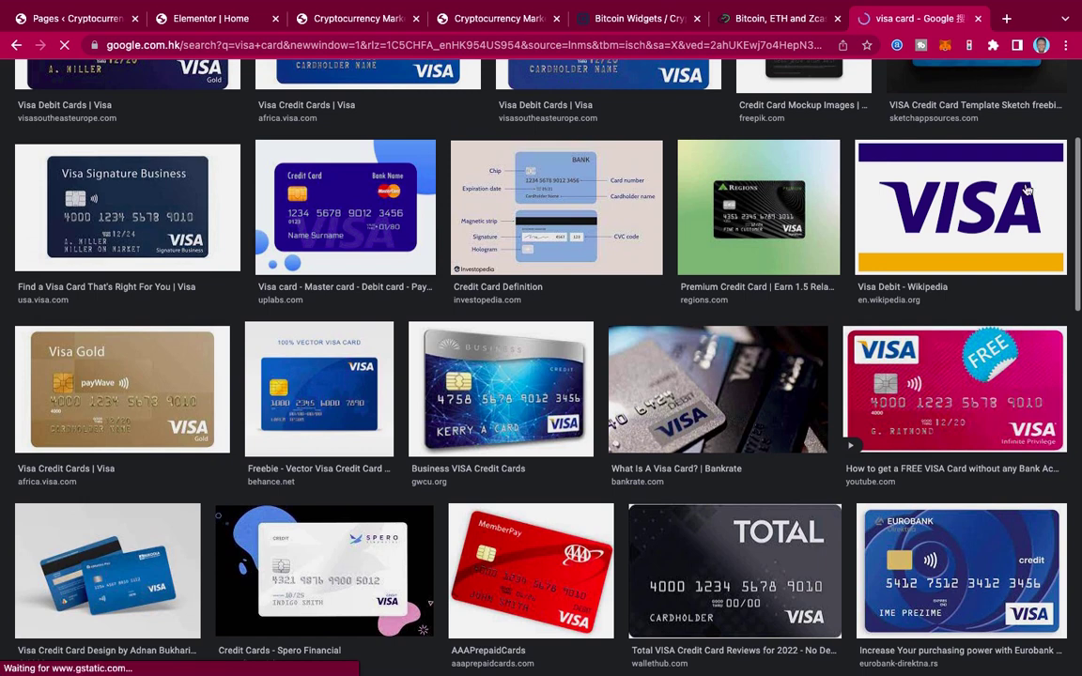
left_click(907, 188)
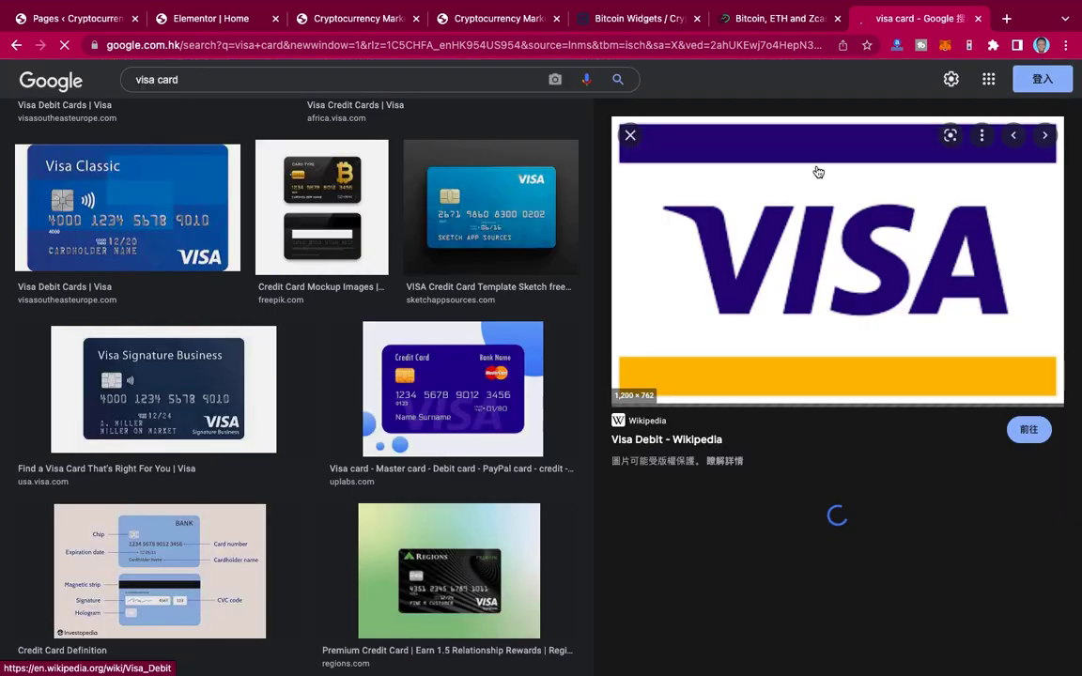
right_click(850, 254)
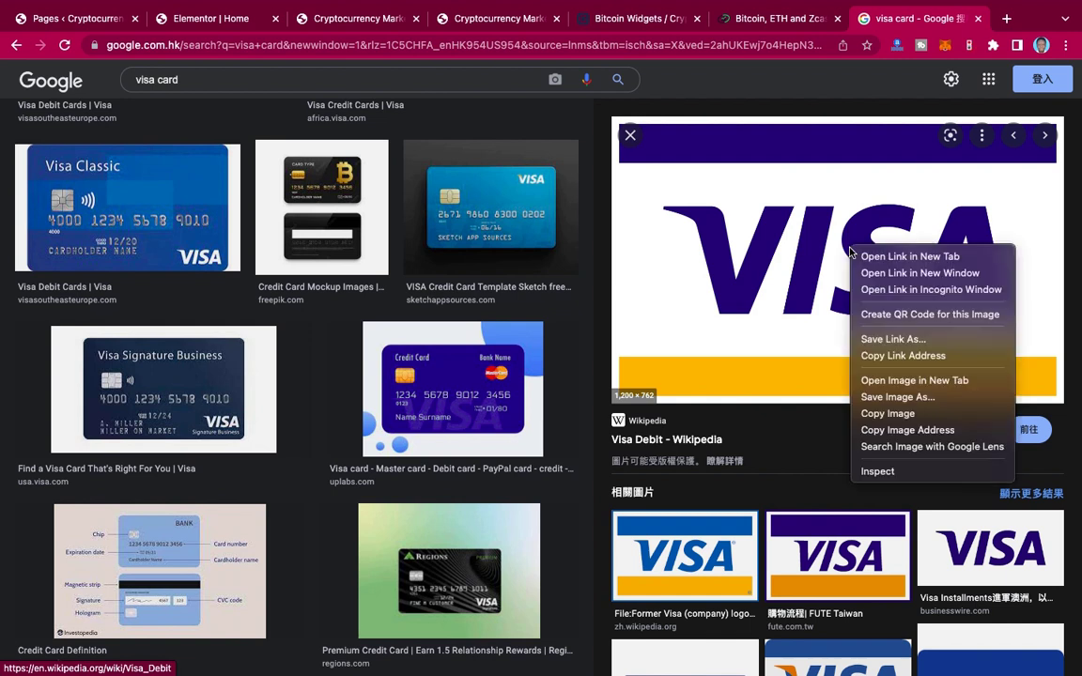
left_click(891, 398)
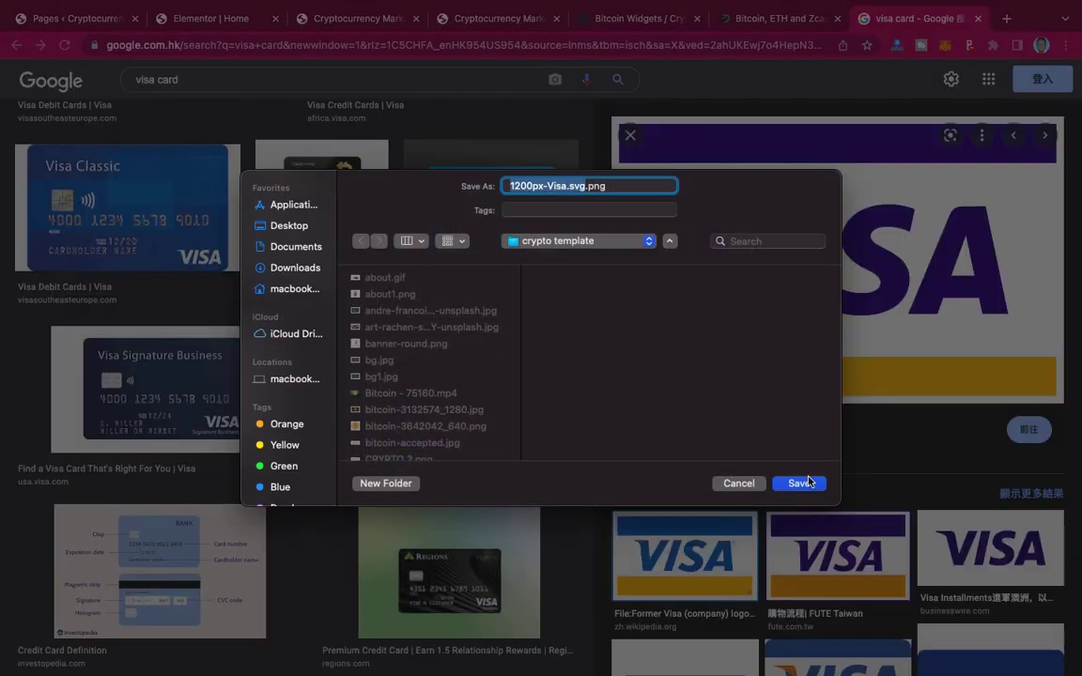
left_click(803, 482)
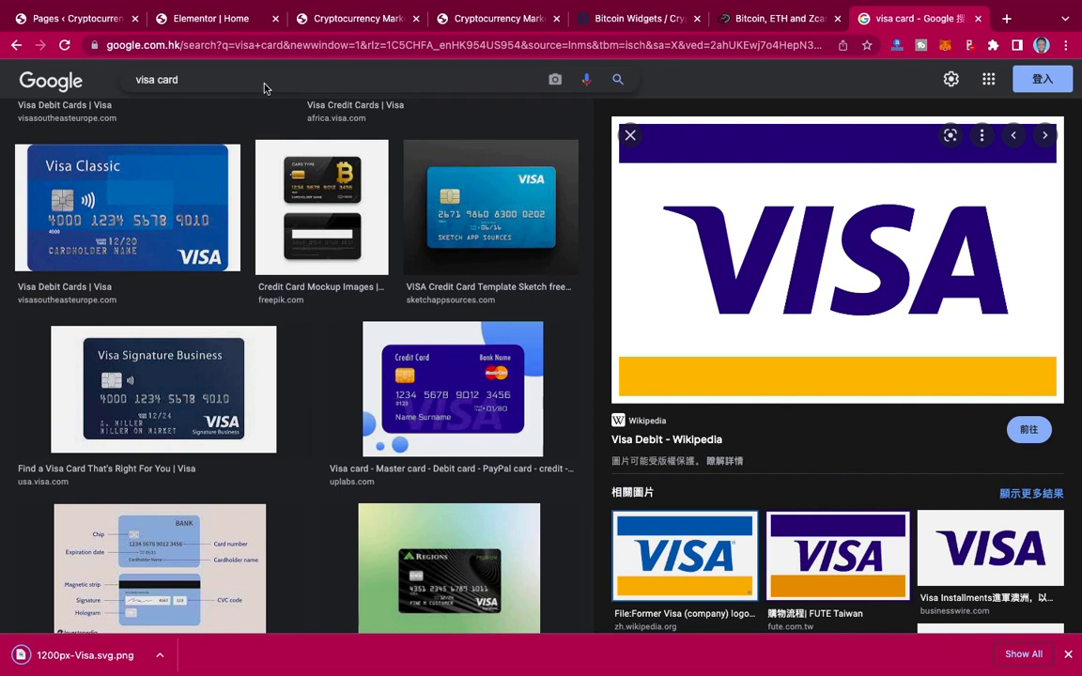
Step: Search for 'mastercard' and save the Wikimedia MasterCard logo to the crypto template folder
left_click_drag(194, 80, 134, 80)
type("mastercard")
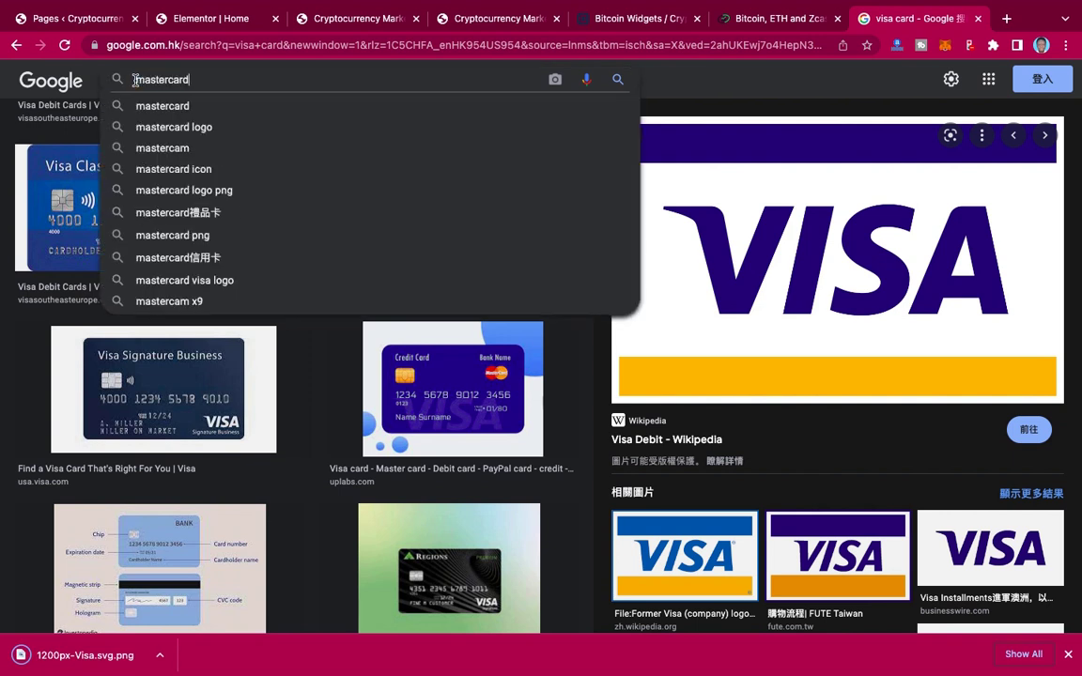
left_click(149, 127)
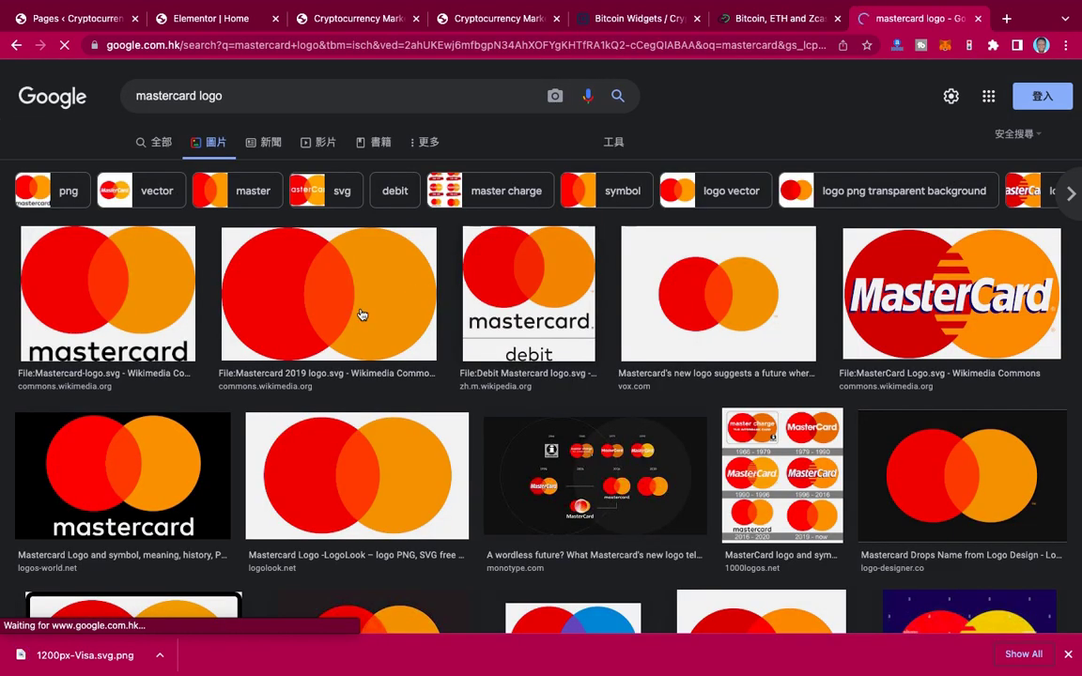
left_click(984, 294)
right_click(849, 247)
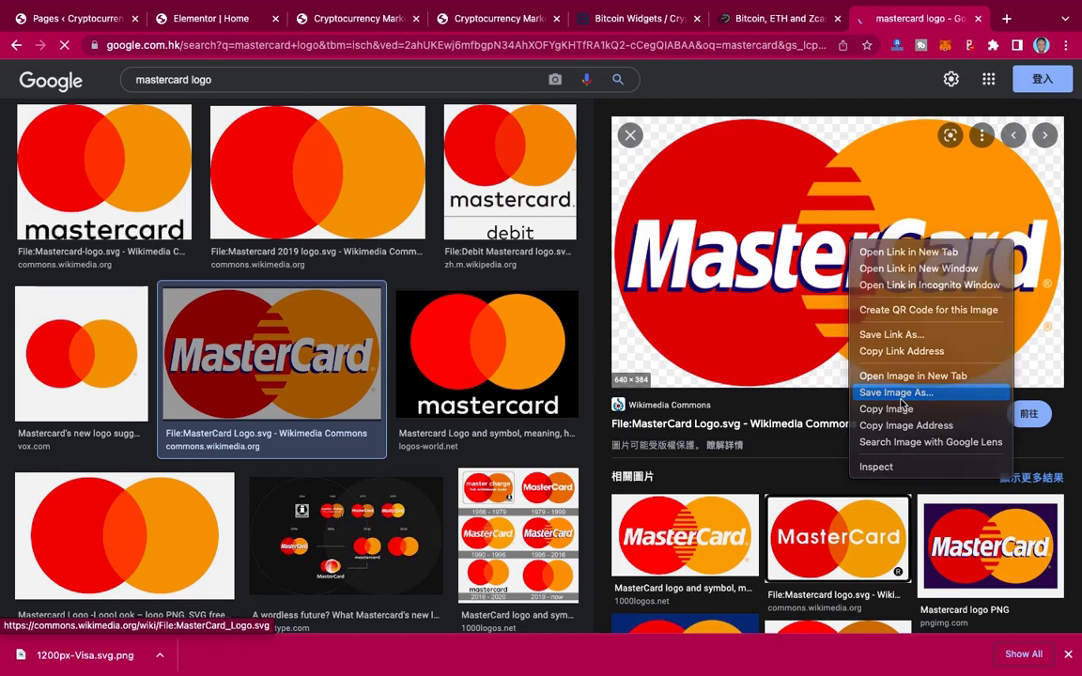
left_click(897, 392)
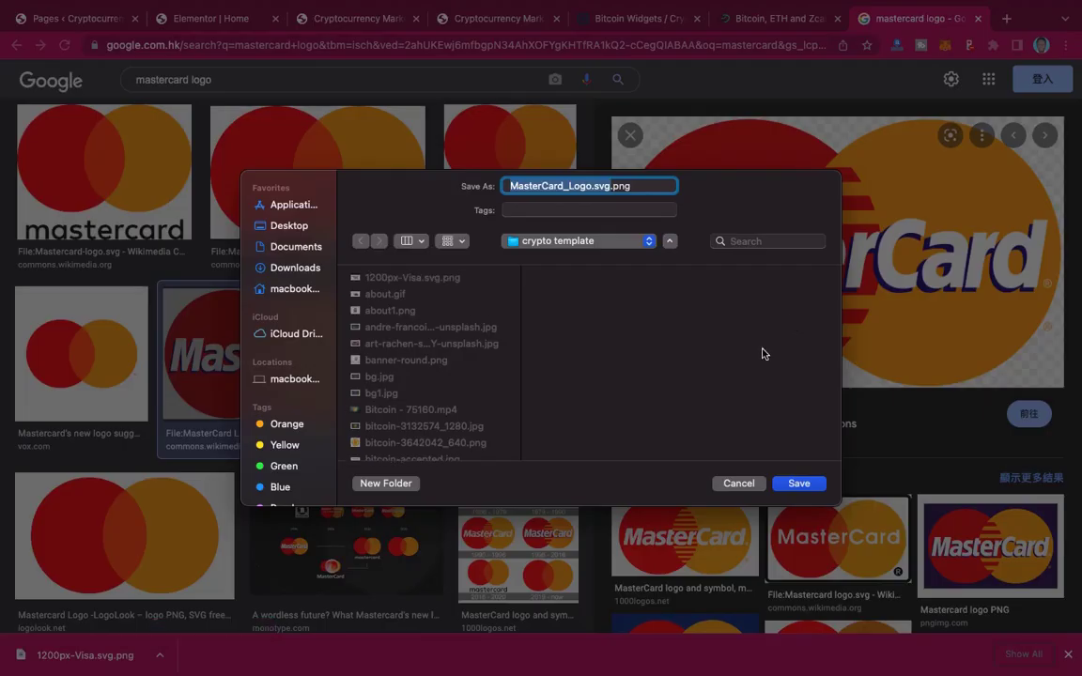
left_click(799, 484)
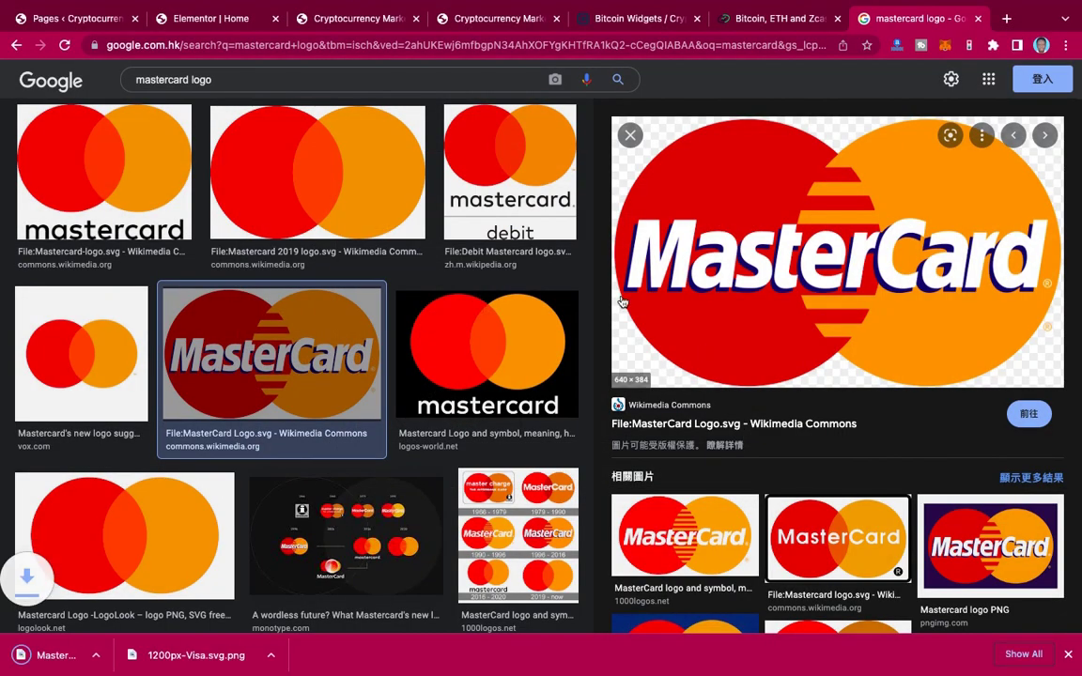
left_click(200, 19)
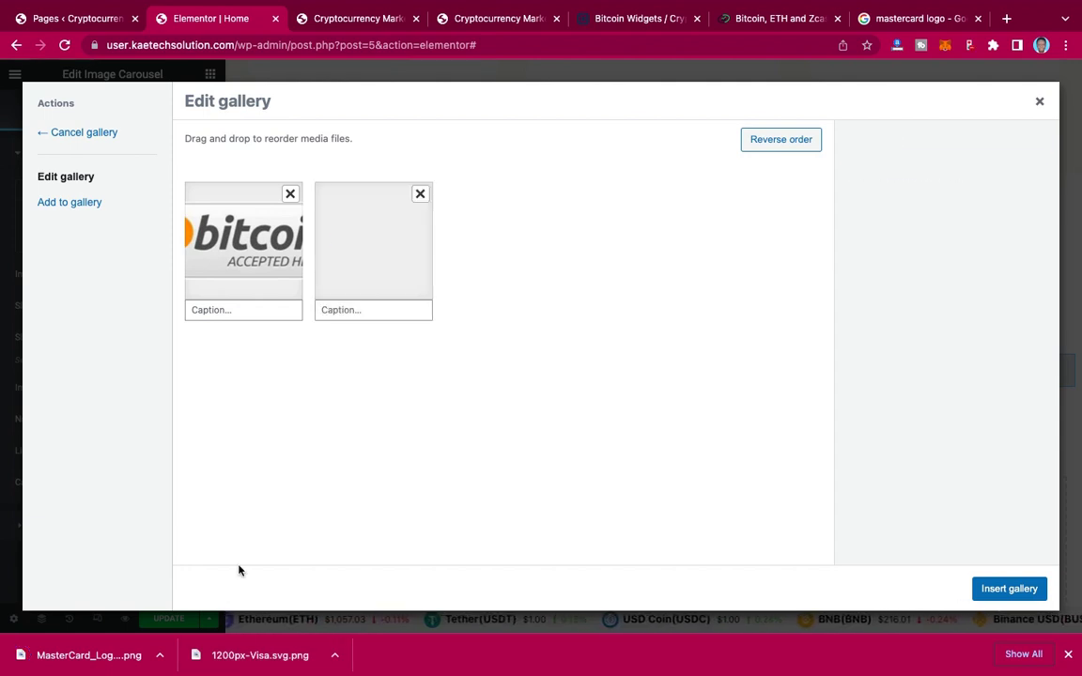
Step: Upload the Visa and MasterCard logo files into the gallery and insert the three-logo gallery
left_click_drag(297, 394, 304, 385)
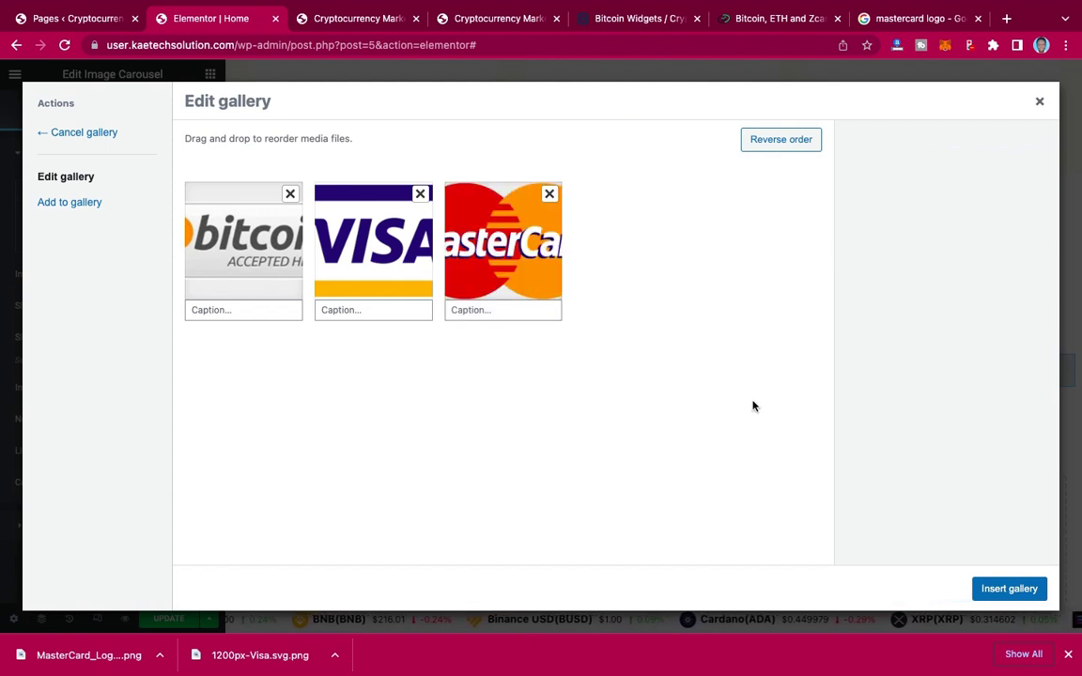
left_click(1007, 590)
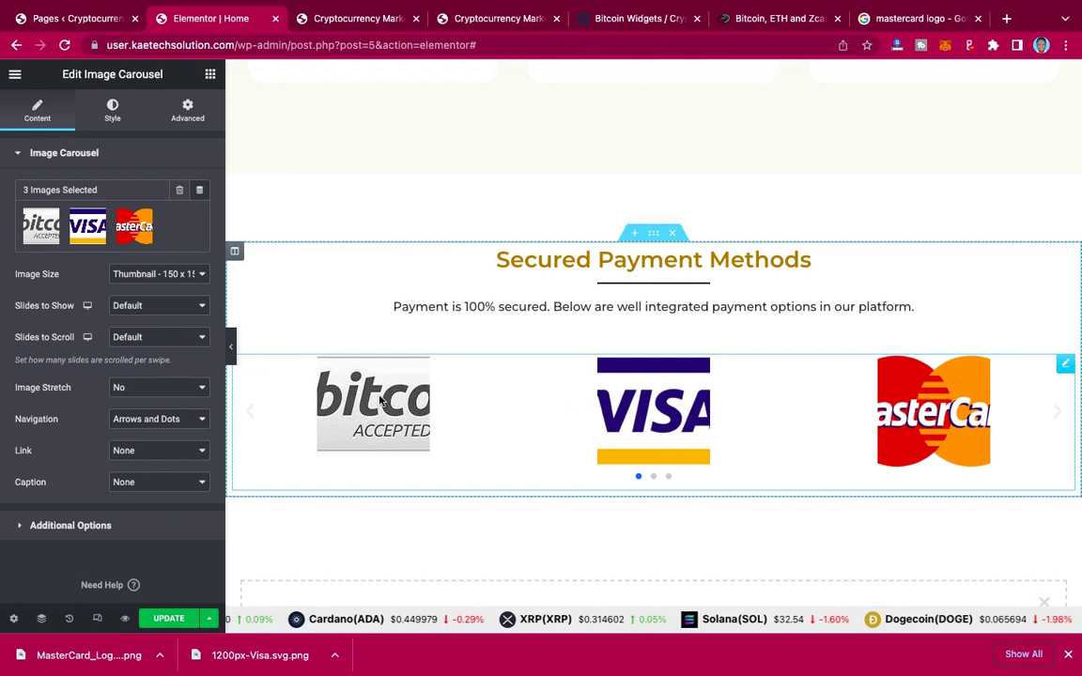
Step: Set image size Medium 300x300, slides to show and scroll to 3, and navigation None
left_click(160, 280)
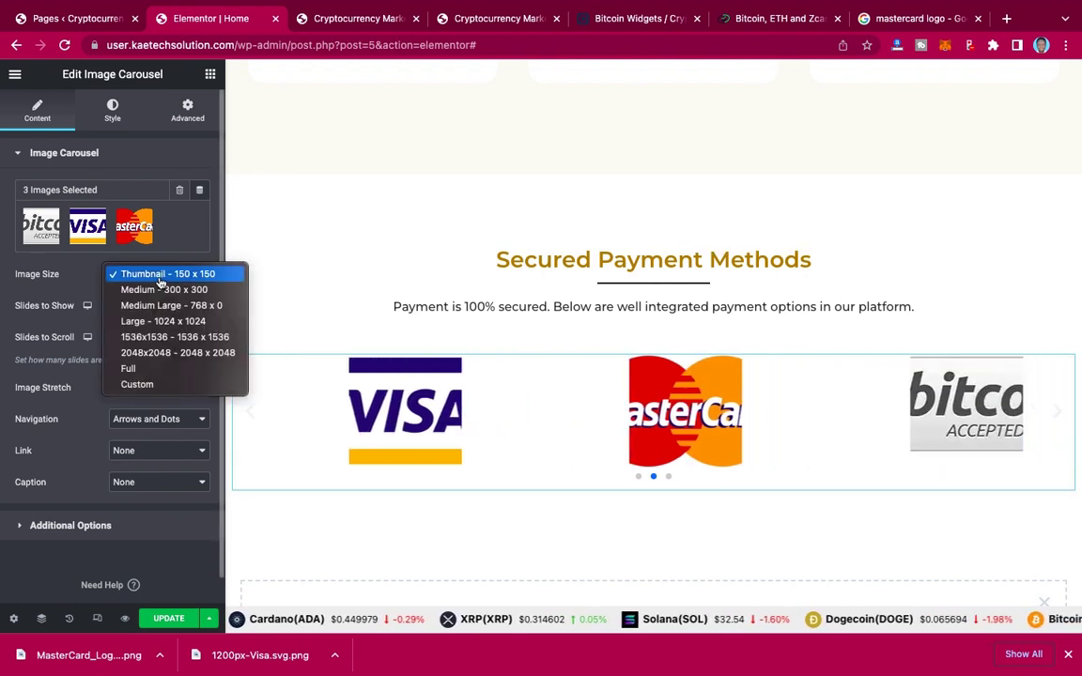
left_click(160, 291)
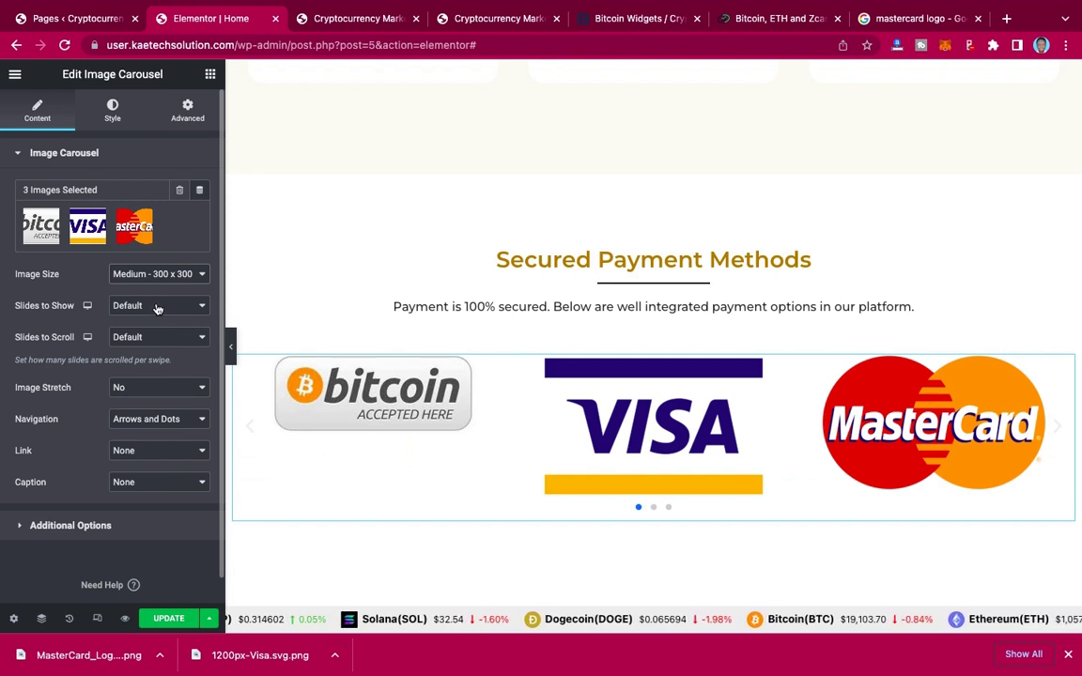
left_click(158, 306)
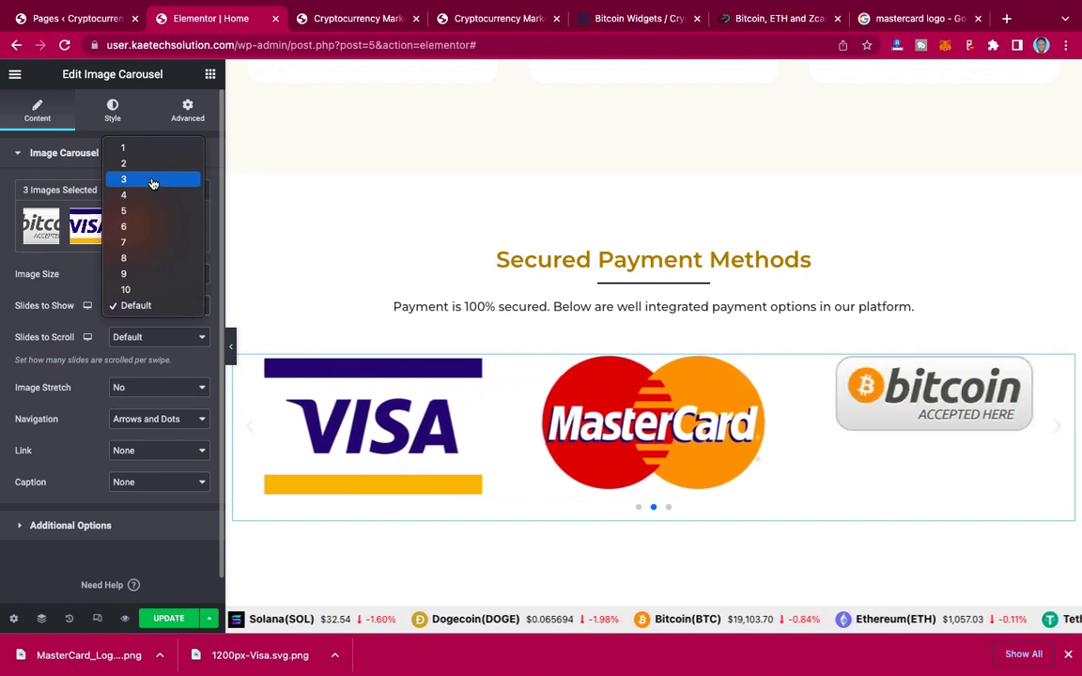
left_click(153, 182)
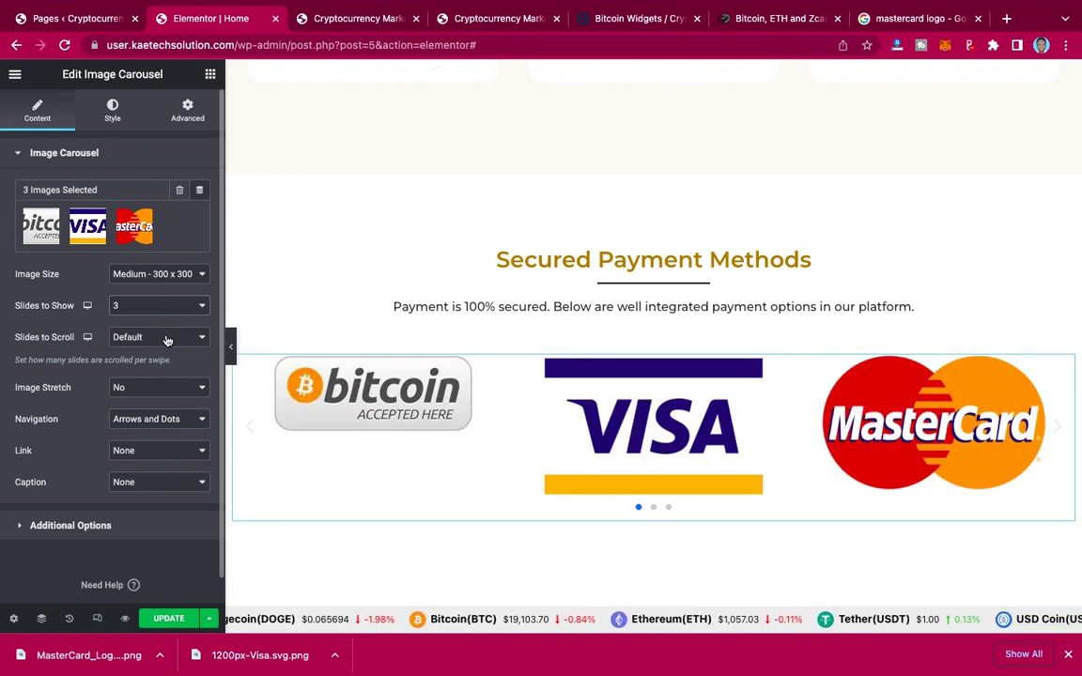
left_click(167, 340)
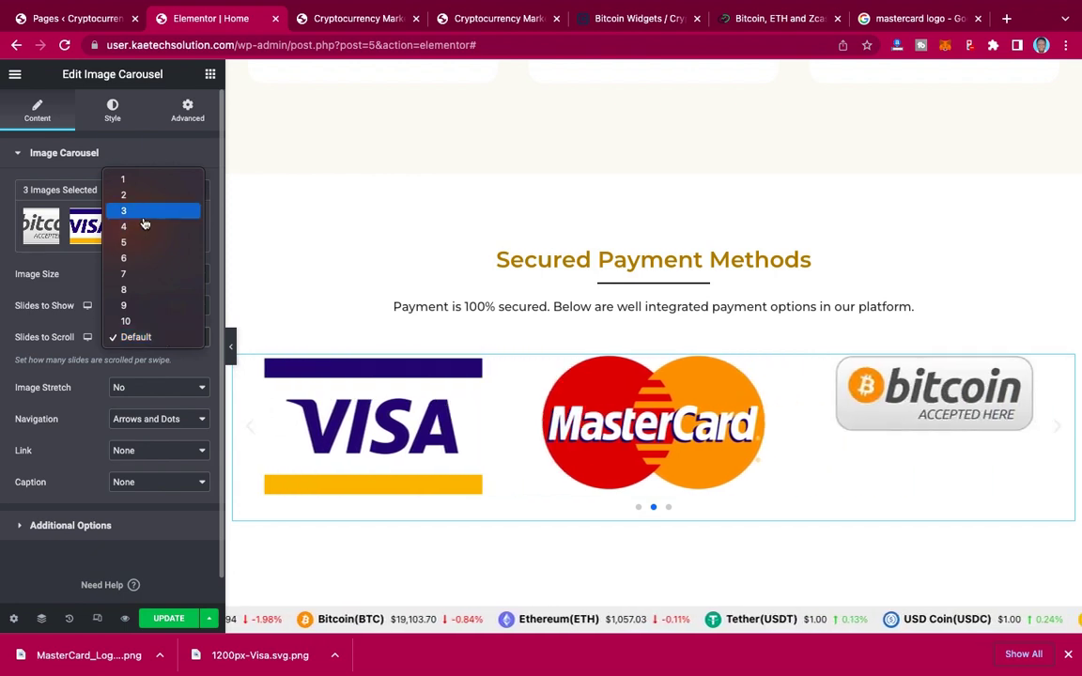
key("Escape")
key("3")
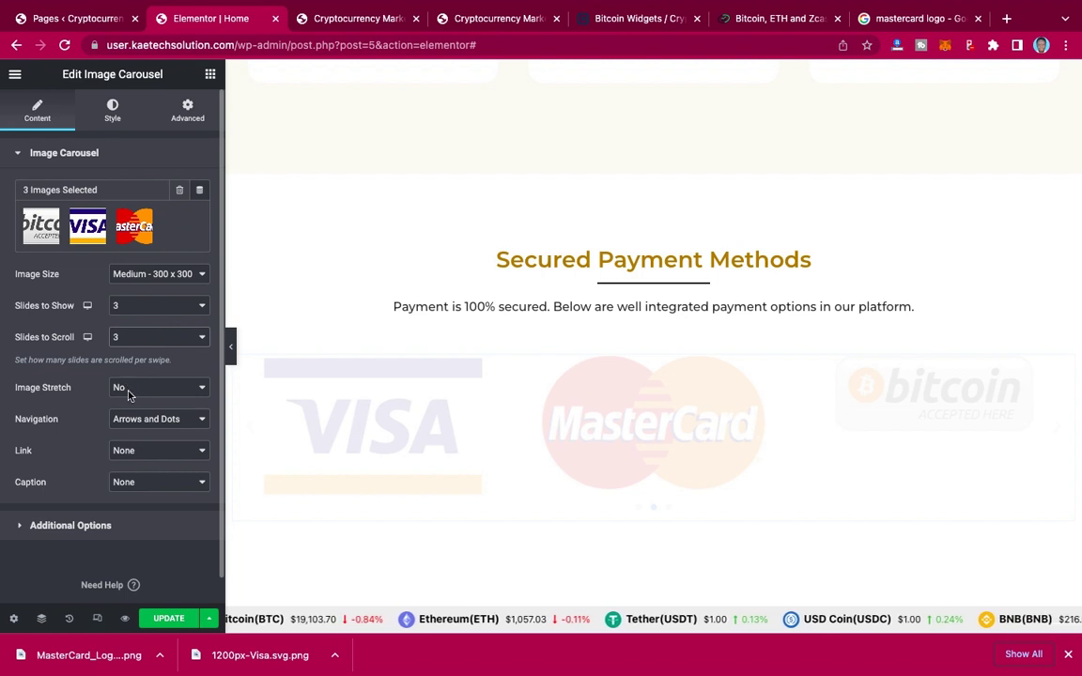
left_click(153, 418)
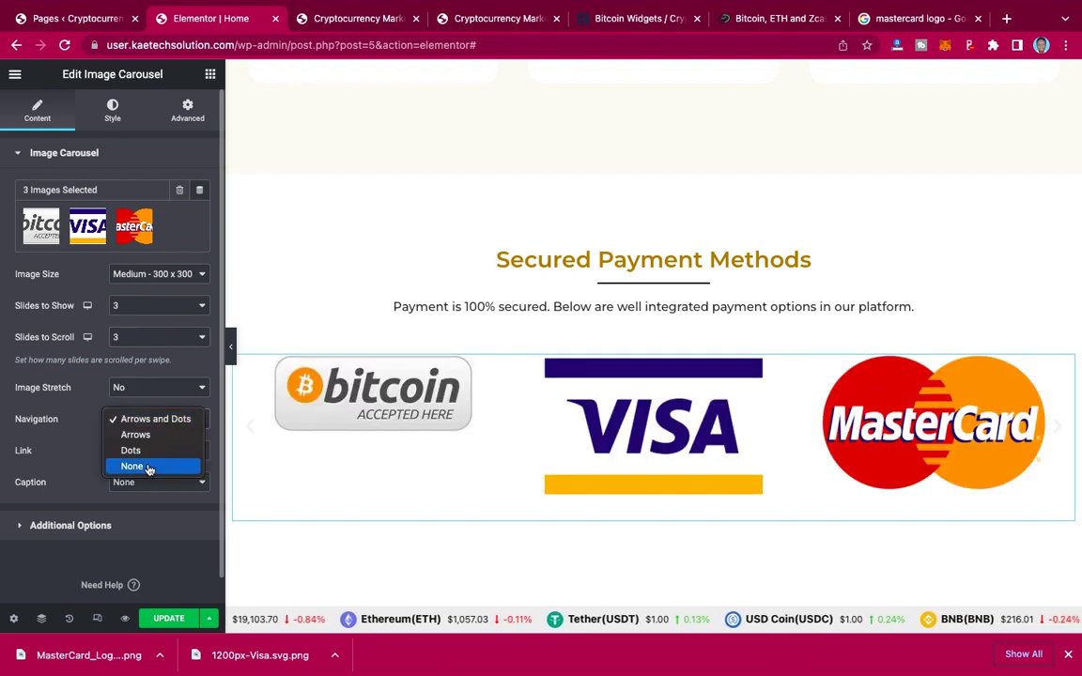
left_click(150, 467)
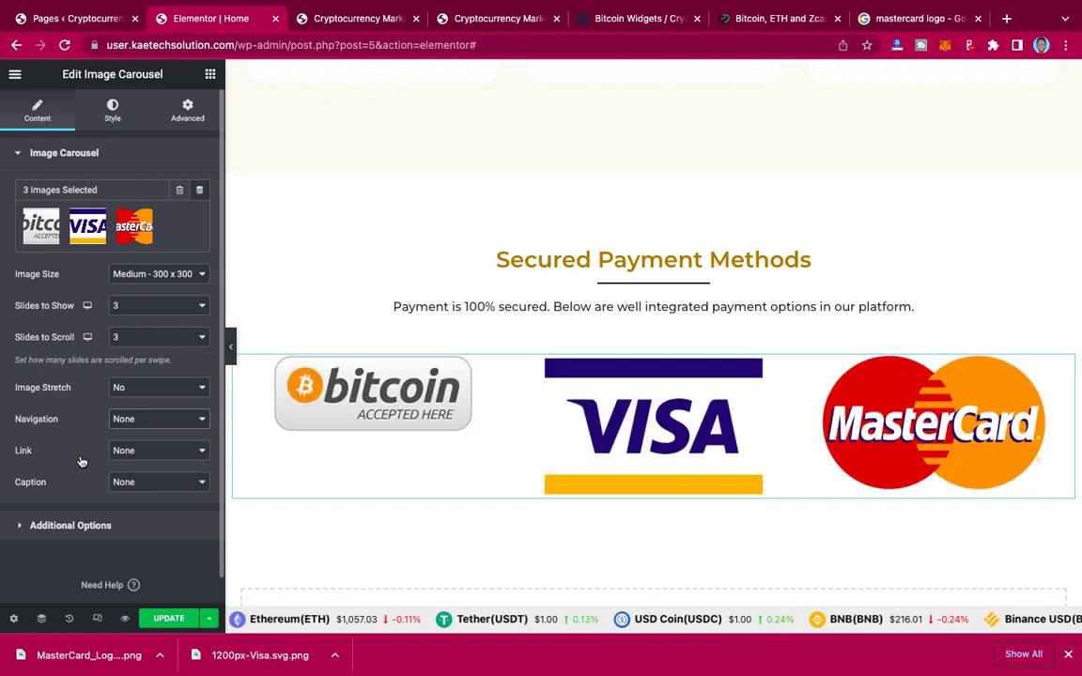
Step: Turn Autoplay and Infinite Loop off in the carousel's Additional Options
left_click(104, 528)
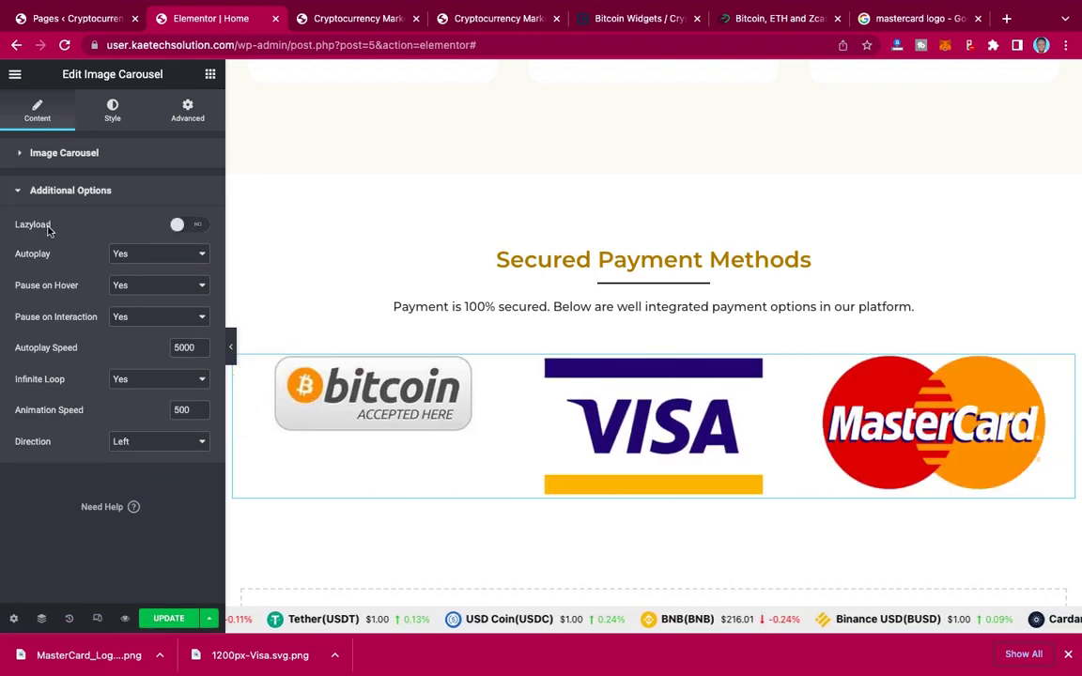
left_click(137, 256)
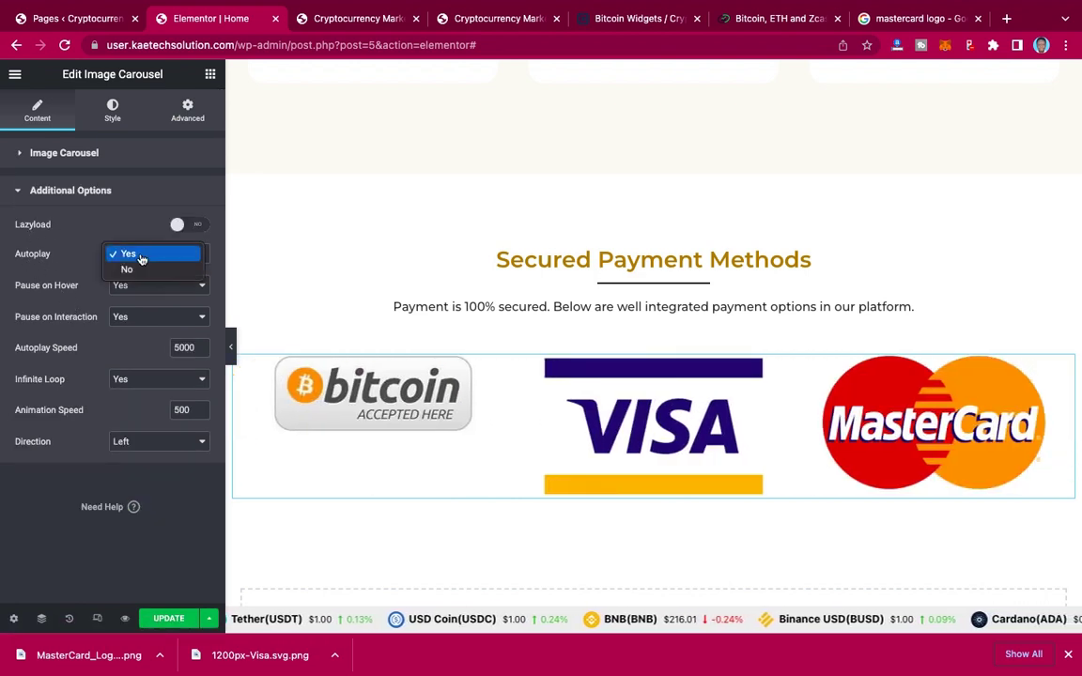
left_click(137, 270)
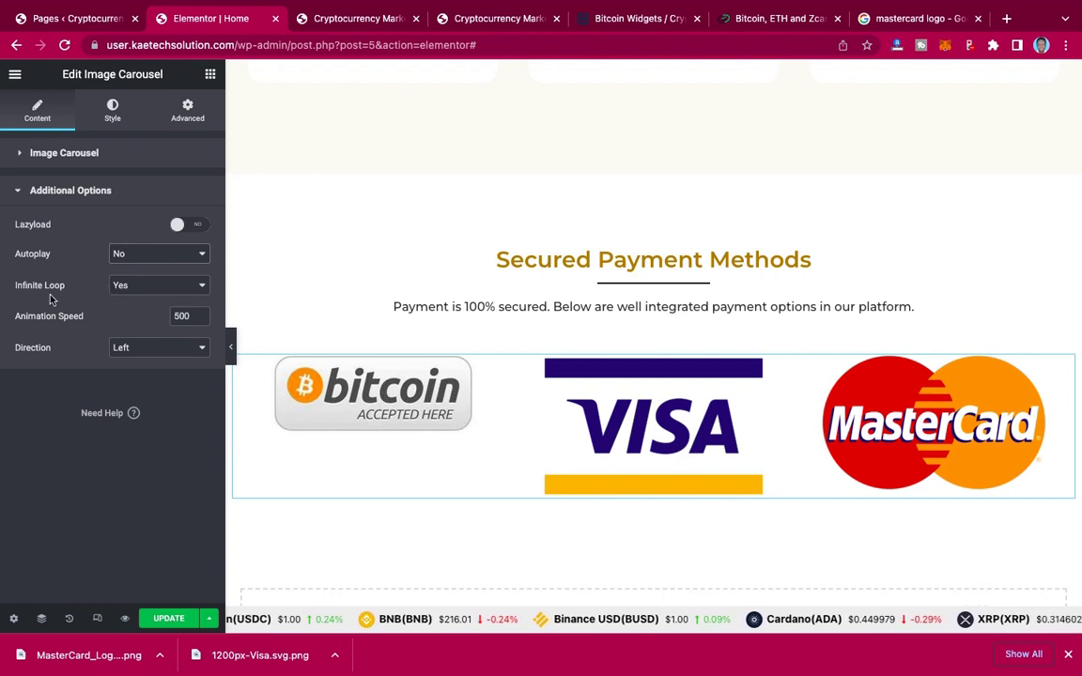
left_click(147, 294)
left_click(117, 283)
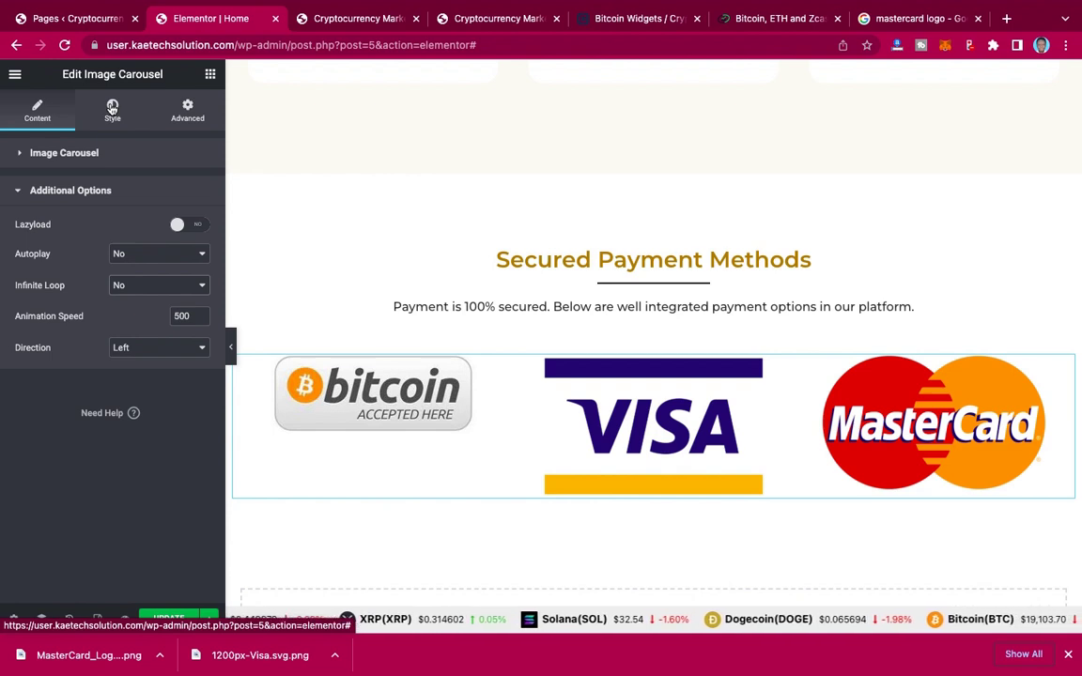
left_click(1068, 654)
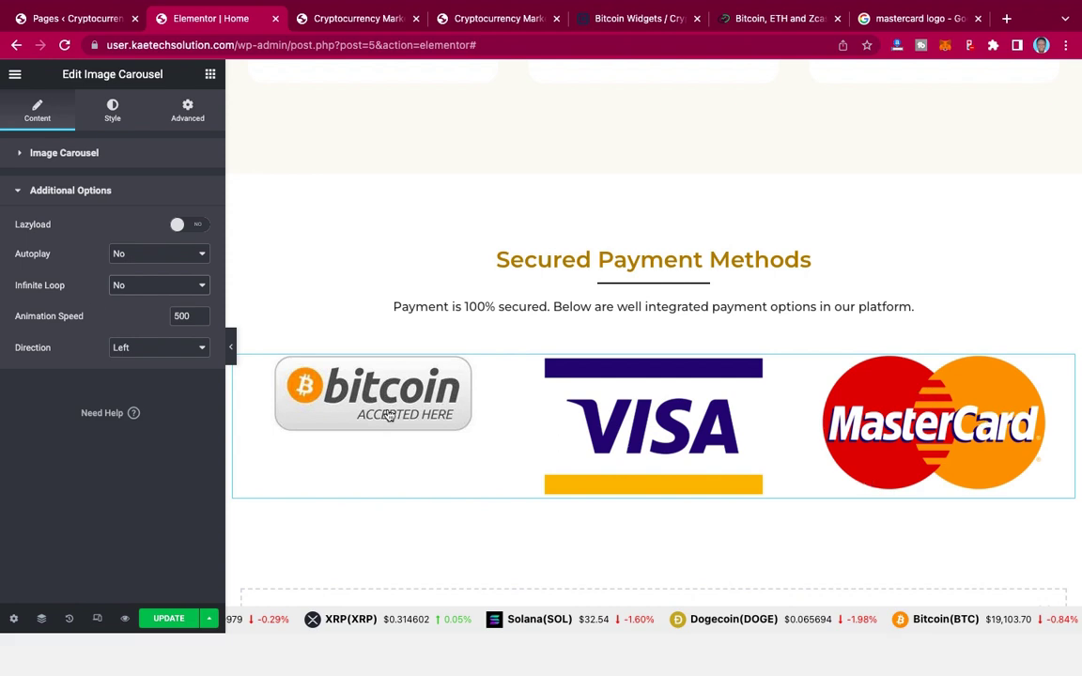
Step: Set the carousel's Vertical Align to Center in the Style tab and save the page
left_click(112, 110)
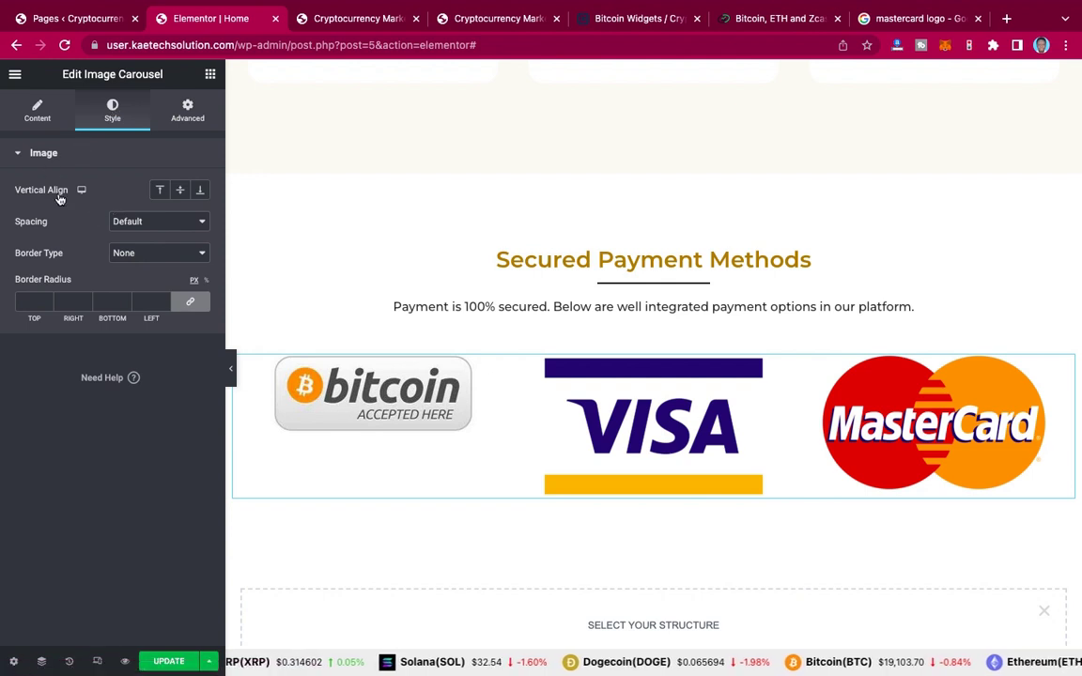
left_click(181, 191)
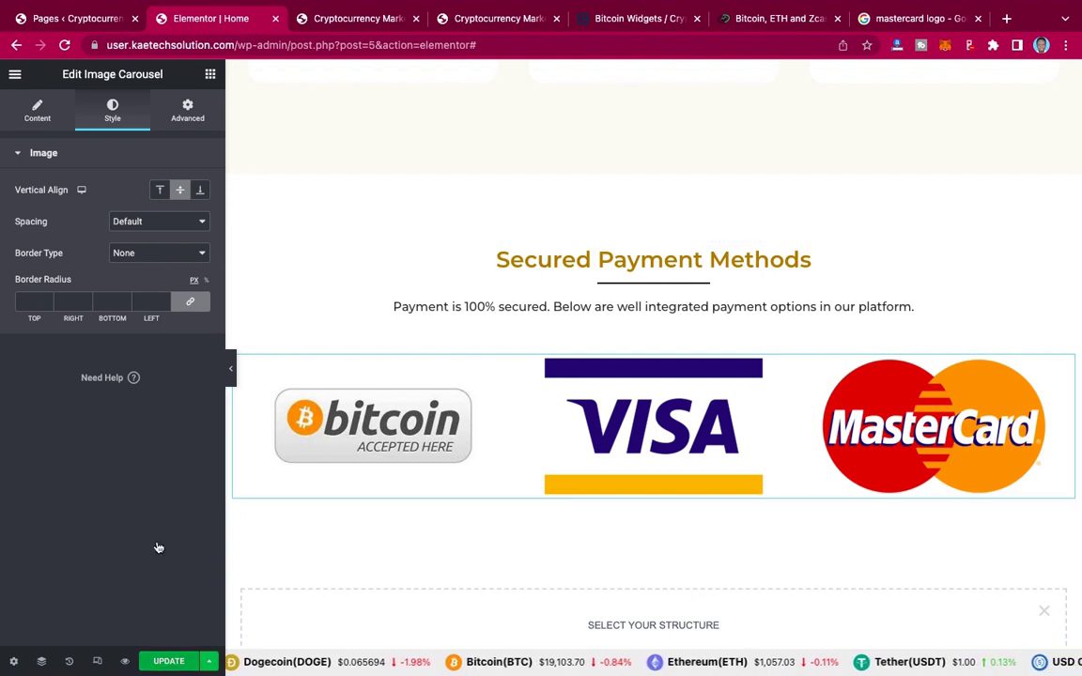
key("ctrl+s")
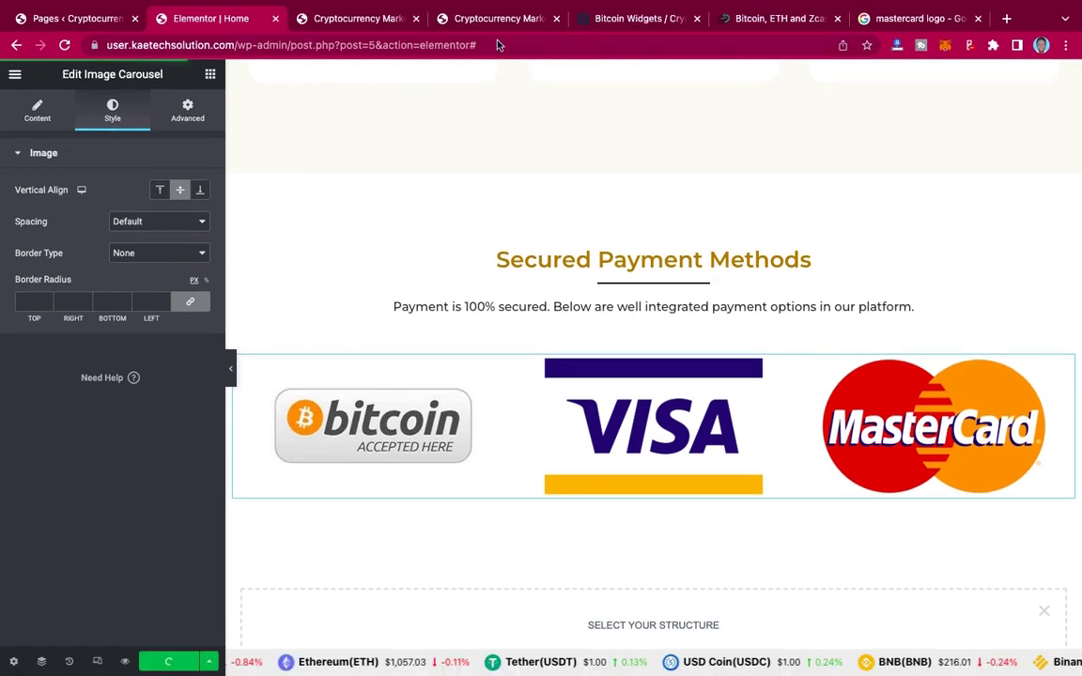
left_click(498, 18)
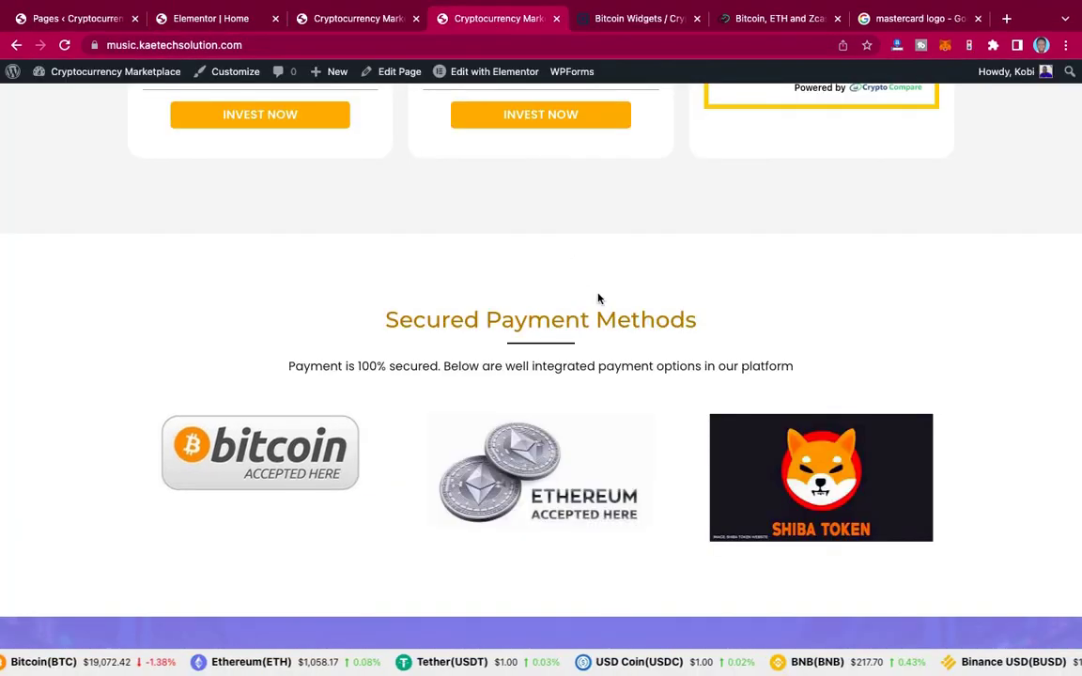
scroll(599, 299, "down", 7)
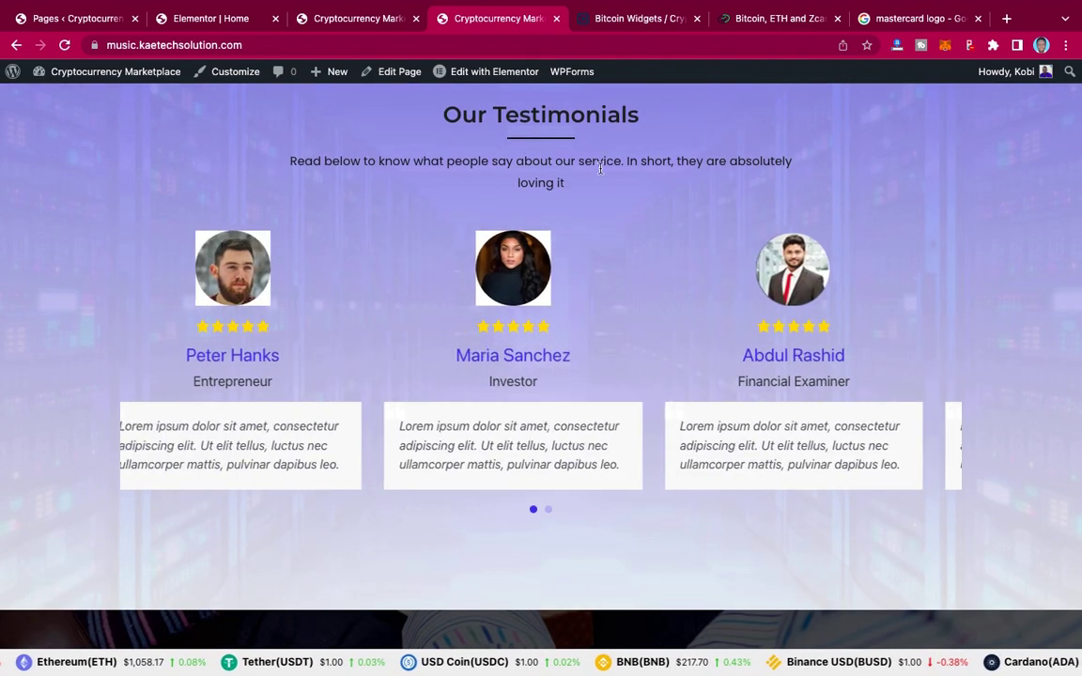
scroll(600, 169, "up", 1)
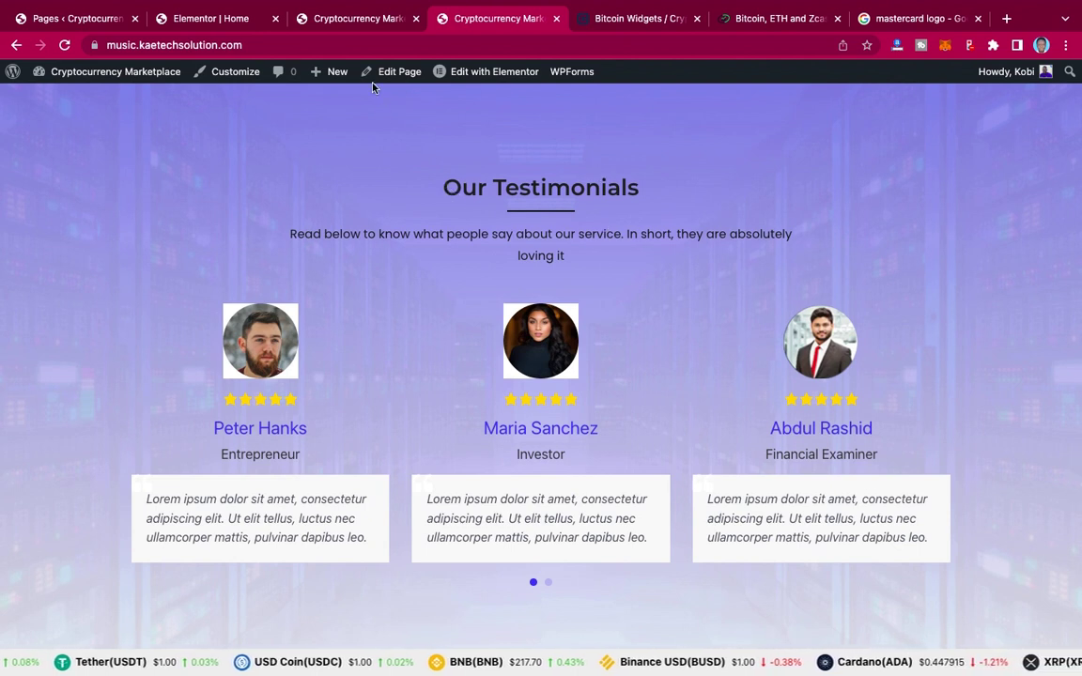
left_click(214, 18)
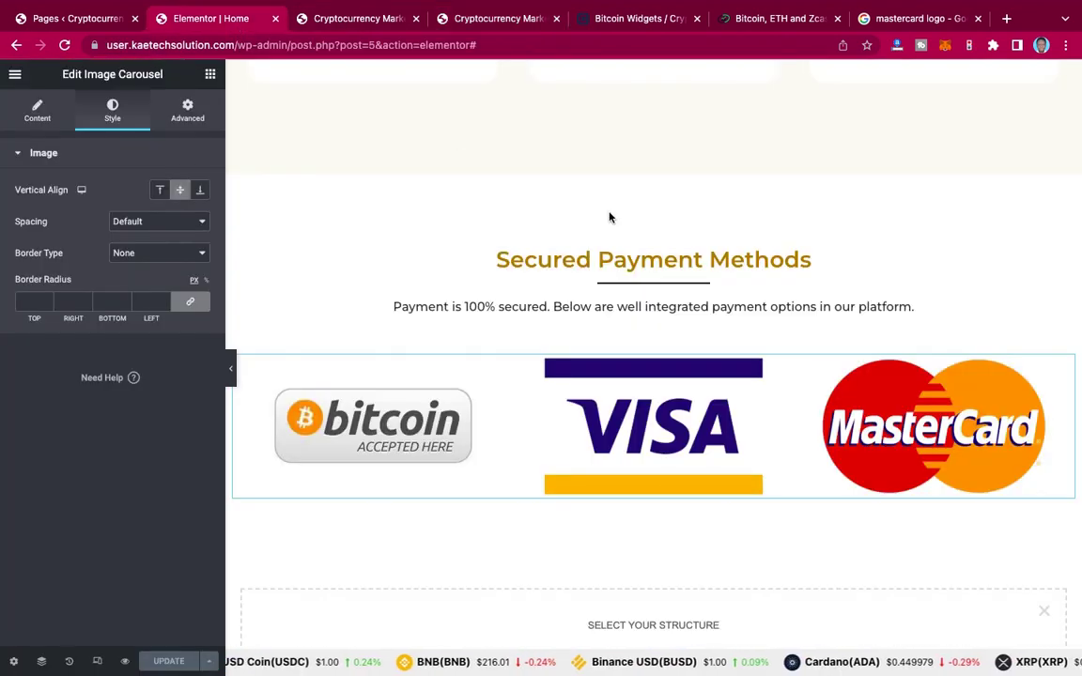
Step: Start a new testimonial via Testimonial > Add Testimonial, then view the live Our Testimonials section
left_click(92, 21)
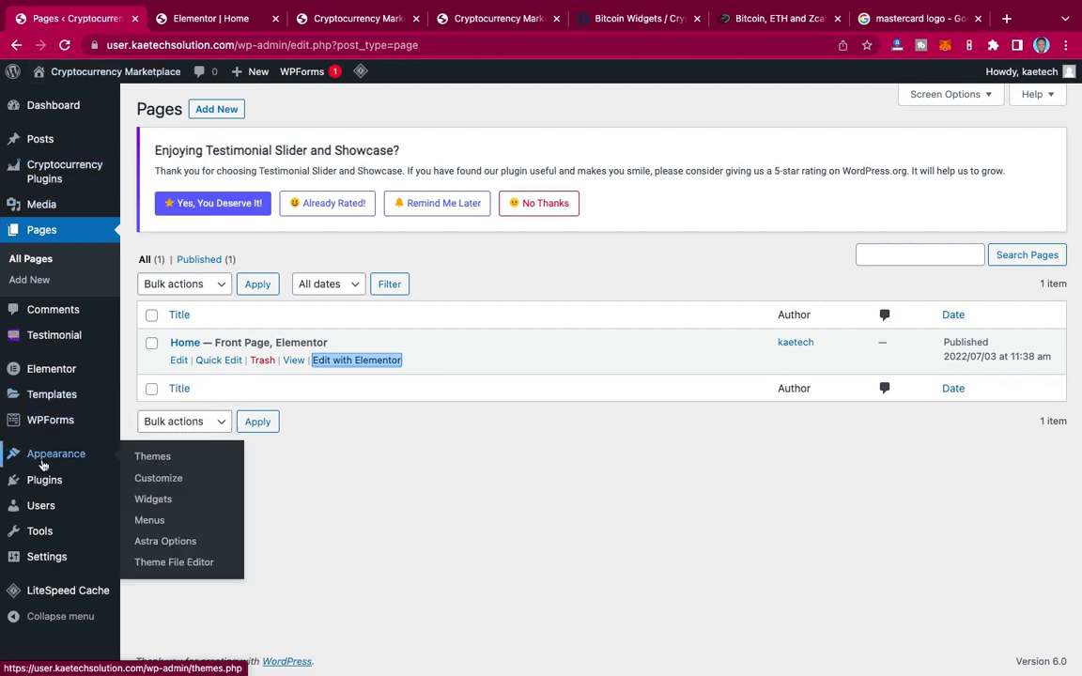
mouse_move(43, 342)
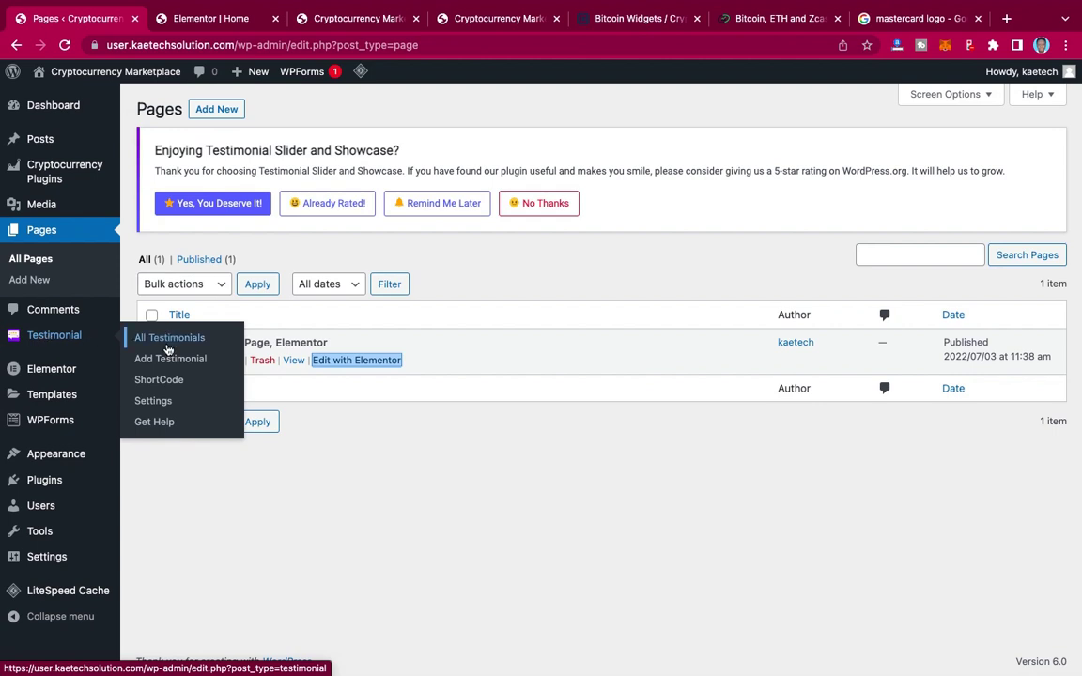
left_click(152, 361)
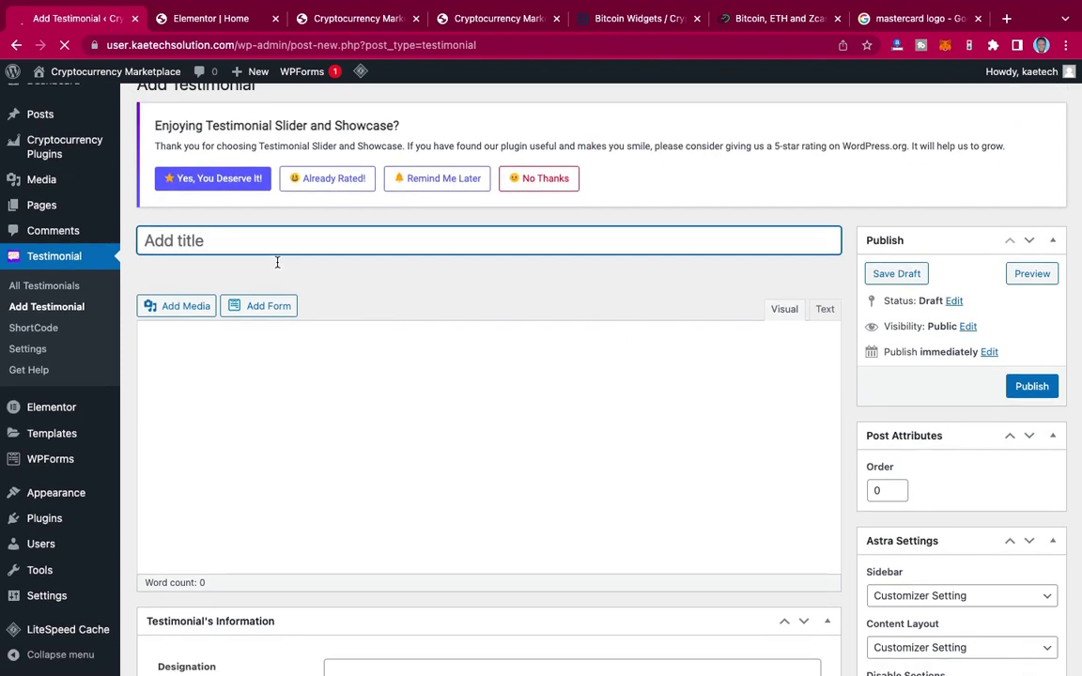
scroll(277, 262, "down", 10)
scroll(278, 262, "up", 5)
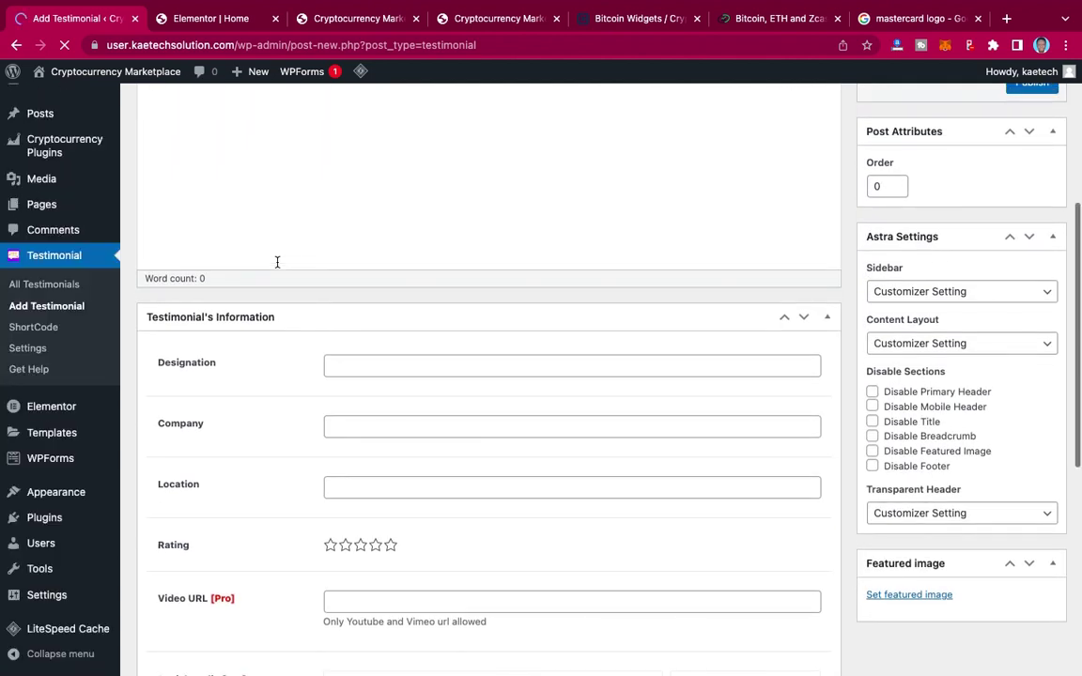
scroll(277, 262, "up", 3)
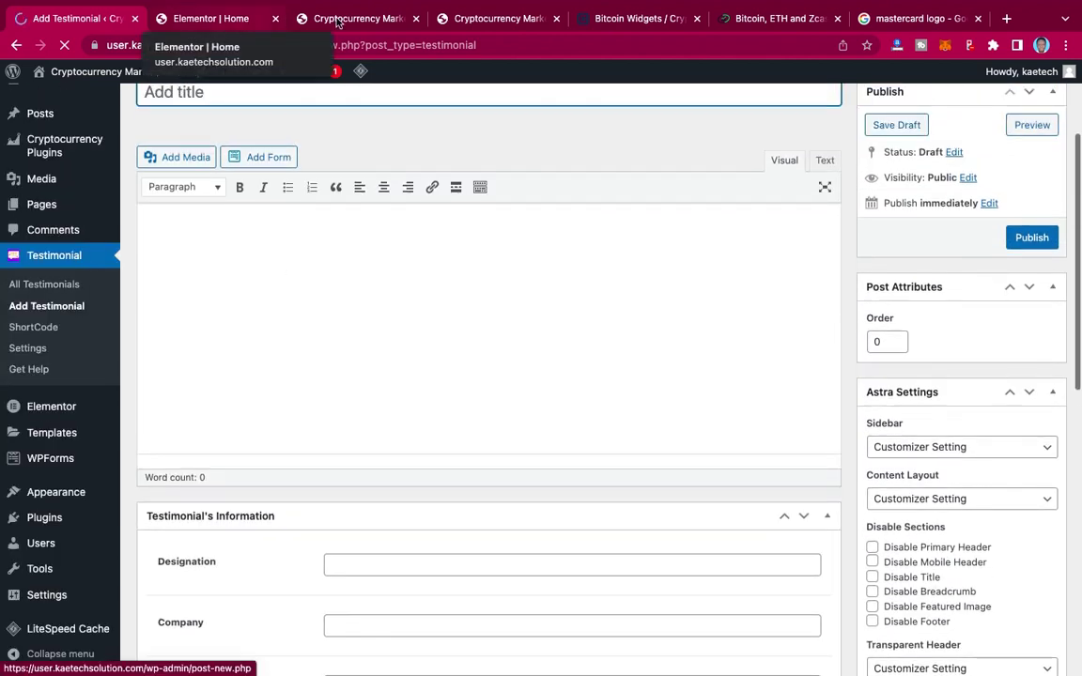
left_click(480, 19)
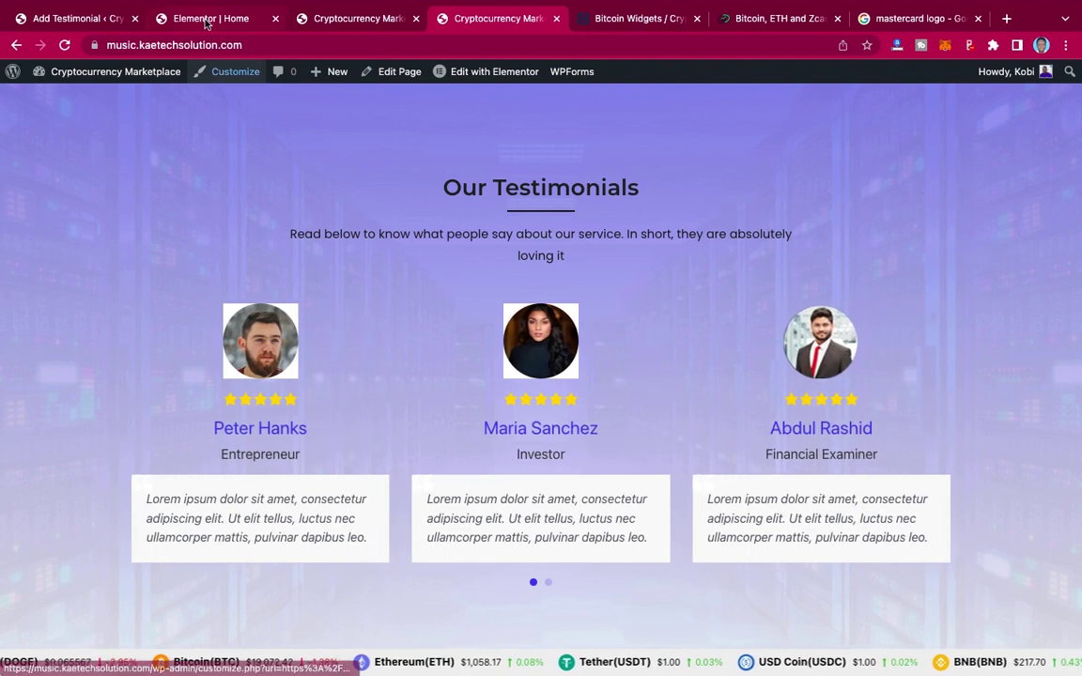
left_click(75, 18)
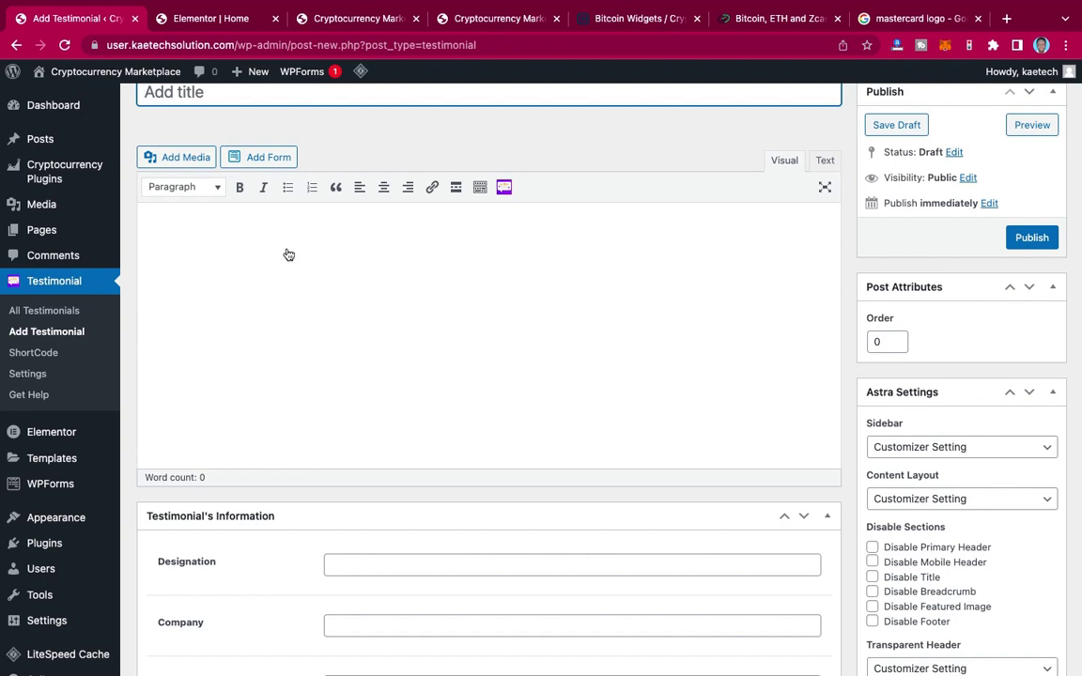
scroll(233, 230, "down", 5)
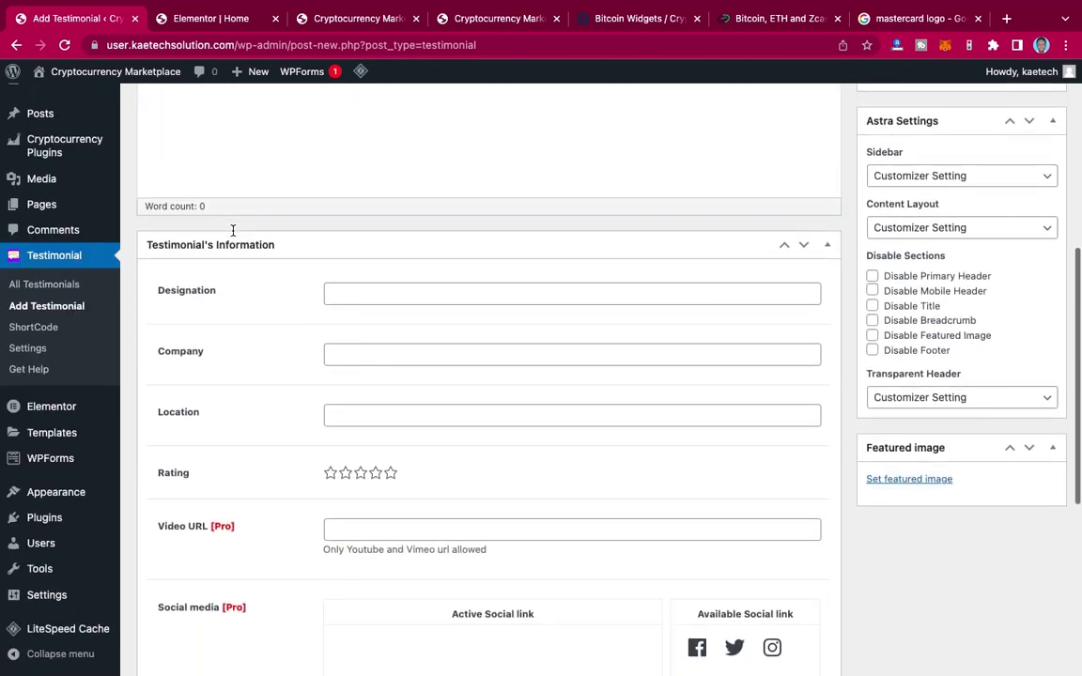
scroll(233, 235, "up", 5)
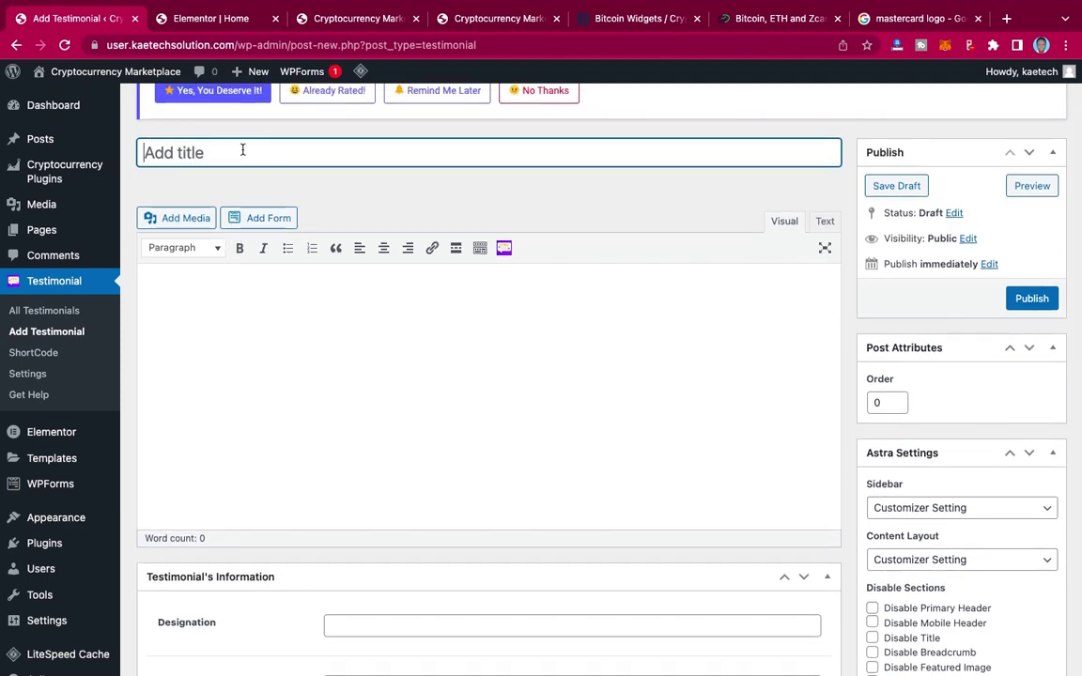
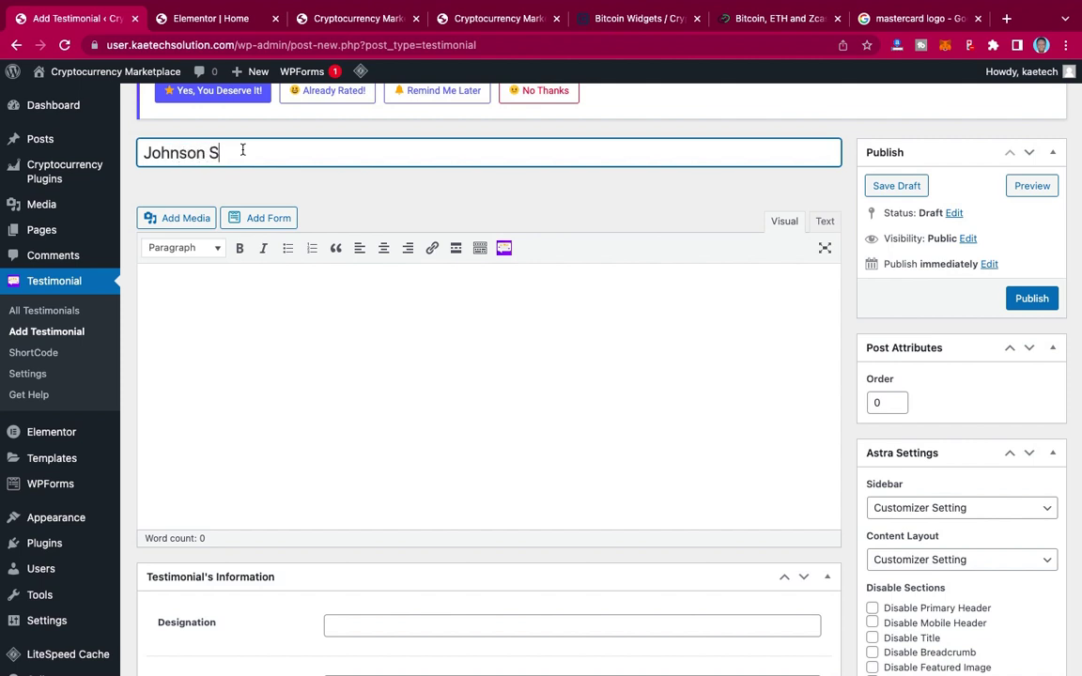
scroll(272, 299, "down", 2)
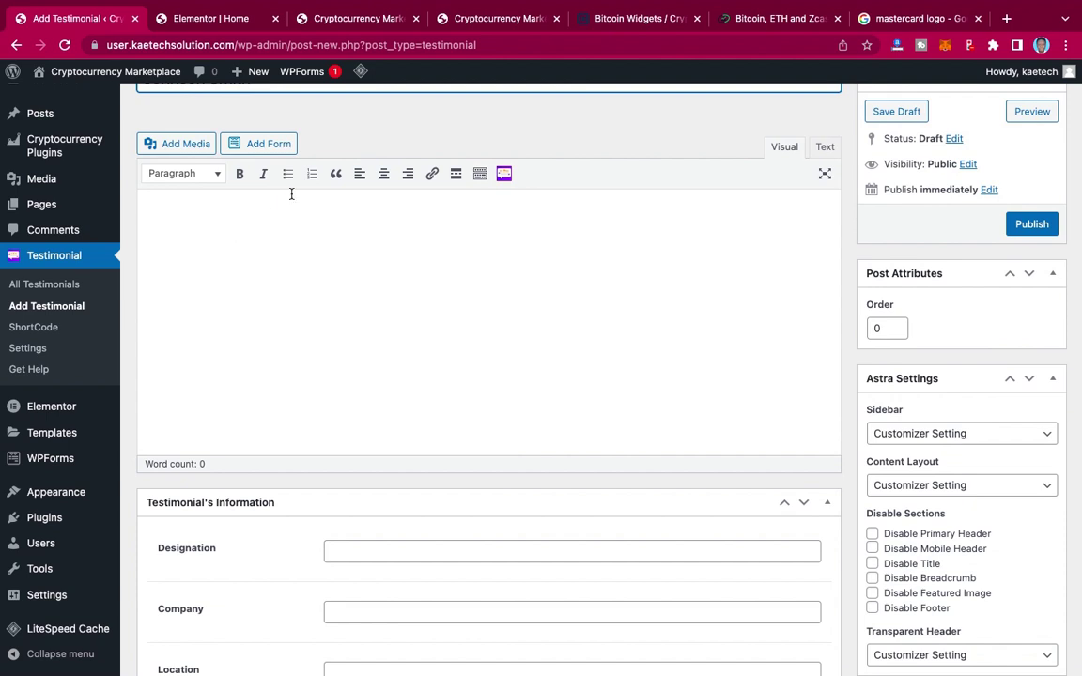
Step: Copy the Crypto Card section's Lorem ipsum paragraph and paste it into the testimonial body
left_click(477, 21)
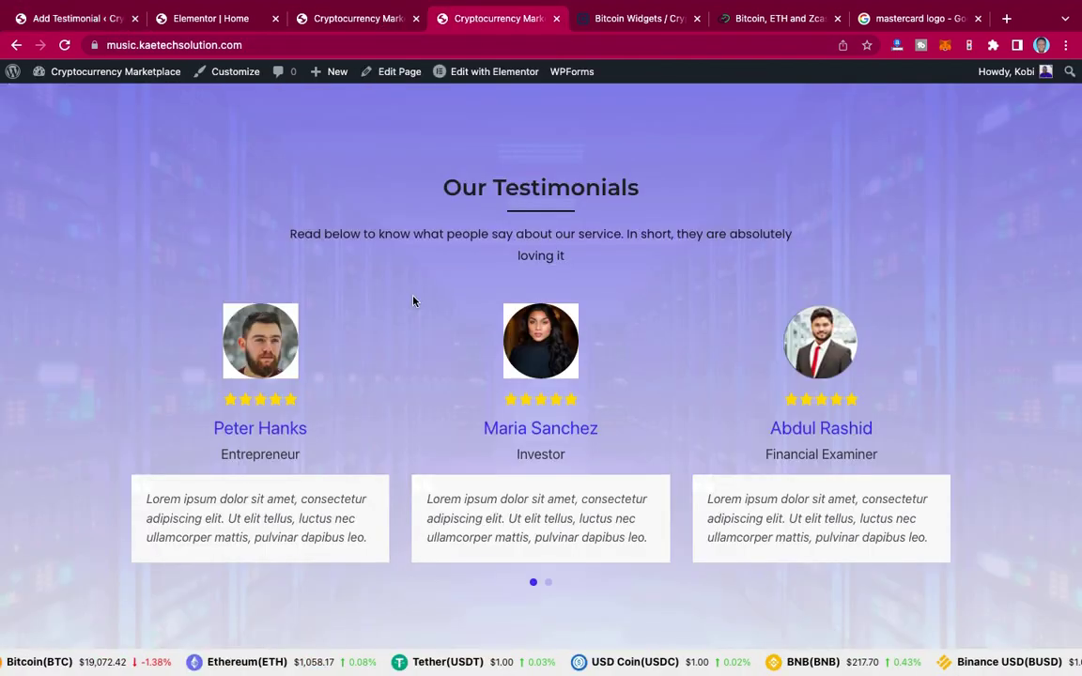
scroll(413, 300, "down", 10)
scroll(414, 301, "up", 10)
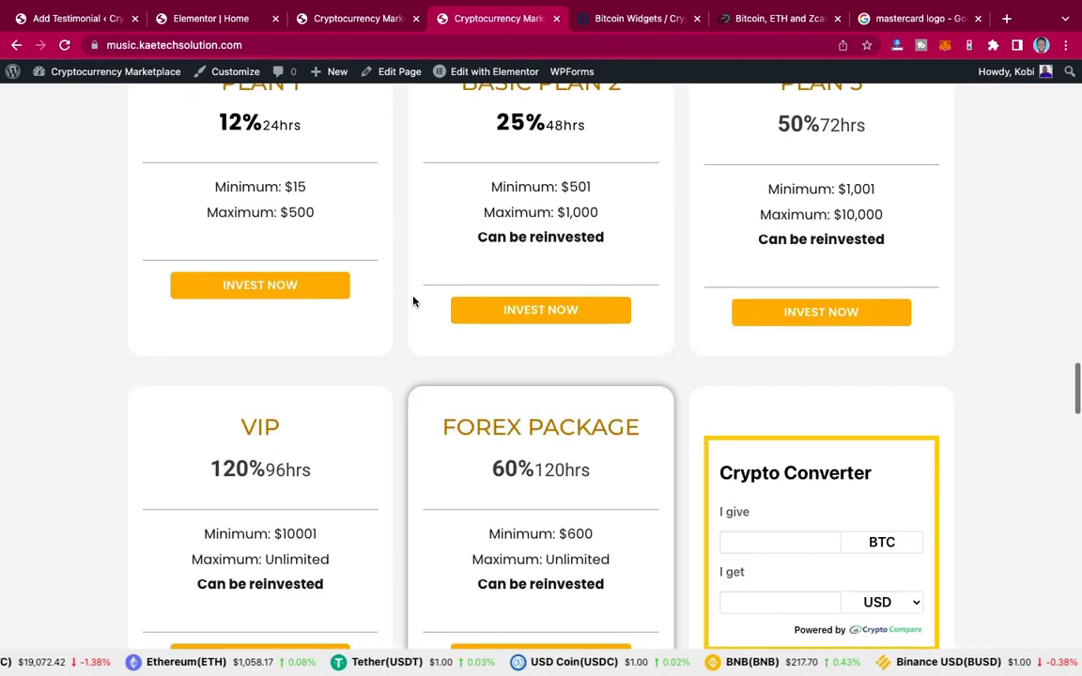
scroll(413, 301, "up", 1)
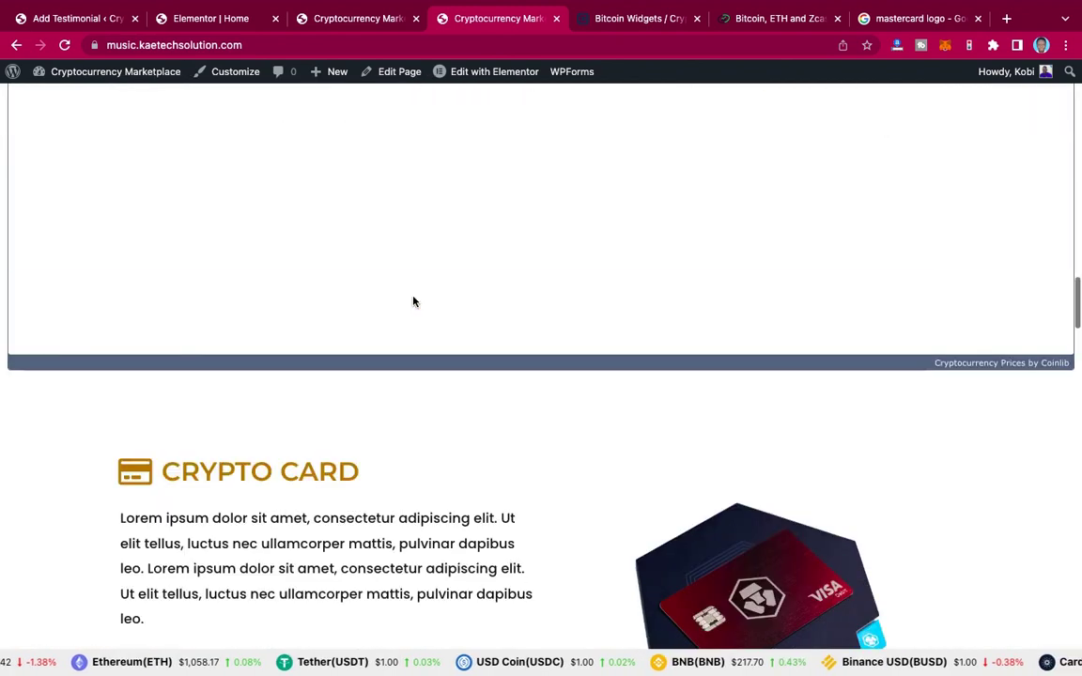
scroll(413, 301, "down", 4)
scroll(413, 301, "down", 1)
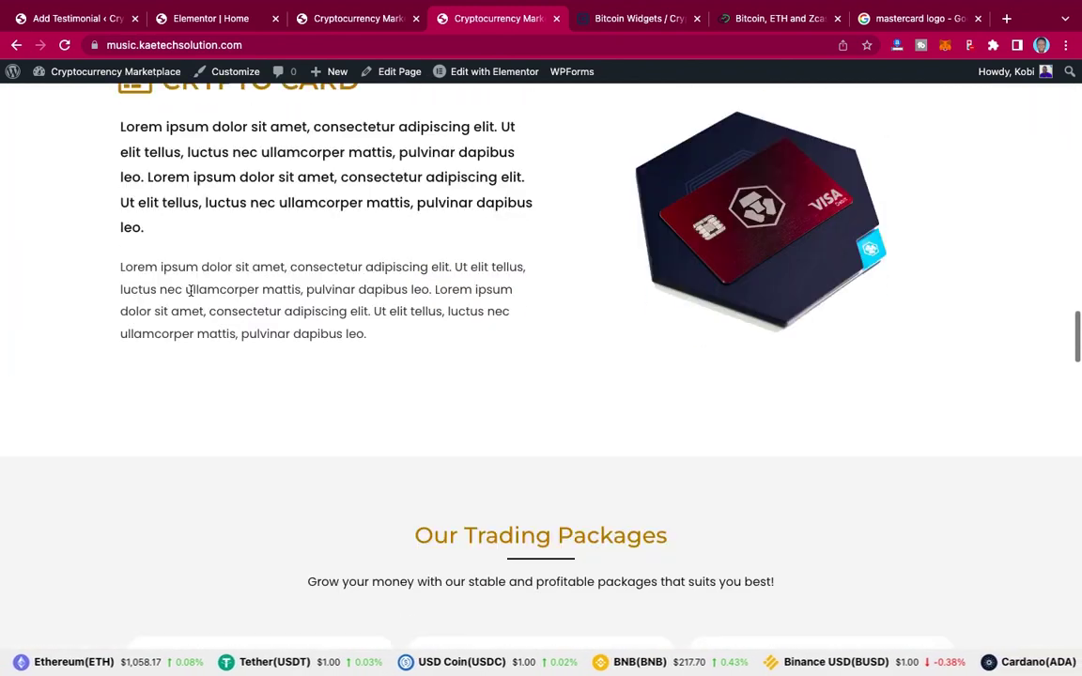
left_click_drag(120, 265, 373, 339)
key("super+c")
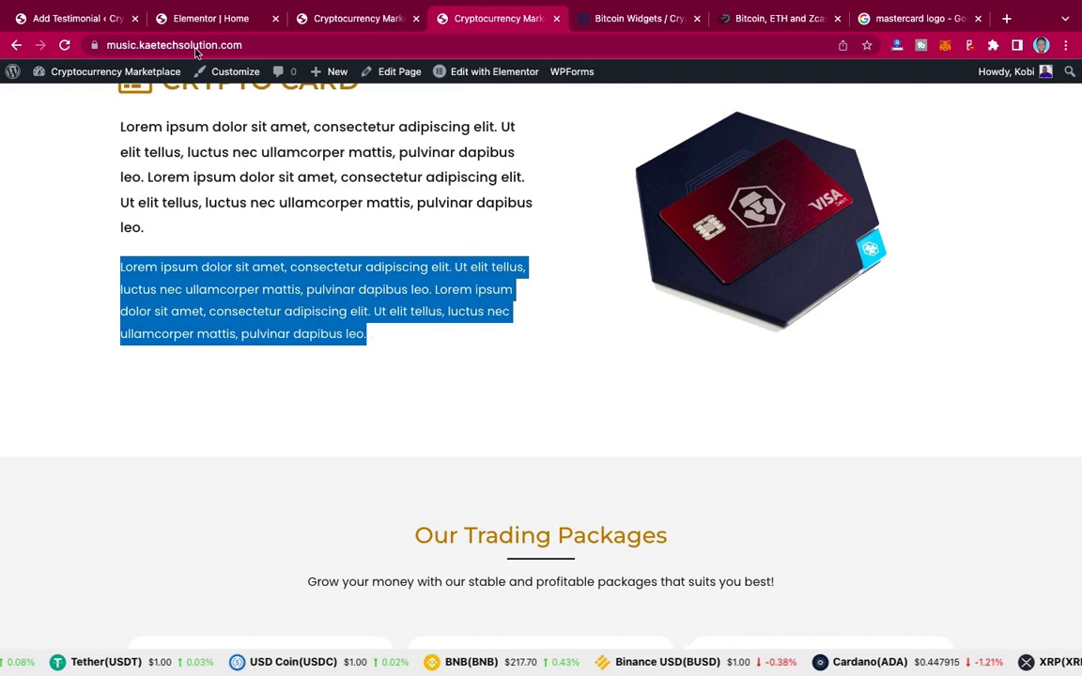
left_click(90, 17)
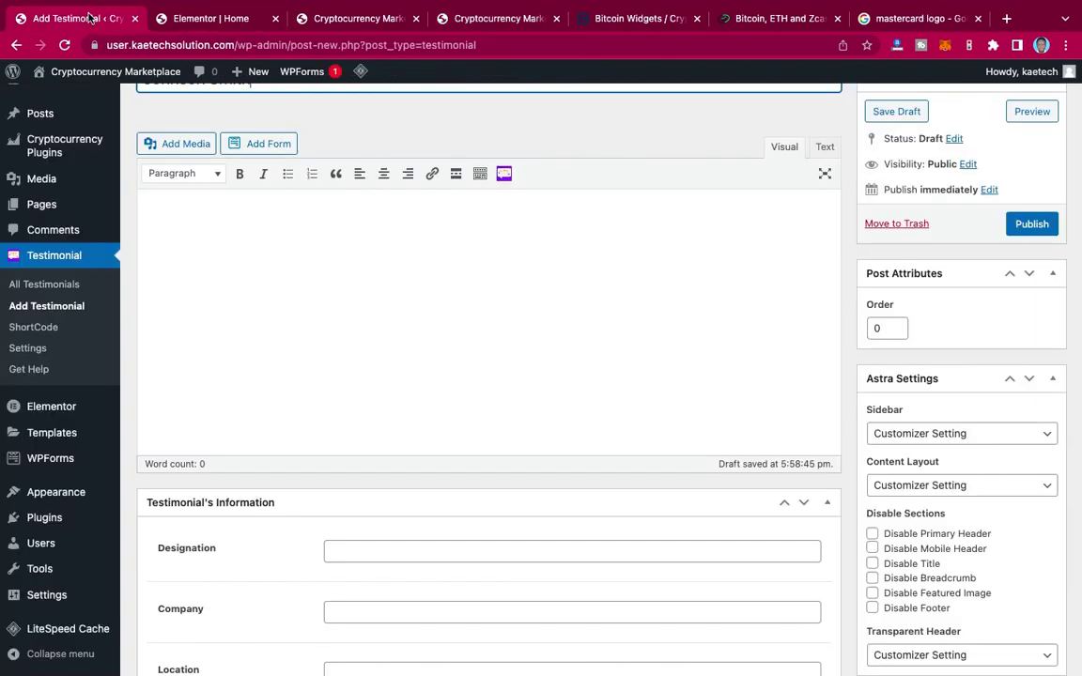
left_click(197, 210)
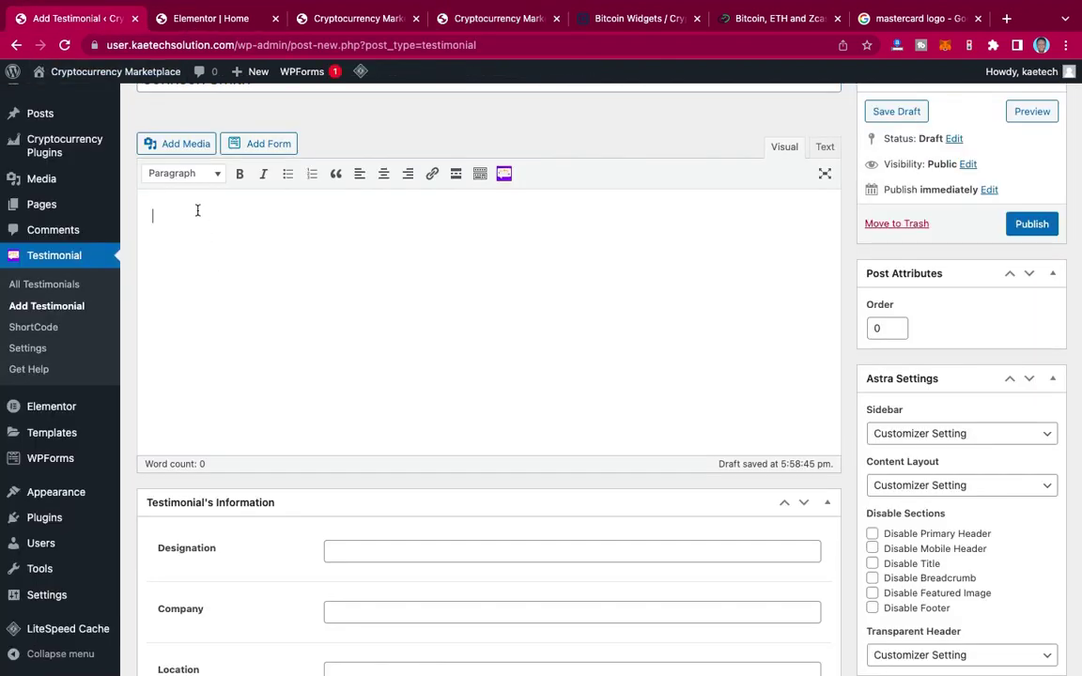
key("super+v")
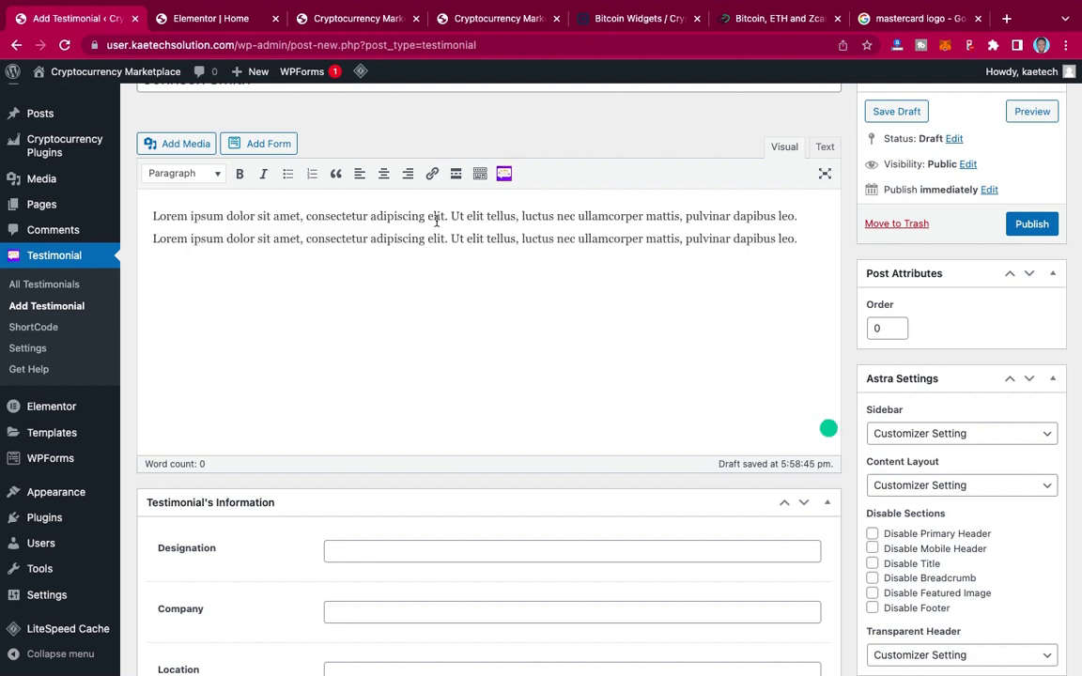
scroll(448, 349, "down", 5)
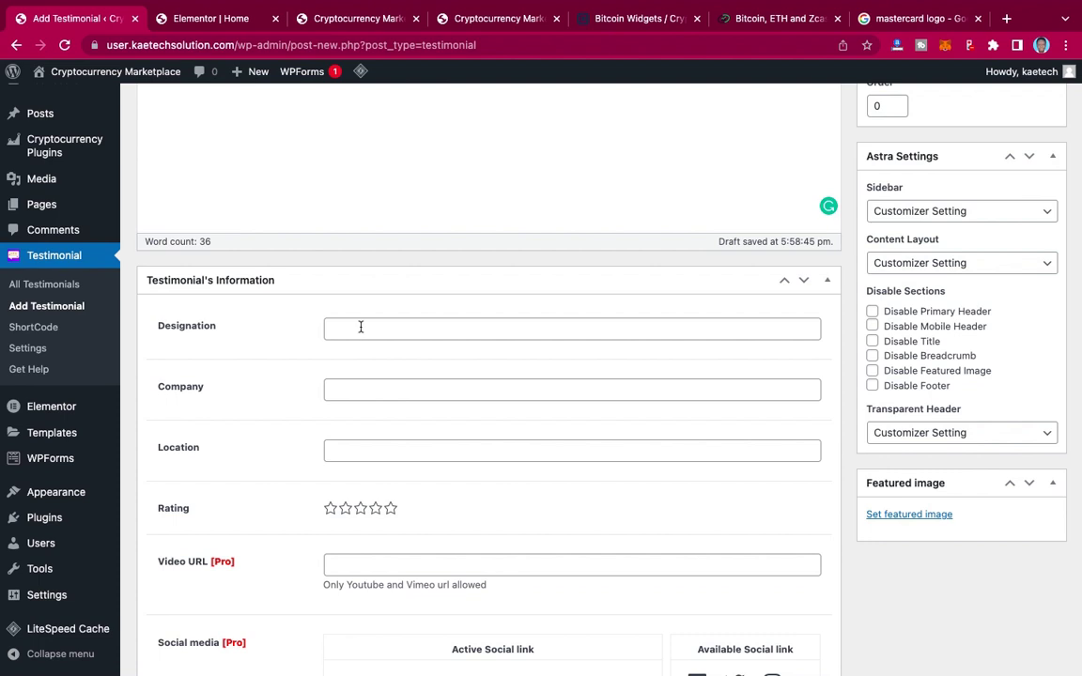
Step: Set the testimonial's designation to Financial Examiner and give it a five-star rating
left_click(360, 327)
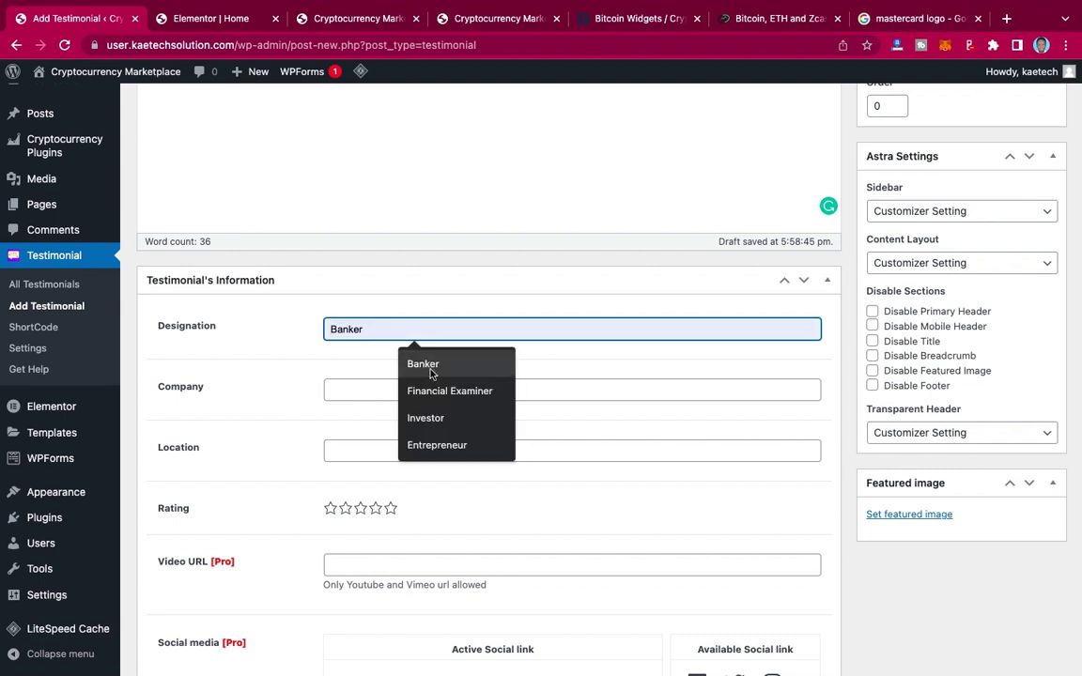
left_click(429, 398)
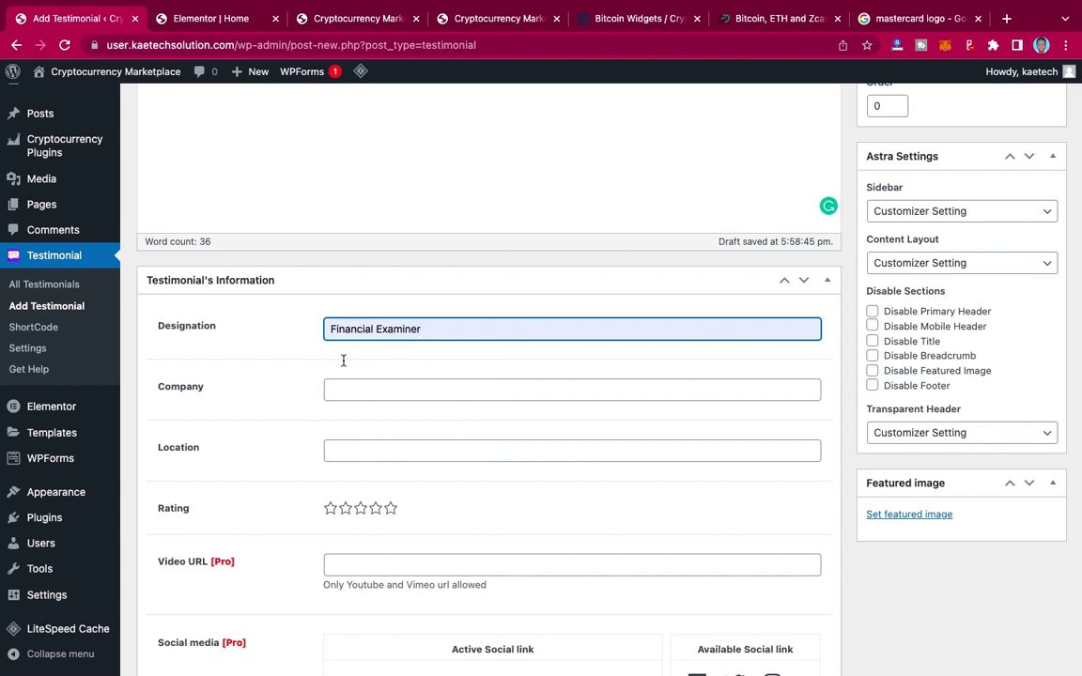
left_click(360, 393)
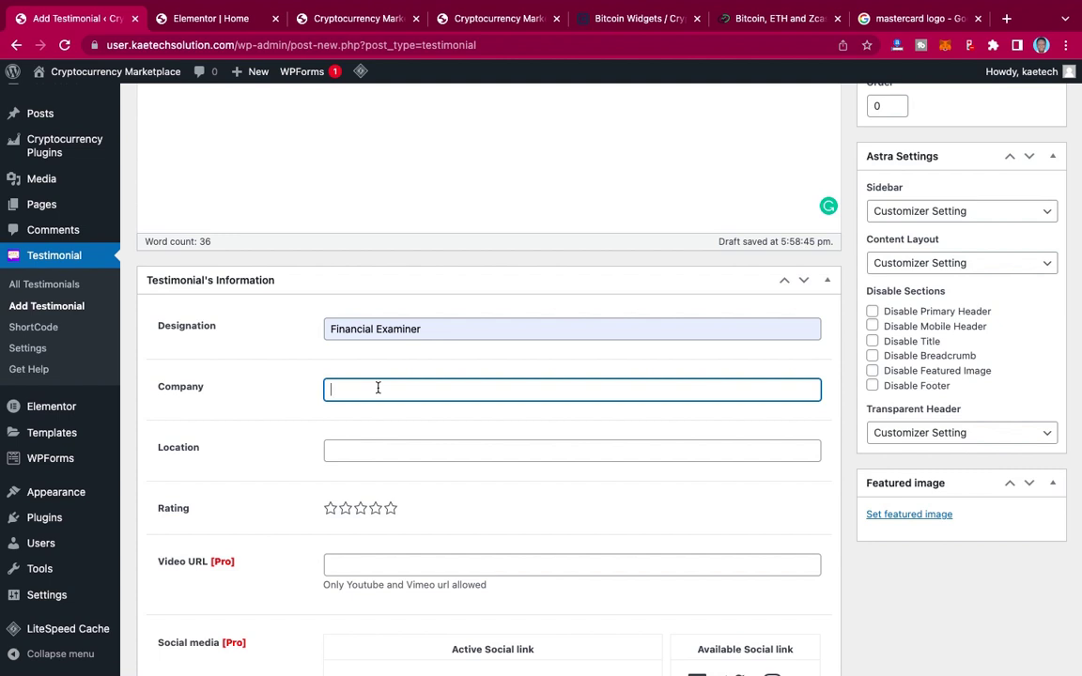
left_click(365, 455)
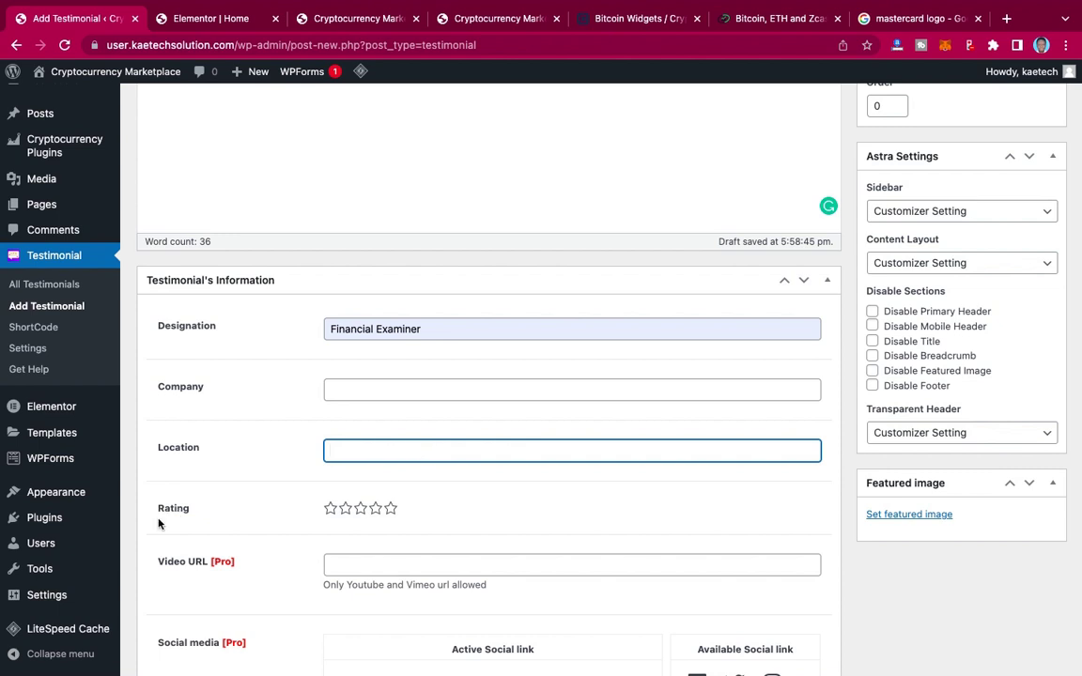
left_click(390, 511)
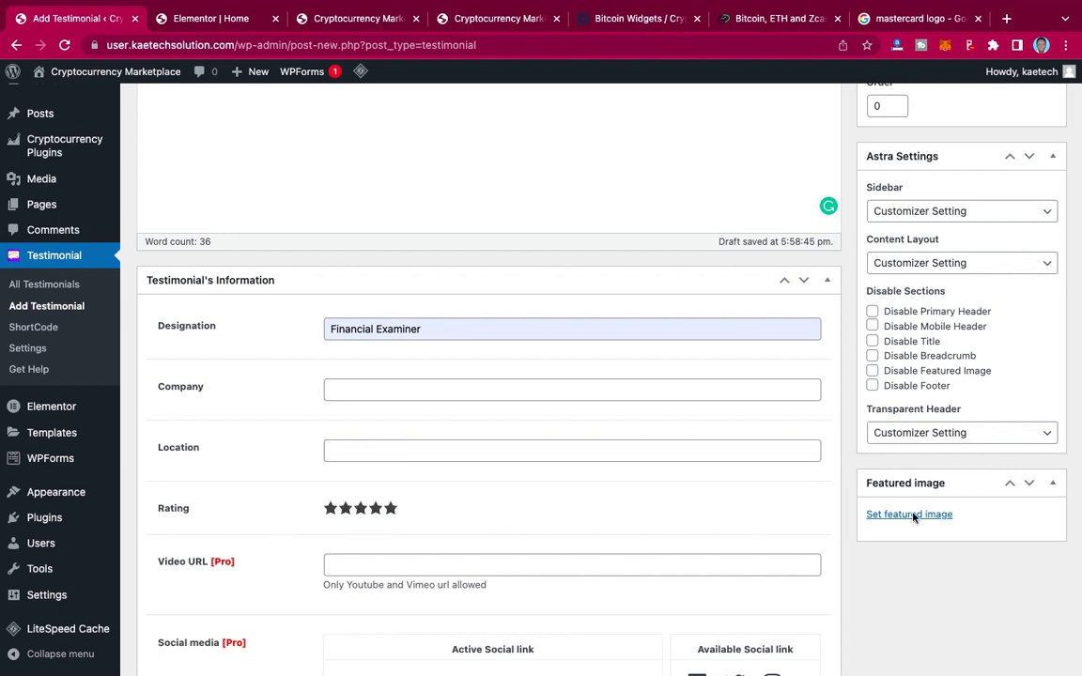
scroll(808, 522, "down", 3)
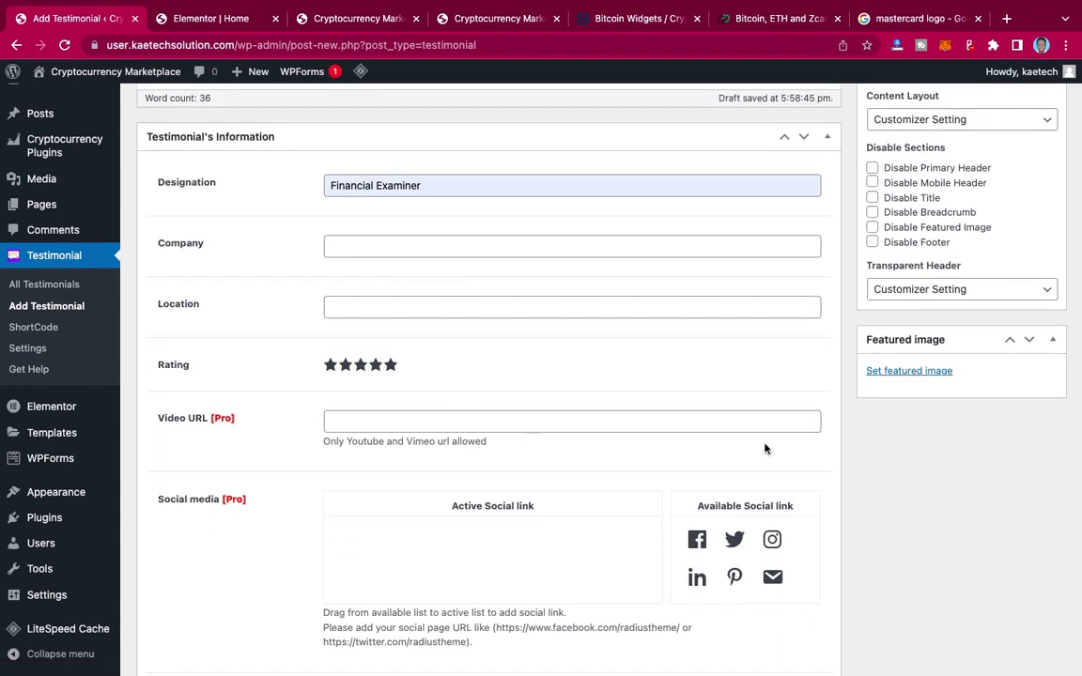
scroll(692, 424, "up", 1)
scroll(756, 389, "up", 10)
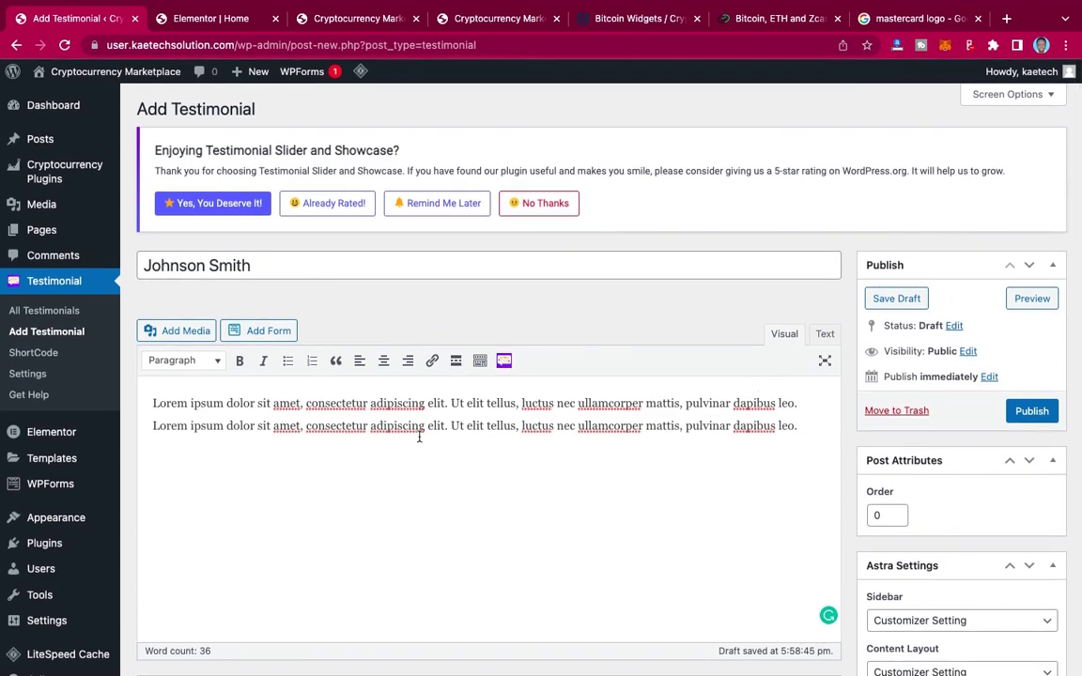
scroll(419, 437, "down", 5)
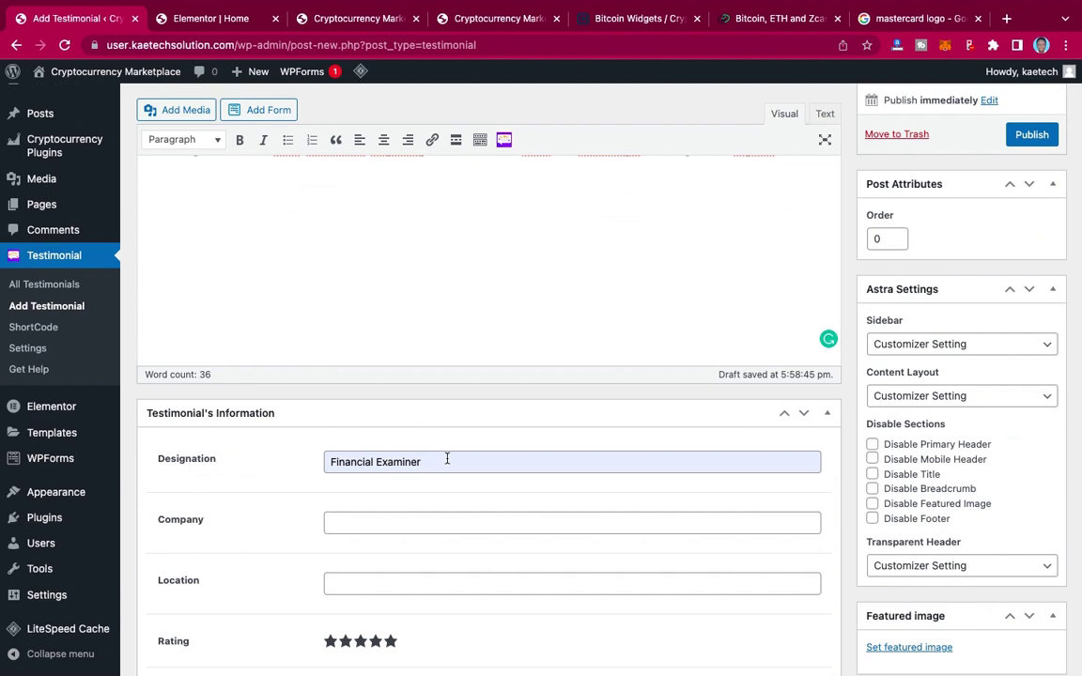
scroll(447, 459, "down", 6)
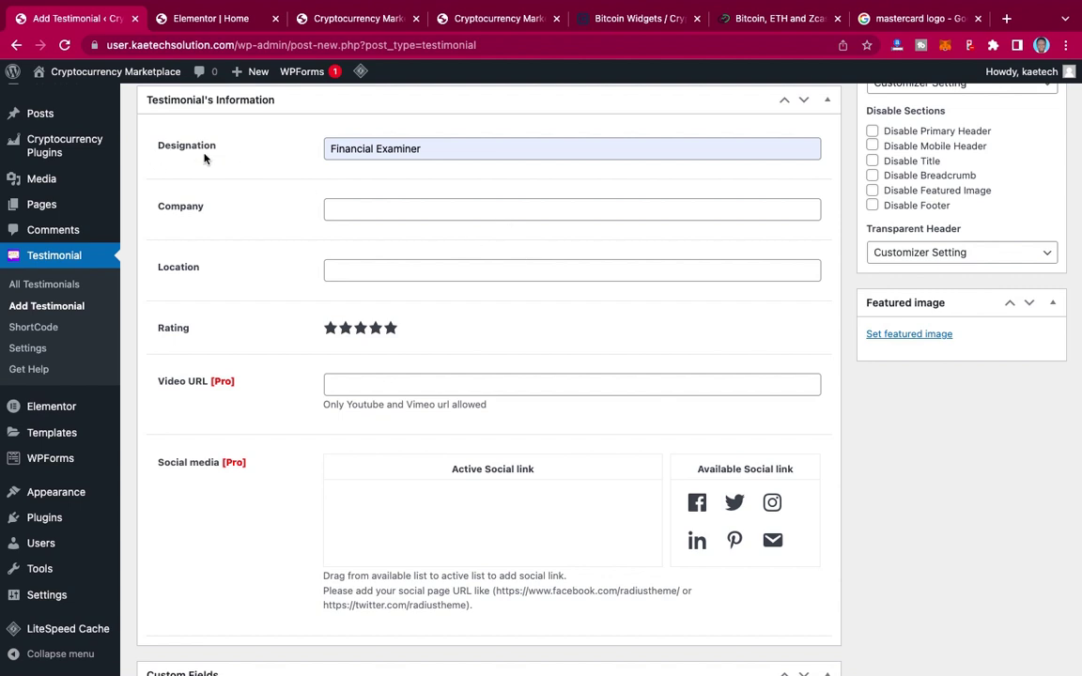
Step: Set the bearded man's portrait testi4 from the Media Library as the featured image
left_click(922, 336)
left_click(909, 334)
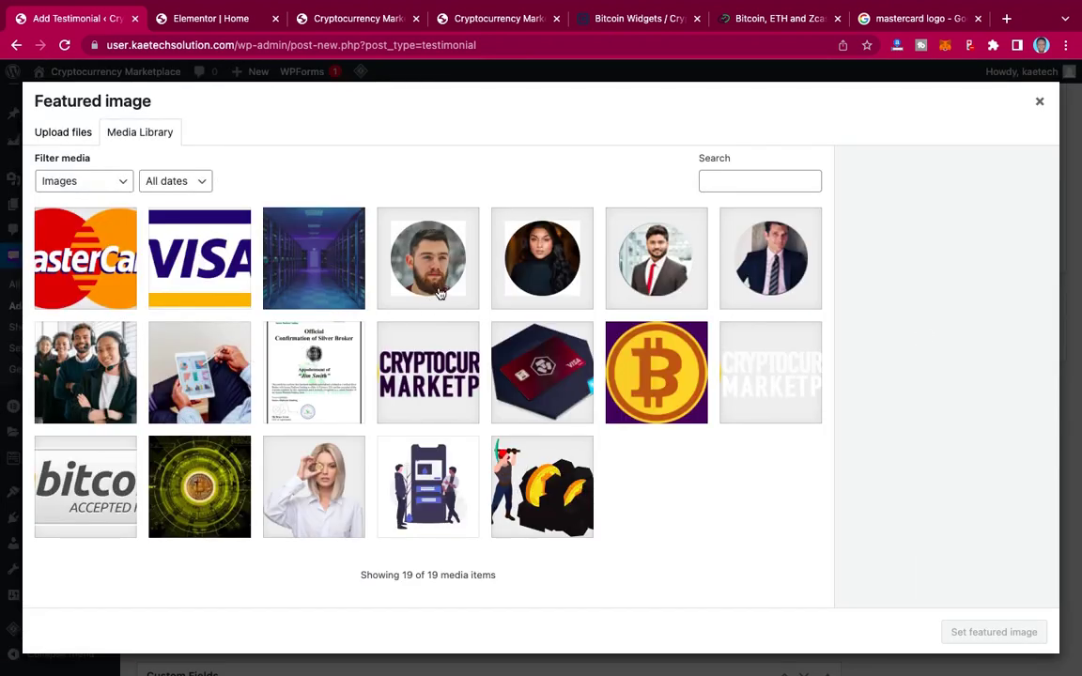
left_click(390, 246)
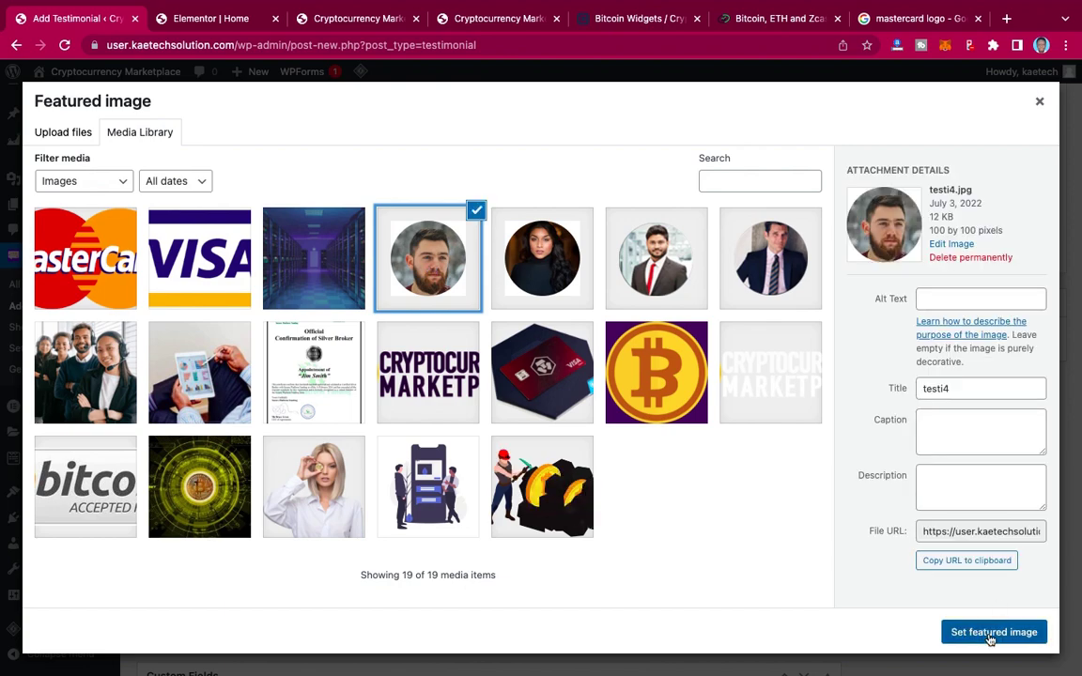
left_click(958, 634)
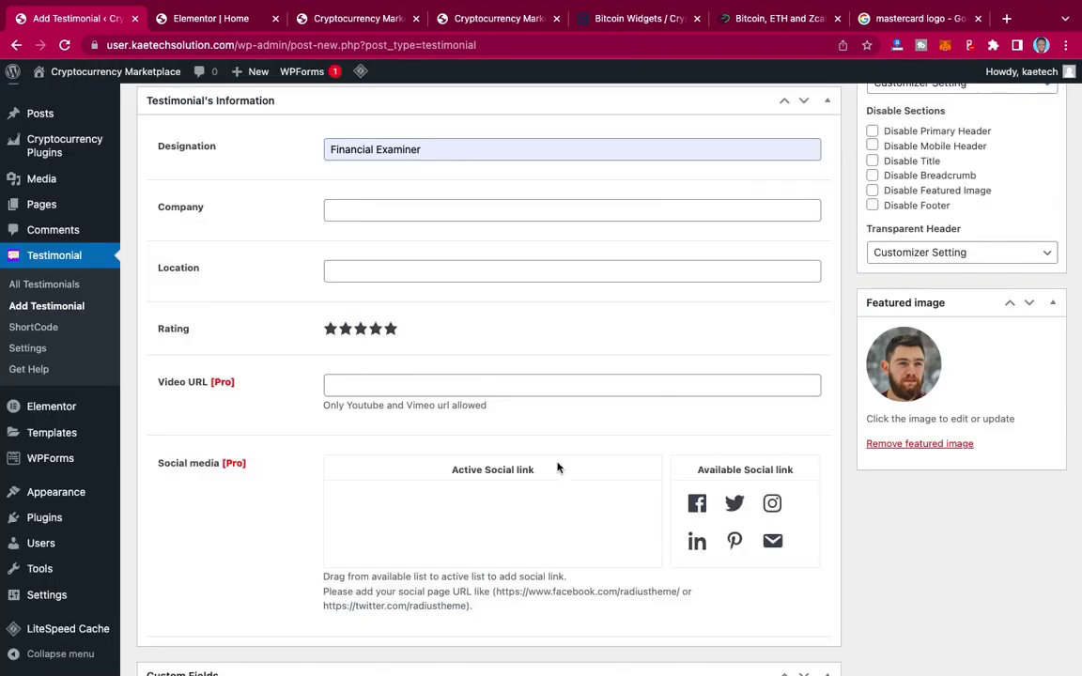
scroll(532, 490, "down", 1)
scroll(532, 488, "up", 7)
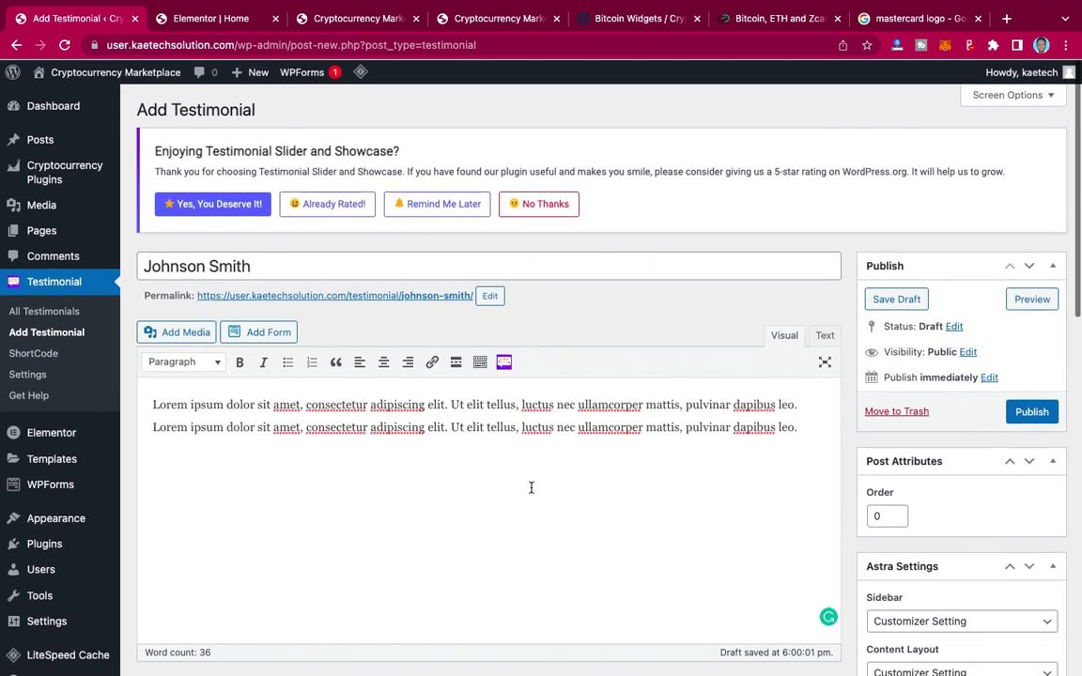
scroll(749, 397, "down", 2)
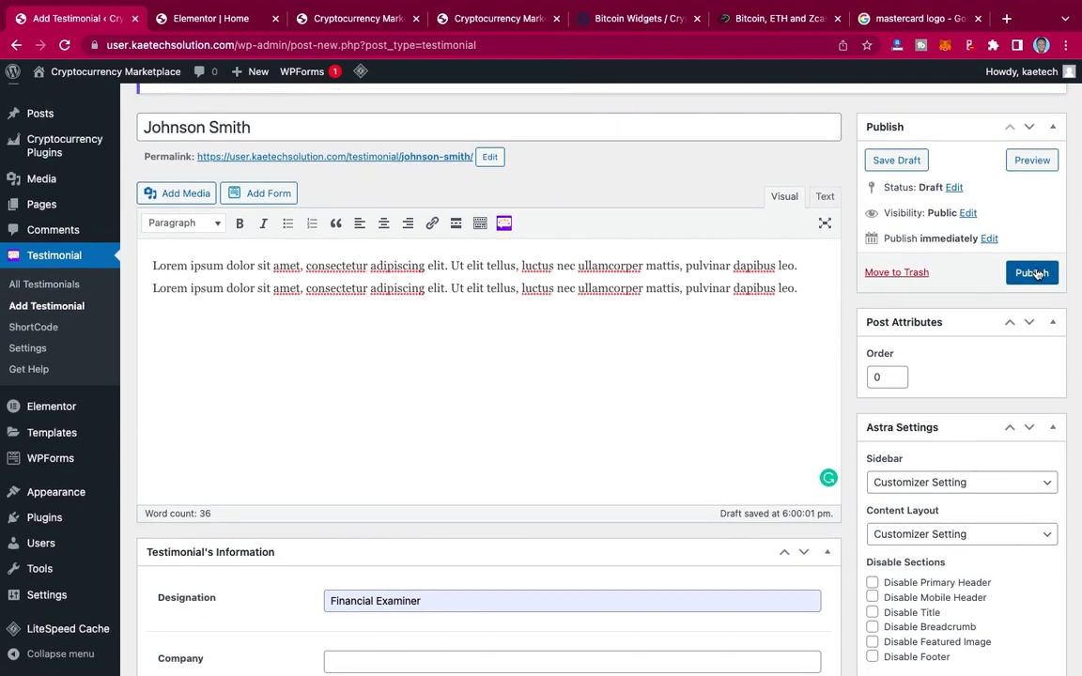
left_click(1033, 273)
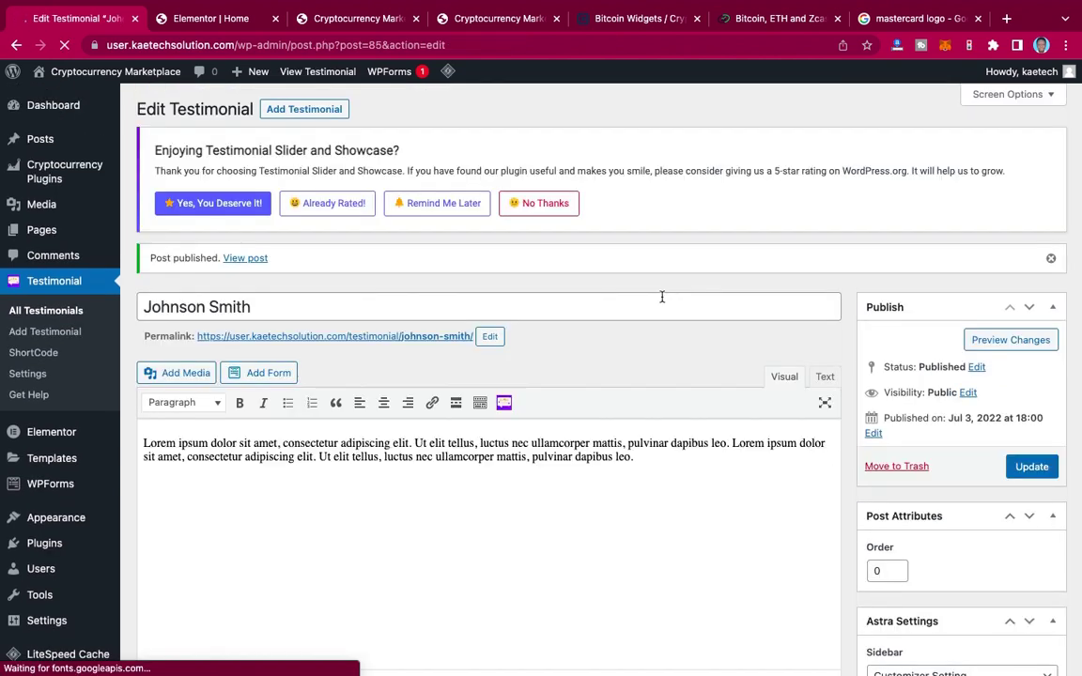
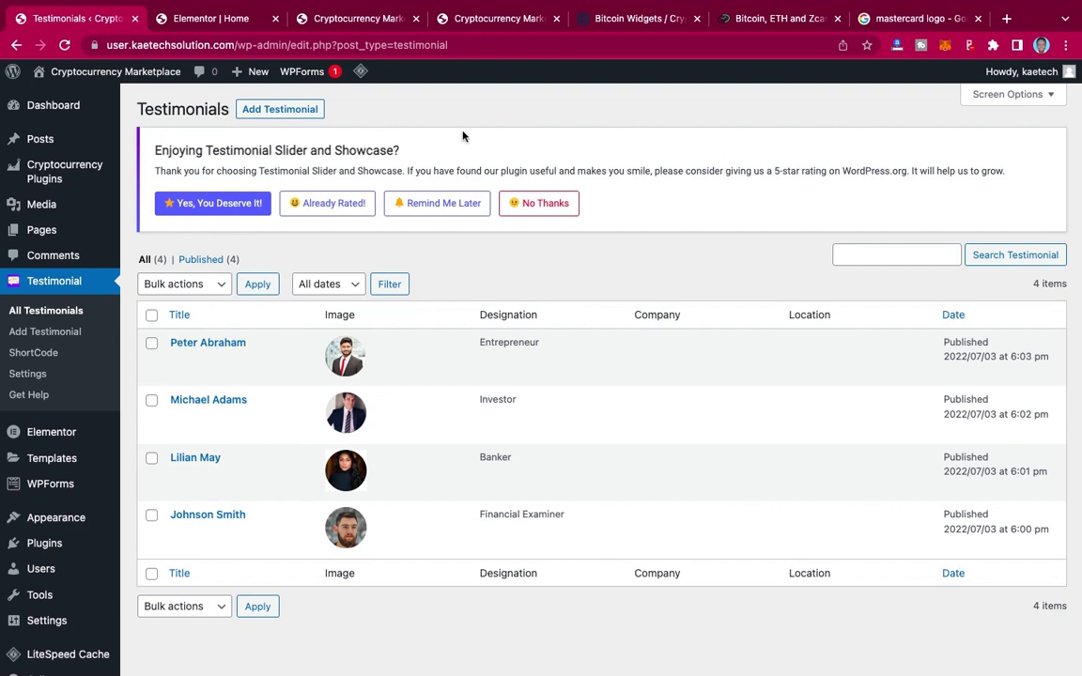
Step: Check the live site's Registered Company stats section, then return to the Elementor homepage editor
left_click(242, 21)
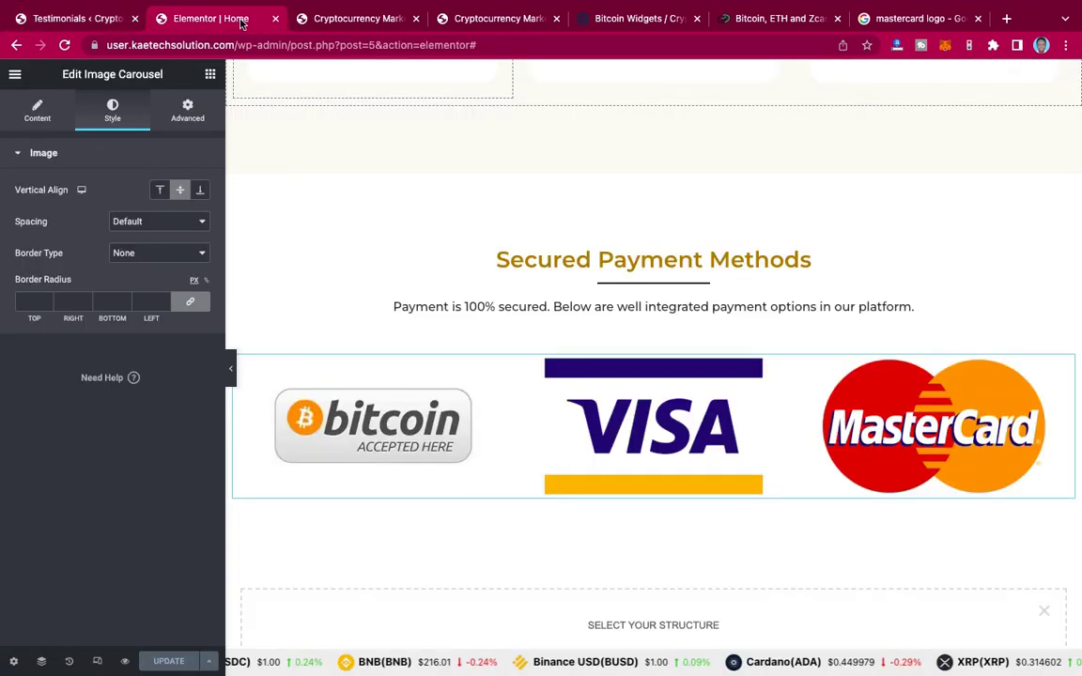
scroll(593, 277, "down", 5)
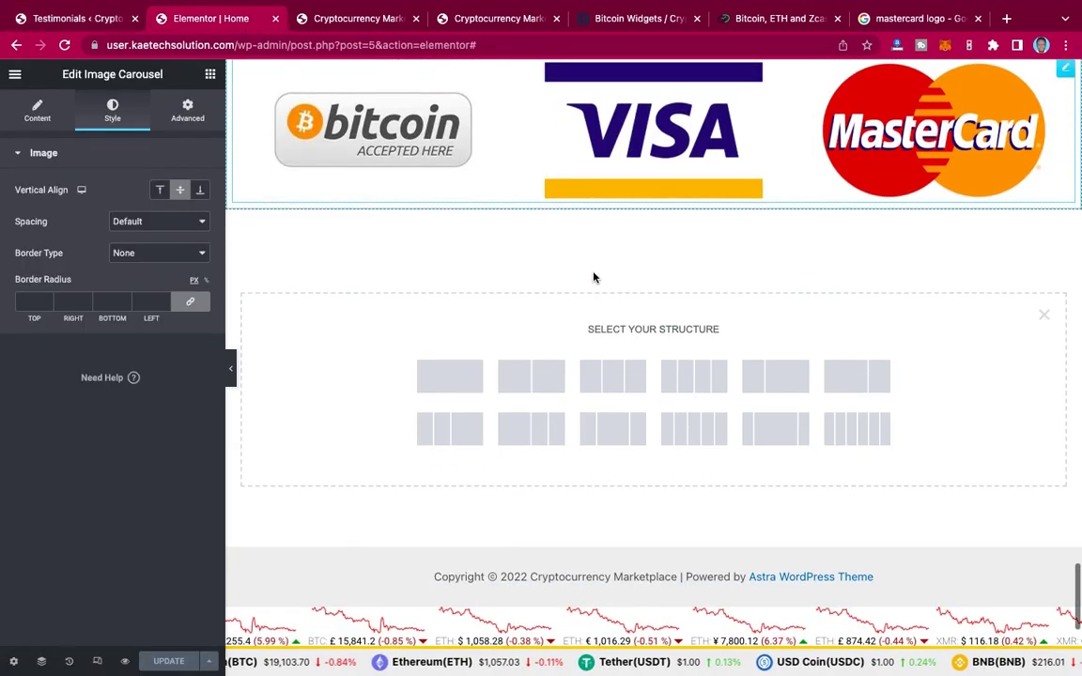
left_click(482, 21)
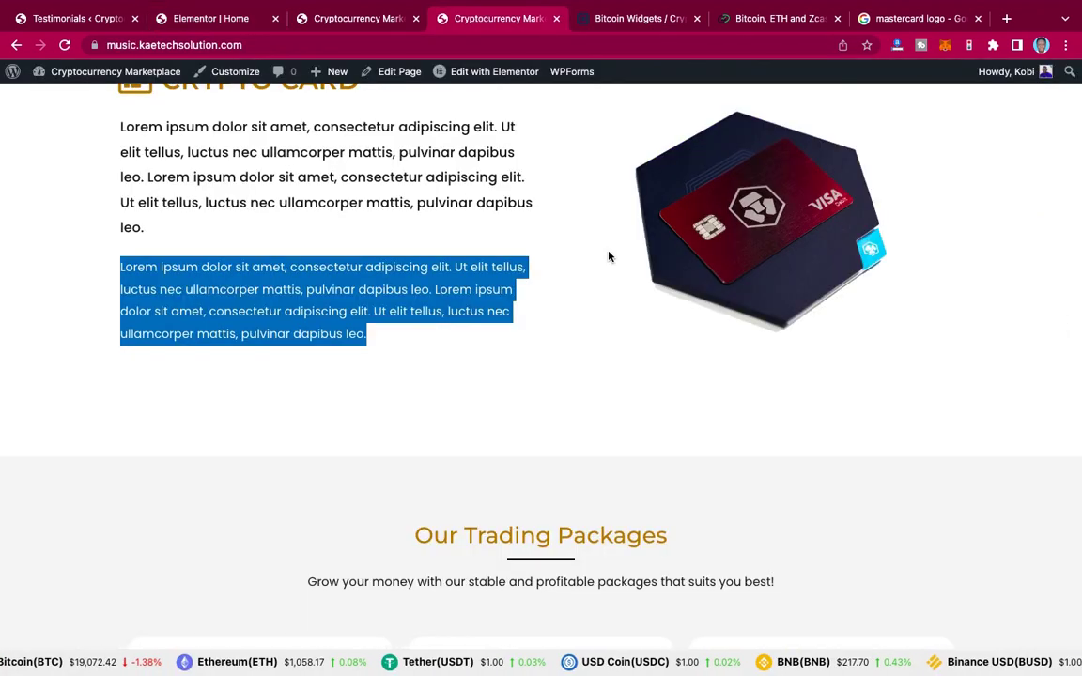
scroll(608, 256, "down", 14)
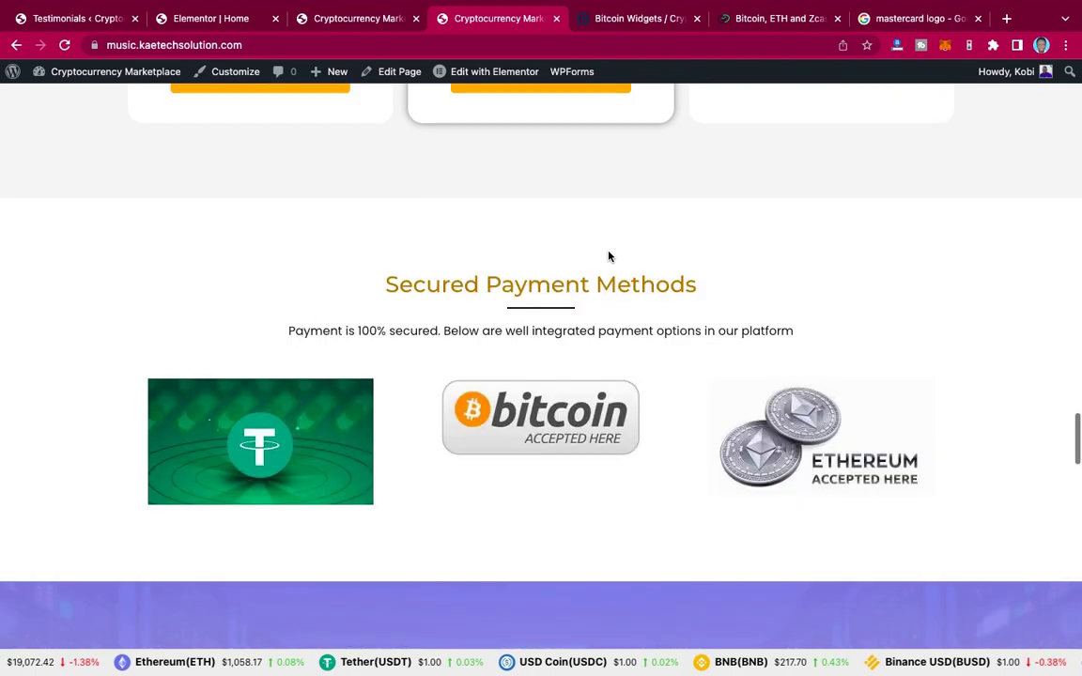
scroll(609, 256, "down", 9)
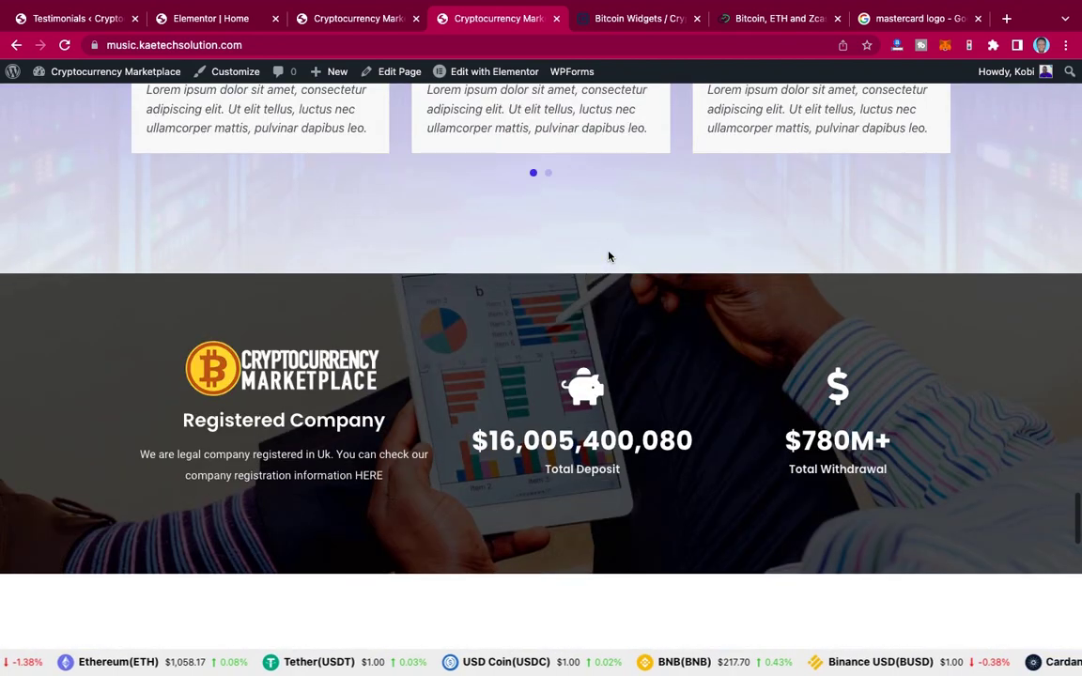
scroll(609, 257, "up", 5)
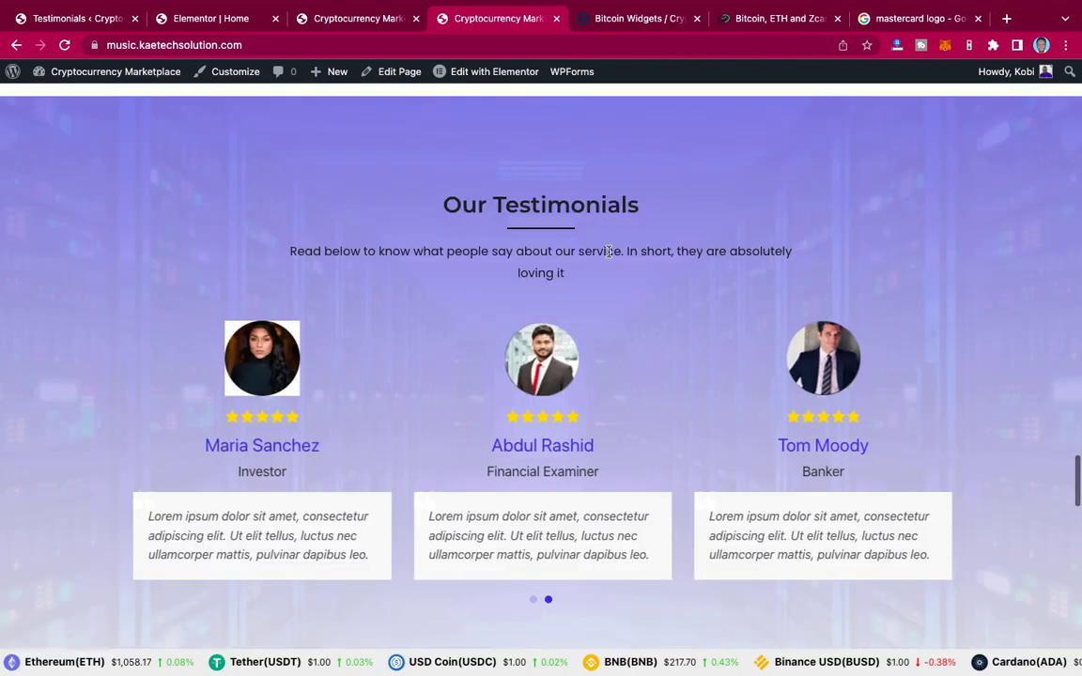
scroll(609, 251, "up", 1)
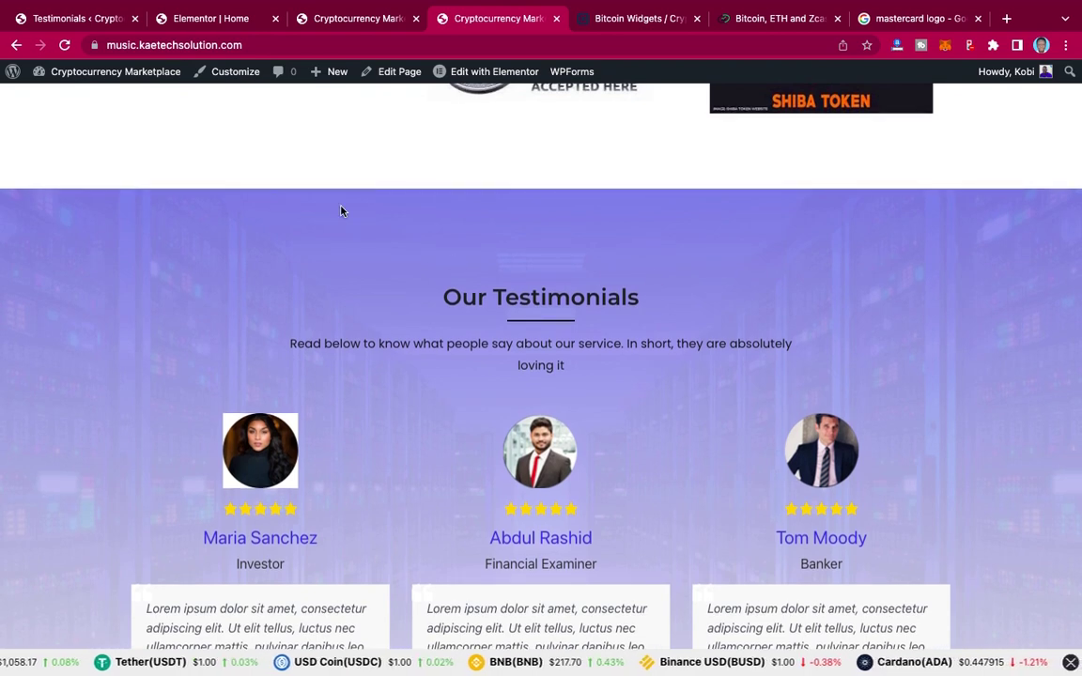
left_click(215, 19)
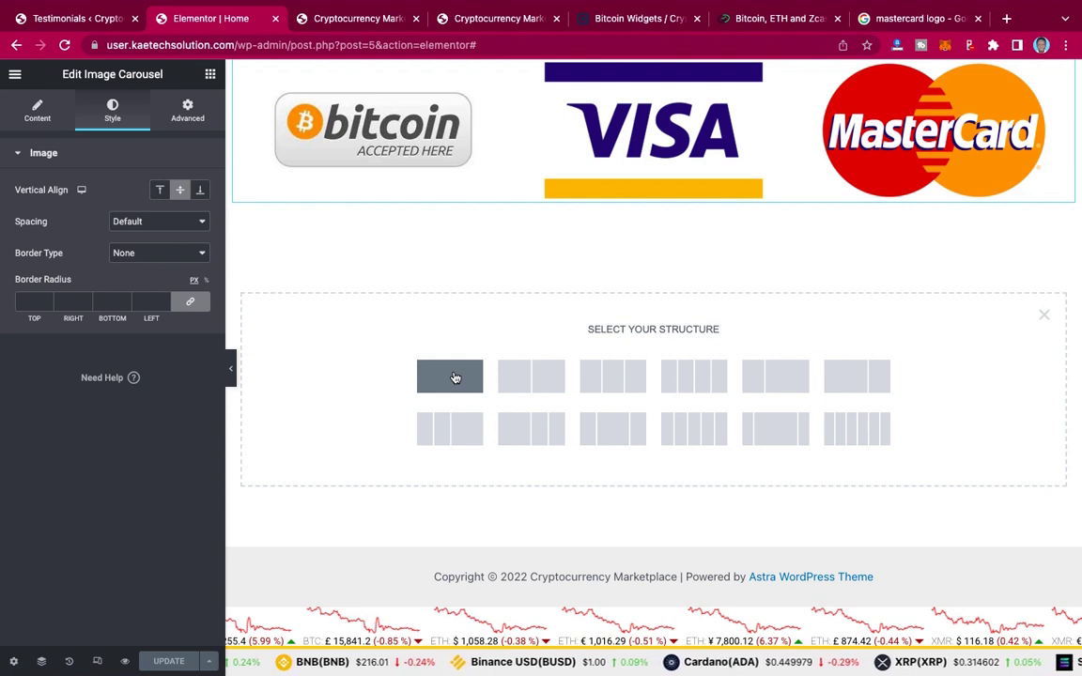
Step: Remove the empty new section and duplicate the Secured Payment Methods section
left_click(455, 378)
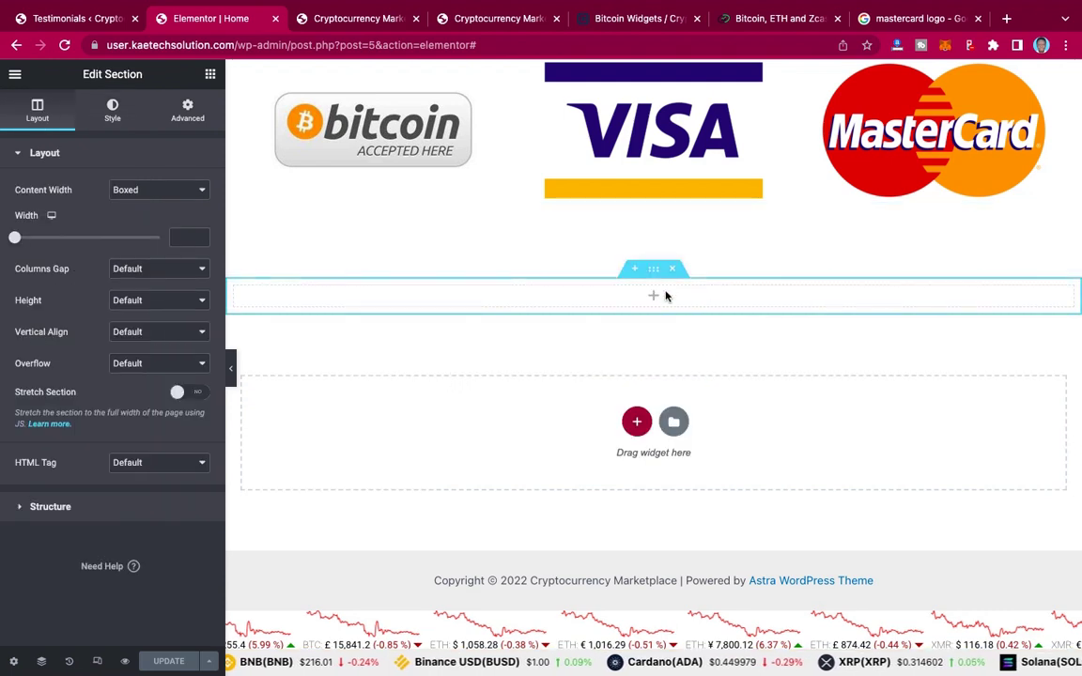
scroll(587, 243, "up", 3)
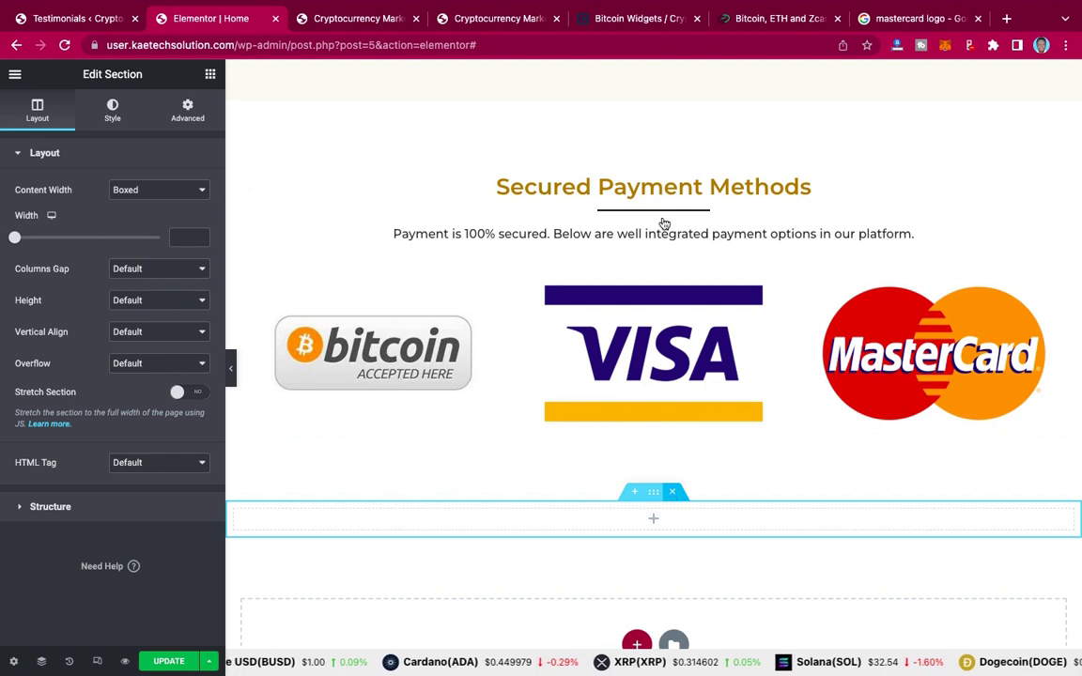
key("Delete")
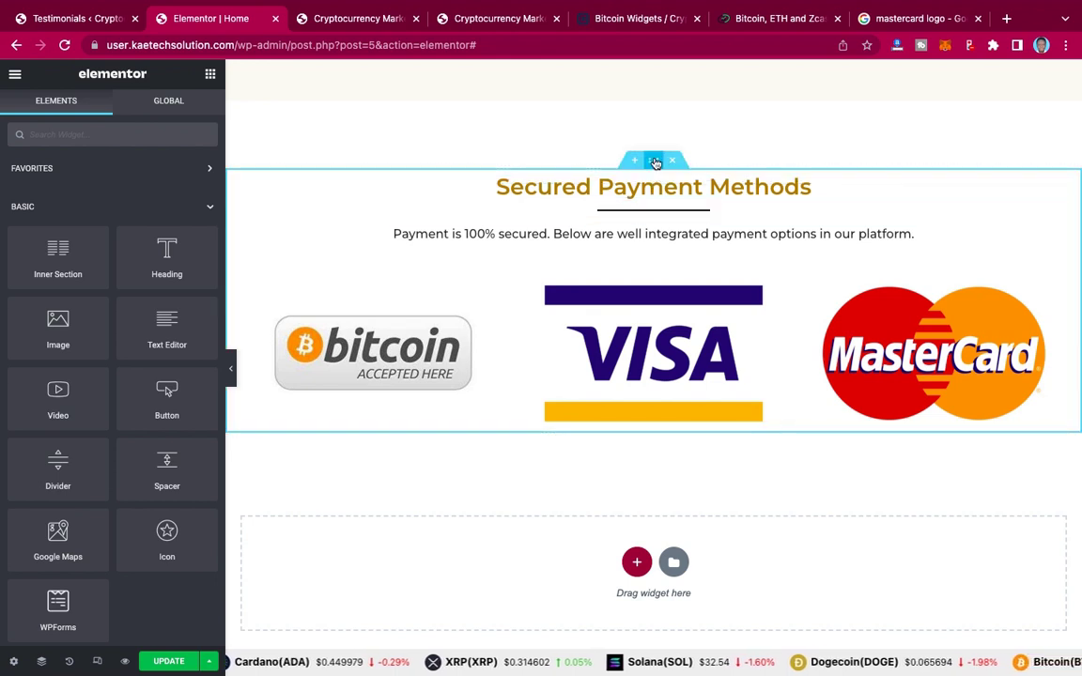
right_click(655, 163)
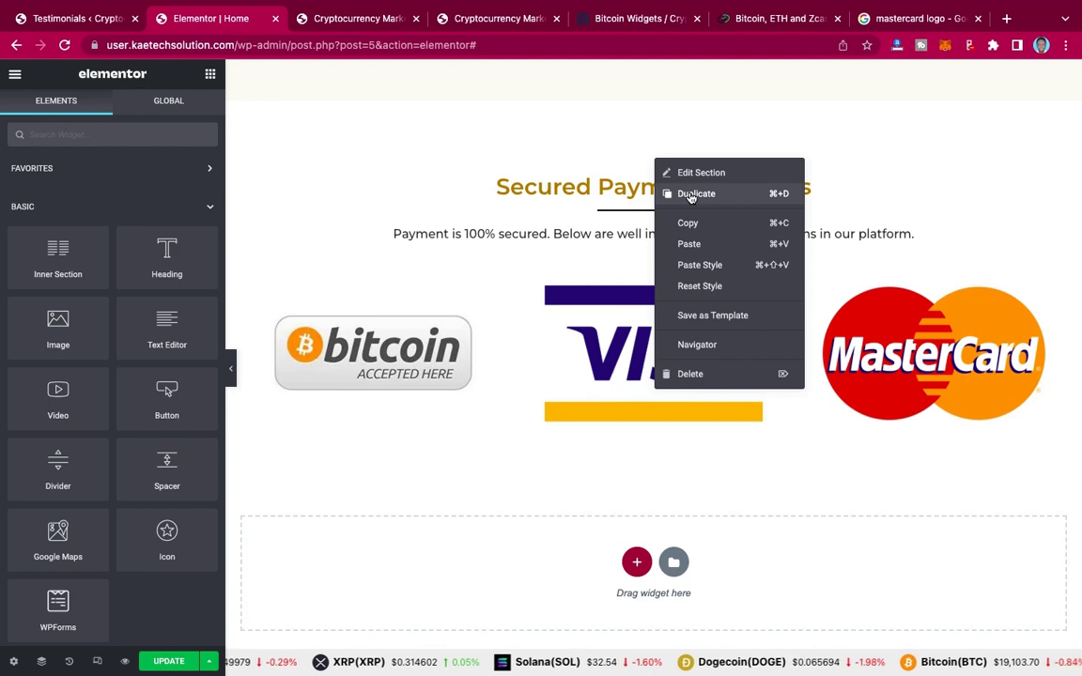
left_click(693, 195)
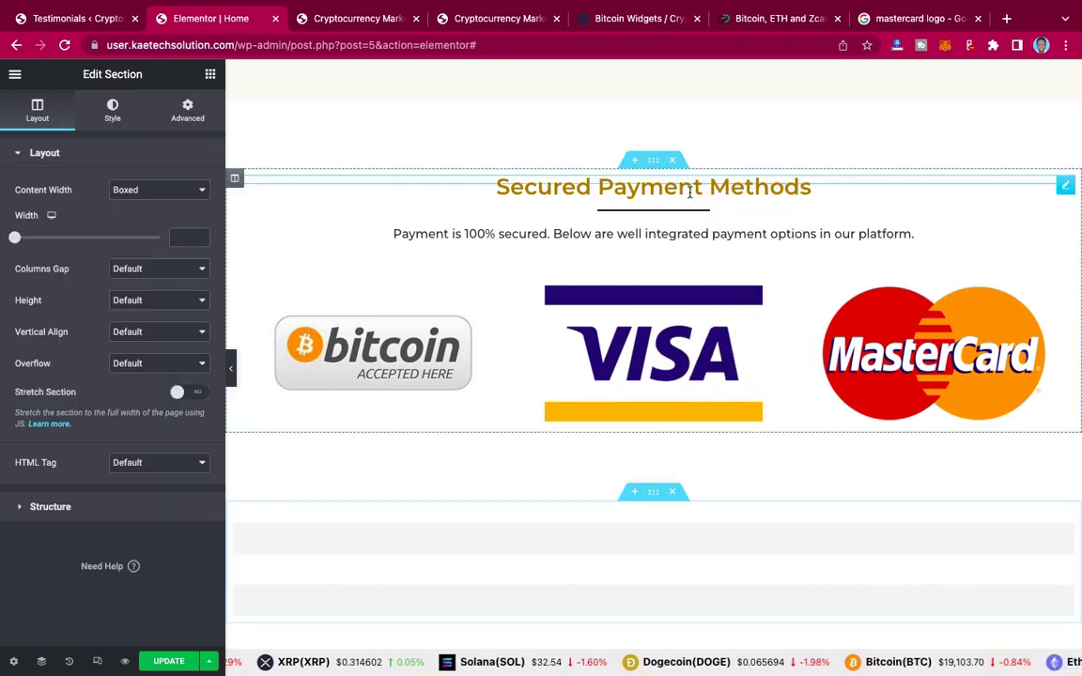
Step: Delete the copy's logo carousel and give the copied section a 400 px minimum height
scroll(690, 192, "down", 4)
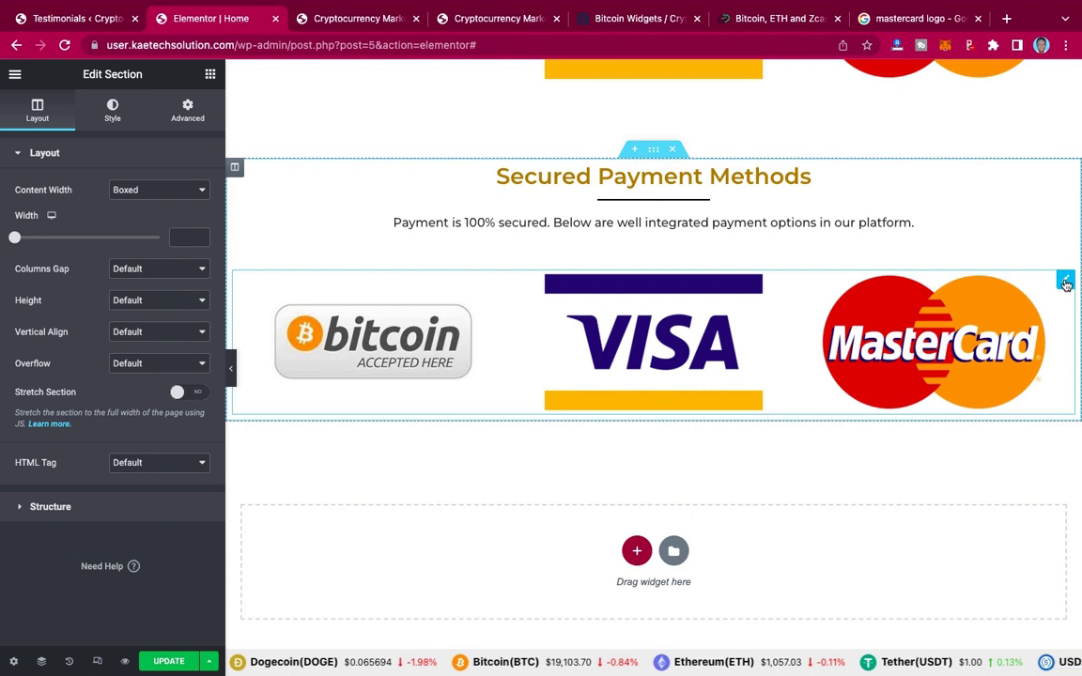
right_click(1066, 283)
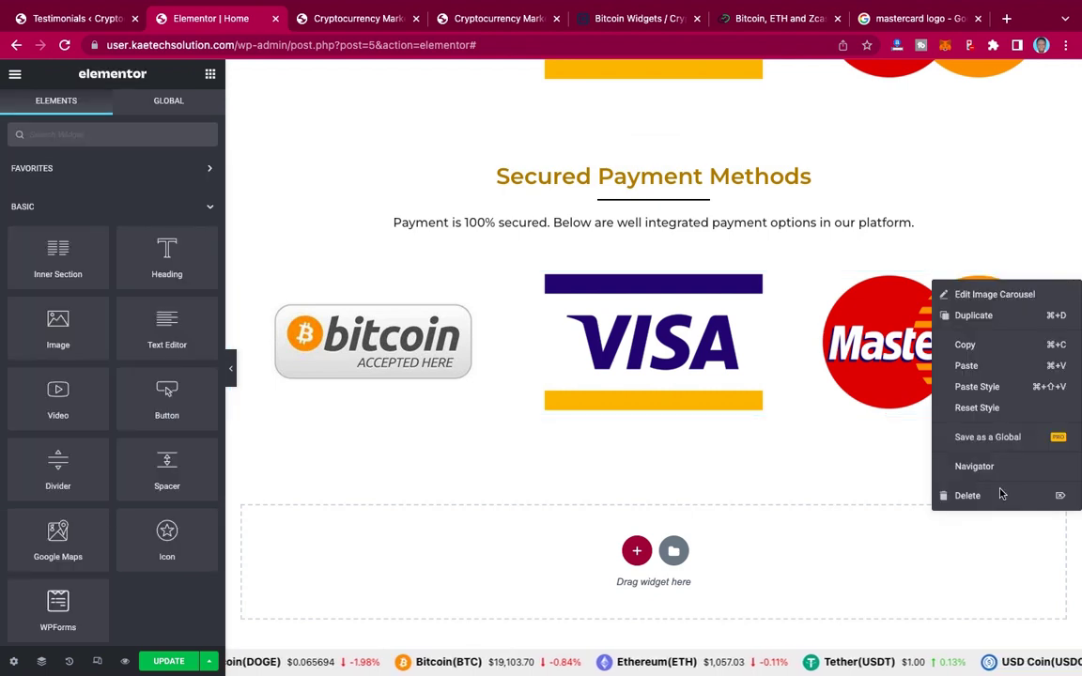
key("Delete")
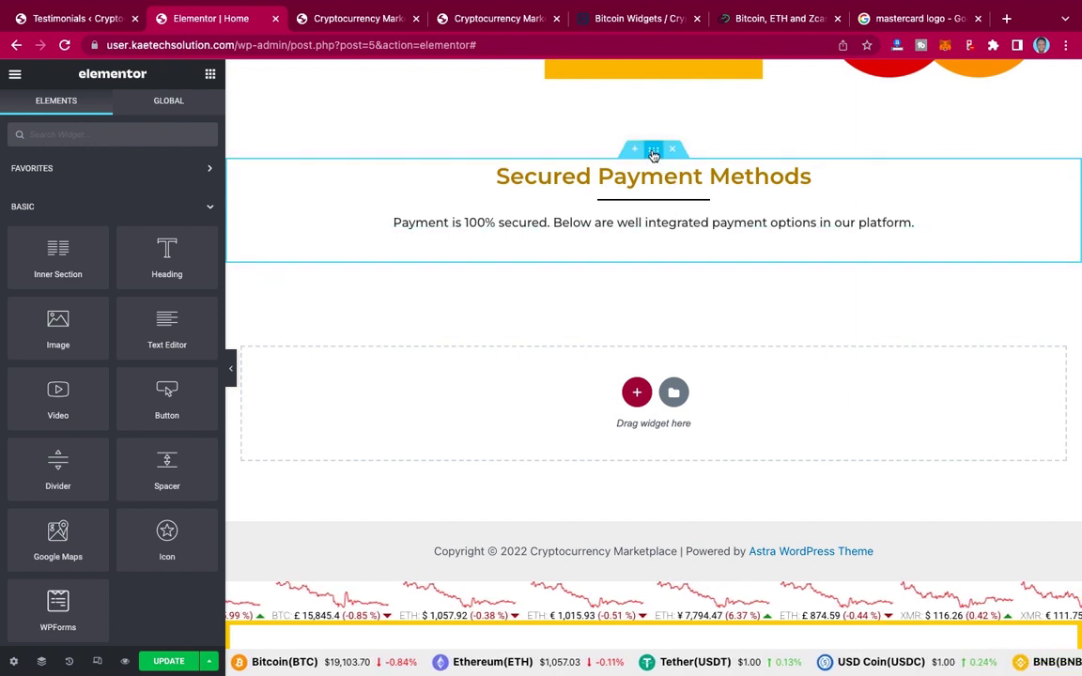
left_click(653, 152)
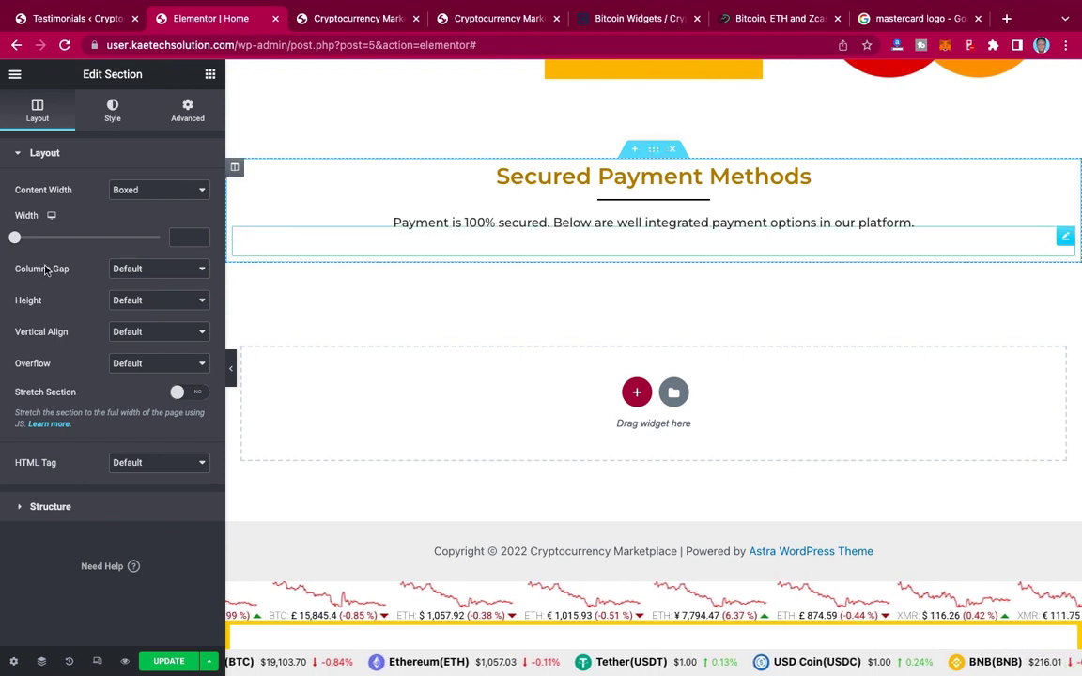
left_click(160, 301)
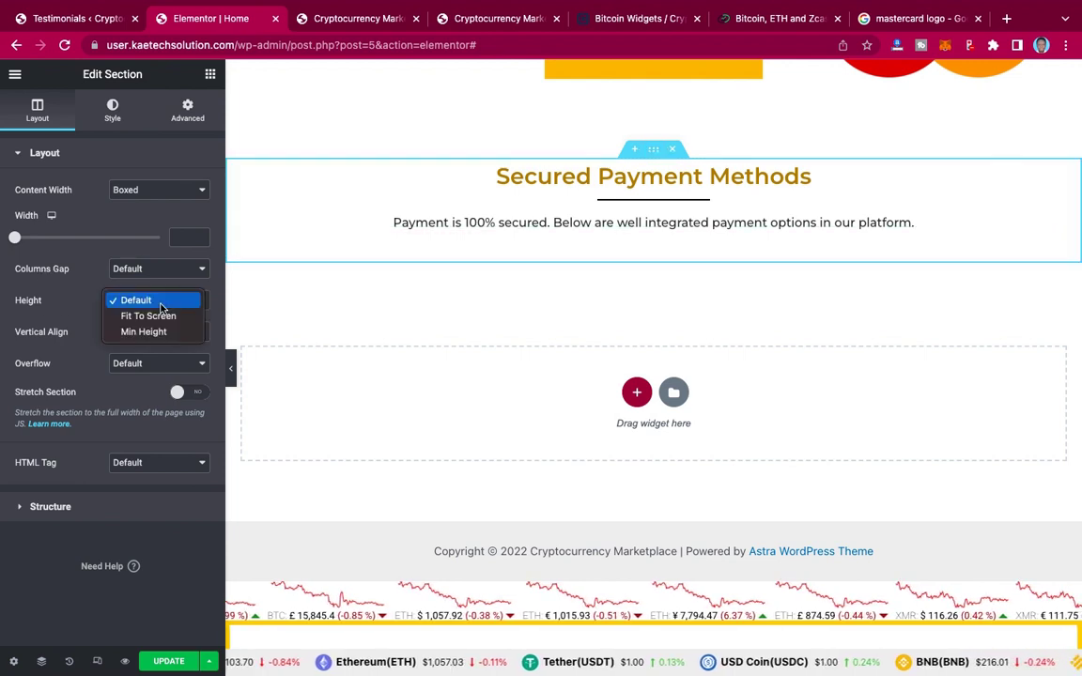
left_click(160, 332)
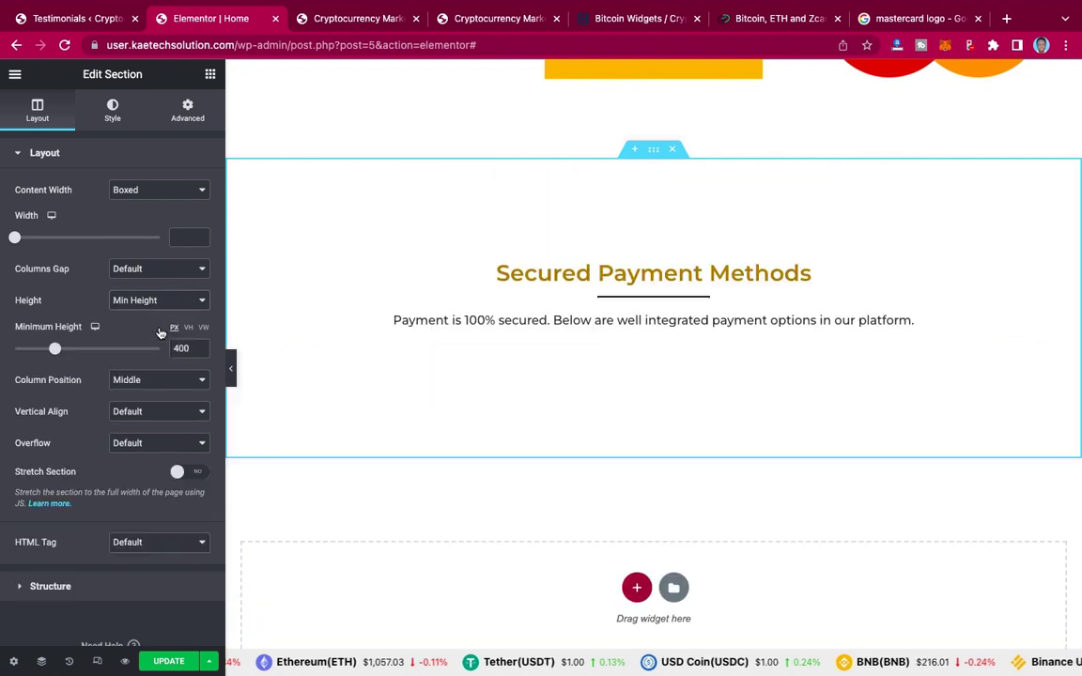
left_click(115, 114)
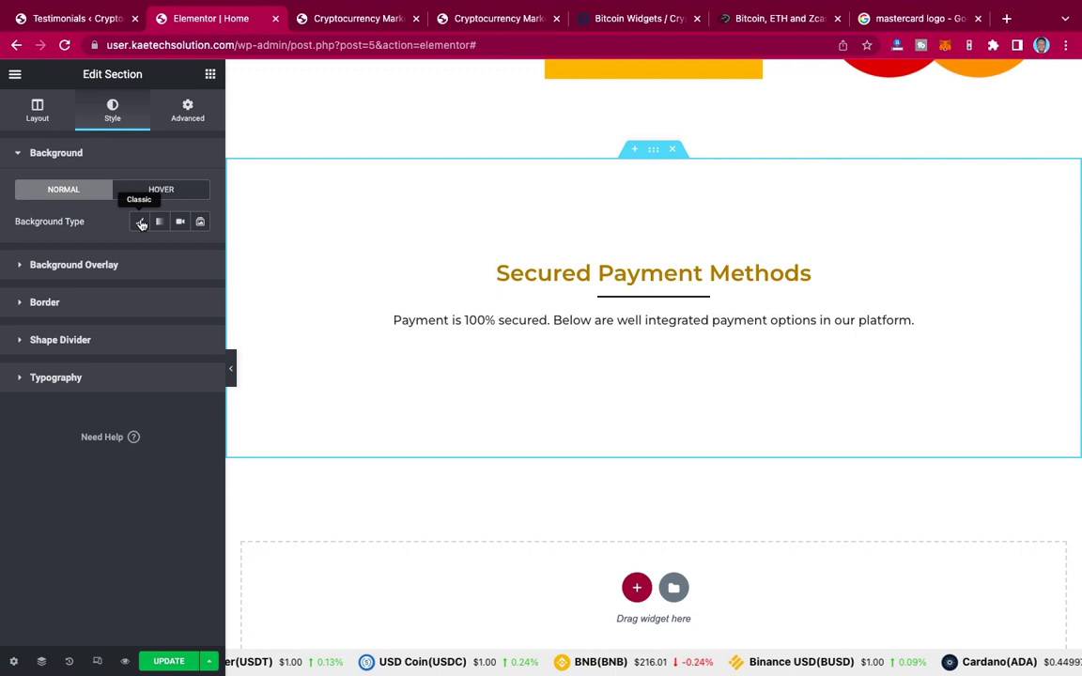
Step: Set a classic background using the server-room image from the media library
left_click(140, 222)
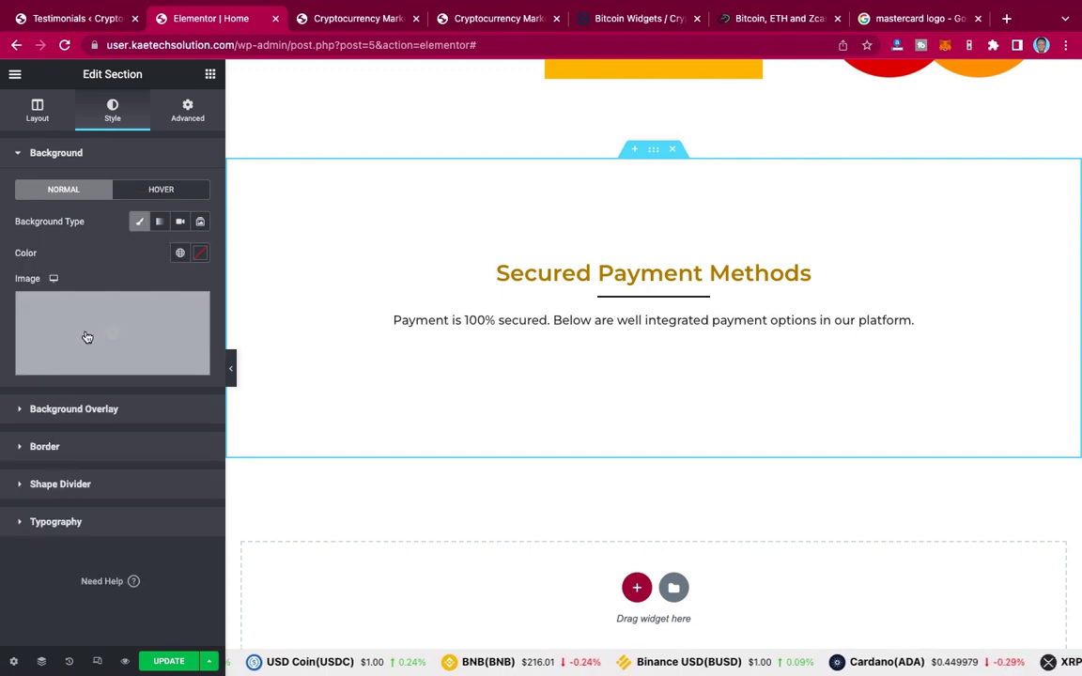
left_click(87, 337)
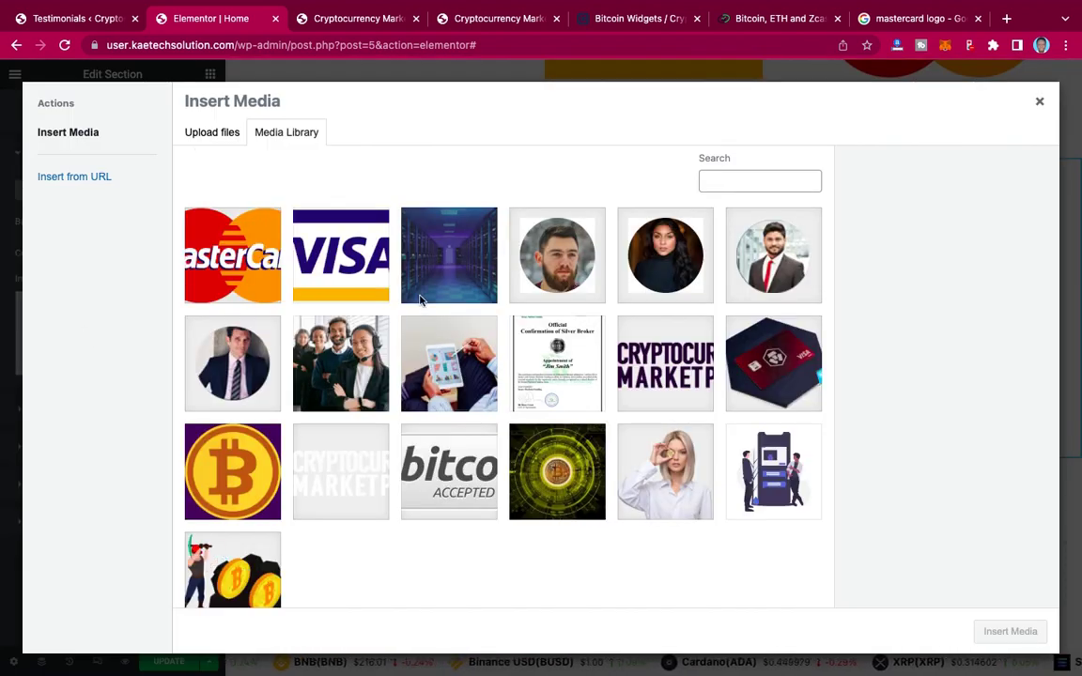
left_click(472, 274)
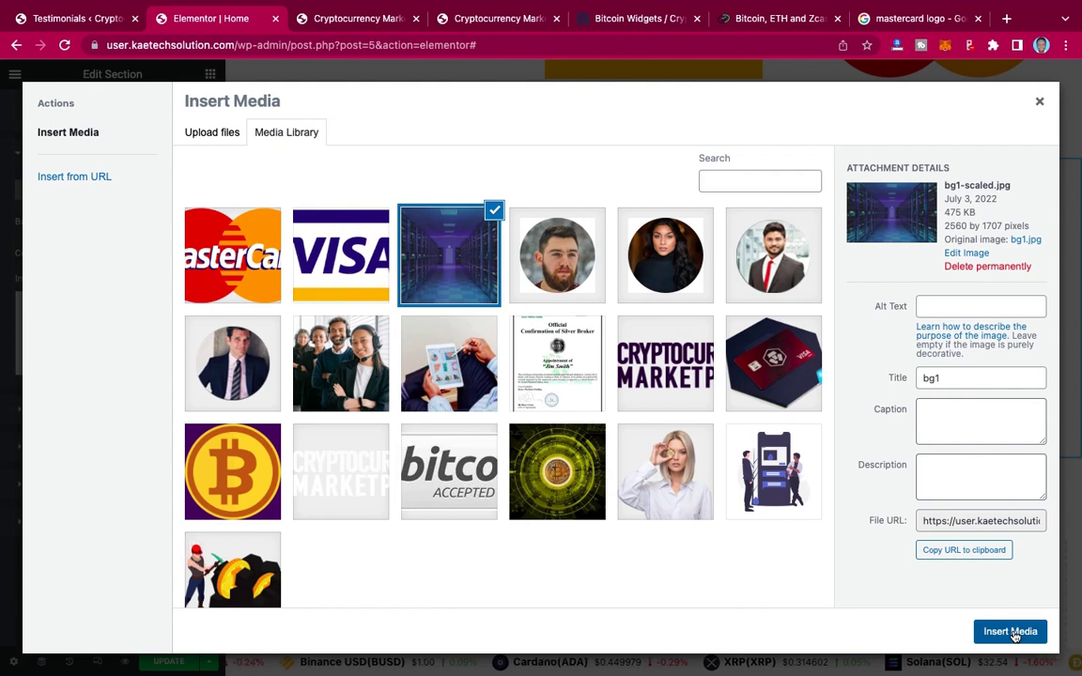
left_click(1011, 635)
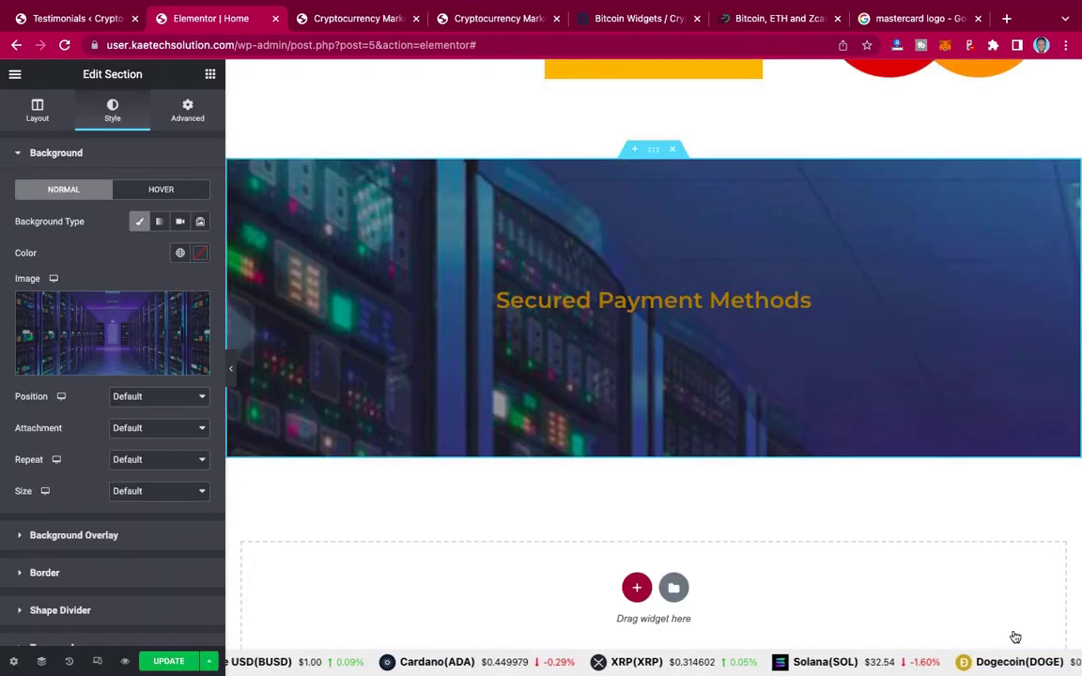
Step: Position the background Center Center, fixed, no-repeat, with Size set to Cover
left_click(171, 396)
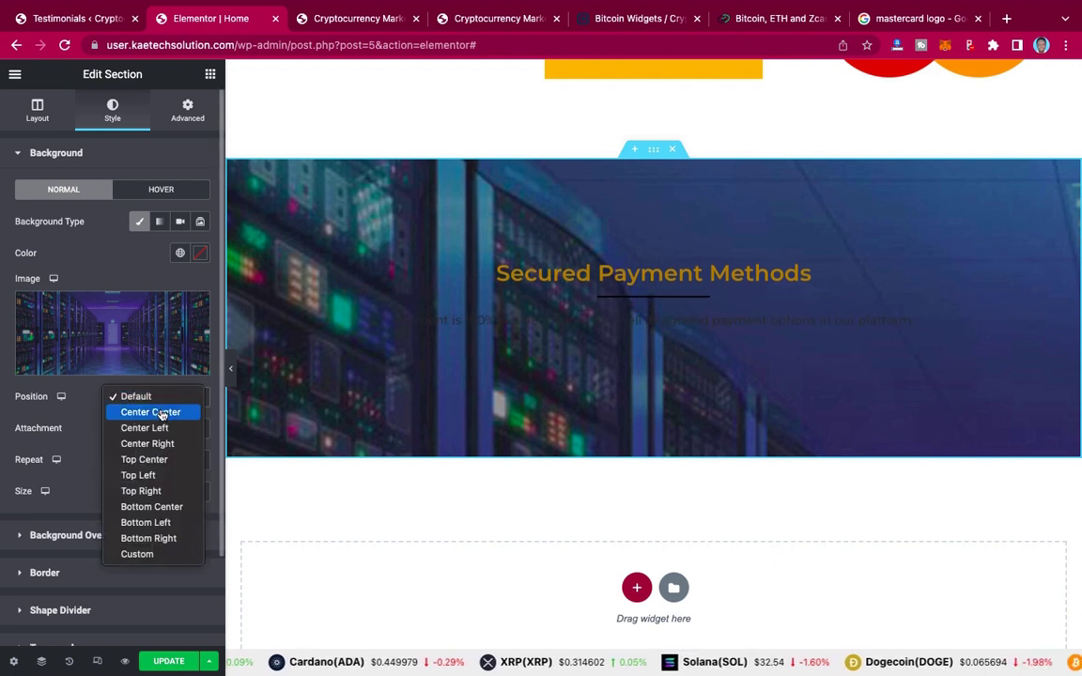
key("Escape")
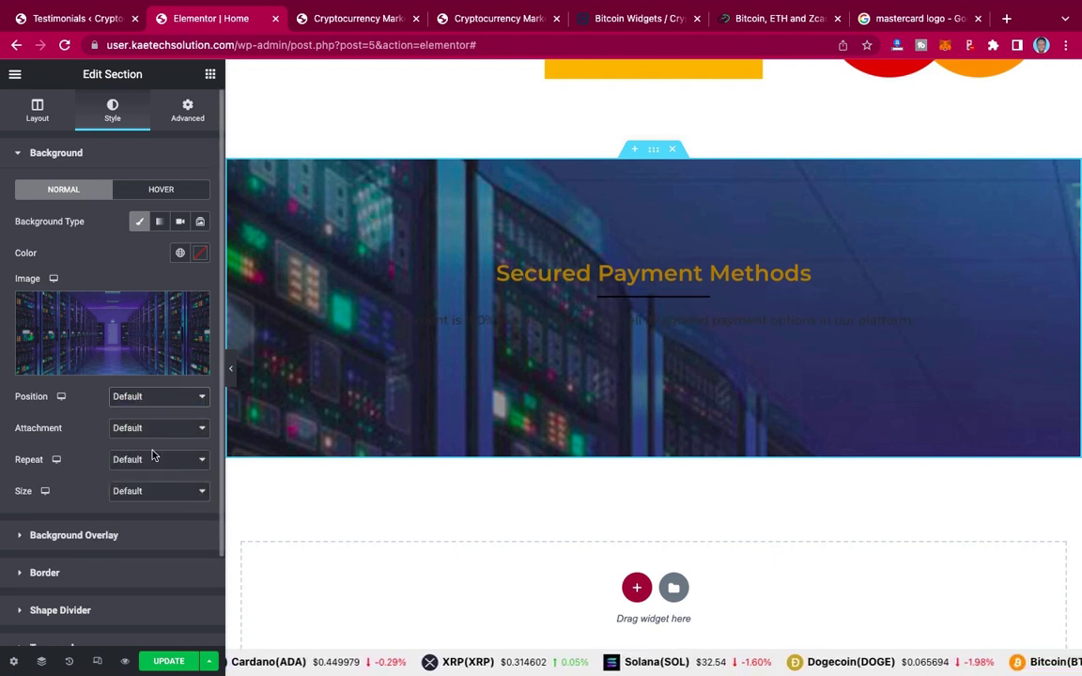
key("Down")
left_click(162, 431)
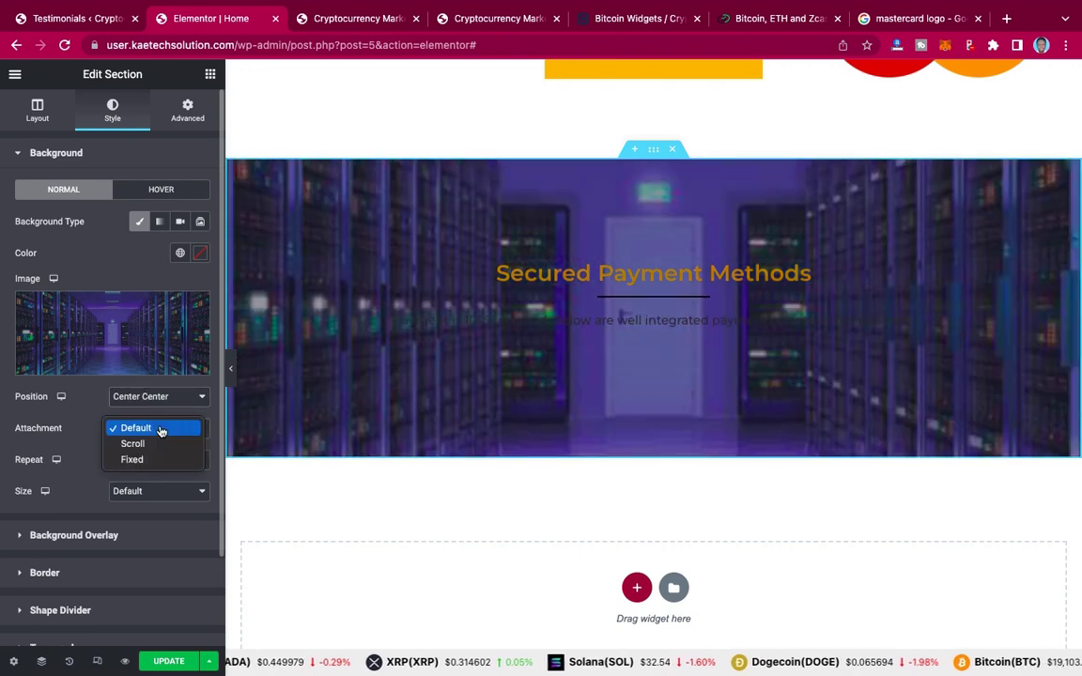
key("Escape")
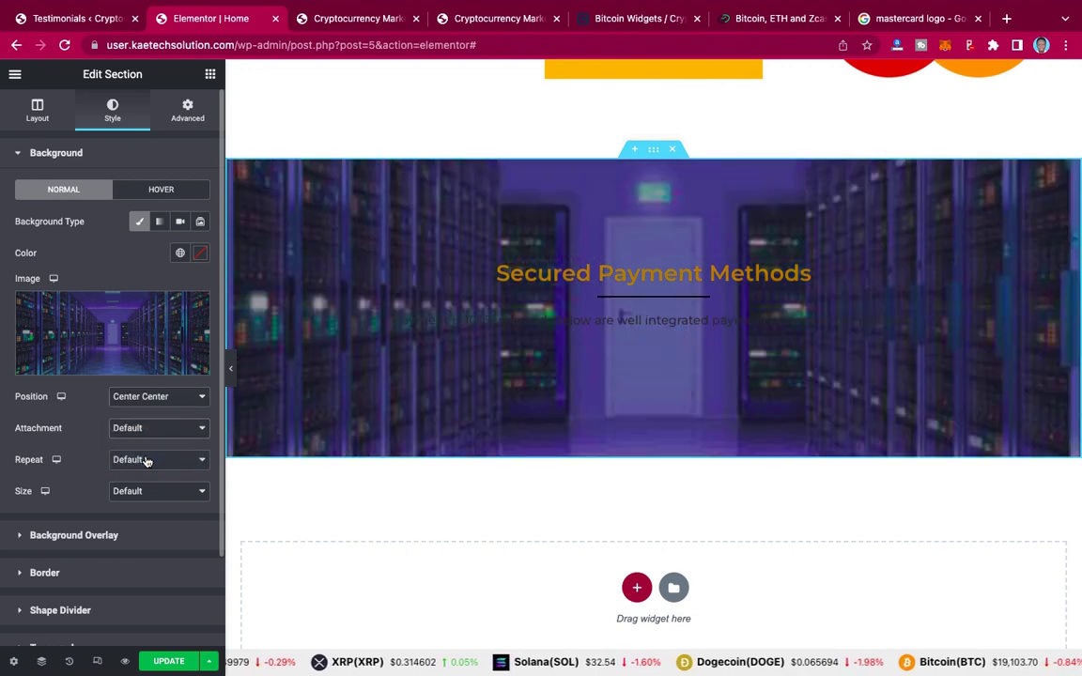
key("Down")
key("Down")
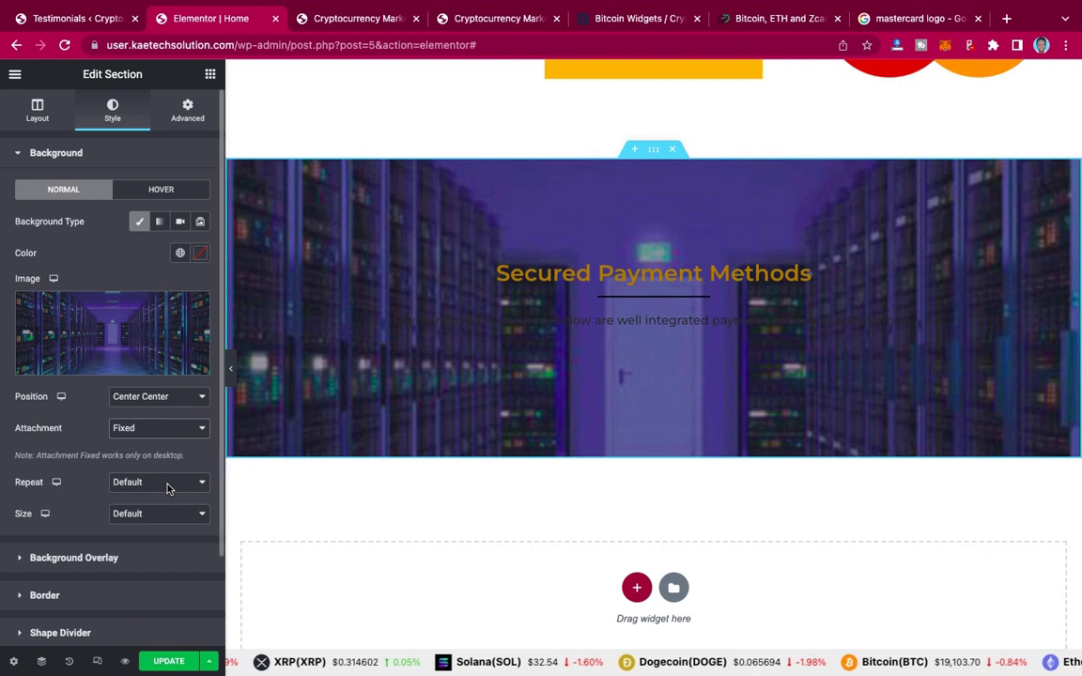
left_click(168, 488)
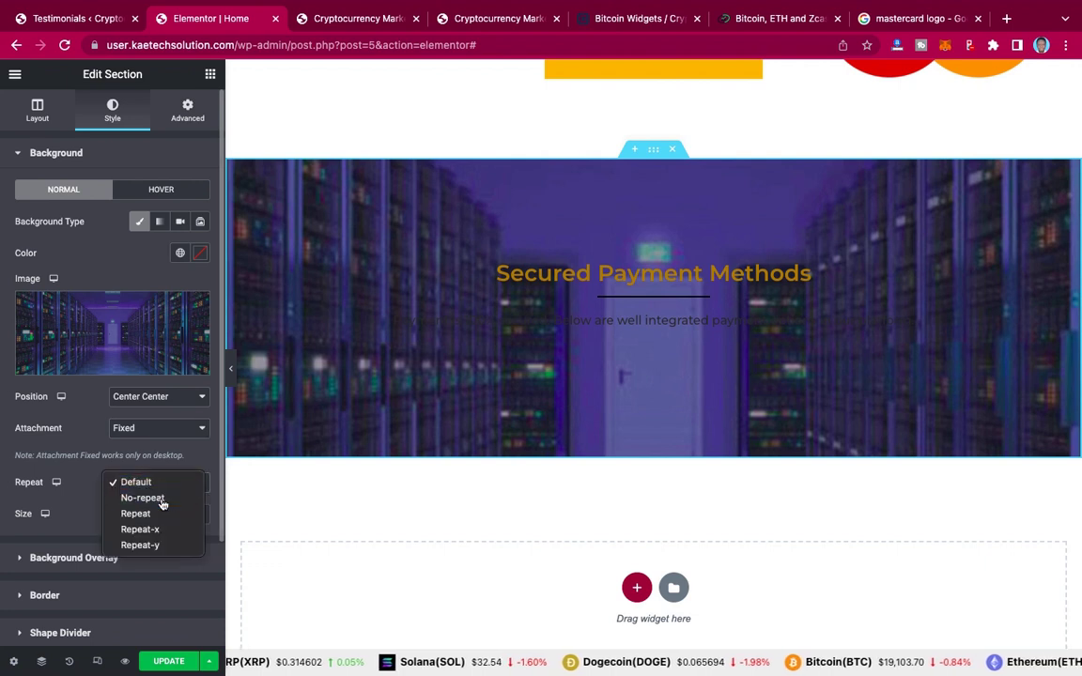
key("Escape")
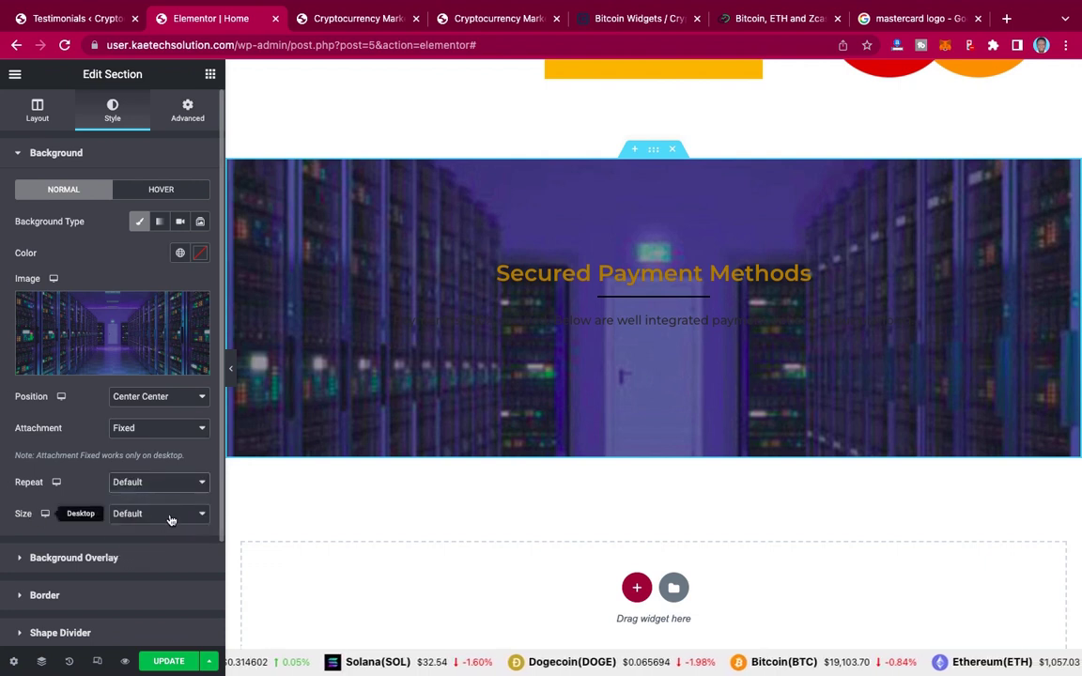
left_click(170, 520)
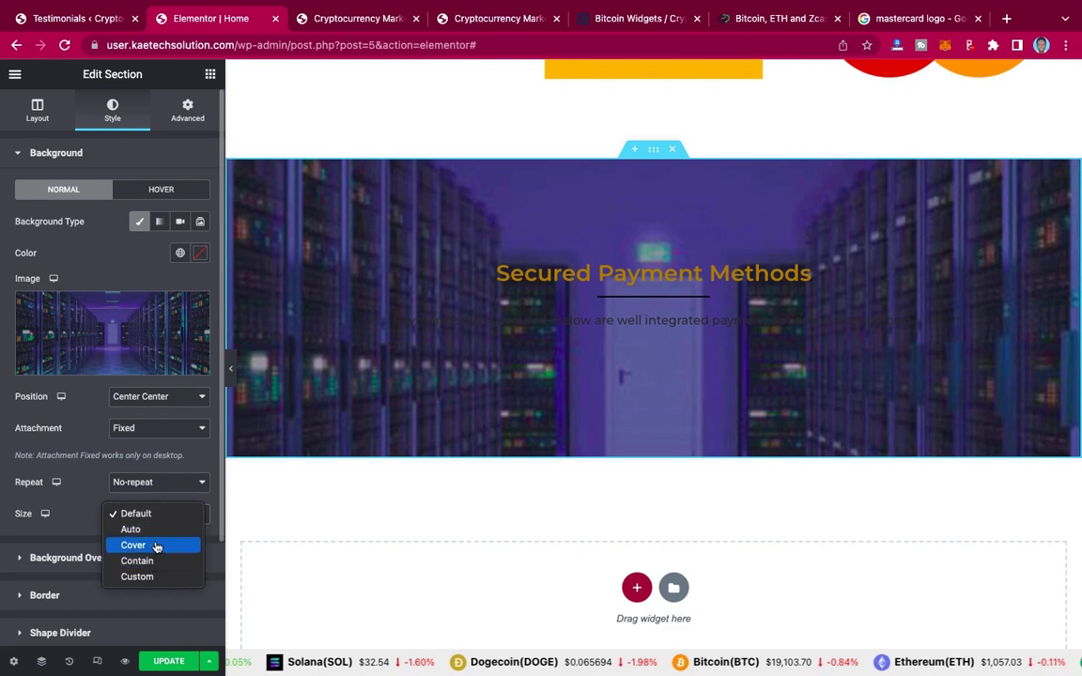
left_click(157, 545)
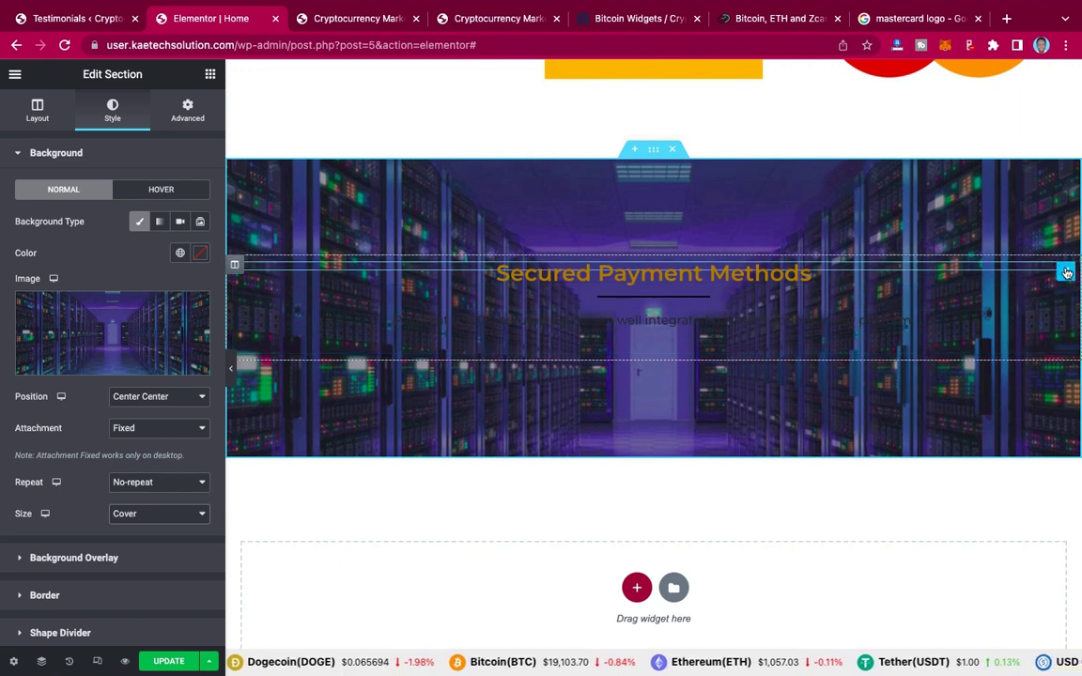
Step: Set the Secured Payment Methods heading text colour to #FFFFFF
left_click(1067, 273)
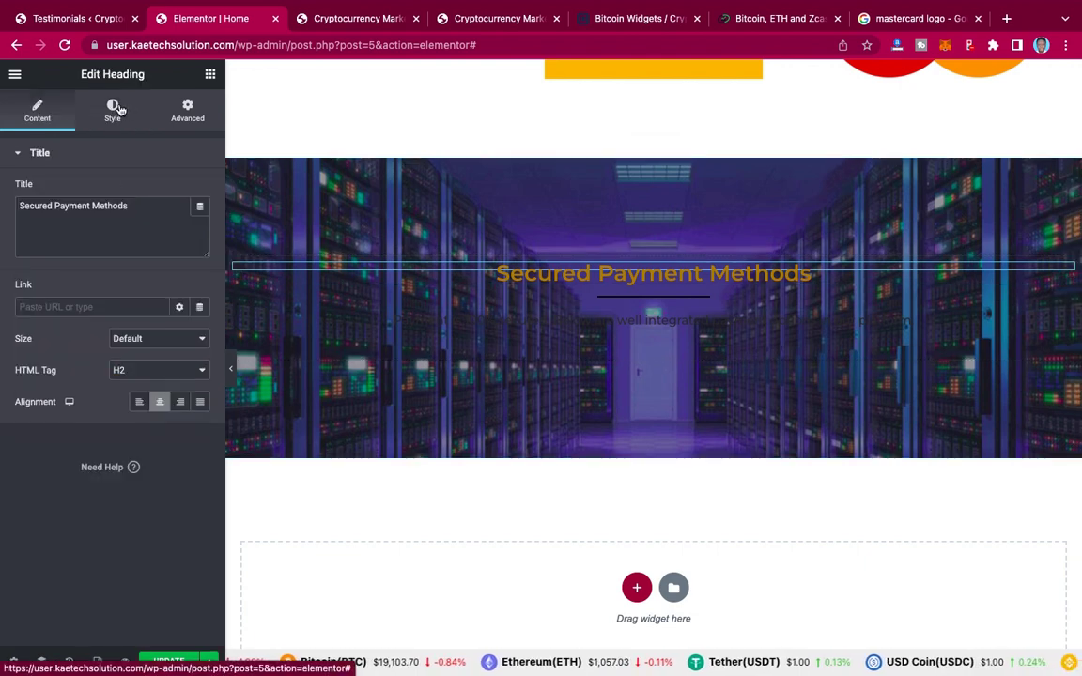
left_click(118, 109)
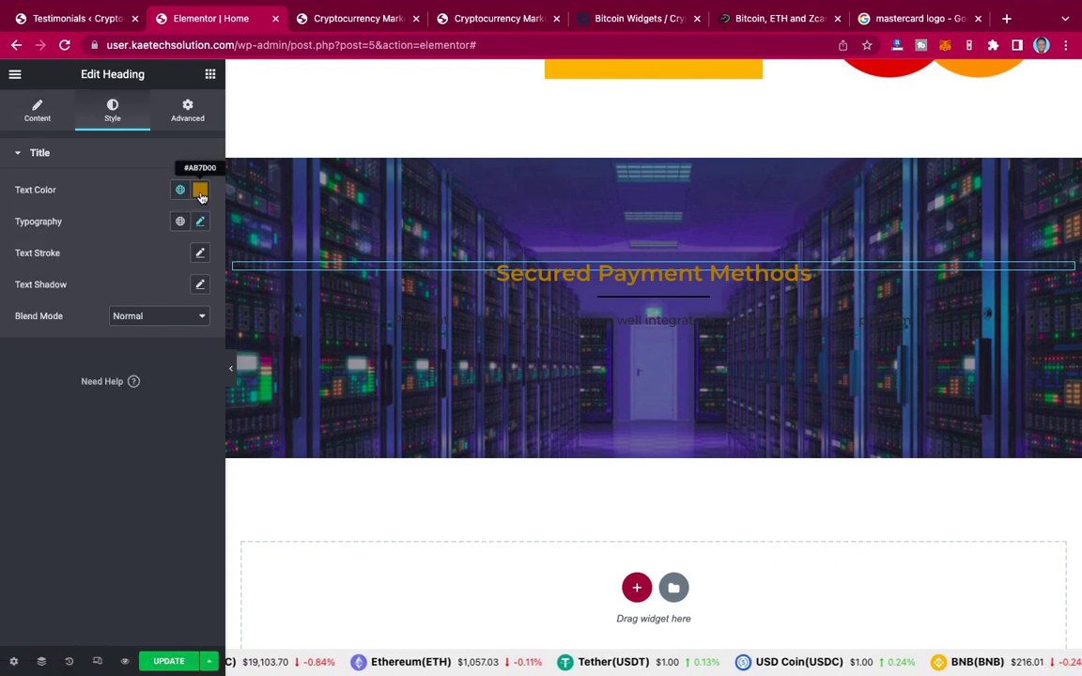
left_click(200, 192)
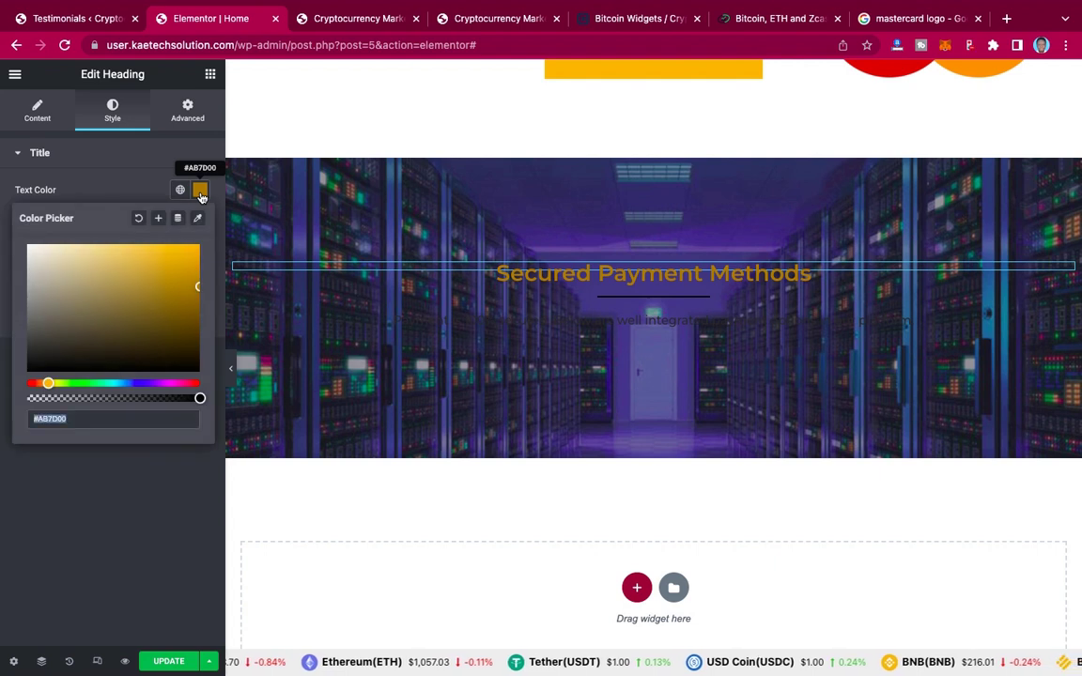
left_click(30, 248)
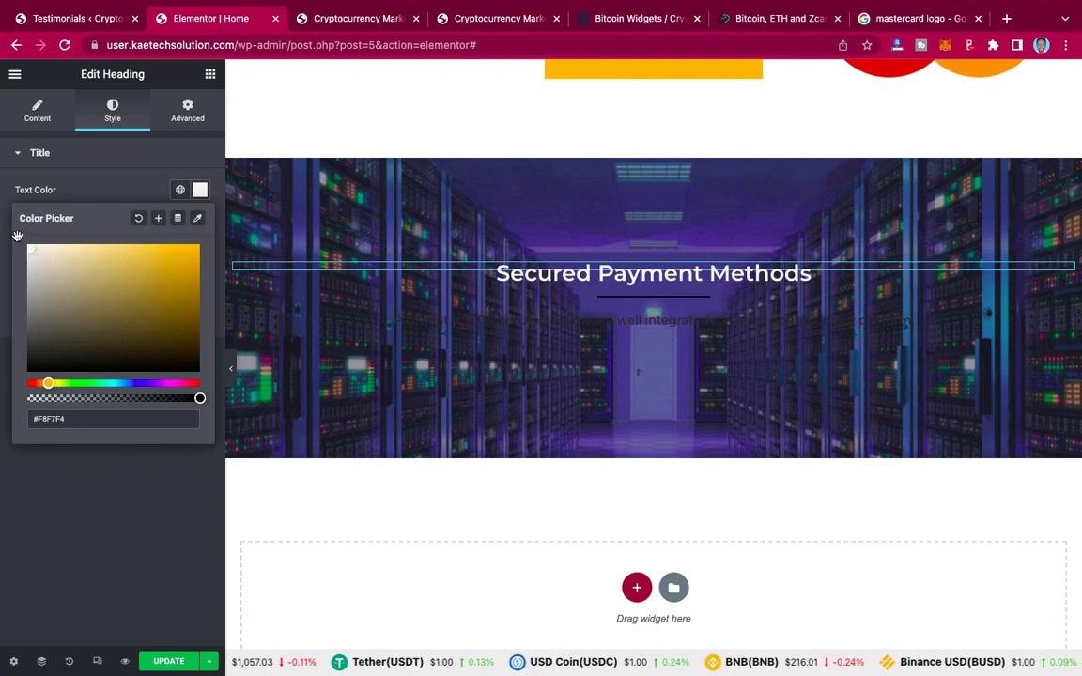
left_click_drag(27, 246, 14, 209)
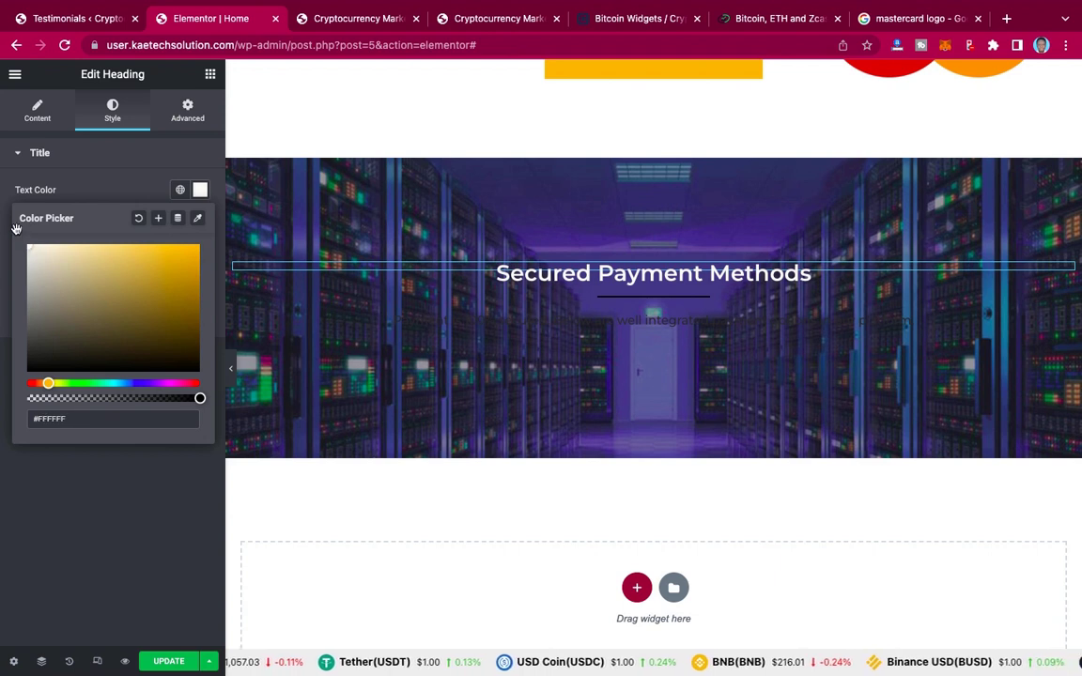
left_click(111, 193)
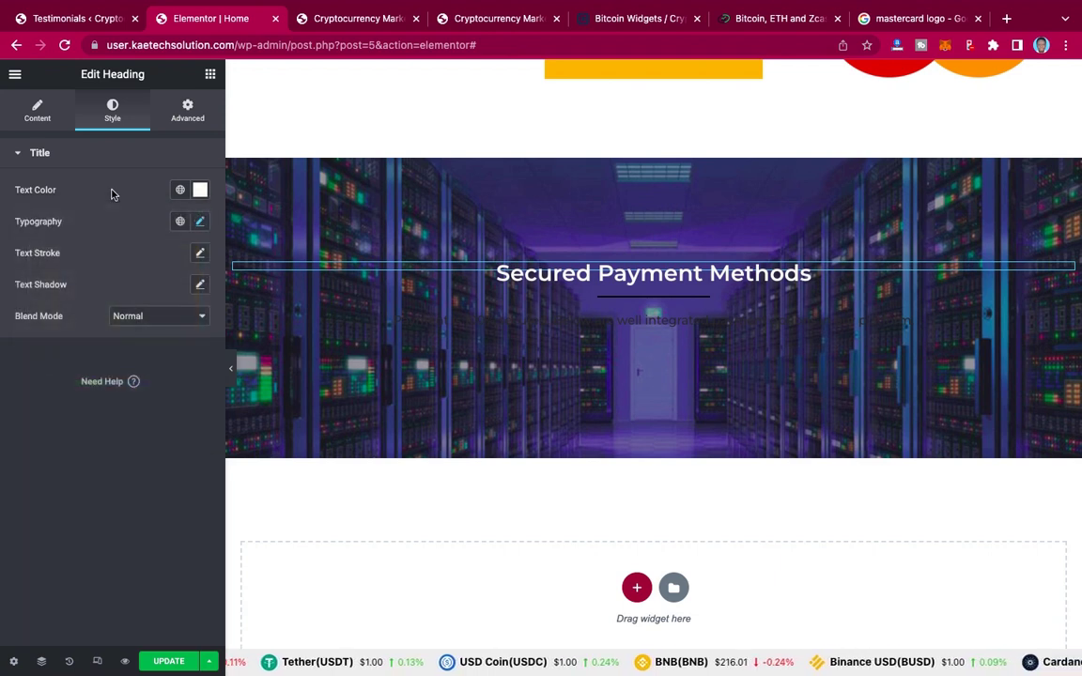
Step: Set the divider line colour to #FFFFFF
left_click(697, 296)
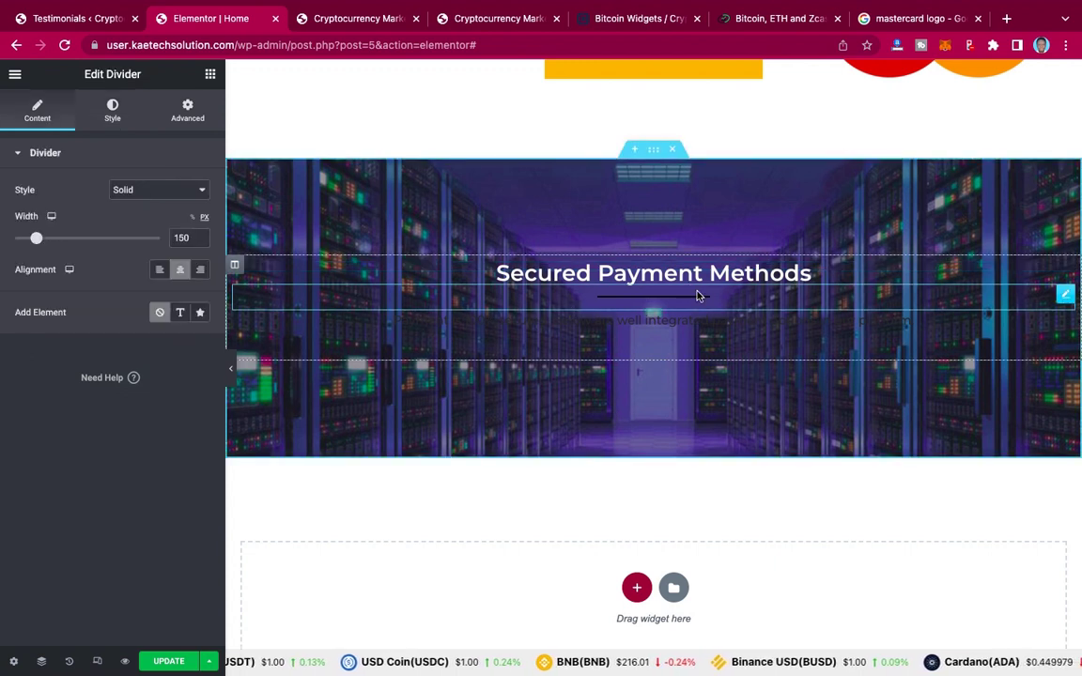
left_click(112, 111)
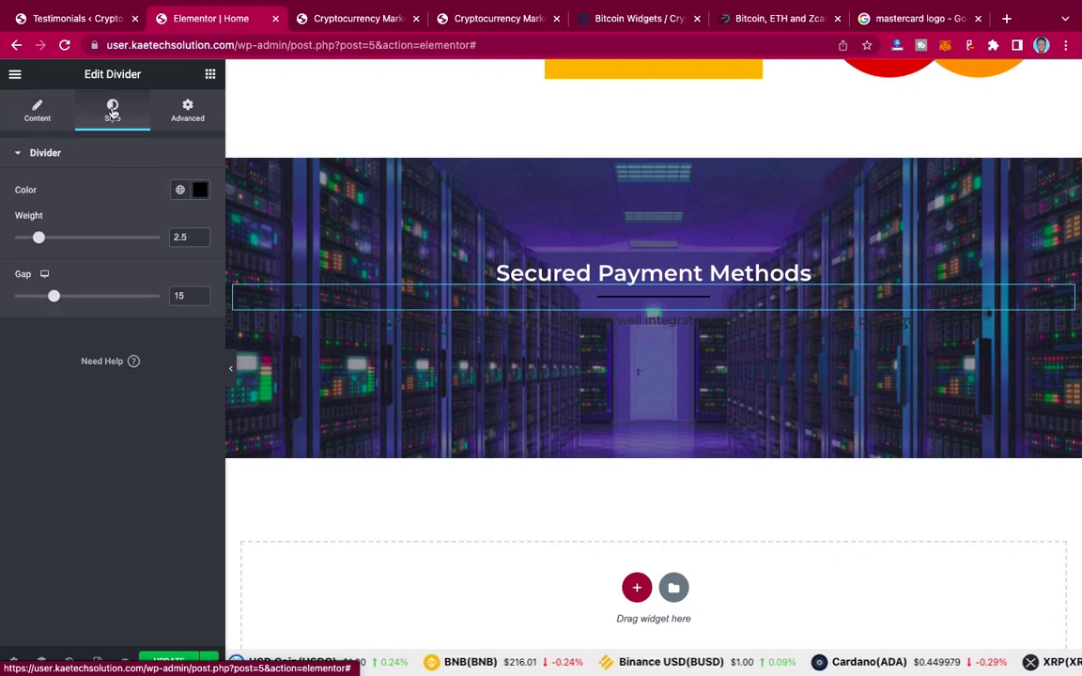
left_click(199, 189)
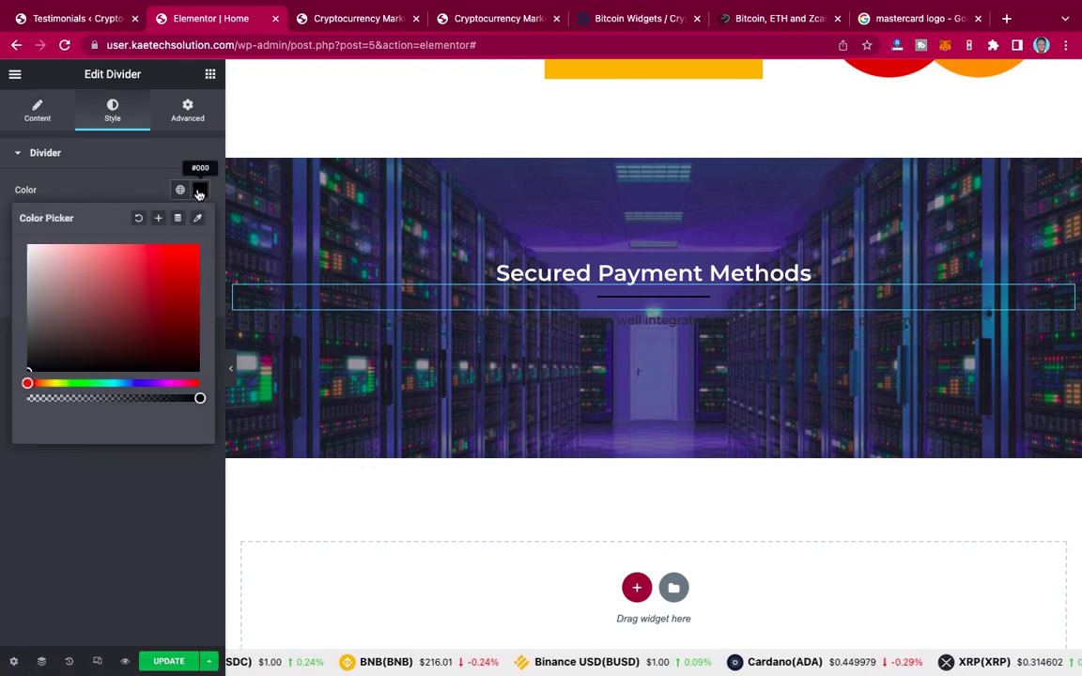
left_click(28, 246)
left_click_drag(29, 245, 9, 216)
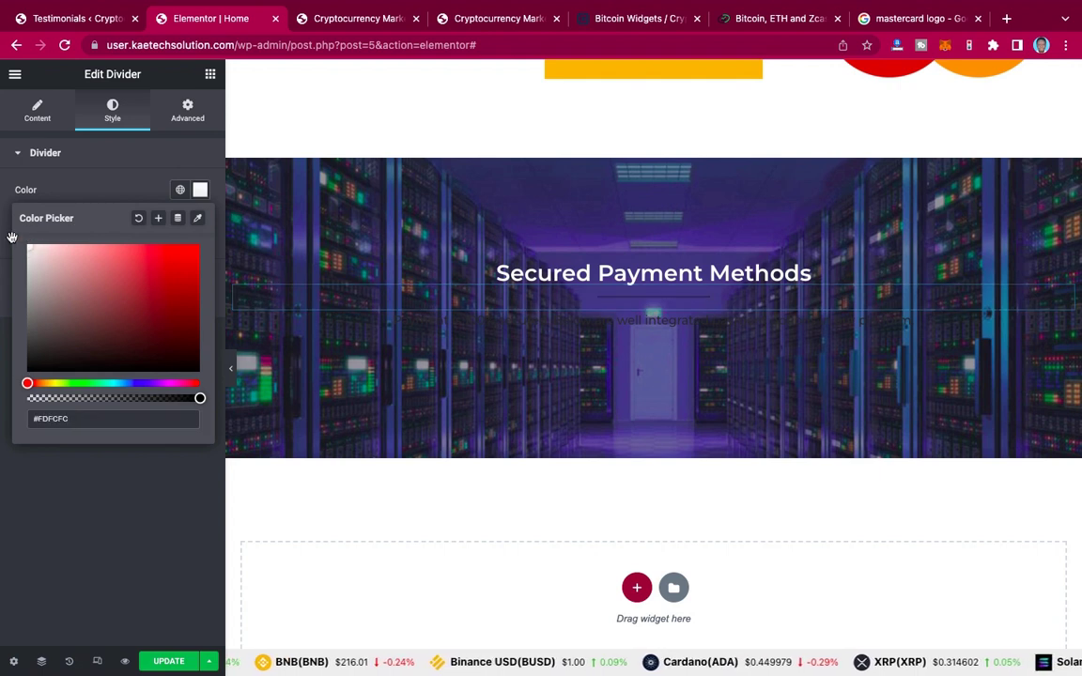
left_click(122, 174)
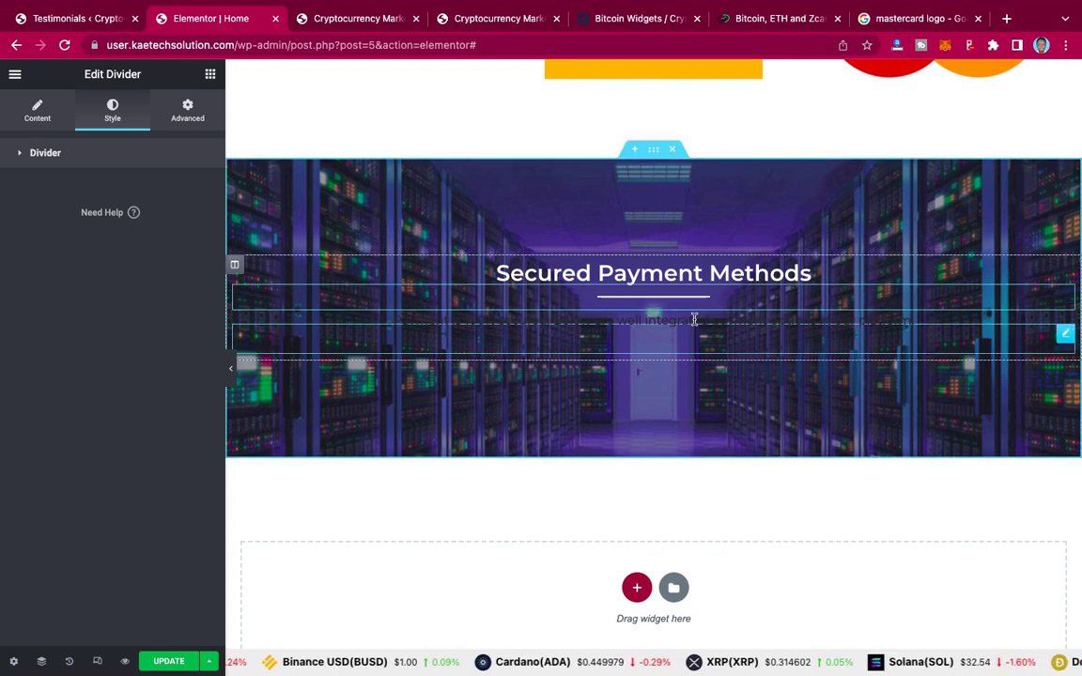
Step: Set the paragraph text colour to #FFFFFF
left_click(694, 319)
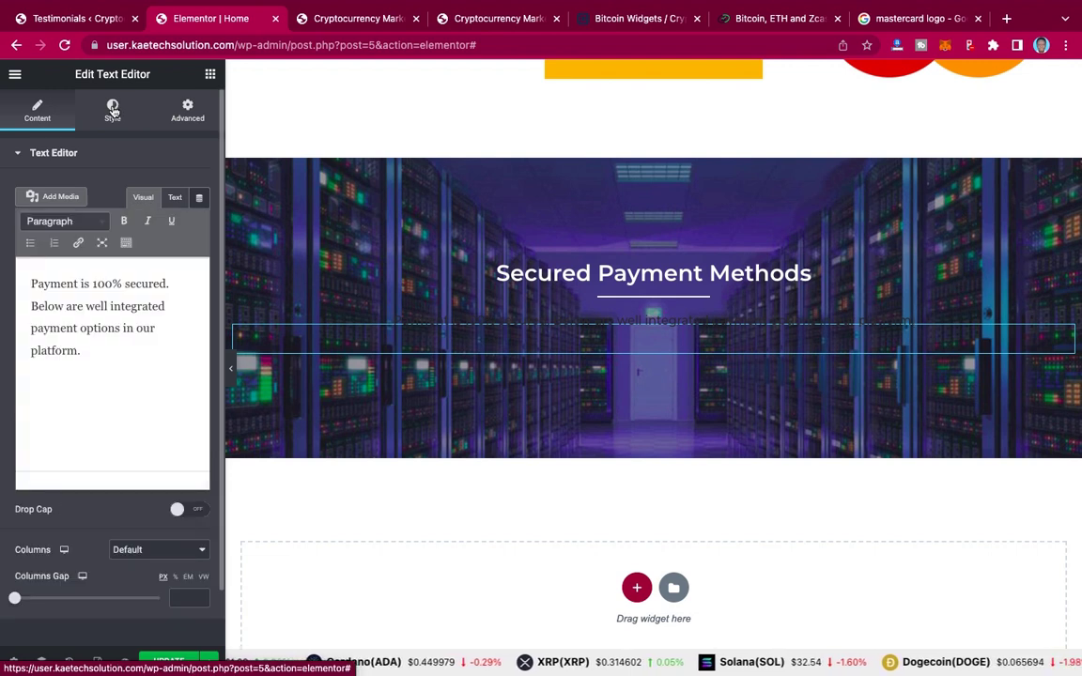
left_click(112, 111)
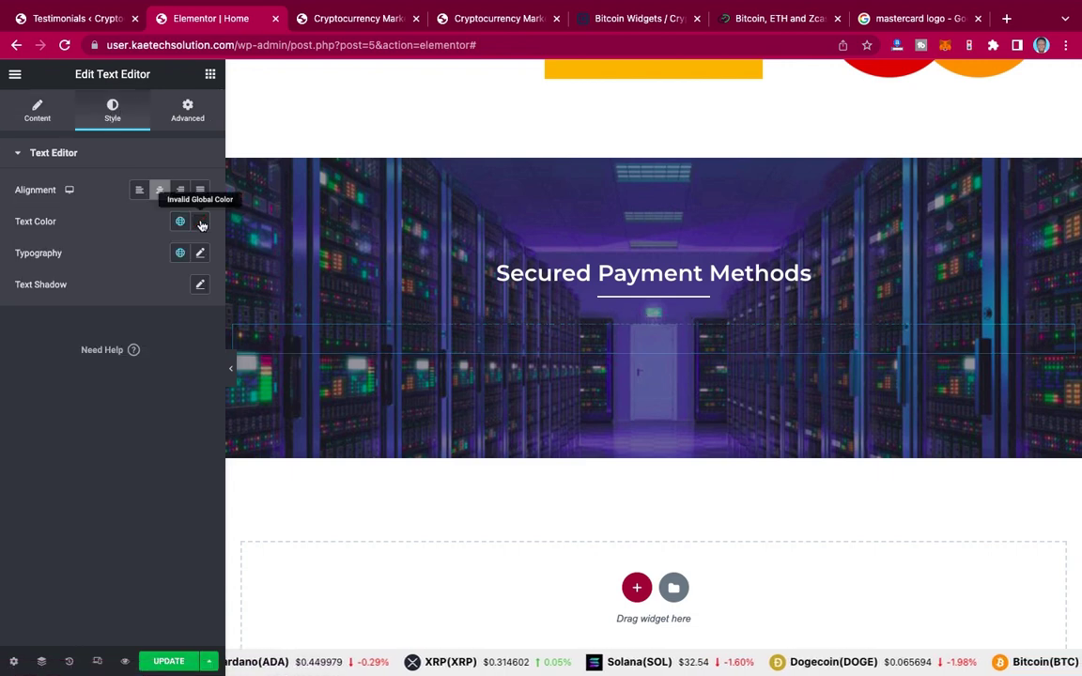
left_click(200, 221)
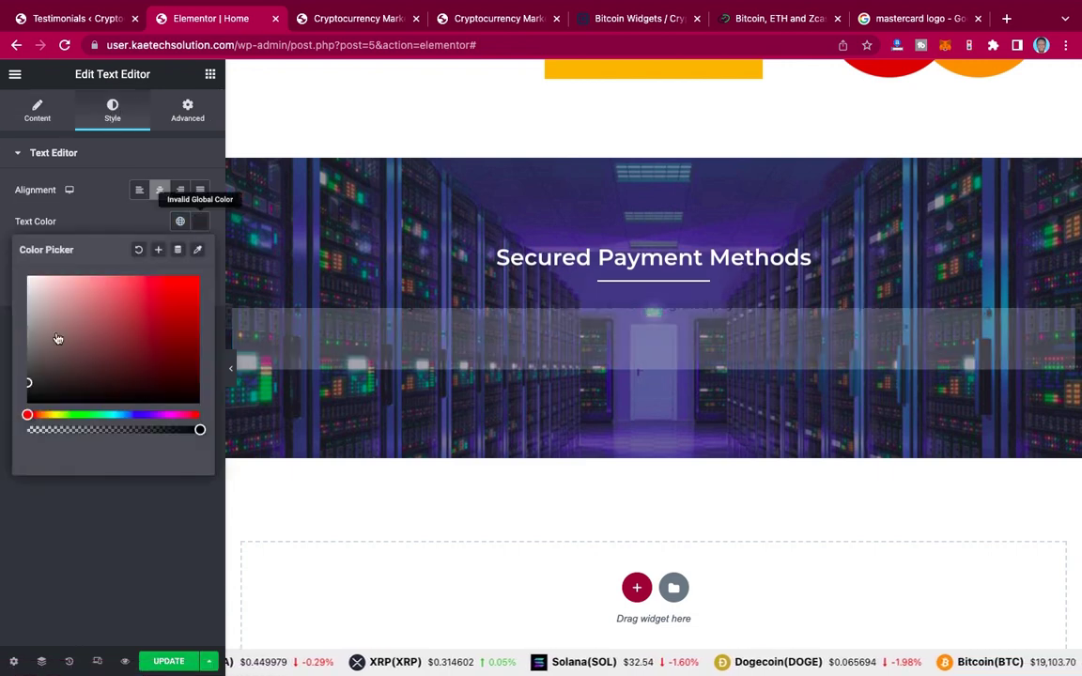
left_click(30, 279)
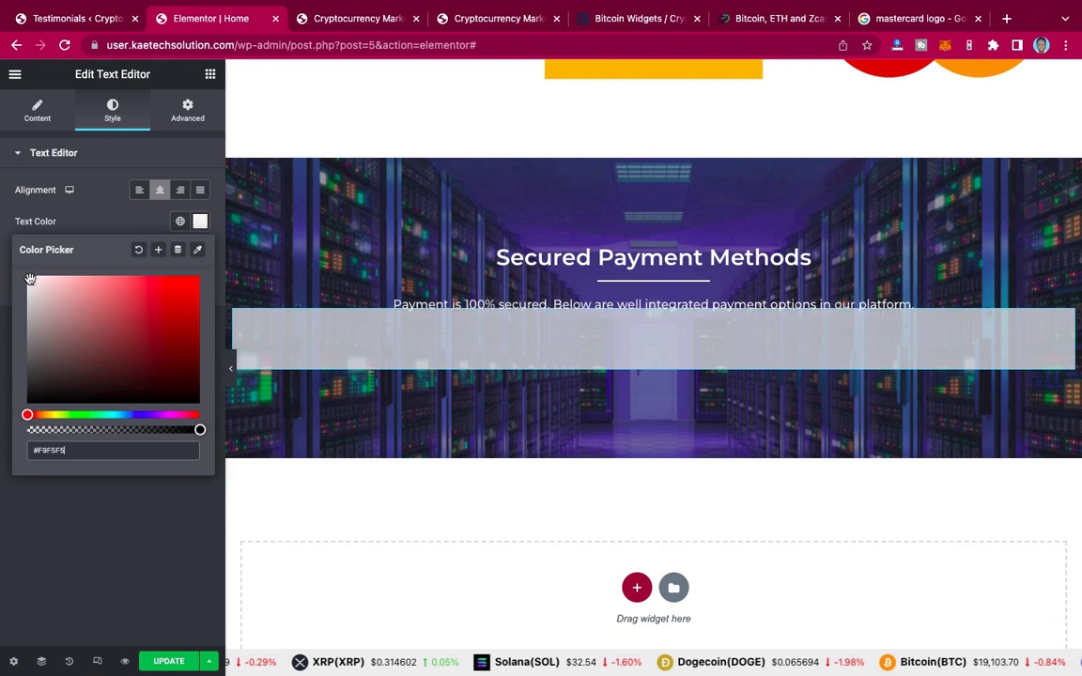
left_click_drag(30, 279, 17, 265)
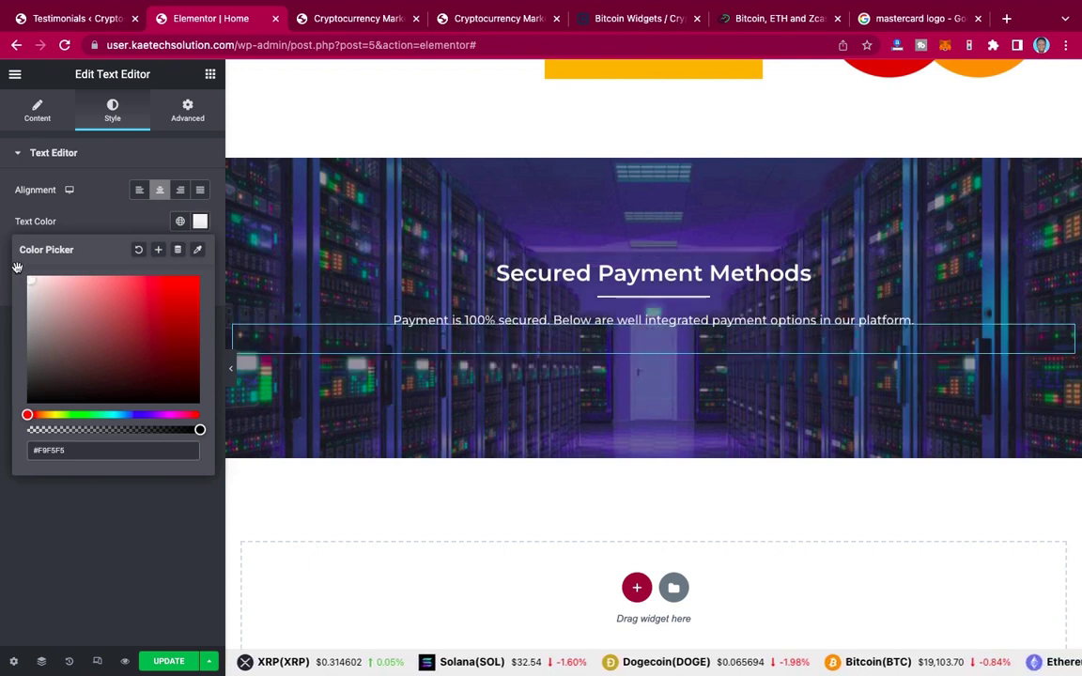
left_click(113, 228)
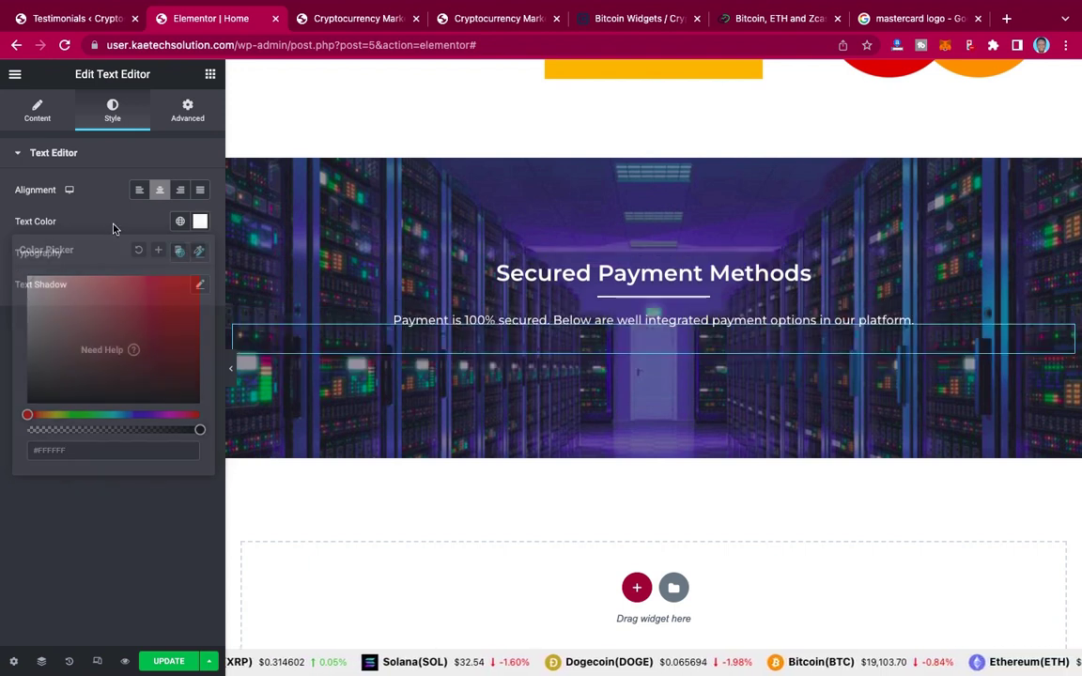
Step: Change the heading title to 'Our Testimonials', copied from the live site
left_click(496, 19)
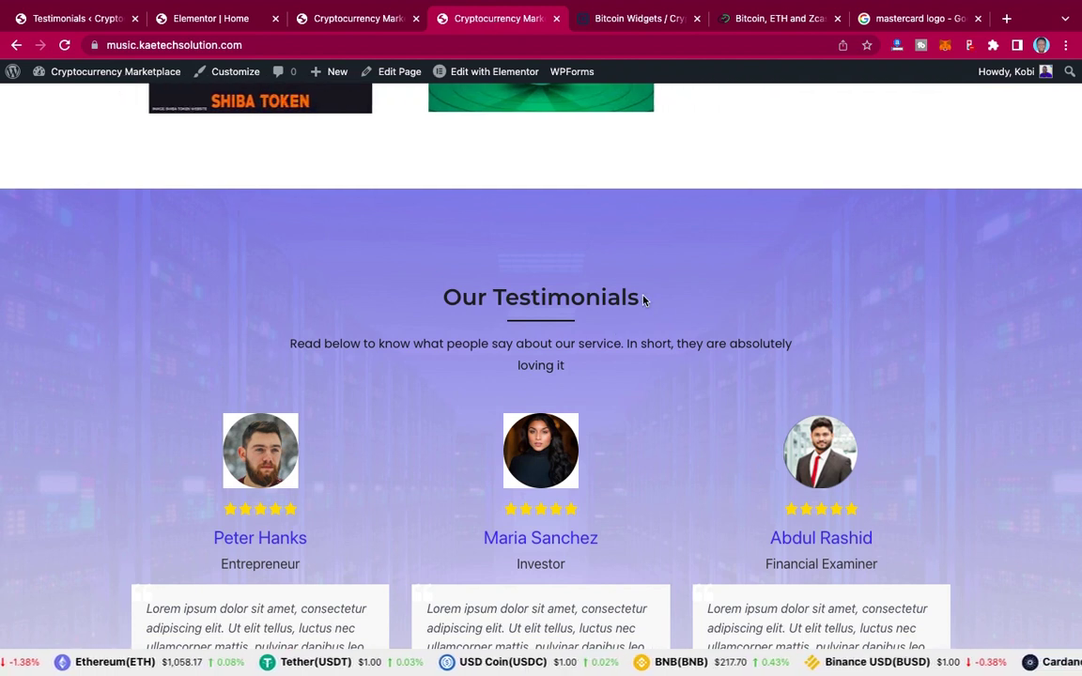
left_click_drag(644, 298, 436, 304)
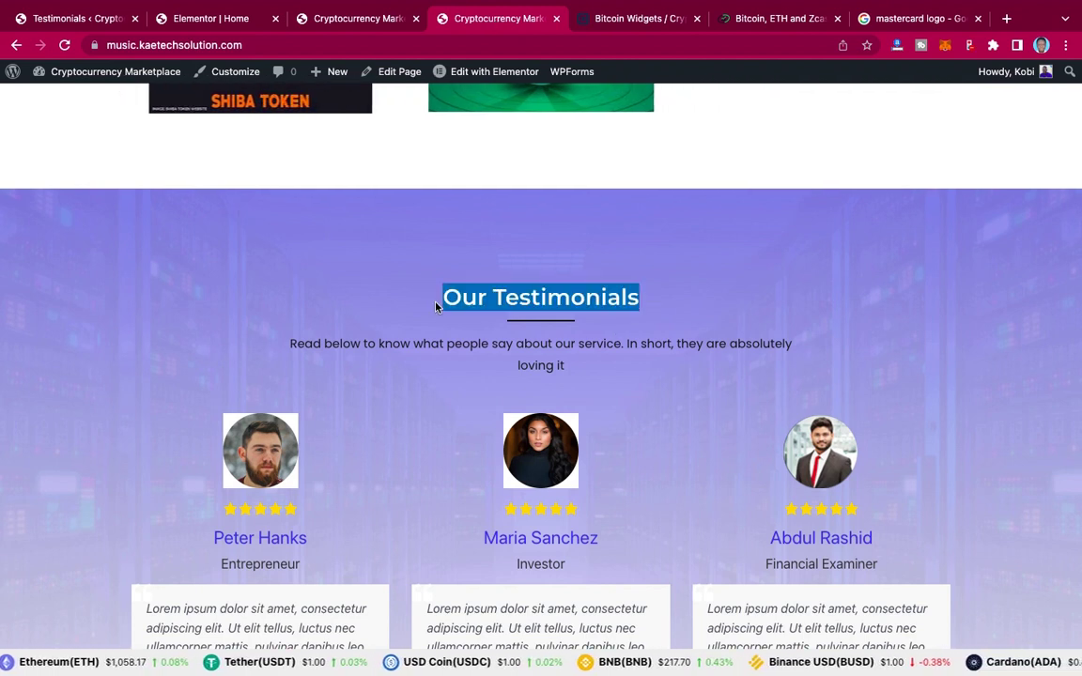
left_click(207, 19)
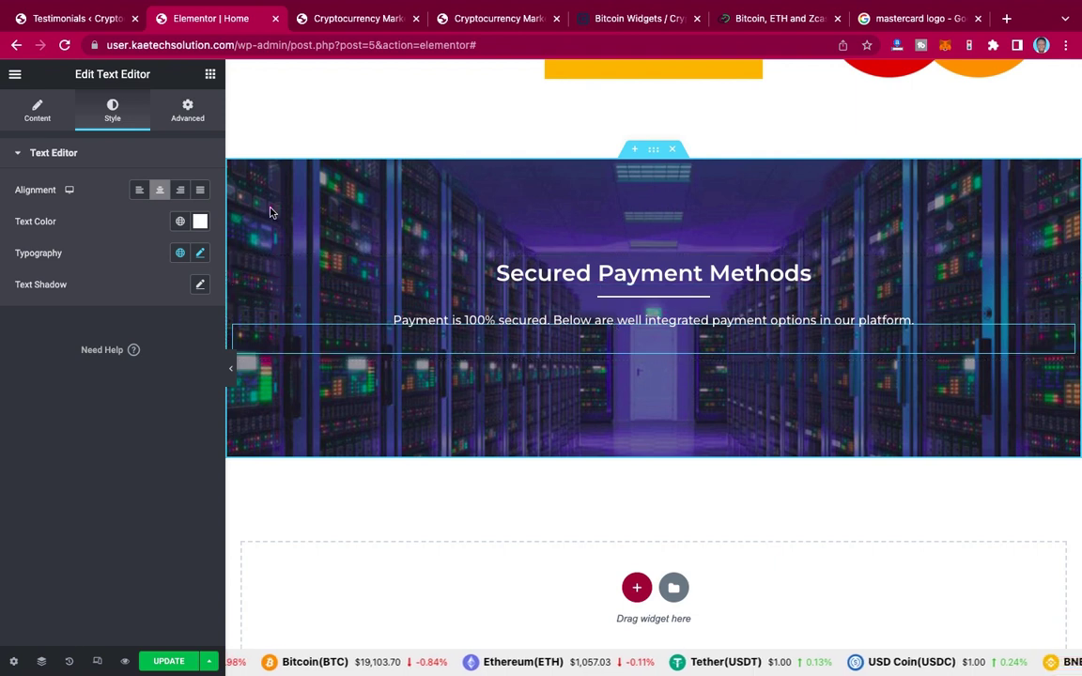
left_click(44, 110)
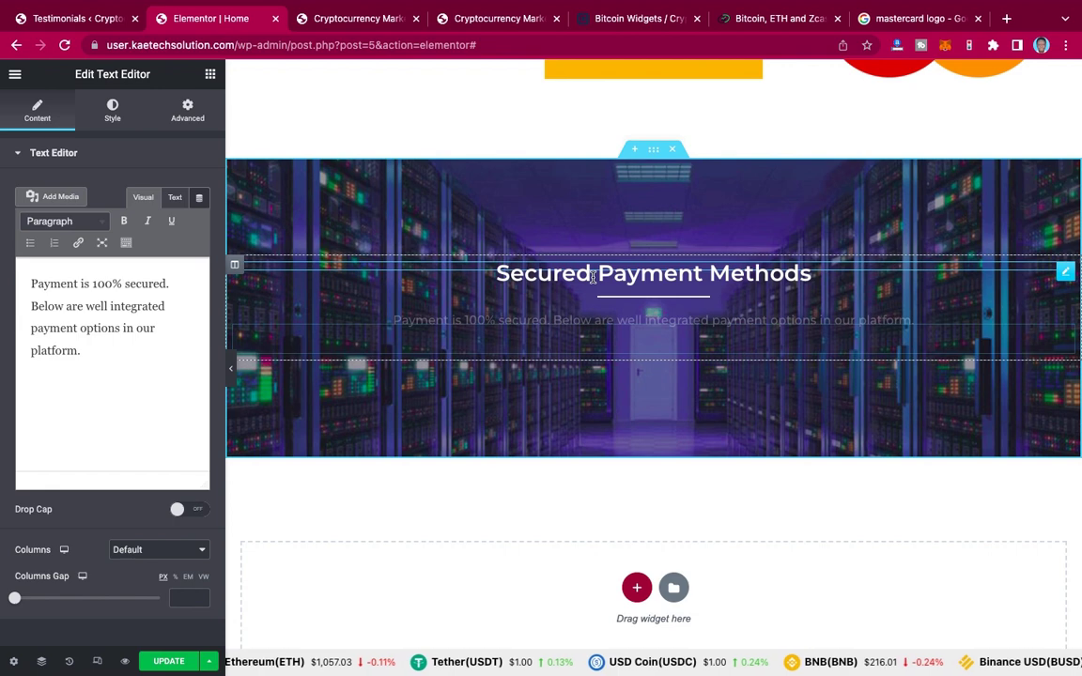
left_click(592, 276)
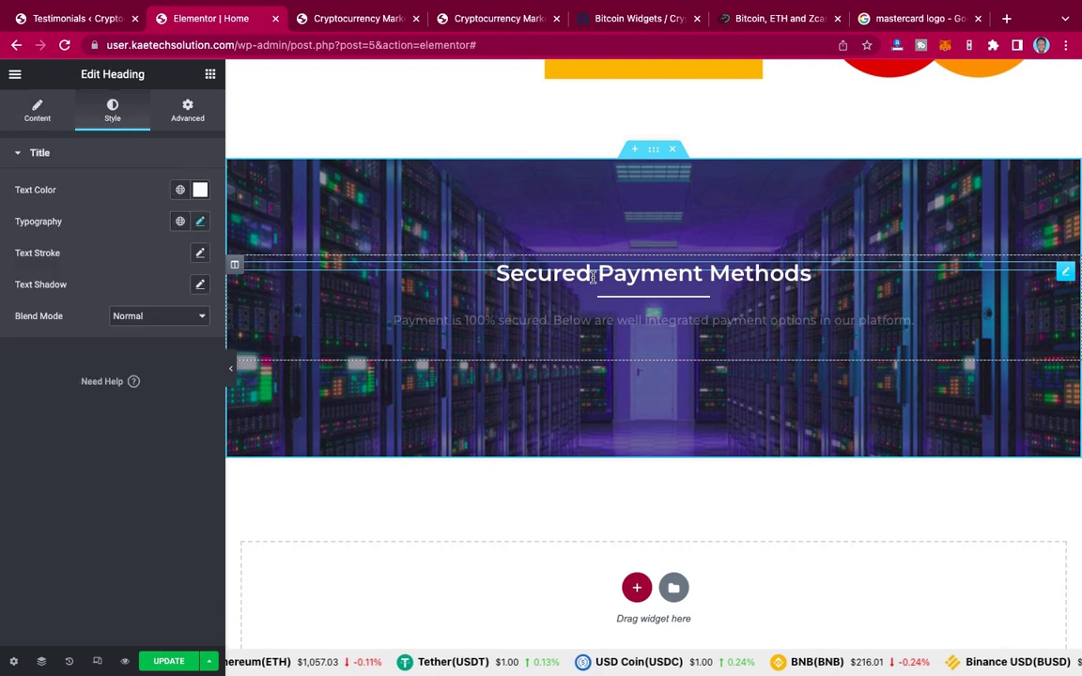
left_click(38, 112)
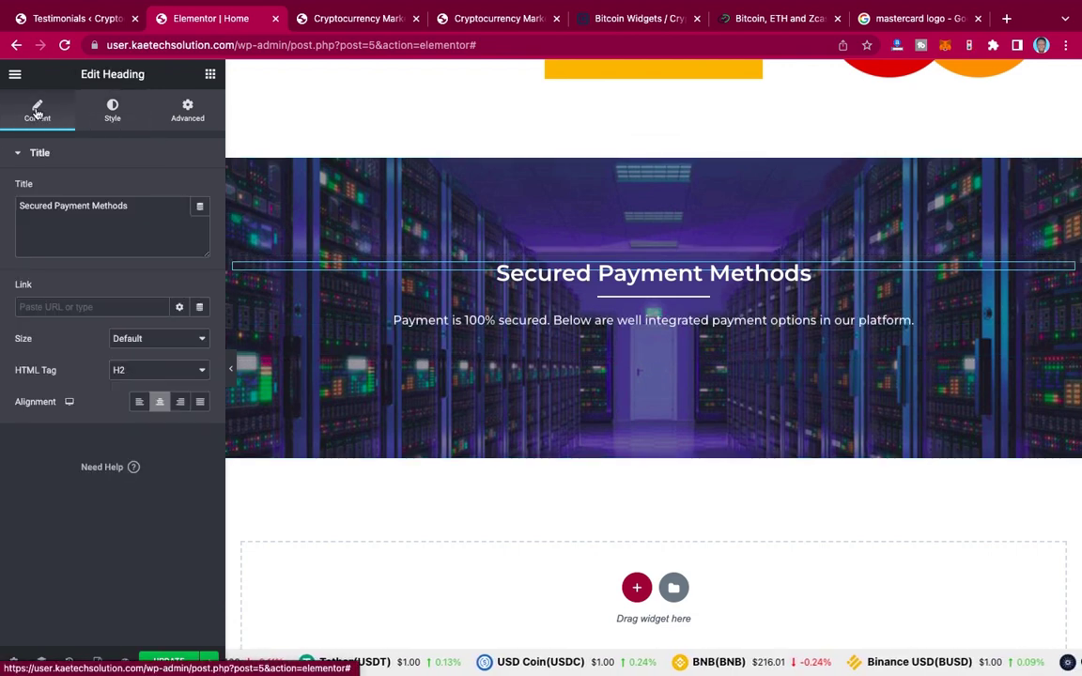
triple_click(132, 204)
type("Our Testimonials")
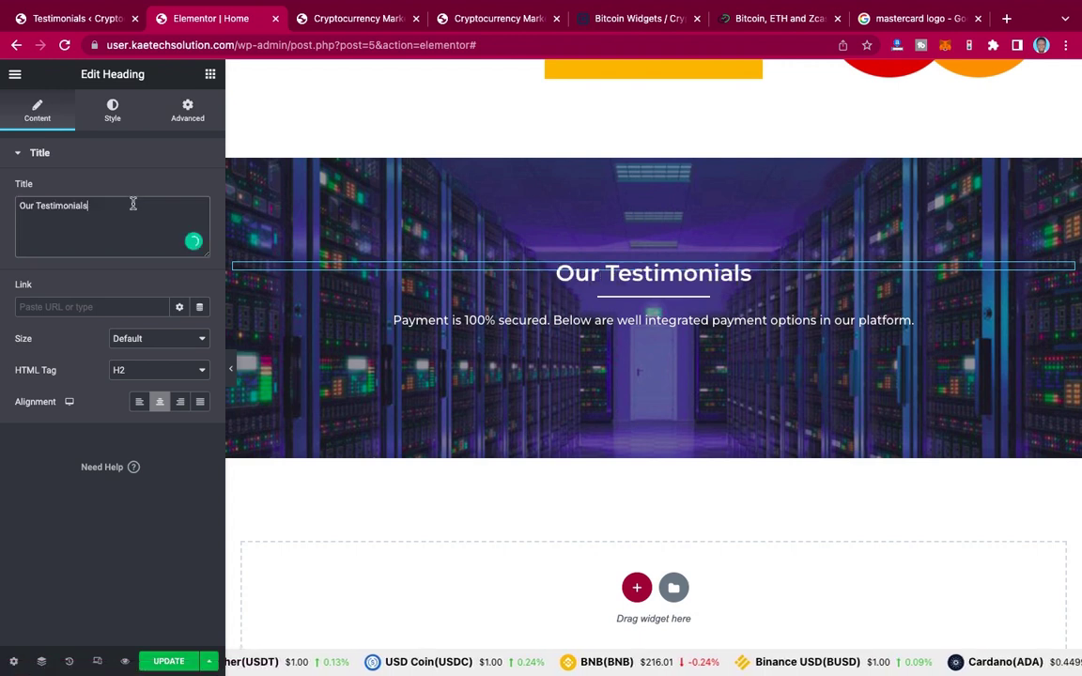
Step: Replace the paragraph with the testimonials subtitle copied from the live site
left_click(438, 23)
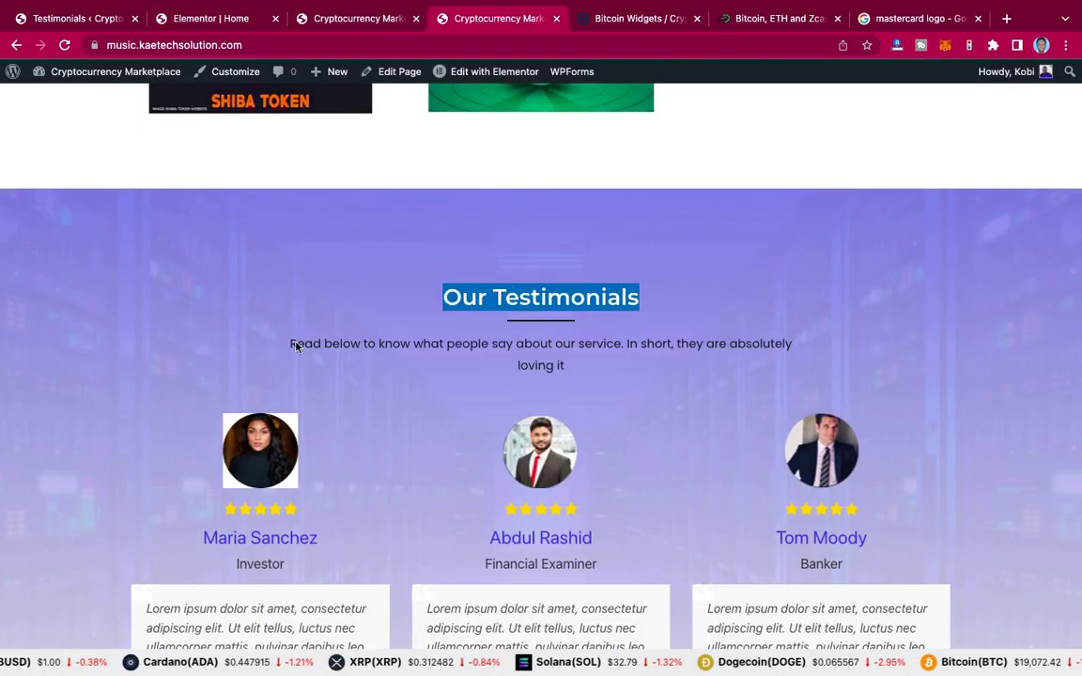
triple_click(568, 365)
key("ctrl+c")
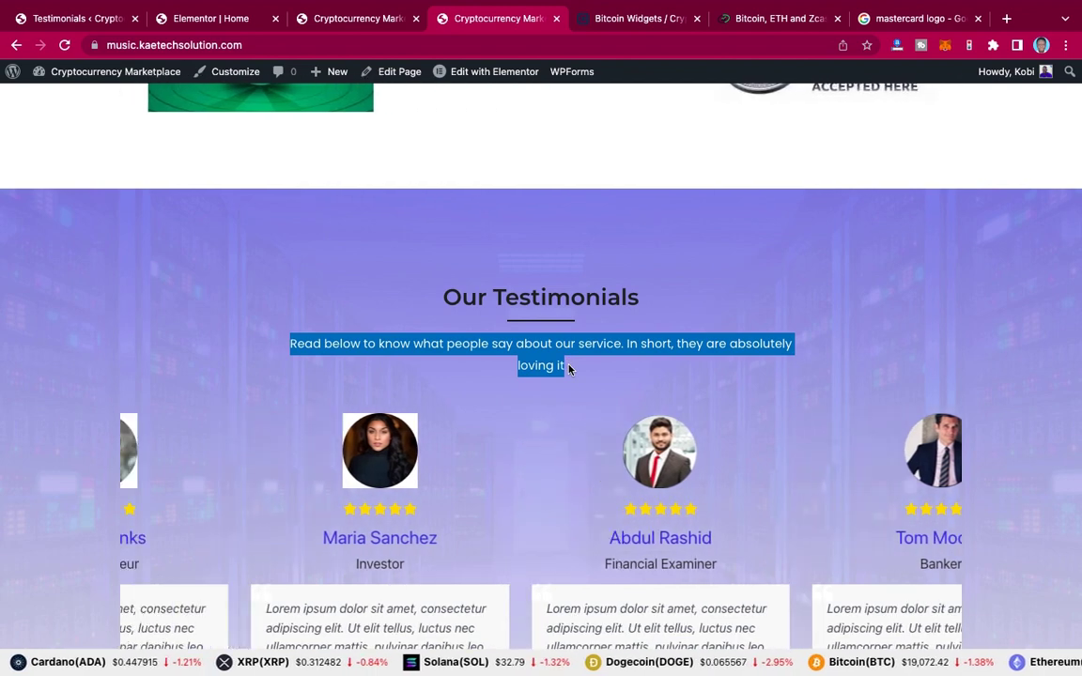
left_click(219, 18)
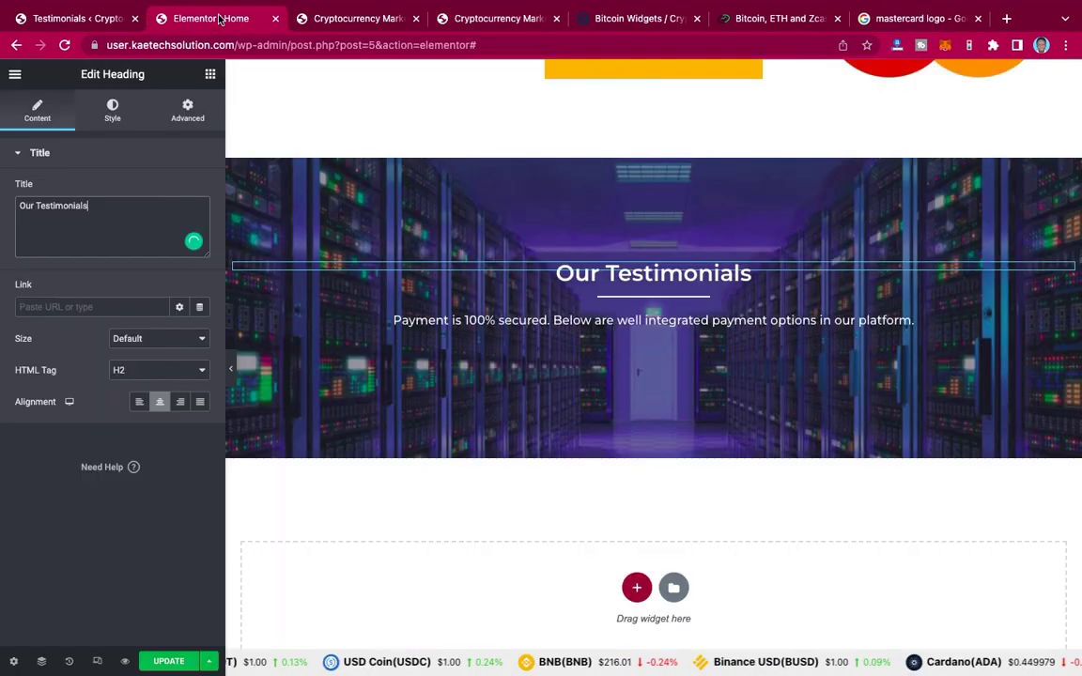
left_click(545, 316)
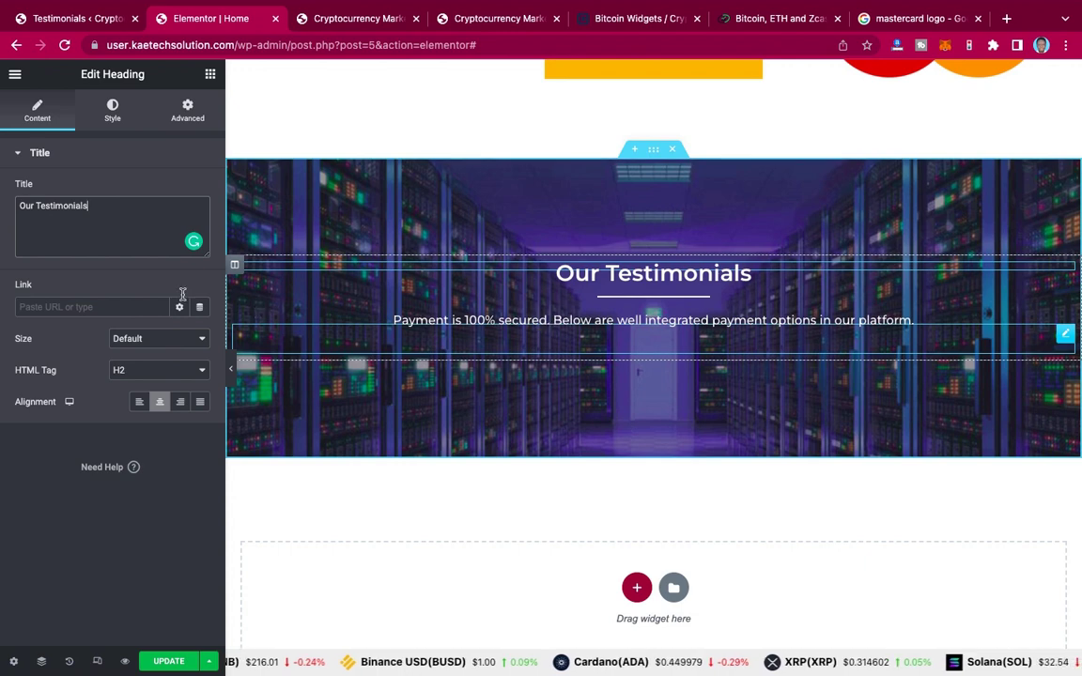
triple_click(60, 285)
key("ctrl+v")
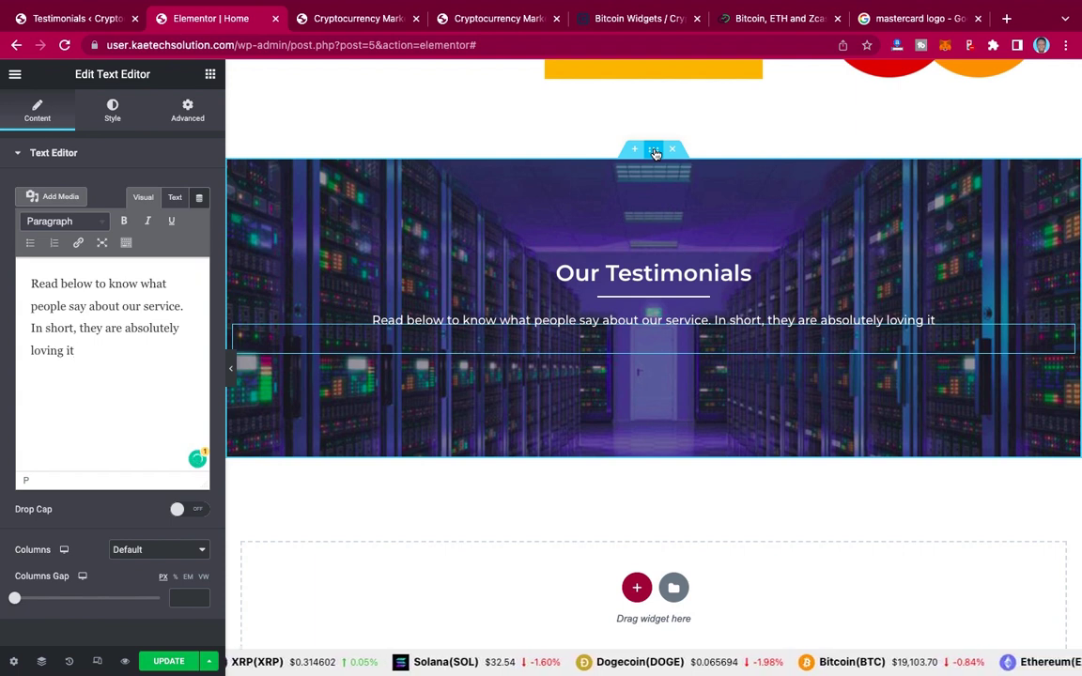
Step: Switch the section's Background Overlay type to Gradient
left_click(656, 154)
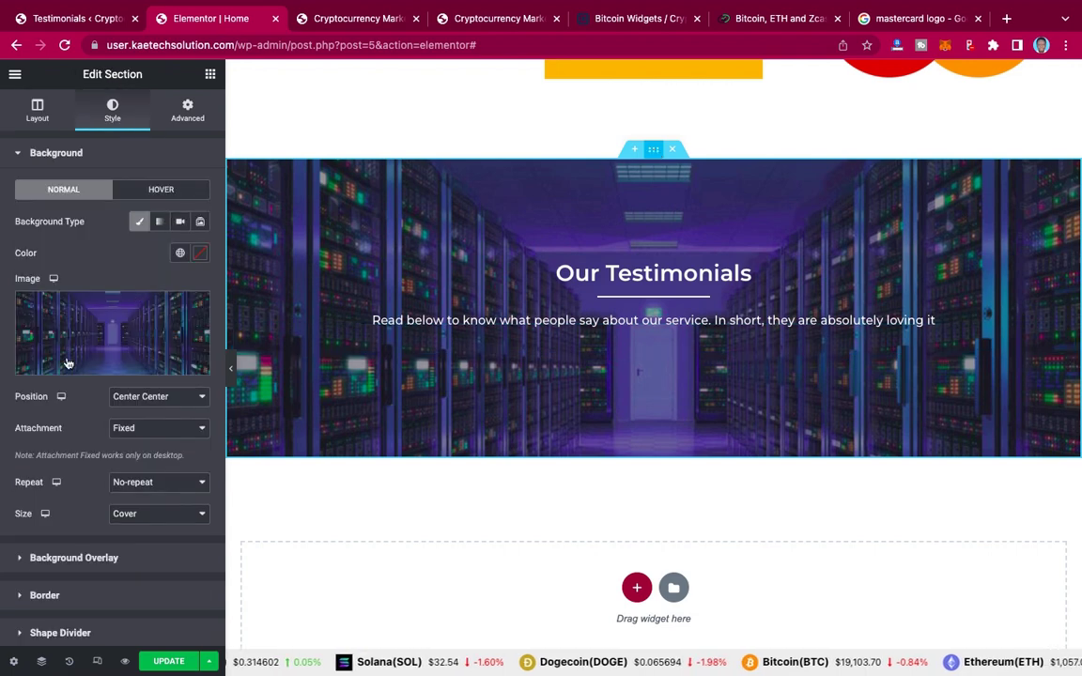
mouse_move(68, 363)
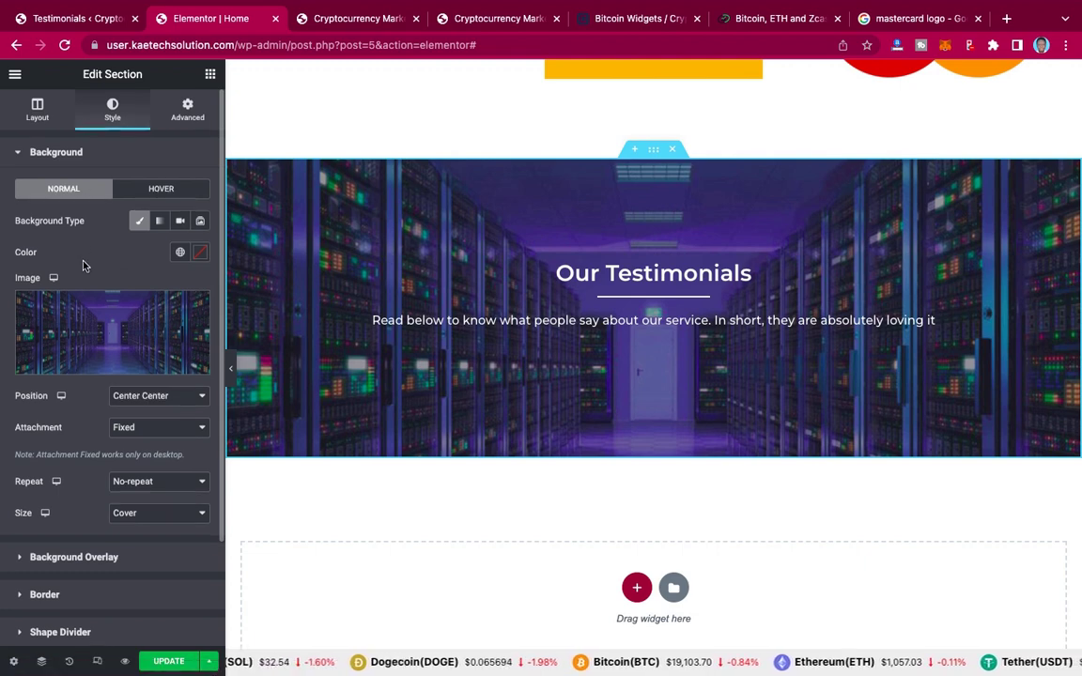
scroll(75, 370, "down", 2)
scroll(74, 370, "down", 1)
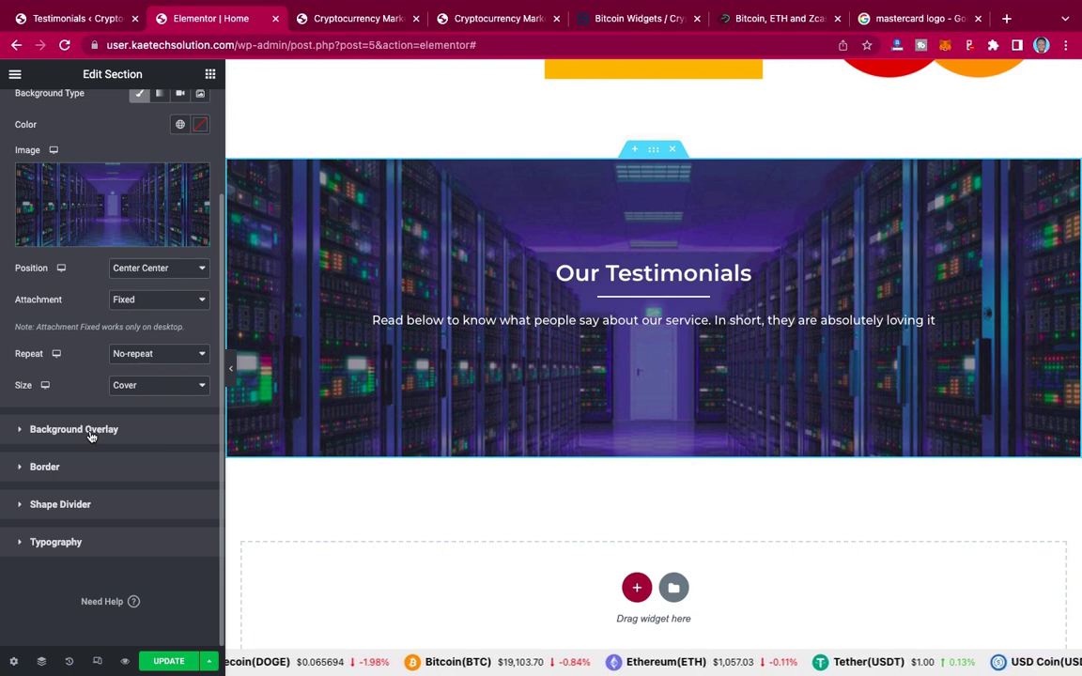
left_click(91, 431)
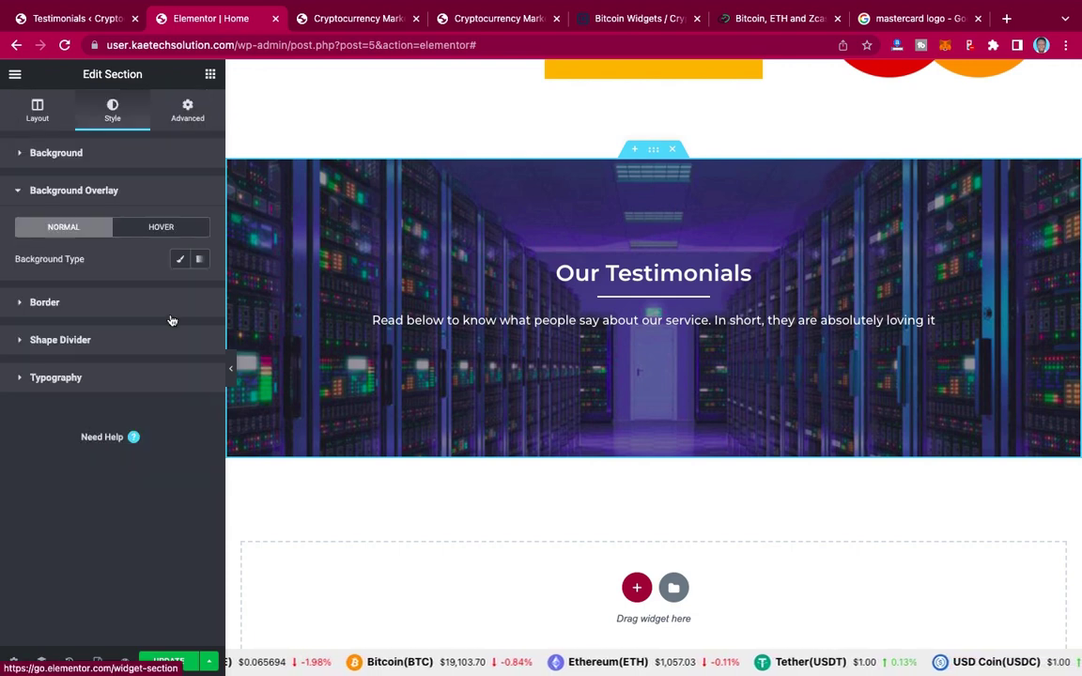
left_click(200, 260)
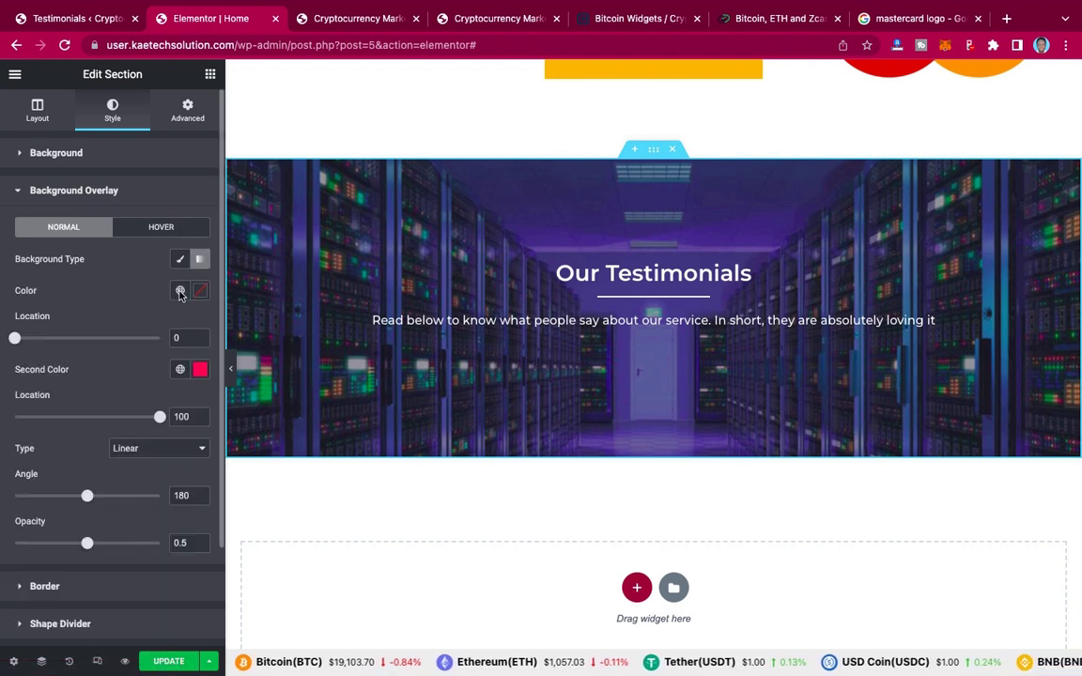
Step: Set the gradient colours to primary 2 and Primary, with overlay opacity 0.69
left_click(180, 292)
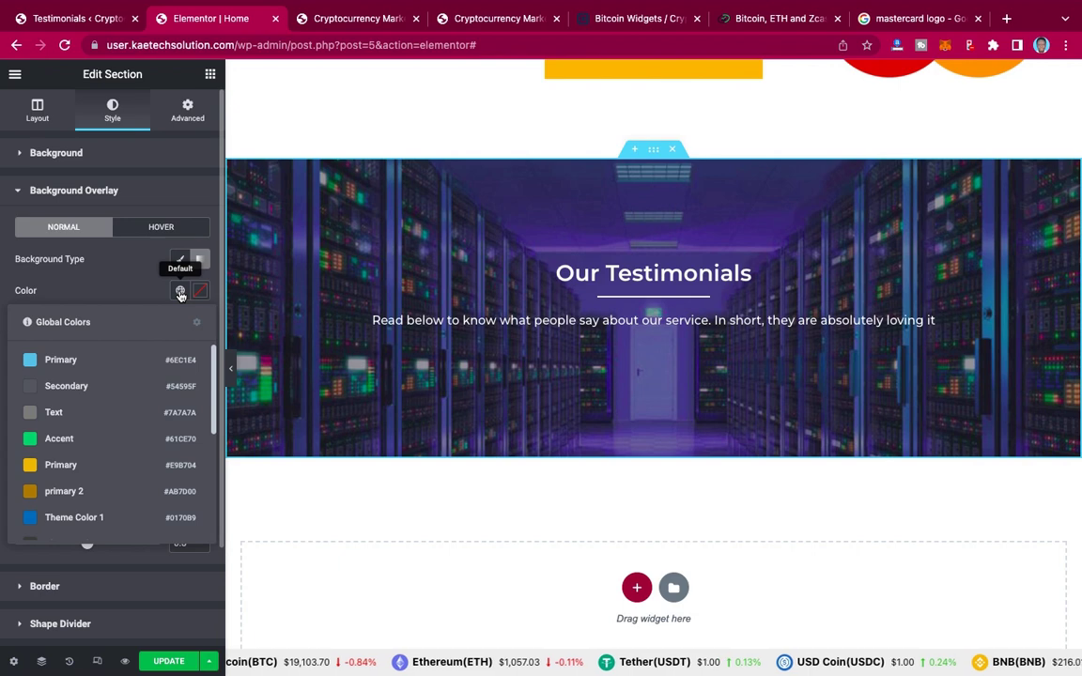
left_click(70, 493)
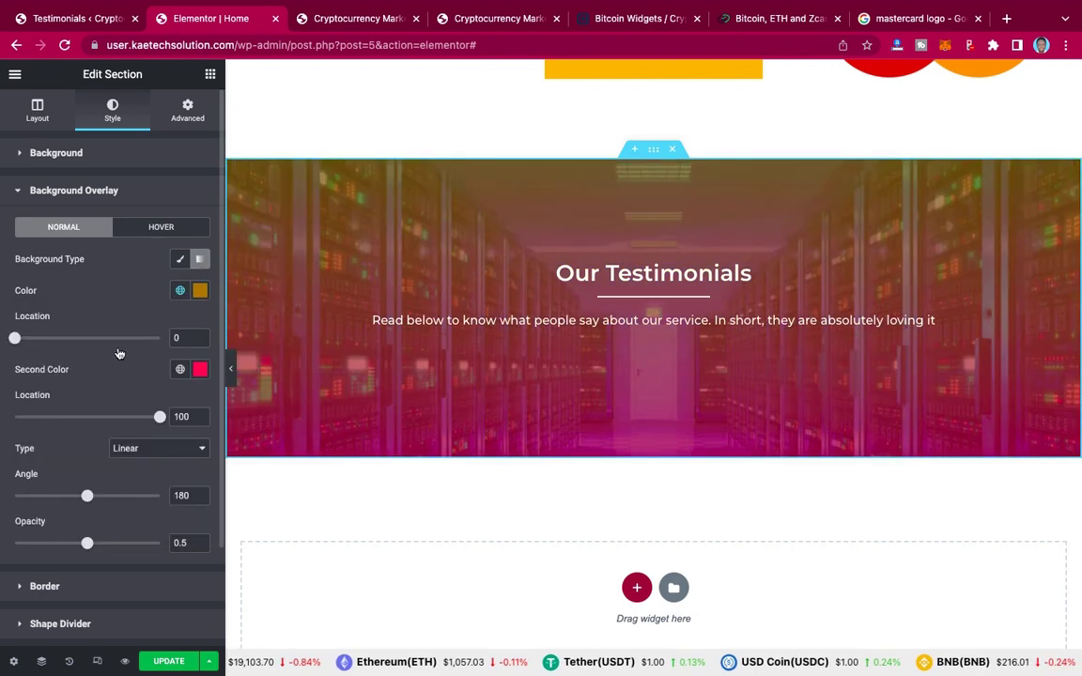
left_click(180, 370)
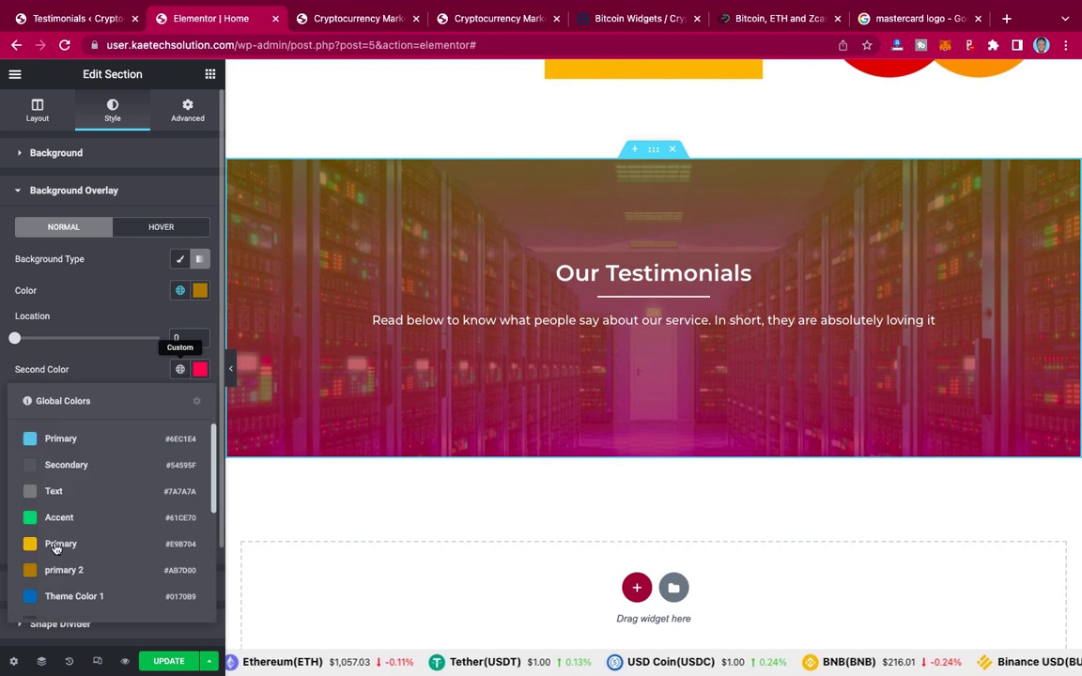
left_click(55, 545)
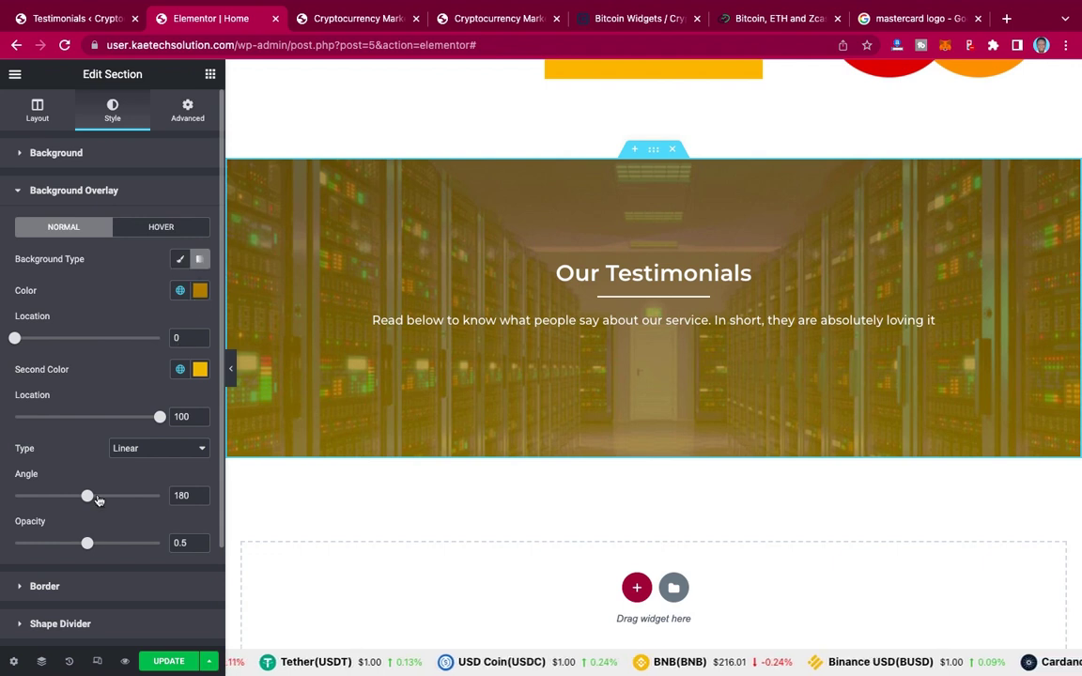
scroll(176, 531, "down", 2)
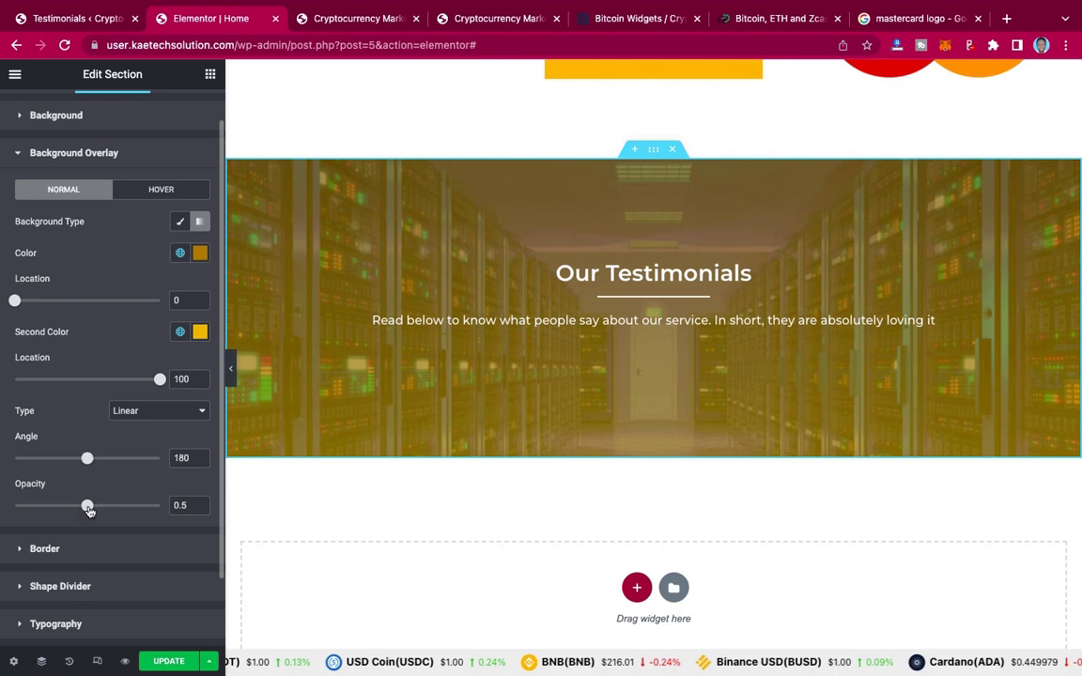
left_click_drag(87, 508, 111, 508)
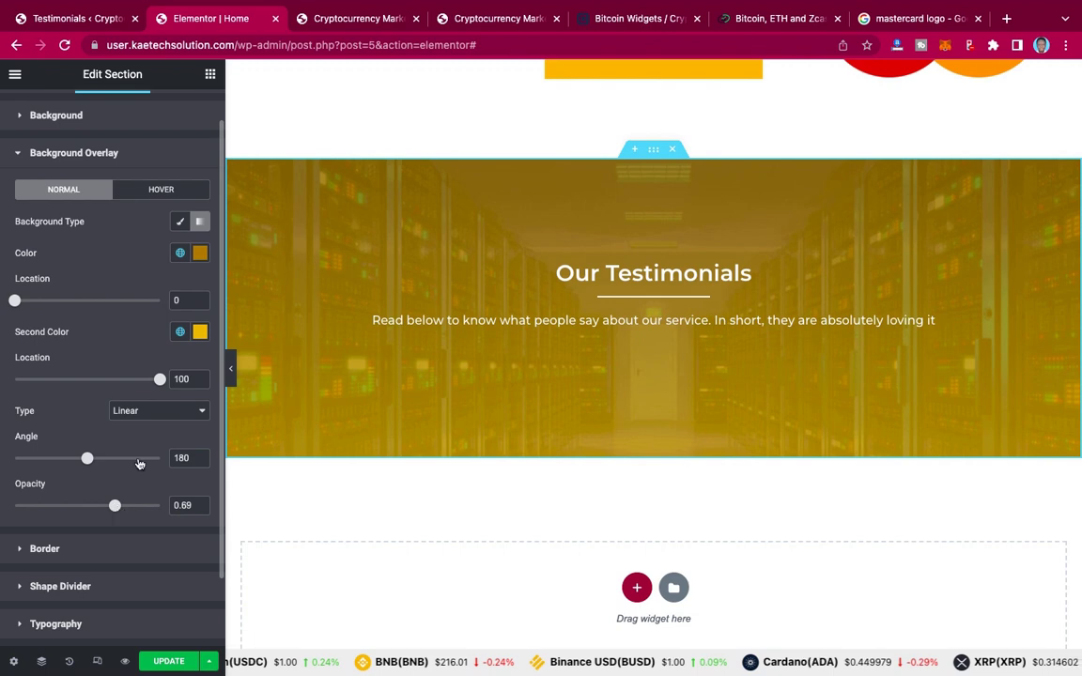
scroll(646, 310, "up", 2)
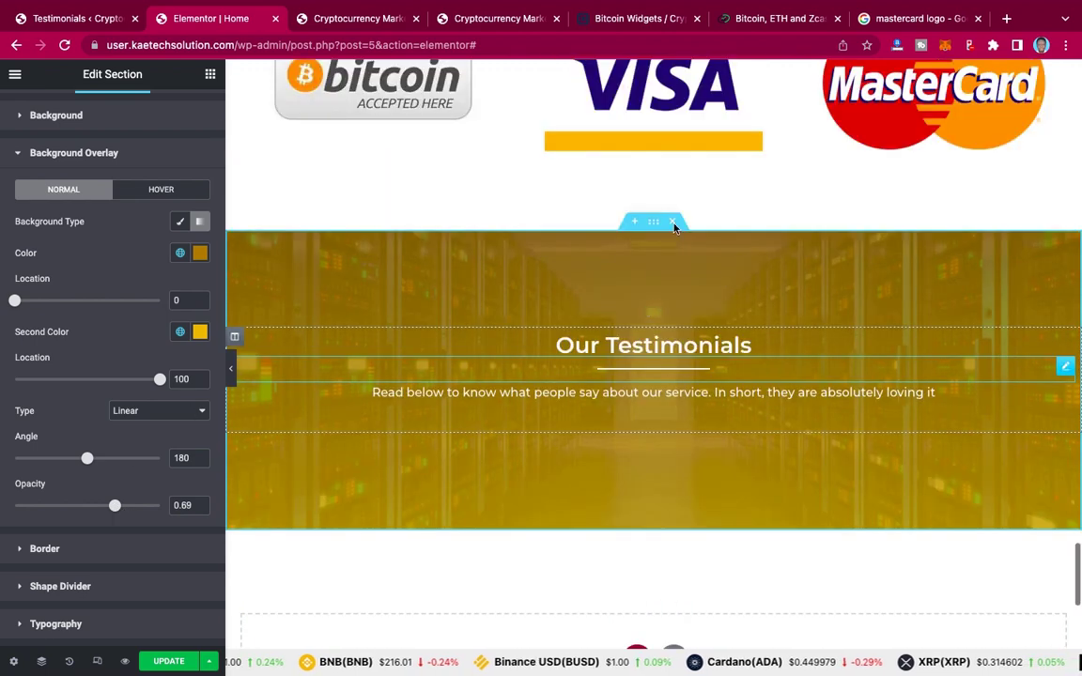
scroll(644, 328, "down", 1)
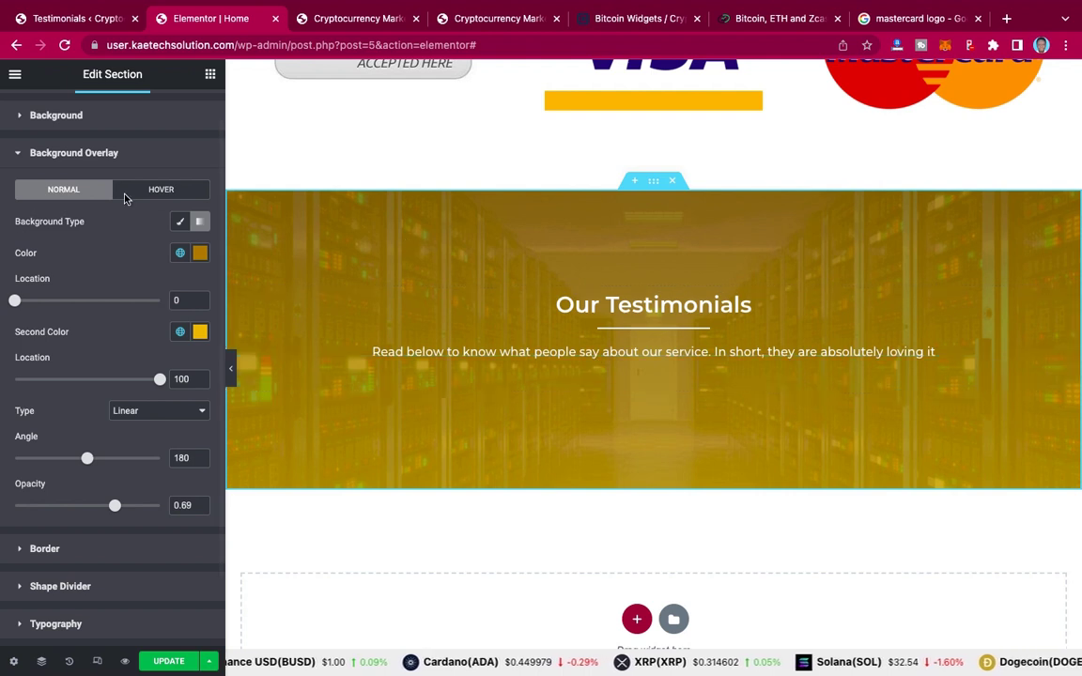
scroll(124, 199, "up", 1)
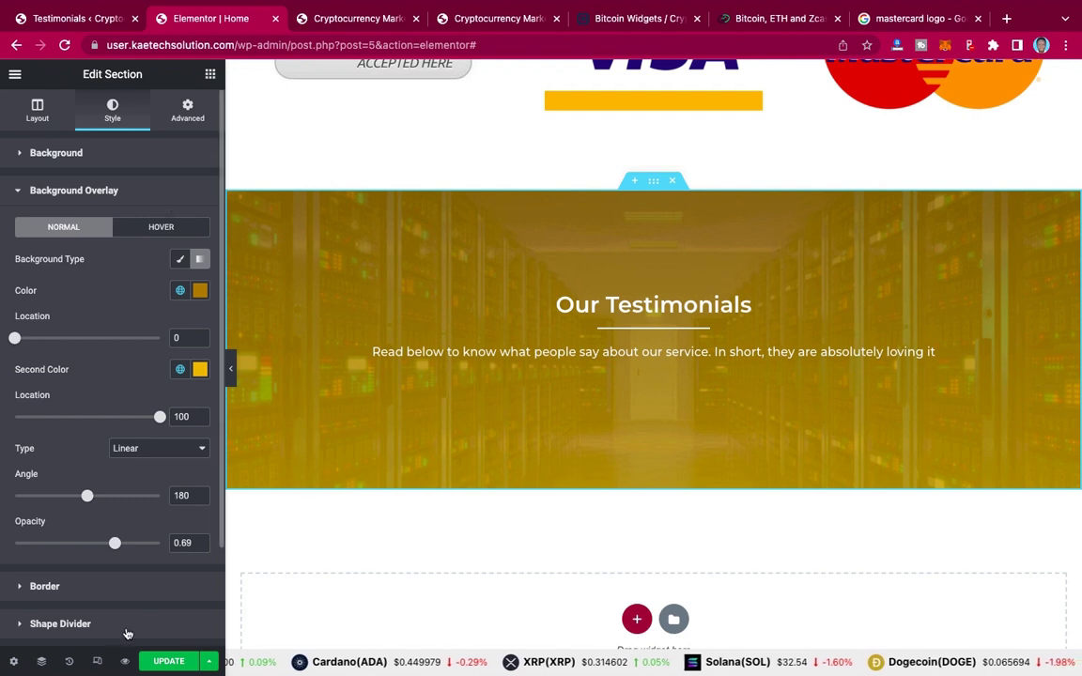
Step: Save the page with UPDATE and reload the editor
left_click(167, 662)
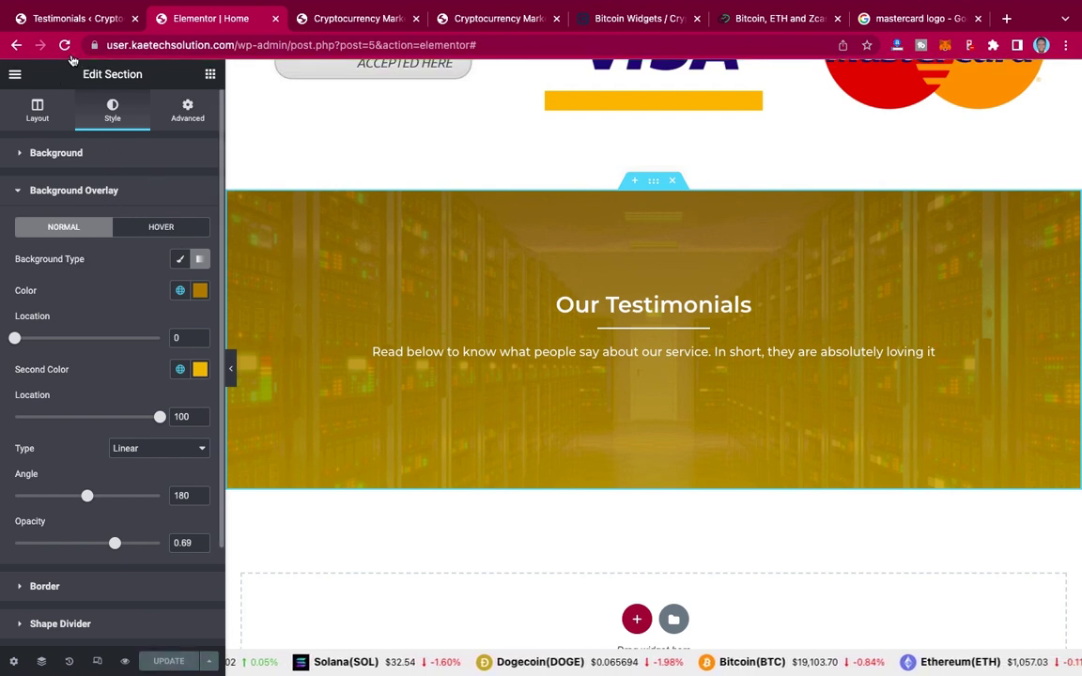
left_click(65, 45)
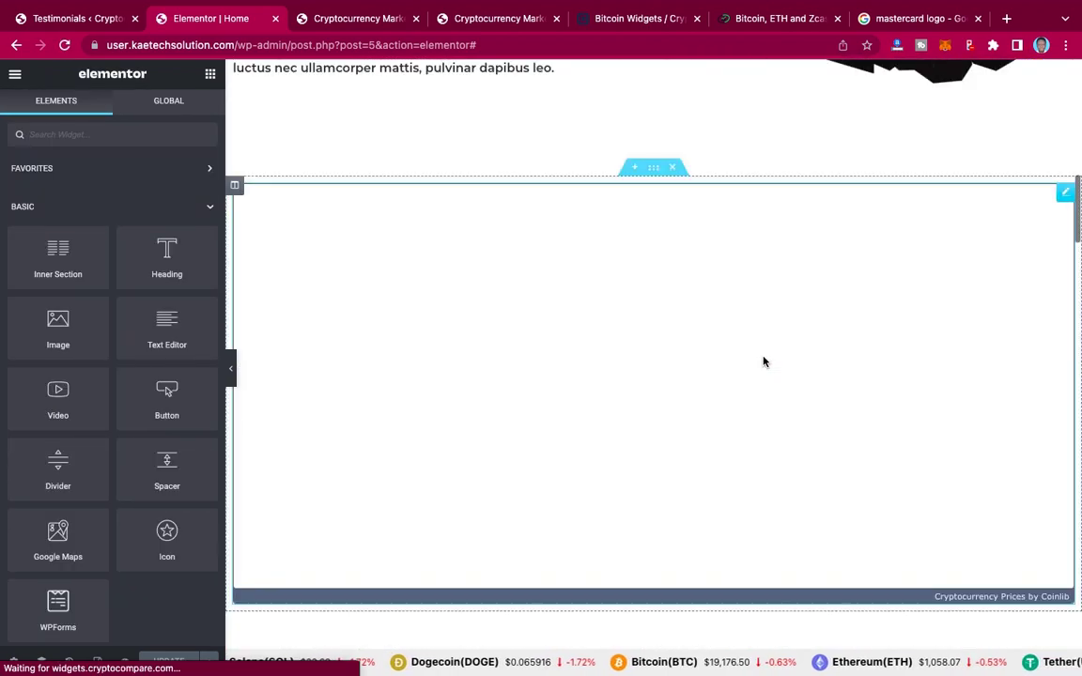
scroll(762, 362, "up", 15)
scroll(763, 362, "down", 1)
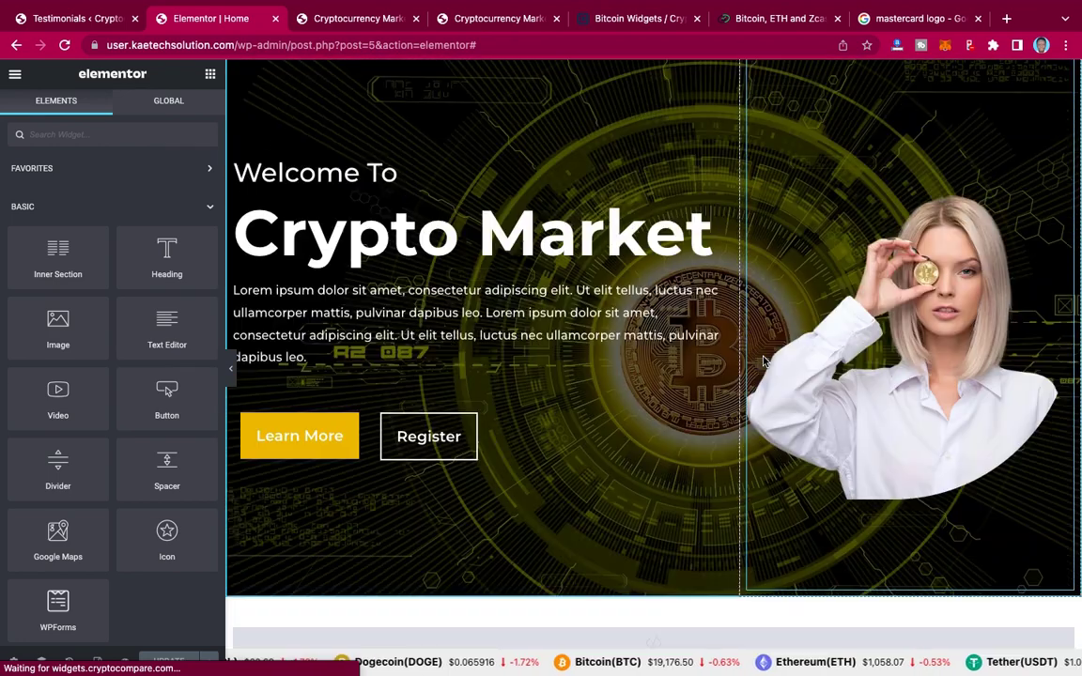
scroll(763, 362, "down", 10)
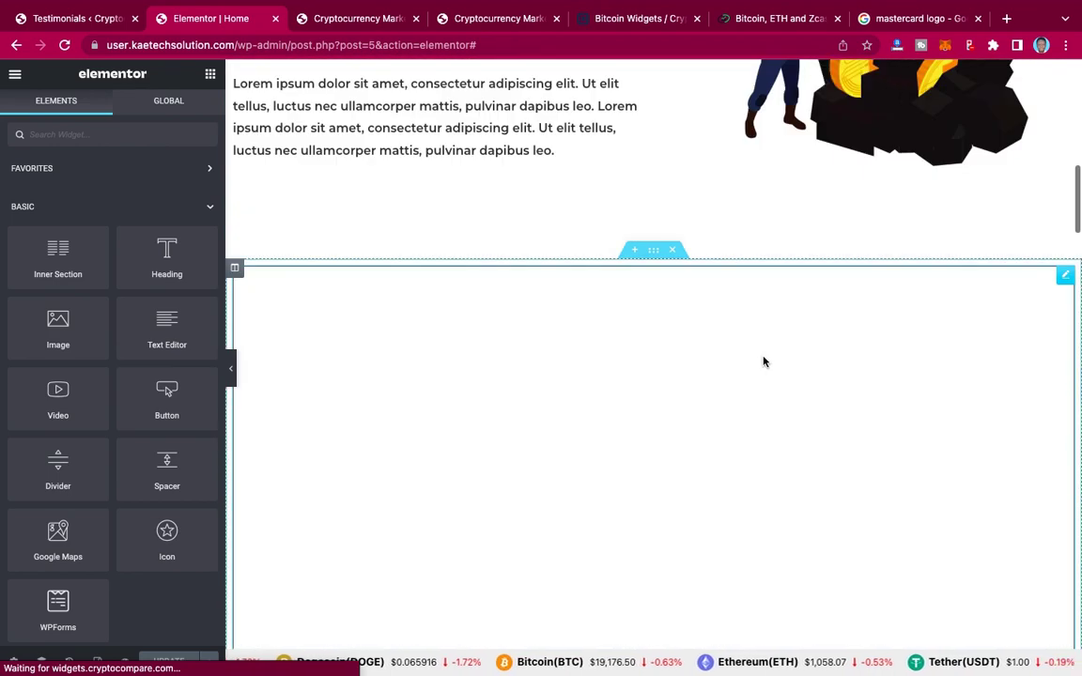
scroll(763, 361, "down", 12)
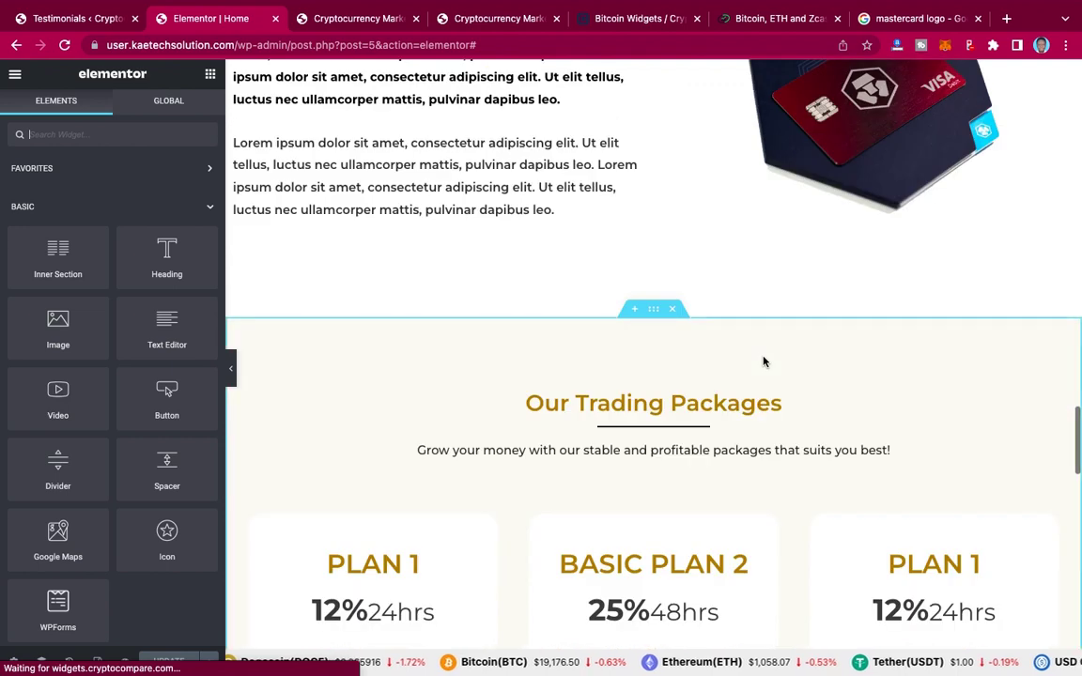
scroll(762, 362, "down", 6)
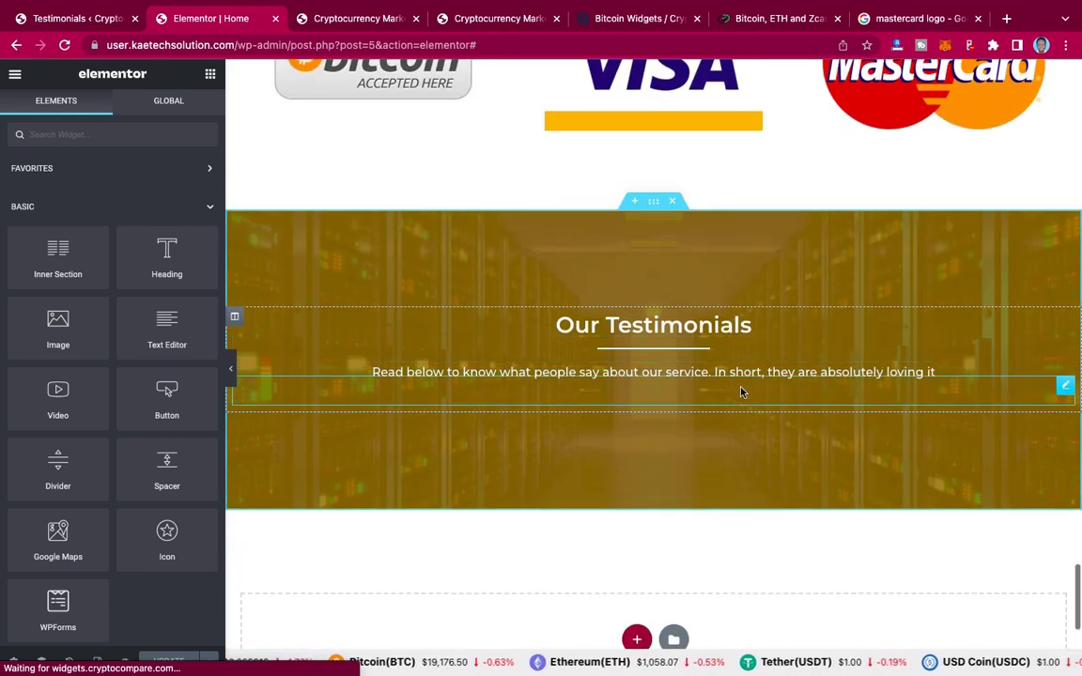
Step: Scroll the widget panel down to the Testimonial Slider and Showcase widgets
left_click(124, 135)
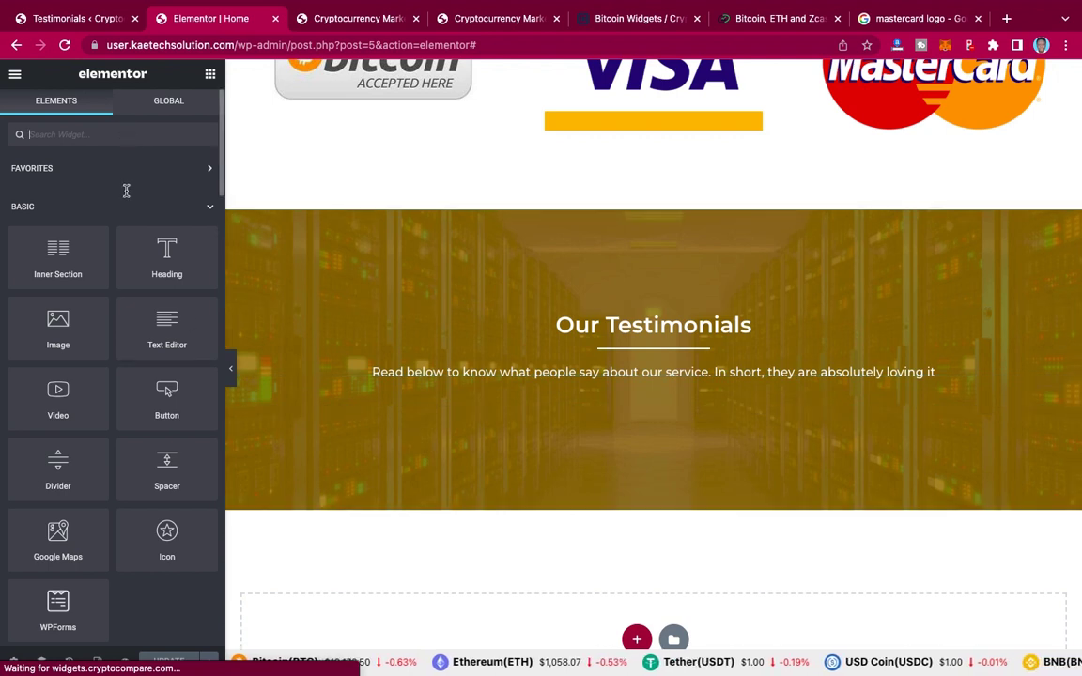
scroll(125, 191, "down", 1)
scroll(125, 192, "down", 6)
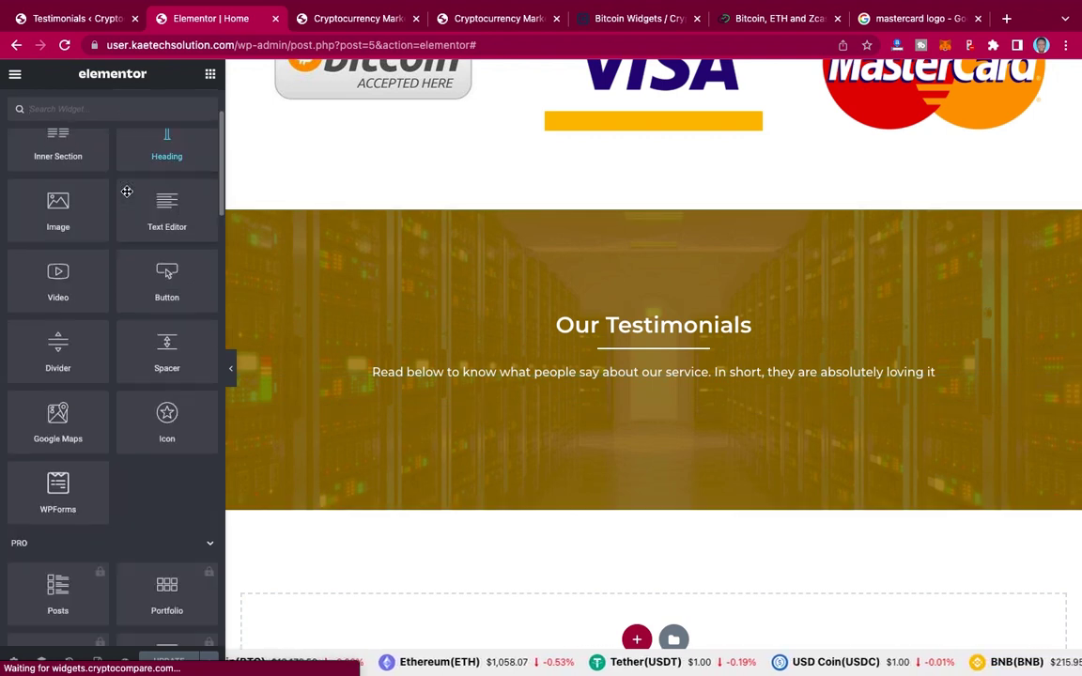
scroll(128, 197, "down", 1)
scroll(127, 194, "down", 6)
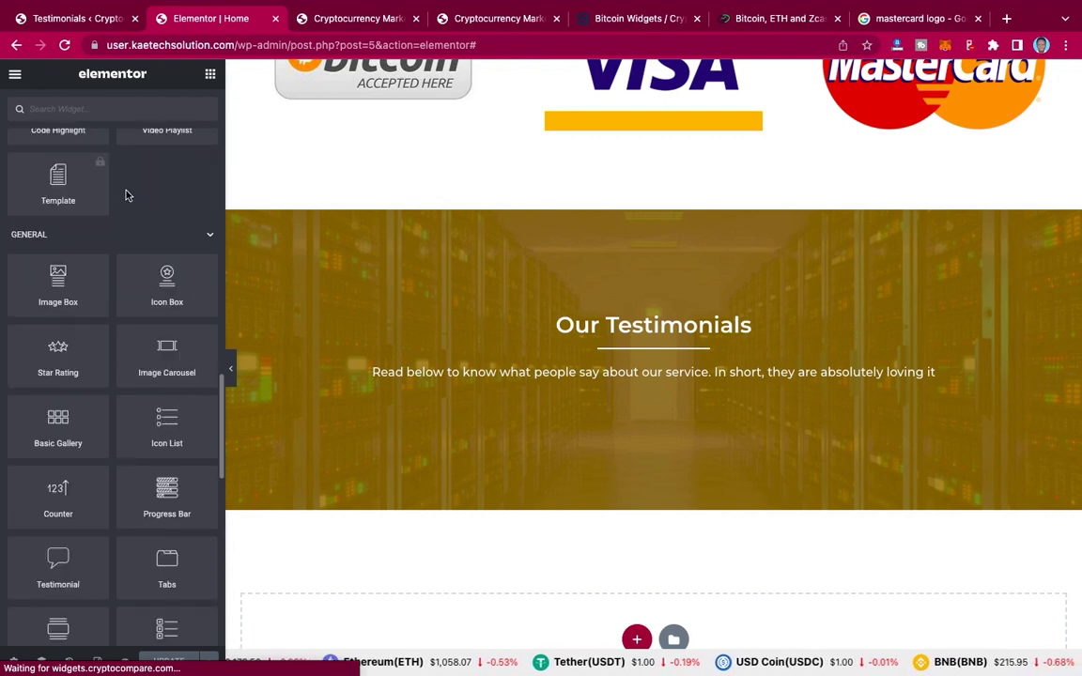
scroll(126, 193, "down", 1)
scroll(127, 192, "down", 10)
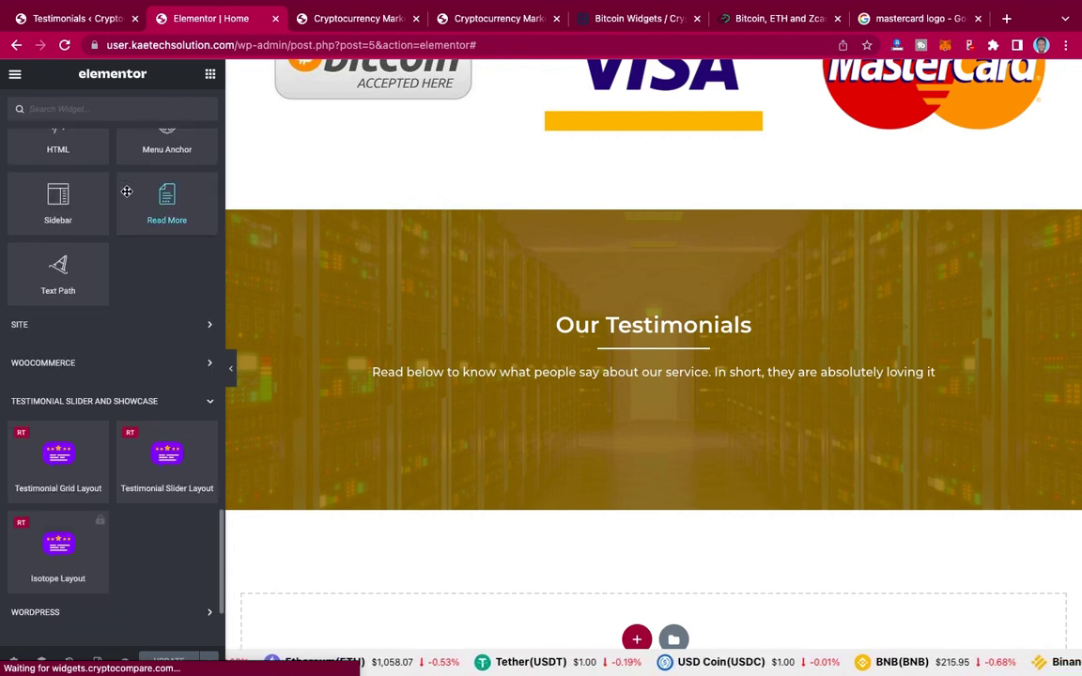
scroll(82, 340, "down", 2)
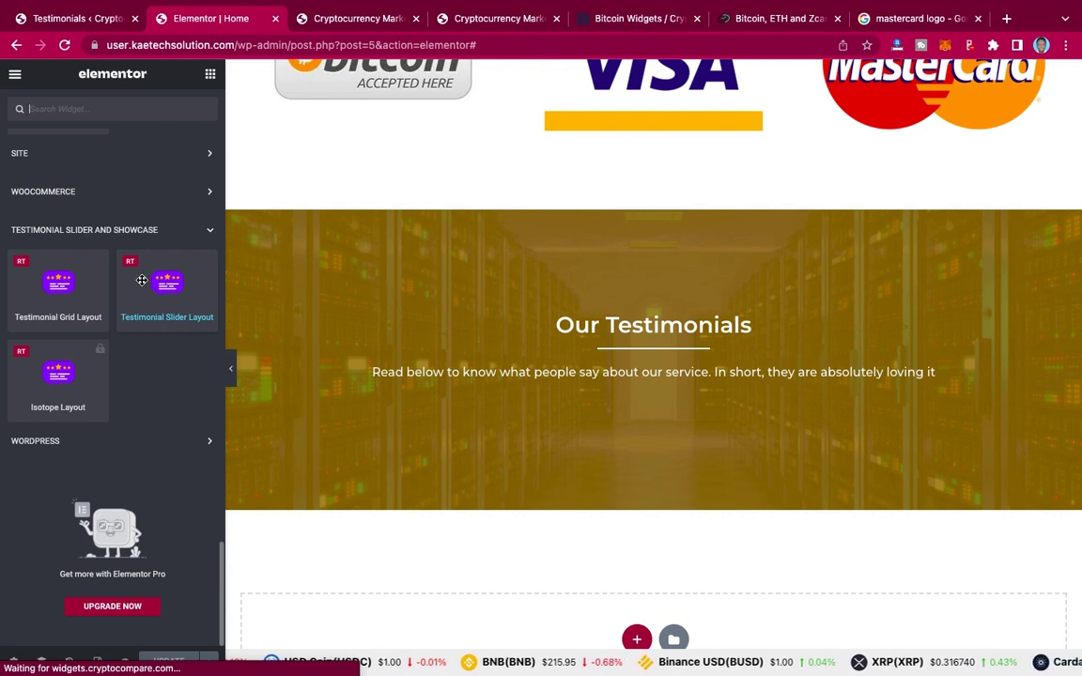
Step: Drop a Testimonial Slider Layout into the section, with the intro paragraph moved above it
left_click_drag(142, 280, 633, 404)
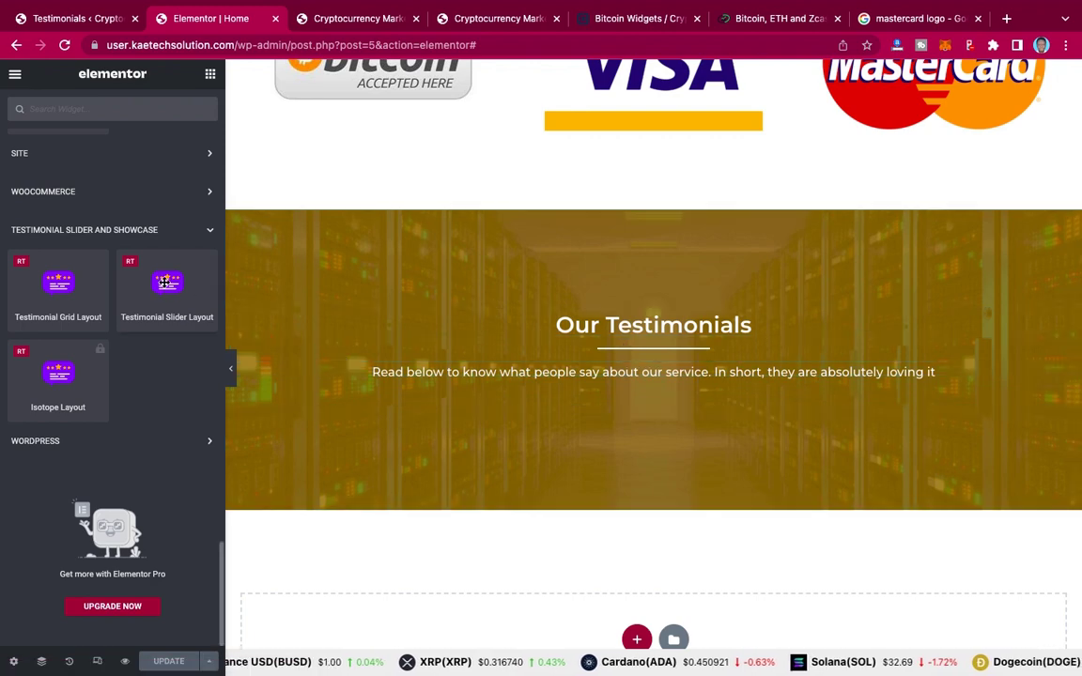
left_click_drag(169, 289, 838, 403)
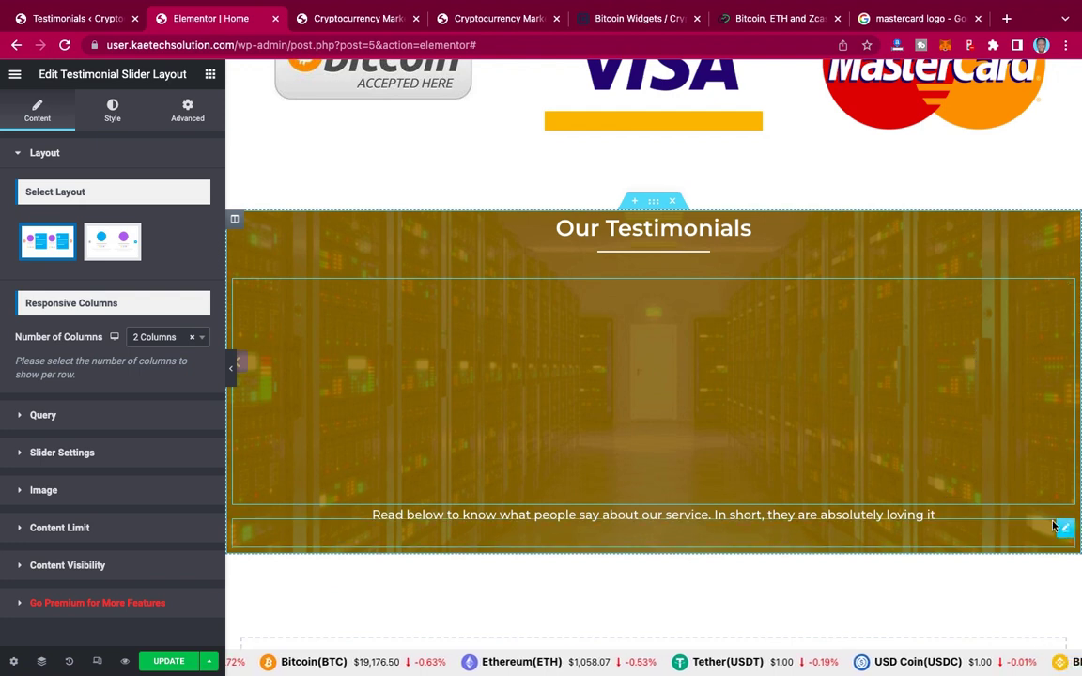
left_click_drag(1062, 523, 907, 277)
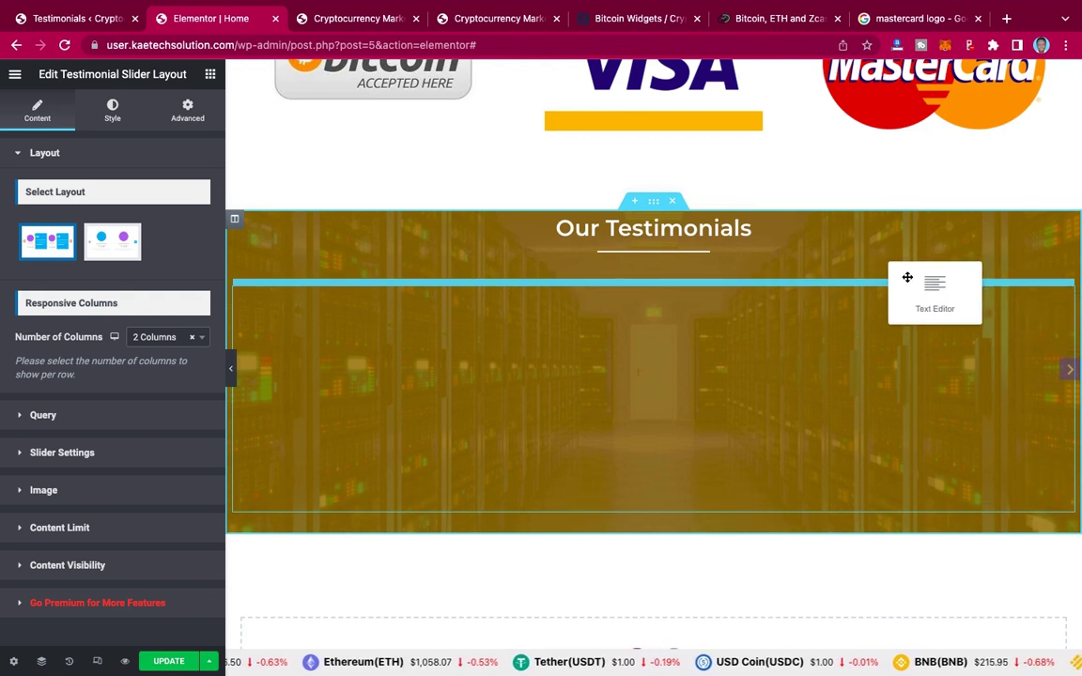
left_click_drag(907, 277, 907, 278)
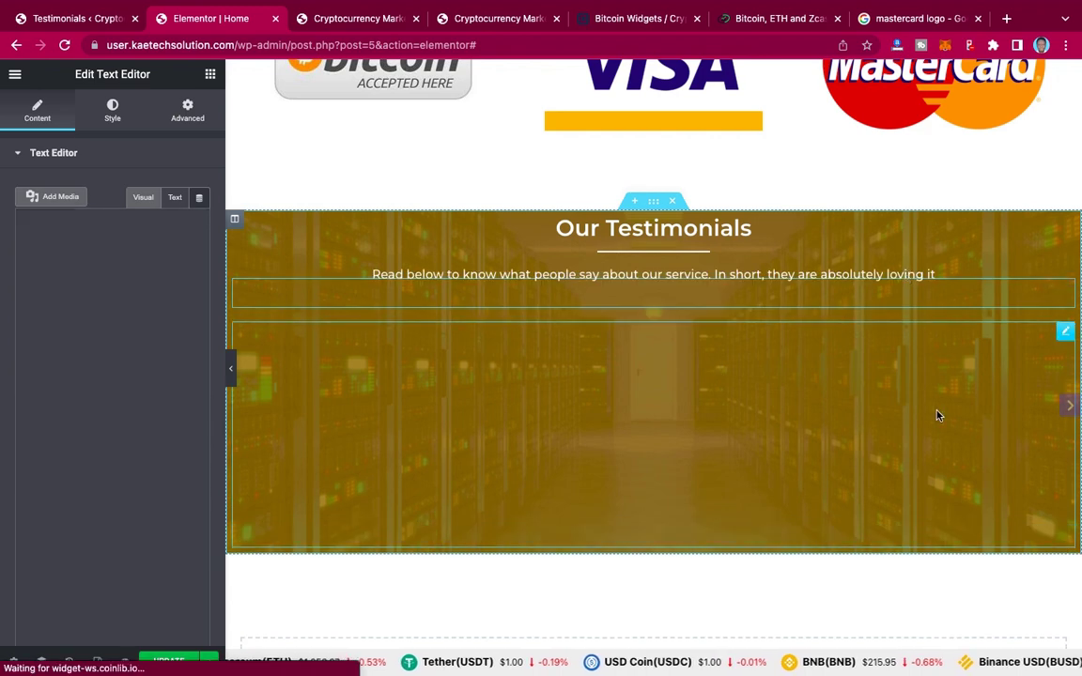
Step: Set the testimonial slider to the Carousel 2 layout with 3 columns
left_click(1066, 332)
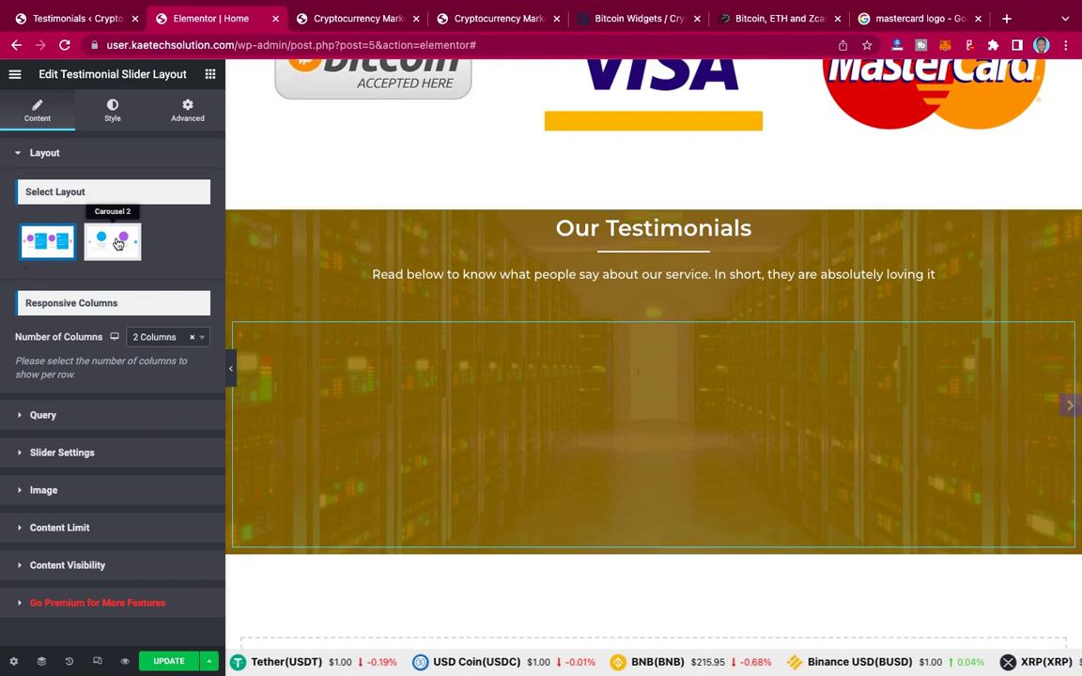
left_click(116, 243)
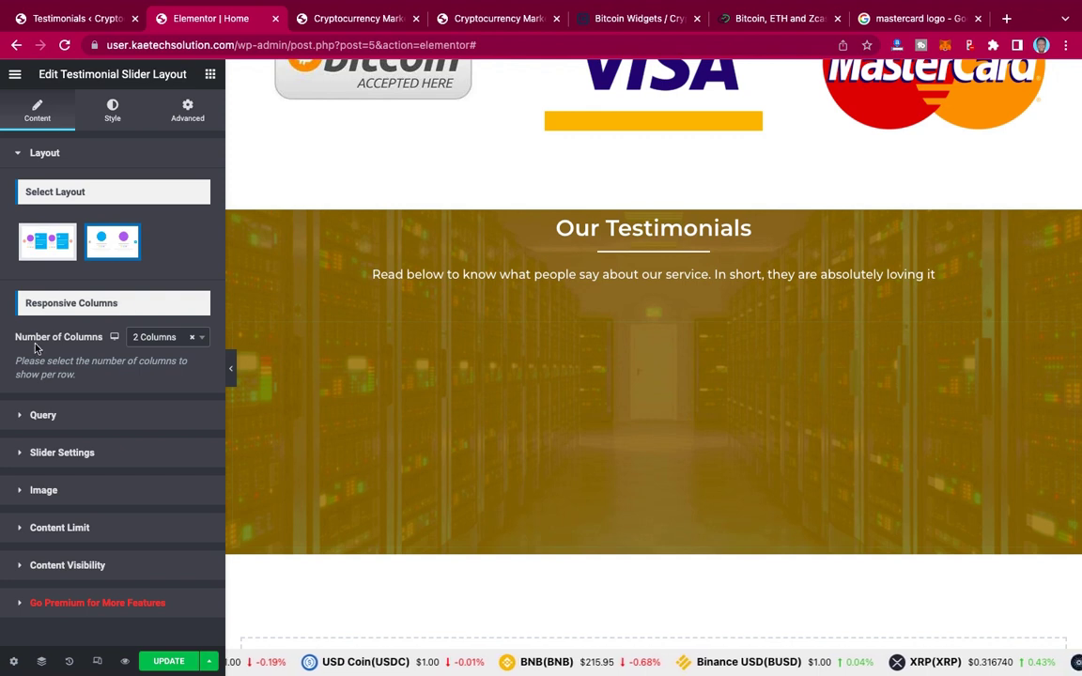
left_click(163, 342)
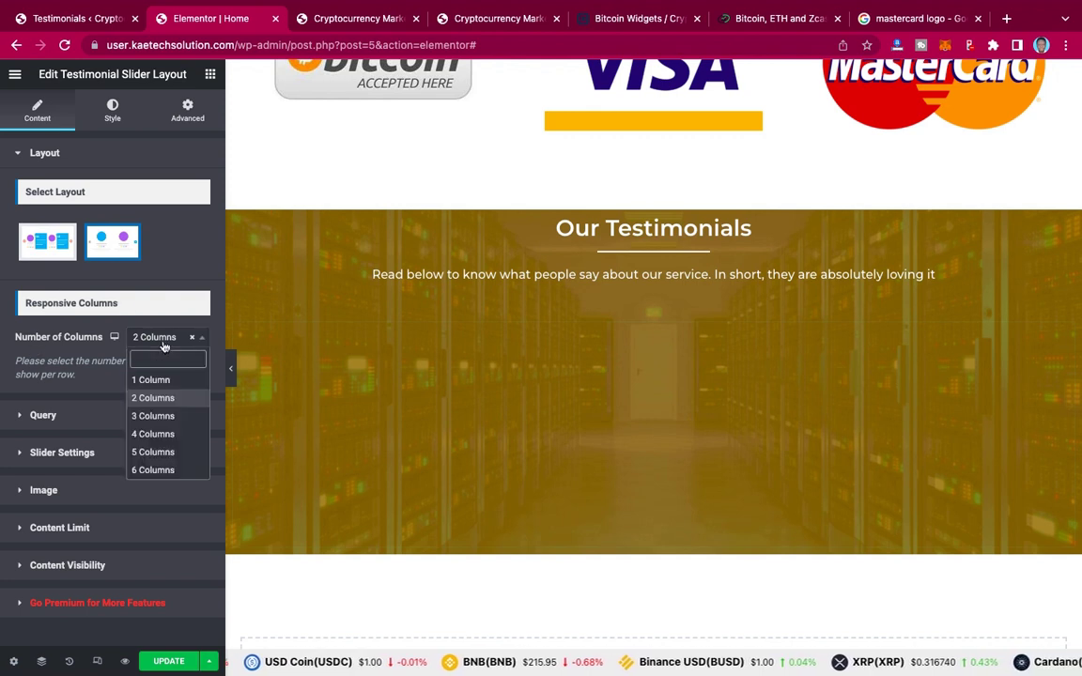
left_click(151, 416)
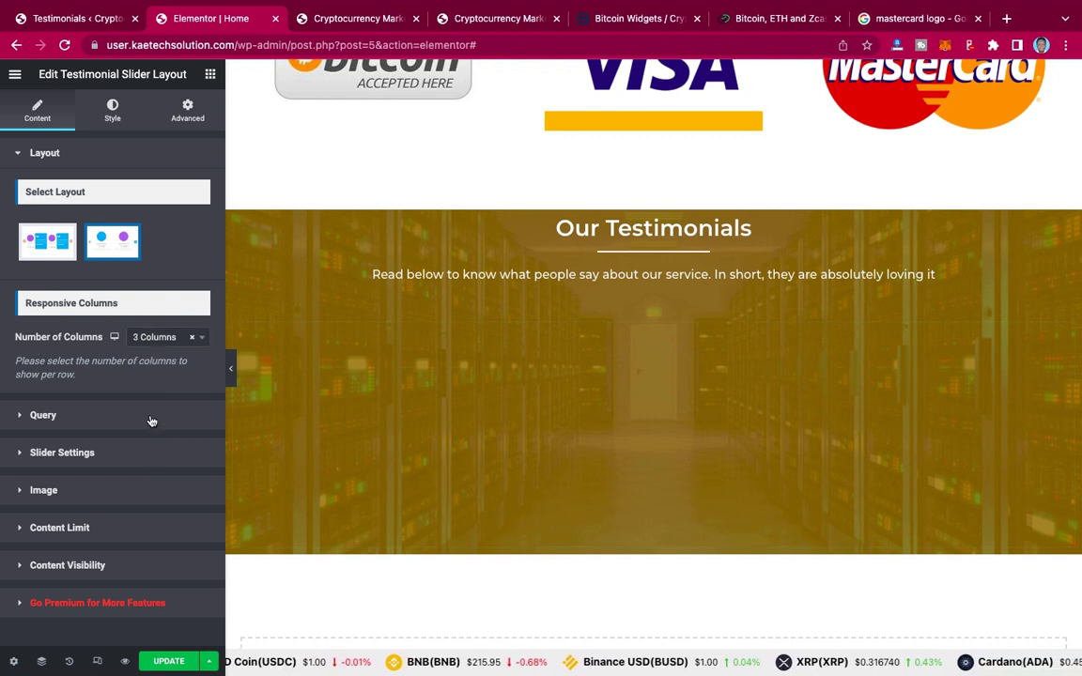
left_click(86, 419)
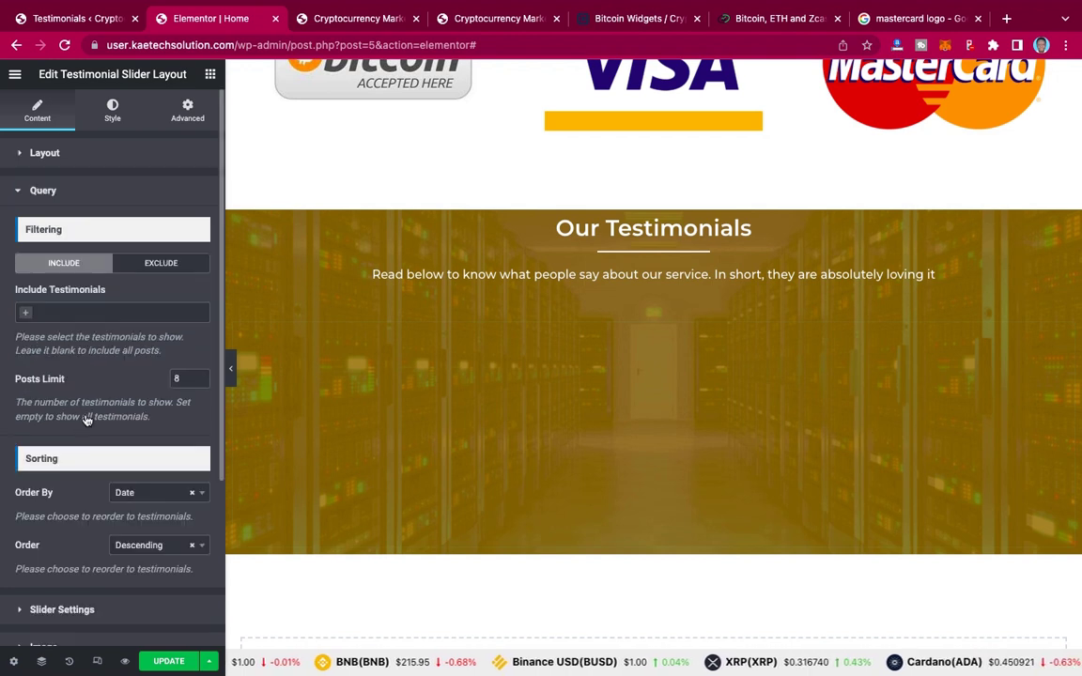
Step: Add all four testimonials to the slider's Include Testimonials query field
left_click(28, 312)
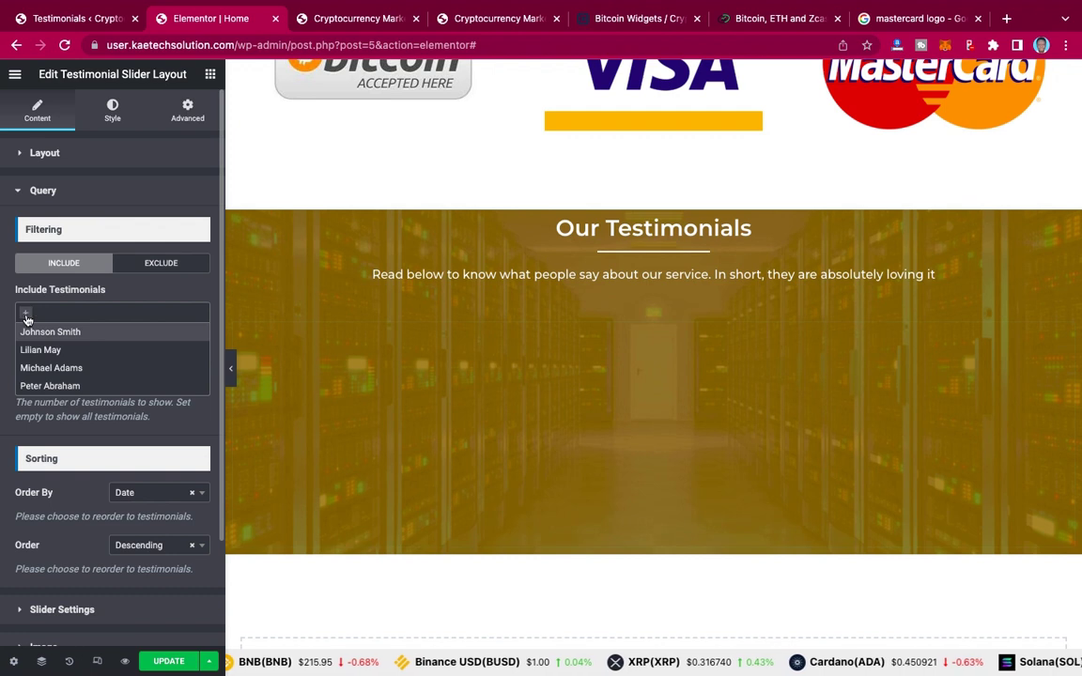
left_click(38, 332)
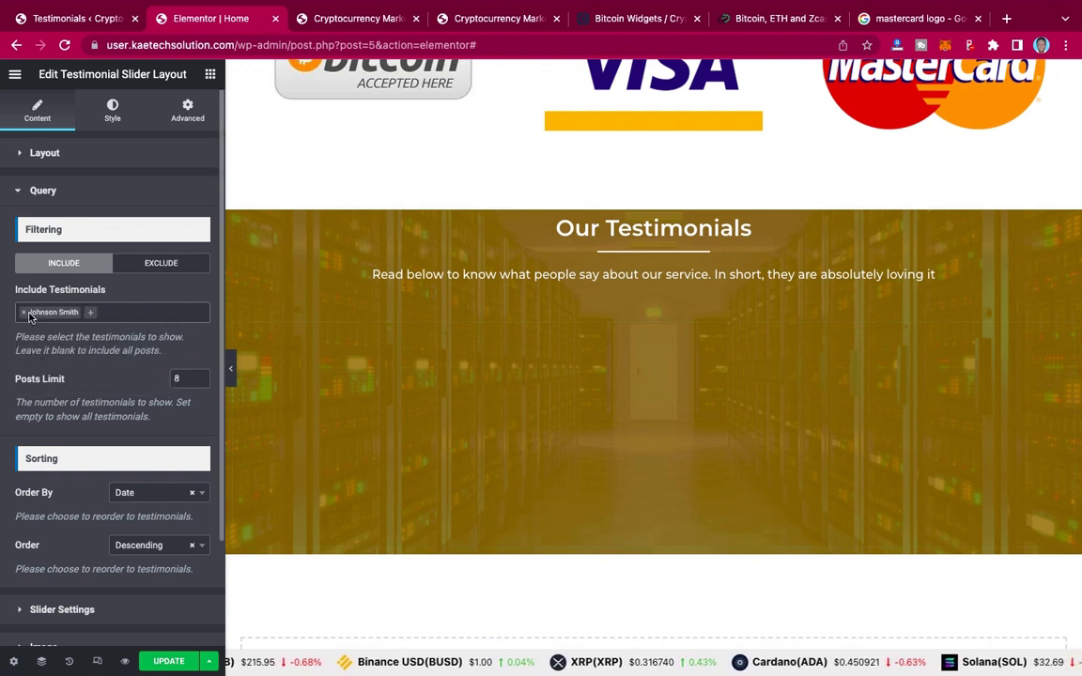
left_click(92, 316)
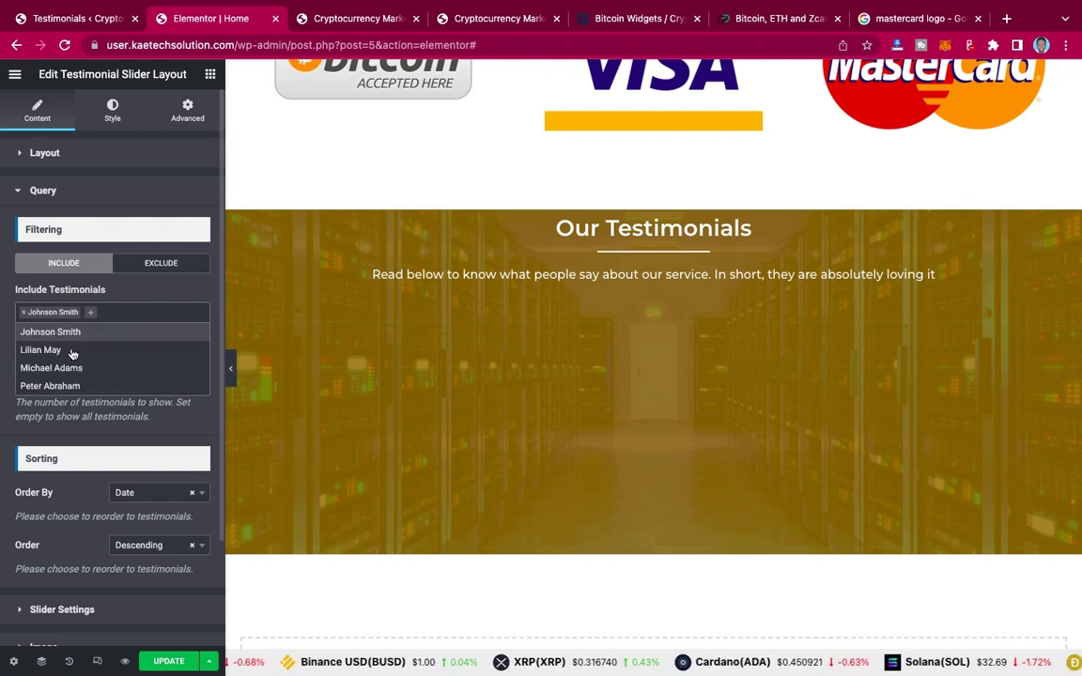
left_click(72, 350)
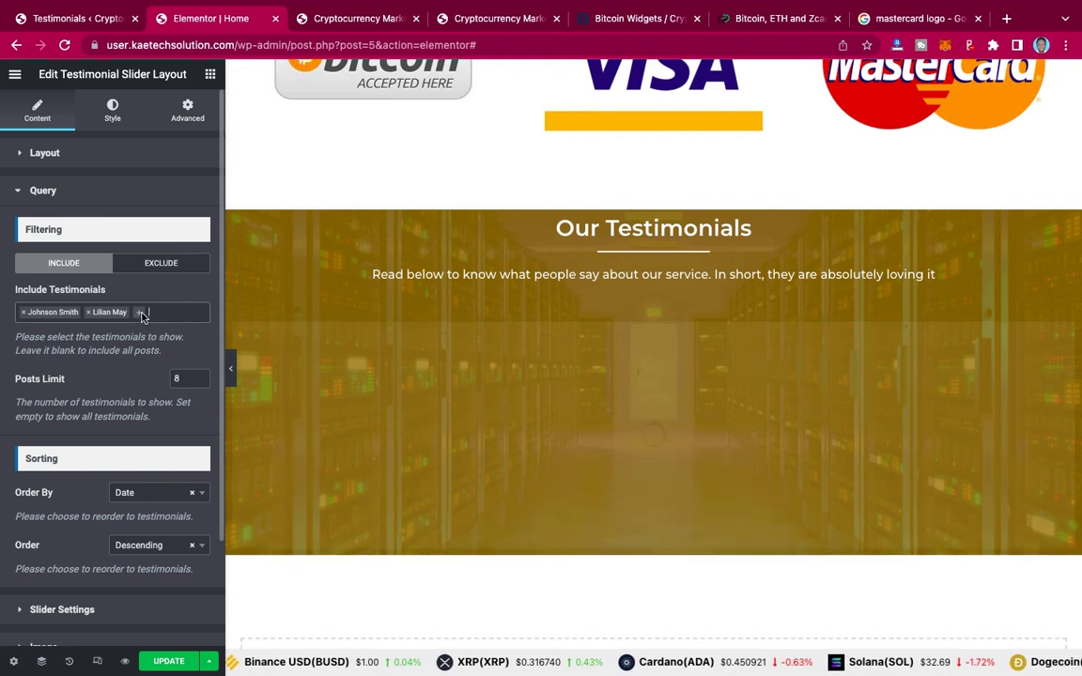
left_click(140, 314)
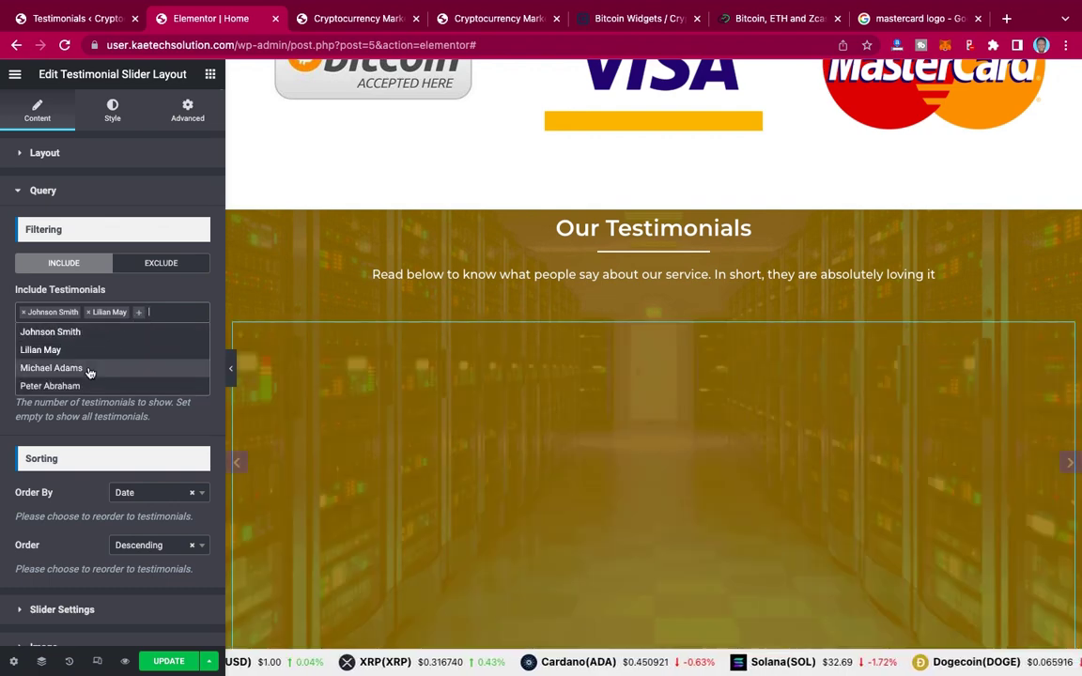
left_click(89, 372)
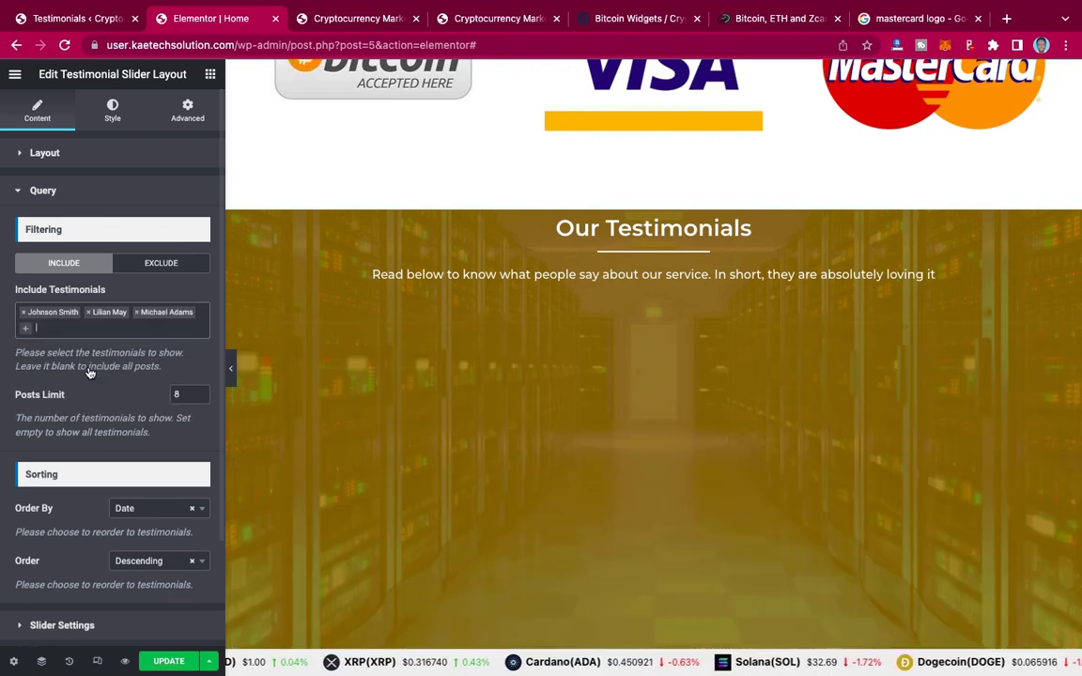
left_click(24, 326)
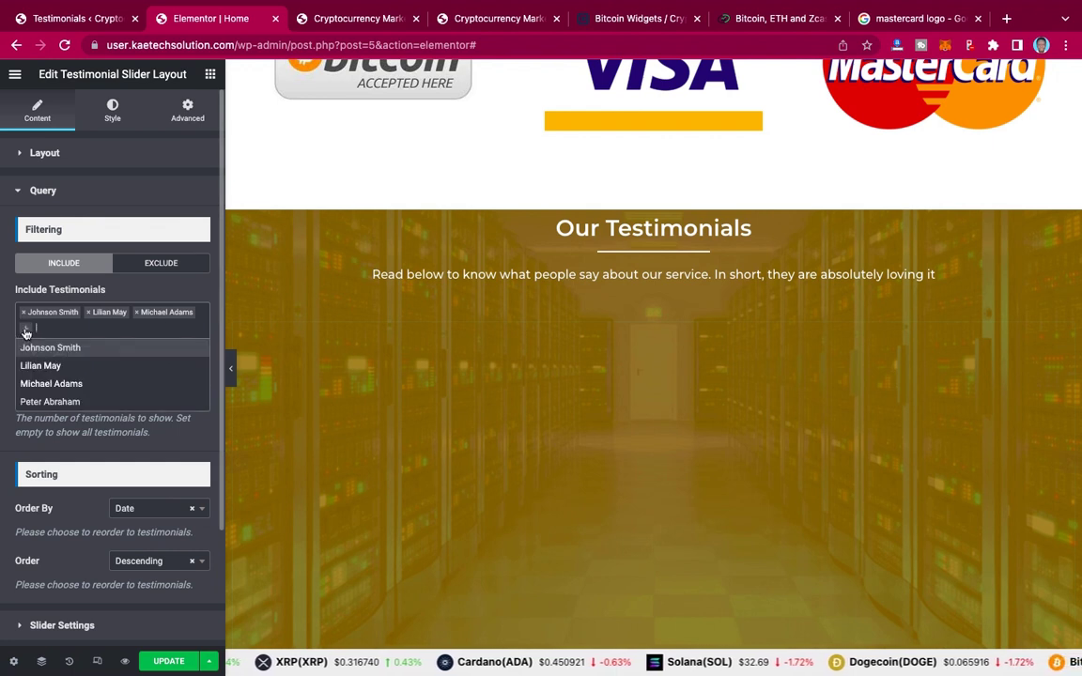
left_click(42, 402)
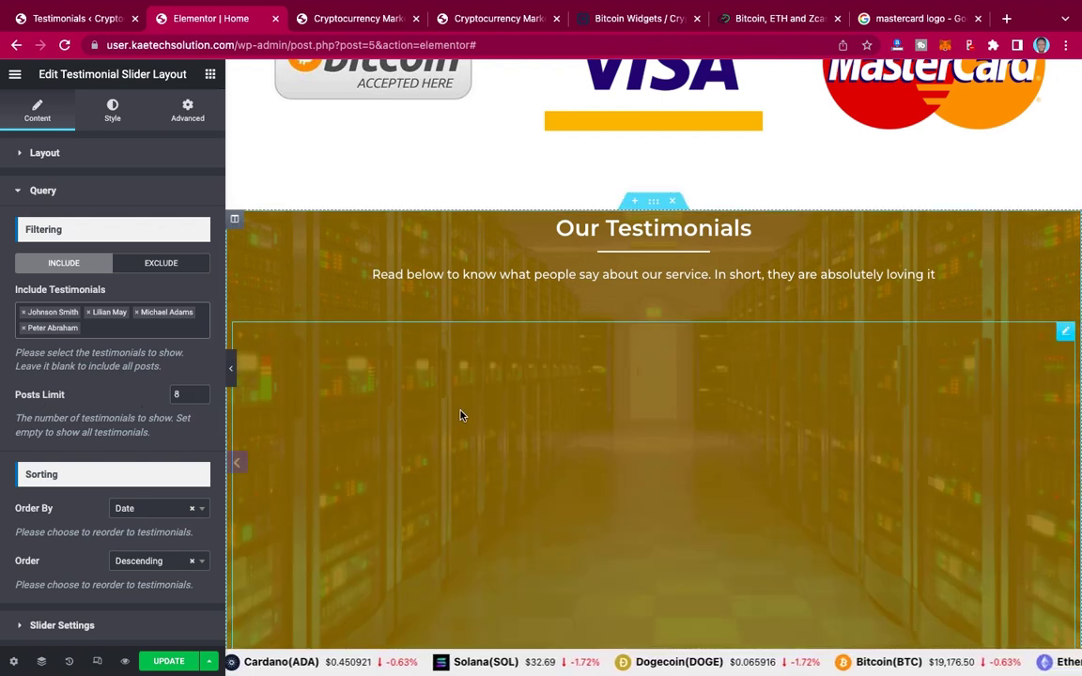
scroll(630, 448, "down", 10)
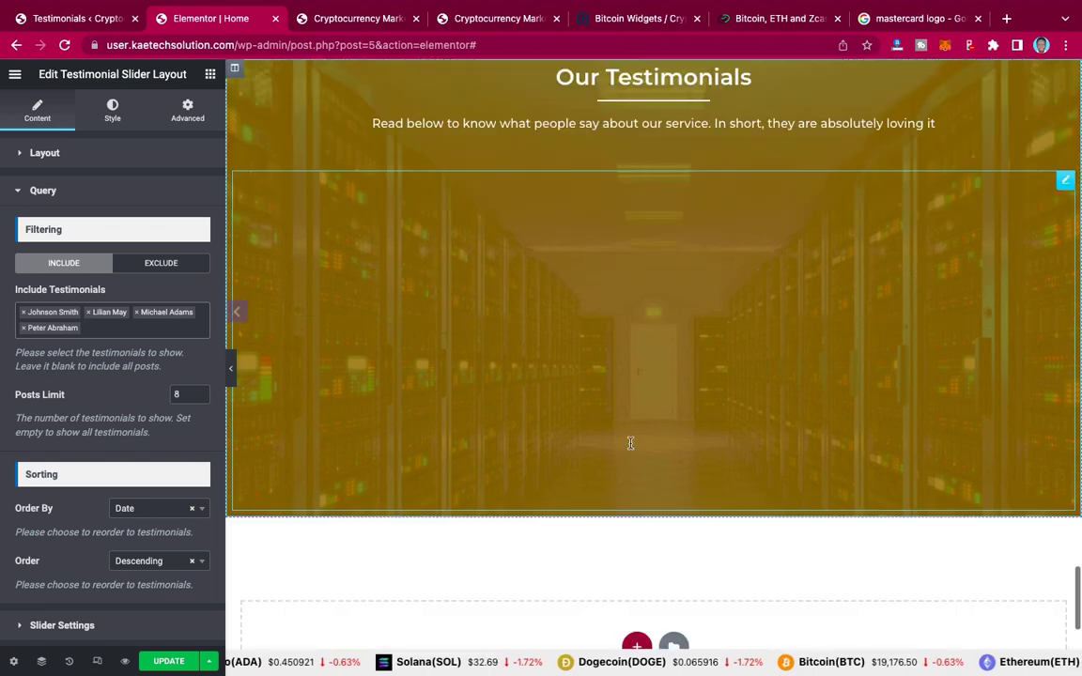
scroll(630, 448, "up", 4)
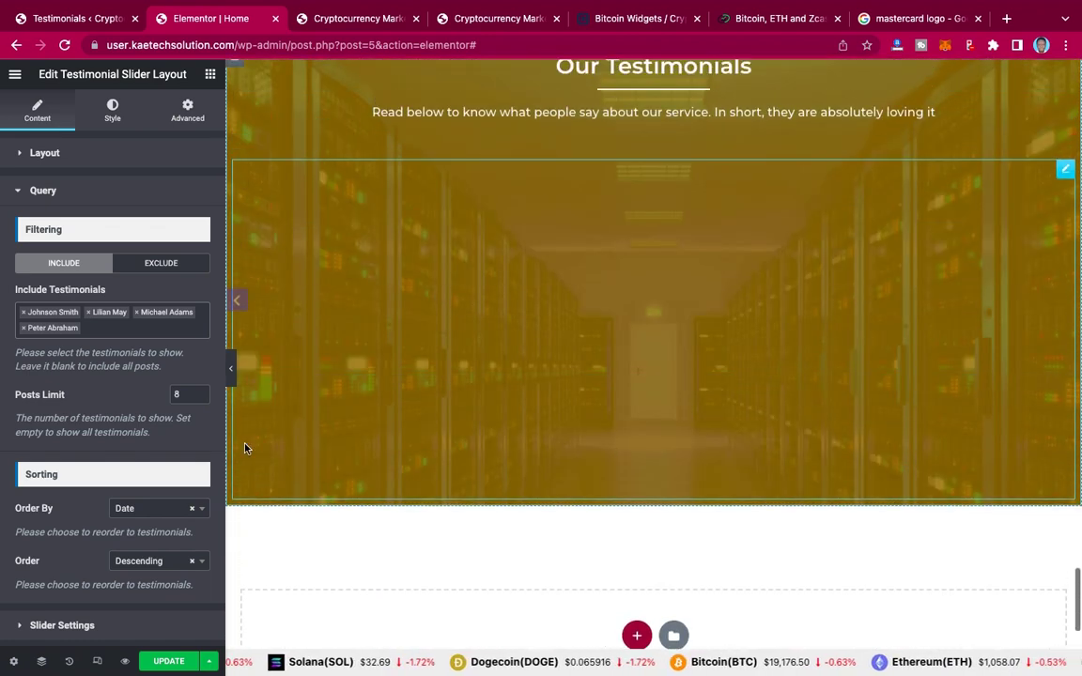
scroll(109, 425, "down", 3)
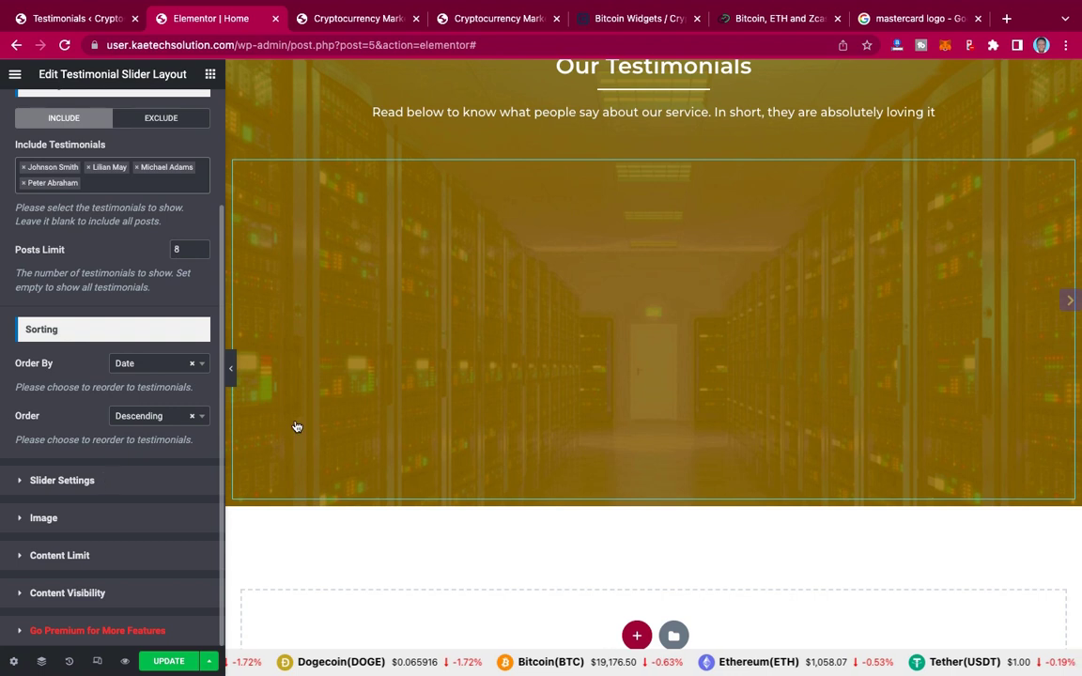
Step: Turn off Dot Pagination in the slider's Slider Settings
left_click(74, 481)
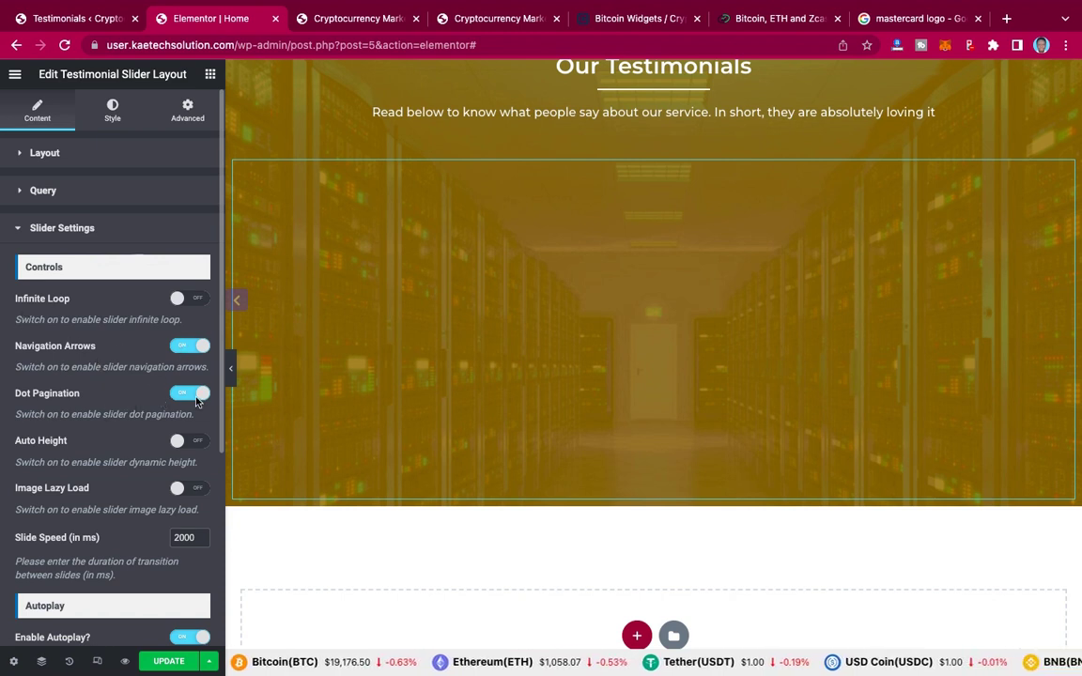
scroll(131, 431, "down", 1)
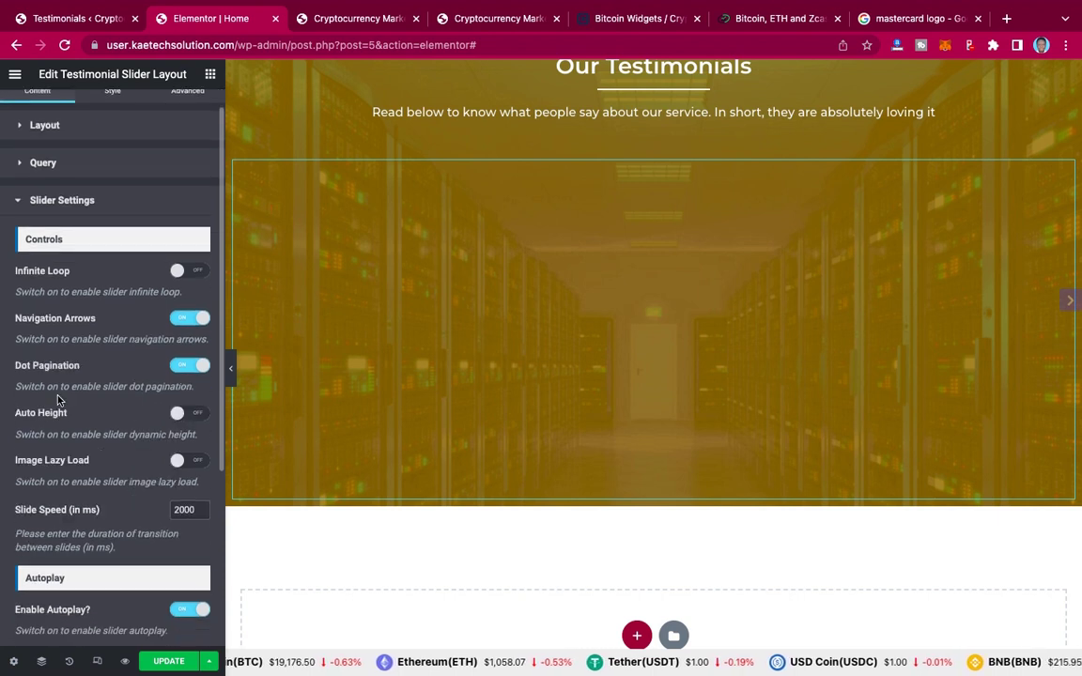
left_click(186, 365)
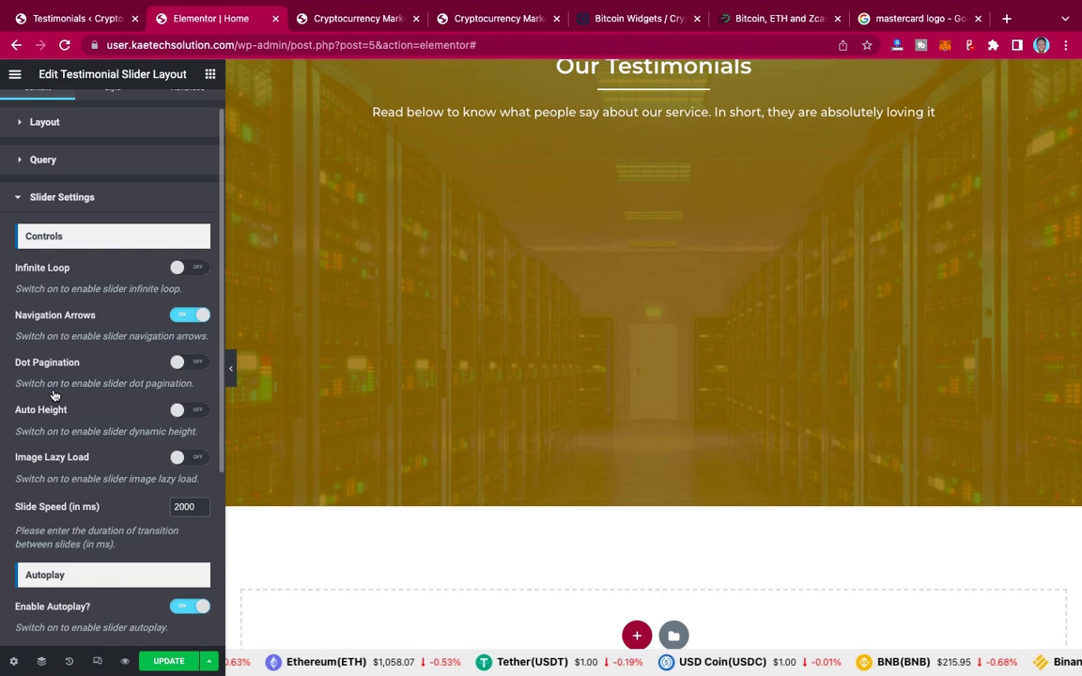
scroll(54, 394, "down", 3)
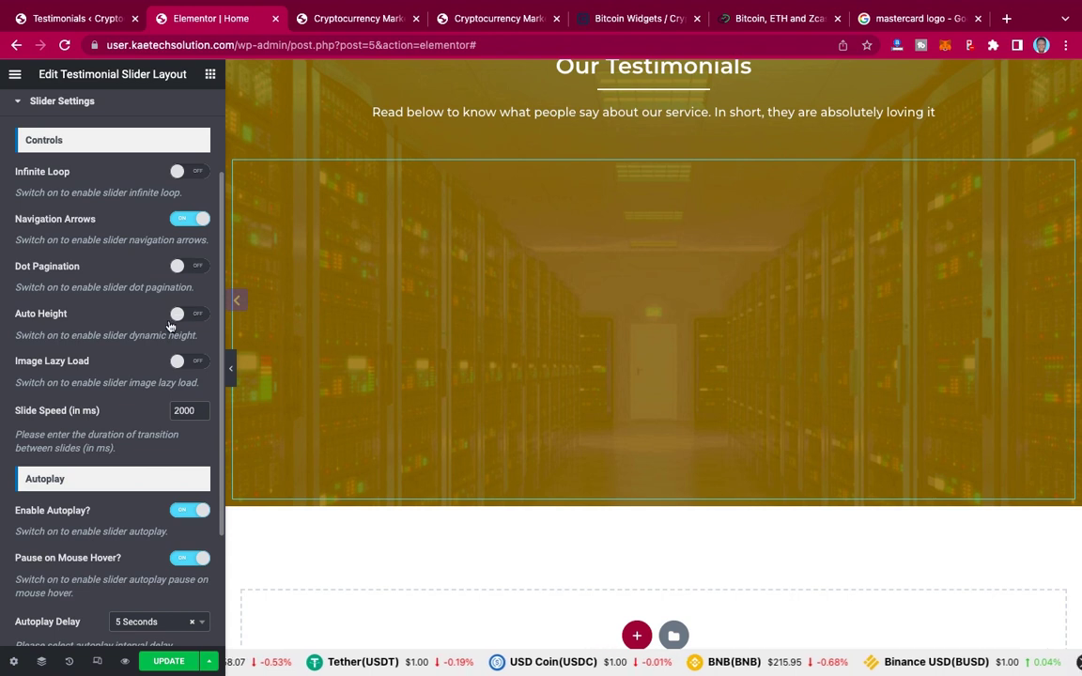
scroll(58, 366, "down", 2)
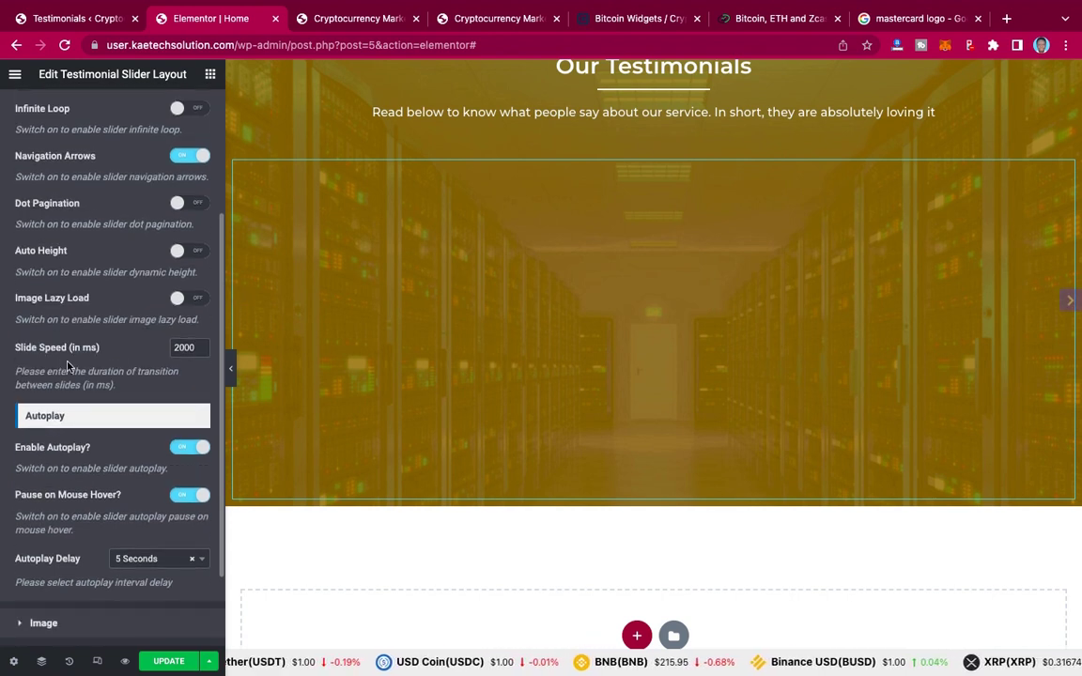
scroll(67, 366, "down", 3)
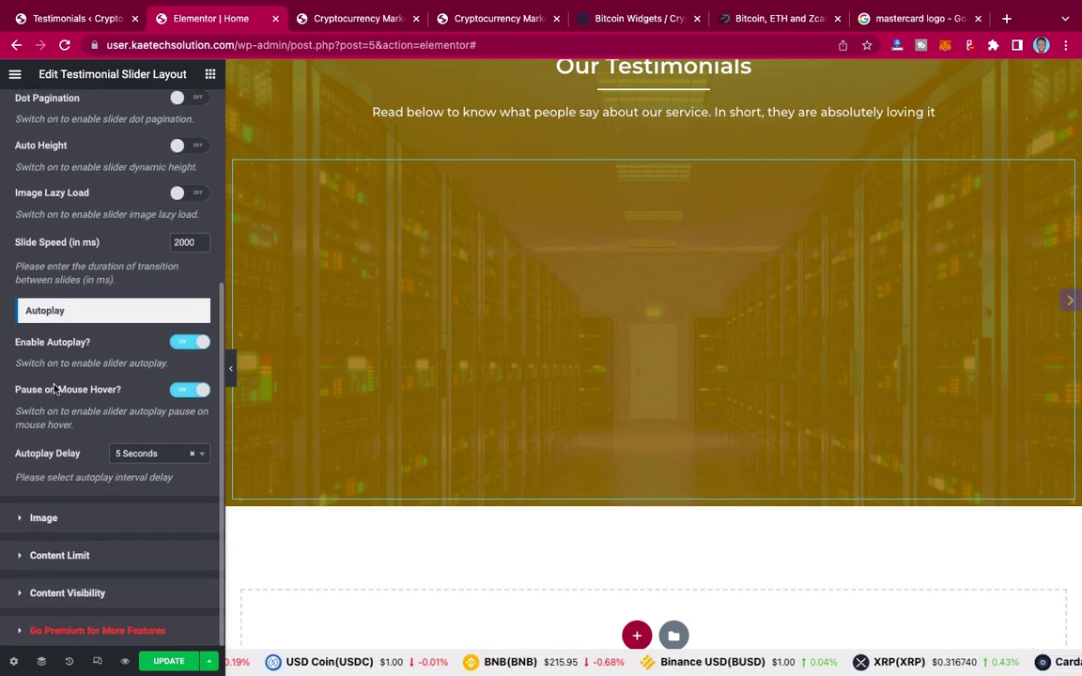
Step: Review the slider's Image, Content Limit and Content Visibility settings
left_click(90, 527)
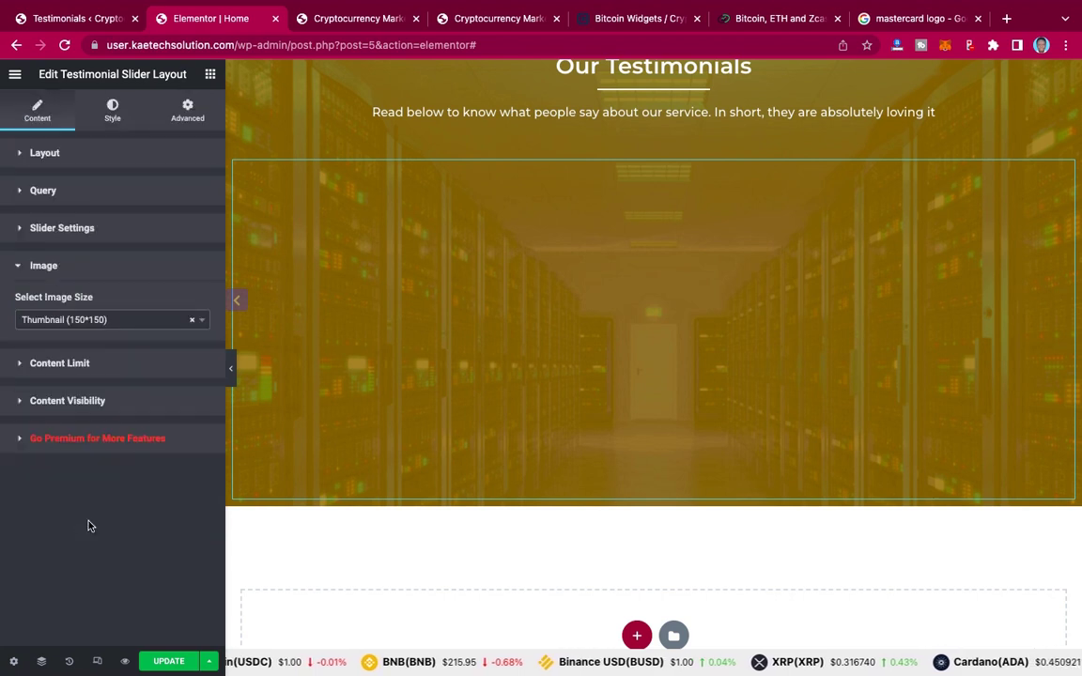
left_click(105, 367)
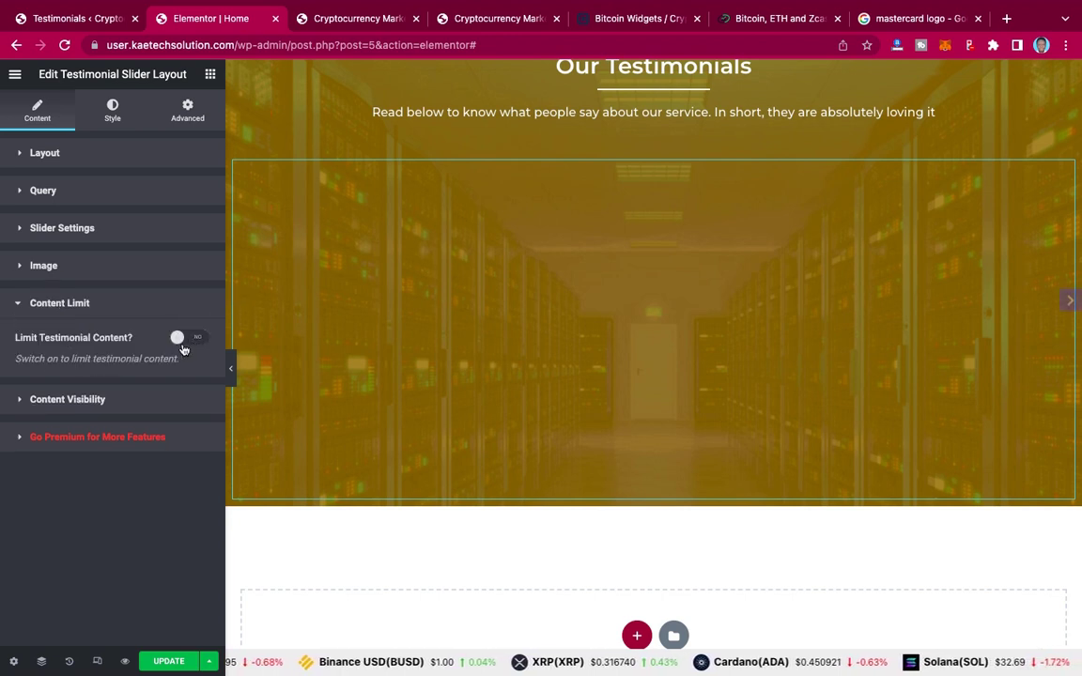
left_click(105, 401)
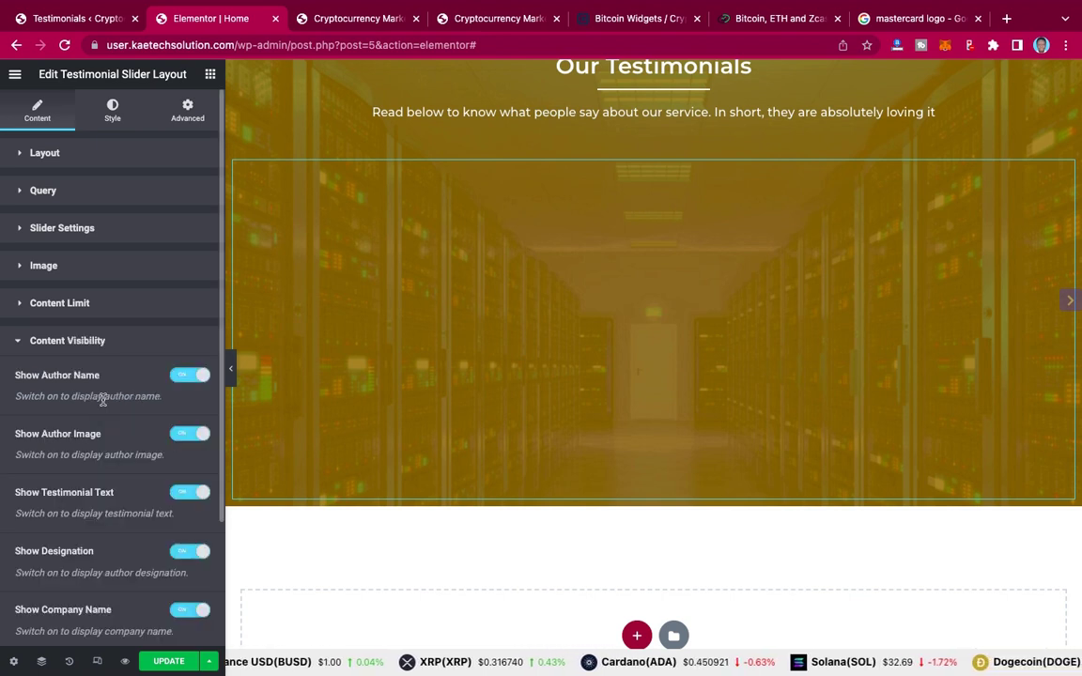
scroll(103, 401, "down", 3)
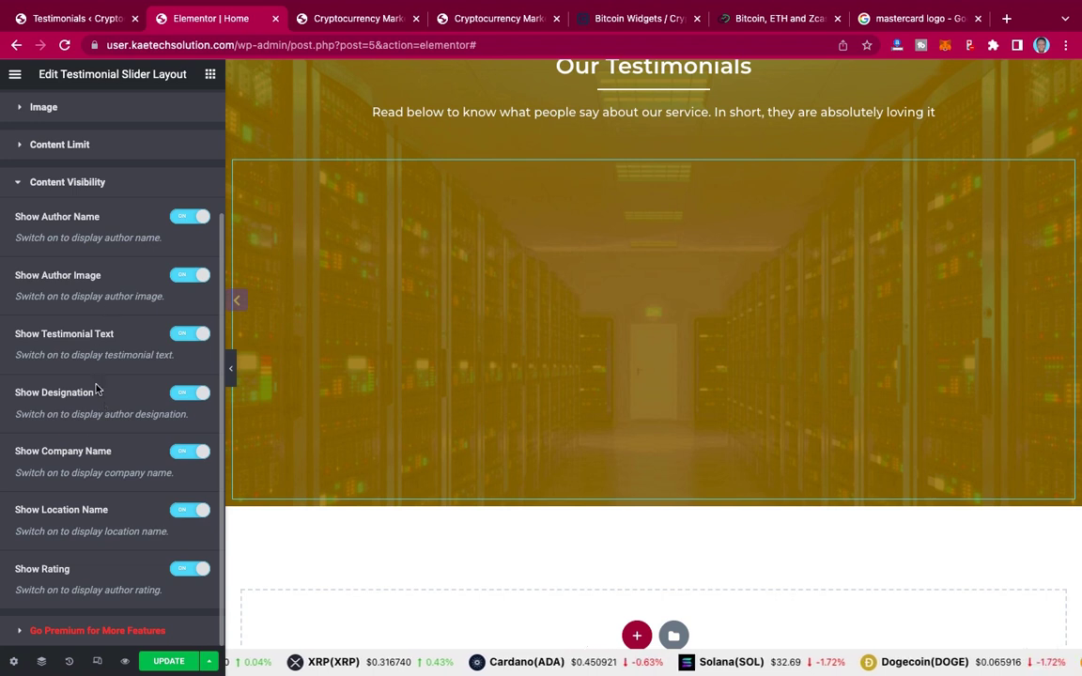
scroll(94, 387, "up", 3)
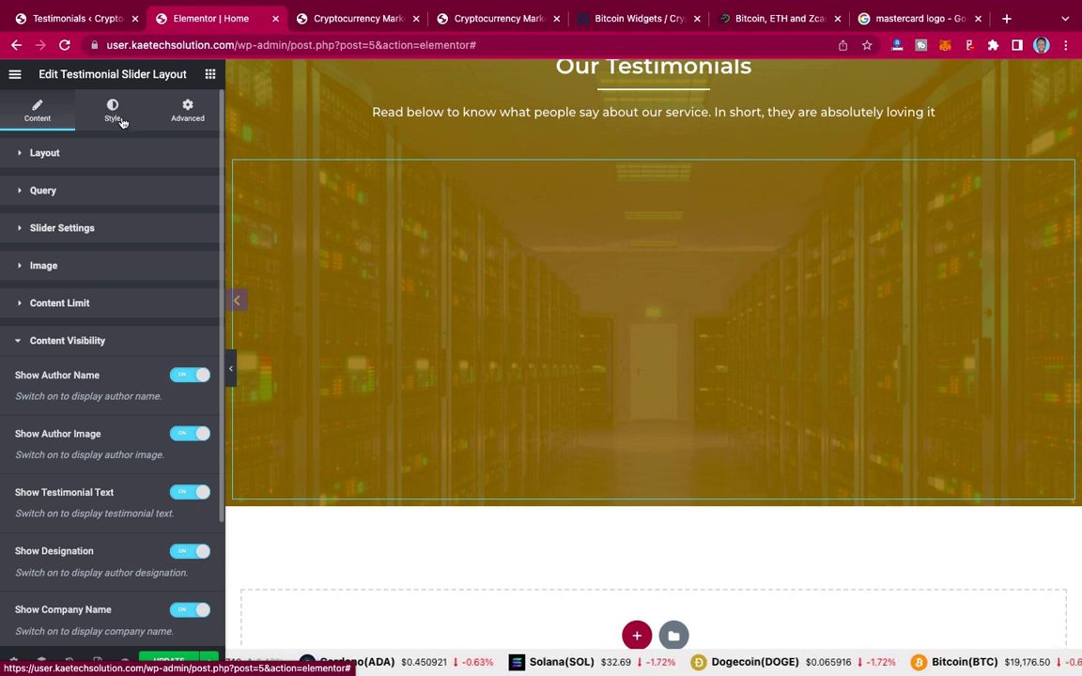
left_click(122, 125)
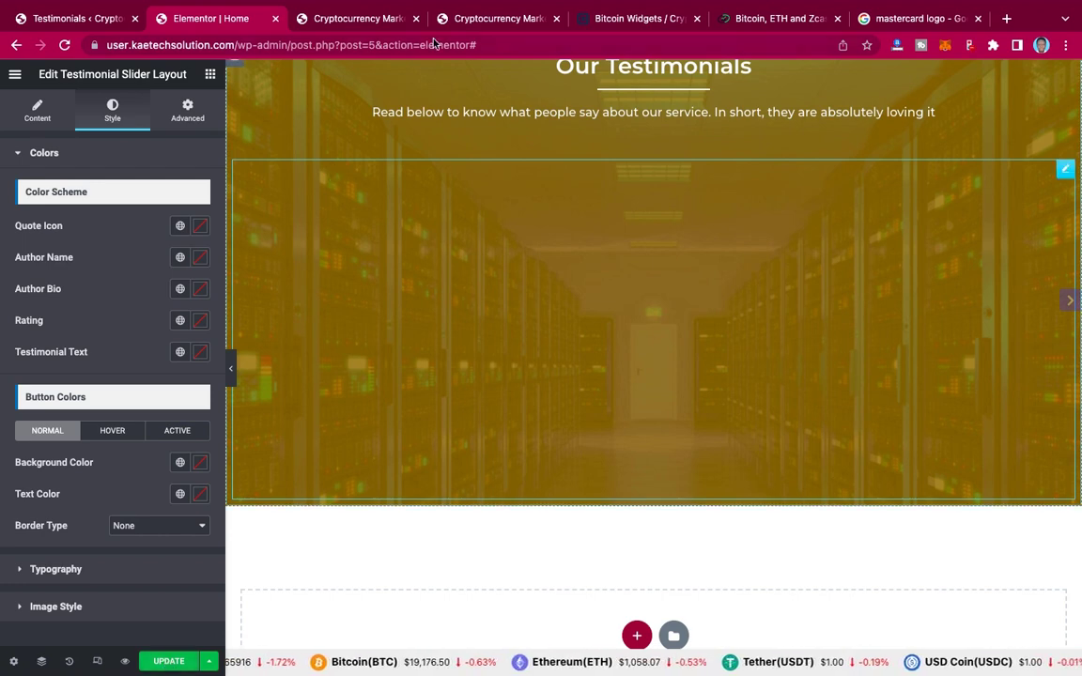
left_click(377, 19)
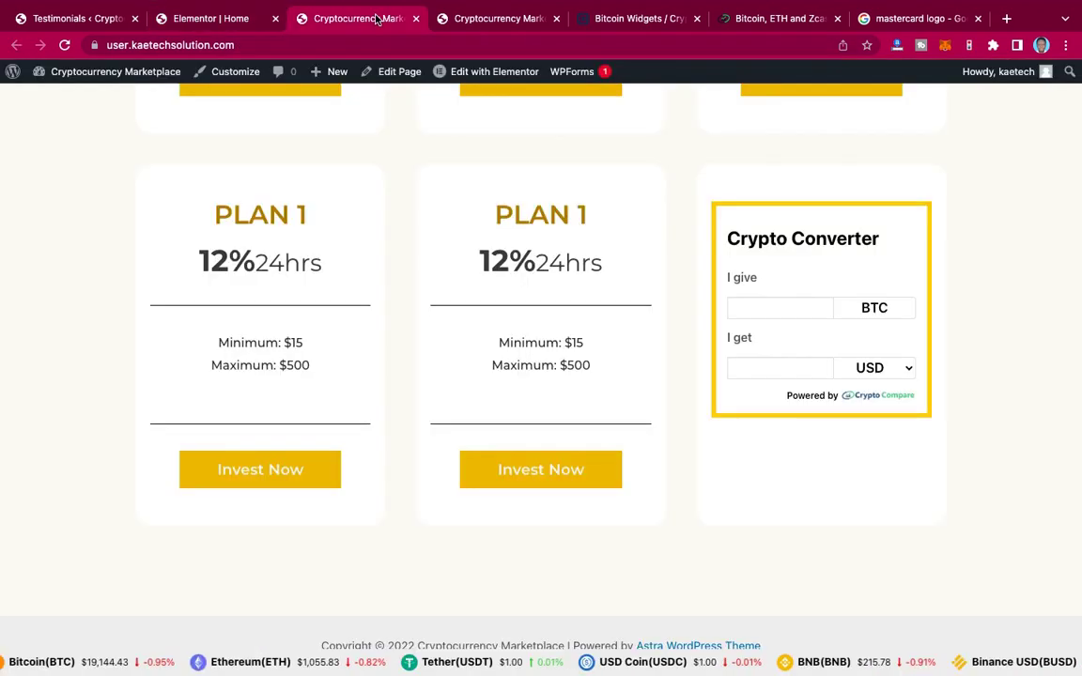
left_click(193, 20)
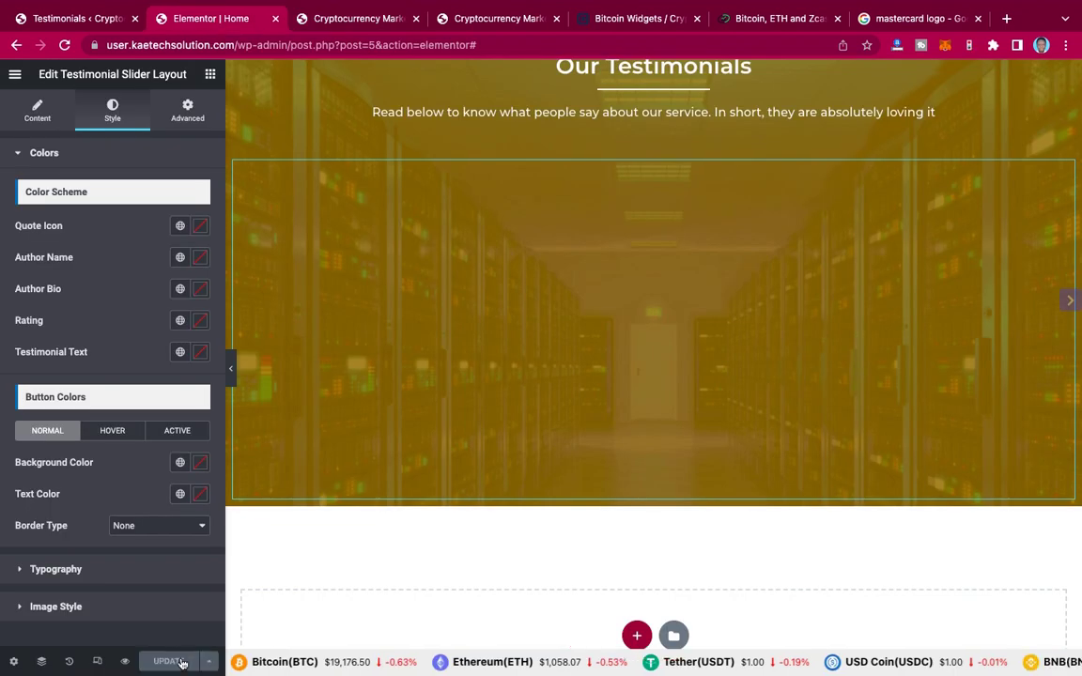
left_click(362, 20)
key("super+r")
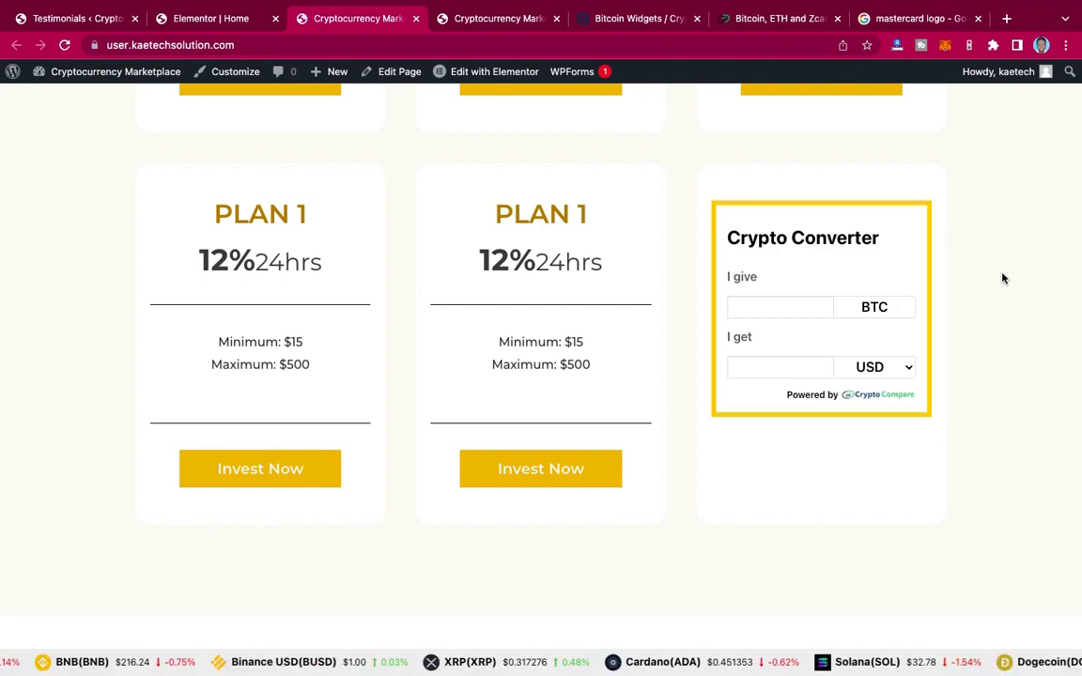
scroll(1002, 278, "down", 10)
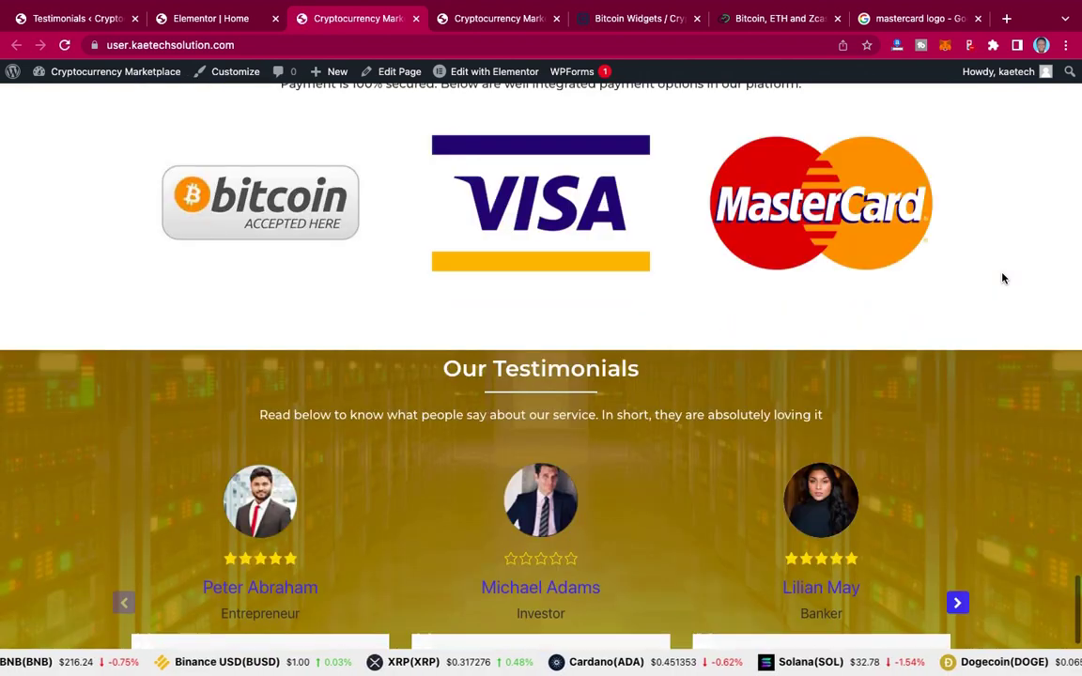
scroll(1002, 278, "down", 1)
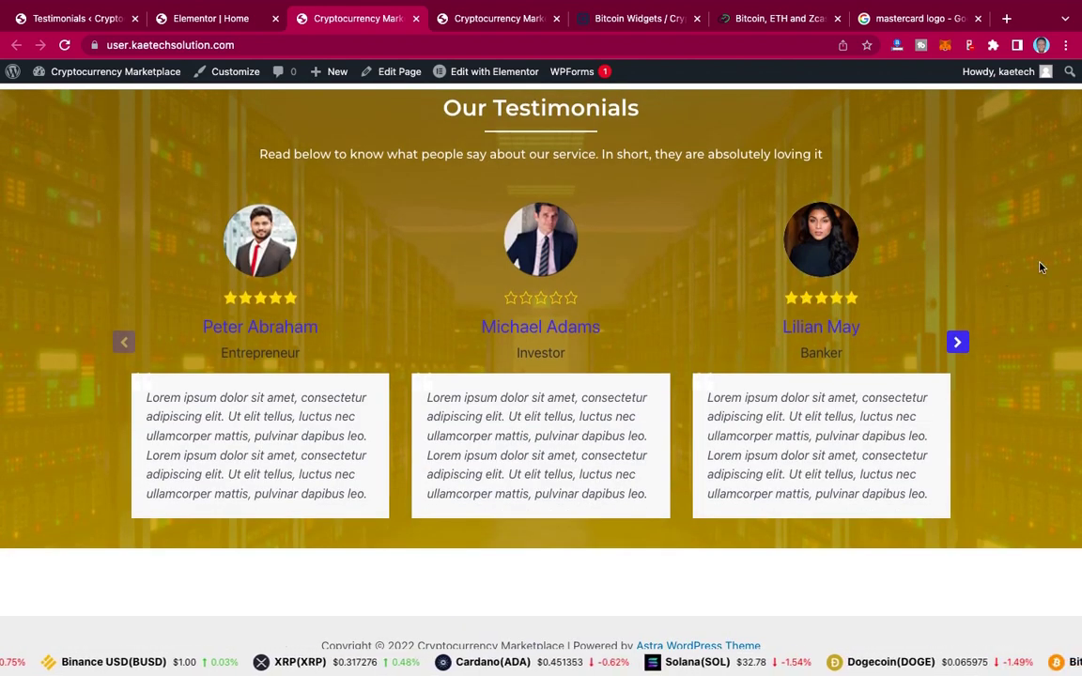
scroll(1040, 267, "up", 1)
scroll(1040, 268, "down", 1)
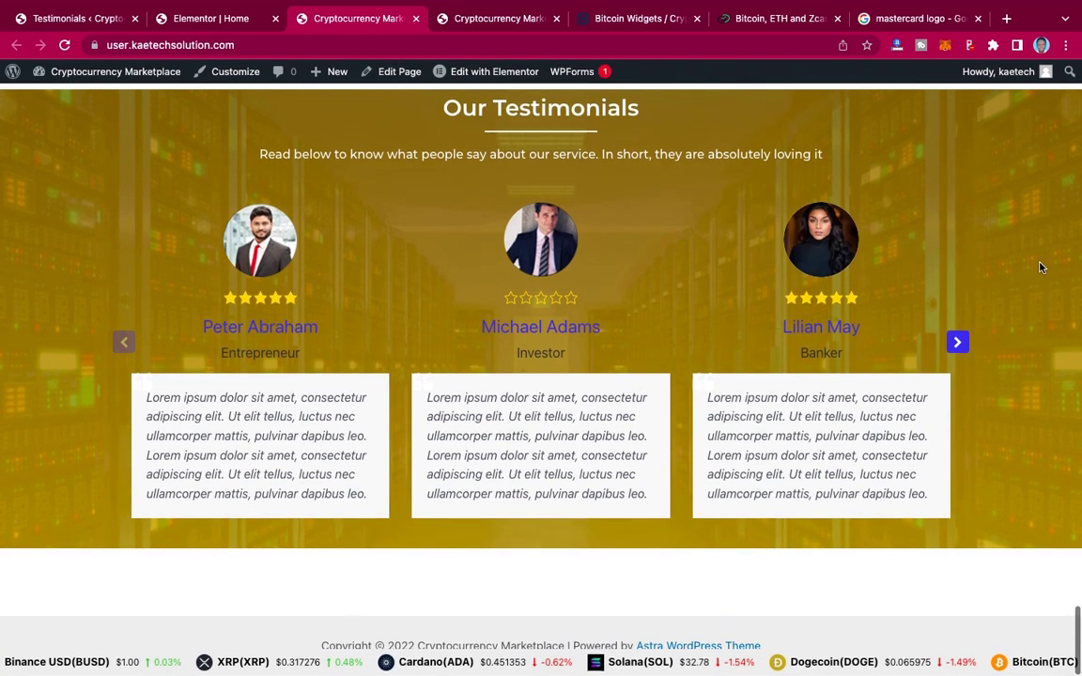
left_click(957, 342)
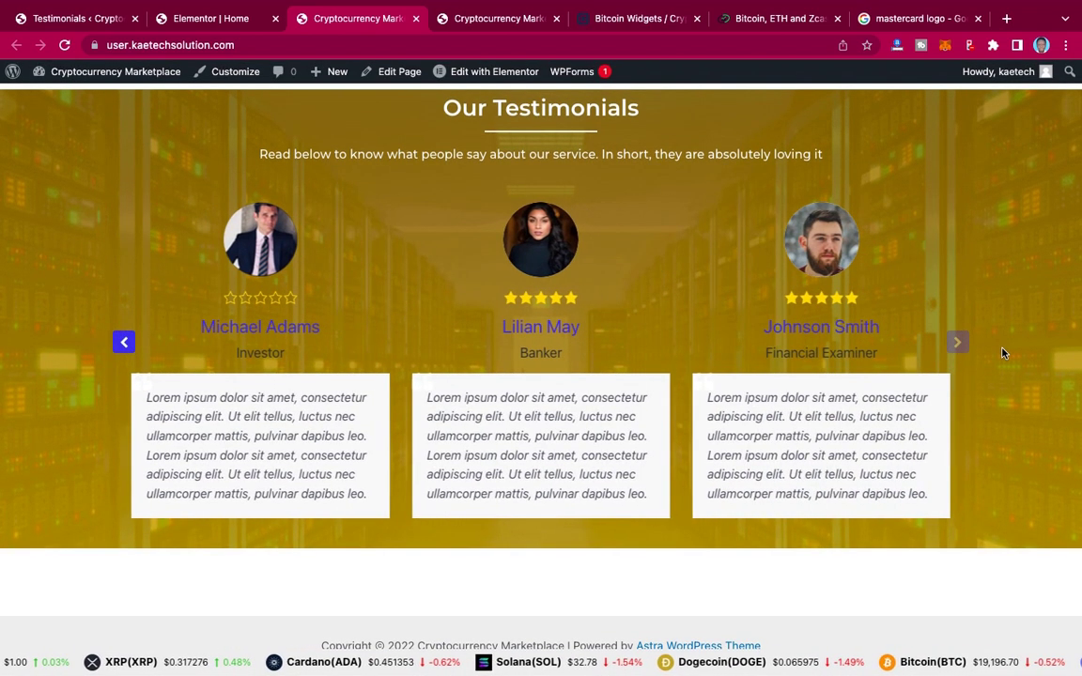
left_click(125, 343)
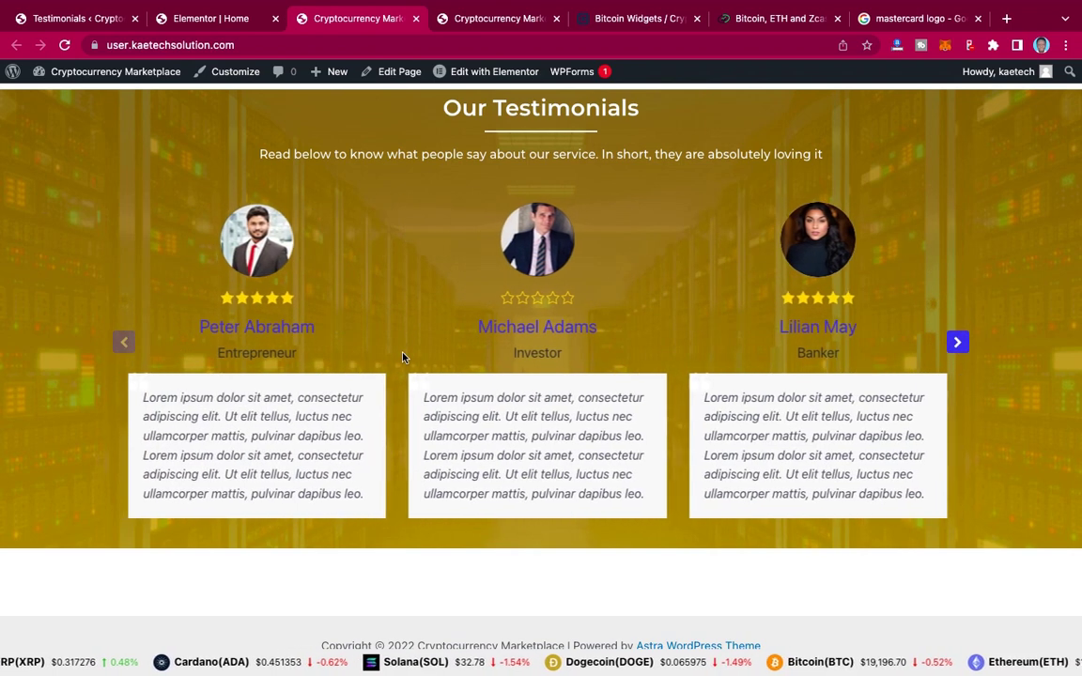
left_click(195, 19)
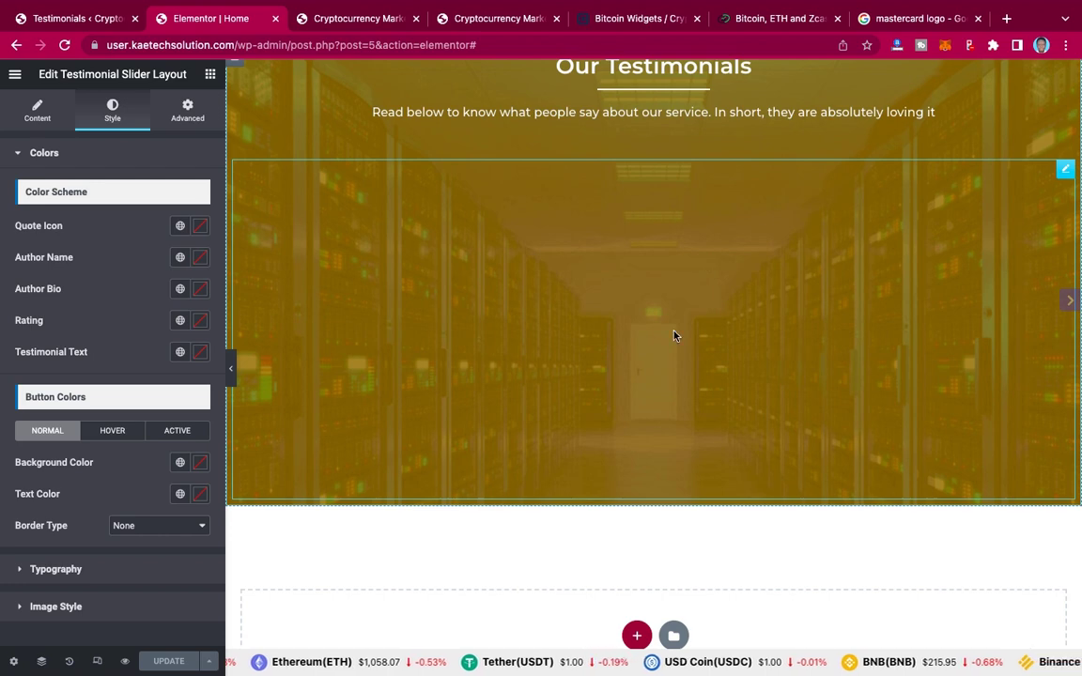
Step: Give the Our Testimonials section unlinked padding of 90 top and 90 bottom, then UPDATE the page
scroll(674, 336, "up", 3)
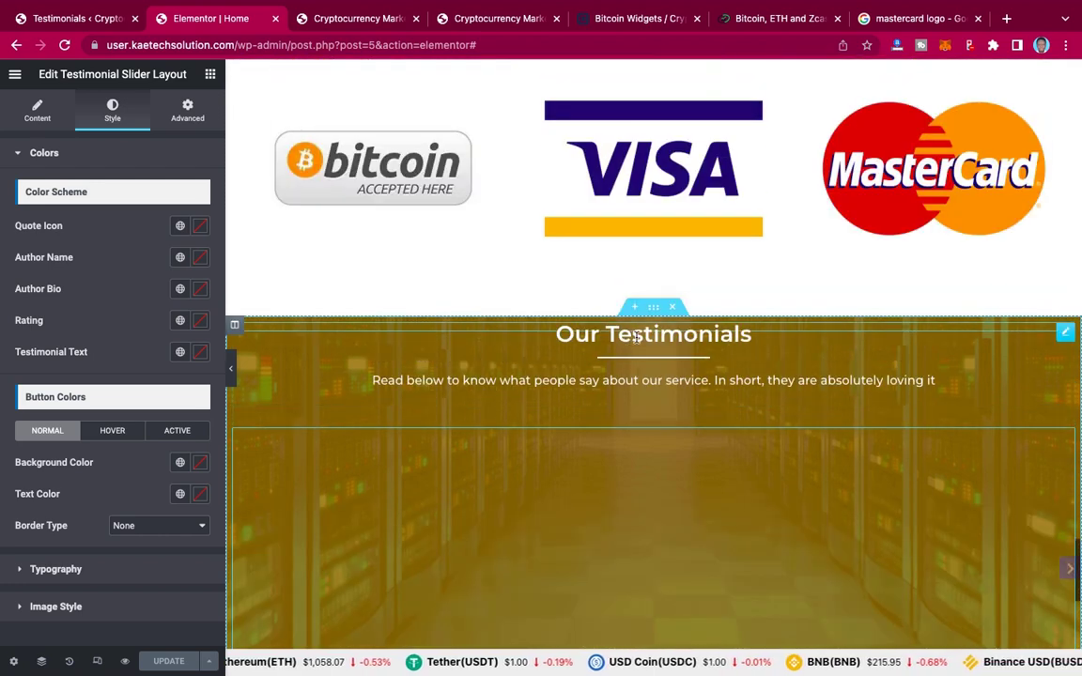
scroll(603, 585, "down", 2)
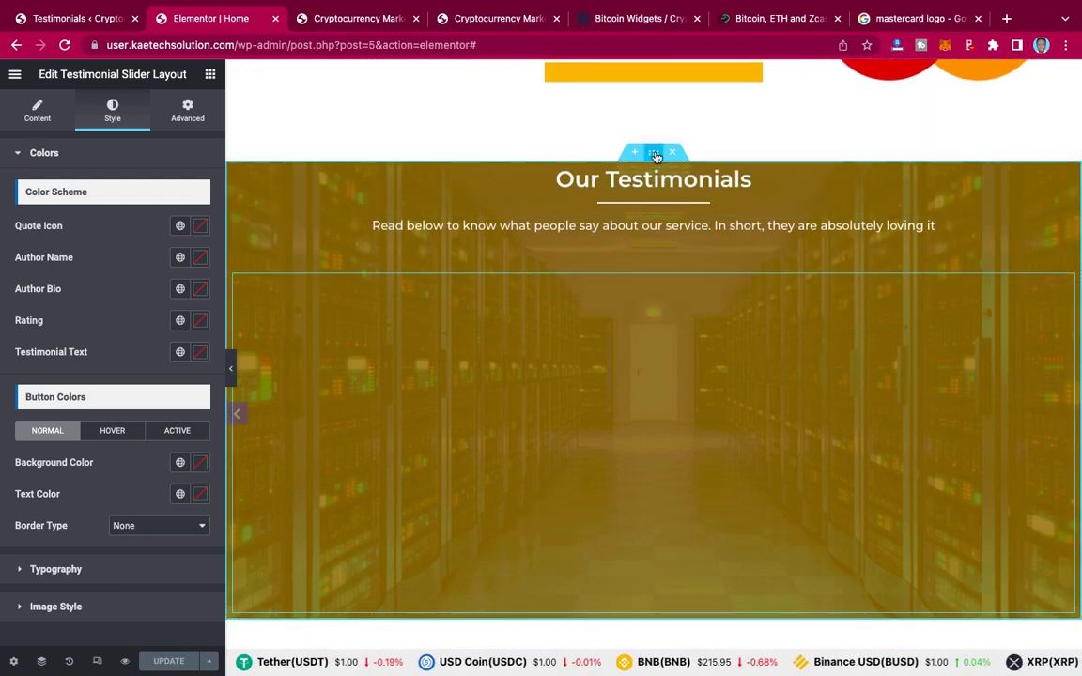
left_click(655, 156)
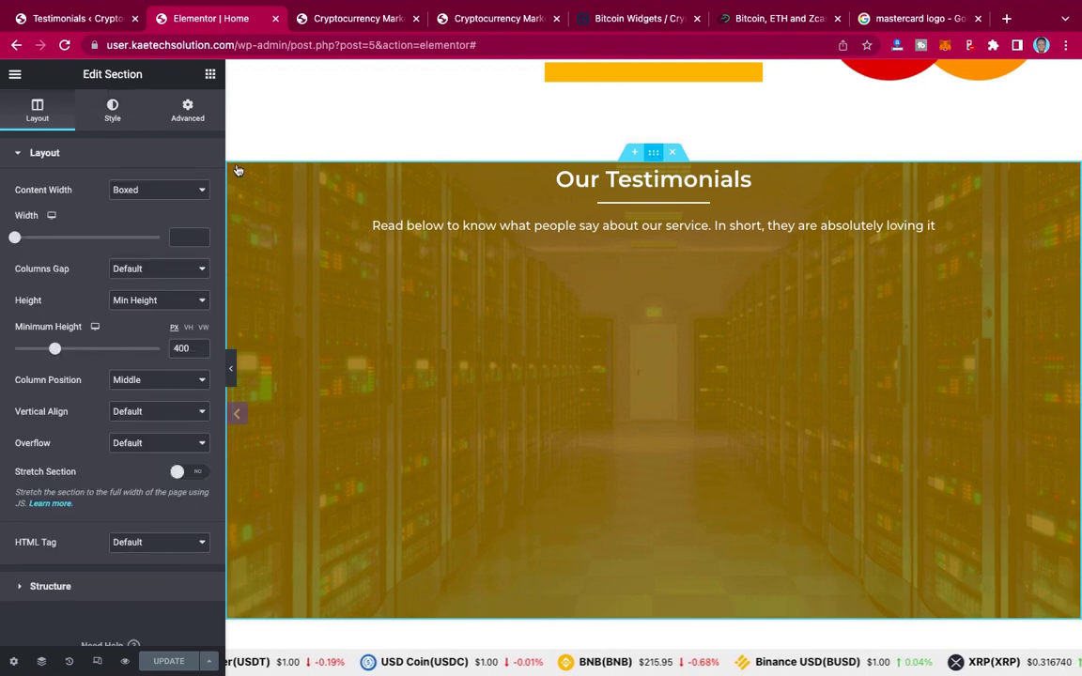
left_click(187, 110)
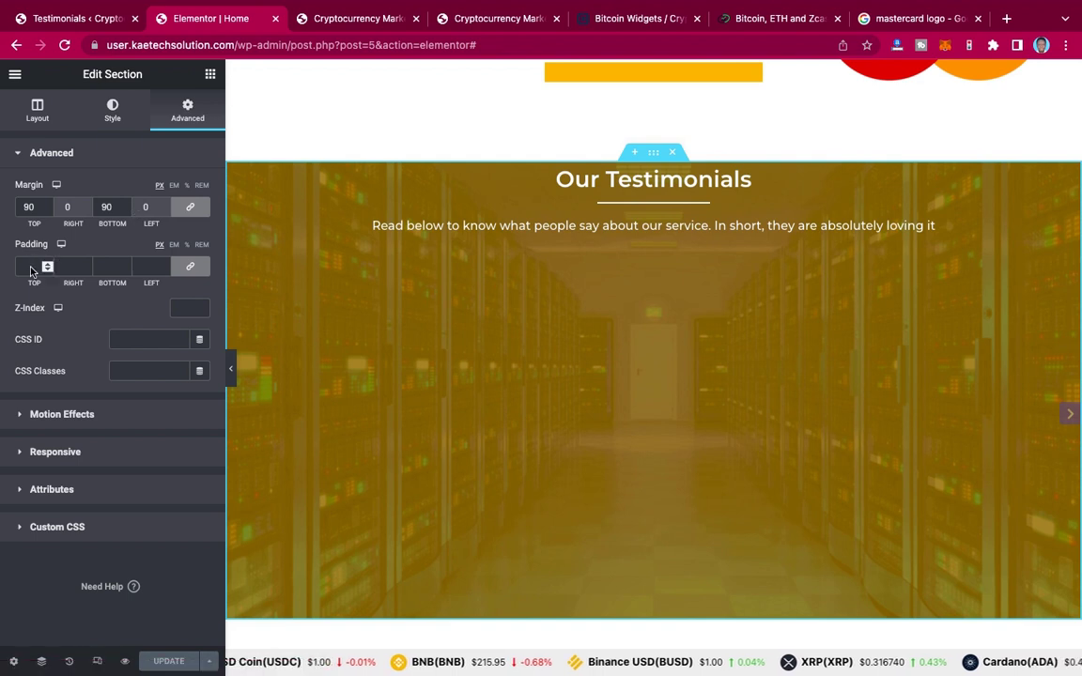
left_click(190, 271)
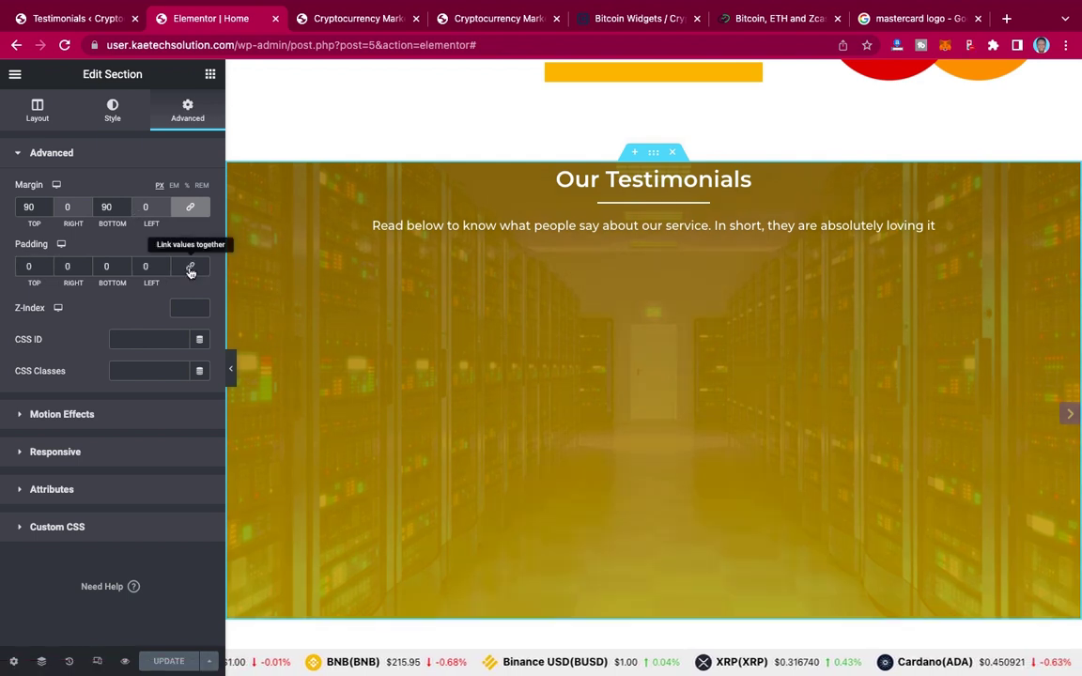
left_click(24, 267)
type("9")
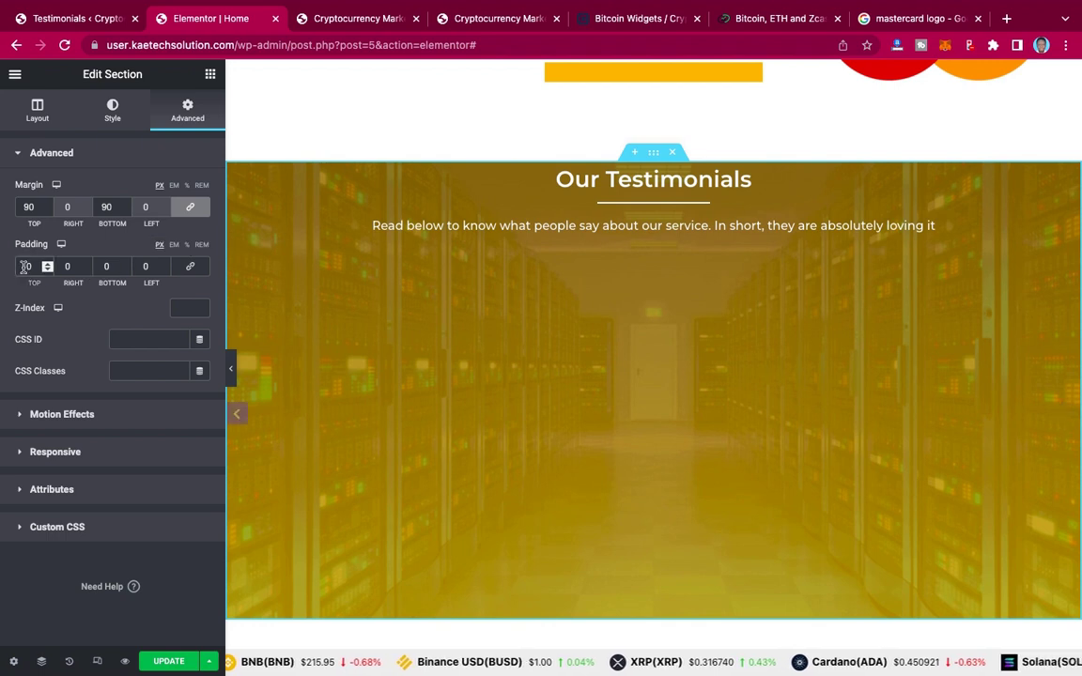
left_click(103, 266)
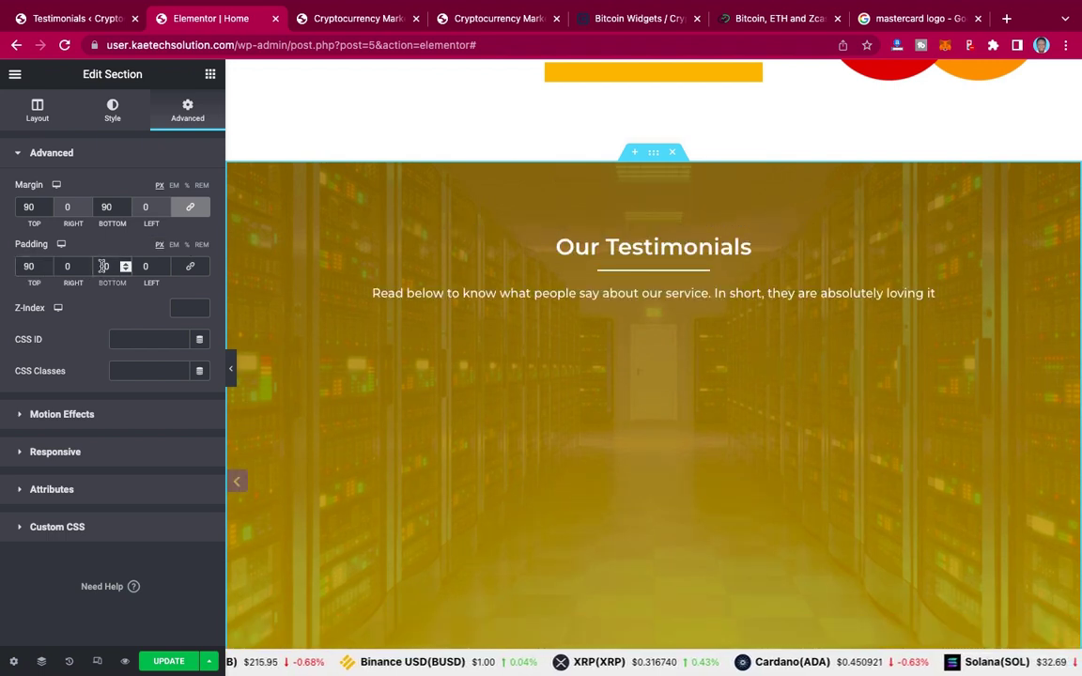
type("9")
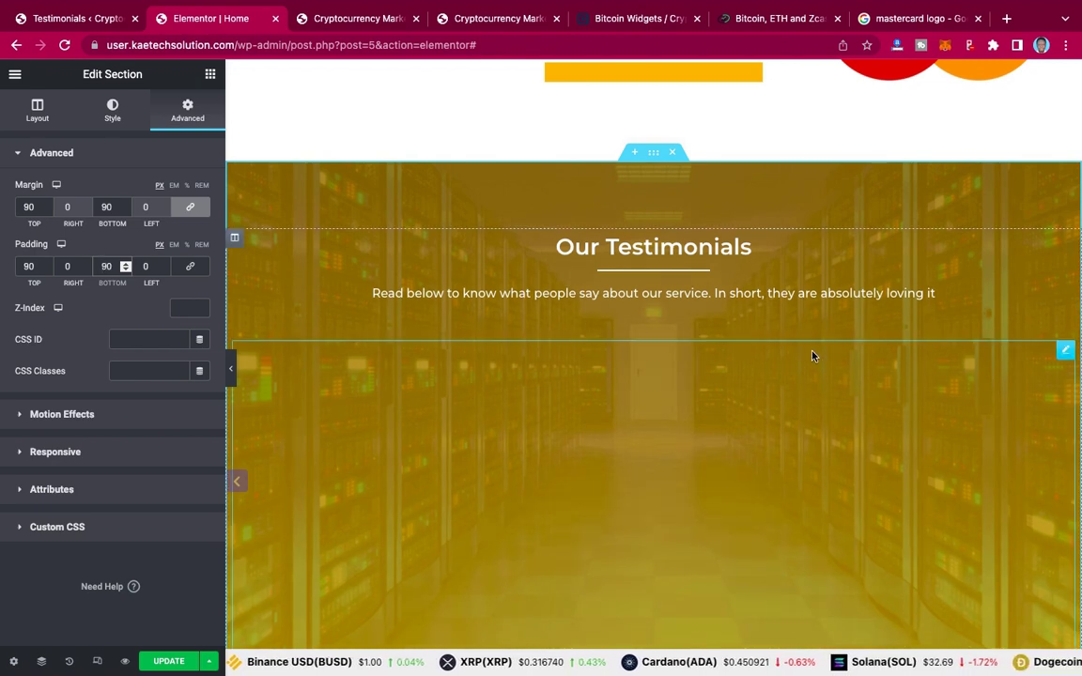
scroll(813, 355, "down", 5)
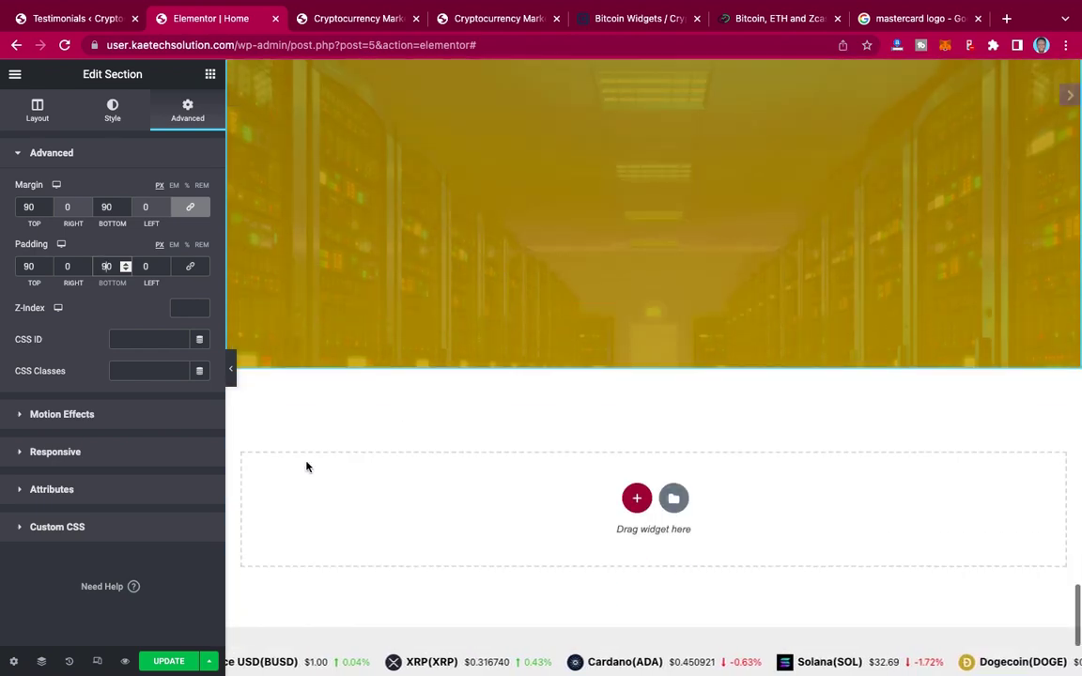
left_click(169, 662)
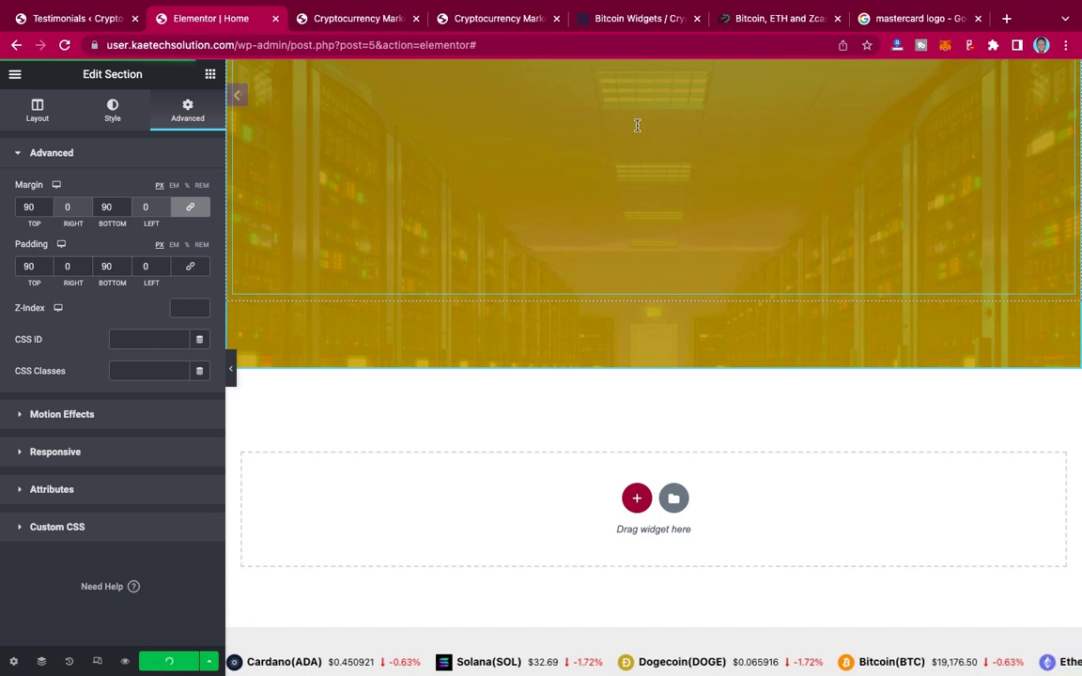
Step: Review the live site's Registered Company, Total Deposit and Total Withdrawal stats section, then return to the editor
left_click(500, 18)
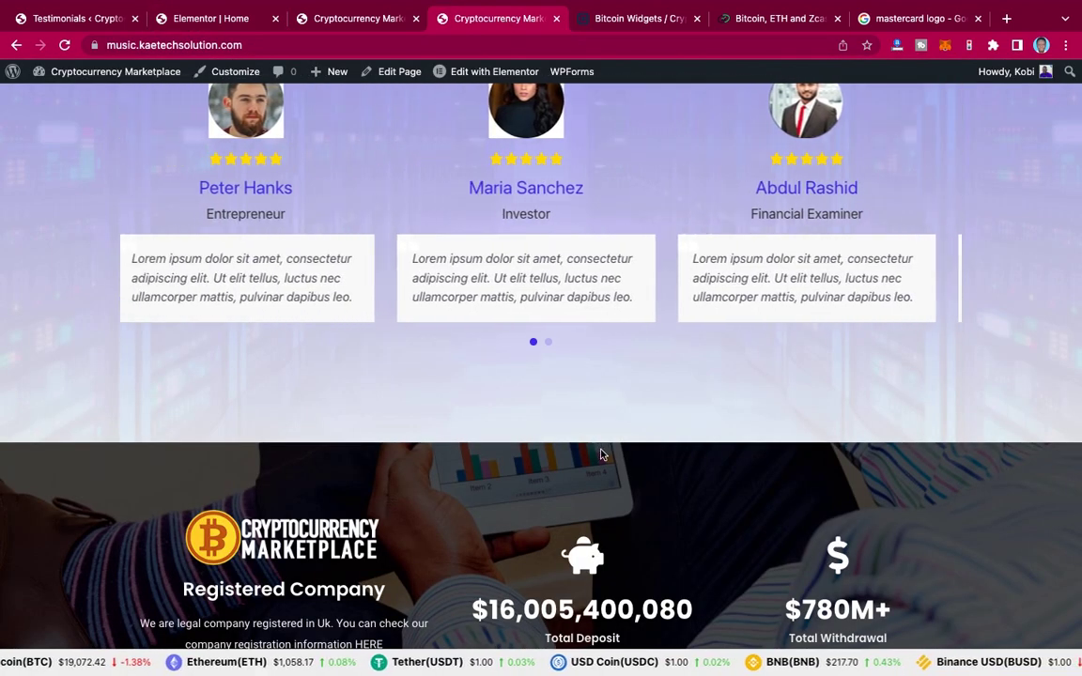
scroll(602, 455, "down", 3)
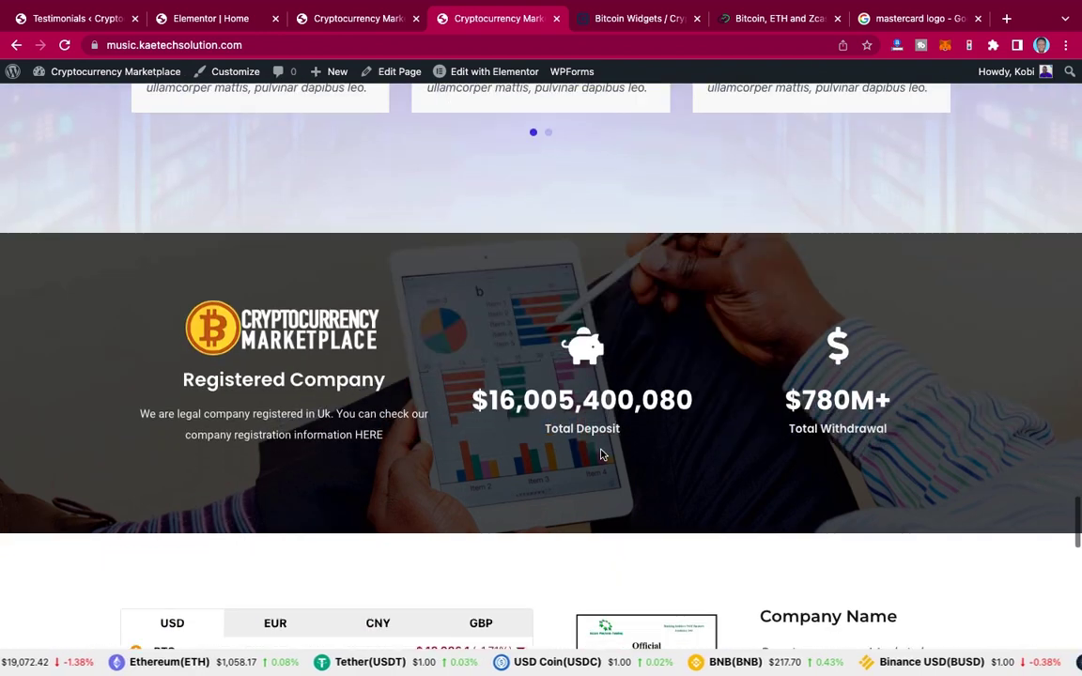
scroll(602, 455, "down", 2)
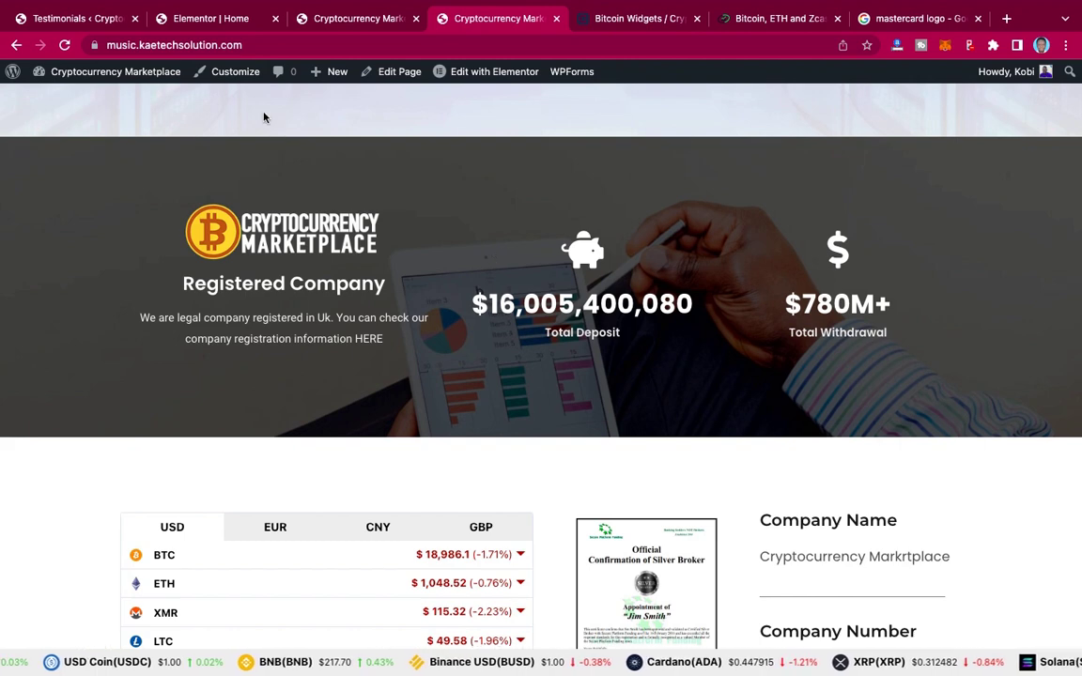
left_click(219, 17)
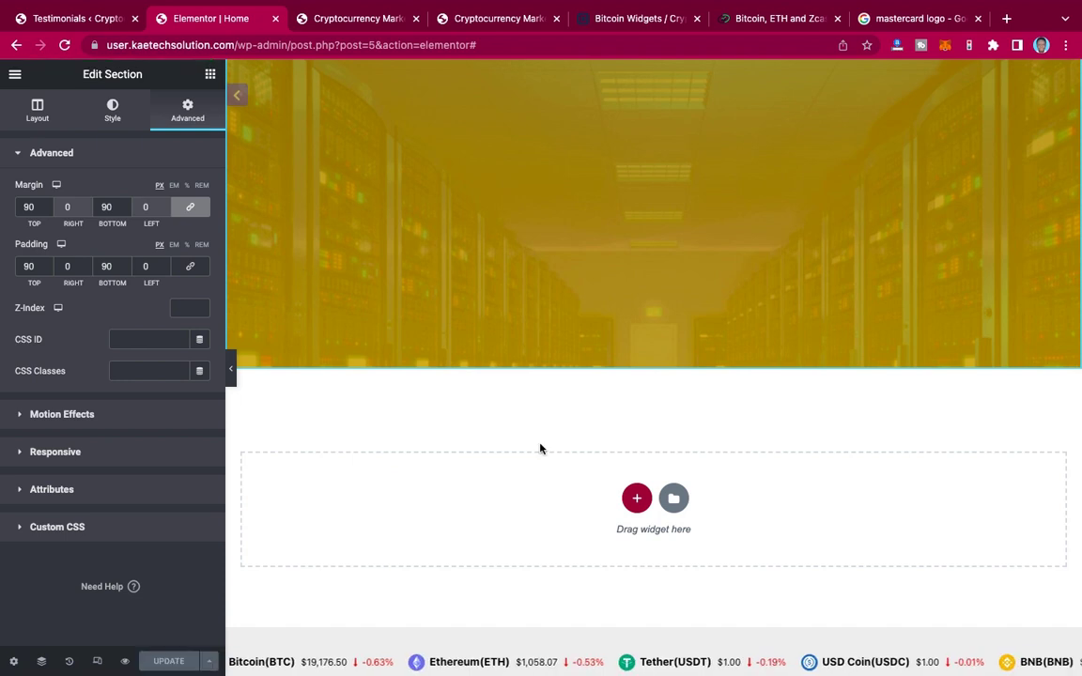
Step: Add a three-column section with a Classic background image of stats_bg.jpg
left_click(637, 498)
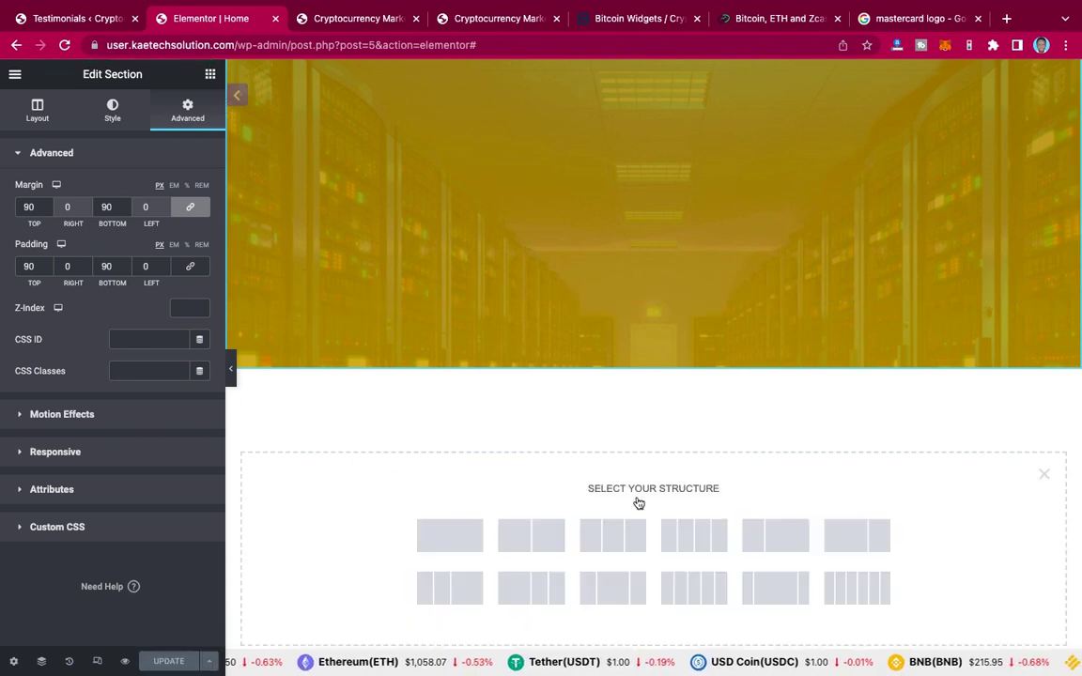
left_click(612, 545)
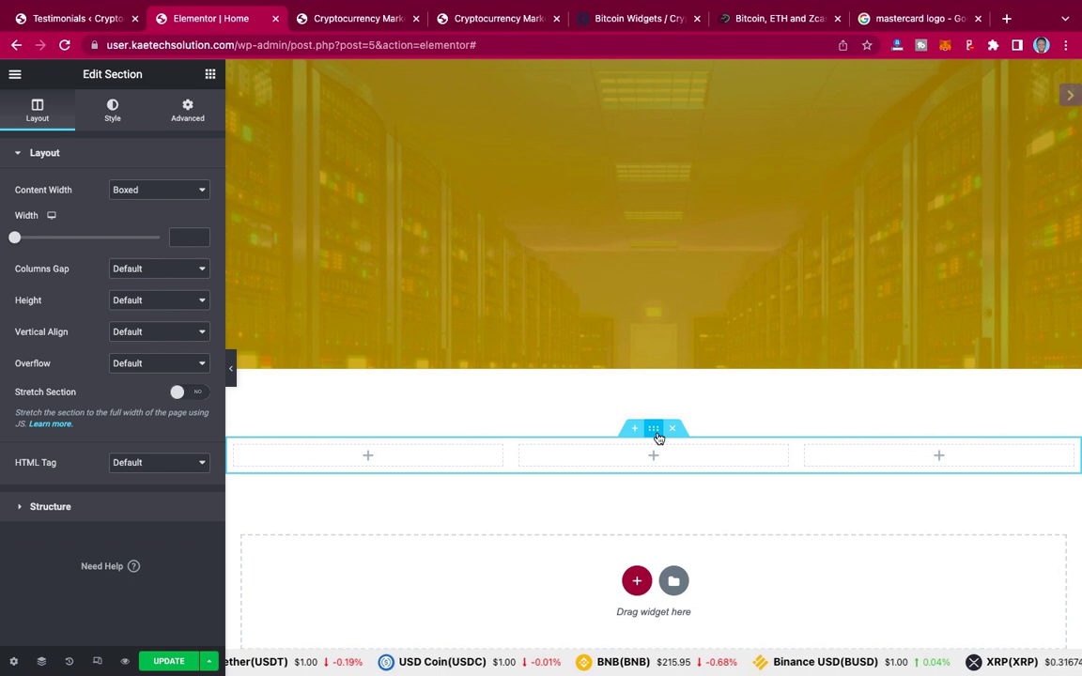
left_click(112, 118)
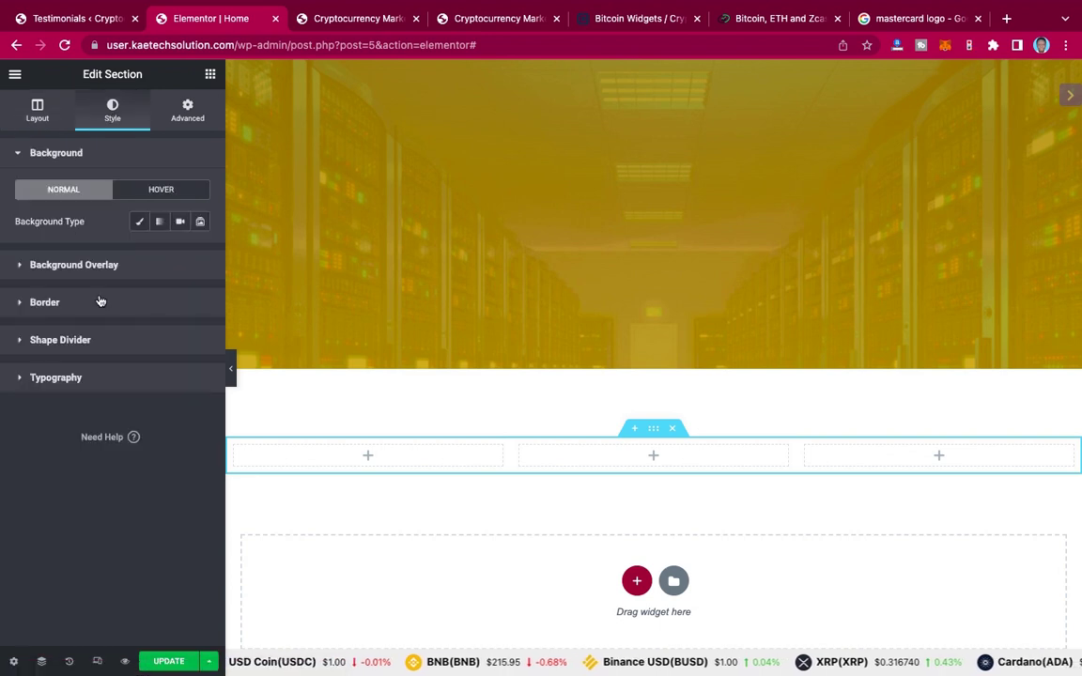
left_click(138, 224)
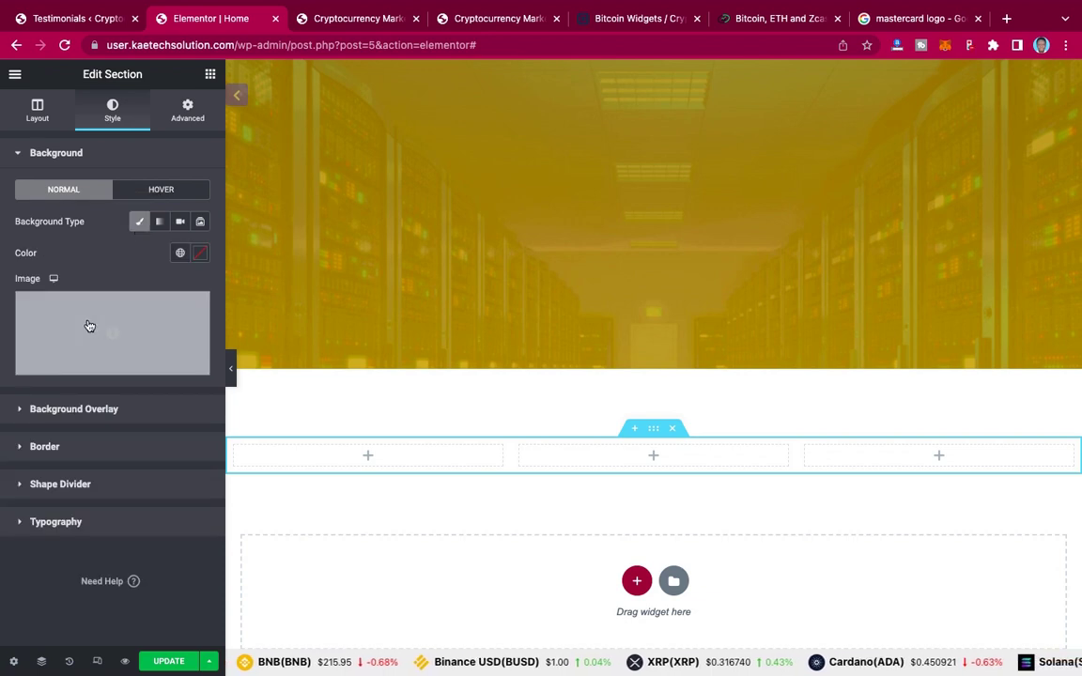
left_click(89, 326)
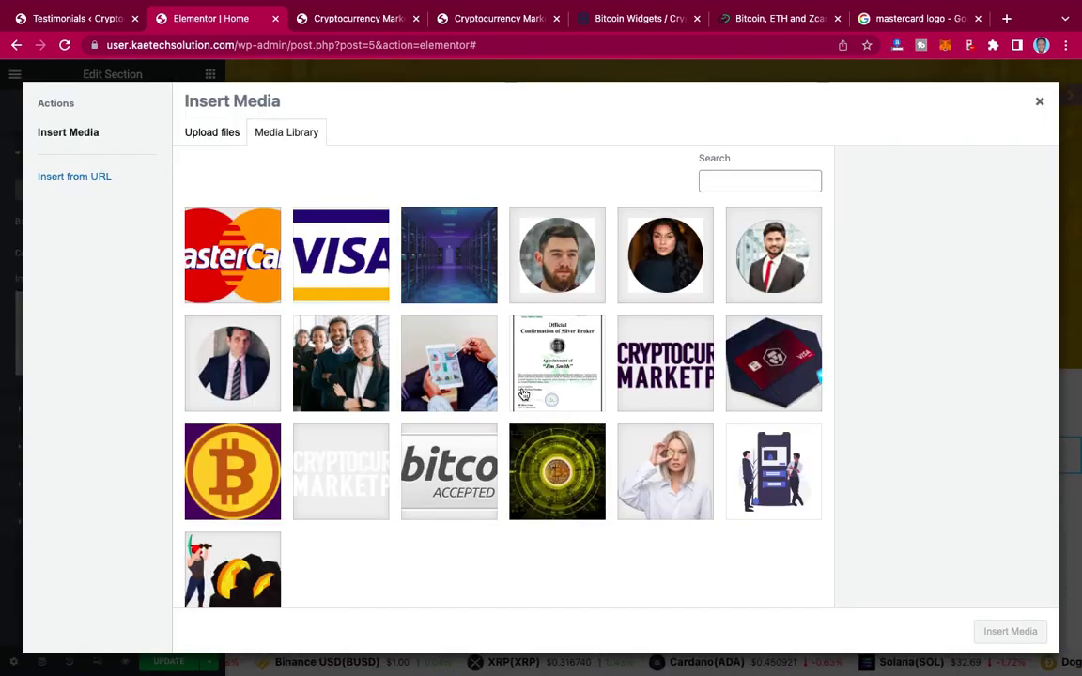
left_click(416, 330)
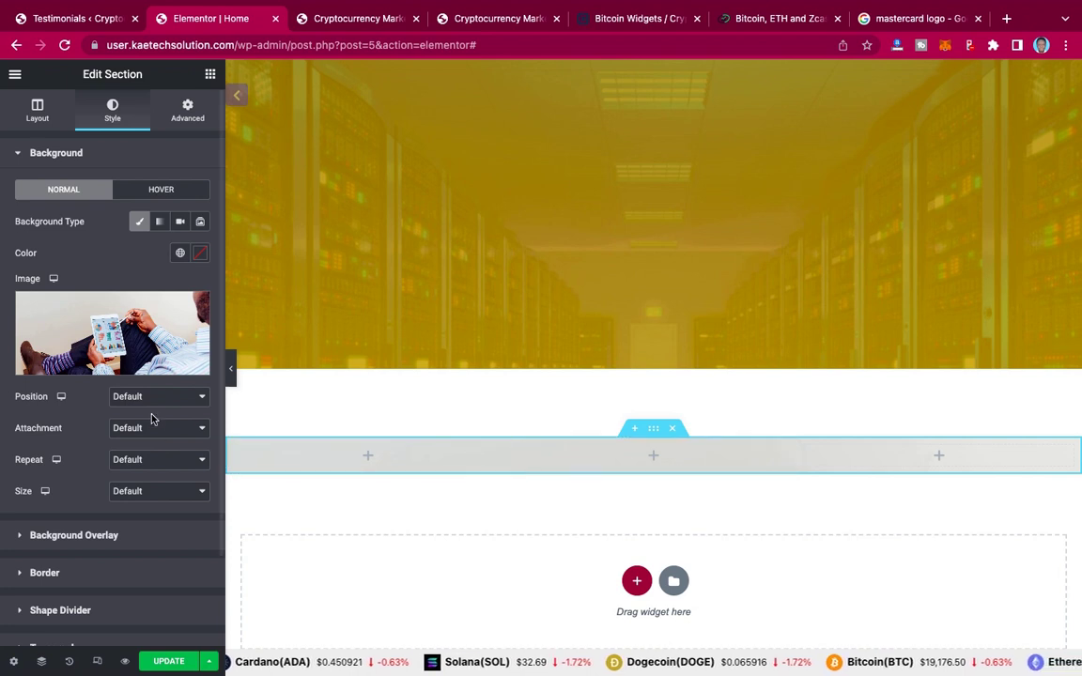
Step: Set the stats section's Height to Min Height of 400 px, then scroll back to the testimonials
left_click(38, 115)
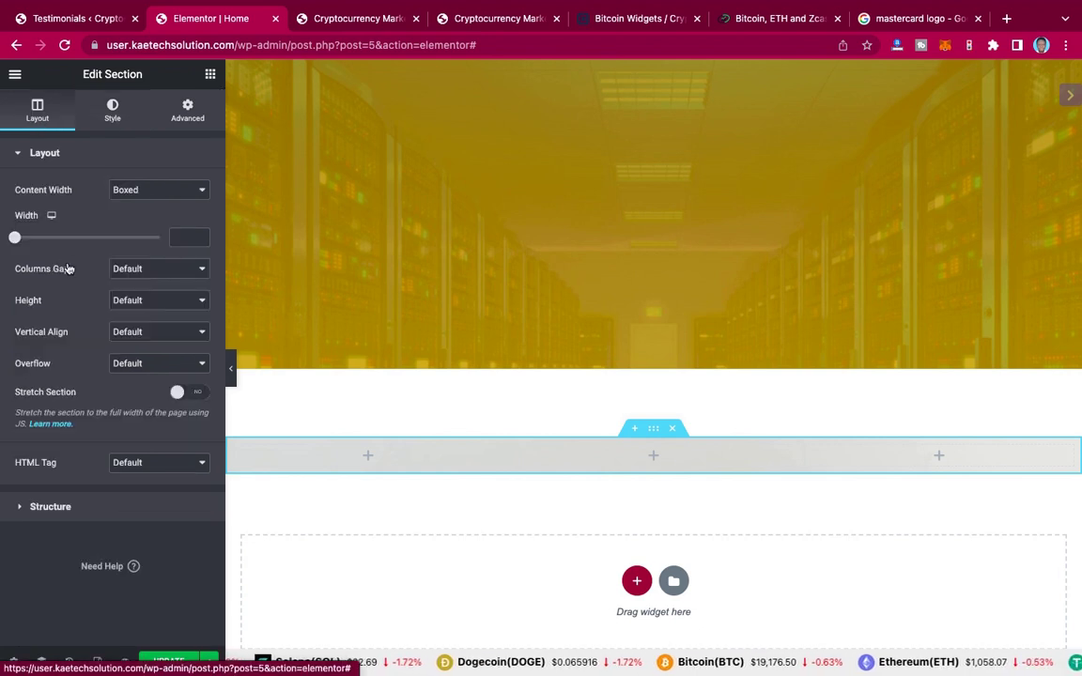
left_click(179, 302)
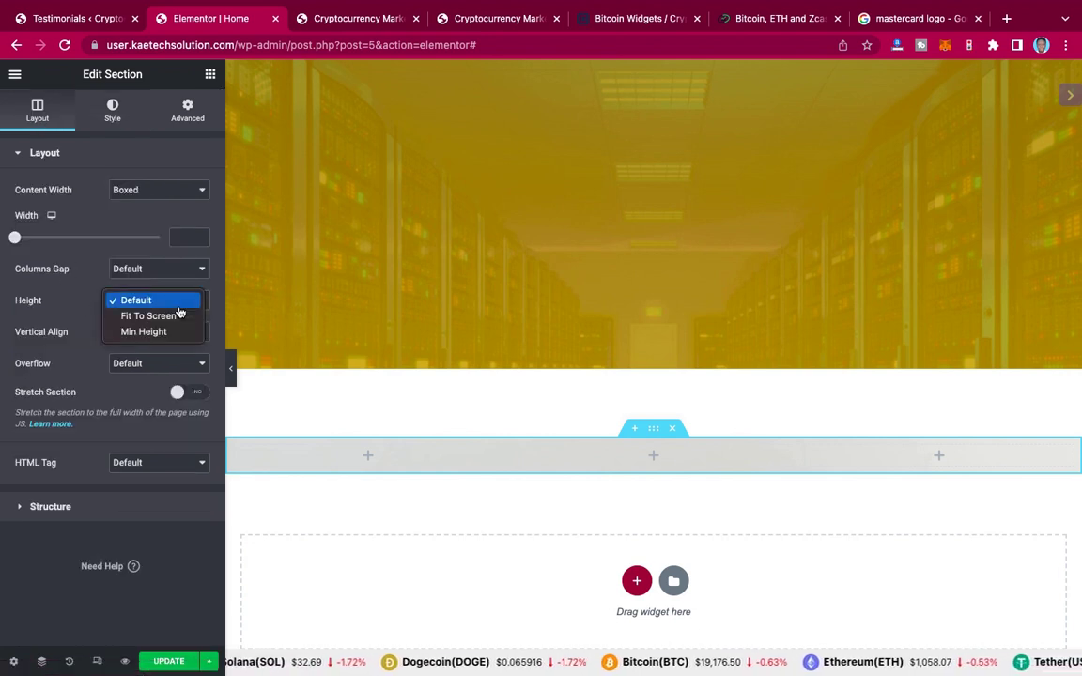
left_click(173, 334)
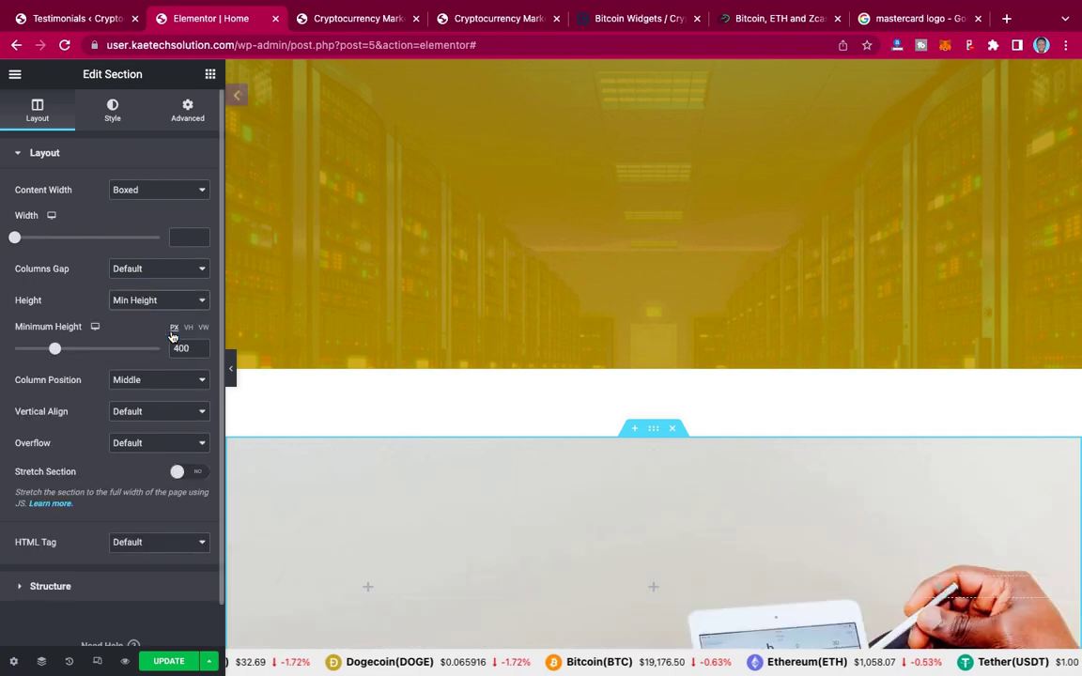
scroll(592, 408, "down", 3)
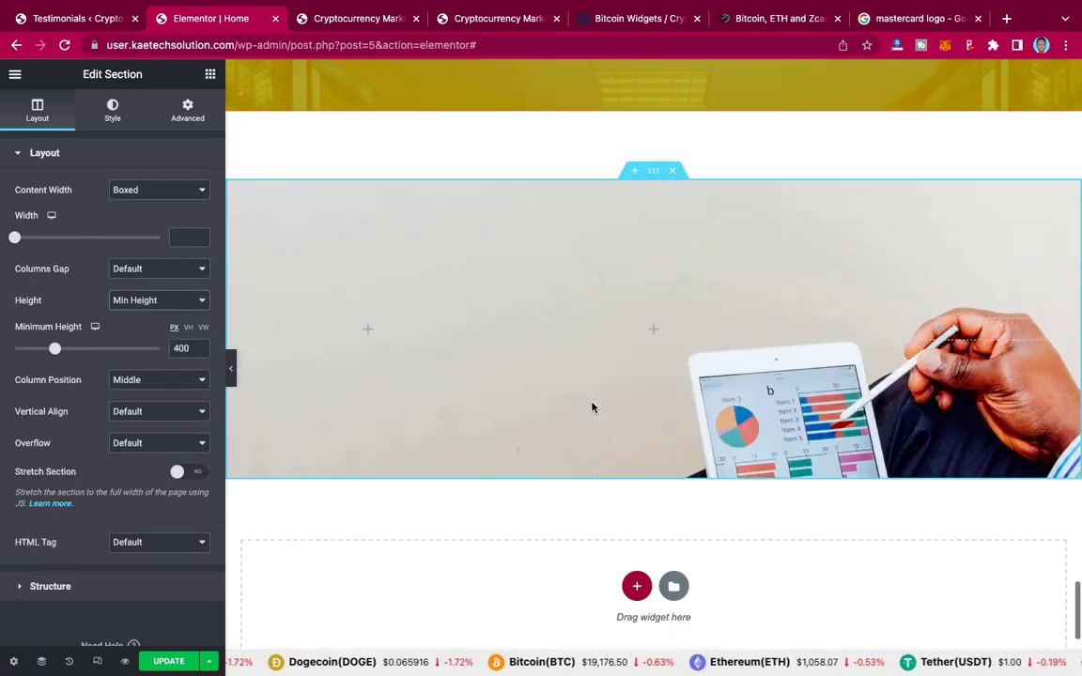
scroll(592, 408, "down", 1)
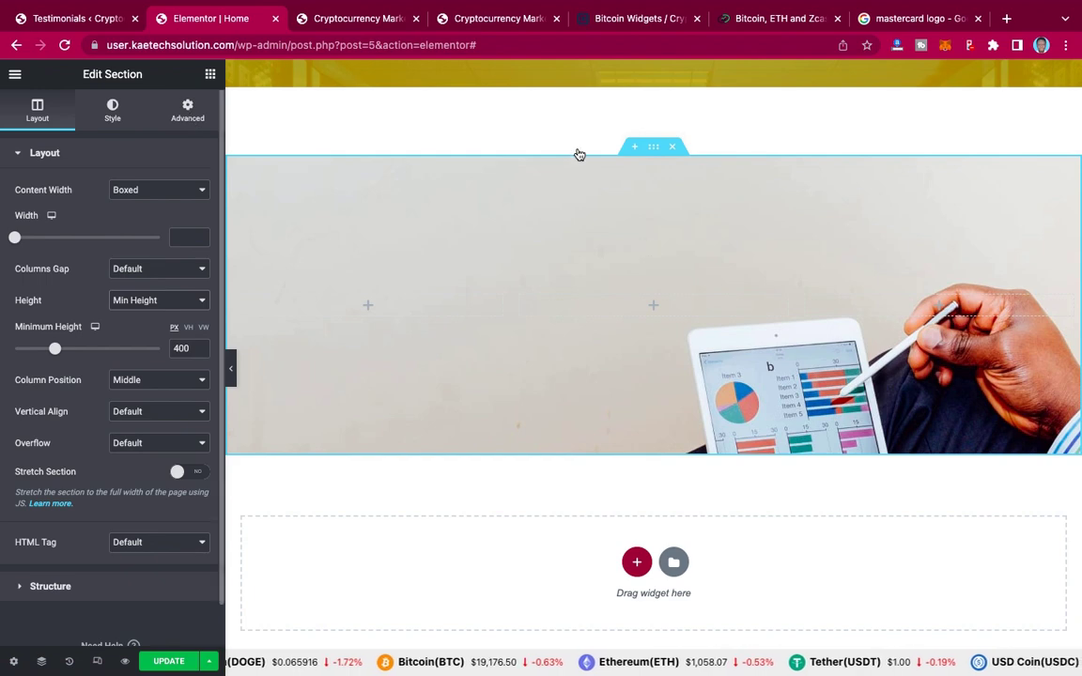
scroll(579, 153, "up", 3)
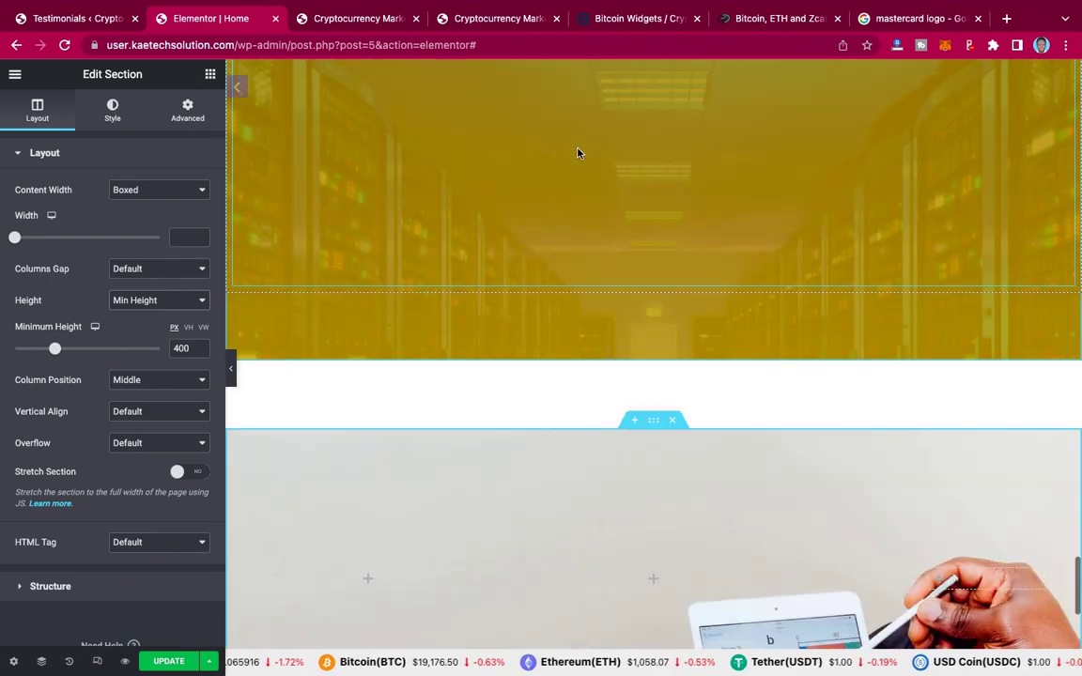
scroll(578, 154, "up", 2)
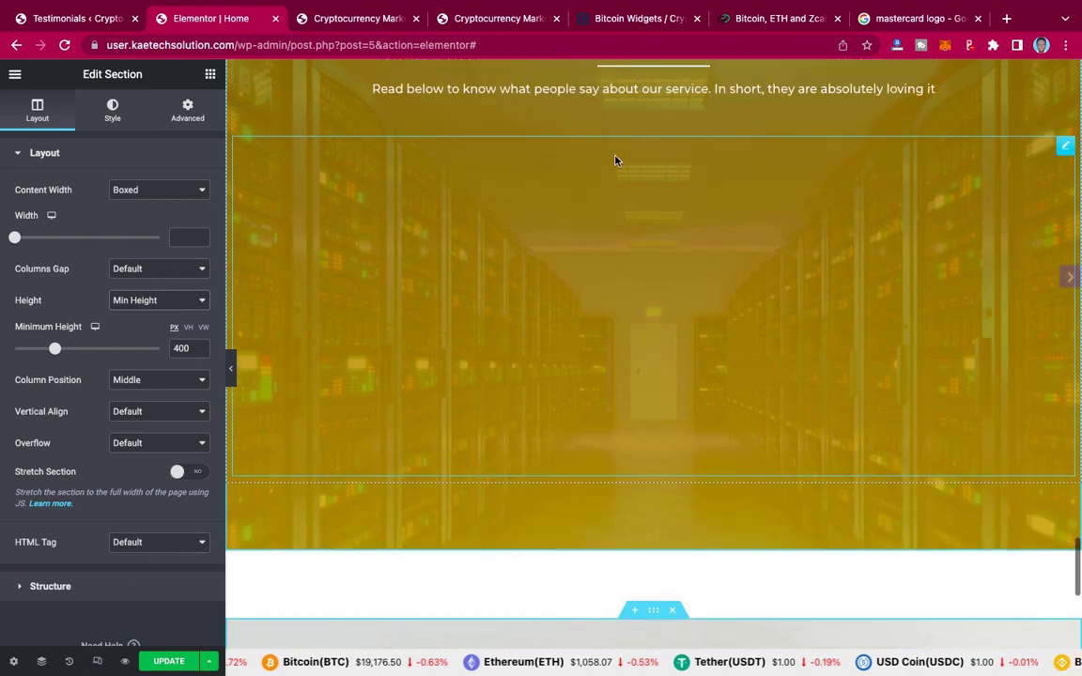
scroll(615, 160, "up", 1)
scroll(662, 107, "up", 1)
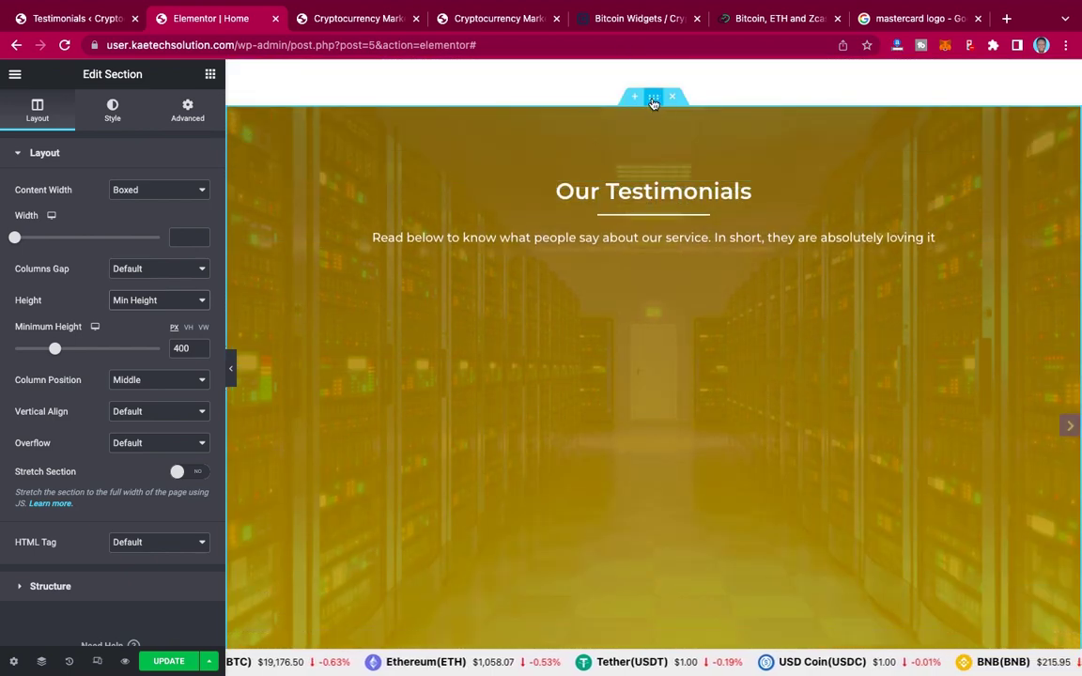
left_click(654, 97)
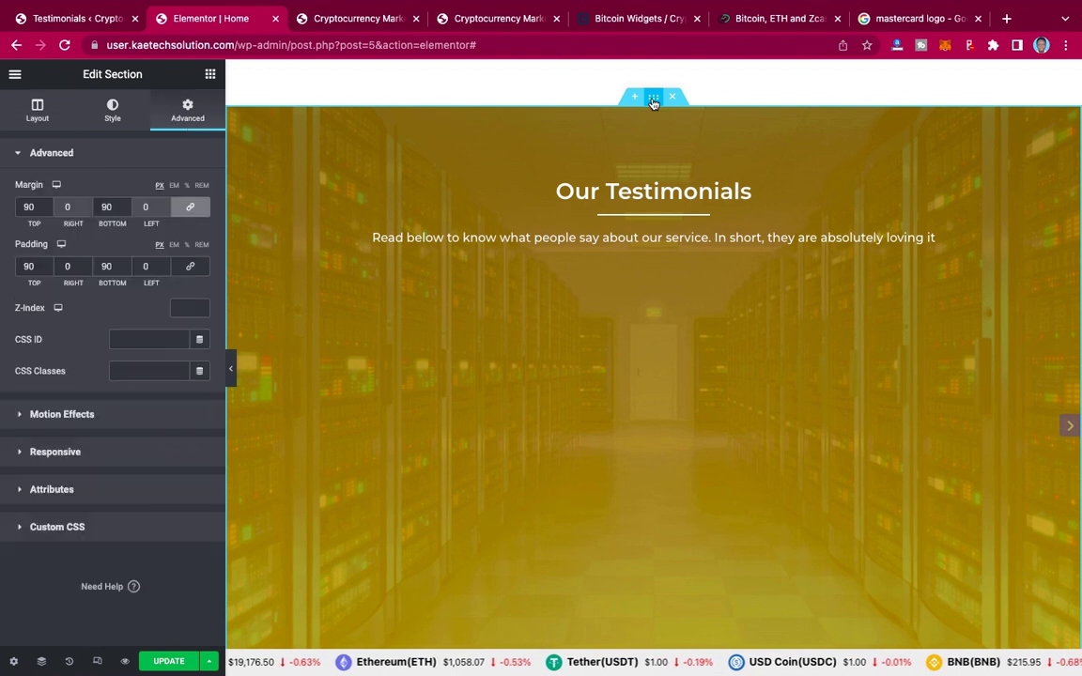
left_click(191, 207)
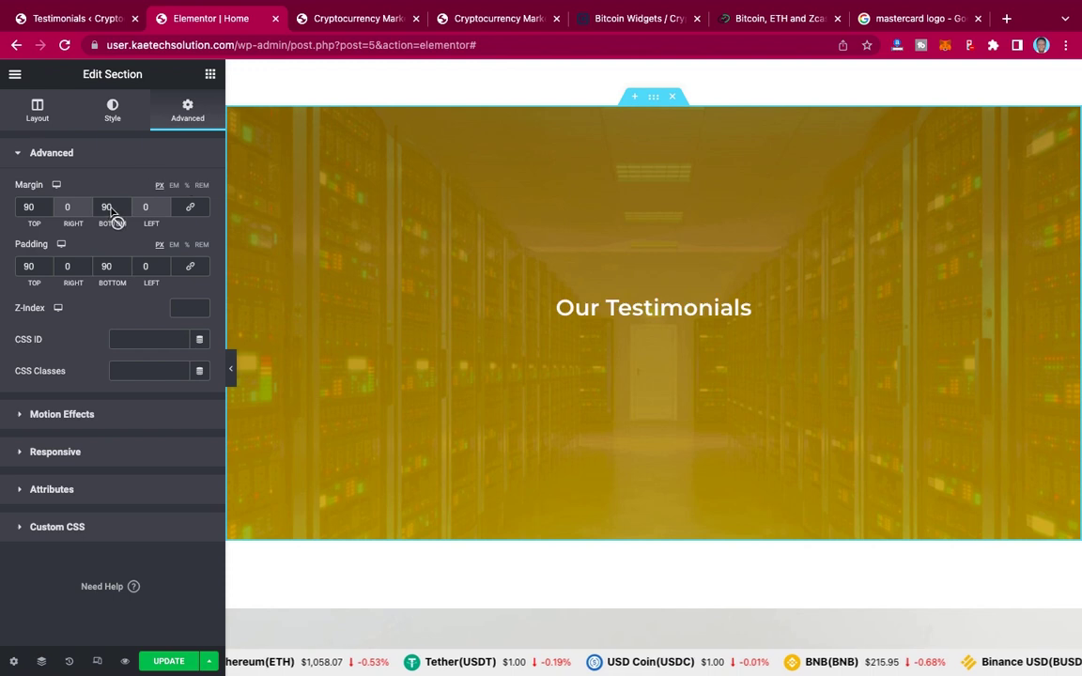
left_click_drag(111, 208, 97, 207)
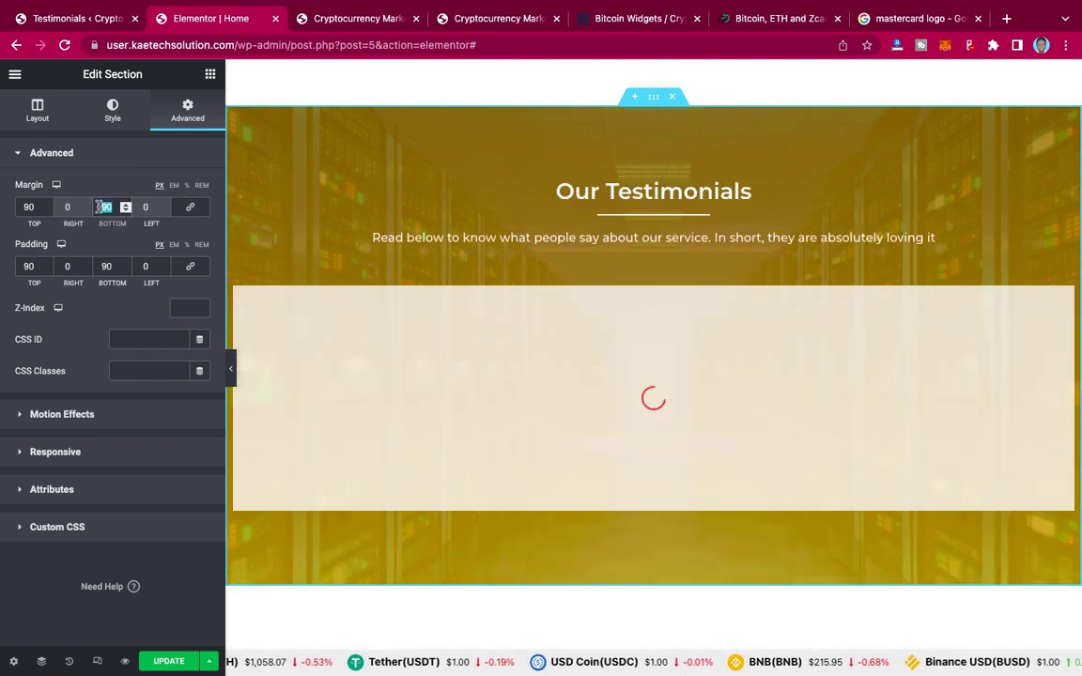
type("0")
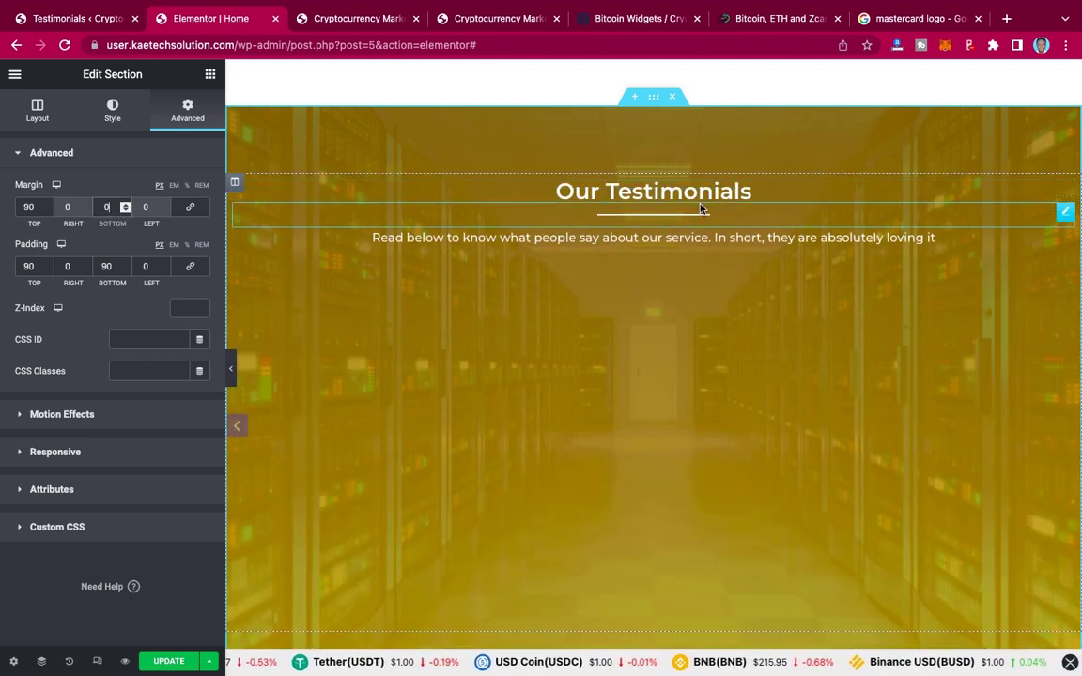
scroll(770, 220, "down", 5)
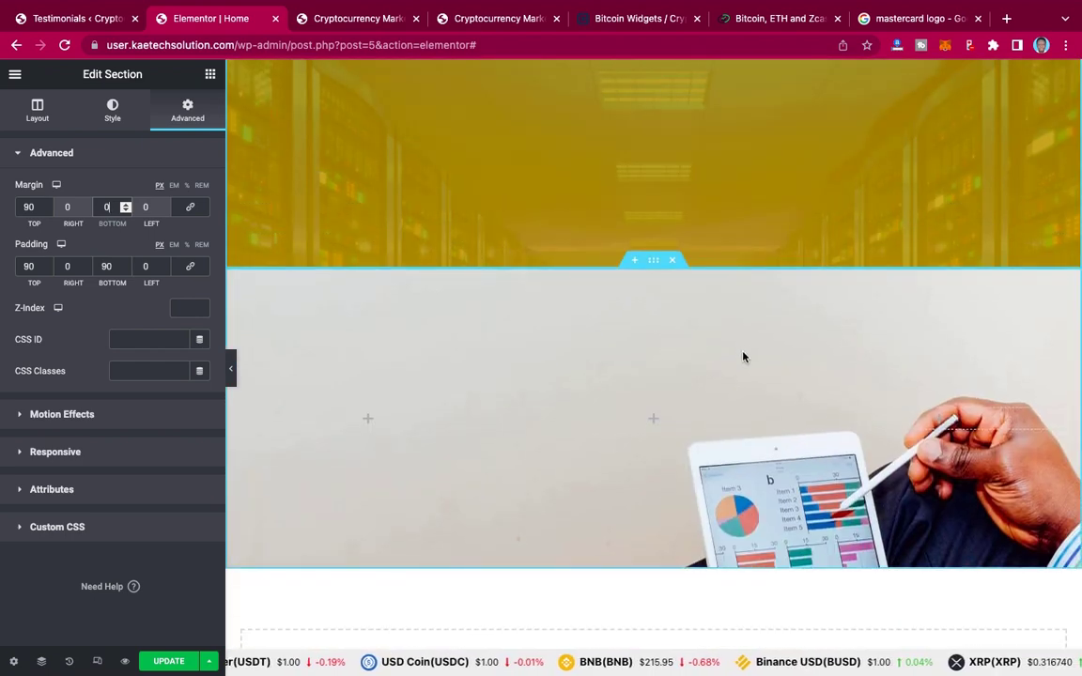
scroll(742, 357, "down", 1)
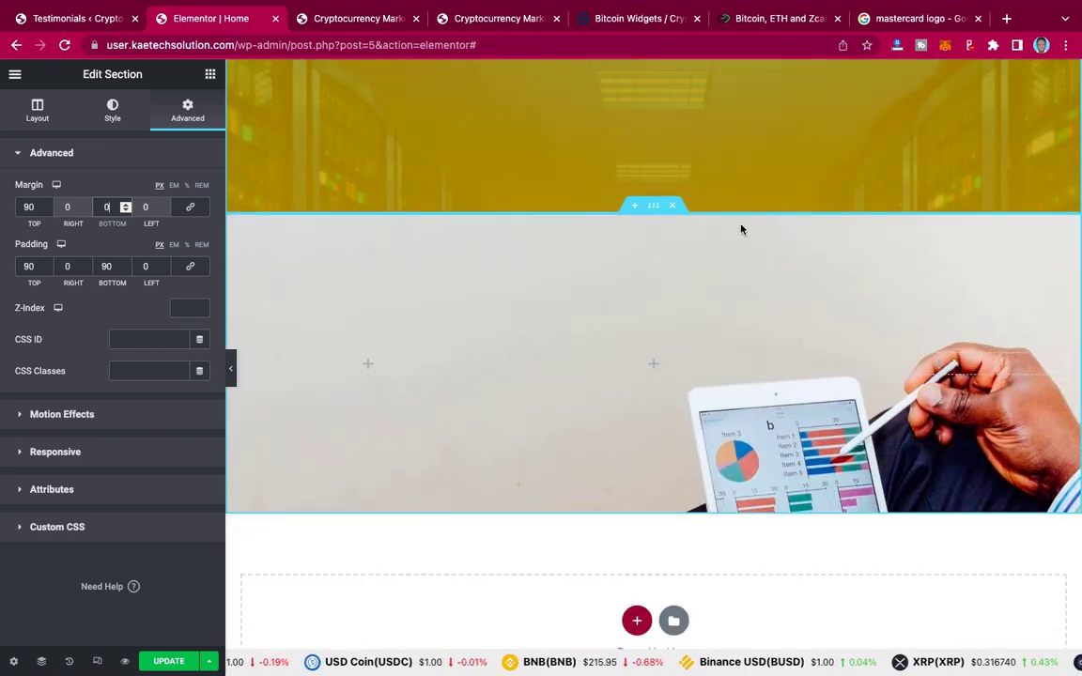
Step: Set the stats section's background image position to Center Center
left_click(652, 208)
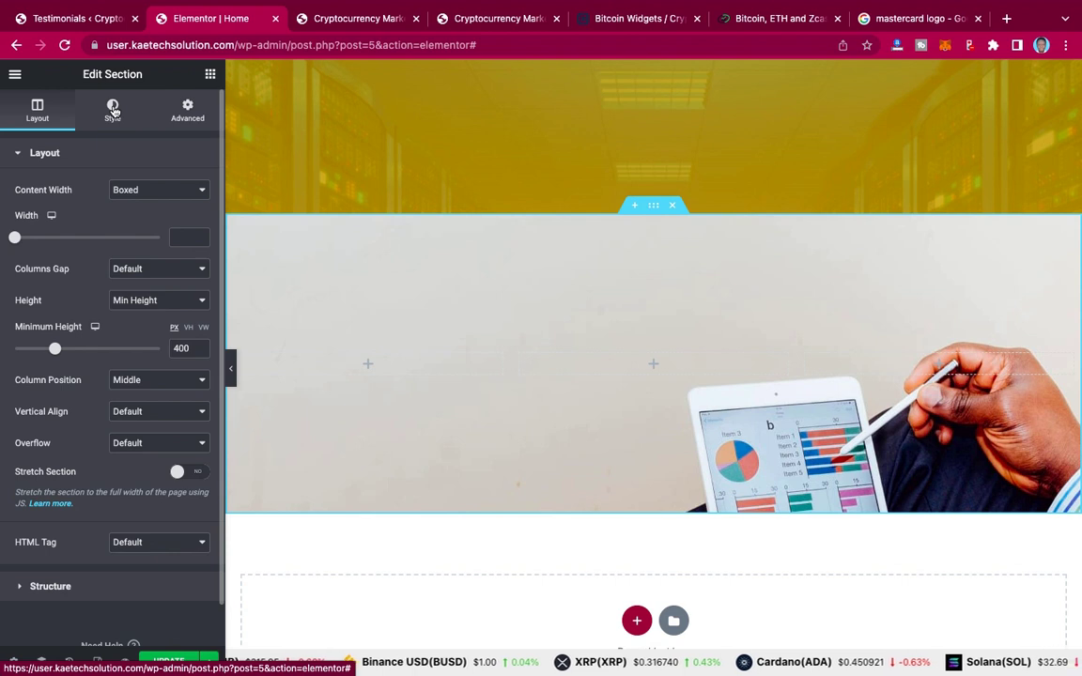
left_click(113, 110)
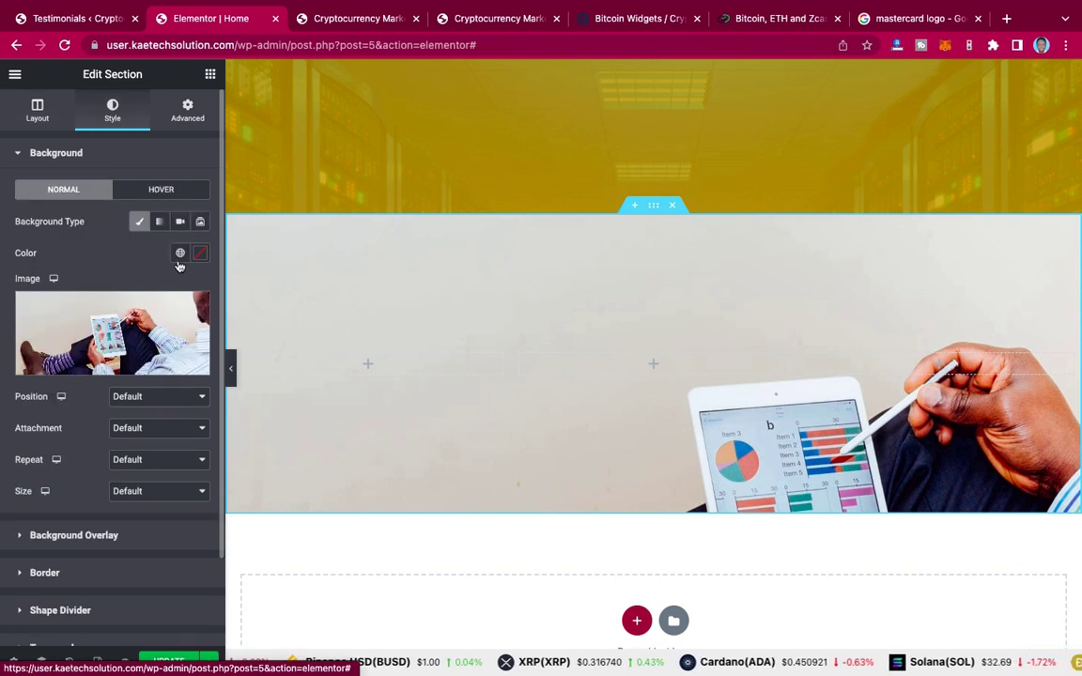
left_click(148, 399)
key("Escape")
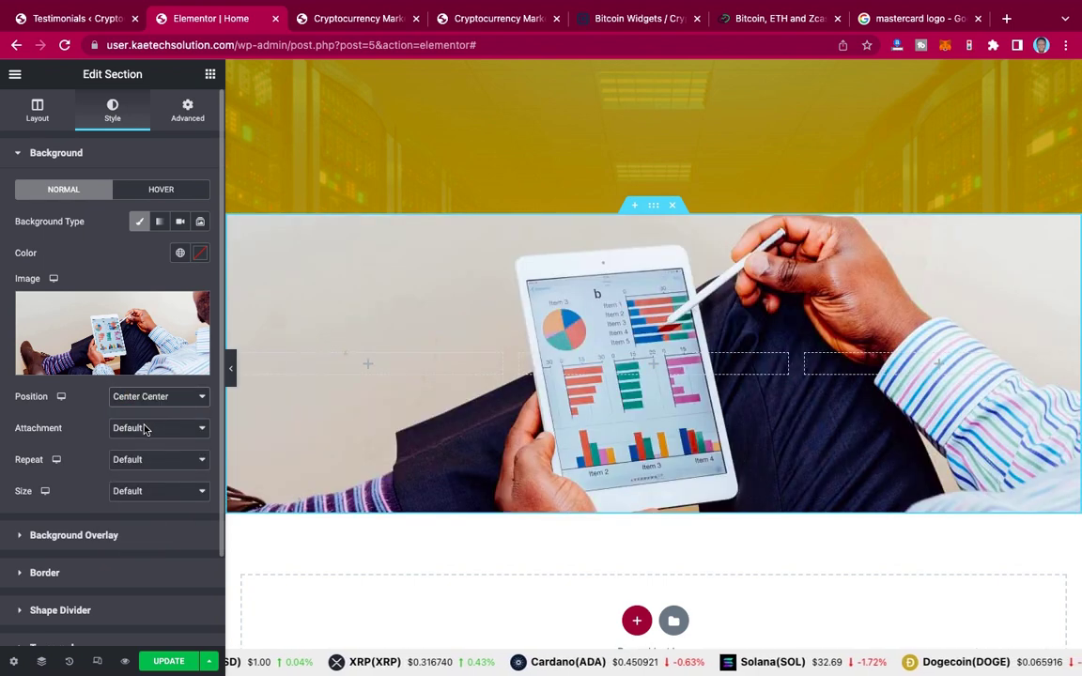
left_click(145, 430)
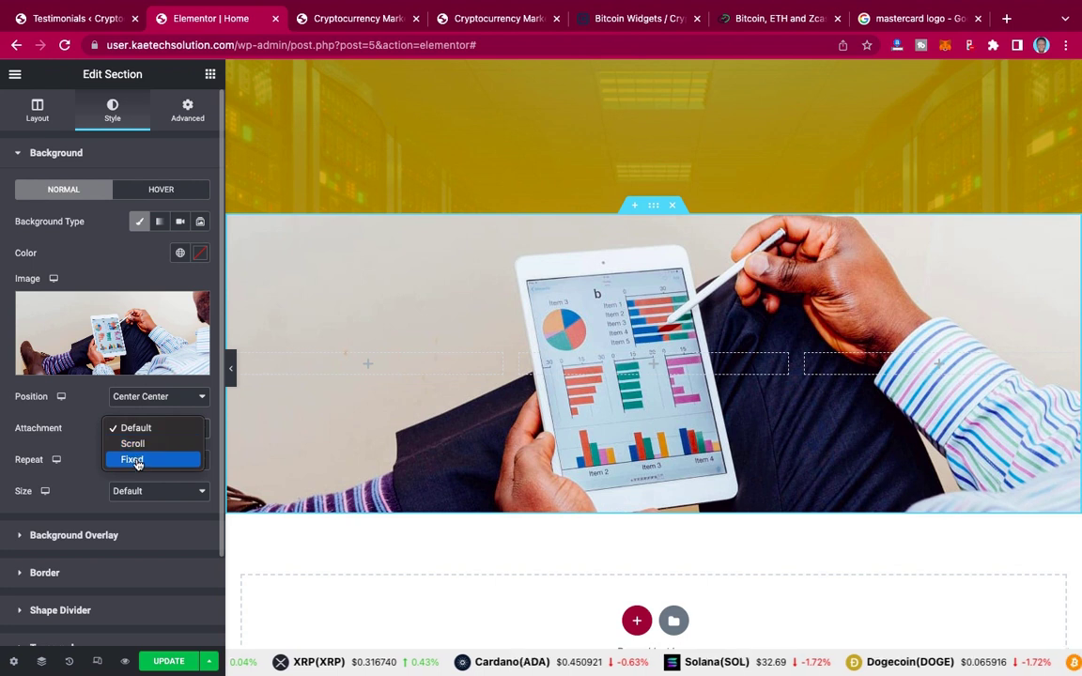
key("Escape")
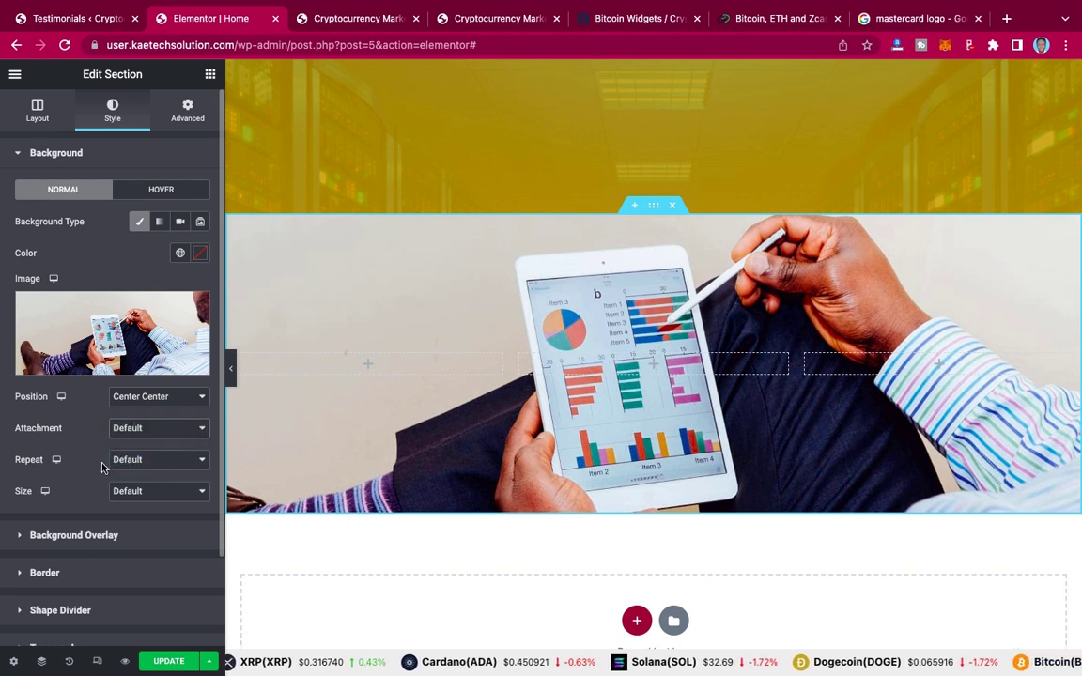
Step: Make the background image Fixed, No-repeat and sized to Cover
left_click(137, 424)
left_click(136, 484)
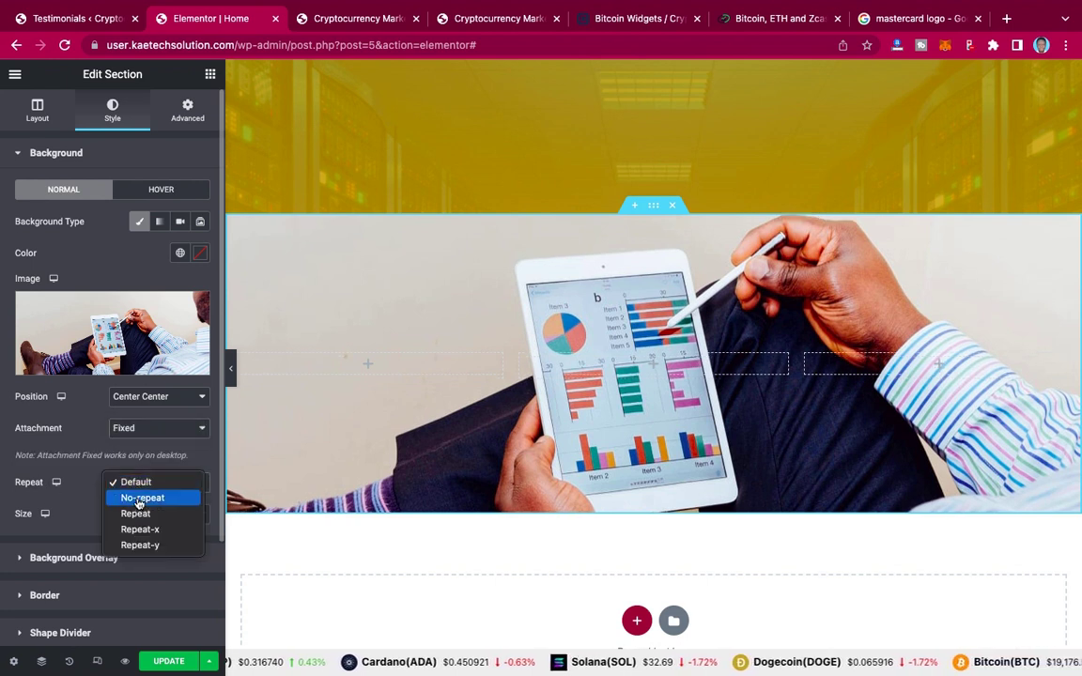
key("Escape")
left_click(139, 514)
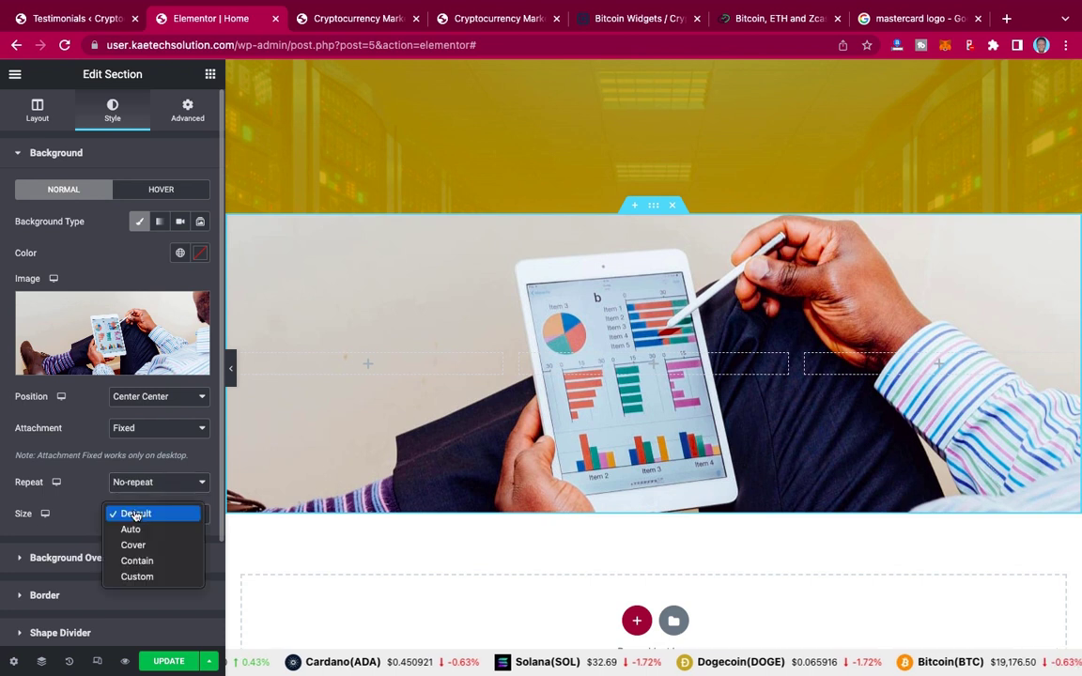
left_click(132, 546)
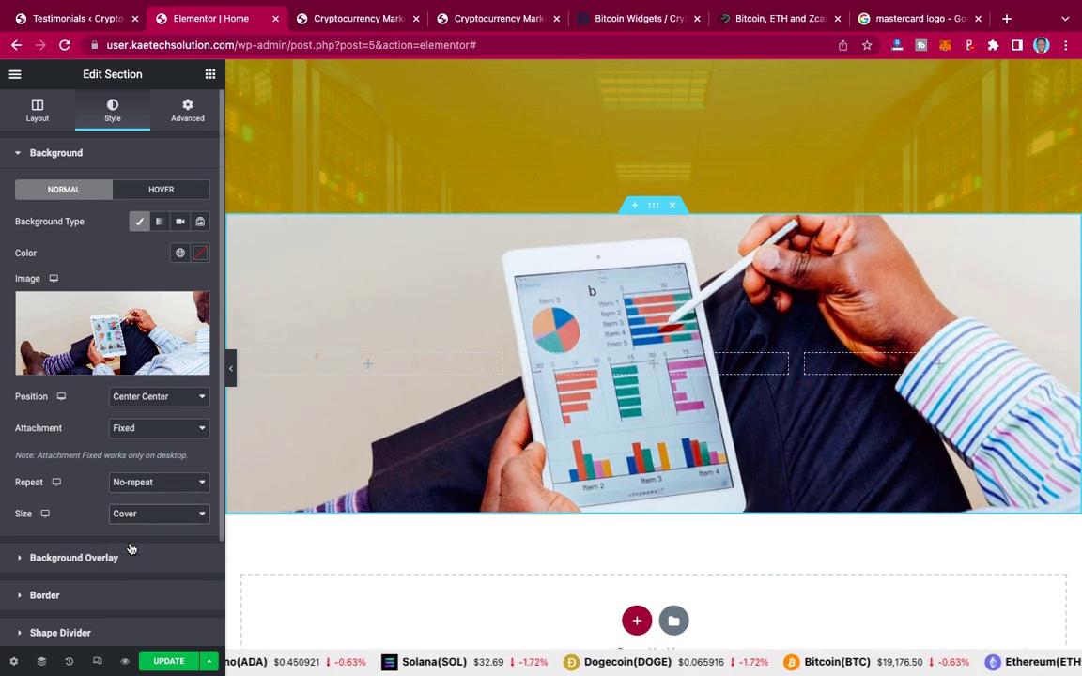
scroll(573, 324, "up", 3)
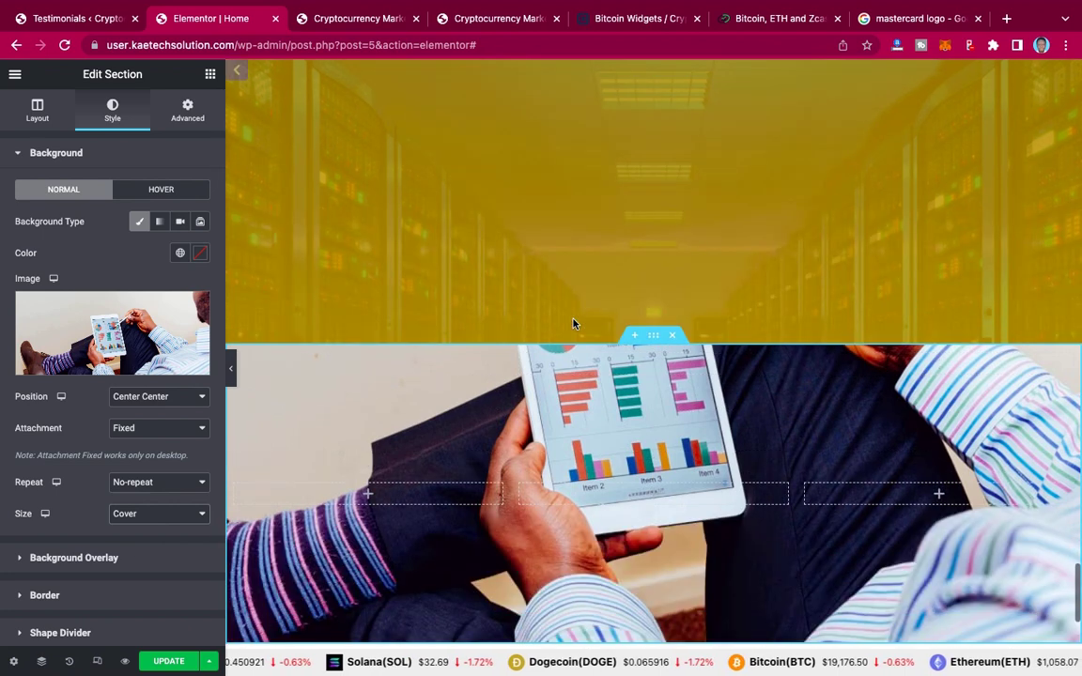
scroll(573, 324, "down", 3)
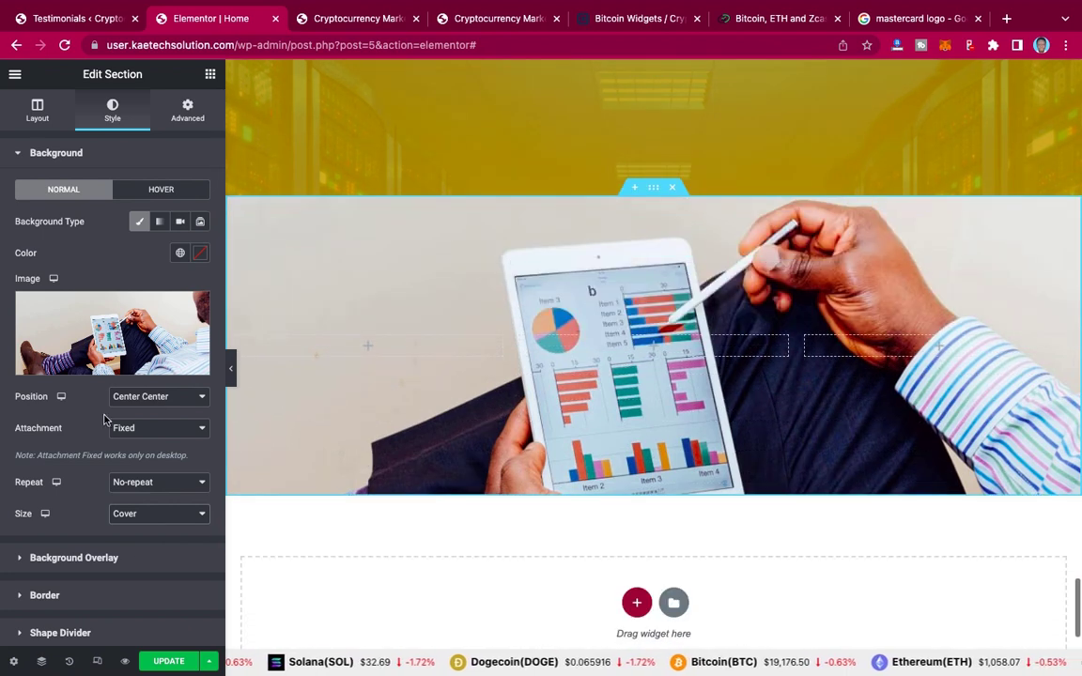
scroll(104, 420, "down", 1)
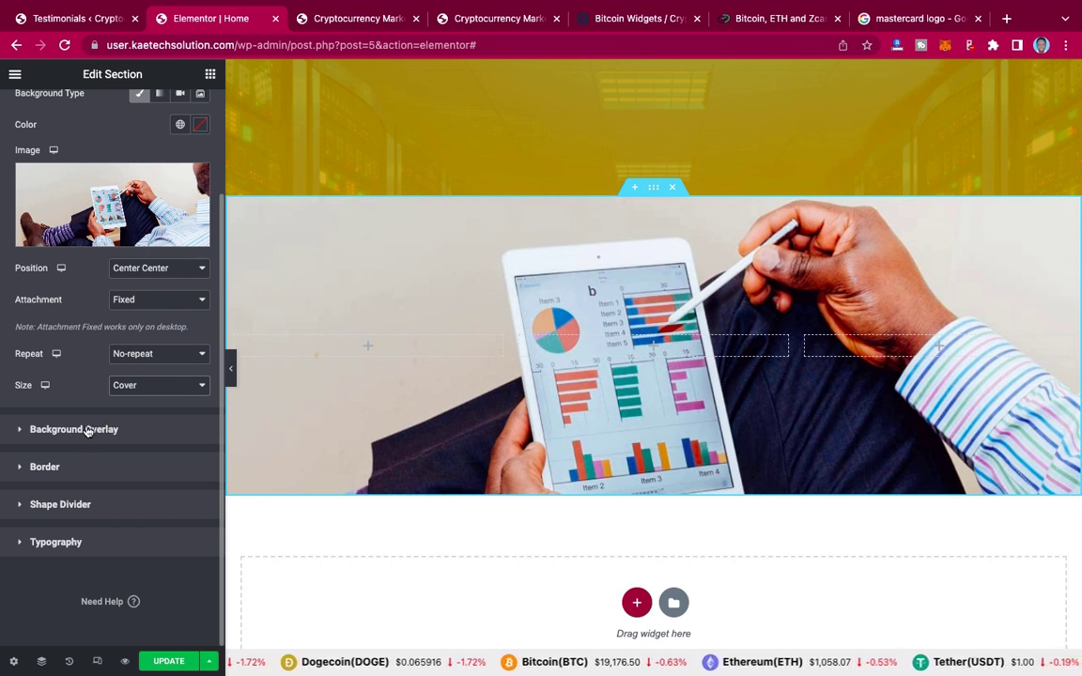
Step: Add a Classic background overlay in black (#000000) with opacity 0.7
left_click(87, 431)
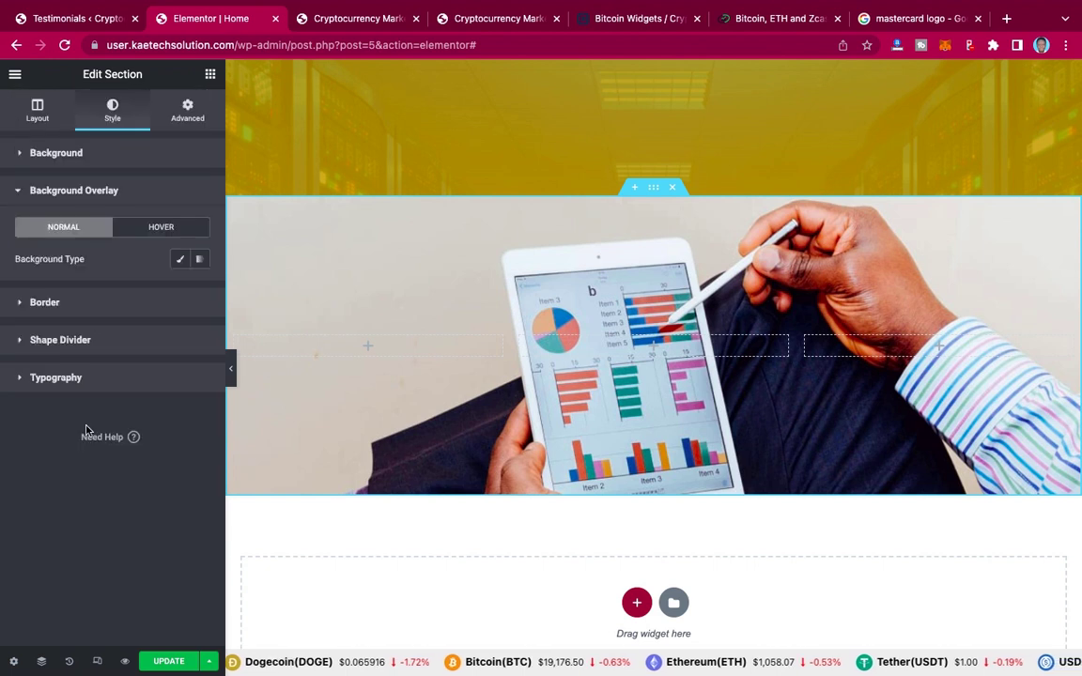
left_click(181, 260)
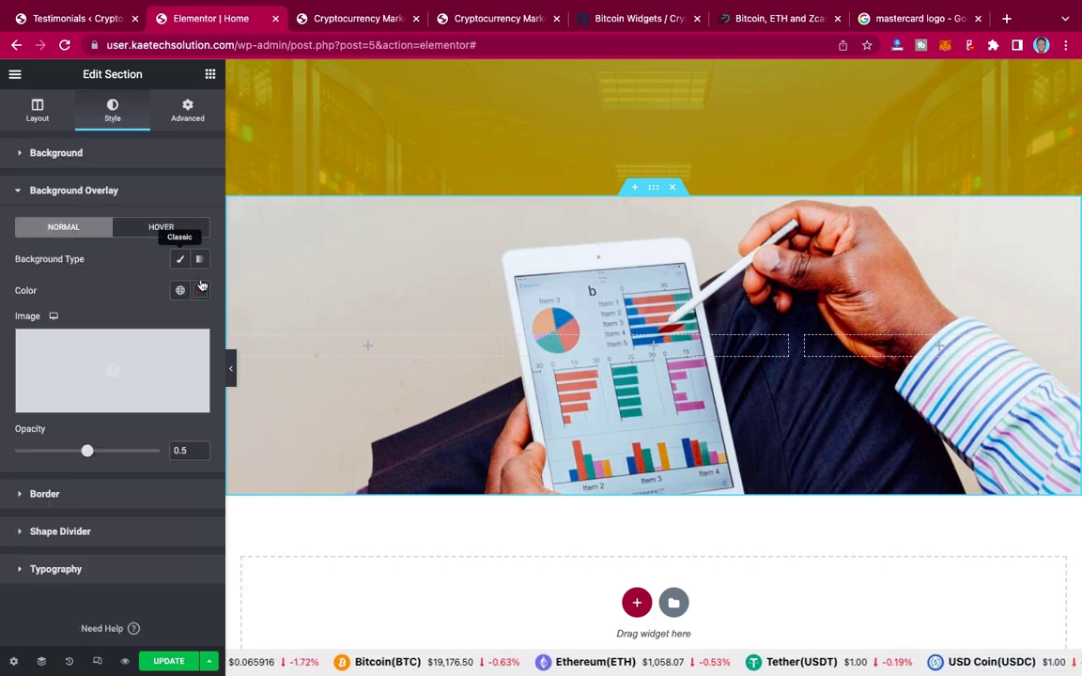
left_click(201, 293)
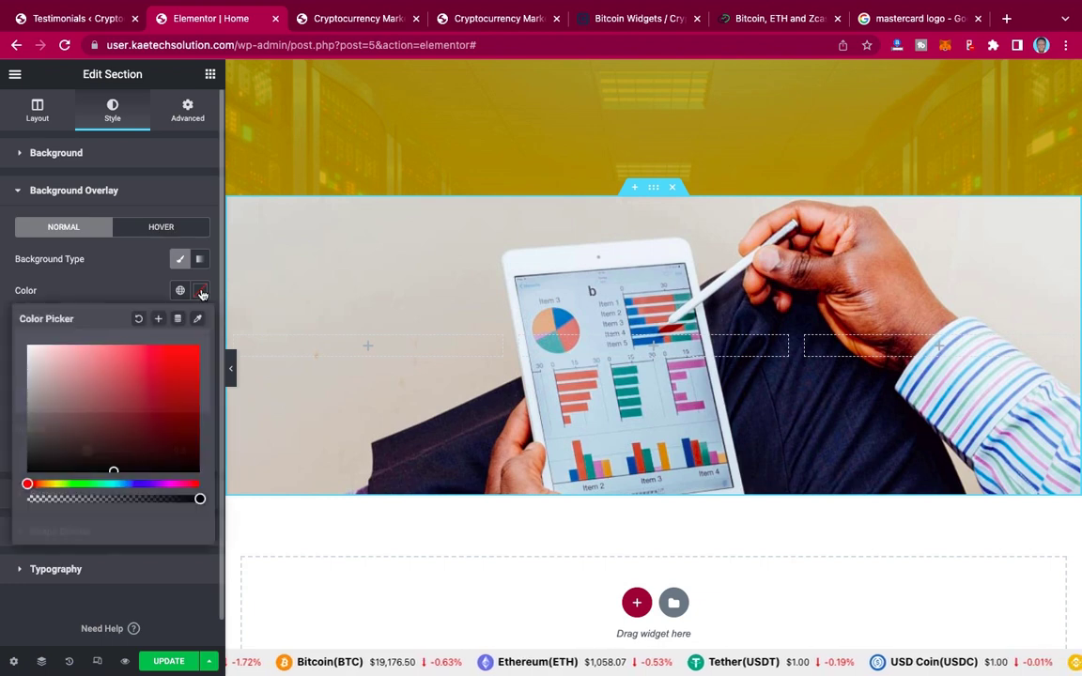
left_click(35, 464)
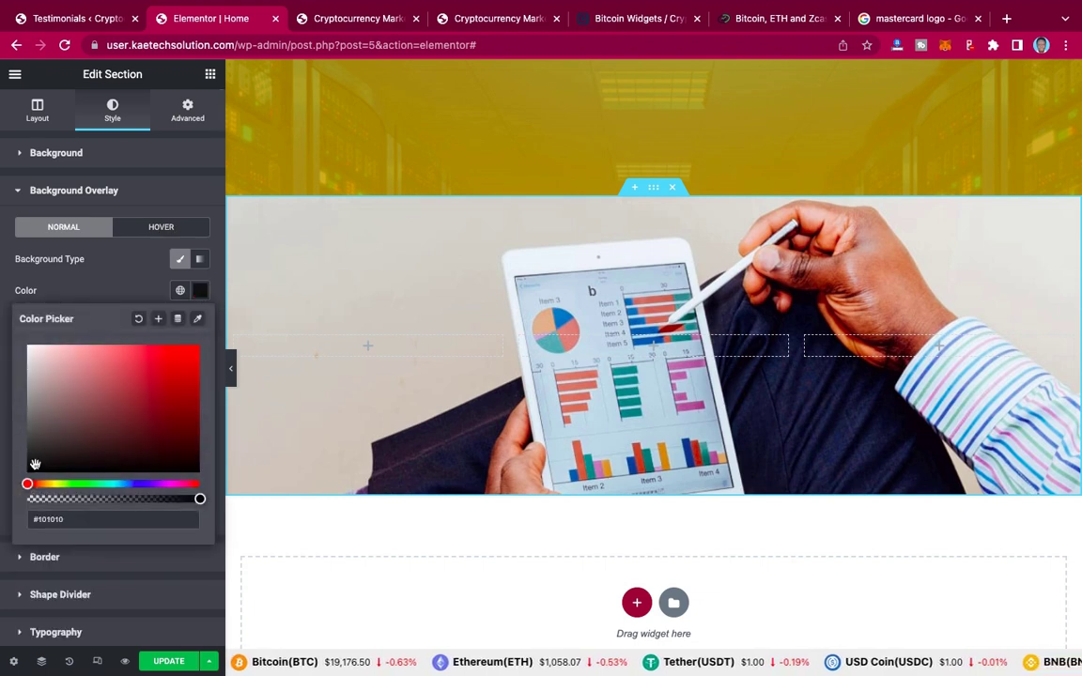
left_click(25, 482)
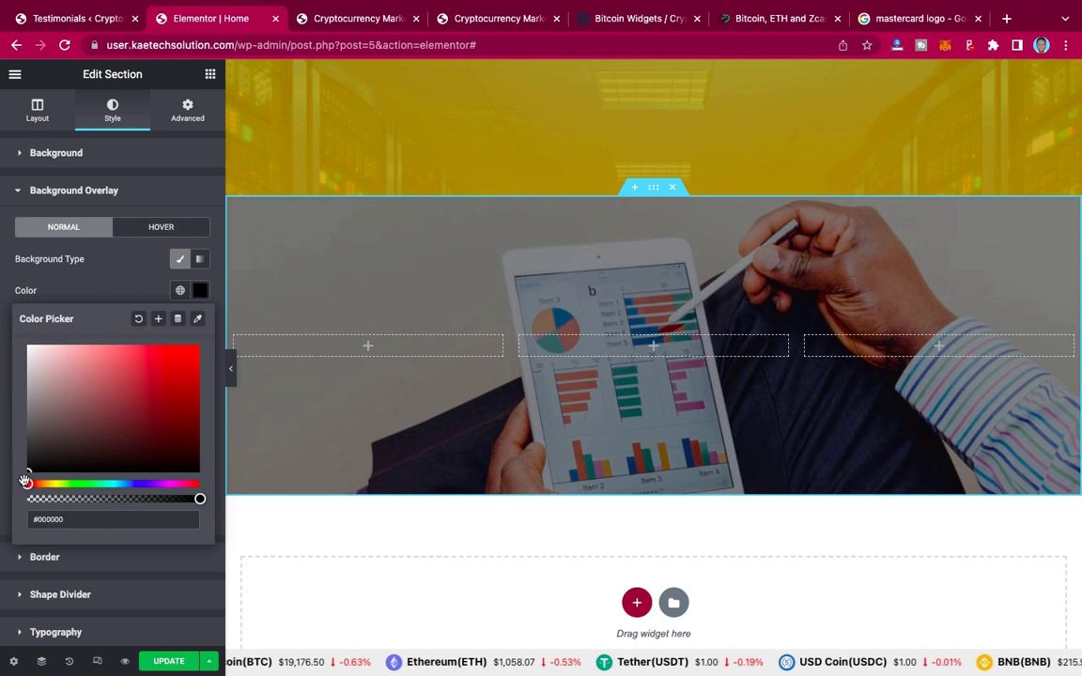
left_click(108, 295)
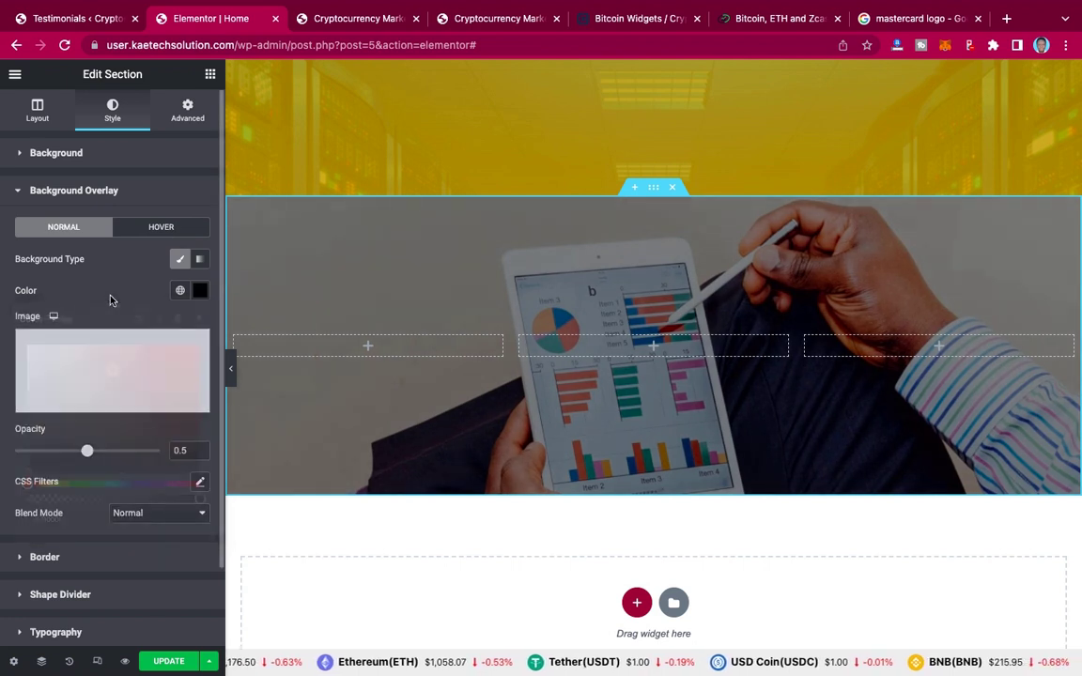
left_click(186, 451)
key("BackSpace")
type("7")
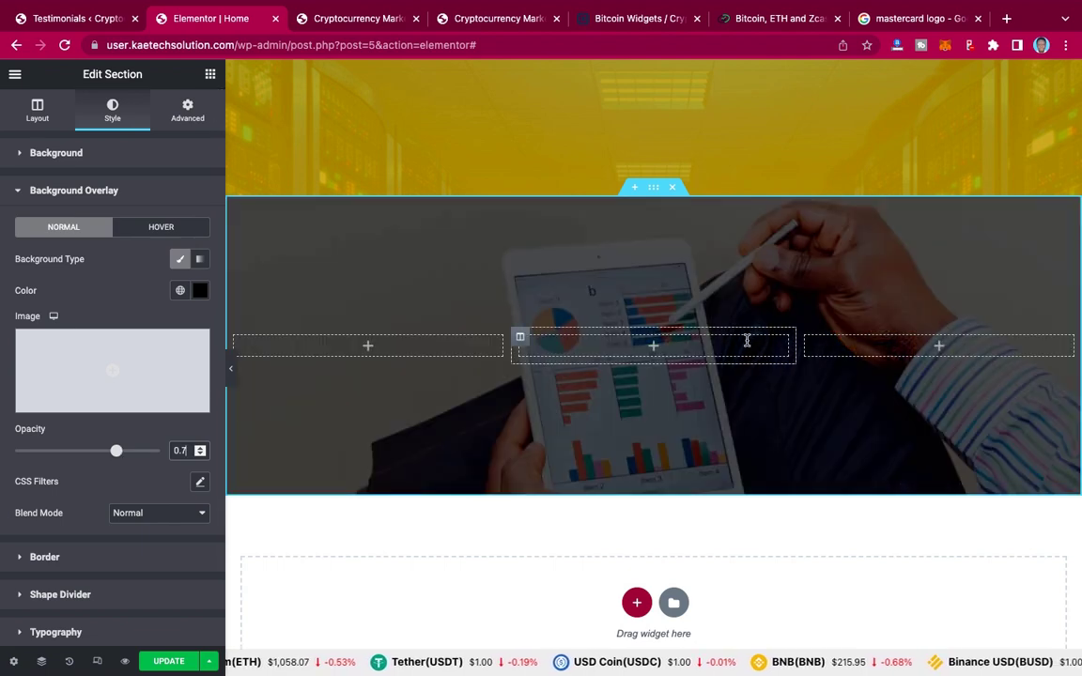
scroll(747, 343, "up", 3)
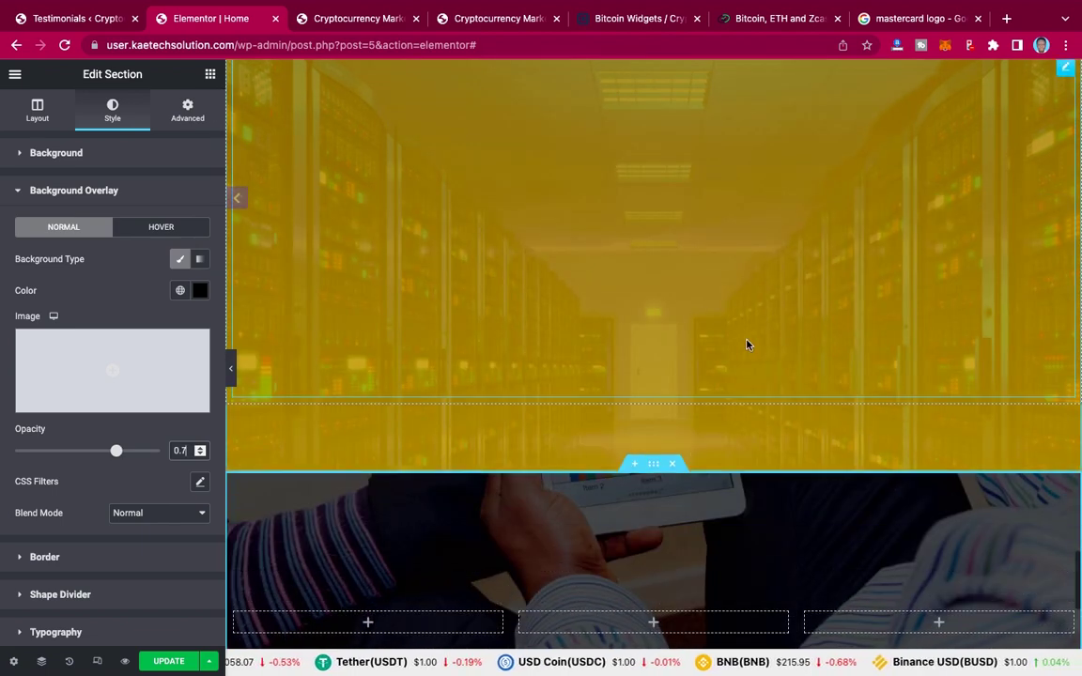
scroll(747, 344, "down", 3)
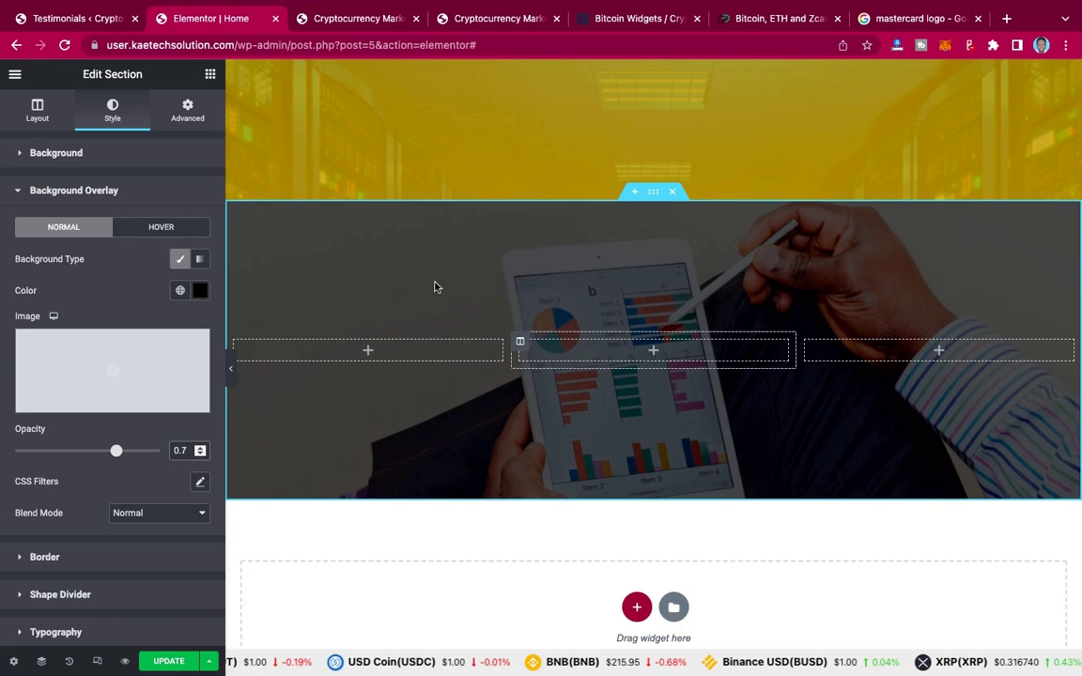
left_click(459, 24)
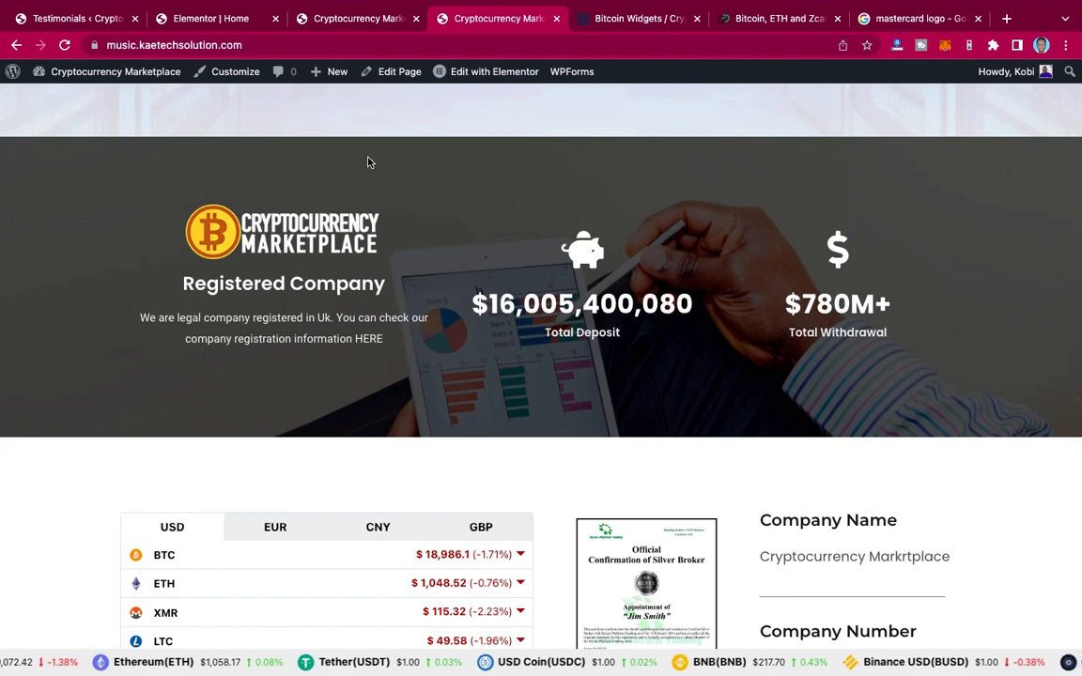
left_click(199, 22)
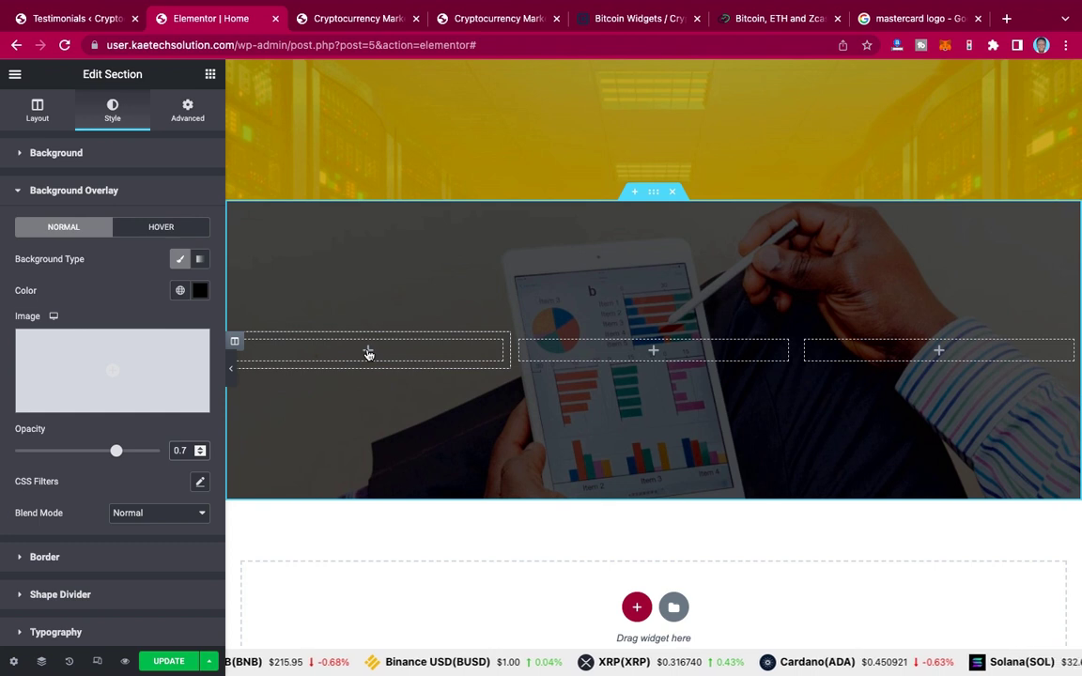
Step: Drop an Image widget showing CRYPTO-2.png into the first column and add a Heading below it
left_click(368, 353)
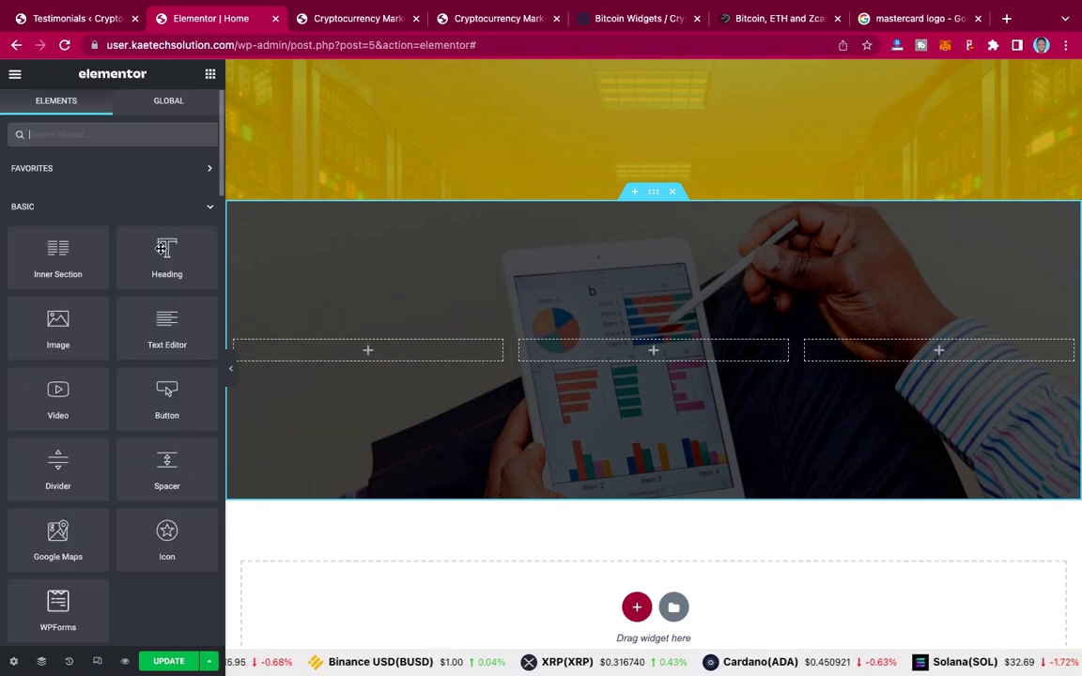
left_click_drag(47, 324, 368, 351)
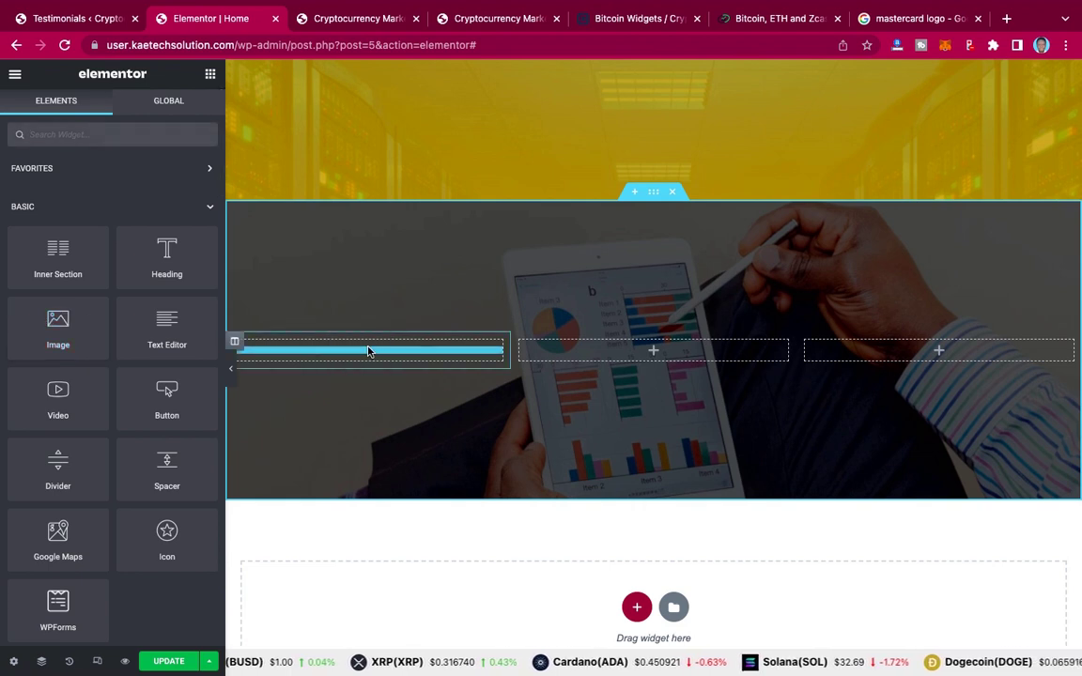
left_click_drag(369, 351, 368, 351)
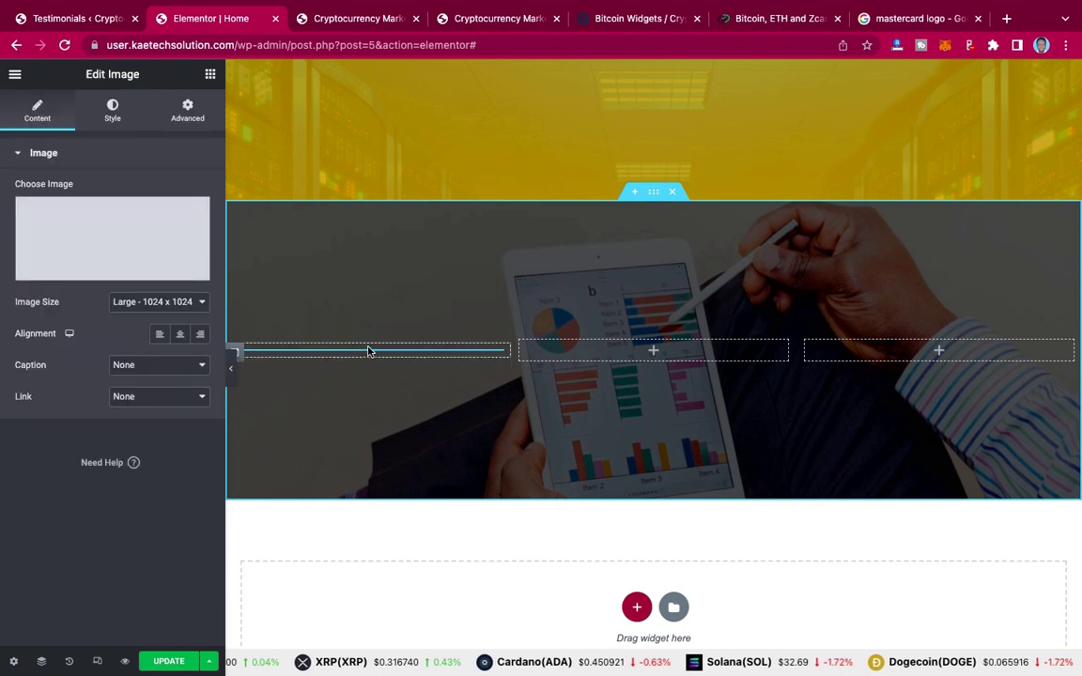
left_click(126, 234)
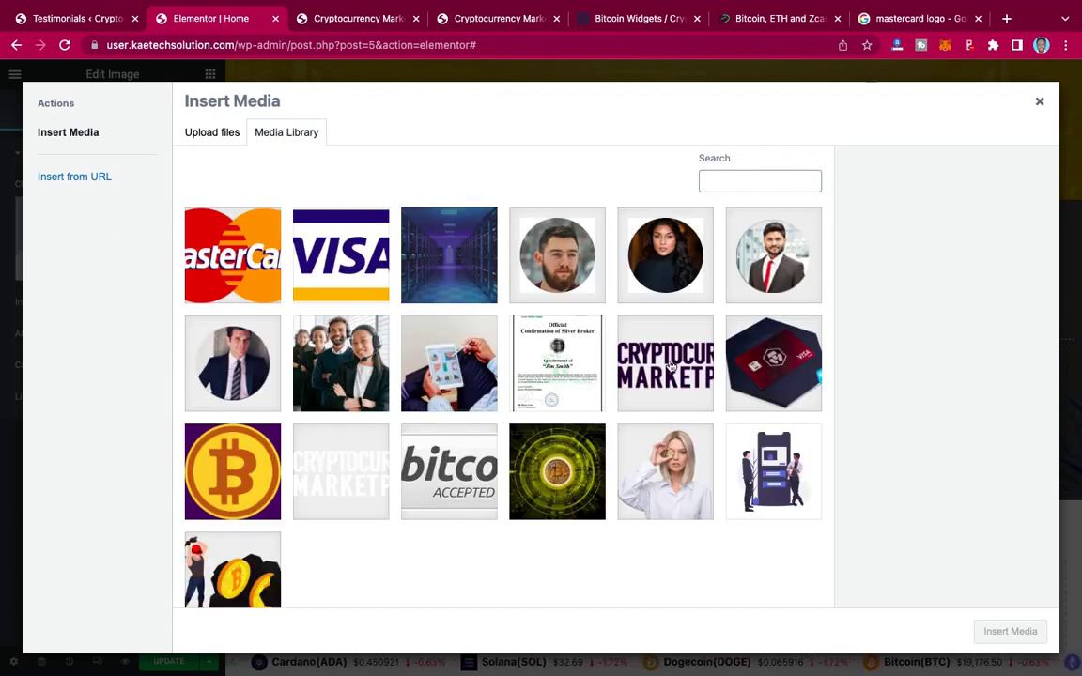
left_click(358, 459)
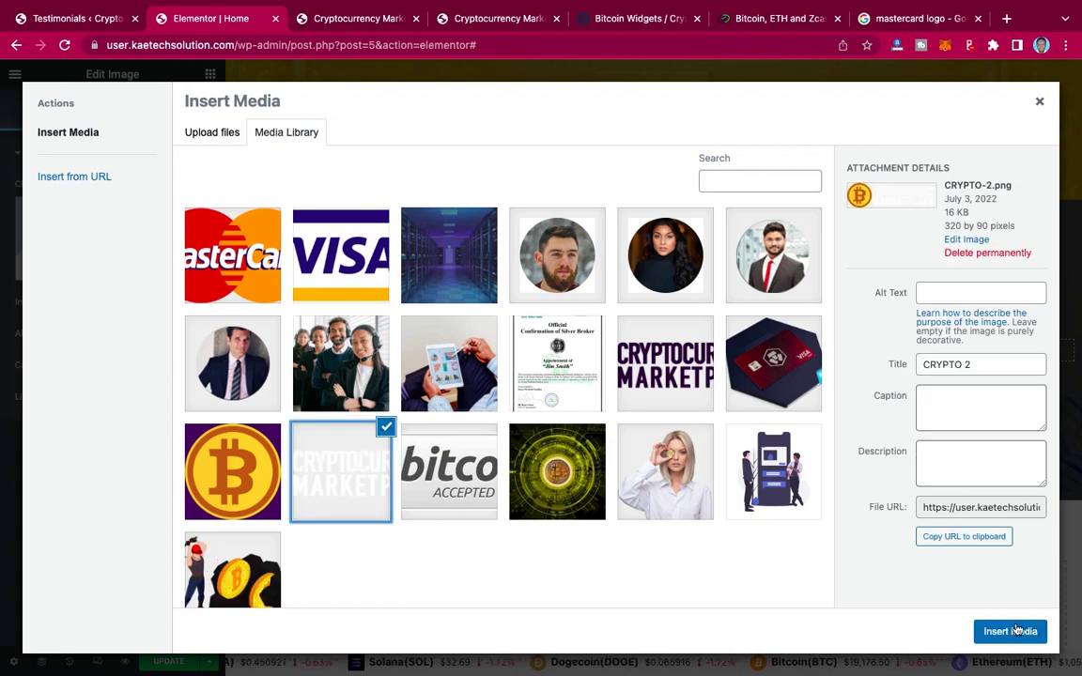
left_click(1011, 632)
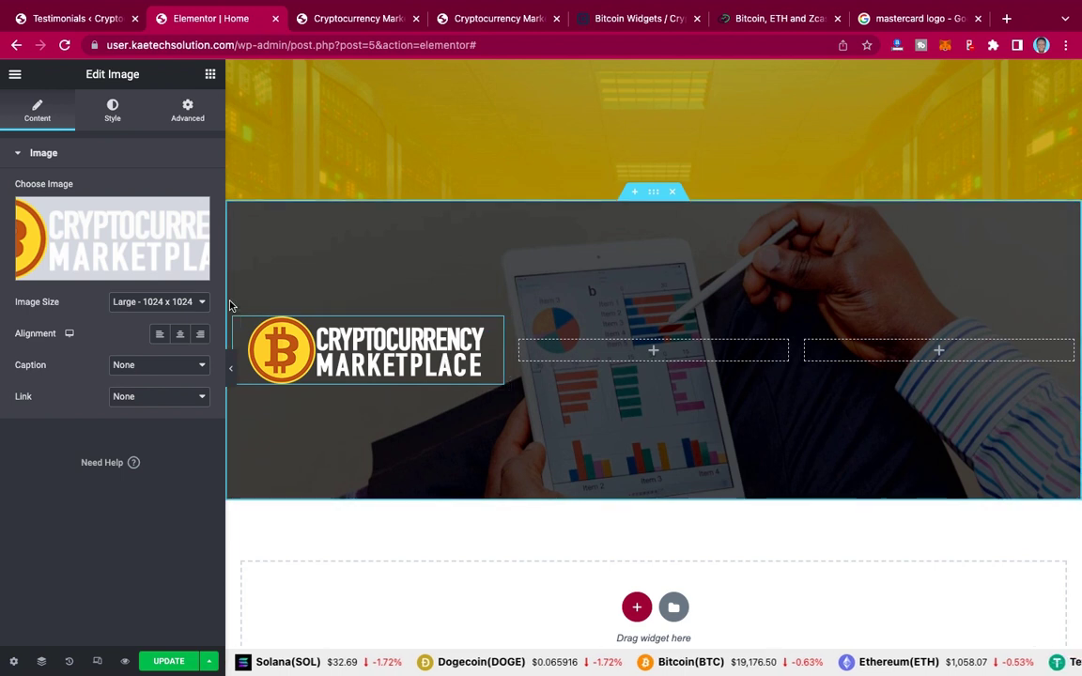
left_click(209, 76)
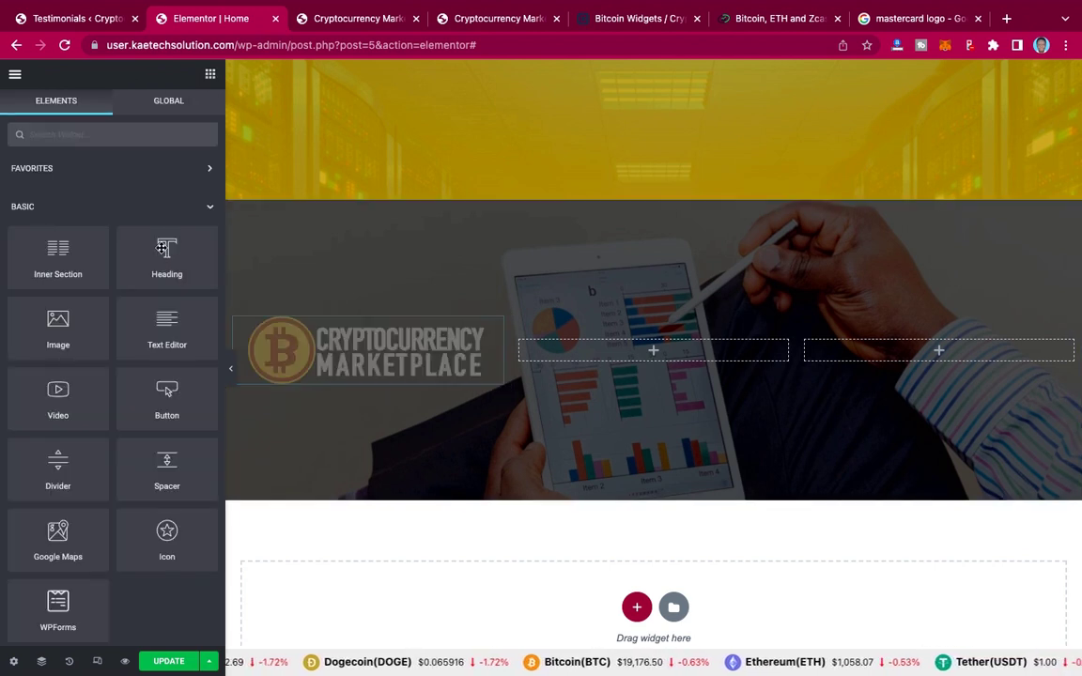
left_click_drag(162, 247, 359, 386)
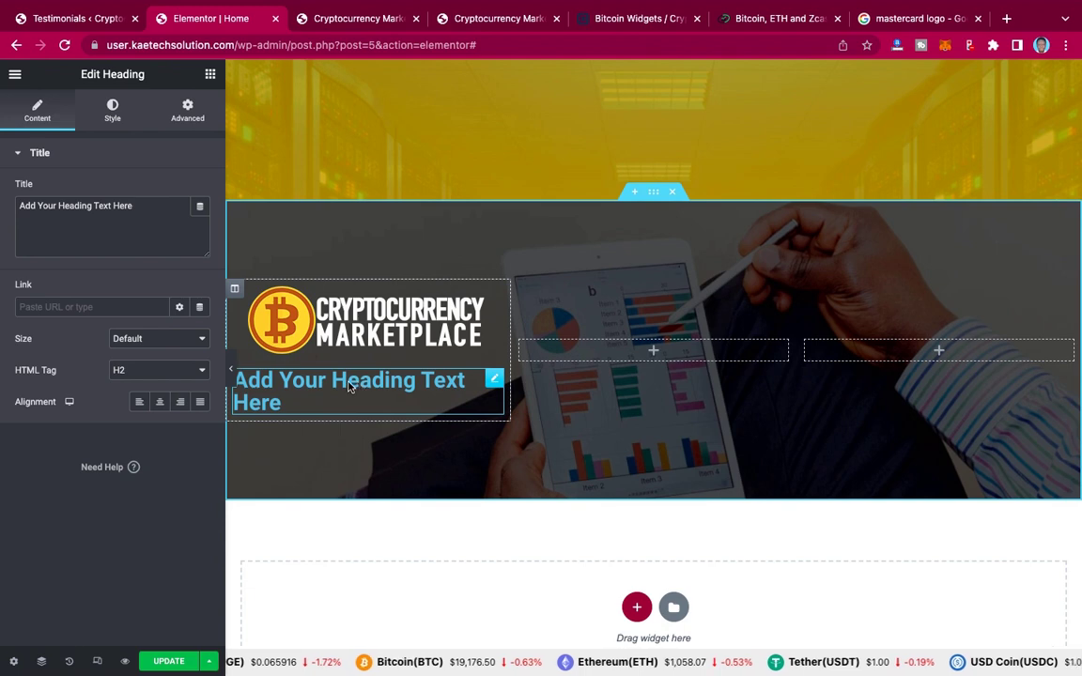
Step: Replace the heading text with 'Registered Company' copied from the live site and centre it
left_click(500, 17)
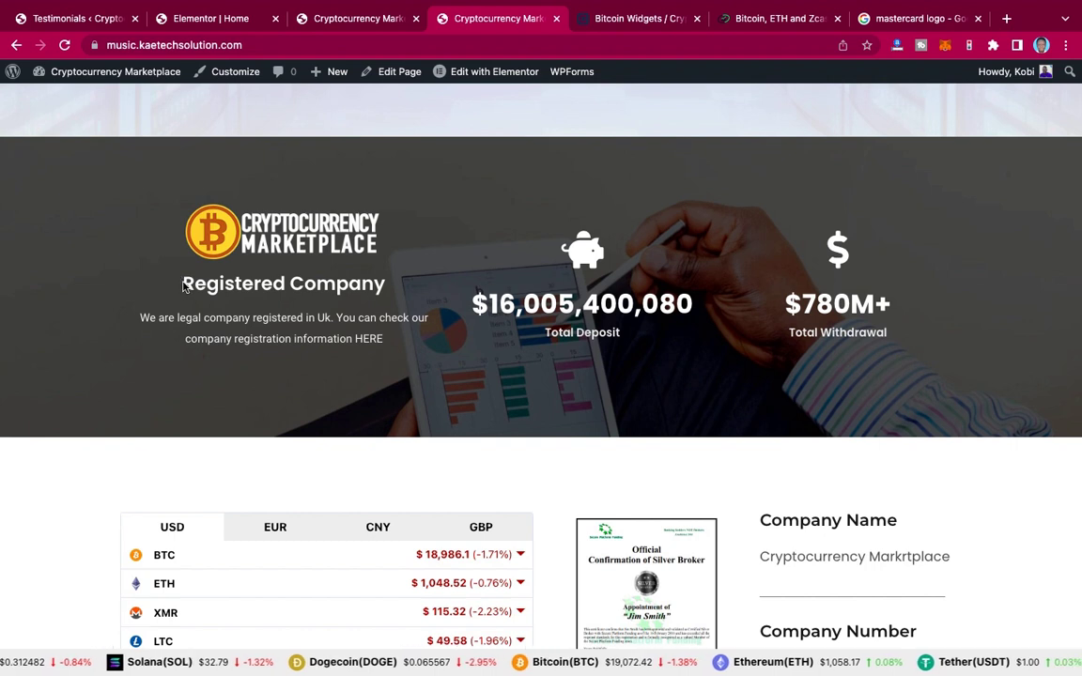
left_click_drag(184, 286, 383, 293)
key("ctrl+c")
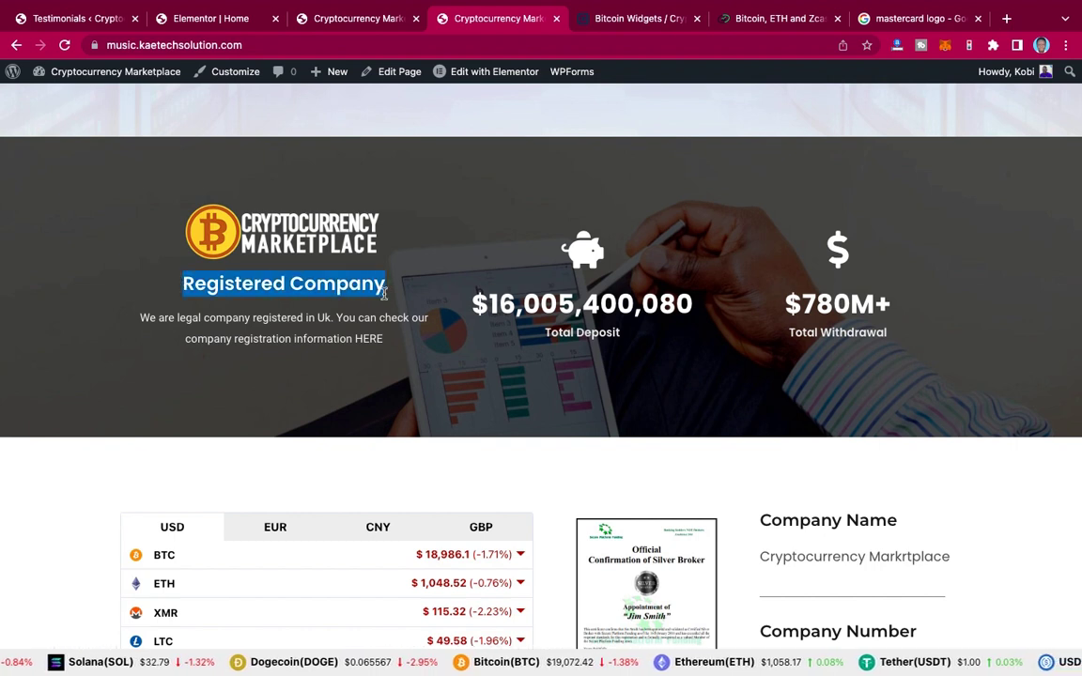
left_click(216, 18)
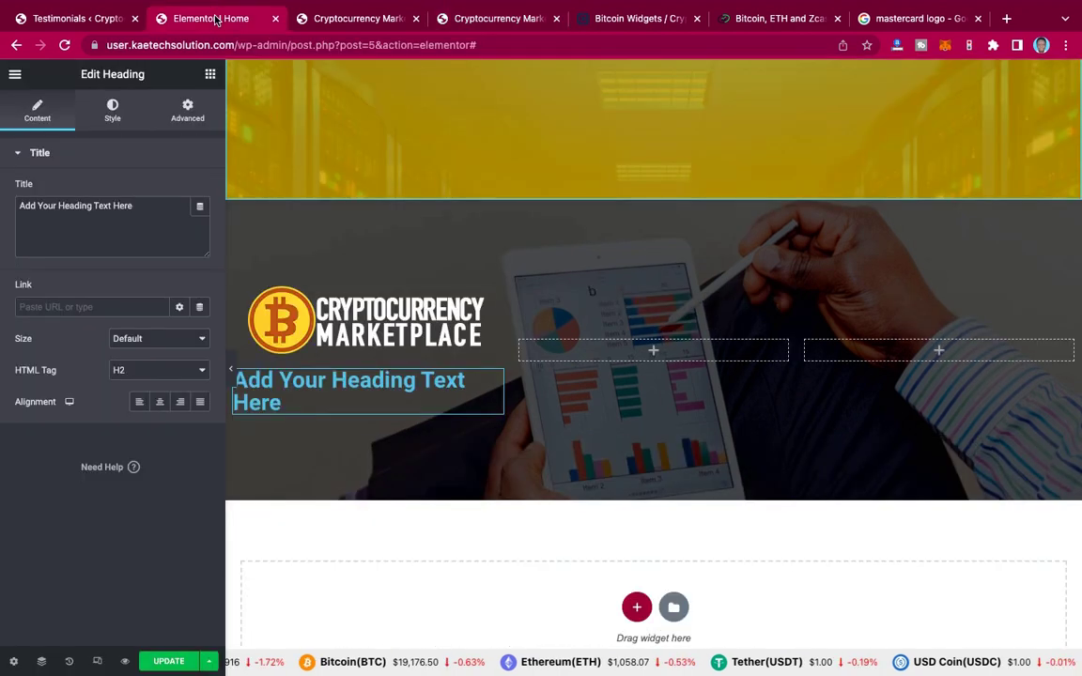
left_click(147, 206)
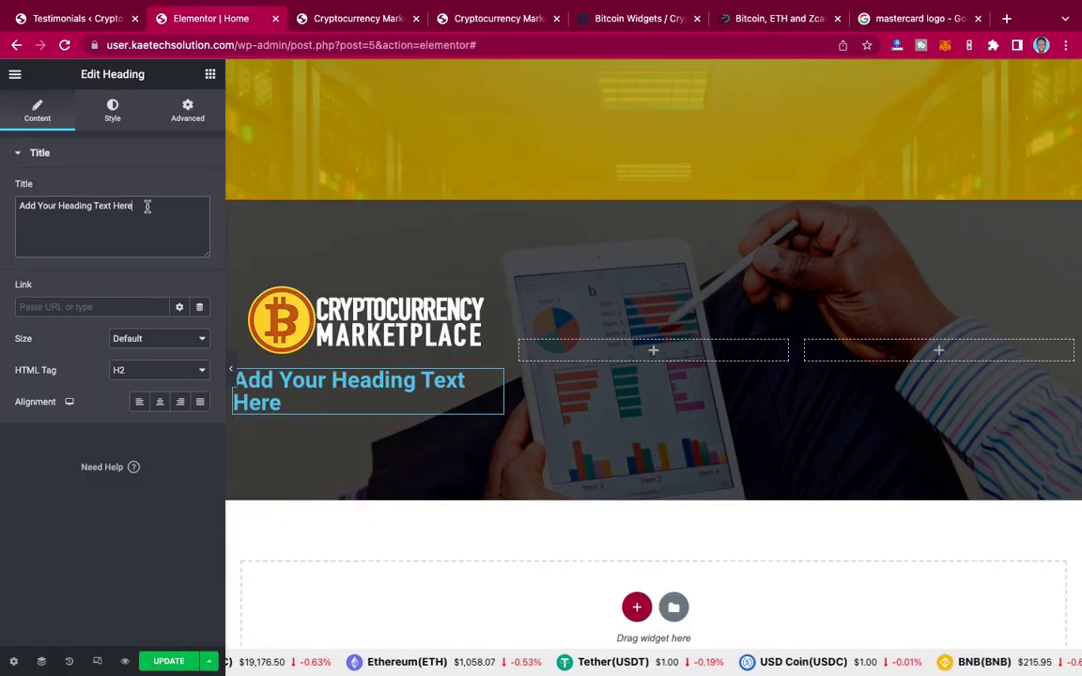
key("ctrl+a")
key("ctrl+v")
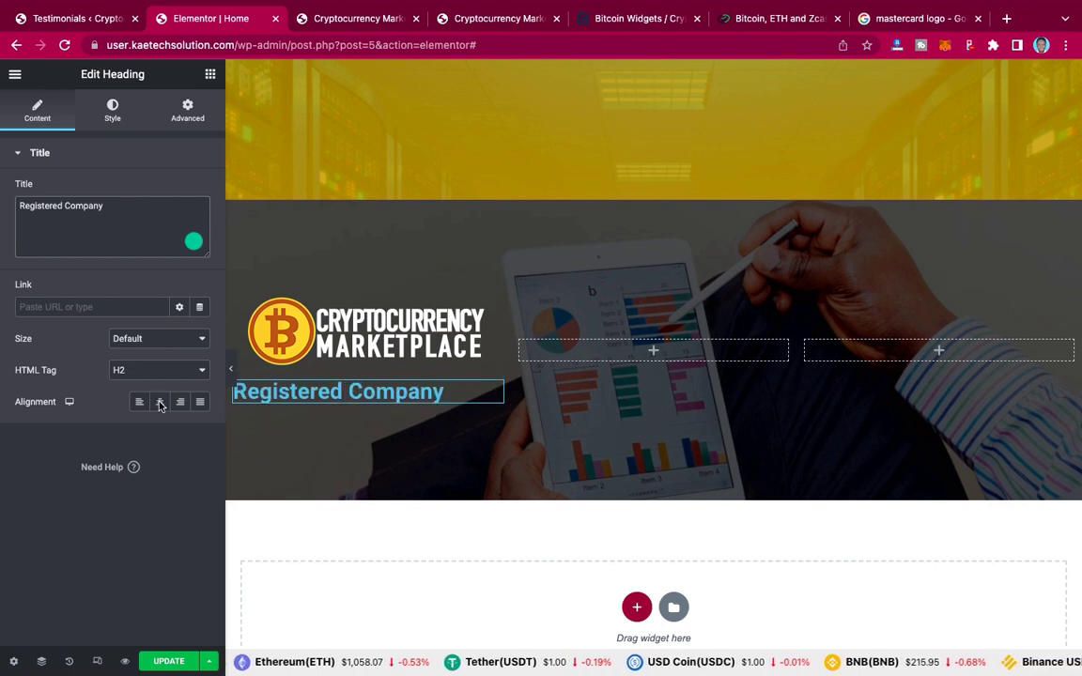
left_click(160, 404)
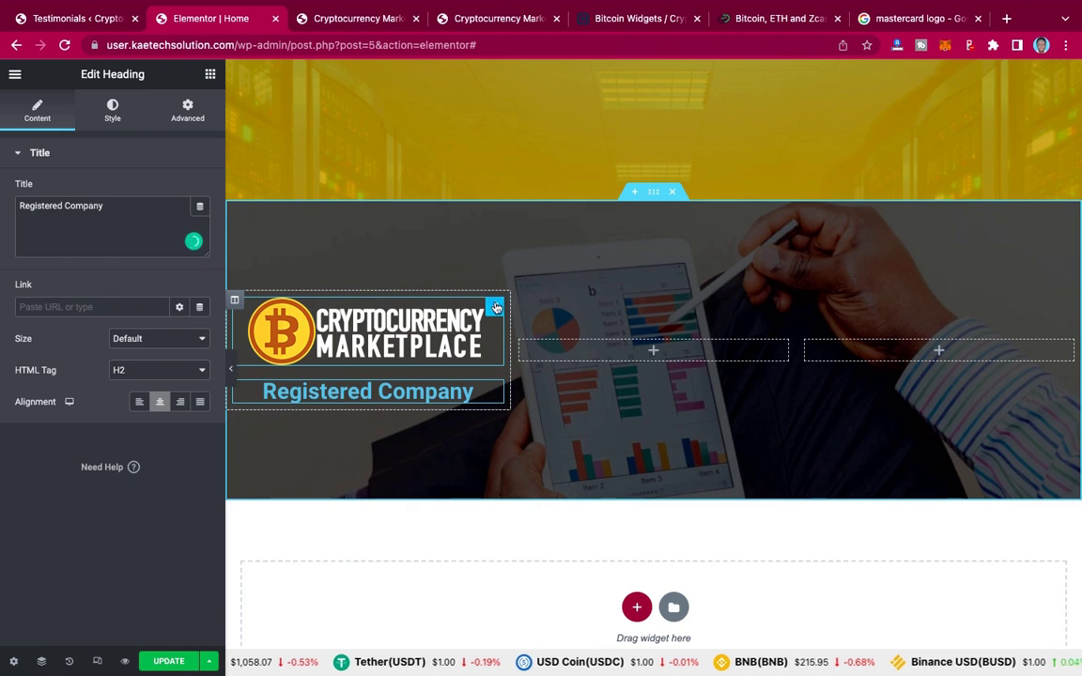
Step: Centre the Cryptocurrency Marketplace logo image in its column
left_click(495, 307)
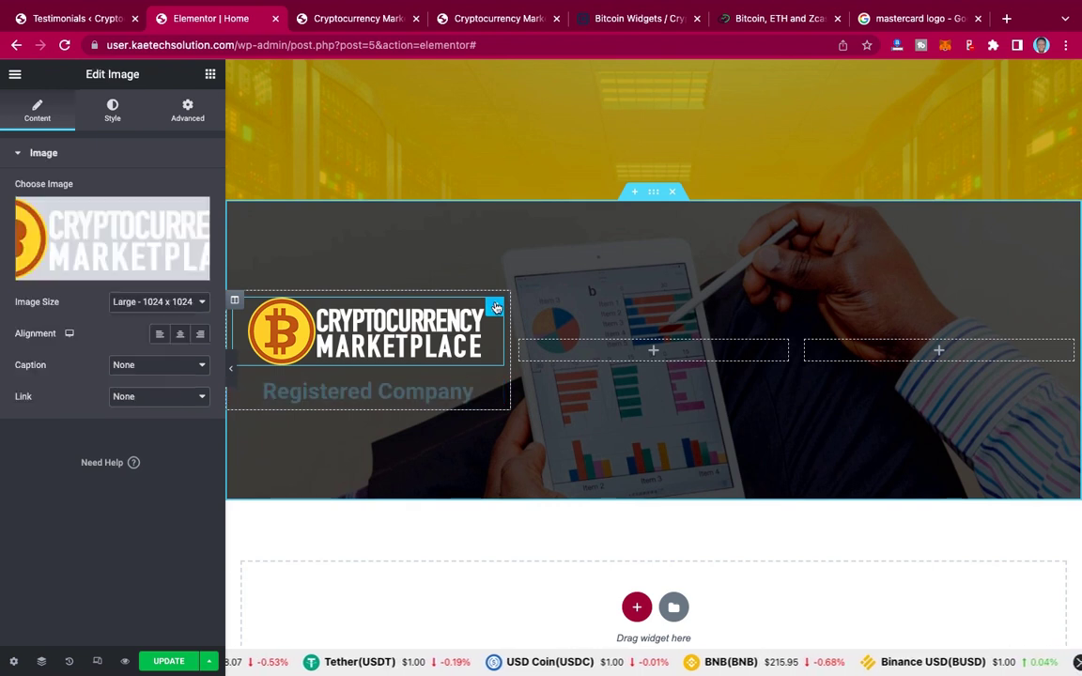
left_click(180, 336)
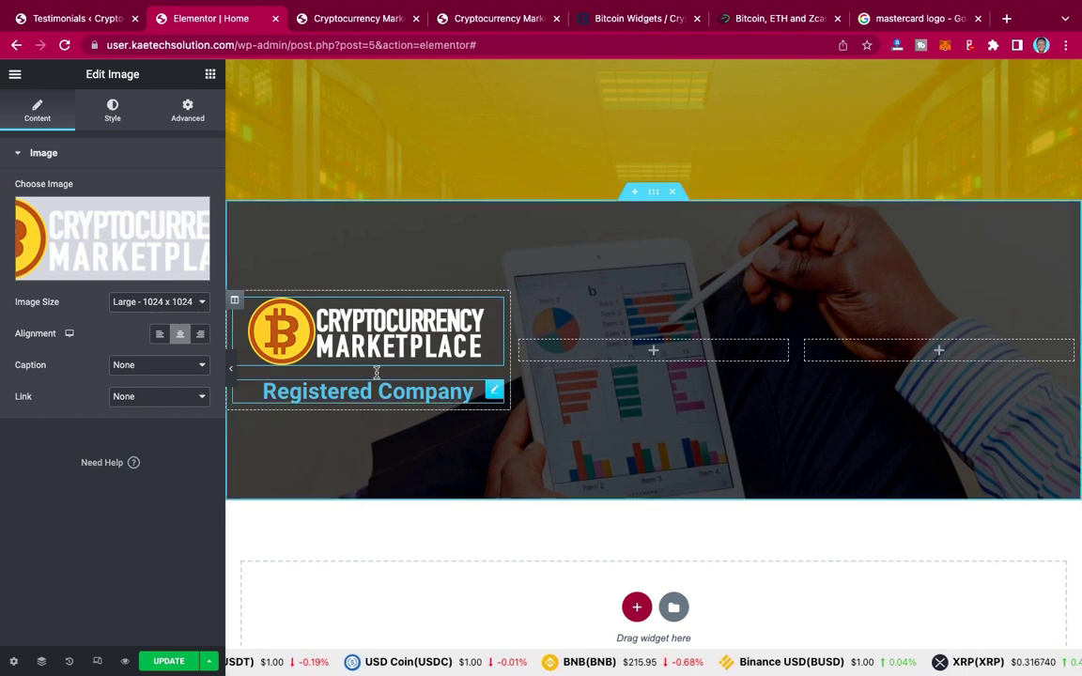
left_click(210, 75)
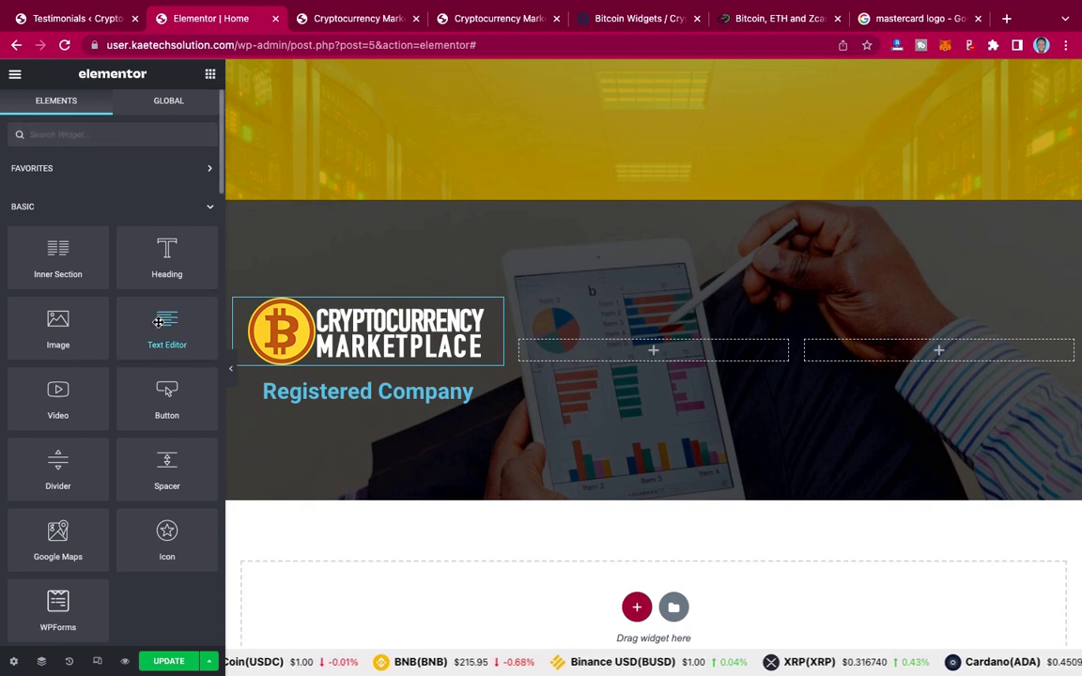
Step: Add a Text Editor under the heading with the live site's UK registration sentence ending 'HERE'
left_click_drag(158, 322, 368, 404)
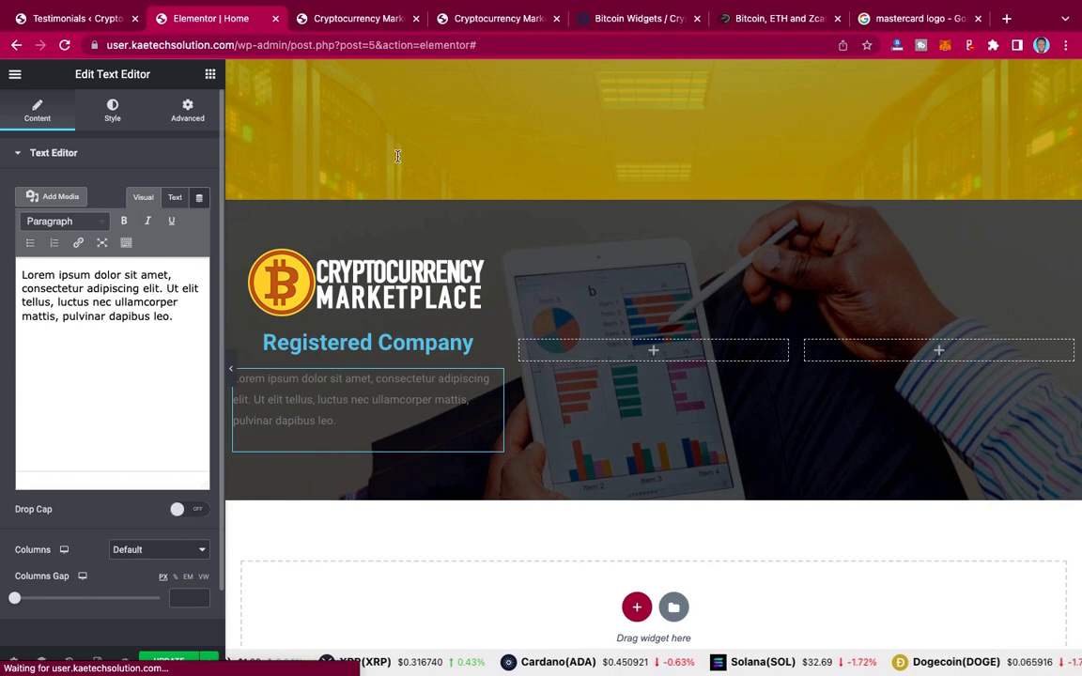
left_click(517, 22)
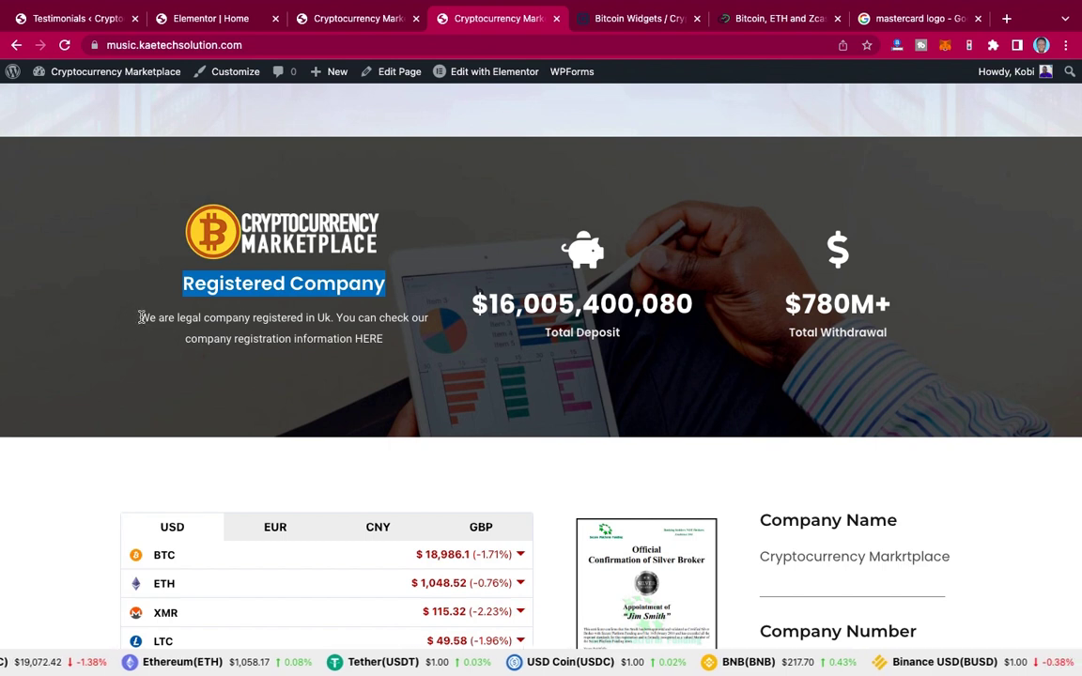
left_click_drag(141, 321, 389, 340)
key("ctrl+c")
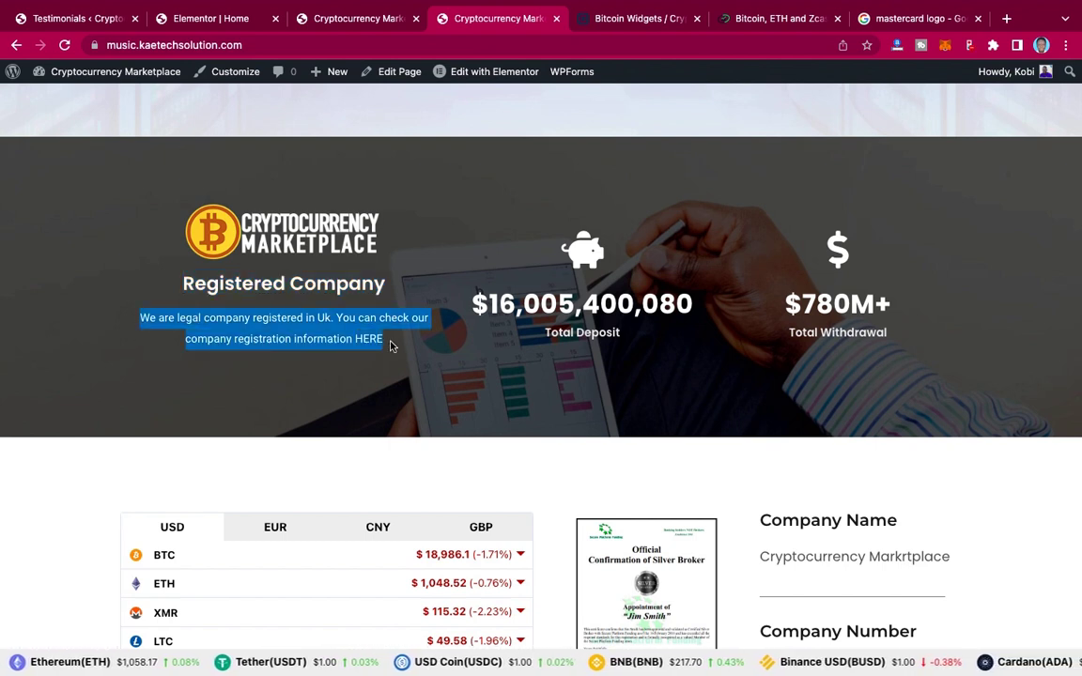
left_click(230, 23)
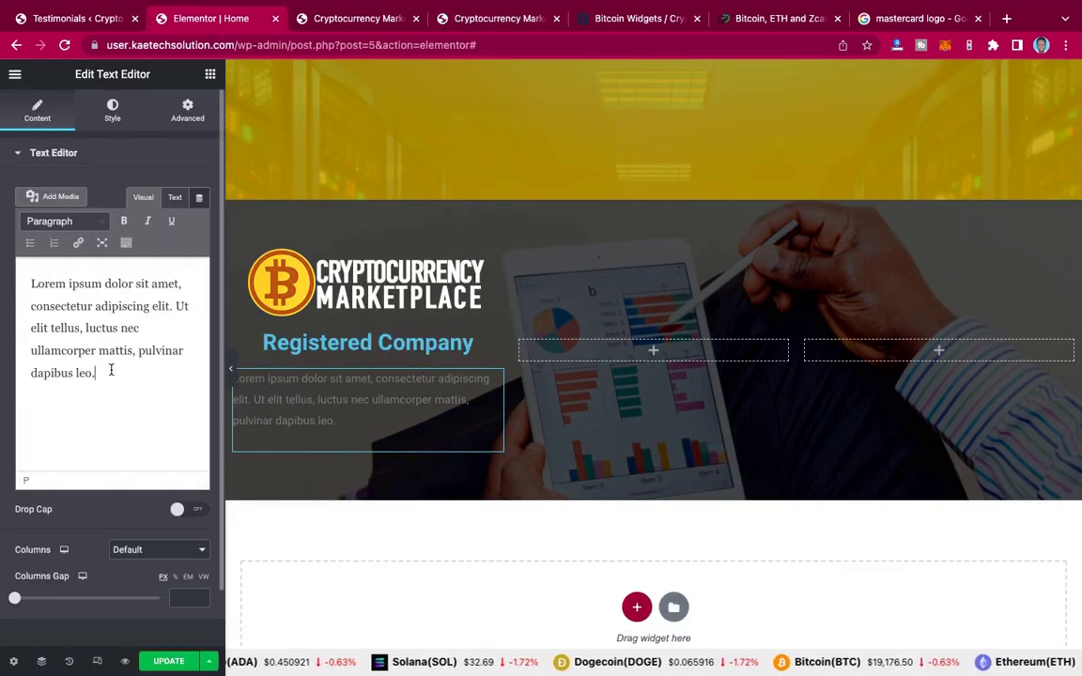
key("ctrl+a")
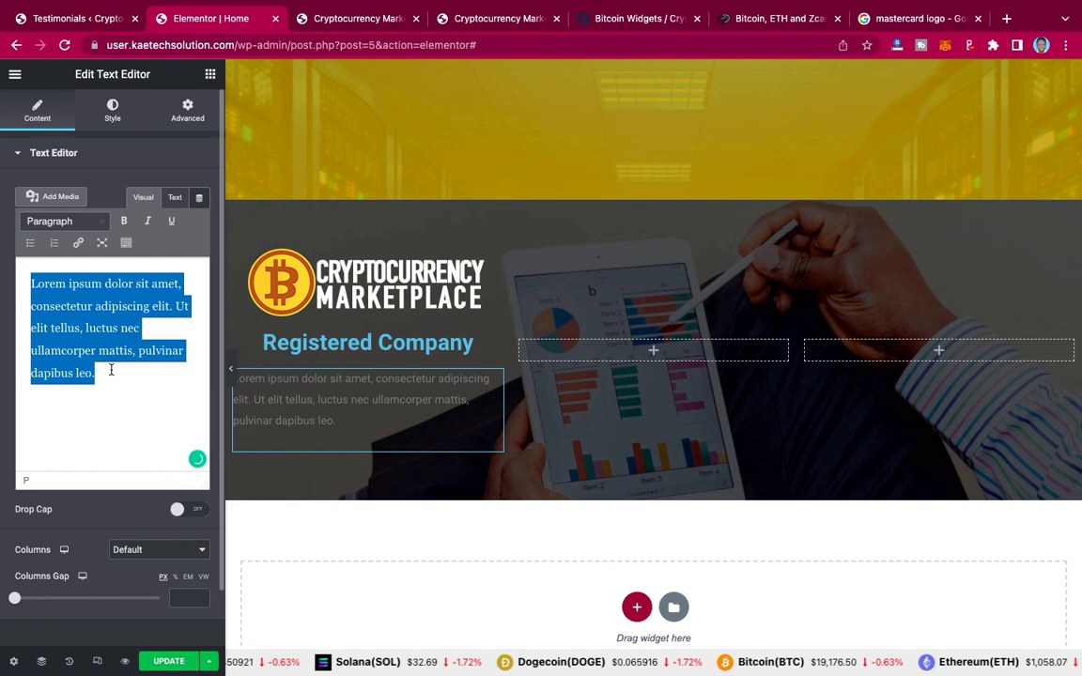
key("ctrl+v")
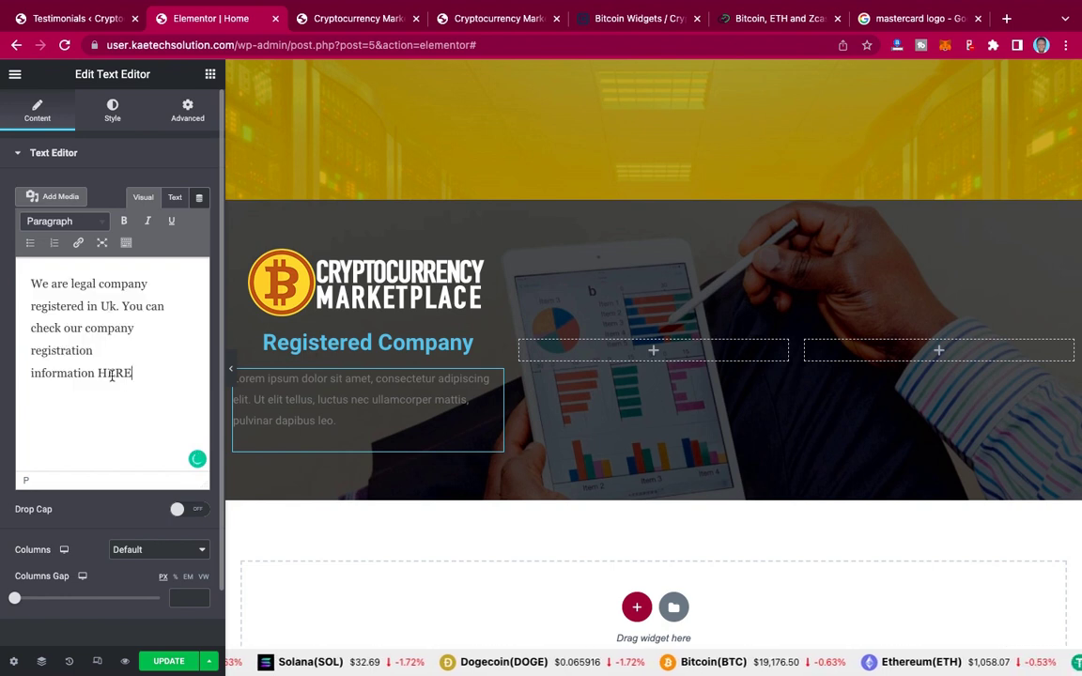
left_click_drag(133, 374, 97, 374)
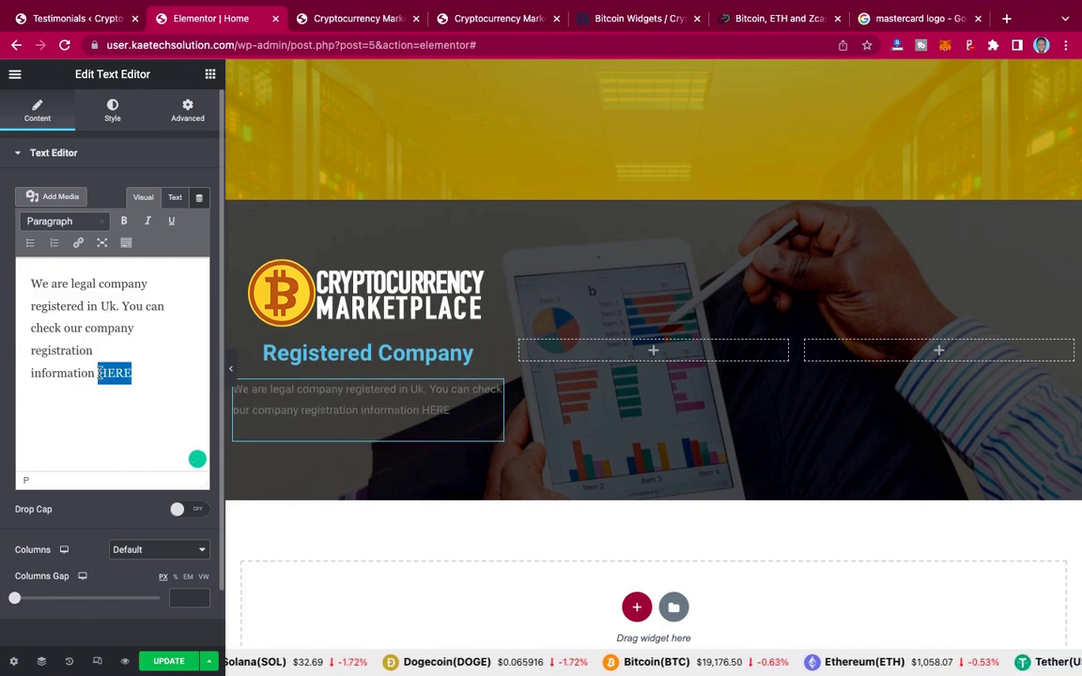
left_click(77, 246)
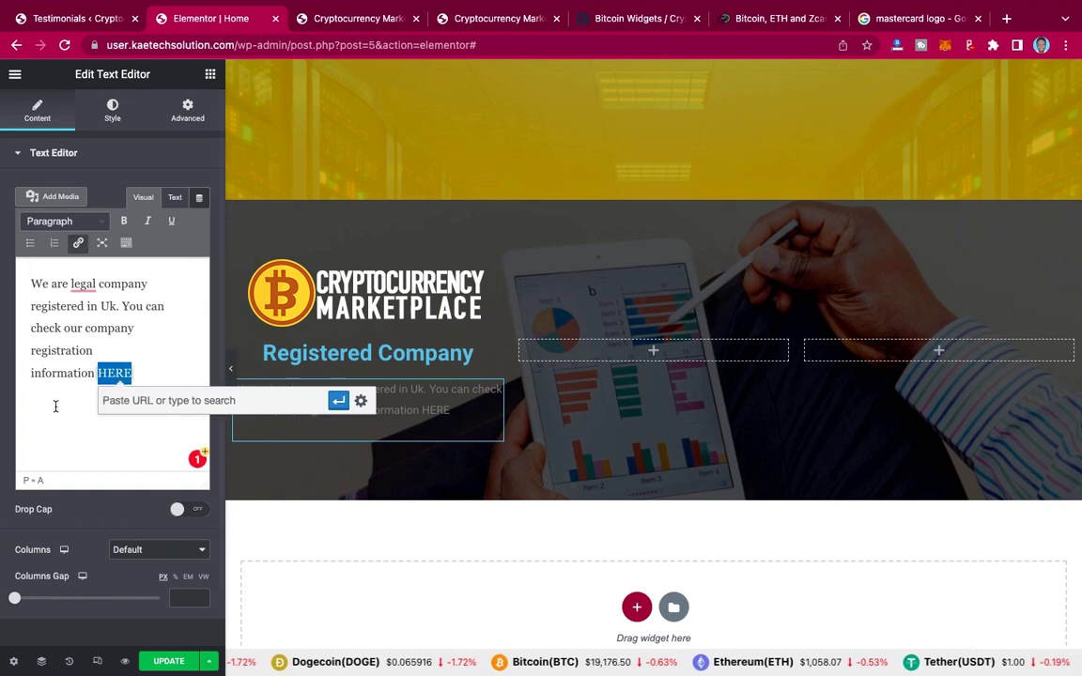
left_click(45, 373)
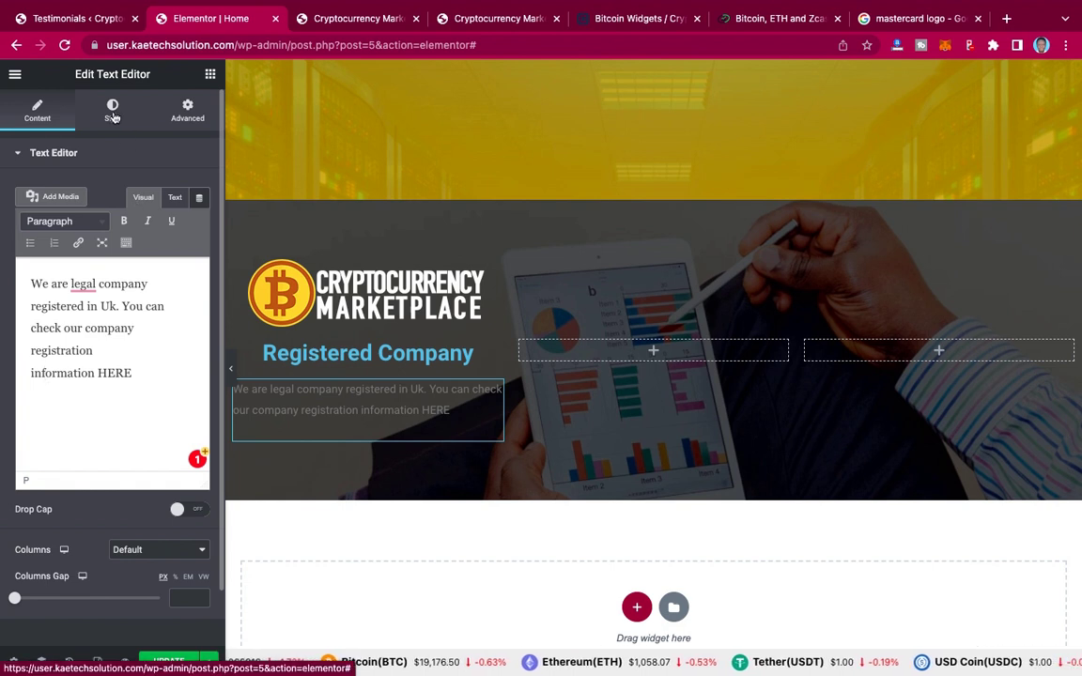
Step: Centre the registration paragraph and make its text colour white (#FFFFFF)
left_click(111, 117)
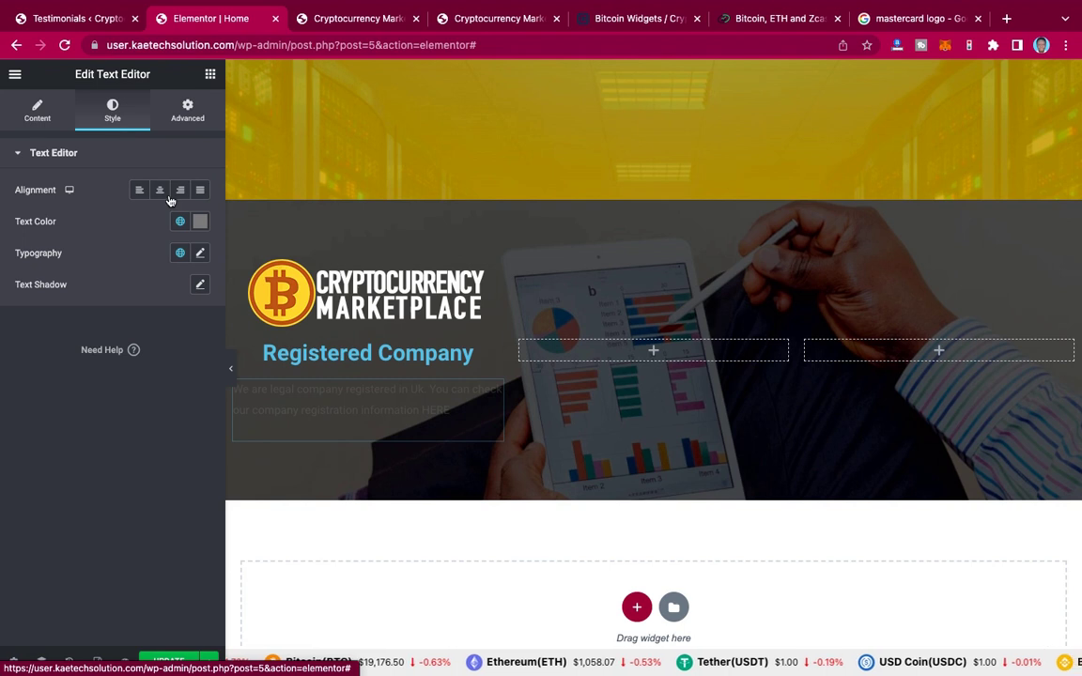
left_click(161, 192)
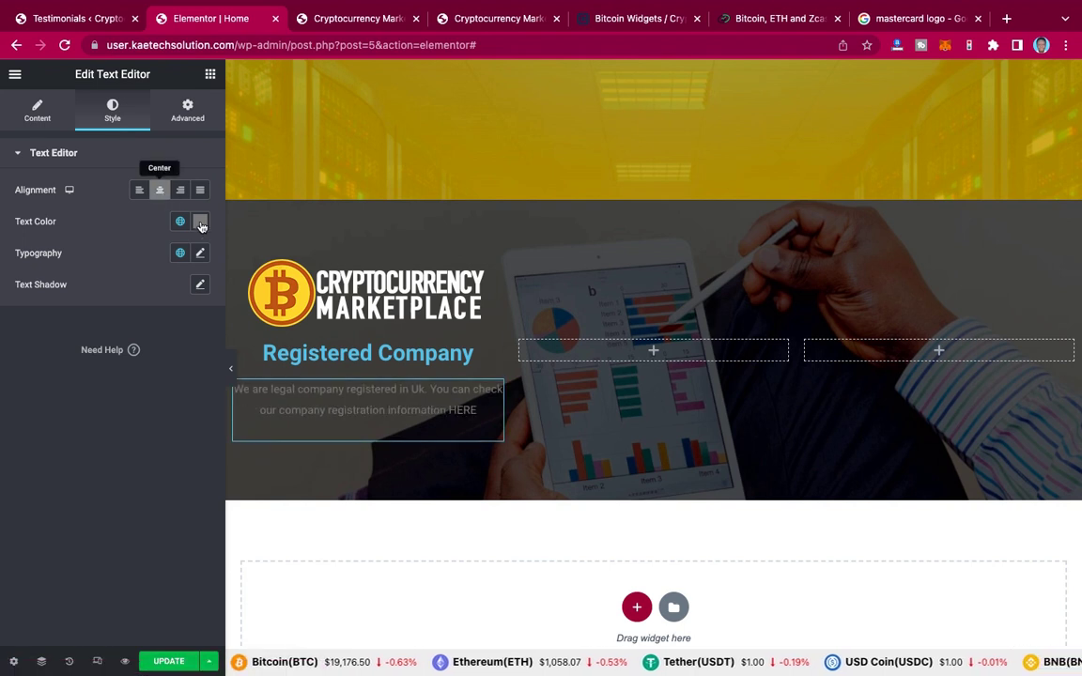
left_click(200, 222)
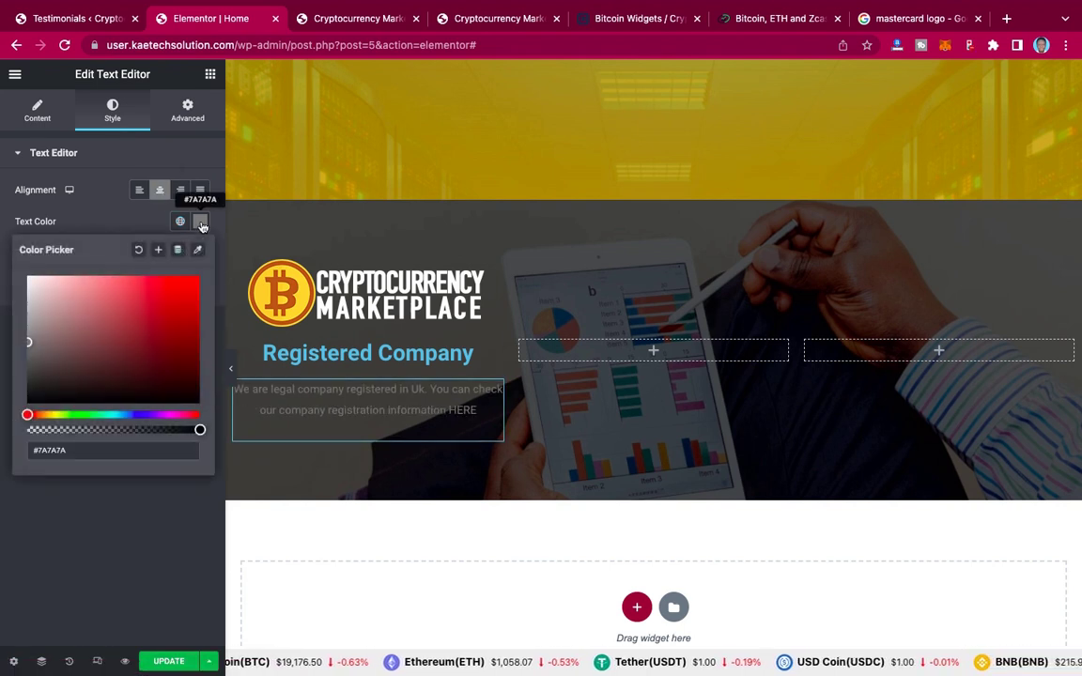
left_click(27, 278)
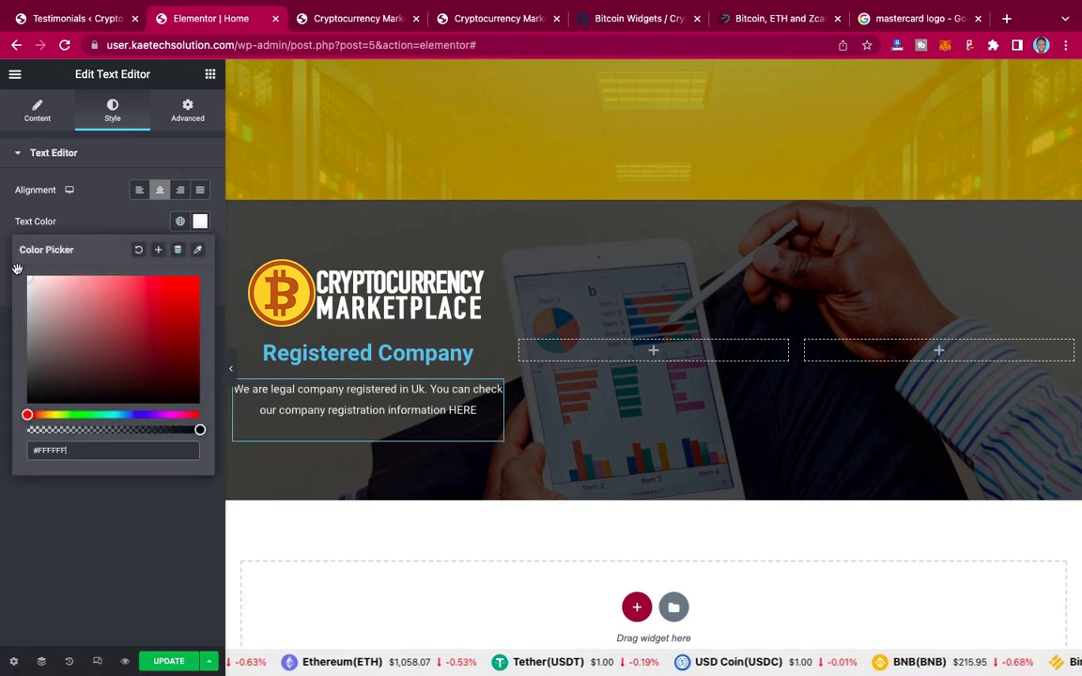
left_click(112, 223)
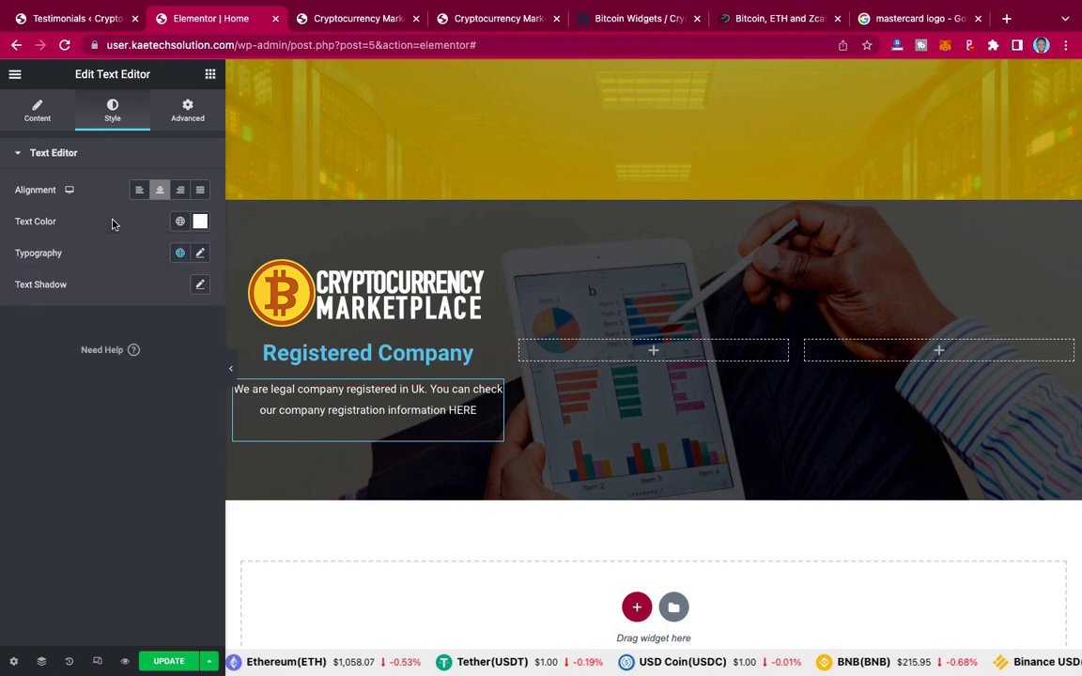
Step: Apply the global 'text' font to the paragraph and lower its size to 14
left_click(179, 254)
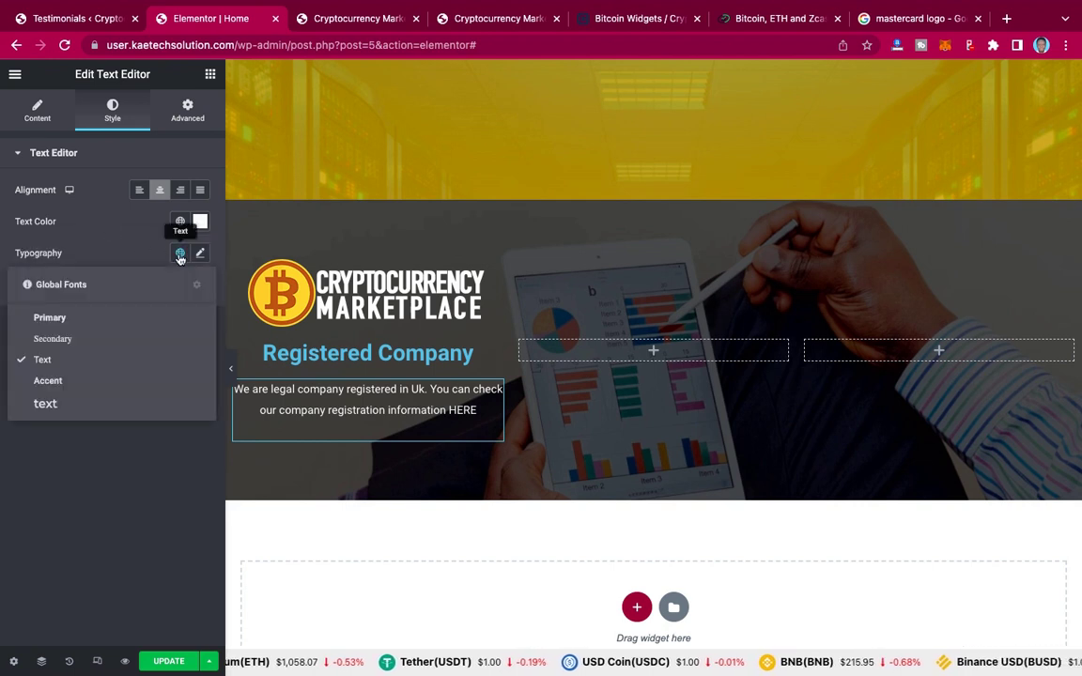
left_click(47, 404)
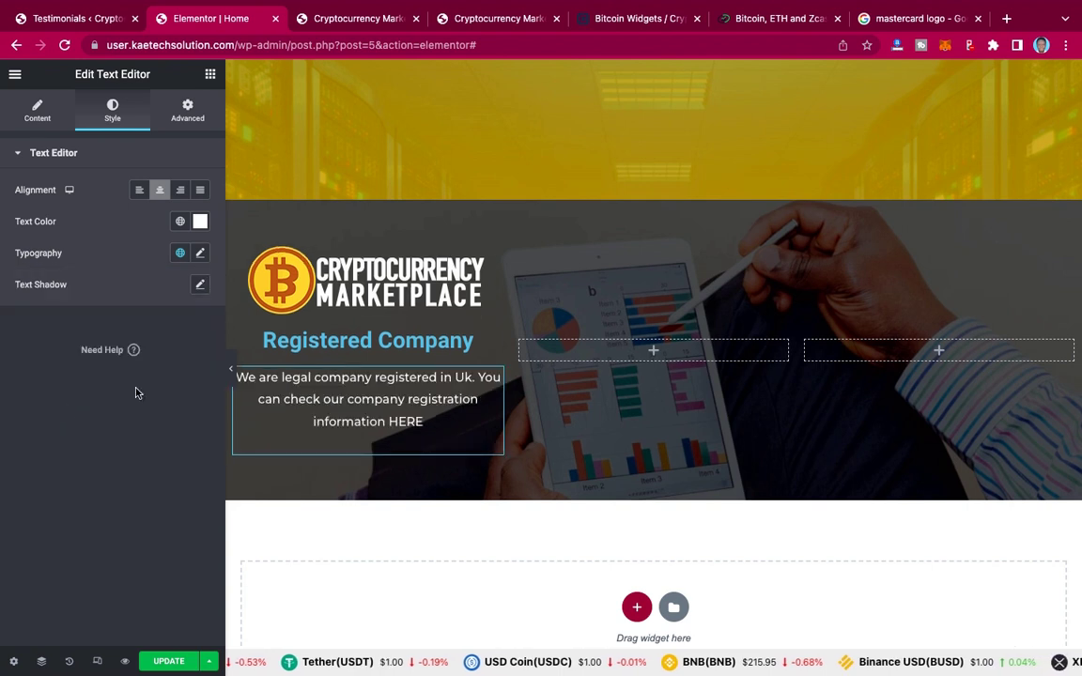
left_click(199, 254)
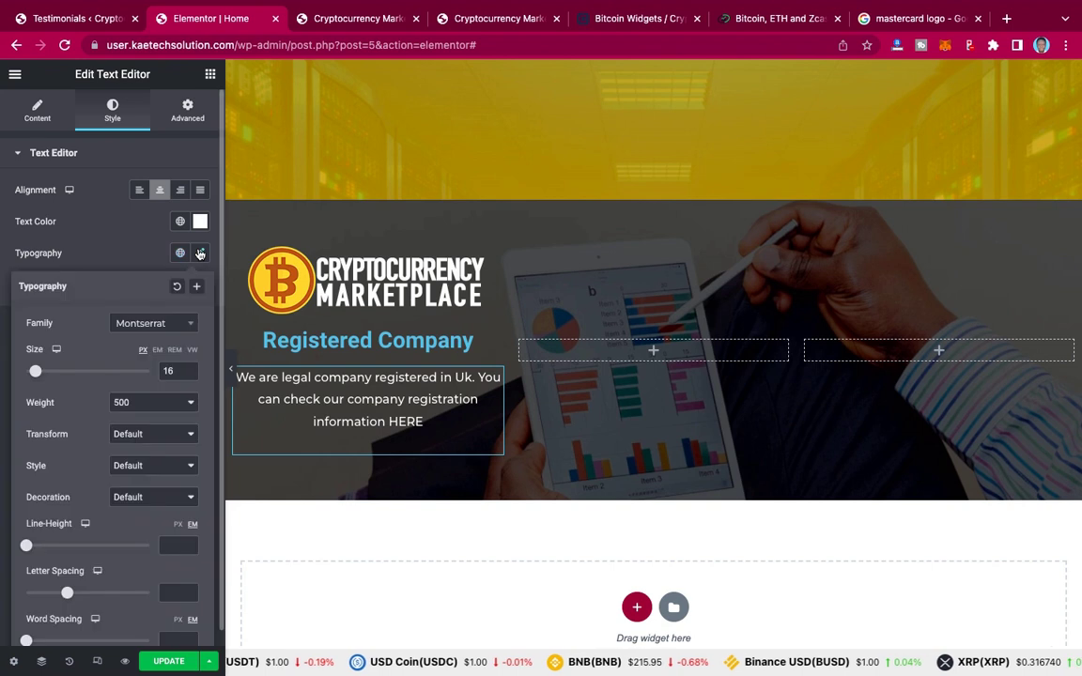
left_click(190, 374)
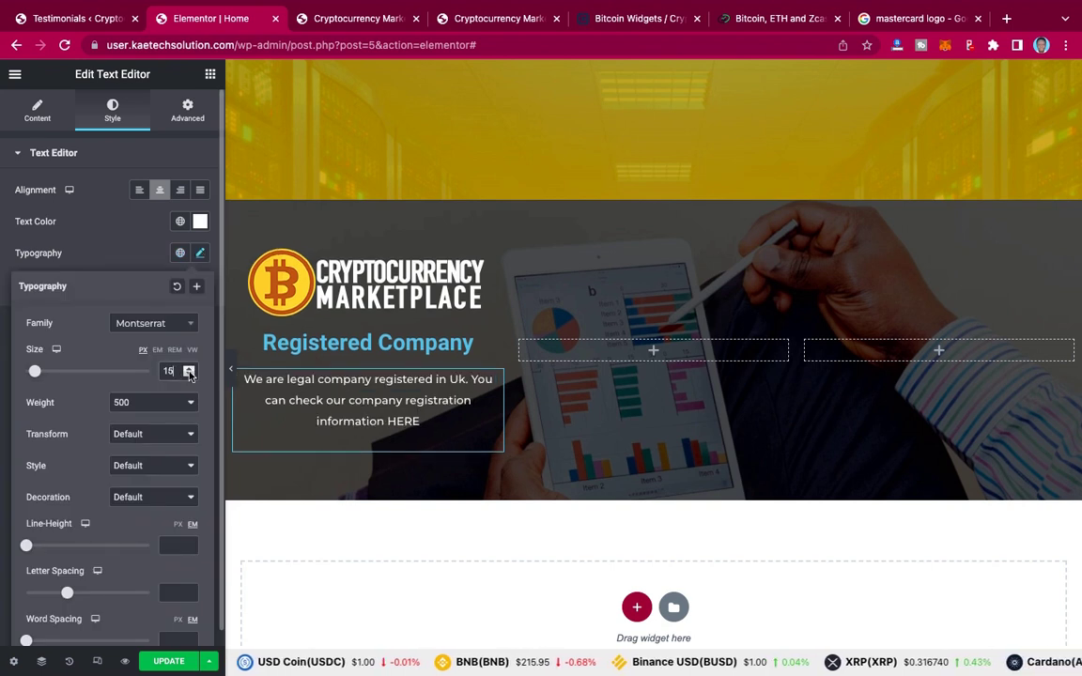
left_click(190, 374)
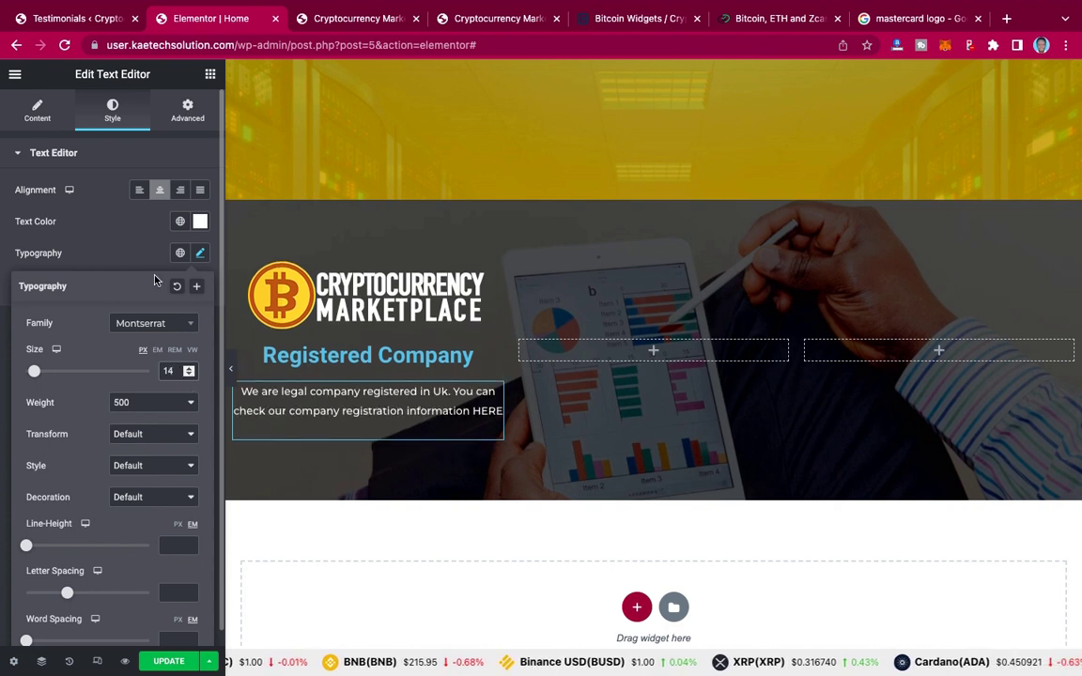
left_click(120, 252)
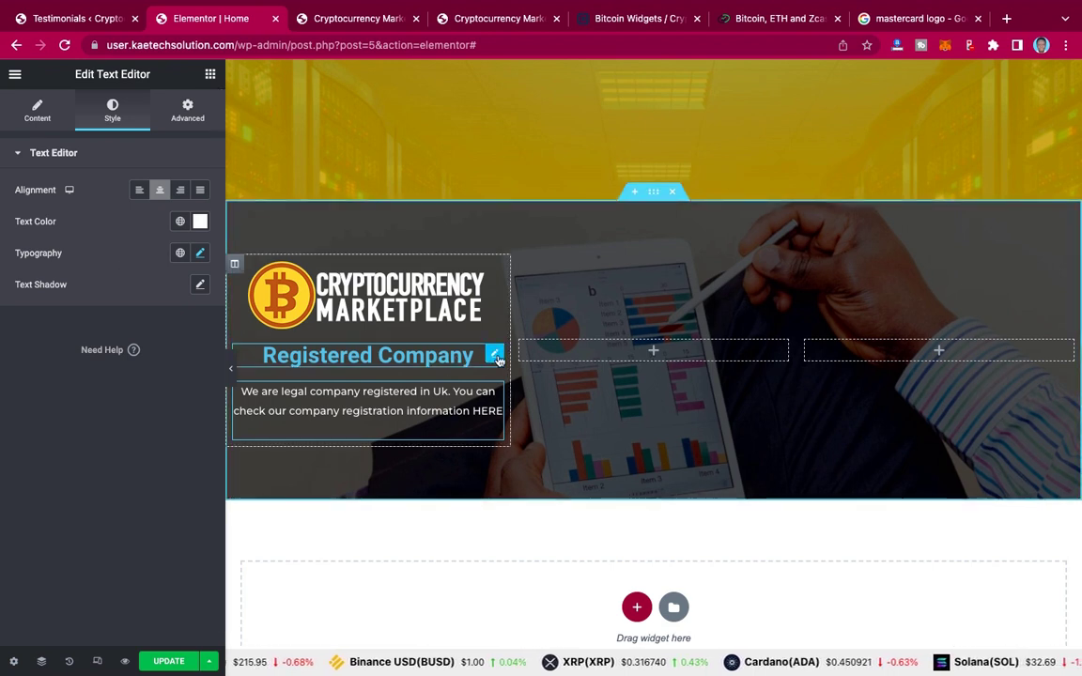
Step: Make the Registered Company heading text white
left_click(495, 355)
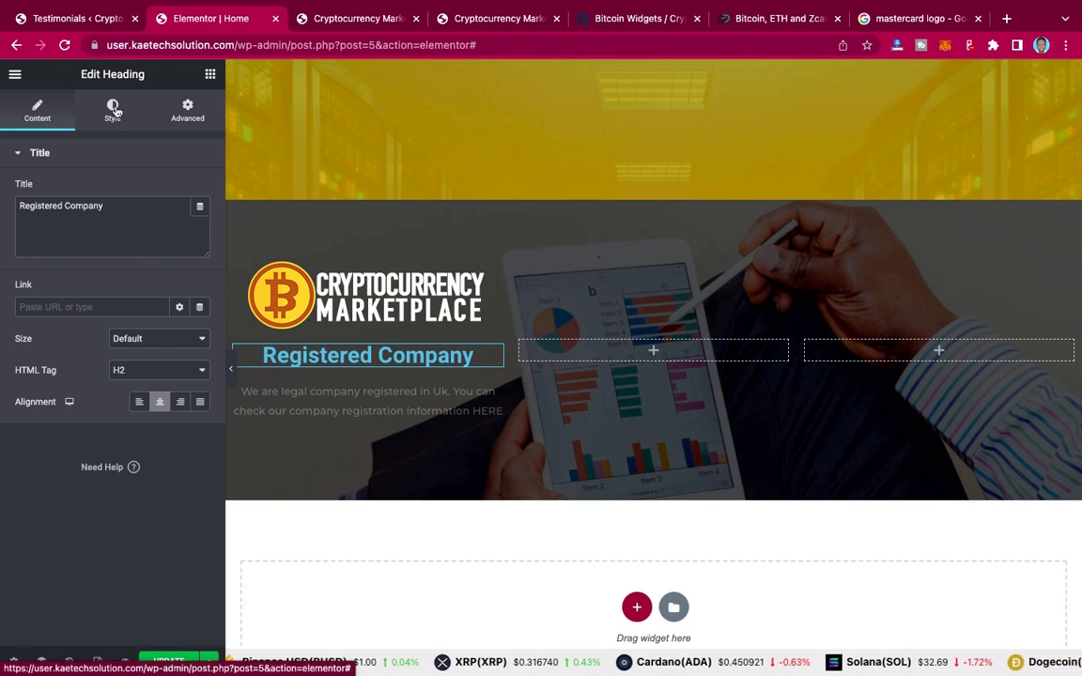
left_click(114, 110)
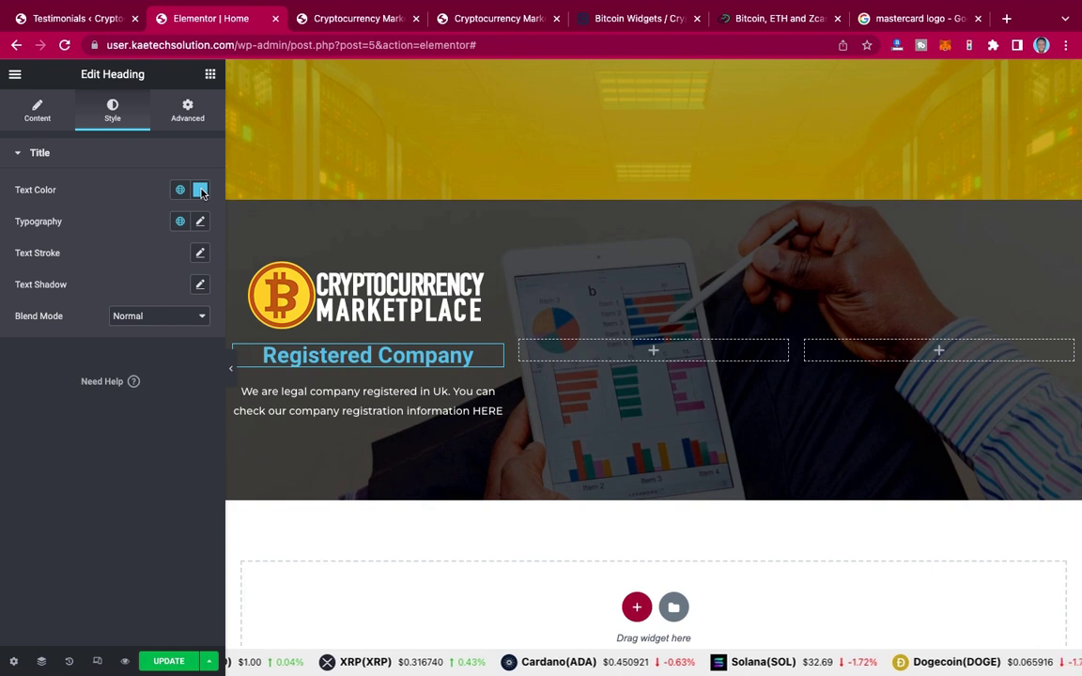
left_click(200, 191)
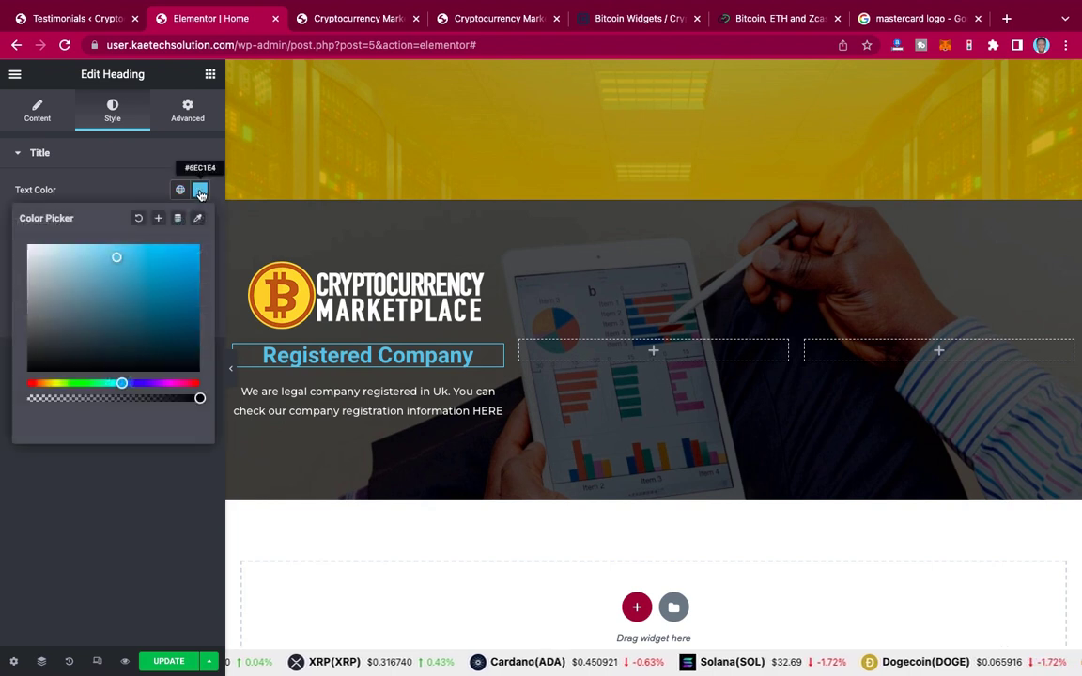
left_click(31, 245)
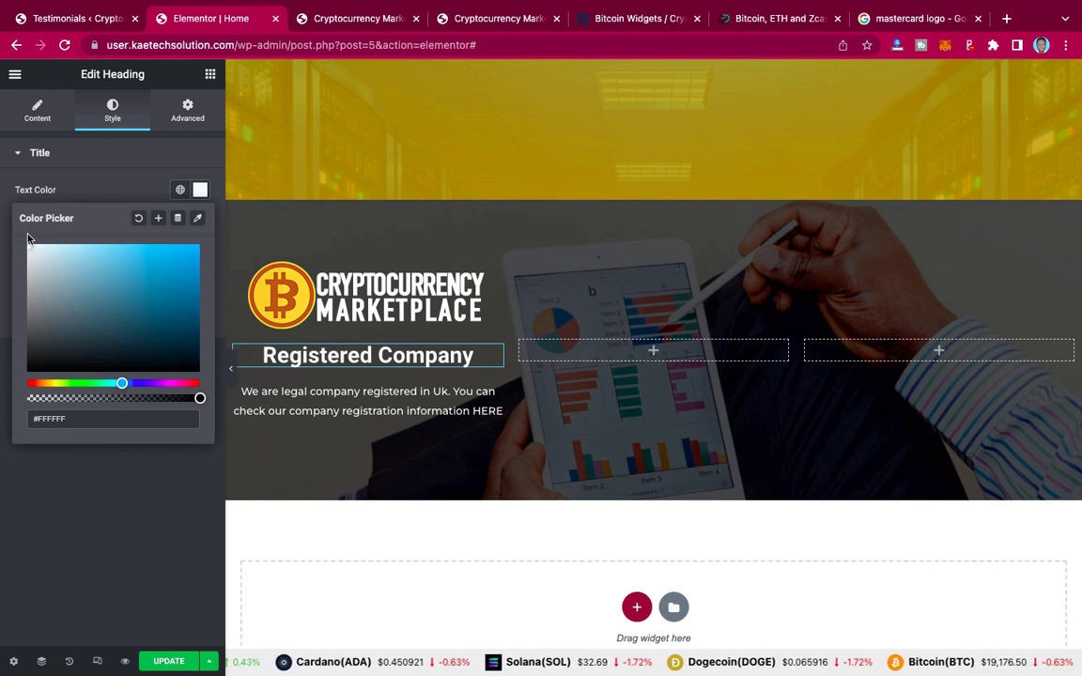
left_click(117, 191)
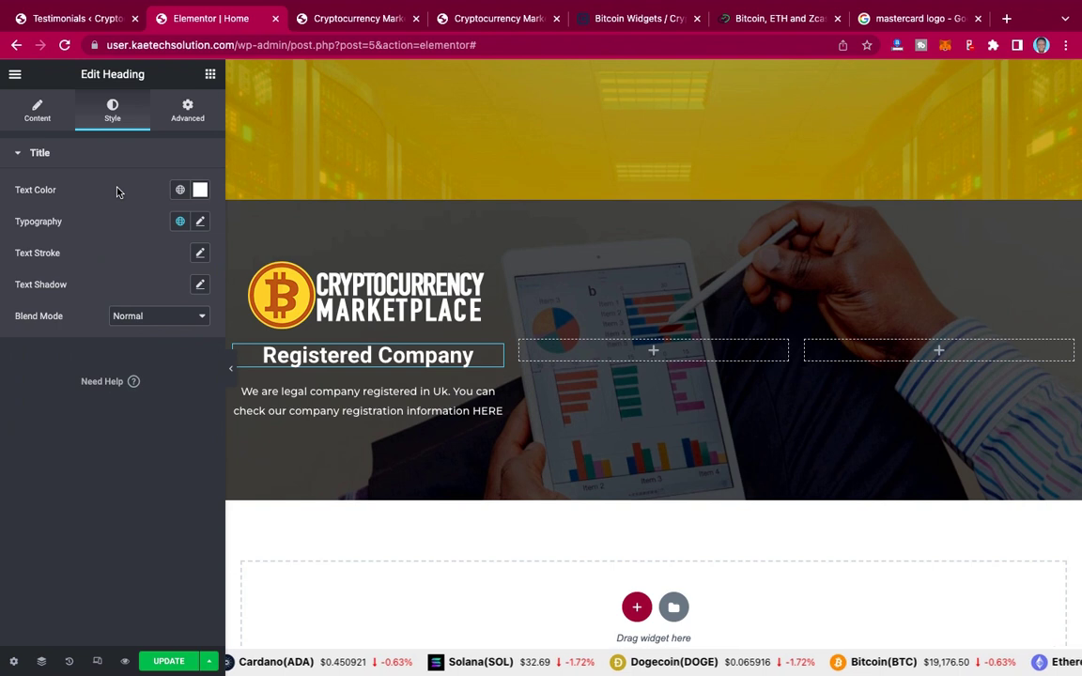
Step: Set the heading's typography to Montserrat at size 30
left_click(200, 223)
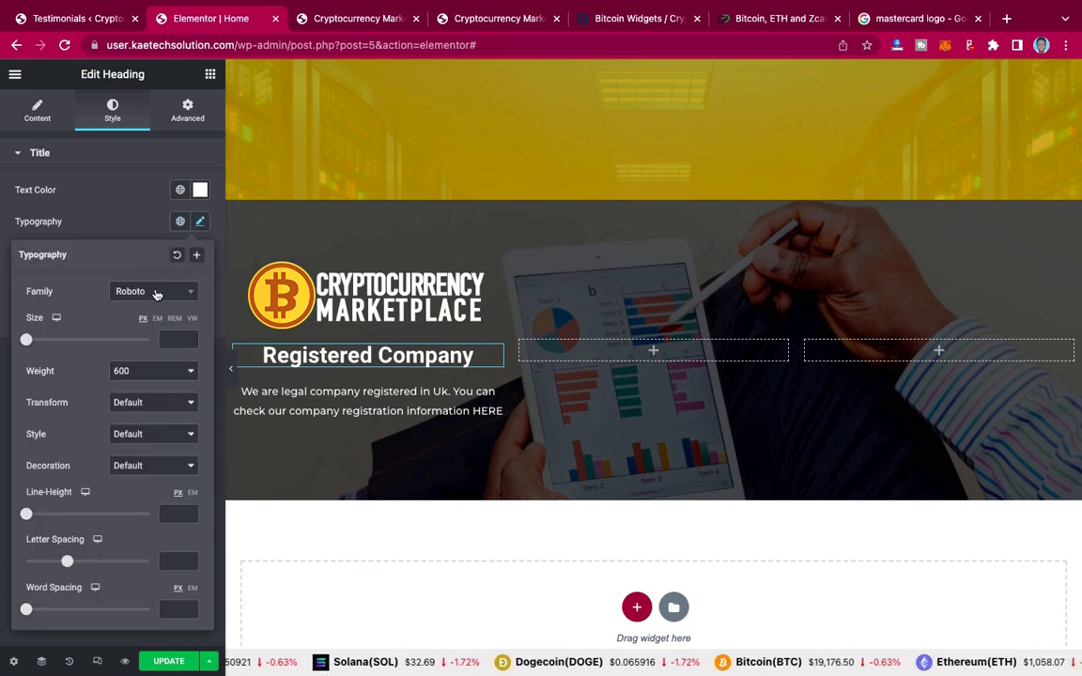
left_click(157, 293)
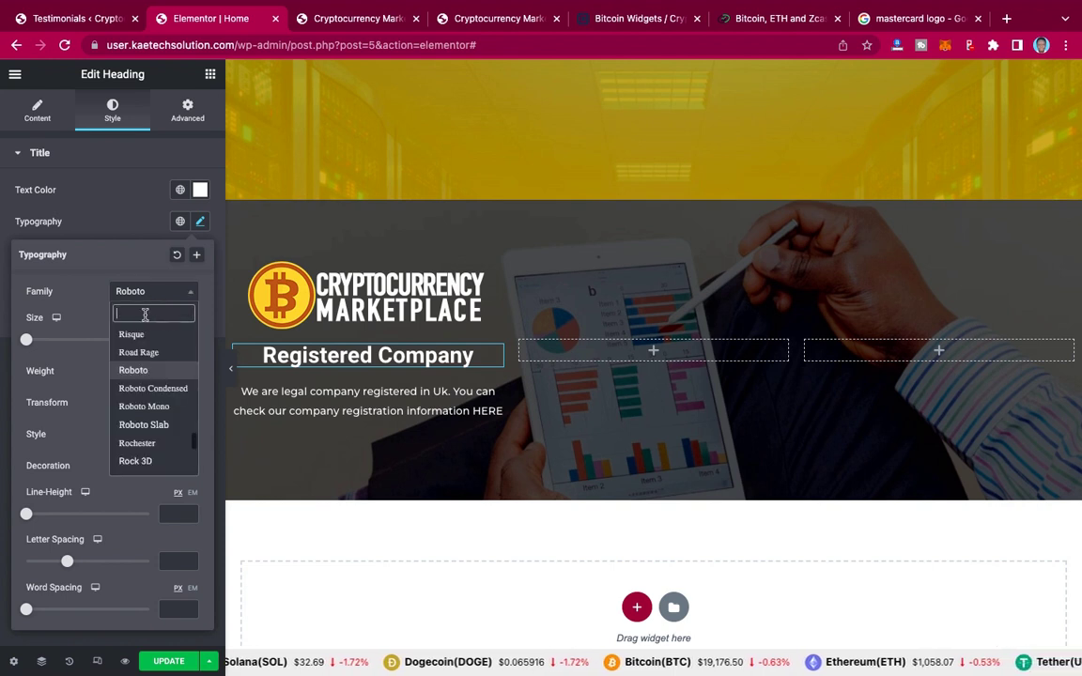
type("monts")
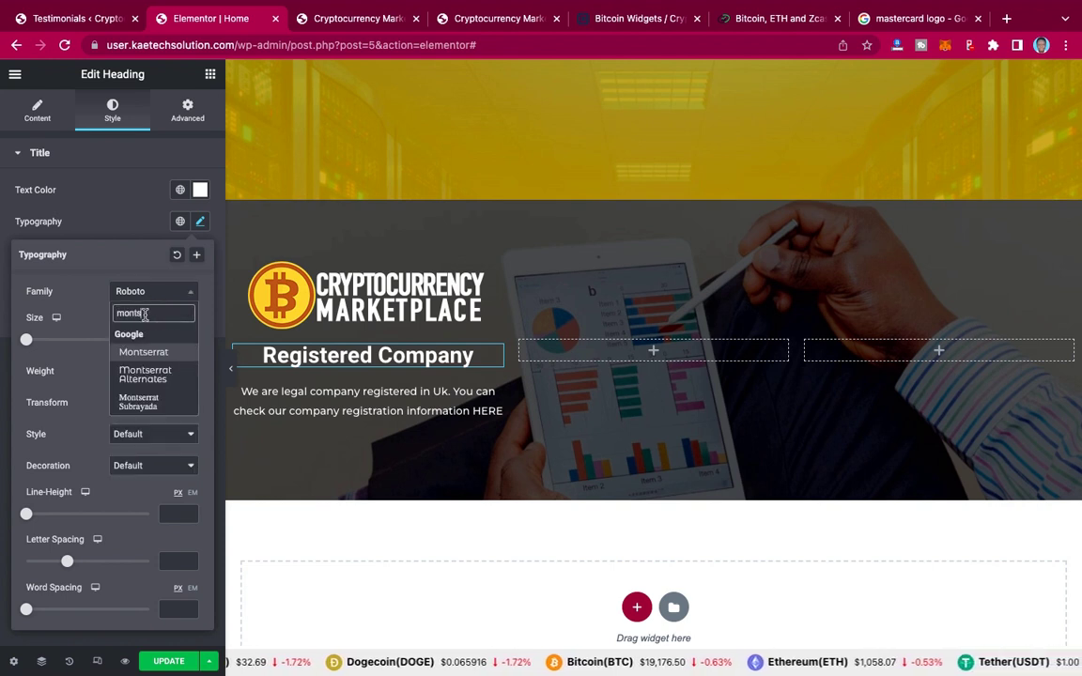
left_click(144, 352)
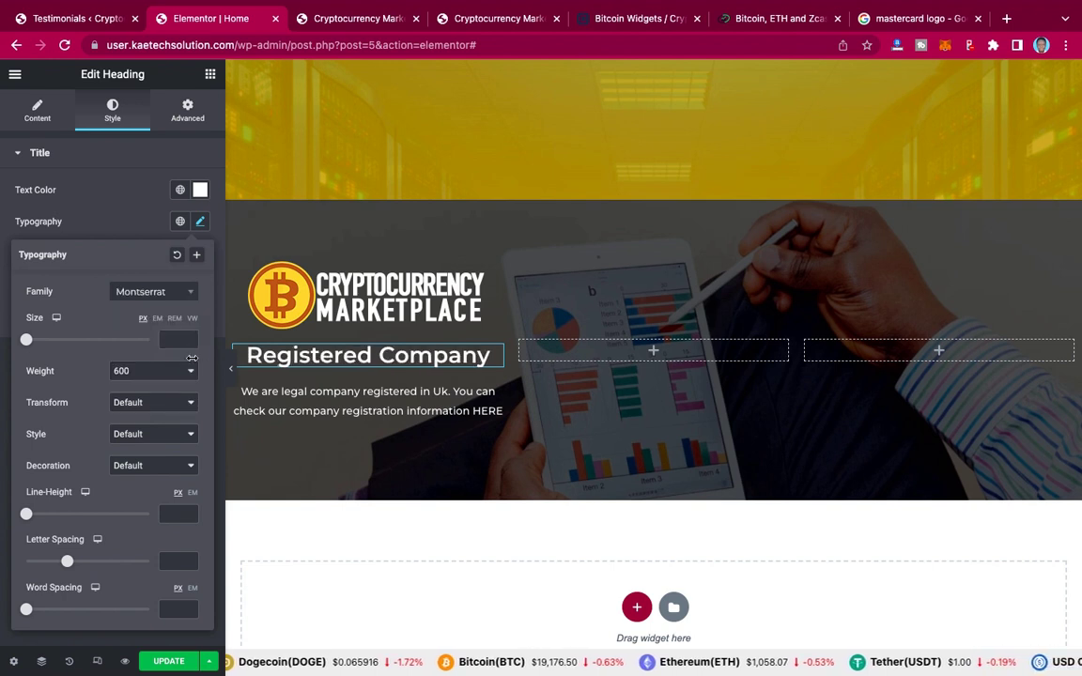
left_click(171, 344)
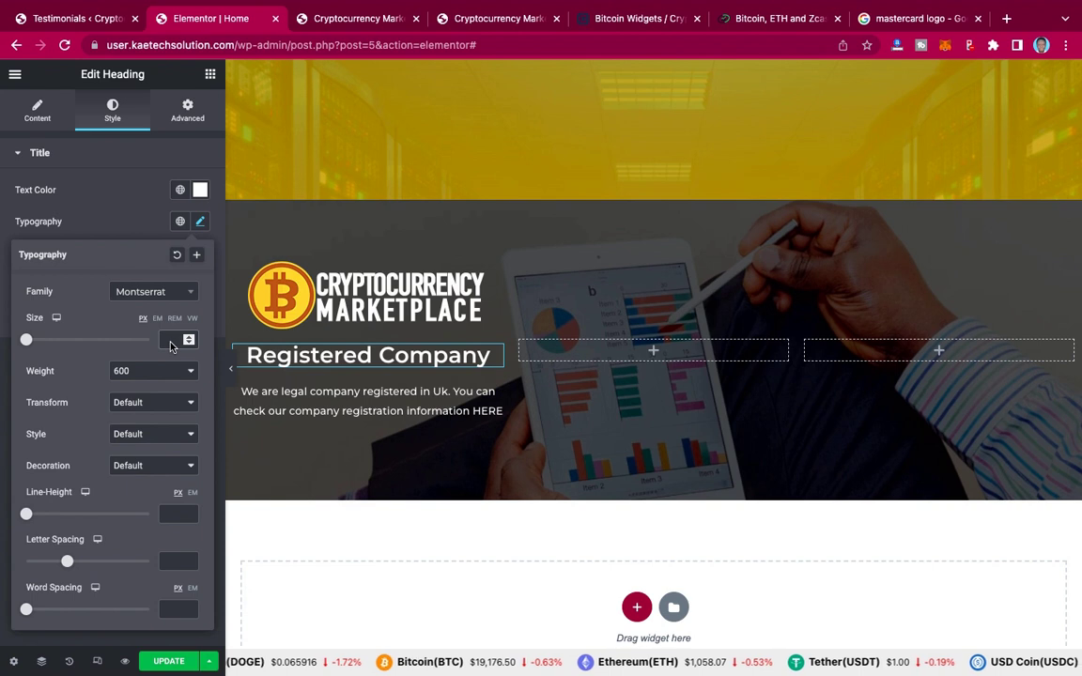
type("30")
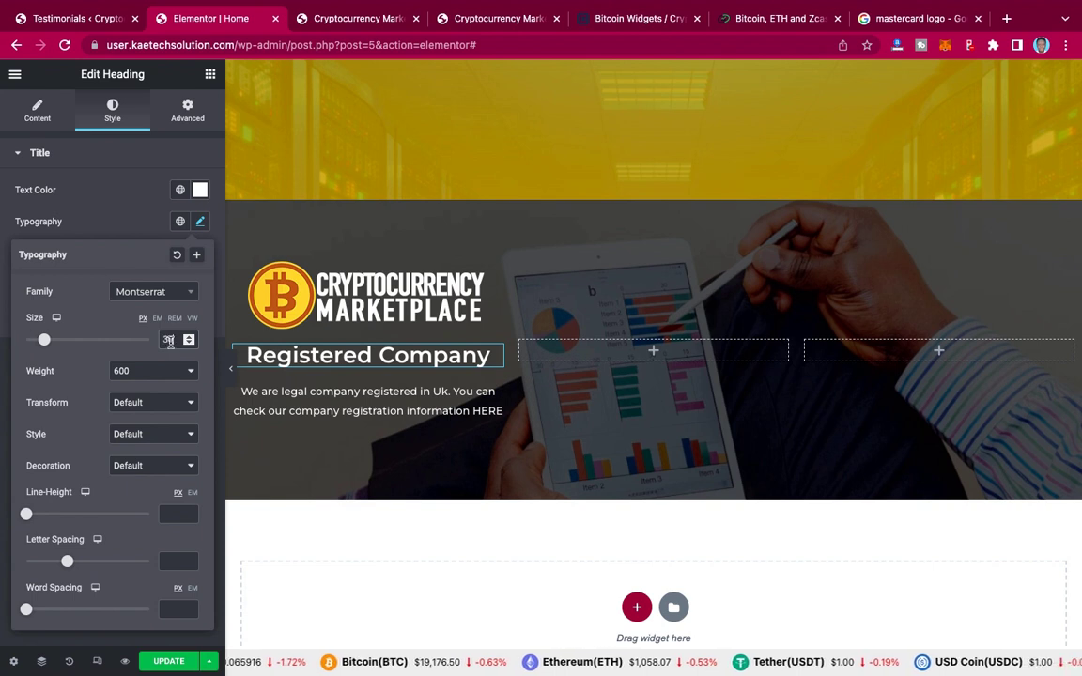
left_click(122, 202)
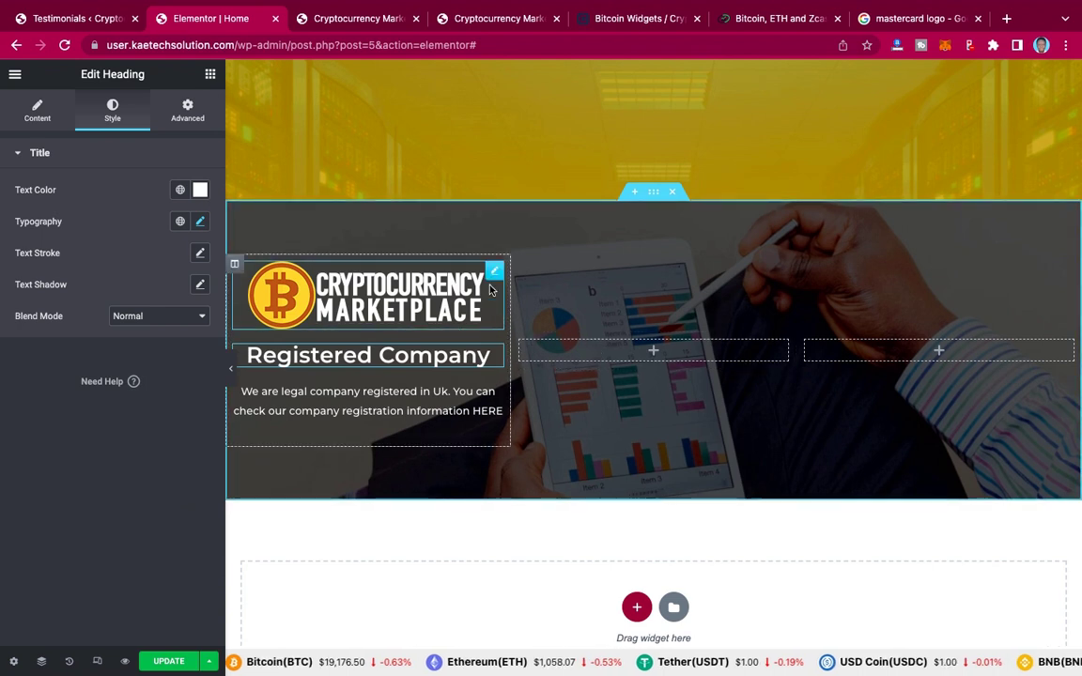
Step: Set the Cryptocurrency Marketplace logo image width to 70%
left_click(393, 292)
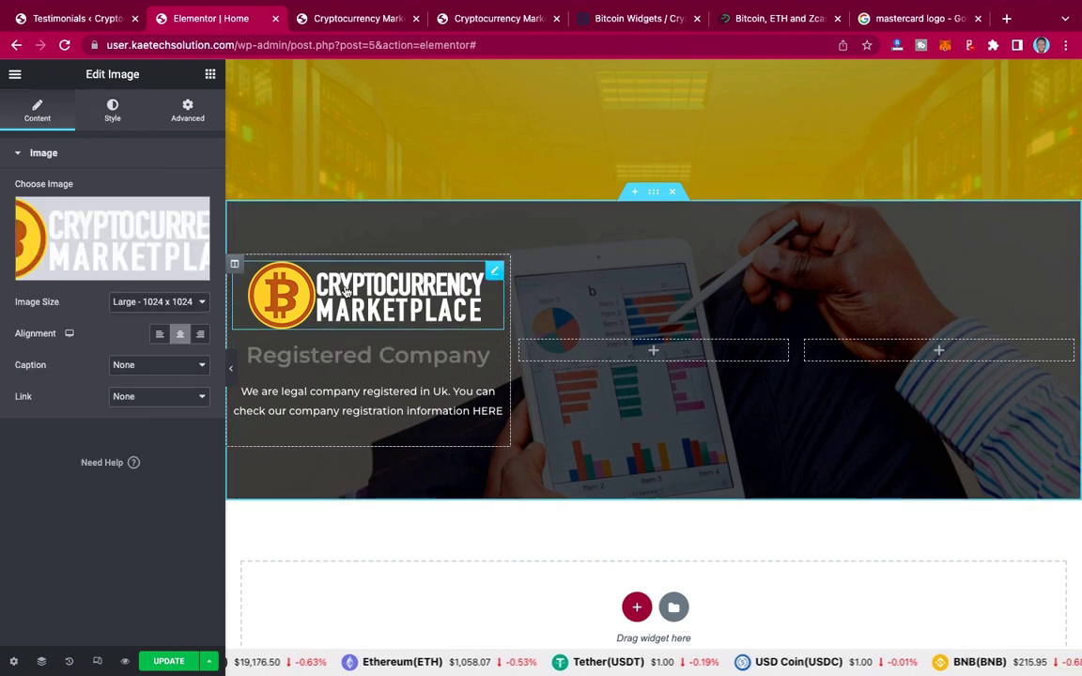
left_click(113, 112)
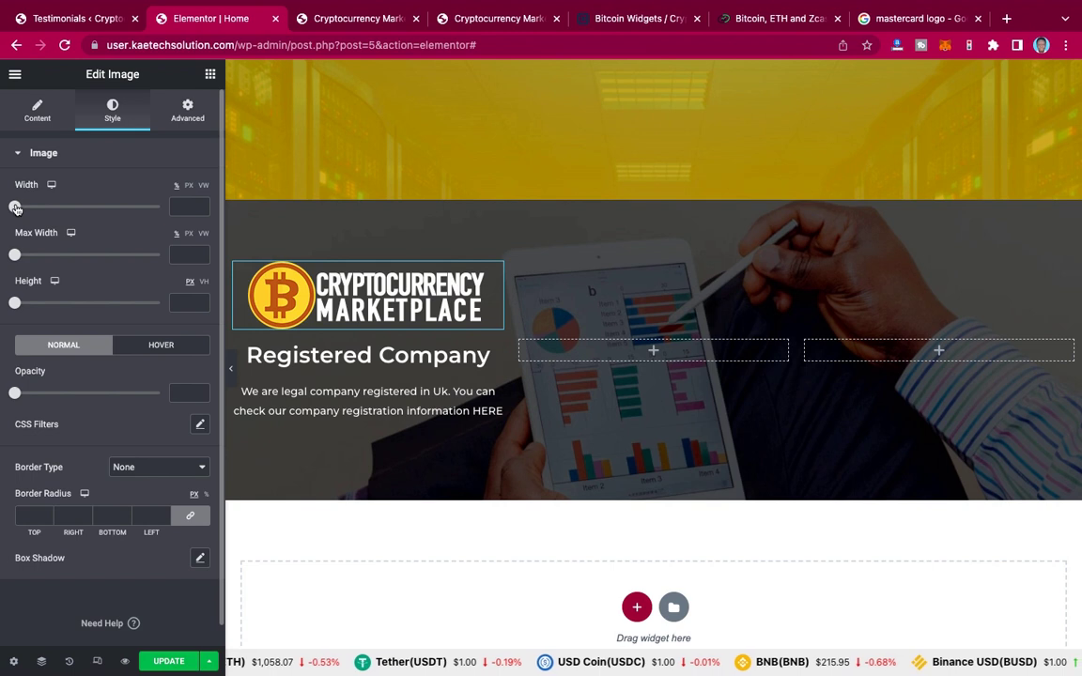
left_click_drag(15, 208, 118, 209)
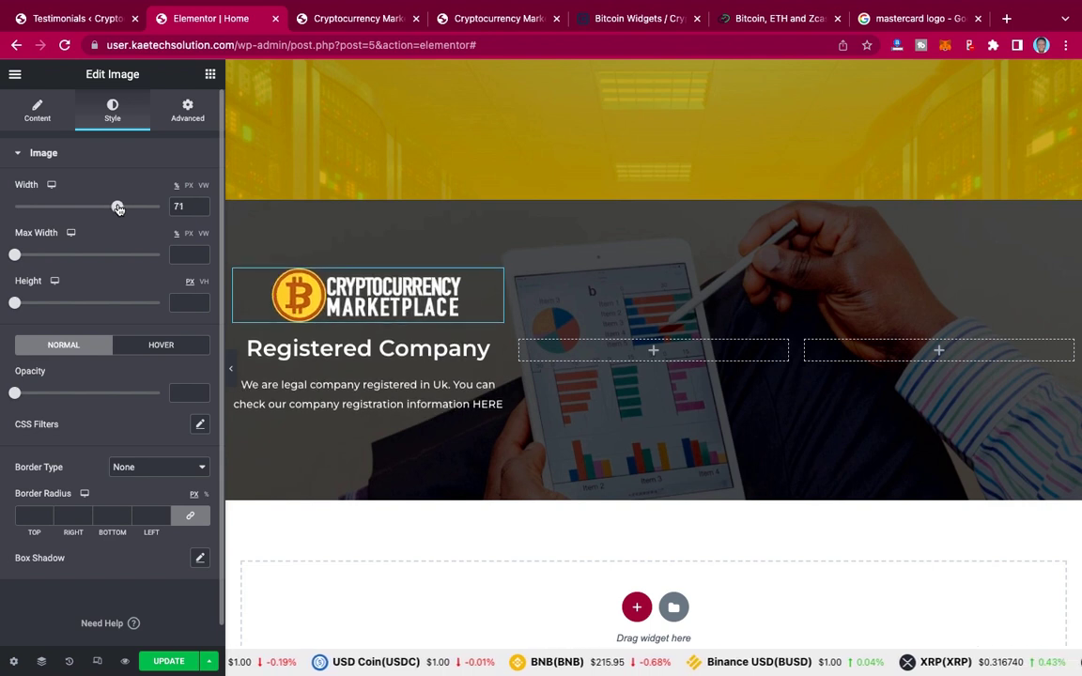
left_click(202, 213)
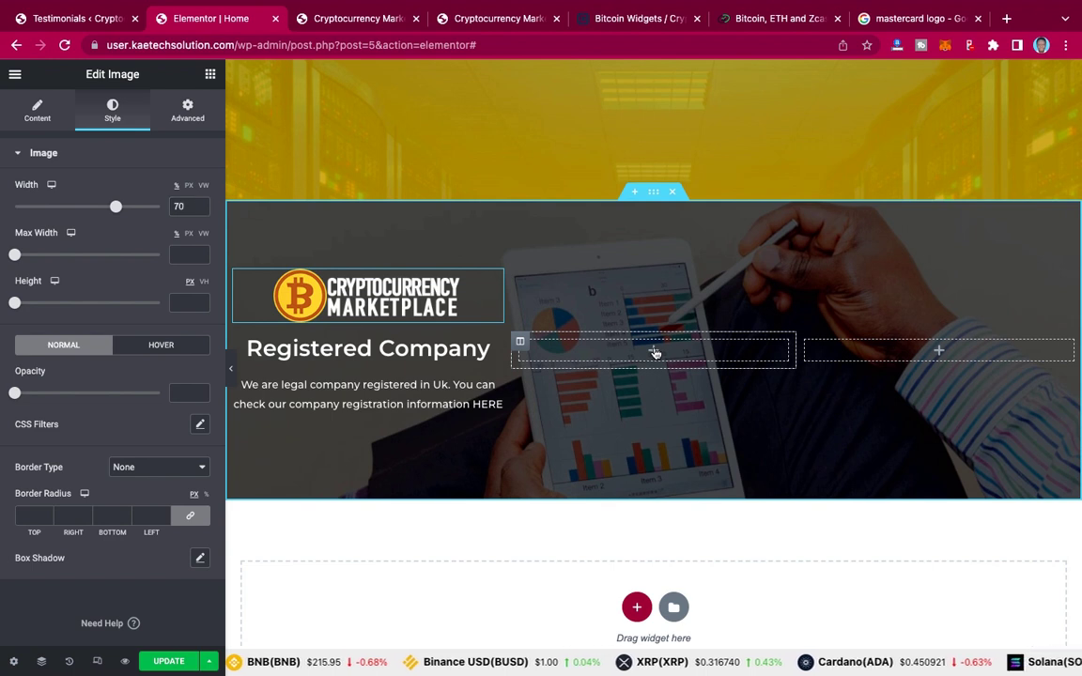
Step: Search 'box' and drop an Icon Box widget into the empty middle stats column
left_click(655, 351)
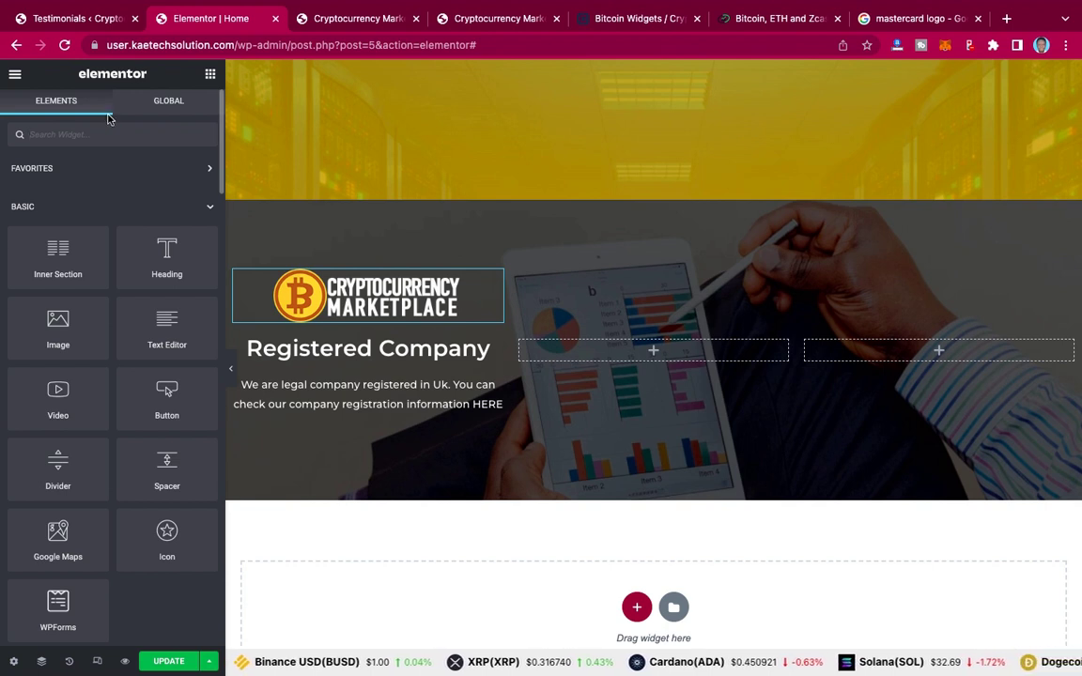
type("box")
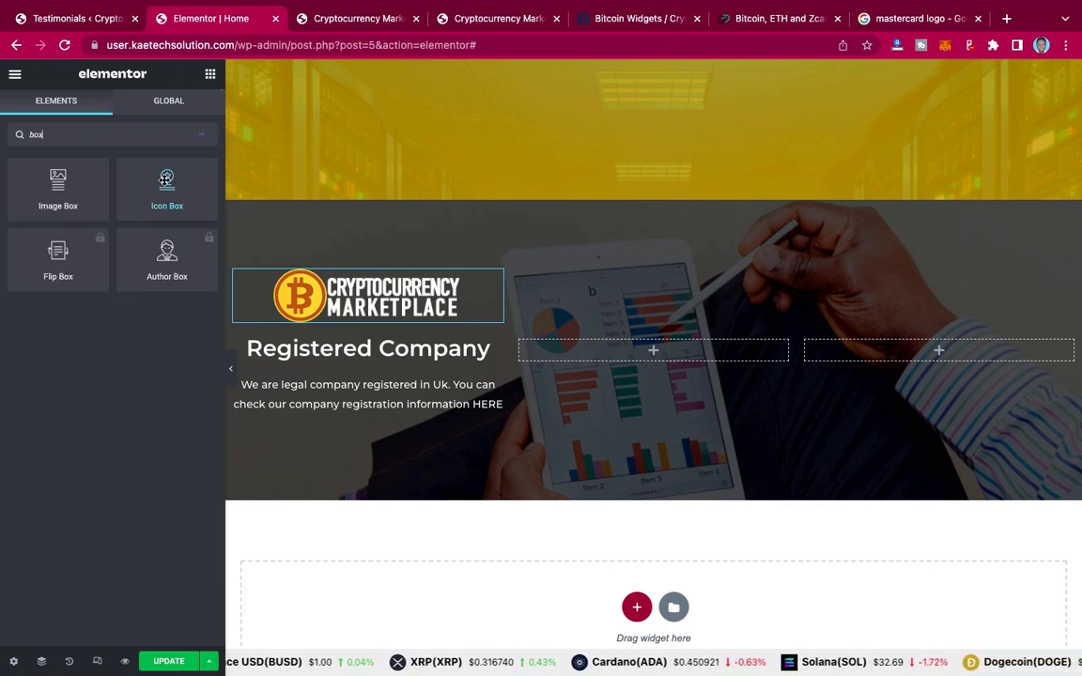
left_click_drag(165, 179, 655, 352)
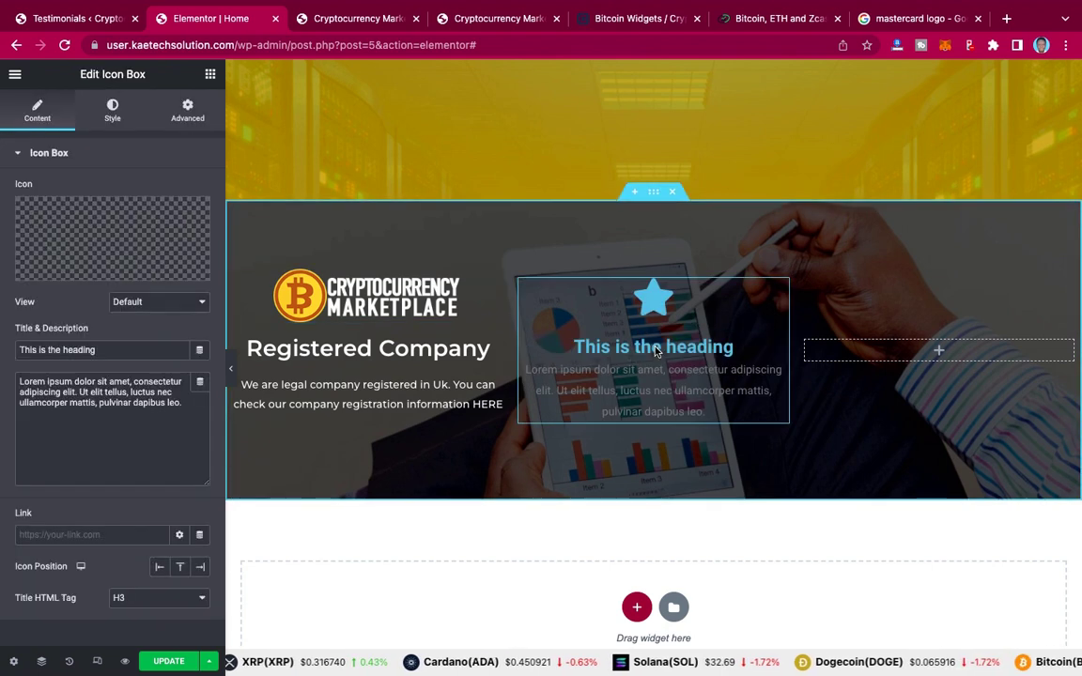
Step: Delete the Icon Box's placeholder description text, keeping the star and 'This is the heading'
triple_click(148, 395)
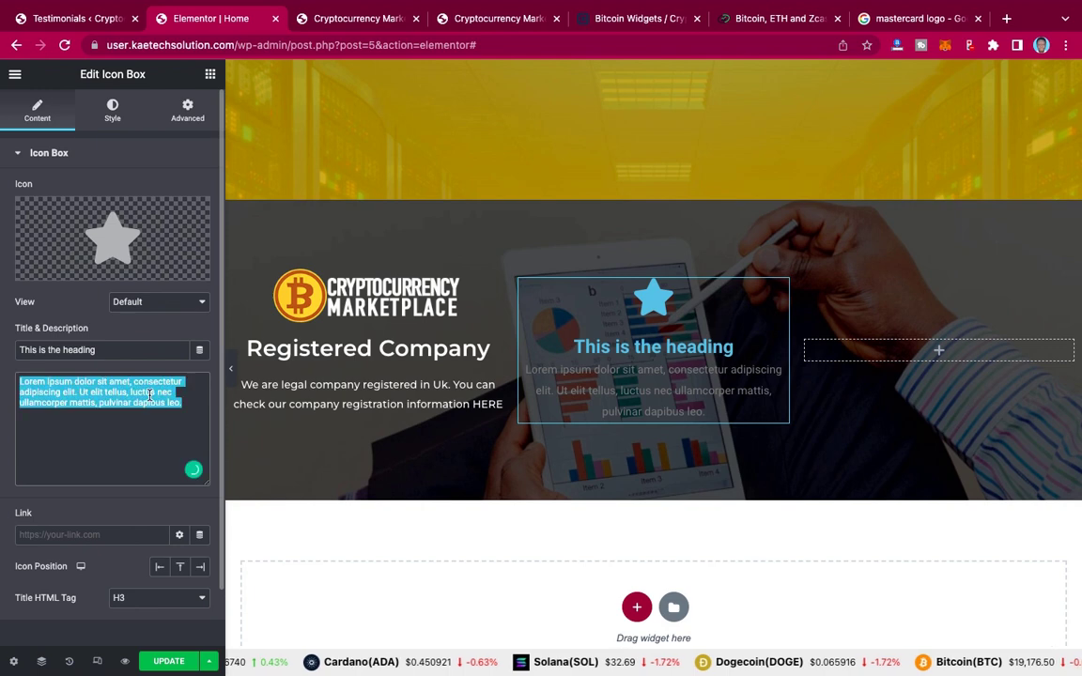
key("BackSpace")
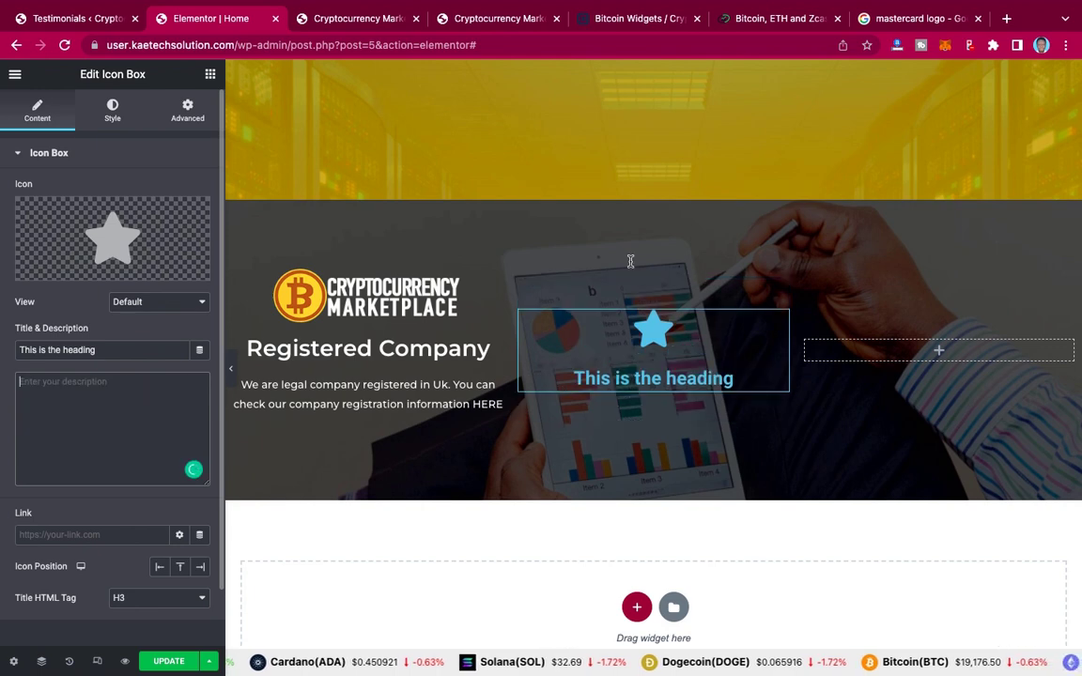
scroll(719, 226, "down", 10)
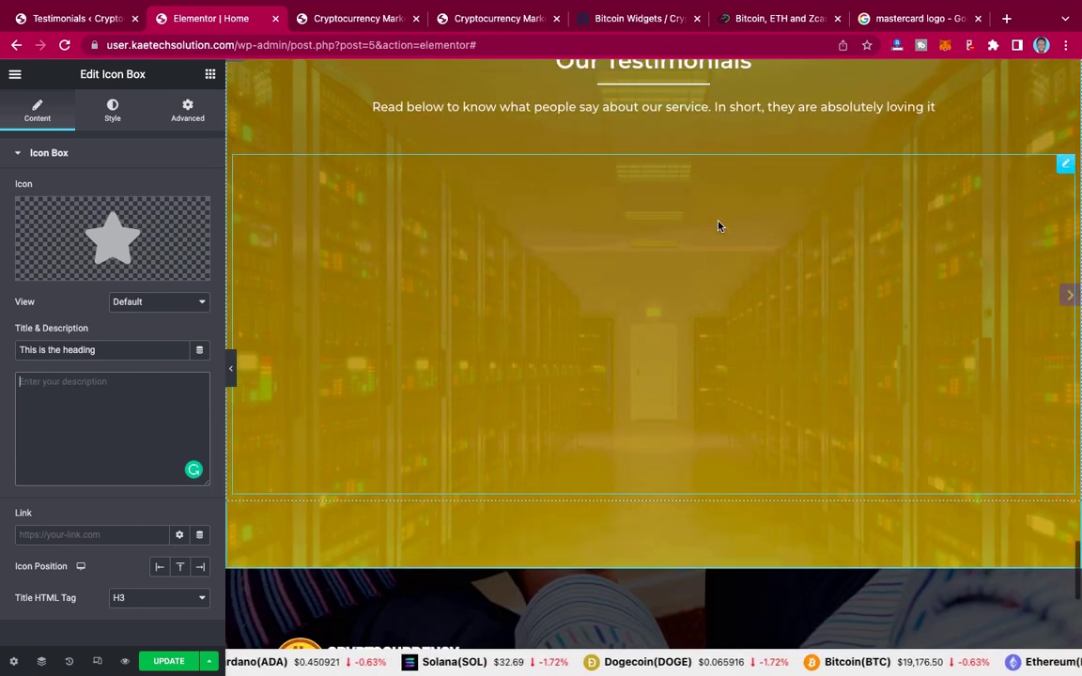
scroll(719, 225, "up", 4)
scroll(718, 226, "up", 8)
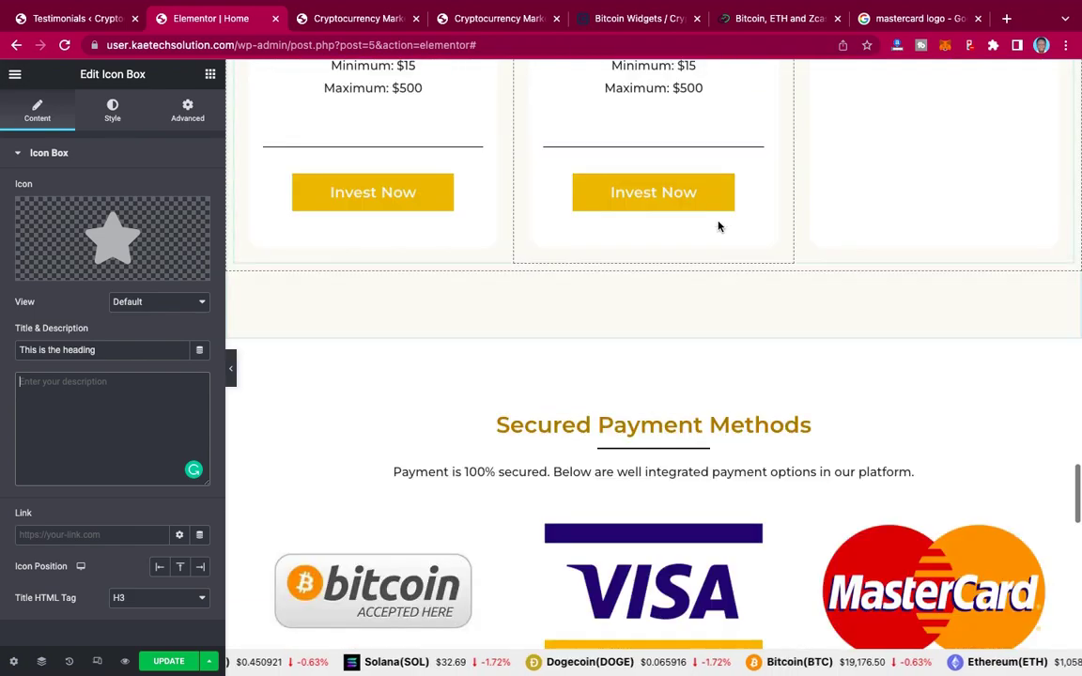
scroll(719, 225, "up", 8)
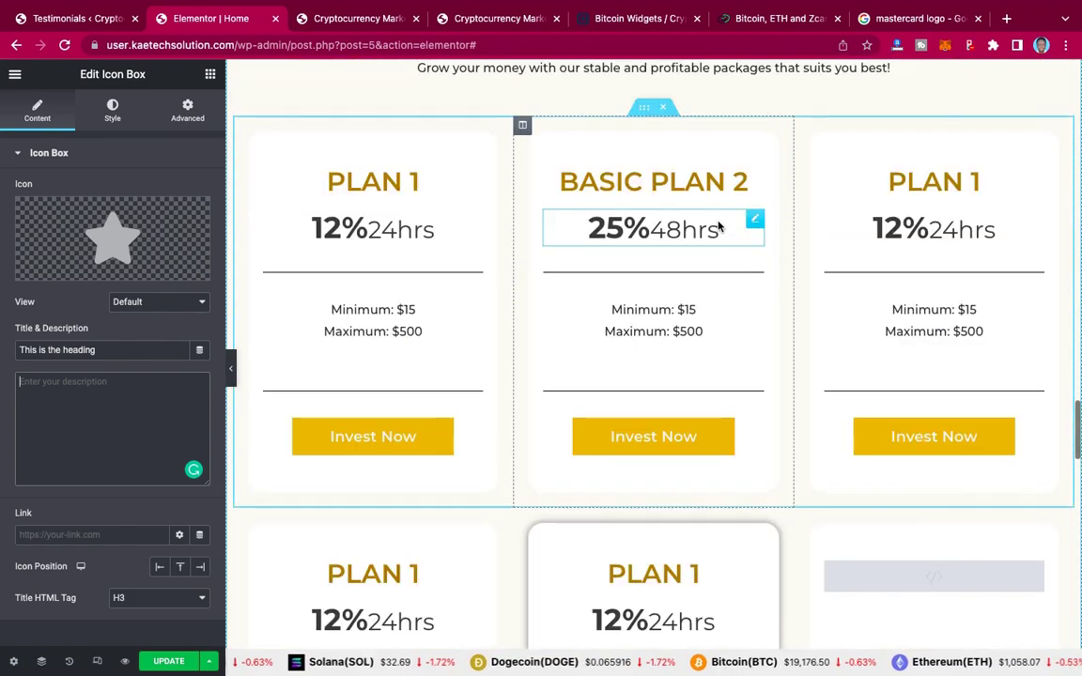
scroll(719, 226, "up", 10)
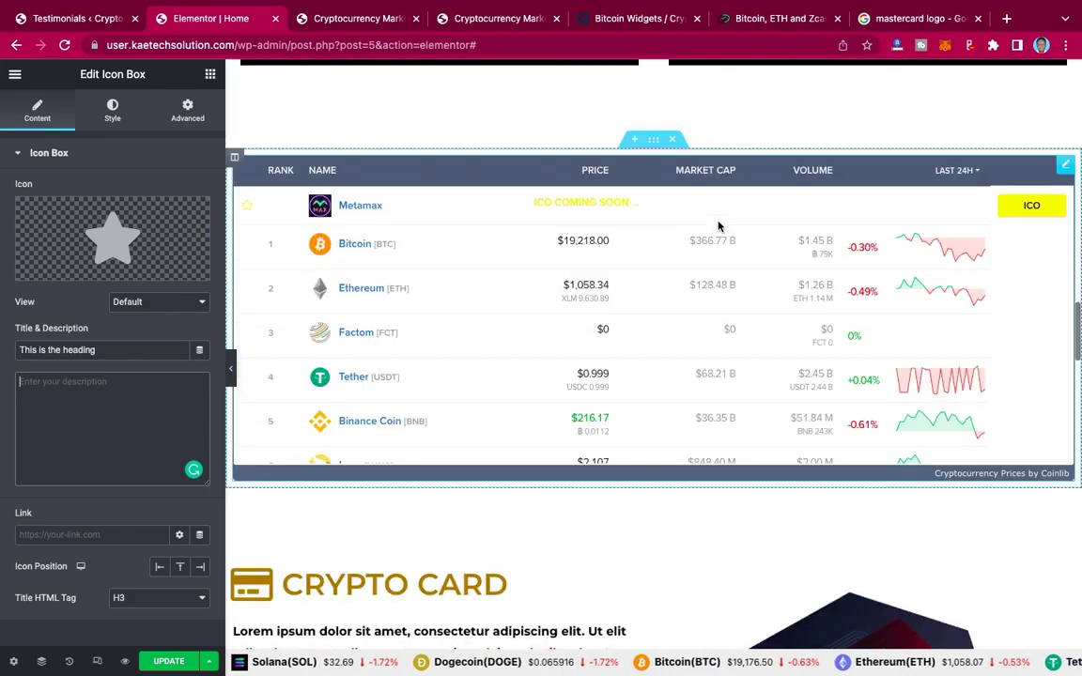
scroll(718, 225, "up", 4)
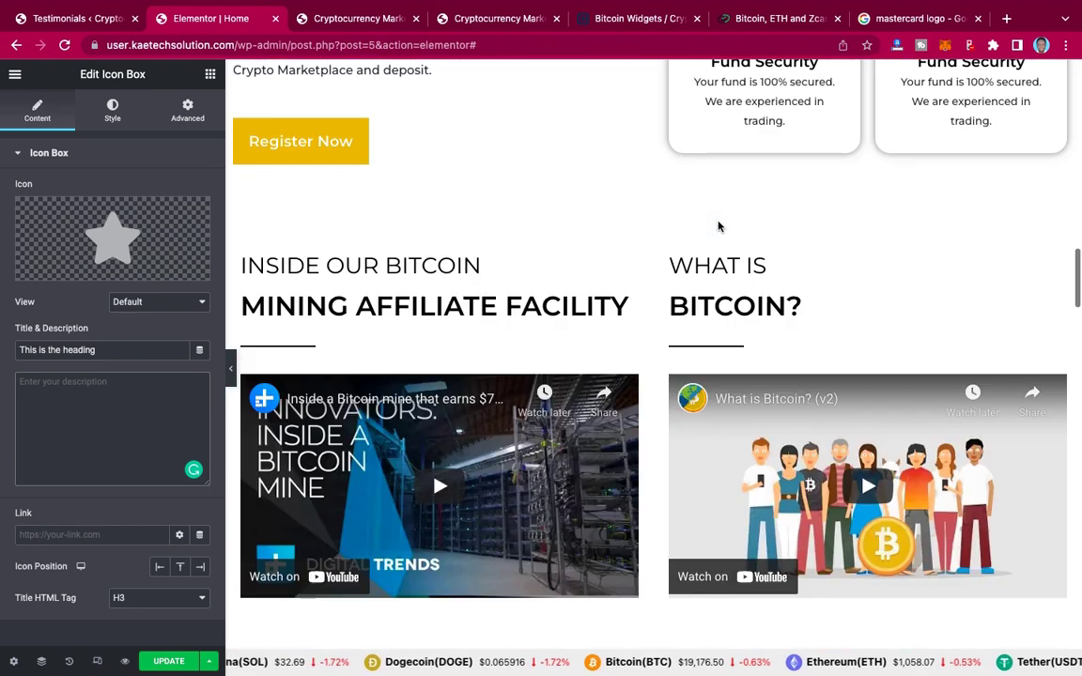
scroll(718, 225, "up", 3)
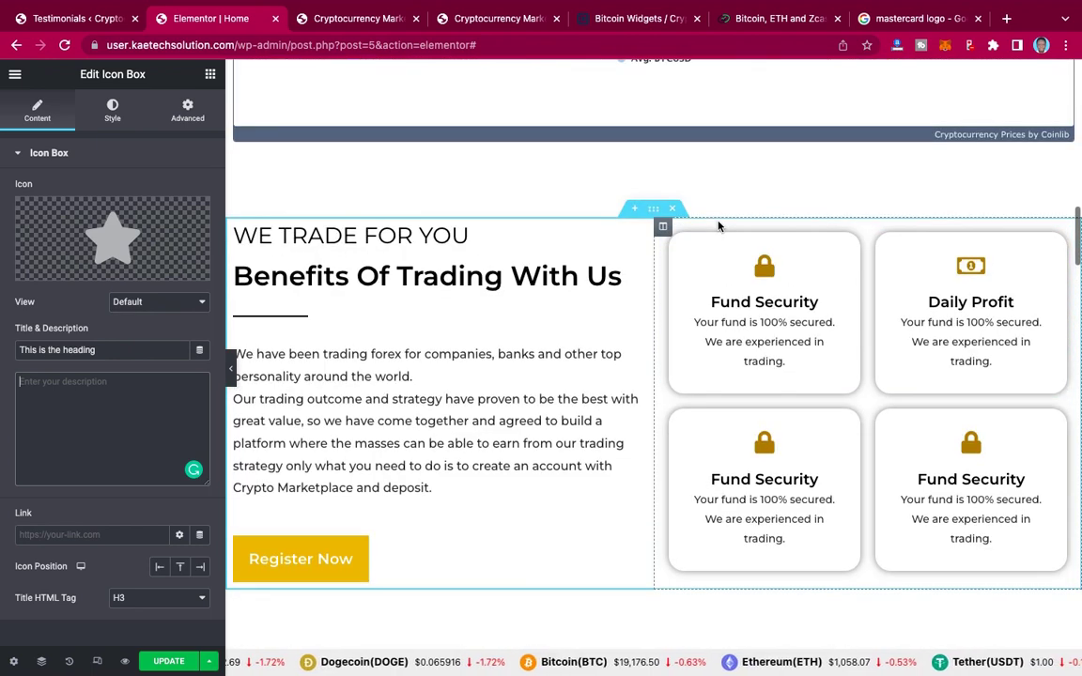
scroll(718, 225, "down", 17)
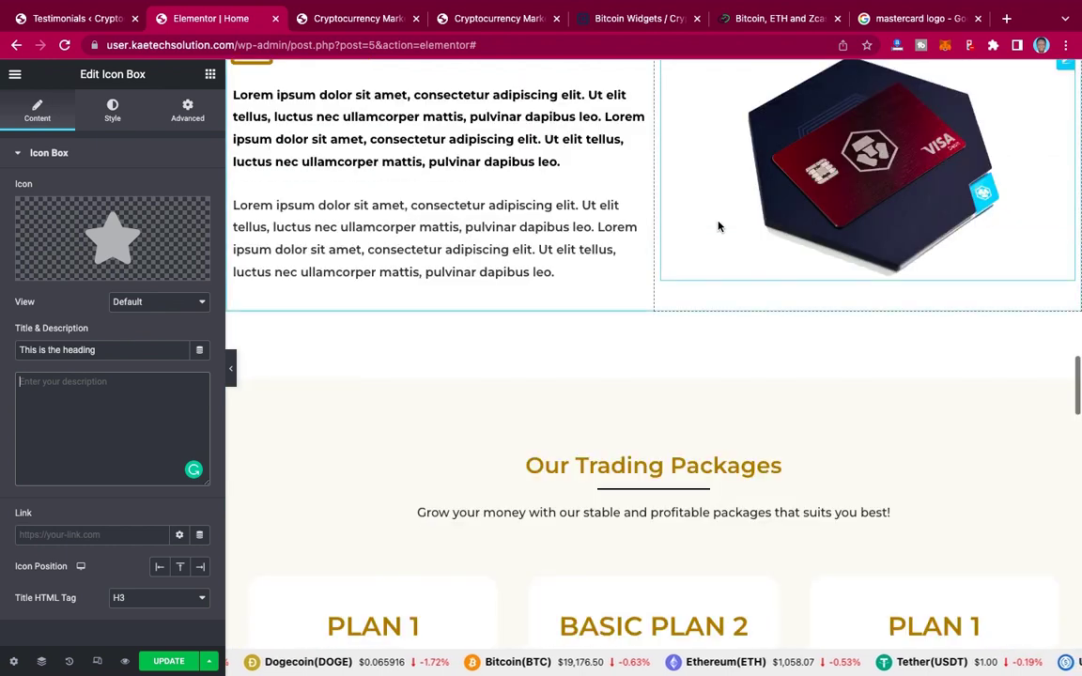
scroll(718, 225, "down", 18)
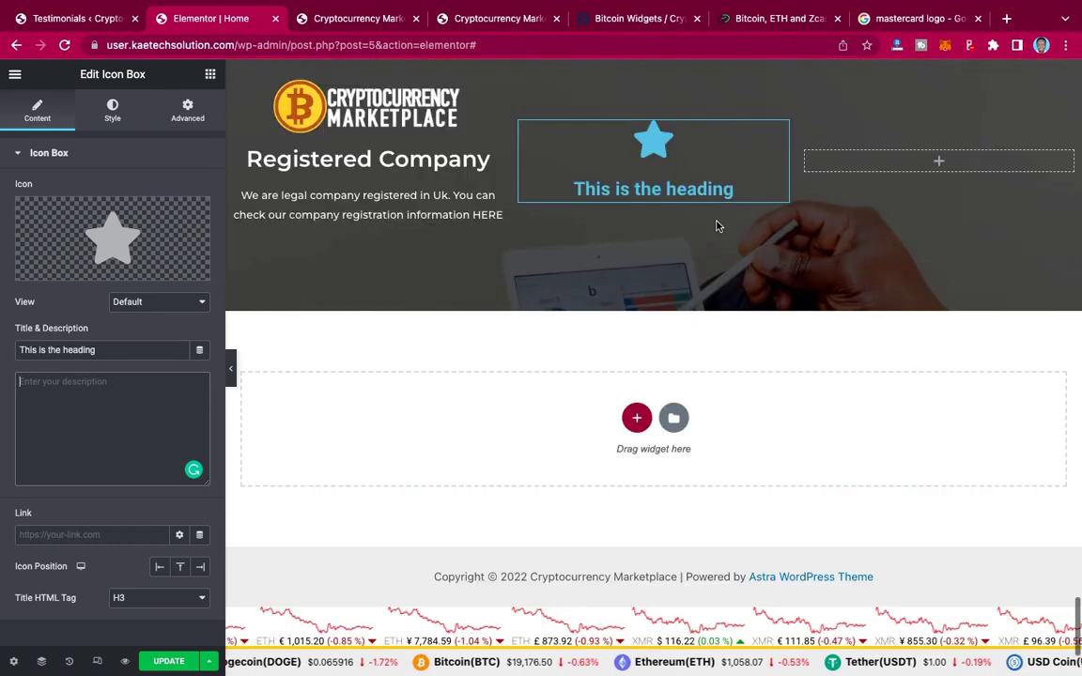
scroll(717, 225, "down", 2)
scroll(717, 226, "up", 3)
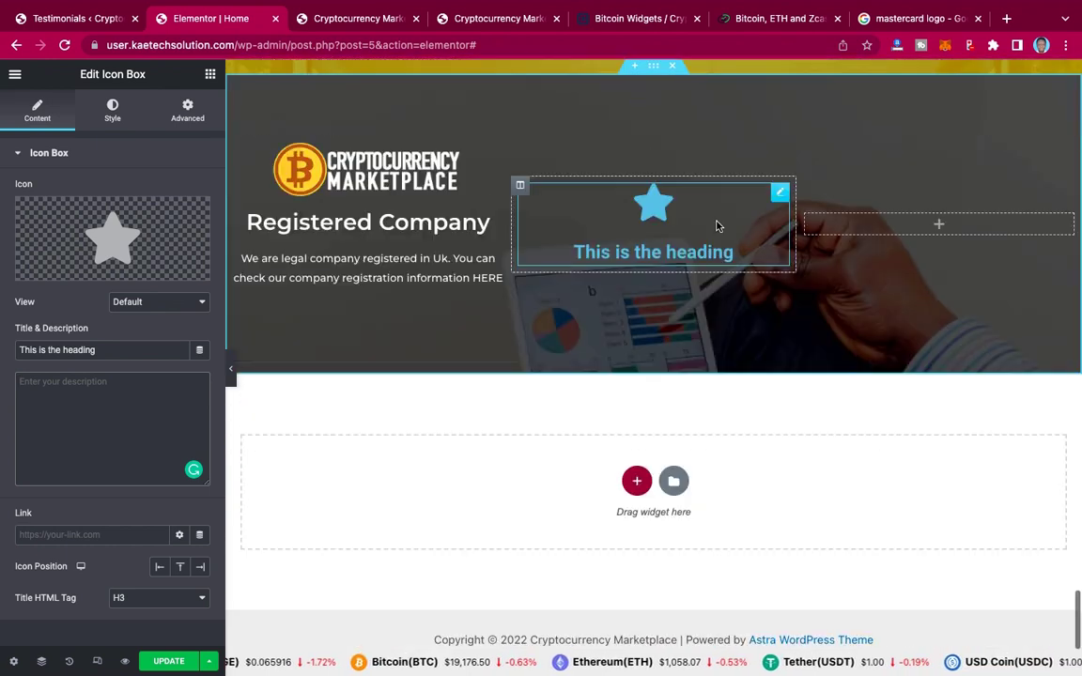
scroll(716, 225, "up", 1)
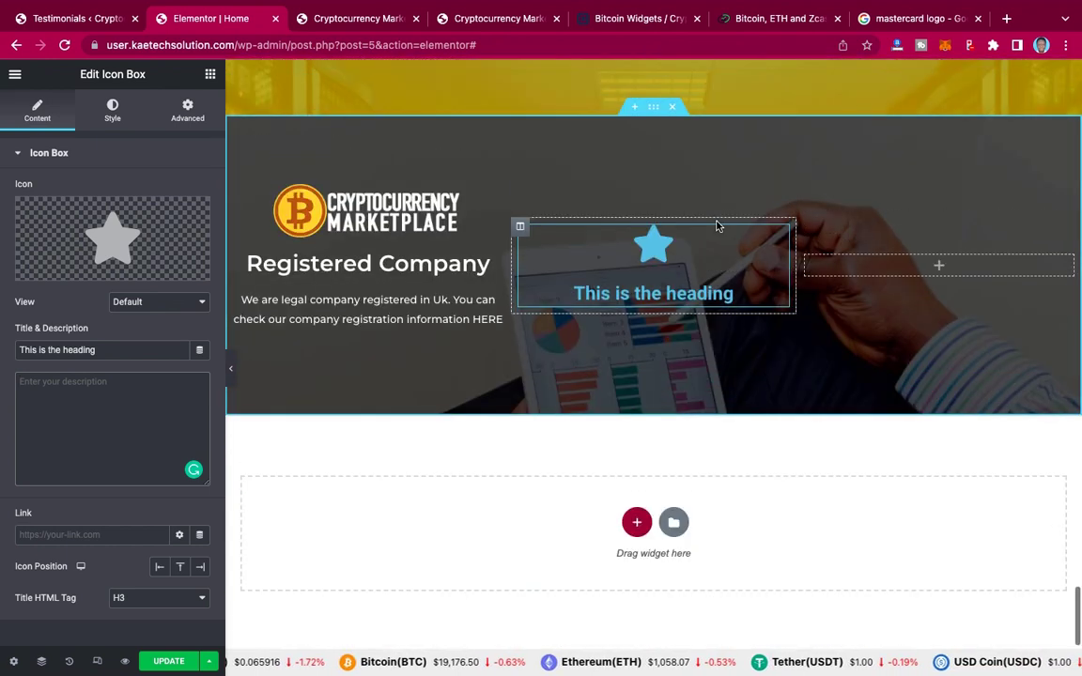
Step: Copy the $16,005,400,080 figure from the live site and insert the Piggy bank icon
left_click(131, 232)
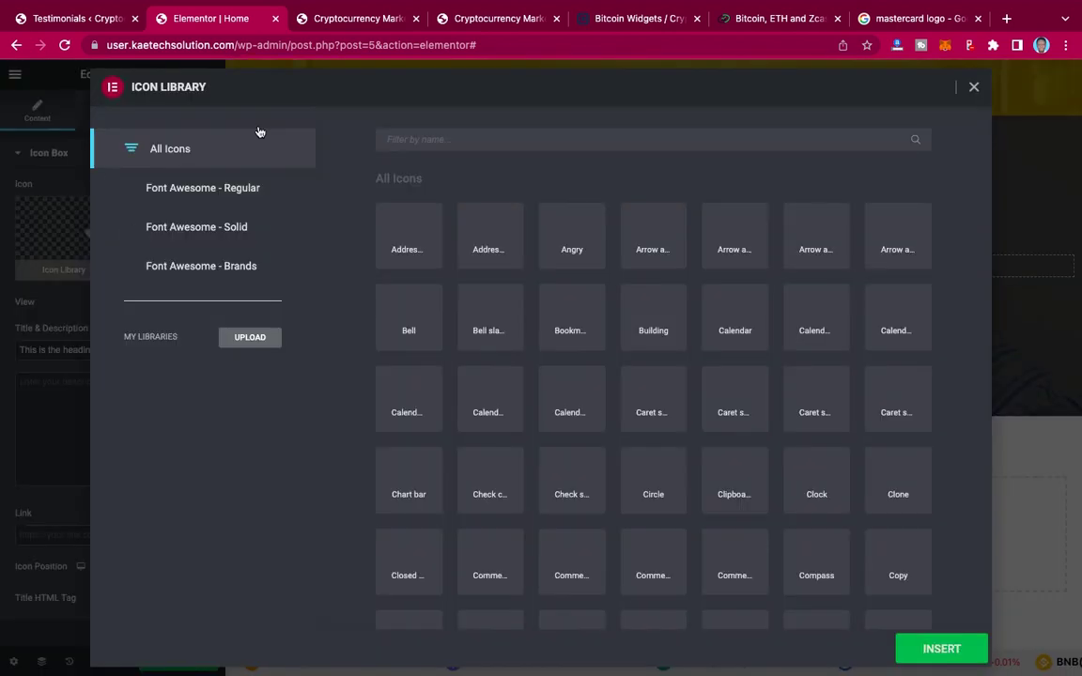
left_click(484, 25)
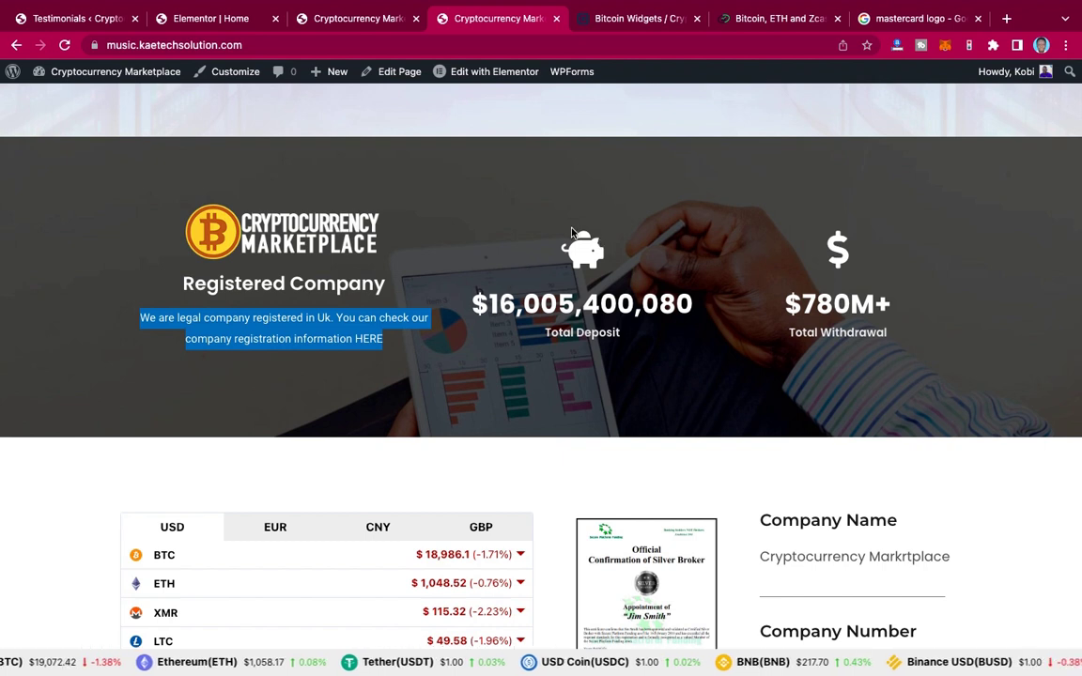
triple_click(475, 303)
key("super+c")
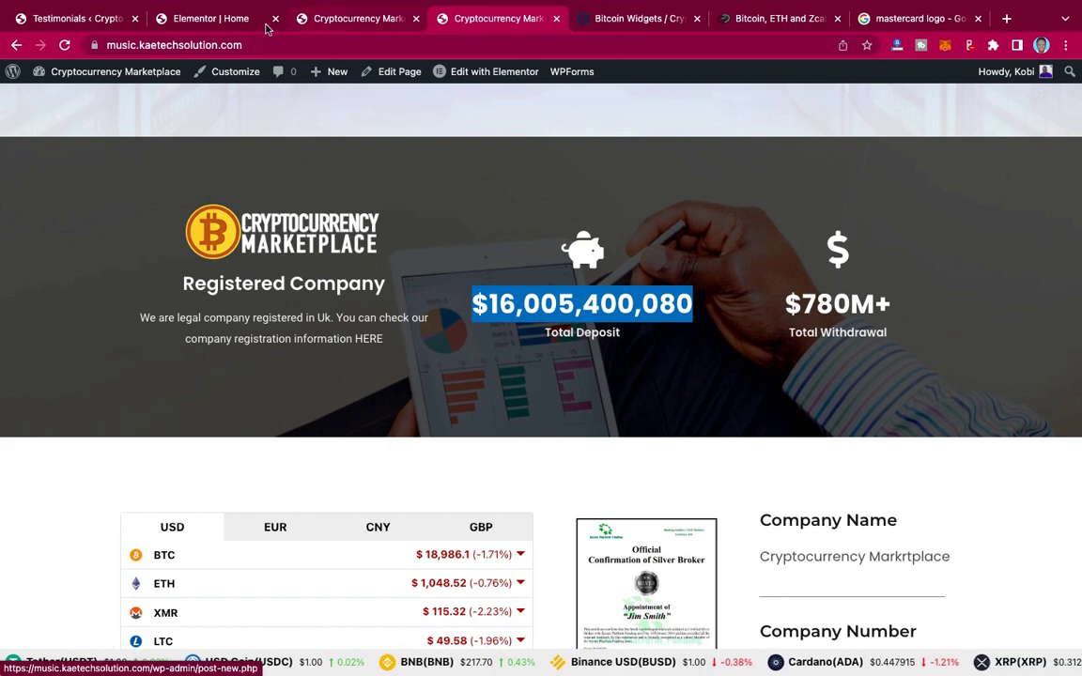
left_click(225, 20)
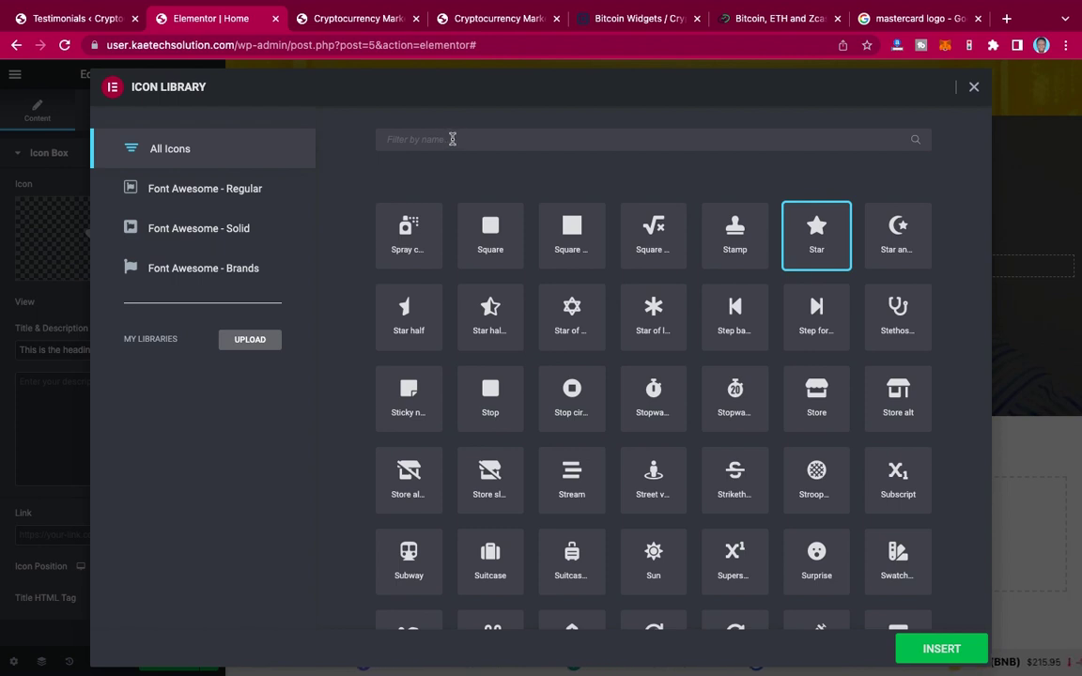
left_click(452, 139)
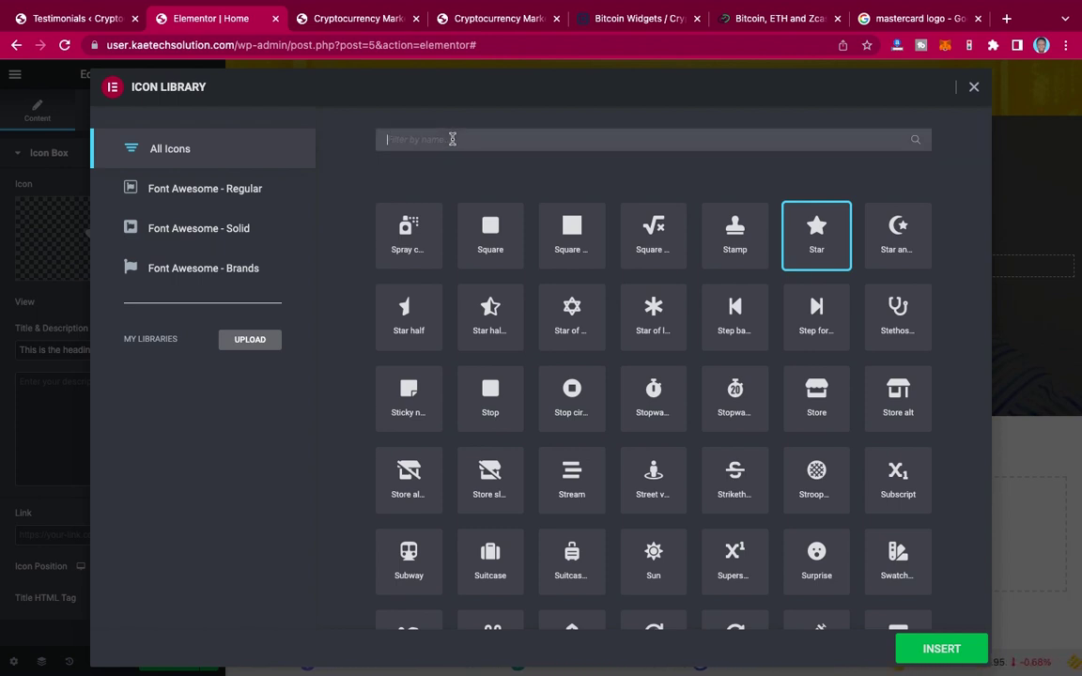
type("pi")
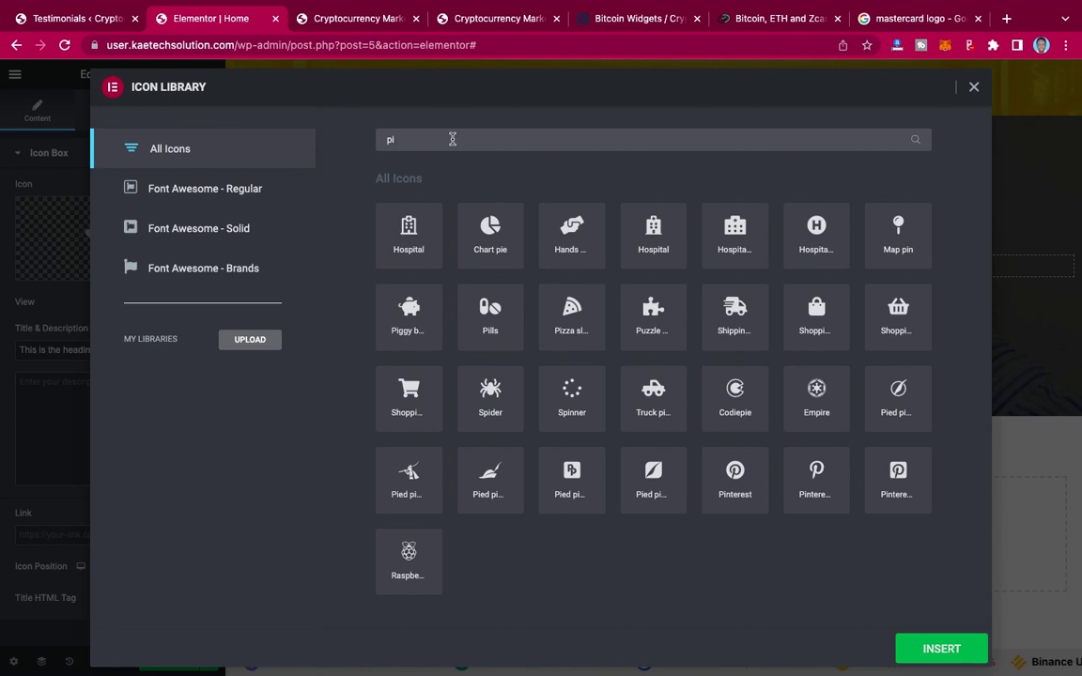
left_click(406, 315)
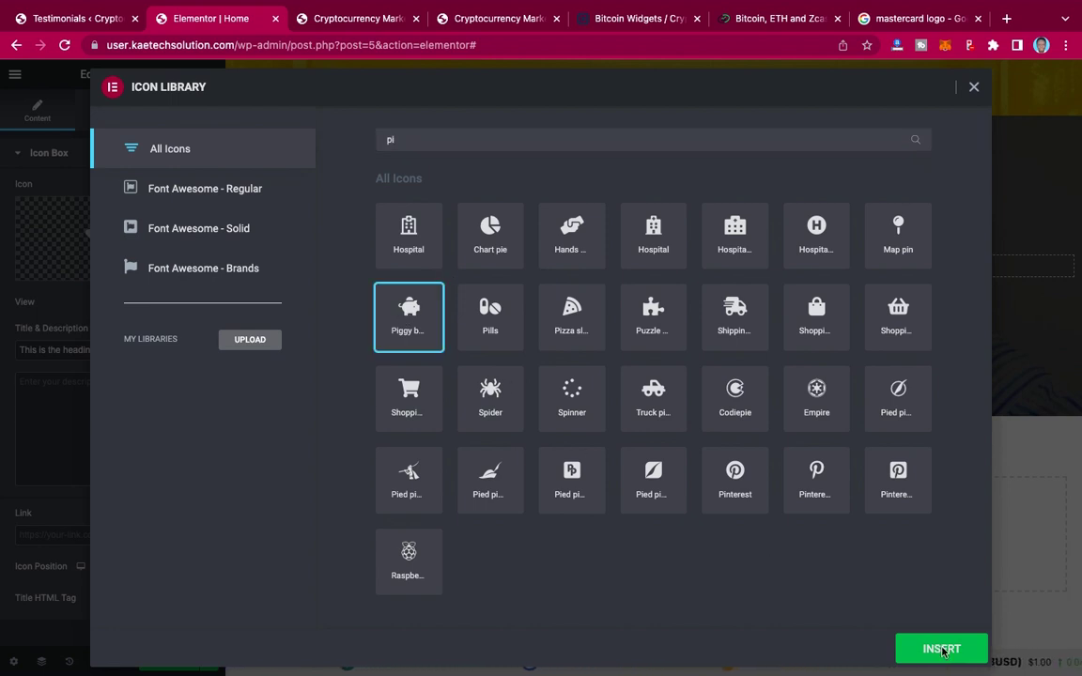
left_click(941, 649)
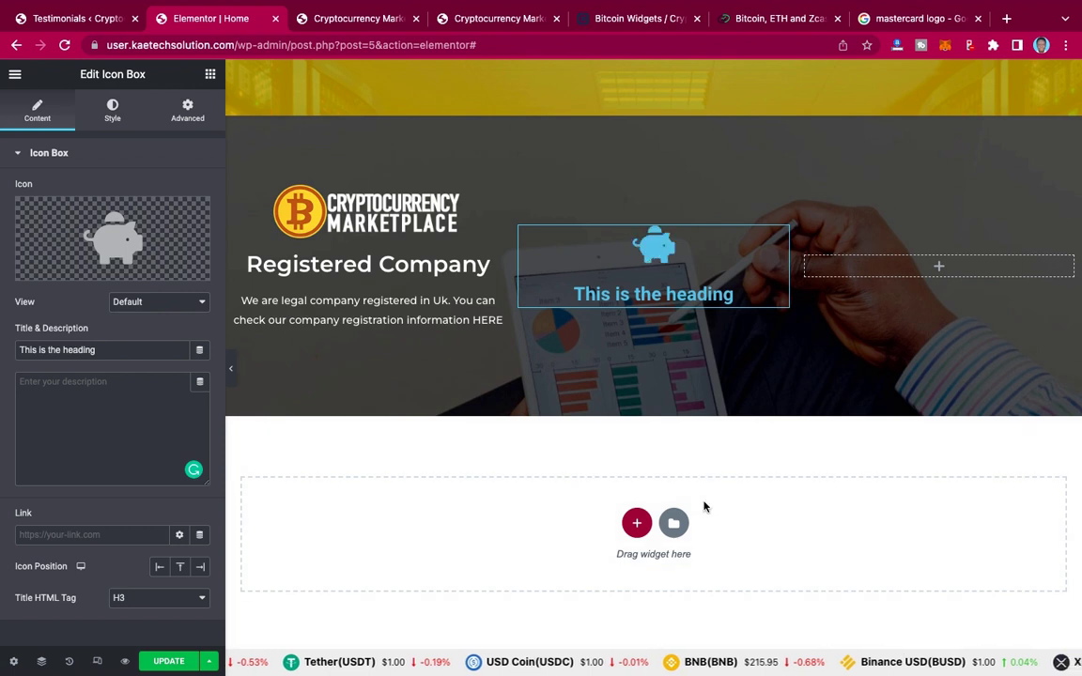
Step: Set the icon box title to $16,005,400,080 and its description to 'Total Deposit'
triple_click(107, 350)
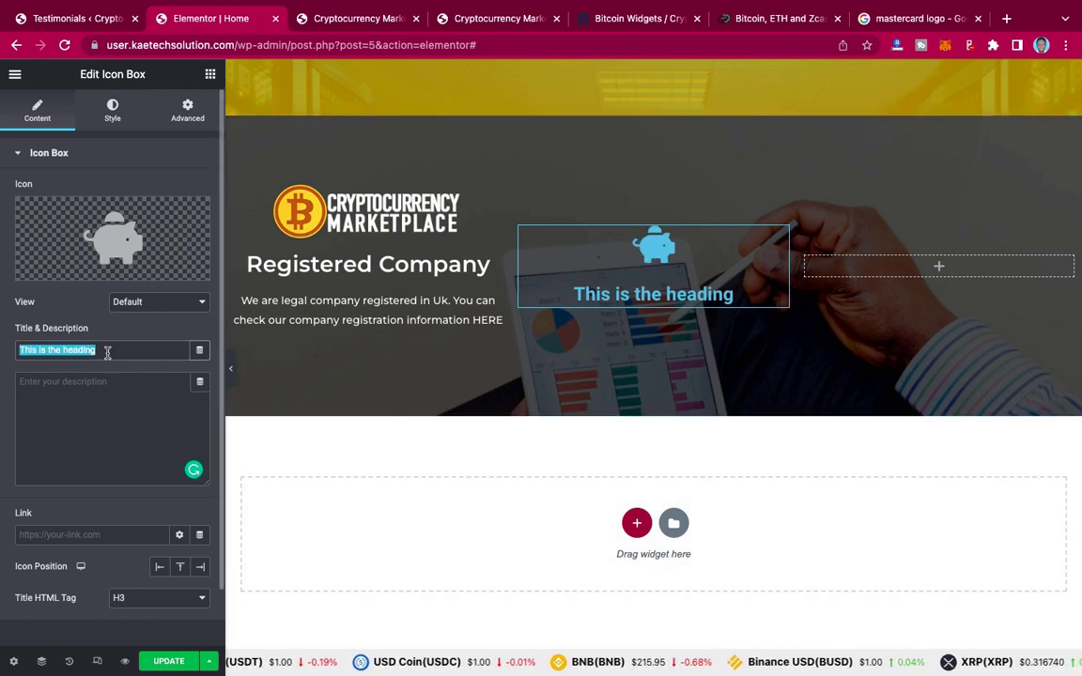
key("super+v")
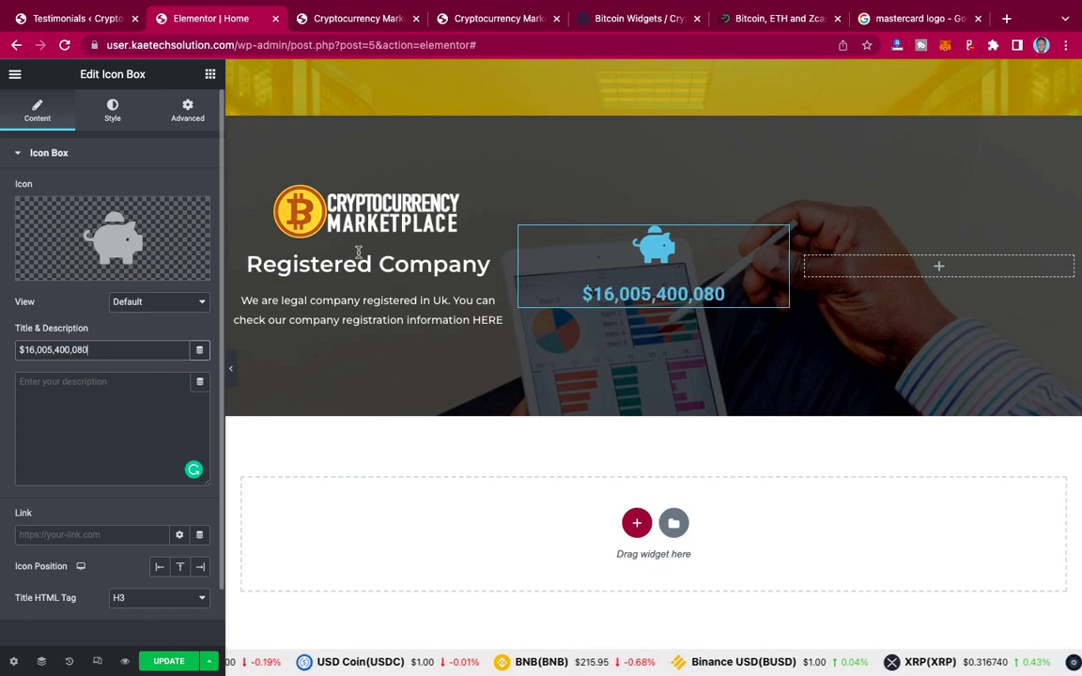
left_click(481, 19)
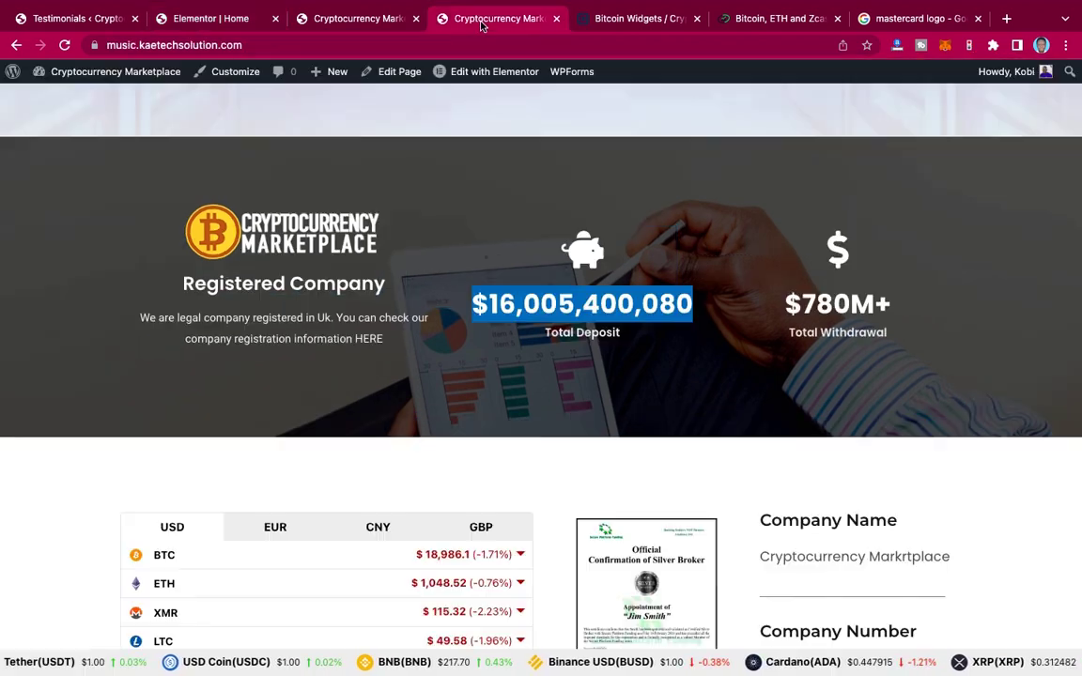
triple_click(543, 331)
key("super+c")
key("super+2")
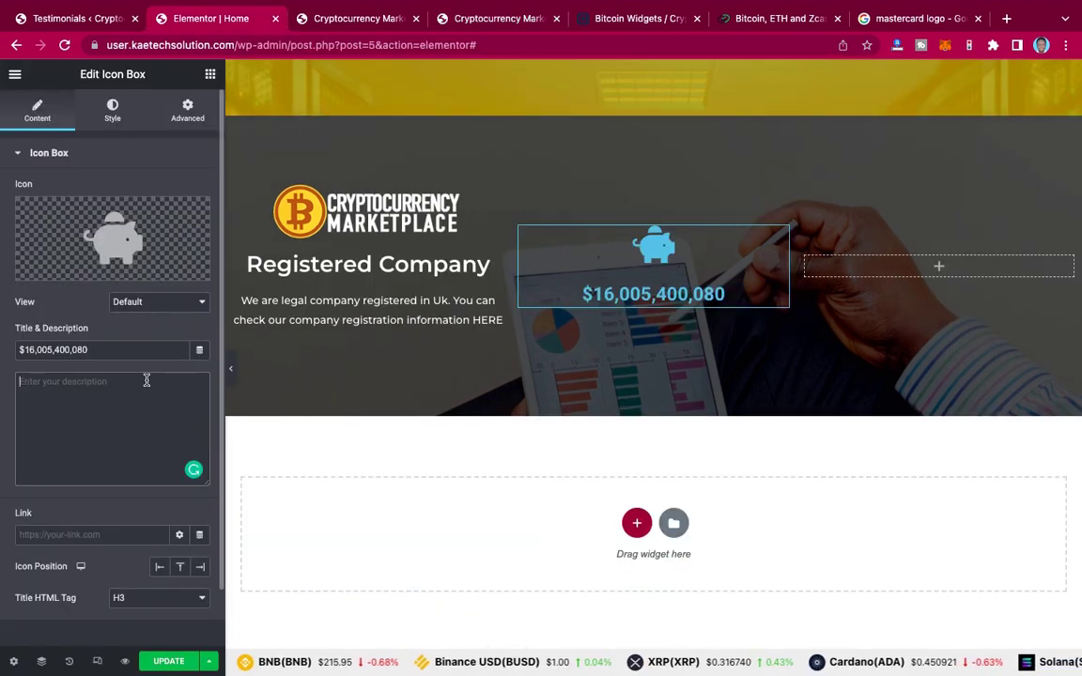
key("super+v")
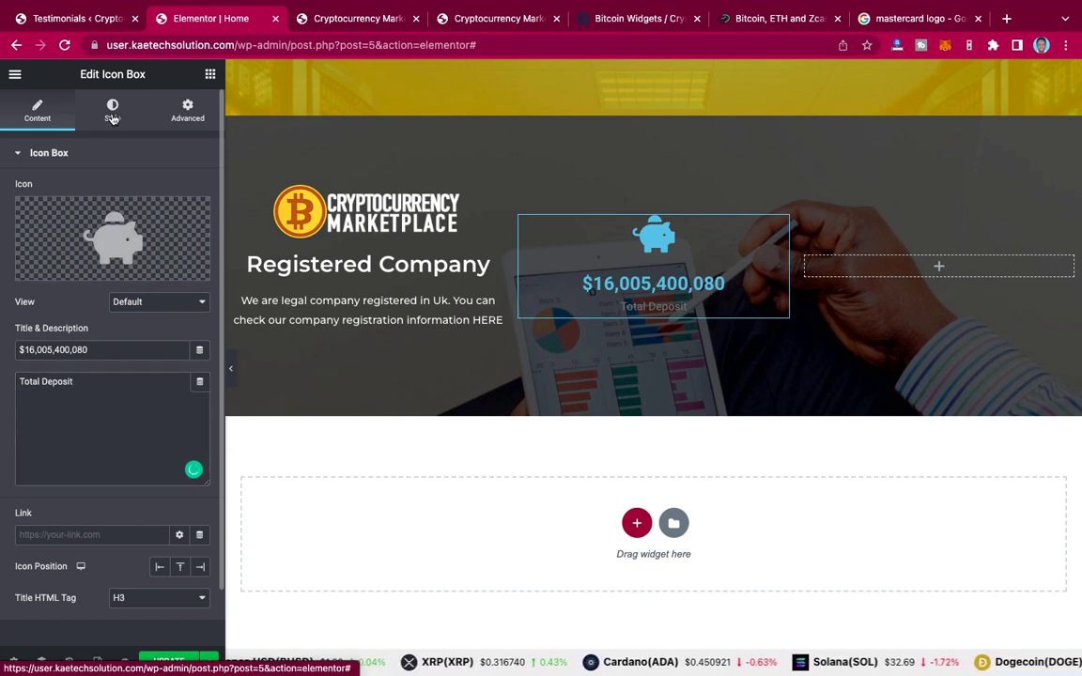
left_click(112, 117)
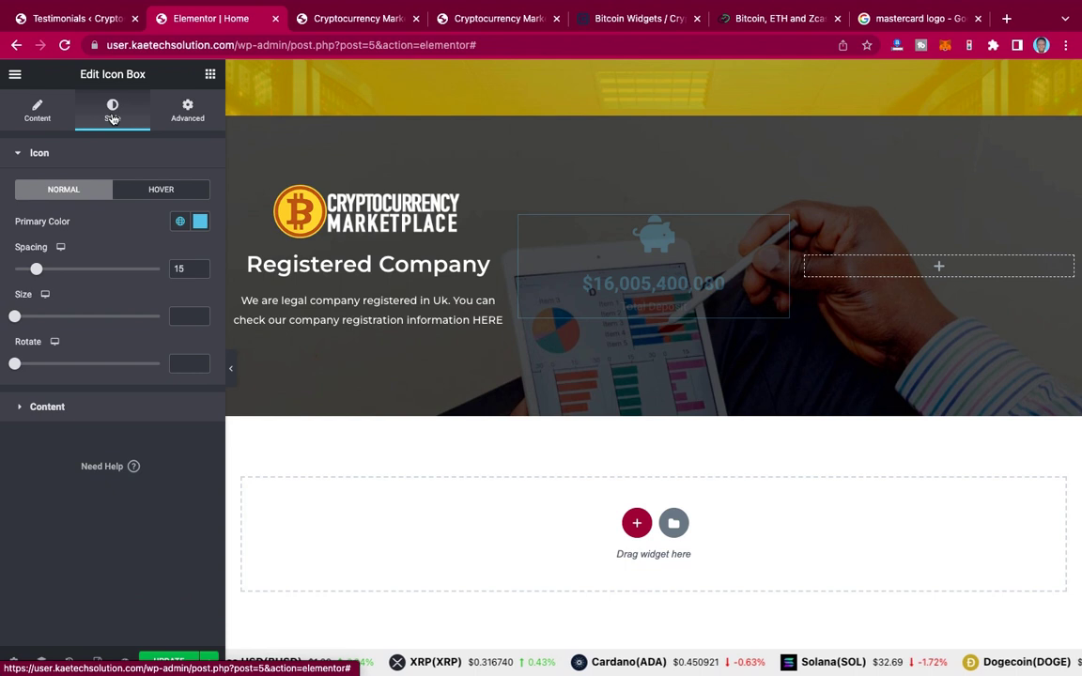
Step: Set the piggy-bank icon's primary colour to pure white #FFFFFF
left_click(199, 222)
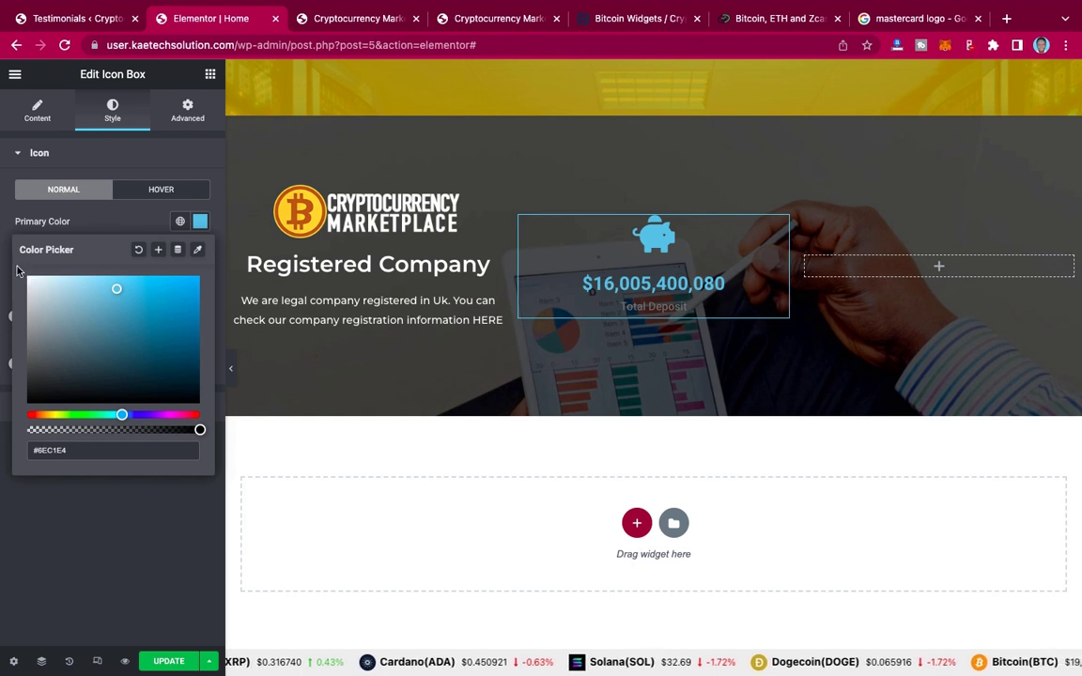
left_click(31, 280)
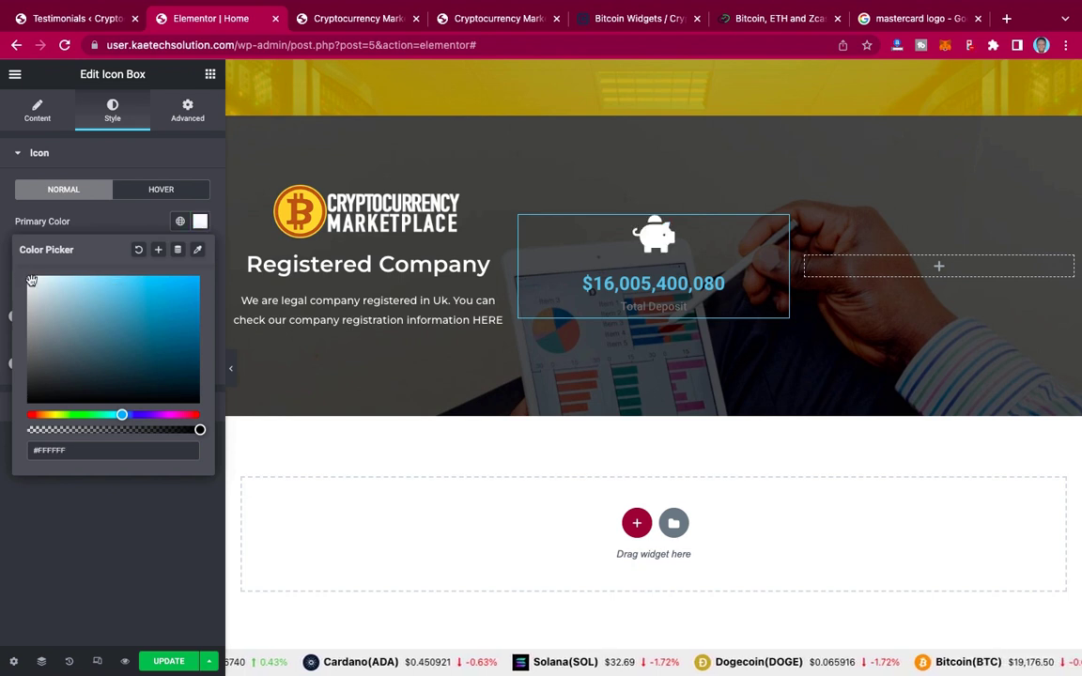
right_click(30, 280)
left_click(29, 285)
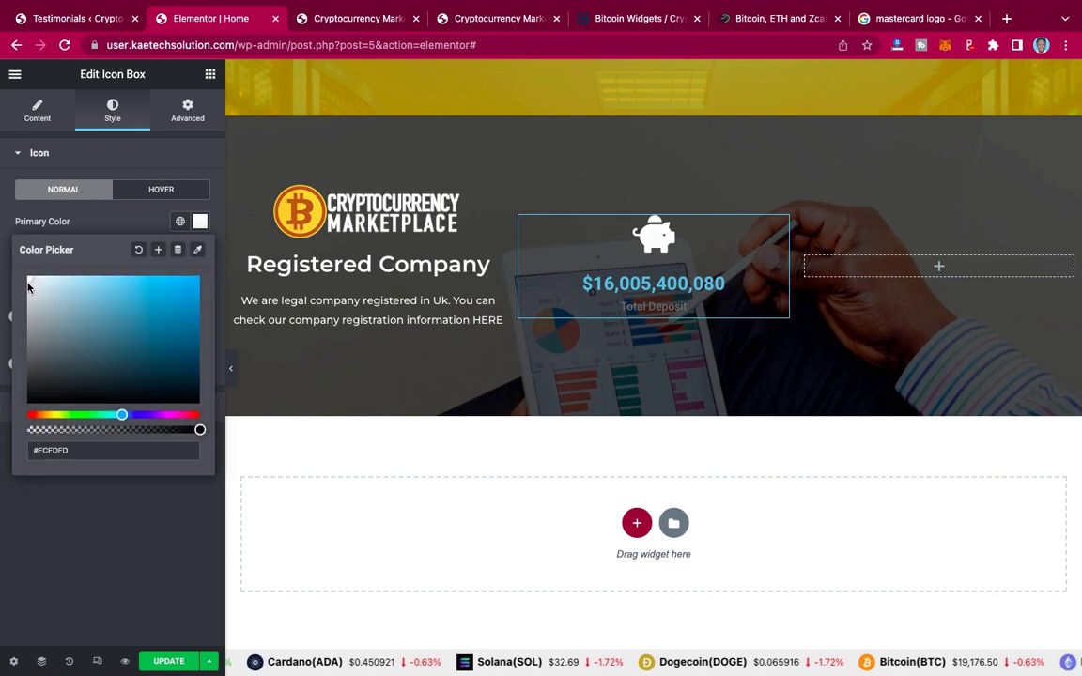
left_click(178, 278)
left_click(121, 225)
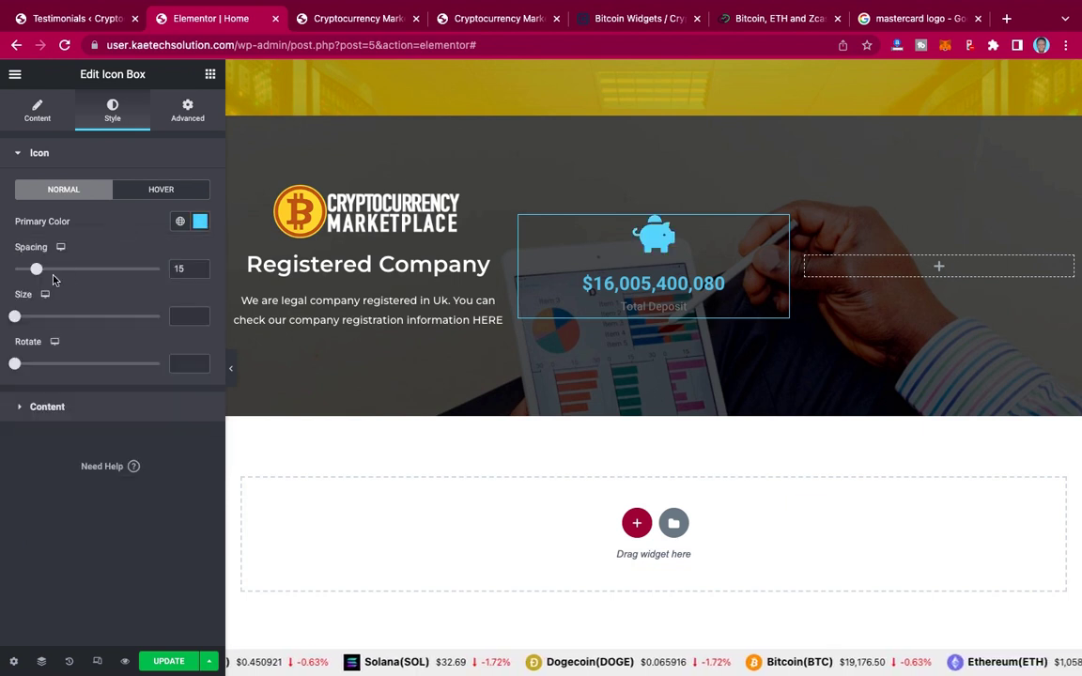
left_click(200, 224)
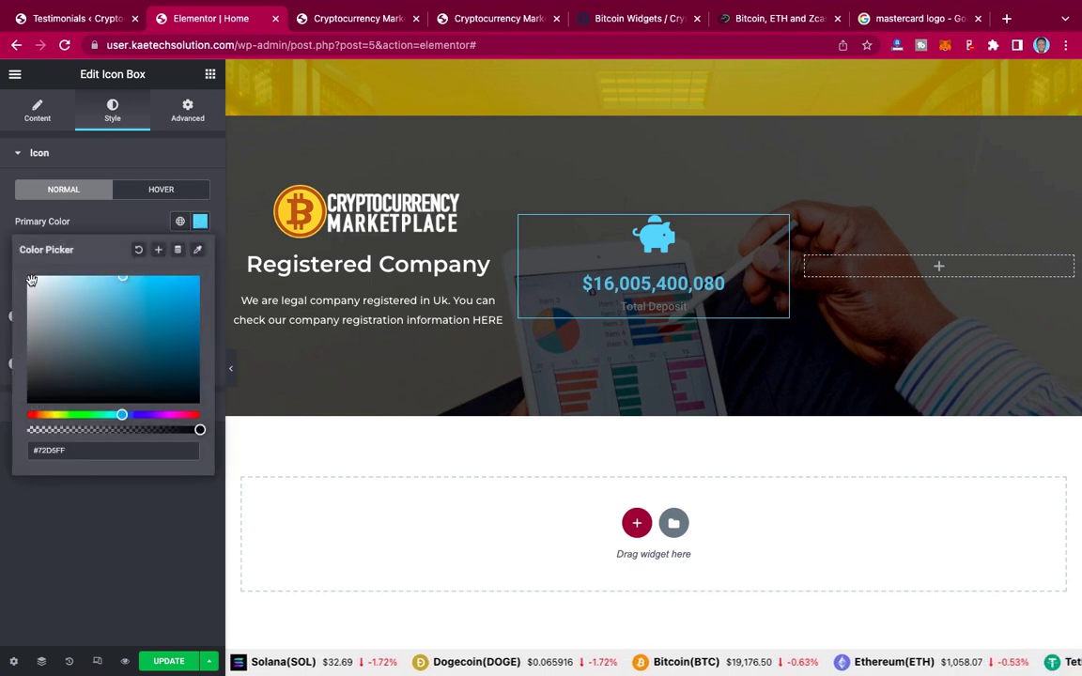
left_click_drag(31, 280, 22, 272)
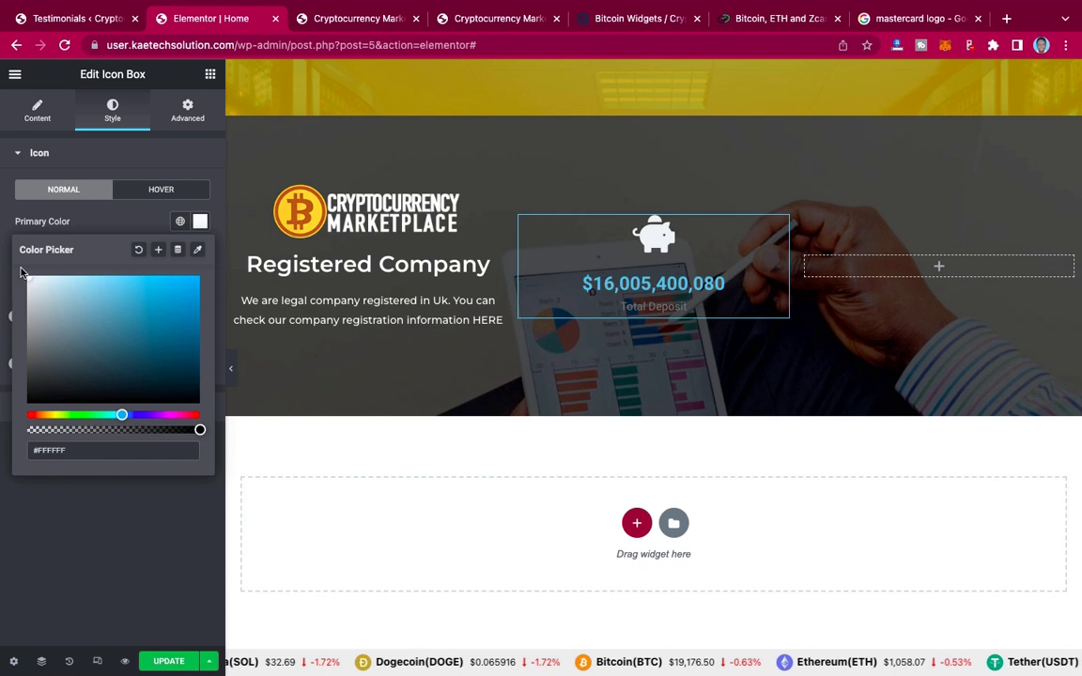
left_click(125, 226)
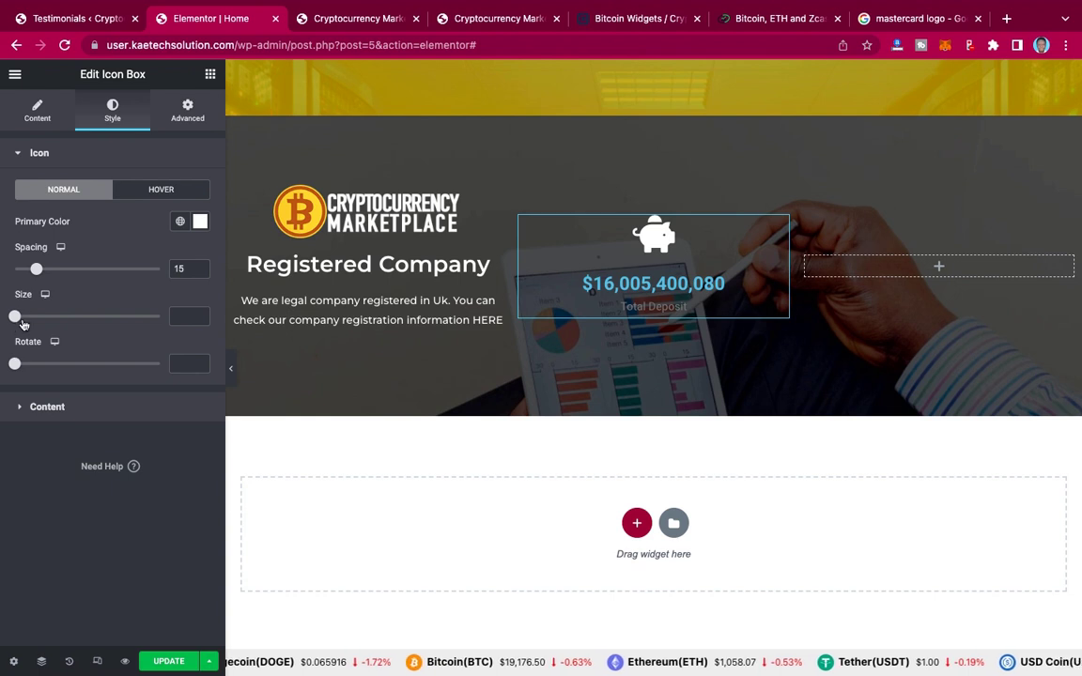
Step: Set the piggy-bank icon size to 70
left_click_drag(16, 317, 51, 317)
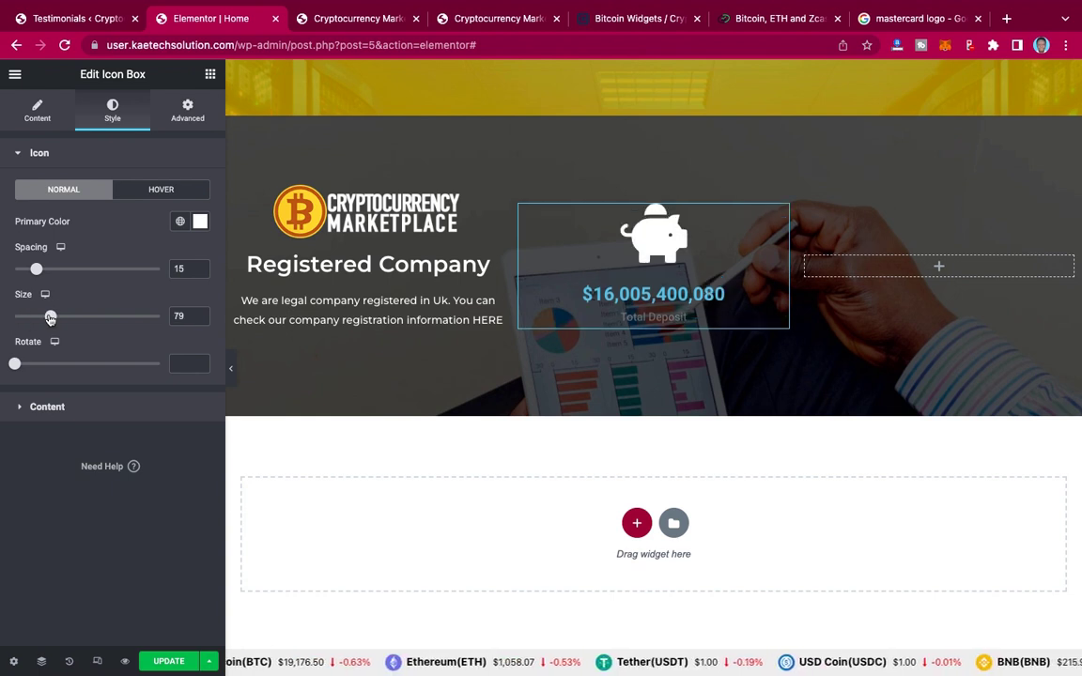
double_click(179, 316)
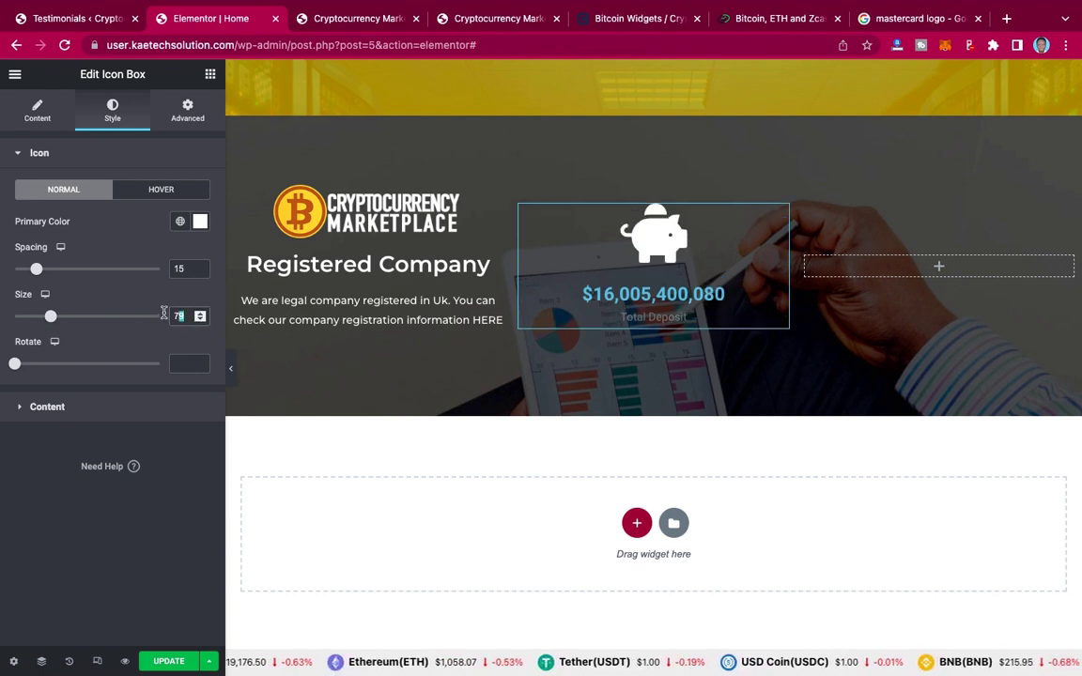
type("70")
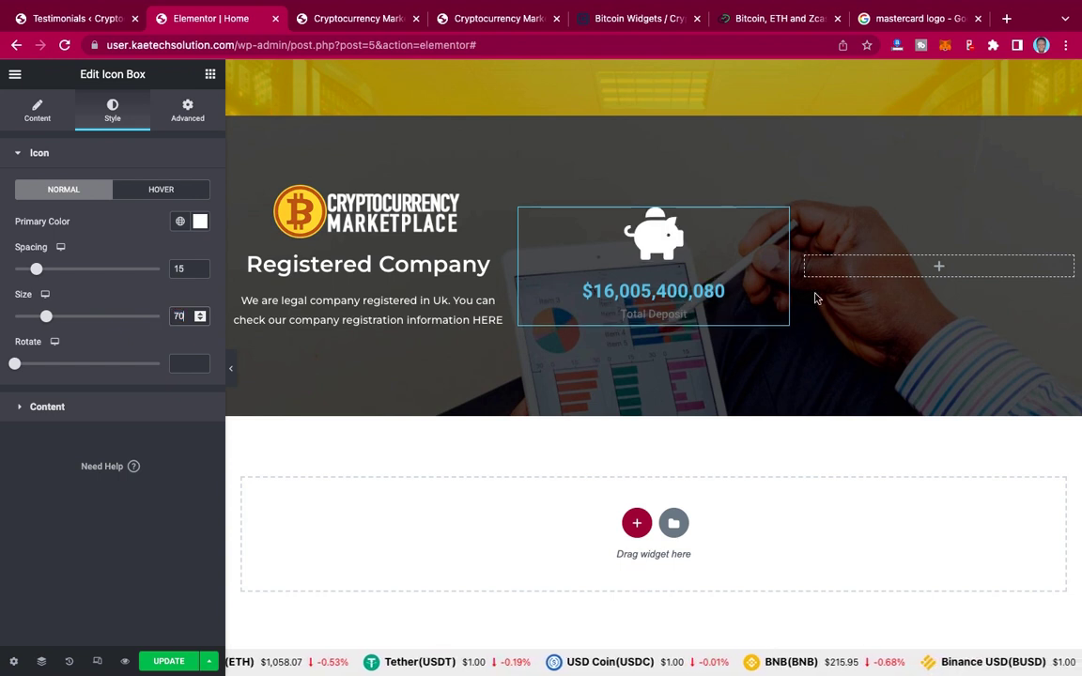
left_click(99, 407)
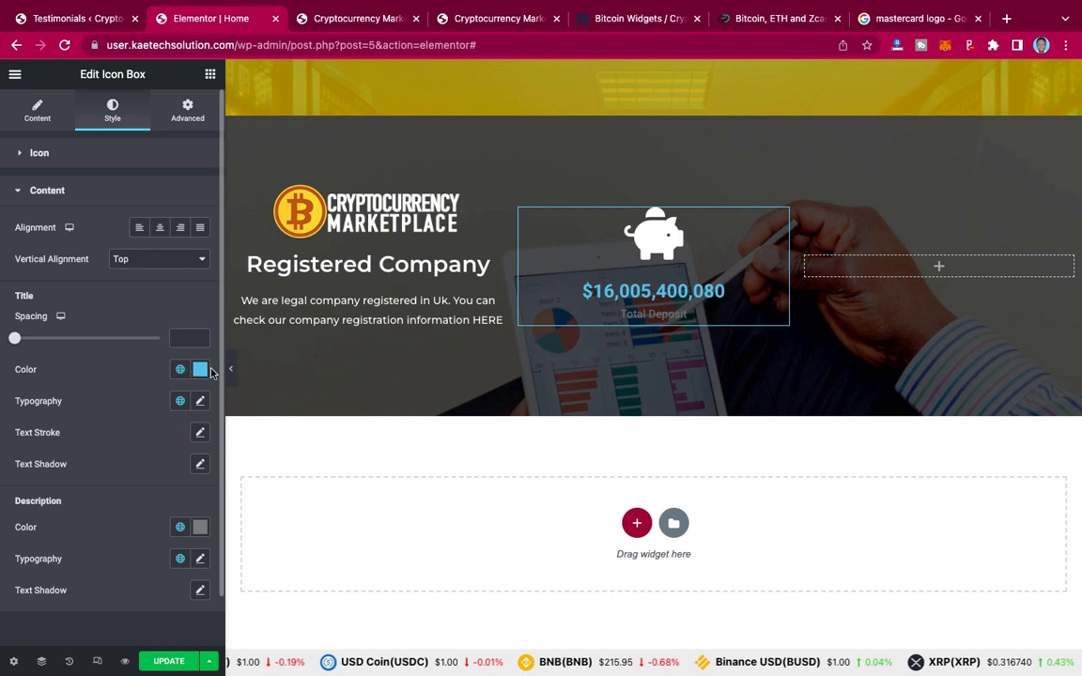
Step: Set the $16,005,400,080 title colour to pure white
left_click(202, 375)
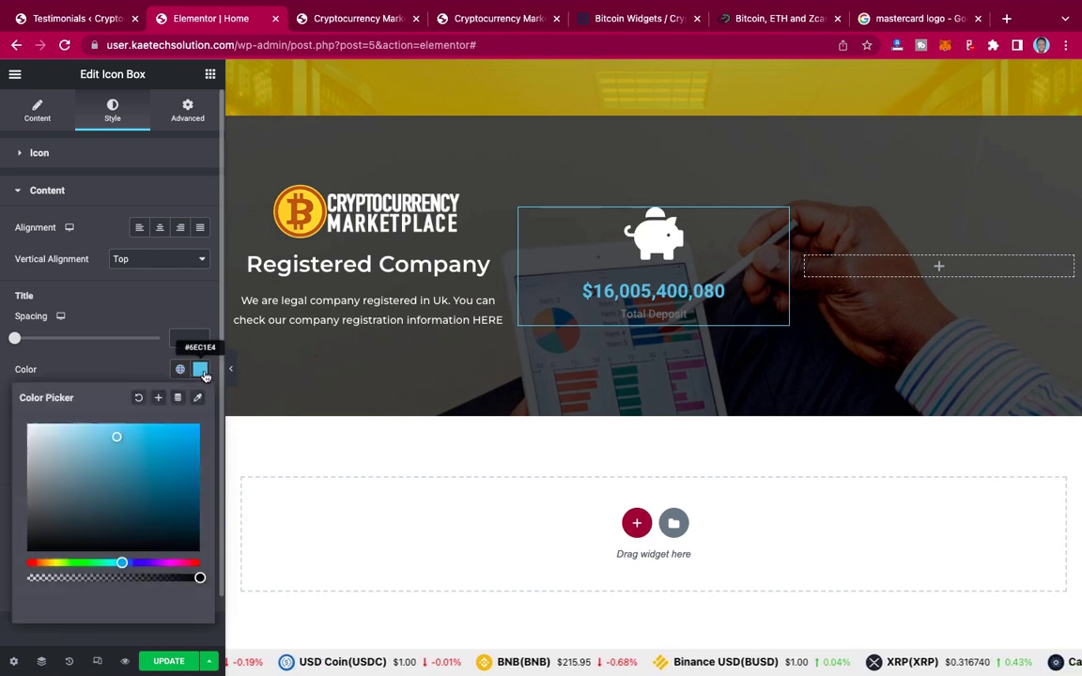
left_click(27, 427)
left_click_drag(27, 427, 19, 380)
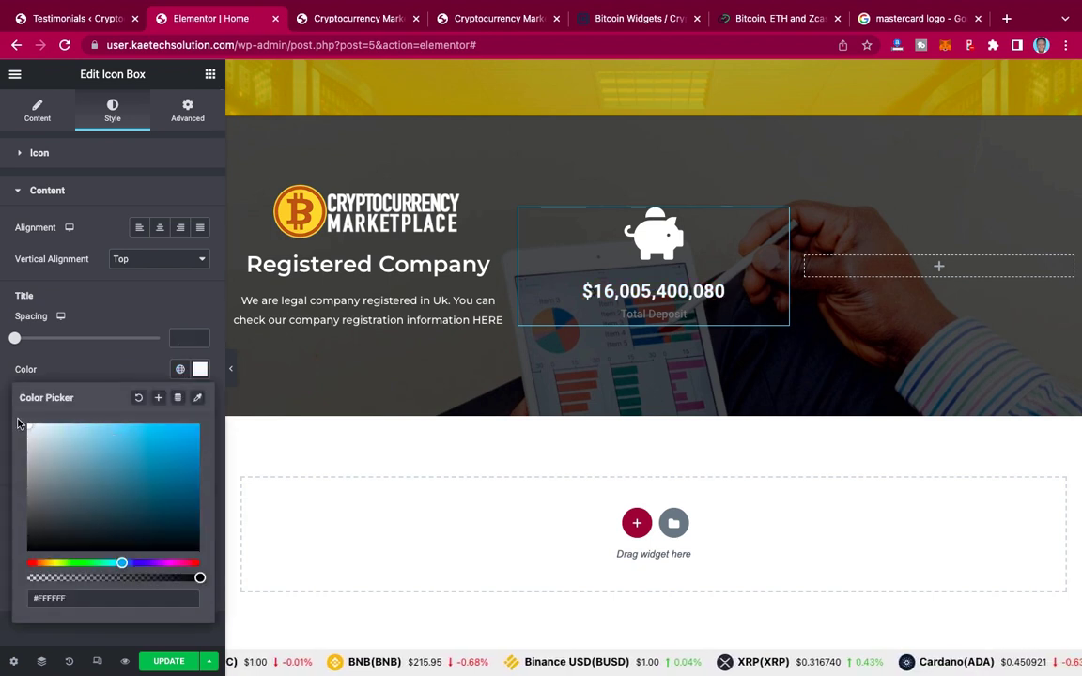
left_click(67, 367)
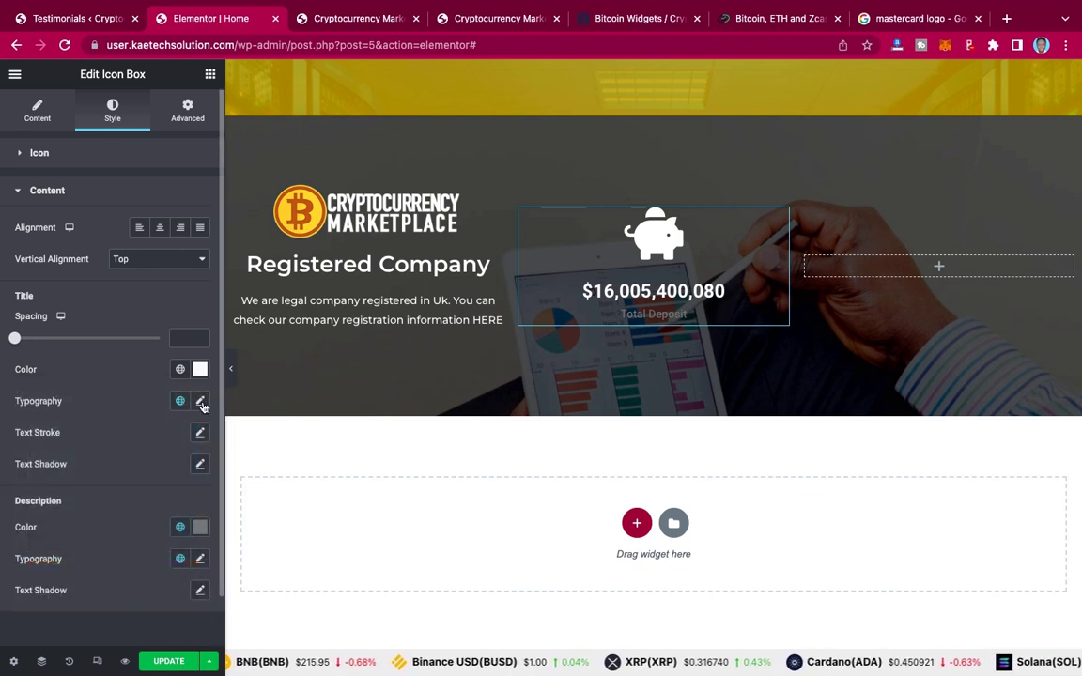
Step: Change the title's typography font family to Montserrat
left_click(201, 402)
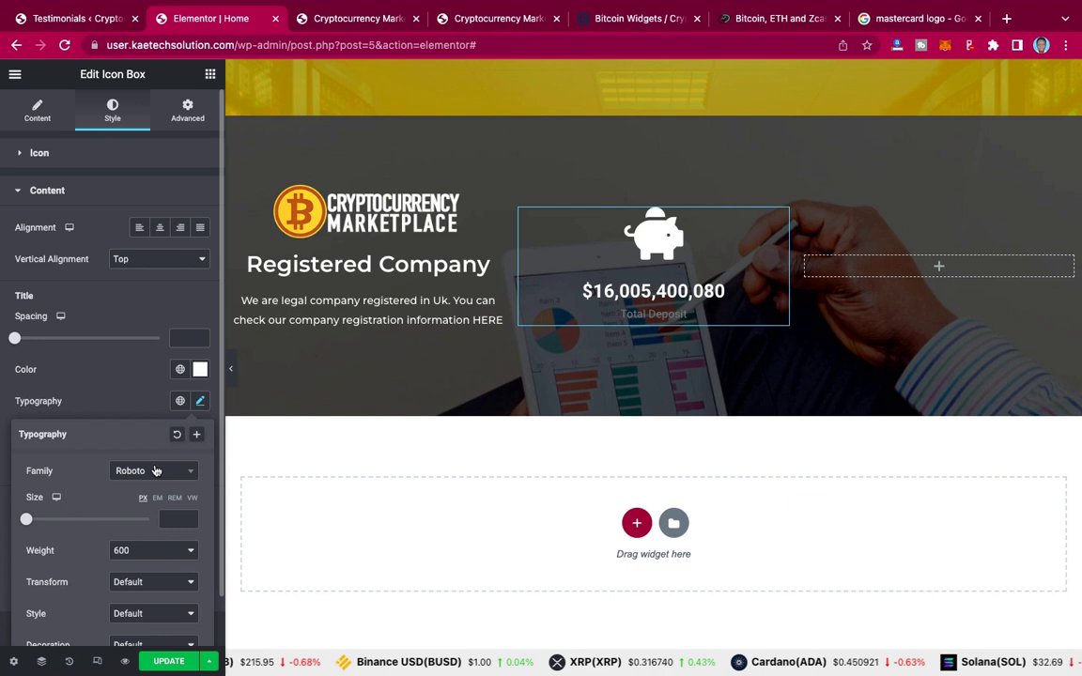
scroll(155, 470, "down", 3)
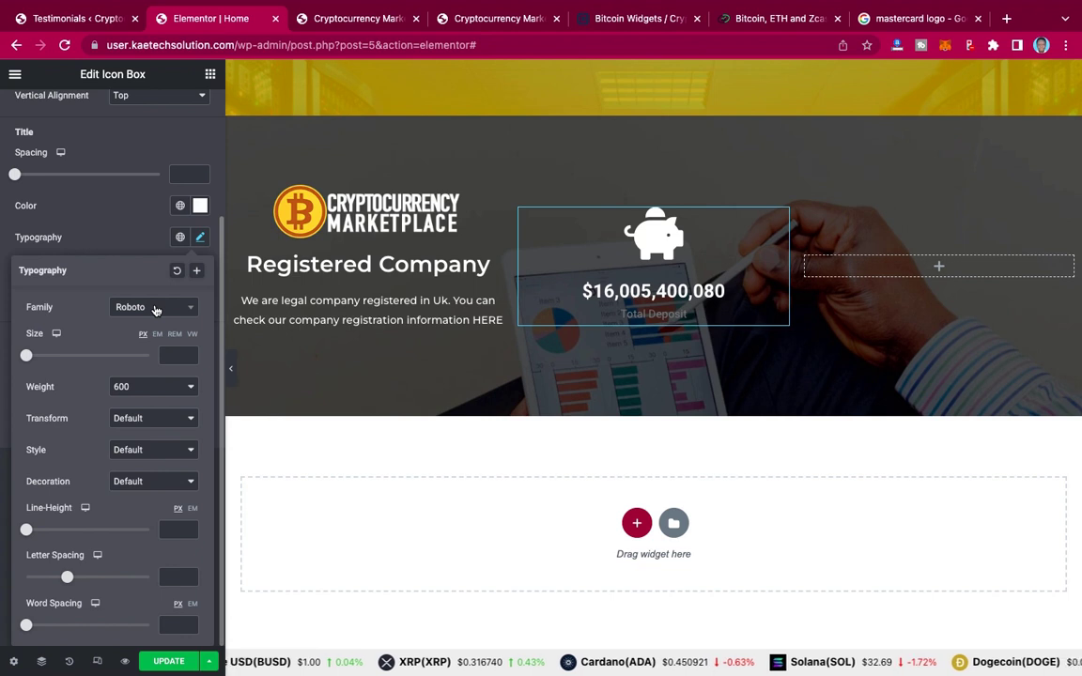
left_click(156, 311)
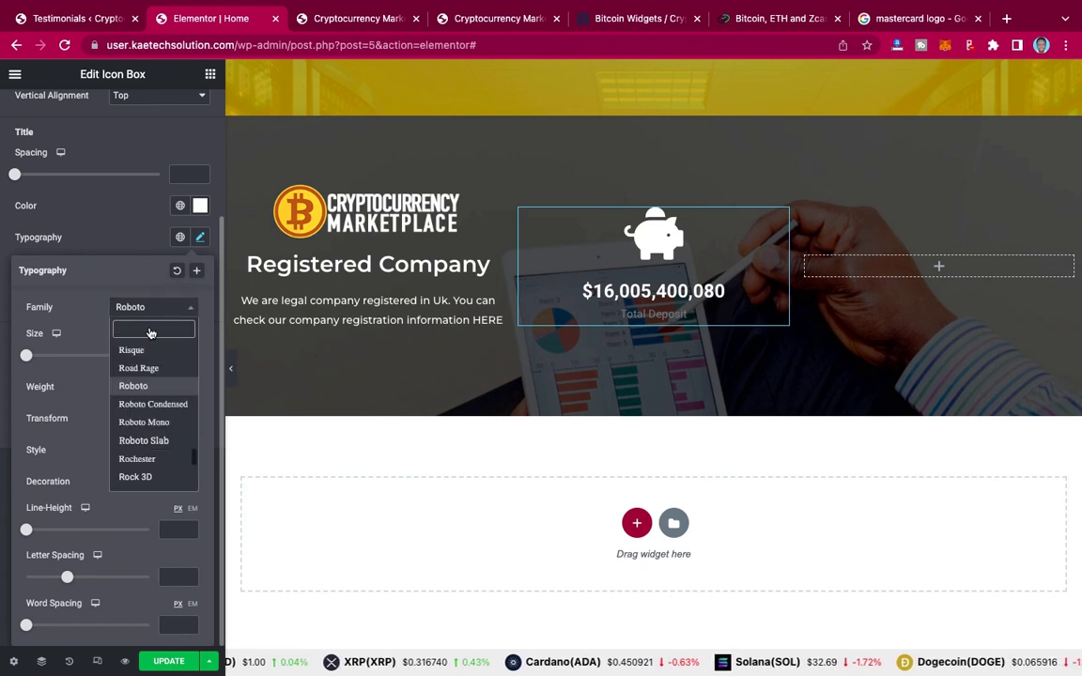
type("monts")
left_click(152, 370)
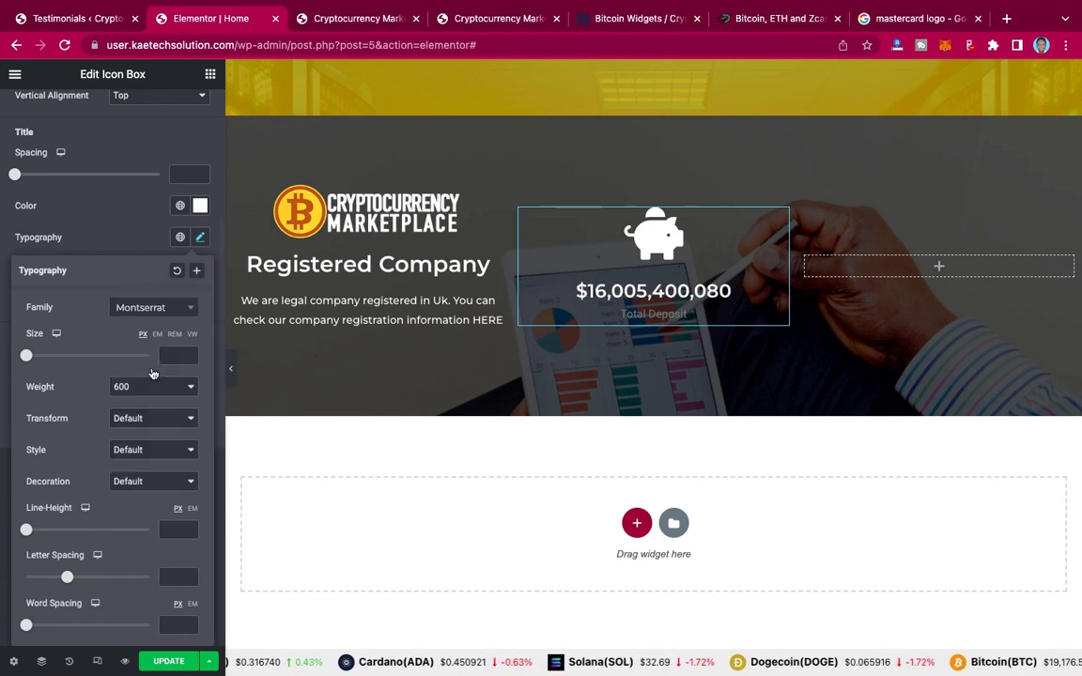
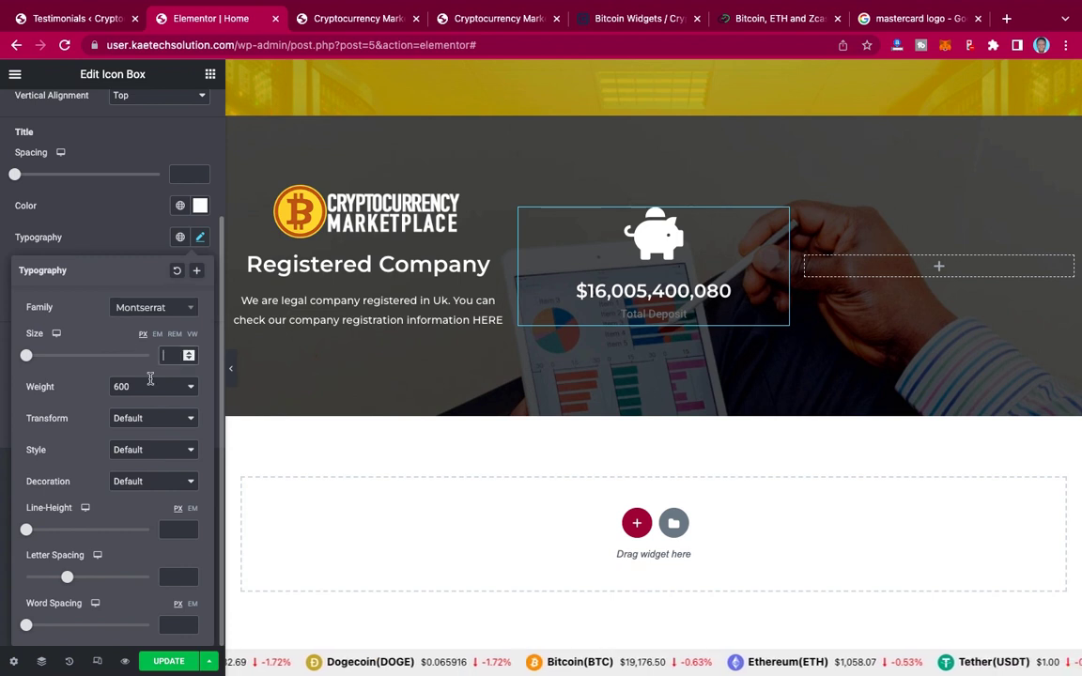
Step: Set the deposit title size to 40 and make the description white (Theme Color 7)
type("40")
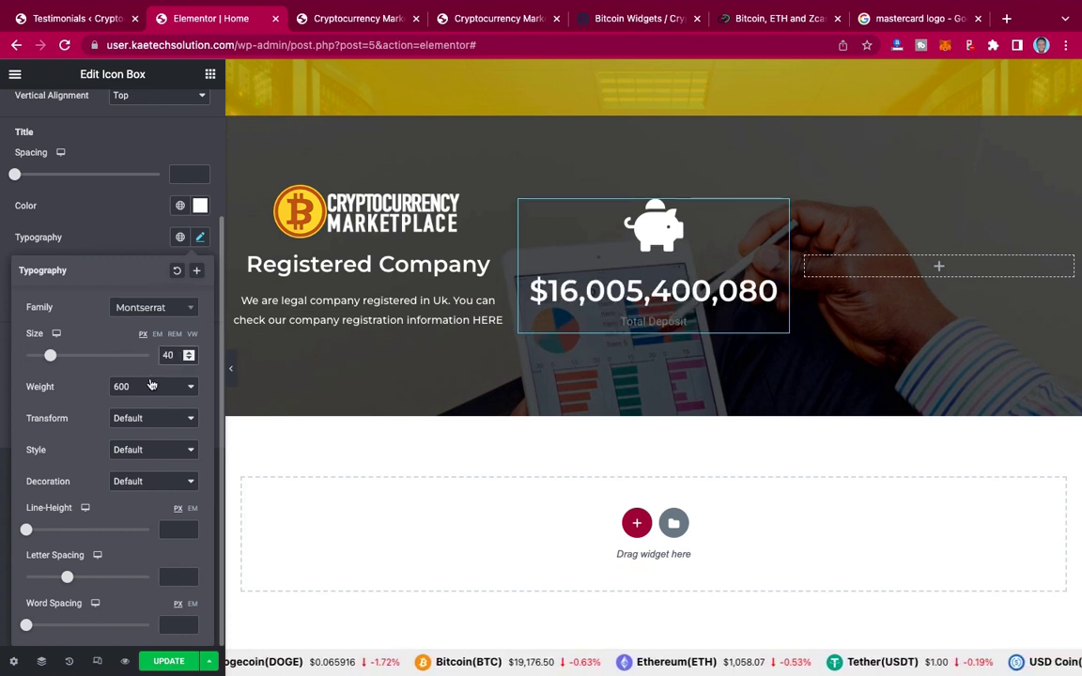
left_click(129, 237)
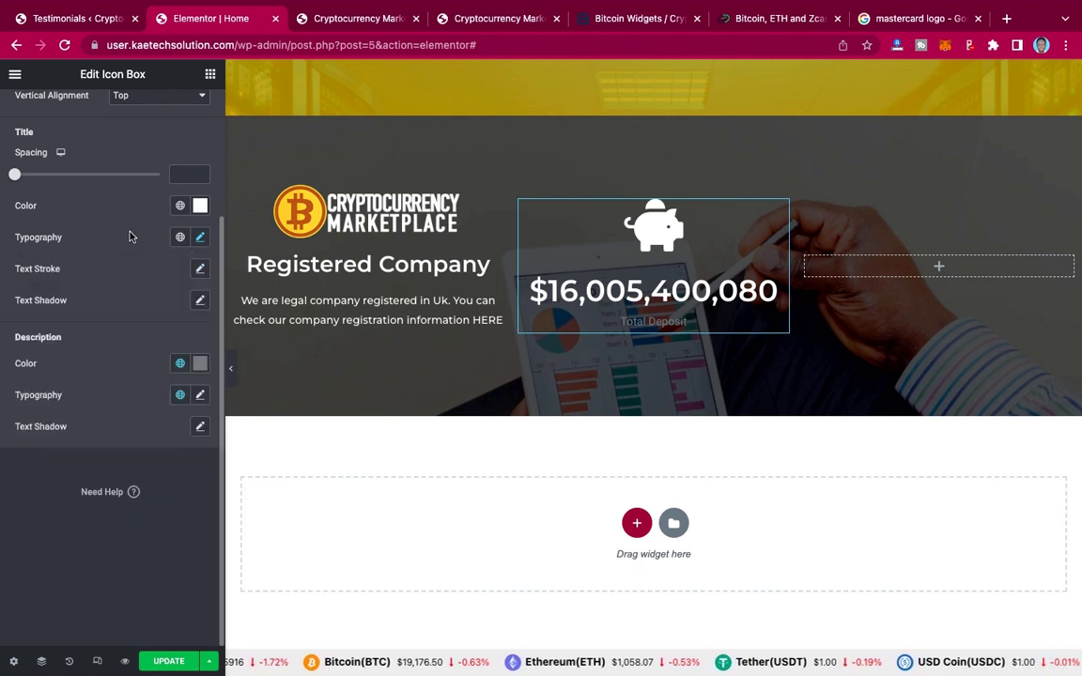
left_click(181, 364)
scroll(87, 485, "down", 5)
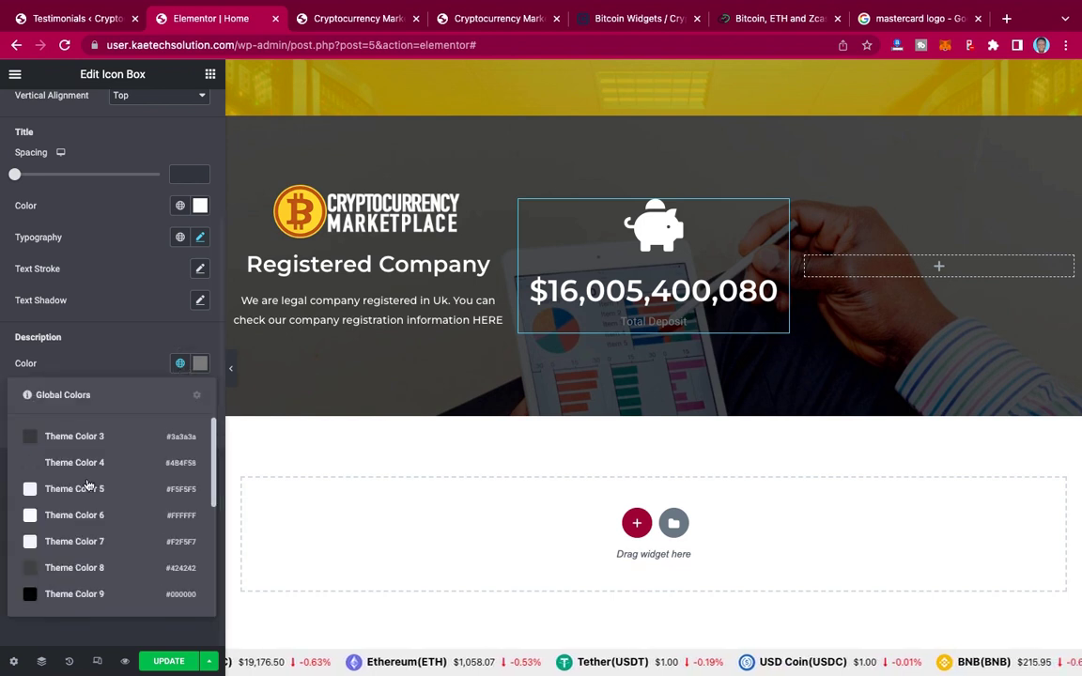
left_click(66, 546)
Step: Give the Total Deposit caption the 'text' global font at size 18
left_click(180, 505)
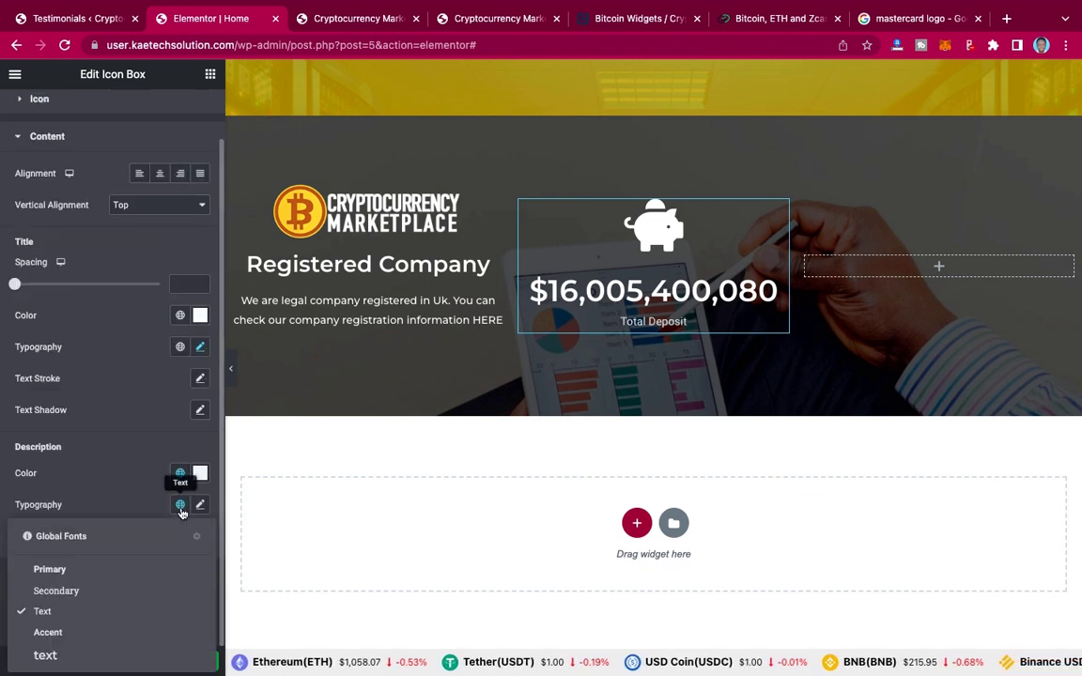
left_click(64, 656)
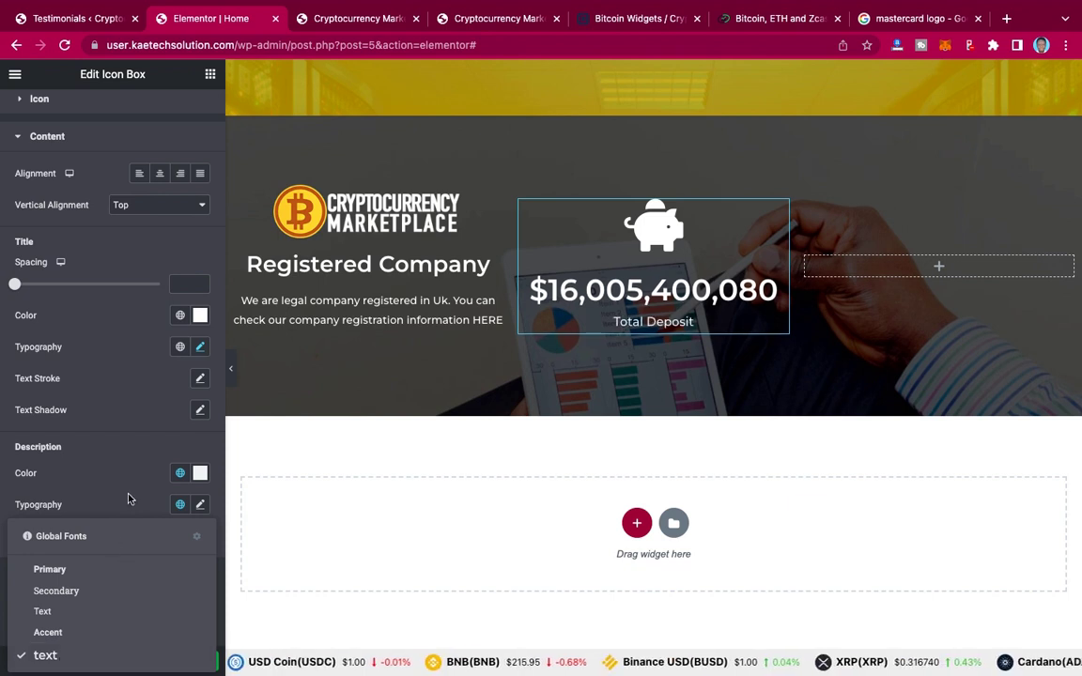
left_click(198, 504)
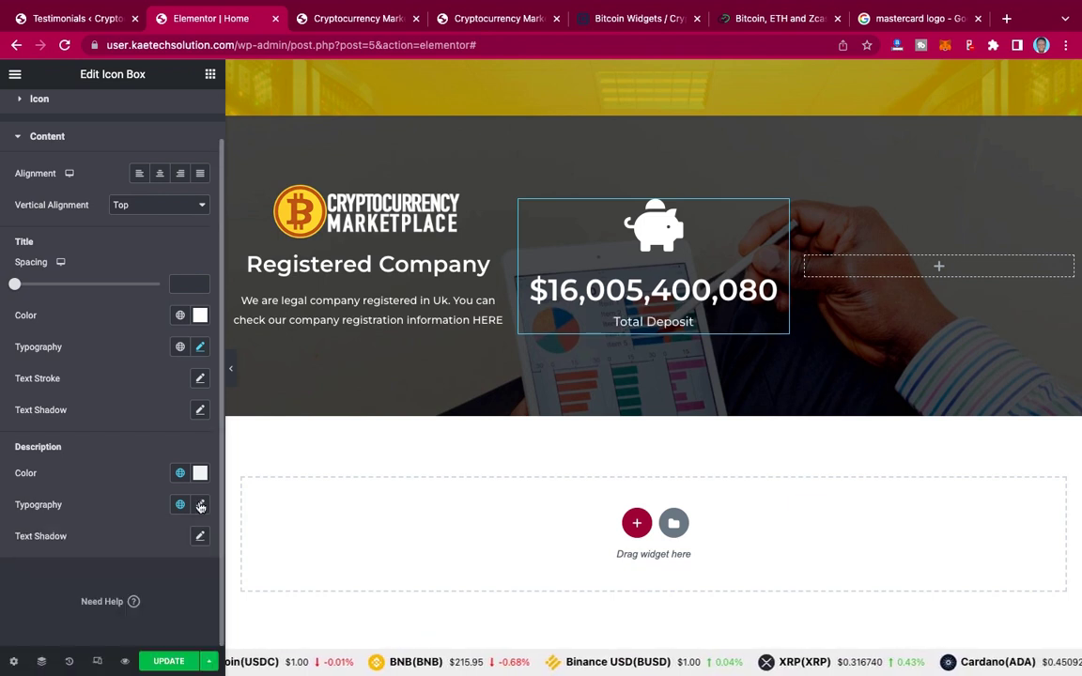
left_click(199, 505)
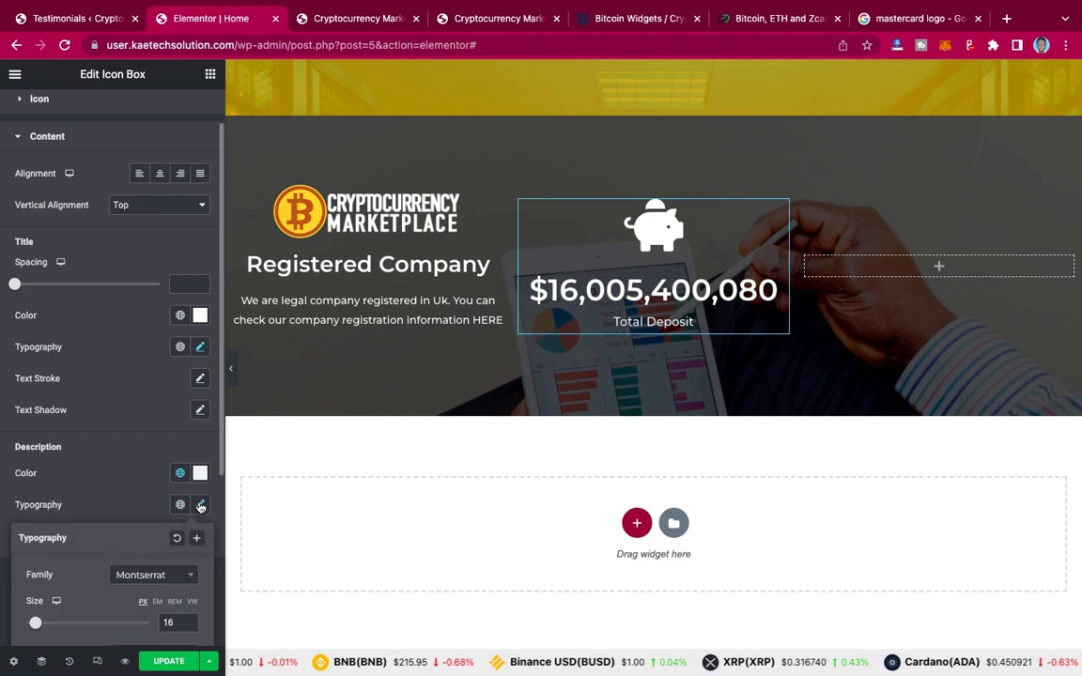
double_click(189, 621)
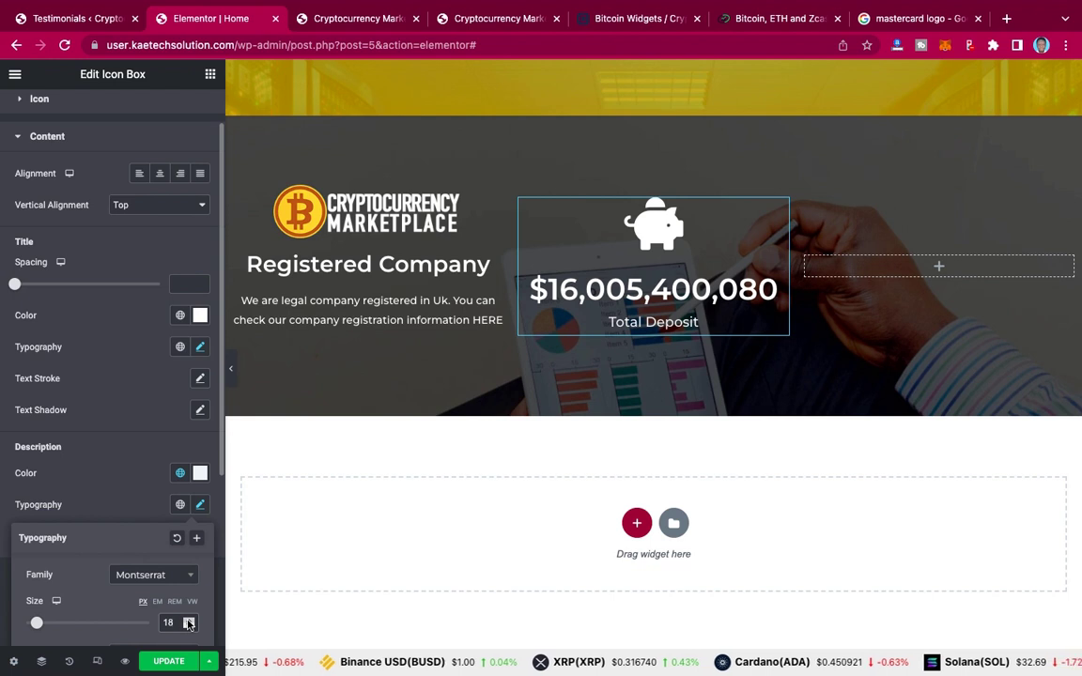
left_click(524, 366)
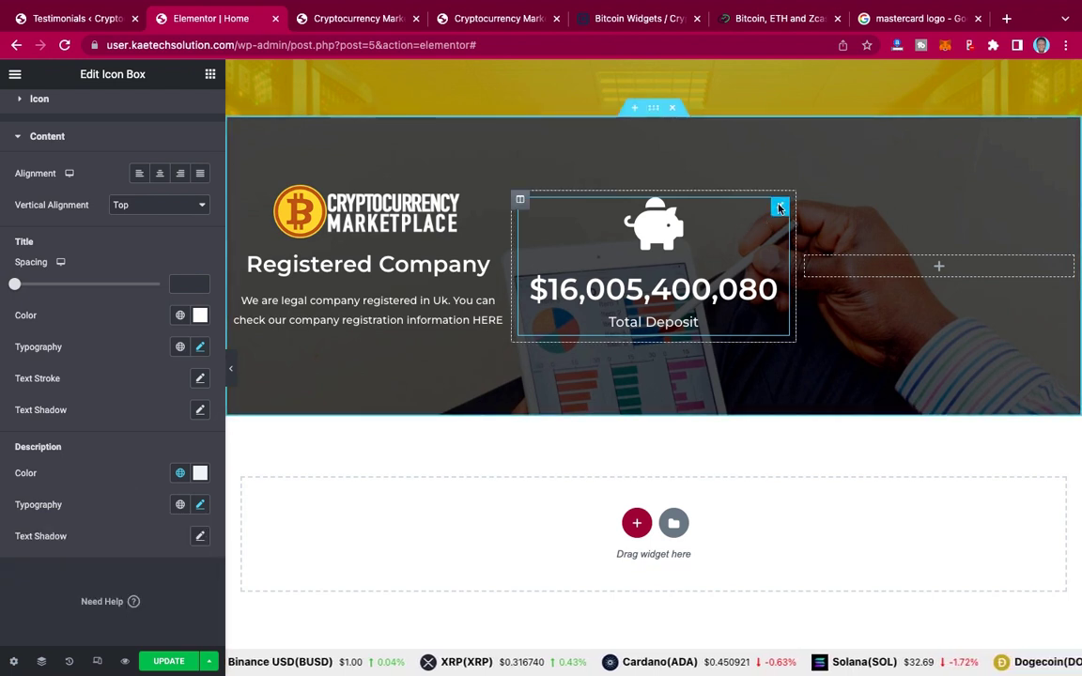
Step: Copy the deposit icon box into the empty right-hand column, then show the live site
right_click(779, 208)
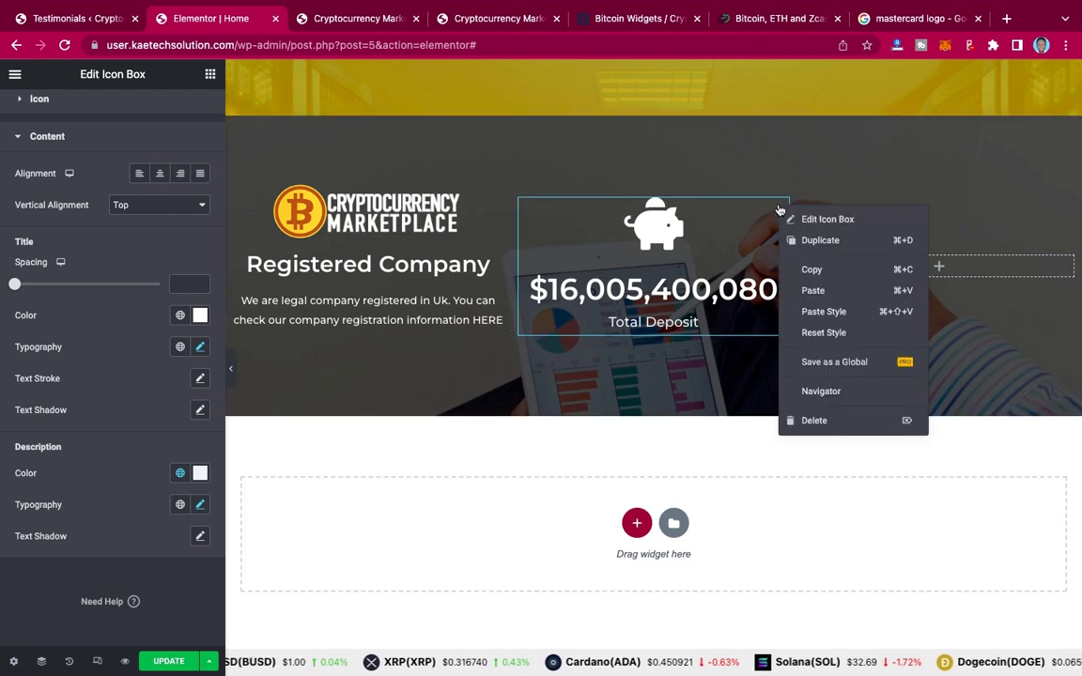
left_click(813, 270)
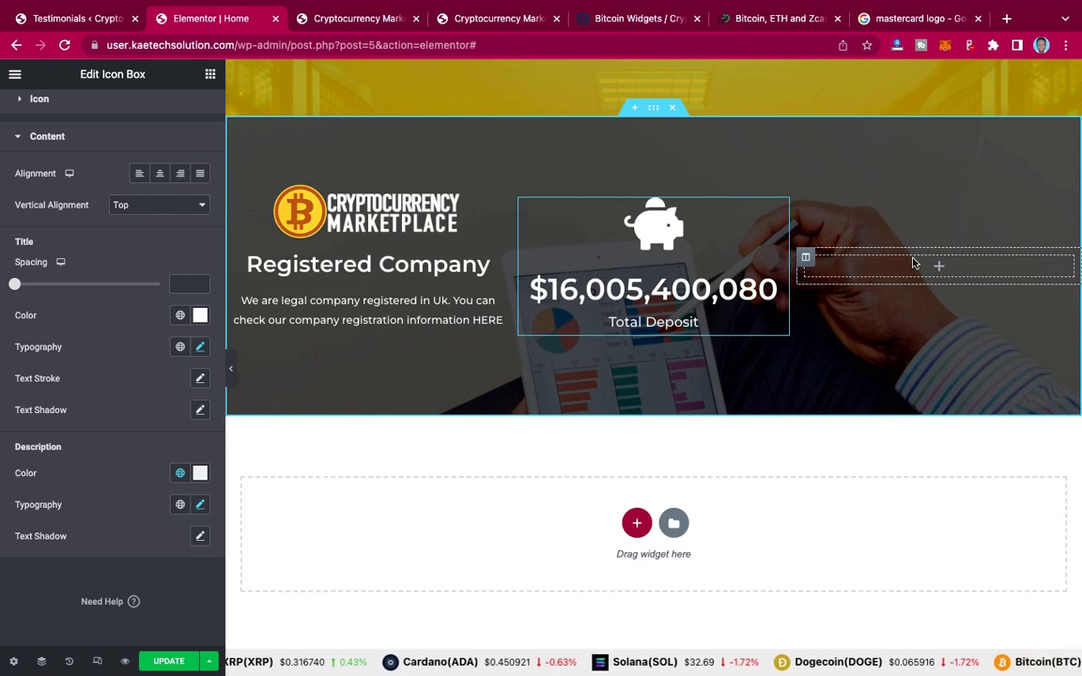
right_click(913, 264)
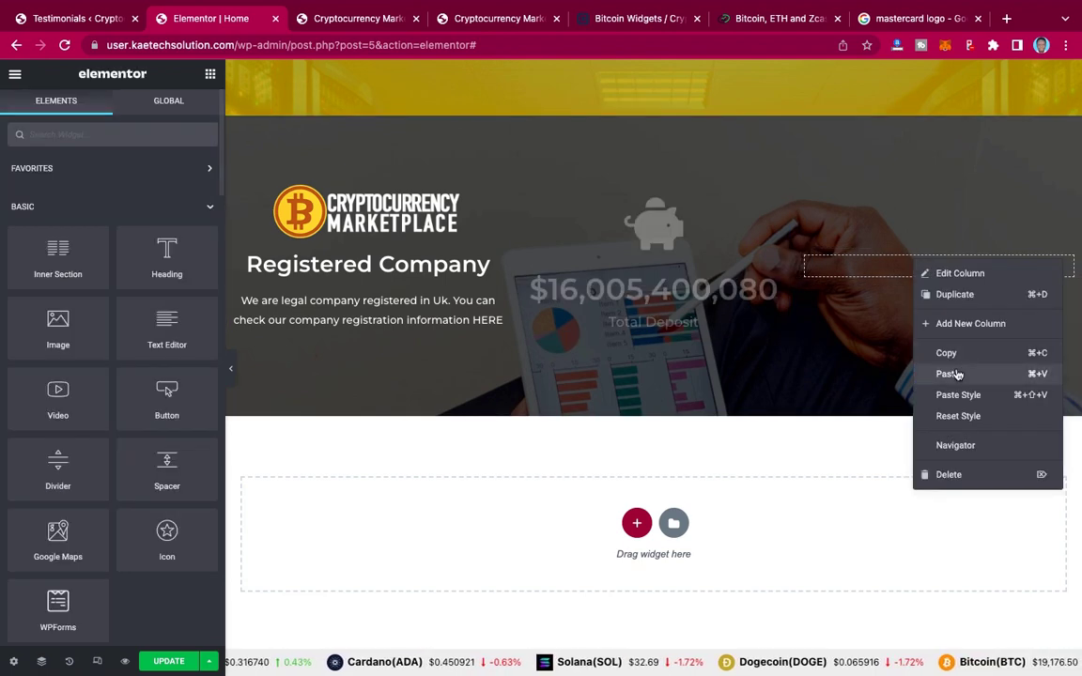
left_click(949, 374)
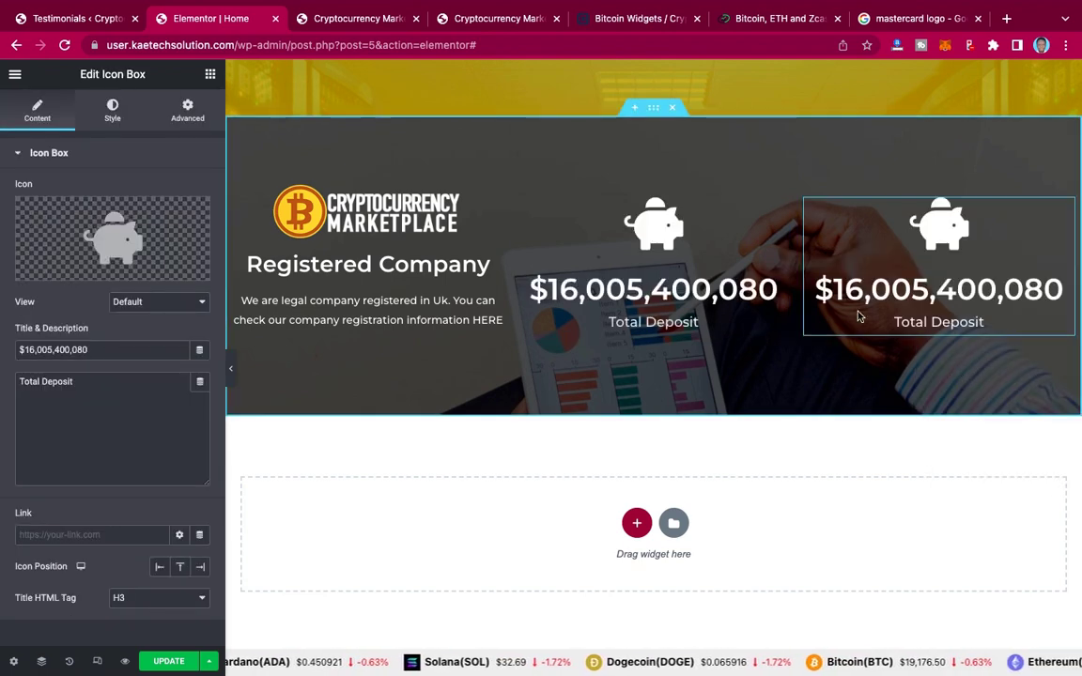
left_click(505, 20)
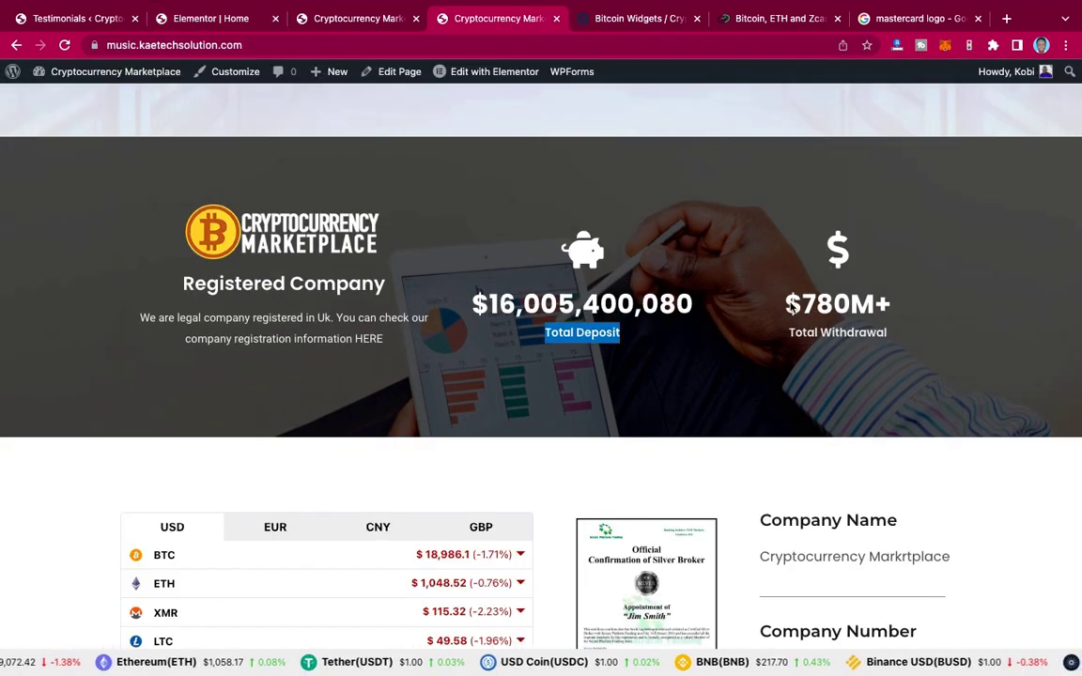
Step: Replace the copied box's title with $780M+ taken from the live site
double_click(767, 303)
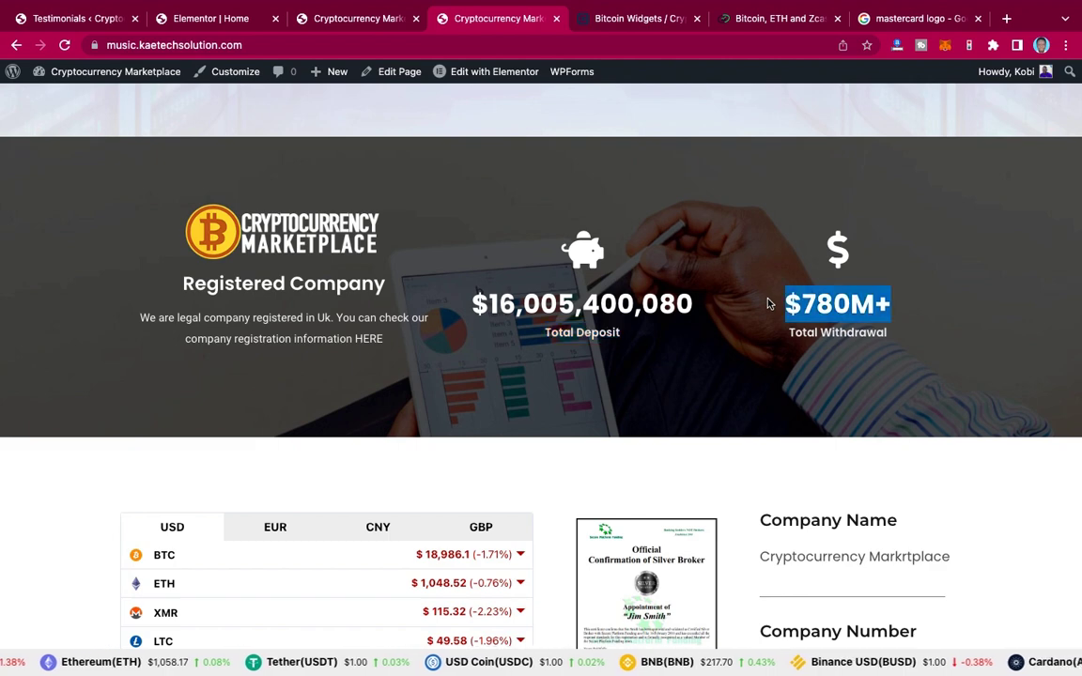
left_click(357, 18)
left_click(237, 19)
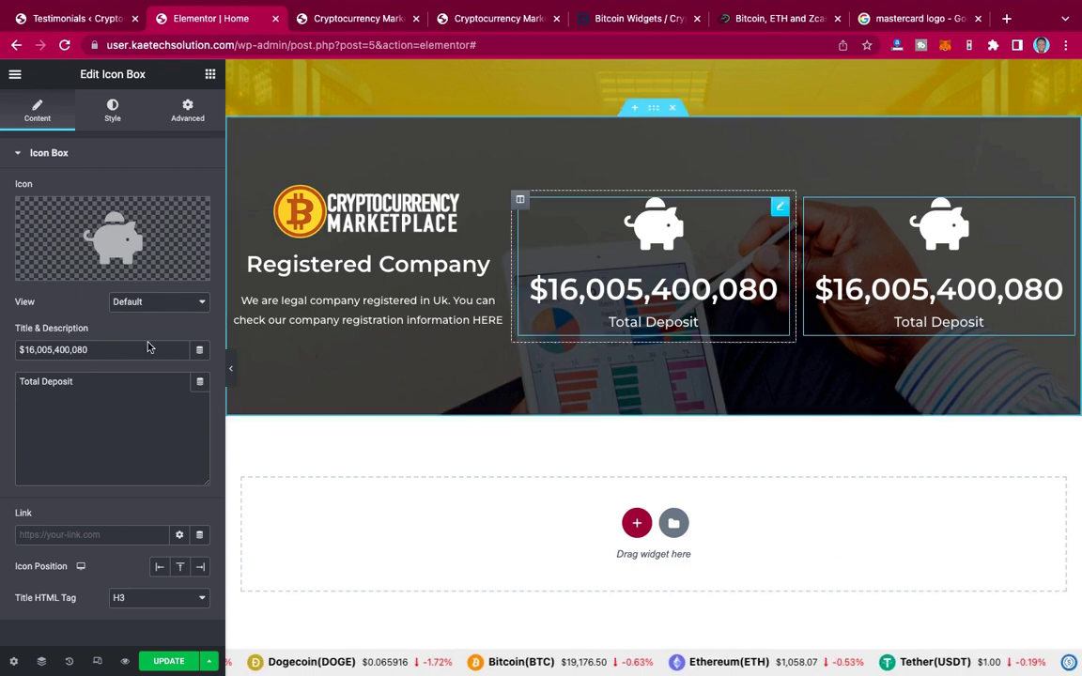
left_click_drag(103, 353, 3, 338)
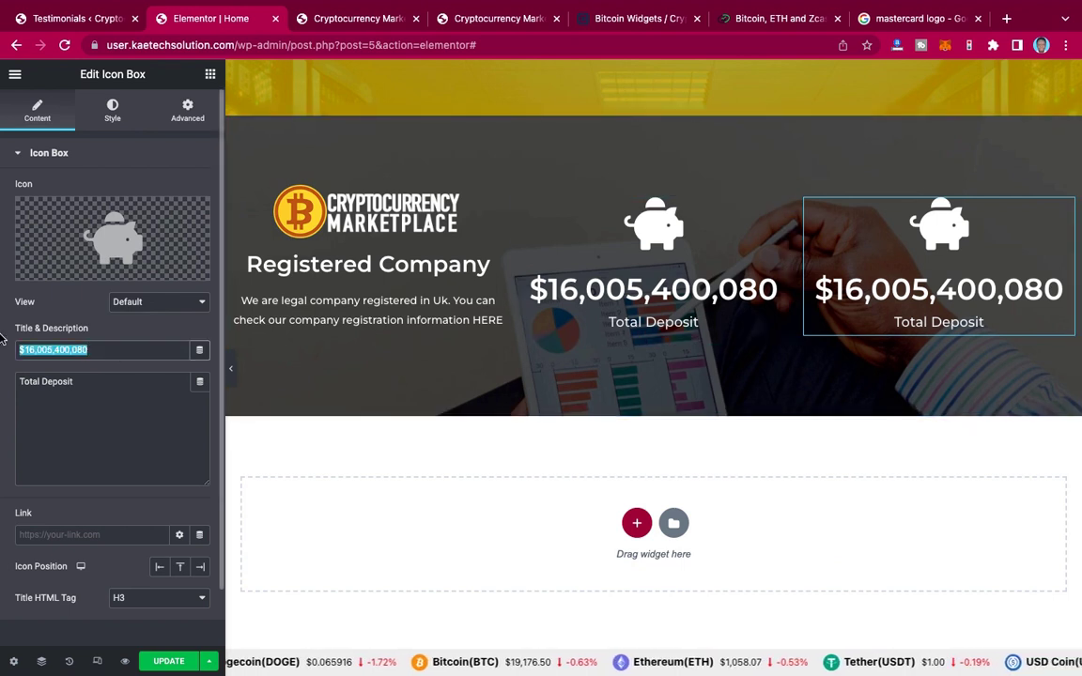
key("super+v")
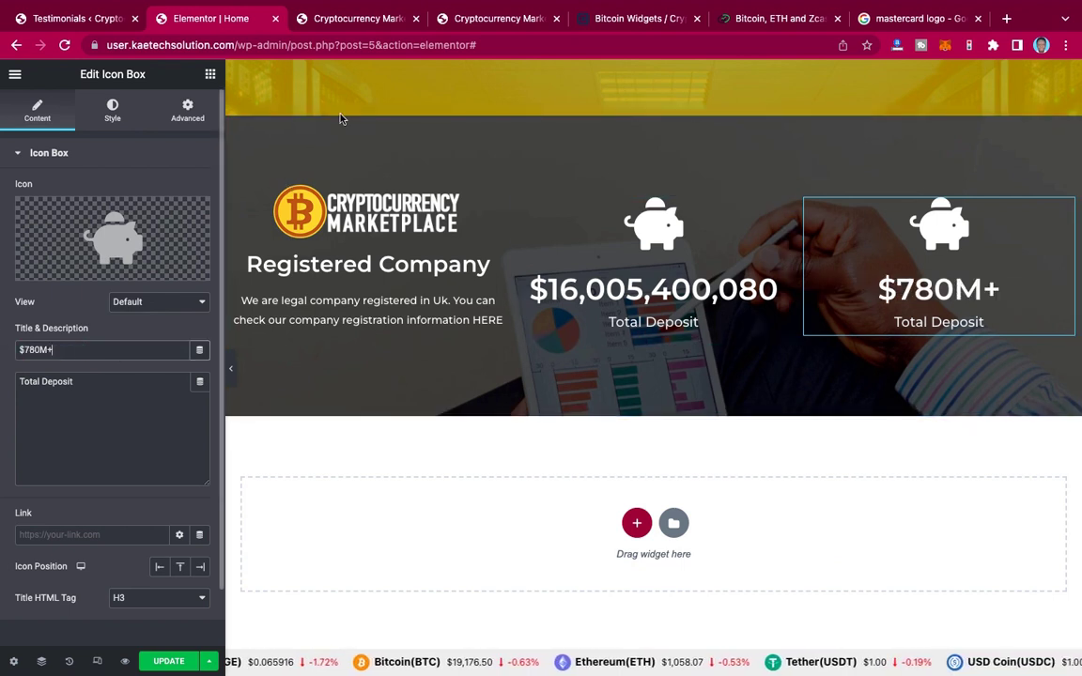
Step: Replace the copied box's caption with 'Total Withdrawal' from the live site
left_click(476, 23)
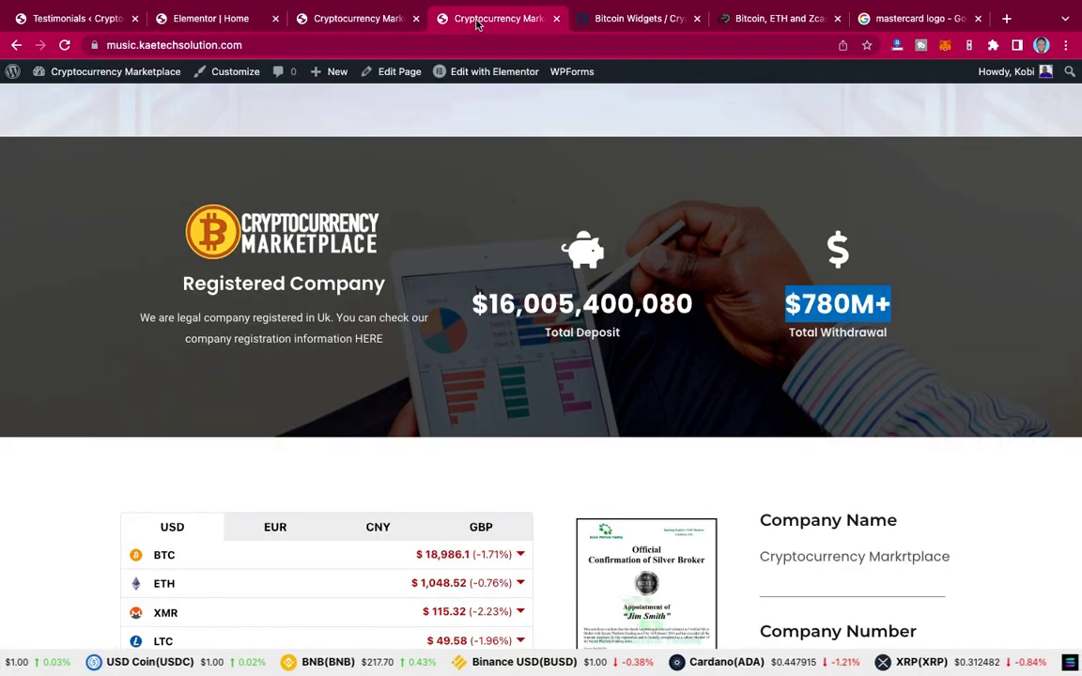
left_click(894, 335)
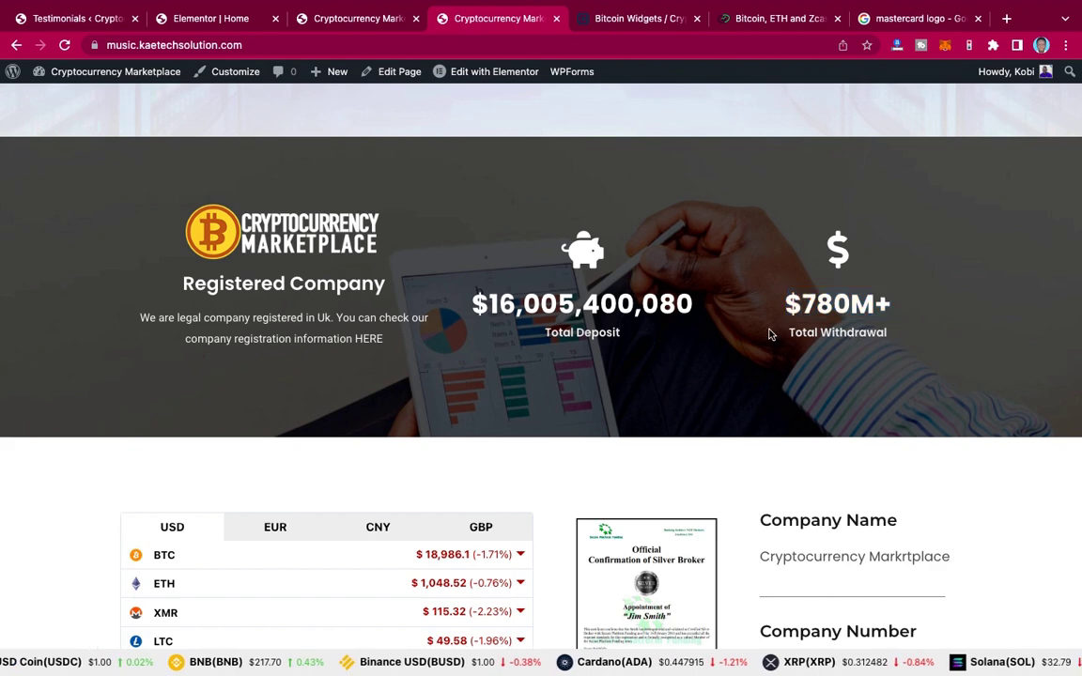
left_click_drag(892, 335, 768, 335)
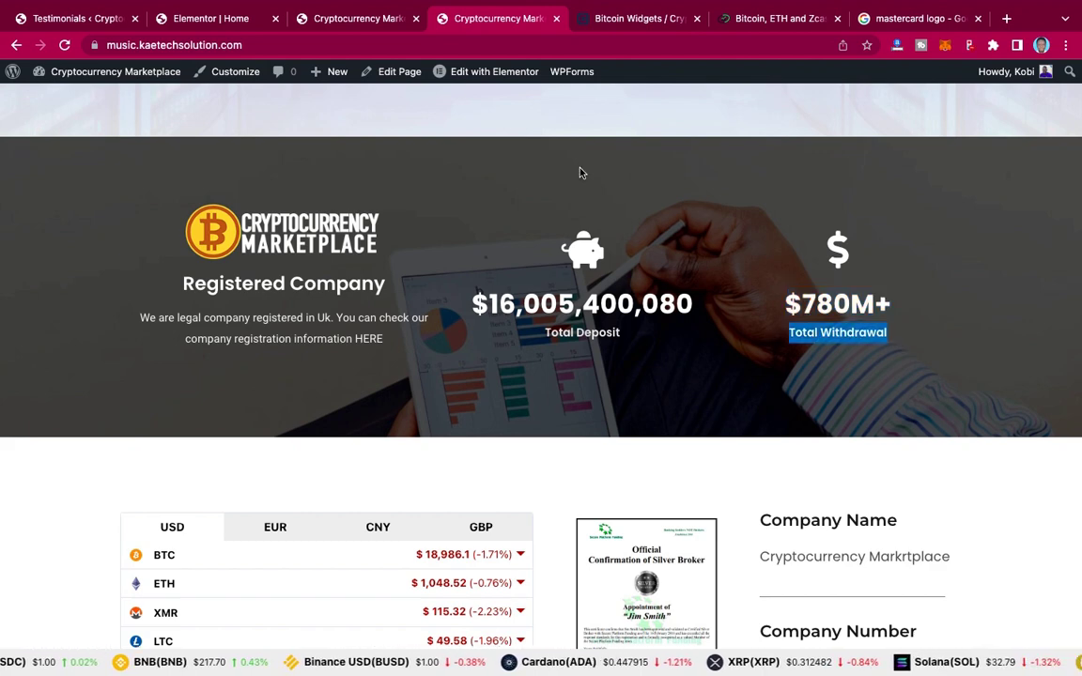
left_click(227, 23)
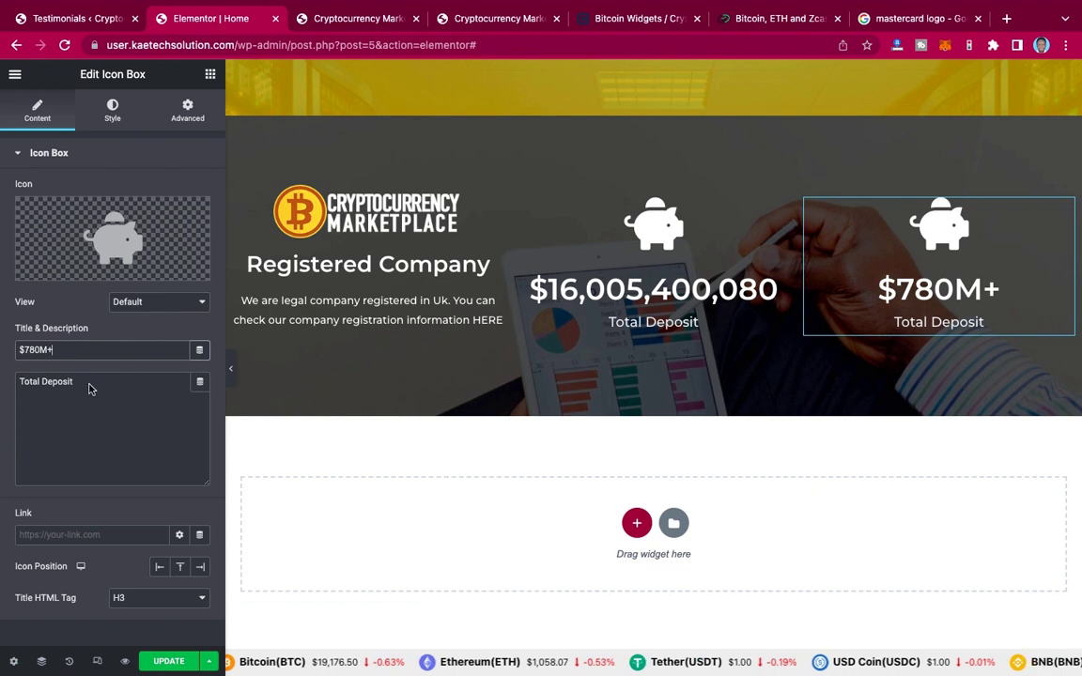
left_click_drag(76, 381, 2, 382)
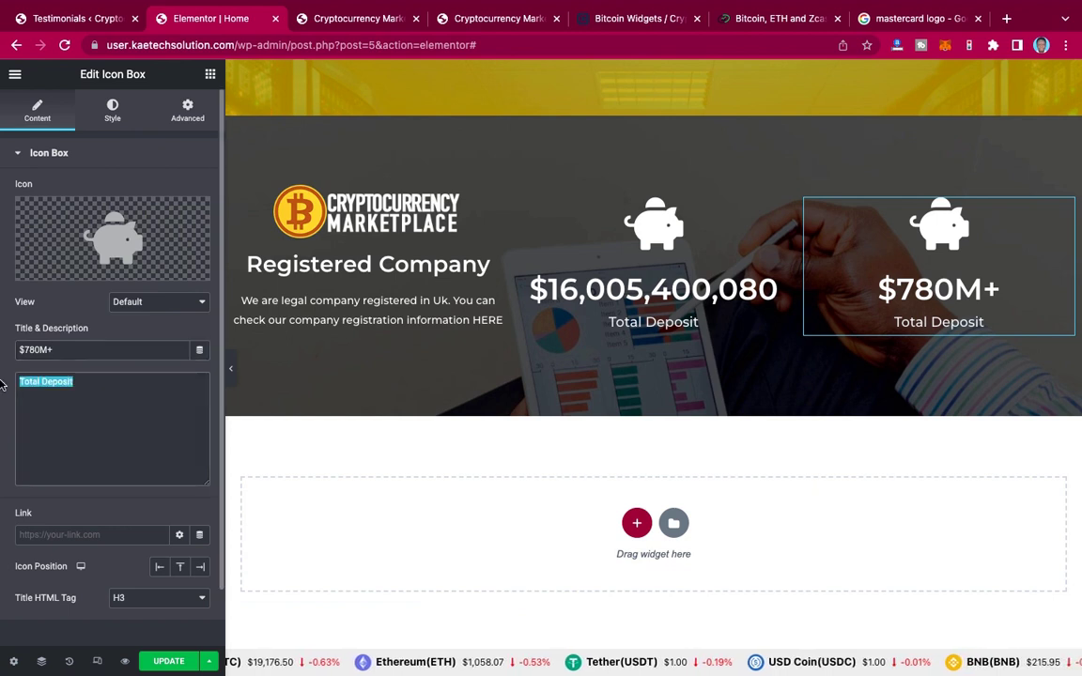
key("super+v")
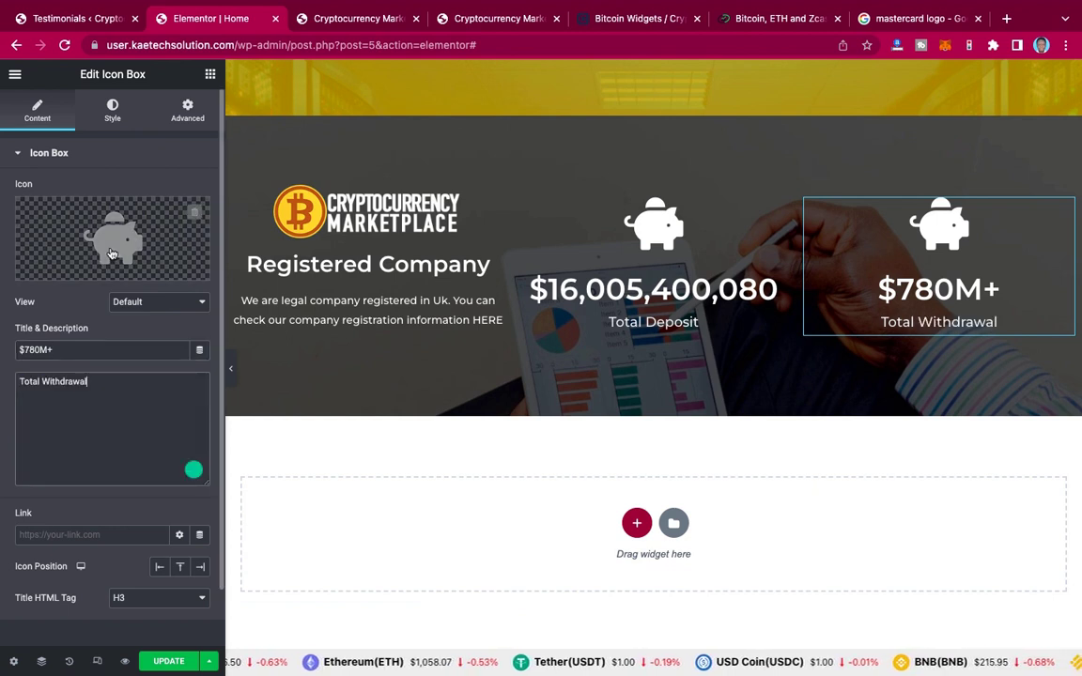
Step: Change the copied box's icon to the dollar sign icon
left_click(111, 253)
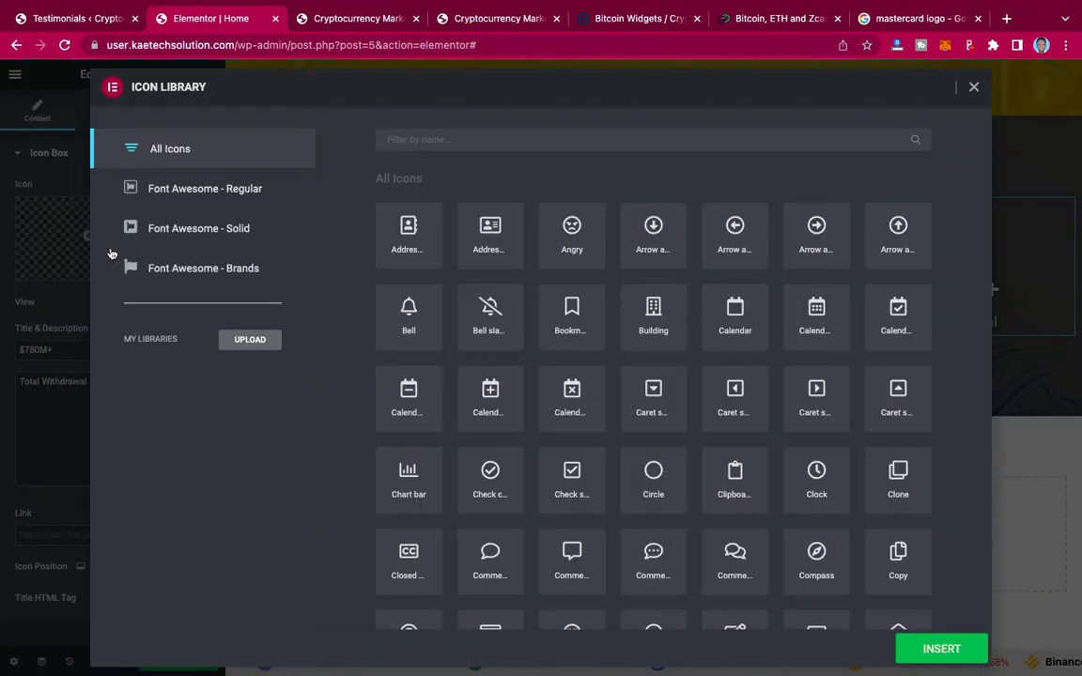
left_click(462, 138)
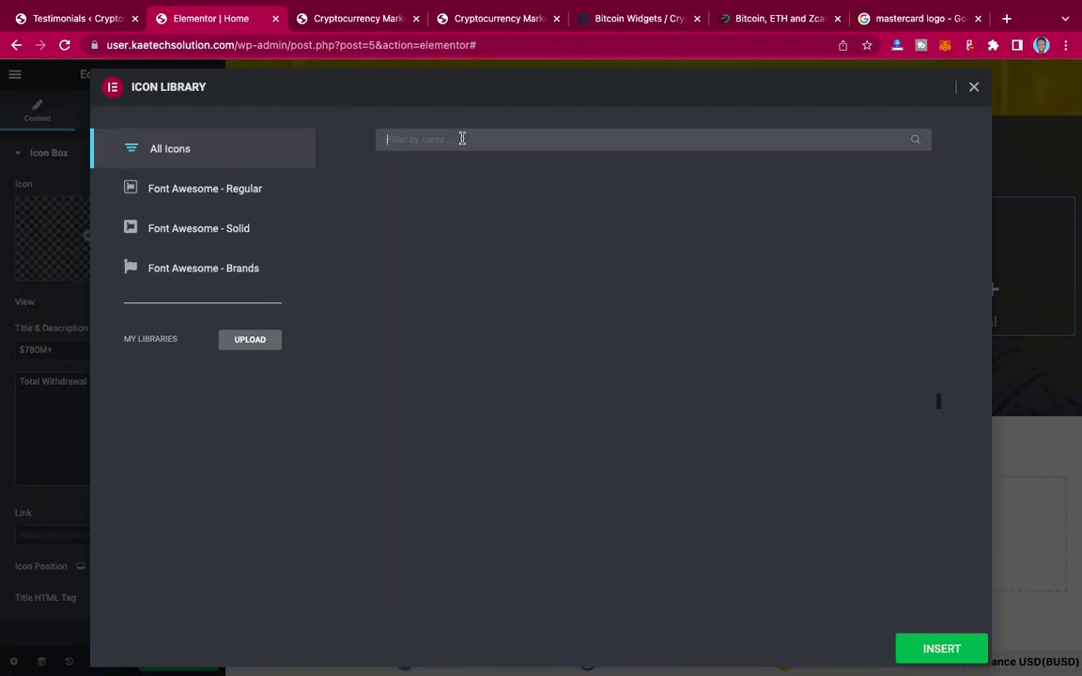
type("mon")
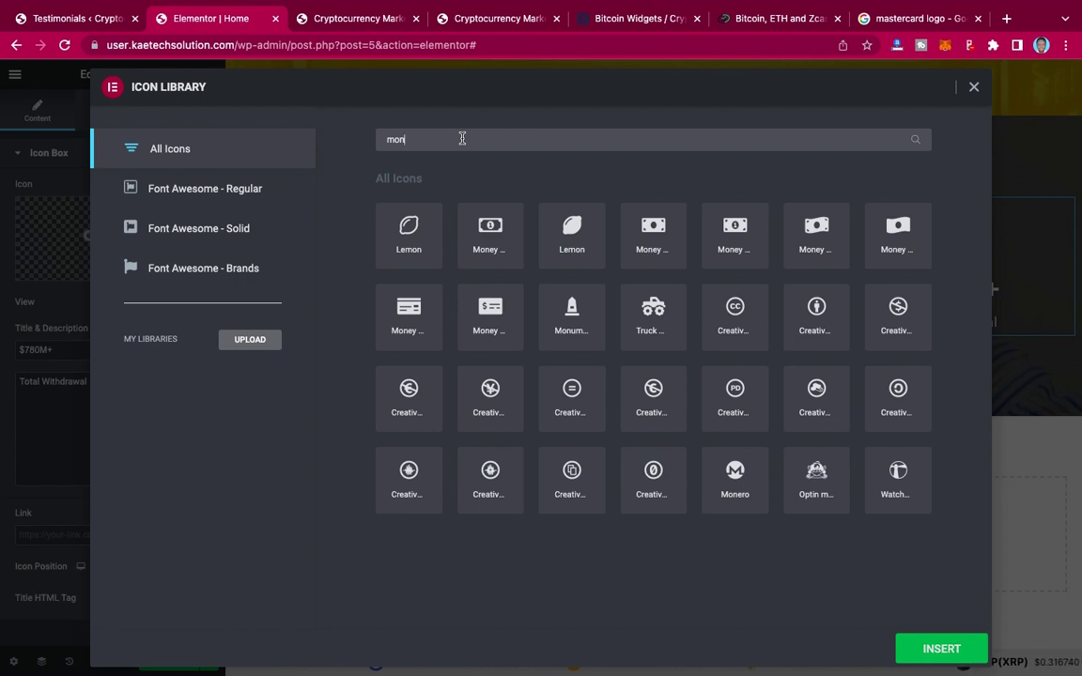
key("BackSpace")
key("BackSpace")
key("BackSpace")
type("d")
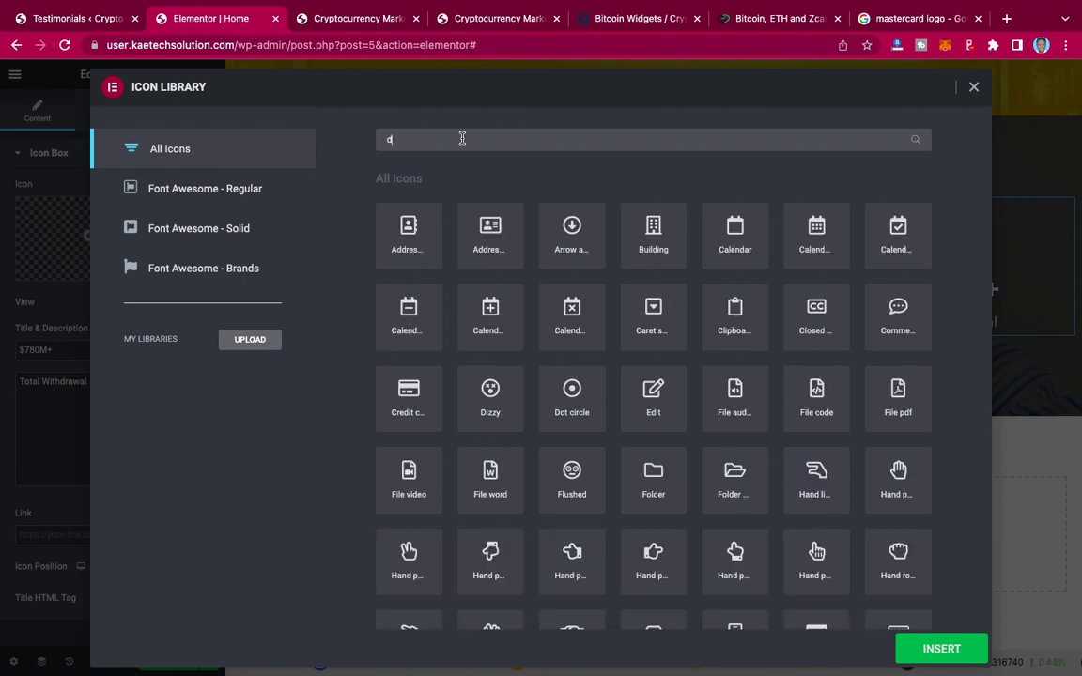
type("ollar")
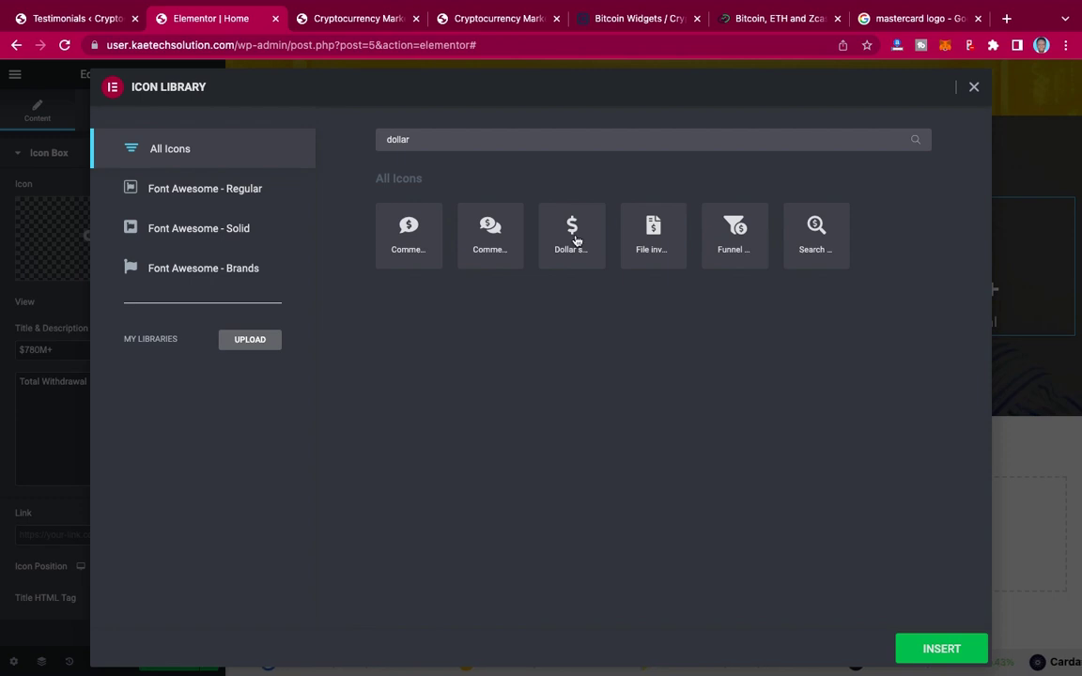
left_click(573, 237)
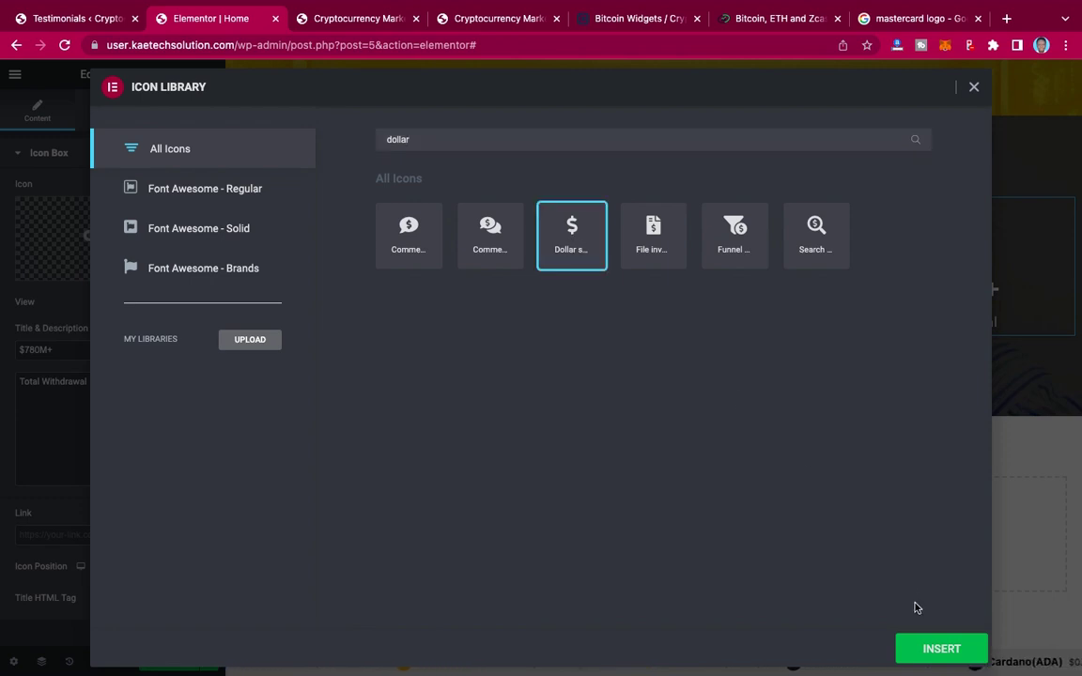
left_click(940, 648)
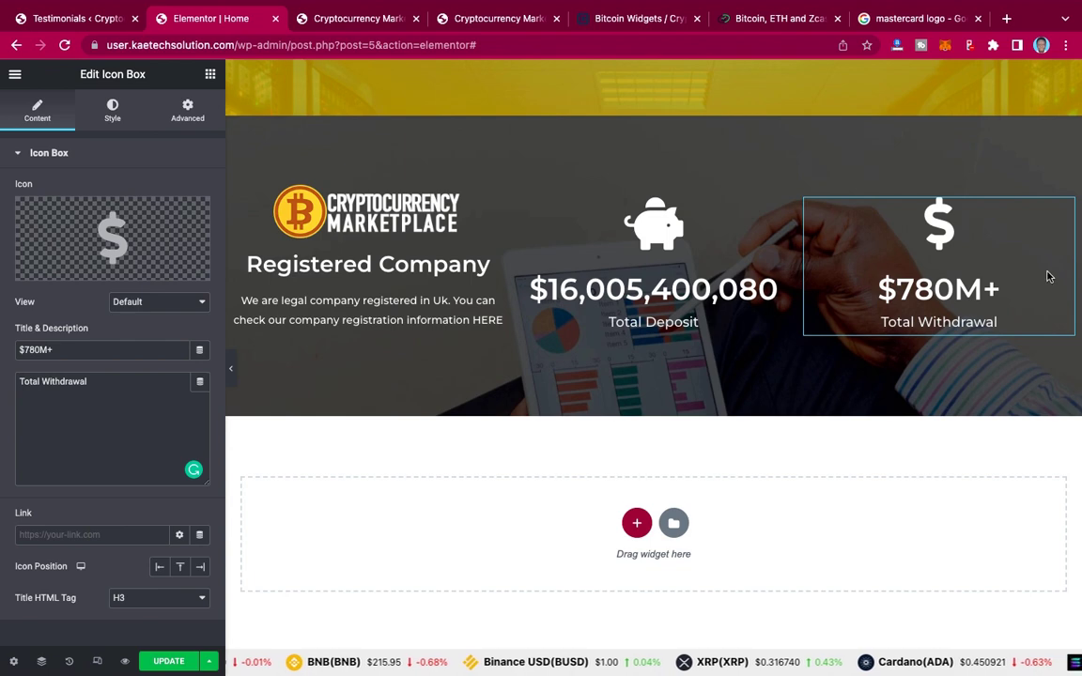
Step: Save the homepage with UPDATE
scroll(702, 393, "down", 1)
scroll(702, 393, "down", 3)
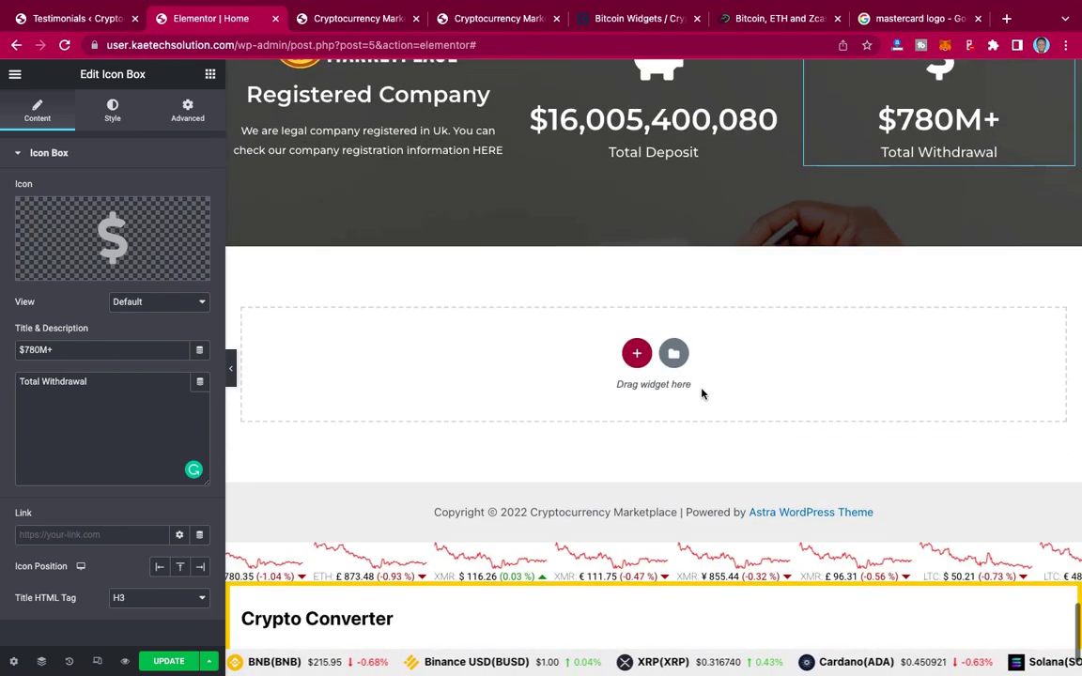
left_click(170, 662)
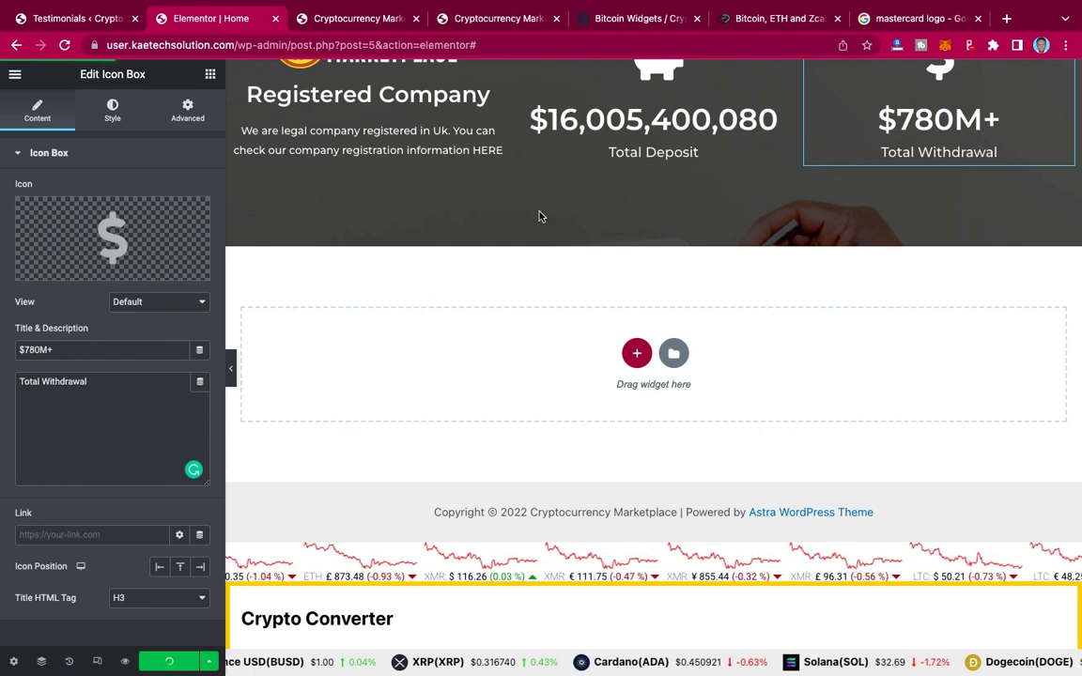
Step: Scroll the live homepage to review the Affiliate Program, coin price table and company details
left_click(510, 19)
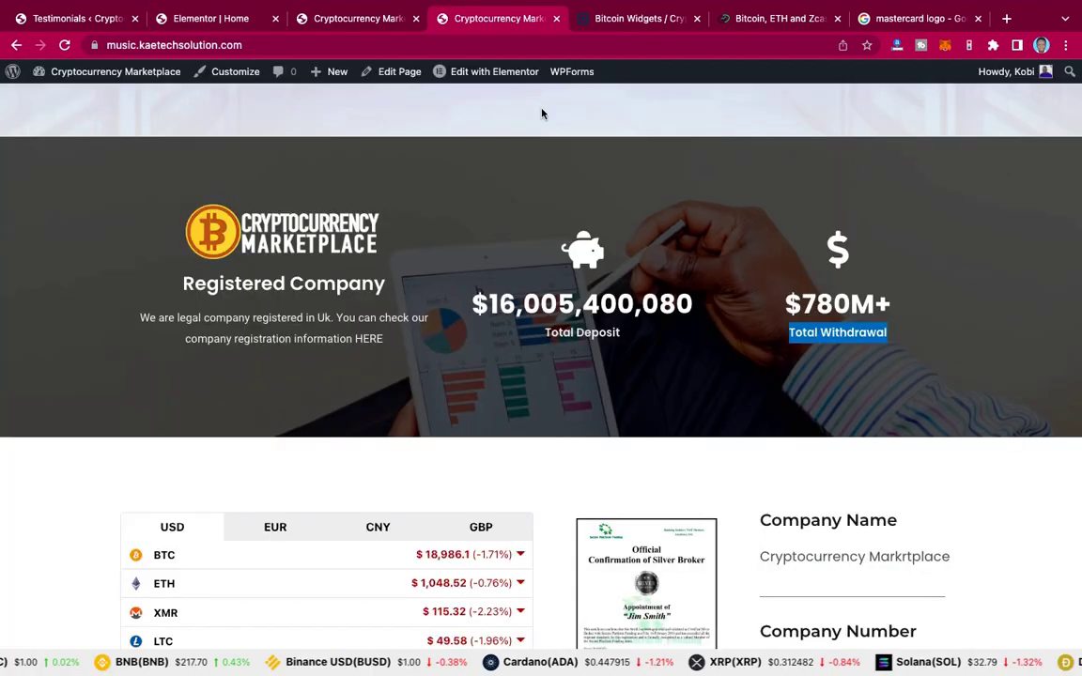
scroll(646, 303, "down", 5)
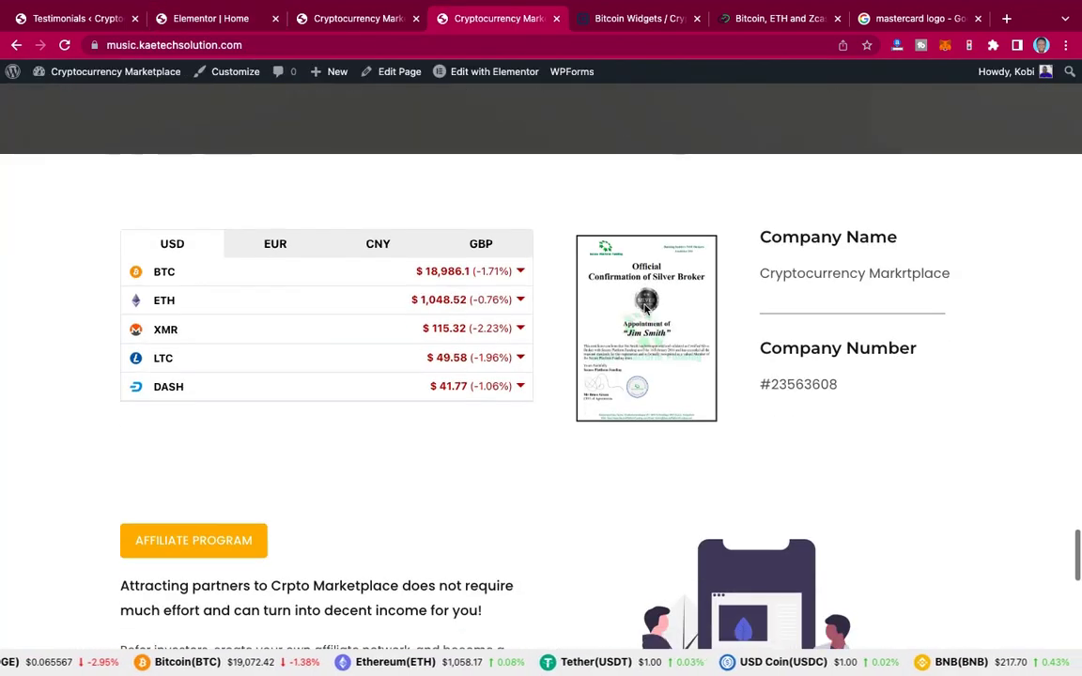
scroll(644, 307, "down", 2)
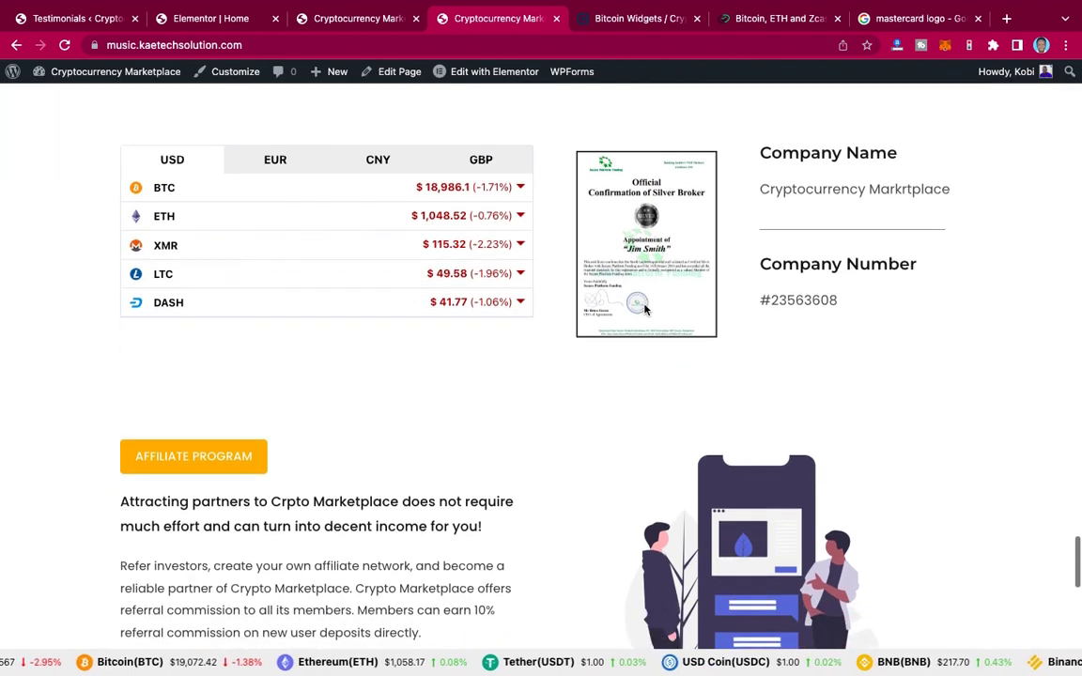
scroll(644, 309, "up", 1)
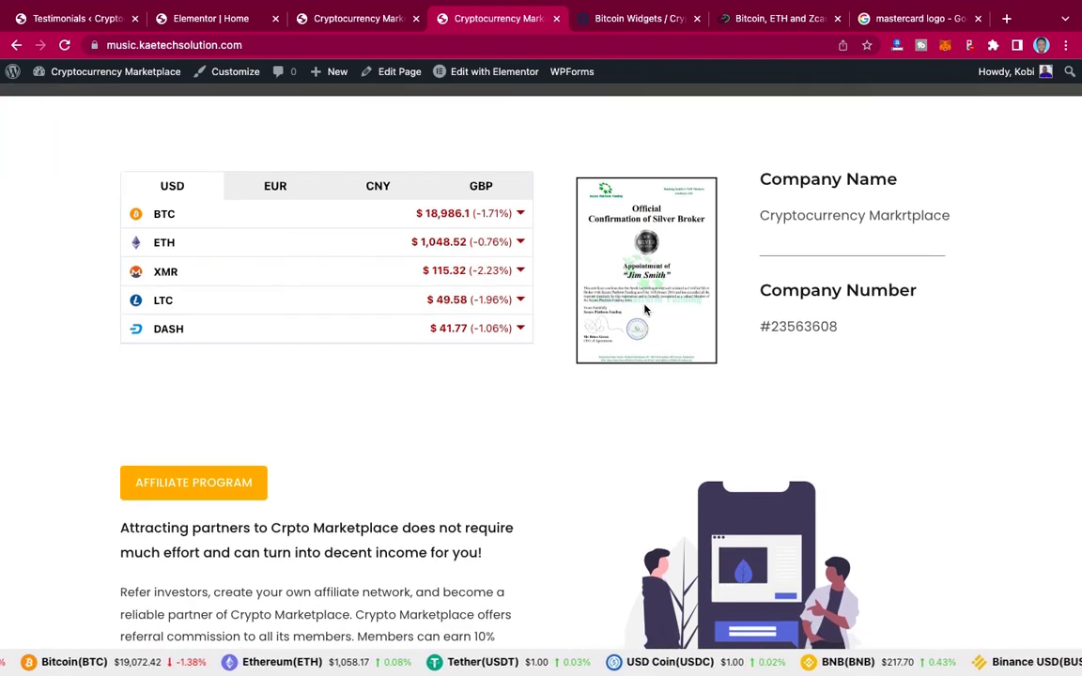
scroll(644, 310, "down", 20)
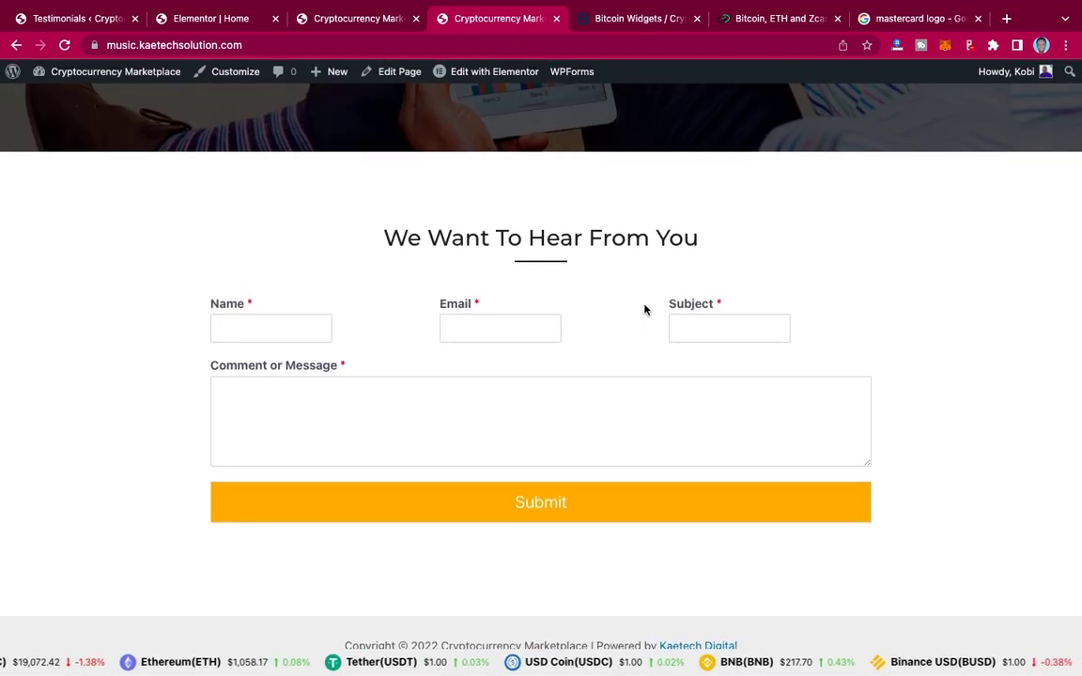
scroll(645, 309, "up", 10)
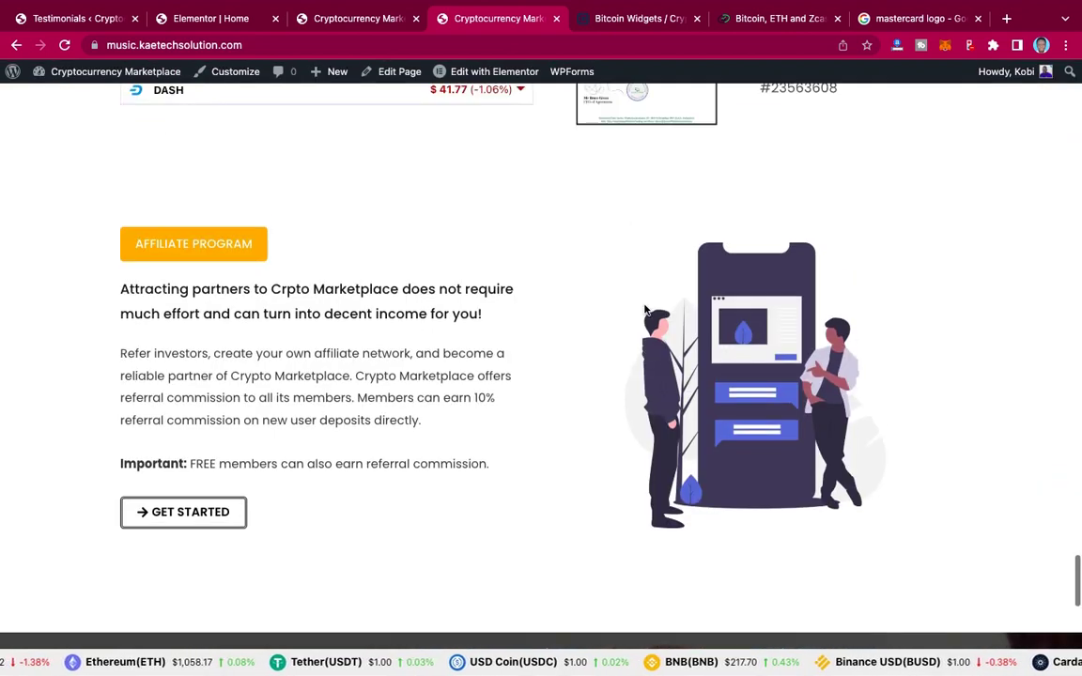
scroll(644, 310, "up", 5)
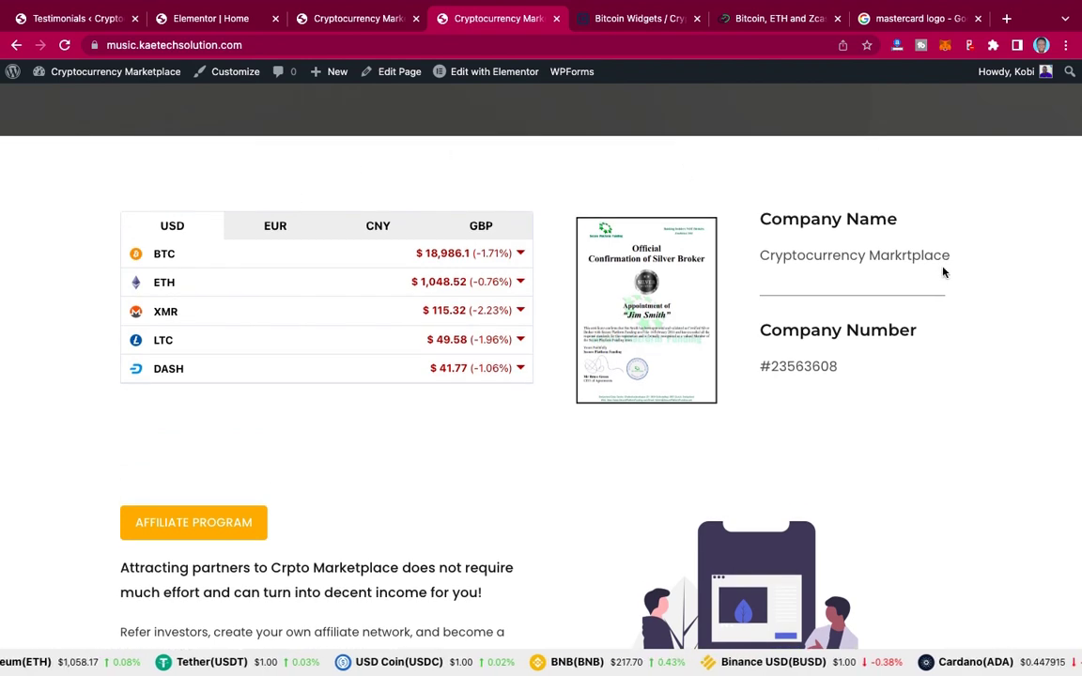
scroll(742, 380, "down", 2)
scroll(742, 382, "down", 4)
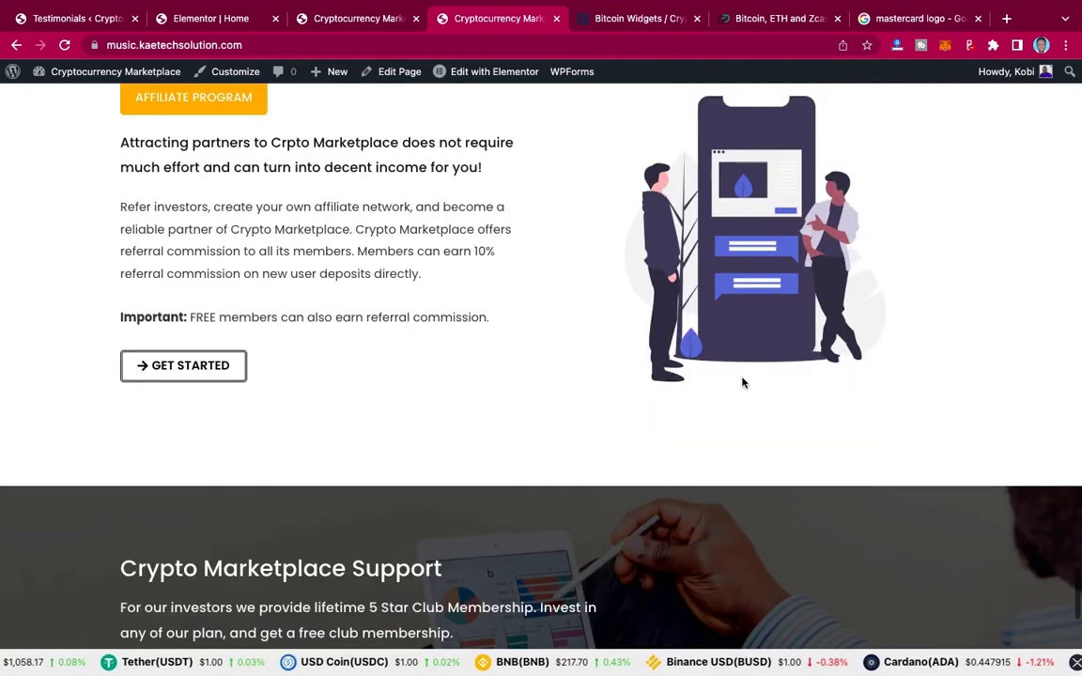
scroll(742, 382, "down", 4)
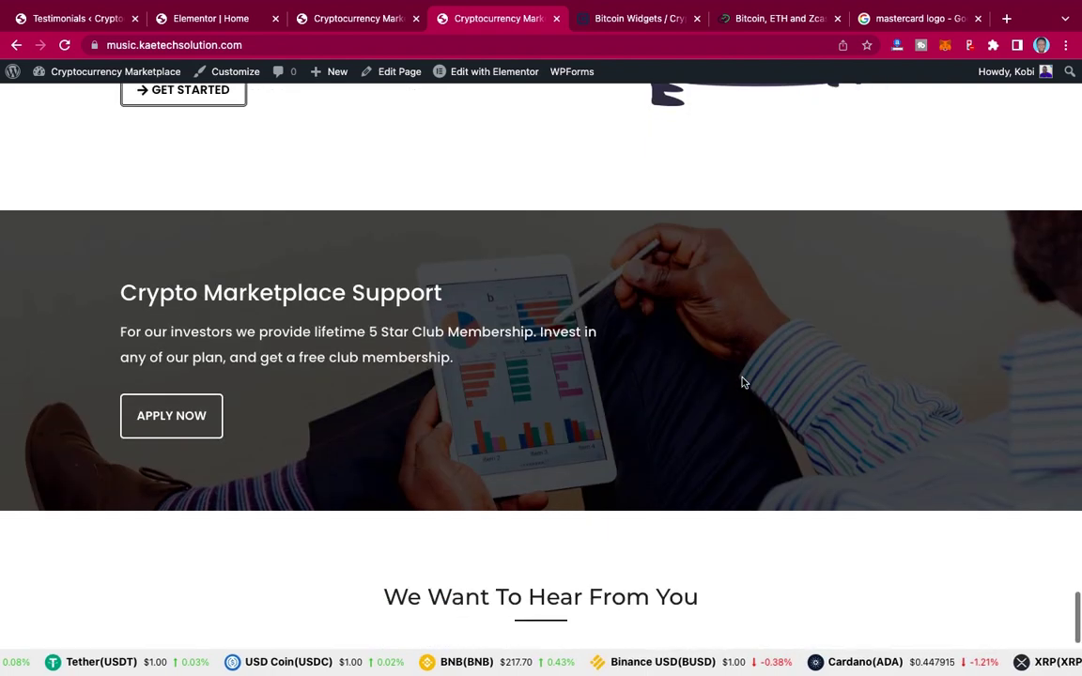
scroll(742, 382, "up", 7)
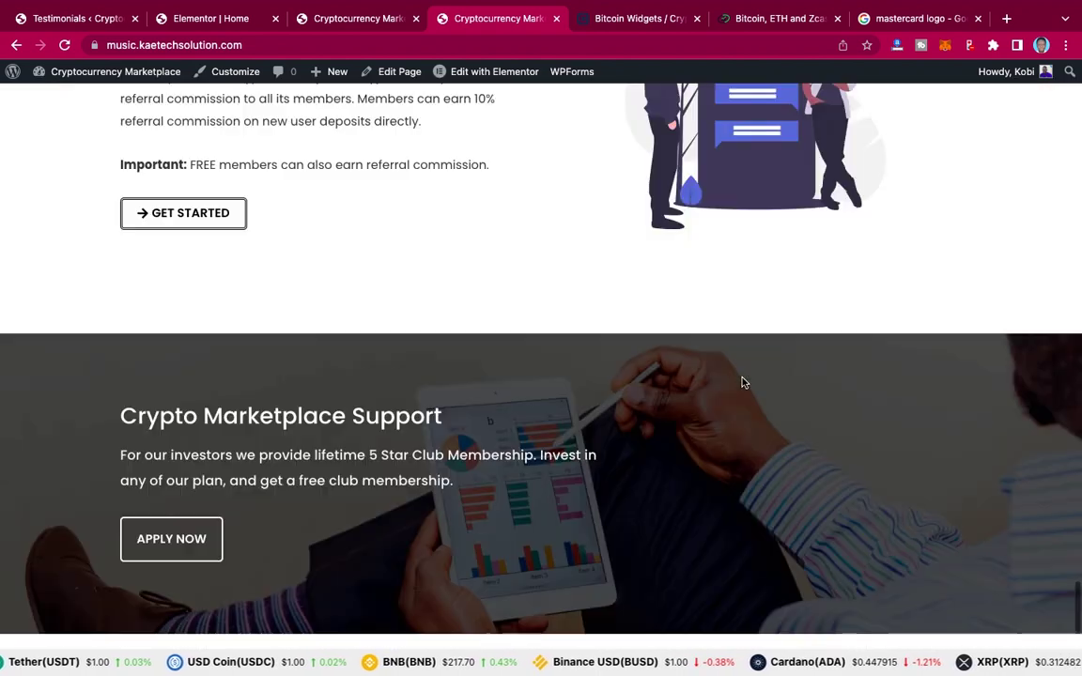
scroll(742, 382, "up", 4)
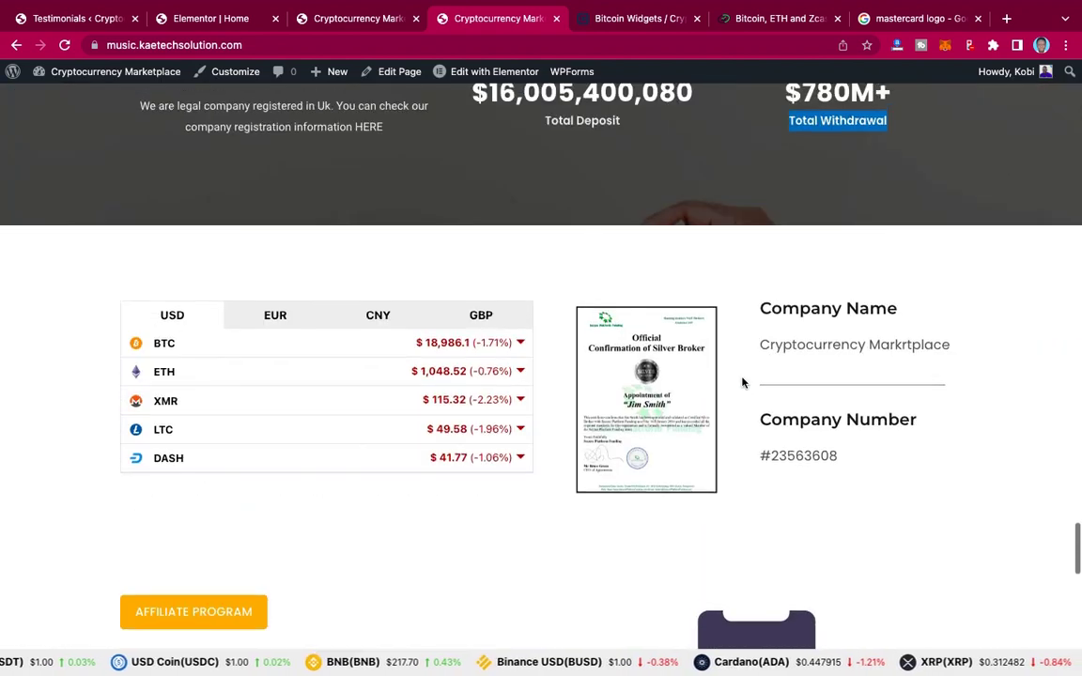
scroll(742, 383, "down", 1)
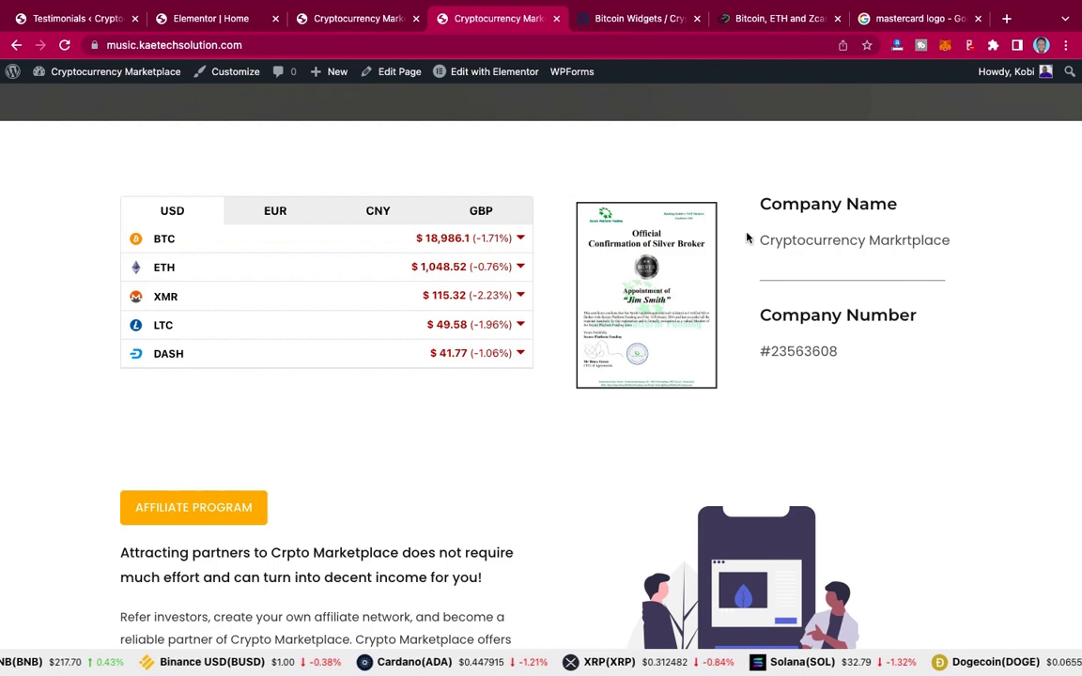
Step: Add a wide-left three-column section under the stats row, replacing an equal-column attempt
left_click(219, 23)
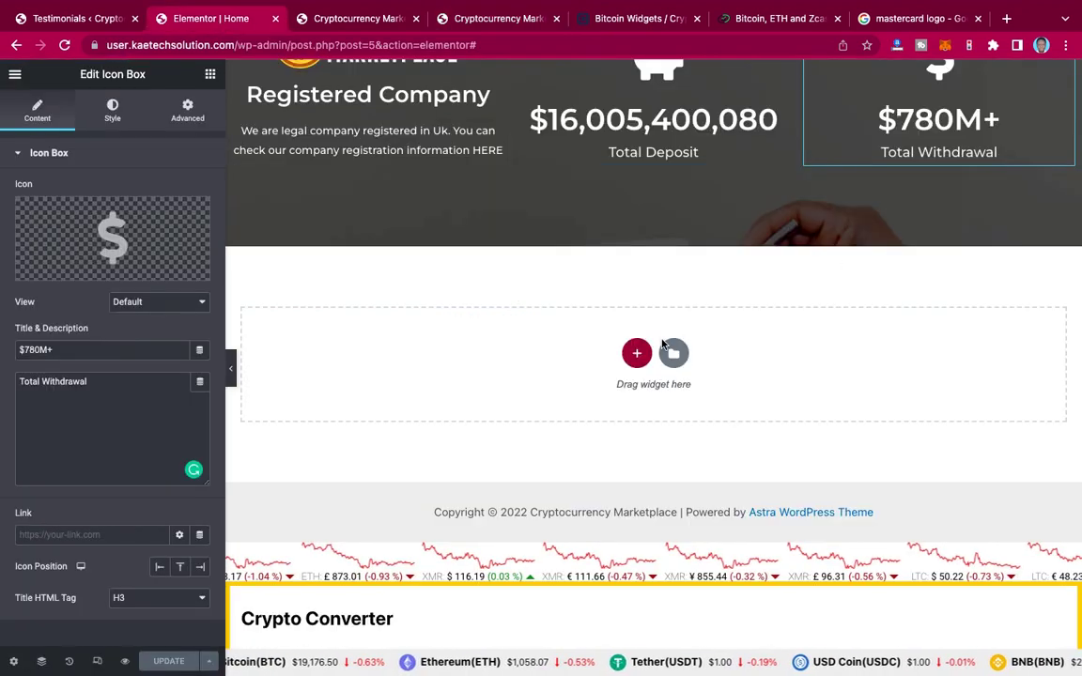
left_click(643, 359)
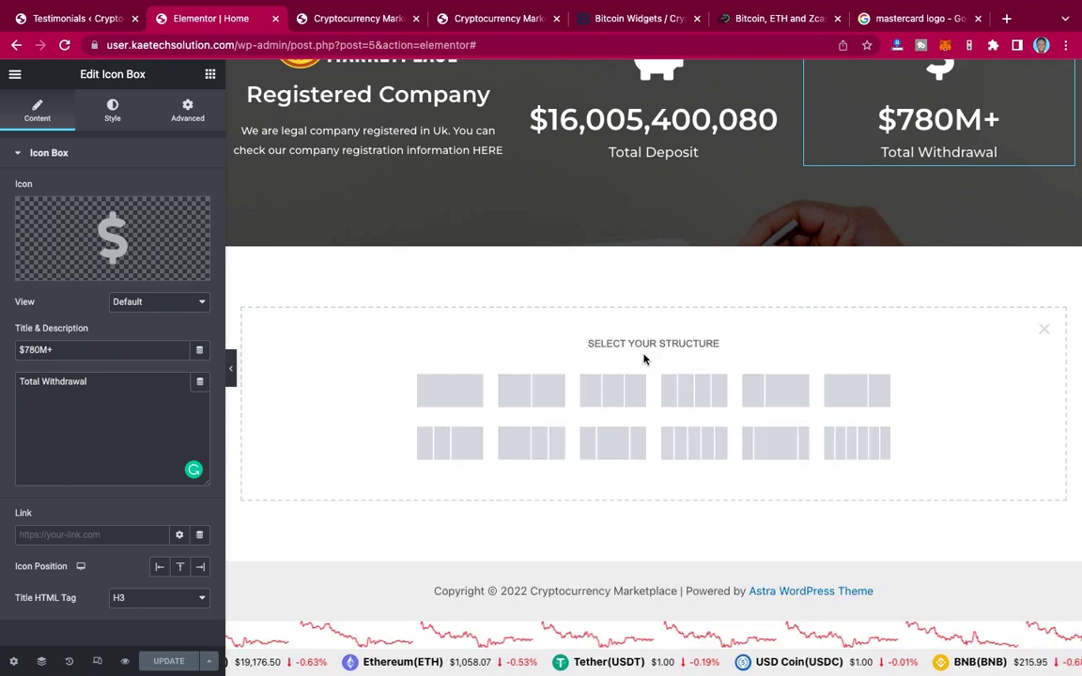
left_click(613, 395)
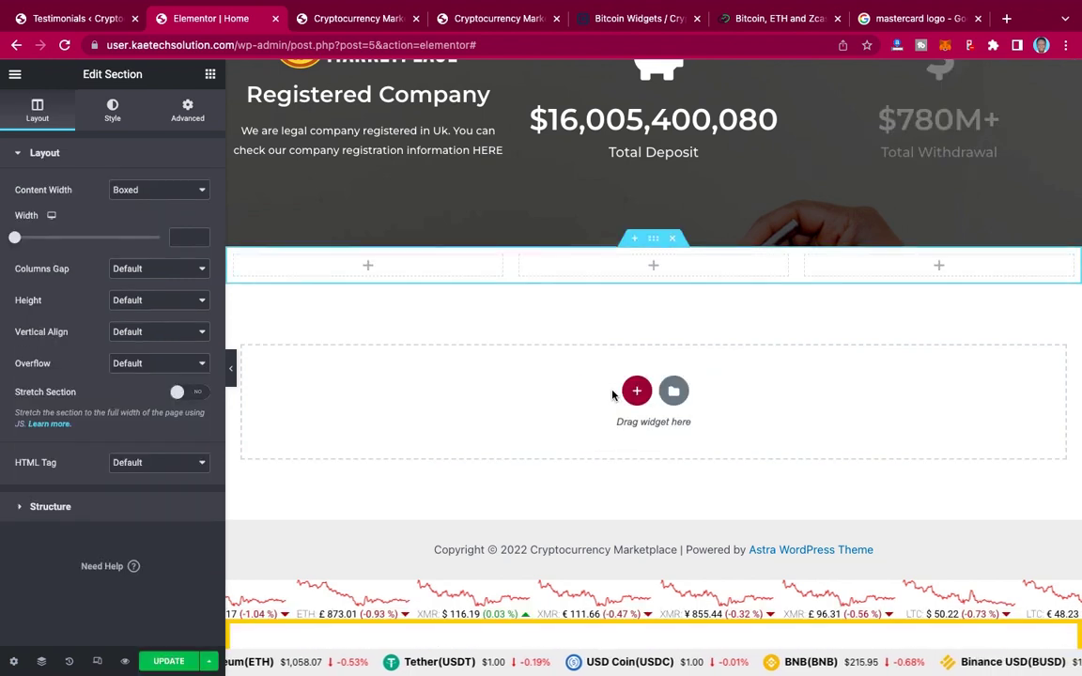
left_click(676, 241)
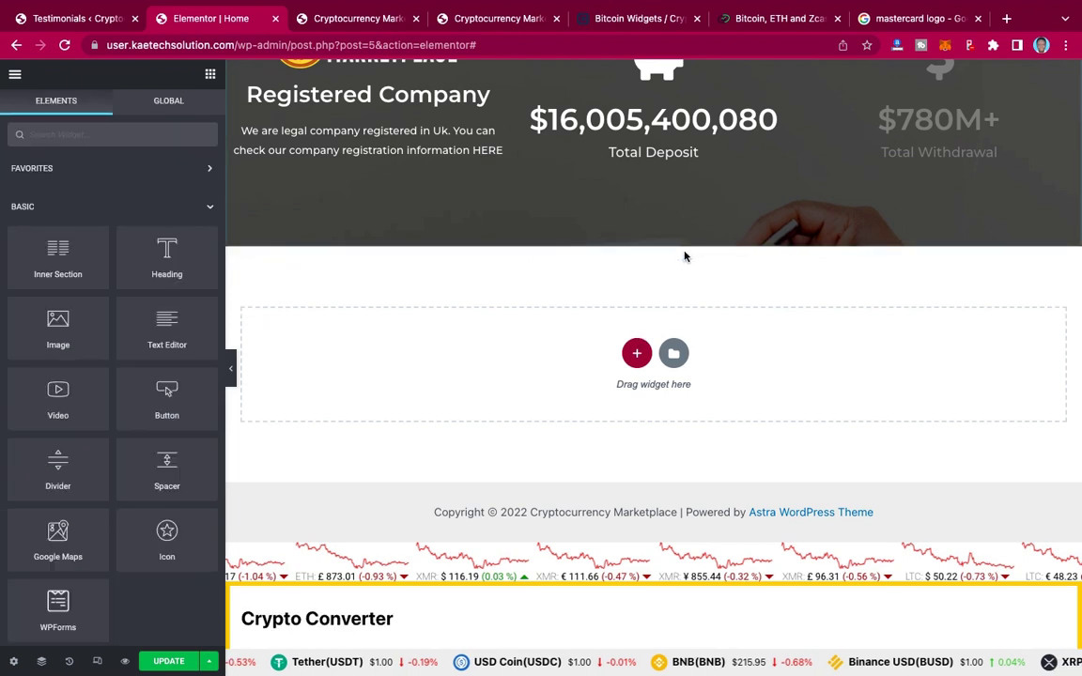
left_click(638, 354)
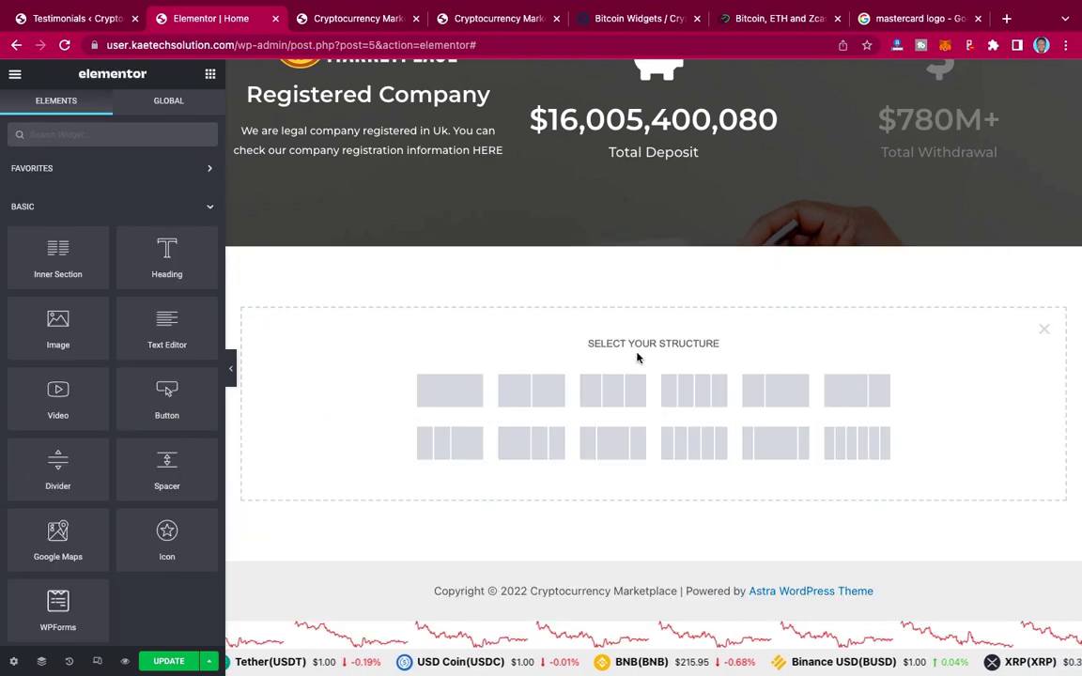
left_click(530, 446)
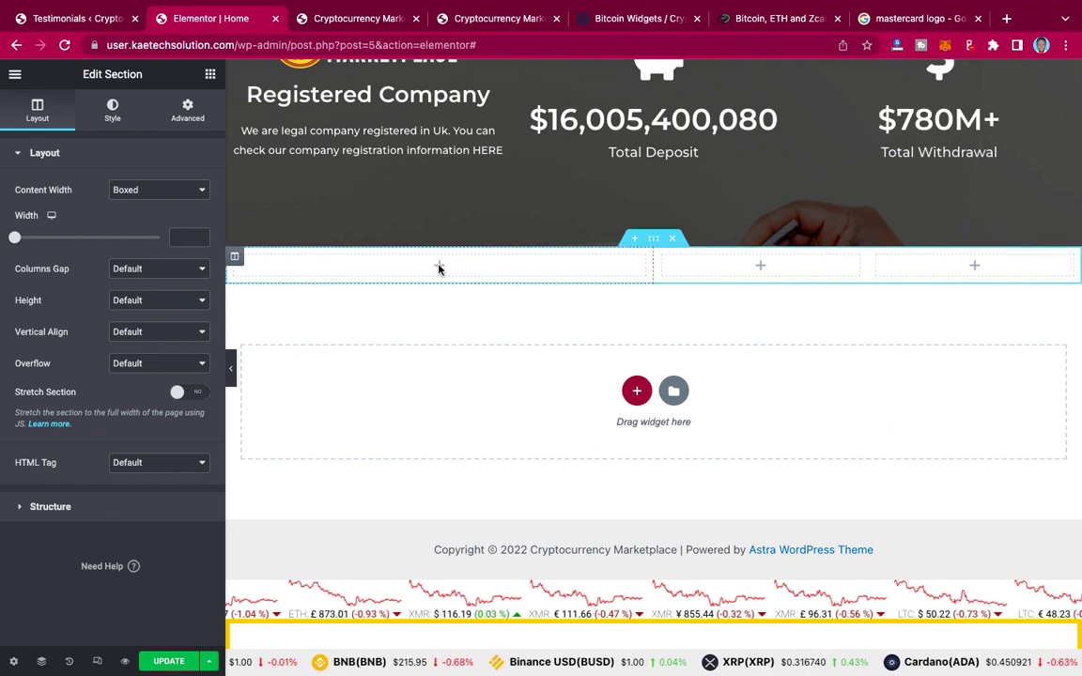
left_click(504, 20)
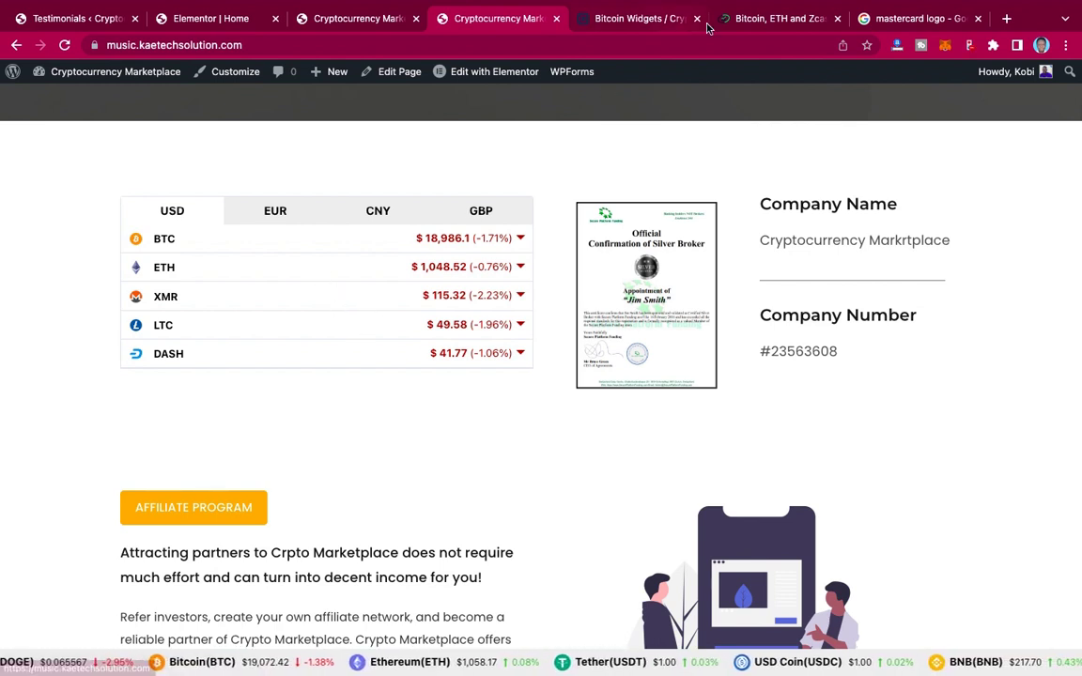
Step: Choose CryptoCompare's Tabbed price-table widget (BTC, ETH, XMR, LTC, DASH) and select its script
left_click(769, 19)
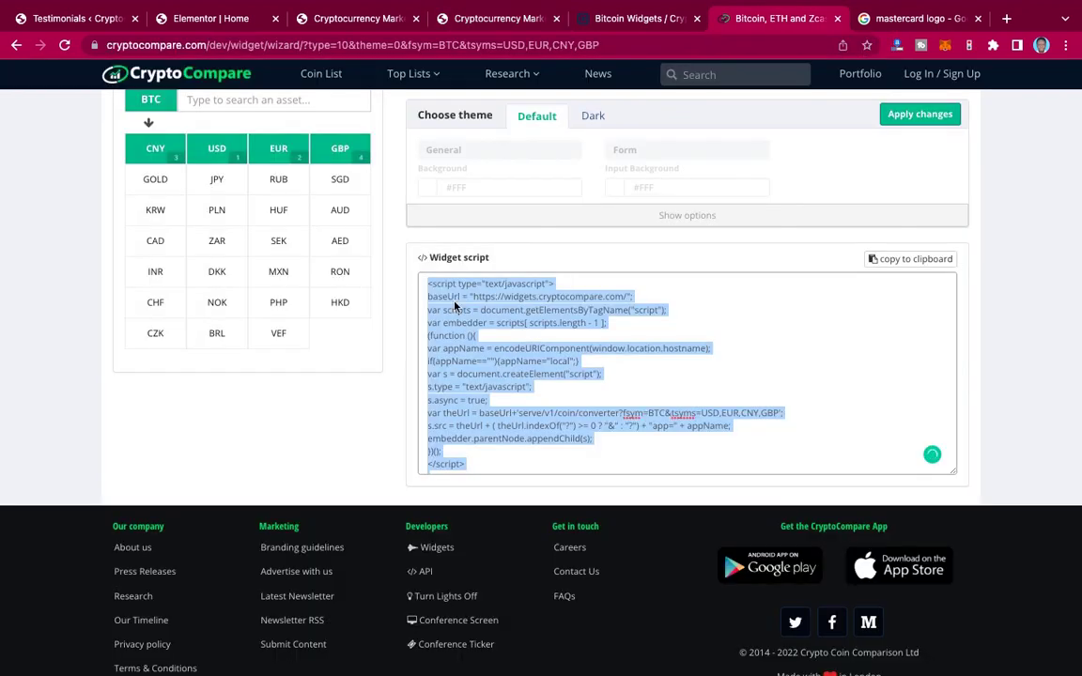
left_click(70, 375)
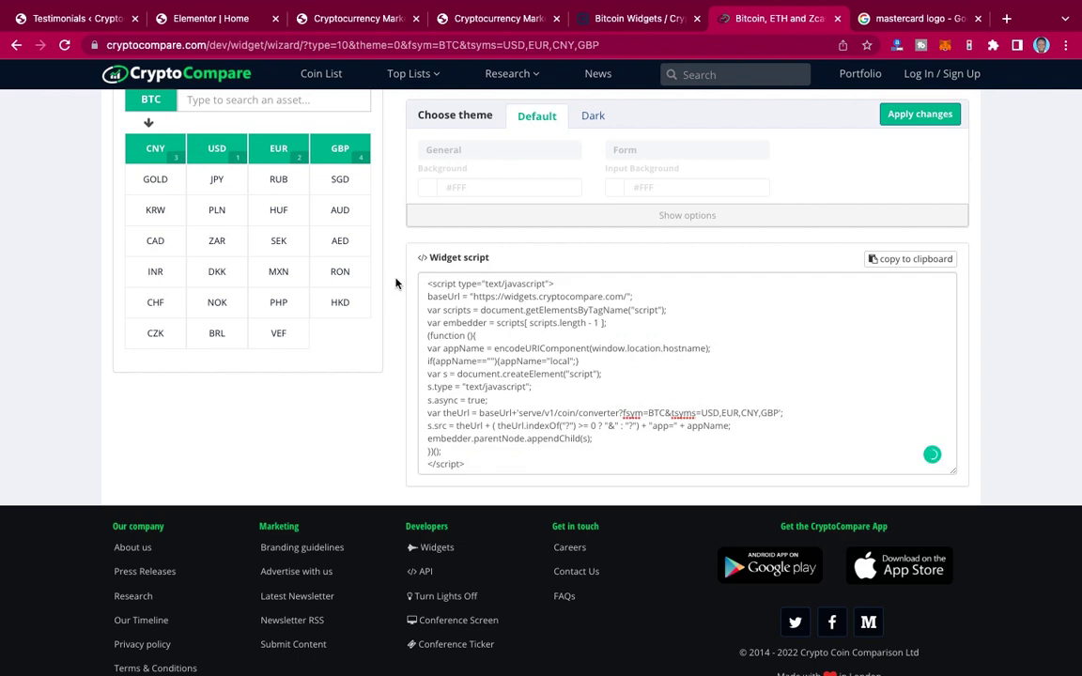
scroll(395, 283, "up", 8)
scroll(395, 284, "up", 2)
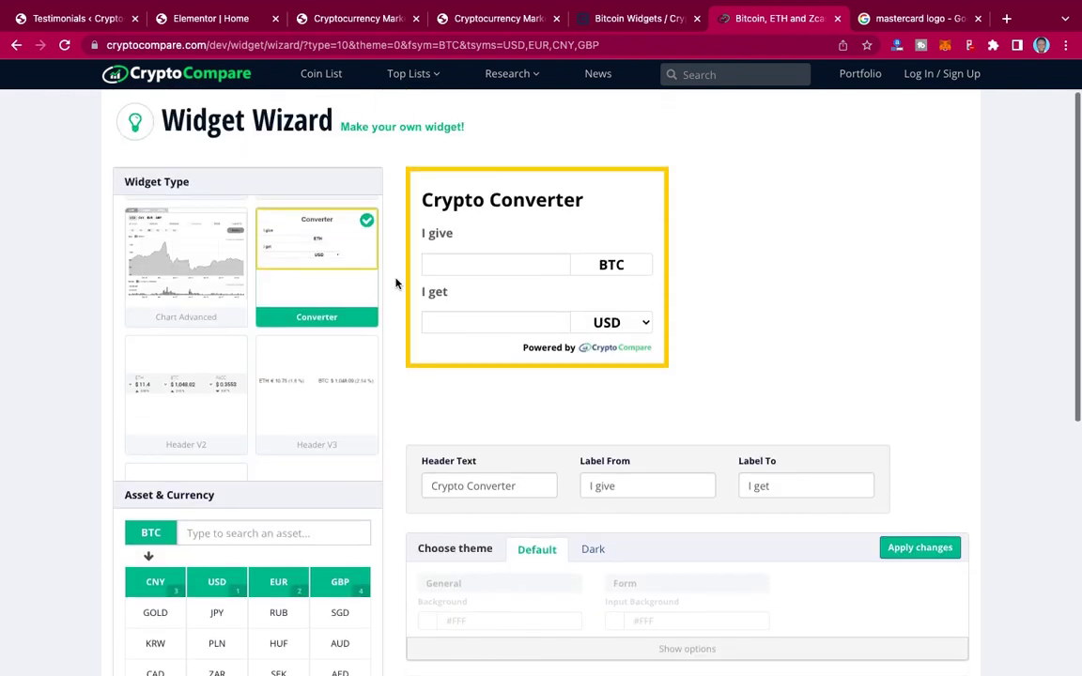
scroll(292, 335, "up", 4)
scroll(292, 336, "up", 2)
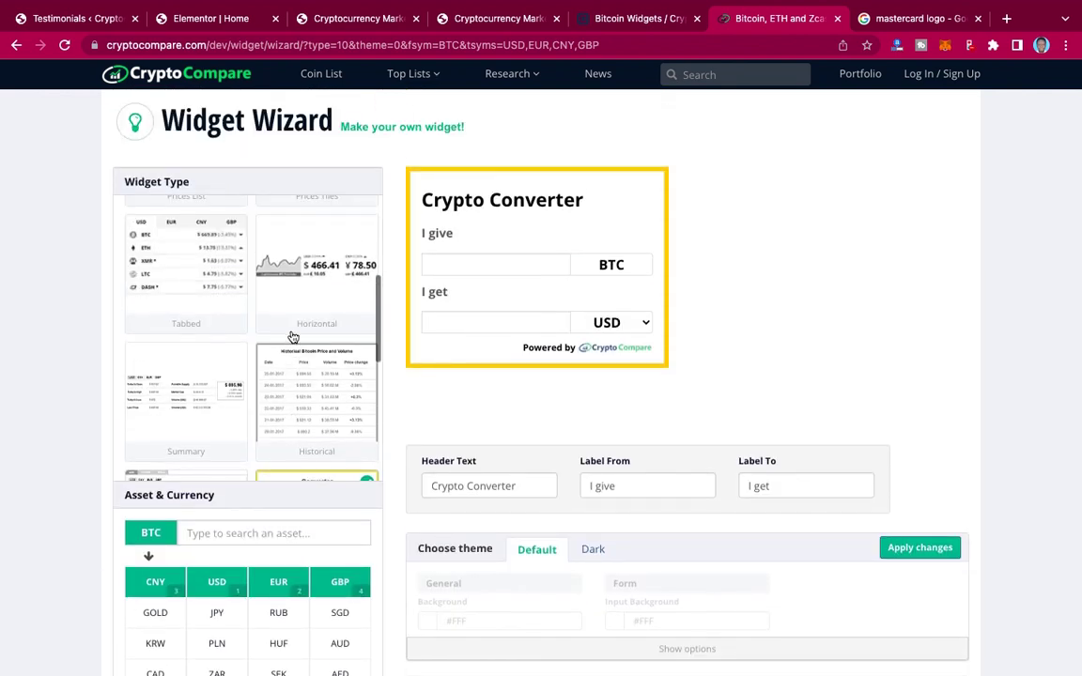
scroll(293, 336, "up", 2)
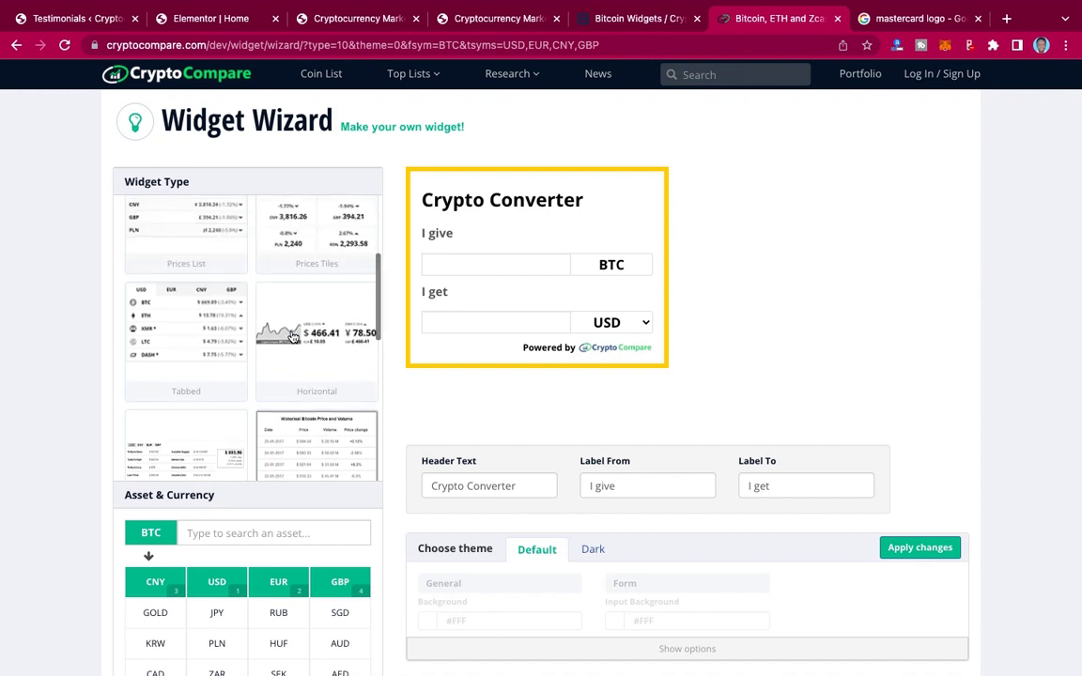
left_click(178, 322)
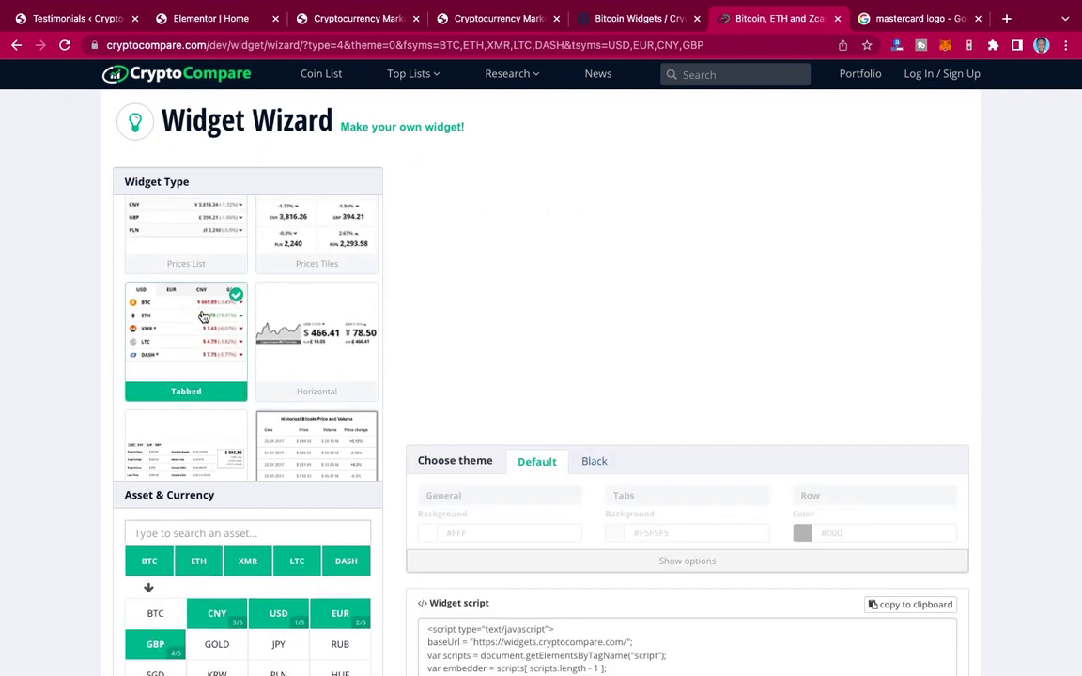
scroll(582, 374, "down", 1)
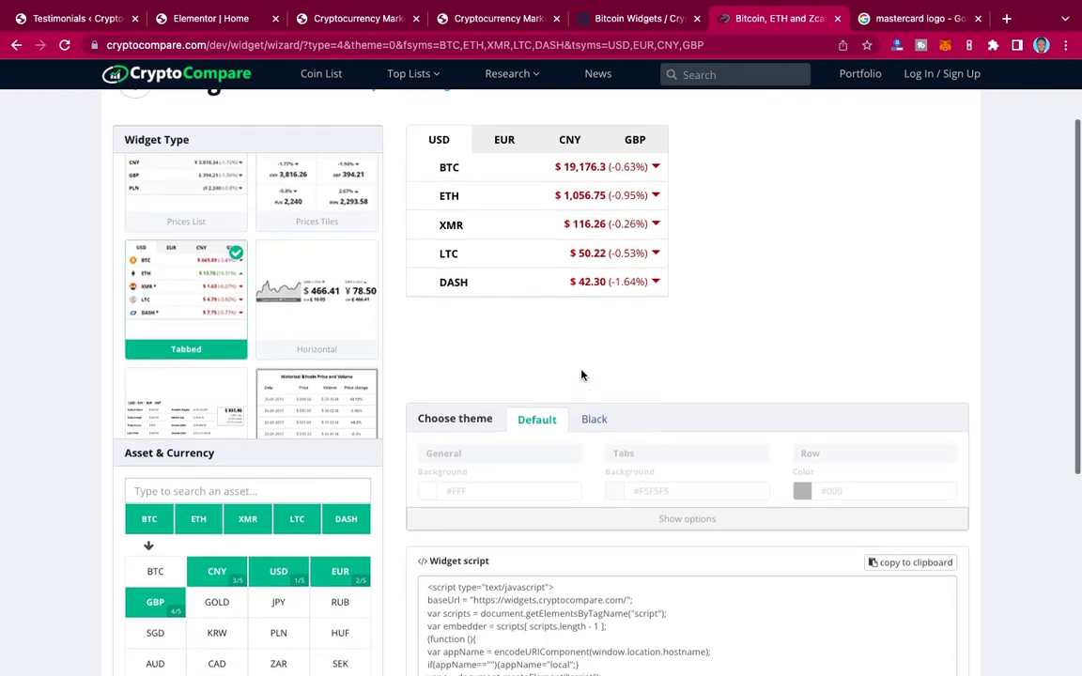
scroll(581, 374, "down", 4)
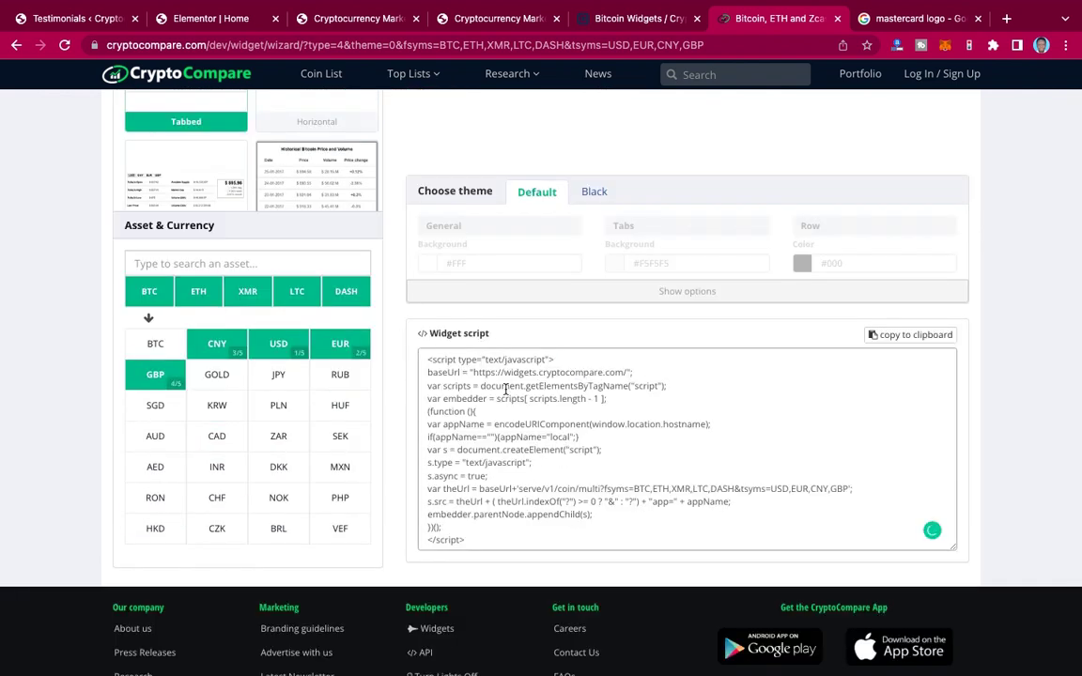
left_click(506, 389)
key("ctrl+c")
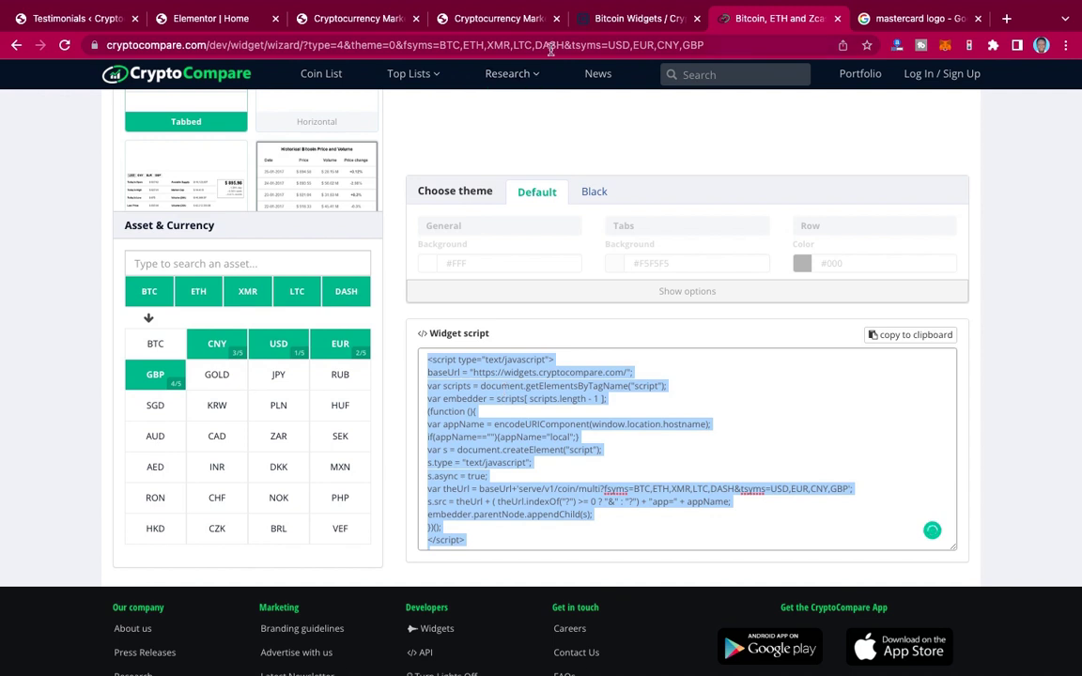
left_click(241, 17)
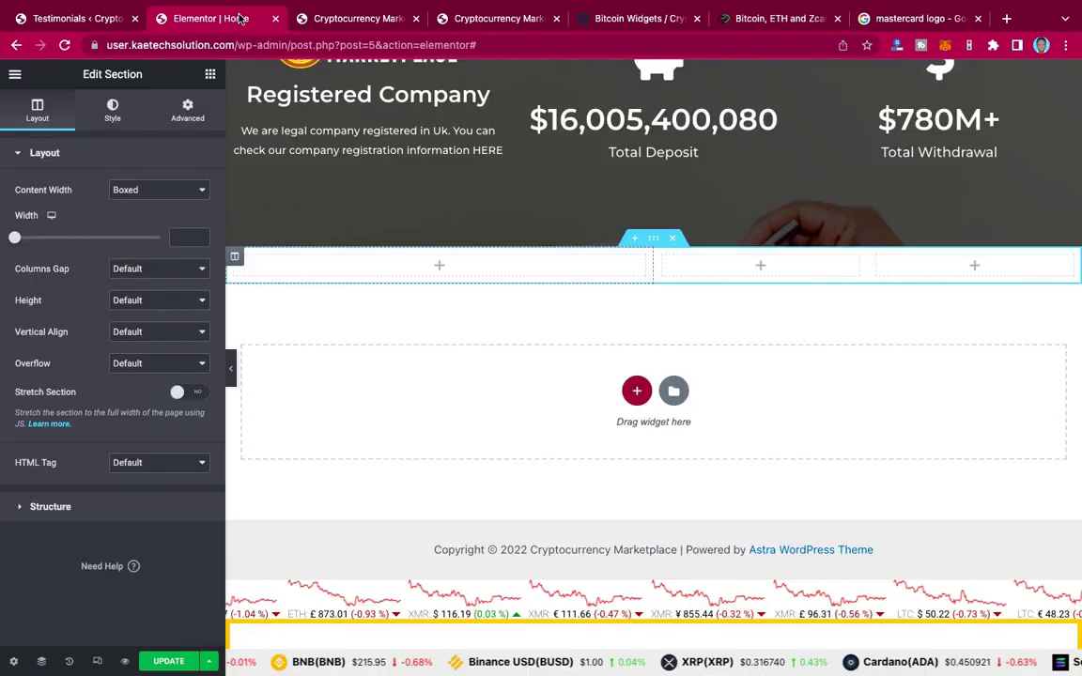
Step: Drop an HTML widget into the wide first column and paste the Tabbed widget script
left_click(440, 268)
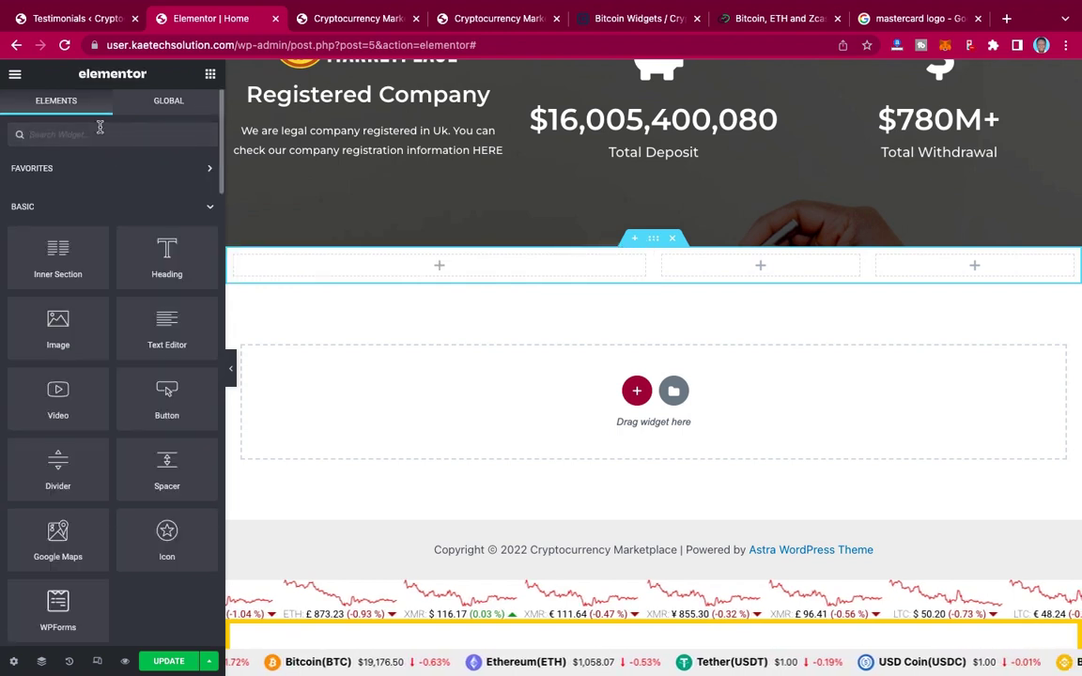
left_click(99, 132)
type("html")
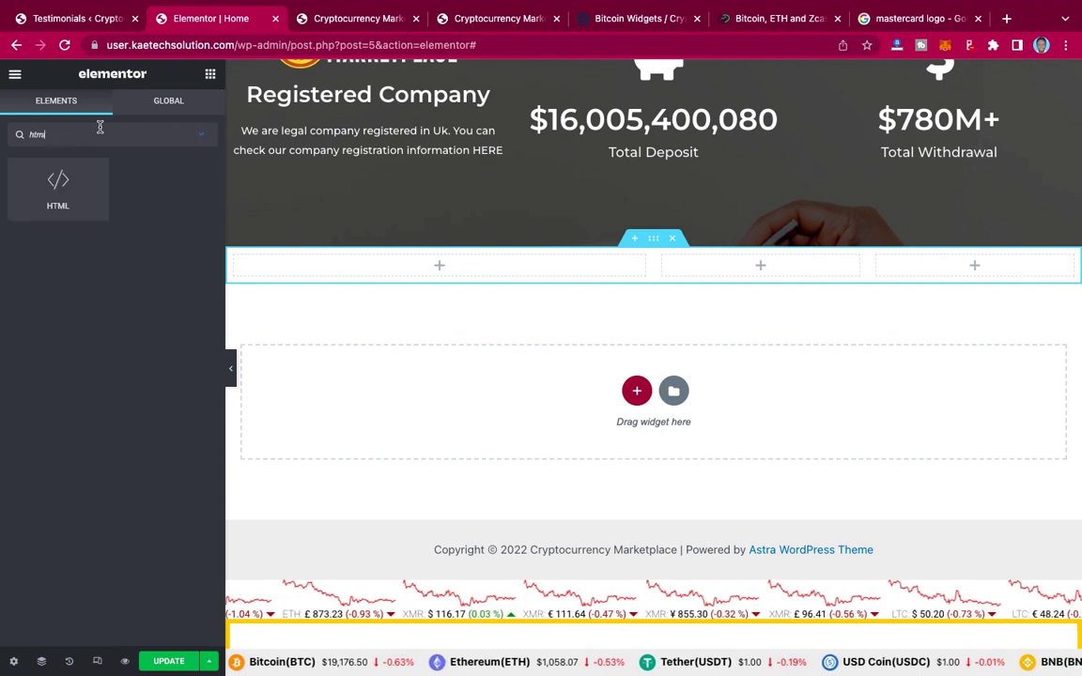
left_click_drag(67, 197, 439, 273)
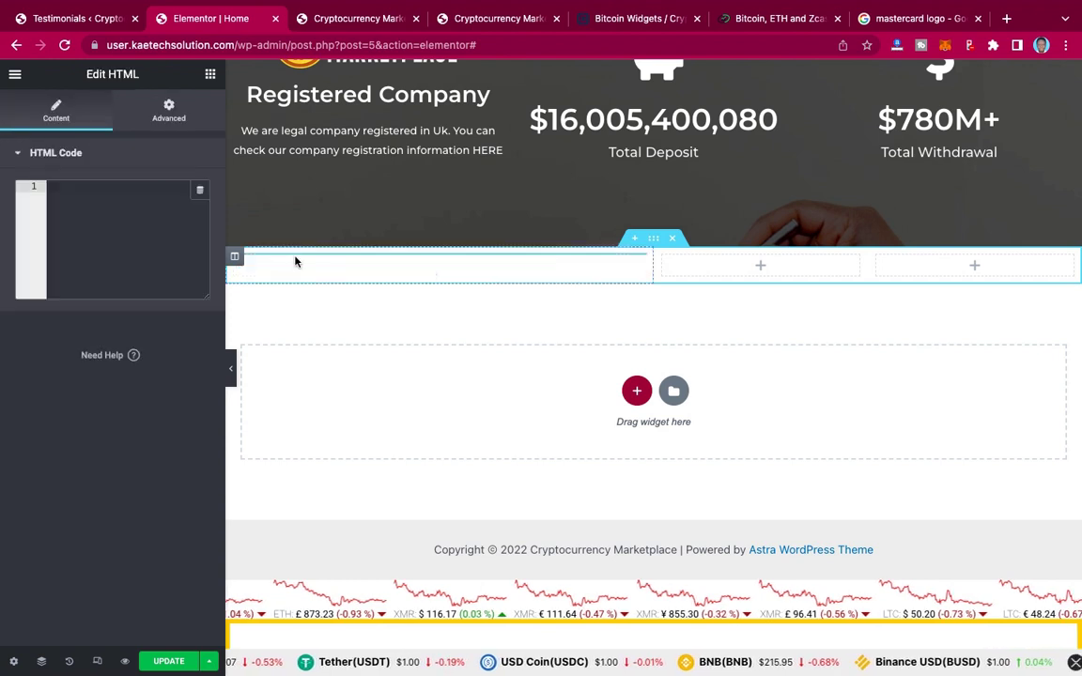
left_click(75, 190)
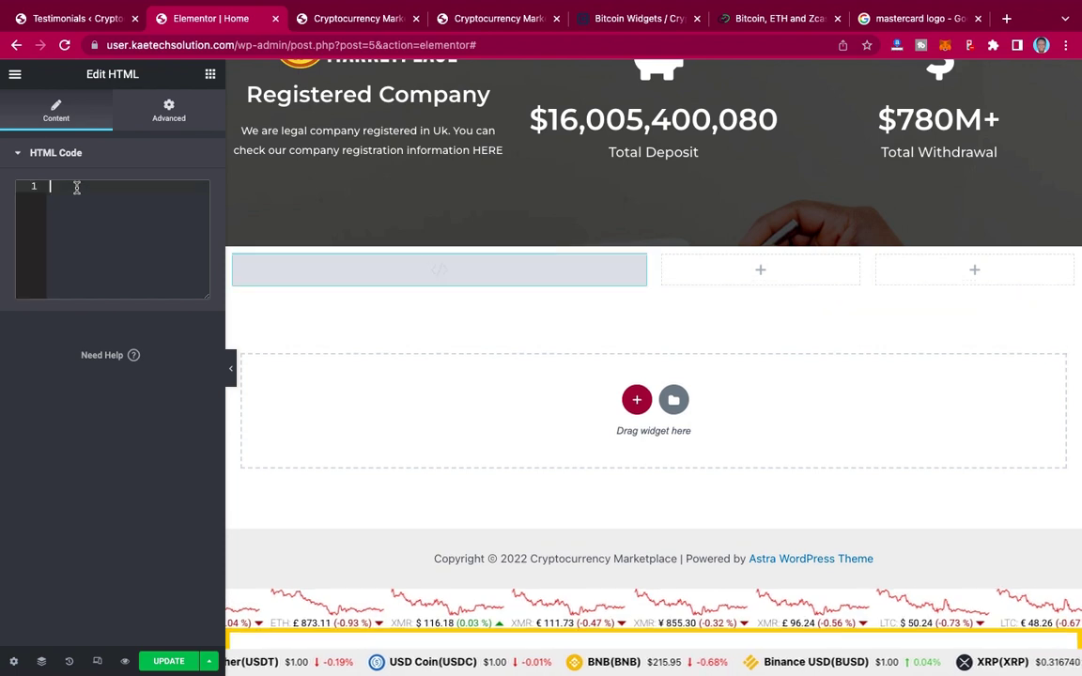
key("ctrl+v")
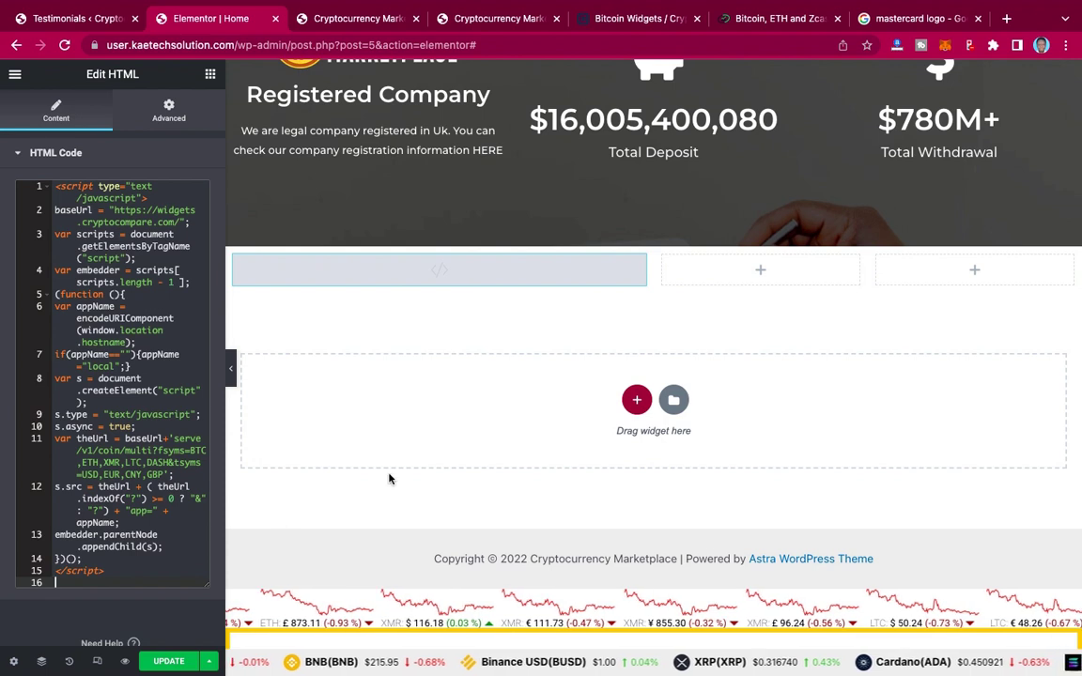
left_click(761, 272)
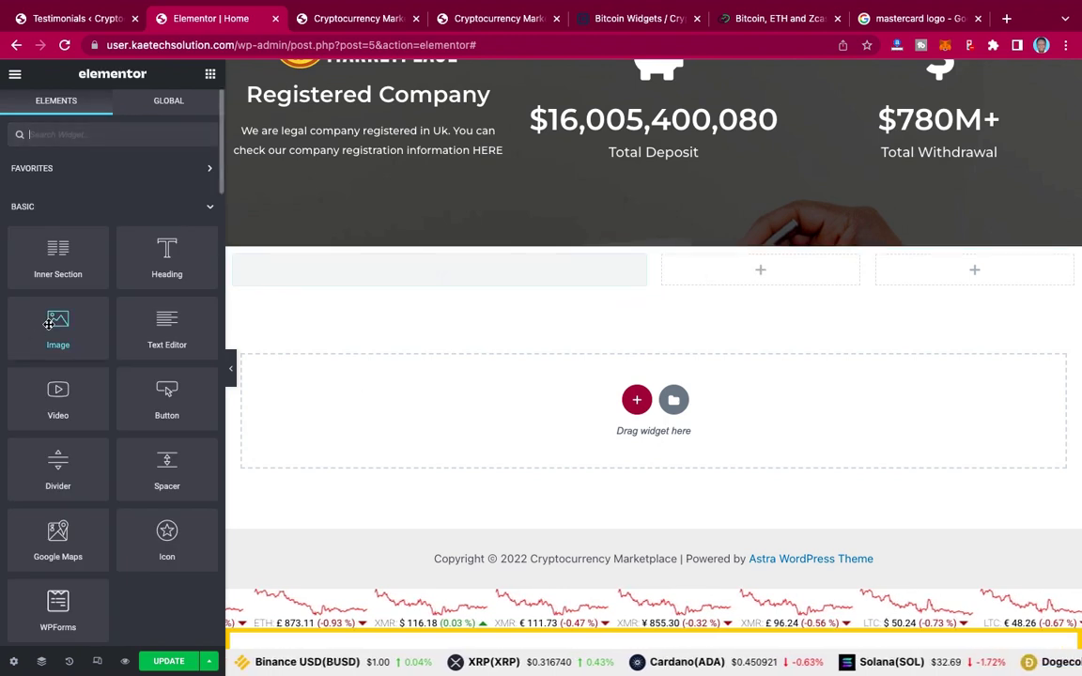
Step: Insert the Silver Broker certificate from the Media Library via an Image widget in the middle column
left_click_drag(49, 324, 764, 276)
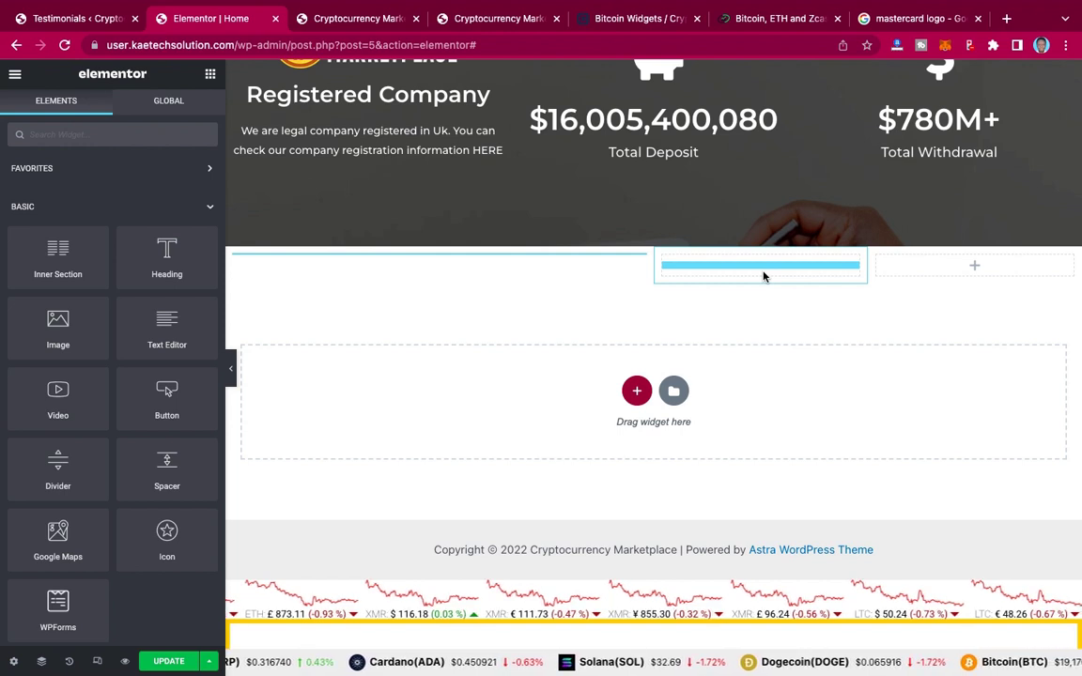
left_click_drag(764, 276, 763, 276)
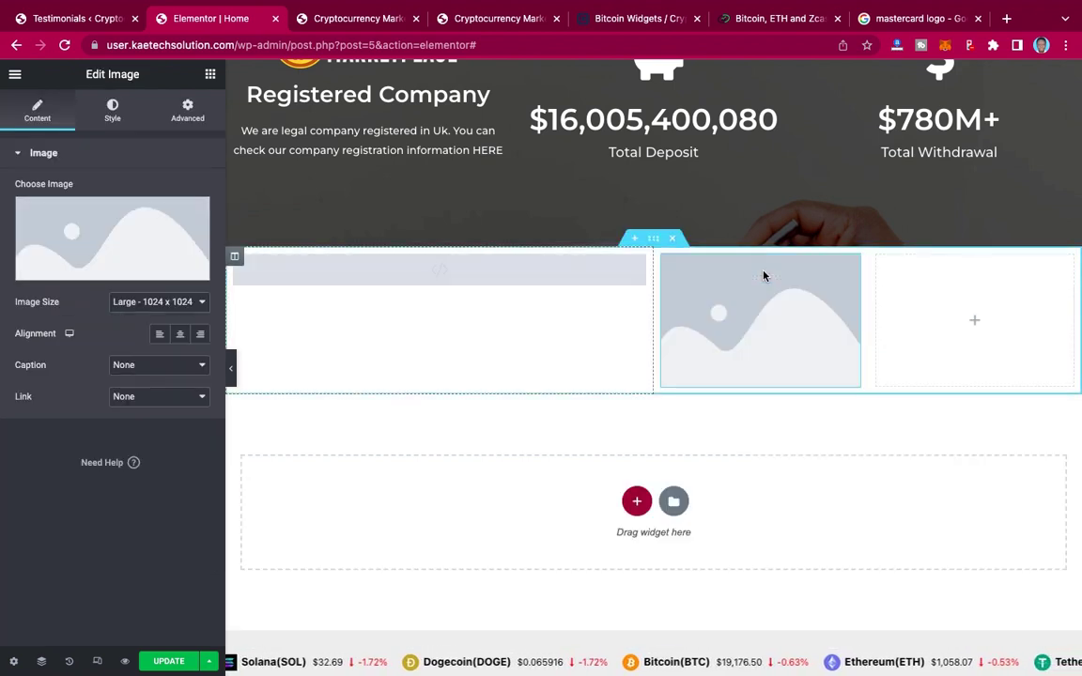
left_click(137, 240)
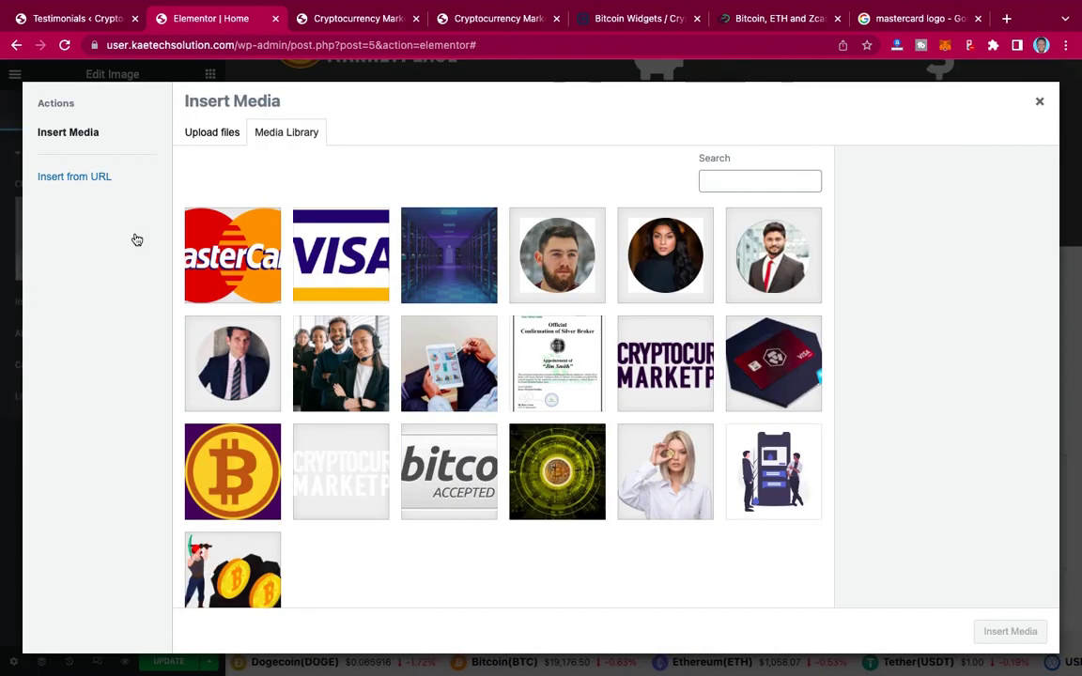
left_click(577, 366)
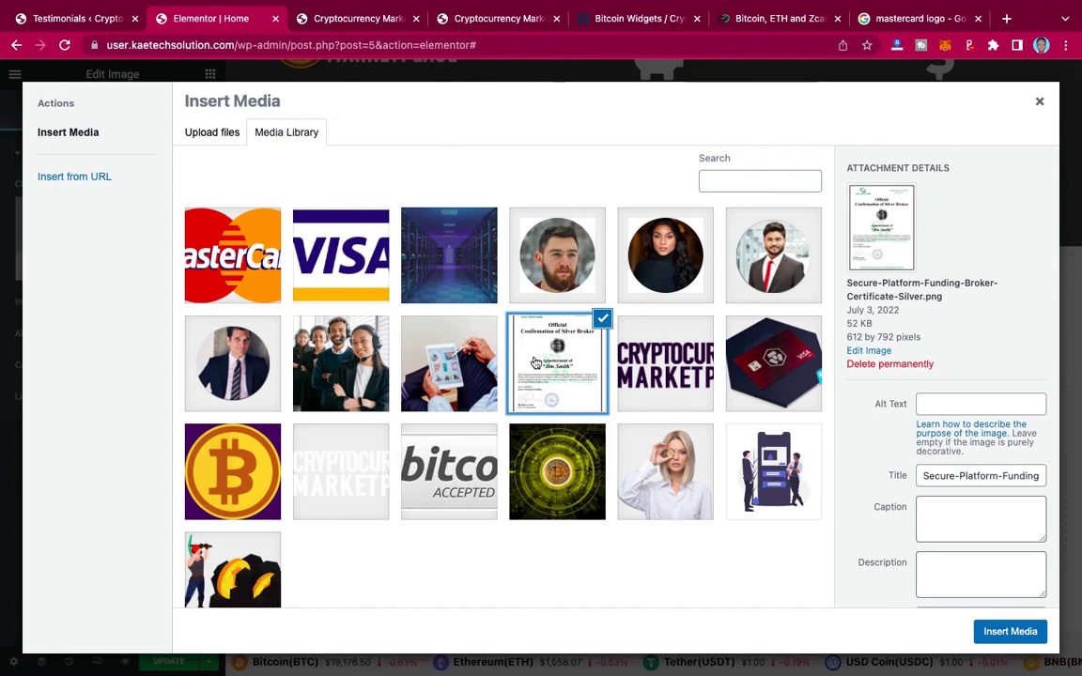
left_click(1026, 636)
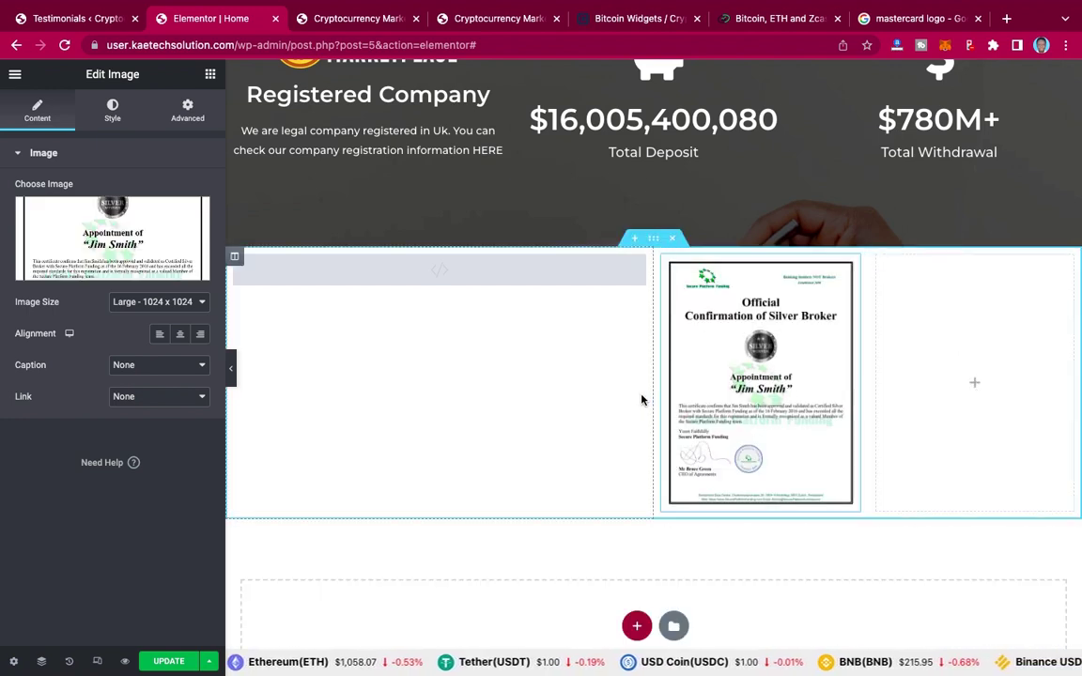
left_click(522, 20)
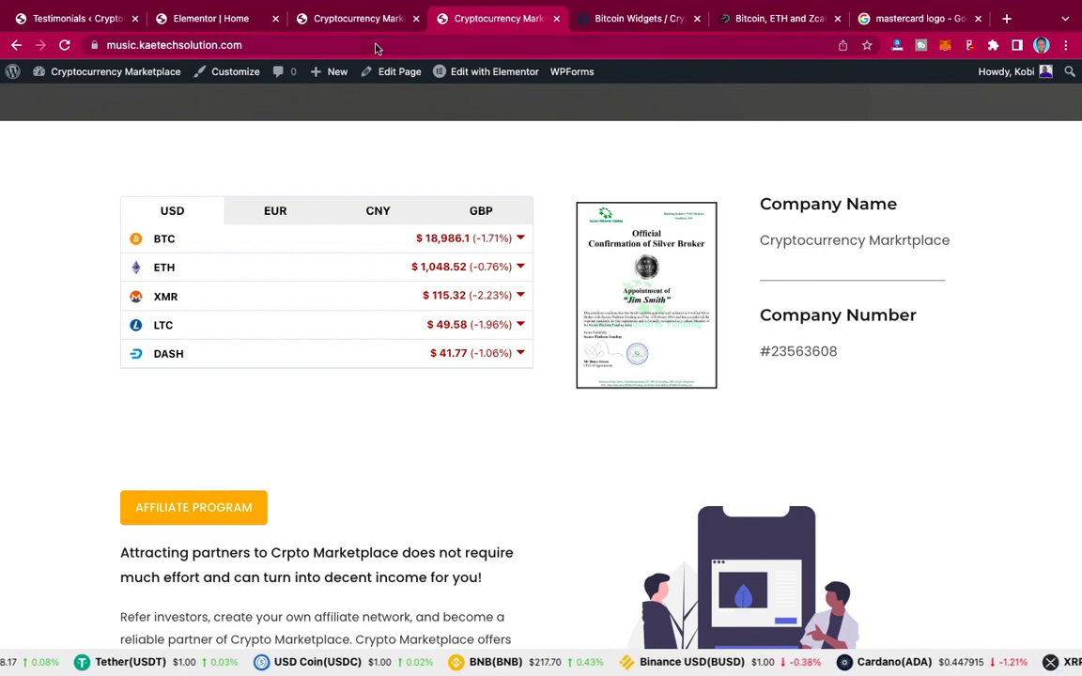
Step: Go back to the Elementor Home editor and show the widget list
left_click(209, 17)
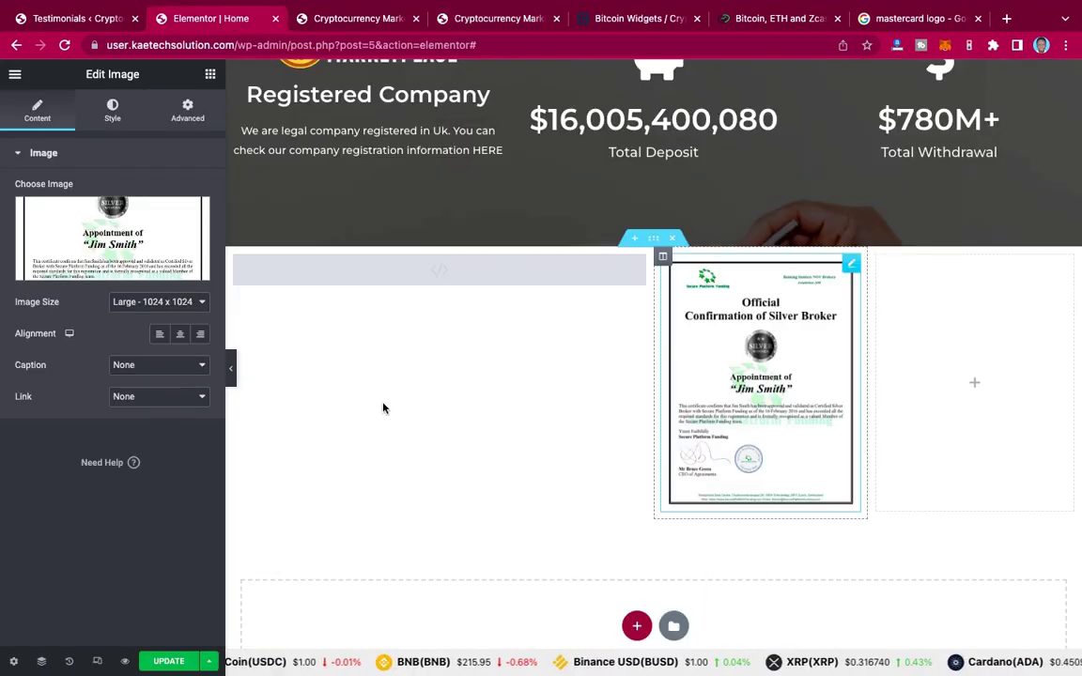
left_click(211, 75)
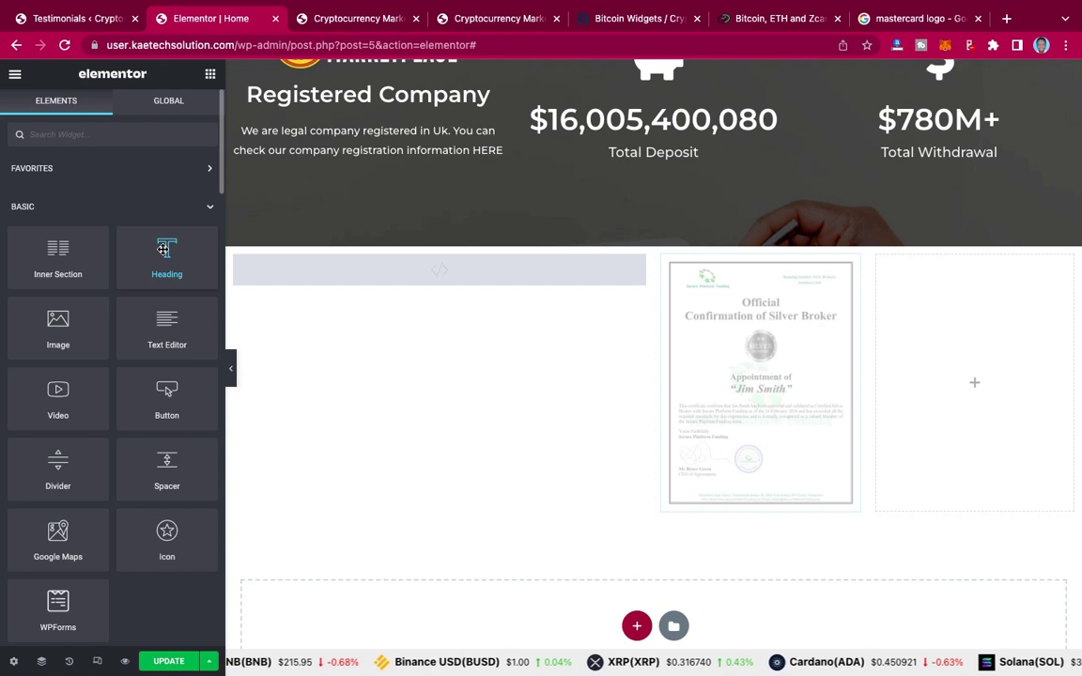
Step: Drop a Heading widget into the third column and retitle it 'Company Name'
left_click_drag(163, 249, 982, 382)
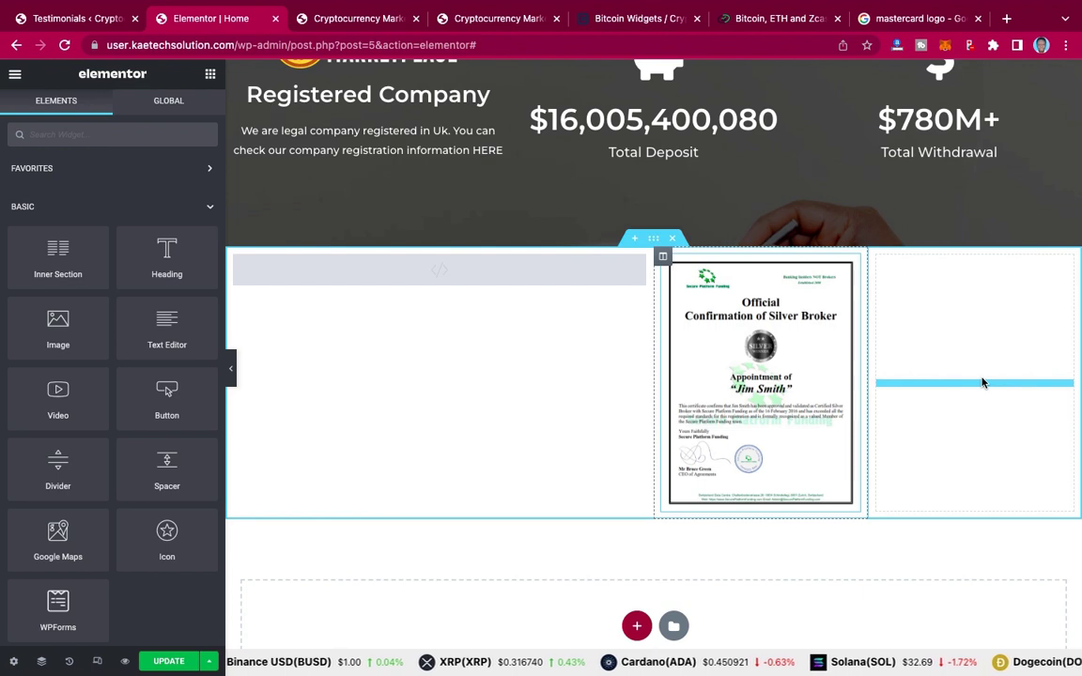
left_click_drag(985, 382, 983, 380)
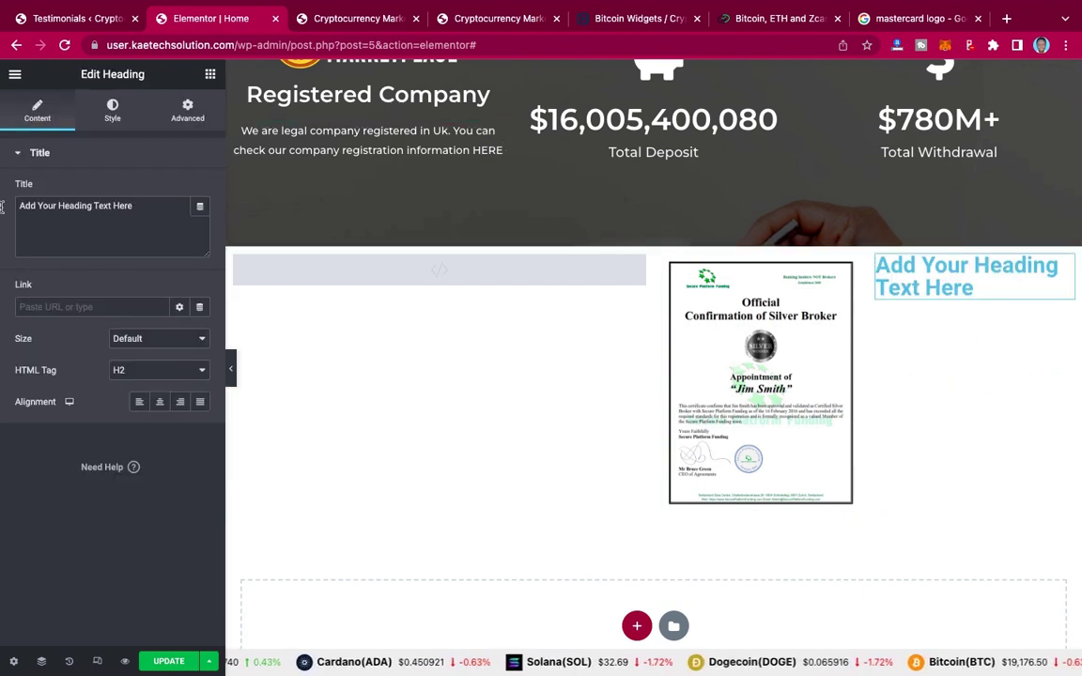
key("ctrl+a")
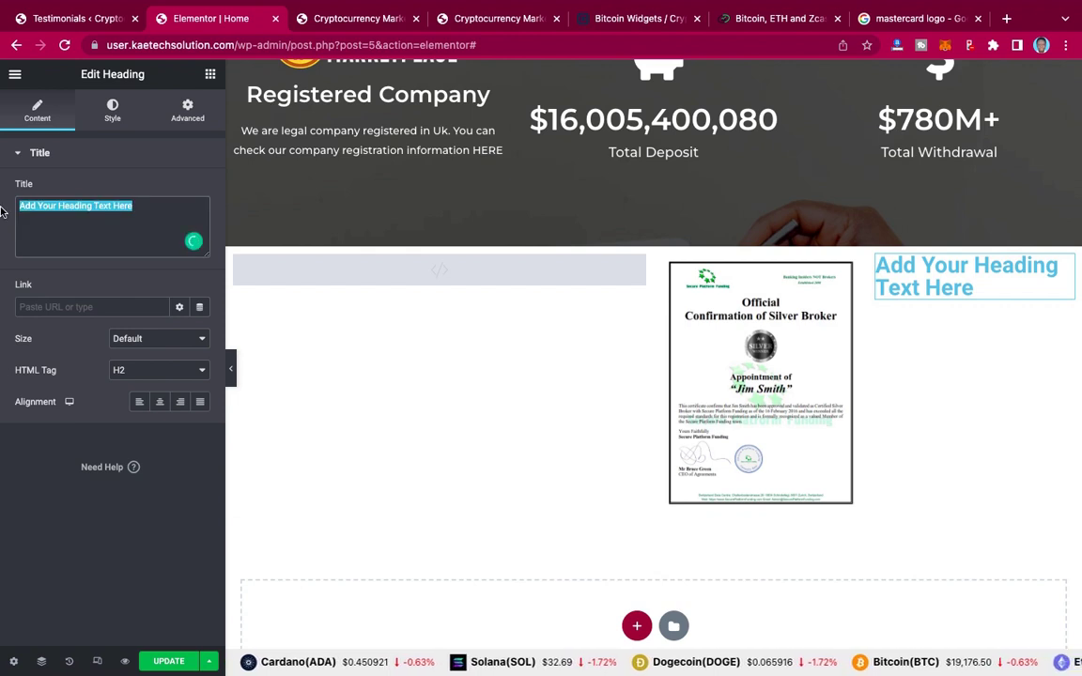
type("Compan")
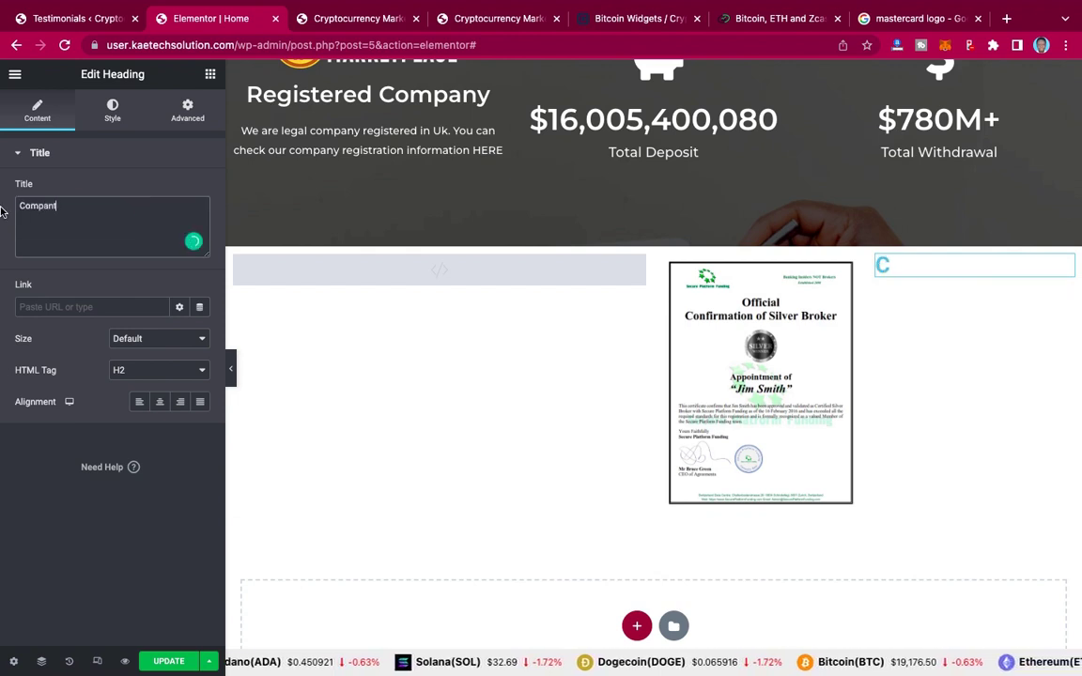
type("y Name")
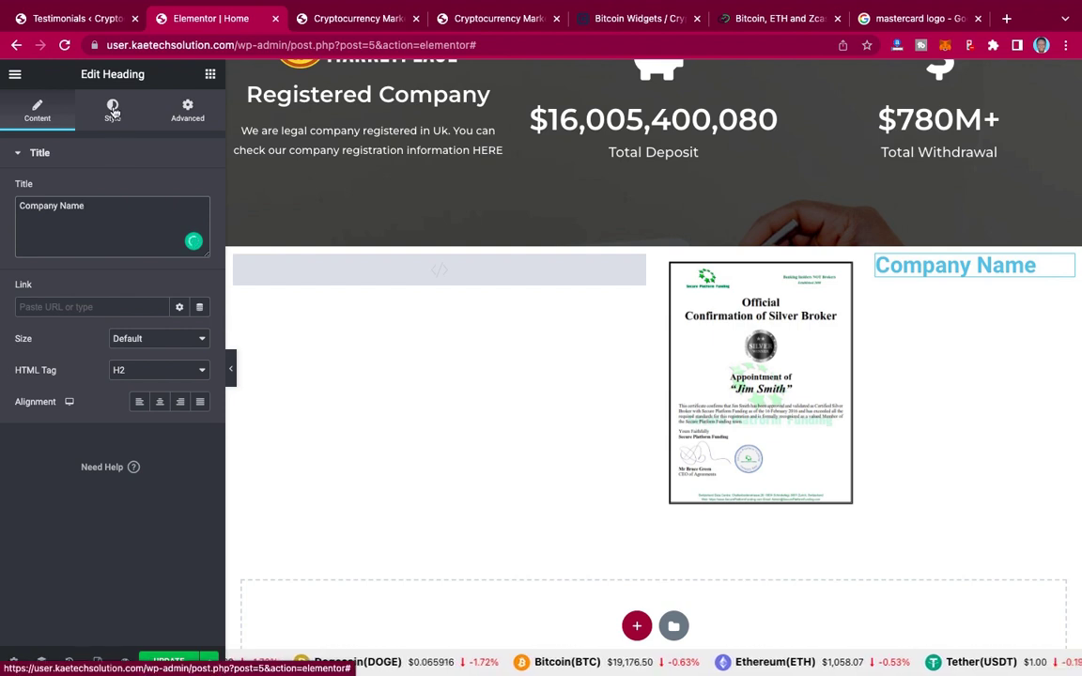
left_click(113, 111)
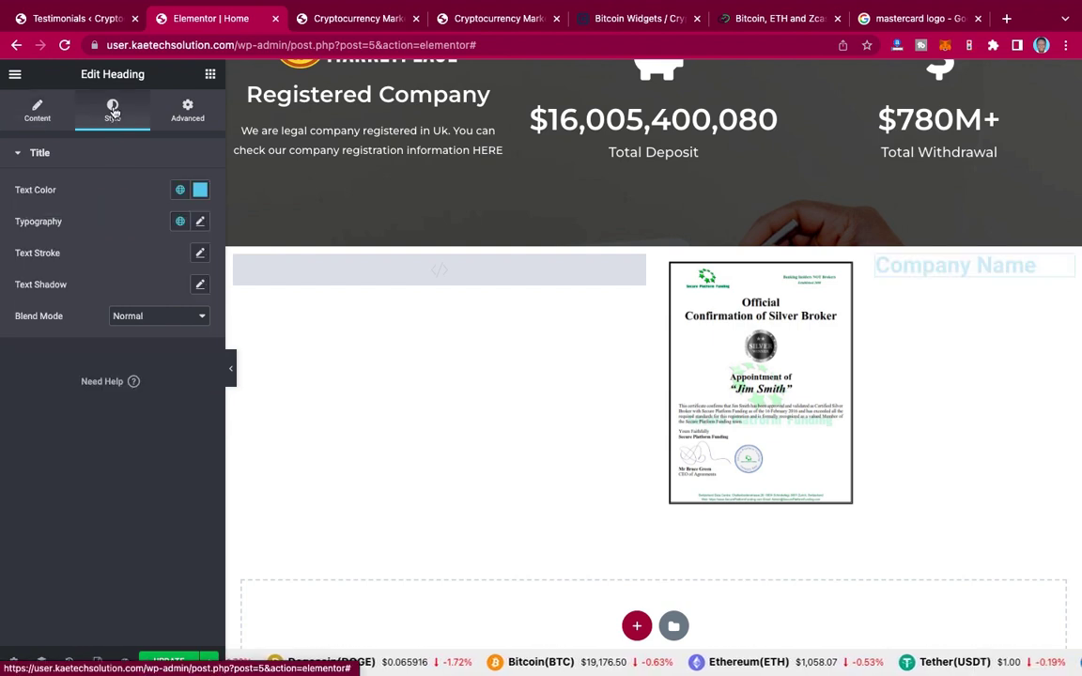
Step: Make the Company Name heading black (#000000) and set its font family to Montserrat
left_click(200, 192)
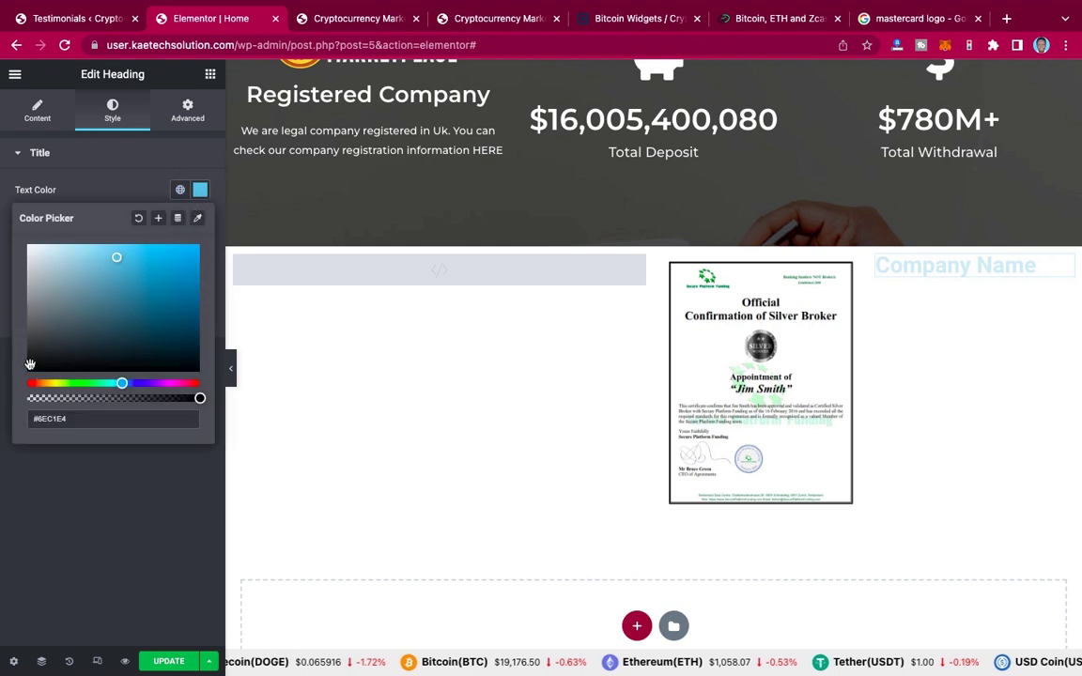
left_click_drag(30, 365, 26, 374)
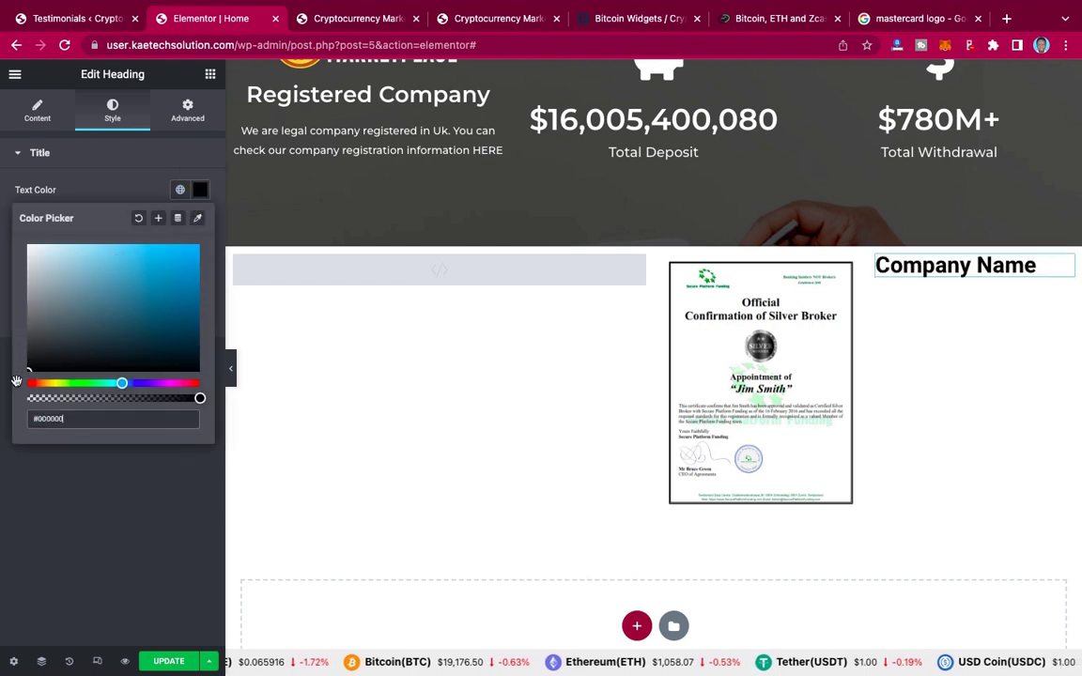
left_click(28, 509)
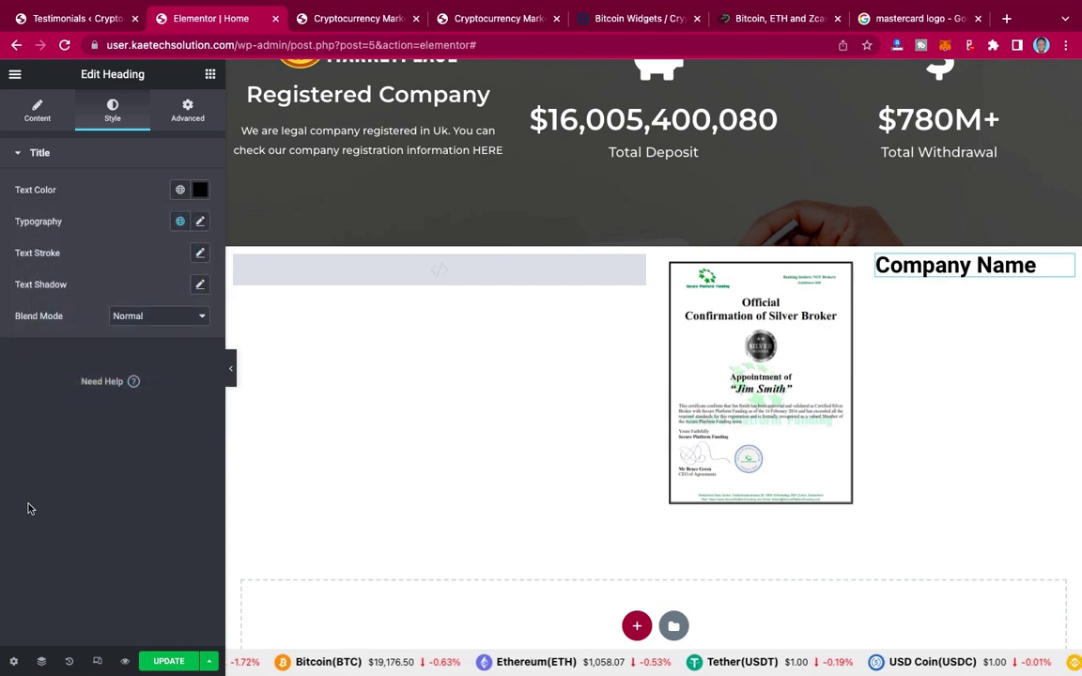
left_click(201, 222)
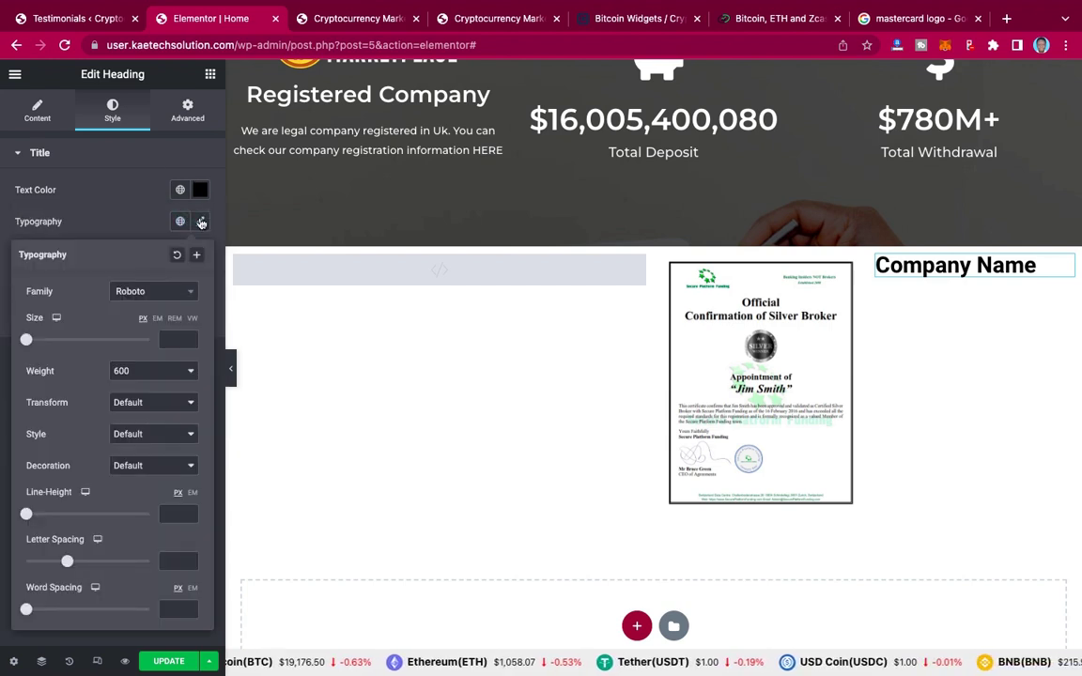
left_click(139, 291)
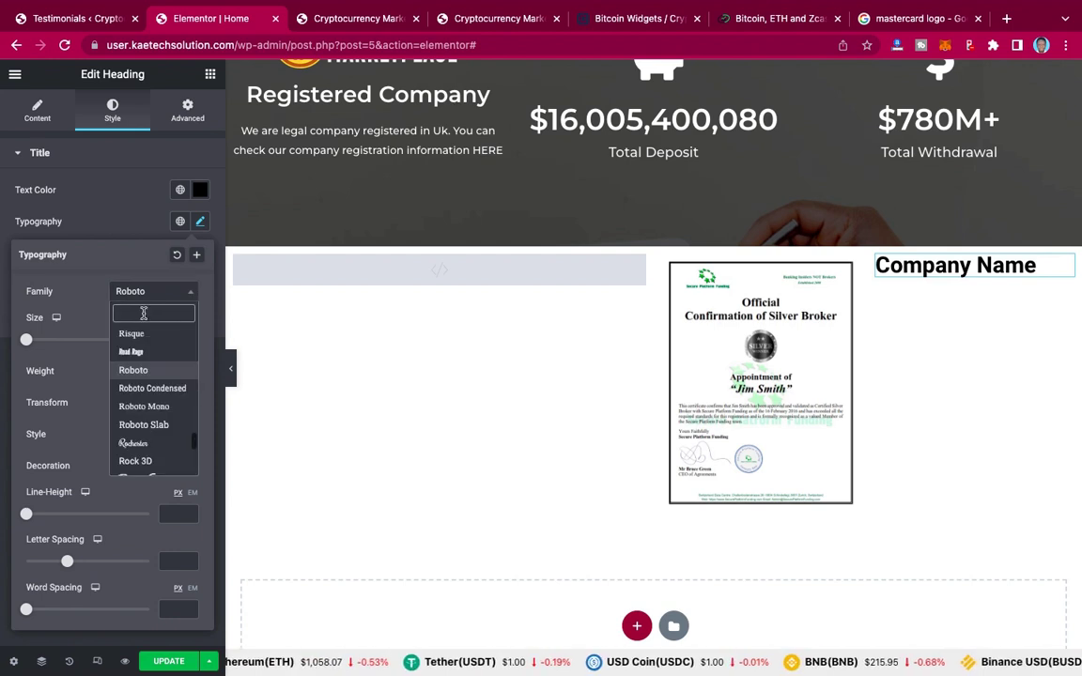
type("monts")
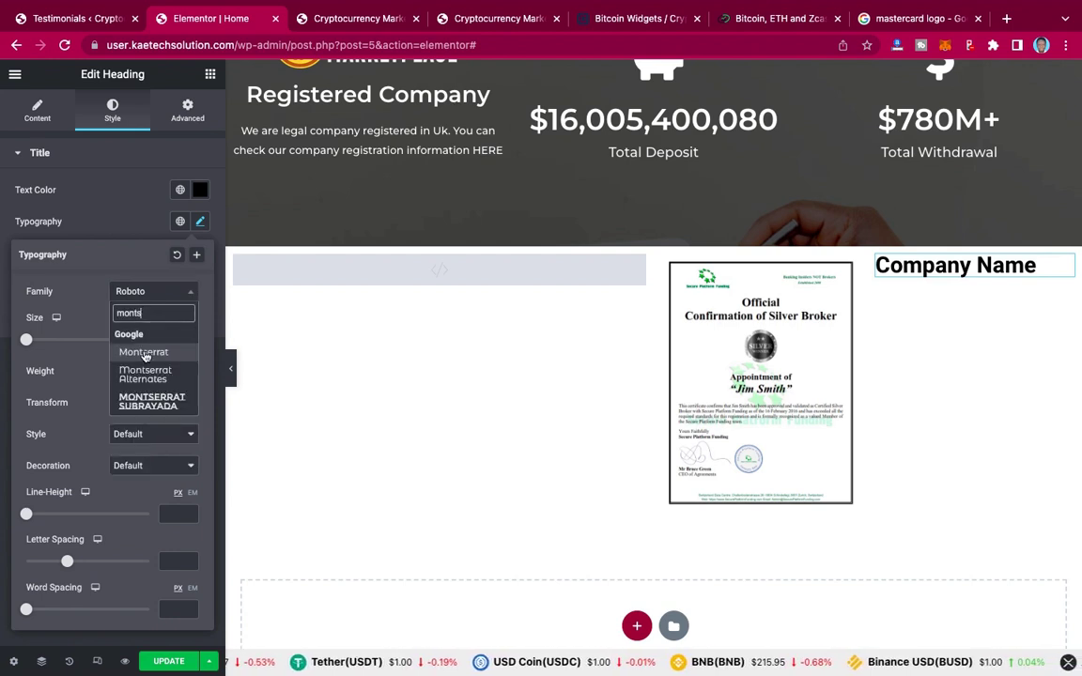
left_click(143, 352)
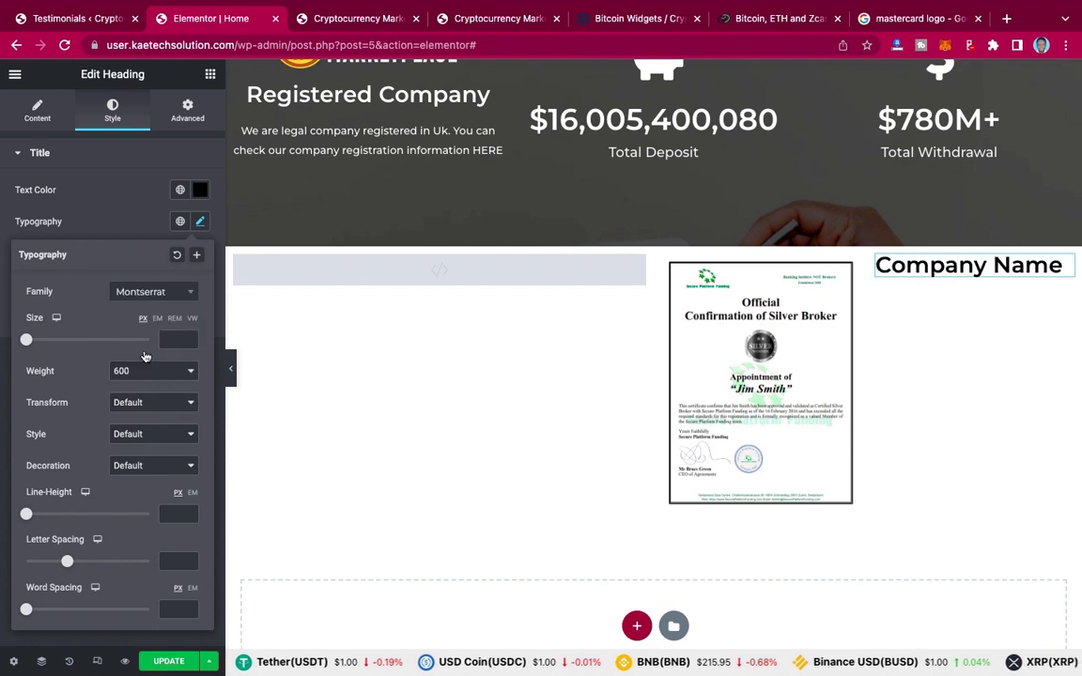
left_click(140, 231)
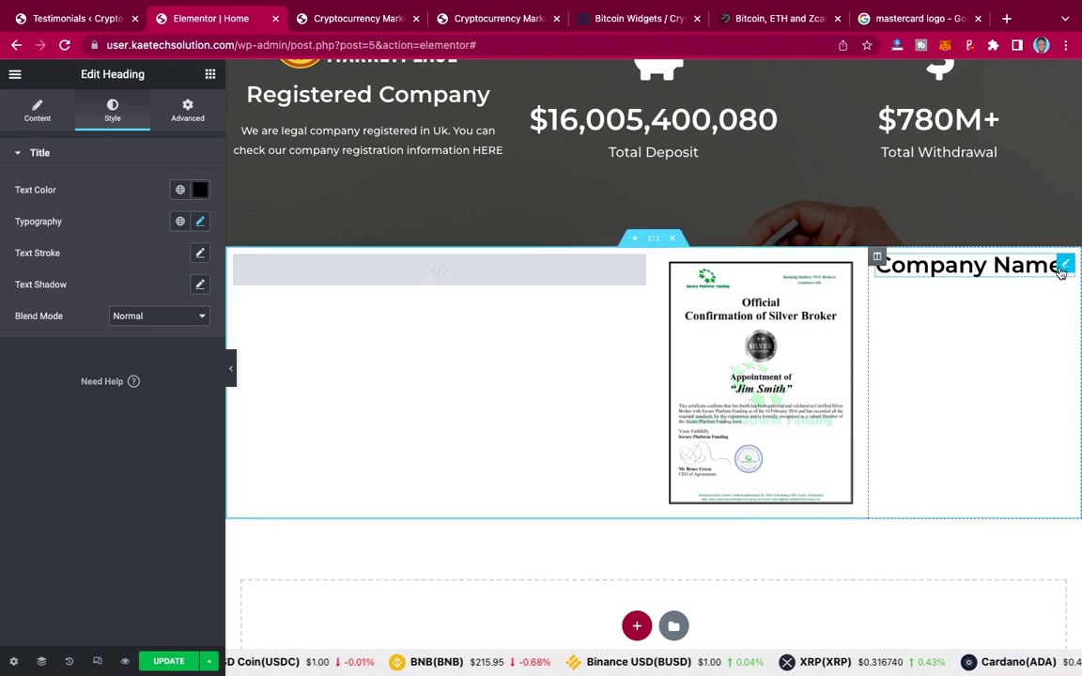
Step: Duplicate the Company Name heading and retitle the copy 'Cryptocurrency Marketplace'
right_click(1065, 269)
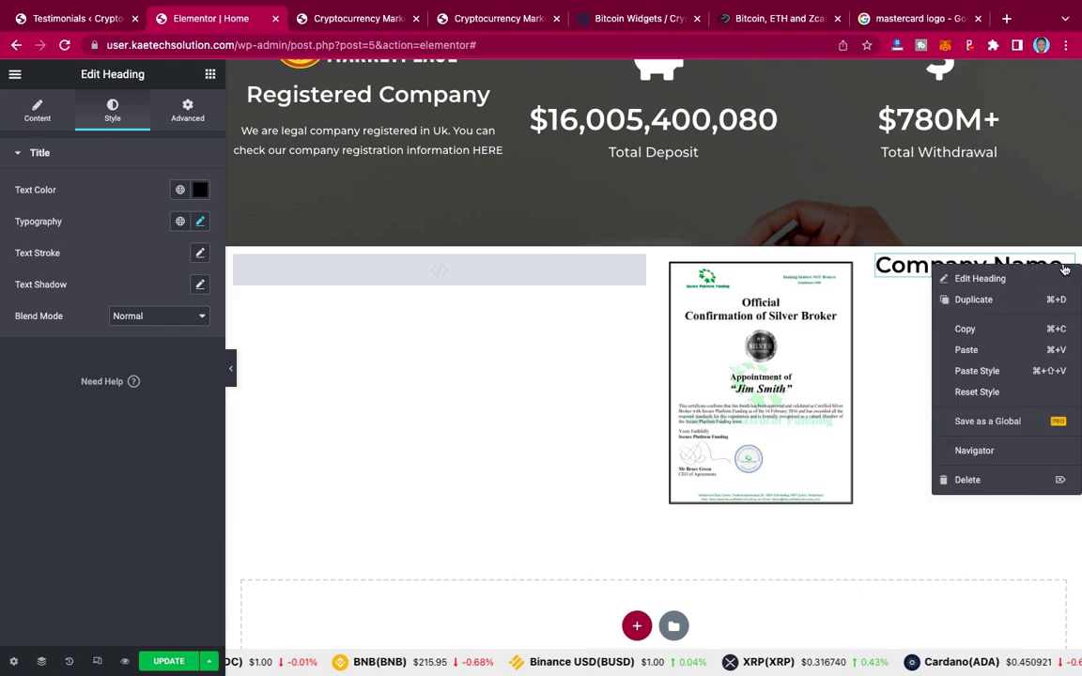
left_click(993, 308)
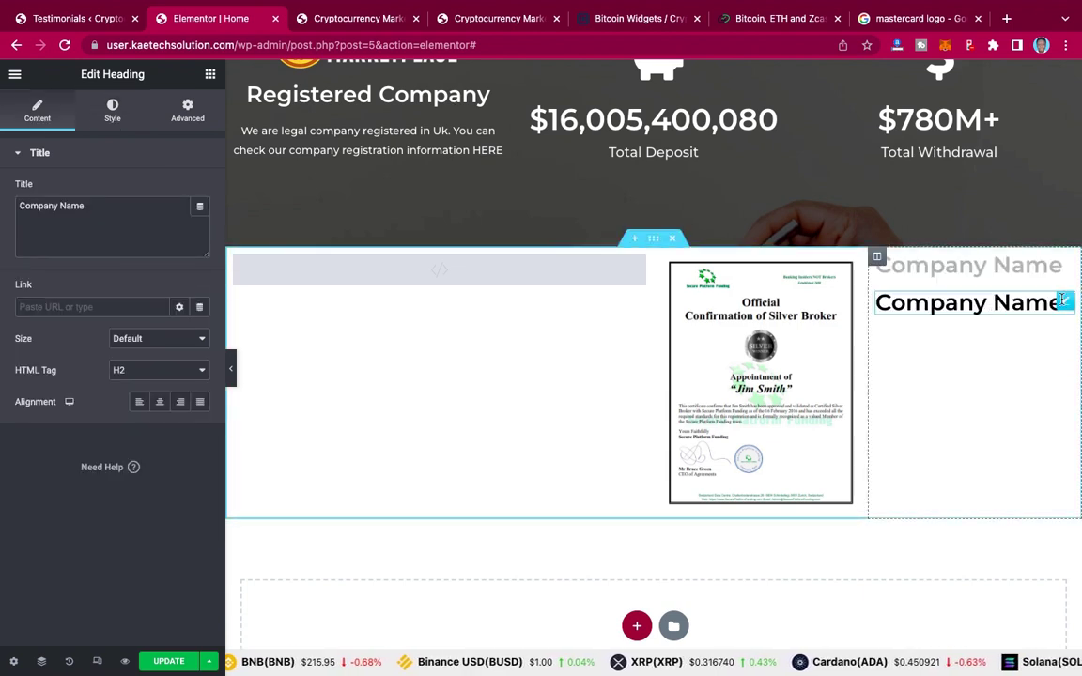
left_click(85, 205)
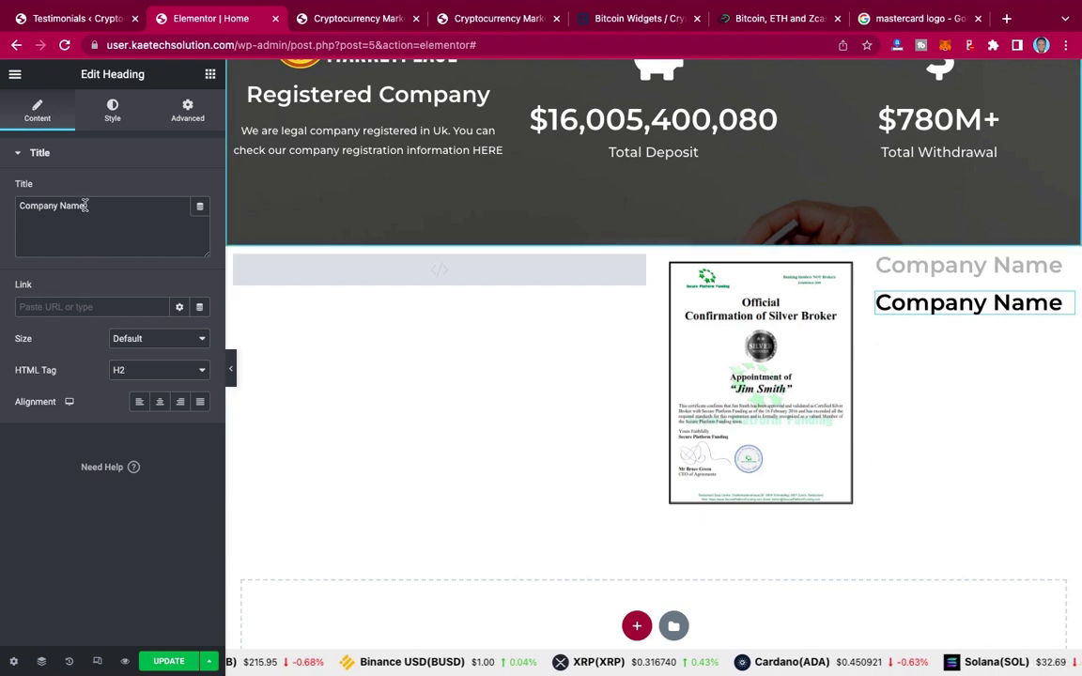
triple_click(16, 204)
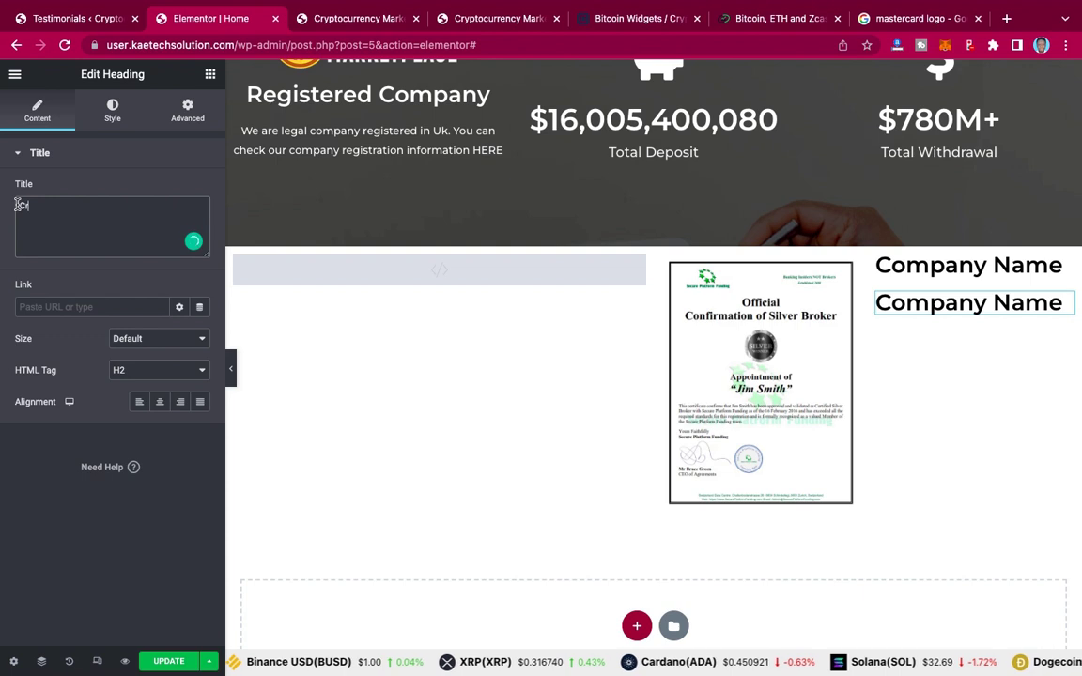
type("ytom")
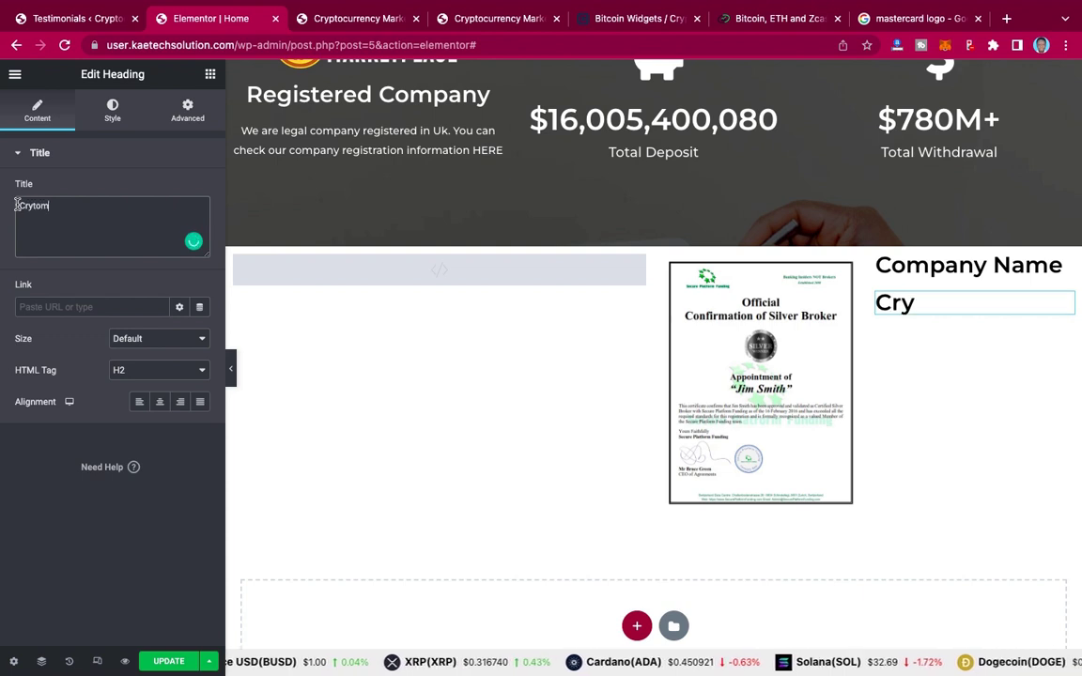
key("BackSpace")
key("BackSpace")
key("BackSpace")
key("BackSpace")
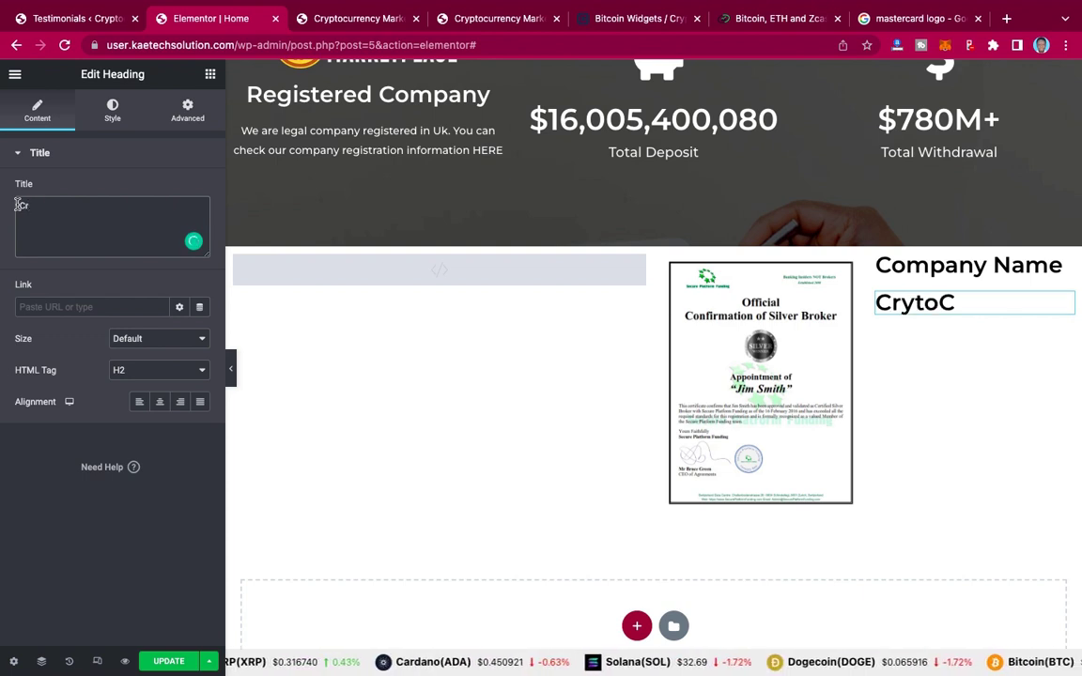
type("ypto")
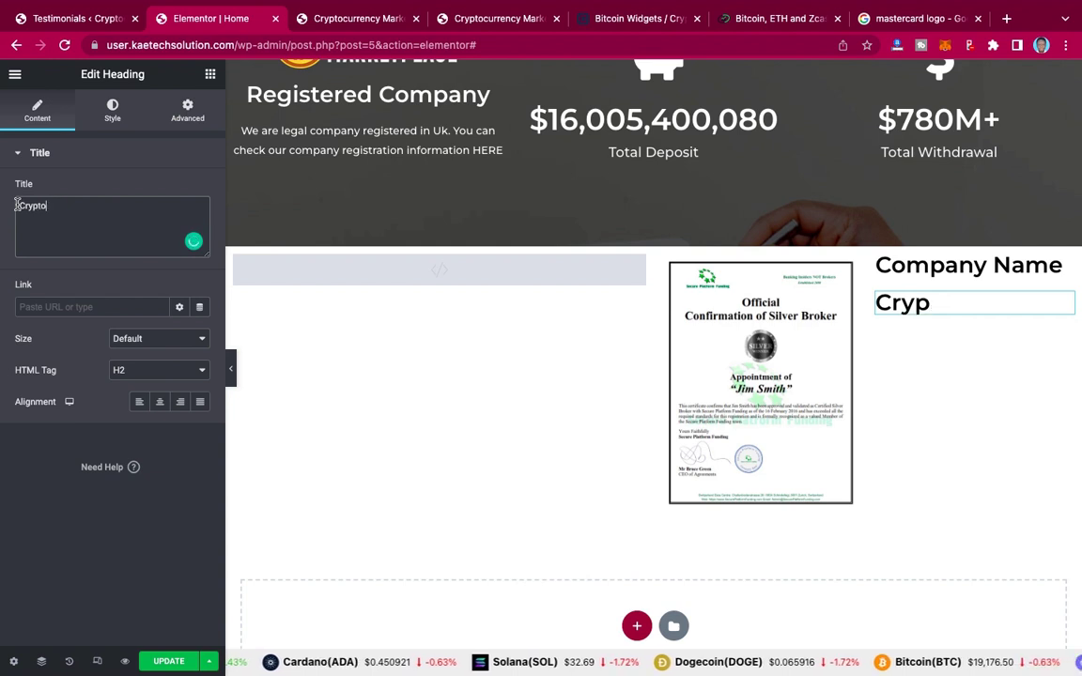
type("curren")
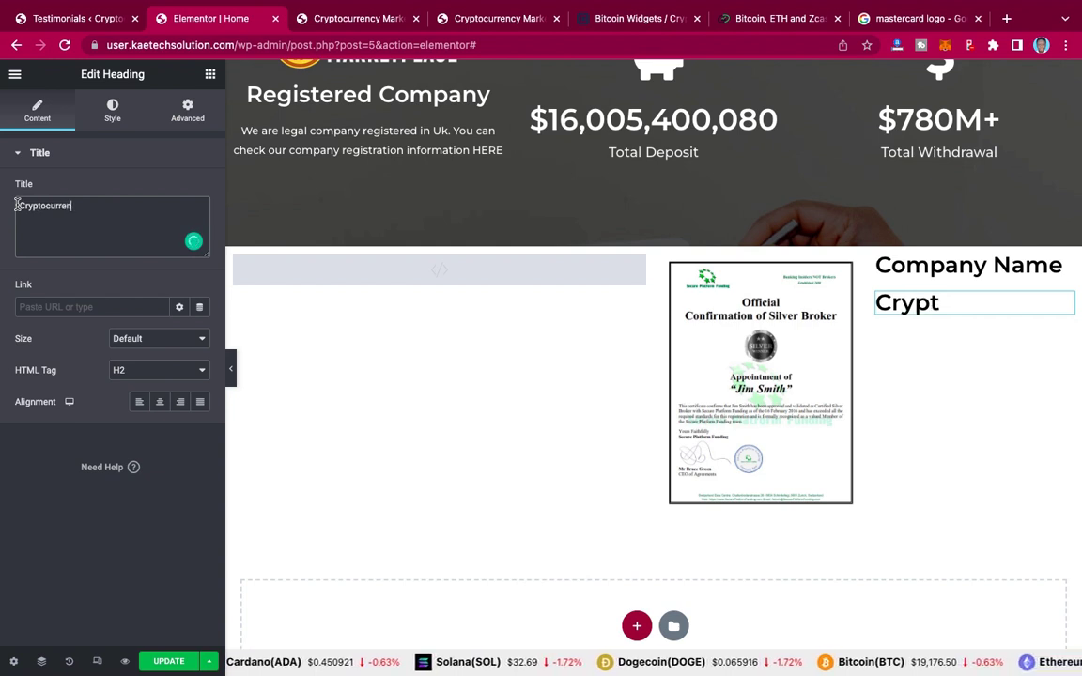
type("cy Ma")
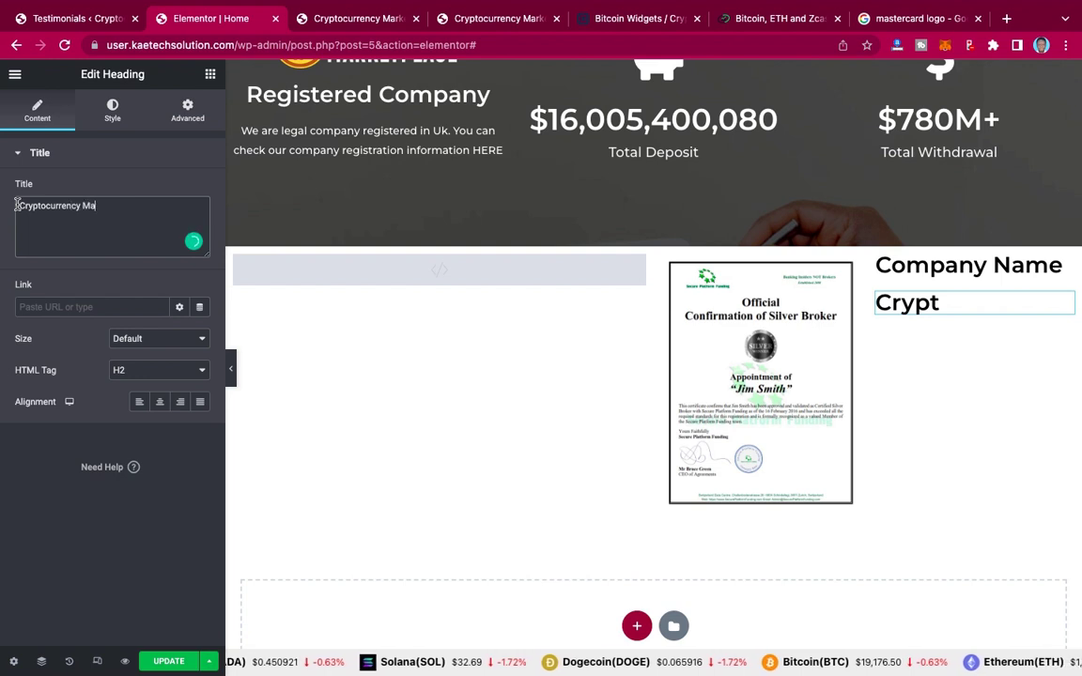
type("rket ")
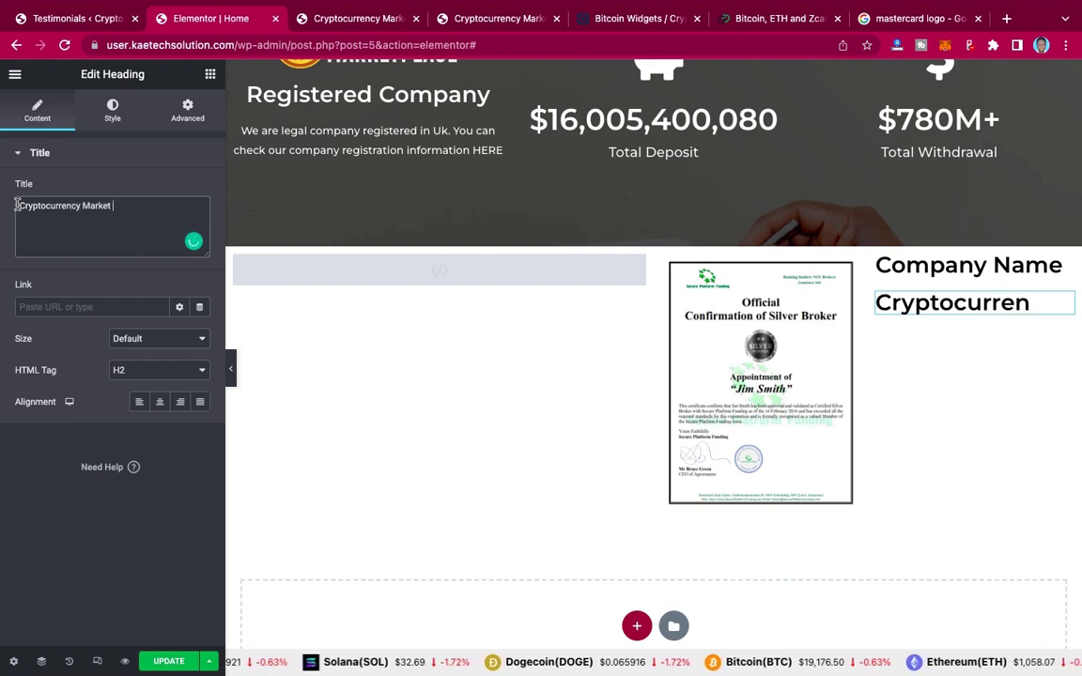
type("place")
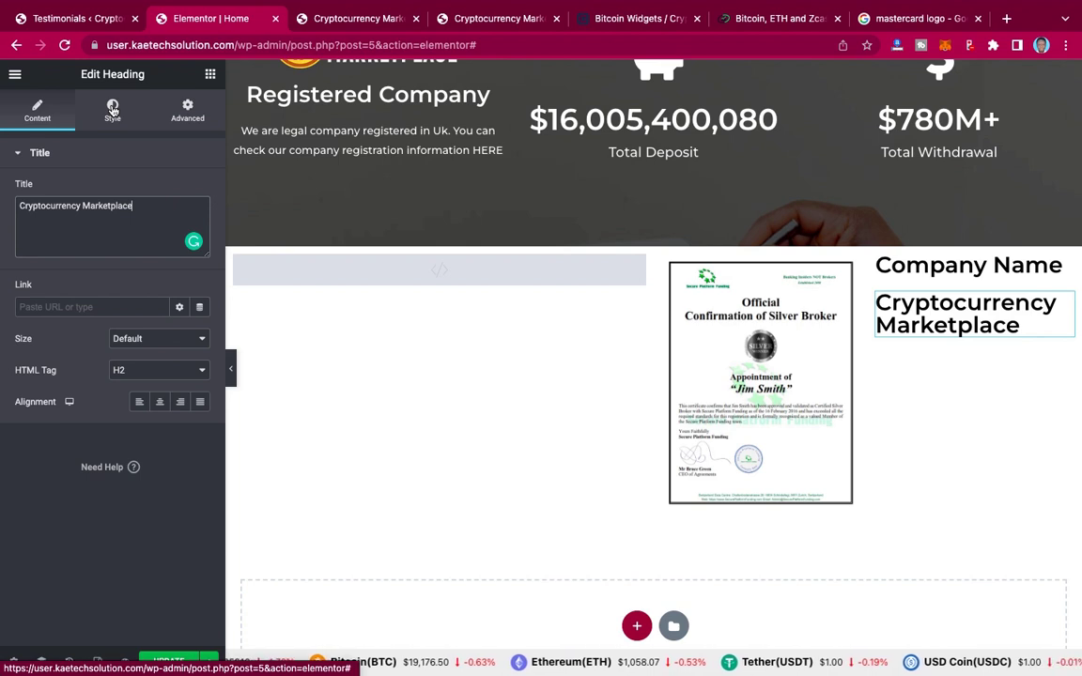
Step: Apply the global 'text color' colour and the global 'text' font to the heading
left_click(112, 110)
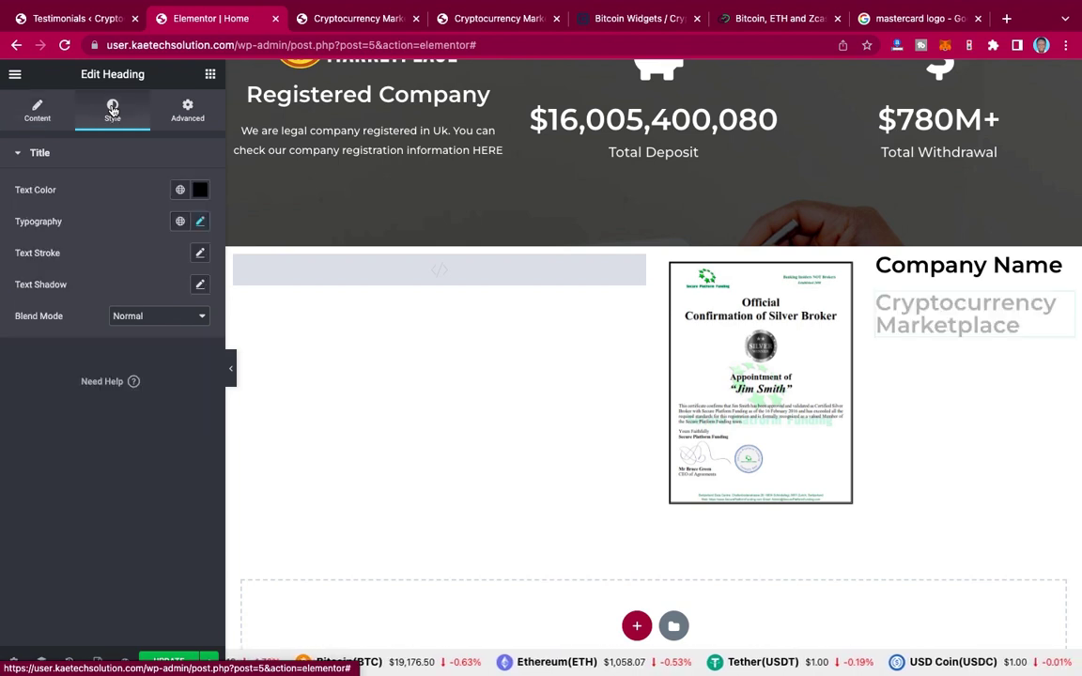
left_click(200, 192)
left_click(117, 188)
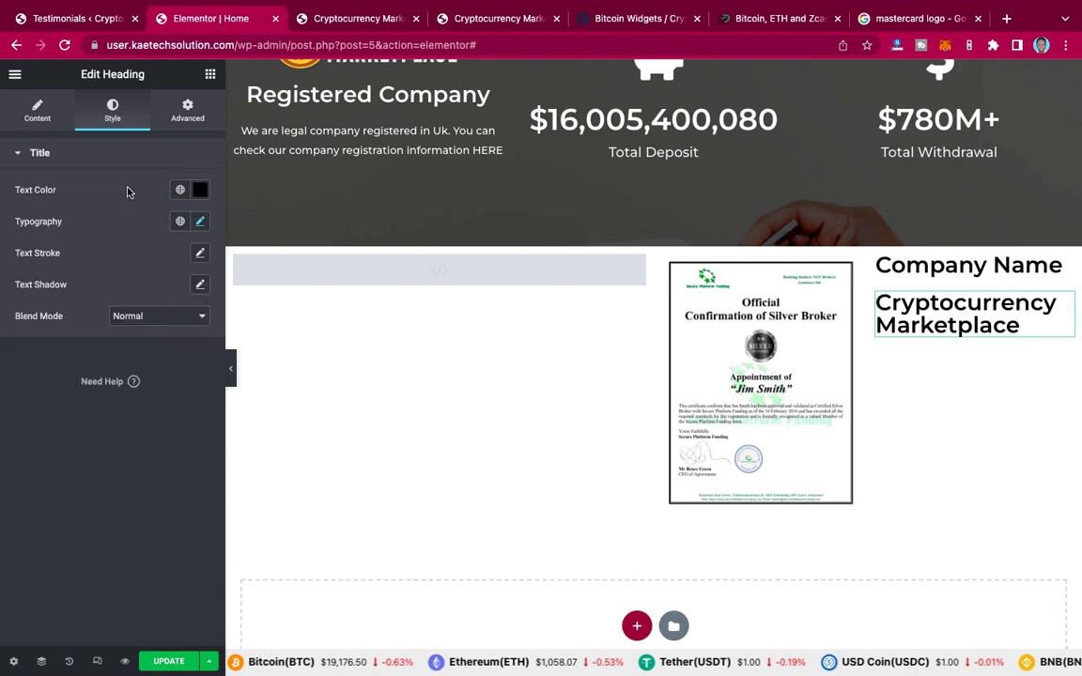
left_click(180, 190)
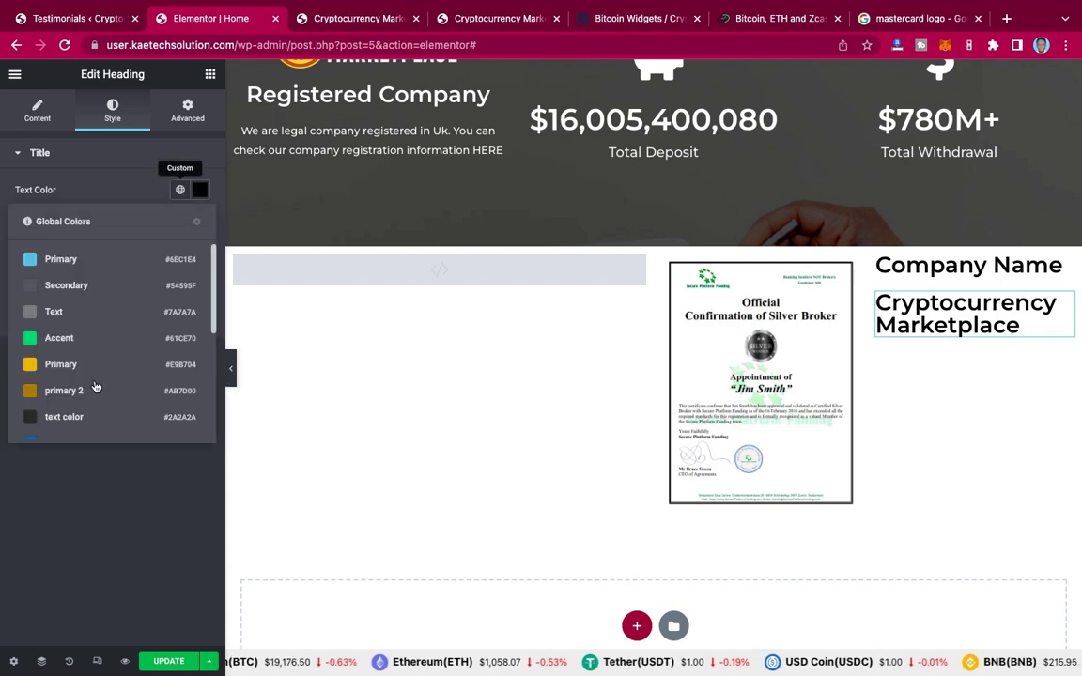
scroll(67, 393, "down", 5)
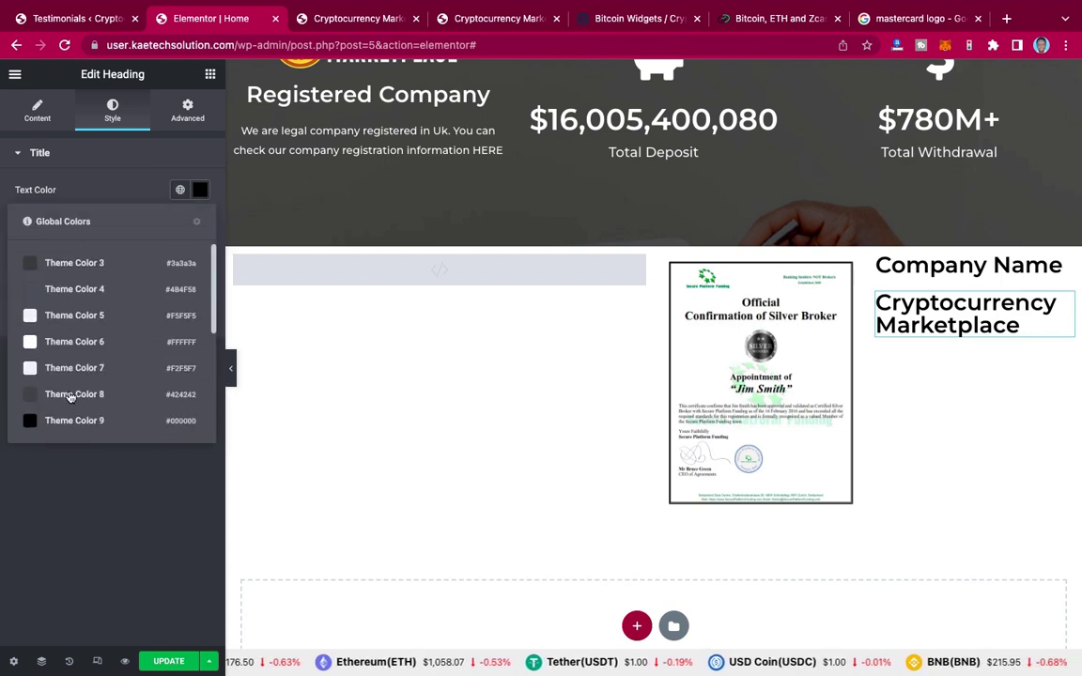
scroll(71, 403, "up", 3)
scroll(71, 403, "up", 2)
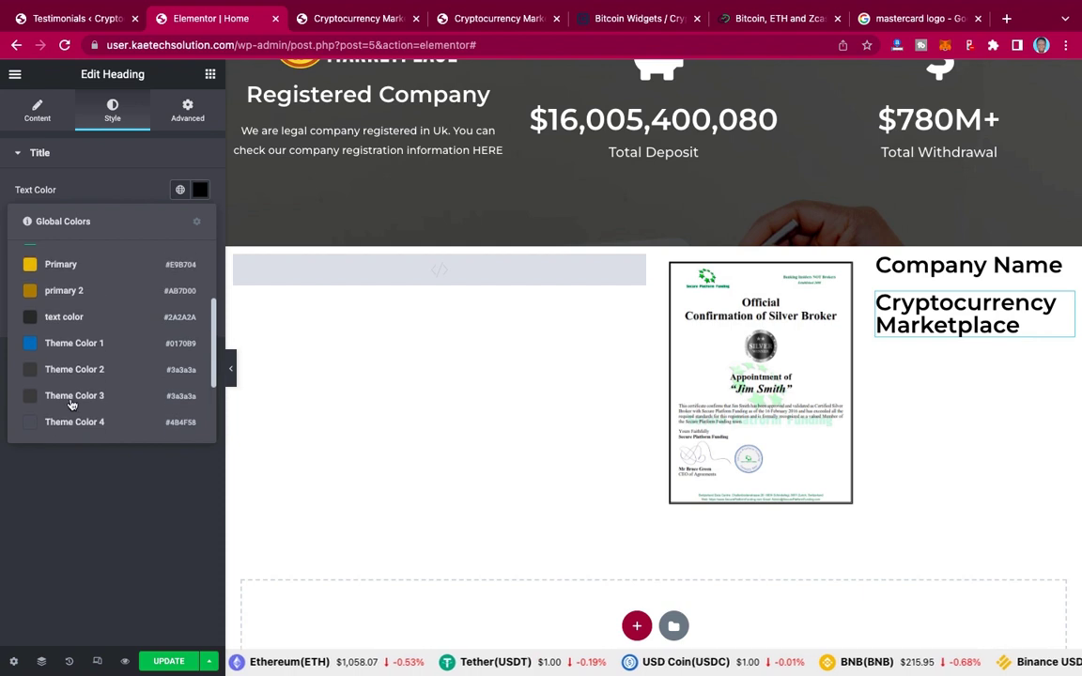
left_click(82, 309)
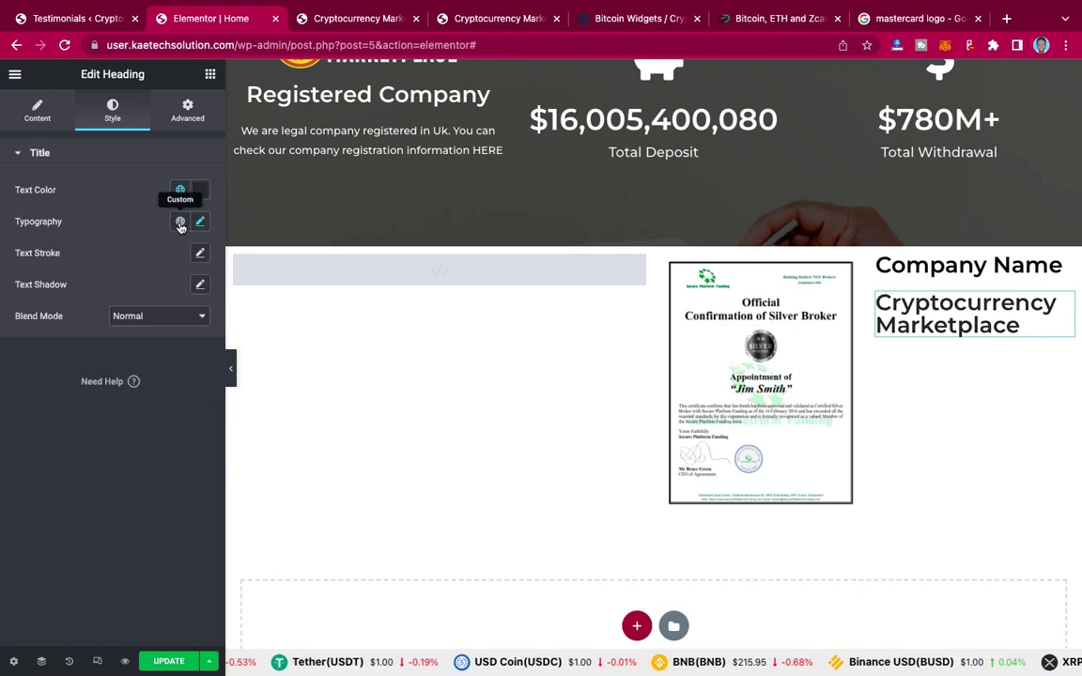
left_click(180, 223)
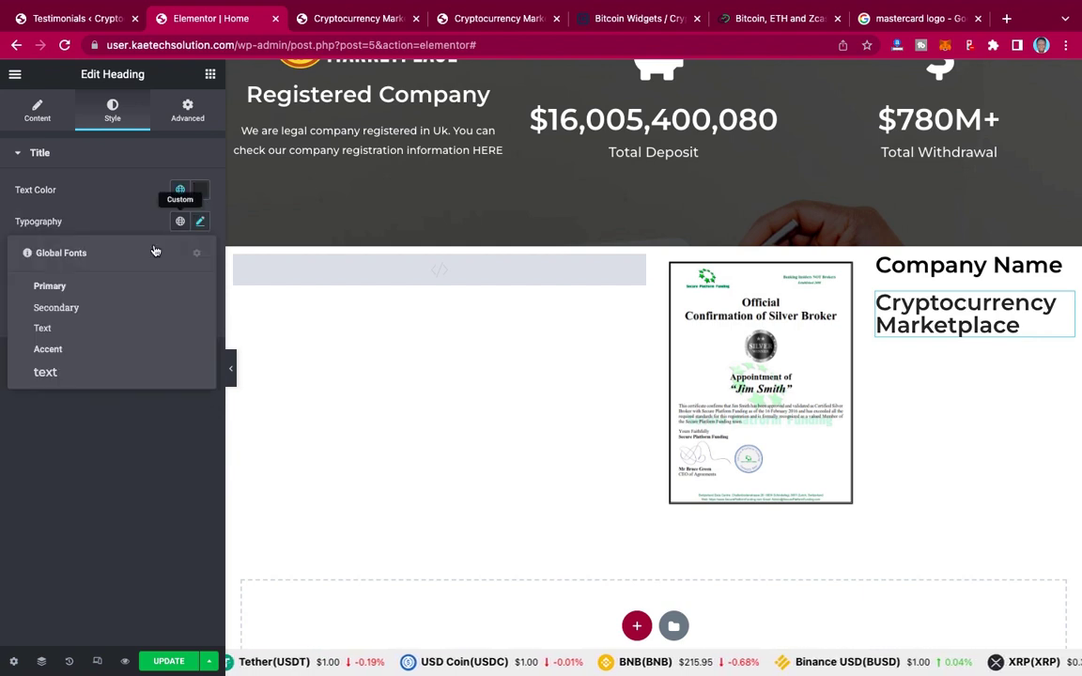
left_click(45, 373)
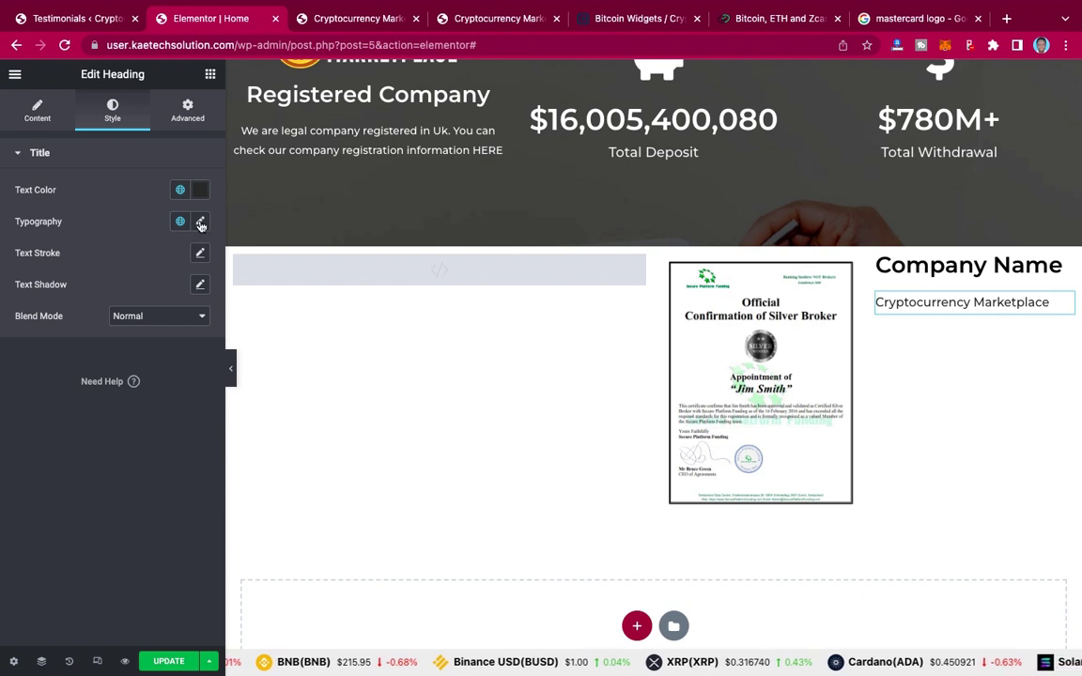
Step: Raise the heading's typography size to 18
left_click(200, 223)
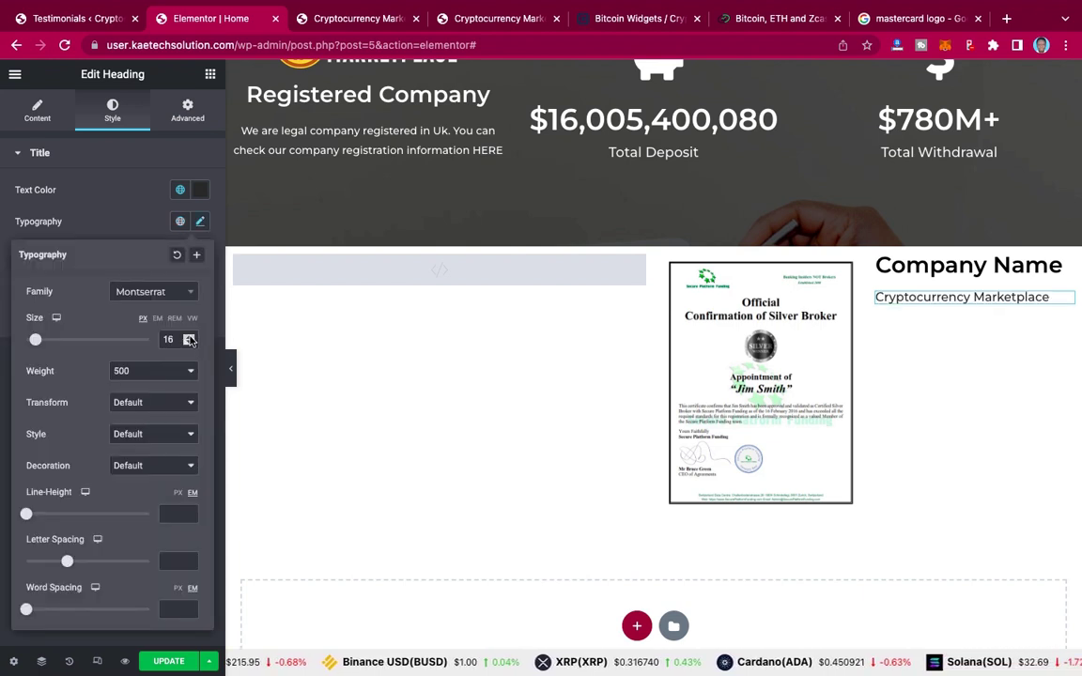
left_click(190, 337)
left_click(190, 337)
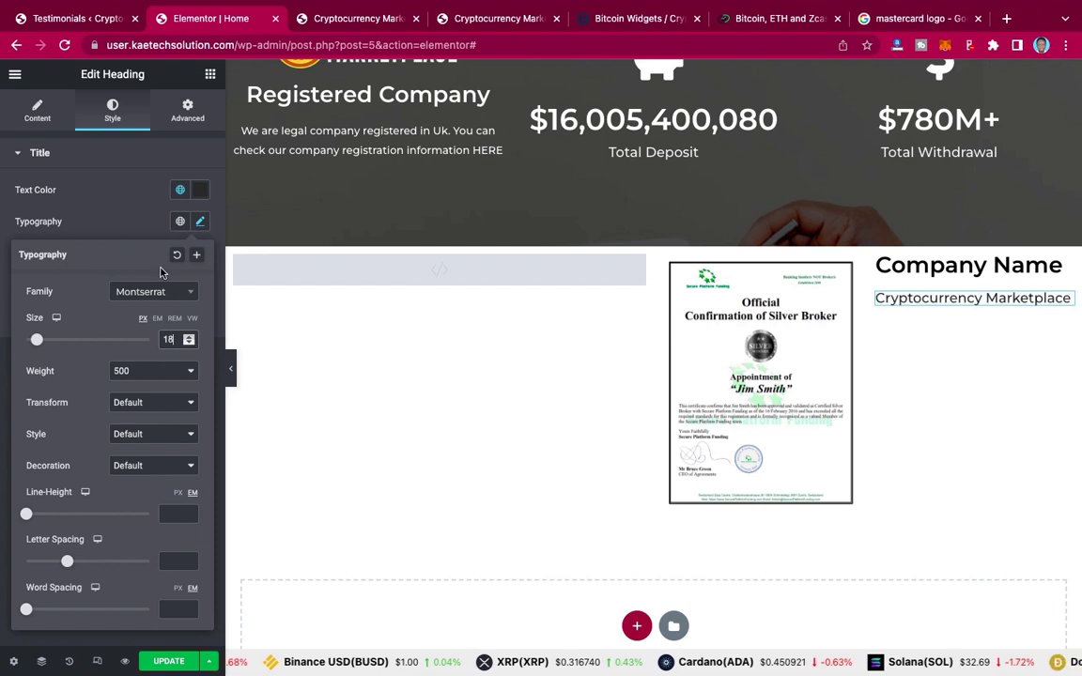
left_click(151, 225)
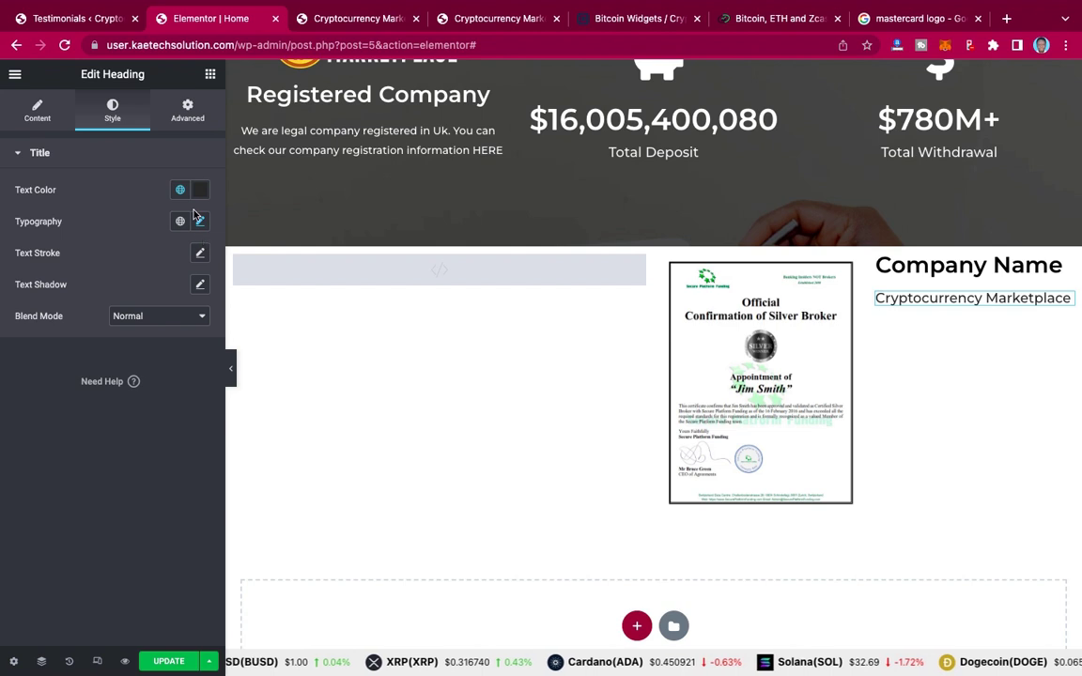
left_click(210, 75)
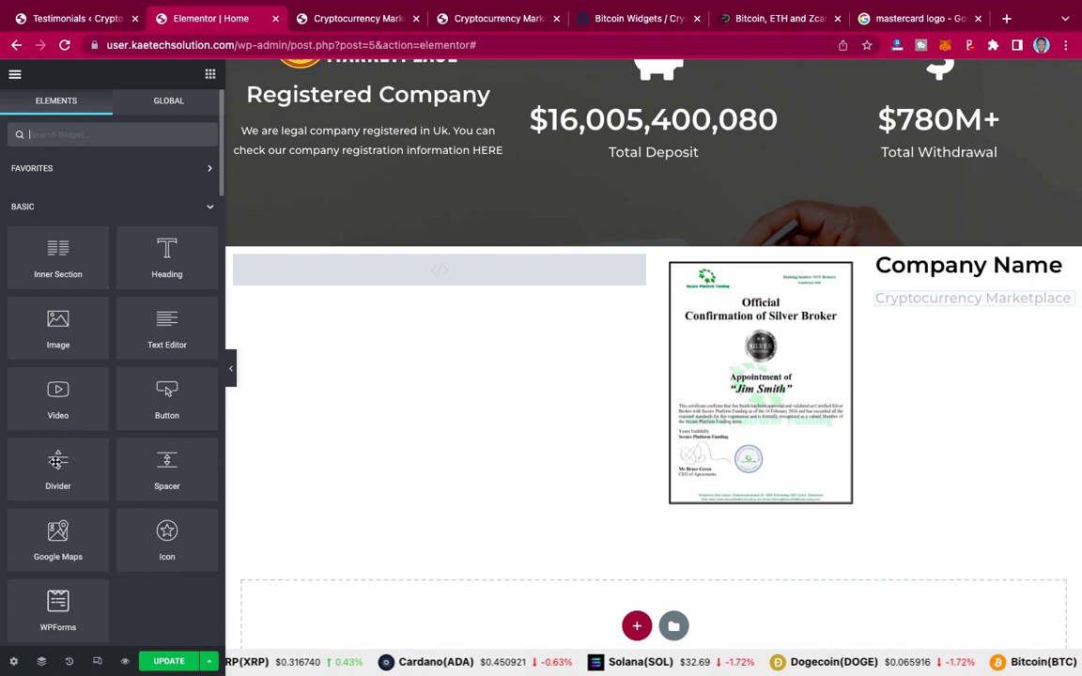
Step: Add a divider below the heading and paste a copy of Company Name beneath it
left_click_drag(57, 460, 997, 303)
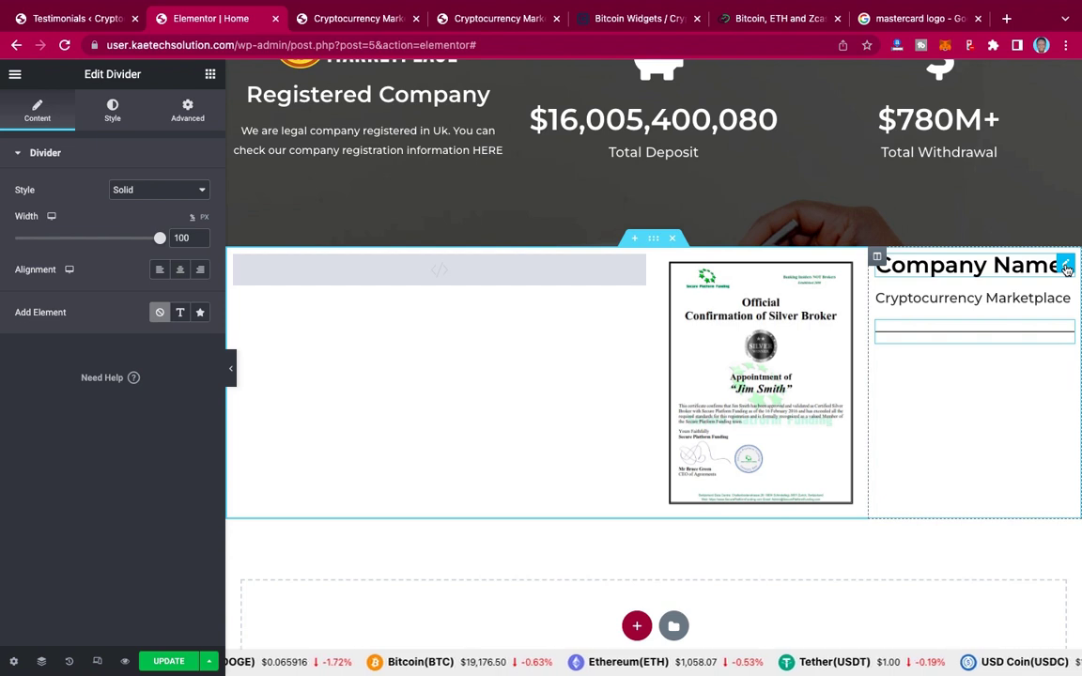
right_click(1067, 269)
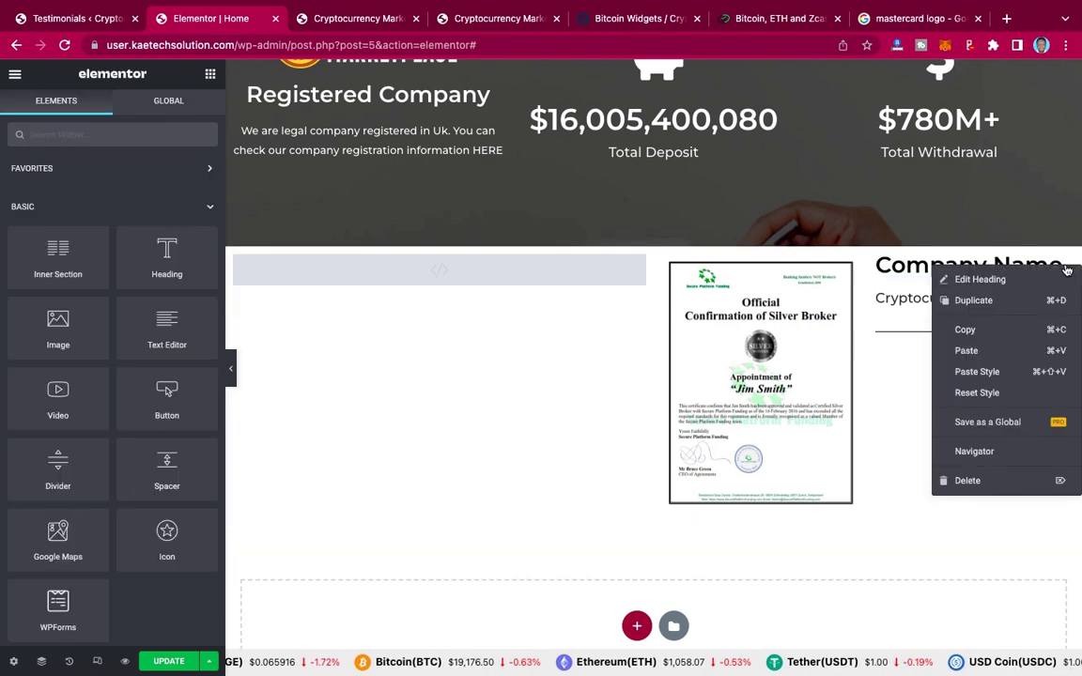
left_click(999, 337)
right_click(1000, 335)
left_click(978, 418)
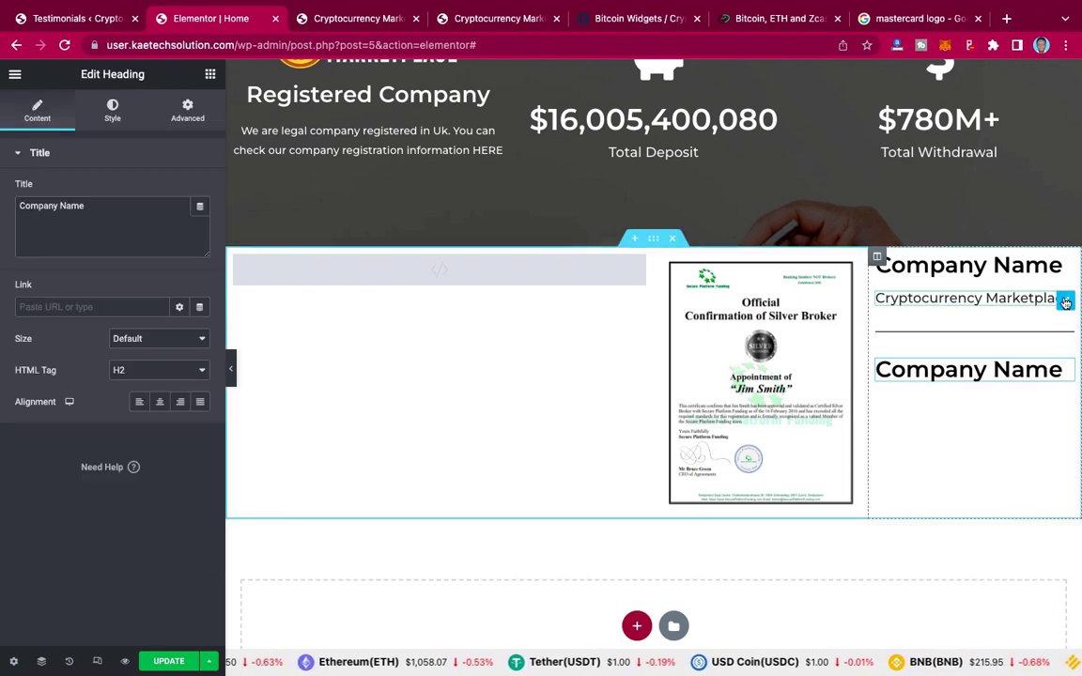
Step: Paste a Cryptocurrency Marketplace copy under the second Company Name, then check the live site
right_click(1065, 301)
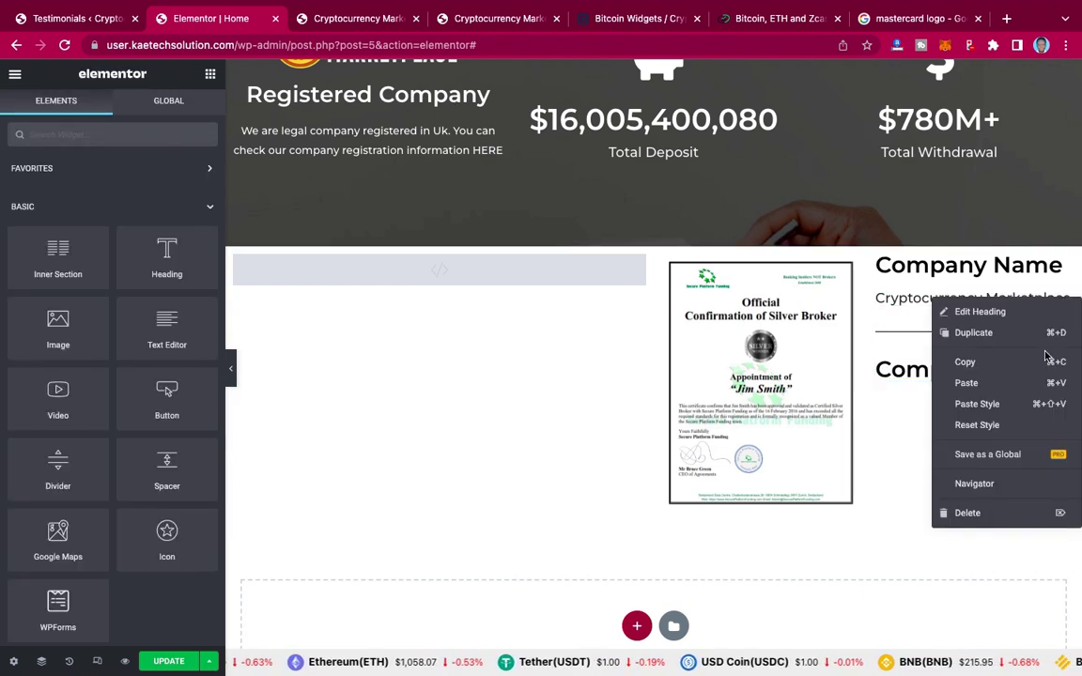
left_click(995, 365)
scroll(1005, 362, "up", 1)
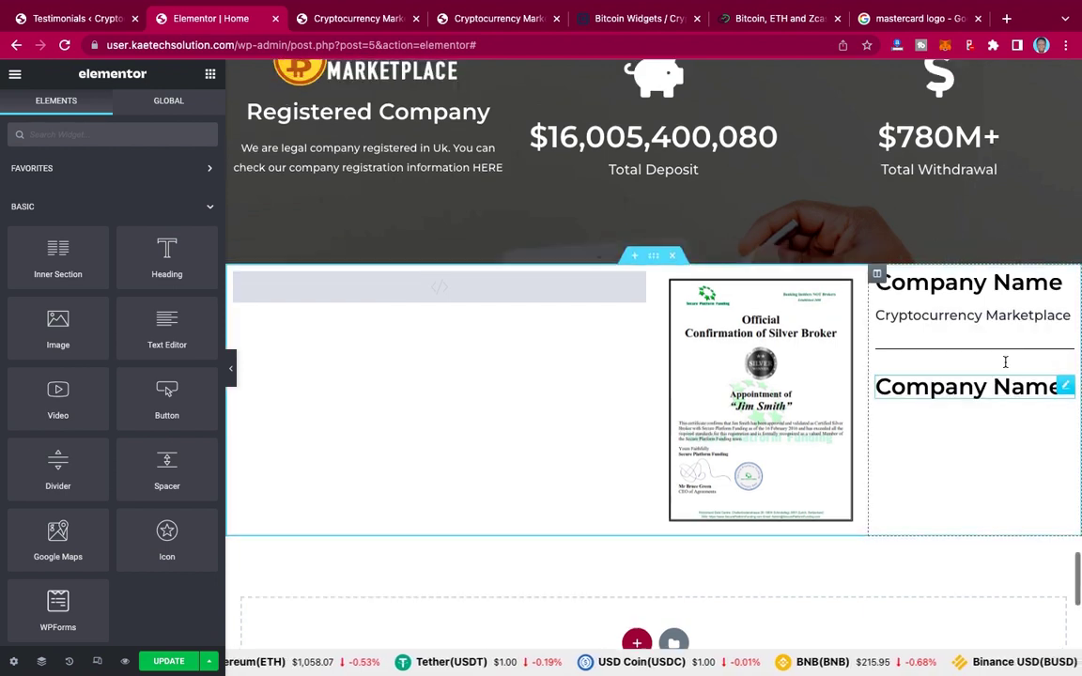
right_click(1065, 389)
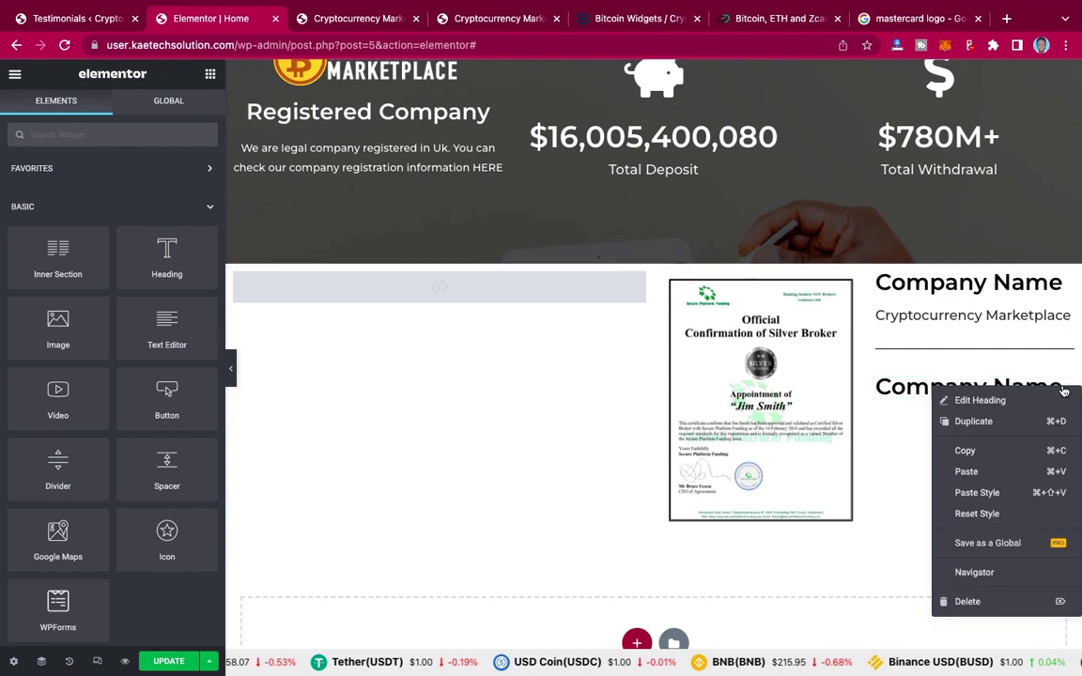
left_click(967, 471)
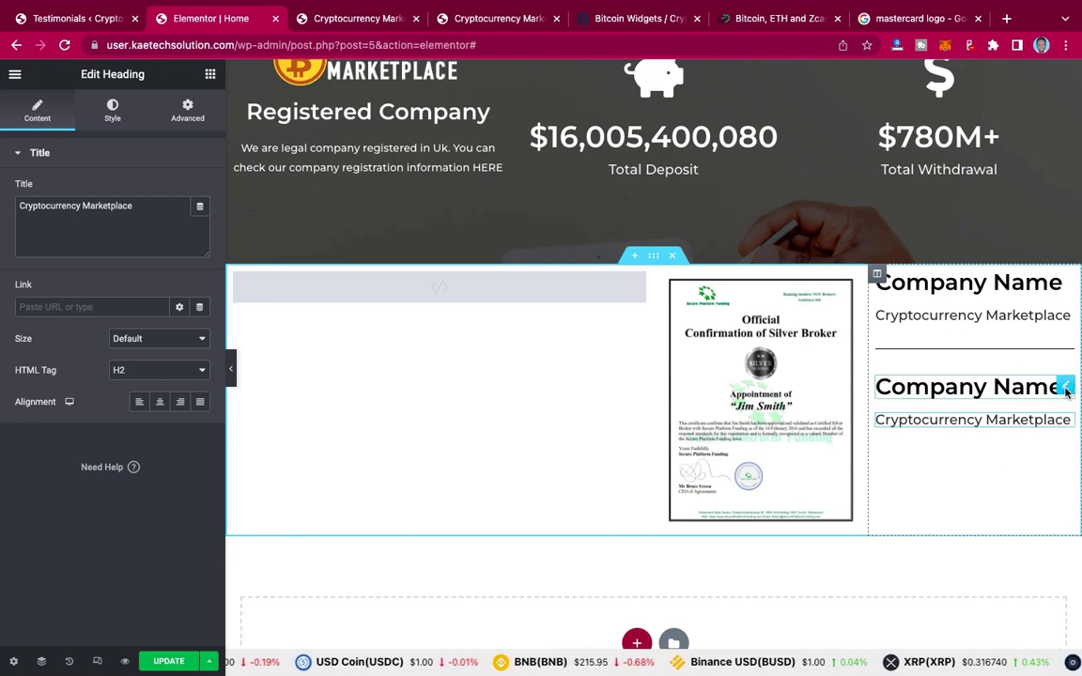
left_click(481, 18)
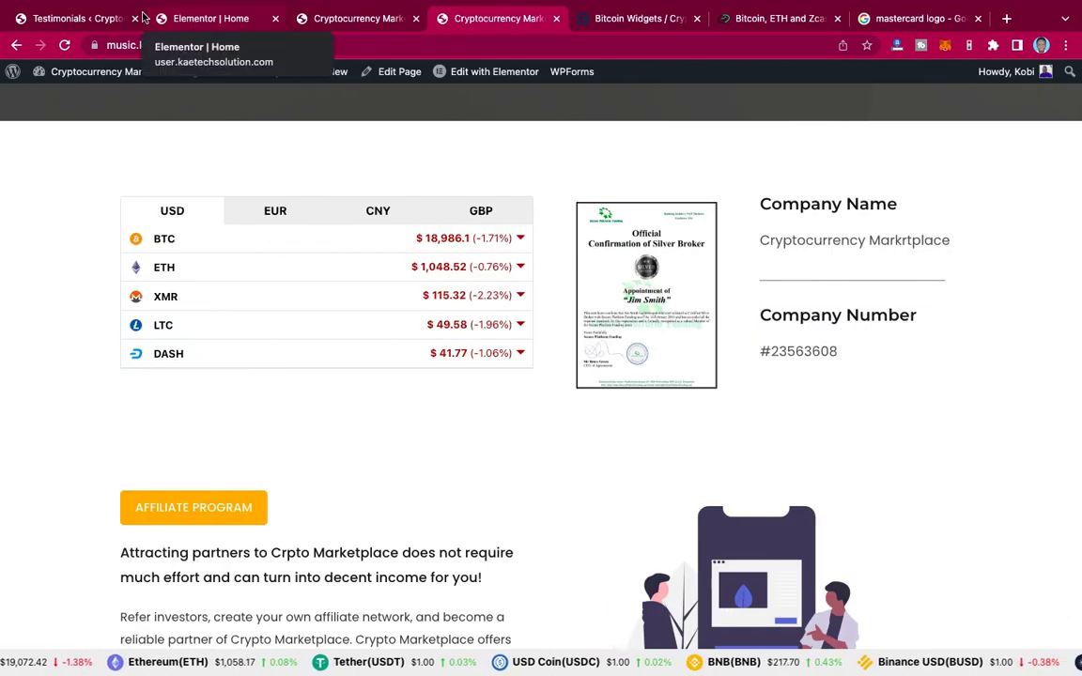
left_click(195, 21)
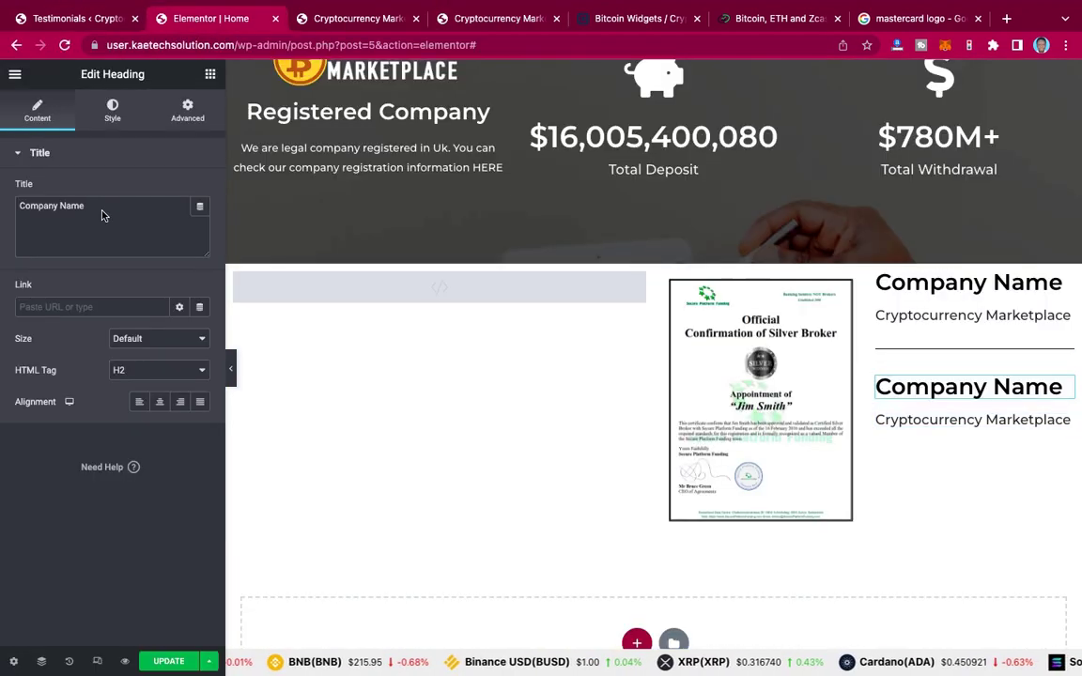
Step: Retitle the copied heading 'Certificate Number' and set its font size to 22
triple_click(14, 200)
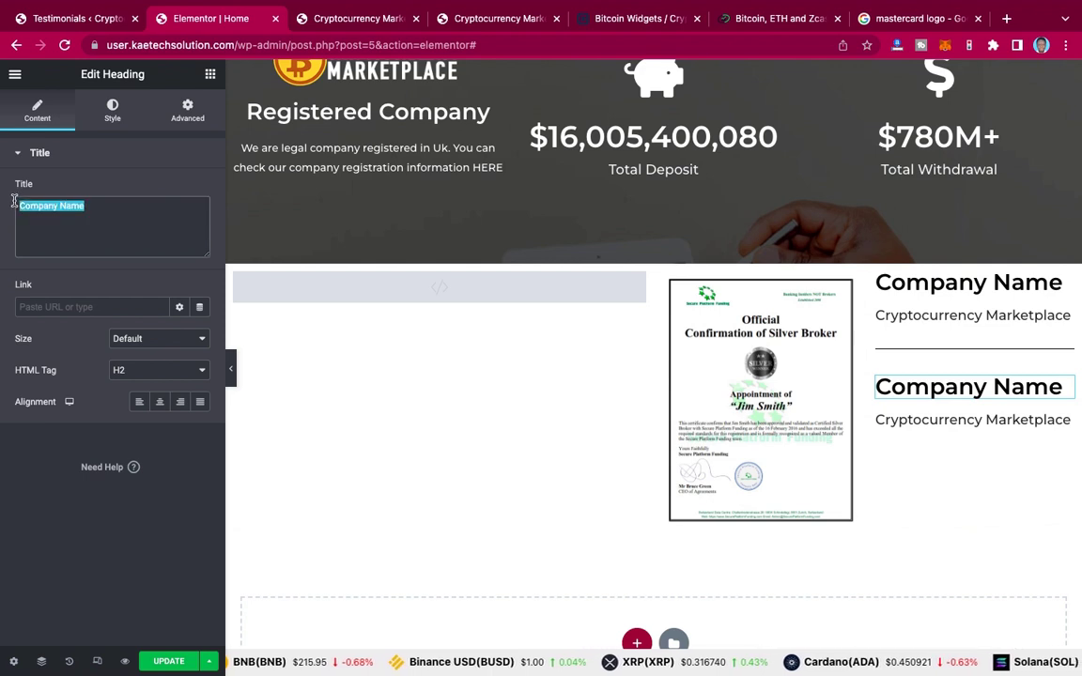
type("Cer")
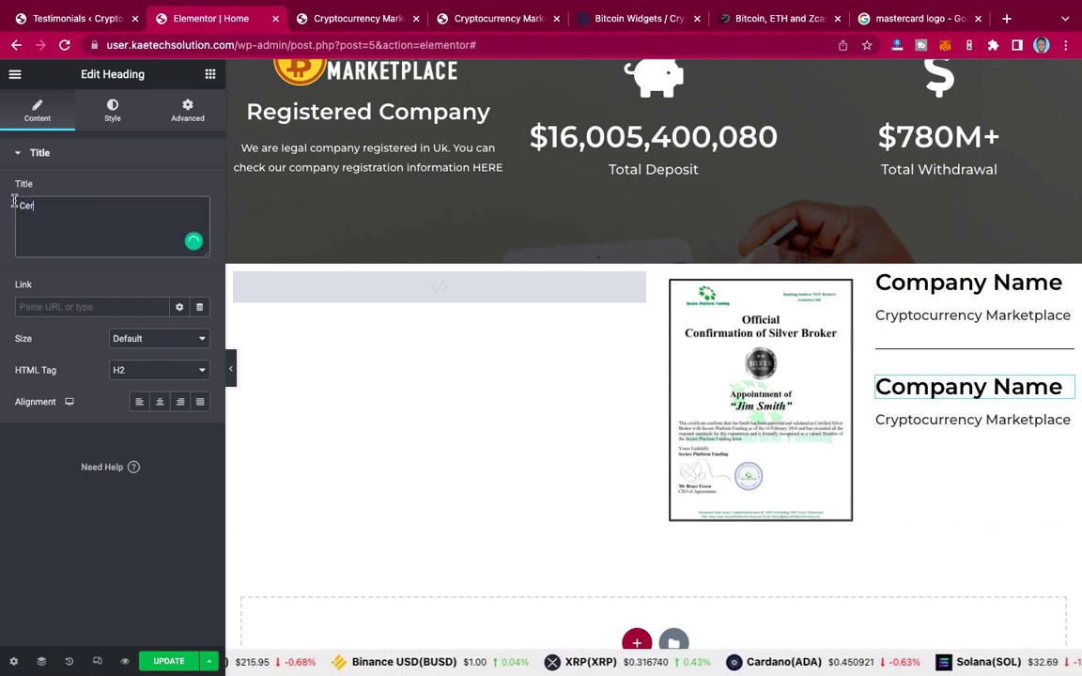
type("tifi")
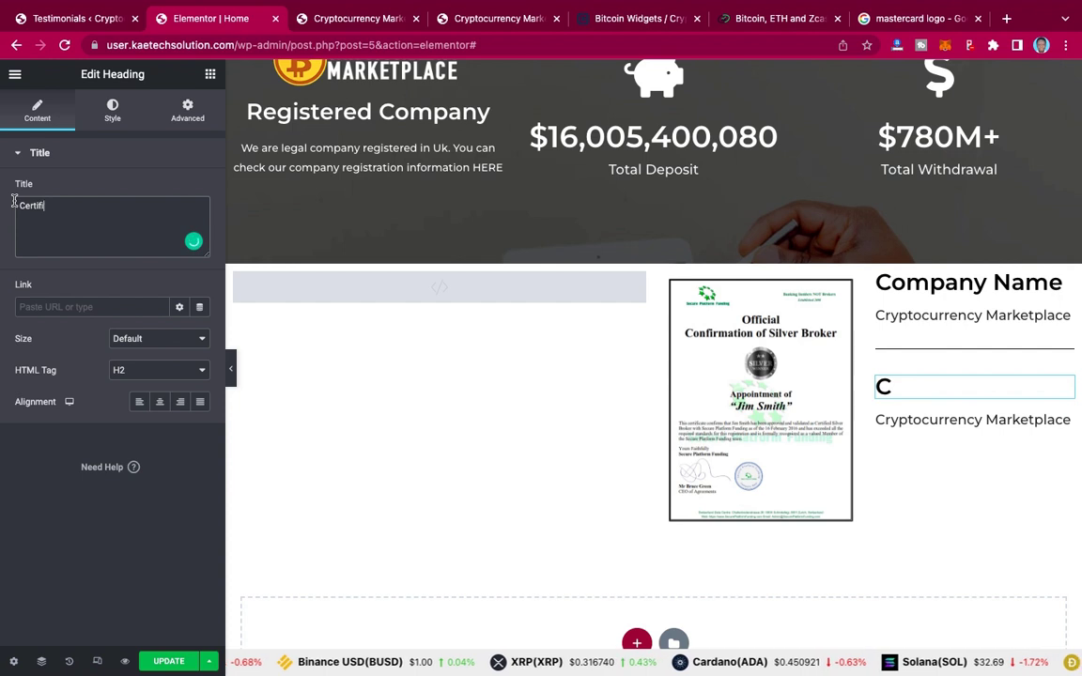
type("cate Number")
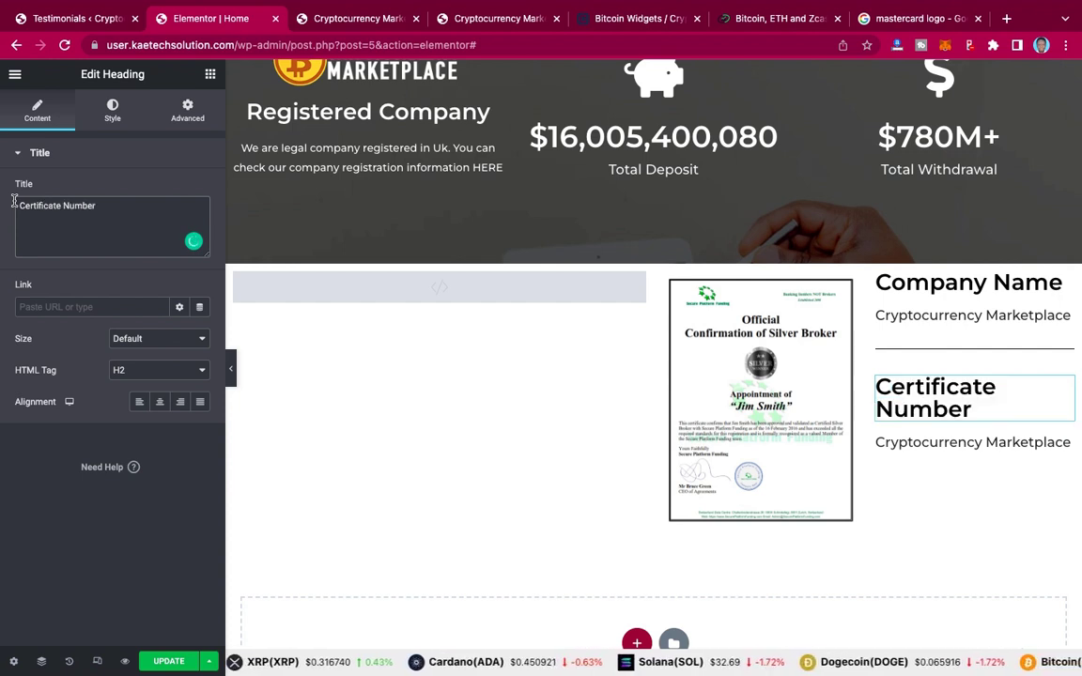
left_click(114, 113)
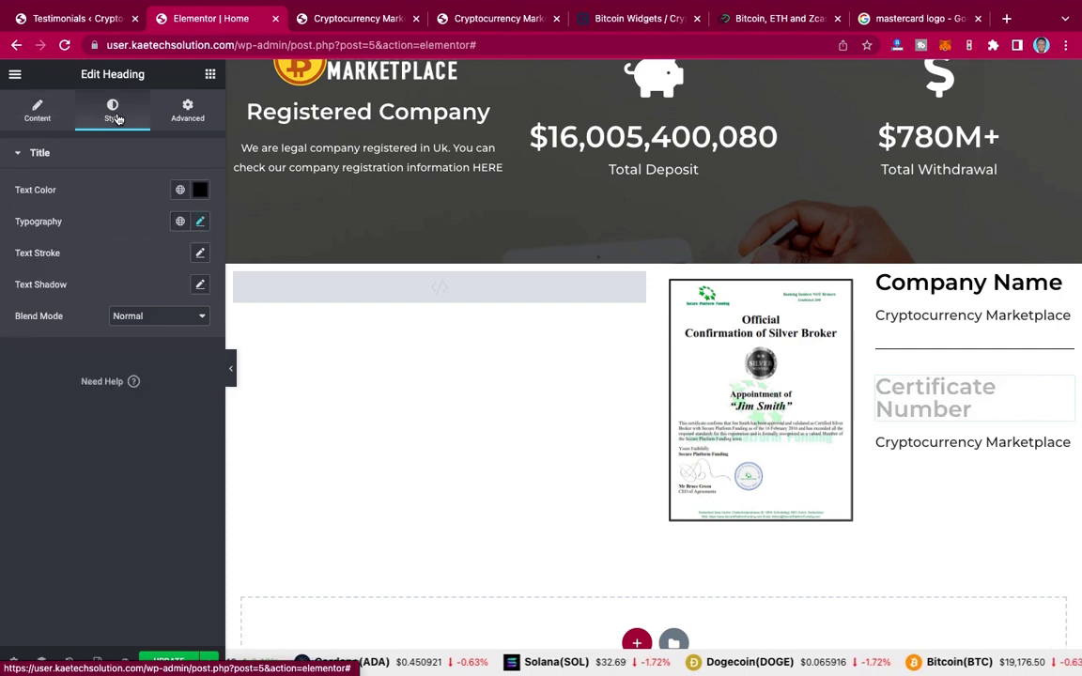
left_click(200, 221)
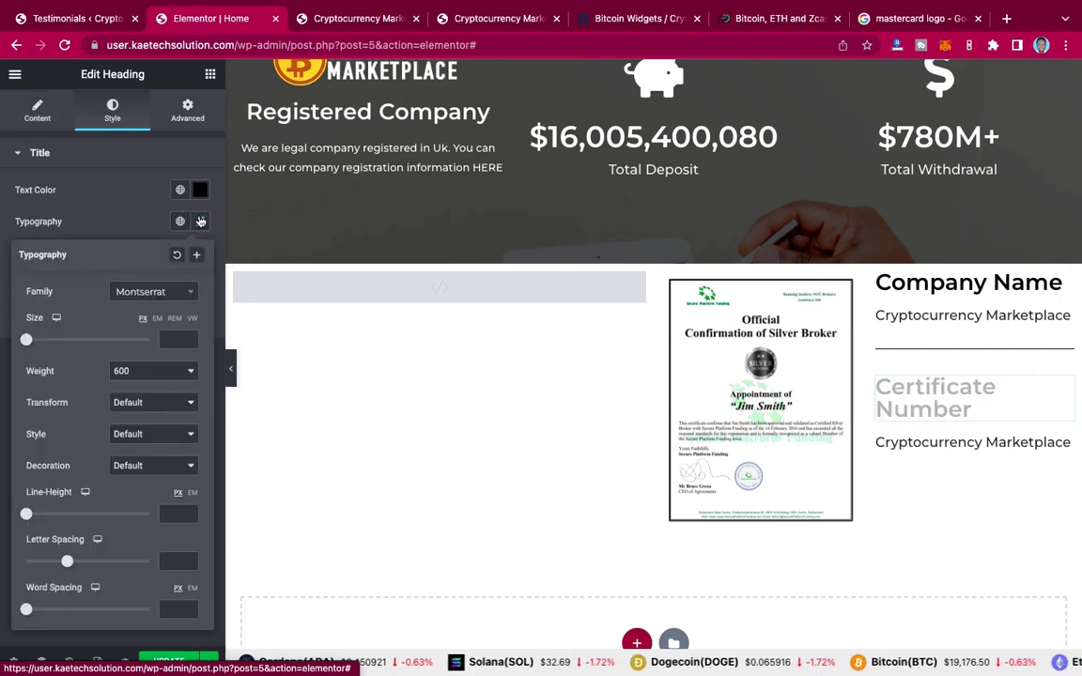
left_click(174, 341)
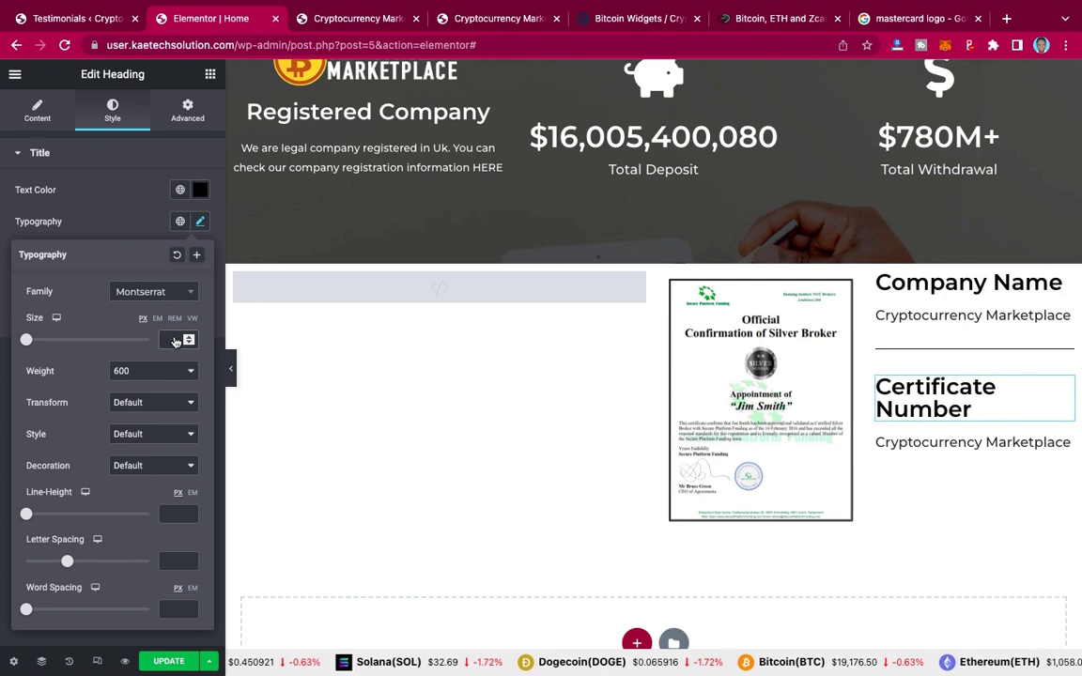
type("22")
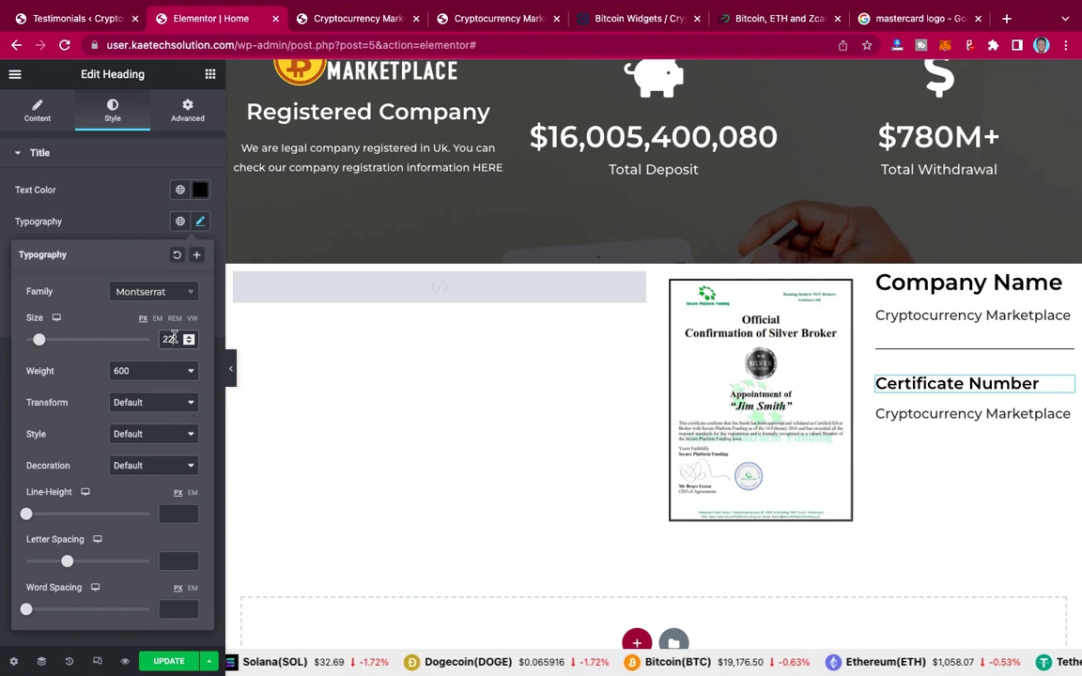
left_click(127, 225)
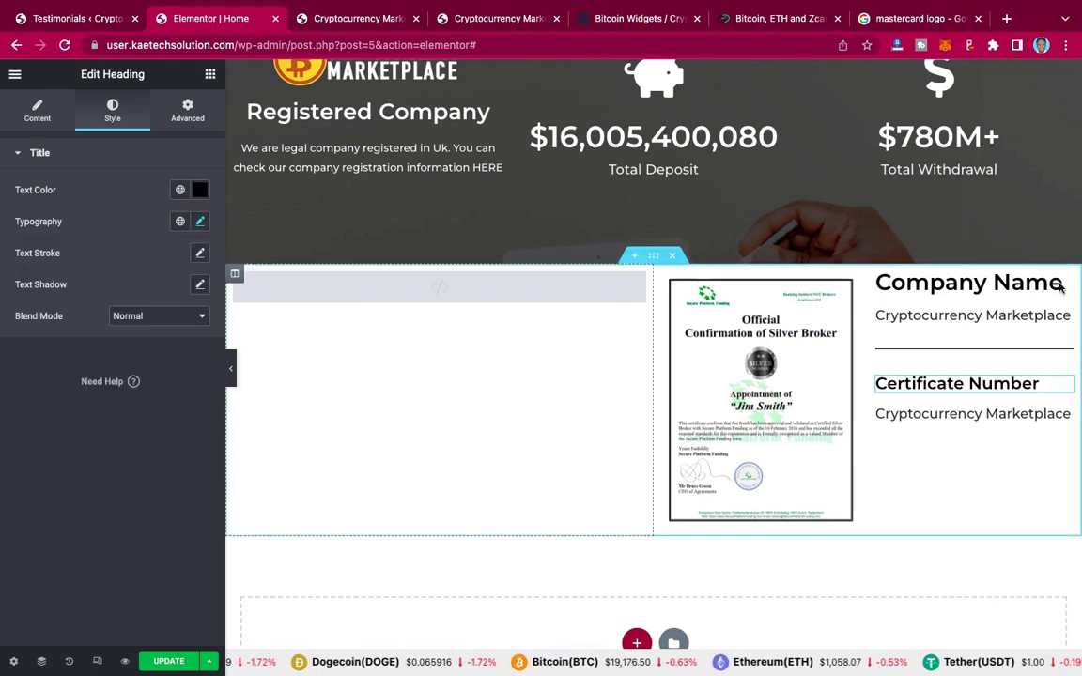
Step: Copy the Certificate Number heading and replace the text beneath it with the certificate number
right_click(1064, 387)
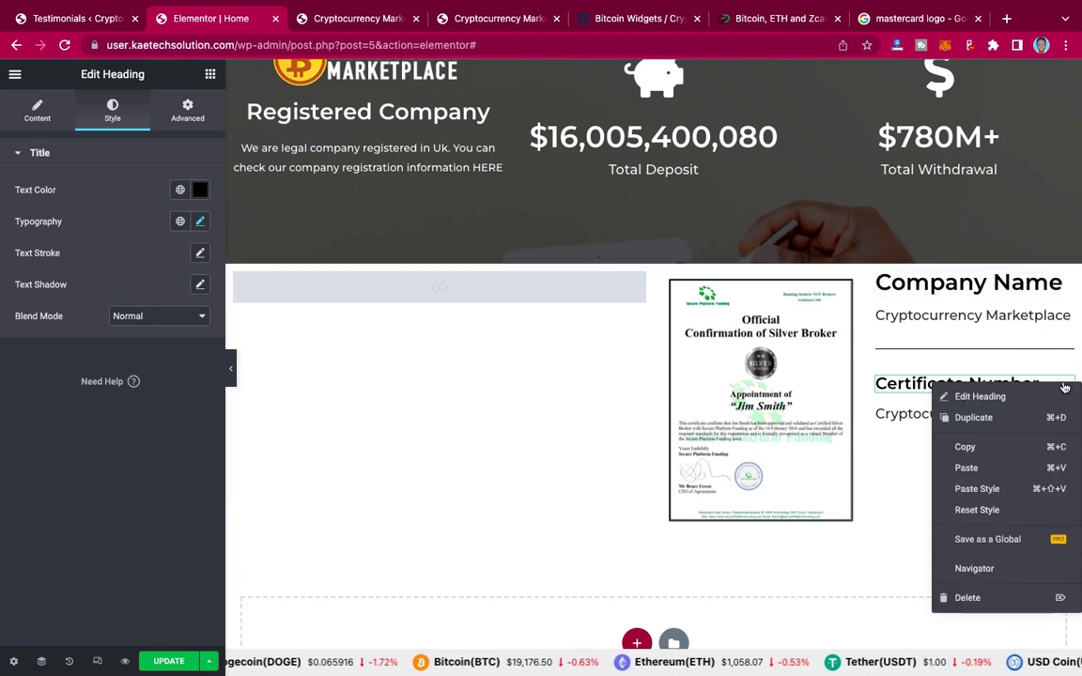
left_click(989, 451)
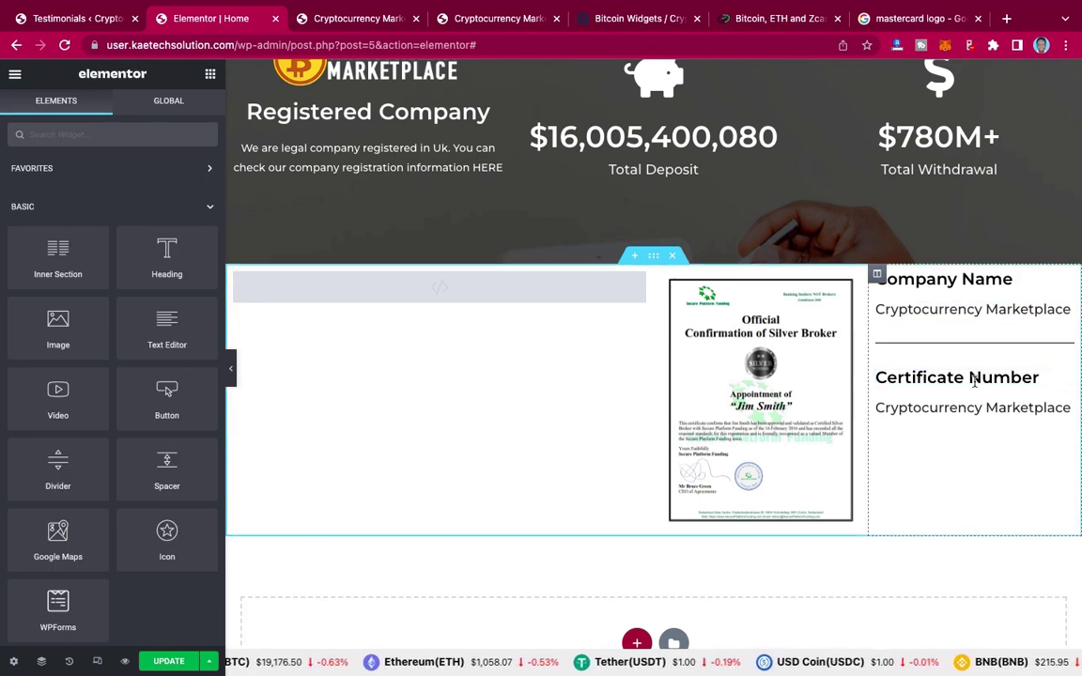
left_click(1066, 413)
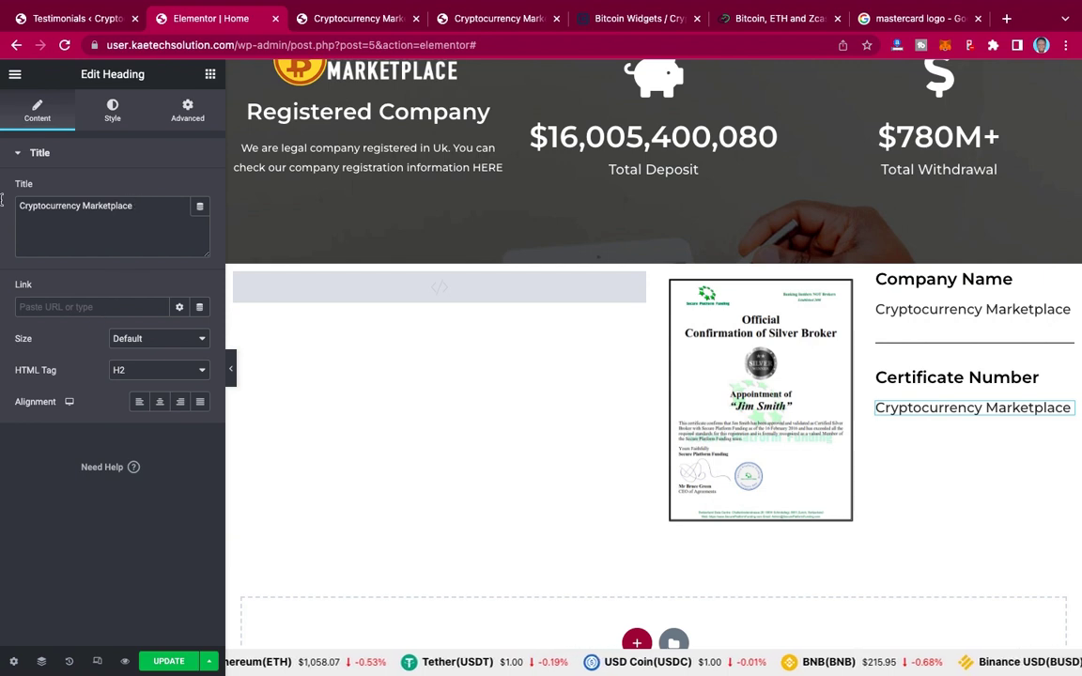
key("ctrl+a")
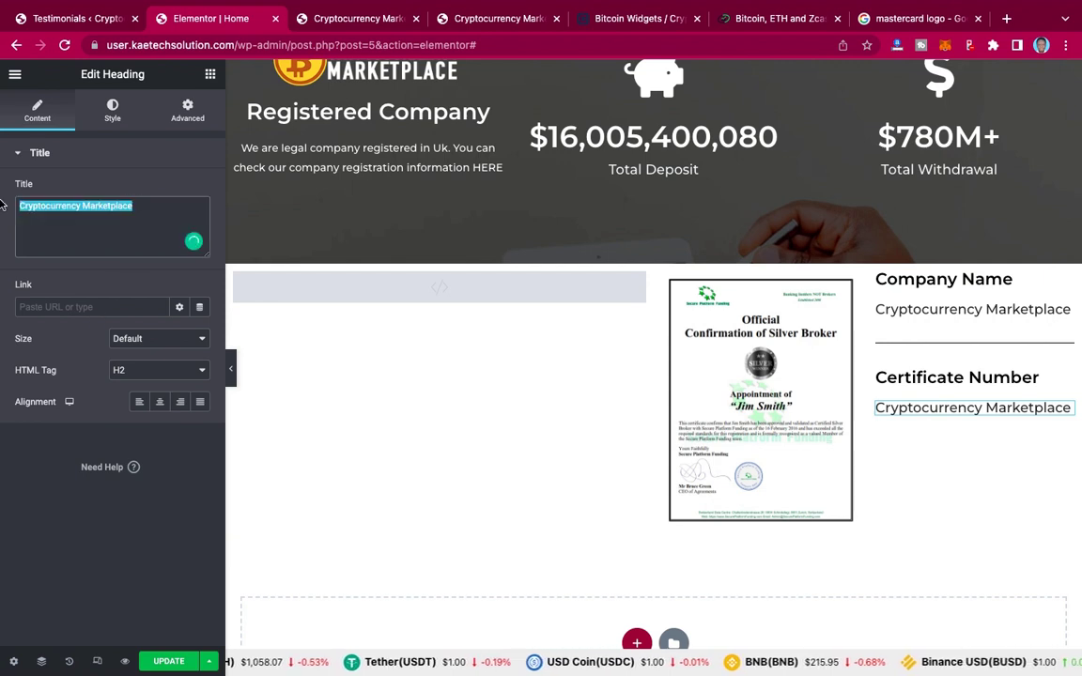
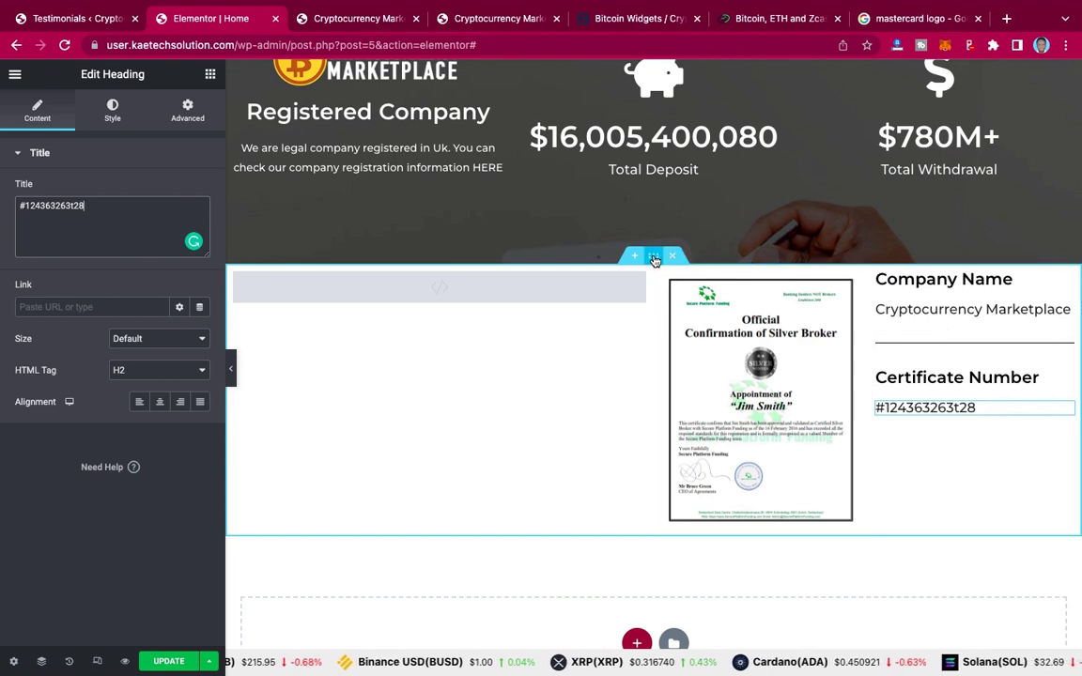
Step: Select the certificate section, unlink its padding sides, and try a top padding value
left_click(655, 258)
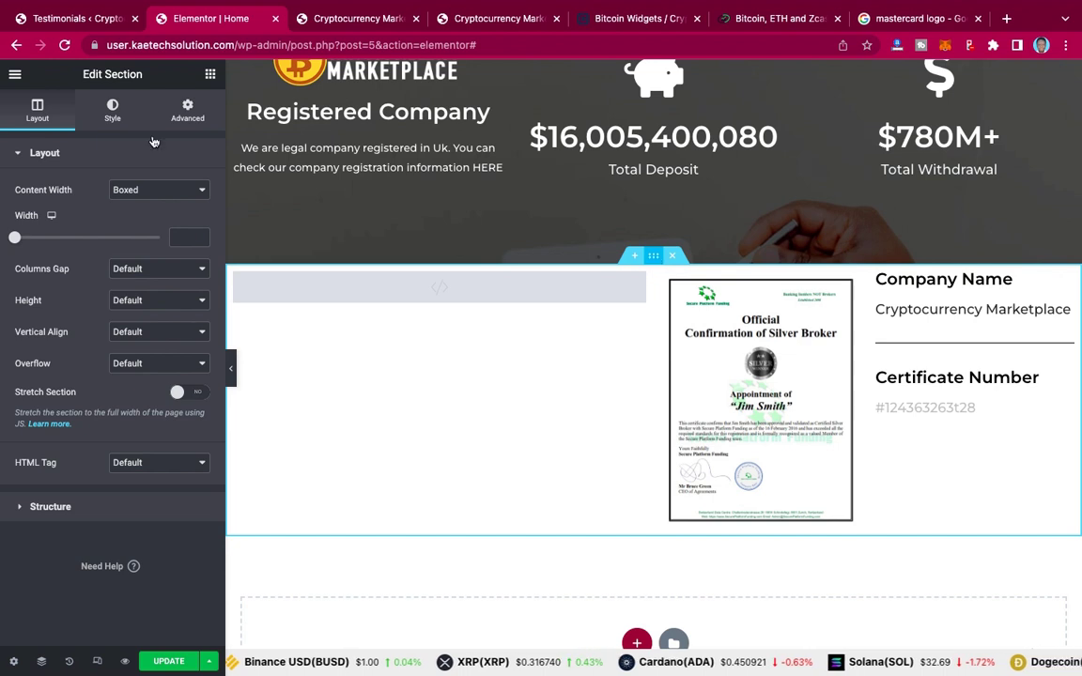
left_click(191, 113)
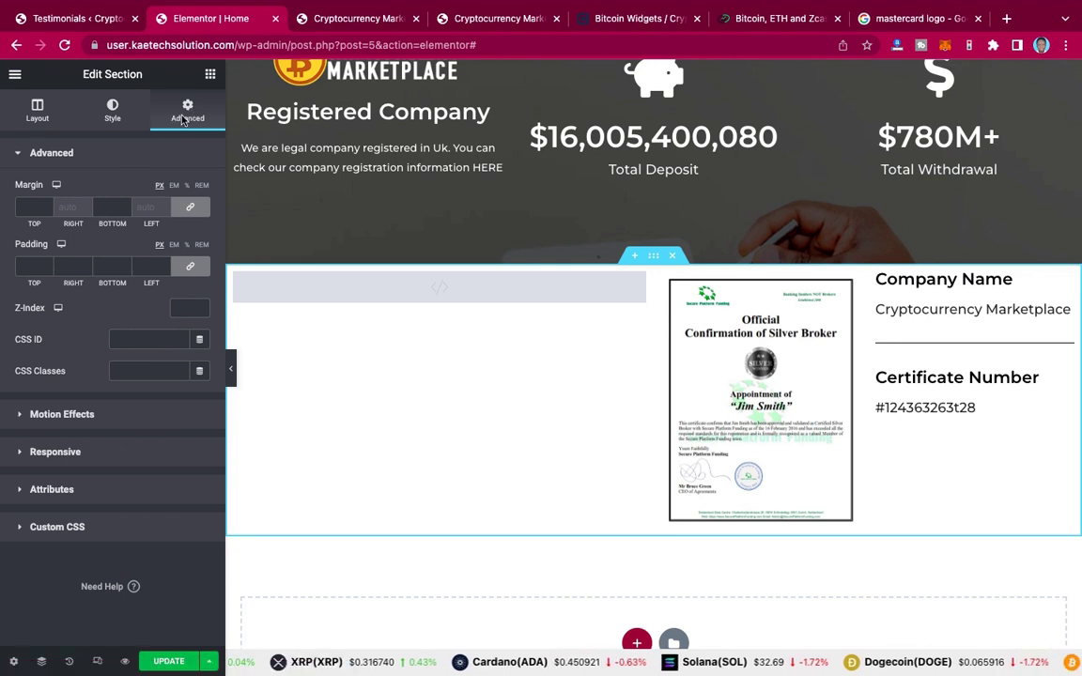
left_click(30, 266)
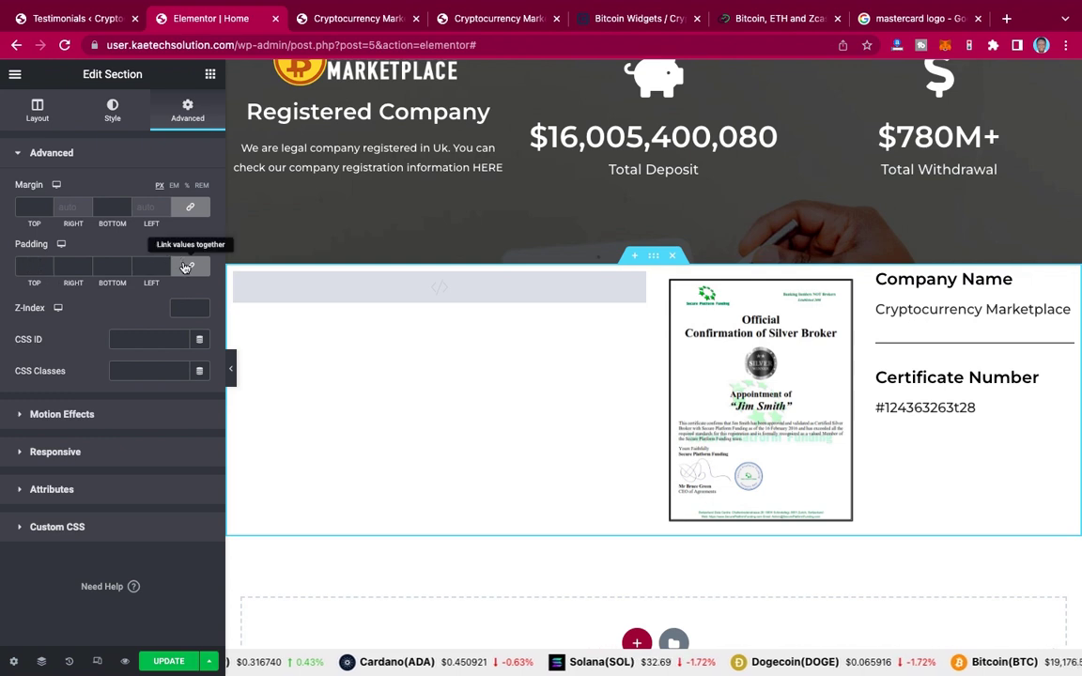
left_click(186, 266)
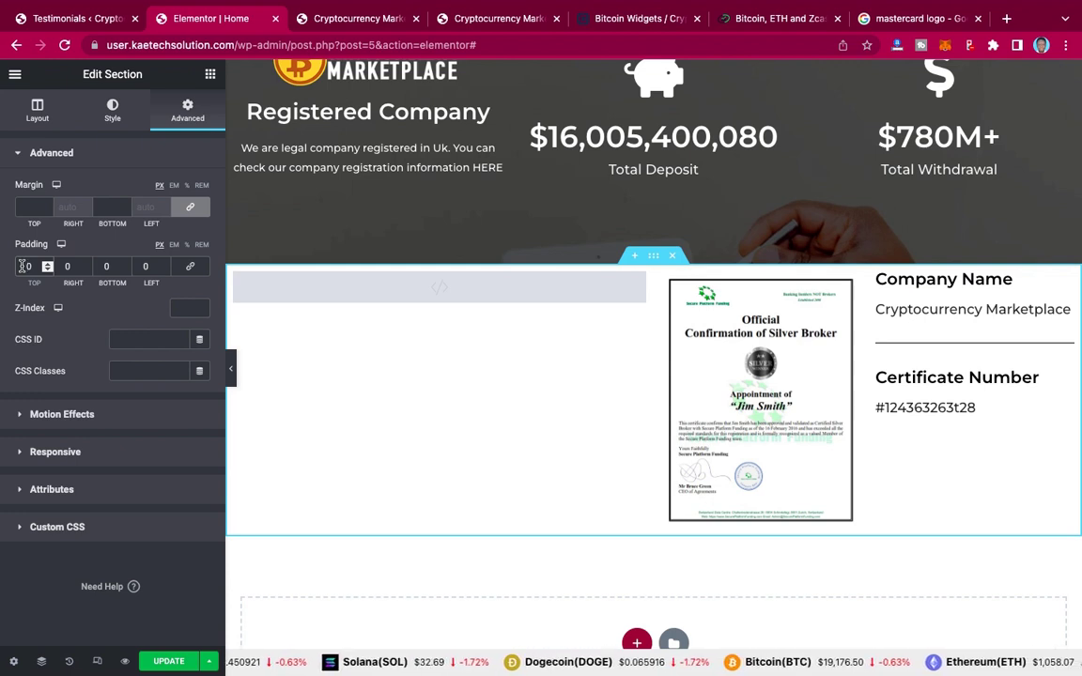
left_click(20, 266)
type("9")
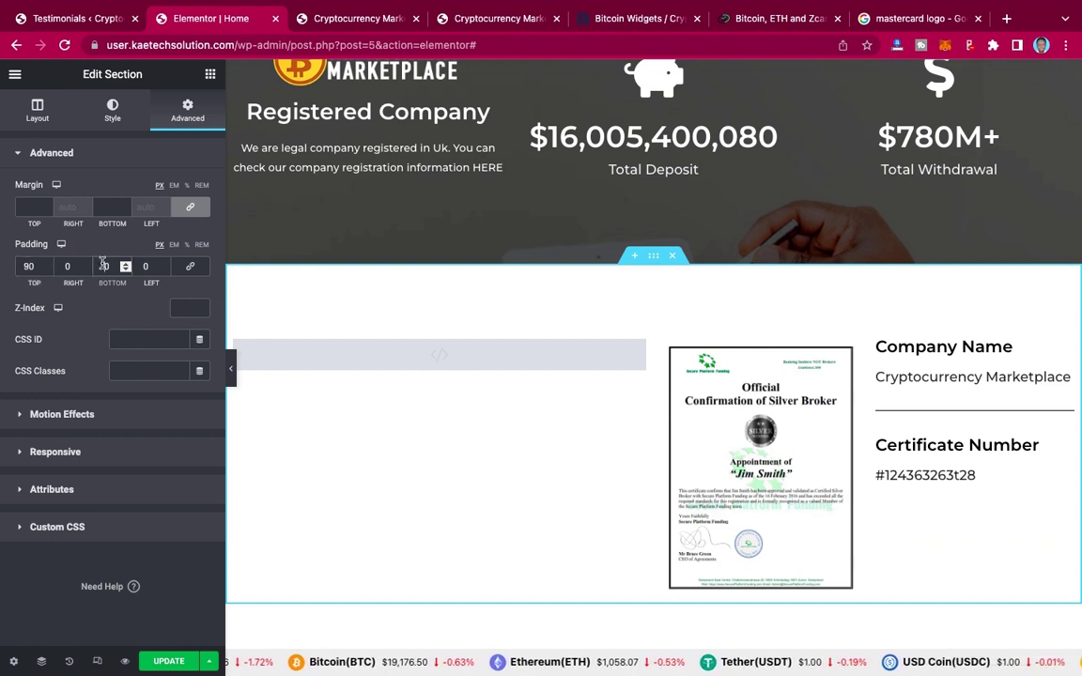
Step: Reset top and bottom padding to 0 and set the section's top and bottom margin to 90
scroll(104, 266, "up", 2)
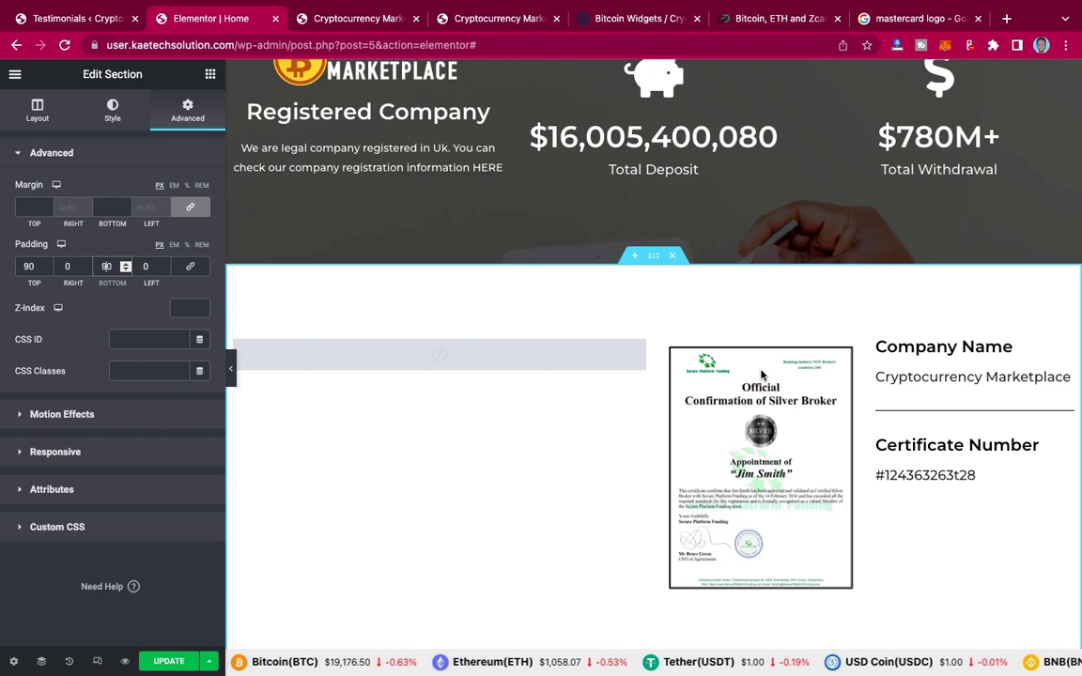
scroll(761, 372, "down", 2)
scroll(761, 374, "down", 1)
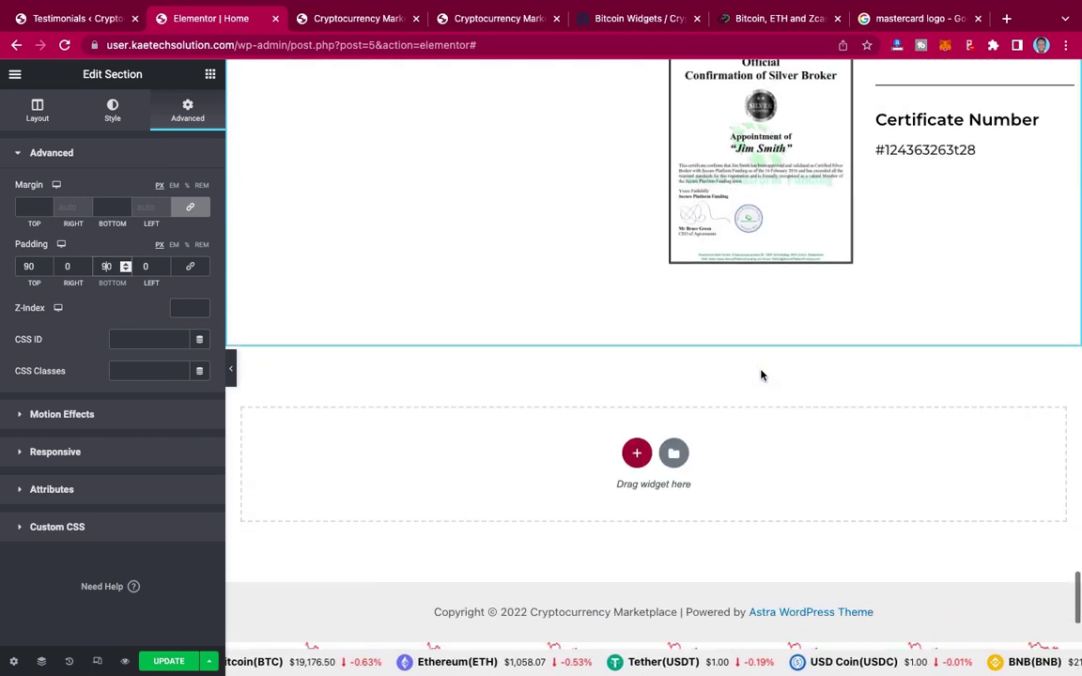
scroll(761, 374, "up", 1)
scroll(761, 375, "up", 1)
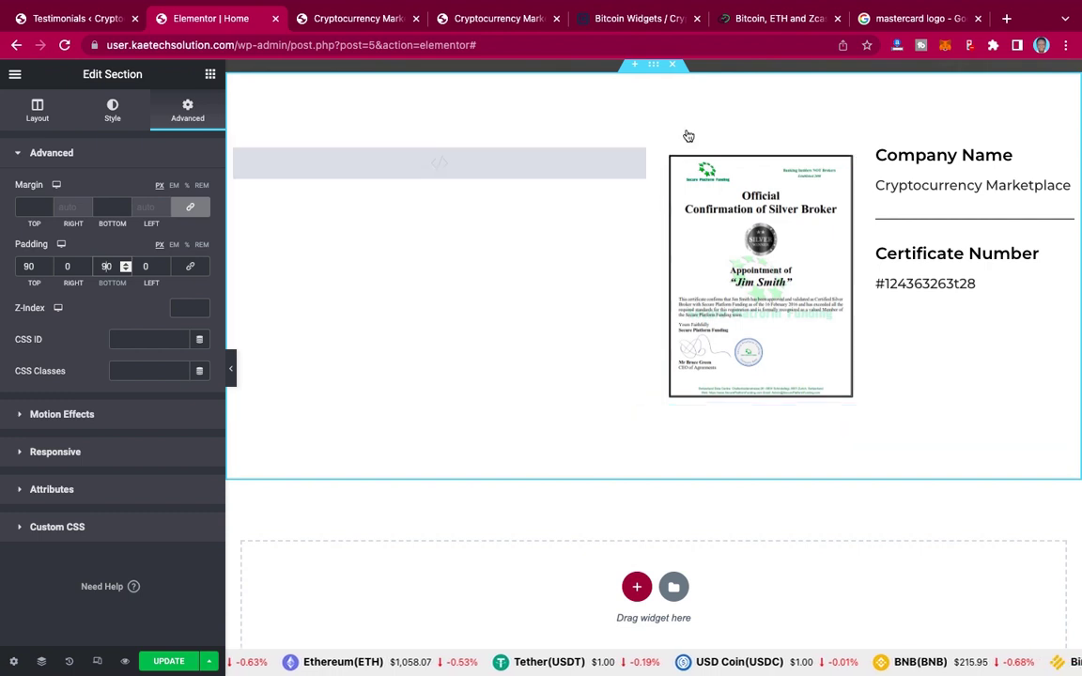
scroll(673, 158, "up", 1)
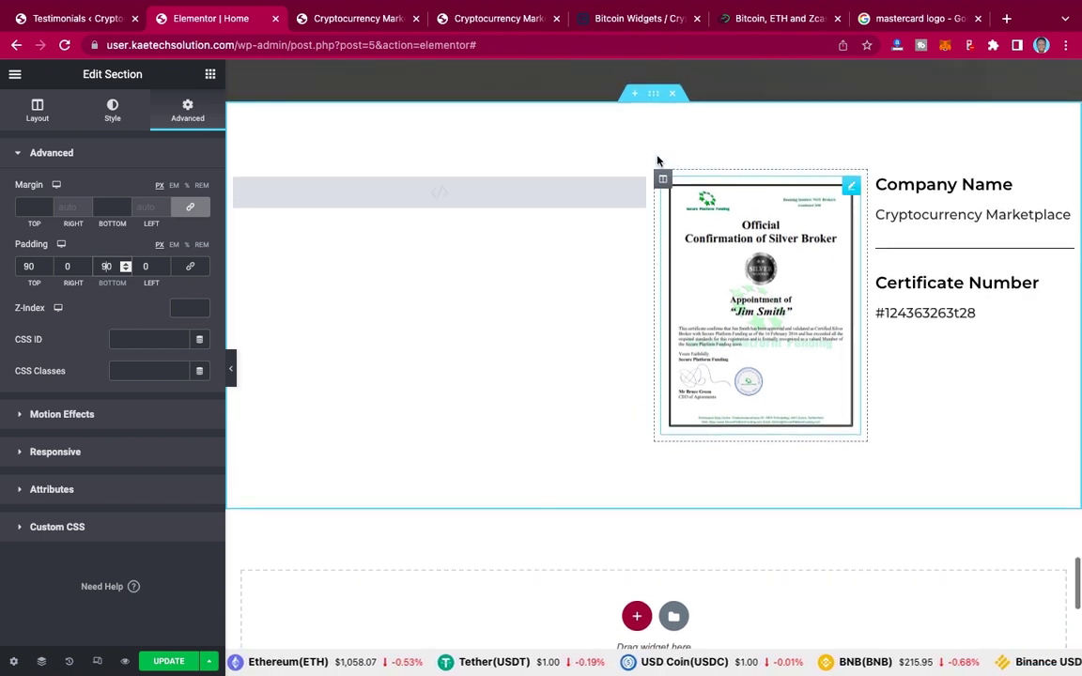
left_click(29, 266)
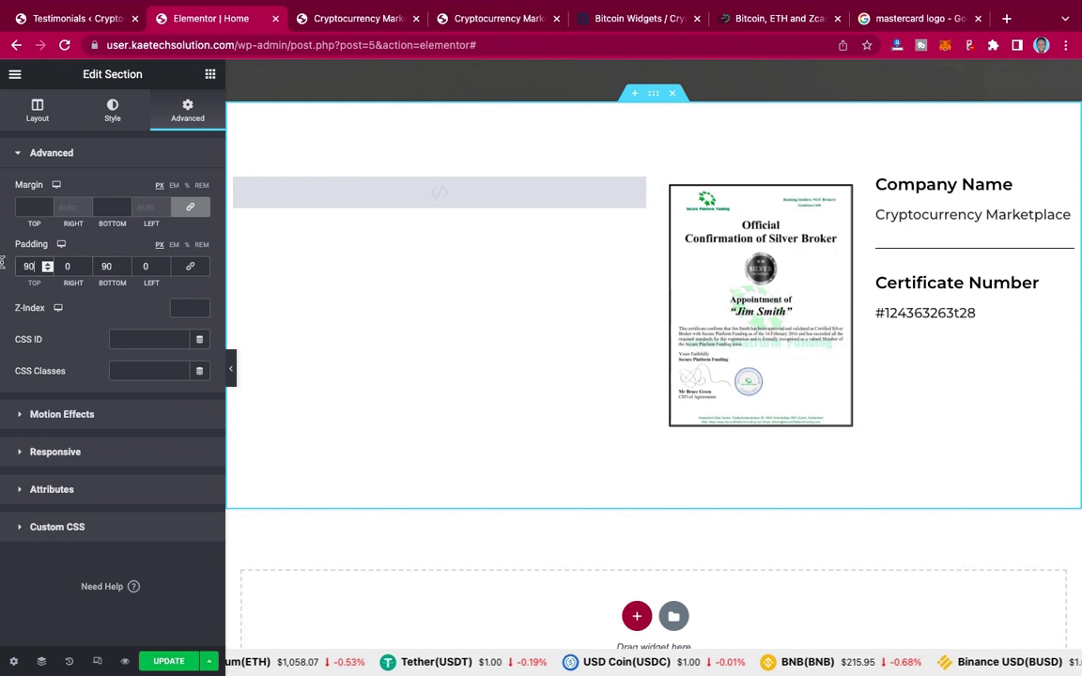
type("0")
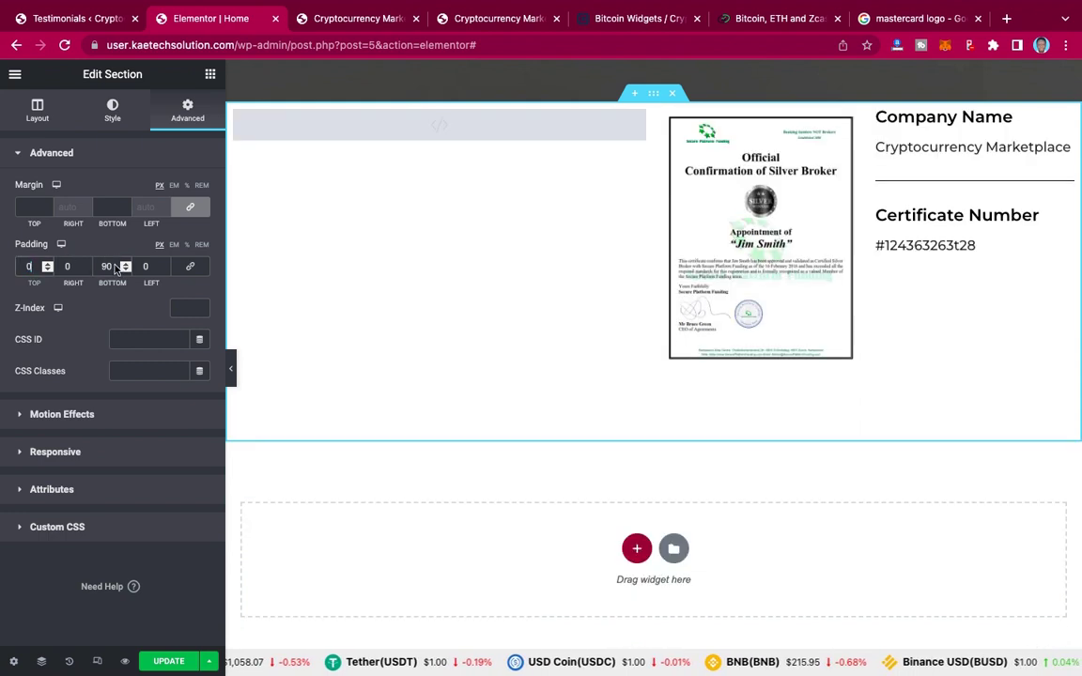
double_click(105, 265)
type("0")
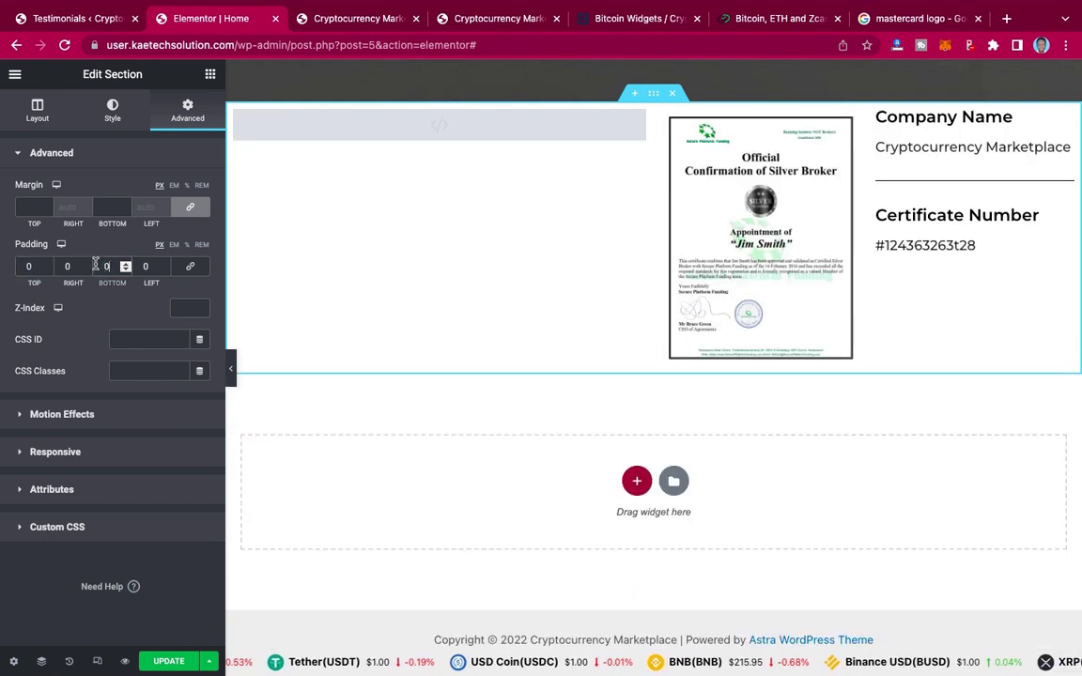
left_click(27, 205)
type("90")
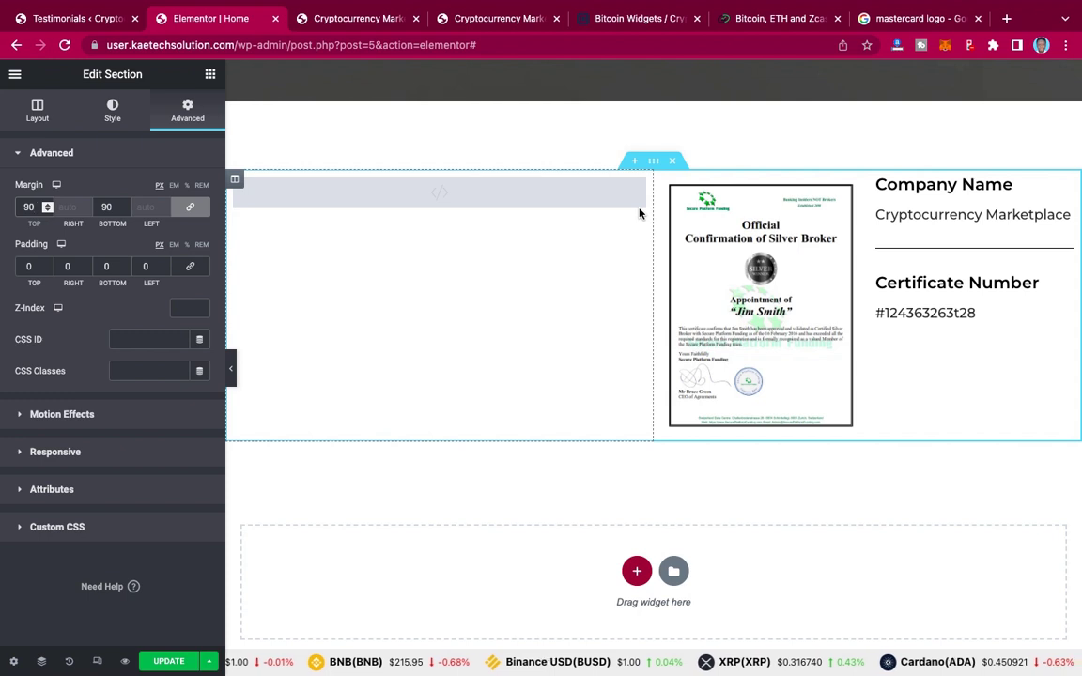
Step: Preview the section's 90 px margins, reopen its settings, and update the homepage
left_click(232, 375)
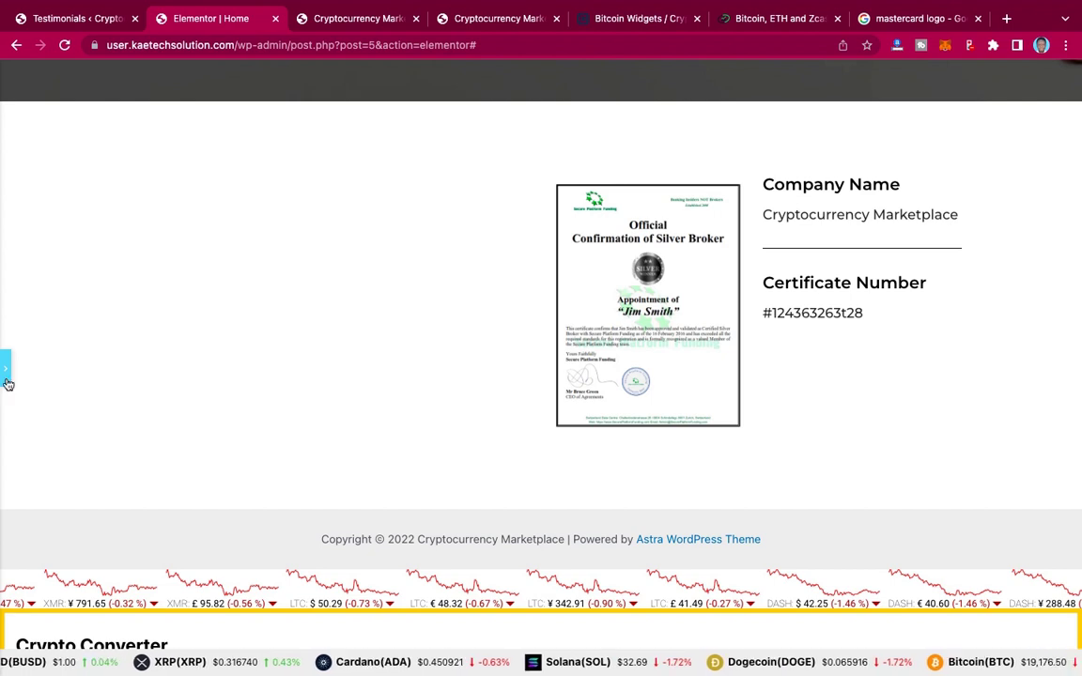
left_click(8, 384)
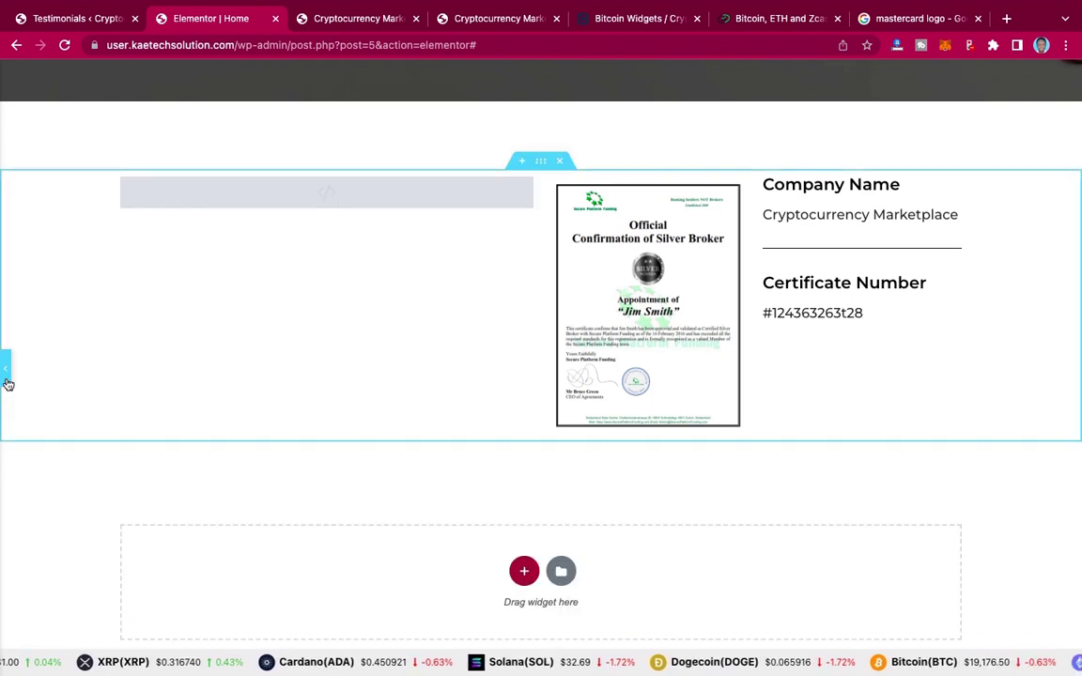
left_click(299, 370)
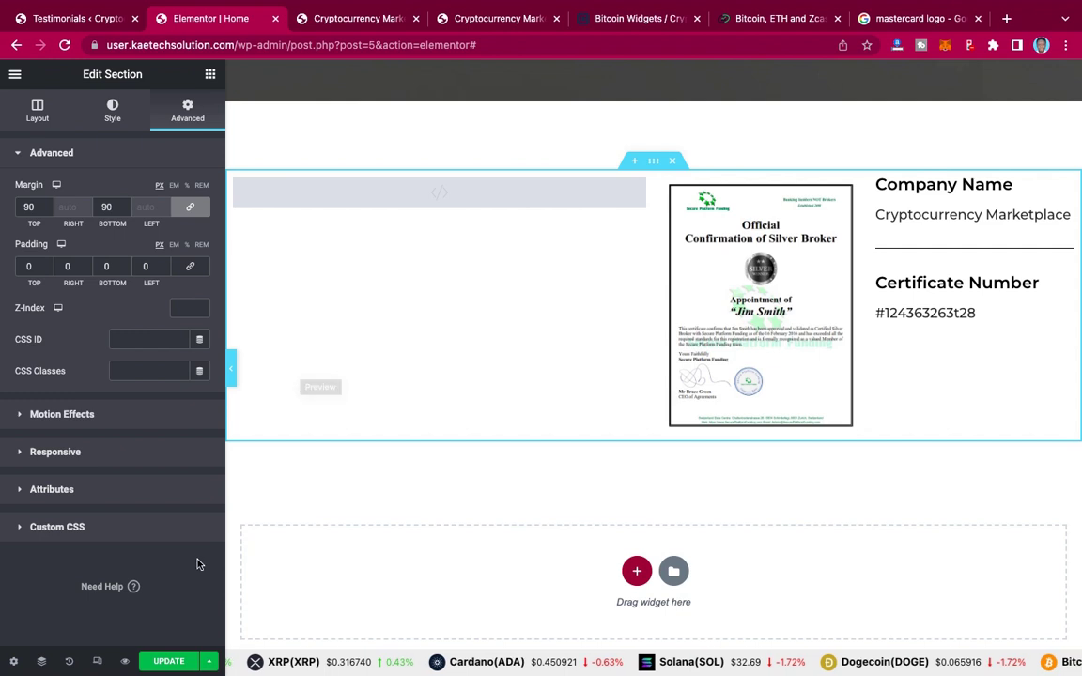
left_click(169, 662)
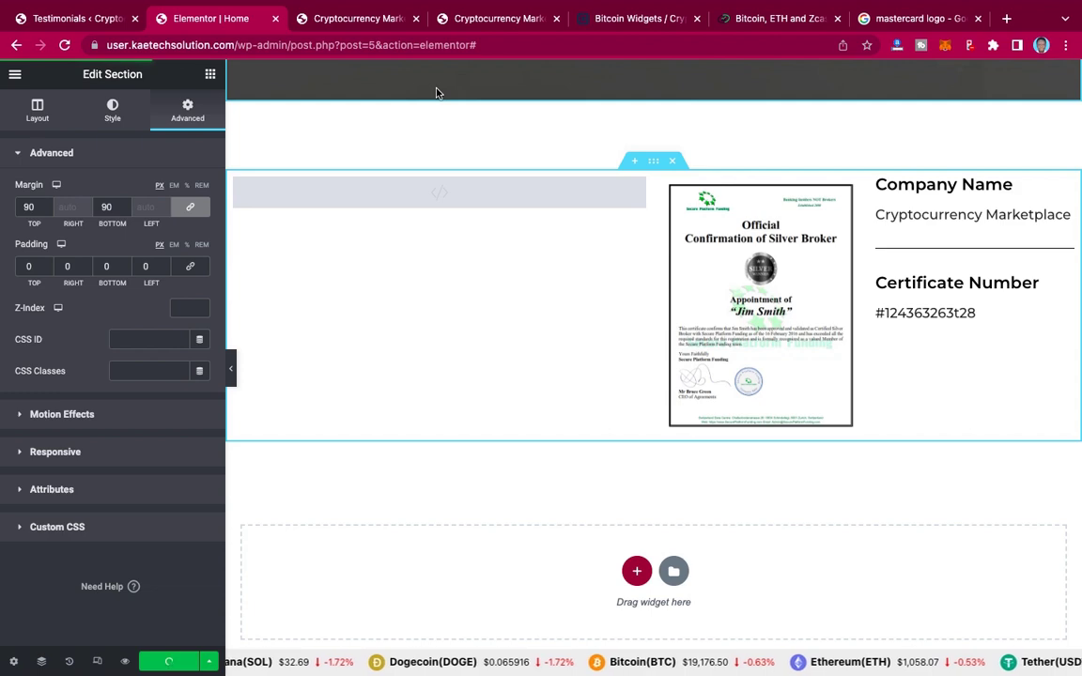
left_click(320, 14)
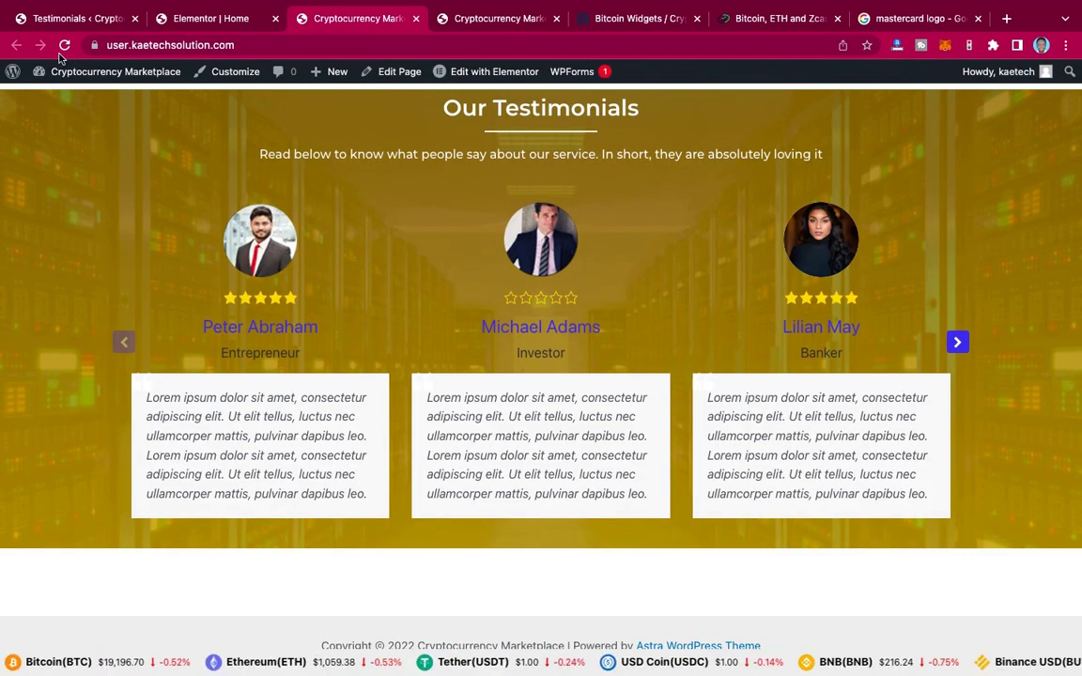
left_click(64, 44)
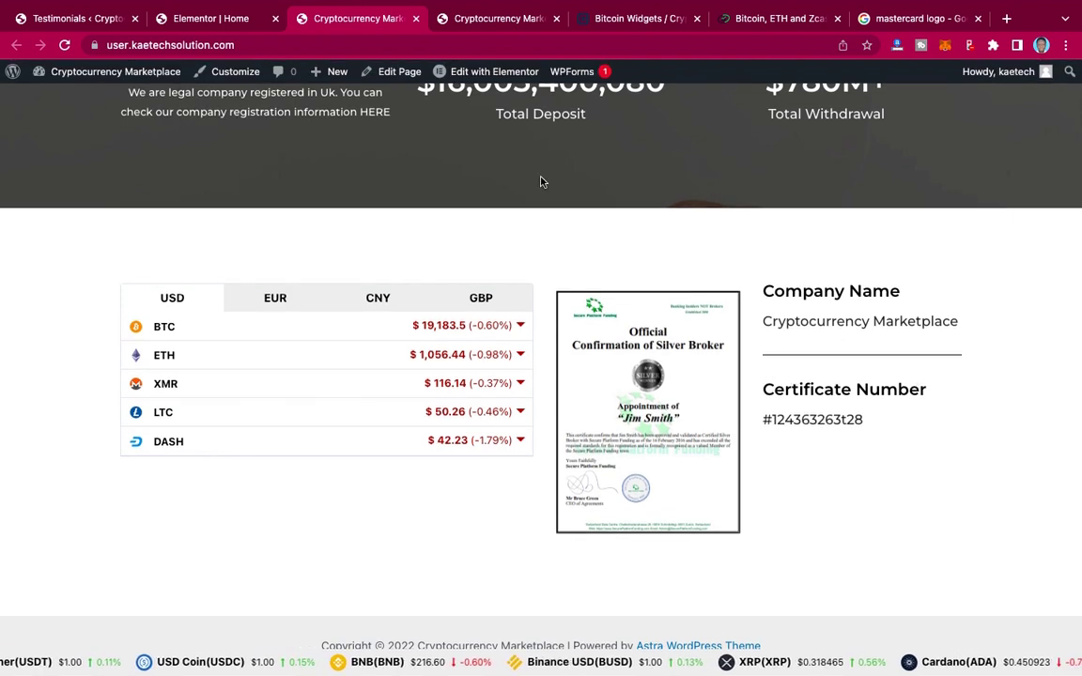
left_click(211, 19)
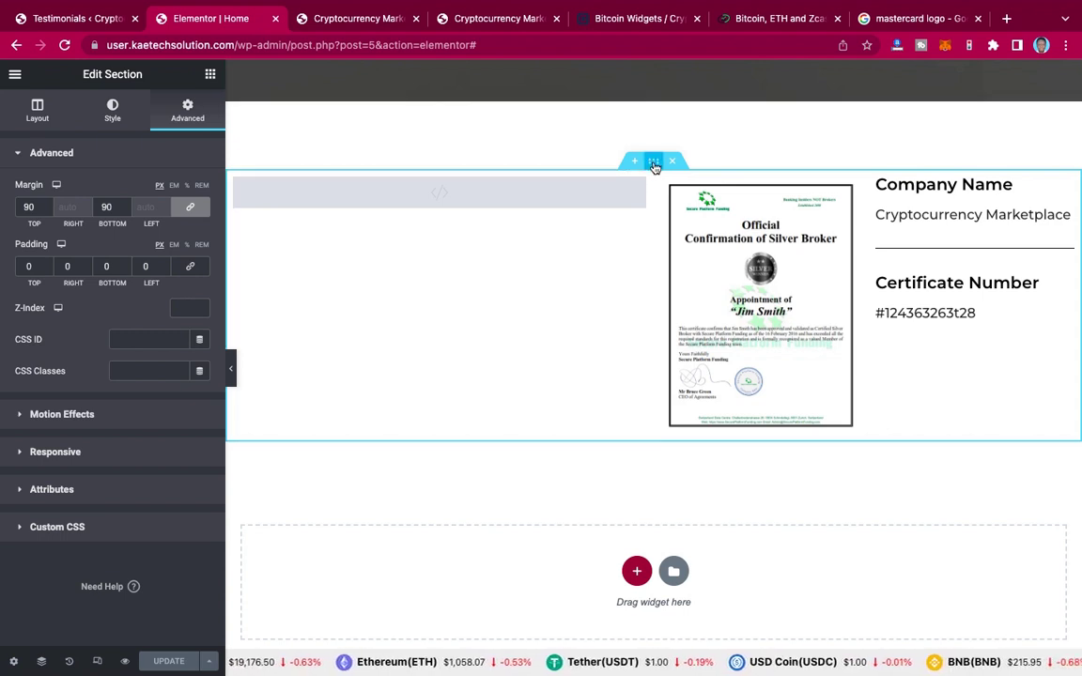
Step: Set the section's Vertical Align to Middle, review the Columns Gap choices, and update the page
left_click(38, 110)
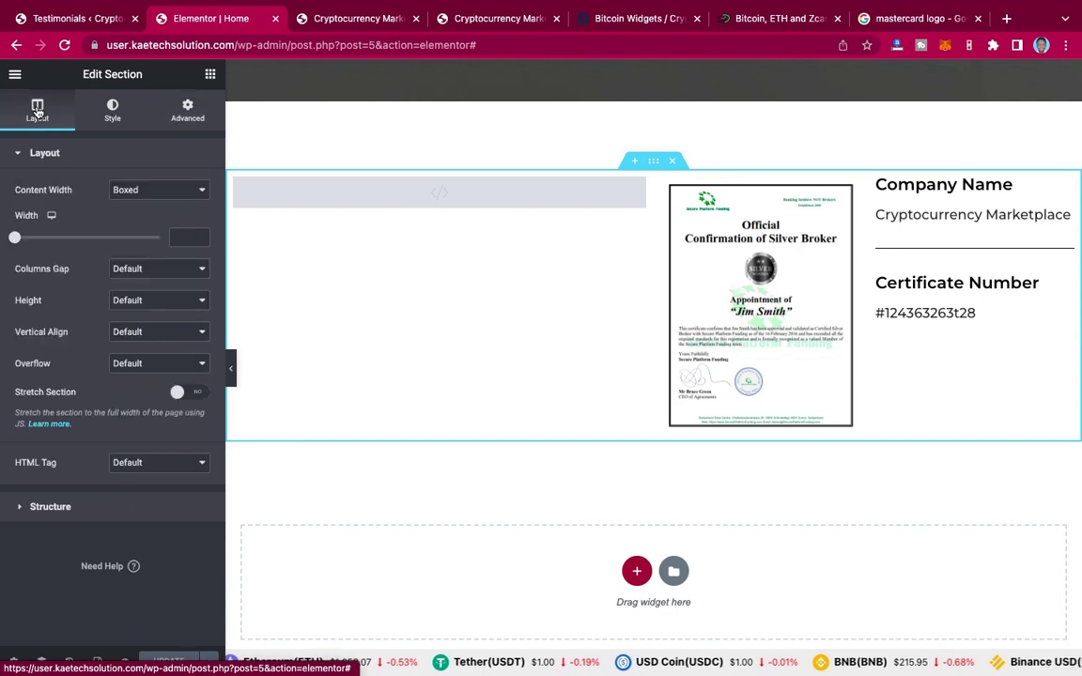
left_click(141, 334)
left_click(141, 366)
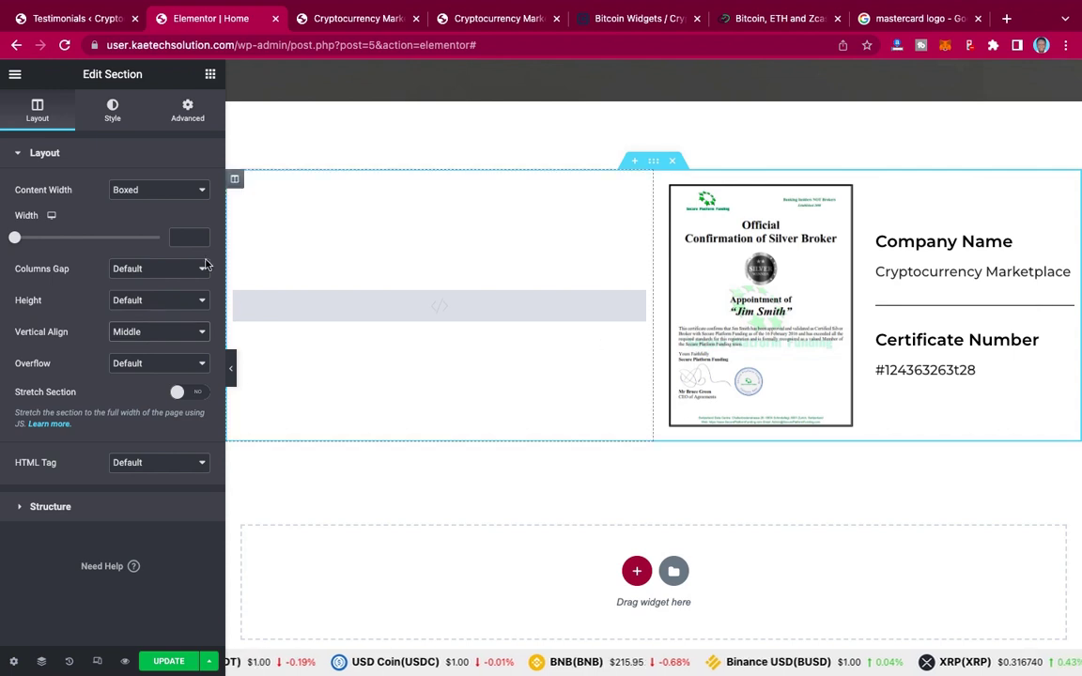
left_click(132, 269)
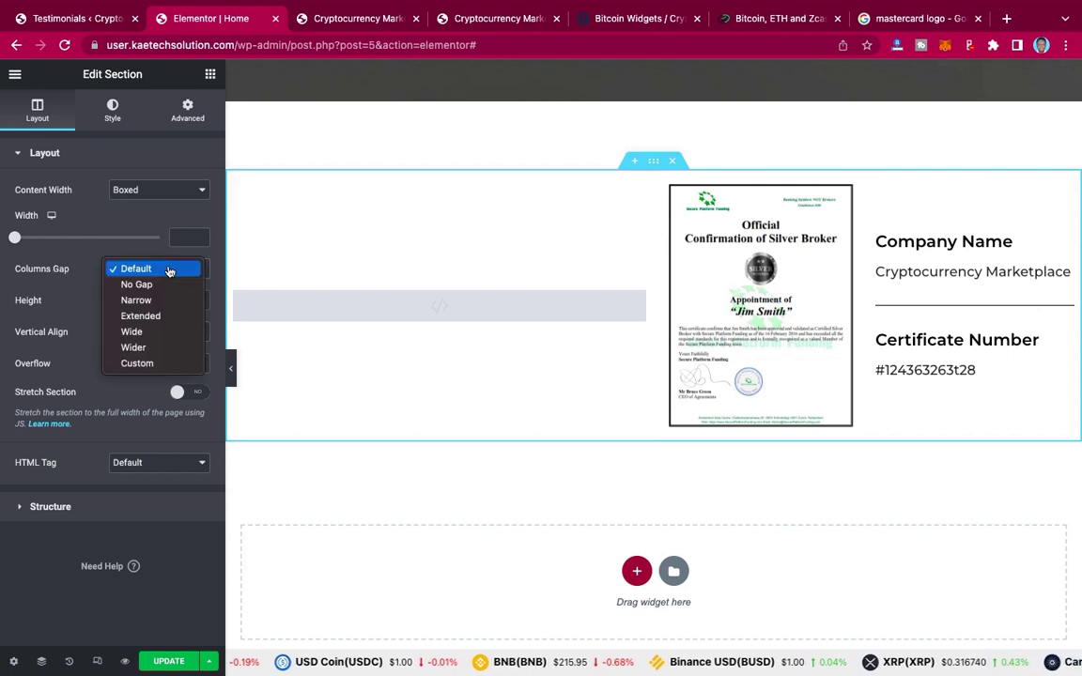
key("Escape")
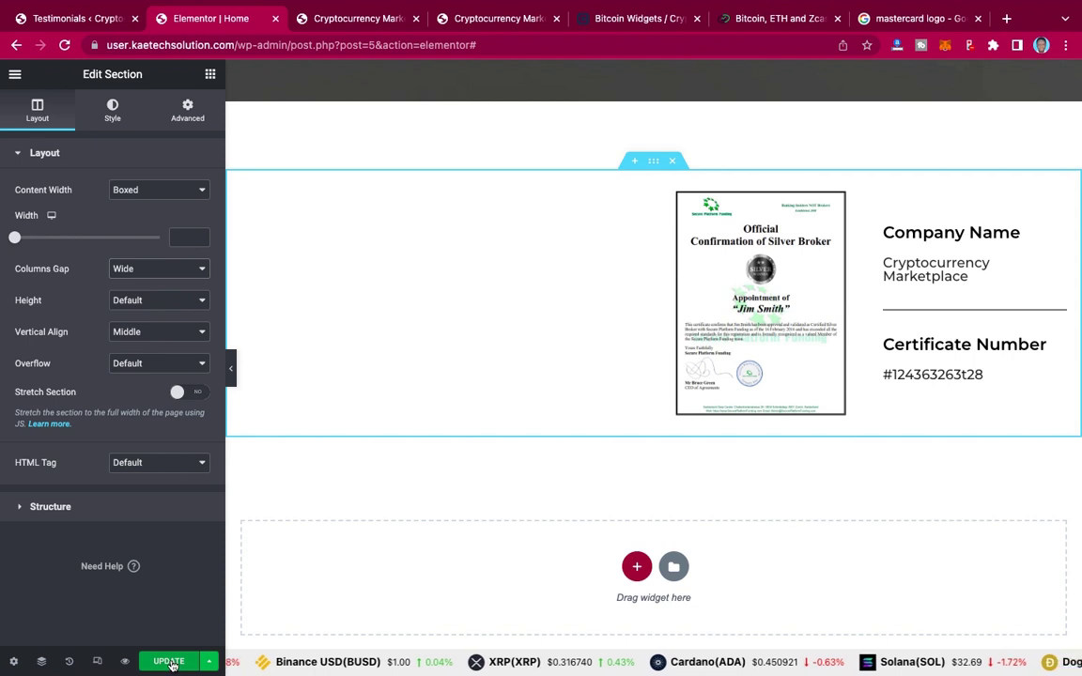
left_click(170, 662)
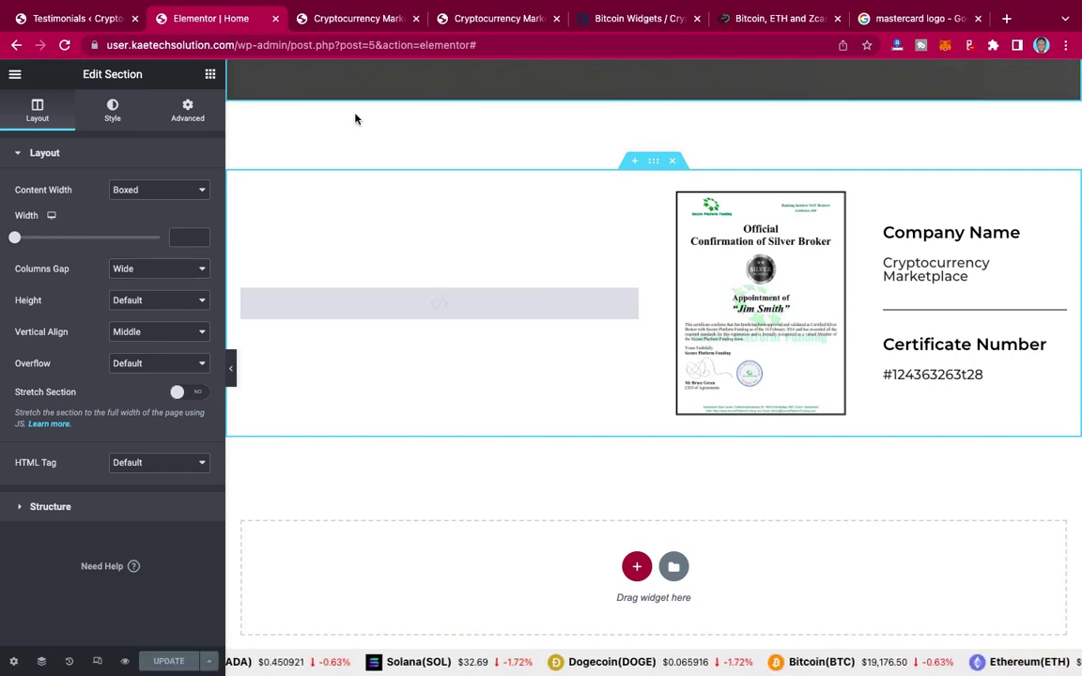
left_click(483, 18)
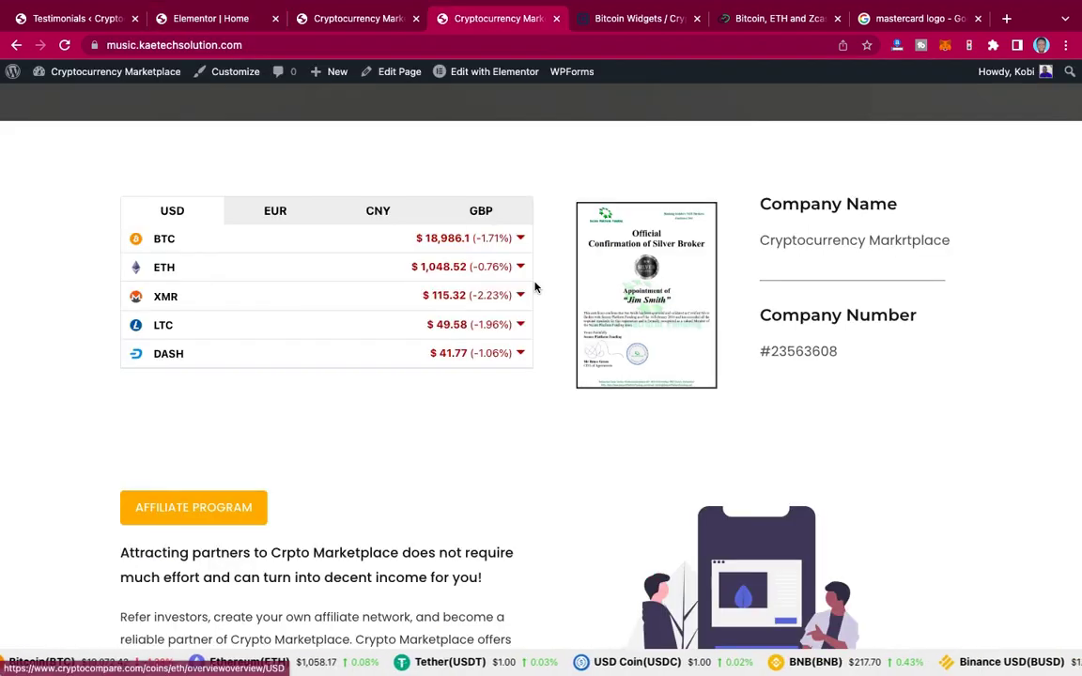
scroll(535, 288, "down", 5)
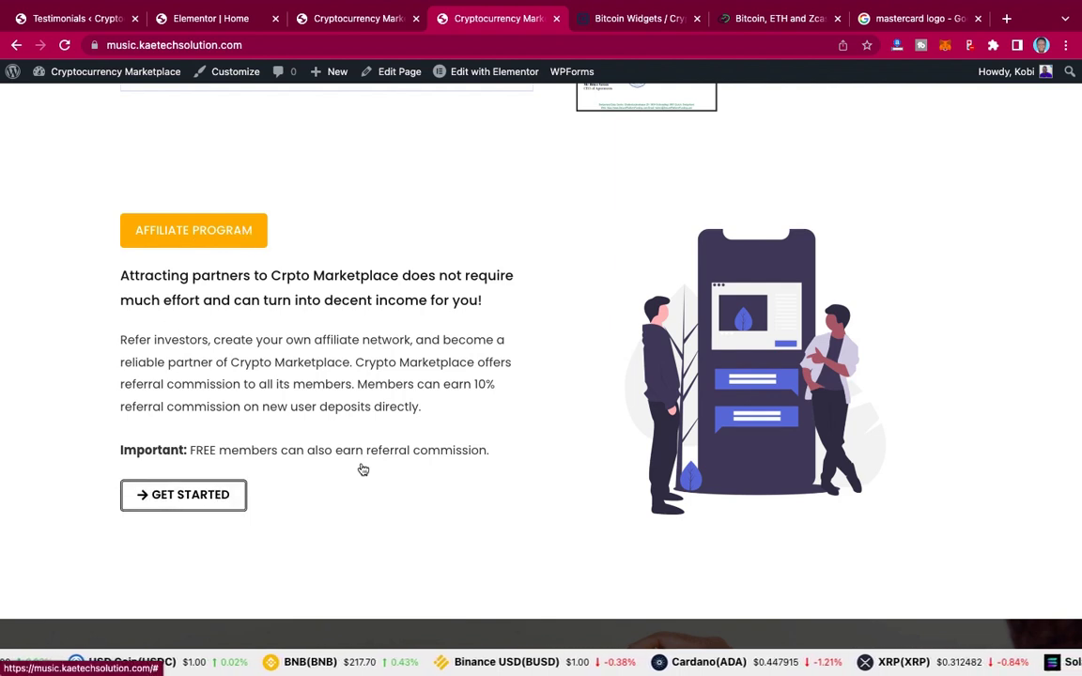
left_click(221, 19)
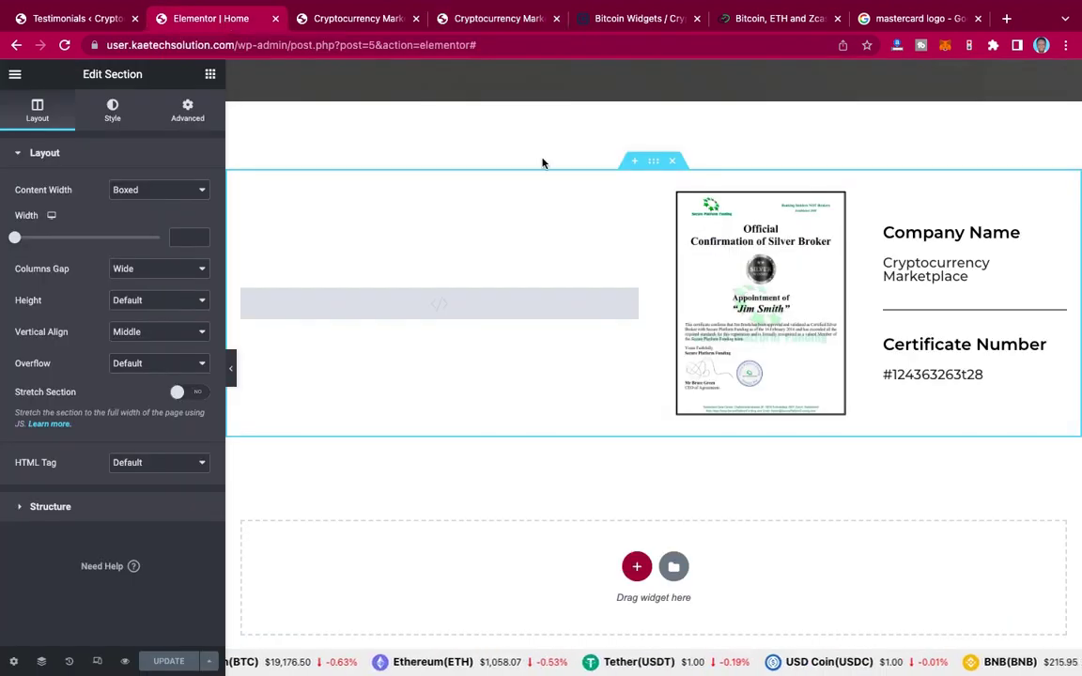
Step: Scroll the homepage up past the packages, videos and chart to reach the About Us section
scroll(542, 163, "up", 5)
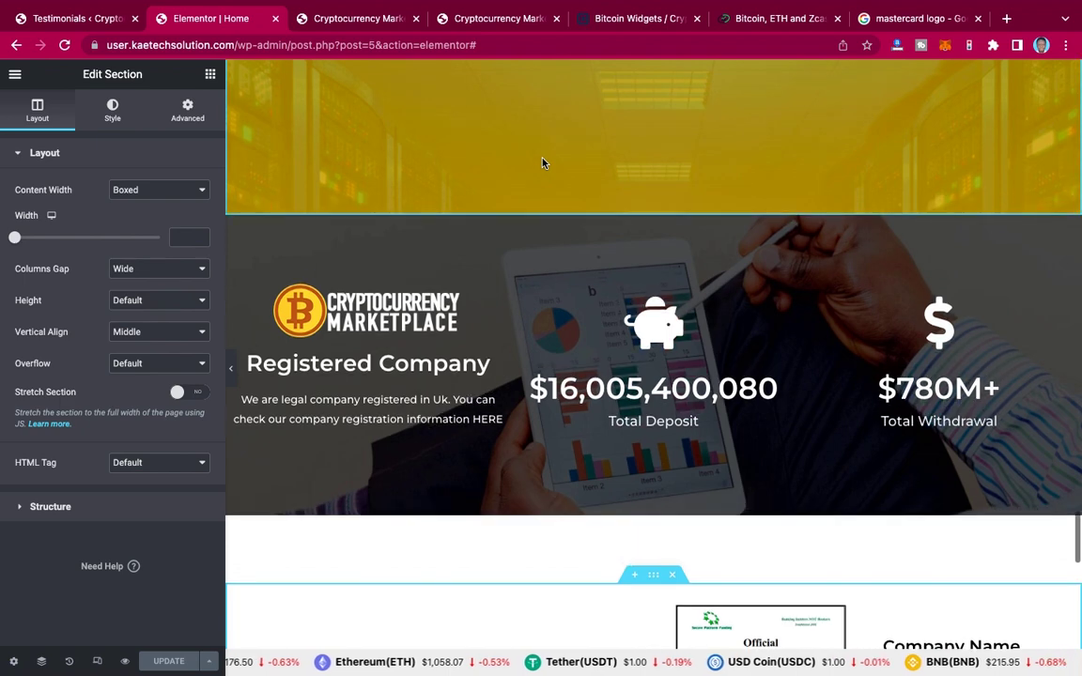
scroll(542, 164, "down", 6)
scroll(587, 297, "down", 2)
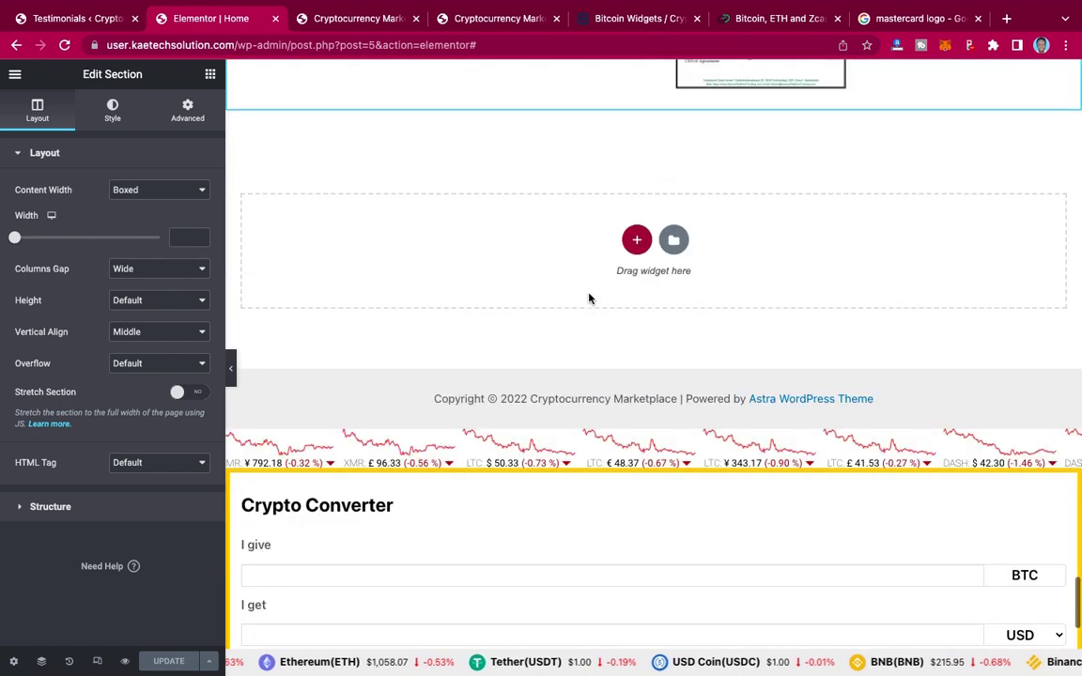
scroll(589, 296, "up", 6)
scroll(589, 297, "up", 5)
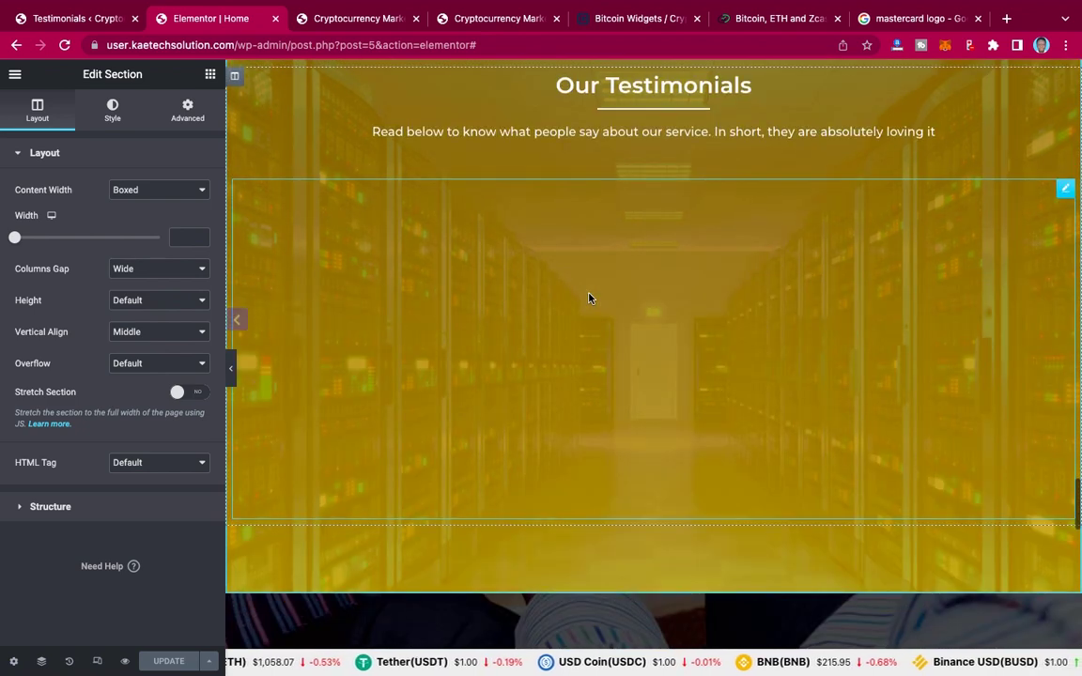
scroll(589, 298, "up", 3)
scroll(588, 297, "up", 6)
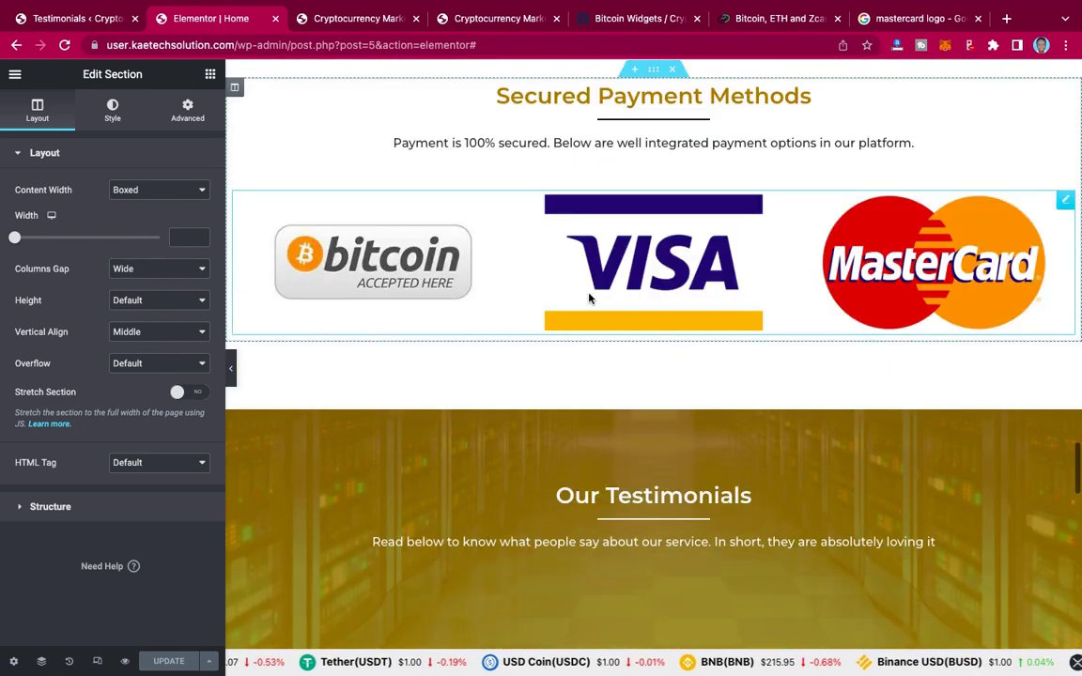
scroll(588, 297, "up", 9)
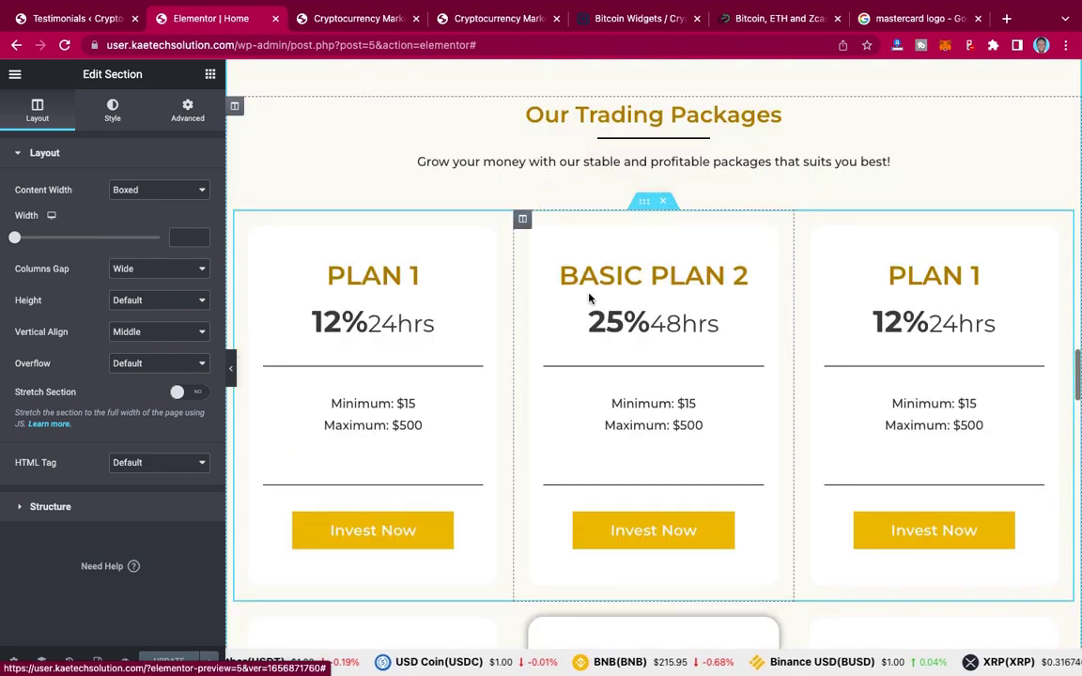
scroll(589, 298, "up", 7)
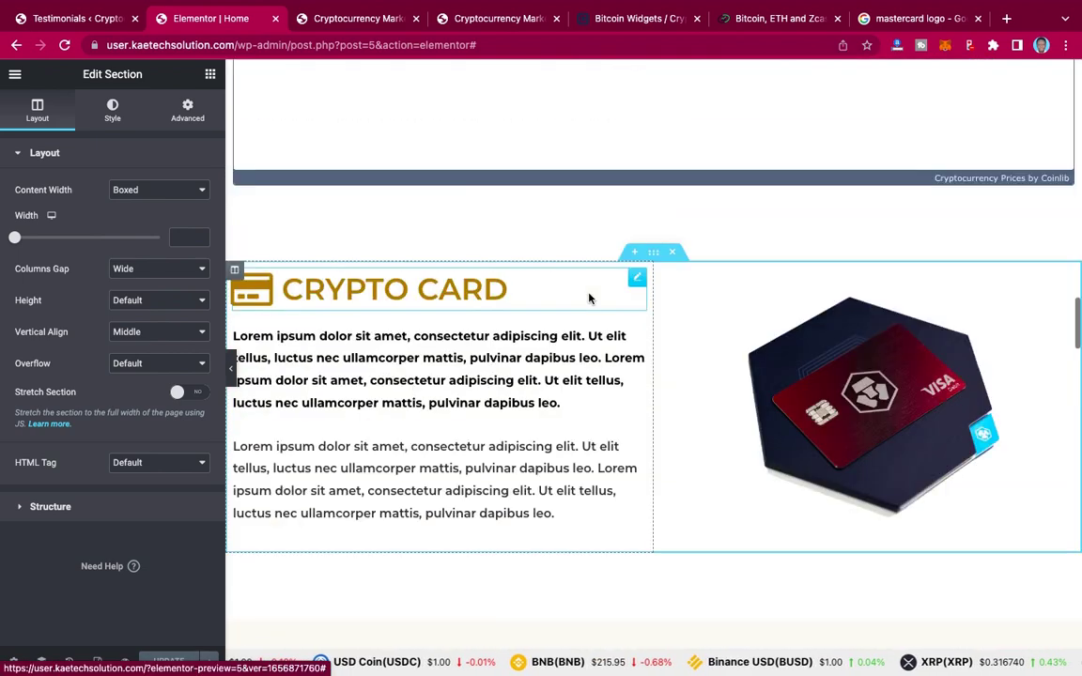
scroll(588, 298, "up", 5)
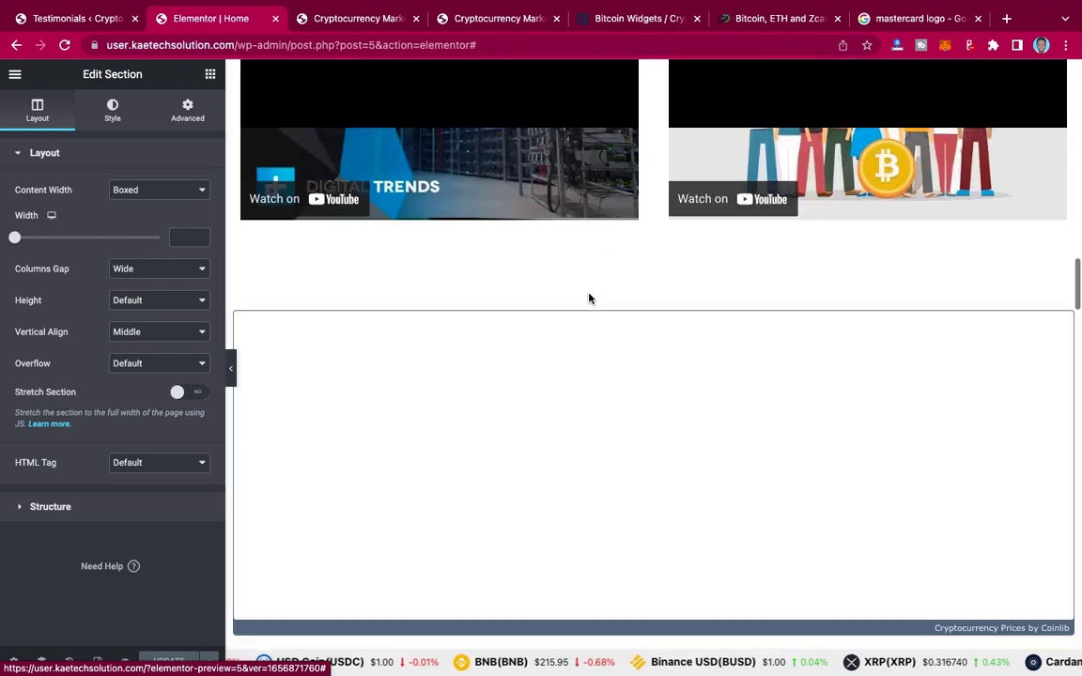
scroll(589, 297, "up", 5)
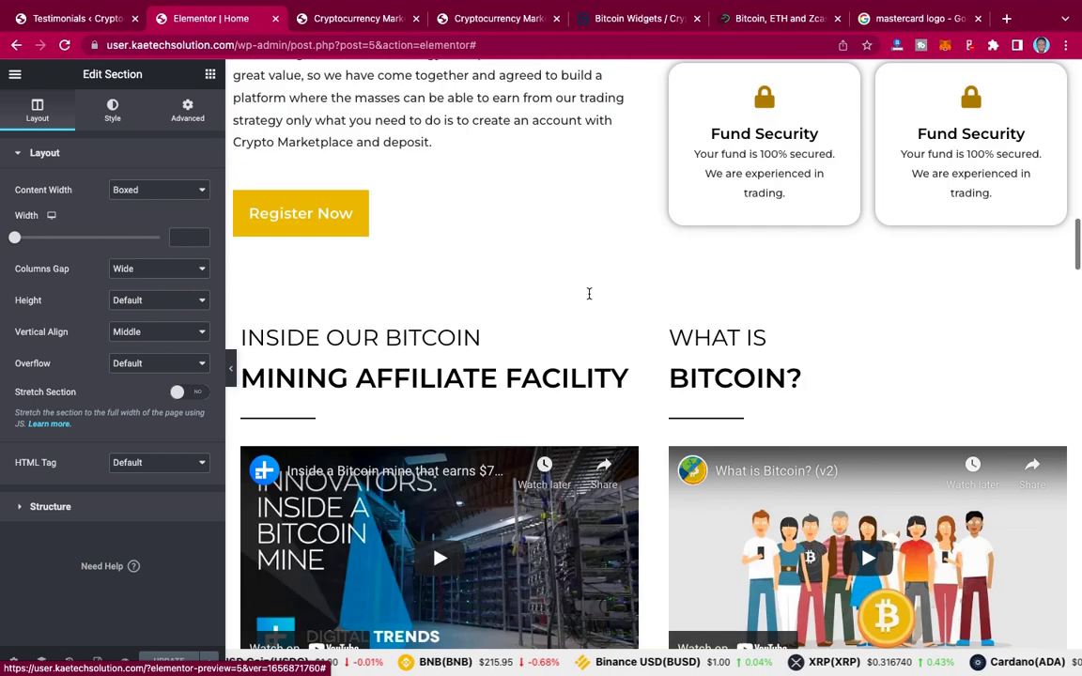
scroll(589, 294, "up", 7)
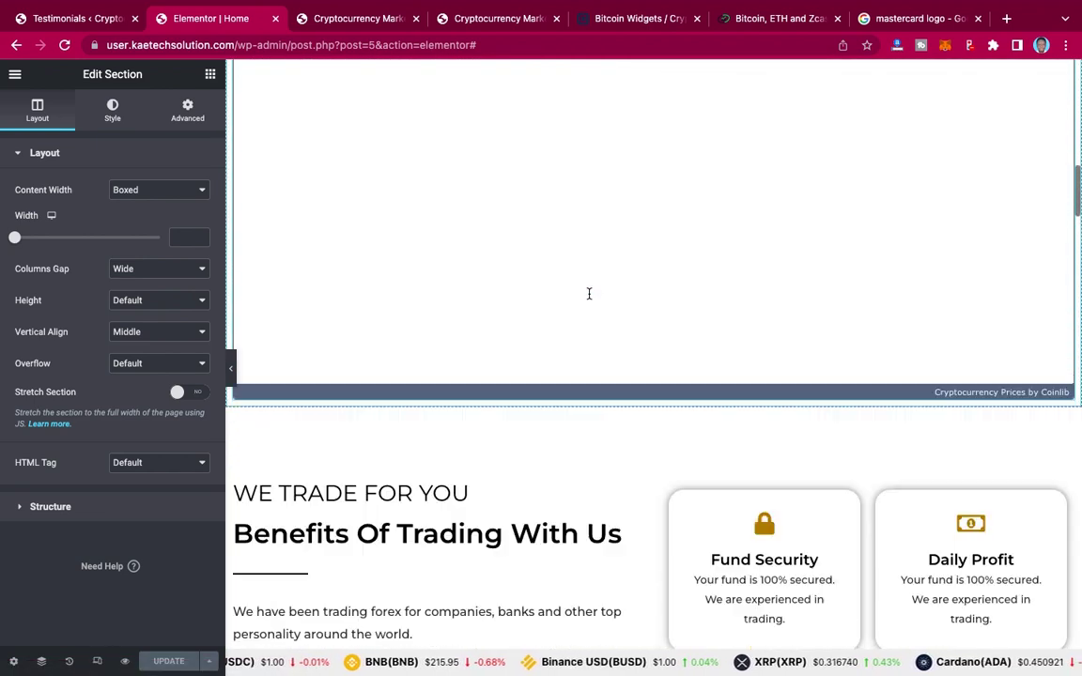
scroll(588, 294, "up", 1)
scroll(589, 294, "up", 3)
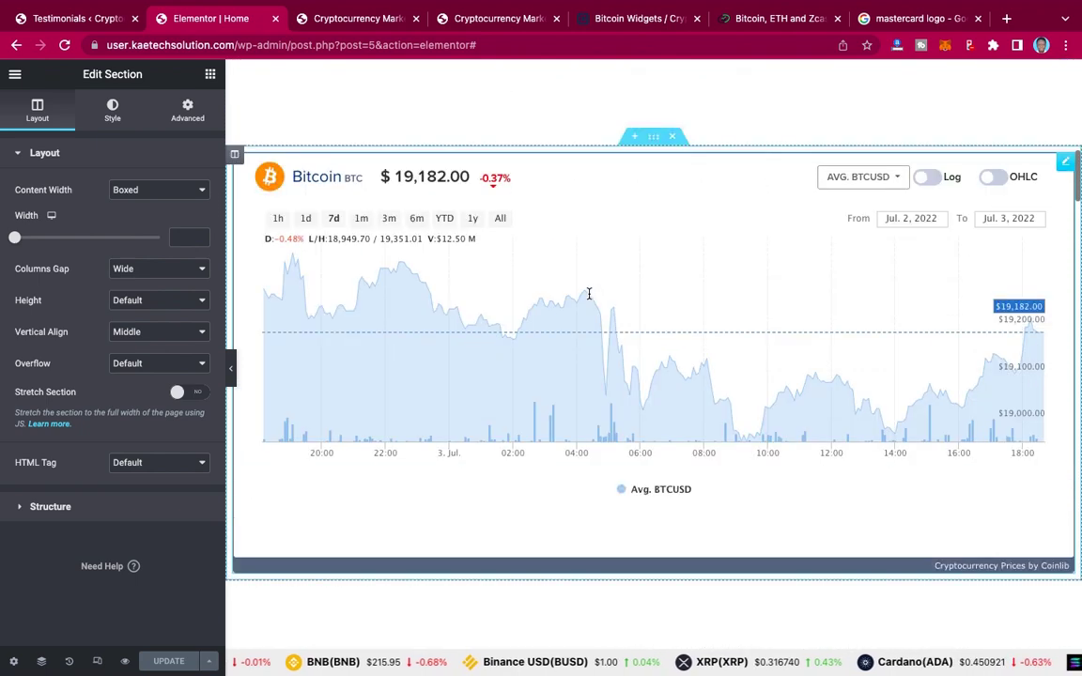
scroll(588, 298, "up", 6)
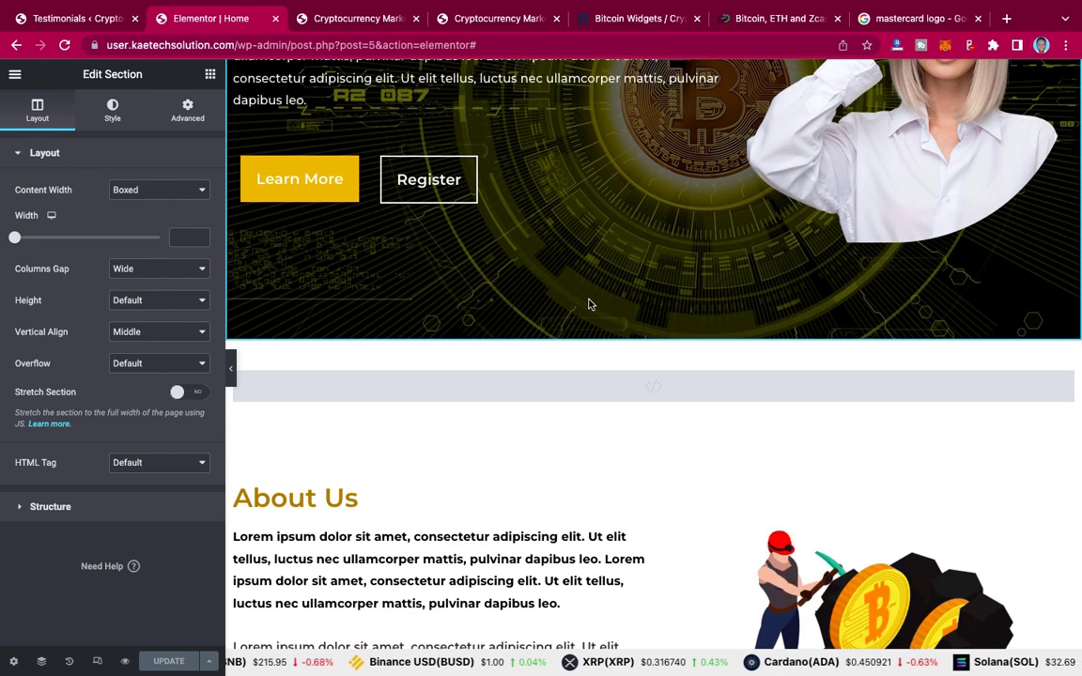
scroll(590, 303, "down", 4)
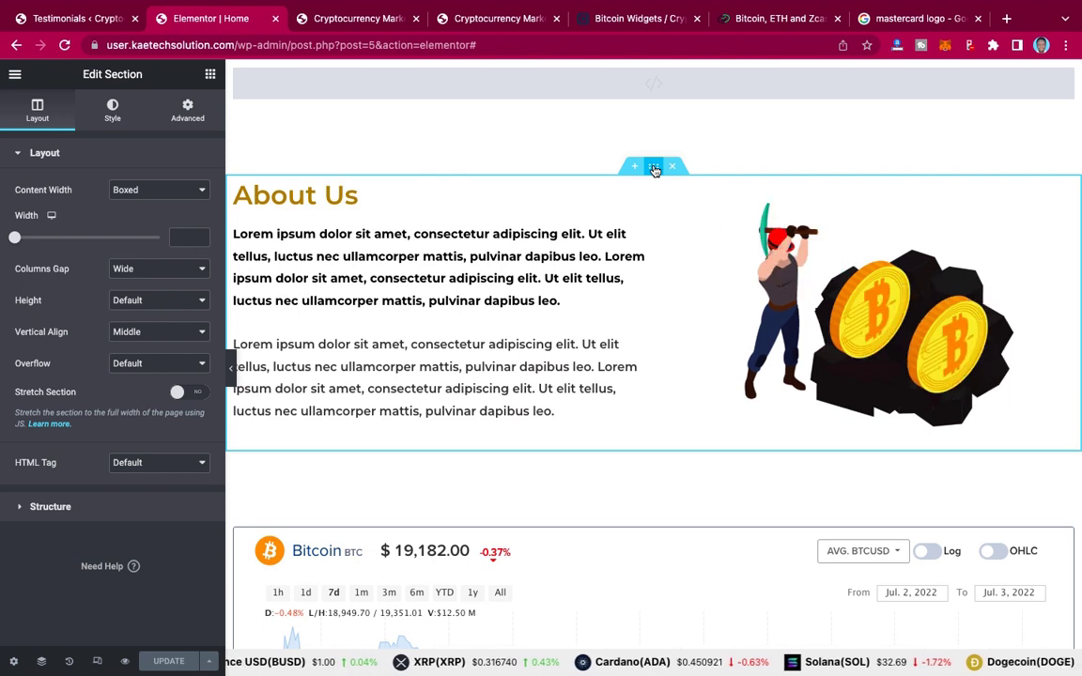
Step: Copy the About Us section and paste it below the certificates section
right_click(653, 169)
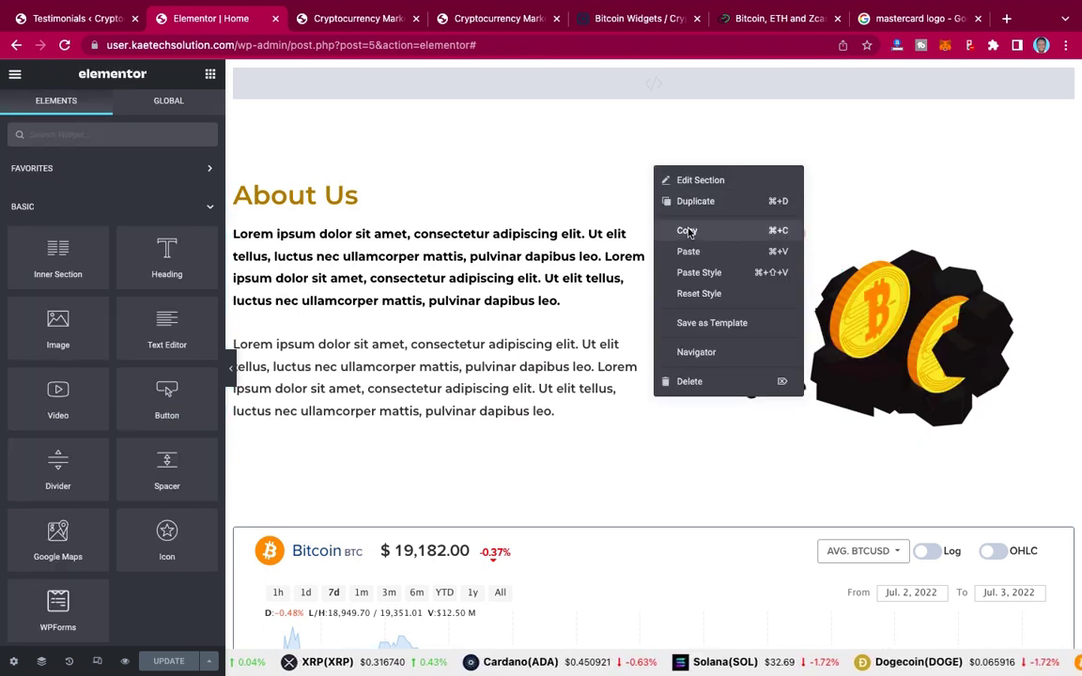
left_click(689, 231)
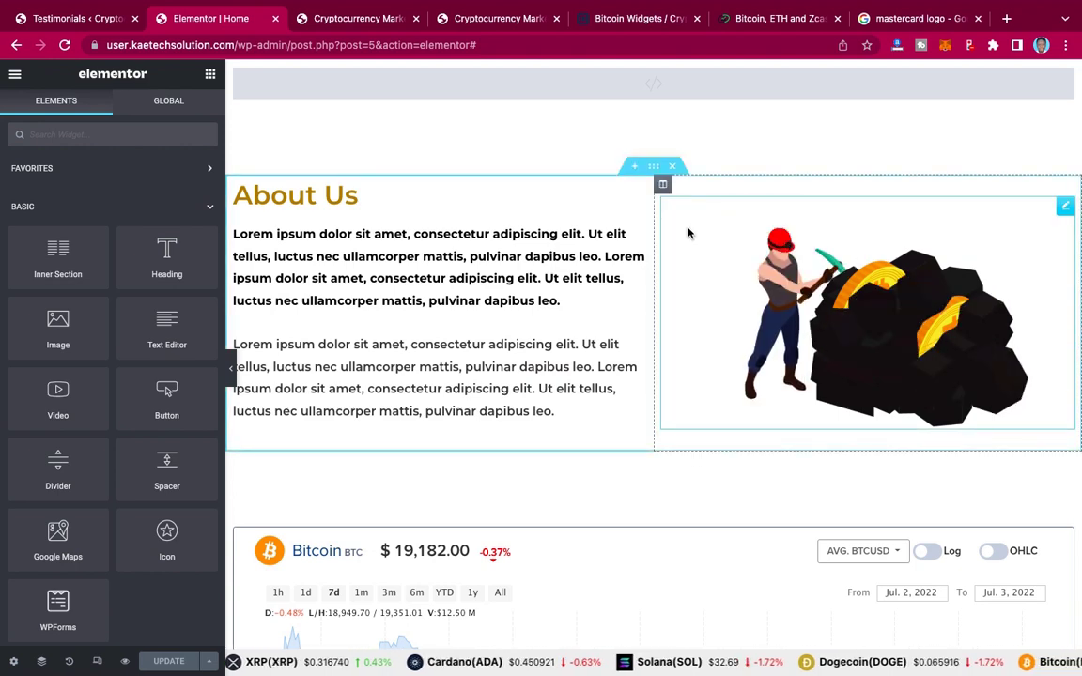
scroll(689, 233, "down", 10)
scroll(688, 233, "down", 10)
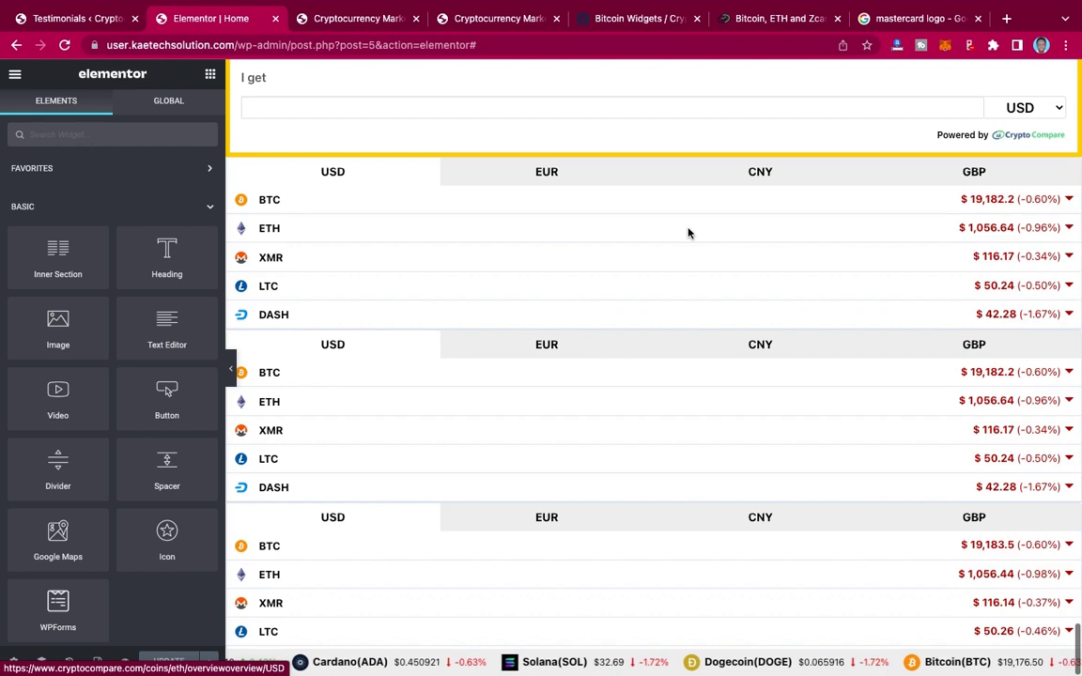
scroll(688, 233, "up", 10)
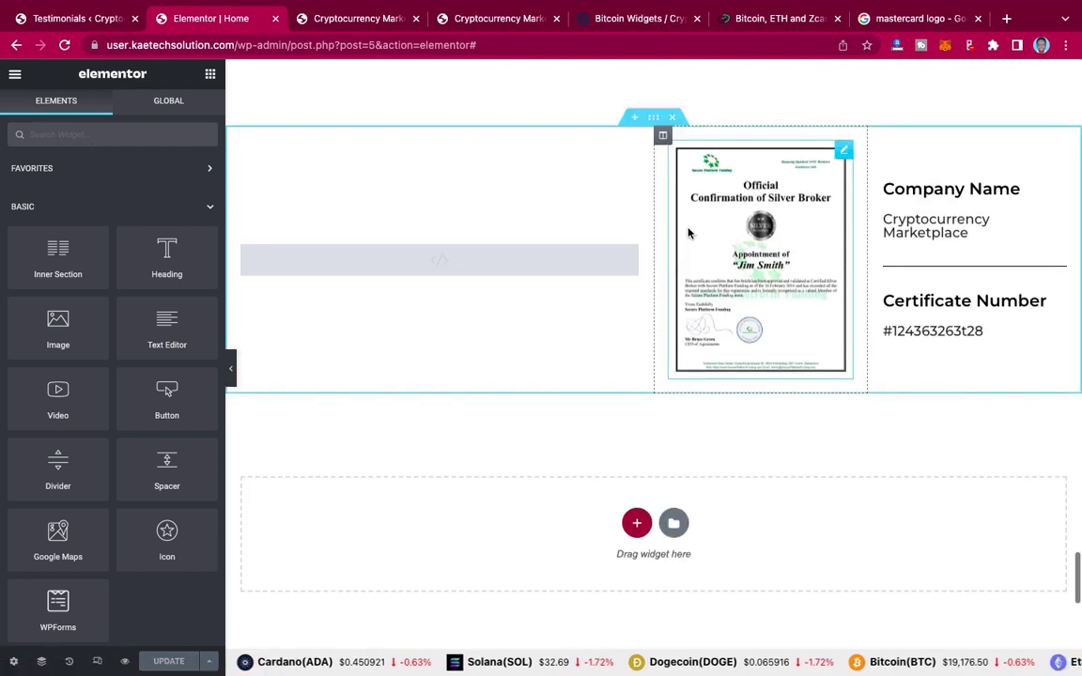
scroll(688, 233, "down", 3)
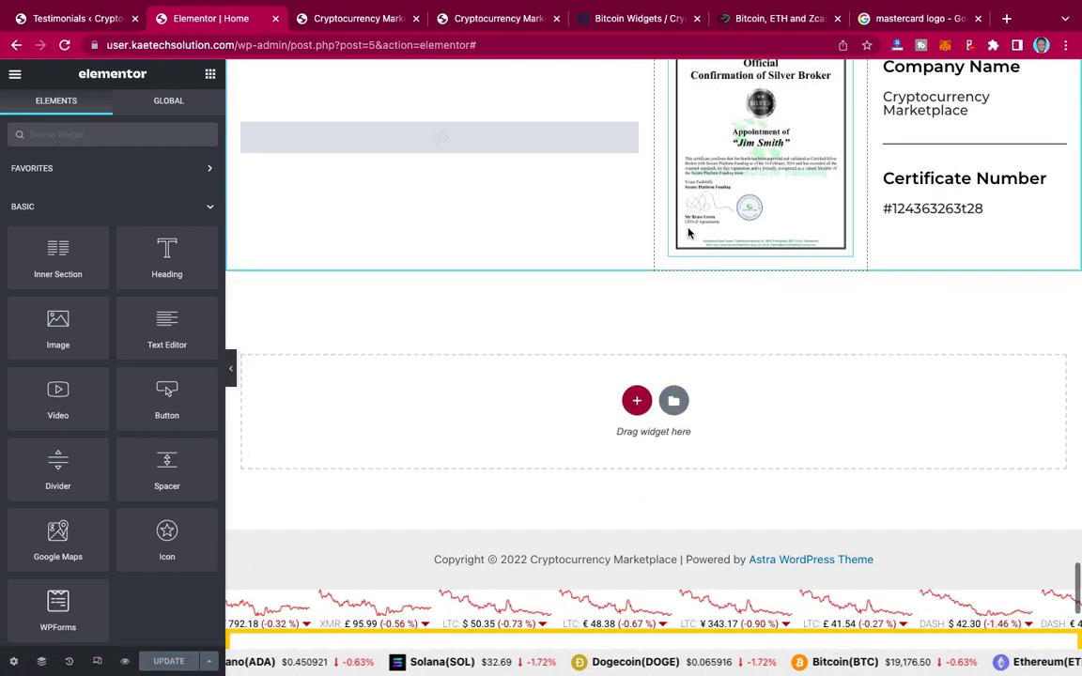
right_click(493, 401)
left_click(526, 410)
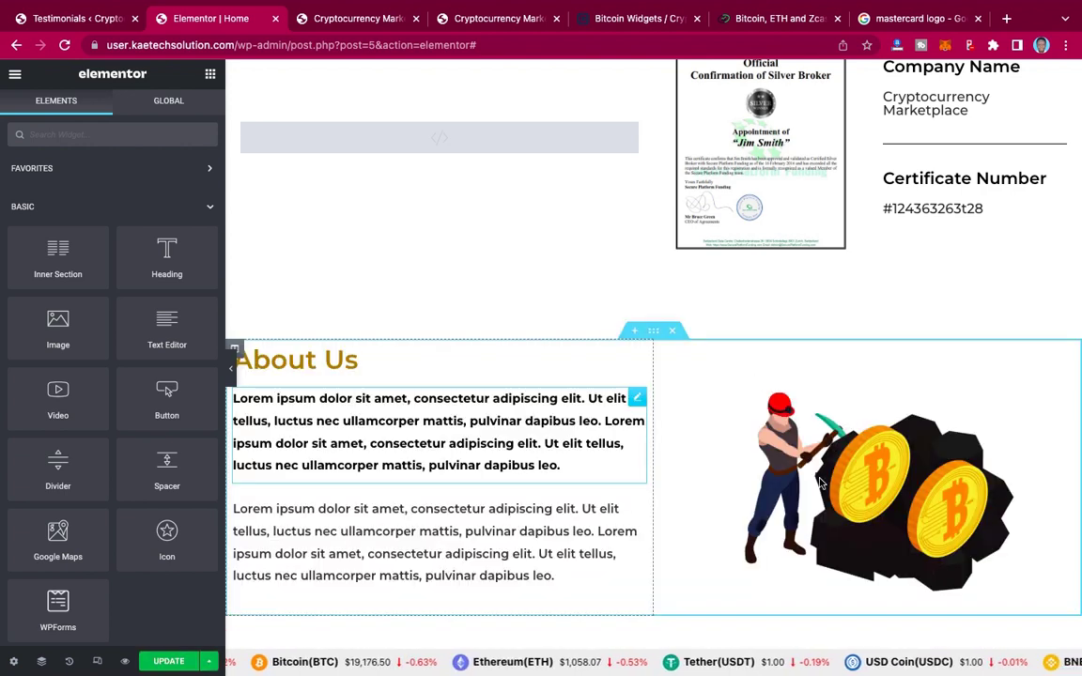
Step: Check the live affiliate program section, then open the copied section's miner image for editing
left_click(507, 19)
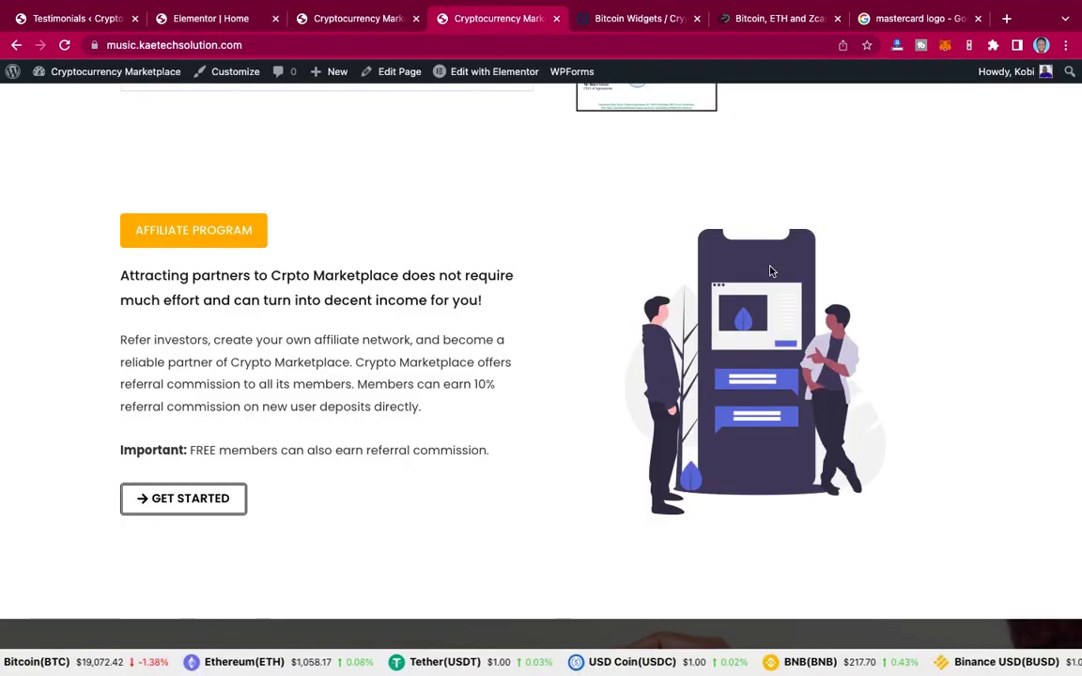
left_click(204, 25)
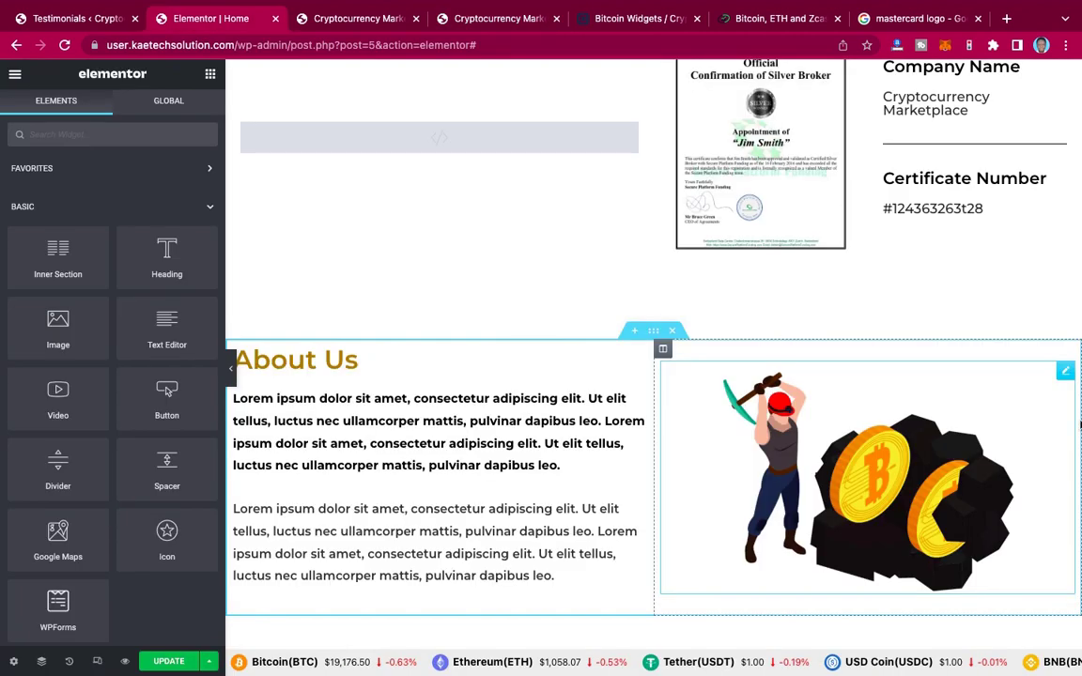
left_click(1009, 432)
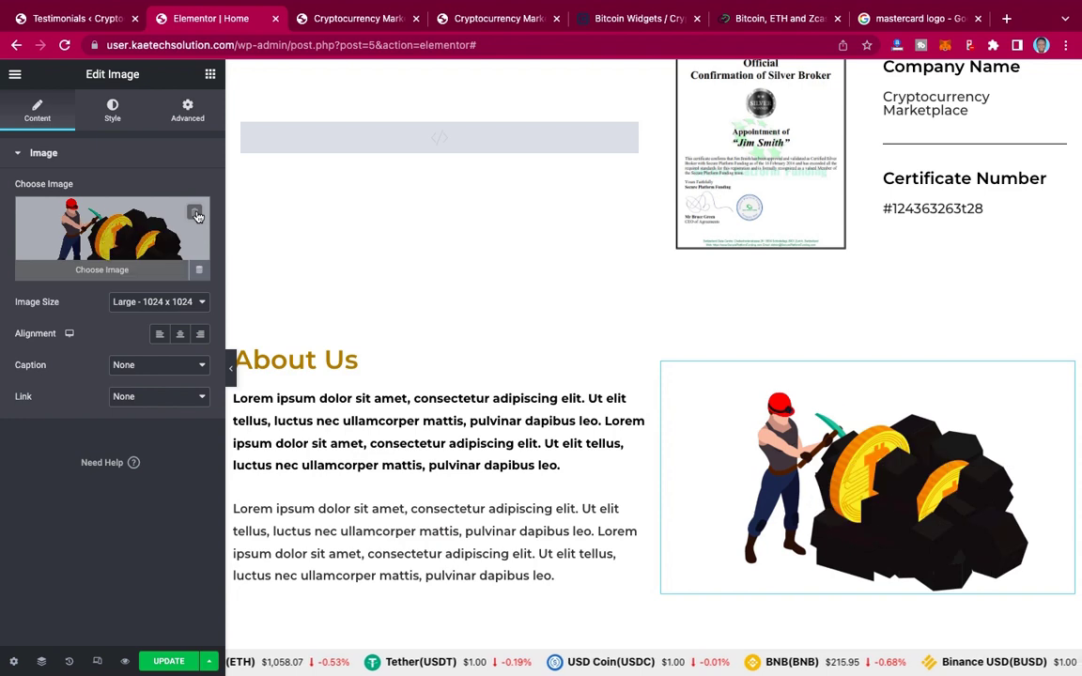
Step: Swap the miner illustration for about1 from the Media Library, then view the live affiliate page
mouse_move(198, 217)
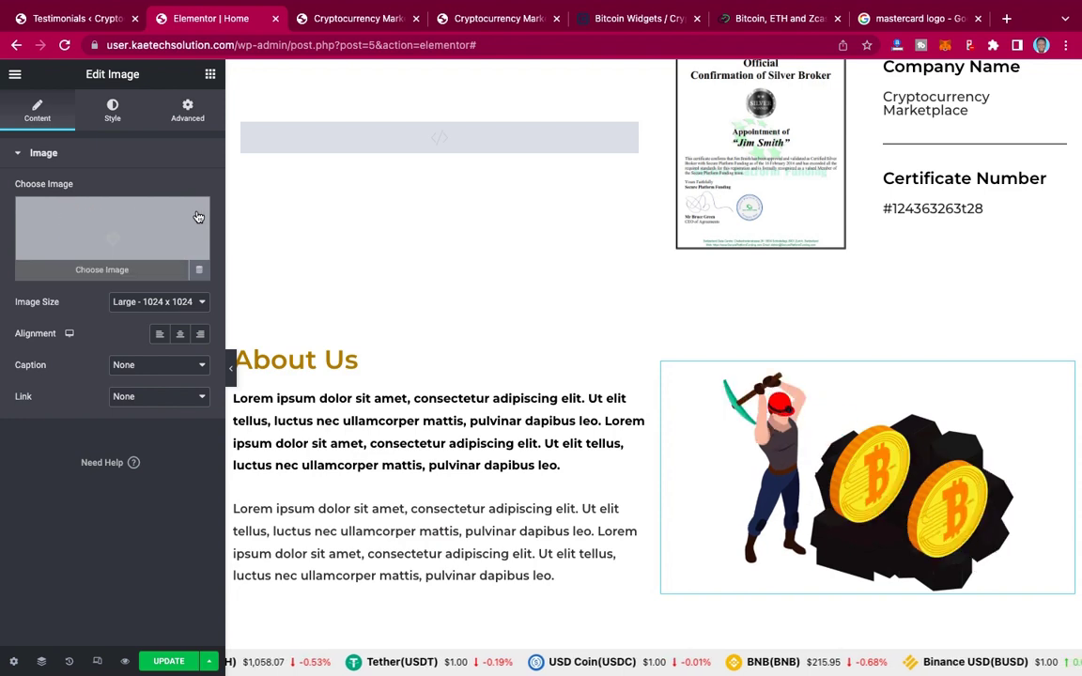
left_click(119, 242)
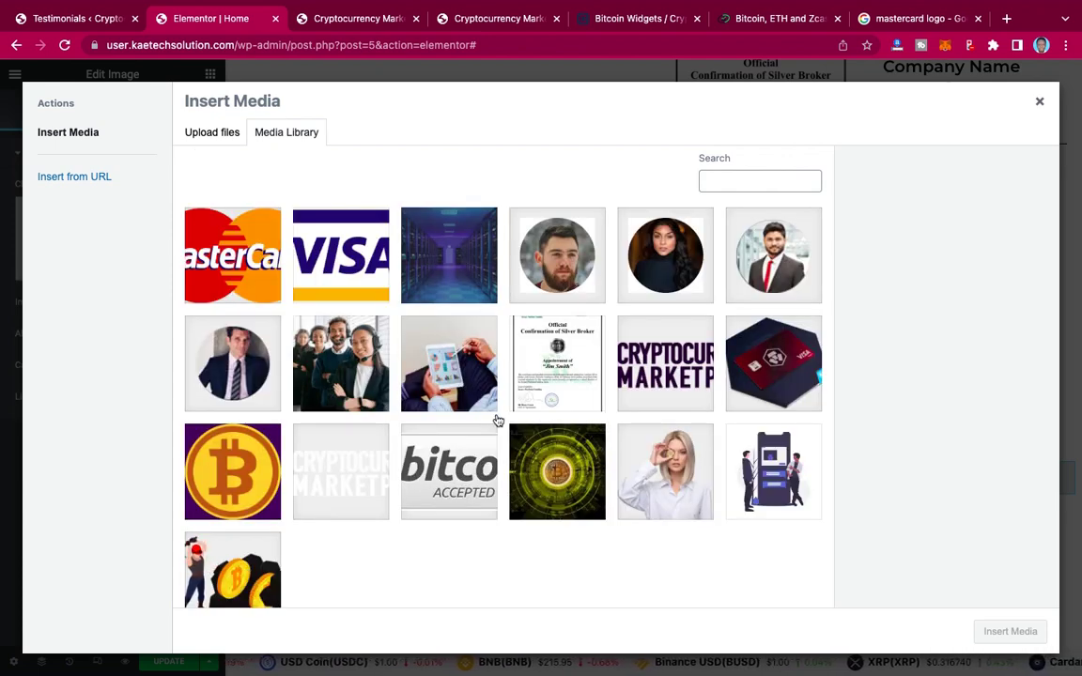
left_click(775, 480)
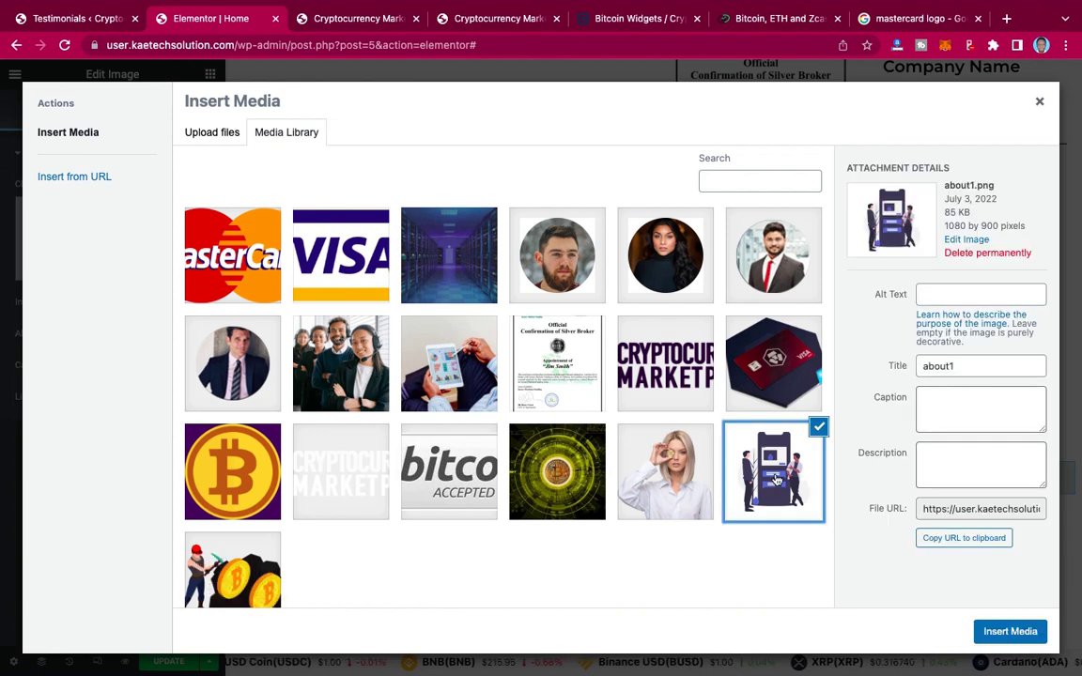
left_click(1002, 634)
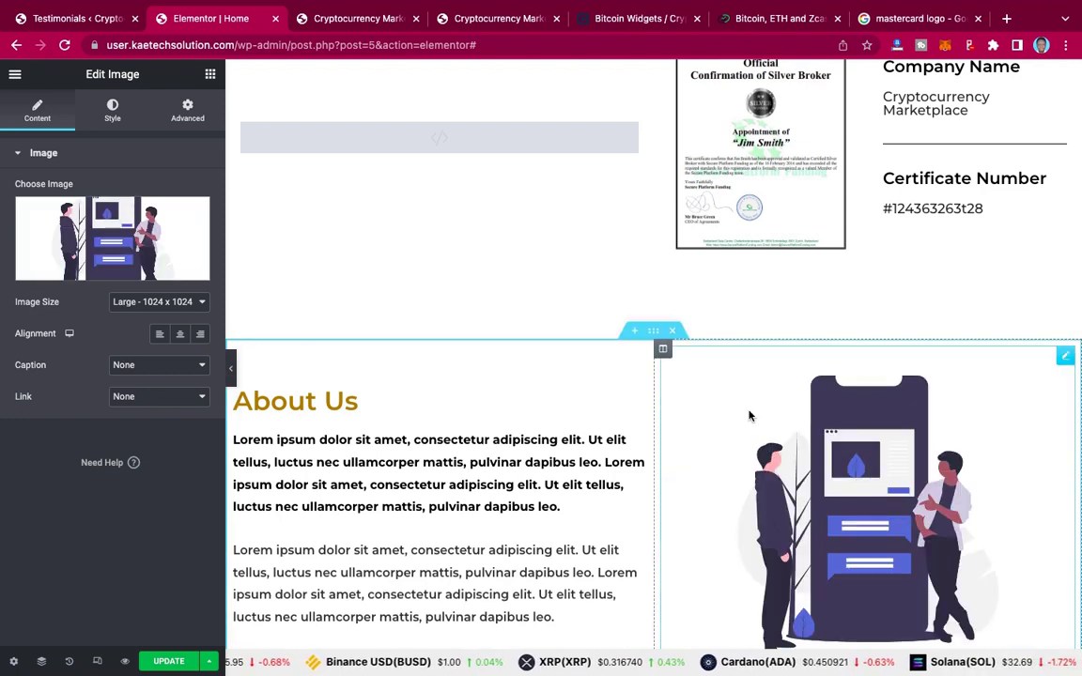
left_click(498, 19)
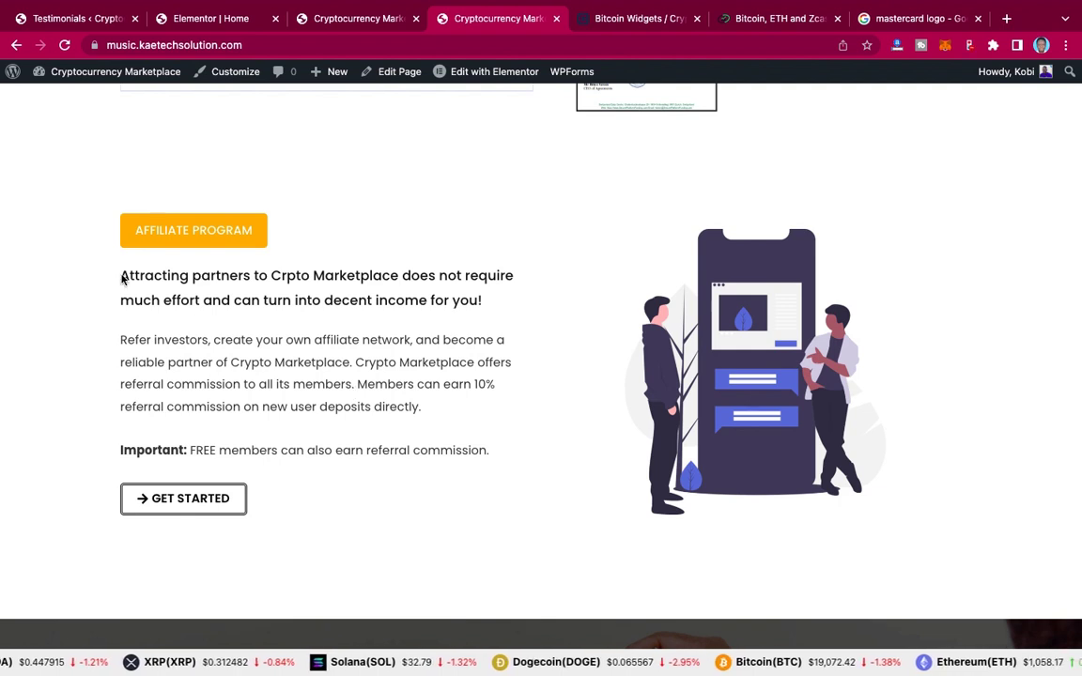
Step: Paste the live page's 'Attracting partners to Crpto Marketplace' sentence over the bold lorem paragraph
triple_click(481, 299)
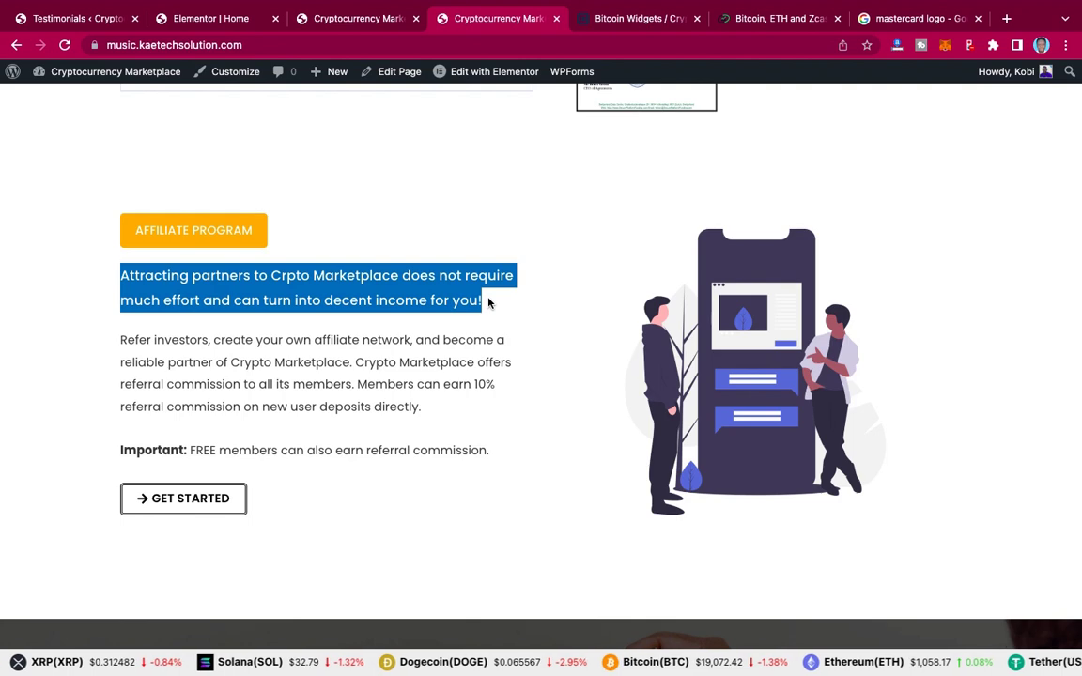
mouse_move(203, 22)
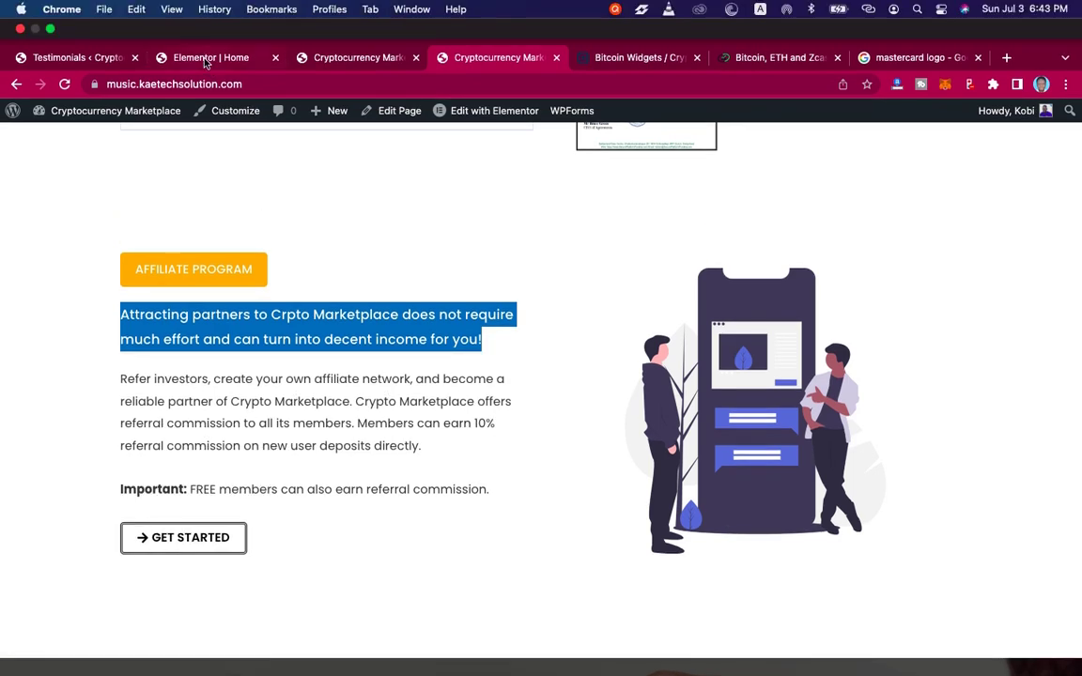
left_click(206, 61)
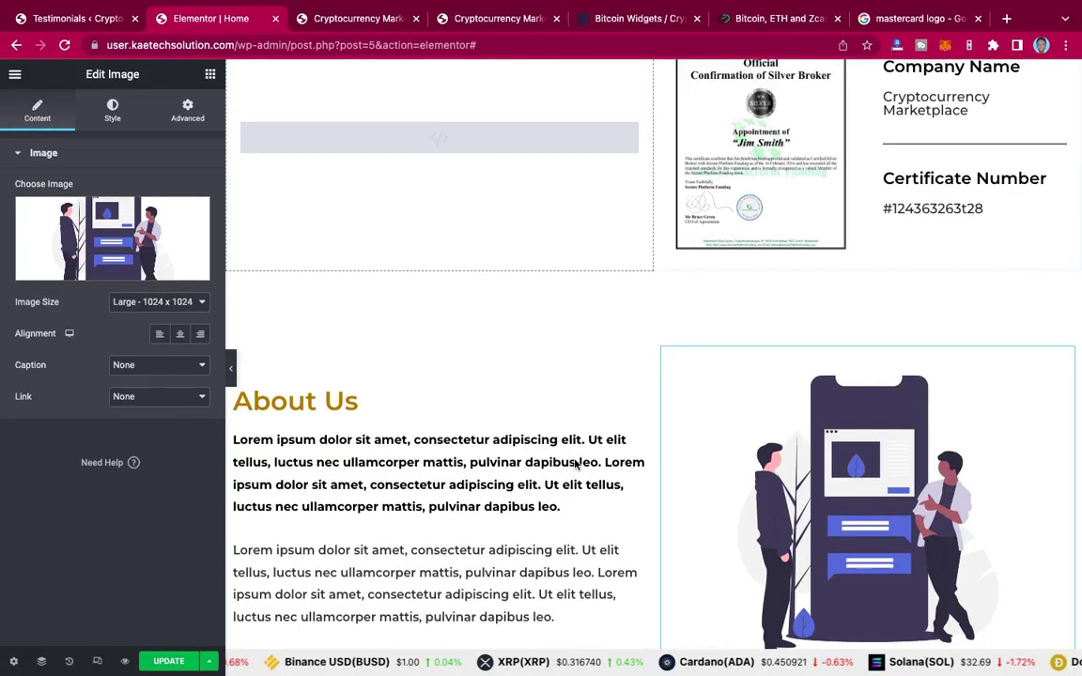
scroll(604, 360, "down", 1)
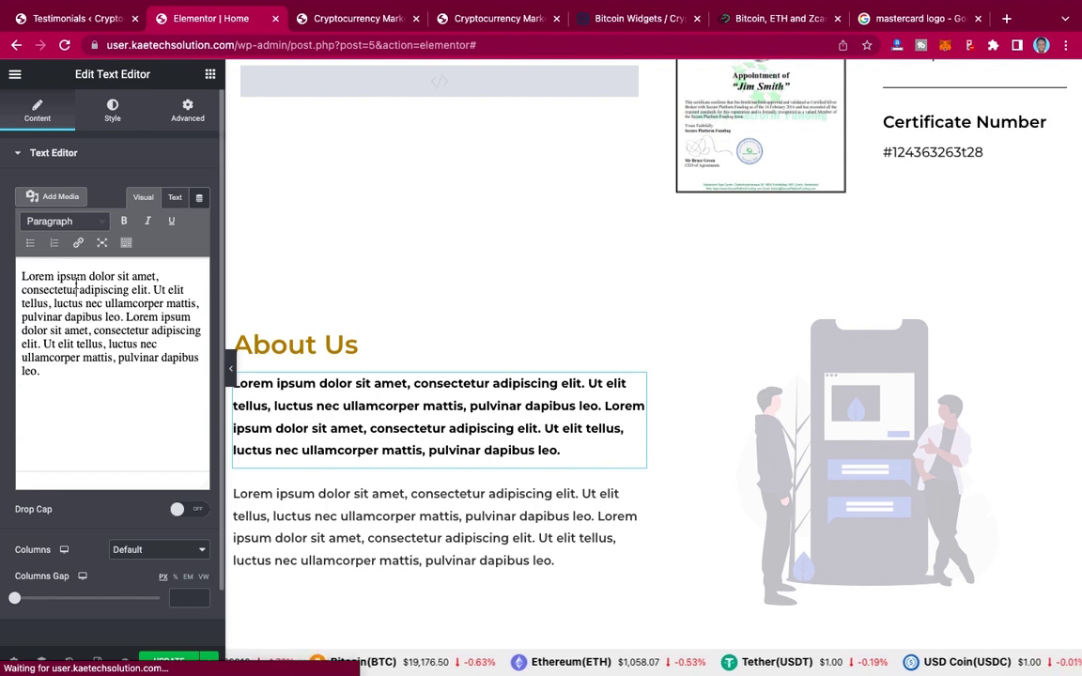
triple_click(76, 285)
key("ctrl+v")
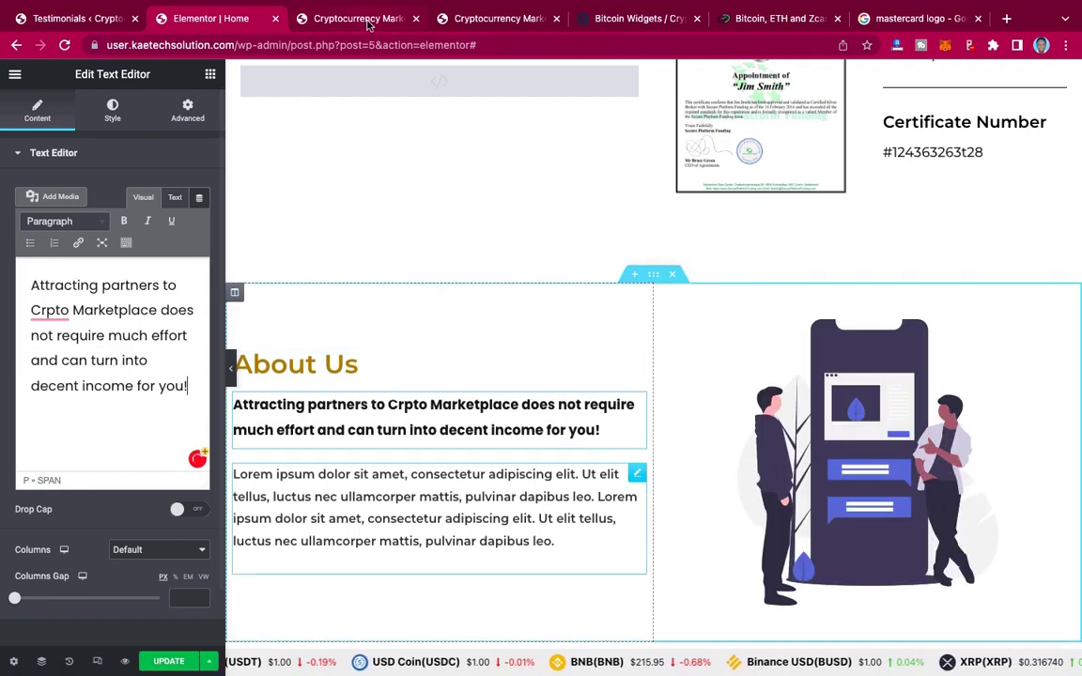
left_click(444, 19)
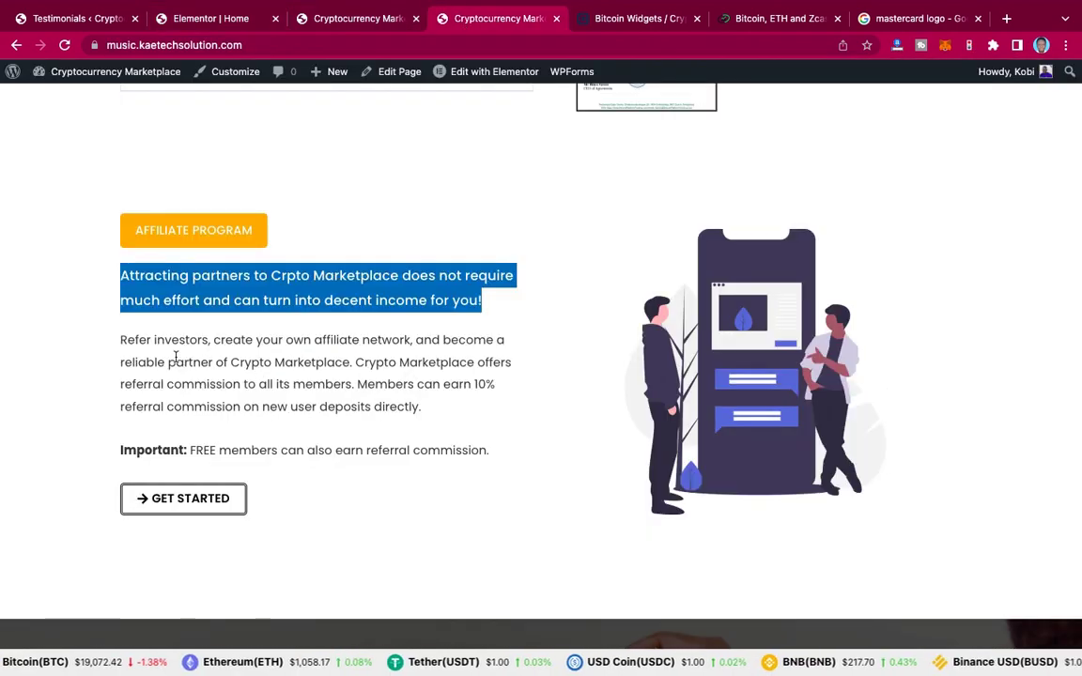
Step: Replace the second lorem paragraph with the 'Refer investors…' text copied from the live page
left_click(125, 340)
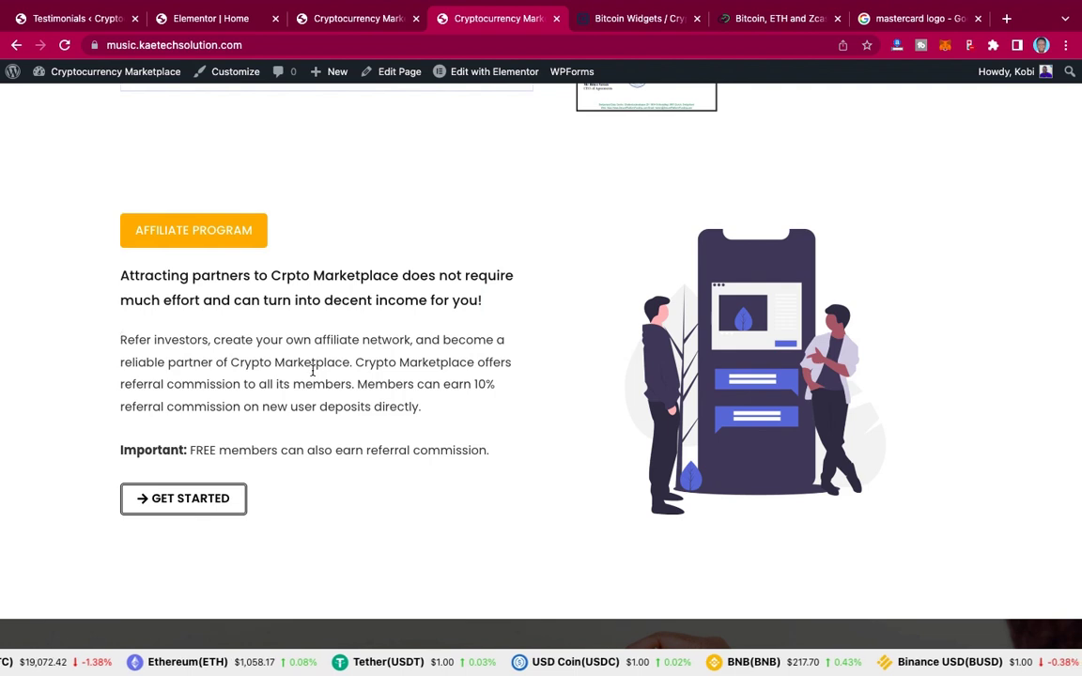
left_click_drag(121, 340, 427, 413)
key("ctrl+c")
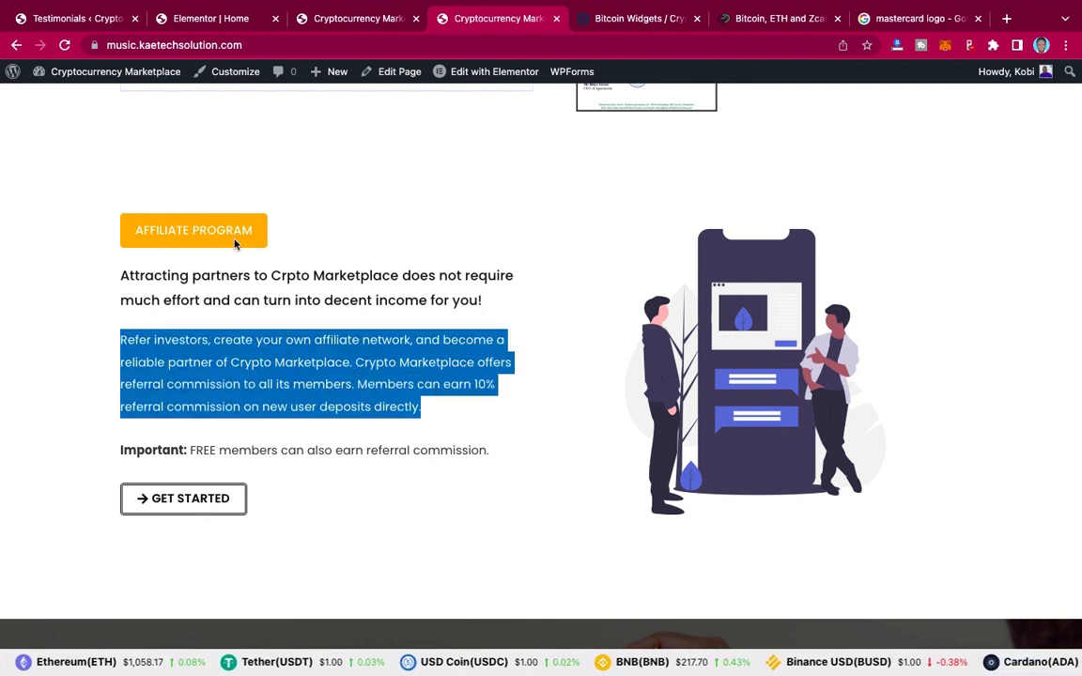
left_click(194, 16)
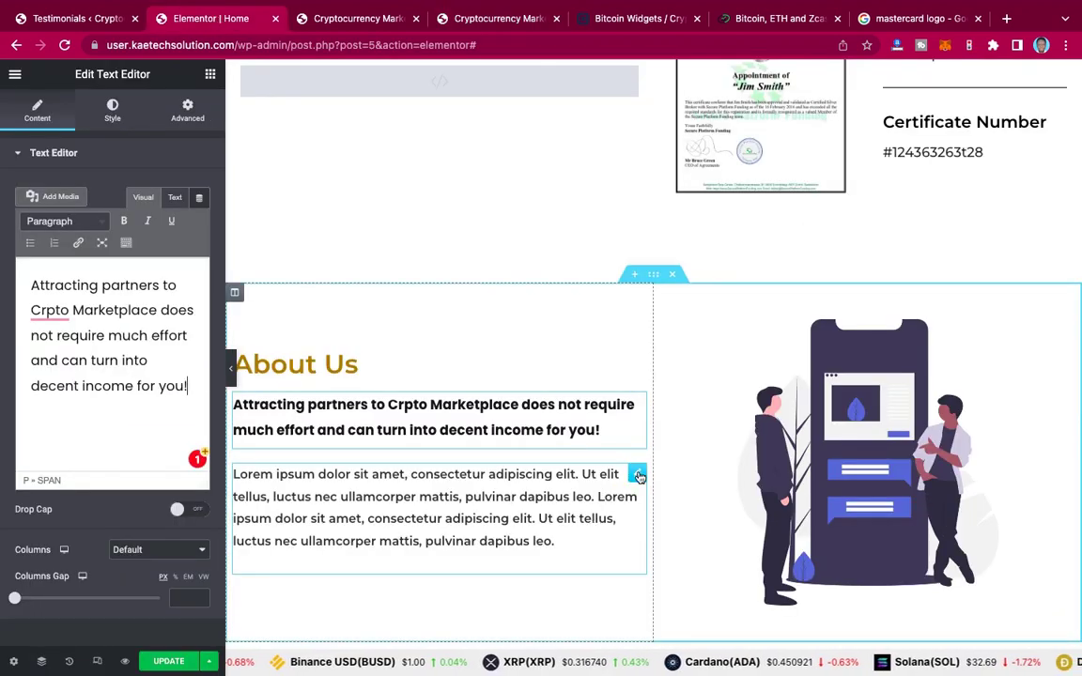
left_click(638, 476)
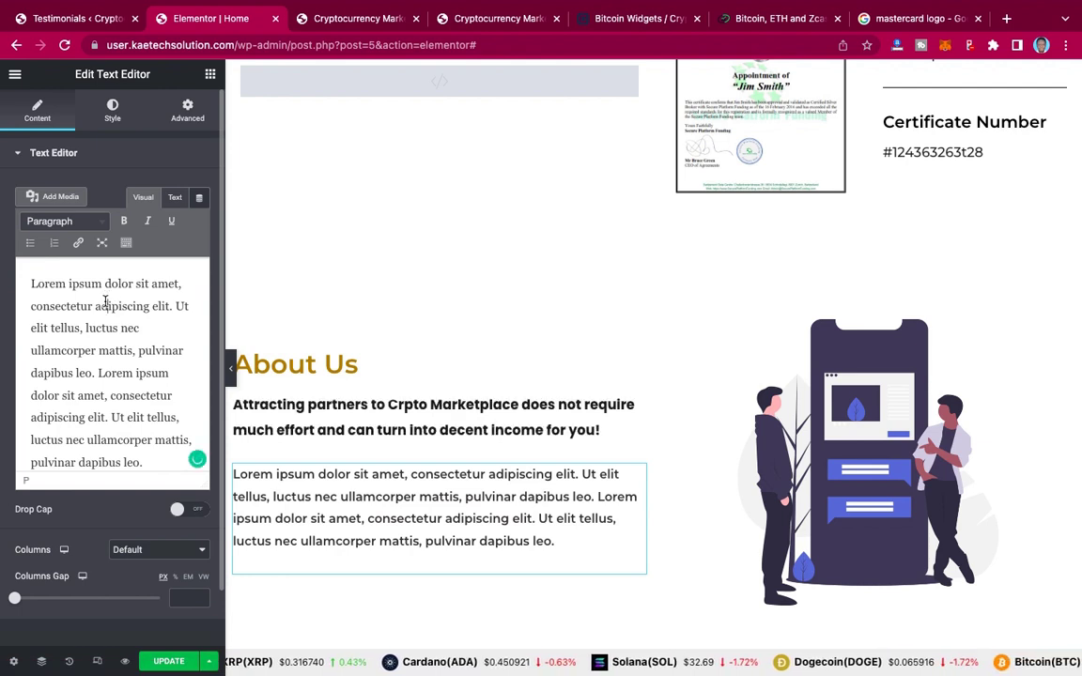
key("ctrl+a")
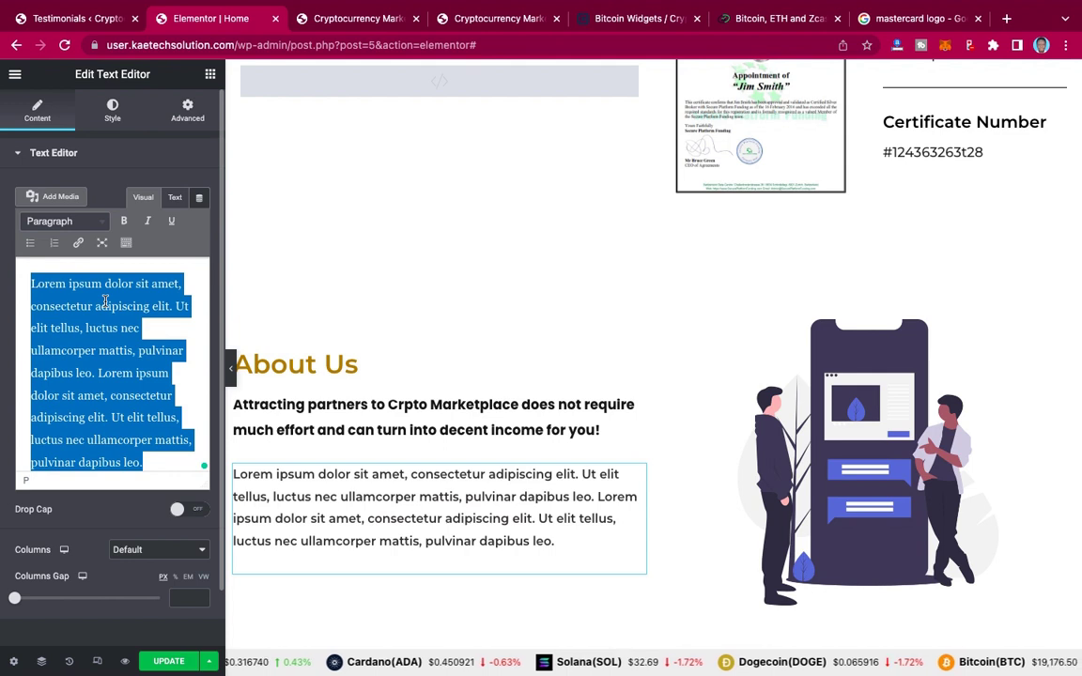
key("ctrl+v")
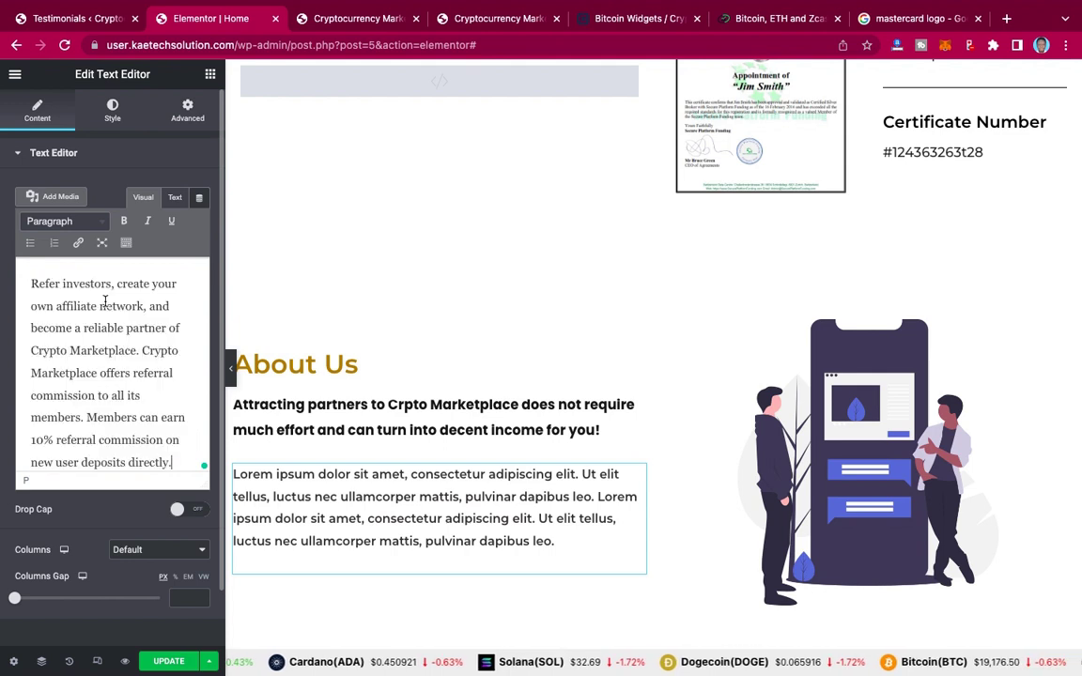
Step: Duplicate the referral paragraph and make the copy read 'Important: FREE members can also earn referral commission.'
left_click(482, 19)
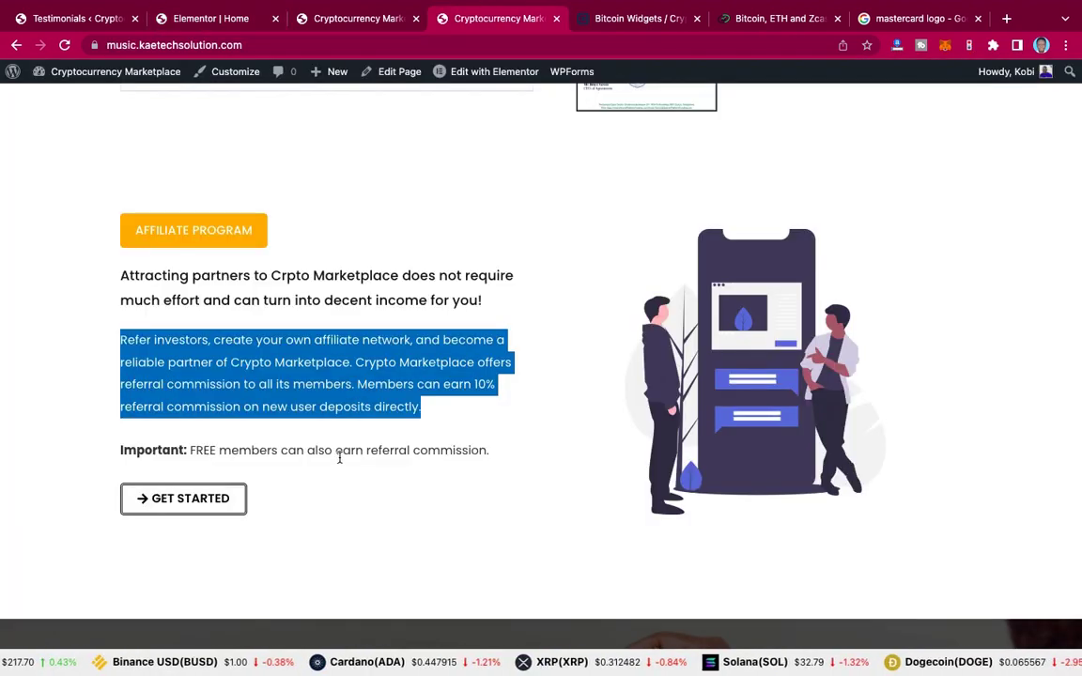
left_click(496, 451)
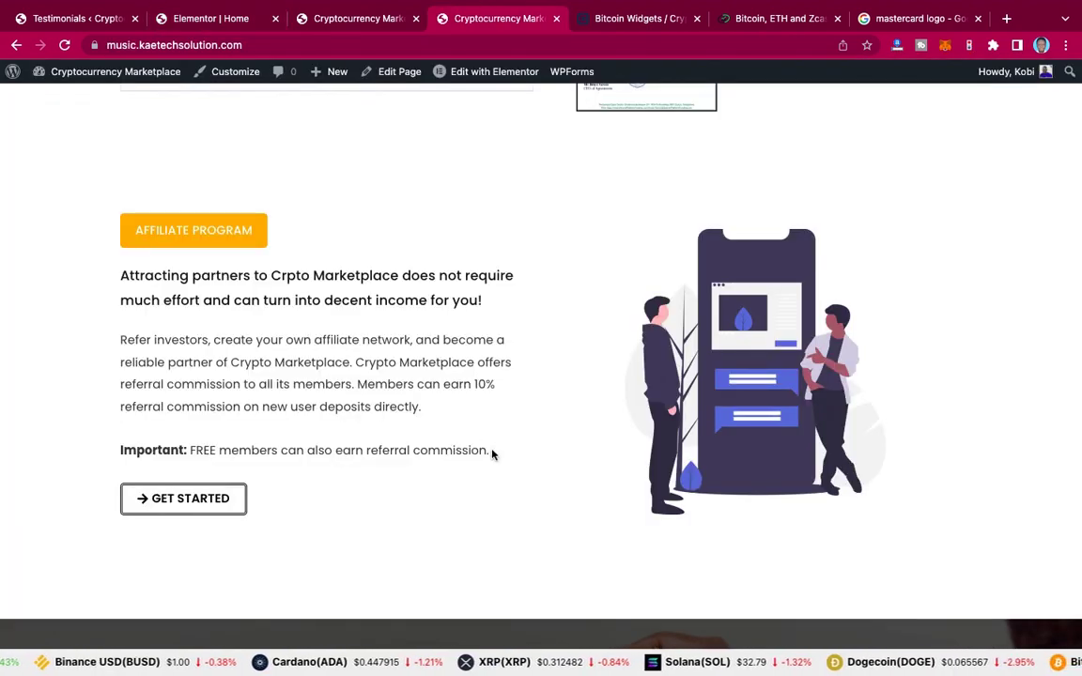
left_click_drag(490, 452, 116, 449)
key("super+c")
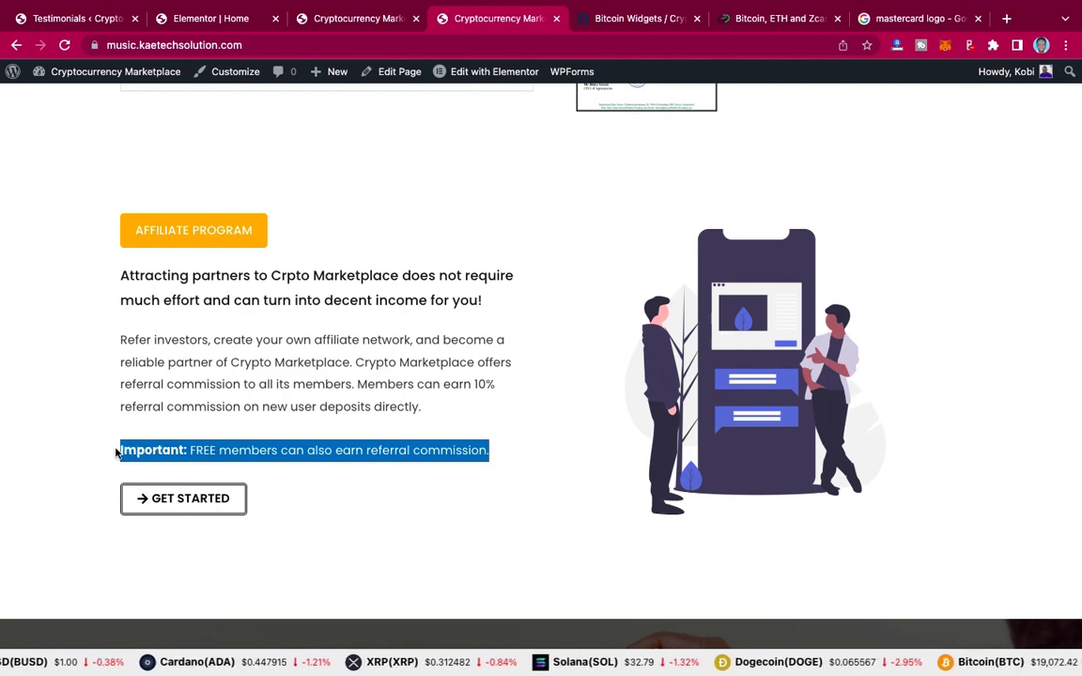
left_click(215, 22)
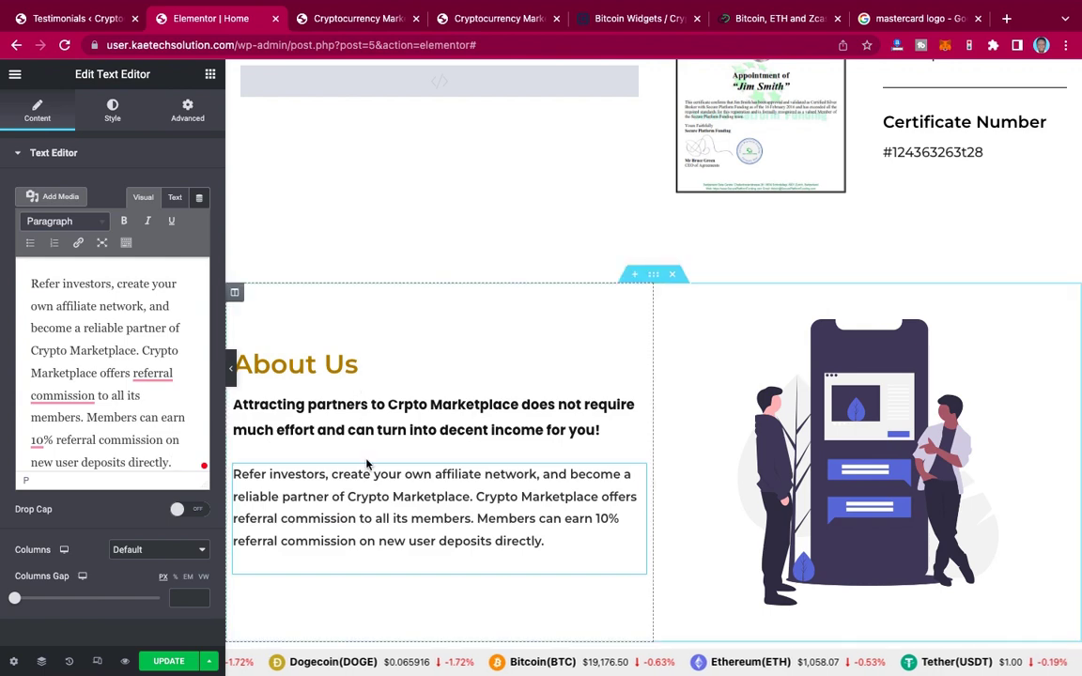
scroll(367, 463, "down", 3)
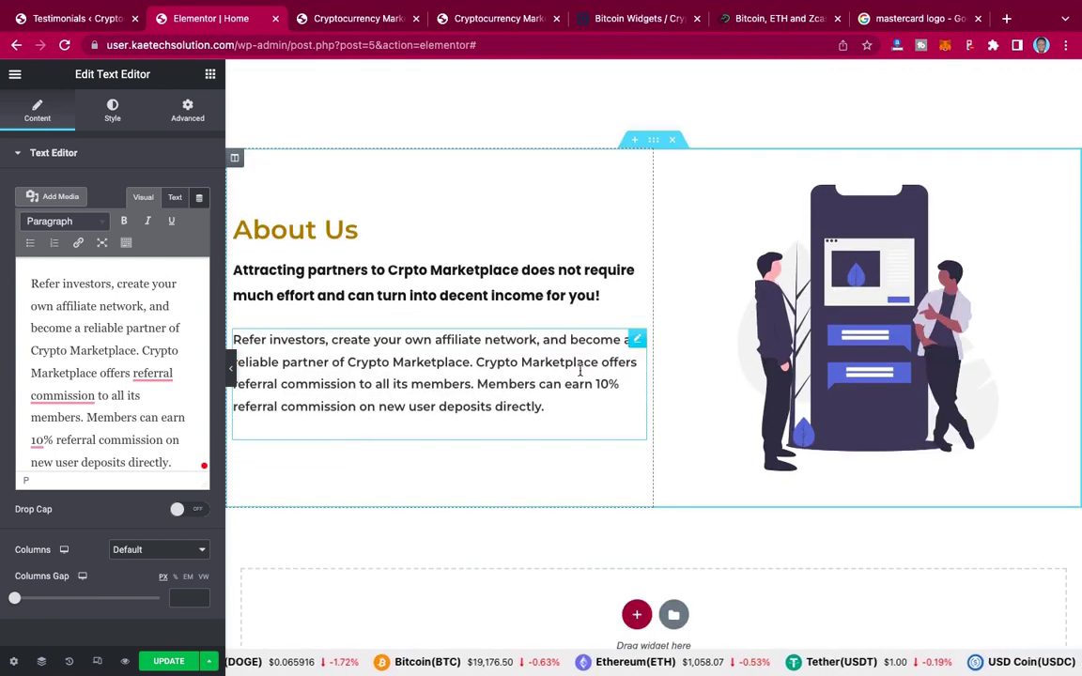
right_click(636, 341)
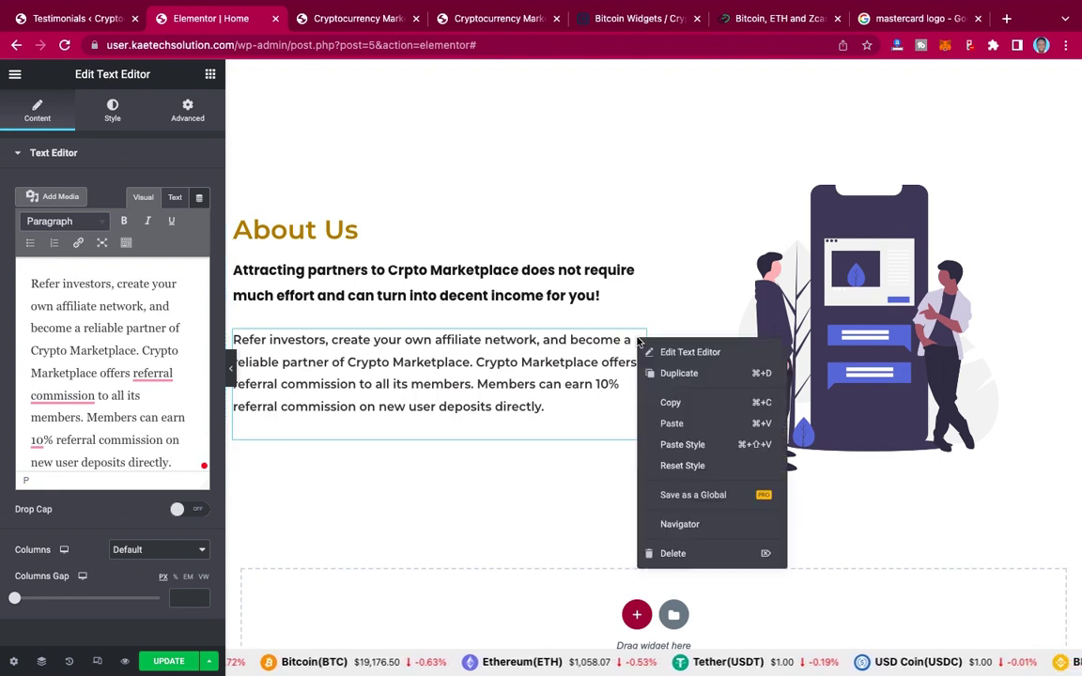
left_click(671, 372)
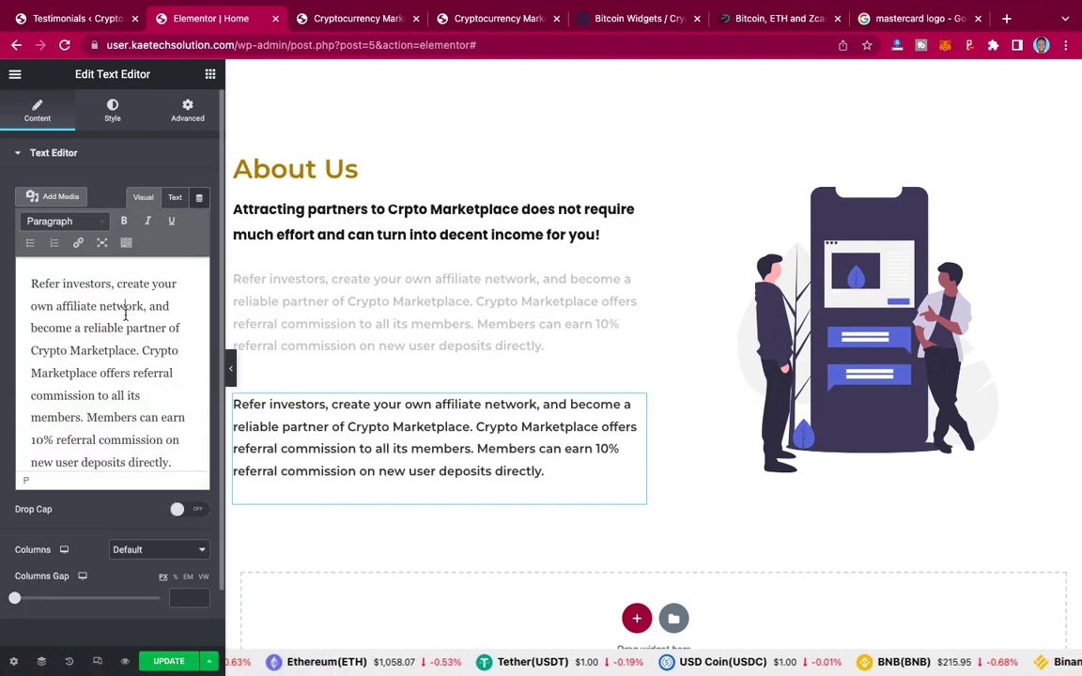
triple_click(125, 315)
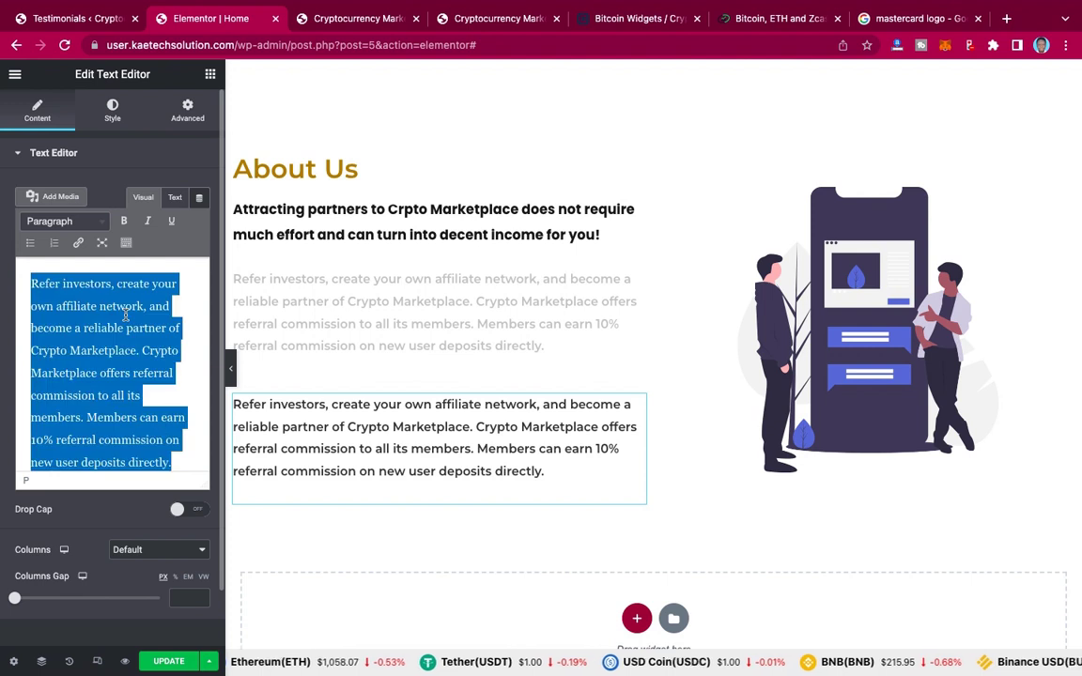
key("BackSpace")
key("super+v")
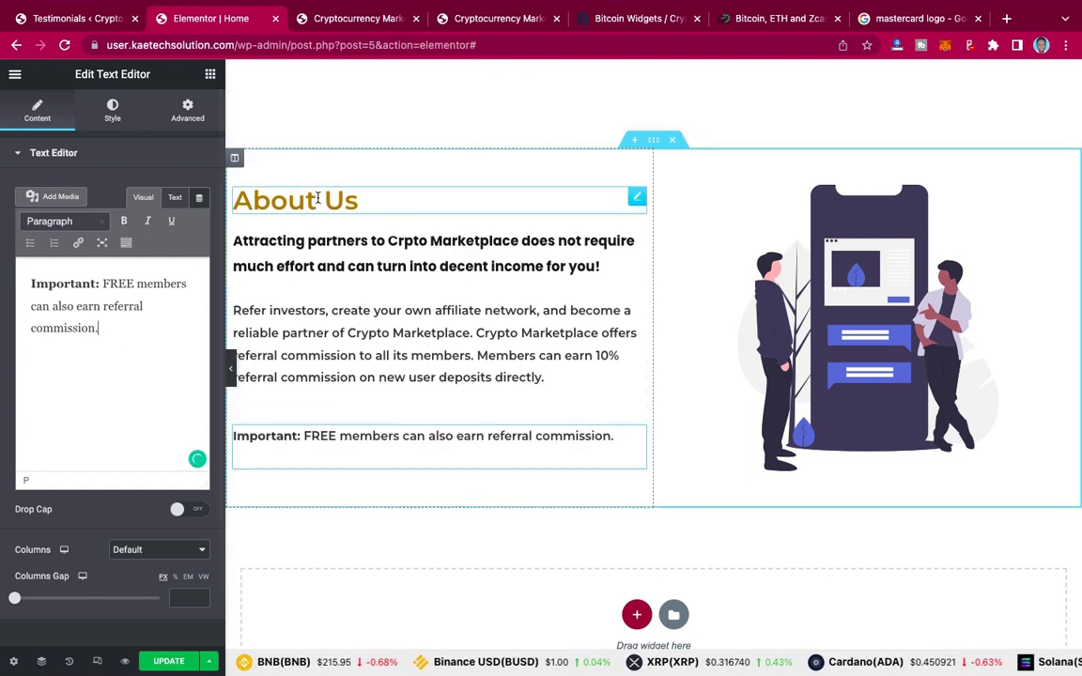
Step: Copy the first plan card's Invest Now button, then scroll back to the copied About Us section
scroll(318, 202, "up", 3)
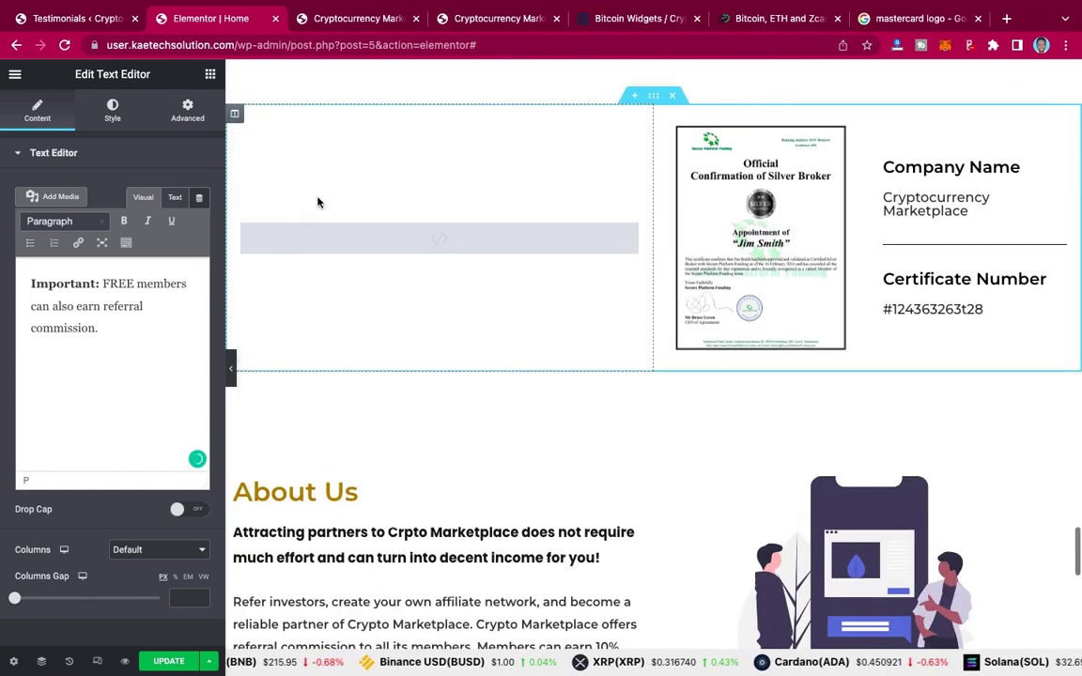
scroll(317, 202, "up", 3)
scroll(317, 202, "up", 5)
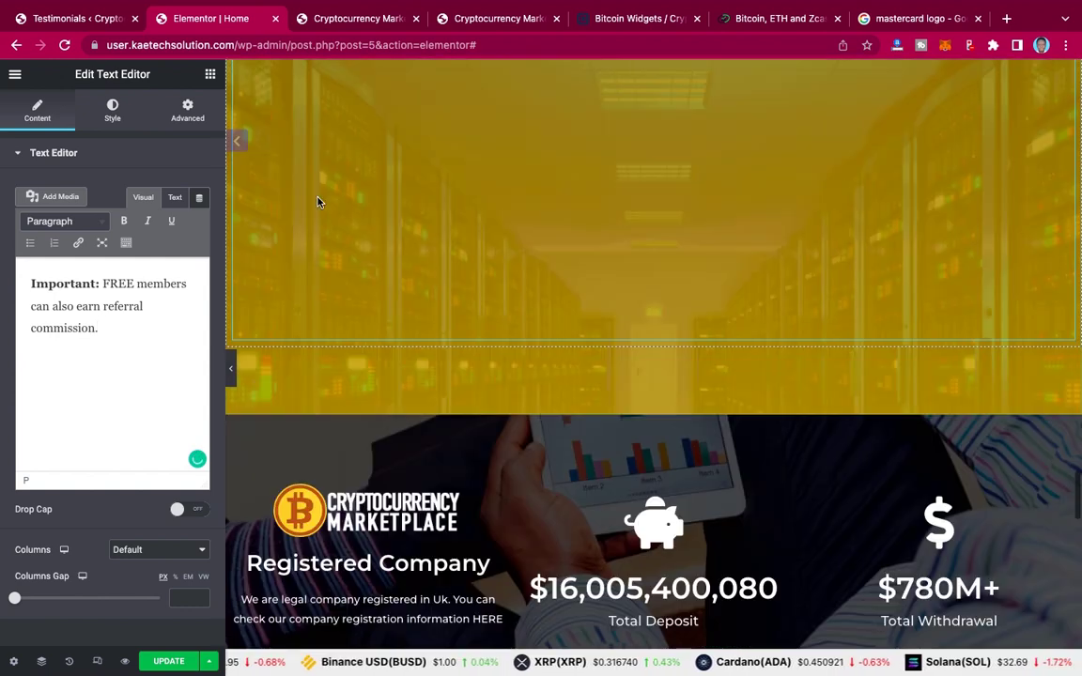
scroll(317, 202, "up", 3)
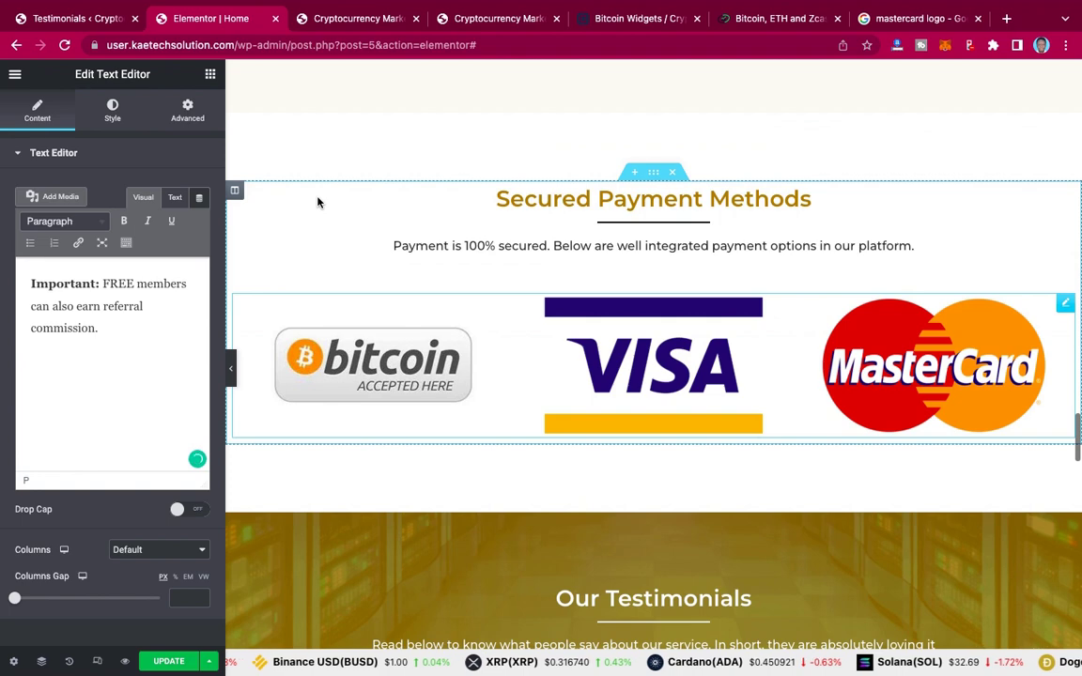
scroll(318, 202, "up", 10)
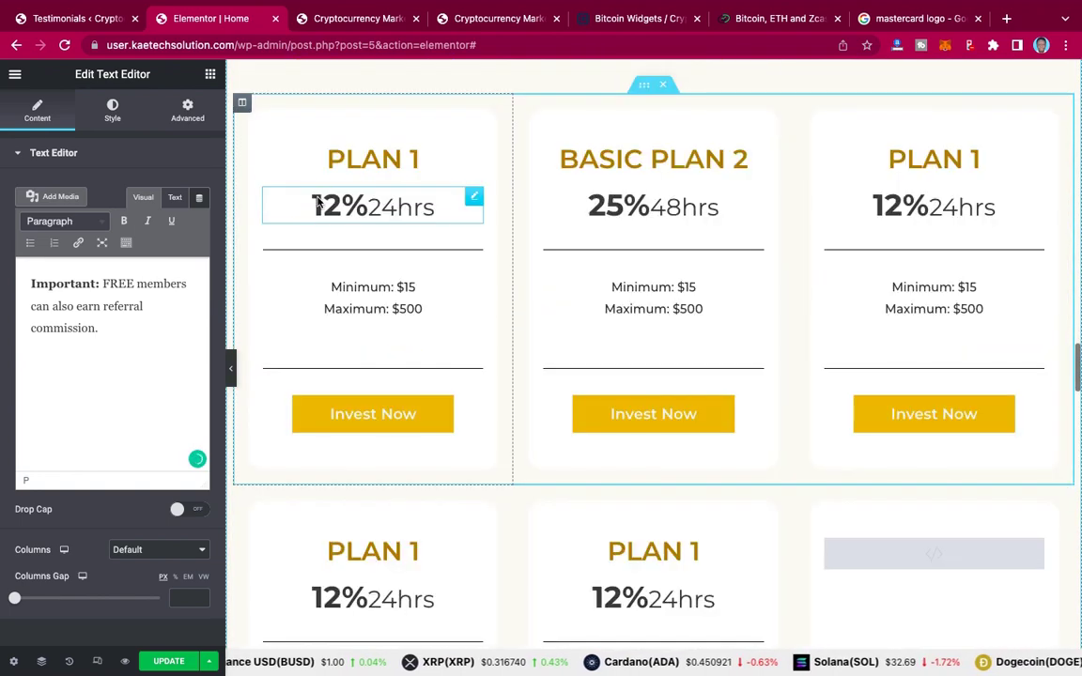
scroll(318, 202, "down", 2)
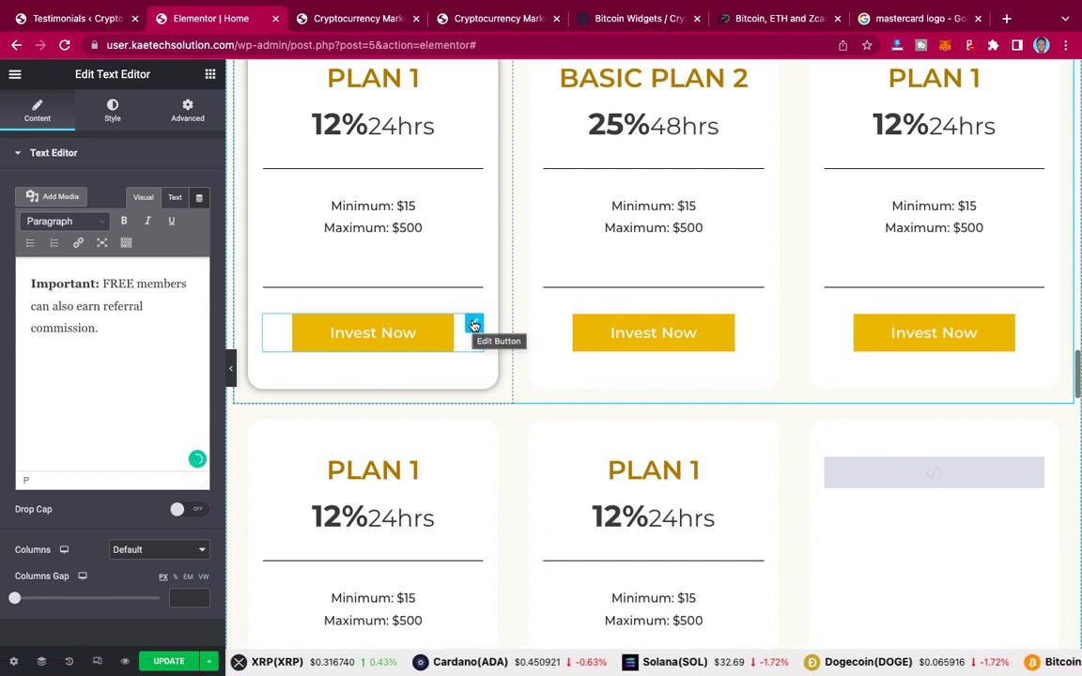
right_click(474, 325)
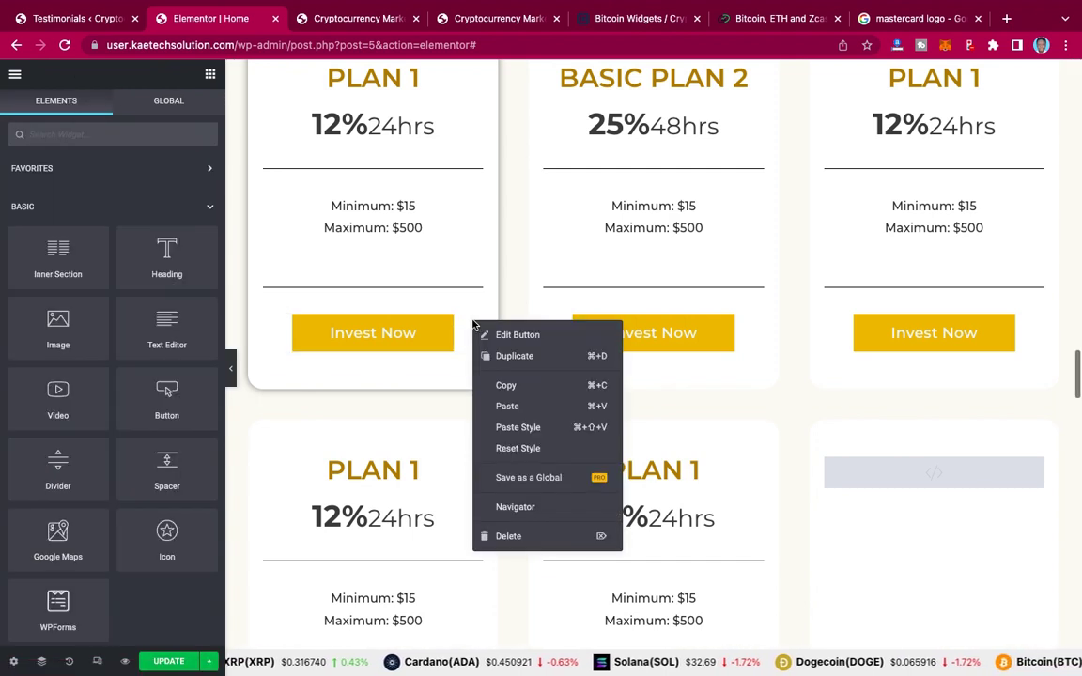
left_click(504, 386)
scroll(503, 387, "down", 10)
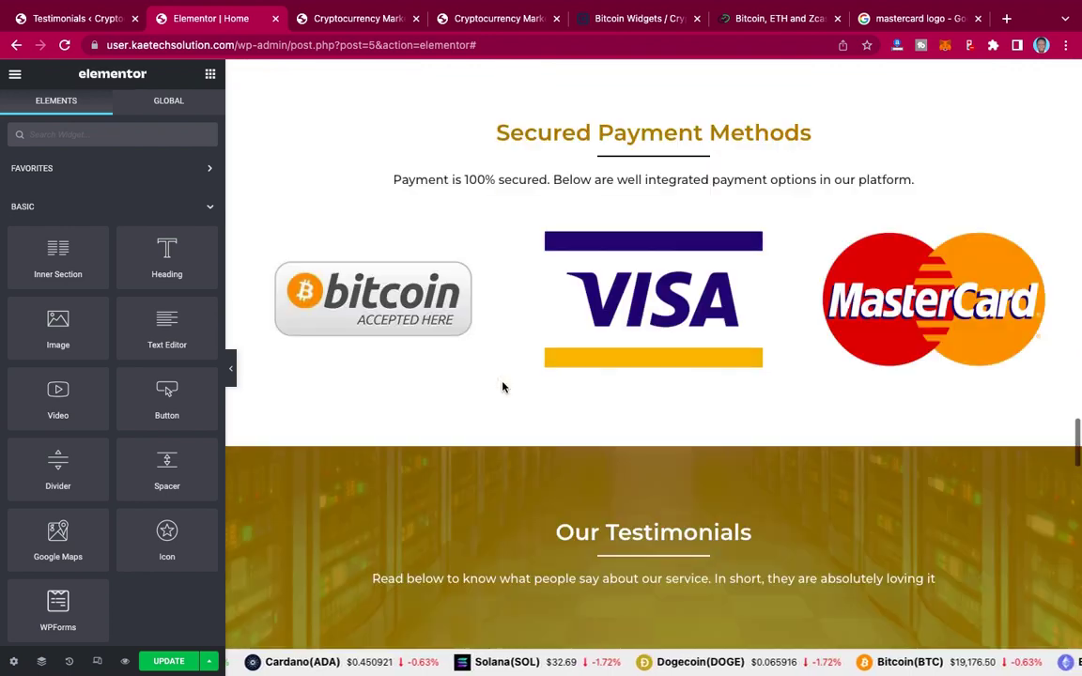
scroll(503, 387, "down", 20)
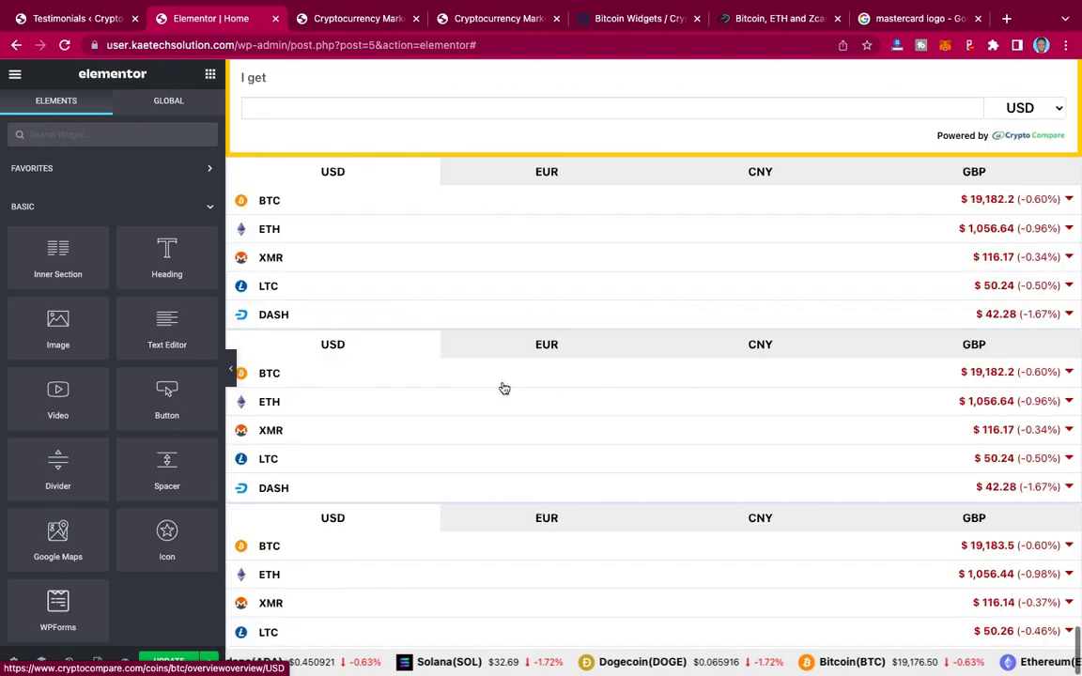
scroll(505, 388, "up", 15)
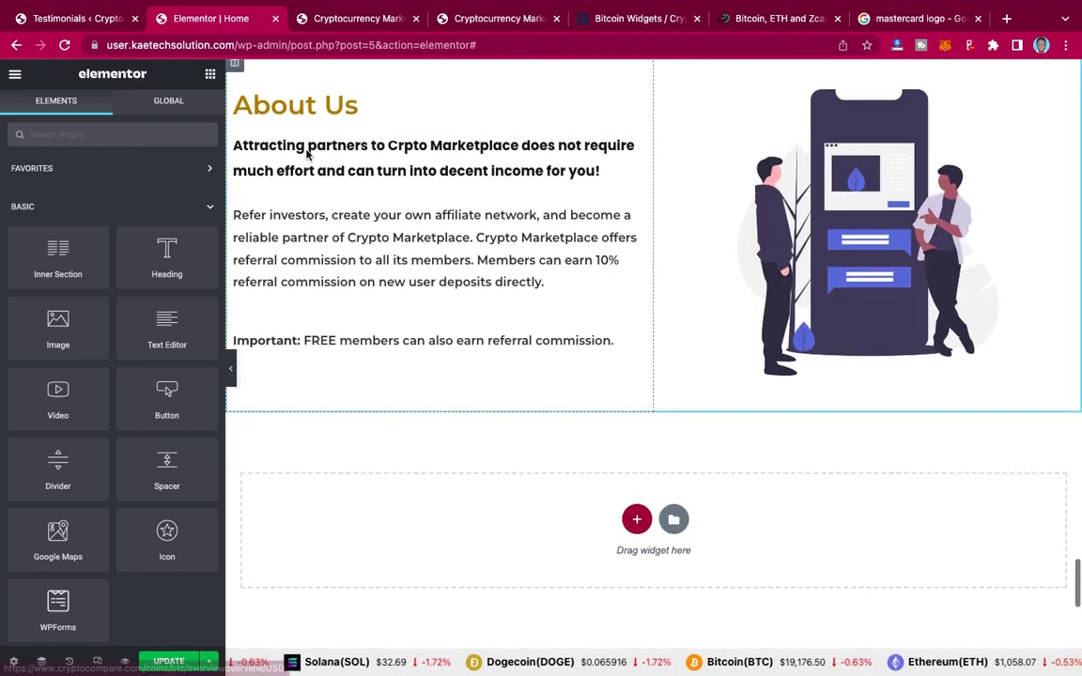
Step: Paste the Invest Now button at the column's top, left-align it, and delete the About Us heading
right_click(291, 105)
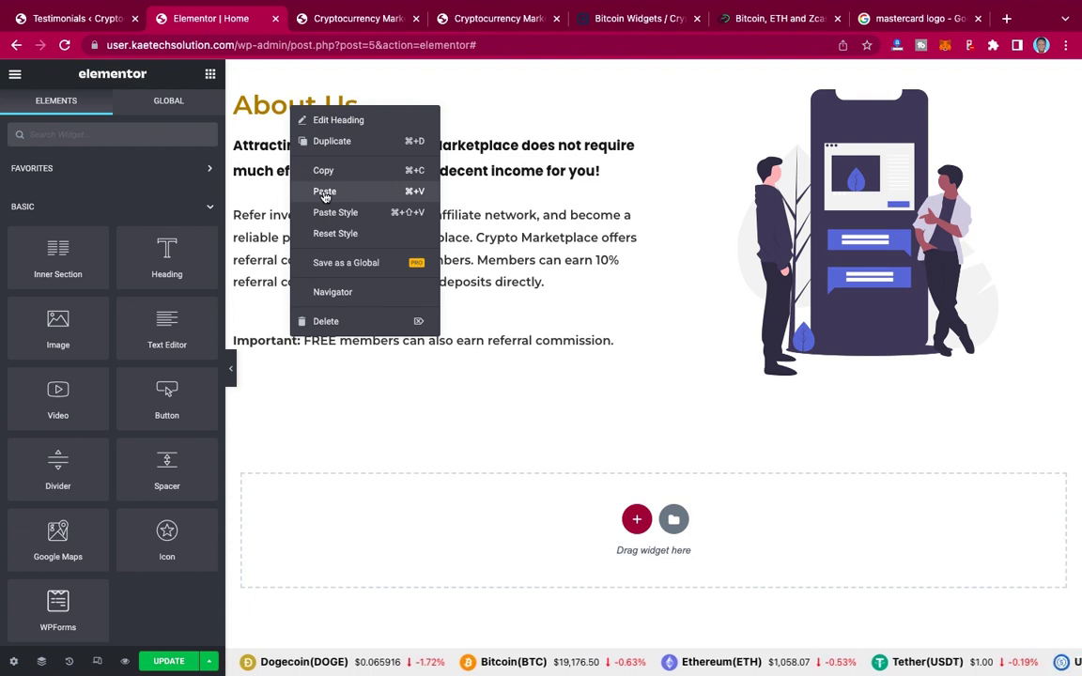
left_click(324, 192)
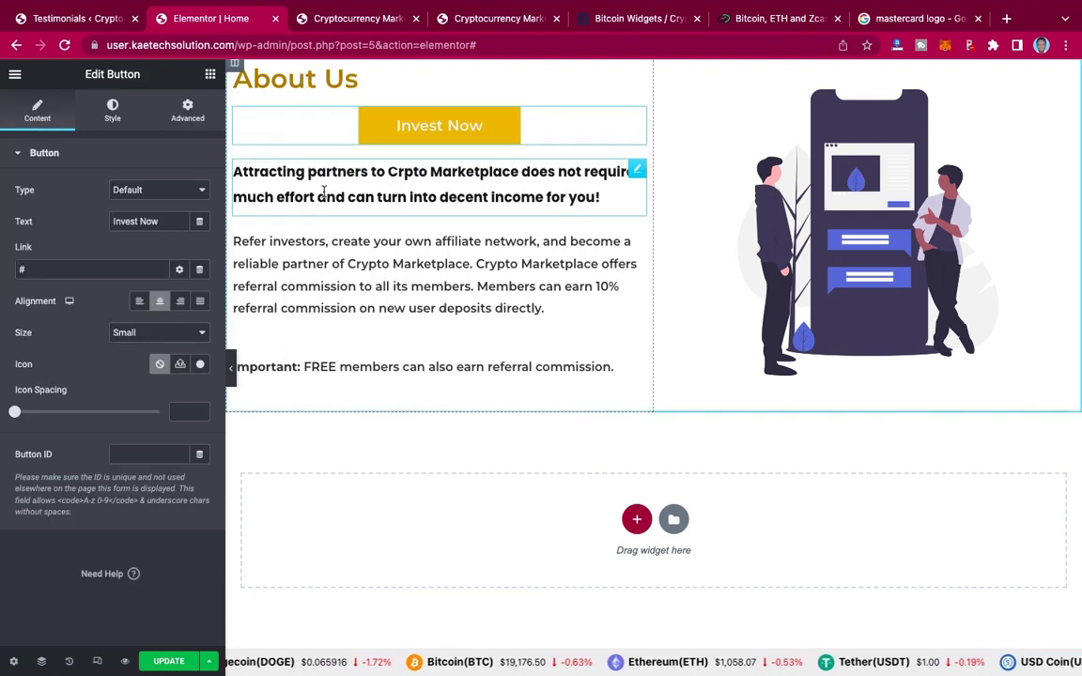
left_click(139, 302)
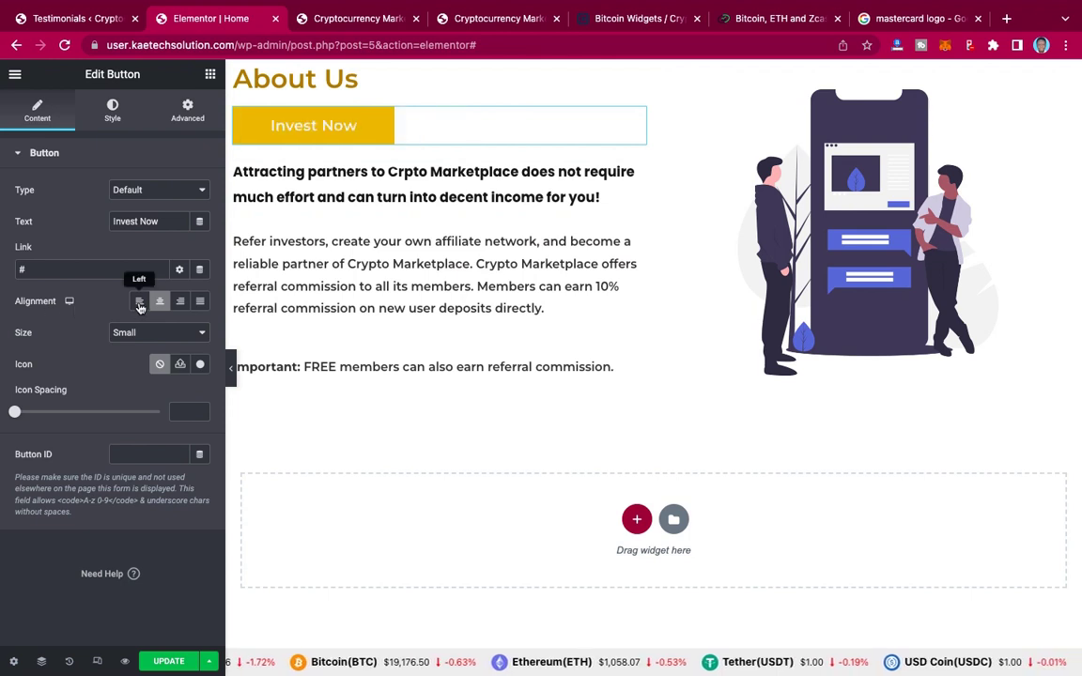
scroll(393, 114, "up", 1)
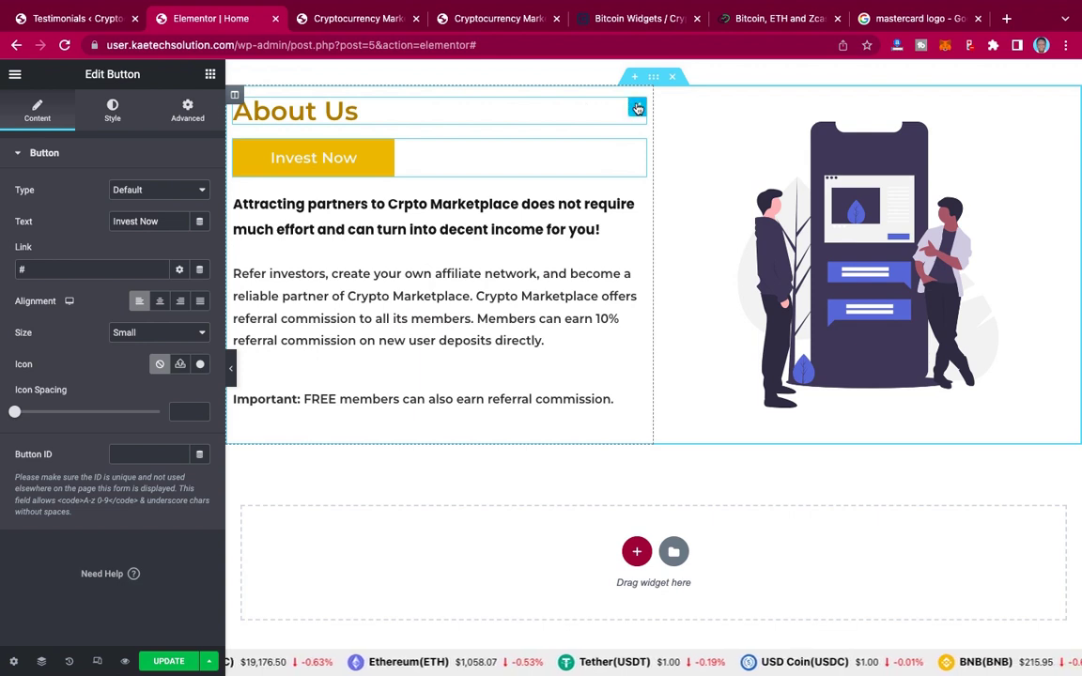
right_click(636, 109)
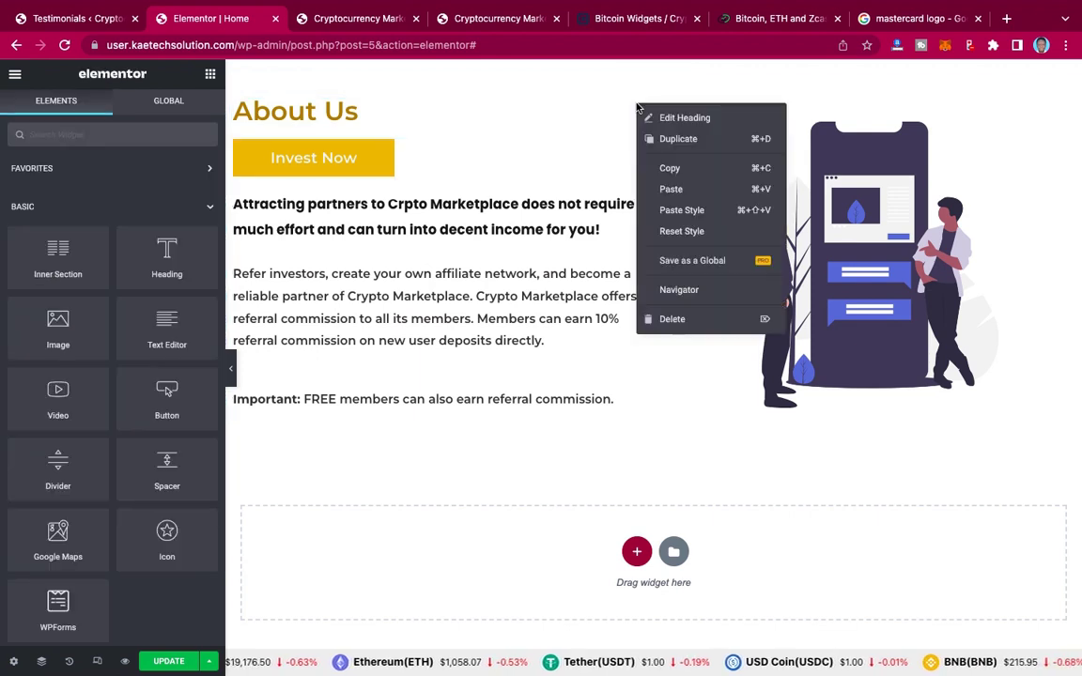
left_click(672, 320)
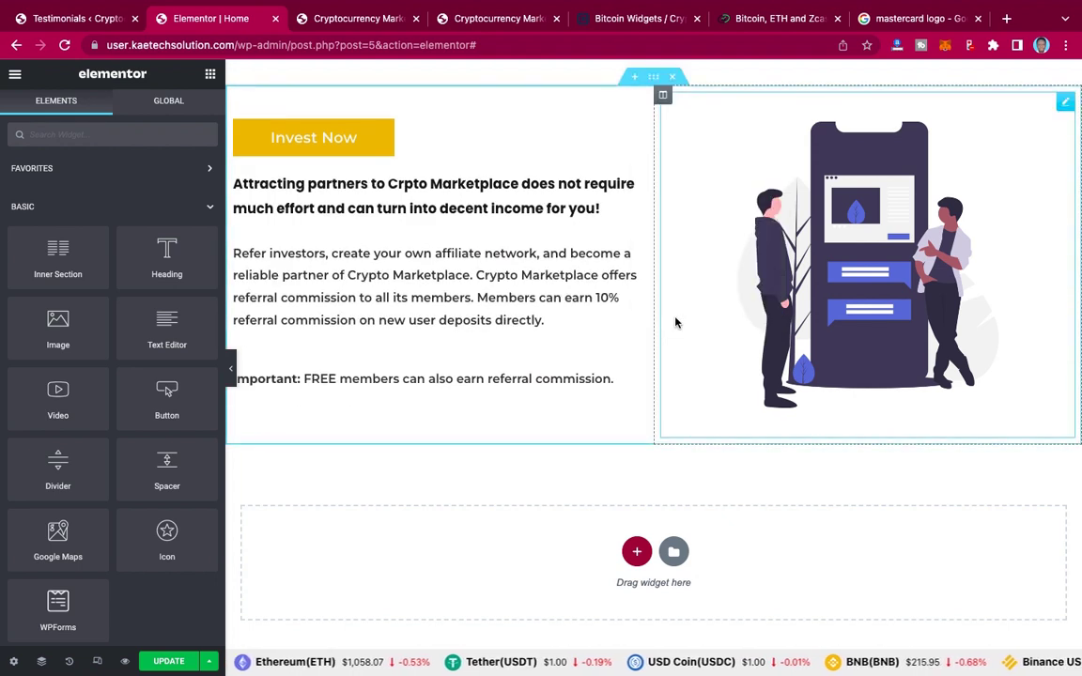
Step: Paste a left-aligned Invest Now button under the Important note and view the live affiliate section
right_click(448, 376)
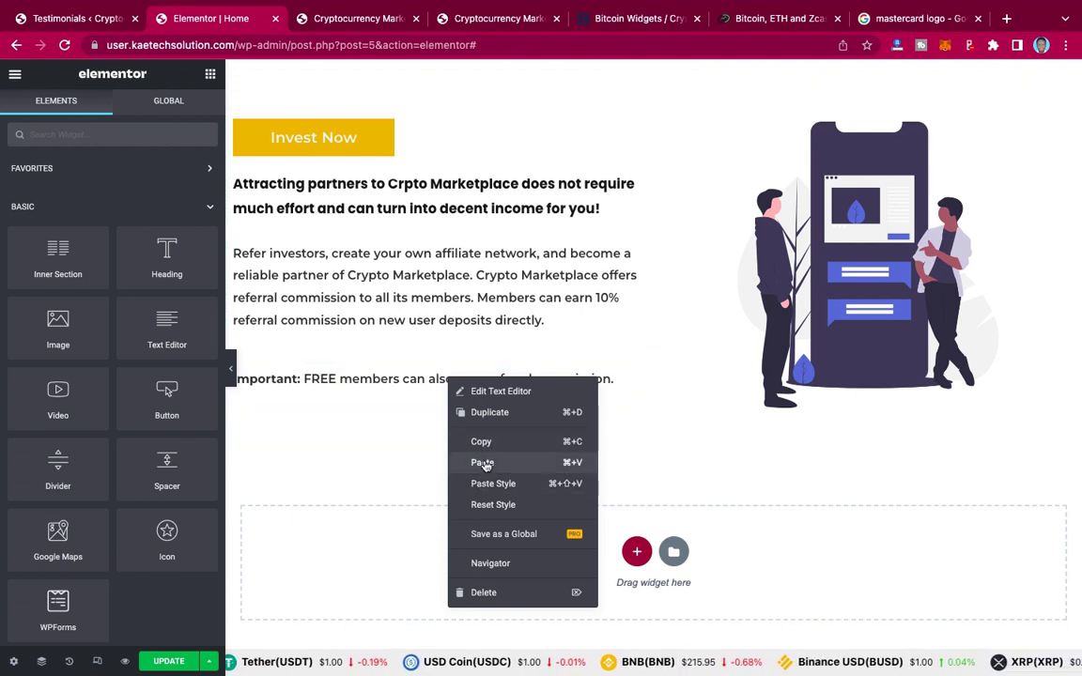
left_click(482, 463)
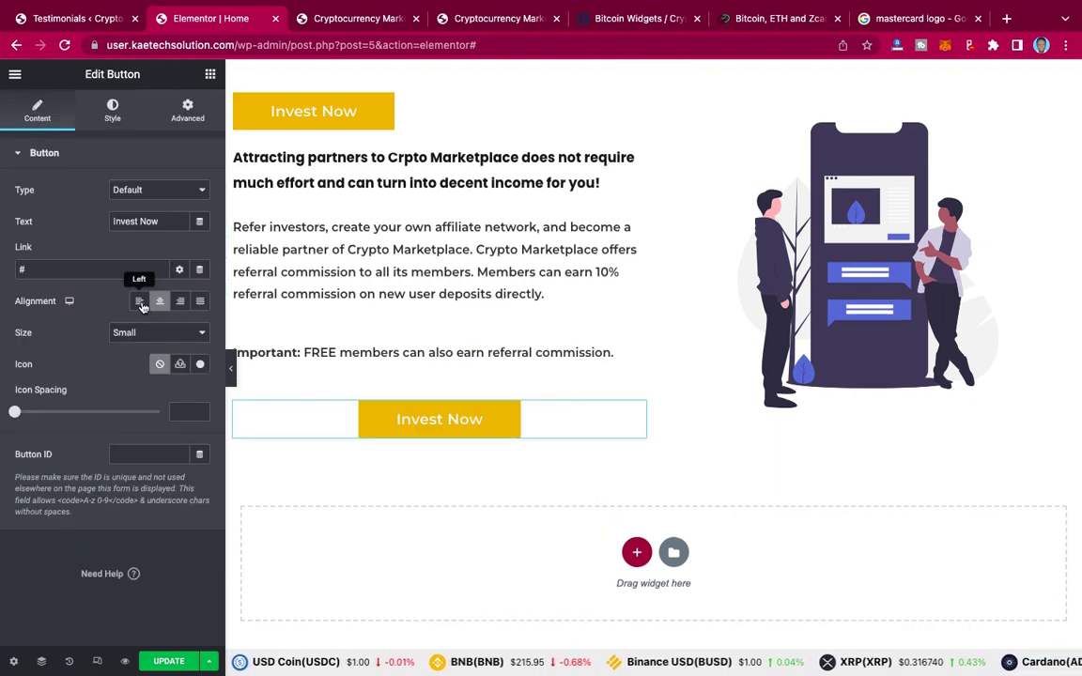
left_click(140, 302)
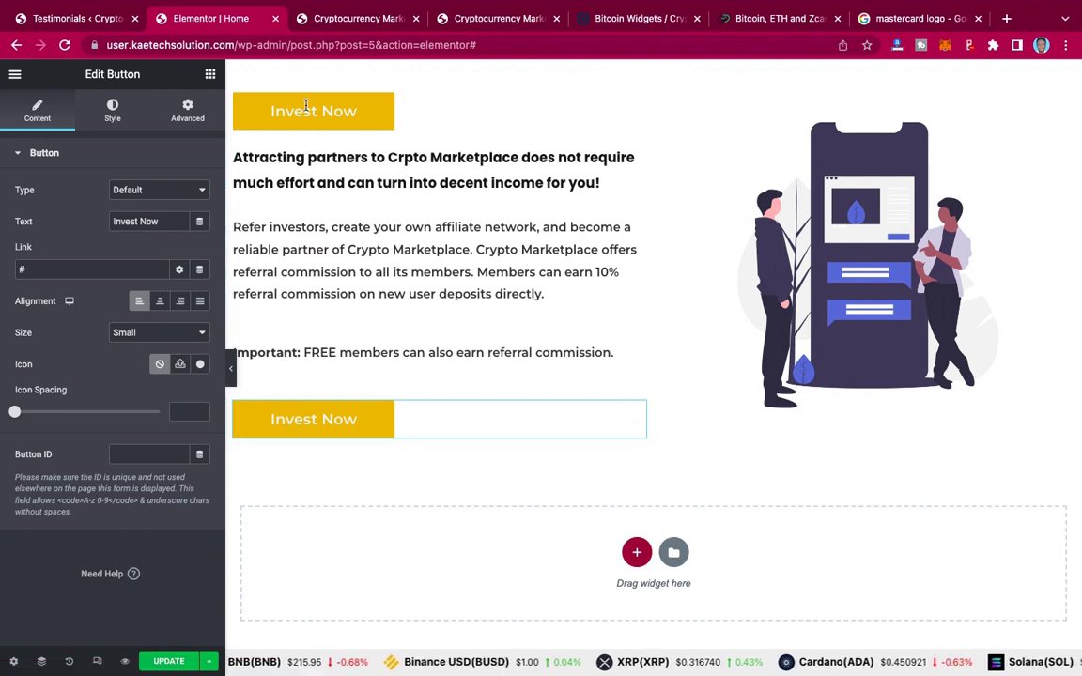
left_click(498, 19)
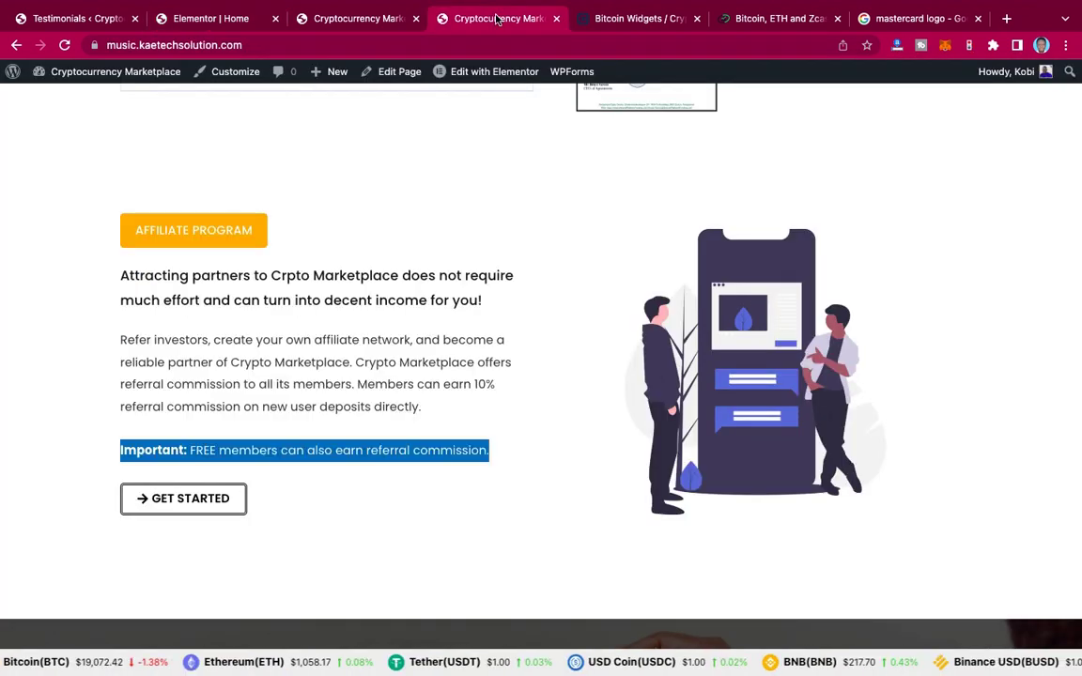
Step: Attempt a custom SVG icon for the lower button, allowing unfiltered uploads, then cancel
left_click(184, 23)
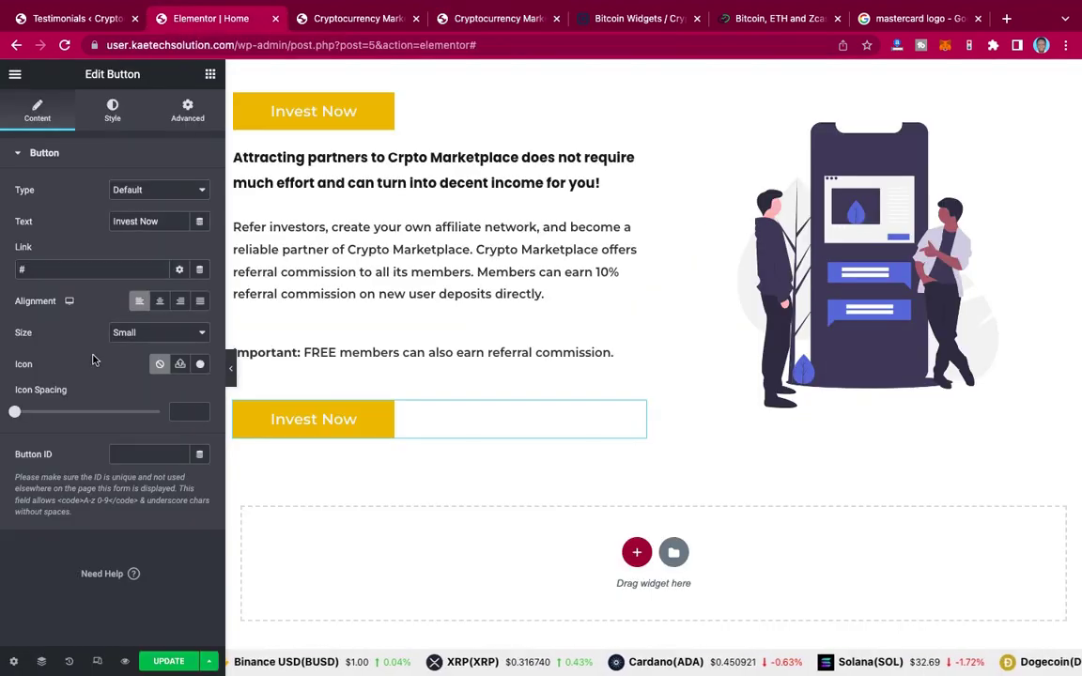
left_click(183, 365)
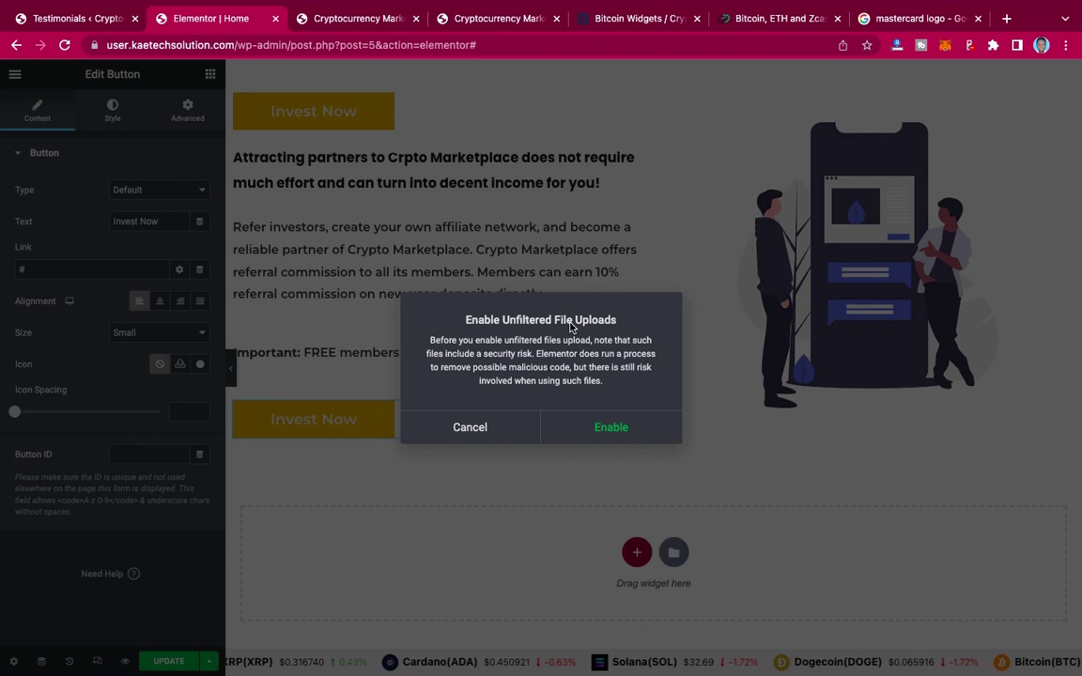
left_click(608, 431)
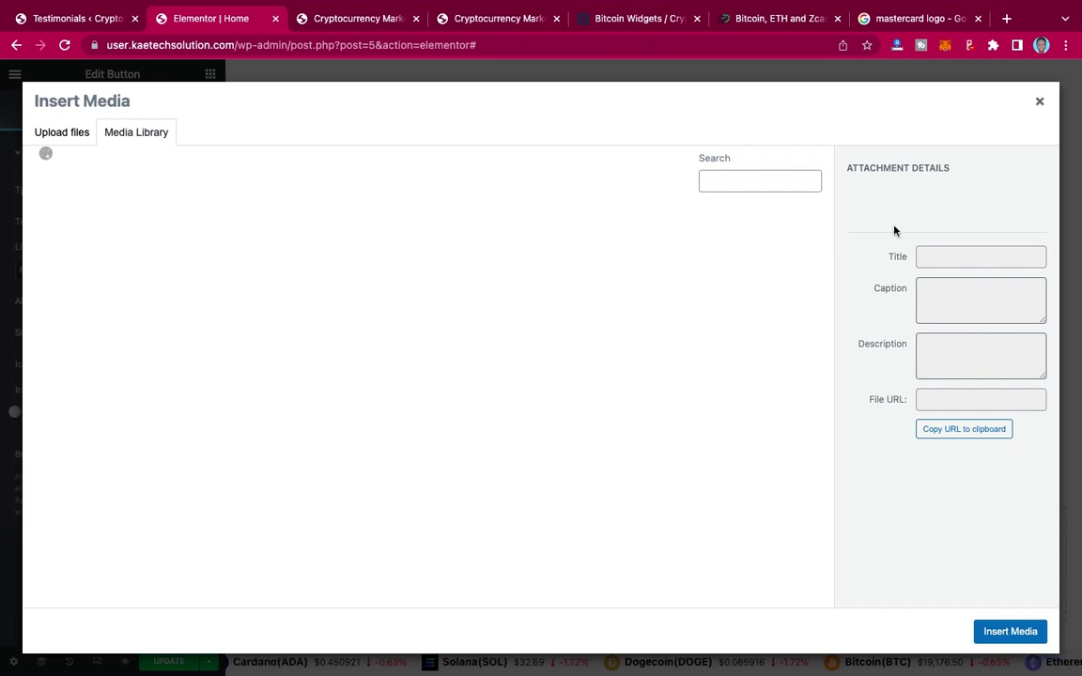
left_click(1040, 104)
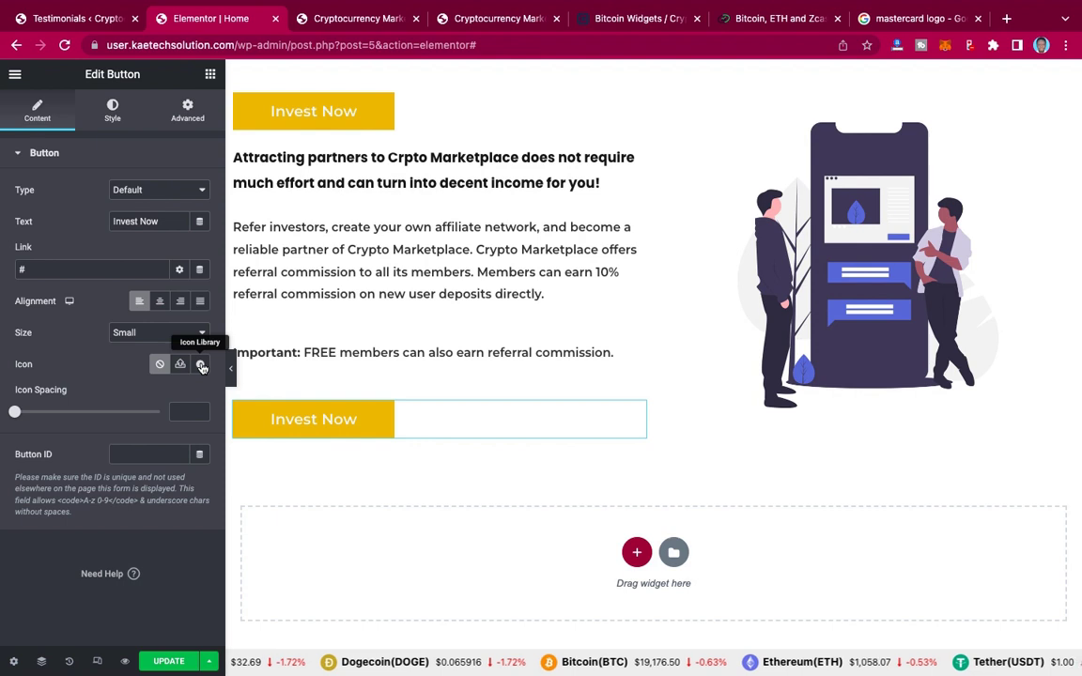
Step: Insert the Arrow right icon, found by searching 'arr' in the icon library
left_click(201, 366)
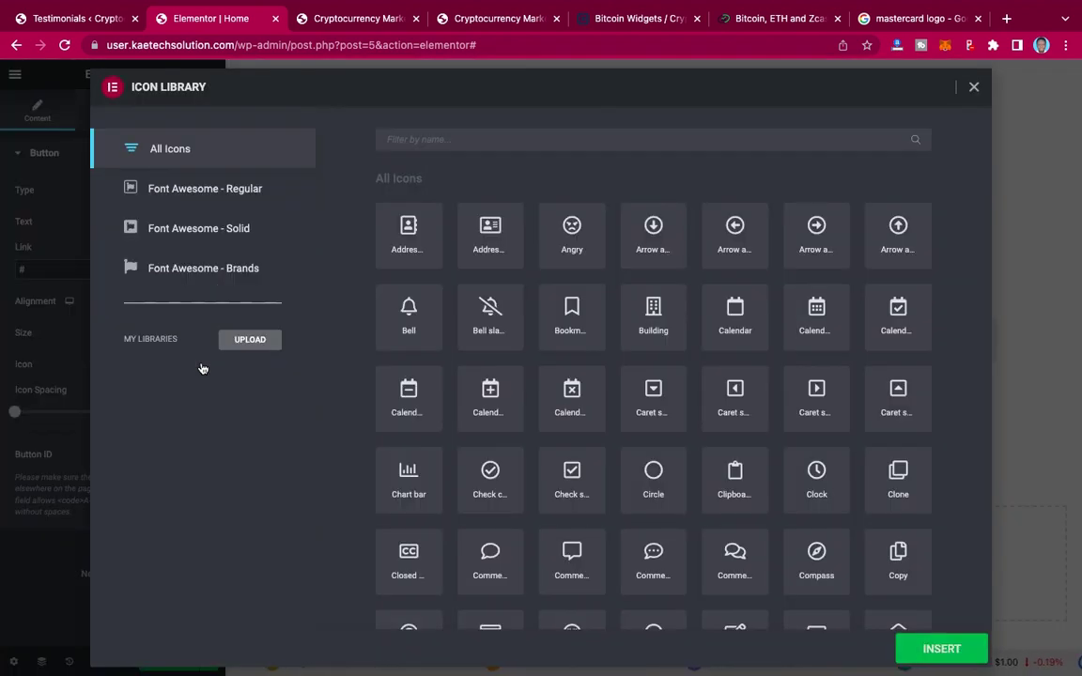
left_click(541, 142)
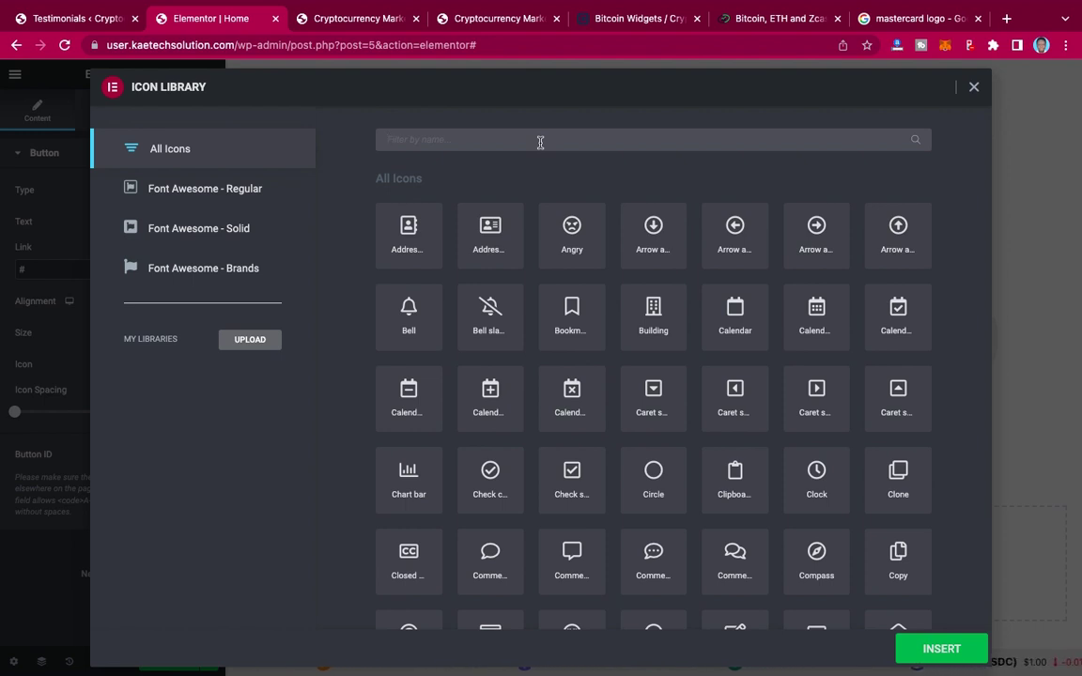
type("arr")
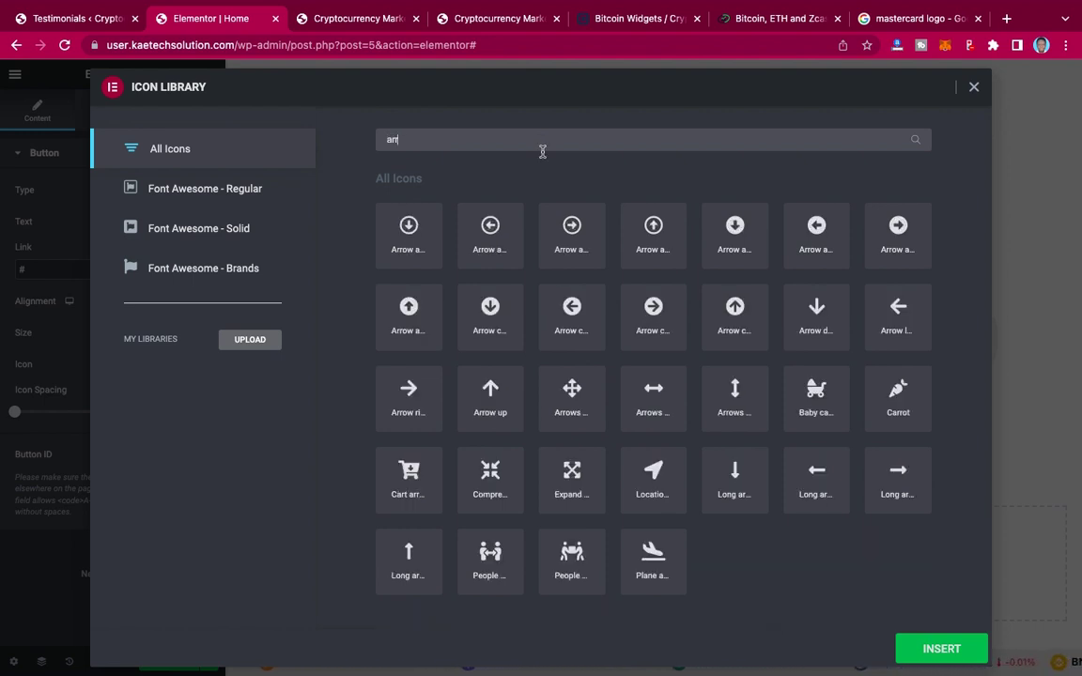
left_click(411, 386)
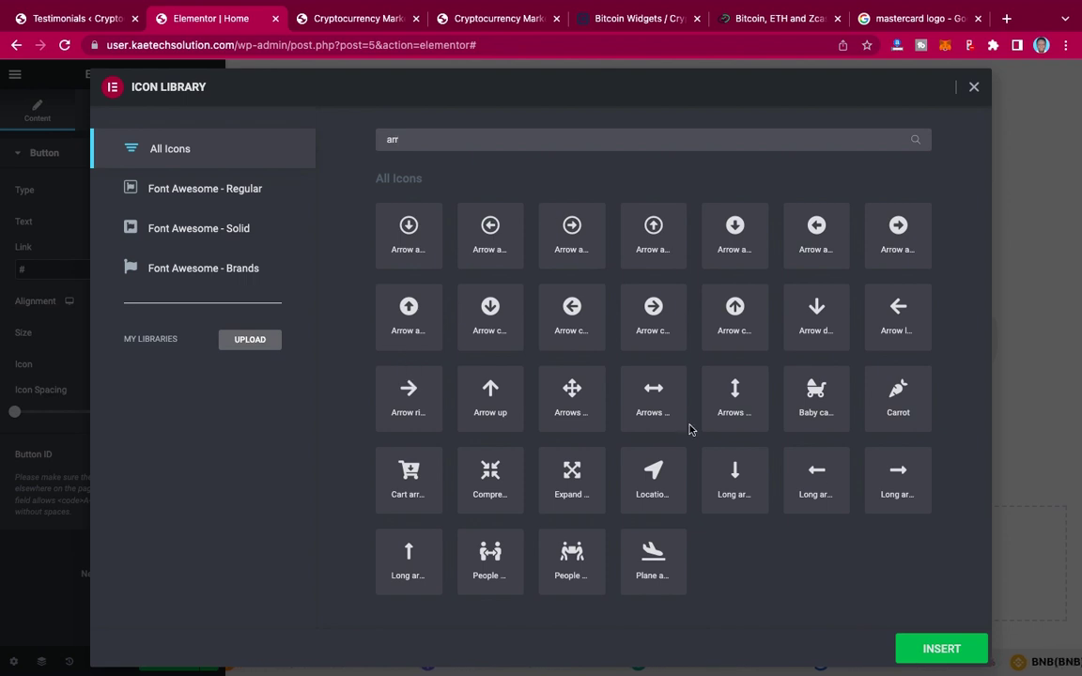
left_click(927, 649)
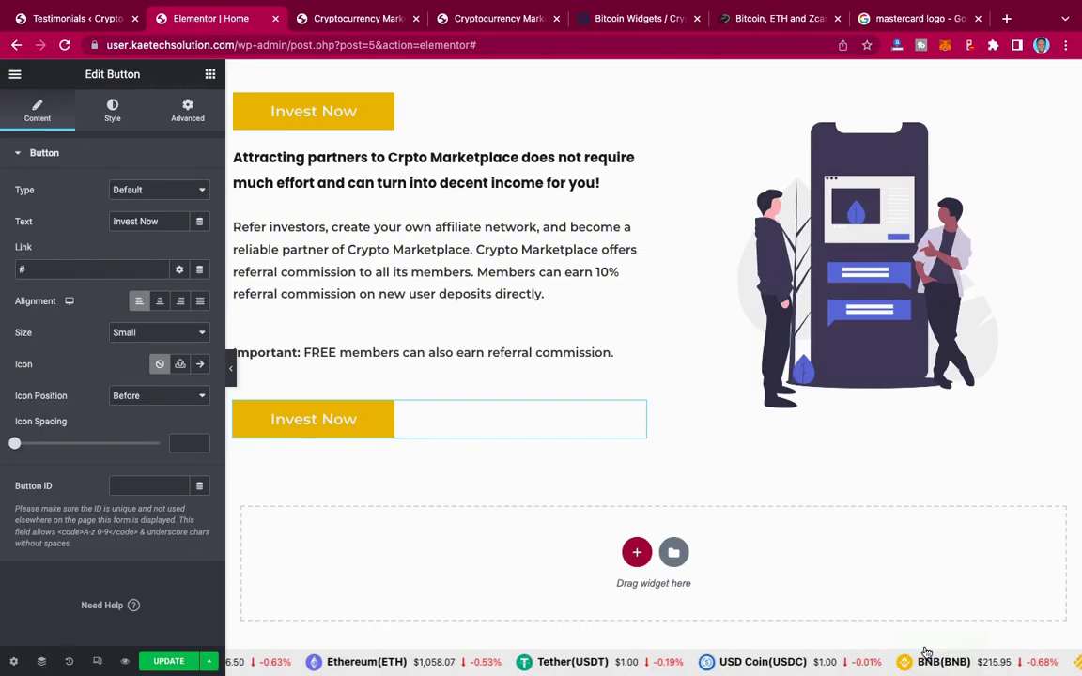
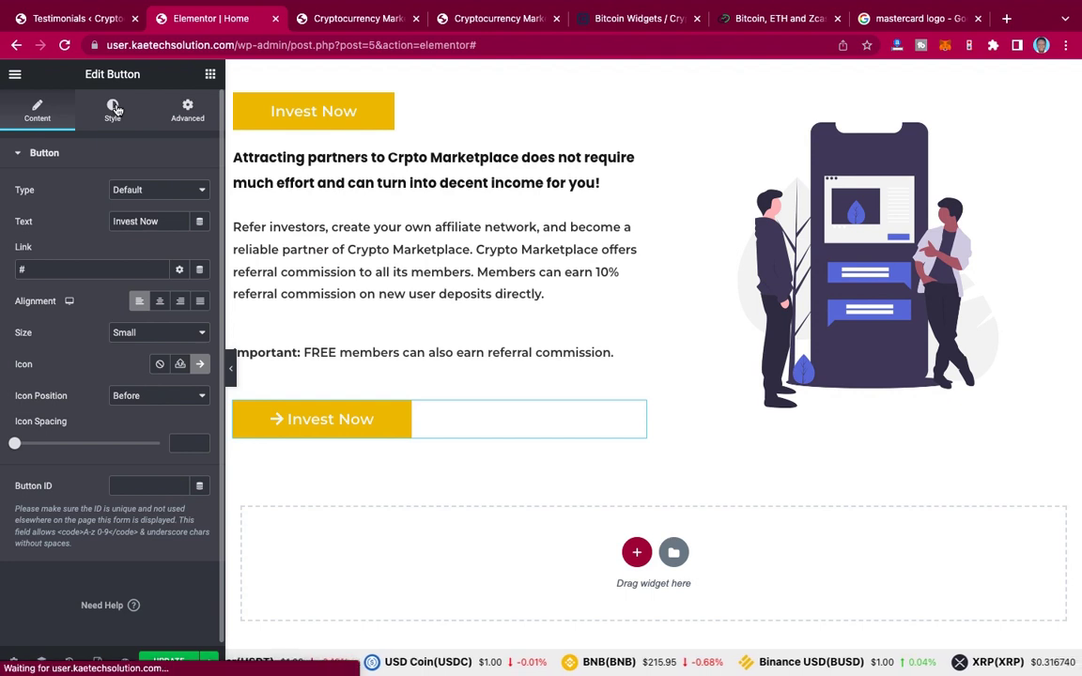
Step: In the button's Style tab, set the text colour to black #000000
left_click(113, 110)
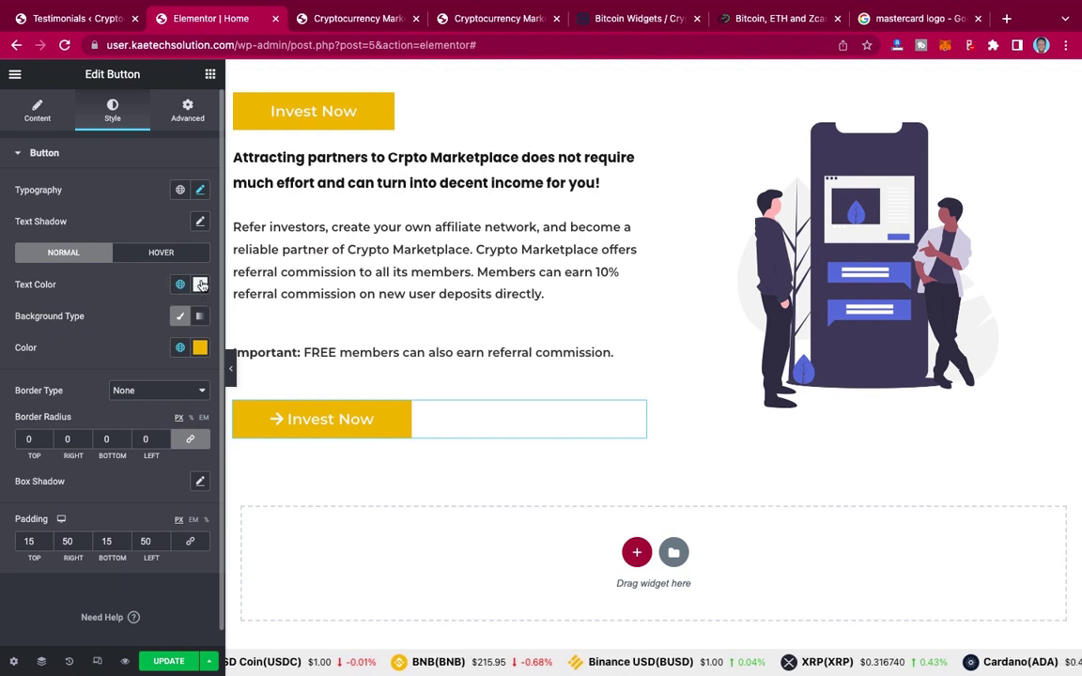
left_click(200, 285)
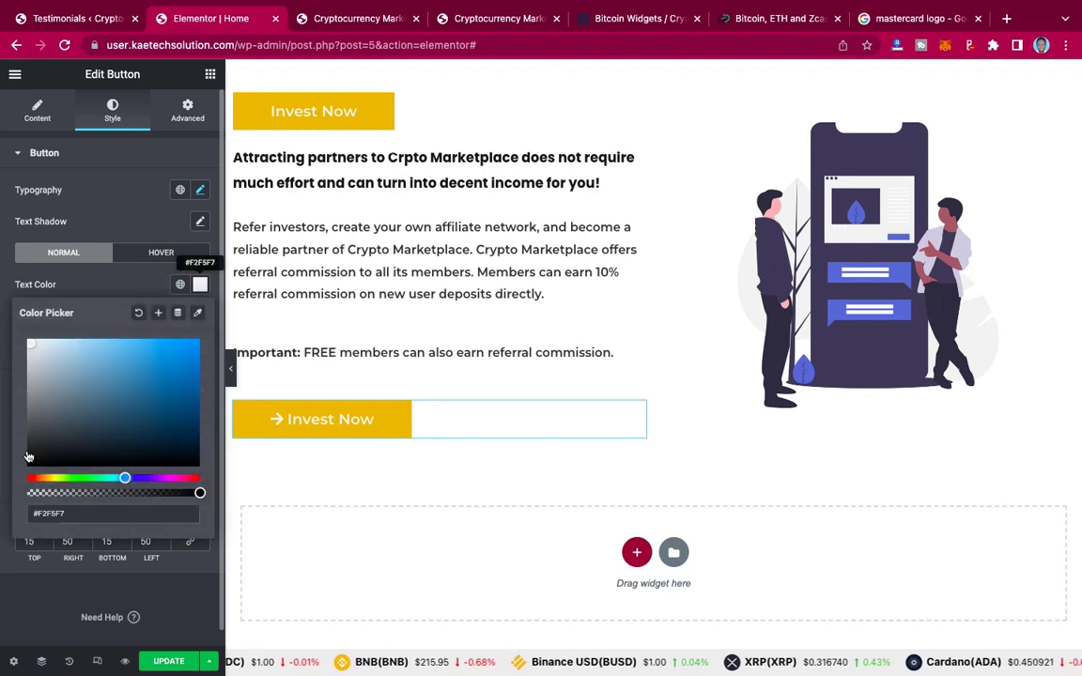
left_click_drag(29, 461, 9, 467)
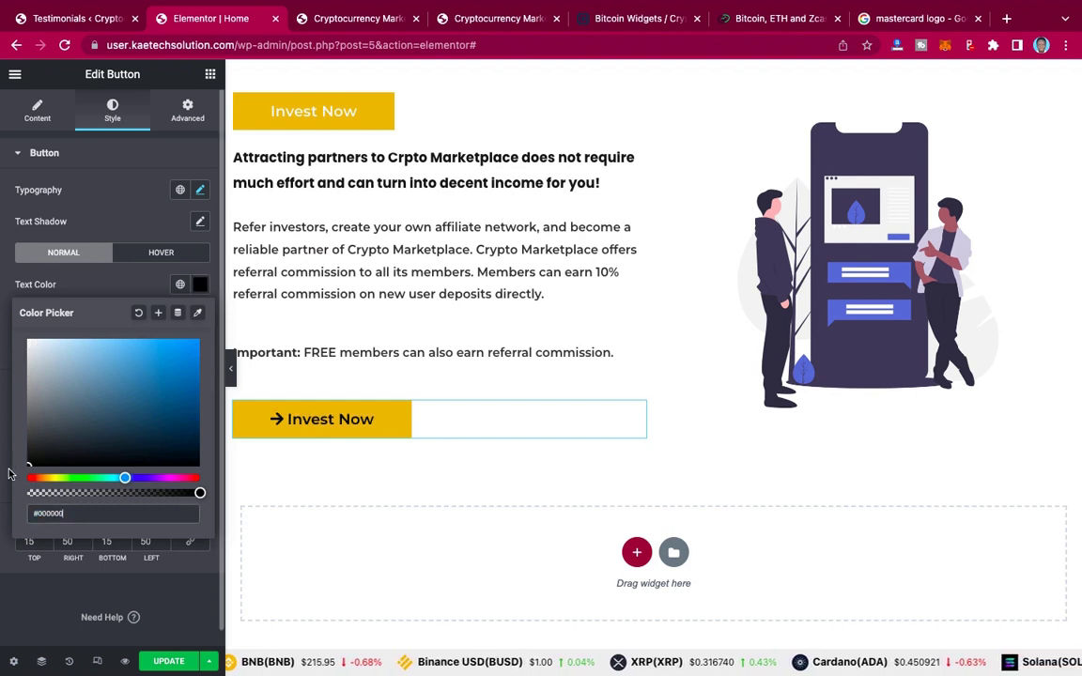
left_click(101, 286)
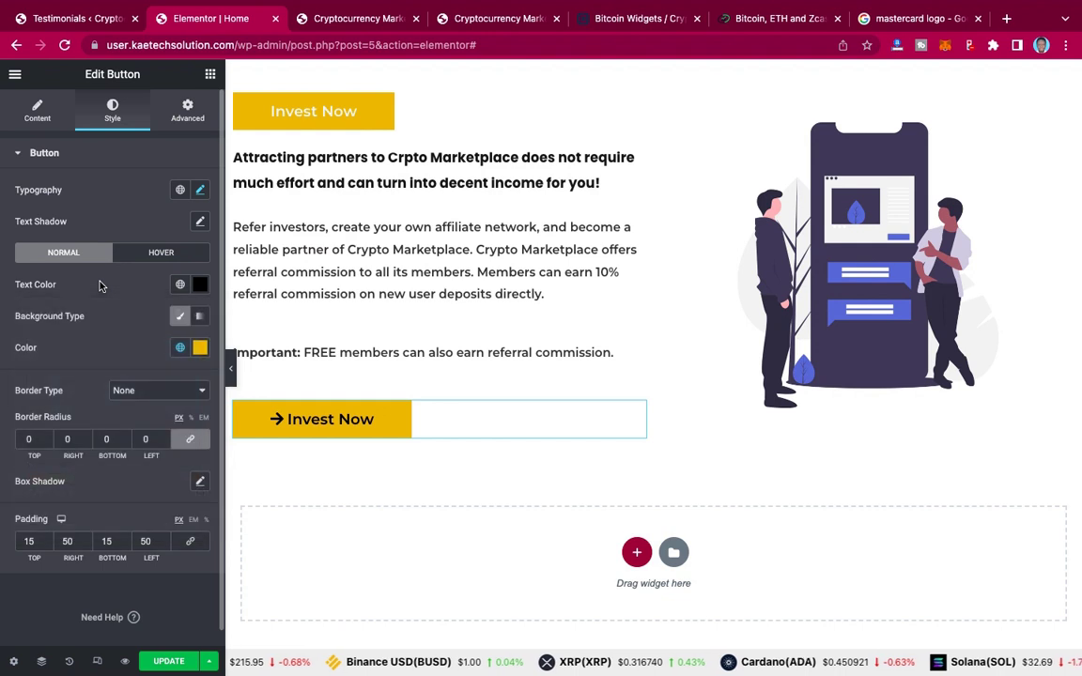
Step: Drop the background colour's alpha to 0, making it transparent #E9B70400
left_click(181, 349)
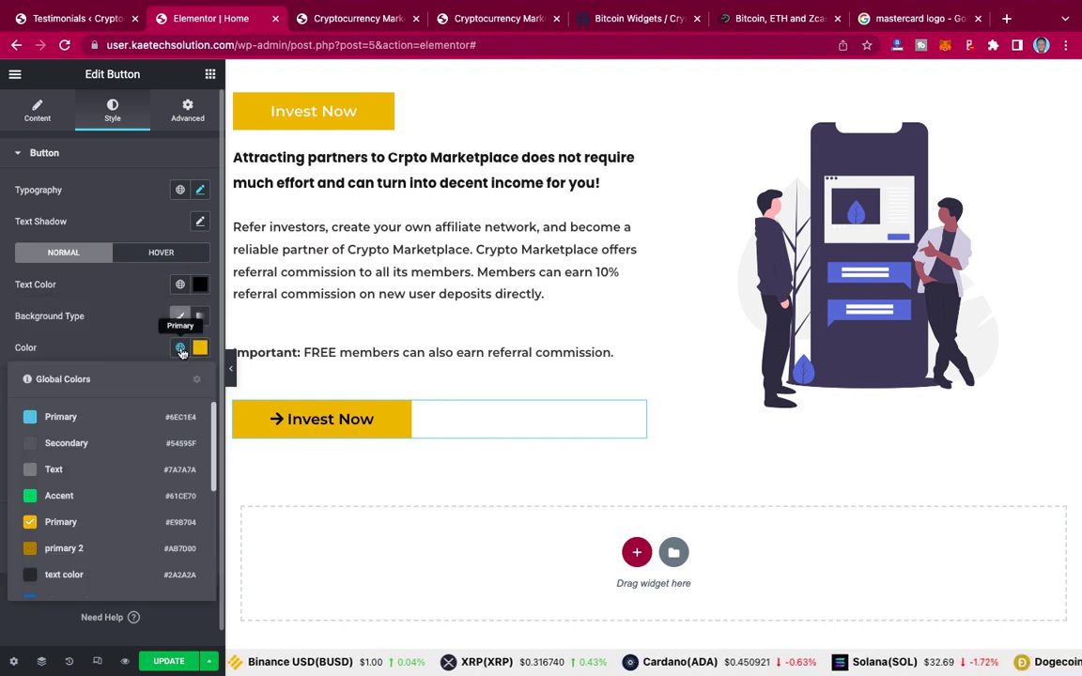
left_click(121, 340)
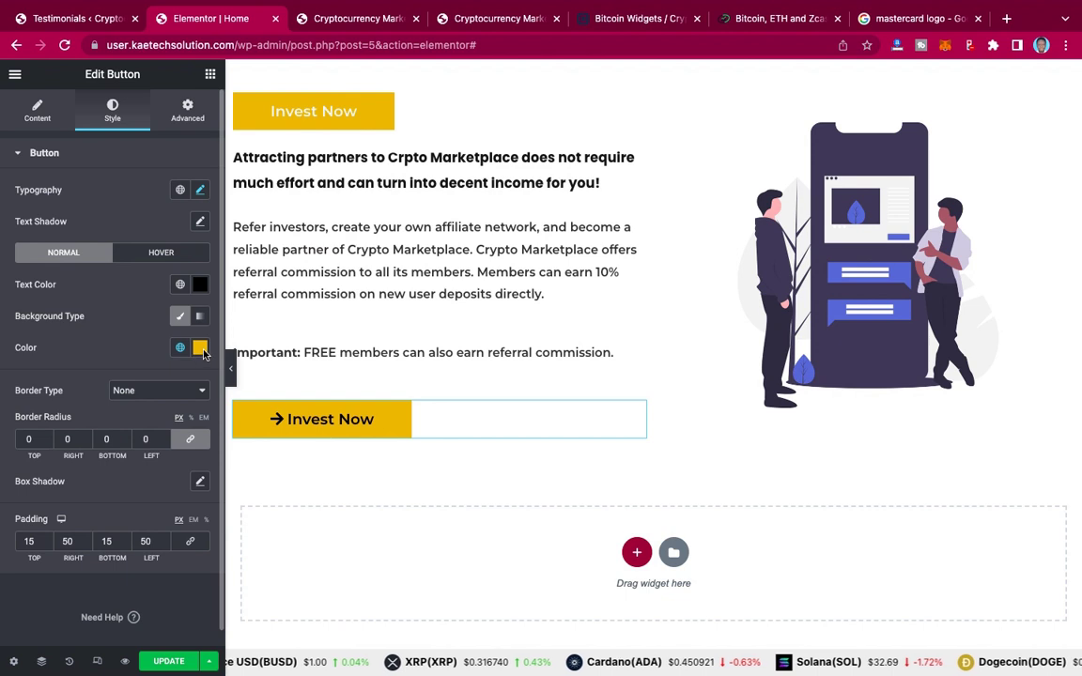
left_click(200, 348)
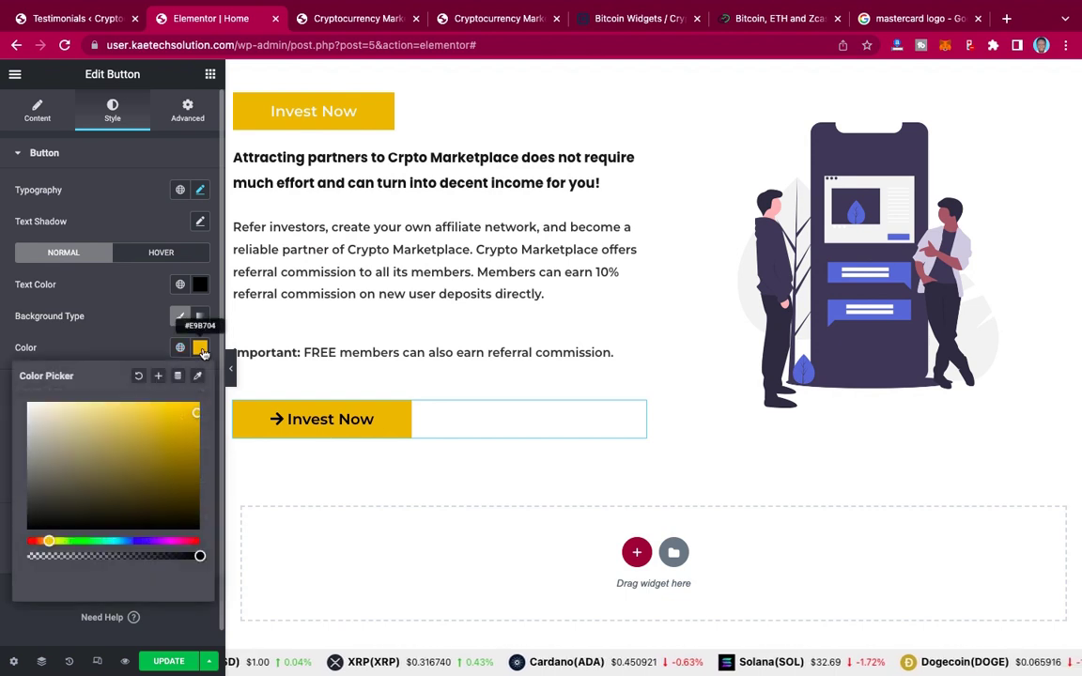
left_click(200, 557)
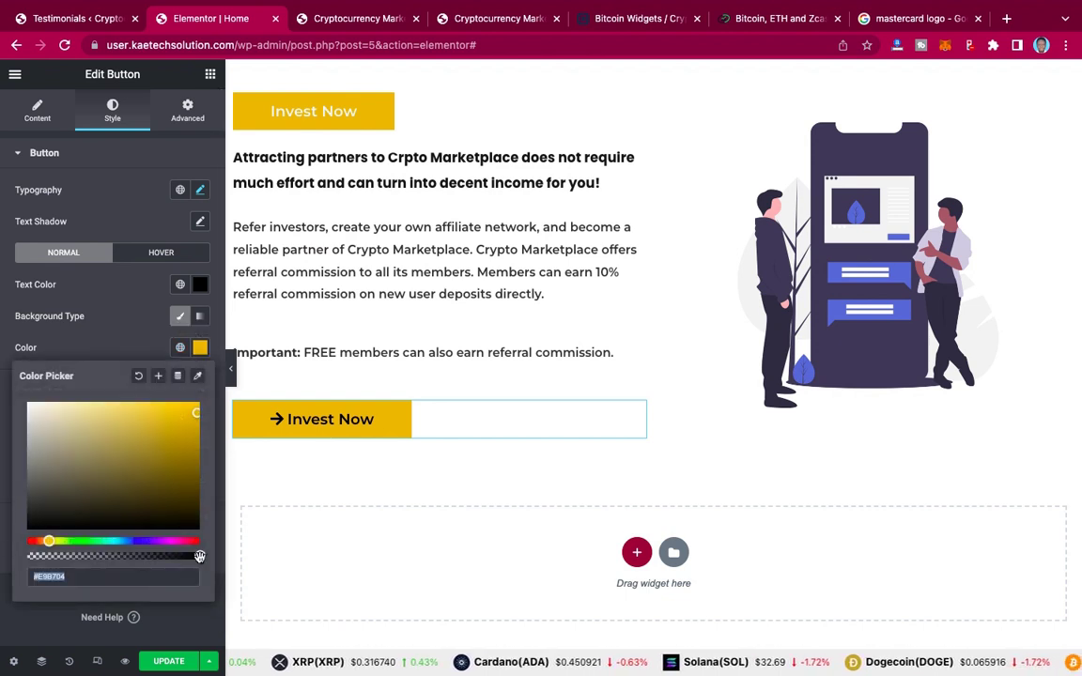
left_click(17, 553)
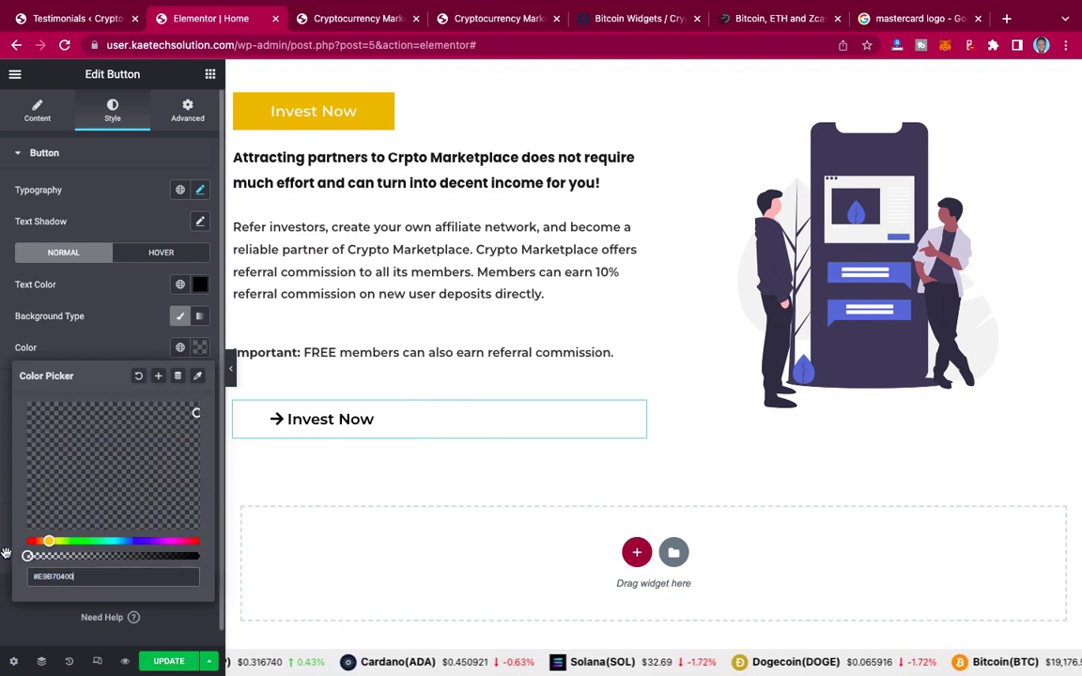
left_click(119, 341)
Step: Give the button a double border with width 4
left_click(147, 395)
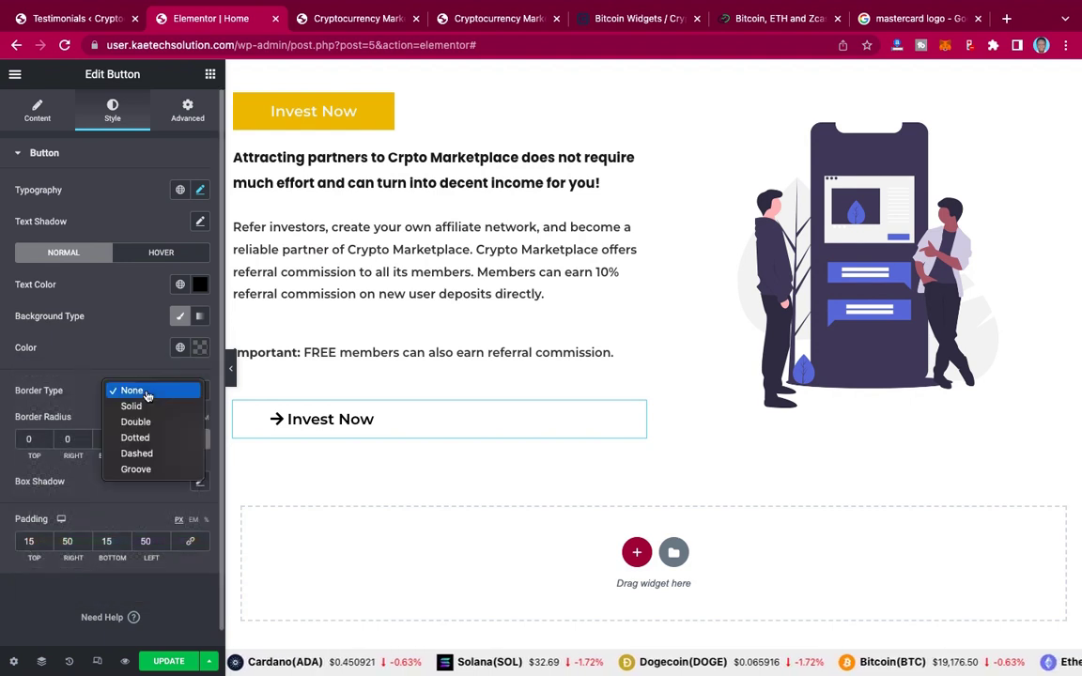
key("Escape")
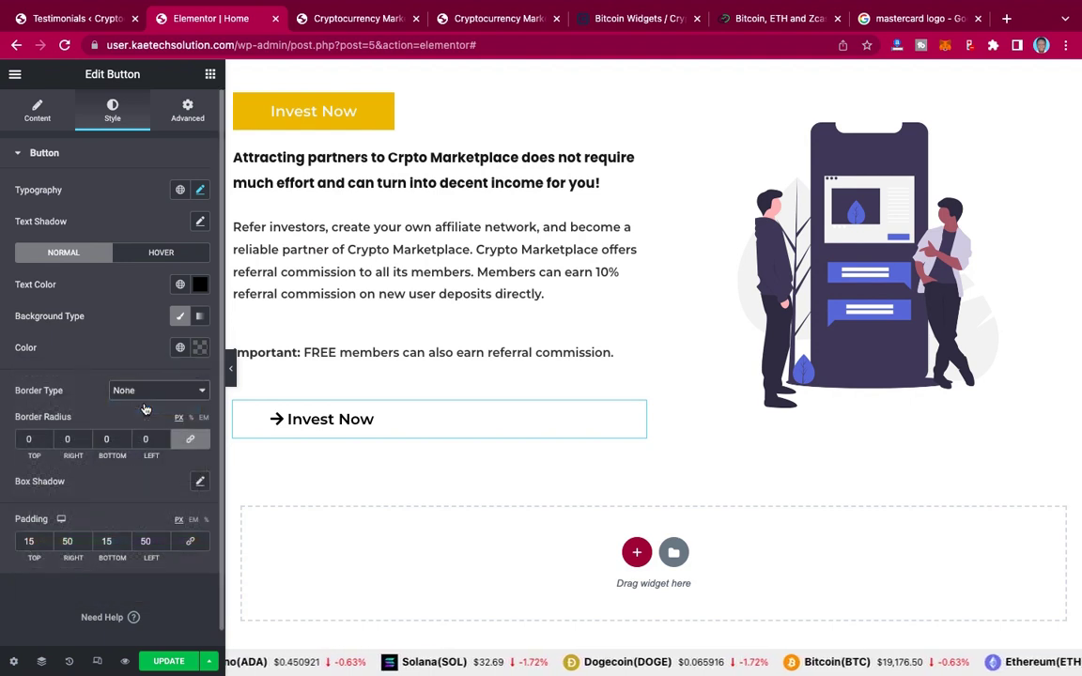
left_click(146, 410)
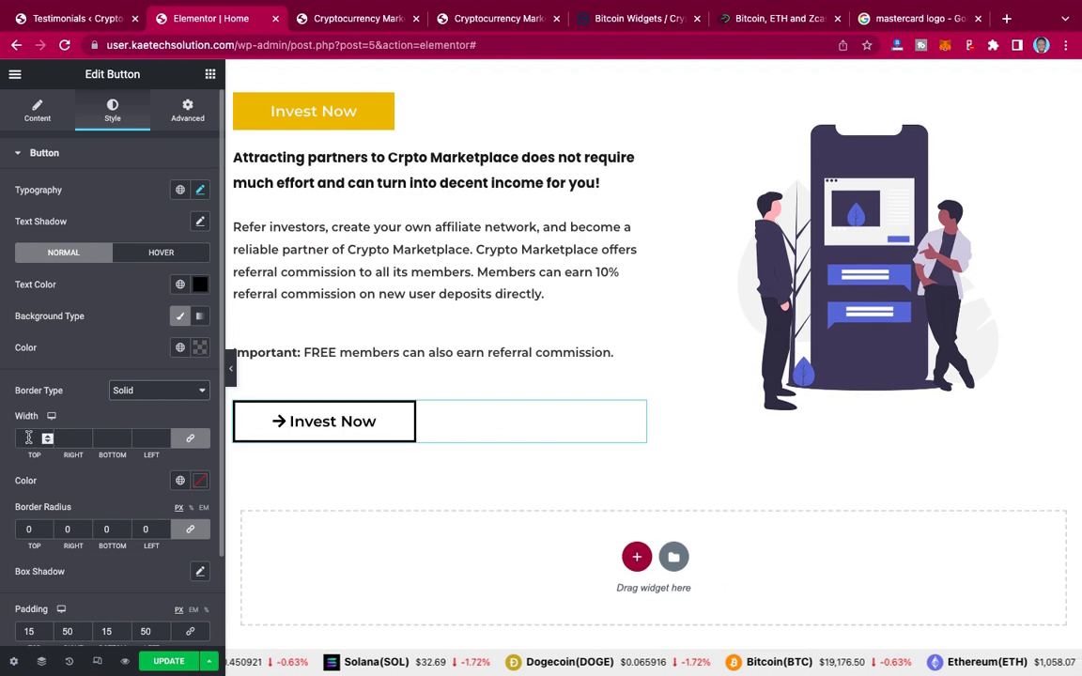
left_click(143, 390)
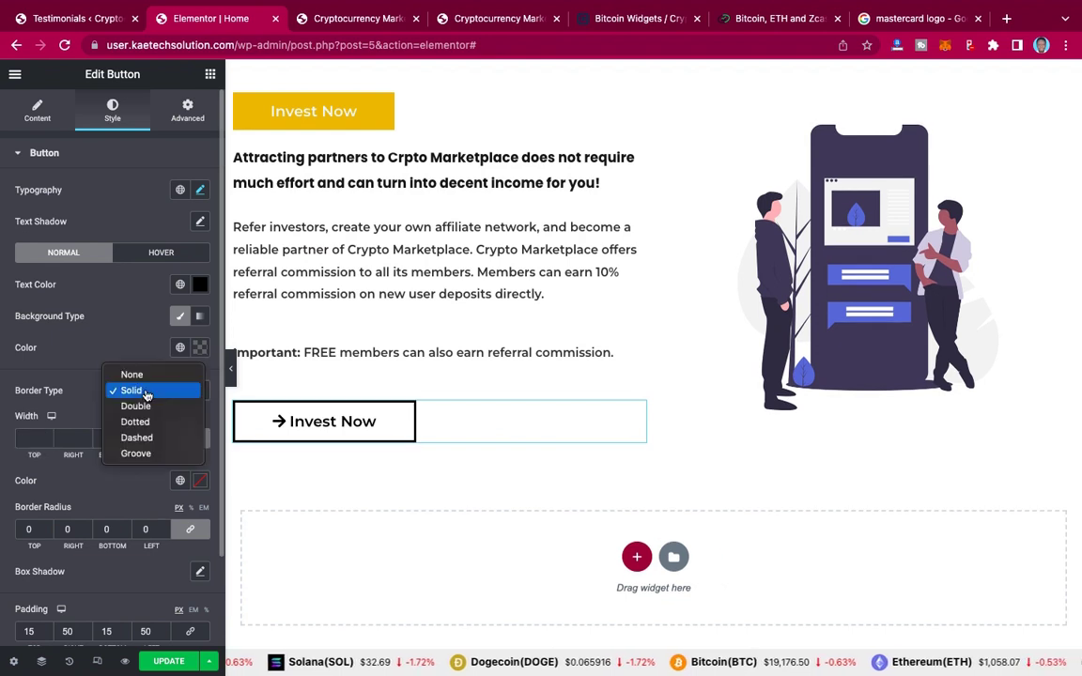
key("Escape")
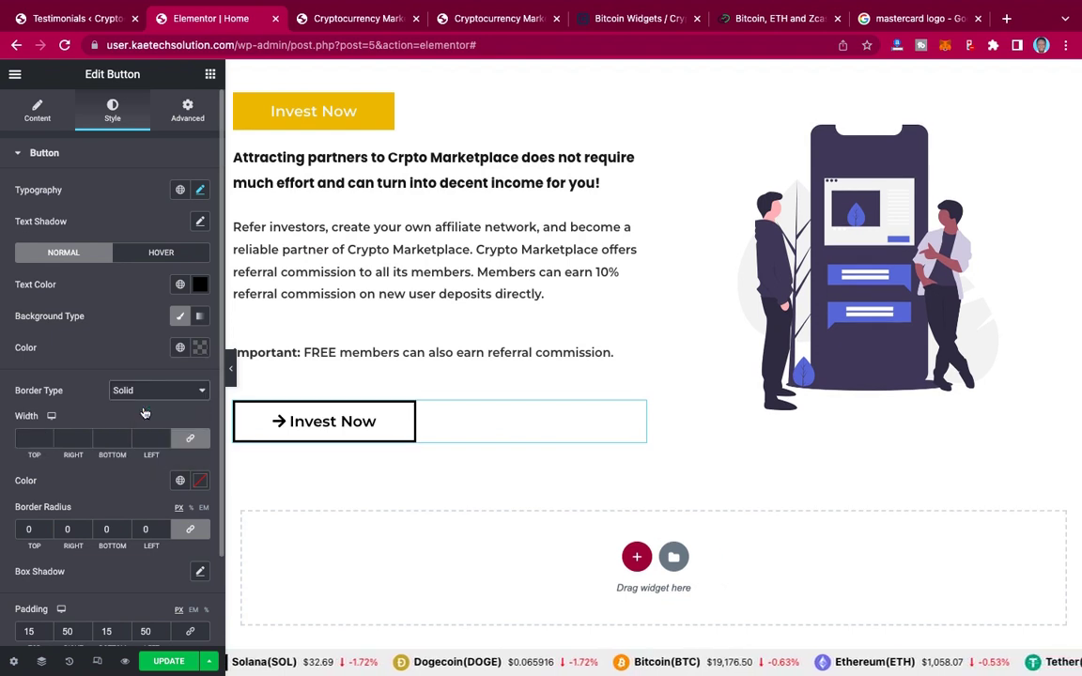
double_click(26, 435)
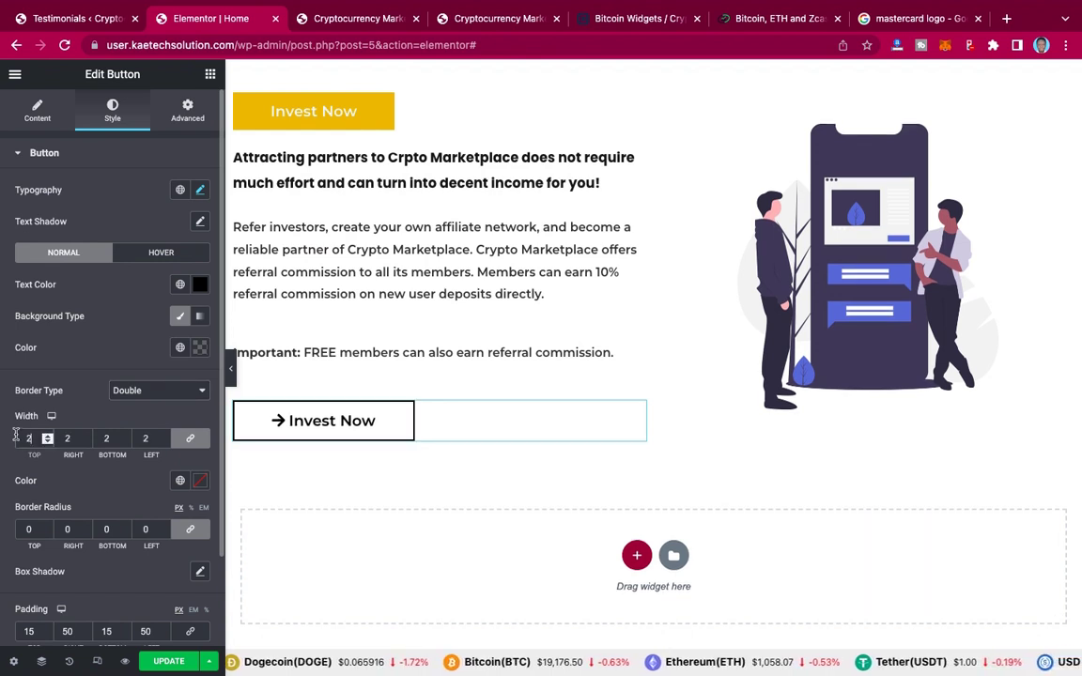
type("4")
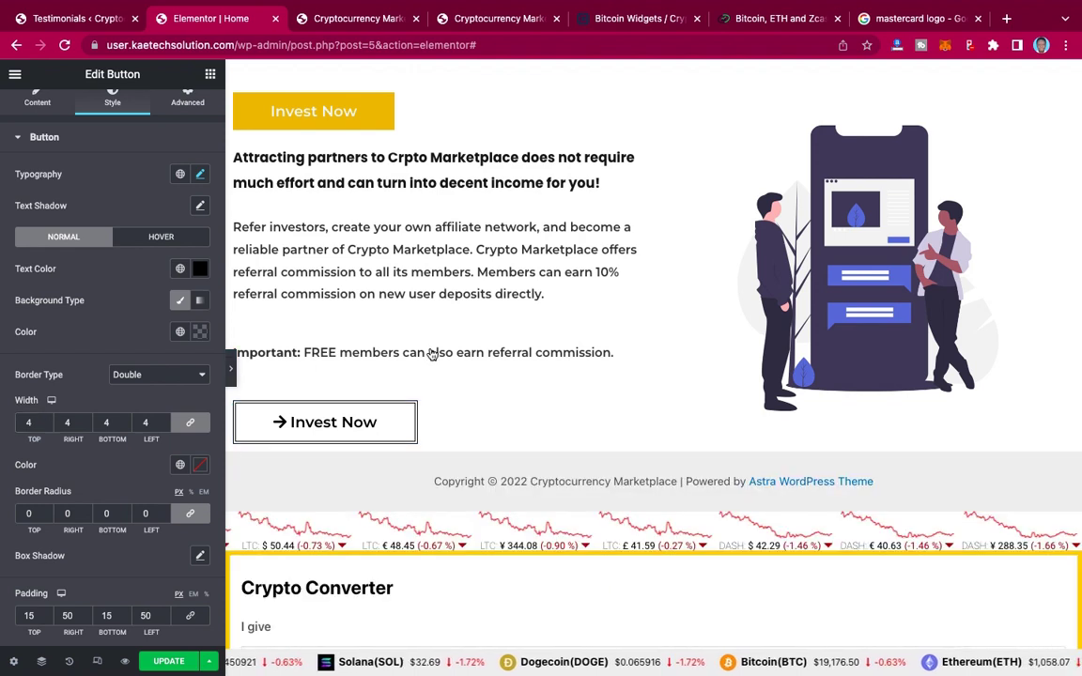
Step: Link the padding values and set 20 px on every side
key("ctrl+p")
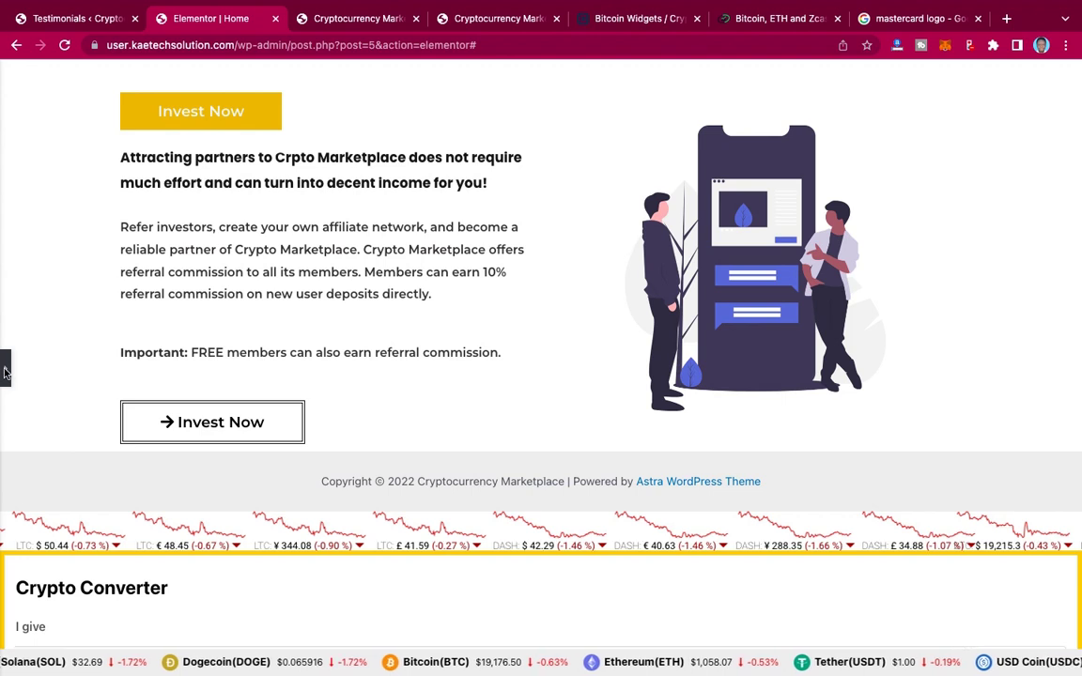
left_click(4, 373)
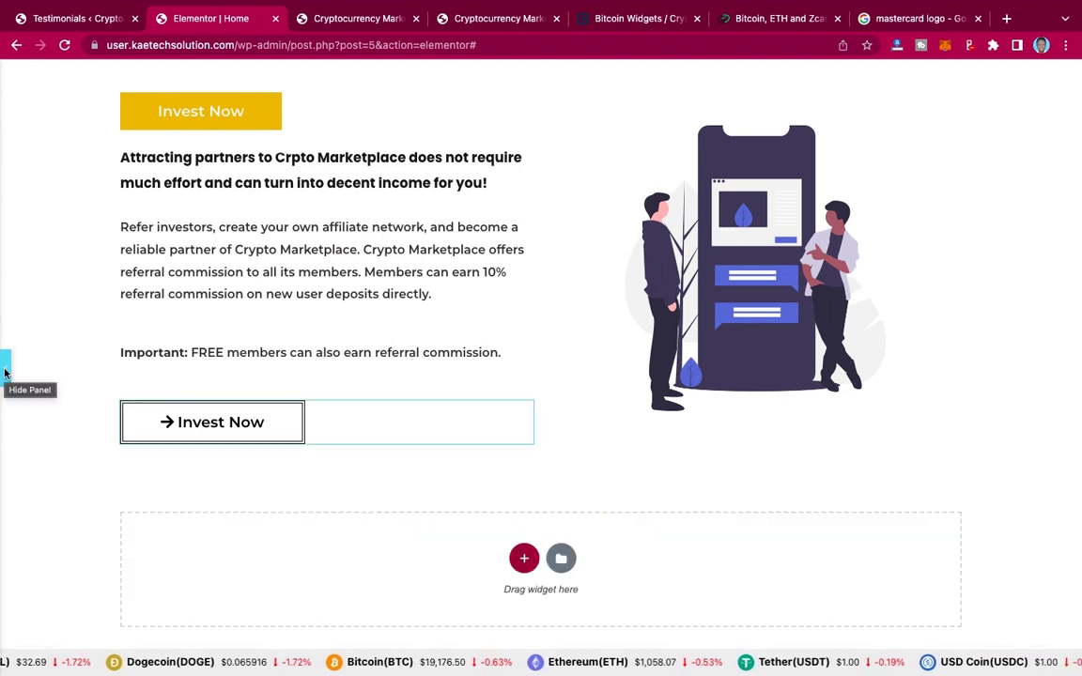
left_click(4, 372)
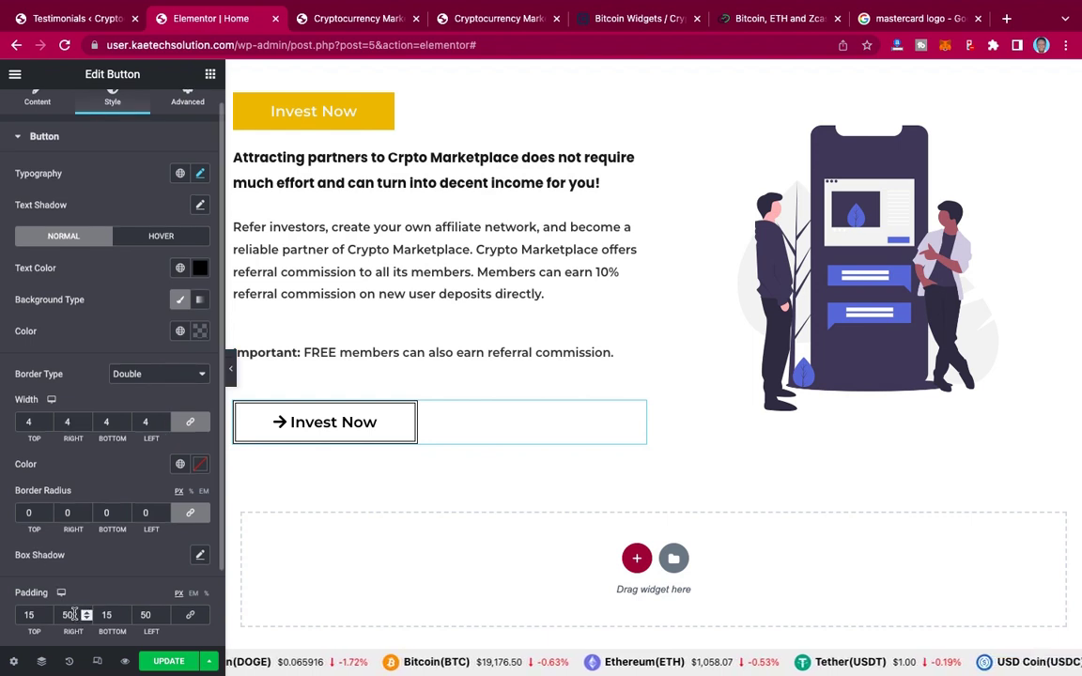
scroll(73, 615, "down", 2)
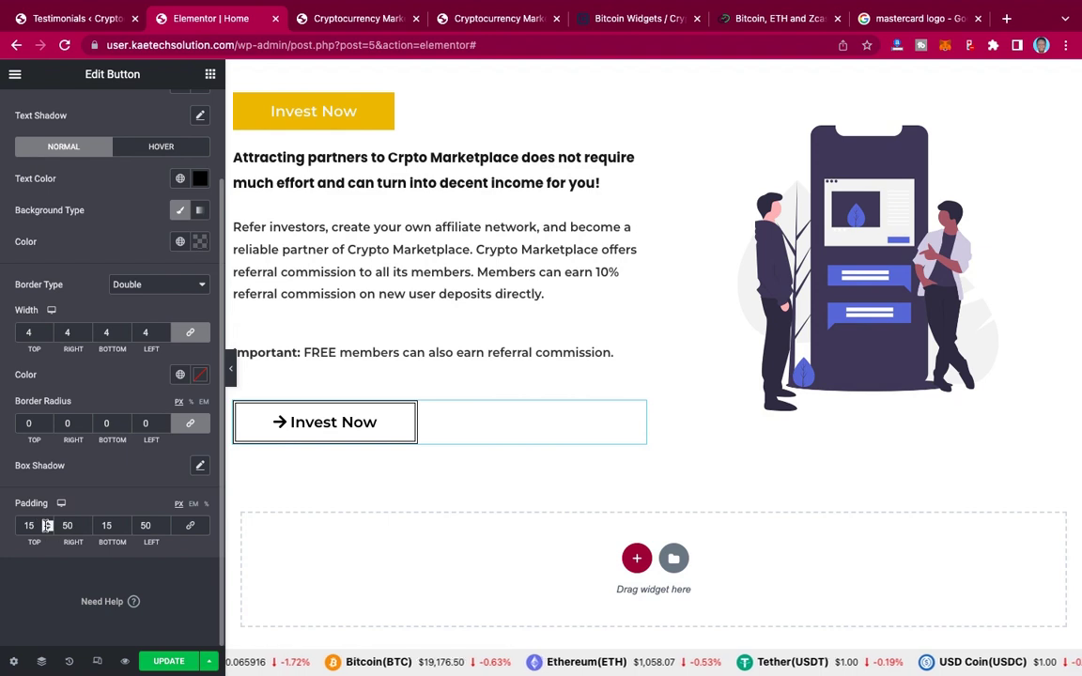
left_click(191, 529)
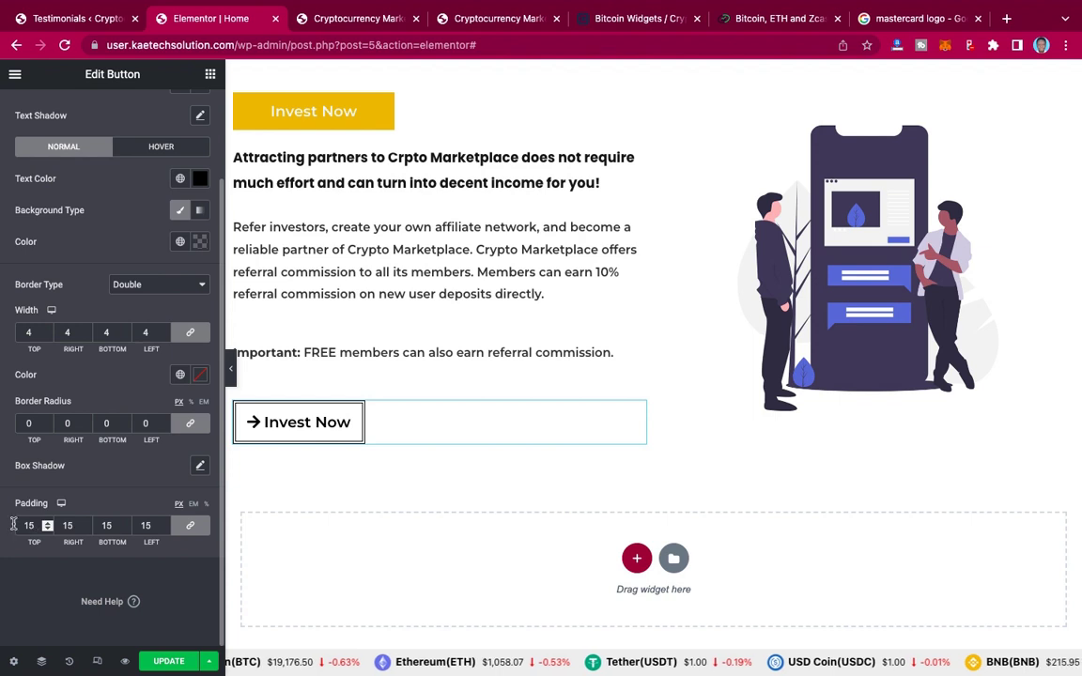
left_click_drag(33, 525, 14, 528)
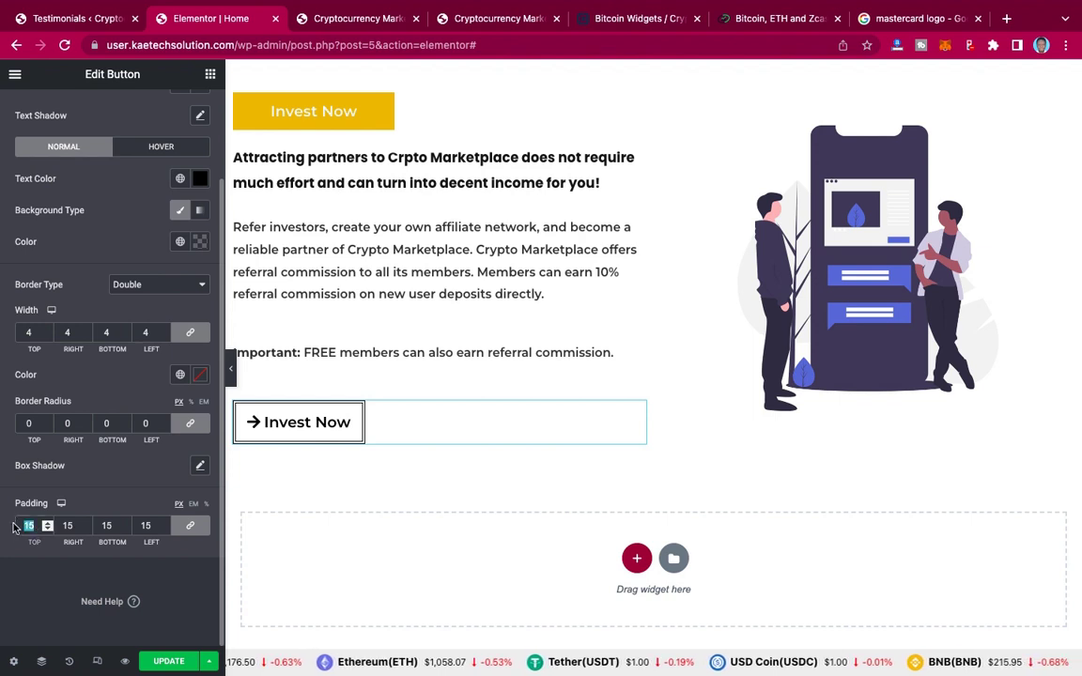
type("20")
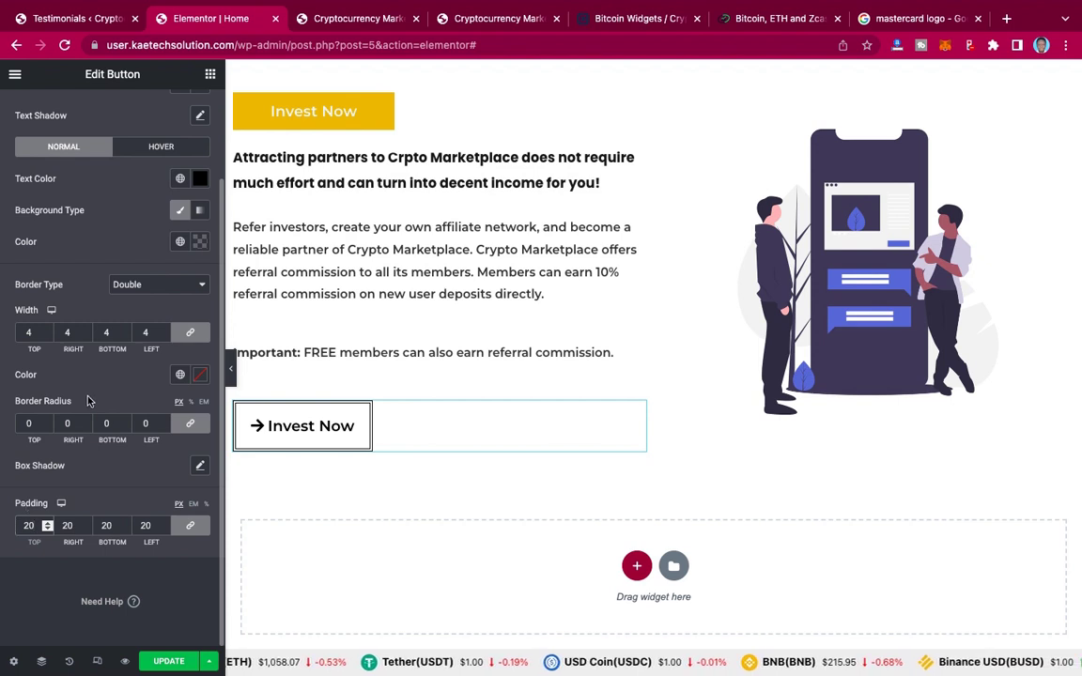
scroll(88, 401, "up", 3)
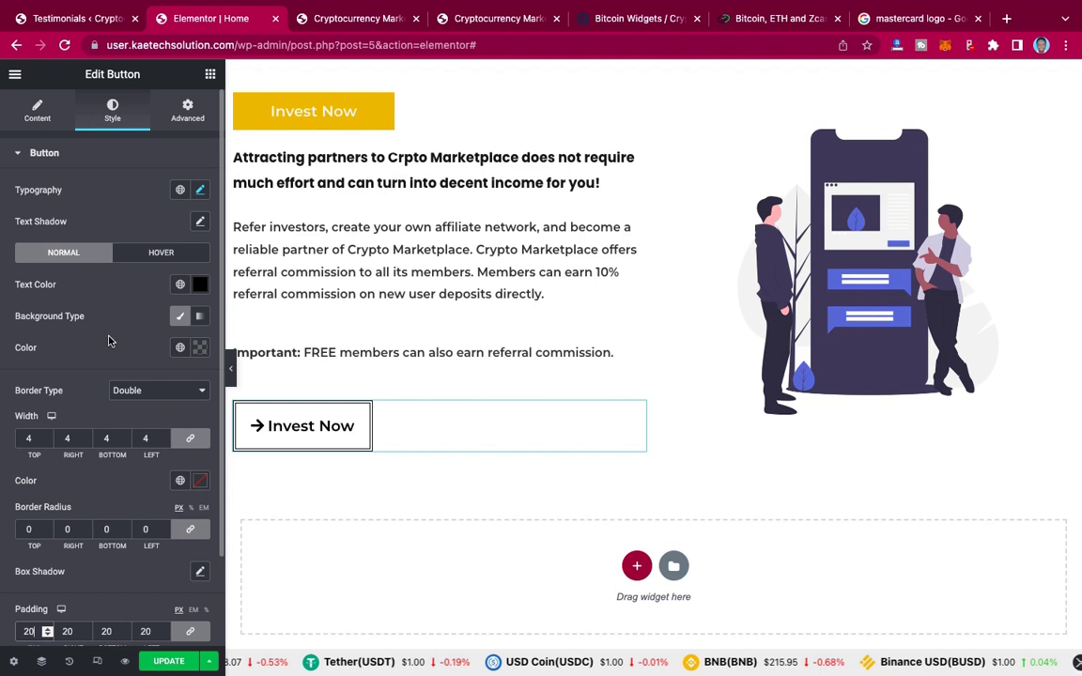
Step: Apply the Bob hover animation to the button
left_click(148, 256)
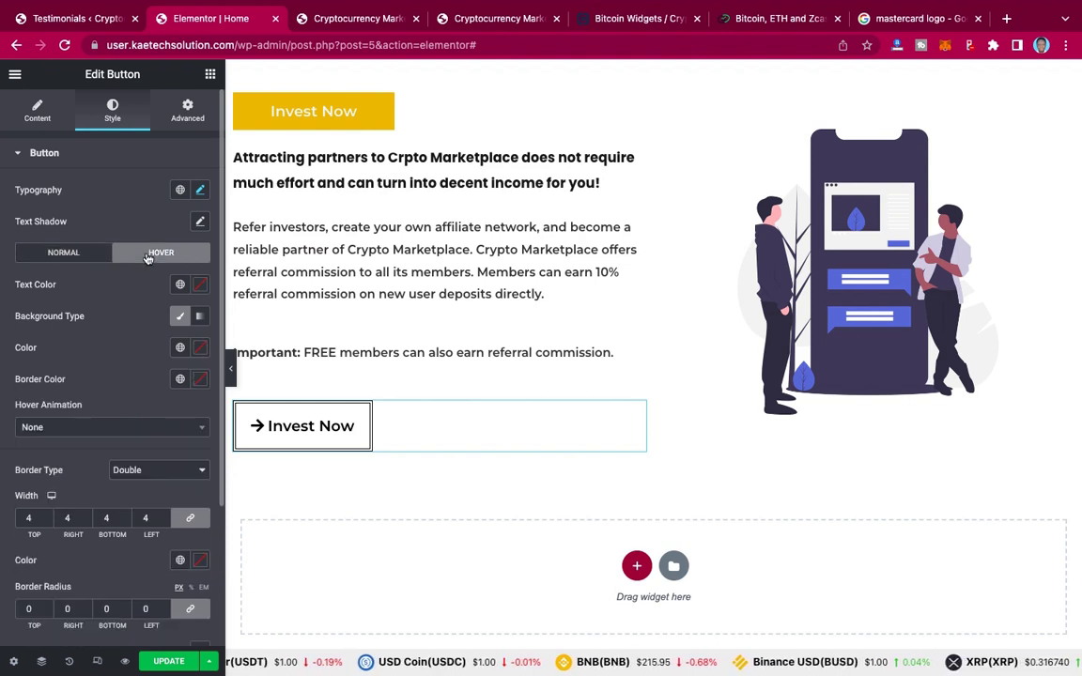
left_click(95, 429)
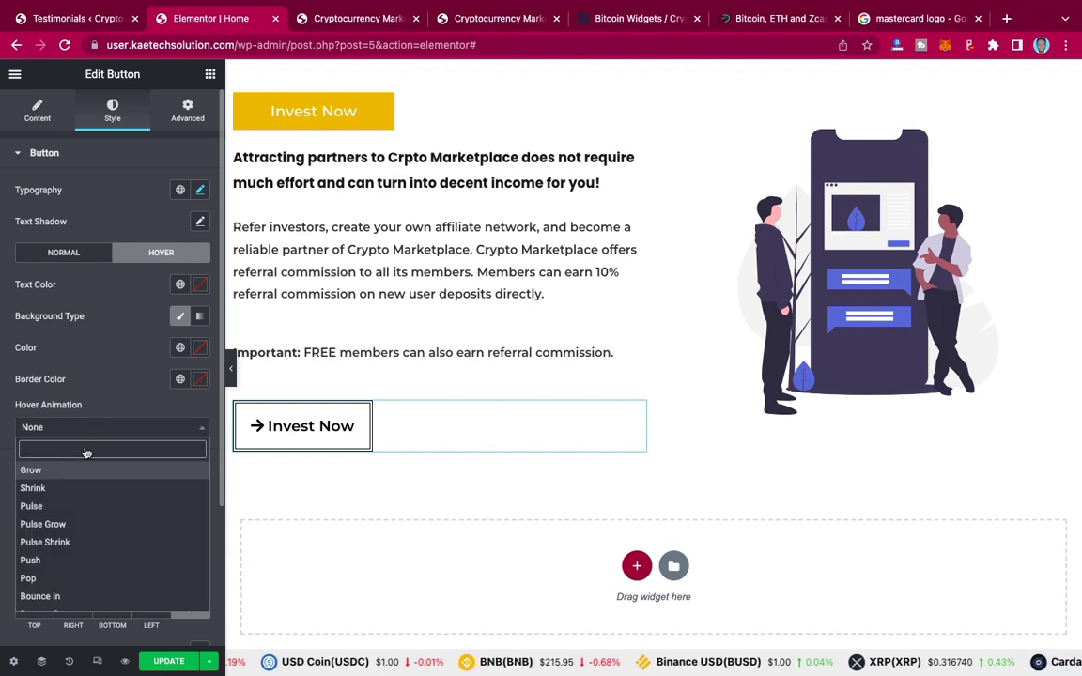
type("bob")
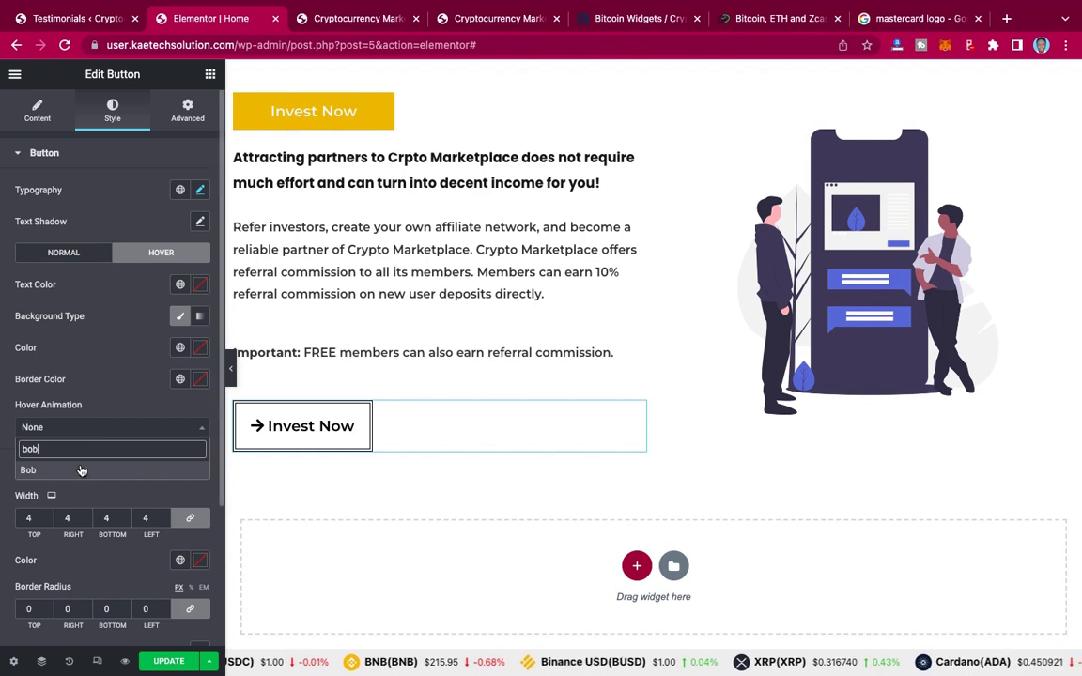
left_click(82, 470)
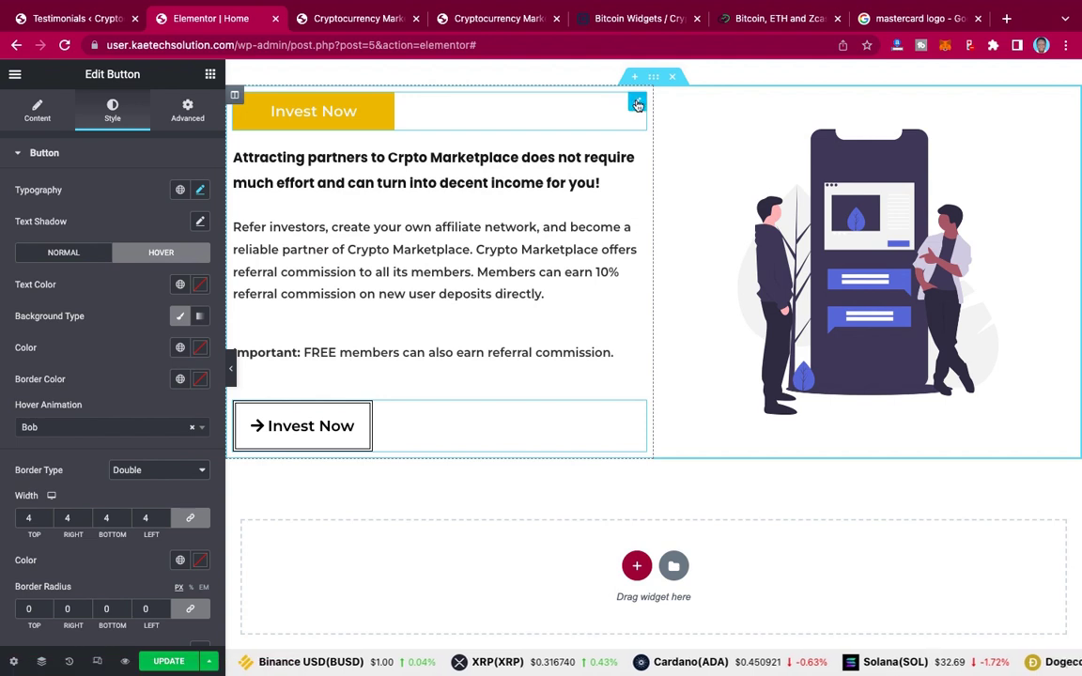
Step: Compare with the live site, then show the top Invest Now button's content settings
left_click(463, 26)
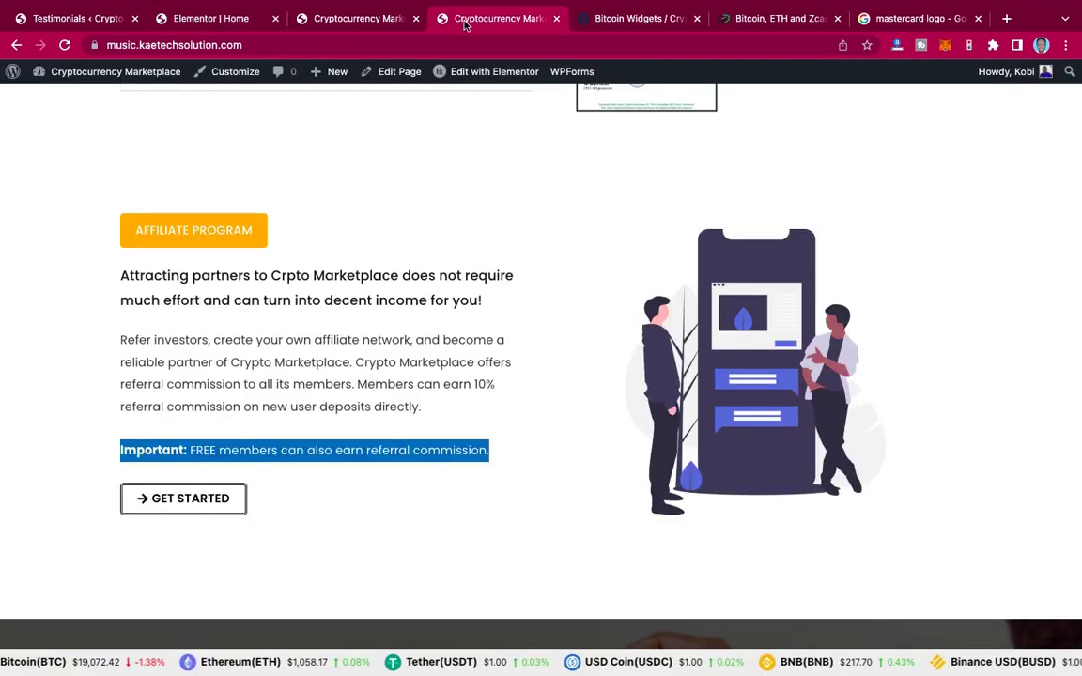
left_click(179, 21)
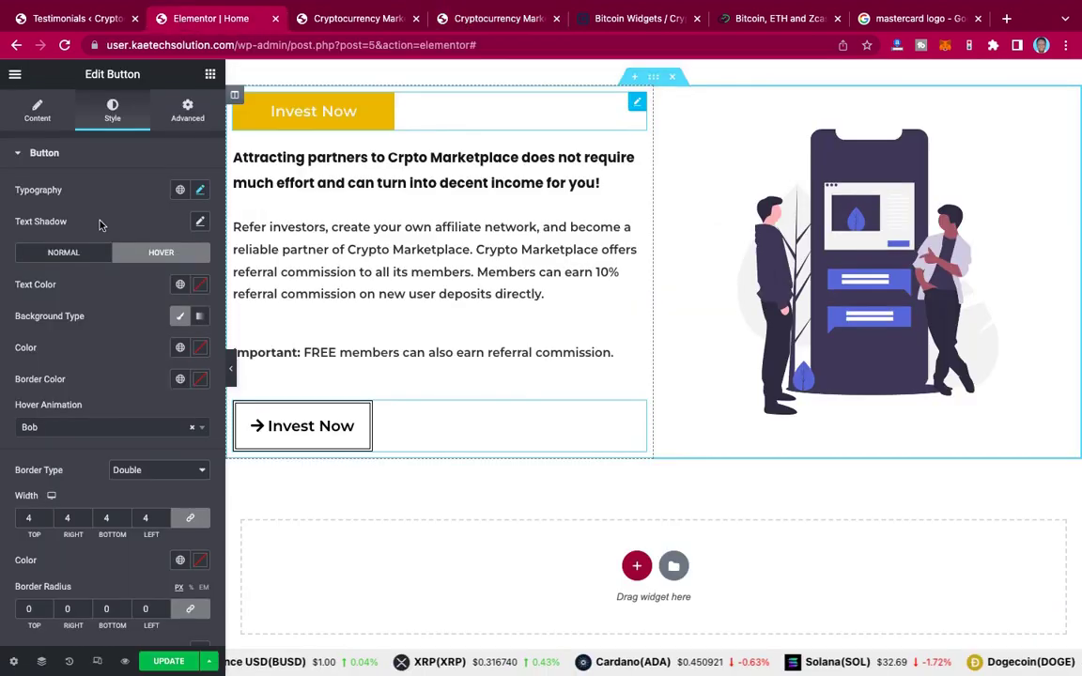
left_click(38, 111)
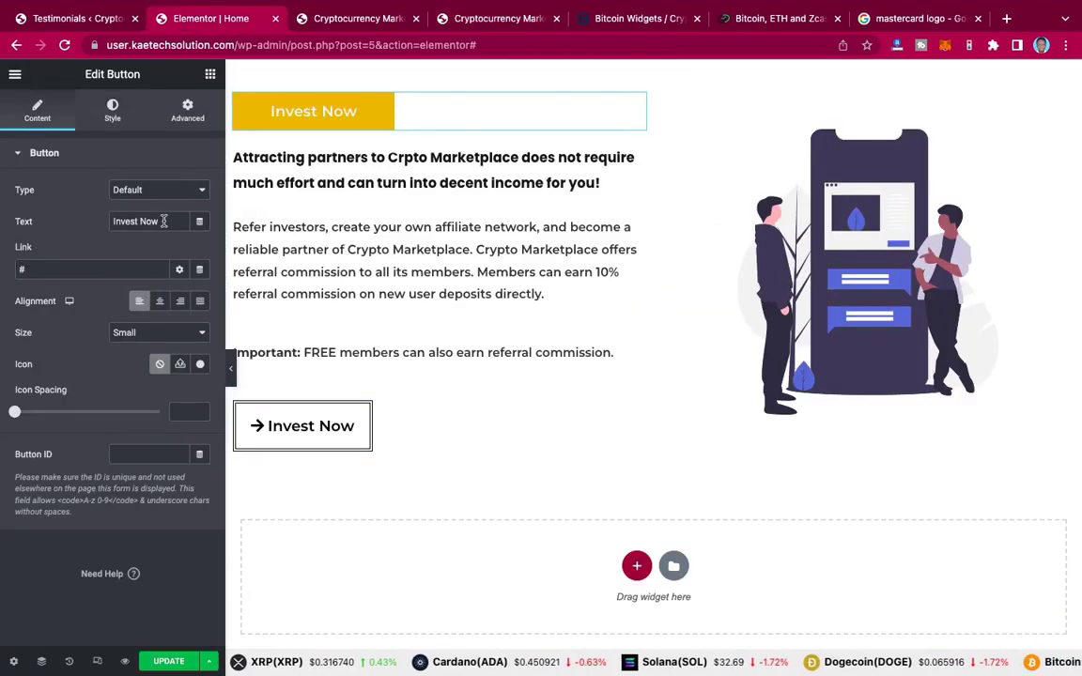
Step: Change the top button's label from 'Invest Now' to 'Affiliate Program'
left_click_drag(164, 221, 94, 223)
type("A")
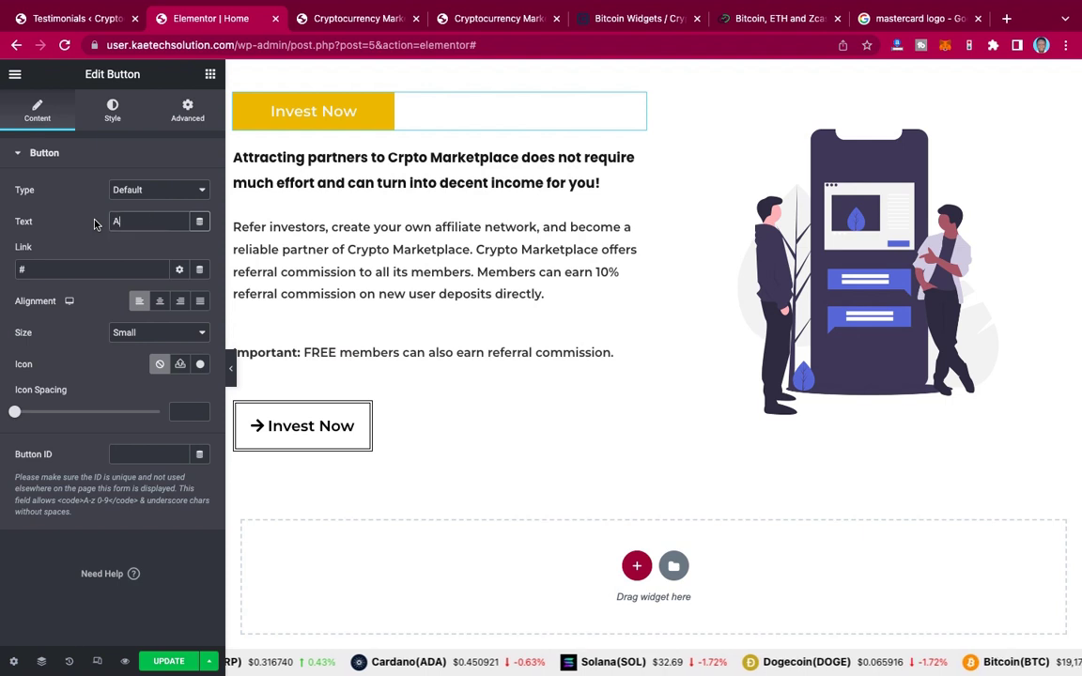
type("ffiliate Program")
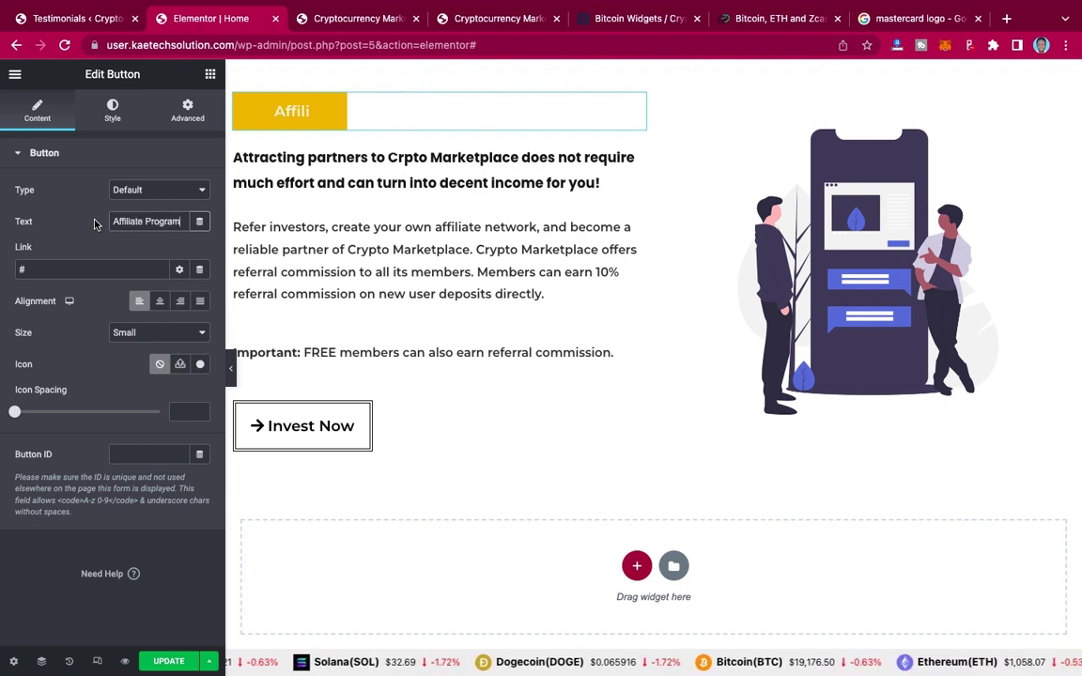
left_click(460, 18)
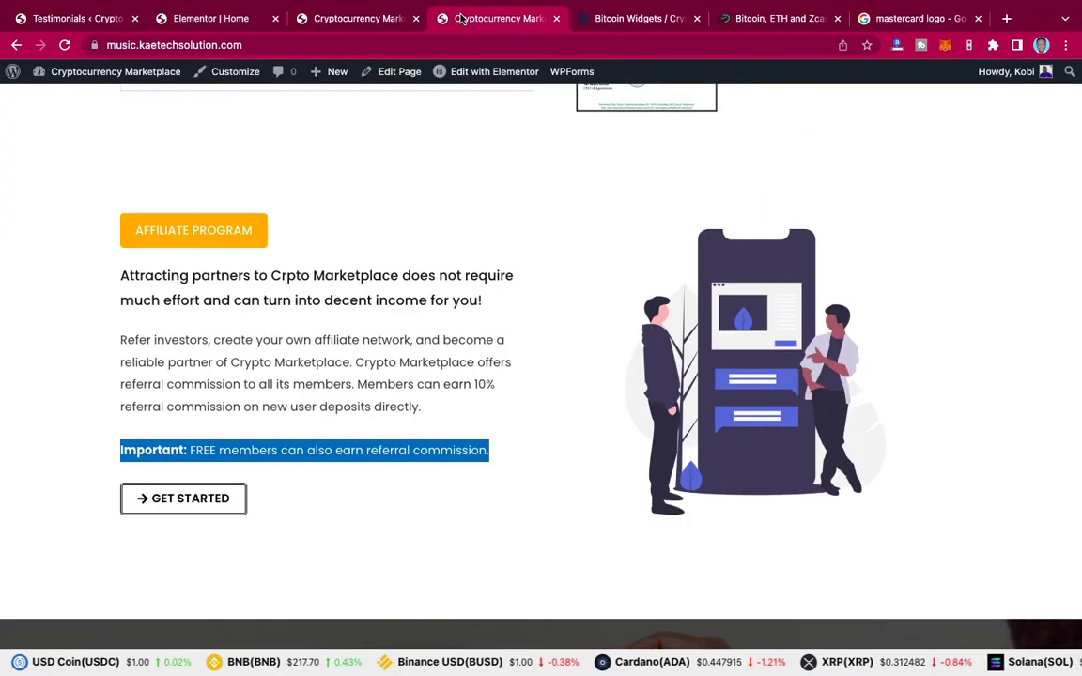
left_click(210, 16)
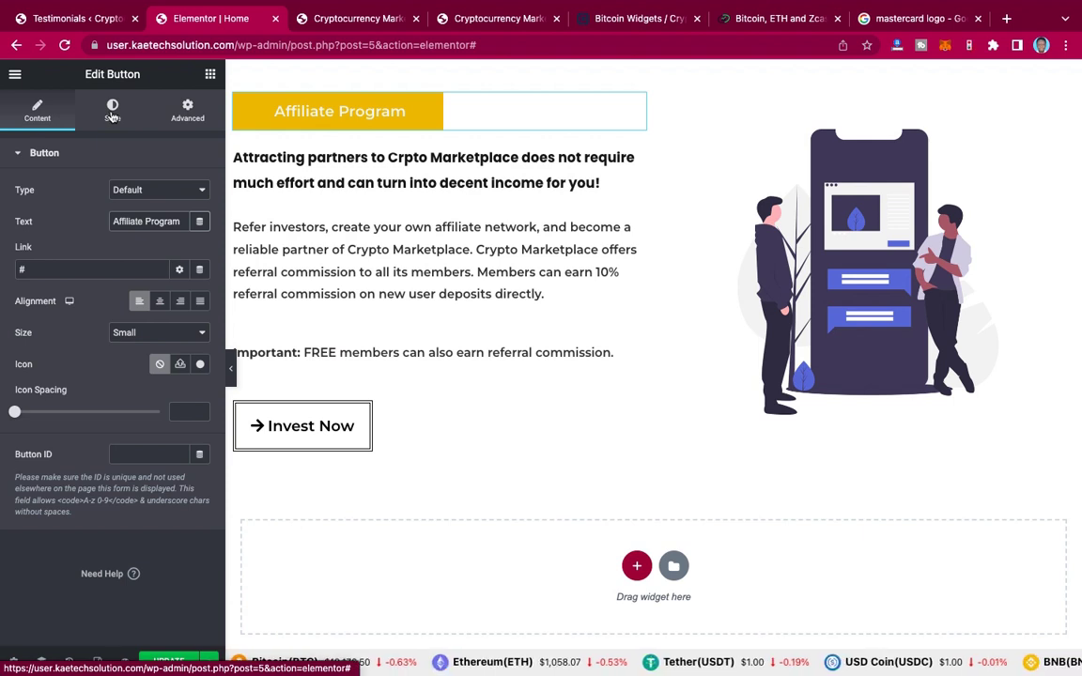
Step: In the Style tab, link the padding so all sides are an equal 15 px
left_click(112, 112)
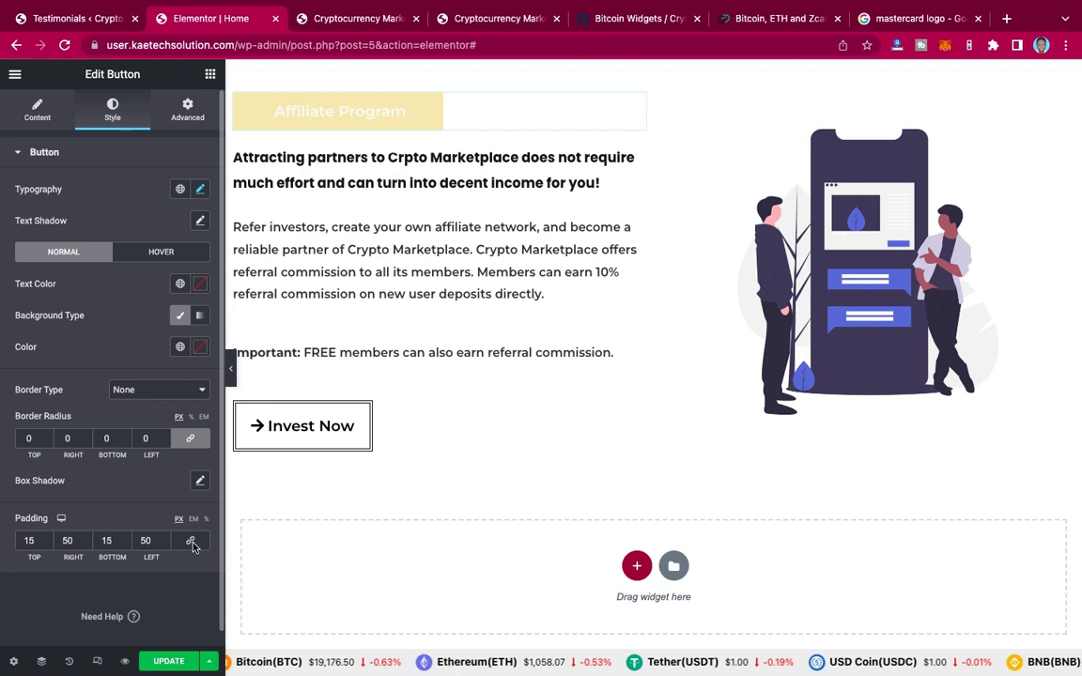
scroll(192, 547, "down", 1)
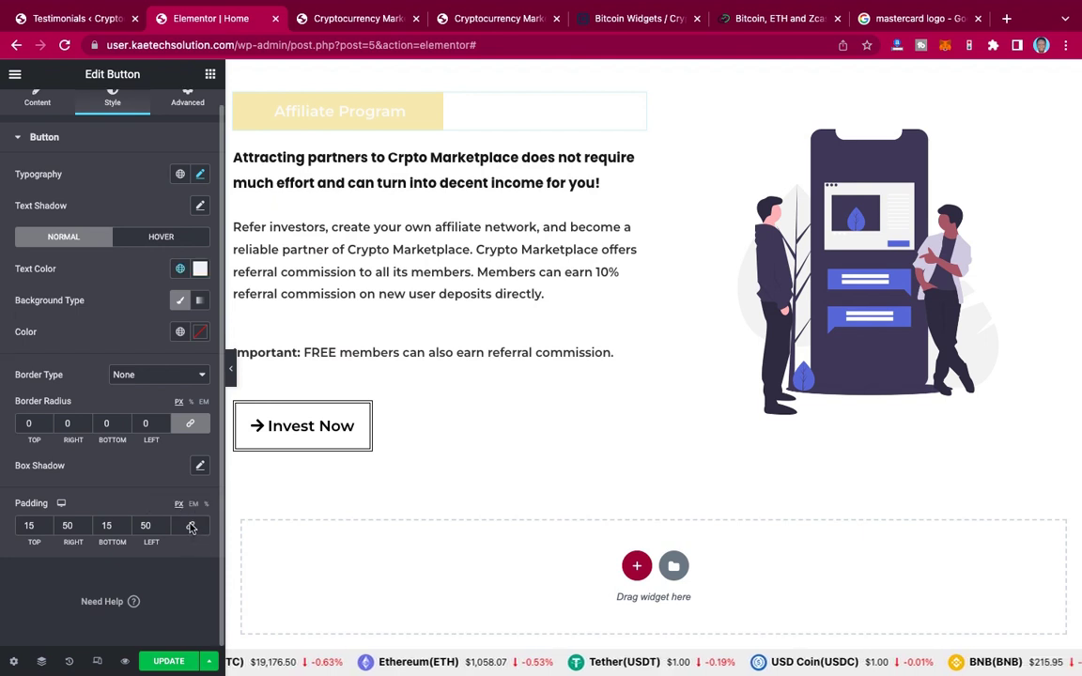
left_click(190, 527)
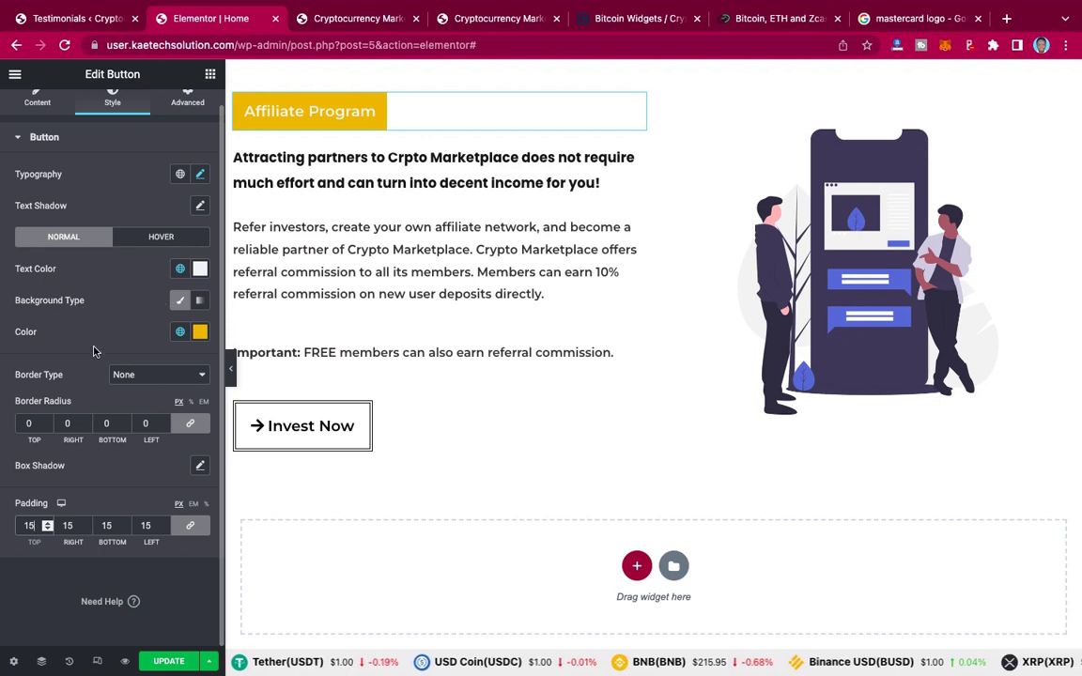
Step: Set the button's typography transform to Uppercase
left_click(198, 176)
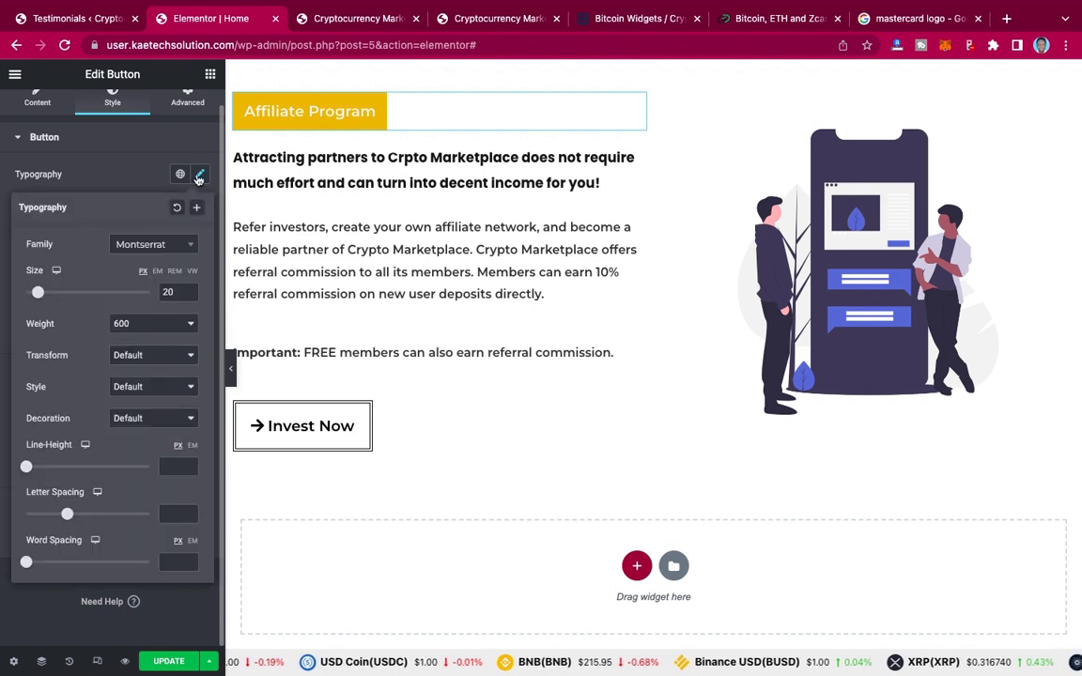
left_click(136, 355)
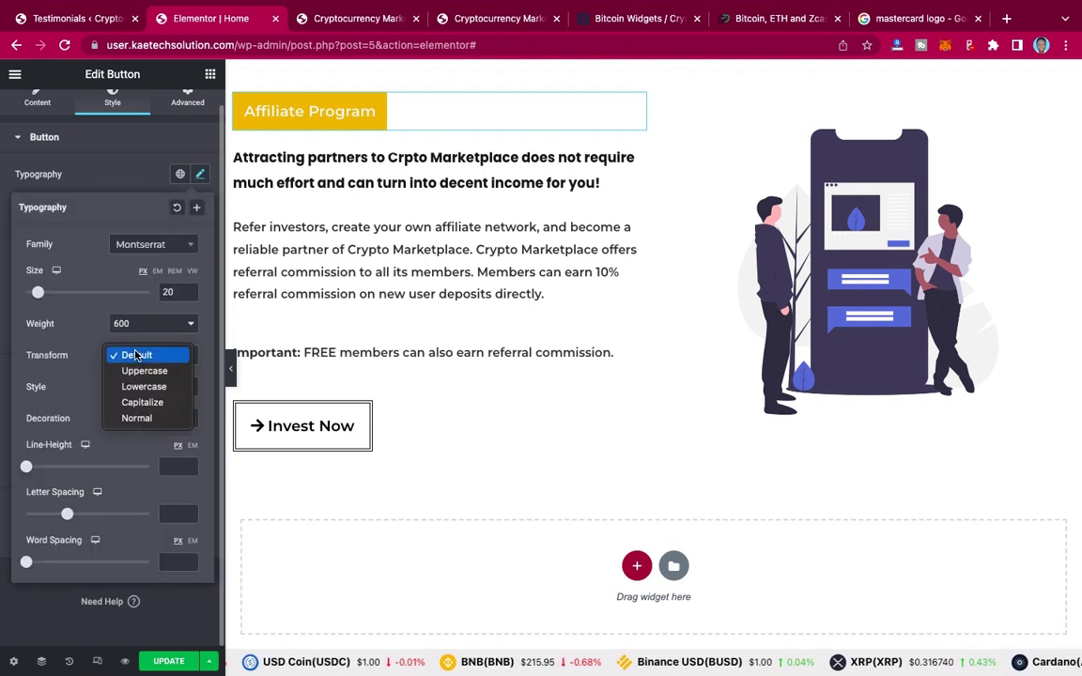
left_click(136, 357)
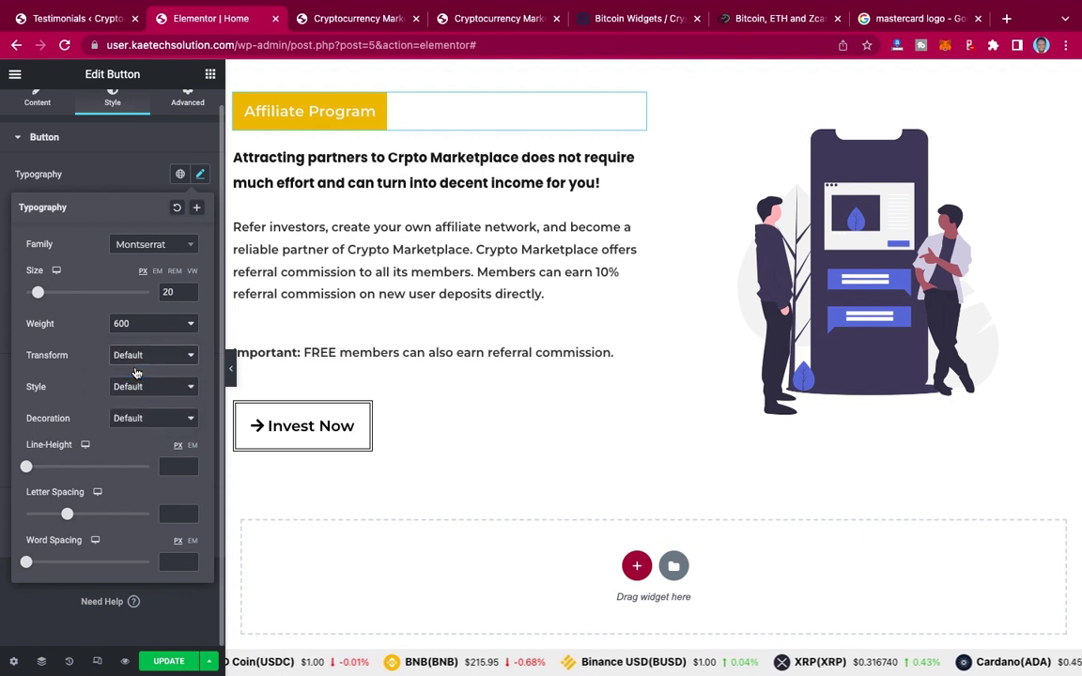
left_click(136, 373)
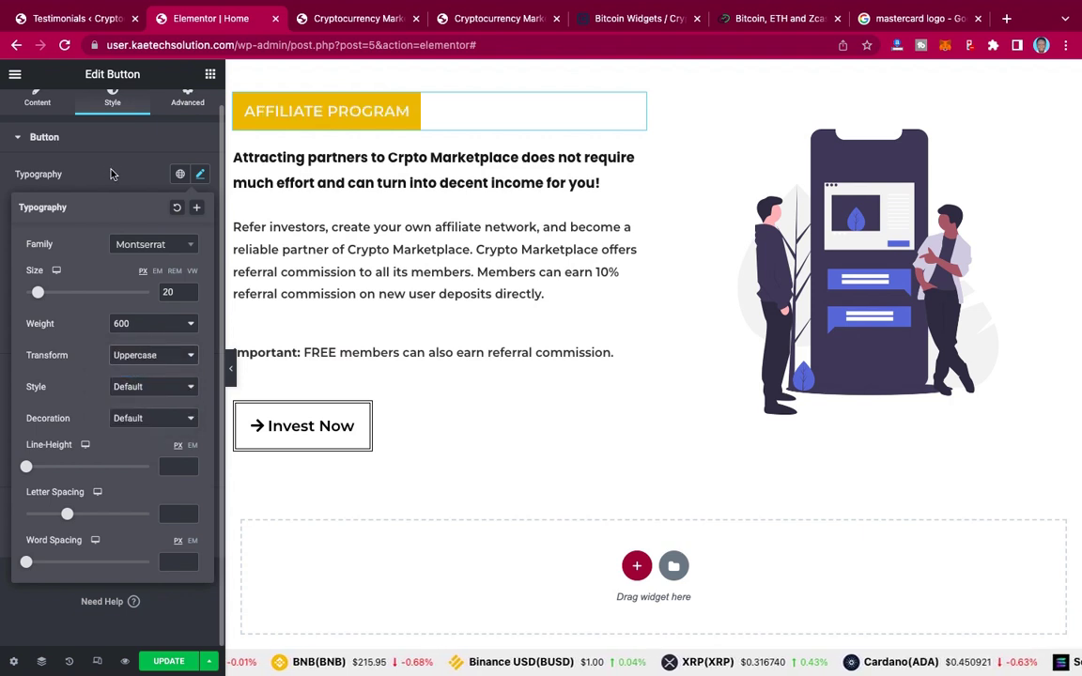
left_click(111, 174)
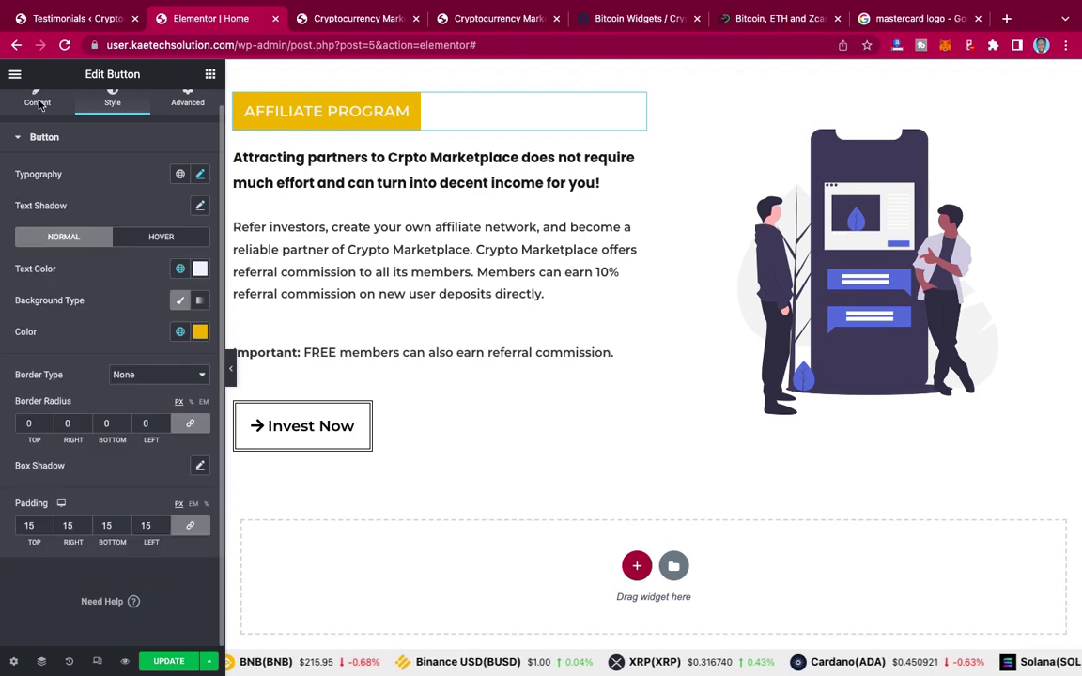
Step: Clear the '#' placeholder from the button's Link field and view the live page
left_click(345, 114)
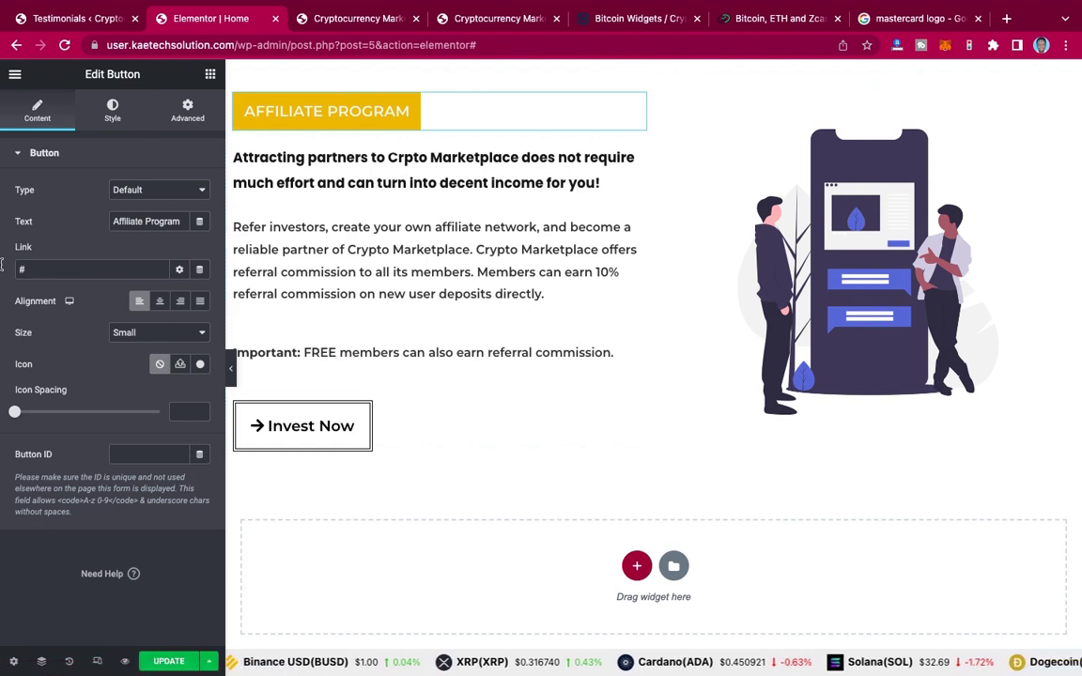
left_click_drag(22, 269, 2, 270)
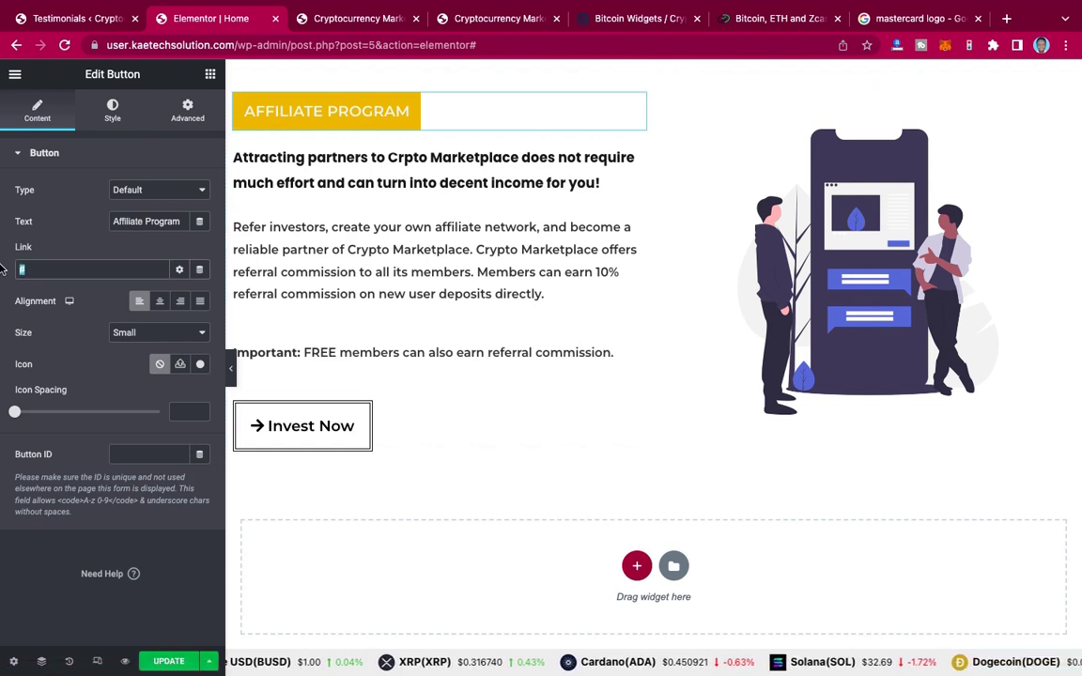
key("BackSpace")
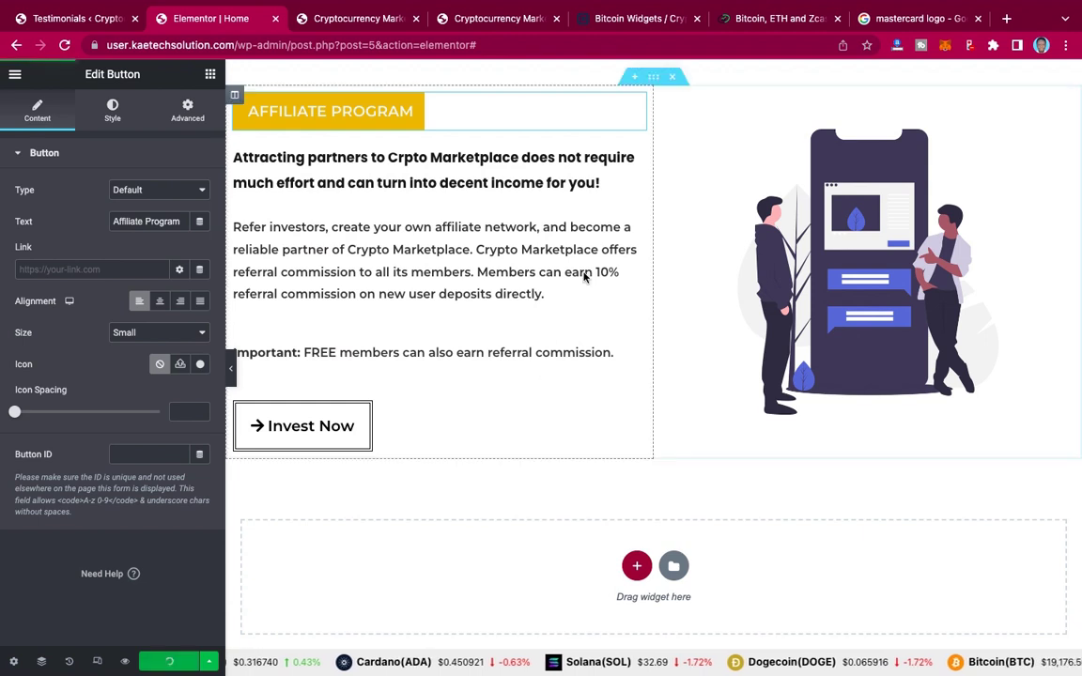
left_click(464, 18)
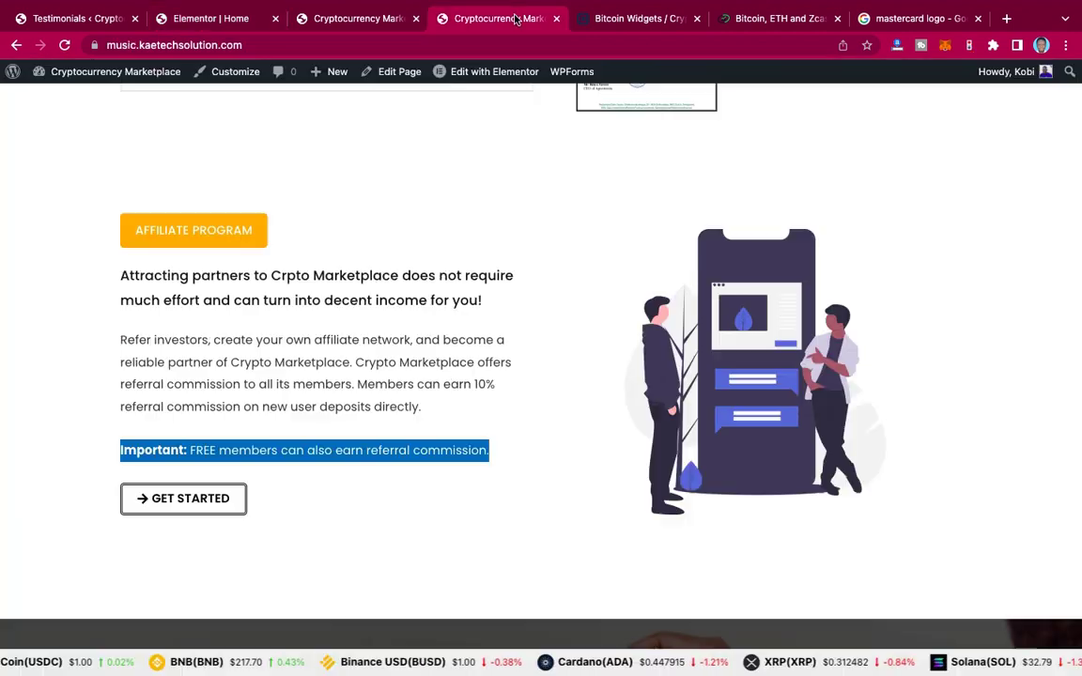
scroll(620, 278, "down", 5)
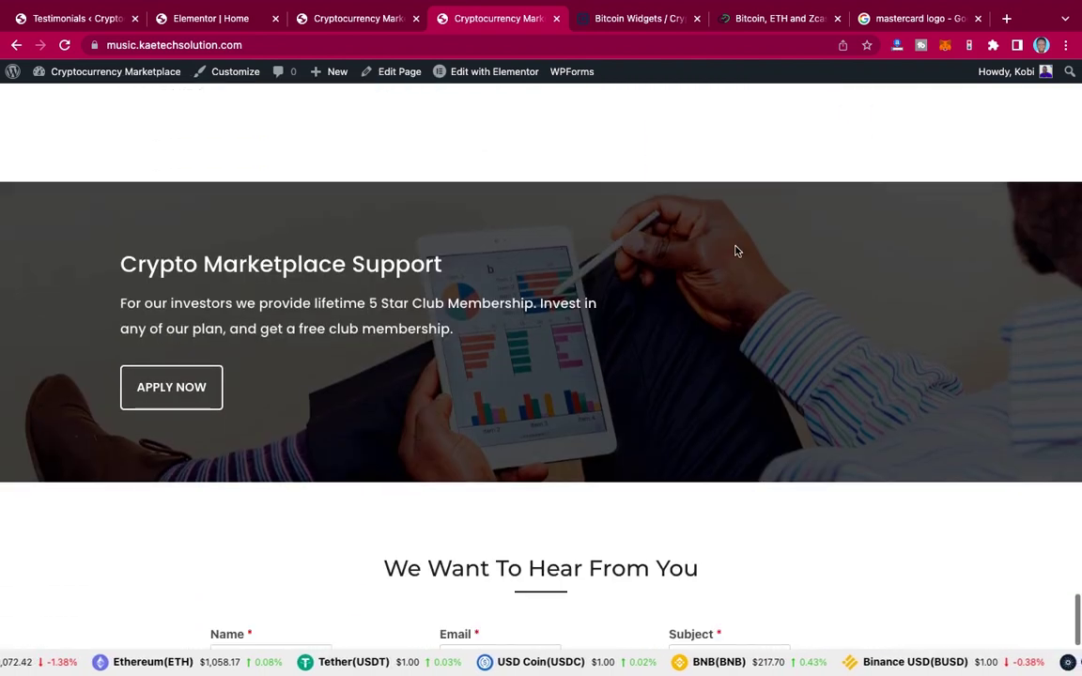
Step: Scroll the live page to review the contact form
scroll(737, 251, "down", 2)
scroll(738, 251, "down", 3)
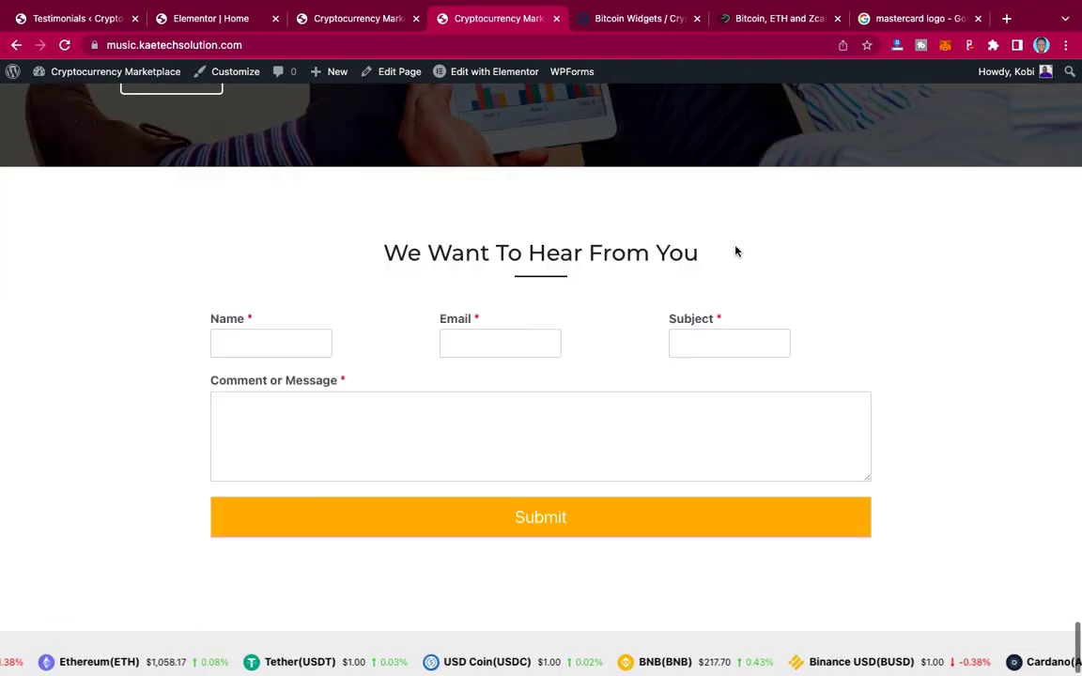
scroll(737, 251, "up", 10)
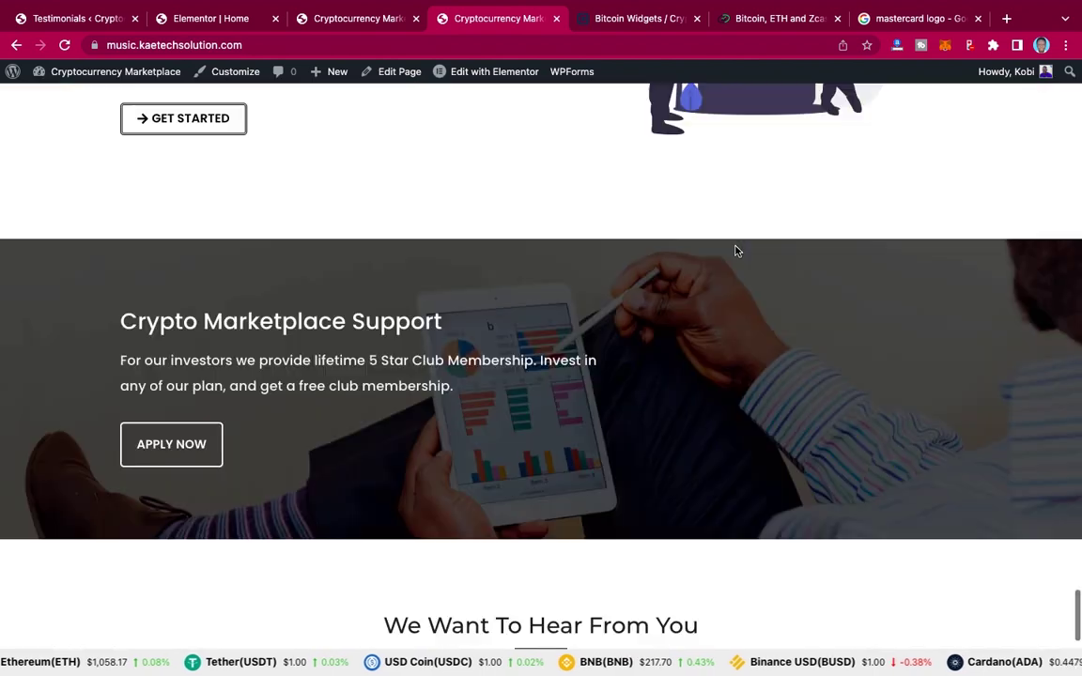
scroll(737, 251, "up", 3)
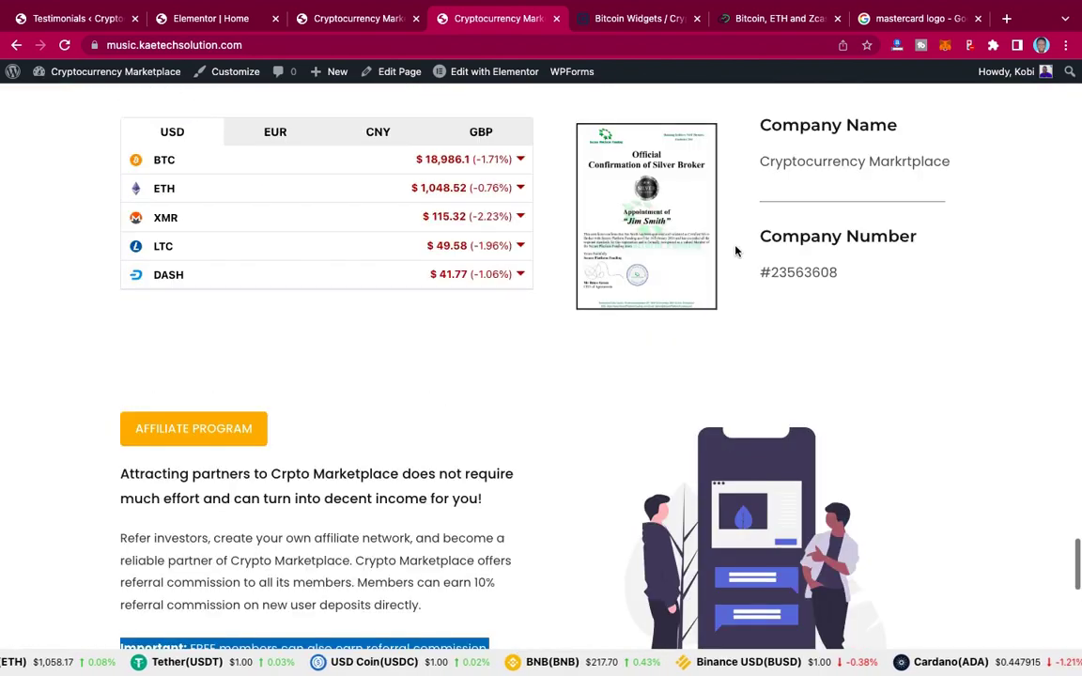
scroll(737, 250, "down", 6)
scroll(737, 251, "down", 2)
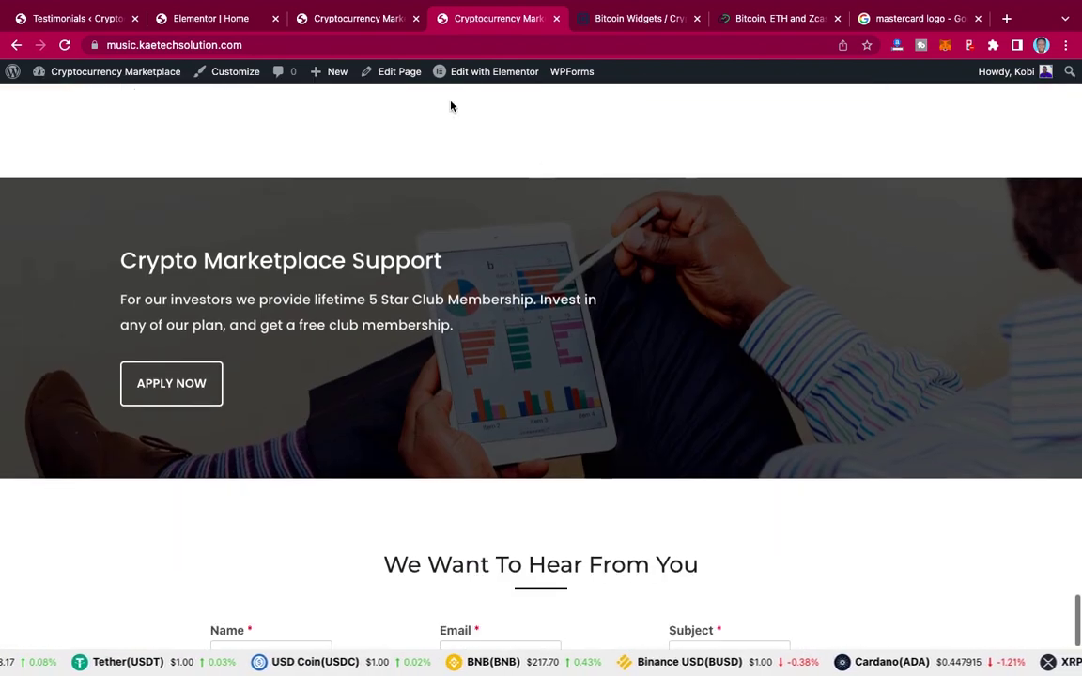
Step: Back in the page editor, scroll to the Registered Company section
left_click(237, 27)
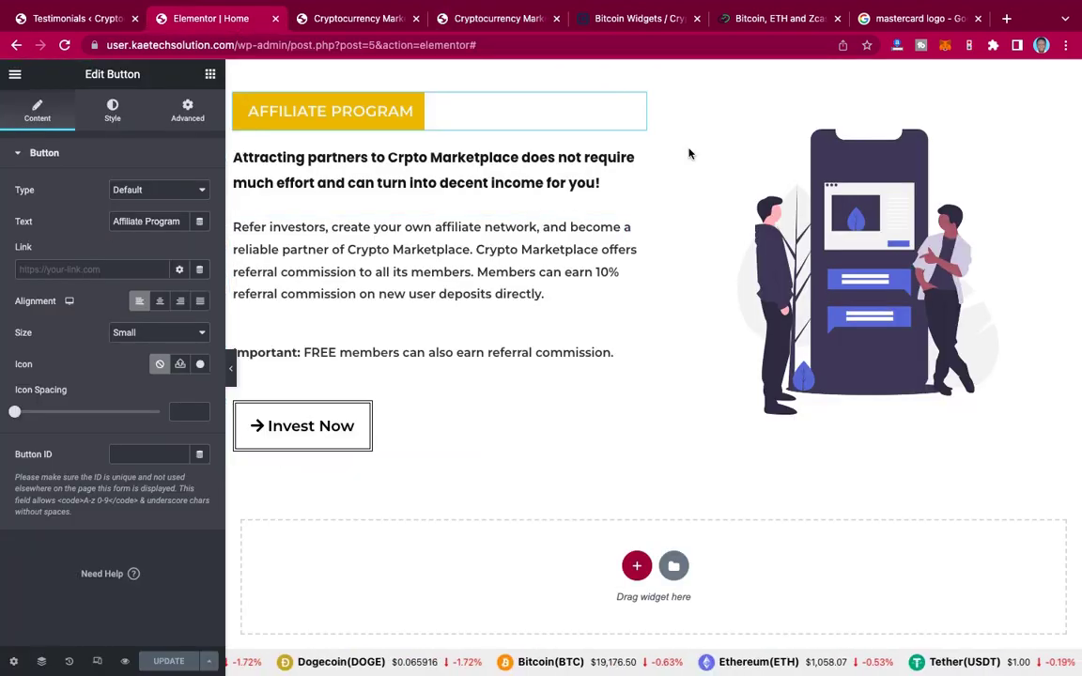
scroll(688, 153, "up", 2)
scroll(688, 153, "up", 7)
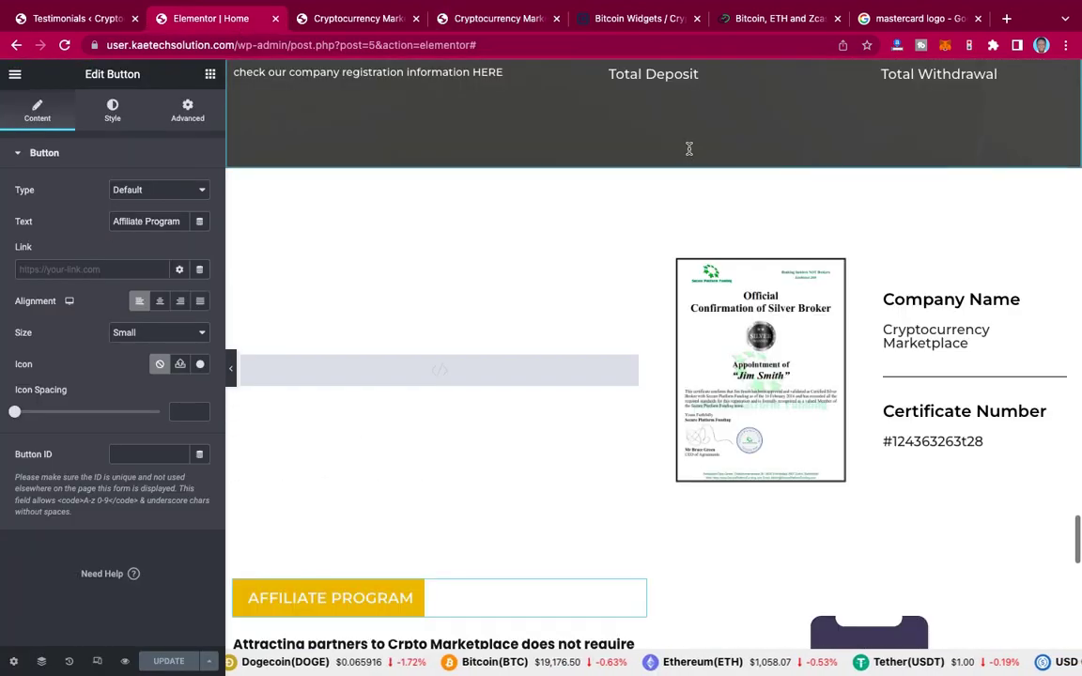
scroll(689, 153, "up", 2)
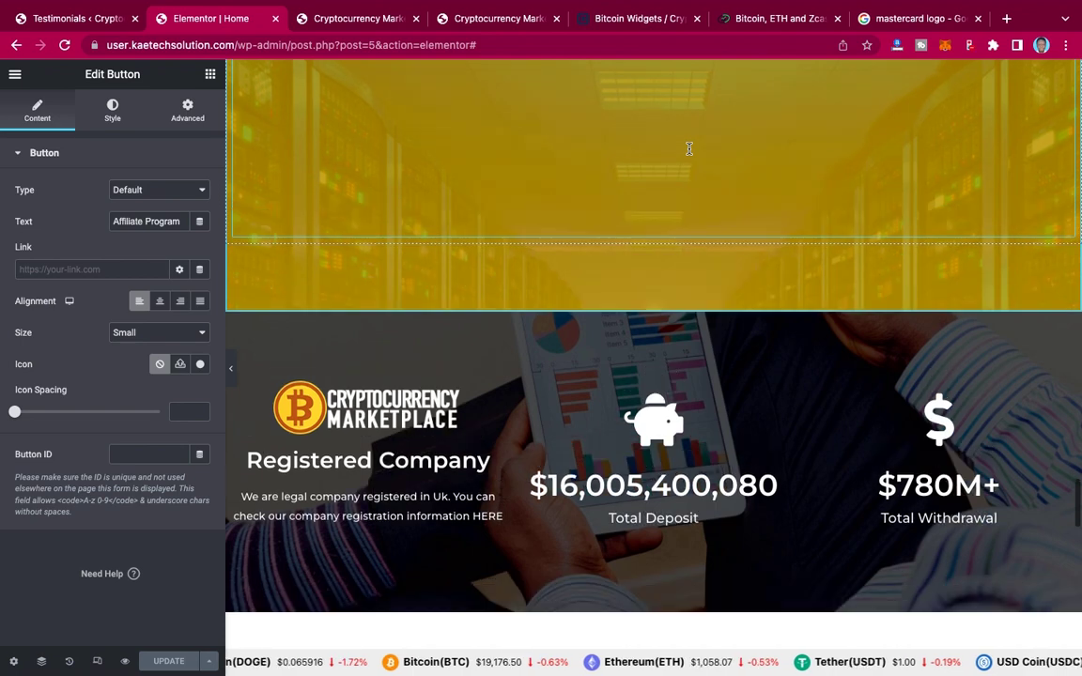
scroll(688, 153, "down", 1)
scroll(688, 153, "down", 1)
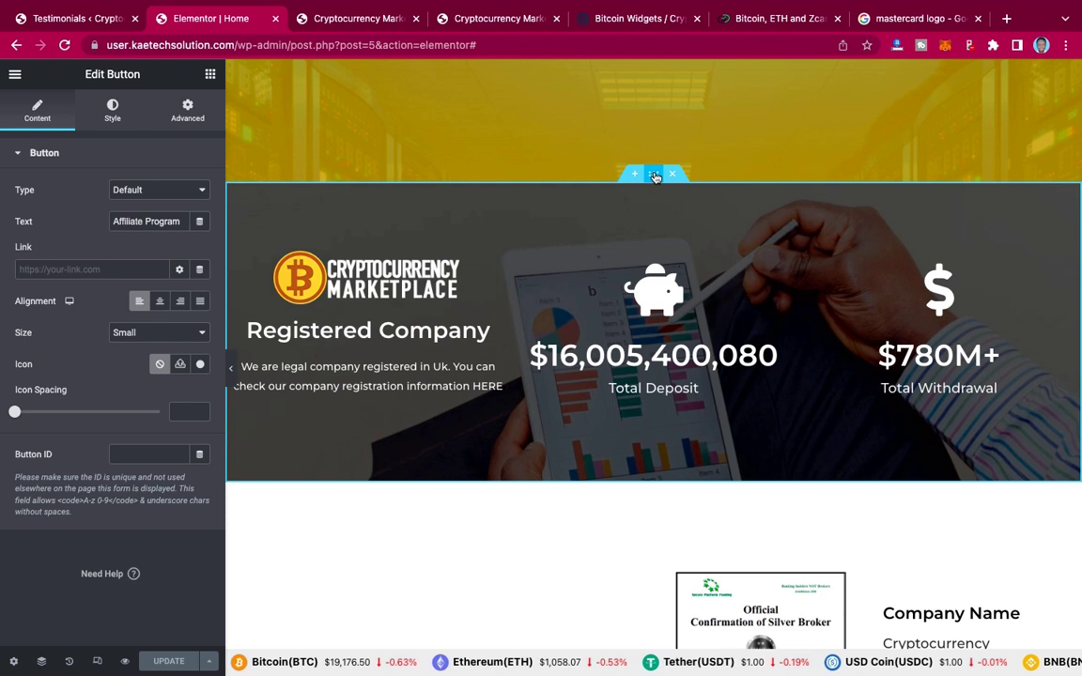
Step: Copy the Registered Company section and paste it into the empty section
right_click(656, 176)
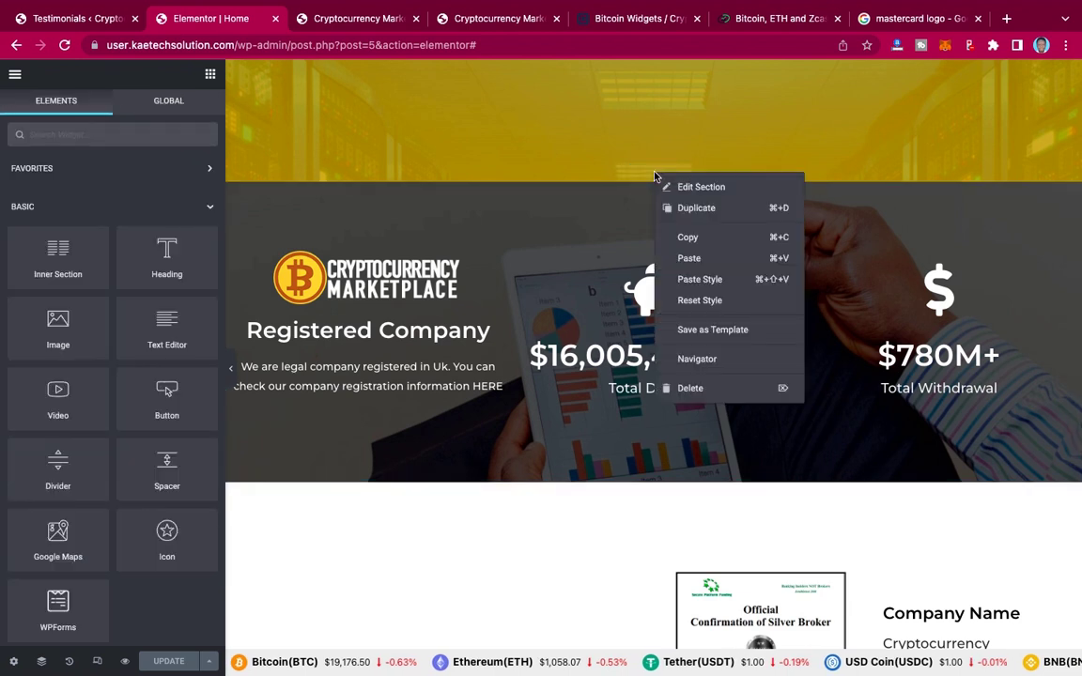
left_click(694, 241)
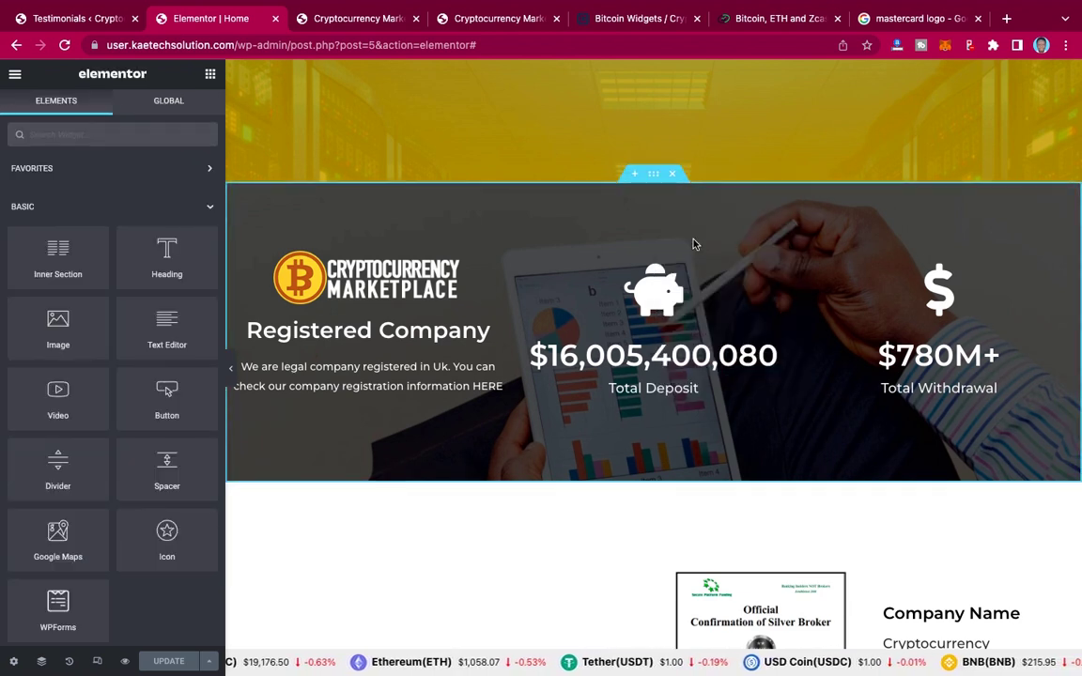
scroll(694, 244, "down", 20)
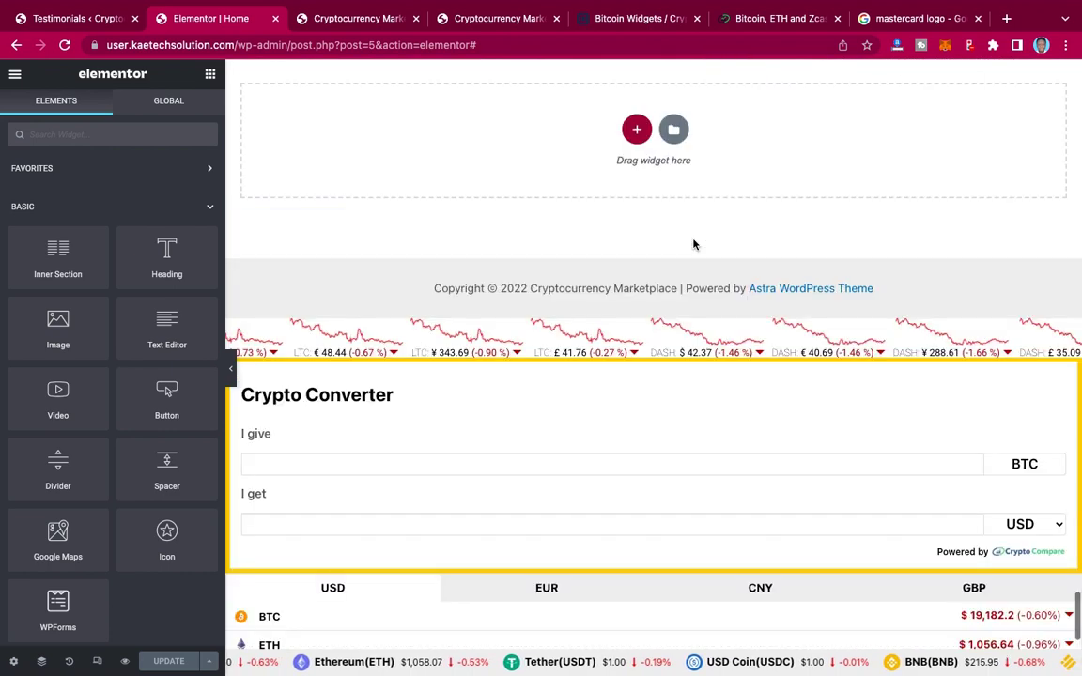
scroll(694, 244, "down", 4)
scroll(694, 244, "up", 5)
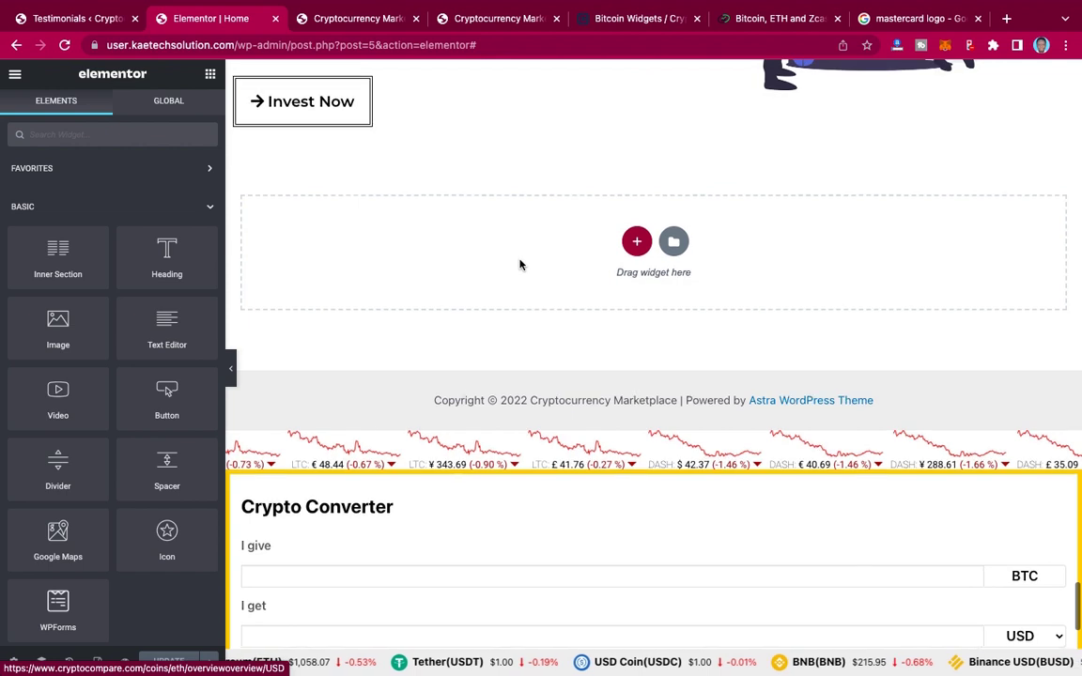
right_click(521, 264)
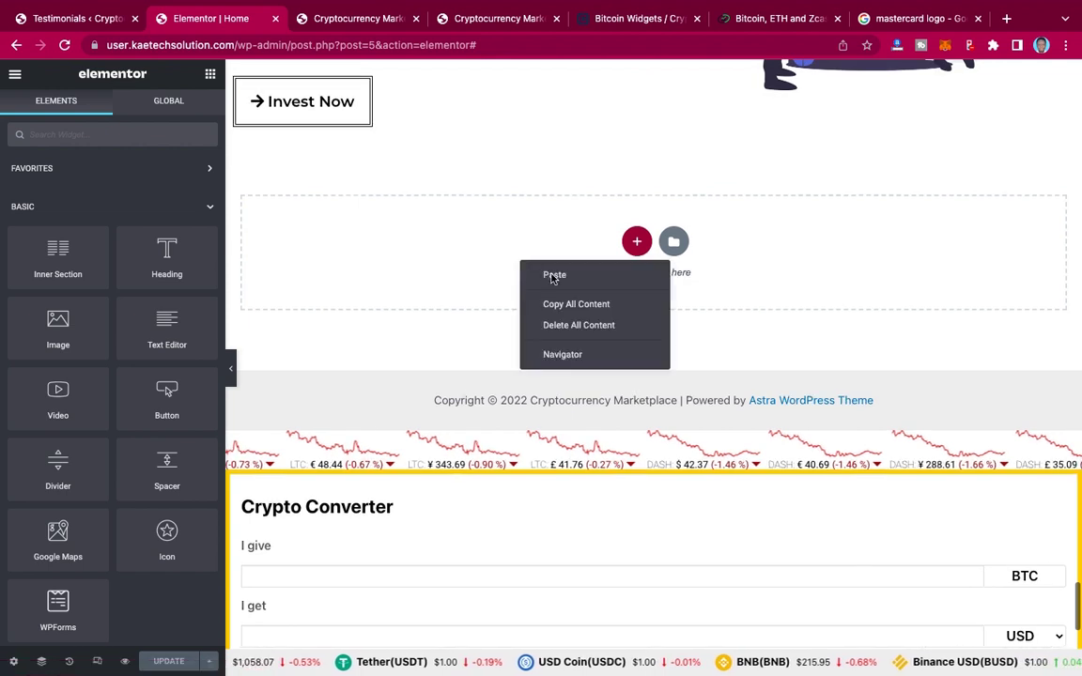
left_click(553, 275)
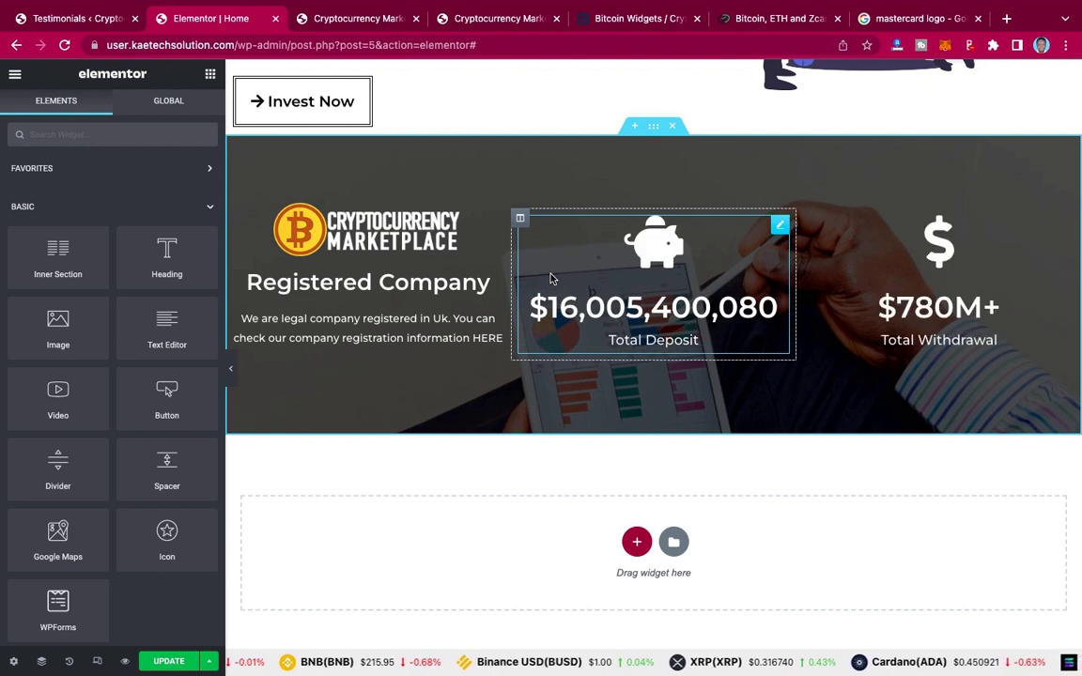
Step: Delete the Total Deposit counter column, the $780M+ Total Withdrawal box and the logo image
right_click(521, 221)
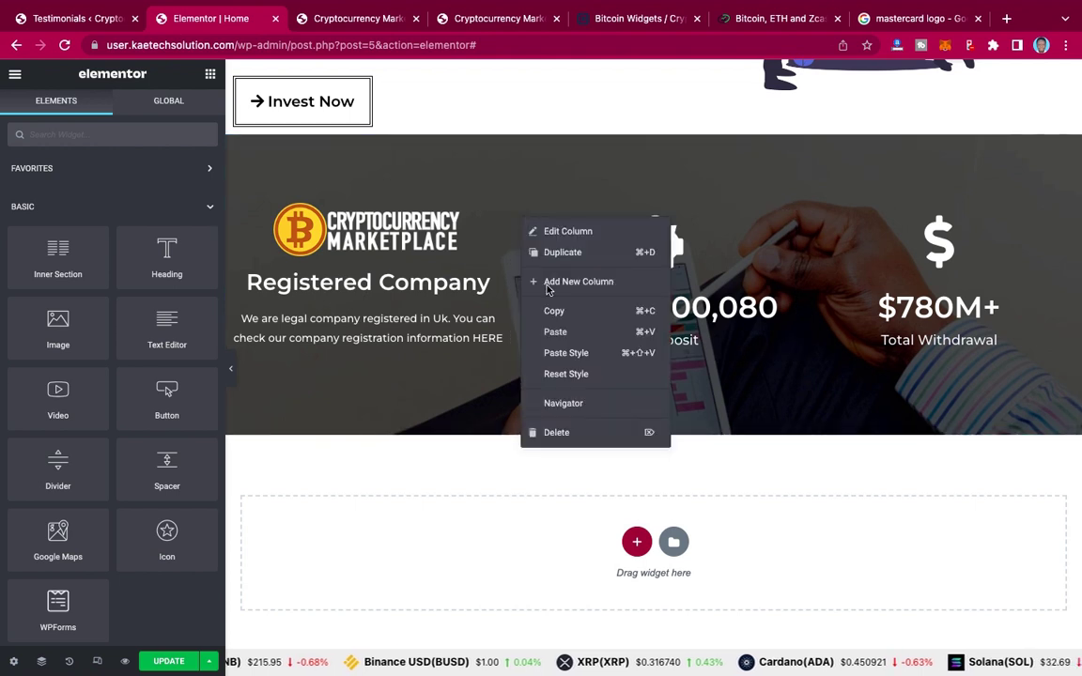
left_click(558, 434)
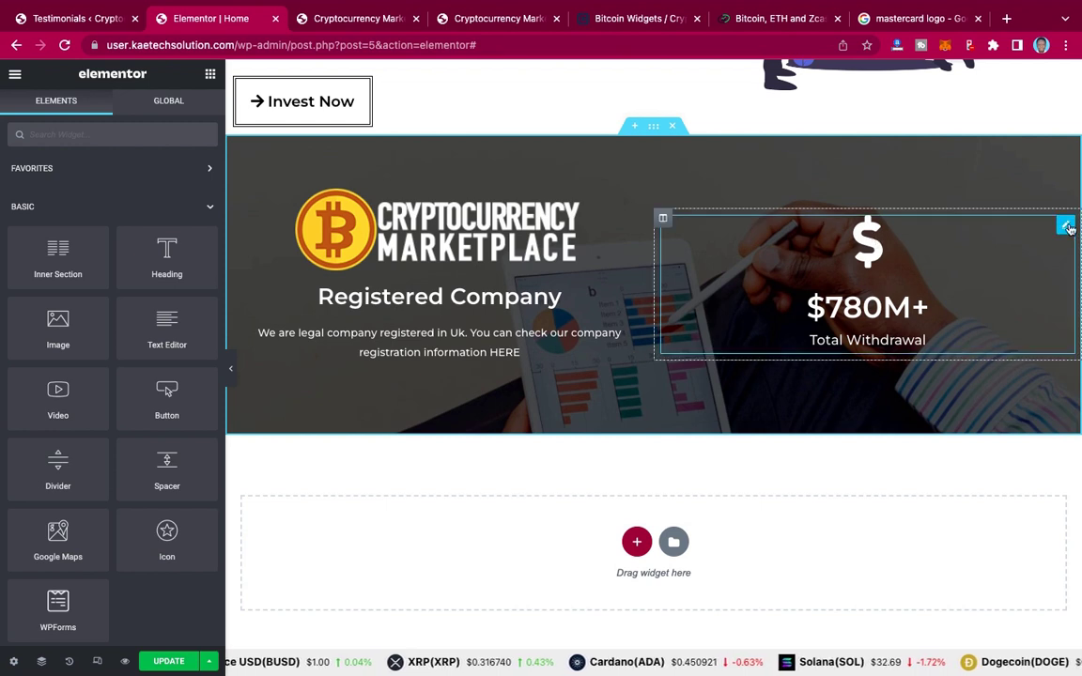
right_click(1068, 228)
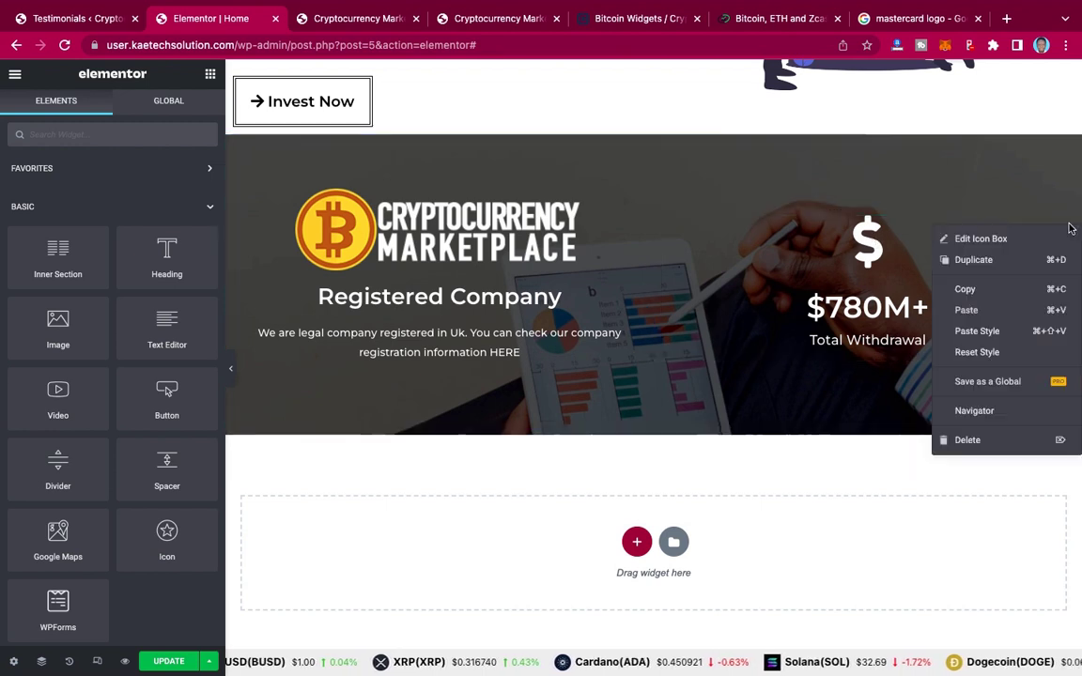
left_click(972, 442)
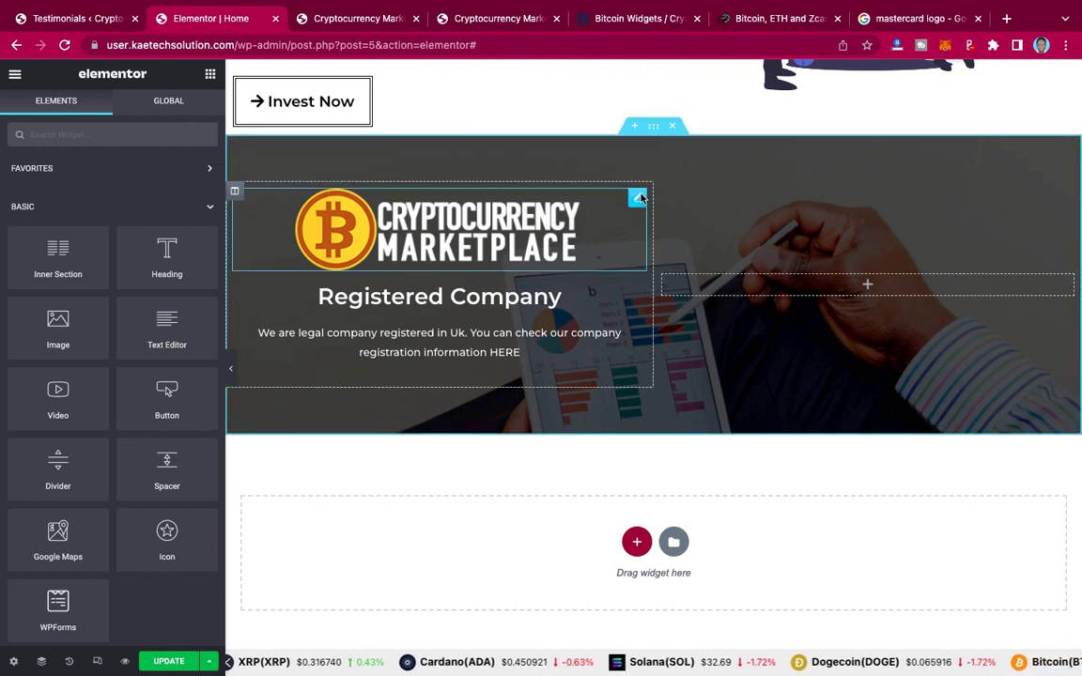
right_click(637, 200)
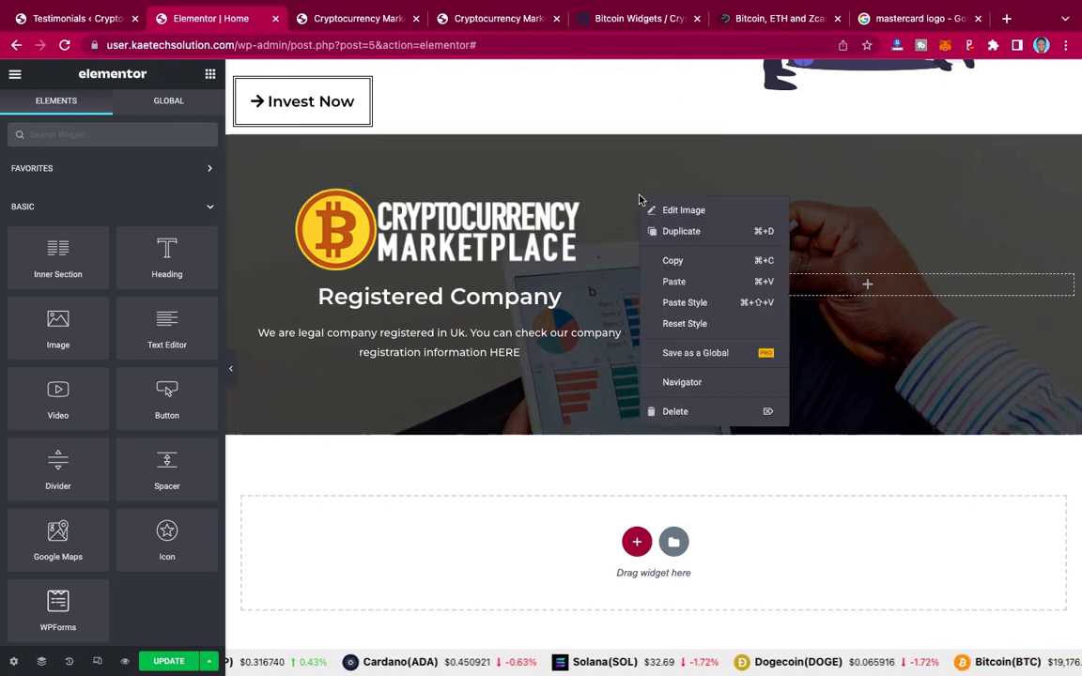
left_click(674, 415)
left_click(500, 21)
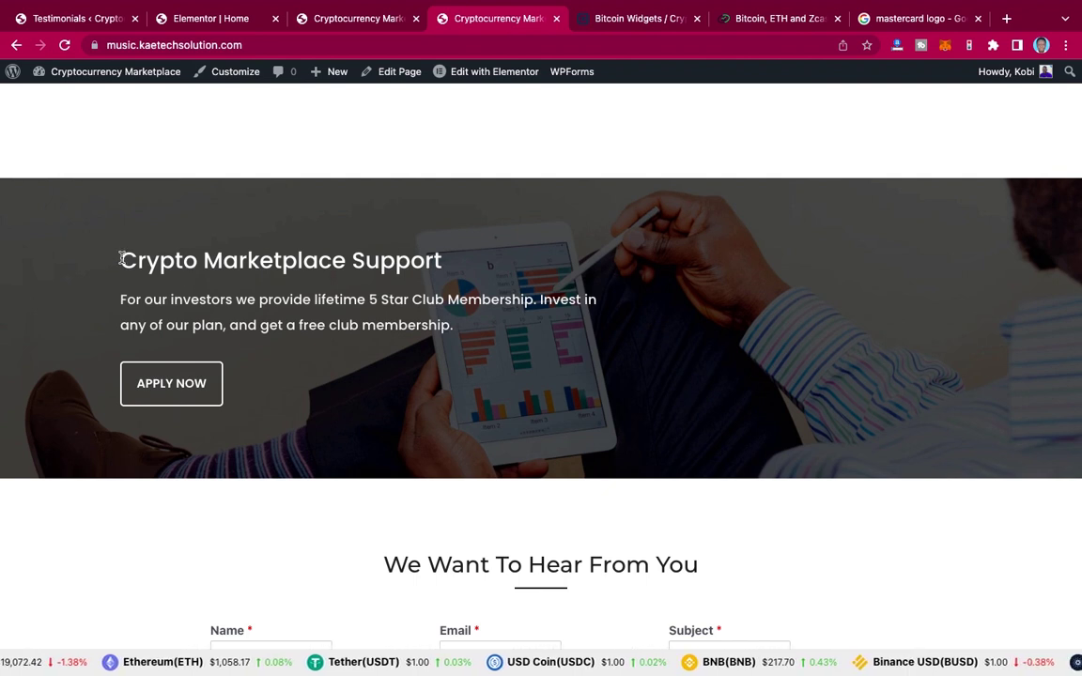
Step: Paste 'Crypto Marketplace Support' from the live site as the heading title and left-align it
left_click_drag(120, 259, 447, 270)
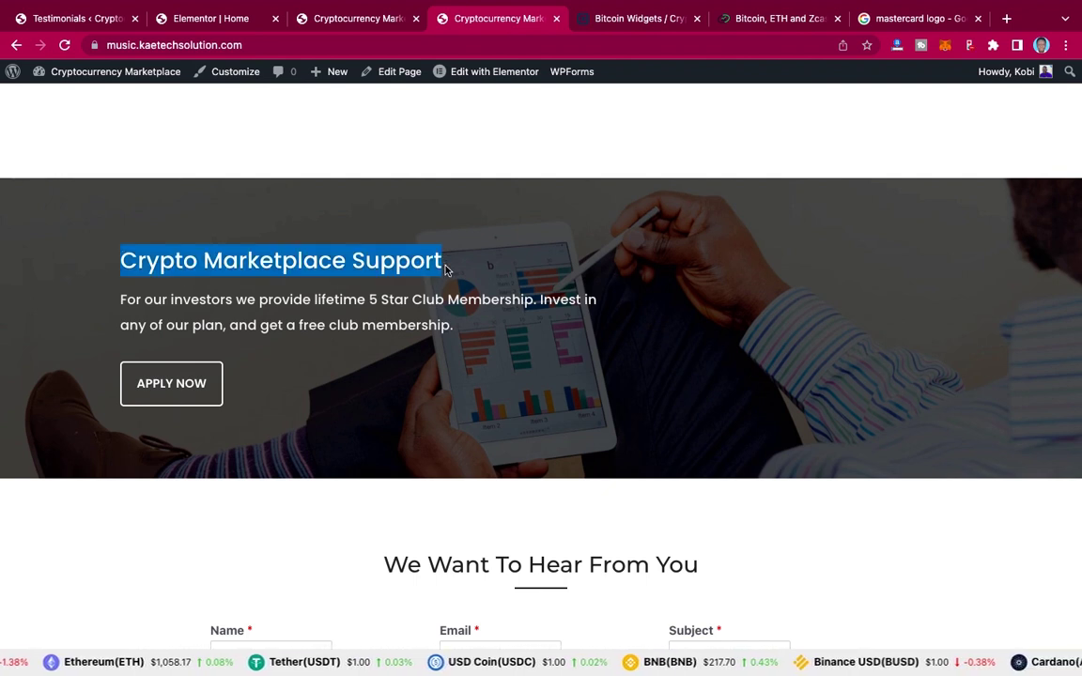
mouse_move(194, 13)
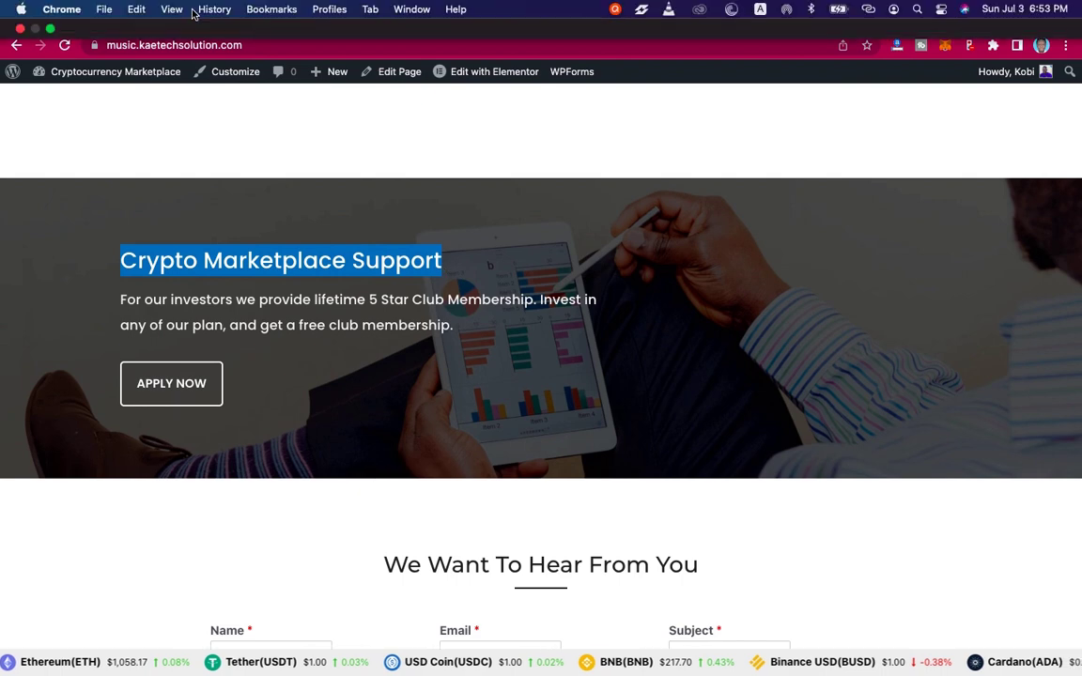
left_click(186, 56)
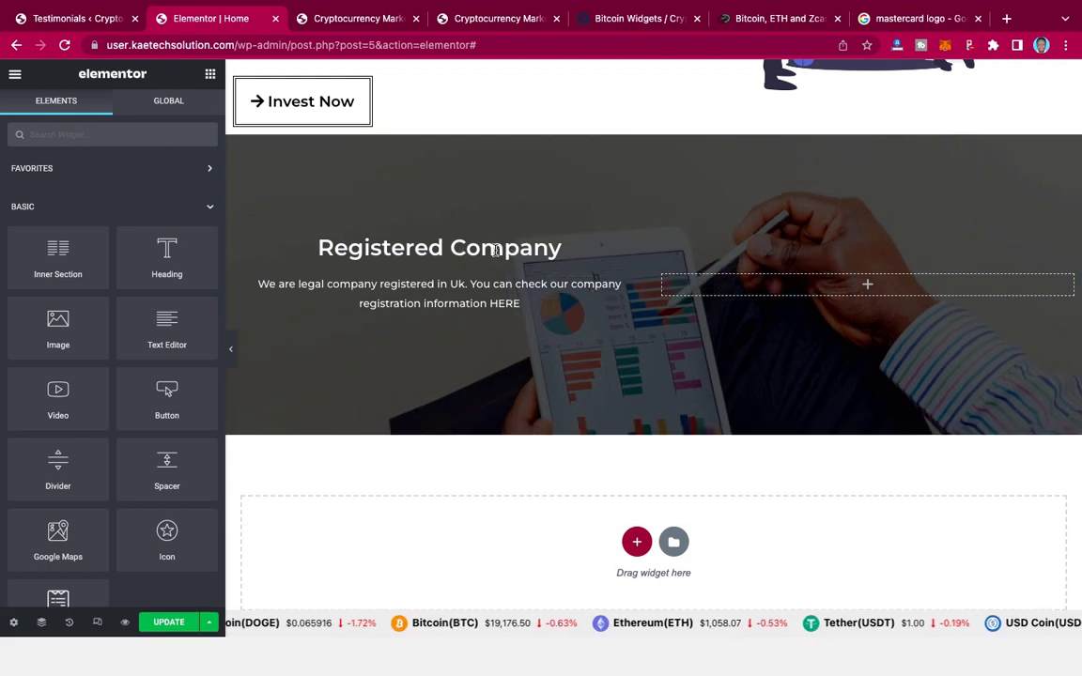
left_click(374, 248)
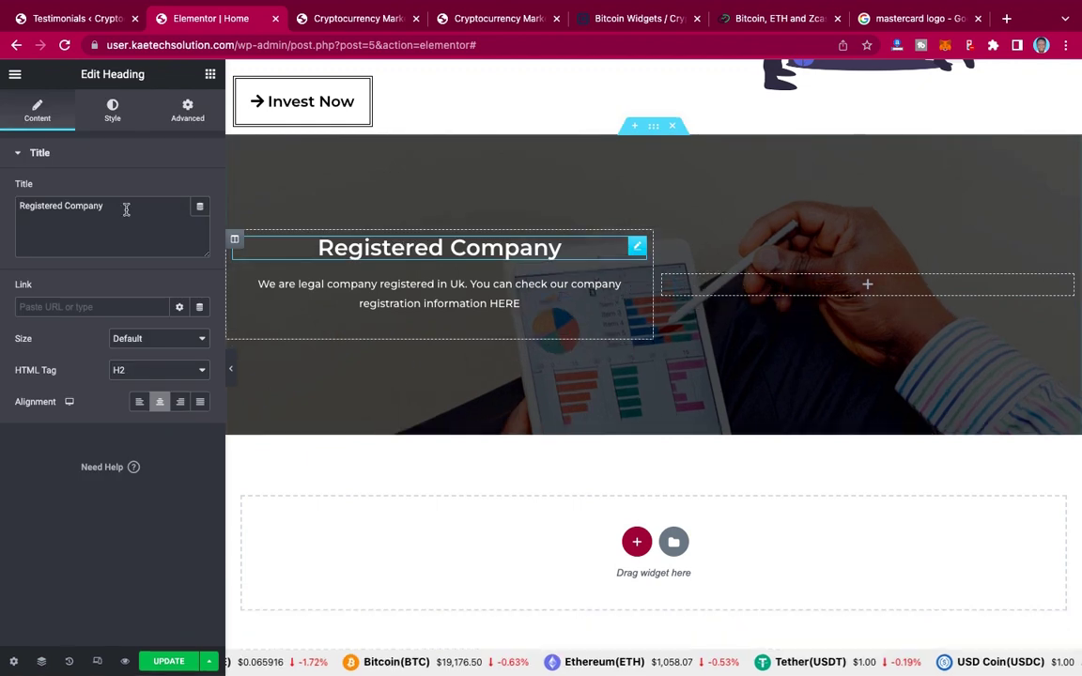
triple_click(126, 210)
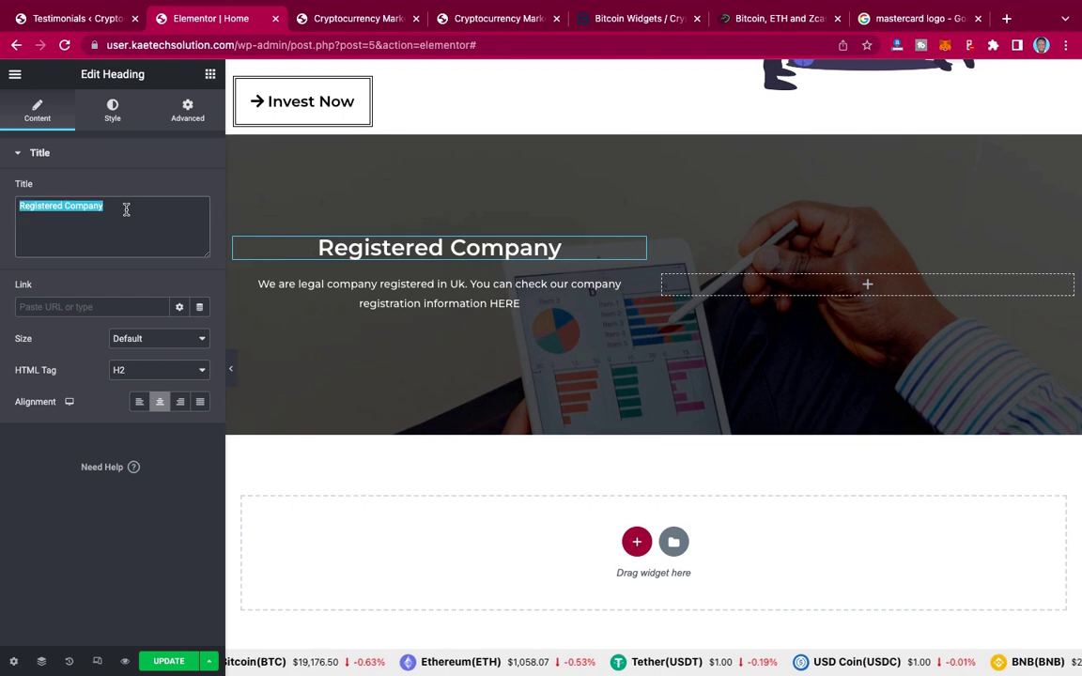
key("ctrl+v")
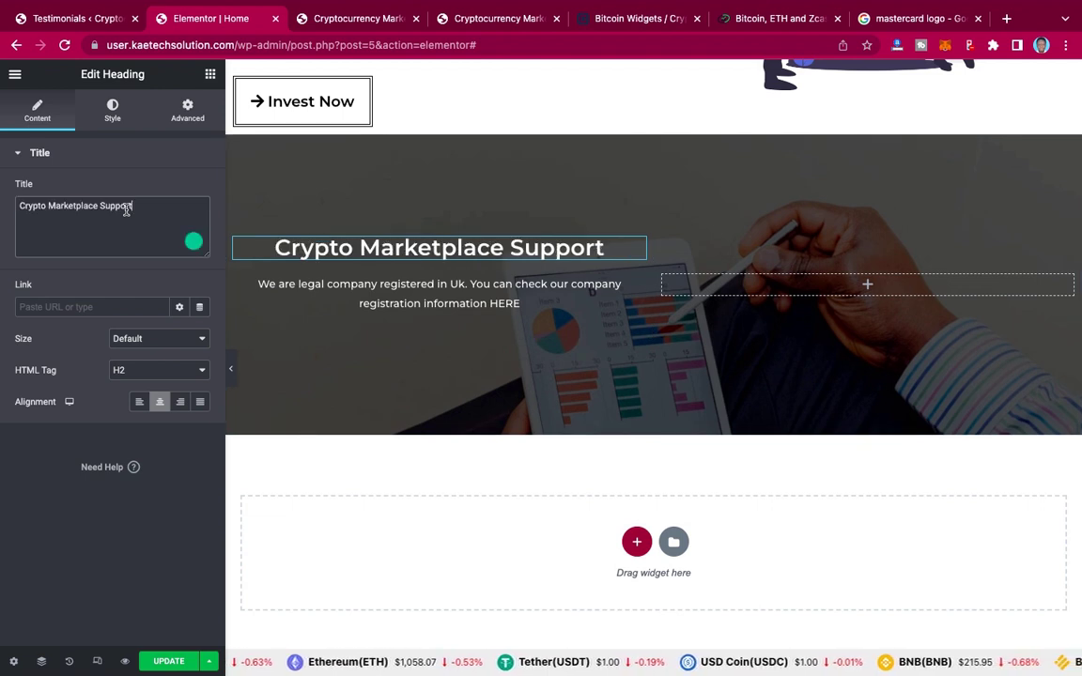
left_click(140, 408)
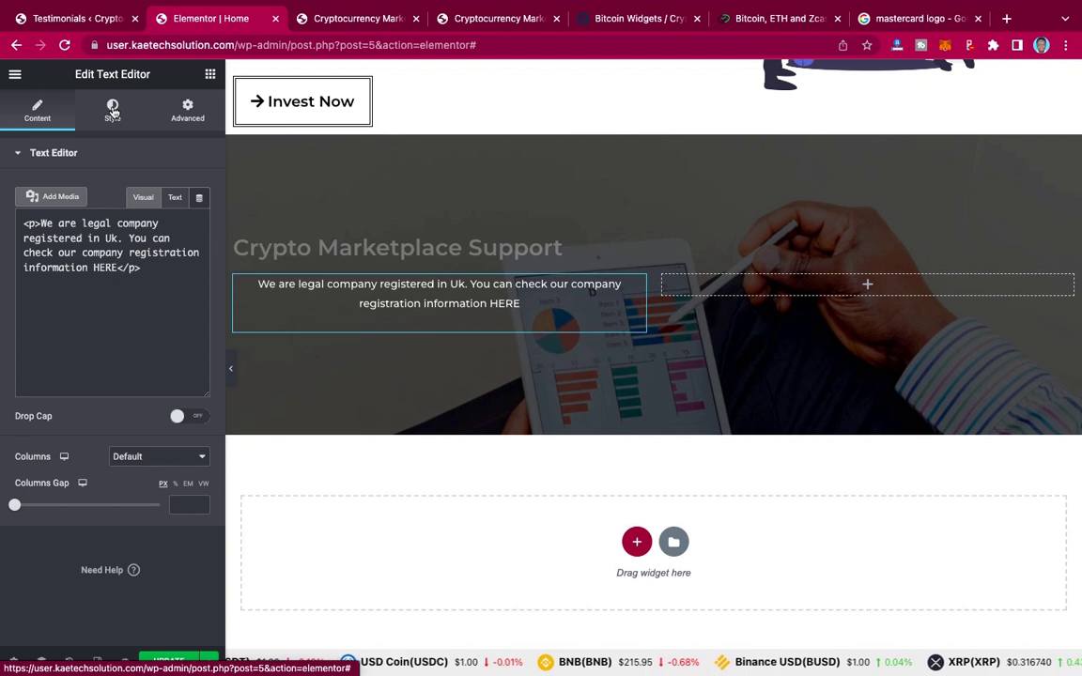
Step: Left-align the paragraph and replace its text with the live site's 5 Star Club Membership sentence
left_click(113, 111)
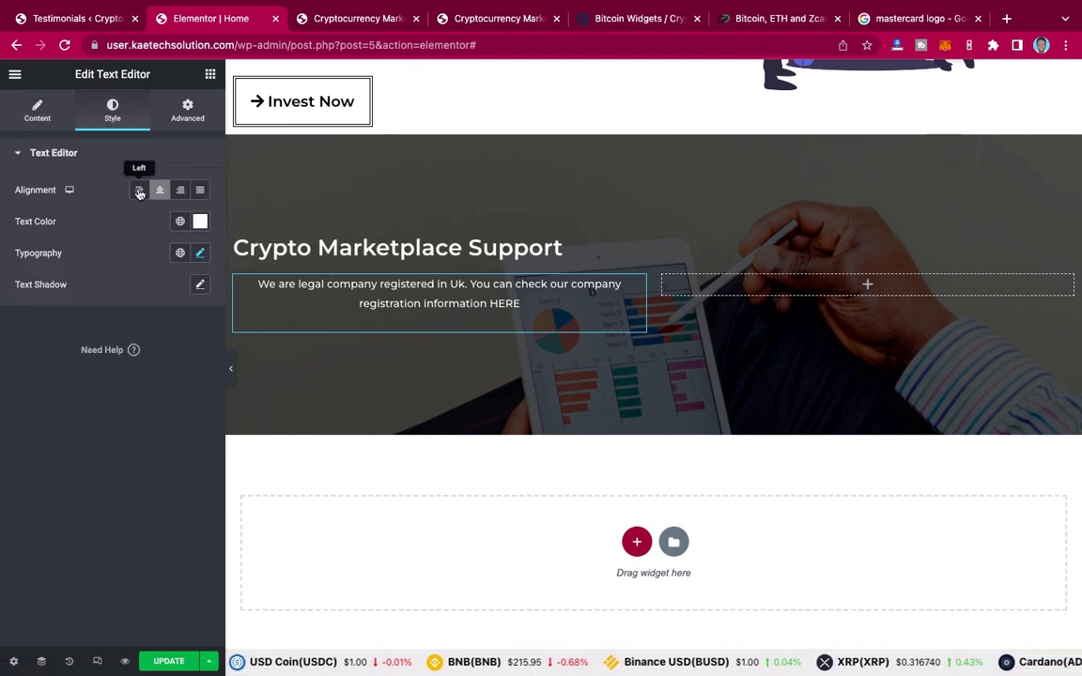
left_click(139, 192)
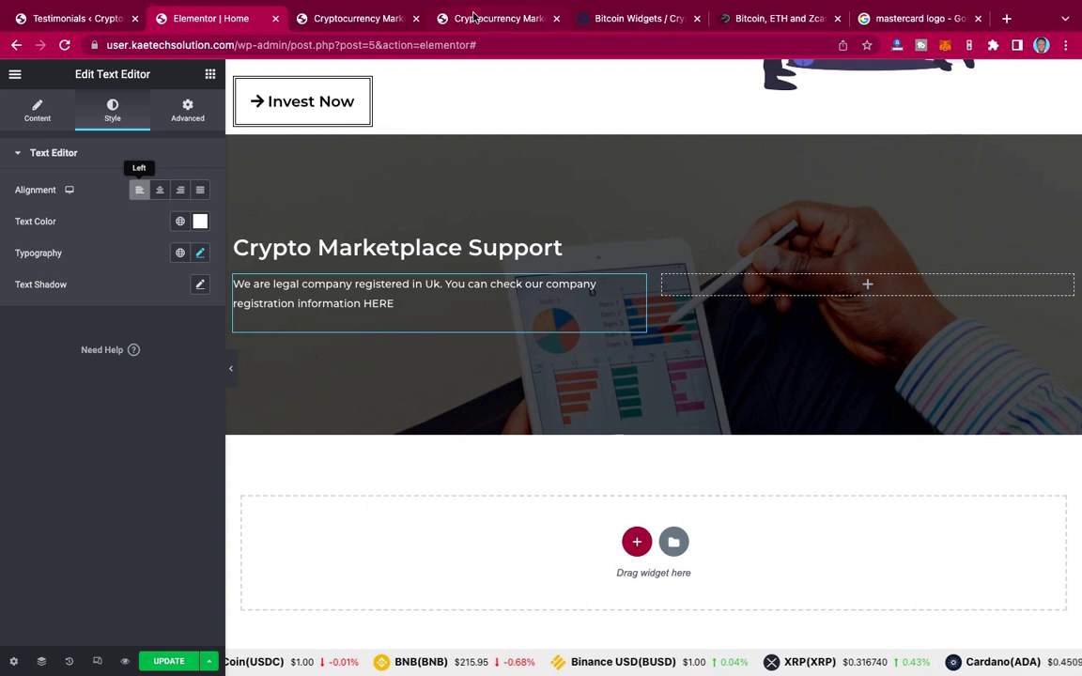
left_click(475, 18)
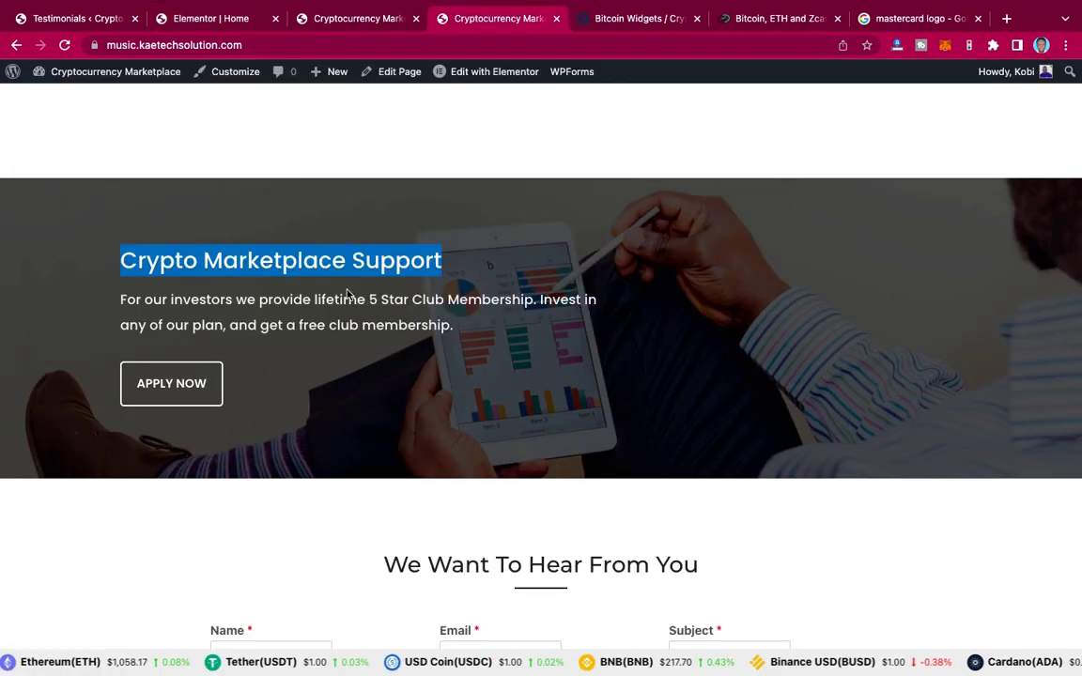
left_click(121, 299)
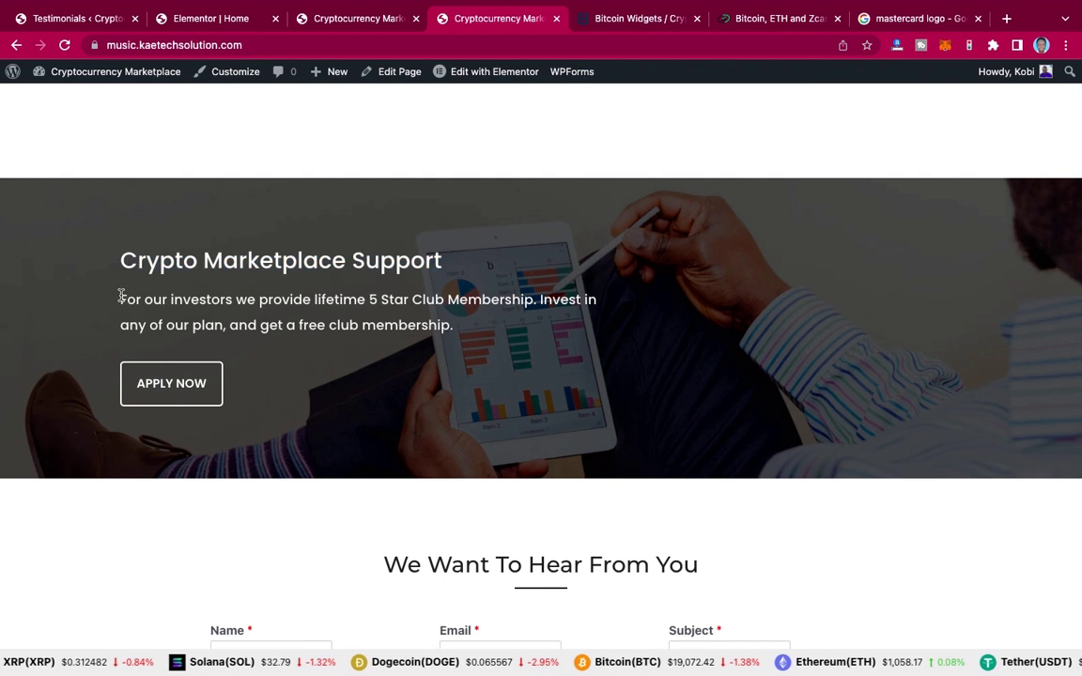
left_click(462, 336, "shift")
key("ctrl+c")
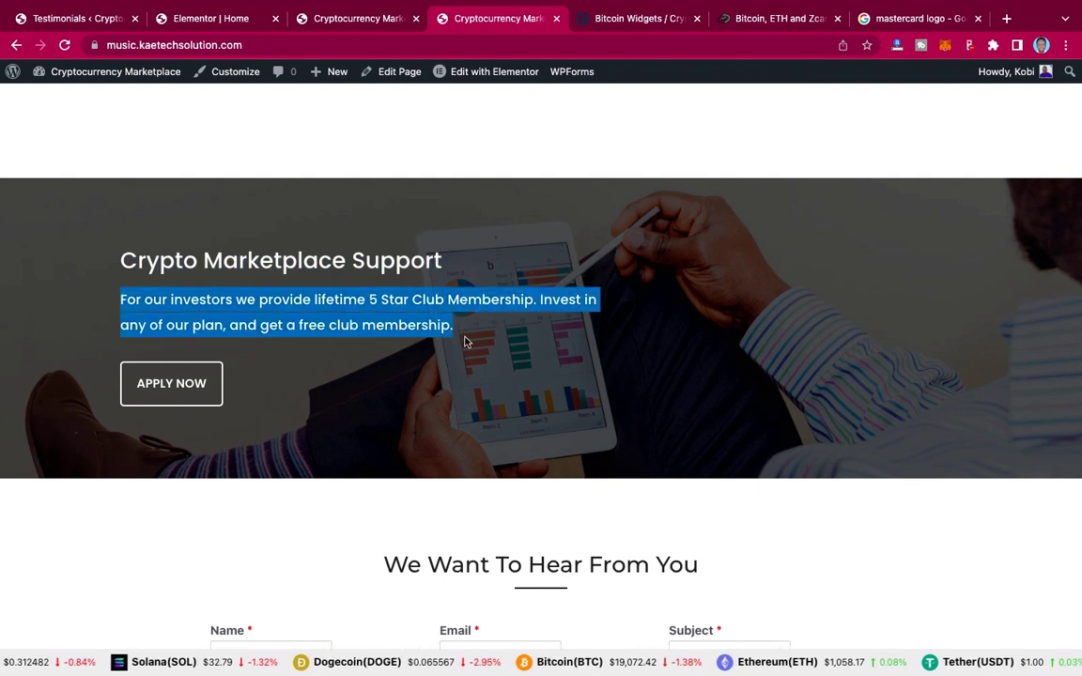
left_click(217, 18)
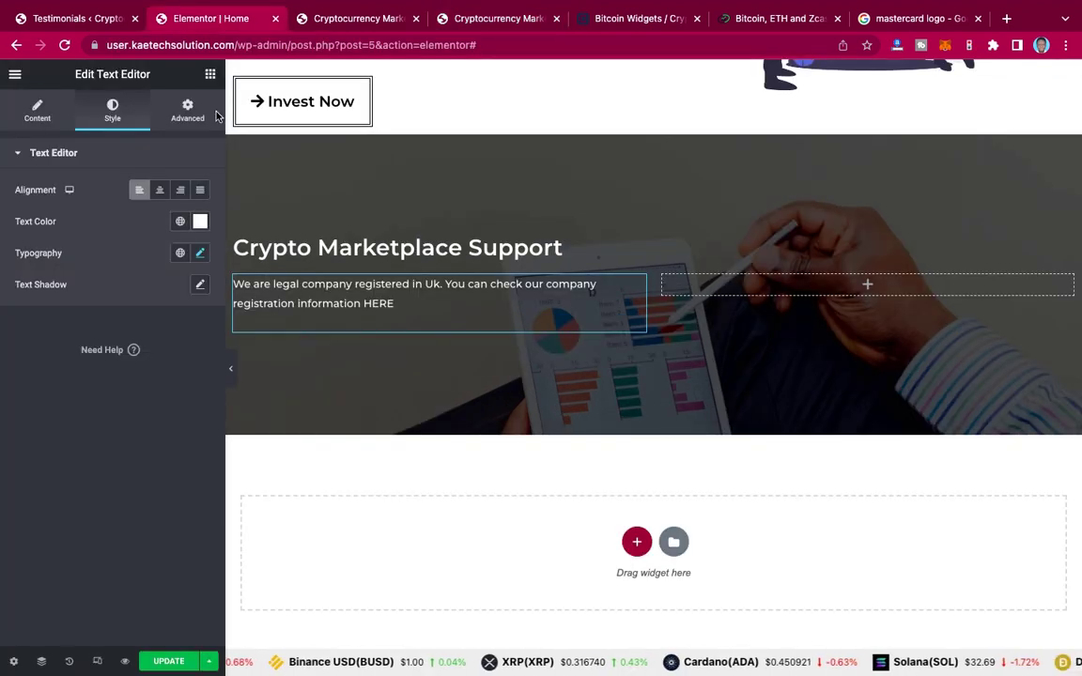
left_click(39, 113)
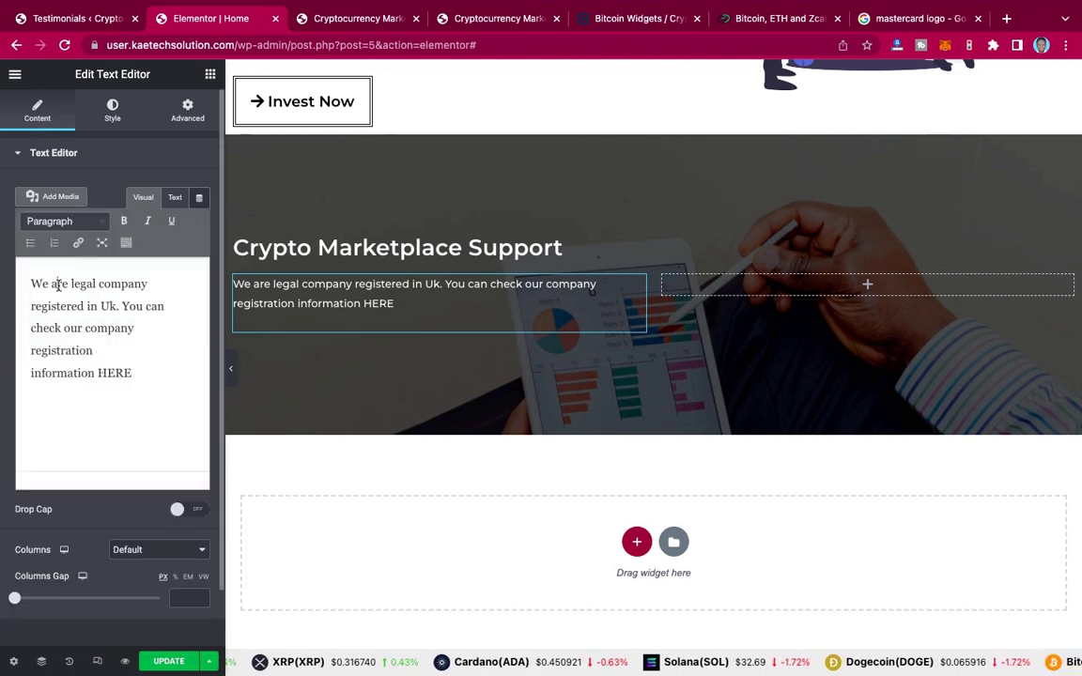
triple_click(58, 285)
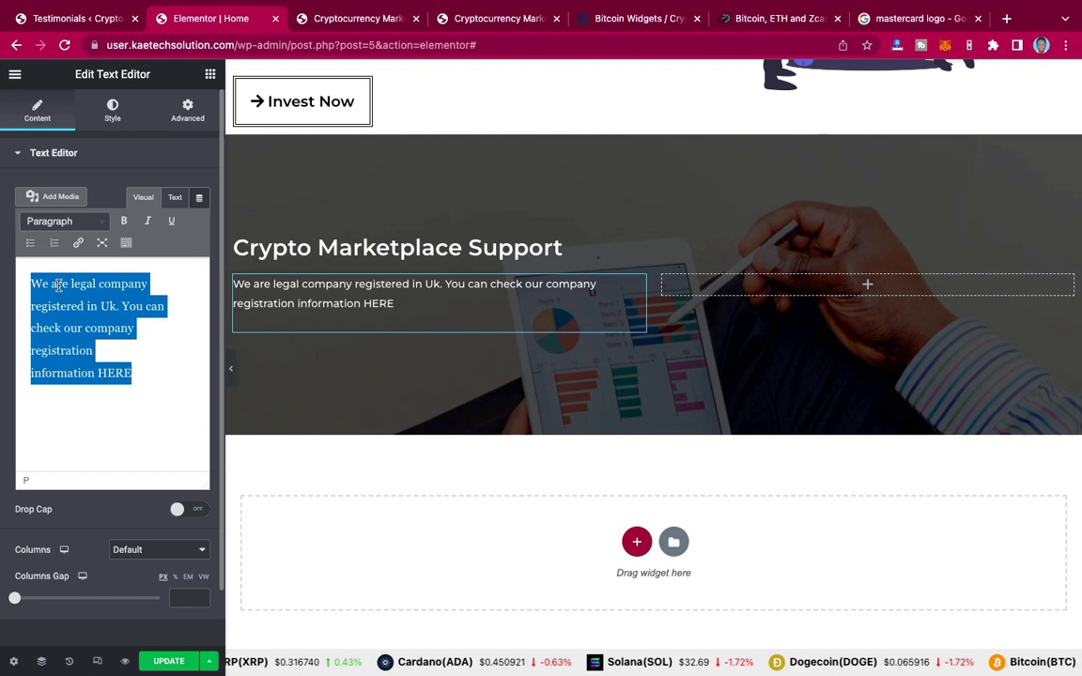
key("ctrl+v")
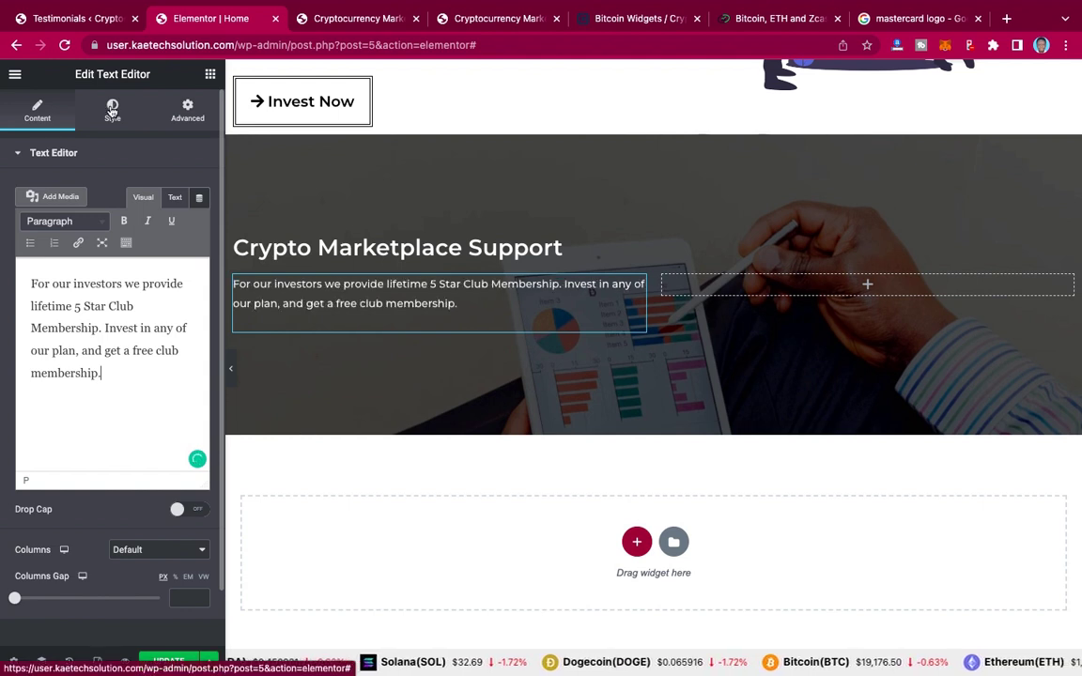
Step: Set the paragraph's typography to size 16 and weight 600
left_click(111, 110)
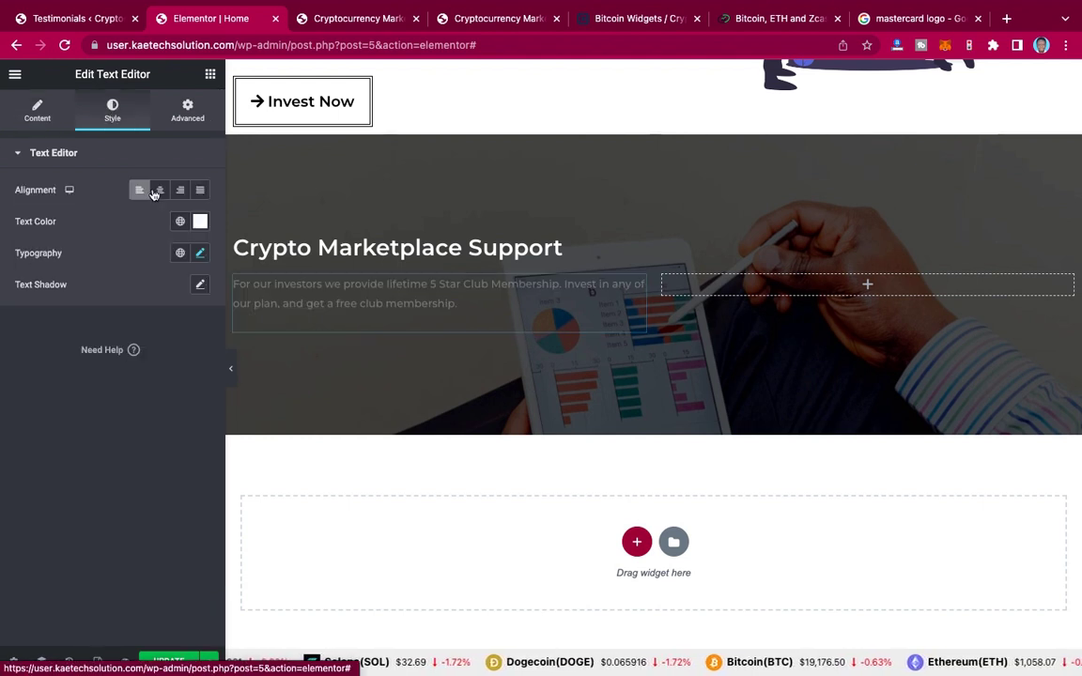
left_click(200, 253)
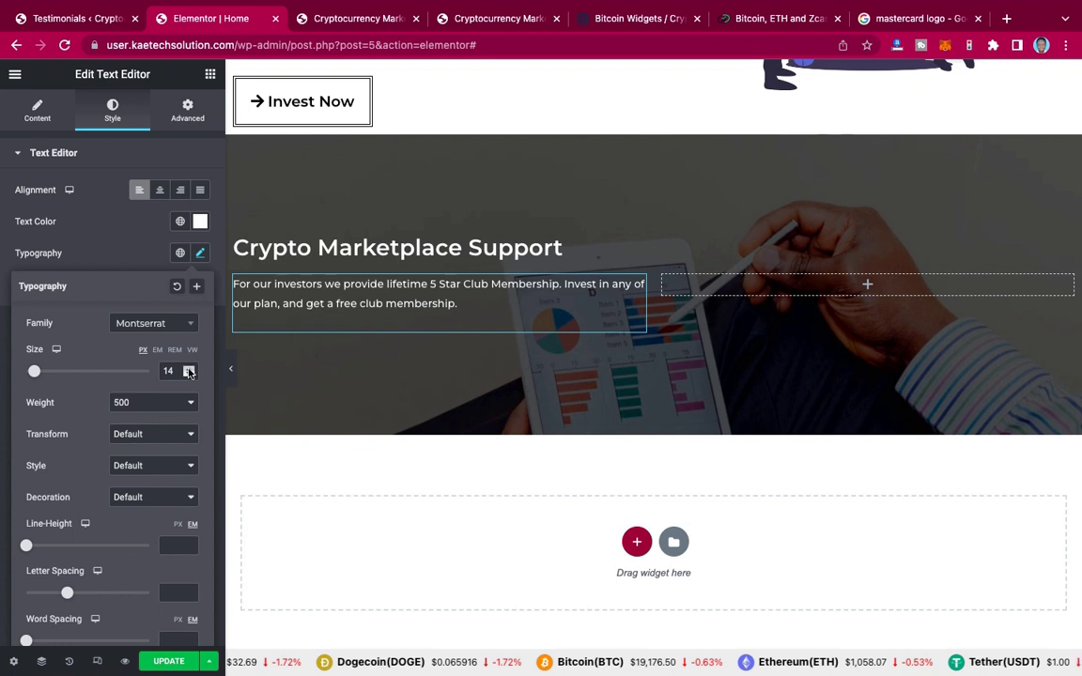
left_click(189, 369)
left_click(189, 369)
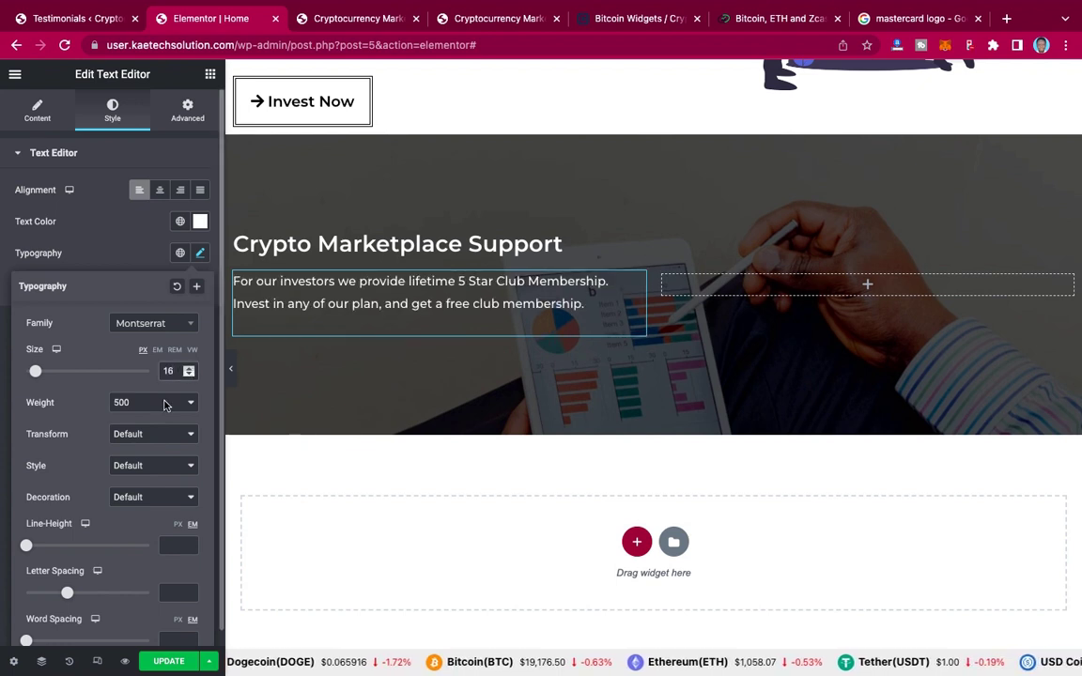
left_click(165, 404)
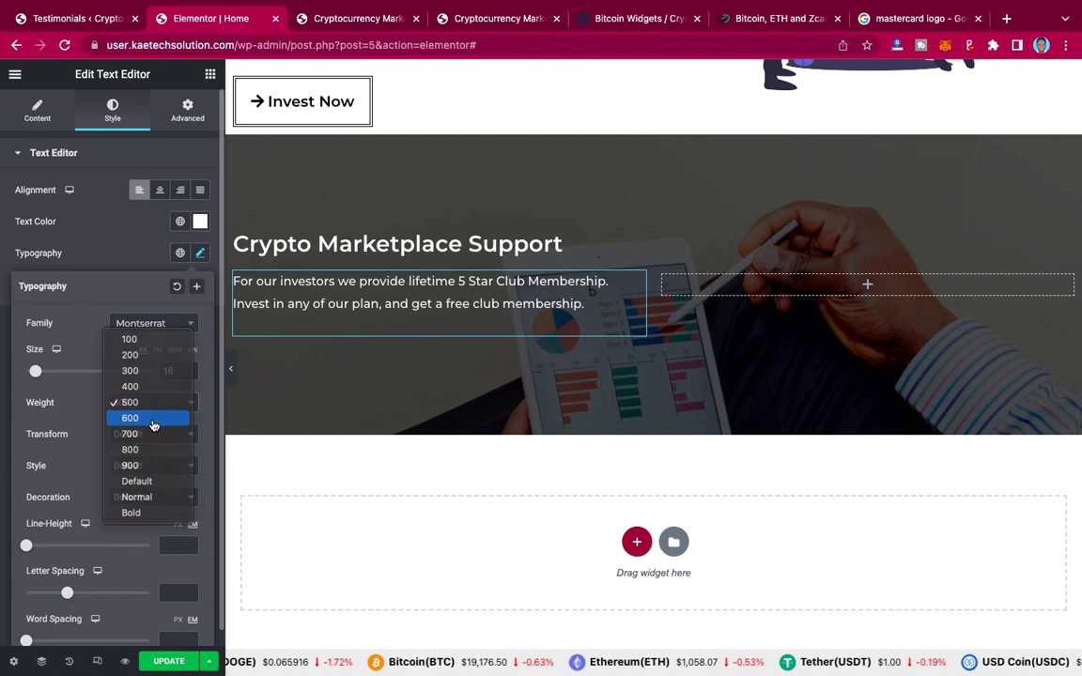
key("Escape")
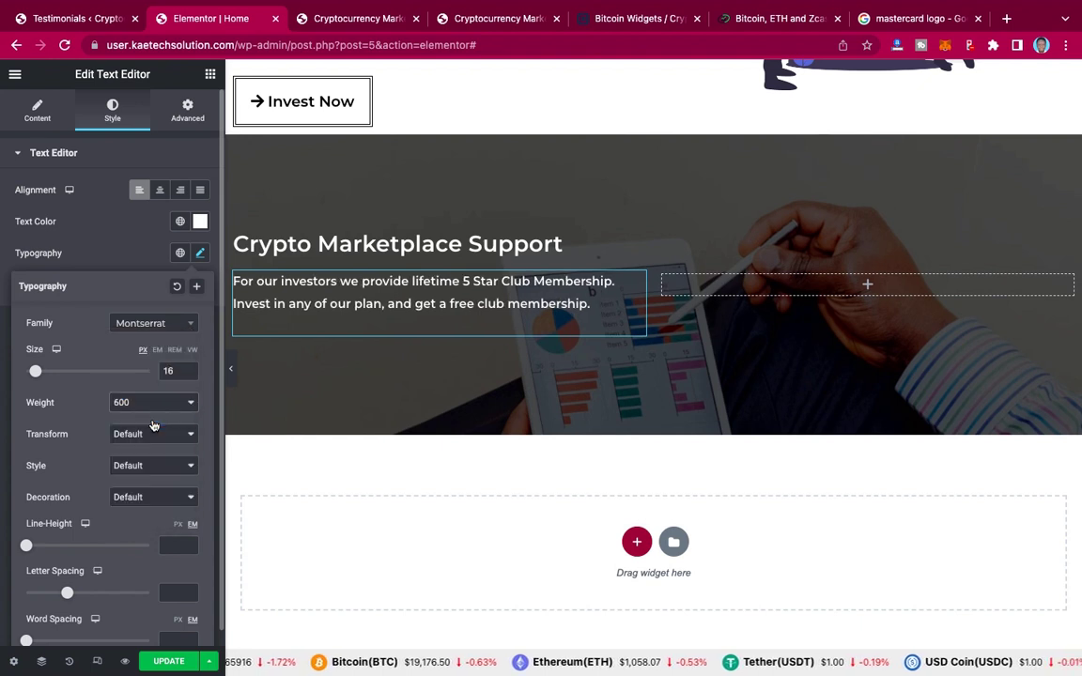
left_click(106, 228)
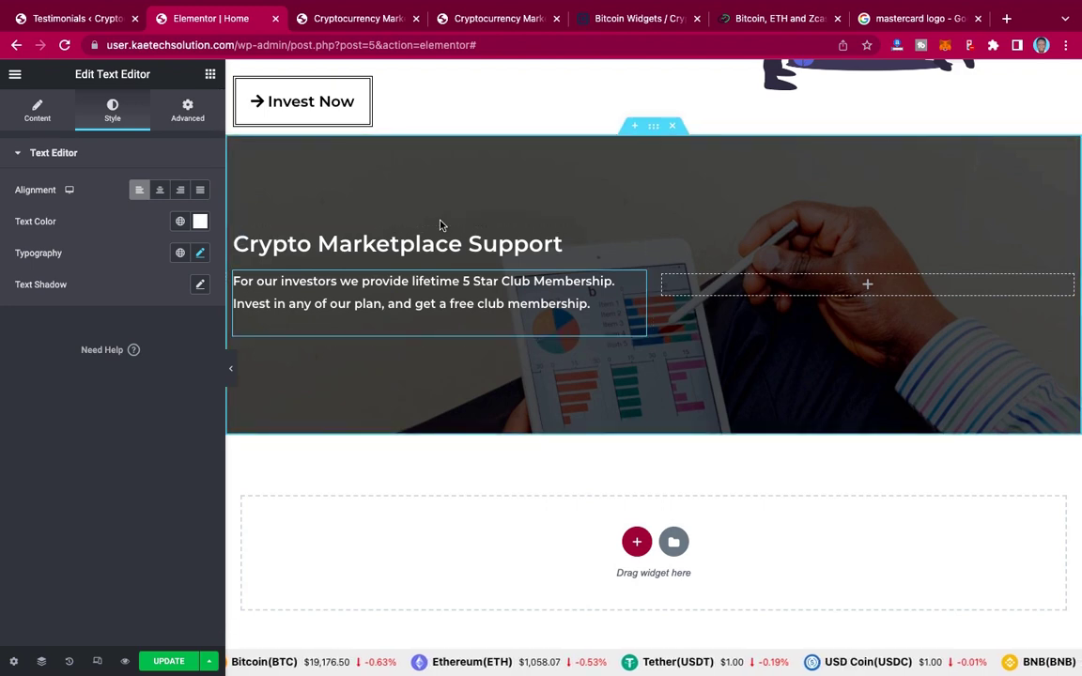
Step: Copy the Learn More / Register button group from the Welcome To Crypto Market hero
scroll(439, 225, "up", 5)
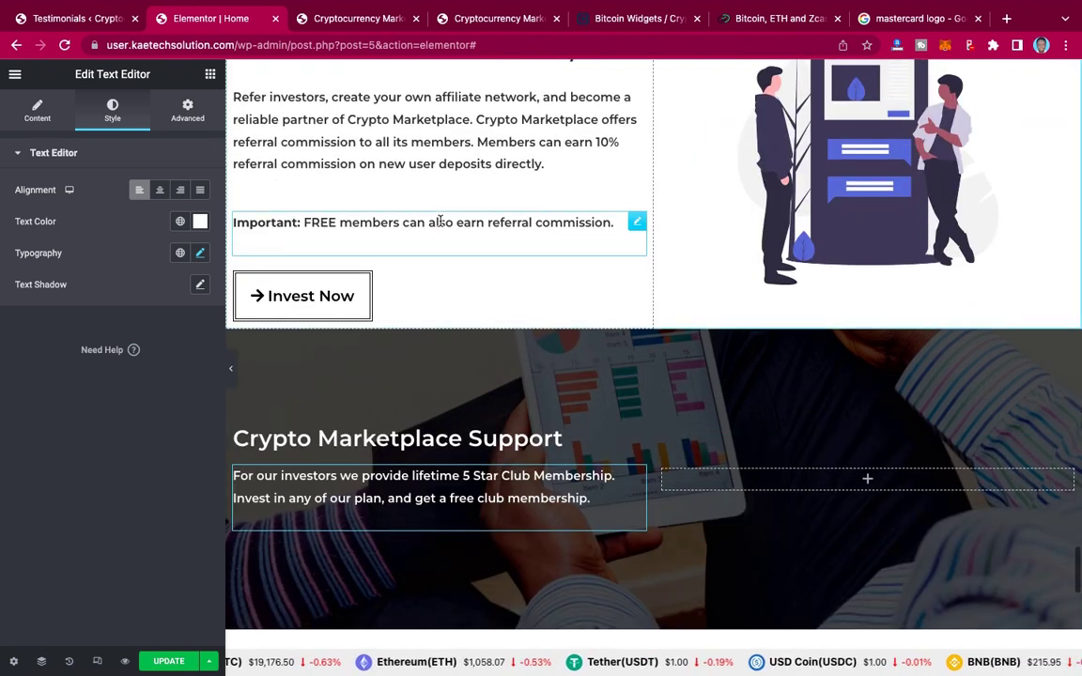
scroll(440, 226, "up", 10)
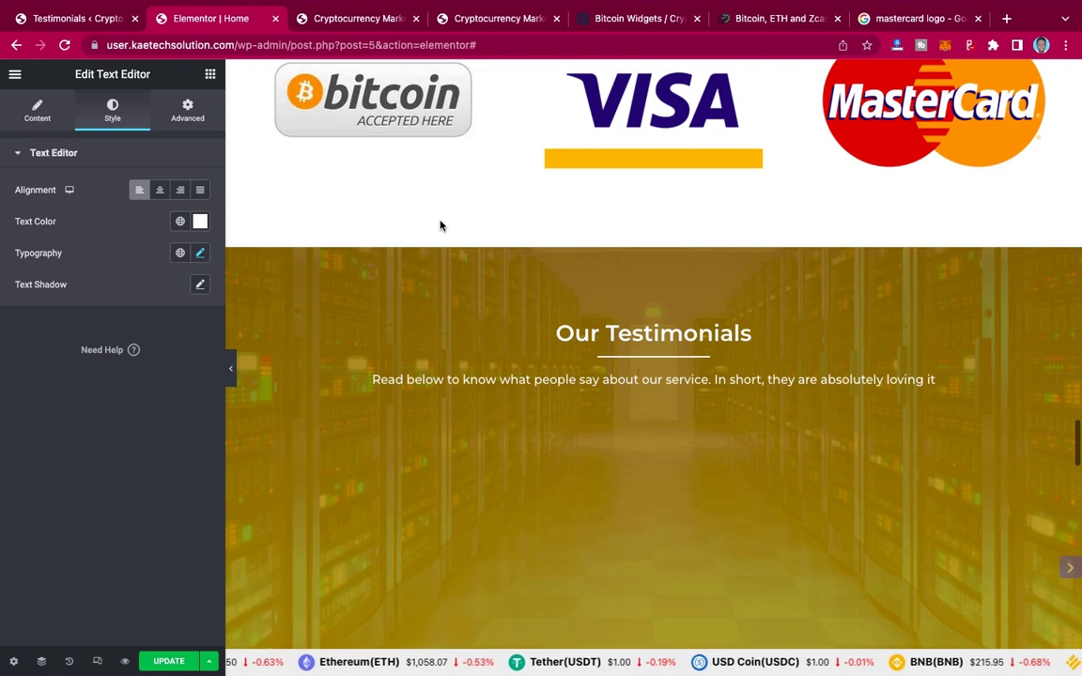
scroll(439, 225, "up", 10)
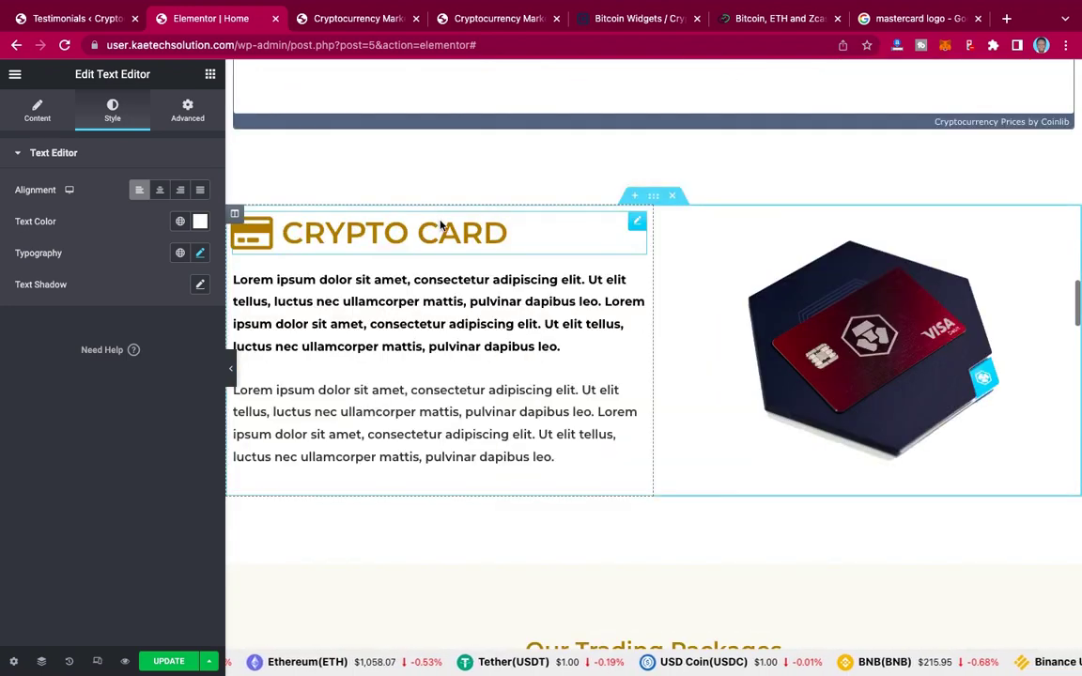
scroll(439, 226, "up", 5)
scroll(440, 226, "up", 5)
scroll(440, 225, "up", 5)
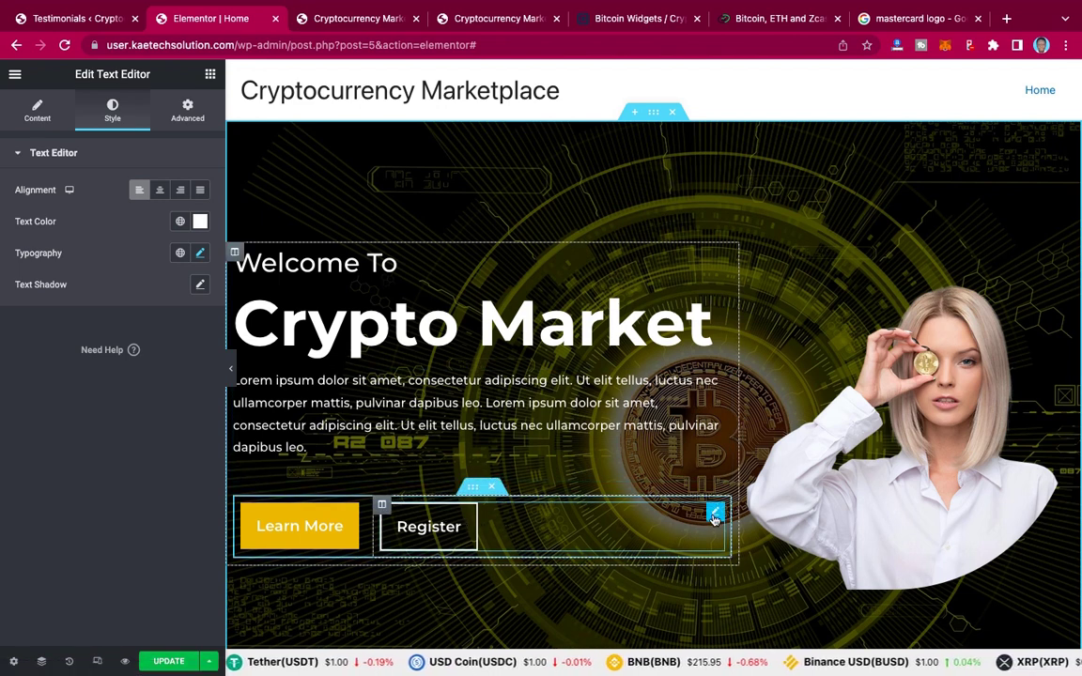
right_click(714, 518)
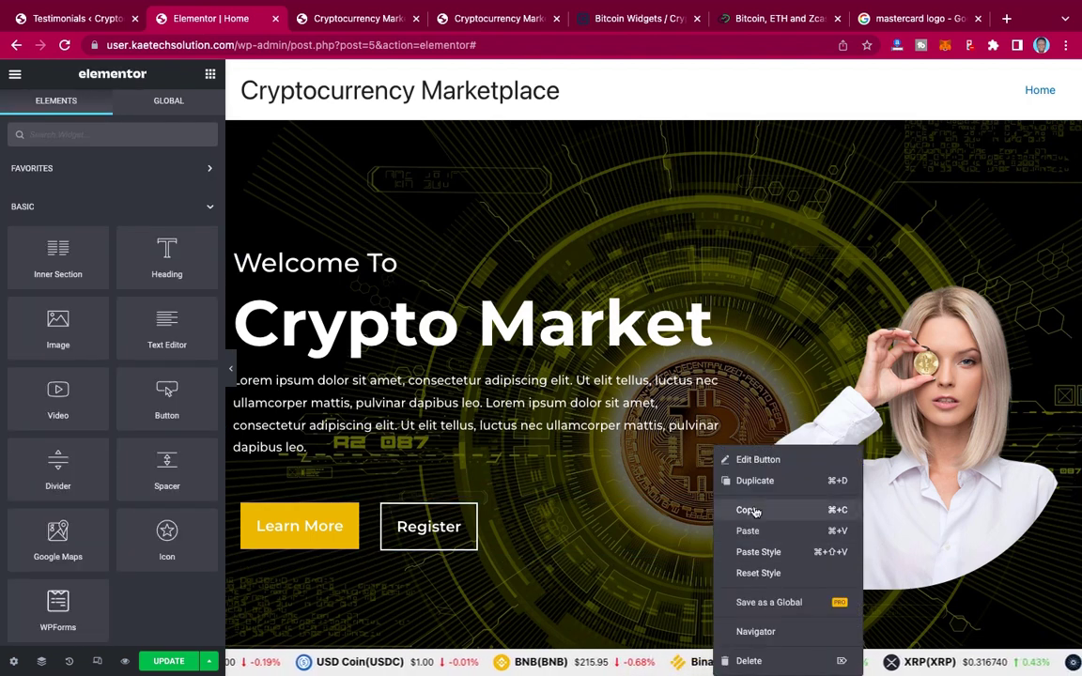
left_click(749, 510)
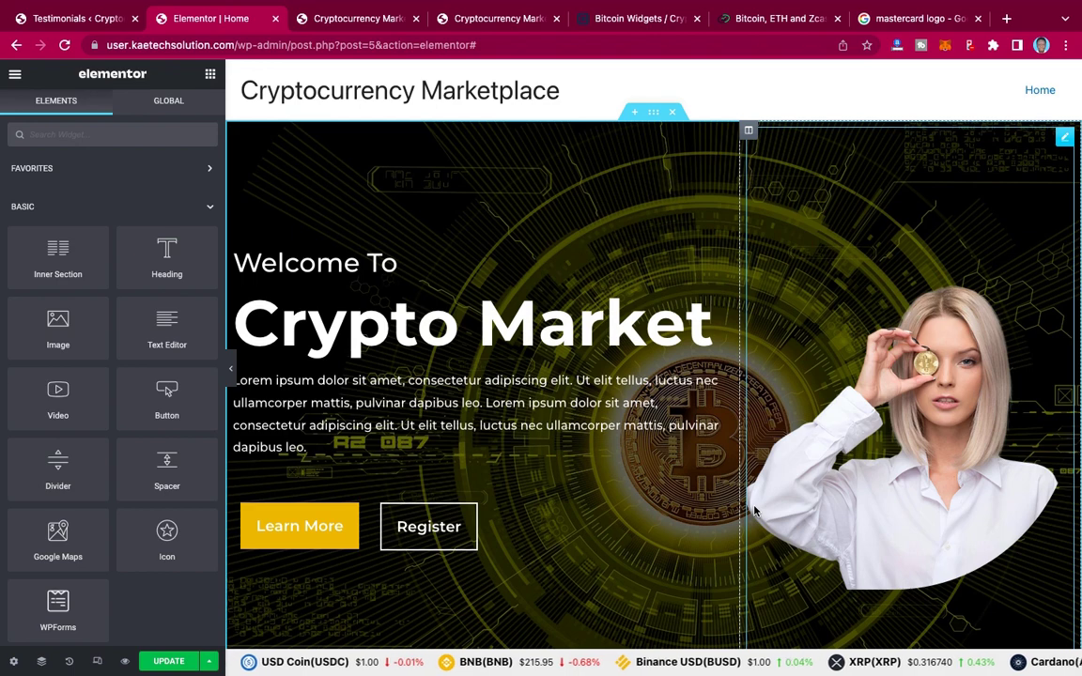
Step: Paste the copied Register button under the Crypto Marketplace Support text, then compare it with the live page
scroll(754, 509, "down", 20)
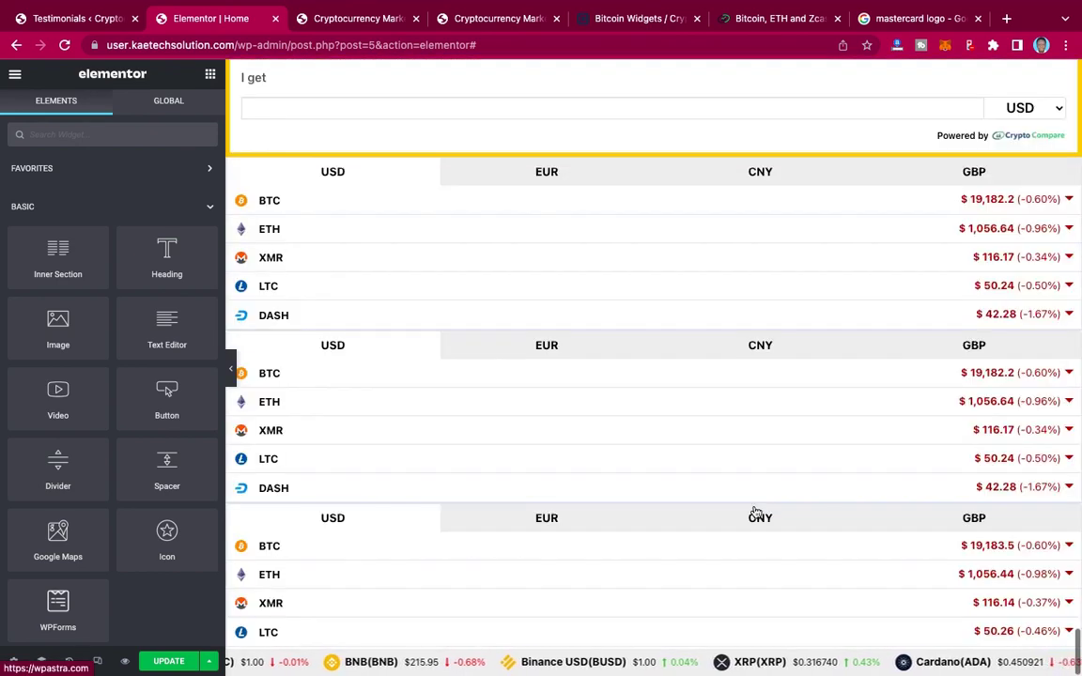
scroll(754, 512, "up", 8)
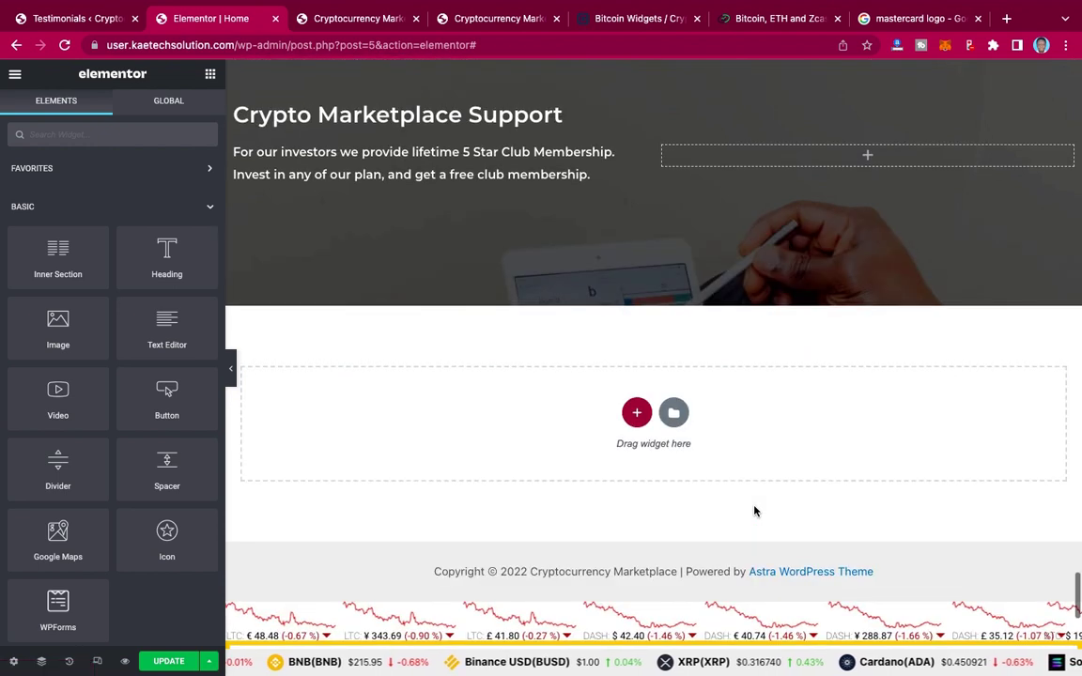
right_click(426, 160)
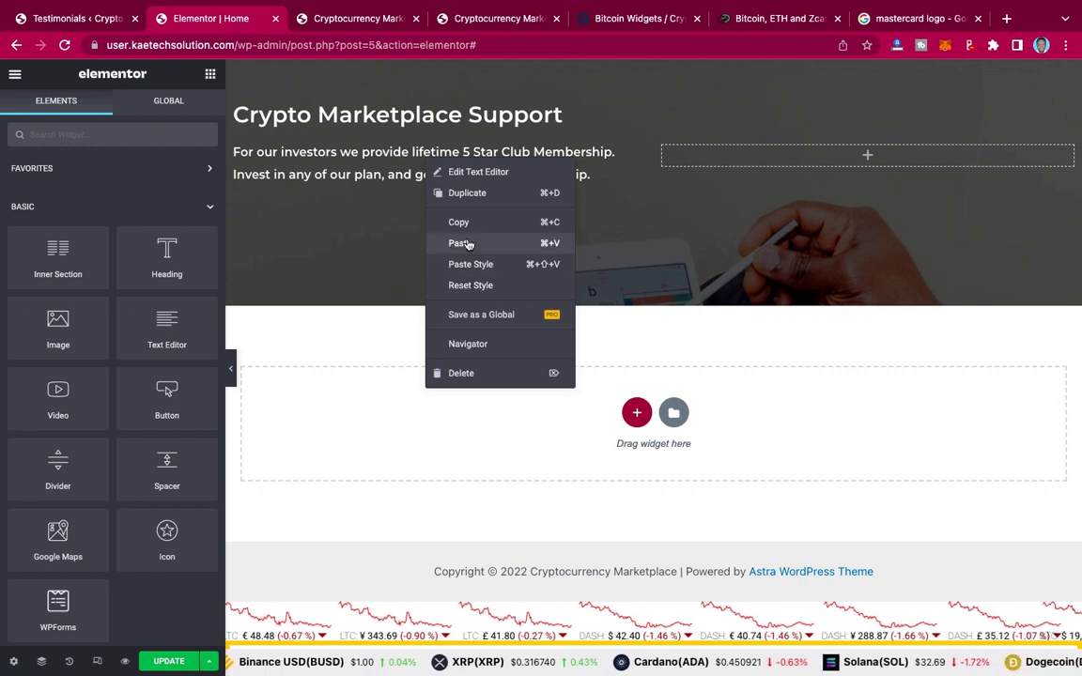
left_click(467, 243)
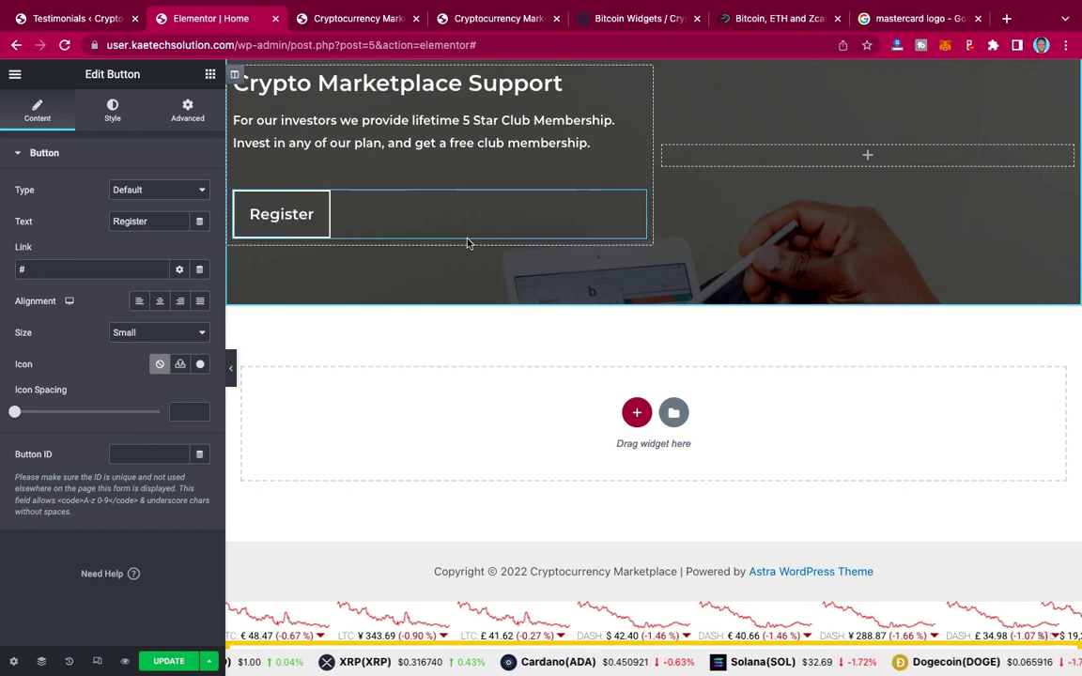
left_click(501, 25)
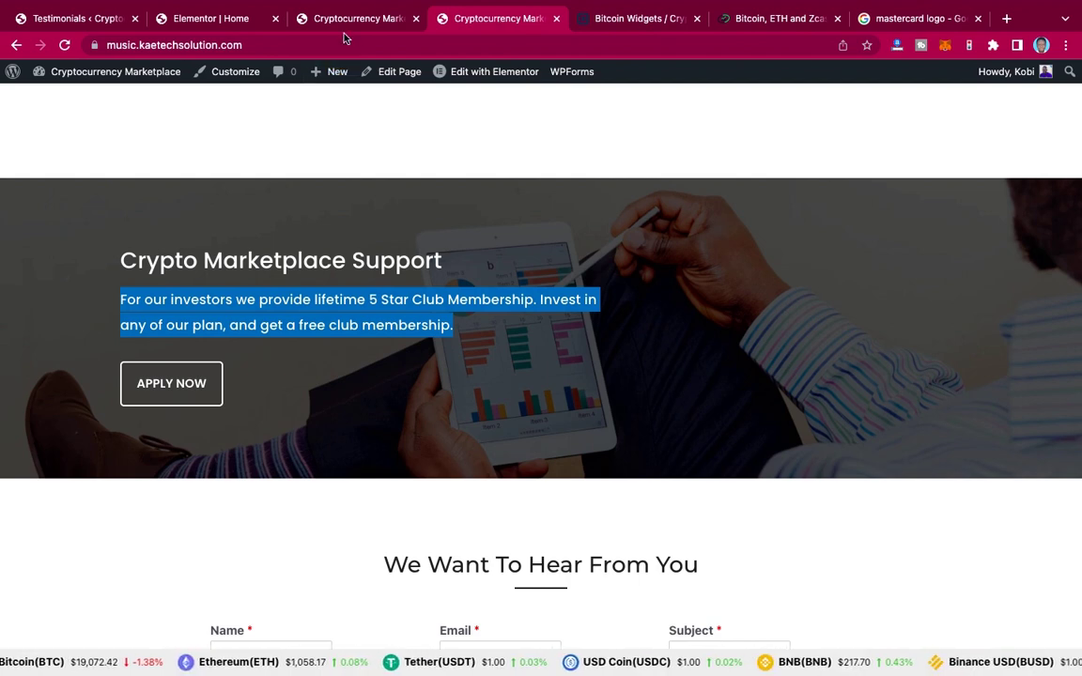
Step: Replace the pasted button's 'Register' label with 'APPLY NOW'
left_click(188, 19)
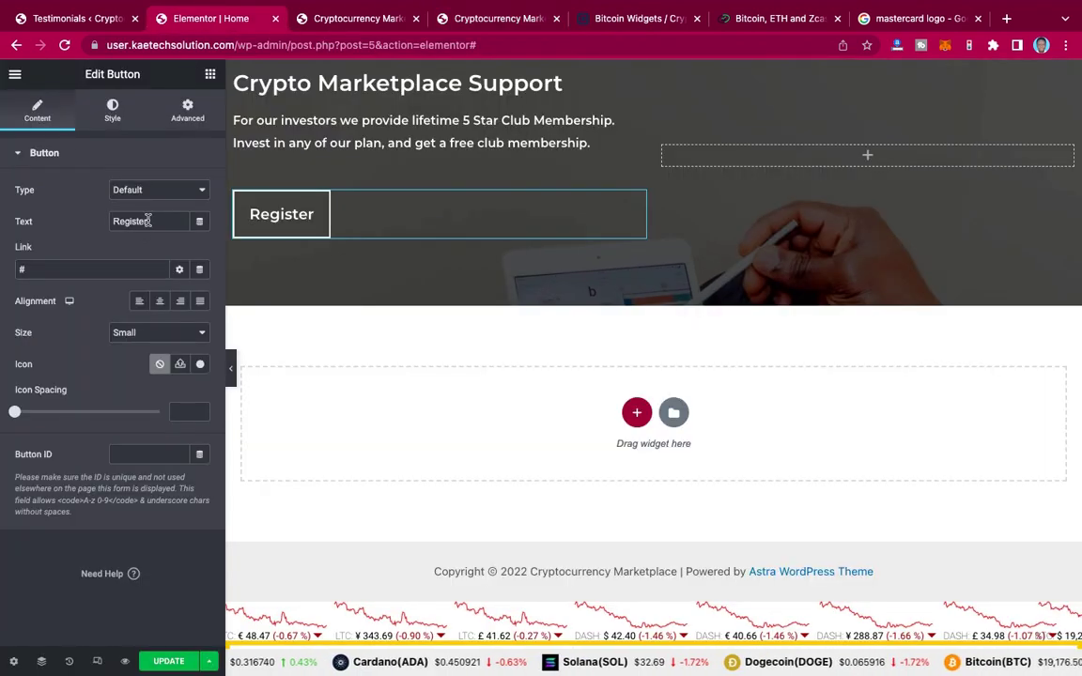
left_click_drag(142, 222, 96, 227)
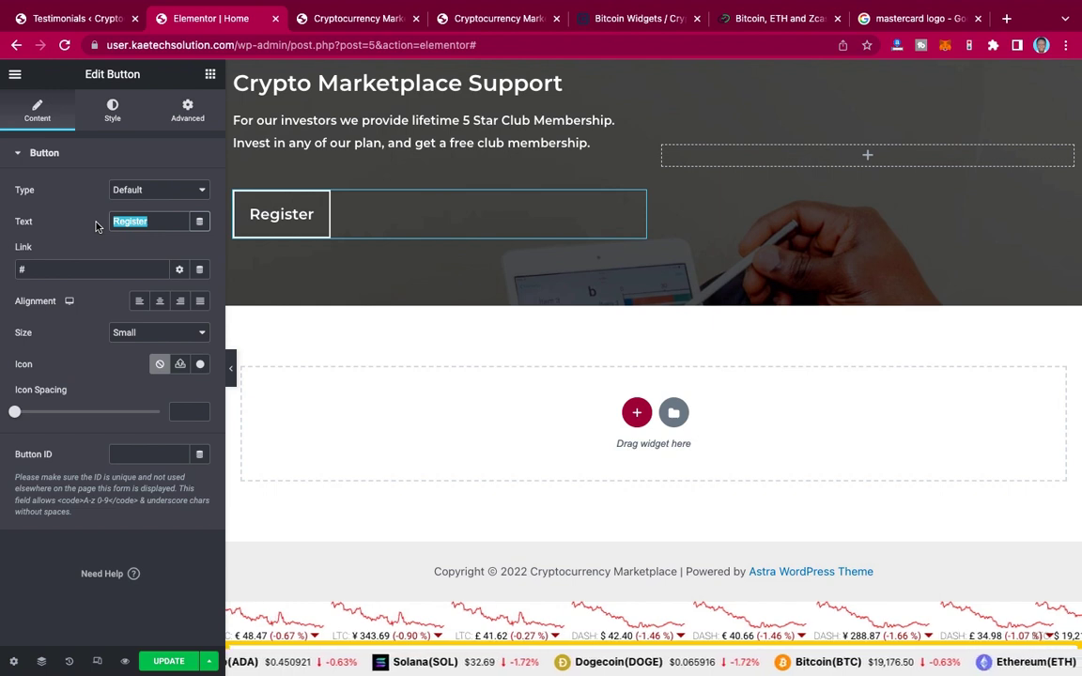
key("ctrl+v")
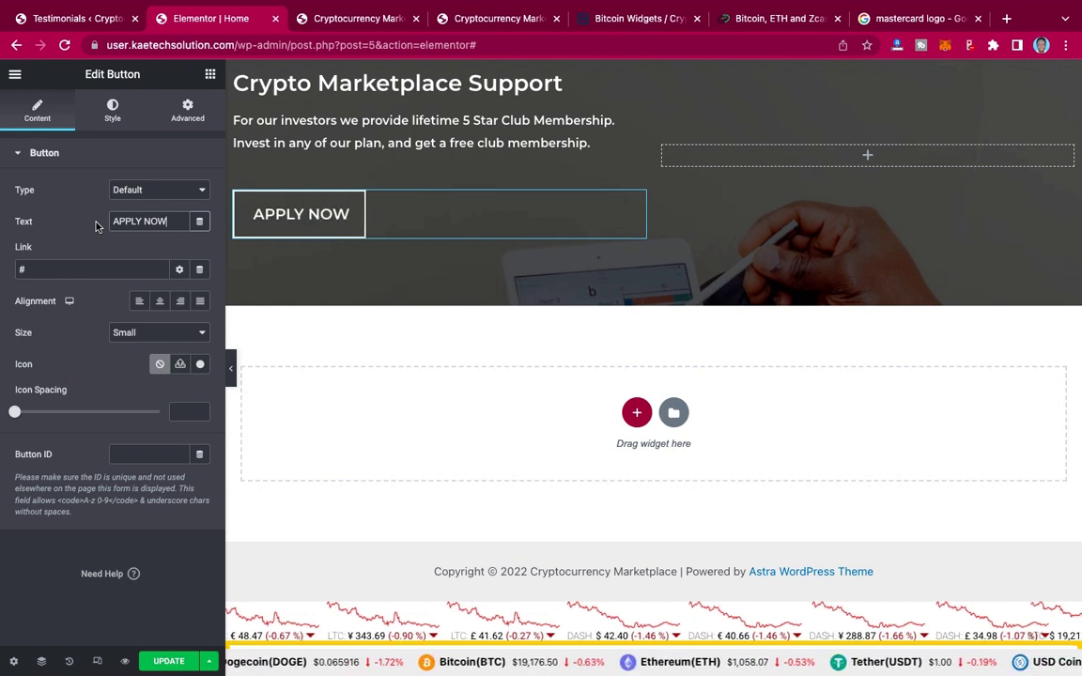
scroll(779, 169, "up", 2)
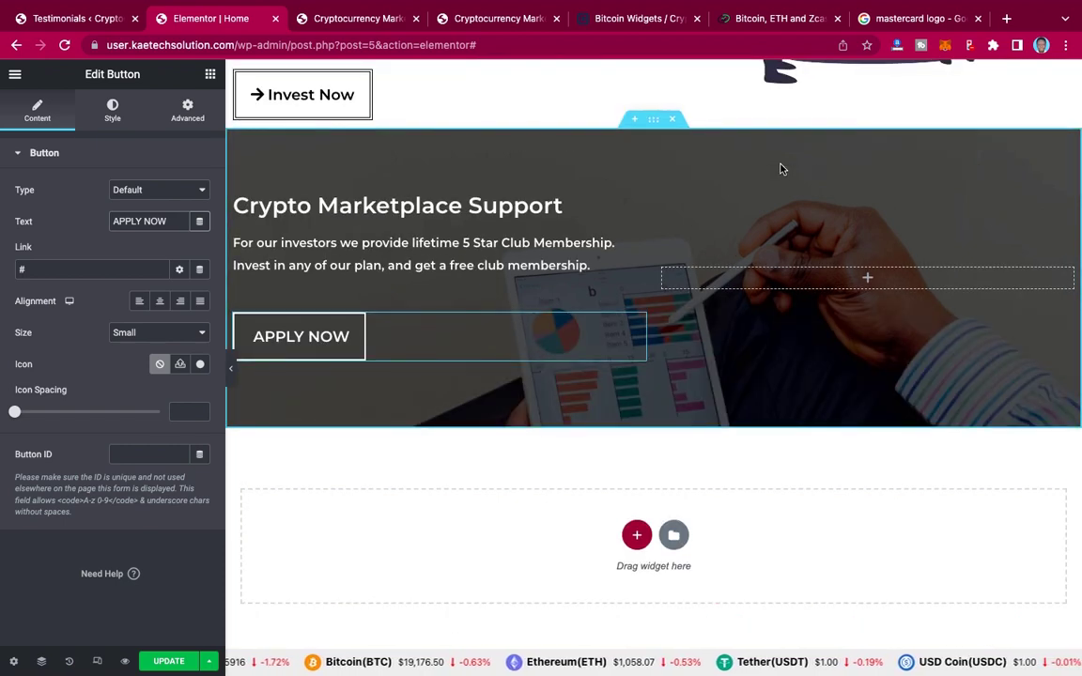
scroll(780, 169, "up", 2)
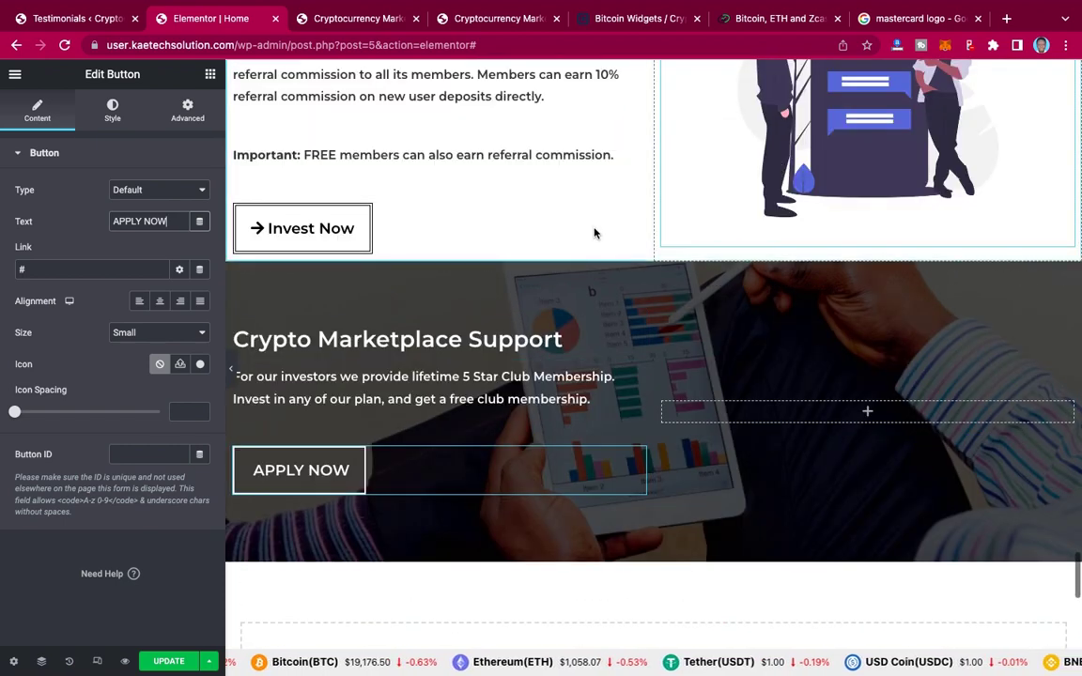
scroll(564, 235, "up", 2)
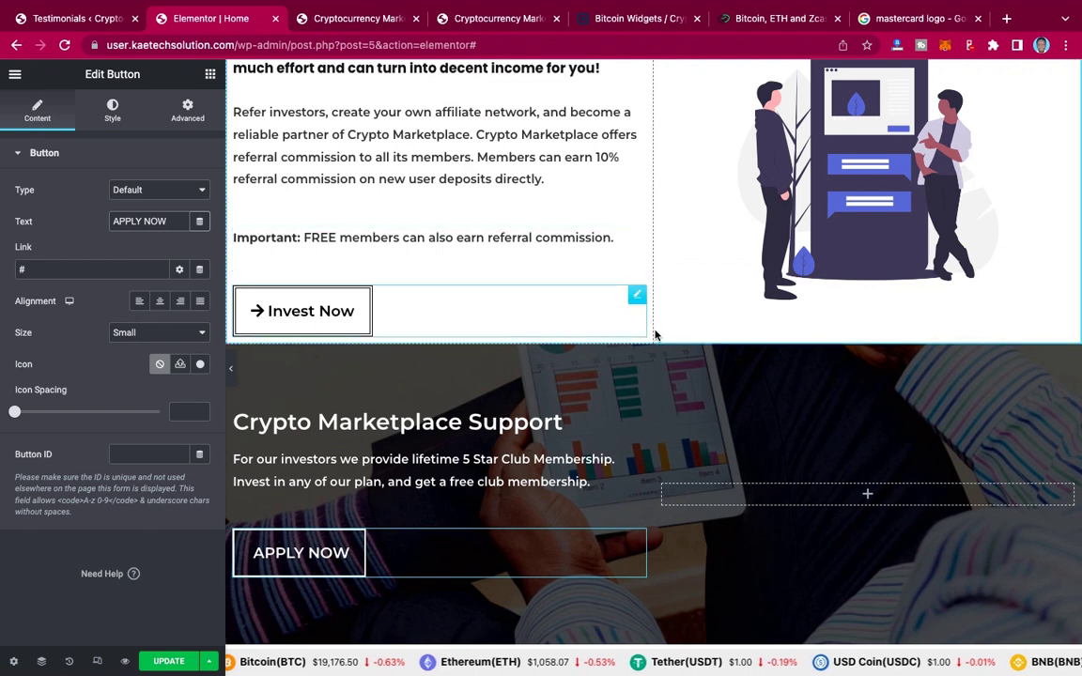
scroll(654, 331, "up", 2)
scroll(654, 331, "up", 1)
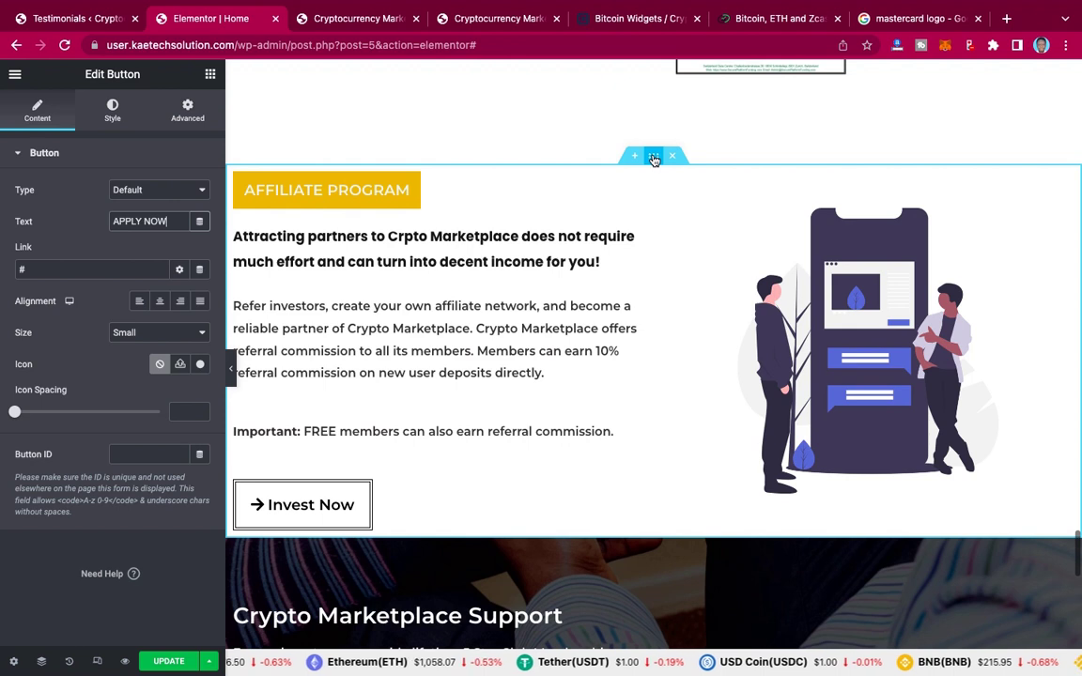
Step: Unlink the Affiliate Program section's margins and set its bottom margin to 90 px
left_click(655, 158)
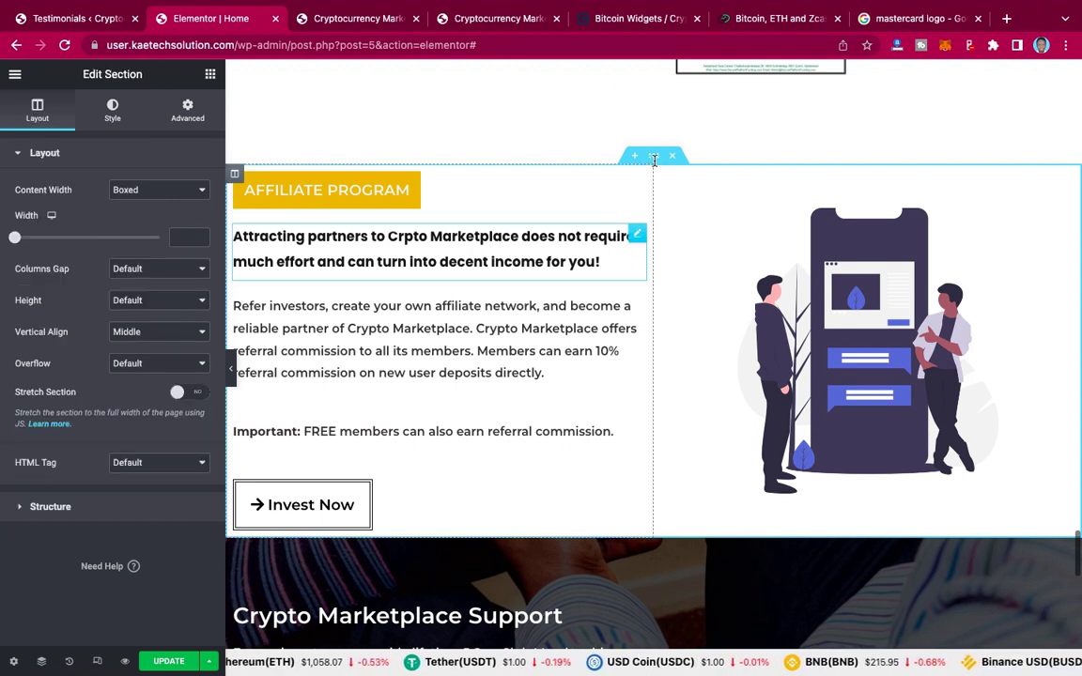
left_click(188, 109)
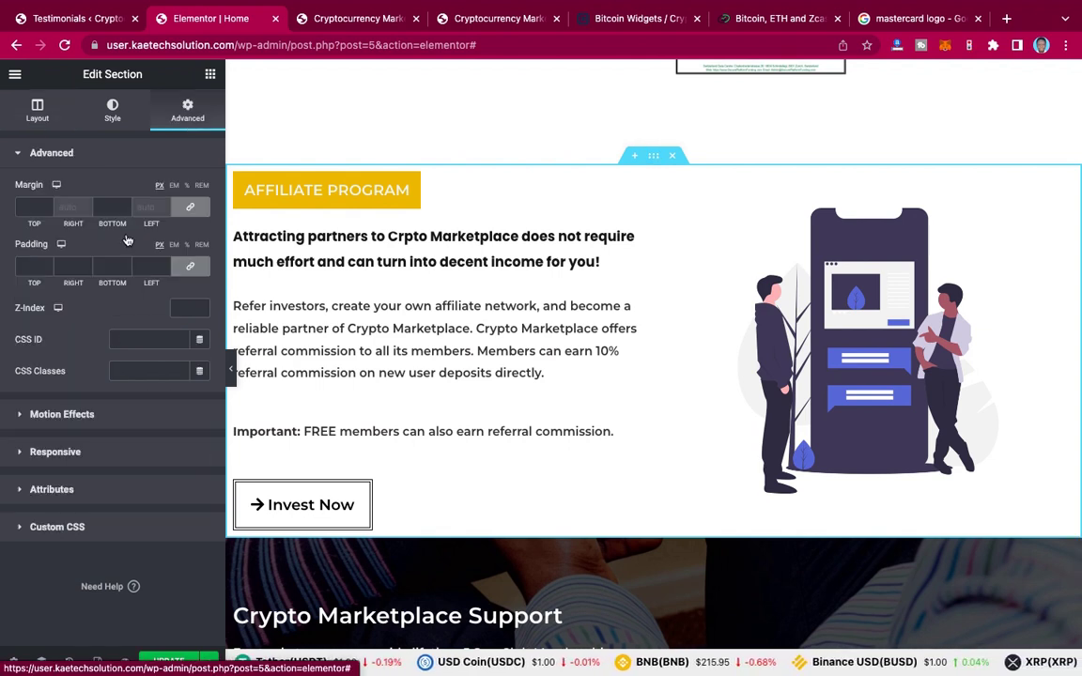
left_click(192, 210)
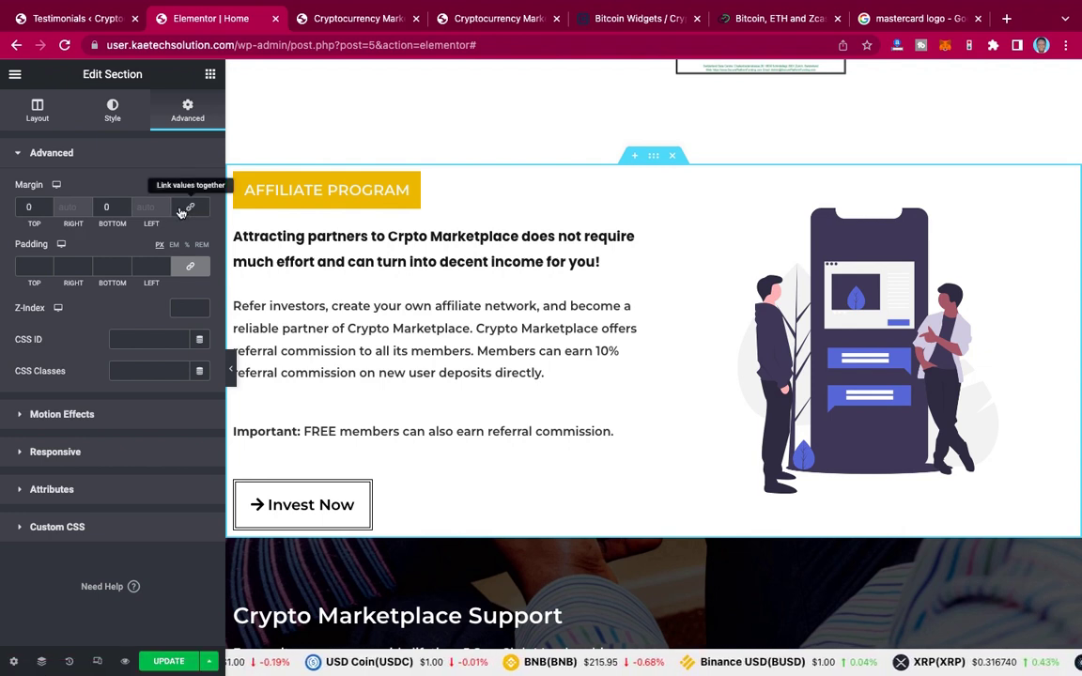
left_click(101, 207)
type("9")
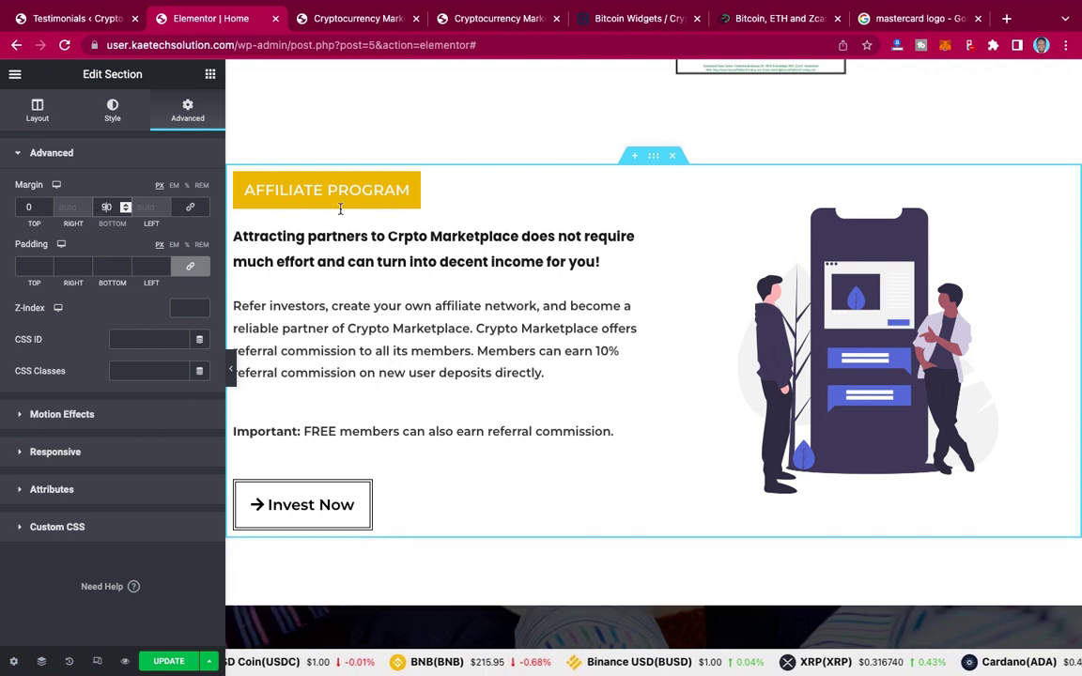
scroll(738, 288, "down", 5)
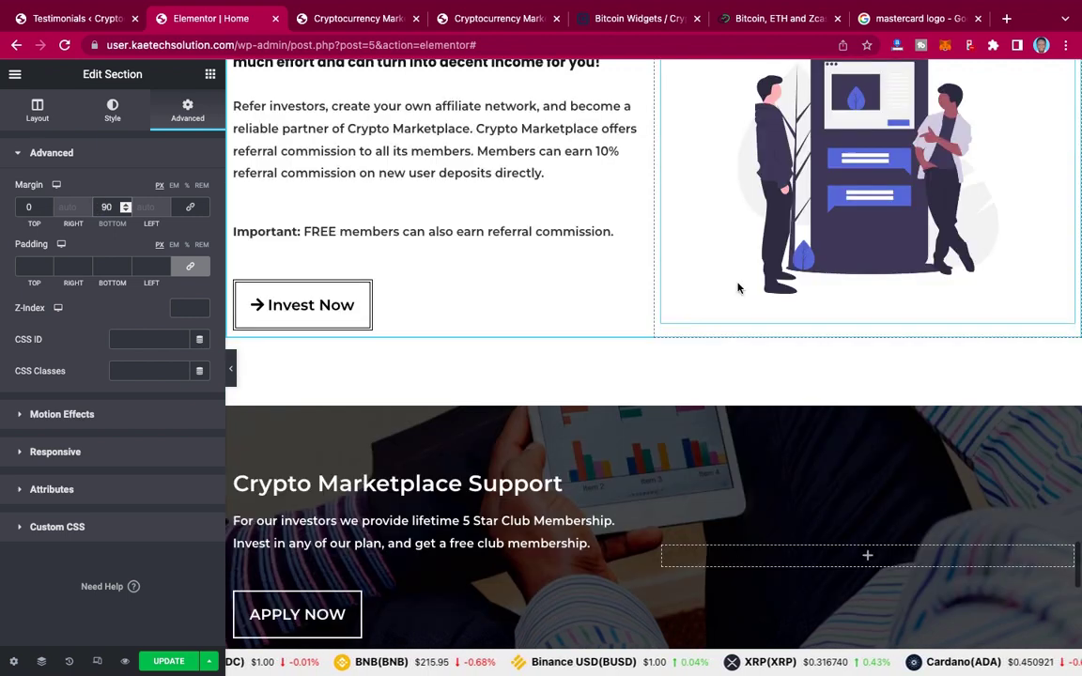
scroll(738, 288, "down", 1)
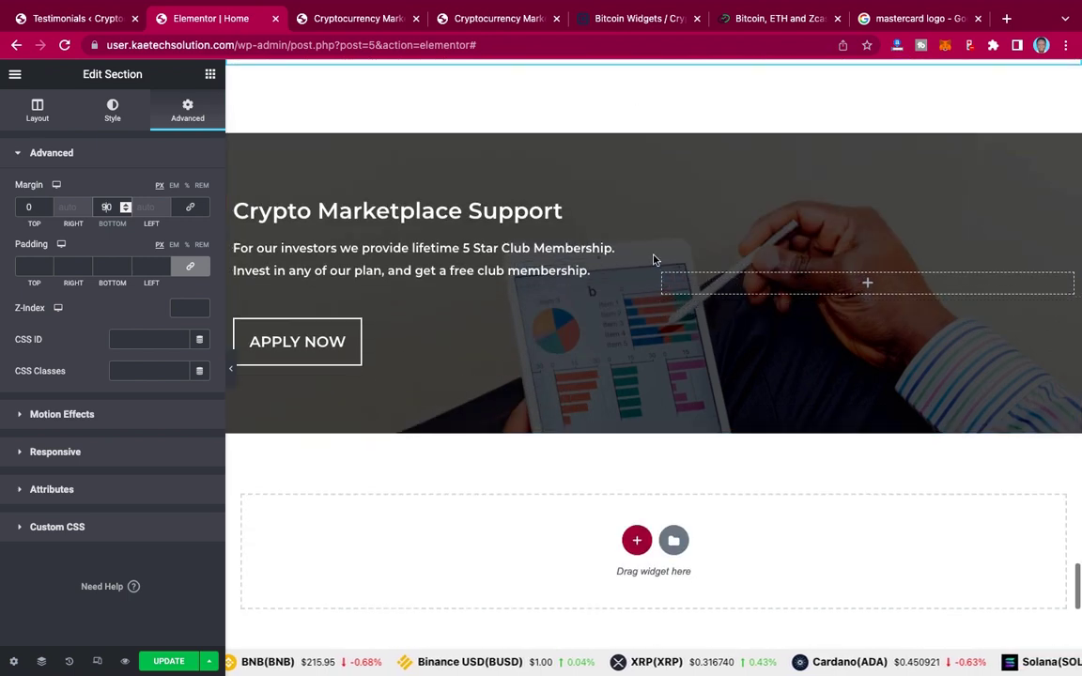
scroll(652, 255, "down", 5)
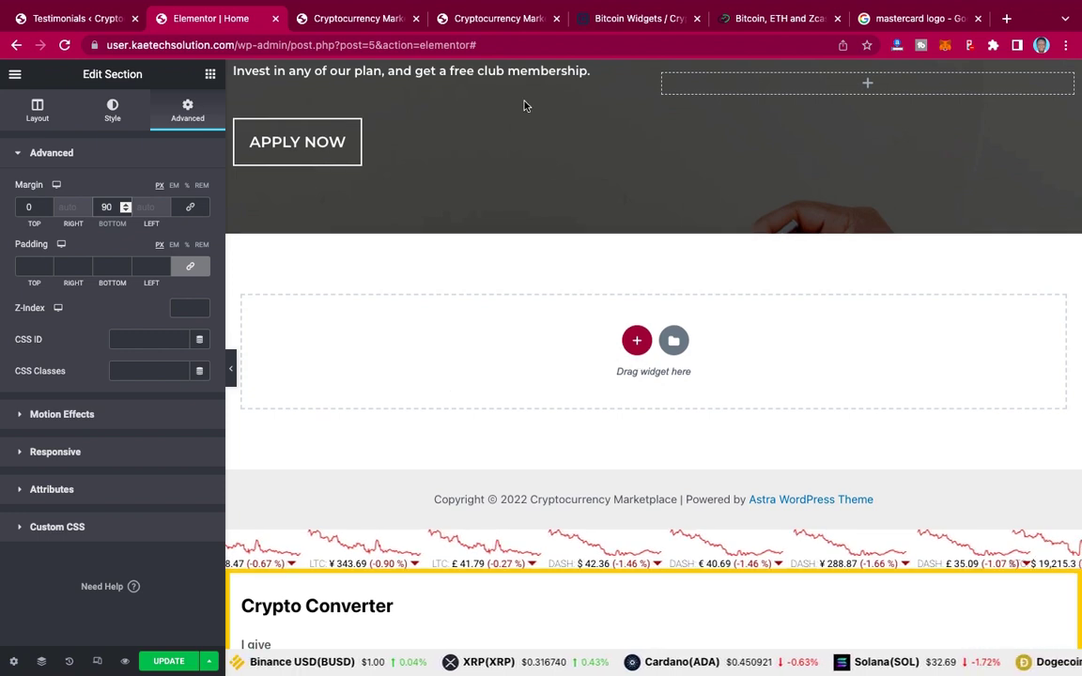
Step: Check the live page's support section, then return to the Elementor editor
left_click(504, 19)
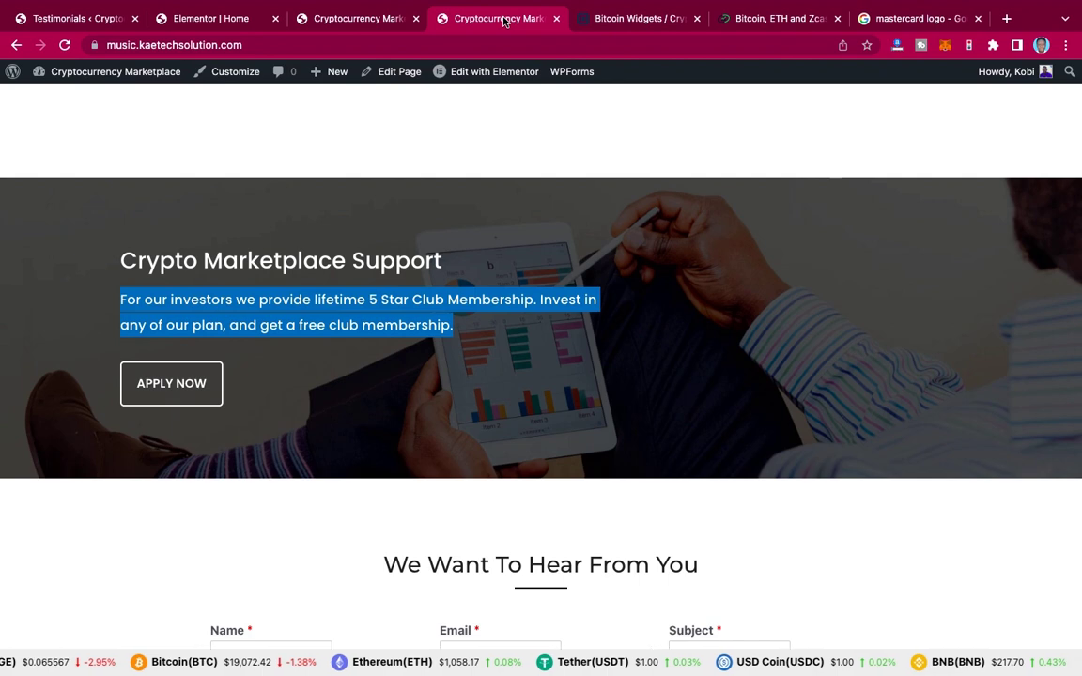
scroll(504, 273, "down", 5)
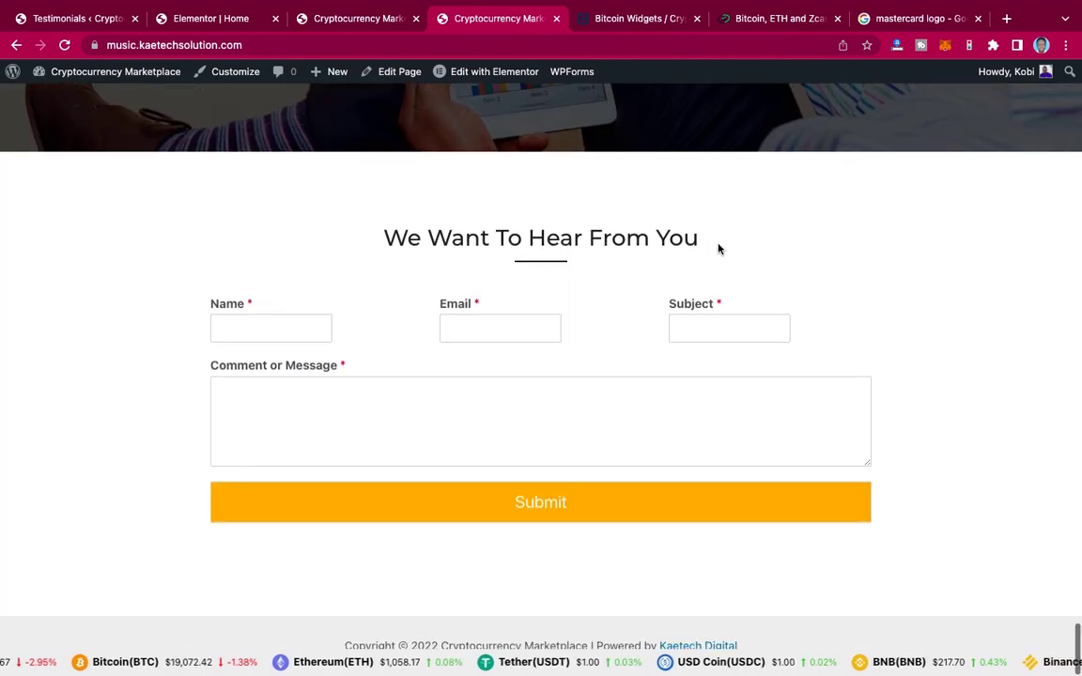
left_click(240, 21)
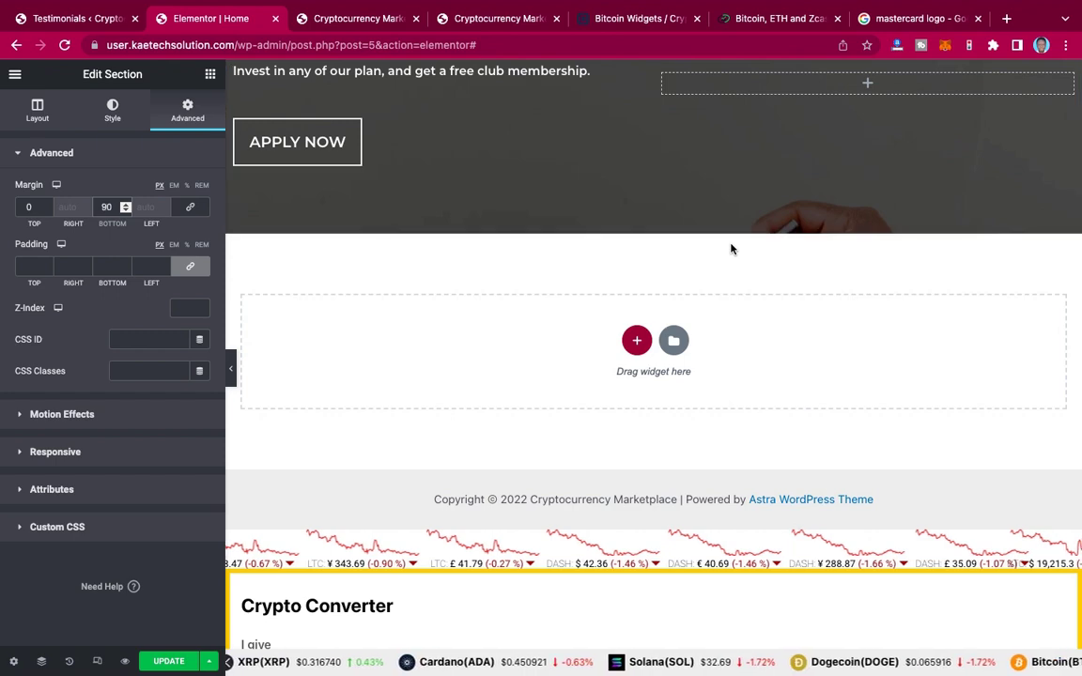
Step: Scroll the canvas up past the stats and testimonials to Secured Payment Methods
scroll(732, 248, "up", 3)
scroll(732, 248, "up", 6)
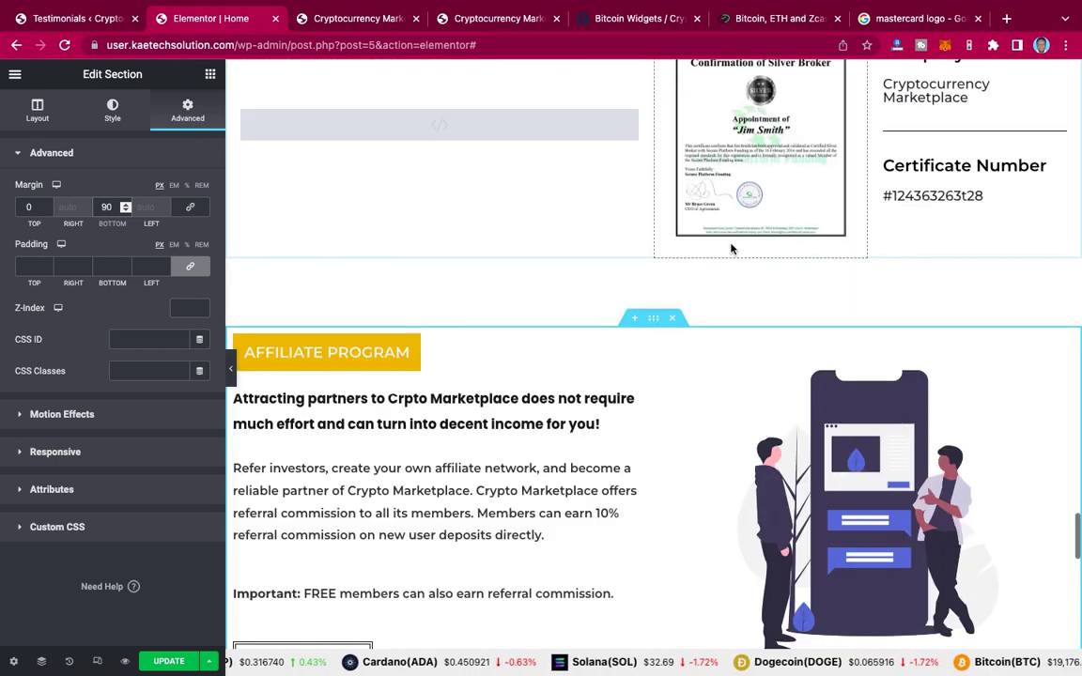
scroll(732, 248, "up", 3)
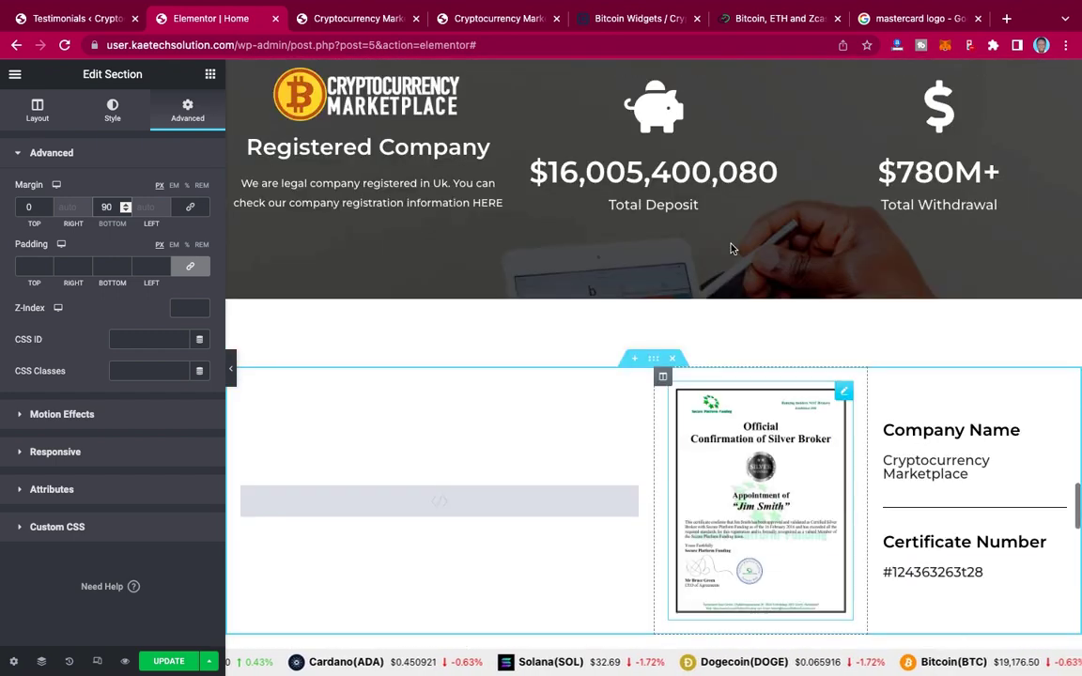
scroll(732, 248, "up", 2)
scroll(732, 248, "up", 6)
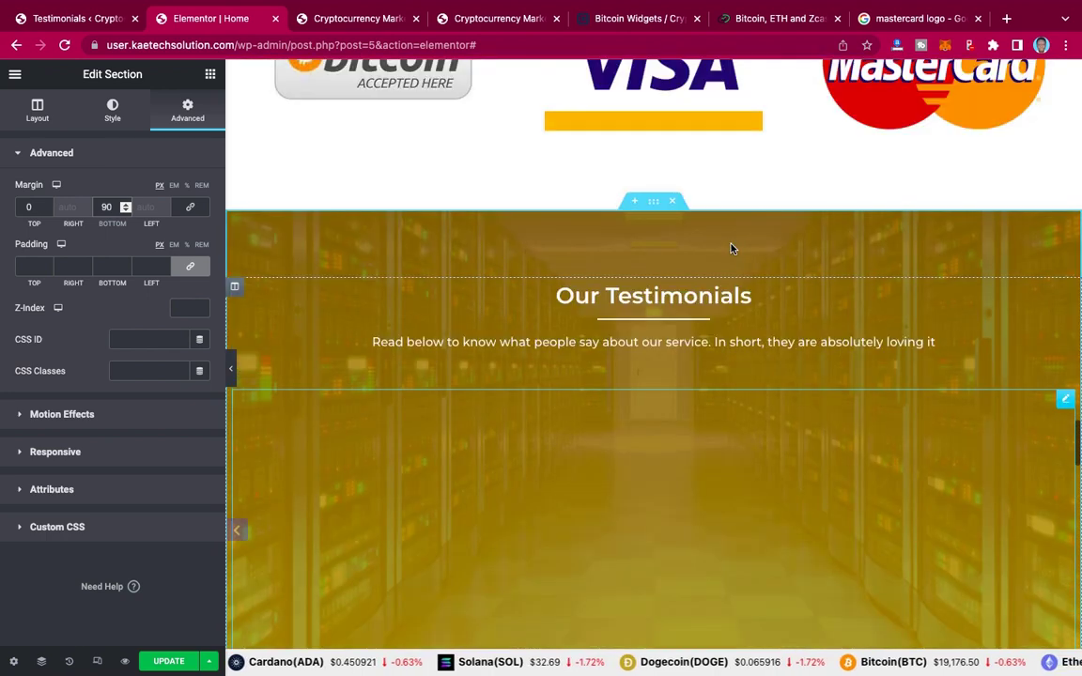
scroll(732, 248, "up", 1)
scroll(732, 248, "up", 4)
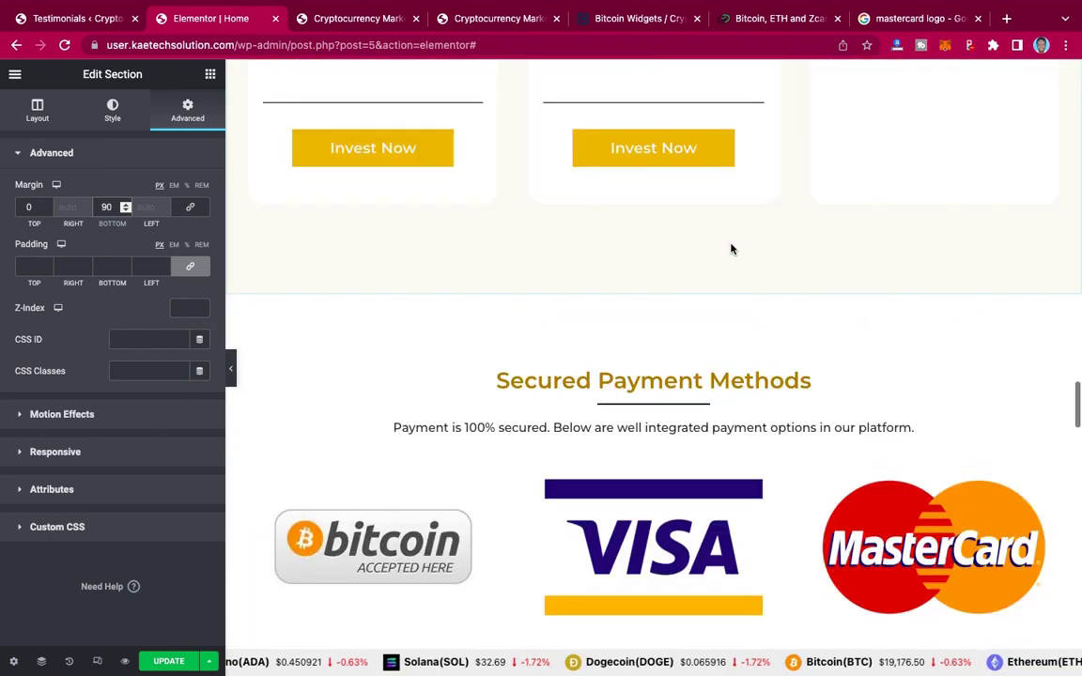
scroll(731, 248, "up", 1)
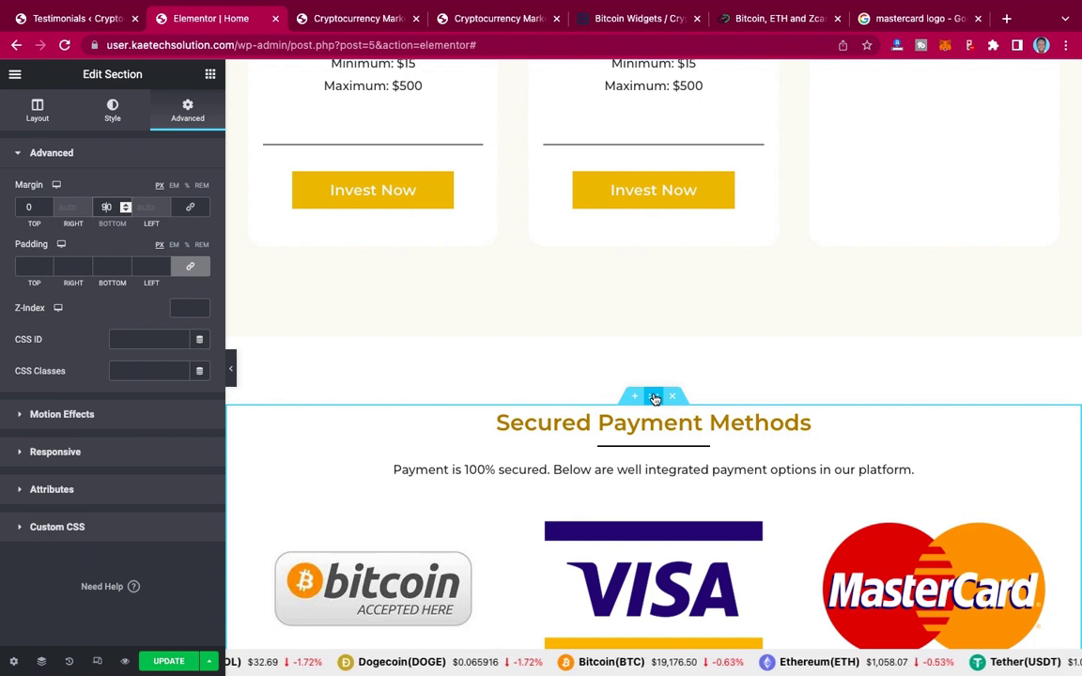
Step: Copy the Secured Payment Methods section and paste it above the empty bottom section
right_click(654, 399)
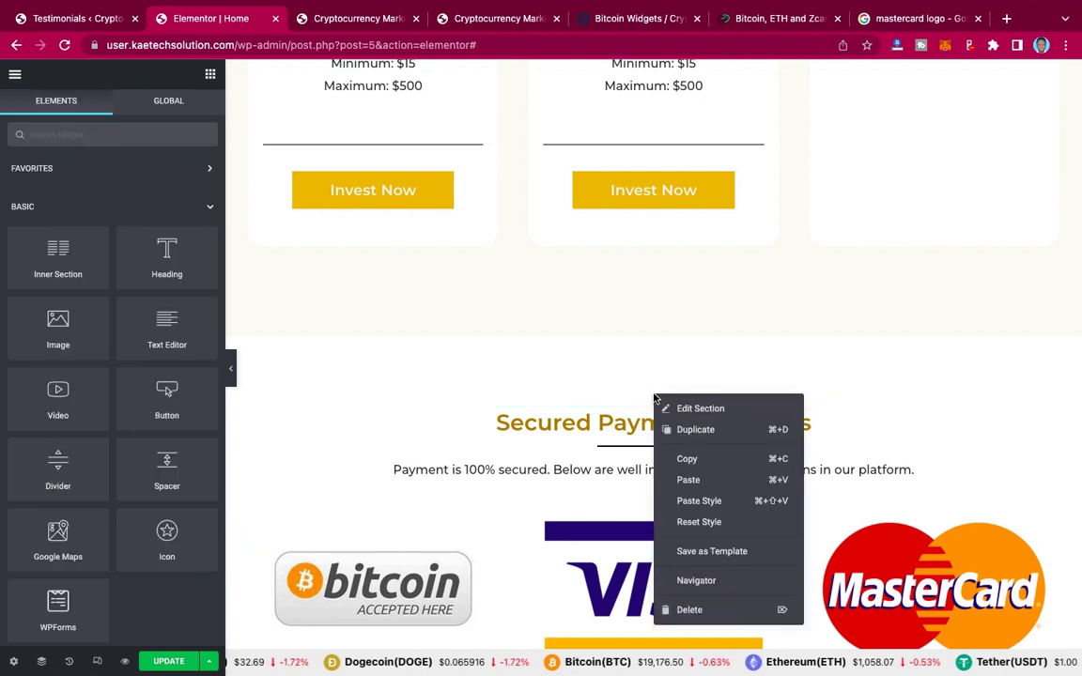
left_click(688, 460)
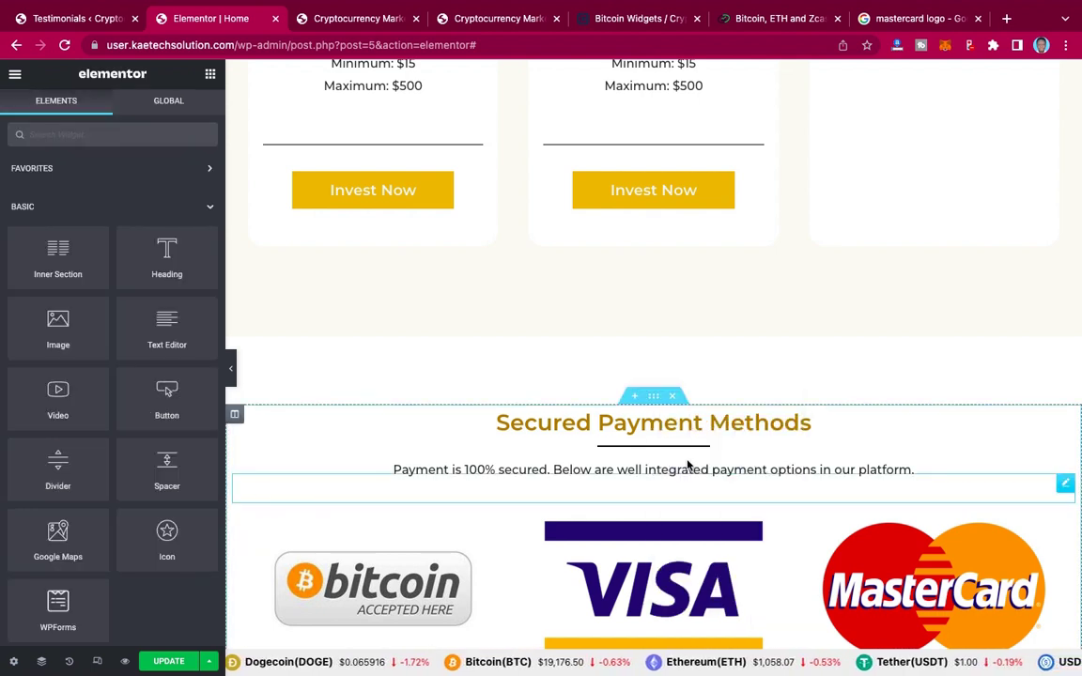
scroll(688, 464, "down", 20)
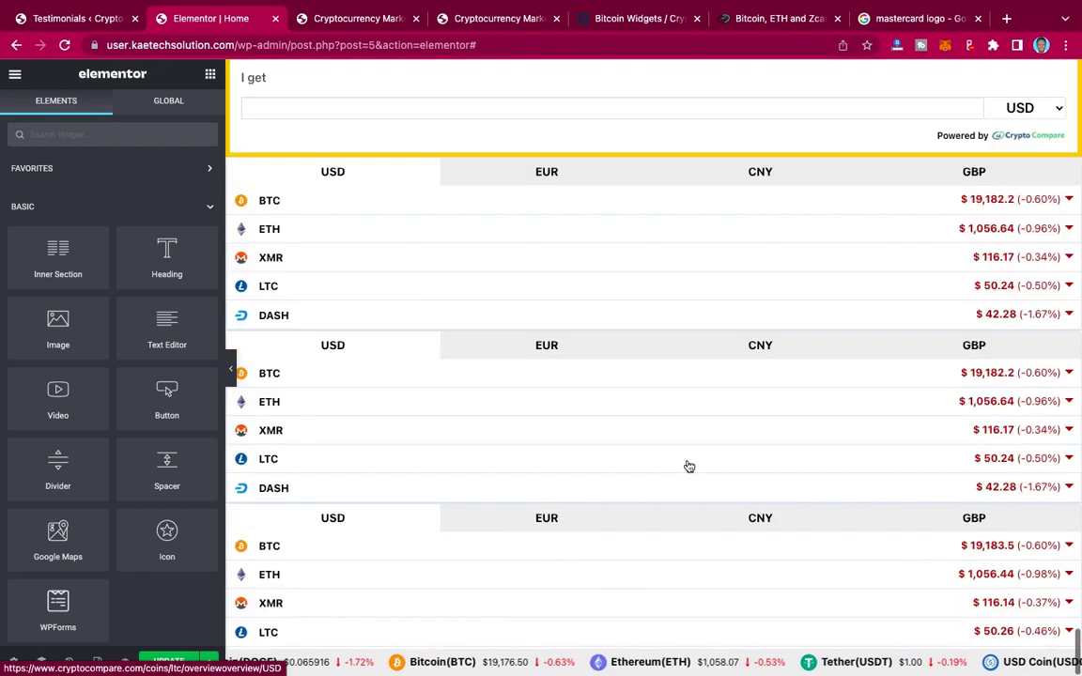
scroll(688, 466, "up", 6)
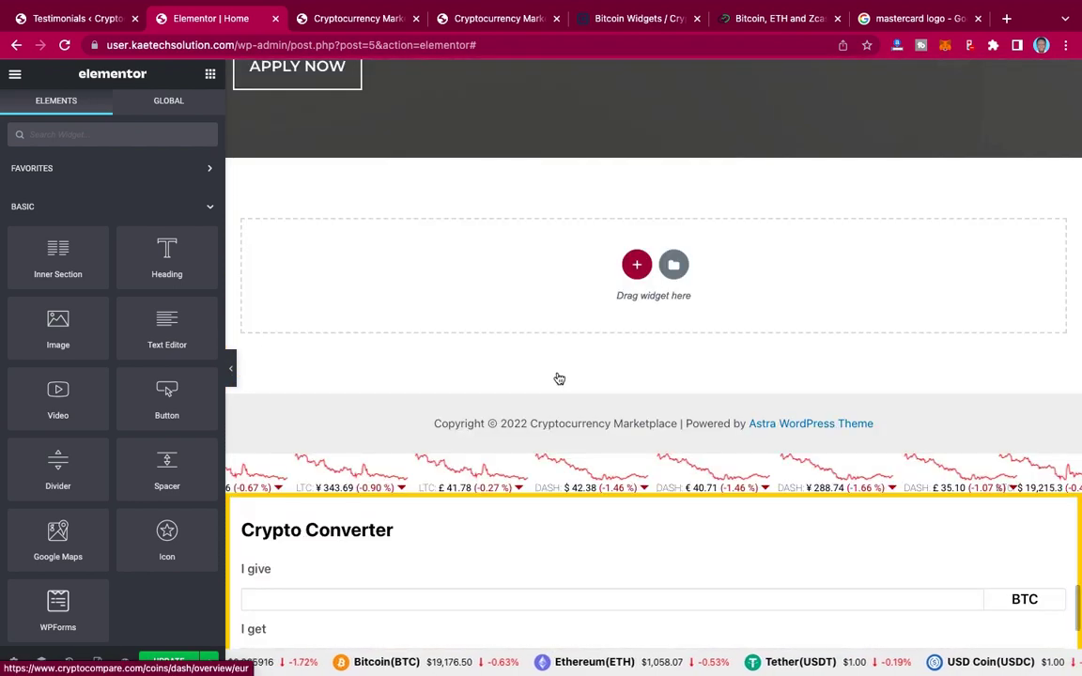
key("ctrl+v")
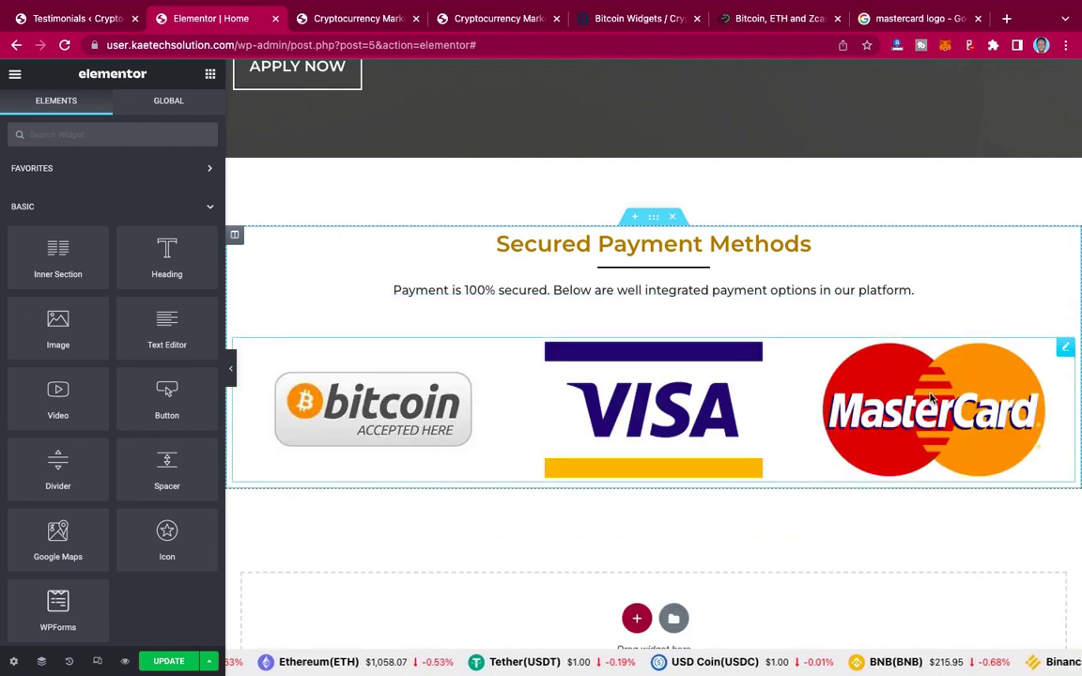
Step: Delete the copy's payment logos carousel and 'Payment is 100% secured' text, leaving only the heading
right_click(1066, 349)
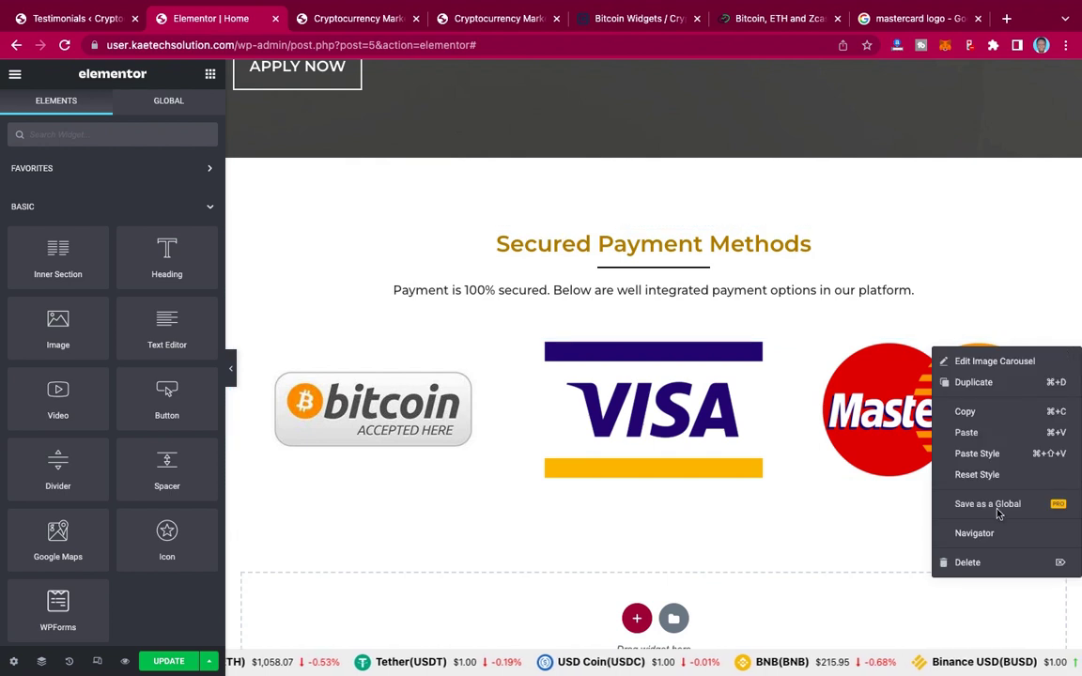
left_click(965, 563)
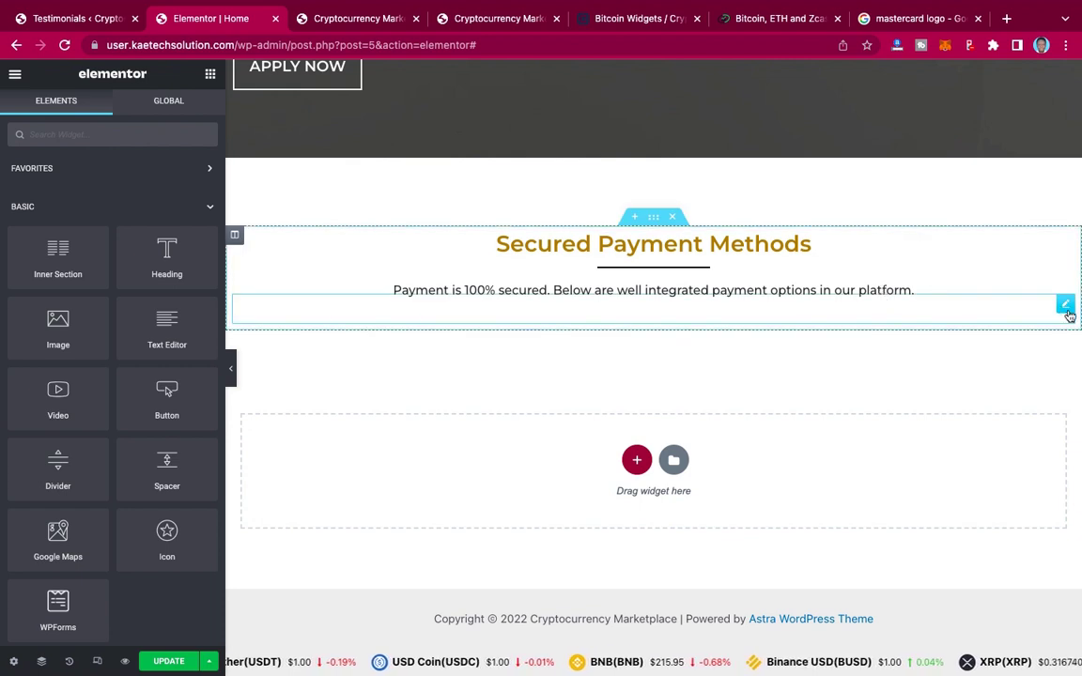
right_click(1066, 307)
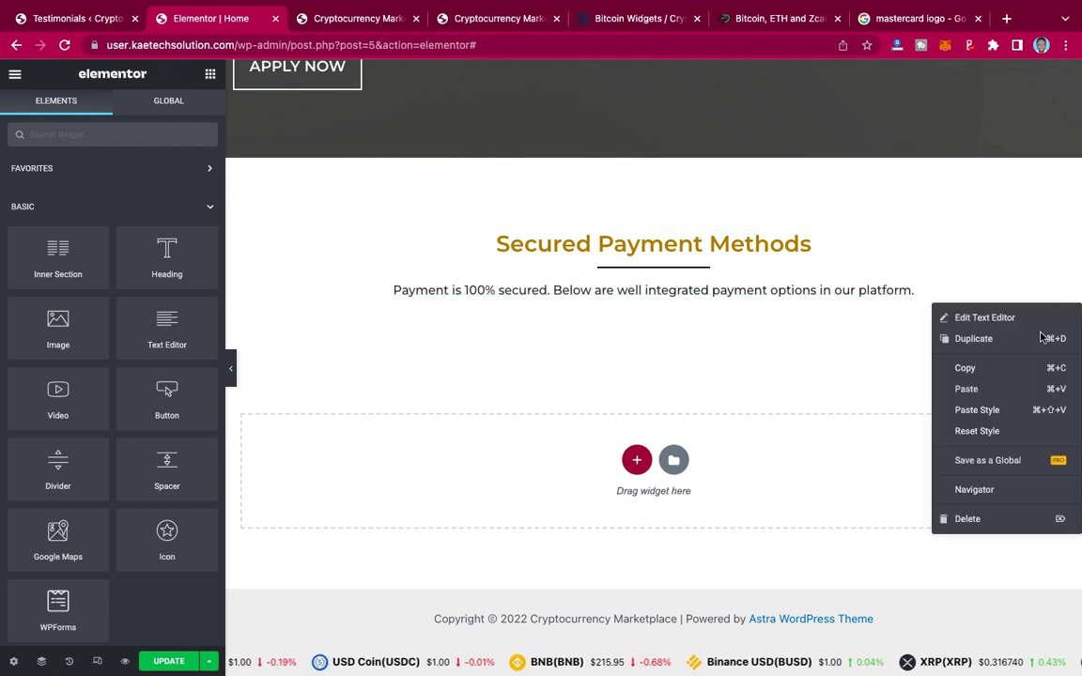
left_click(962, 522)
left_click(502, 19)
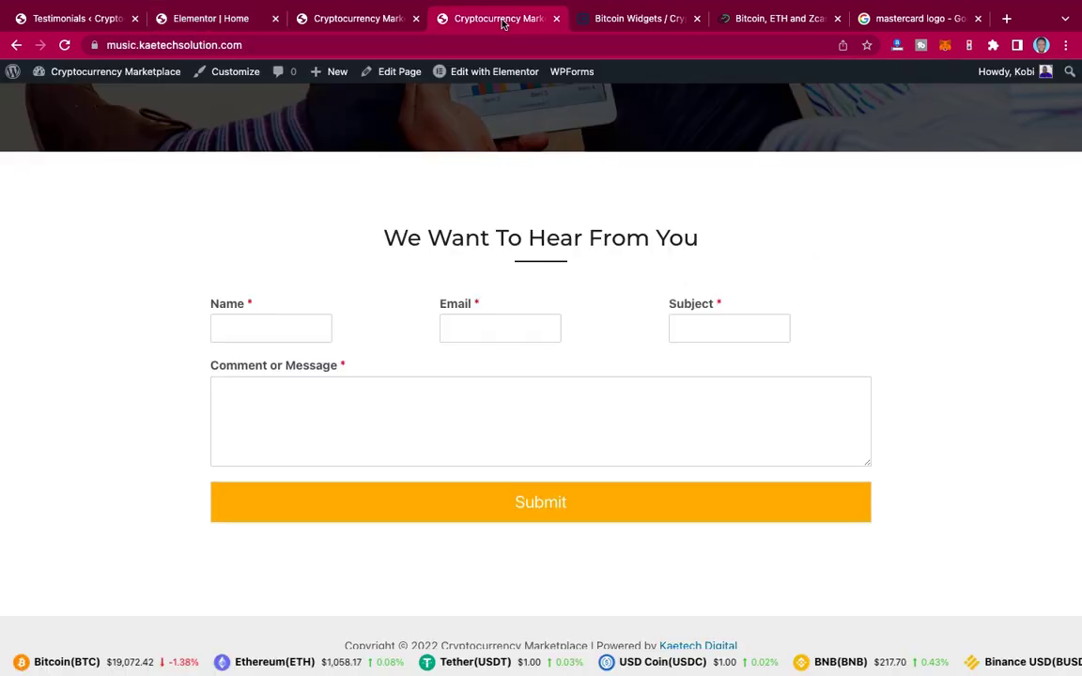
Step: Retitle the copied heading 'We Want To Hear From You', using the text from the live site
left_click(214, 19)
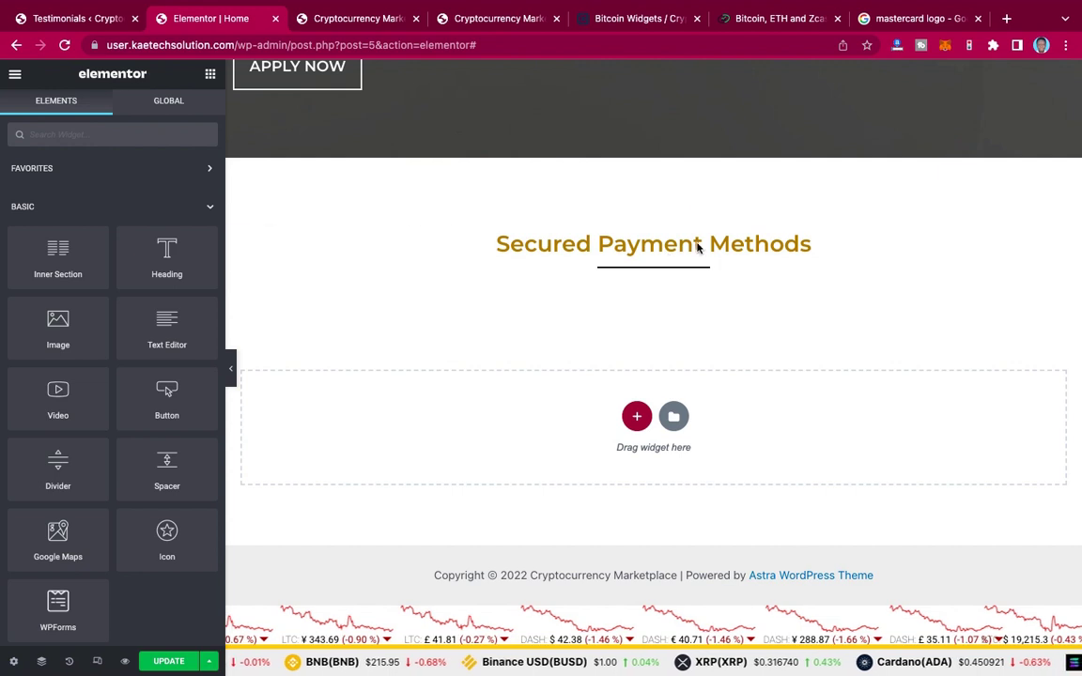
left_click(484, 237)
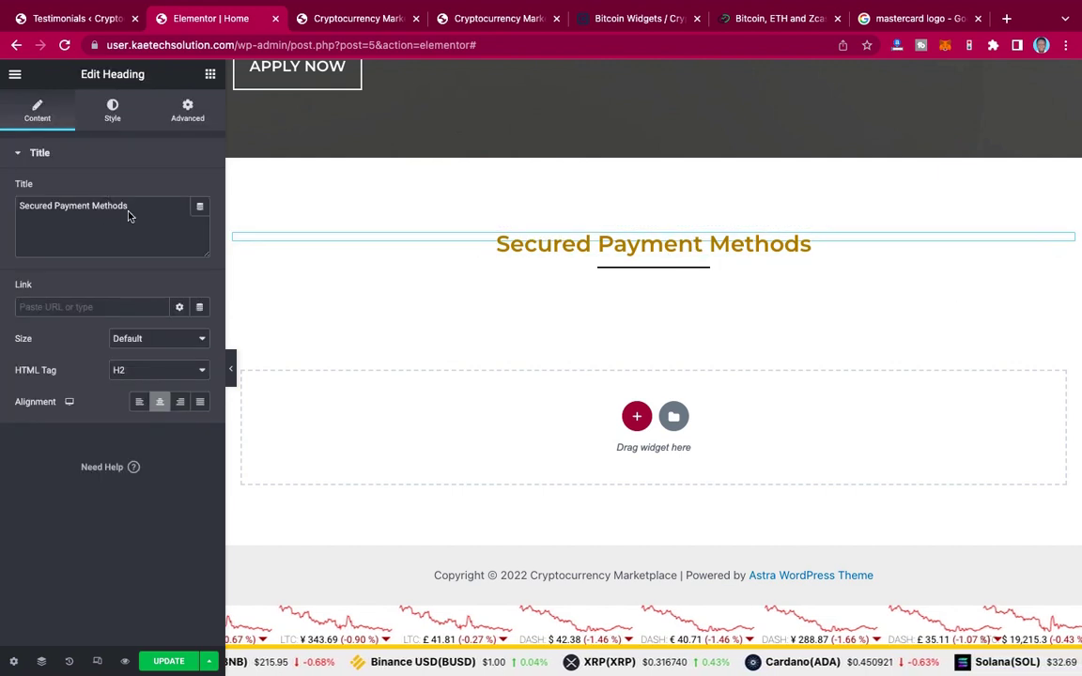
left_click(498, 18)
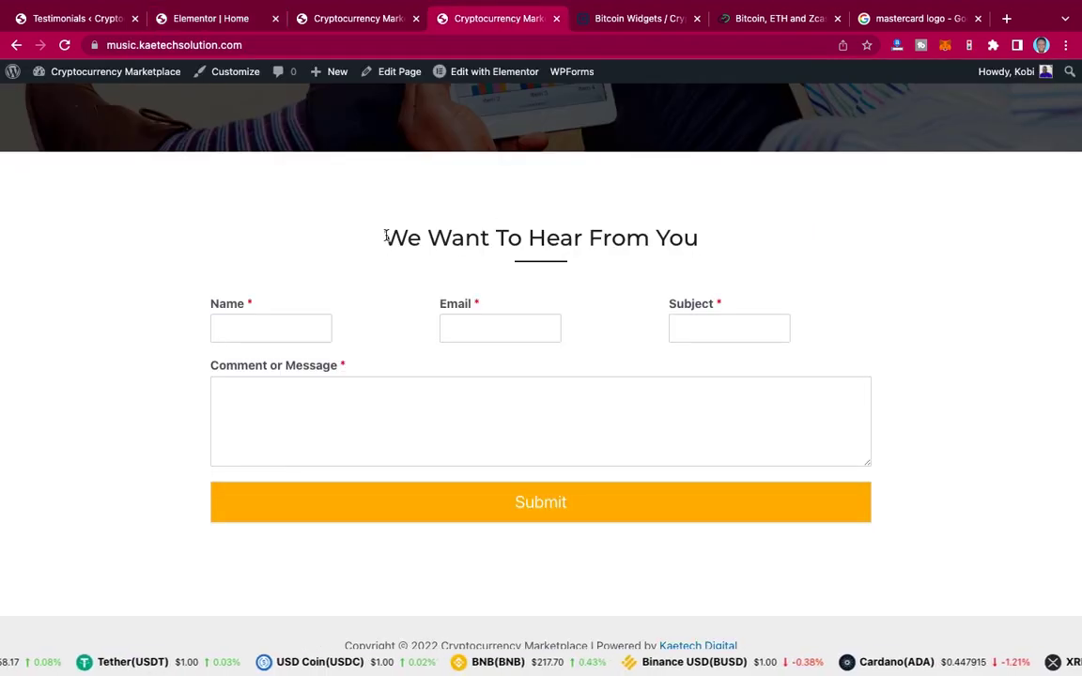
left_click_drag(696, 238, 699, 239)
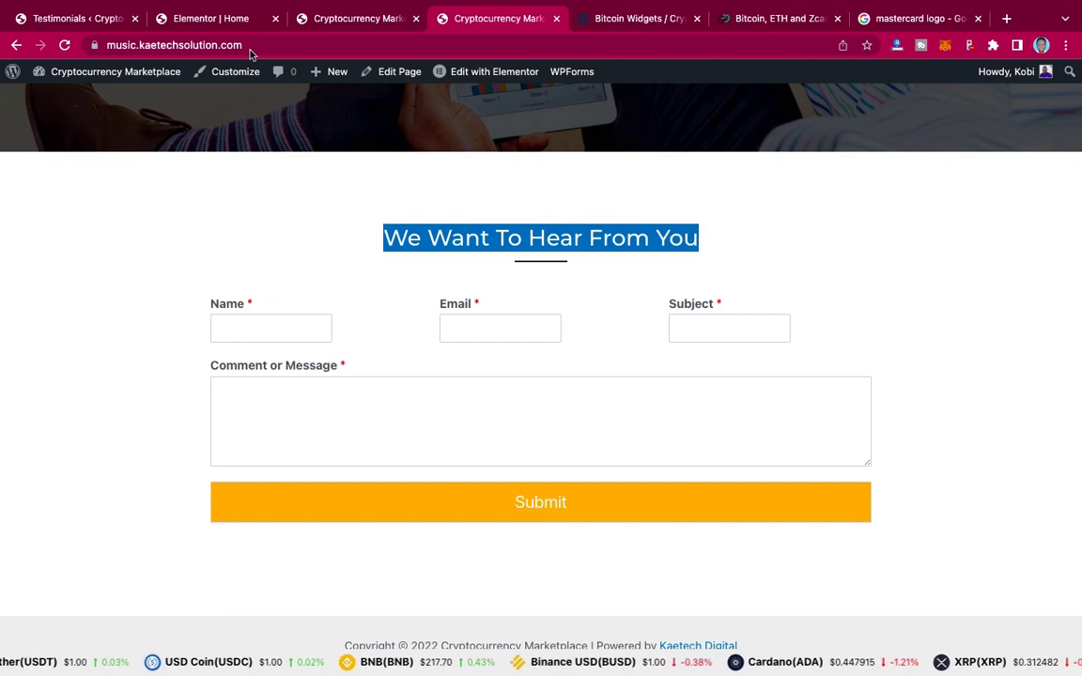
left_click(208, 19)
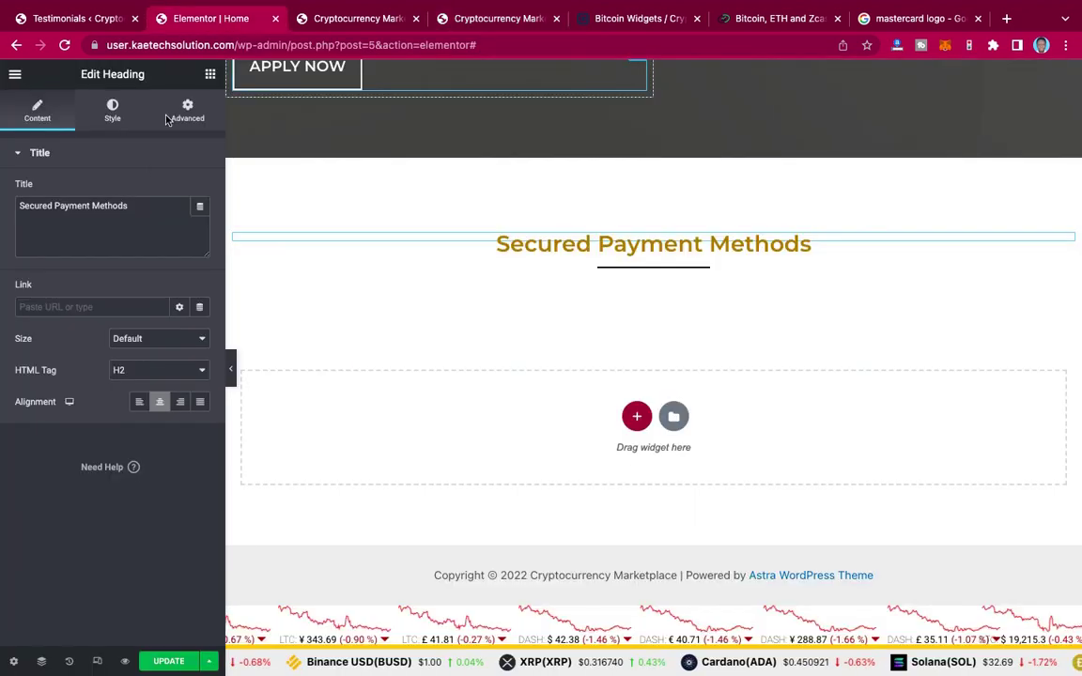
left_click(134, 206)
key("ctrl+a")
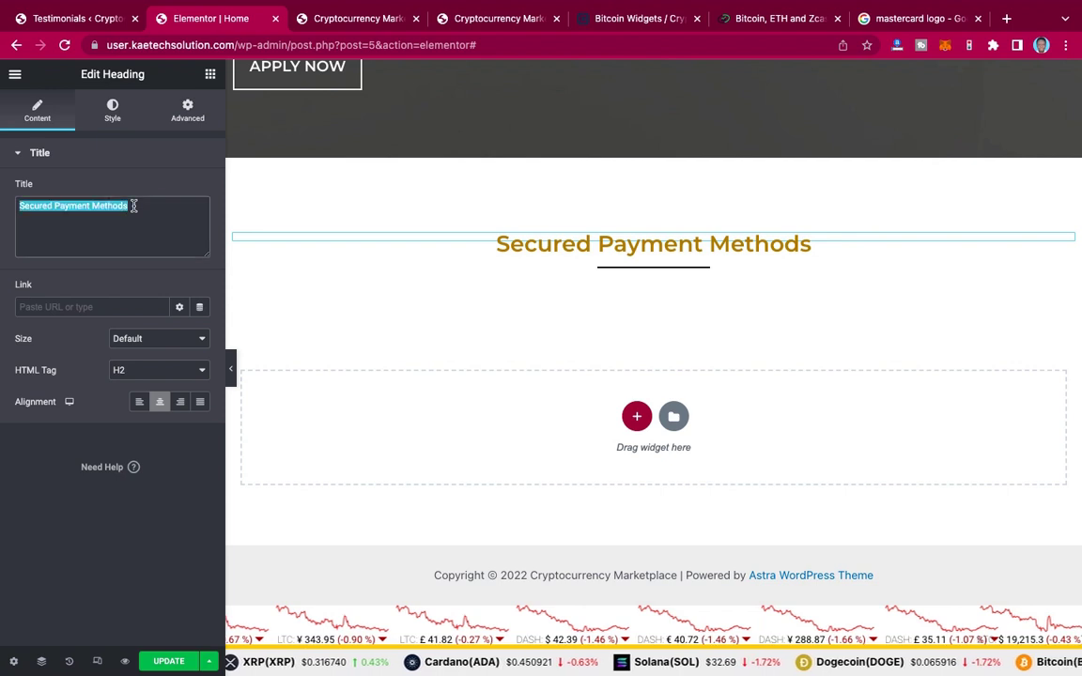
key("ctrl+v")
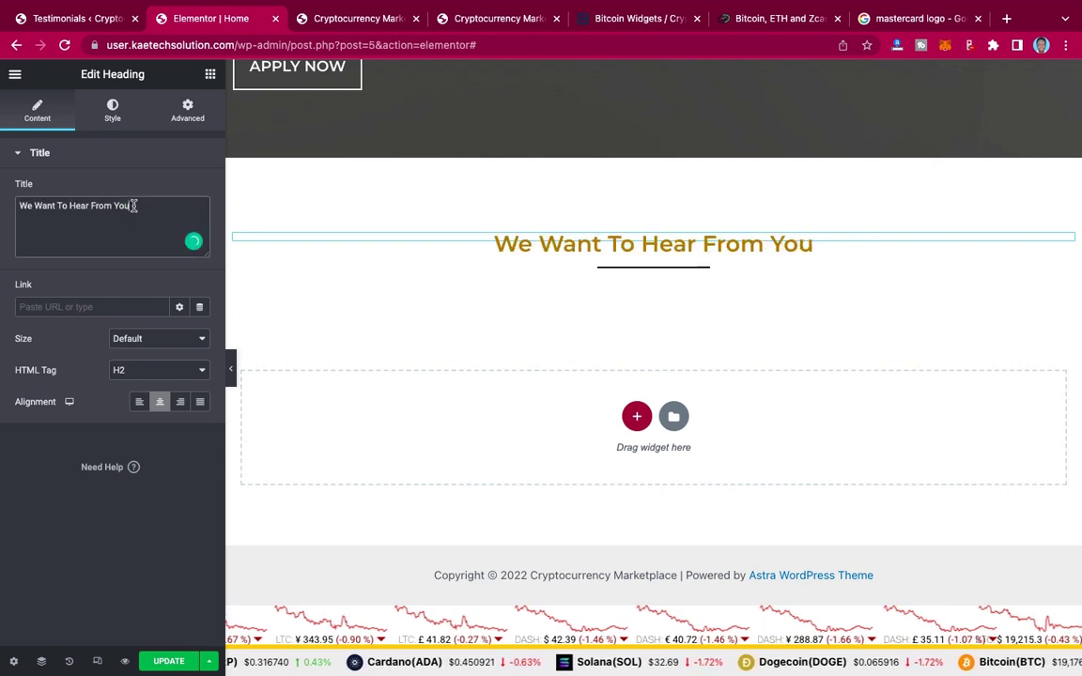
Step: Set the heading's text colour to #000000 and save the page
left_click(112, 110)
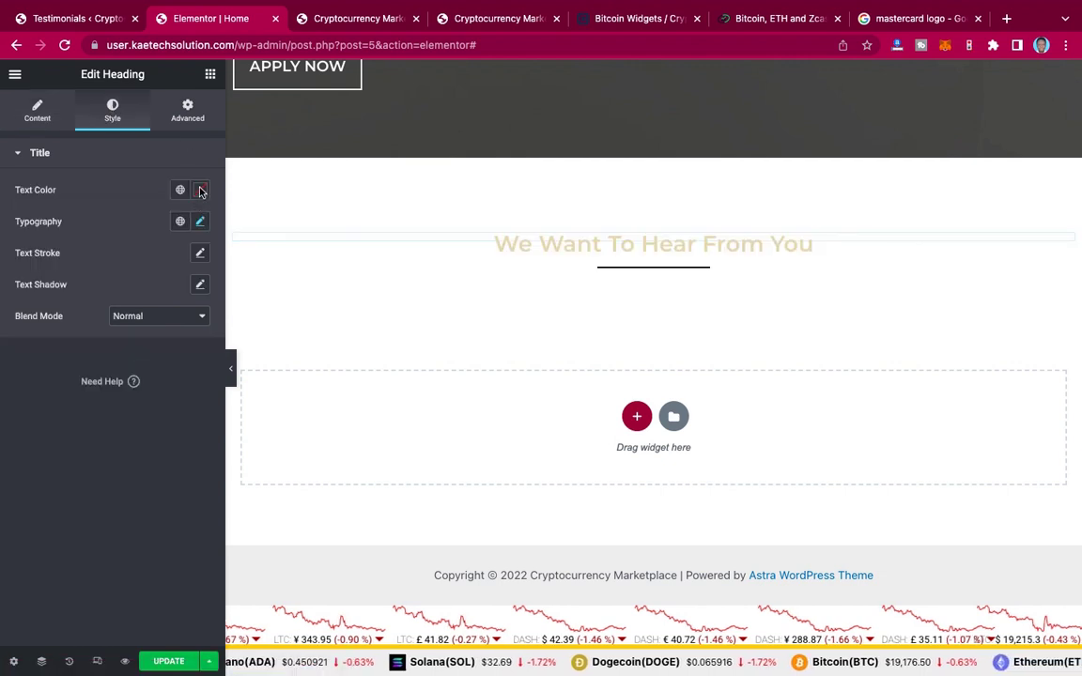
left_click(200, 193)
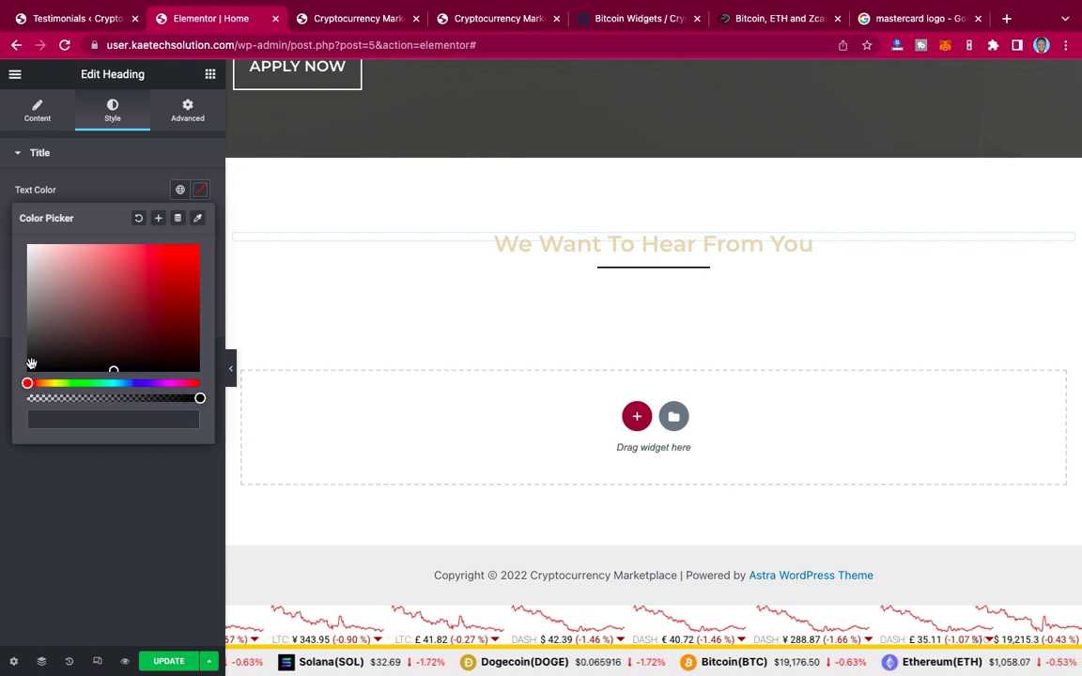
left_click(31, 365)
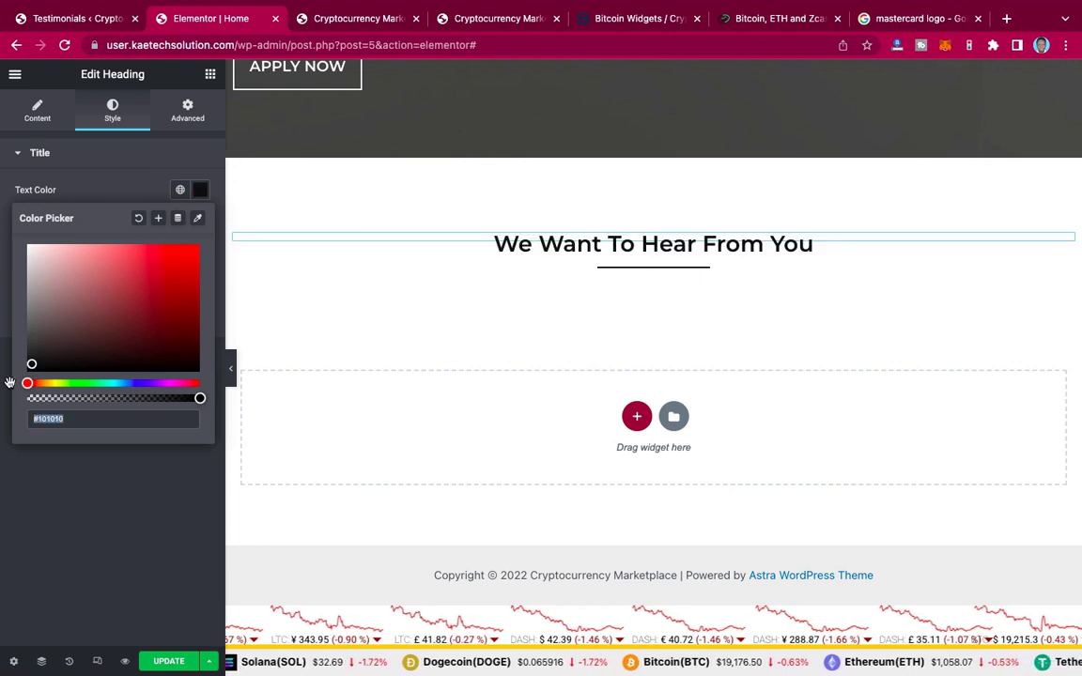
type("#000000")
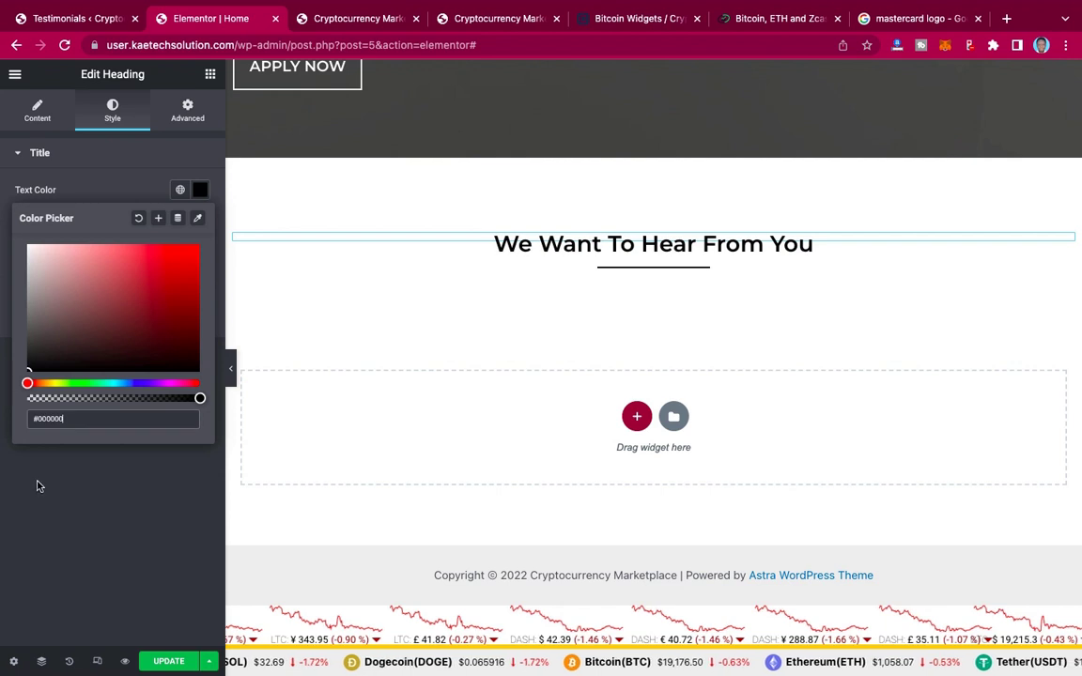
left_click(37, 486)
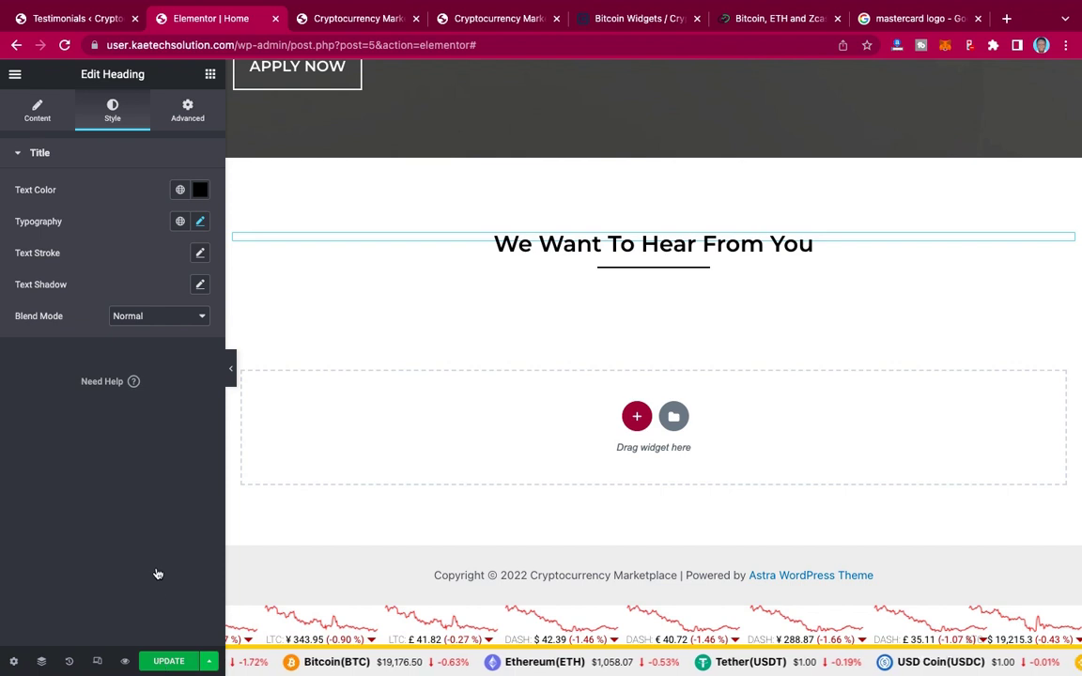
key("ctrl+s")
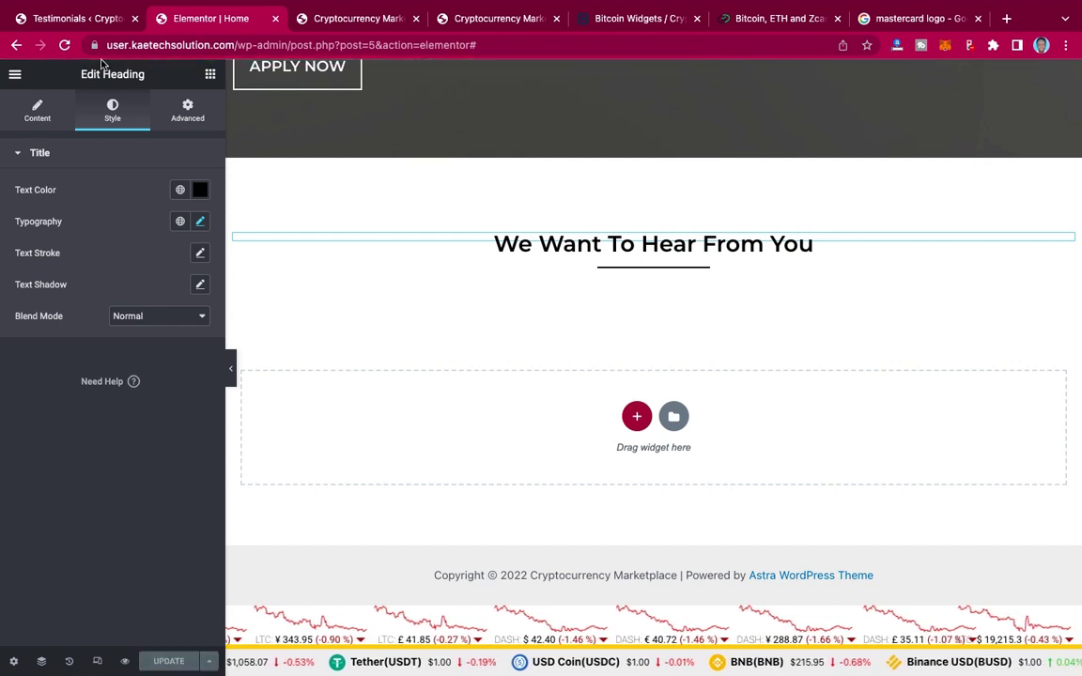
Step: Add a new WPForms form based on the Simple Contact Form template
left_click(84, 21)
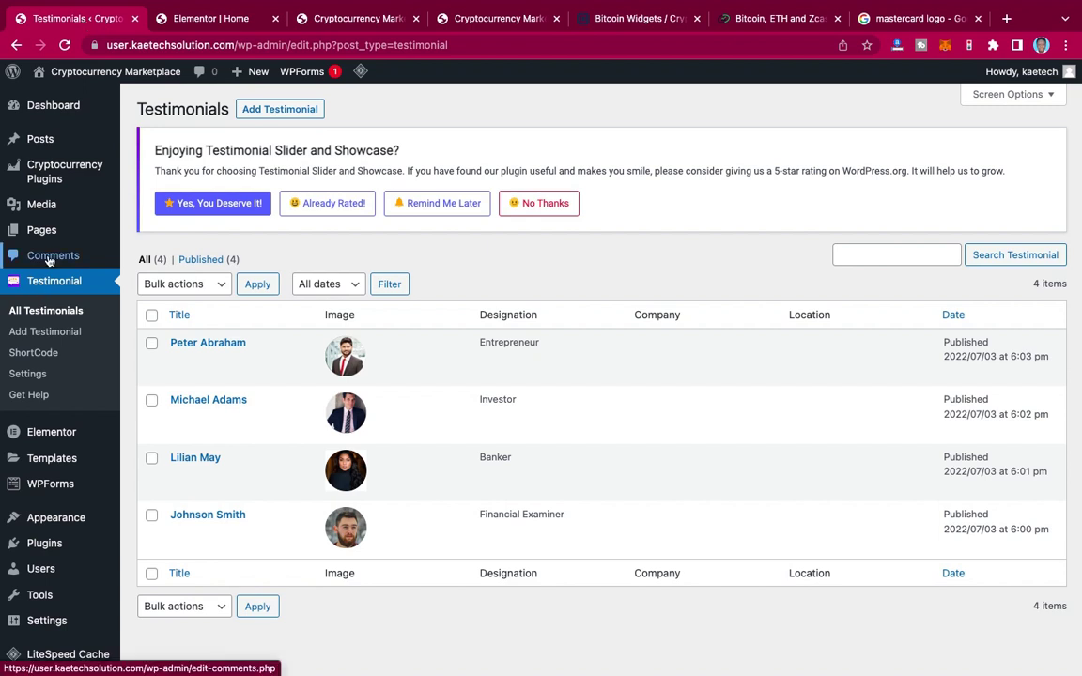
mouse_move(45, 503)
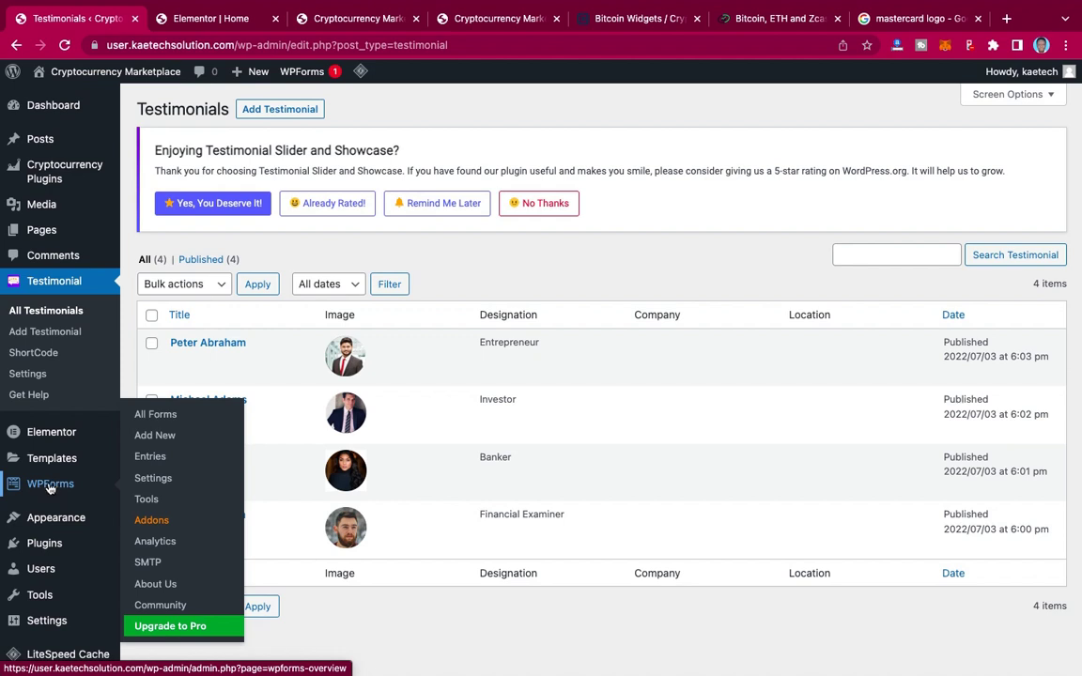
left_click(166, 439)
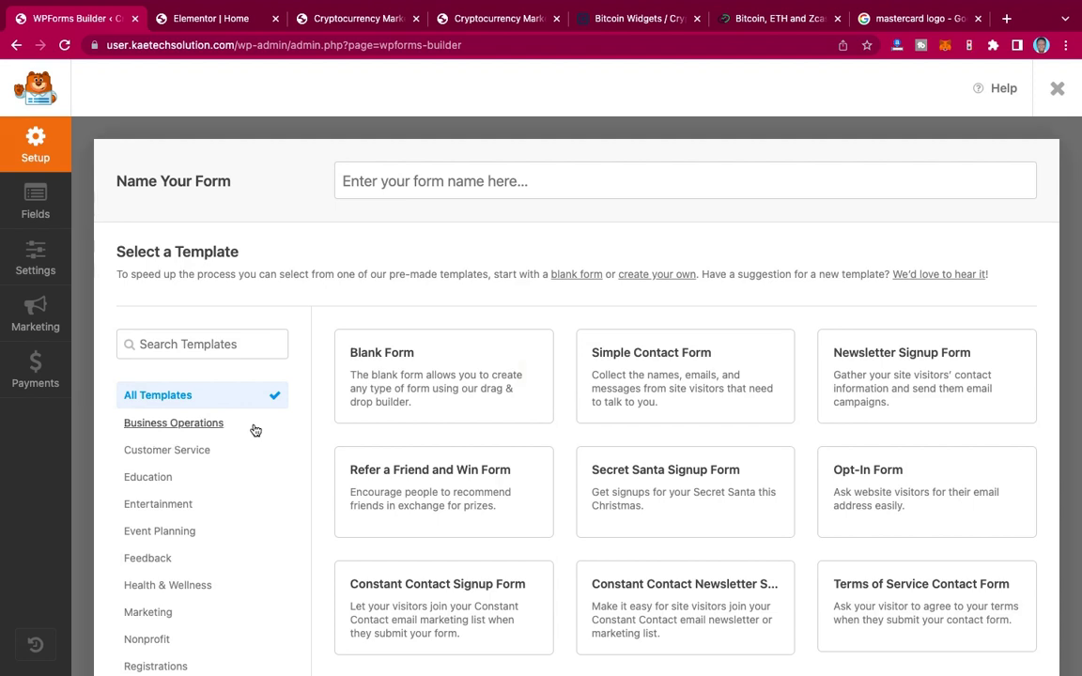
mouse_move(648, 349)
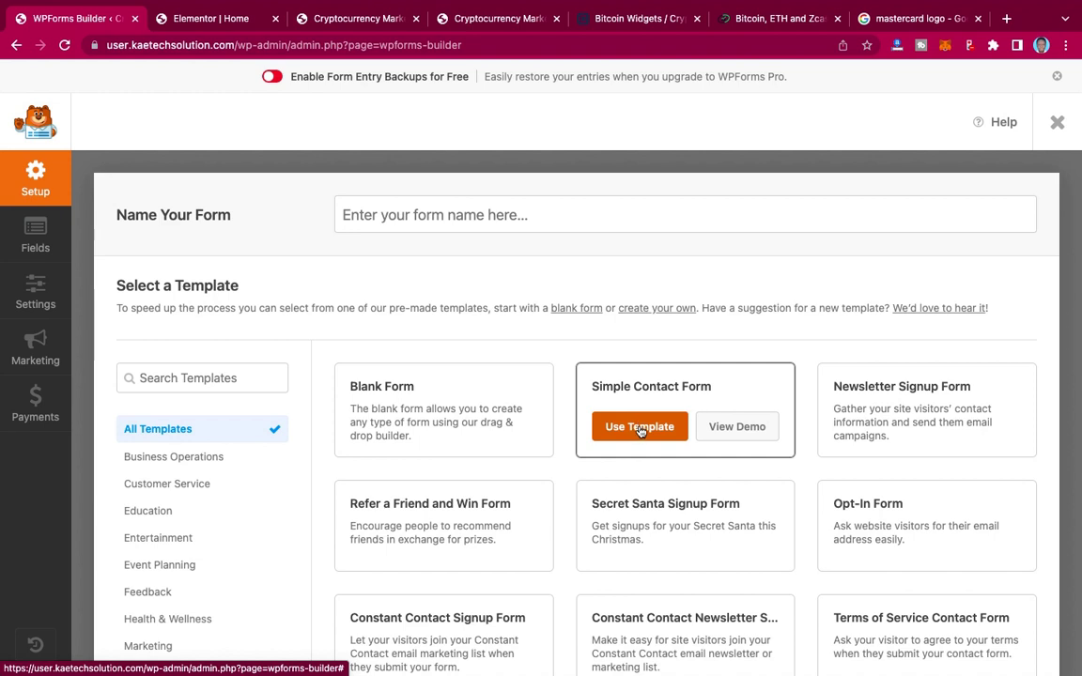
left_click(640, 431)
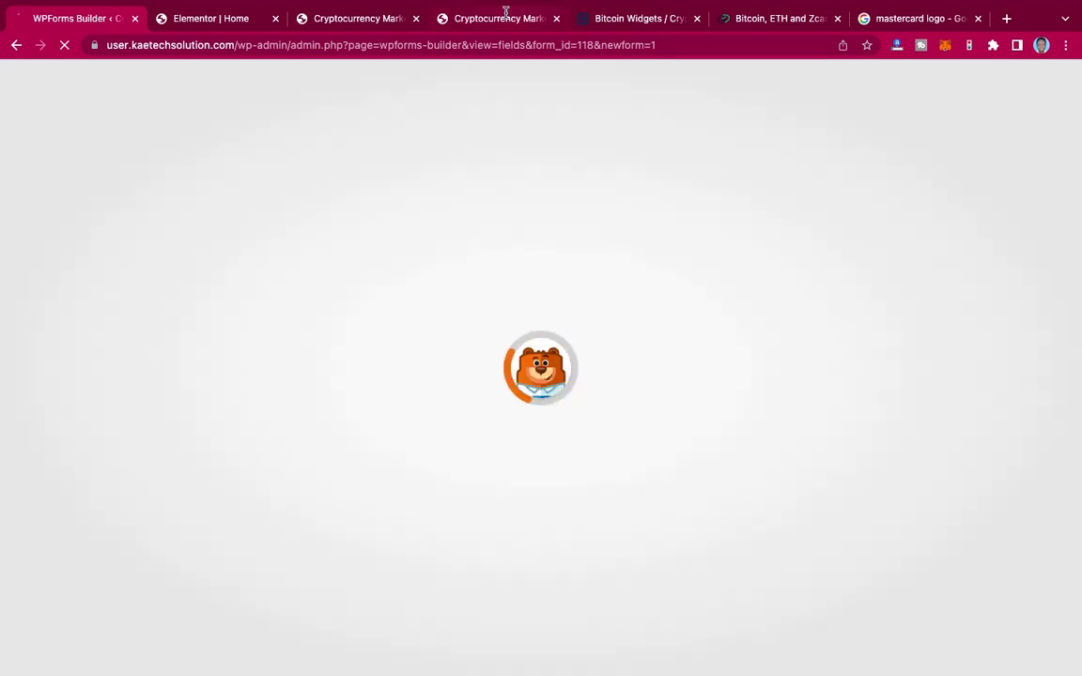
Step: Review the live site's contact form, then return to the WPForms form builder
left_click(505, 15)
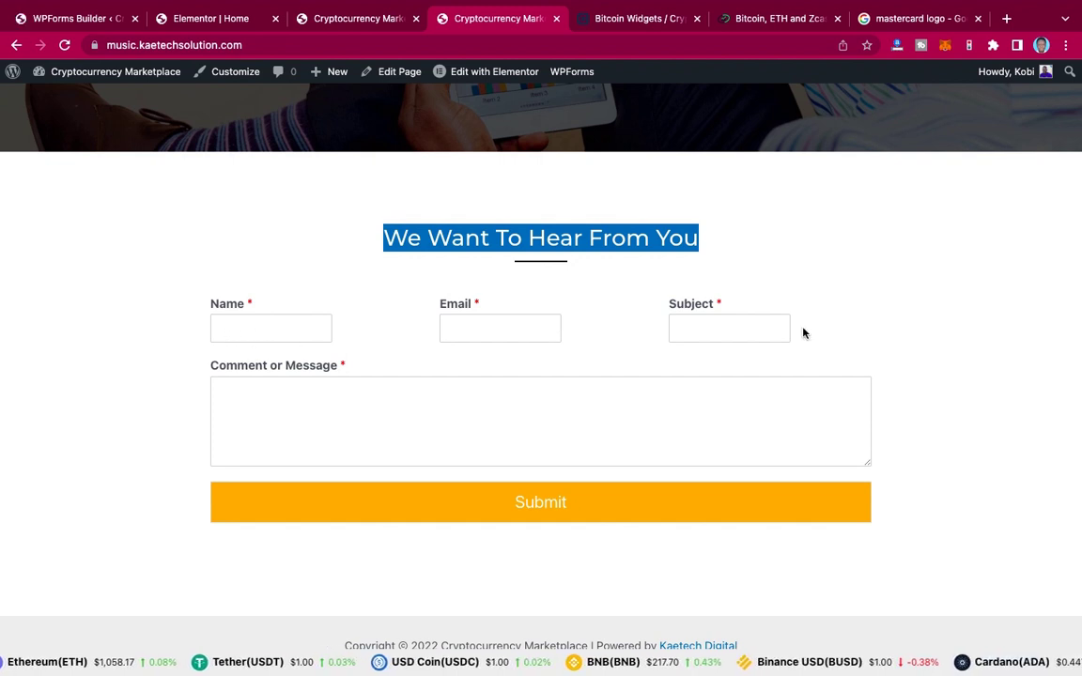
left_click(195, 20)
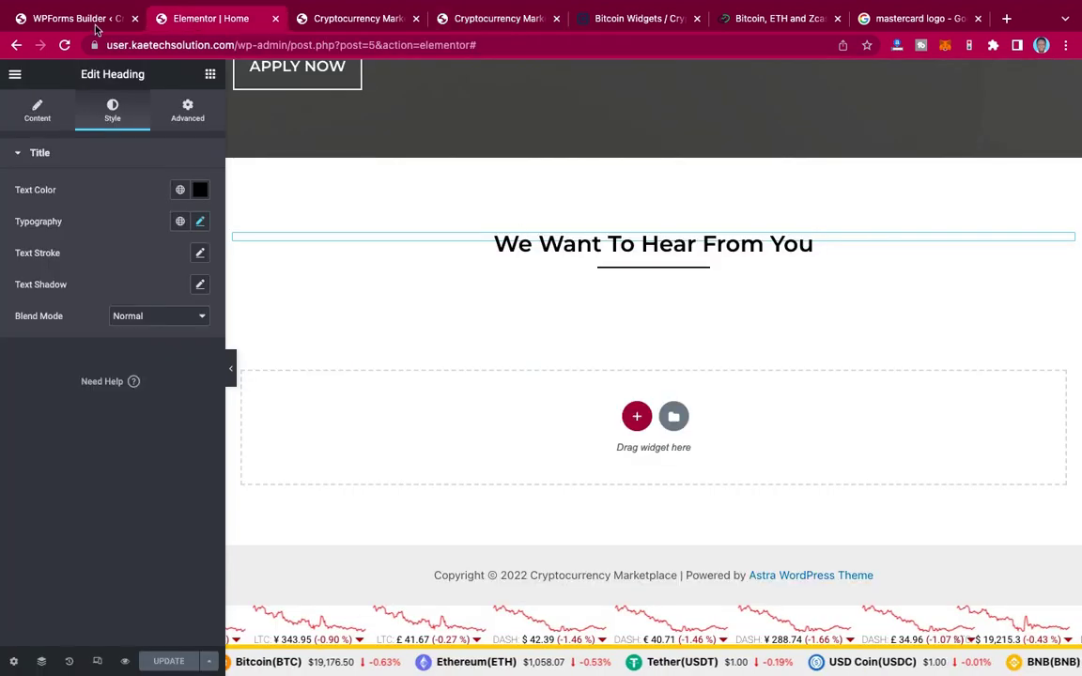
left_click(95, 22)
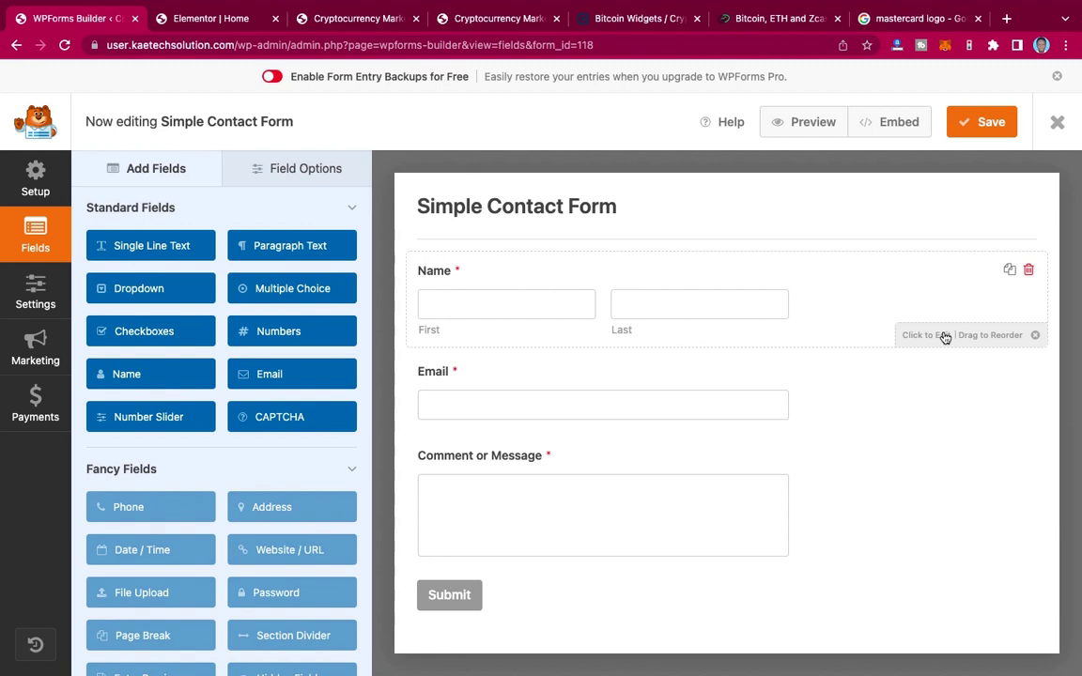
Step: Set the Name field to Simple format with Large field size
left_click(945, 337)
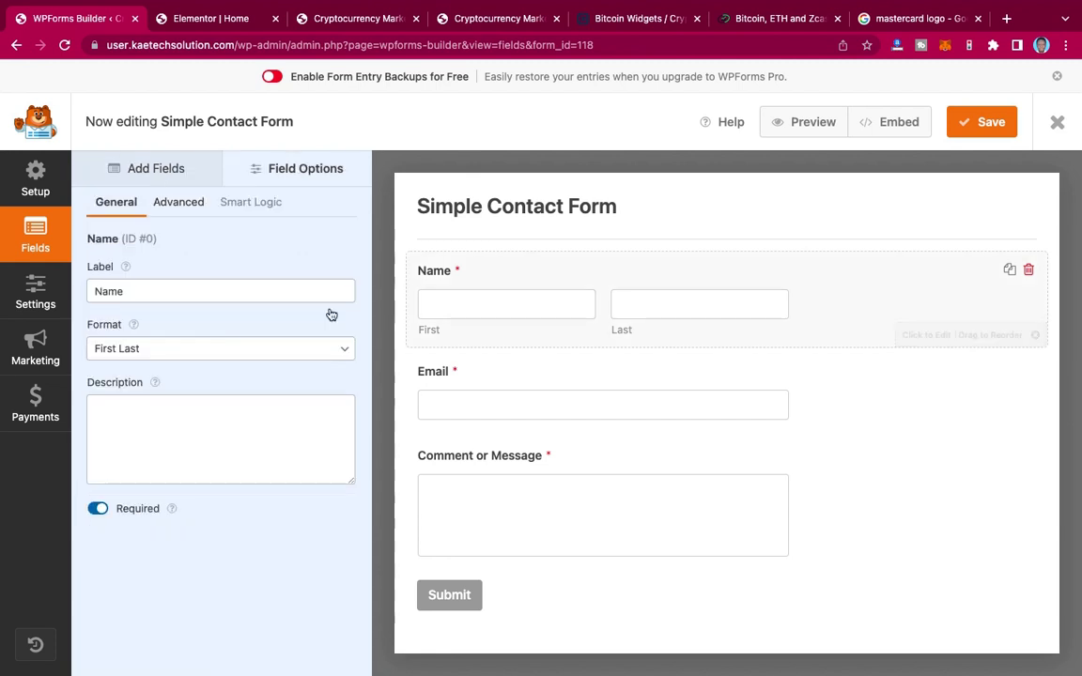
left_click(156, 353)
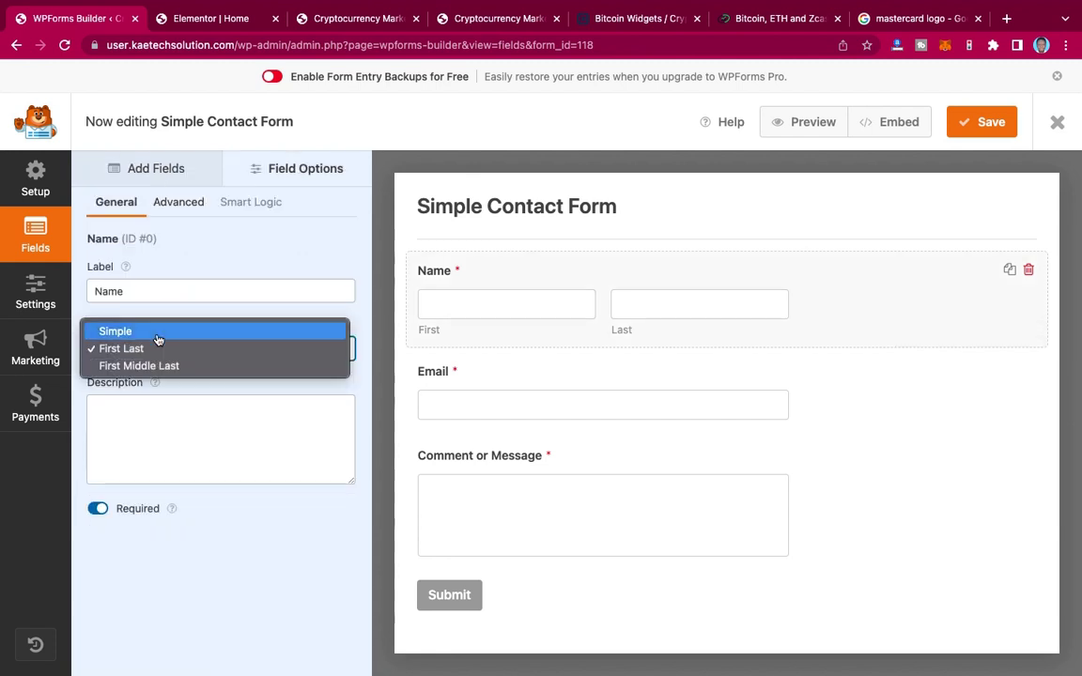
left_click(157, 335)
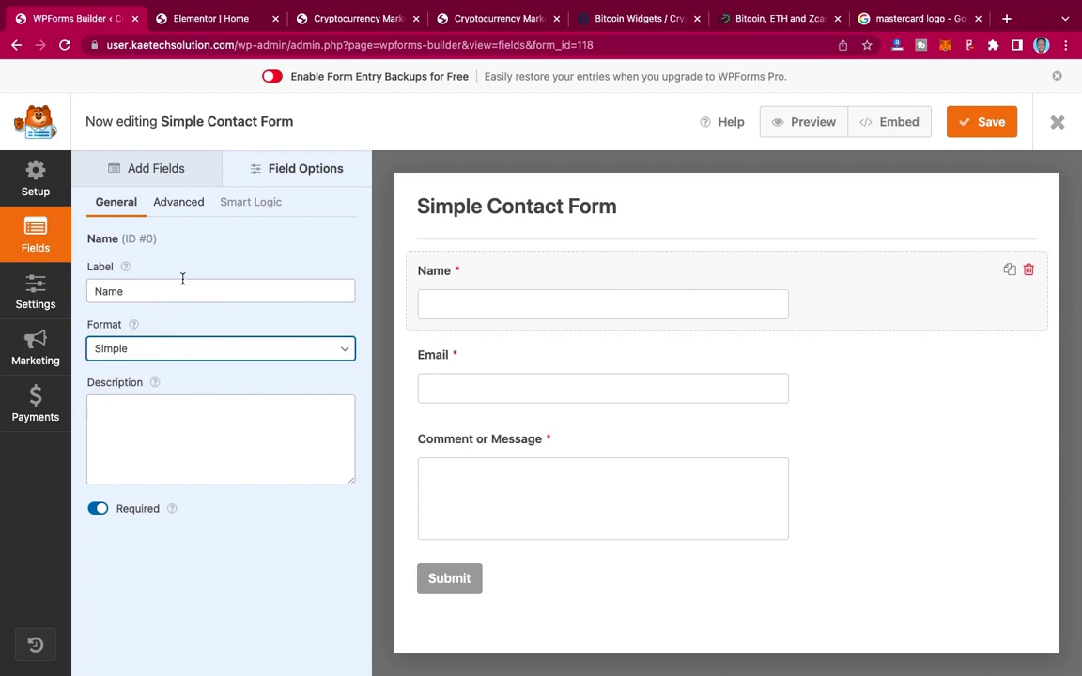
left_click(188, 206)
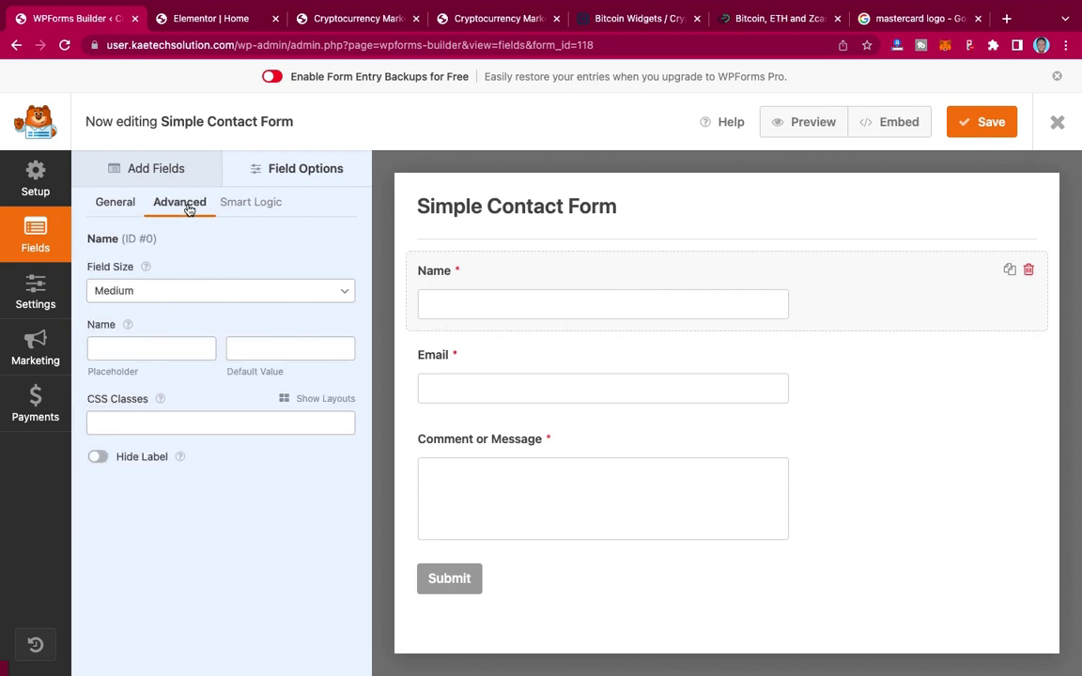
left_click(150, 292)
left_click(145, 308)
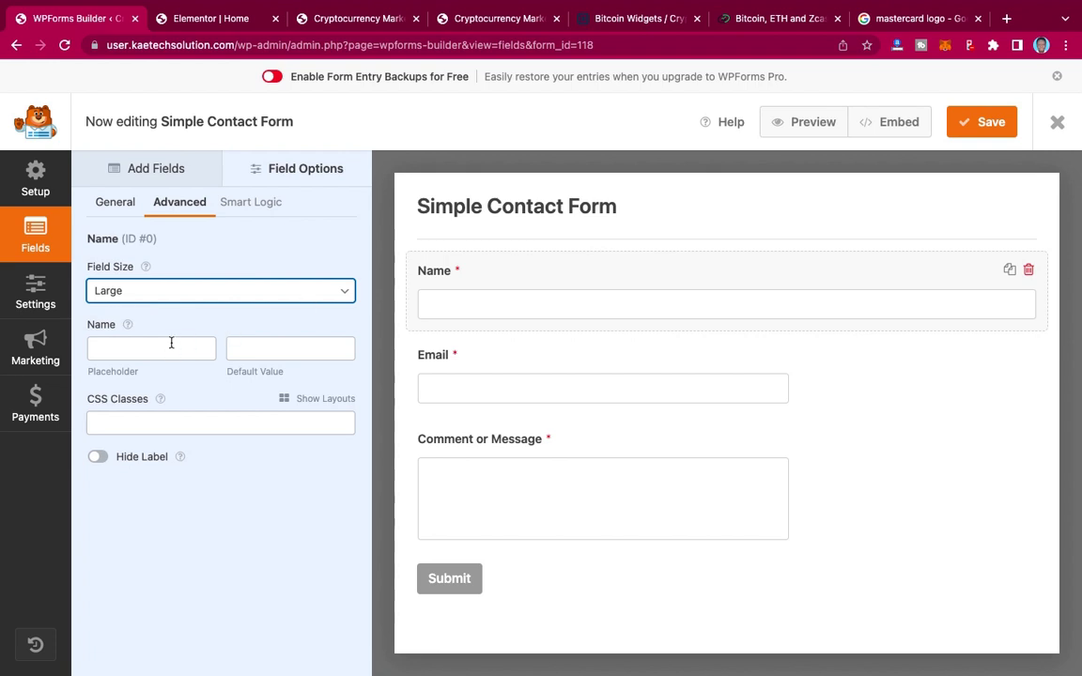
Step: Place the Name field in the left column of a 50/50 layout
left_click(317, 400)
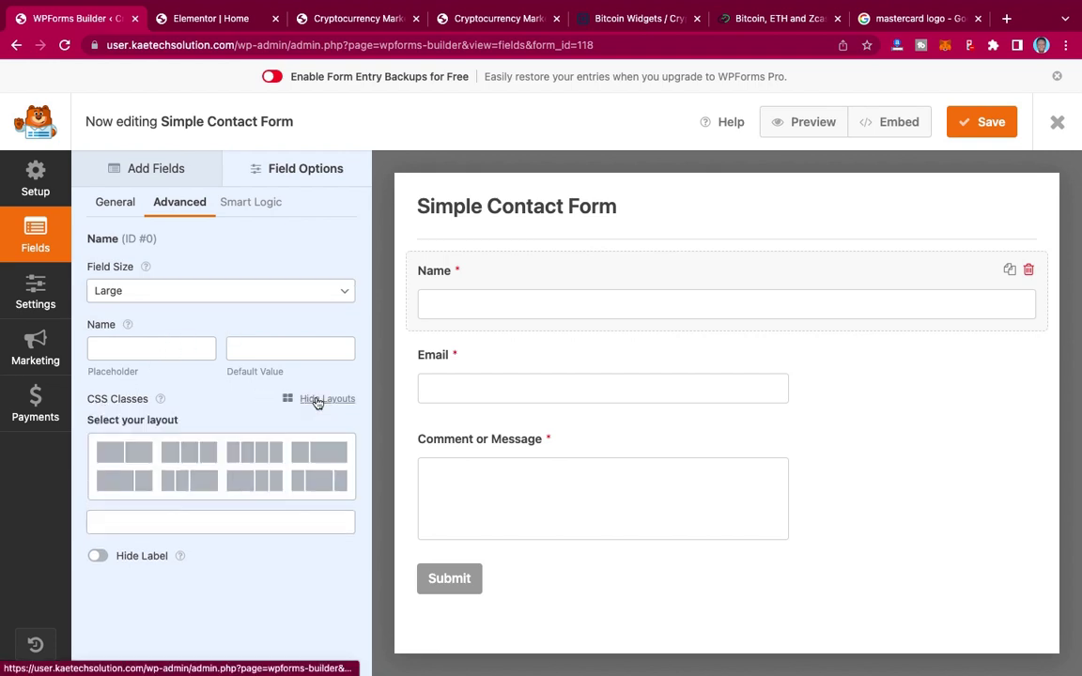
left_click(125, 452)
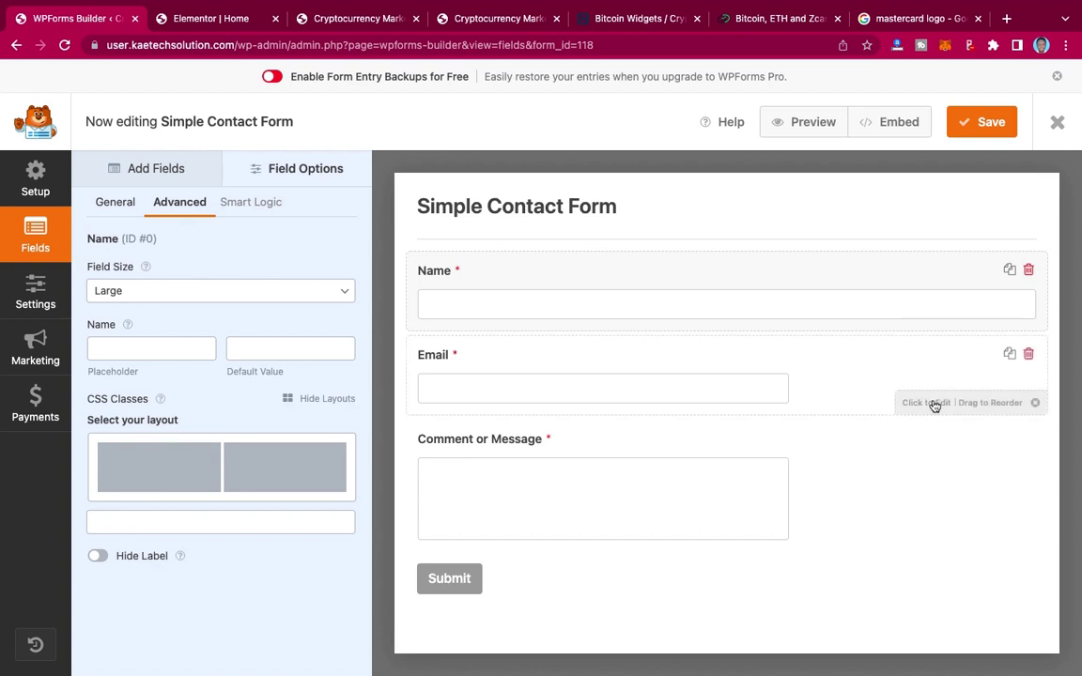
left_click(159, 457)
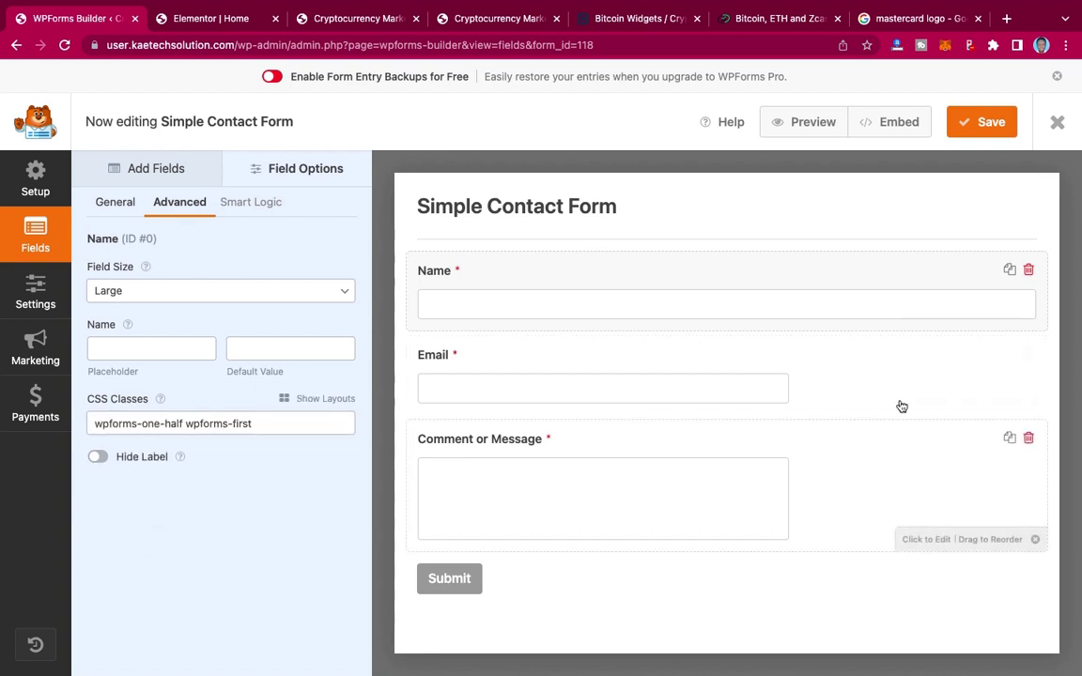
left_click(921, 402)
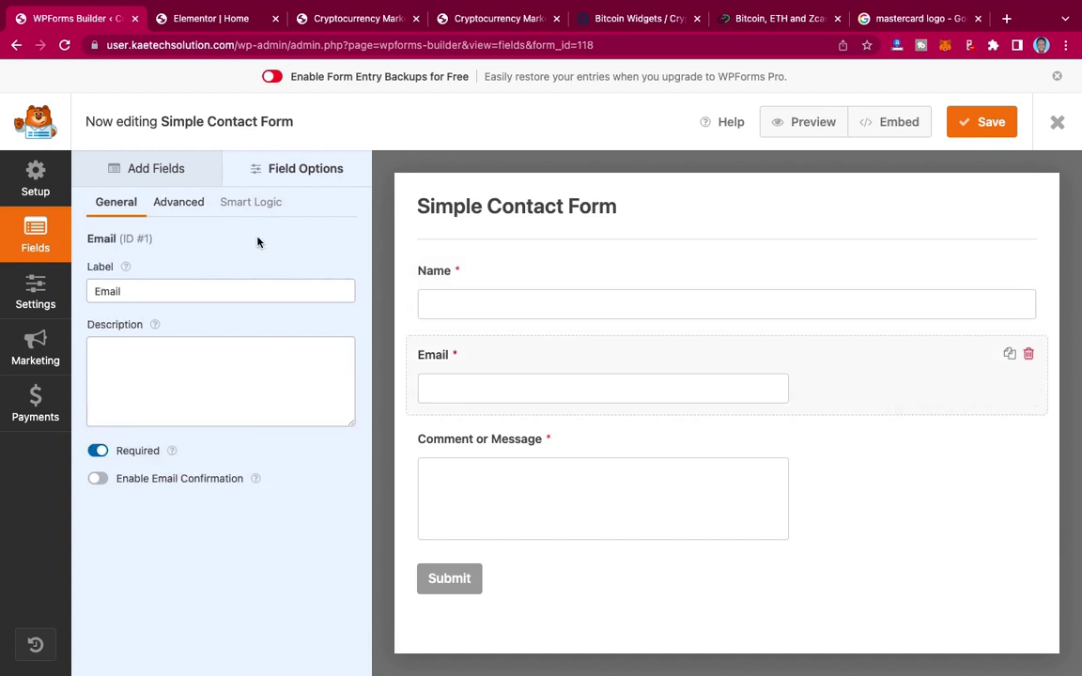
Step: Make the Email field Large and place it in the right half column
left_click(189, 205)
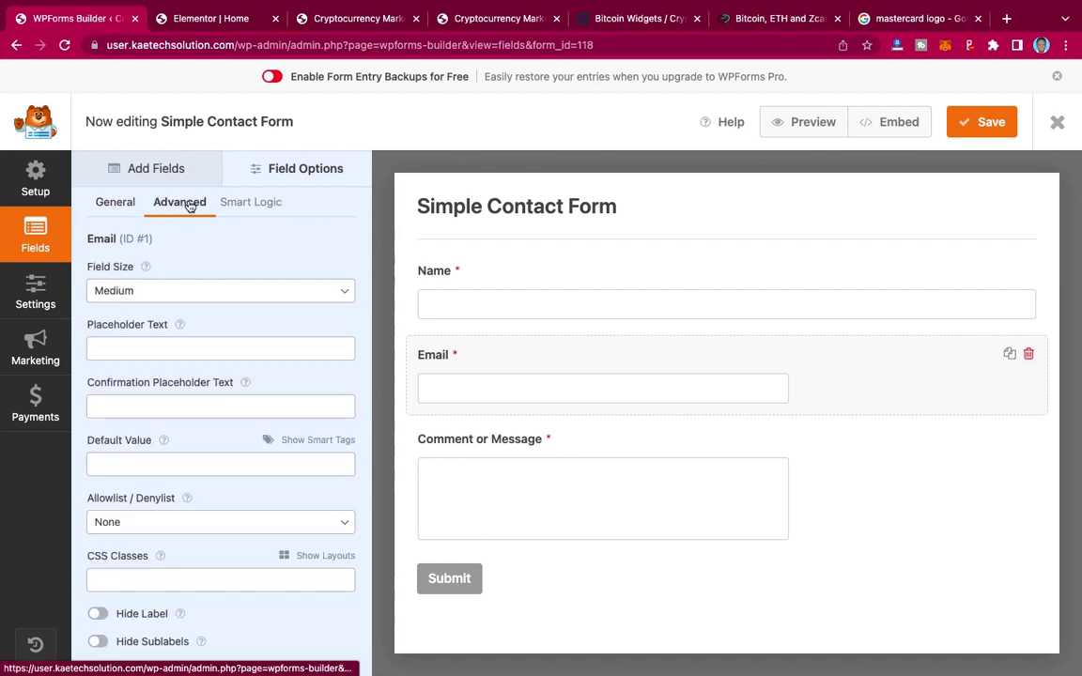
left_click(115, 204)
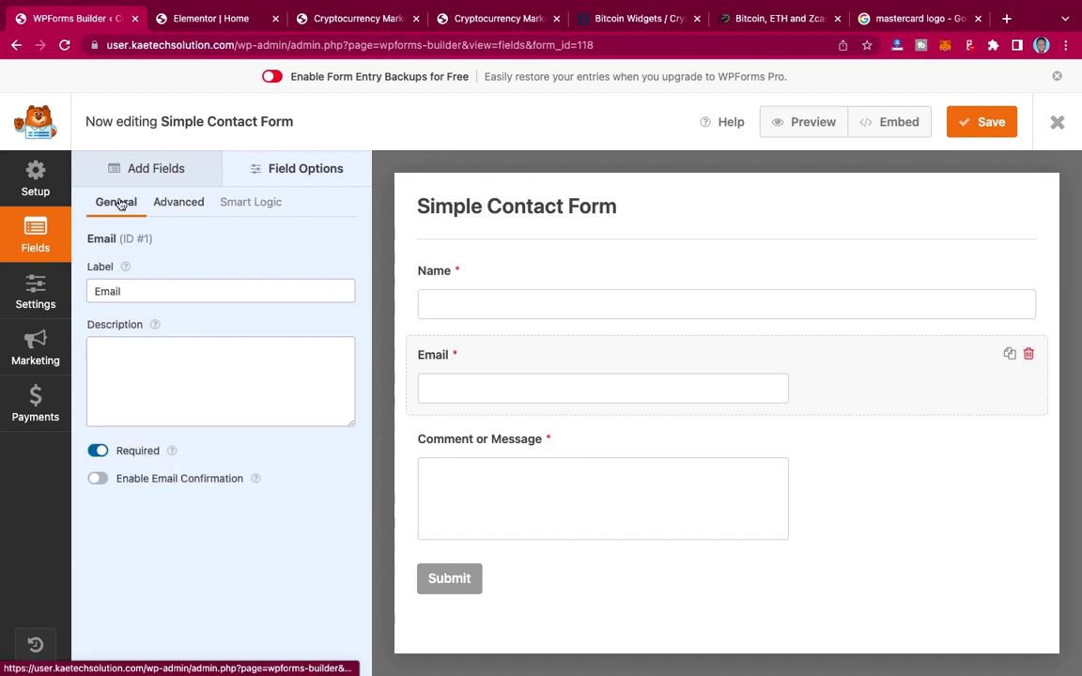
left_click(179, 204)
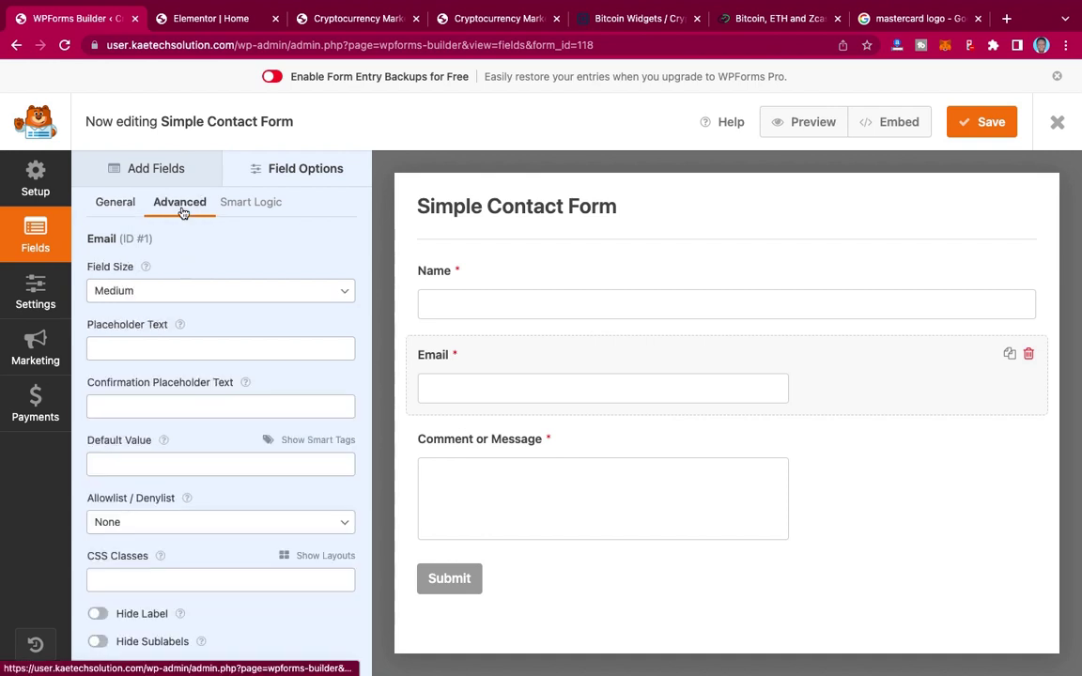
left_click(183, 295)
left_click(172, 313)
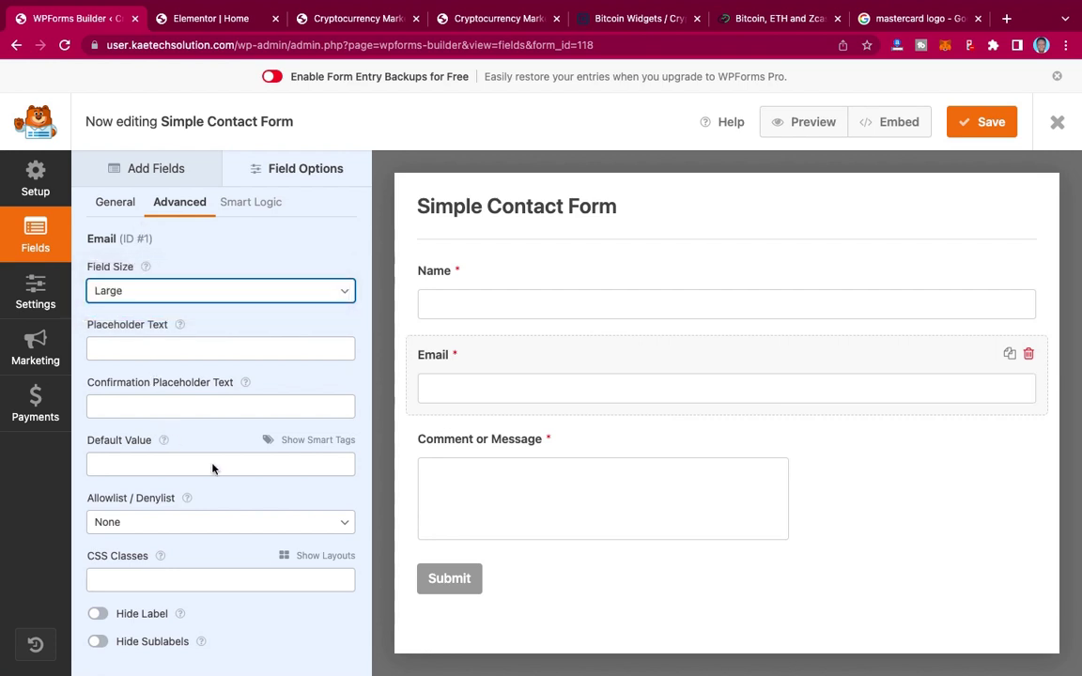
left_click(331, 556)
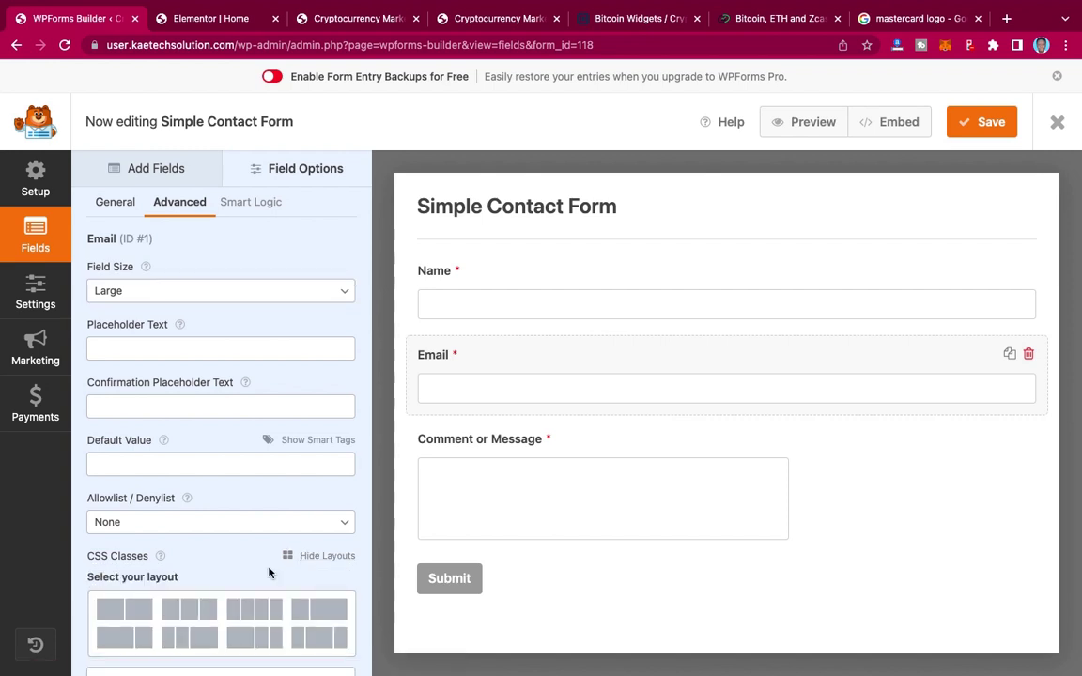
mouse_move(120, 621)
left_click(281, 625)
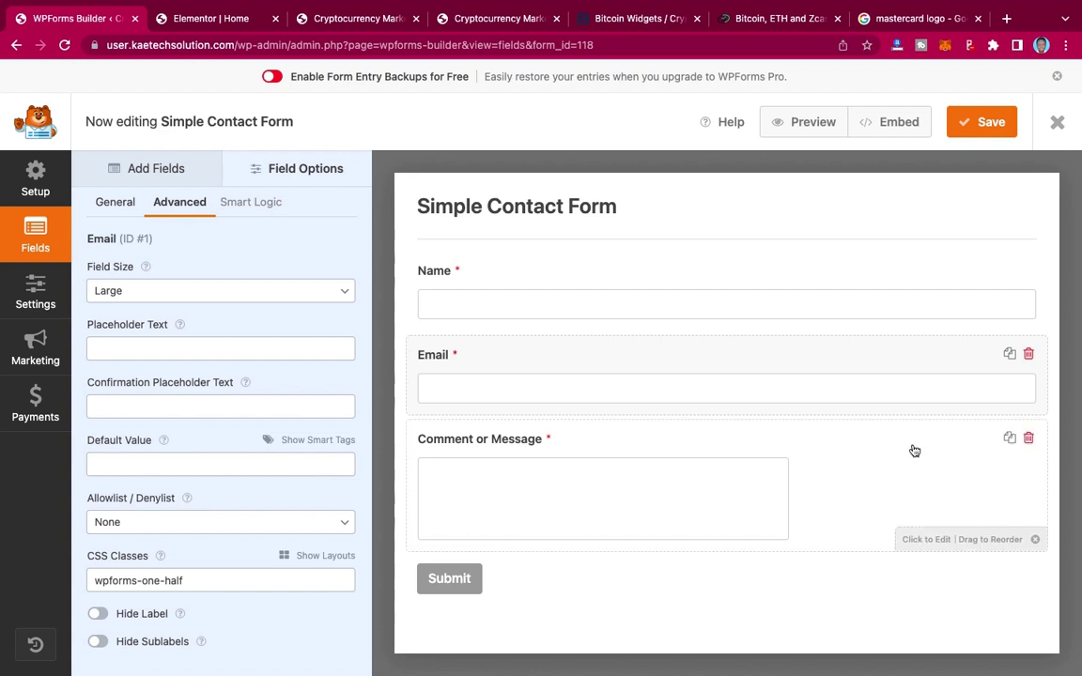
Step: Set the Comment or Message field's size to Large
left_click(939, 548)
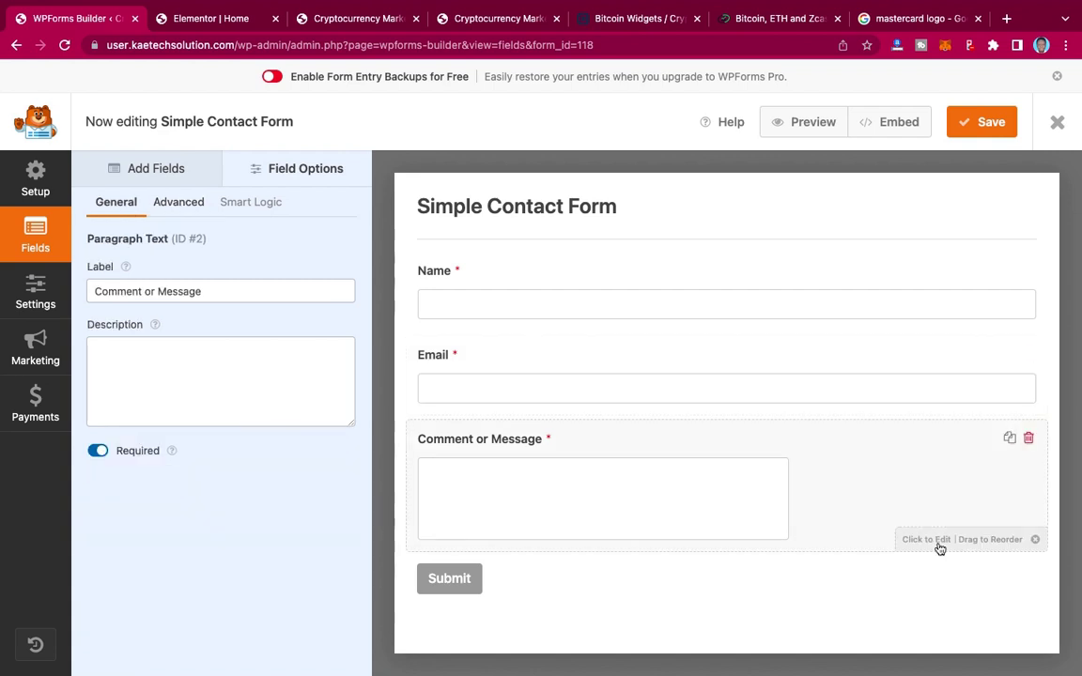
left_click(188, 204)
left_click(183, 293)
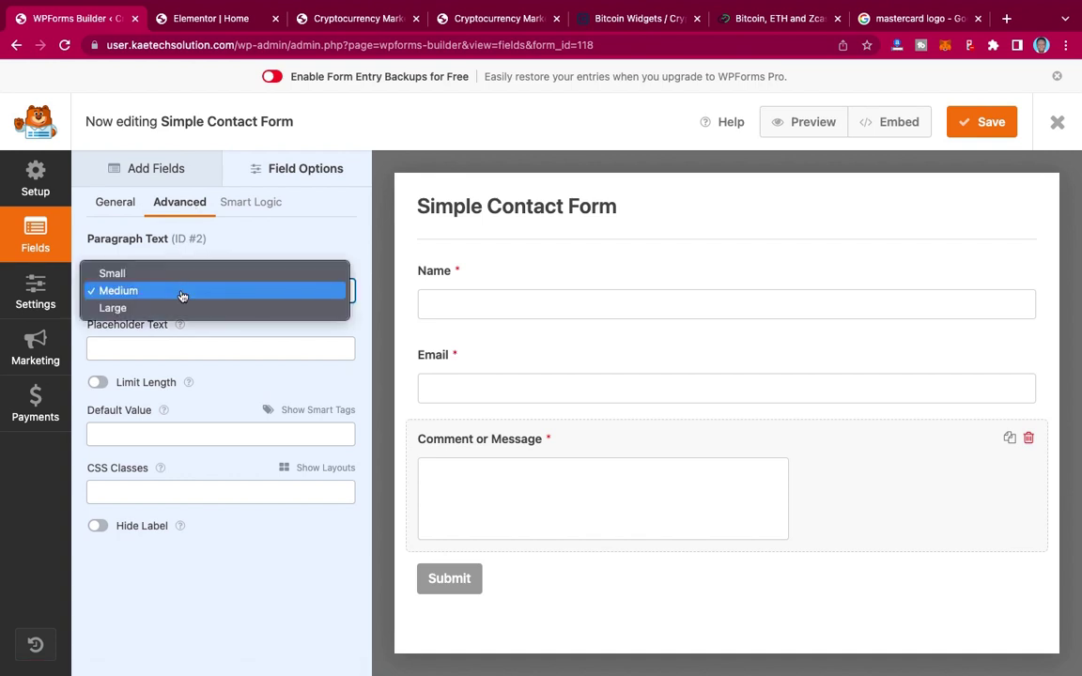
left_click(172, 320)
scroll(734, 393, "down", 2)
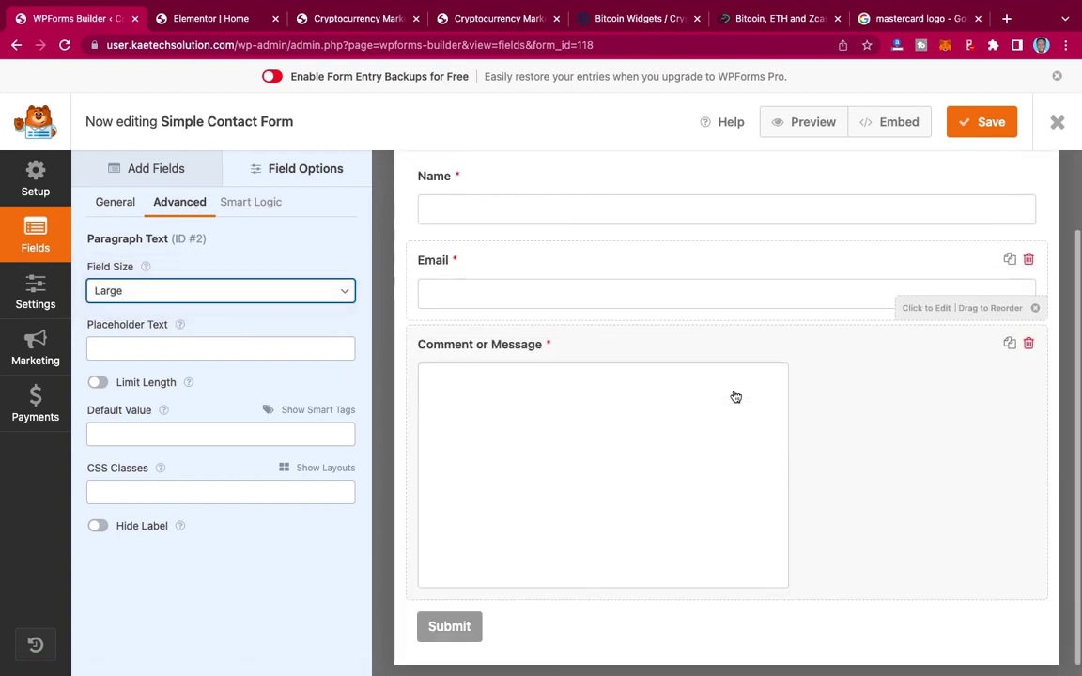
scroll(749, 266, "up", 2)
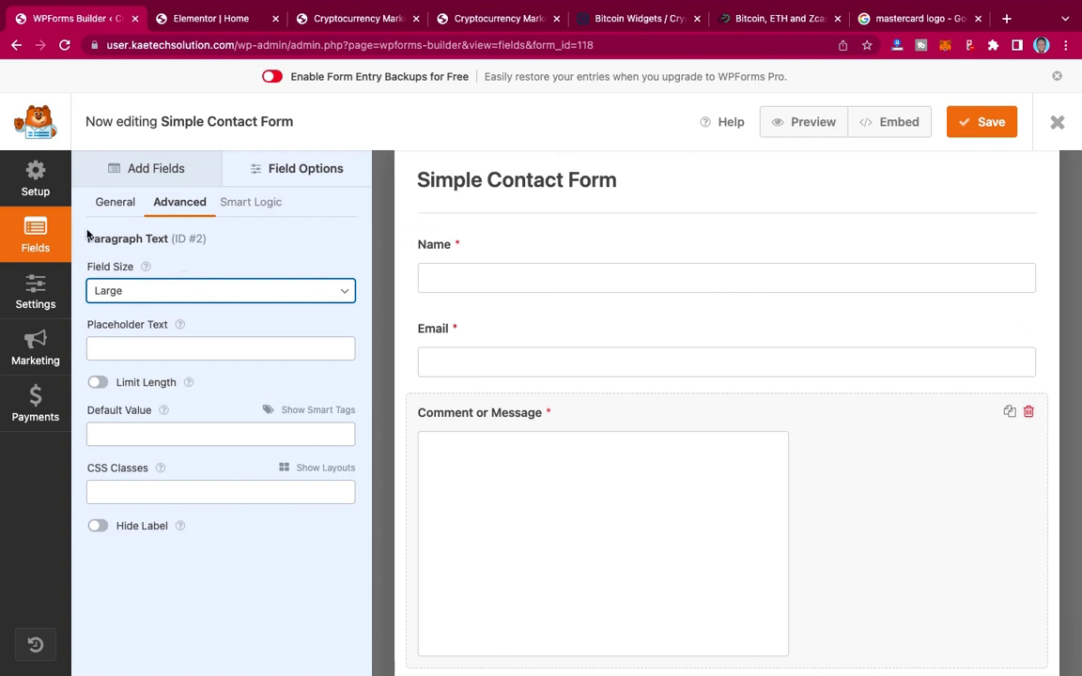
left_click(36, 293)
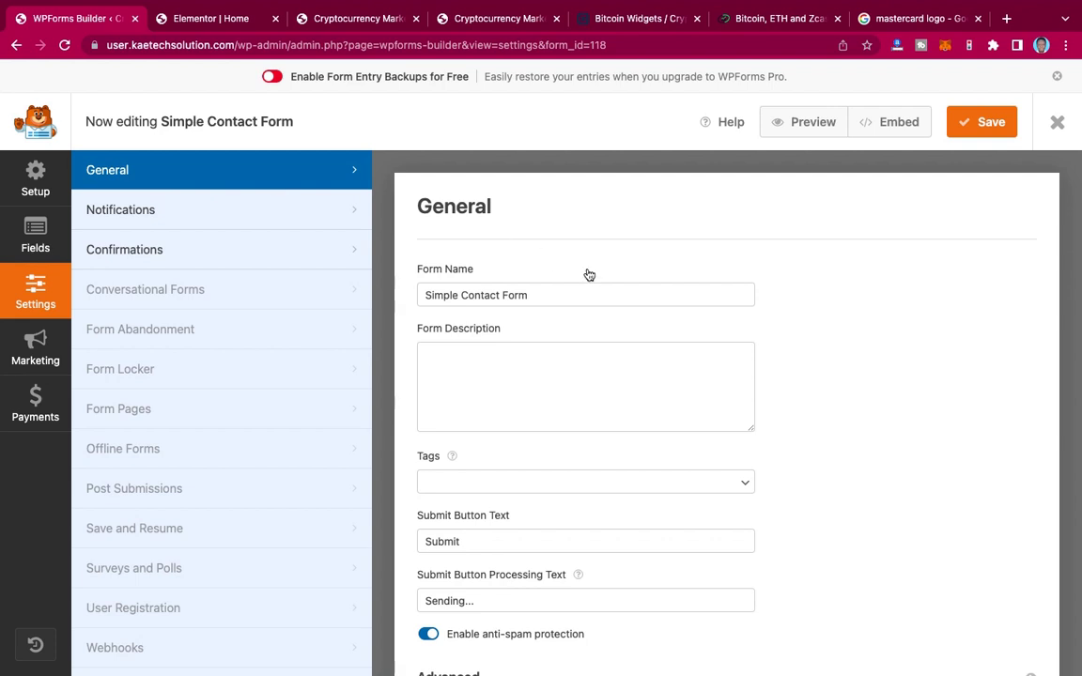
scroll(606, 345, "down", 2)
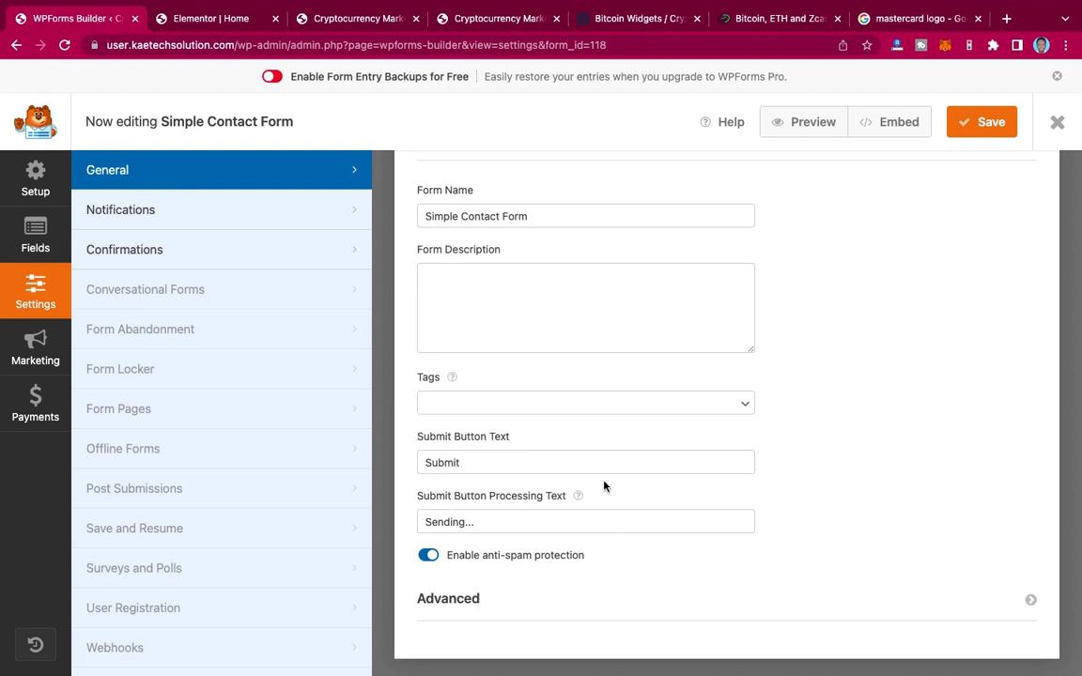
scroll(498, 441, "down", 1)
scroll(498, 444, "up", 2)
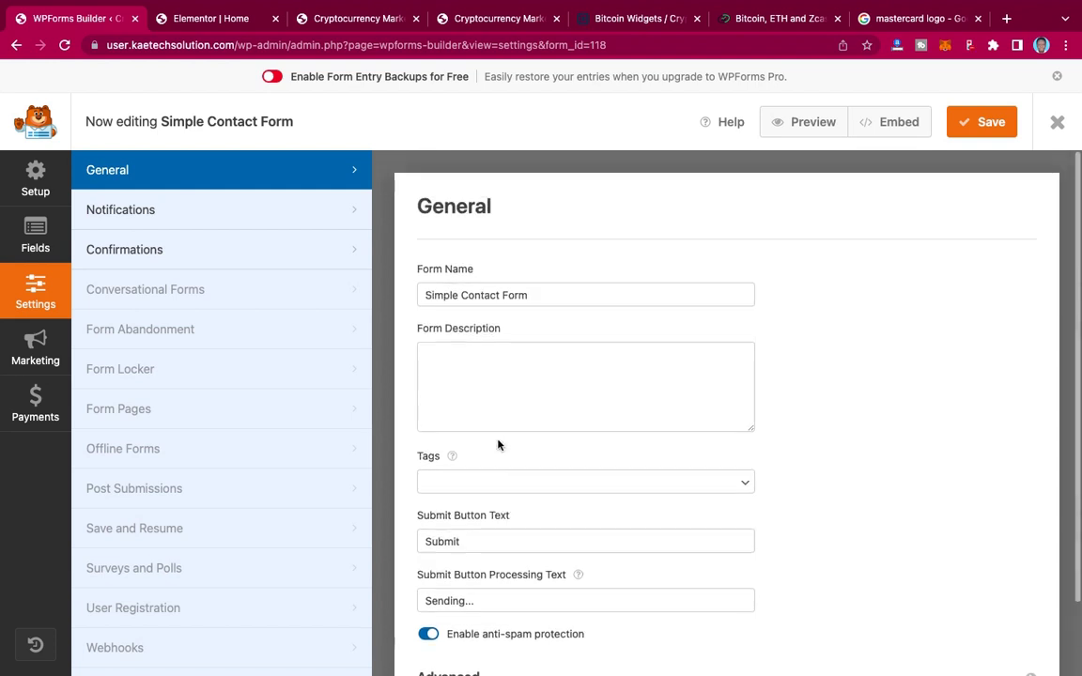
left_click(273, 220)
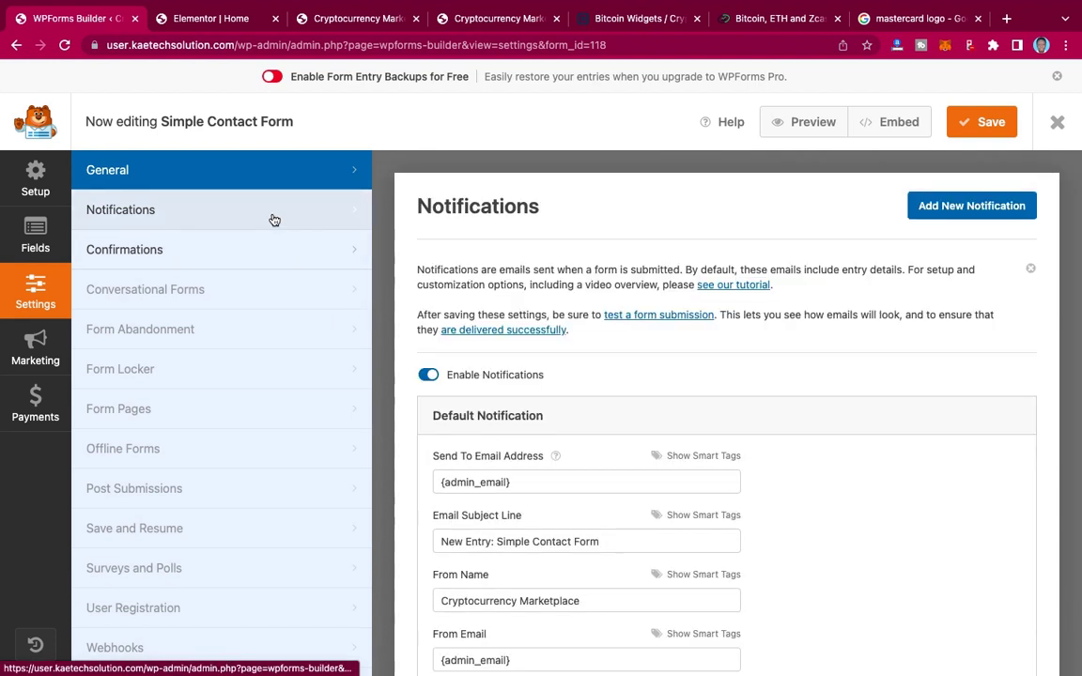
scroll(562, 333, "down", 3)
scroll(563, 332, "down", 1)
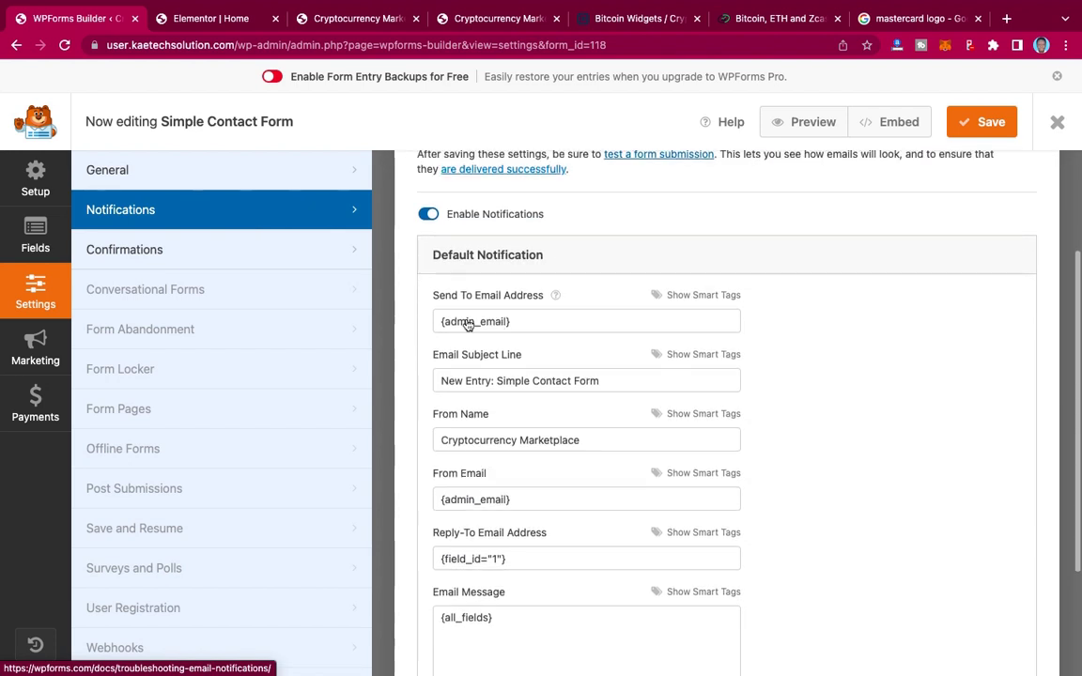
scroll(507, 488, "down", 2)
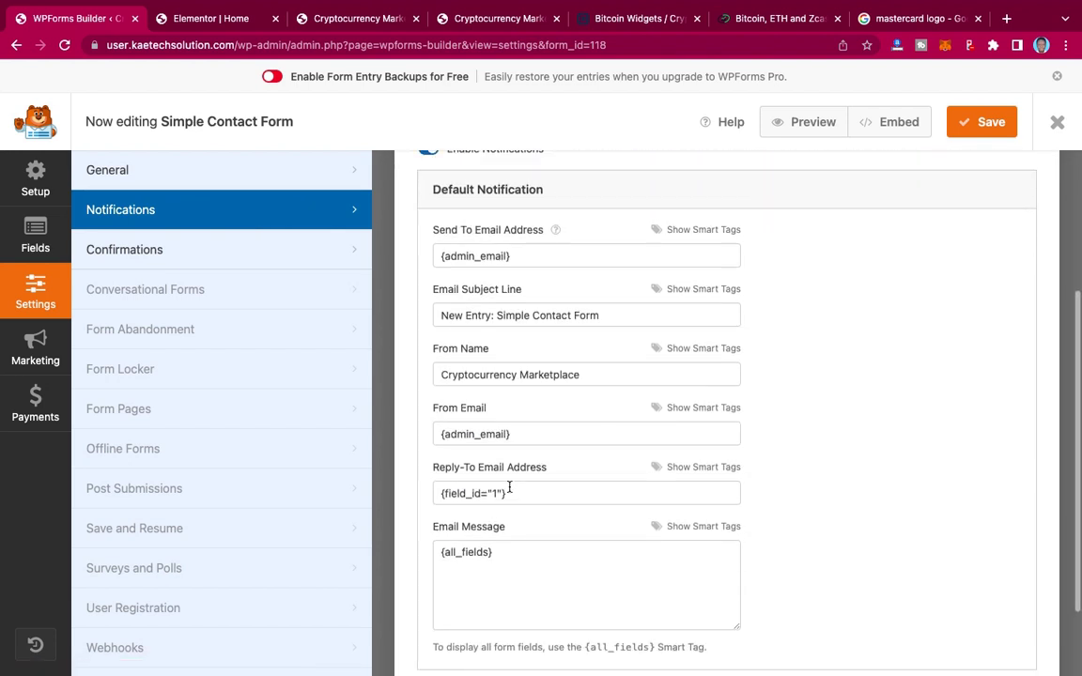
scroll(507, 488, "up", 3)
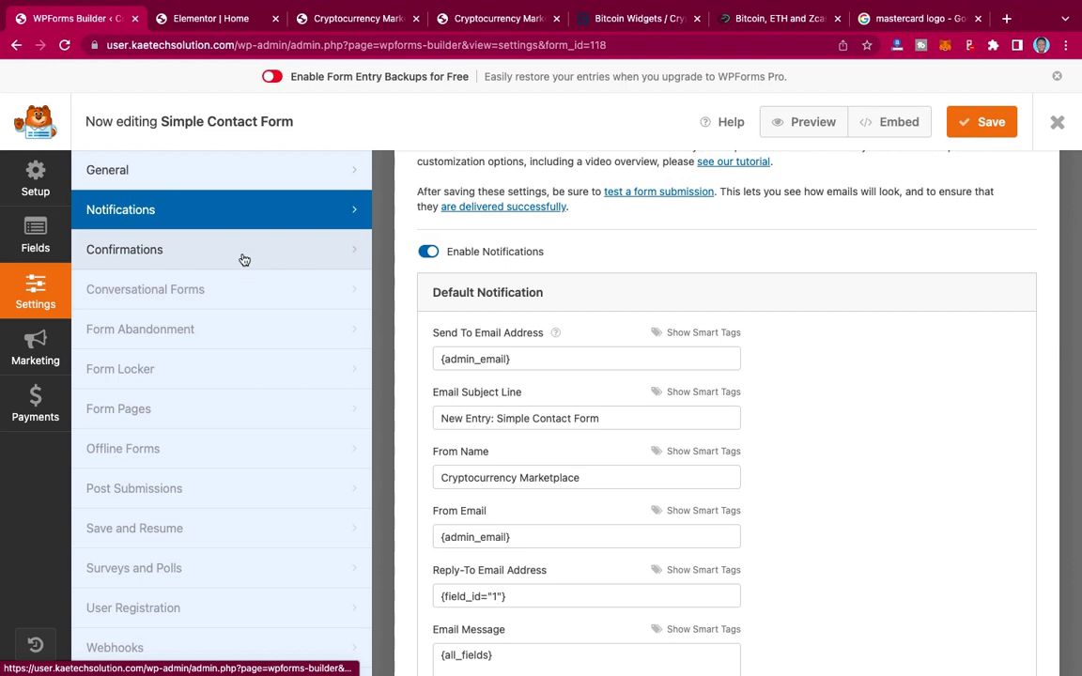
left_click(216, 255)
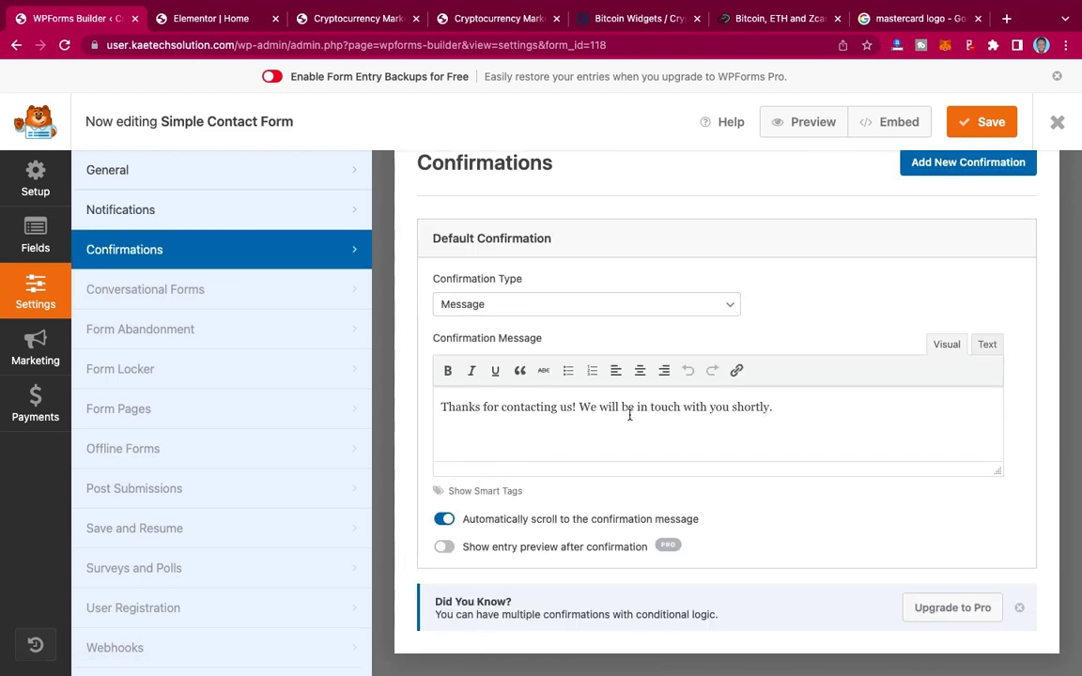
left_click(608, 311)
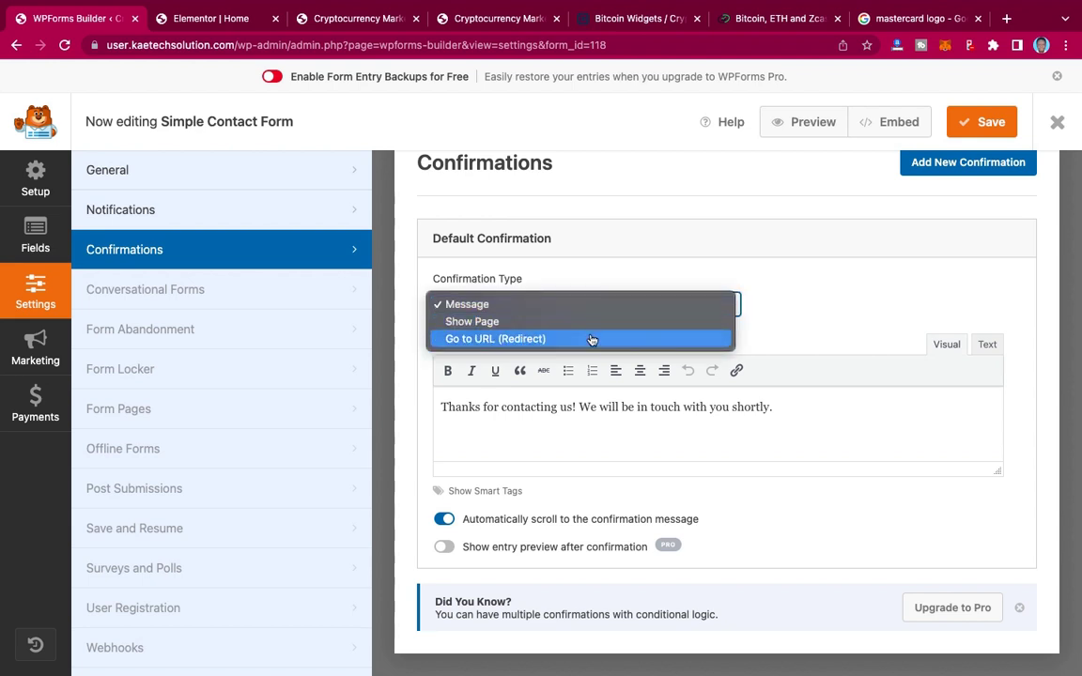
left_click(857, 283)
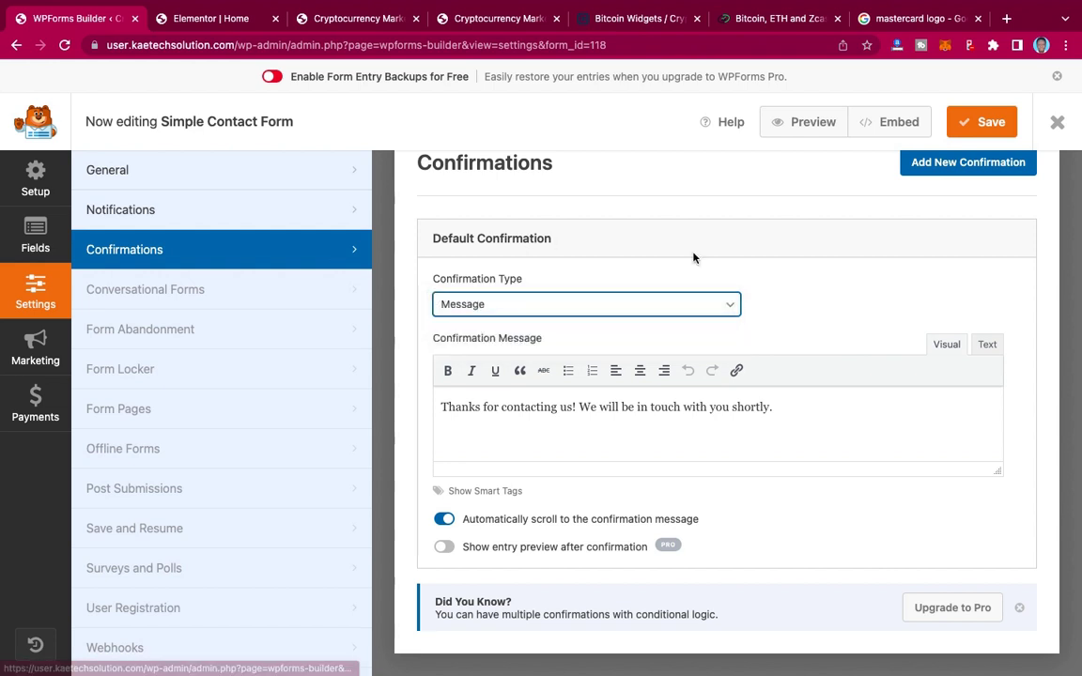
scroll(693, 258, "up", 1)
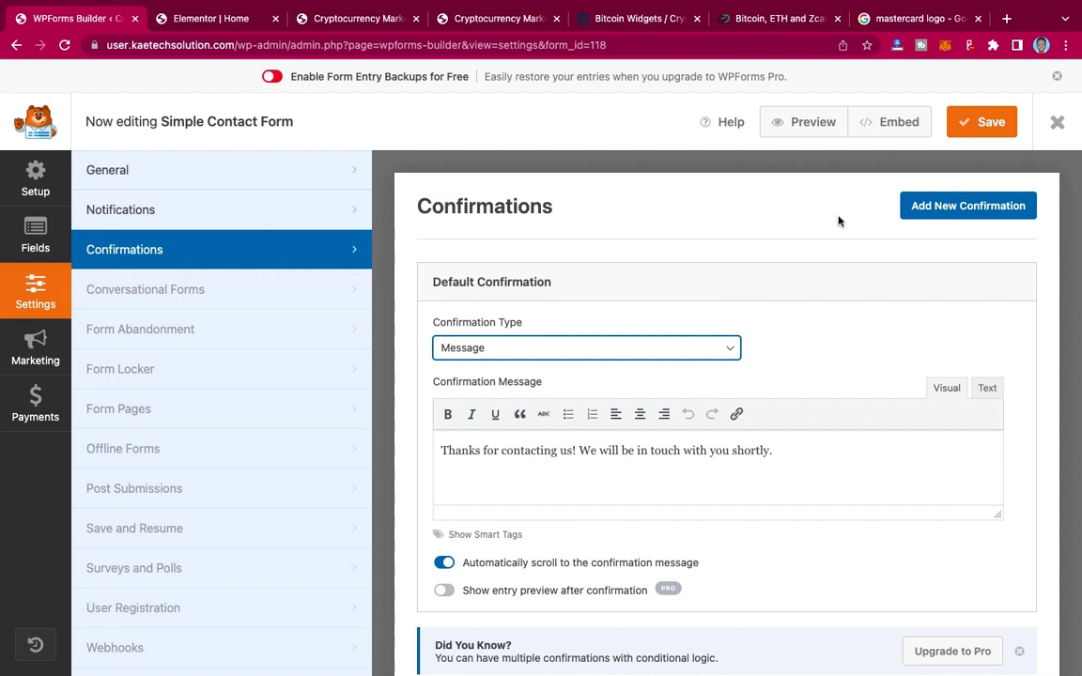
Step: Save the Simple Contact Form, select its [wpforms id="118"] shortcode, and return to Elementor's Home tab
left_click(981, 122)
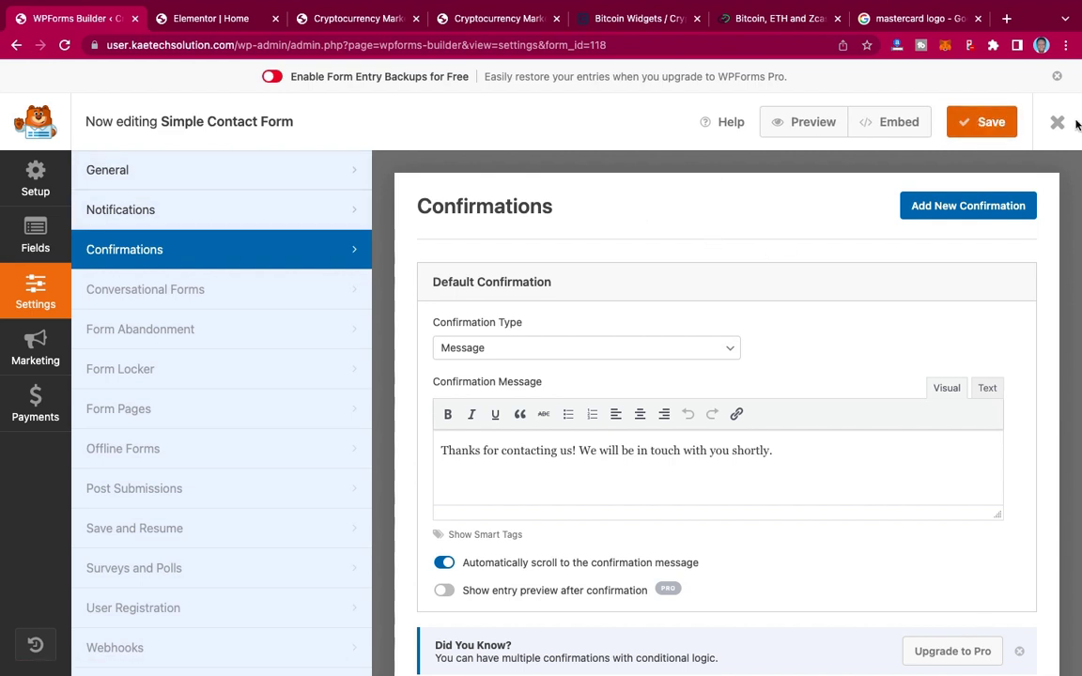
key("ctrl+r")
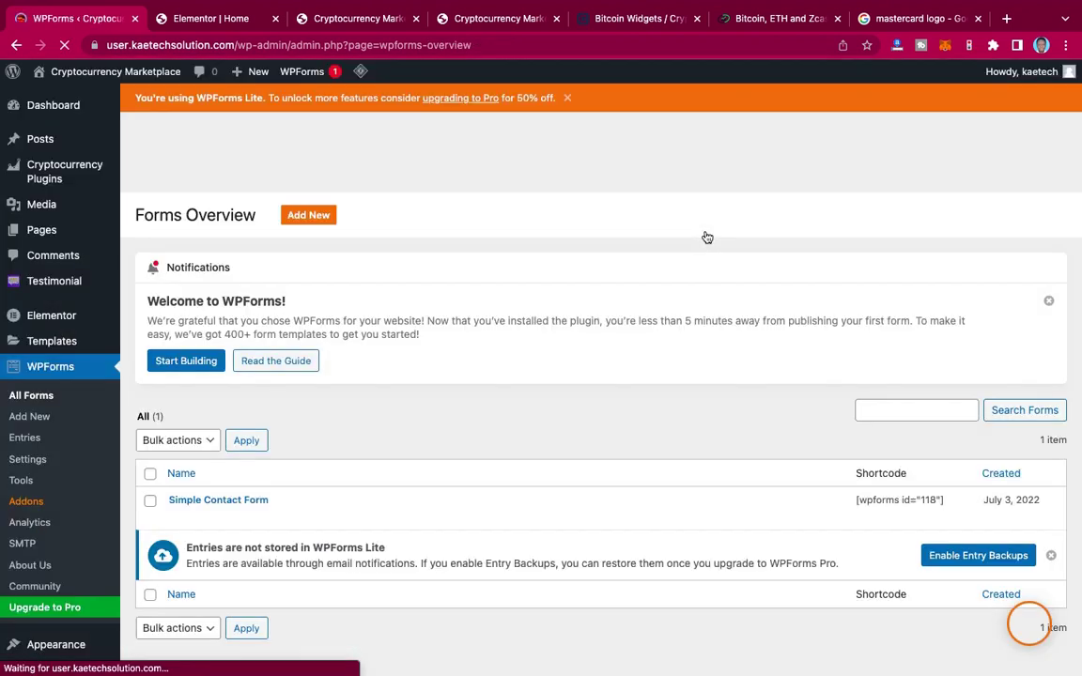
scroll(579, 341, "down", 3)
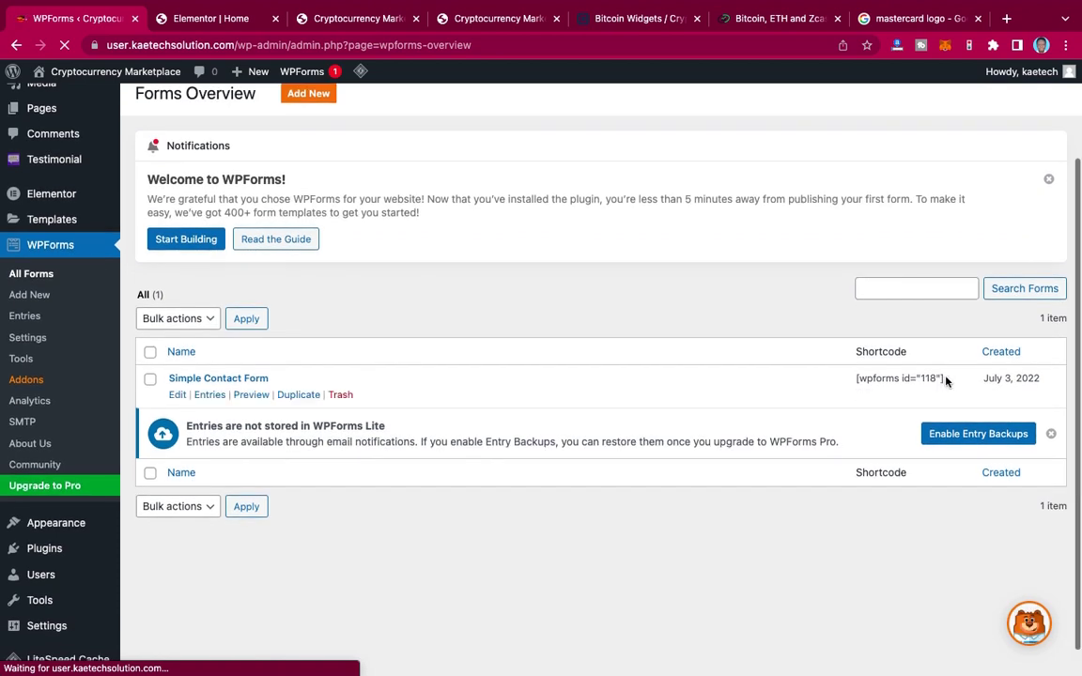
left_click(849, 380)
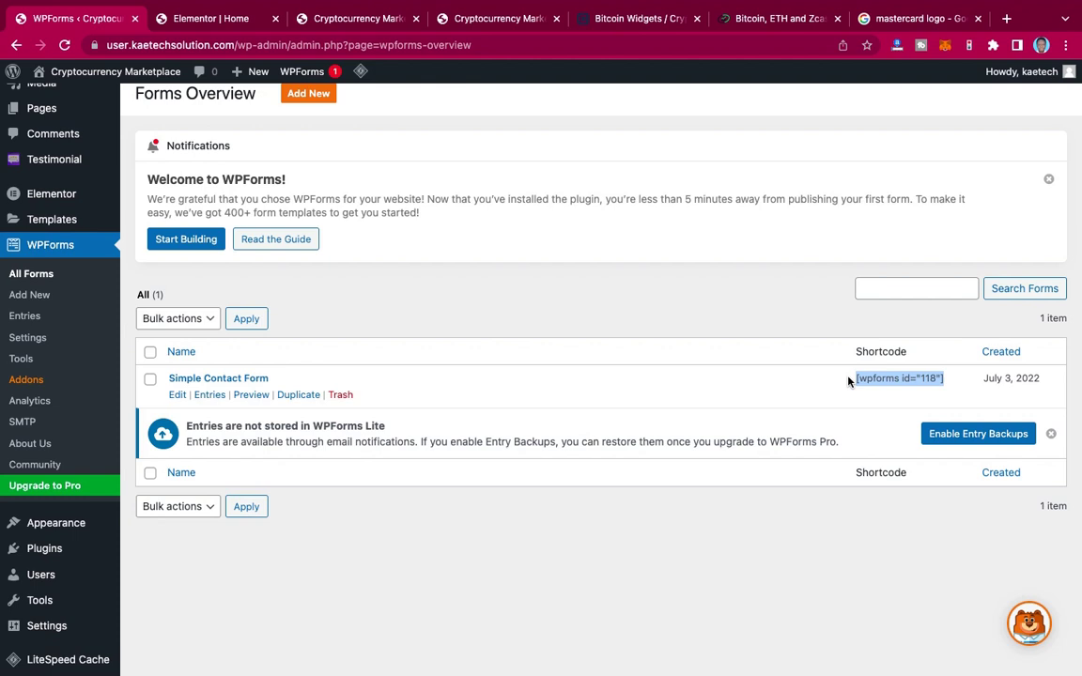
left_click(196, 18)
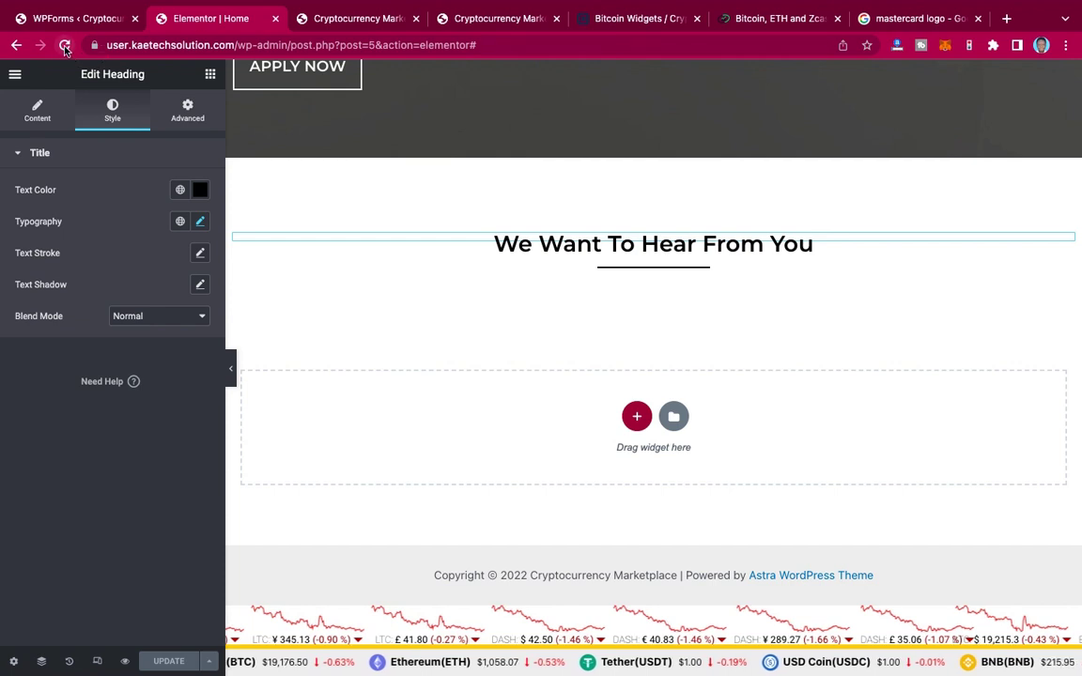
Step: Reload the Elementor Home editor and bring the empty section under the heading into view
left_click(64, 45)
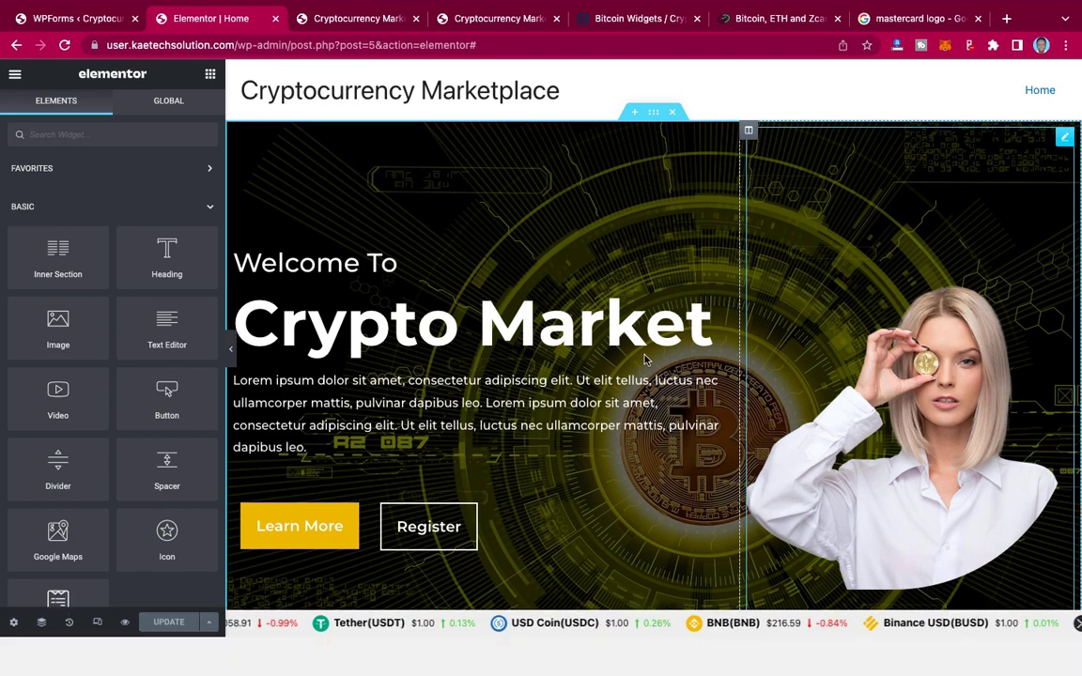
scroll(644, 360, "down", 20)
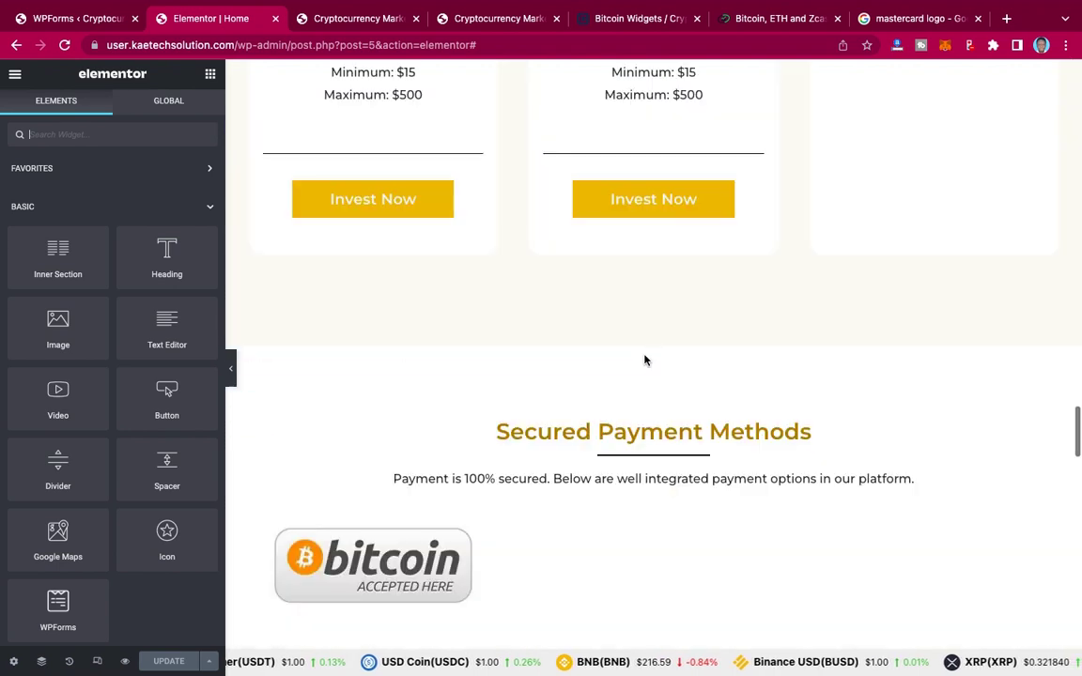
scroll(644, 359, "down", 15)
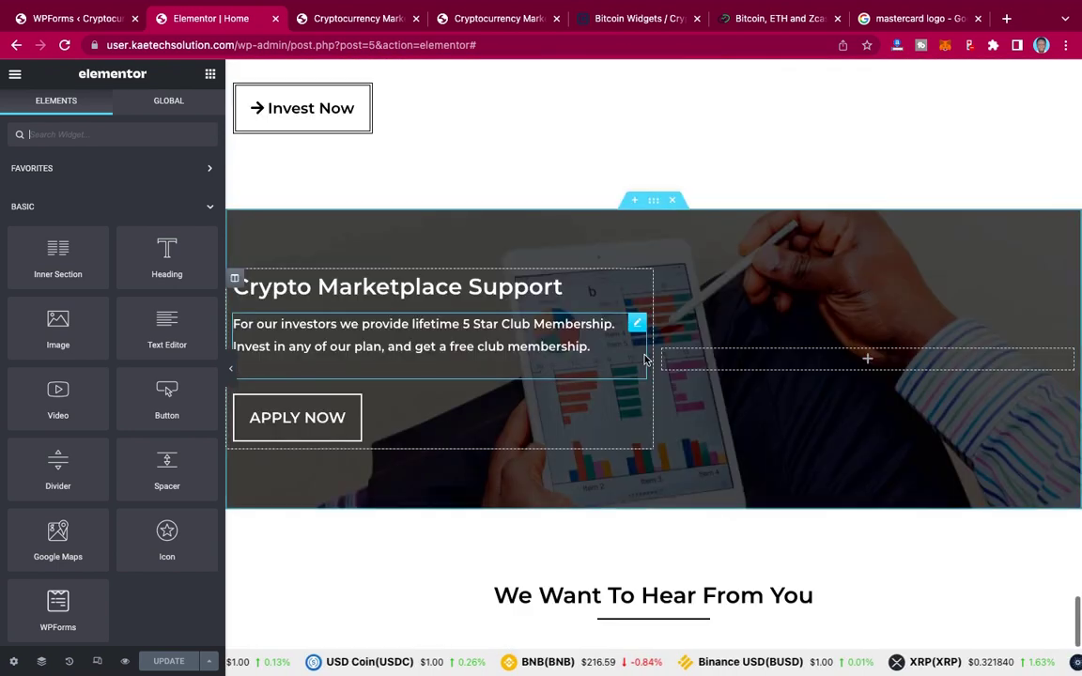
scroll(644, 360, "down", 3)
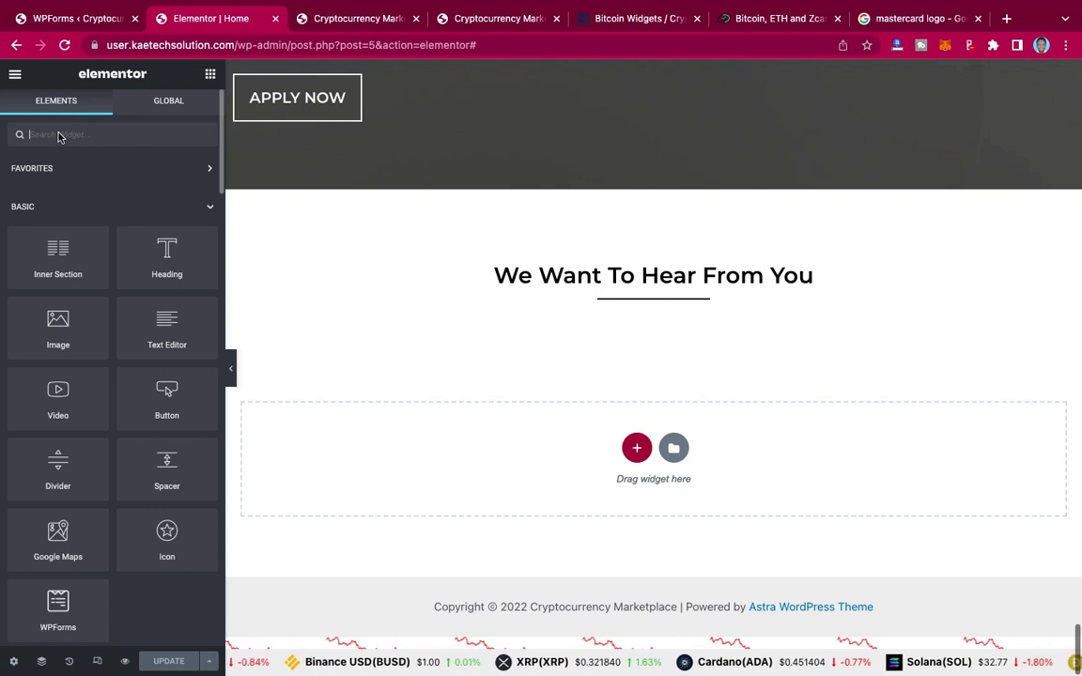
Step: Add a new single-column section in the empty area below the heading
type("wp")
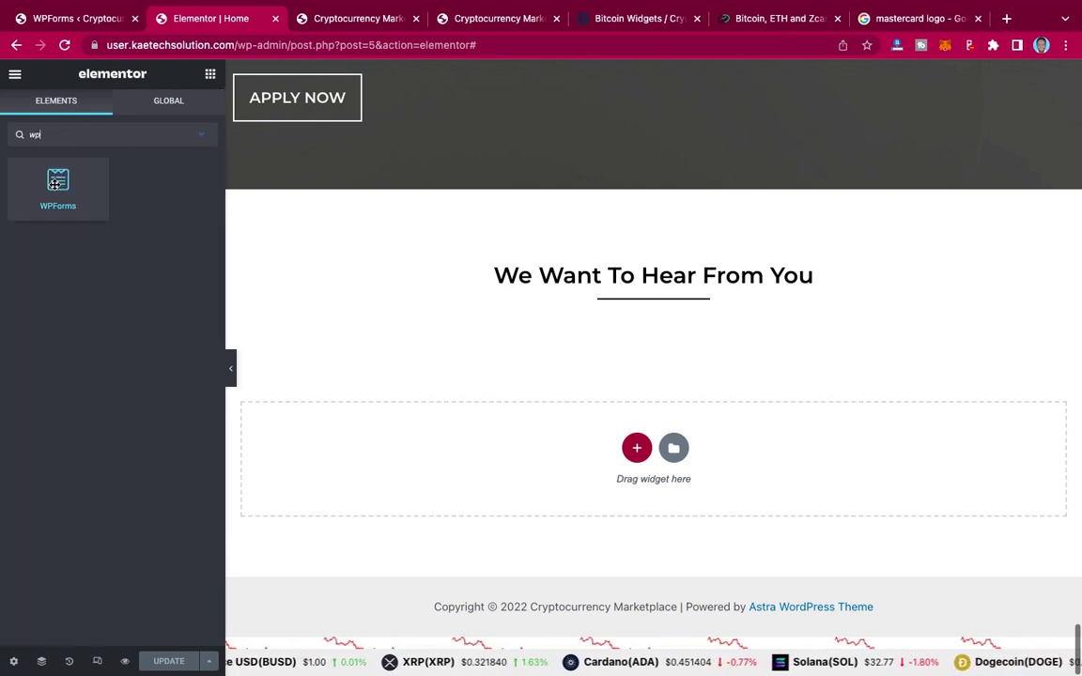
left_click_drag(54, 182, 708, 449)
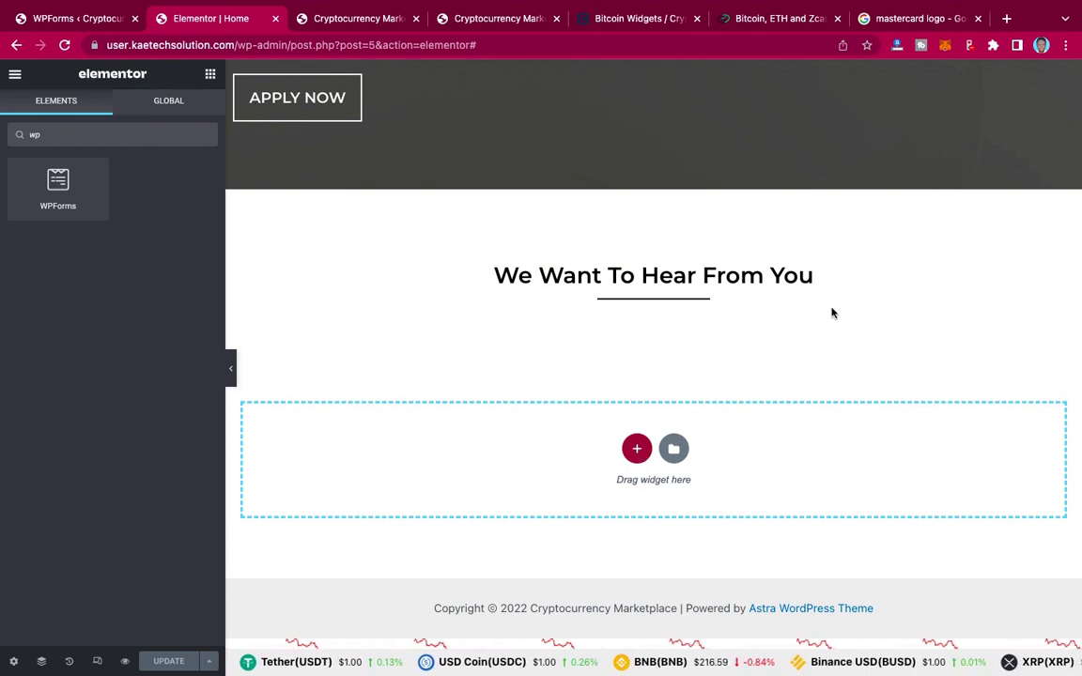
left_click(637, 448)
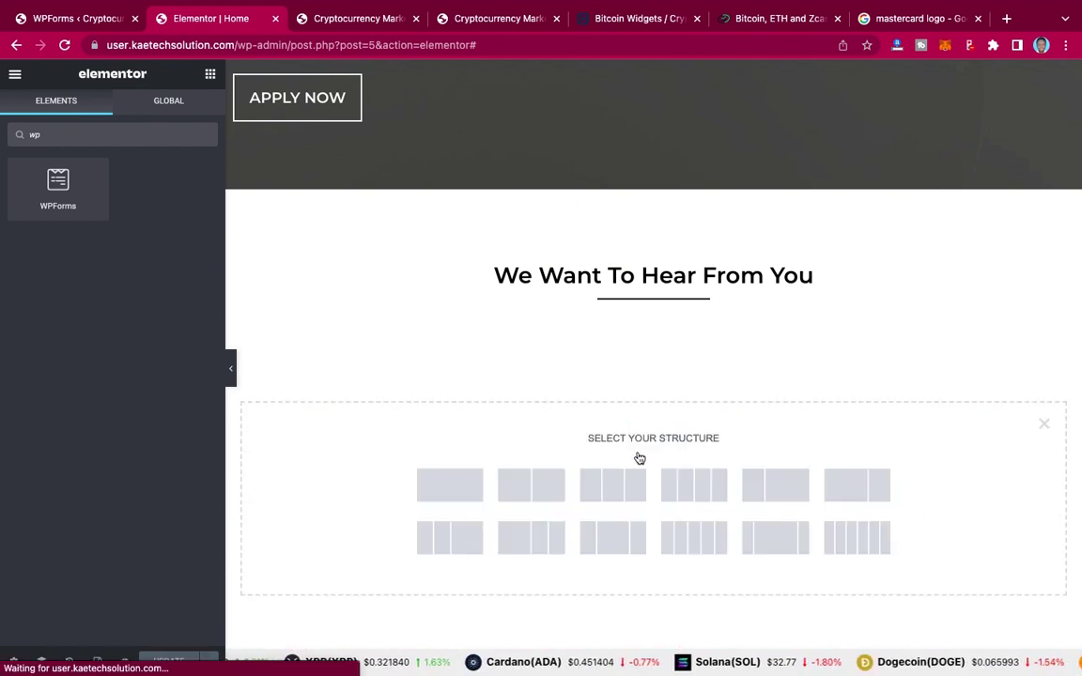
left_click(453, 486)
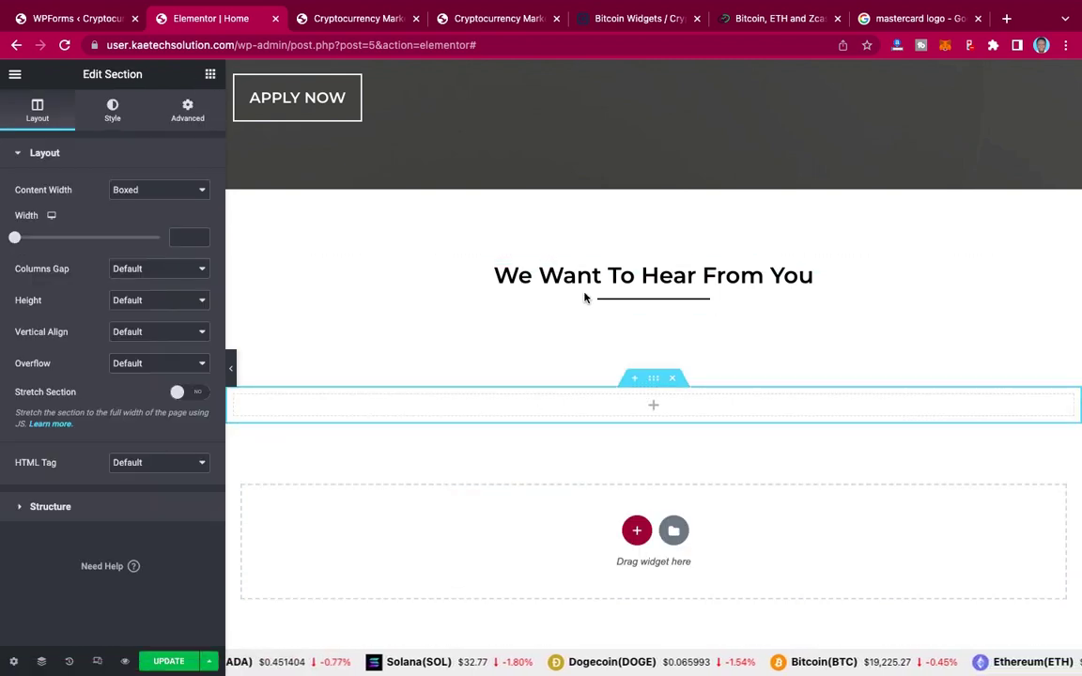
Step: Search 'wp' in the widget panel and drop the WPForms widget into the new section
left_click(187, 113)
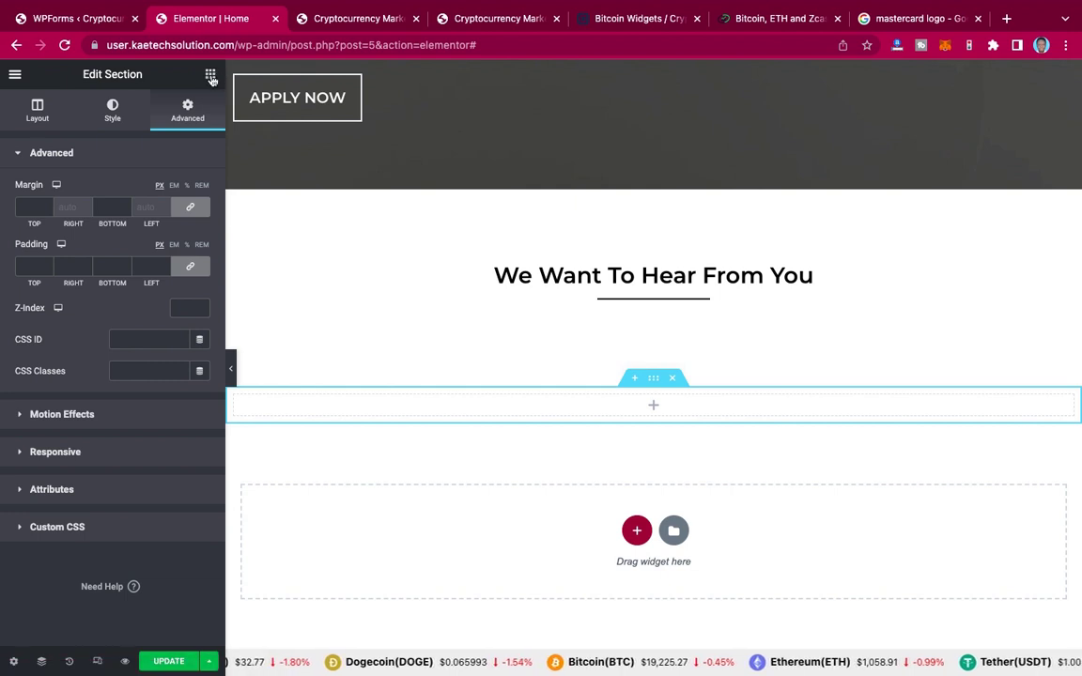
left_click(210, 75)
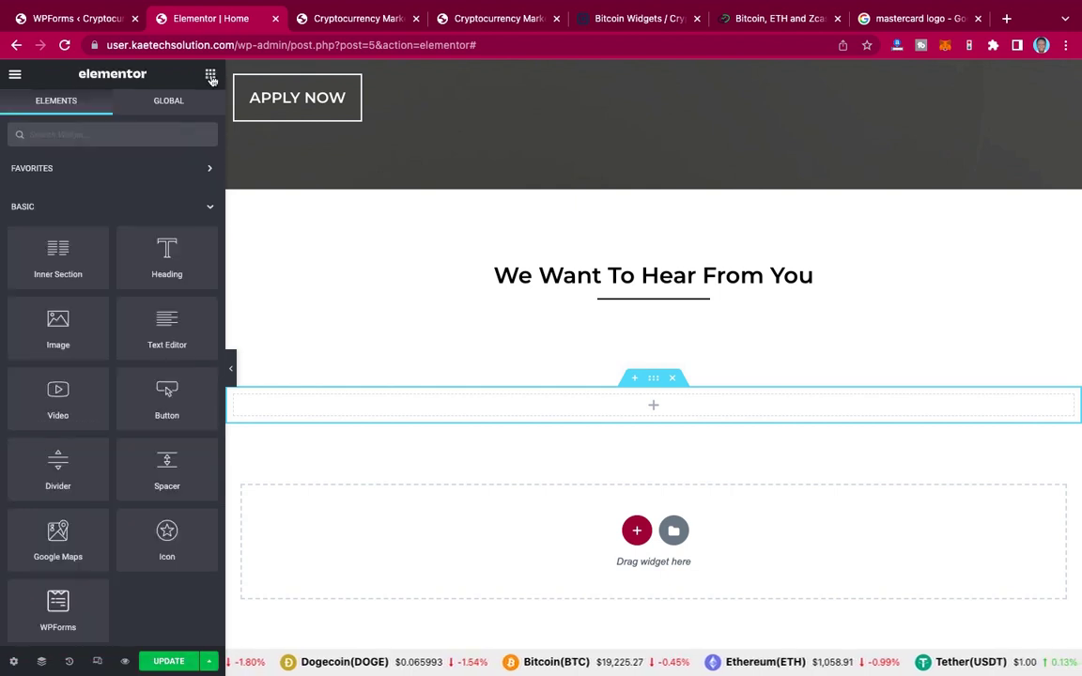
left_click(87, 134)
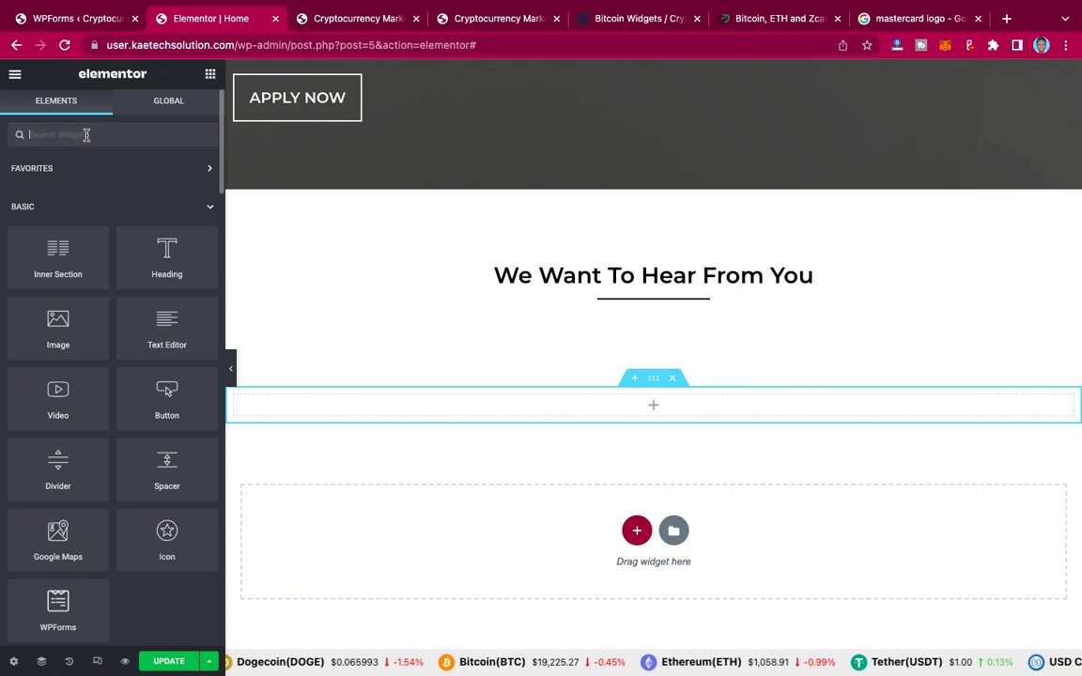
type("wp")
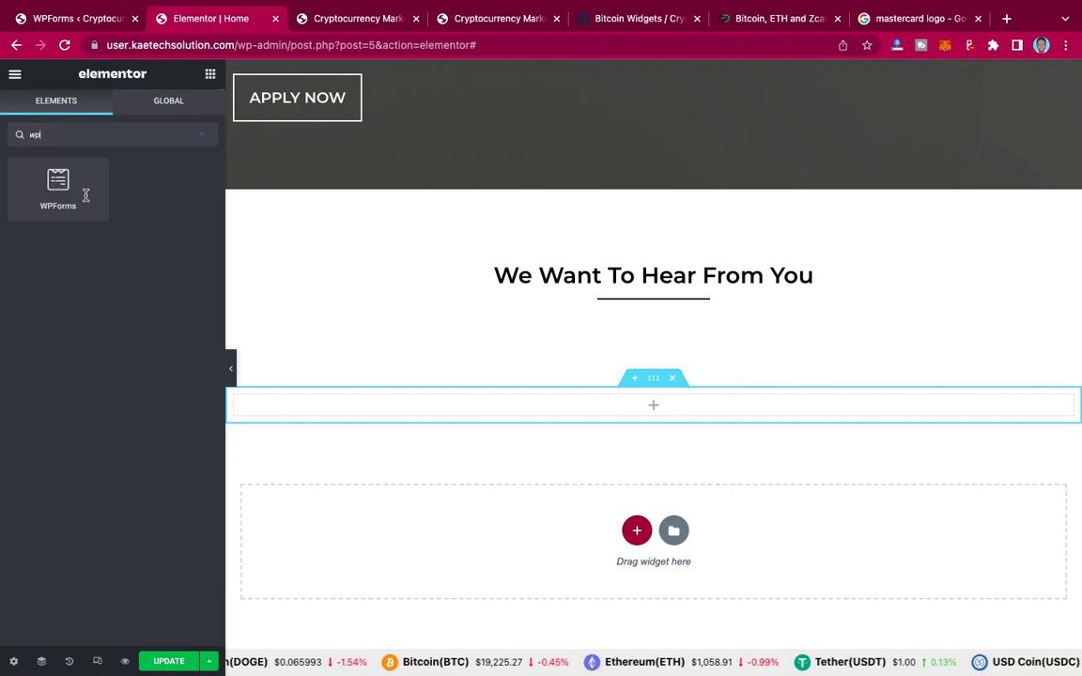
left_click_drag(58, 187, 664, 418)
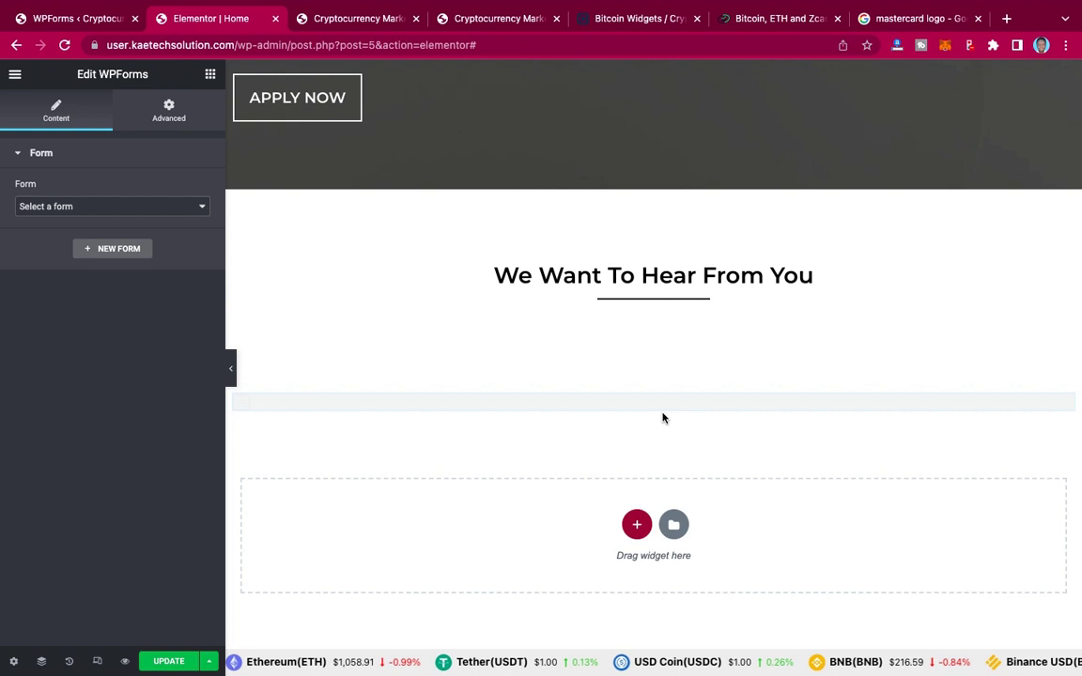
Step: Choose the Simple Contact Form in the WPForms widget
left_click(142, 207)
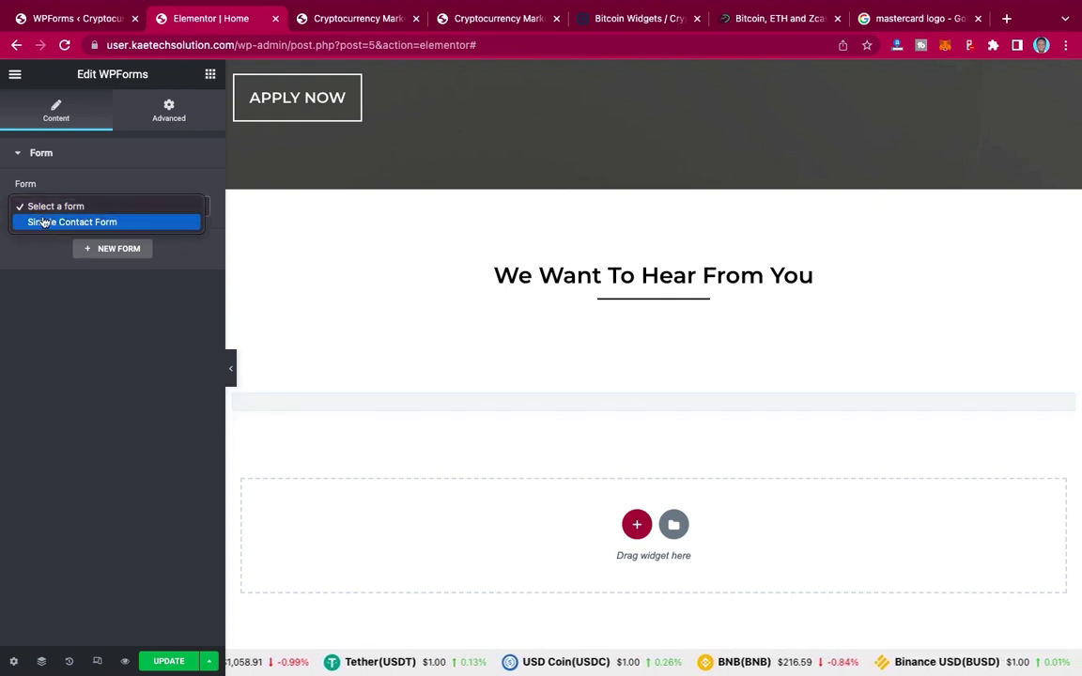
left_click(98, 224)
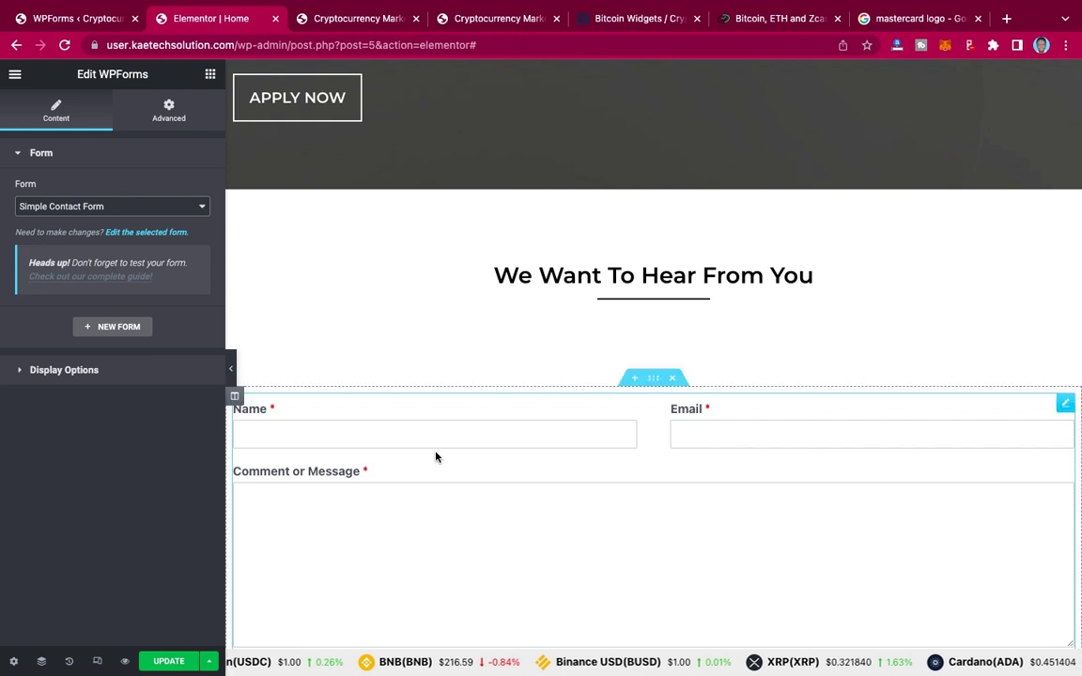
scroll(760, 502, "down", 3)
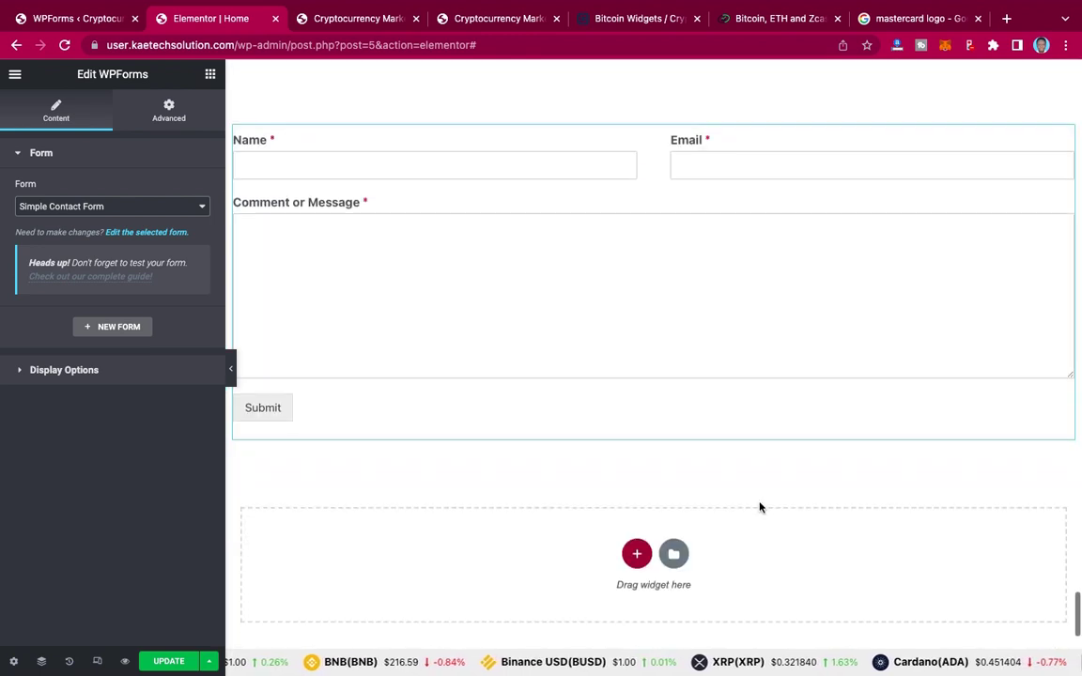
scroll(761, 507, "up", 2)
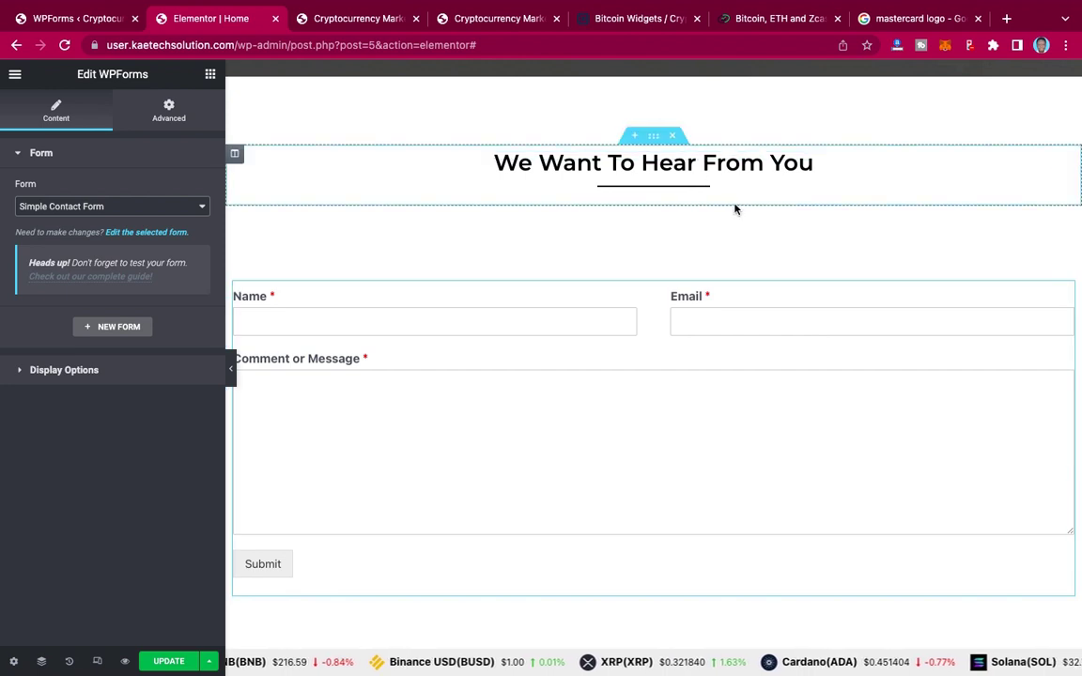
Step: Unlink the heading section's margins and set its bottom margin to 20 px, keeping 90 px top
mouse_move(655, 140)
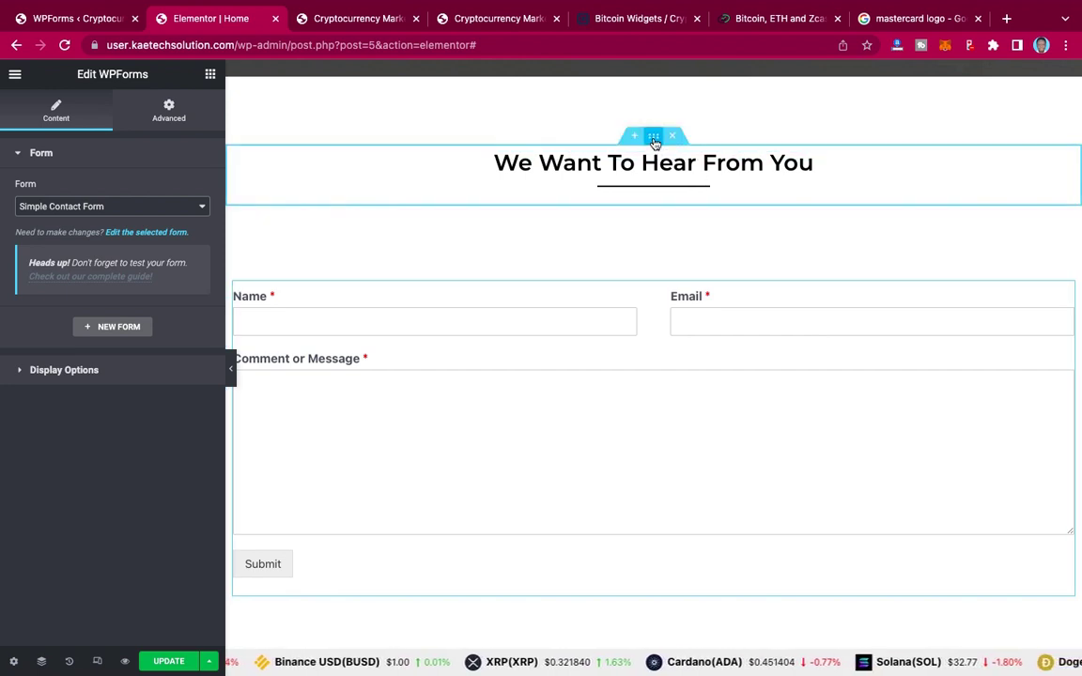
left_click(654, 137)
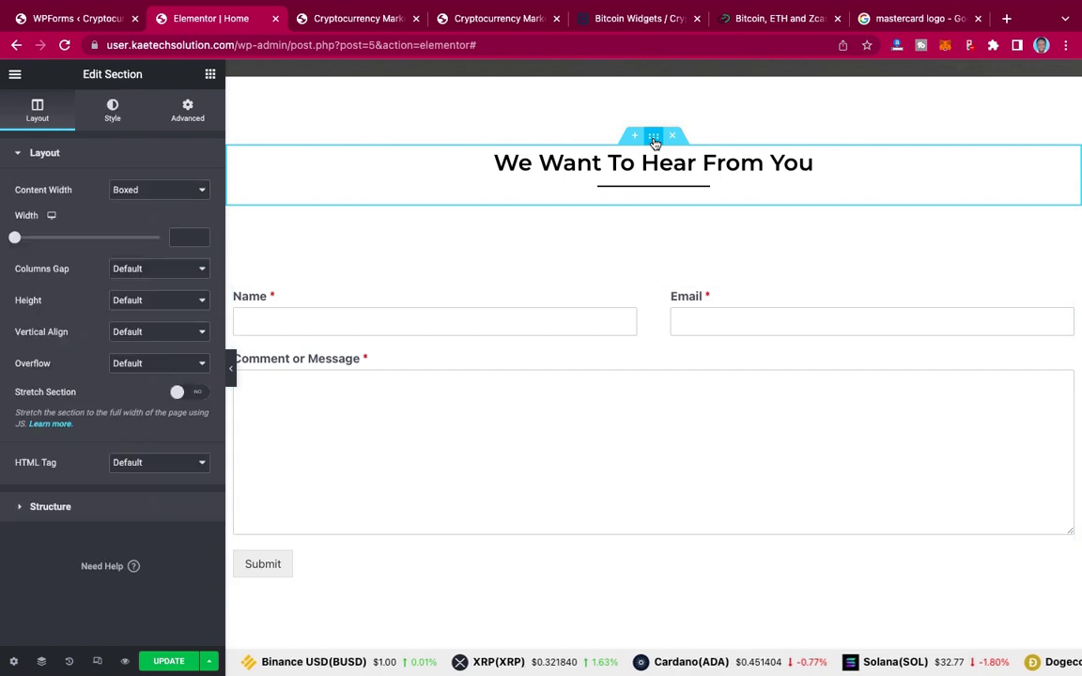
left_click(189, 110)
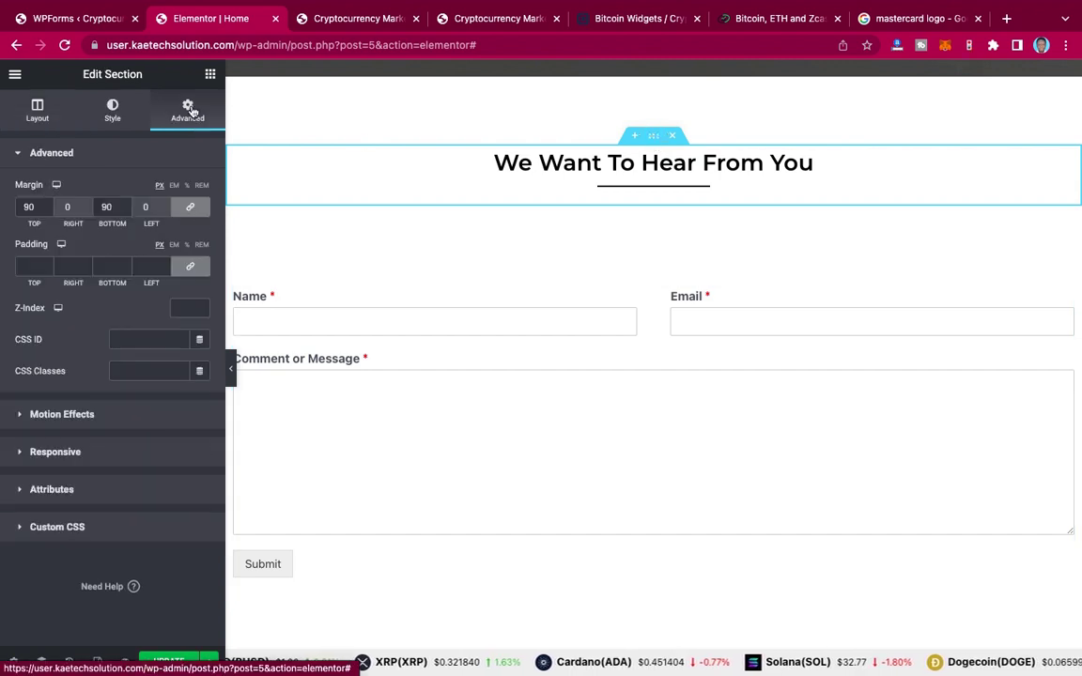
left_click(201, 208)
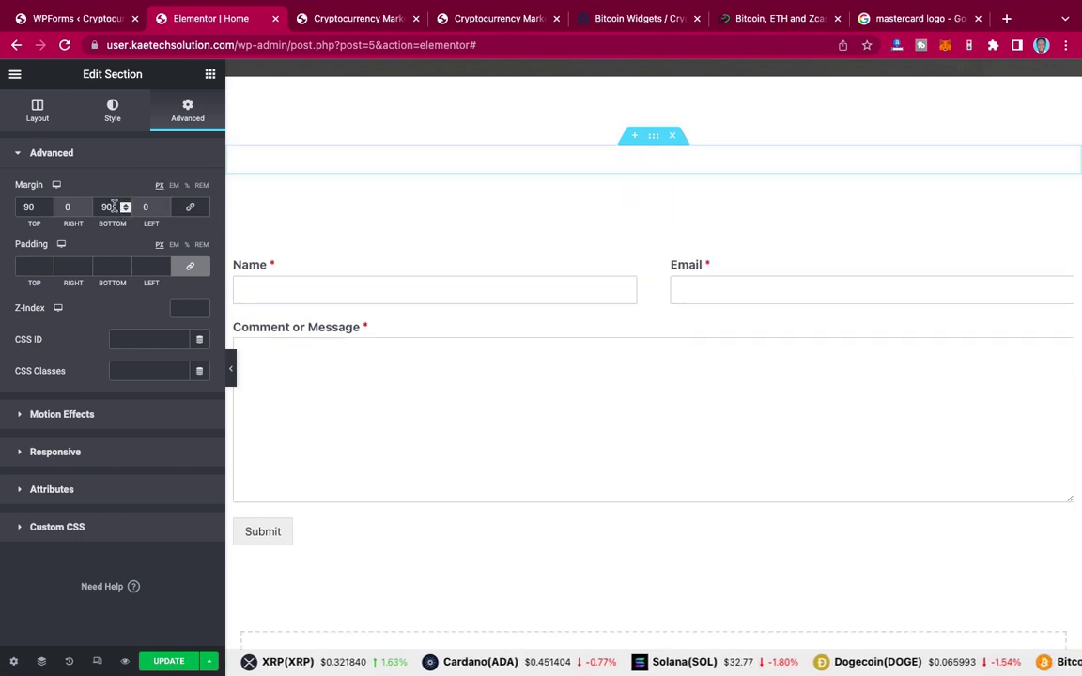
left_click_drag(109, 207, 90, 206)
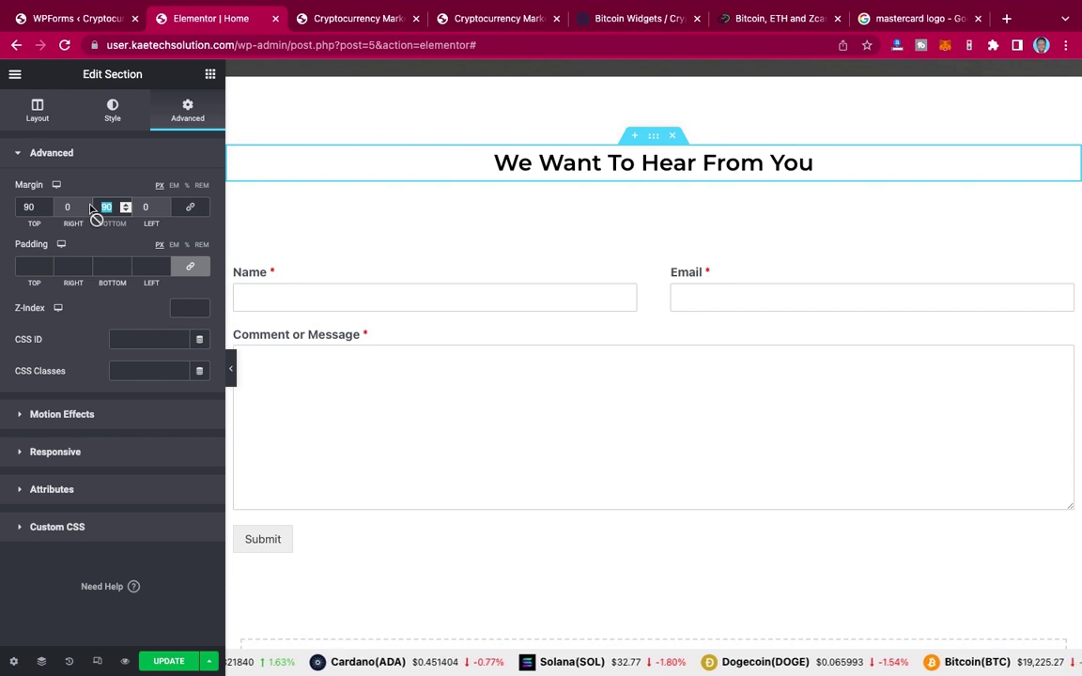
type("0")
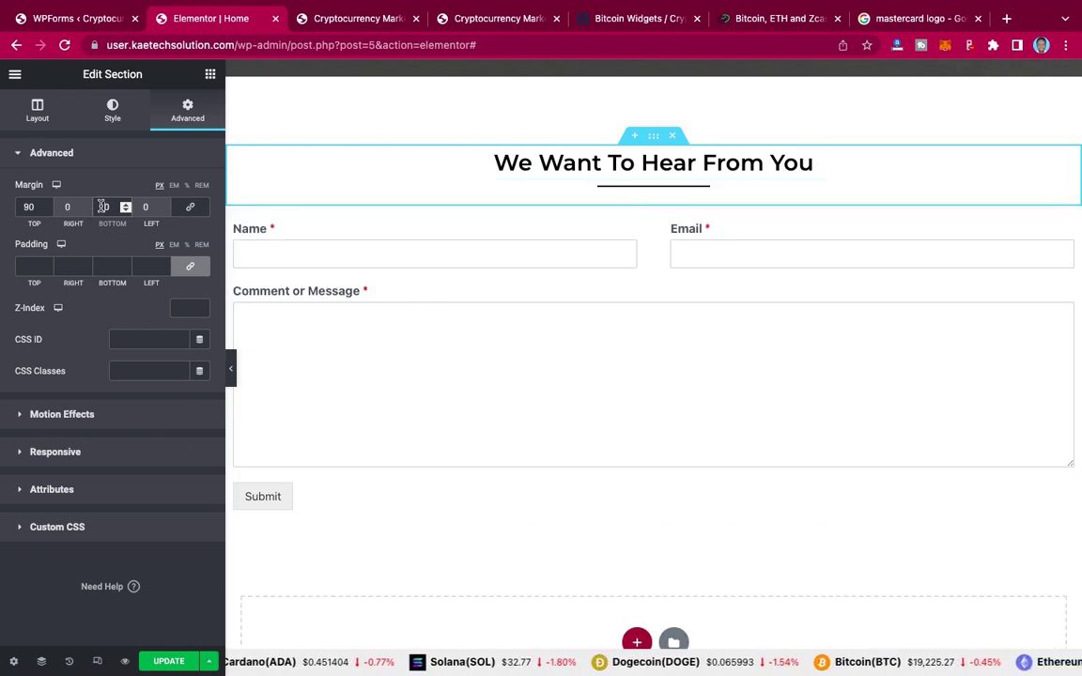
type("2")
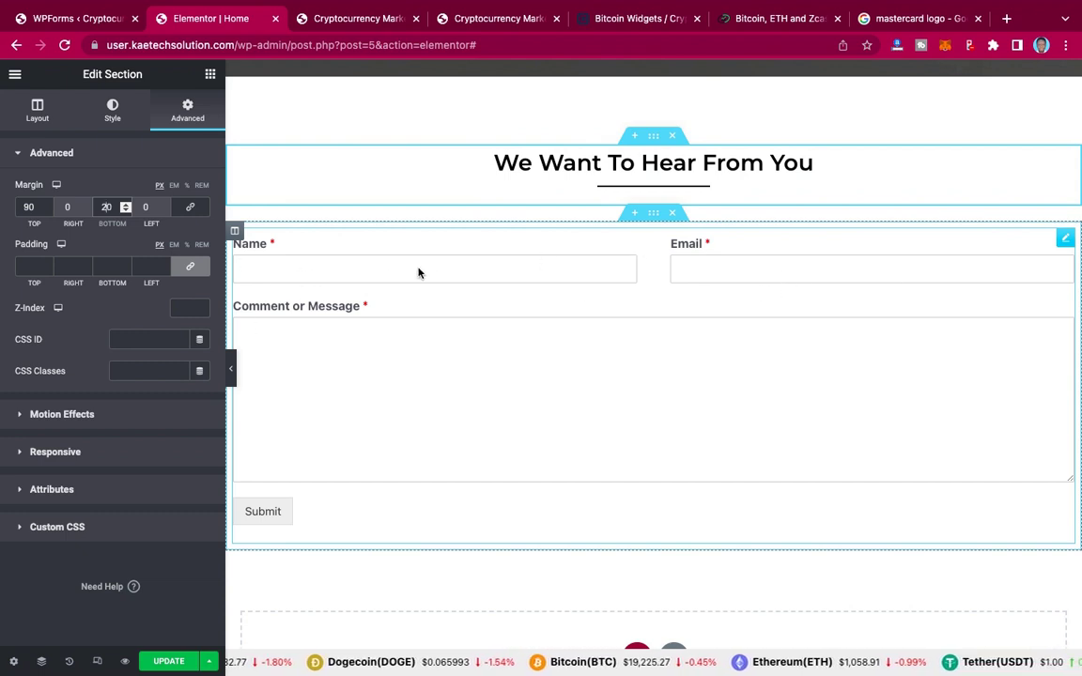
left_click(1066, 240)
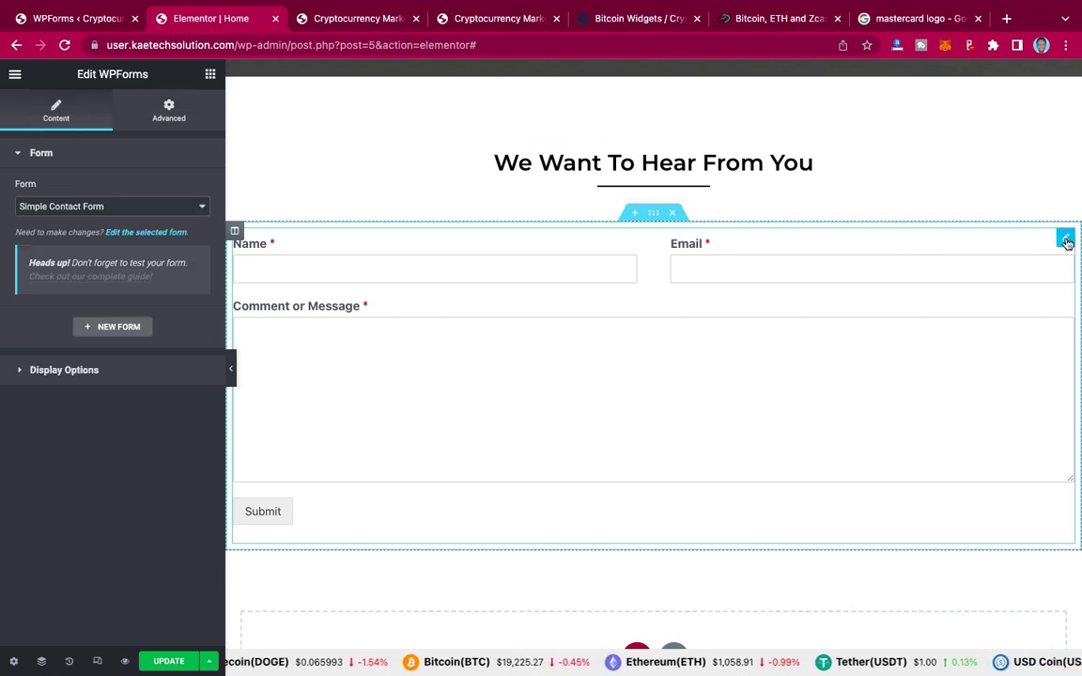
Step: In the form widget's Advanced settings, set linked Padding to 50 and linked Margin to 50
left_click(170, 108)
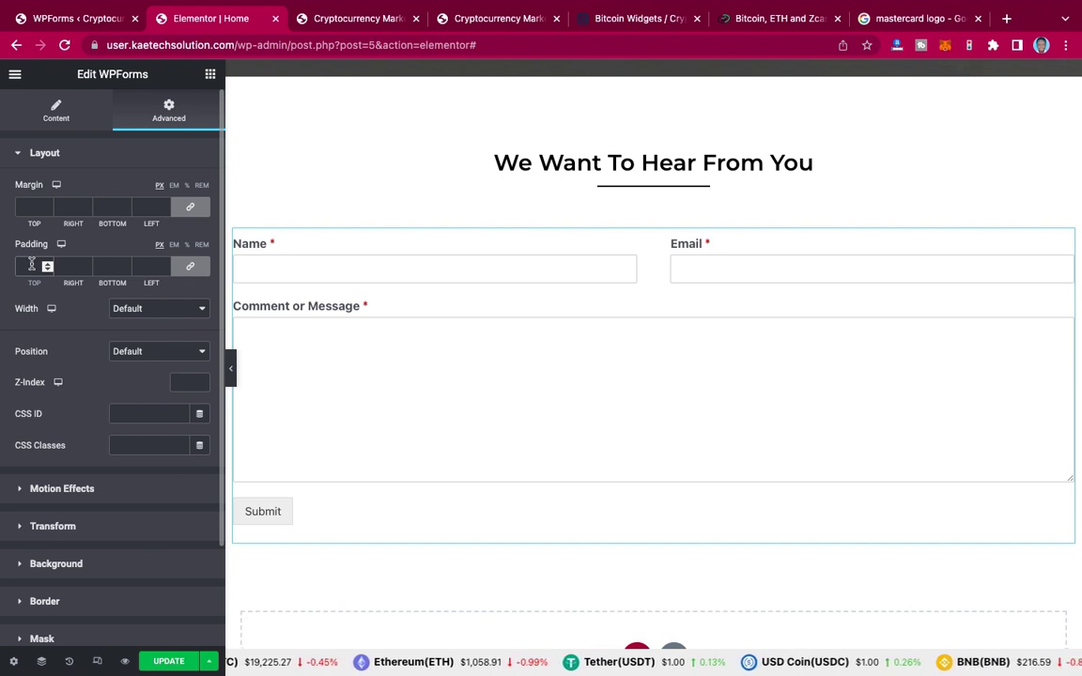
left_click(31, 266)
type("50")
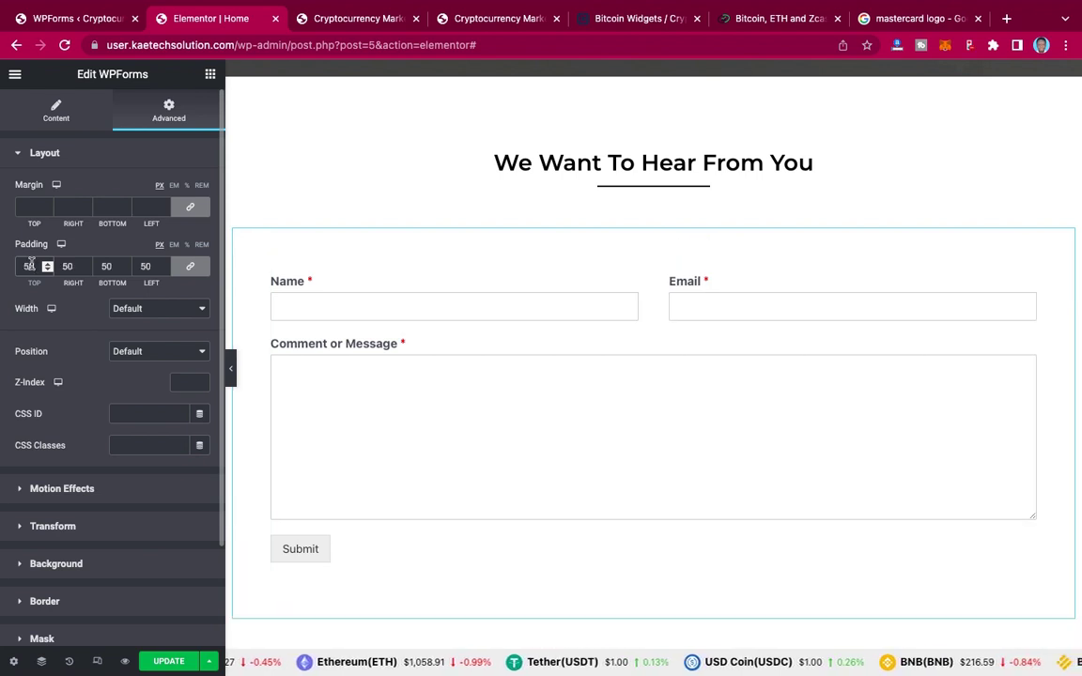
left_click(31, 206)
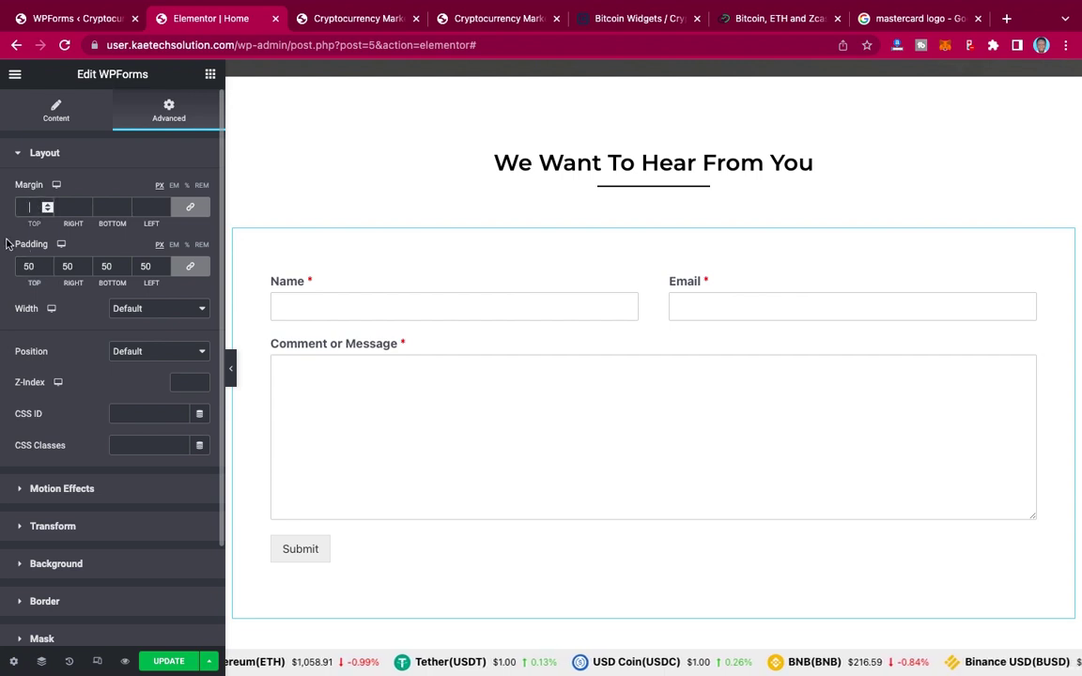
type("50")
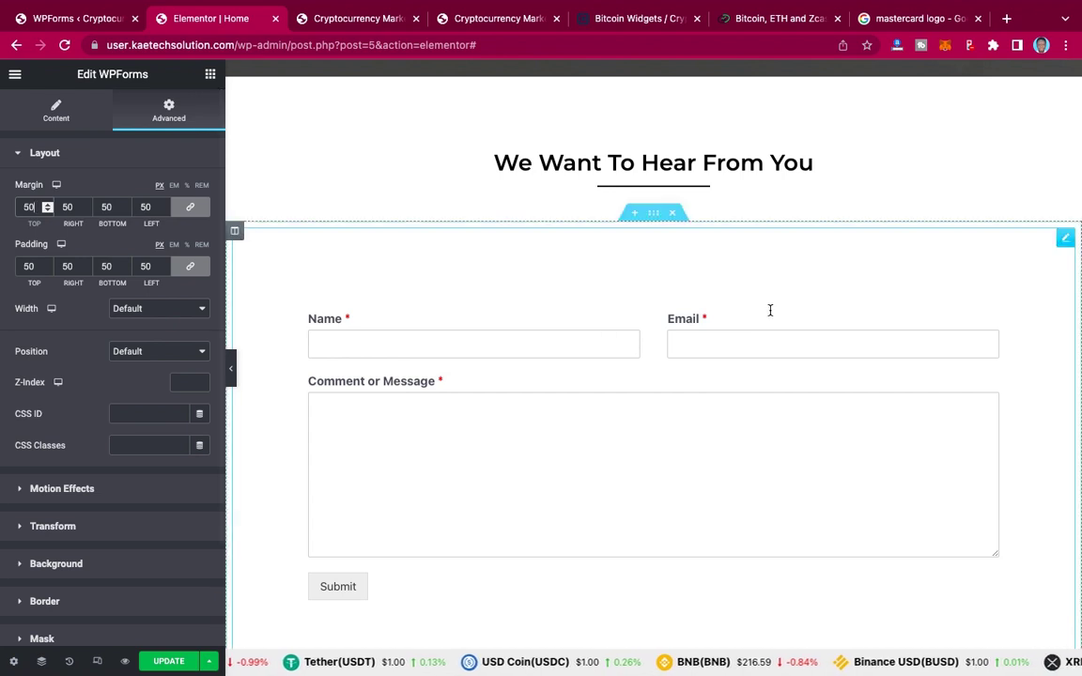
scroll(772, 314, "down", 3)
scroll(770, 314, "down", 1)
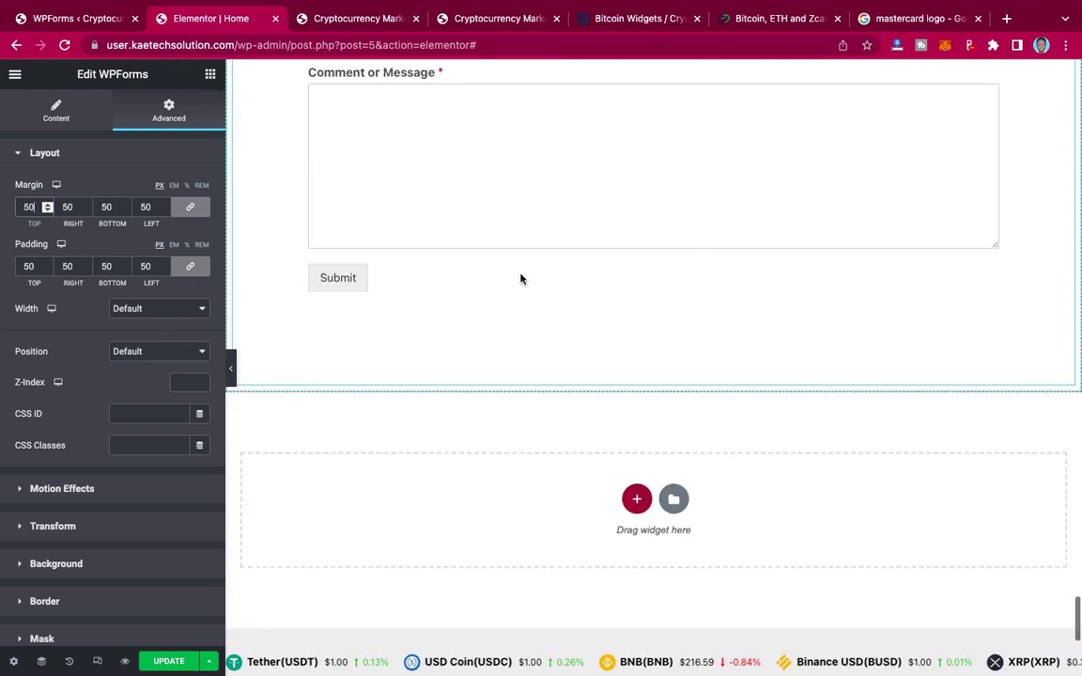
left_click(496, 21)
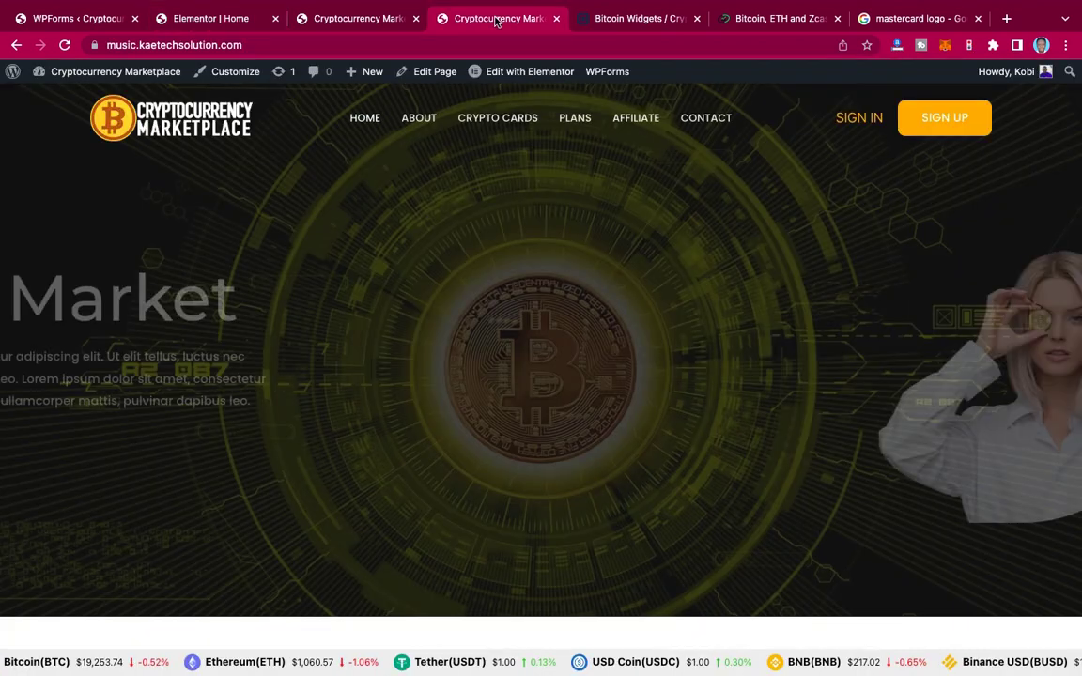
scroll(568, 235, "down", 5)
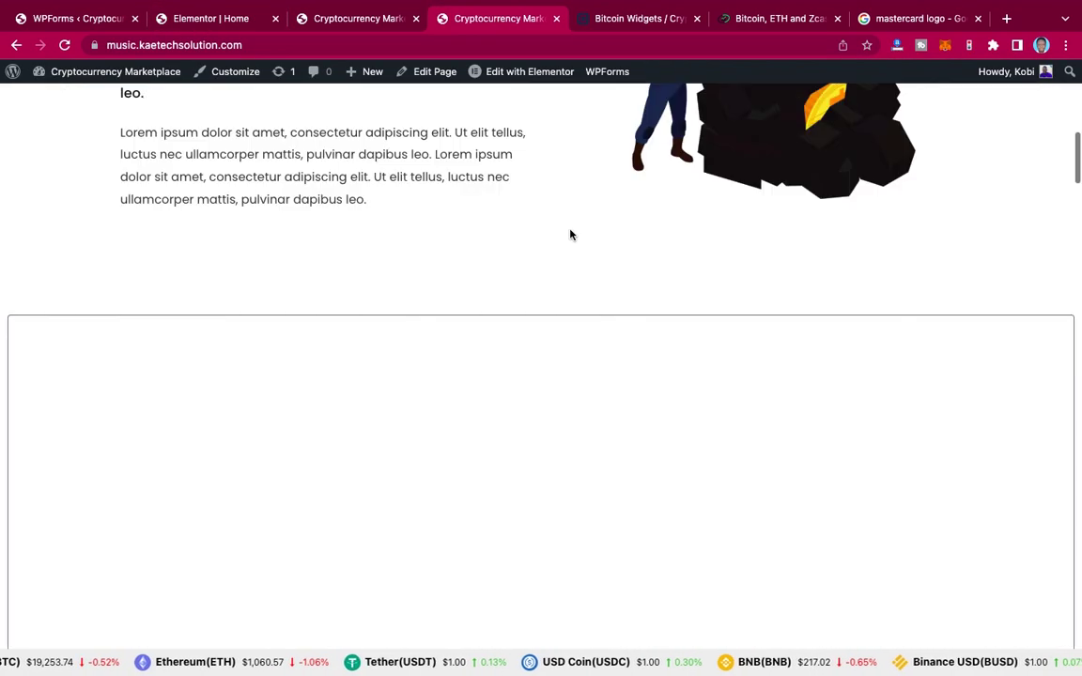
scroll(570, 235, "down", 12)
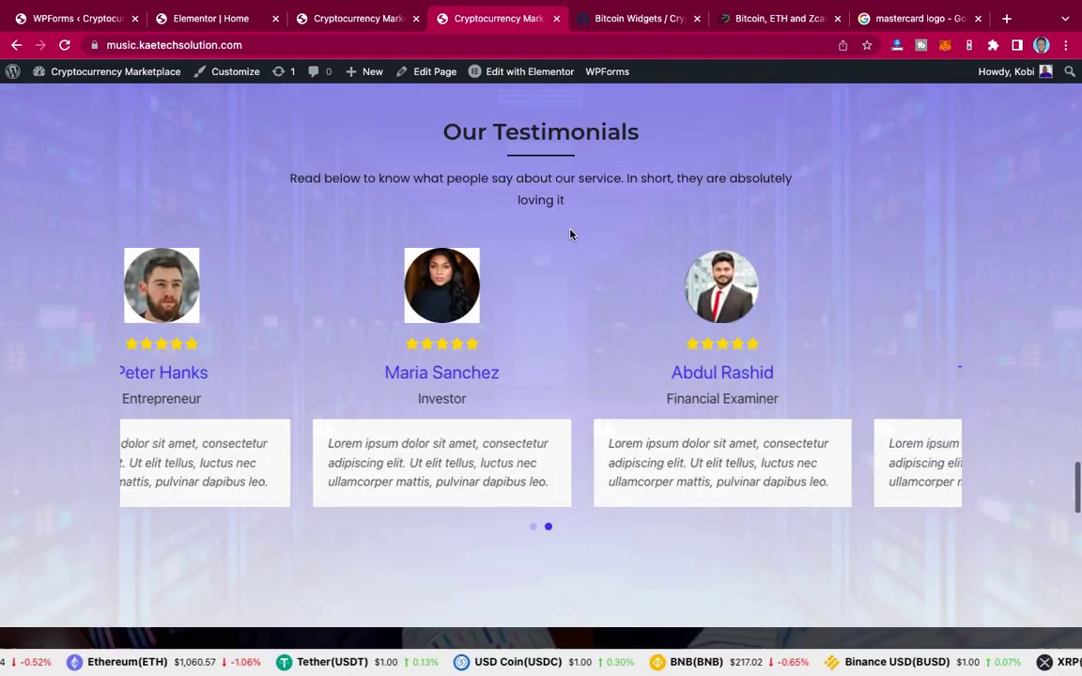
scroll(569, 234, "down", 10)
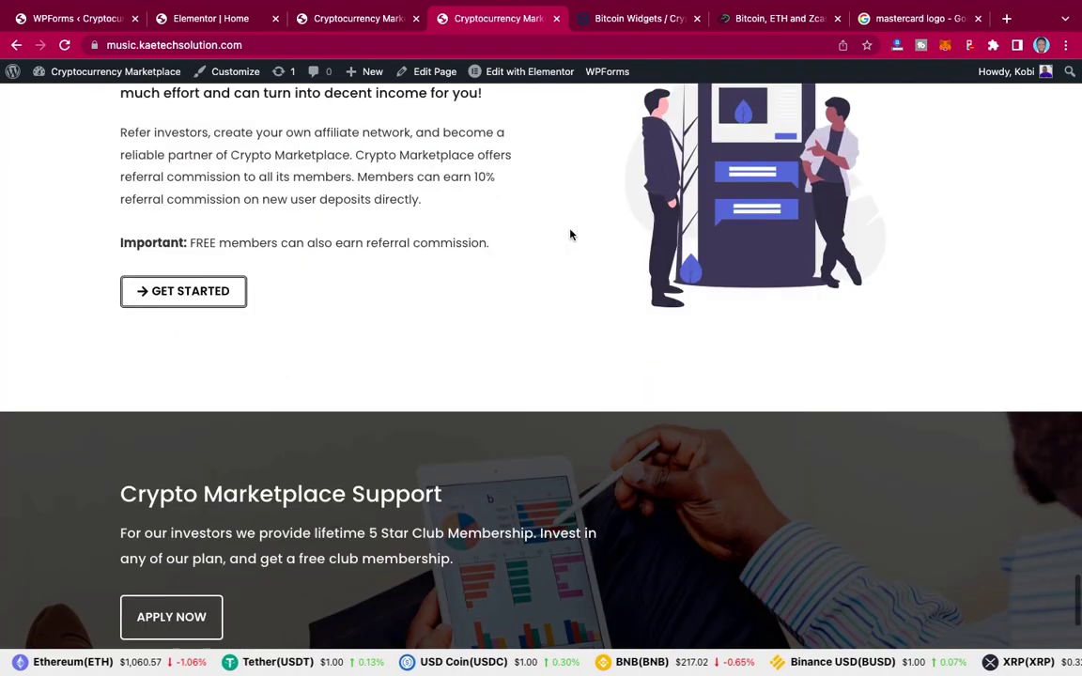
scroll(569, 234, "down", 8)
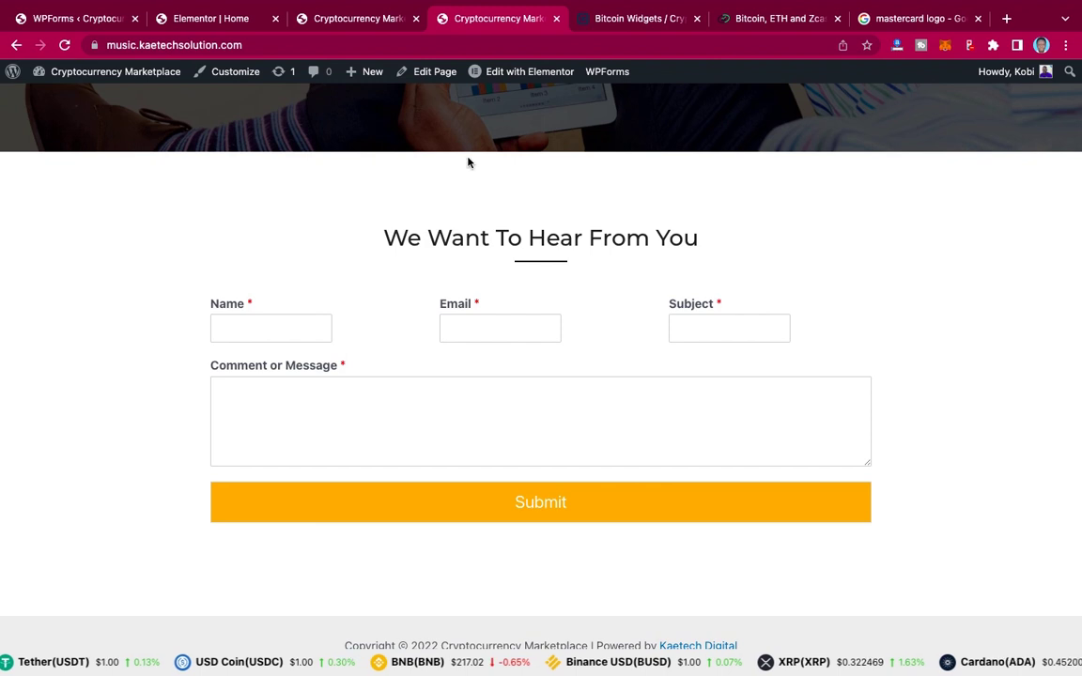
left_click(81, 19)
left_click(219, 19)
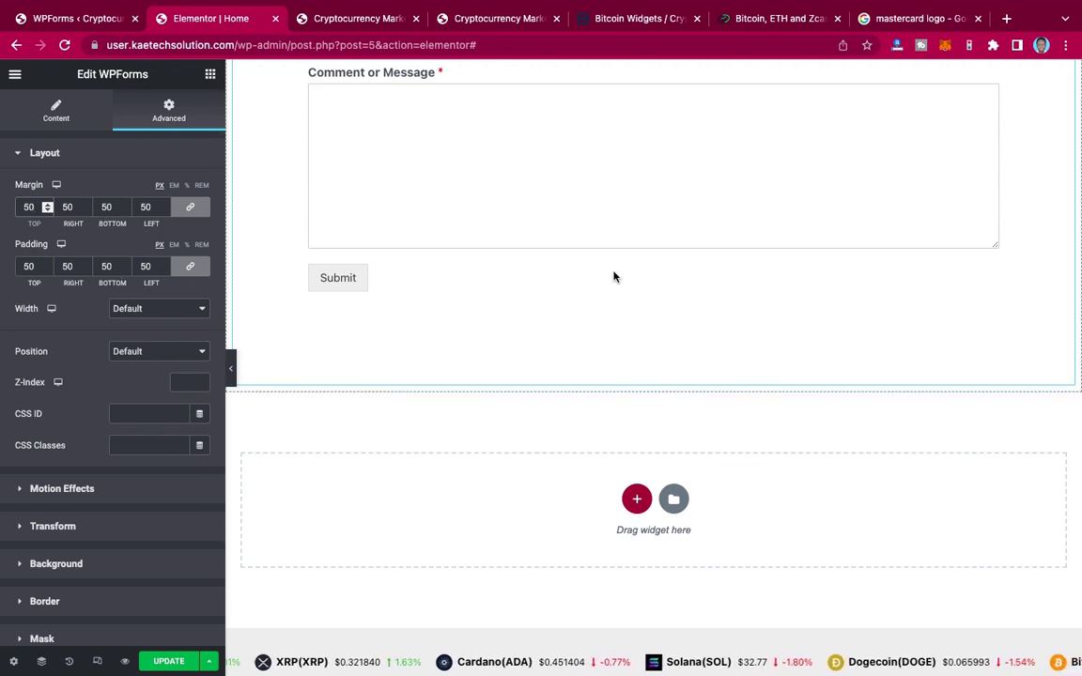
Step: Publish the homepage changes with UPDATE, keeping the form's 50 px margin and padding
scroll(613, 275, "up", 3)
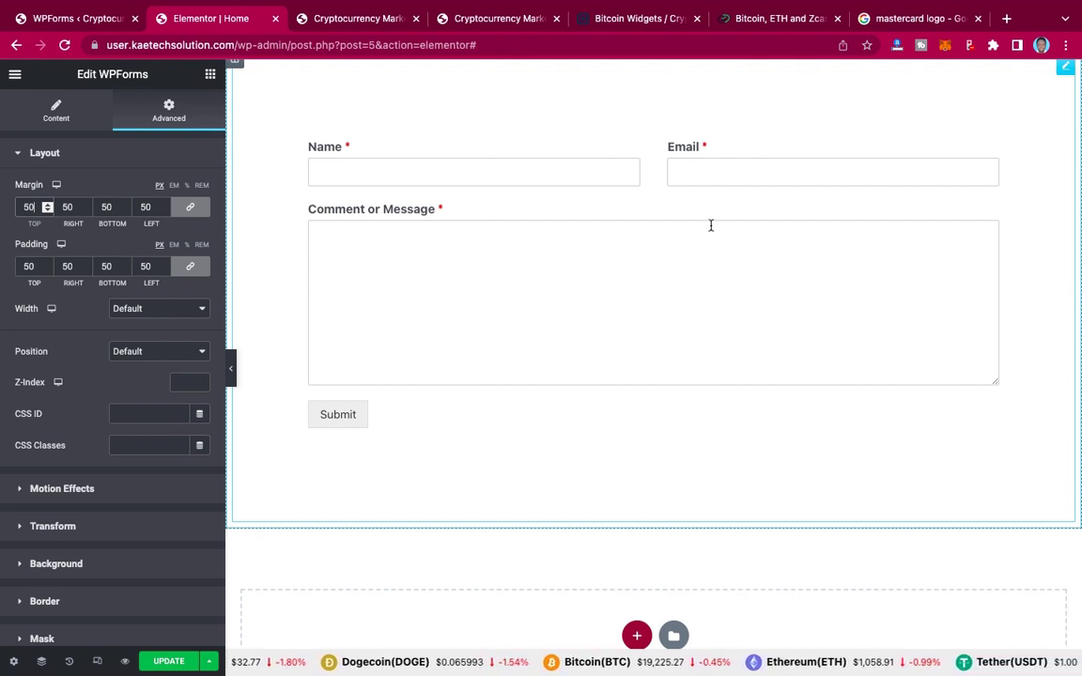
scroll(711, 225, "up", 1)
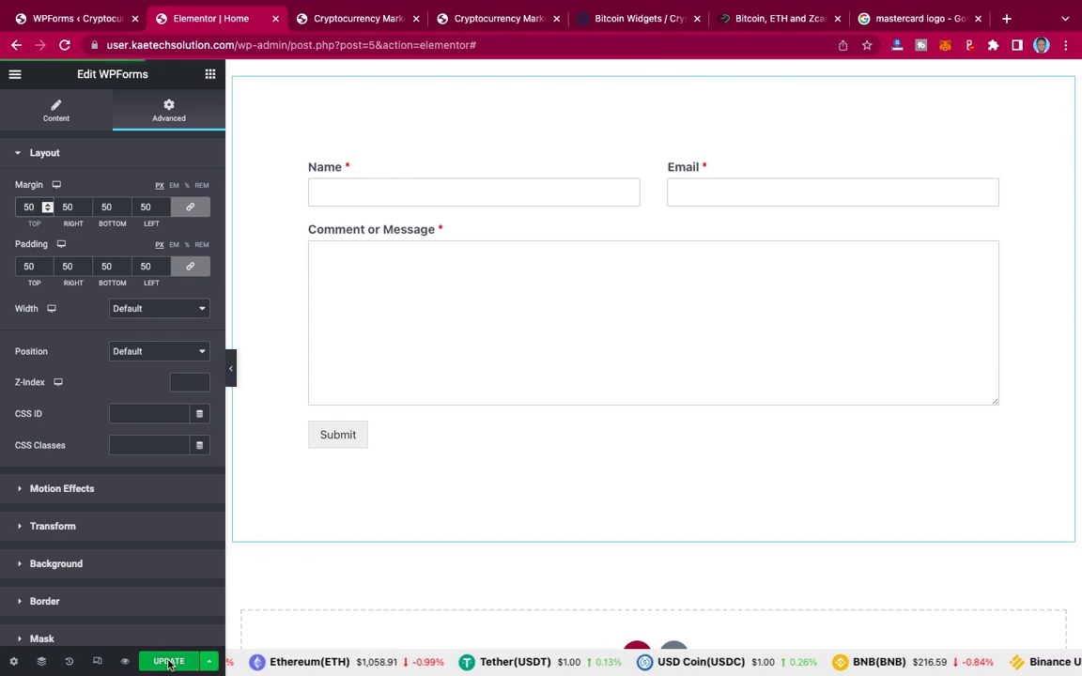
left_click(169, 662)
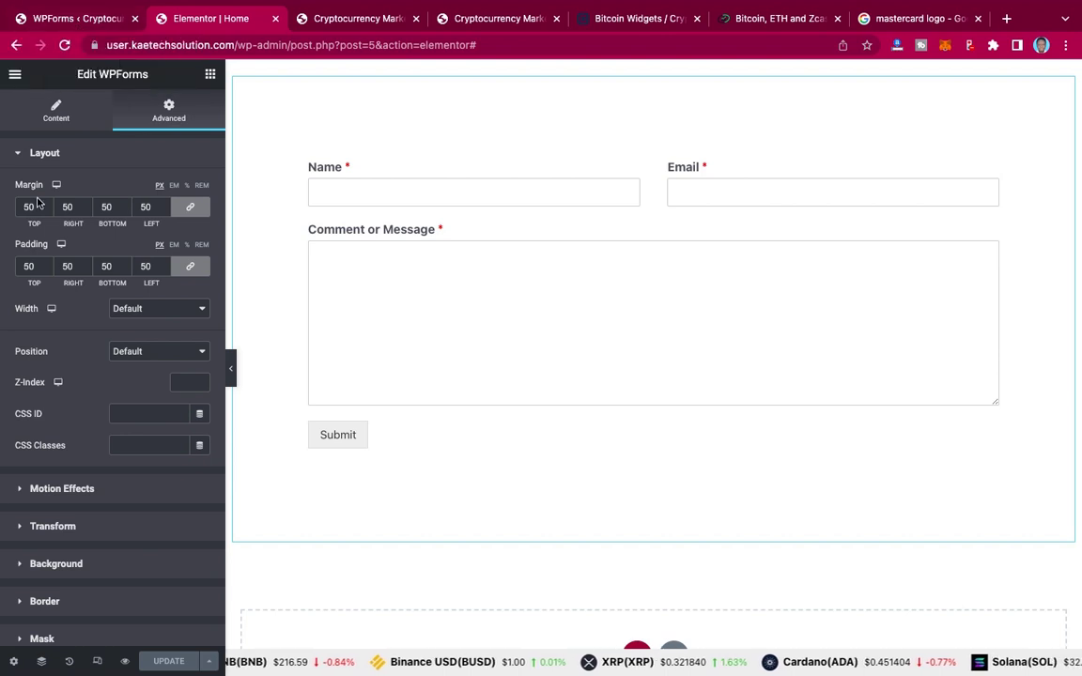
Step: From the WPForms admin tab, go to Appearance > Customize for the Cryptocurrency Marketplace site
left_click(71, 19)
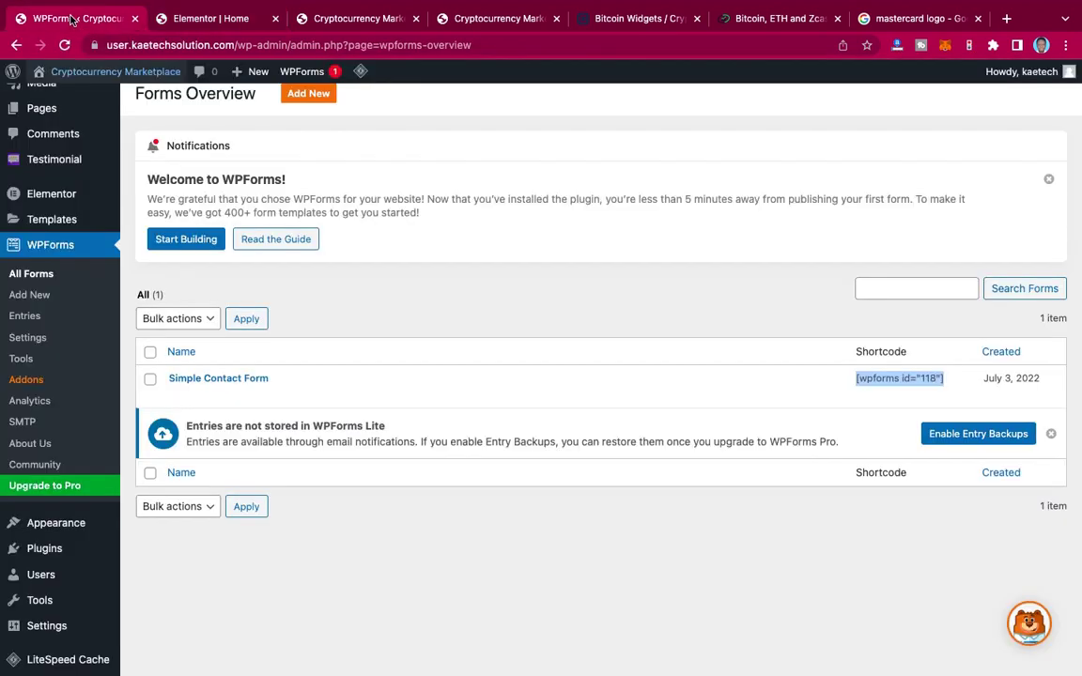
mouse_move(99, 79)
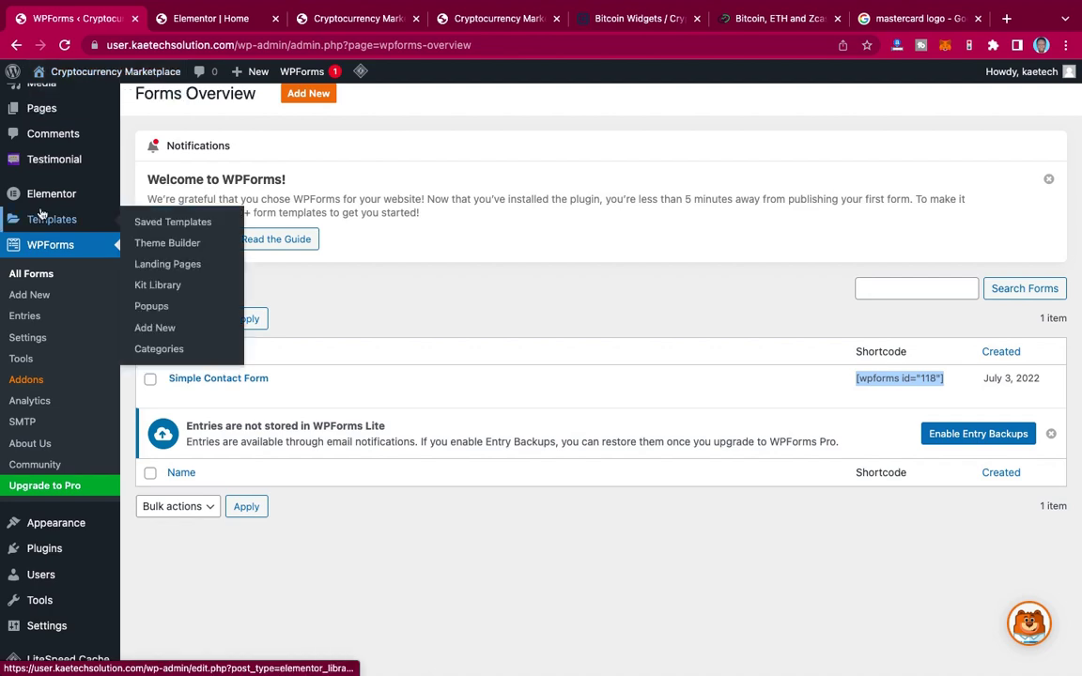
scroll(40, 216, "up", 3)
scroll(41, 212, "down", 3)
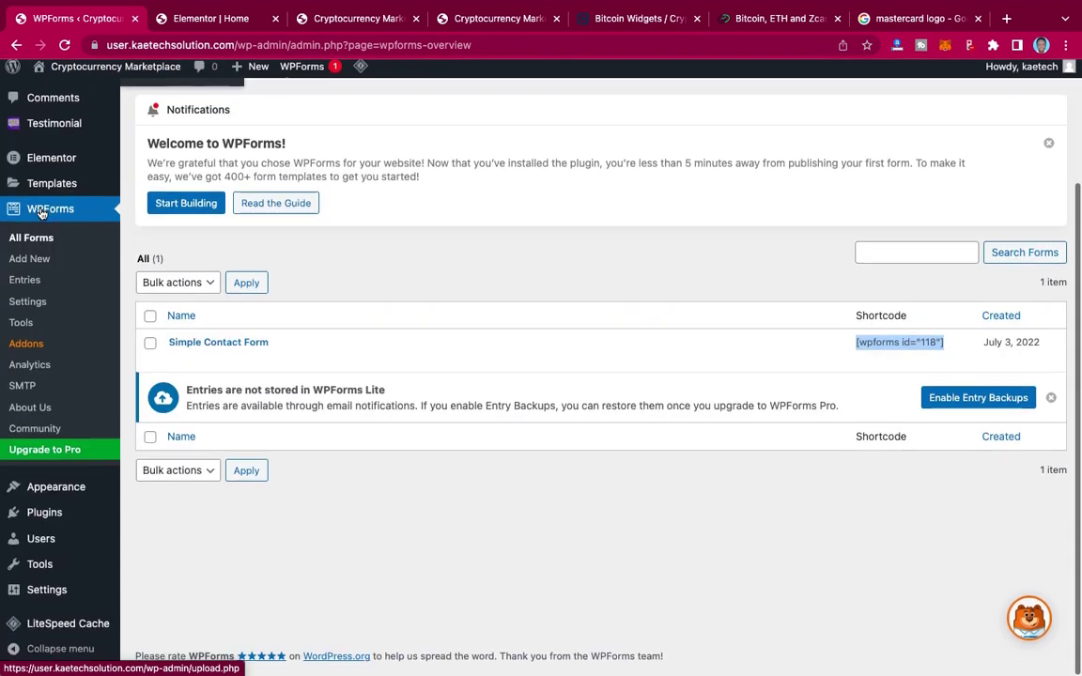
mouse_move(52, 494)
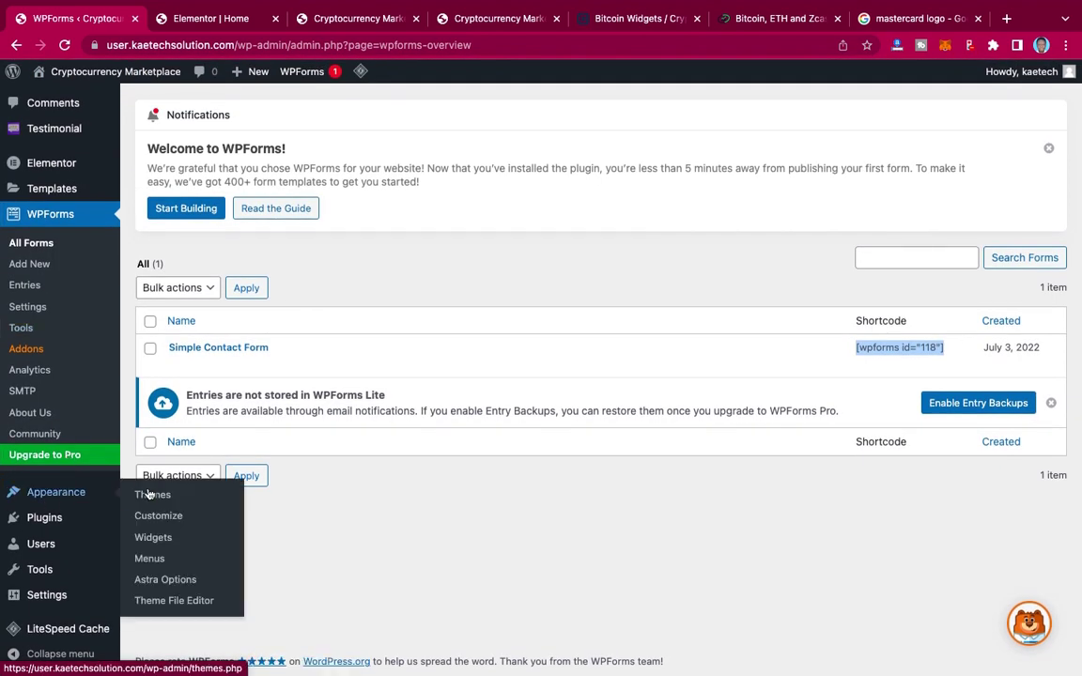
left_click(159, 518)
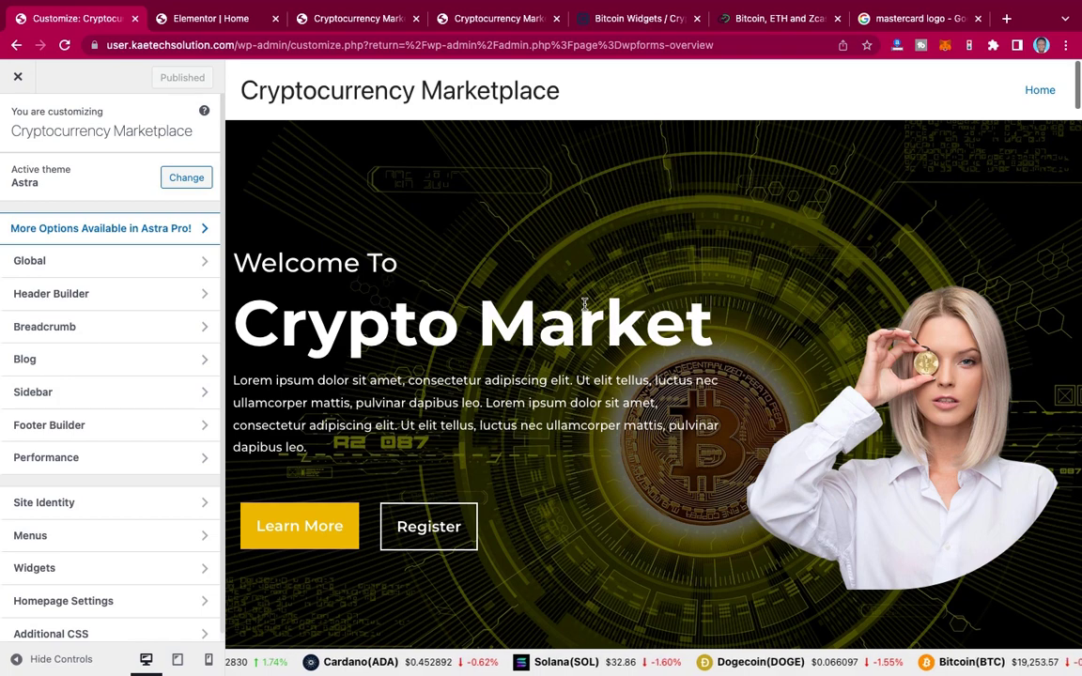
Step: Paste Additional CSS making WPForms submit buttons full-width with 1.5em white text on #F9AF00
scroll(601, 304, "down", 5)
scroll(608, 302, "down", 5)
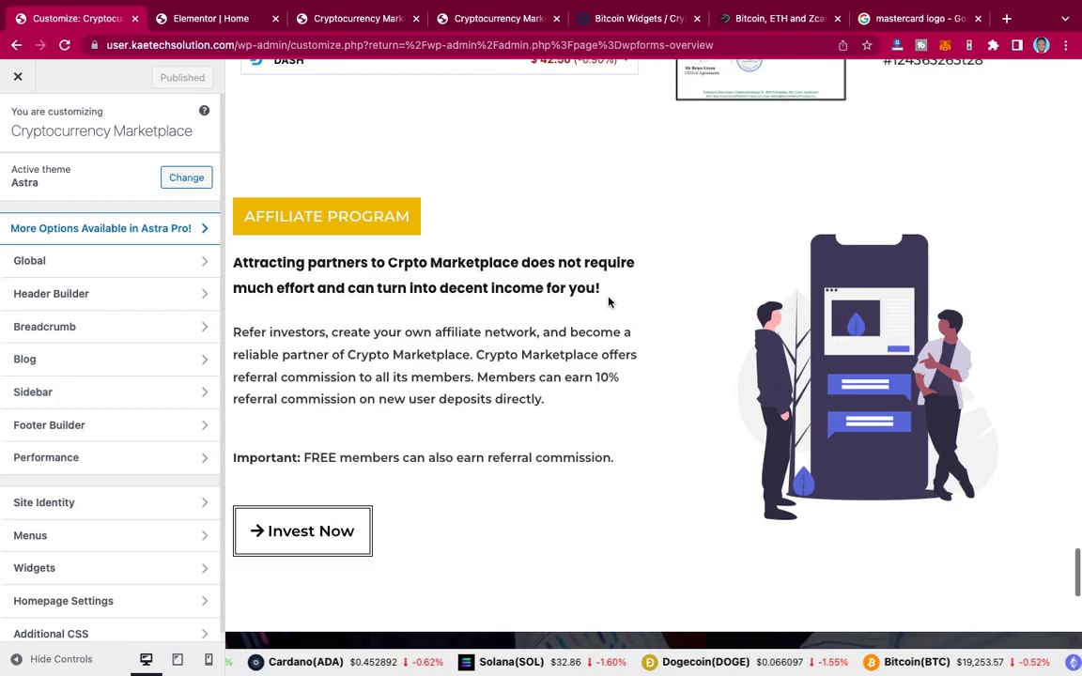
scroll(608, 303, "down", 10)
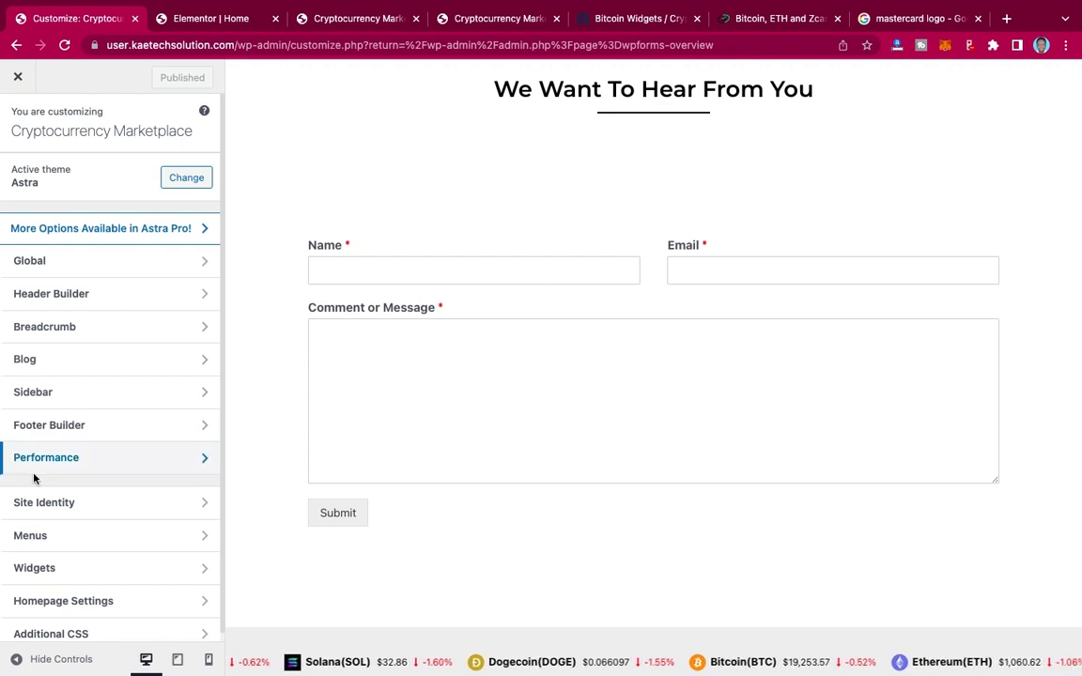
scroll(34, 479, "down", 1)
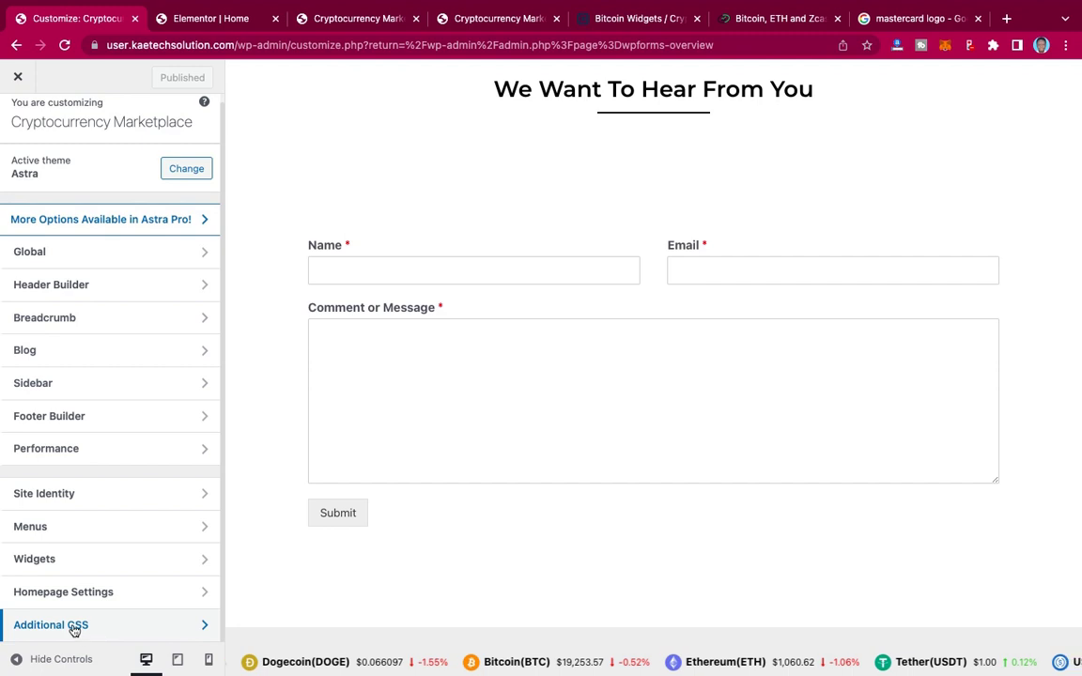
left_click(125, 625)
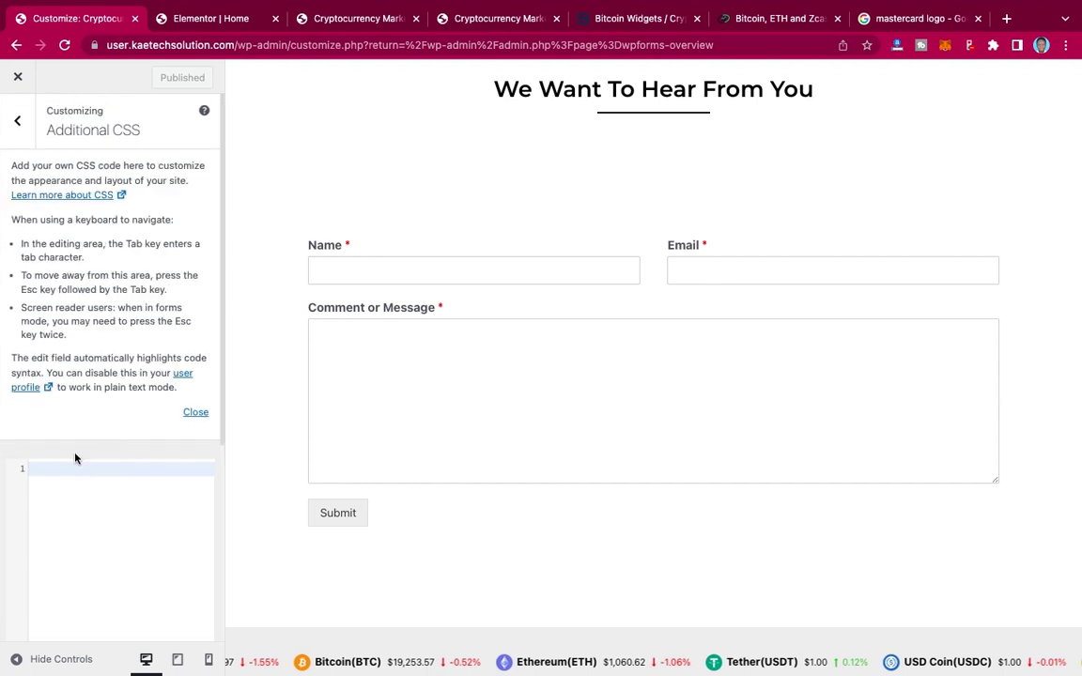
scroll(76, 421, "down", 3)
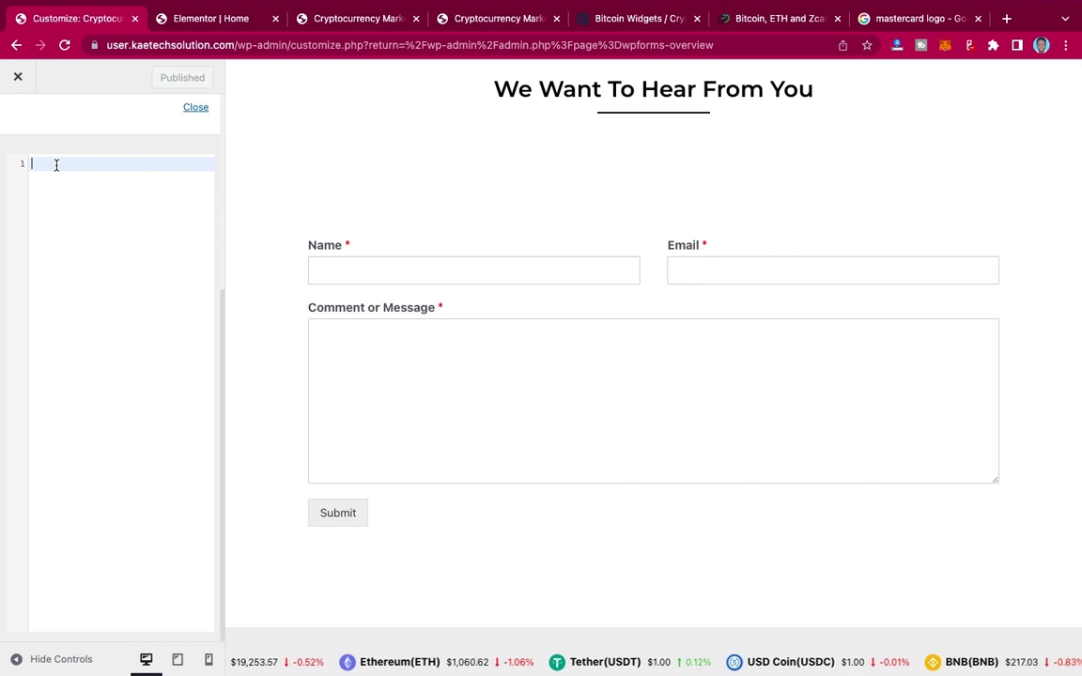
type(".wpforms-form input[type=submit], .wpforms-form button[type=submit] {     padding: 15px !important; /* Increase distance between text and border */     width: 100% !important; /* Make the button full-width */     font-size: 1.5em !important; /* Increase text size */     background-color: #F9AF00 !important; /* Red background */     color: #fff !important; /* White text */ }")
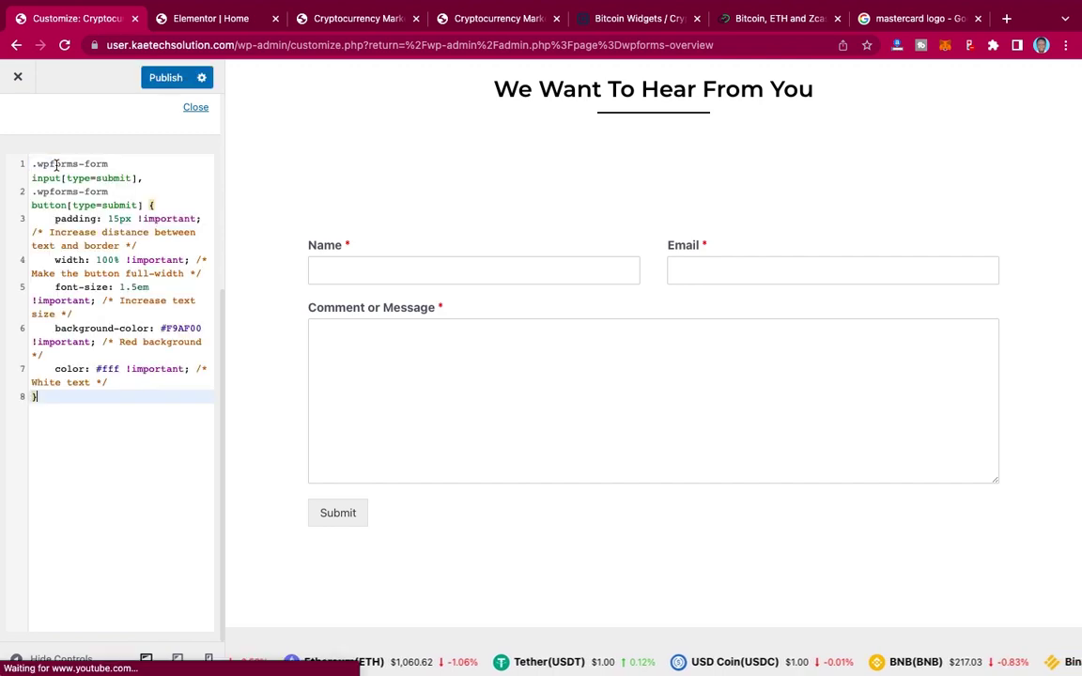
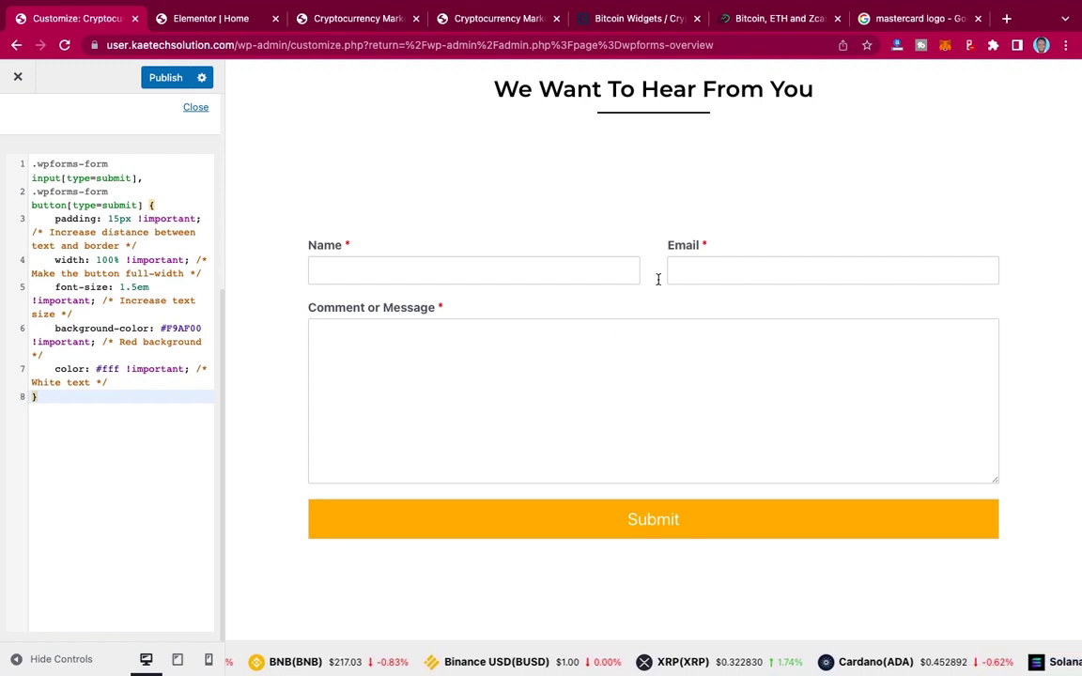
Step: Publish the Additional CSS that makes the WPForms Submit button full-width with an orange #F9AF00 background
scroll(659, 282, "up", 3)
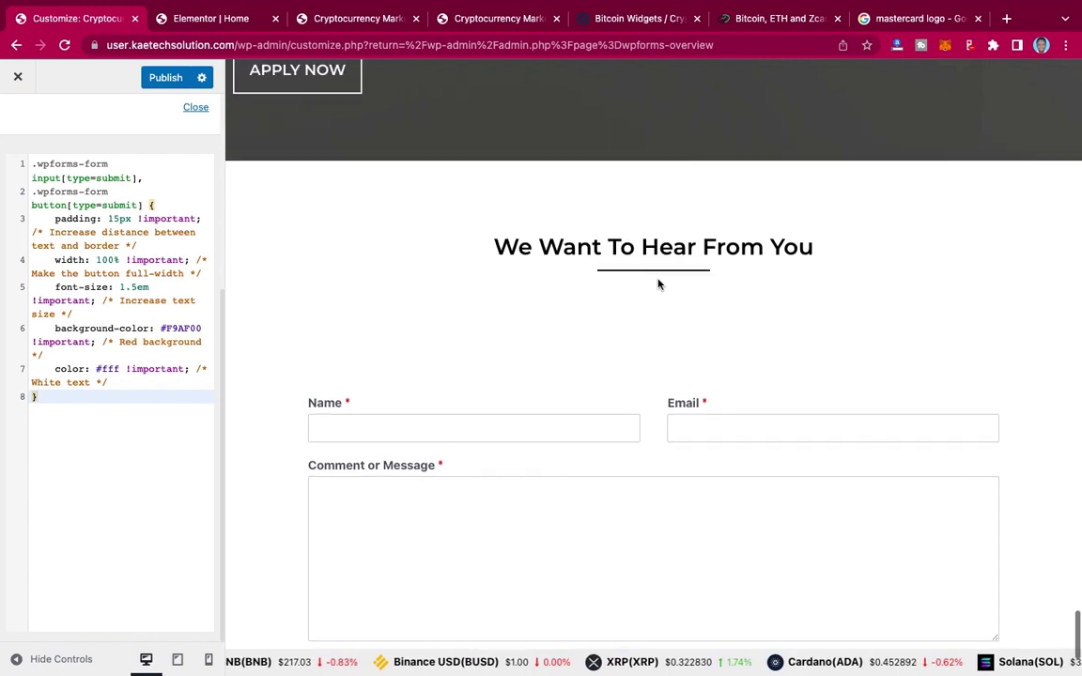
scroll(658, 283, "down", 2)
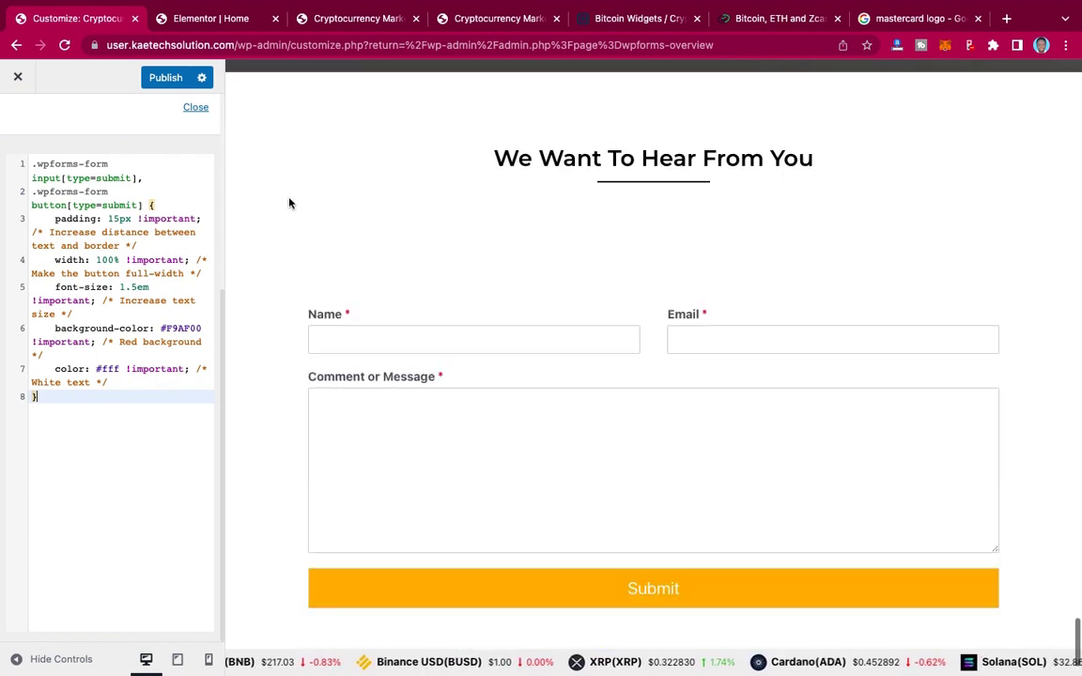
left_click(165, 78)
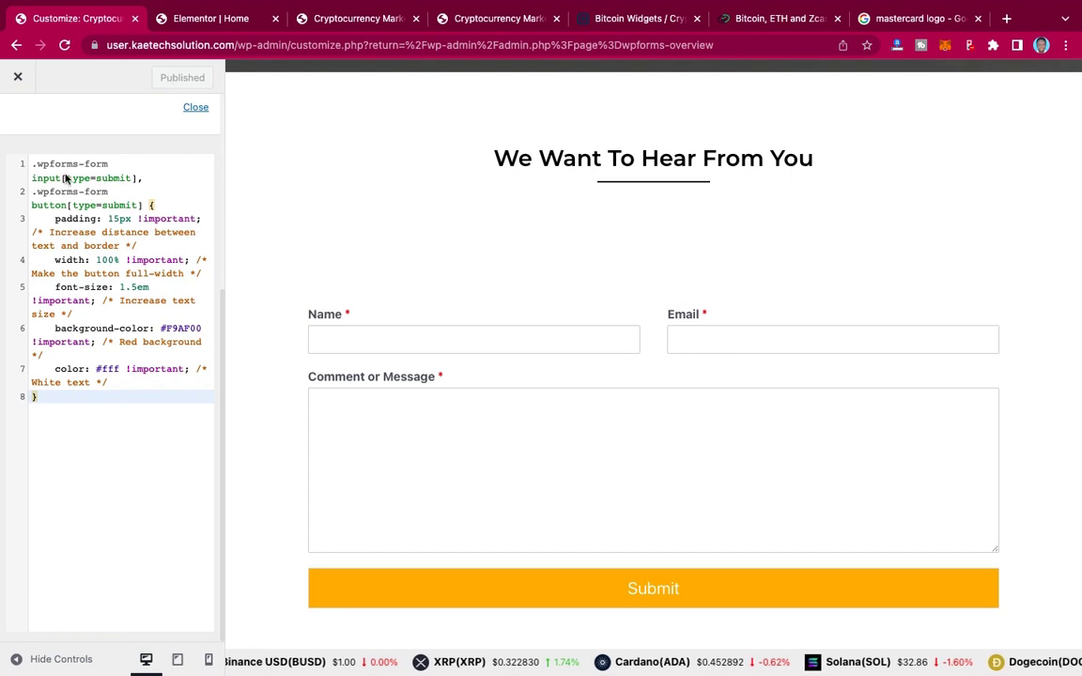
scroll(61, 165, "up", 4)
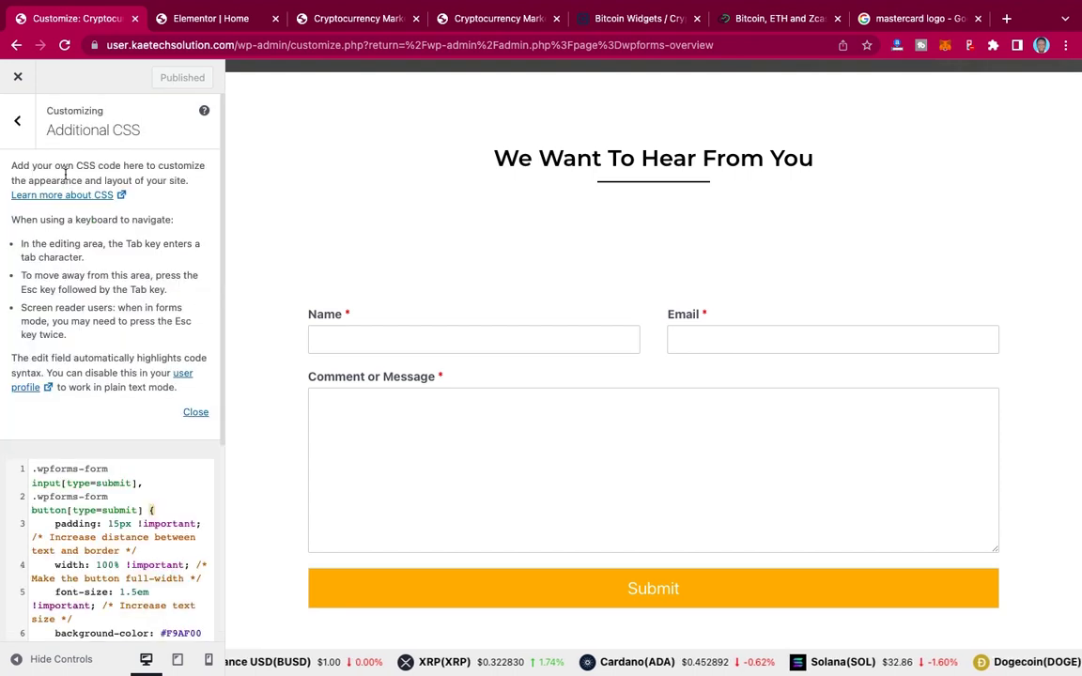
Step: In Site Identity, choose the Bitcoin coin image as the site icon and publish it
left_click(18, 125)
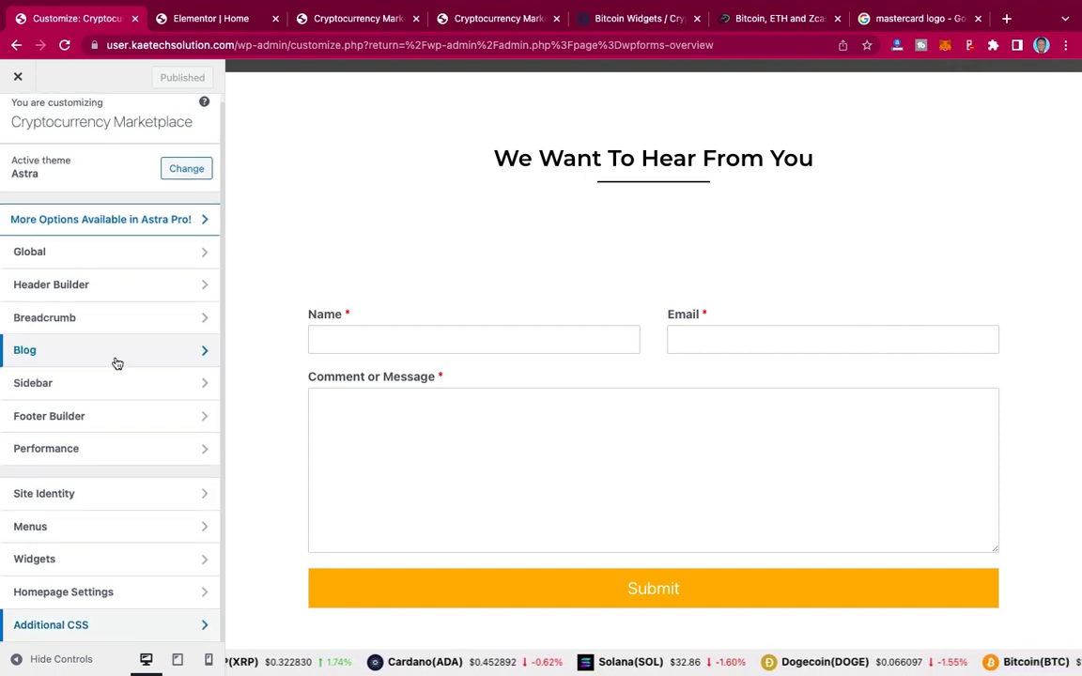
left_click(96, 499)
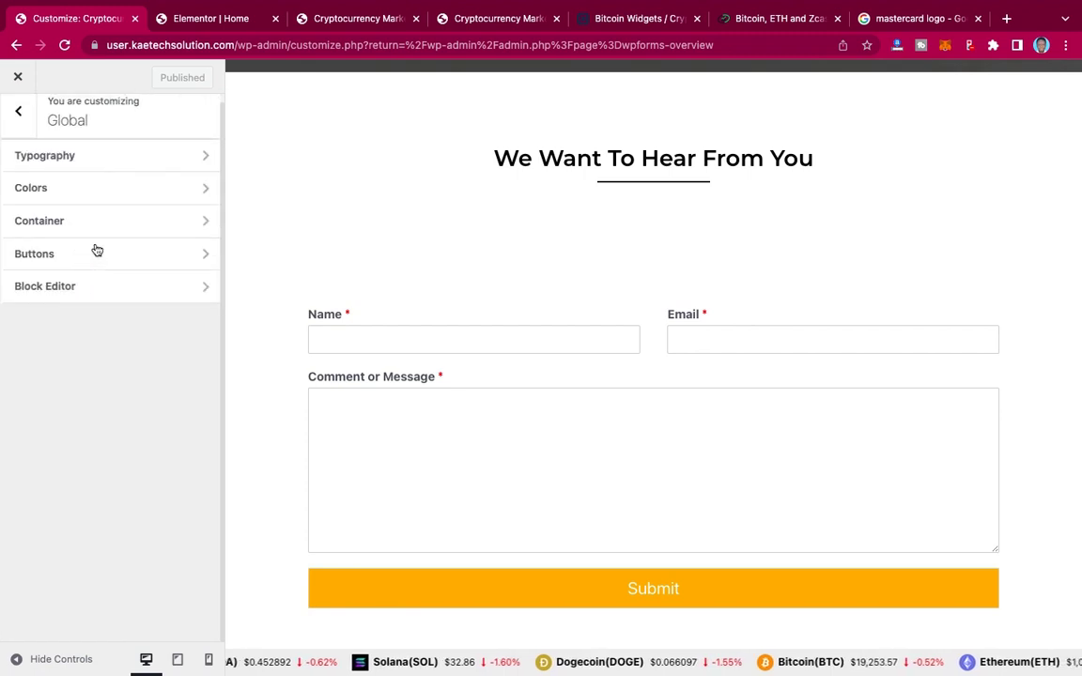
left_click(16, 123)
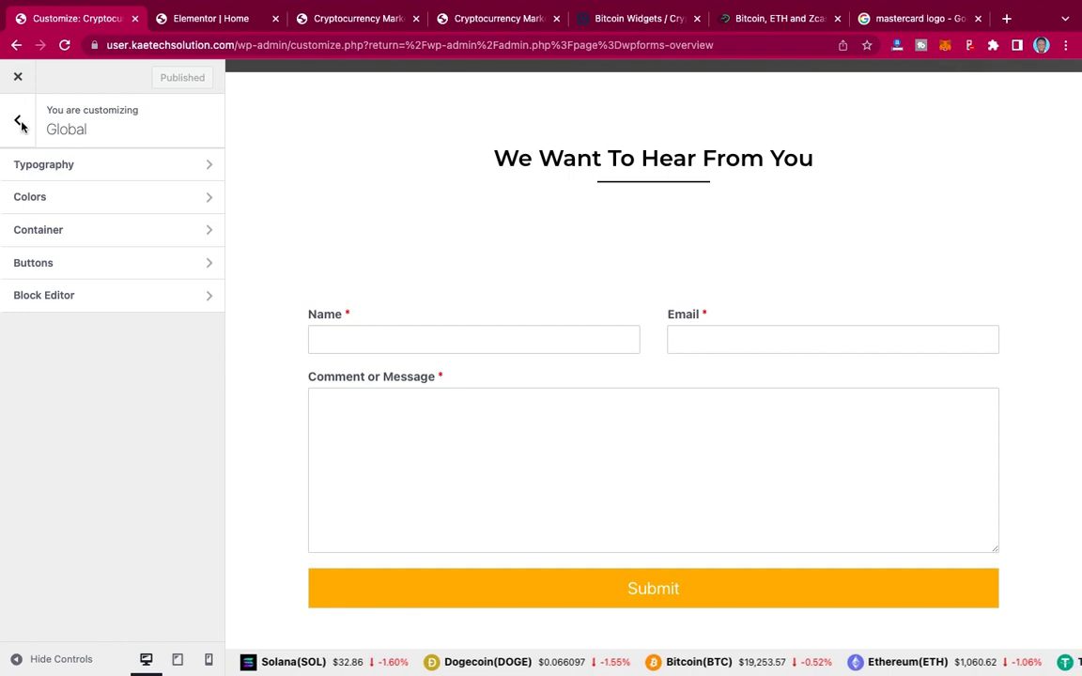
left_click(19, 125)
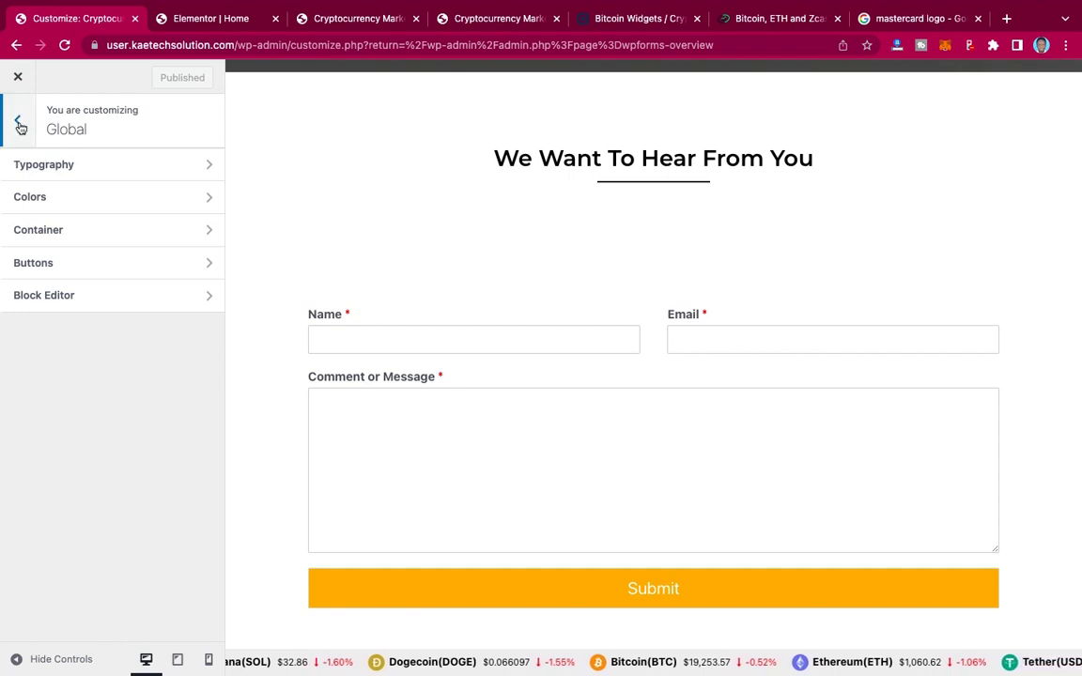
left_click(20, 126)
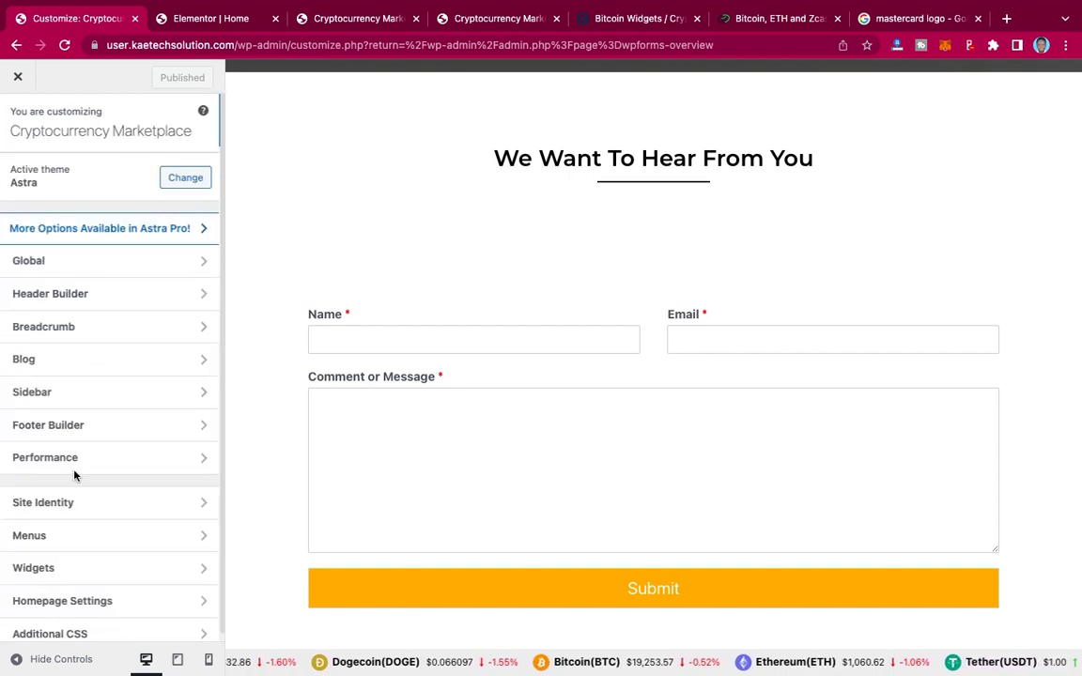
left_click(133, 508)
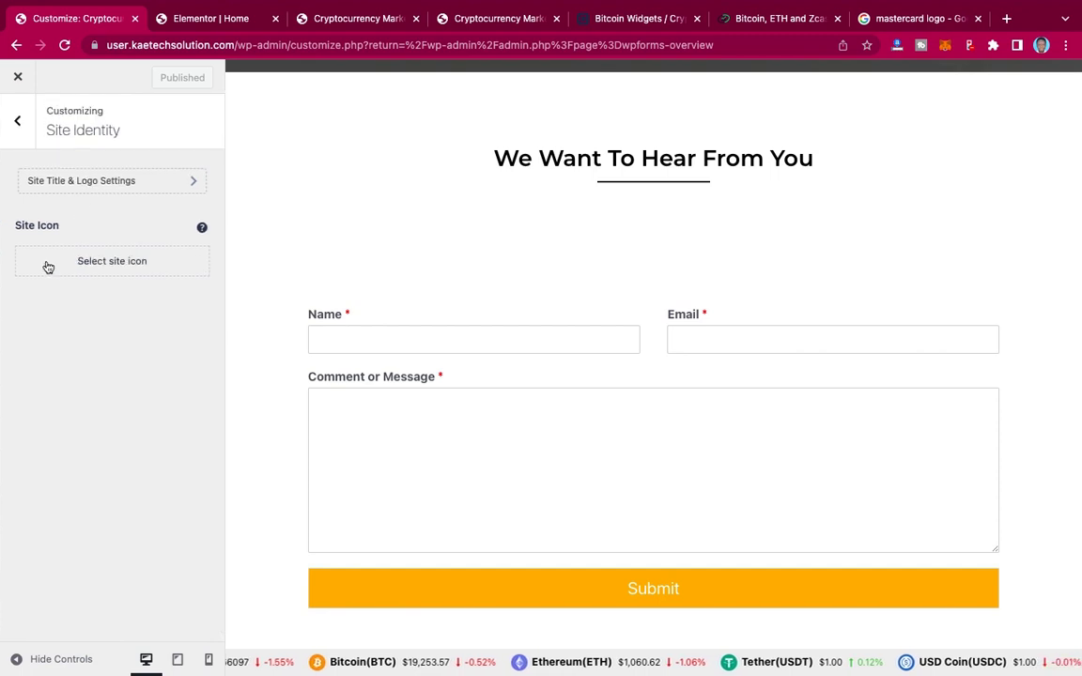
left_click(120, 269)
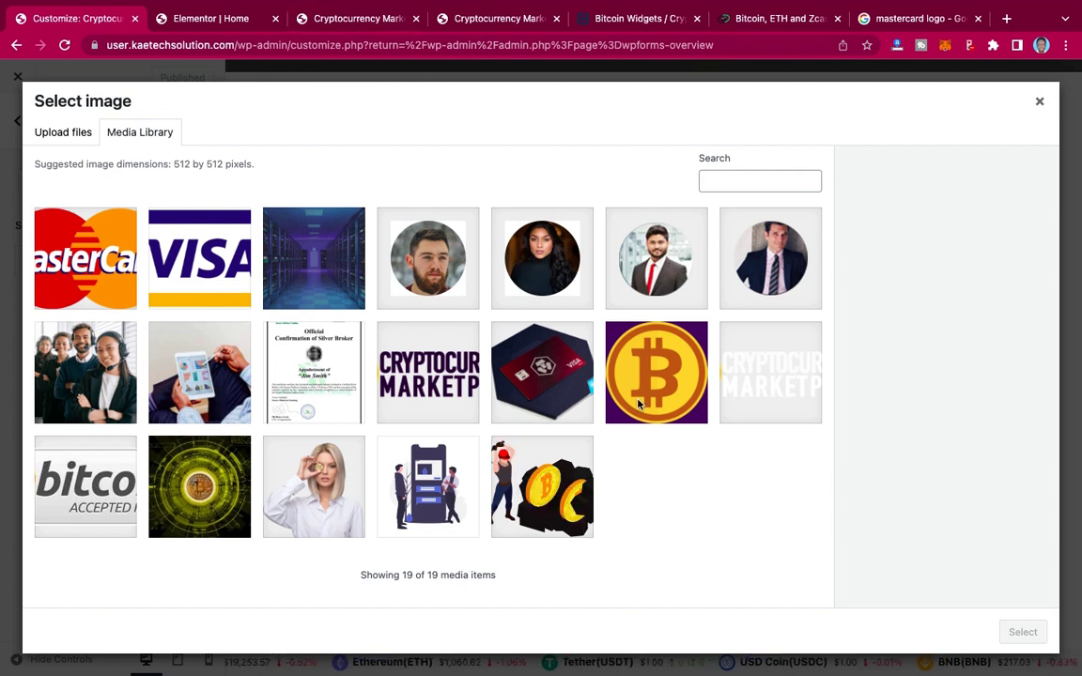
left_click(653, 387)
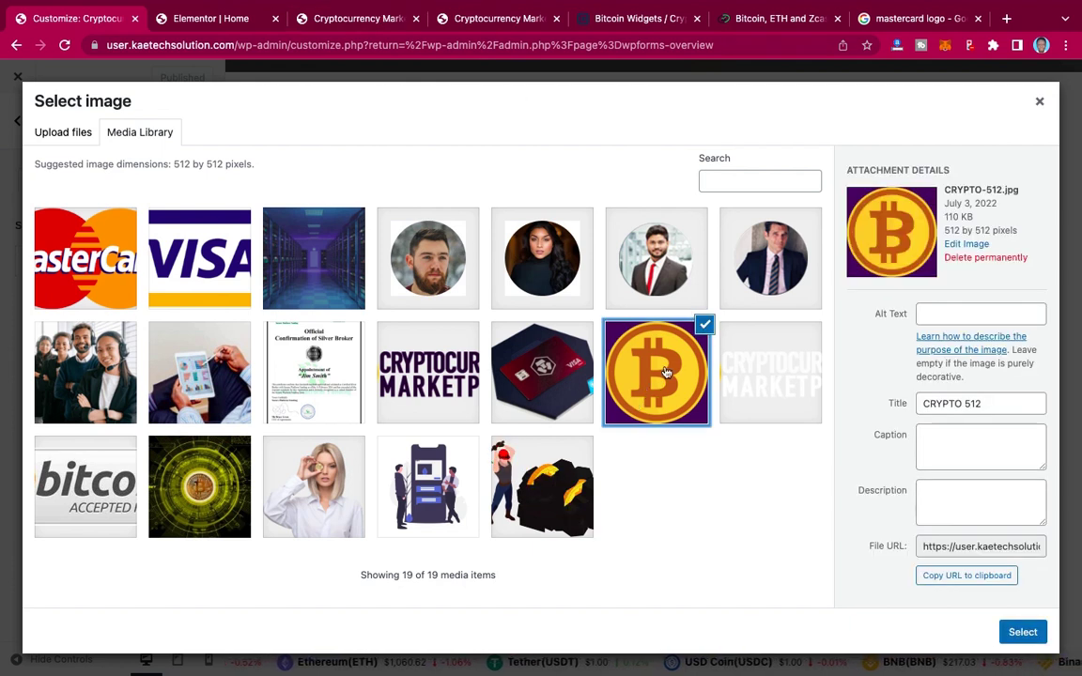
left_click(1021, 632)
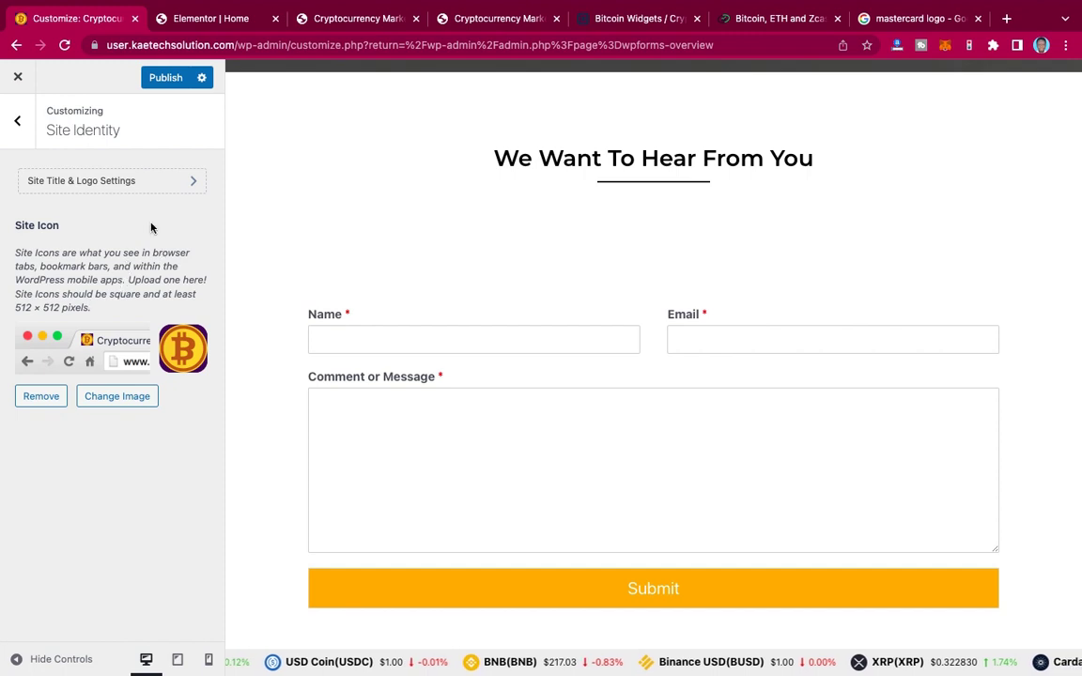
left_click(166, 78)
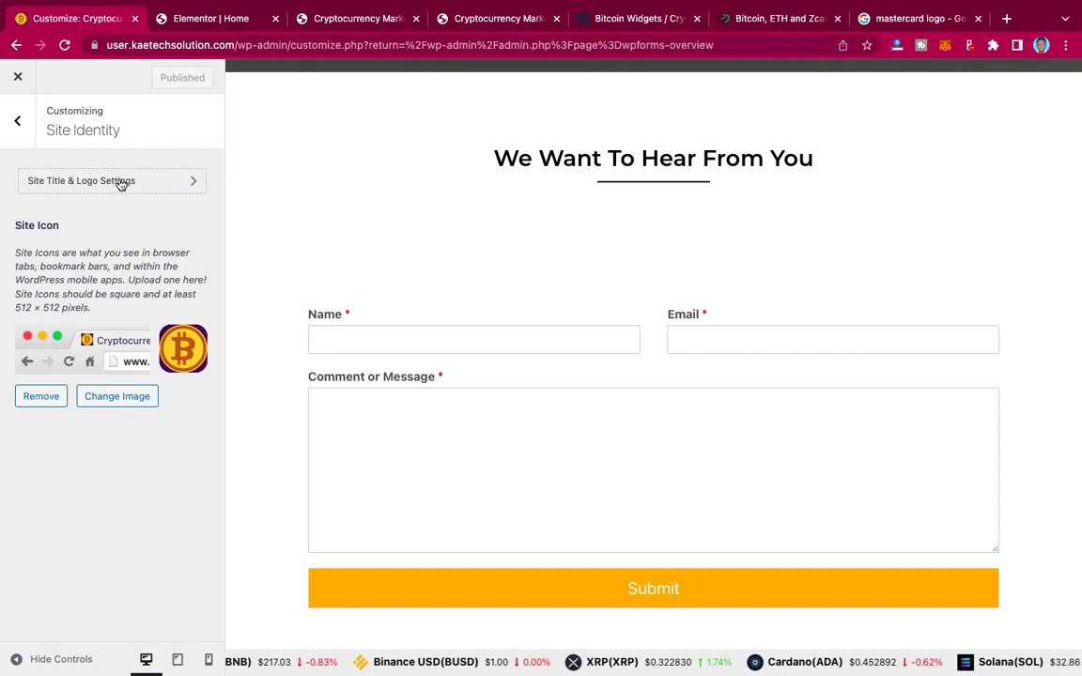
Step: Enable the transparent header on the complete website and publish the setting
left_click(120, 184)
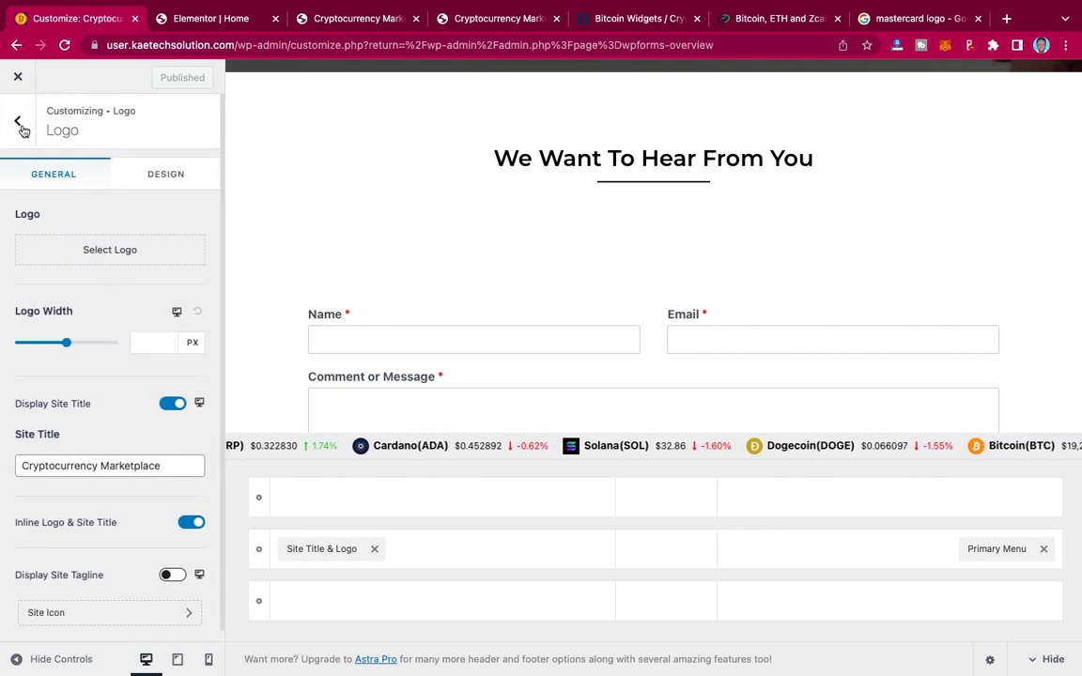
left_click(20, 126)
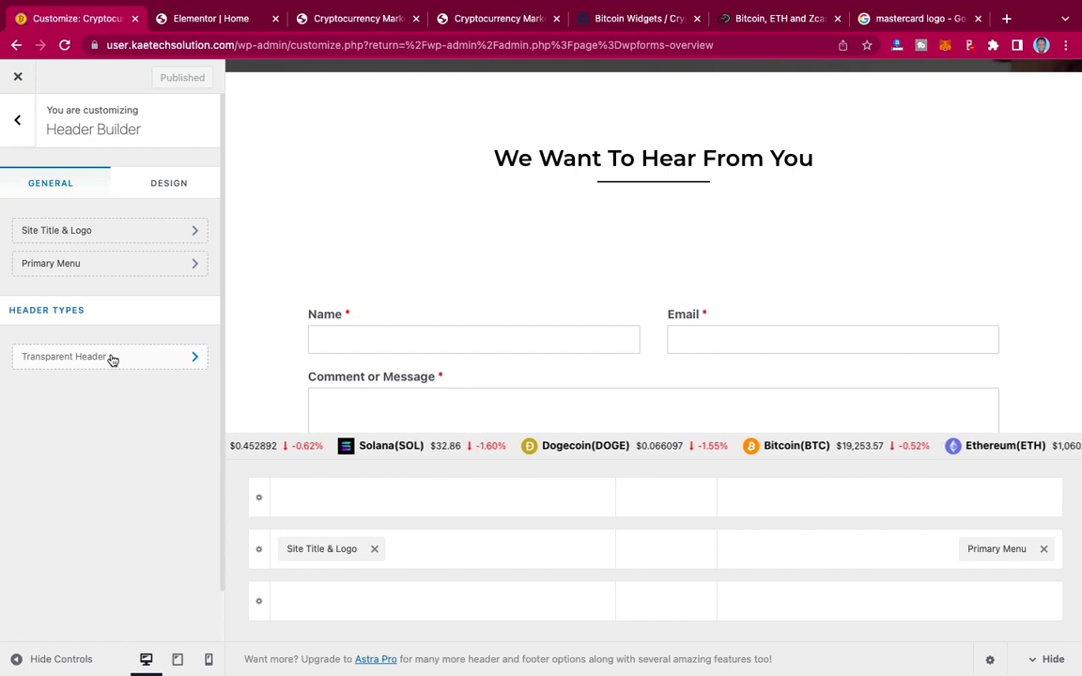
left_click(112, 361)
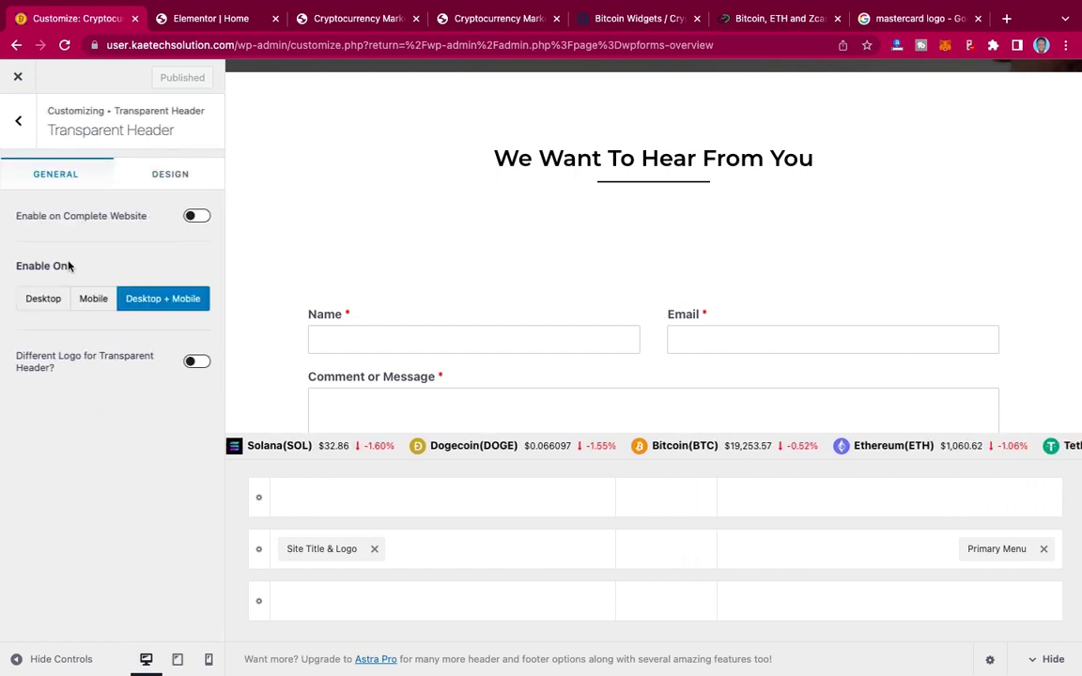
left_click(196, 216)
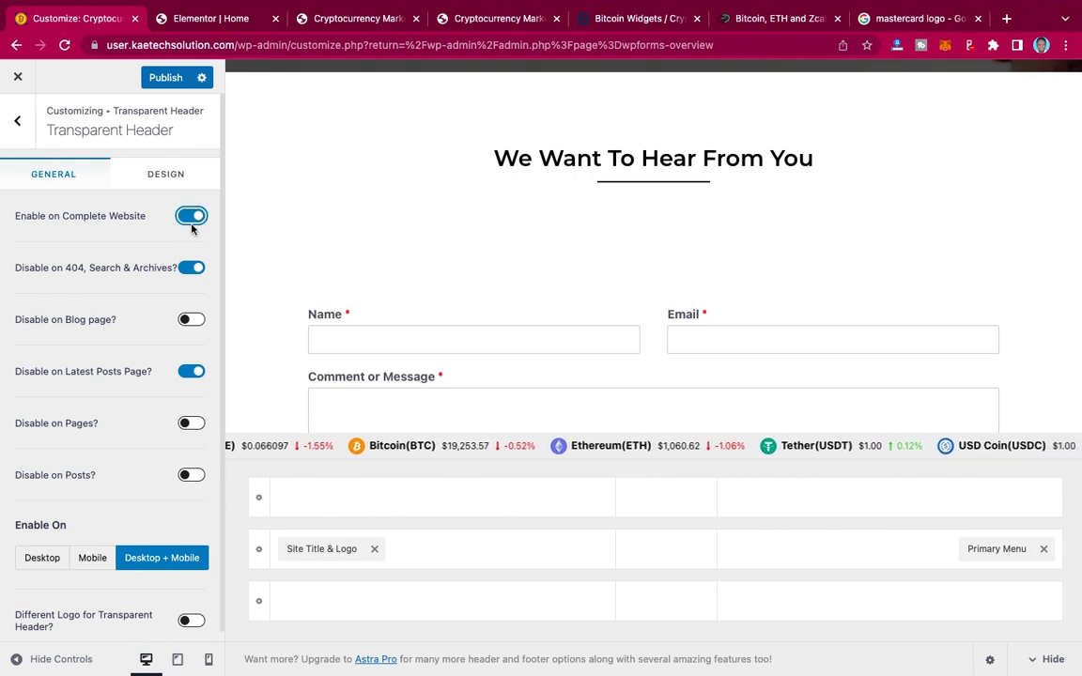
scroll(98, 296, "down", 1)
scroll(98, 296, "up", 1)
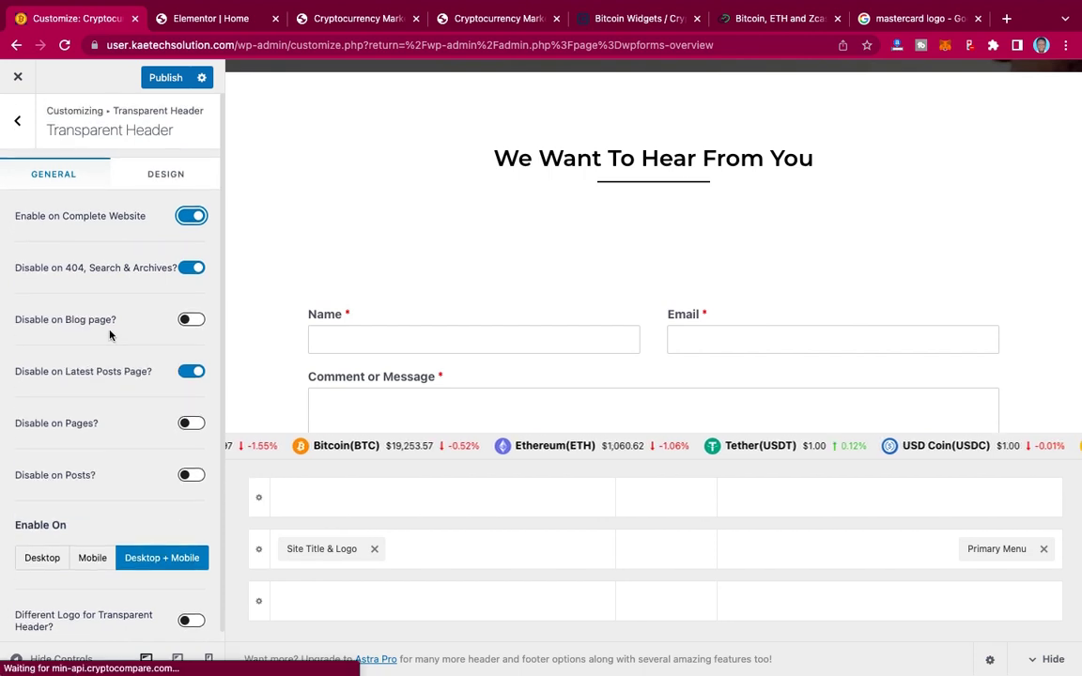
left_click(165, 78)
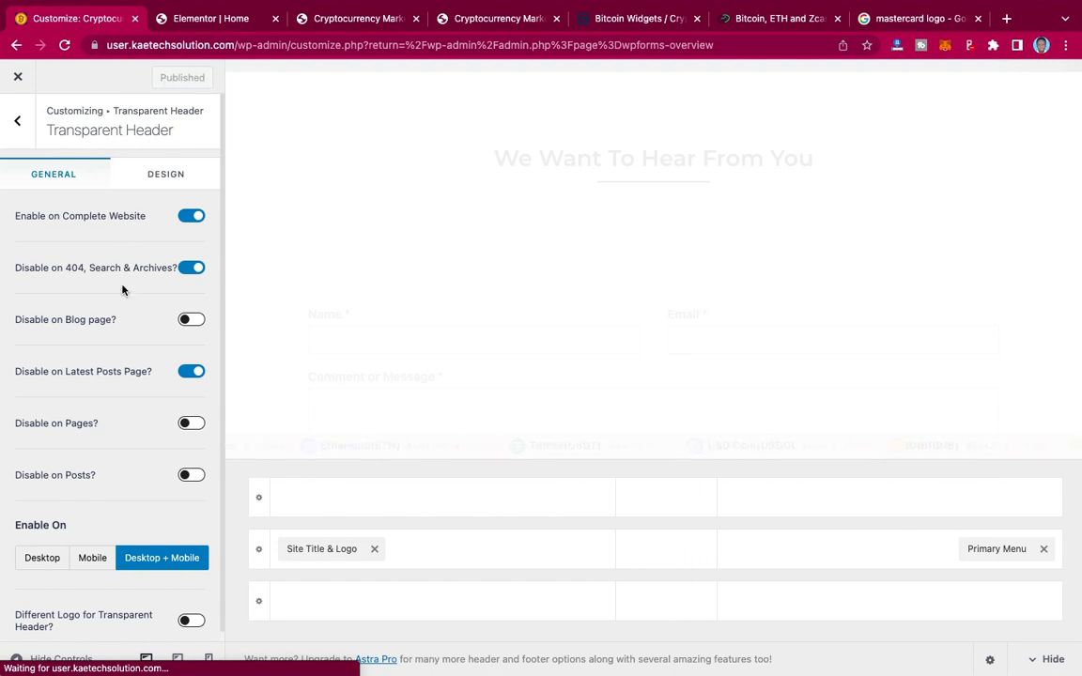
Step: Review the transparent header's Design options, including the 0 px bottom border, then return to header settings
left_click(159, 180)
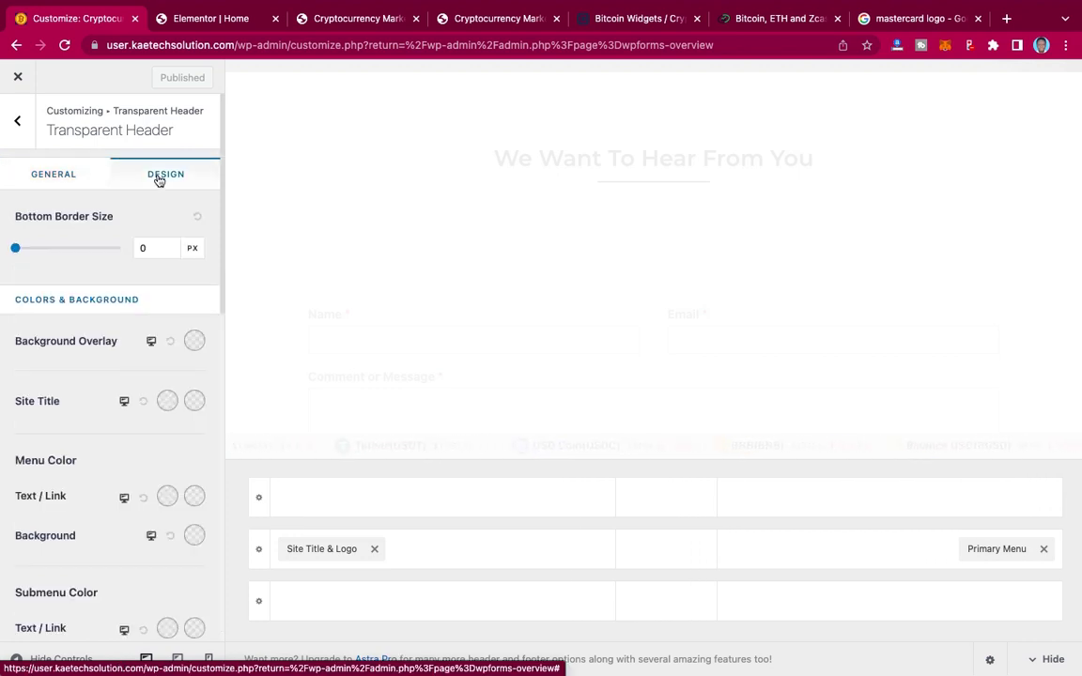
scroll(101, 497, "down", 6)
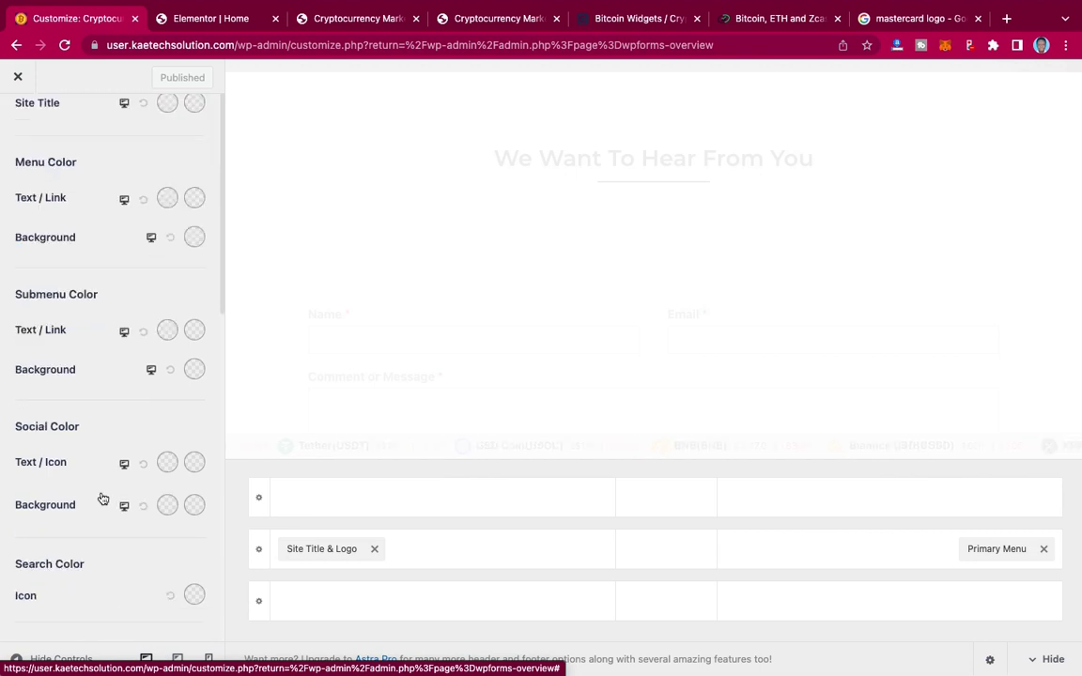
scroll(101, 496, "down", 3)
scroll(101, 496, "up", 10)
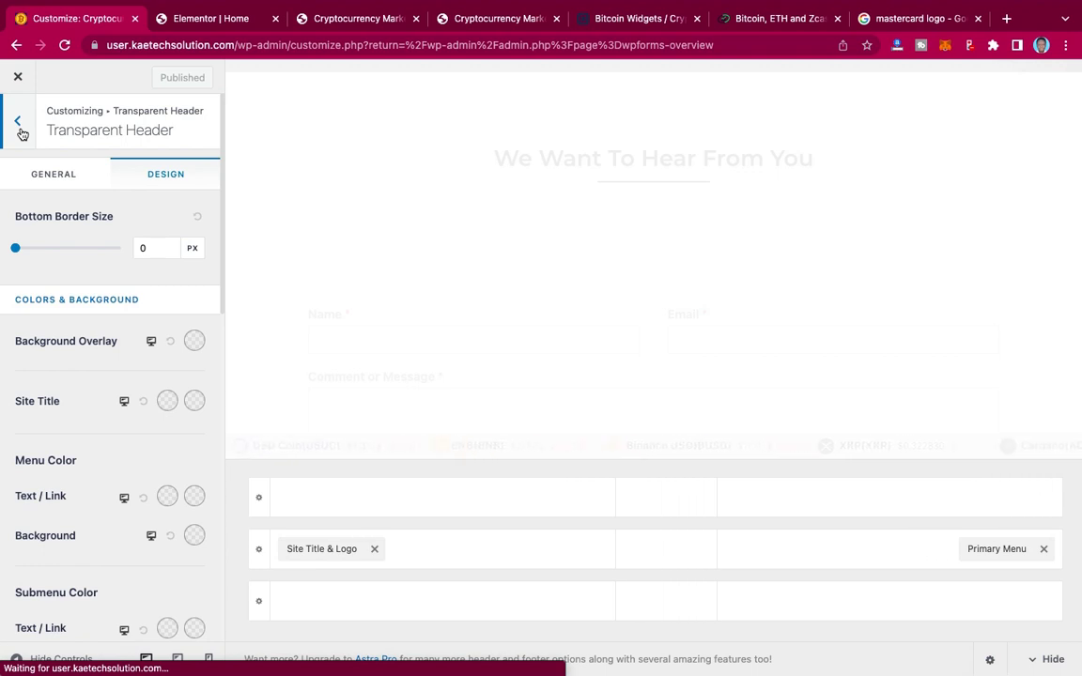
left_click(18, 123)
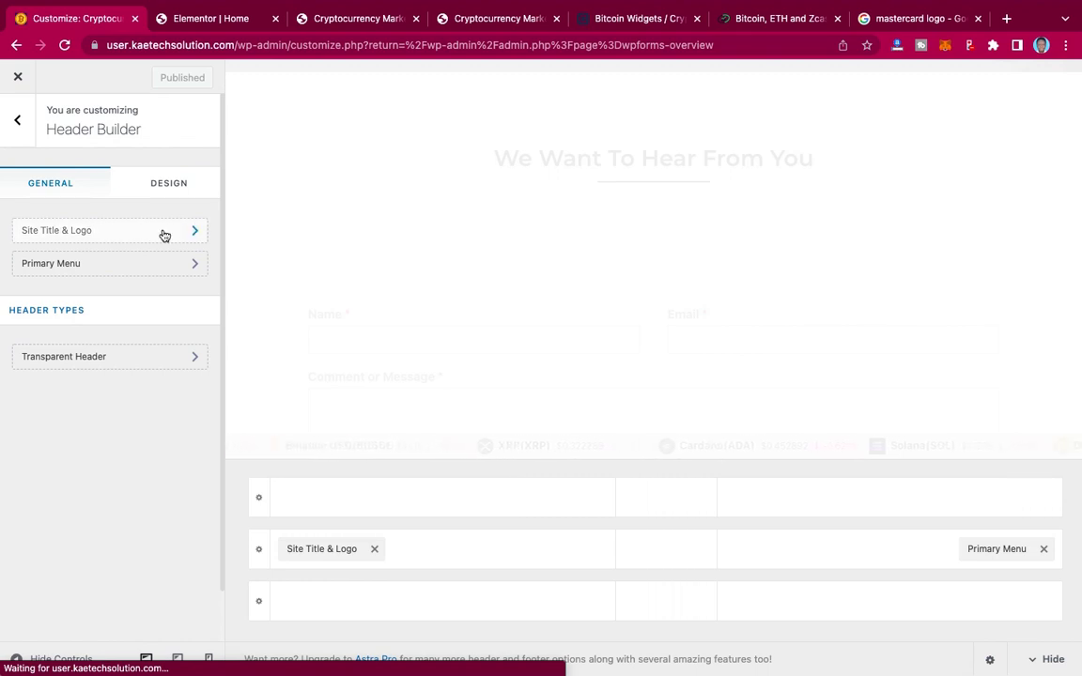
Step: Set CRYPTO-2.png from the Media Library as the header logo and apply the crop
left_click(164, 235)
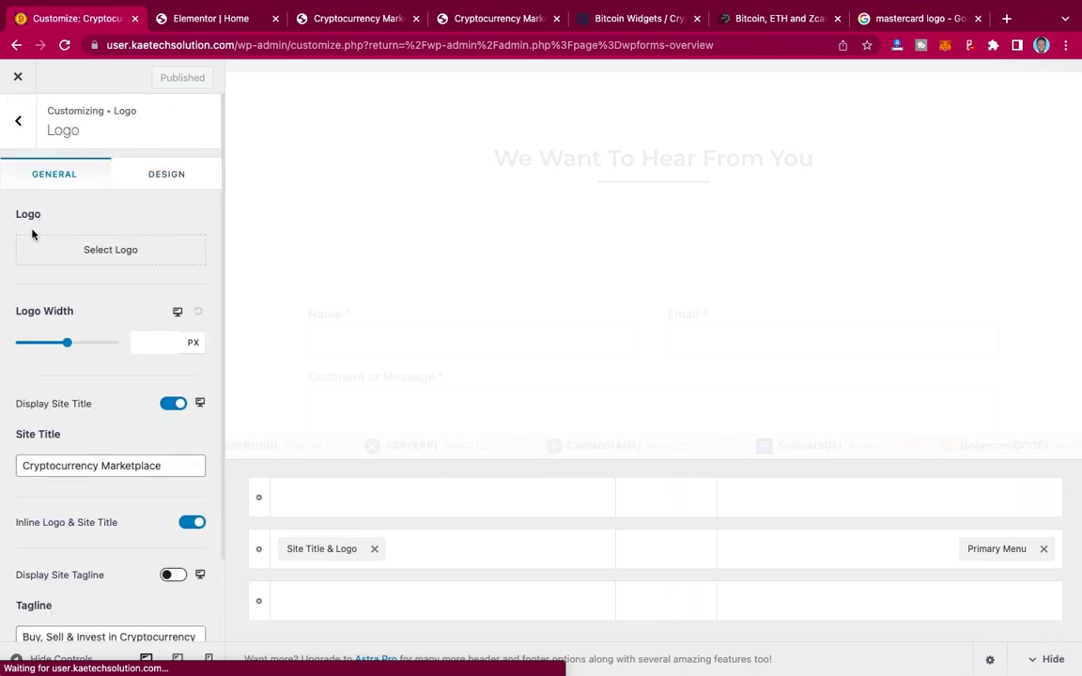
left_click(123, 254)
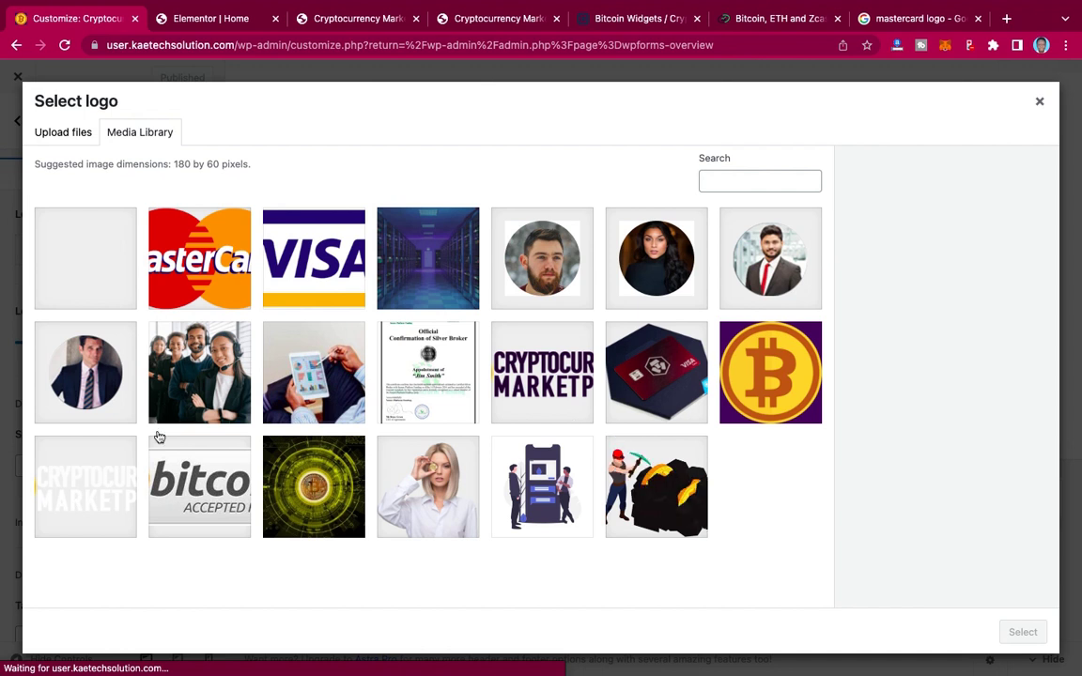
left_click(111, 479)
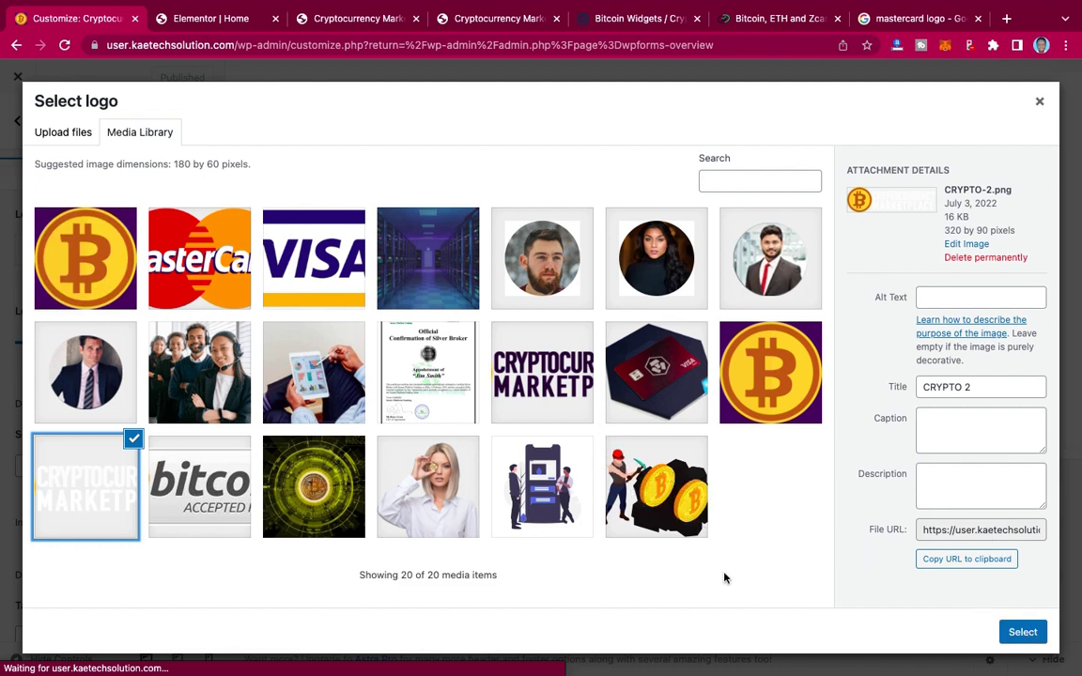
left_click(1029, 631)
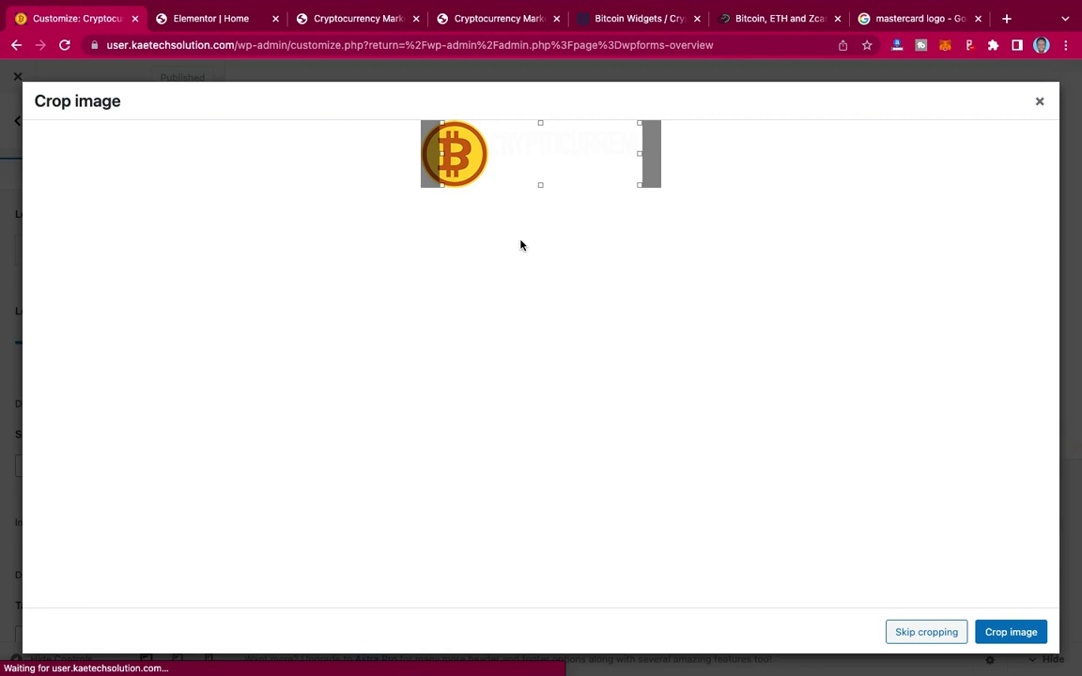
left_click(925, 632)
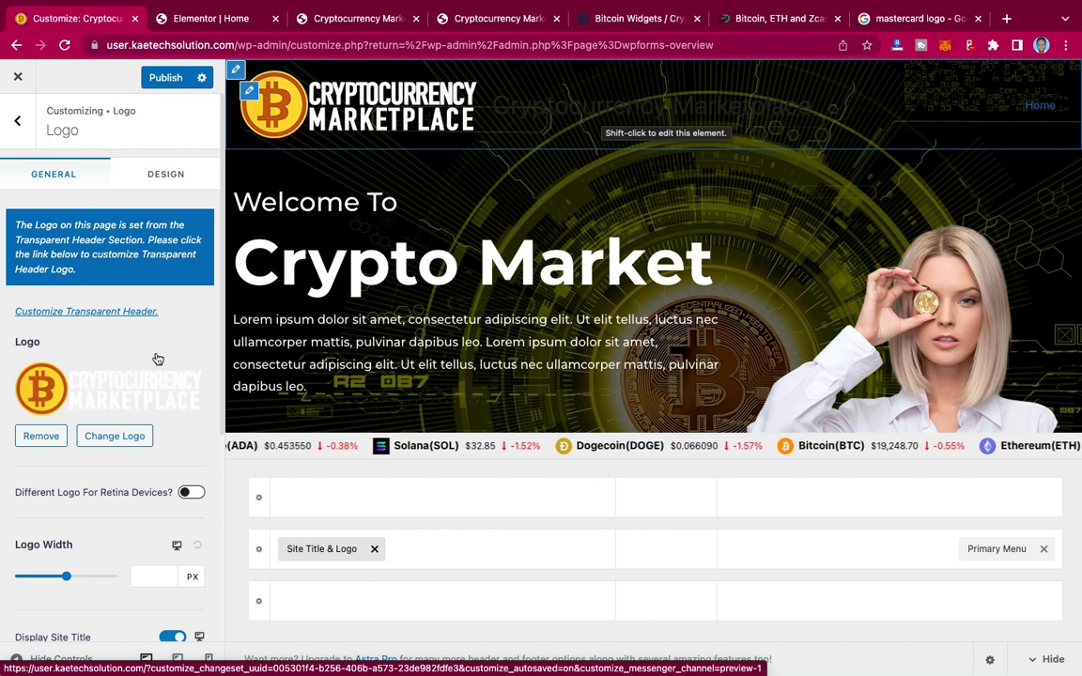
Step: Hide the site title, set the logo width to 180 px, and publish the header changes
scroll(162, 457, "down", 3)
scroll(162, 458, "down", 1)
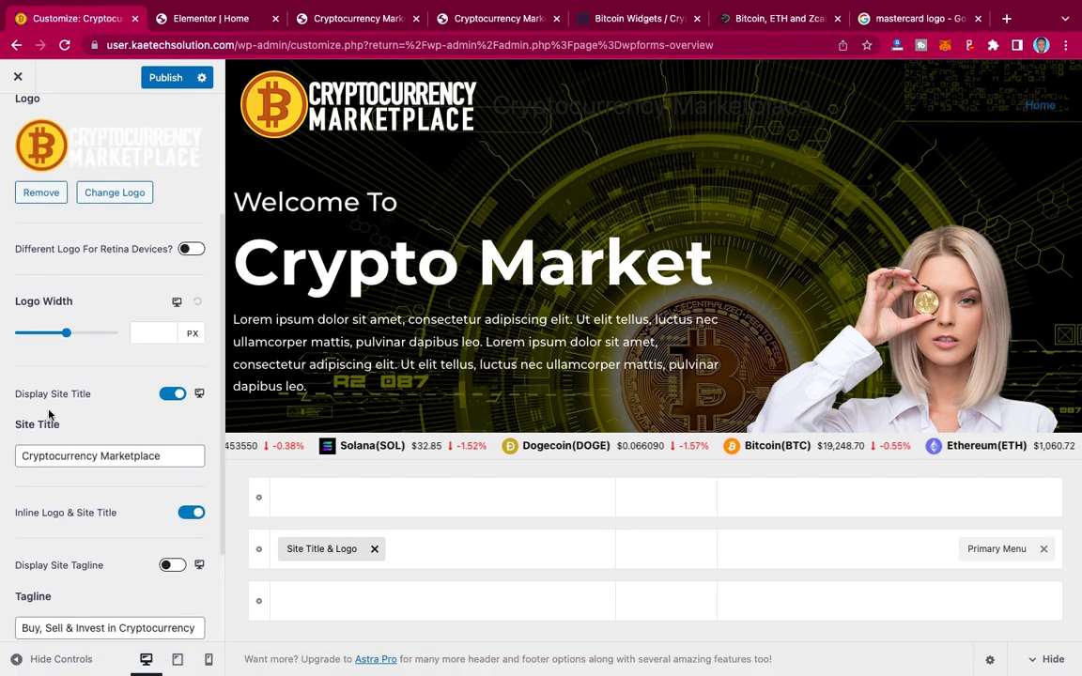
left_click(173, 394)
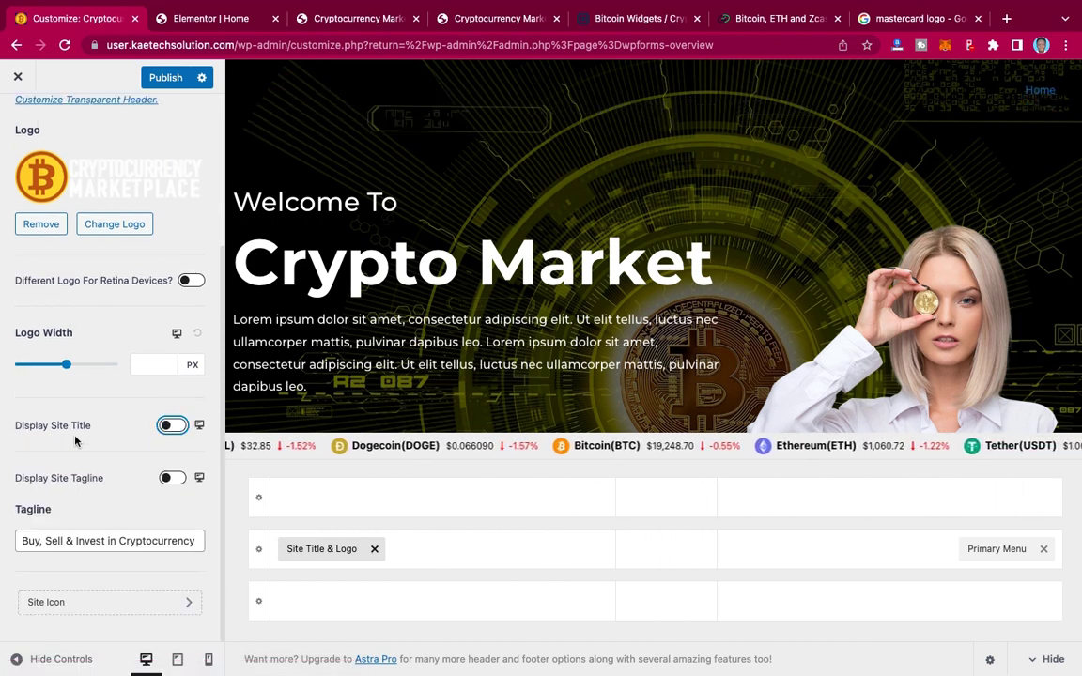
left_click(146, 367)
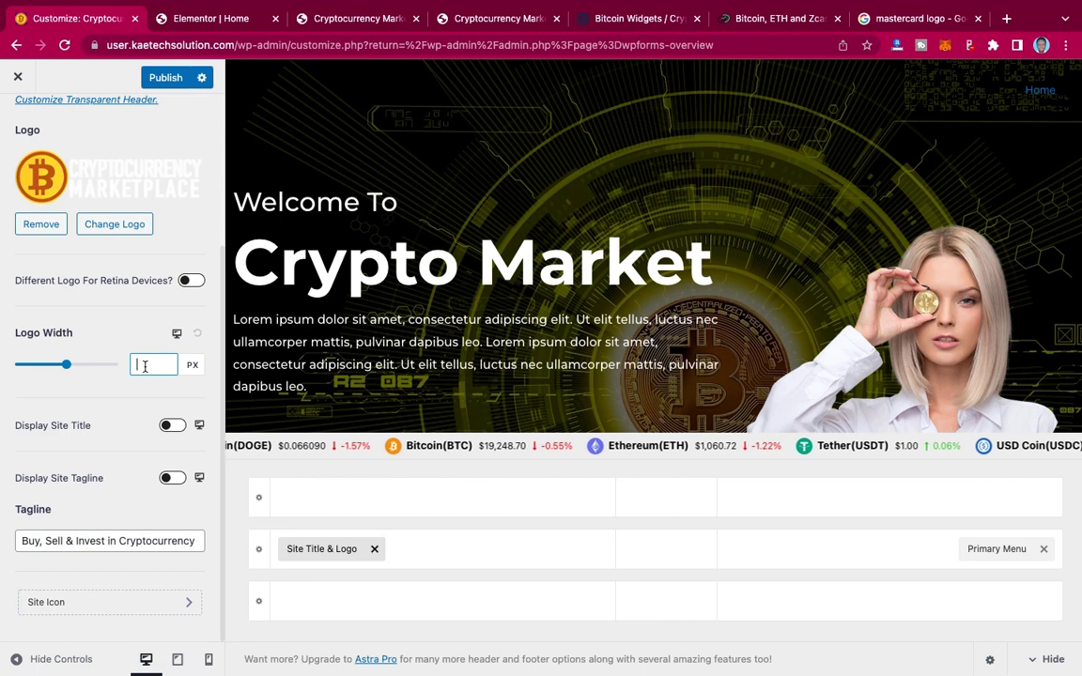
type("180")
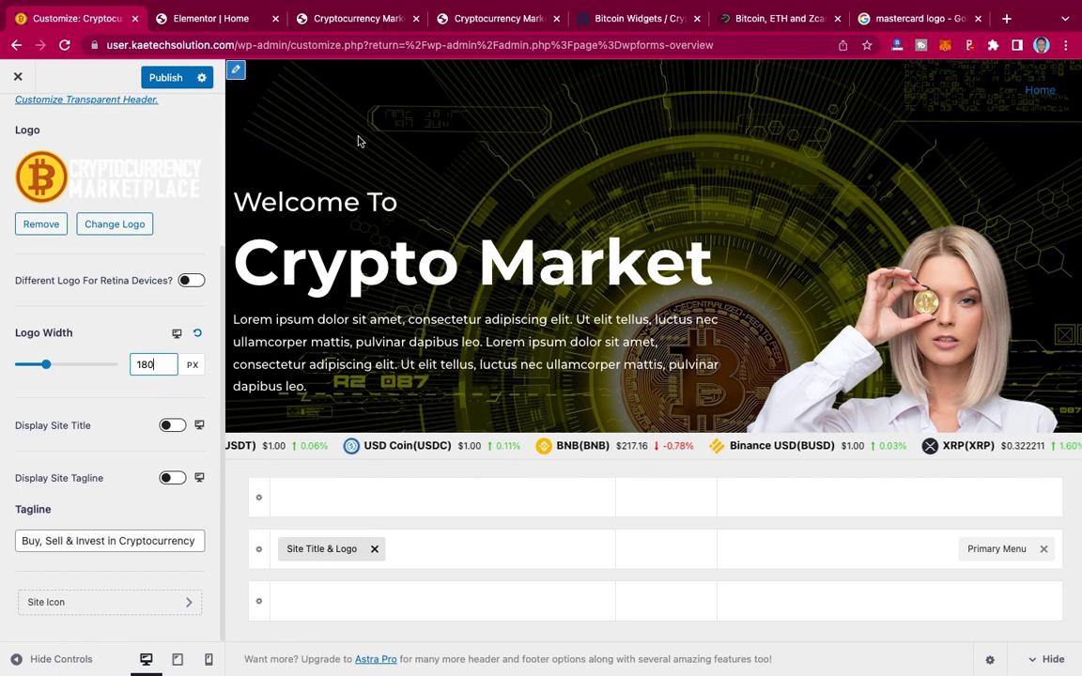
left_click(166, 79)
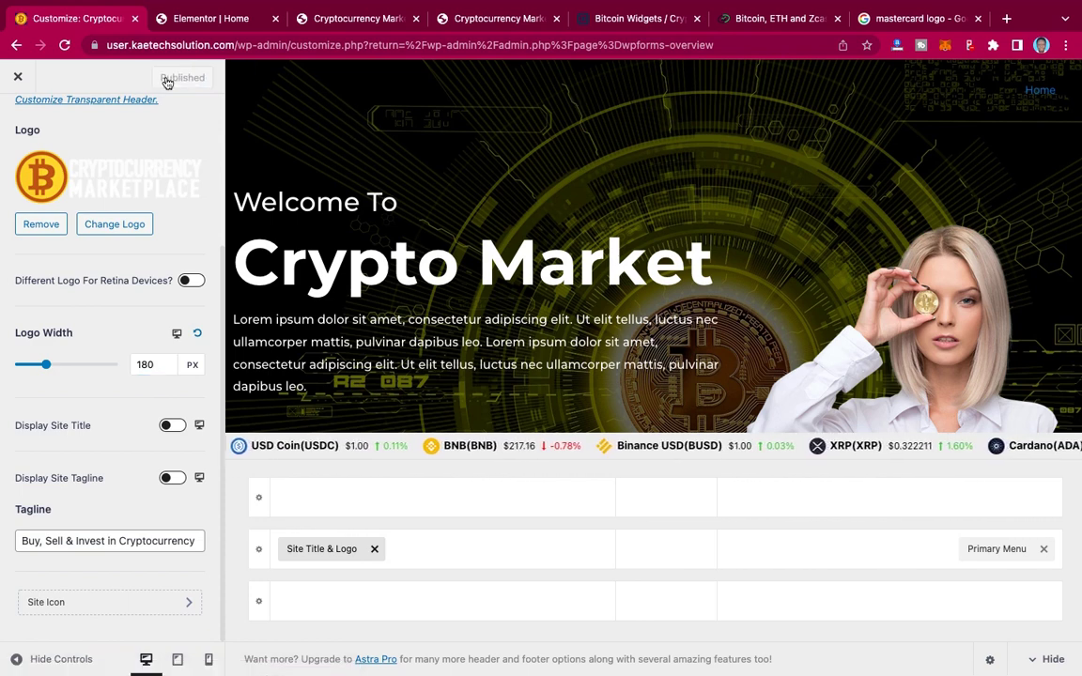
left_click(349, 19)
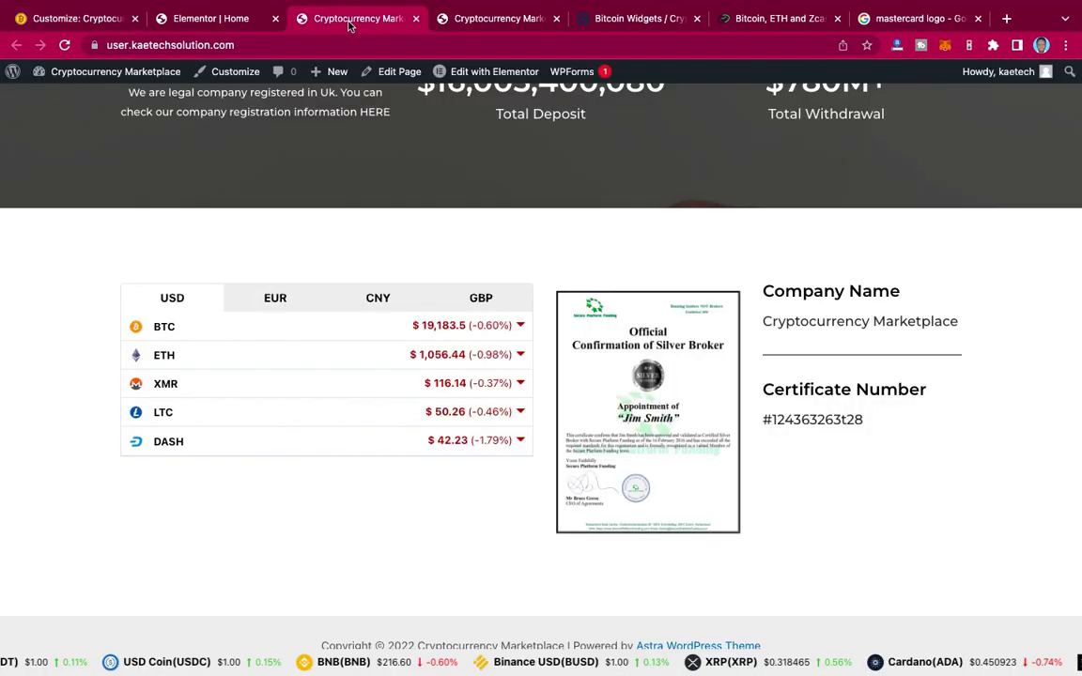
Step: Reload the live homepage to confirm the new logo, then head for Appearance > Menus
scroll(190, 298, "up", 20)
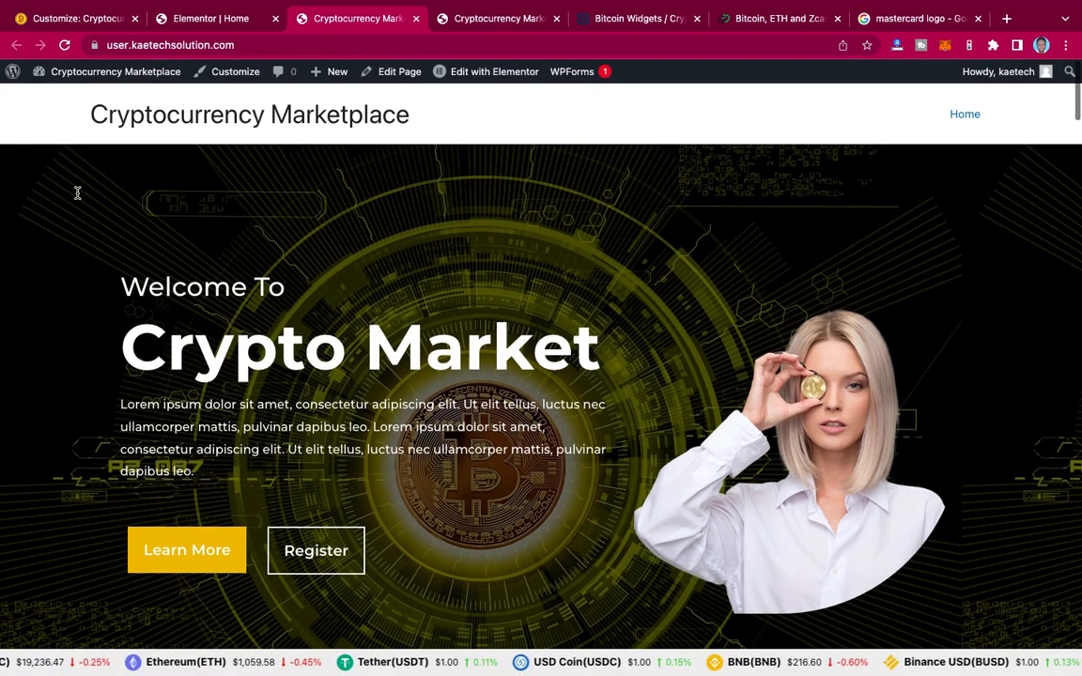
left_click(65, 44)
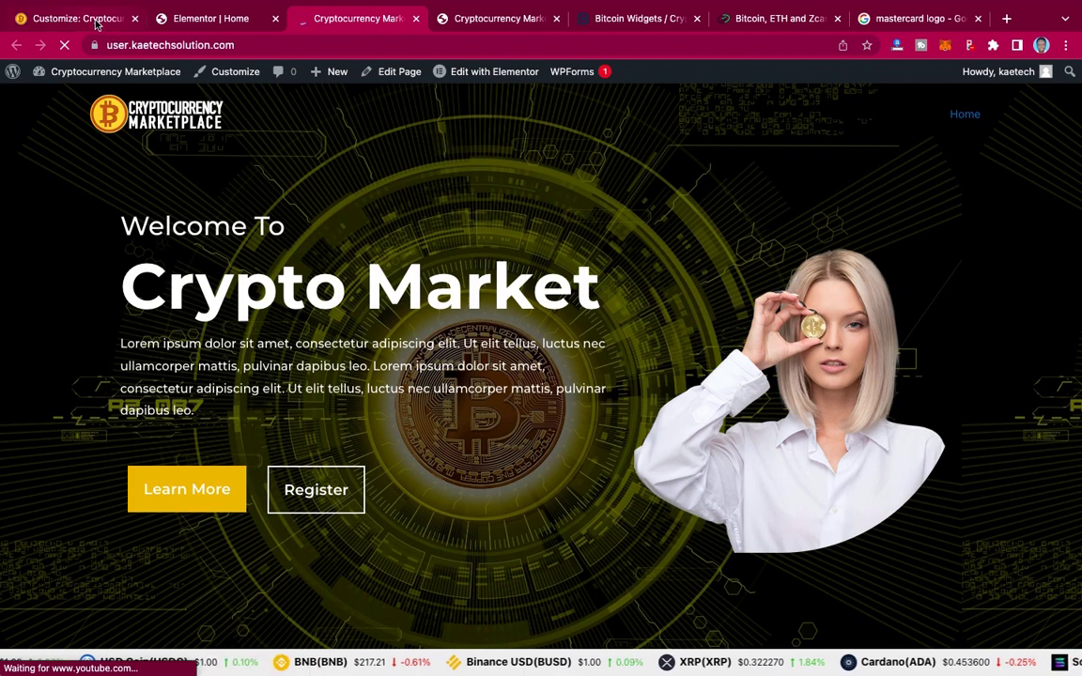
left_click(96, 24)
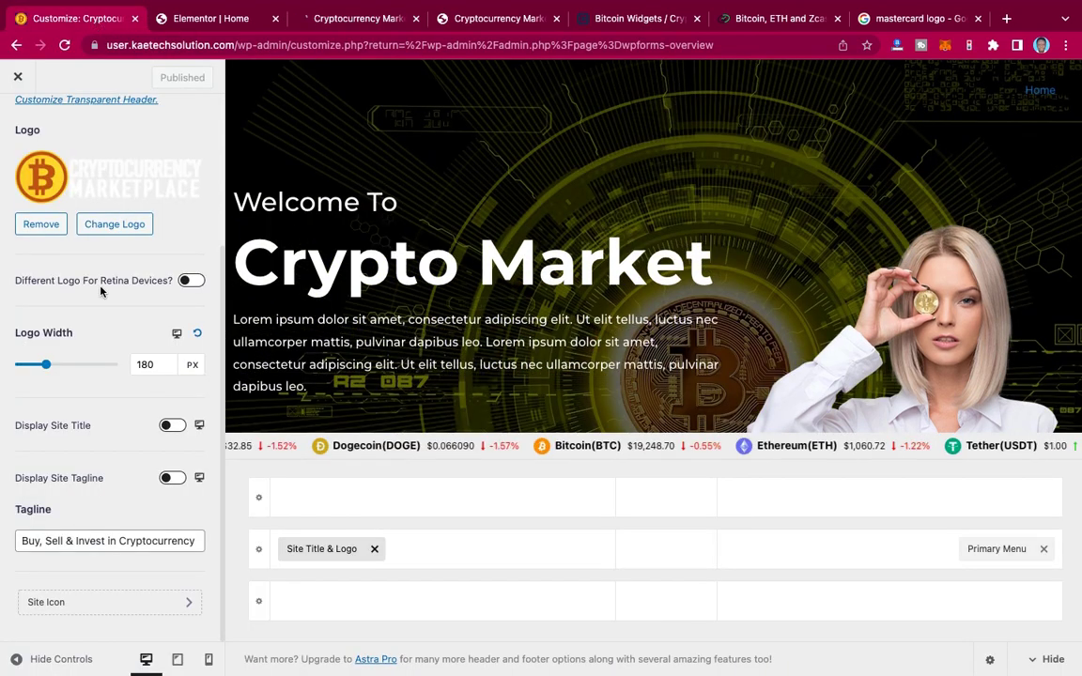
scroll(102, 290, "up", 3)
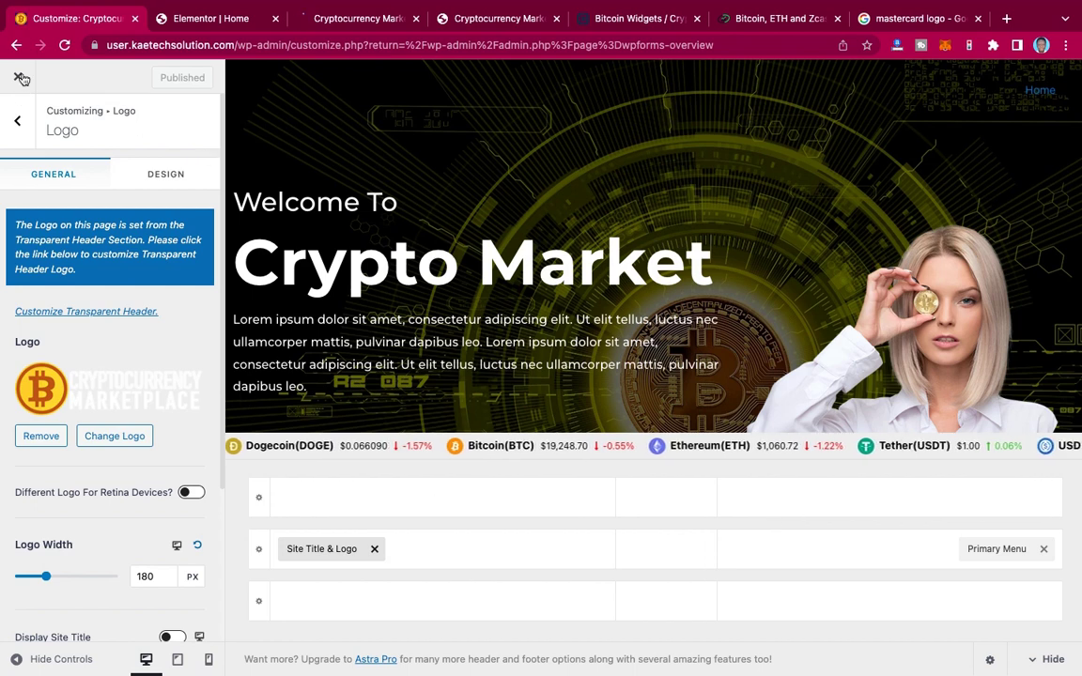
left_click(185, 26)
left_click(361, 19)
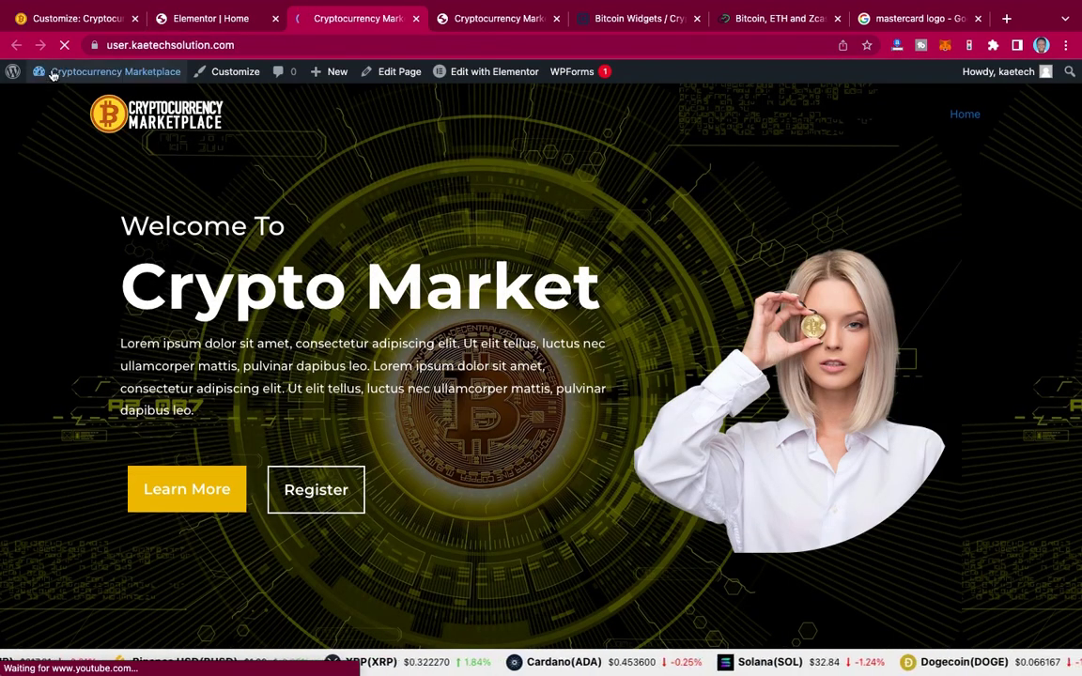
mouse_move(60, 75)
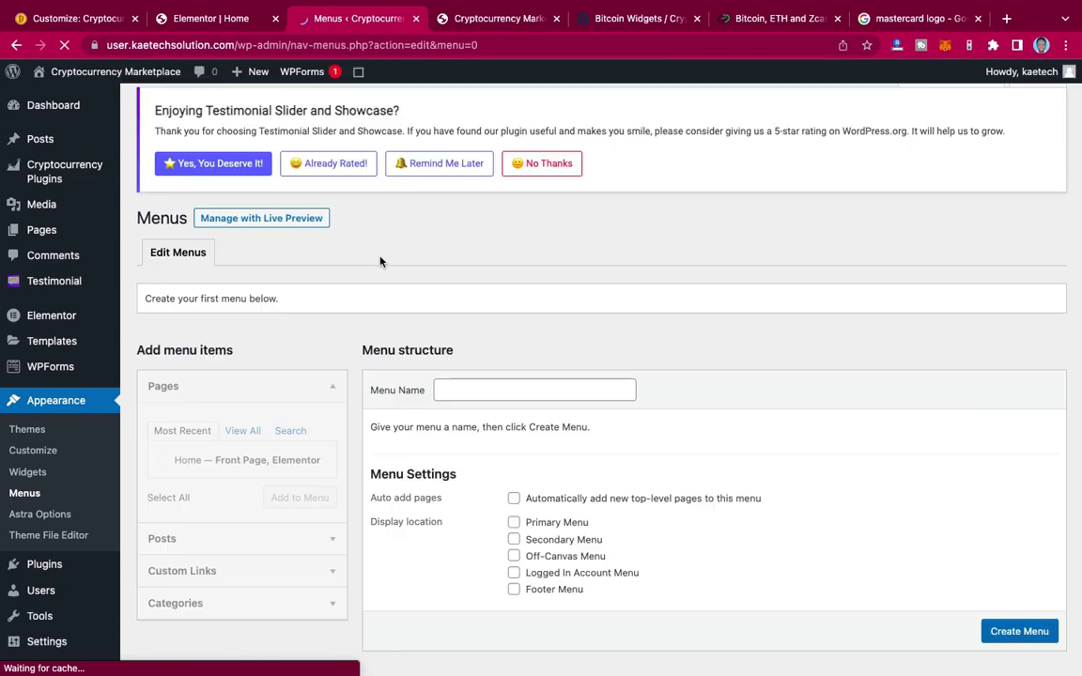
Step: Create a menu named 'Primary Menu' assigned to the Primary Menu location
left_click(498, 19)
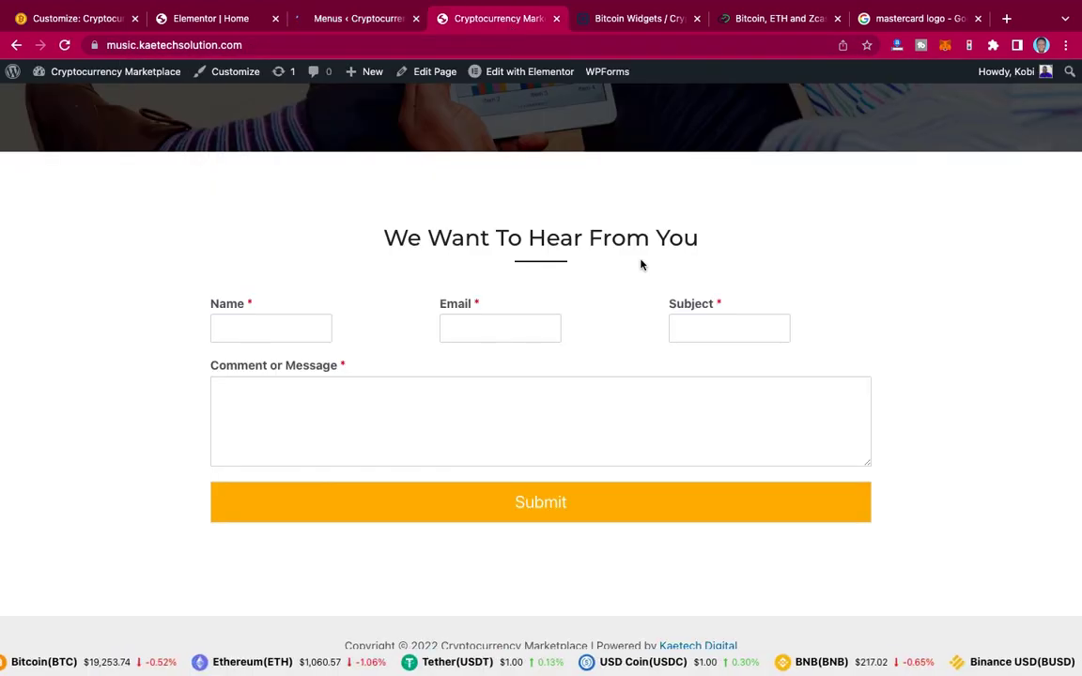
scroll(642, 265, "up", 15)
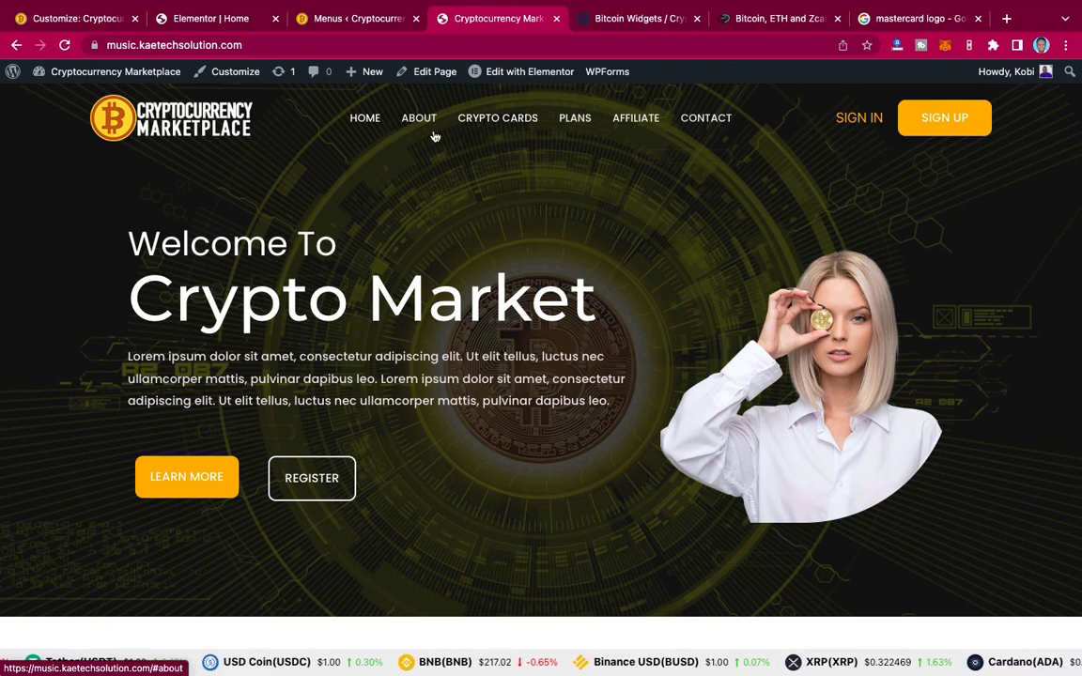
left_click(342, 19)
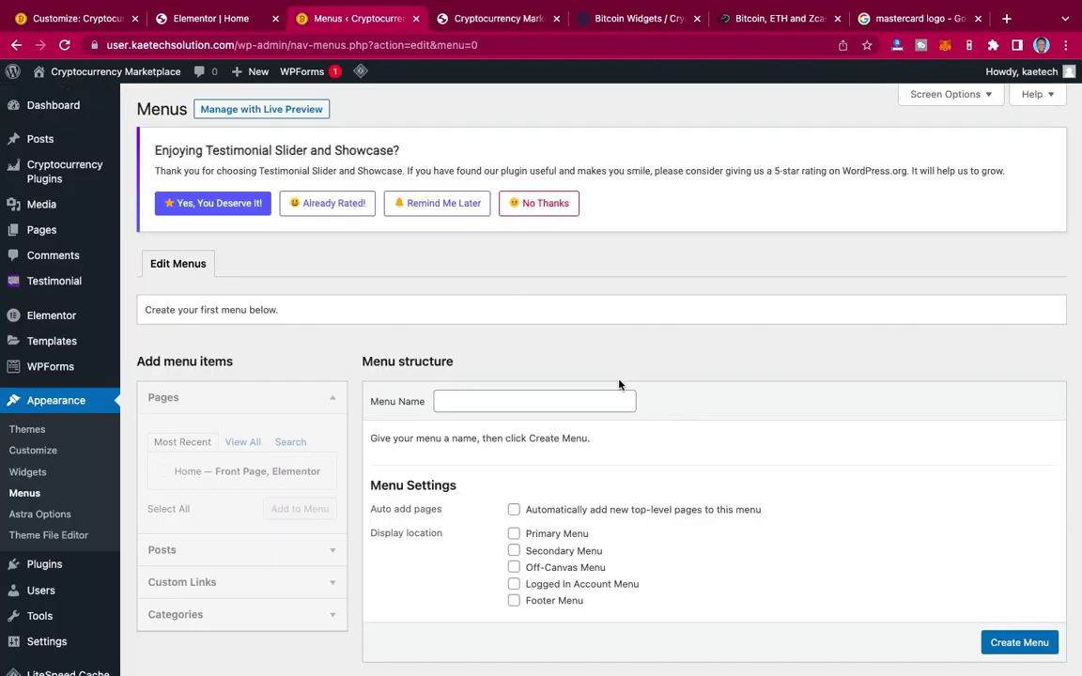
left_click(517, 402)
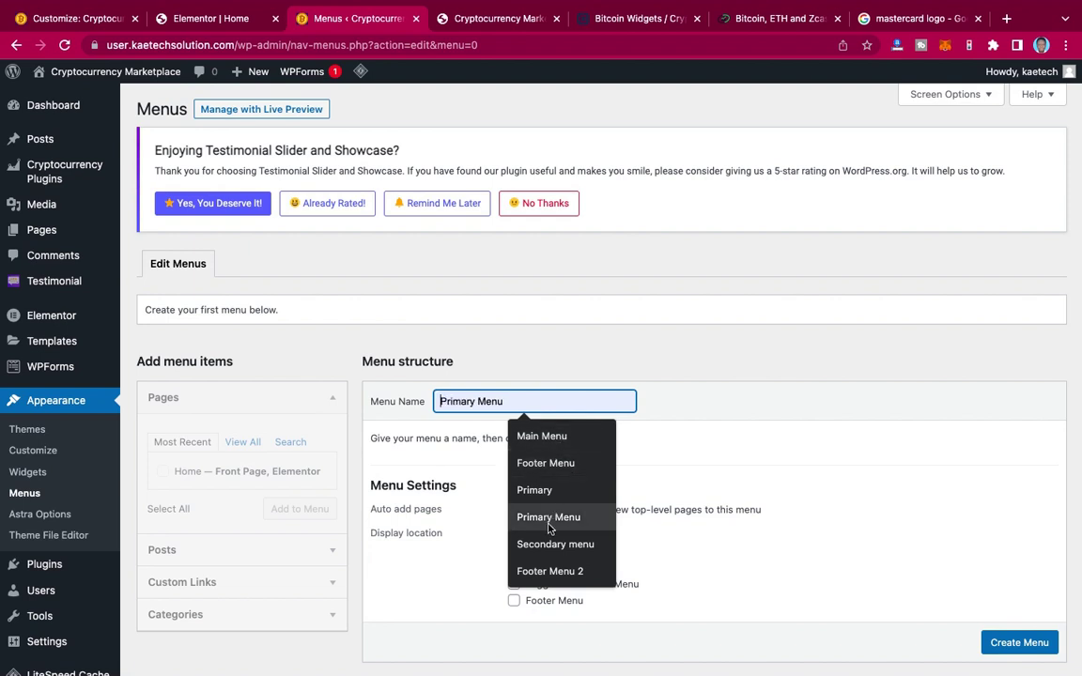
left_click(549, 521)
scroll(762, 470, "down", 2)
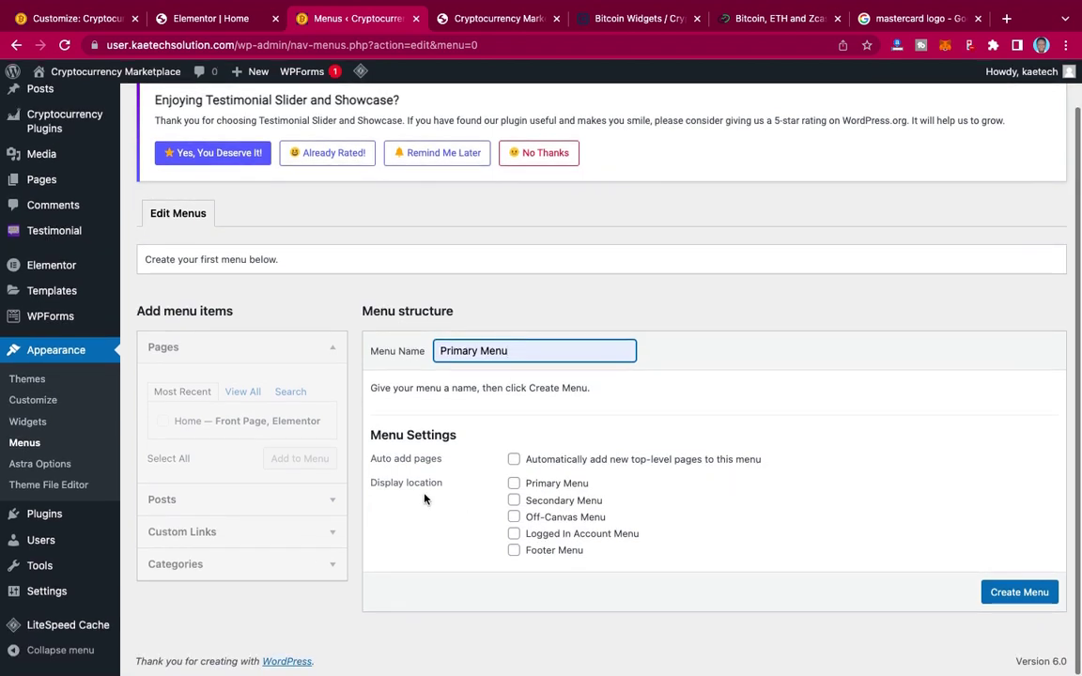
left_click(514, 483)
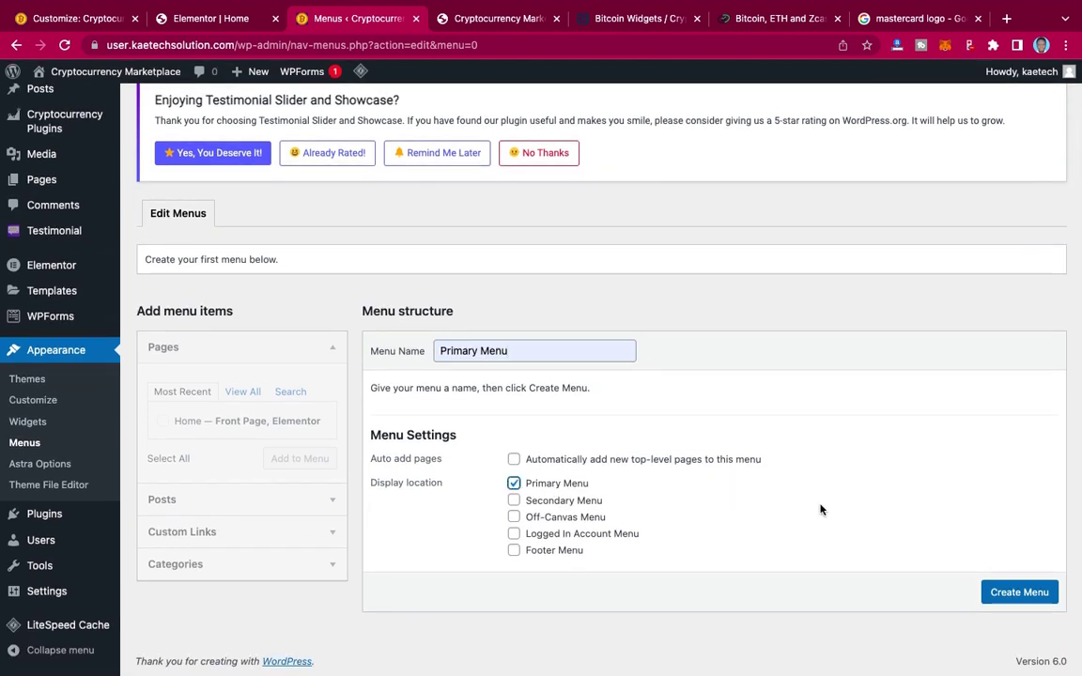
left_click(1015, 593)
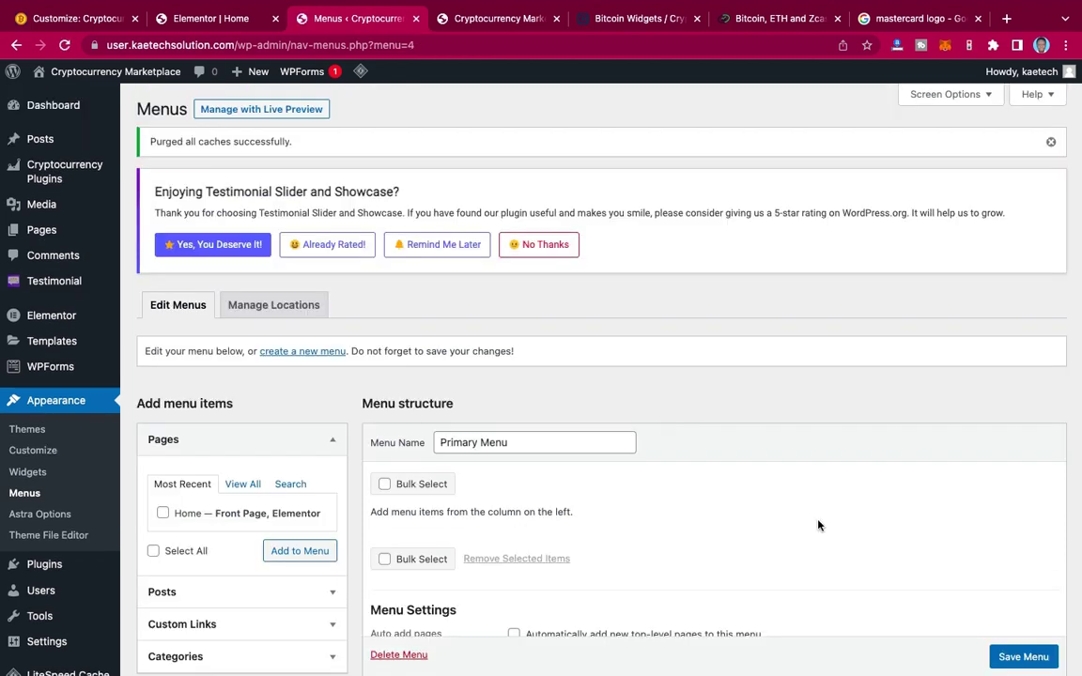
Step: Add the Home page as the menu's first item
scroll(818, 526, "down", 4)
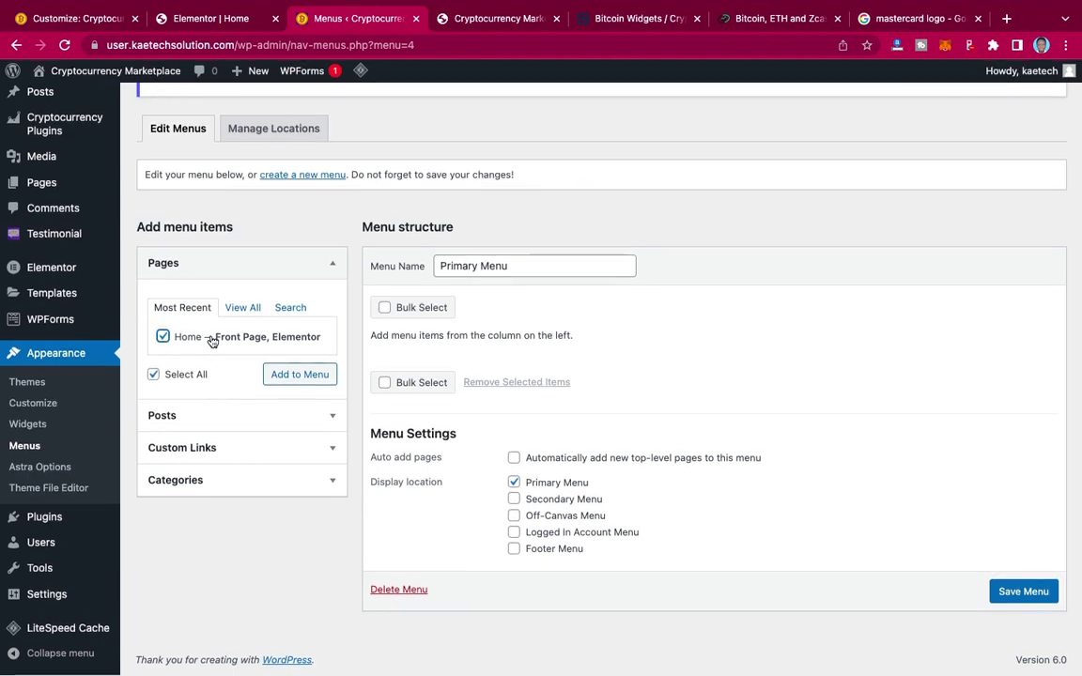
left_click(241, 309)
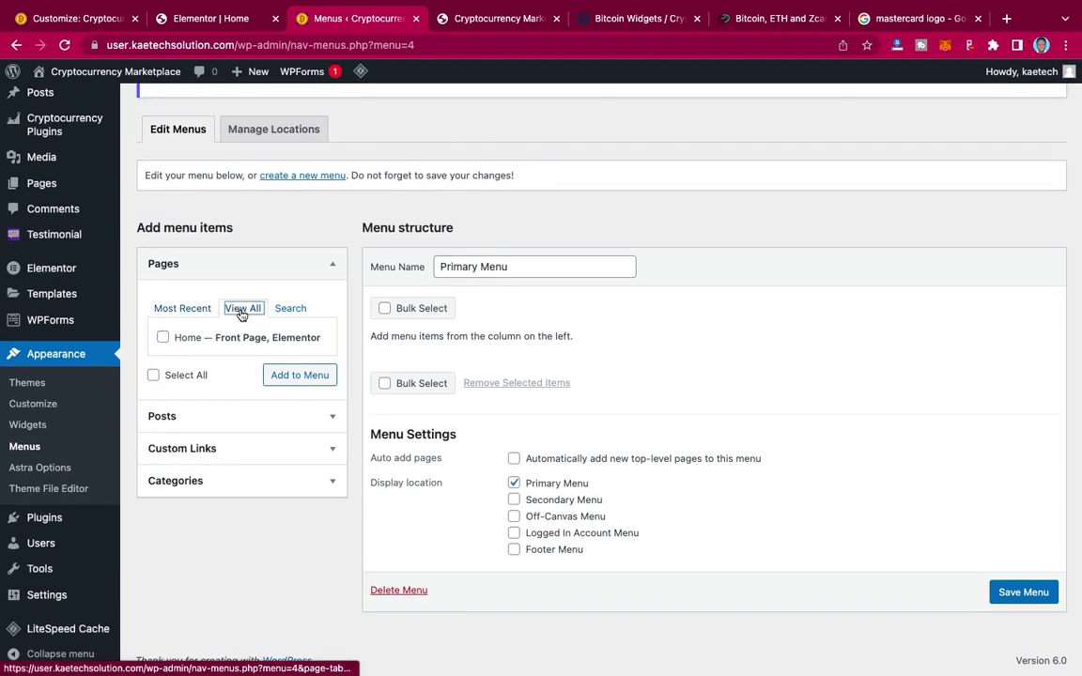
left_click(163, 336)
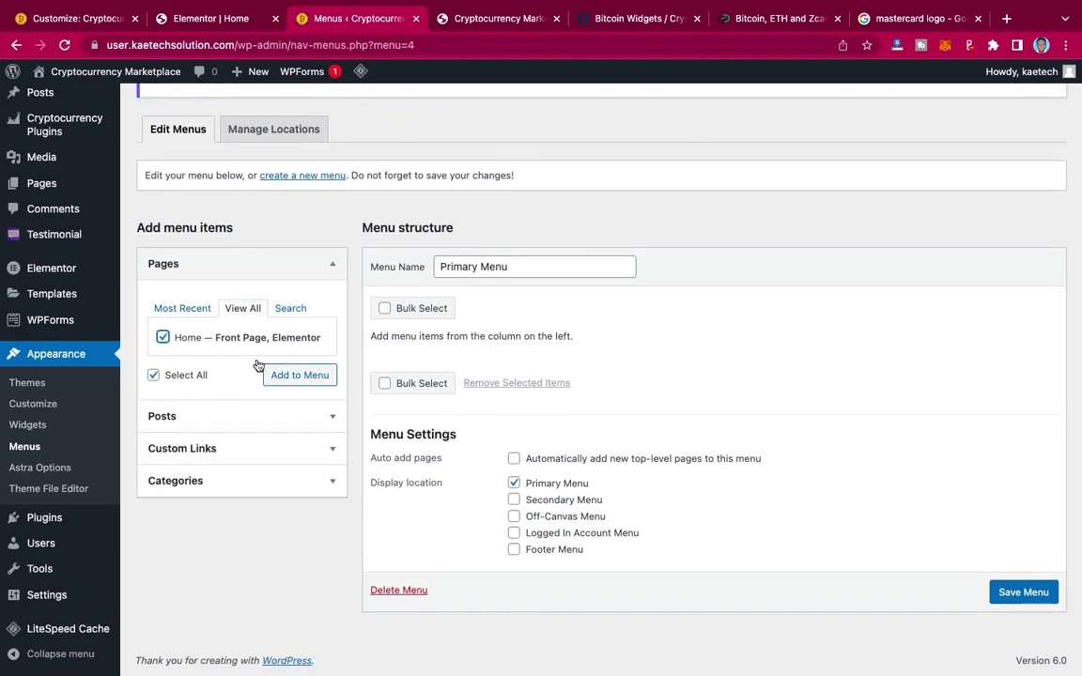
left_click(286, 378)
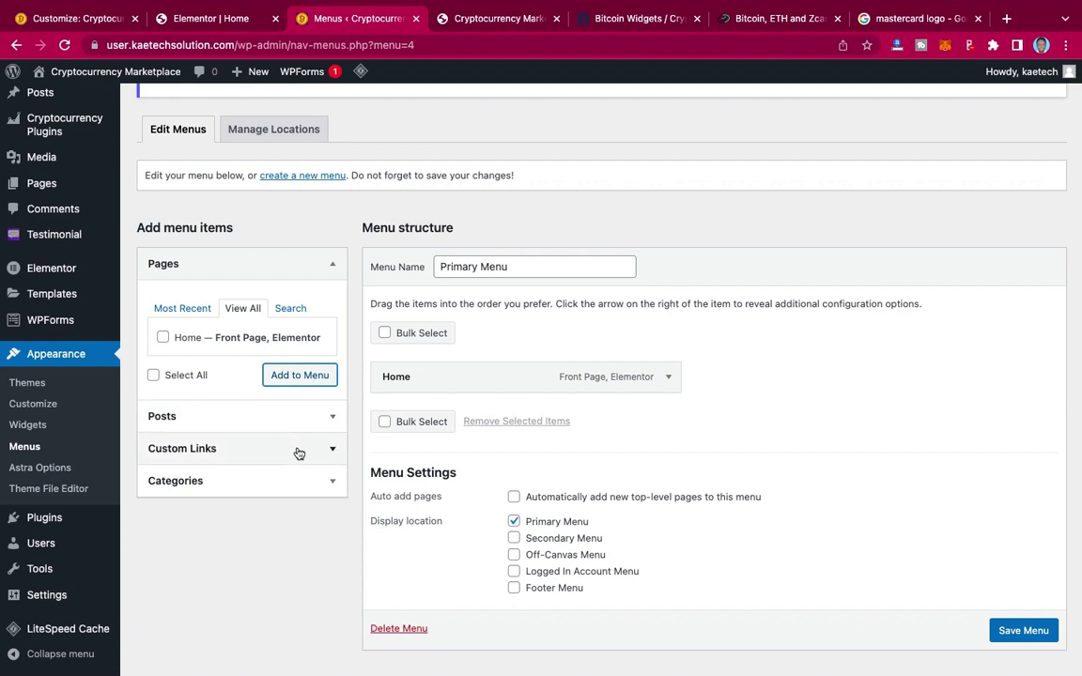
left_click(479, 19)
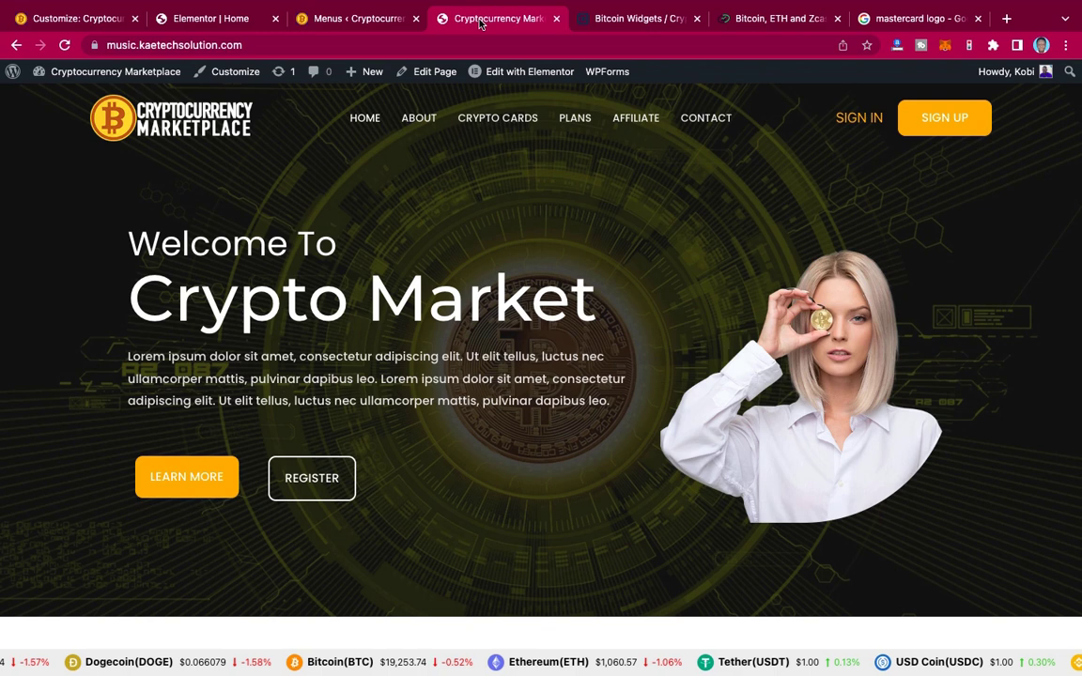
Step: In Elementor, give the About Us section the CSS ID 'about' in its Advanced settings
left_click(420, 120)
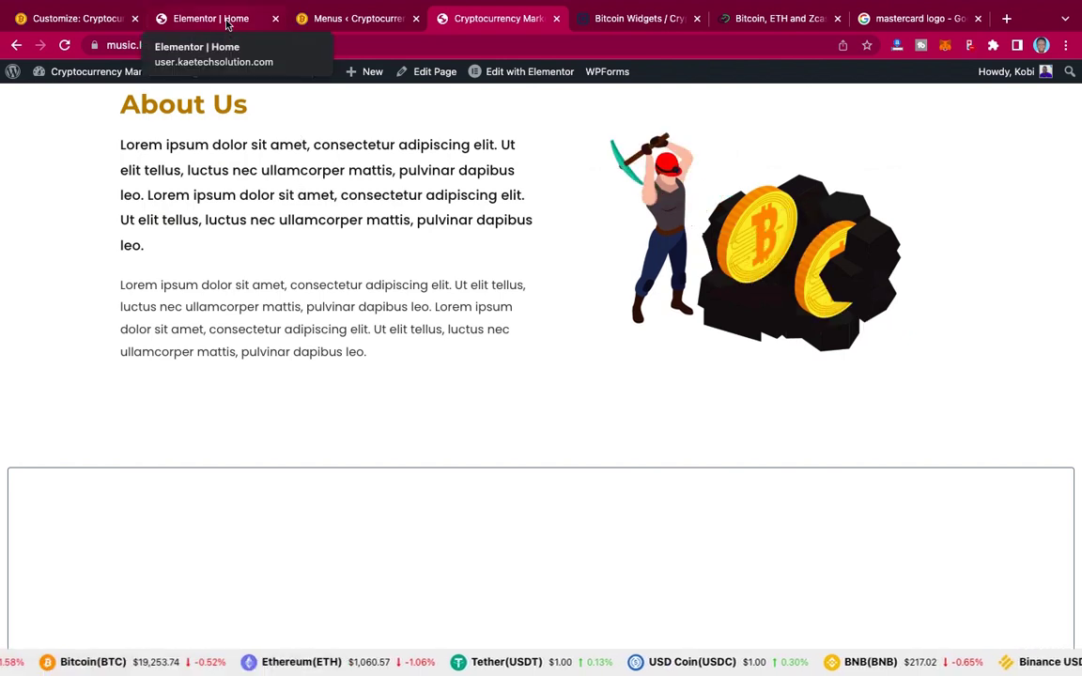
left_click(227, 26)
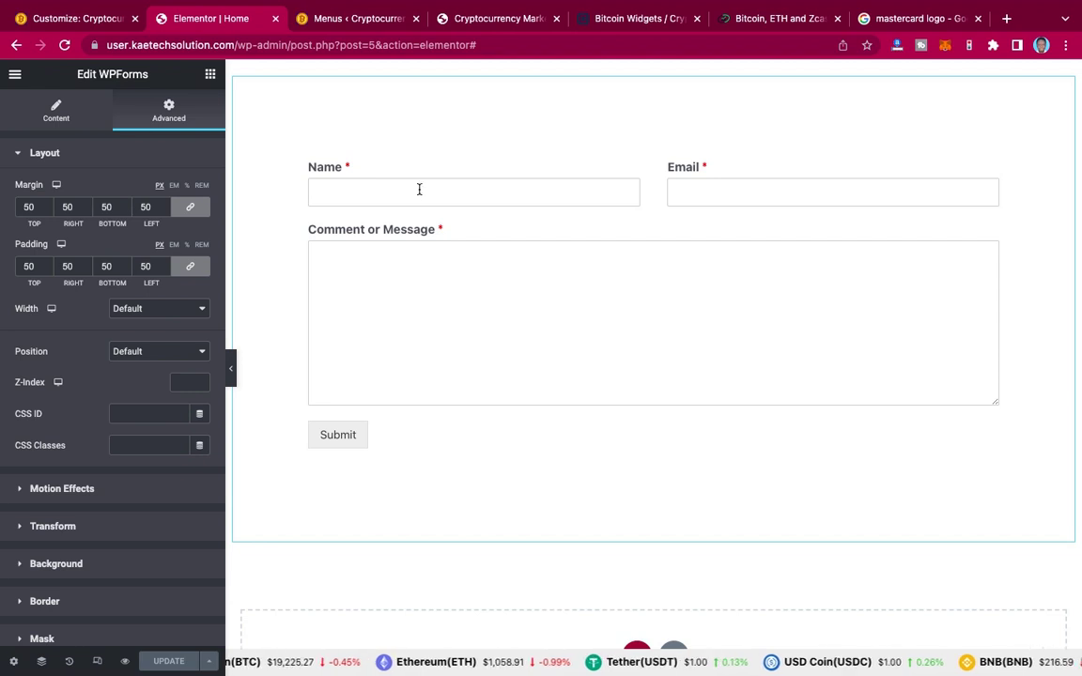
scroll(419, 190, "up", 15)
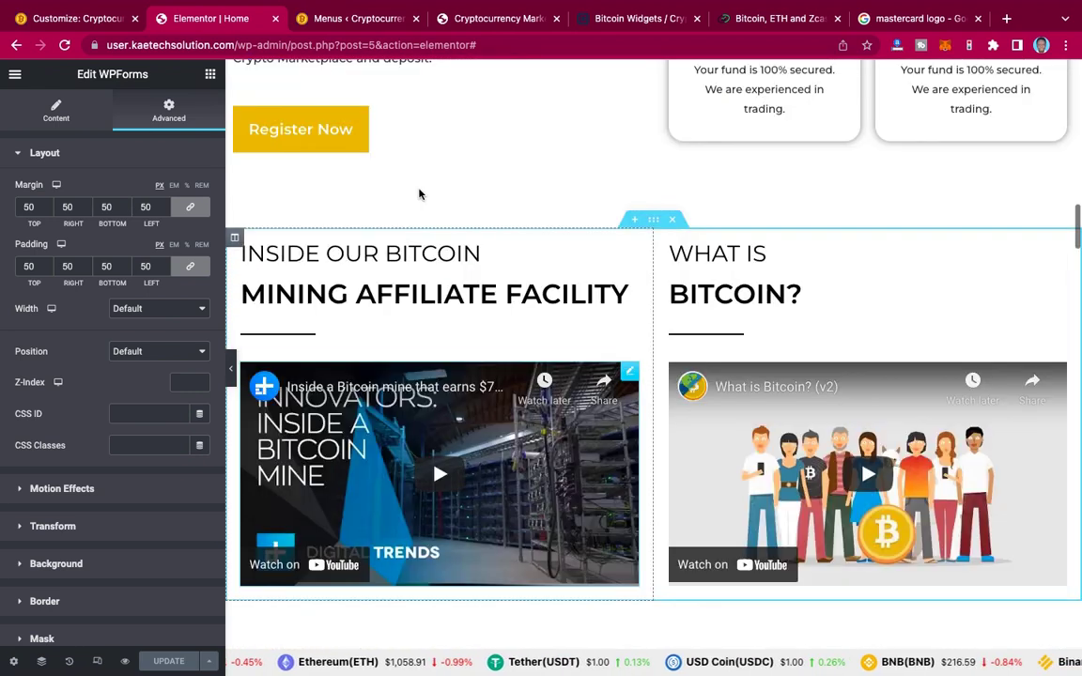
scroll(419, 194, "up", 5)
scroll(419, 194, "up", 10)
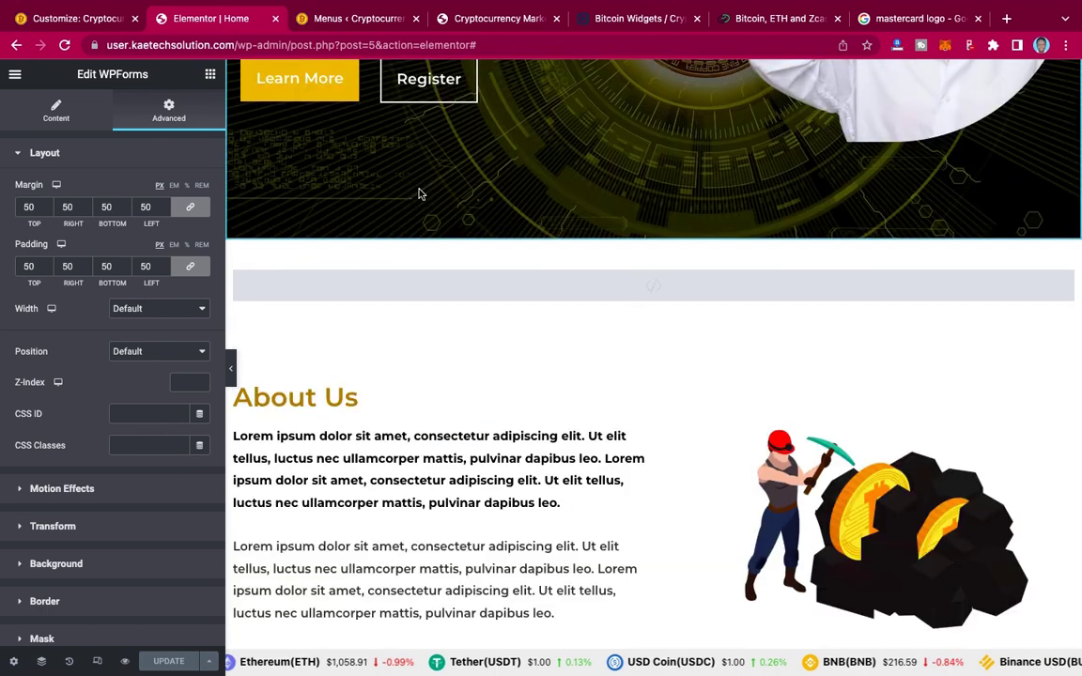
scroll(419, 193, "down", 5)
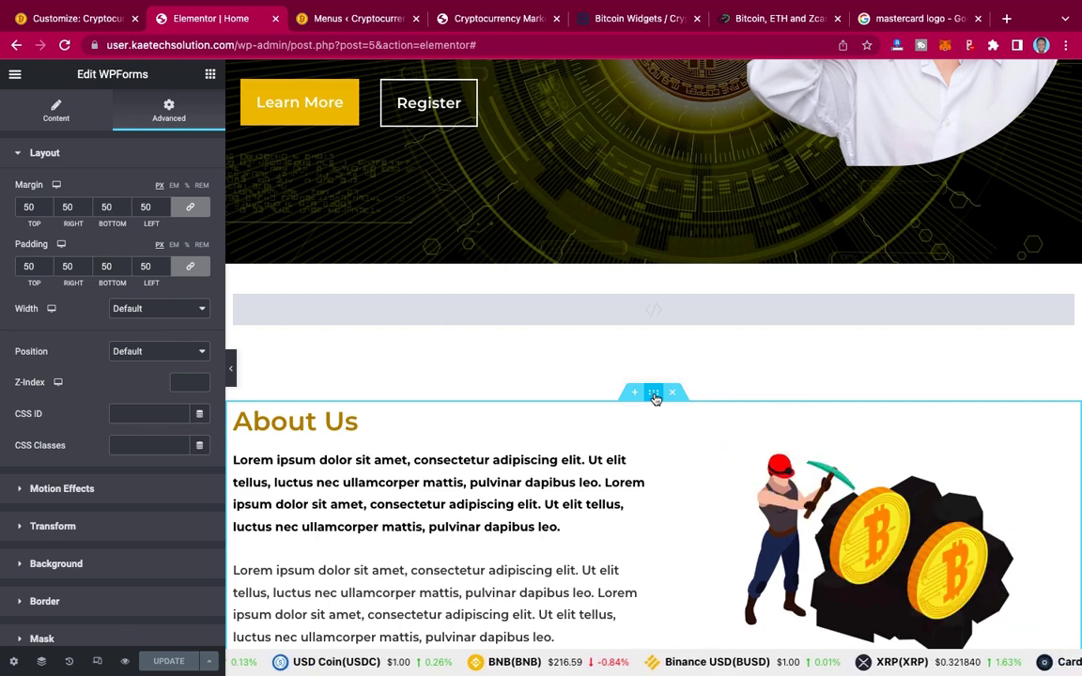
left_click(655, 395)
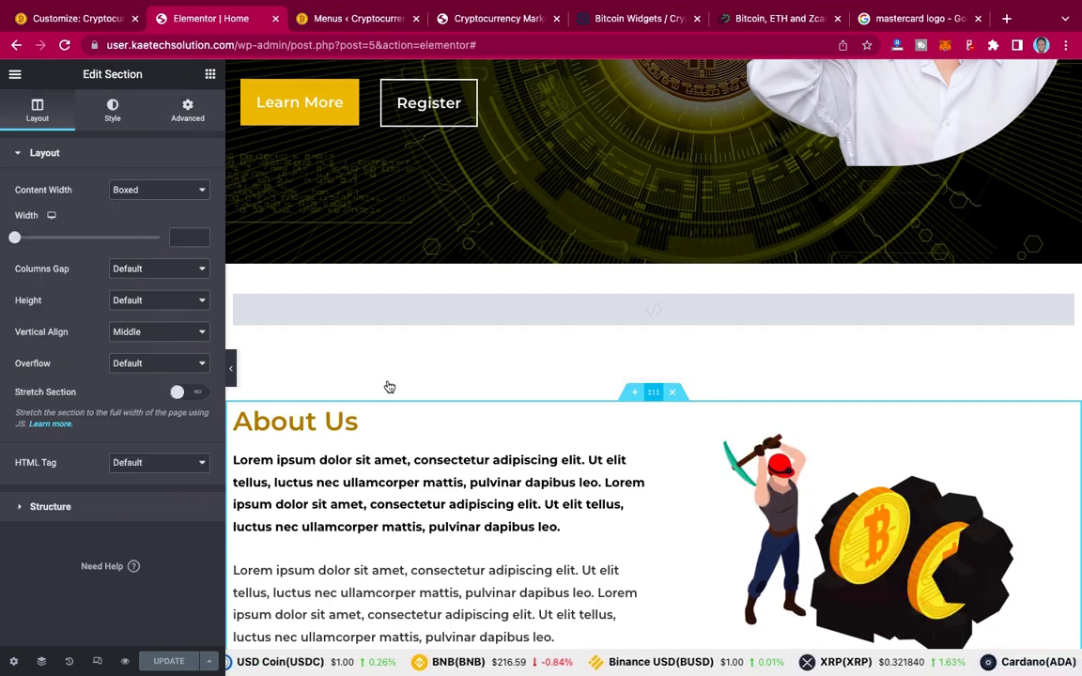
left_click(187, 121)
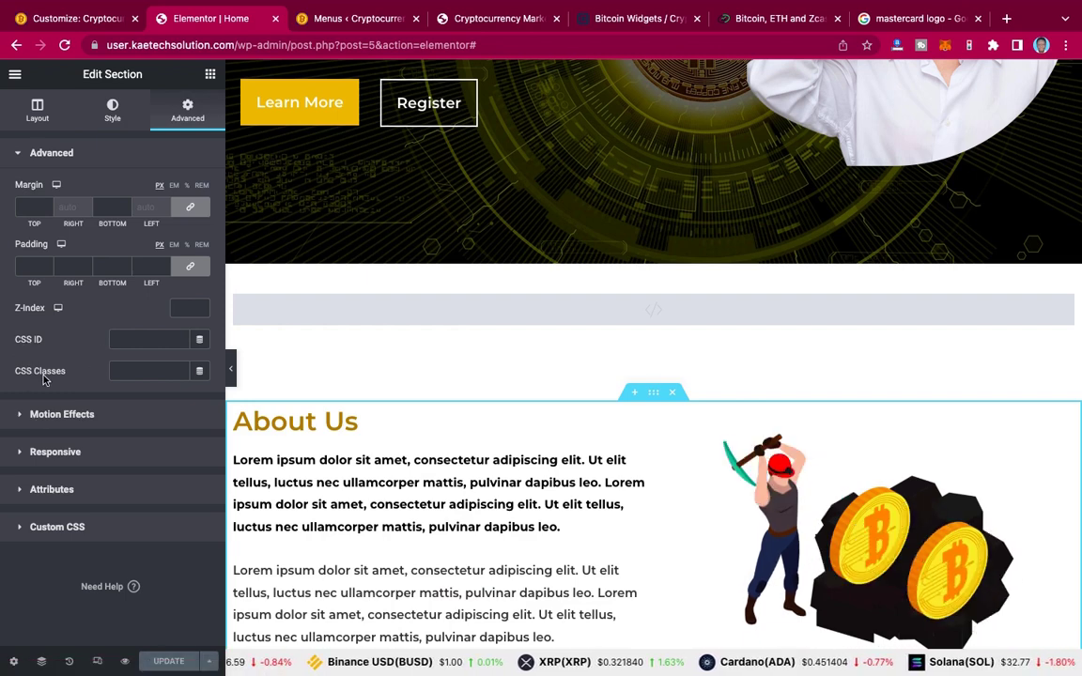
left_click(122, 340)
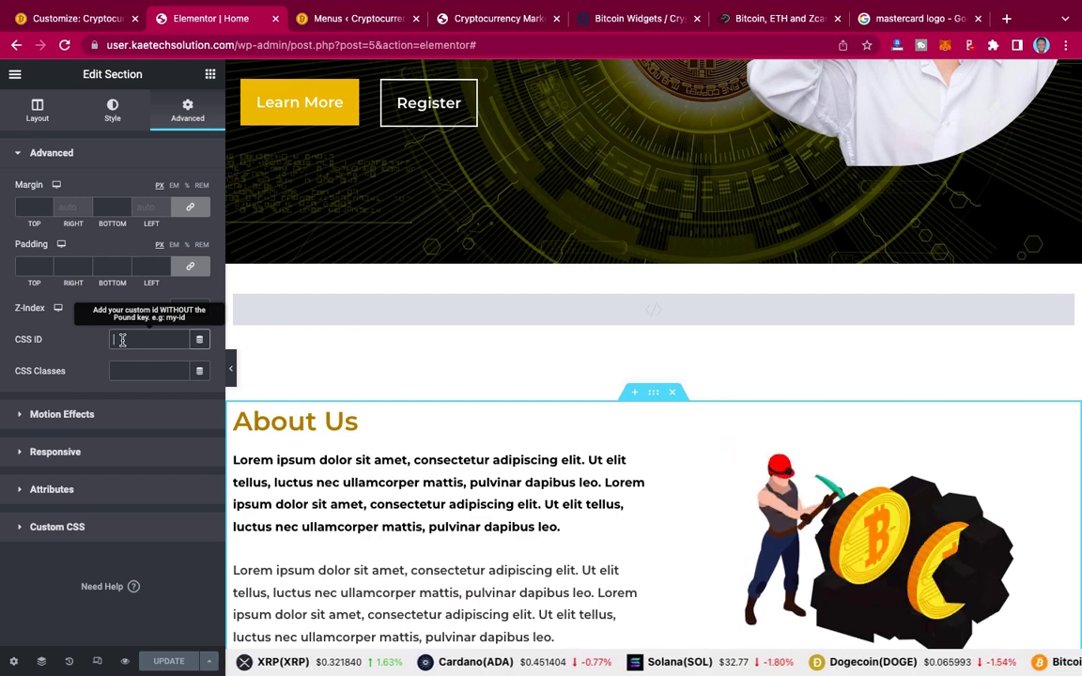
type("about")
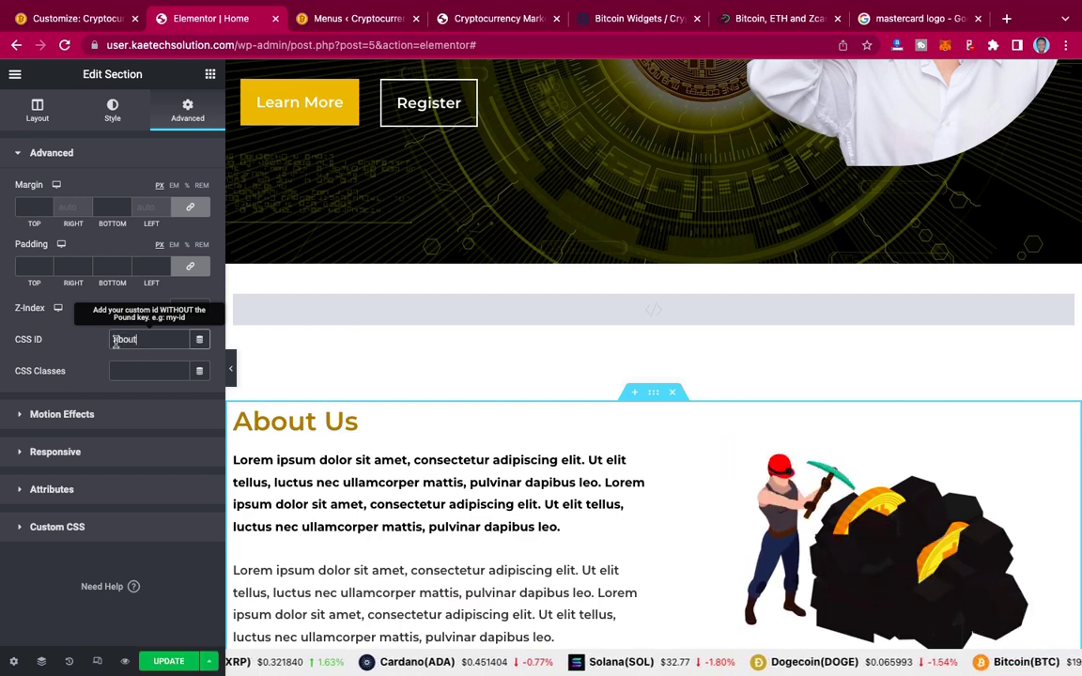
left_click(355, 19)
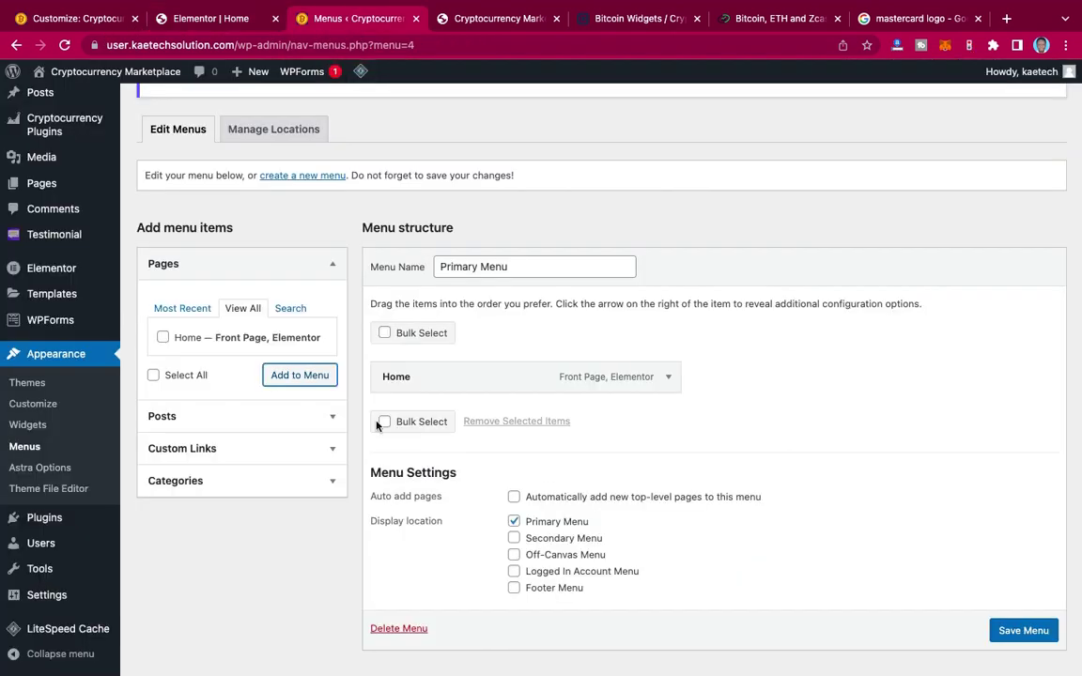
Step: Add a custom link 'About' pointing to #about to the Primary Menu
left_click(250, 447)
left_click(225, 377)
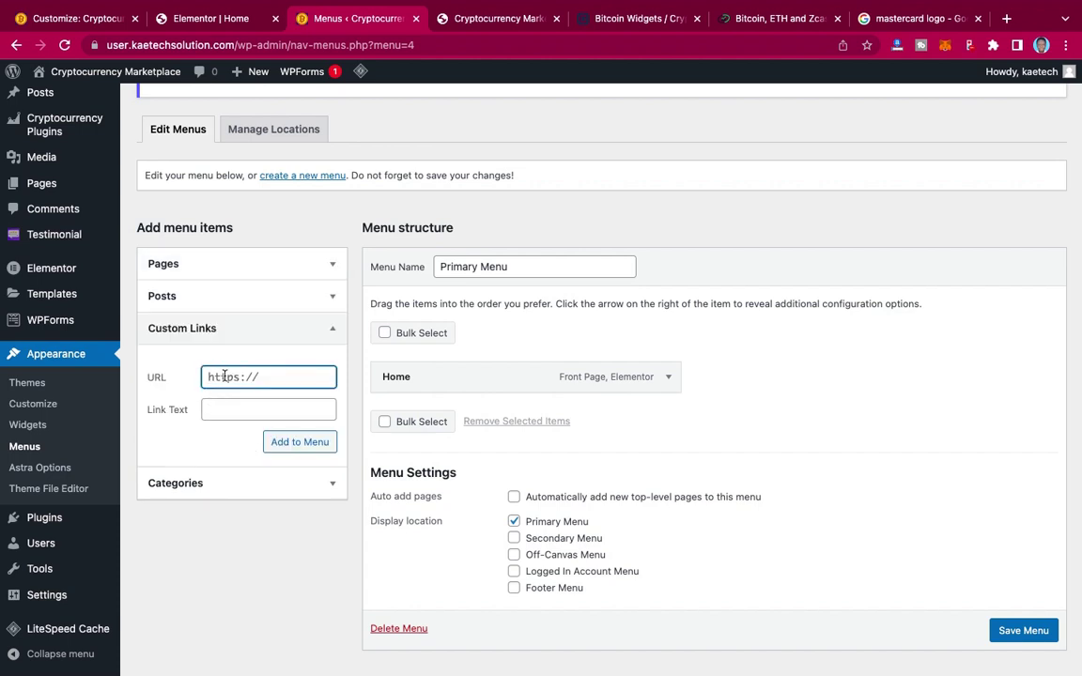
type("#about")
left_click(236, 411)
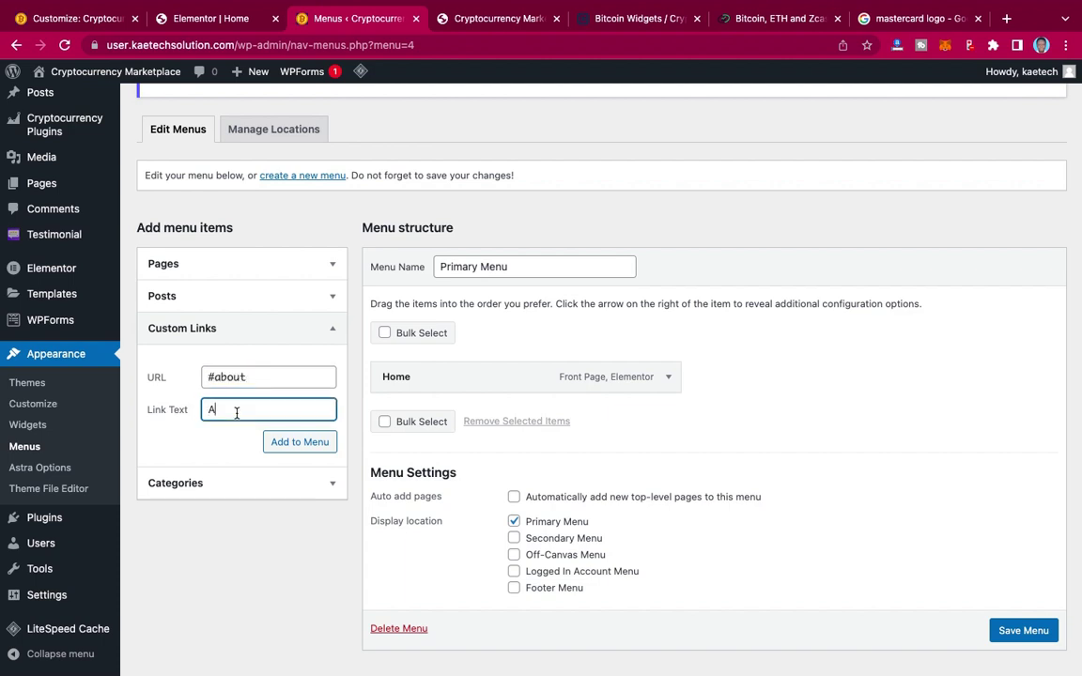
left_click(299, 444)
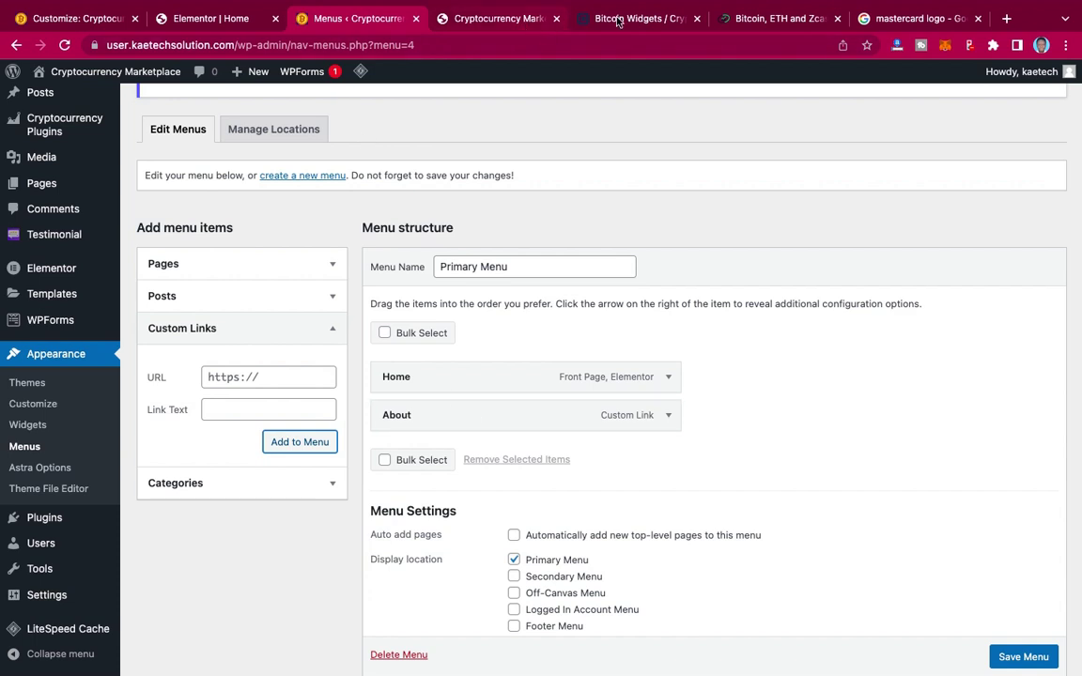
Step: Test the menu's anchor links on the live site, then return to the Elementor editor
left_click(520, 18)
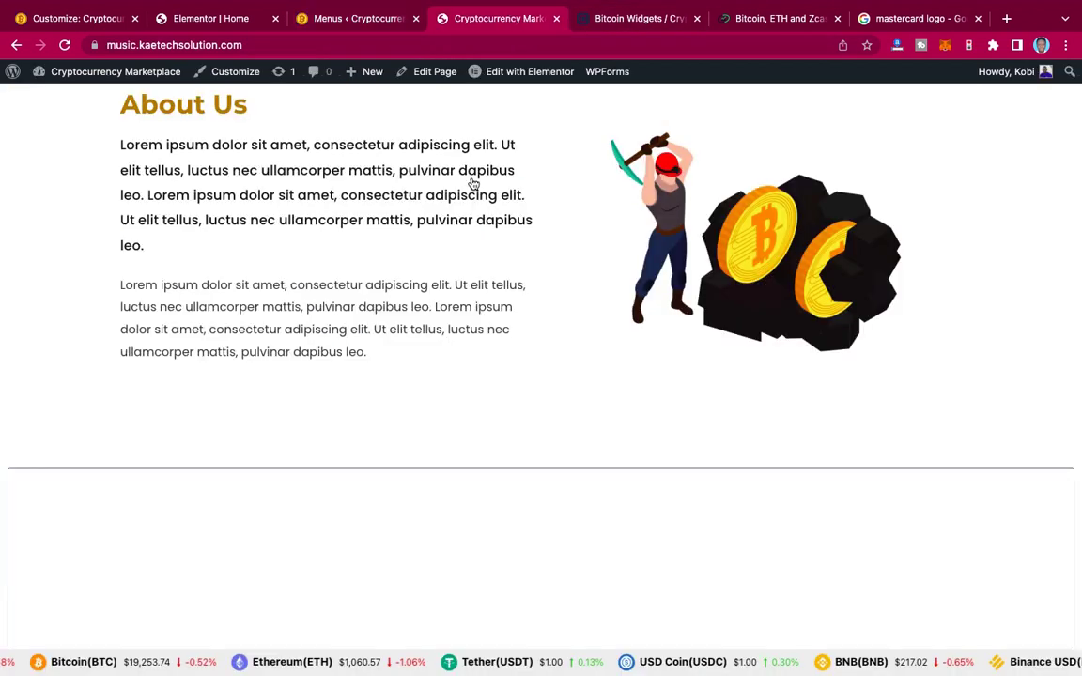
scroll(473, 183, "up", 5)
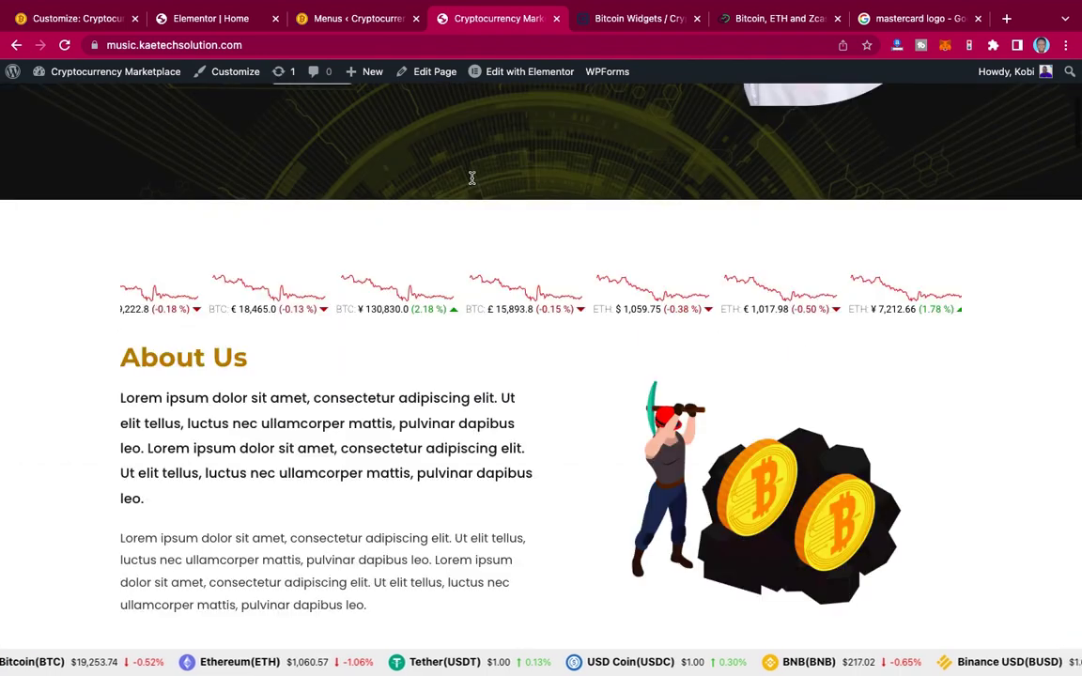
scroll(471, 179, "up", 2)
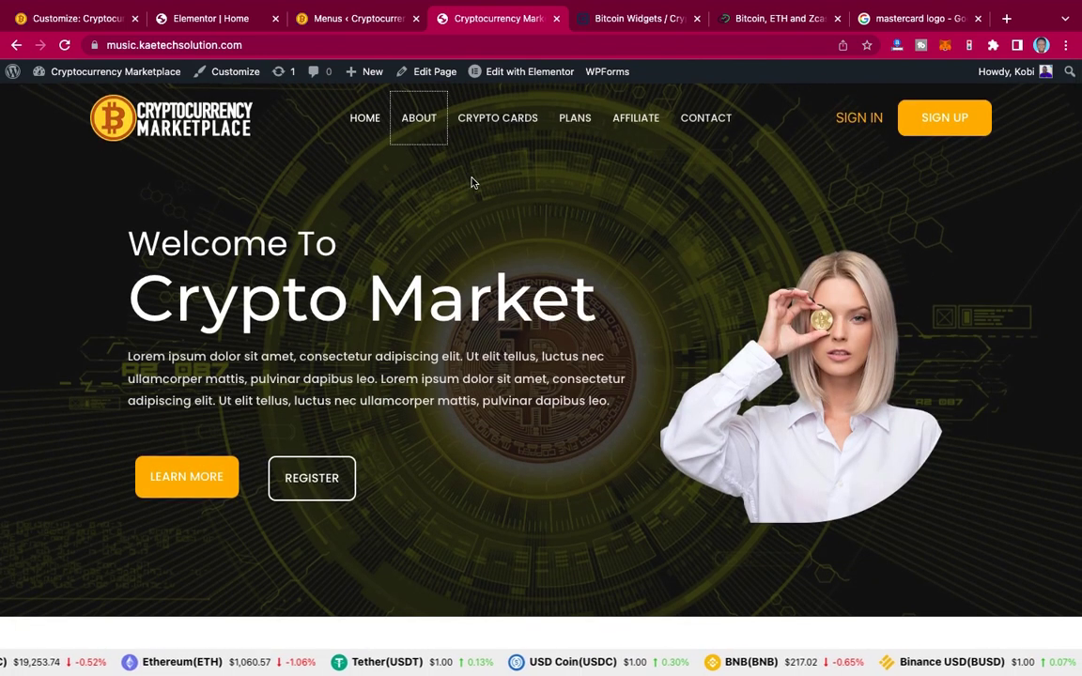
left_click(523, 118)
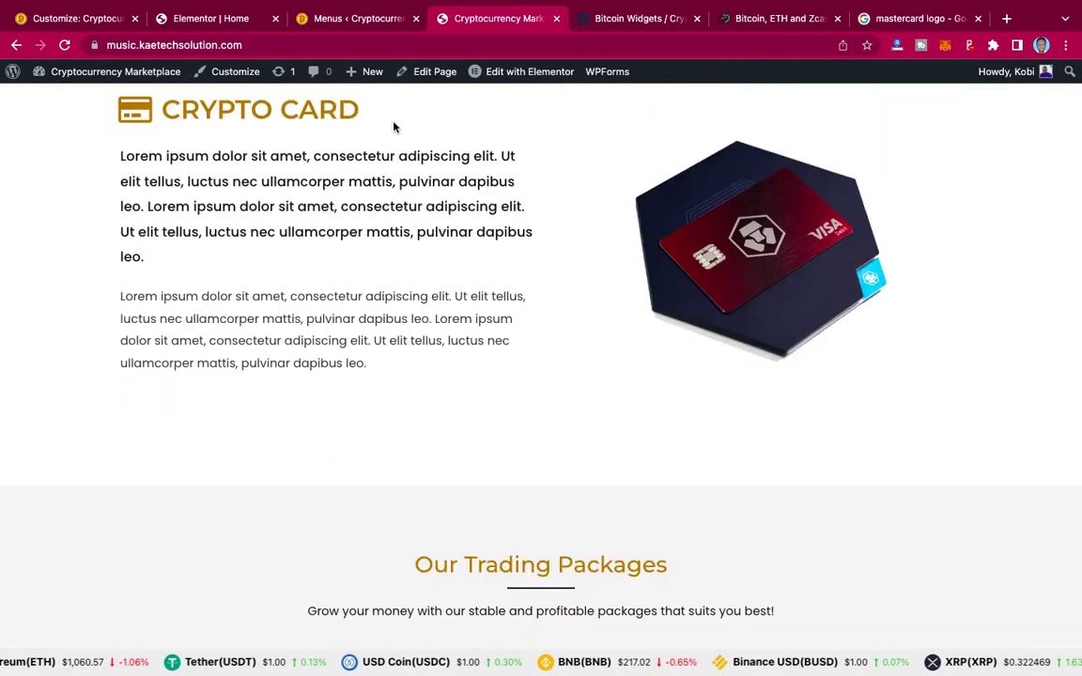
left_click(219, 18)
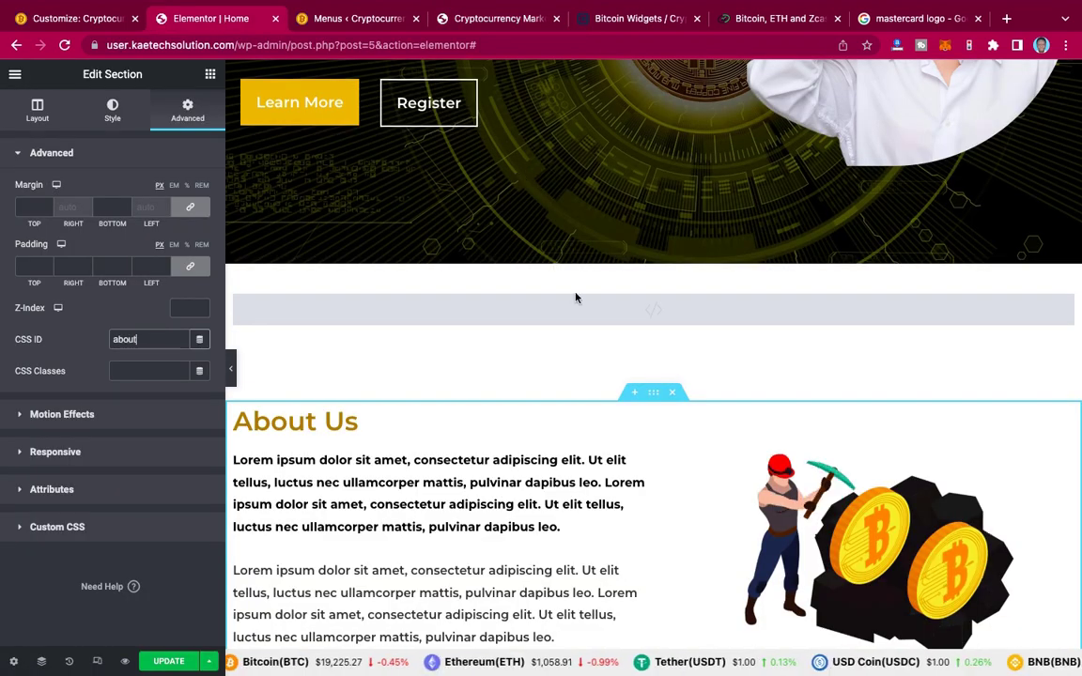
Step: Scroll down and select the Crypto Card section in Elementor, letting the slow page finish loading
scroll(576, 293, "down", 5)
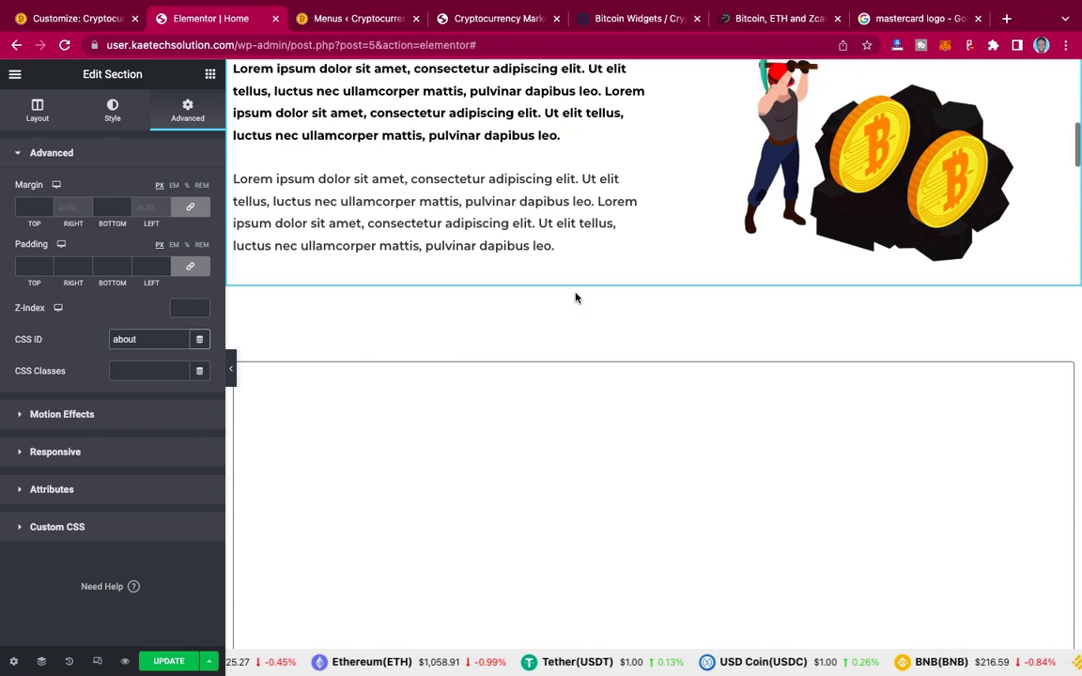
scroll(576, 297, "down", 6)
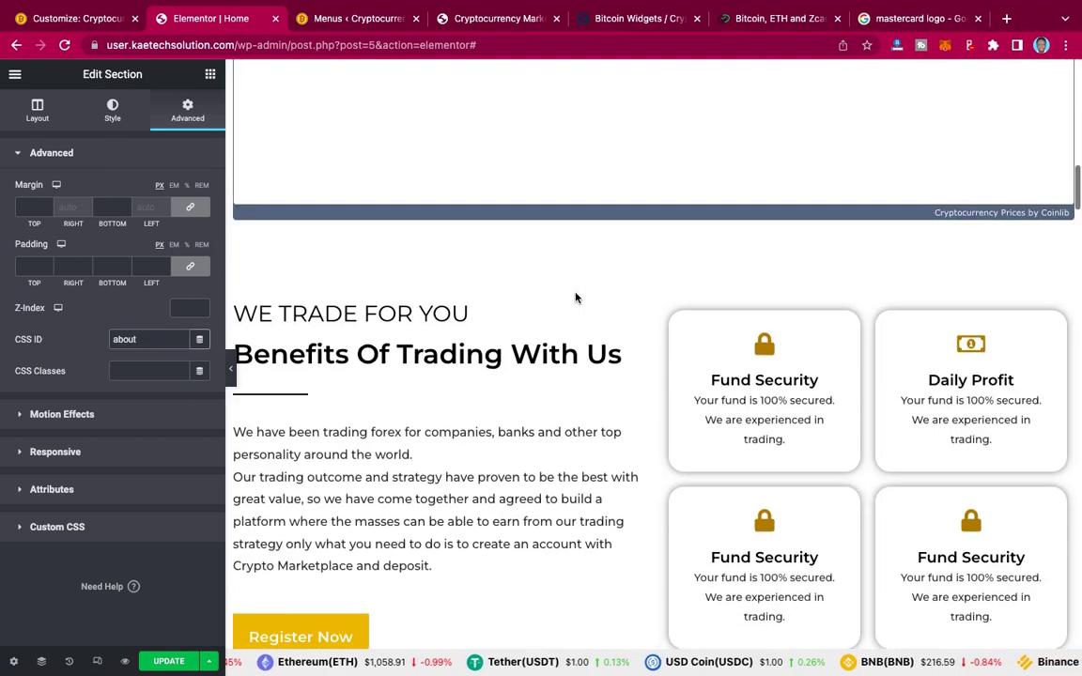
scroll(576, 298, "down", 8)
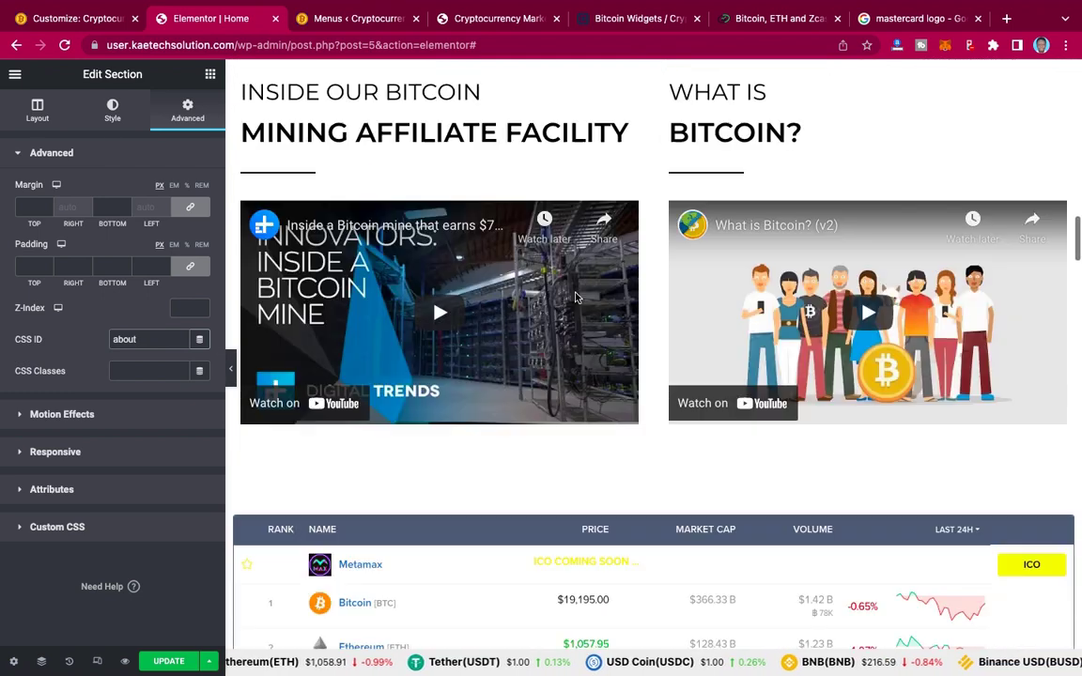
scroll(575, 298, "down", 5)
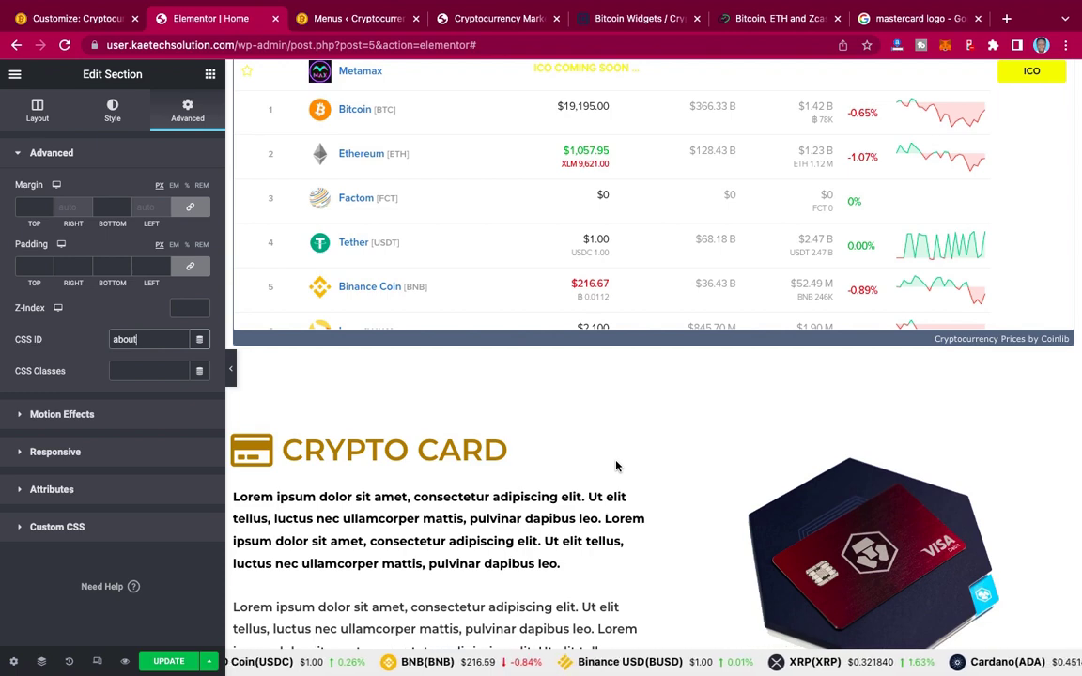
scroll(544, 470, "down", 2)
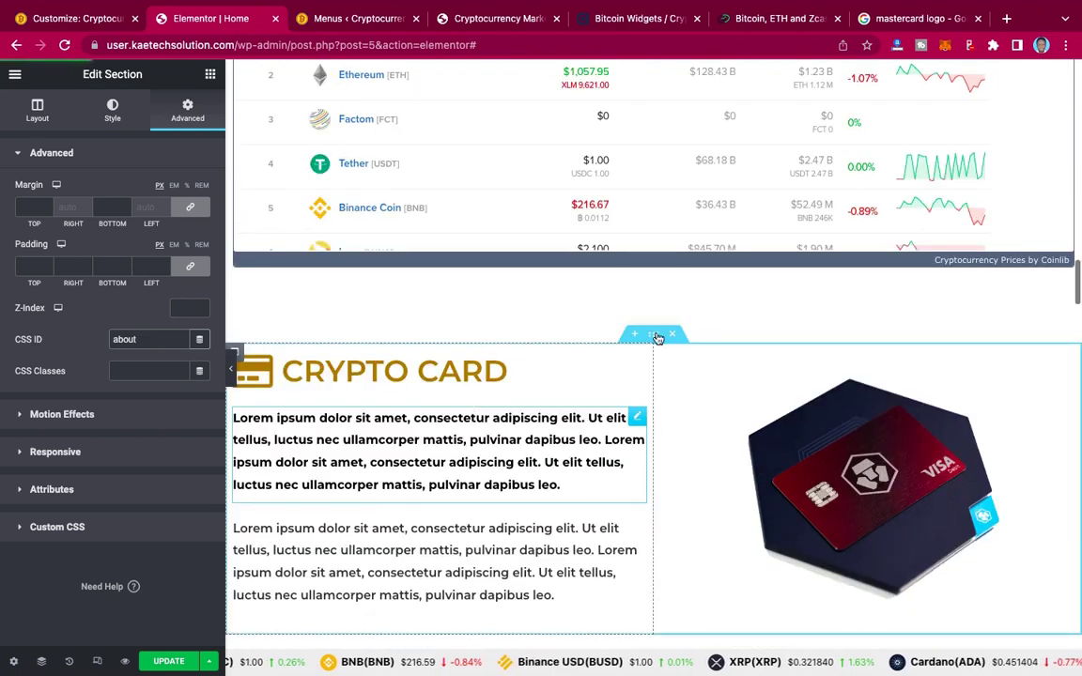
left_click(656, 337)
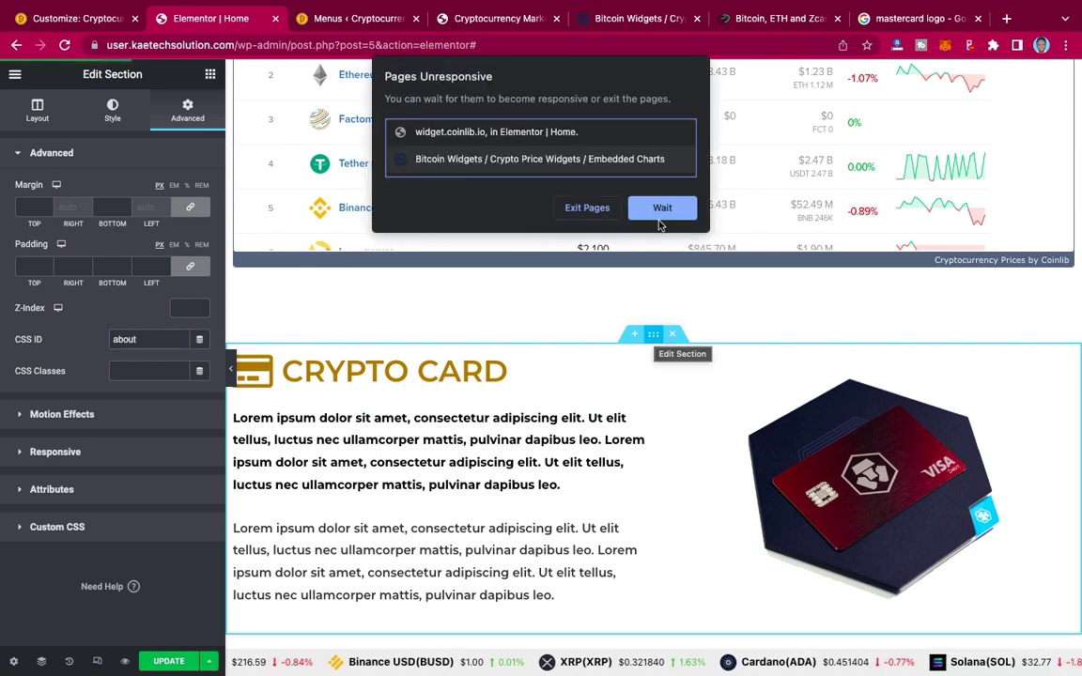
left_click(660, 211)
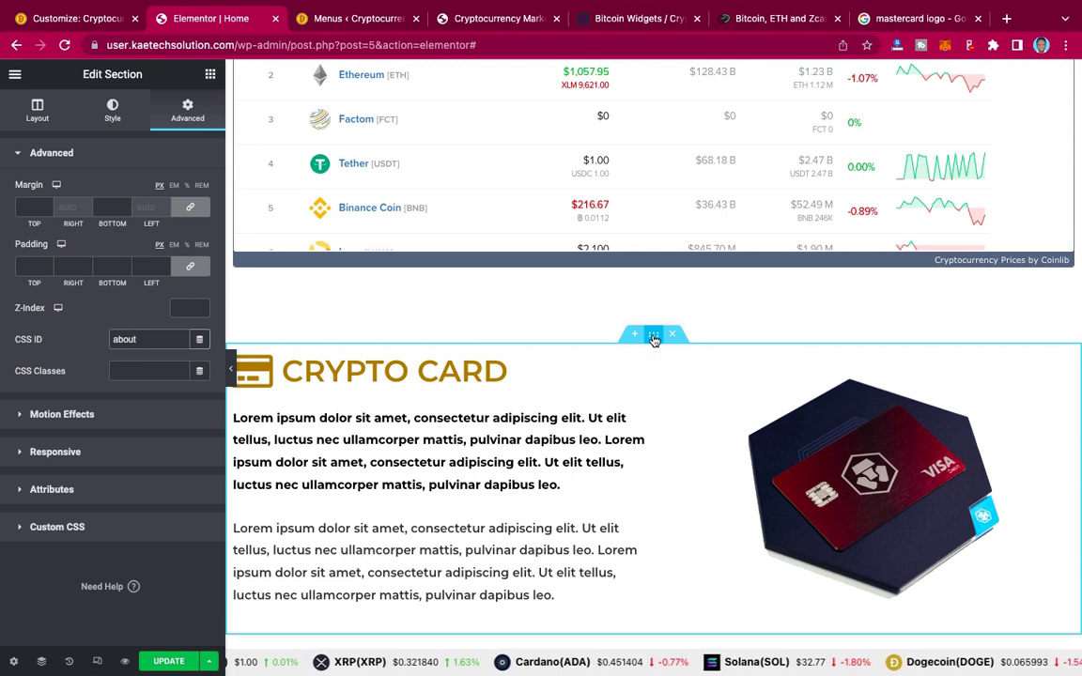
left_click(655, 336)
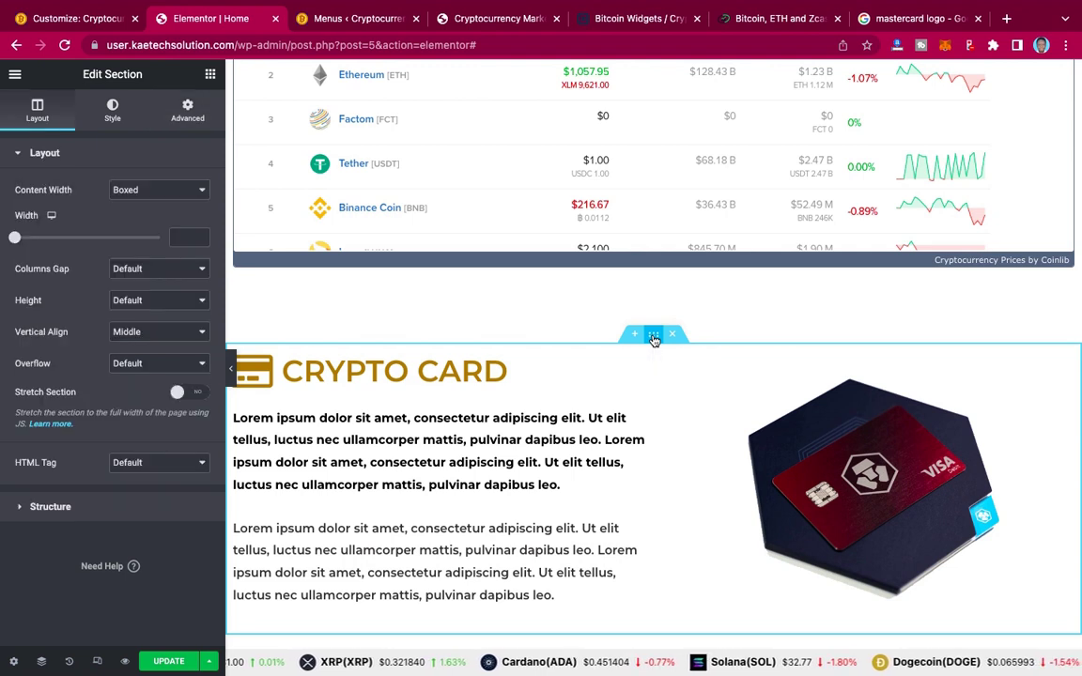
Step: Set the Crypto Card section's CSS ID to 'crypto-card' and copy it
left_click(188, 111)
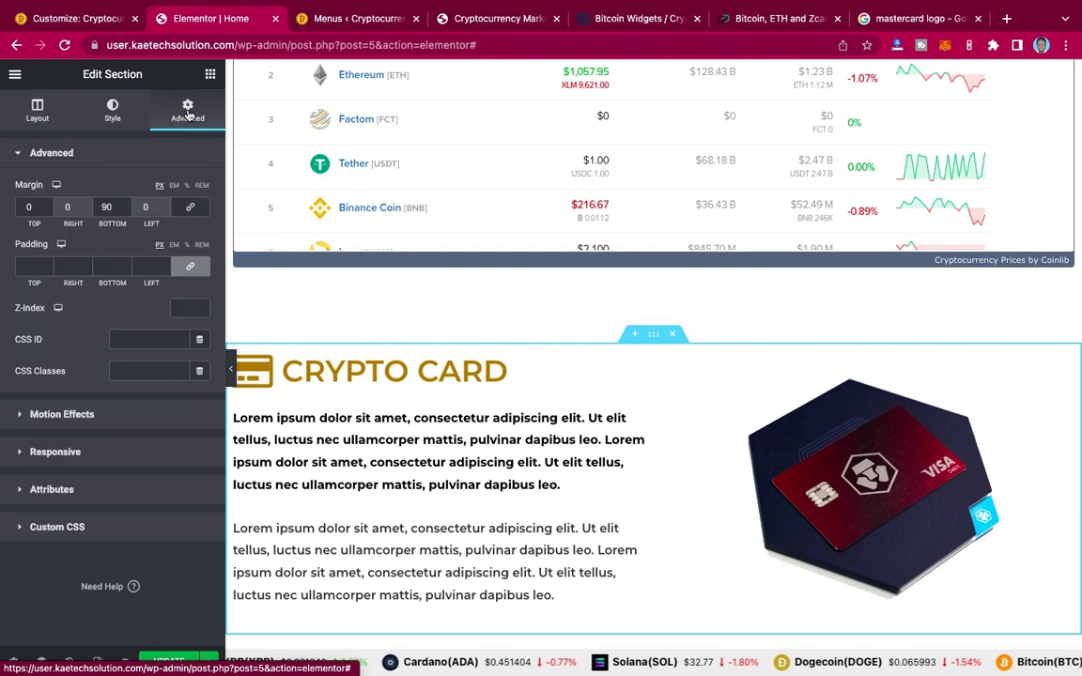
left_click(147, 342)
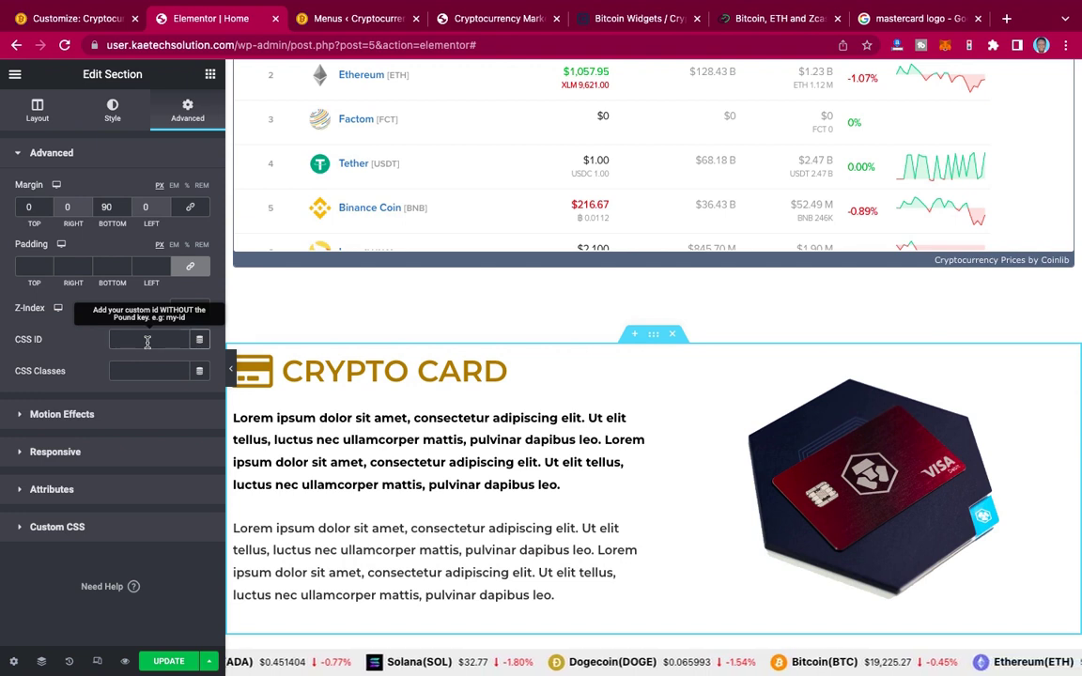
type("cr")
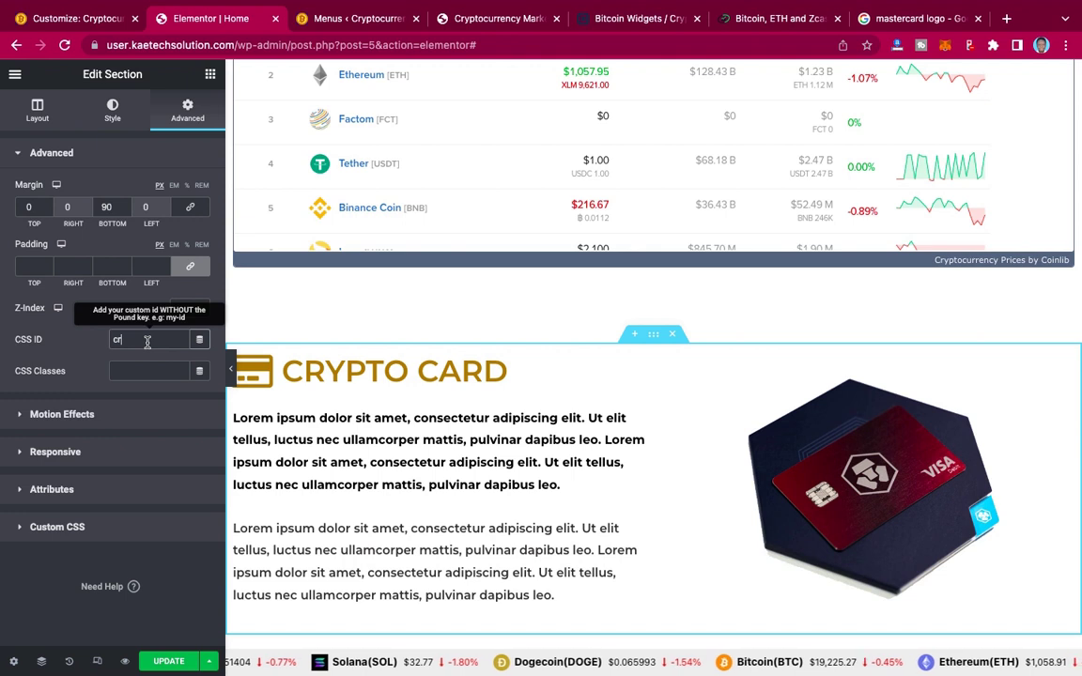
type("ypto-")
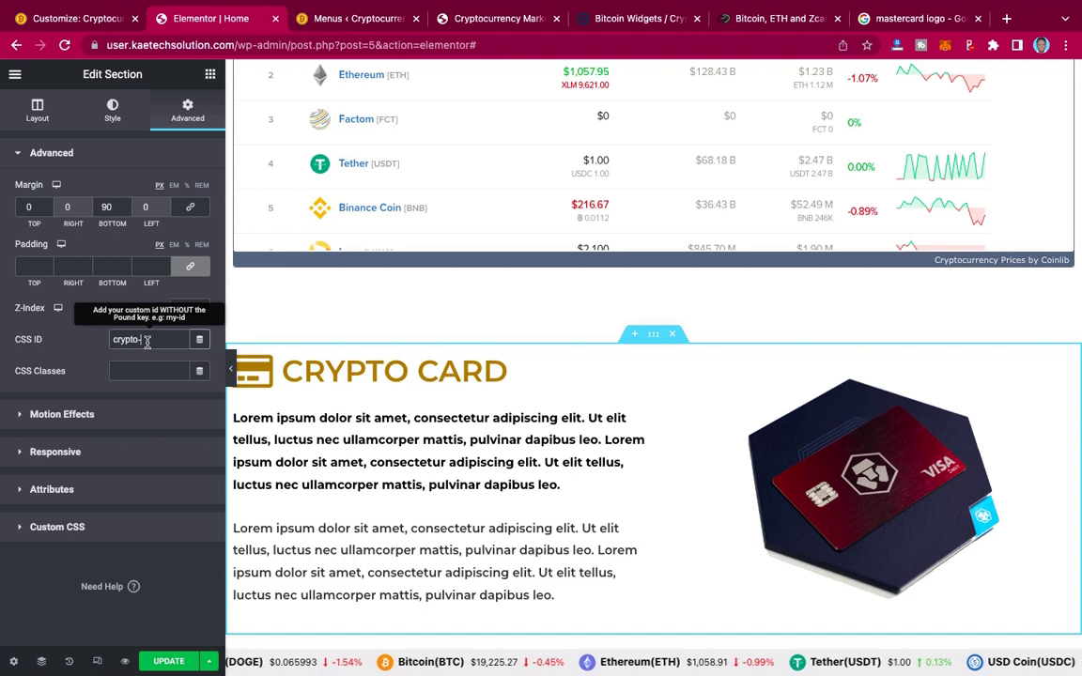
type("card")
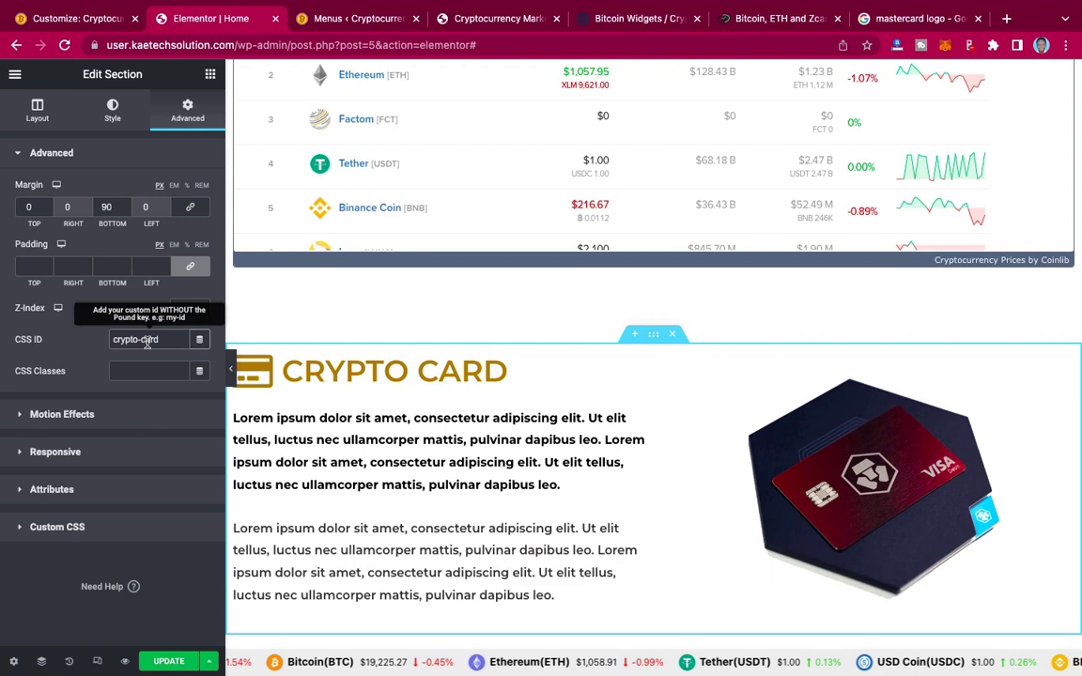
triple_click(146, 340)
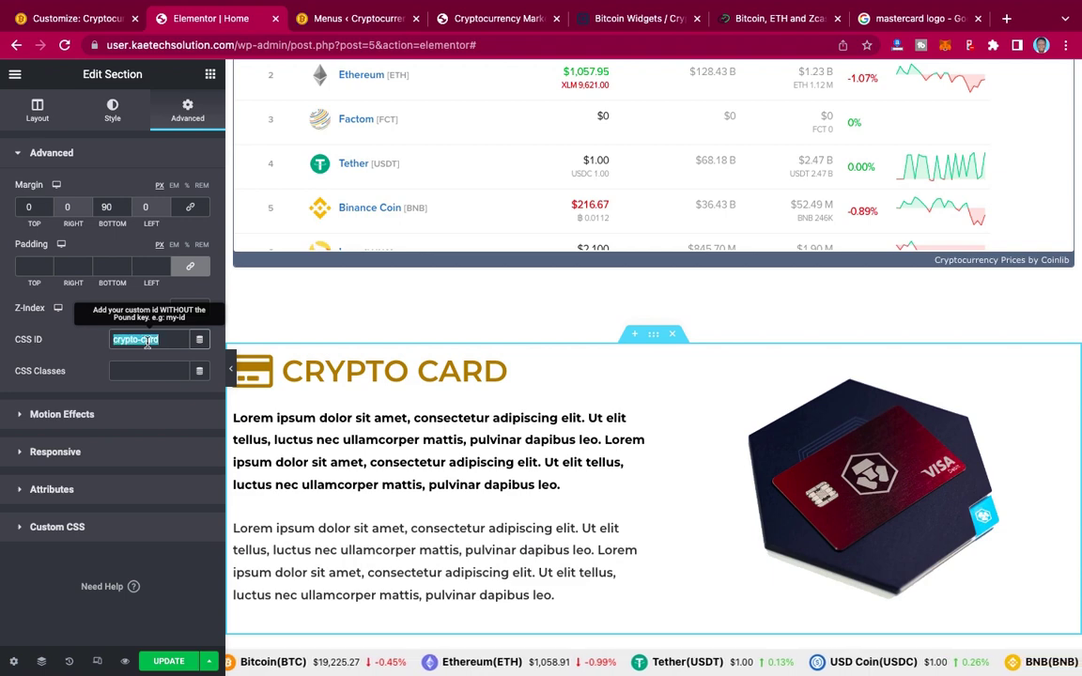
left_click(343, 22)
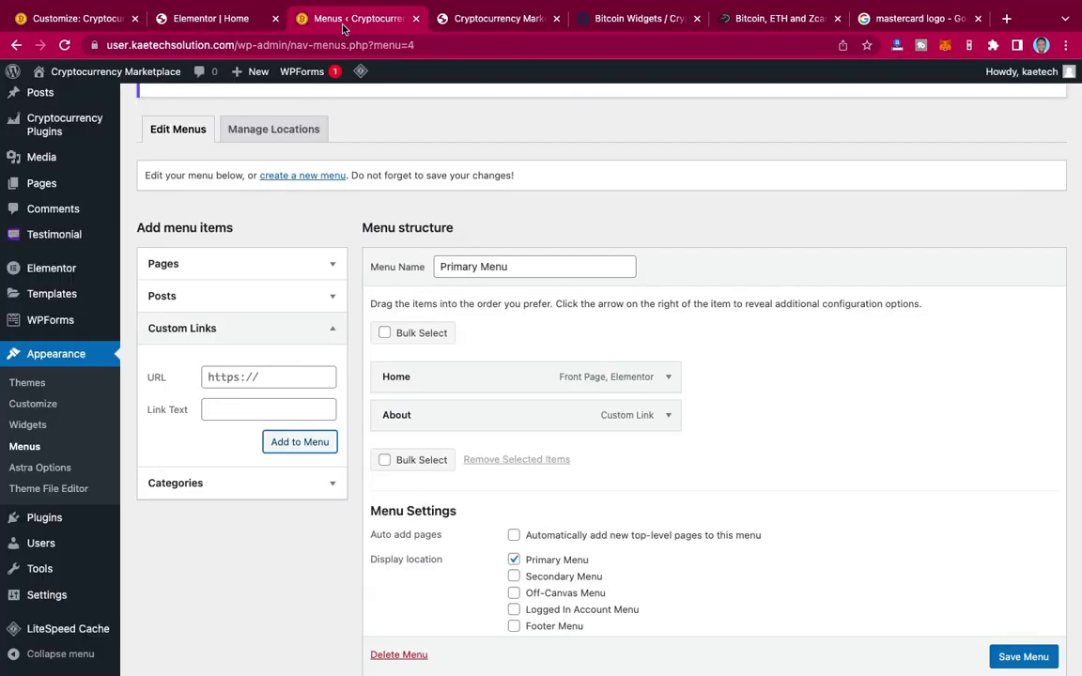
Step: Add a custom link with URL #crypto-card and link text 'Crypto Card' to the menu
left_click(235, 379)
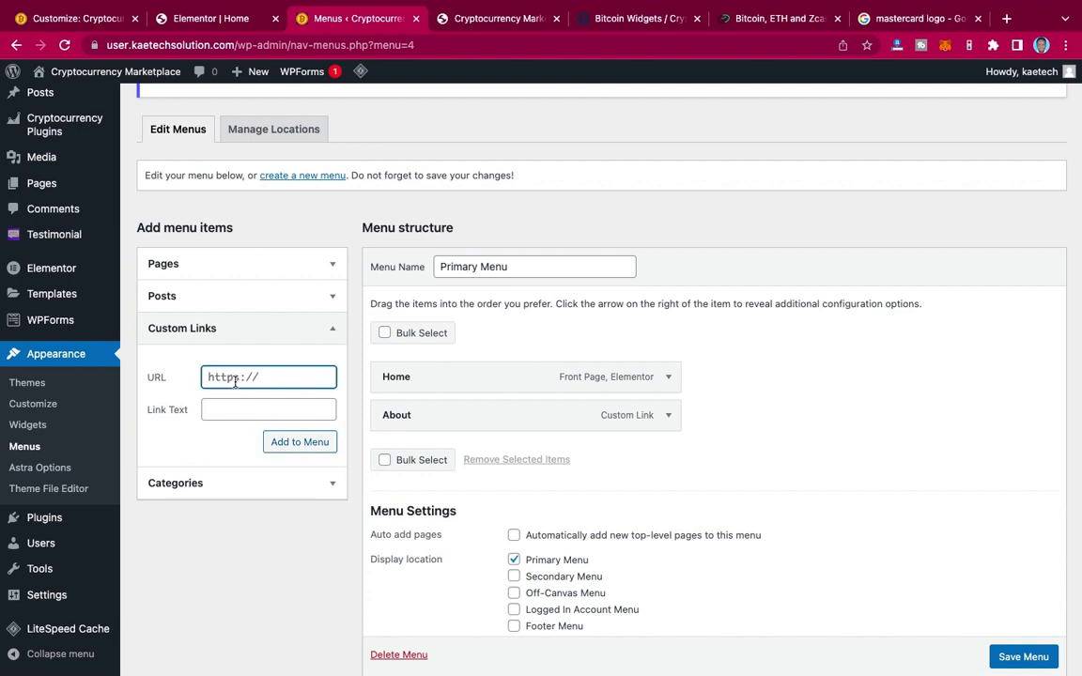
type("#crypto-card")
left_click(230, 412)
type("Cryp")
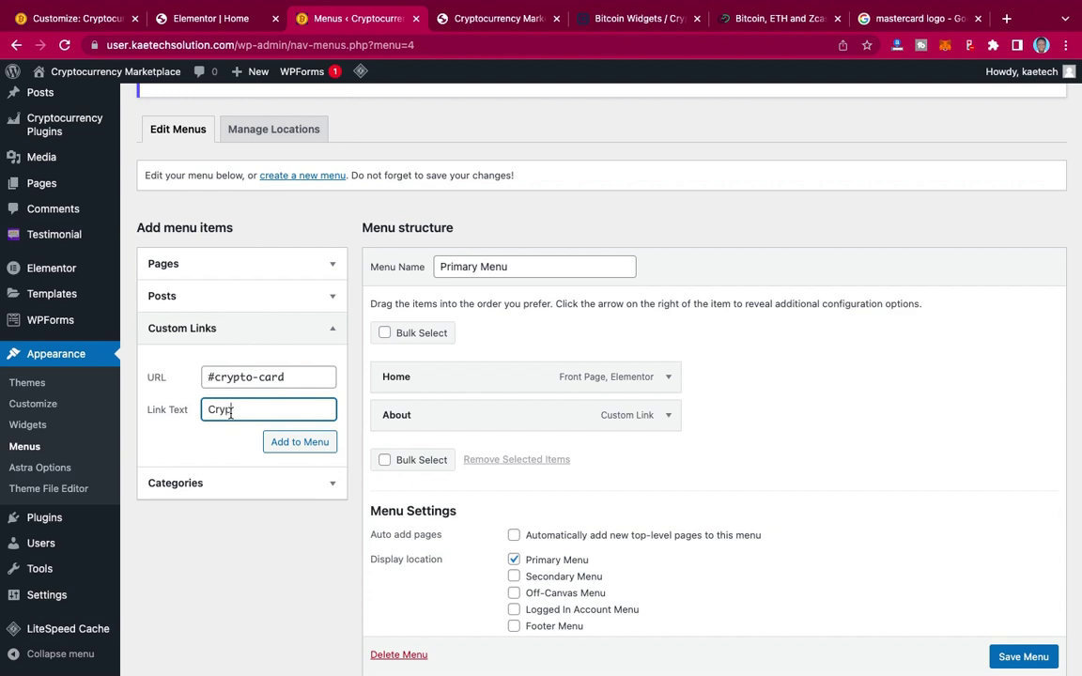
type("to Cards")
key("BackSpace")
left_click(299, 445)
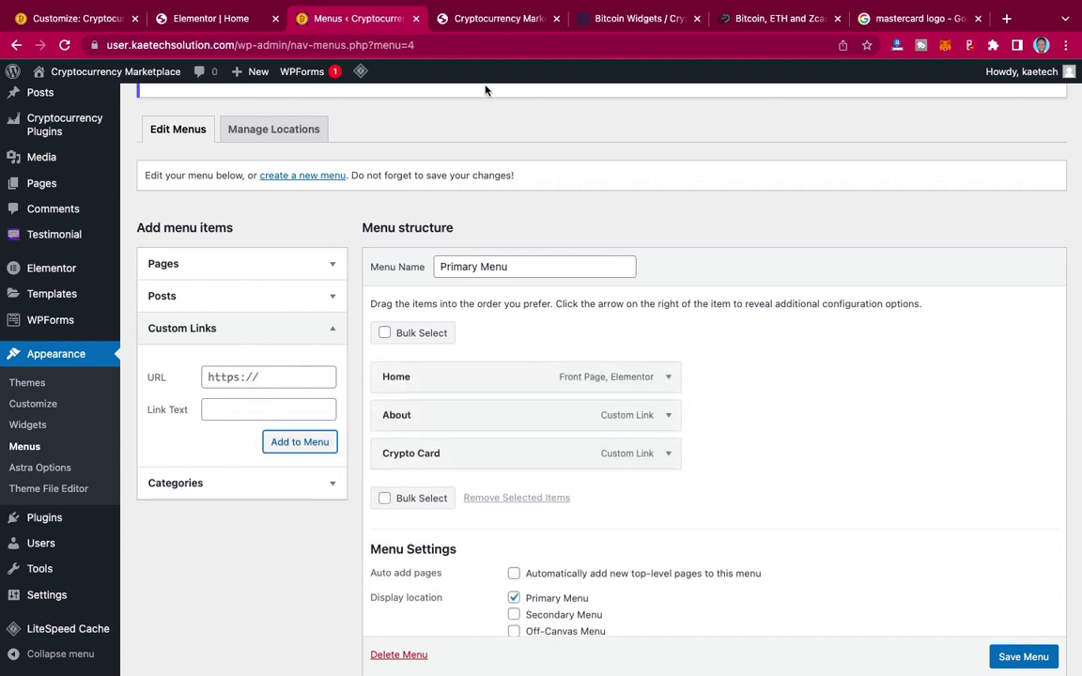
Step: Set the investment plans inner section's Advanced CSS ID to 'plan' and update the home page
left_click(205, 20)
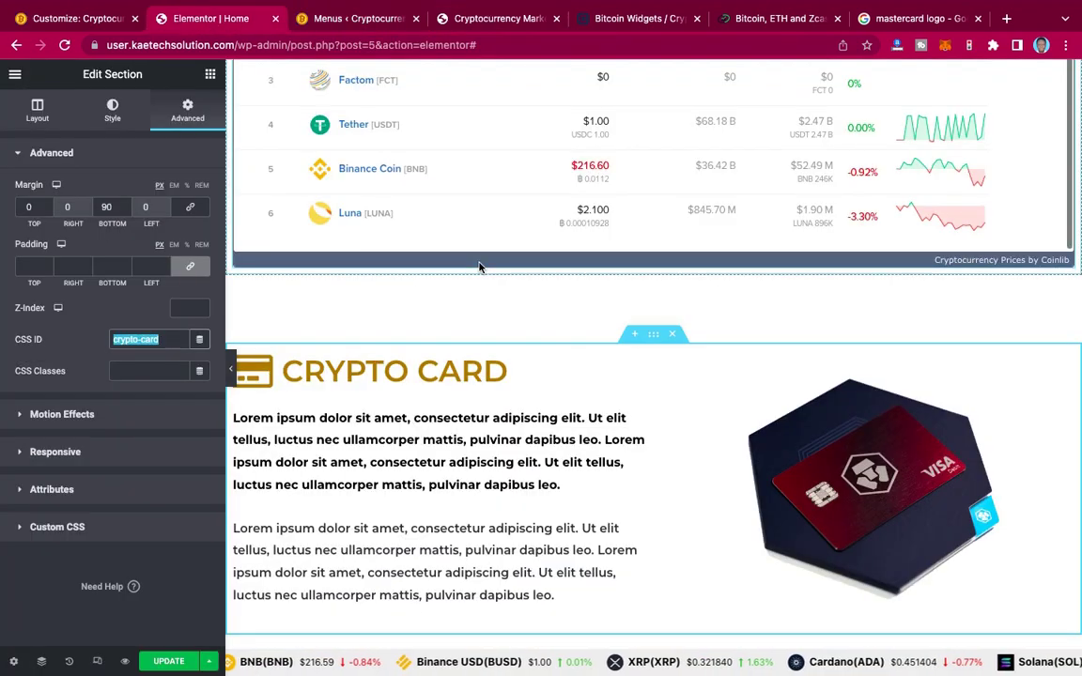
scroll(479, 267, "down", 8)
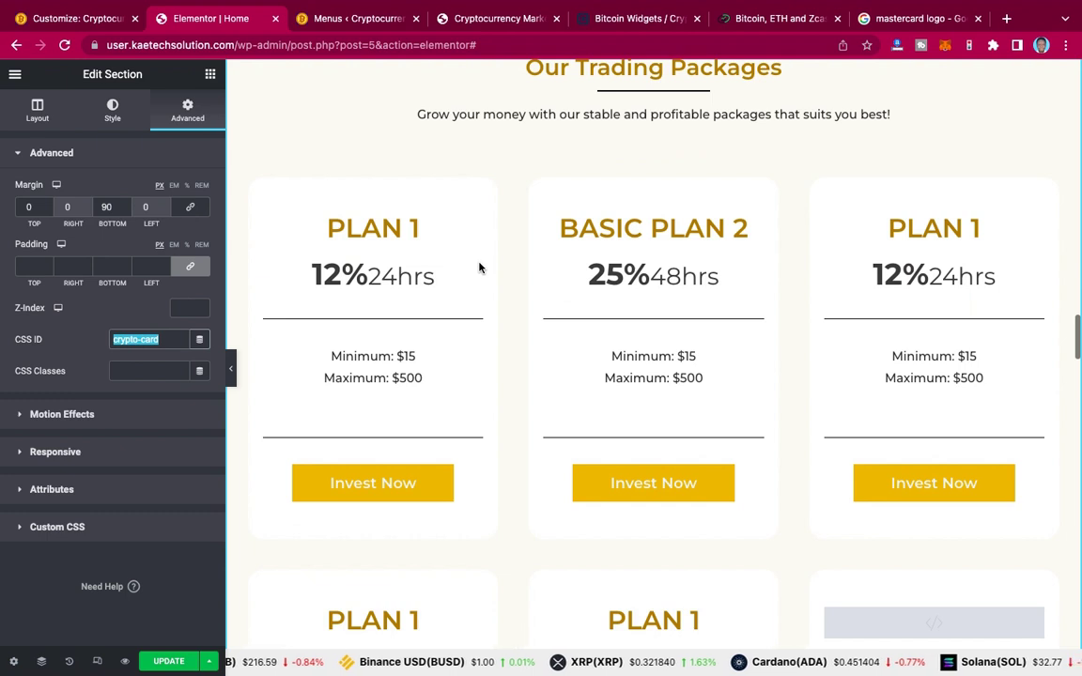
scroll(479, 267, "down", 1)
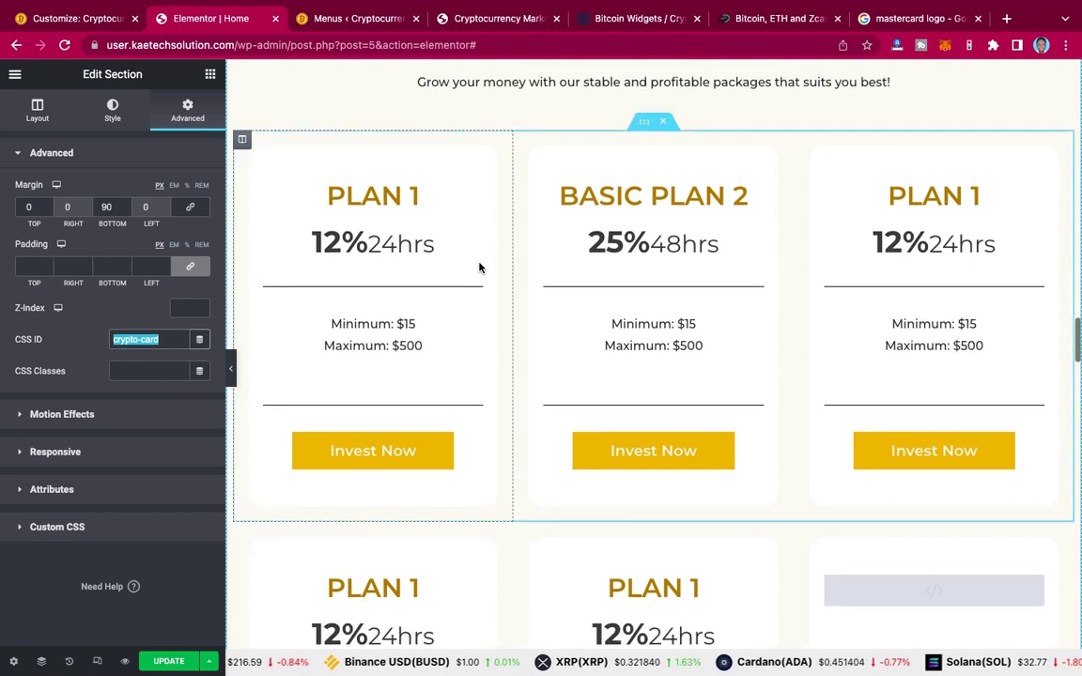
left_click(644, 126)
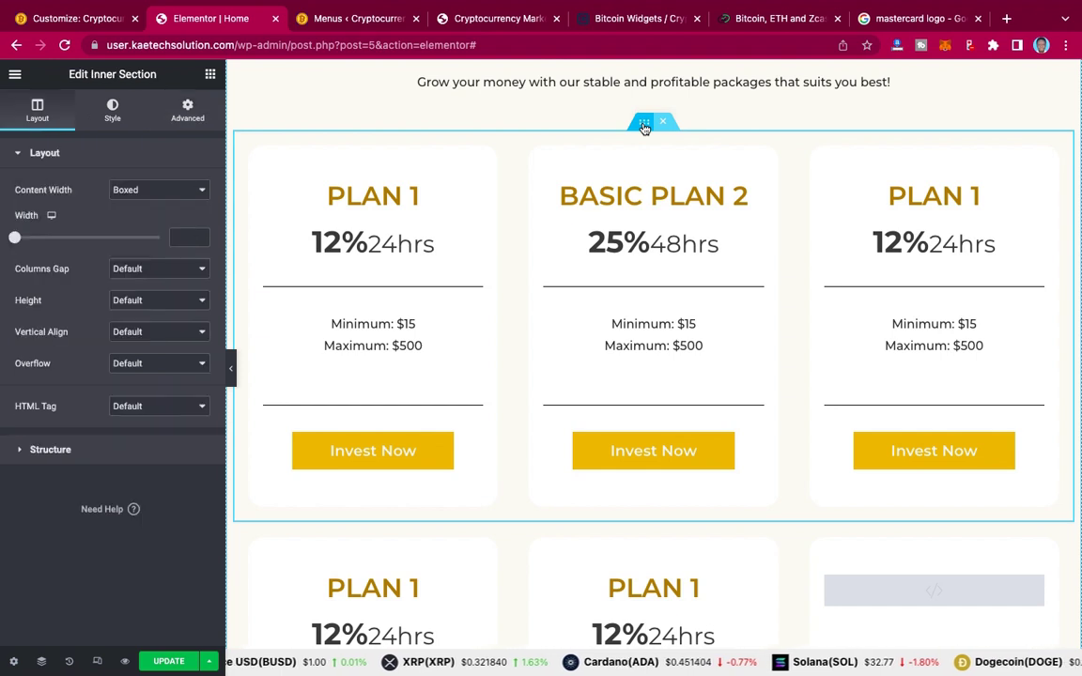
left_click(187, 111)
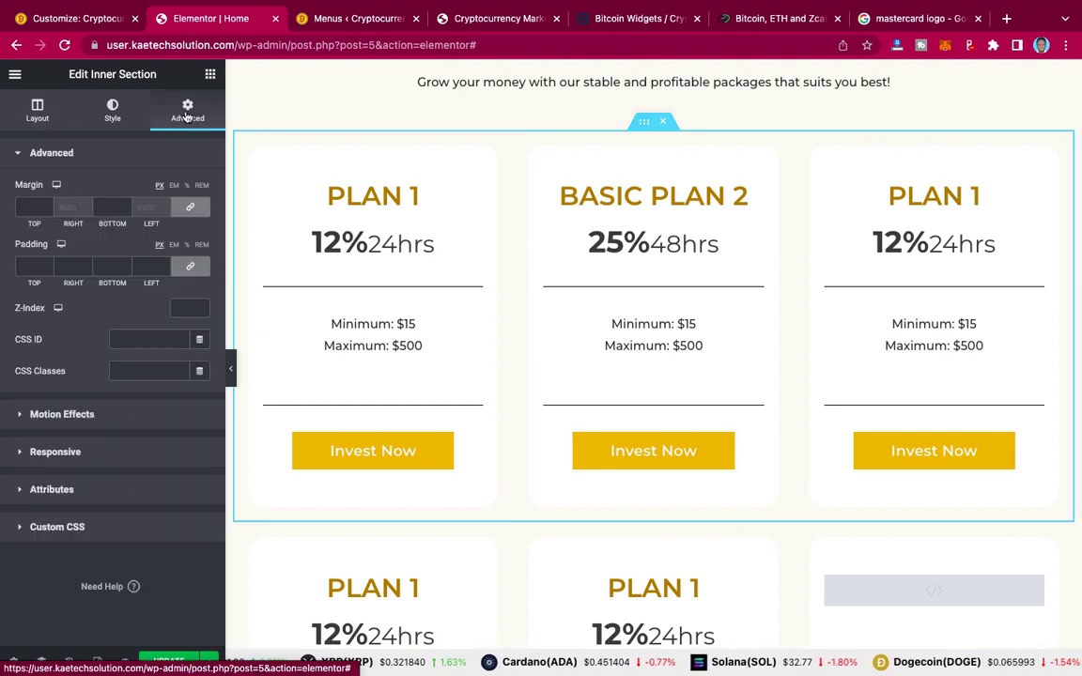
left_click(135, 343)
type("pl")
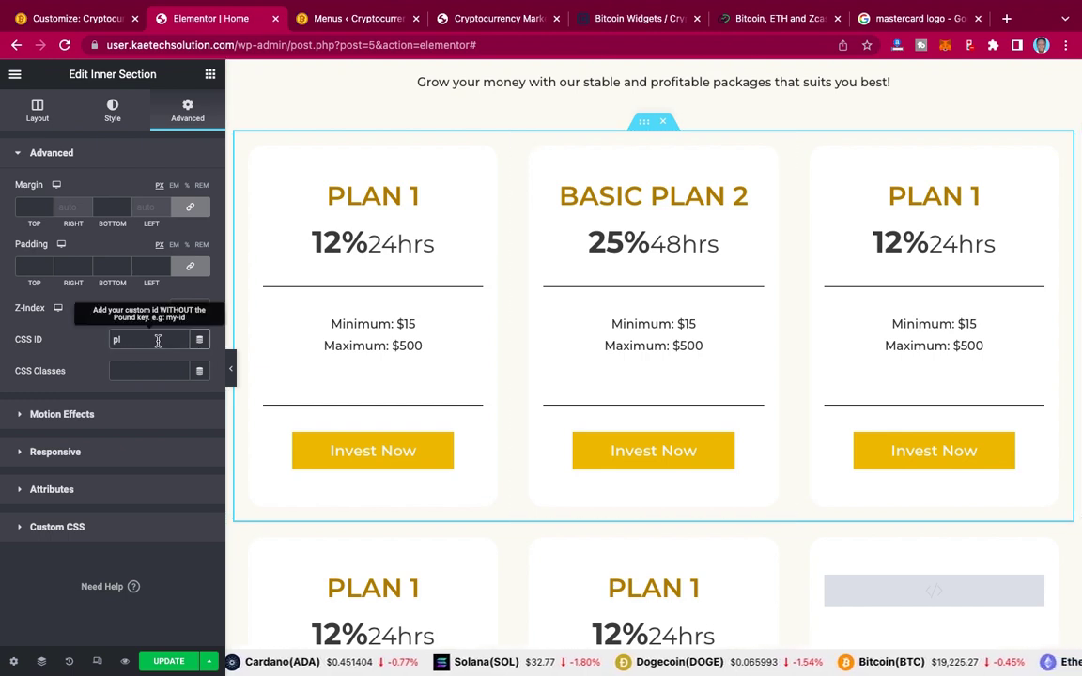
type("an")
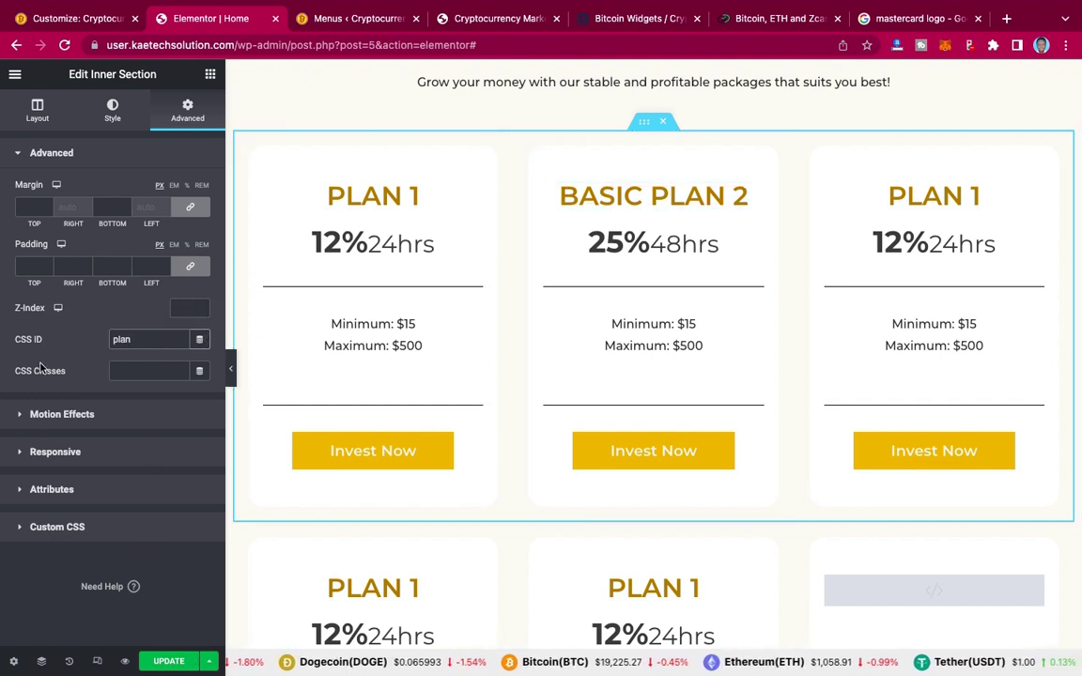
left_click(144, 344)
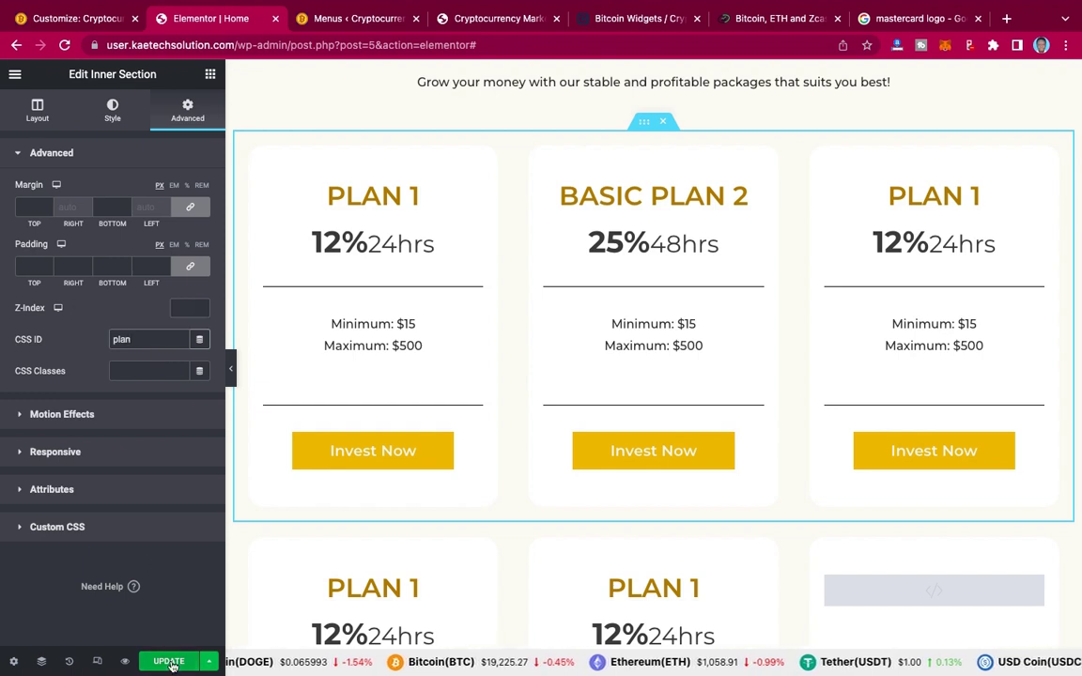
left_click(170, 663)
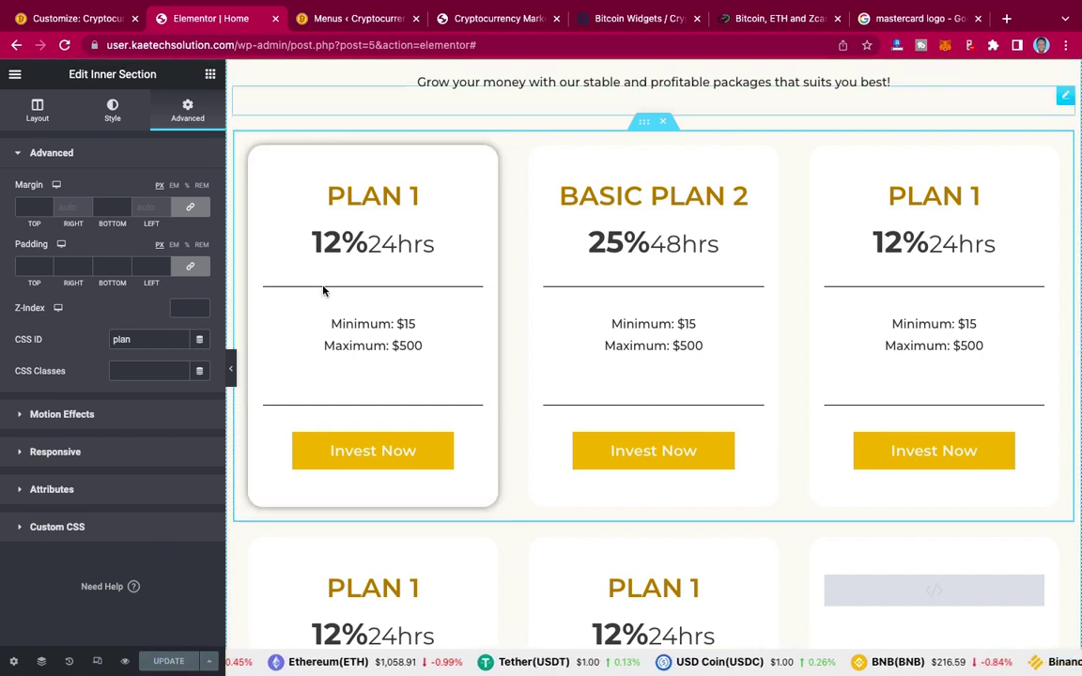
Step: Add a custom link with URL #plan and link text 'Plan' to the Primary Menu
left_click(352, 18)
left_click(275, 378)
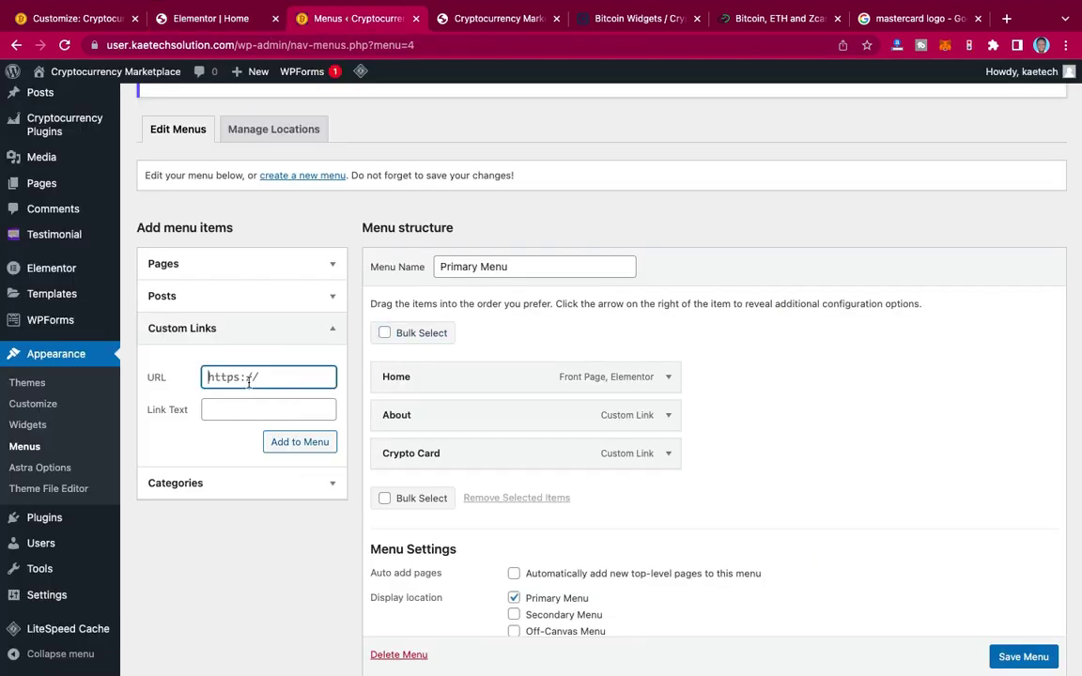
type("#plan")
left_click(253, 411)
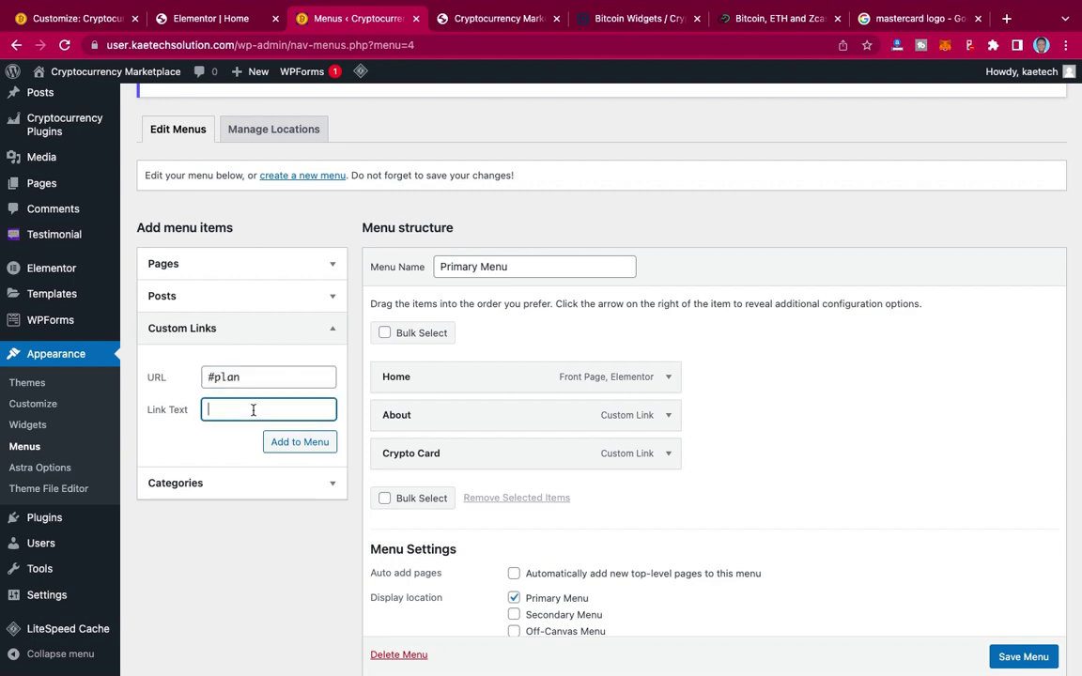
type("Plan")
left_click(303, 446)
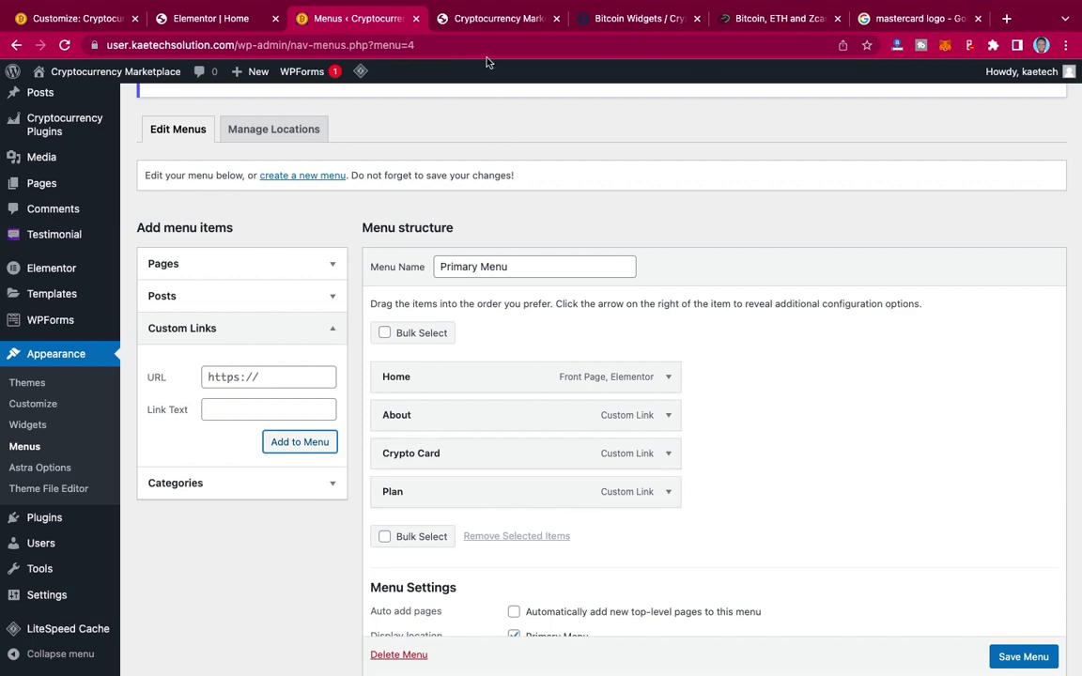
Step: View the live site's header at the top of the homepage
left_click(445, 14)
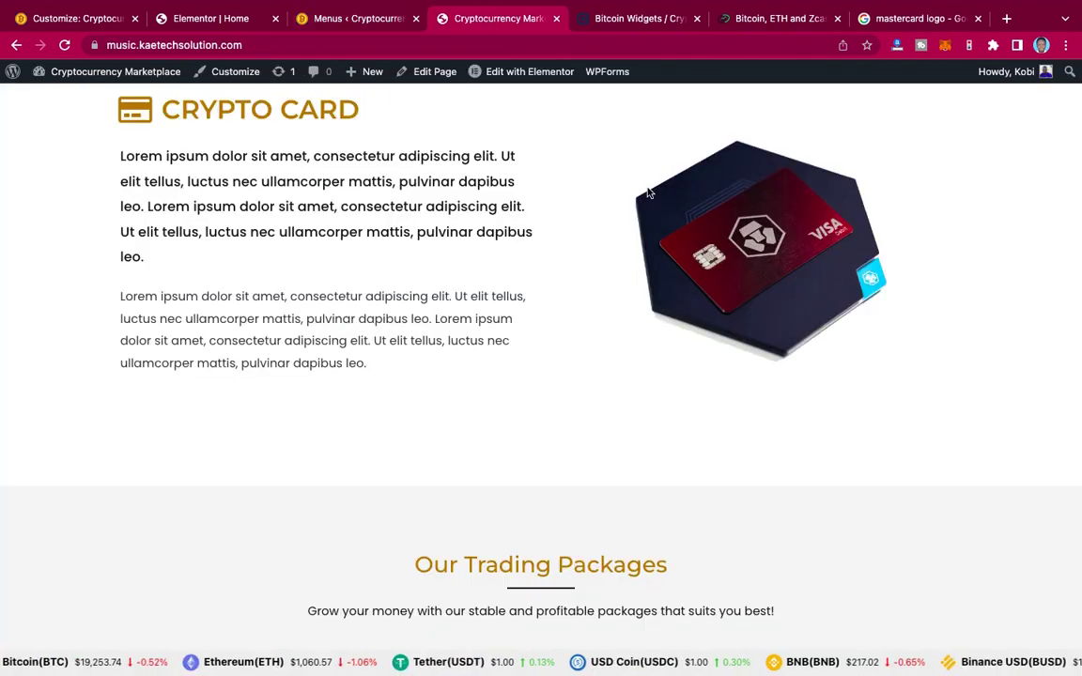
scroll(648, 193, "up", 10)
scroll(648, 192, "up", 10)
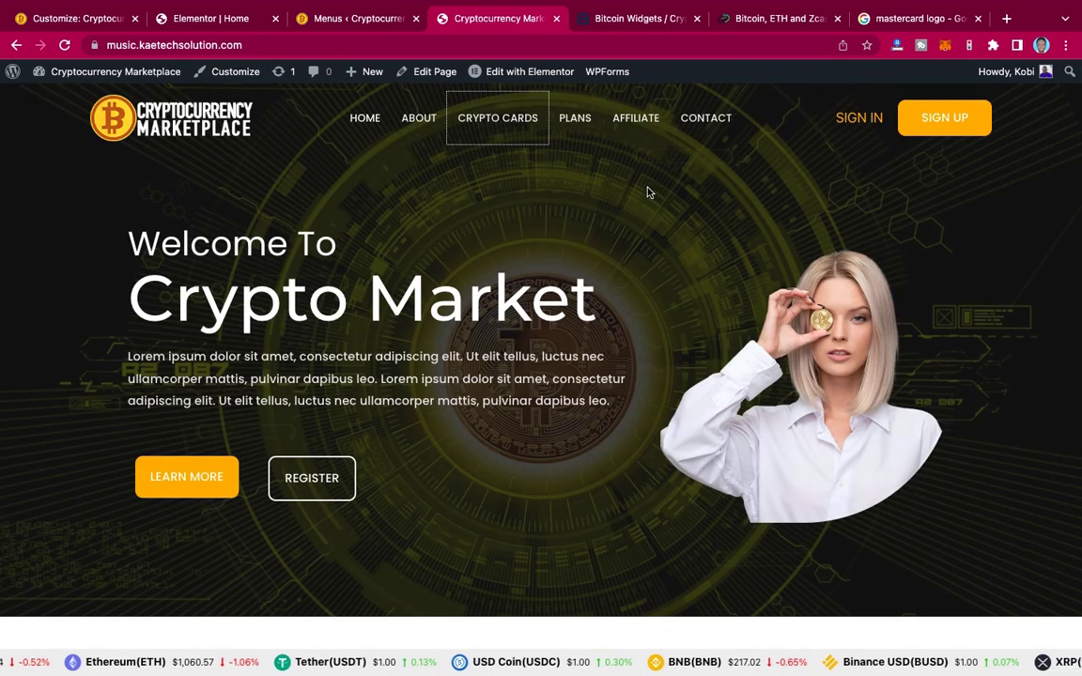
Step: Enter 'affiliate' as the Affiliate Program section's Advanced CSS ID and select it for copying
left_click(215, 19)
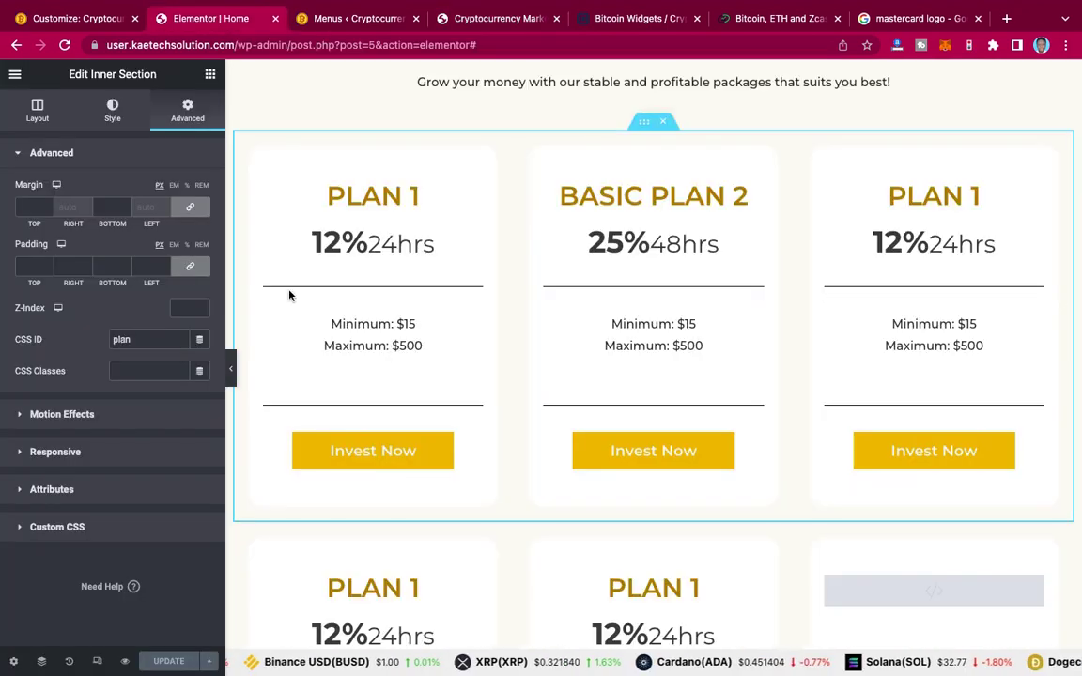
scroll(657, 340, "down", 7)
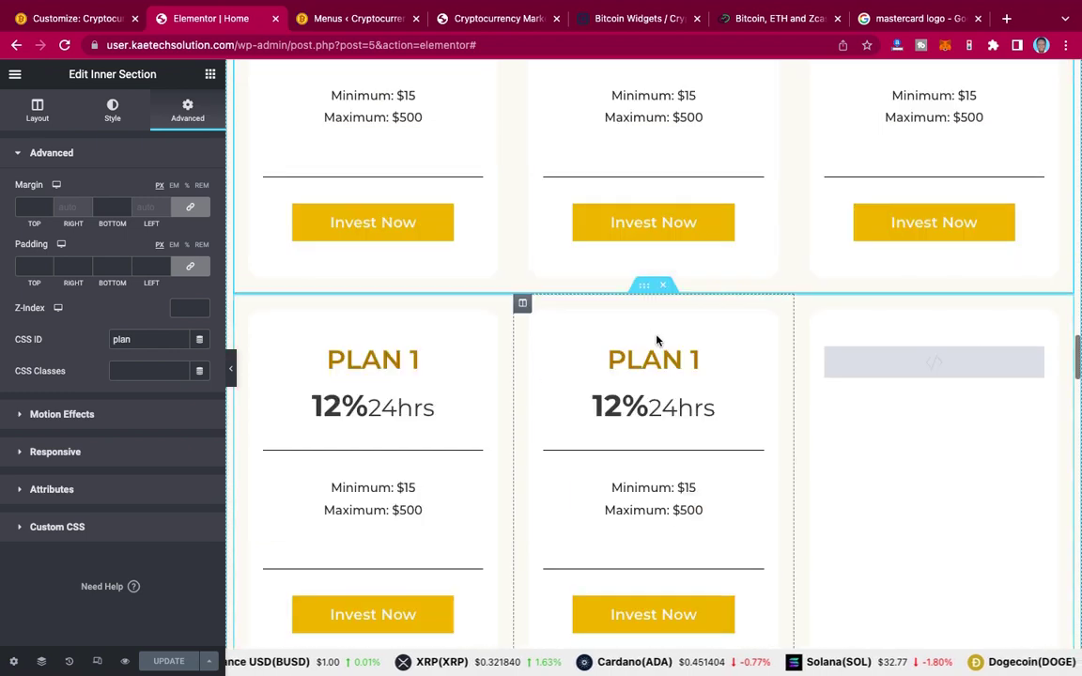
scroll(657, 335, "down", 8)
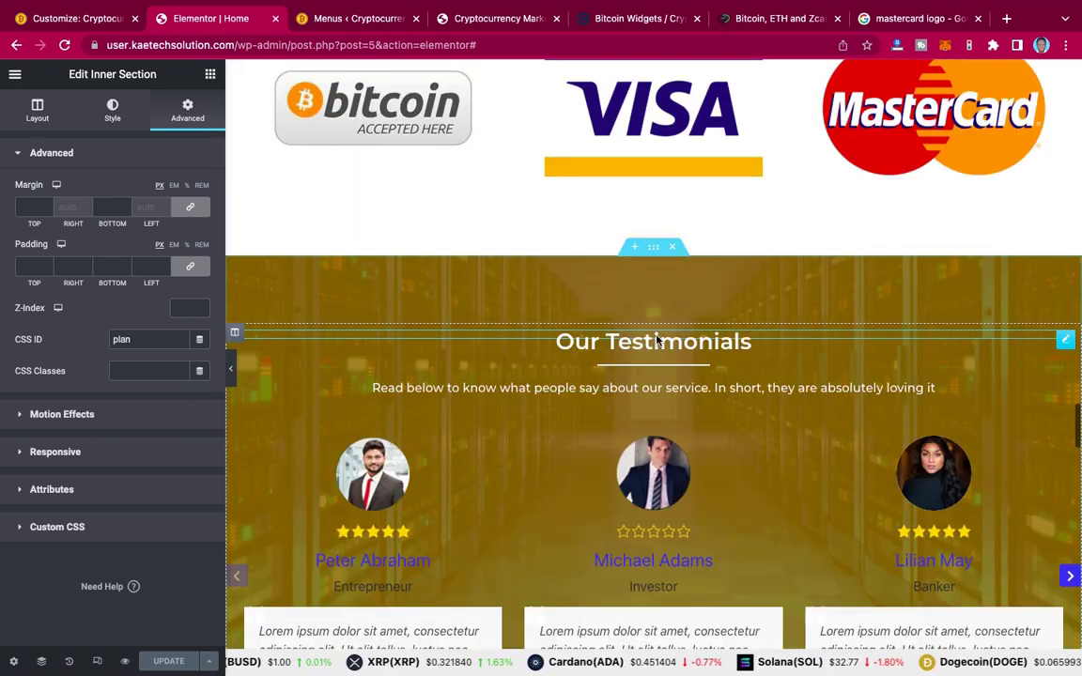
scroll(658, 340, "down", 3)
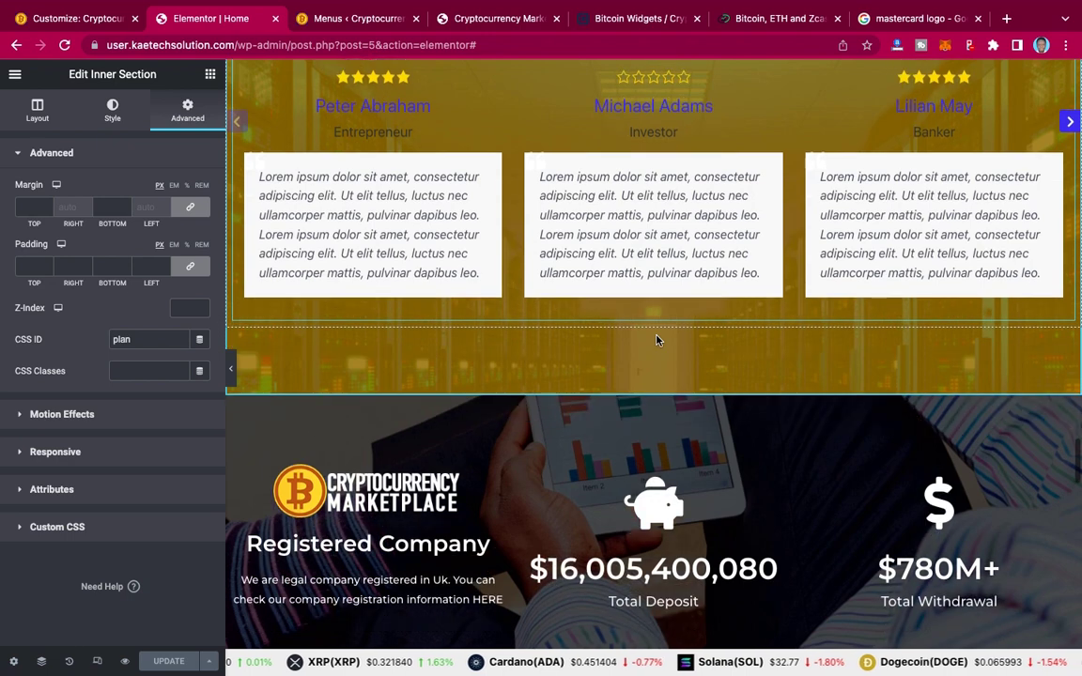
scroll(656, 340, "down", 5)
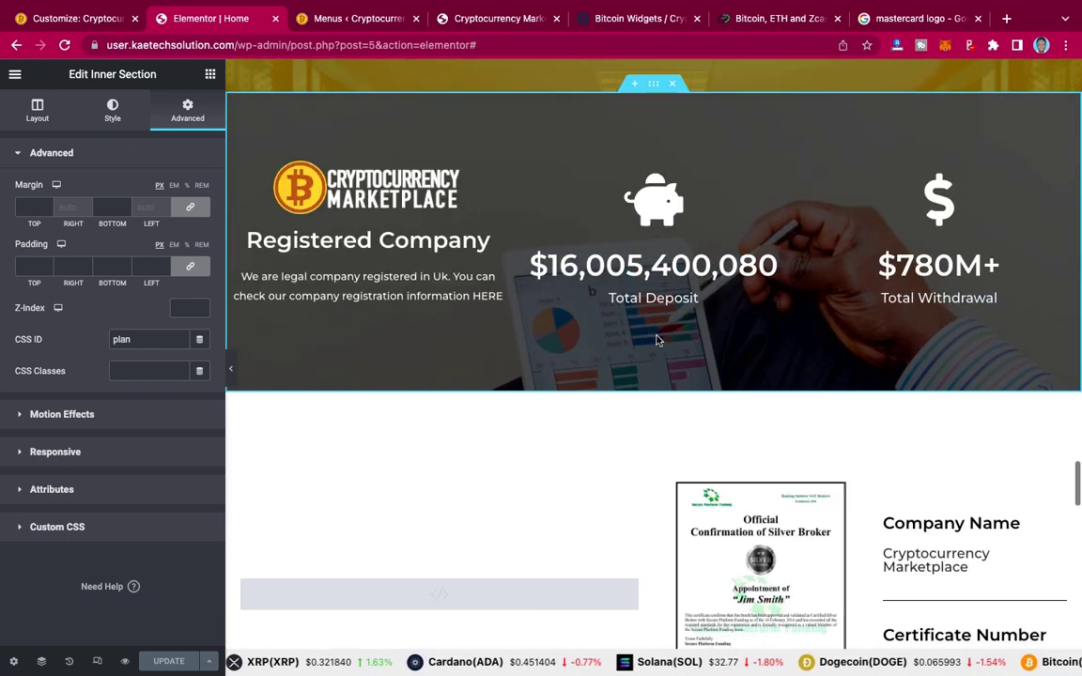
scroll(656, 336, "down", 5)
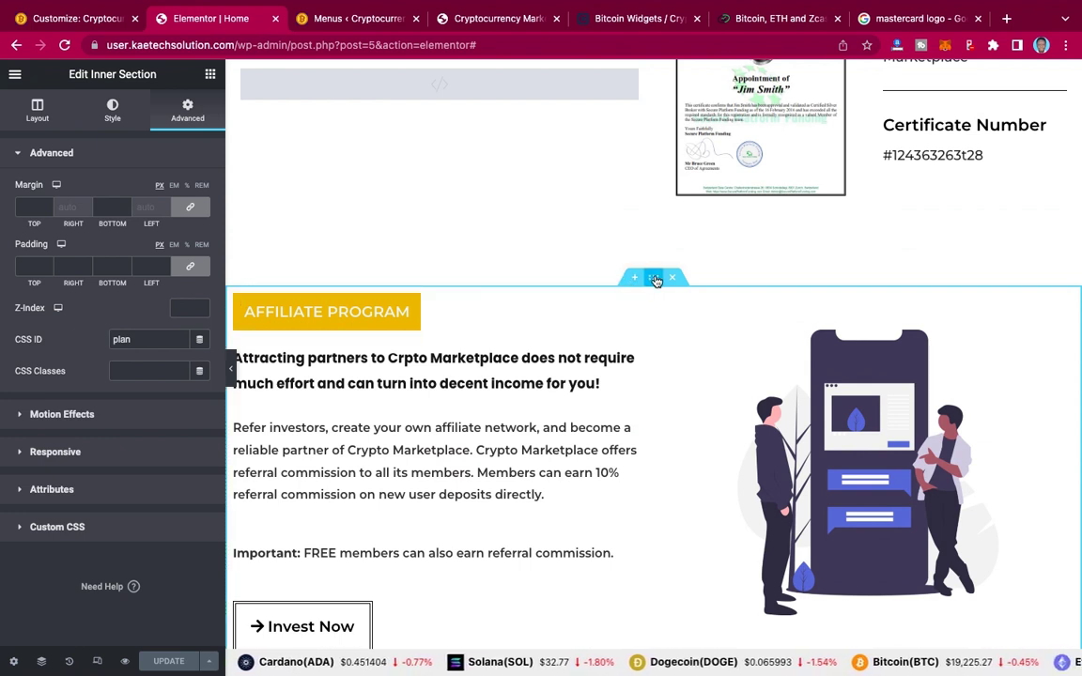
left_click(654, 278)
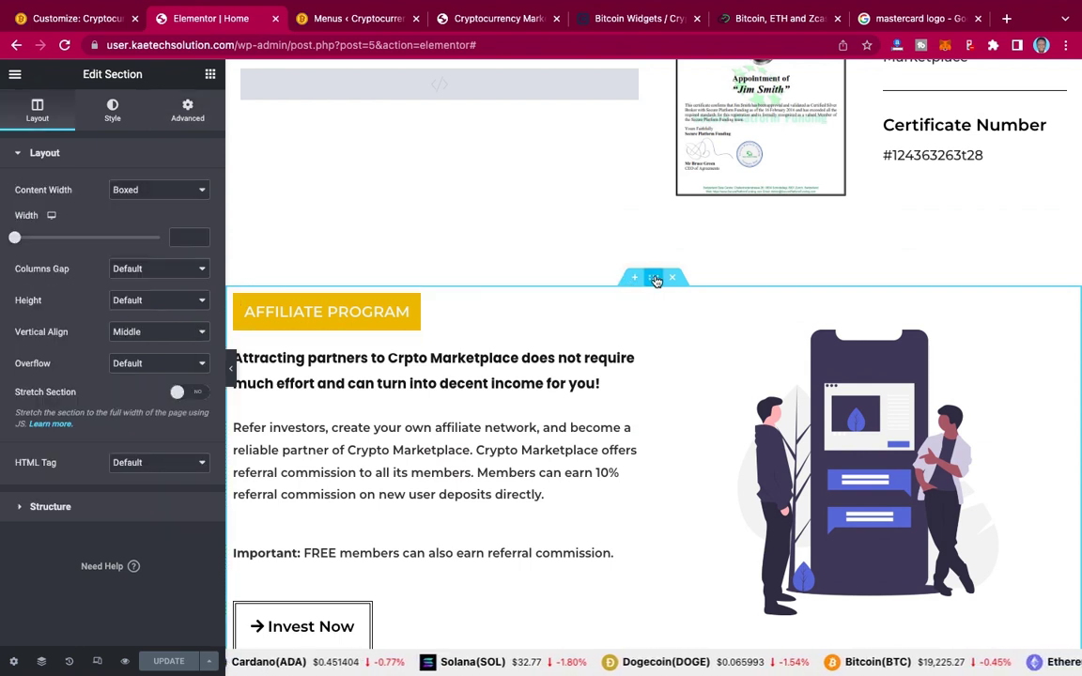
left_click(187, 110)
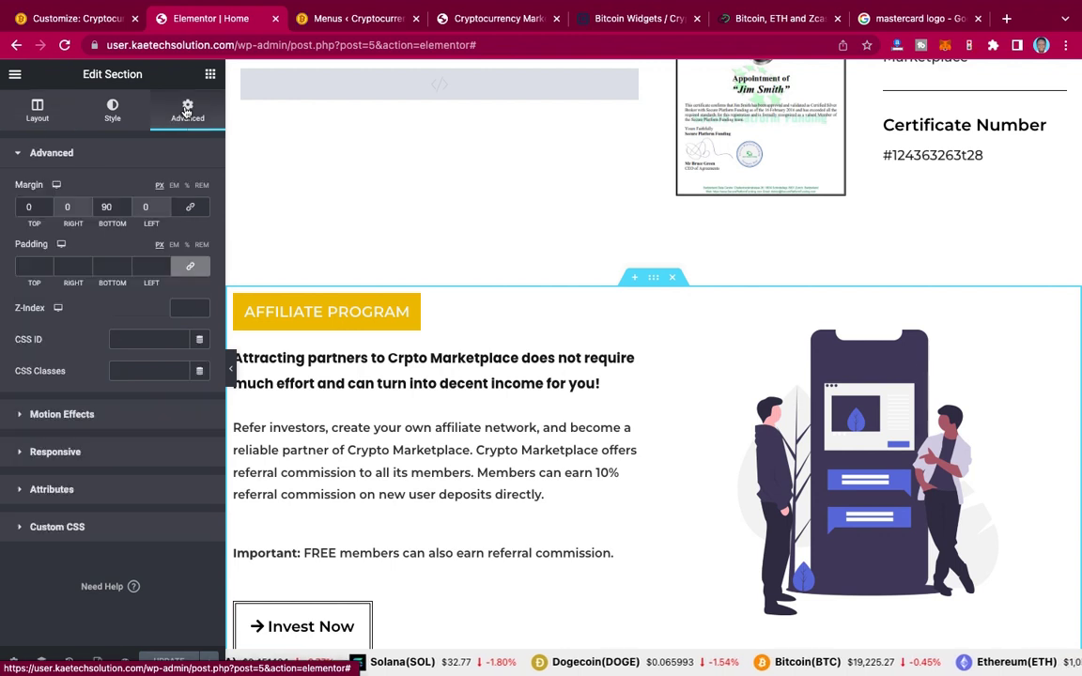
left_click(151, 339)
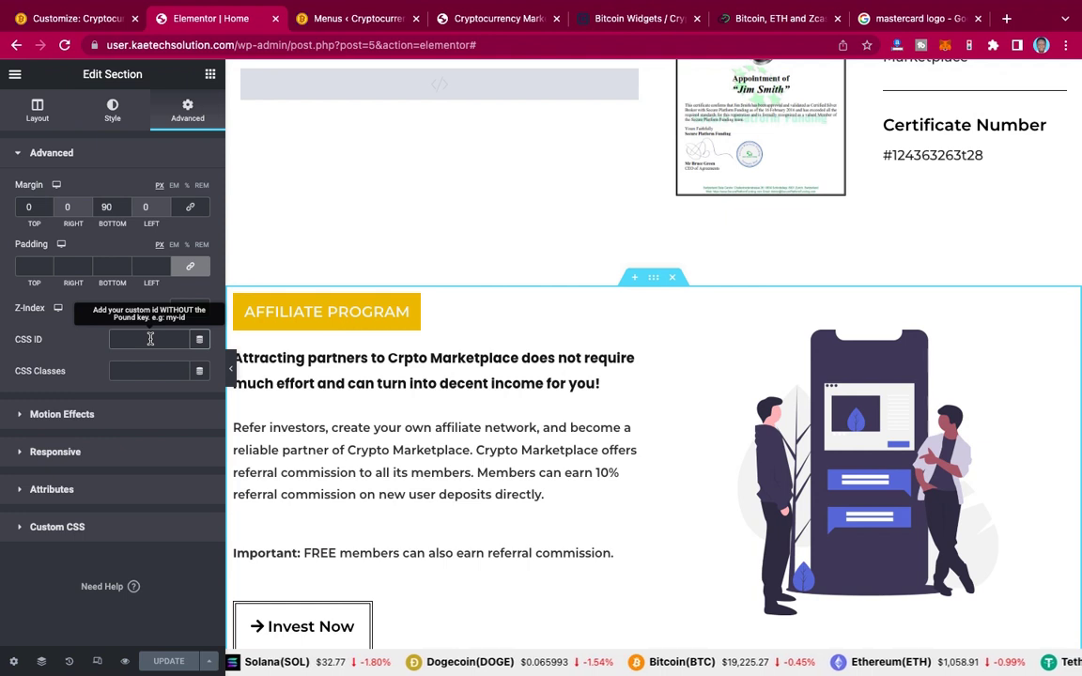
type("affiliate")
key("ctrl+a")
key("ctrl+c")
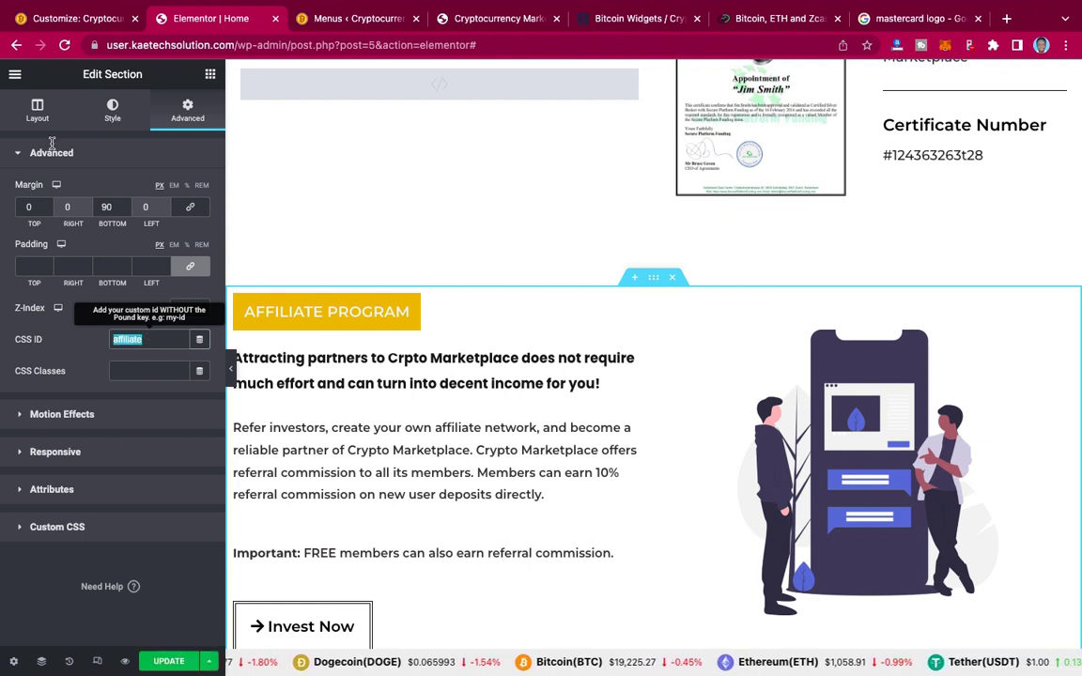
Step: Add a custom link with URL #affiliate and link text 'Affiliate' to the menu
left_click(356, 29)
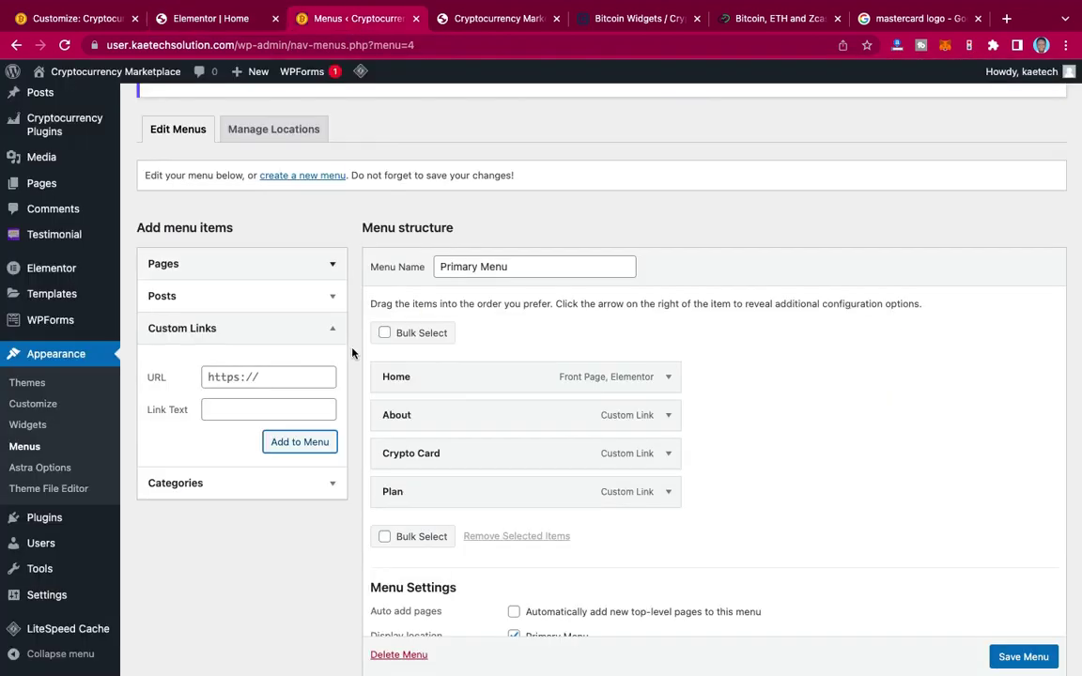
left_click(264, 378)
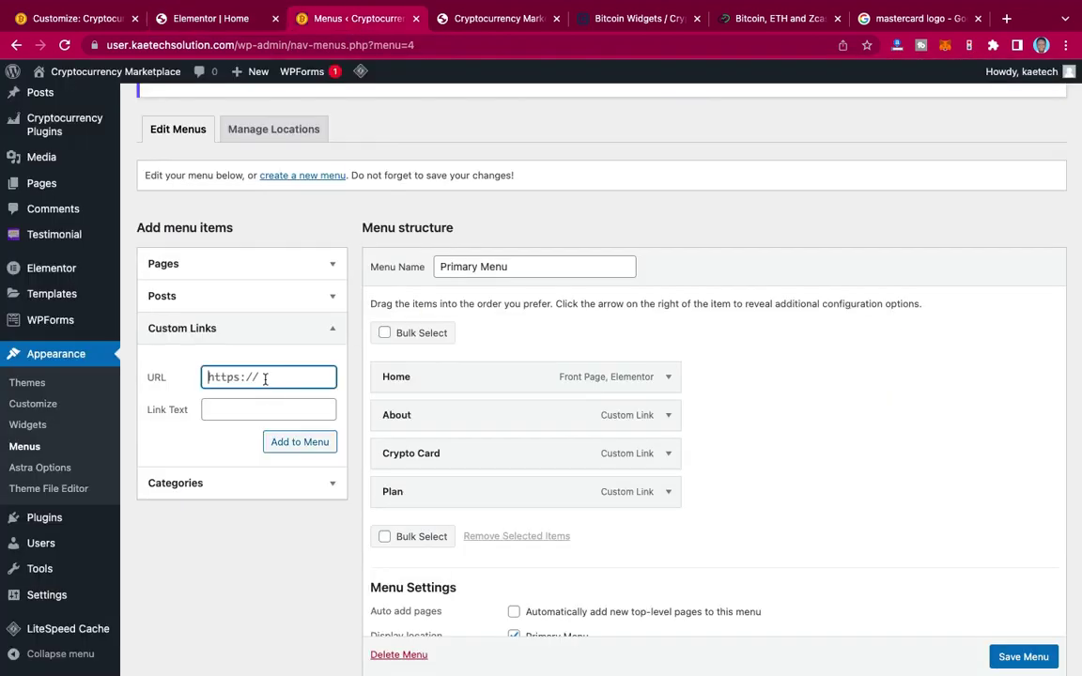
type("#")
key("ctrl+v")
left_click(270, 410)
type("Aff")
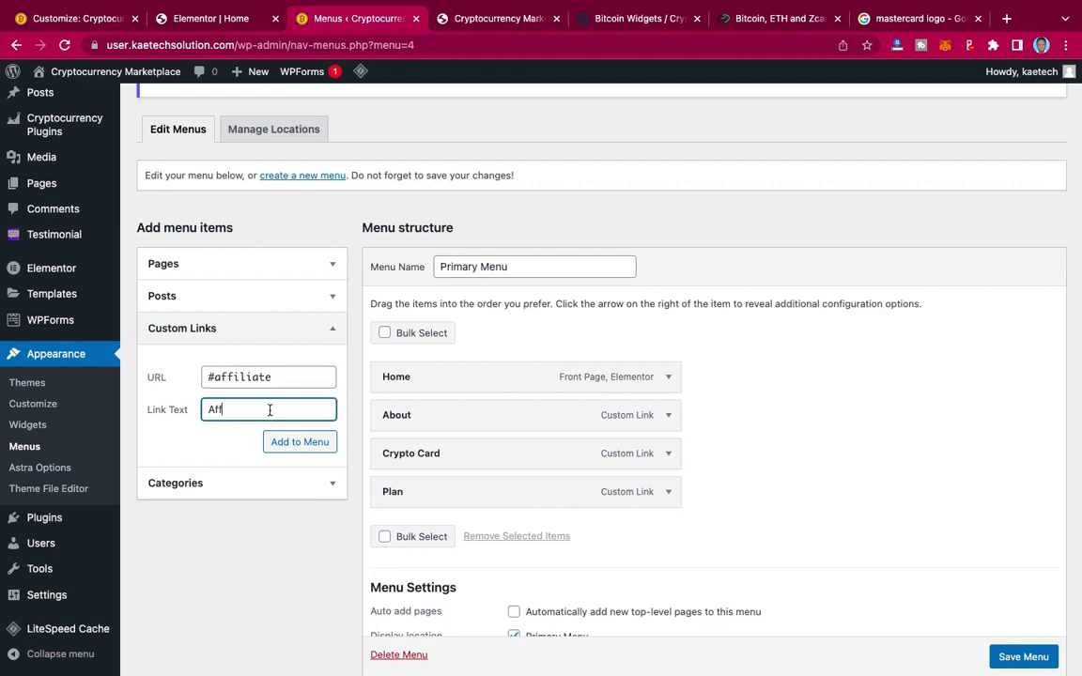
type("iliate")
left_click(312, 445)
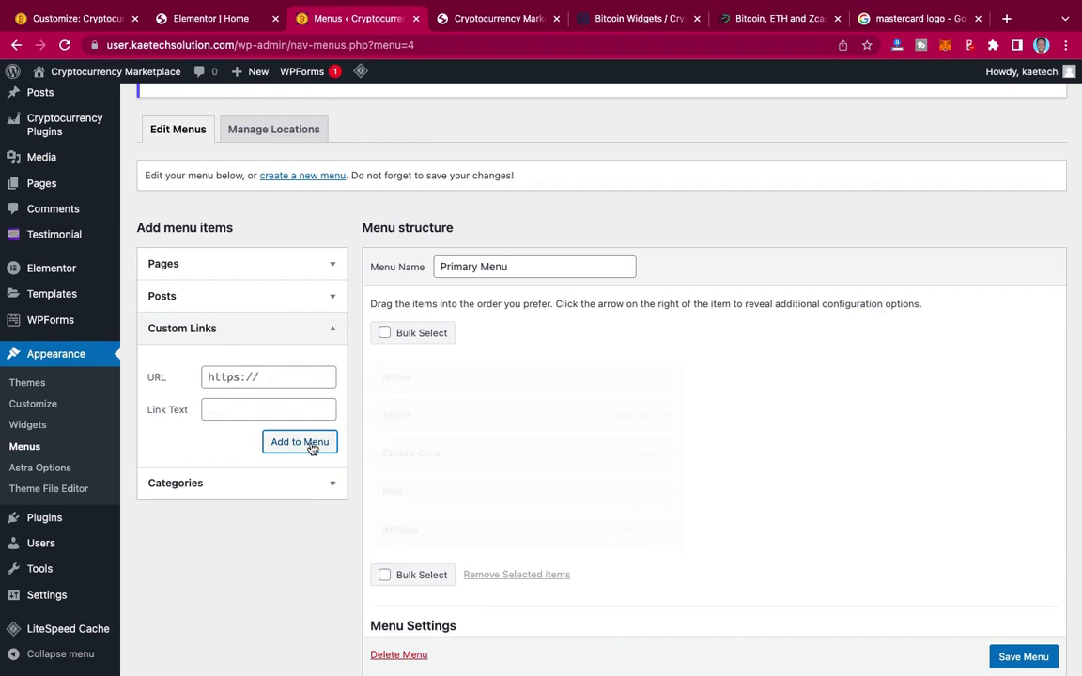
Step: Add a custom link with URL #contact and link text 'Contact' to the menu
left_click(253, 379)
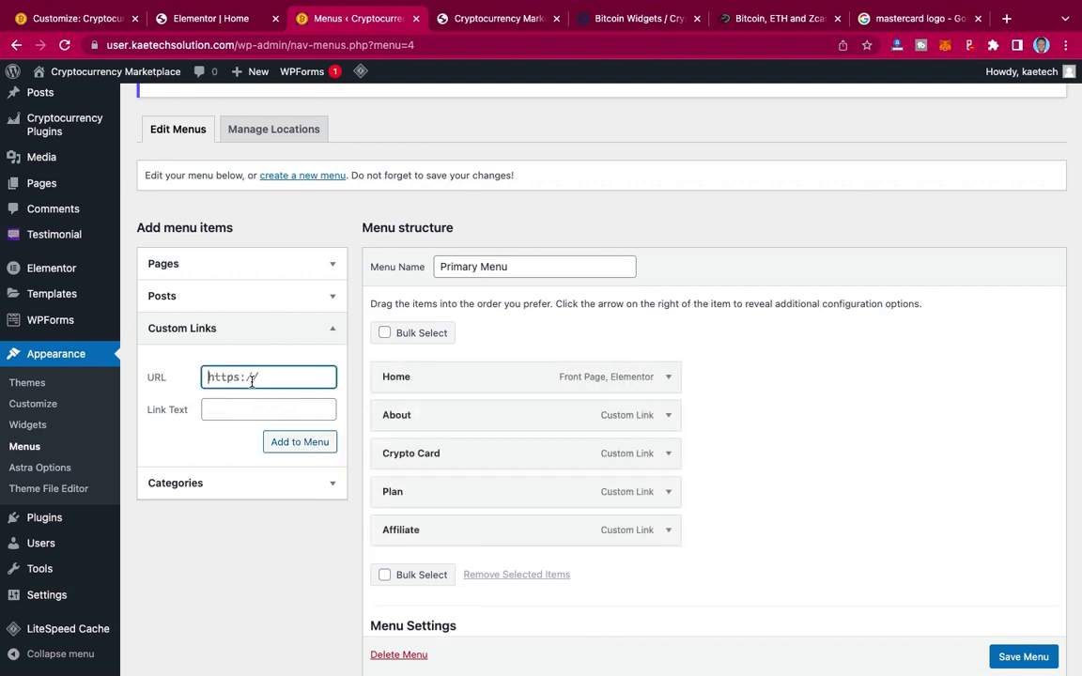
key("ctrl+a")
type("#contact")
left_click(253, 410)
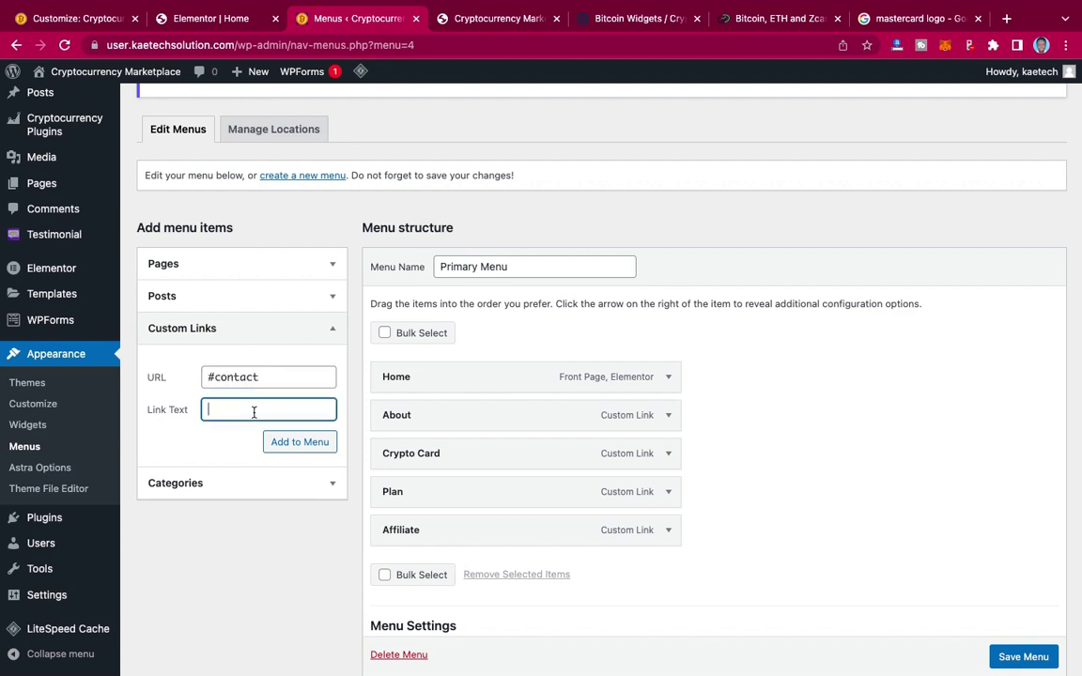
type("Contact")
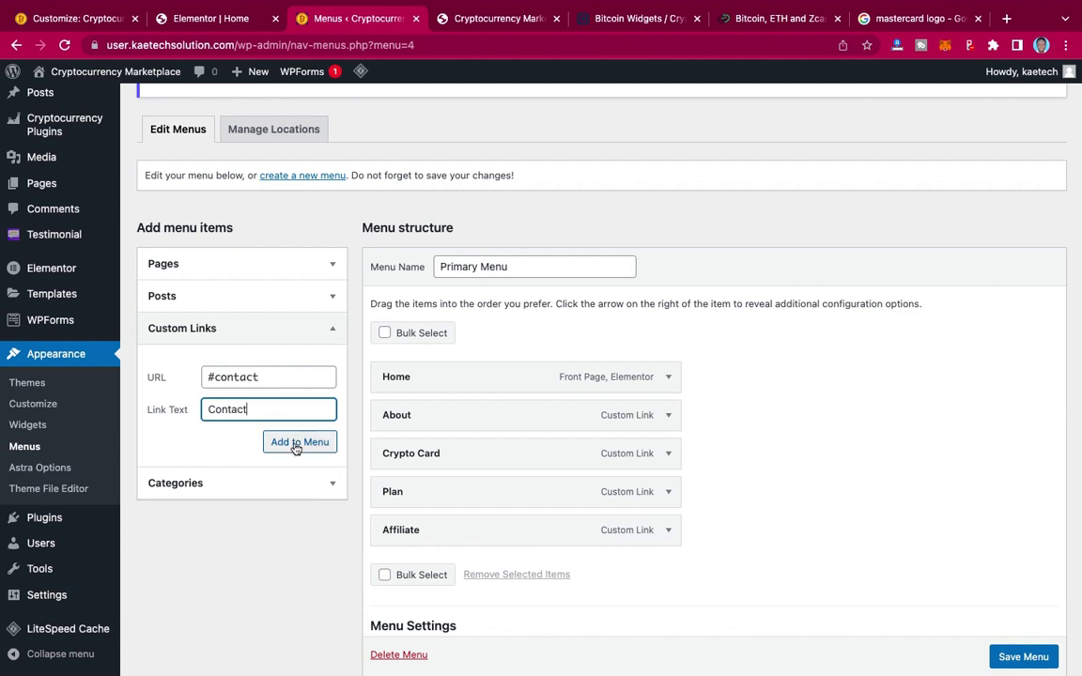
left_click(295, 447)
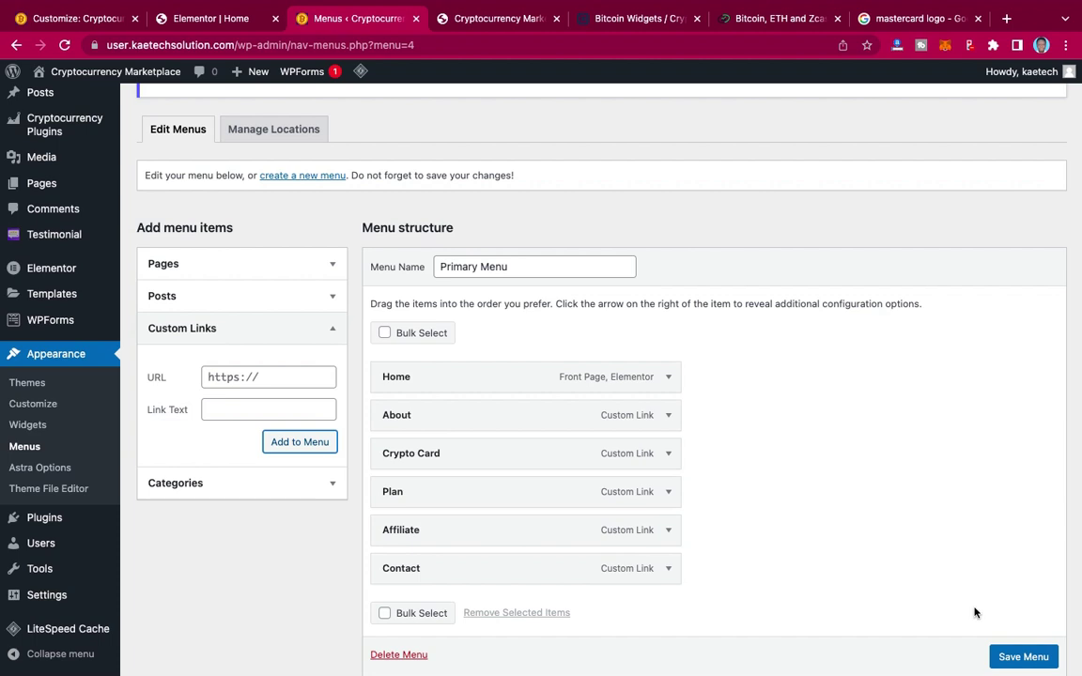
Step: Give the contact form section the CSS ID 'contact' and update the page
left_click(209, 19)
scroll(626, 348, "down", 10)
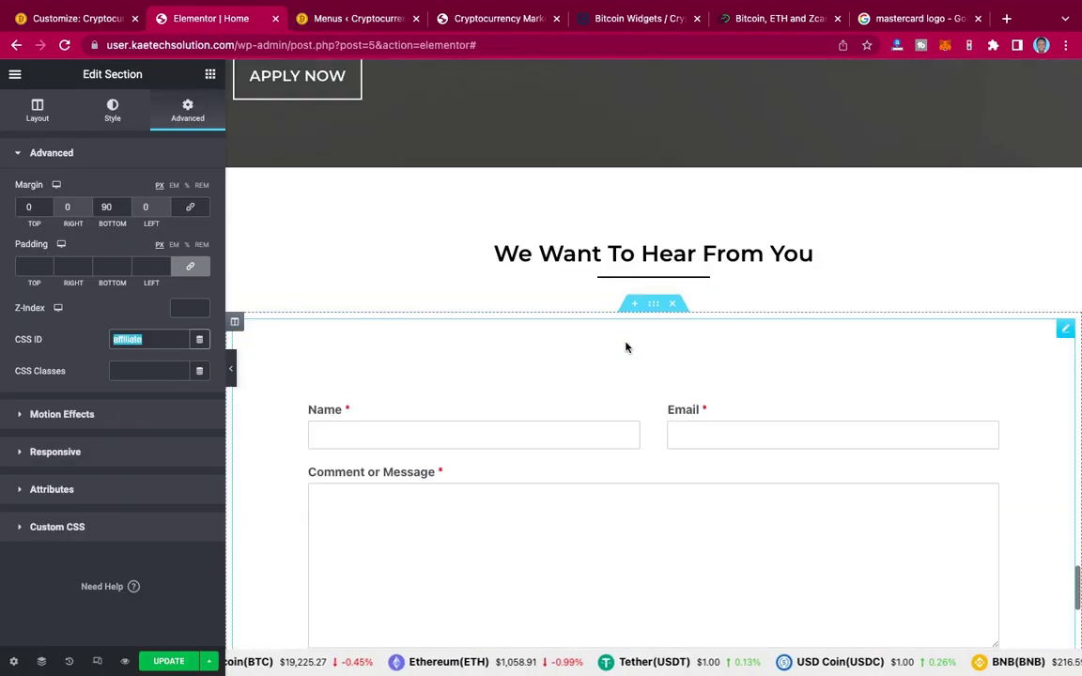
scroll(626, 345, "up", 2)
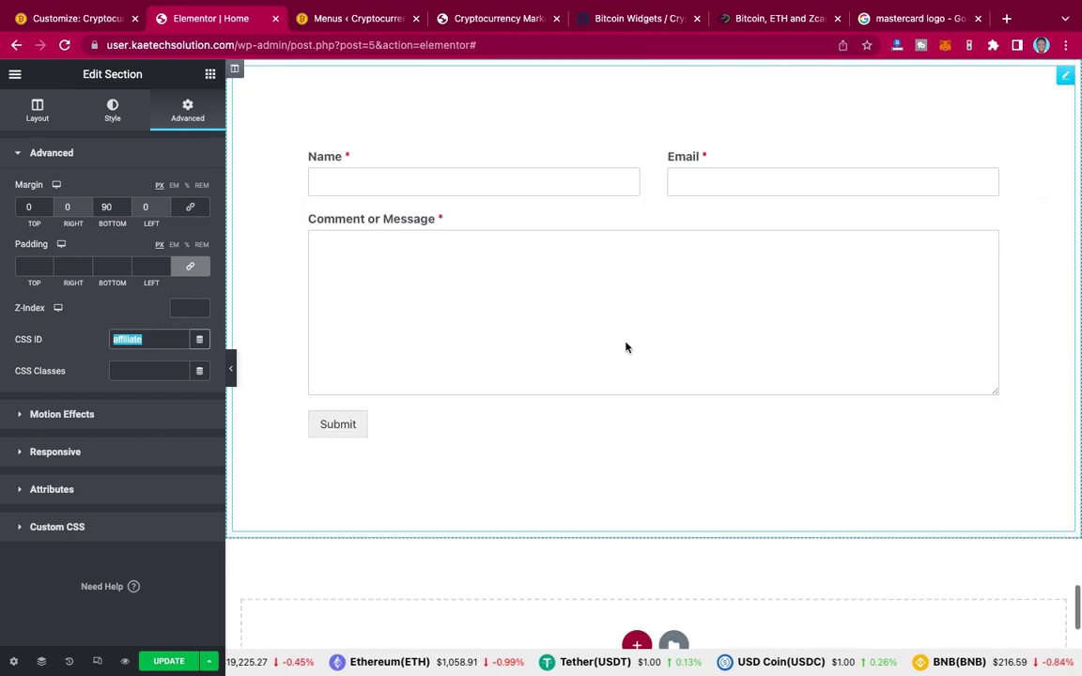
scroll(625, 343, "up", 3)
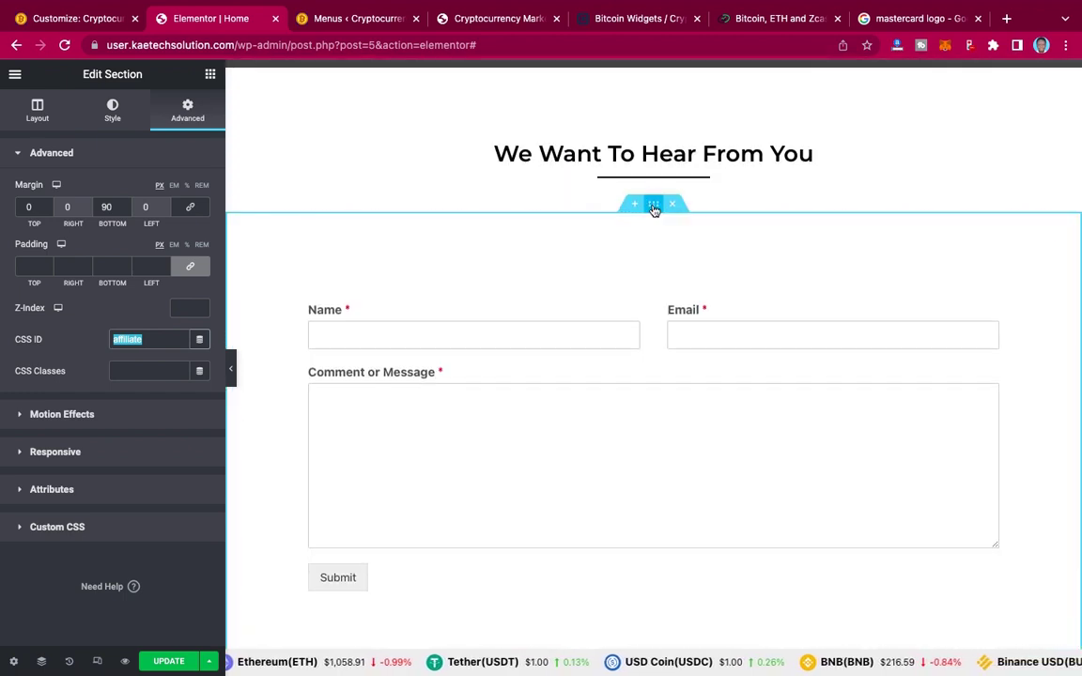
left_click(482, 225)
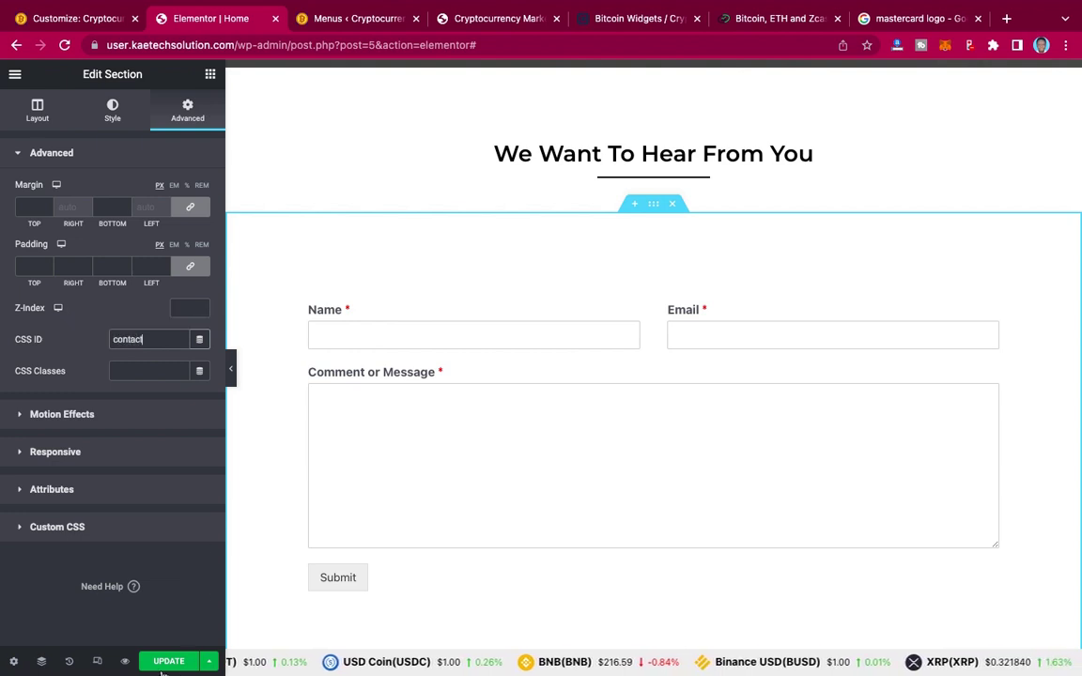
left_click(168, 662)
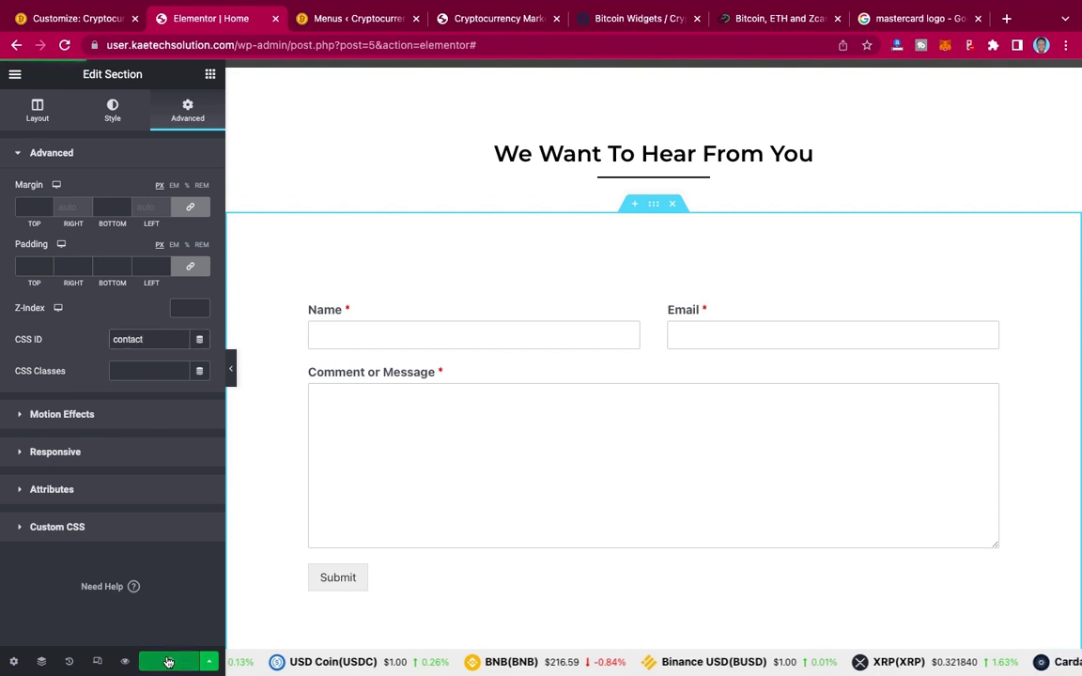
Step: Save the Primary Menu containing Home, About, Crypto Card, Plan, Affiliate and Contact
left_click(360, 19)
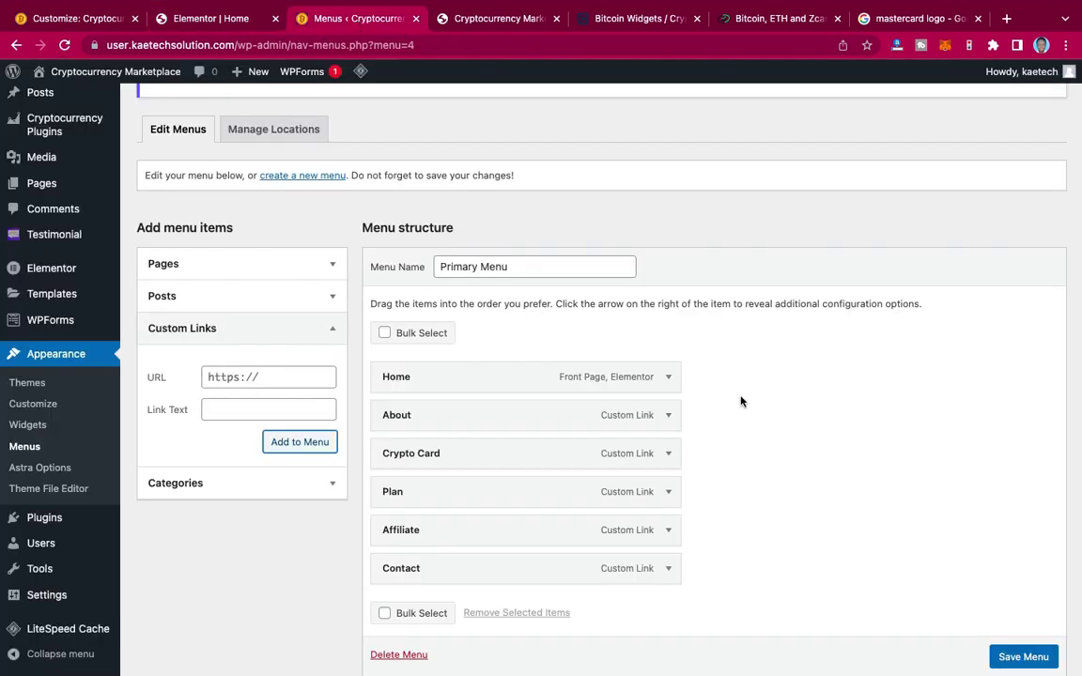
scroll(1029, 656, "down", 1)
left_click(1030, 657)
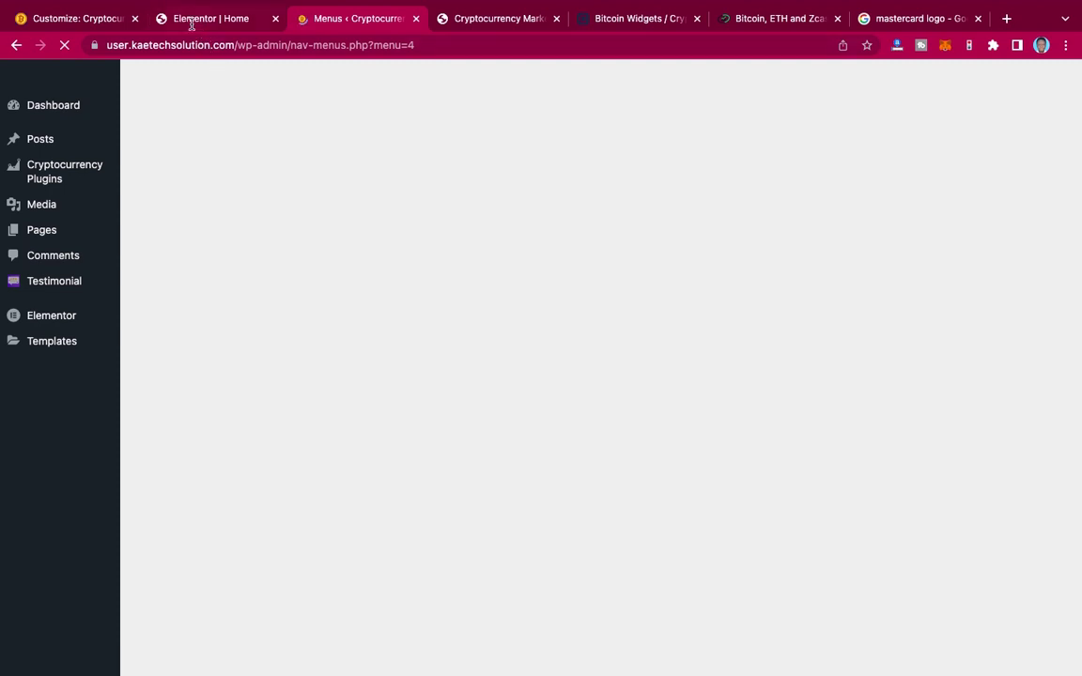
left_click(199, 27)
left_click(310, 19)
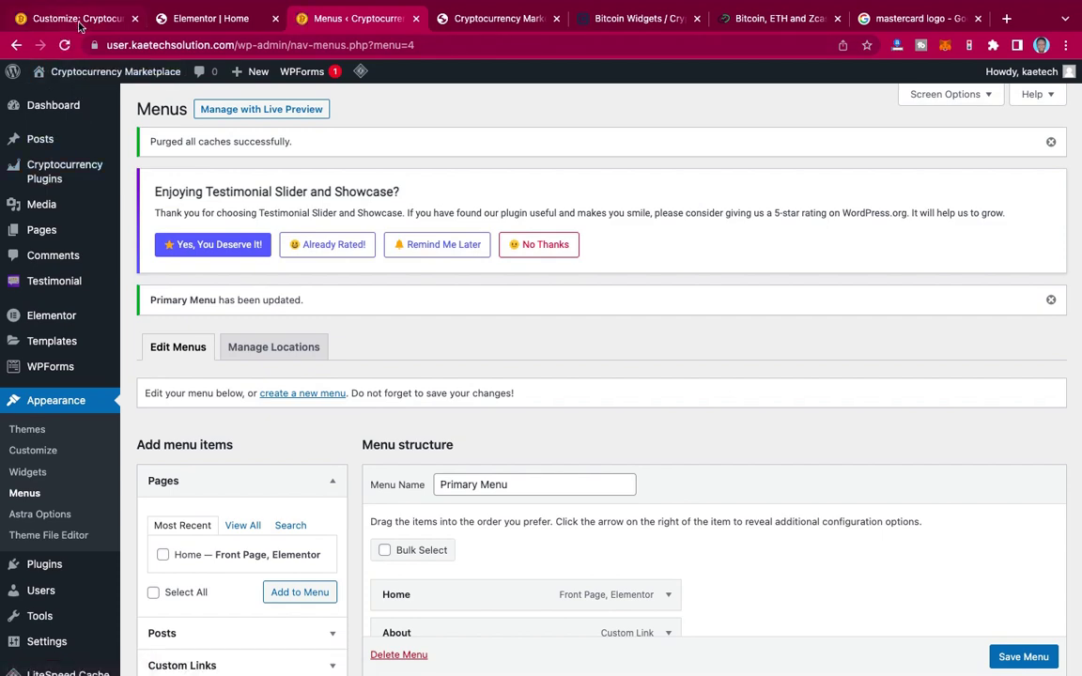
Step: Check the Primary Menu location under View All Locations, find it unassigned, and reload the Customizer
left_click(80, 21)
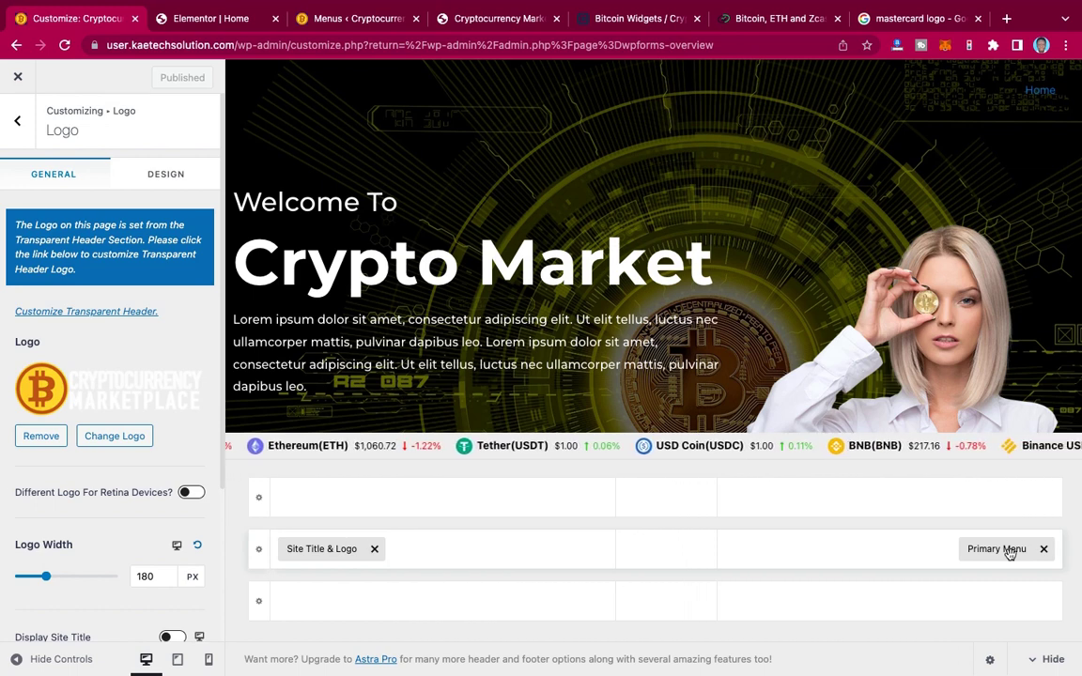
left_click(1009, 553)
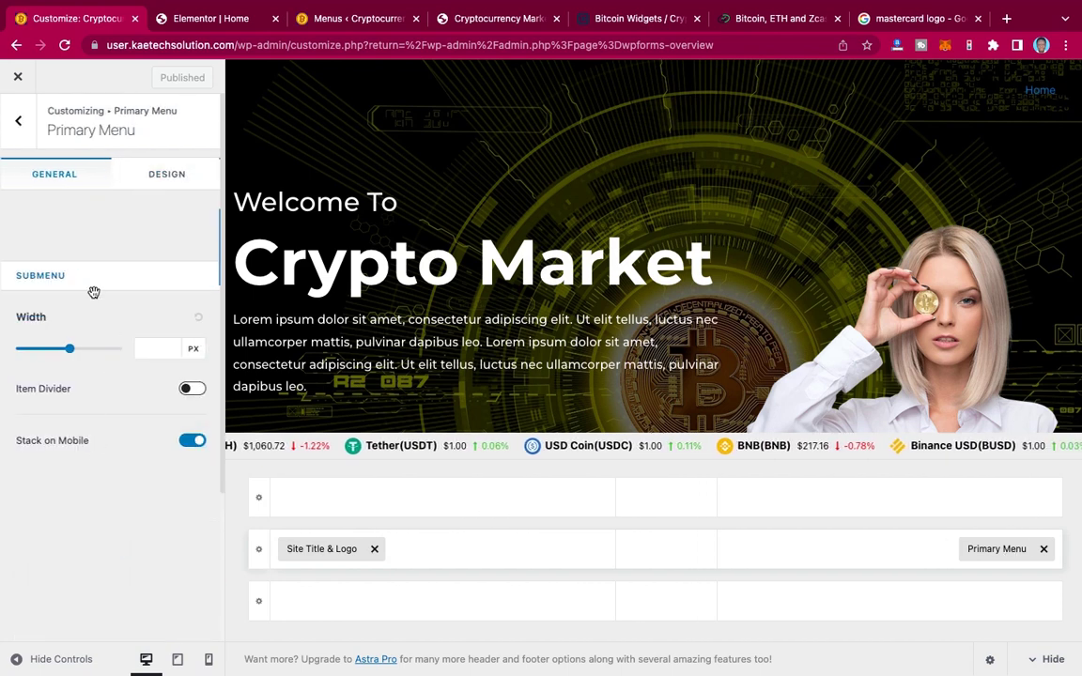
scroll(94, 292, "down", 3)
scroll(94, 292, "up", 3)
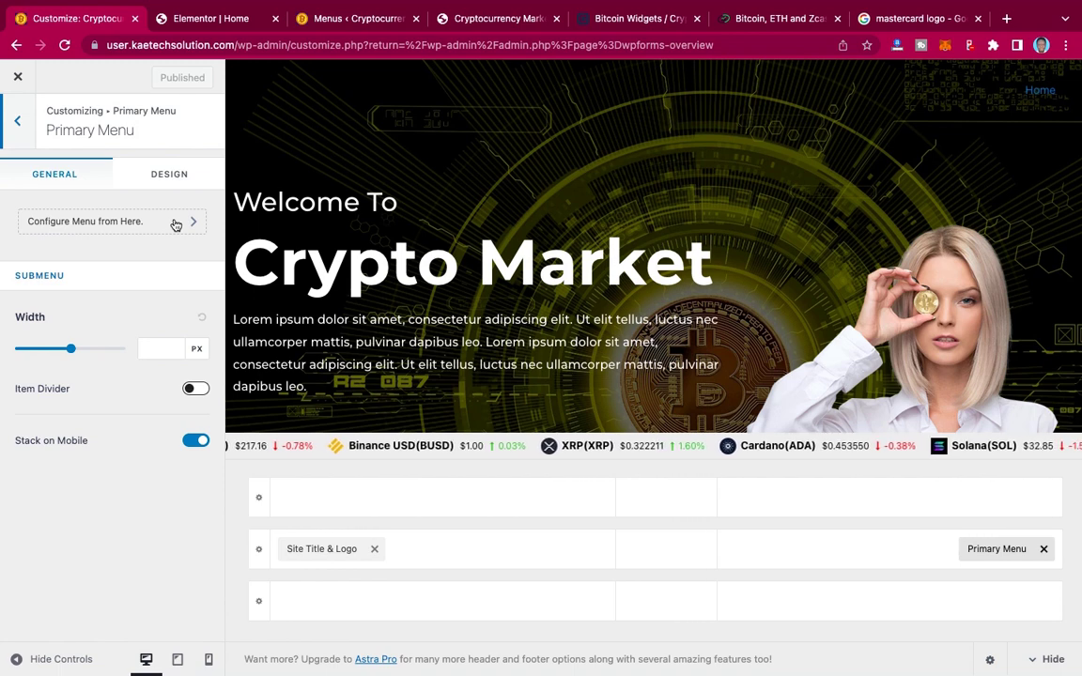
left_click(176, 222)
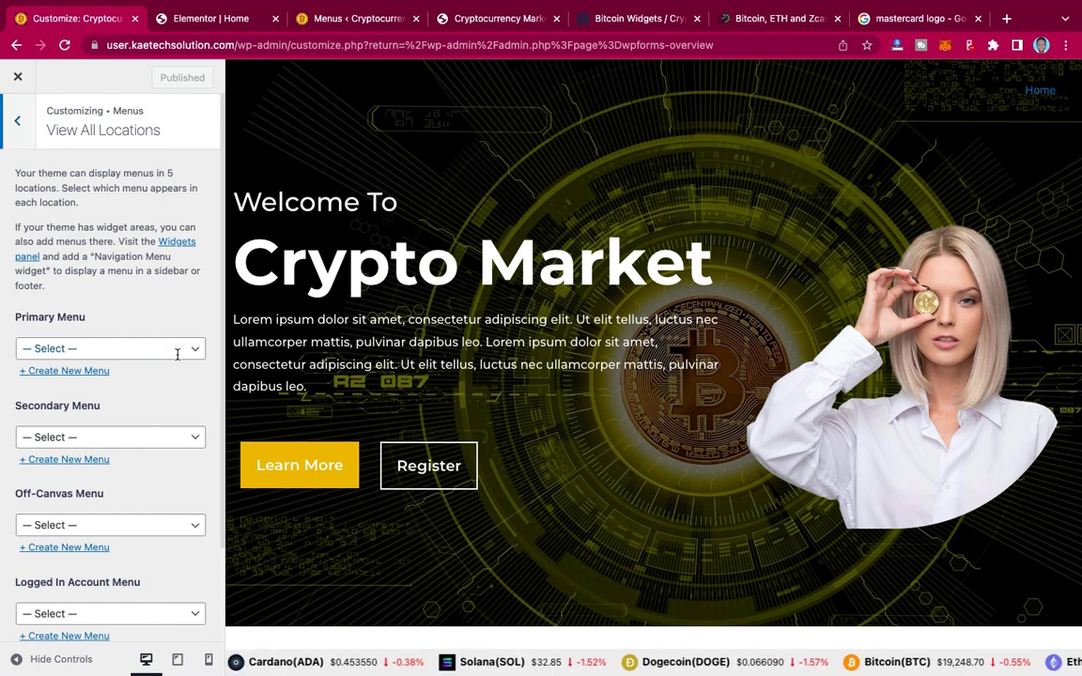
left_click(177, 357)
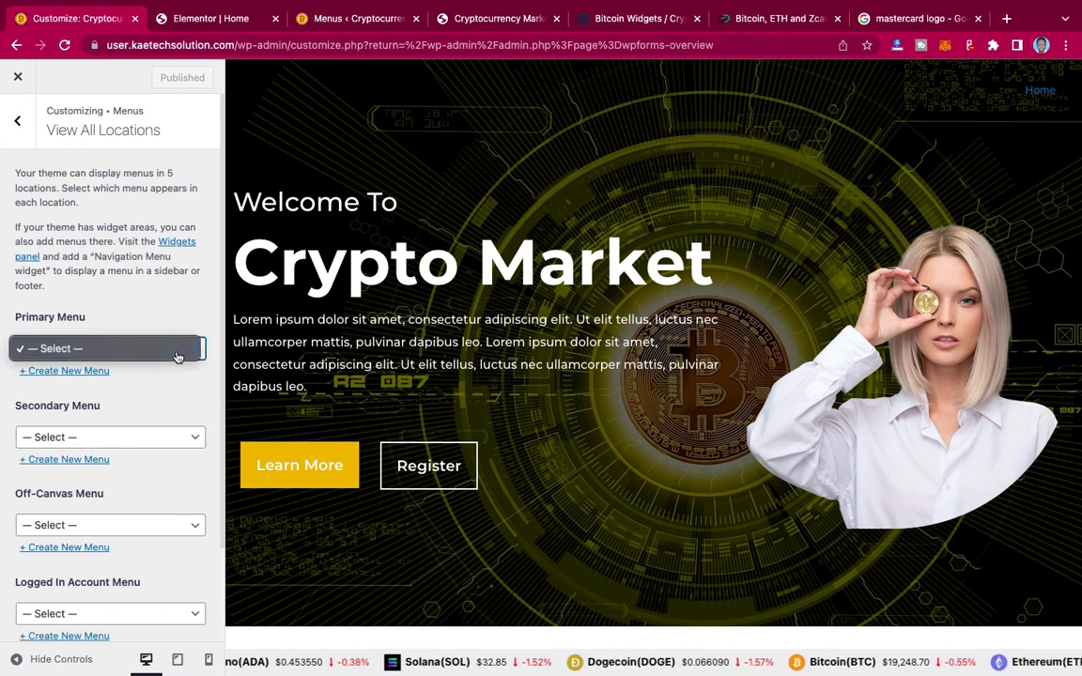
left_click(155, 311)
left_click(63, 47)
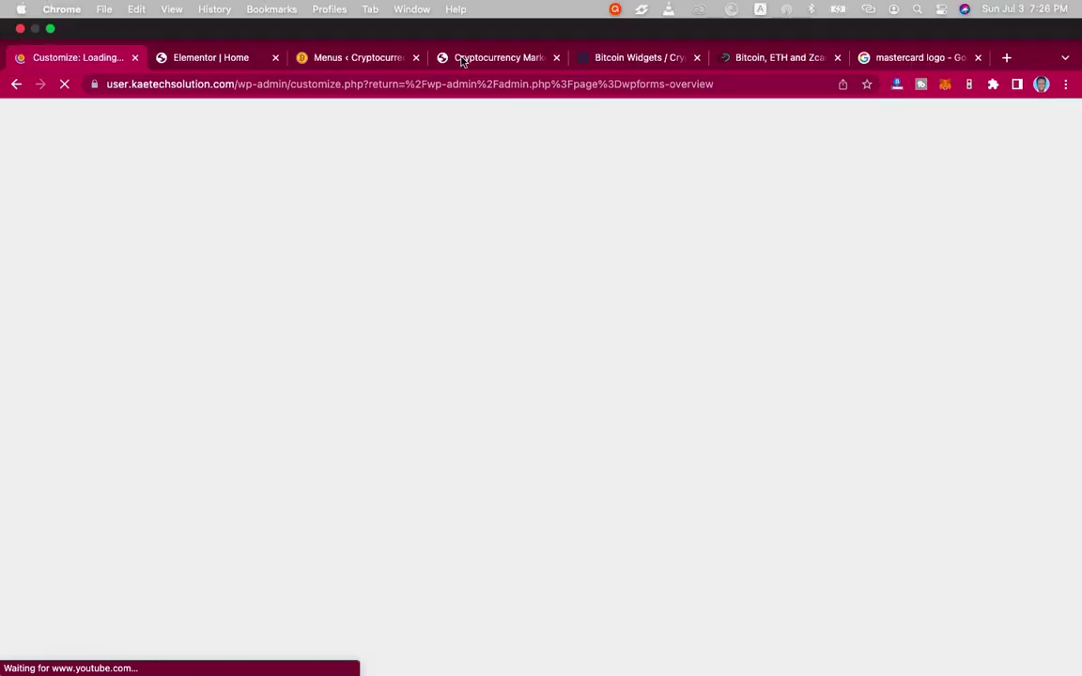
Step: Open Visit Site in a new tab and compare its header menu with the reference site's
left_click(363, 56)
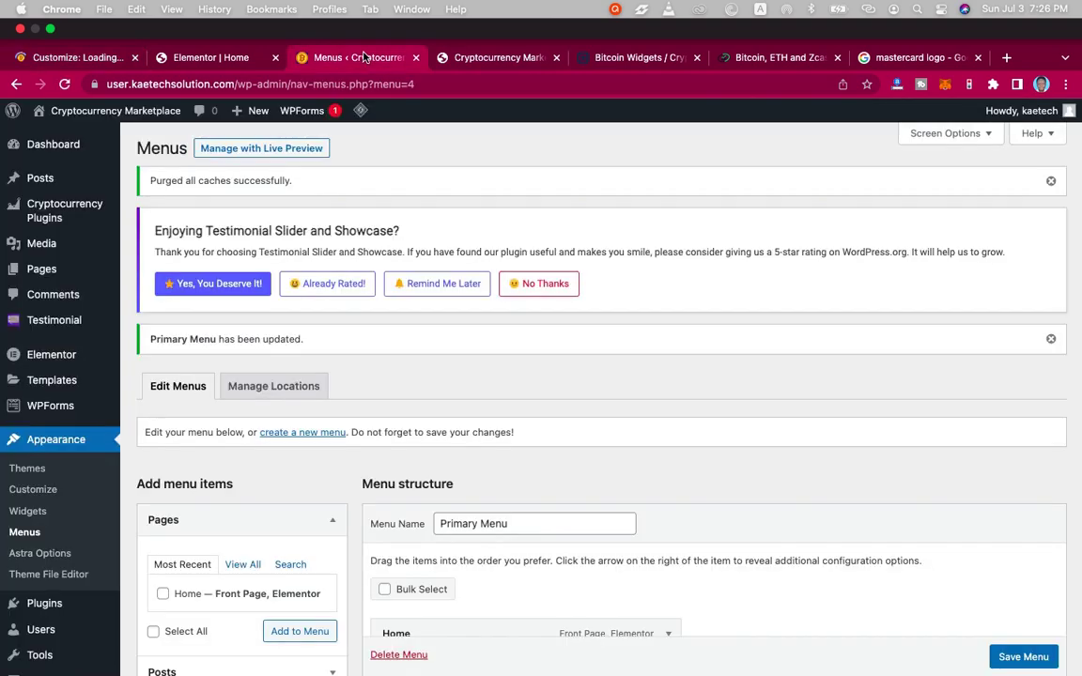
mouse_move(57, 141)
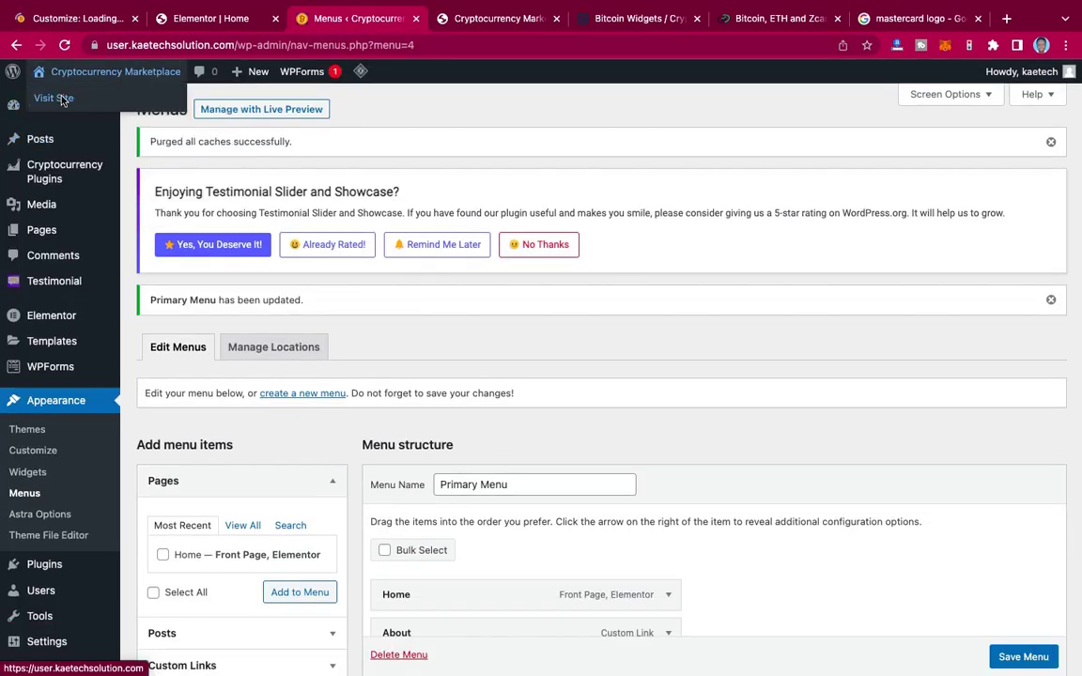
right_click(62, 99)
left_click(80, 104)
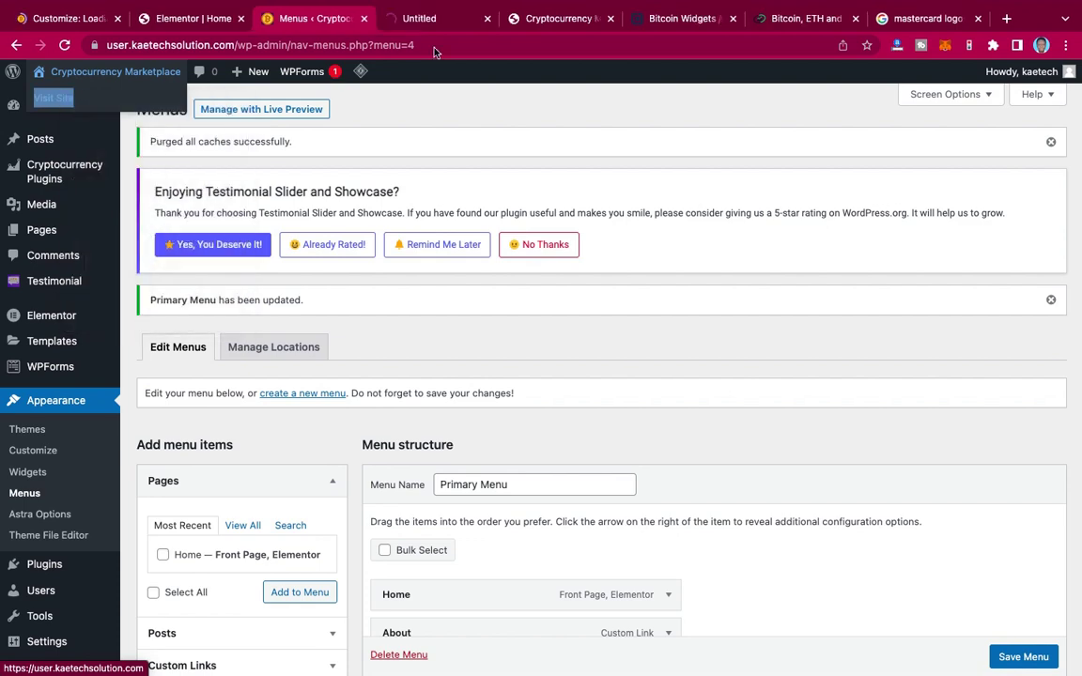
left_click(426, 20)
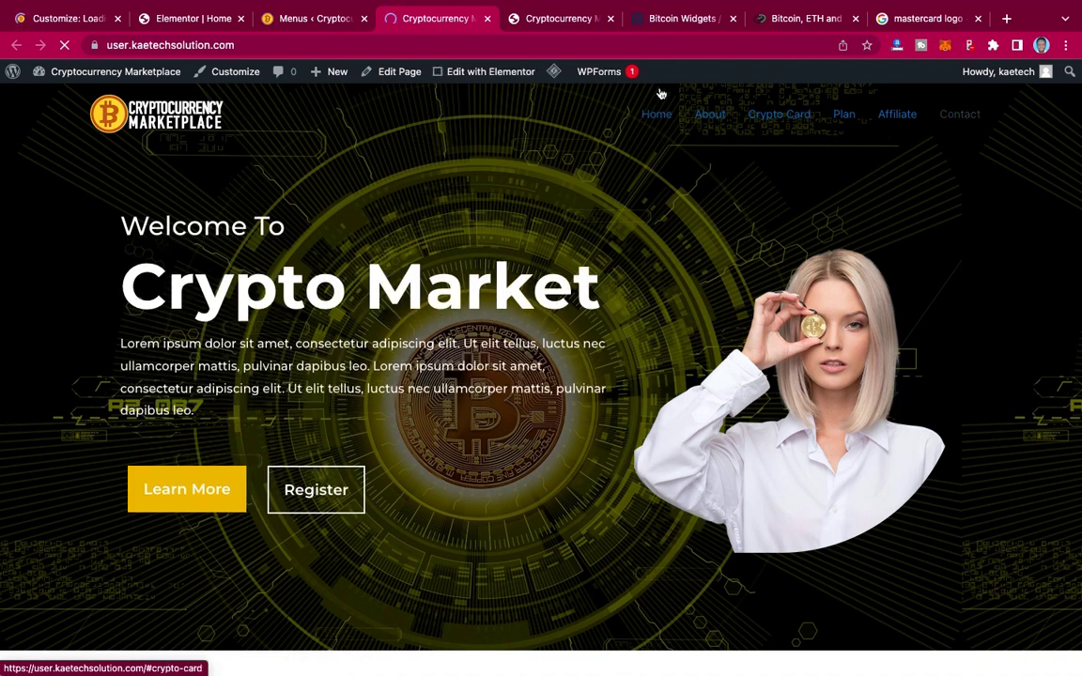
left_click(562, 25)
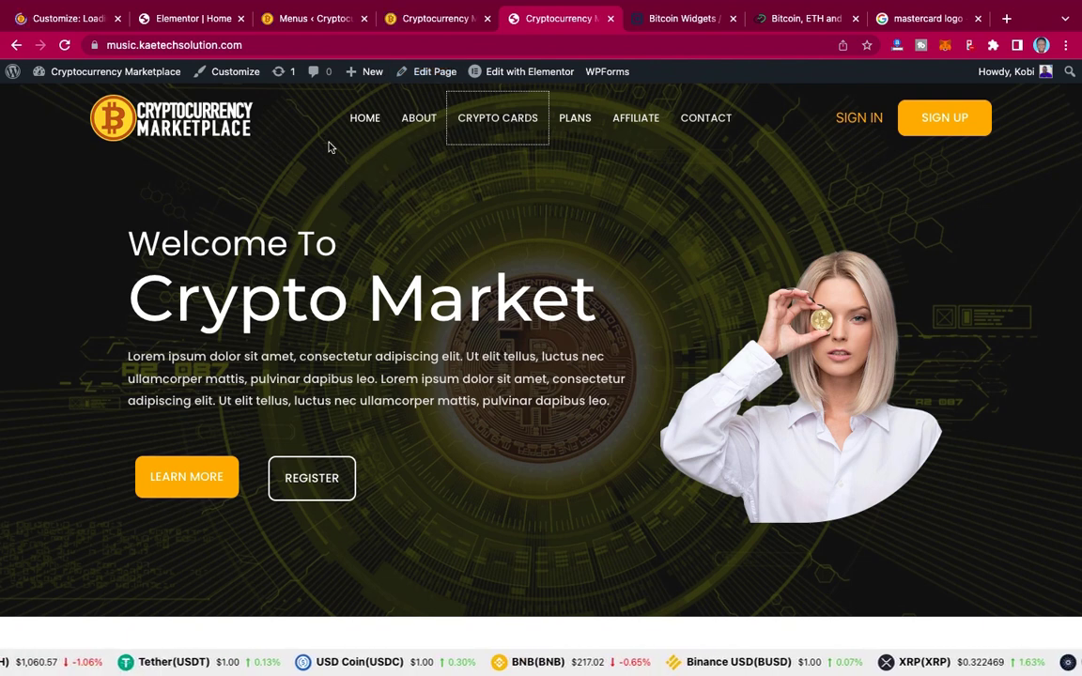
key("super+1")
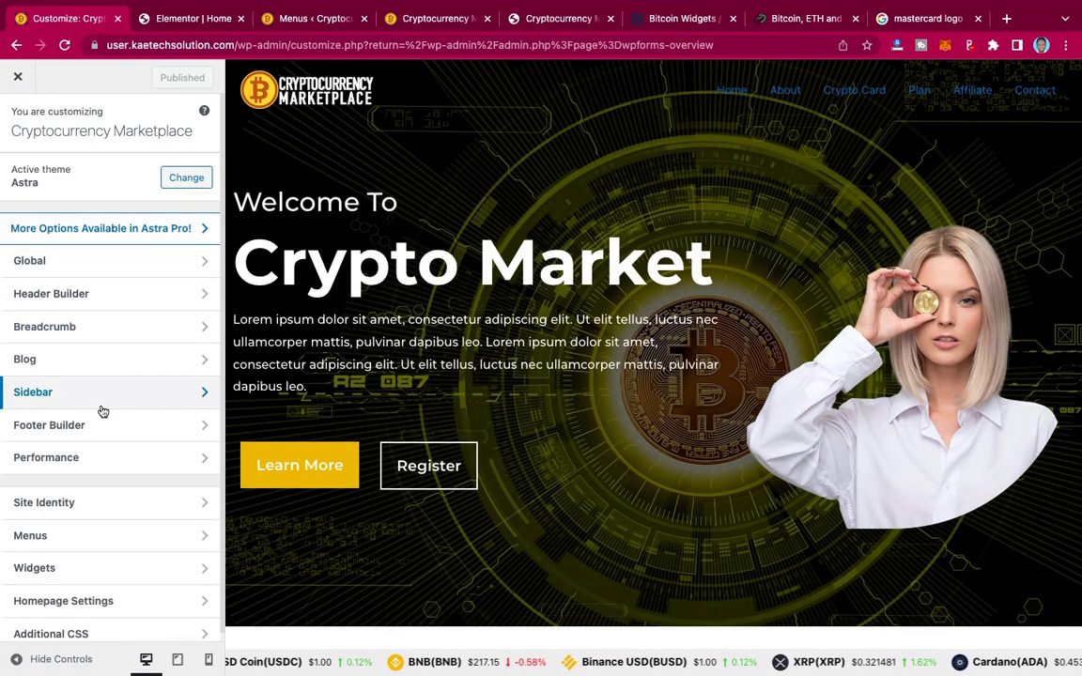
Step: Verify under View All Locations that Primary Menu is assigned, then return to Header Builder
left_click(120, 302)
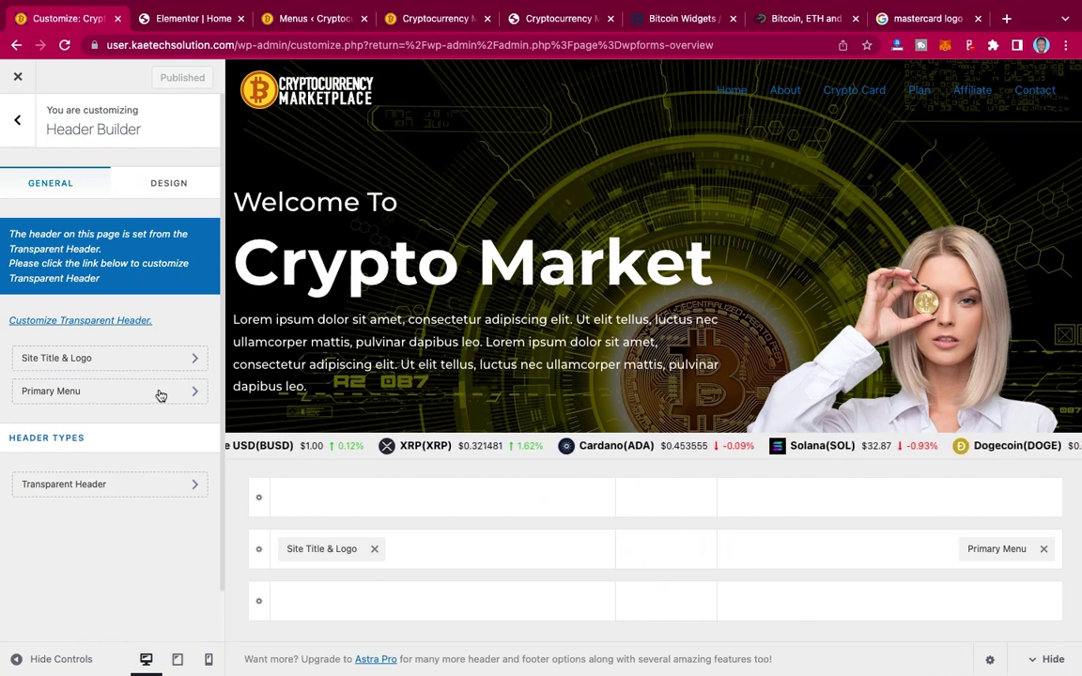
left_click(161, 396)
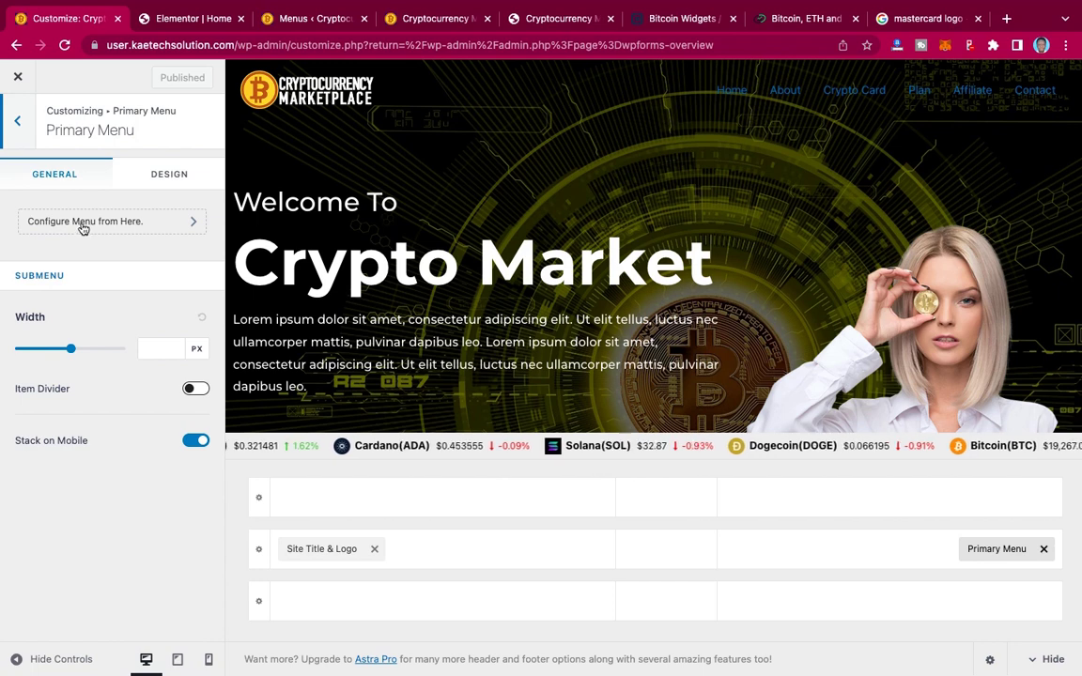
left_click(176, 223)
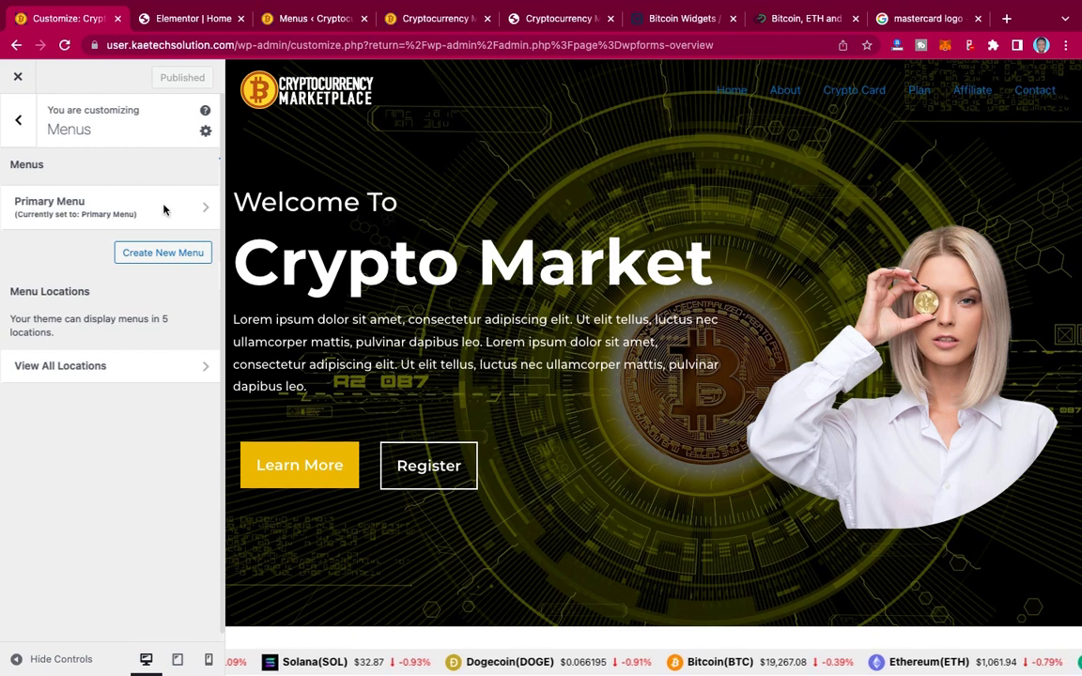
left_click(60, 365)
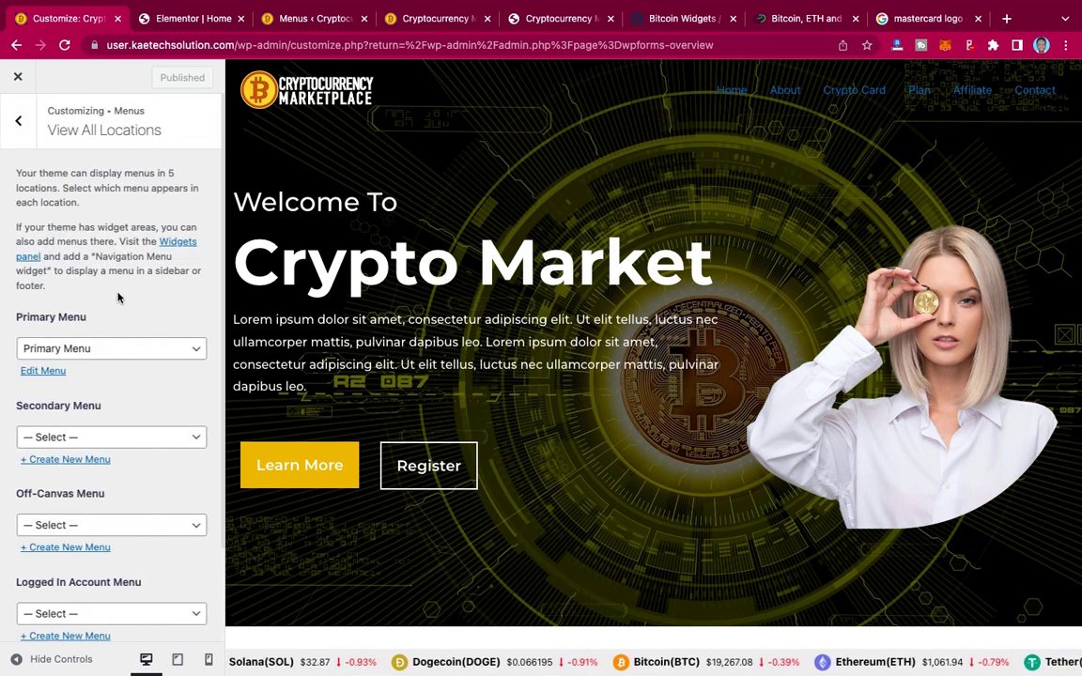
left_click(17, 126)
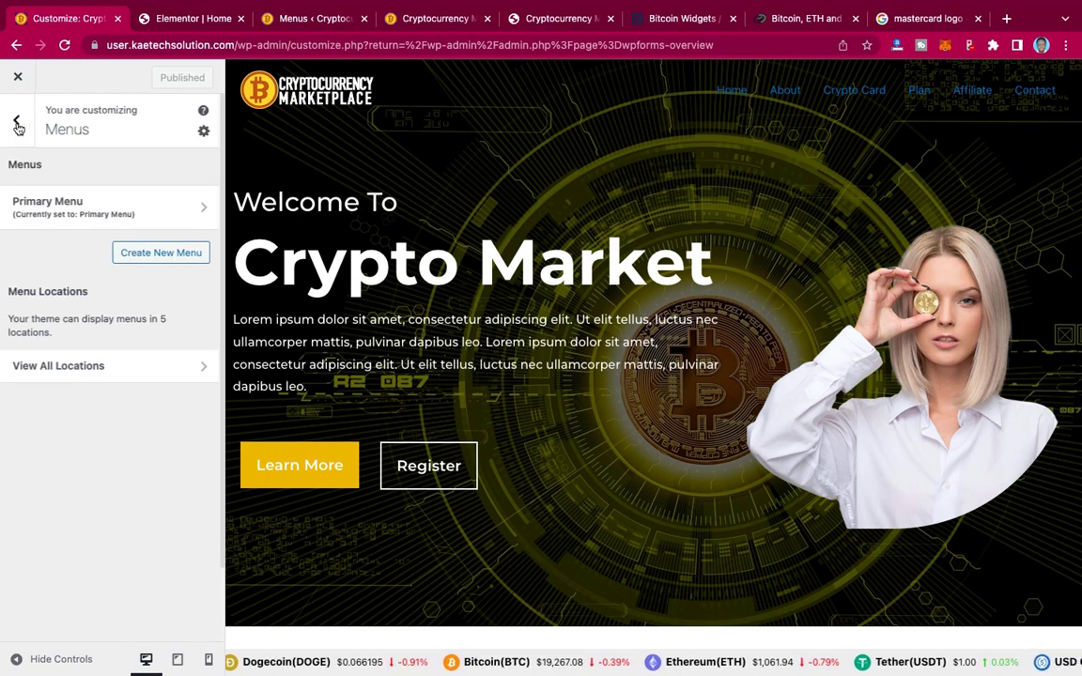
left_click(115, 299)
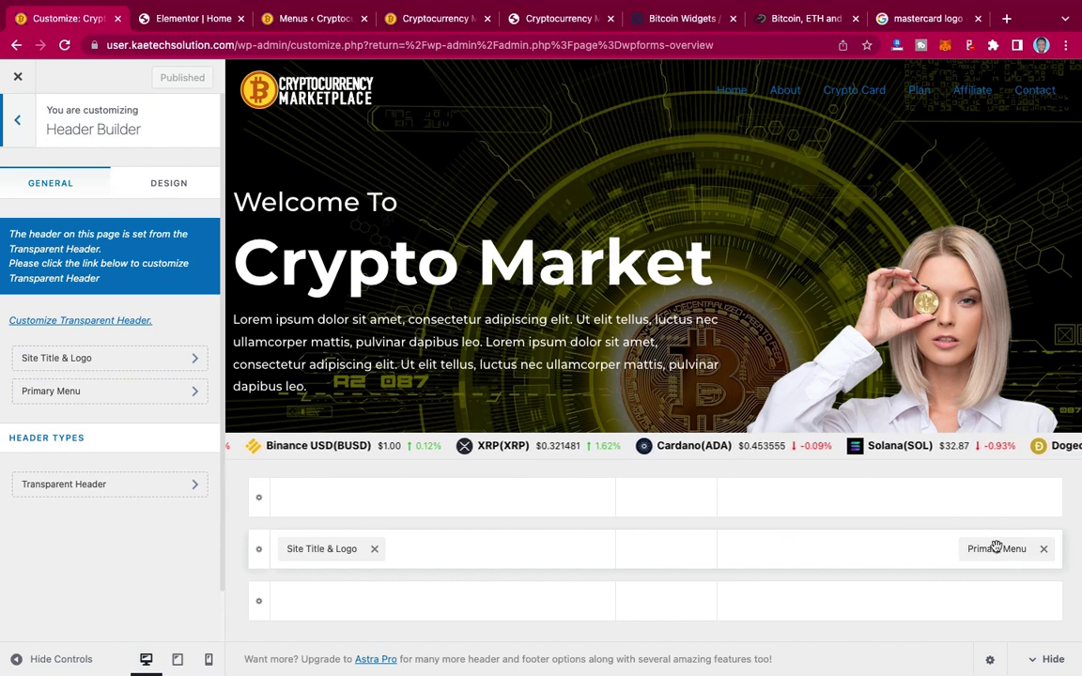
Step: Move the Primary Menu into the middle column and add a Button to the right zone
left_click_drag(995, 549, 662, 563)
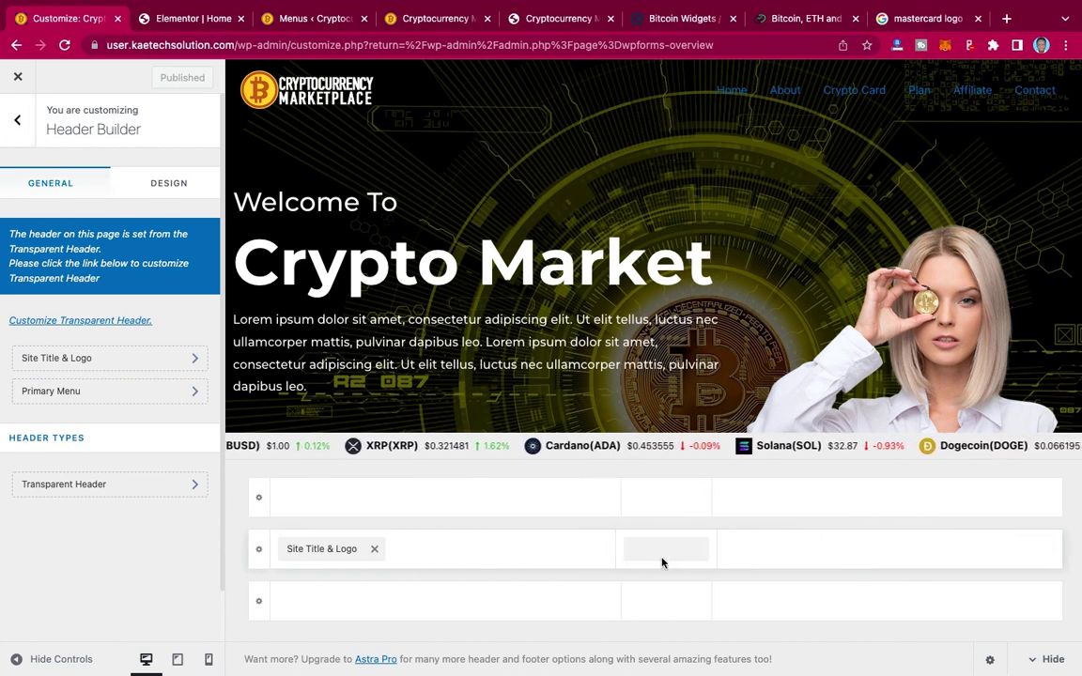
left_click_drag(645, 561, 626, 560)
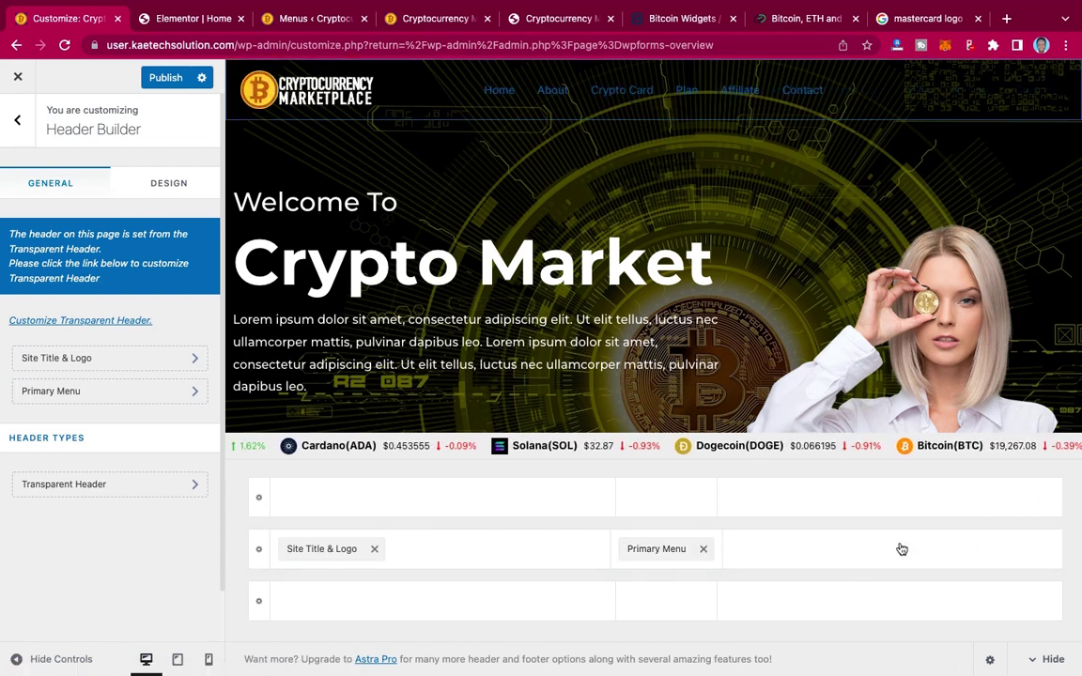
left_click(978, 551)
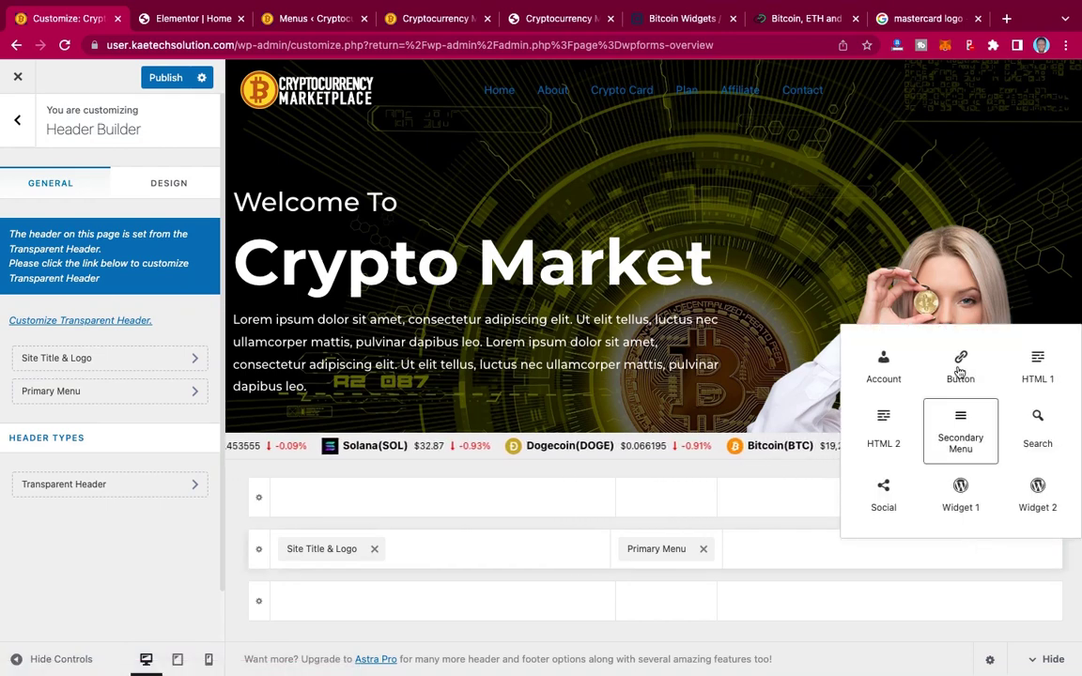
left_click(959, 369)
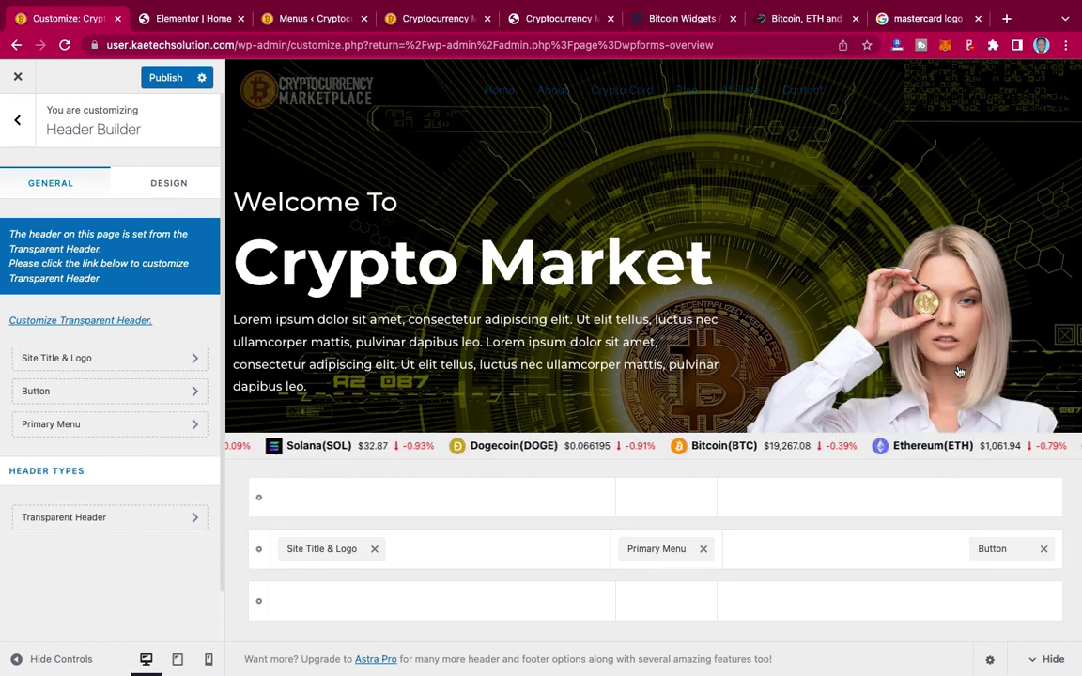
Step: Add an Account element beside the Button and open the Button's settings
left_click(887, 551)
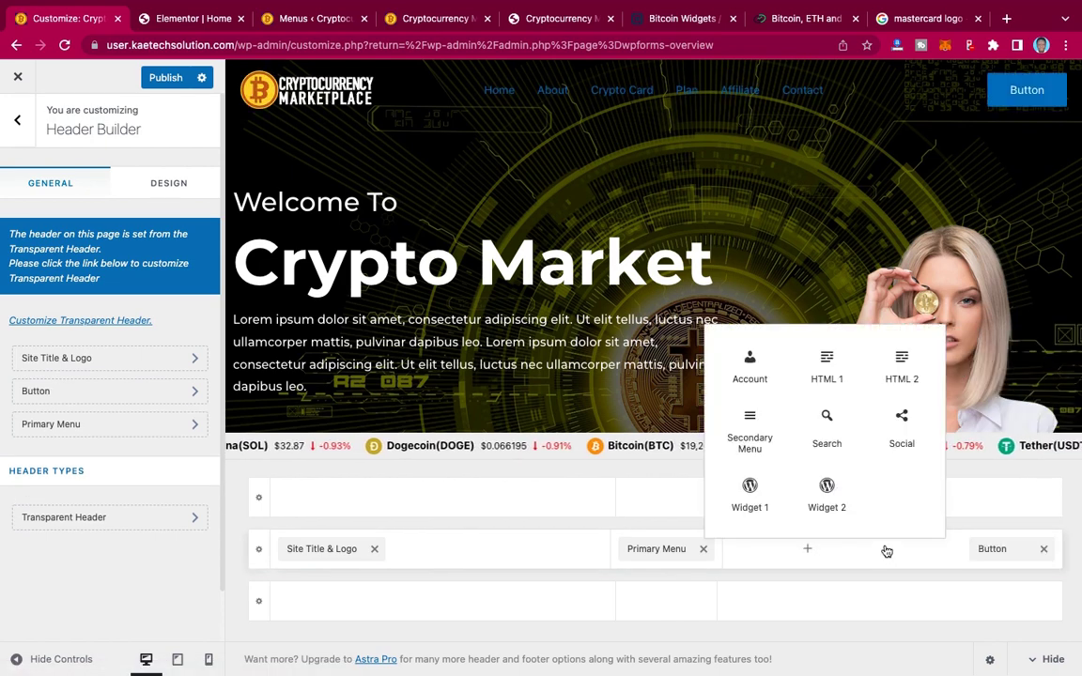
left_click(756, 368)
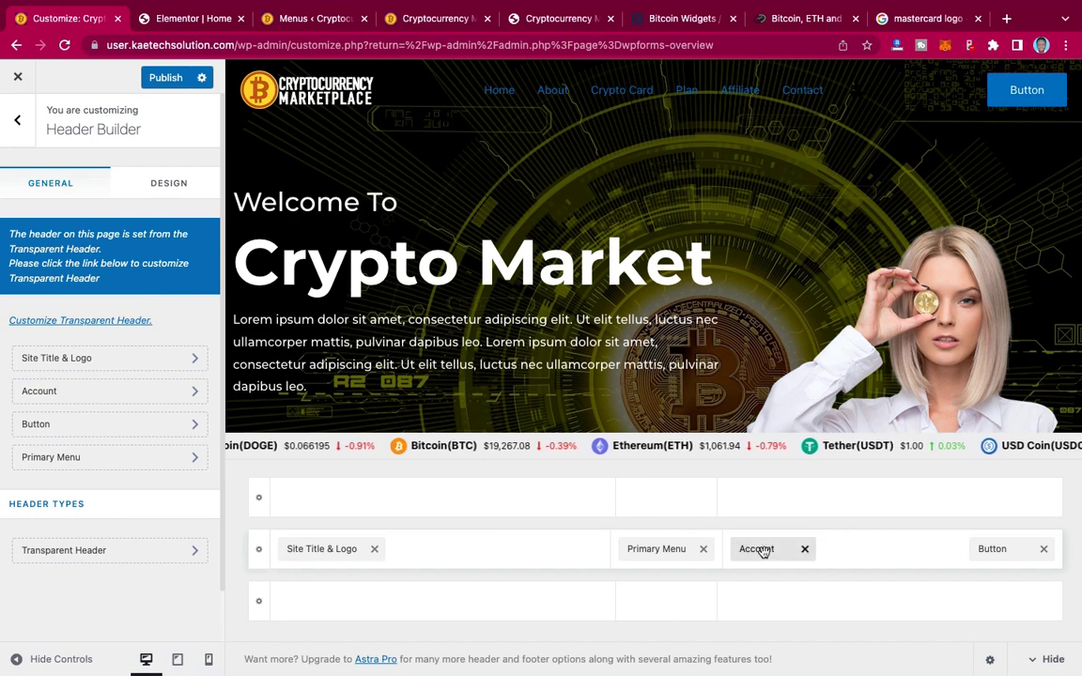
left_click_drag(763, 552, 990, 553)
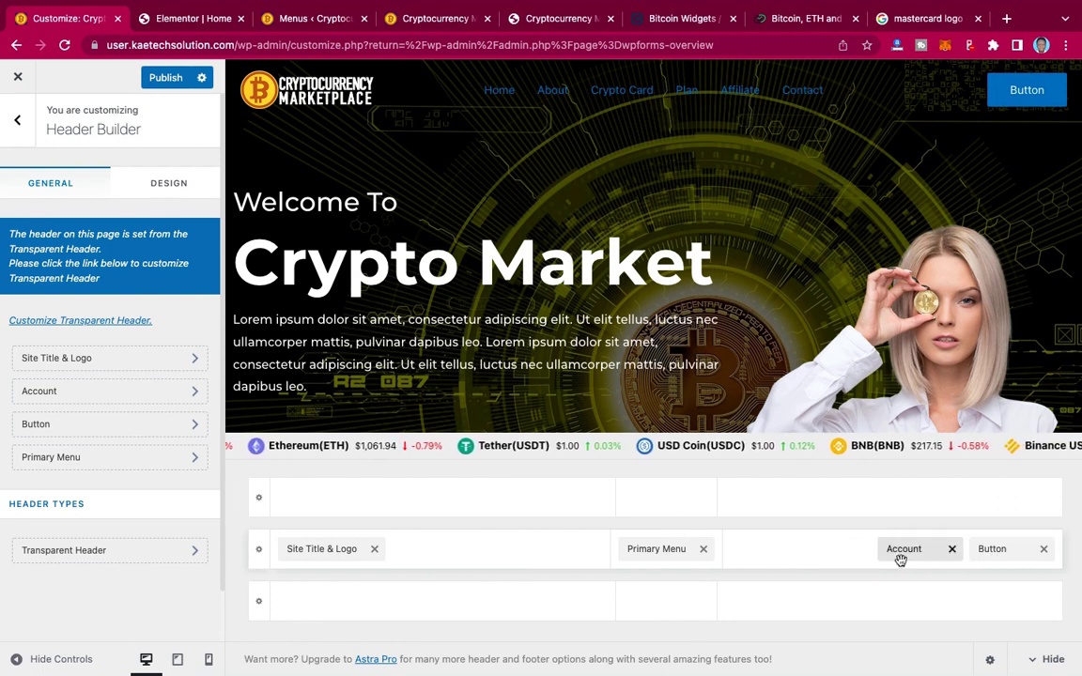
left_click(1003, 551)
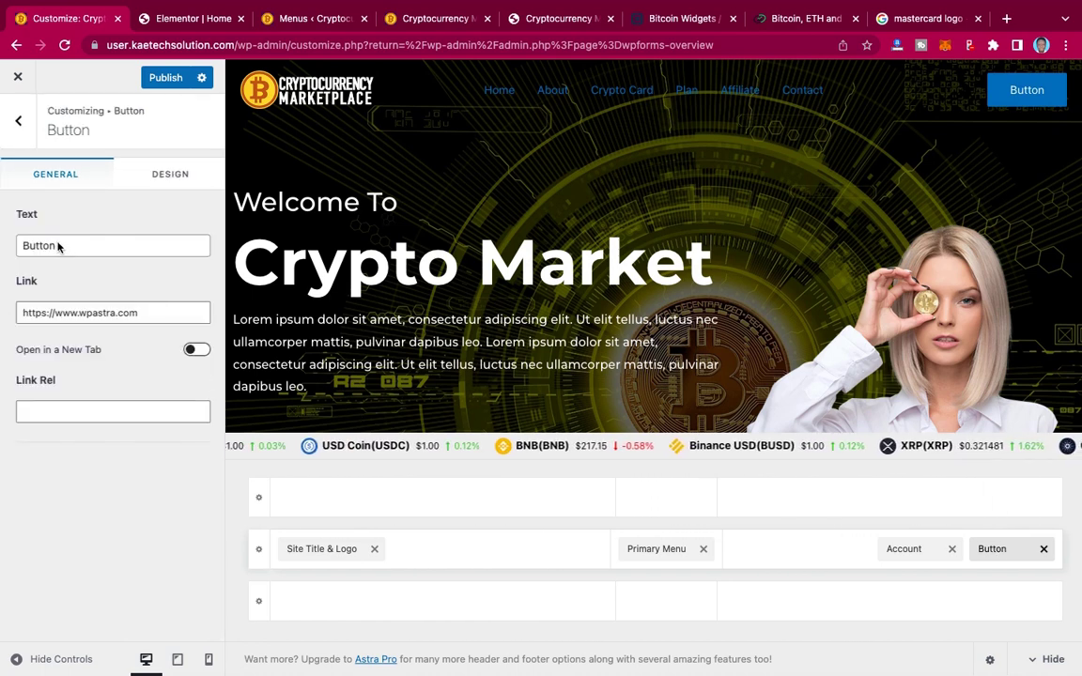
Step: Change the header button's text to 'Sign Up' and its link URL to '#'
left_click_drag(59, 246, 6, 242)
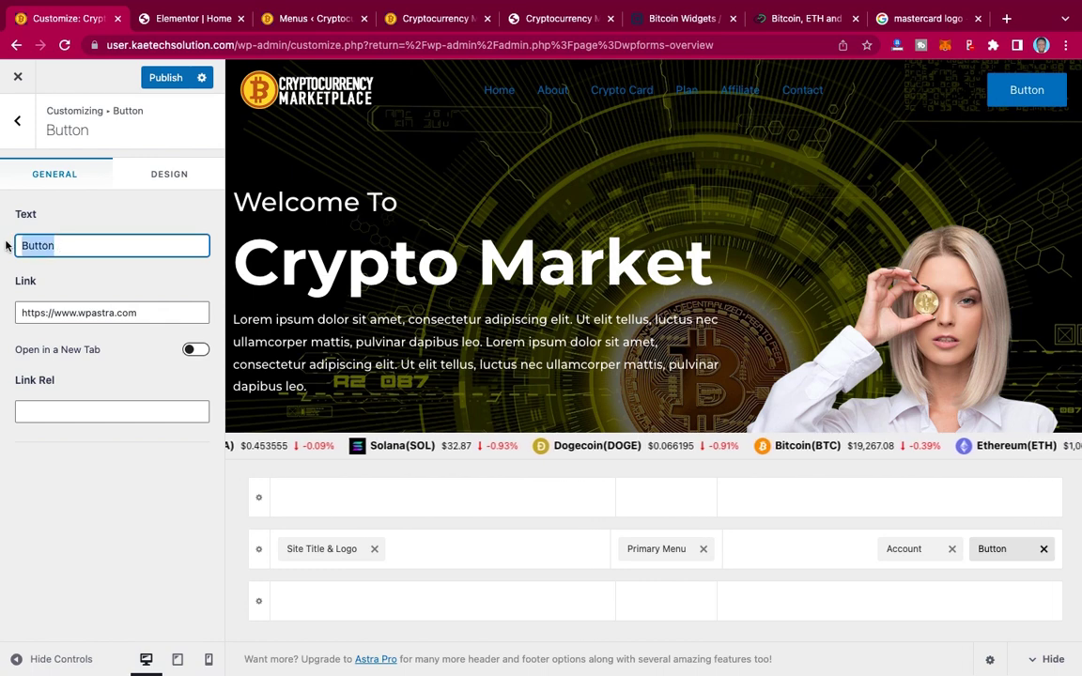
type("S")
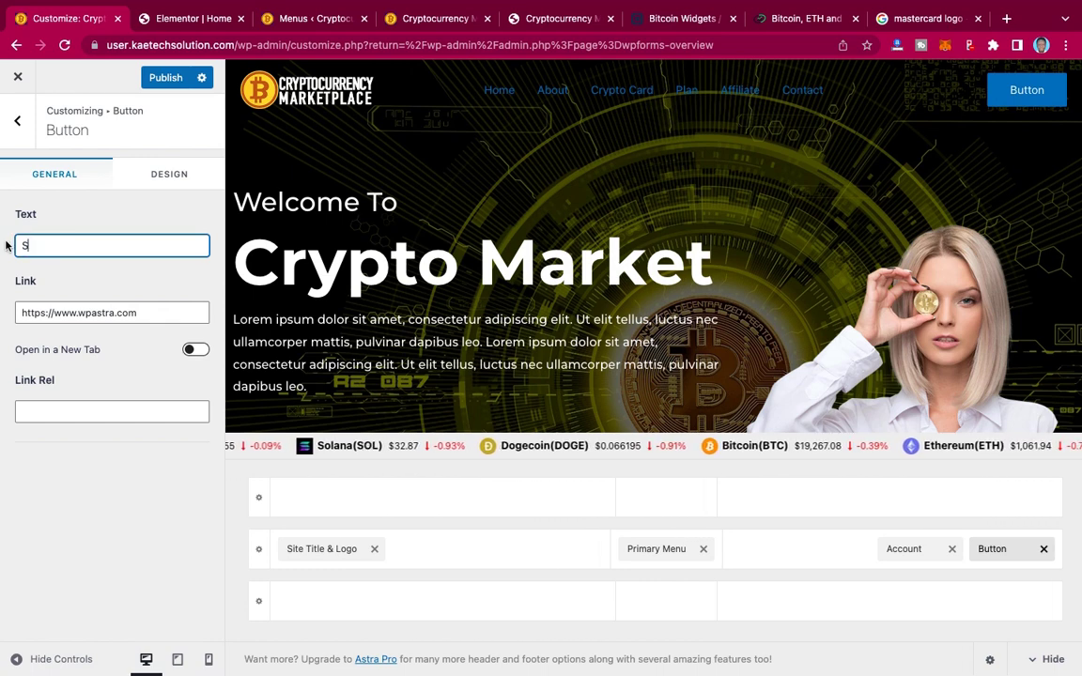
type("ign Up")
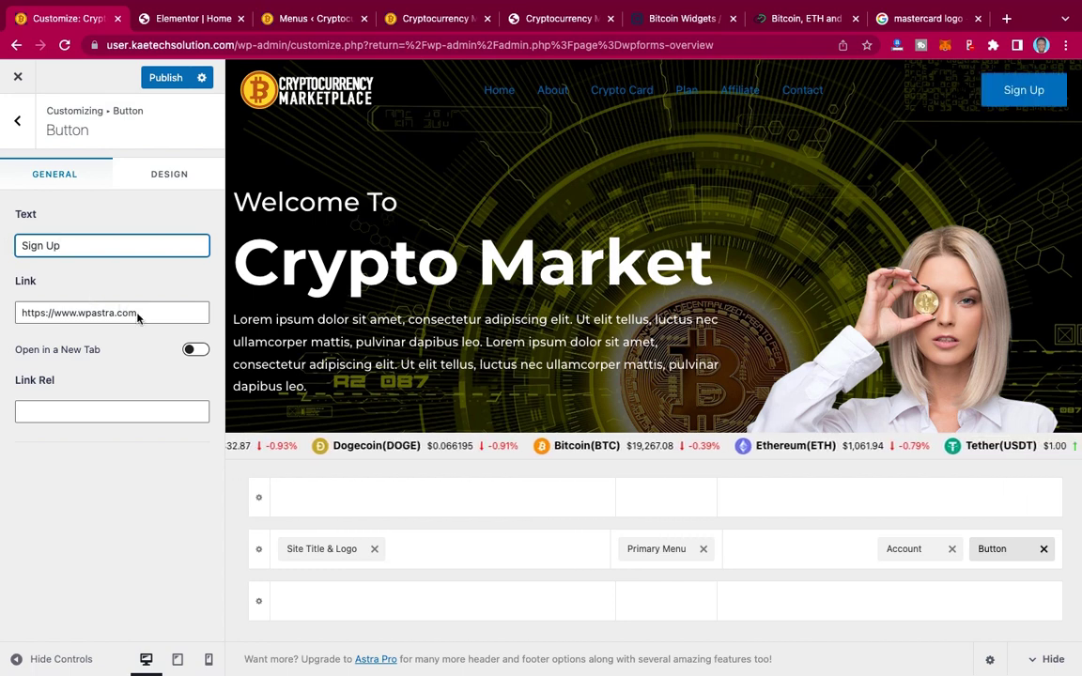
left_click_drag(141, 315, 10, 312)
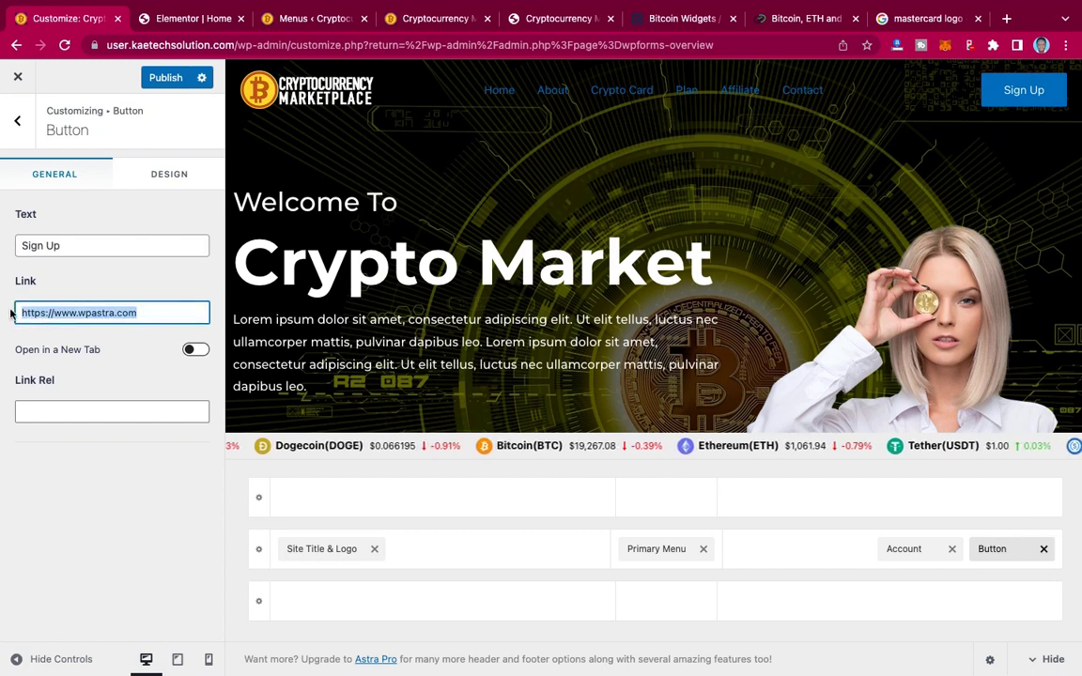
type("#")
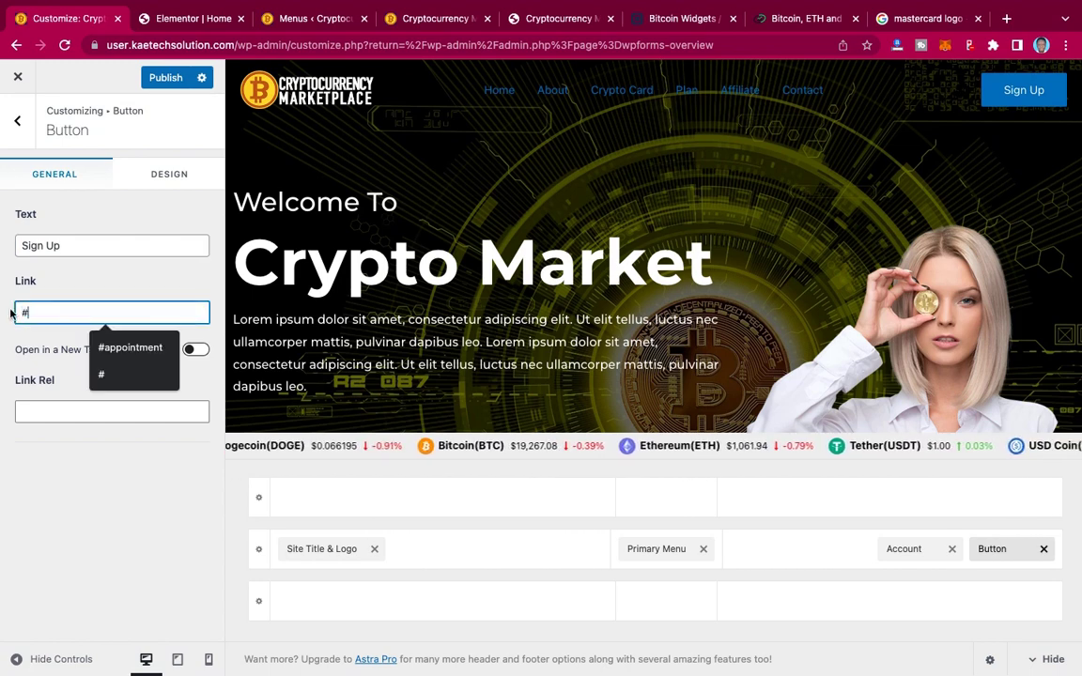
left_click(93, 284)
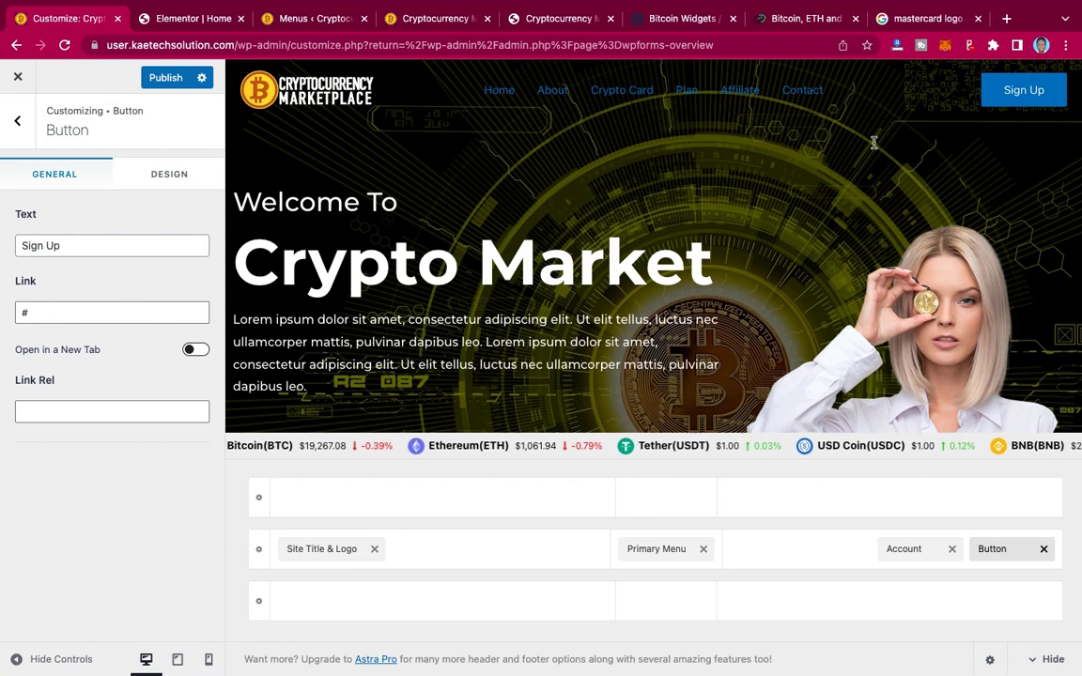
Step: In the button's Design tab, set the text color to white and the background to #E3B200
left_click(170, 178)
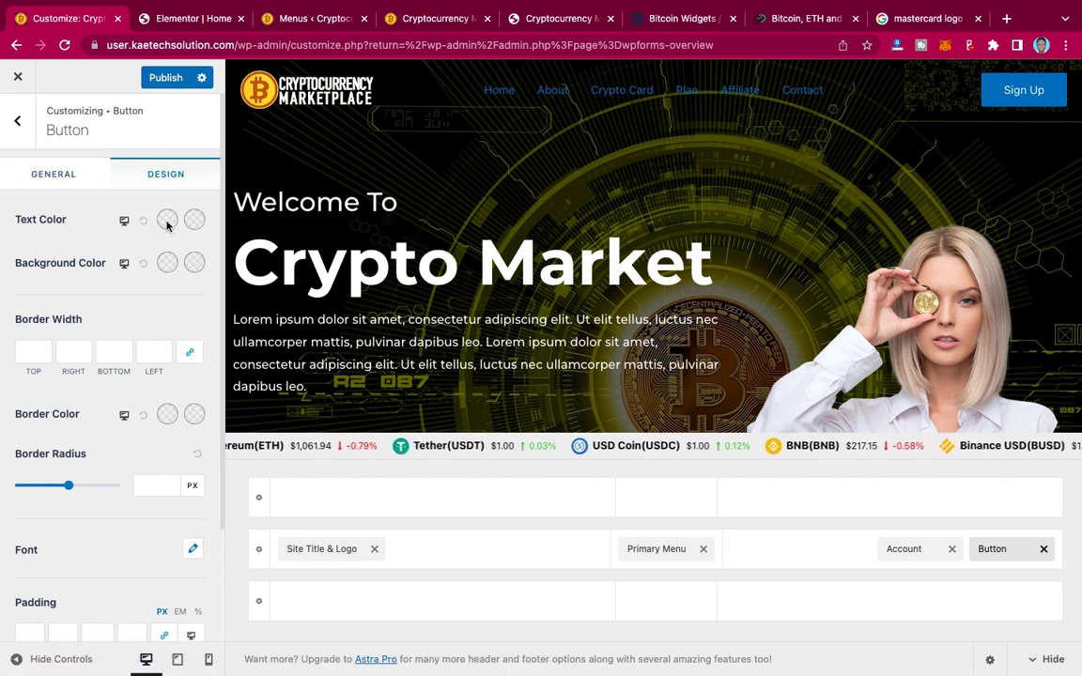
left_click(167, 220)
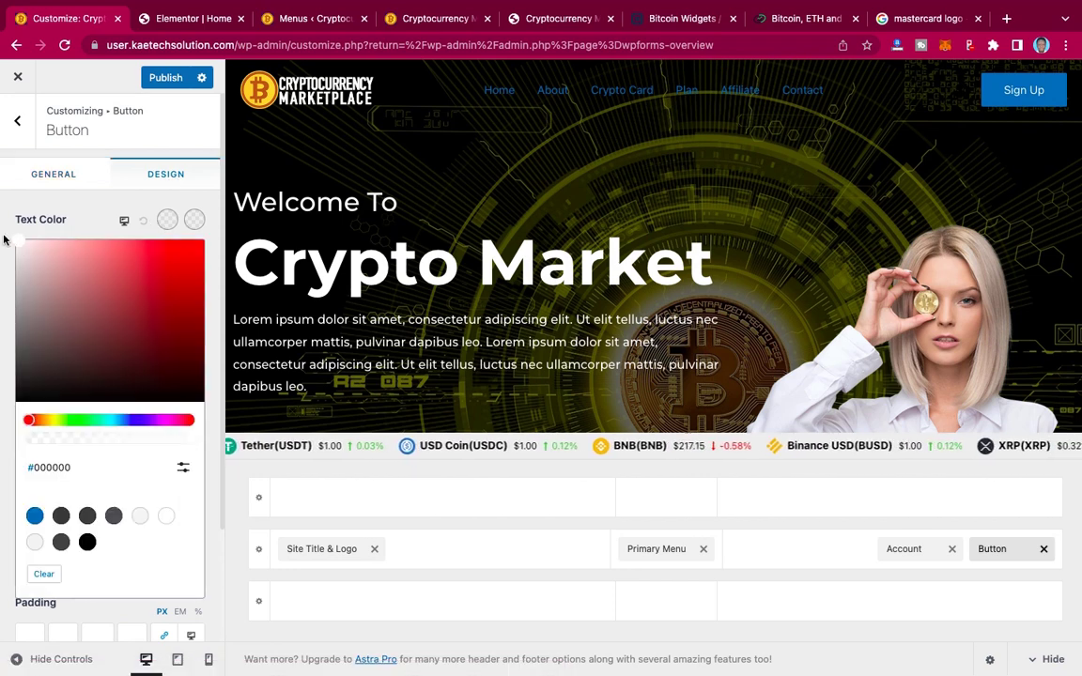
left_click(3, 224)
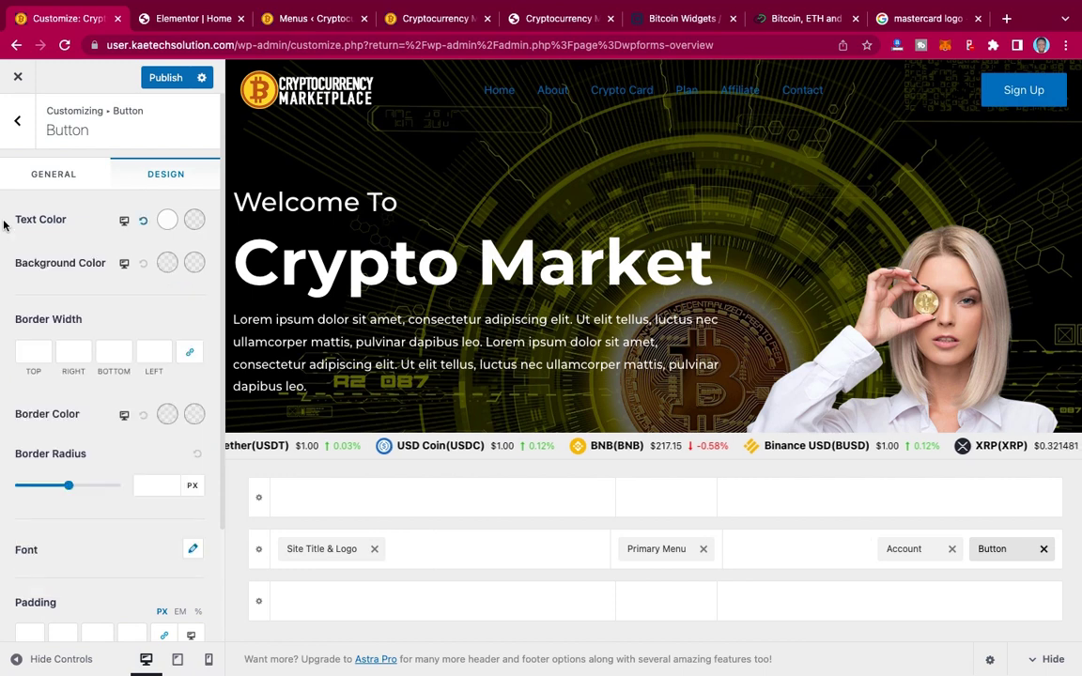
left_click(168, 264)
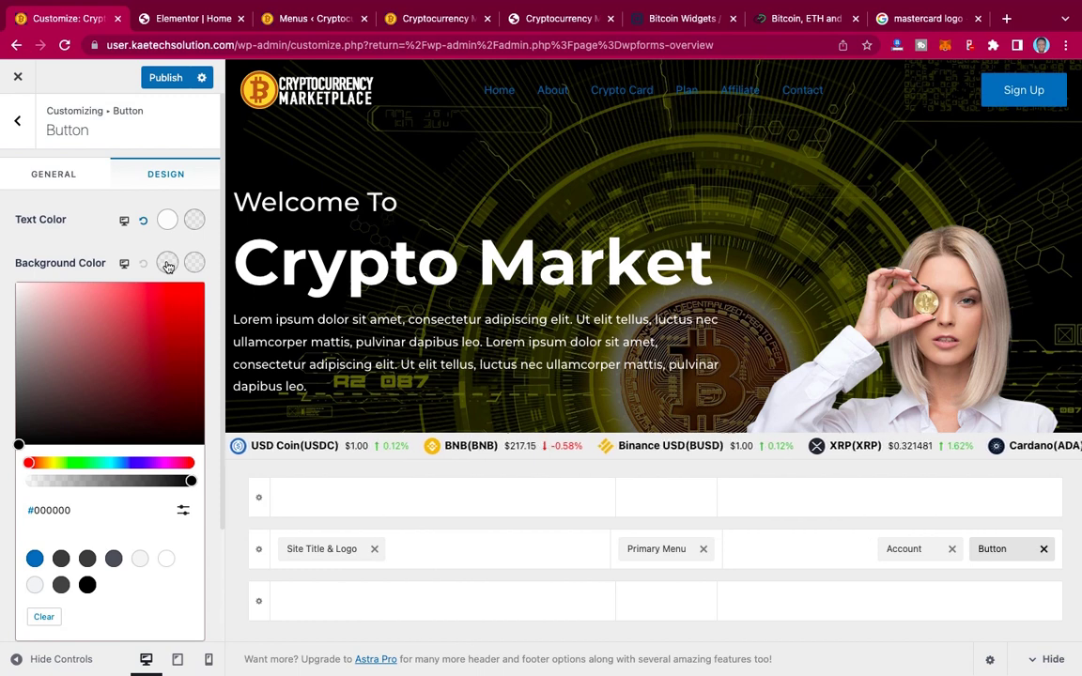
left_click(51, 464)
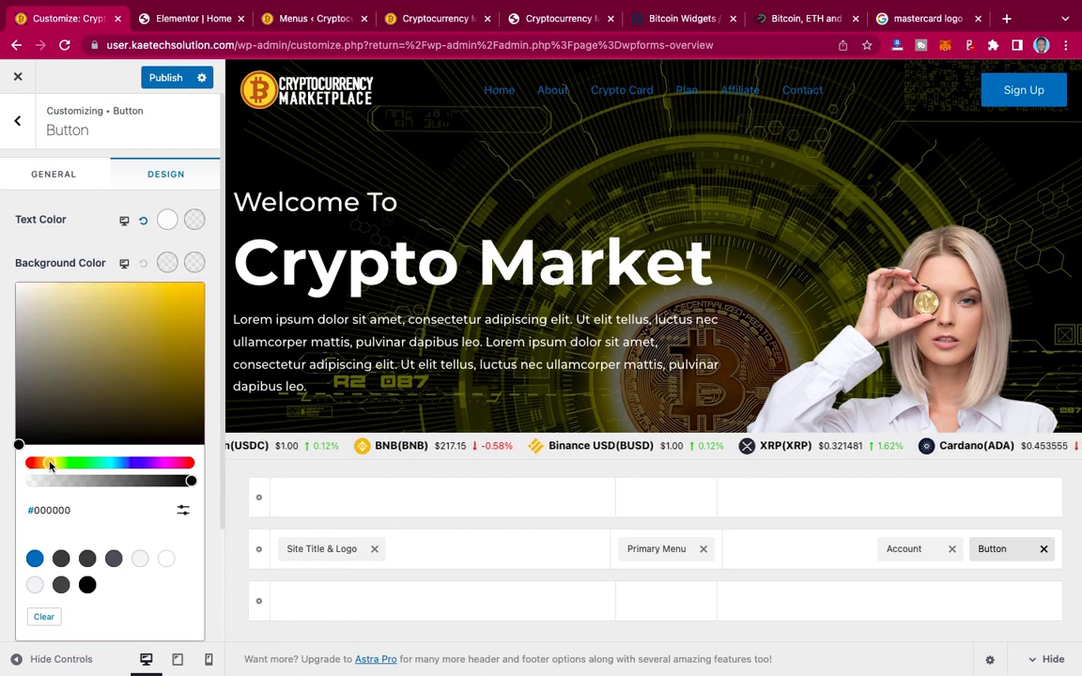
left_click(199, 289)
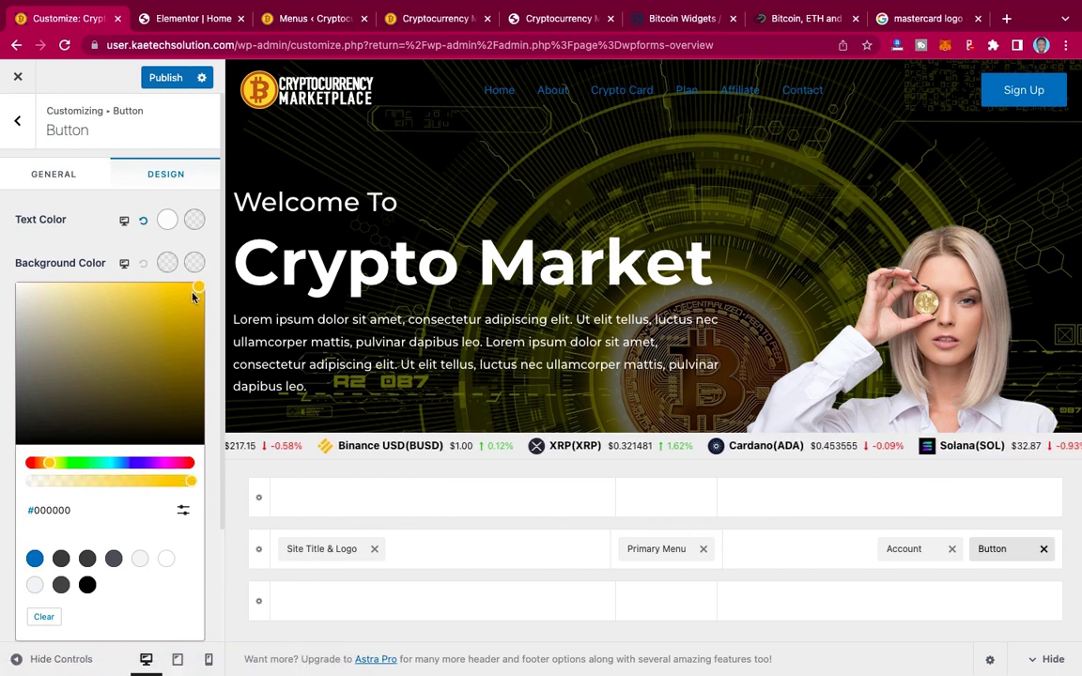
left_click_drag(194, 295, 205, 289)
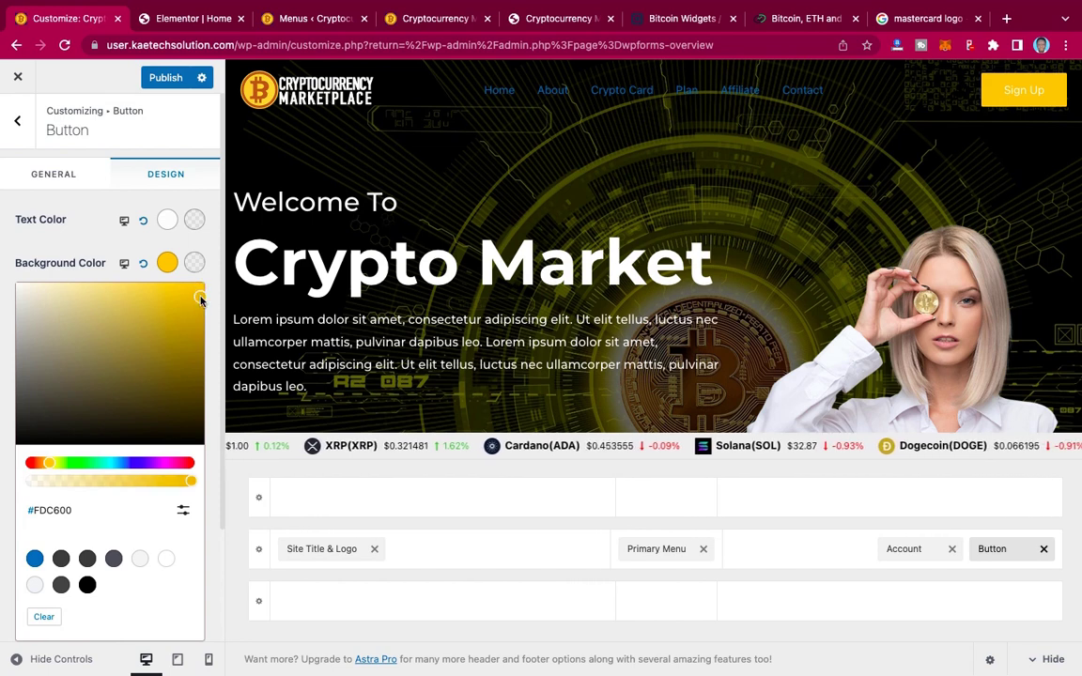
left_click(201, 300)
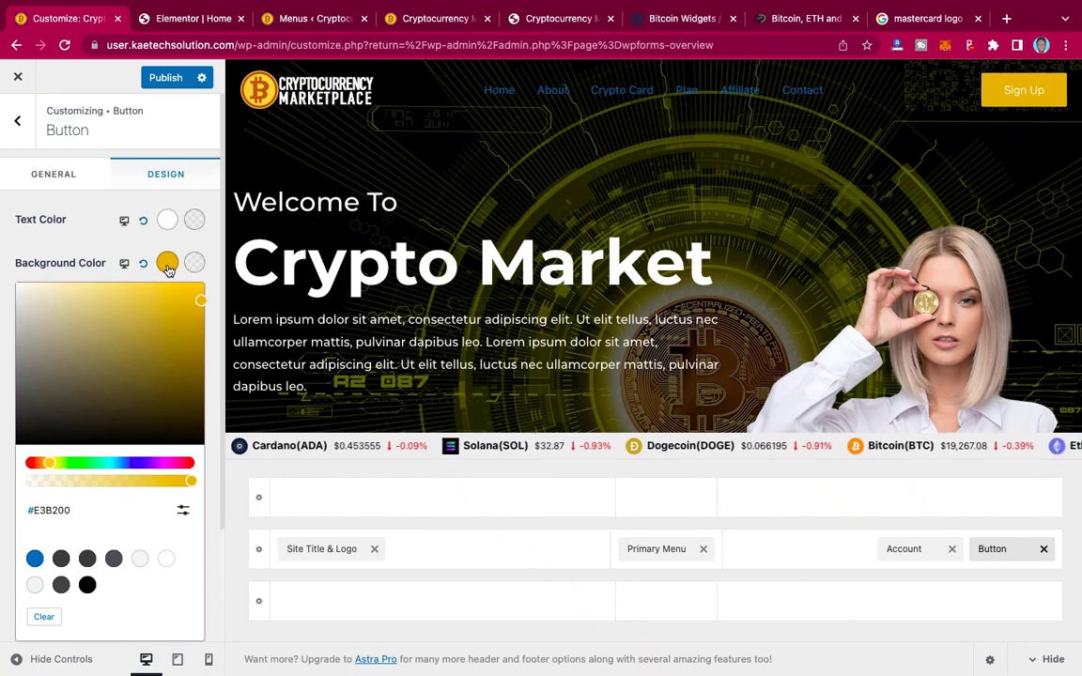
left_click(79, 243)
Step: Set the Sign Up button's border radius to 0 px
scroll(67, 355, "down", 3)
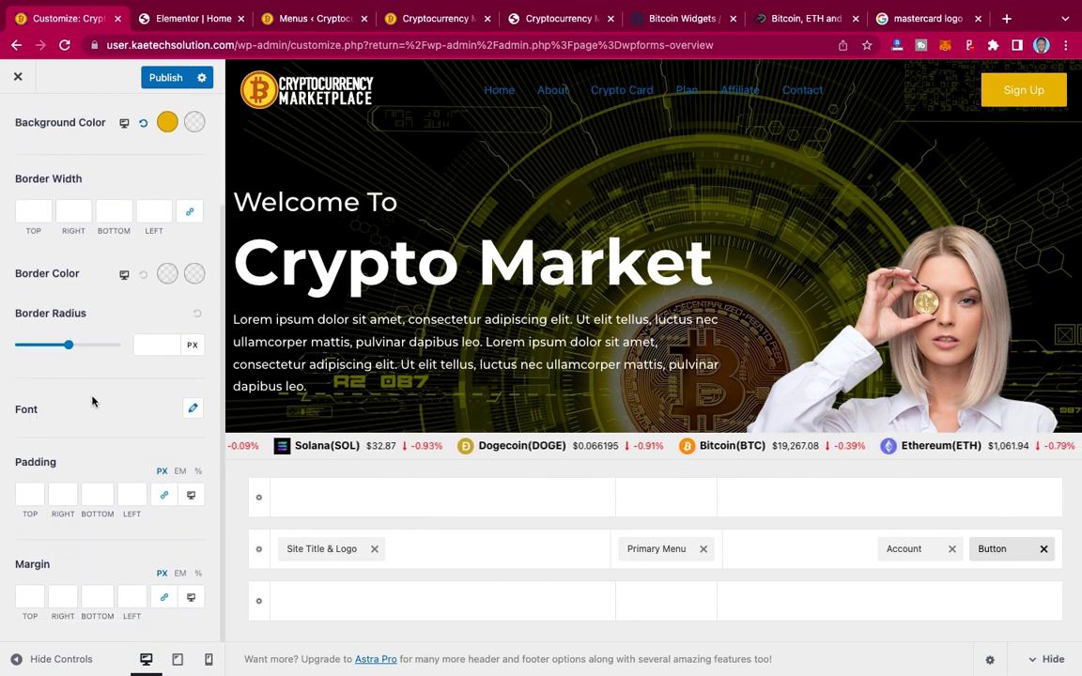
left_click(157, 346)
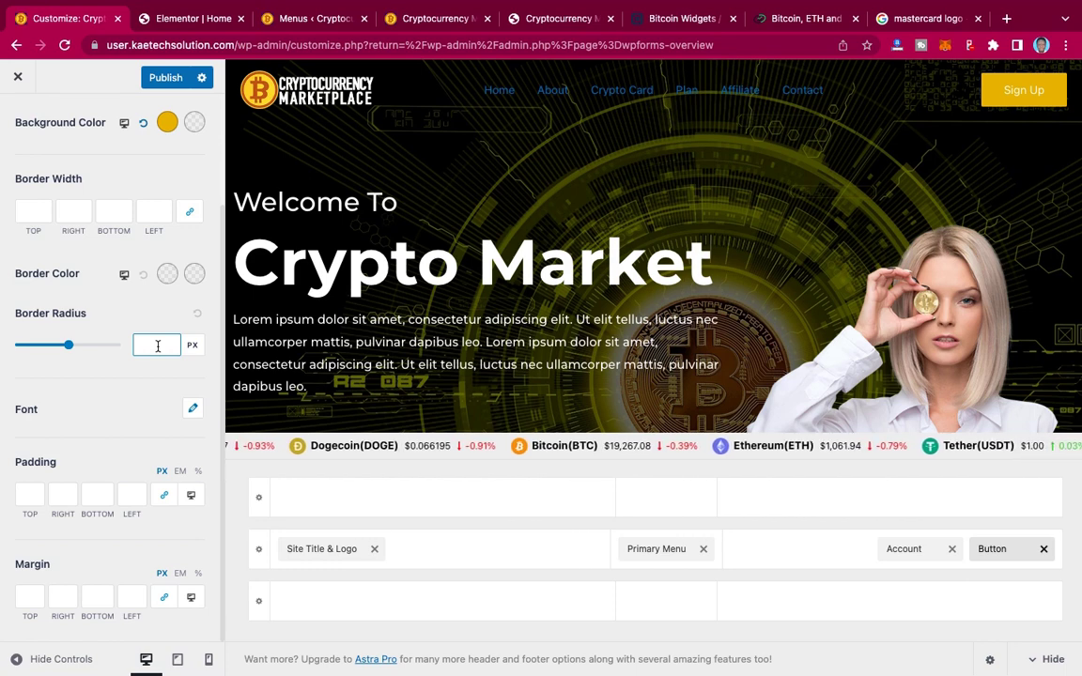
type("0")
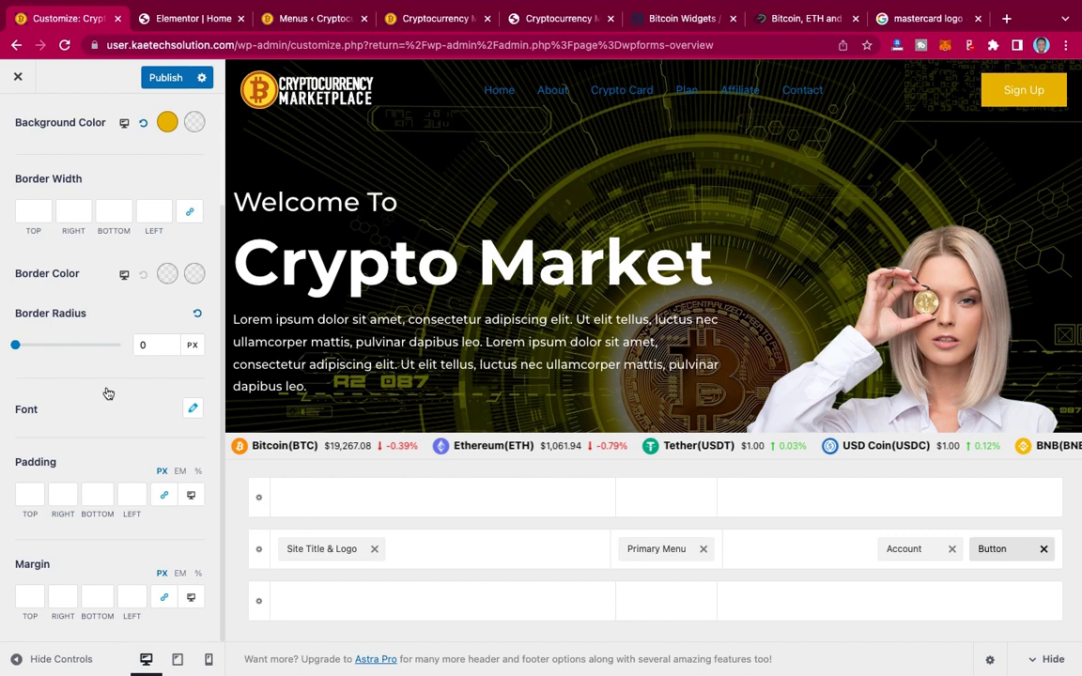
scroll(108, 392, "up", 3)
scroll(108, 392, "down", 3)
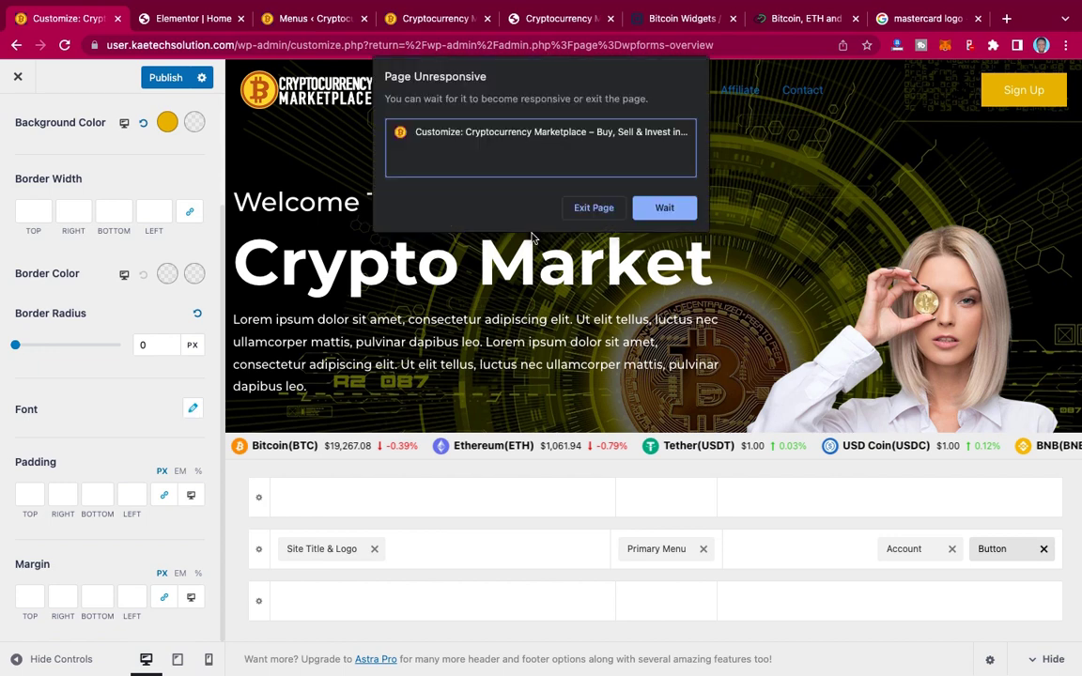
Step: Publish the changes so far and set the button font family to Montserrat
left_click(672, 205)
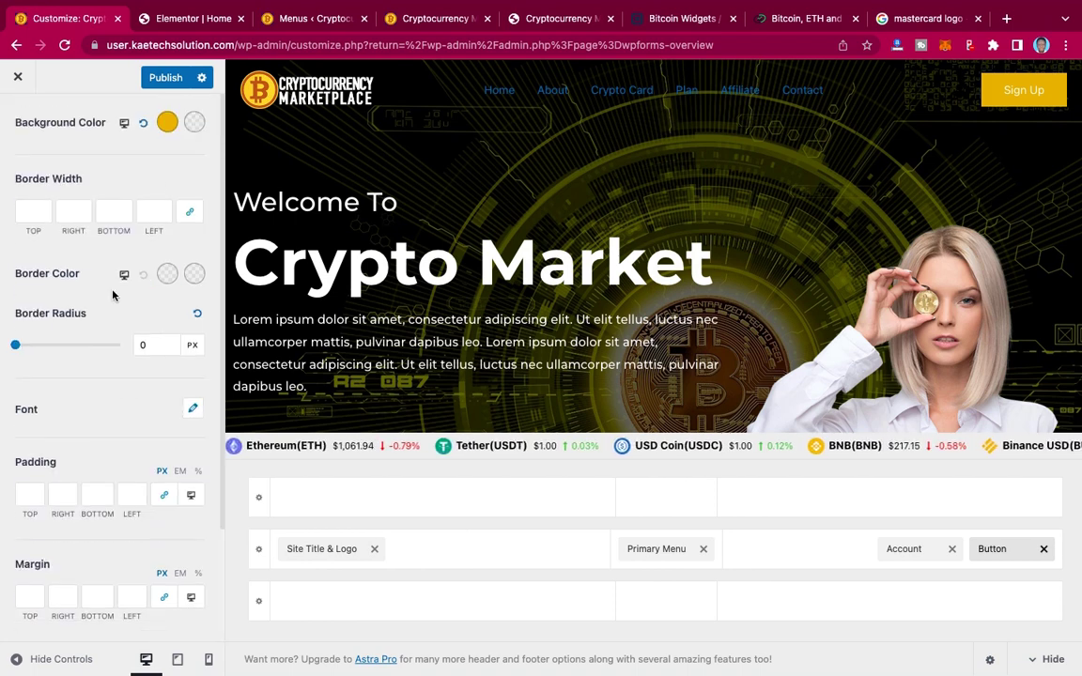
left_click(166, 77)
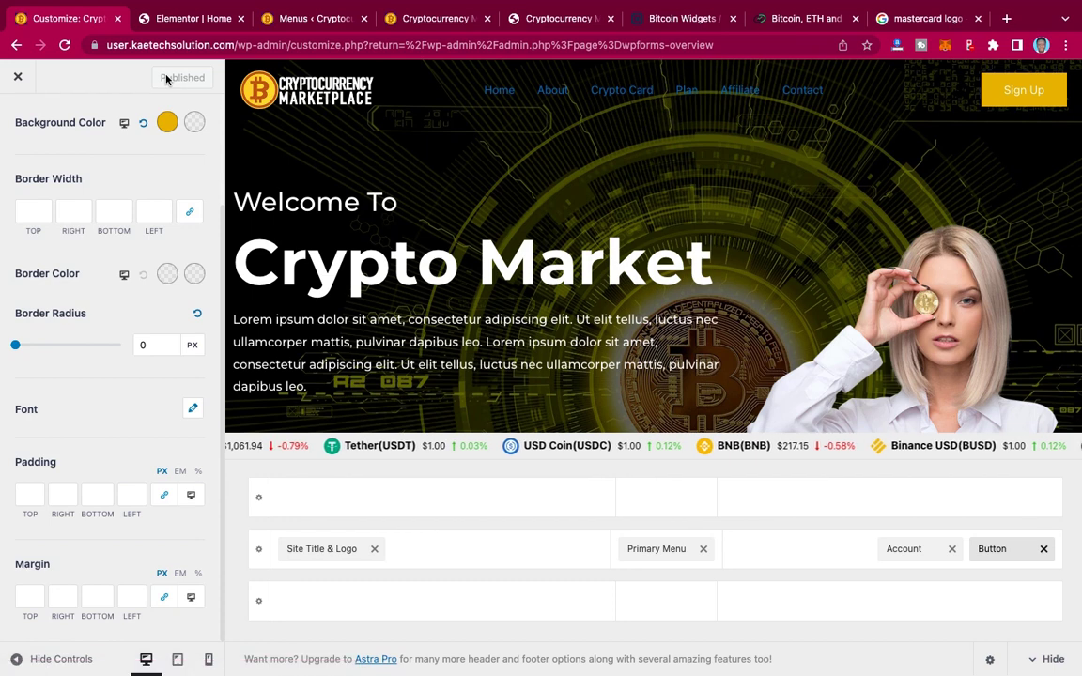
left_click(193, 411)
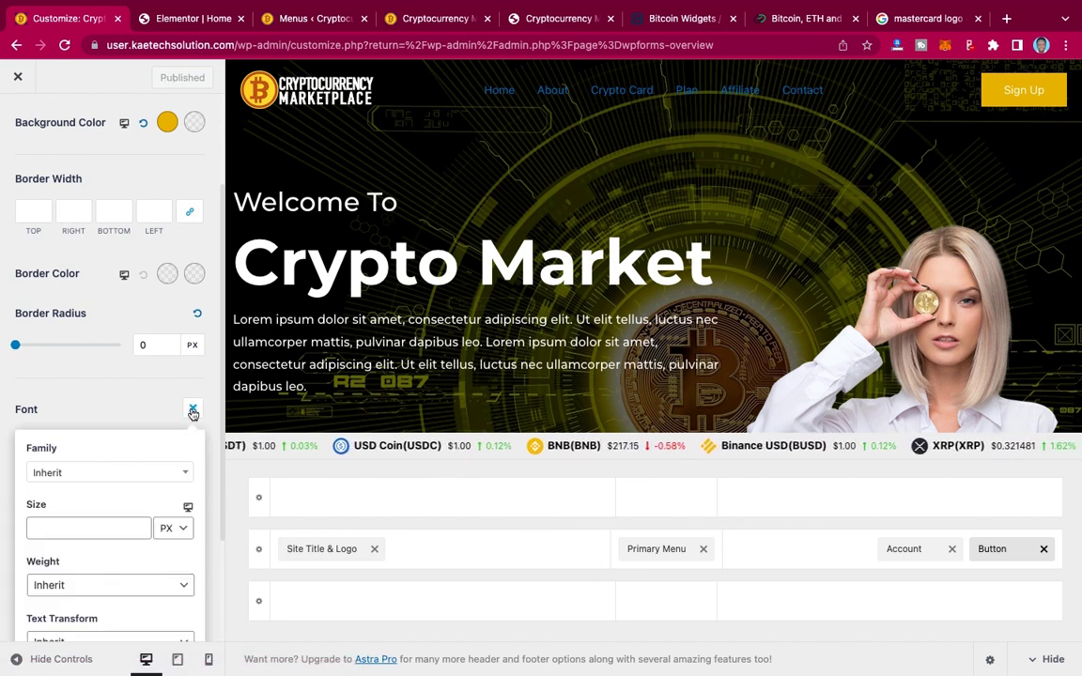
left_click(109, 472)
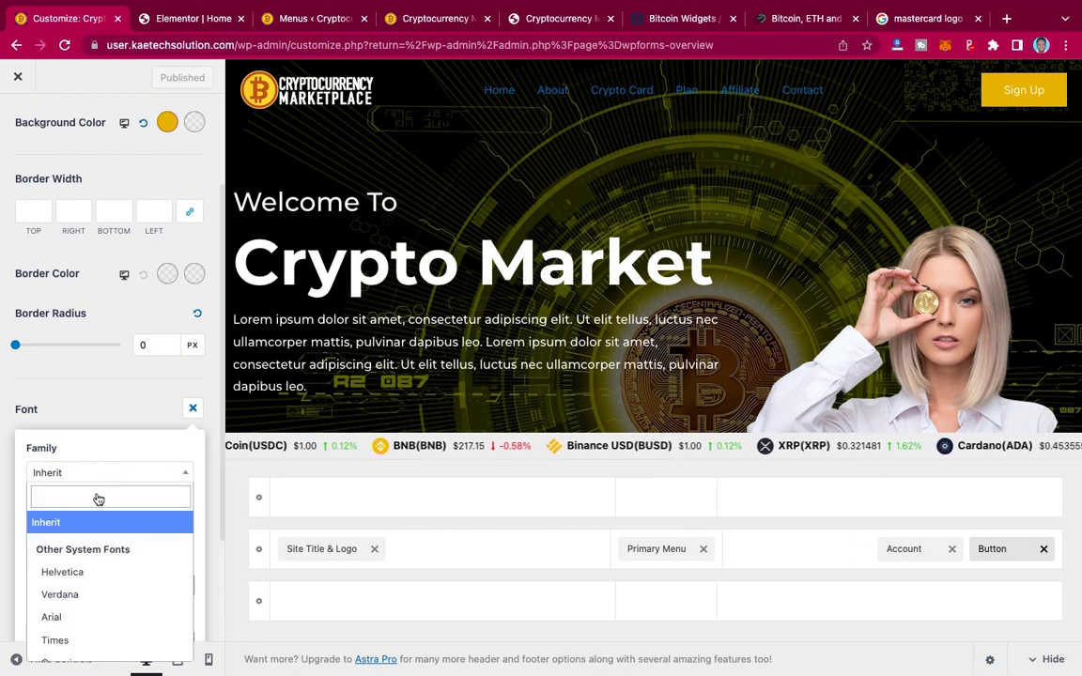
left_click(97, 494)
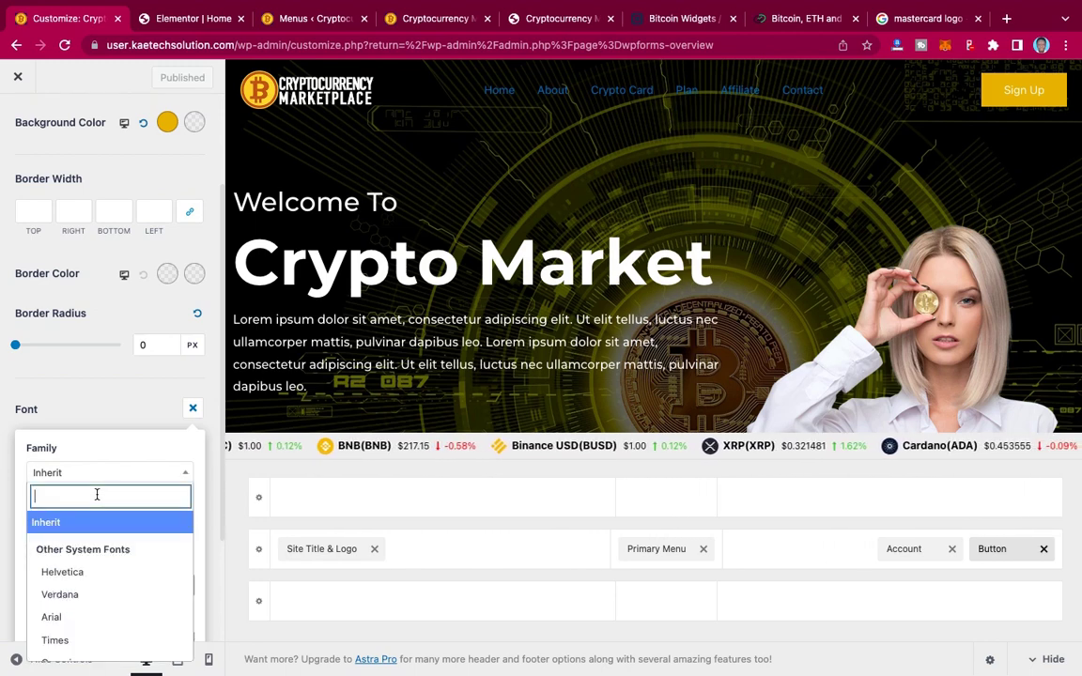
type("mont")
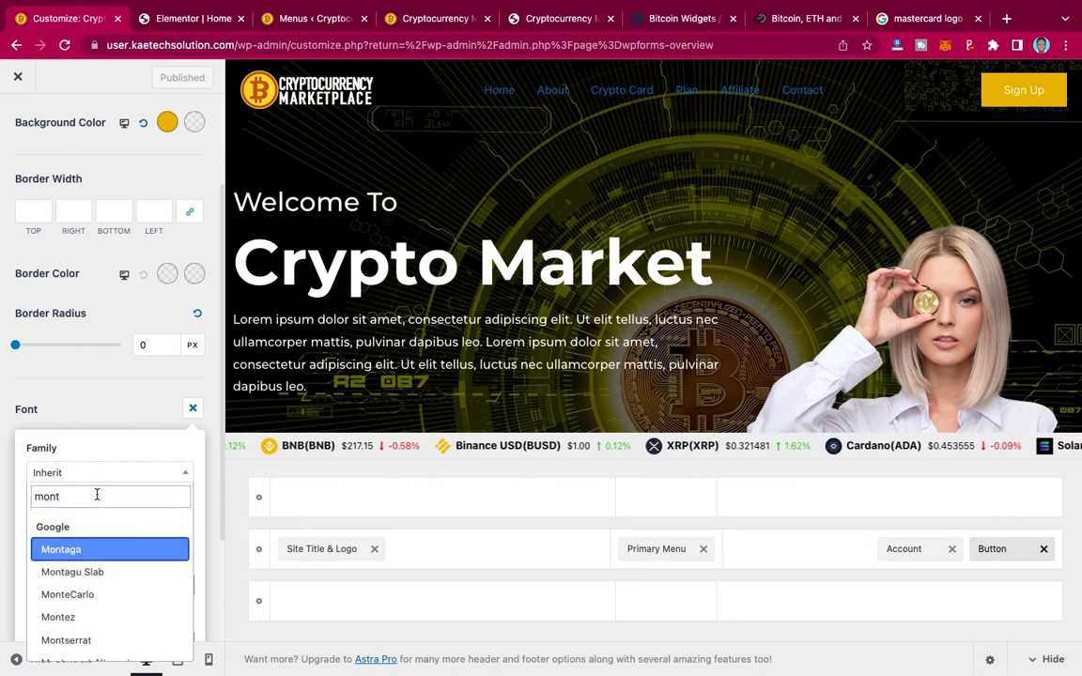
type("s")
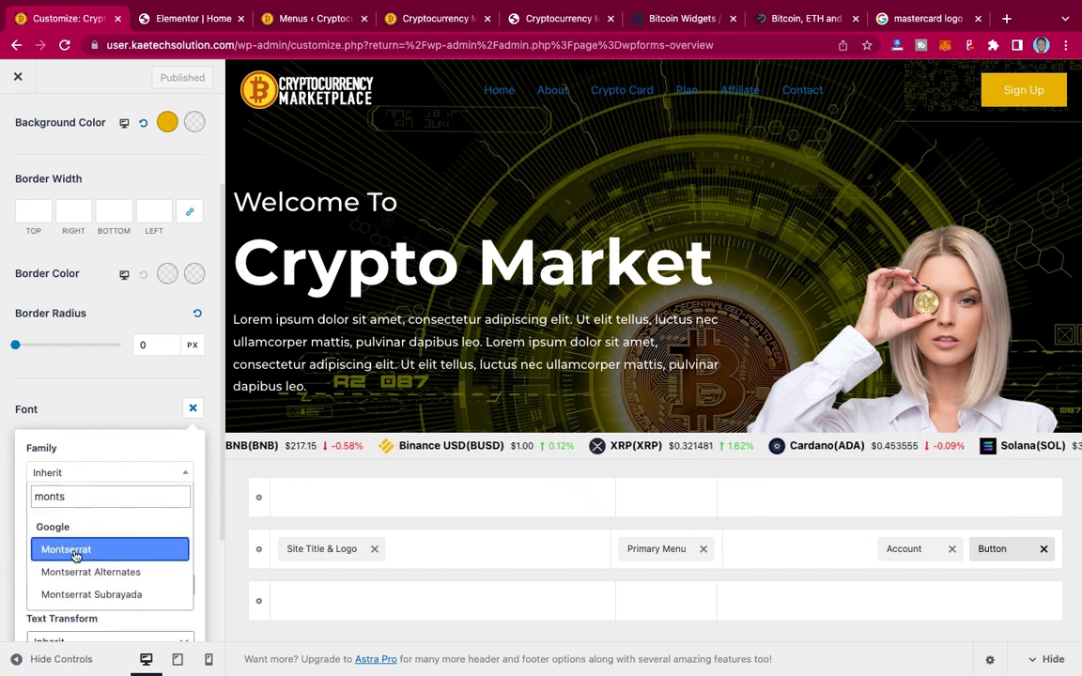
left_click(75, 552)
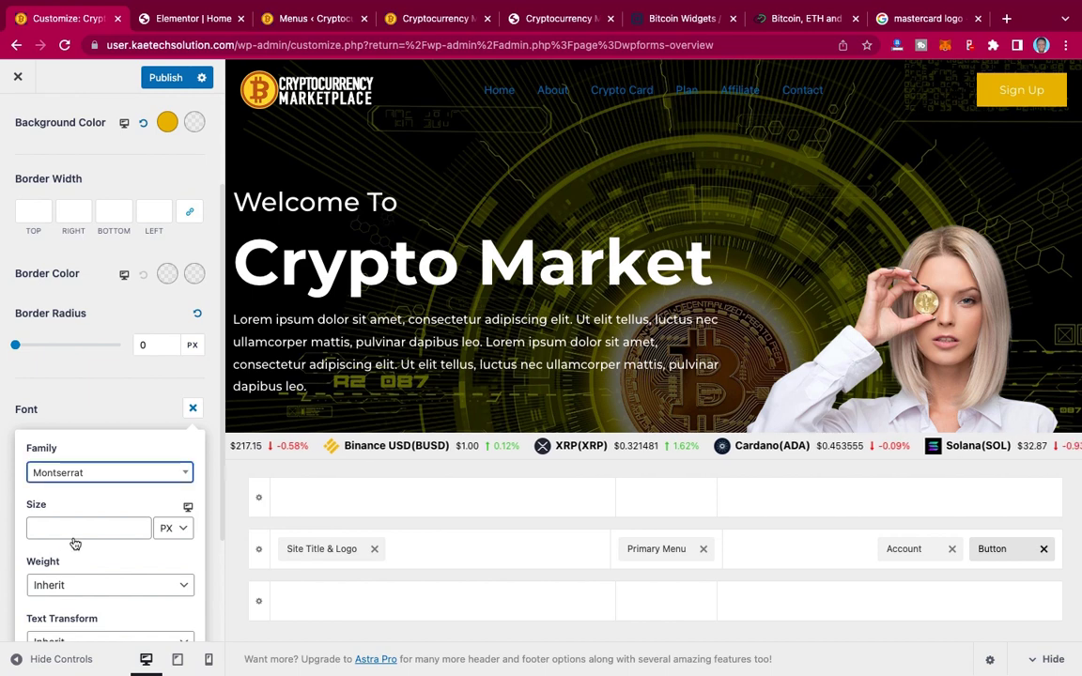
Step: Set the button font to 18 px, Medium 500 weight, uppercase
left_click(70, 529)
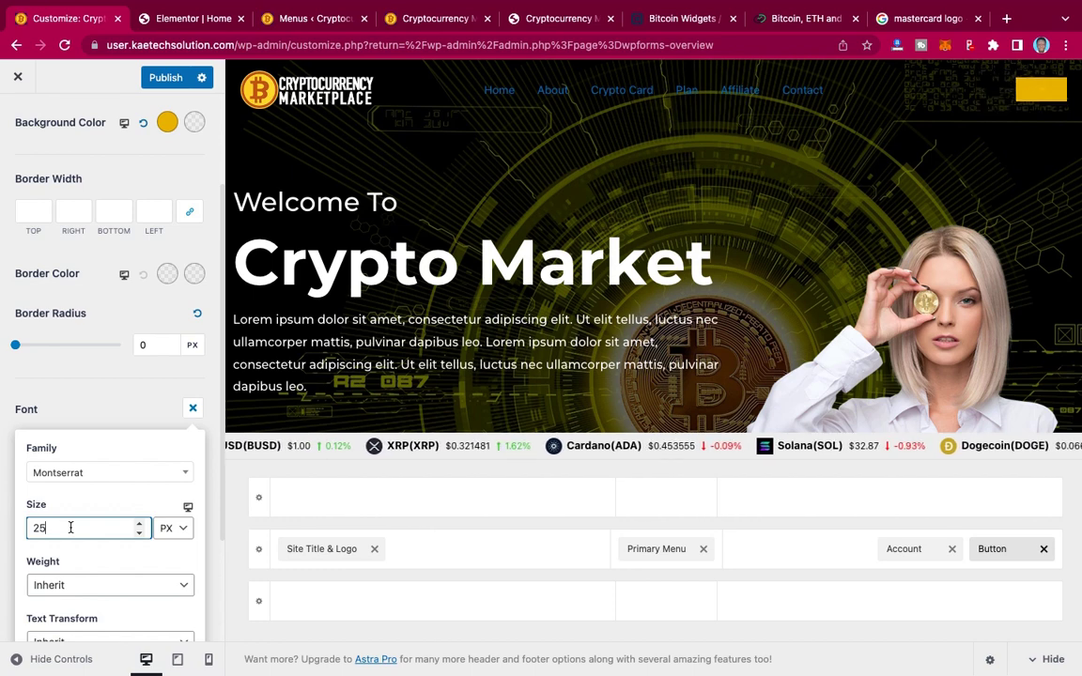
double_click(24, 527)
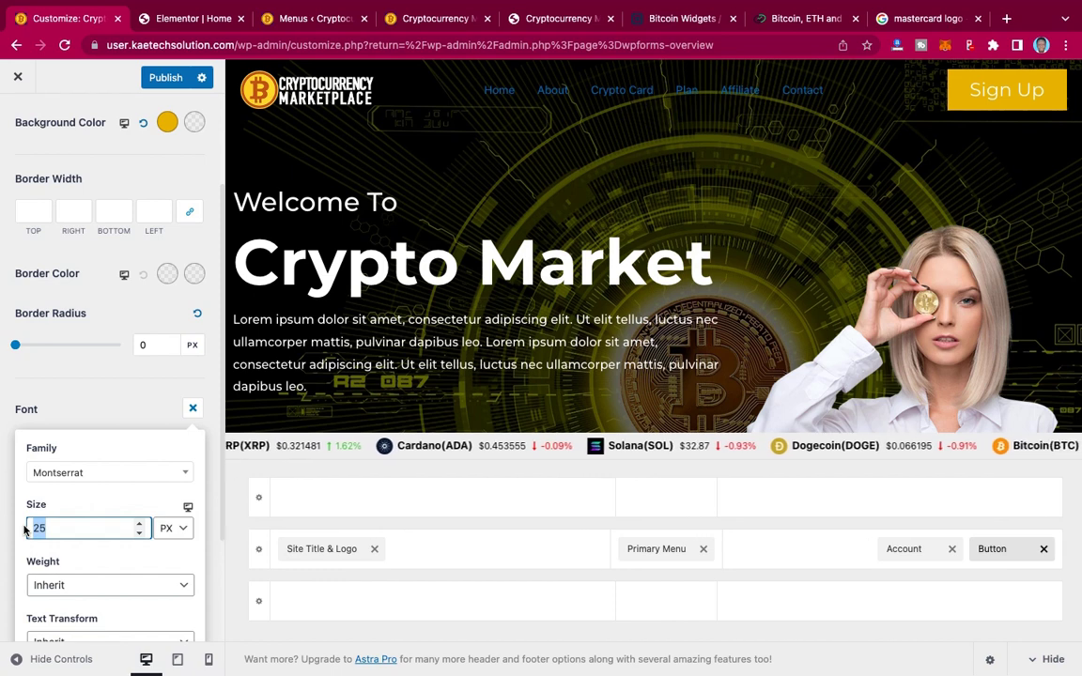
type("18")
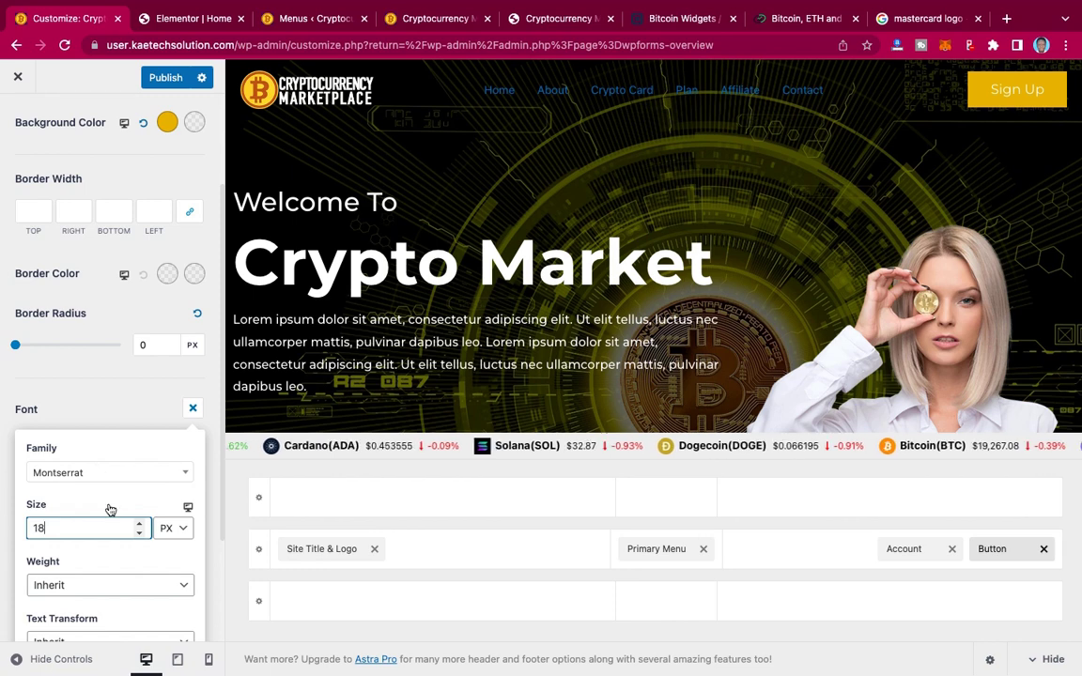
scroll(104, 498, "down", 3)
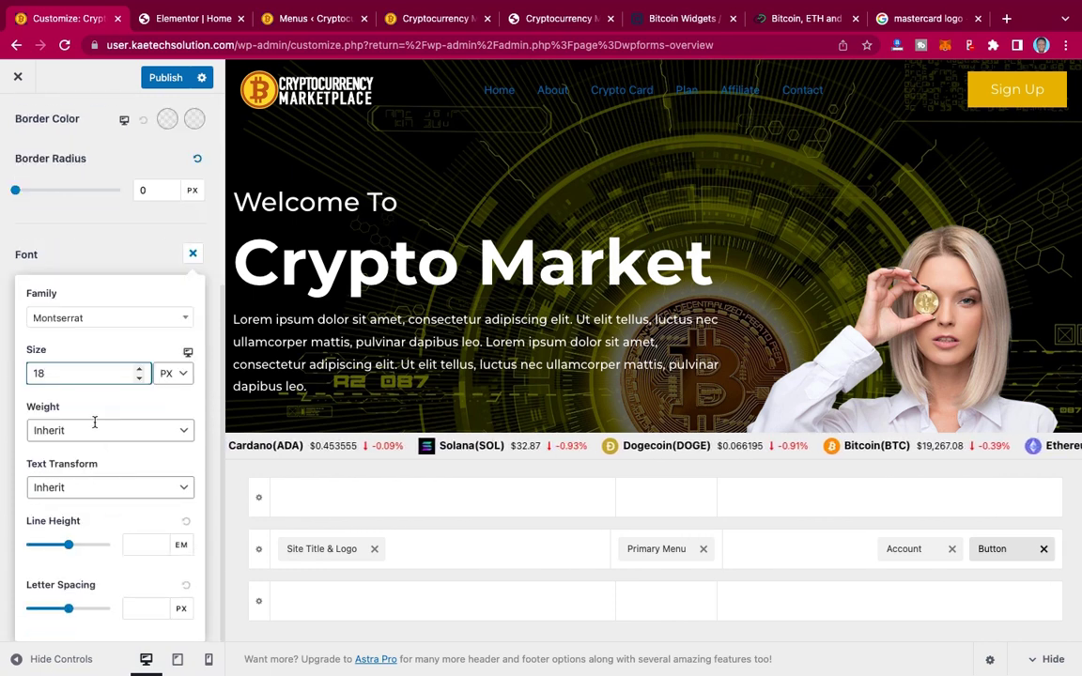
left_click(96, 428)
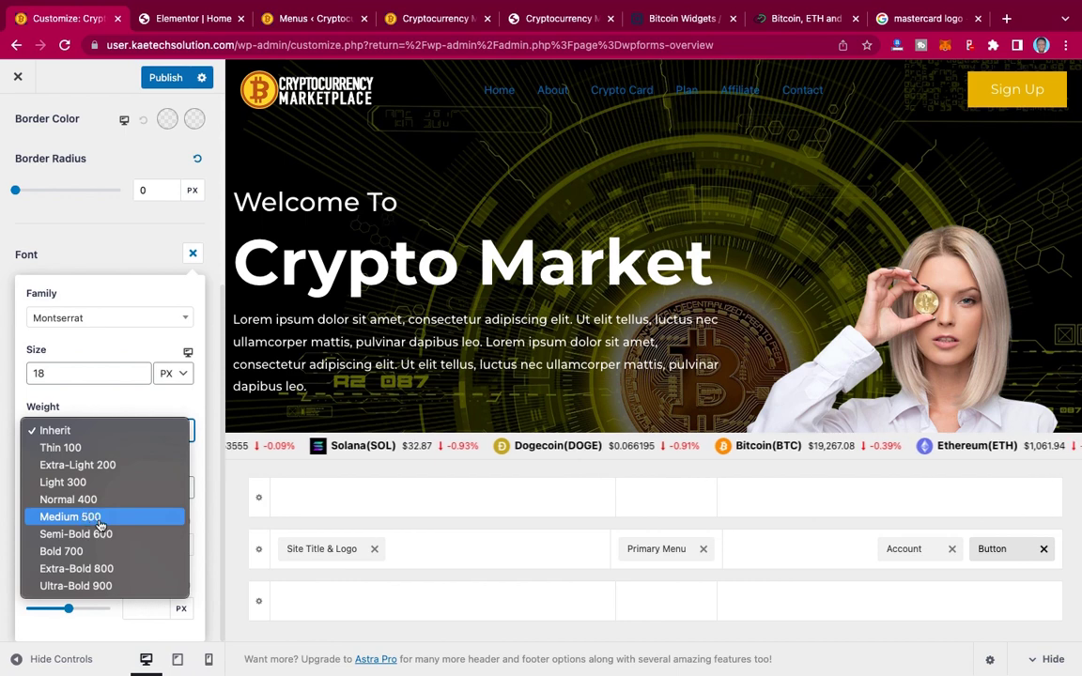
key("Escape")
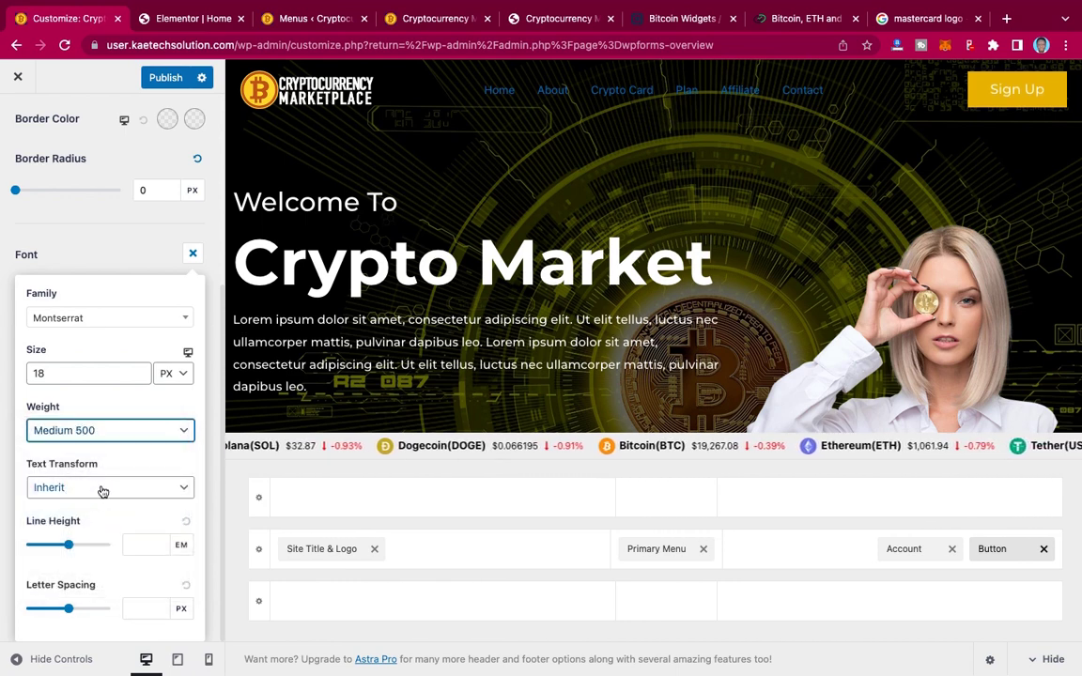
left_click(104, 490)
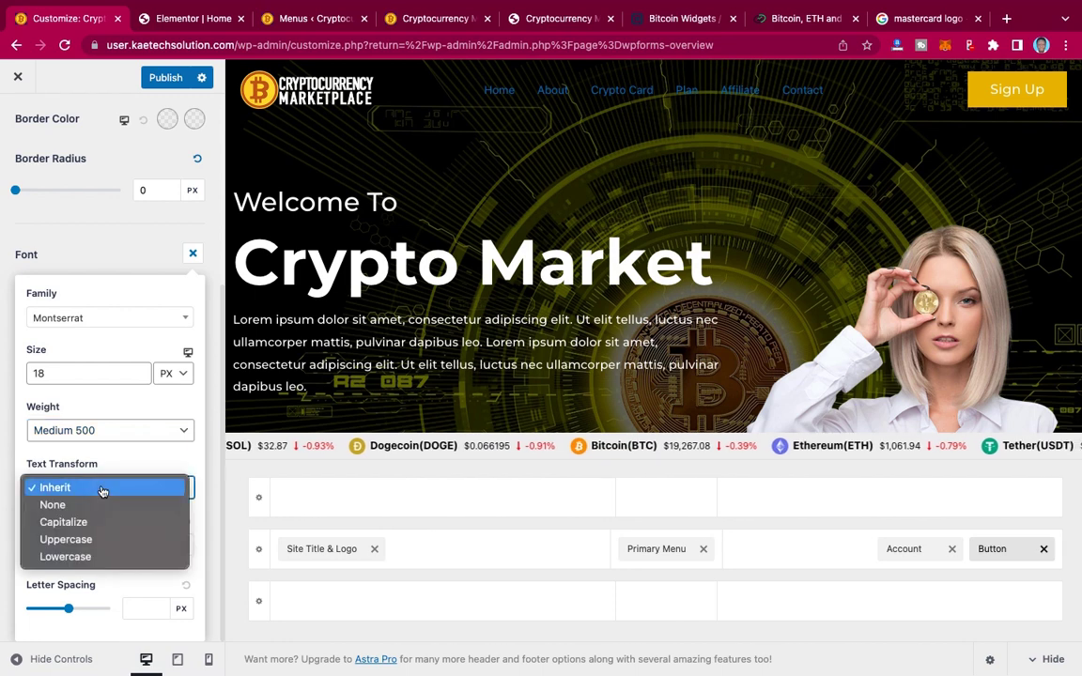
left_click(84, 540)
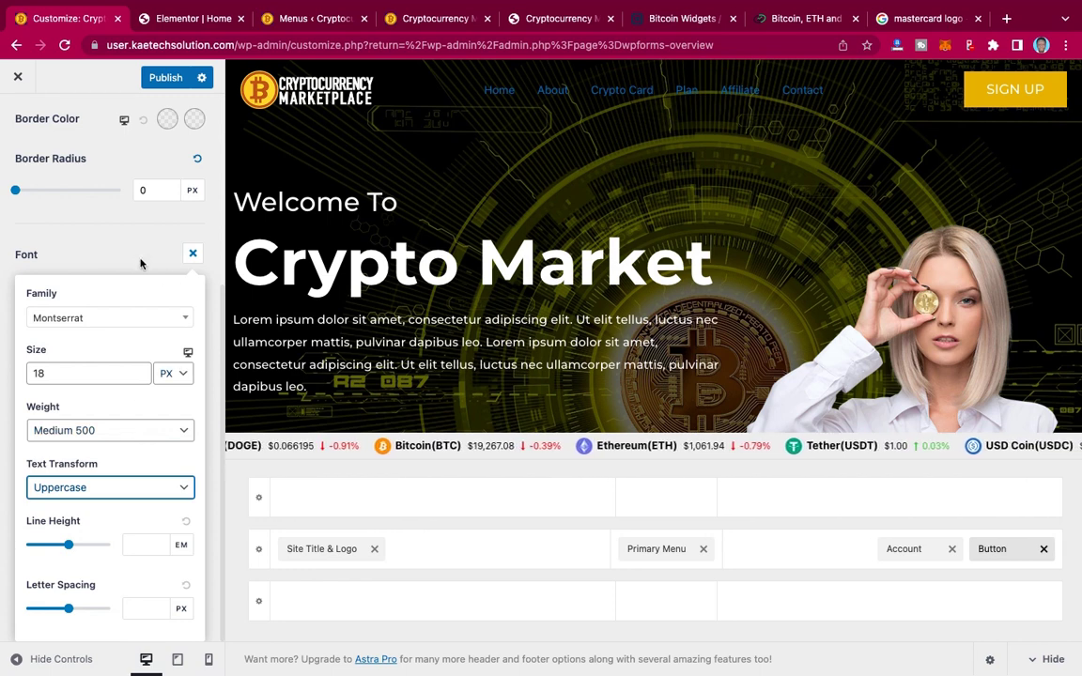
left_click(140, 264)
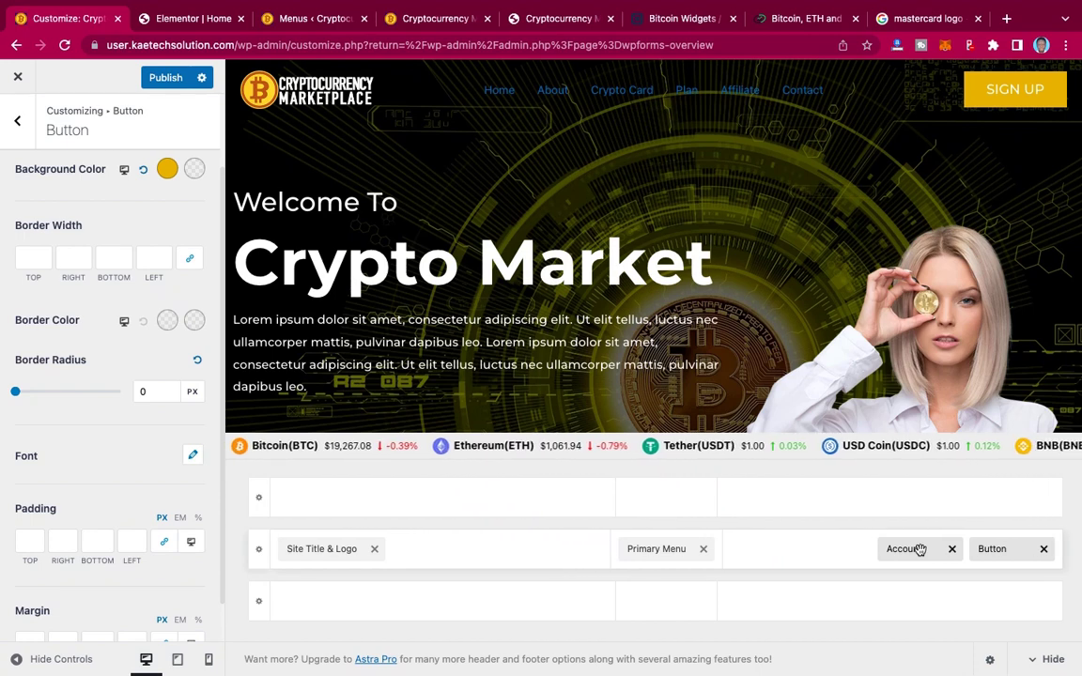
Step: Open the Account element's settings, compare with the live site, and publish the header changes
left_click(906, 552)
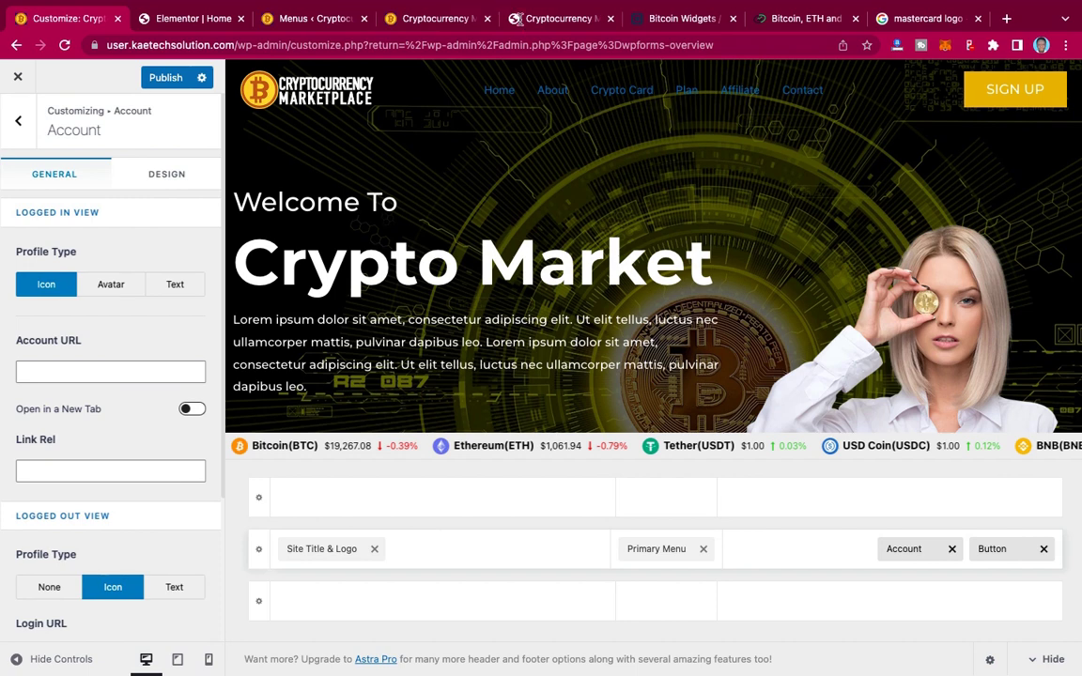
left_click(540, 19)
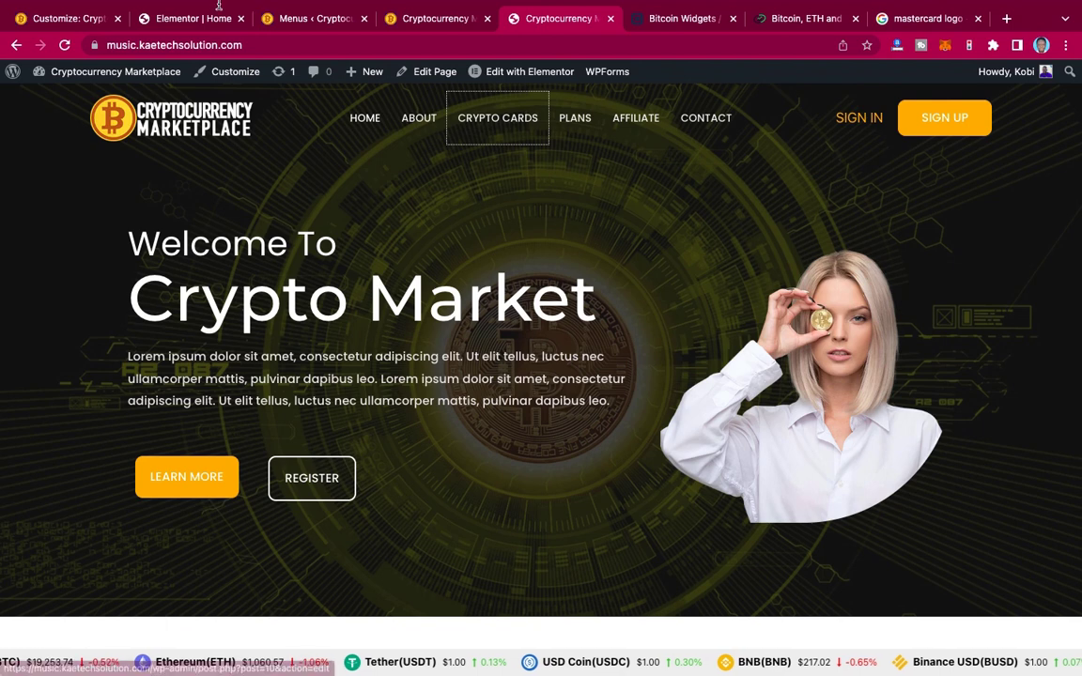
left_click(192, 19)
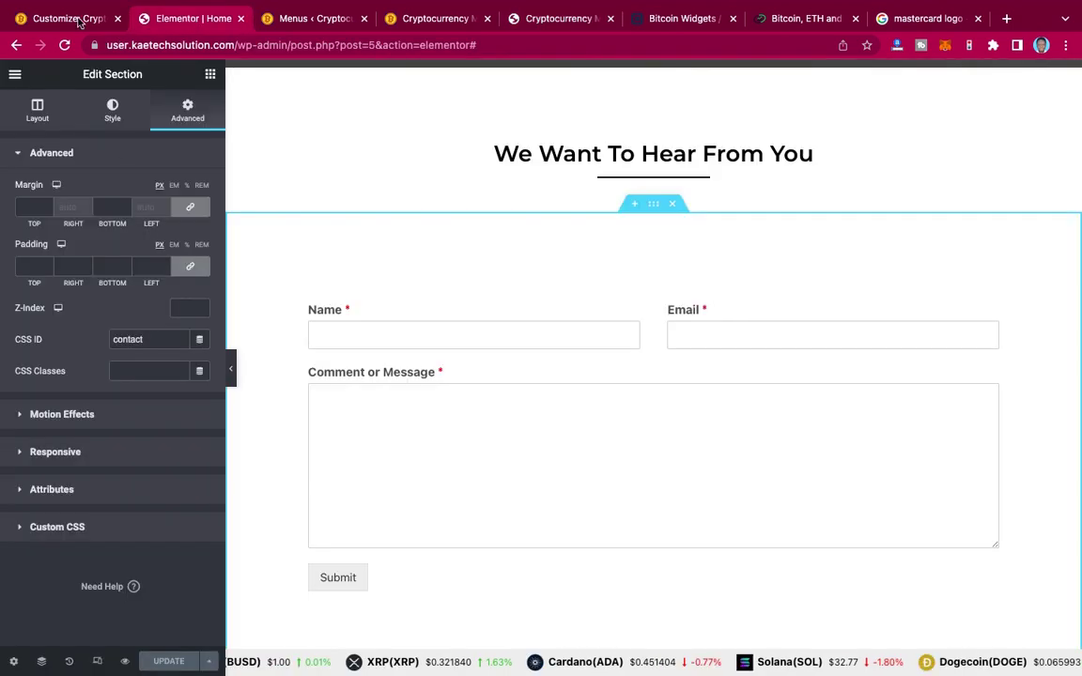
left_click(74, 19)
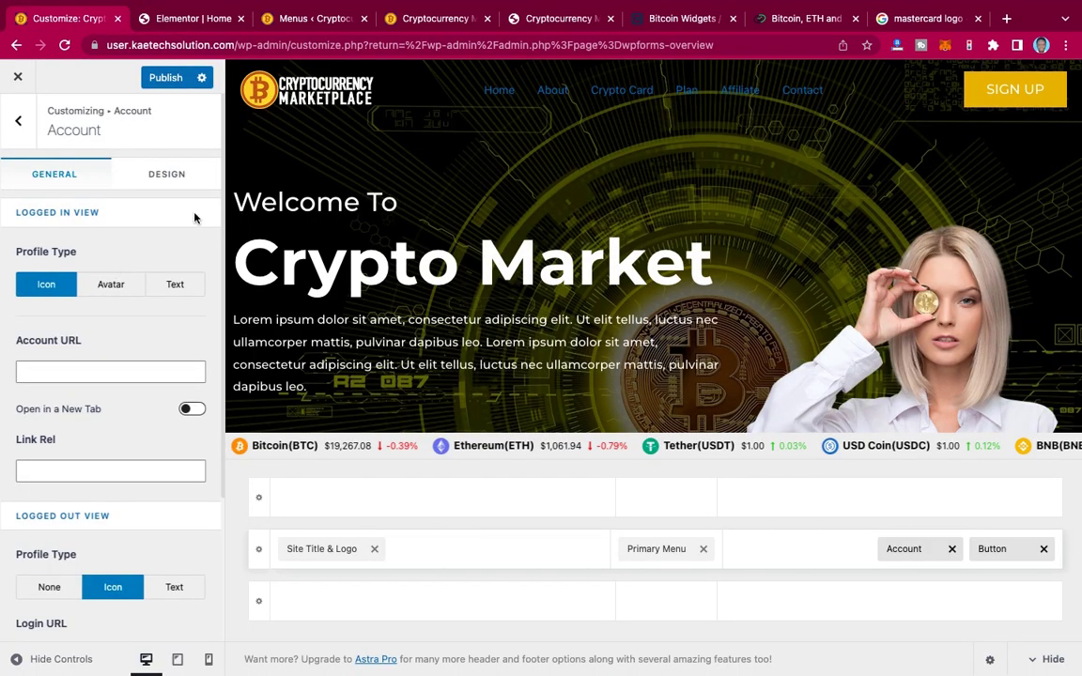
left_click(166, 79)
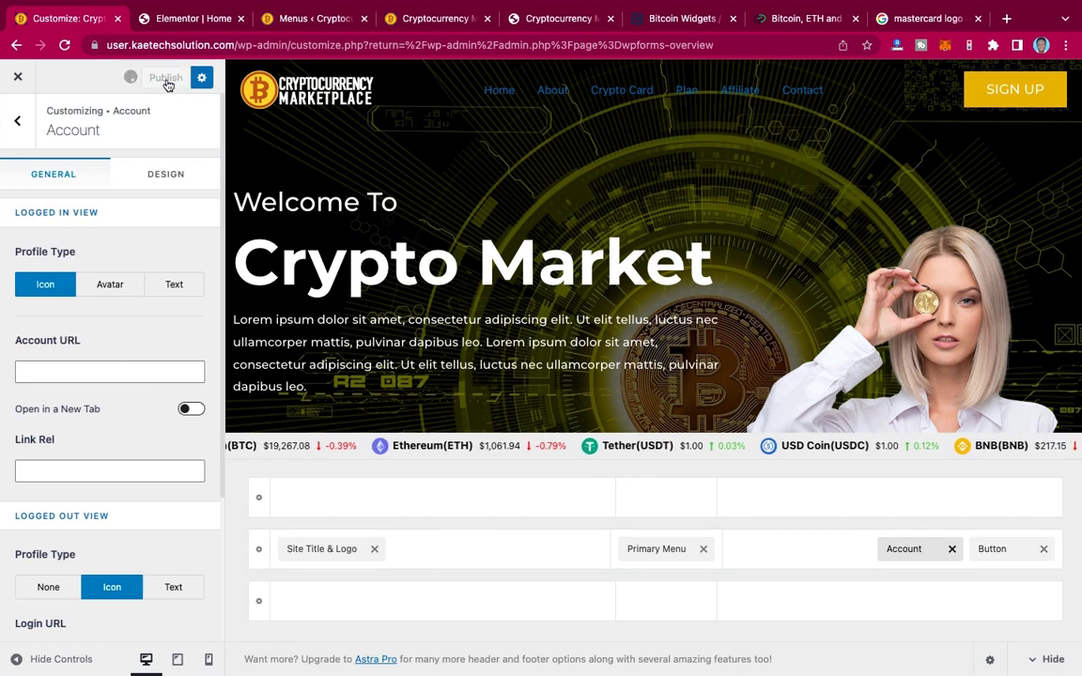
scroll(78, 376, "down", 3)
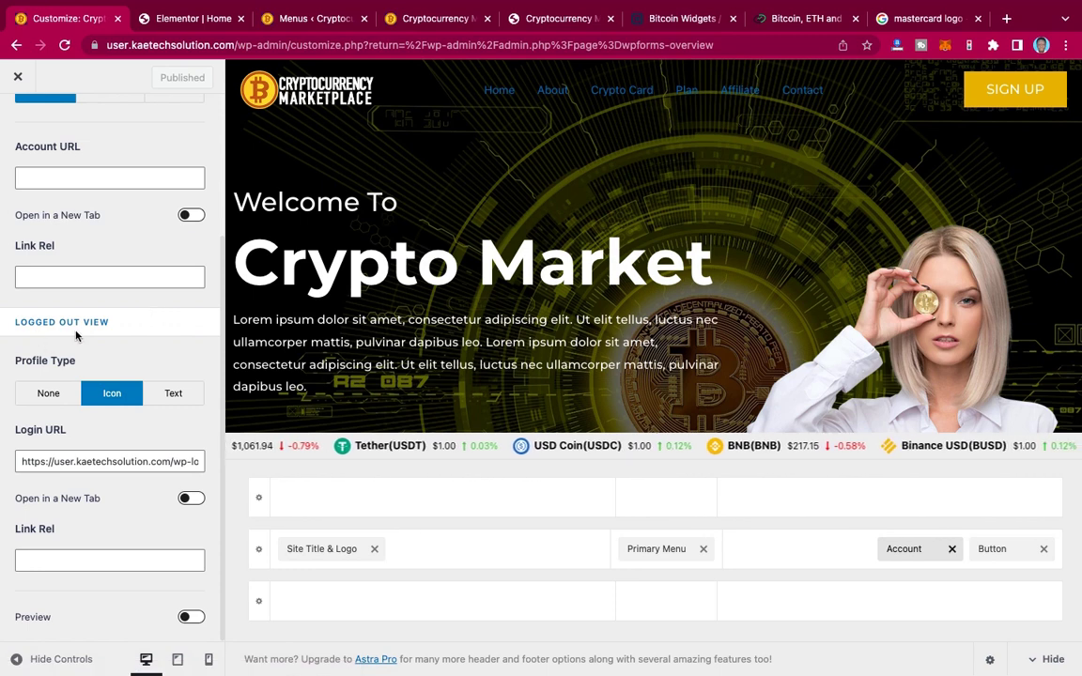
scroll(137, 333, "up", 3)
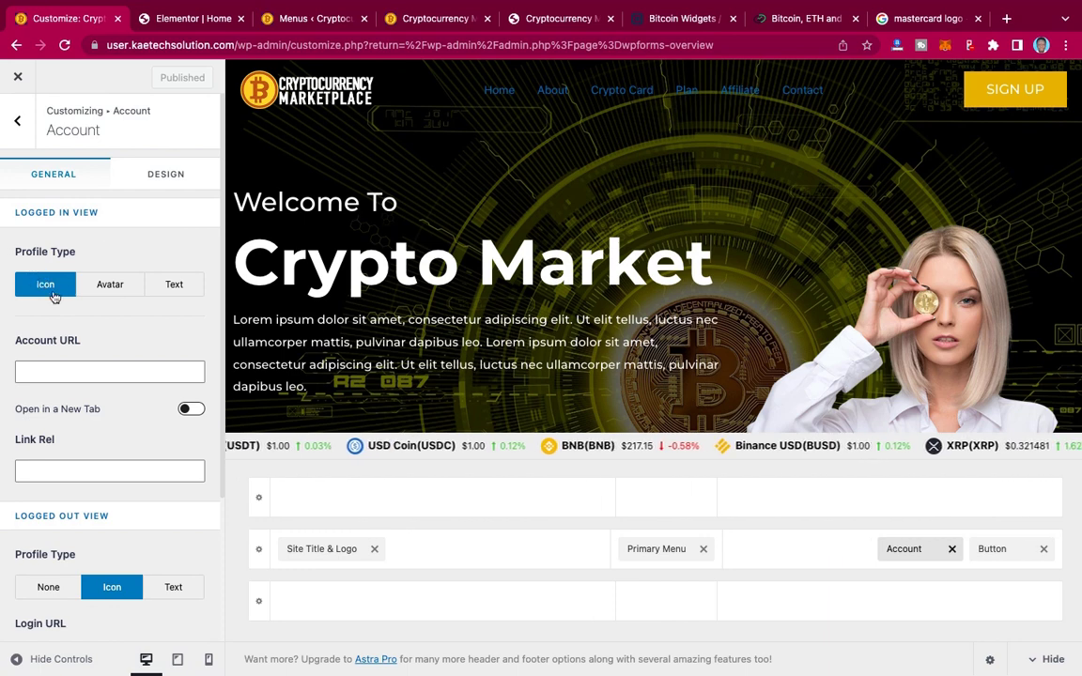
Step: Set the Account's logged-in view to Text type reading 'SIGN IN' with Account URL '#'
left_click(175, 285)
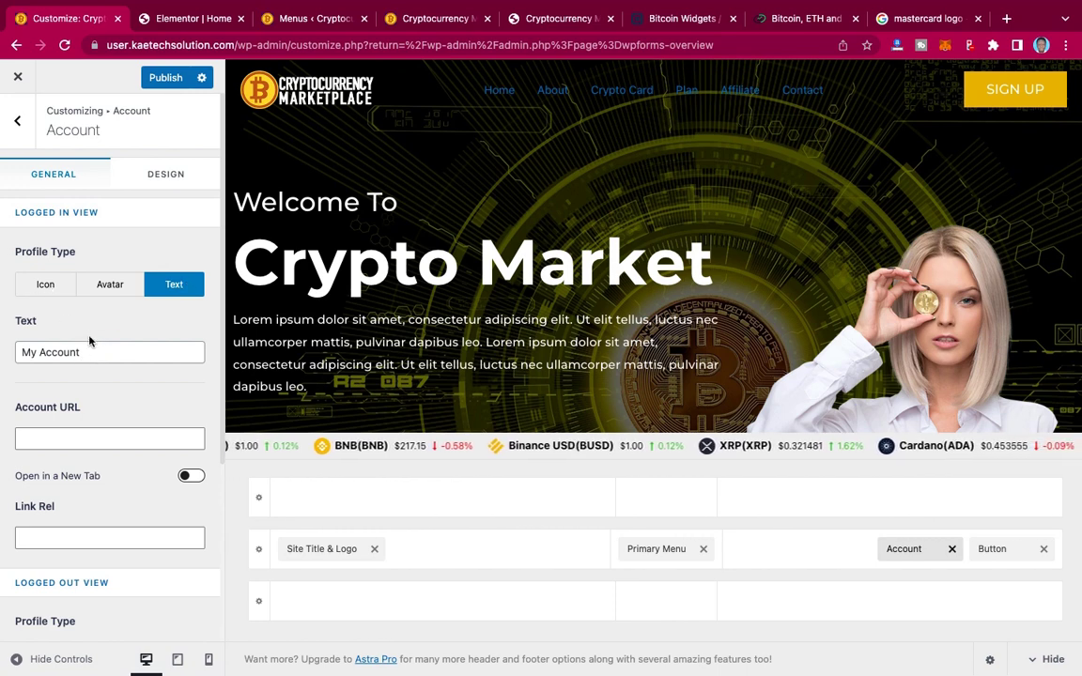
left_click_drag(85, 353, 6, 346)
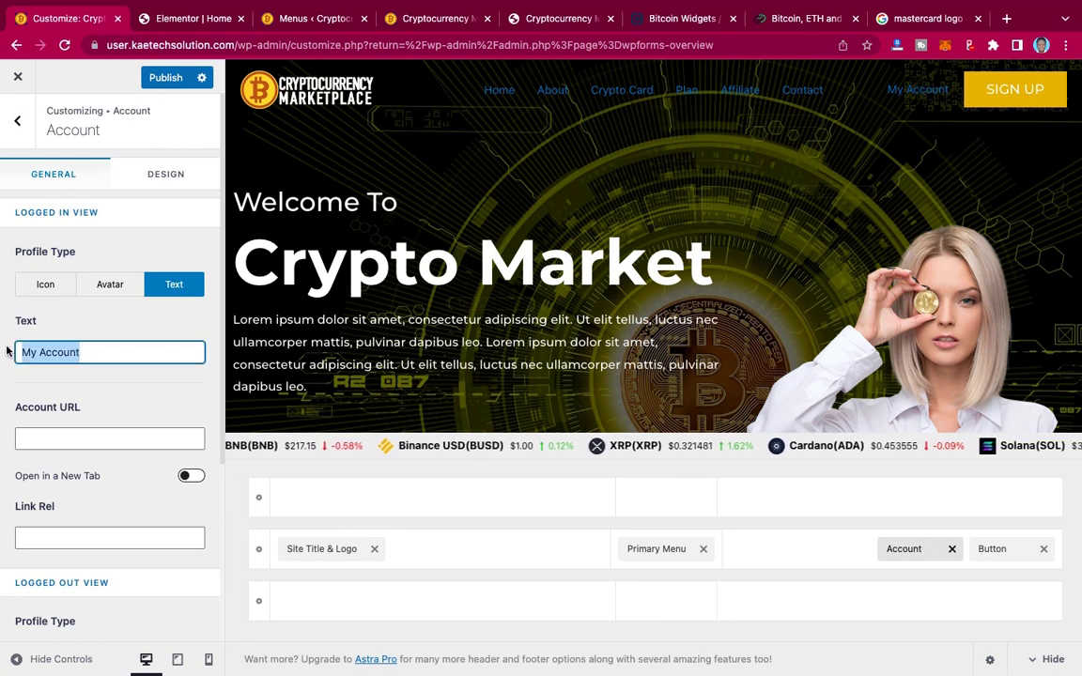
type("SIGN IN")
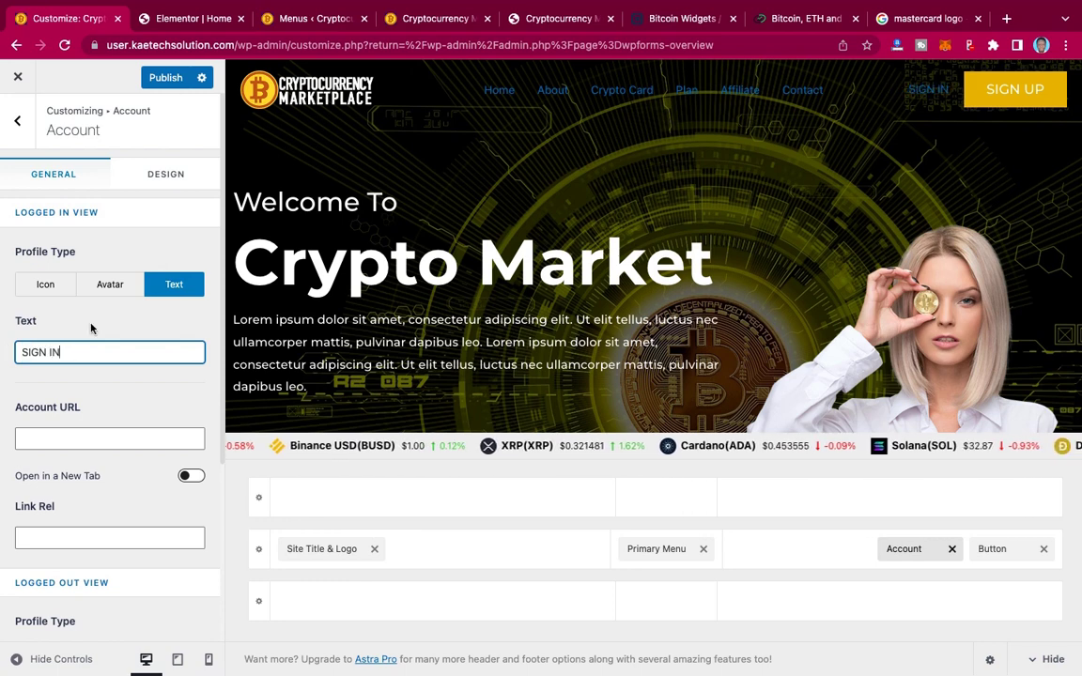
scroll(131, 349, "down", 1)
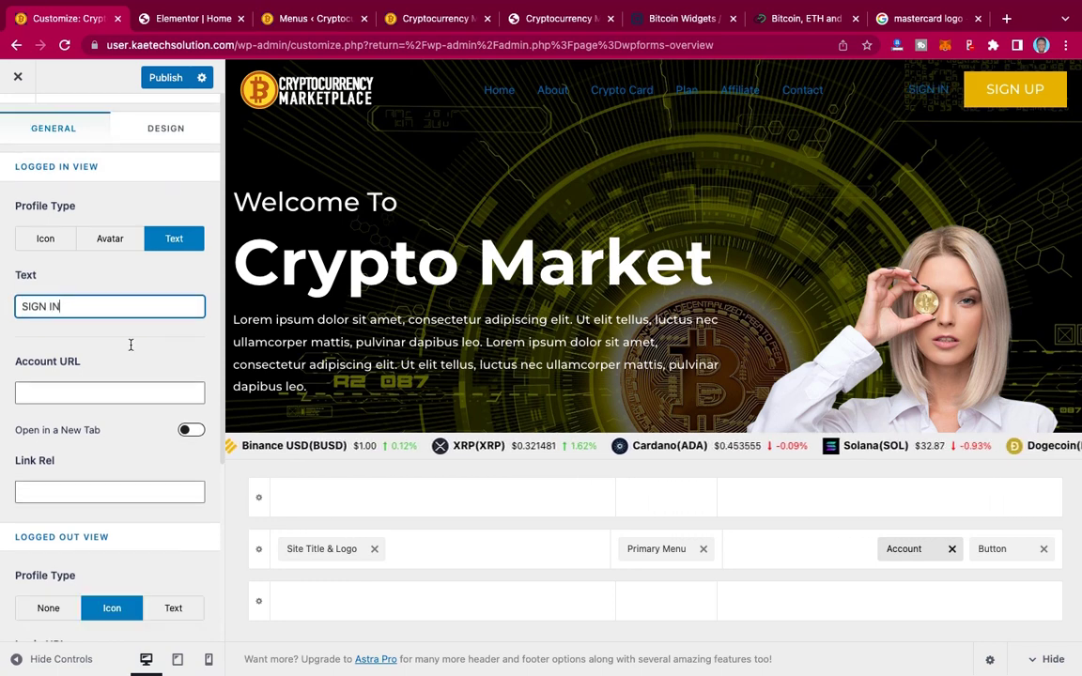
left_click(39, 394)
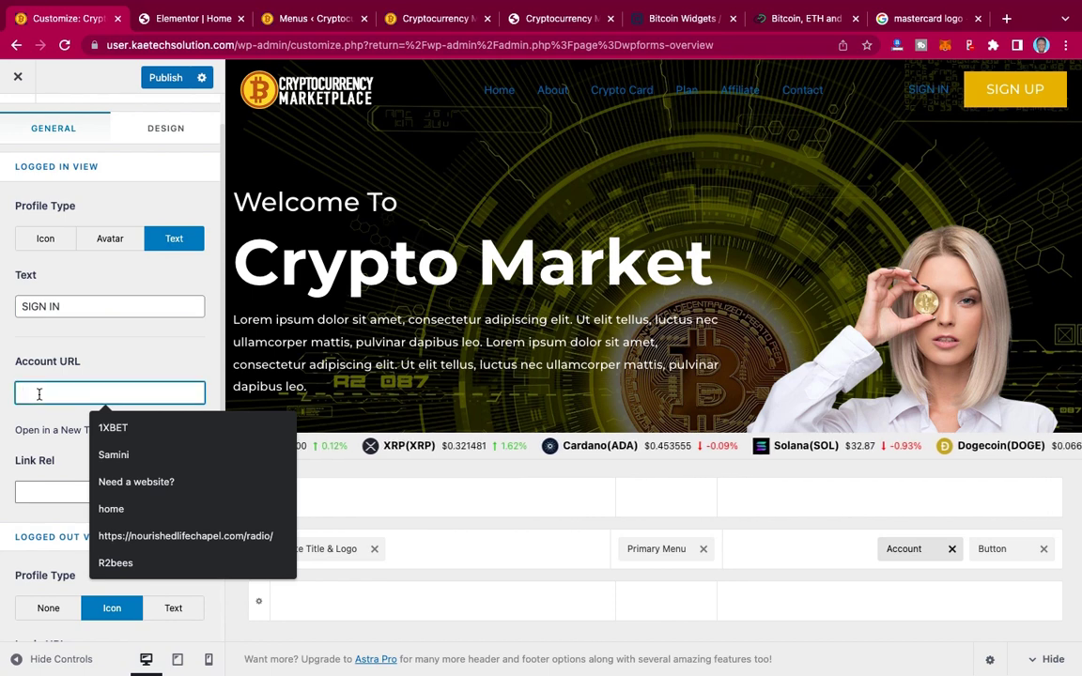
type("#")
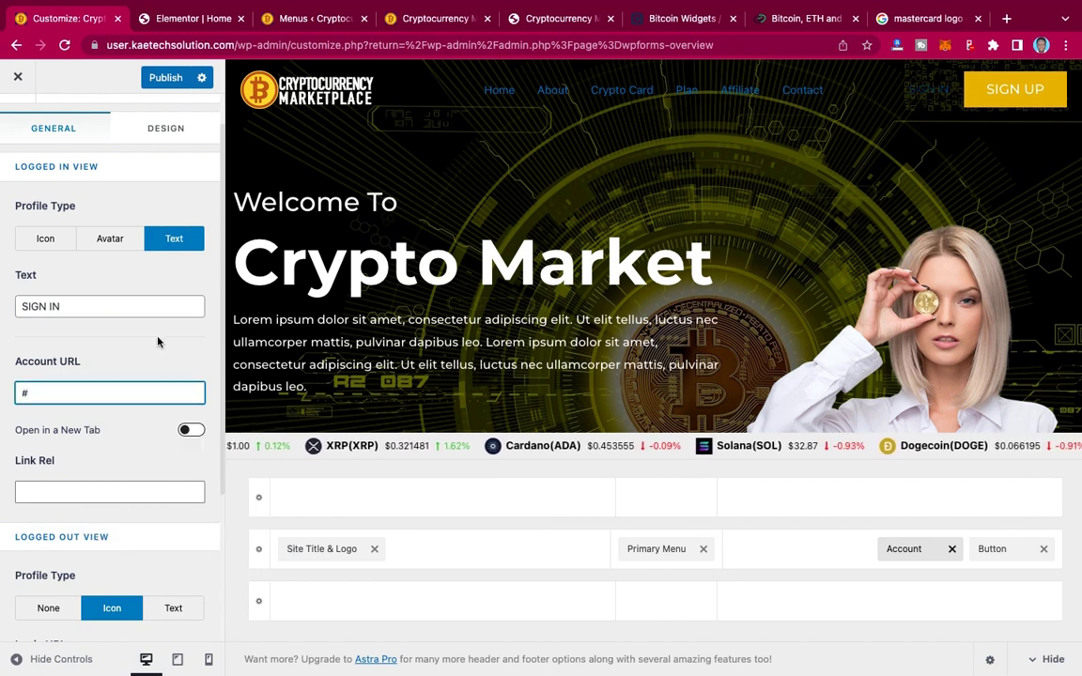
left_click(165, 132)
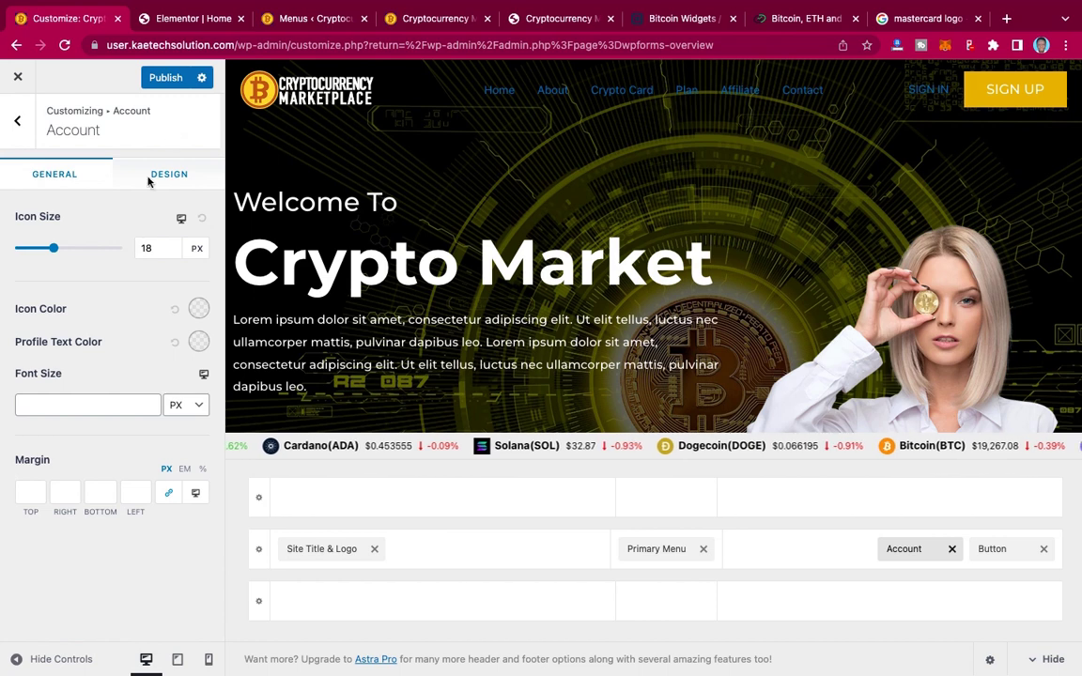
left_click(160, 181)
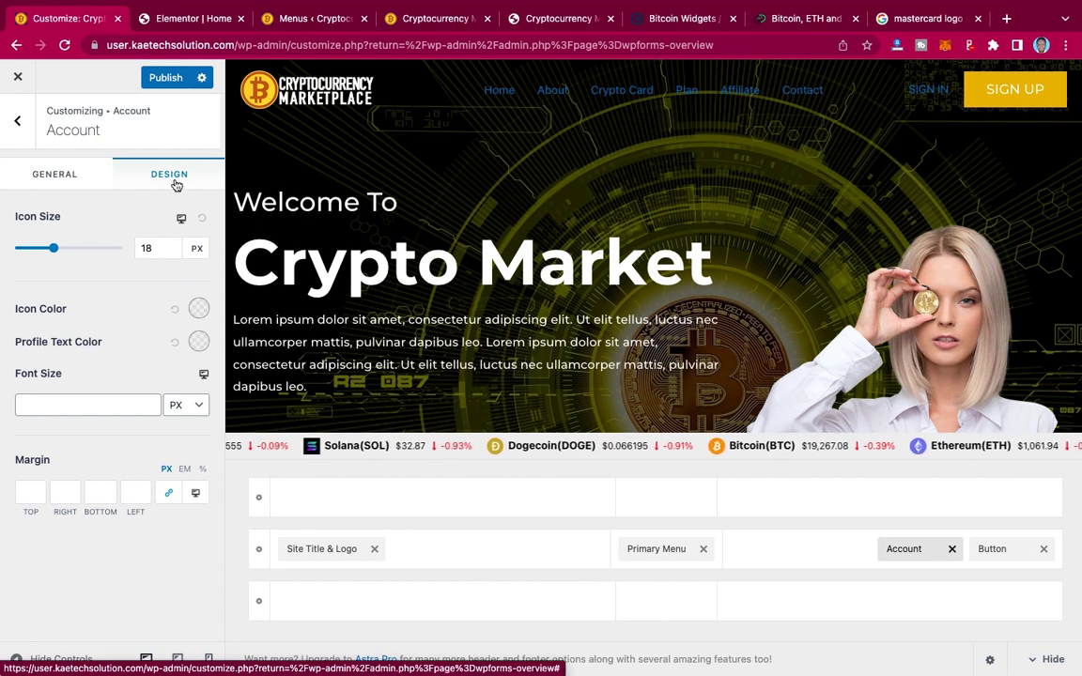
left_click(198, 309)
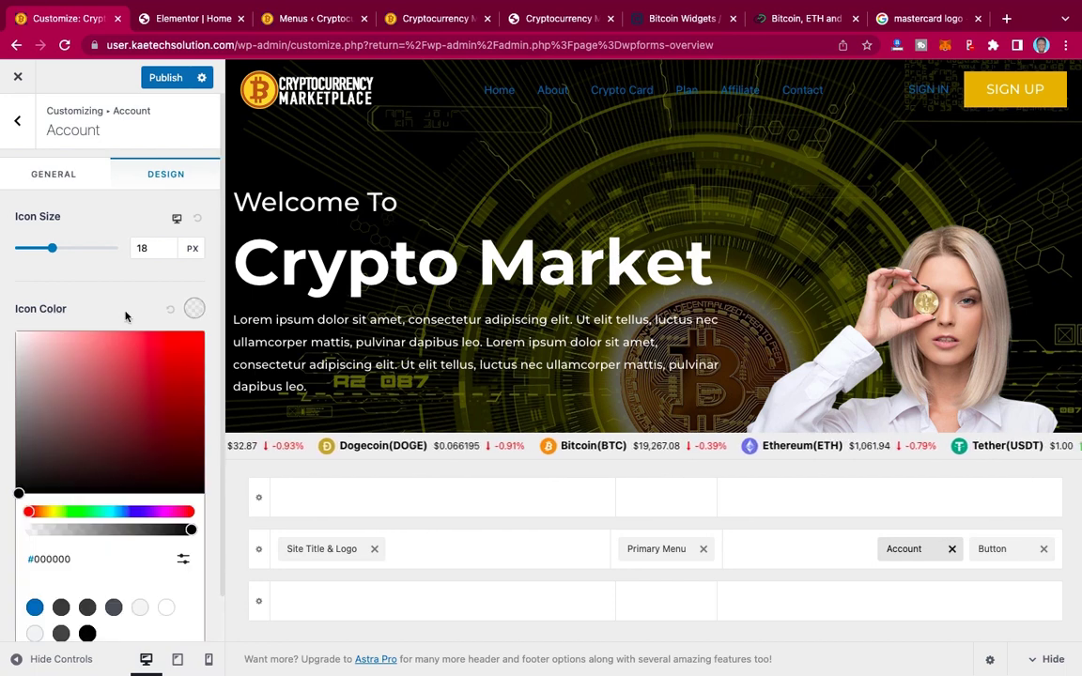
left_click(125, 316)
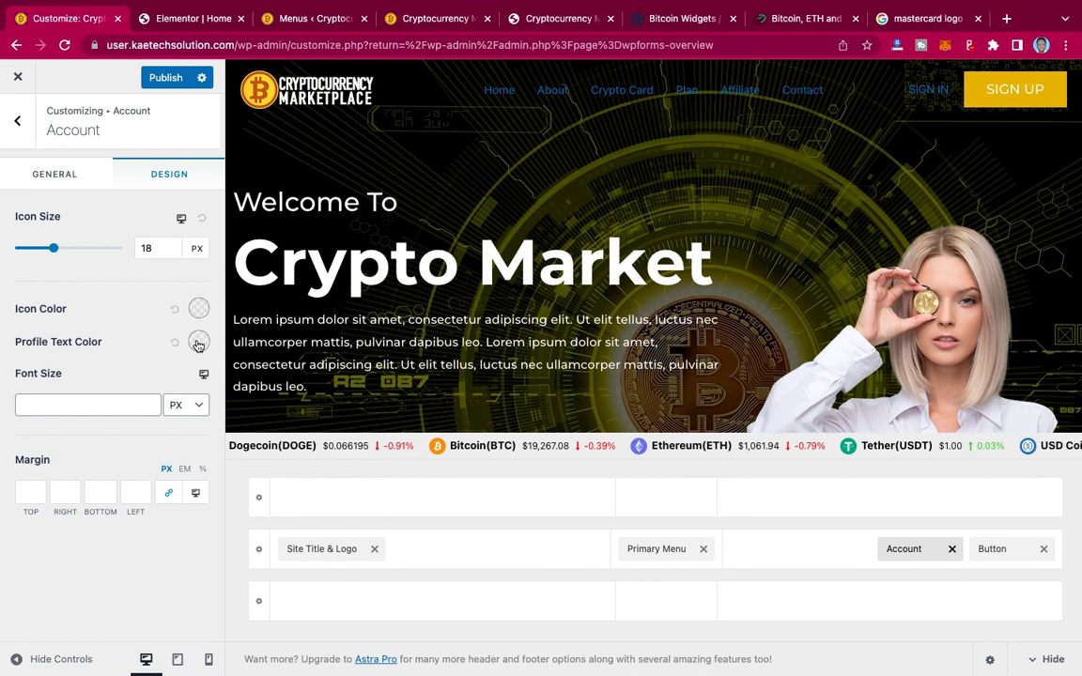
left_click(198, 342)
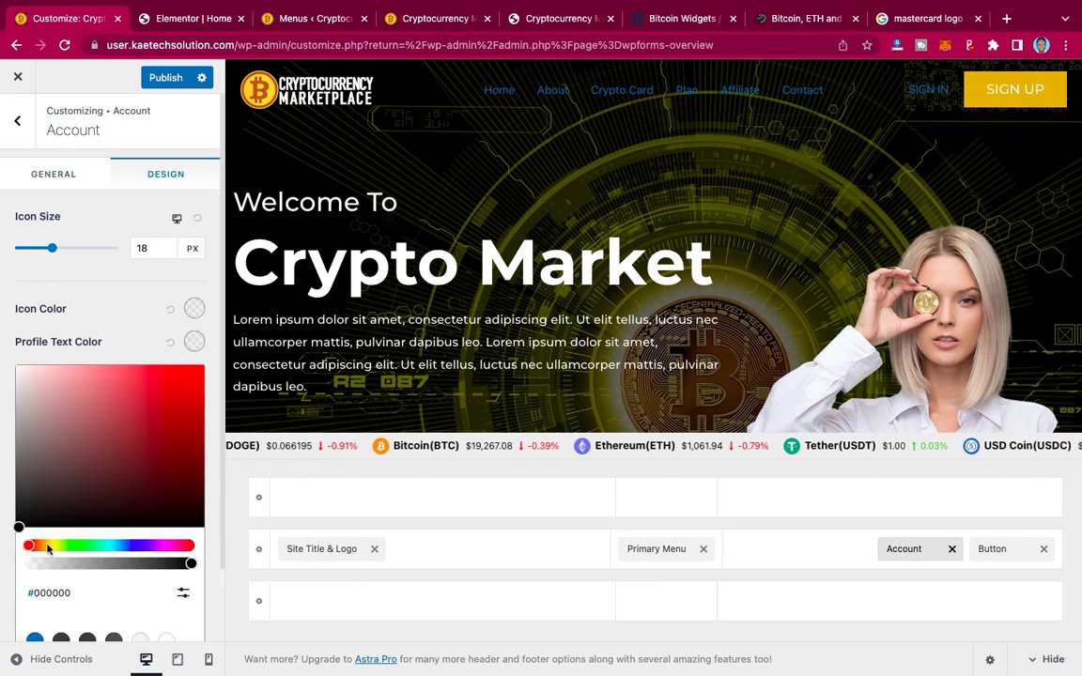
left_click_drag(48, 549, 49, 546)
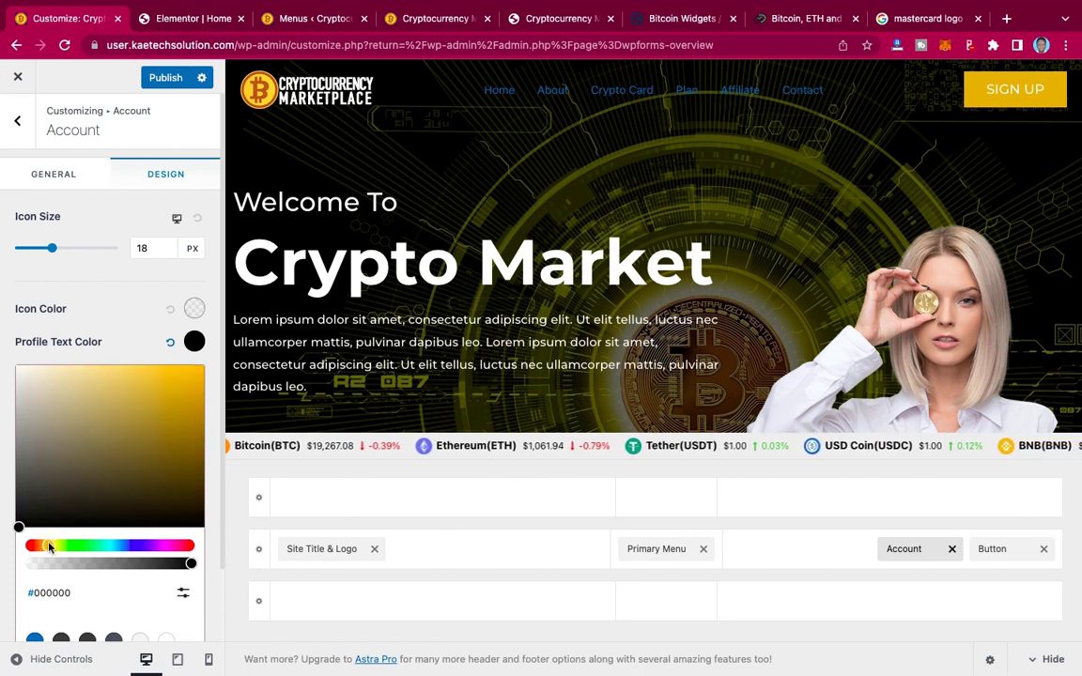
left_click(198, 373)
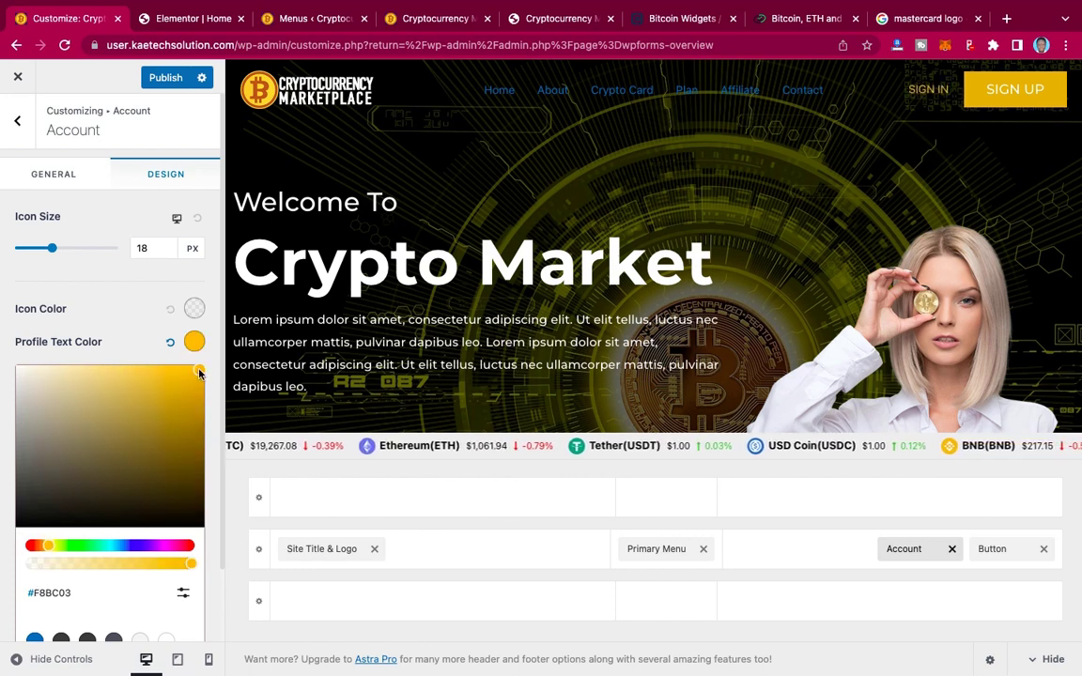
left_click(105, 349)
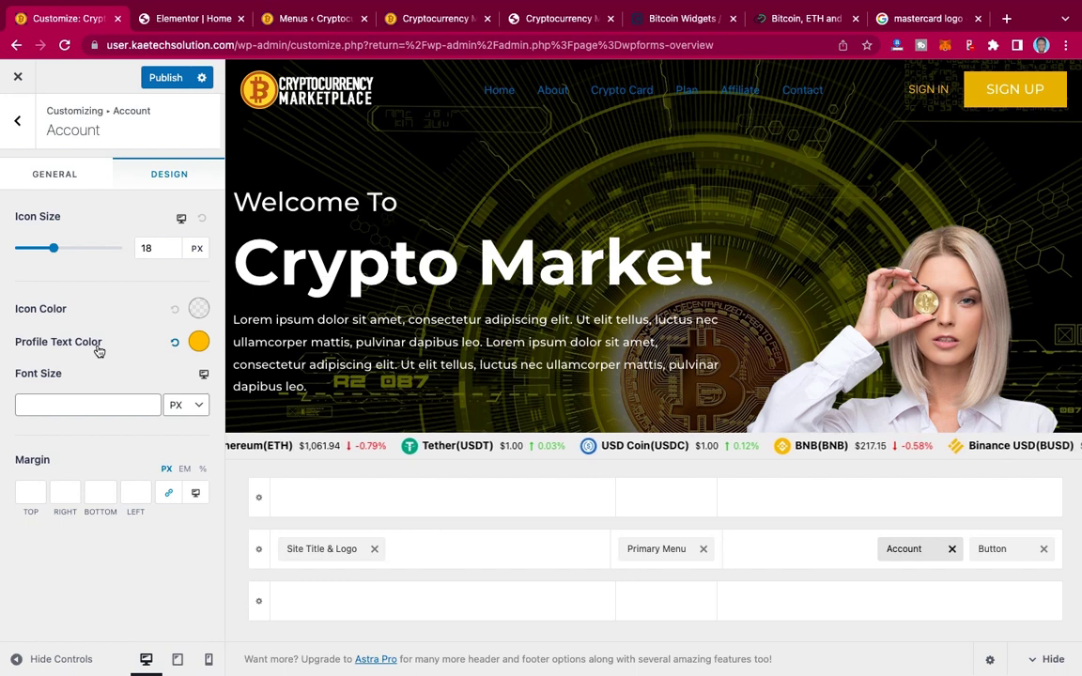
left_click(51, 399)
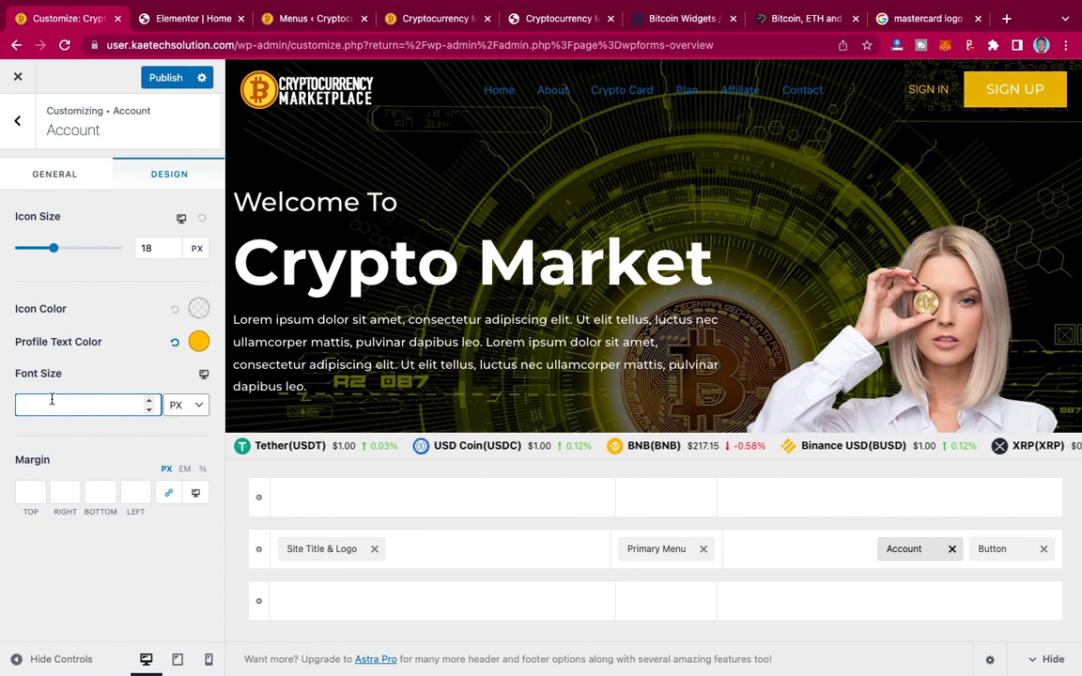
type("18")
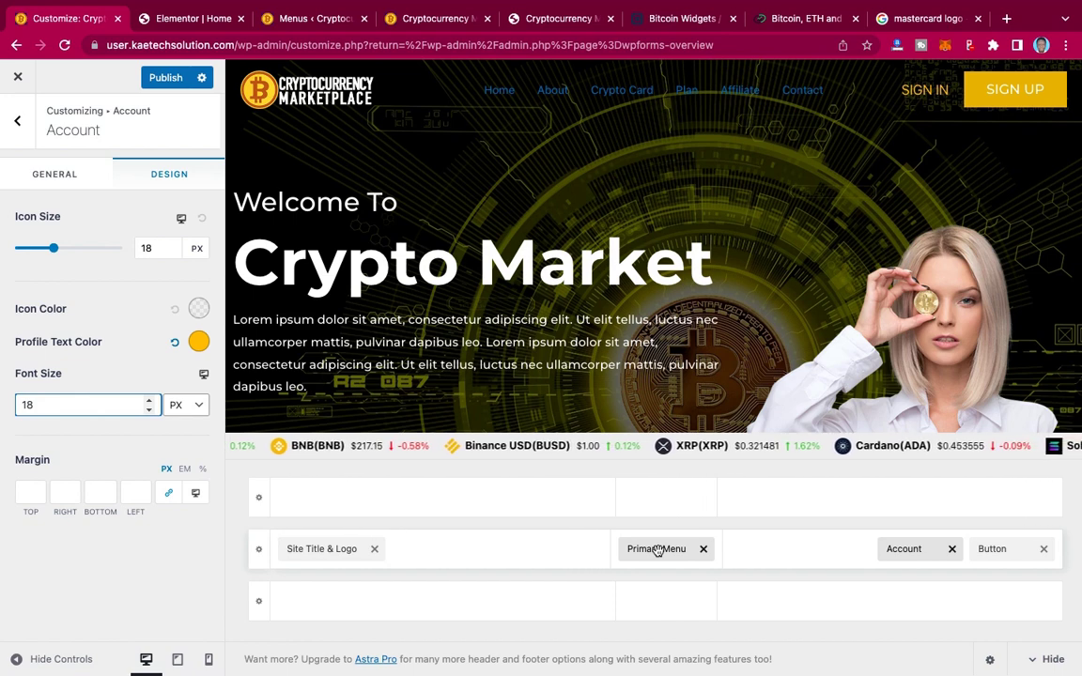
Step: Open the Primary Menu's settings from the header builder
left_click(657, 551)
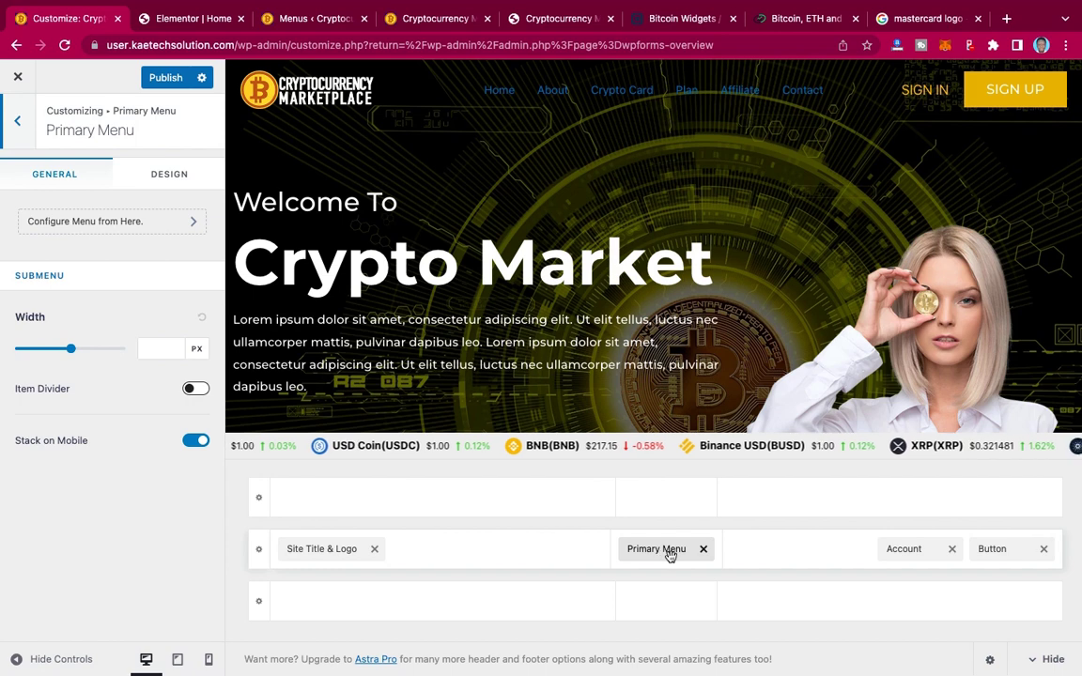
Step: Set the menu's normal text/link color to white in the Design options
left_click(170, 175)
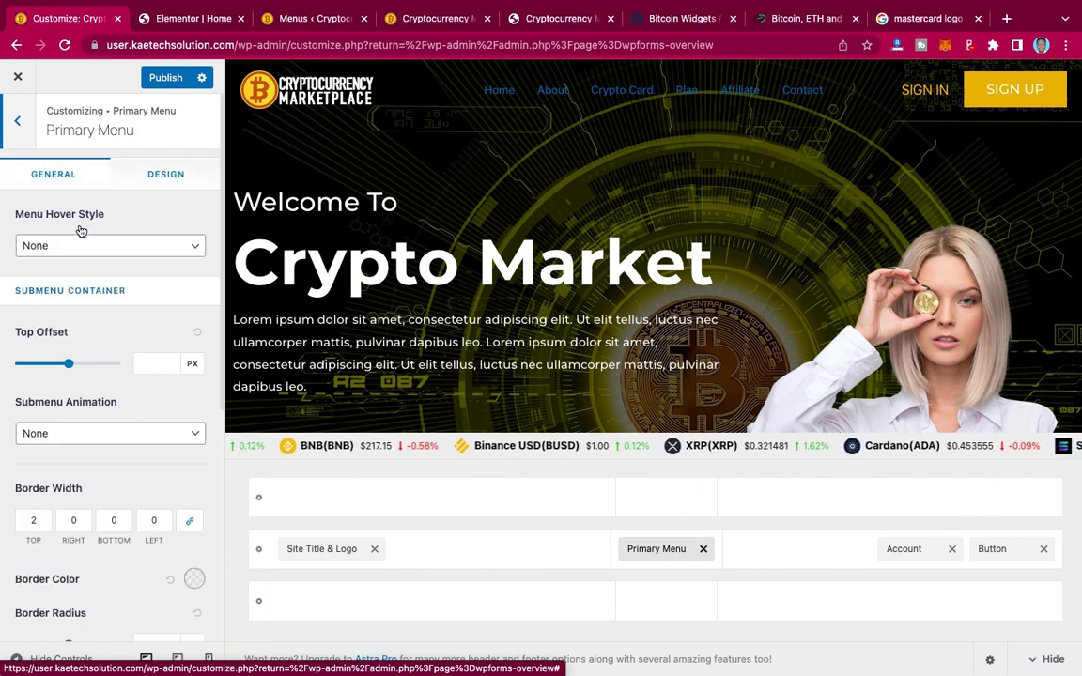
scroll(124, 330, "down", 5)
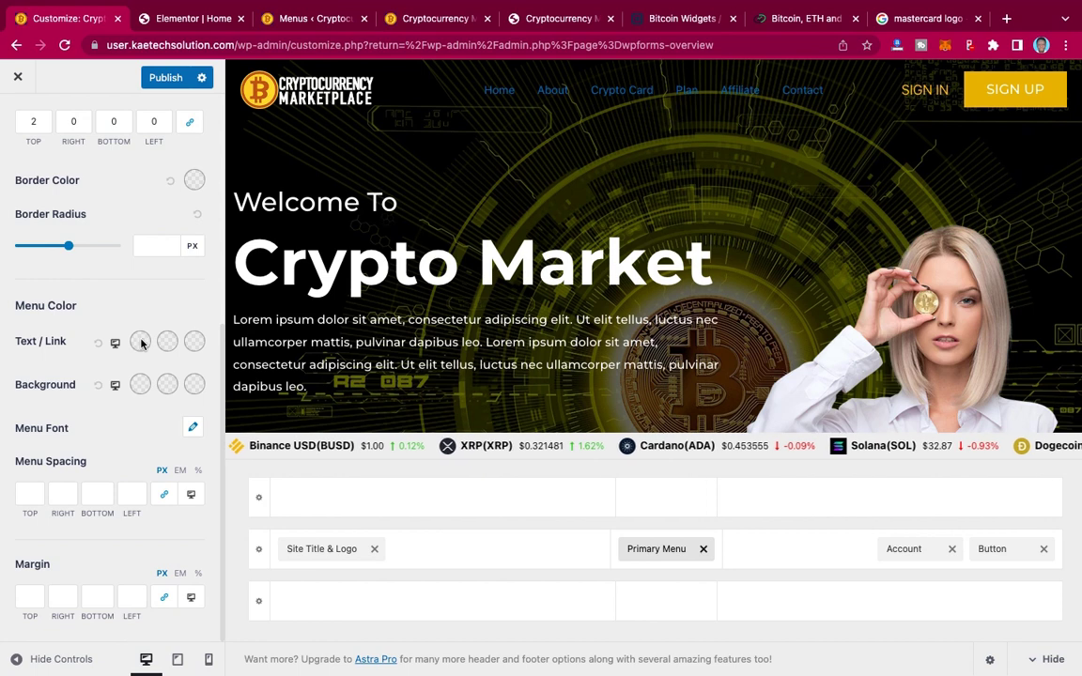
left_click(140, 343)
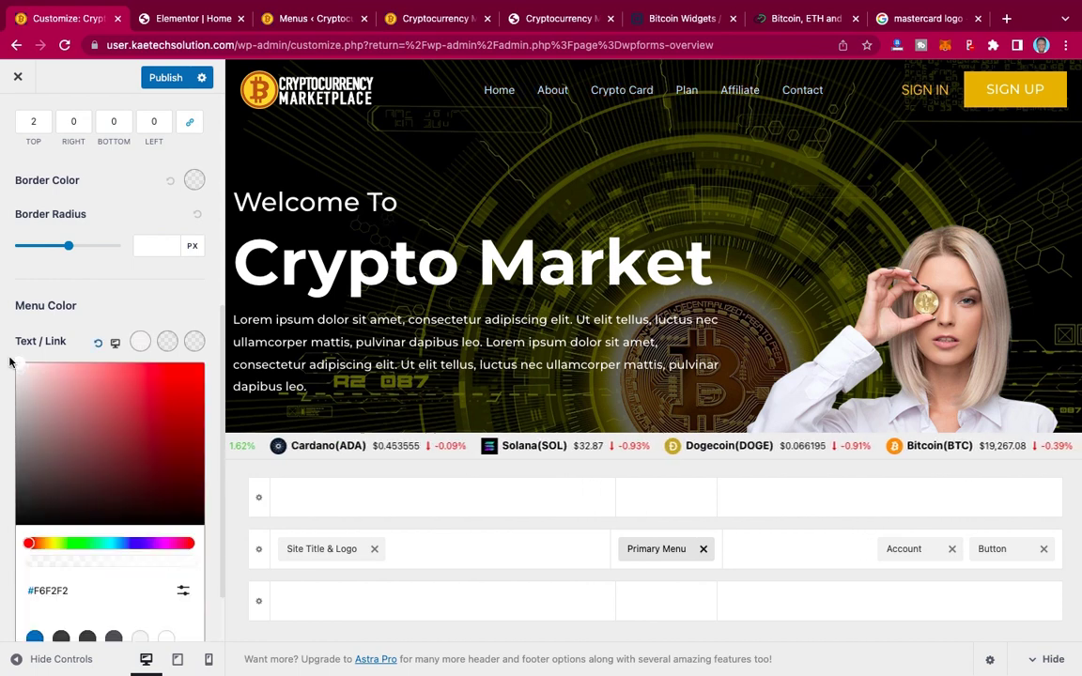
left_click_drag(17, 366, 9, 361)
left_click(11, 338)
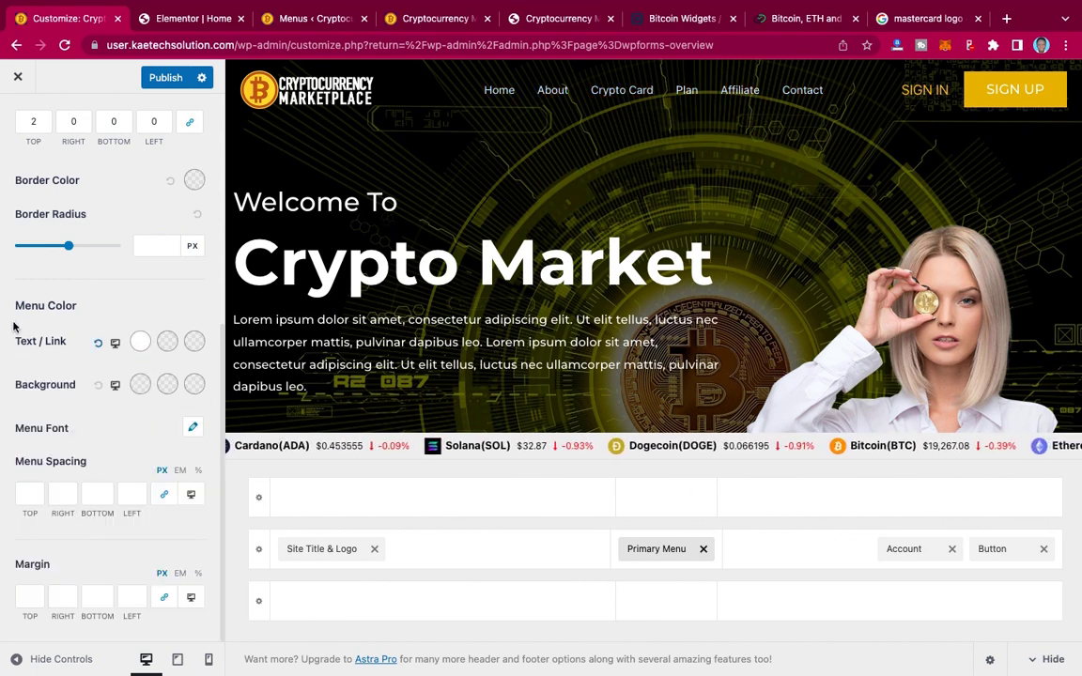
Step: Set the menu link hover color to yellow #F6CD00
left_click(167, 343)
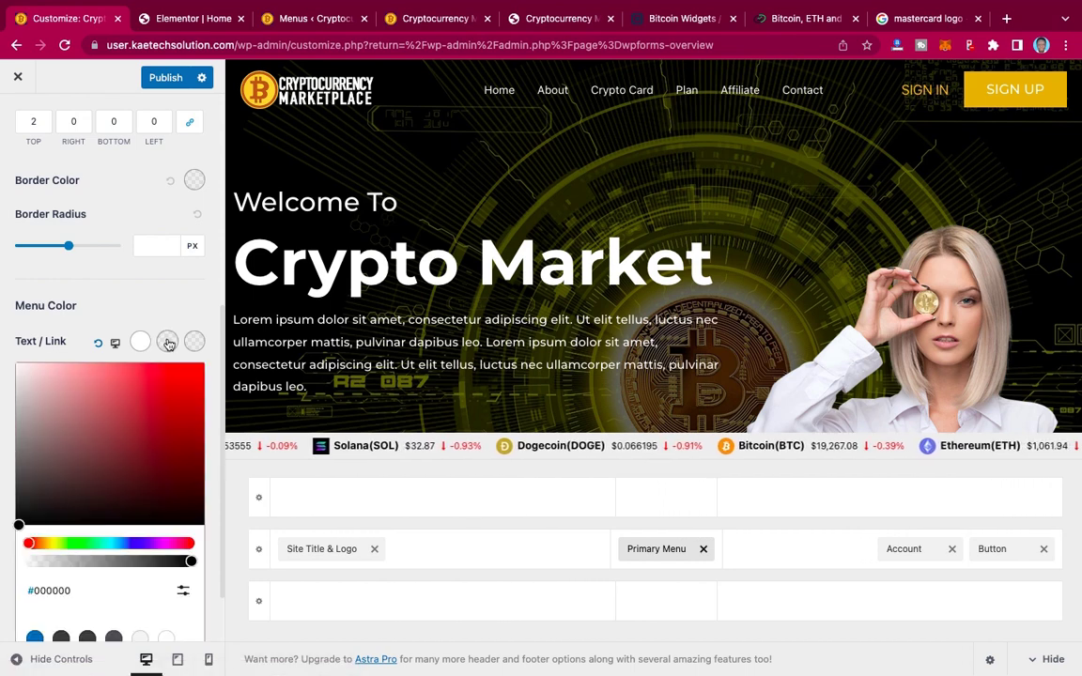
left_click(51, 543)
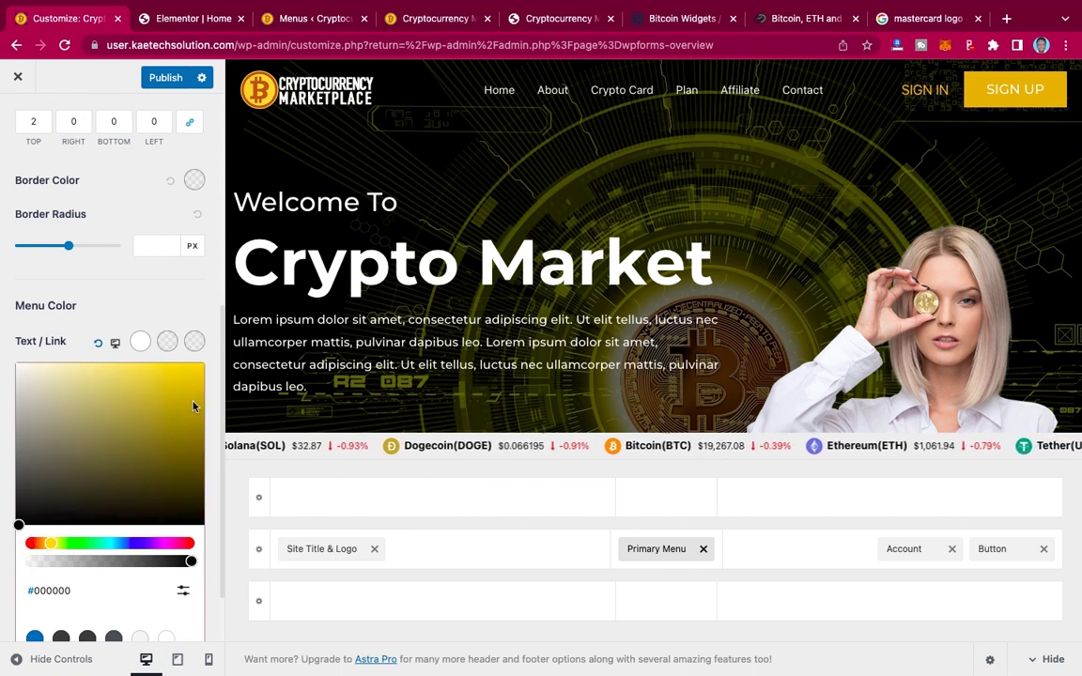
left_click(199, 368)
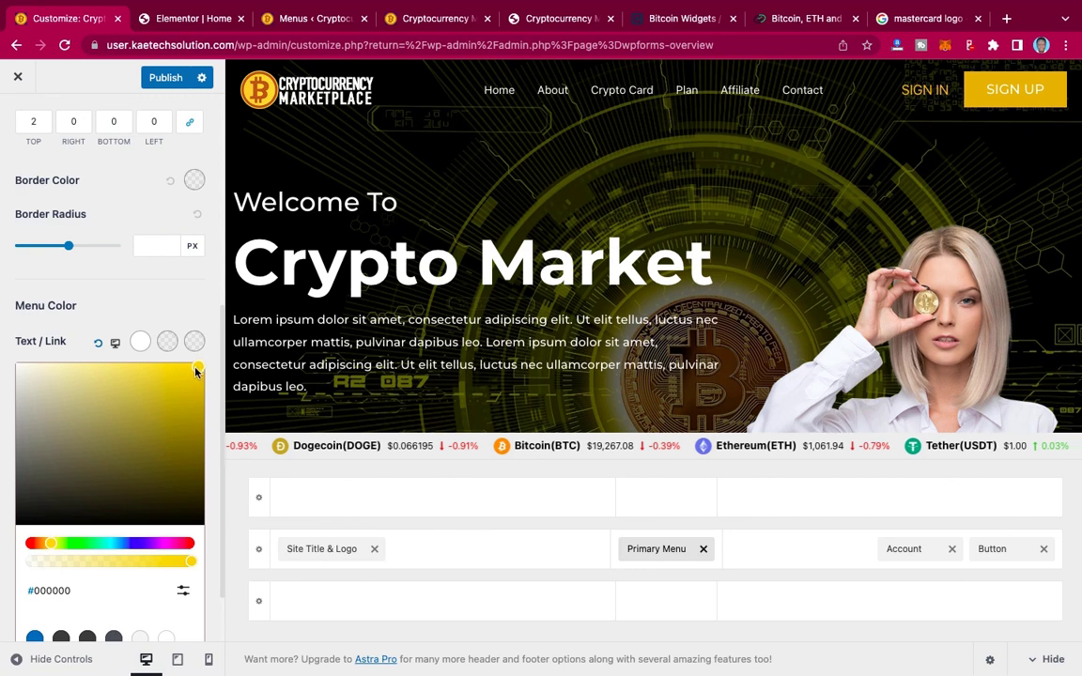
left_click_drag(199, 368, 201, 370)
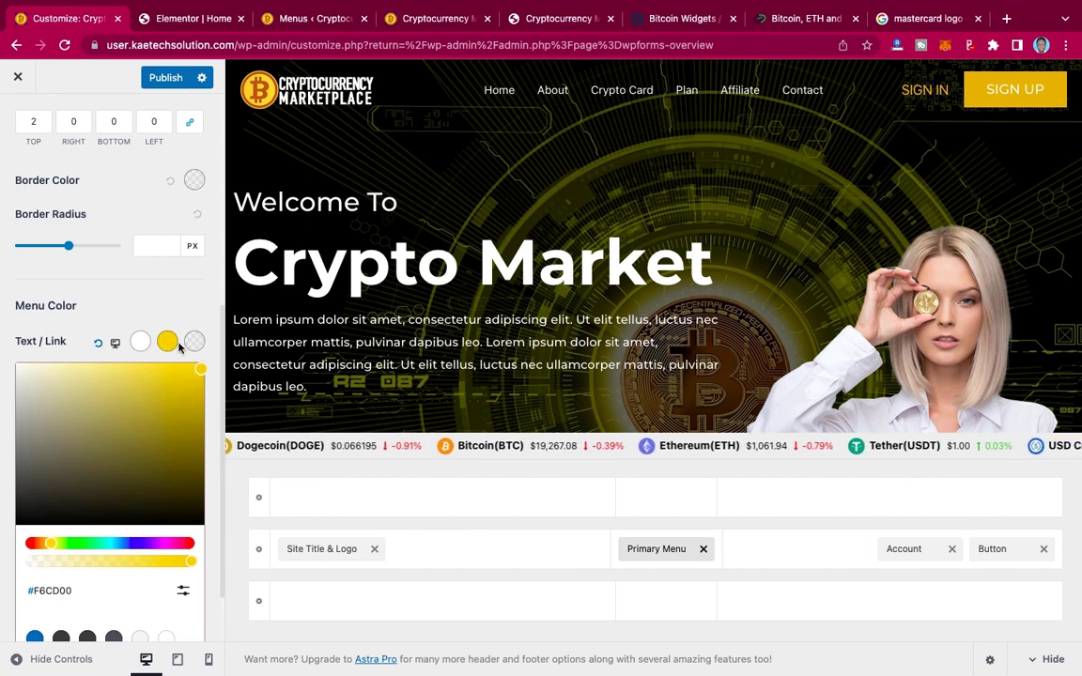
left_click(184, 592)
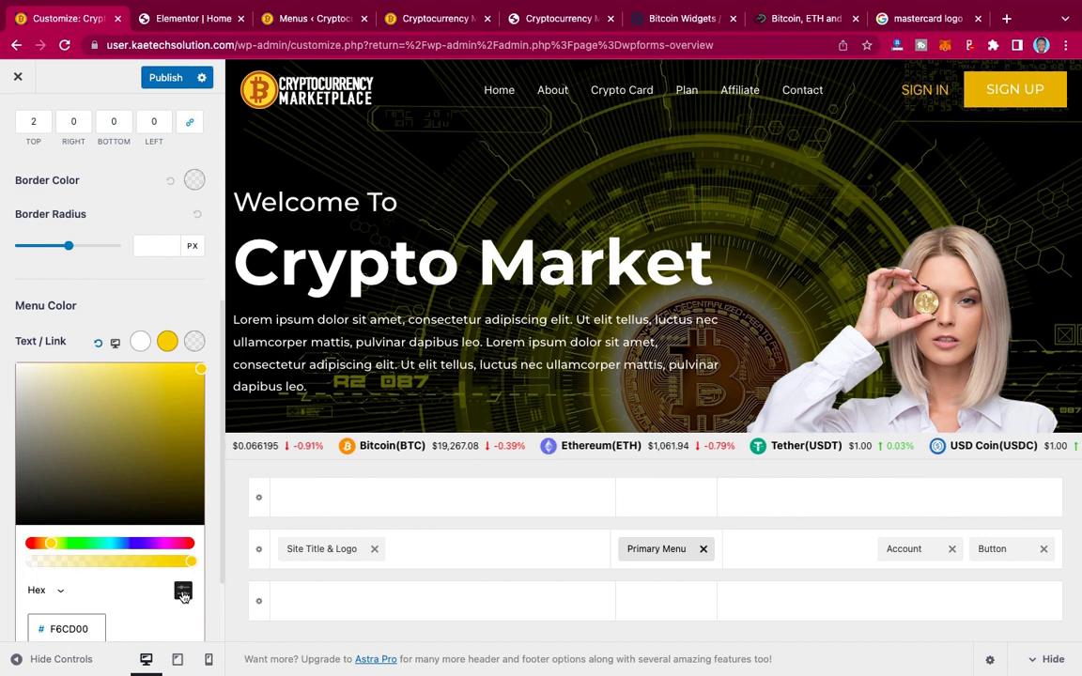
double_click(90, 629)
key("ctrl+c")
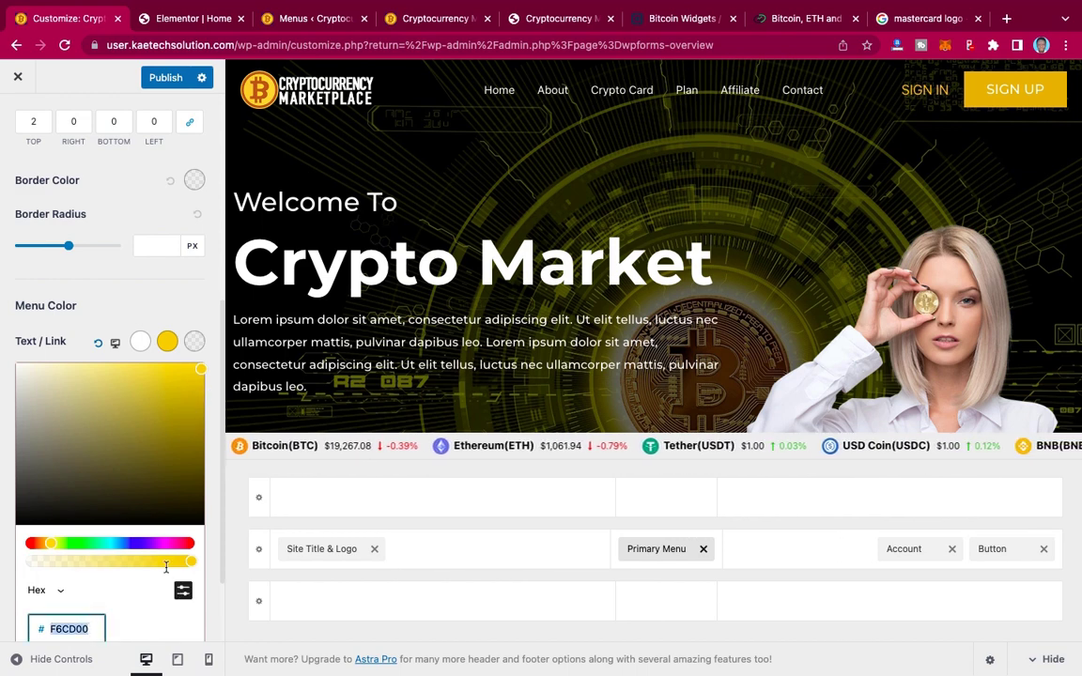
left_click(183, 593)
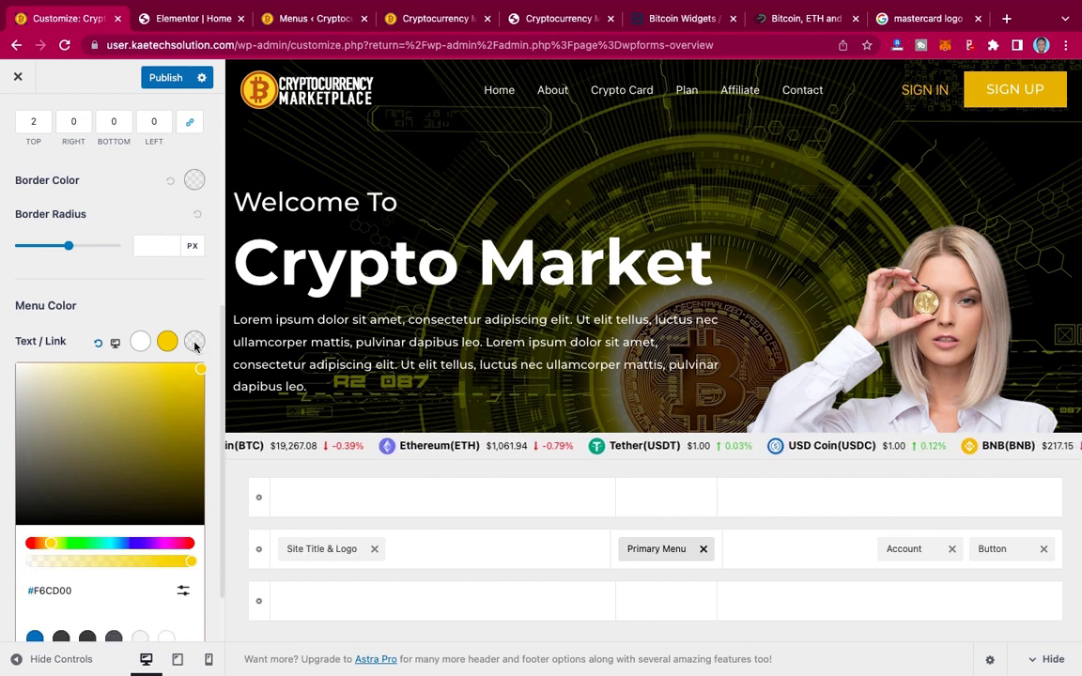
Step: Paste #F6CD00 as the menu's active link color
left_click(194, 347)
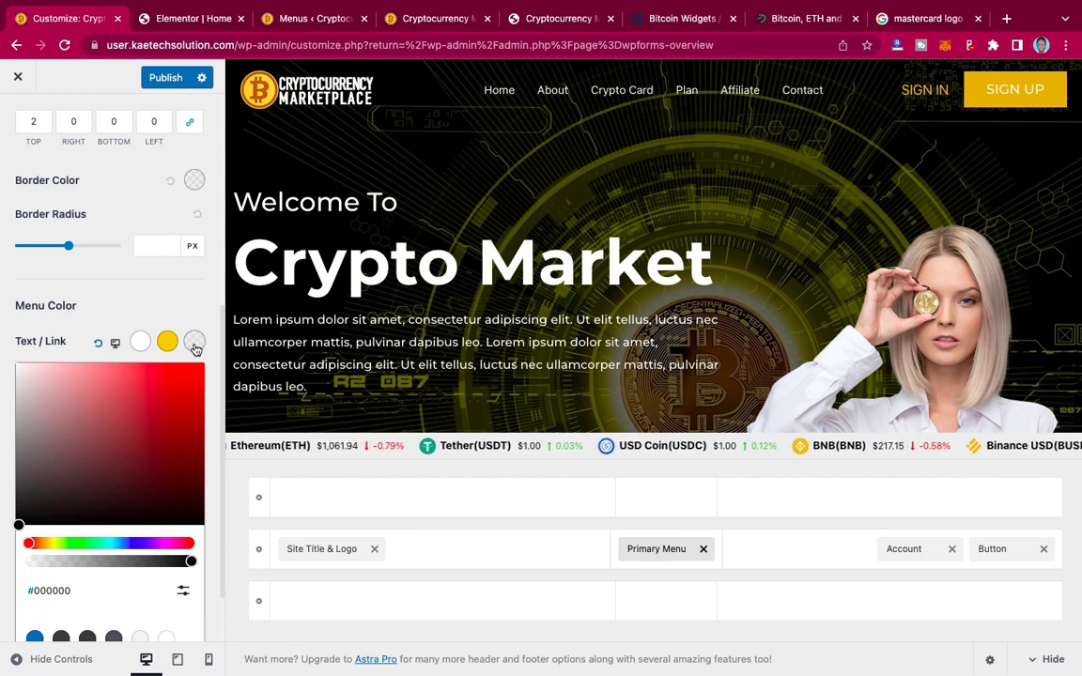
left_click(183, 596)
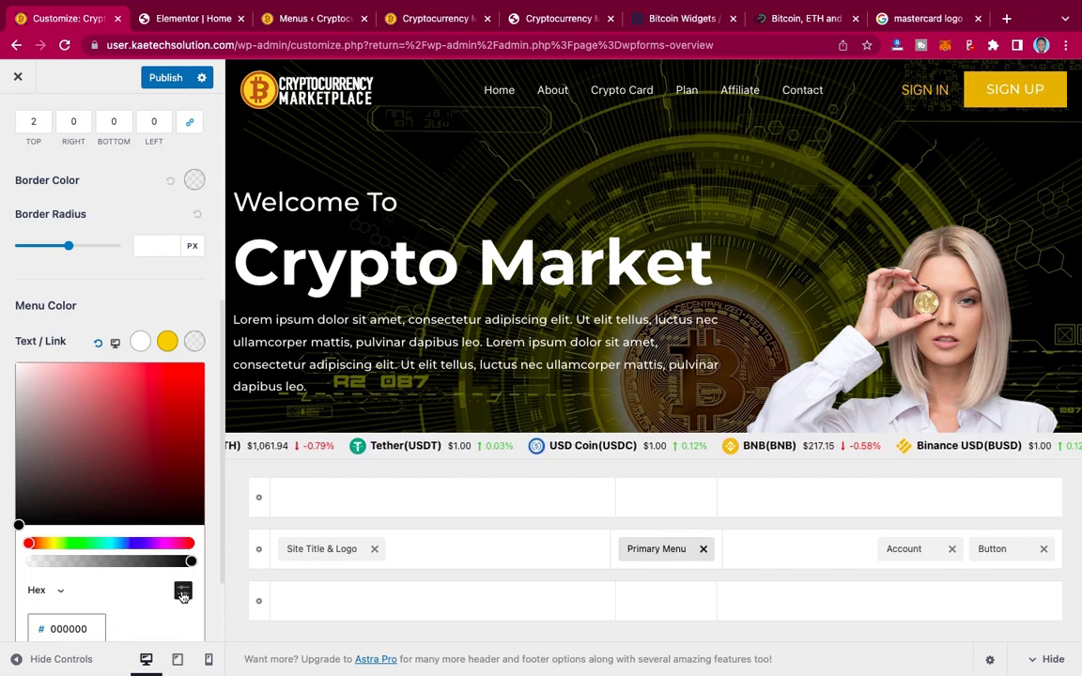
left_click(89, 628)
double_click(89, 628)
key("ctrl+v")
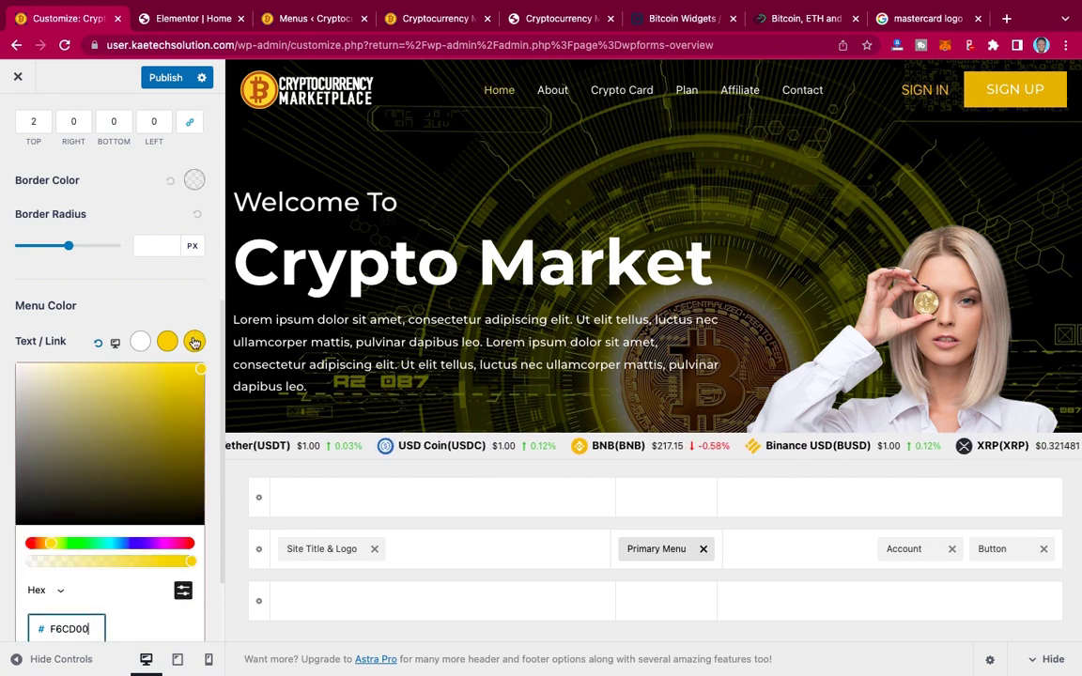
left_click(129, 316)
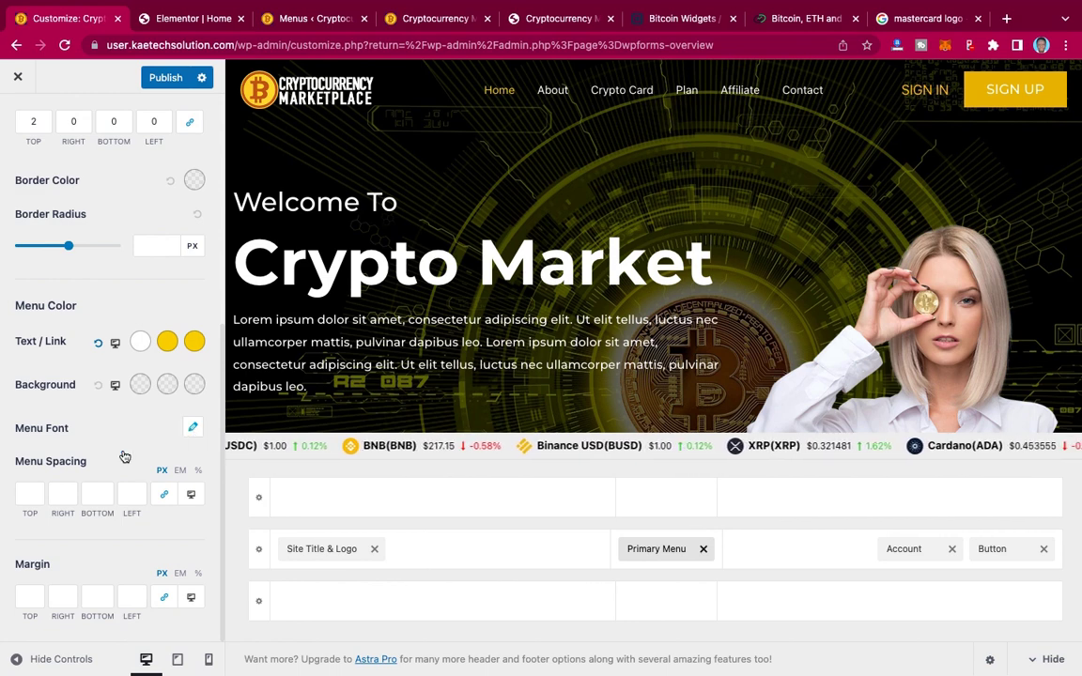
Step: Set the menu font to Montserrat at 16 px
left_click(193, 427)
scroll(135, 516, "down", 2)
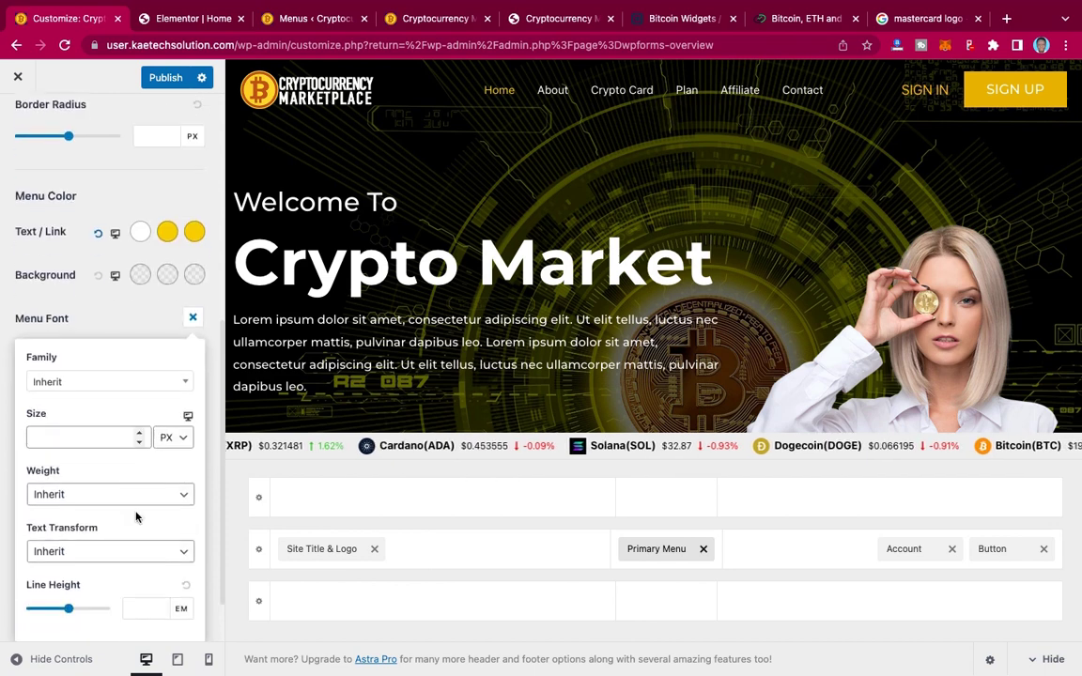
left_click(116, 389)
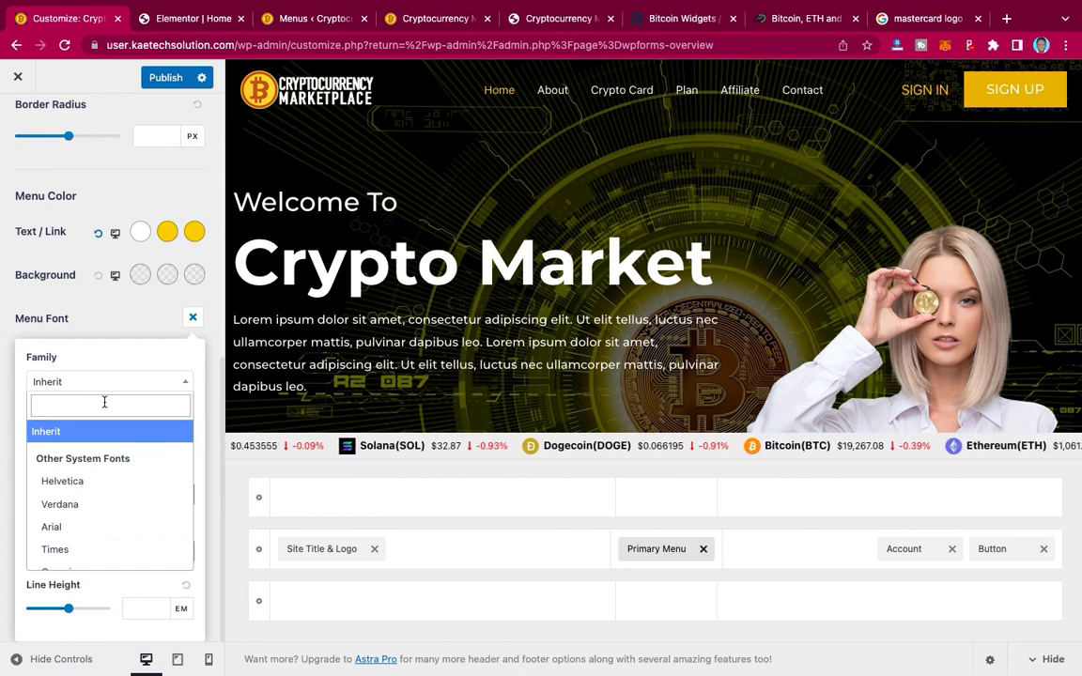
type("MONTS")
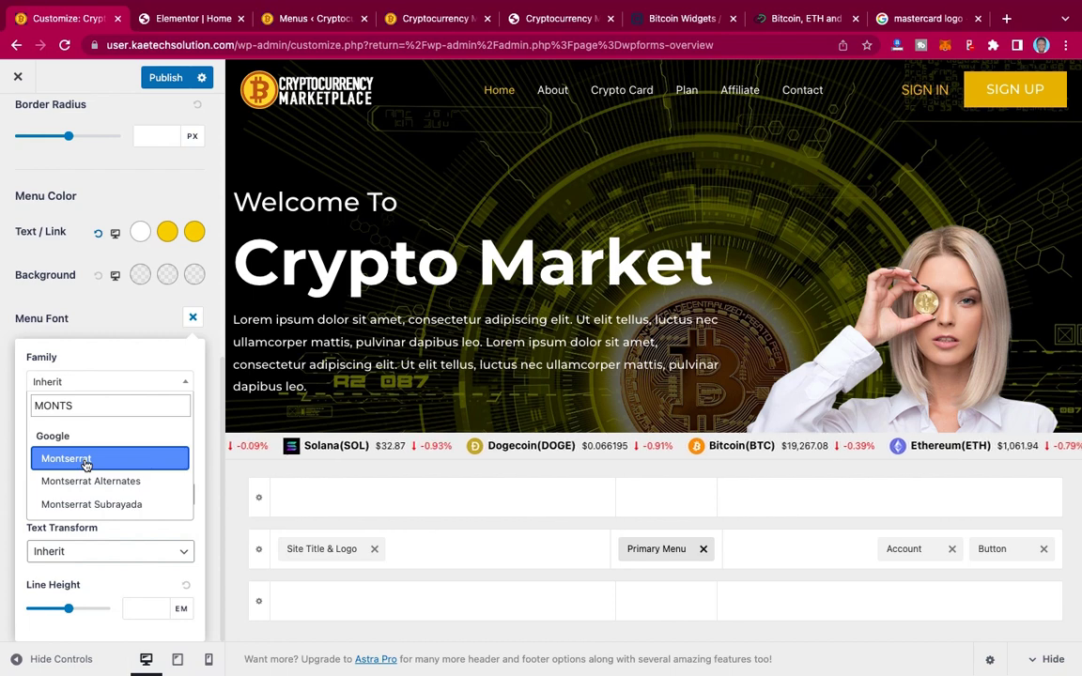
left_click(85, 459)
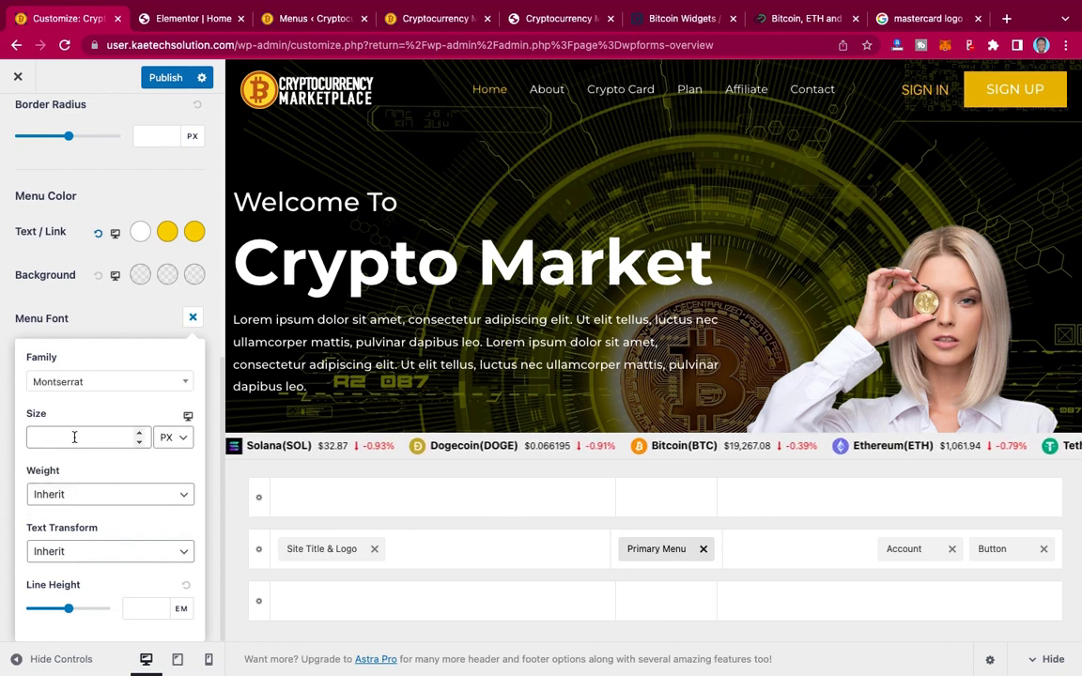
left_click(75, 438)
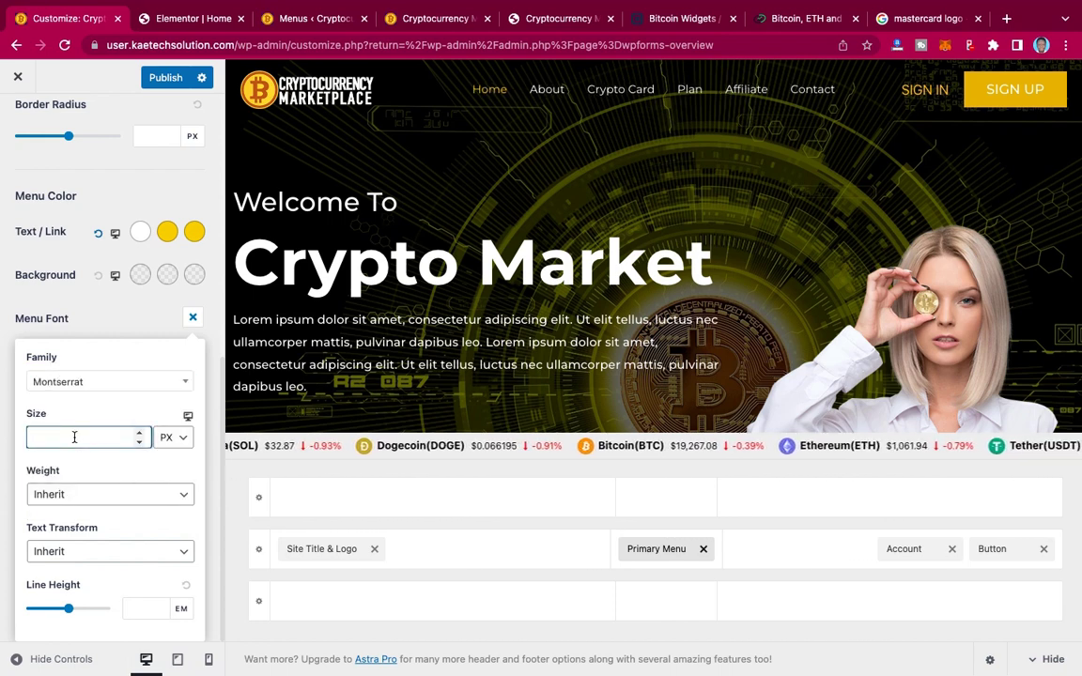
type("16")
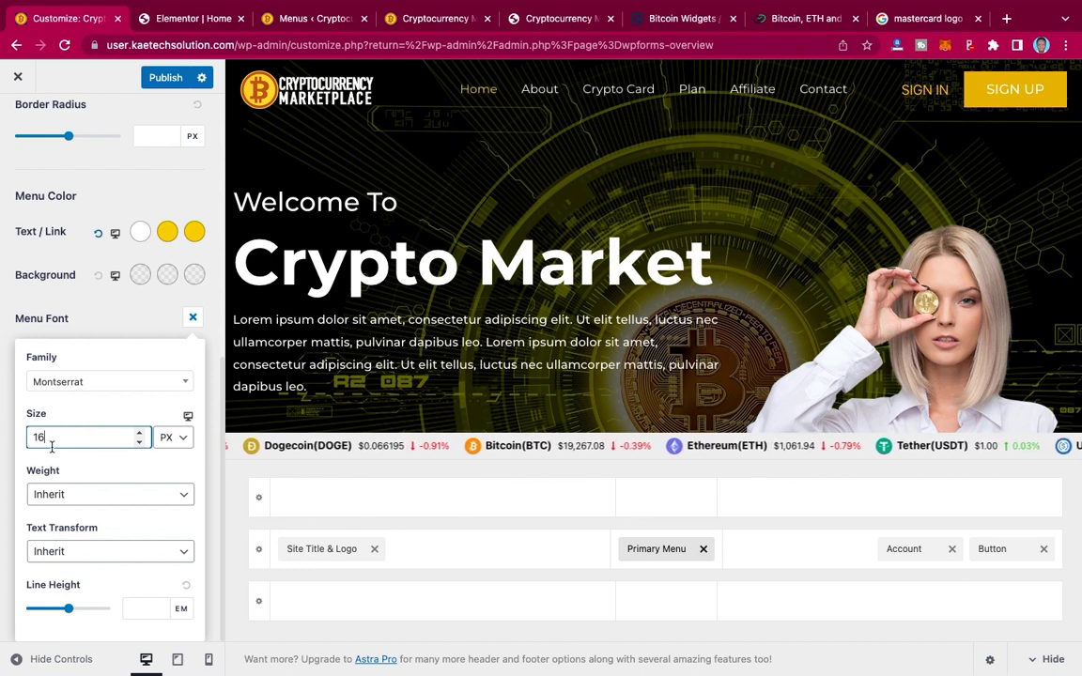
key("BackSpace")
type("7")
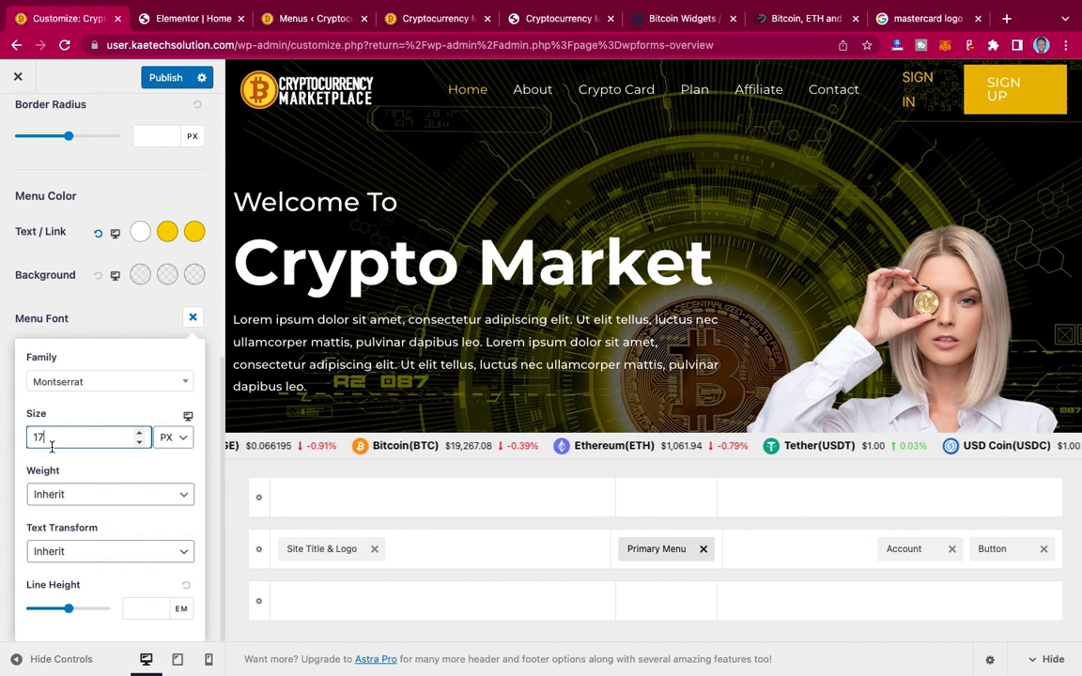
key("BackSpace")
type("6")
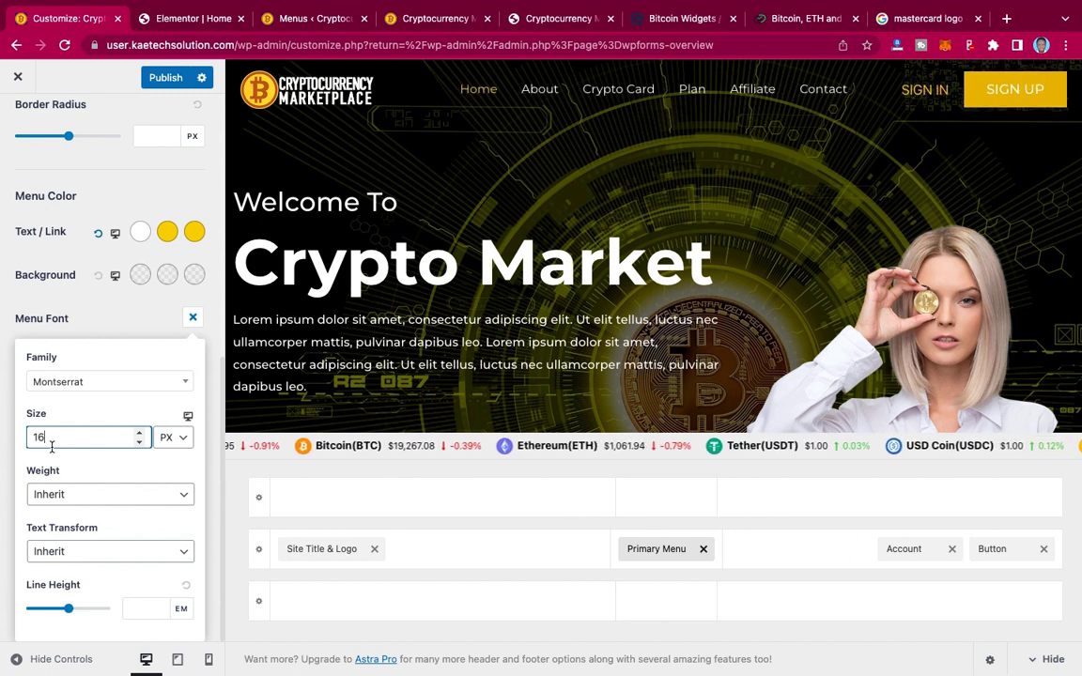
Step: Set the menu font weight to Medium 500 and text transform to uppercase
left_click(96, 500)
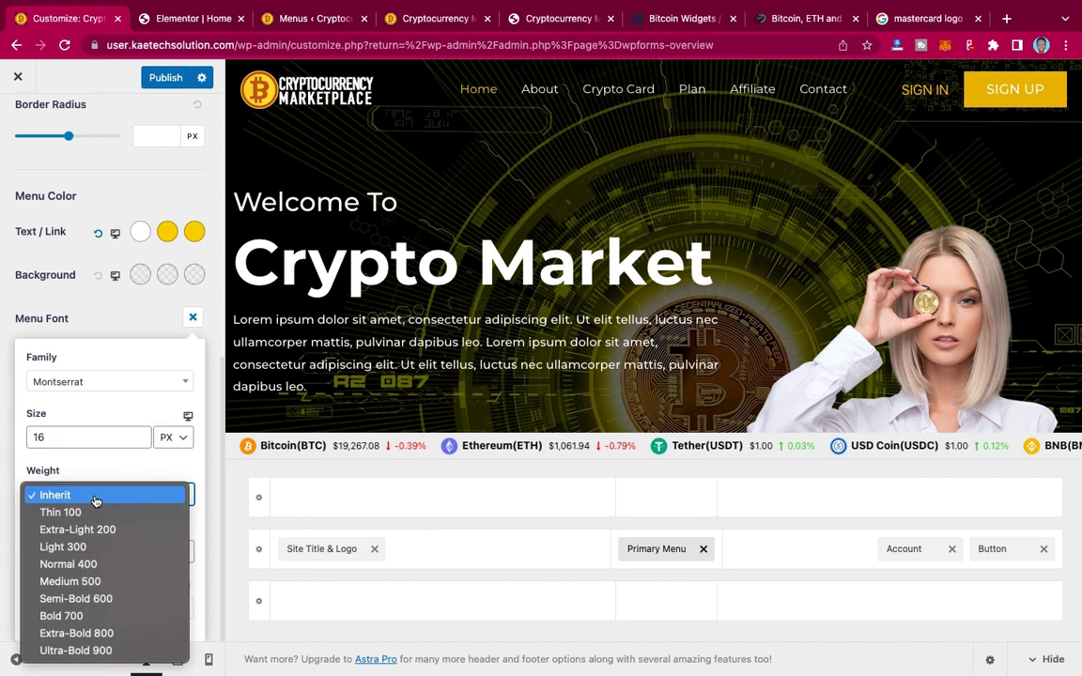
left_click(99, 582)
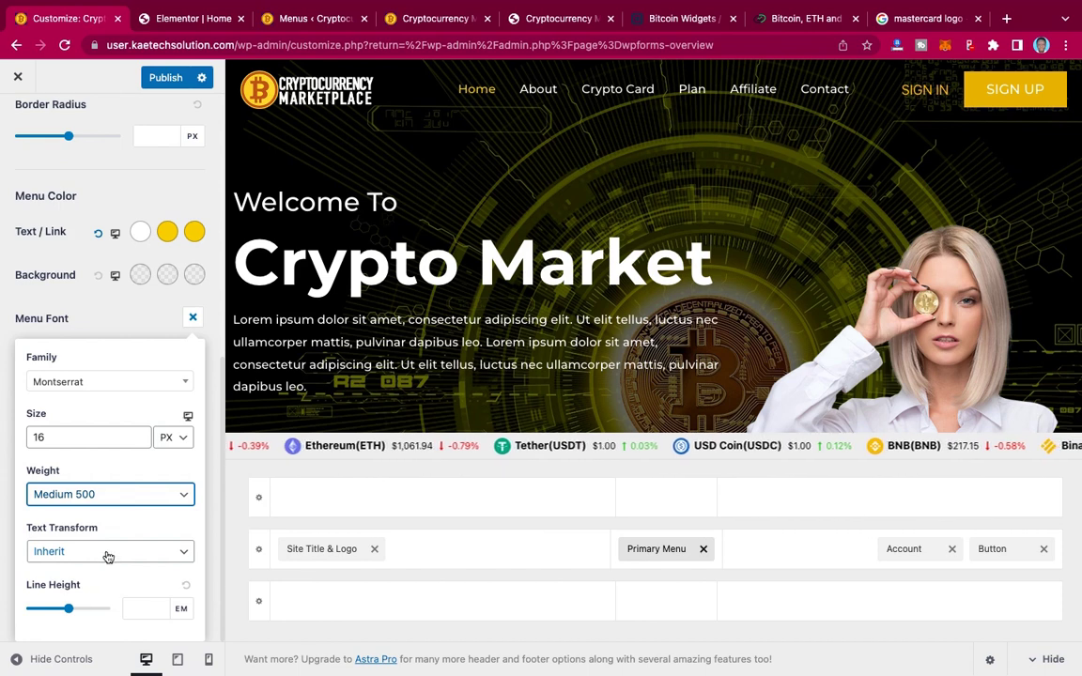
left_click(100, 552)
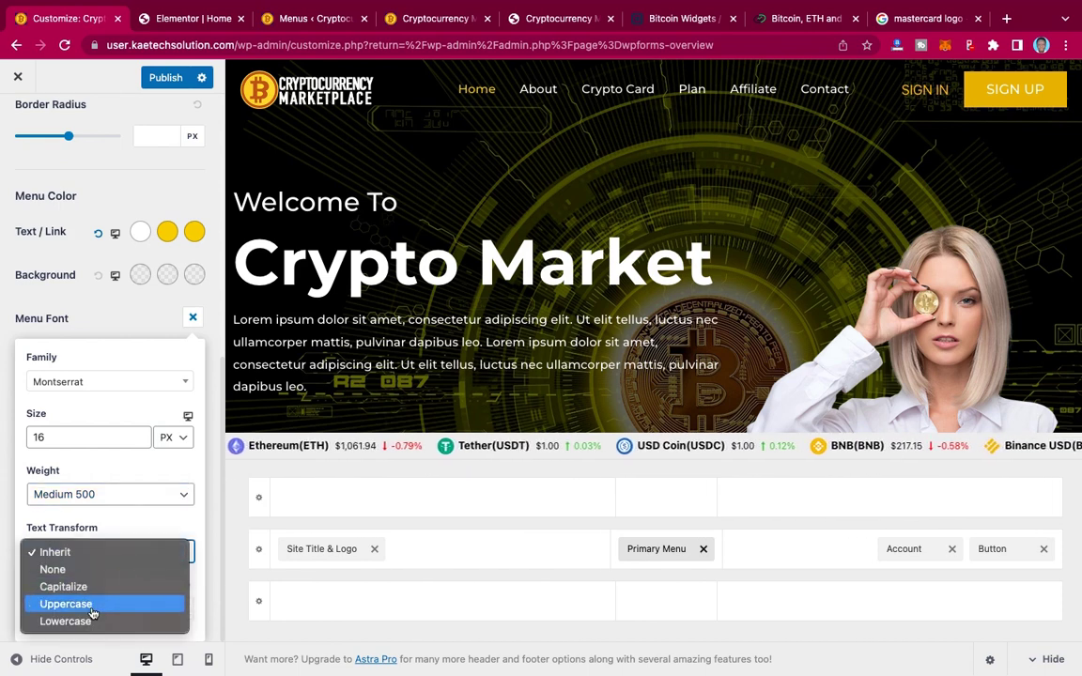
key("Escape")
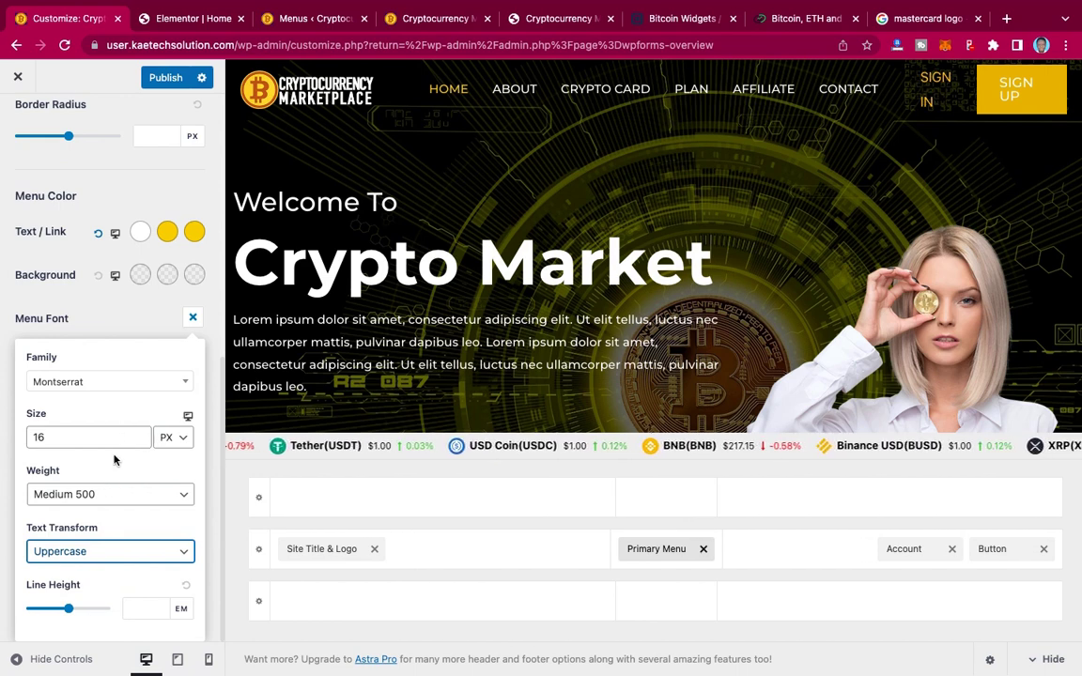
left_click(136, 321)
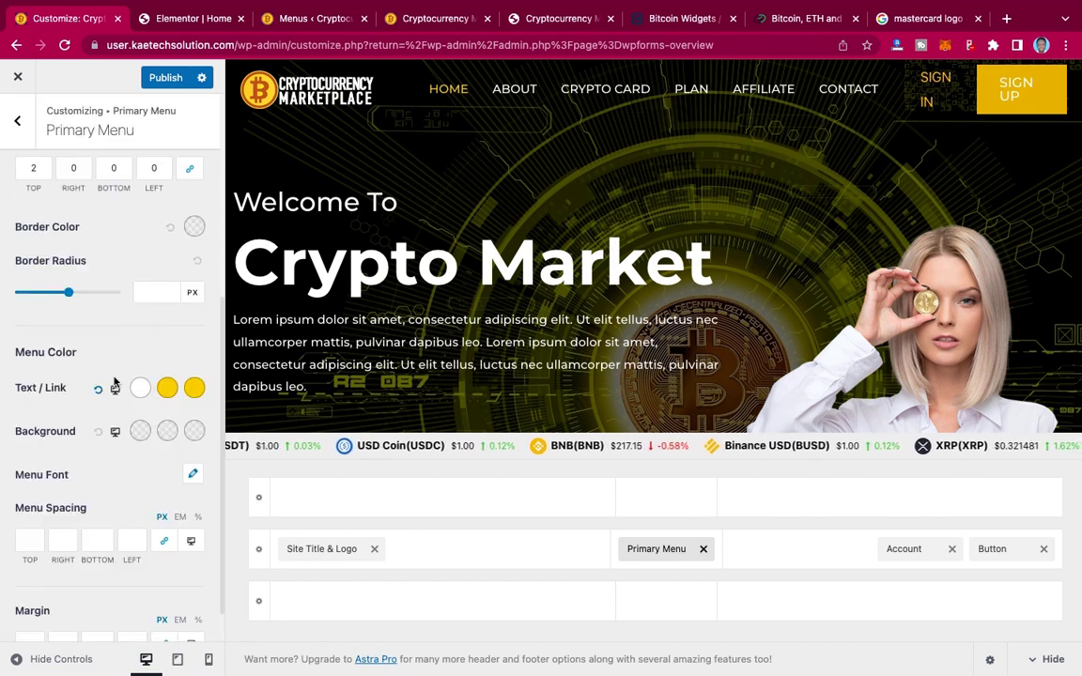
scroll(113, 384, "down", 1)
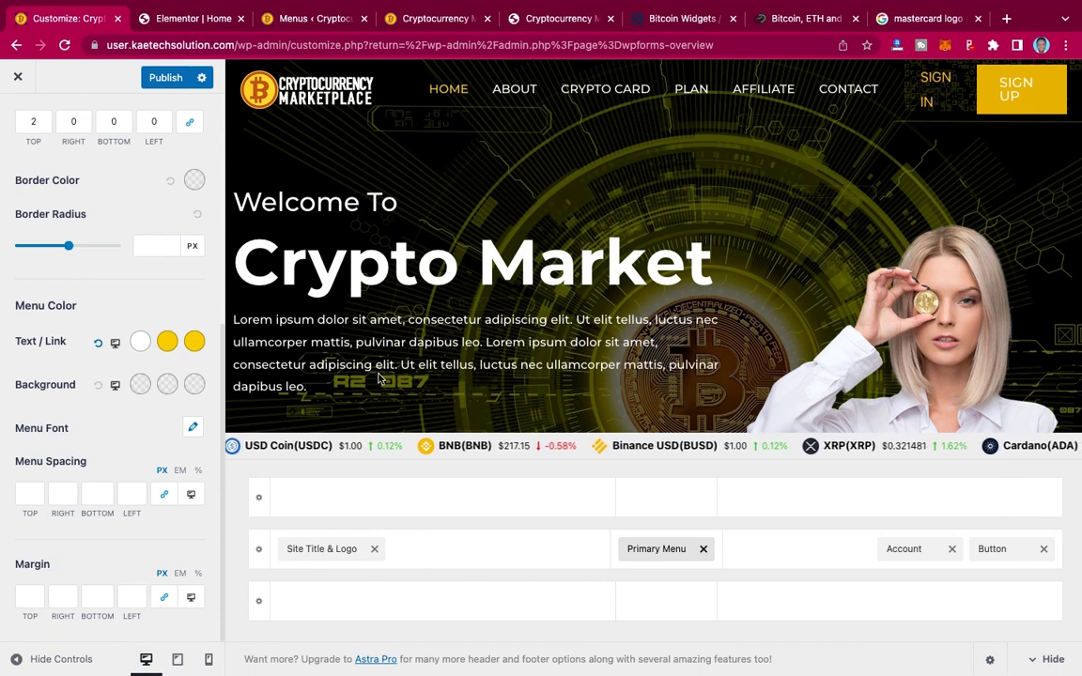
Step: Publish the uppercase menu styling and confirm that the reloaded live header shows SIGN IN and SIGN UP
left_click(166, 78)
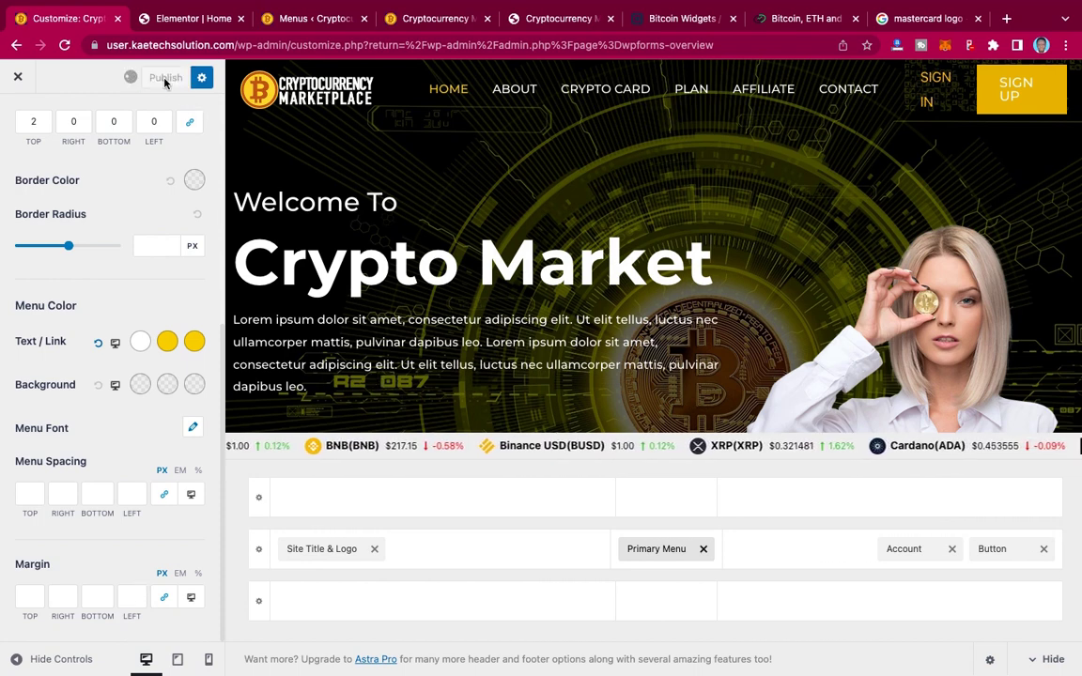
left_click(381, 20)
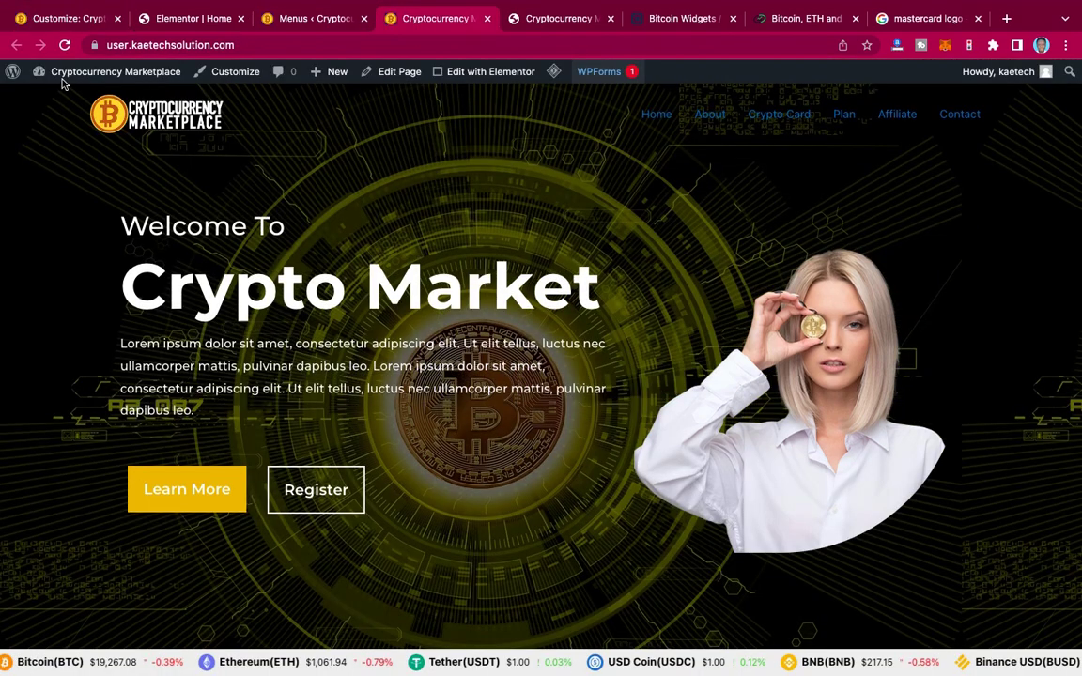
left_click(64, 45)
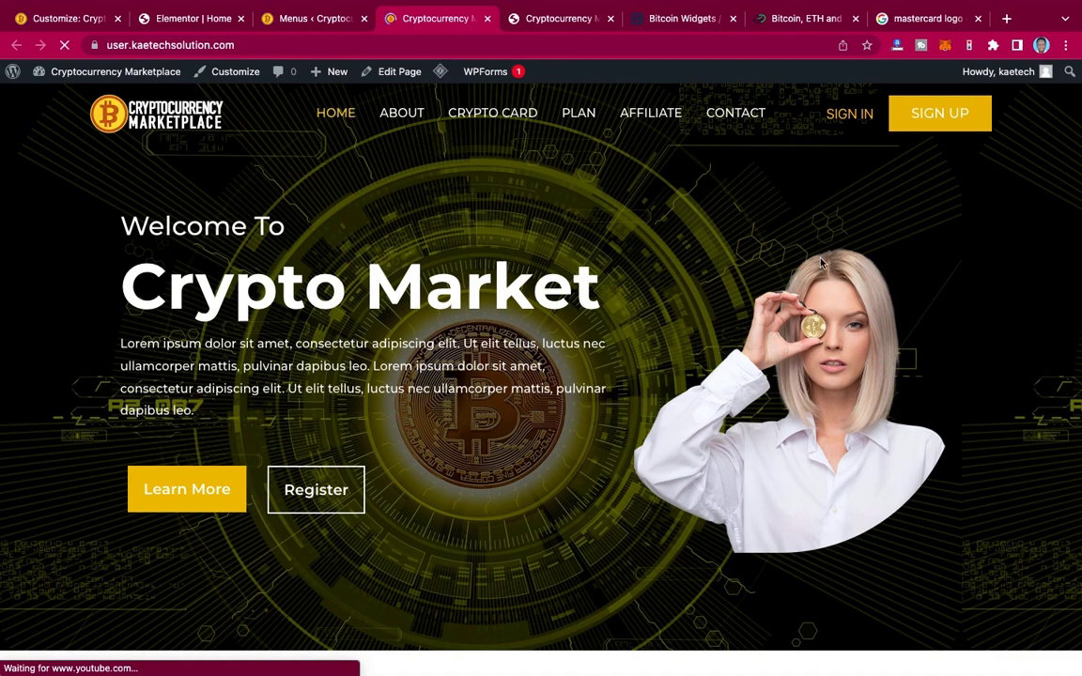
scroll(820, 263, "down", 6)
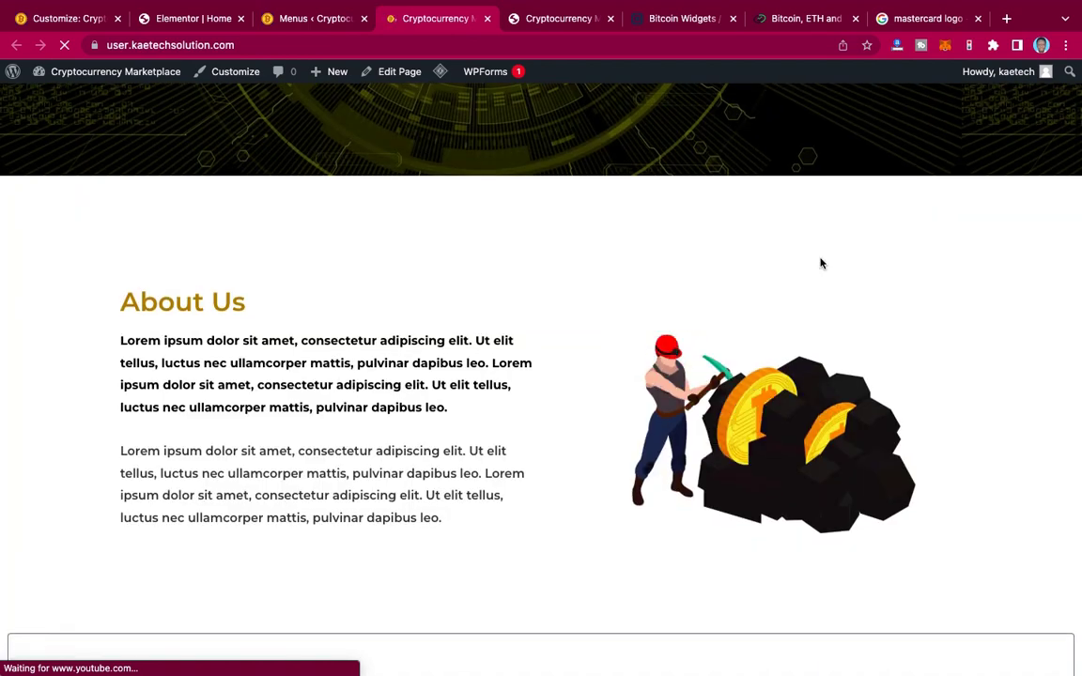
scroll(820, 263, "up", 6)
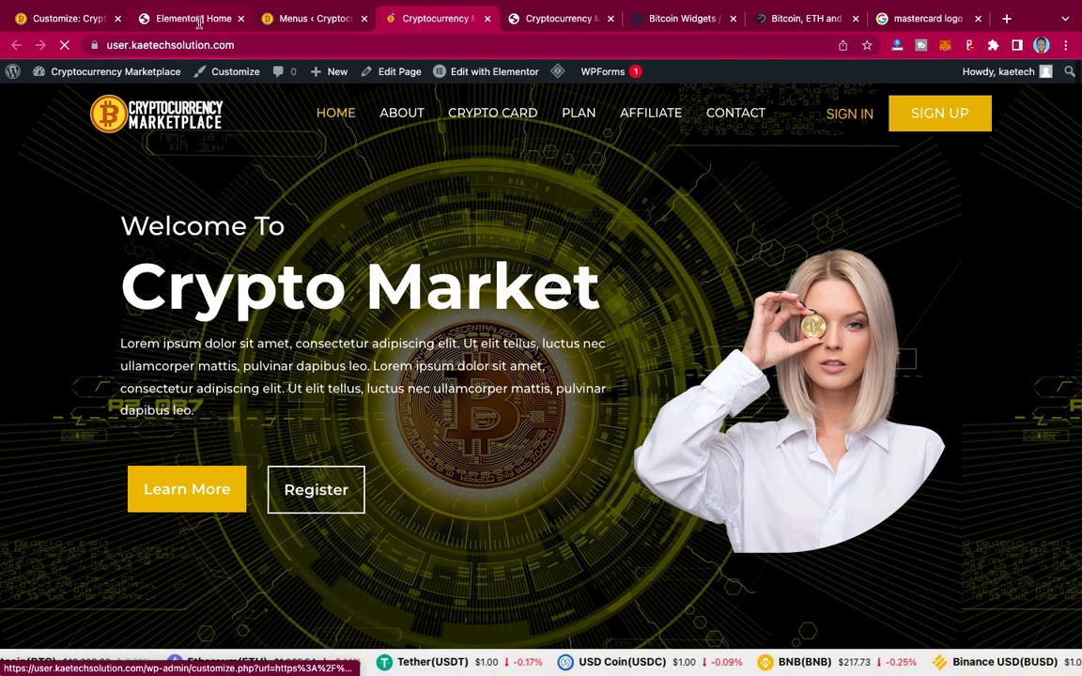
left_click(68, 21)
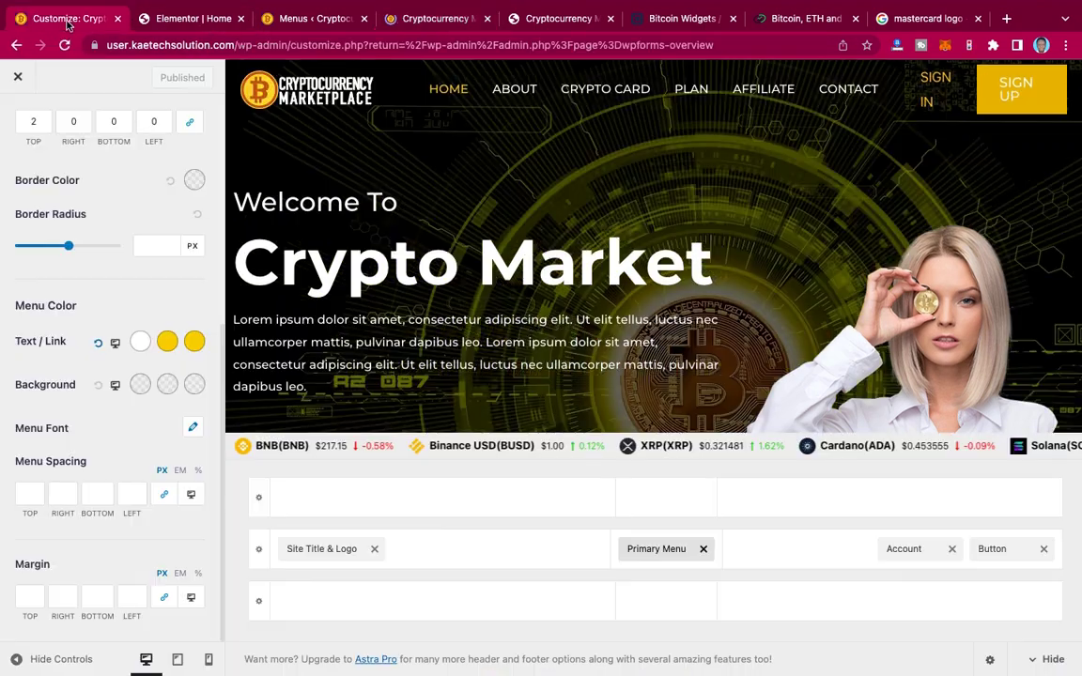
Step: Change the Menu Font size from 16 to 15 PX and publish it
left_click(193, 429)
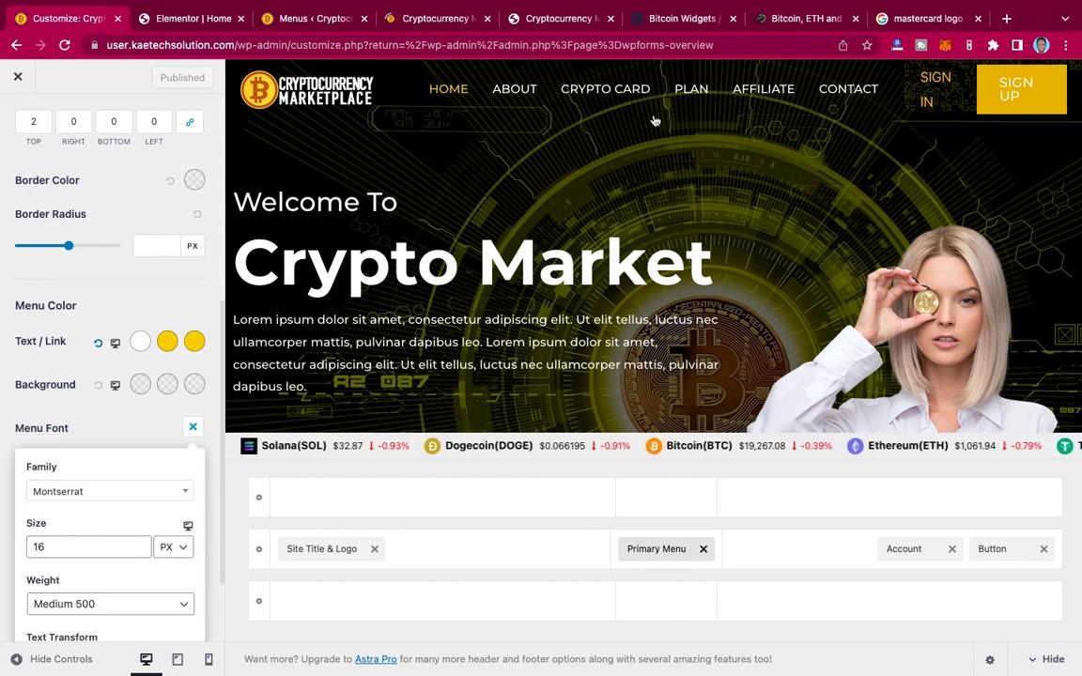
left_click(62, 547)
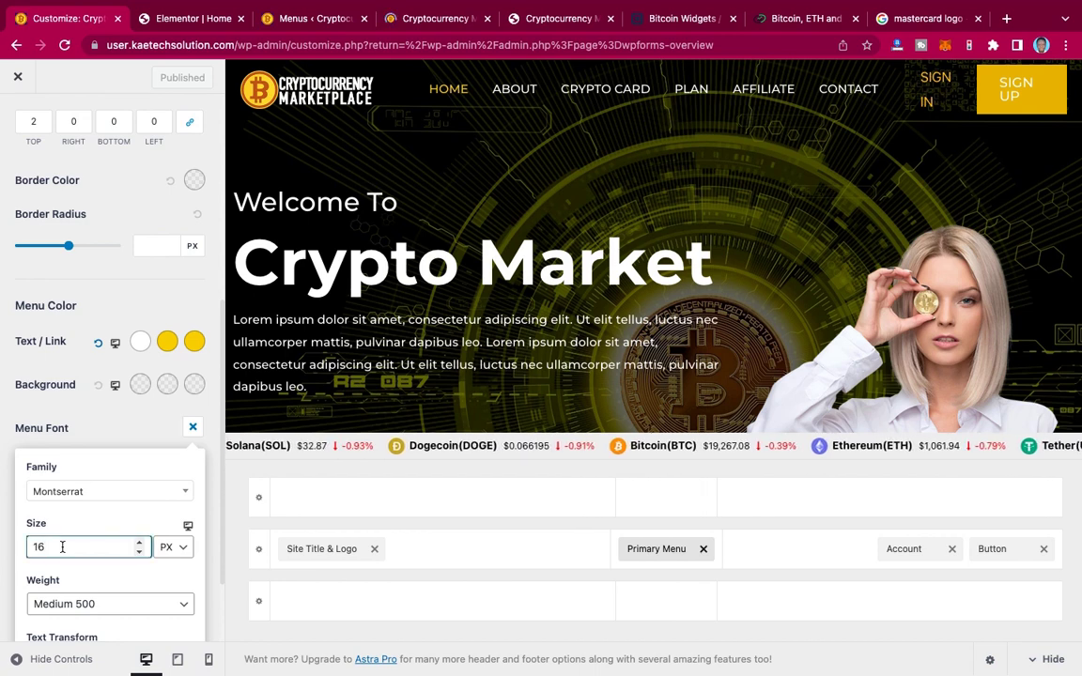
key("BackSpace")
type("5")
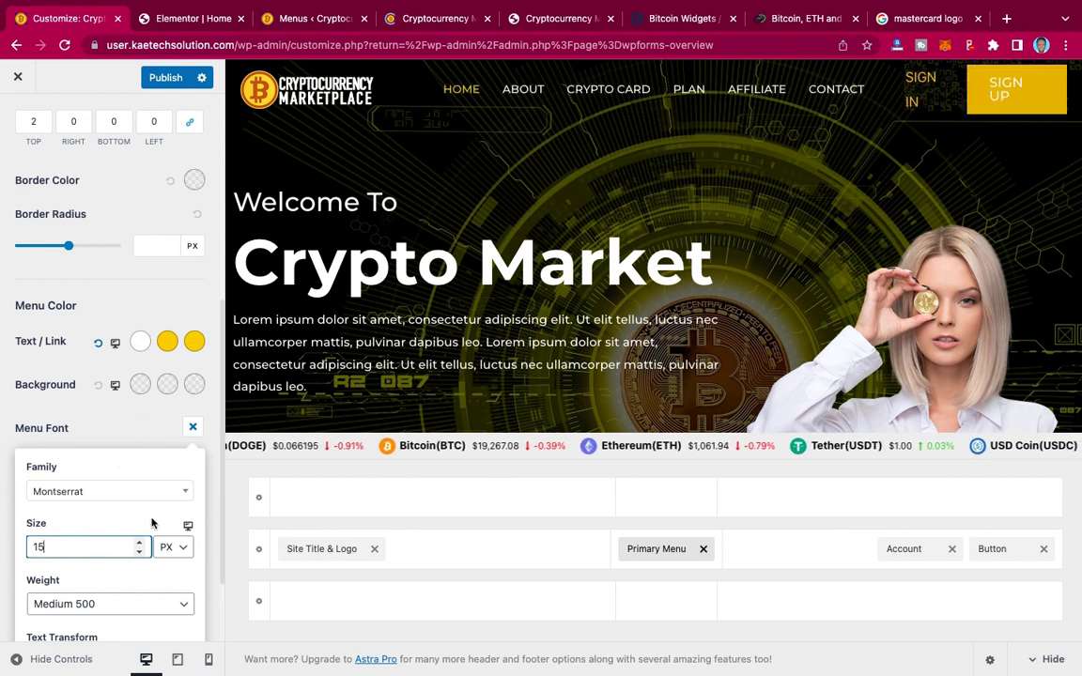
left_click(139, 424)
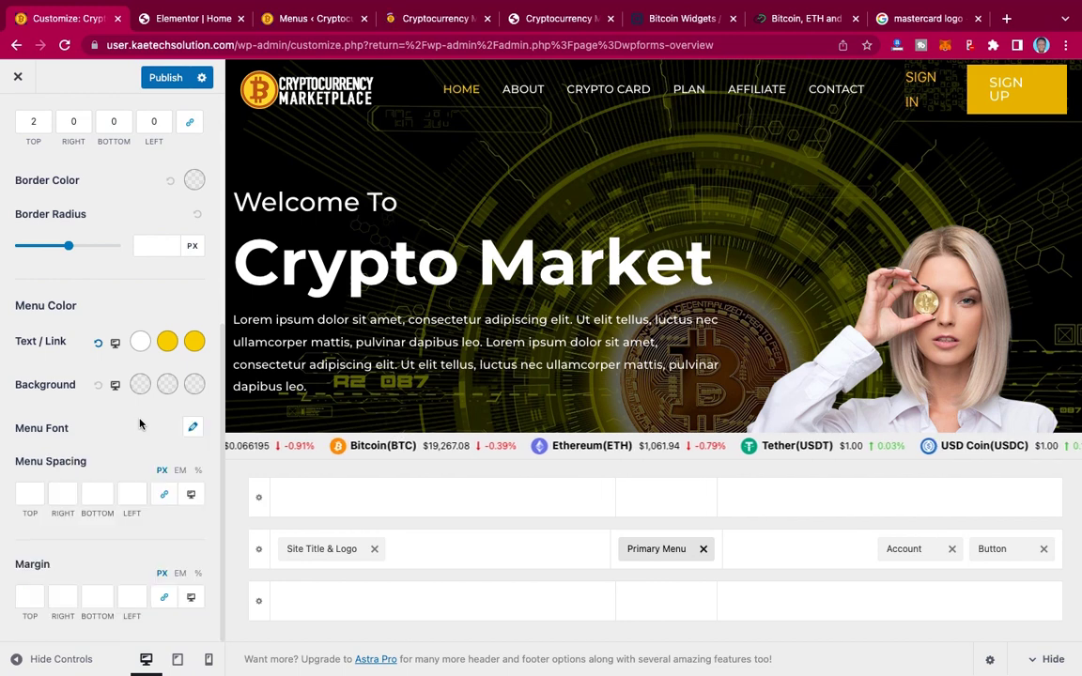
left_click(163, 80)
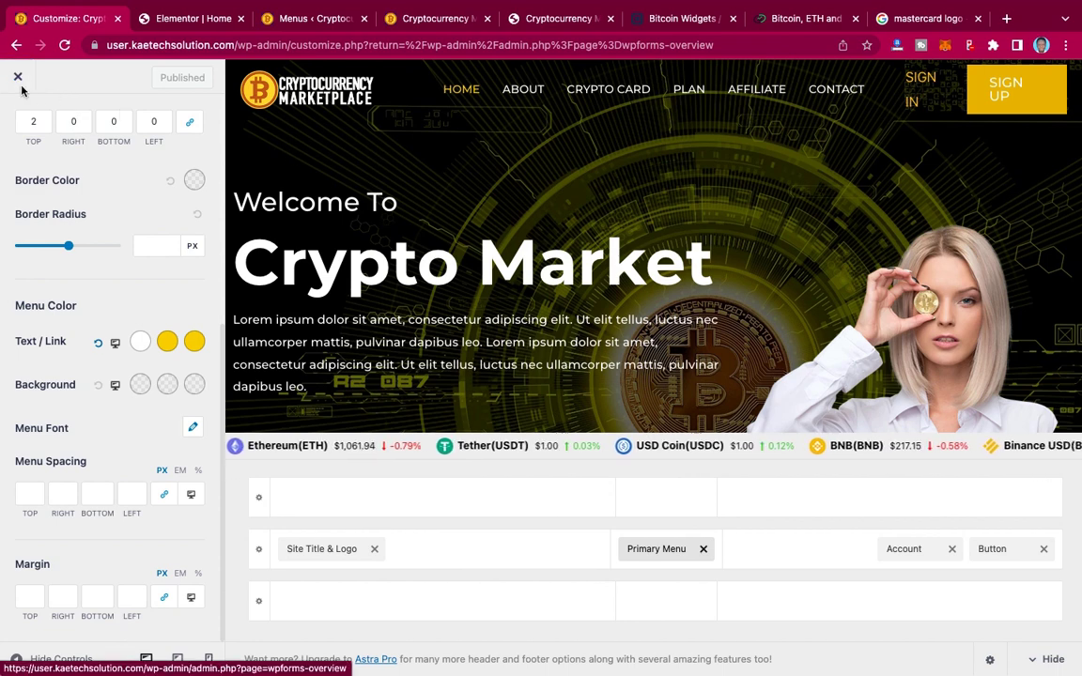
Step: Close the Customizer and scroll the live homepage through the hero, crypto widgets and About Us, then back up
left_click(18, 80)
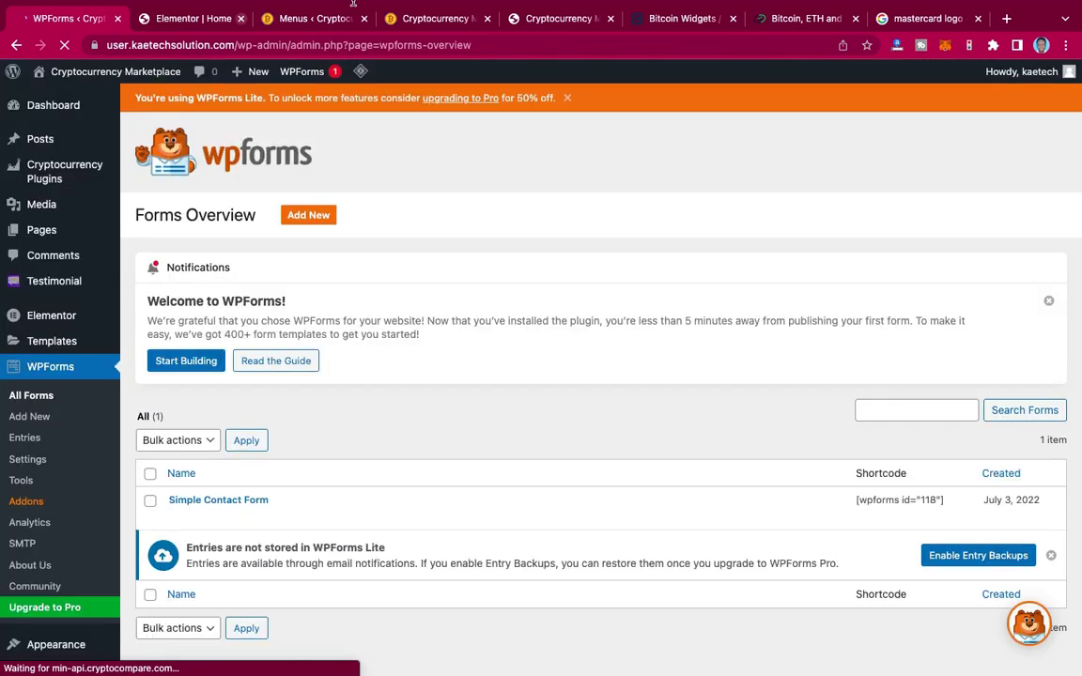
left_click(418, 18)
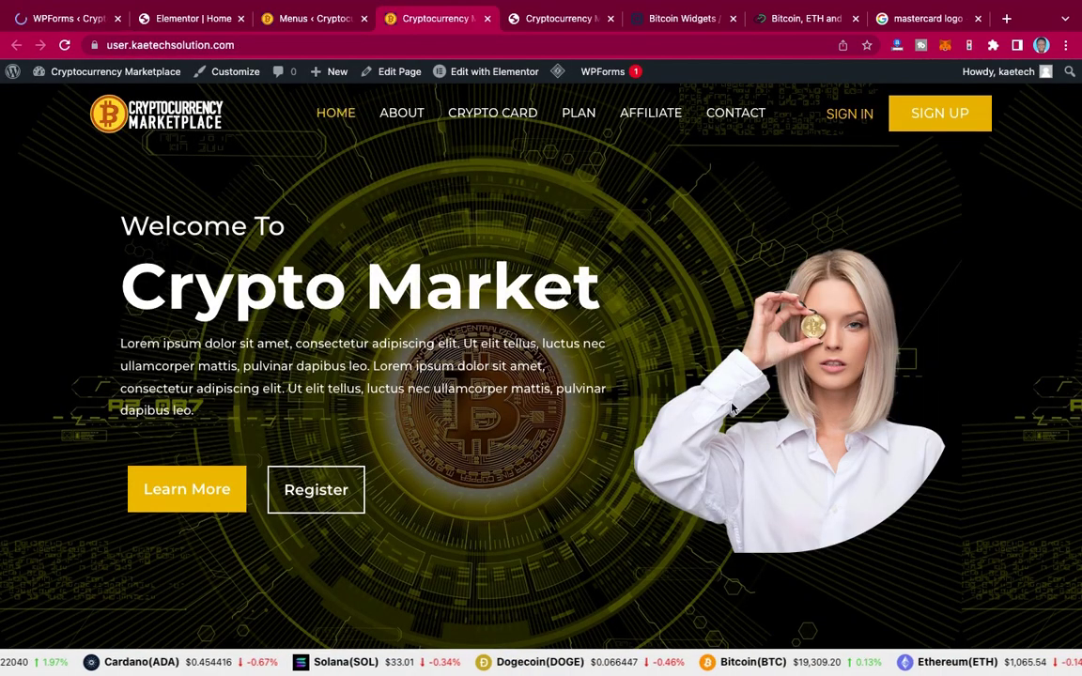
scroll(732, 407, "down", 10)
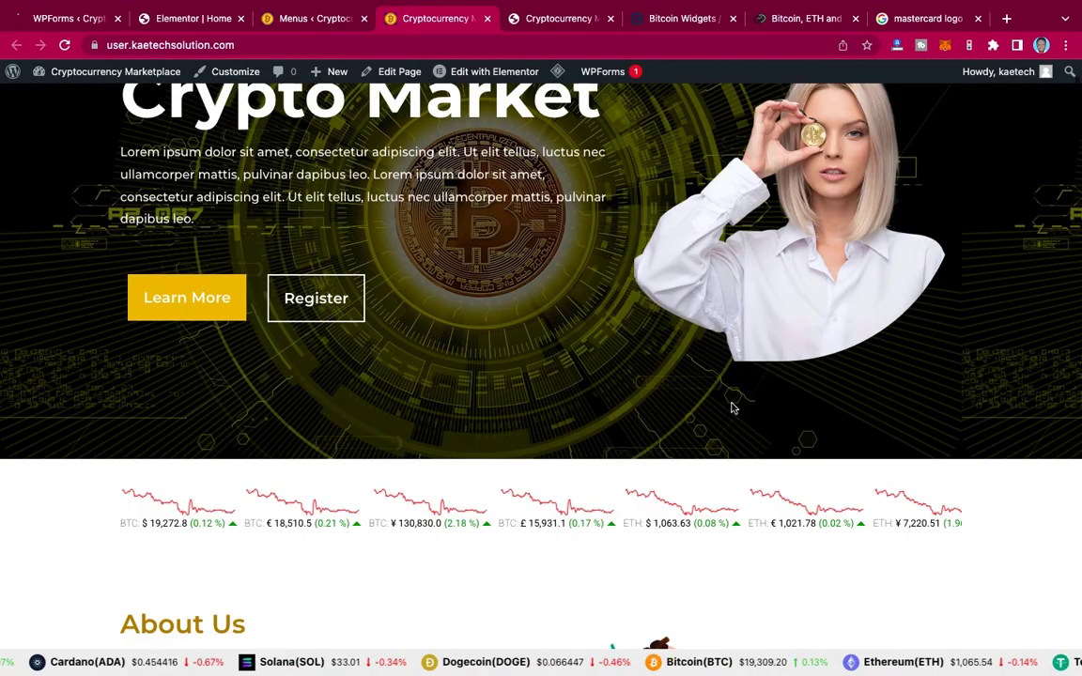
scroll(733, 407, "down", 3)
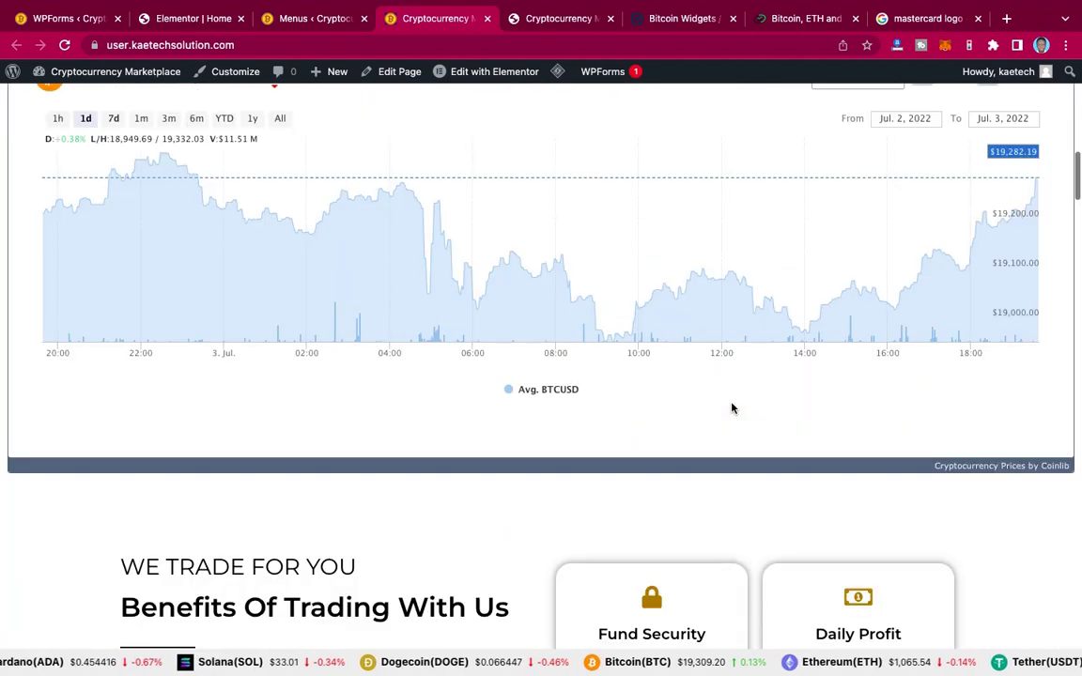
scroll(733, 408, "down", 20)
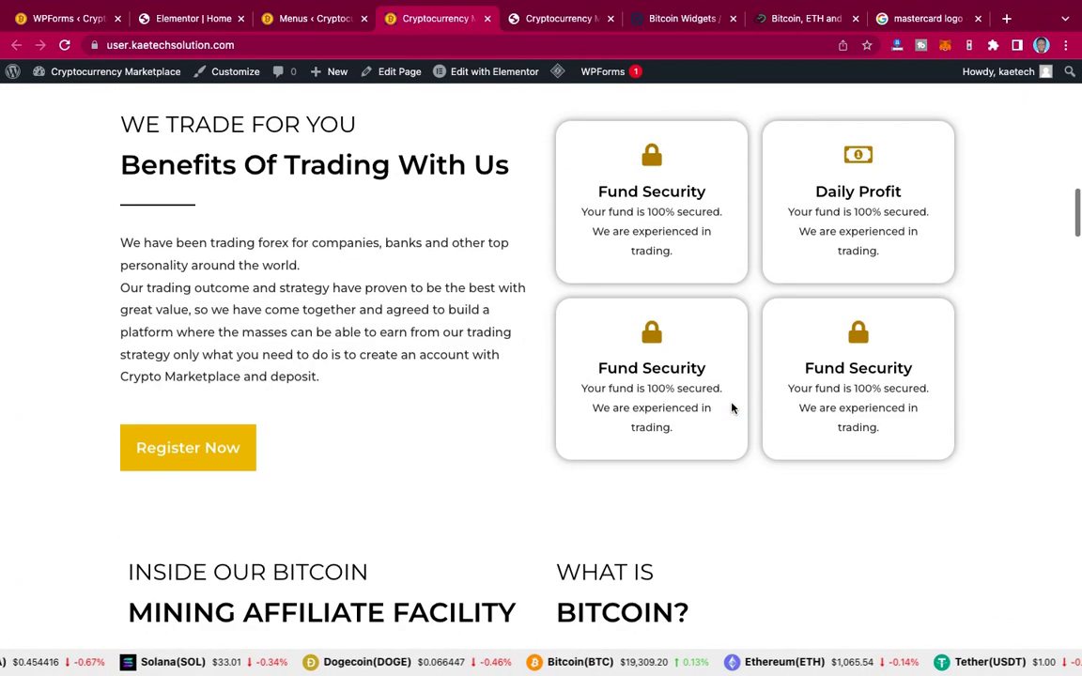
scroll(733, 407, "down", 20)
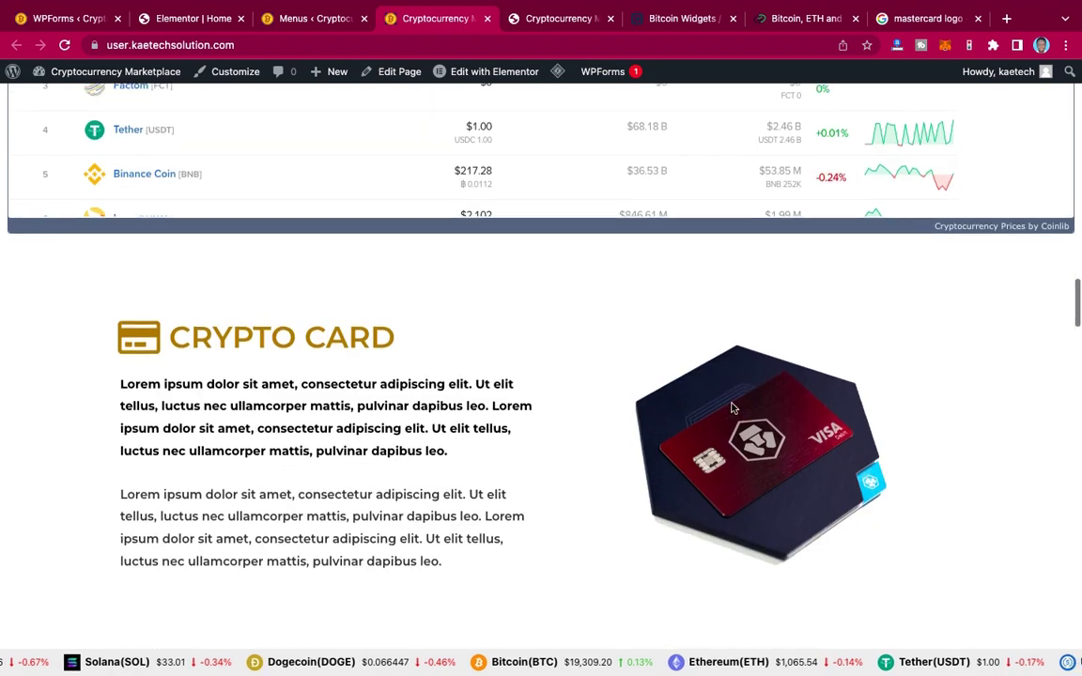
scroll(732, 408, "down", 15)
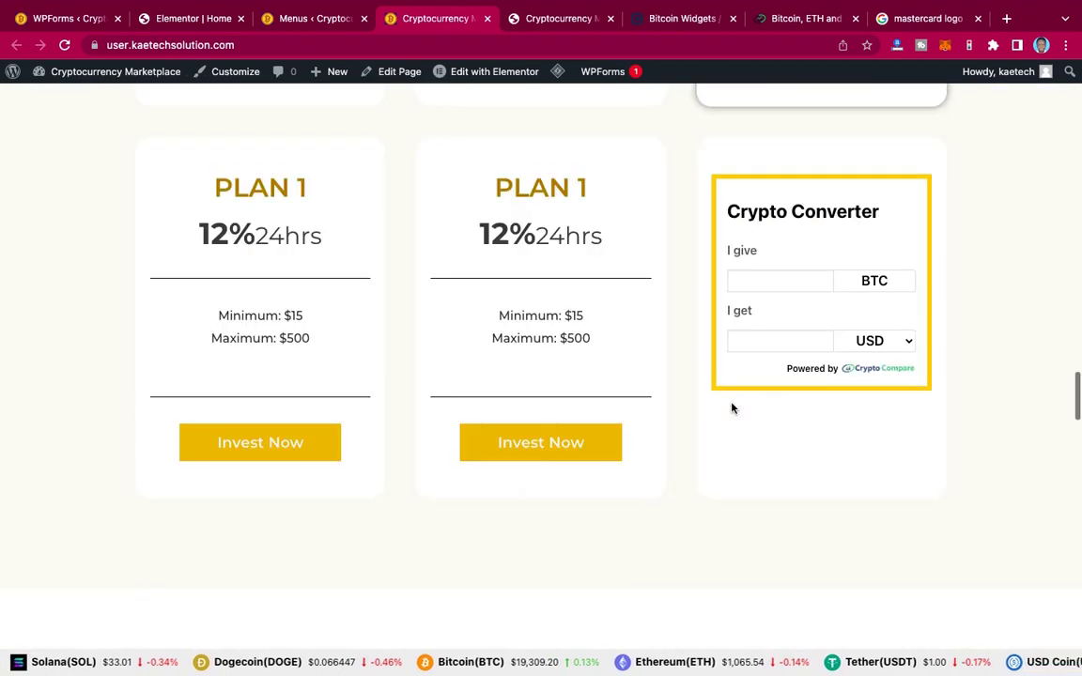
scroll(733, 408, "down", 20)
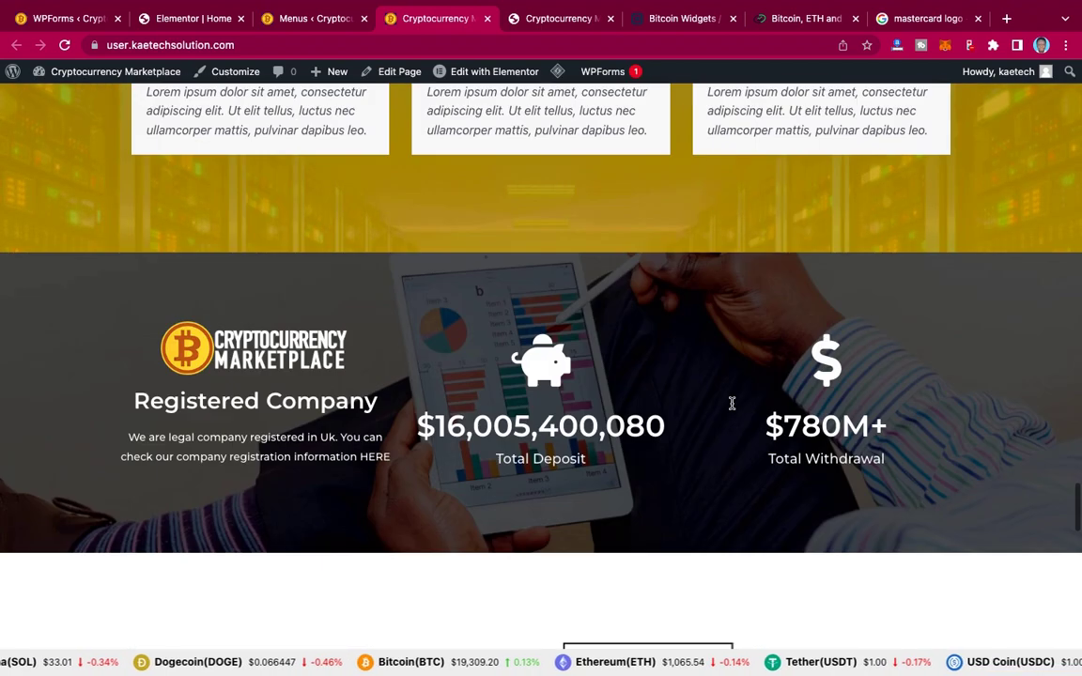
scroll(733, 404, "down", 20)
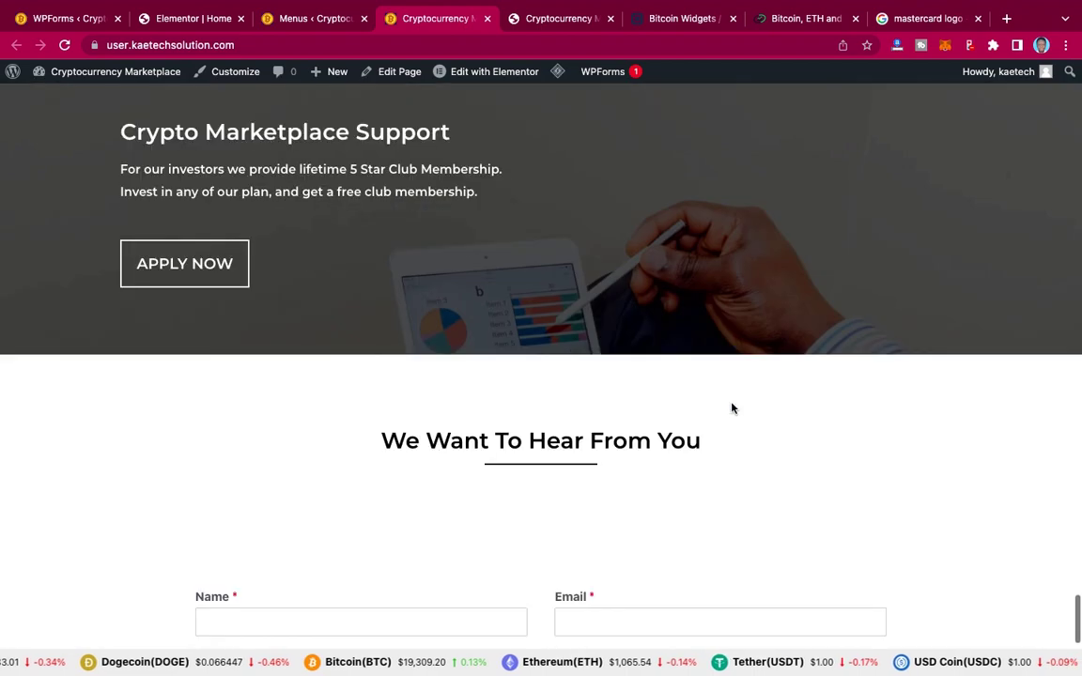
scroll(732, 407, "up", 20)
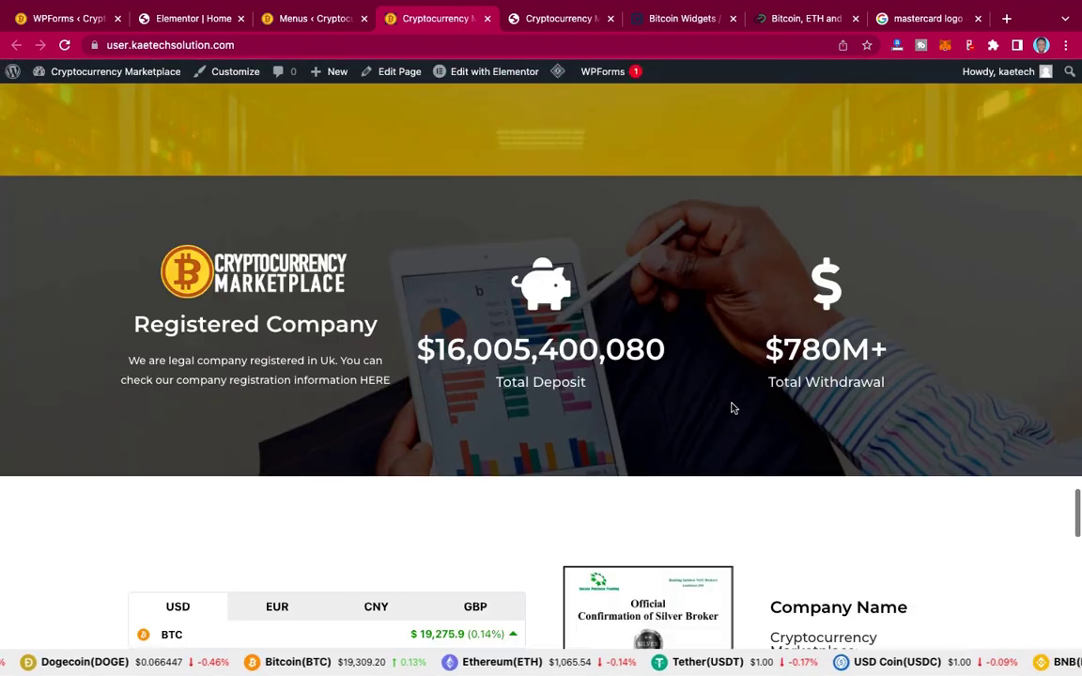
scroll(733, 408, "up", 20)
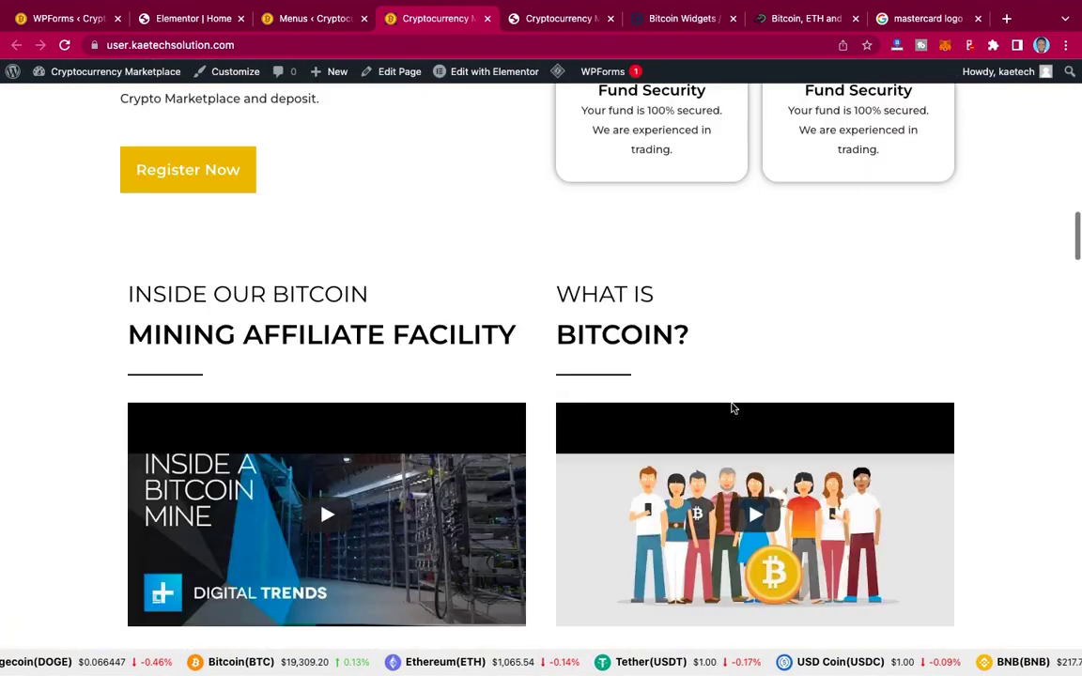
scroll(732, 408, "up", 10)
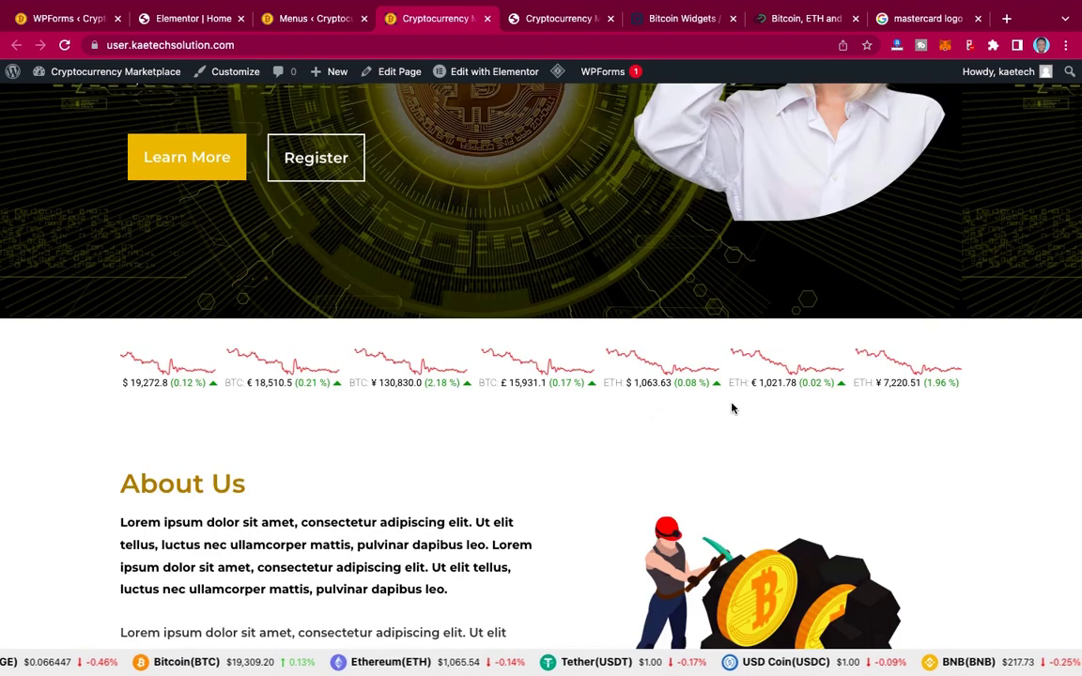